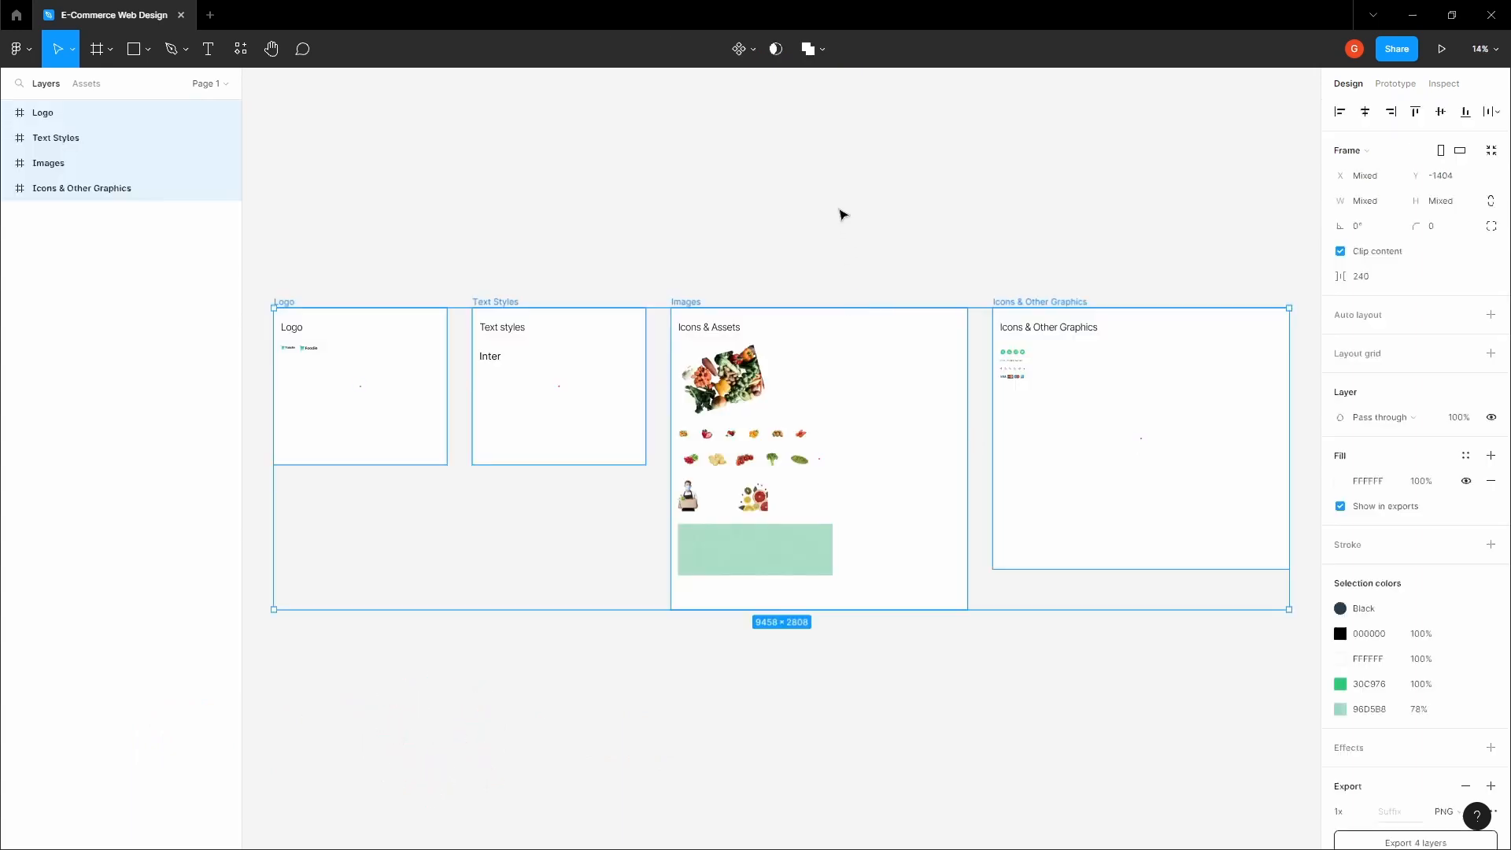
Step: Create a Desktop 1440 × 1024 preset frame on the canvas
key("Escape")
scroll(839, 212, "down", 2)
key("h")
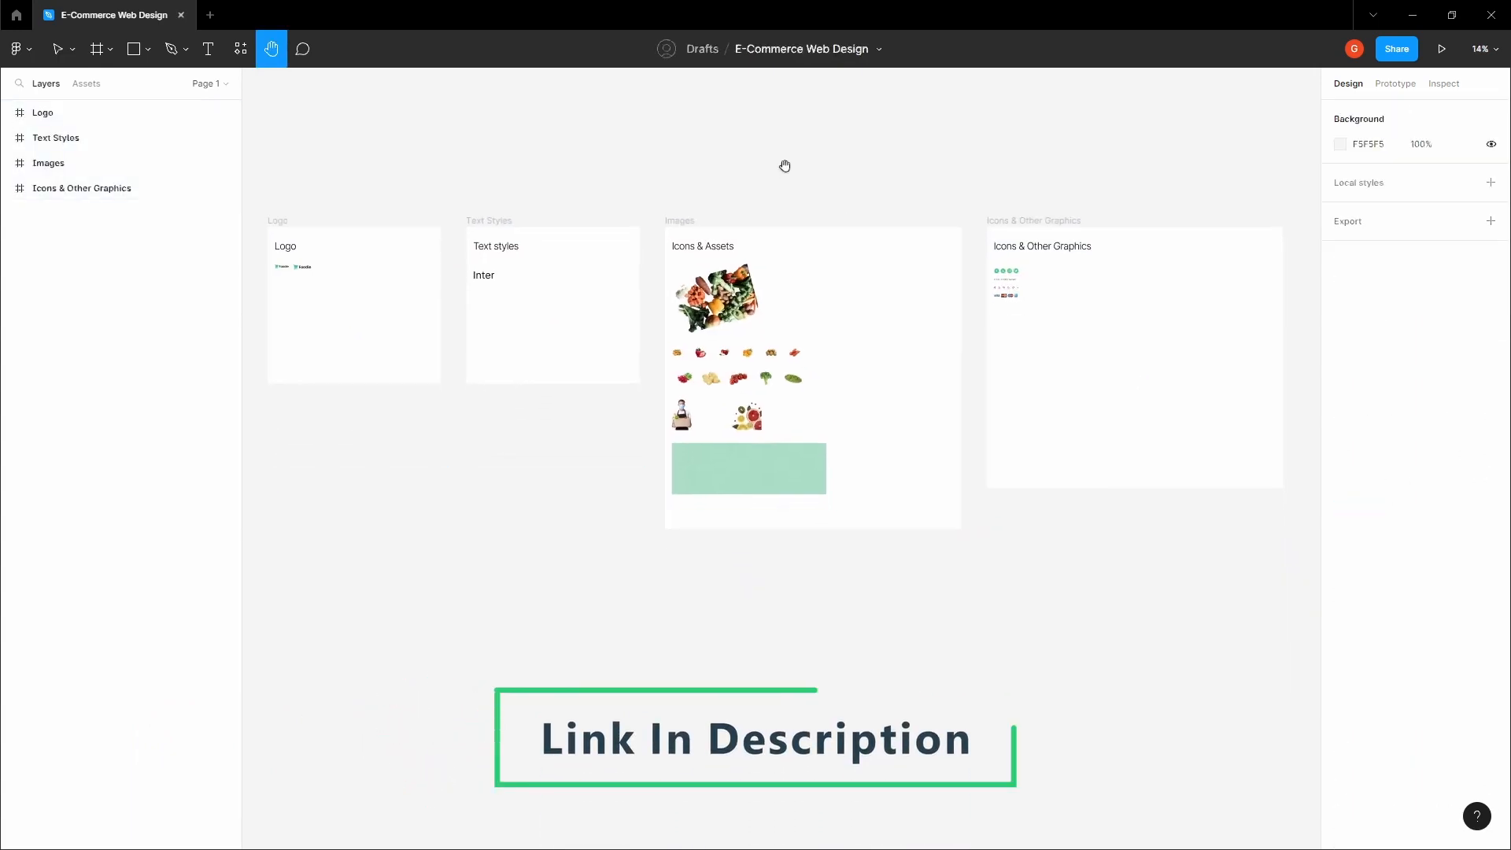
left_click_drag(786, 162, 773, 133)
scroll(773, 134, "down", 1, "ctrl")
left_click_drag(752, 298, 774, 233)
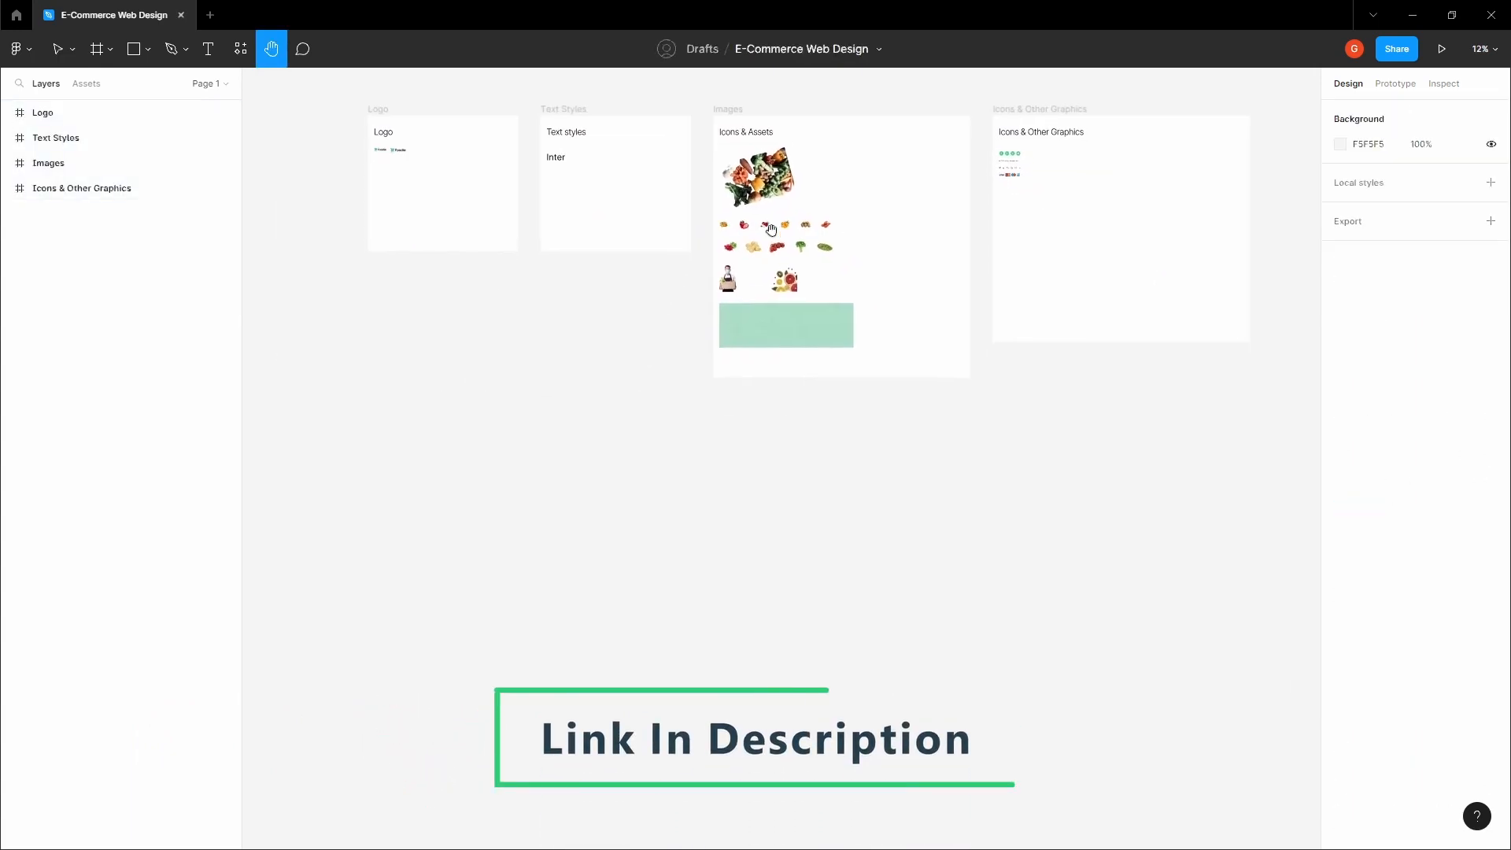
key("f")
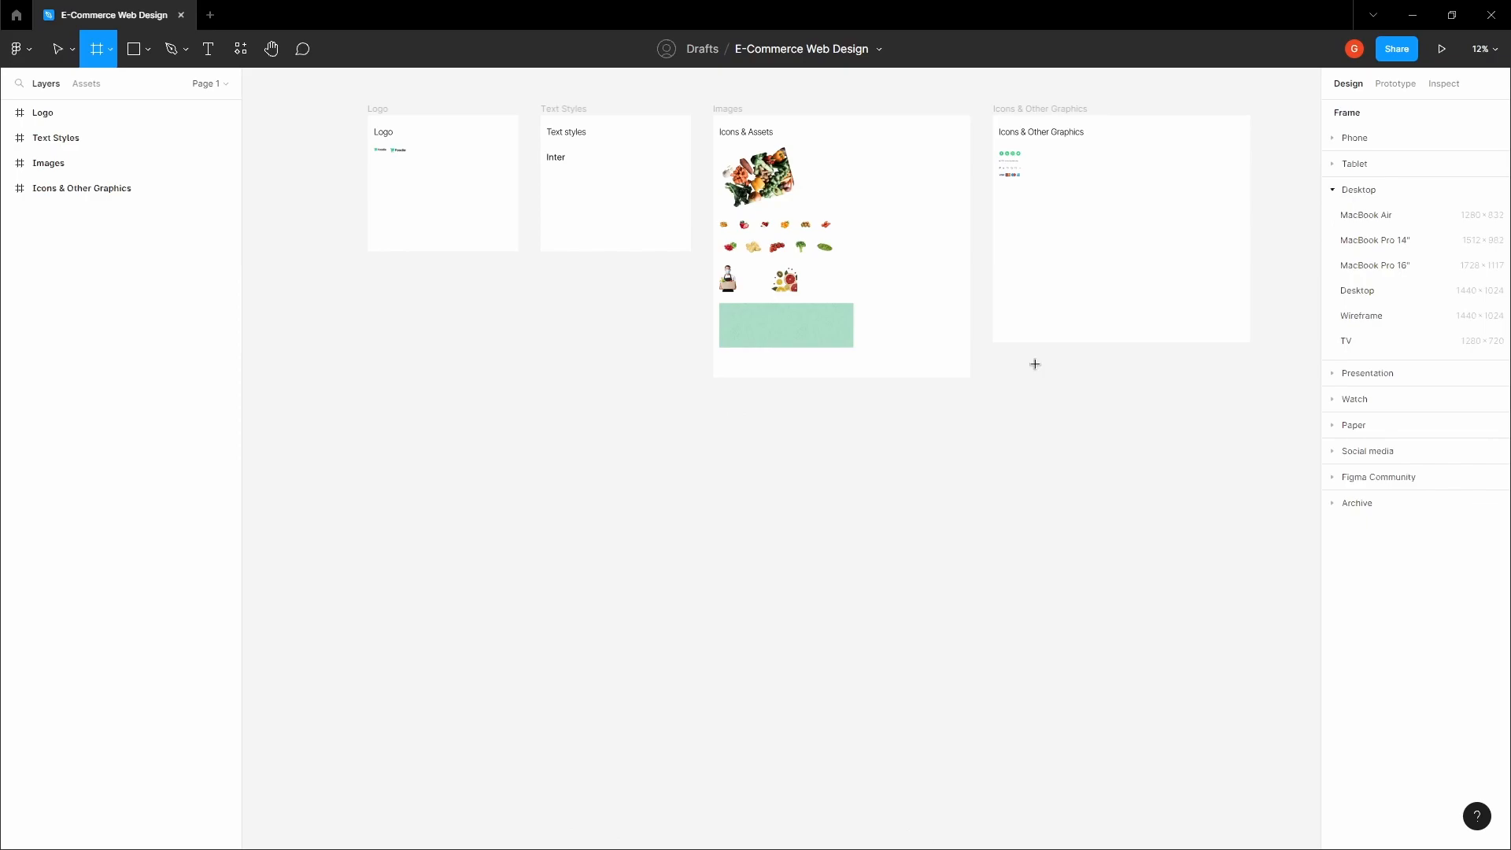
left_click(1347, 292)
Step: Extend the new desktop frame downward to a height of about 5156
scroll(884, 346, "down", 2)
left_click_drag(808, 329, 795, 477)
scroll(866, 543, "down", 3)
left_click_drag(838, 331, 847, 718)
left_click(919, 655)
left_click_drag(972, 419, 968, 570)
scroll(942, 488, "up", 1)
Step: Rename the desktop frame as Website Design
left_click(737, 347)
double_click(112, 118)
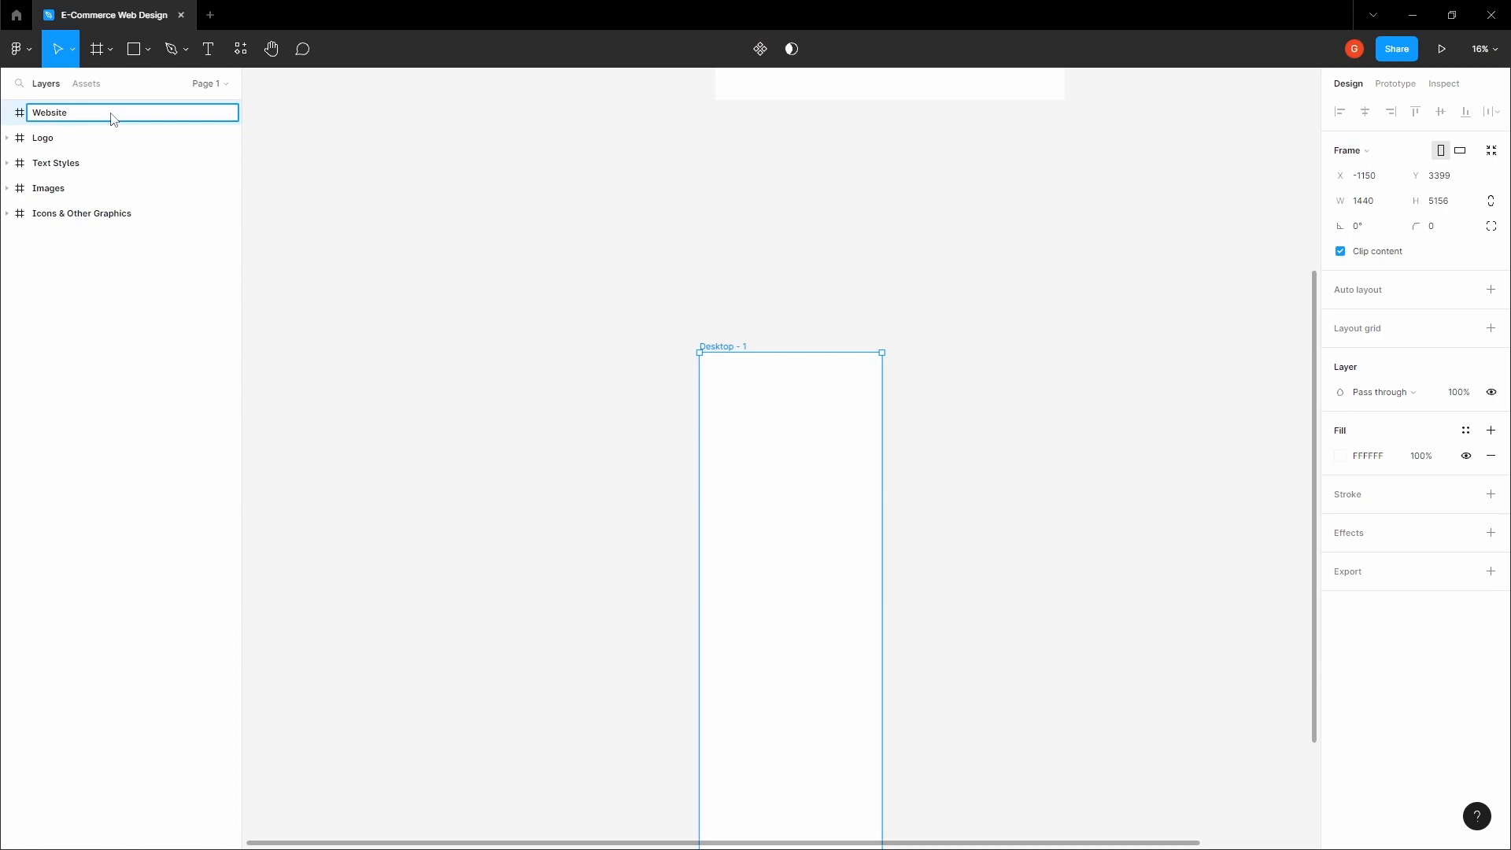
type("Website Design")
left_click(720, 218)
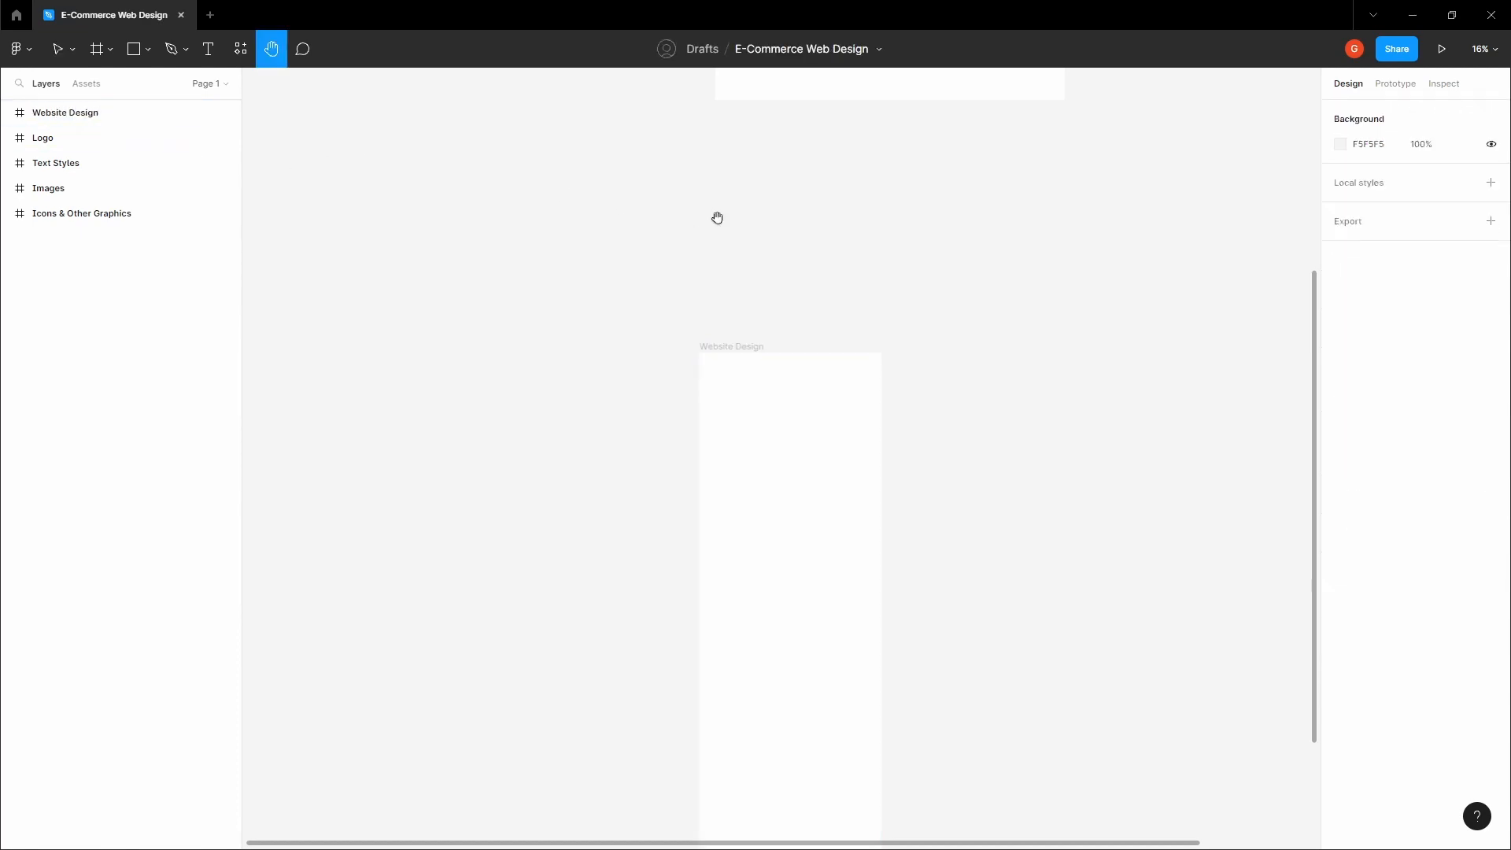
left_click(728, 356)
left_click(742, 318)
key("space")
left_click(736, 354)
left_click(765, 271)
left_click(732, 355)
Step: Draw a frame from the upper-left corner of the Website Design frame and stretch it across the full width, 1440 × 80
scroll(732, 391, "up", 2)
scroll(736, 397, "up", 5, "ctrl")
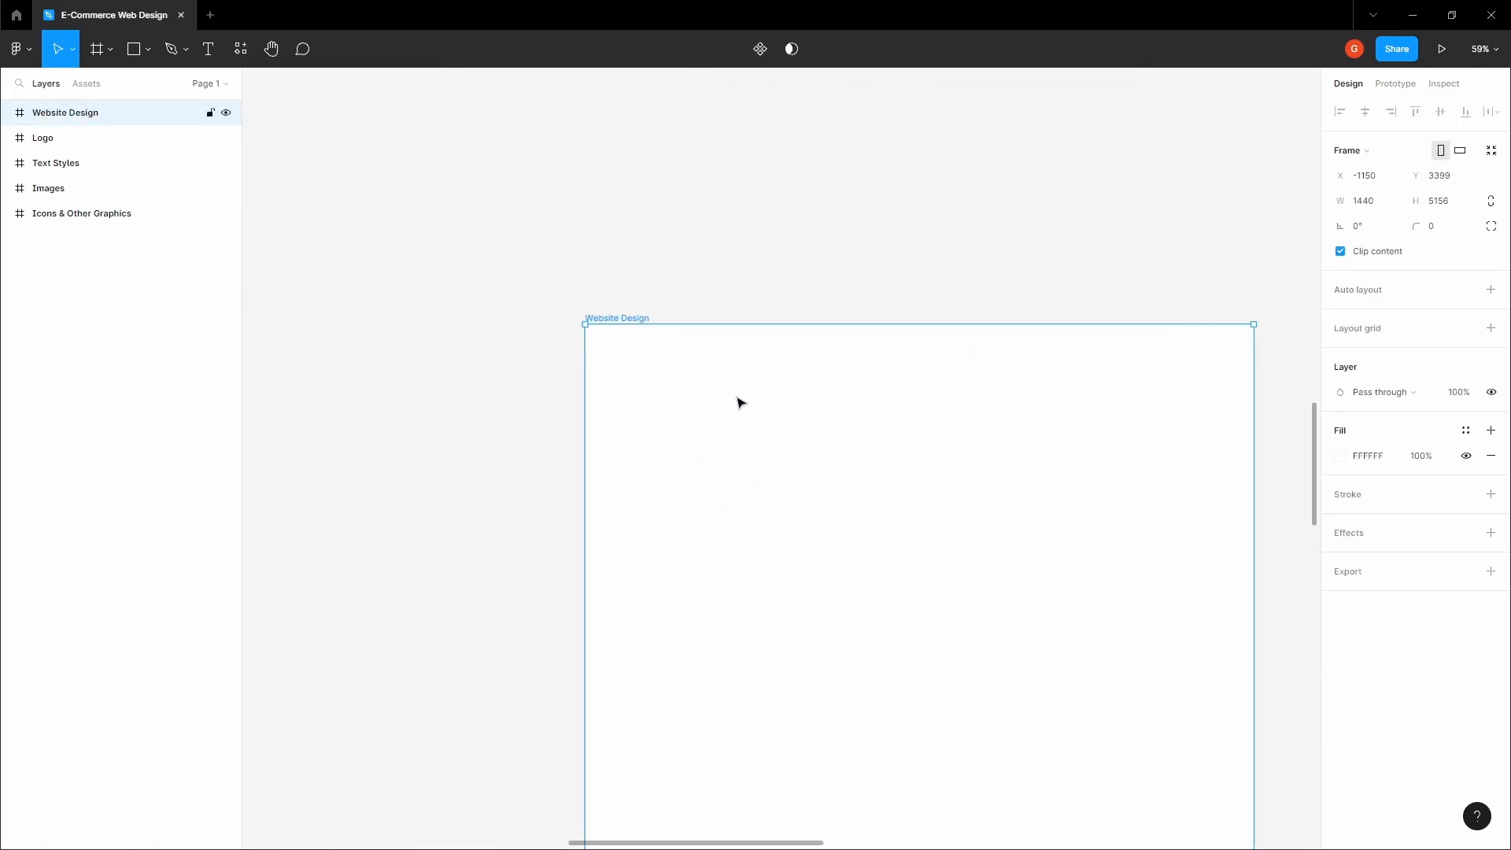
key("f")
scroll(588, 328, "up", 3, "ctrl")
left_click_drag(579, 320, 628, 406)
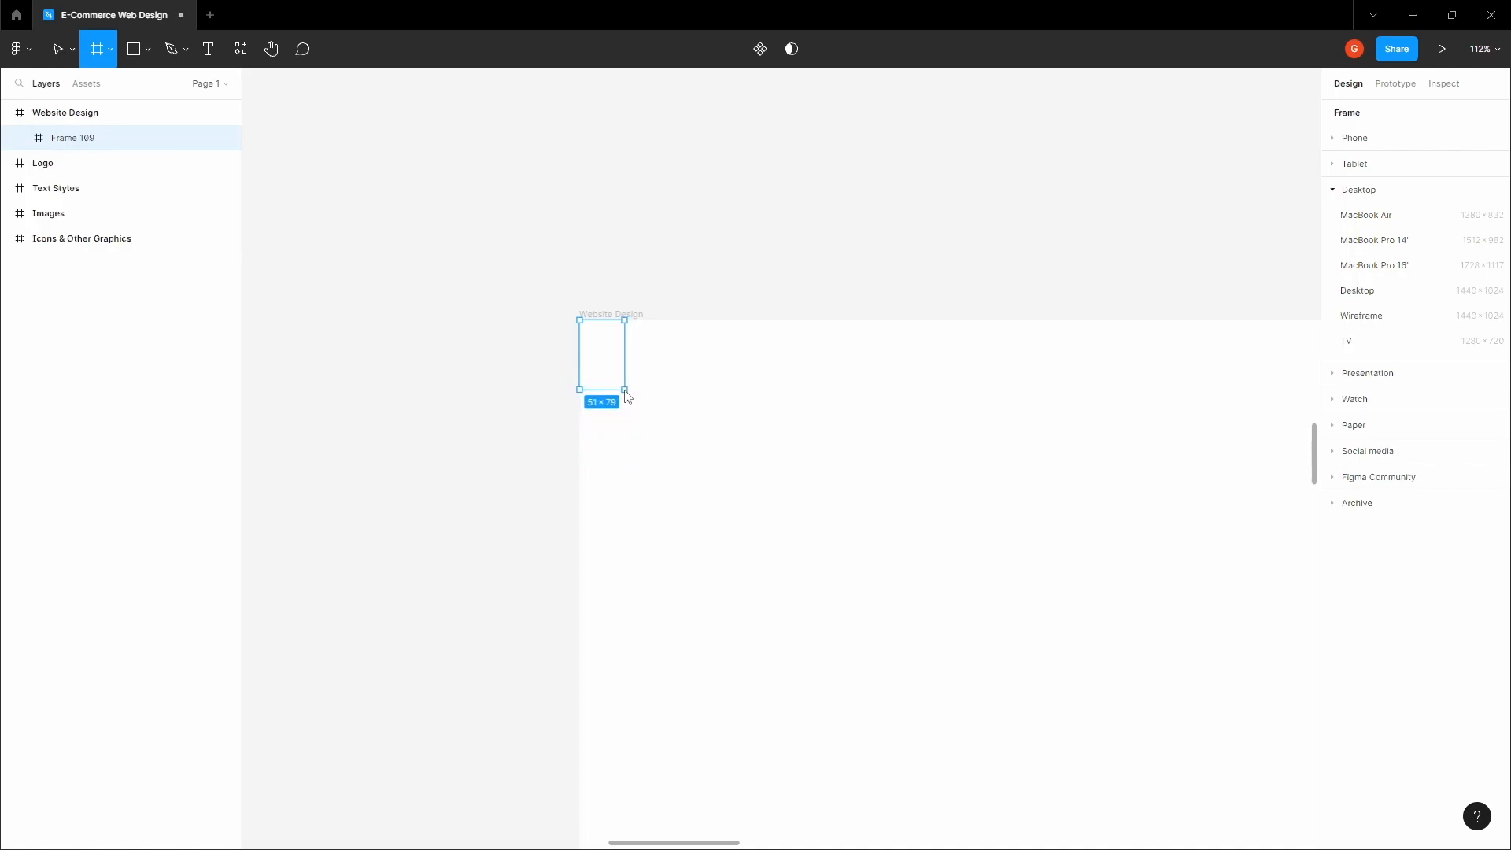
scroll(627, 385, "down", 4, "ctrl")
left_click_drag(627, 397, 1167, 383)
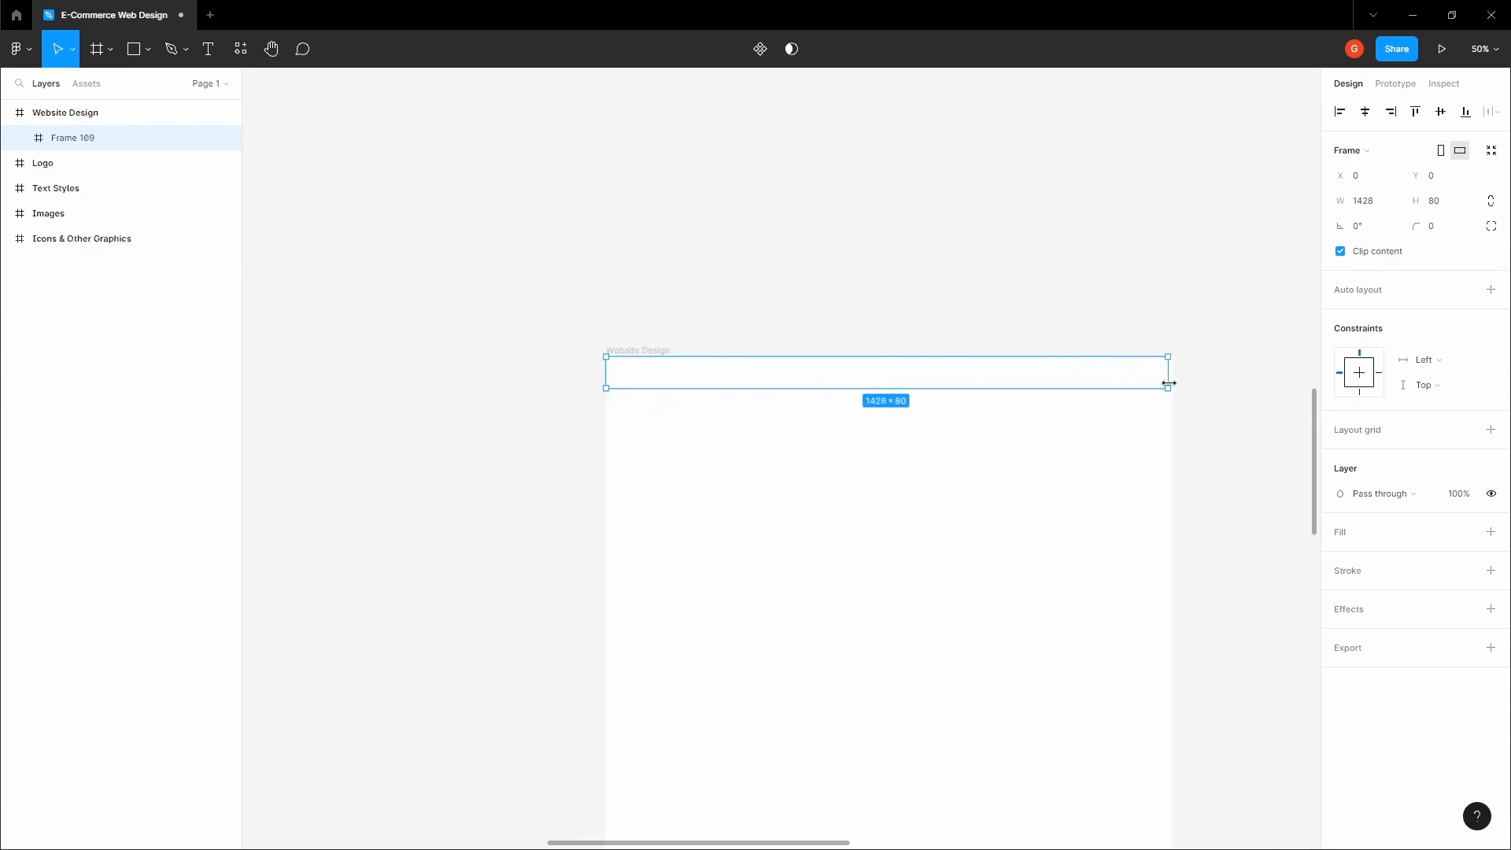
Step: Rename the new header frame as Navigation
double_click(147, 137)
type("Navigation")
key("Return")
left_click(584, 255)
Step: Add a layout grid of 12 stretched columns with a margin of 96 and a gutter of 24 to the Website Design frame
key("space")
left_click_drag(671, 295, 568, 233)
left_click(536, 288)
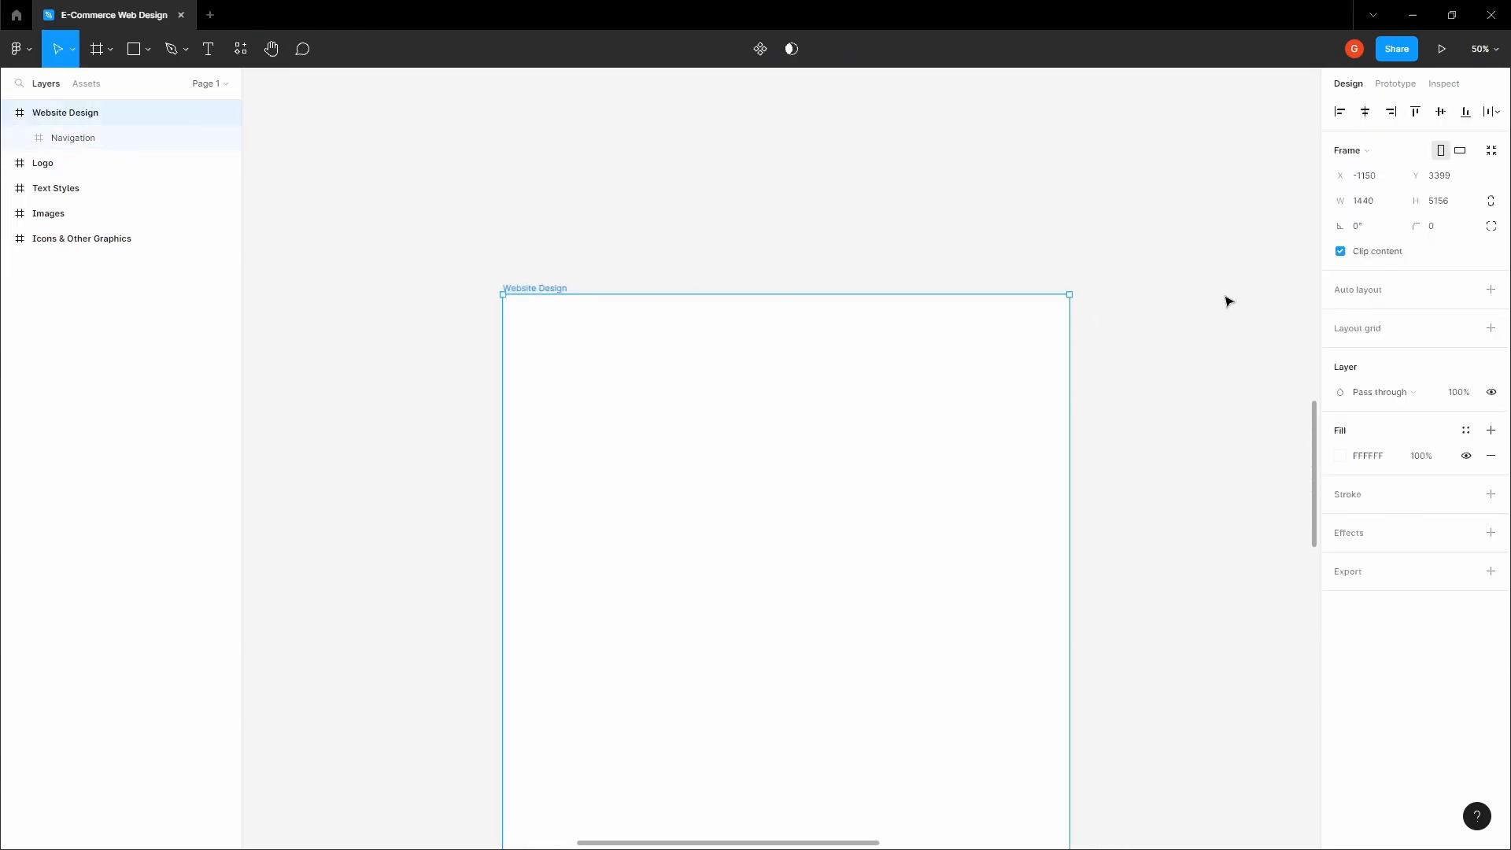
left_click(1490, 328)
left_click(1340, 353)
left_click(1156, 356)
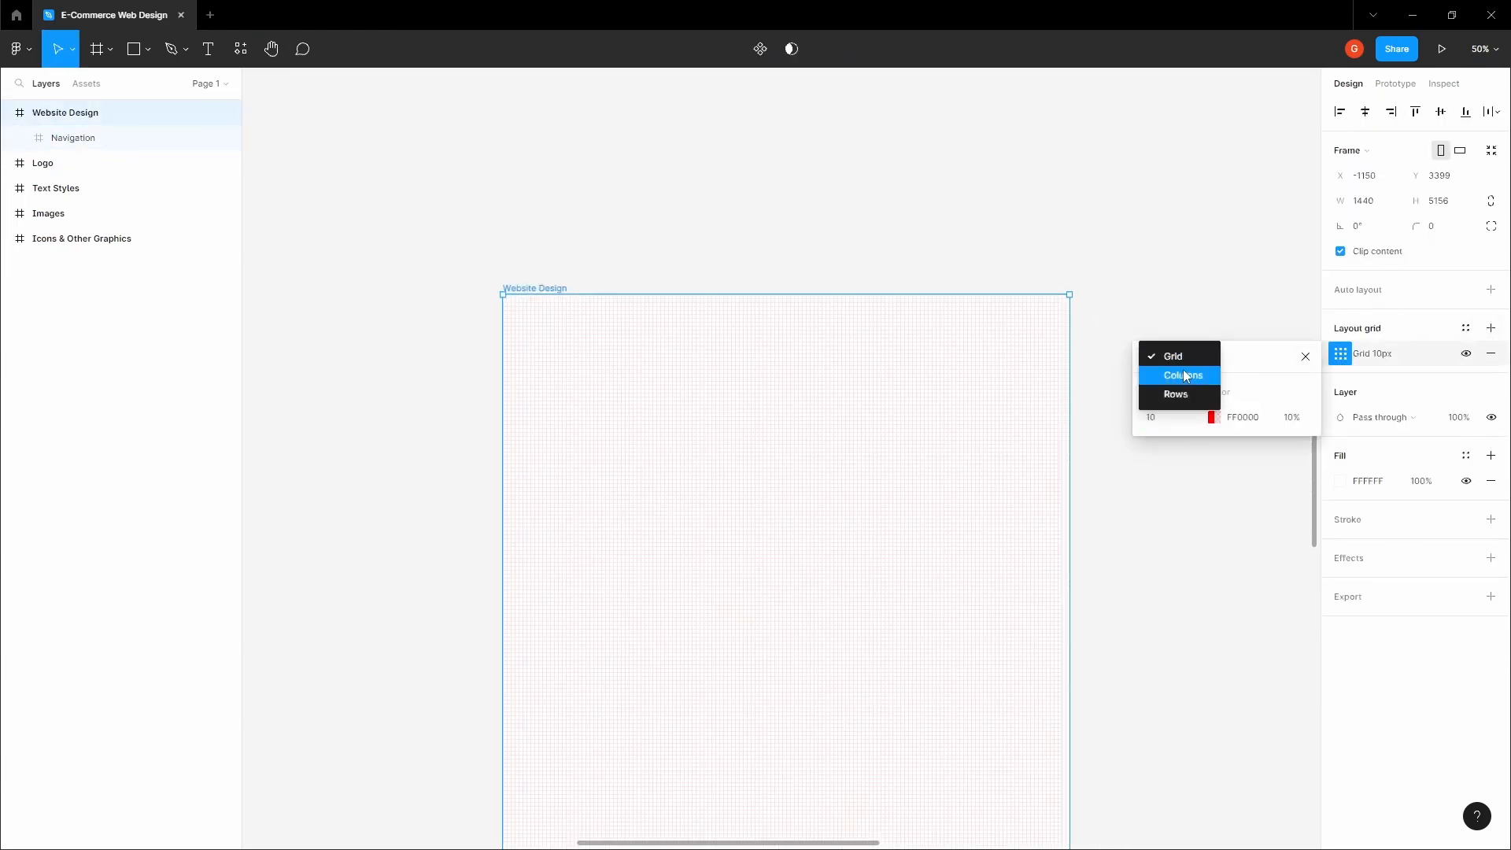
left_click(1182, 370)
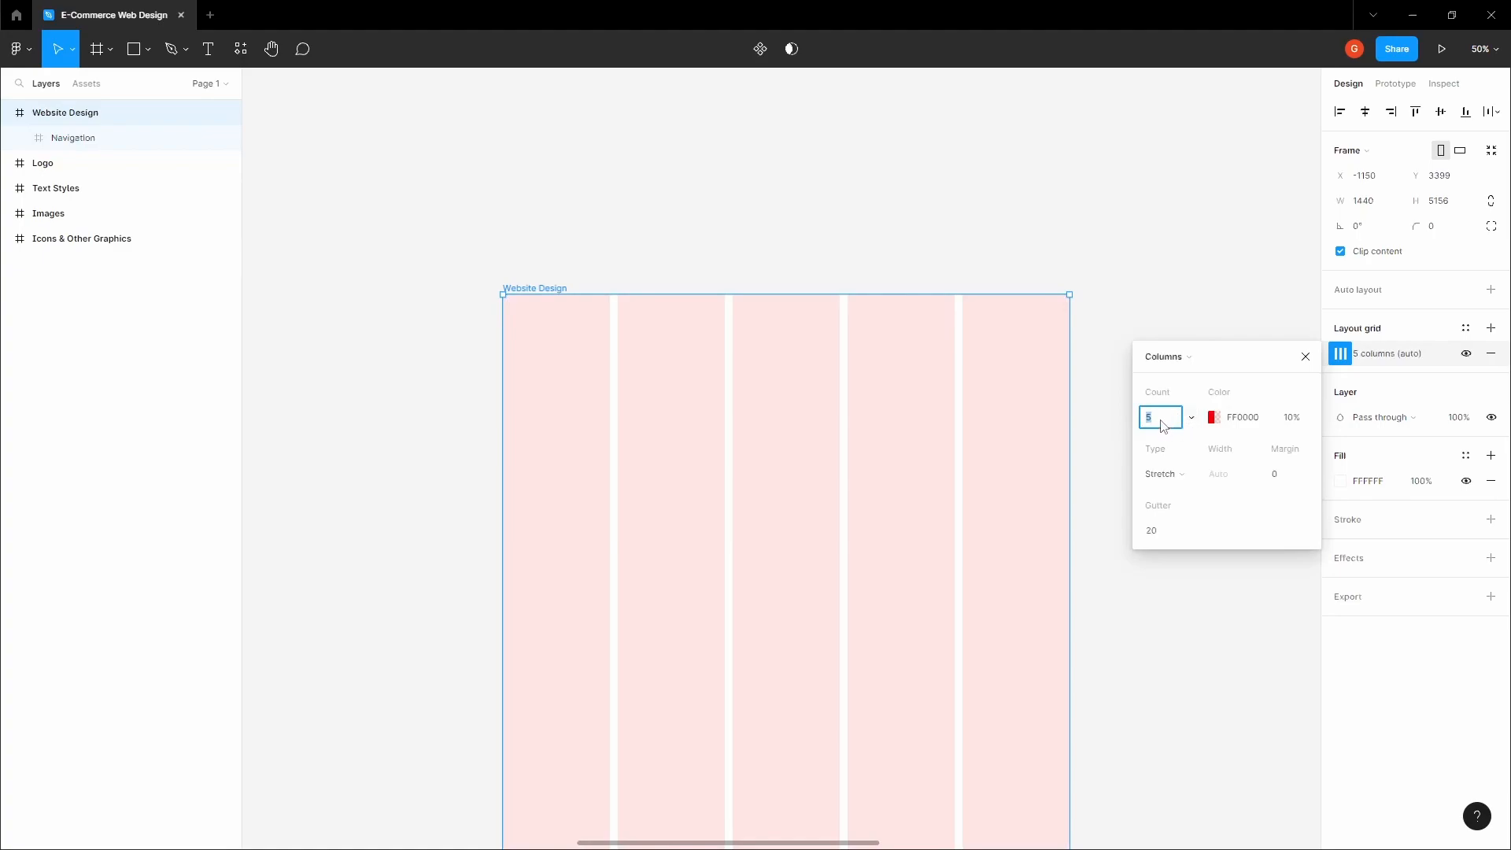
left_click(1293, 478)
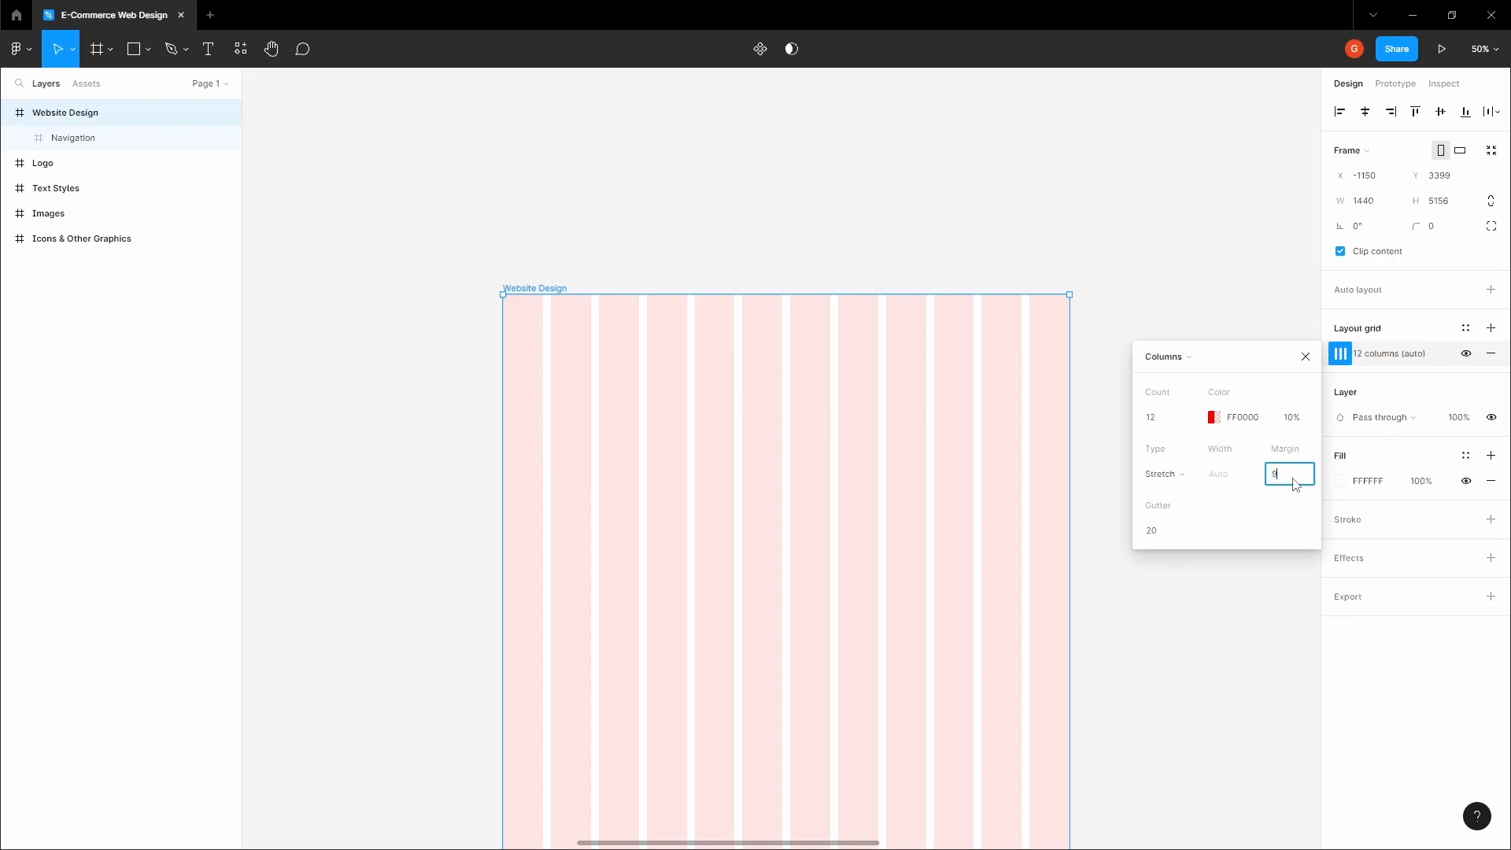
left_click(1177, 535)
type("24")
left_click(547, 187)
Step: Copy the smaller Foodie logo image from the Logo frame
key("space")
left_click_drag(574, 216, 650, 422)
scroll(600, 261, "down", 5)
scroll(689, 244, "down", 4)
left_click_drag(653, 193, 931, 503)
scroll(611, 233, "up", 6)
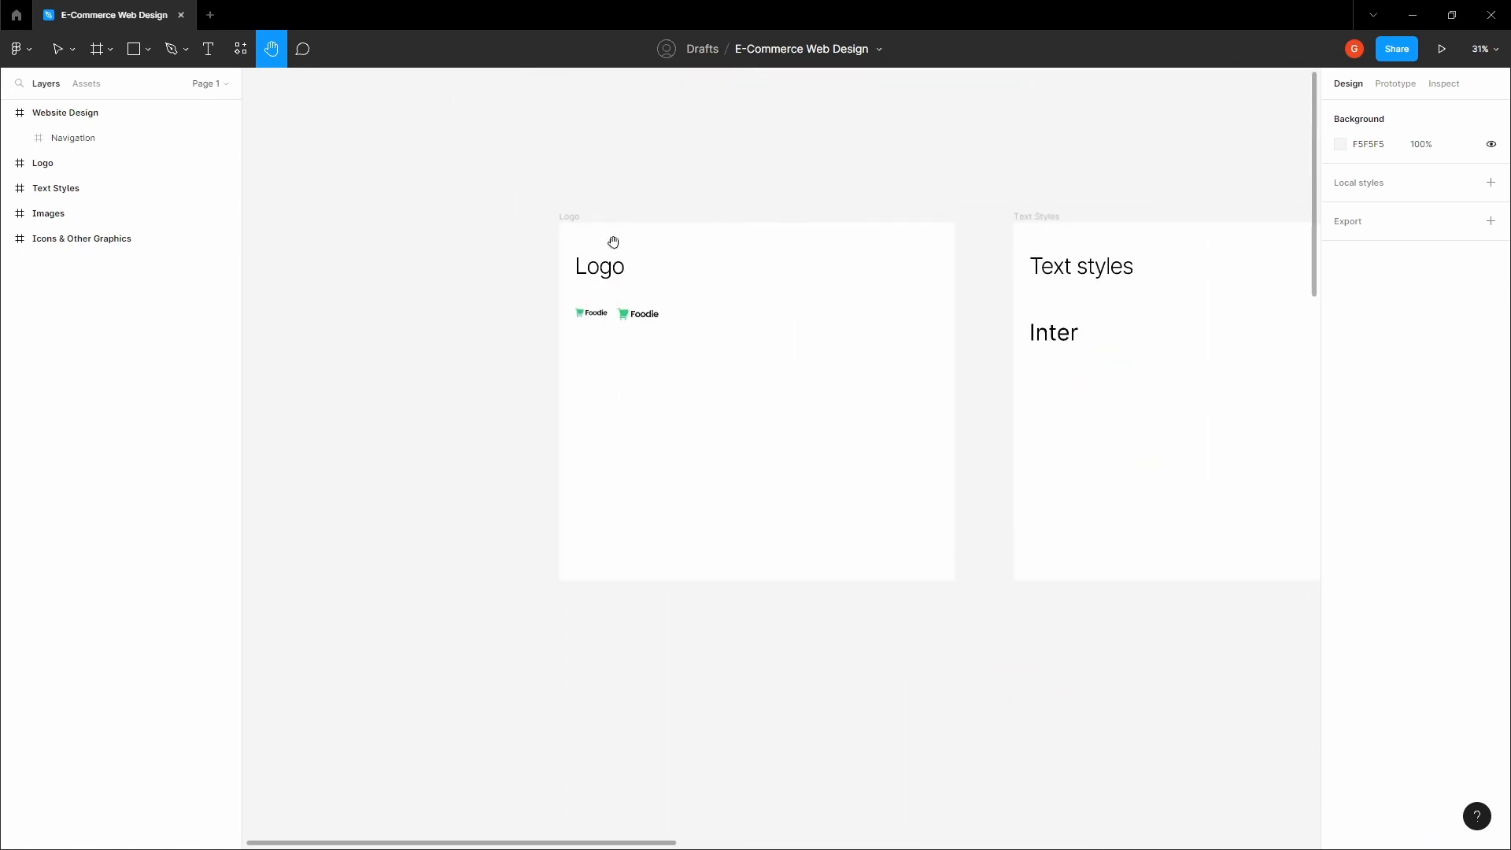
scroll(590, 316, "up", 4)
right_click(591, 305)
left_click(617, 321)
Step: Paste the copied Foodie logo into the Navigation frame
scroll(617, 313, "down", 5)
left_click(526, 331)
scroll(609, 324, "down", 3)
key("space")
left_click_drag(859, 540, 701, 331)
scroll(828, 539, "up", 4)
left_click(838, 516)
scroll(845, 521, "up", 5)
key("ctrl+v")
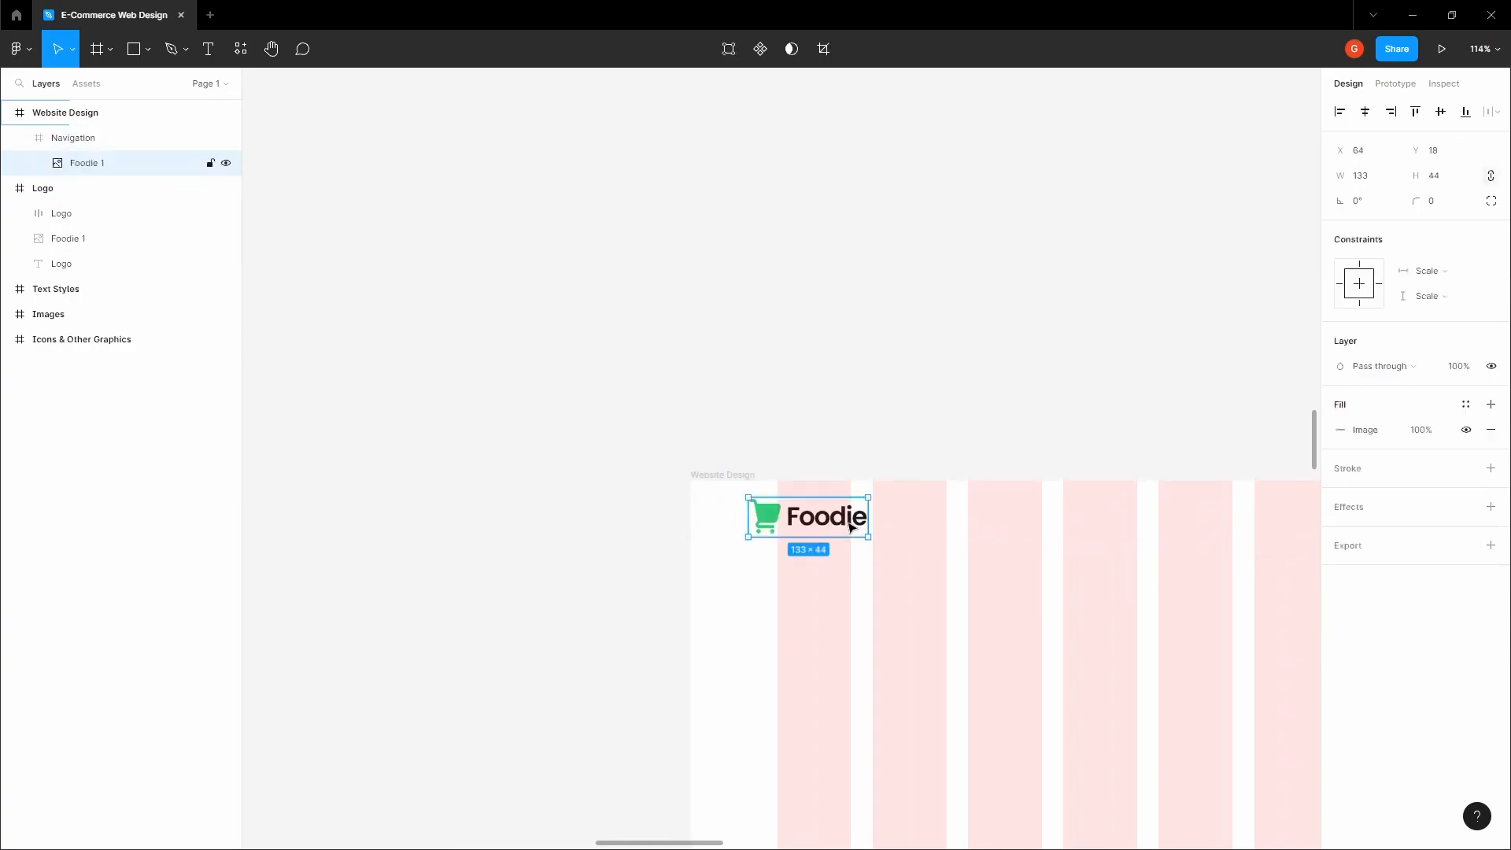
Step: Align the Foodie logo with the start of the first grid column, at X 96
scroll(854, 526, "up", 3)
scroll(664, 524, "up", 4)
left_click_drag(749, 491, 868, 488)
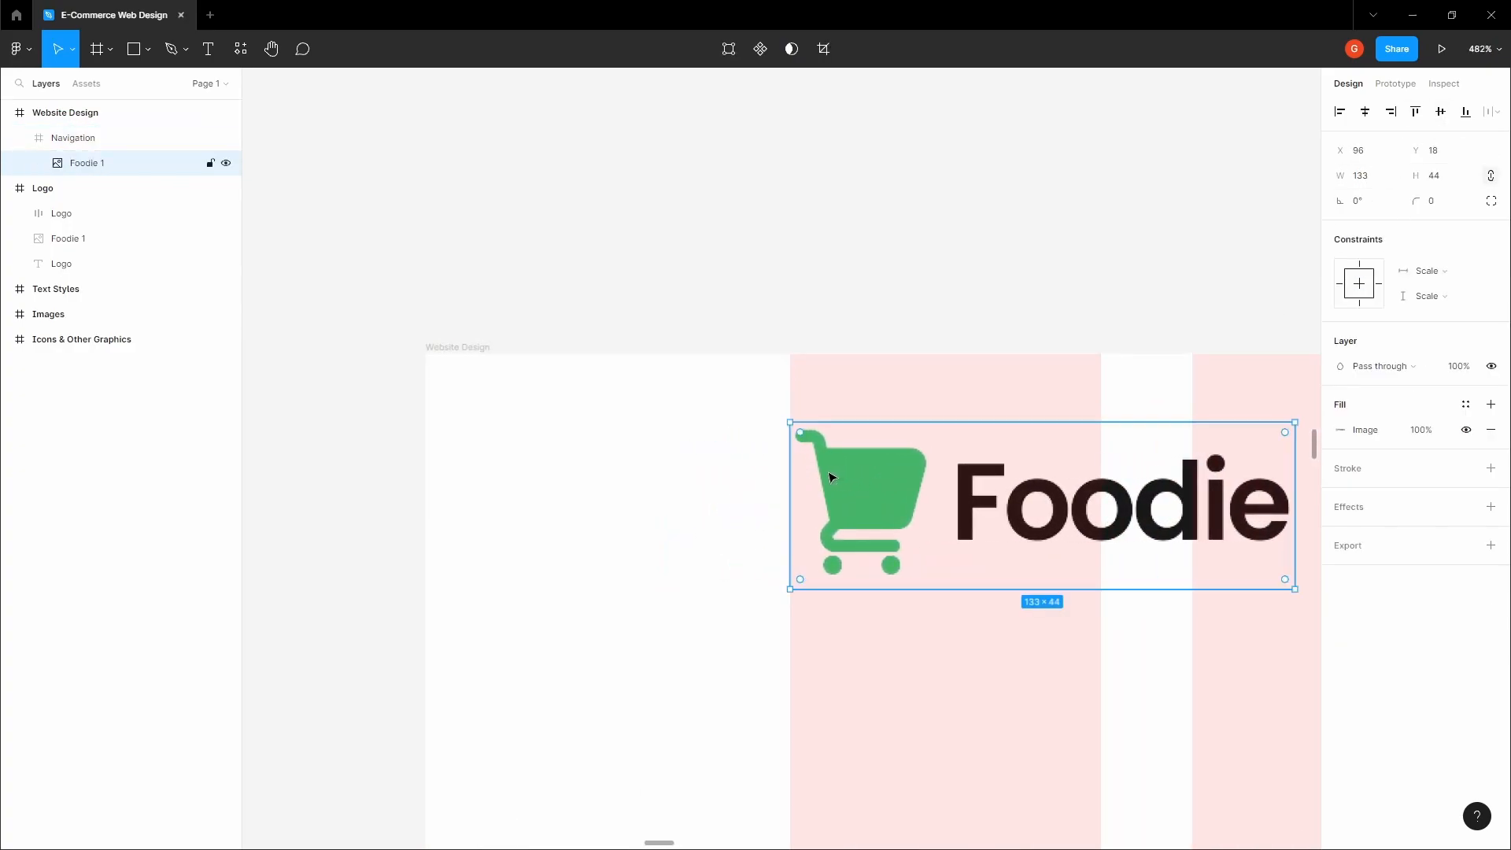
scroll(832, 477, "down", 2)
left_click(873, 354)
scroll(614, 304, "down", 5)
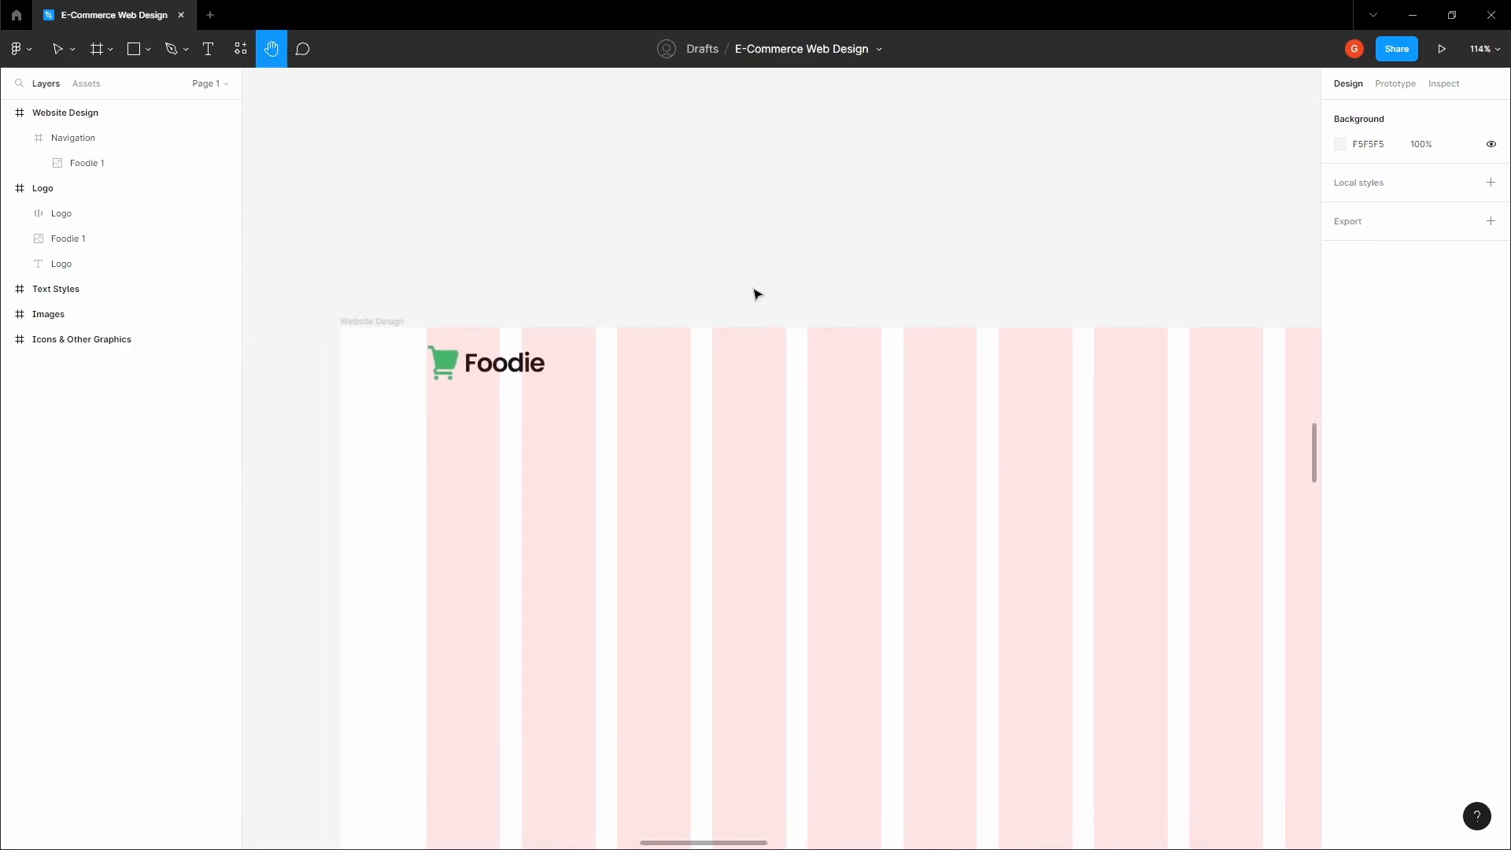
scroll(732, 412, "down", 3)
left_click(753, 428)
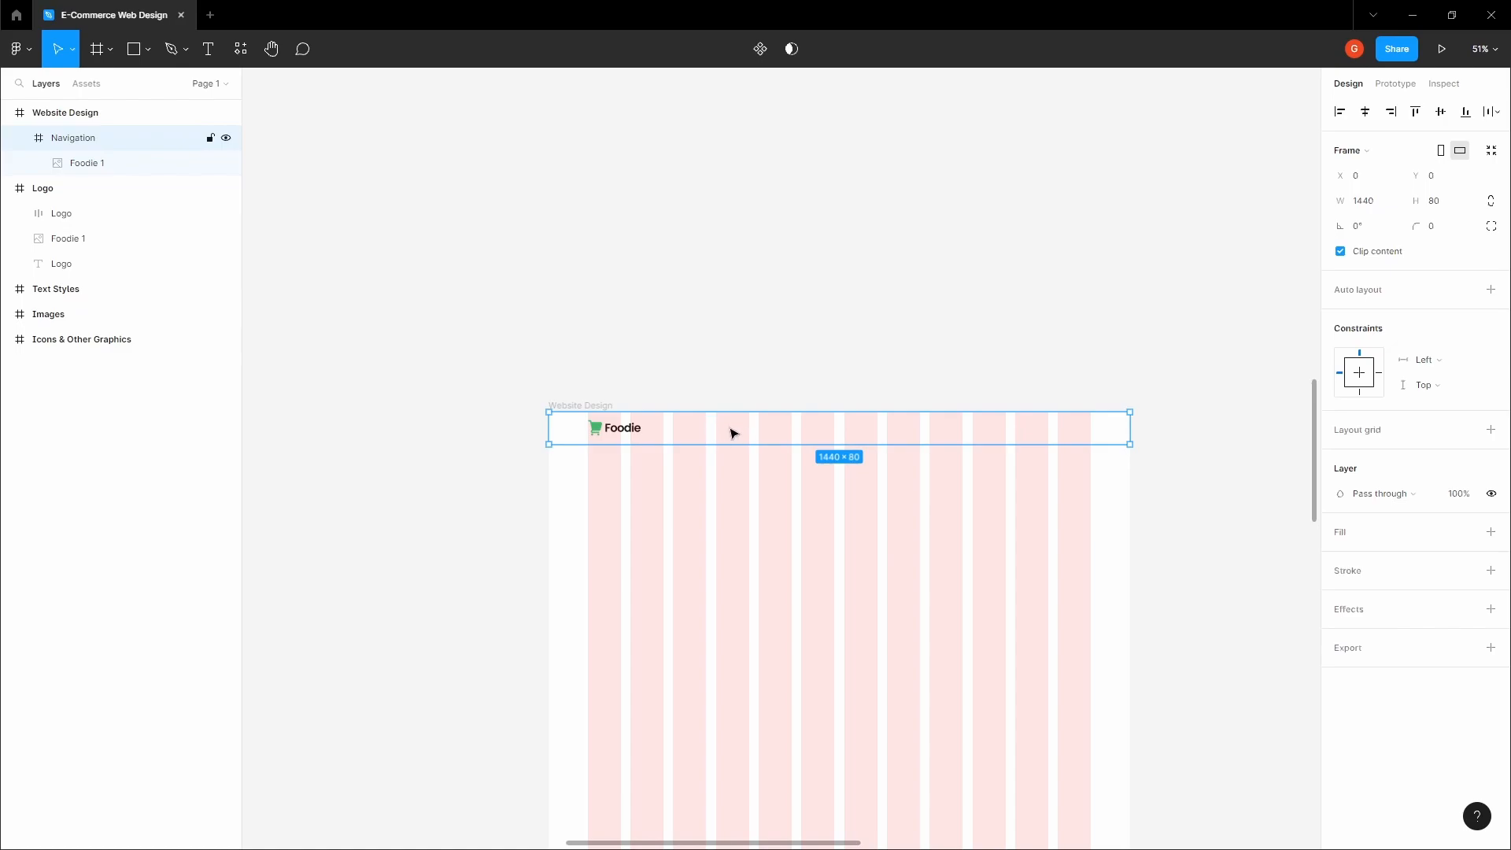
left_click(863, 344)
Step: Copy the search icon from the Icons & Other Graphics frame
scroll(863, 344, "down", 4)
key("space")
left_click_drag(996, 143, 712, 557)
left_click_drag(836, 313, 799, 414)
scroll(858, 310, "up", 4)
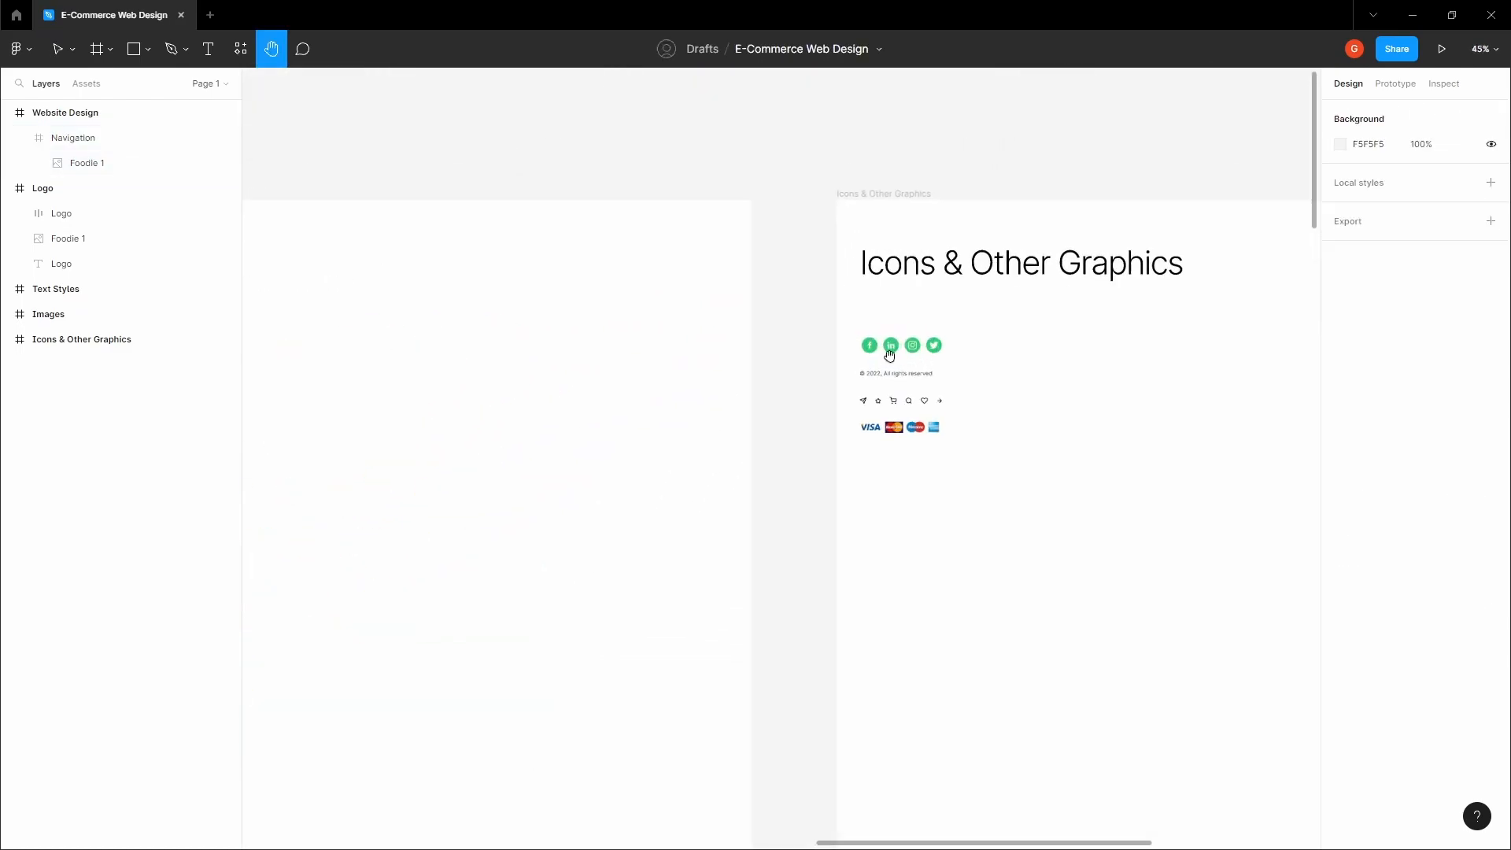
scroll(889, 354, "up", 4)
right_click(937, 471)
left_click(970, 365)
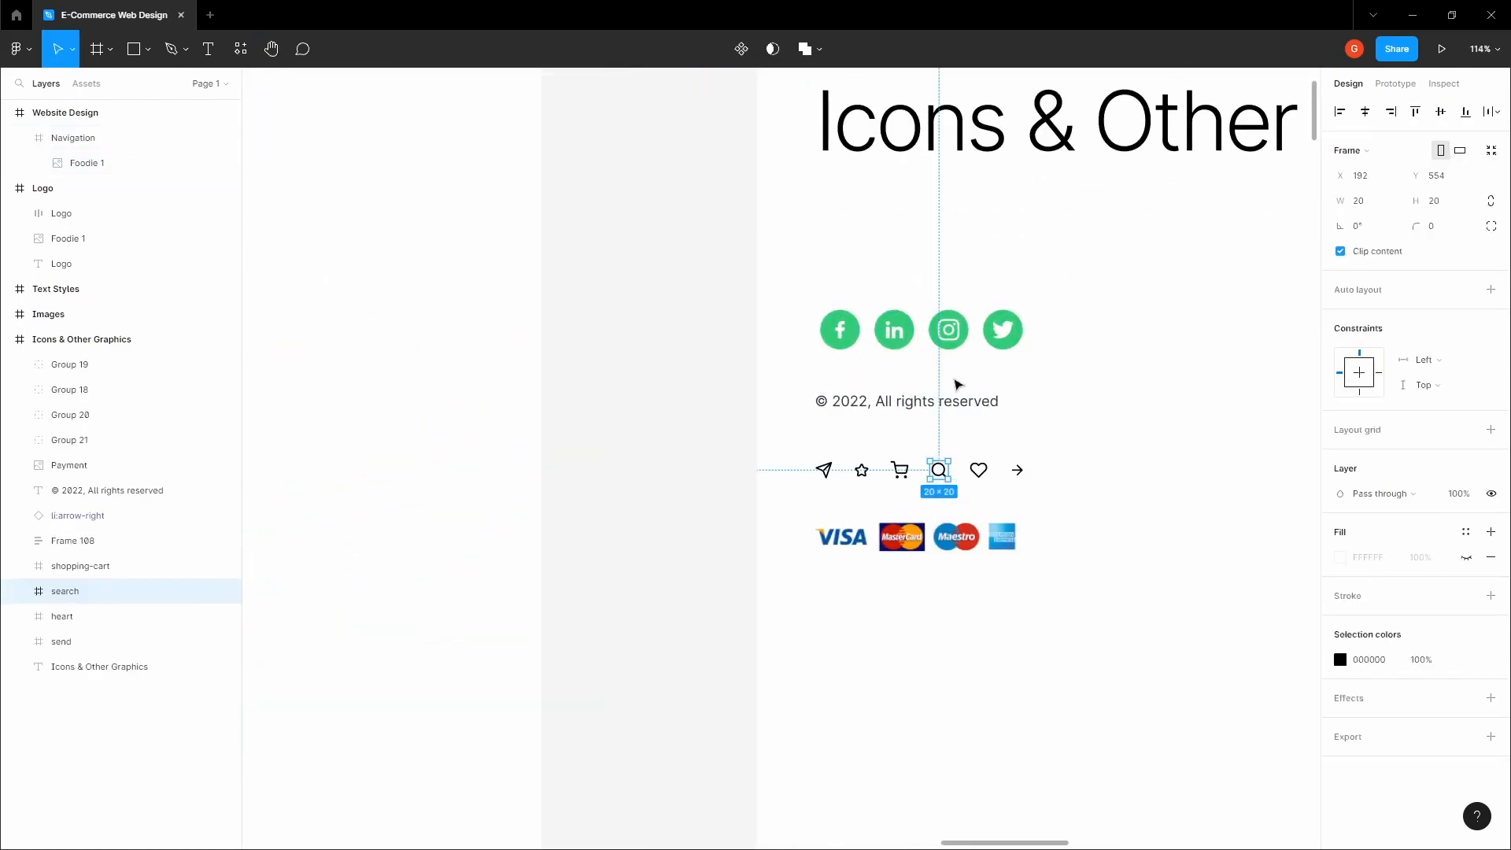
Step: Paste the search icon into the Navigation frame and move it away from the logo, near the middle of the bar
left_click(736, 449)
scroll(736, 449, "down", 5)
key("space")
left_click_drag(714, 692, 728, 405)
scroll(731, 405, "down", 4)
left_click_drag(720, 567, 848, 340)
left_click_drag(681, 688, 794, 450)
scroll(611, 408, "up", 6)
left_click(755, 379)
scroll(755, 380, "up", 4)
key("ctrl+v")
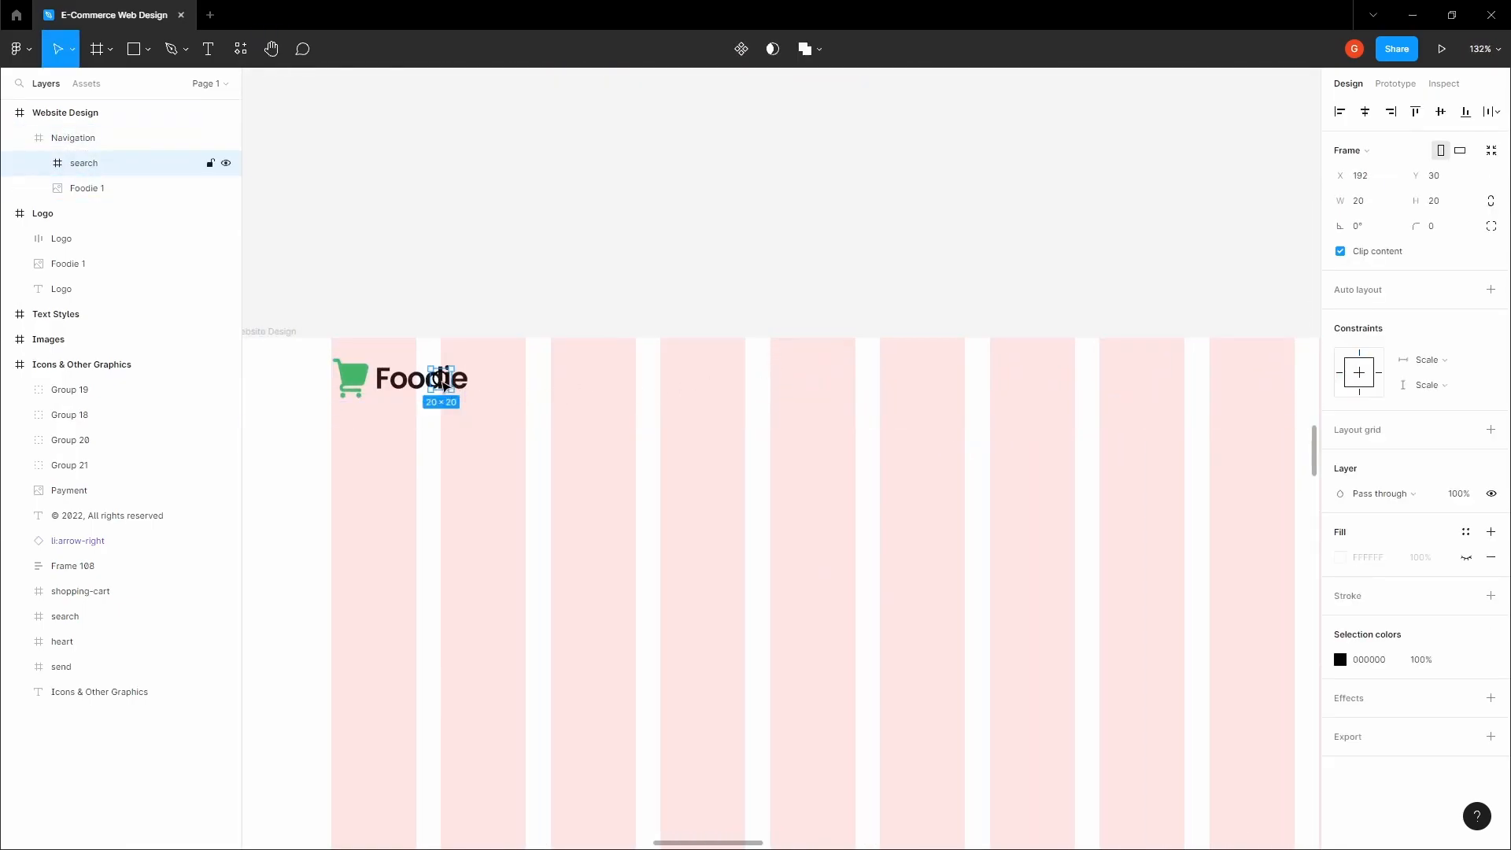
scroll(619, 373, "up", 3)
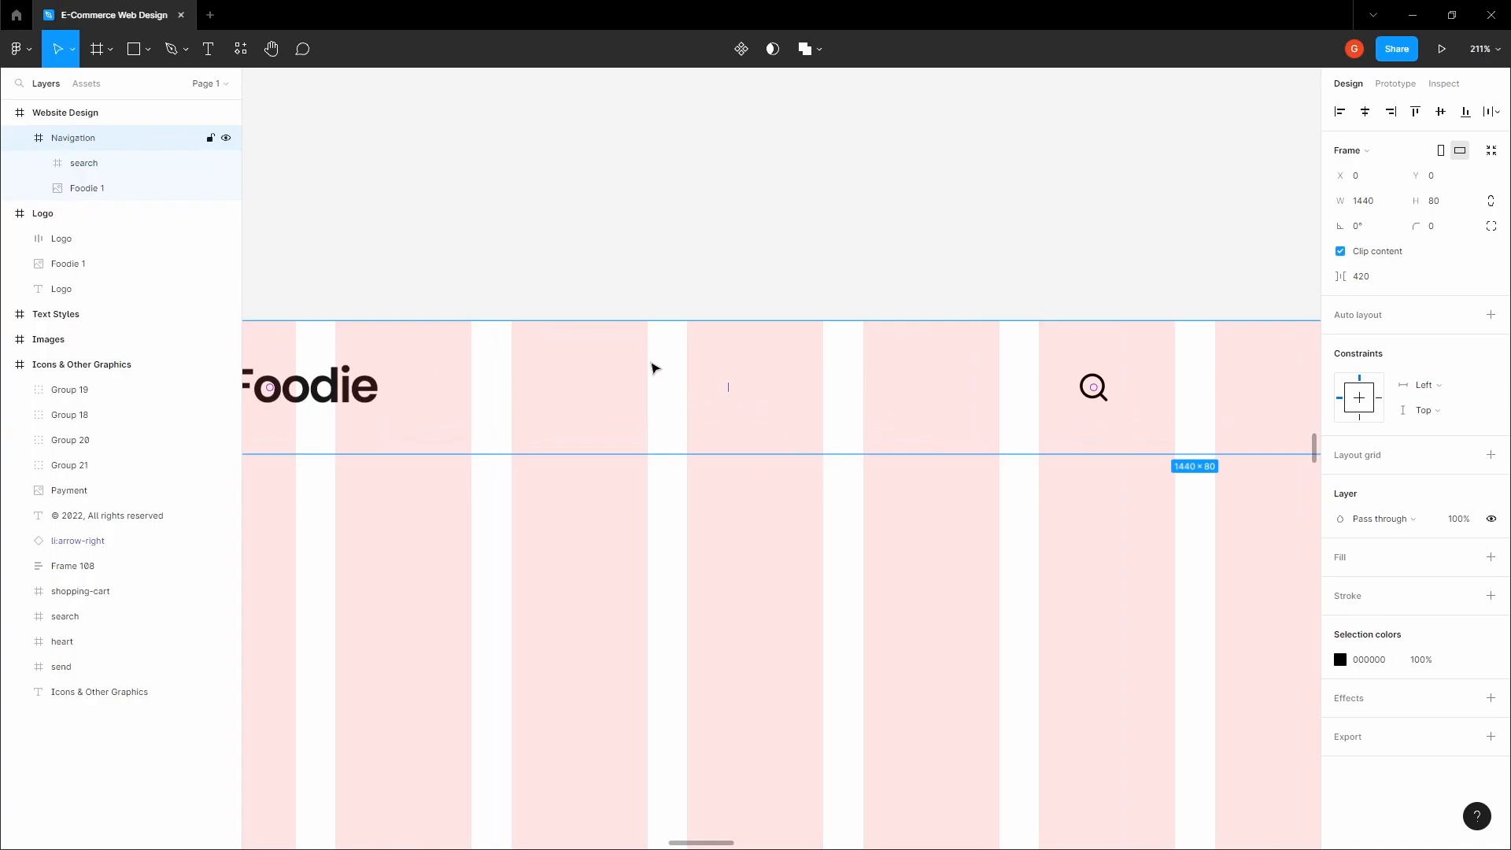
Step: Add the text "Search products..." to the Navigation frame between the logo and the search icon
scroll(732, 390, "down", 4)
key("t")
left_click(761, 370)
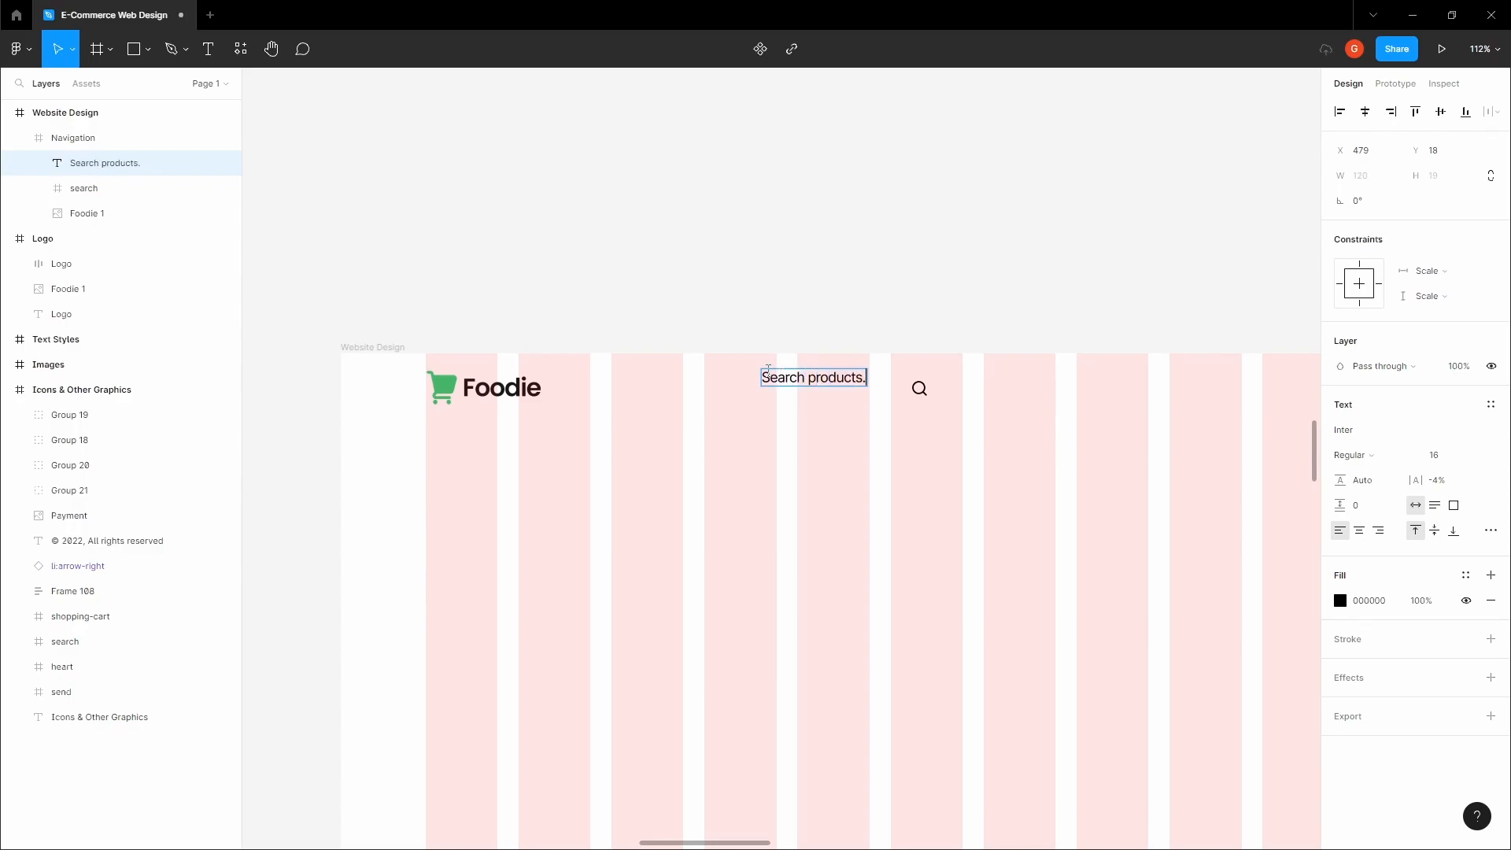
key("Escape")
scroll(838, 354, "up", 3)
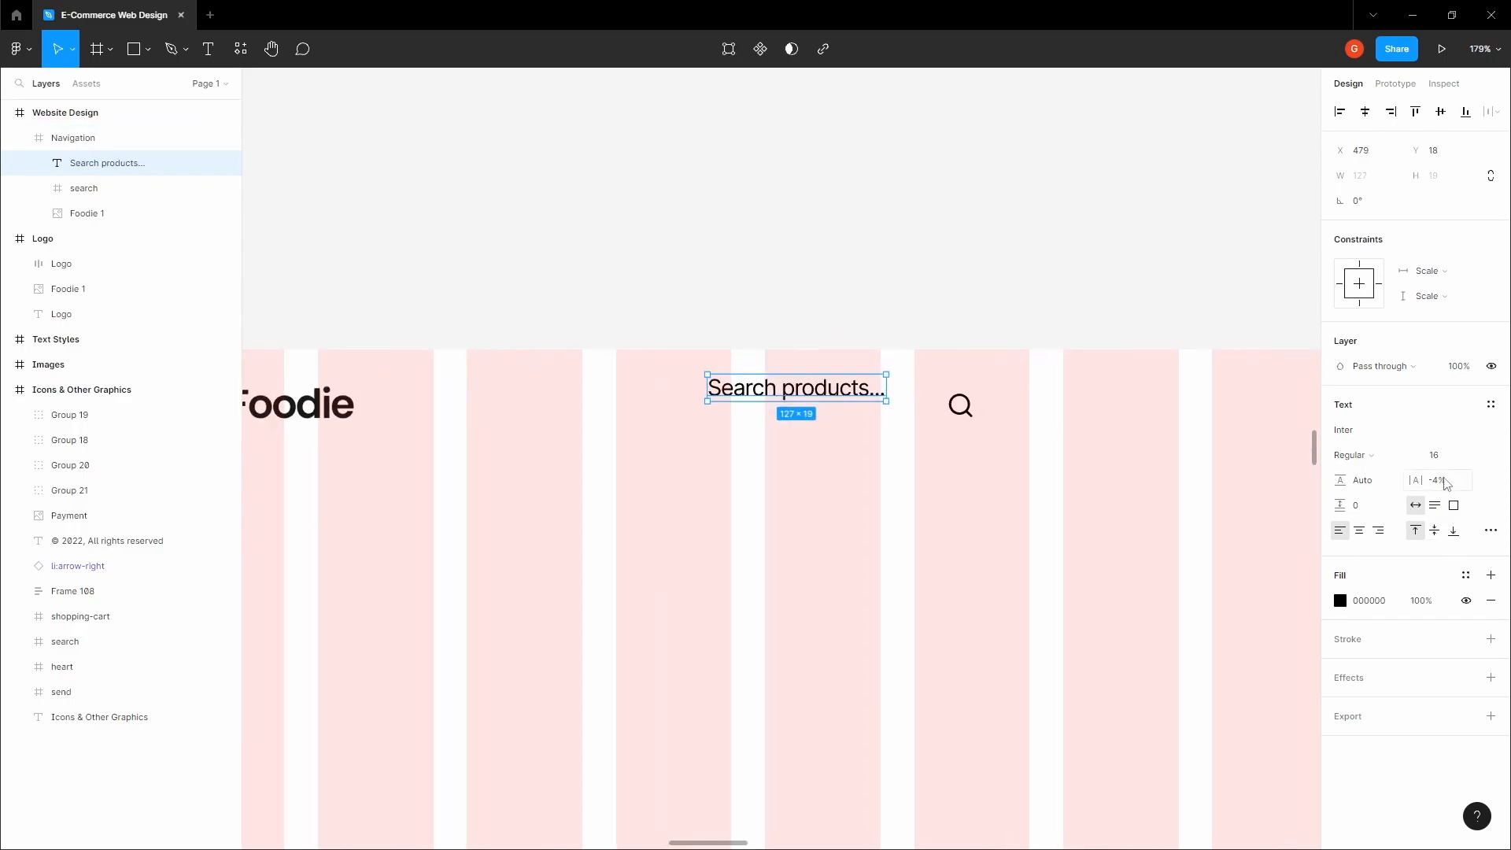
Step: Move the search icon further right and shift the search text to about X 467, Y 23
left_click_drag(954, 407, 1021, 408)
left_click(792, 295)
left_click(816, 399)
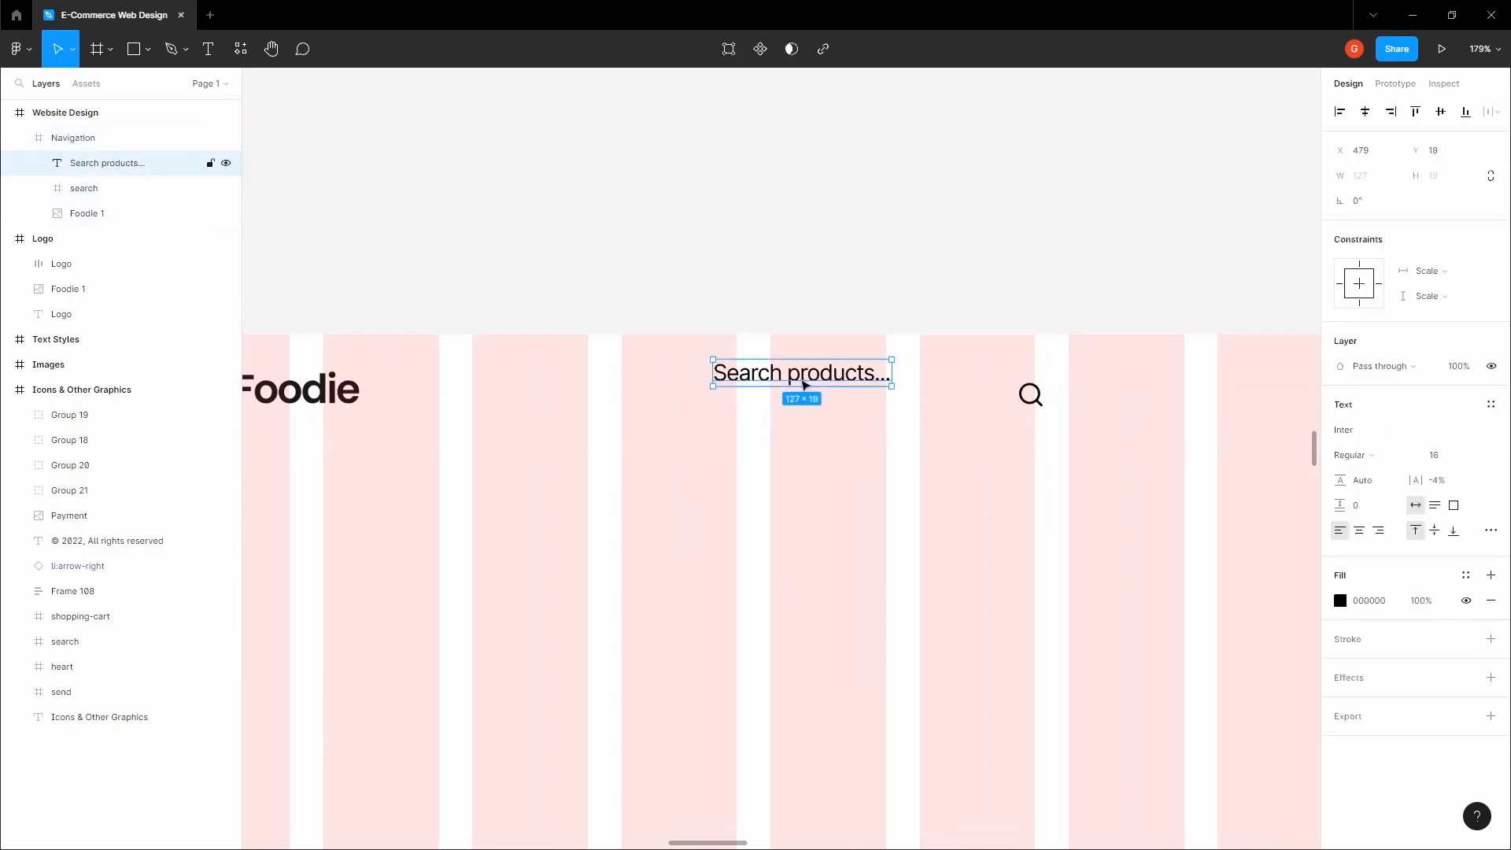
scroll(798, 394, "up", 3)
left_click_drag(787, 394, 763, 392)
scroll(749, 392, "down", 2)
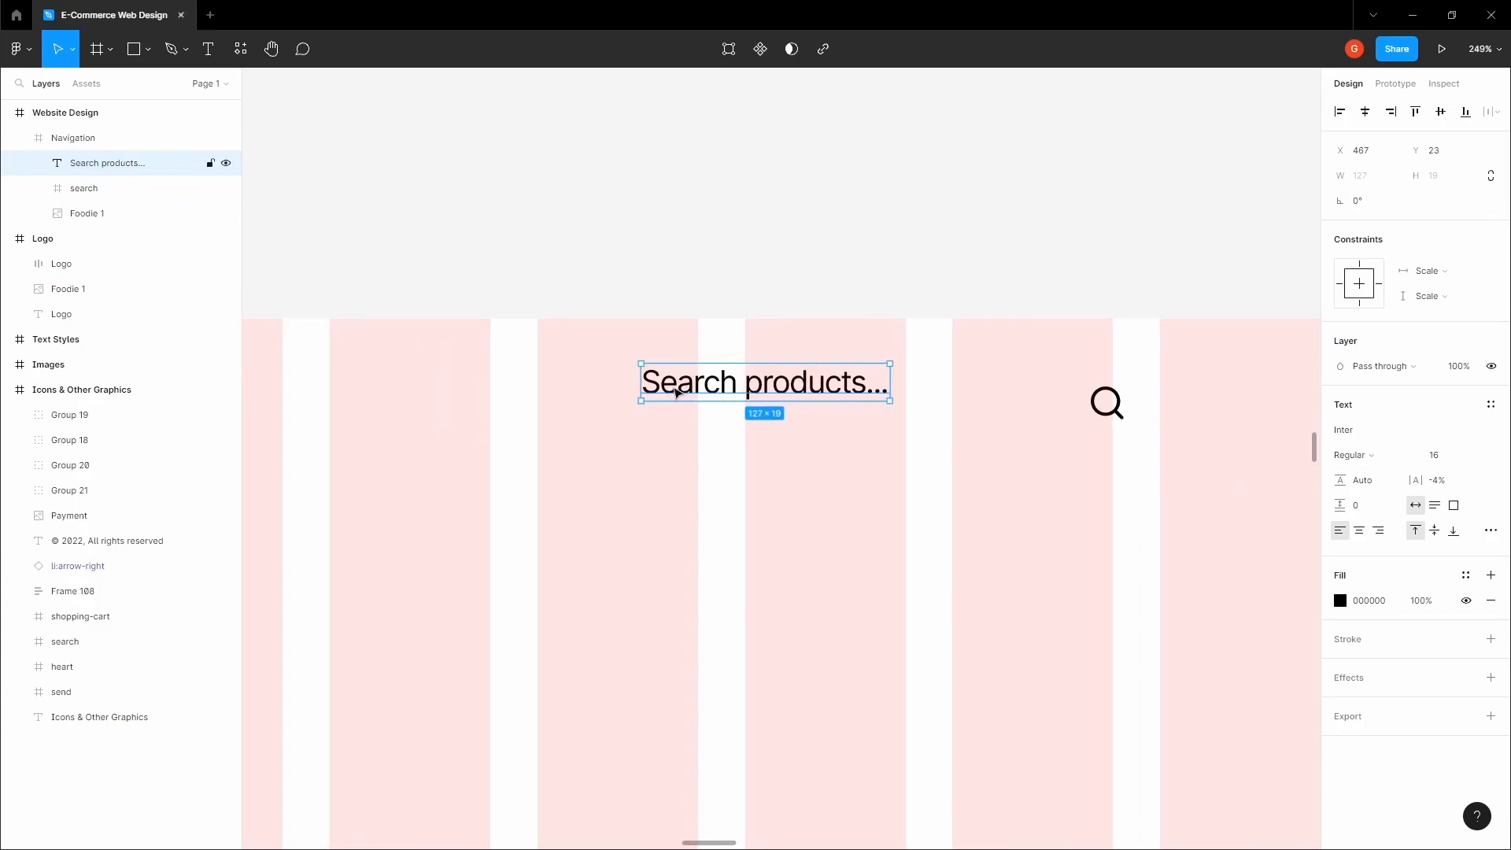
Step: Wrap the search text in an auto layout frame with centred alignment and a vertical padding of 12
key("shift+a")
left_click(1443, 400)
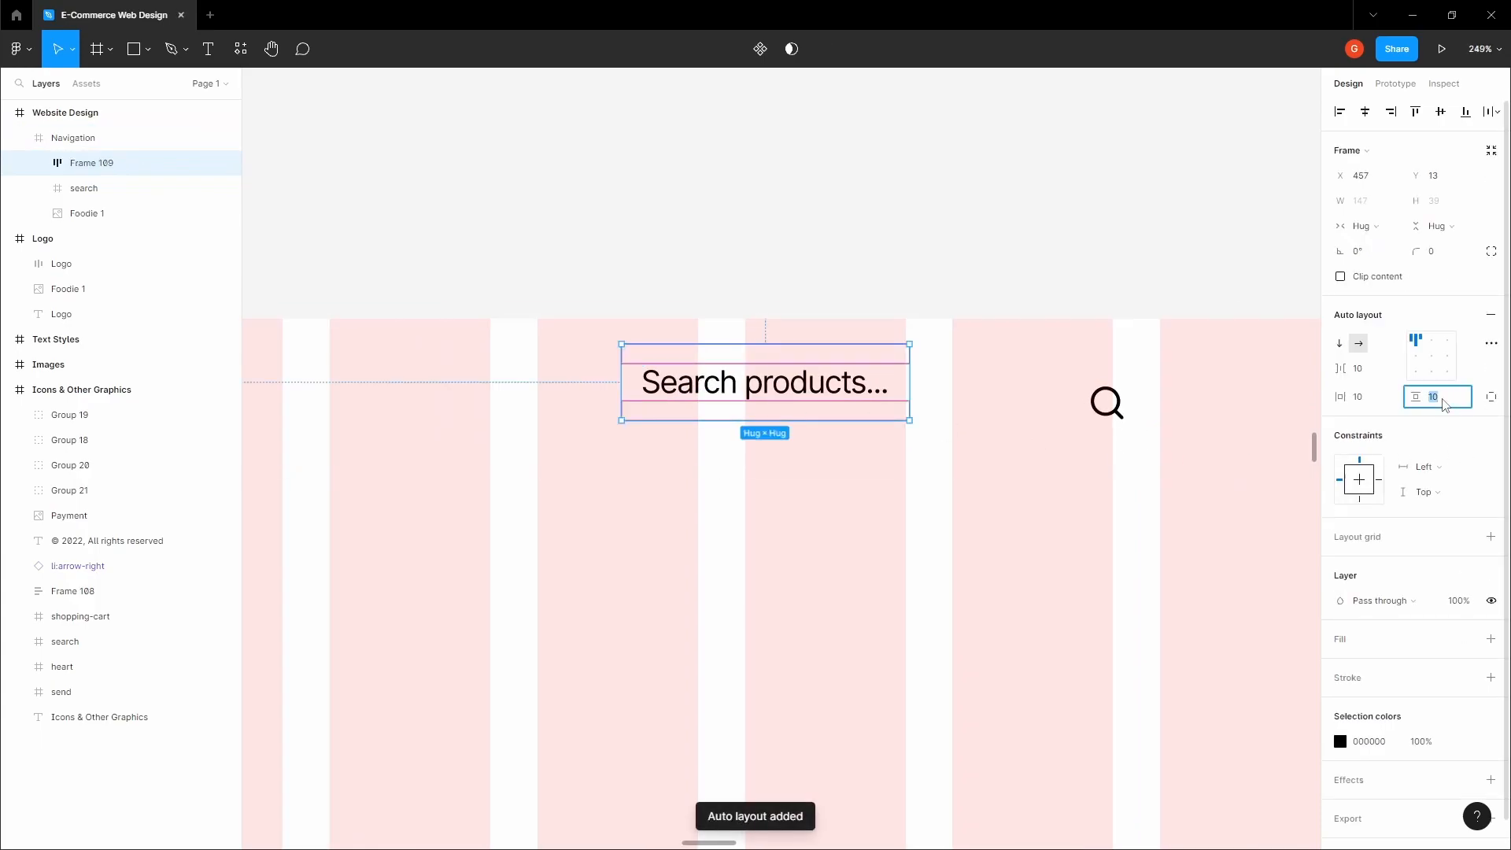
key("Tab")
Step: Move the search field frame to the third grid column beside the logo, at X 309, Y 20
left_click_drag(771, 392, 690, 405)
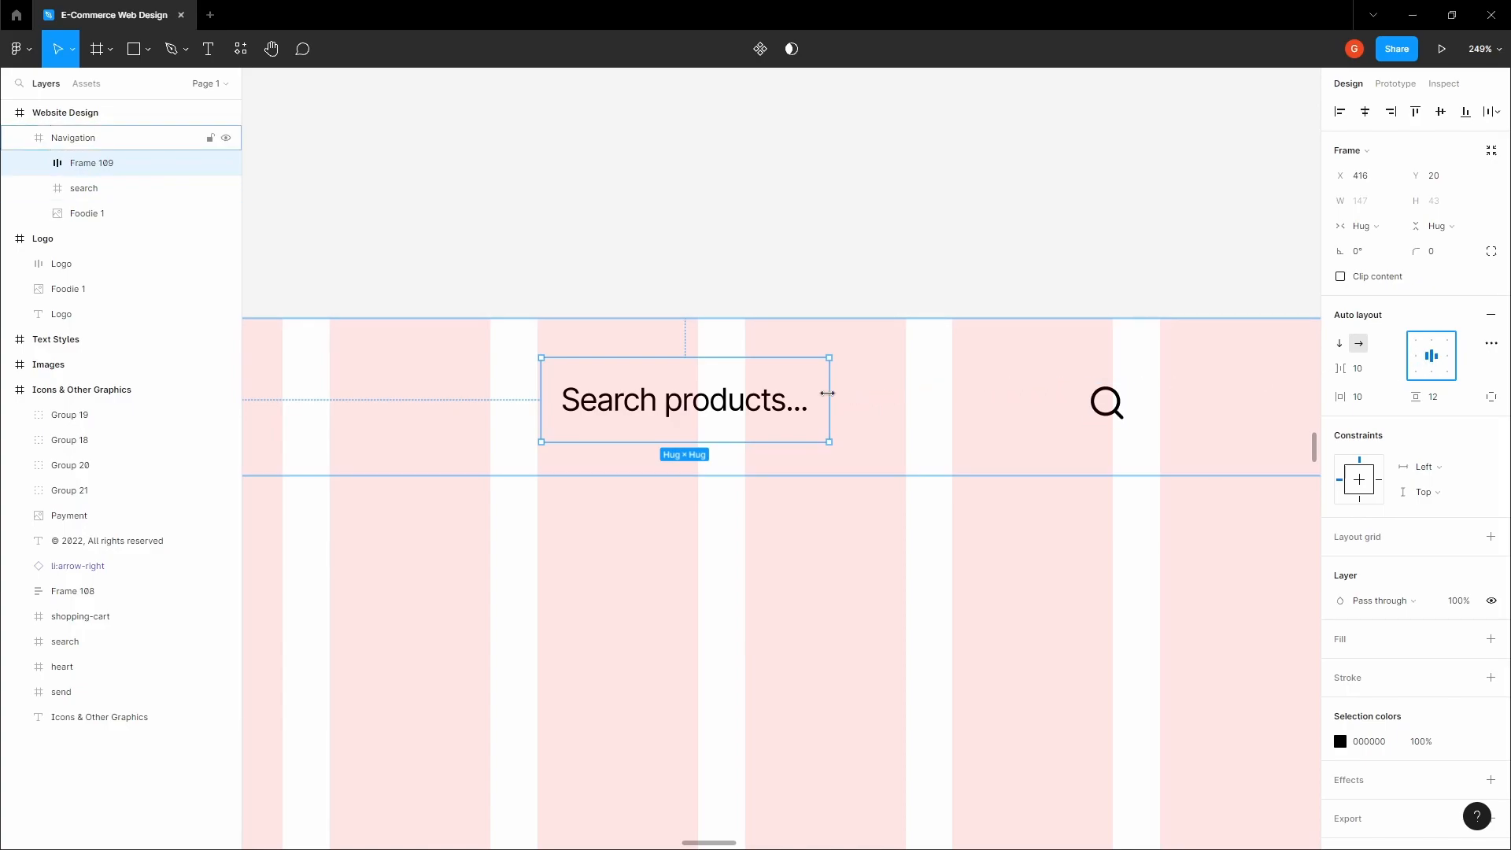
left_click_drag(650, 403, 739, 400)
scroll(738, 399, "down", 1)
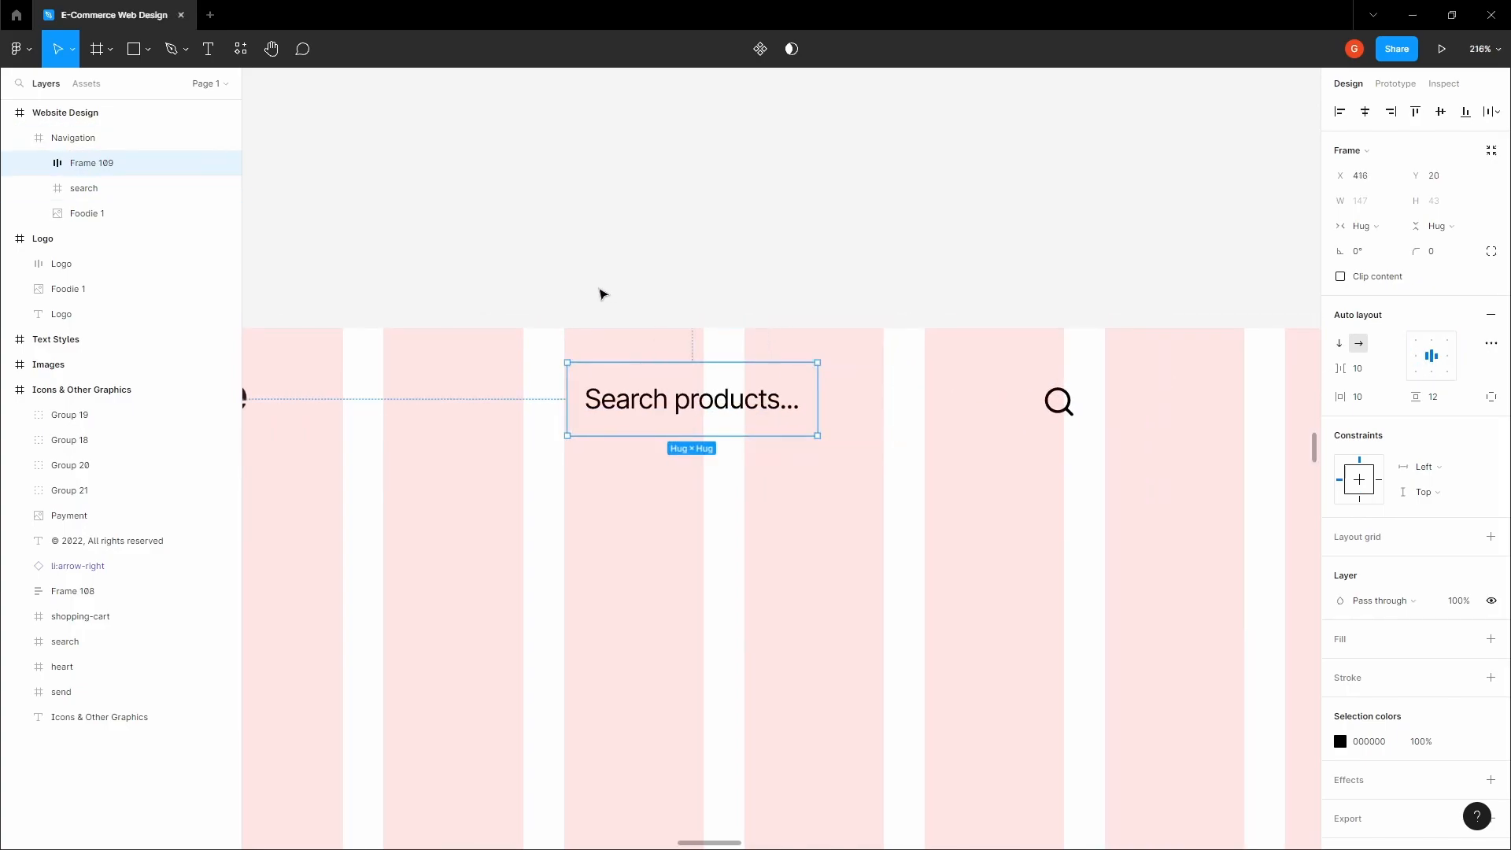
left_click(600, 294)
scroll(870, 291, "down", 3)
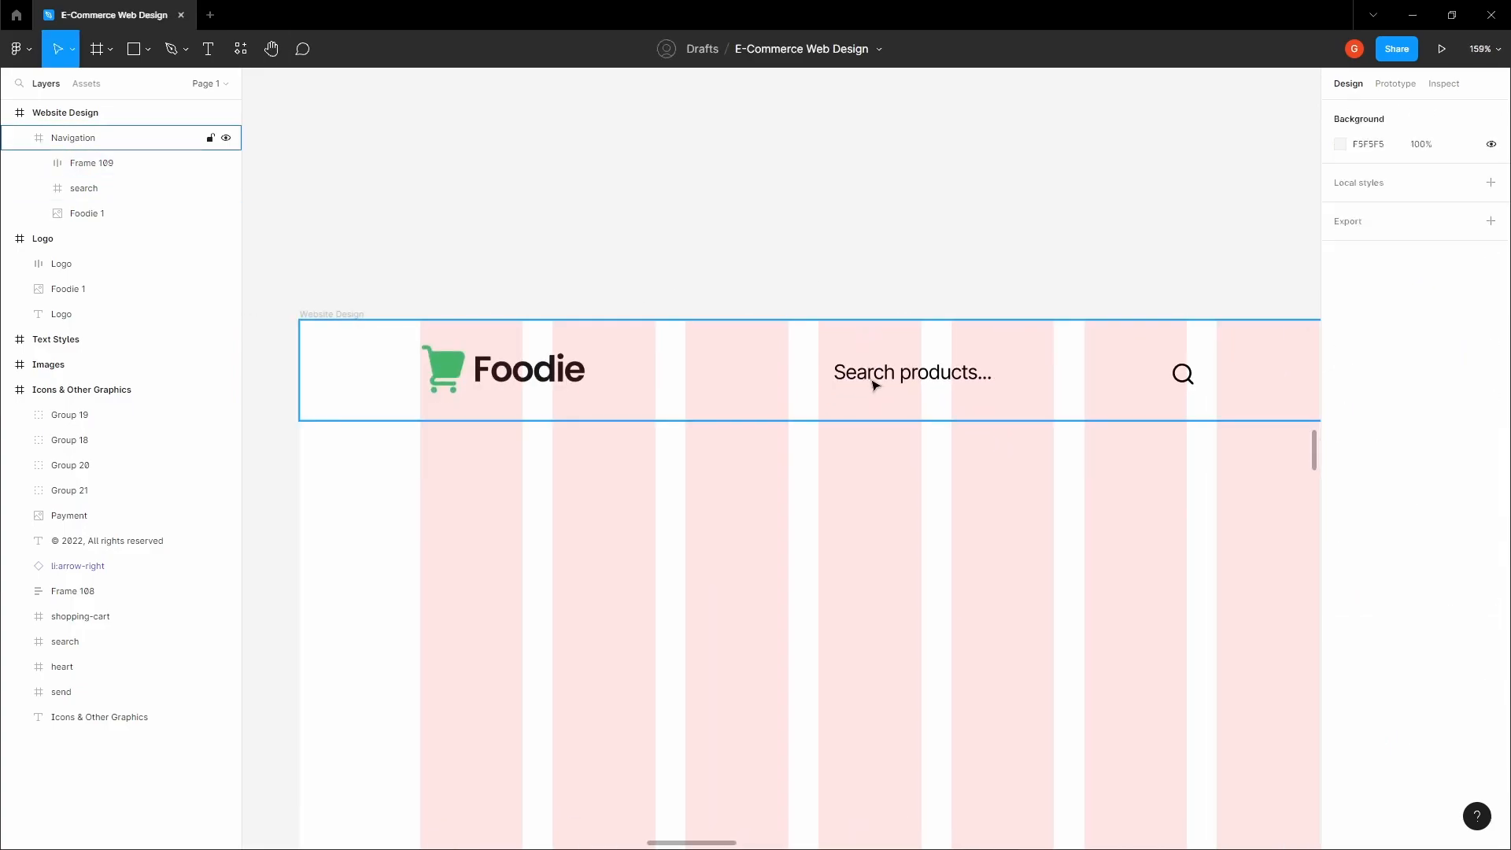
left_click_drag(885, 374, 755, 367)
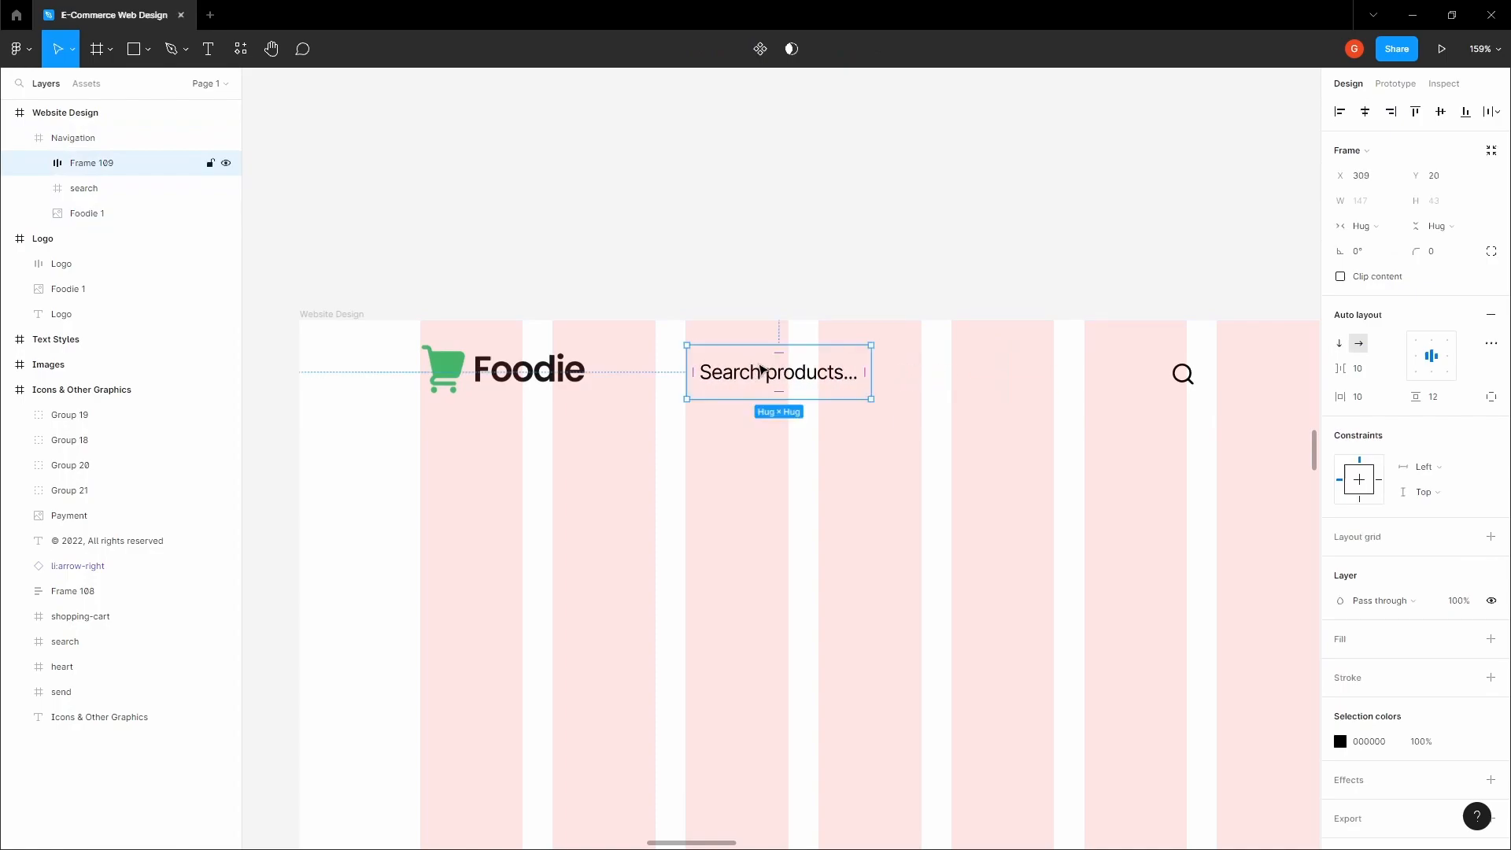
Step: Widen the search field frame to about 254 and align its content to the left centre
left_click_drag(869, 362, 1006, 366)
left_click(1416, 362)
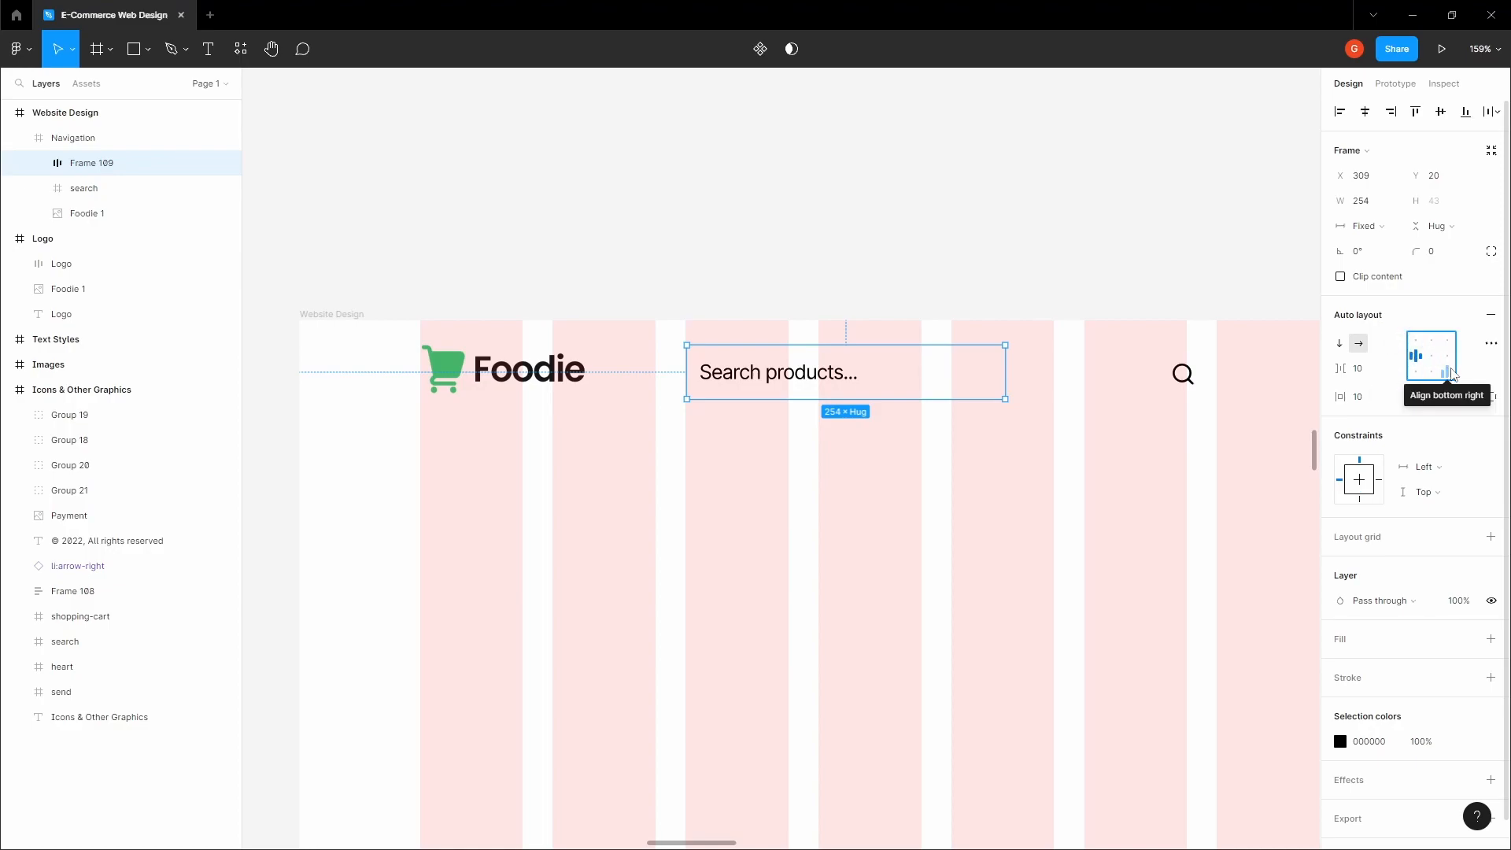
left_click(1447, 356)
left_click(1429, 361)
left_click(1416, 361)
Step: Set the search field frame's horizontal padding to 12
left_click(750, 377)
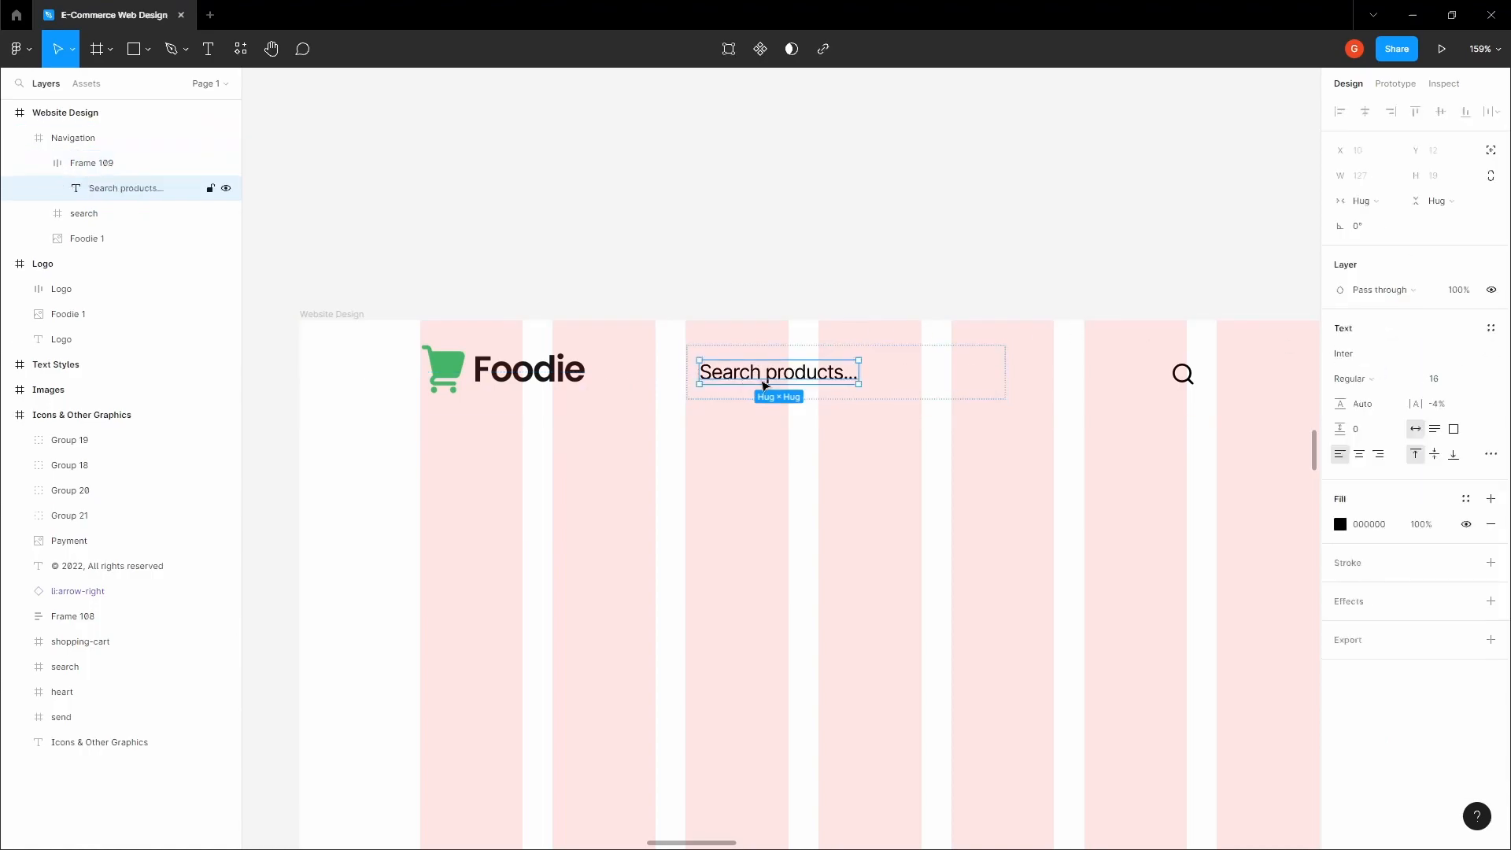
left_click(915, 304)
left_click(907, 375)
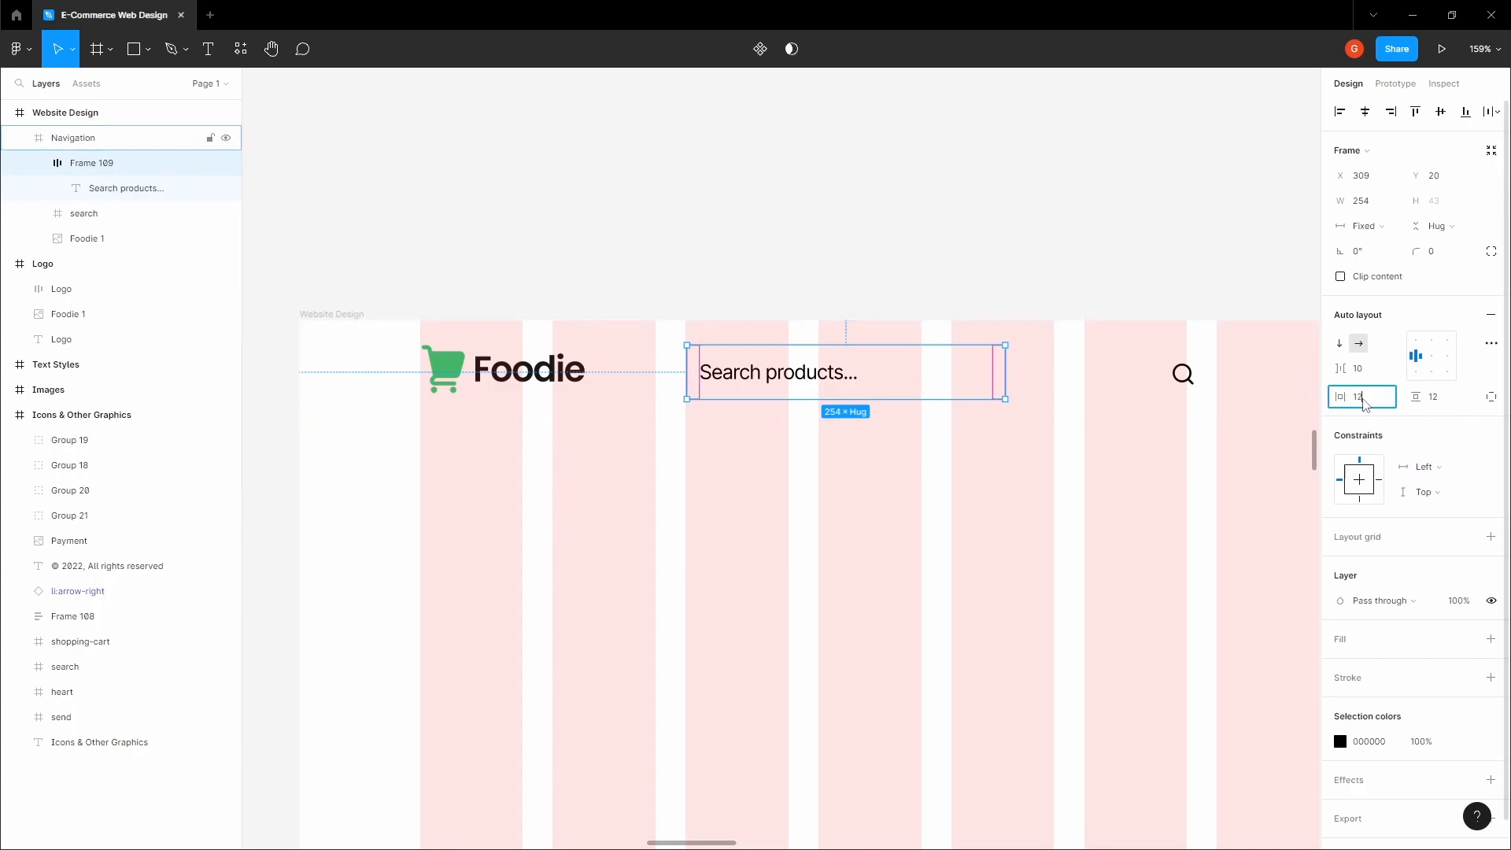
left_click(855, 280)
double_click(755, 374)
Step: Fill the search field frame with the green 30C976 sampled from the cart in the logo
left_click(827, 273)
left_click_drag(848, 364, 789, 384)
left_click(789, 384)
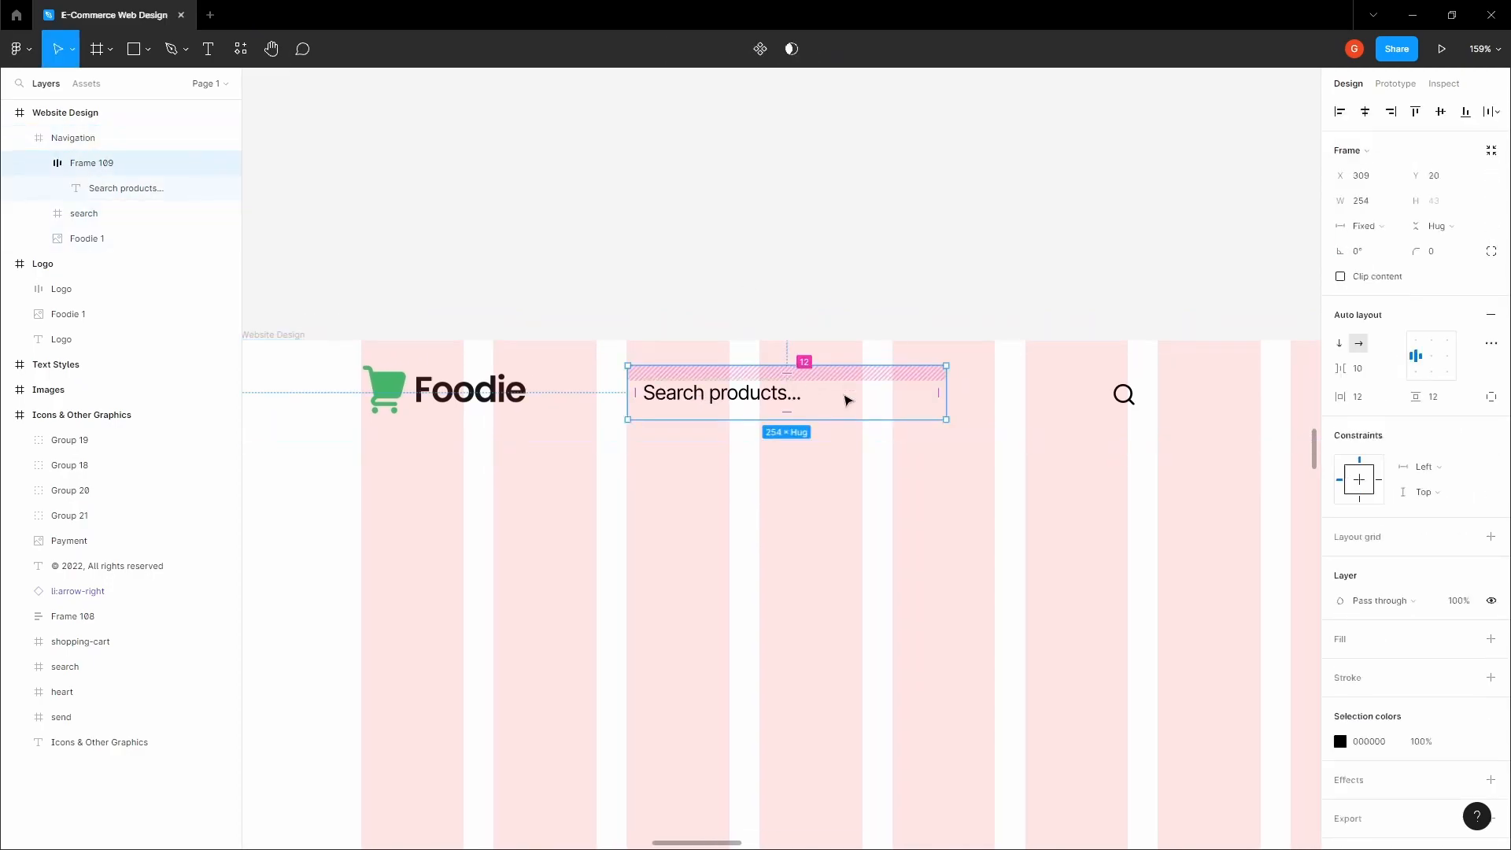
left_click(1489, 640)
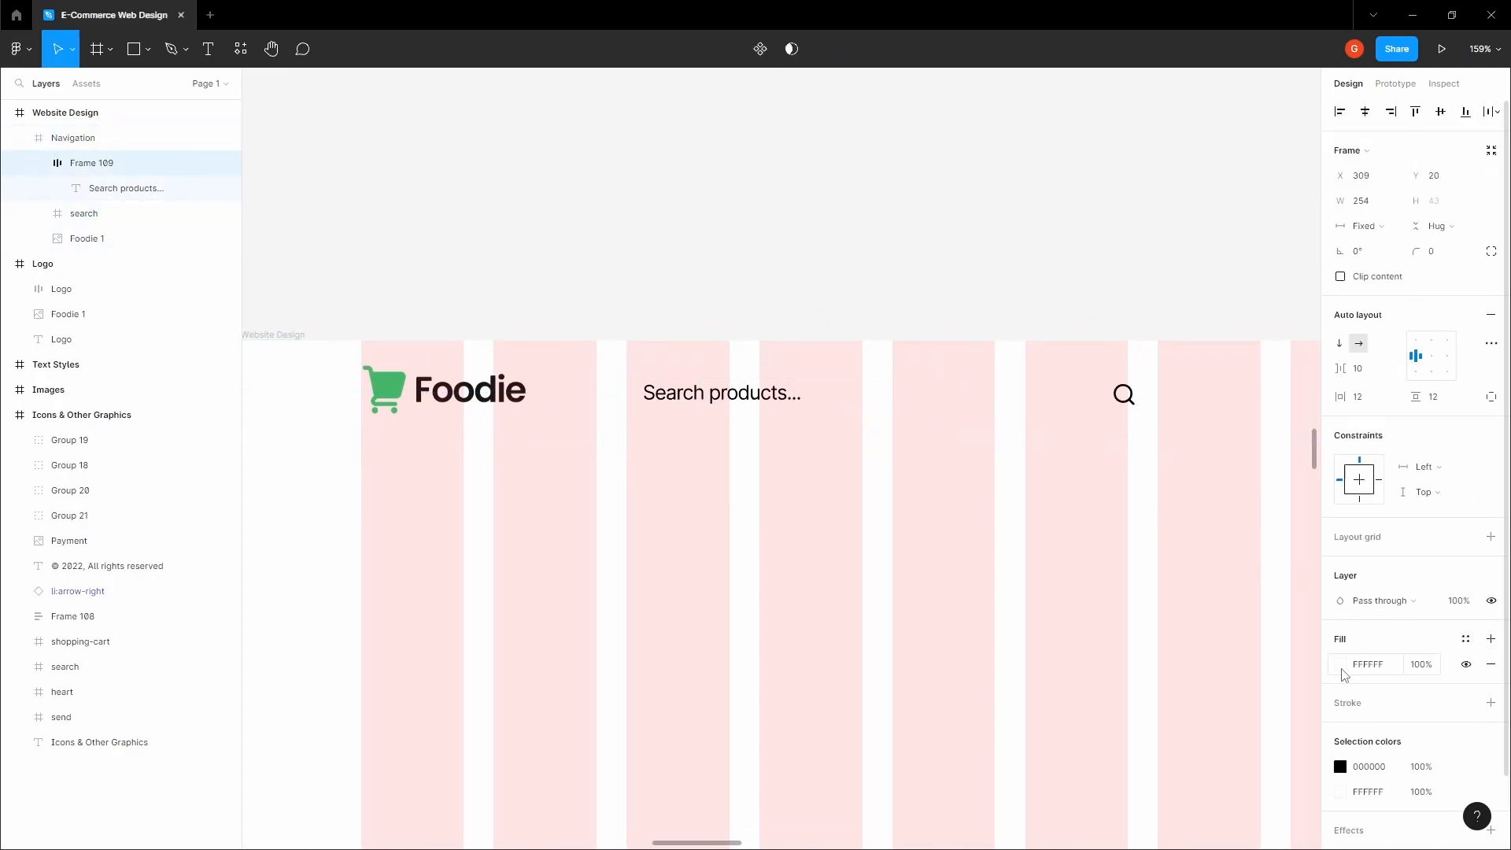
left_click(1340, 667)
left_click(1156, 674)
left_click(384, 389)
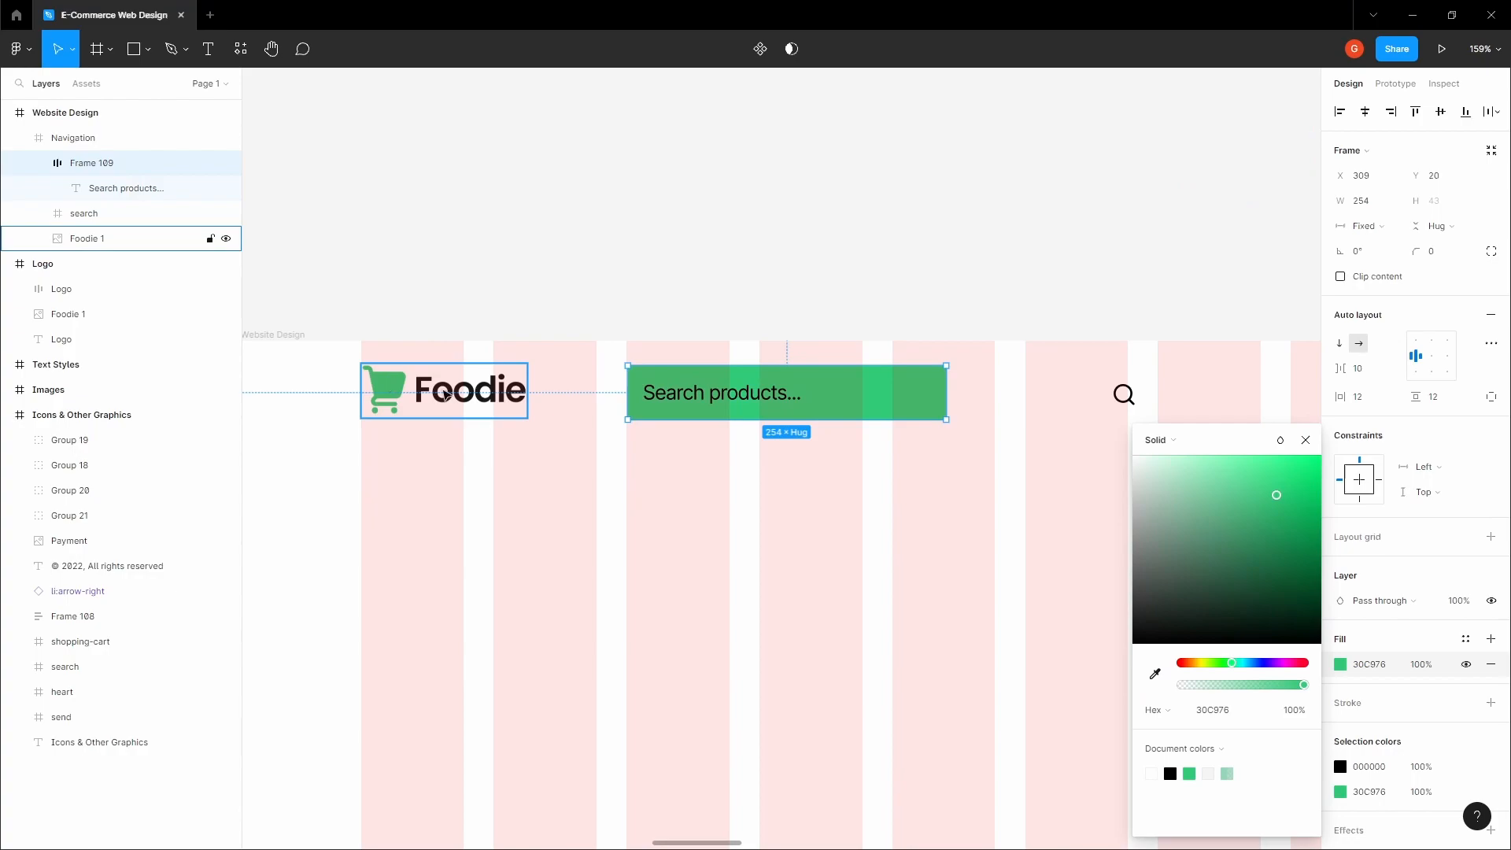
Step: Set the search field's green fill opacity to 10%
left_click(1420, 664)
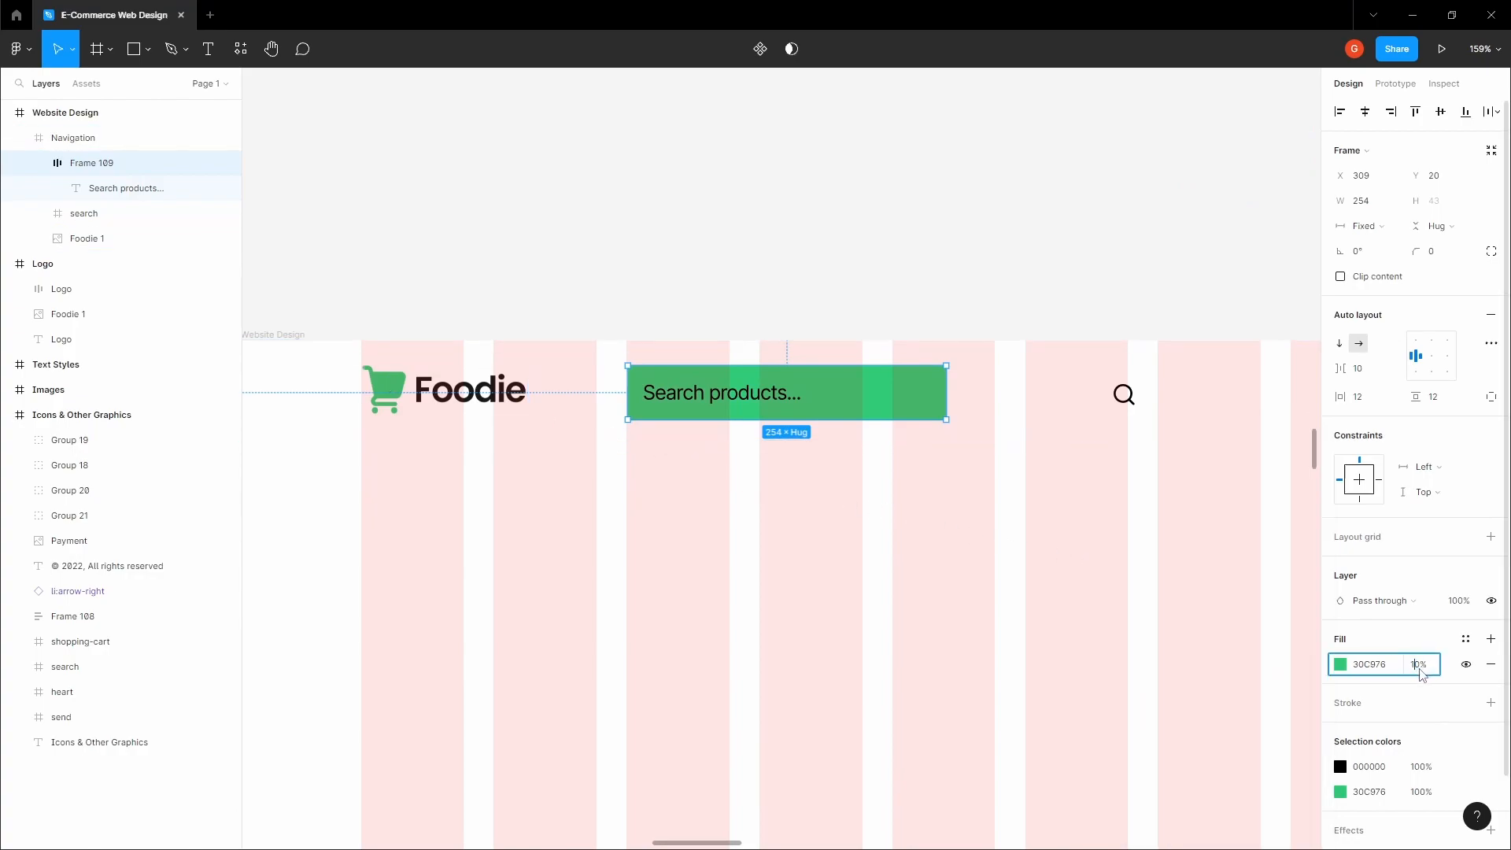
type("10")
key("Return")
left_click(752, 260)
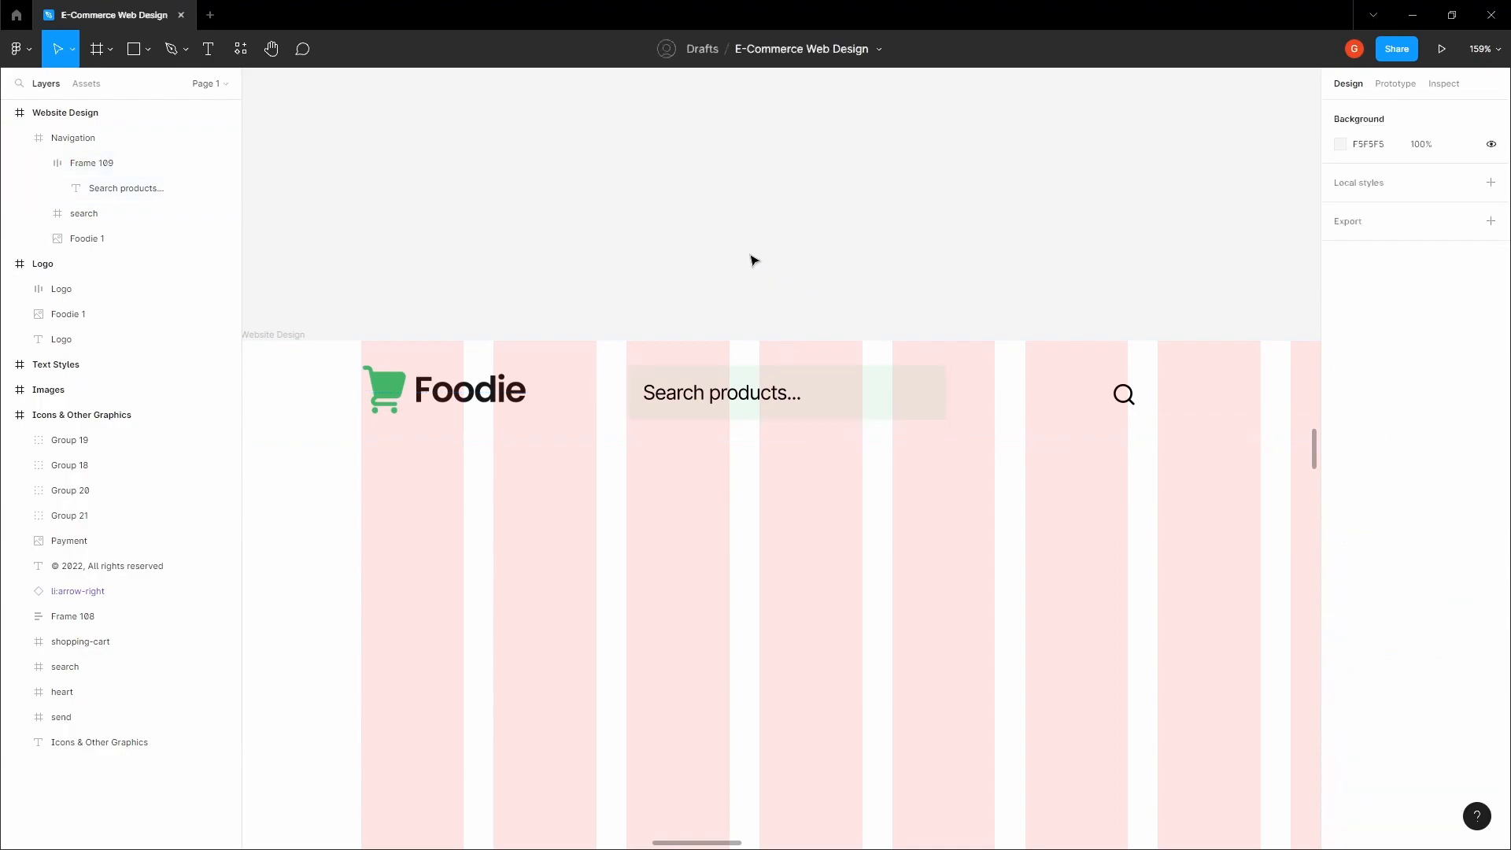
Step: Hide the 12-column layout grid of the Website Design frame
scroll(590, 253, "down", 5)
left_click(410, 293)
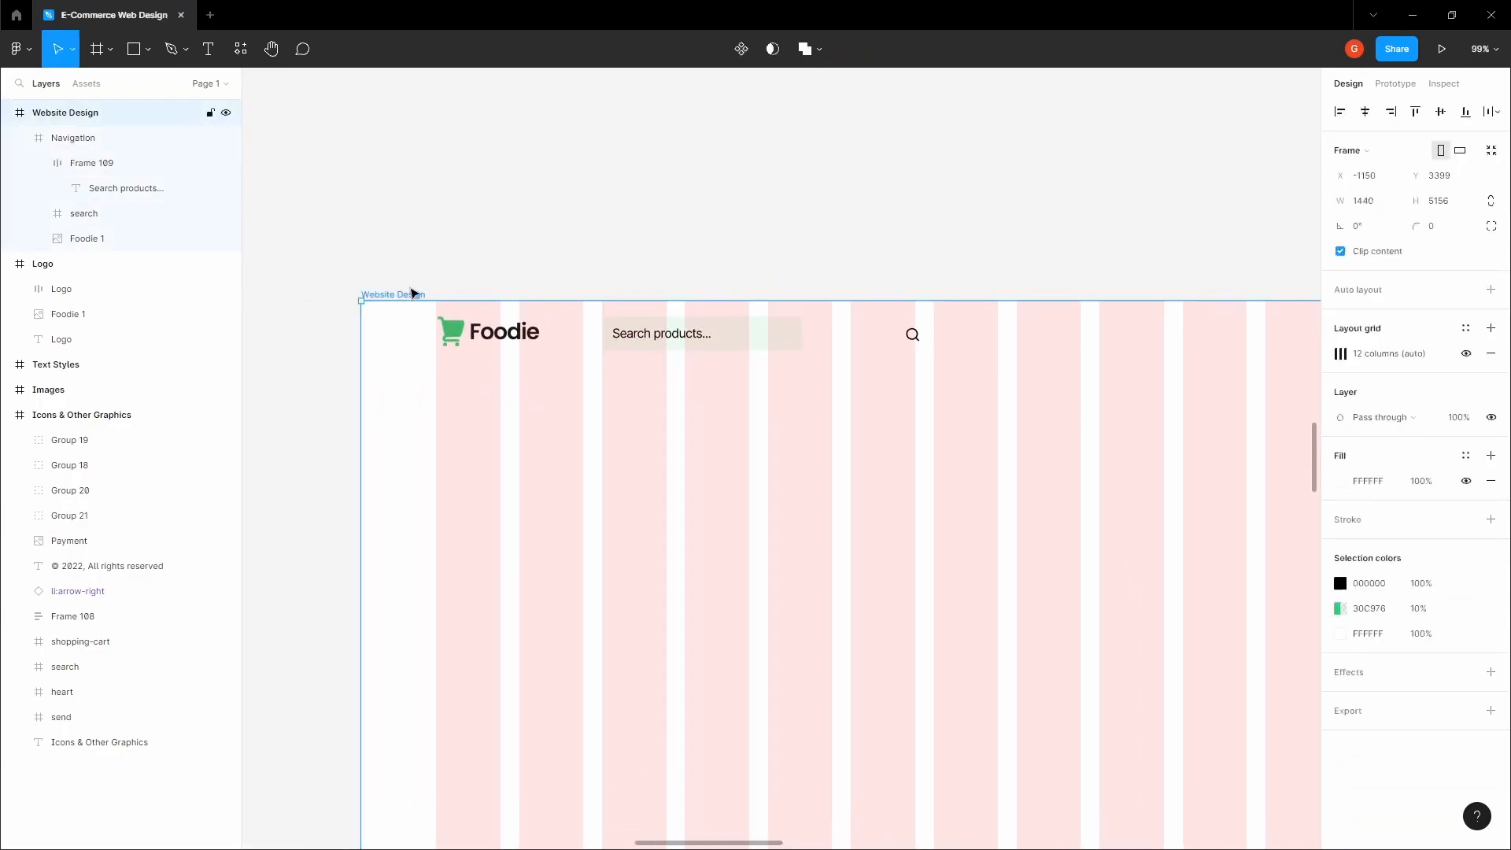
left_click(1467, 355)
left_click(754, 202)
key("space")
left_click_drag(752, 202, 811, 191)
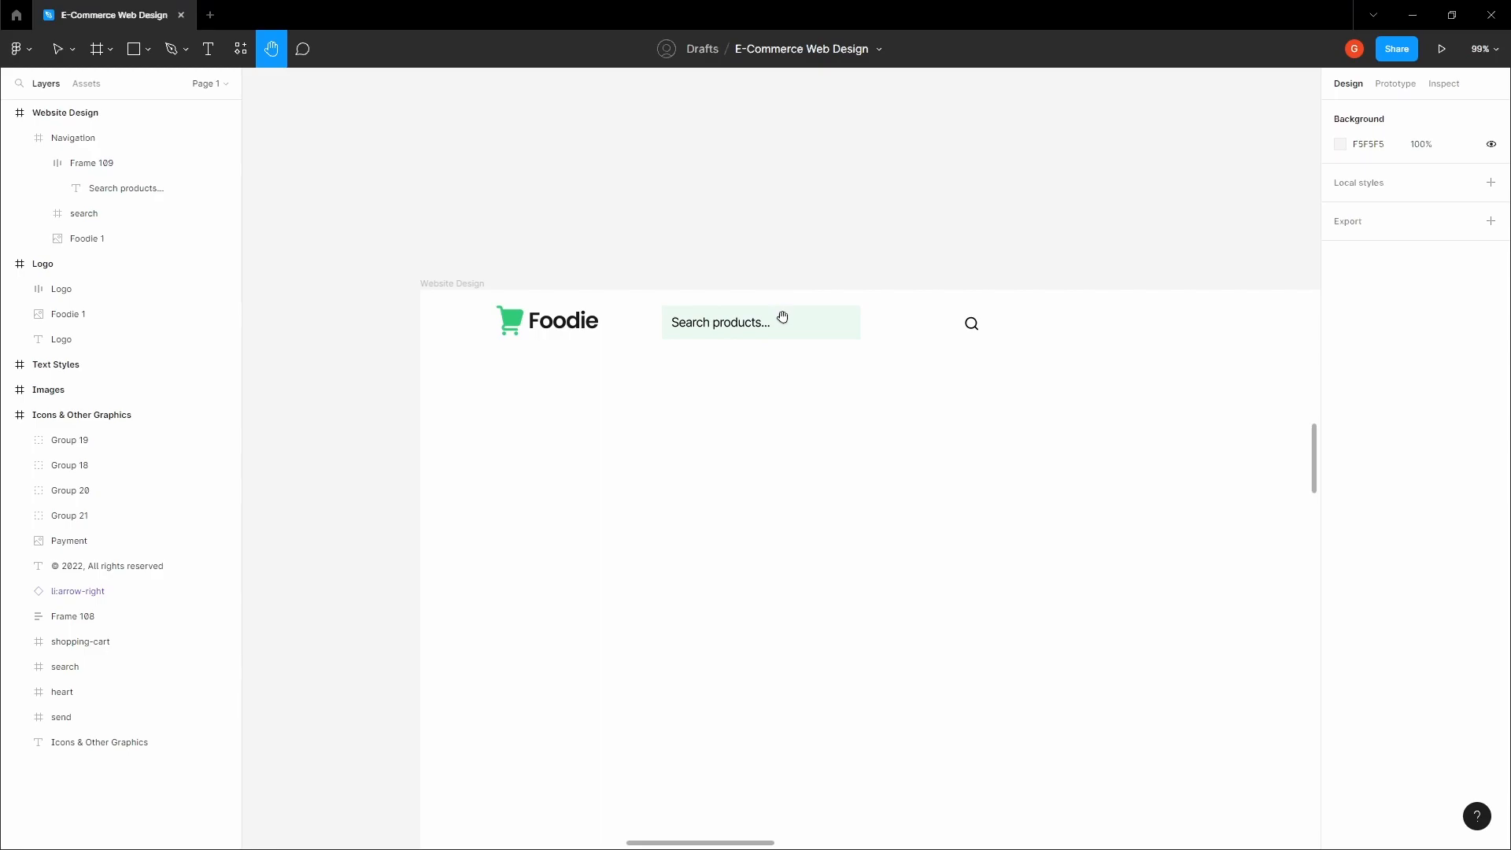
Step: Change the colour of the "Search products..." text to the grey 8B8B8B
left_click(817, 322)
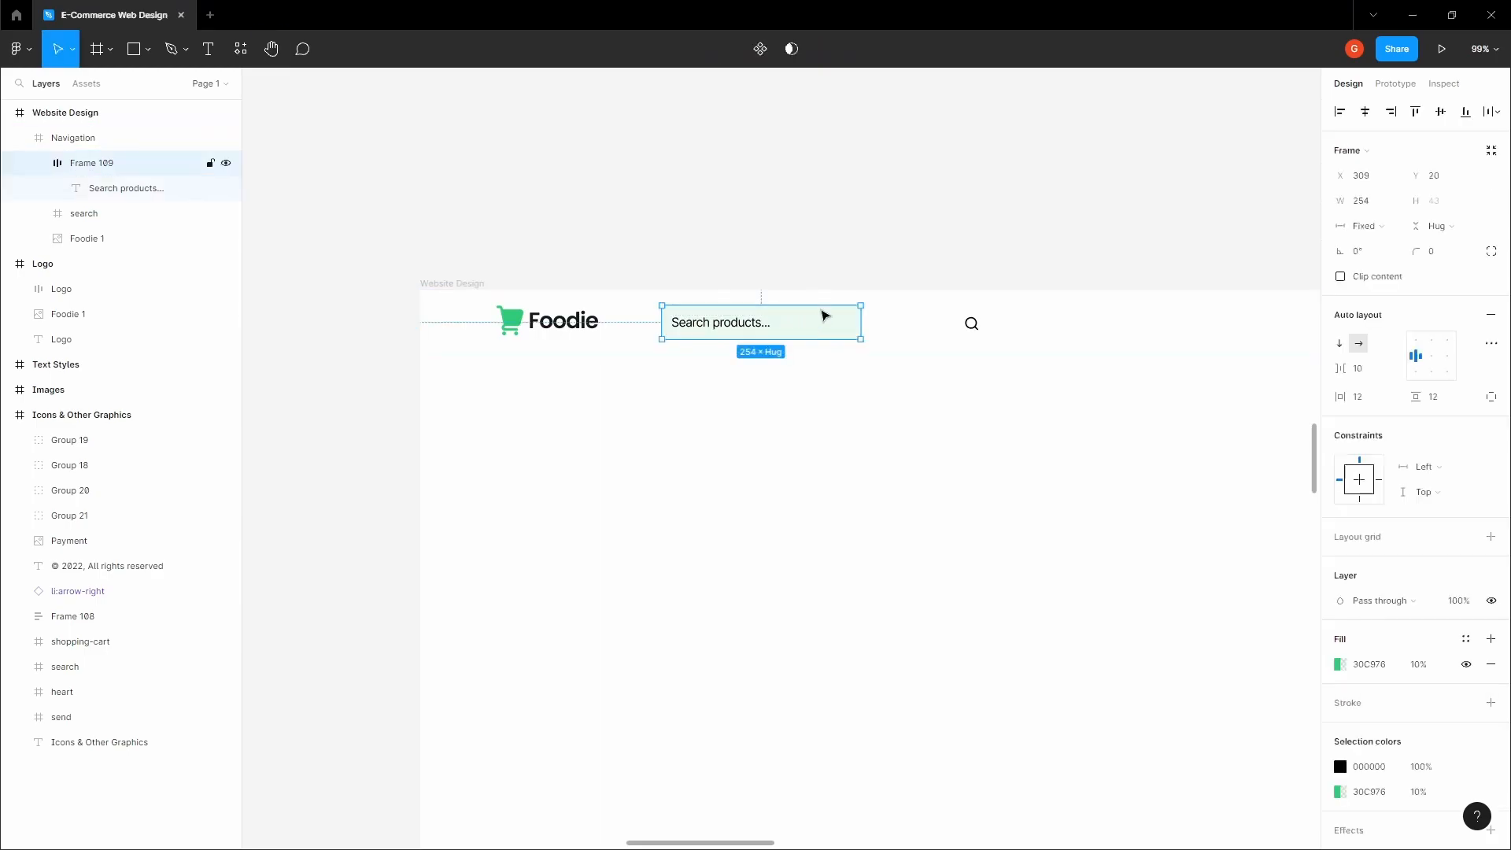
scroll(819, 323, "up", 4)
left_click(822, 299)
left_click(820, 364)
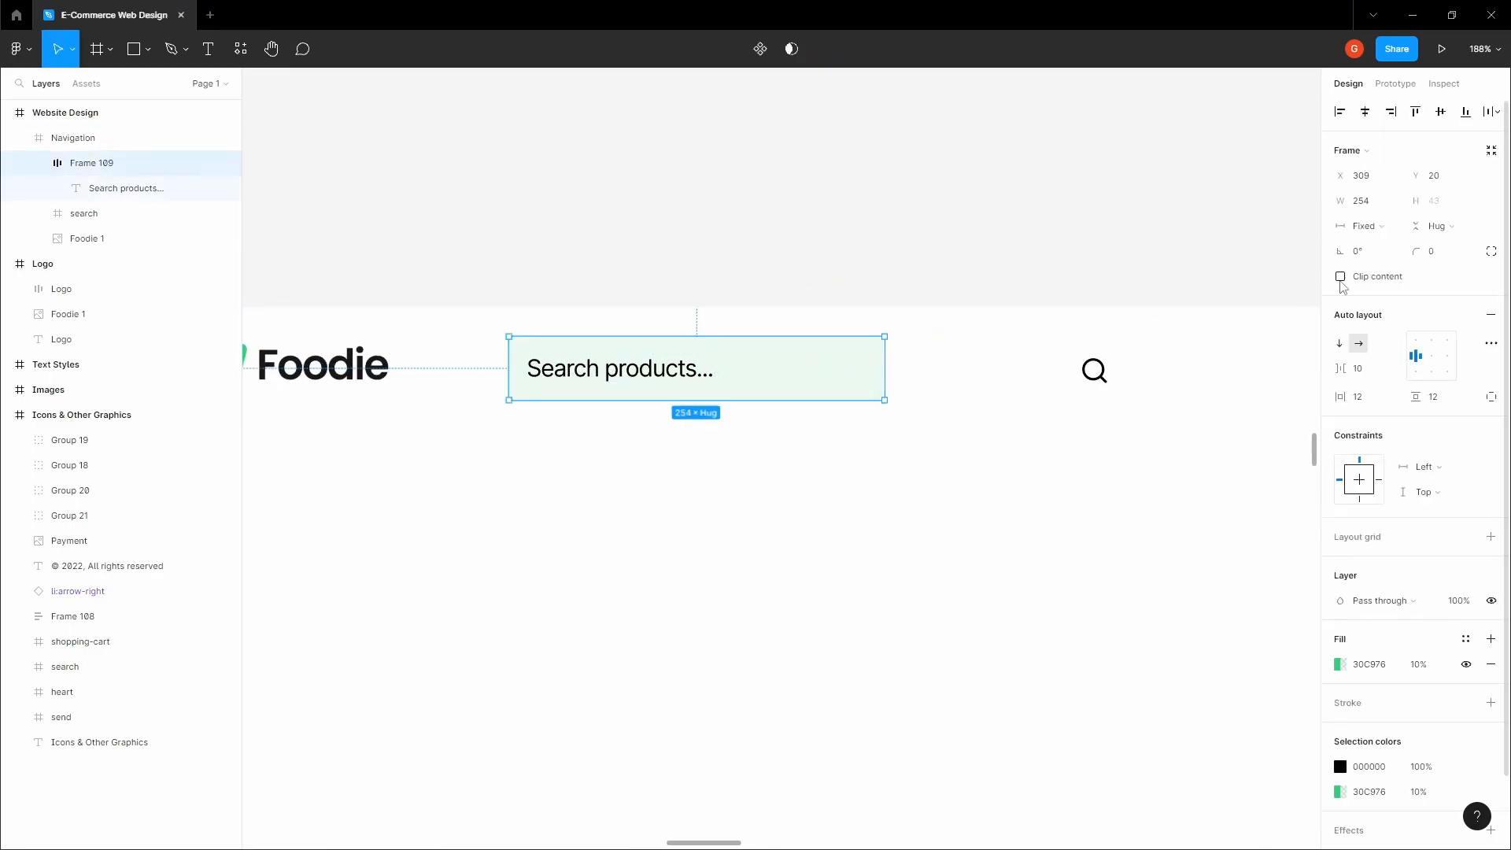
left_click(974, 193)
left_click(650, 363, "ctrl")
left_click(1338, 524)
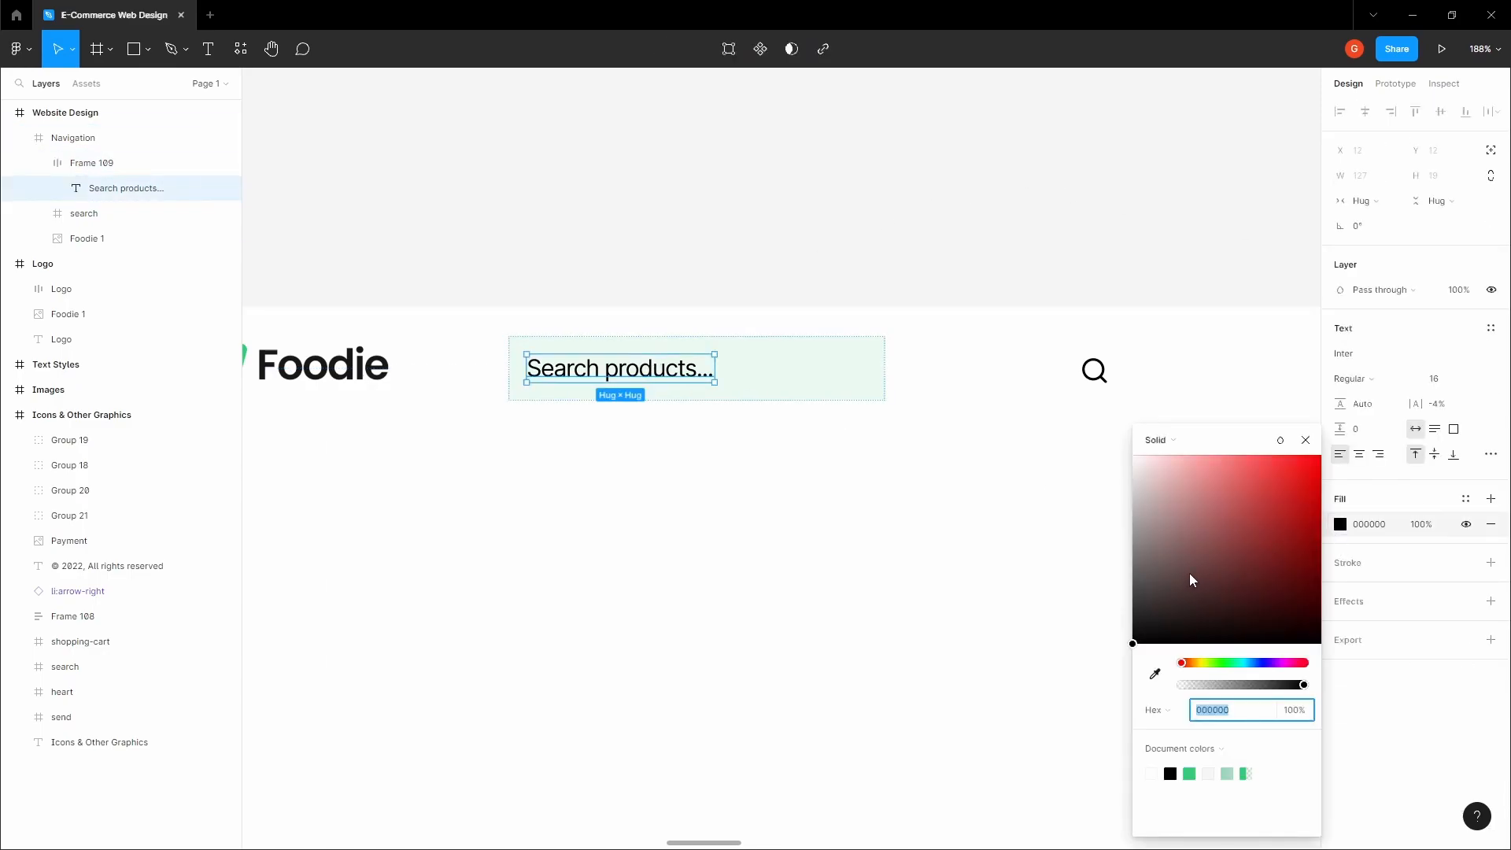
left_click_drag(1160, 576, 1100, 543)
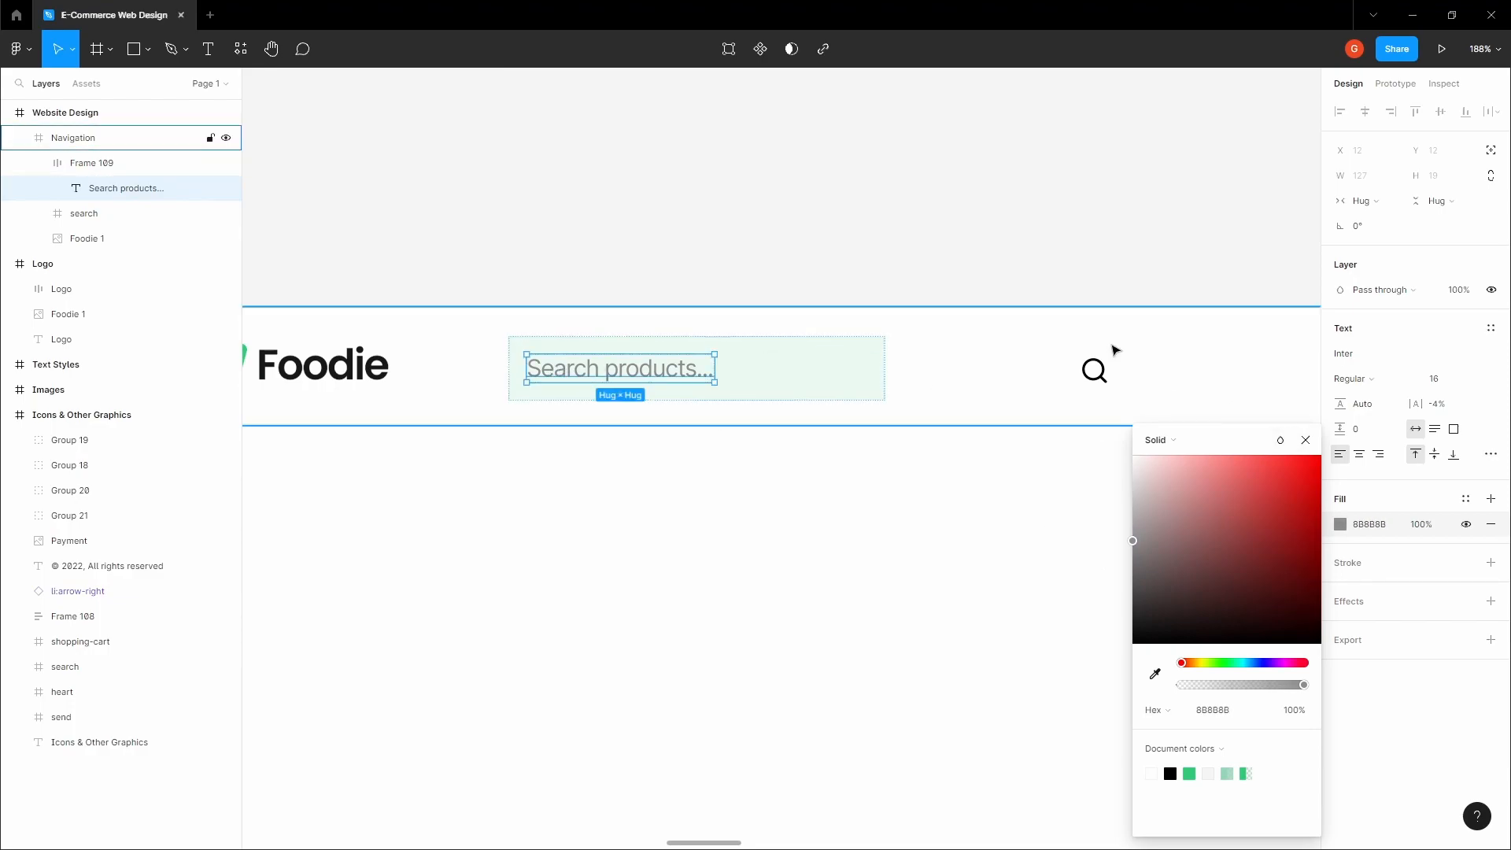
Step: Move the search icon closer to the search field within the navigation bar
scroll(900, 239, "right", 1)
left_click(901, 239)
left_click(1079, 371)
left_click_drag(1080, 371, 1010, 367)
left_click(849, 362)
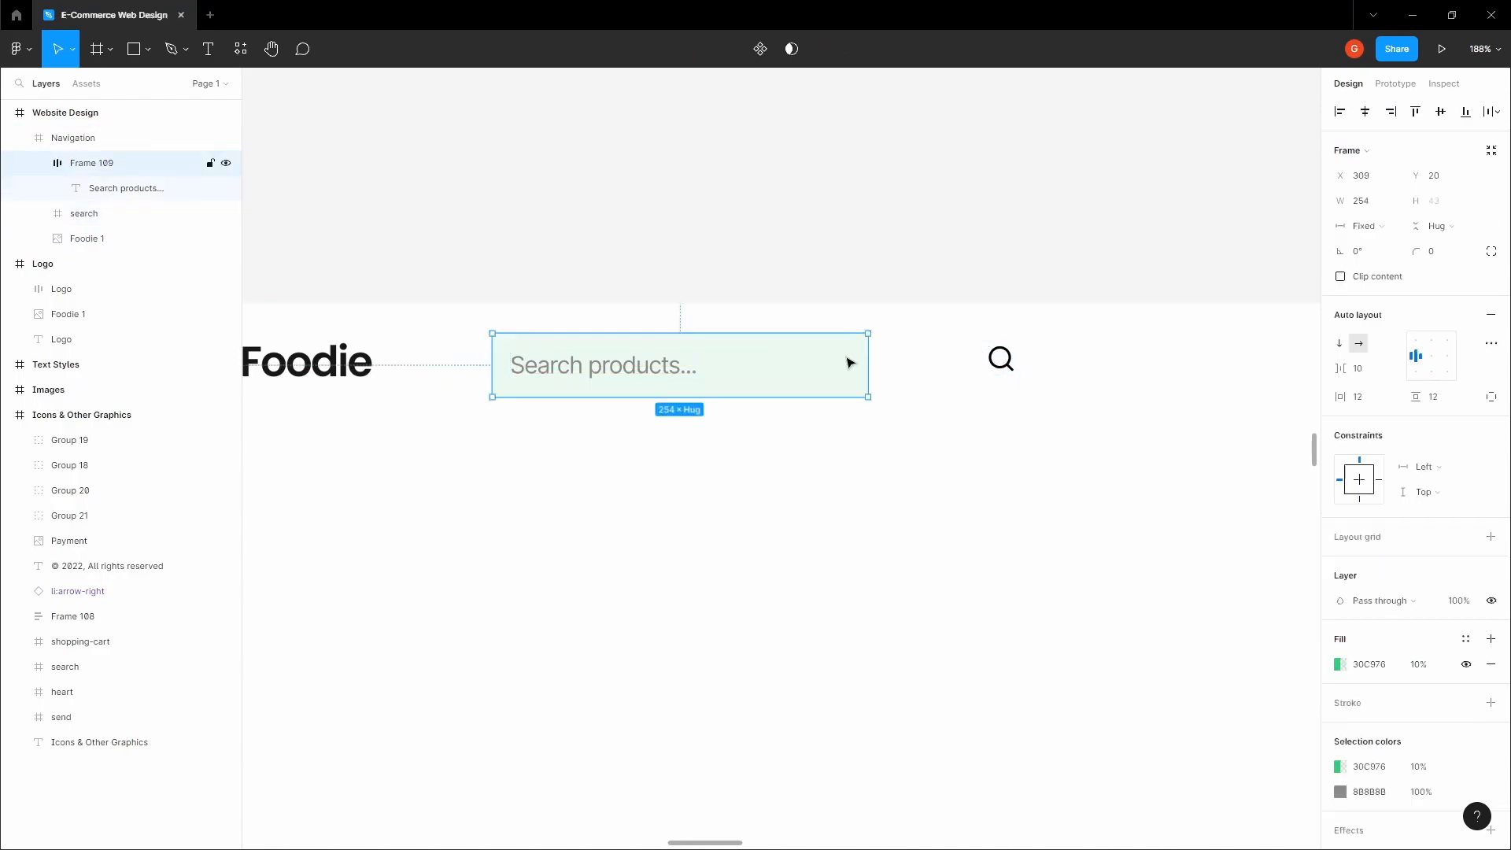
left_click_drag(1006, 360, 985, 367)
Step: Draw a frame about 101 × 43 around the search icon, level with the search field at Y 20
left_click(943, 352)
scroll(981, 350, "up", 3)
key("f")
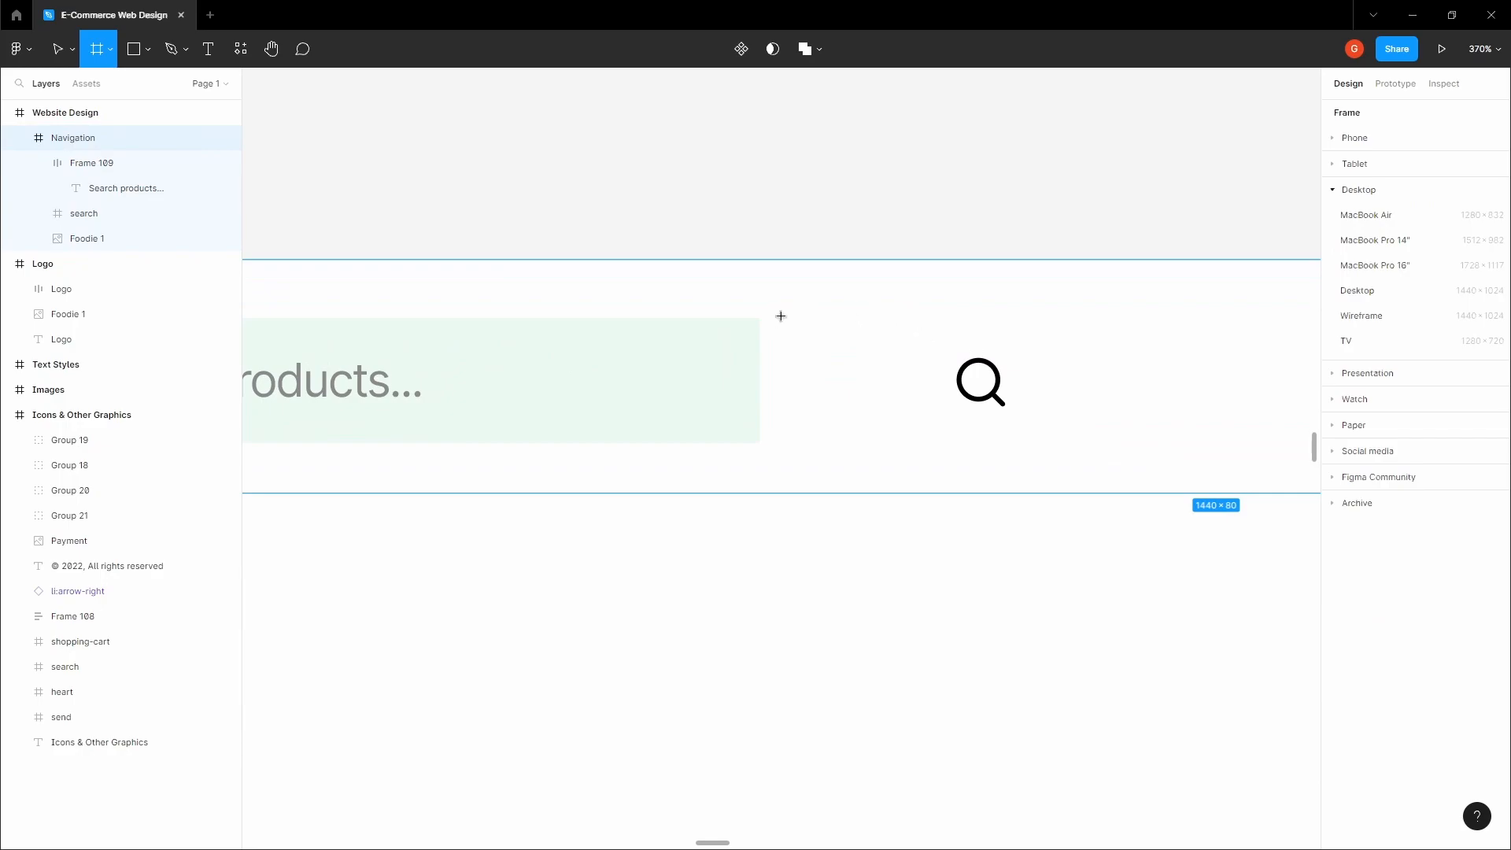
left_click_drag(815, 318, 1110, 450)
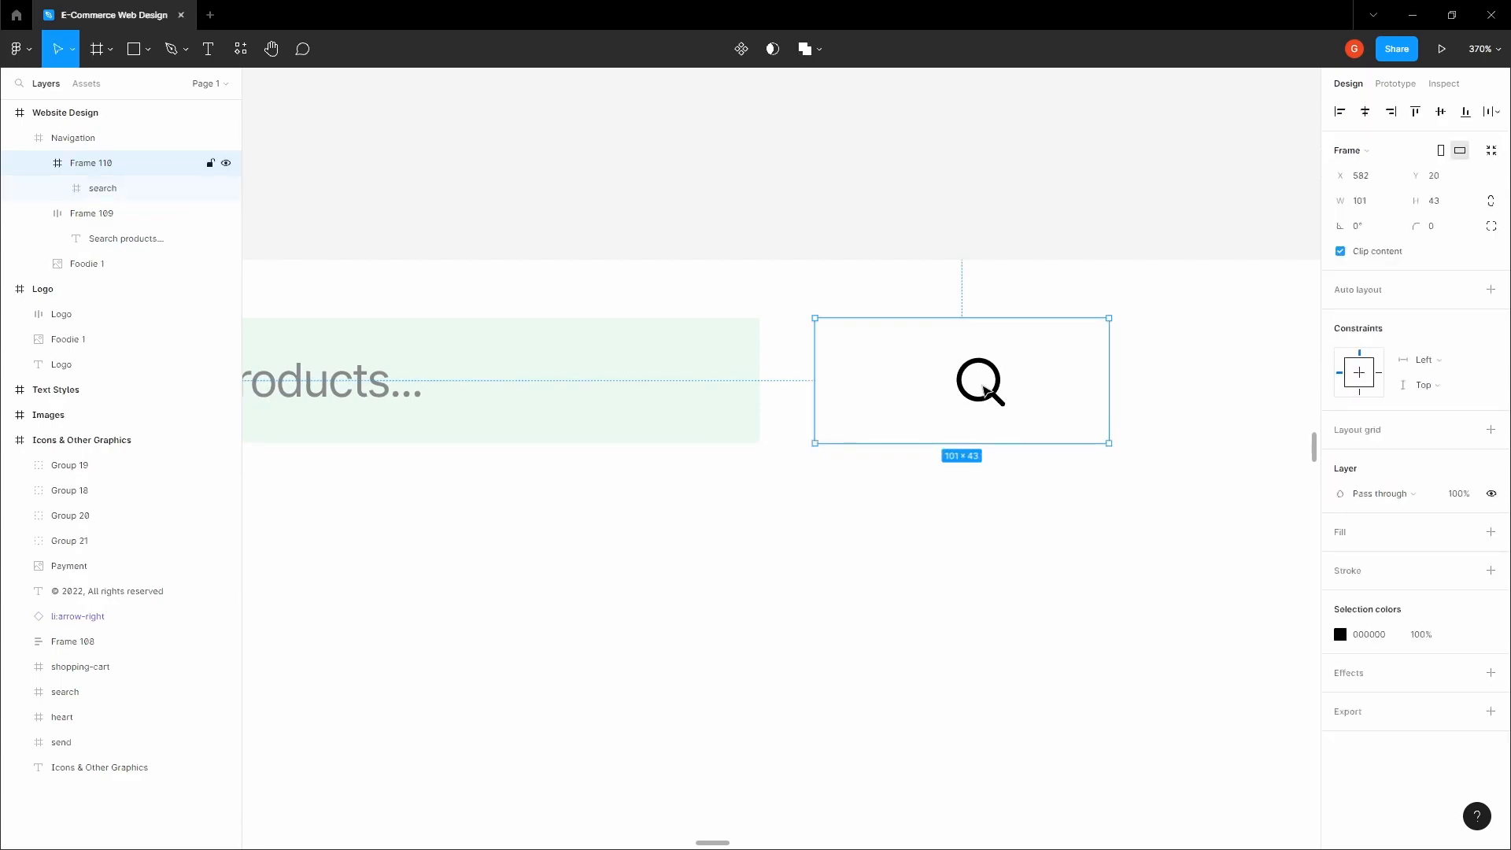
Step: Add auto layout to the search icon frame and stretch it to a fixed height of 43
key("shift+a")
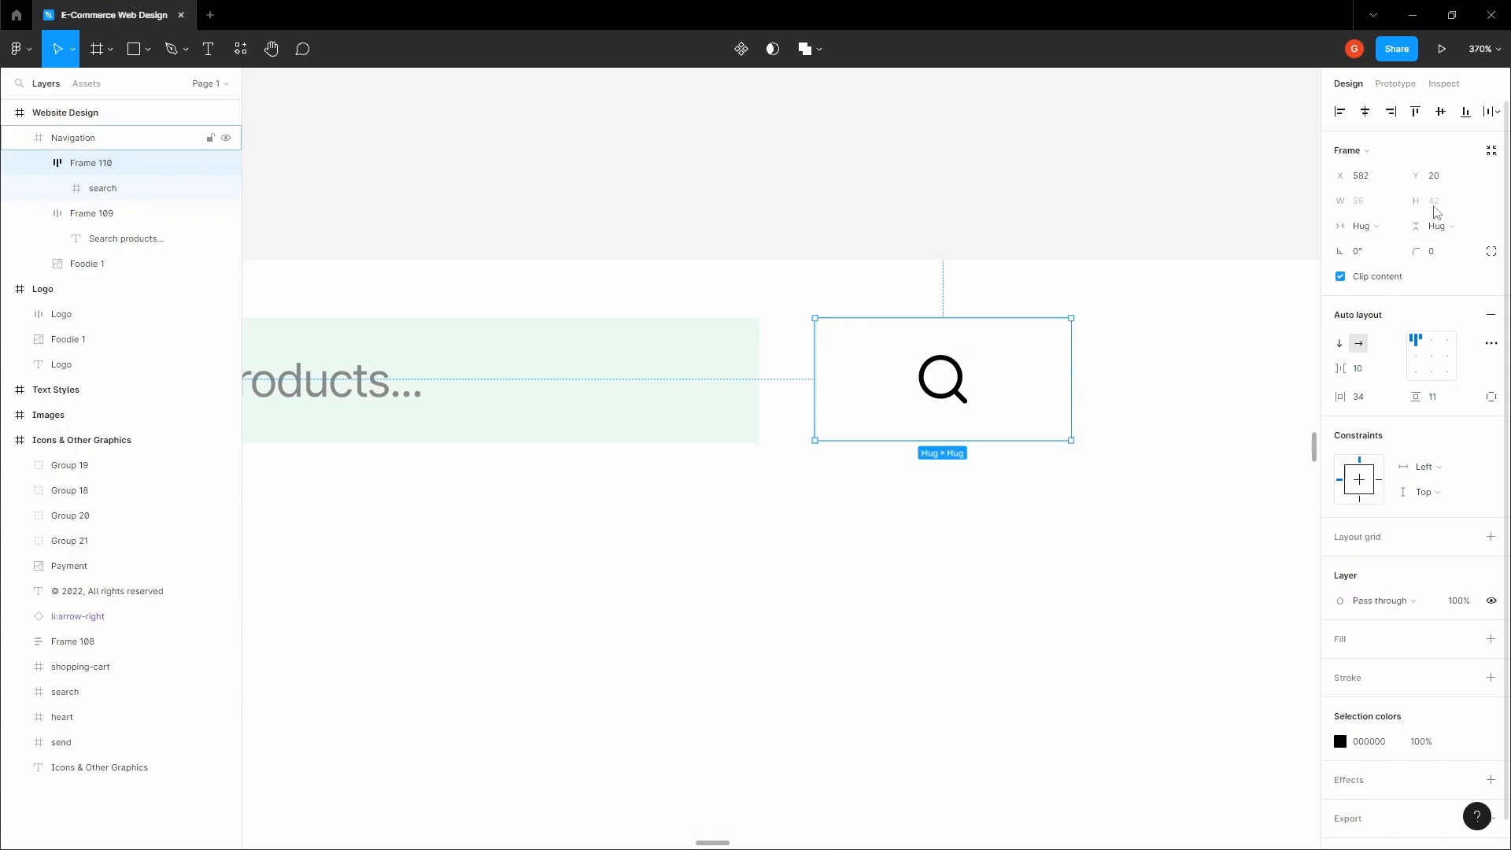
scroll(850, 438, "up", 5, "ctrl")
left_click_drag(840, 438, 836, 437)
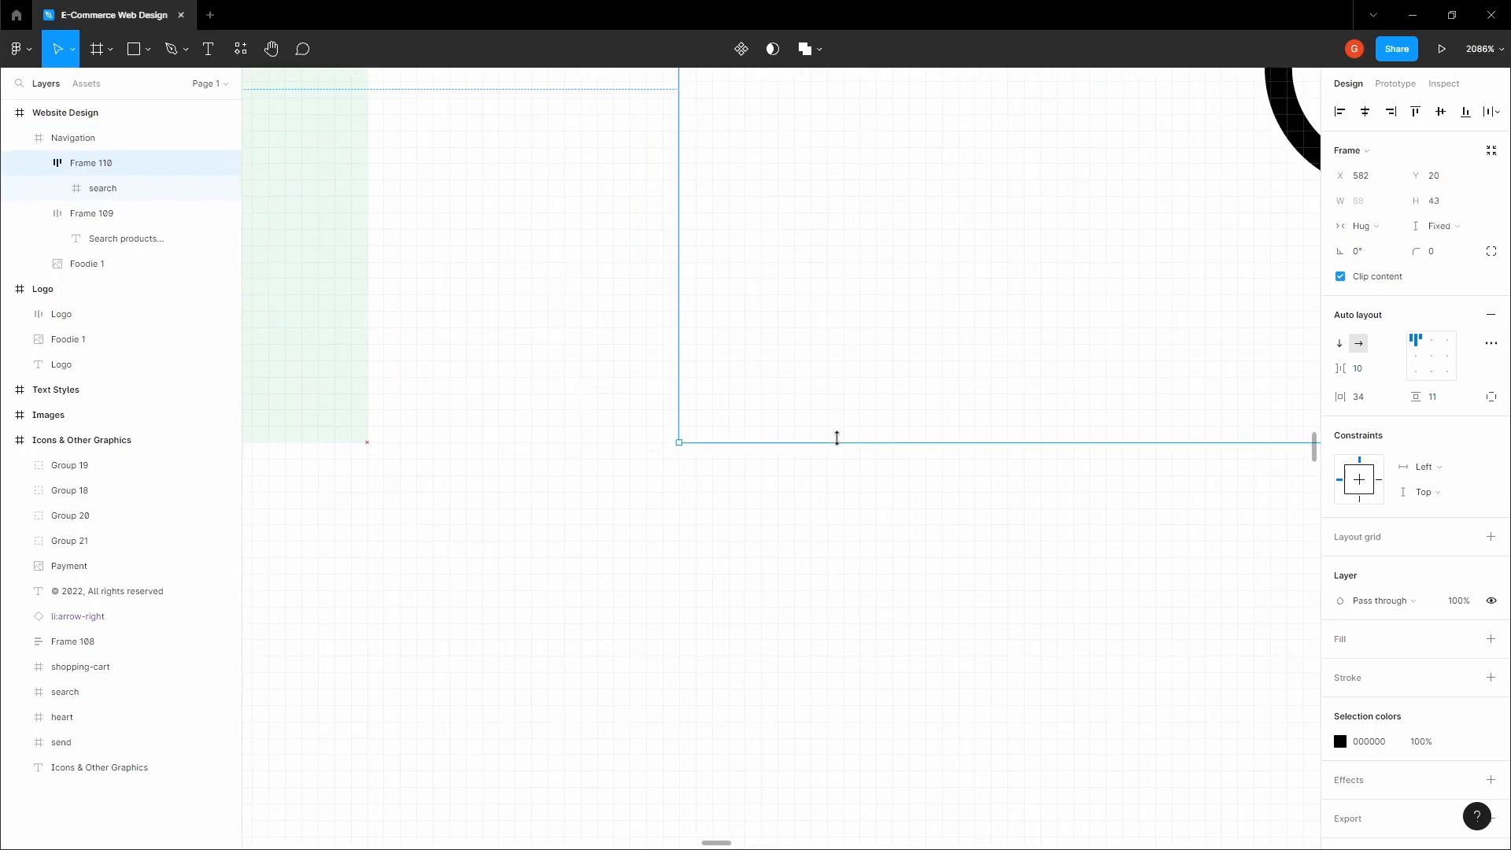
scroll(843, 435, "down", 6, "ctrl")
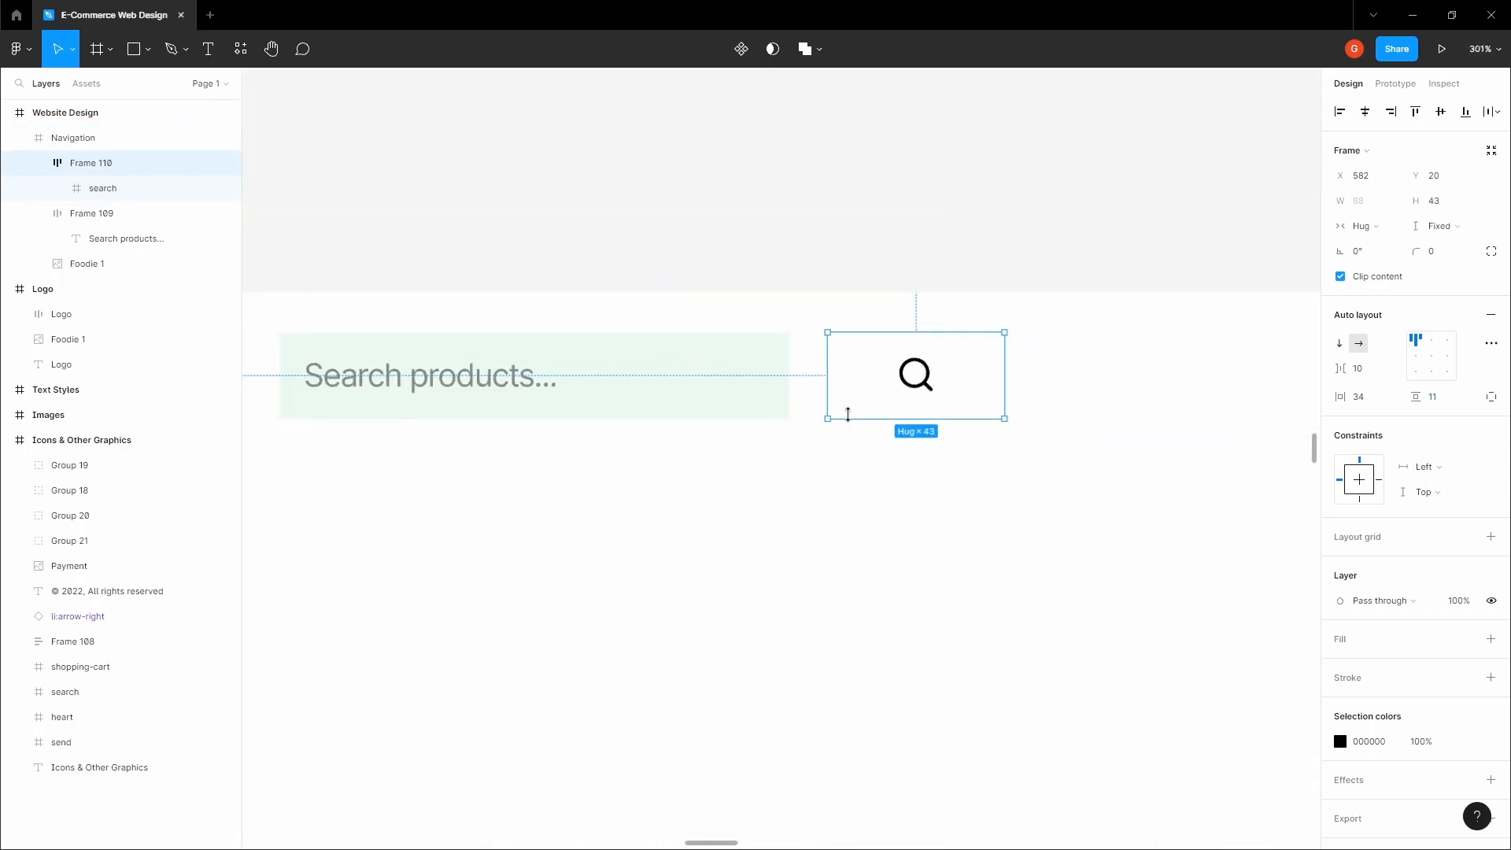
Step: Centre the icon within its auto layout frame and set the frame's horizontal padding to 12
left_click(1432, 360)
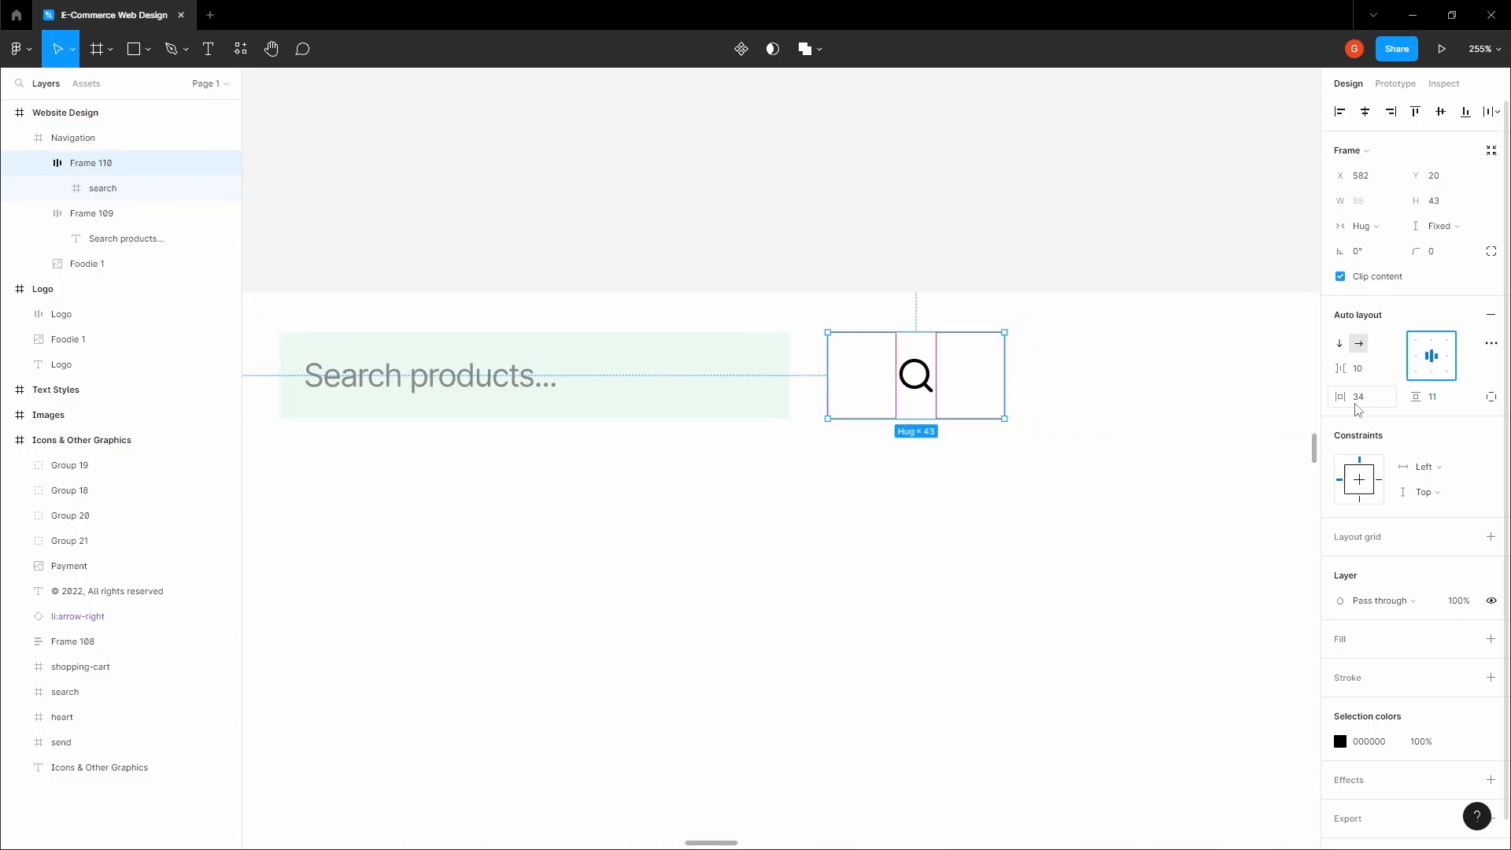
left_click(1376, 404)
type("12")
key("Tab")
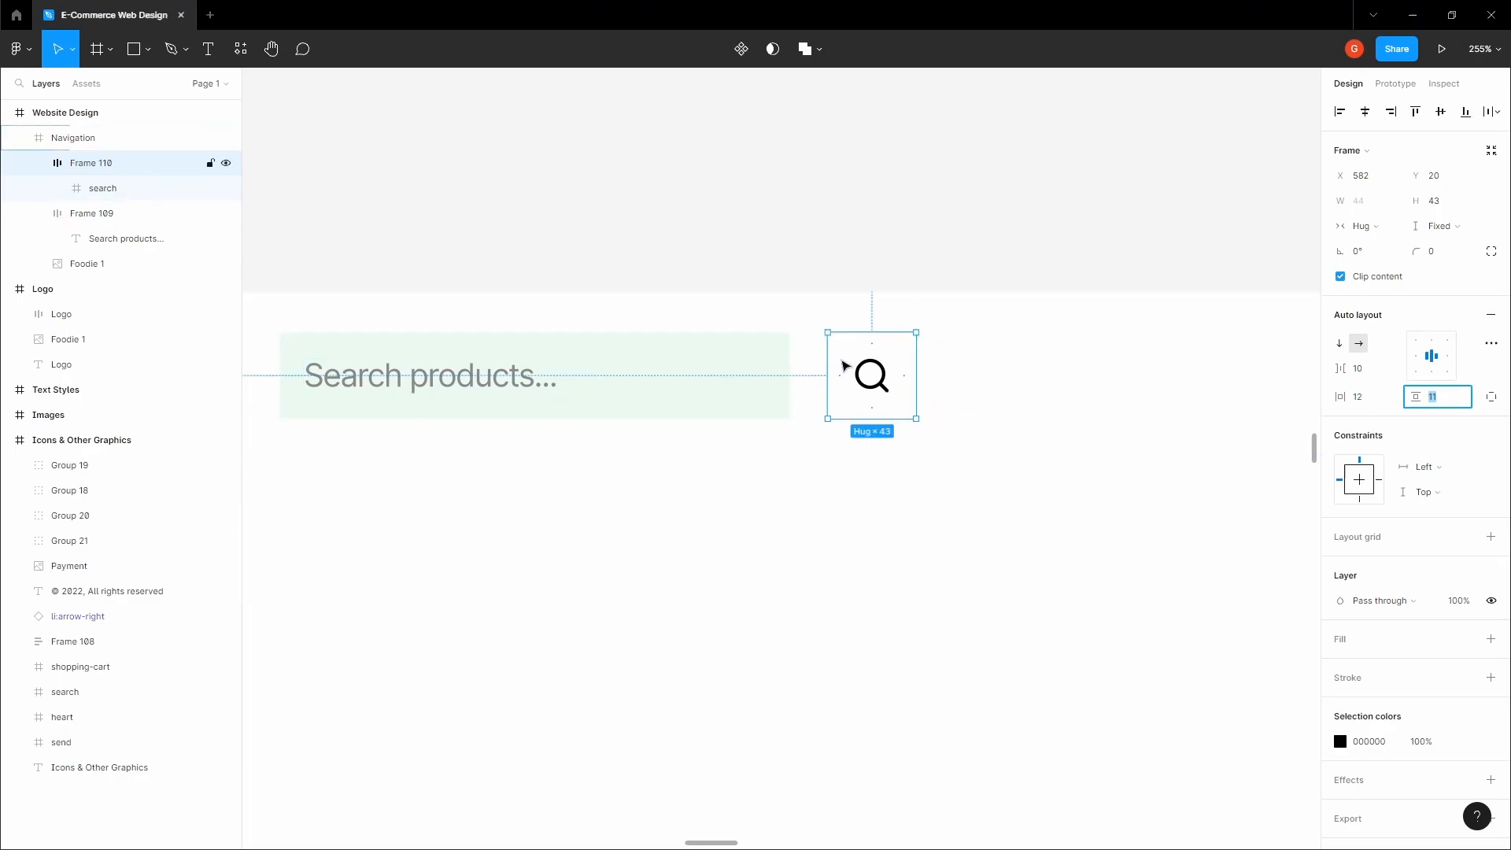
Step: Fill the search icon frame with the logo's green, 30C976
scroll(844, 365, "down", 5)
left_click(1490, 639)
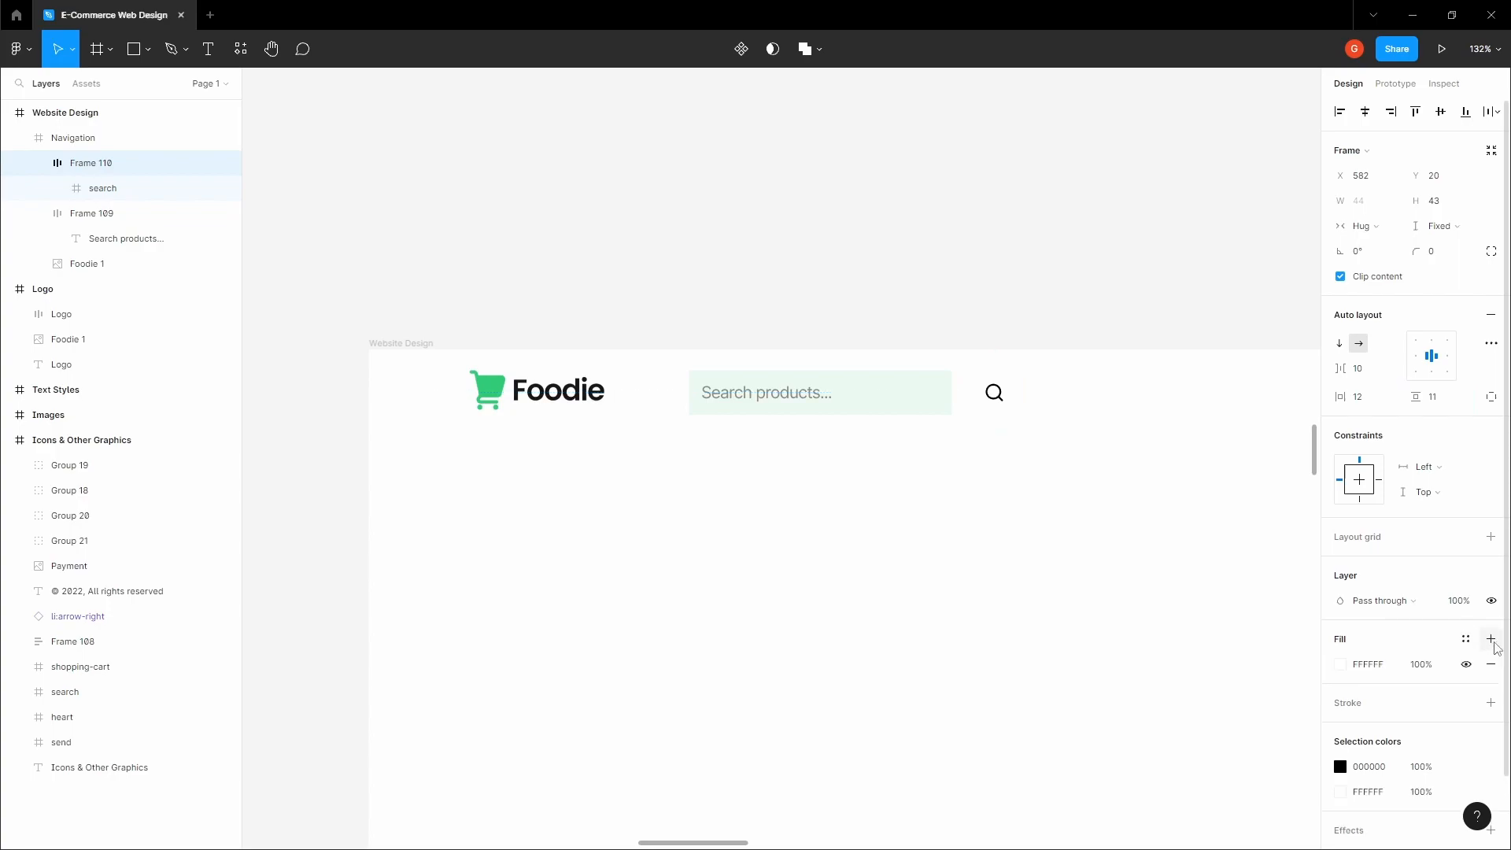
left_click(1340, 663)
left_click(1154, 674)
scroll(545, 393, "up", 3)
left_click(450, 382)
left_click(714, 261)
left_click_drag(1304, 412, 1235, 411)
double_click(1199, 396)
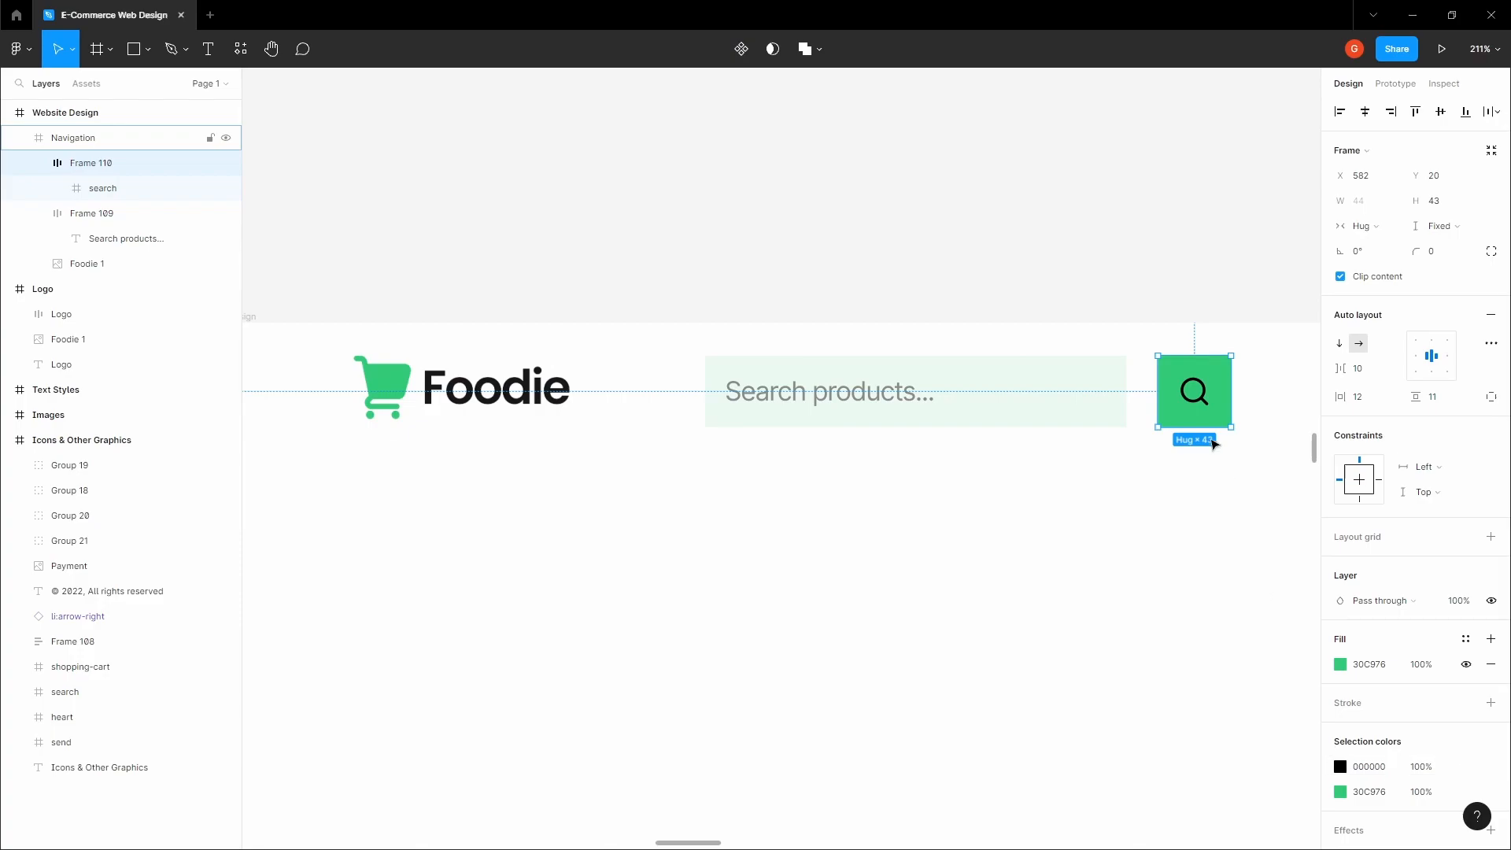
Step: Recolour the search icon from black to white
scroll(1217, 391, "up", 5)
left_click(1340, 767)
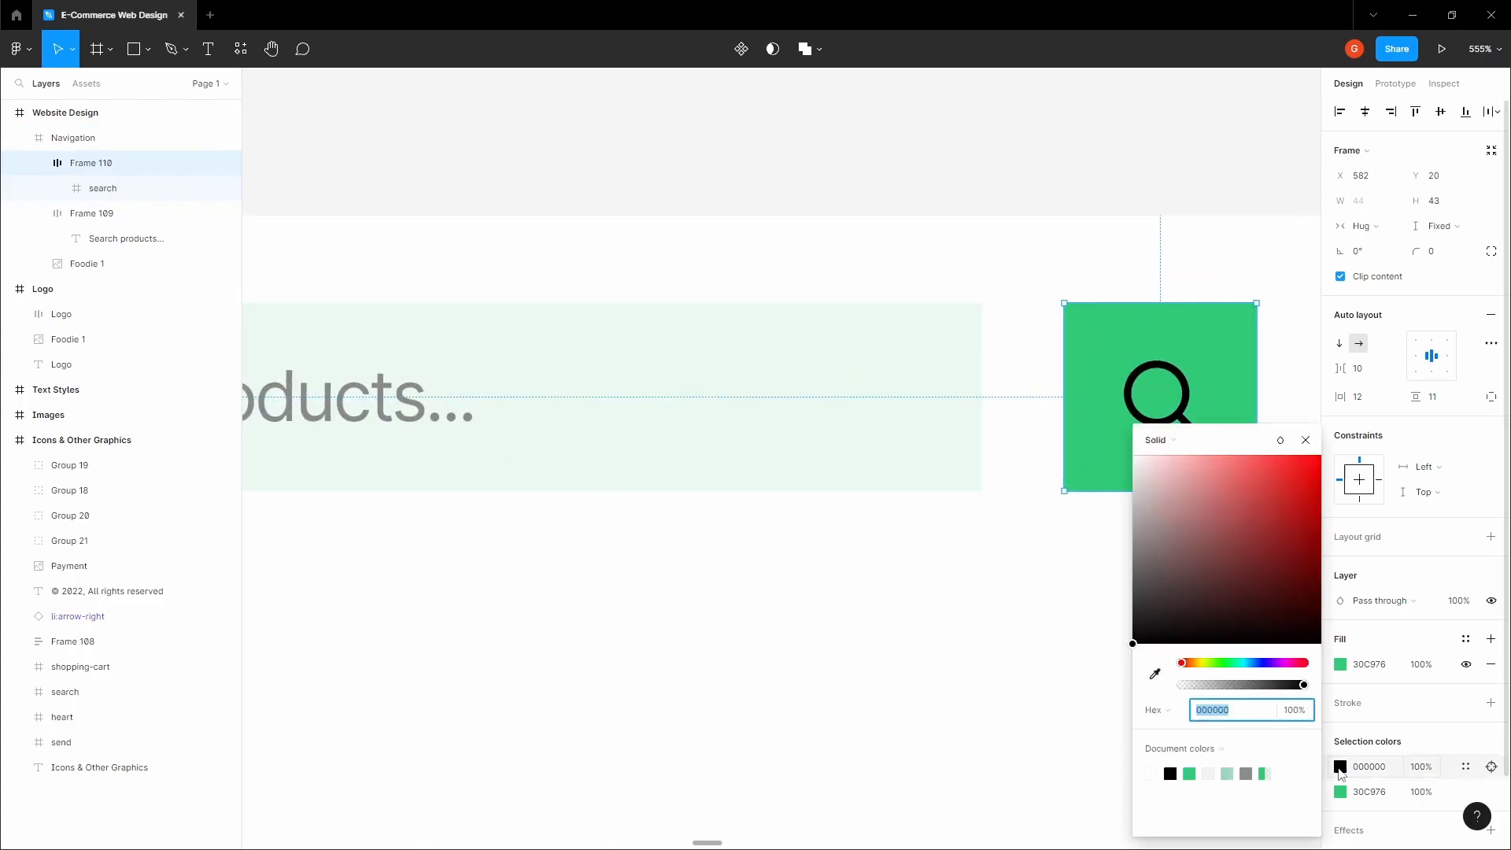
left_click_drag(1272, 616, 1106, 399)
left_click(1025, 202)
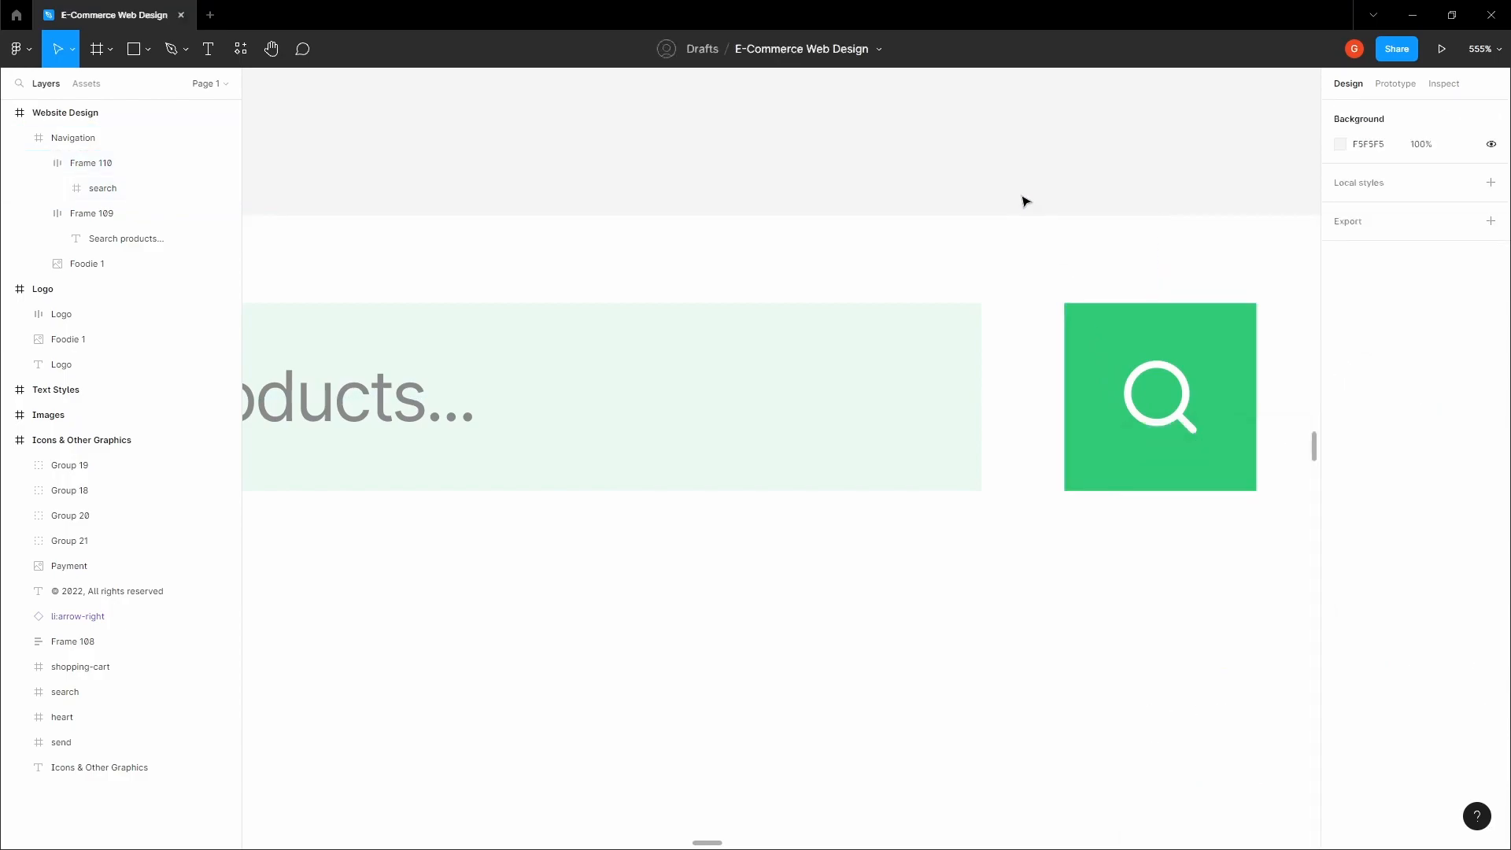
Step: Set the spacing between the search field and the green search button to 0
scroll(1025, 201, "down", 4)
double_click(1094, 287)
left_click(964, 276, "shift")
left_click(1370, 304)
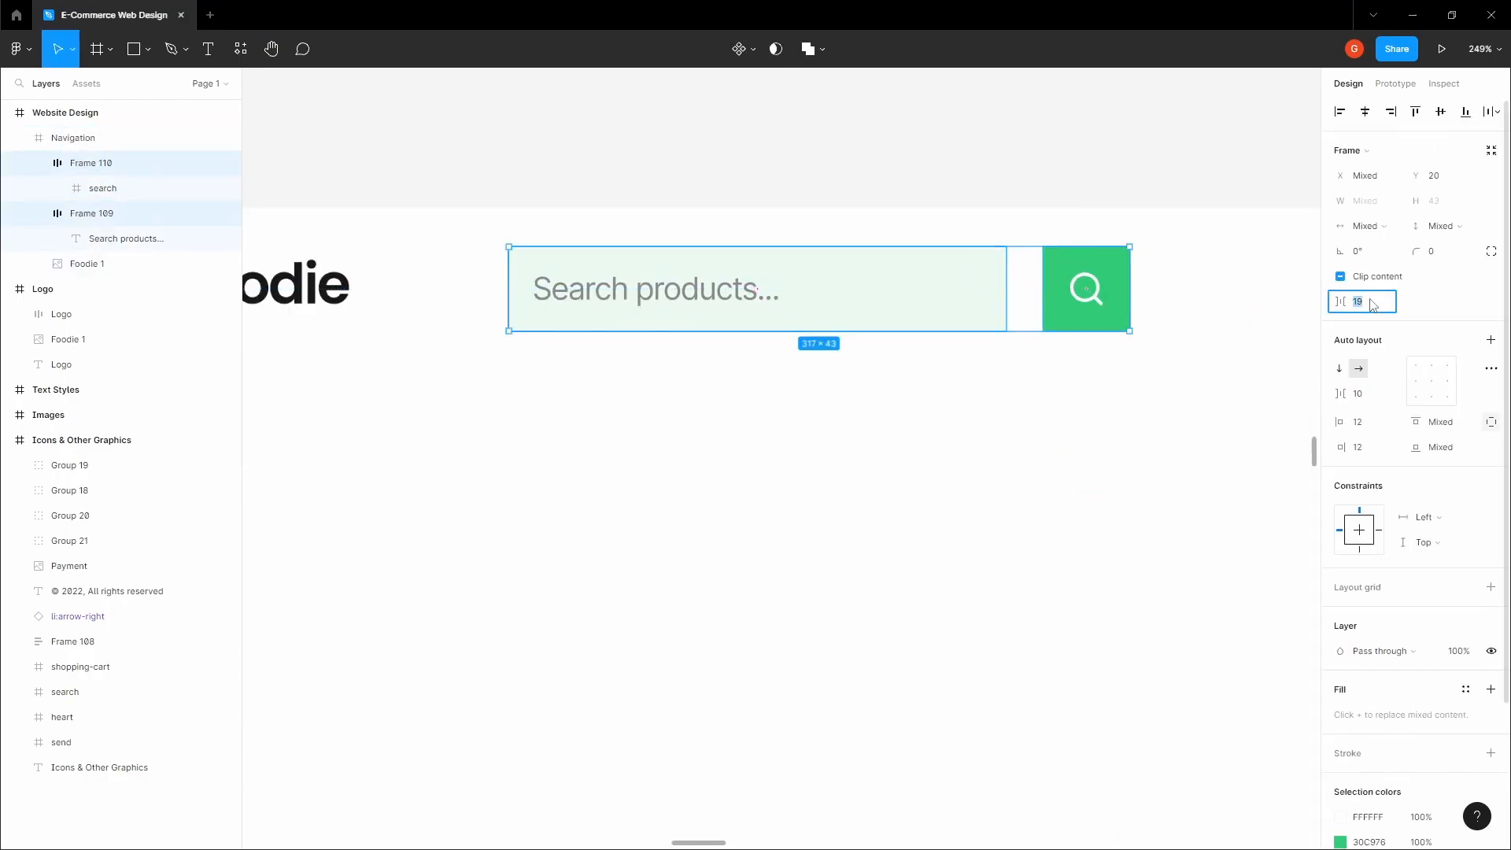
left_click(1111, 139)
double_click(962, 292)
left_click(1098, 270, "shift")
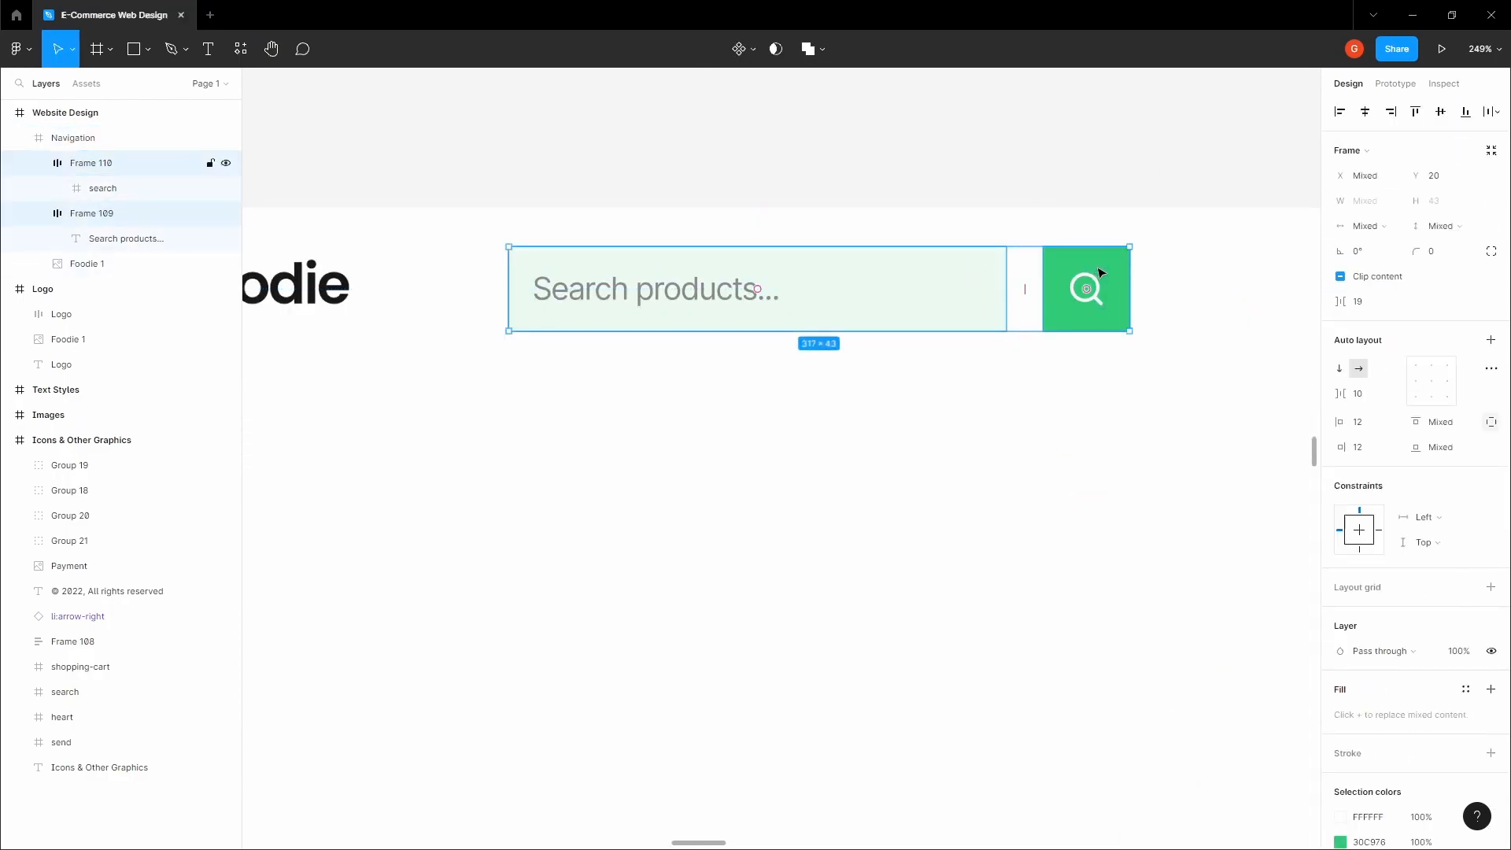
left_click(1368, 307)
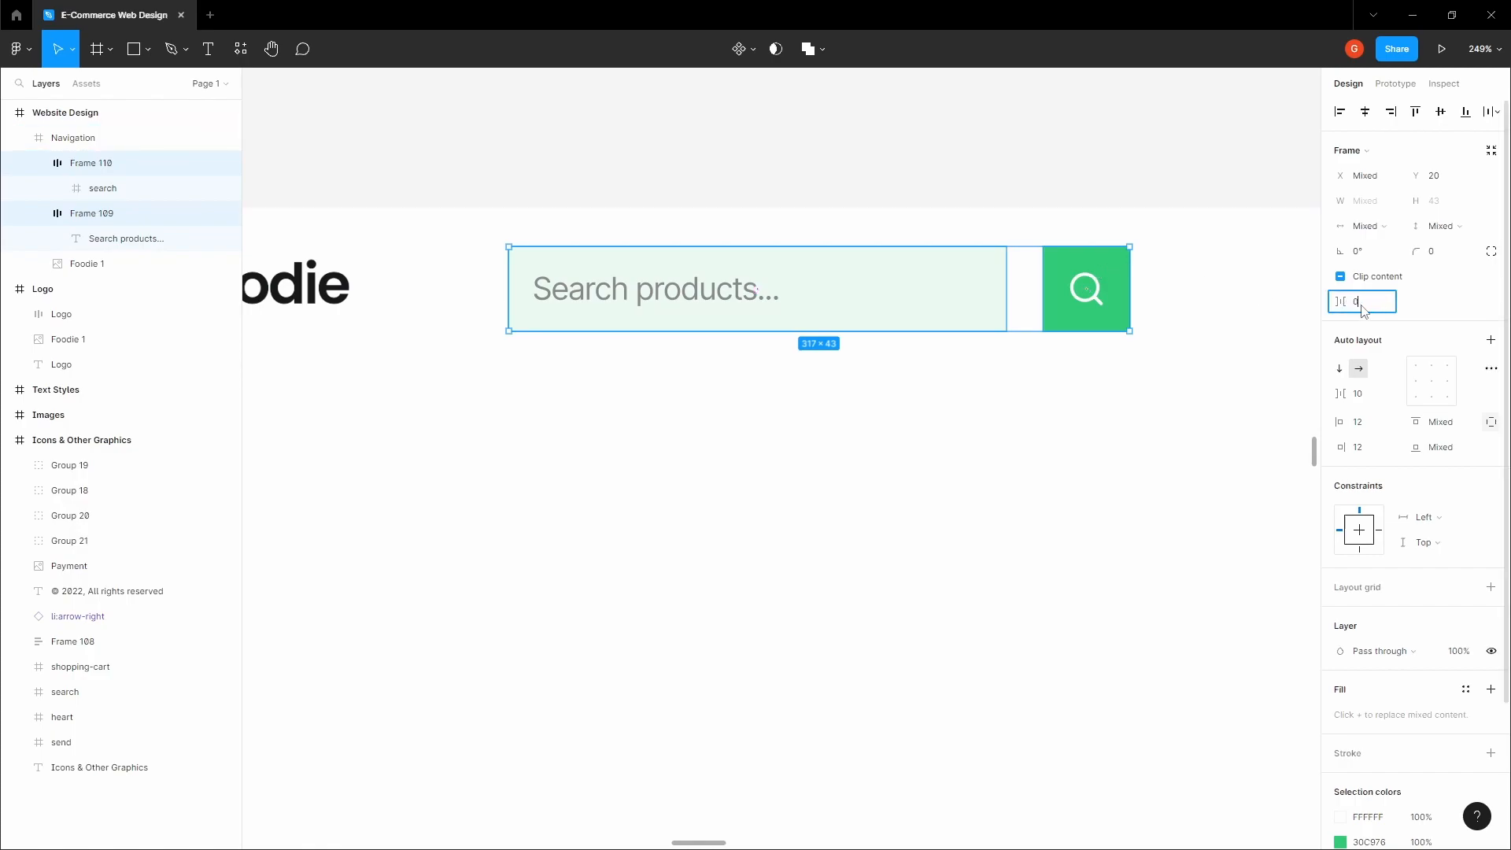
left_click(1015, 182)
Step: Group the search field with the search button and place the group at Y 19
double_click(931, 283)
left_click(1046, 286, "shift")
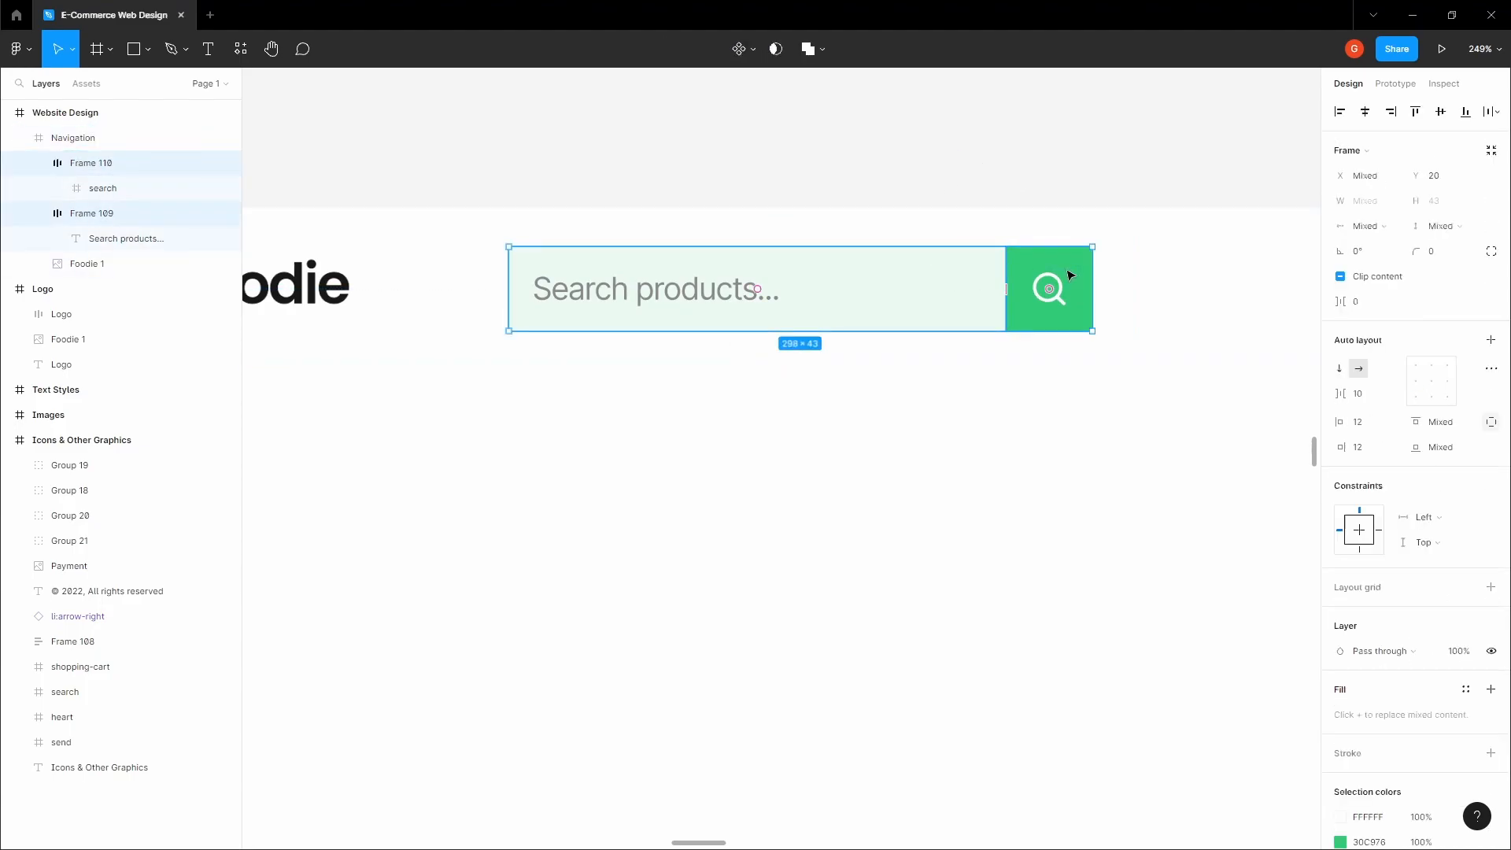
key("ctrl+g")
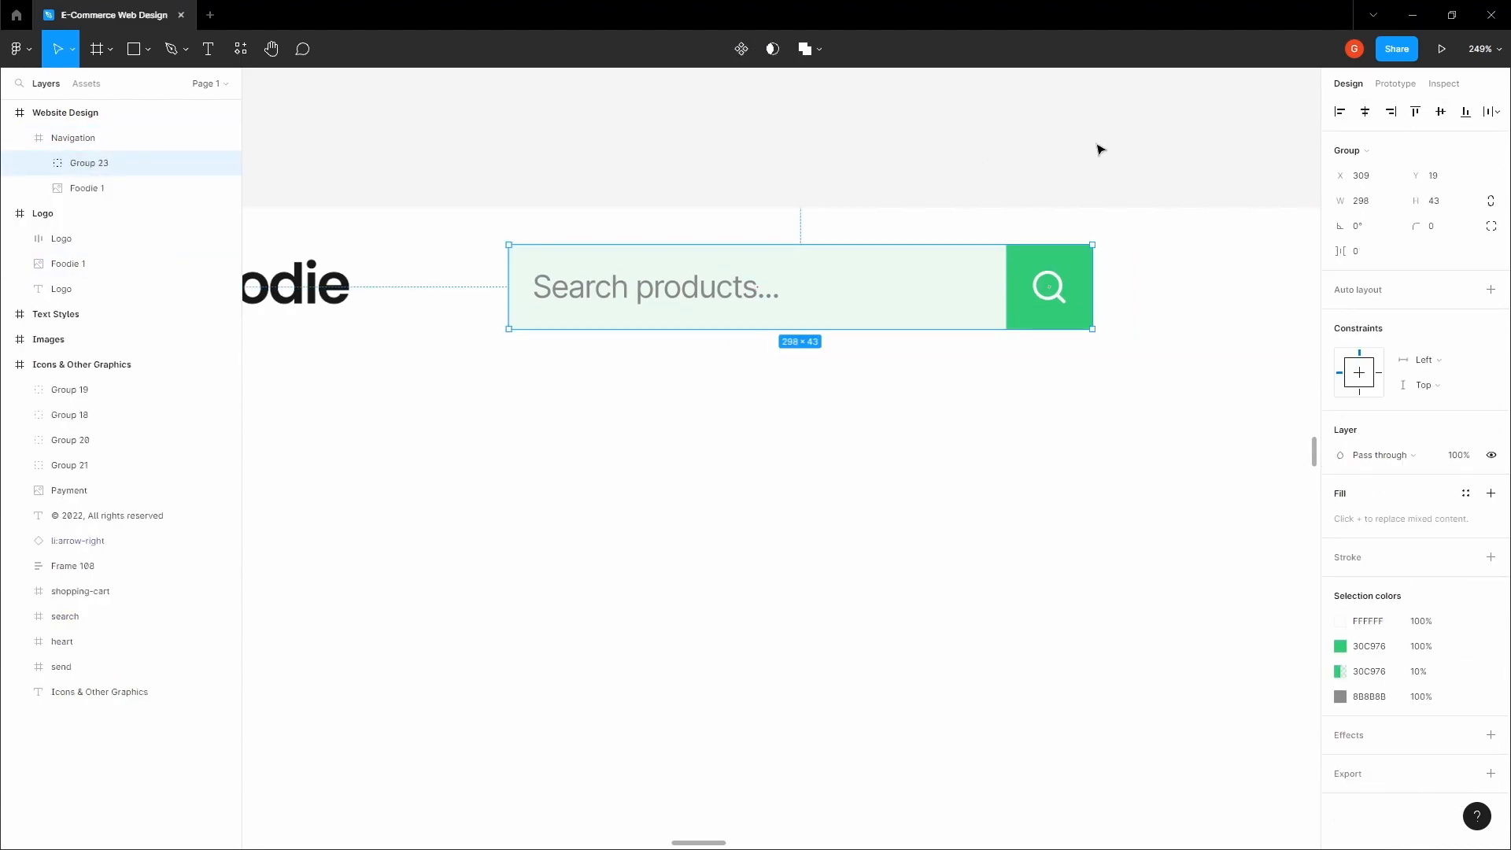
Step: Examine the navigation bar's layout and the space beside the search group
left_click(876, 162)
key("space")
scroll(875, 163, "down", 3)
left_click_drag(849, 170, 763, 248)
scroll(790, 239, "down", 2)
left_click_drag(933, 221, 792, 222)
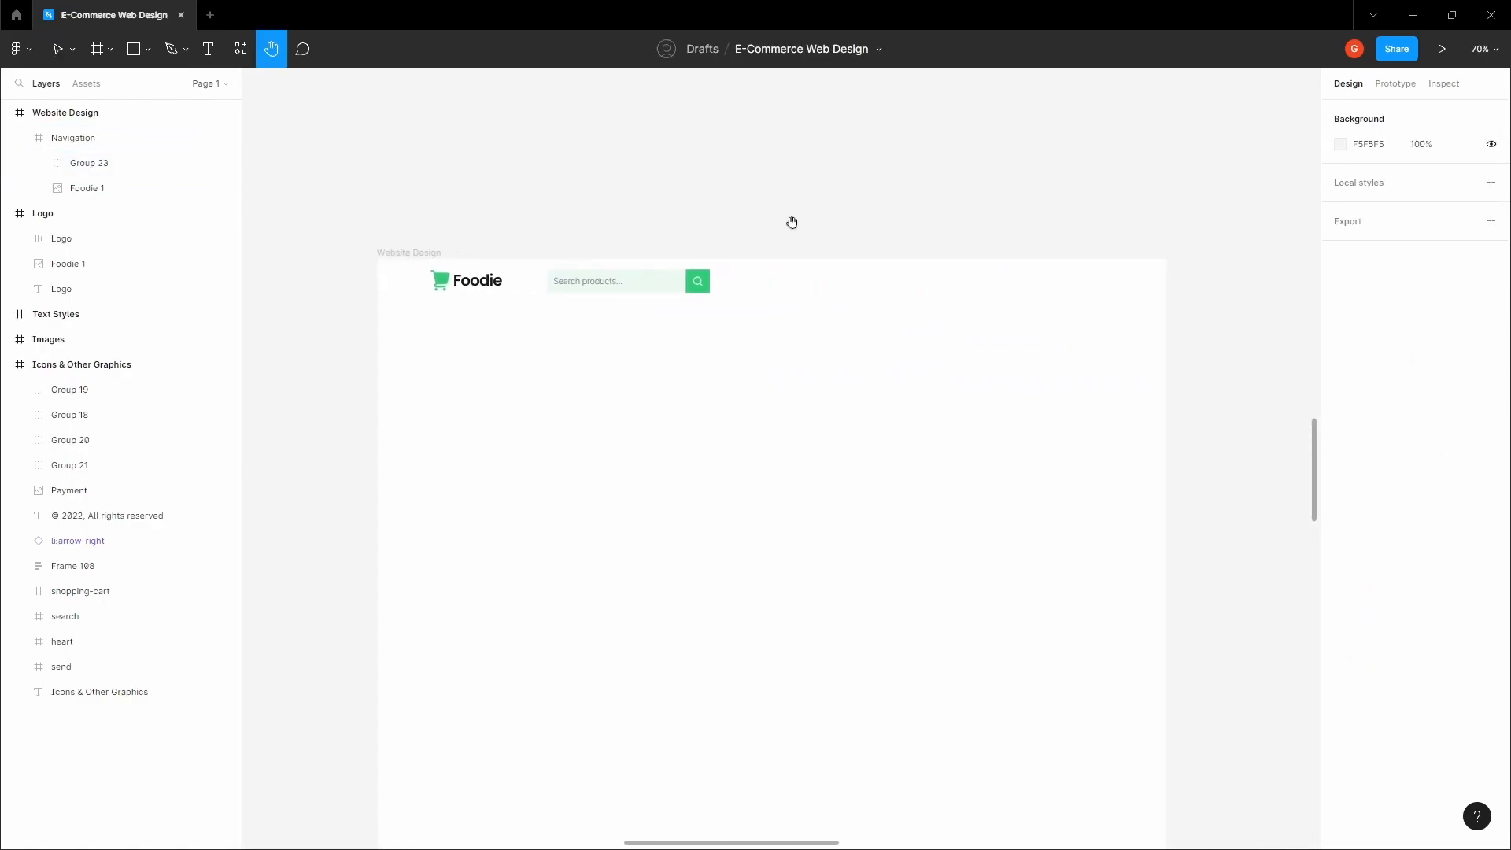
left_click_drag(918, 211, 845, 222)
left_click(936, 296)
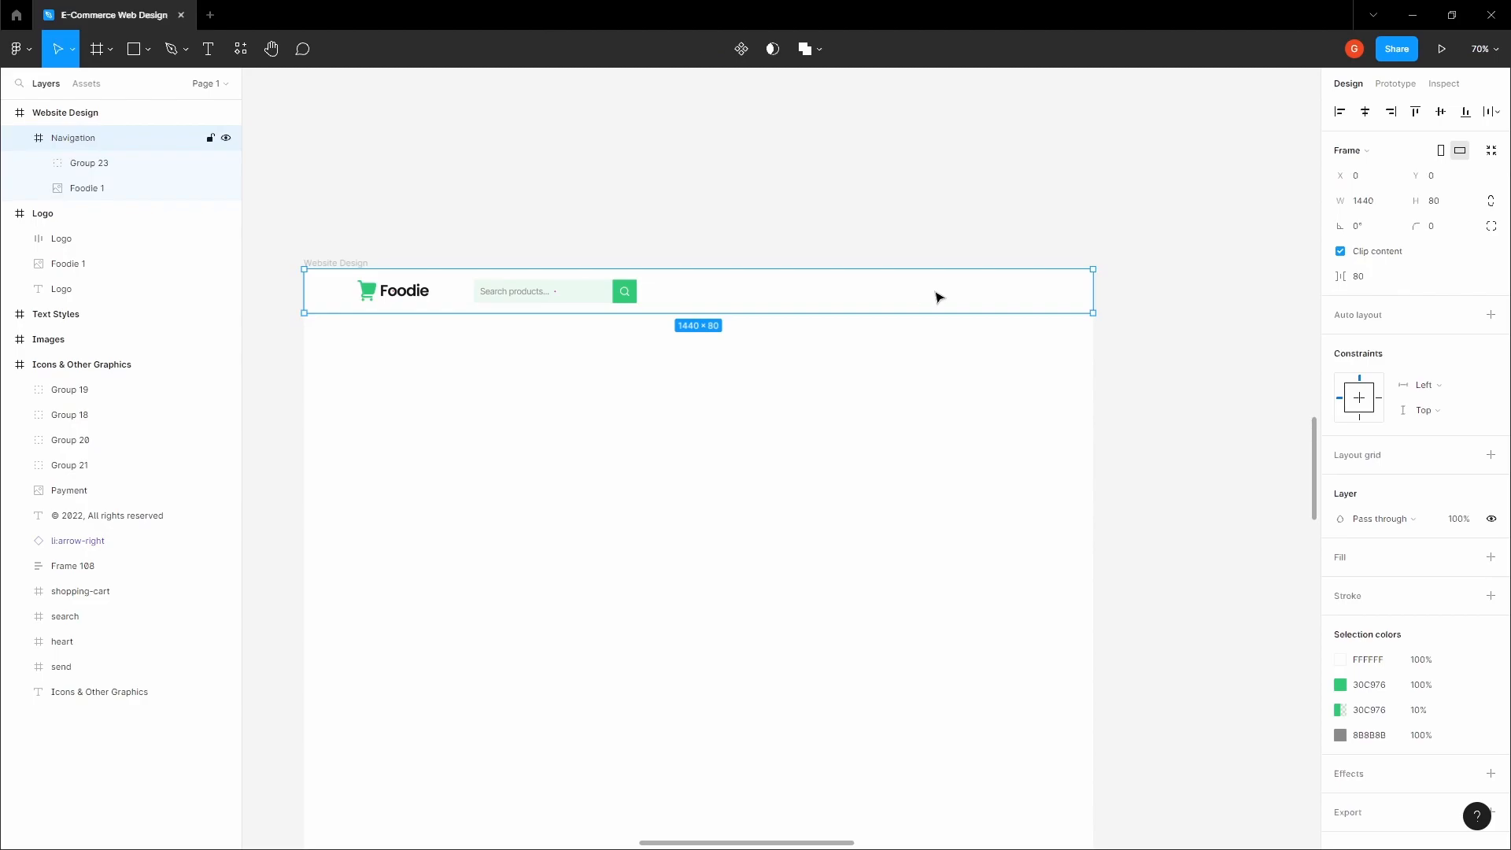
scroll(973, 293, "up", 10)
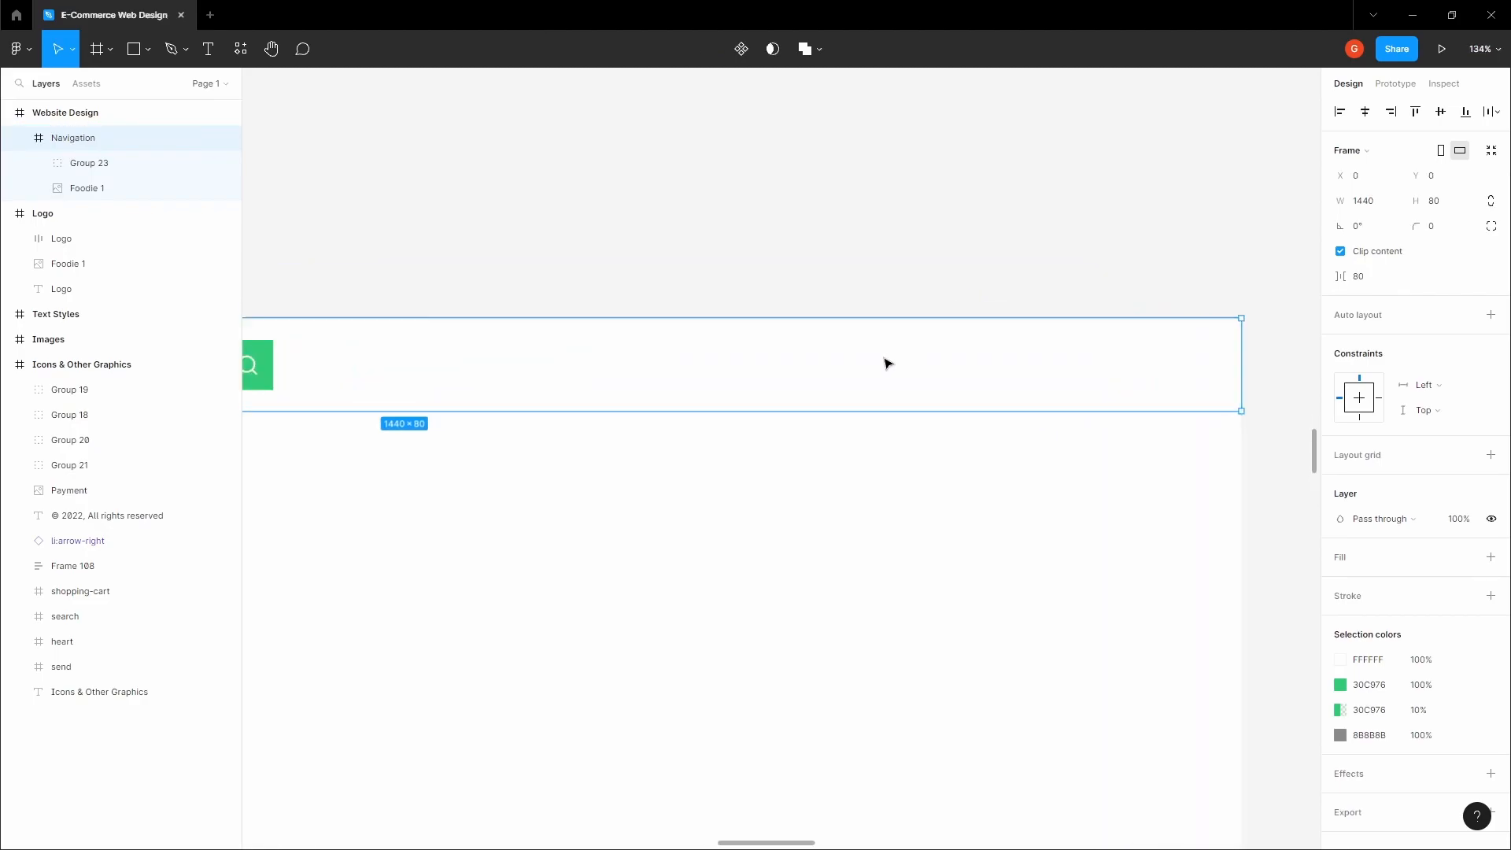
scroll(913, 370, "down", 1)
scroll(1259, 340, "down", 3)
scroll(1259, 340, "down", 3)
scroll(1059, 273, "up", 4)
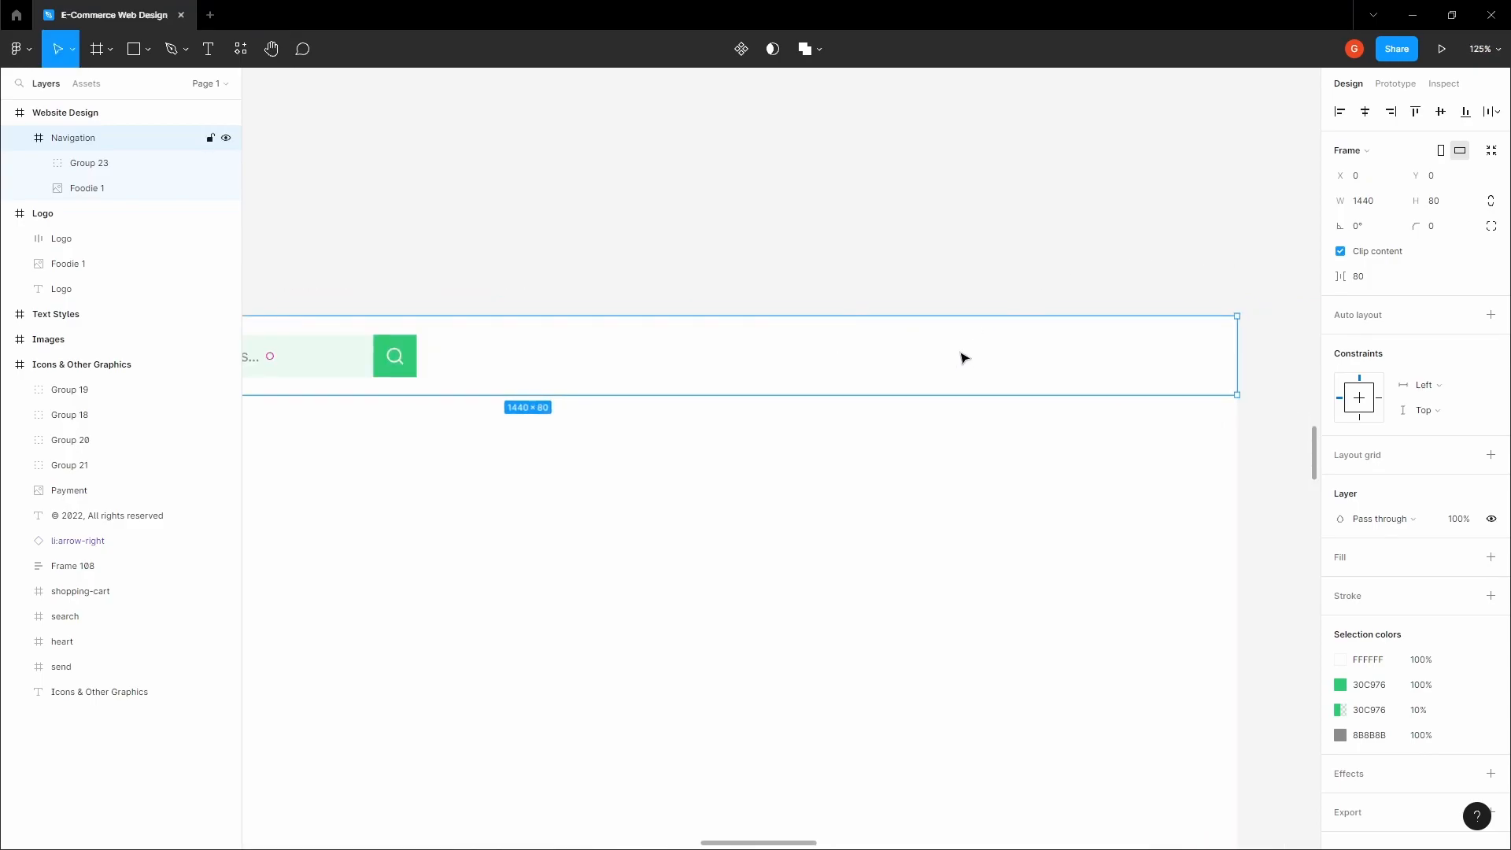
Step: Copy the shopping cart and heart icons from the Icons & Other Graphics frame
key("h")
left_click_drag(1008, 236, 921, 351)
scroll(920, 351, "down", 4)
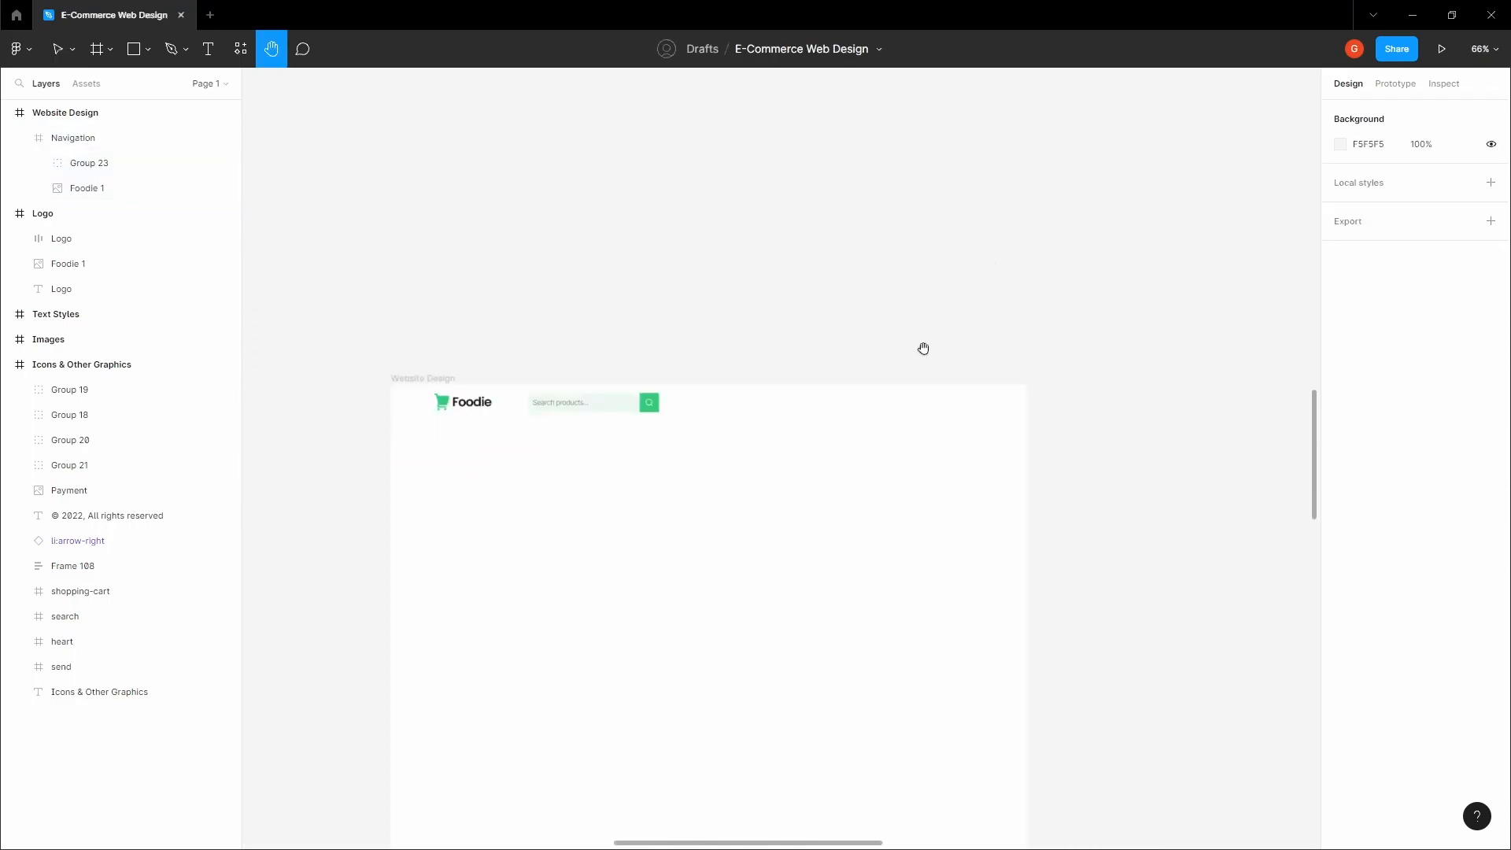
scroll(978, 233, "down", 3)
left_click_drag(975, 236, 728, 712)
left_click_drag(1129, 184, 788, 680)
scroll(775, 417, "up", 10)
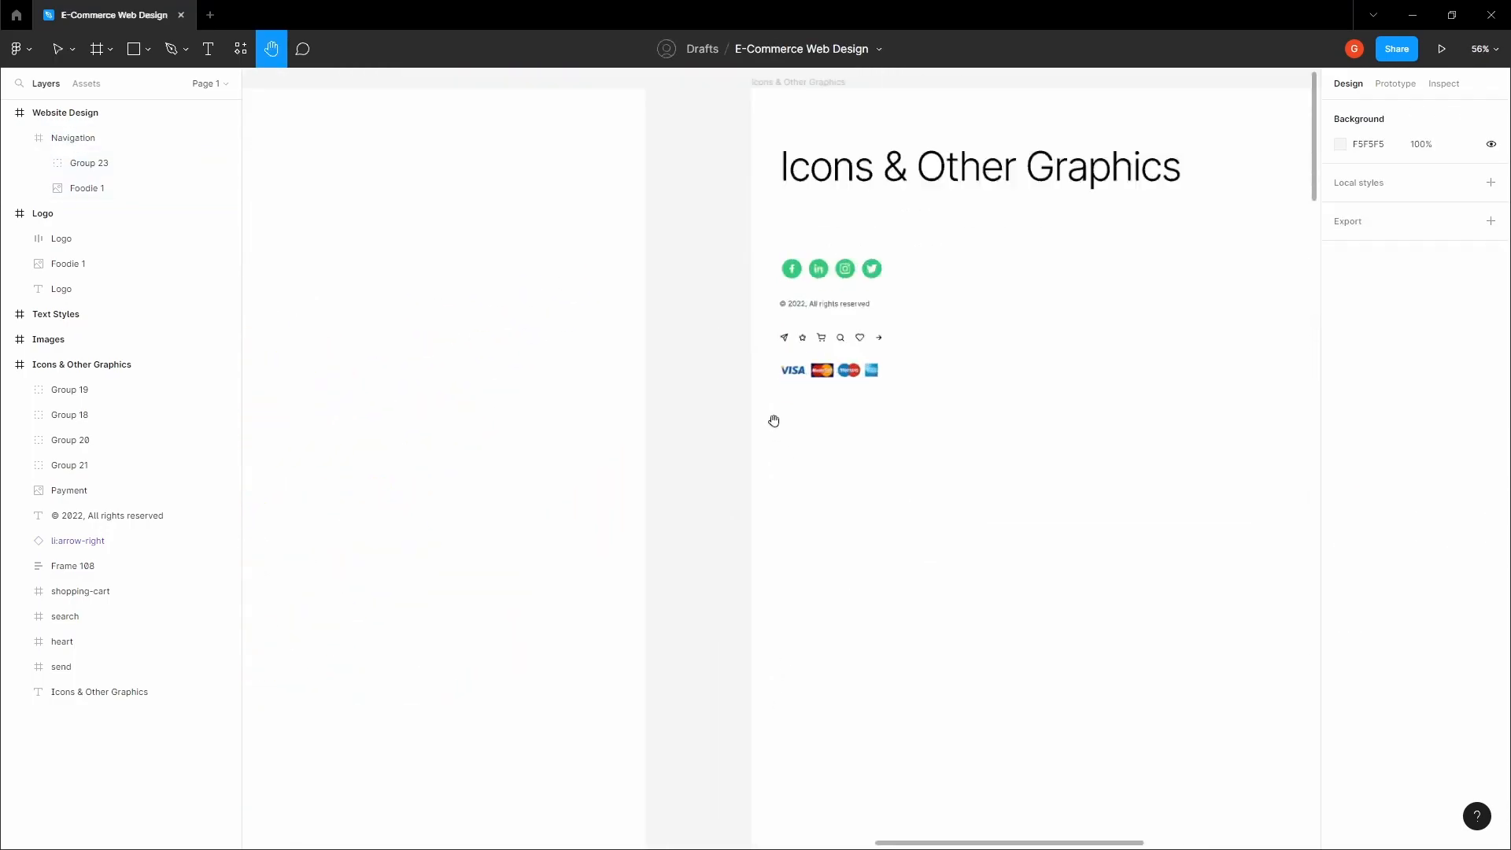
key("v")
left_click(842, 351)
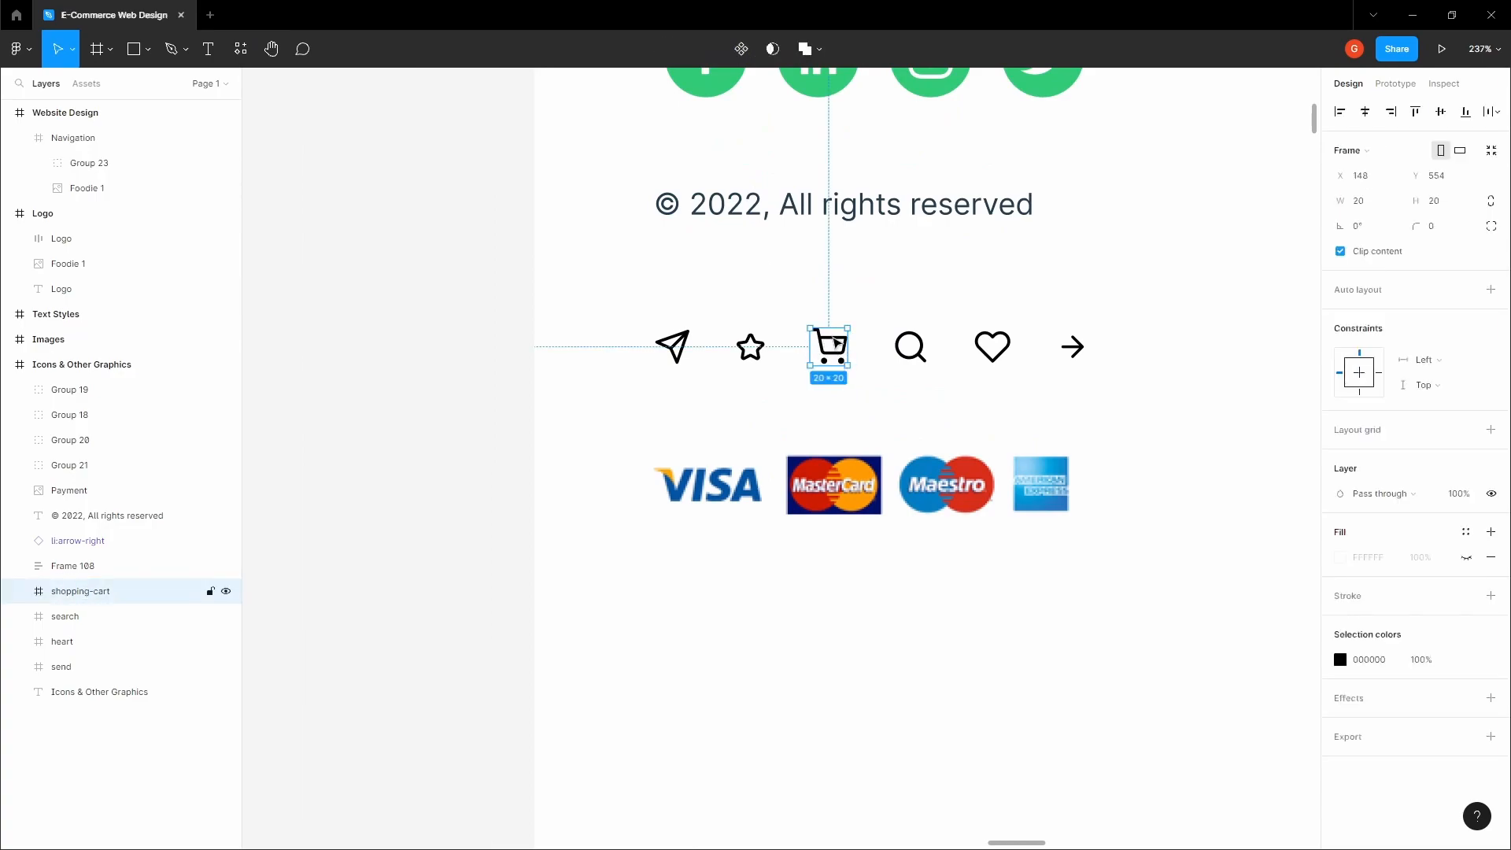
left_click(990, 357, "shift")
scroll(839, 419, "down", 4)
left_click(698, 418)
Step: Paste the copied icons into the Navigation frame and move them into the empty space to the right of the search group
scroll(698, 418, "down", 5)
key("h")
left_click_drag(703, 497, 853, 263)
left_click_drag(775, 603, 1187, 330)
key("v")
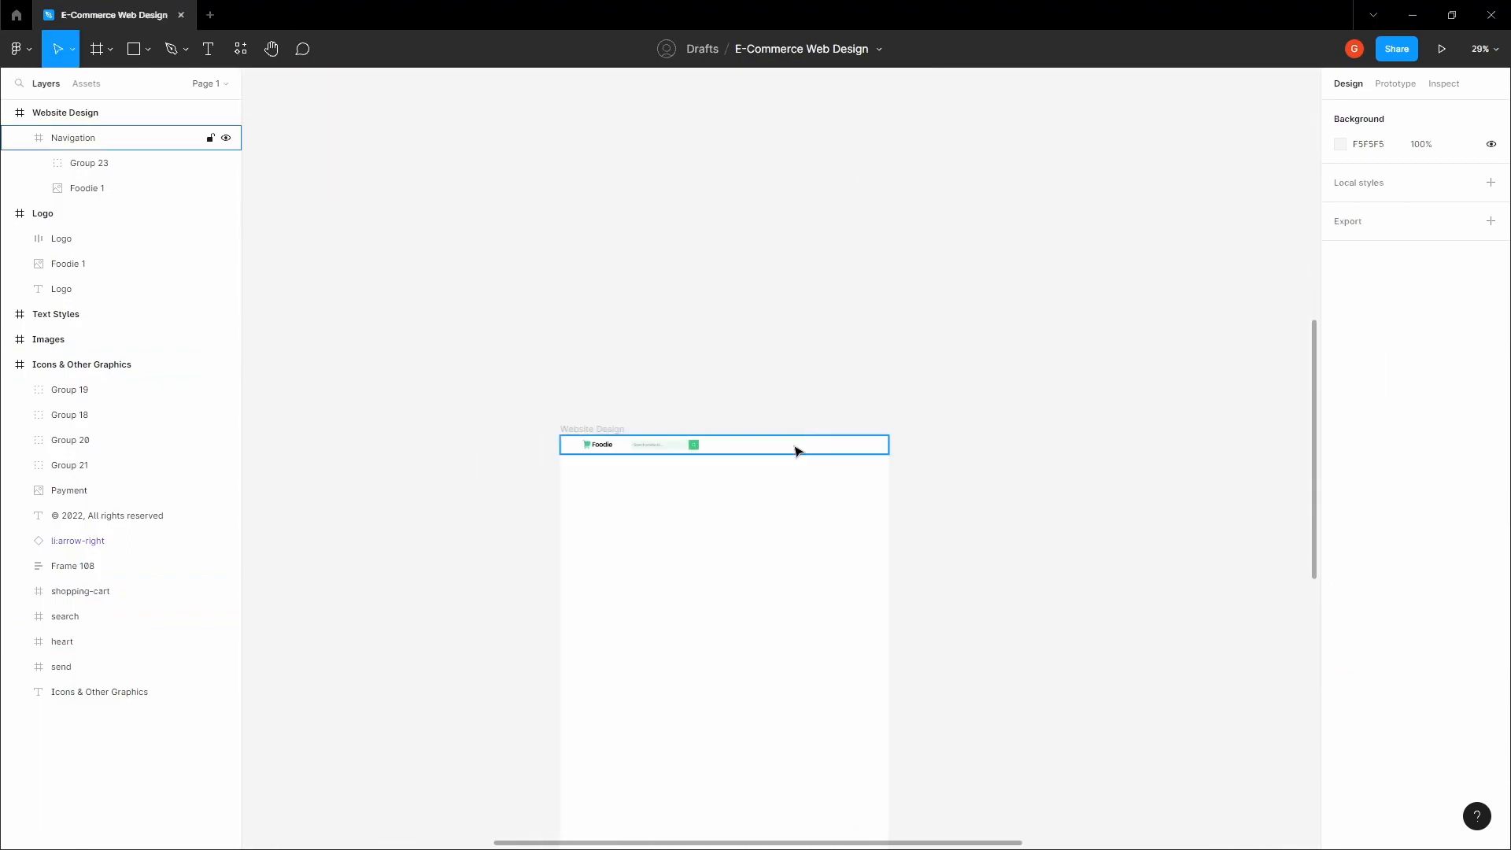
left_click(795, 451)
scroll(795, 451, "up", 5)
key("ctrl+v")
scroll(793, 451, "up", 3)
scroll(793, 451, "down", 5)
scroll(553, 472, "up", 2)
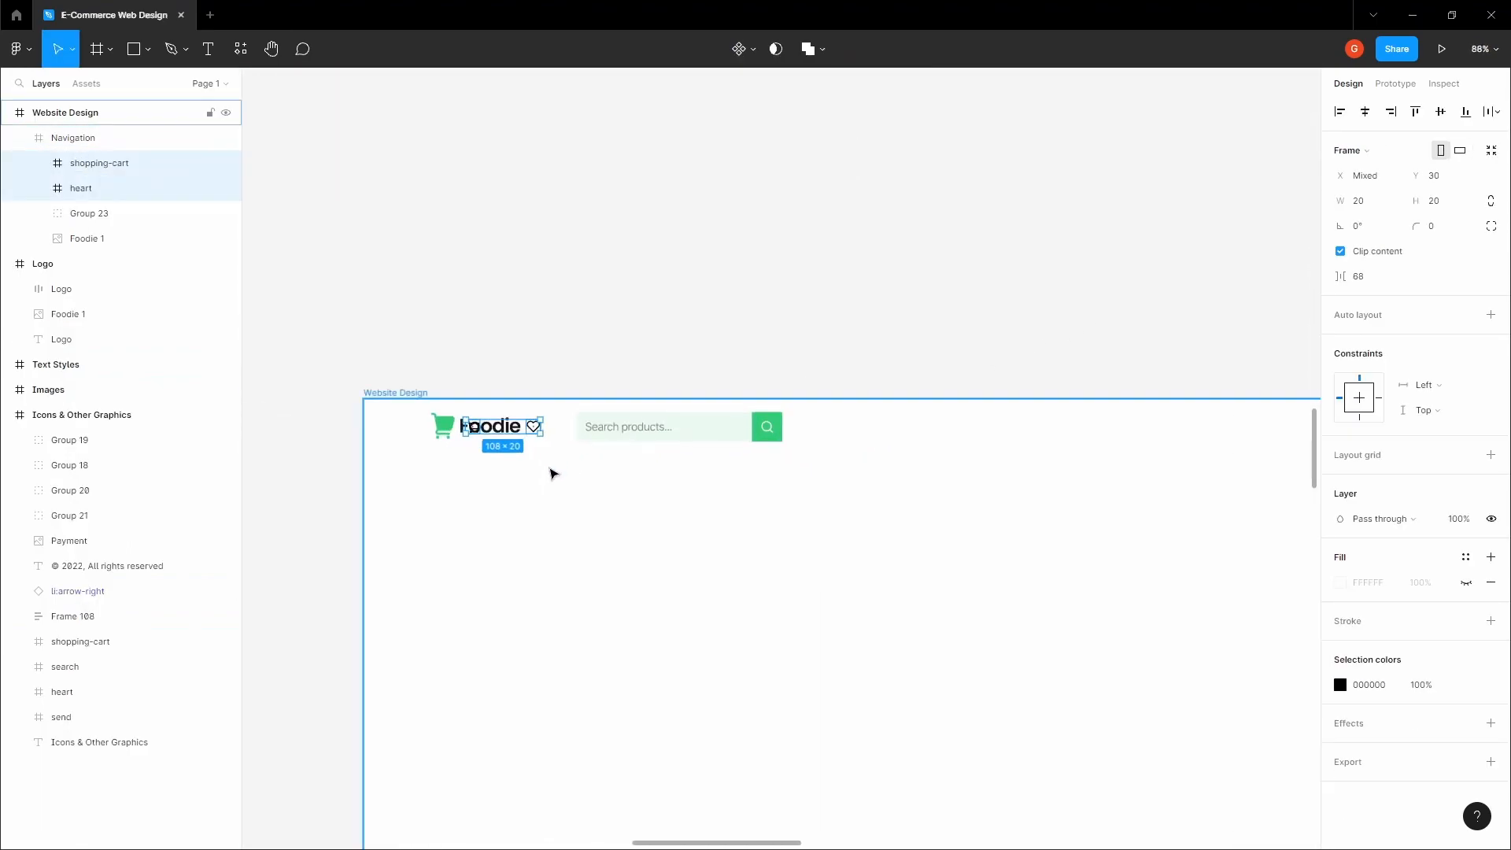
left_click_drag(536, 428, 1047, 429)
scroll(882, 384, "right", 4)
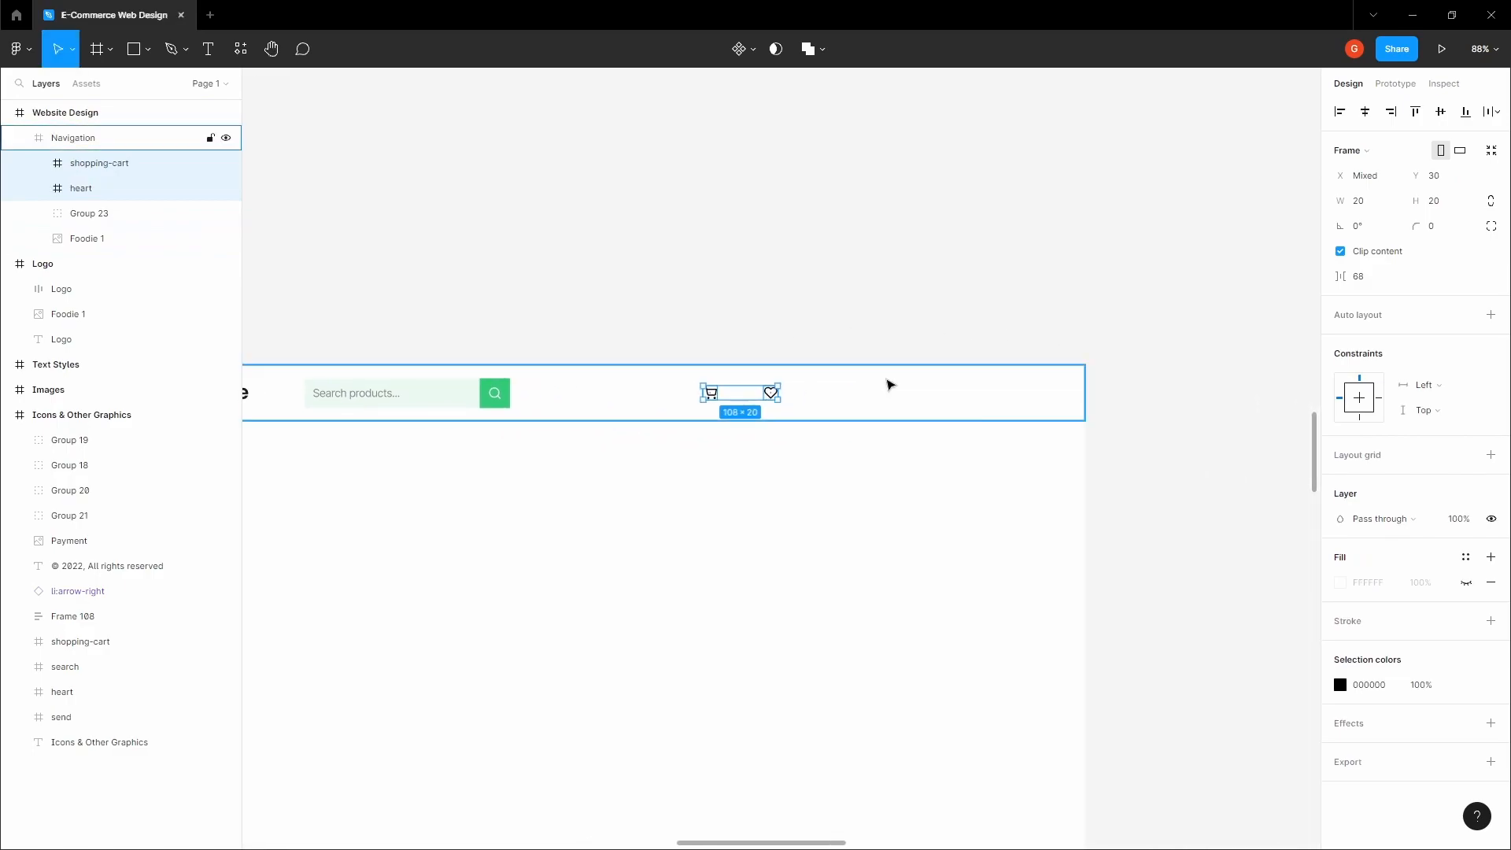
Step: Add the text "Saved" to the right of the heart icon and align both on their vertical centres
scroll(805, 405, "up", 3)
left_click(834, 374)
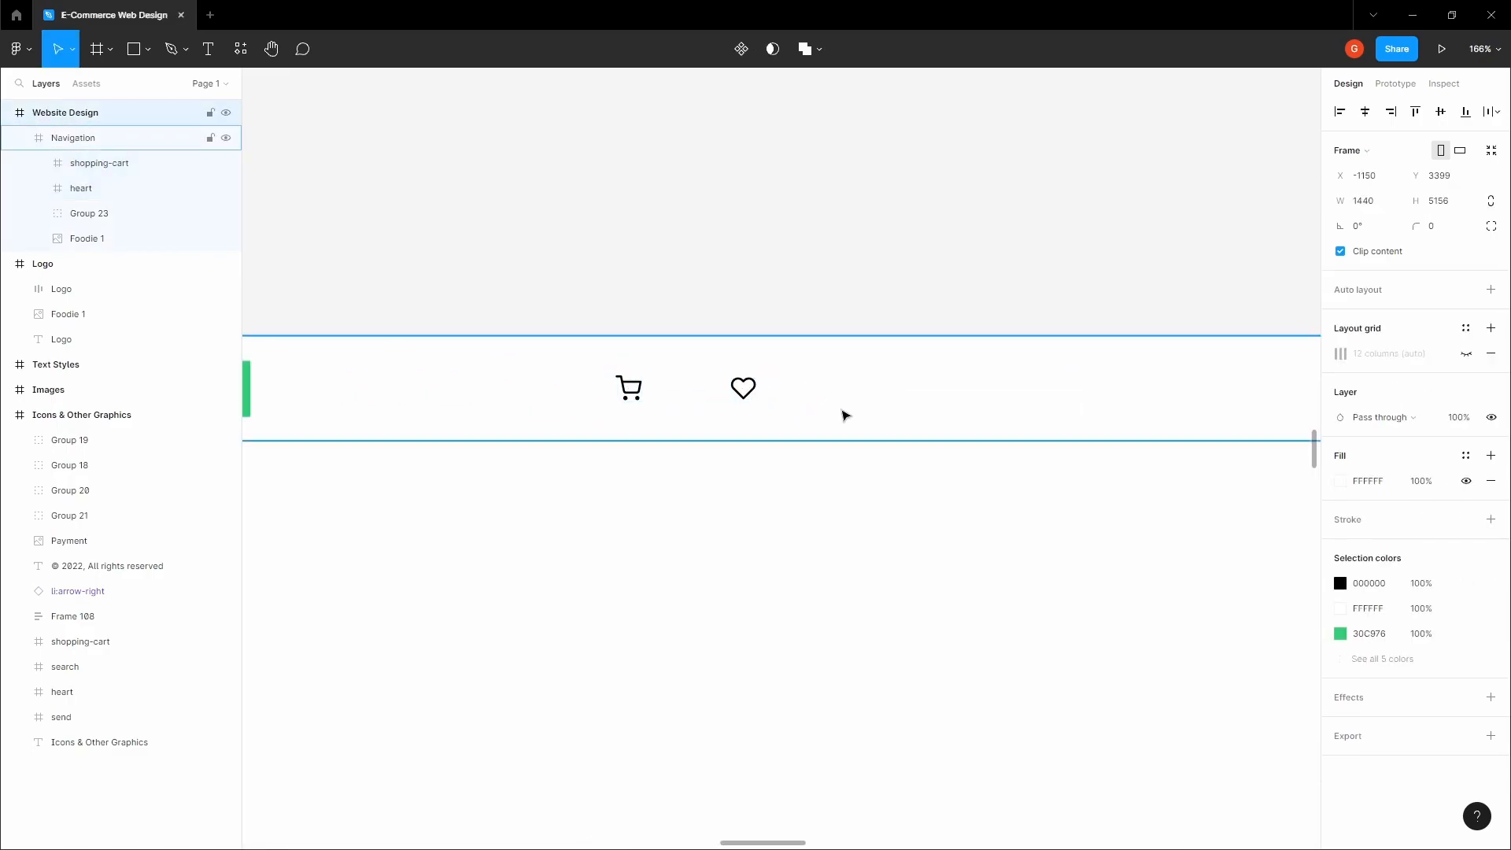
key("t")
left_click(857, 370)
type("Saved")
key("Escape")
left_click_drag(887, 381, 837, 390)
left_click(747, 393, "shift")
left_click(1441, 112)
left_click(818, 306)
left_click_drag(832, 322, 862, 284)
left_click(867, 350)
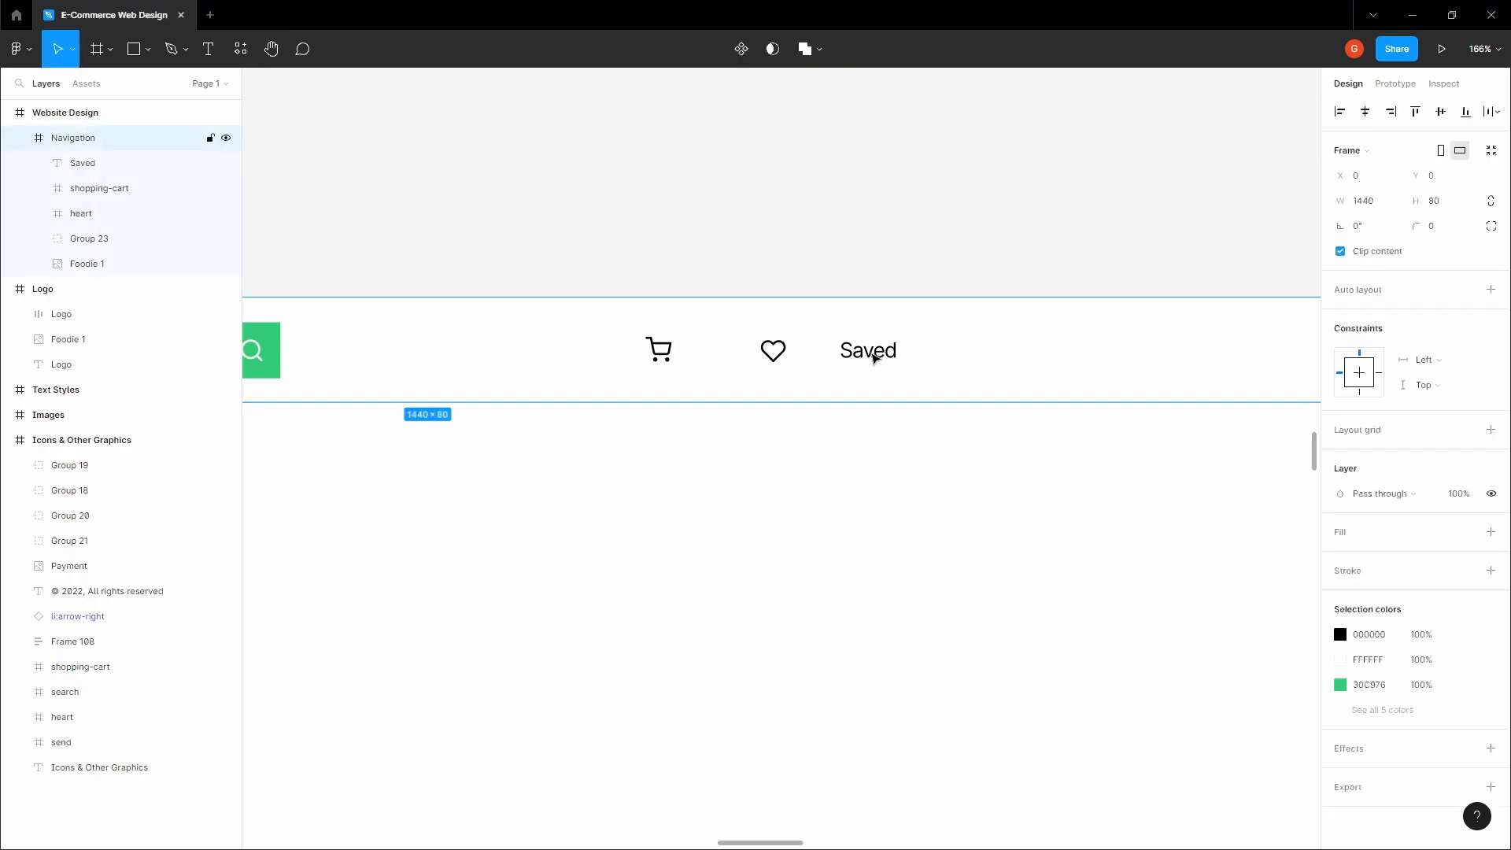
Step: Combine the heart icon and Saved text in a centre-aligned horizontal auto layout with item spacing 6
scroll(867, 350, "up", 3)
left_click(867, 349)
left_click(717, 356, "shift")
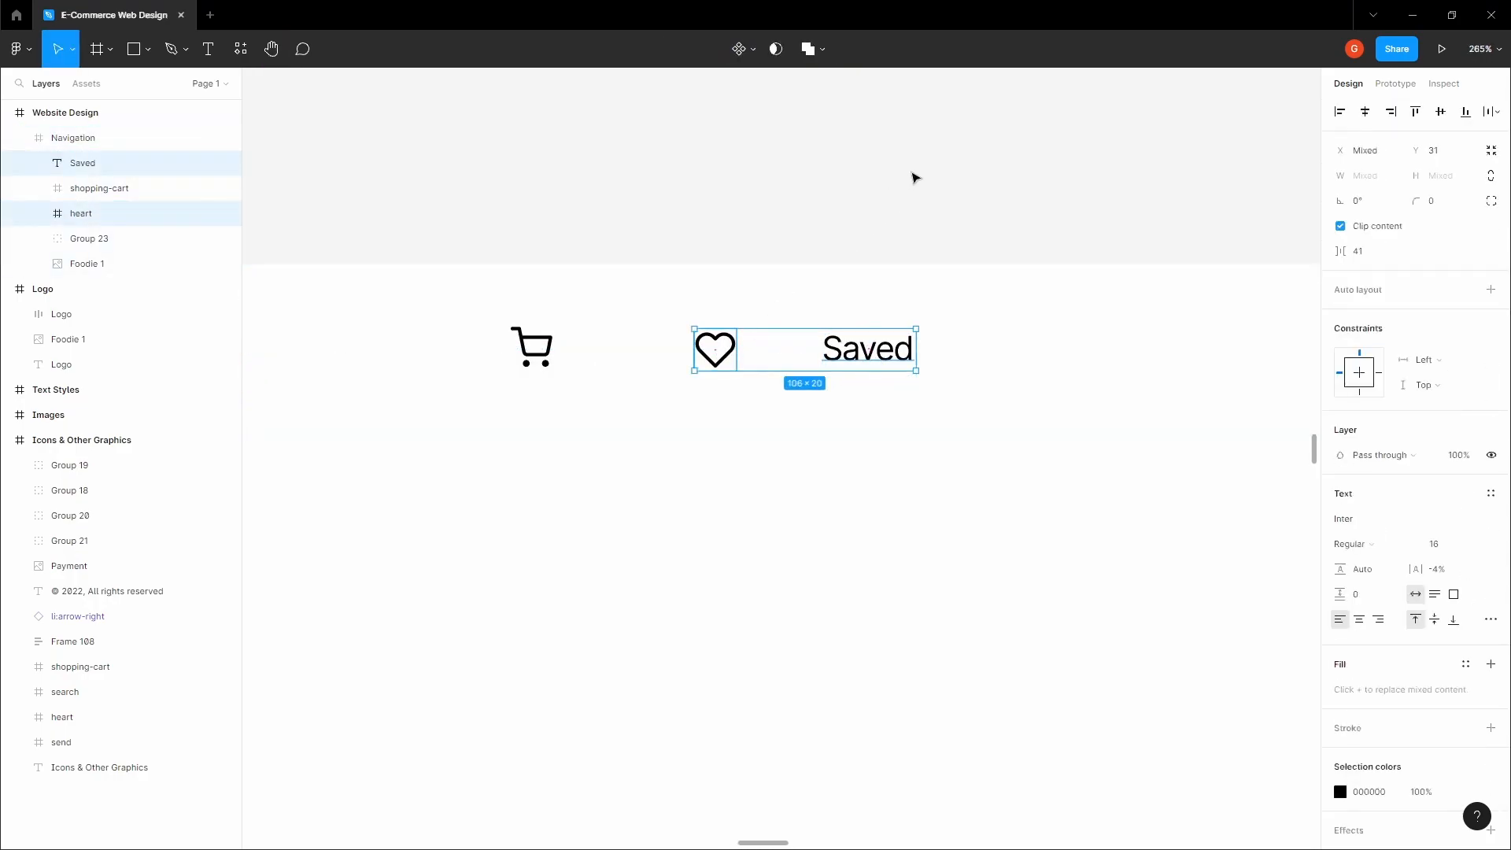
key("shift+a")
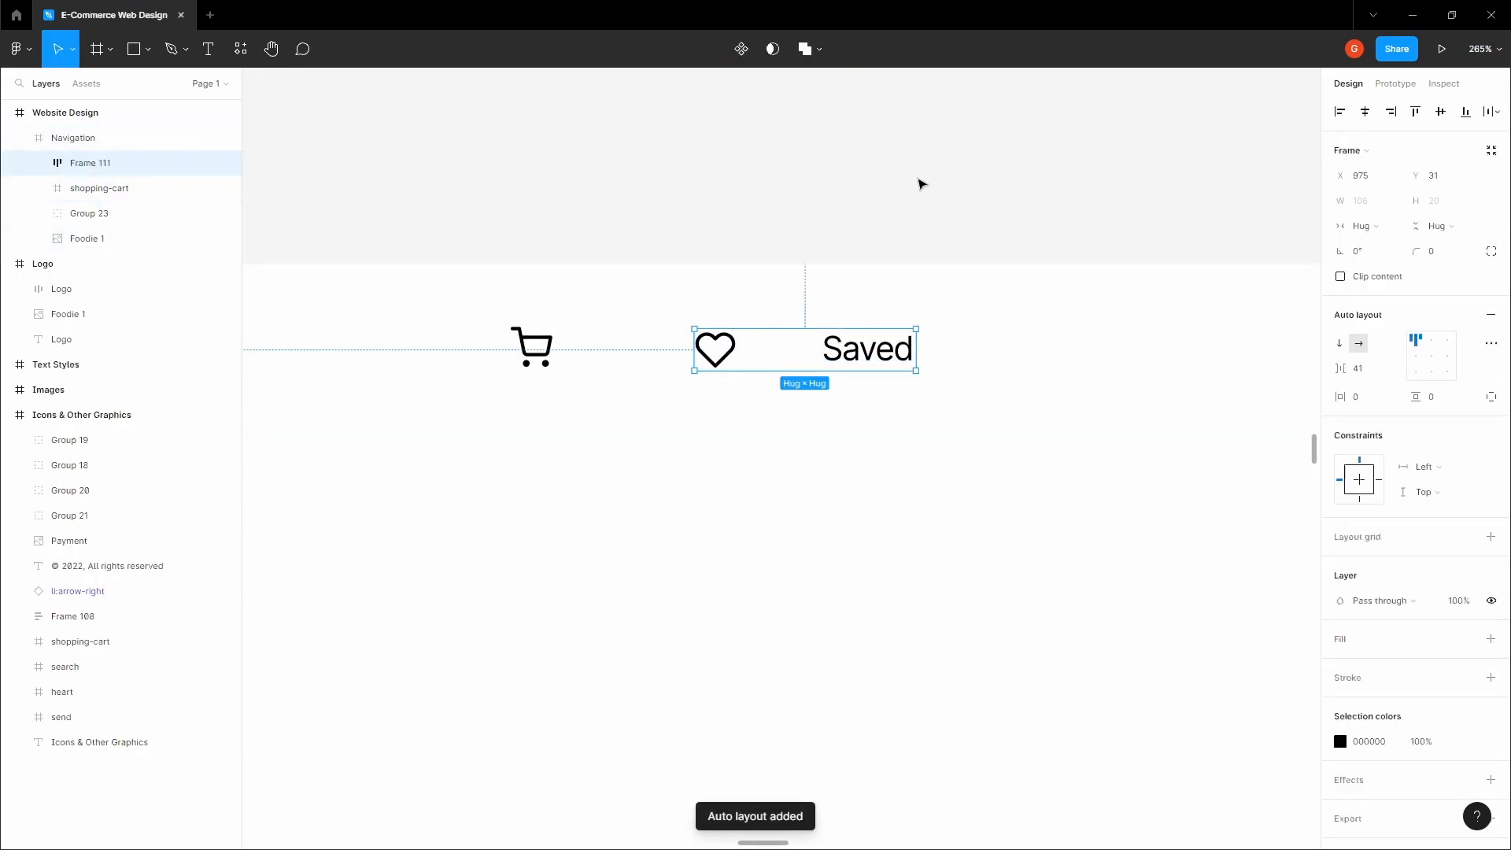
left_click(1432, 356)
left_click(1387, 375)
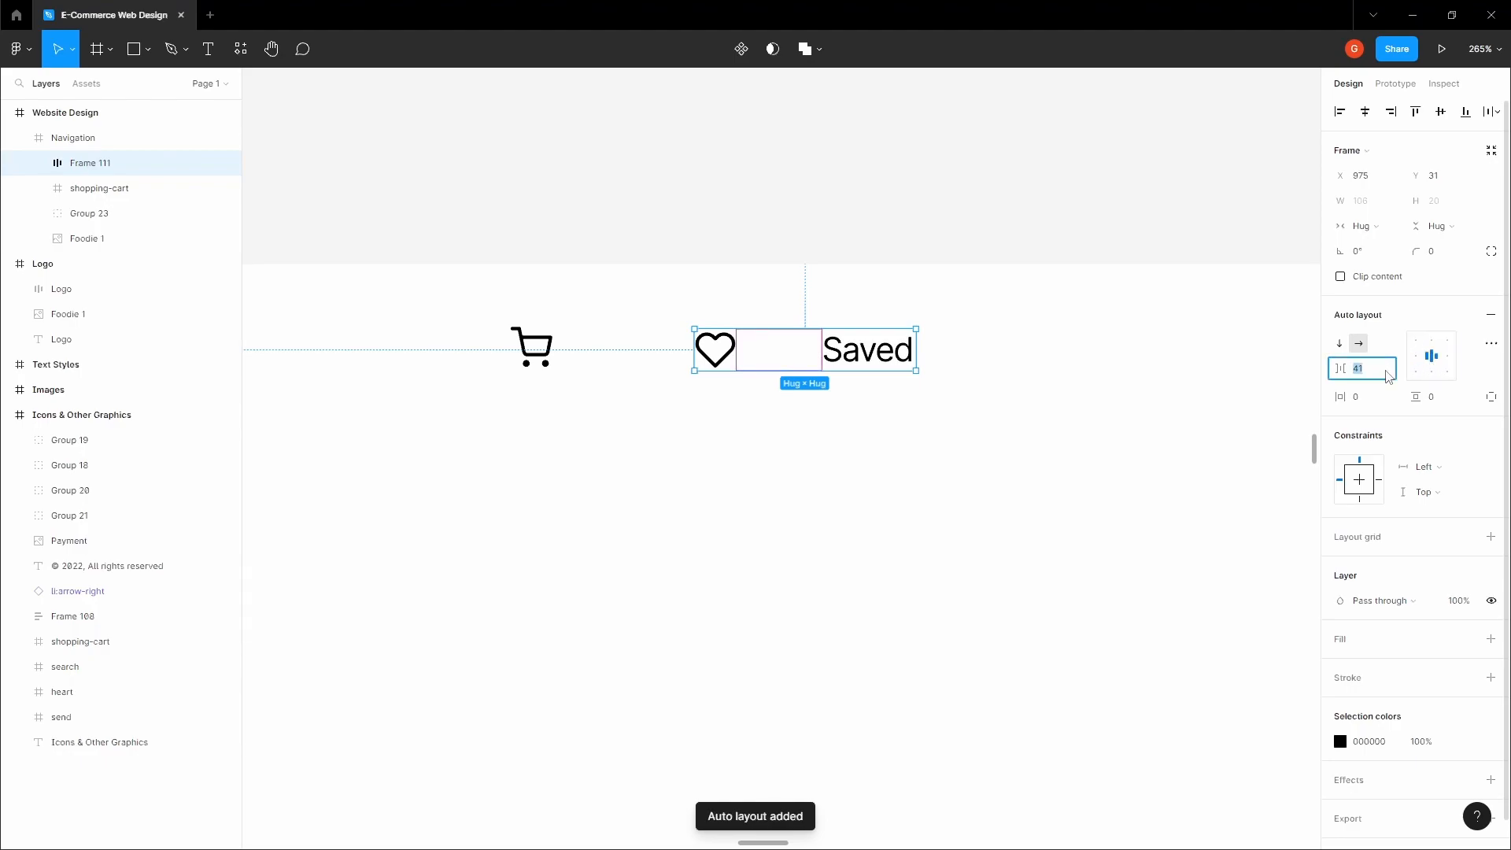
type("4")
key("Tab")
left_click(1384, 373)
type("6")
key("Tab")
left_click(989, 232)
Step: Duplicate the Saved item to its right and replace the duplicate's heart with the shopping cart icon
left_click(776, 359)
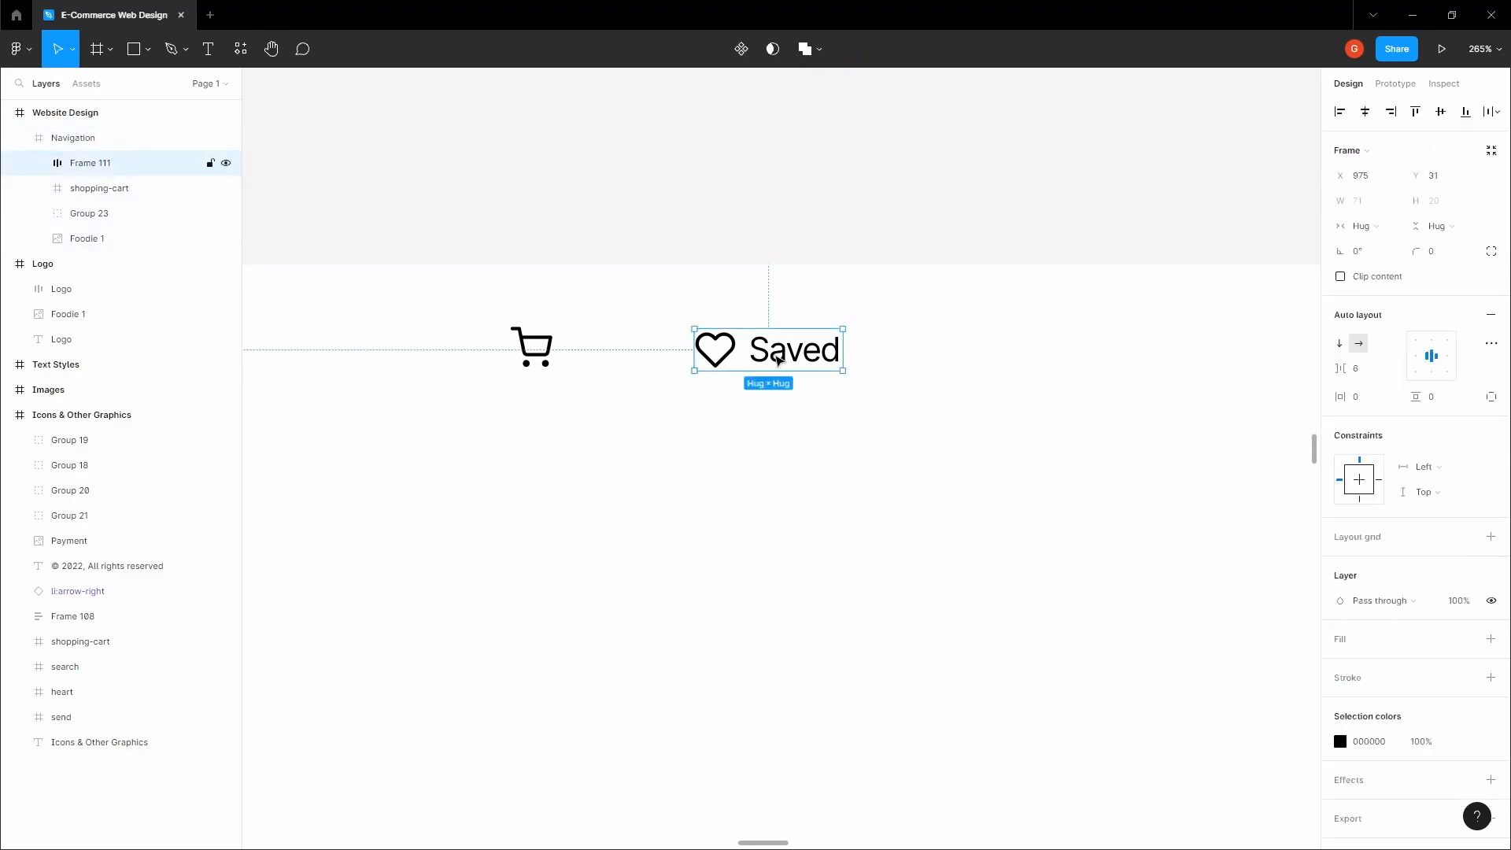
left_click_drag(777, 359, 1036, 358)
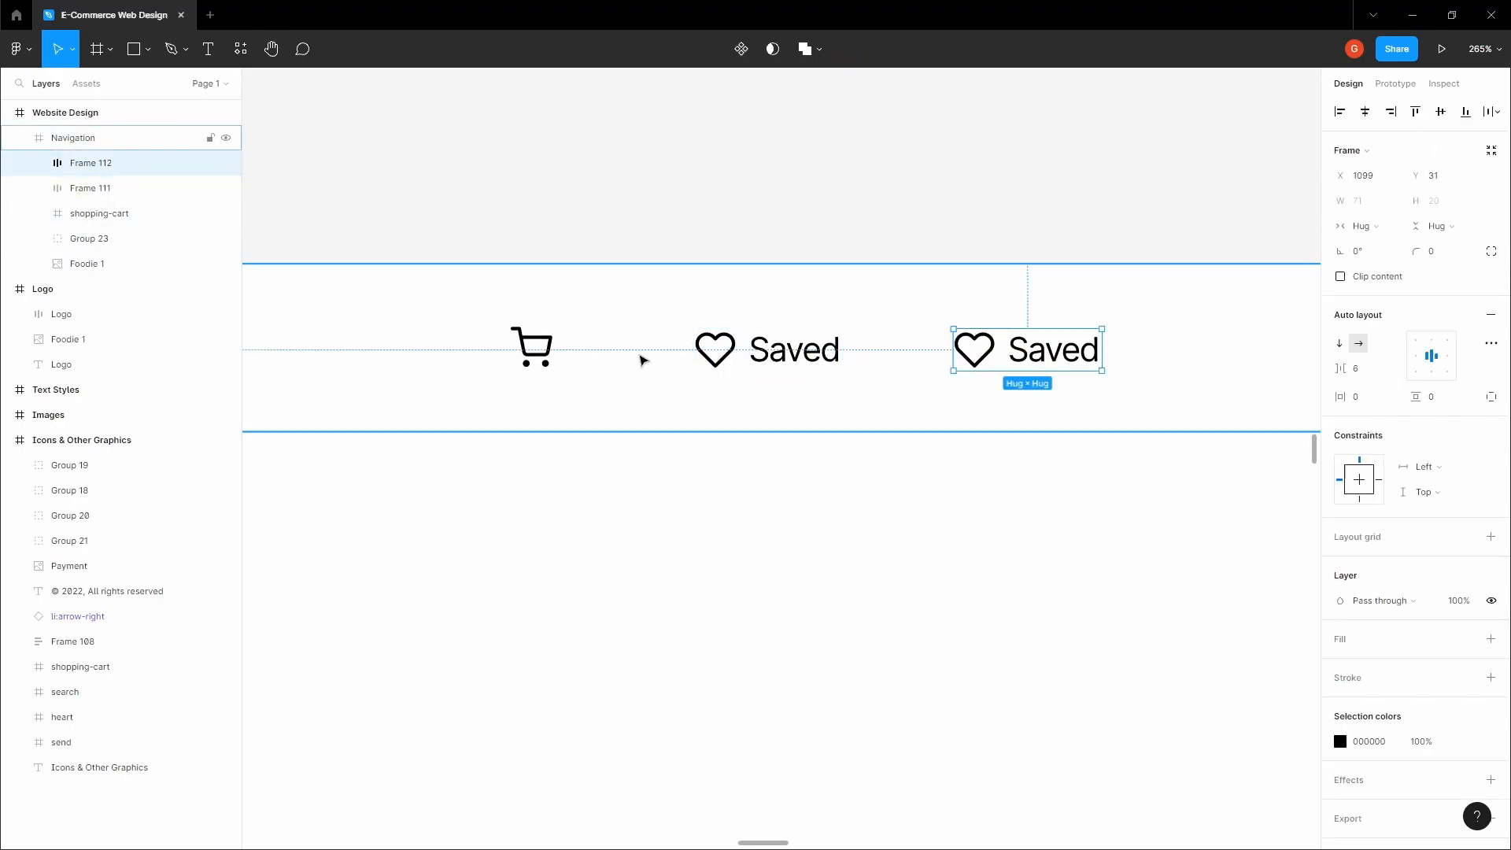
left_click(538, 346)
right_click(538, 345)
left_click(556, 354)
double_click(967, 346)
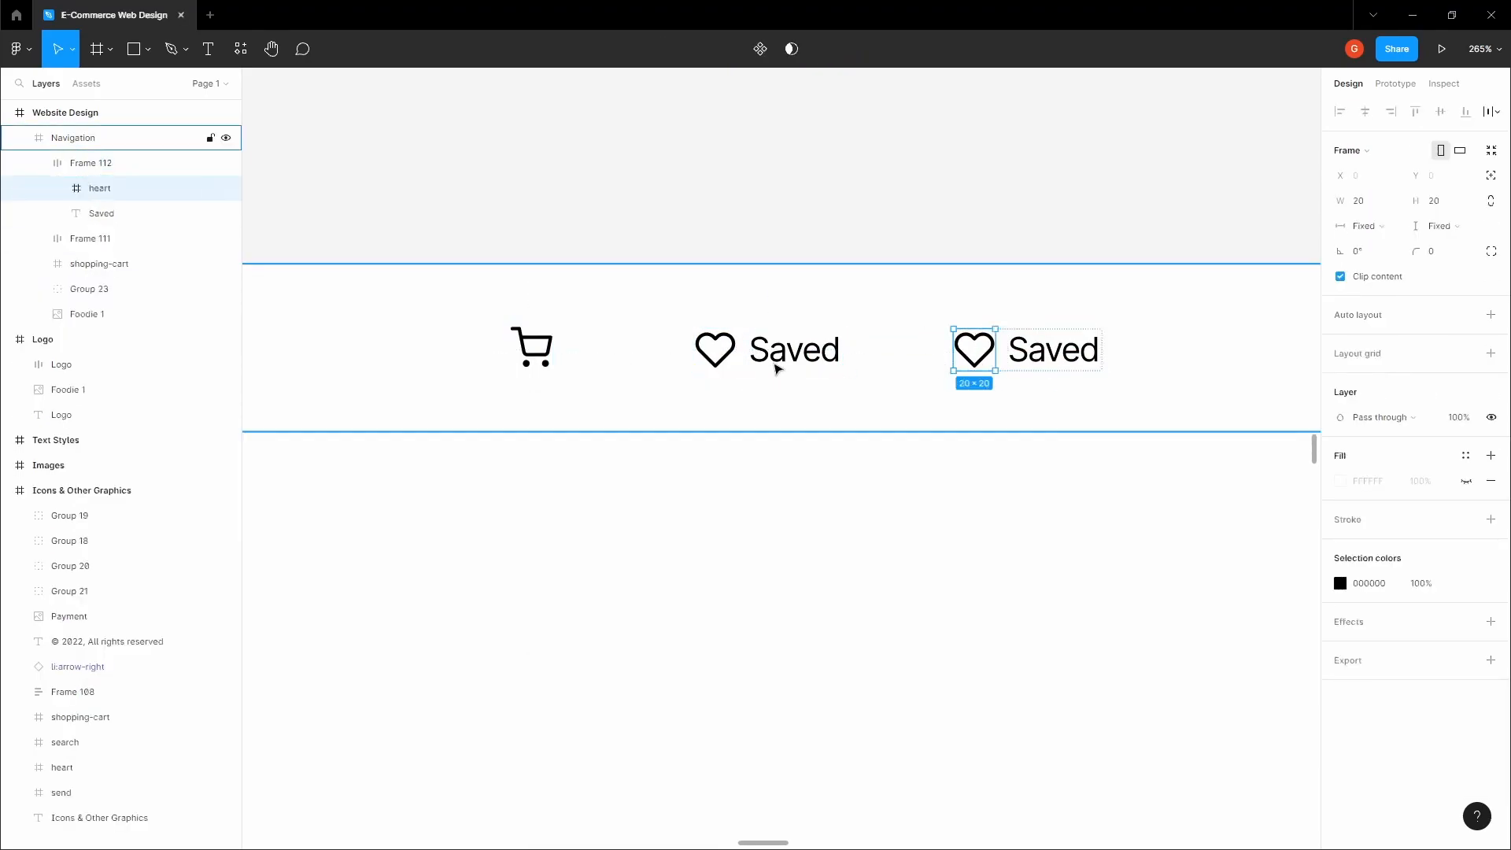
left_click(539, 351)
double_click(963, 344)
right_click(965, 336)
left_click(981, 375)
Step: Delete the loose shopping cart icon and change the duplicated item's label to "Cart"
left_click(542, 368)
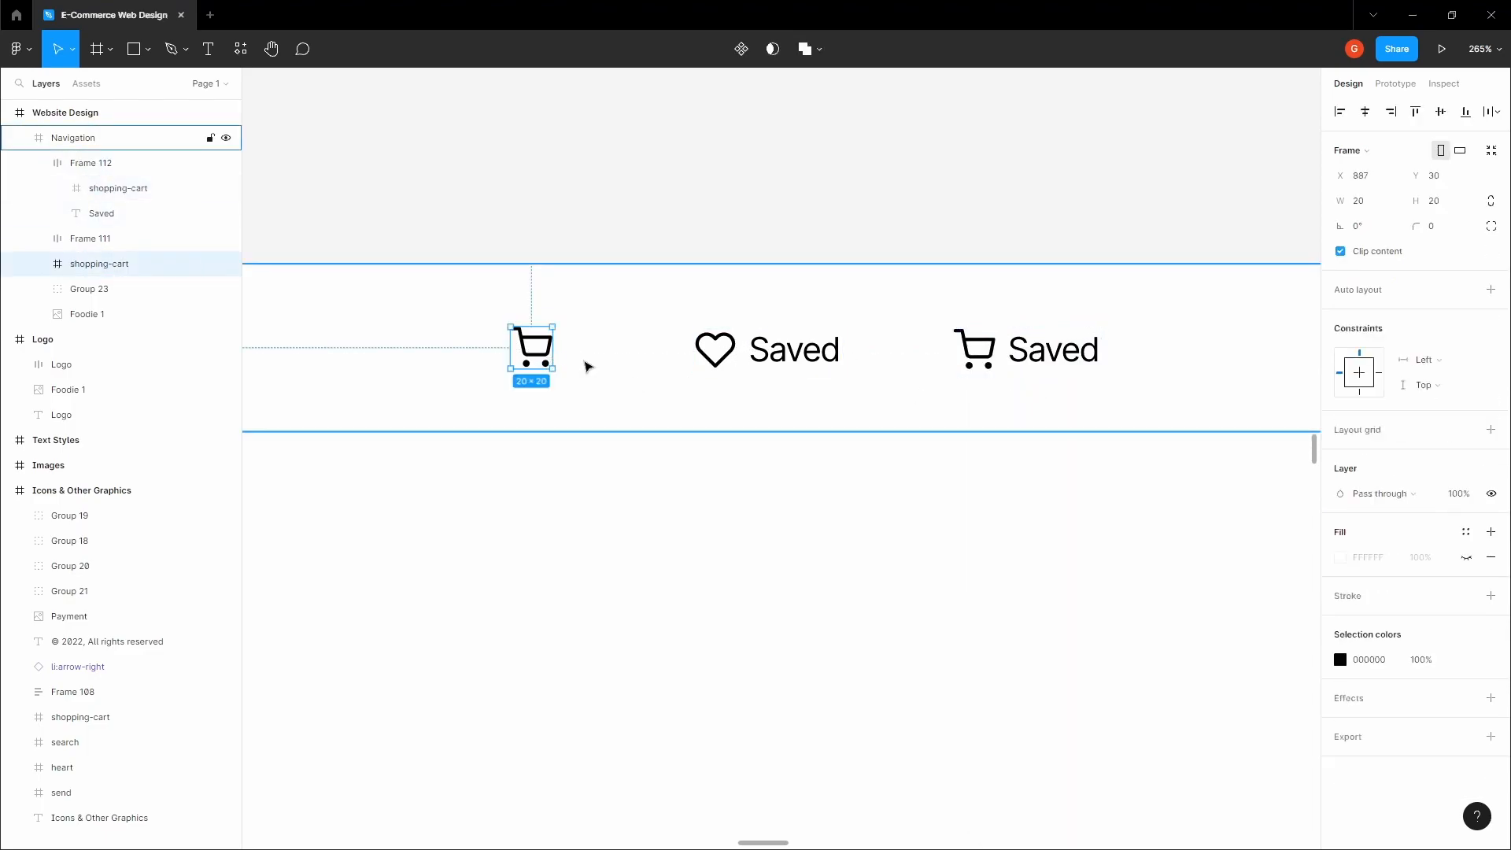
key("Delete")
double_click(1072, 361)
type("Cart")
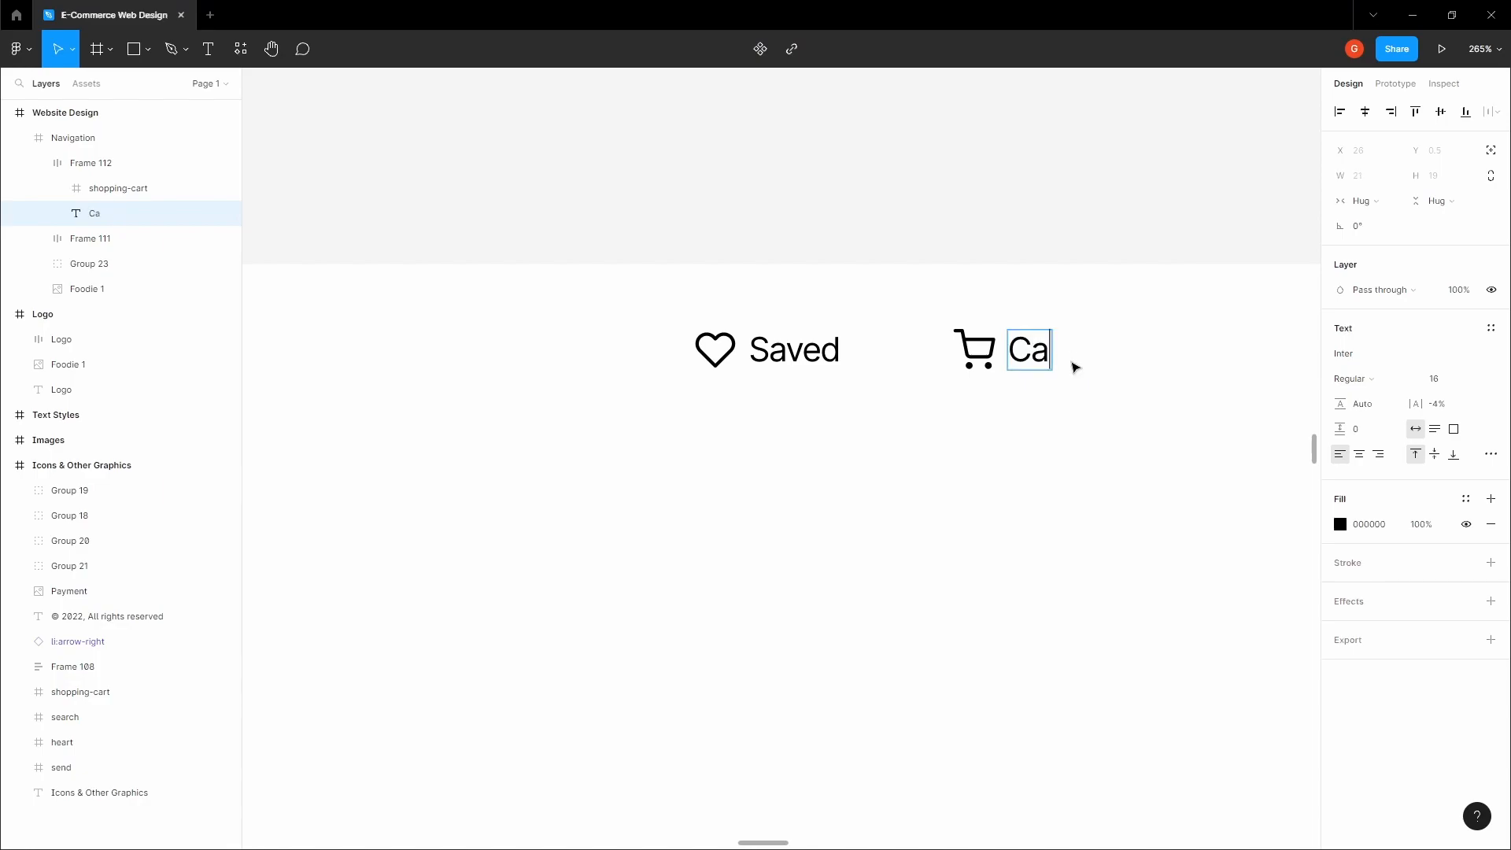
left_click(933, 202)
Step: Combine the Saved and Cart items in a horizontal auto layout with spacing 40
left_click(1013, 352)
left_click(1012, 352)
left_click(748, 362, "shift")
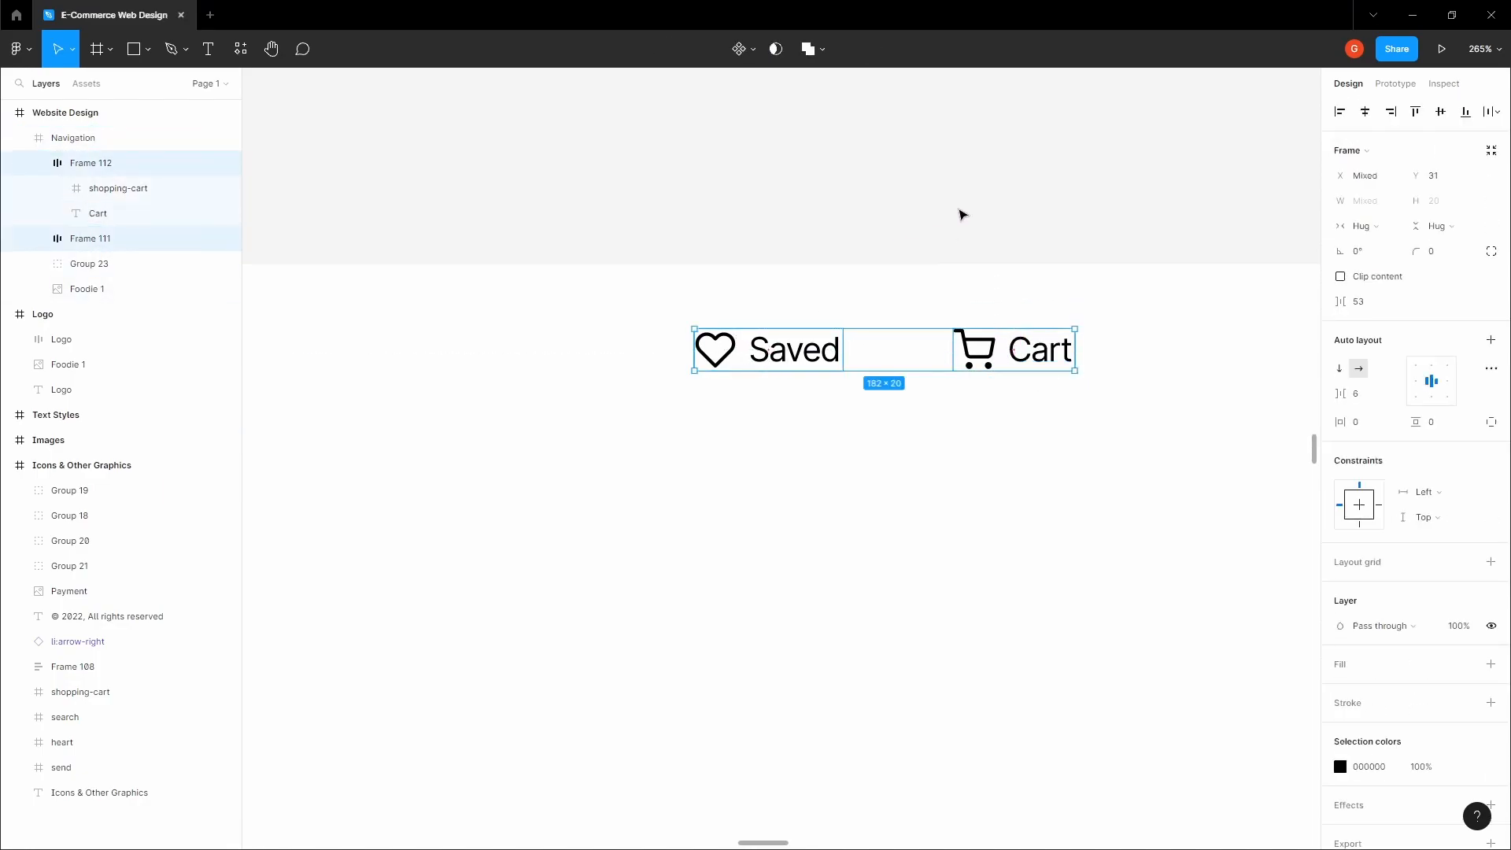
key("shift+a")
left_click(1374, 369)
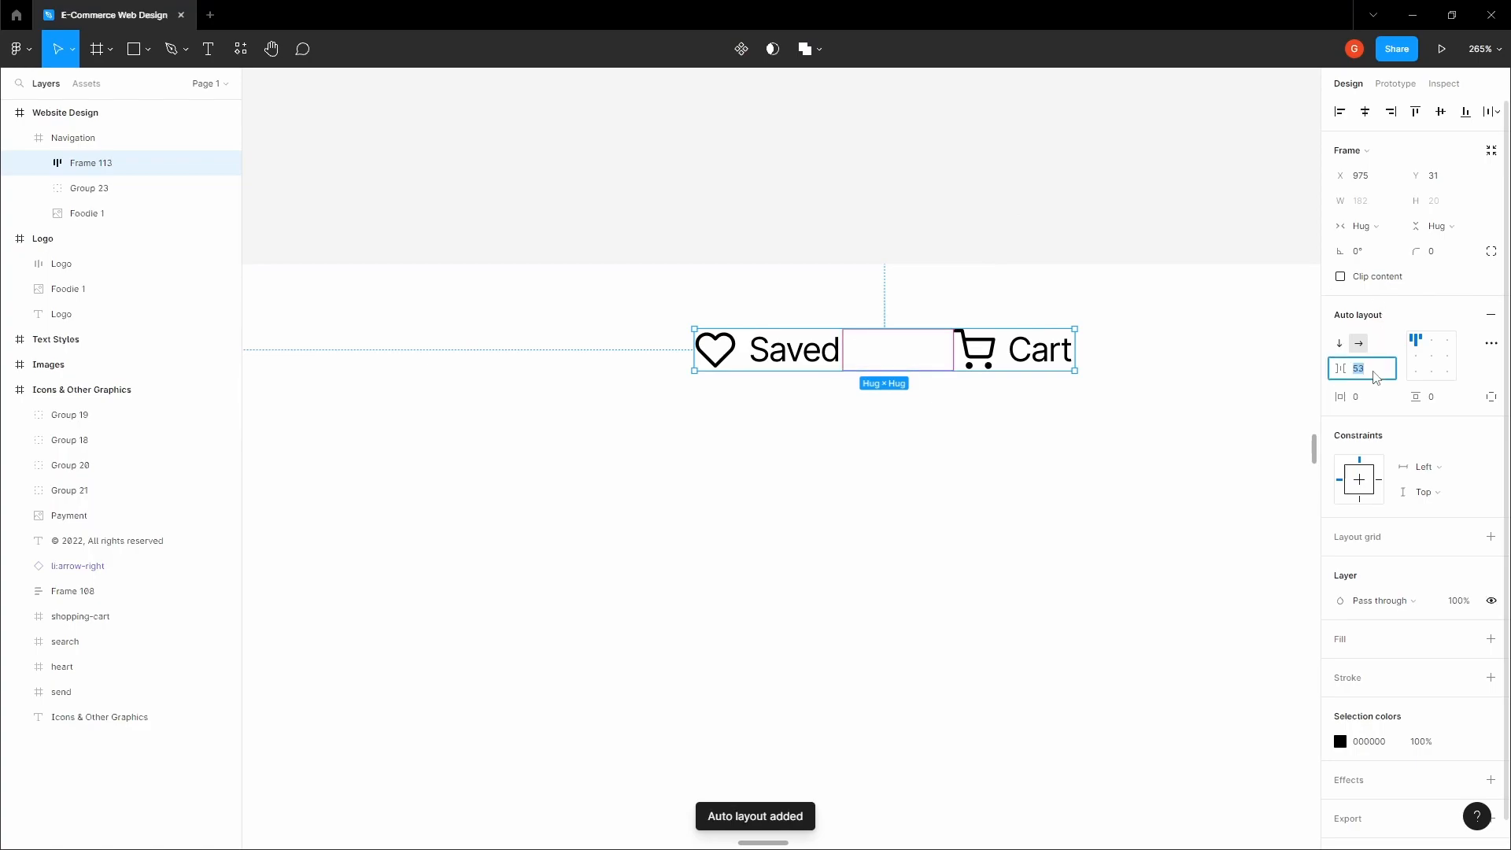
type("40")
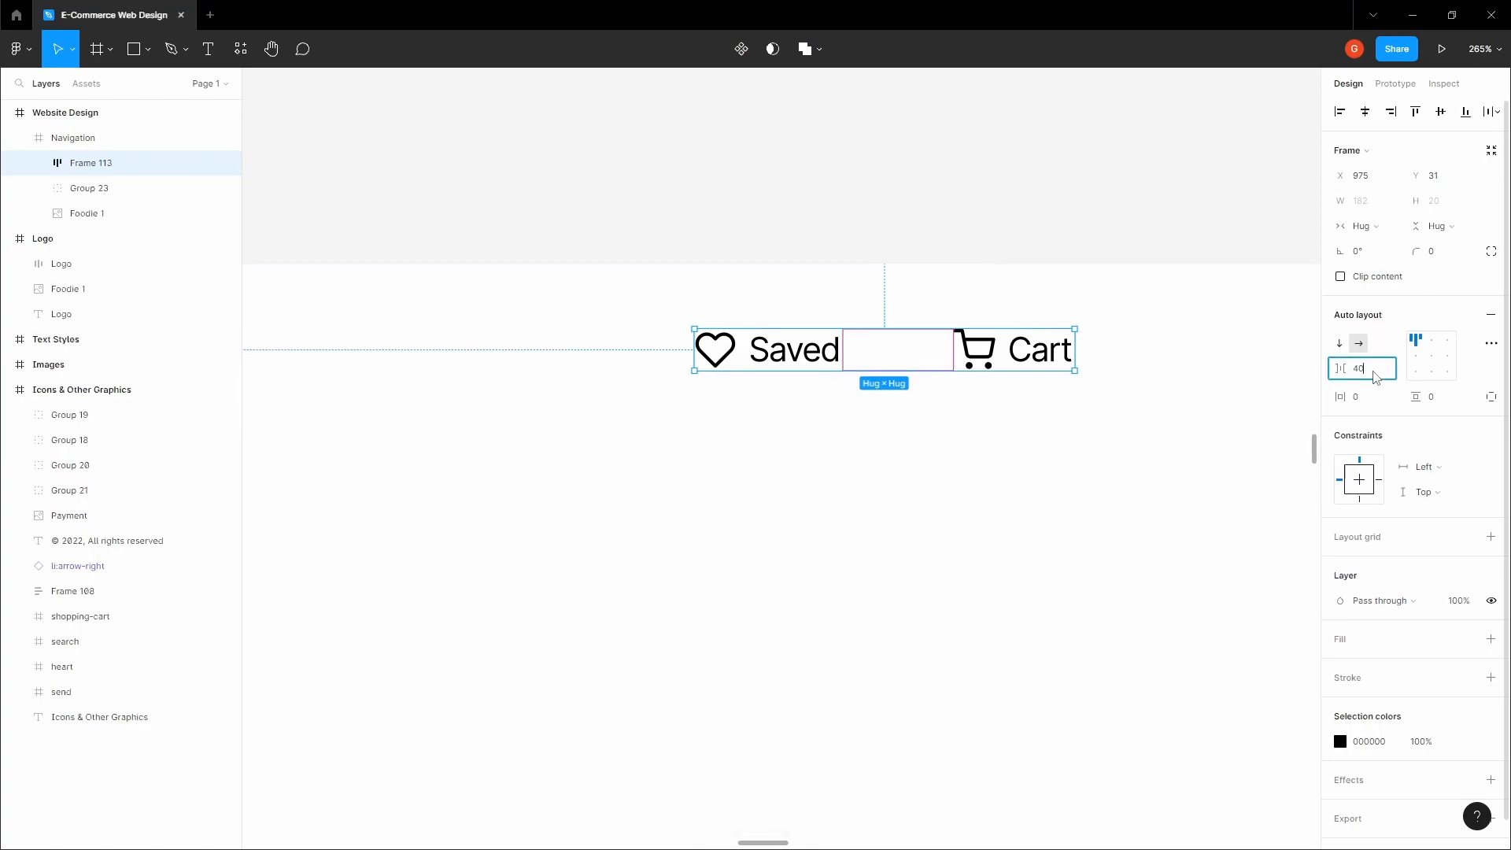
key("Return")
left_click(929, 203)
Step: Recolour the Saved and Cart icons and labels to dark navy 293649
key("h")
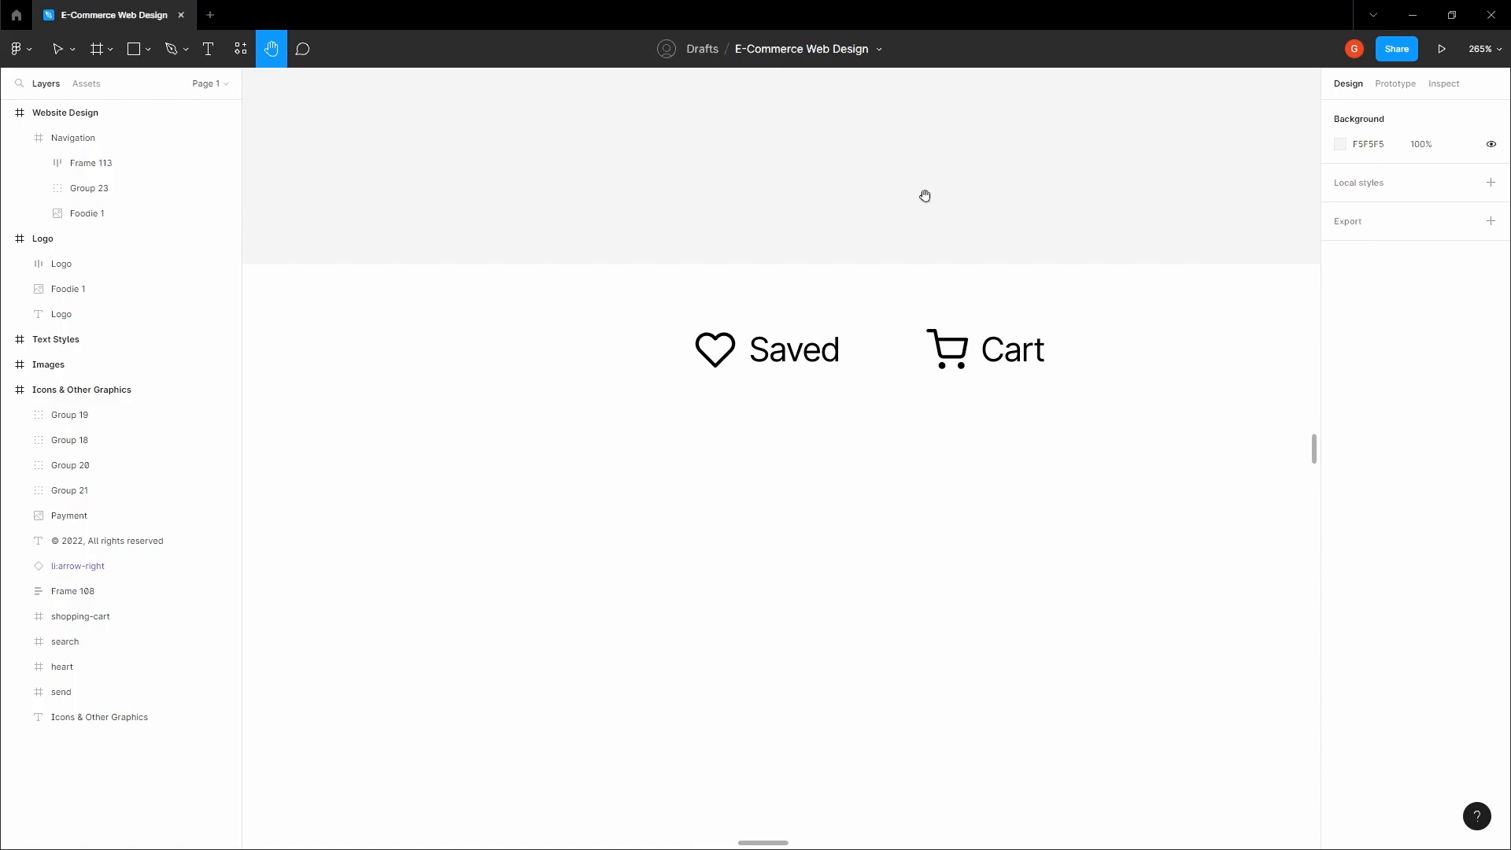
left_click_drag(925, 196, 911, 195)
scroll(910, 196, "down", 1)
key("v")
double_click(823, 330)
left_click(1346, 741)
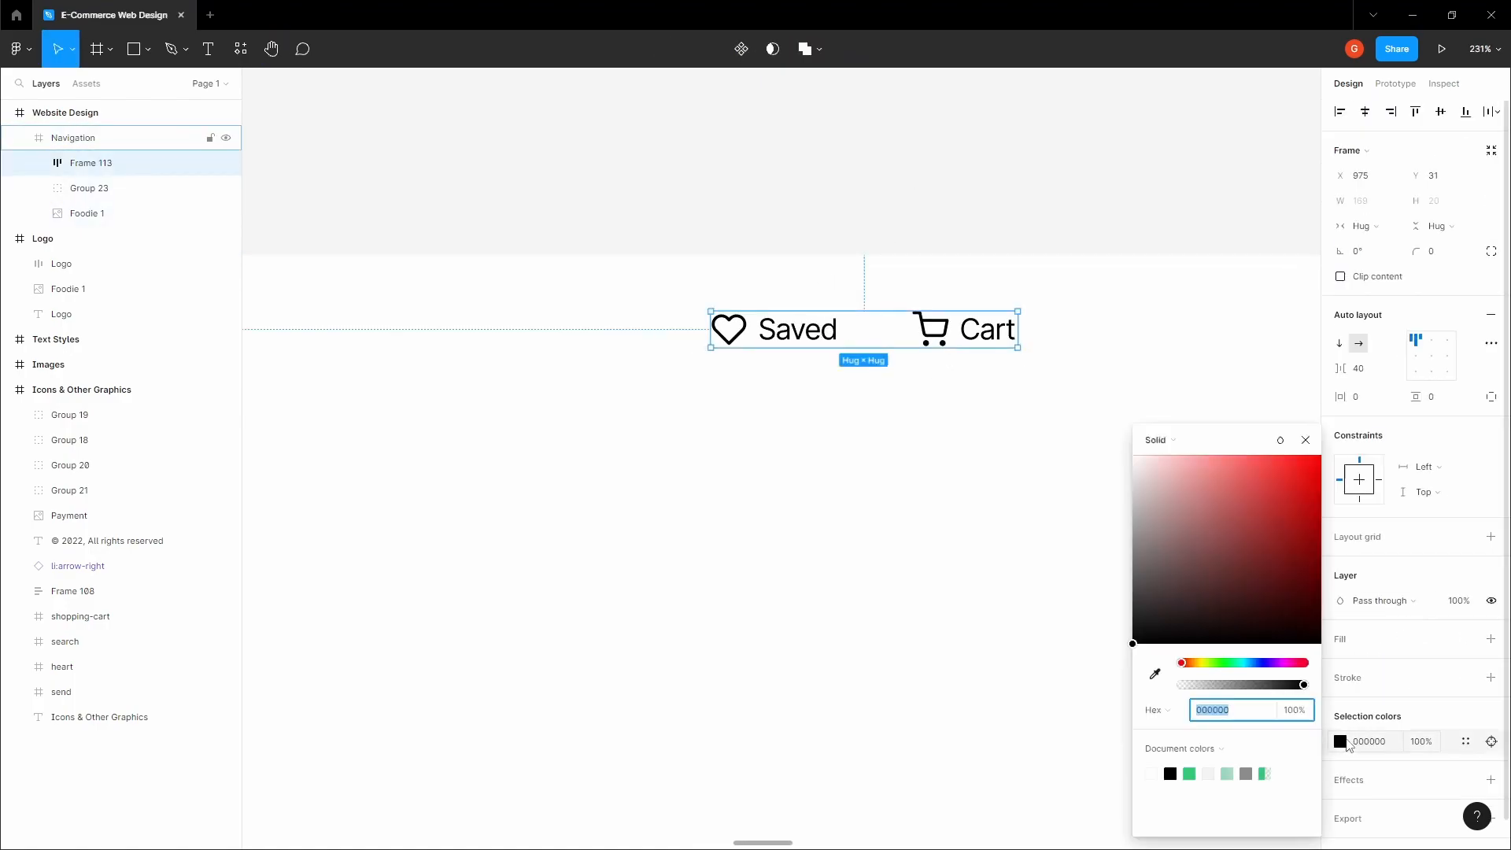
left_click(1256, 665)
left_click_drag(1192, 622, 1217, 596)
left_click(941, 248)
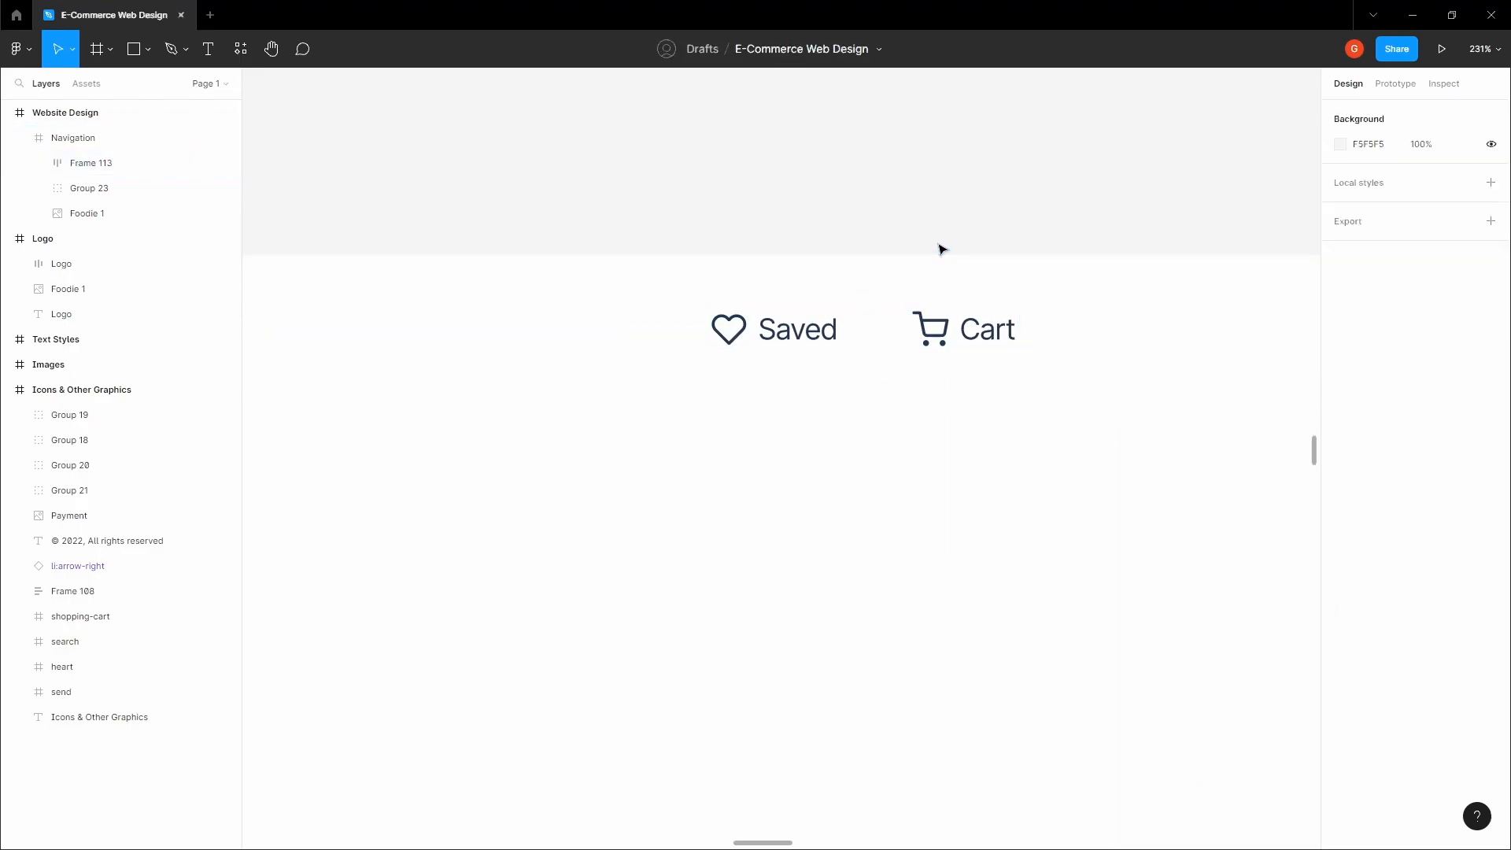
Step: Centre the Saved and Cart frame vertically in the navigation bar and move it somewhat closer to the search group
scroll(935, 215, "down", 5)
double_click(946, 318)
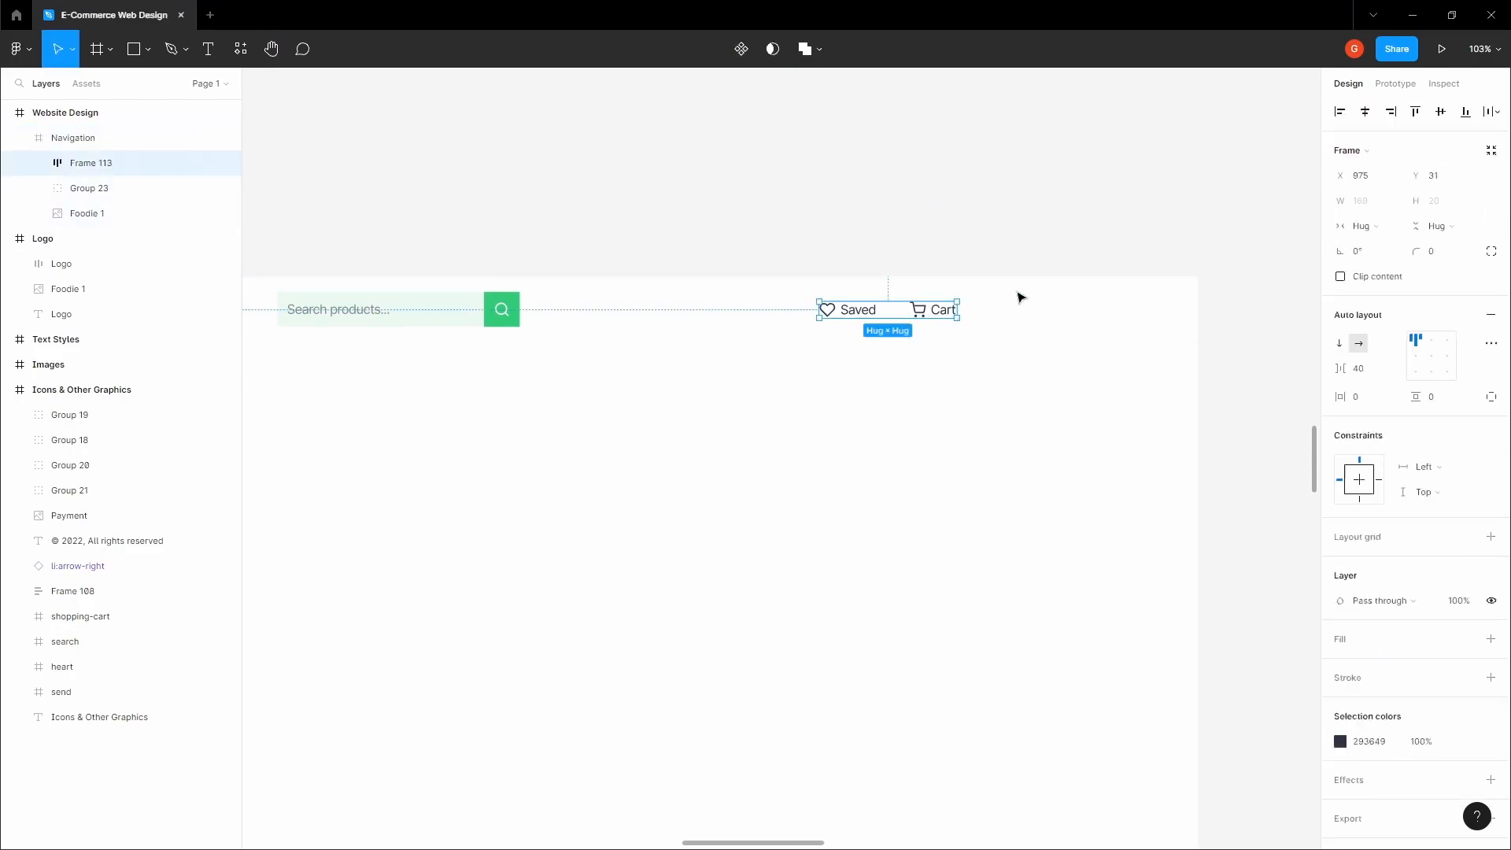
left_click(1439, 111)
key("alt")
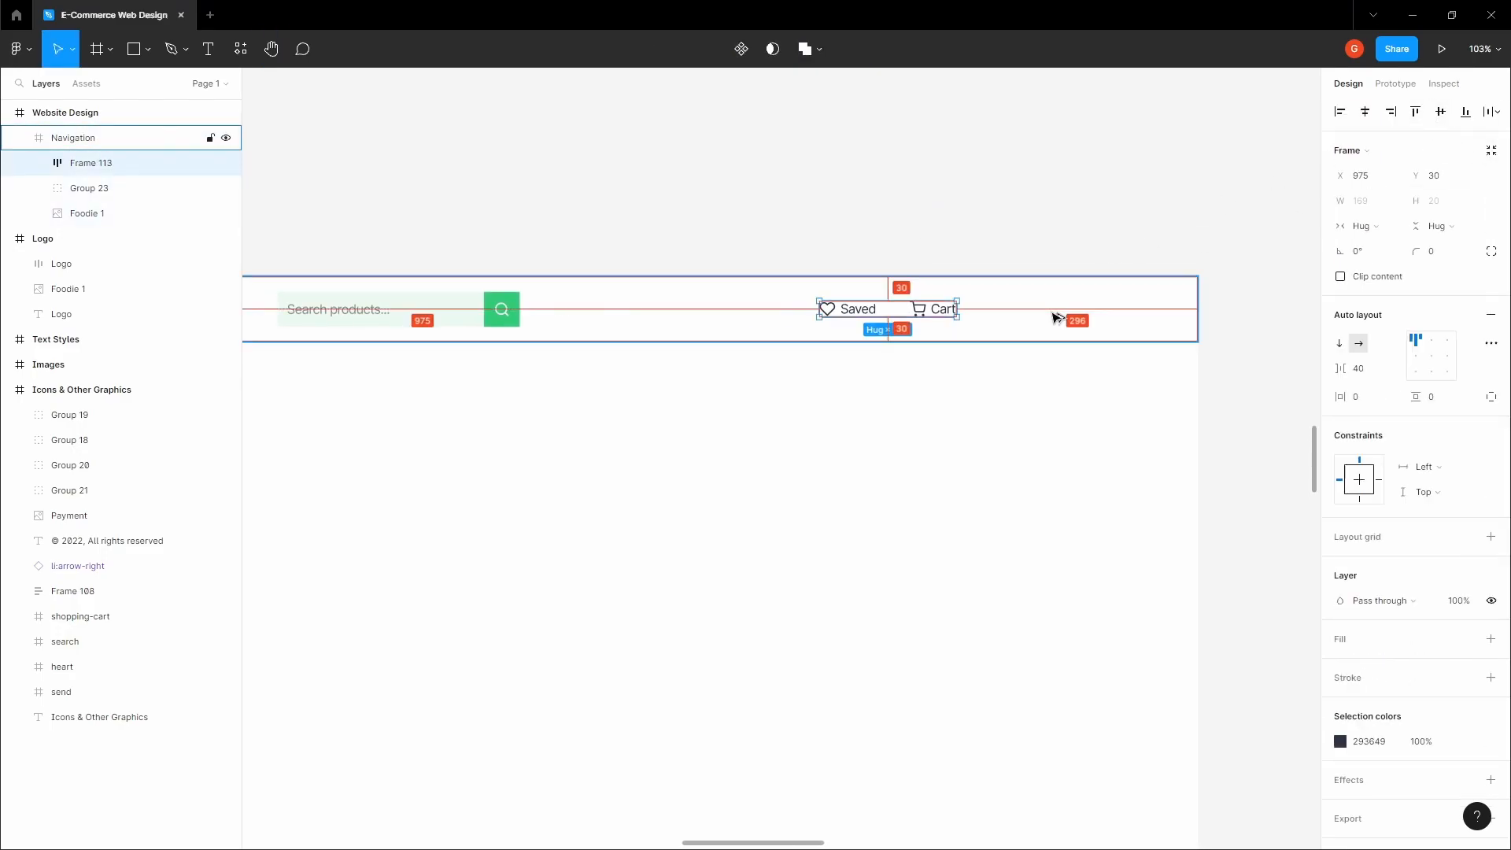
left_click_drag(948, 314, 868, 313)
left_click(970, 303)
left_click(969, 264)
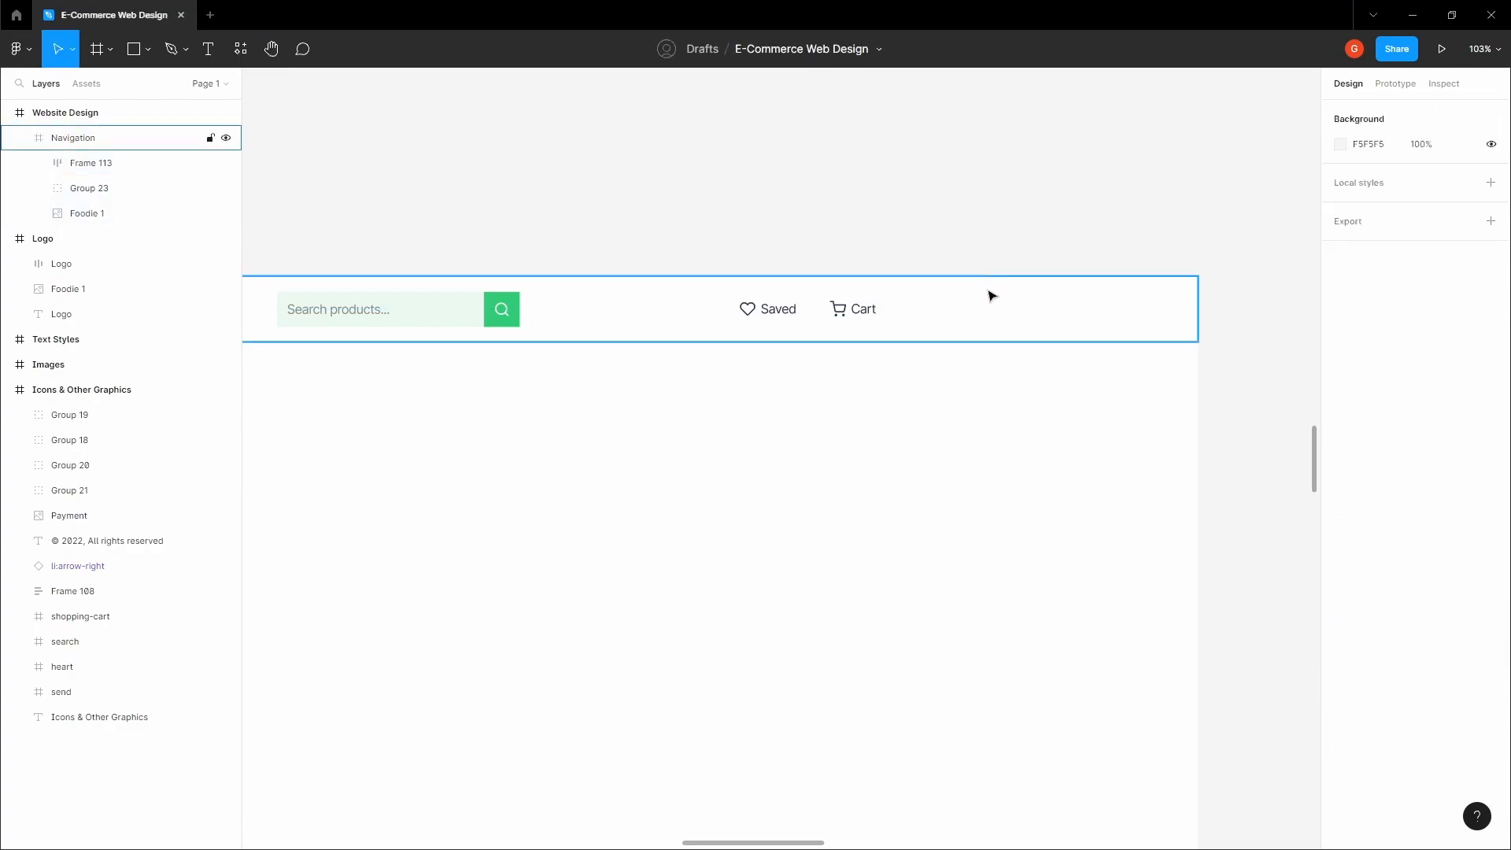
Step: Add the text "Login" to the navigation bar, to the right of the Cart item
left_click(988, 293)
scroll(989, 293, "up", 5)
key("t")
left_click(1007, 307)
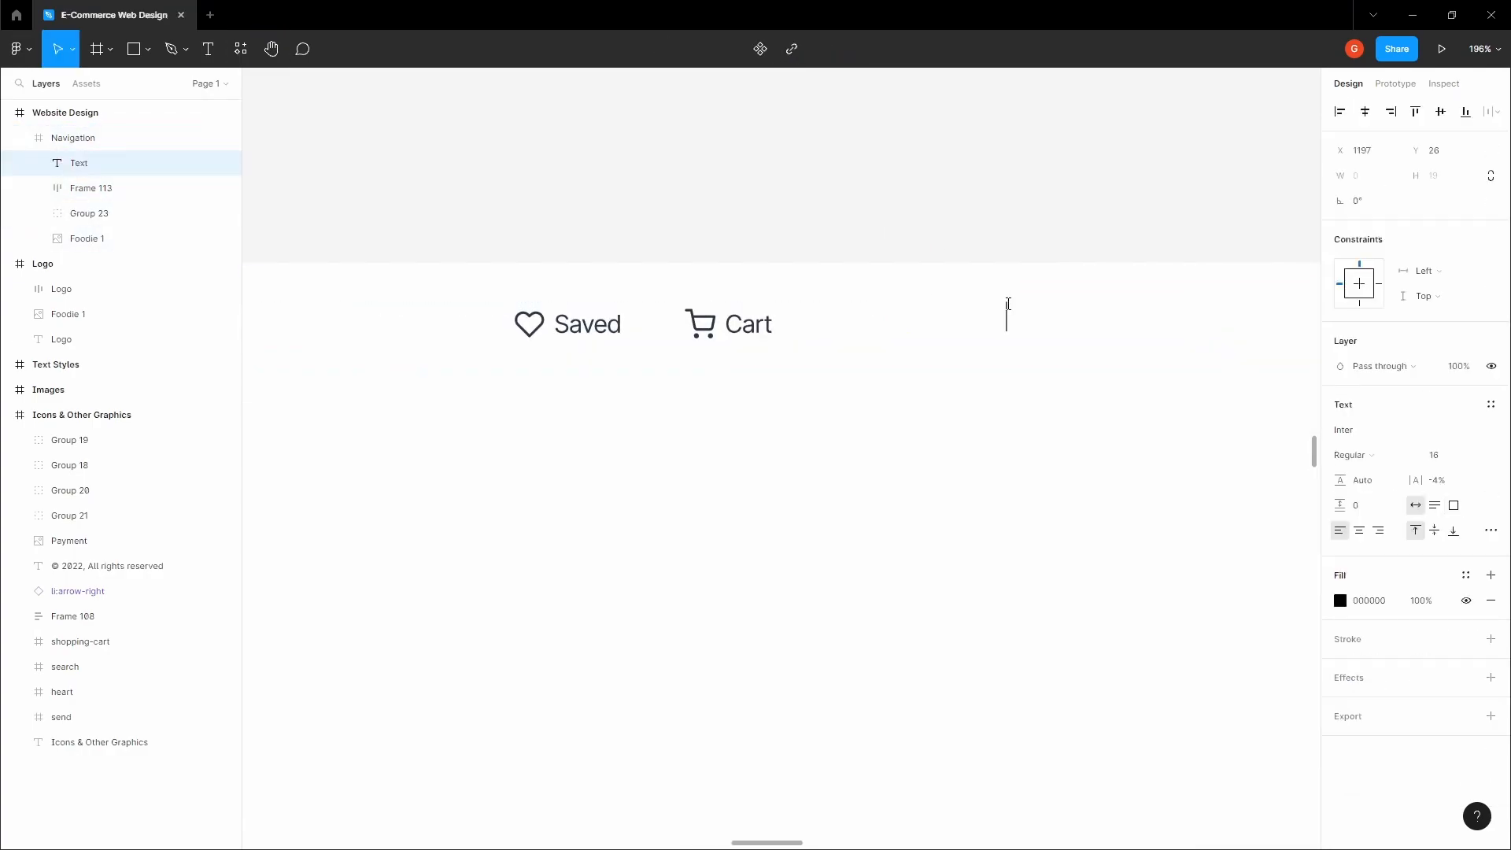
type("Login")
key("Escape")
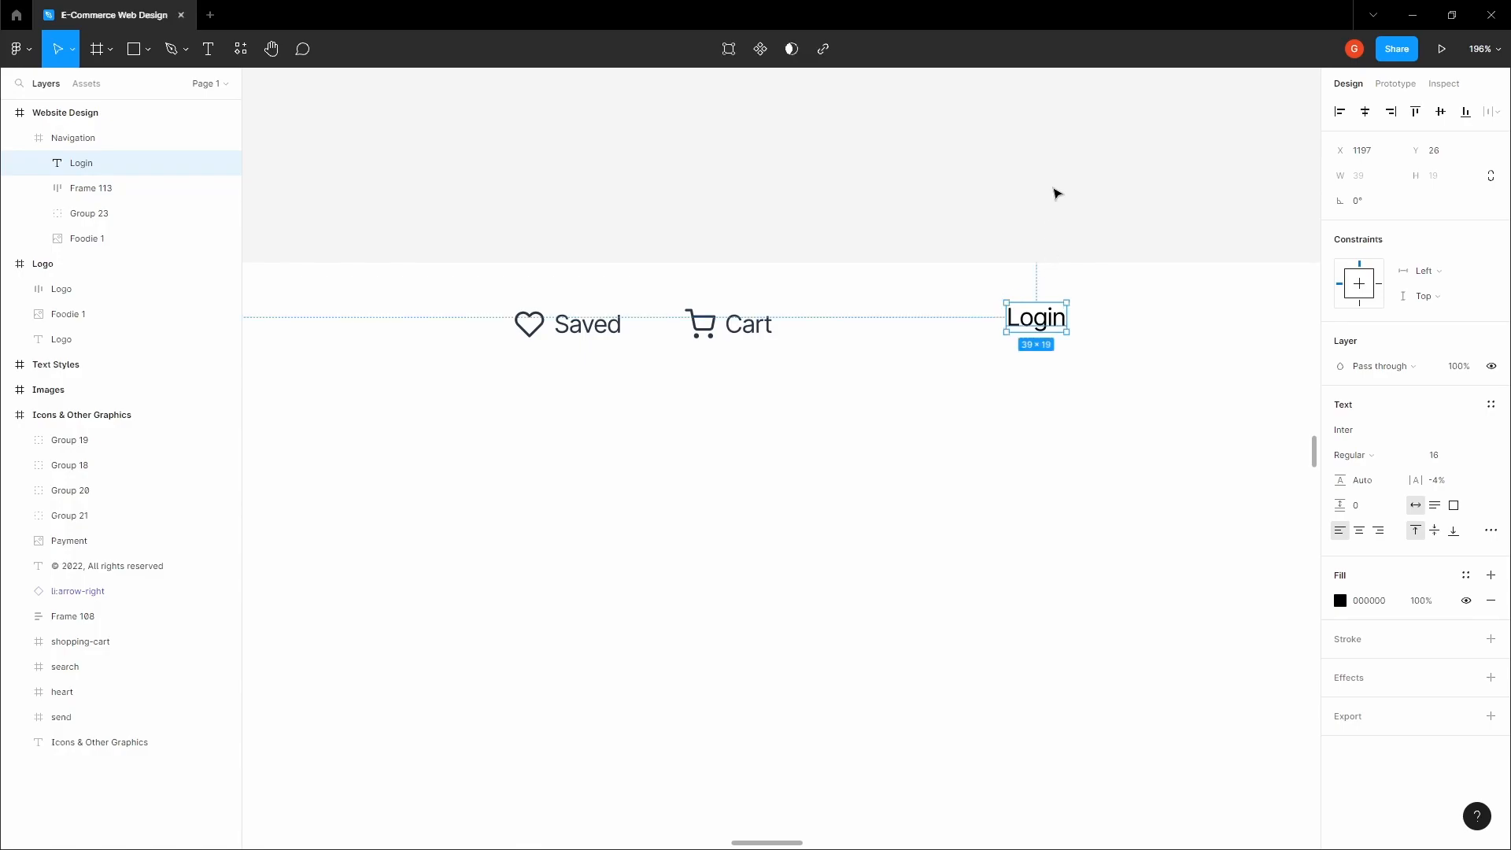
Step: Wrap the Login text in an auto layout with vertical padding 12 and horizontal padding 32
scroll(1057, 195, "down", 5)
key("shift+a")
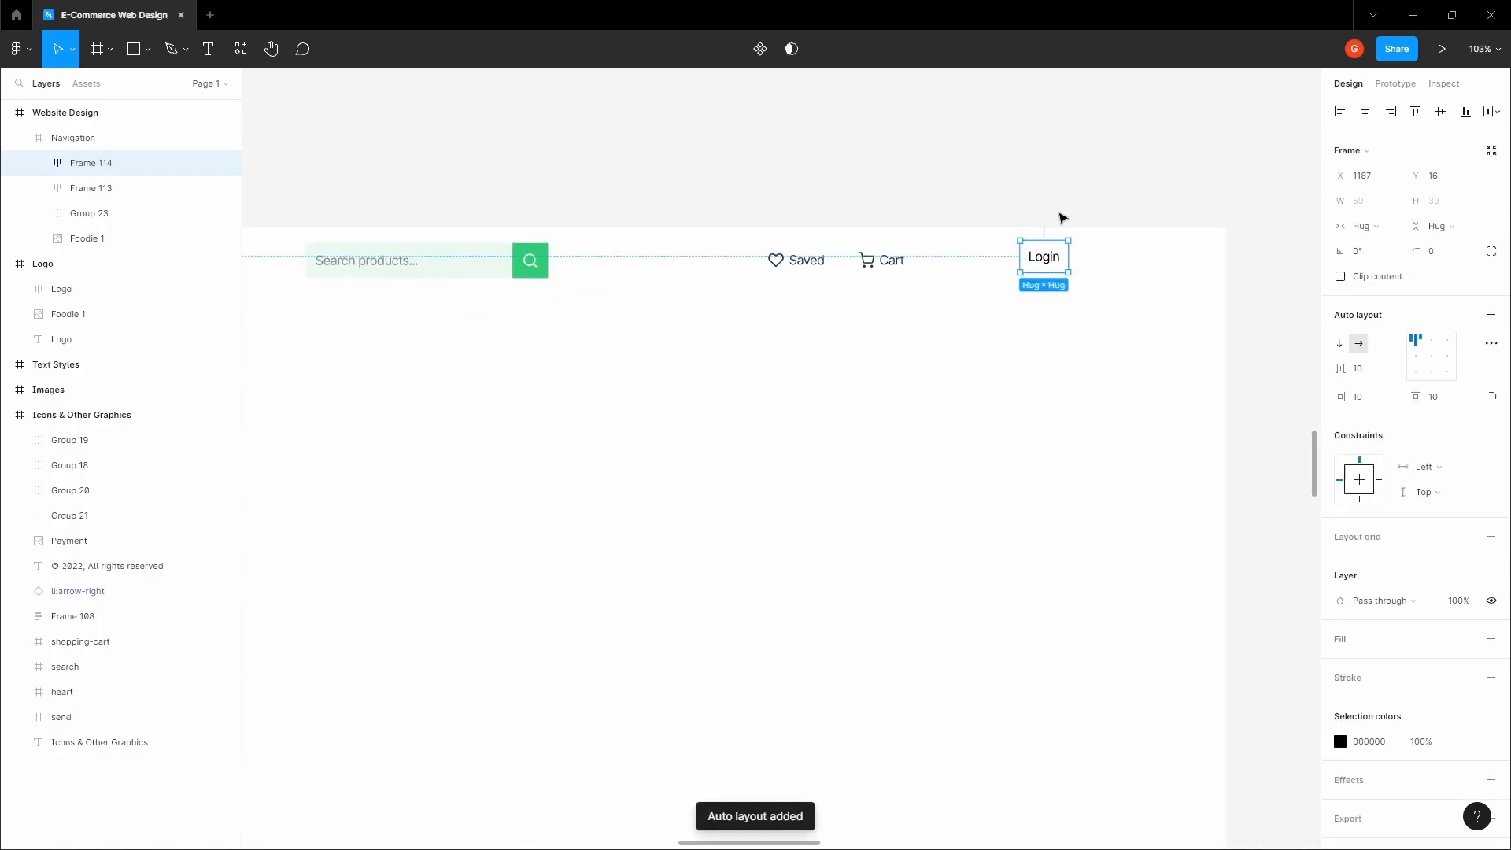
scroll(1062, 218, "up", 1)
left_click(1448, 397)
type("12")
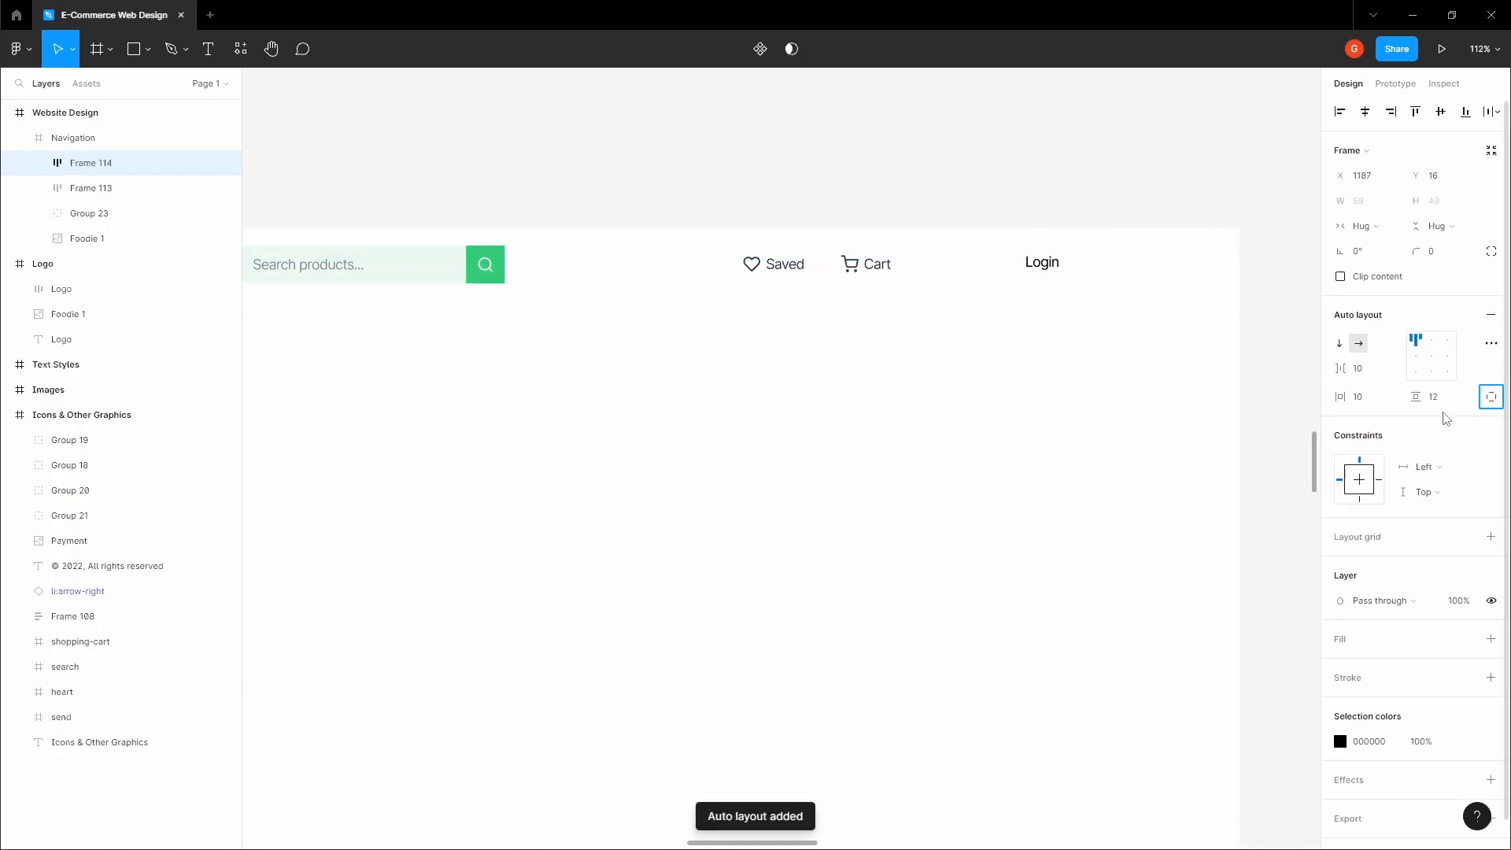
left_click(1366, 399)
type("32")
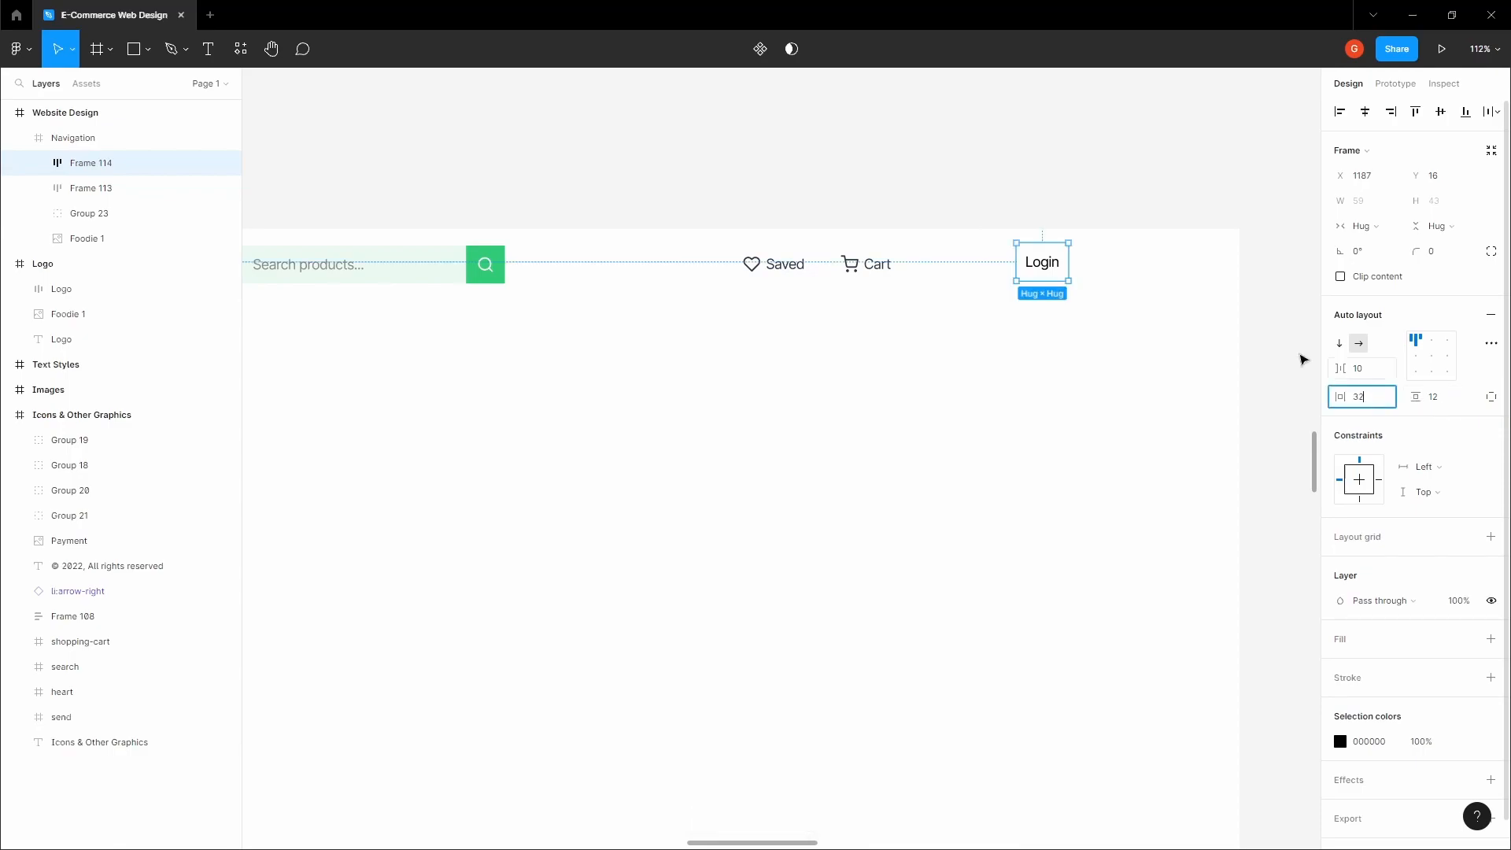
key("Tab")
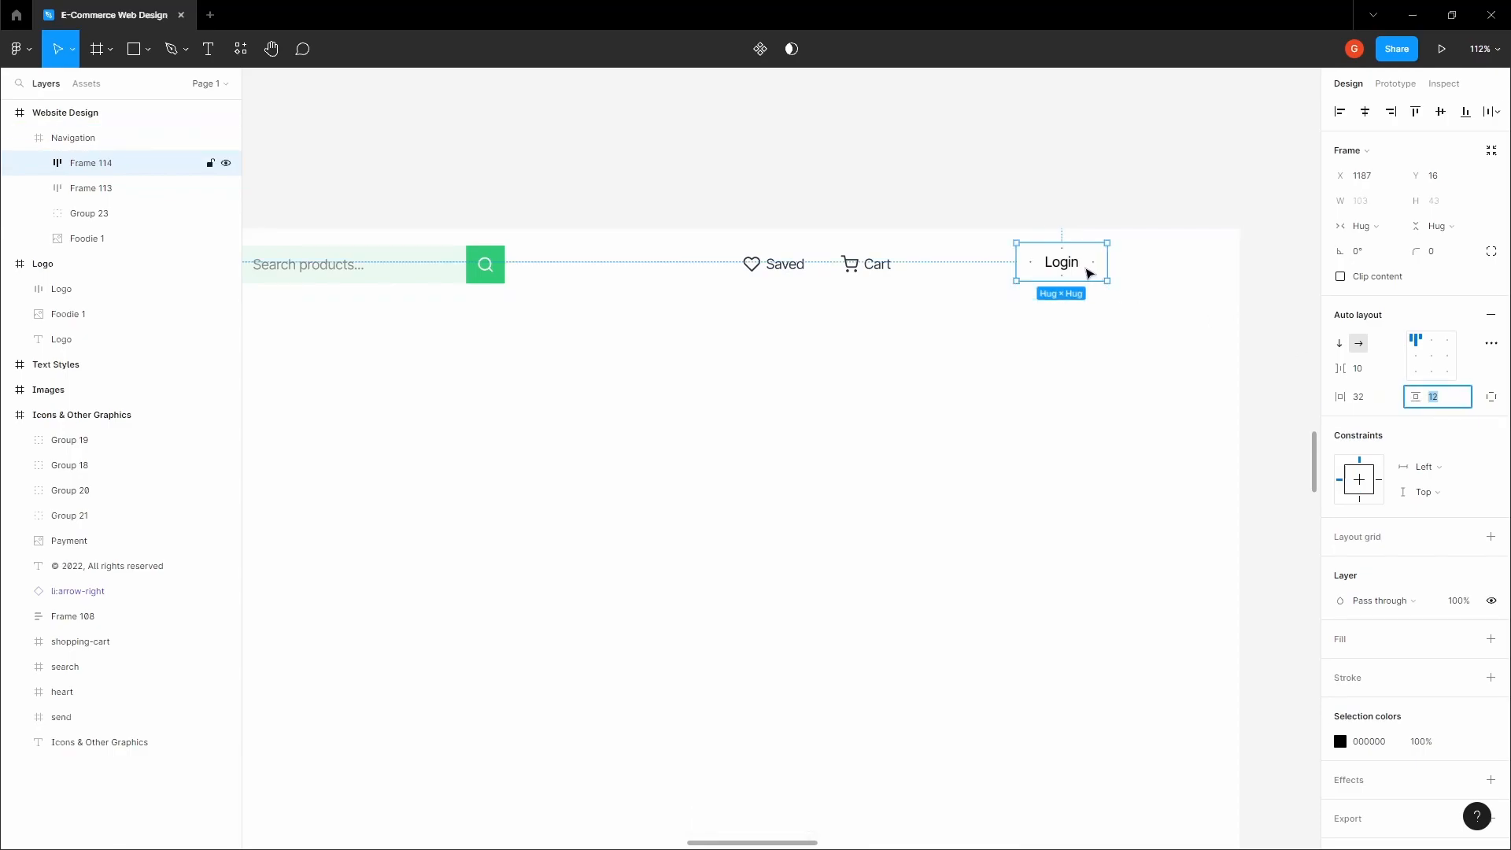
Step: Try recolouring the Login text to the green document colour 30C976
left_click(1340, 741)
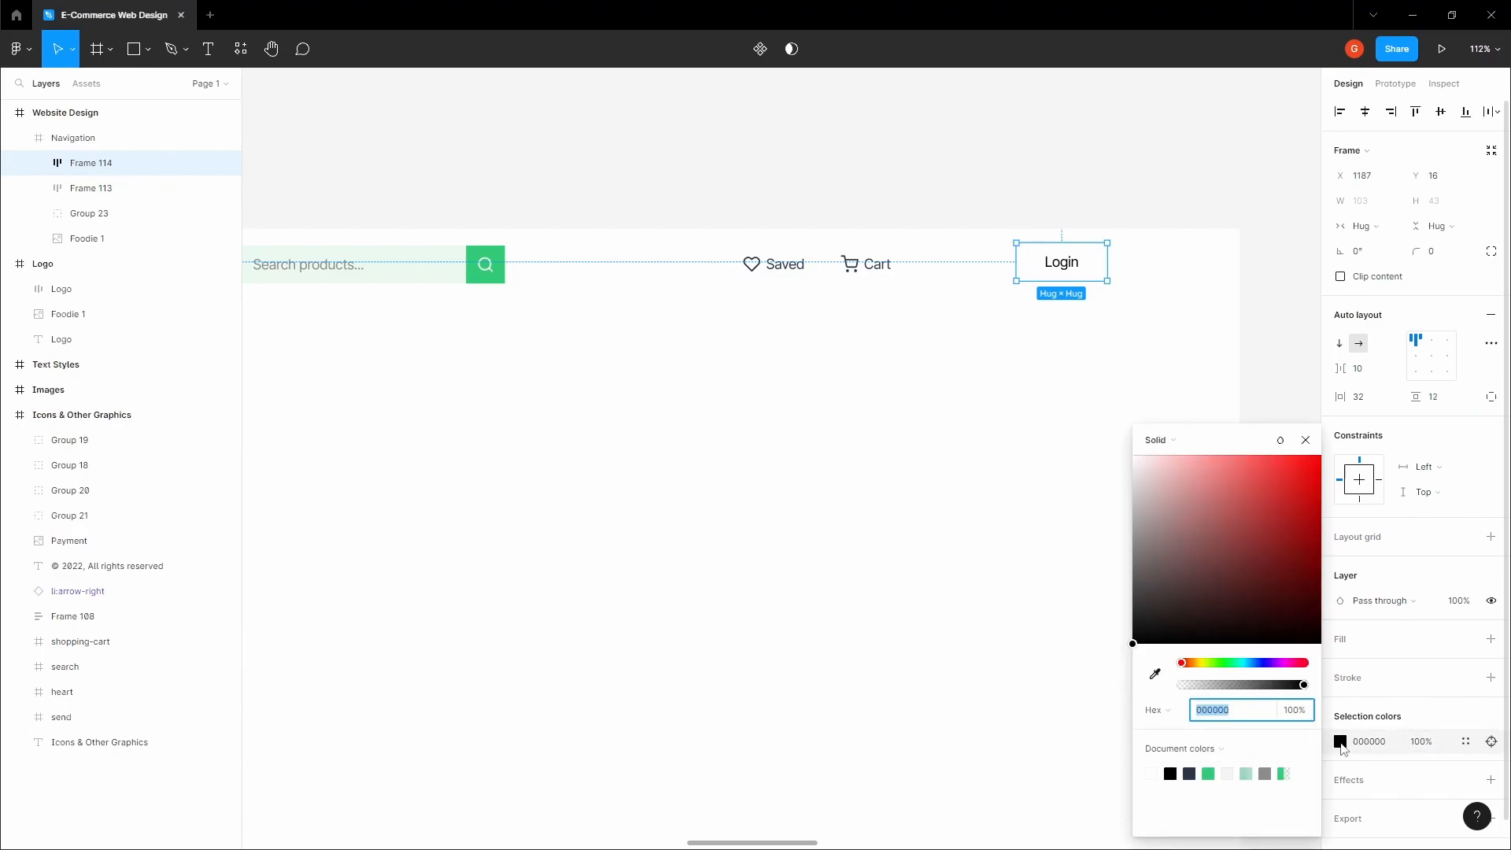
left_click(1209, 773)
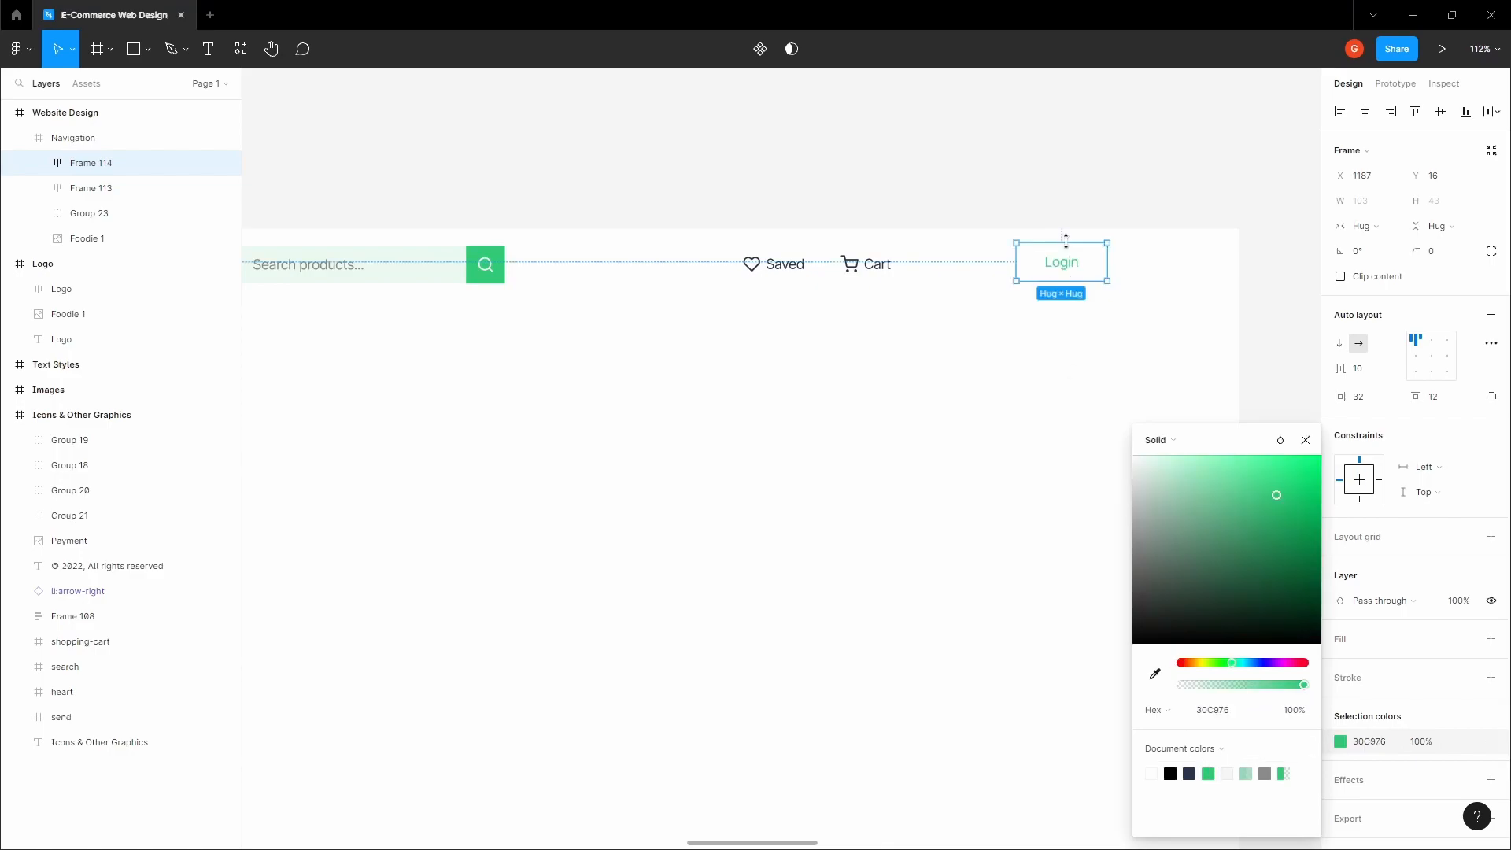
key("ctrl+z")
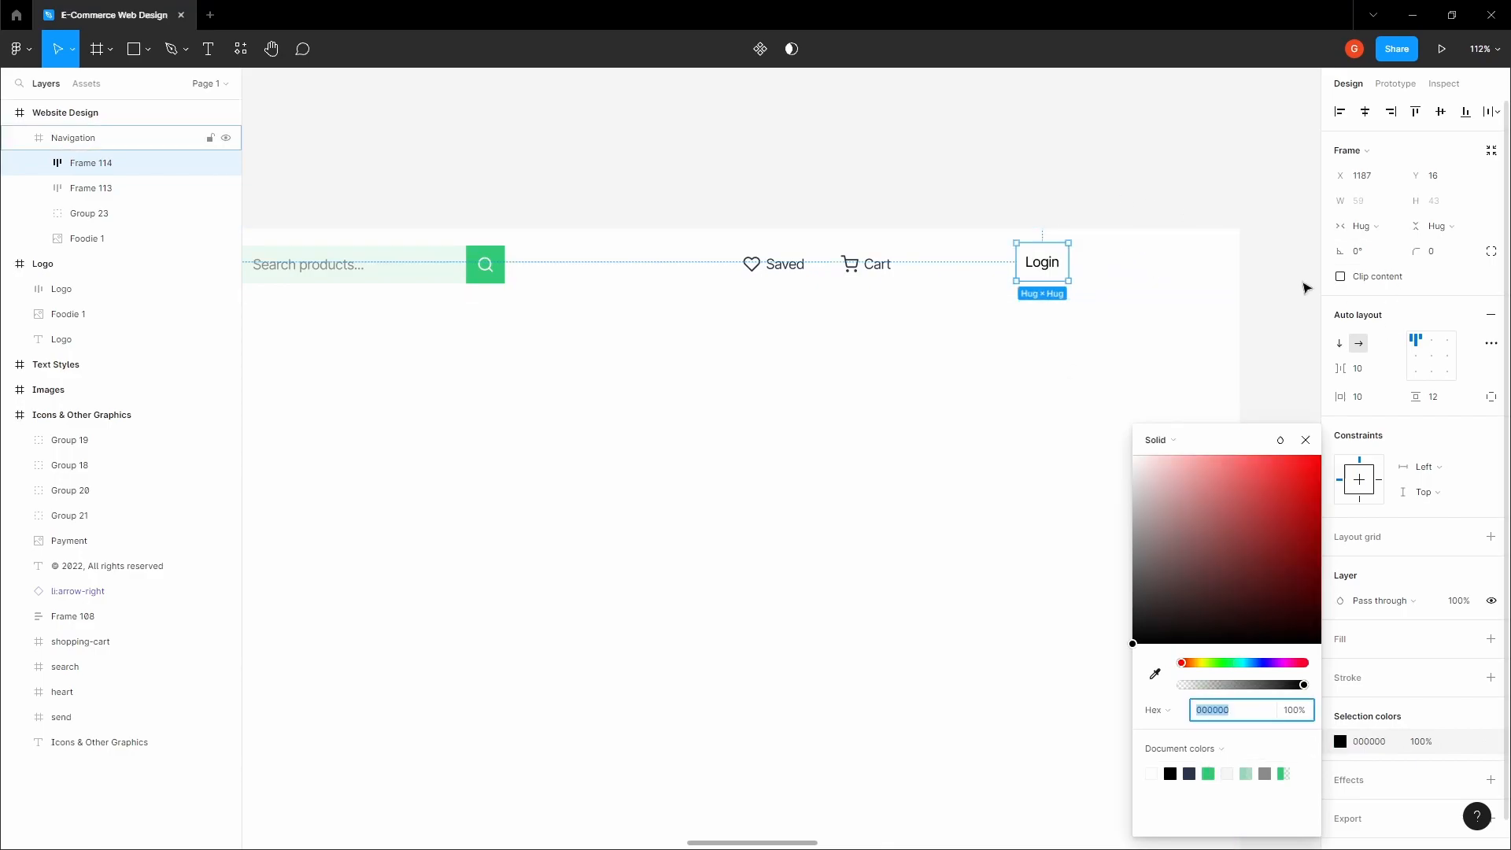
left_click(1079, 192)
Step: Set the Login frame's horizontal padding back to 32
double_click(1052, 254)
left_click(1376, 400)
type("32")
key("Return")
left_click(1093, 165)
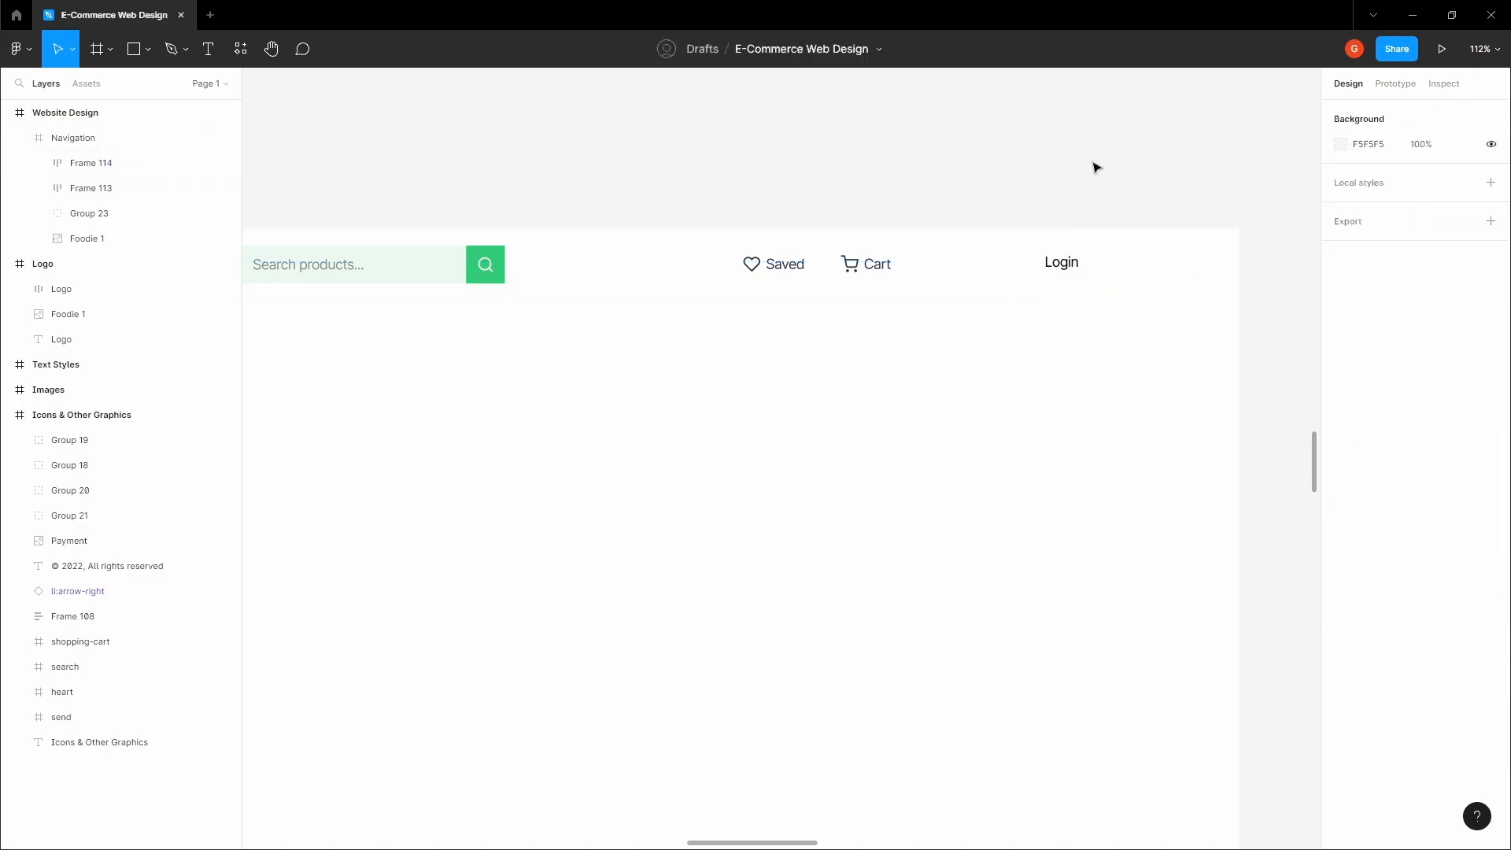
Step: Fill the Login button's frame with the green document colour 30C976
double_click(1070, 268)
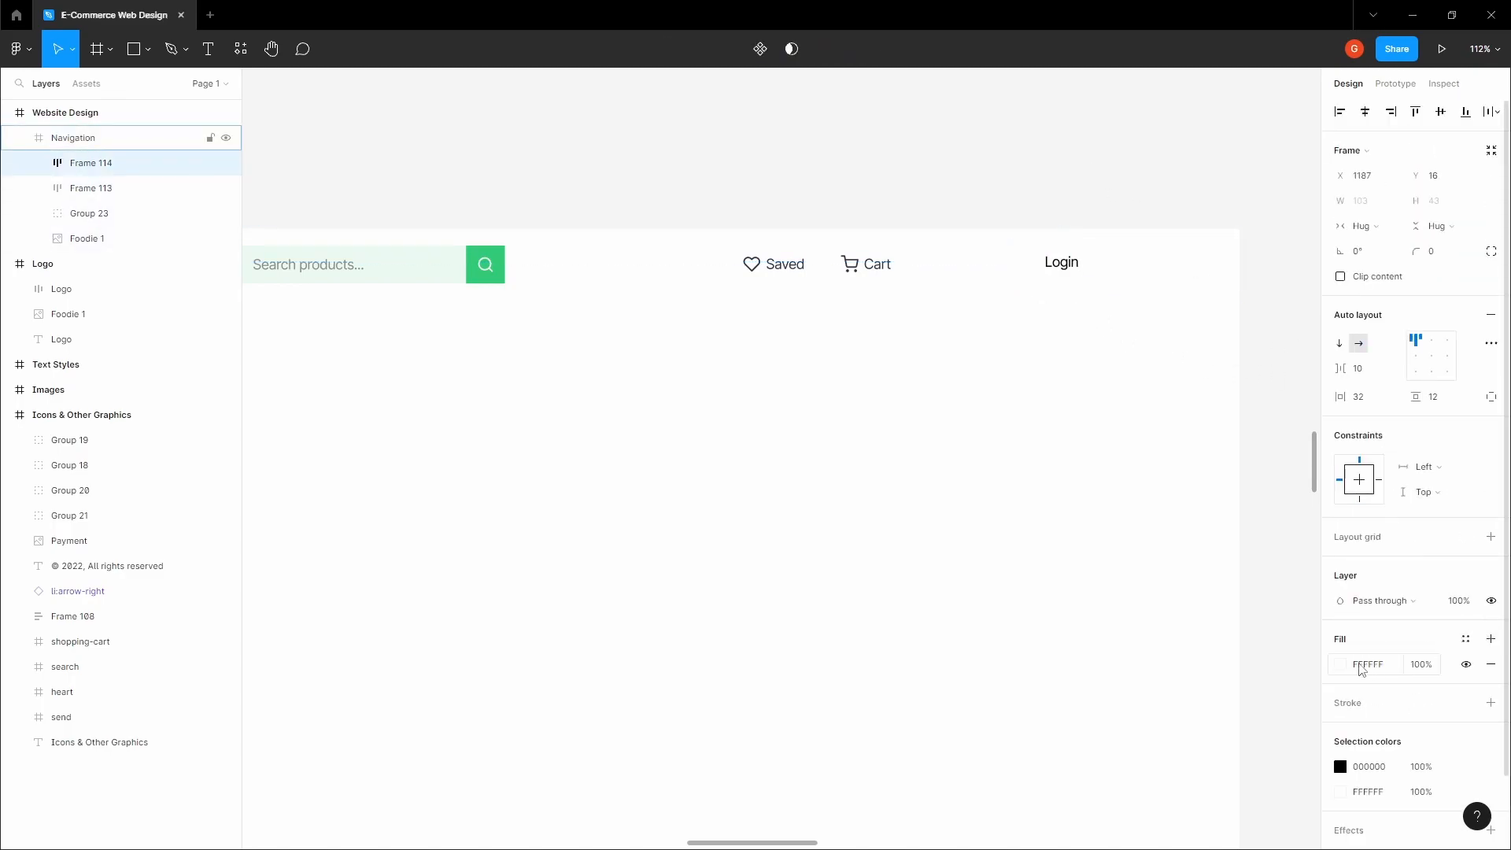
left_click(1464, 639)
left_click(1464, 639)
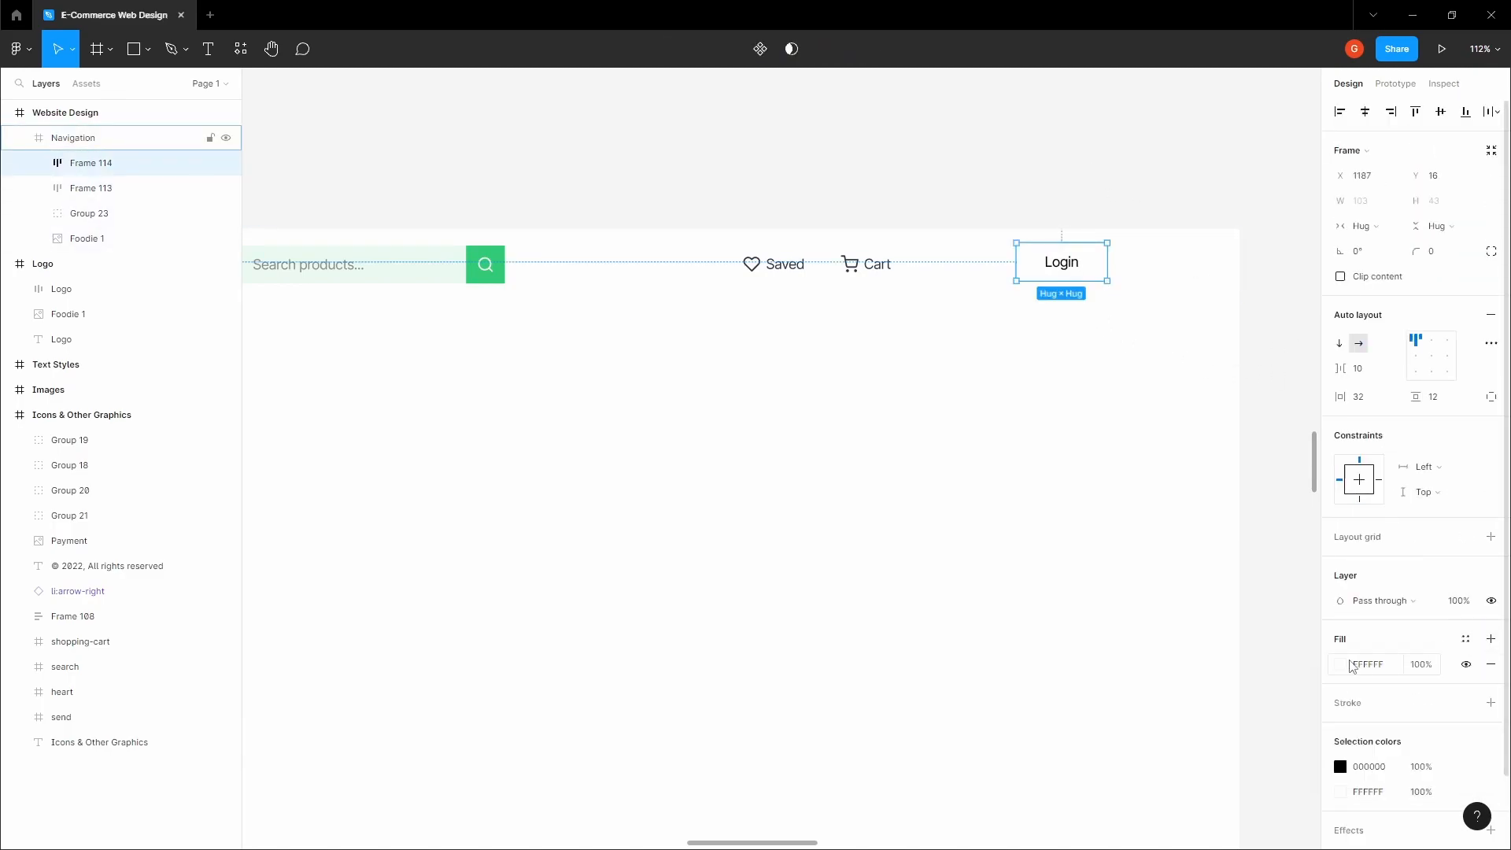
left_click(1342, 665)
left_click(1214, 772)
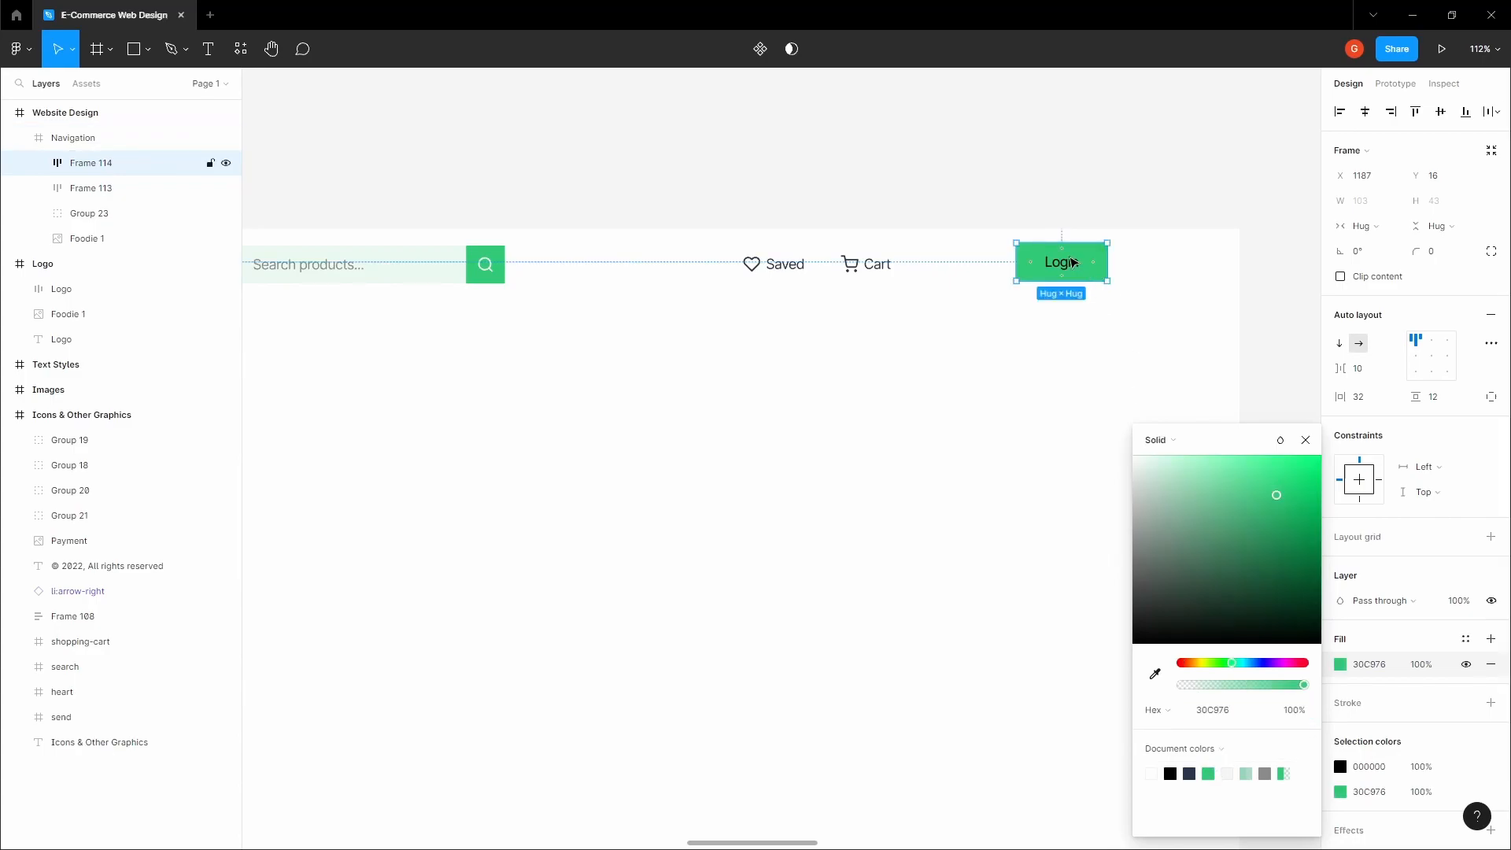
Step: Recolour the Login button's text to white FFFFFF
left_click(1065, 264)
scroll(1066, 266, "up", 5)
left_click(1343, 527)
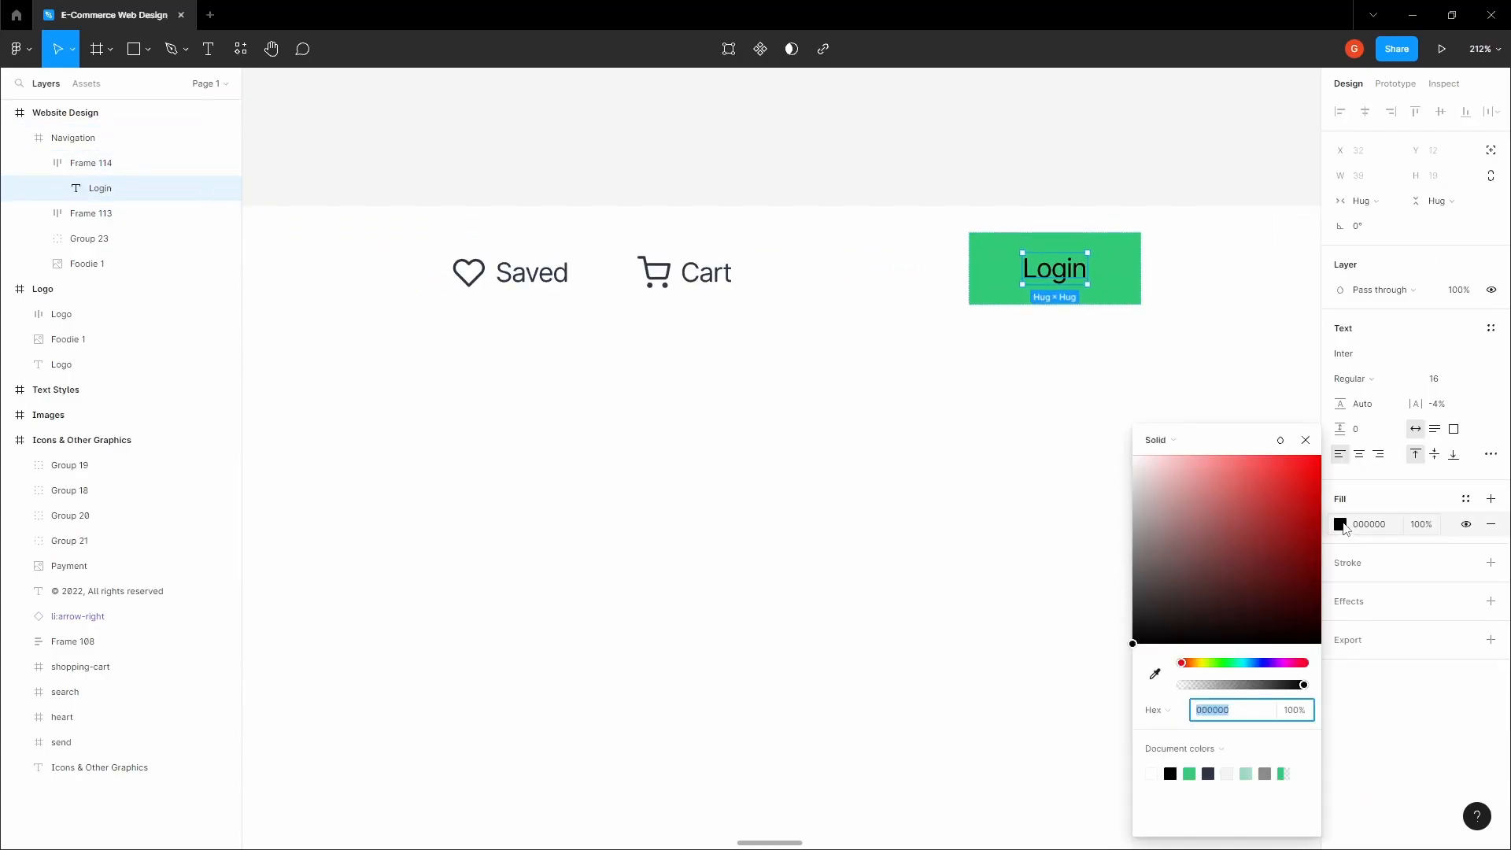
left_click_drag(1273, 502, 1039, 381)
left_click(964, 138)
scroll(961, 280, "down", 5)
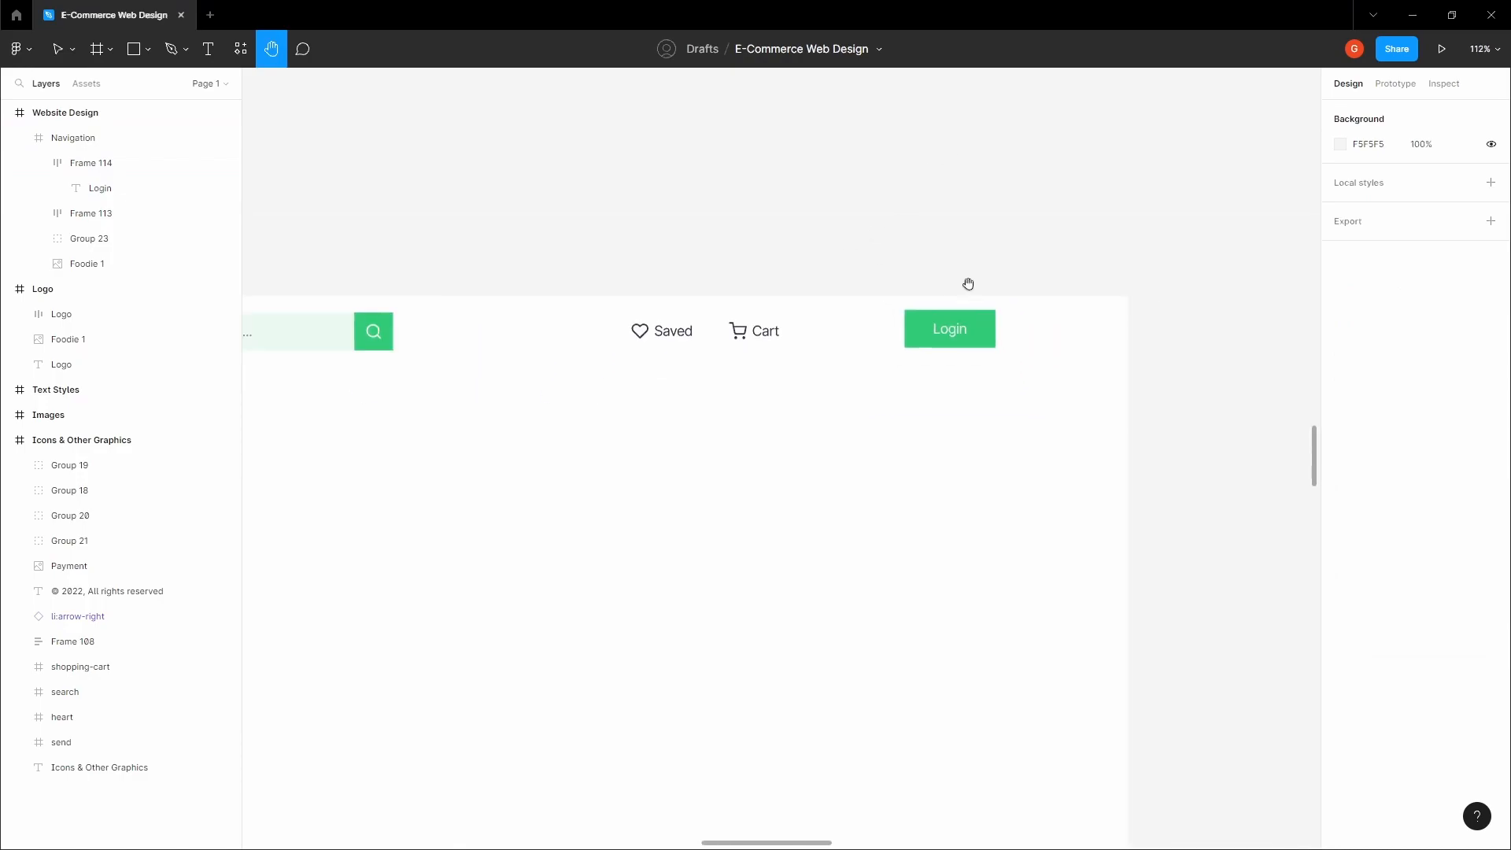
Step: Show the page's 12-column layout grid and move the Login button to the outer edge of the last column, at X 1241
left_click(1002, 463)
scroll(1001, 462, "down", 2)
left_click(1466, 353)
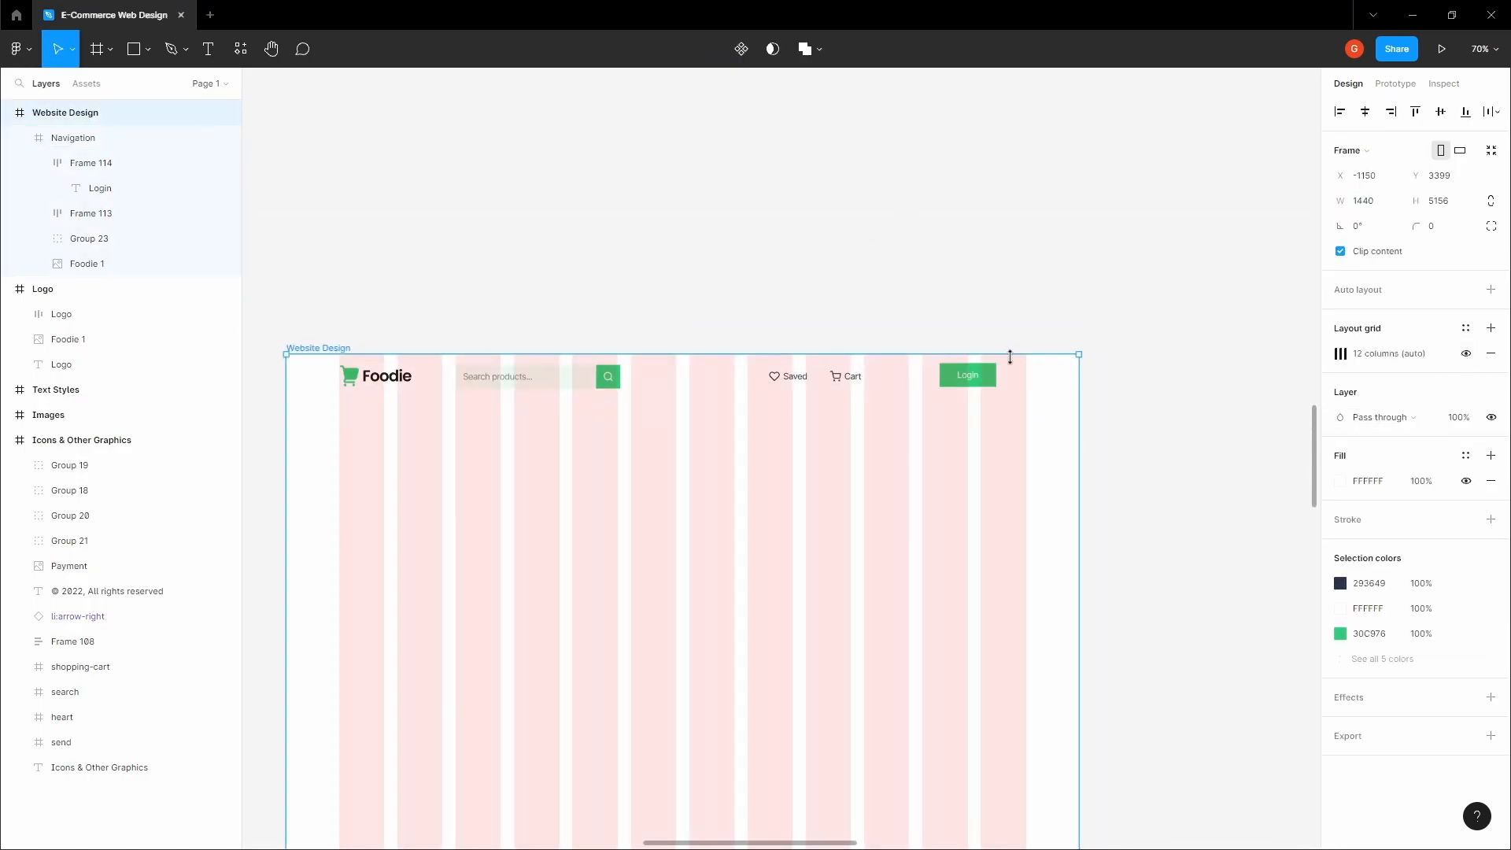
scroll(981, 483, "up", 2)
double_click(981, 483)
scroll(981, 483, "up", 4)
scroll(1002, 502, "up", 4)
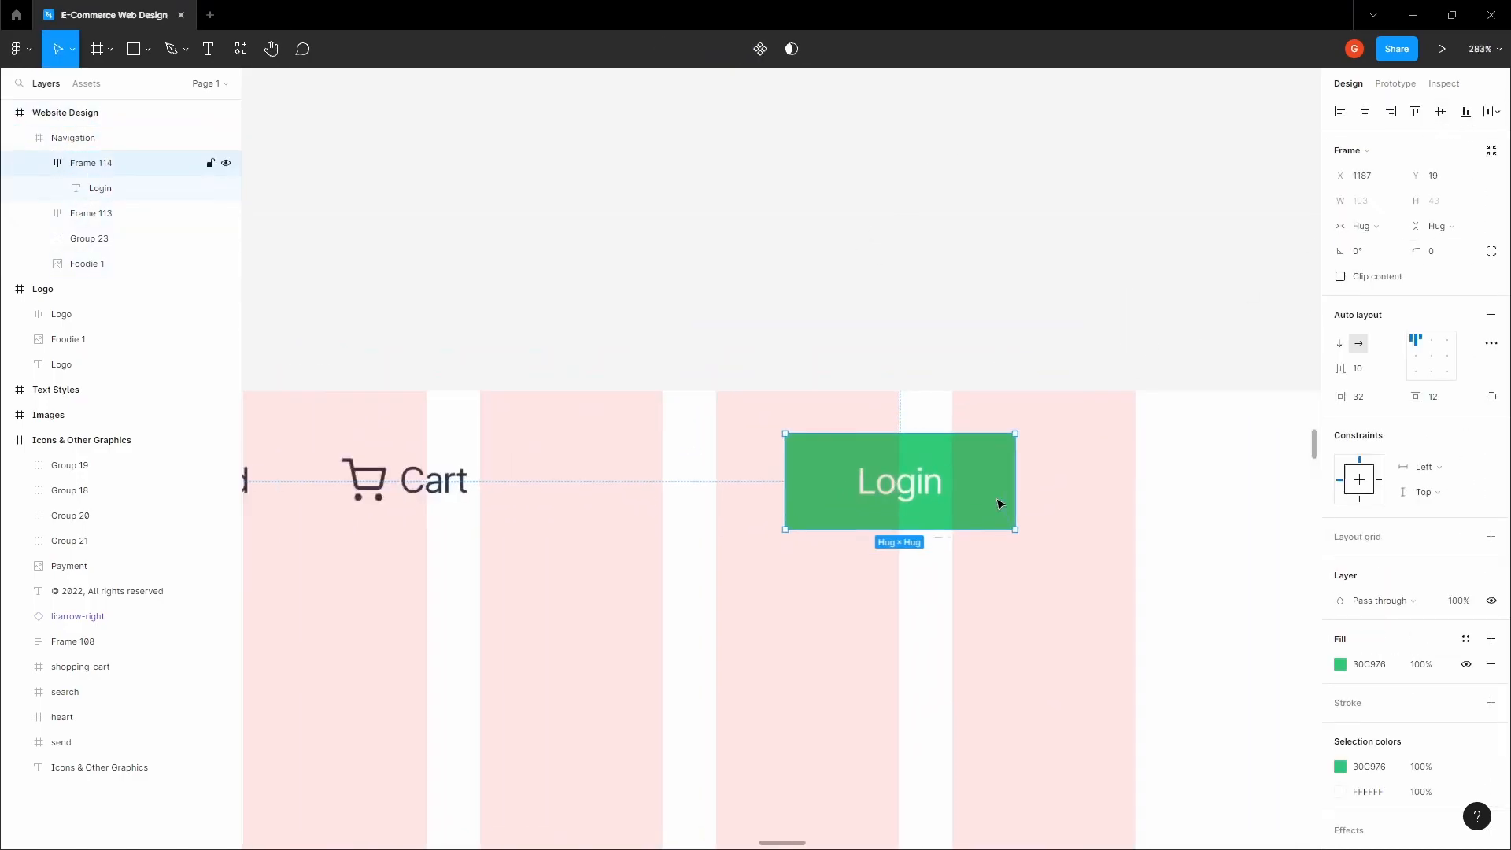
left_click_drag(994, 458, 1170, 451)
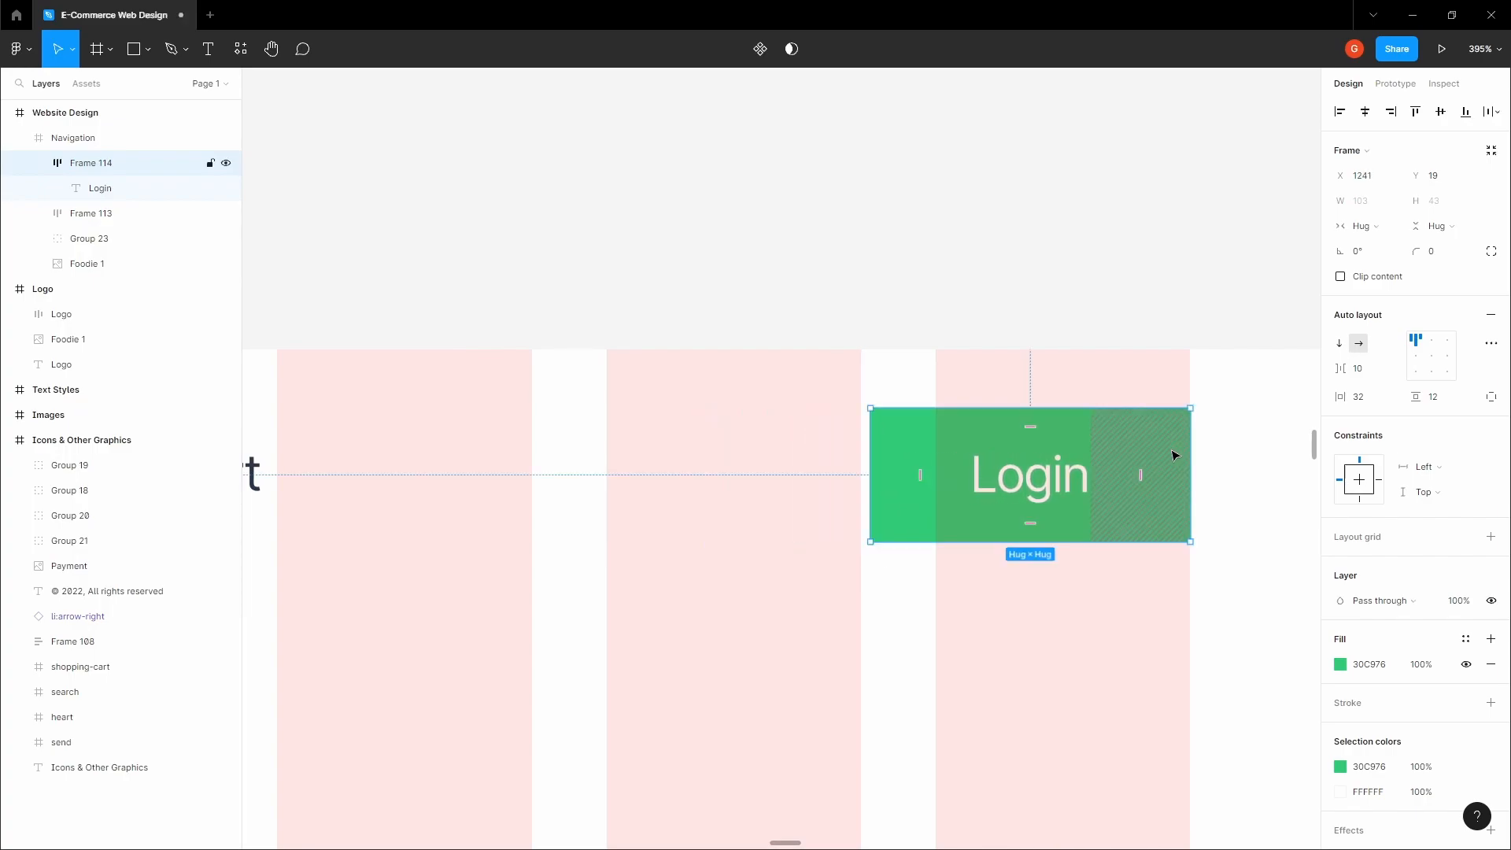
Step: Duplicate the Login button between Cart and the original, and change the copy's text to "Register"
scroll(1169, 441, "down", 1)
scroll(1167, 437, "down", 3)
left_click_drag(1146, 378, 950, 373)
double_click(913, 387)
type("Register")
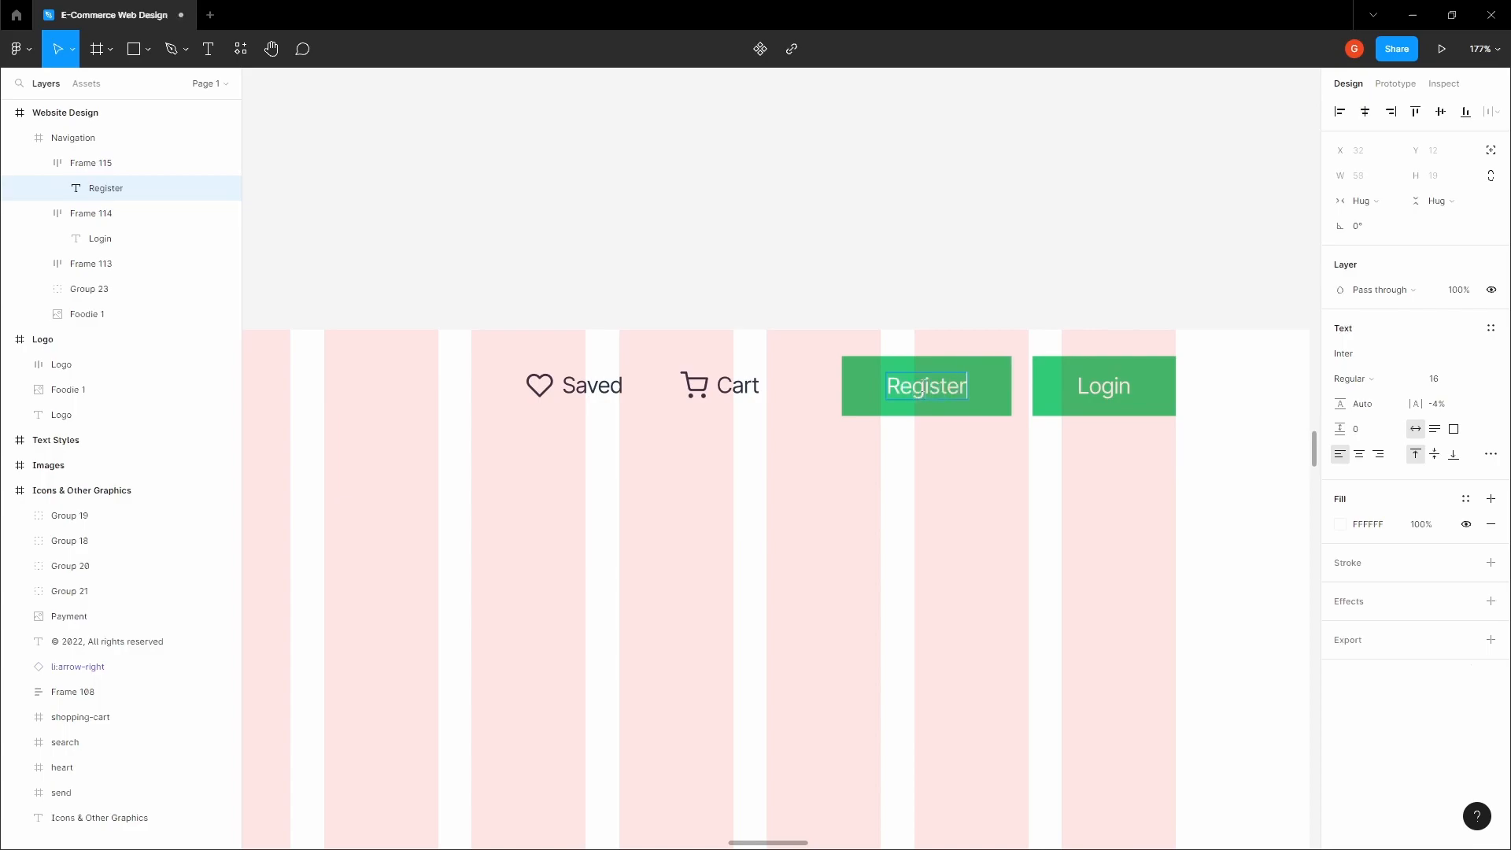
left_click(900, 249)
Step: Recolour the Register text to the dark colour 293649 used by the Saved and Cart items
left_click(711, 407)
left_click(710, 406)
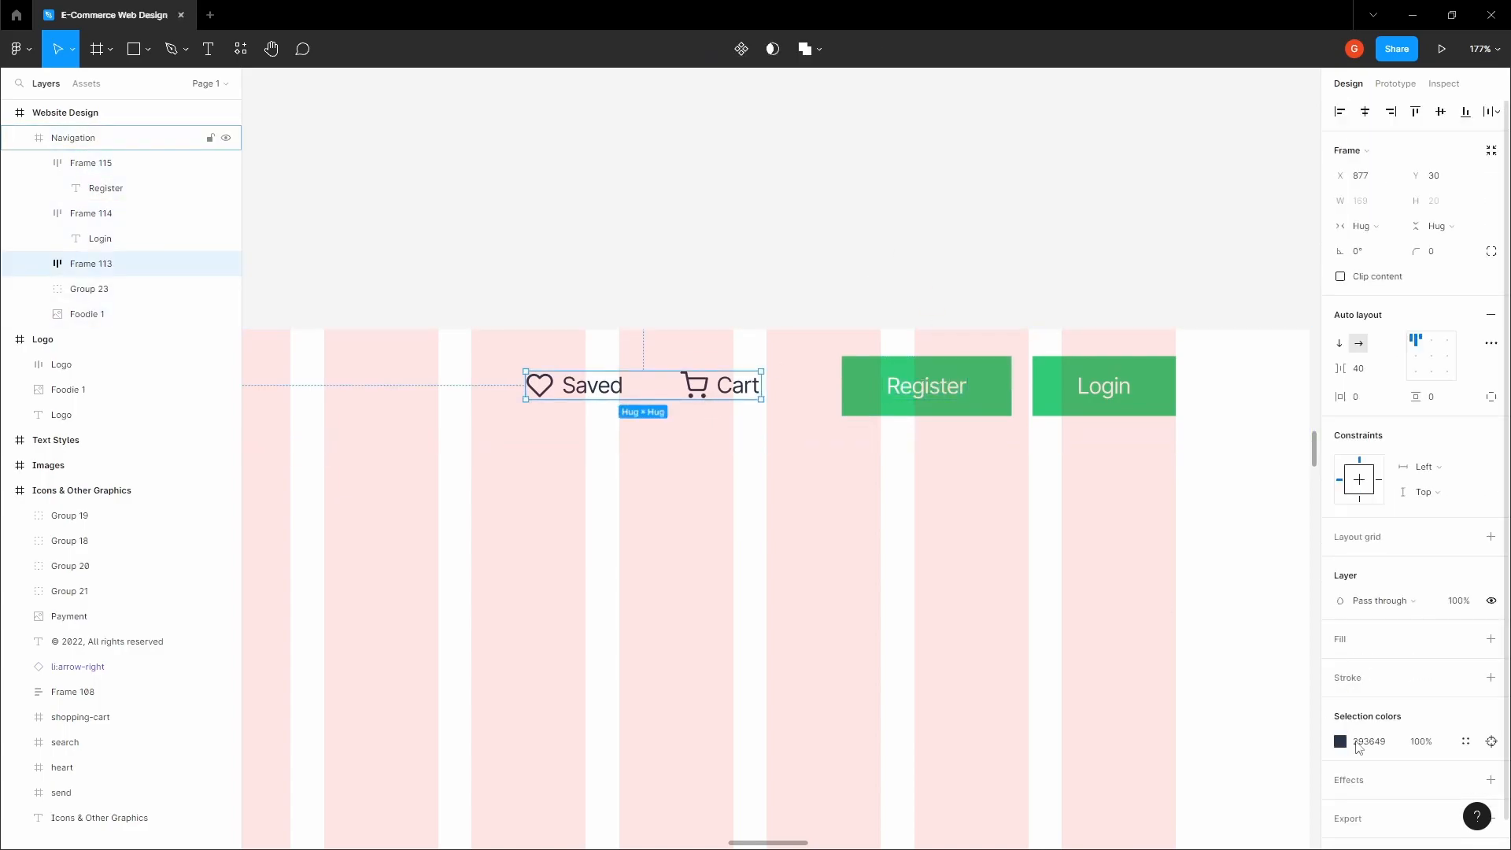
left_click(941, 410)
left_click(941, 409)
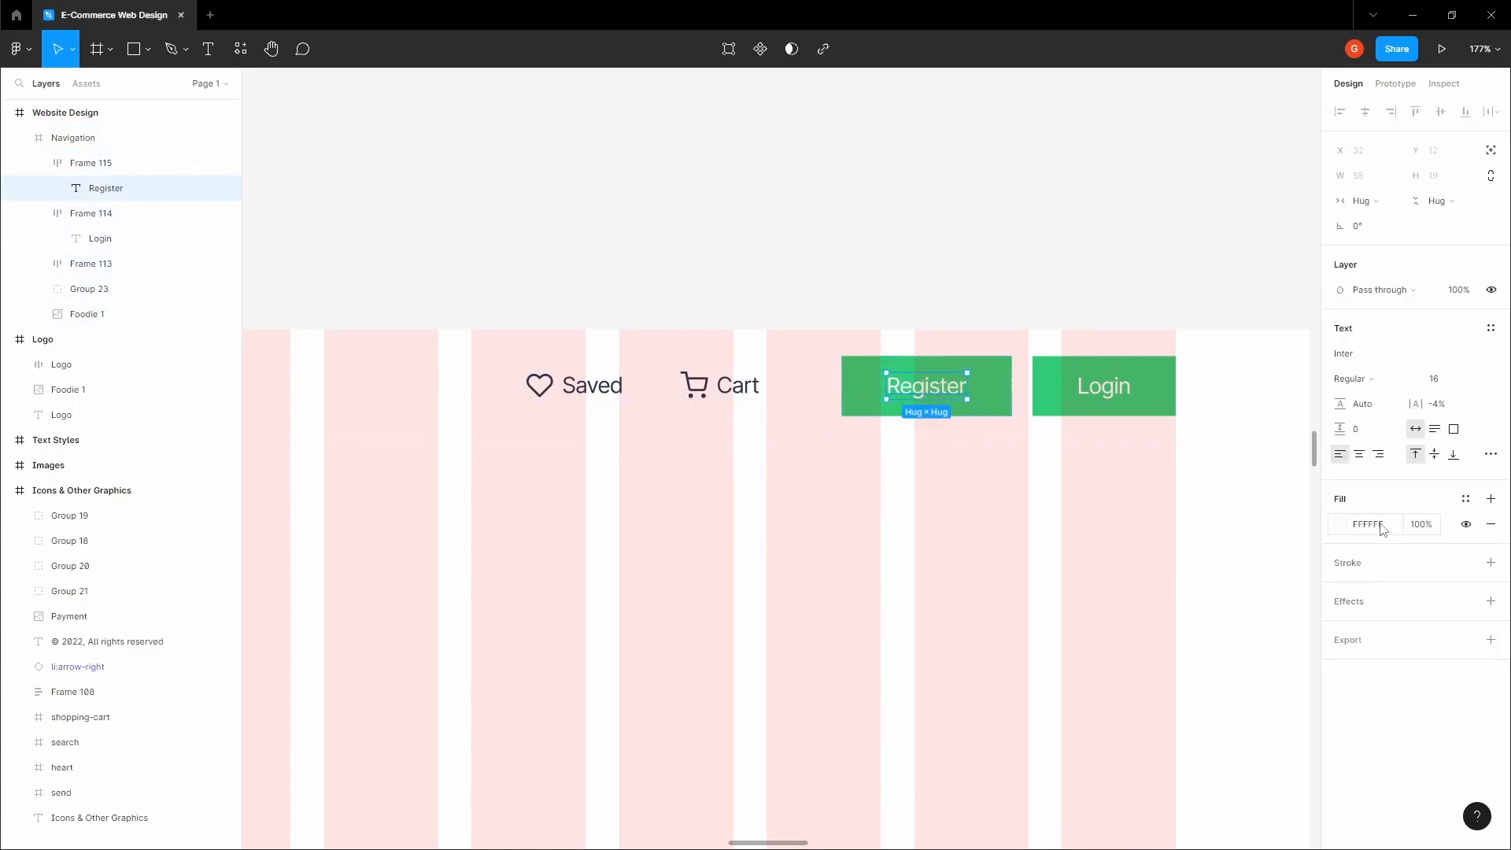
left_click(1039, 250)
Step: Remove the green fill from the Register button's frame
left_click(999, 377)
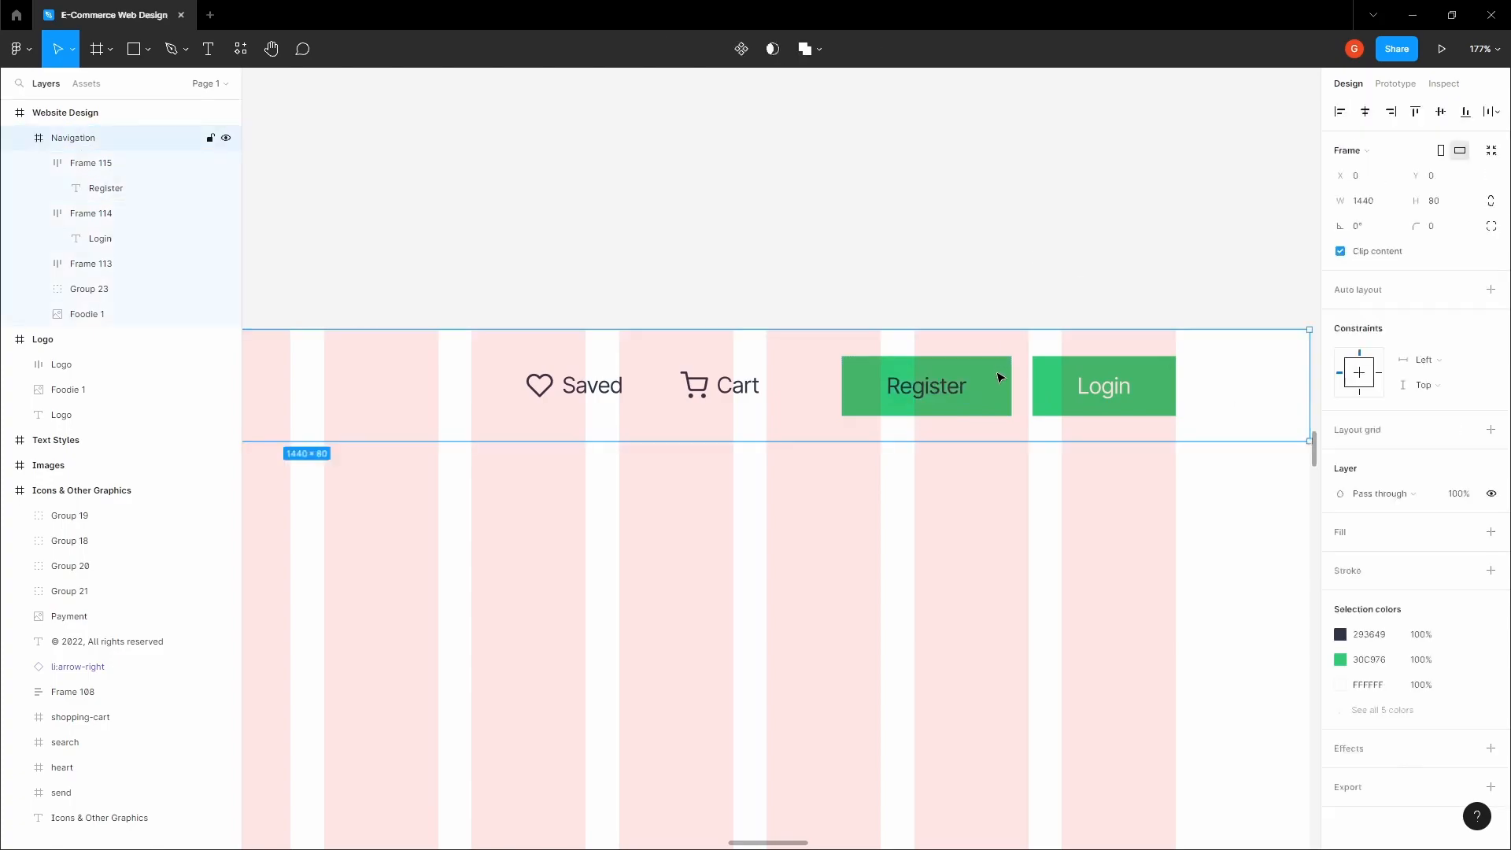
left_click(999, 378)
left_click(1465, 664)
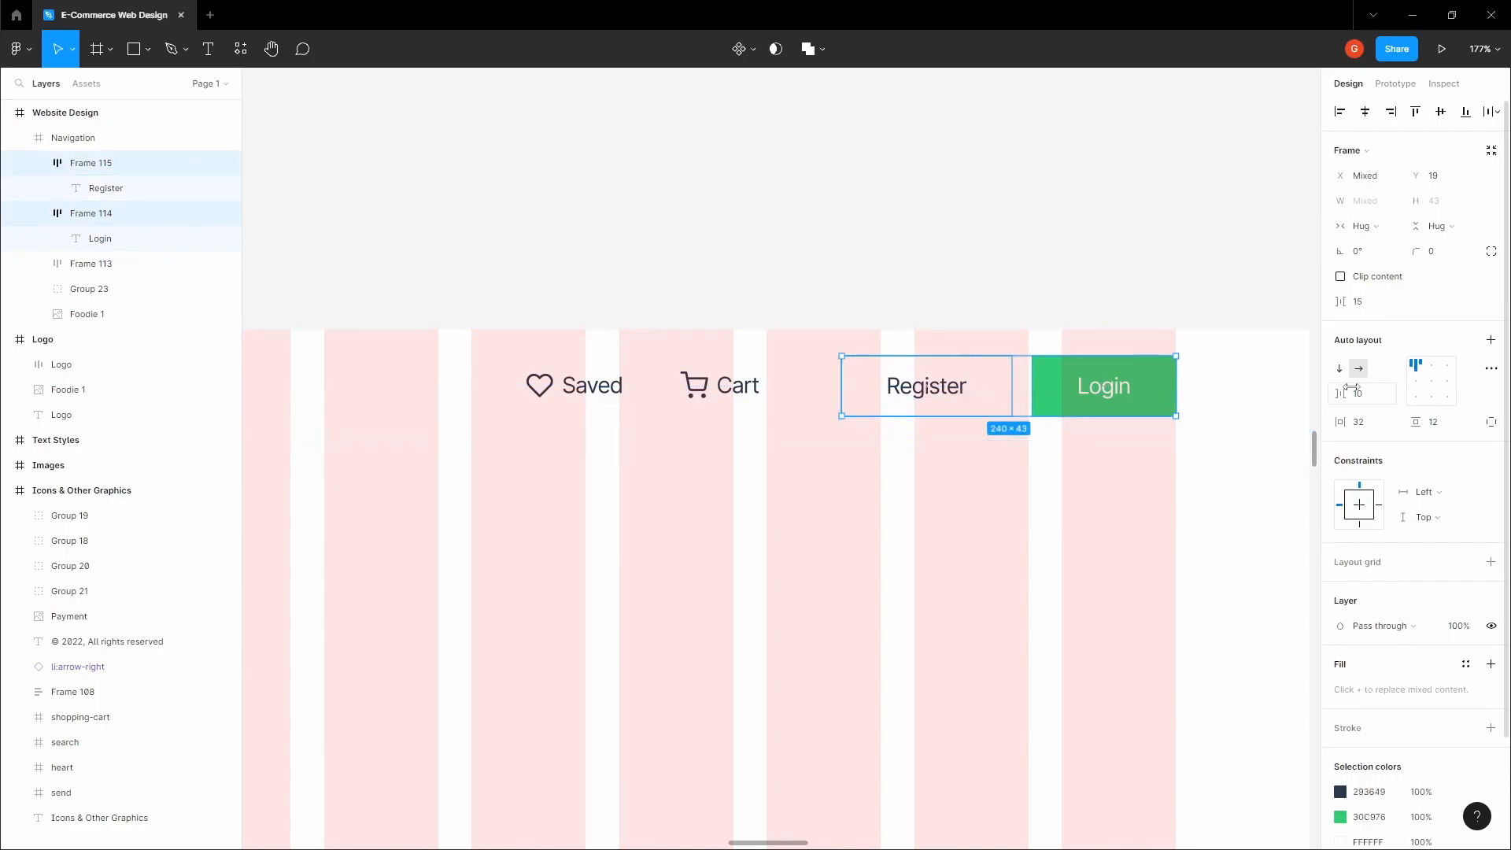
Step: Combine the Register and Login buttons in a horizontal auto layout with a spacing of 16
left_click(1072, 317)
left_click(1086, 382)
left_click(968, 388, "shift")
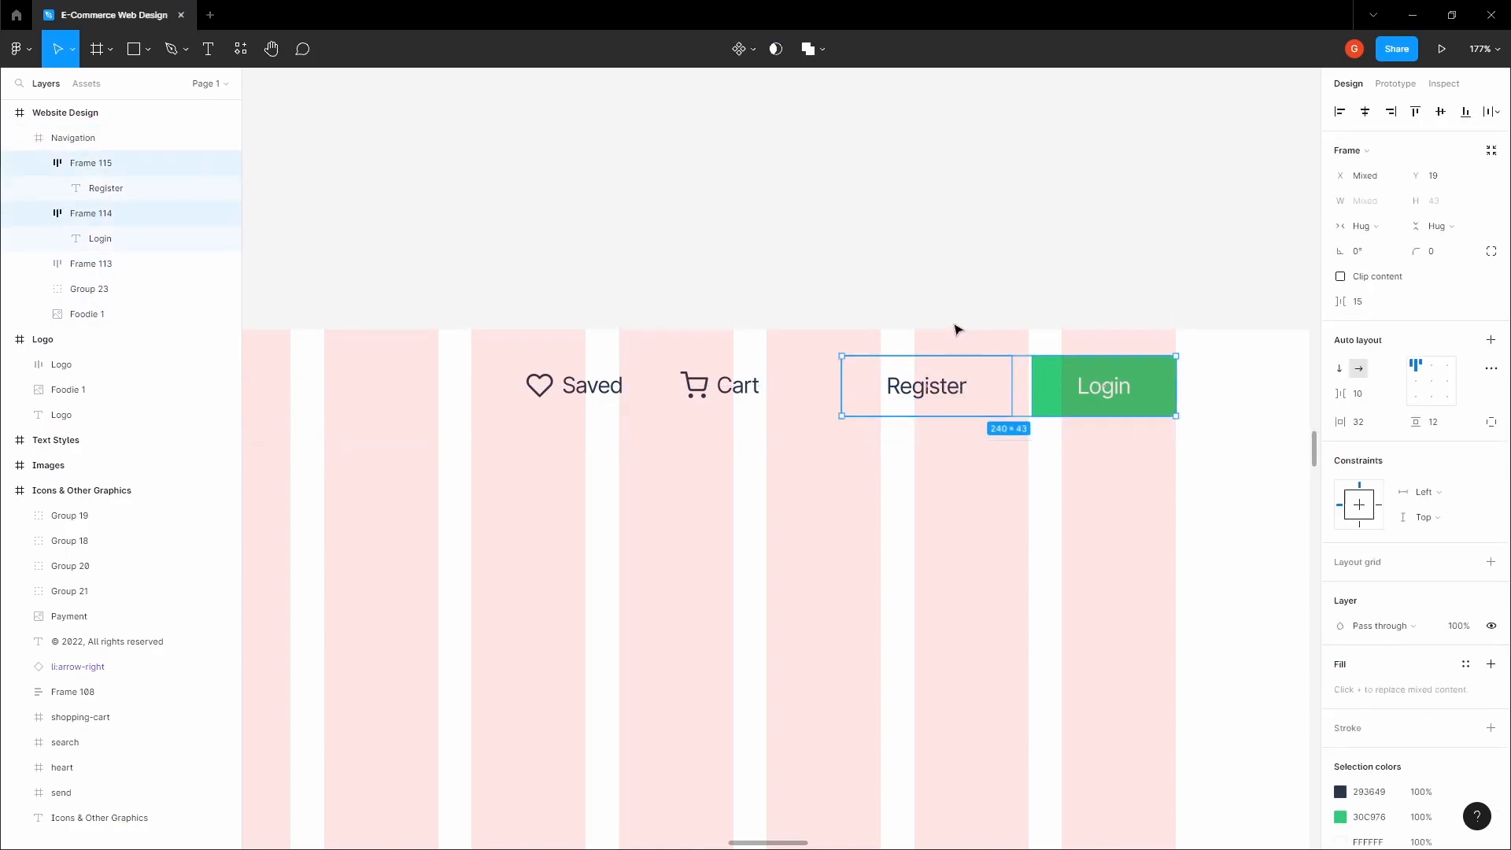
key("shift+a")
left_click(1369, 368)
type("6")
key("Return")
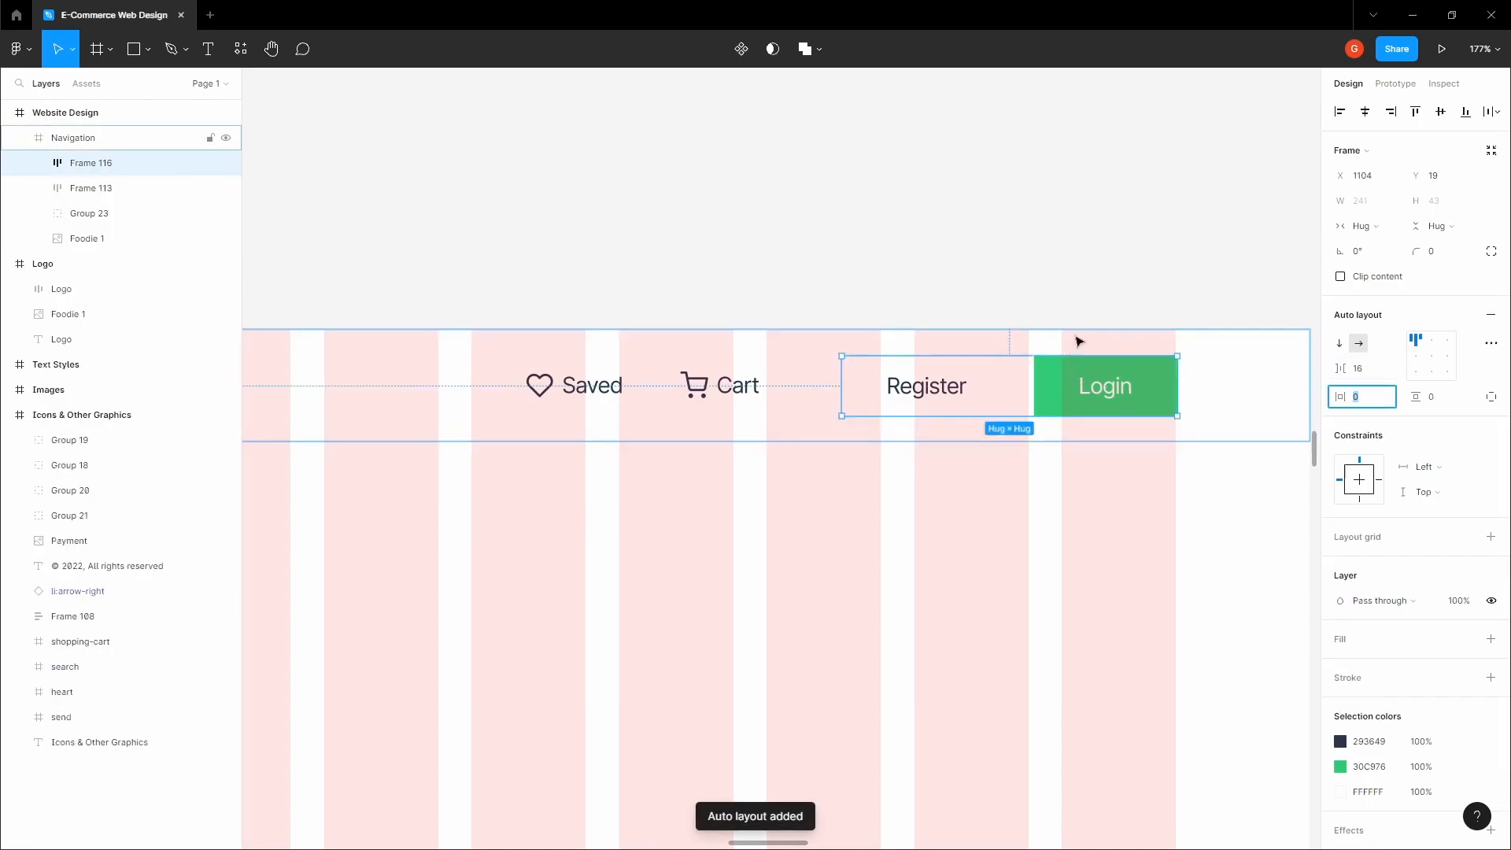
Step: Nudge the Register and Login group to X 1103 so its outer edge aligns with the last grid column
scroll(1180, 375, "up", 5)
scroll(1170, 360, "up", 1)
key("Left")
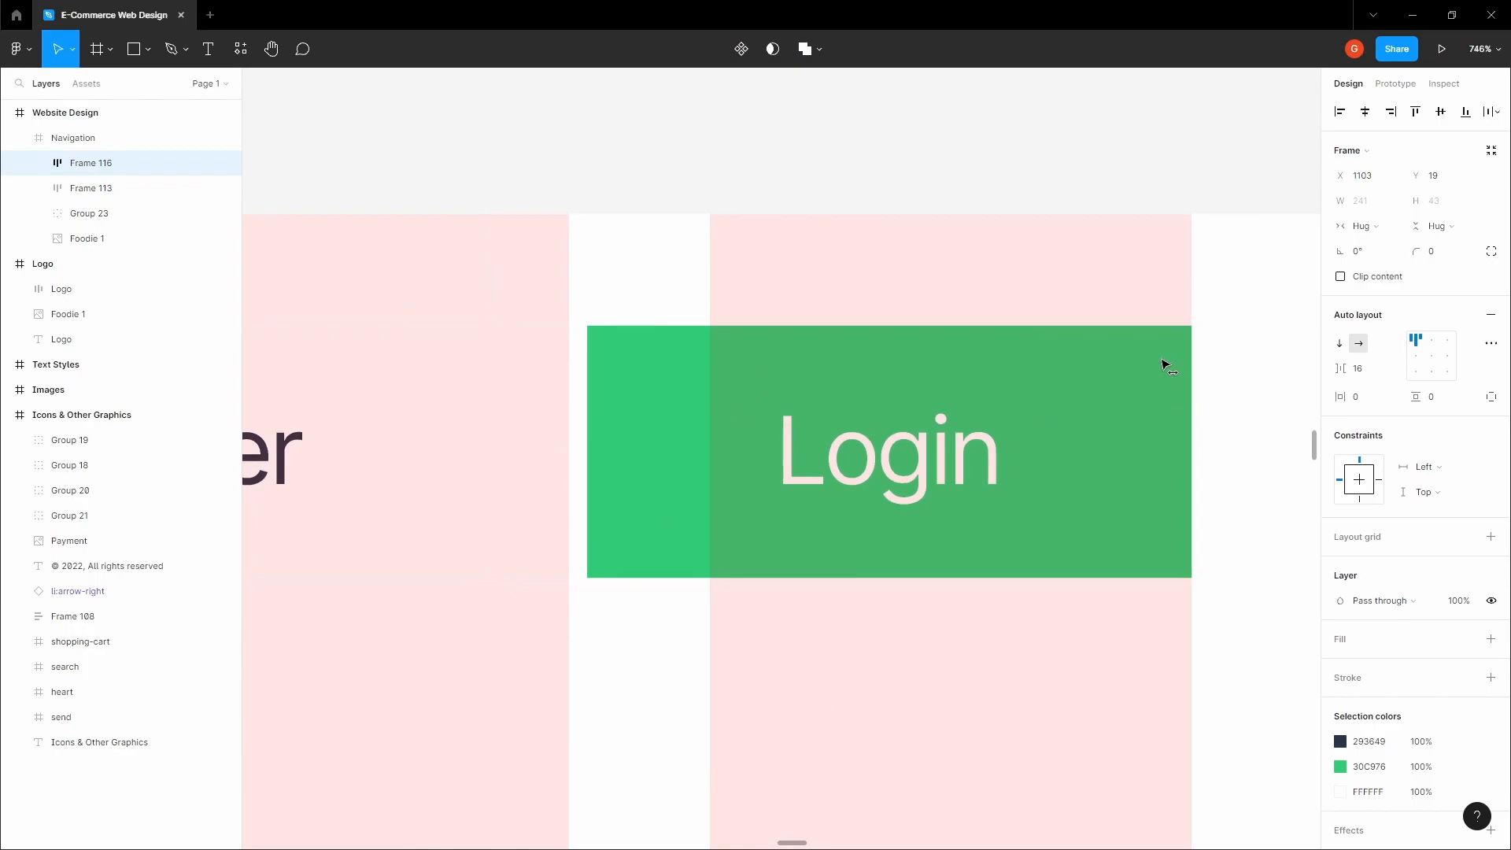
scroll(1165, 359, "down", 2)
left_click(998, 255)
scroll(994, 250, "down", 2)
key("space")
Step: Combine the Saved/Cart group and the Register/Login group in a centre-aligned auto layout with a spacing of 64
left_click(917, 310)
left_click(904, 314)
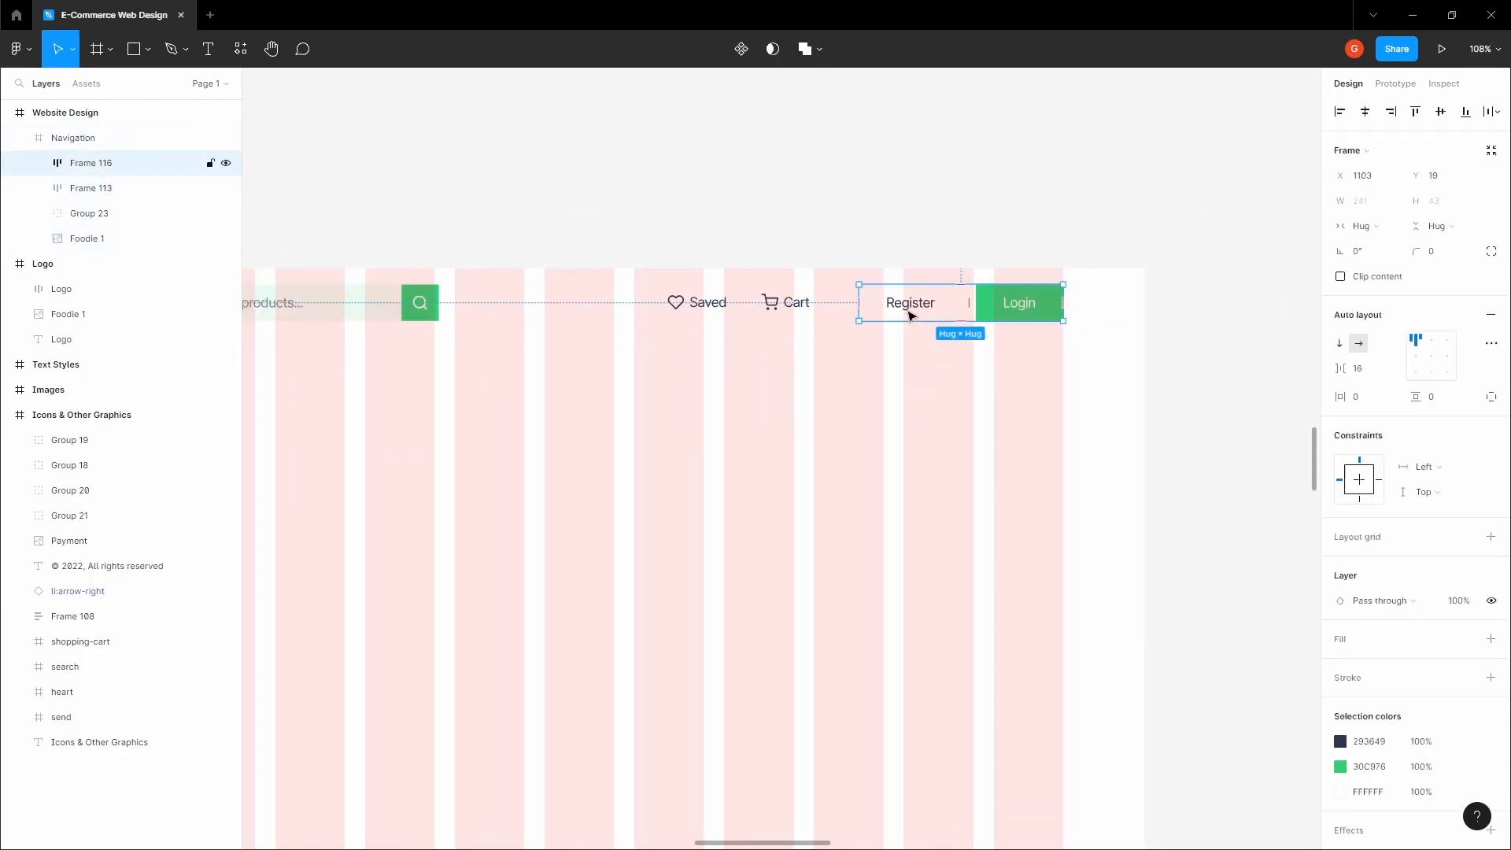
left_click(762, 310, "shift")
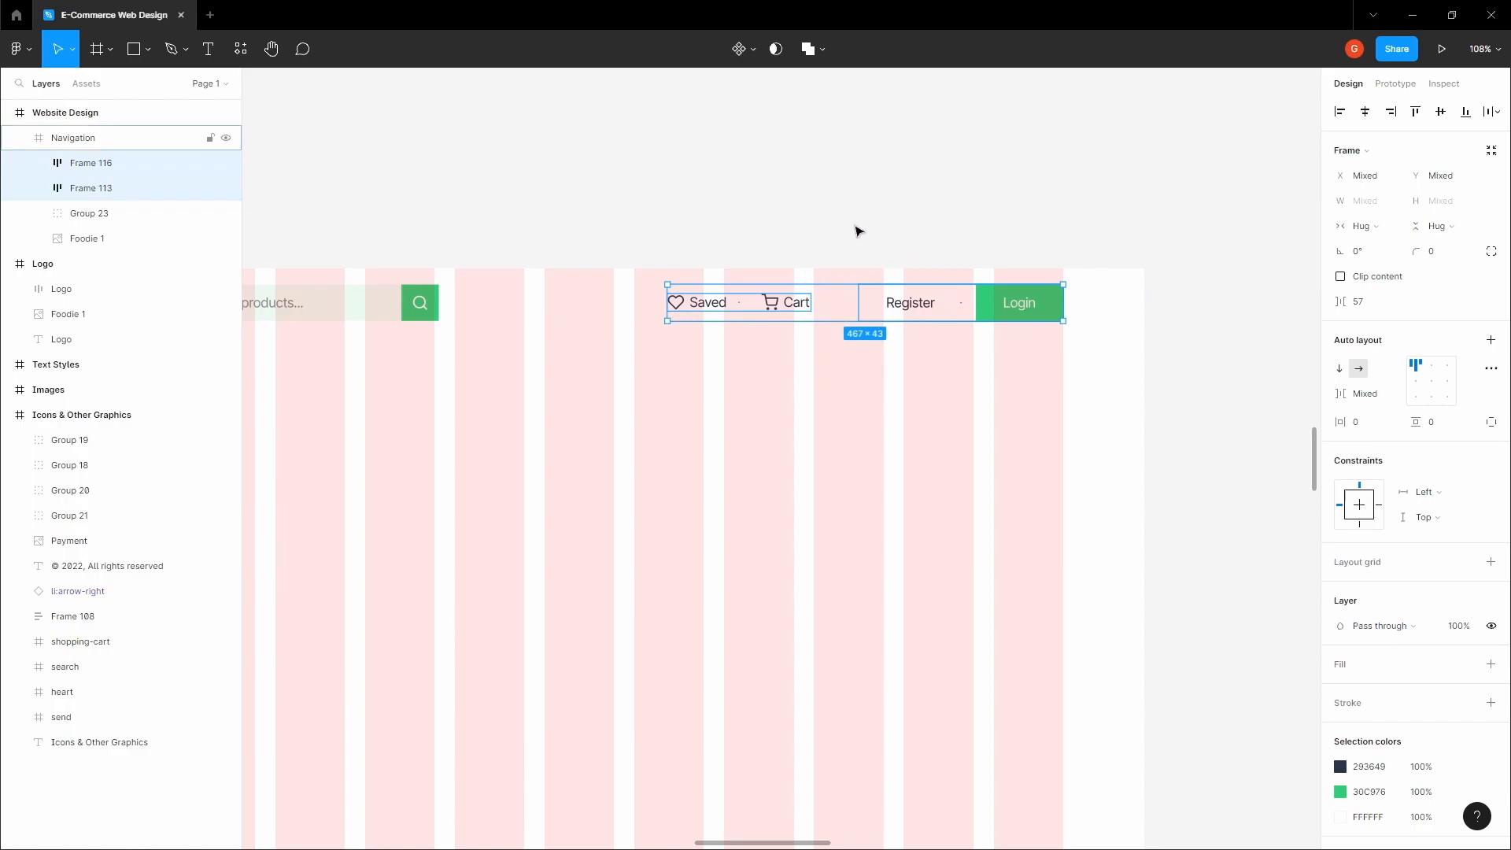
key("shift+a")
left_click(1431, 364)
left_click(1381, 369)
type("64")
key("Return")
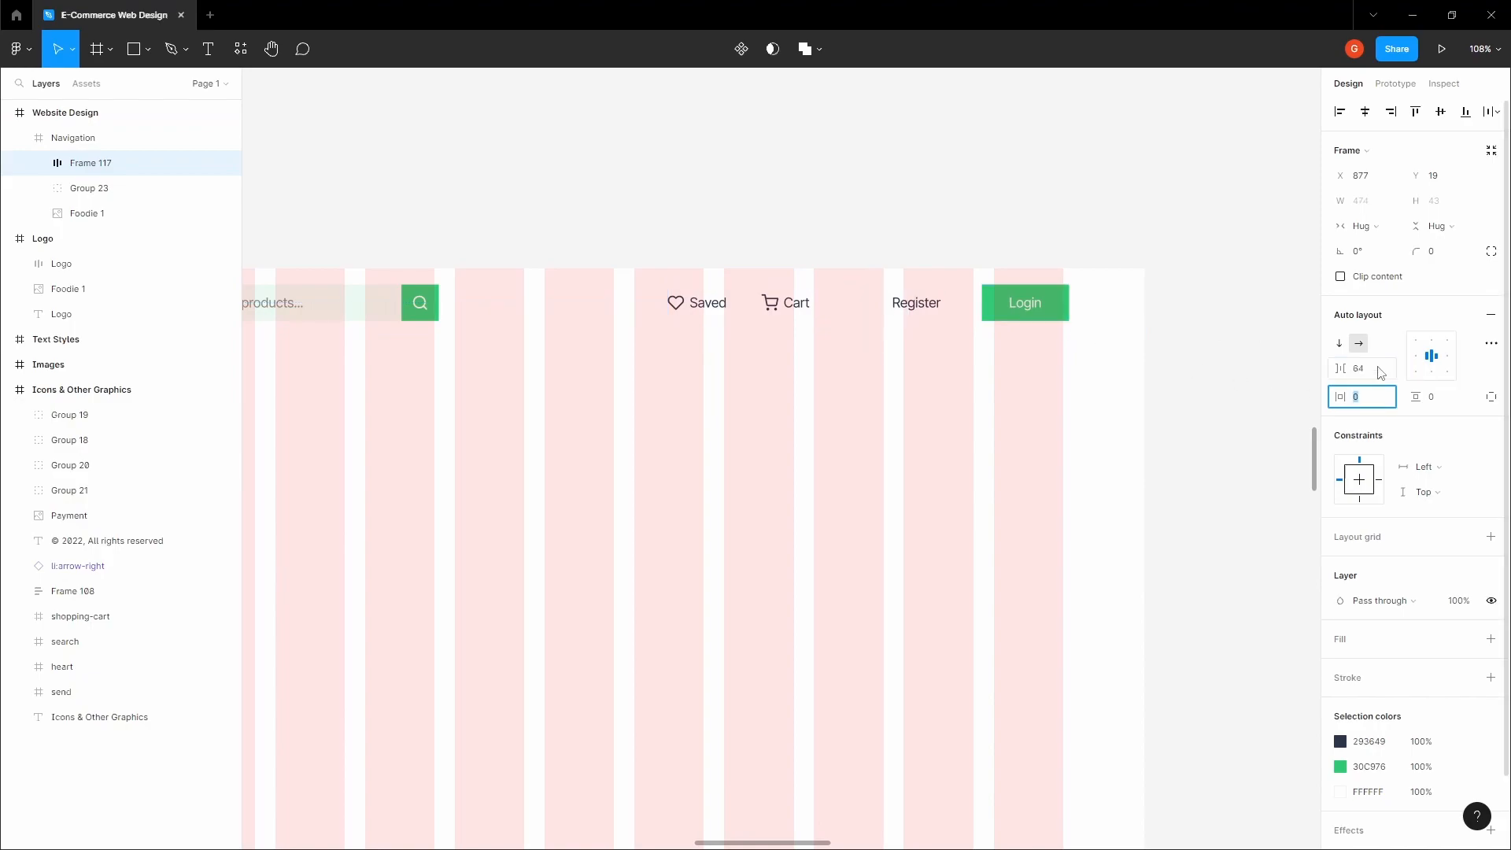
Step: Shift the combined navigation items to X 871 so the Login button aligns with the last grid column's outer edge
scroll(1066, 289, "up", 5)
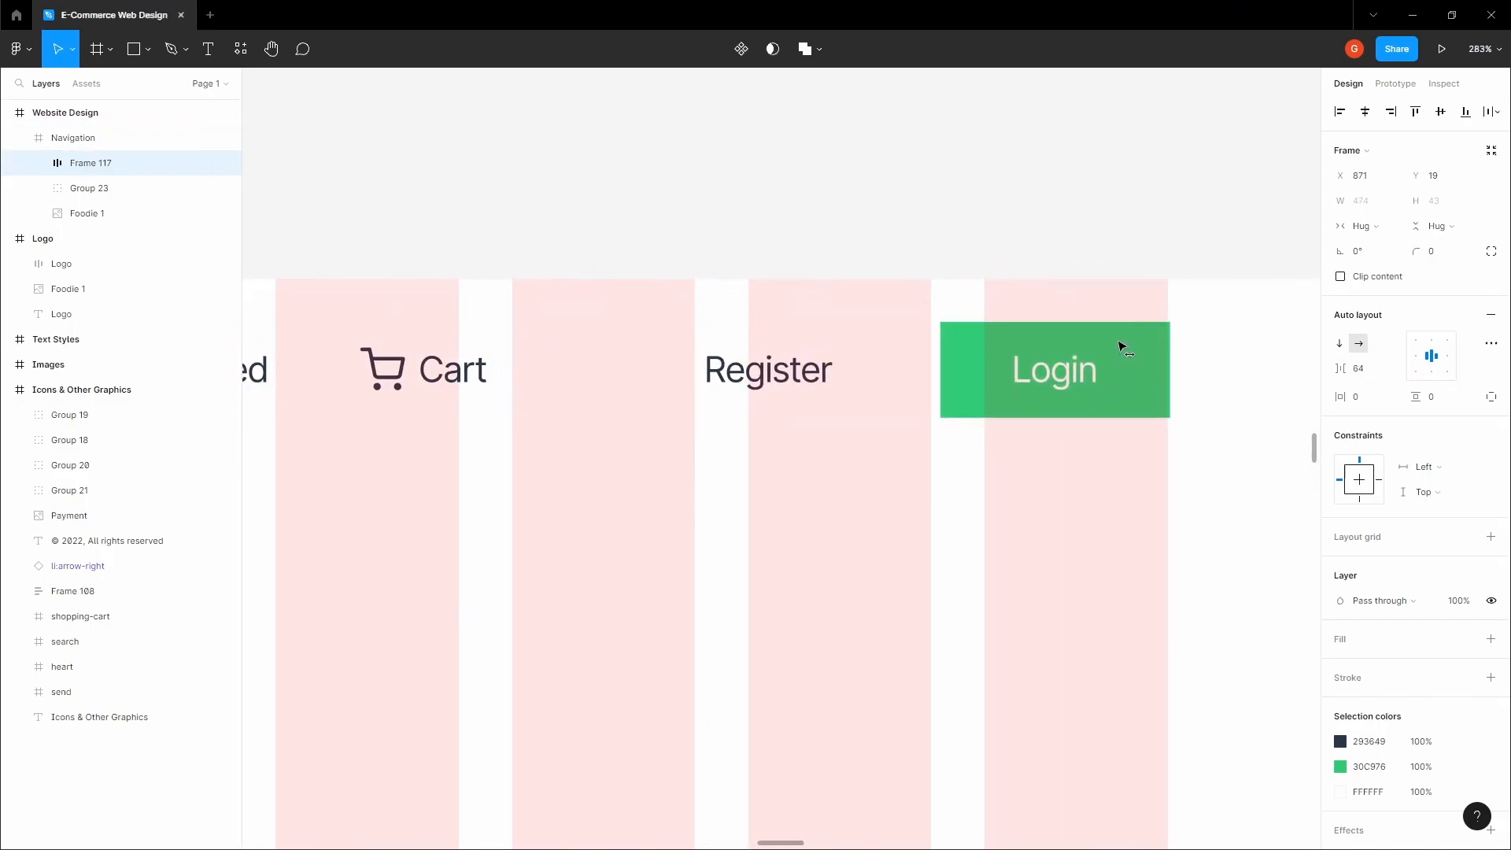
left_click(1045, 260)
scroll(1045, 260, "down", 5)
key("space")
scroll(1102, 254, "down", 3)
left_click_drag(981, 230, 887, 213)
scroll(1023, 214, "down", 2)
scroll(903, 219, "up", 1)
scroll(902, 218, "up", 2)
scroll(911, 149, "down", 1)
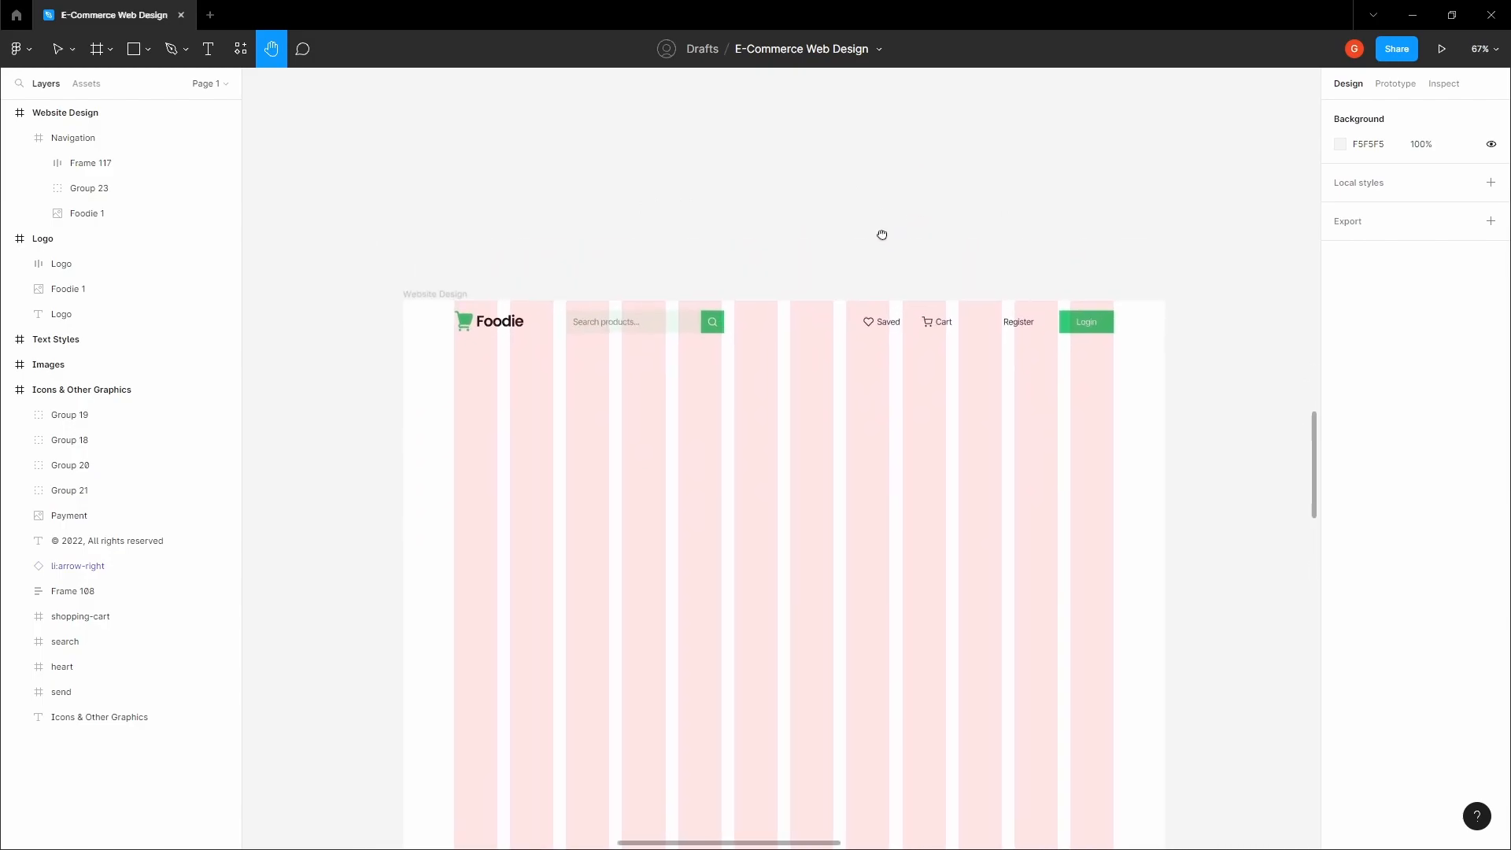
Step: Copy the green patterned banner frame from the Images frame
scroll(886, 213, "down", 2)
left_click_drag(849, 132, 831, 191)
scroll(831, 191, "down", 4)
scroll(792, 236, "up", 4)
scroll(863, 391, "up", 3)
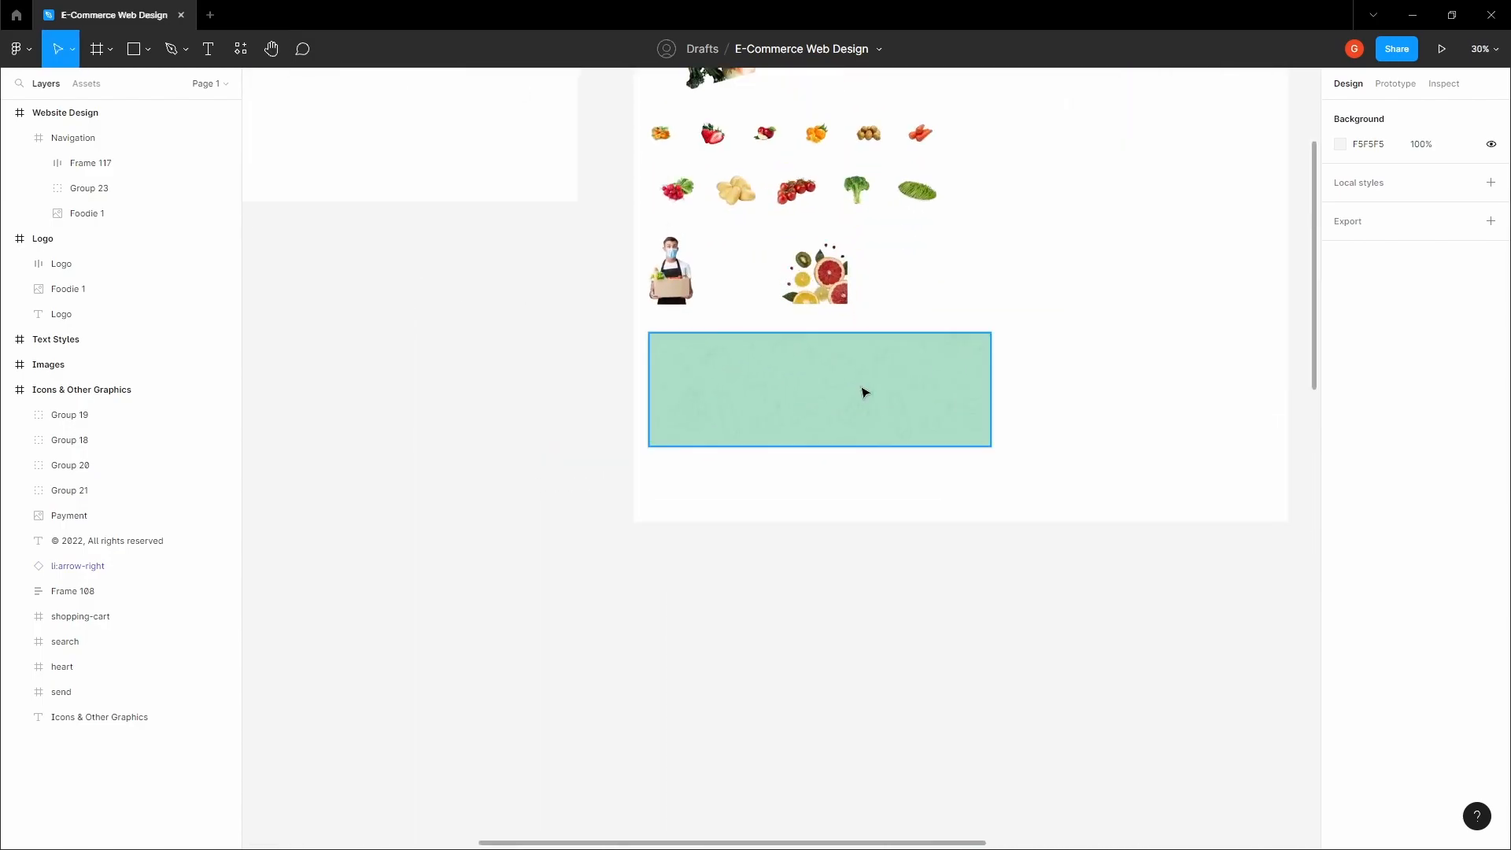
right_click(860, 392)
left_click(909, 363)
Step: Paste the green patterned banner into the Website Design frame
scroll(911, 358, "down", 3)
left_click(919, 538)
left_click_drag(877, 594, 870, 276)
scroll(868, 278, "up", 3)
left_click(724, 351)
left_click(721, 349)
key("ctrl+v")
scroll(792, 435, "up", 3)
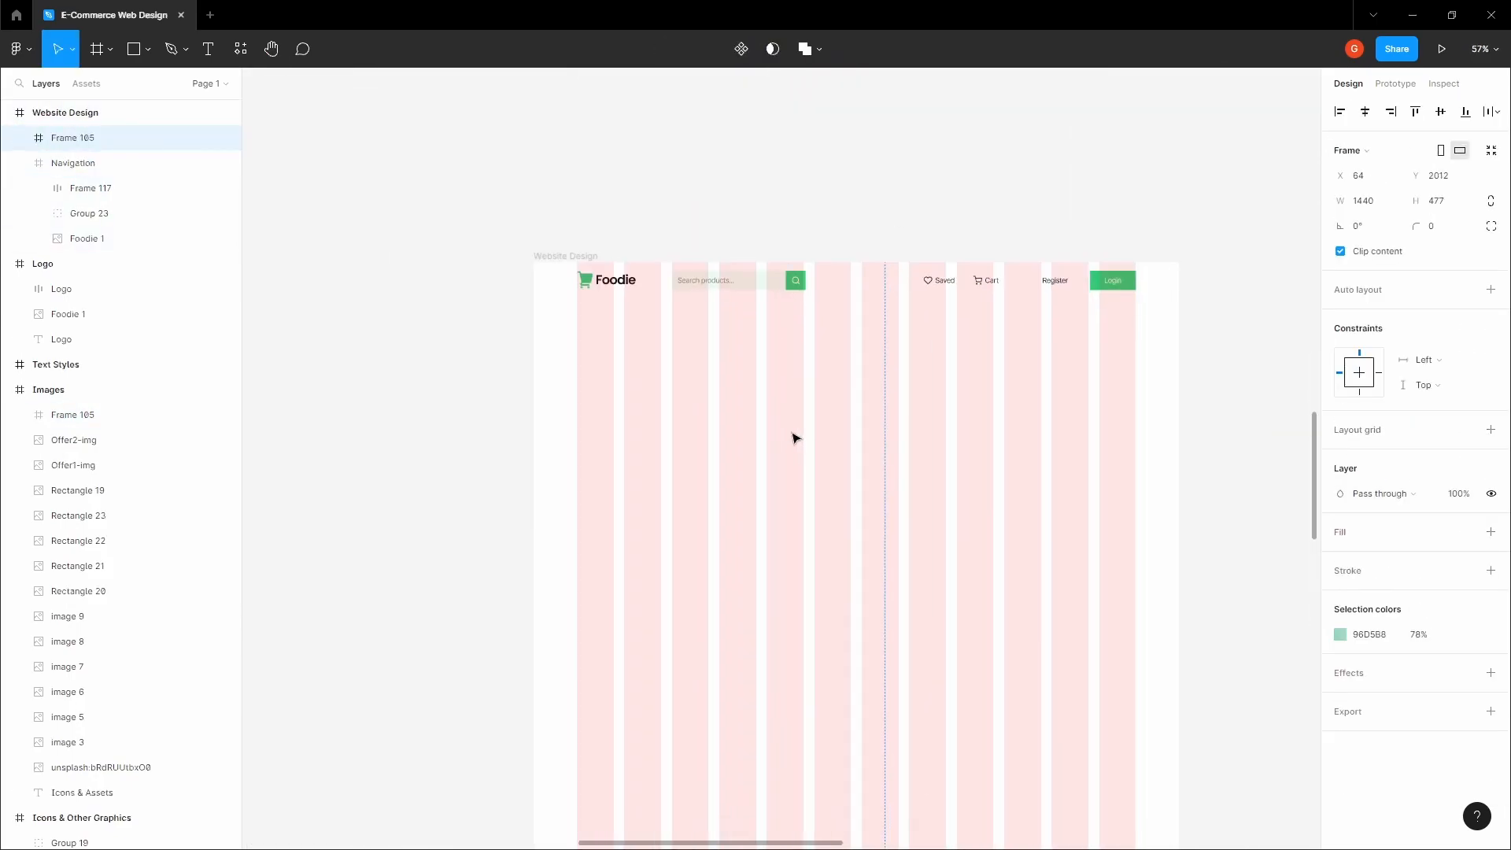
Step: Move the green banner directly below the navigation bar, at X 0 and Y 80
scroll(834, 513, "down", 5)
left_click_drag(822, 678, 795, 351)
scroll(803, 425, "up", 5)
left_click(775, 171)
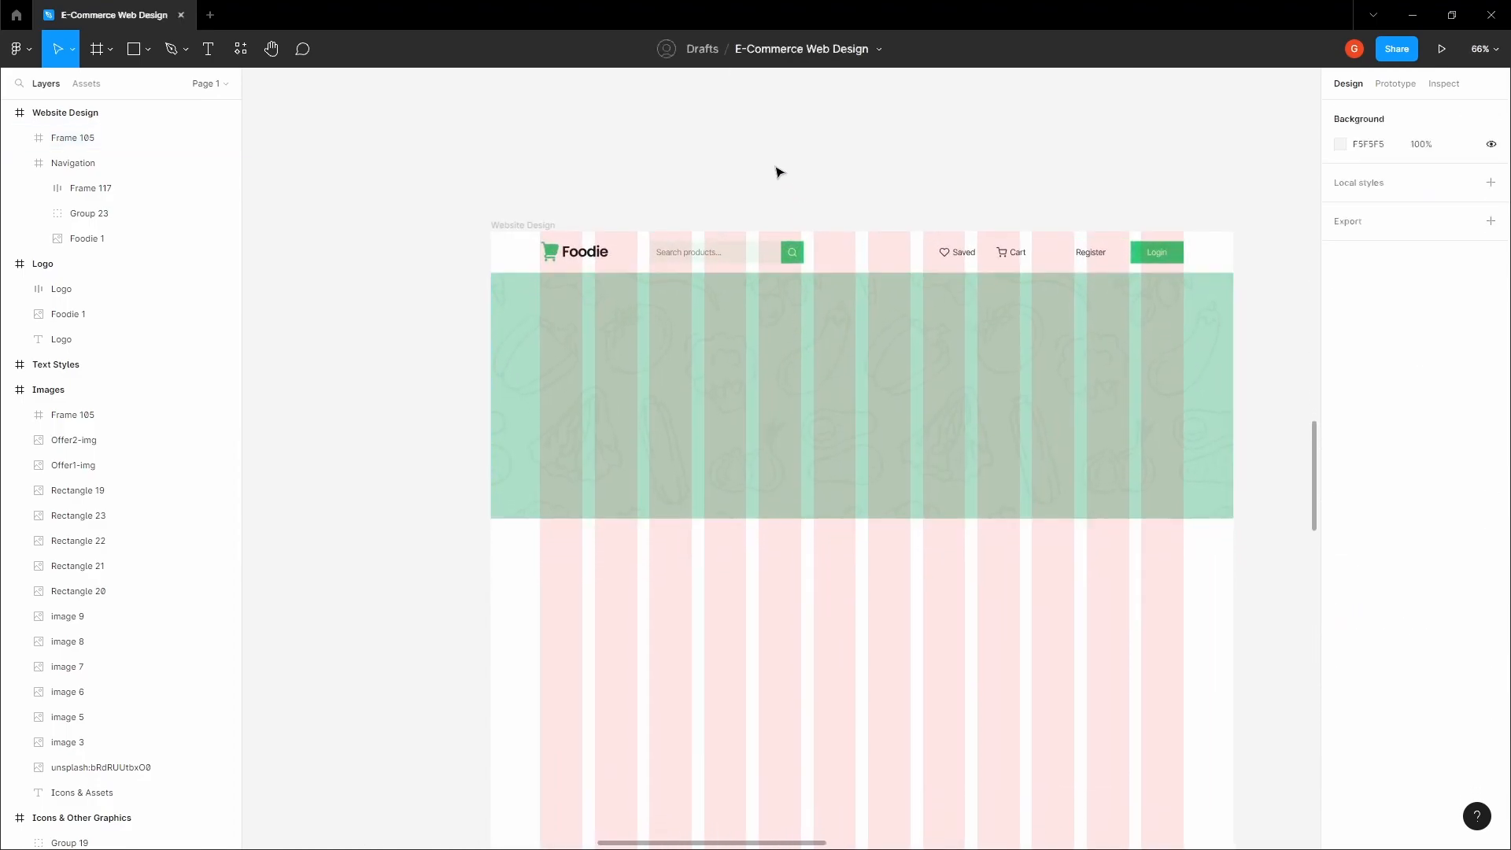
left_click_drag(775, 170, 826, 175)
Step: Add the two-line heading "Start shopping at our local shops" on the green banner with font size 64
left_click(732, 339)
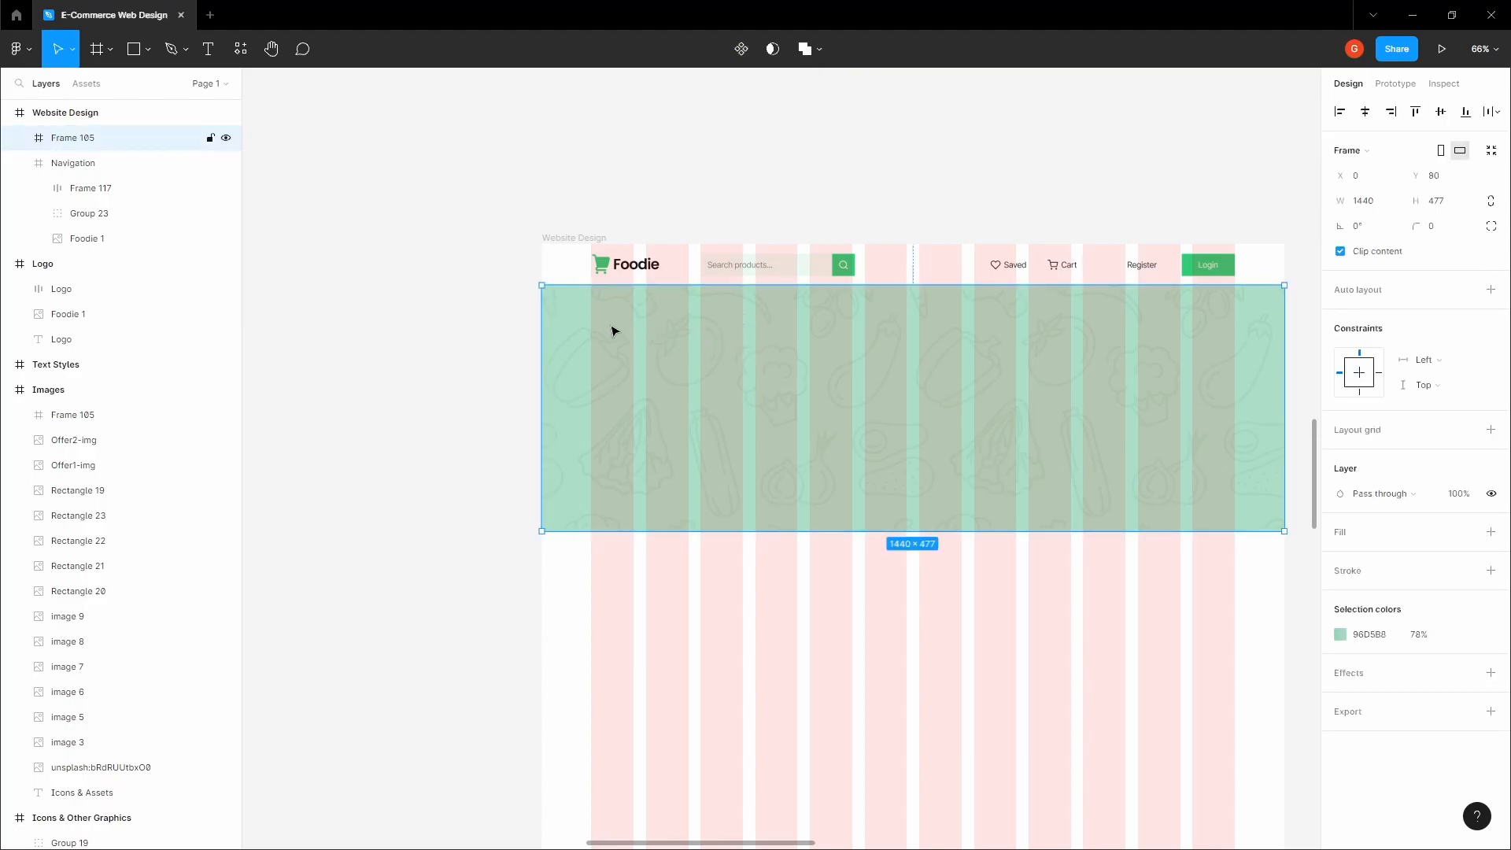
scroll(614, 330, "up", 3)
scroll(614, 338, "down", 3)
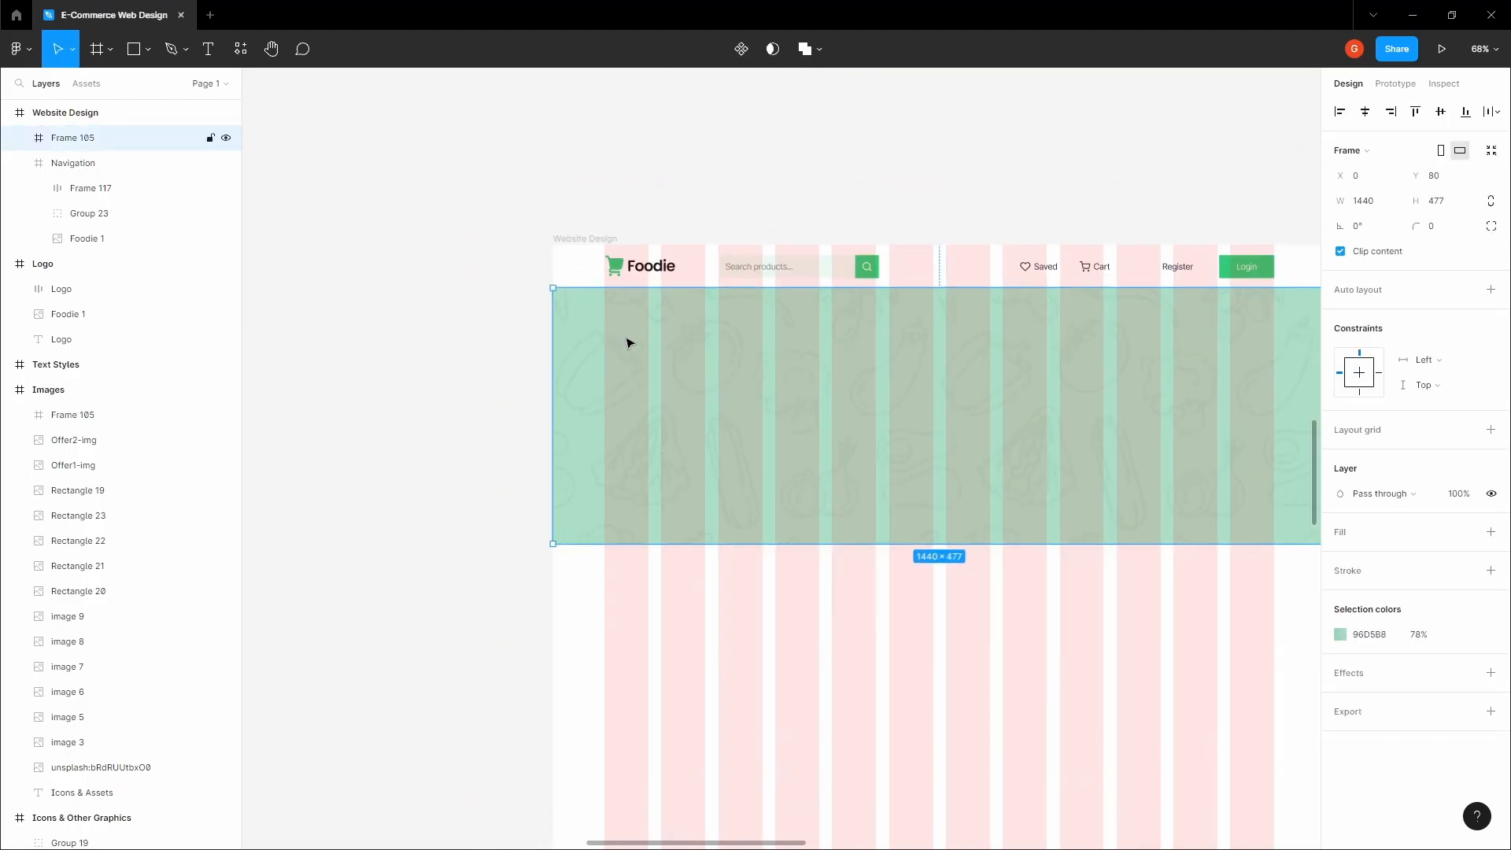
key("t")
left_click(626, 338)
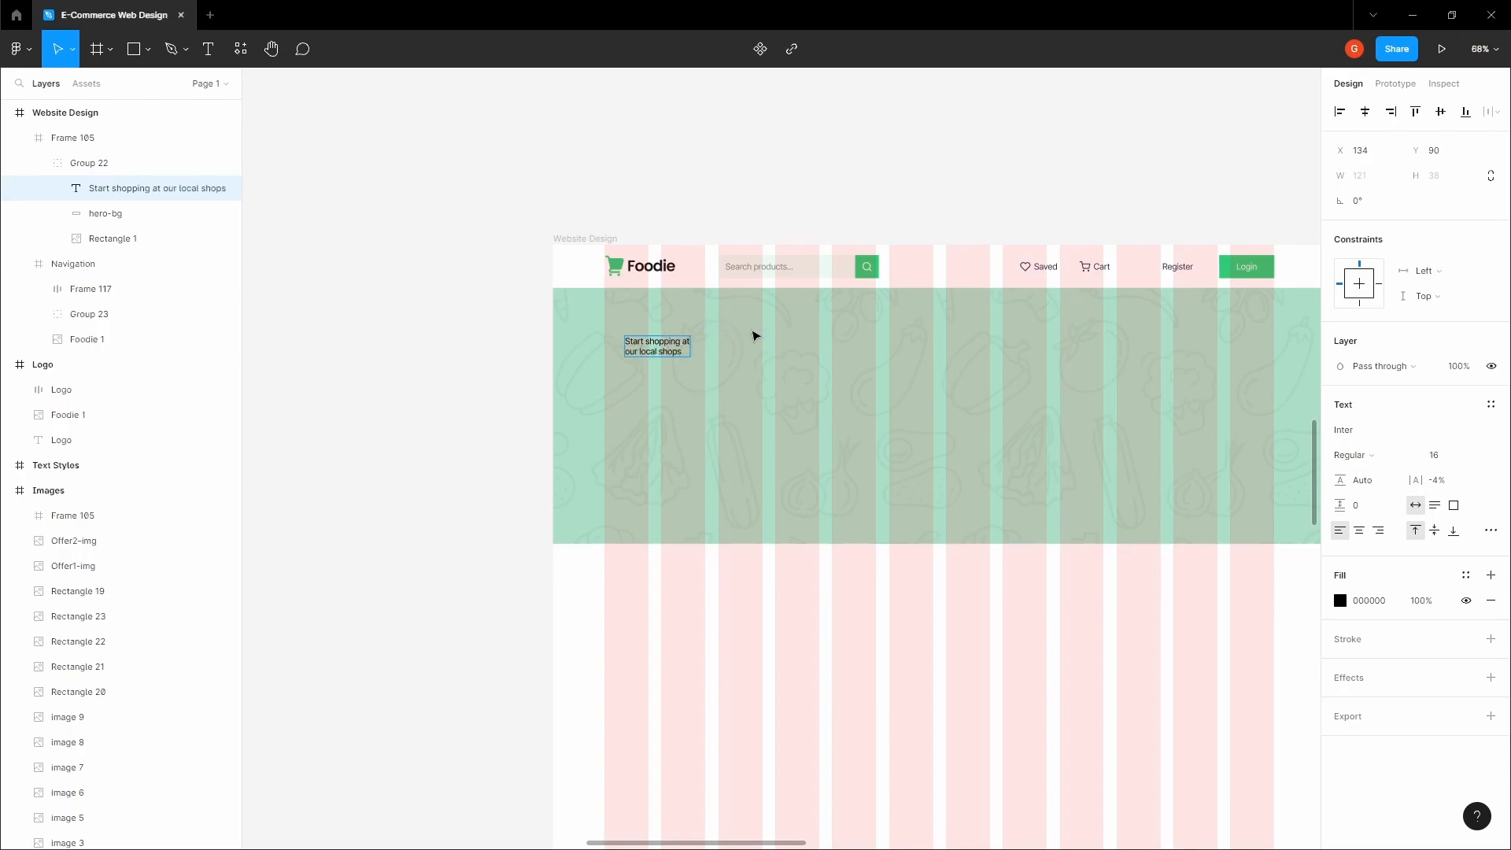
key("Escape")
left_click(1475, 456)
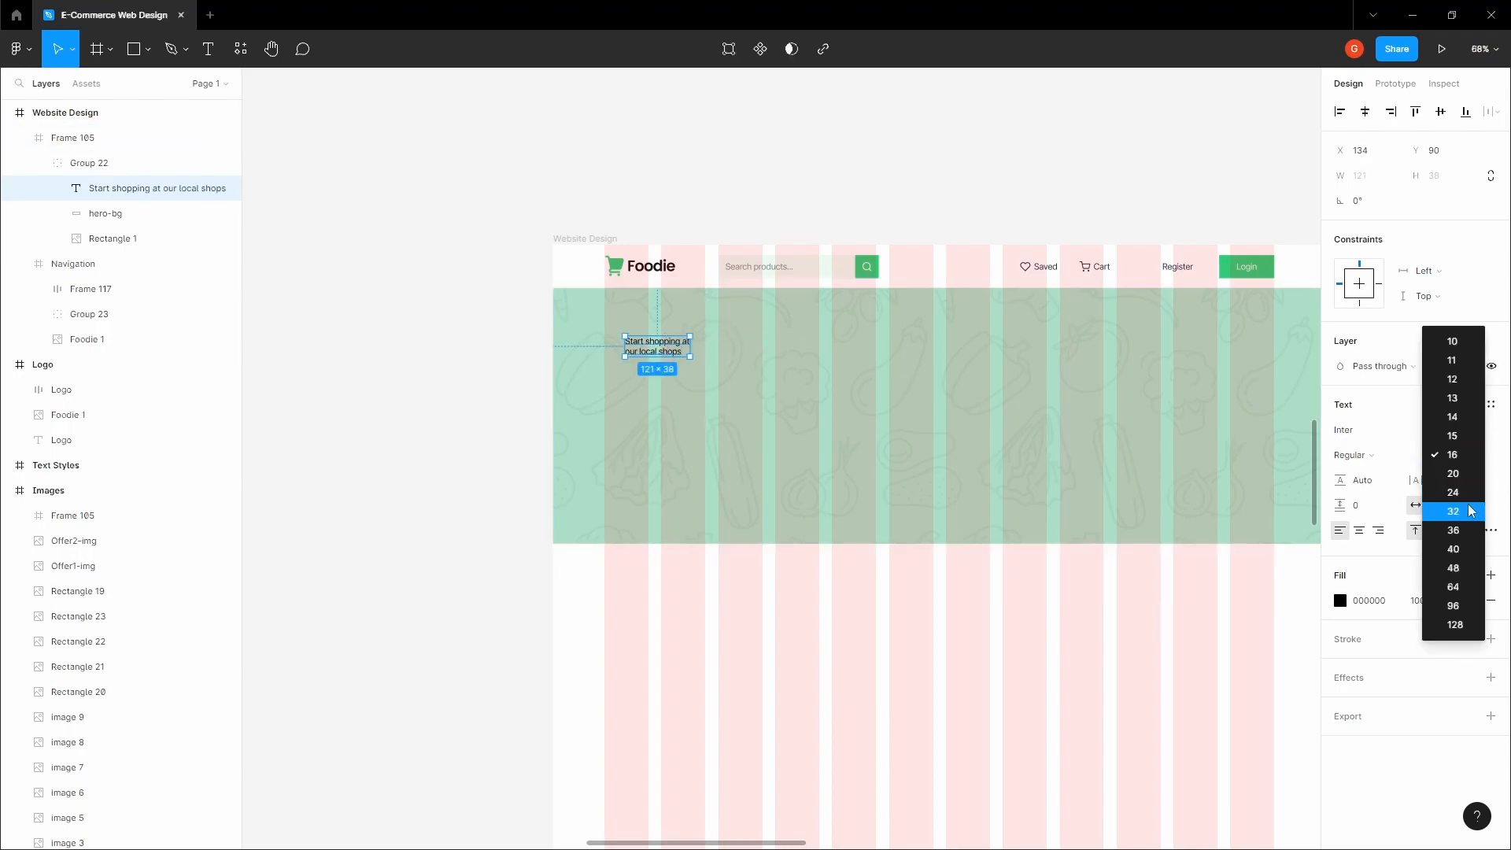
left_click(1465, 582)
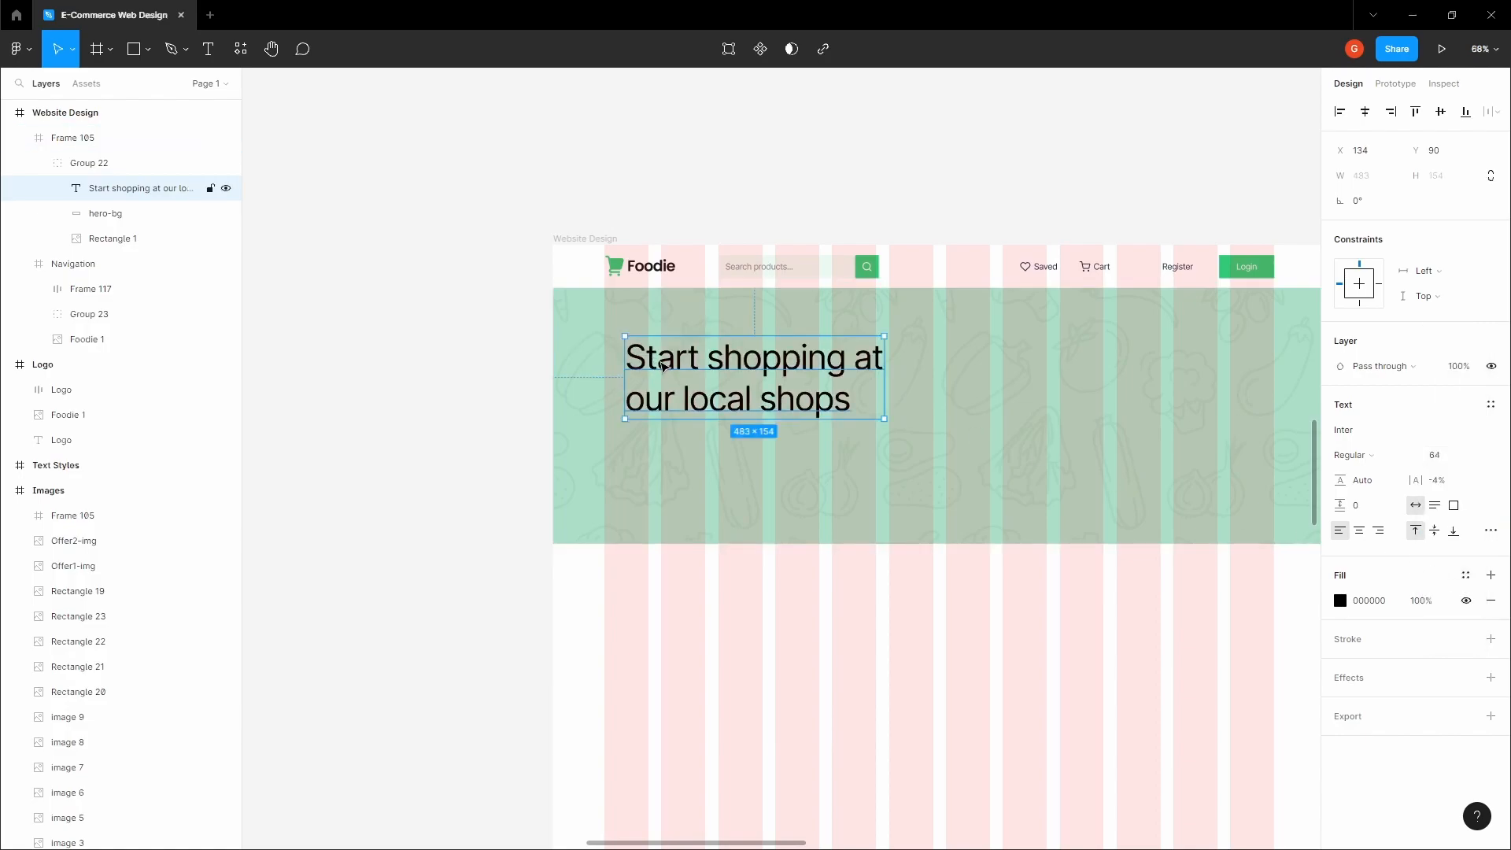
Step: Move the banner heading to X 96 and Y 70, aligned with the first grid column and the logo
left_click_drag(677, 364, 628, 344)
scroll(618, 355, "up", 4)
scroll(628, 346, "up", 2)
scroll(631, 352, "down", 4)
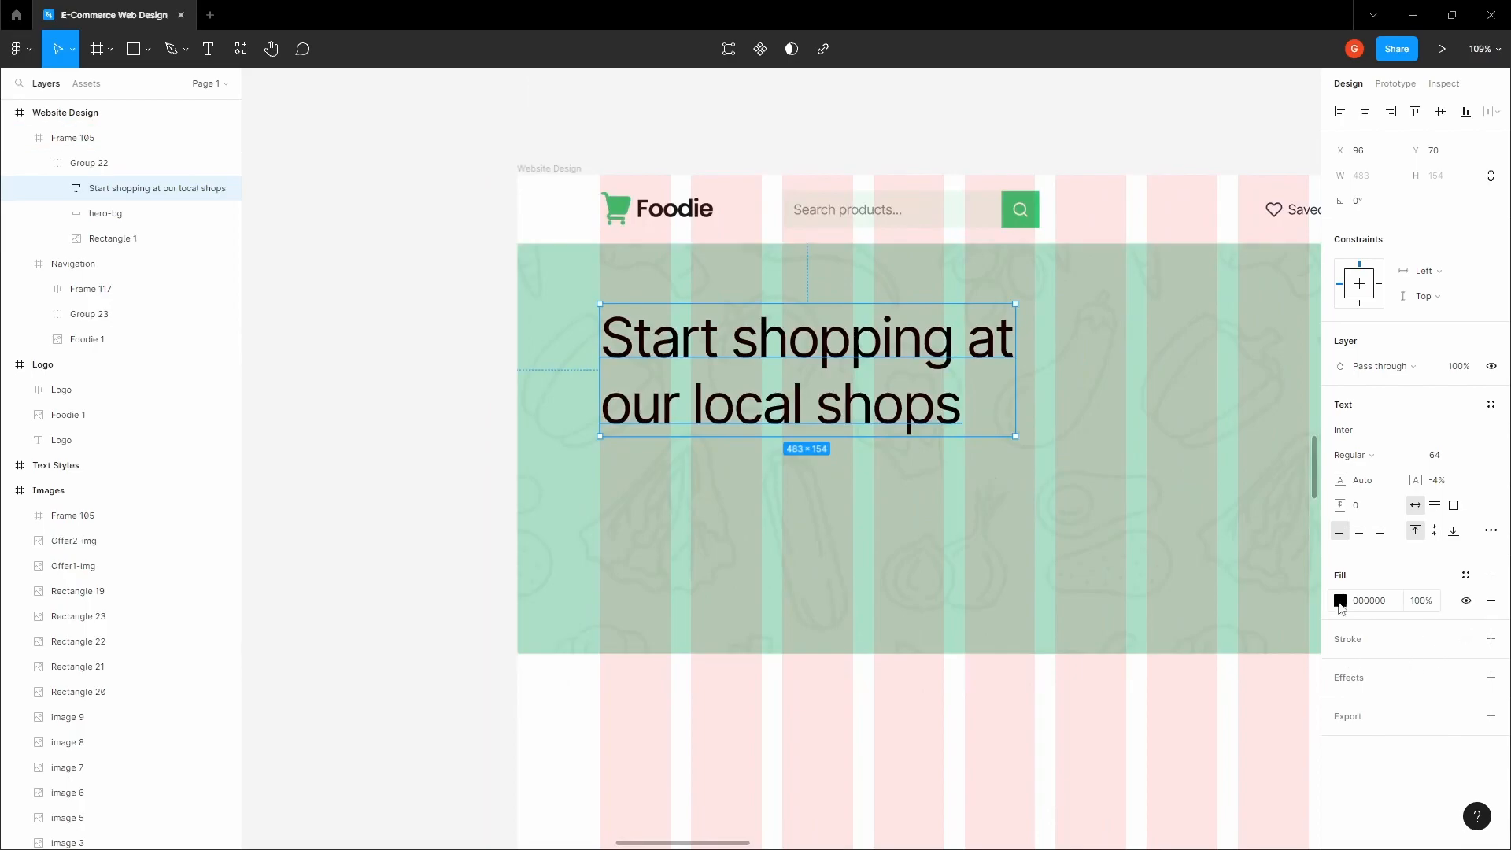
Step: Sample the logo's green for the banner heading's fill and mute it to 50906E
left_click(1340, 601)
key("i")
left_click(630, 200)
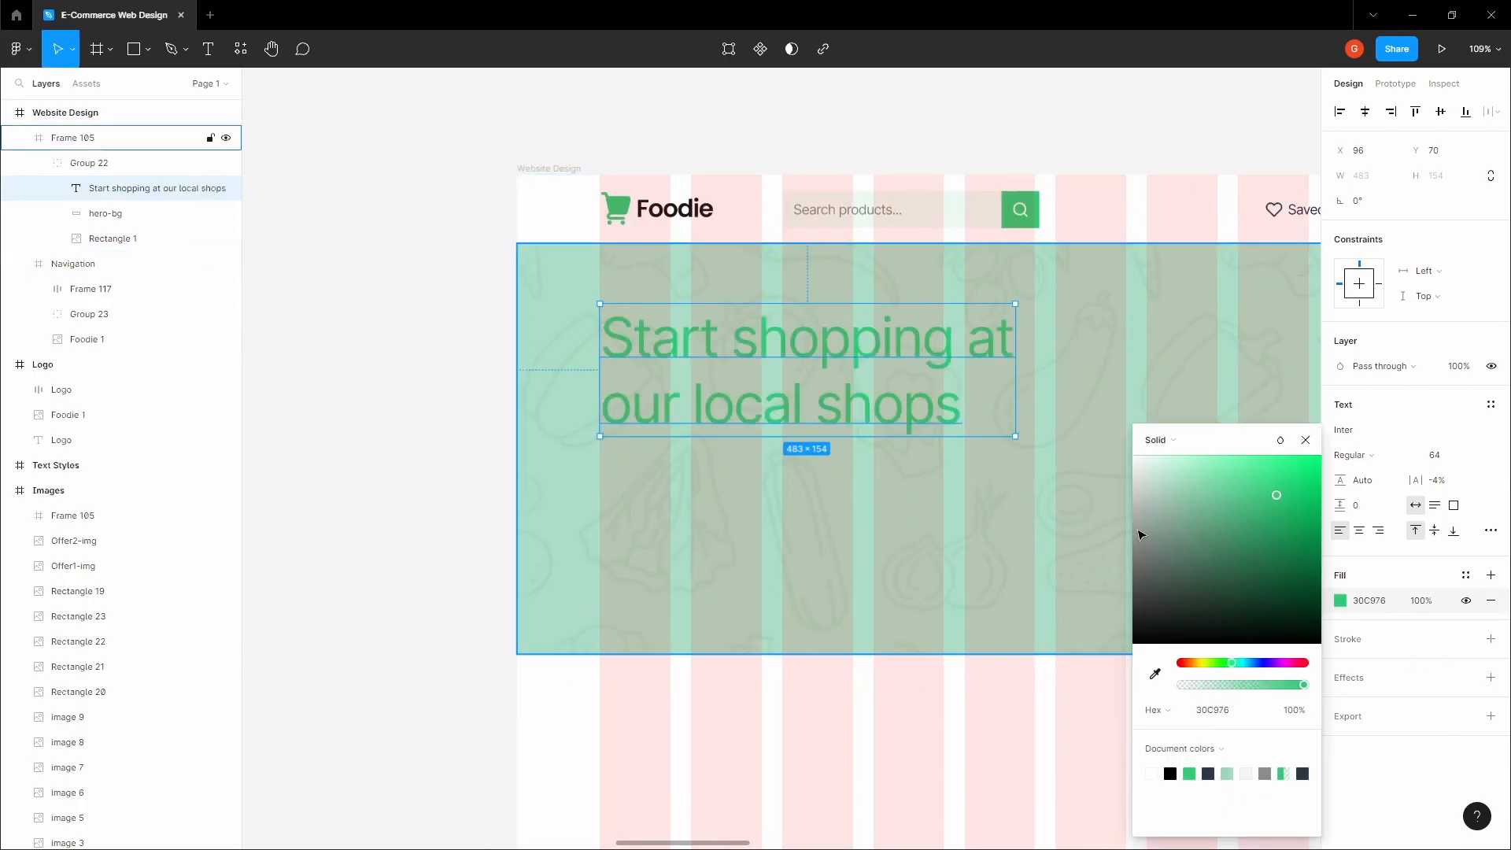
left_click_drag(1239, 529, 1216, 536)
left_click(801, 124)
Step: Hide the 12-column layout grid of the Website Design frame
left_click_drag(801, 124, 590, 134)
scroll(590, 134, "down", 4)
left_click(492, 152)
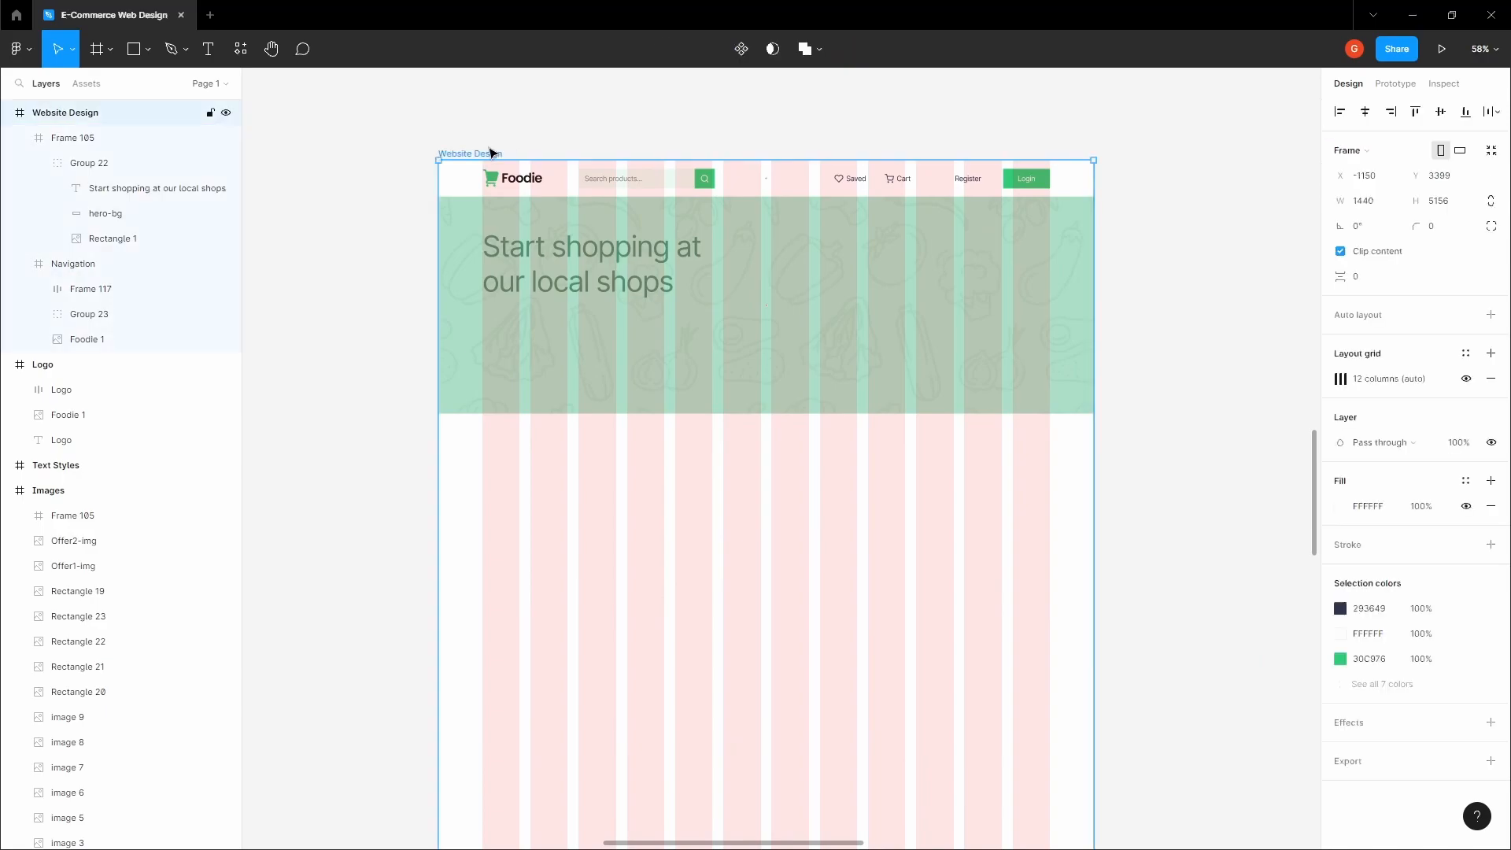
left_click(1466, 379)
left_click(1170, 356)
Step: Darken the banner heading's fill colour to 2D6547
left_click_drag(552, 276, 565, 328)
left_click(565, 328, "ctrl")
scroll(565, 326, "up", 4)
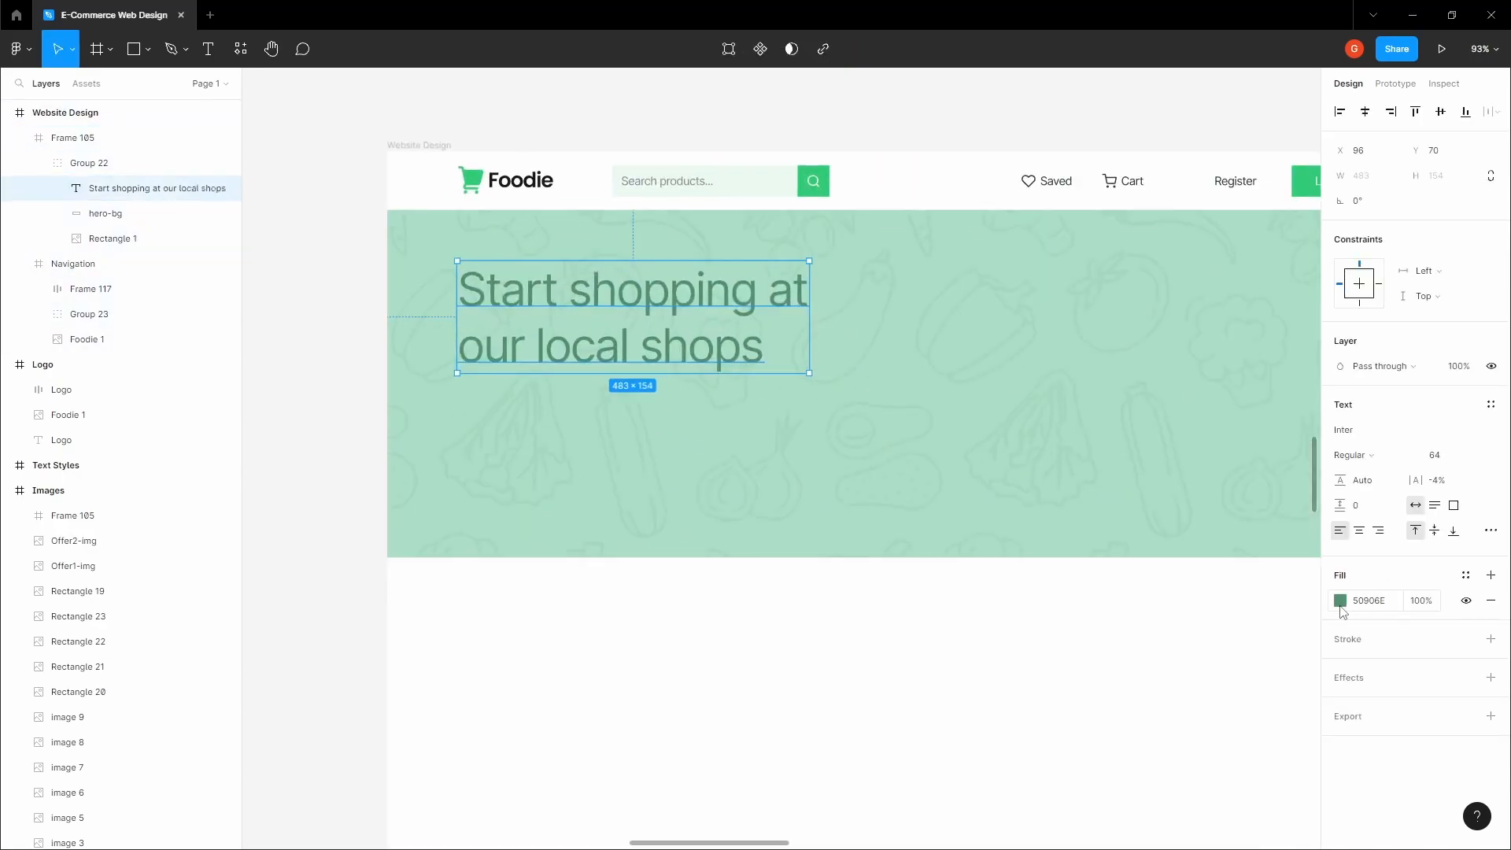
left_click(1340, 603)
left_click_drag(1209, 534, 1237, 575)
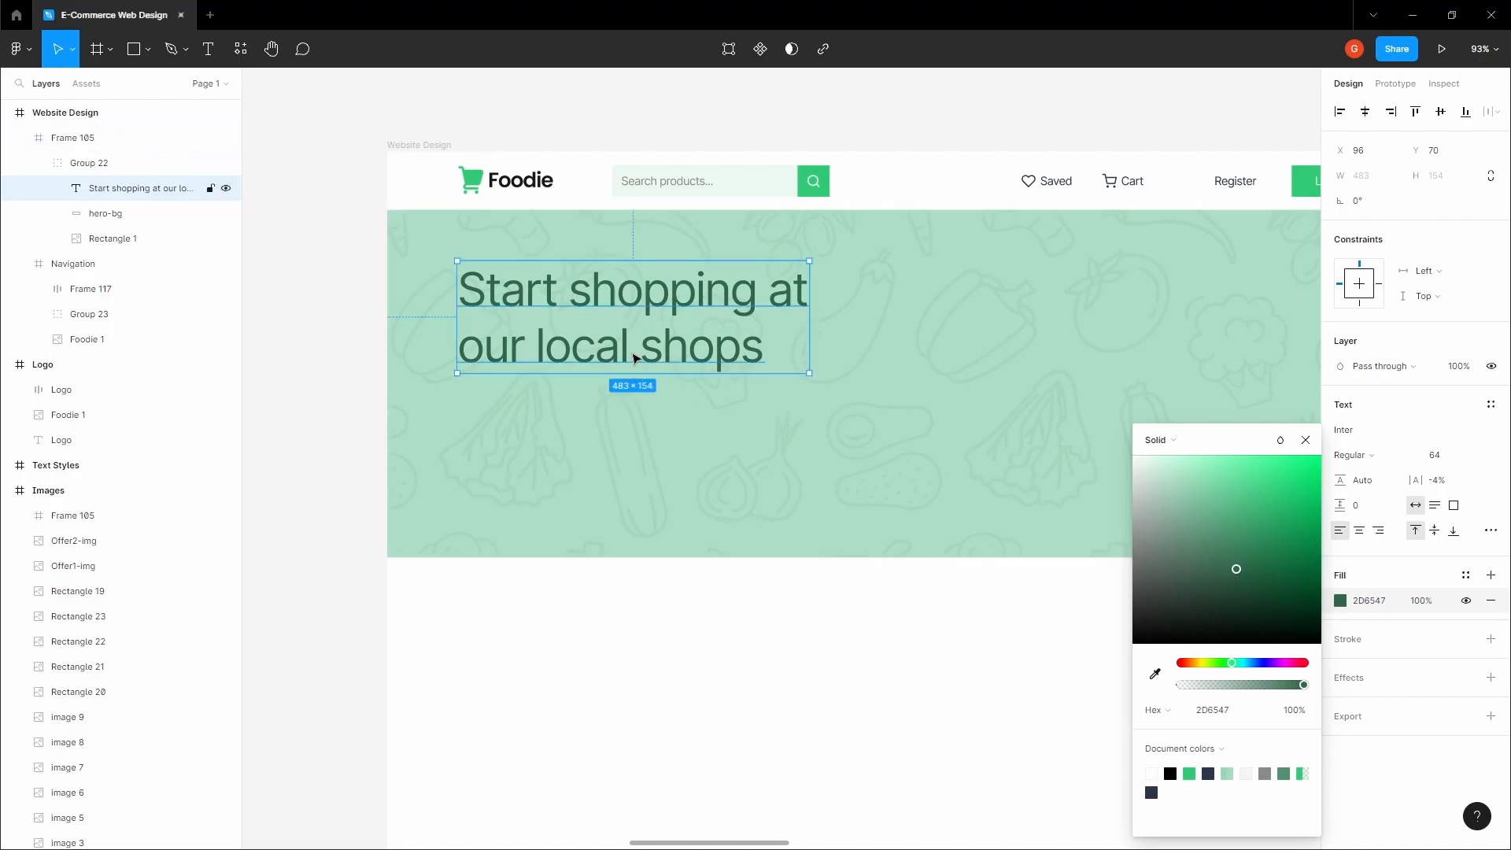
scroll(634, 348, "down", 3)
left_click(641, 167)
key("space")
left_click_drag(642, 167, 739, 172)
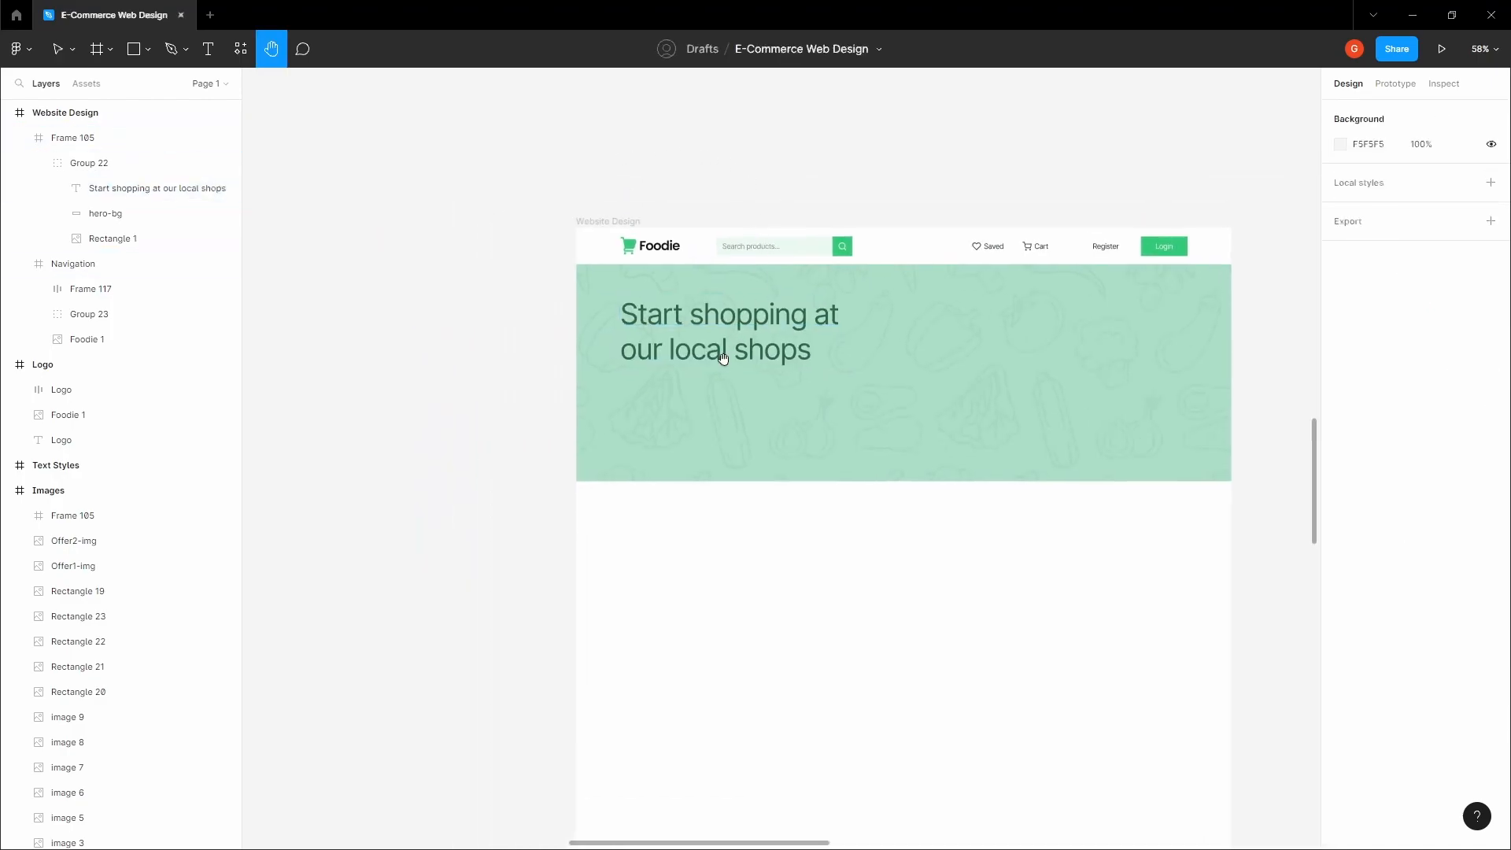
Step: Add the text "Start shopping and save on your first order." below the banner heading
left_click(656, 385, "ctrl")
scroll(656, 386, "up", 4)
key("t")
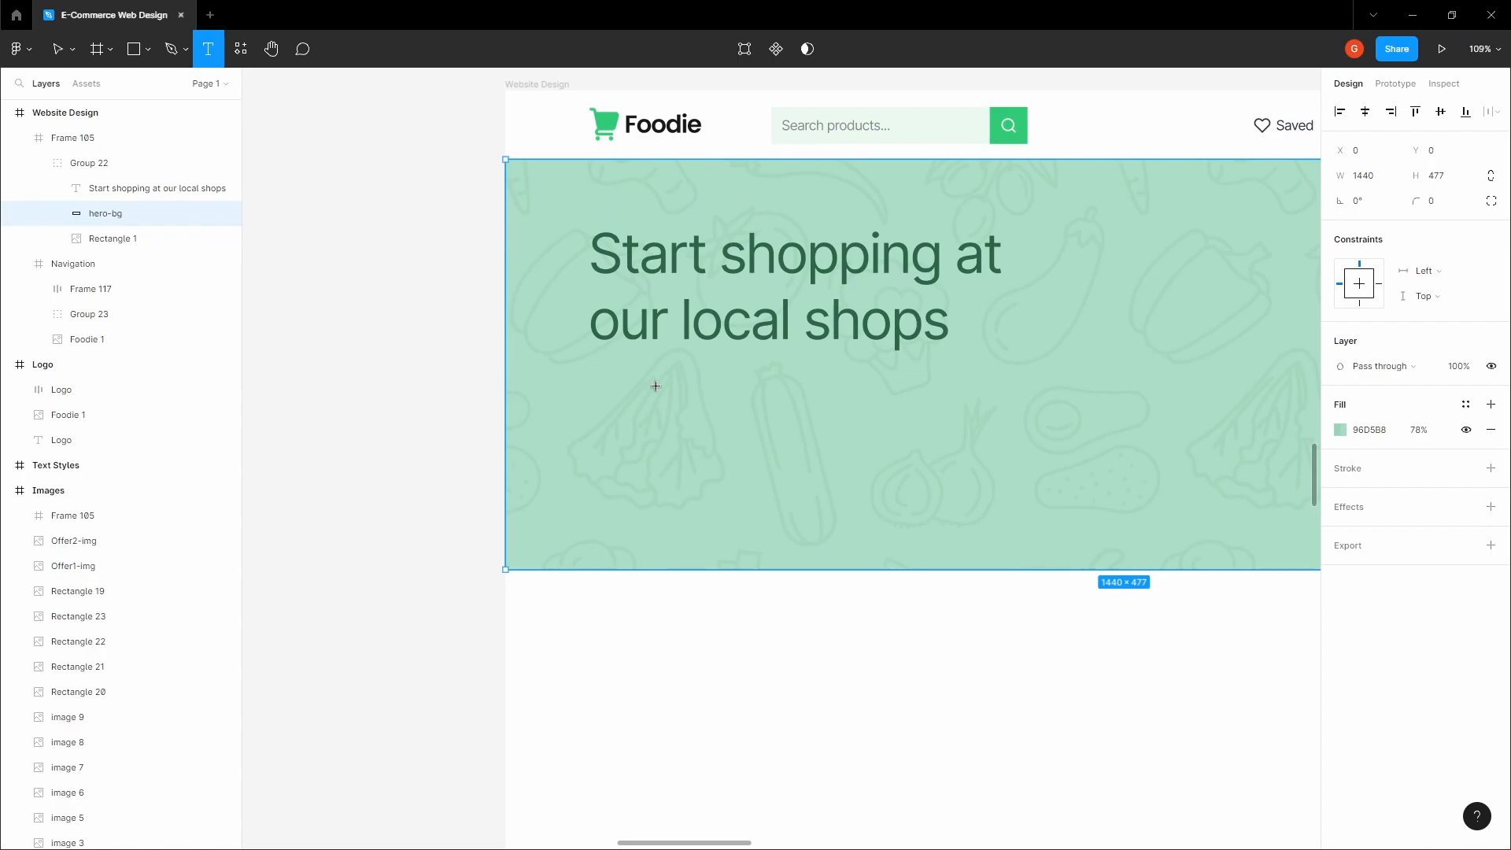
left_click(656, 386)
type("Start ")
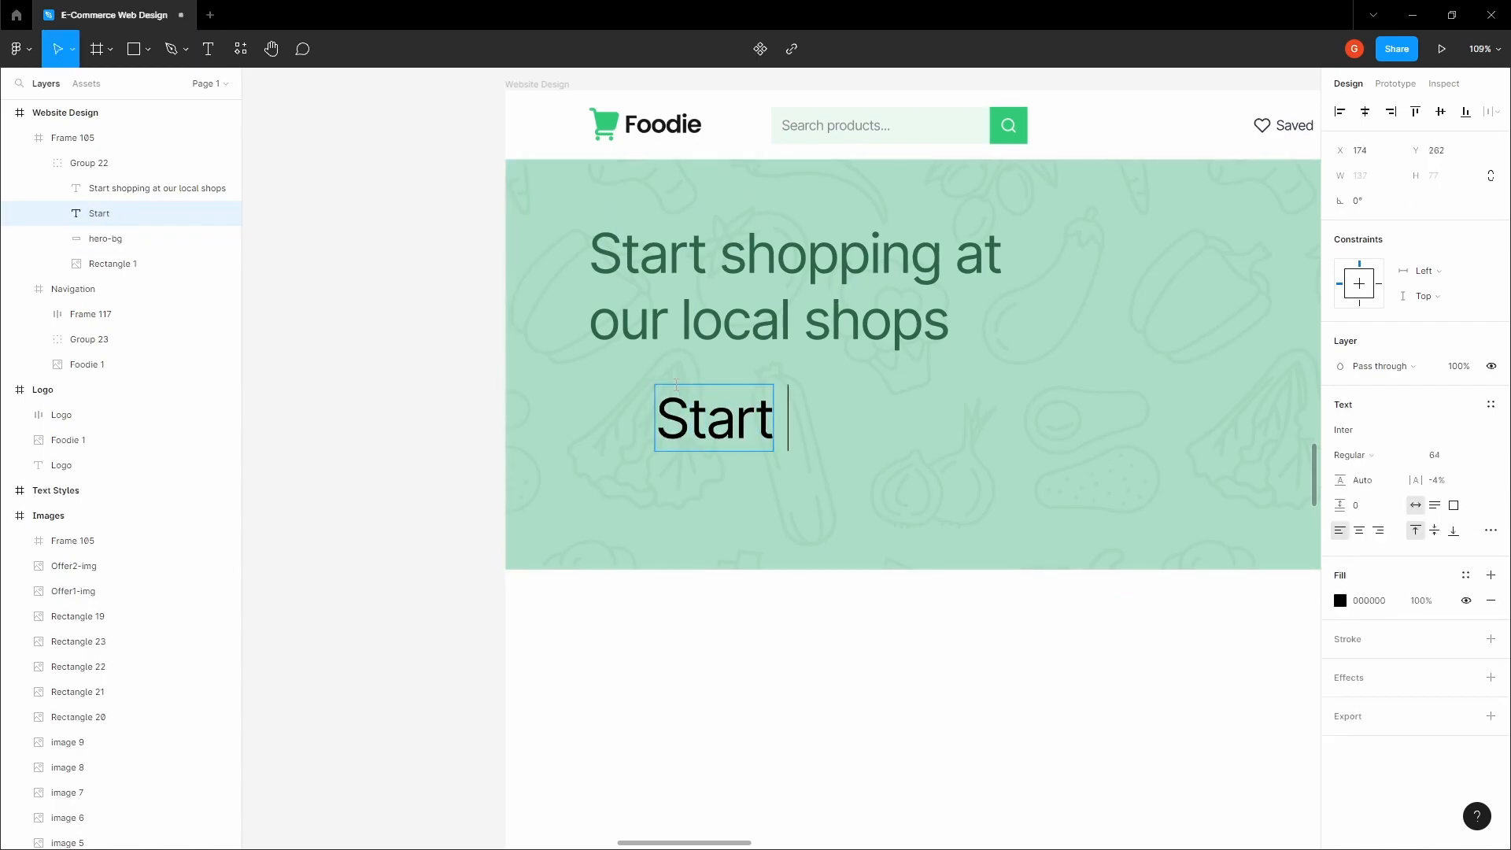
type("shopping and save on")
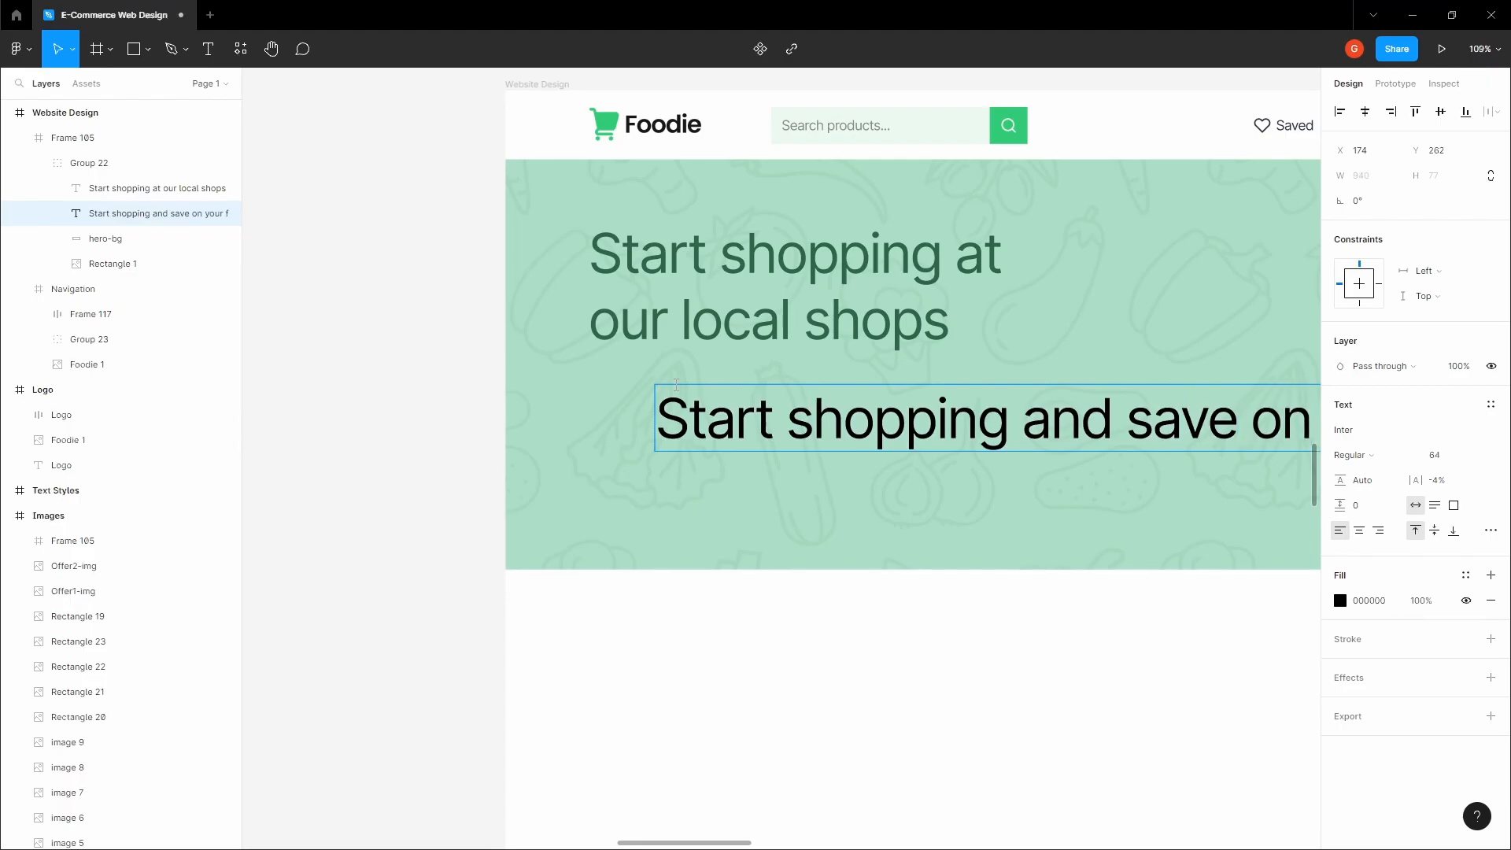
scroll(864, 454, "down", 4)
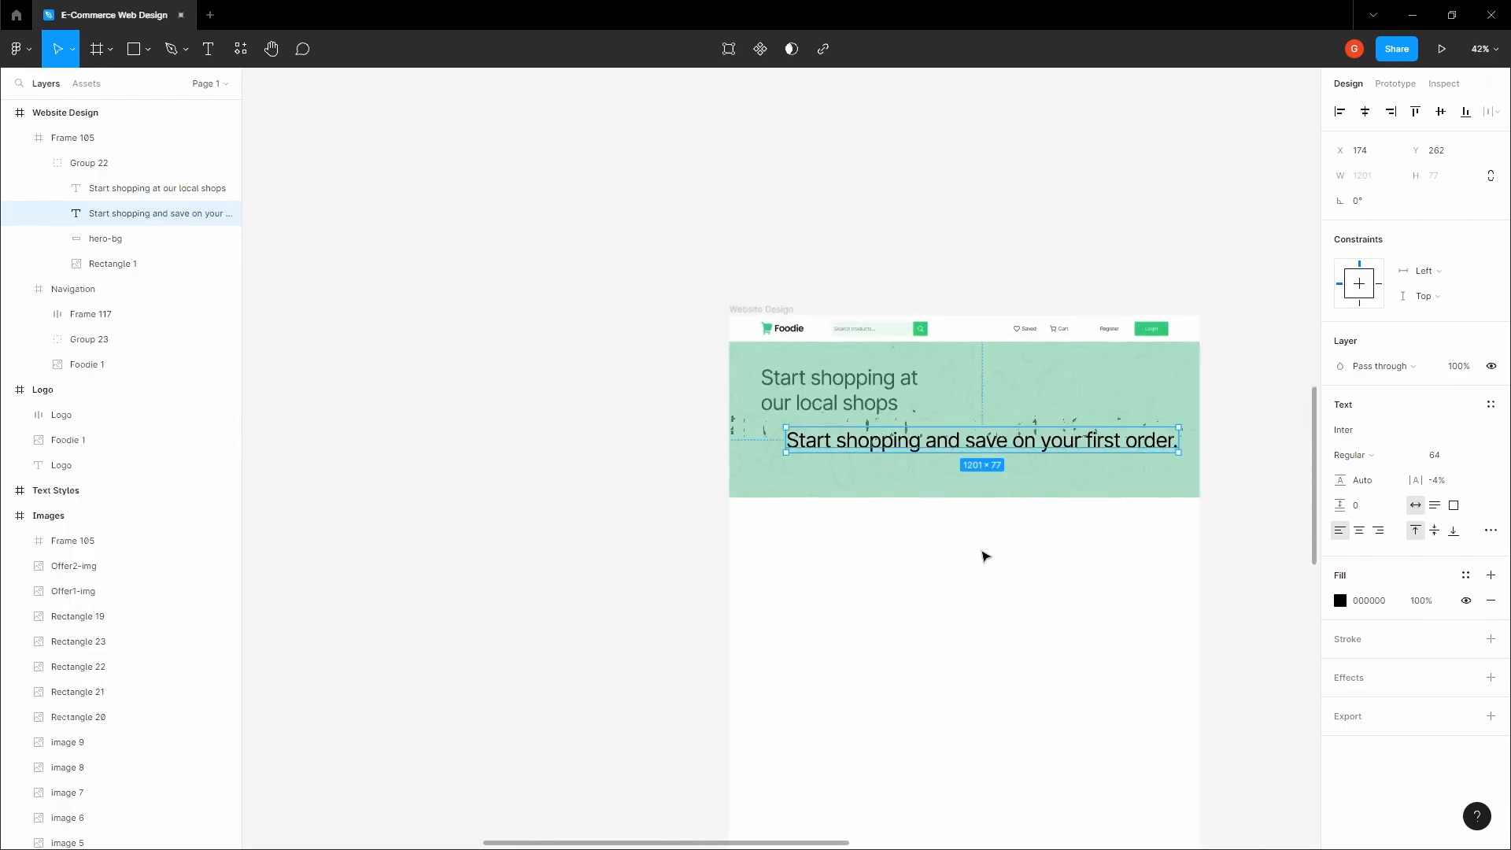
left_click(984, 556)
Step: Set the banner subtitle's font size to 18
scroll(1171, 512, "up", 2)
left_click(1476, 456)
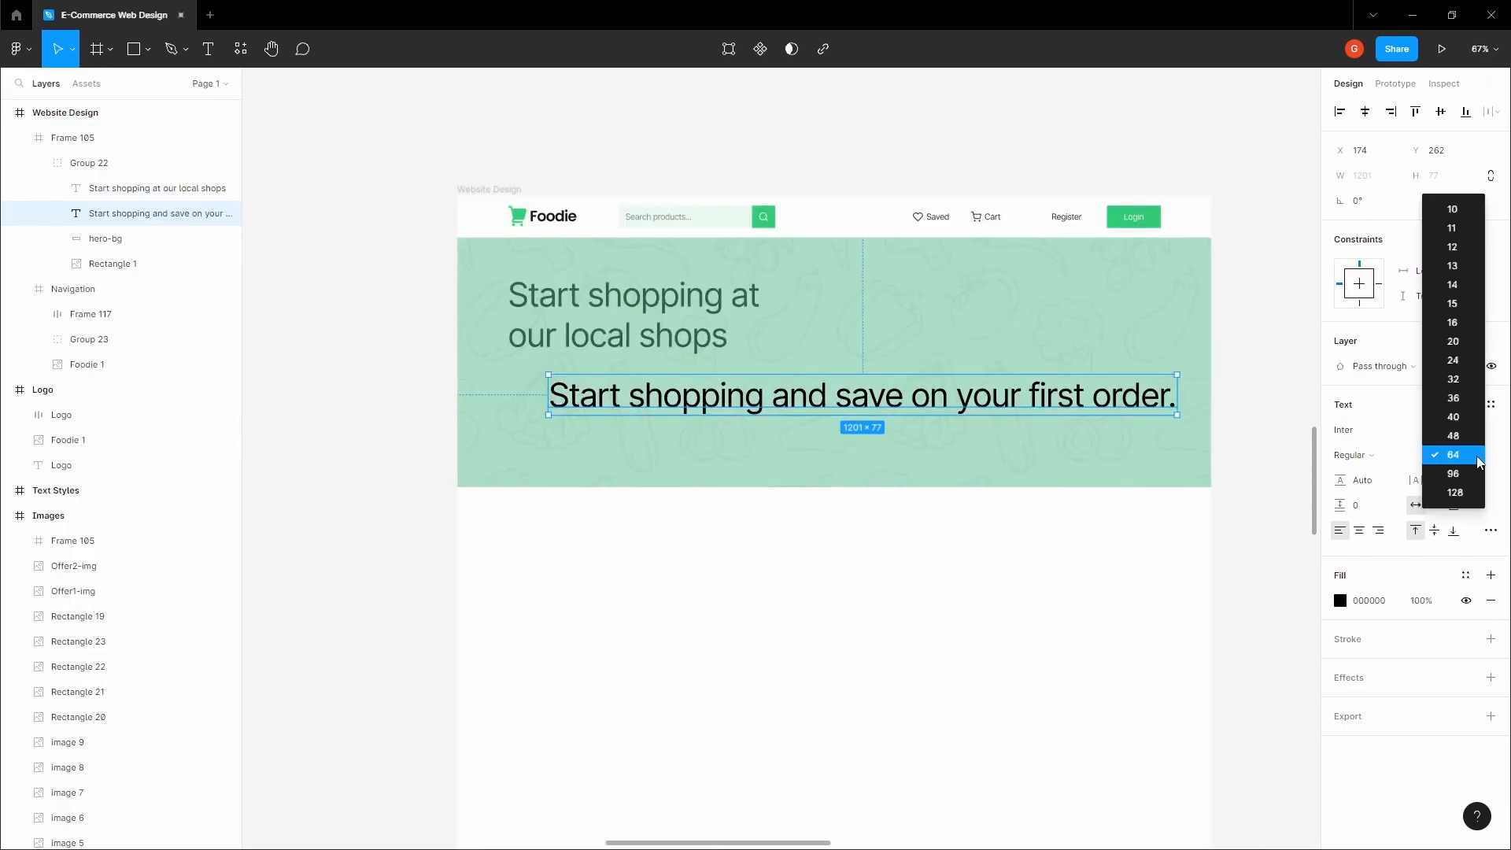
left_click(1451, 322)
scroll(589, 363, "up", 5)
scroll(594, 372, "down", 4)
left_click(1433, 454)
type("18")
left_click(1394, 477)
key("Return")
Step: Move the subtitle to X 96, aligned with the start of the banner heading
left_click(652, 559)
scroll(565, 355, "up", 5)
left_click(567, 422, "ctrl")
left_click_drag(554, 400, 466, 400)
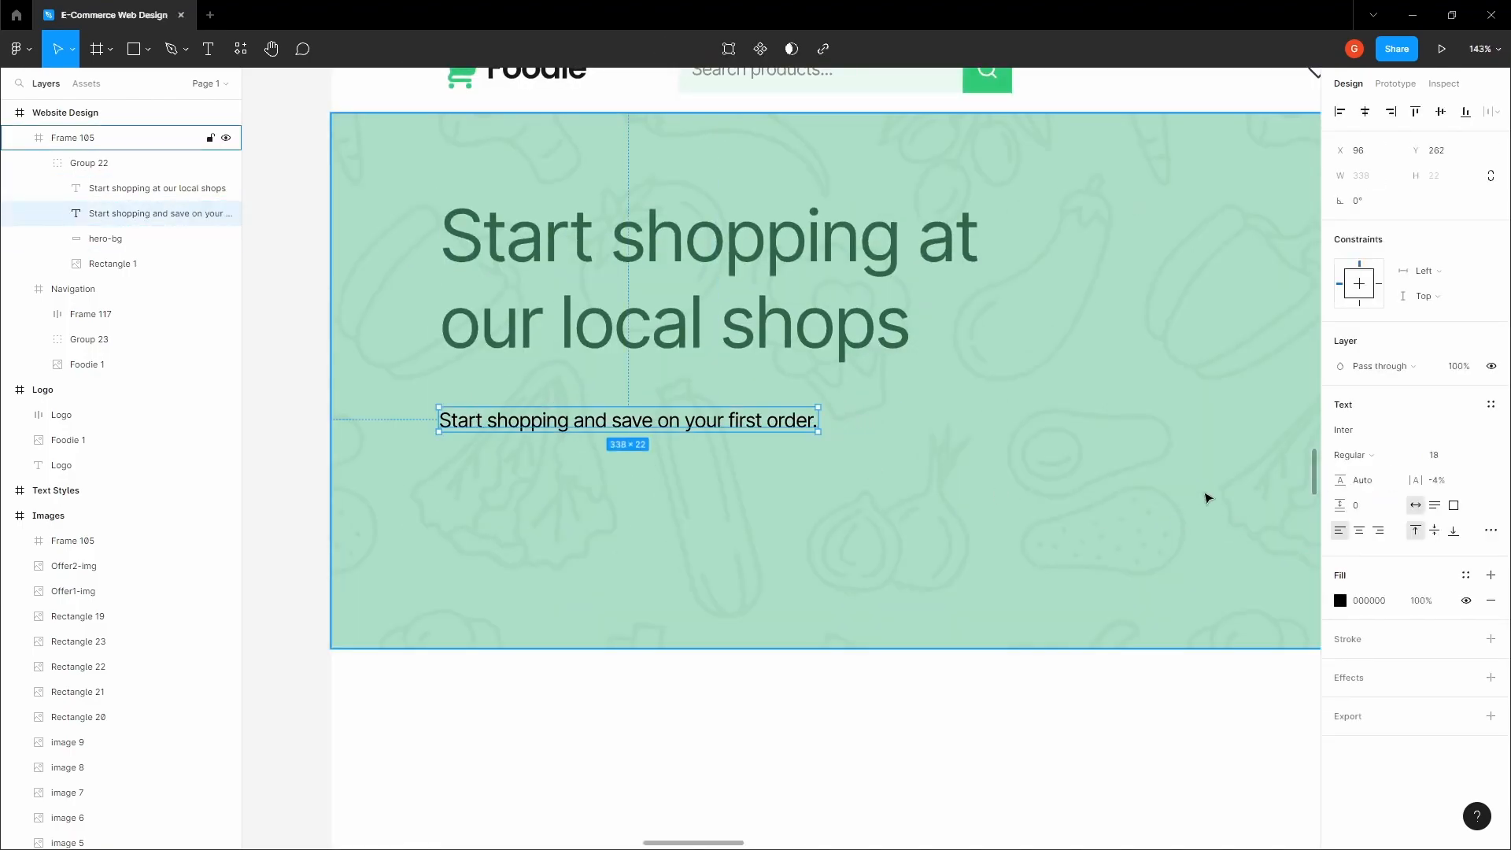
Step: Combine the banner heading and subtitle in a vertical auto layout with 20 spacing
scroll(574, 423, "down", 5)
left_click(572, 378, "shift")
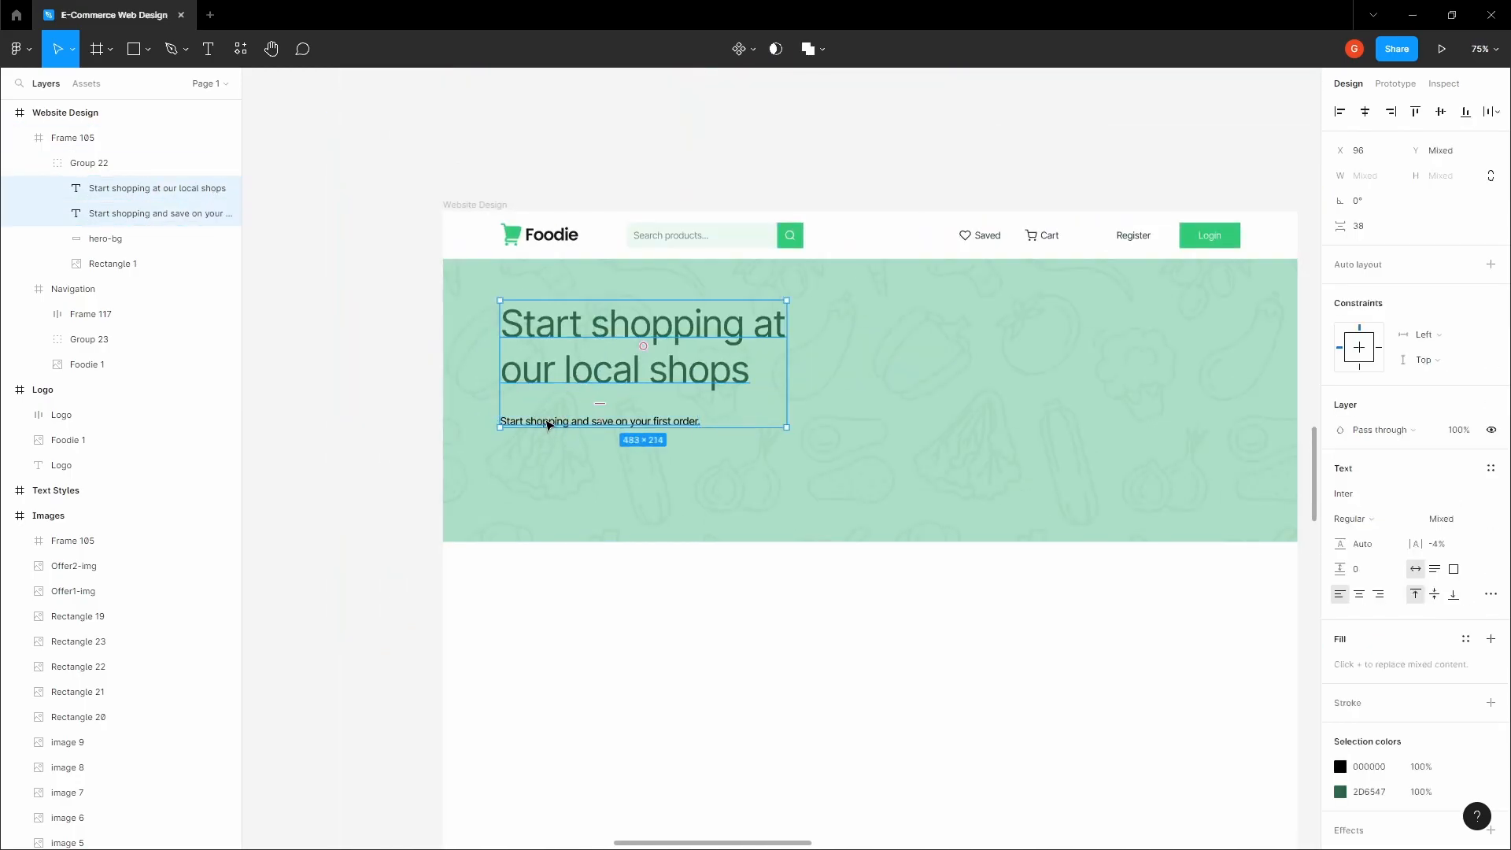
key("shift+a")
left_click(1375, 372)
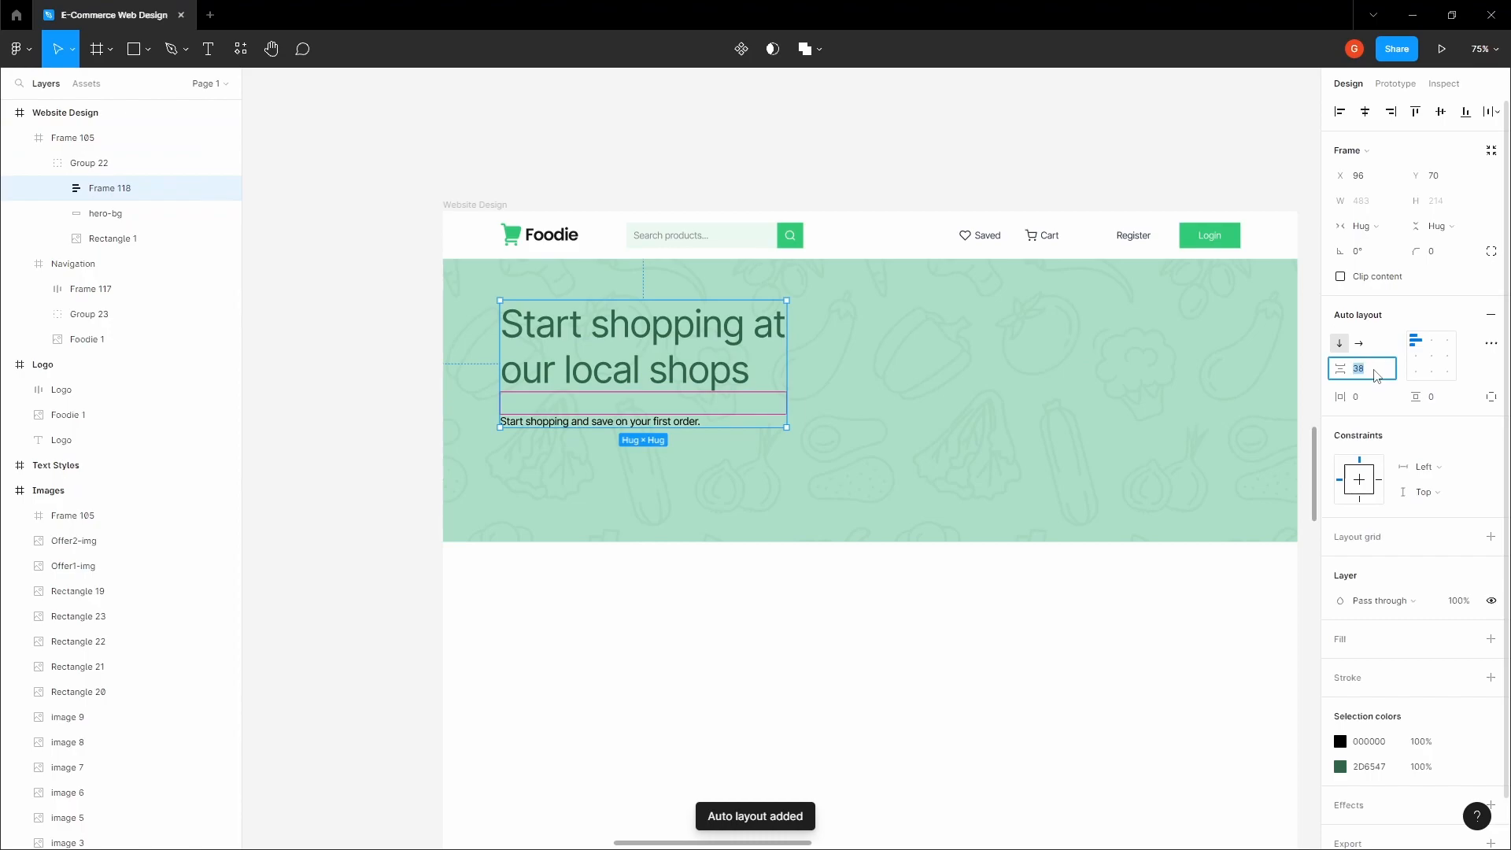
type("20")
key("Tab")
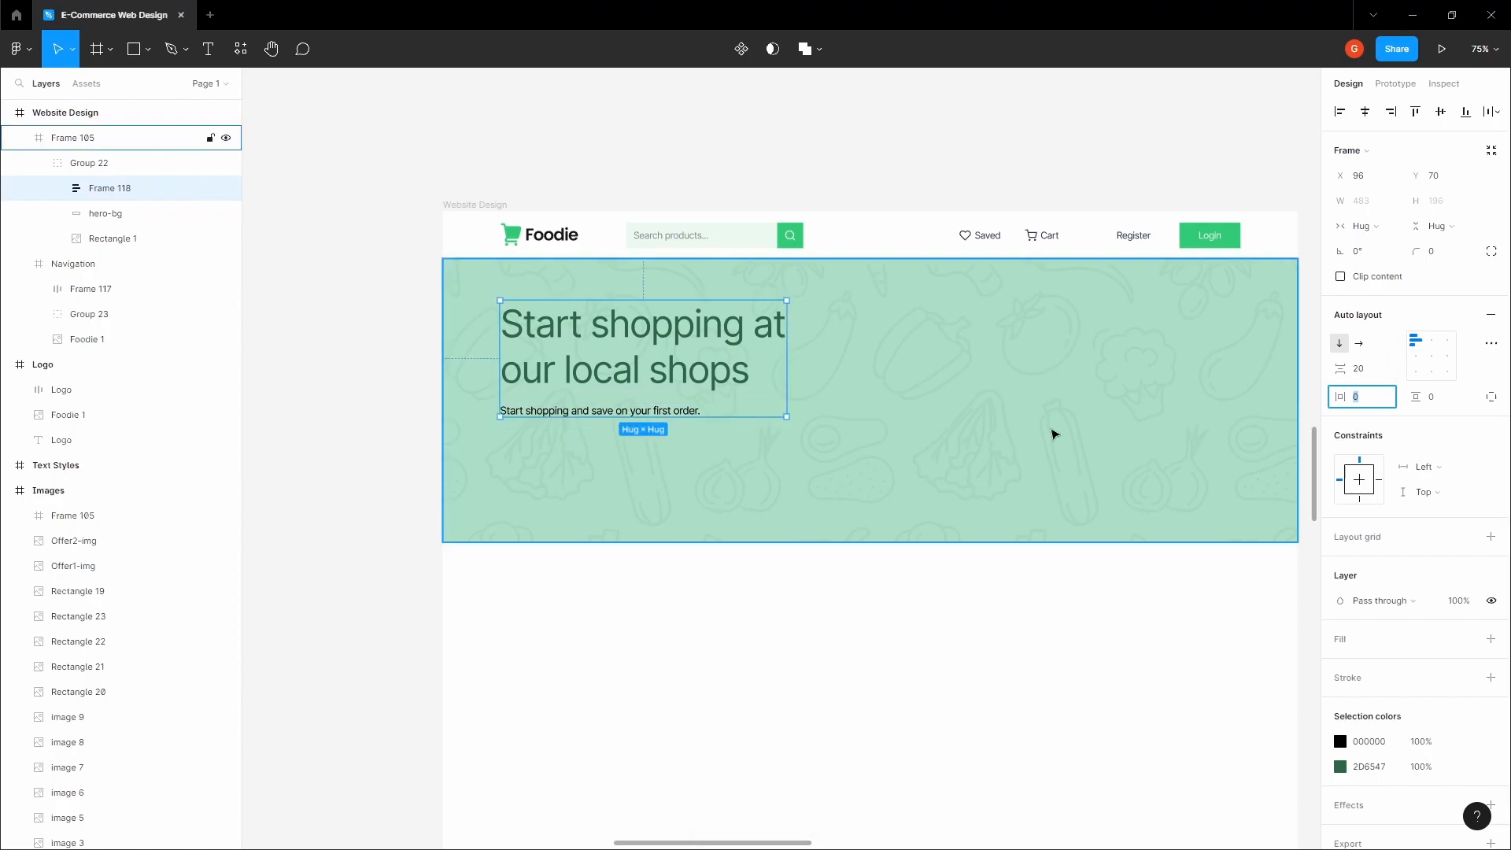
left_click(702, 591)
Step: Change the subtitle's fill colour to the grey 646464
key("space")
left_click_drag(629, 499, 688, 476)
left_click(647, 389)
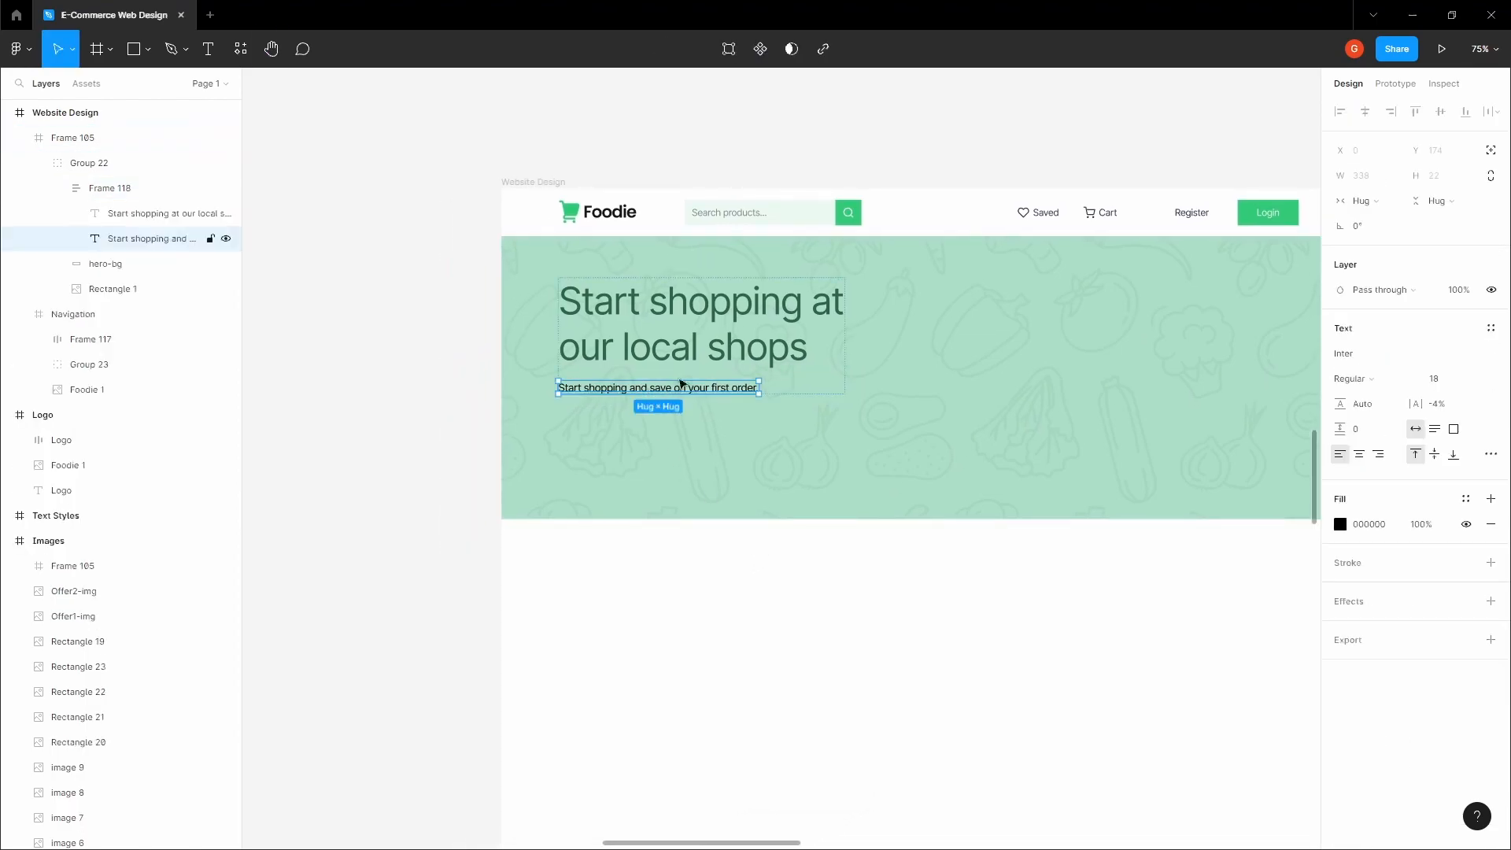
left_click(1340, 524)
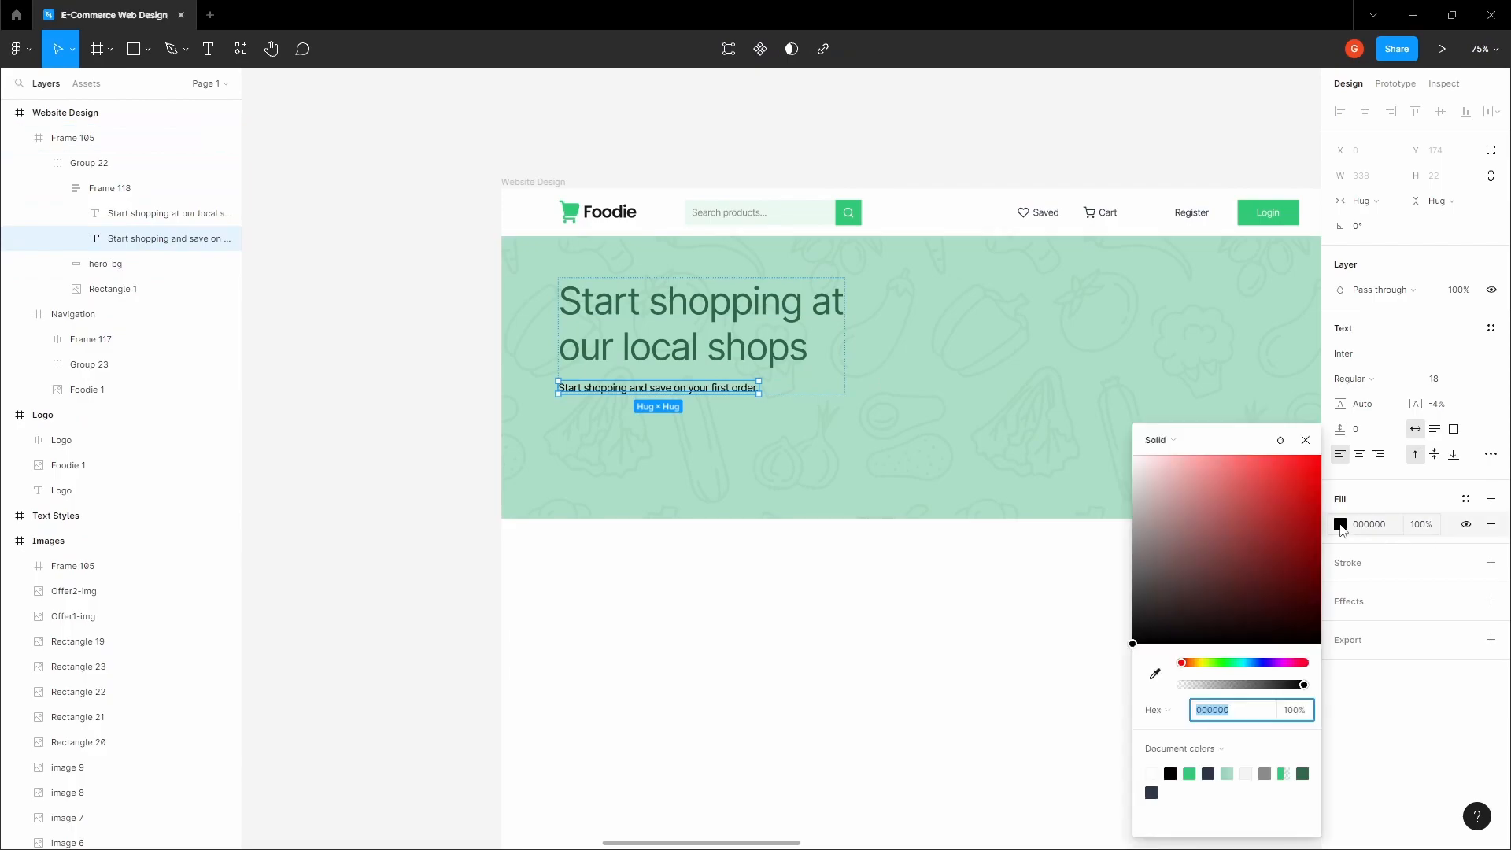
left_click_drag(1159, 622, 1086, 579)
left_click(944, 580)
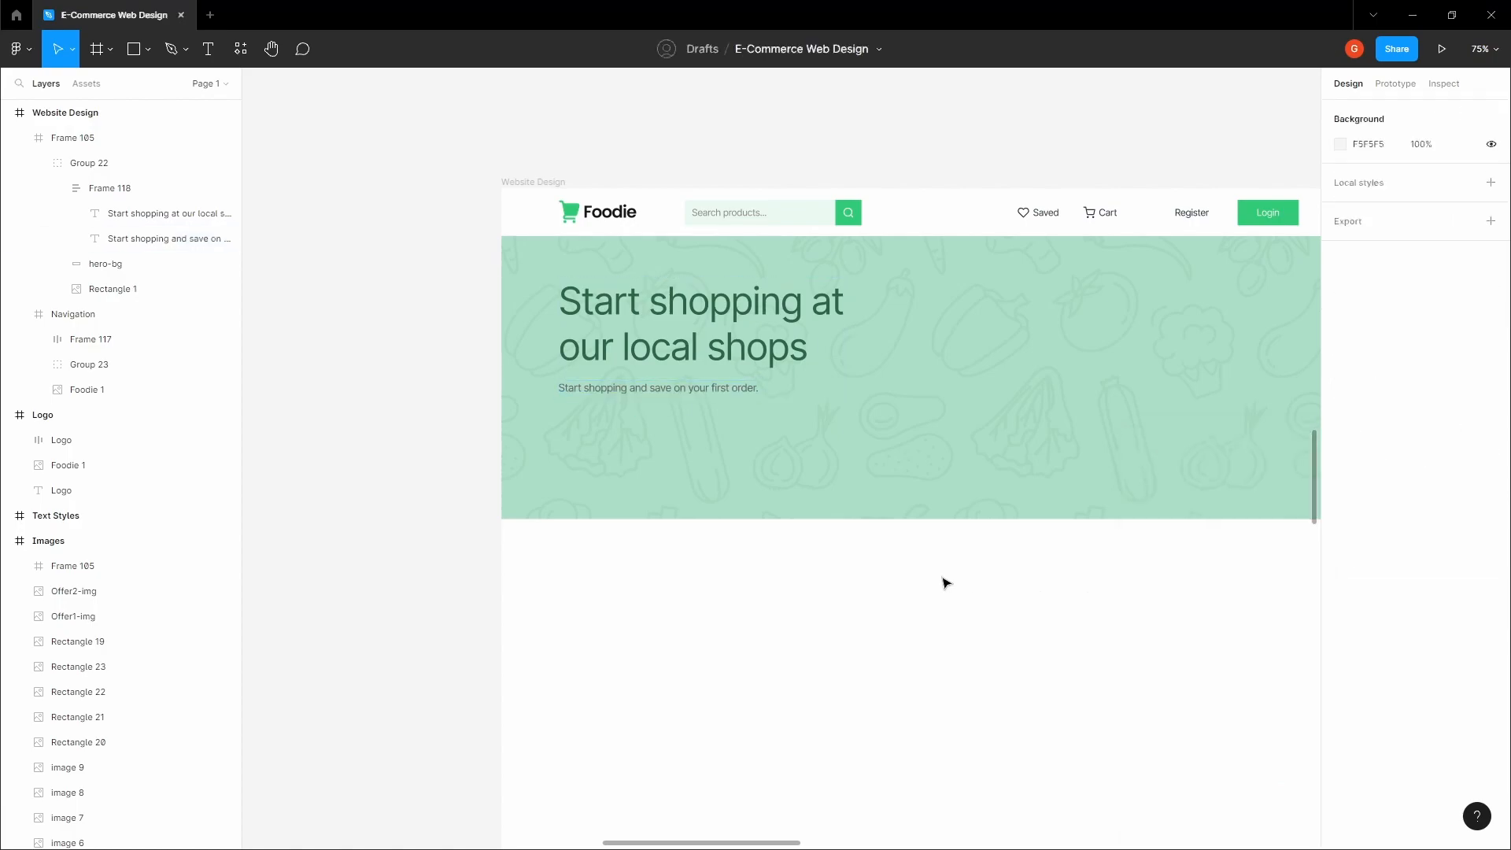
left_click(661, 477)
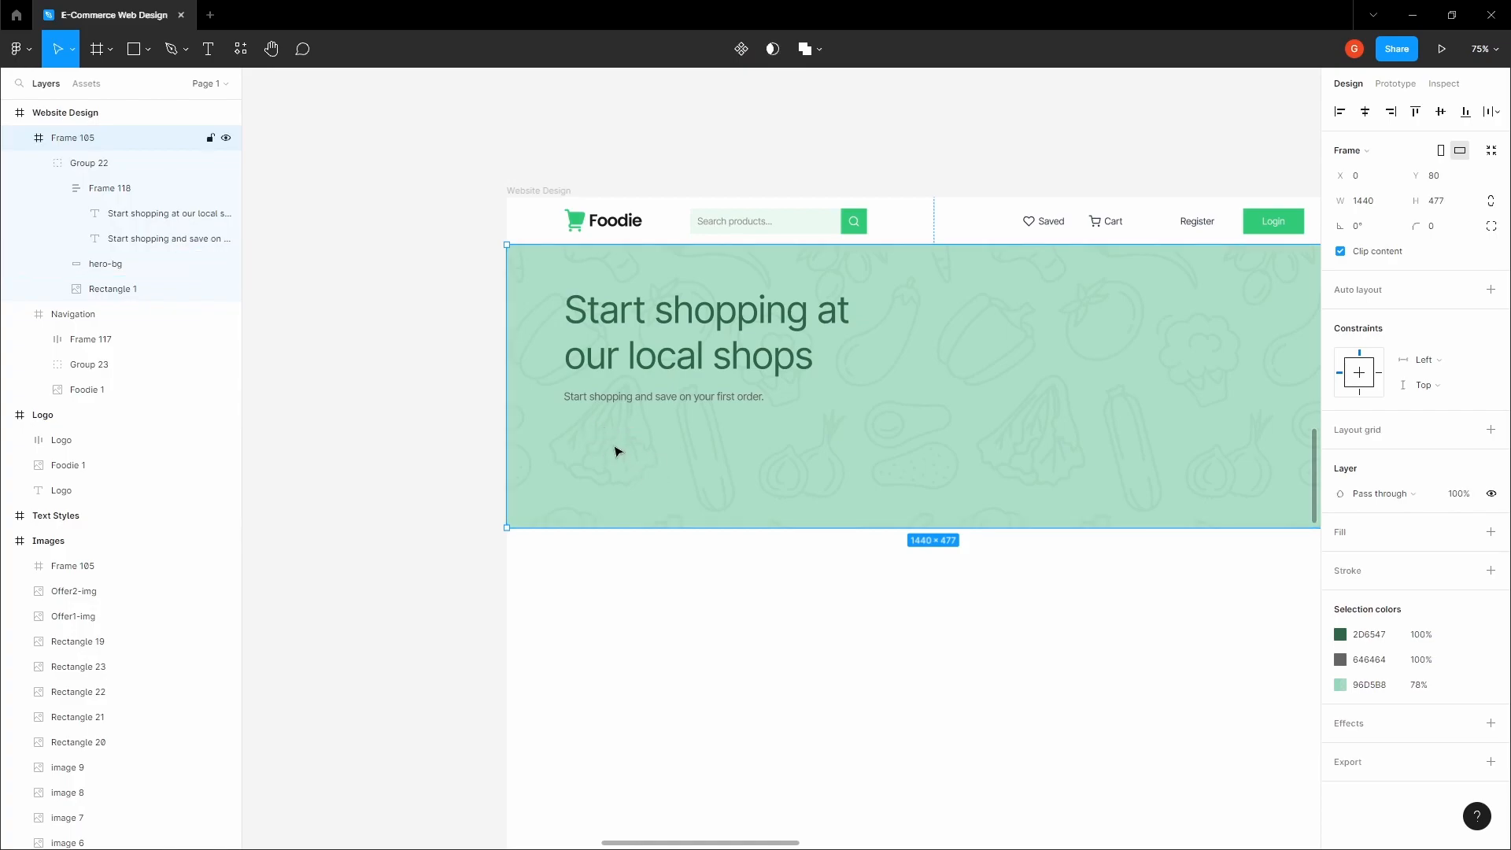
double_click(657, 327)
double_click(657, 327)
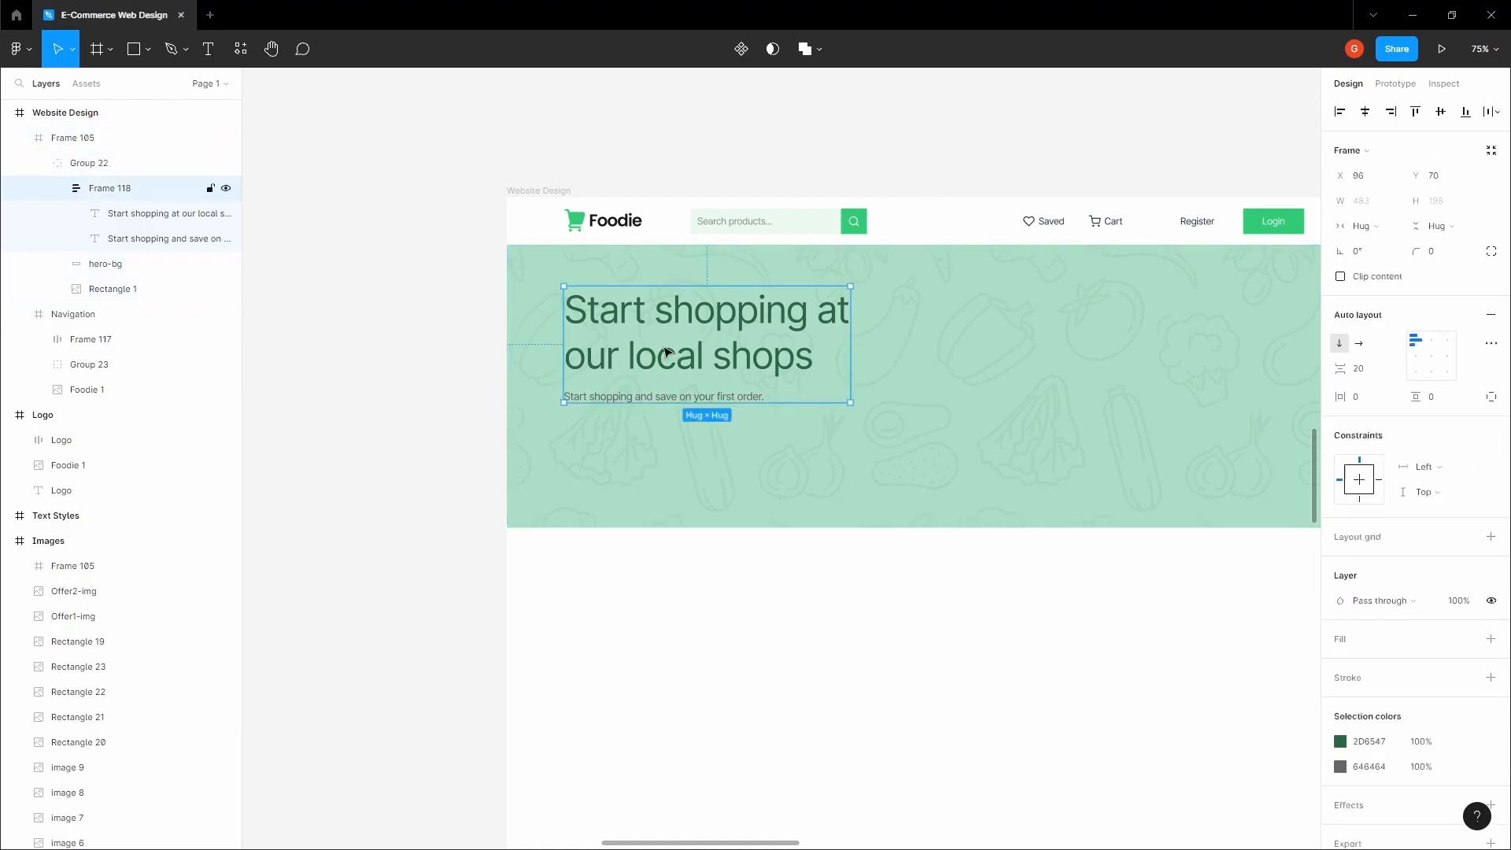
left_click(709, 470)
Step: Add the text "Enter your email adress" in the banner below the subtitle
scroll(590, 464, "up", 5)
key("t")
left_click(585, 435)
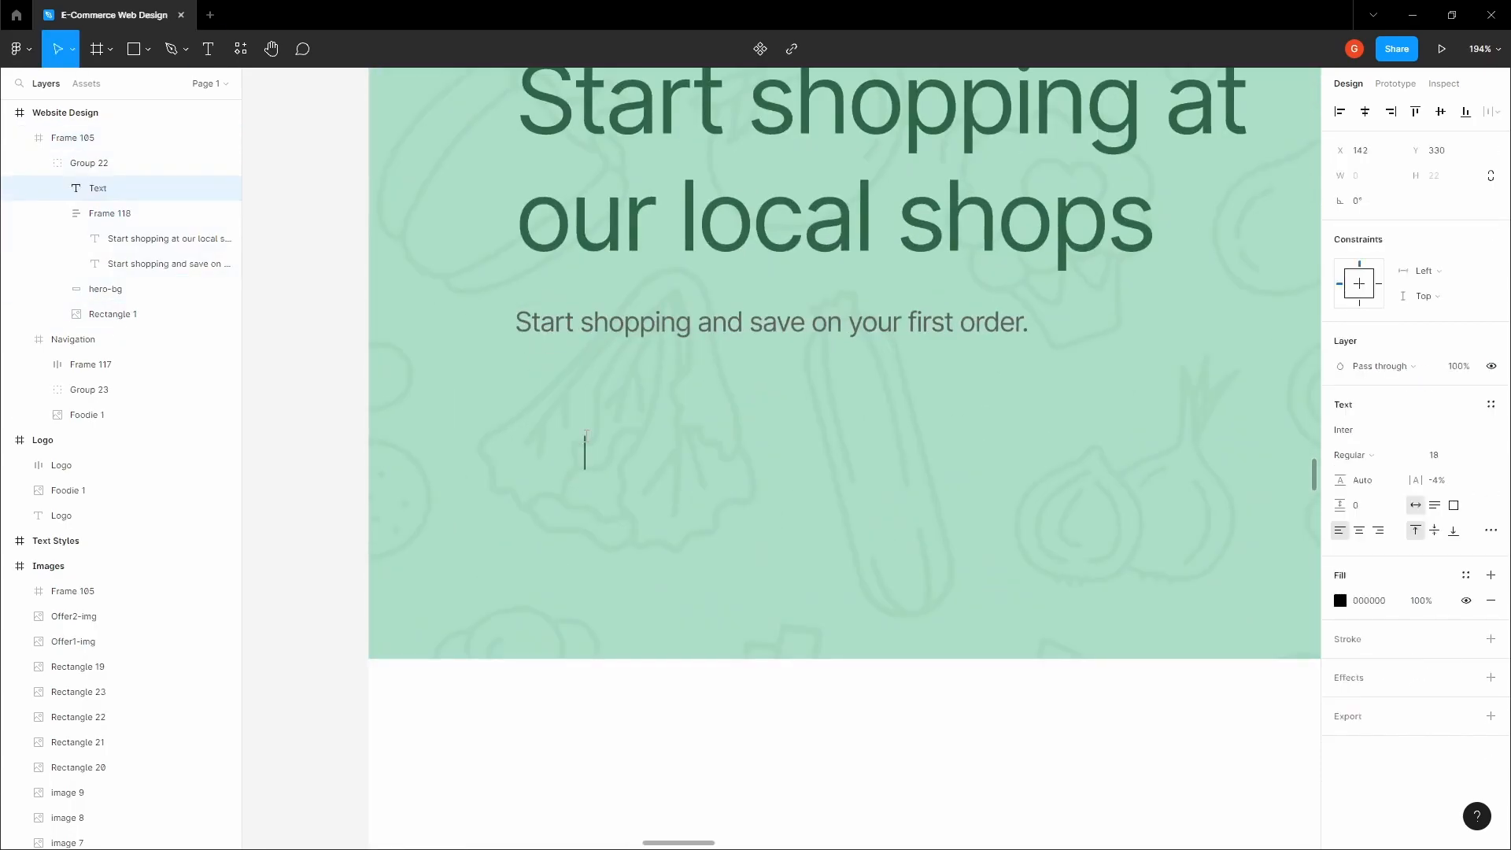
type("Enter your ")
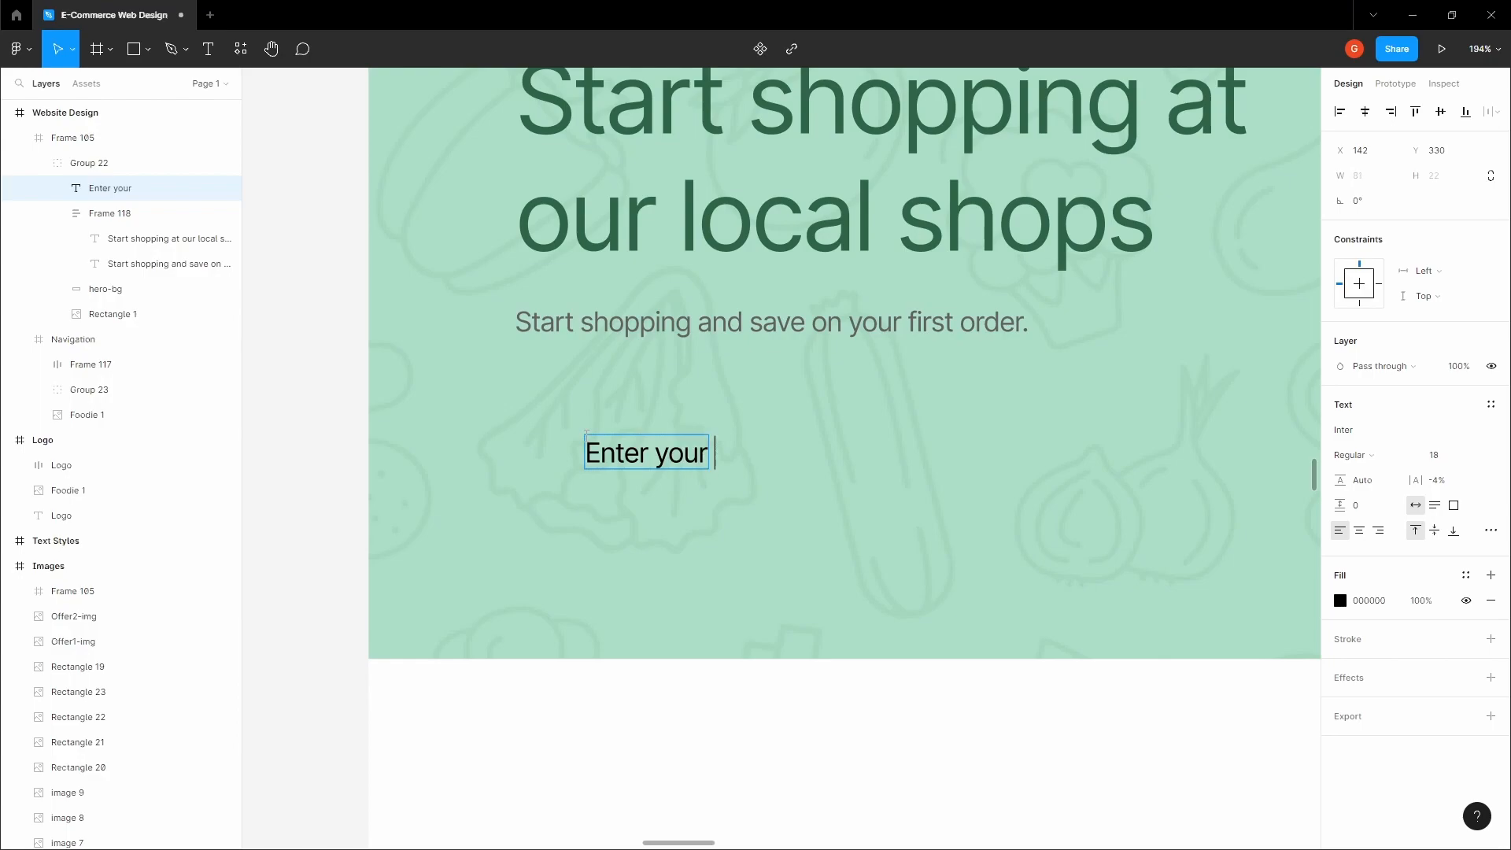
type("email adress")
key("Escape")
Step: Set the email prompt's font size to 16
left_click(1463, 457)
left_click(1468, 458)
left_click(1472, 623)
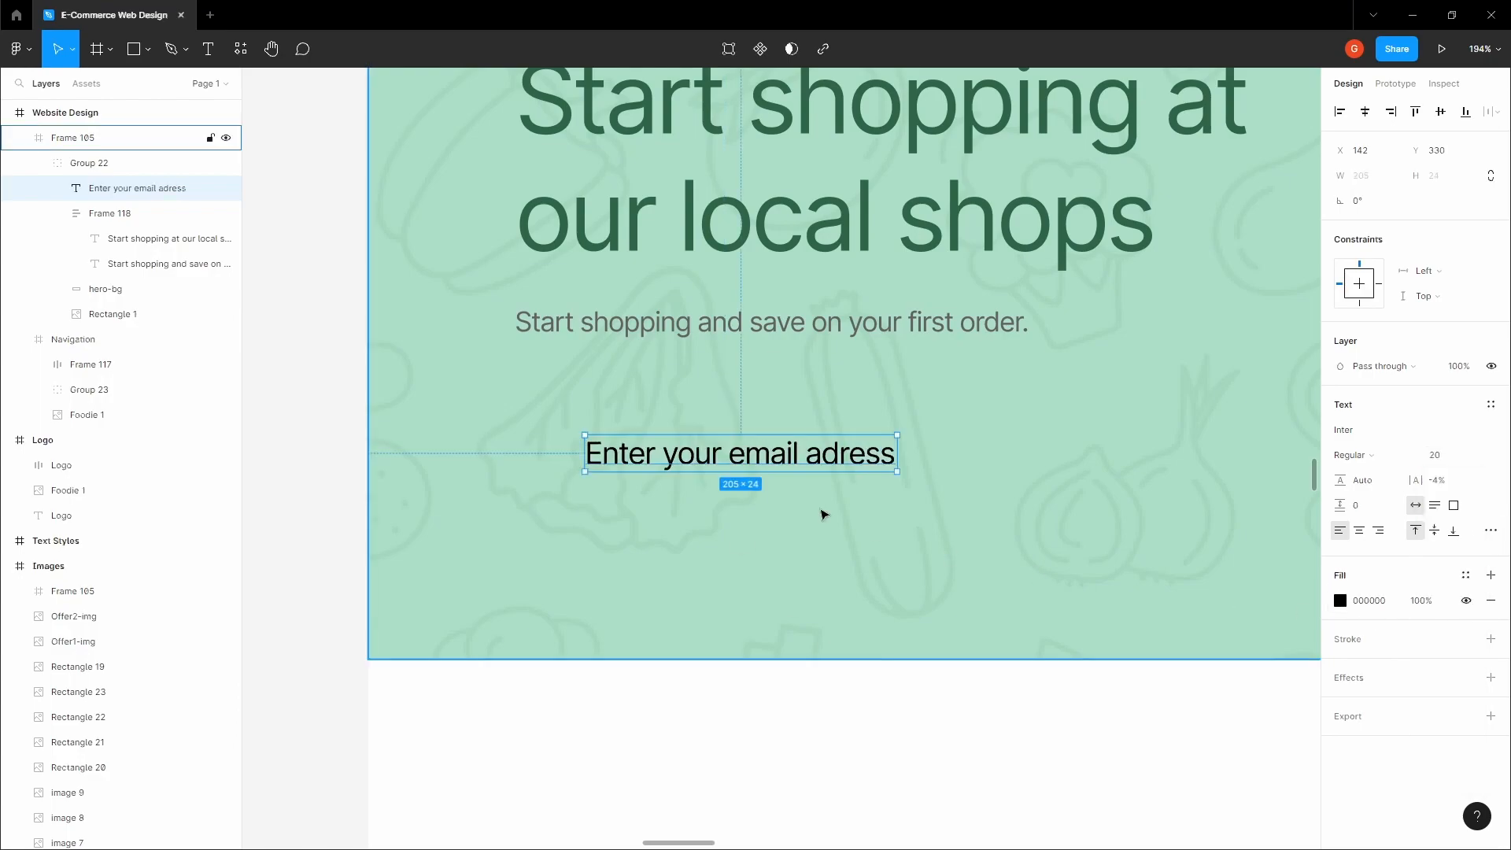
left_click_drag(794, 452, 808, 451)
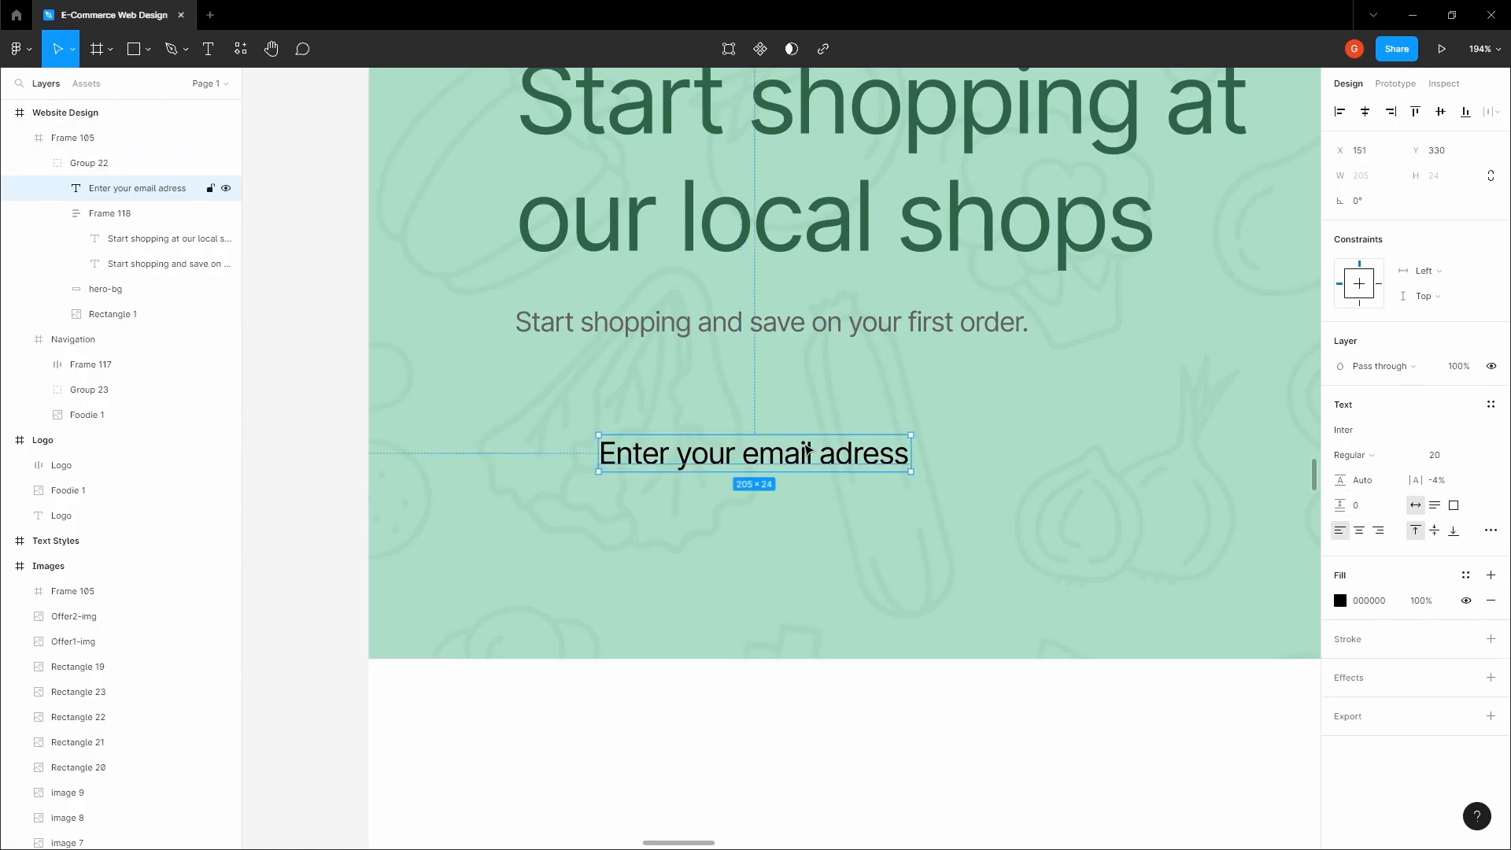
left_click(1469, 456)
left_click(1472, 433)
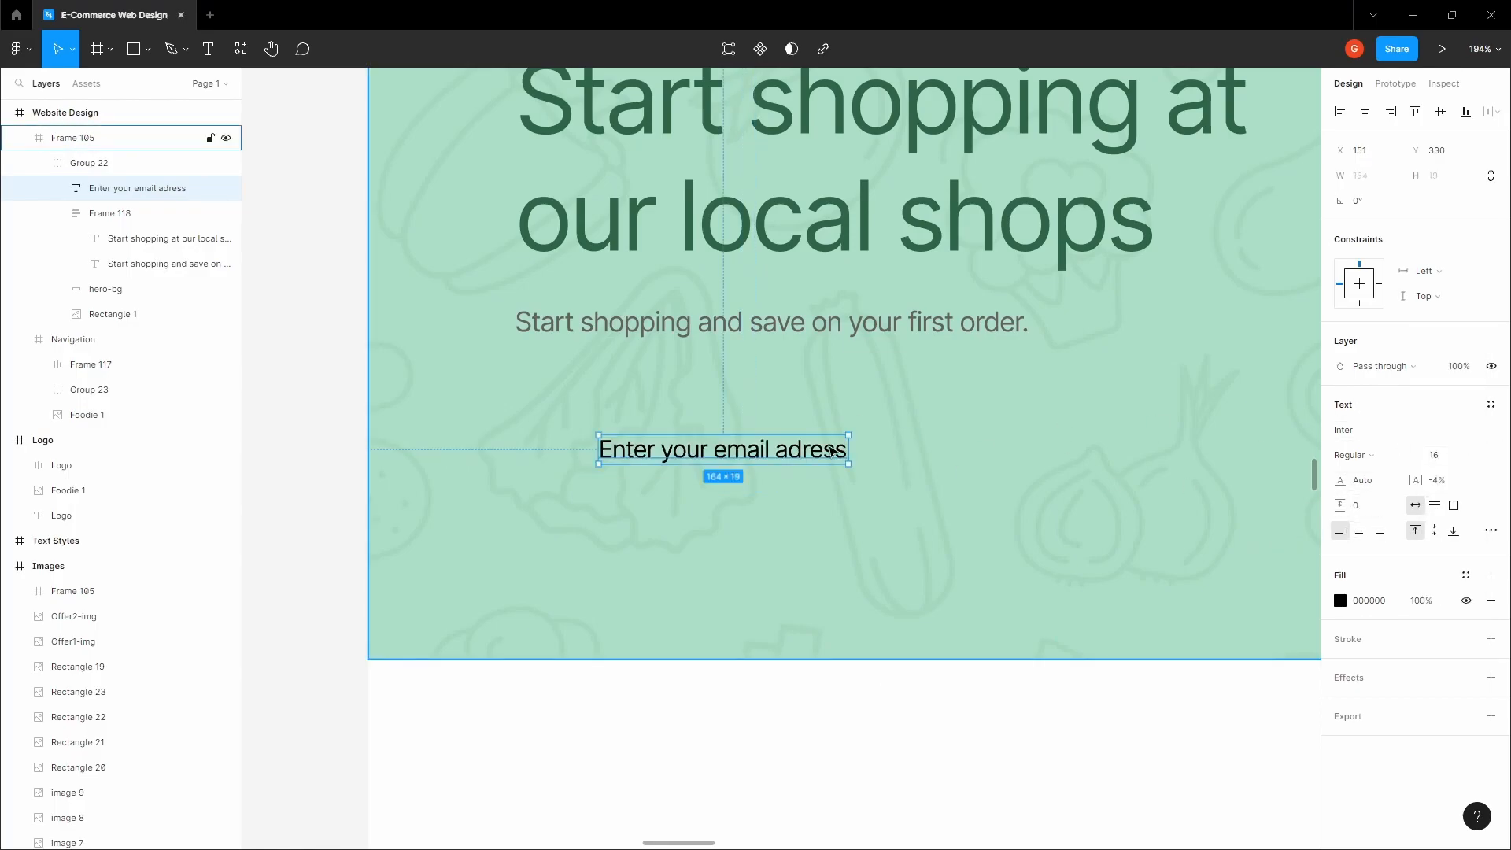
left_click(816, 564)
Step: Wrap the email prompt in auto layout with 12 horizontal and 16 vertical padding, and widen the frame to about 405
left_click(809, 449)
key("shift+a")
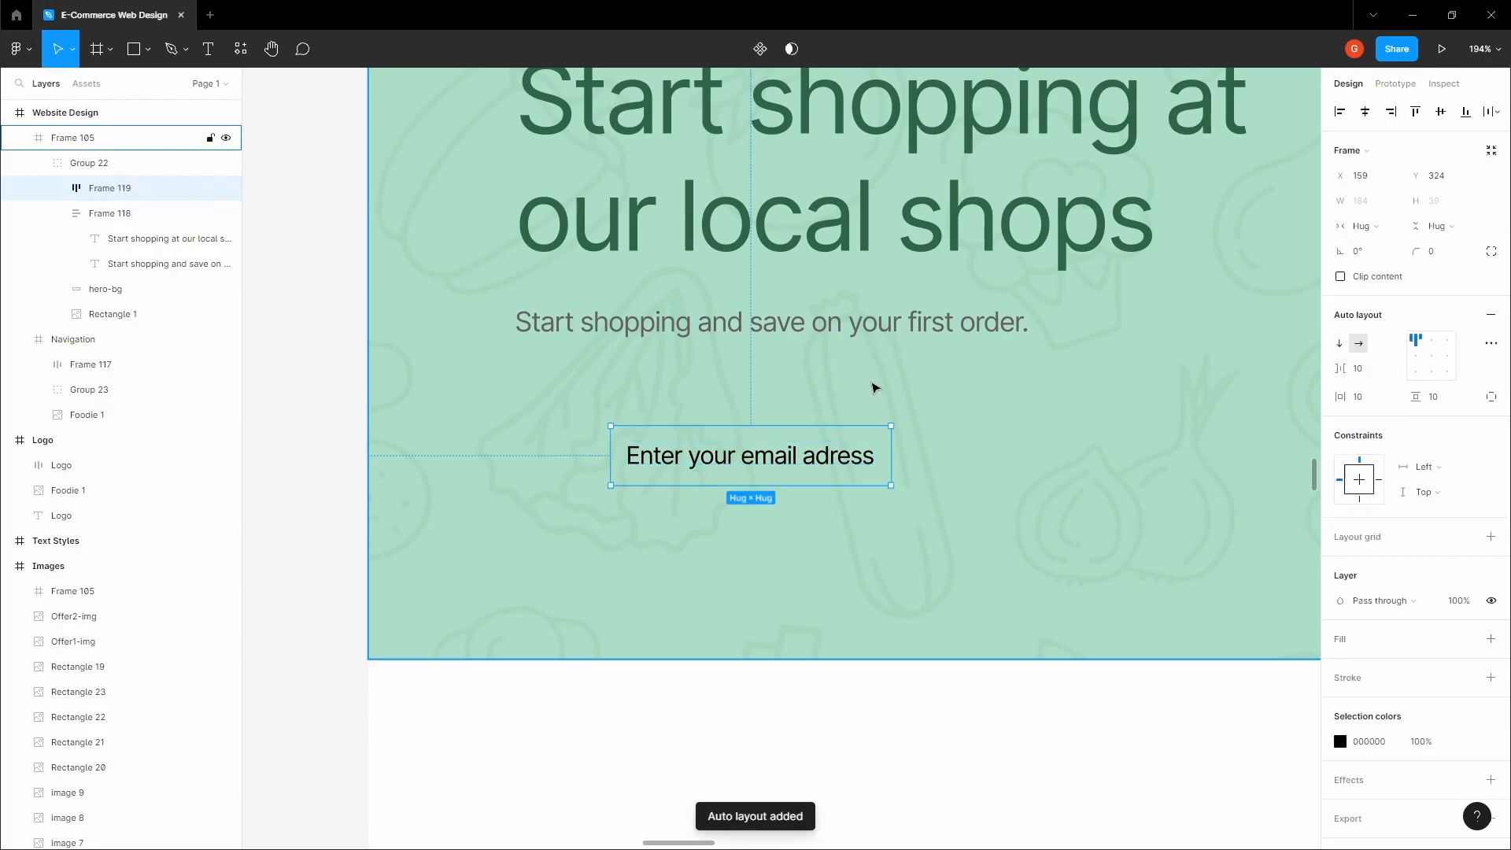
left_click(1444, 404)
type("1")
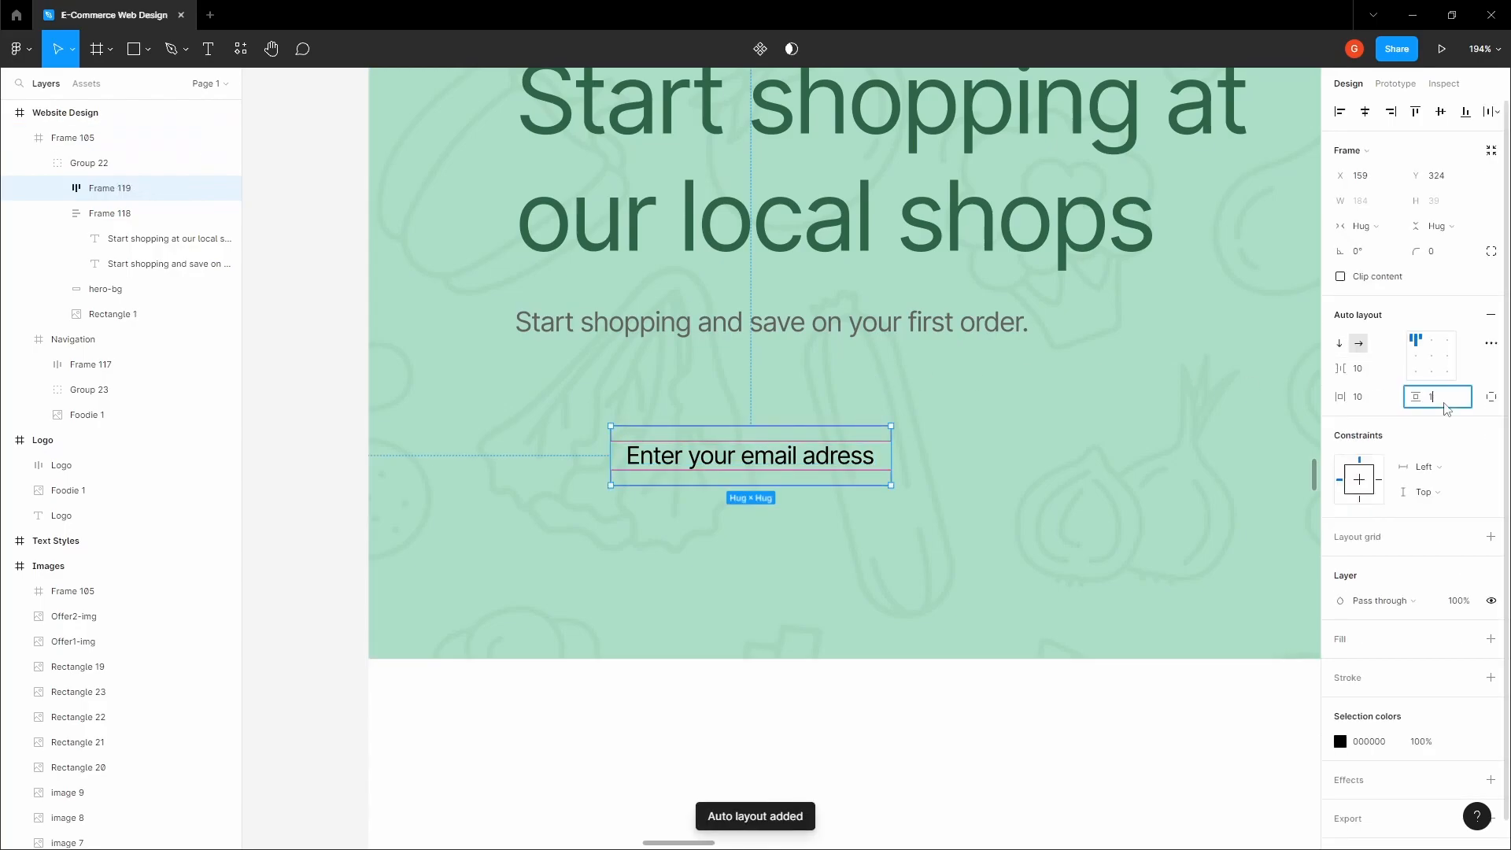
key("shift+Tab")
type("4")
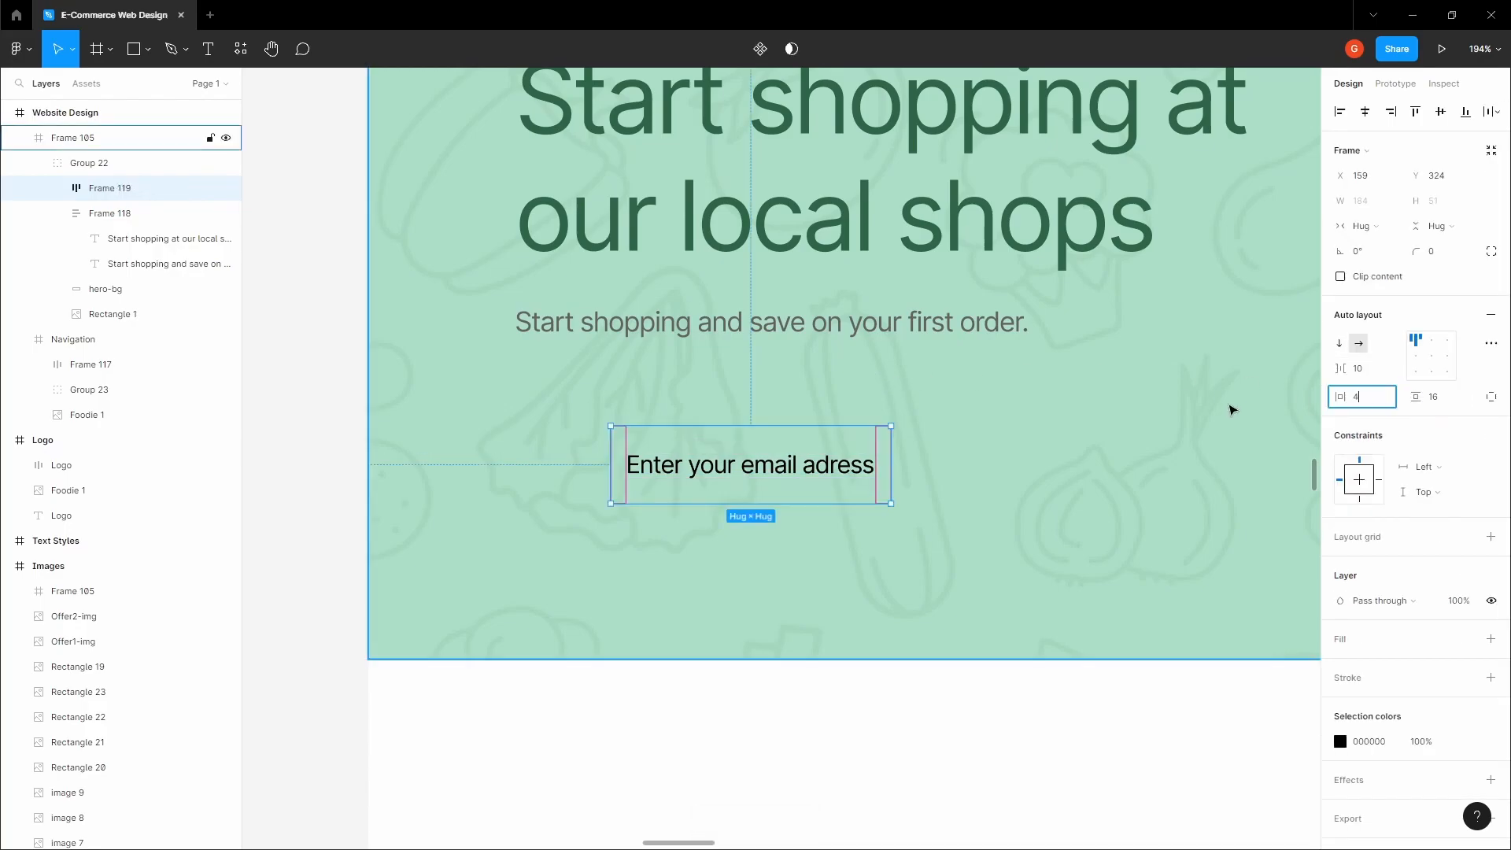
left_click(1370, 404)
type("12")
key("Tab")
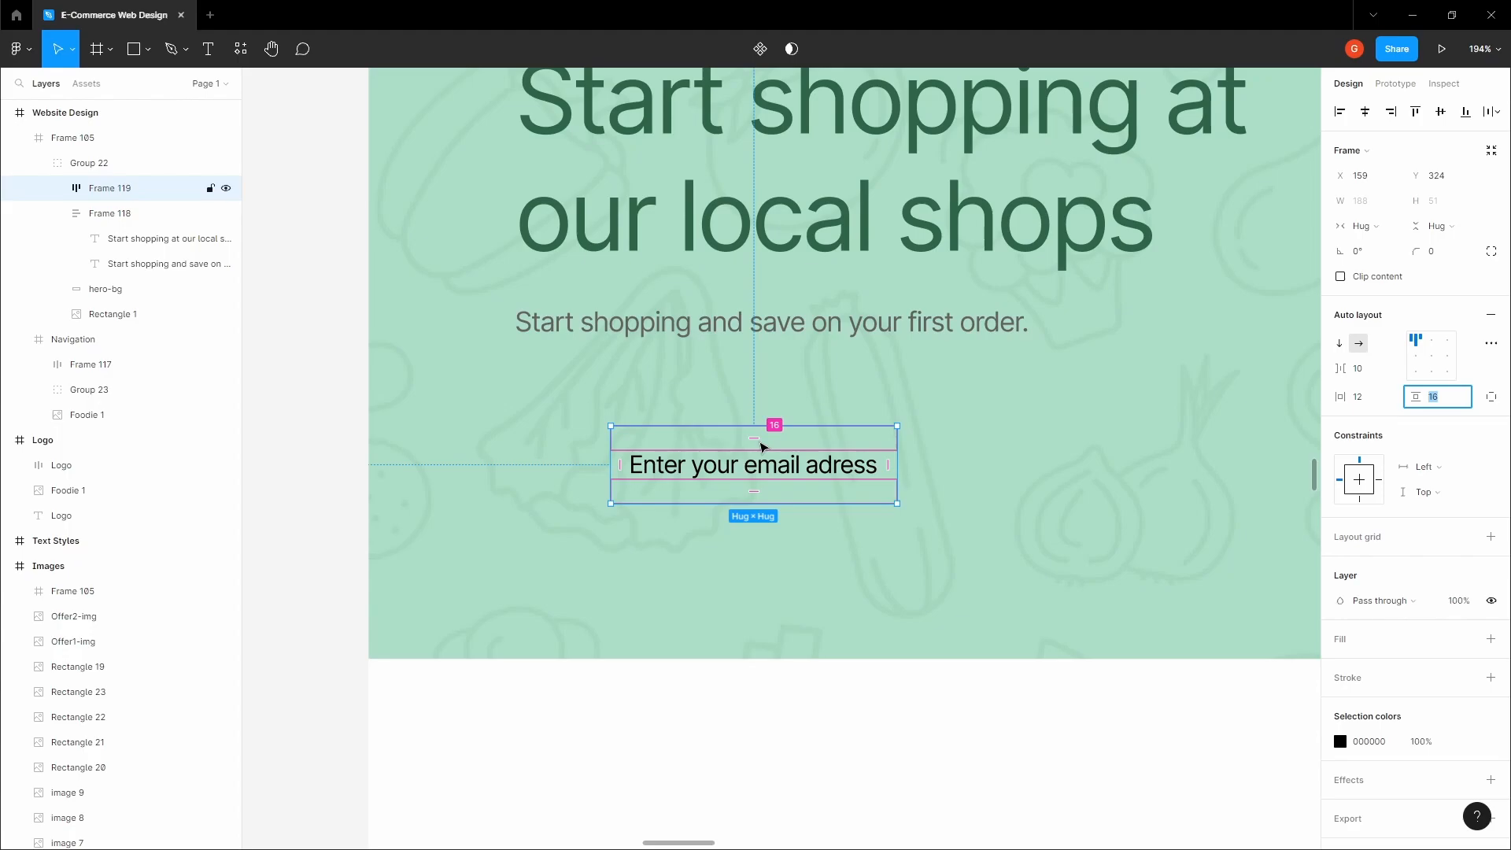
left_click_drag(899, 465, 1229, 451)
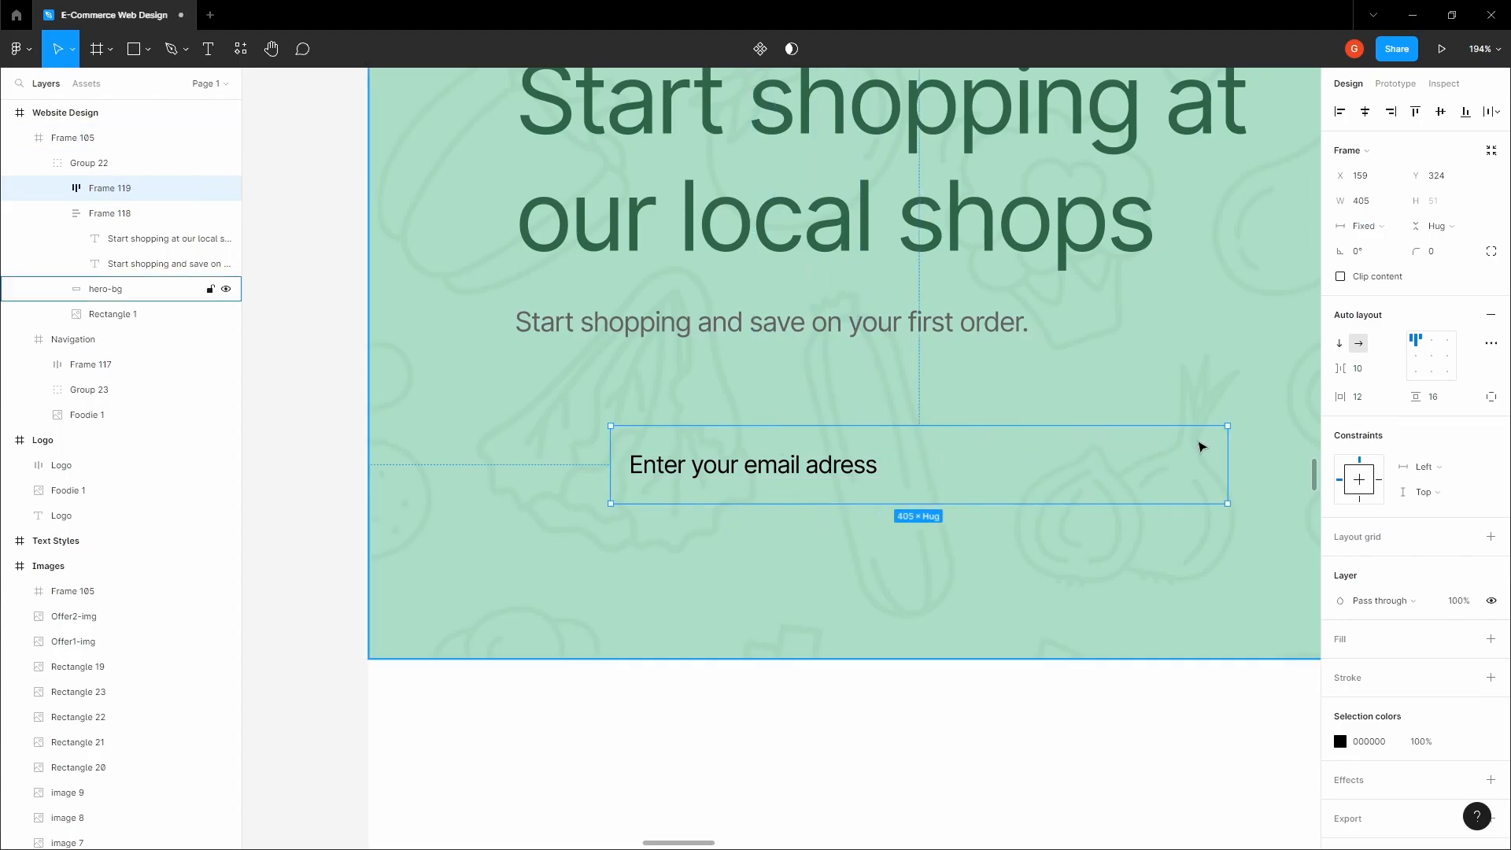
Step: Copy the send icon from the Icons & Other Graphics frame
scroll(1244, 424, "down", 3)
left_click(543, 347)
key("space")
scroll(705, 307, "down", 5)
left_click_drag(824, 295, 609, 550)
scroll(799, 488, "down", 3)
left_click_drag(885, 395, 764, 601)
scroll(826, 378, "up", 5)
left_click_drag(834, 561, 835, 413)
left_click(928, 430)
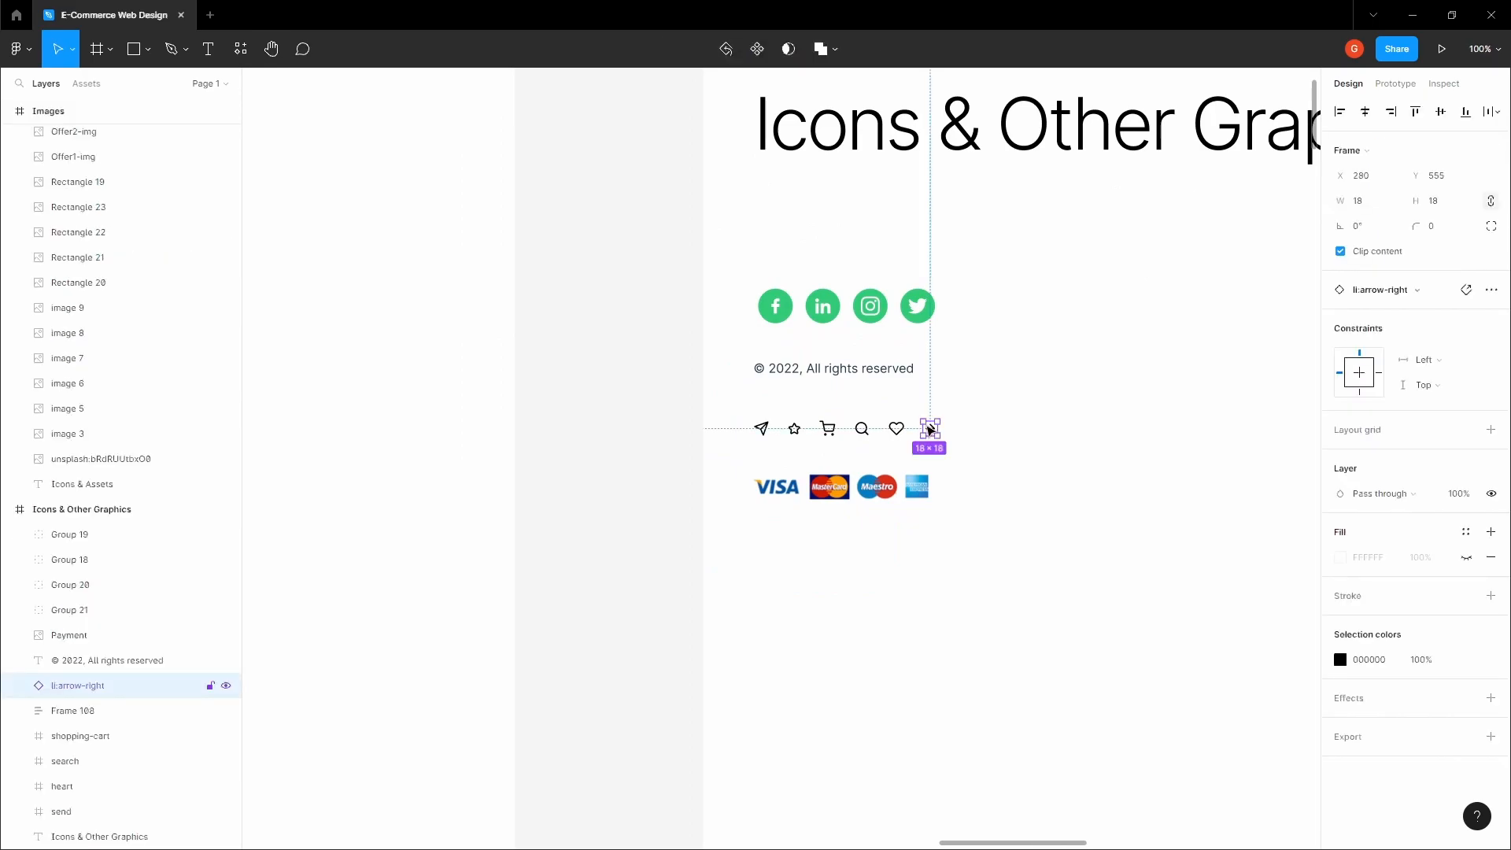
right_click(760, 428)
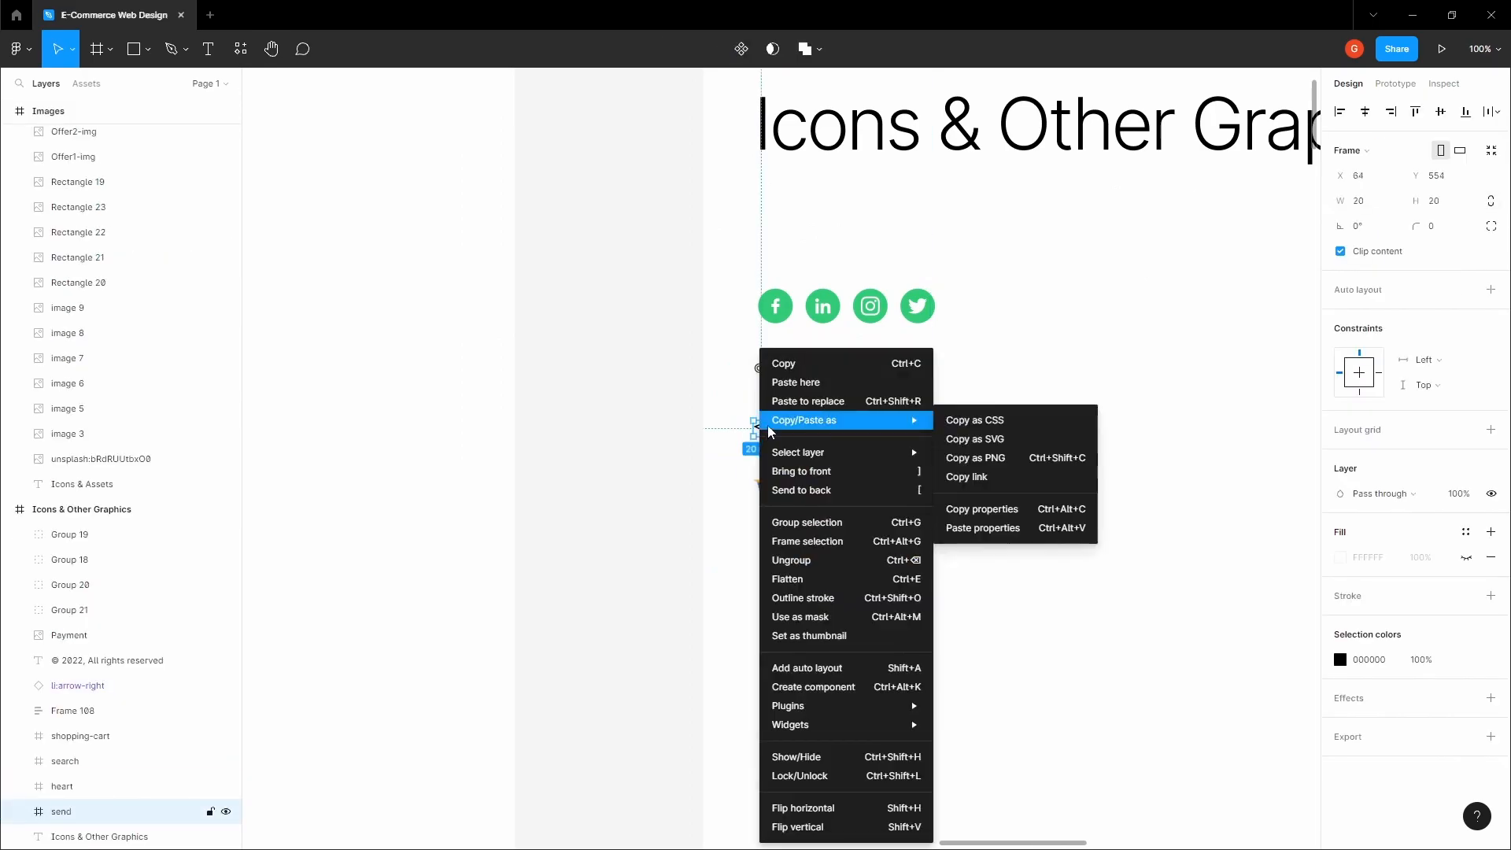
left_click(812, 368)
left_click(603, 453)
Step: Paste the send icon into the hero banner and place it beside the email prompt
scroll(603, 454, "down", 4)
scroll(578, 488, "down", 4)
left_click_drag(569, 502, 877, 240)
scroll(701, 510, "up", 3)
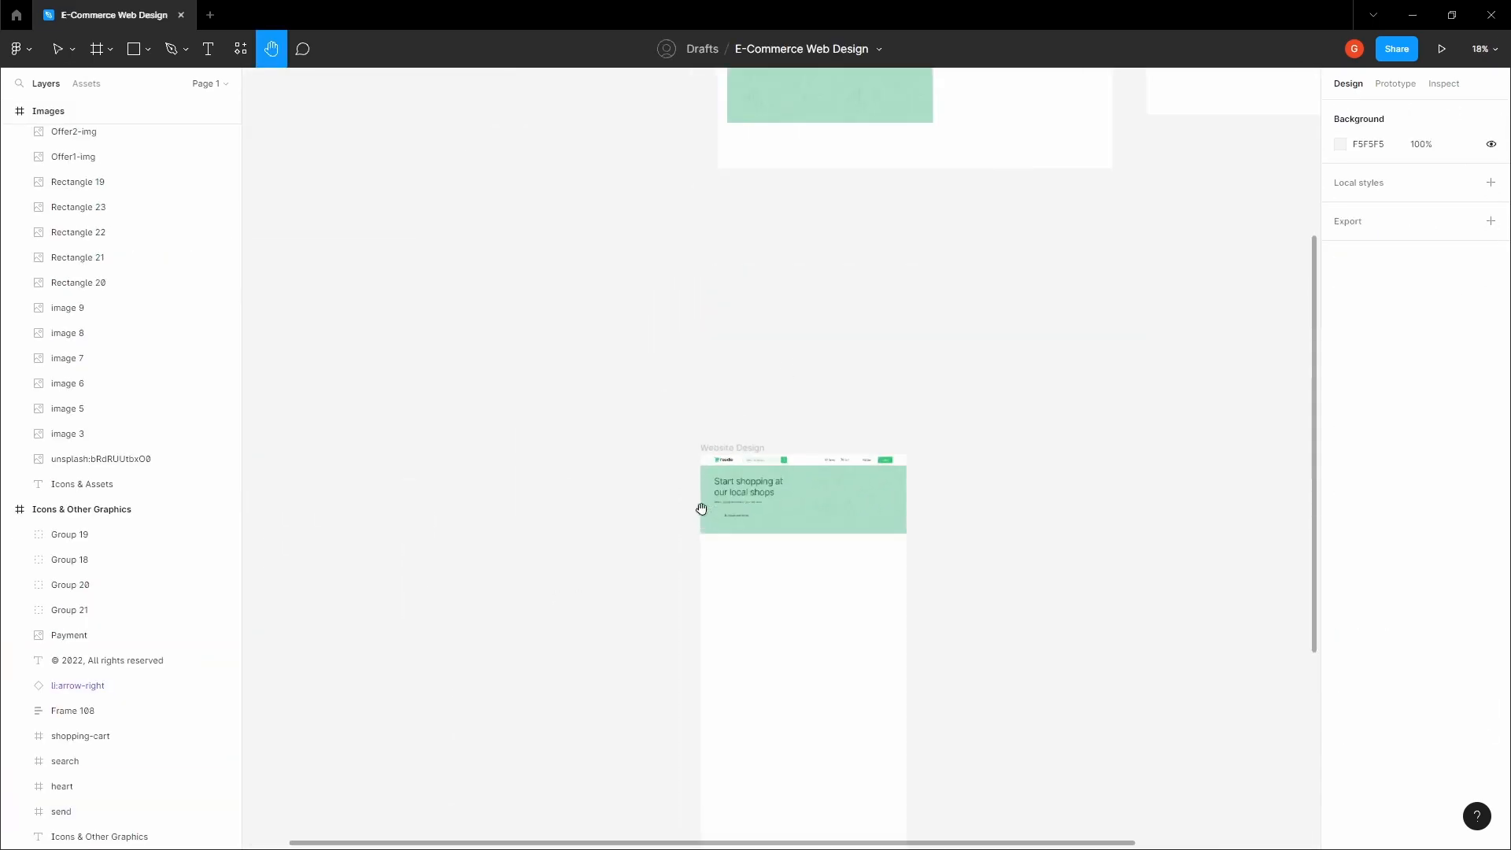
scroll(701, 509, "up", 5)
key("v")
left_click(775, 518)
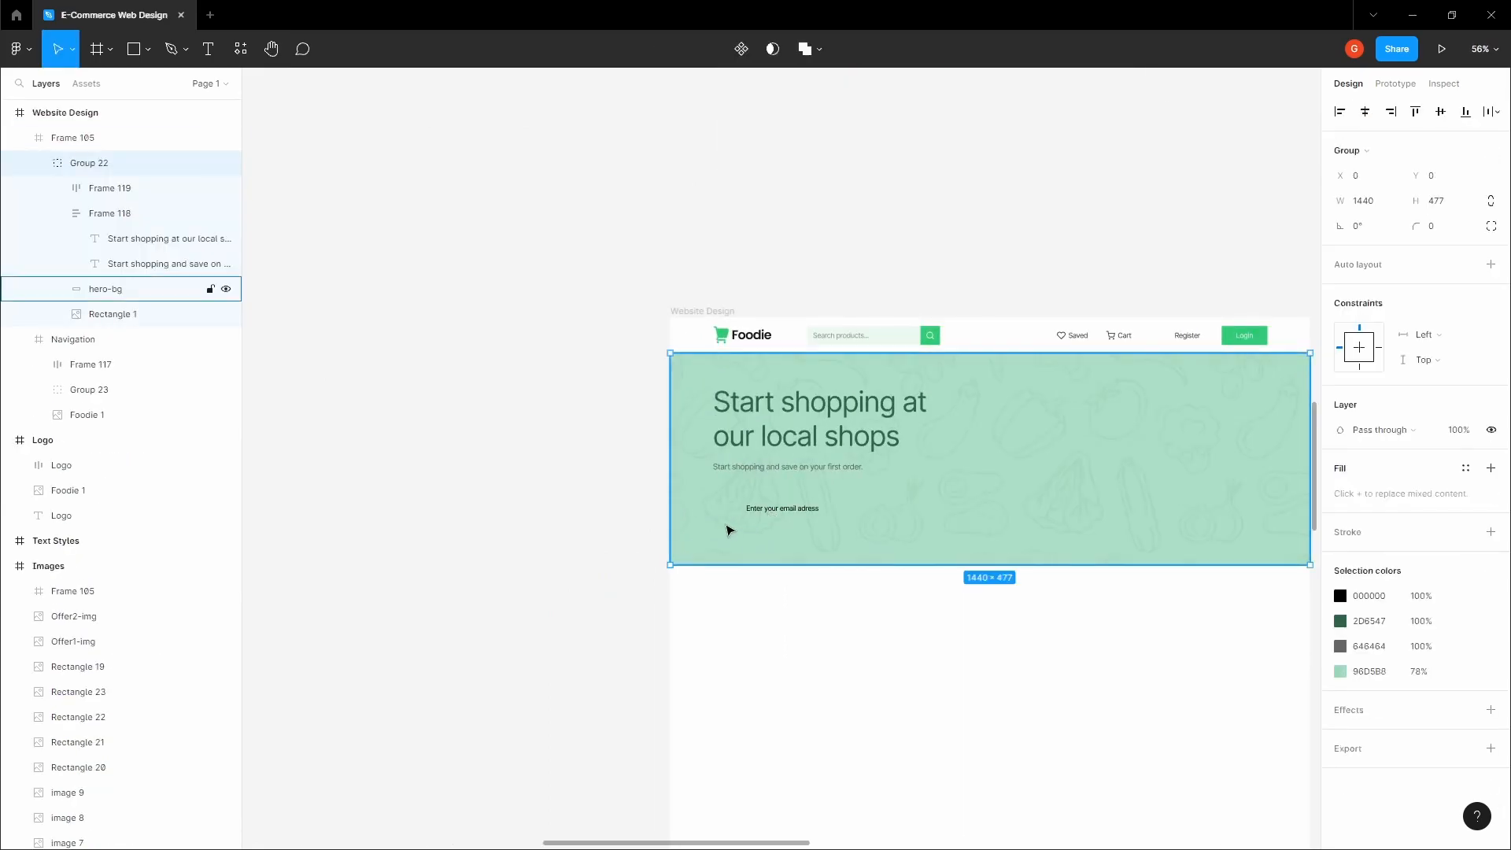
scroll(742, 529, "up", 4)
key("ctrl+v")
left_click_drag(643, 384, 648, 463)
left_click(818, 439)
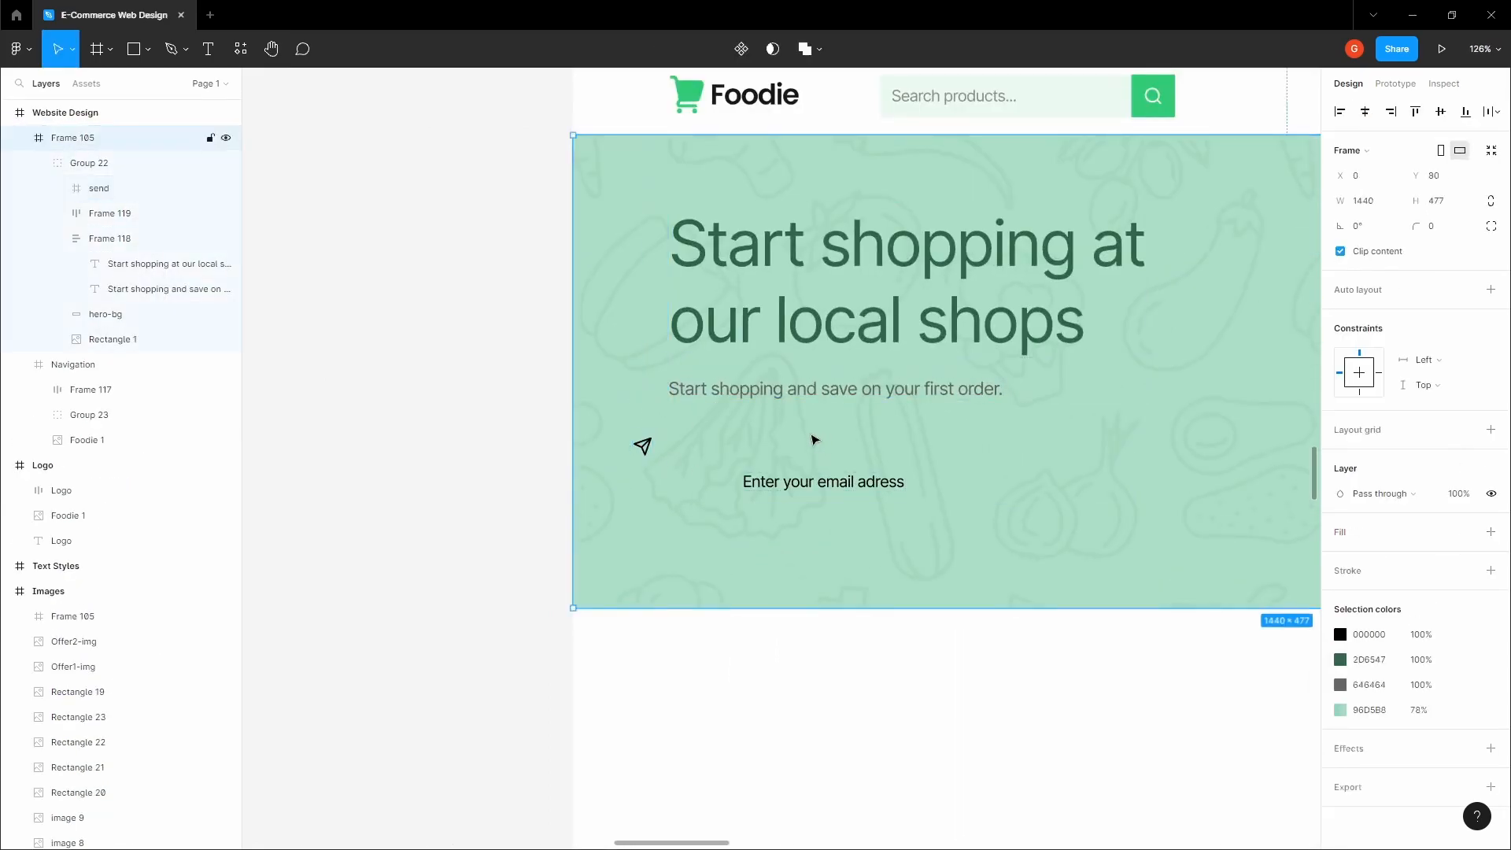
Step: Insert the send icon into the email field's auto layout, in front of the prompt text
left_click(647, 449)
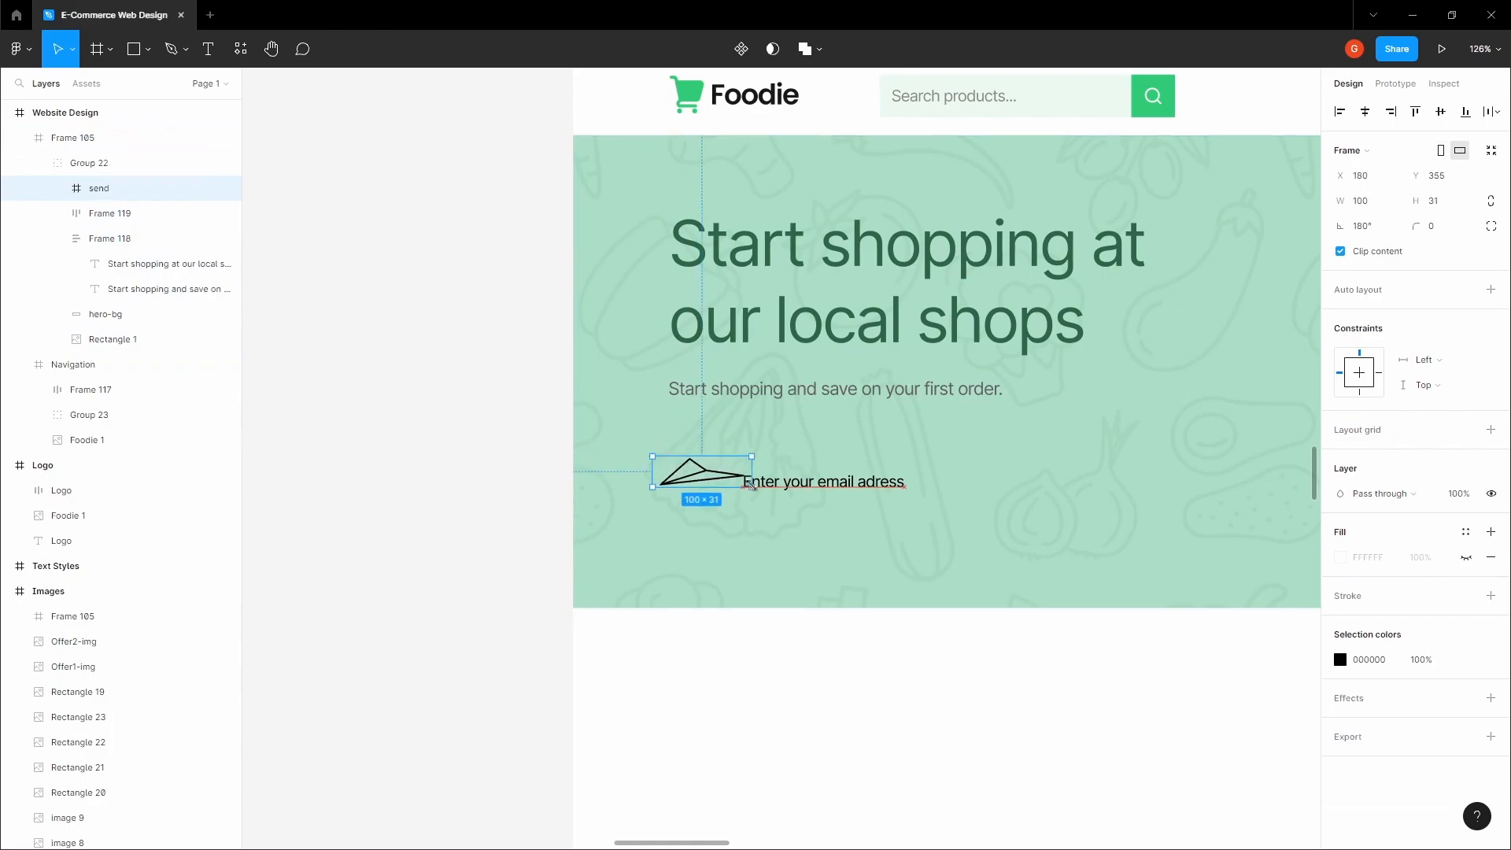
scroll(675, 470, "up", 4)
left_click_drag(610, 433, 775, 487)
left_click(794, 427)
key("space")
scroll(802, 399, "down", 4)
left_click_drag(802, 399, 604, 383)
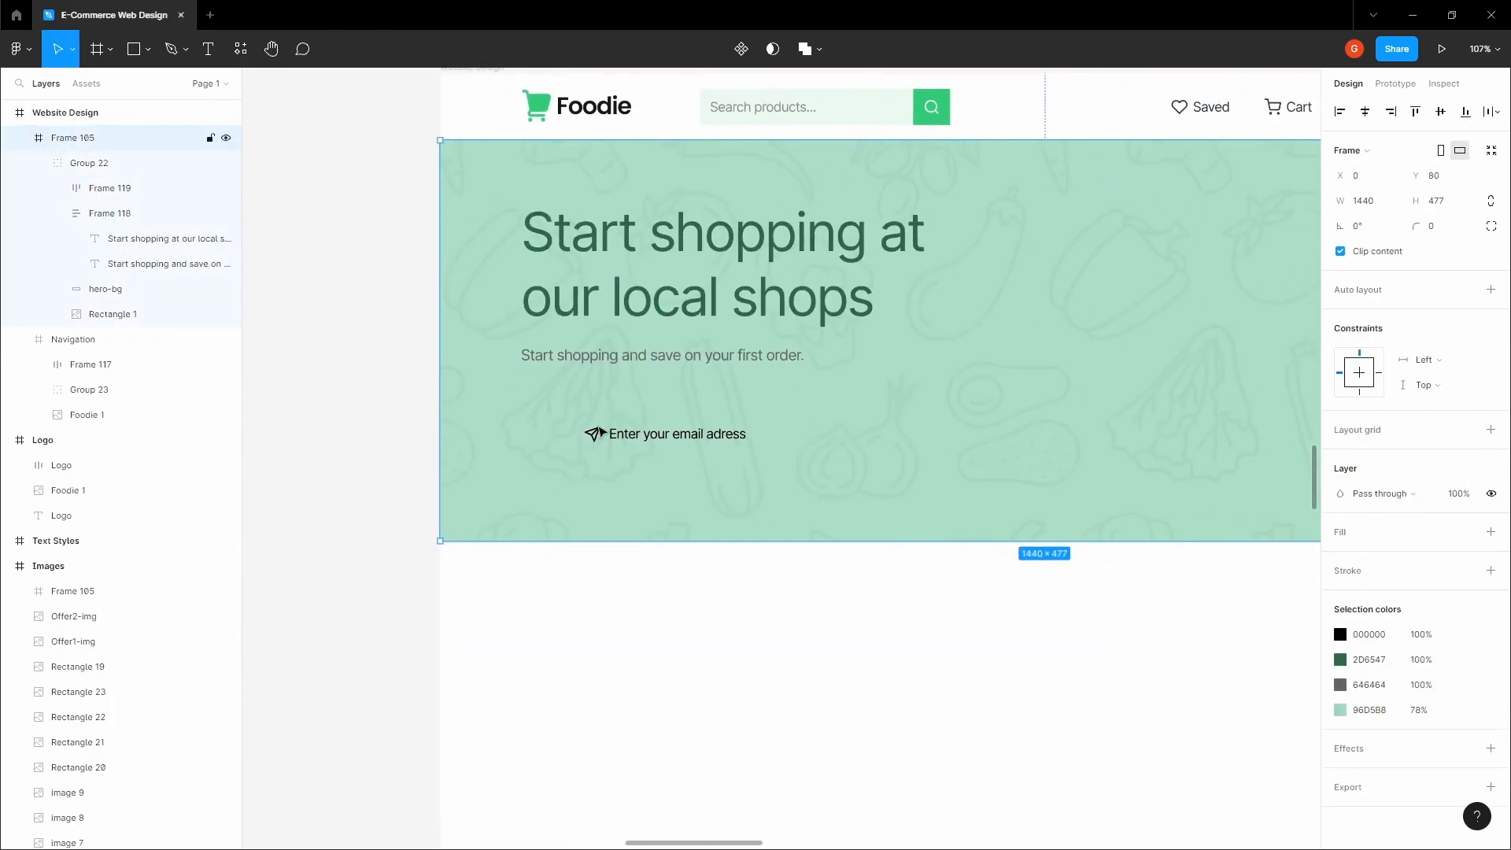
Step: Move the email field to X 96 and Y 322, aligned with the banner heading and subtitle
double_click(600, 430)
scroll(602, 431, "up", 4)
left_click(626, 443)
scroll(630, 443, "down", 4)
left_click_drag(660, 446, 599, 444)
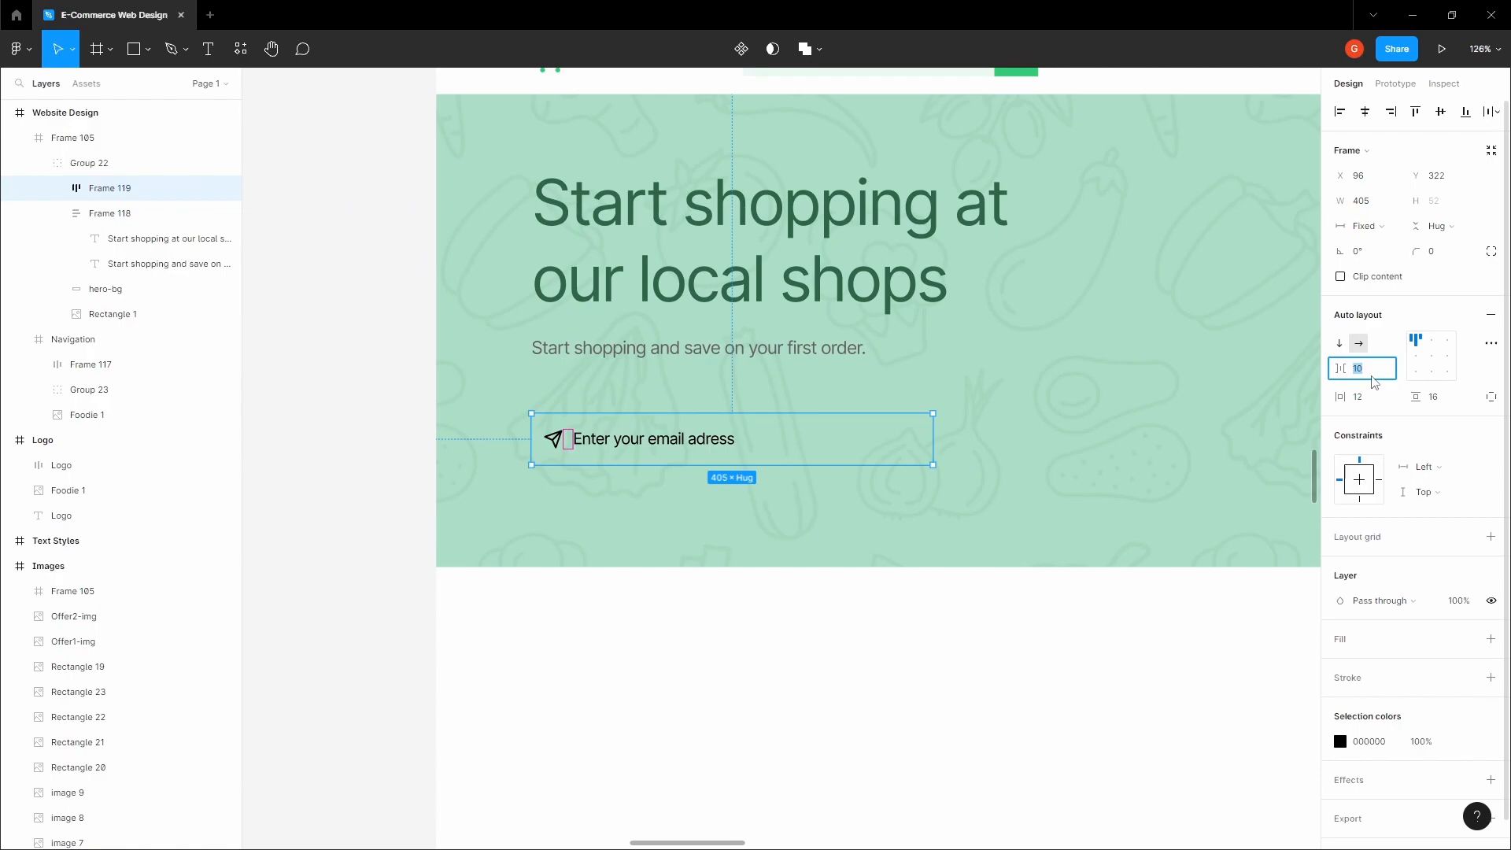
Step: Set the email field's item spacing to 6 and give the field a white FFFFFF fill
type("6")
key("Tab")
left_click(411, 400)
double_click(724, 452)
double_click(724, 452)
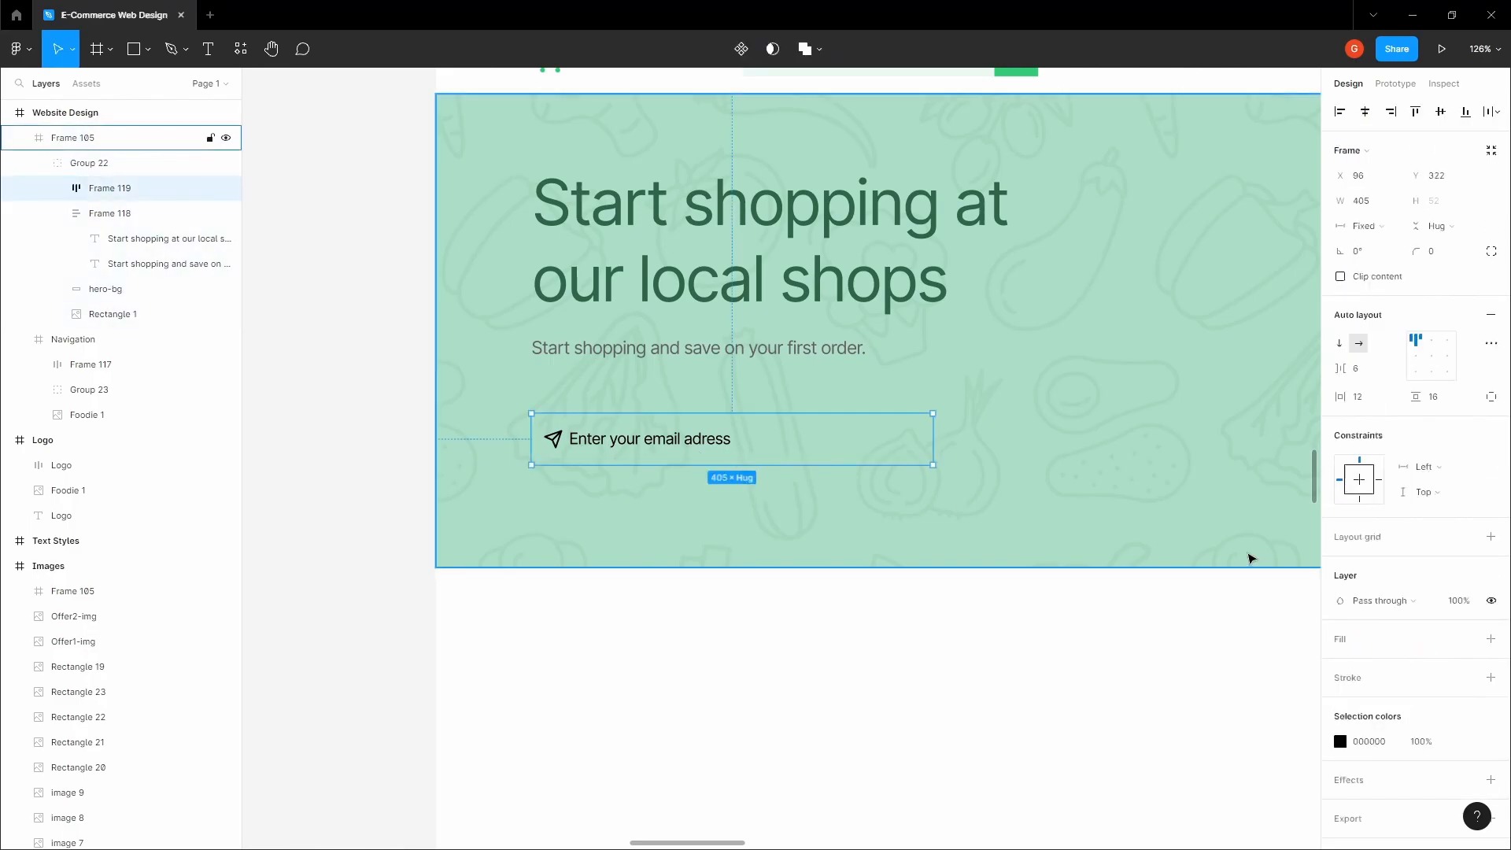
left_click(1490, 638)
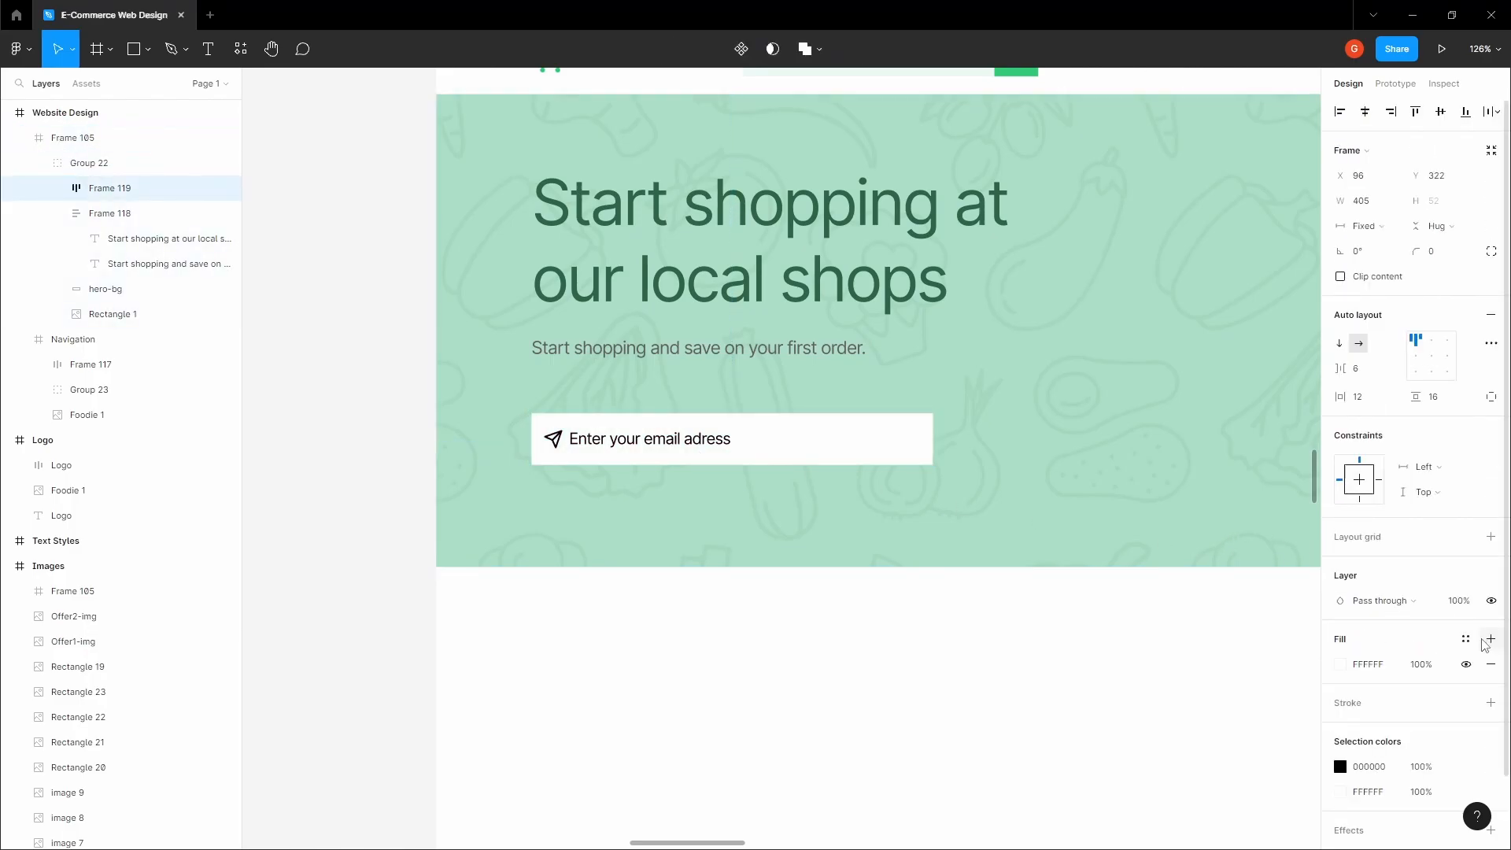
Step: Recolour the email prompt text and the send icon to grey 757575
double_click(636, 447)
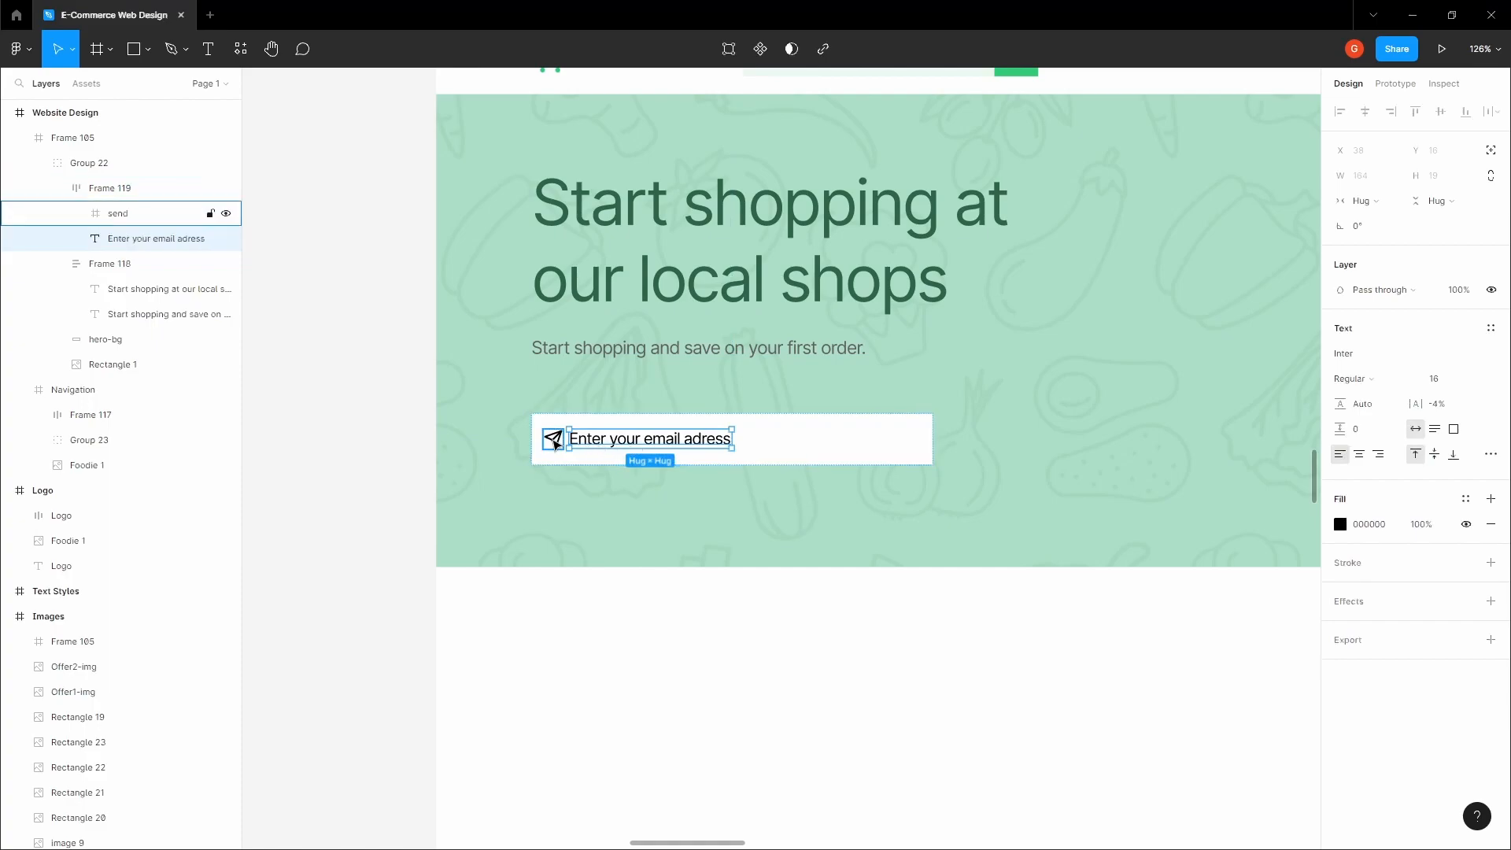
left_click(554, 445, "shift")
left_click_drag(1169, 622, 1036, 550)
left_click(877, 464)
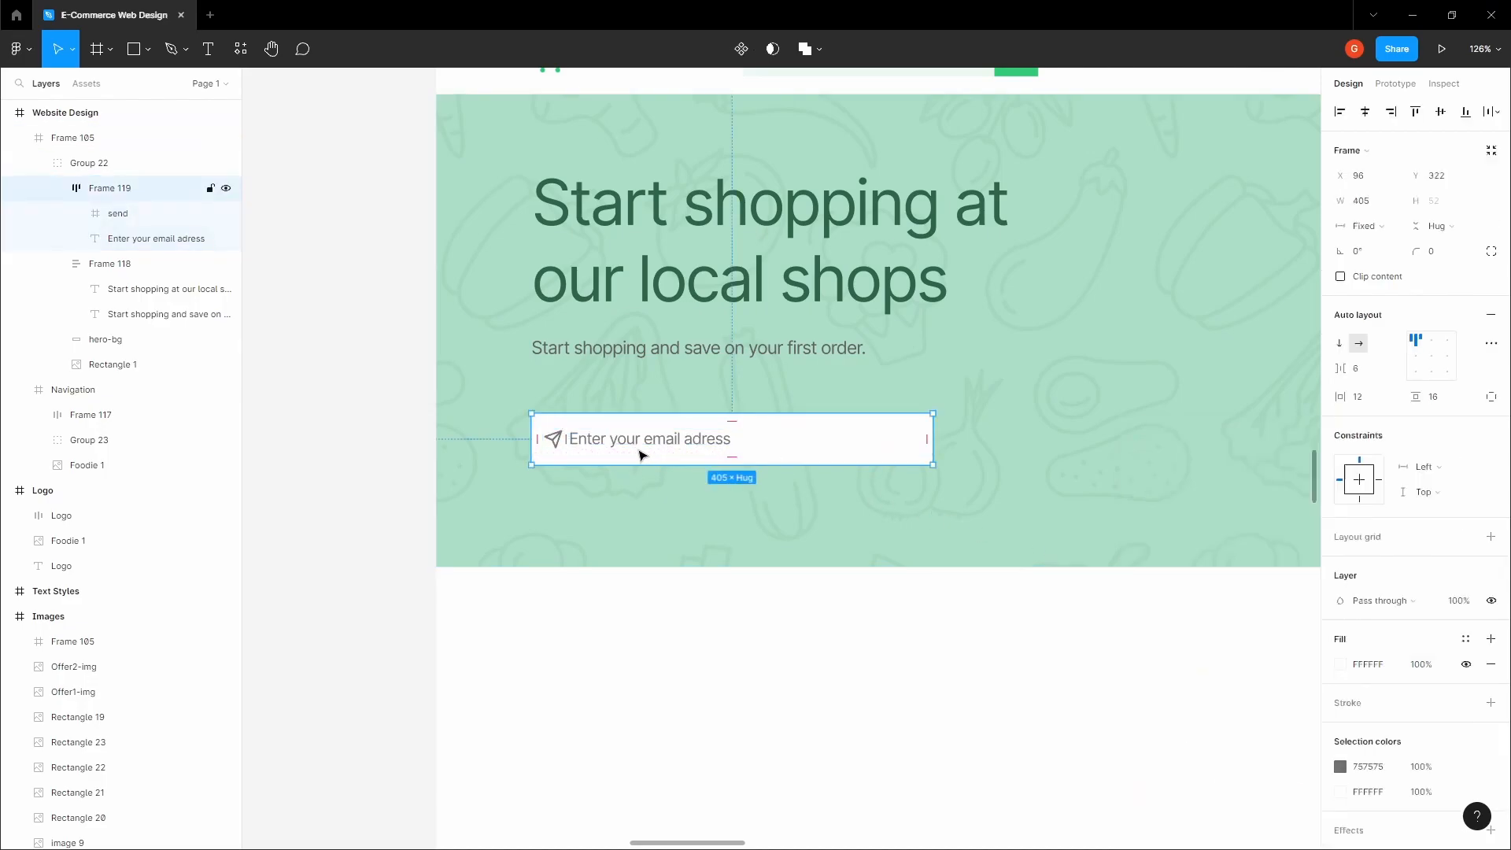
Step: Set the email field's item spacing to 8
left_click(580, 442)
left_click(848, 451)
left_click(932, 442)
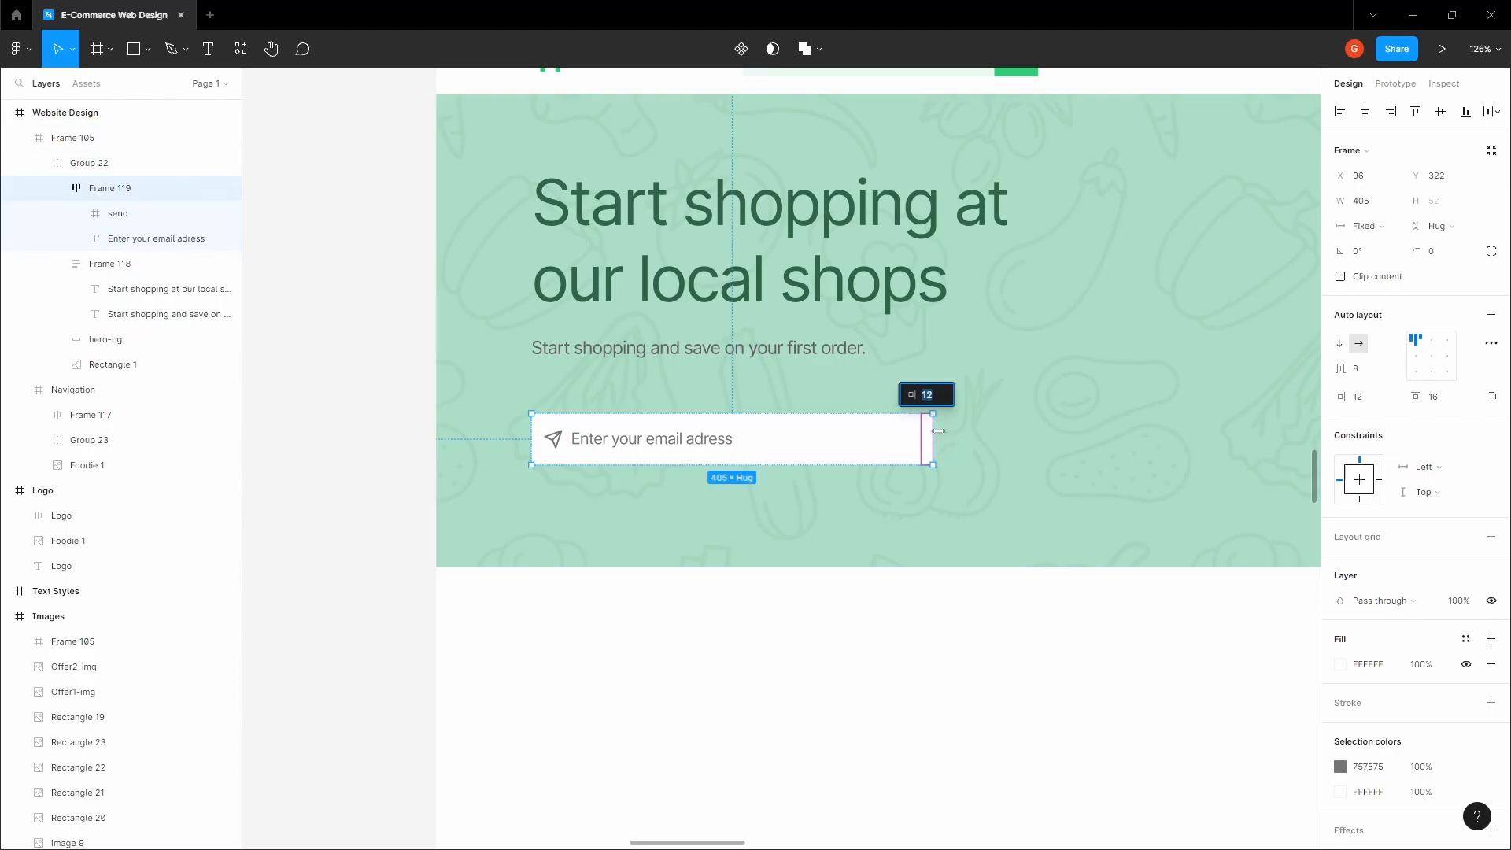
Step: Narrow the email field to a width of 338, ending level with the subtitle above it
scroll(933, 430, "up", 2)
left_click_drag(934, 541, 856, 541)
scroll(461, 460, "down", 5)
left_click(393, 447)
left_click_drag(421, 431, 444, 384)
Step: Duplicate the email field beside the original at X 510 and delete the send icon from the copy
double_click(643, 470)
scroll(643, 470, "up", 4)
left_click(643, 471)
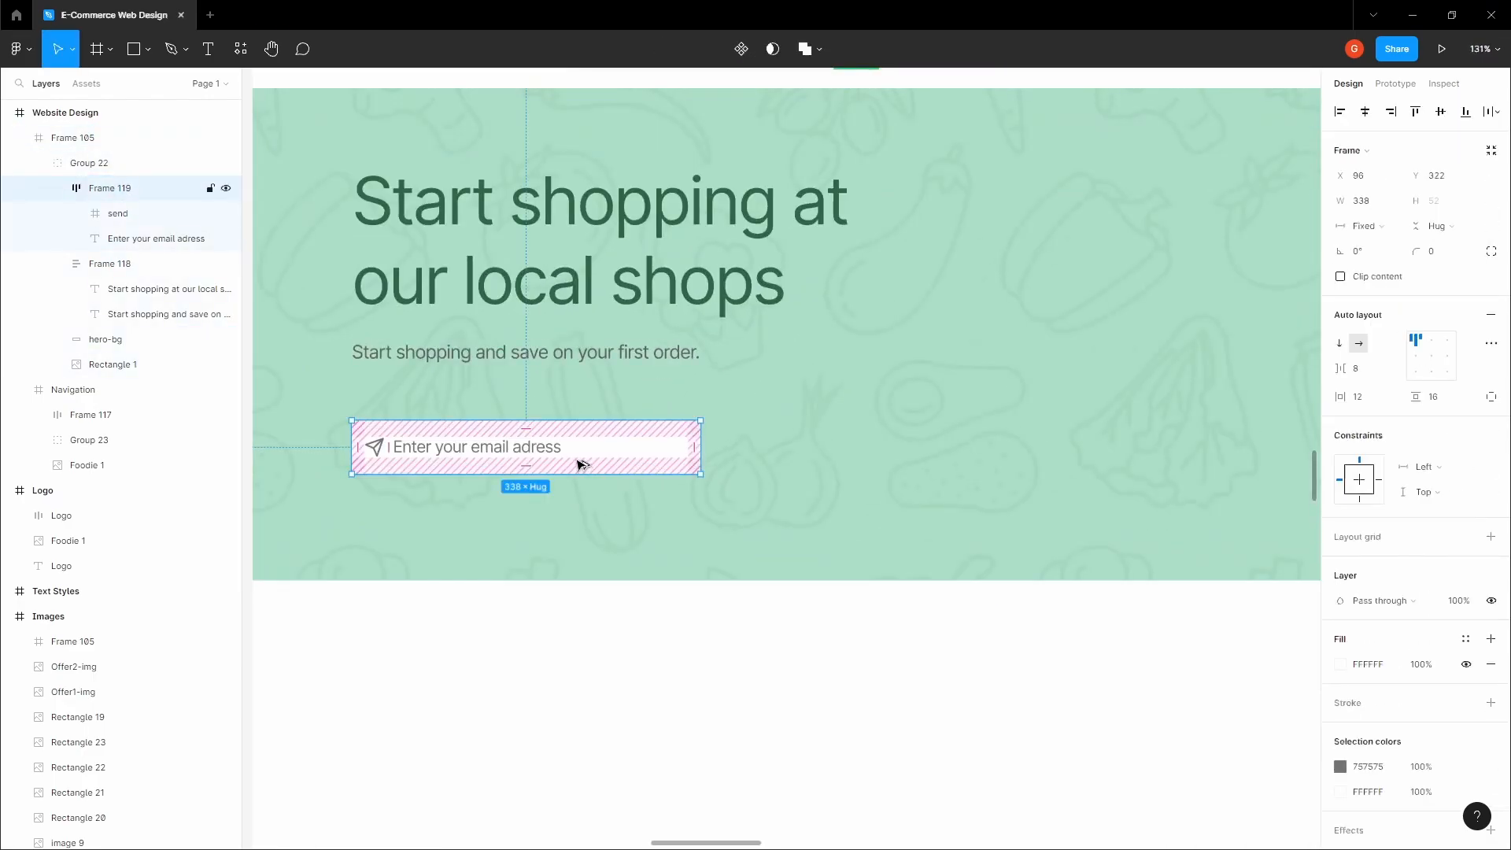
left_click_drag(580, 465, 1004, 478)
double_click(803, 455)
double_click(803, 455)
left_click(819, 526)
double_click(803, 454)
double_click(803, 454)
double_click(803, 455)
key("Delete")
Step: Remove auto layout from the duplicated field and reapply it so that the frame hugs its text
double_click(857, 446)
double_click(857, 453)
left_click(1490, 315)
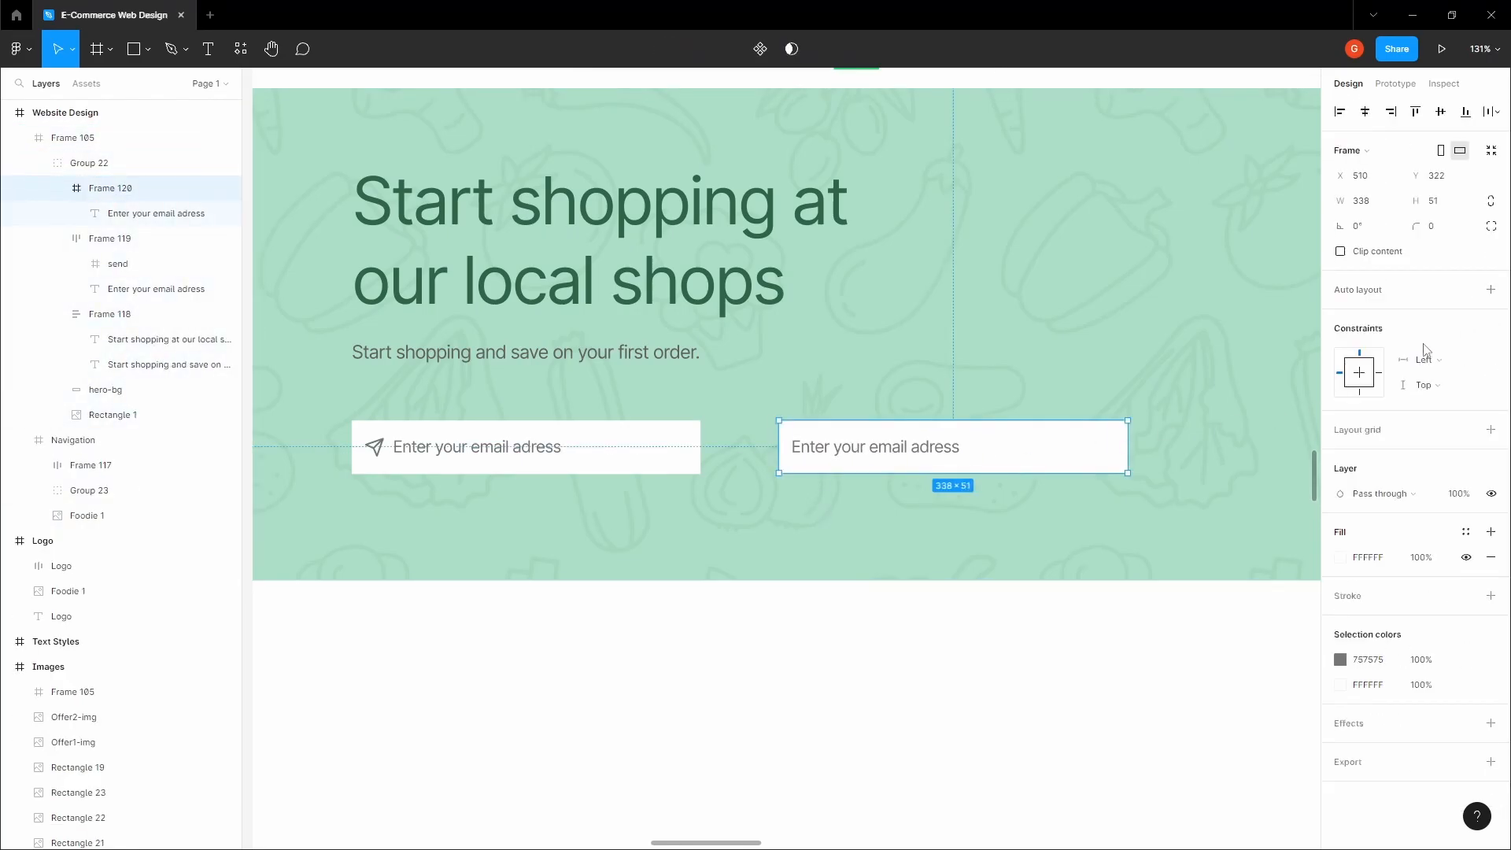
key("shift+a")
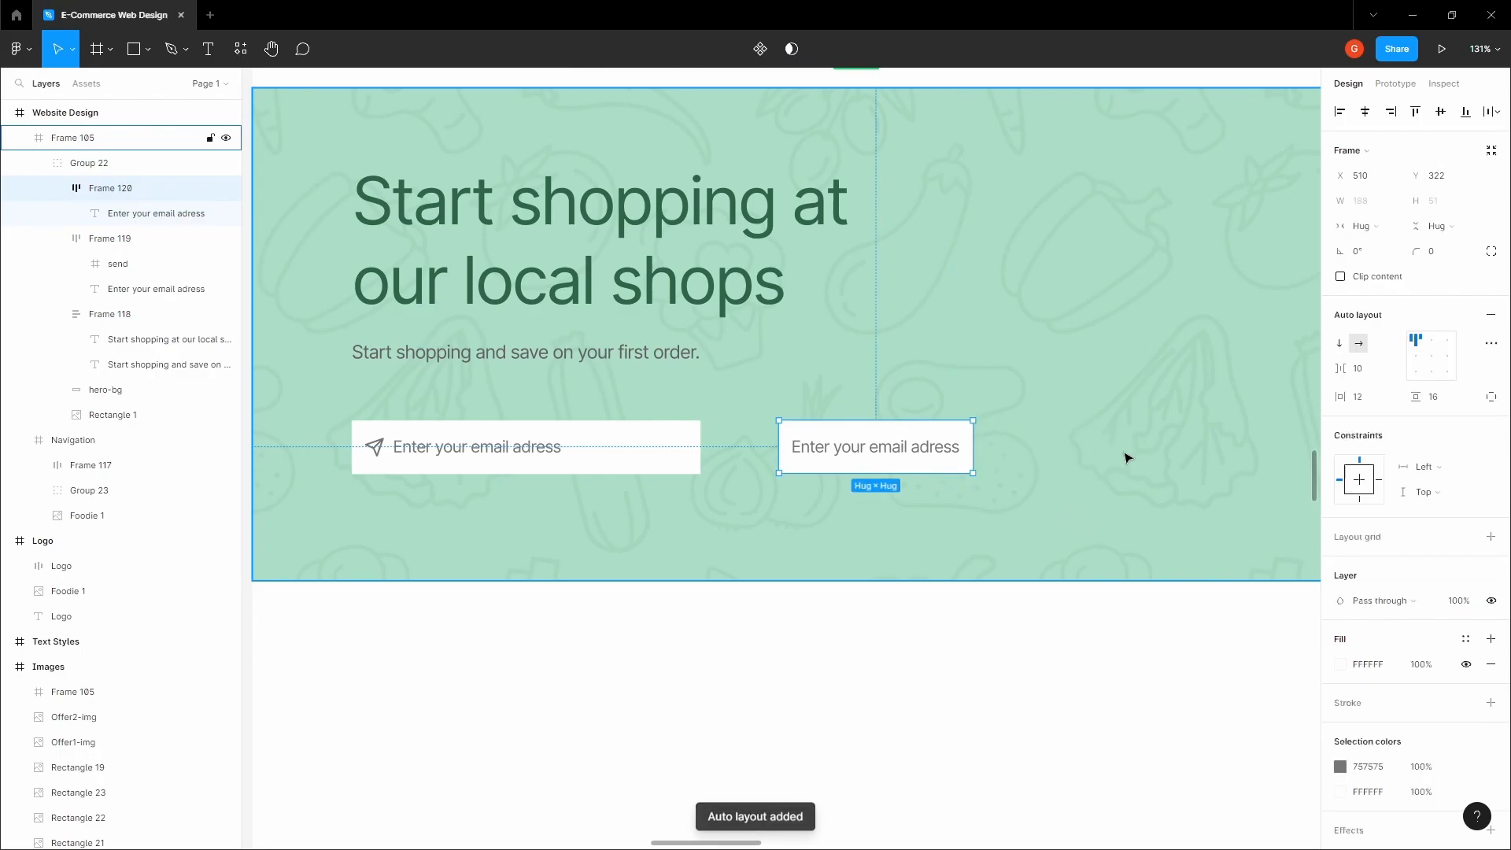
Step: Change the duplicated field's text to "Subscribe"
double_click(960, 447)
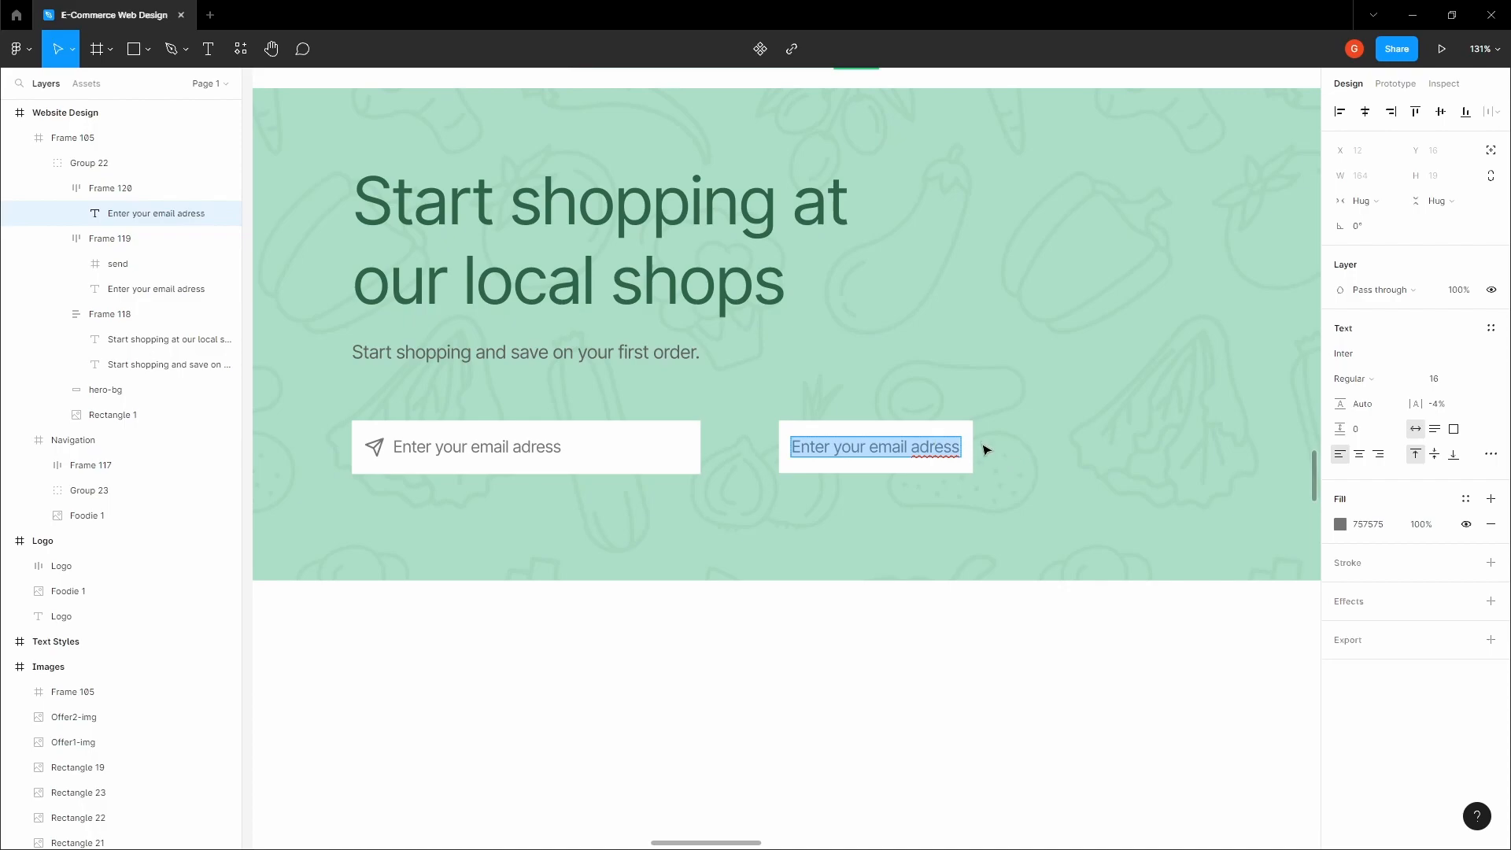
type("Subscribe")
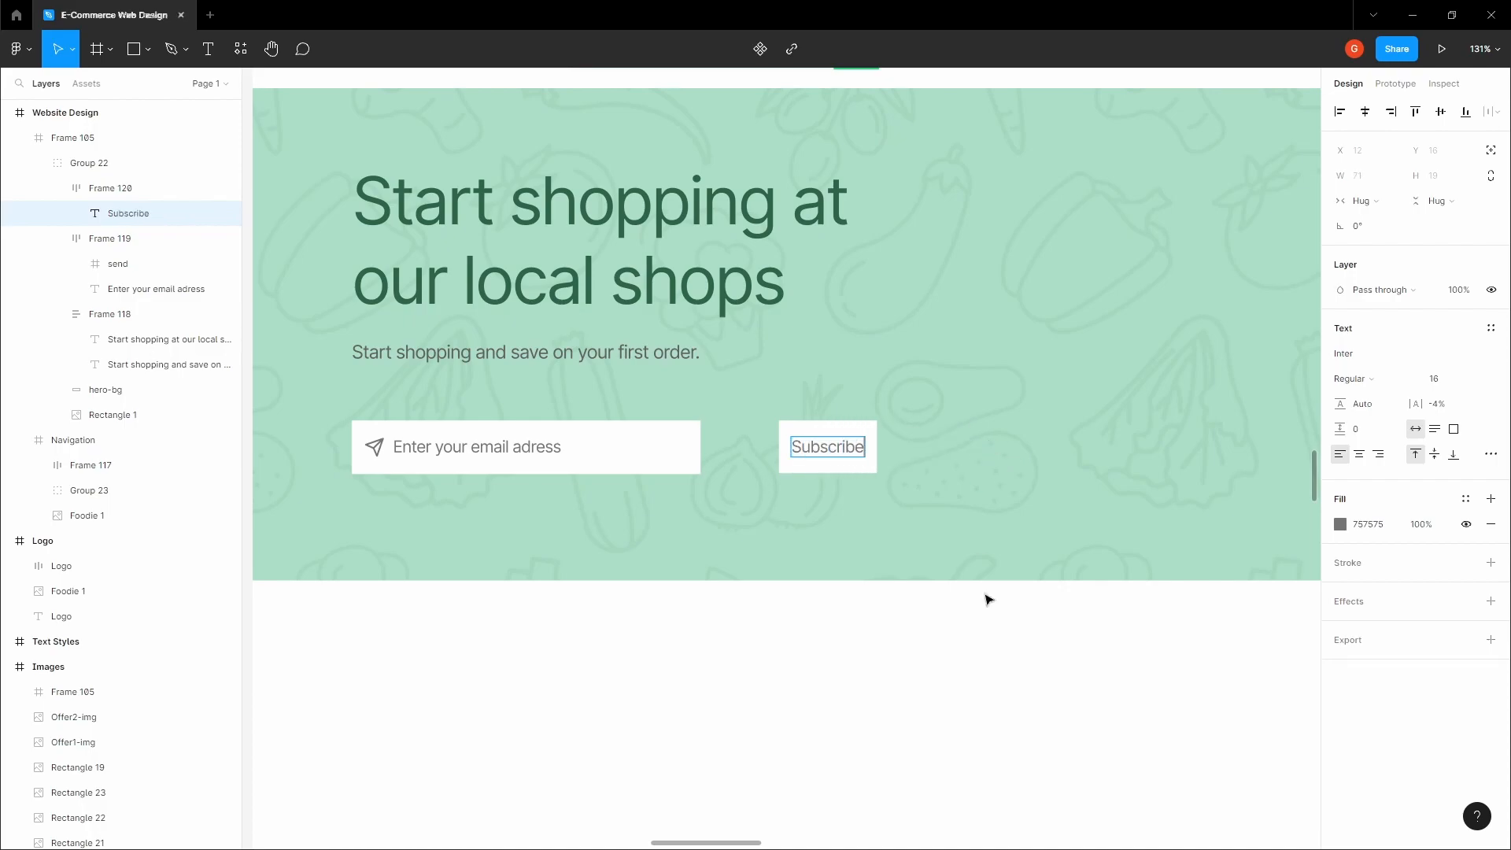
left_click(989, 600)
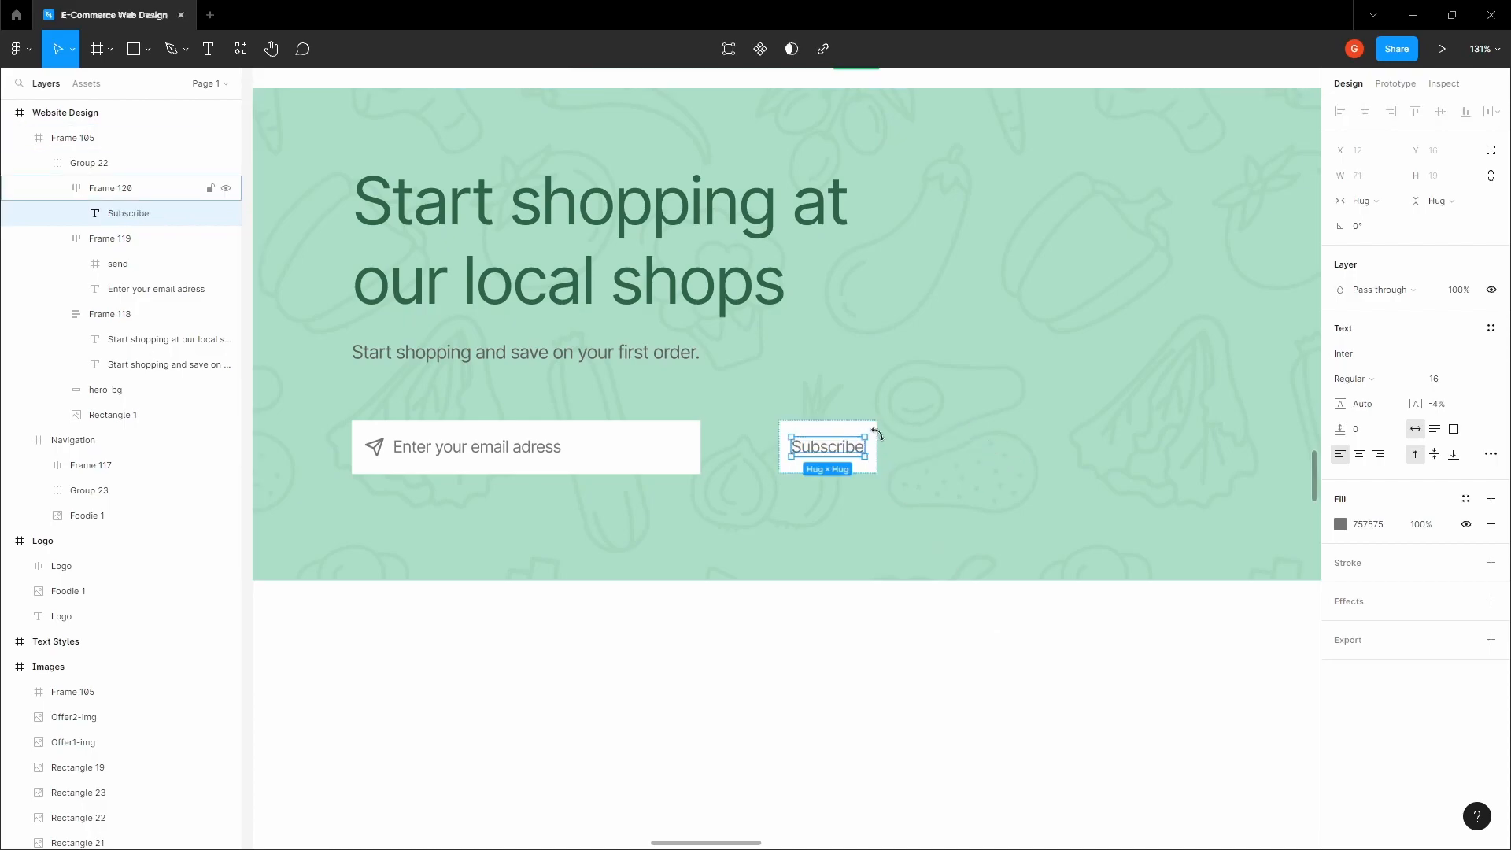
Step: Fill the Subscribe button with green 30C976, sampled from the search button in the navigation bar
left_click(875, 430)
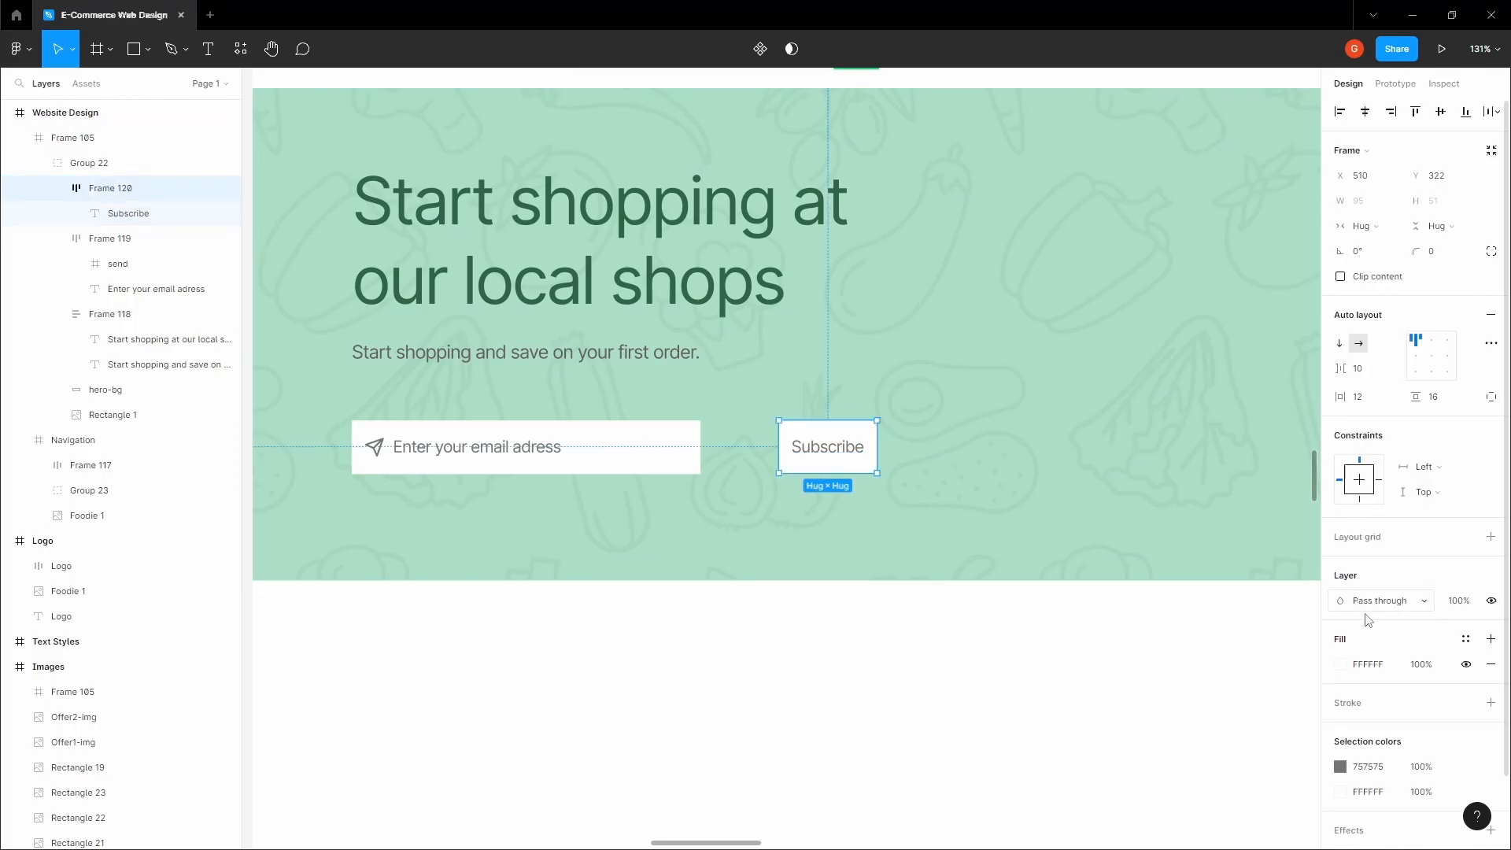
left_click(1342, 663)
left_click(1154, 674)
scroll(870, 520, "down", 4)
scroll(911, 536, "up", 4)
scroll(911, 537, "up", 1)
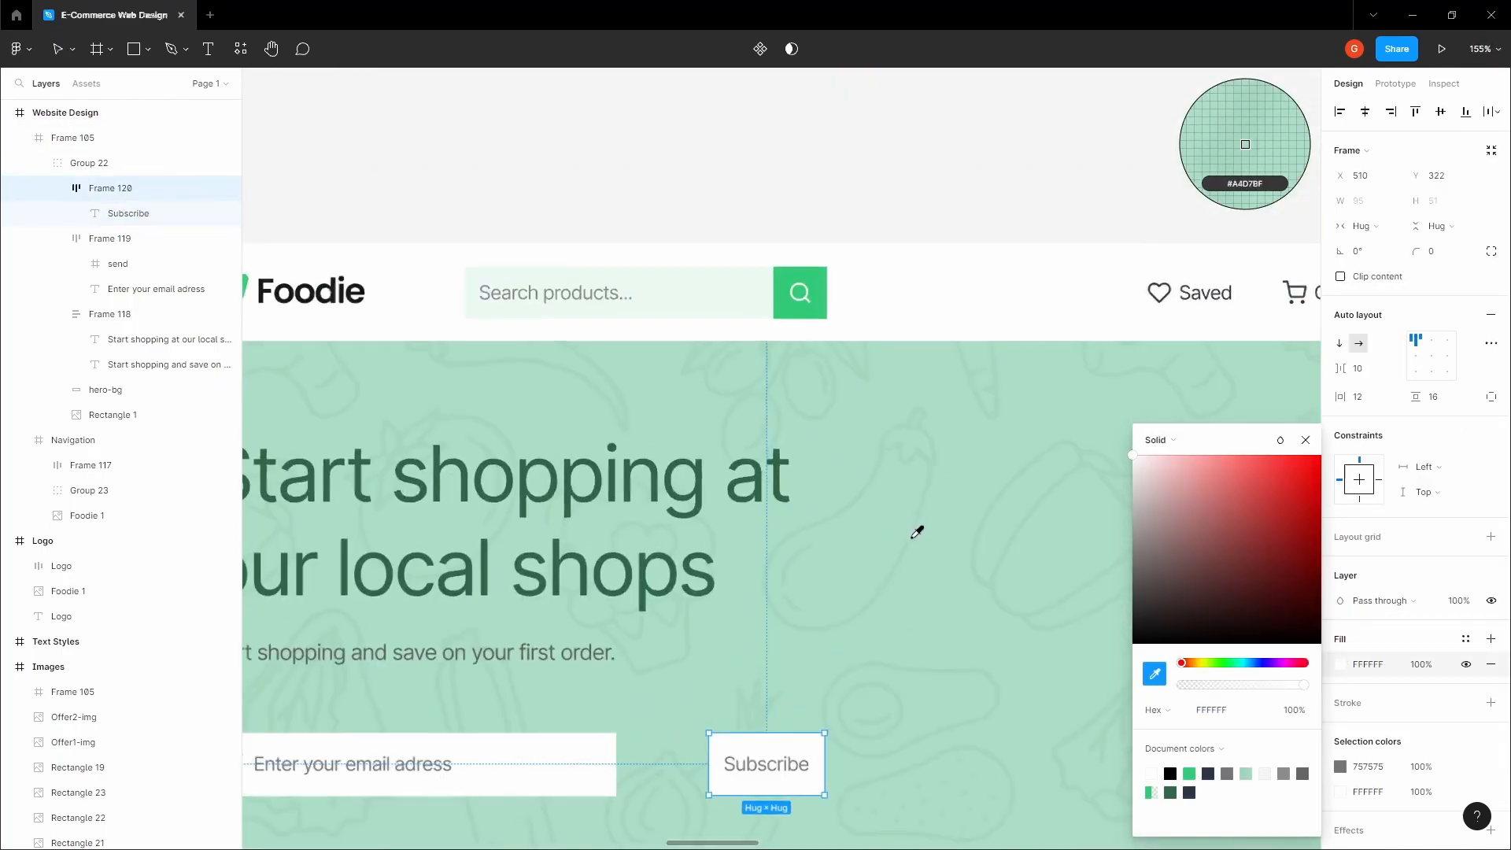
left_click(794, 309)
scroll(798, 361, "down", 3)
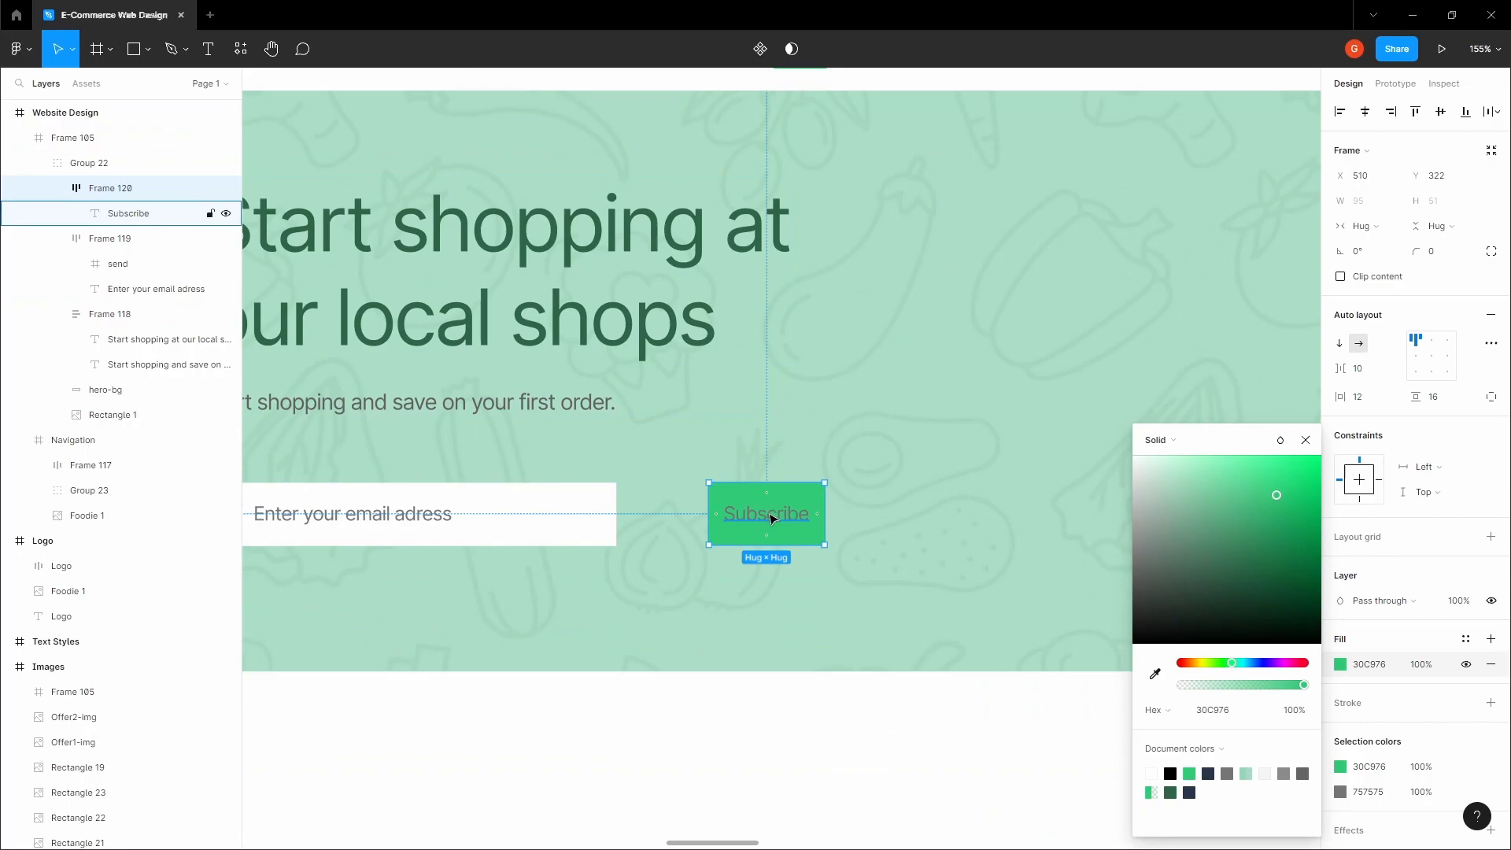
Step: Give the Subscribe text a white FFFFFF fill and Medium weight
left_click(772, 517)
left_click(1342, 526)
left_click_drag(1138, 553, 1036, 375)
left_click(866, 686)
key("space")
left_click_drag(854, 685, 913, 636)
left_click(825, 464)
left_click(1353, 379)
left_click(1347, 395)
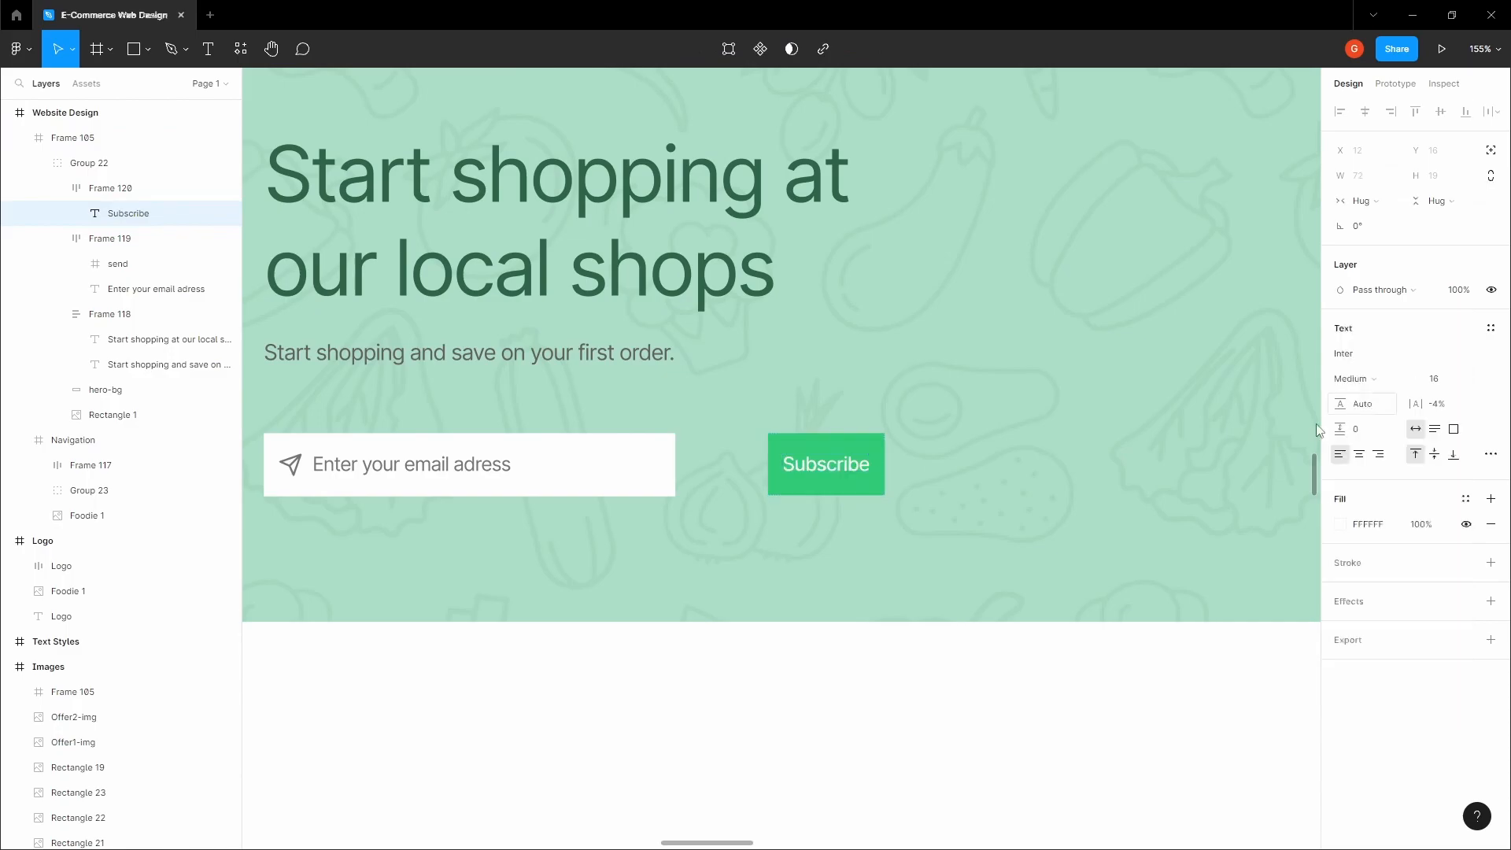
Step: Move the Subscribe button to X 434, flush with the email field's end, and group it with the field
left_click(913, 681)
key("space")
left_click_drag(914, 681, 958, 668)
scroll(957, 668, "down", 2)
double_click(924, 502)
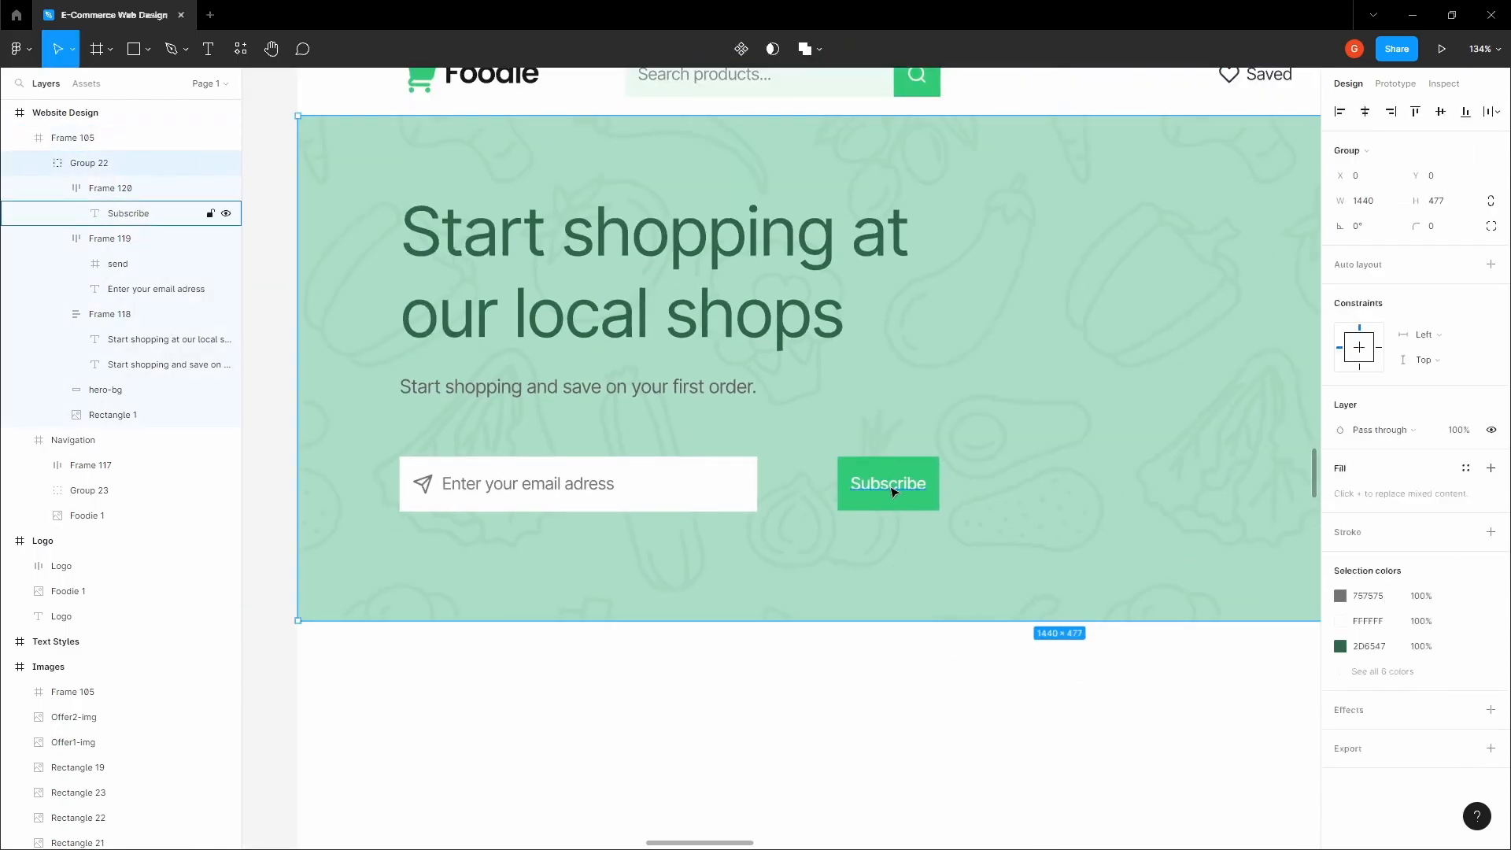
double_click(893, 492)
scroll(889, 487, "up", 2)
left_click(871, 470)
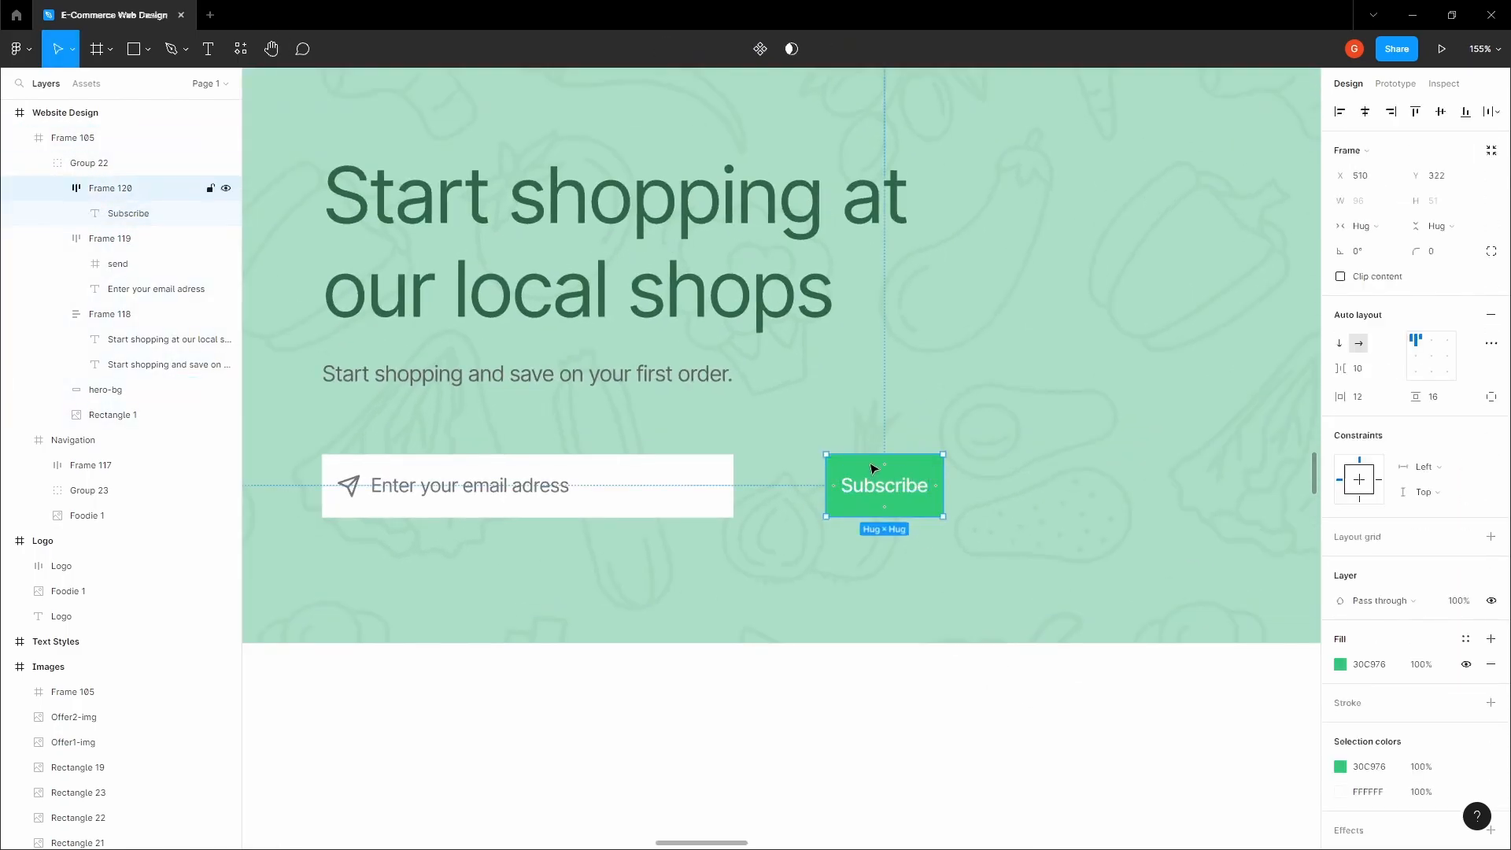
left_click_drag(858, 468, 769, 471)
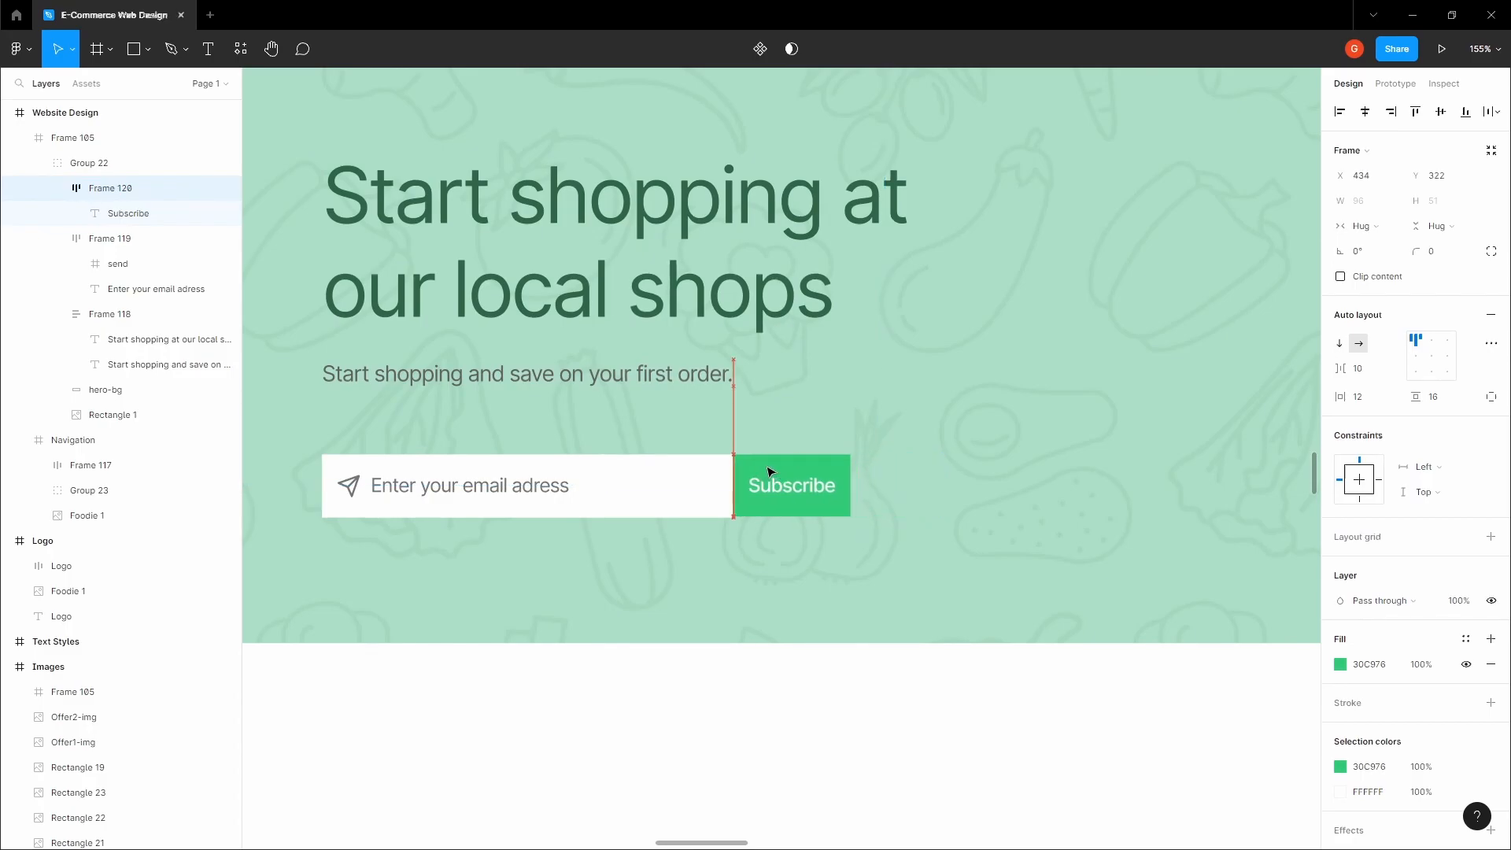
left_click(663, 491, "shift")
key("ctrl+g")
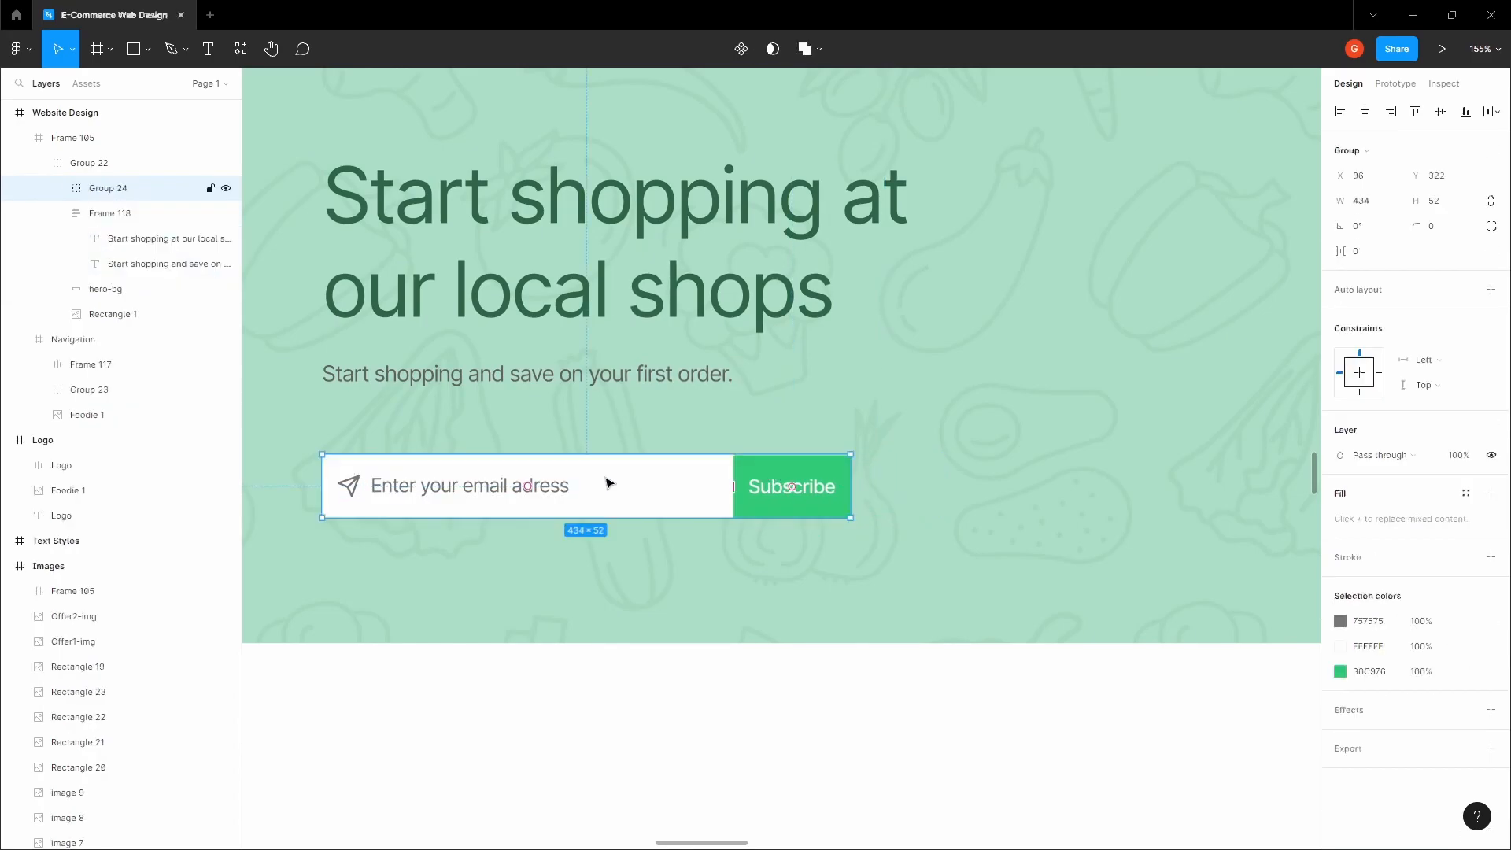
Step: Combine the banner's text frame and the email sign-up group in a vertical auto layout with spacing of 32
scroll(506, 391, "down", 3)
left_click(510, 382)
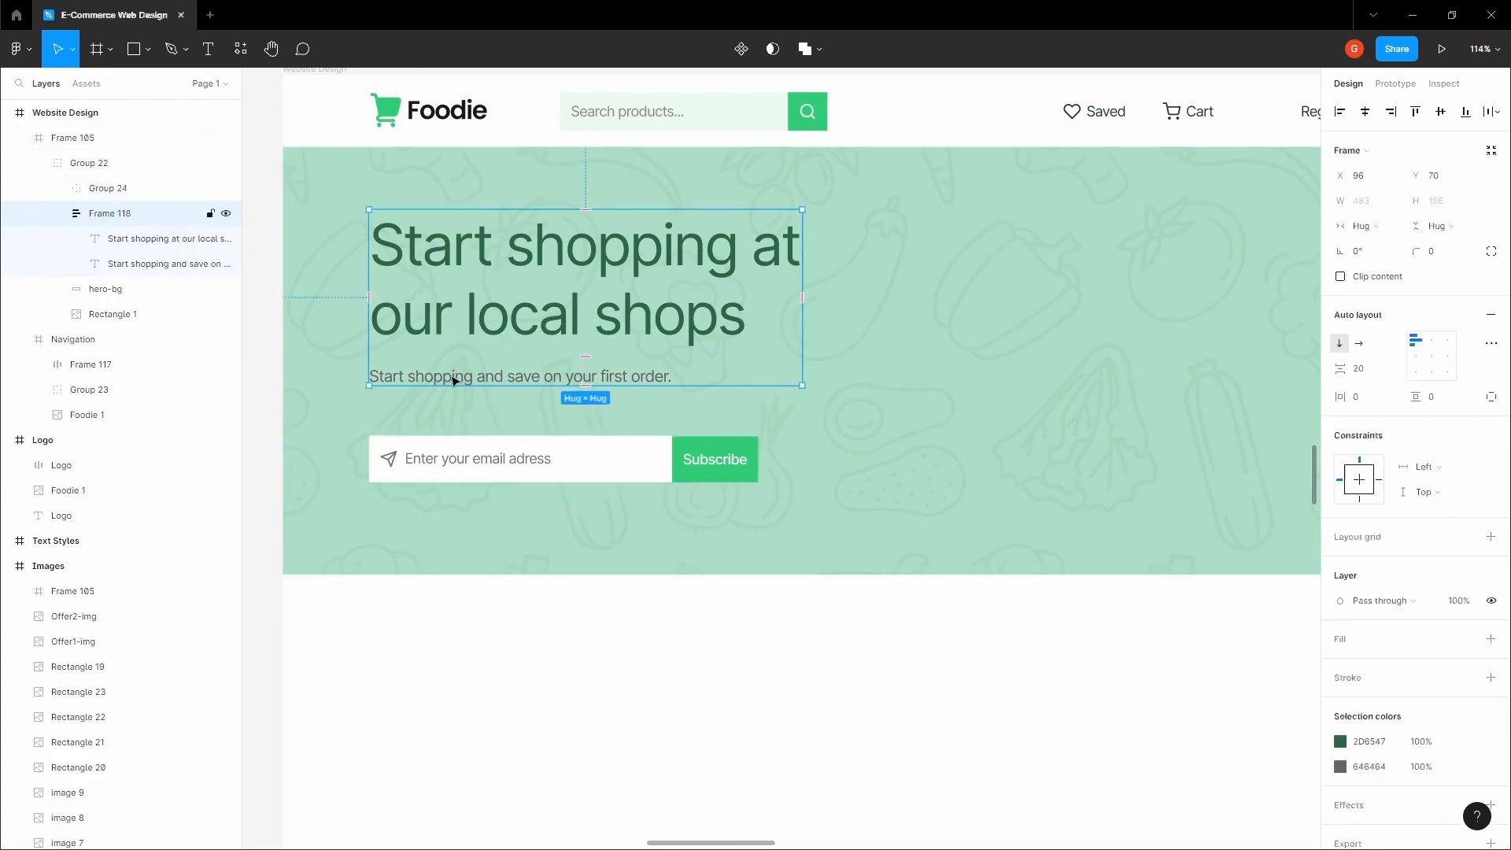
left_click(558, 605)
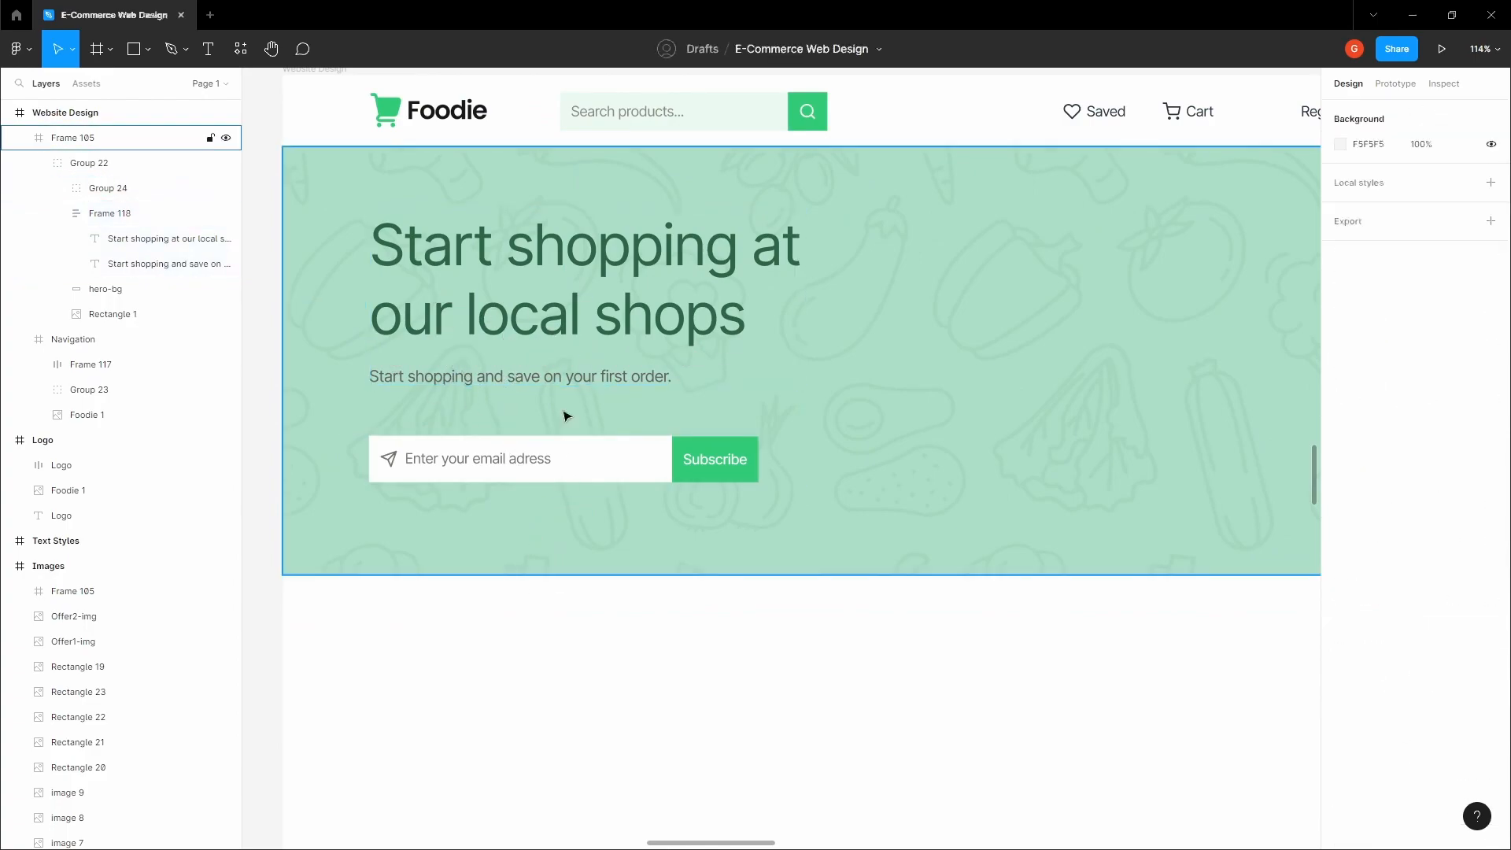
double_click(568, 382)
left_click(568, 313)
left_click(572, 458, "shift")
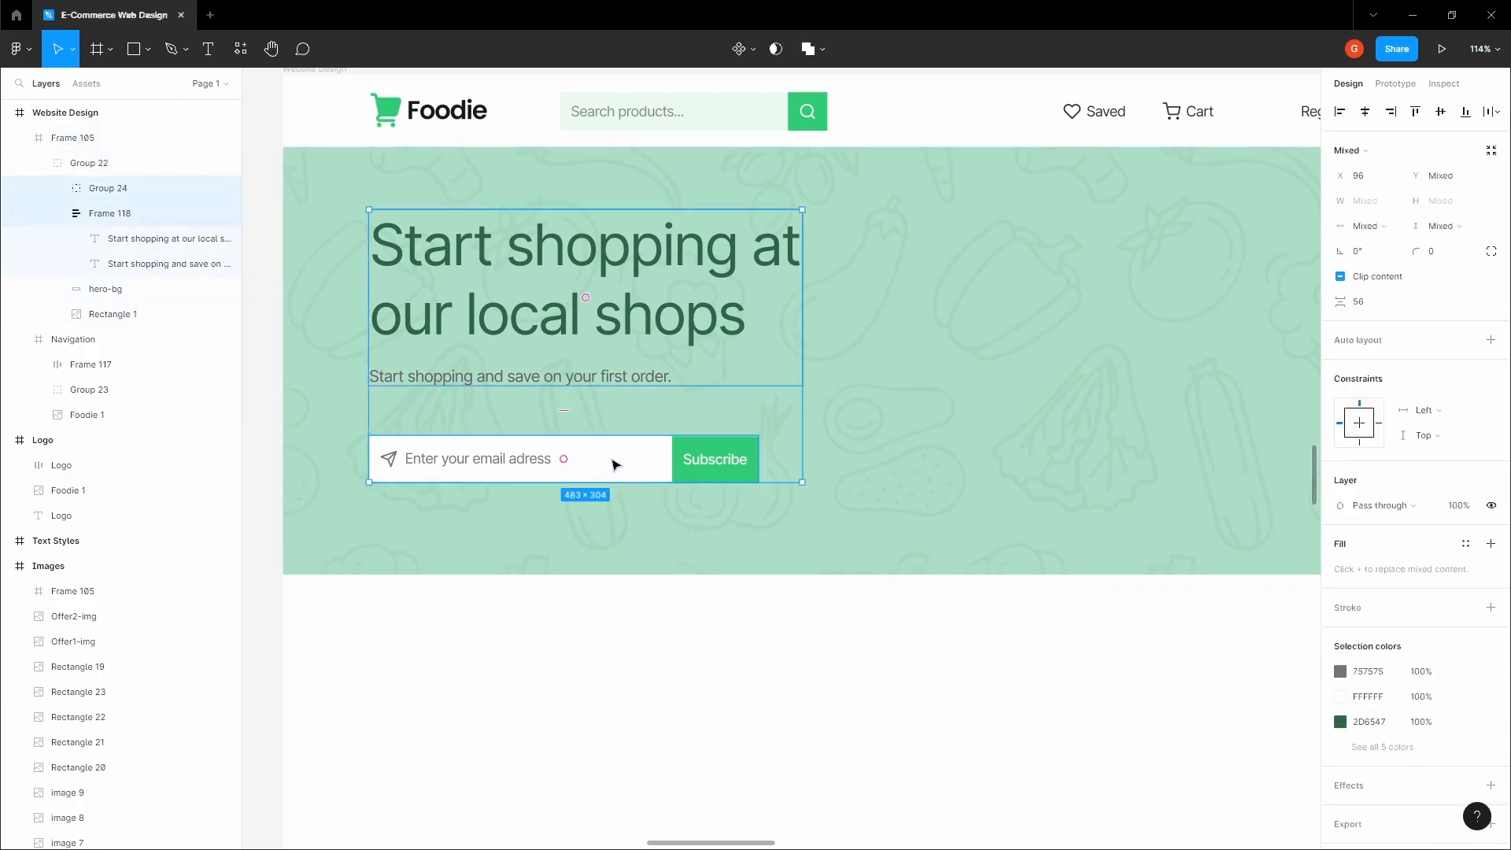
key("shift+a")
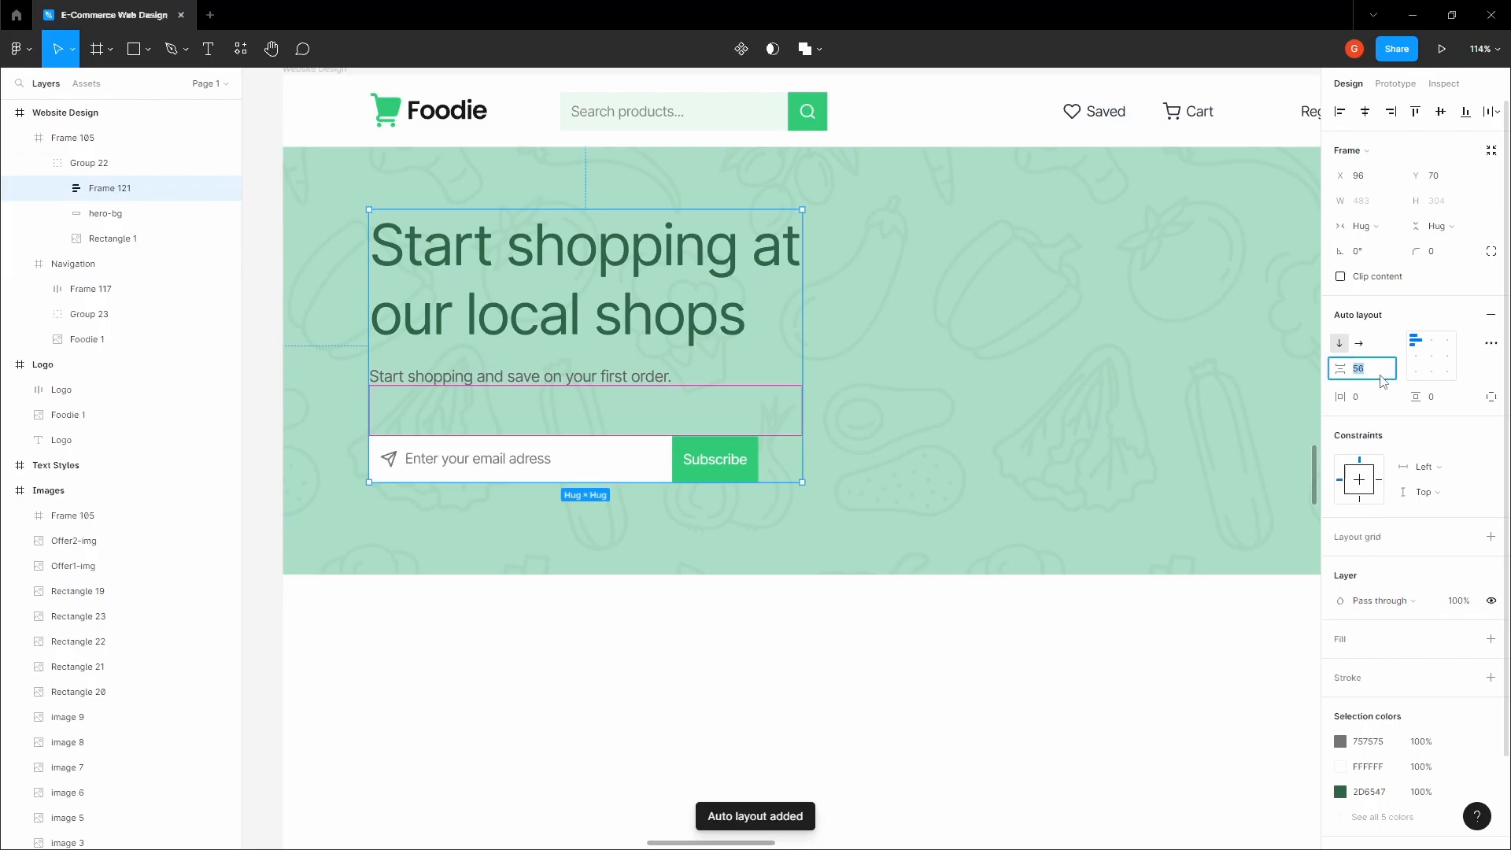
key("Return")
type("32")
left_click(809, 674)
Step: Check the banner content frame's margins and move the frame up to Y 64
scroll(810, 674, "down", 3)
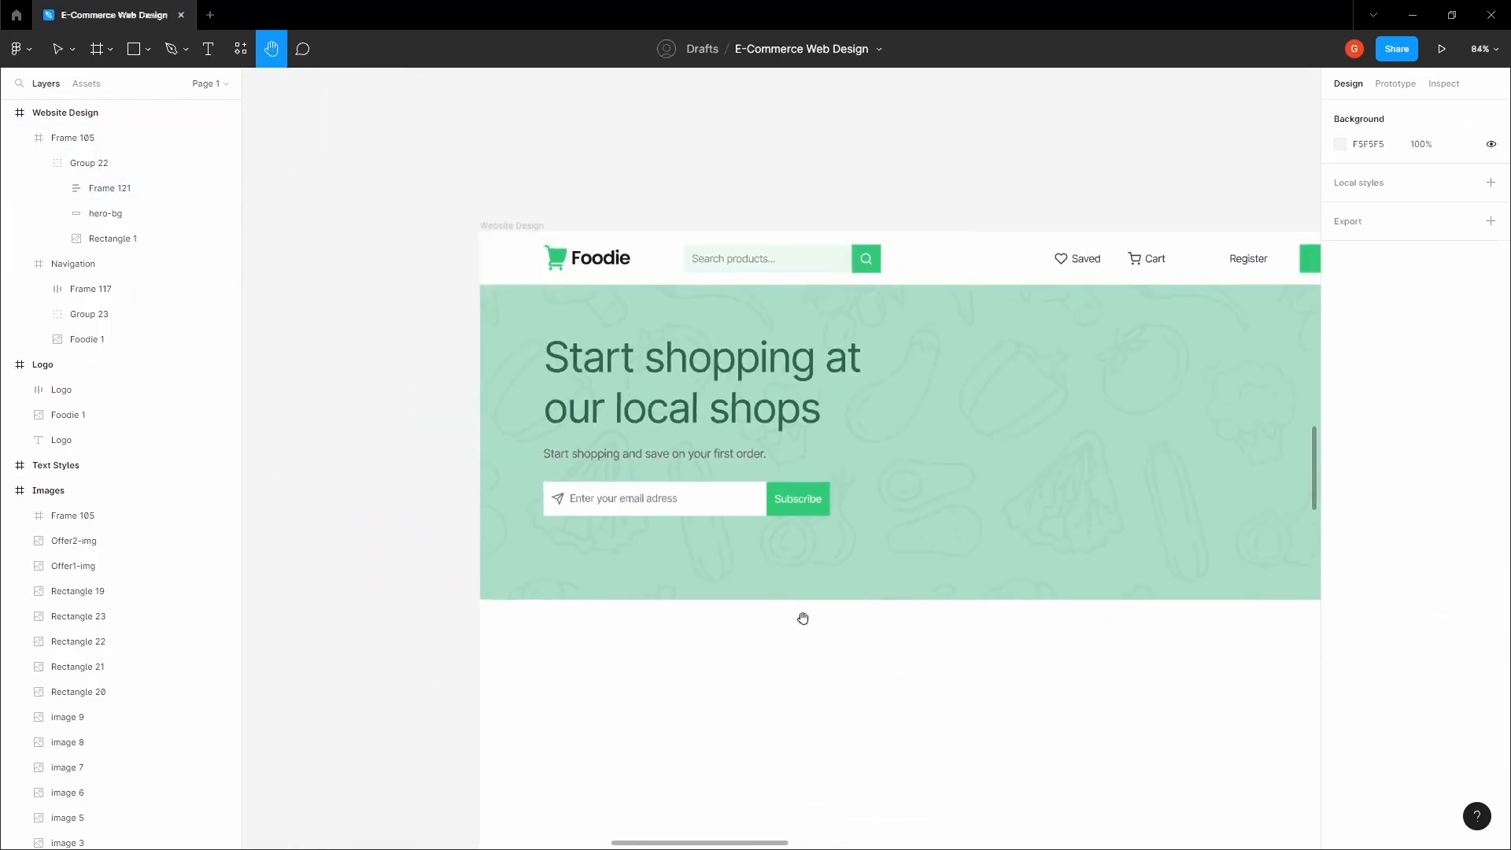
double_click(761, 427)
left_click(762, 426)
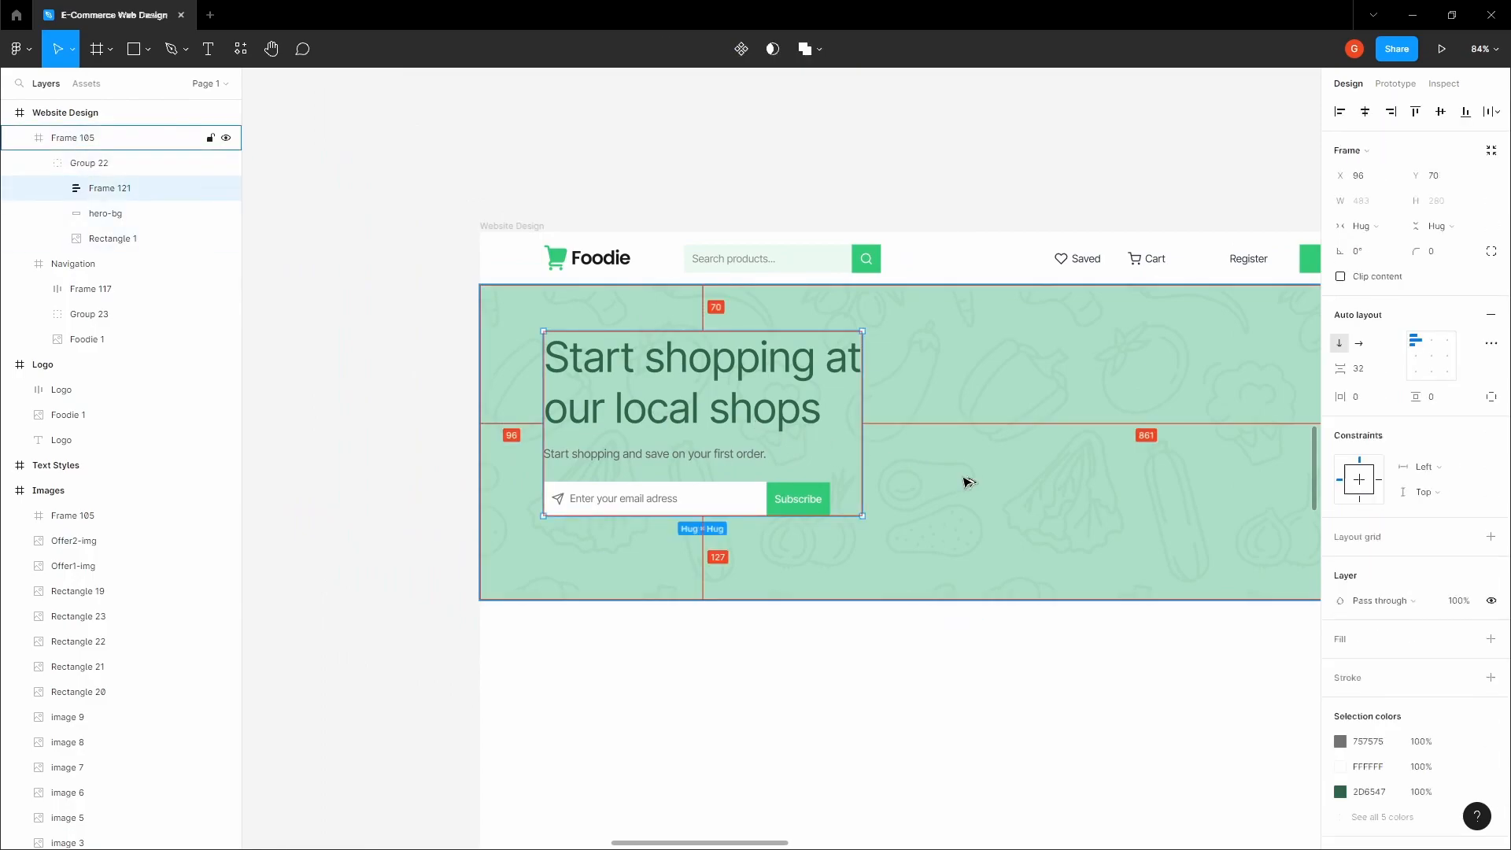
key("super+space")
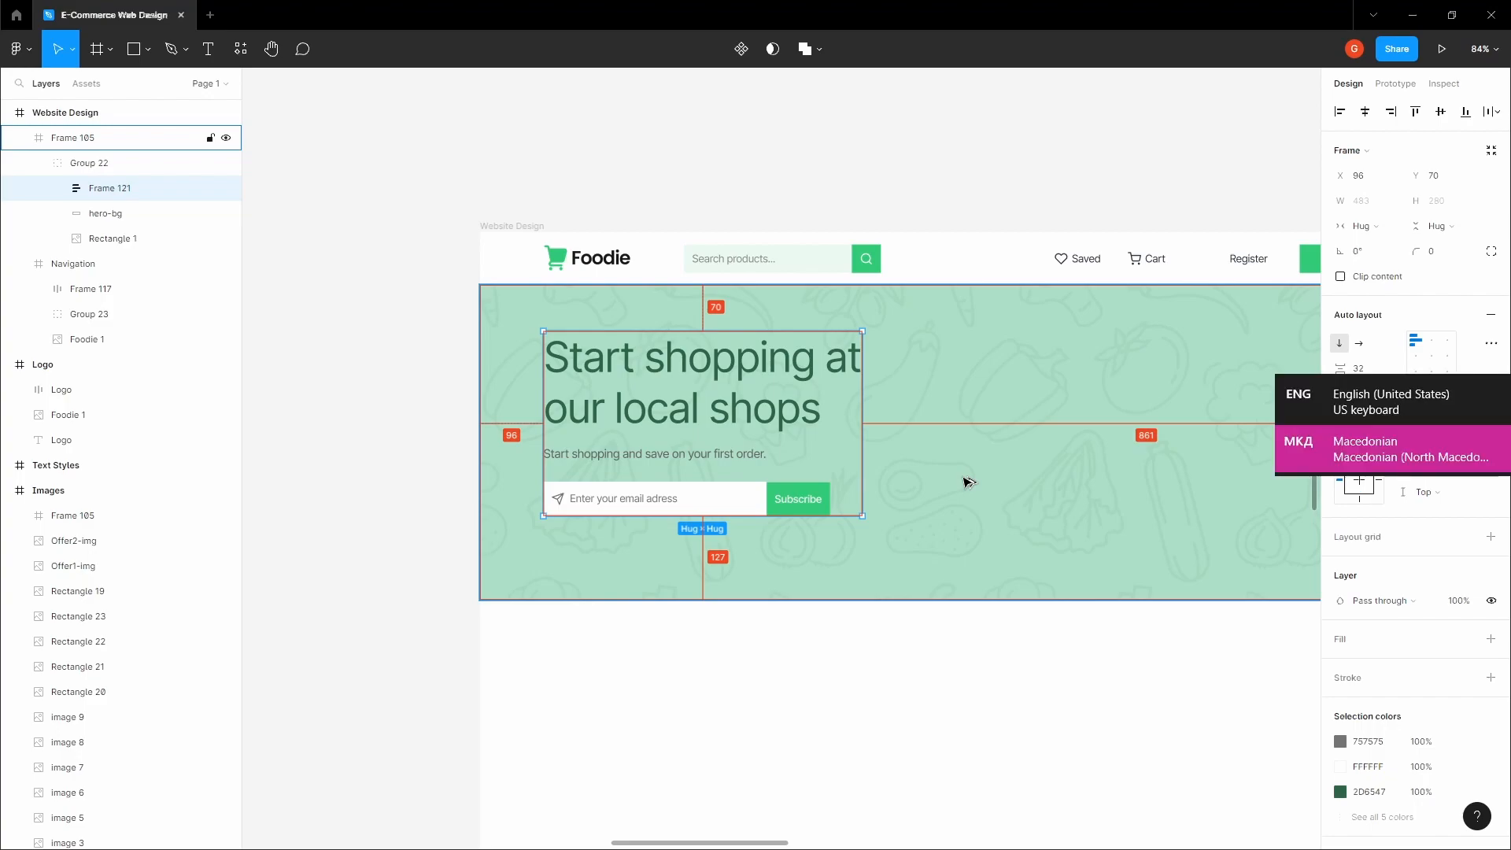
key("Up")
key("Up")
key("Up")
key("Up")
key("Up")
key("Up")
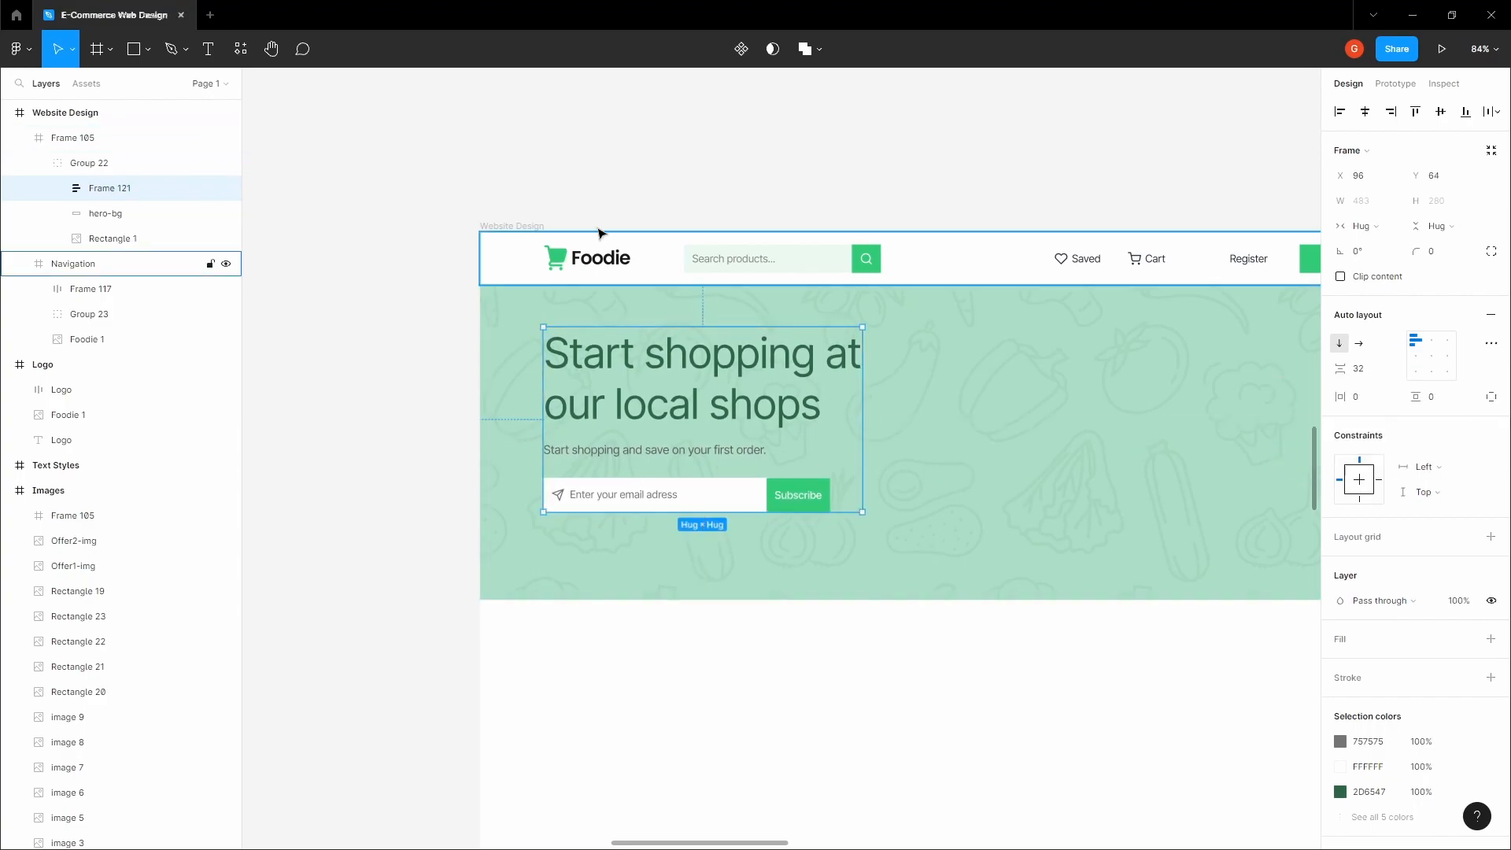
Step: Copy the vegetable photo from the Images frame
left_click(638, 220)
key("h")
scroll(705, 295, "down", 5)
scroll(795, 351, "up", 3)
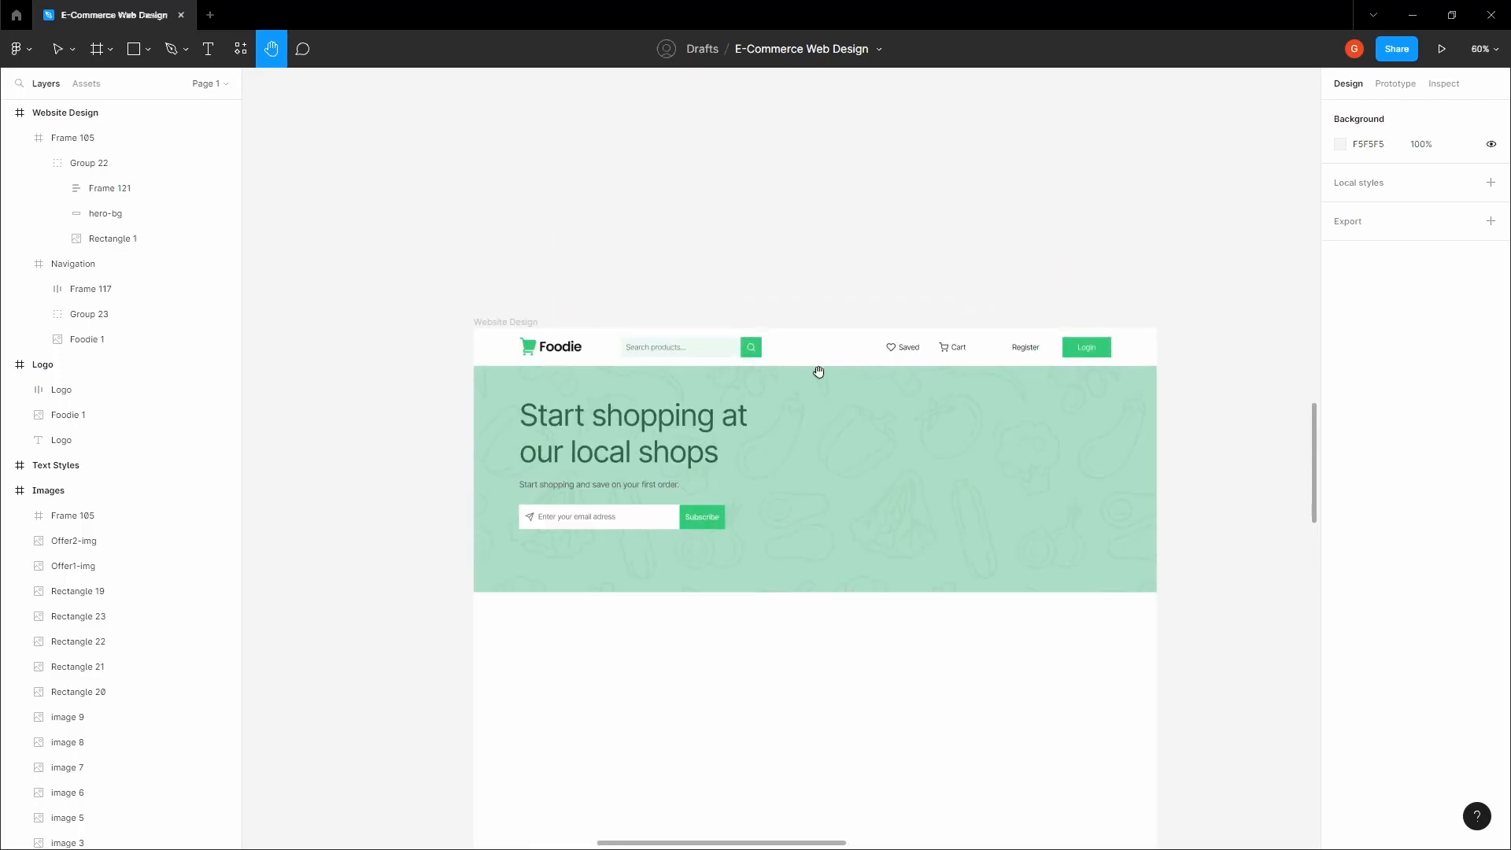
left_click_drag(817, 367, 717, 803)
scroll(786, 403, "down", 5)
left_click_drag(794, 317, 792, 455)
key("v")
left_click(736, 288)
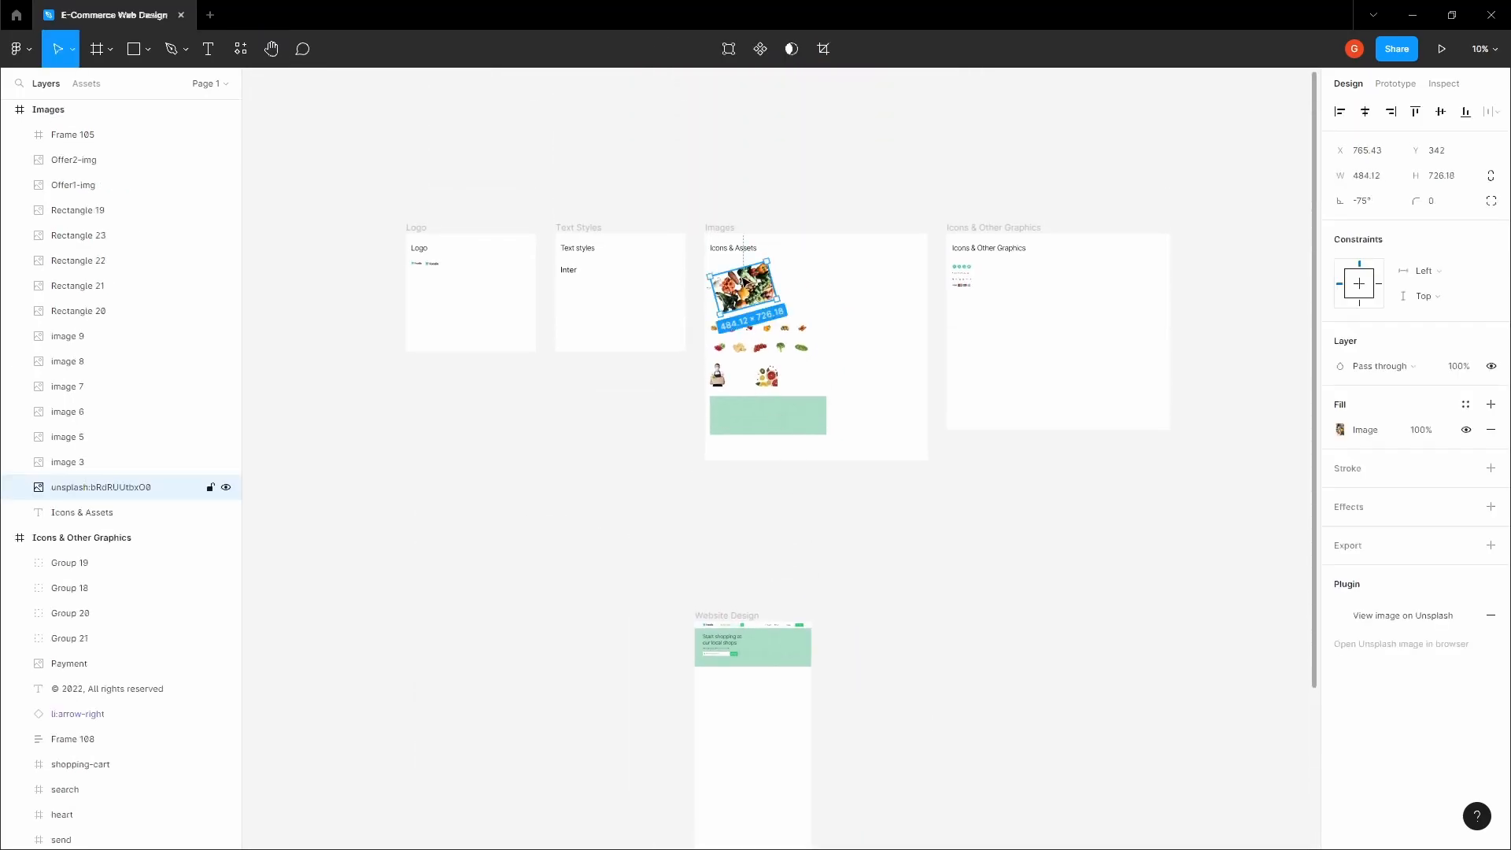
scroll(738, 287, "up", 3)
right_click(736, 277)
left_click(753, 291)
left_click(830, 702)
Step: Paste the vegetable photo into the hero banner group and place it at the banner's right end
key("h")
scroll(830, 704, "down", 4)
left_click_drag(830, 703, 888, 421)
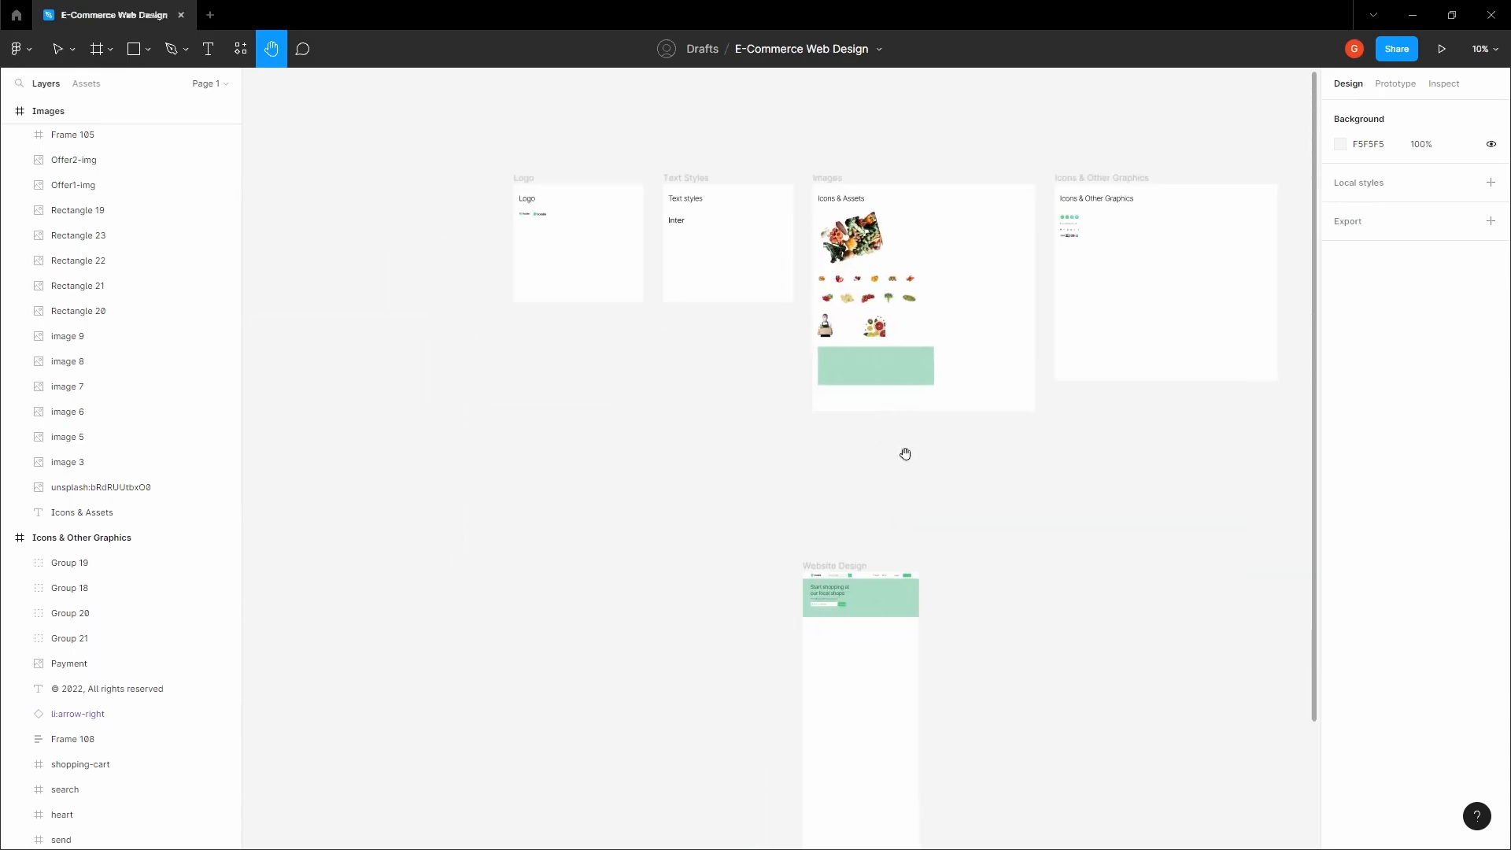
key("v")
left_click(900, 604, "ctrl")
scroll(899, 604, "up", 6)
key("ctrl+v")
left_click_drag(696, 673, 936, 595)
left_click(827, 395)
key("space")
left_click_drag(759, 593, 823, 432)
left_click_drag(743, 558, 811, 462)
left_click(793, 523)
key("space")
left_click_drag(781, 524, 768, 523)
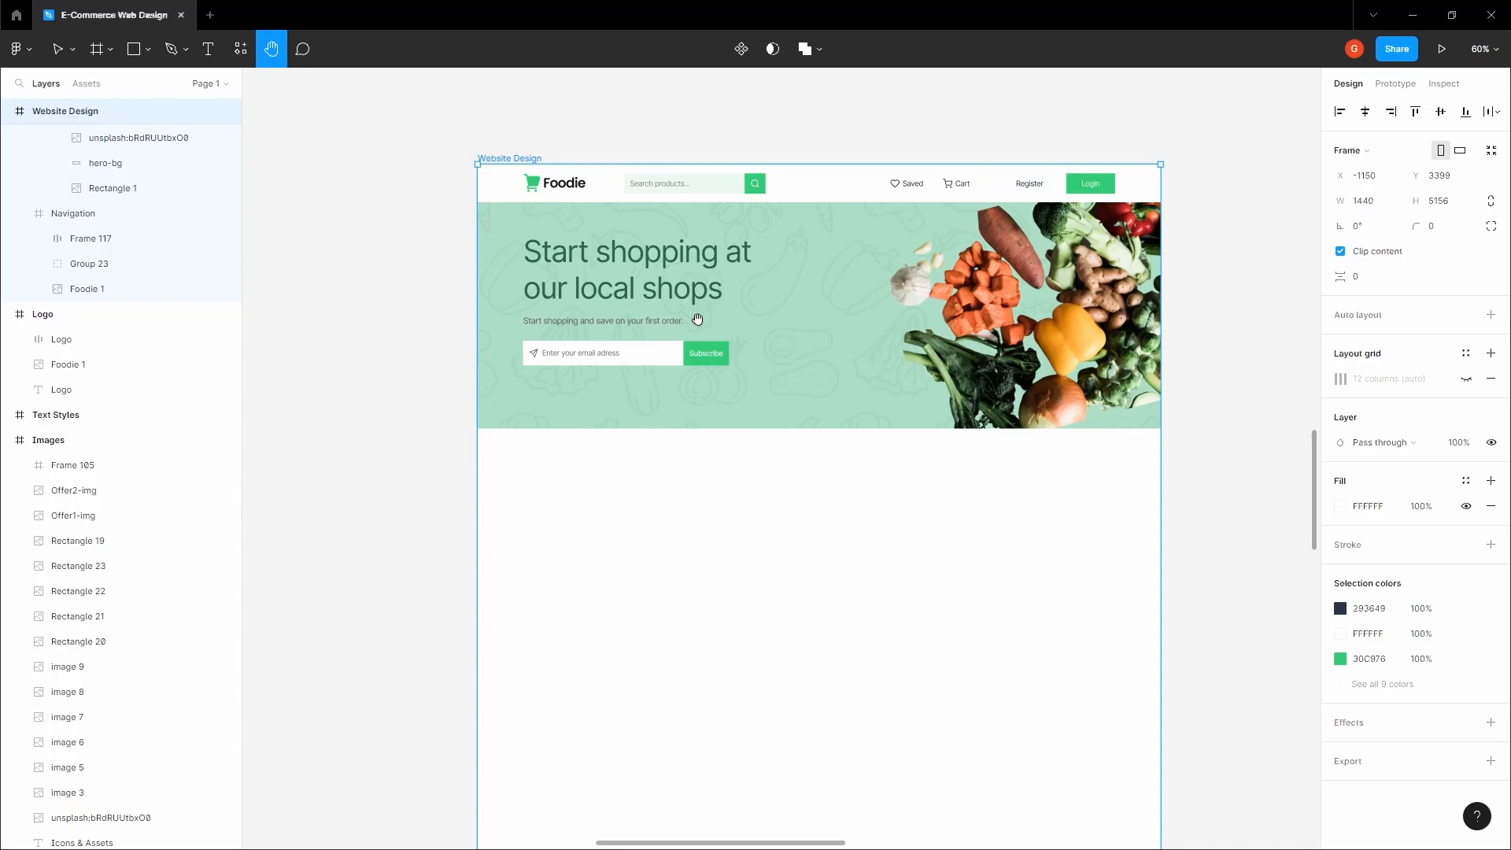
Step: Show the 12-column layout grid on the Website Design frame
left_click(471, 134)
left_click(506, 156)
left_click(1466, 378)
left_click(903, 529)
key("space")
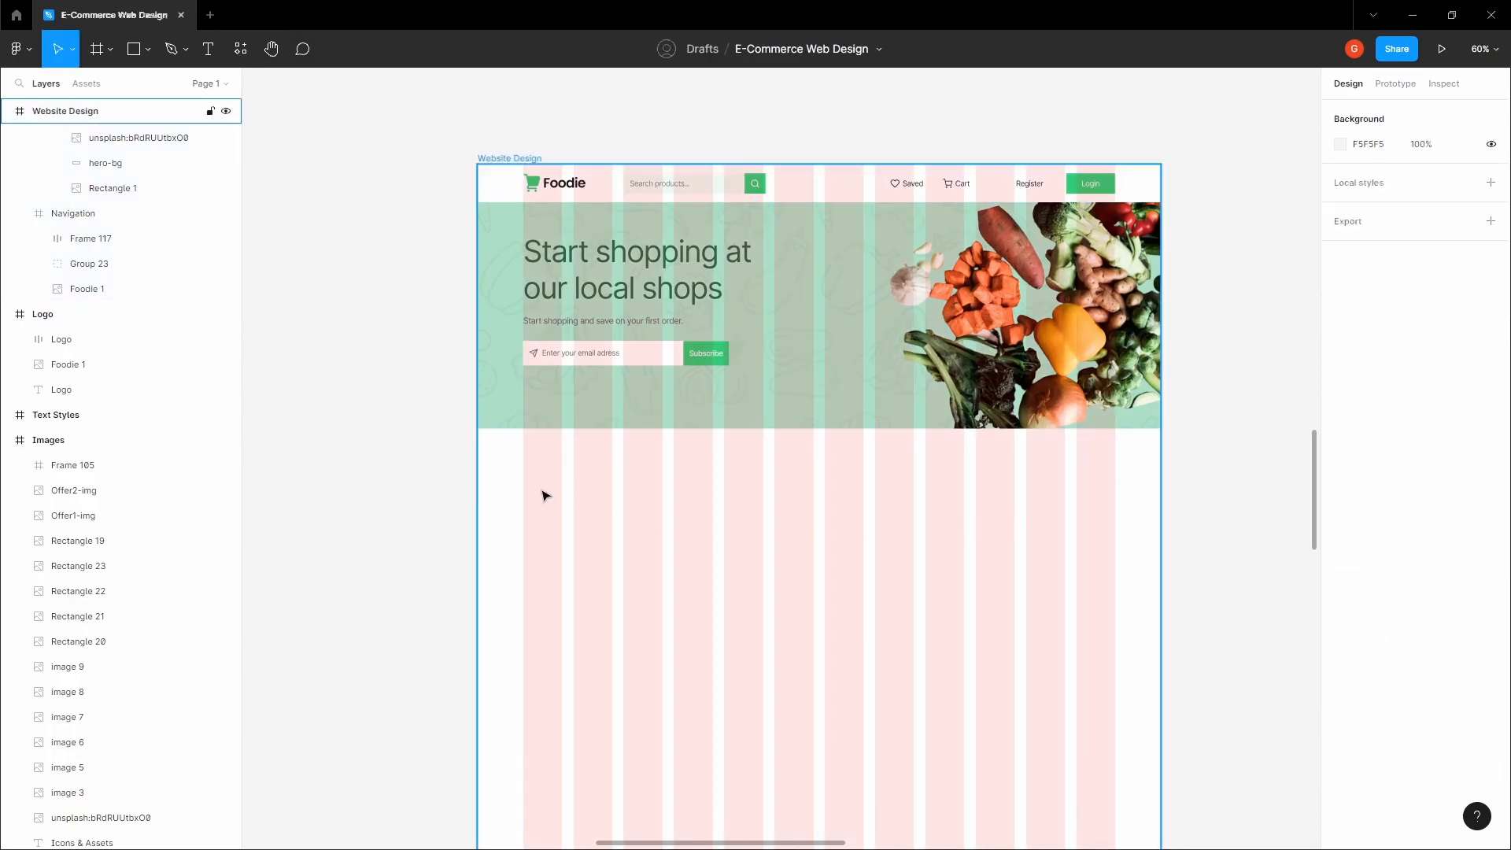
Step: Add the text "Explore Products" below the hero banner
scroll(543, 490, "up", 3)
left_click(543, 491, "ctrl")
key("t")
left_click(543, 491)
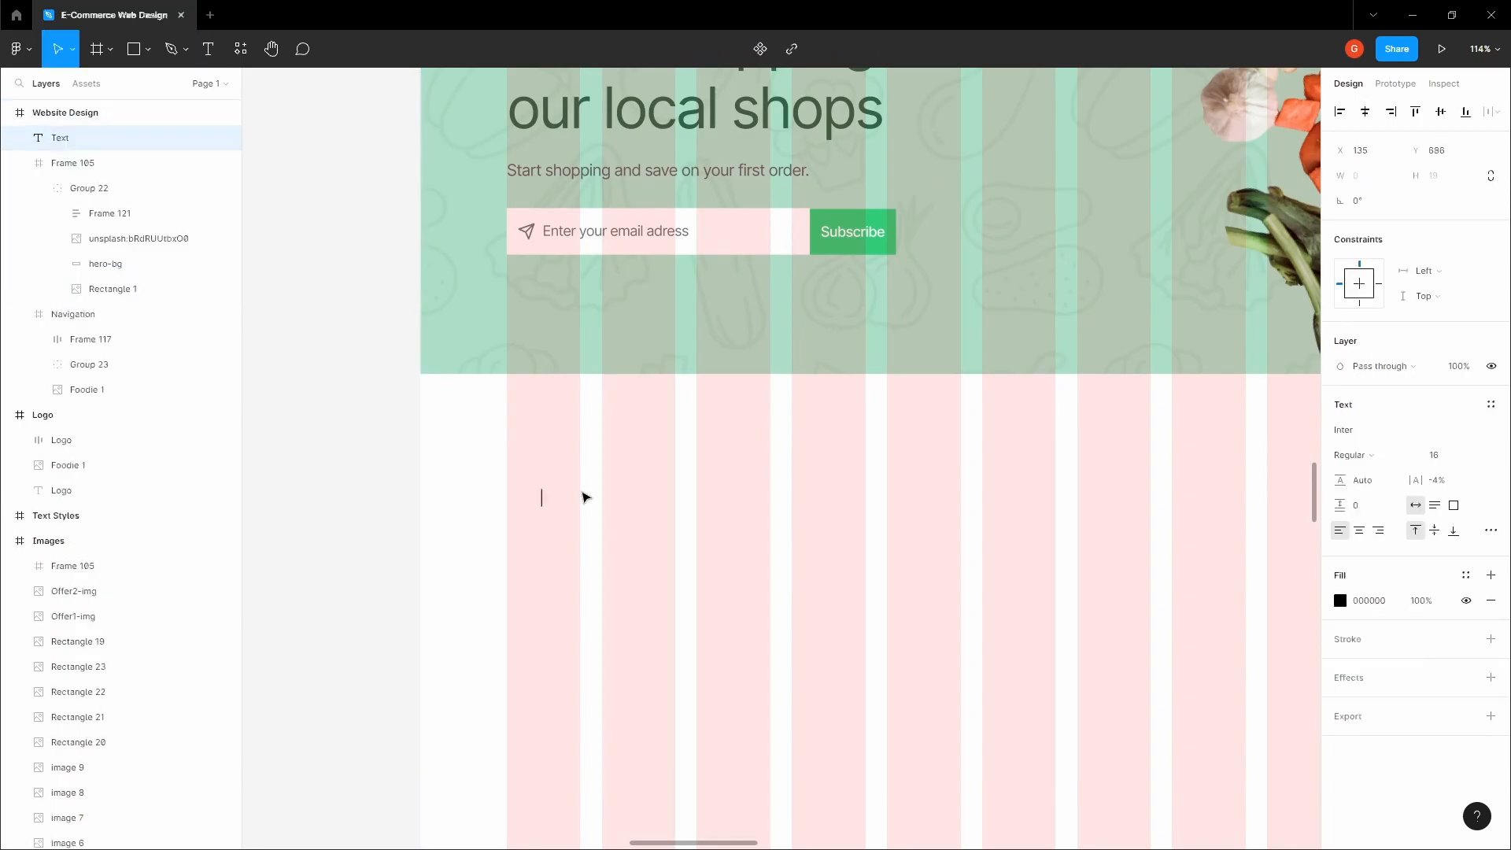
type("Explore Products")
scroll(753, 533, "down", 1)
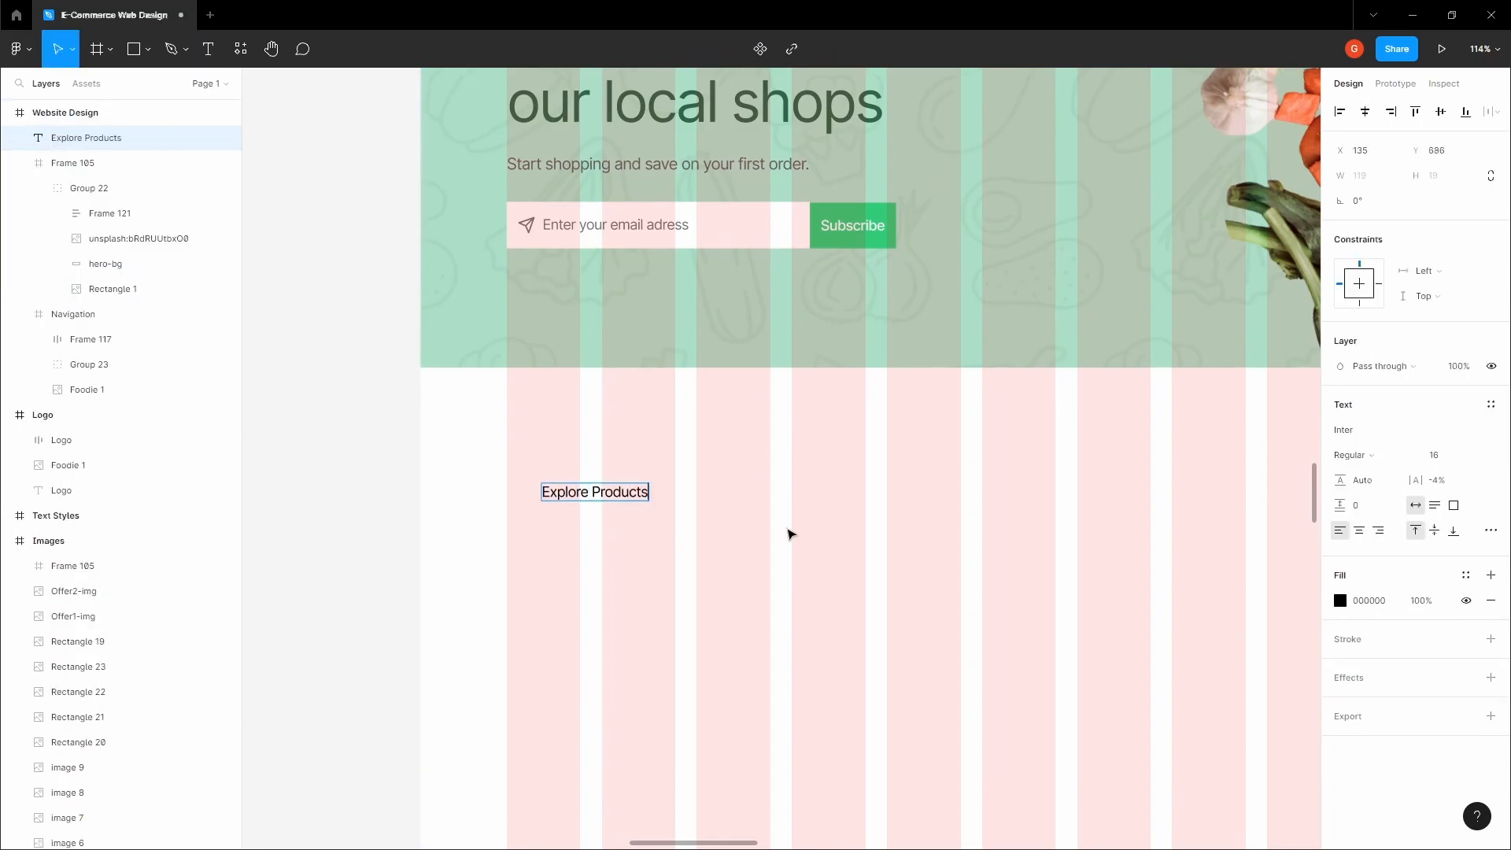
Step: Set the "Explore Products" heading to size 32 and align it with the first grid column at X 96, Y 656
left_click(1474, 456)
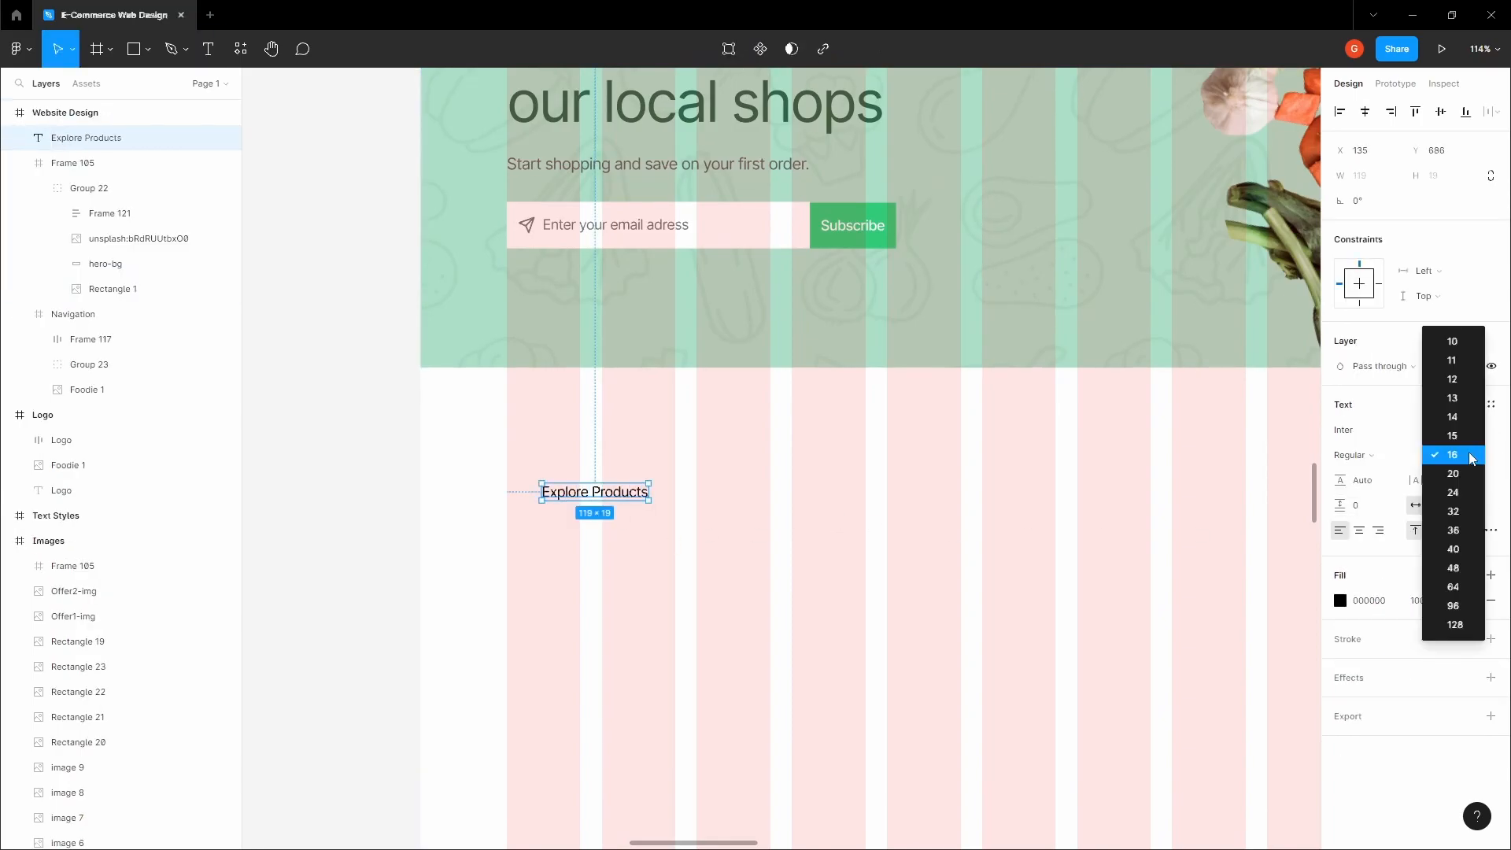
left_click(1452, 504)
left_click_drag(615, 492, 601, 480)
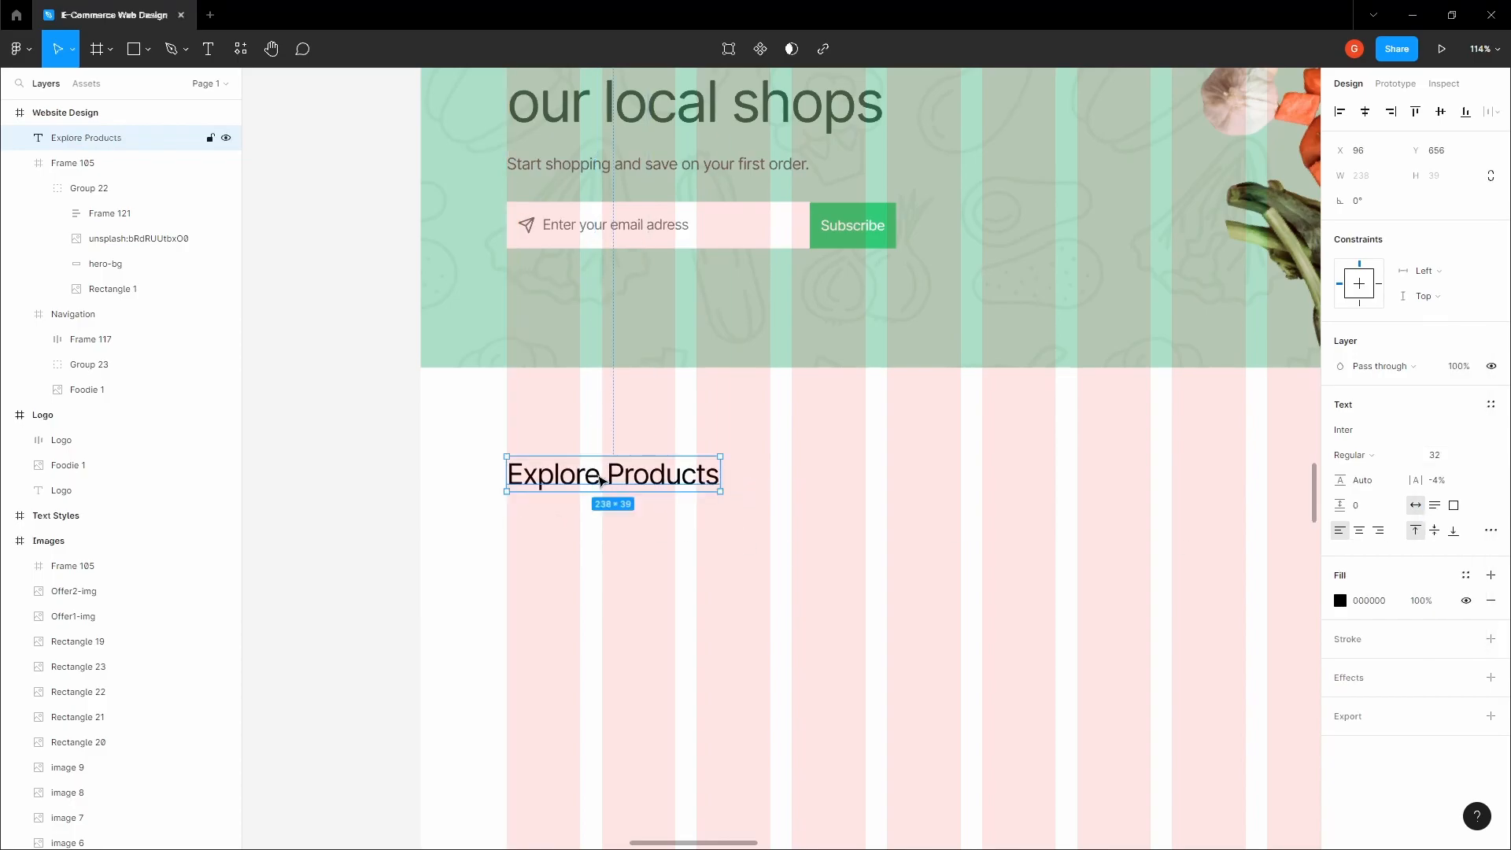
scroll(598, 477, "up", 1)
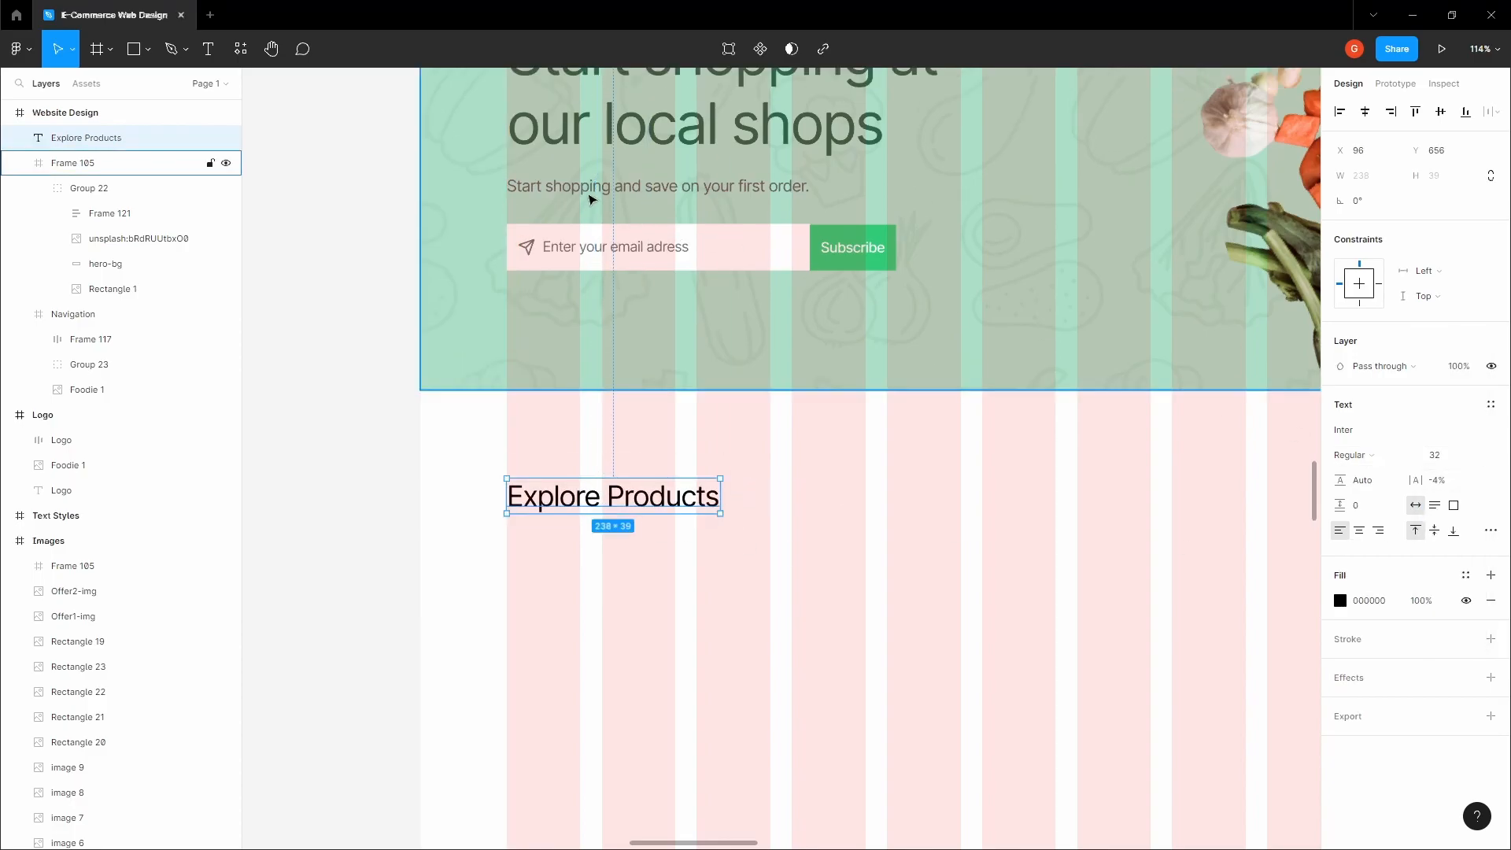
Step: Match the Explore Products heading's fill to the navigation bar's Saved and Cart text colour, 293649
scroll(607, 196, "down", 5)
double_click(1001, 373)
scroll(1000, 373, "up", 4)
double_click(1011, 414)
left_click(1369, 640)
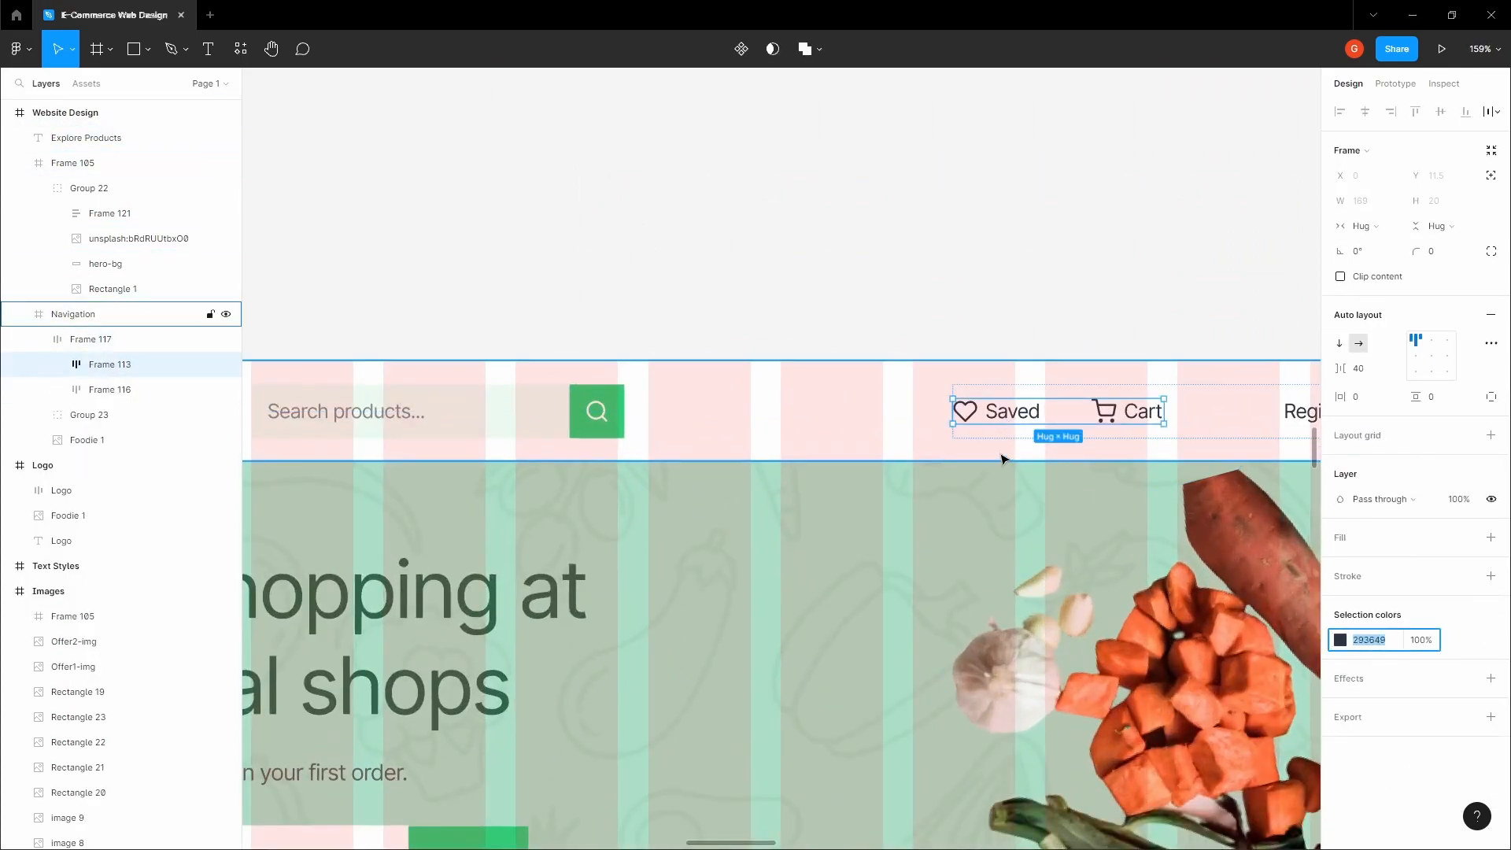
left_click(1002, 338)
scroll(1001, 340, "down", 3)
left_click_drag(900, 265, 900, 146)
left_click_drag(510, 769, 629, 521)
left_click(628, 519)
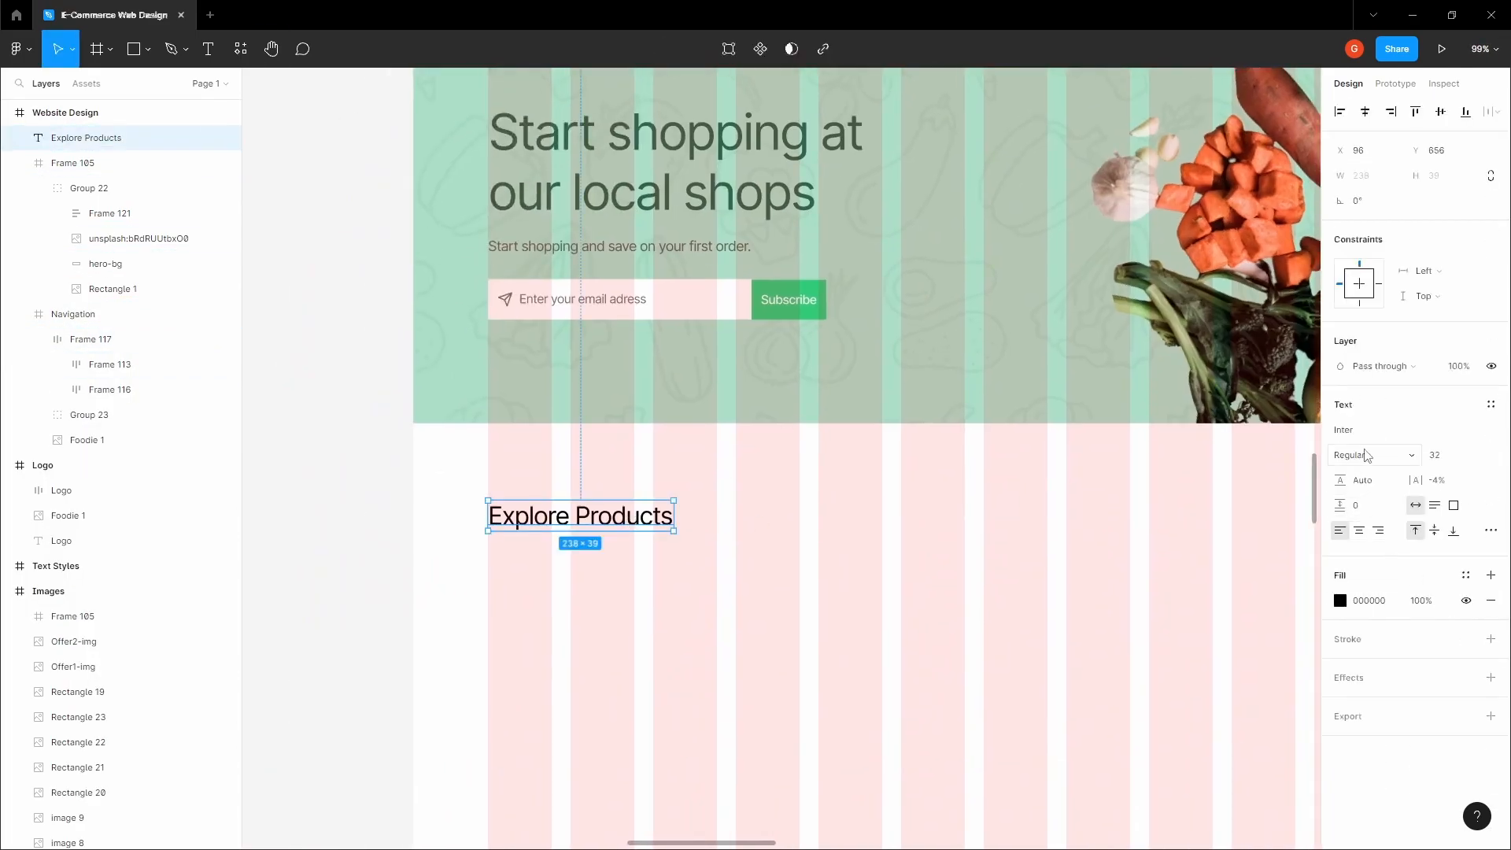
left_click(842, 556)
scroll(785, 546, "down", 3)
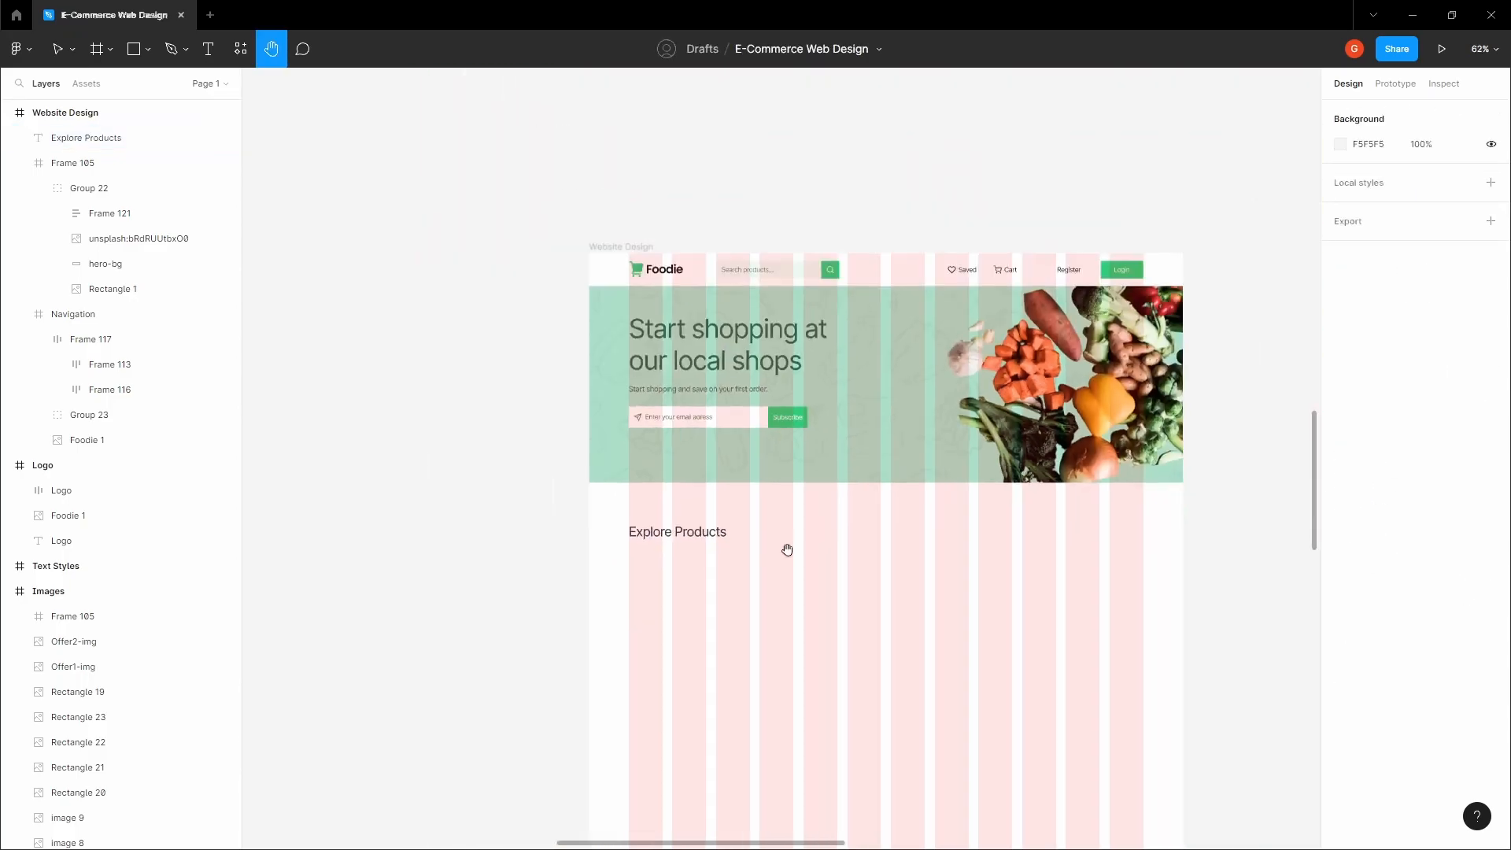
Step: Nudge the Explore Products heading up to Y 653, 96 px below the hero banner
left_click(722, 534)
scroll(732, 535, "up", 3)
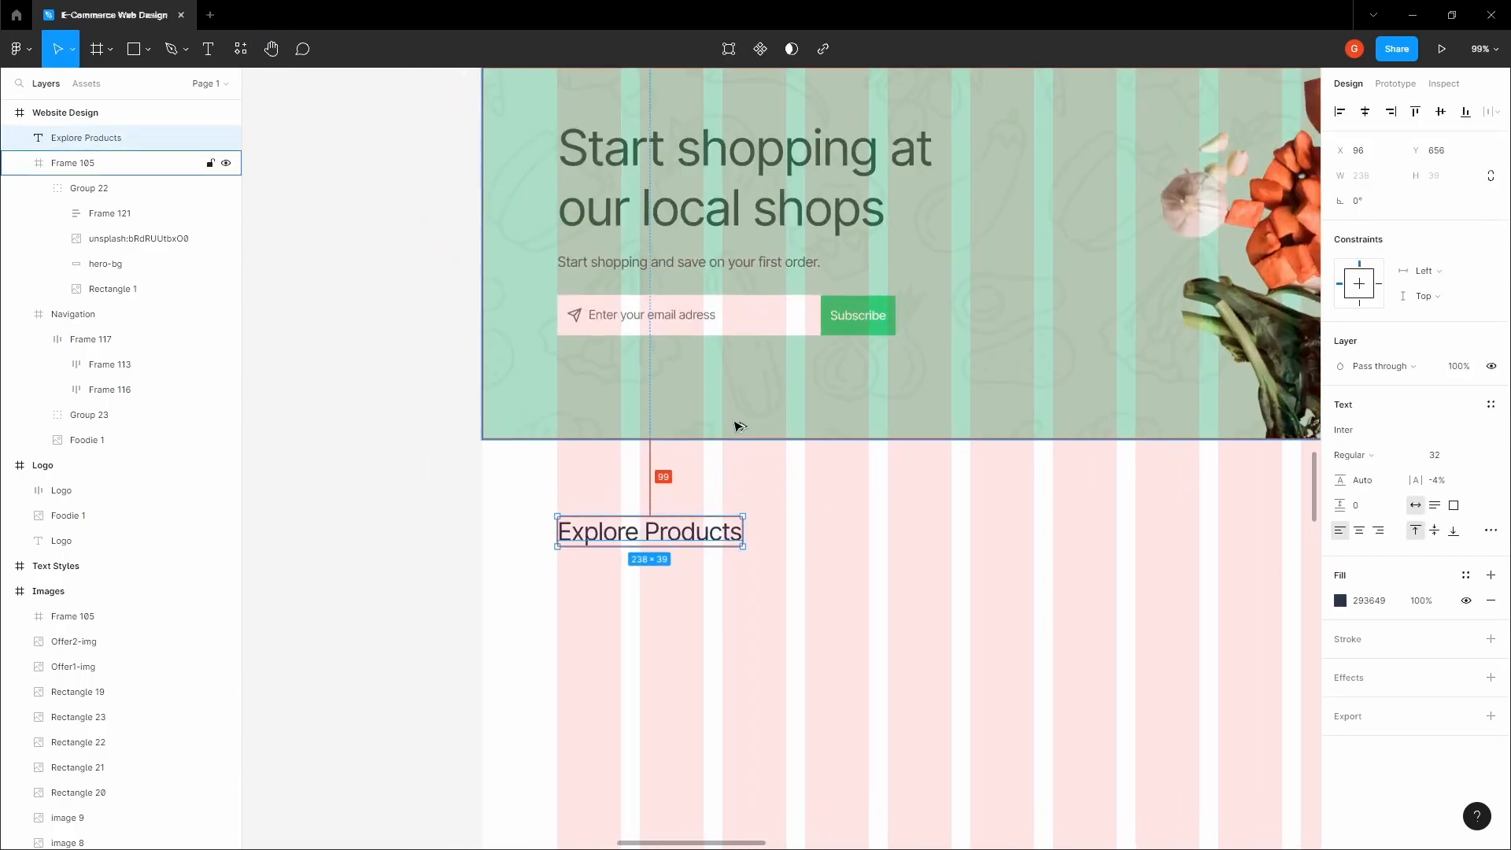
key("Up")
key("Up")
key("Up")
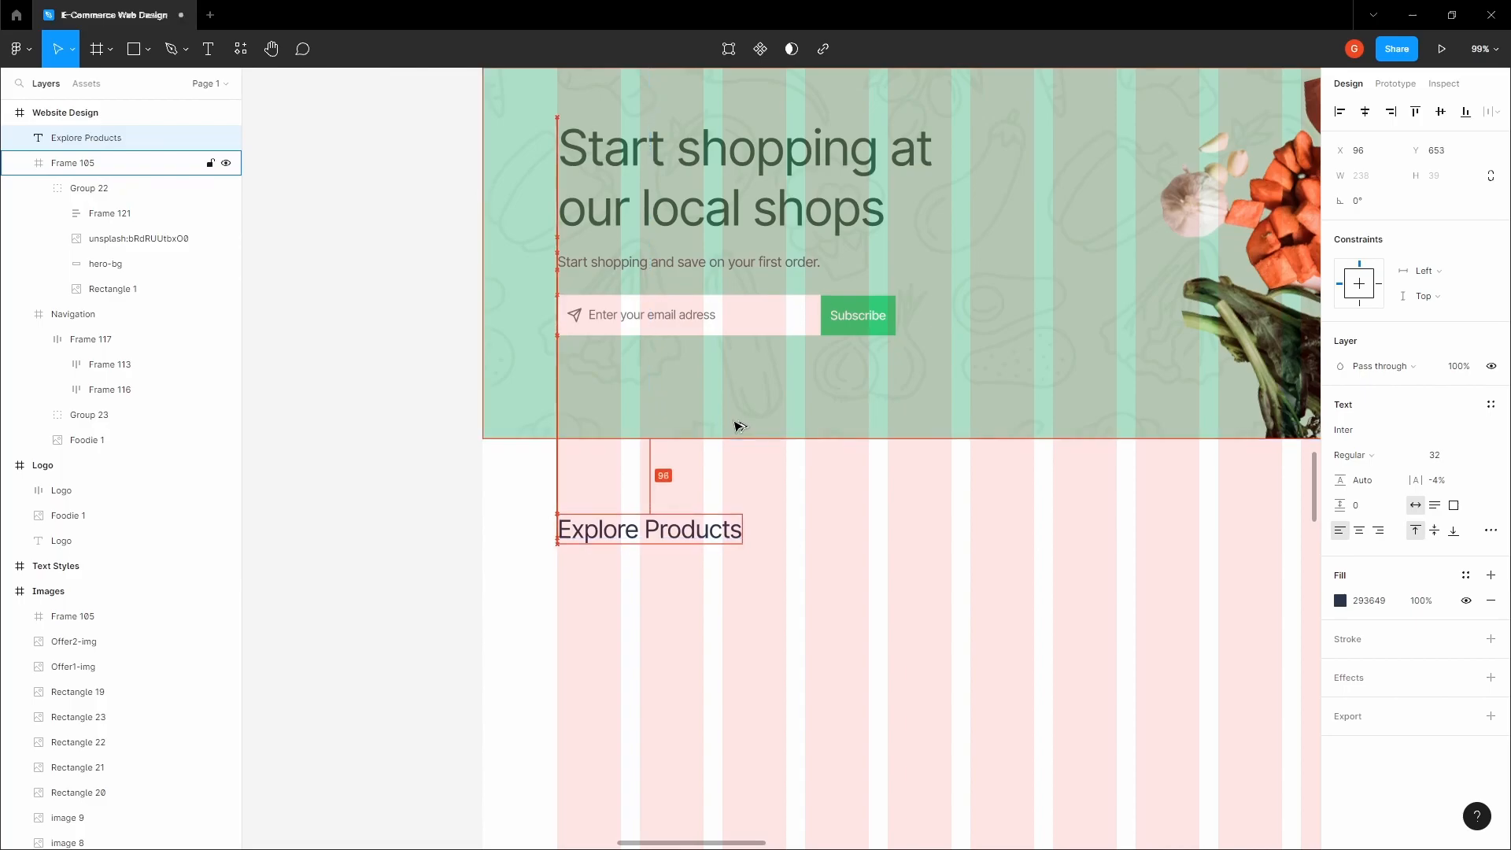
Step: Draw a 188 × 205 frame below the Explore Products heading at X 96, Y 739, spanning the first two grid columns
scroll(745, 421, "down", 3)
left_click(534, 477)
key("space")
left_click_drag(534, 478, 458, 380)
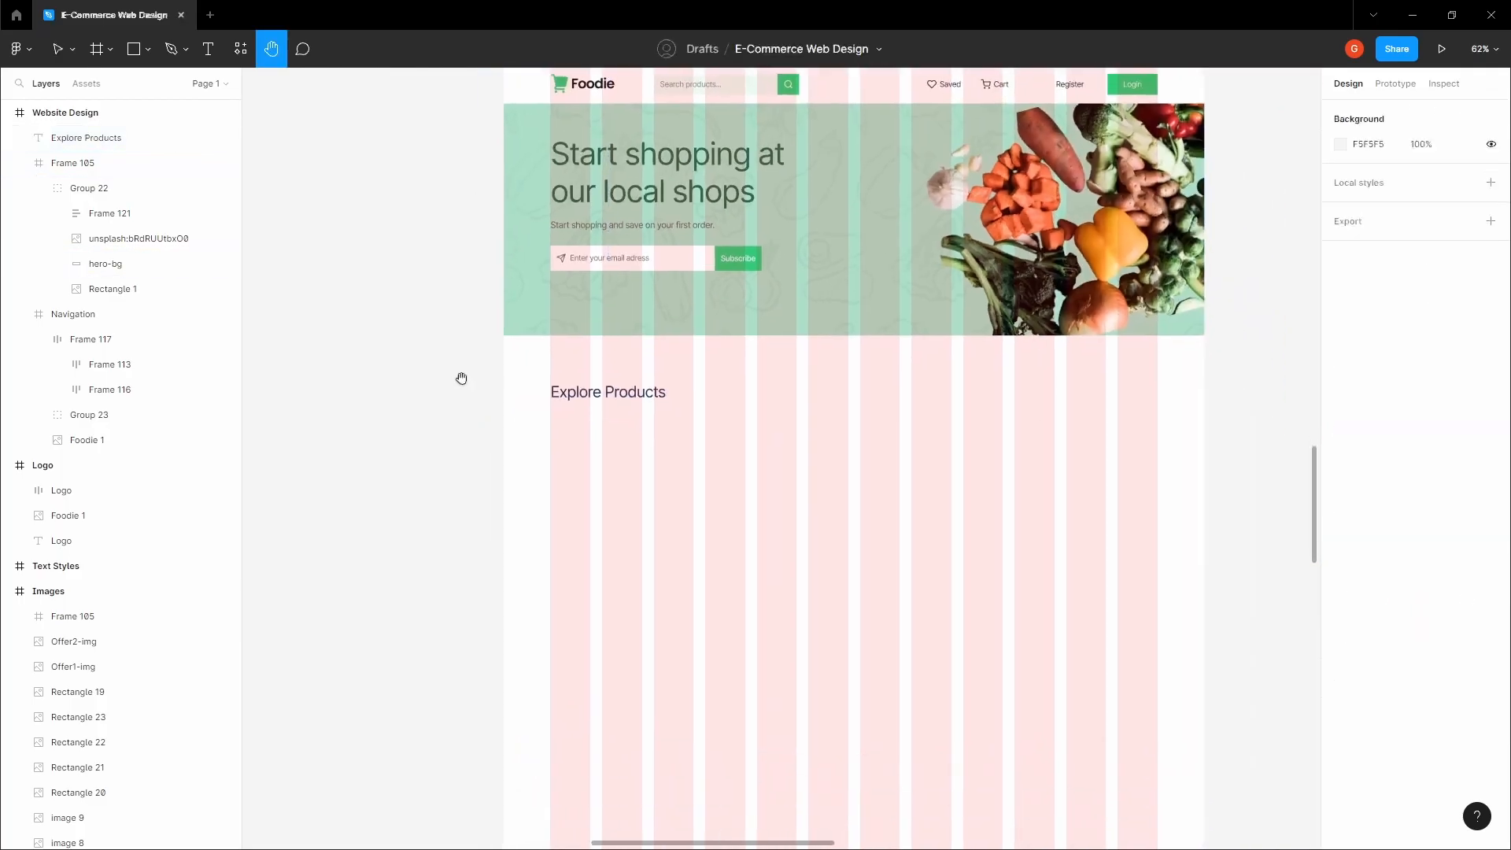
left_click(587, 443)
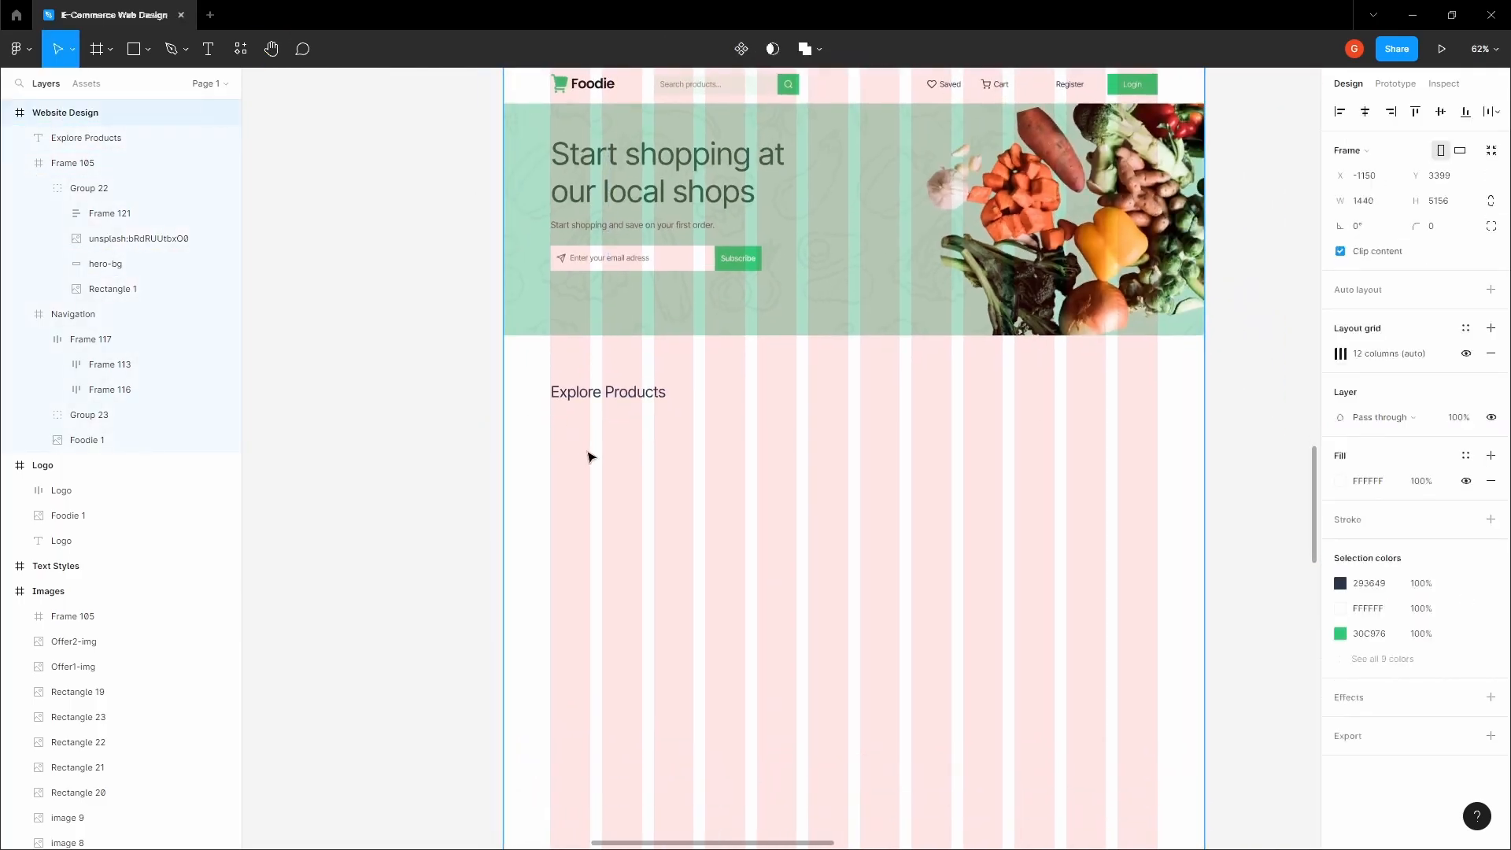
scroll(591, 455, "up", 3)
scroll(611, 466, "up", 2)
key("f")
left_click_drag(512, 396, 675, 559)
left_click_drag(678, 505, 689, 519)
left_click_drag(589, 572, 591, 584)
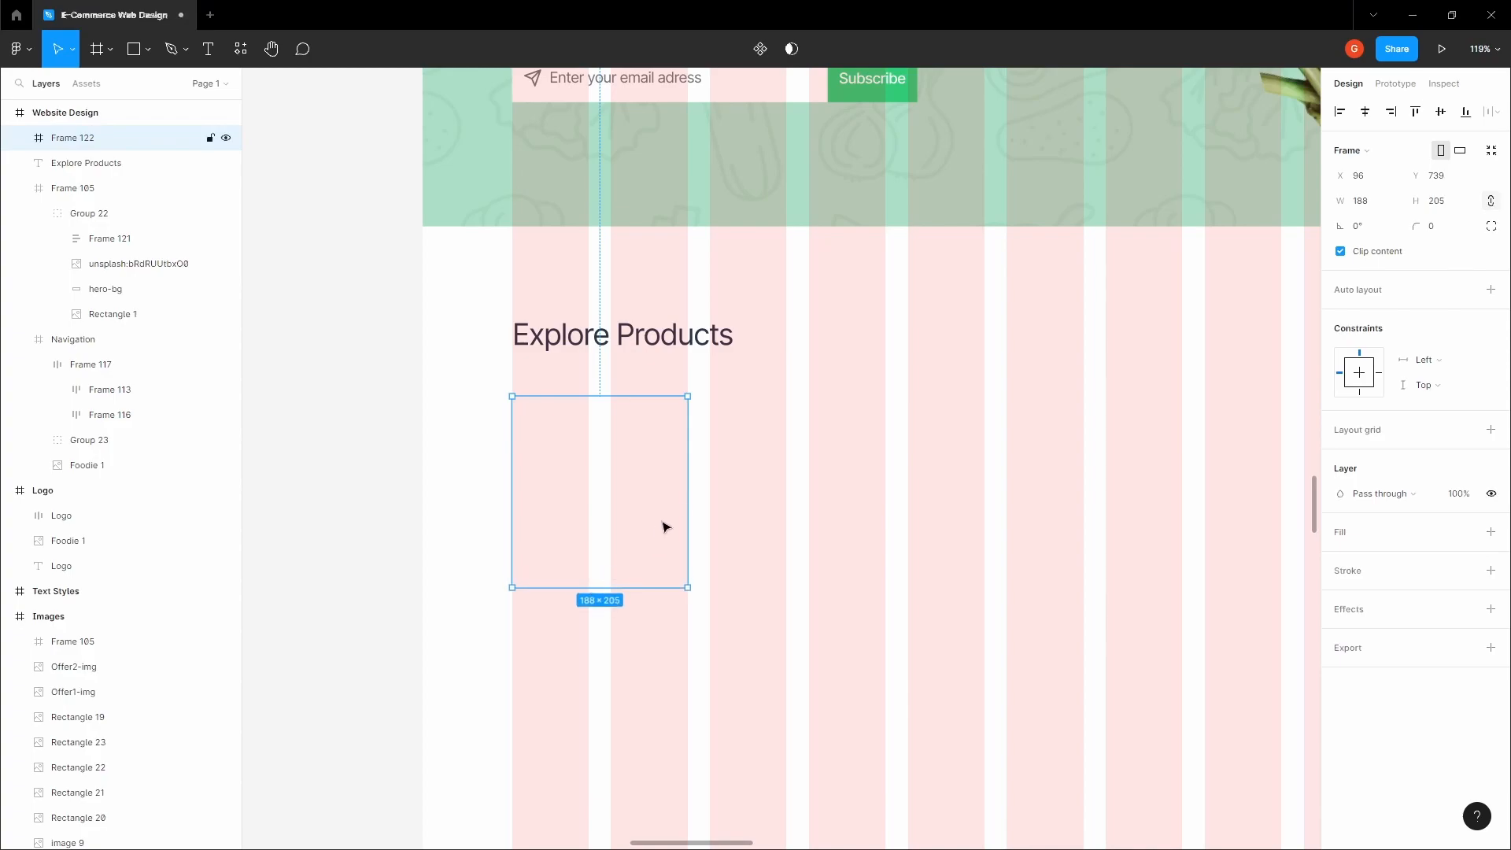
Step: Extend the product card frame downward to a height of 235
scroll(676, 508, "down", 2)
scroll(677, 506, "down", 5)
key("space")
left_click_drag(530, 446, 507, 456)
scroll(639, 473, "up", 2)
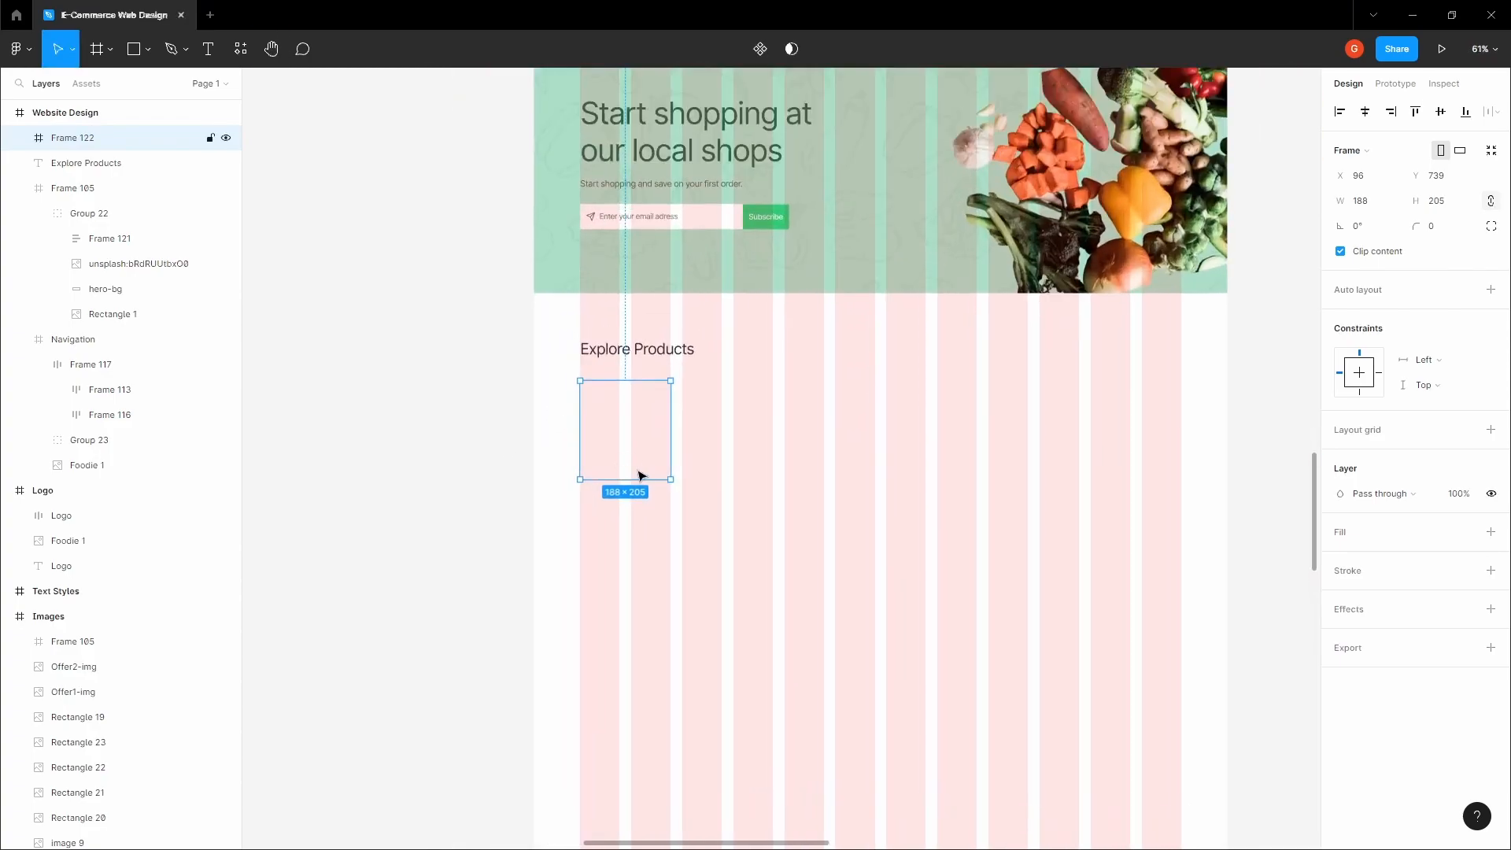
scroll(638, 475, "up", 5)
left_click_drag(638, 496, 630, 533)
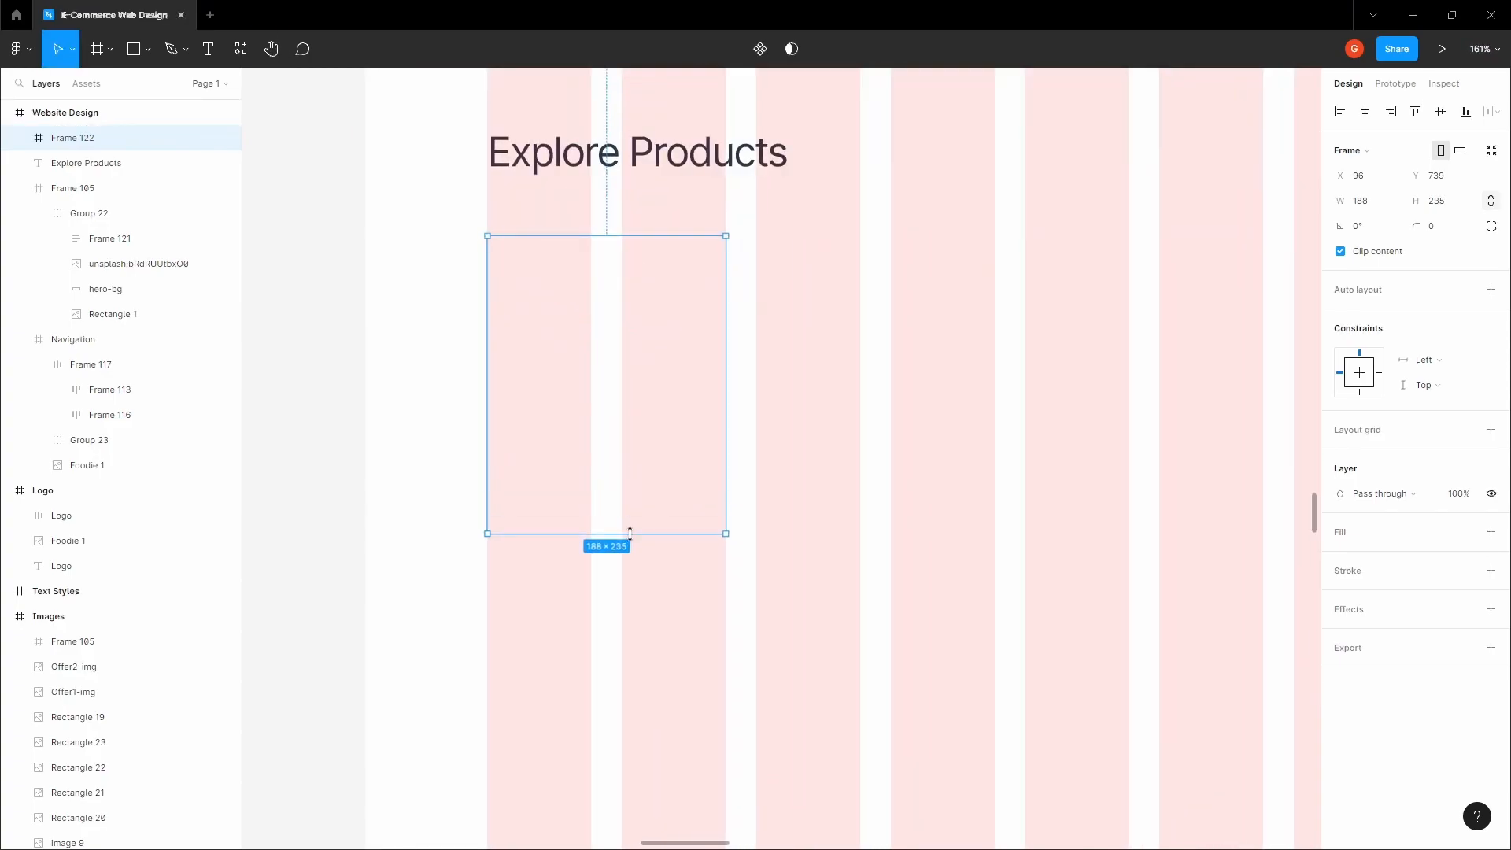
Step: Add the text "Peach" inside the product card frame at size 20, centred horizontally in the card
key("t")
left_click(575, 425)
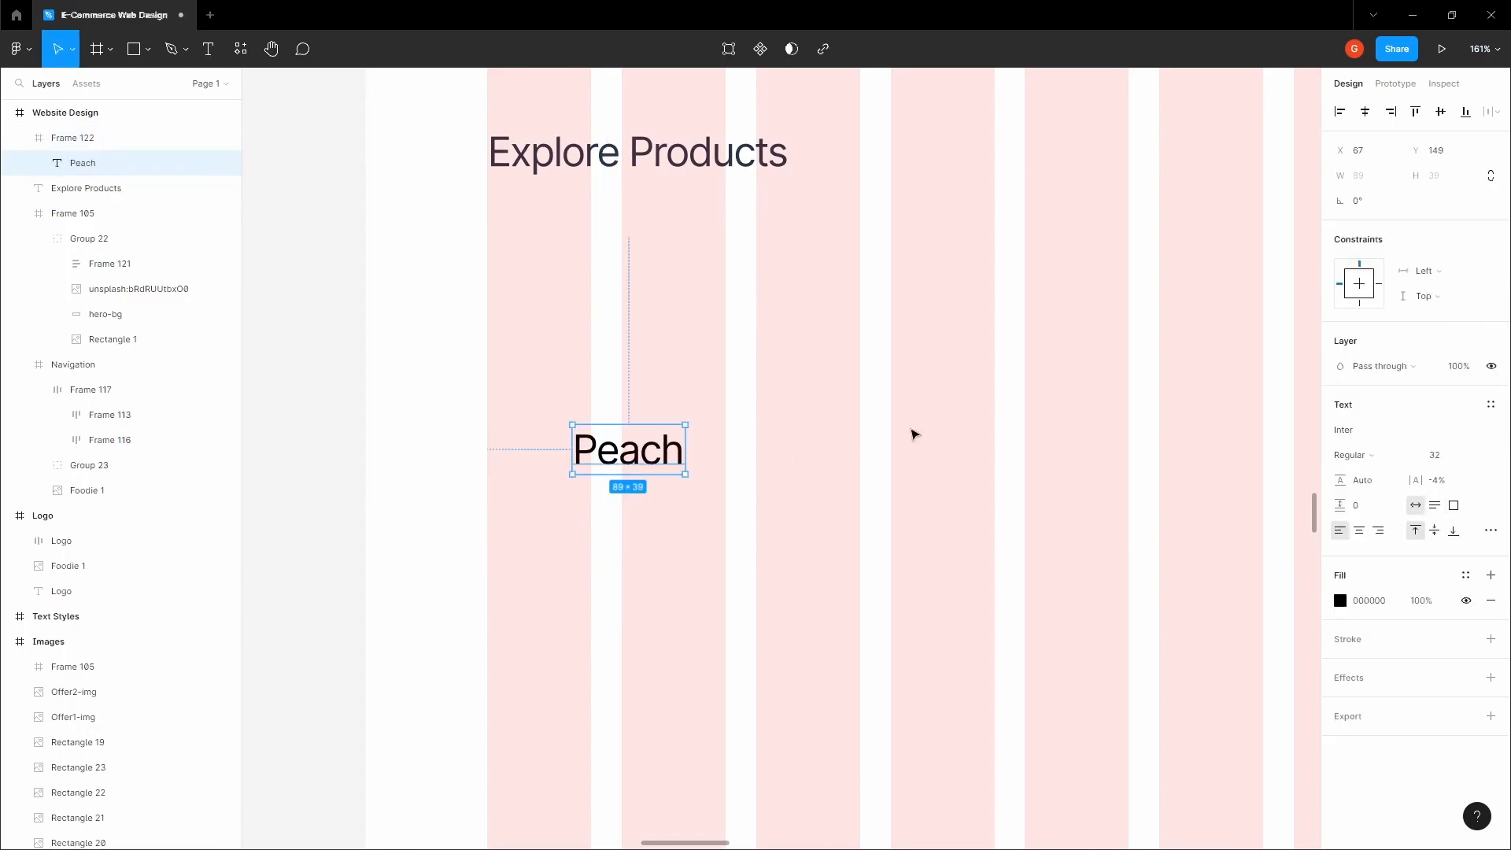
left_click(1369, 114)
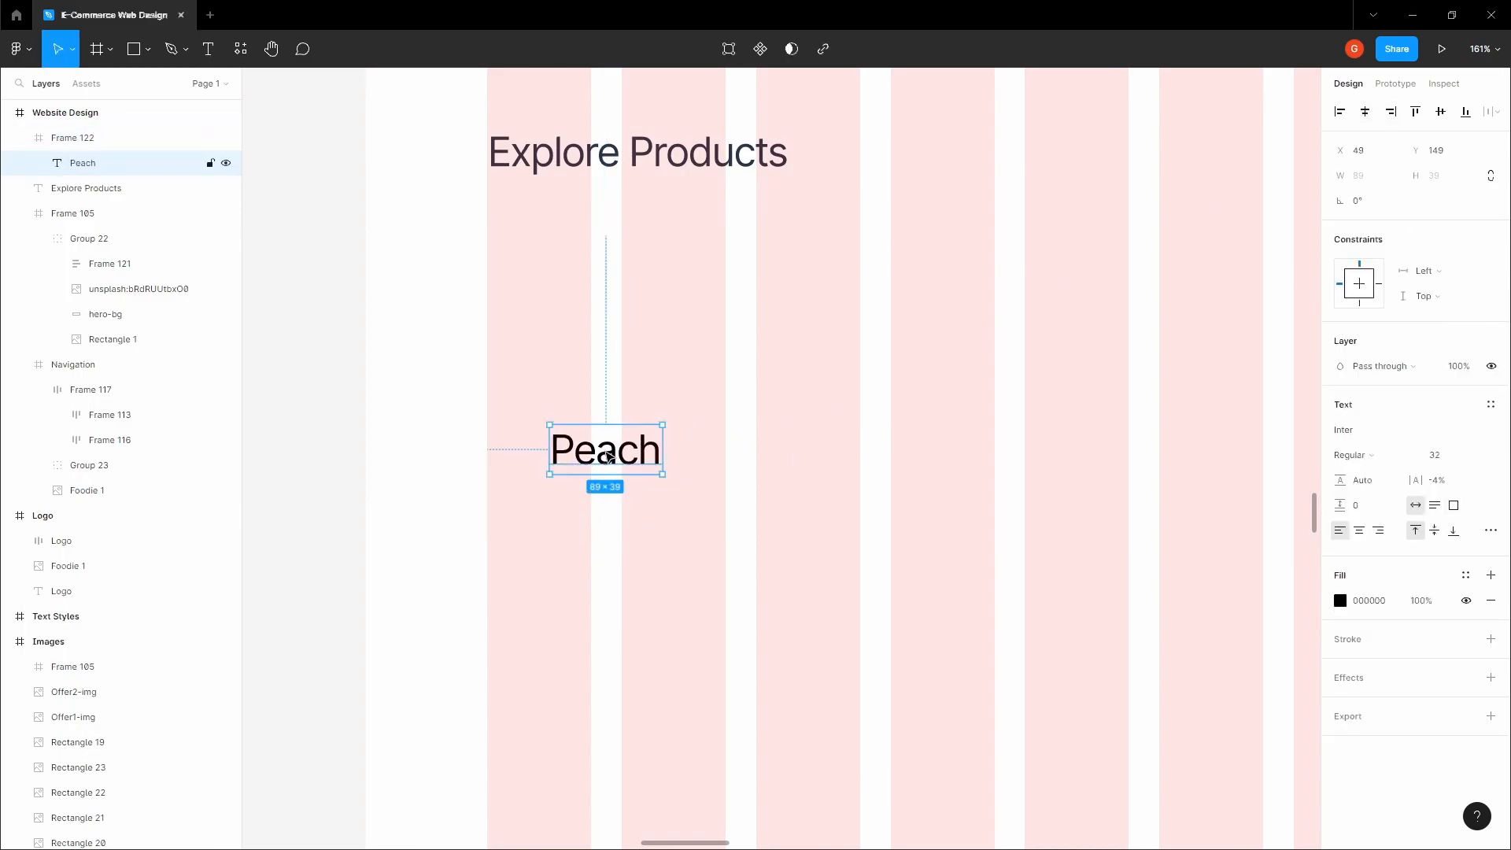
left_click(1475, 456)
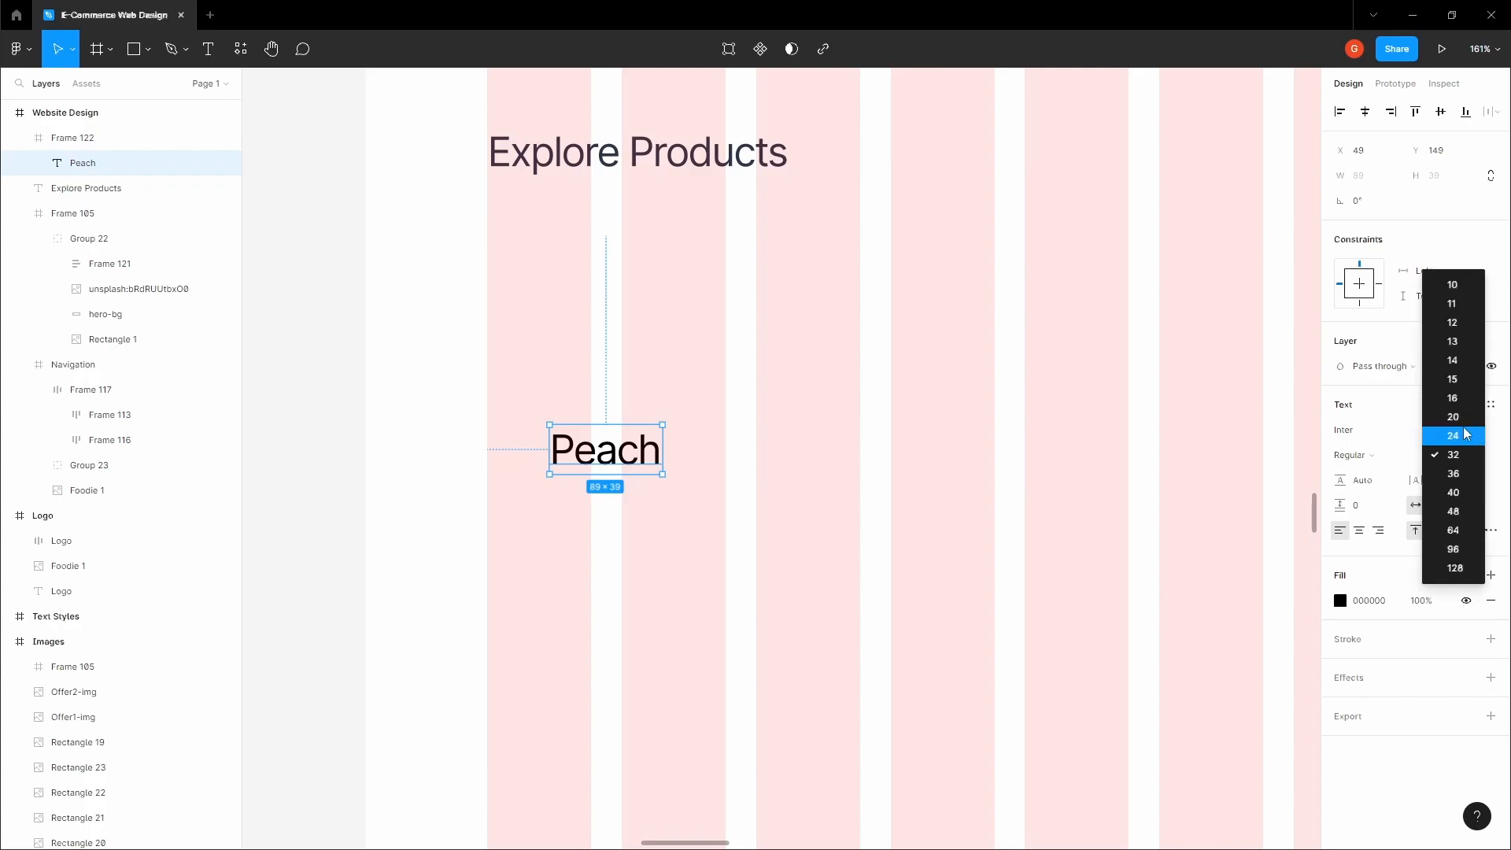
left_click(1454, 416)
left_click(1368, 121)
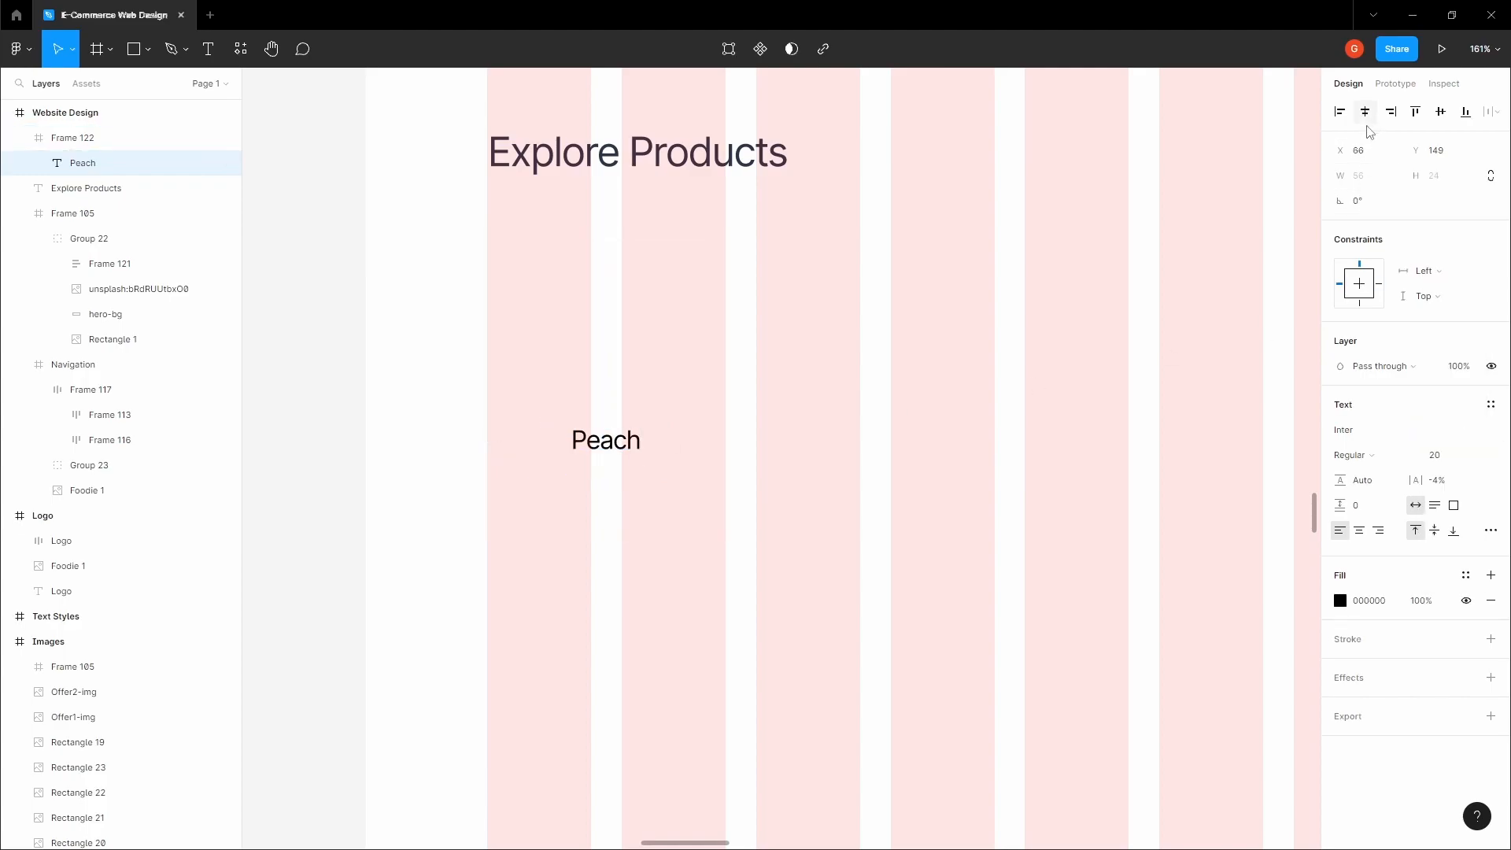
Step: Set the "Peach" text fill to the heading's colour 293649 and centre-align the text
left_click(667, 157)
left_click(622, 440)
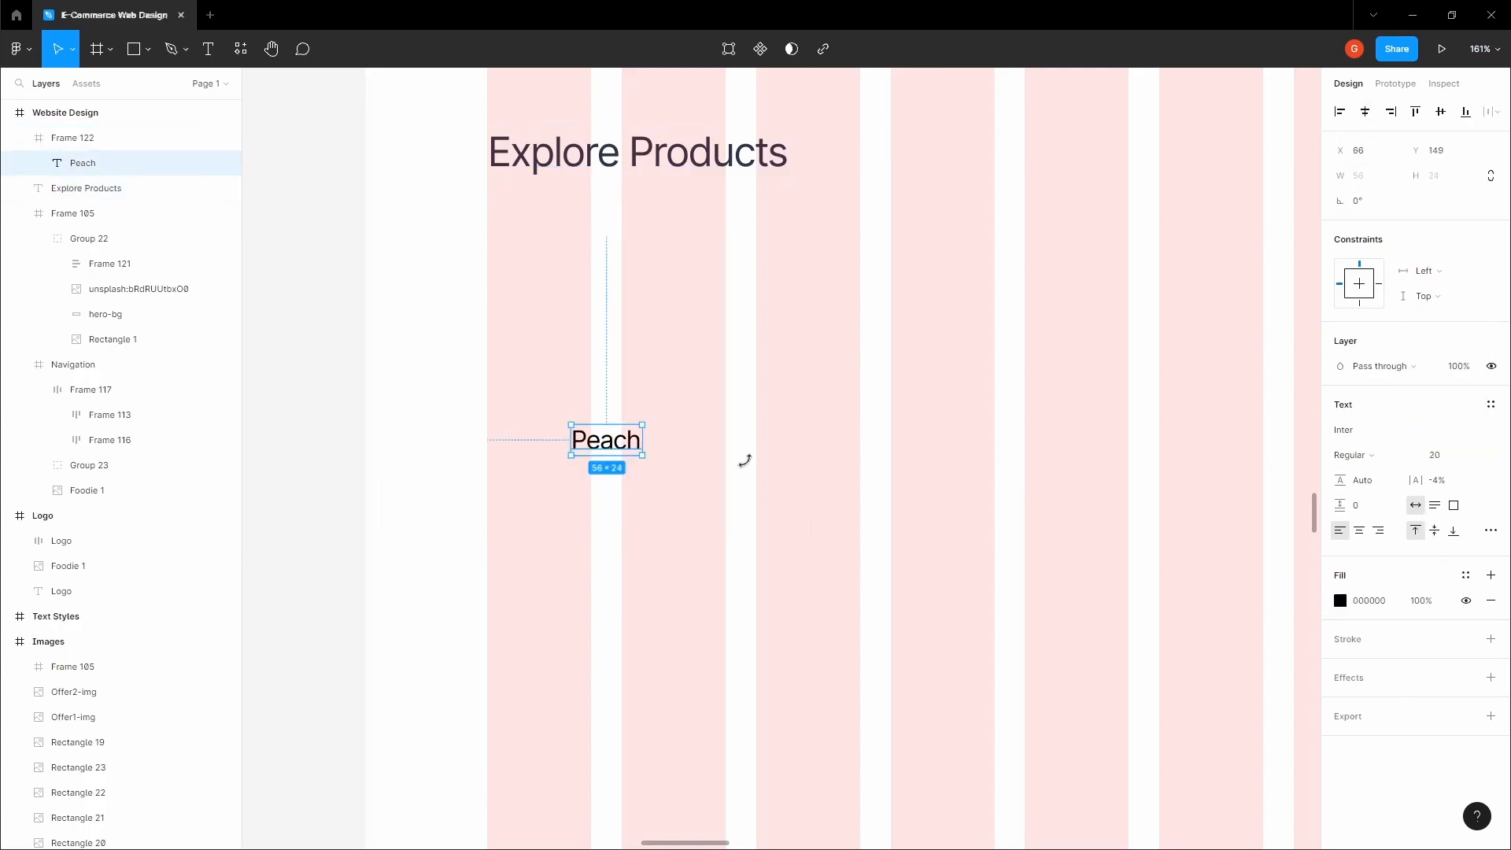
type("293649")
left_click(1061, 497)
left_click(631, 463, "ctrl")
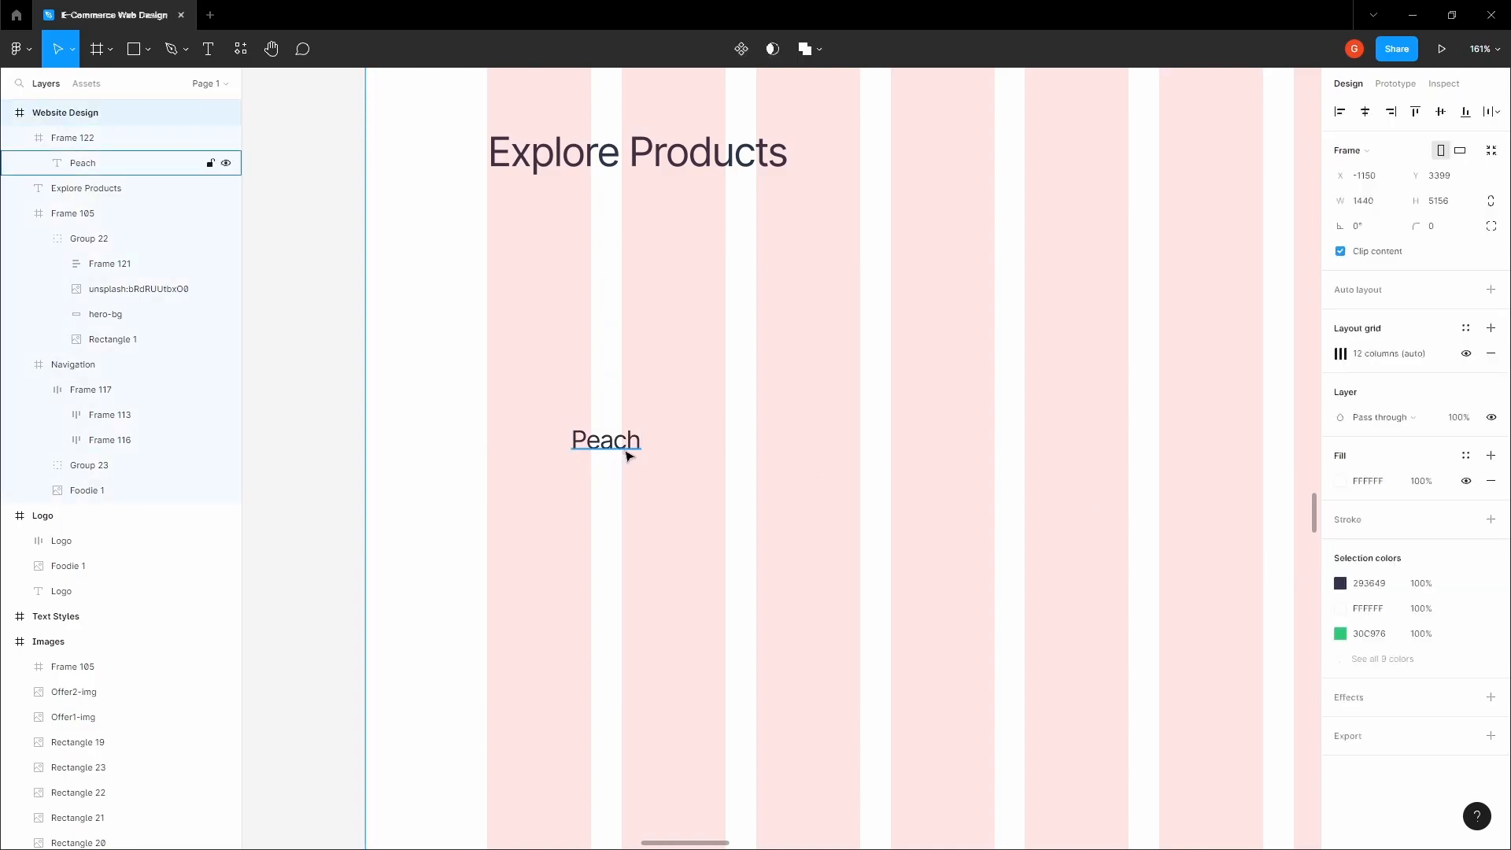
left_click(623, 450, "ctrl")
left_click(1359, 530)
Step: Duplicate the "Peach" text directly below it, change the copy to "20 items" and set its size to 14
left_click_drag(622, 445, 621, 485)
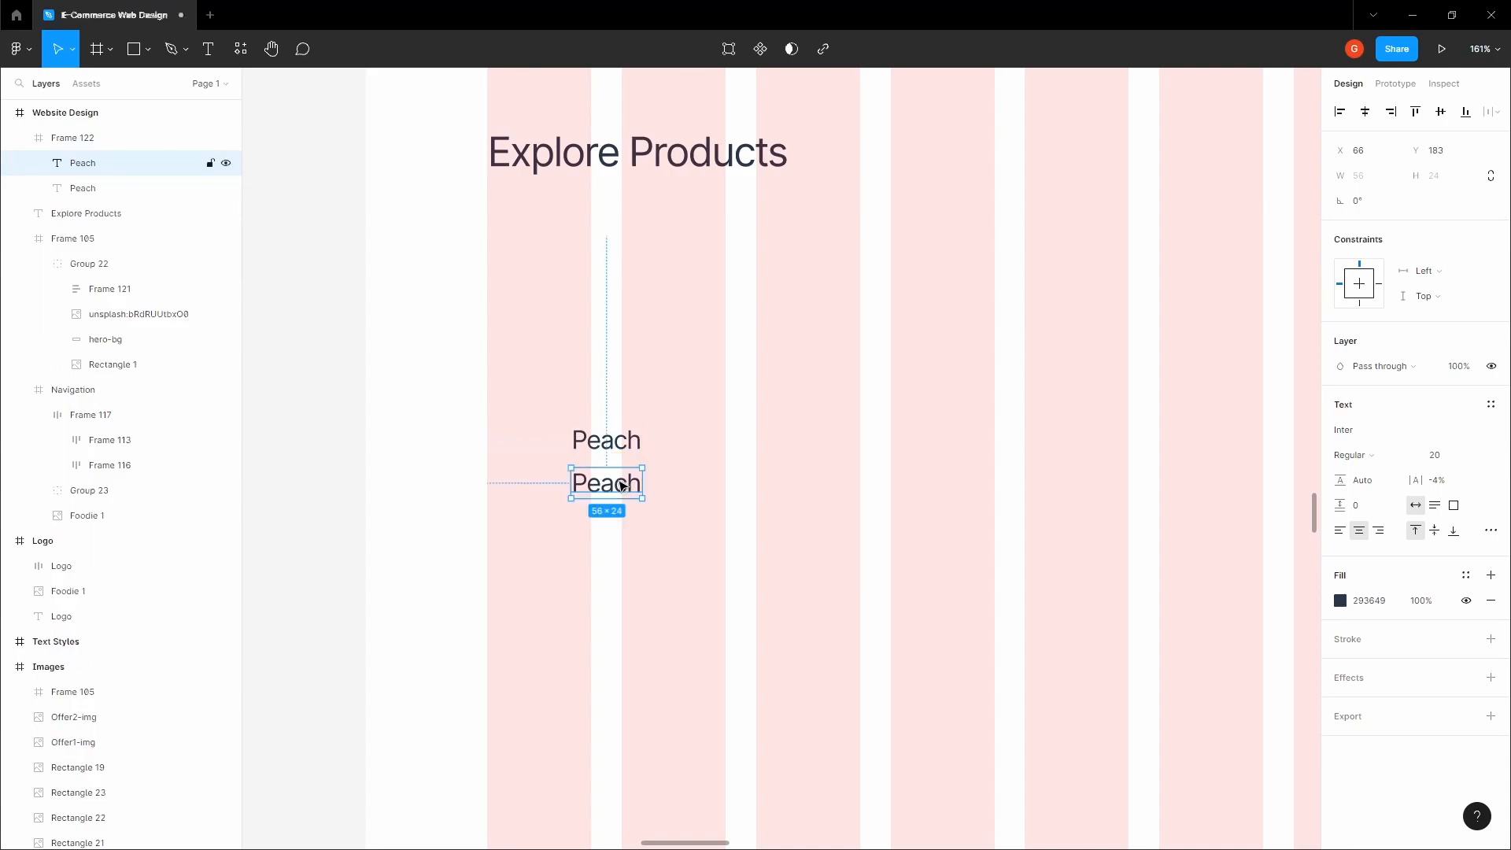
double_click(621, 484)
type("20 i")
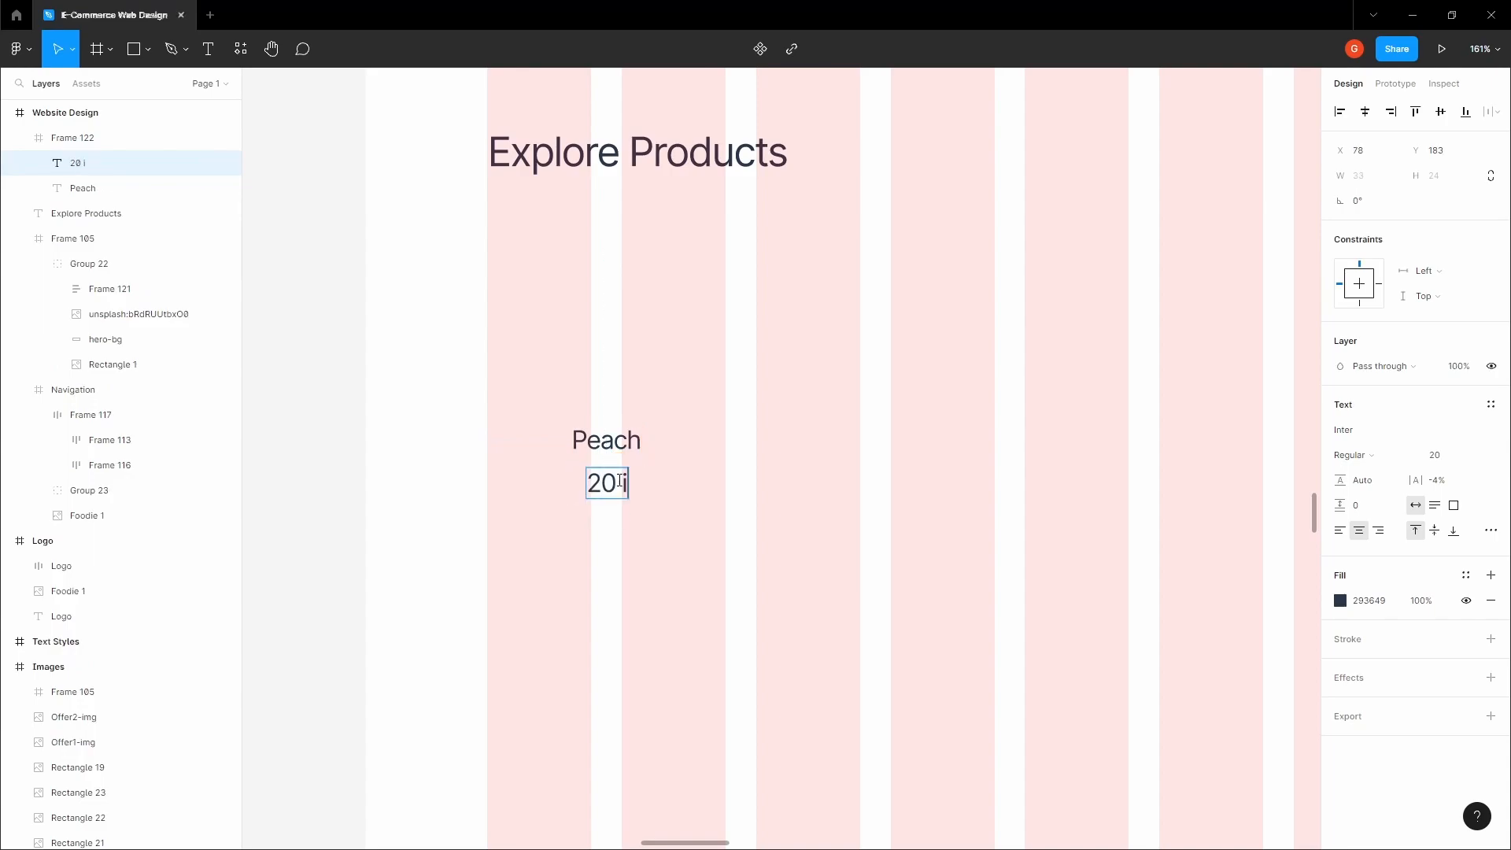
key("Escape")
left_click(1475, 457)
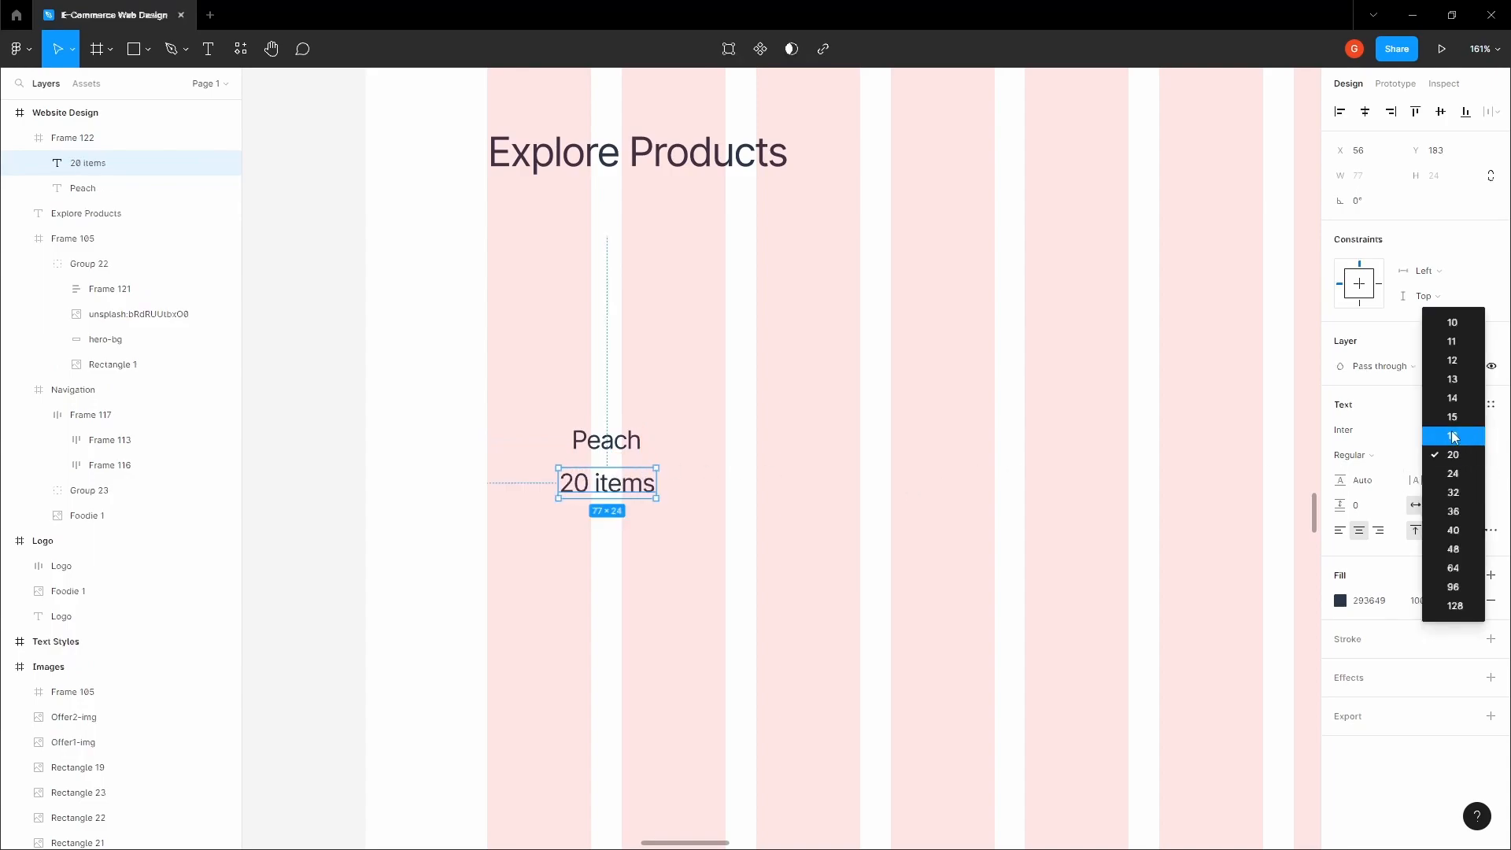
left_click(1454, 401)
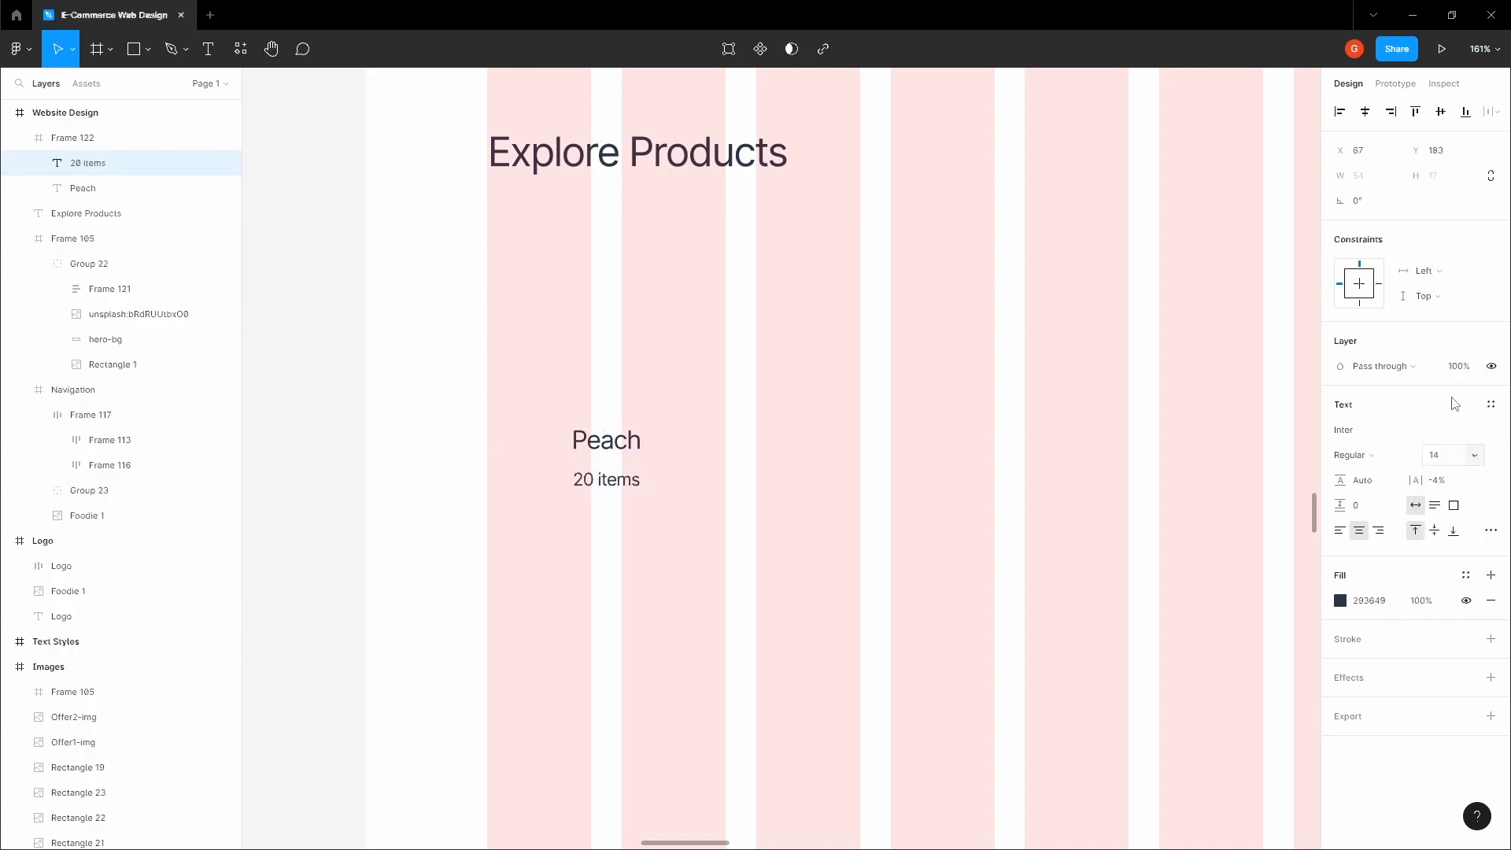
Step: Combine the "Peach" and "20 items" texts in a vertical auto layout with a spacing of 6
left_click(602, 445)
left_click(605, 479, "shift")
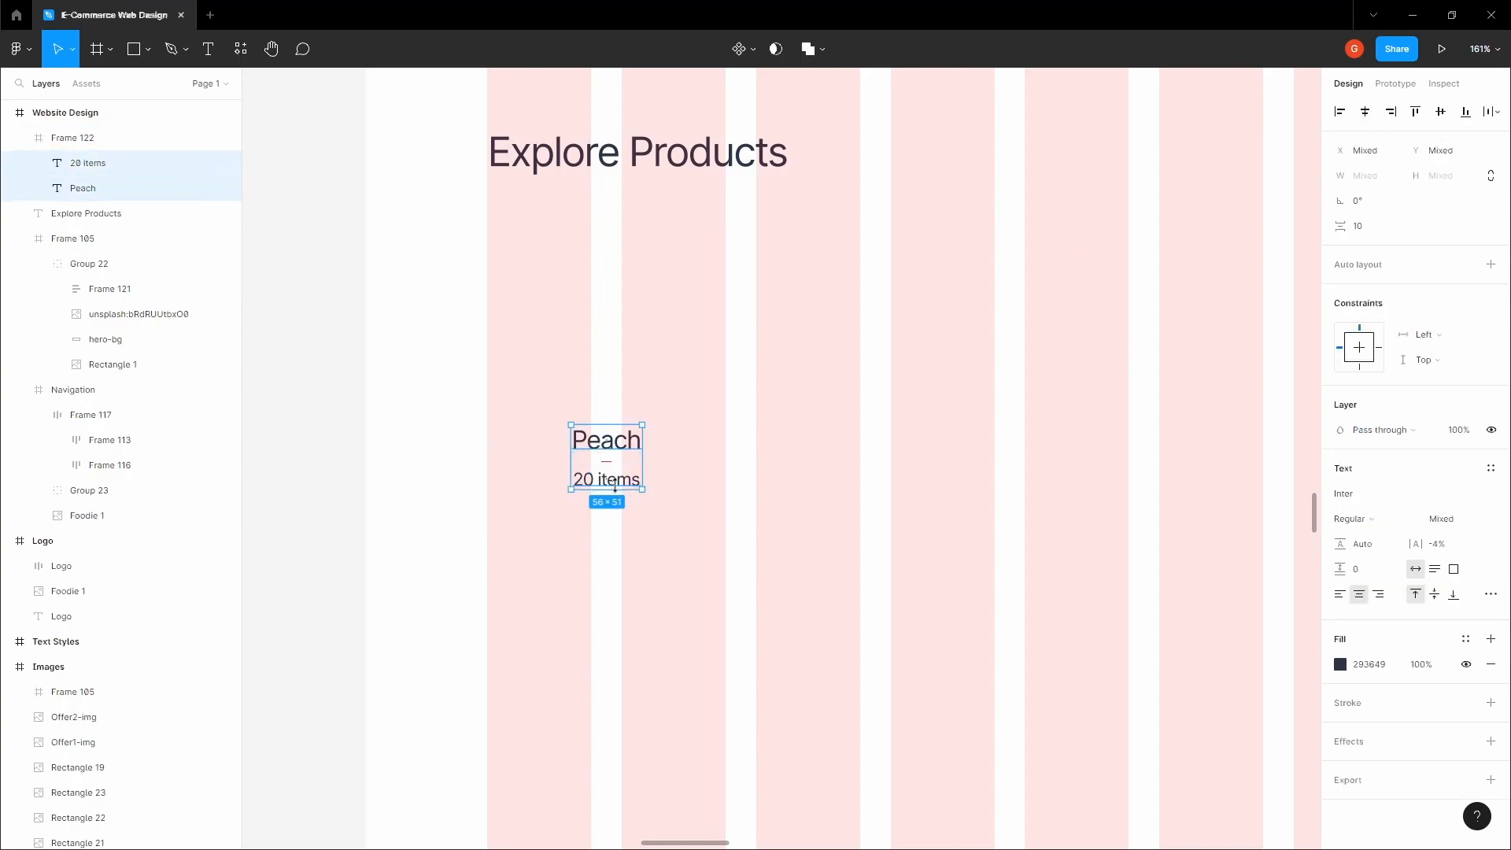
key("shift+a")
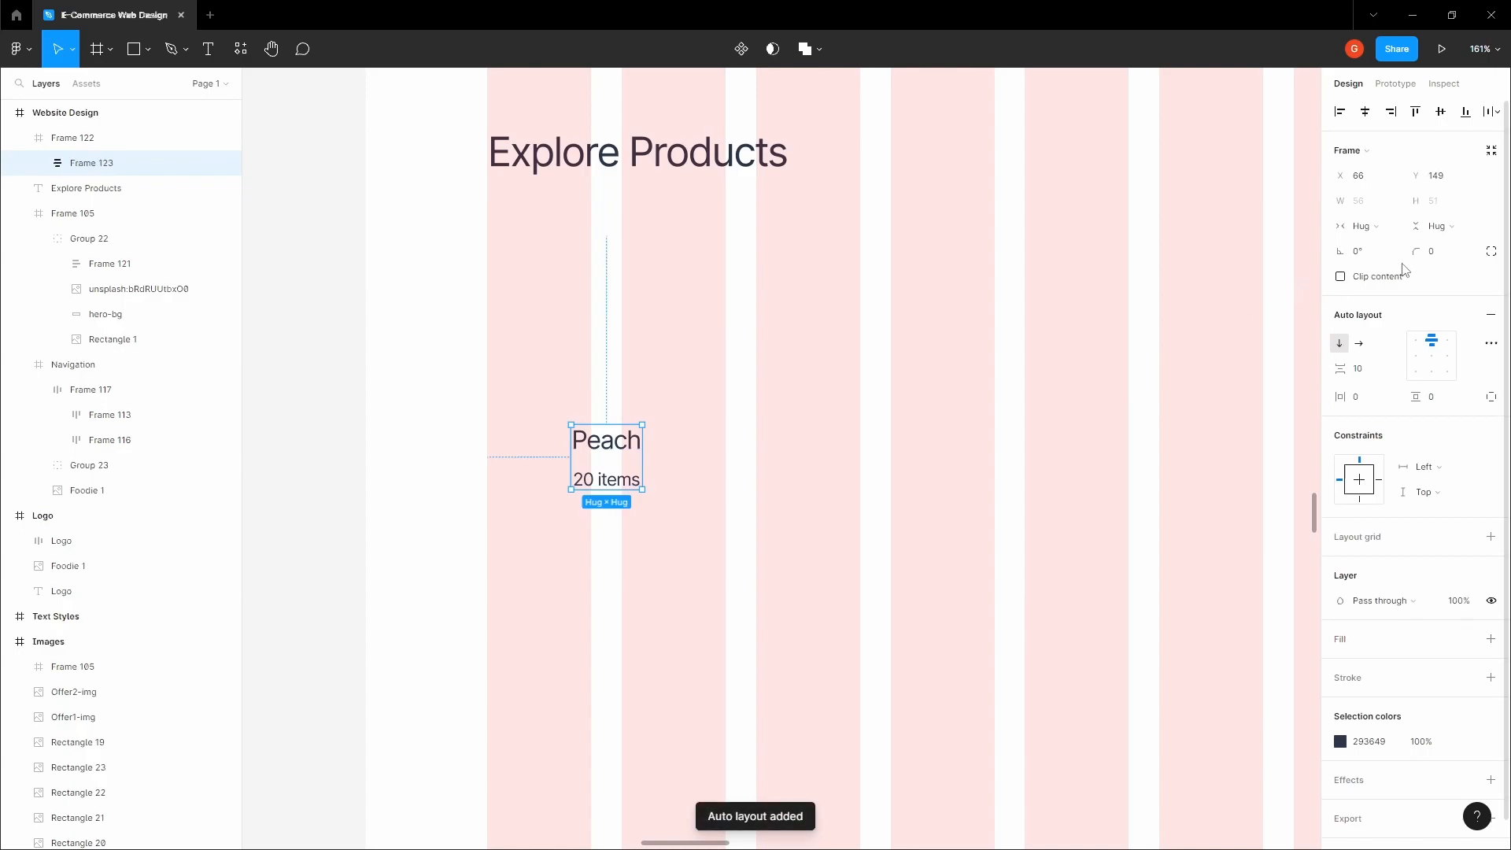
type("6")
left_click(864, 370)
Step: Move the Peach label group down to Y 164, 24 px above the card's lower edge
left_click(607, 459)
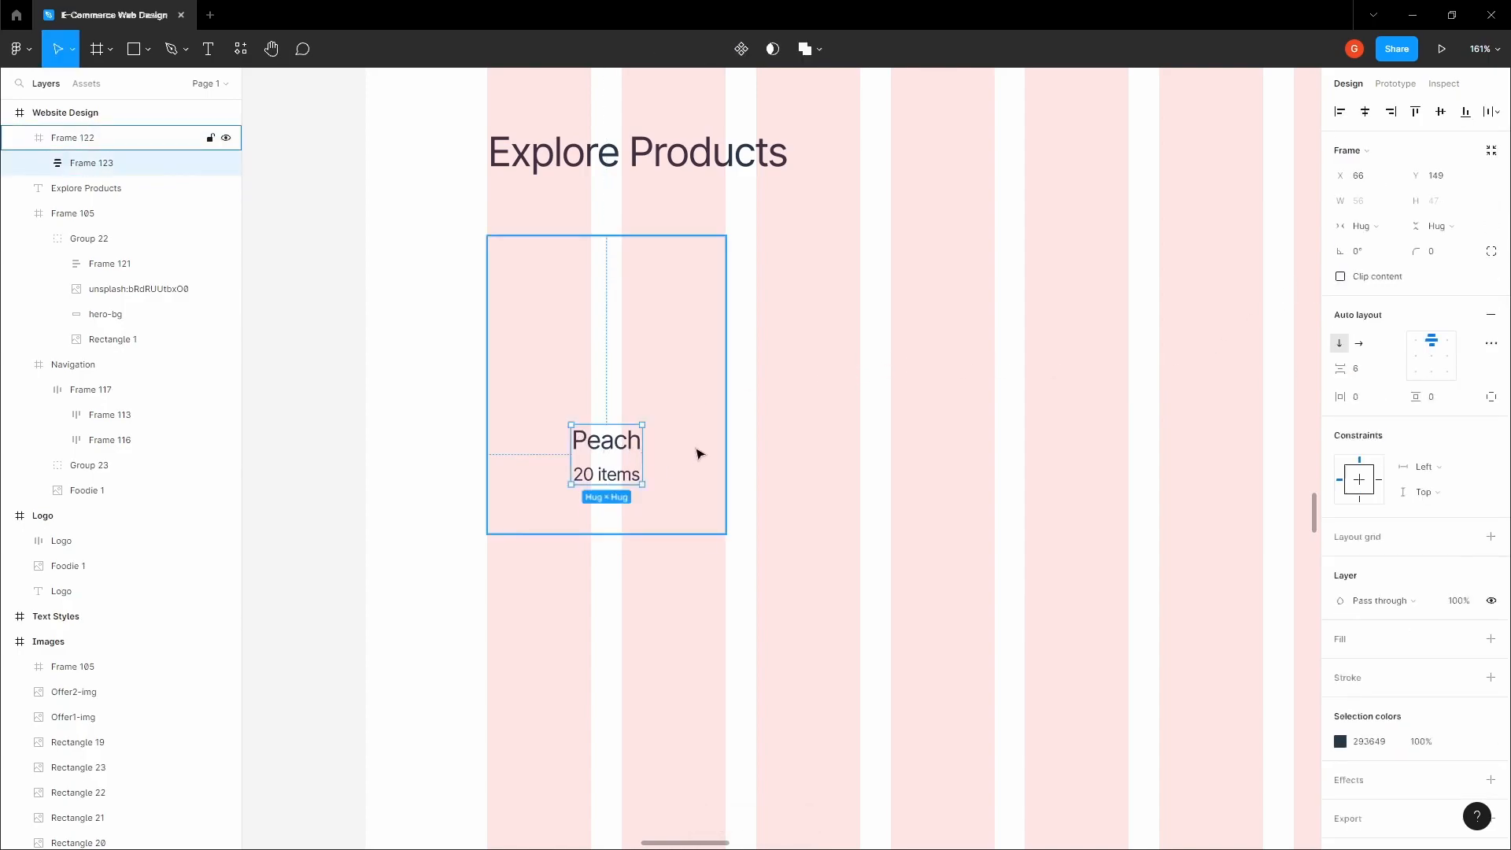
left_click(700, 454)
double_click(614, 450)
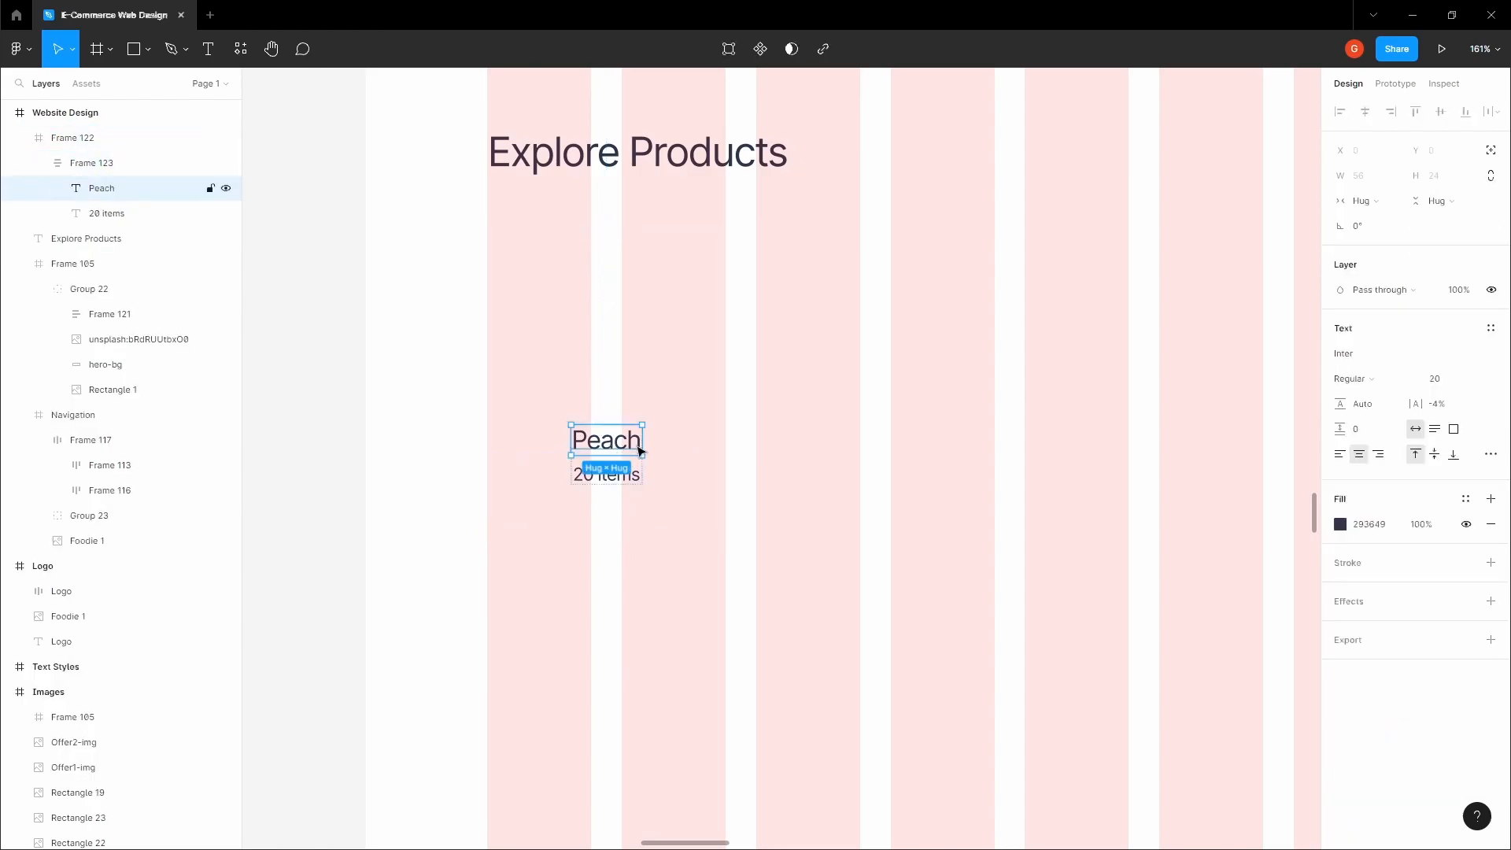
key("Escape")
double_click(632, 444)
key("alt")
key("Down")
key("Down")
key("Down")
key("Down")
key("Down")
key("Down")
key("Down")
key("Down")
key("Down")
key("Down")
key("Down")
key("Down")
key("Down")
key("Down")
key("Down")
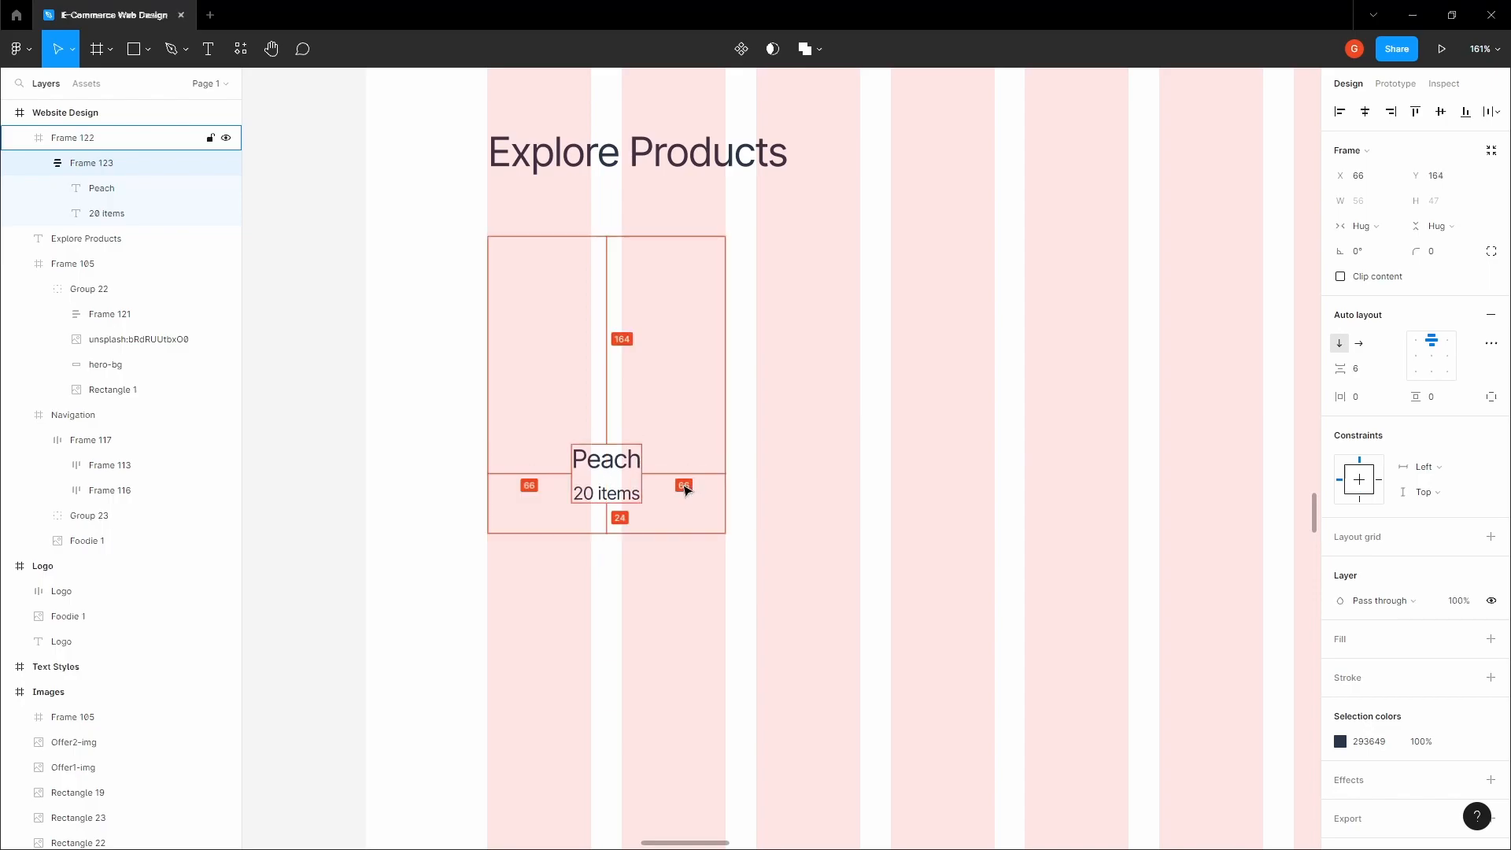
left_click(685, 488)
Step: Copy the orange fruit image (image 3) from the Images frame
scroll(692, 470, "down", 5)
left_click(462, 370)
key("space")
scroll(547, 386, "down", 4)
left_click_drag(658, 346, 658, 496)
scroll(709, 378, "down", 4)
left_click_drag(727, 338, 759, 841)
scroll(709, 354, "up", 5)
right_click(695, 425)
left_click(731, 402)
scroll(706, 442, "down", 3)
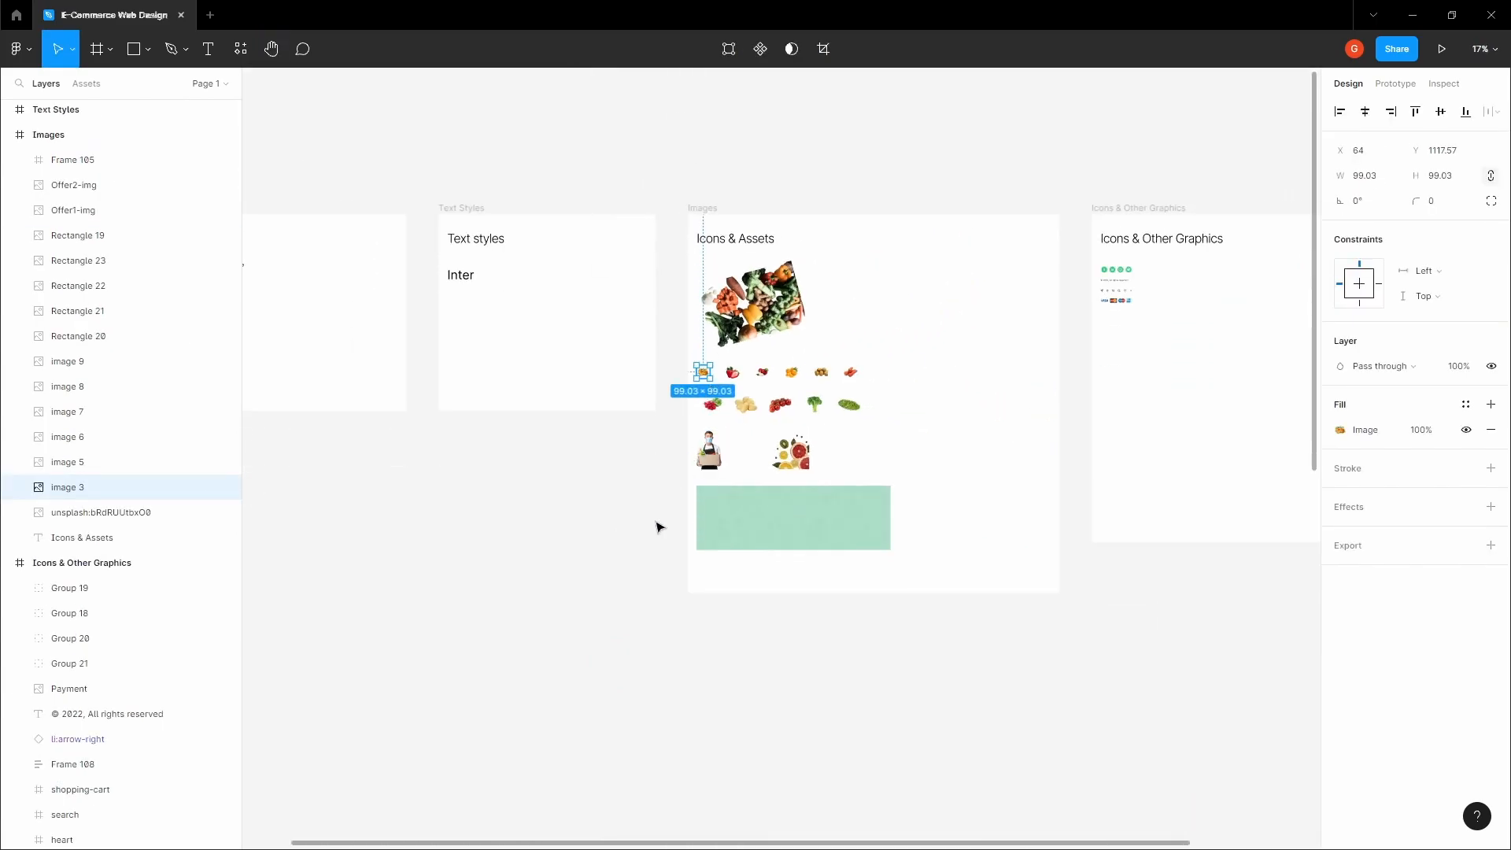
Step: Paste the orange fruit image into the product card frame under Explore Products
left_click(654, 526)
scroll(702, 341, "up", 6)
scroll(707, 442, "down", 6)
left_click_drag(668, 621, 755, 196)
left_click_drag(804, 635, 810, 480)
scroll(810, 480, "up", 3)
key("v")
left_click(810, 480)
scroll(810, 480, "up", 5)
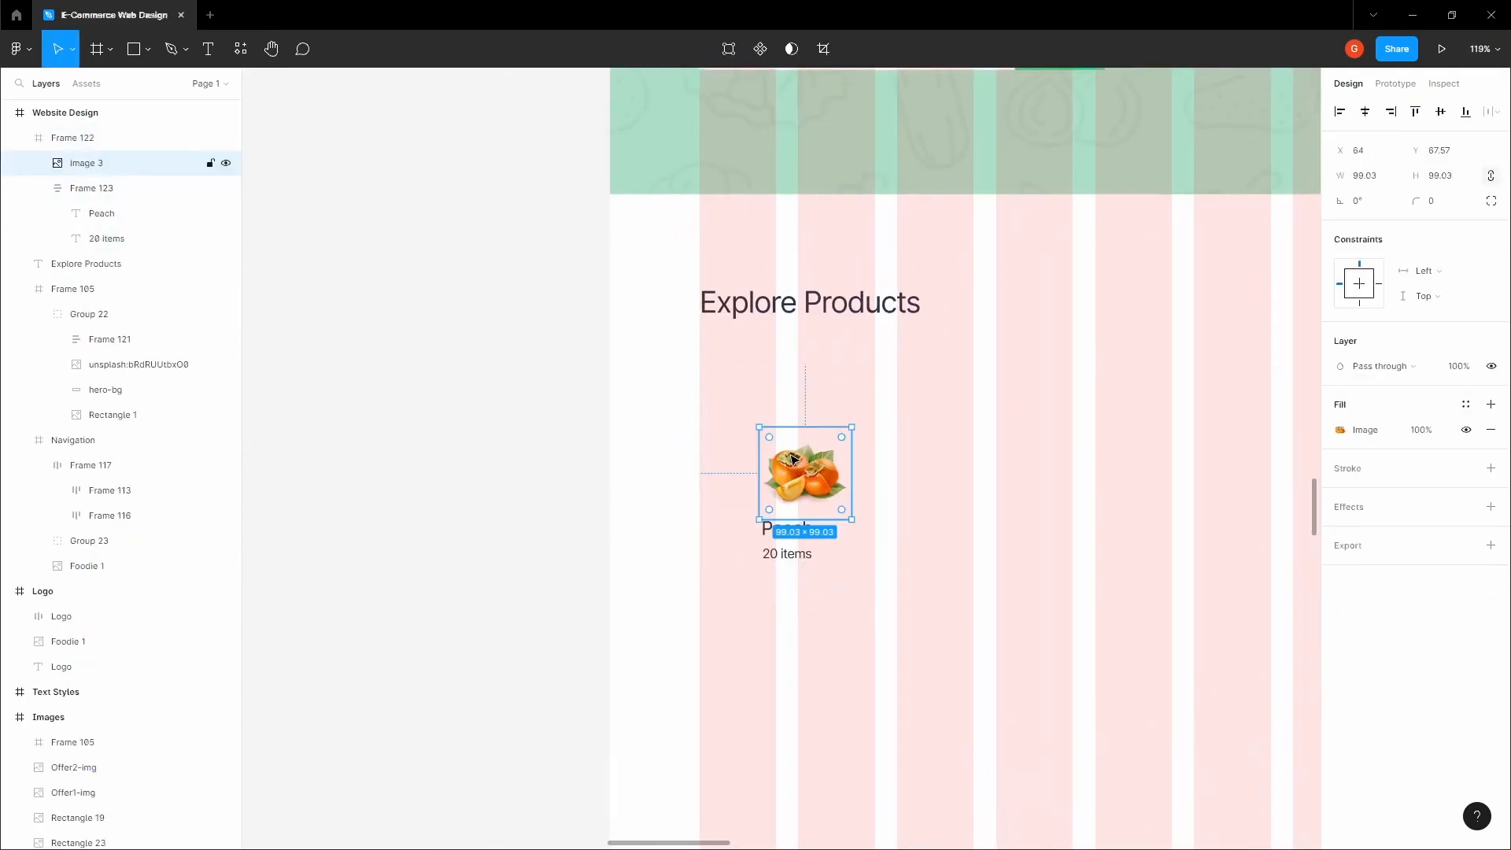
Step: Centre the fruit image horizontally in the card at X 44 and raise it to Y 24
key("Up")
key("Up")
key("Up")
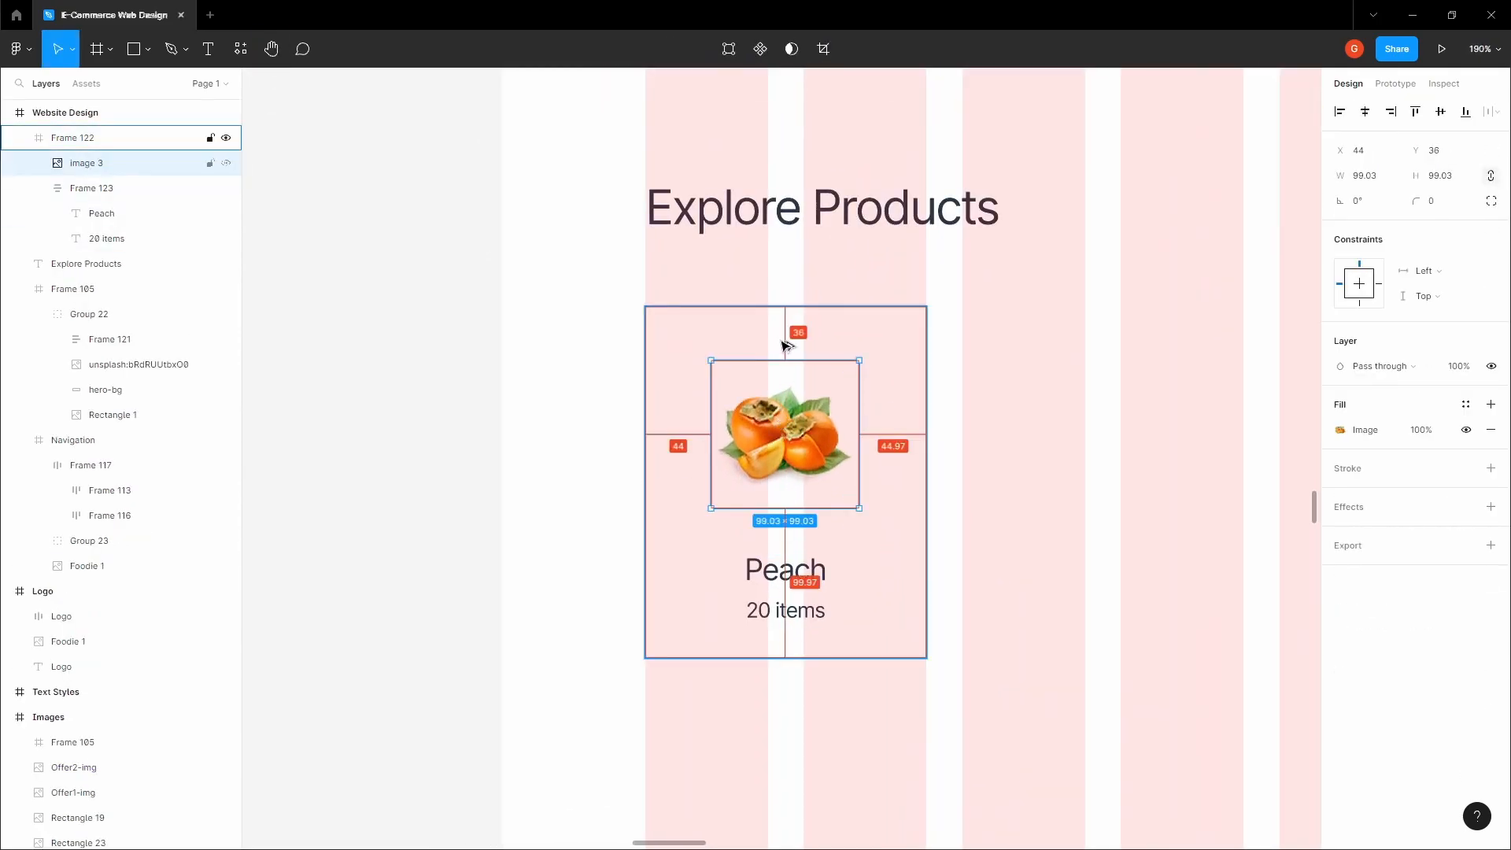
key("Up")
key("Up")
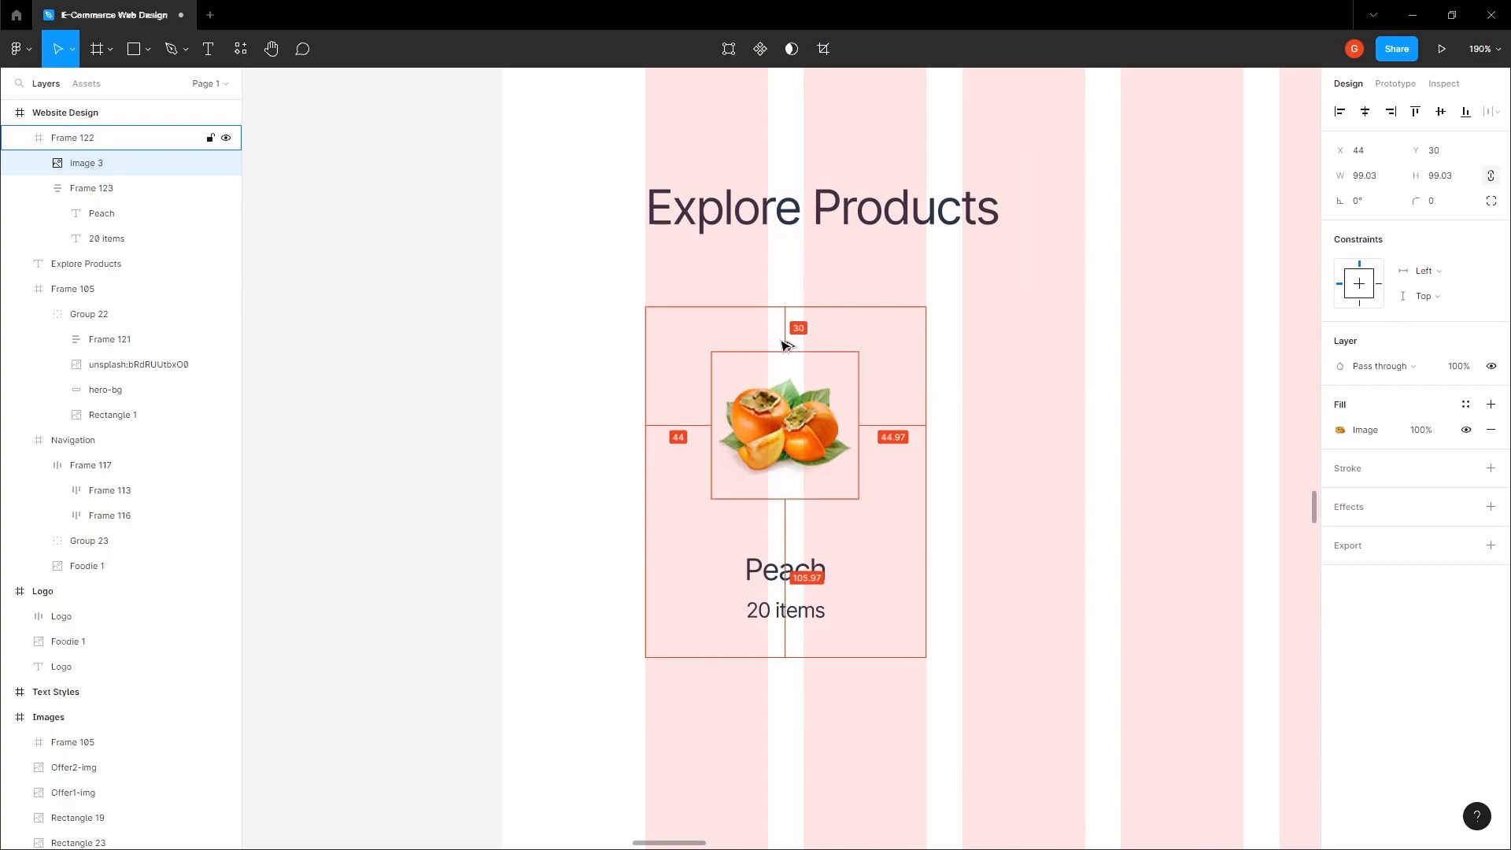
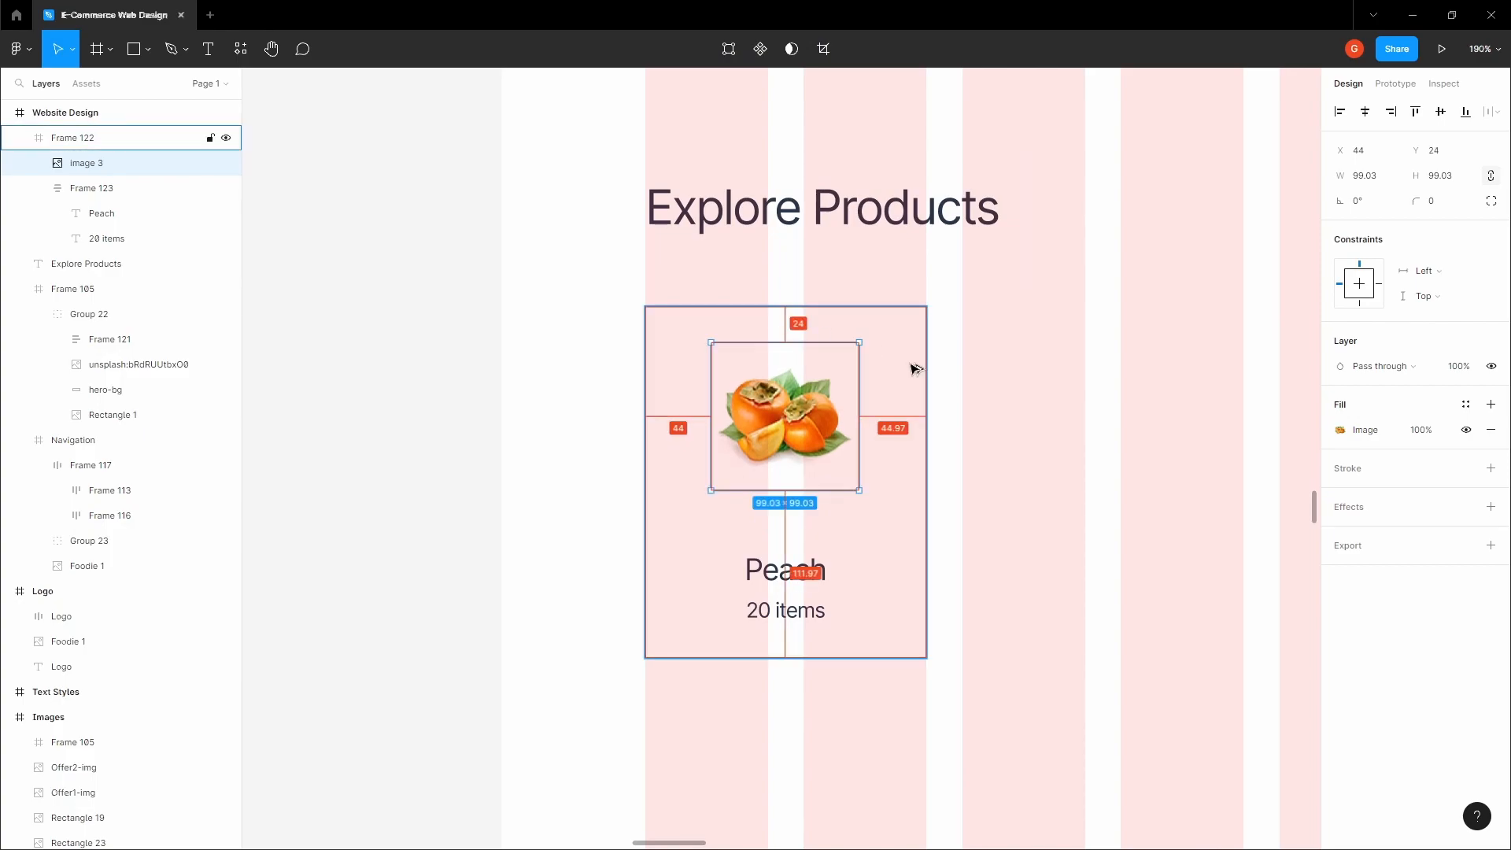
Step: Lower the fruit image to Y 32 within the product card
key("Down")
key("Down")
key("Down")
key("Down")
key("Down")
key("Down")
key("Down")
key("Down")
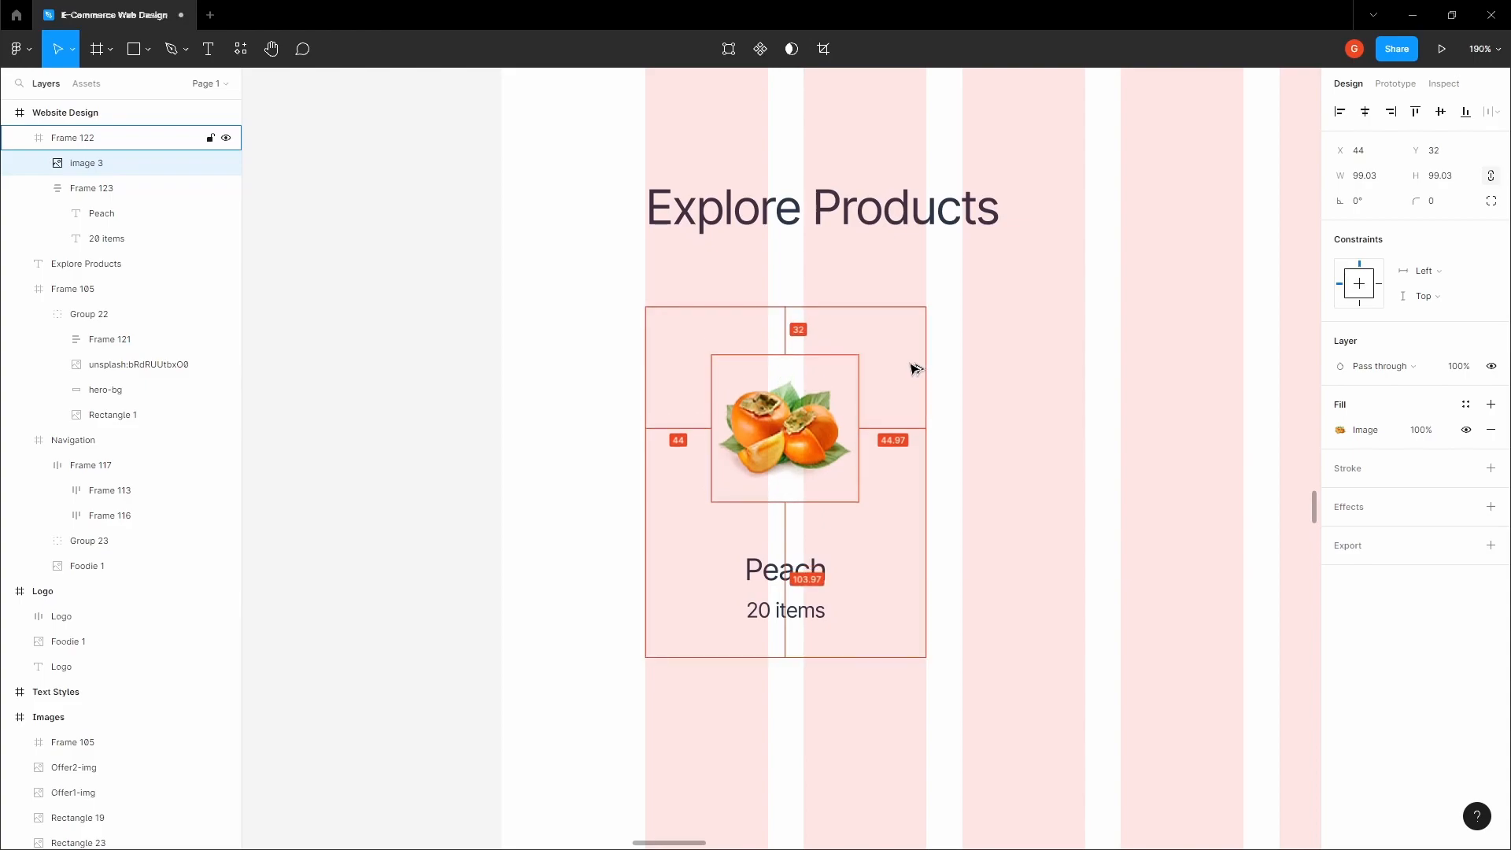
Step: Combine the fruit image and the Peach label group in a centred vertical auto layout, and select the card frame
key("Tab")
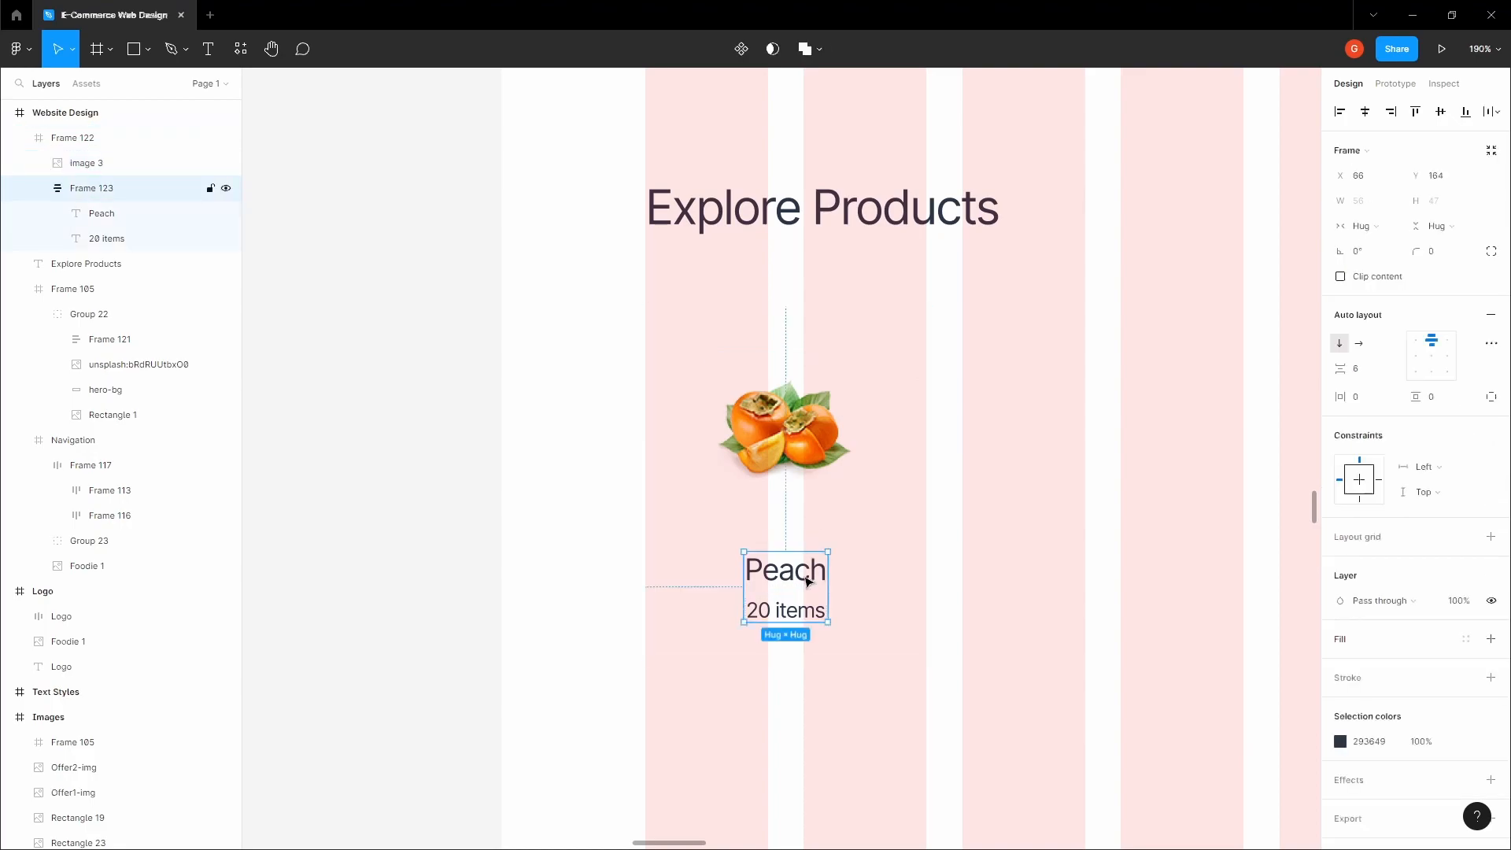
left_click(795, 477, "shift")
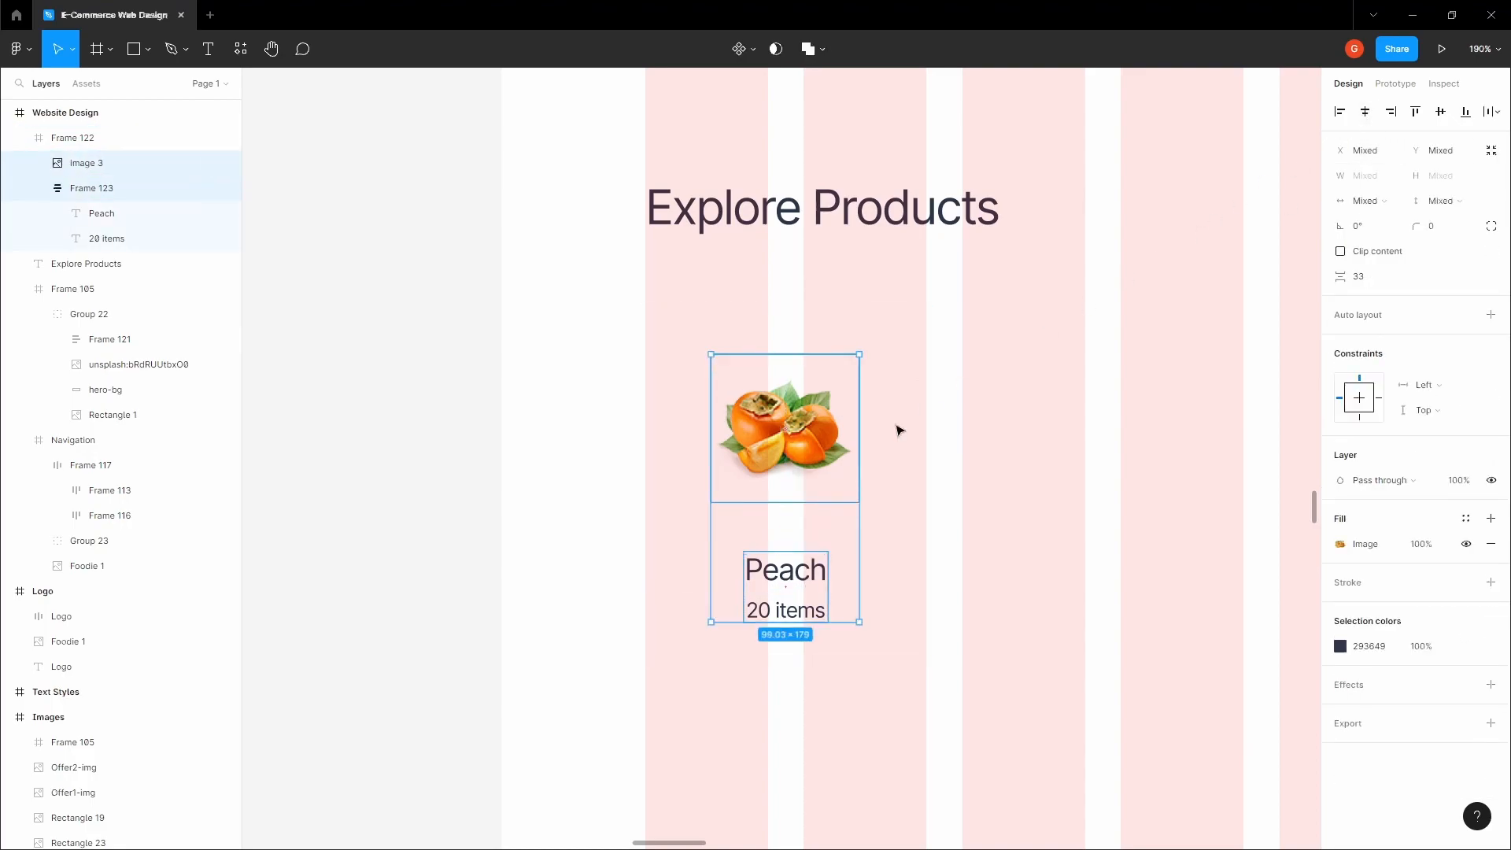
left_click(790, 553)
left_click(795, 475)
left_click(804, 571, "shift")
key("shift+a")
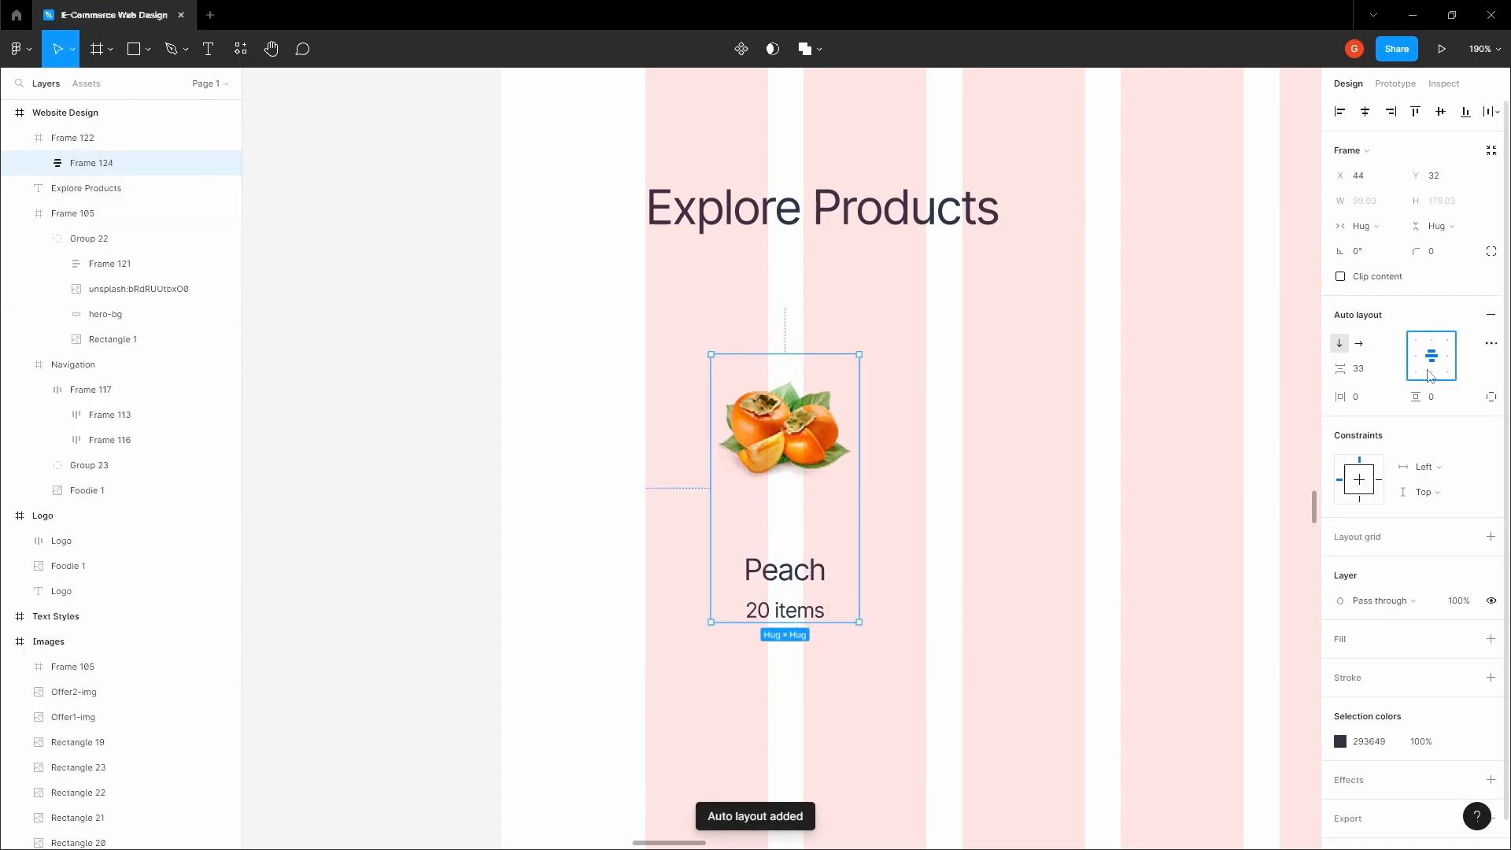
left_click(886, 394)
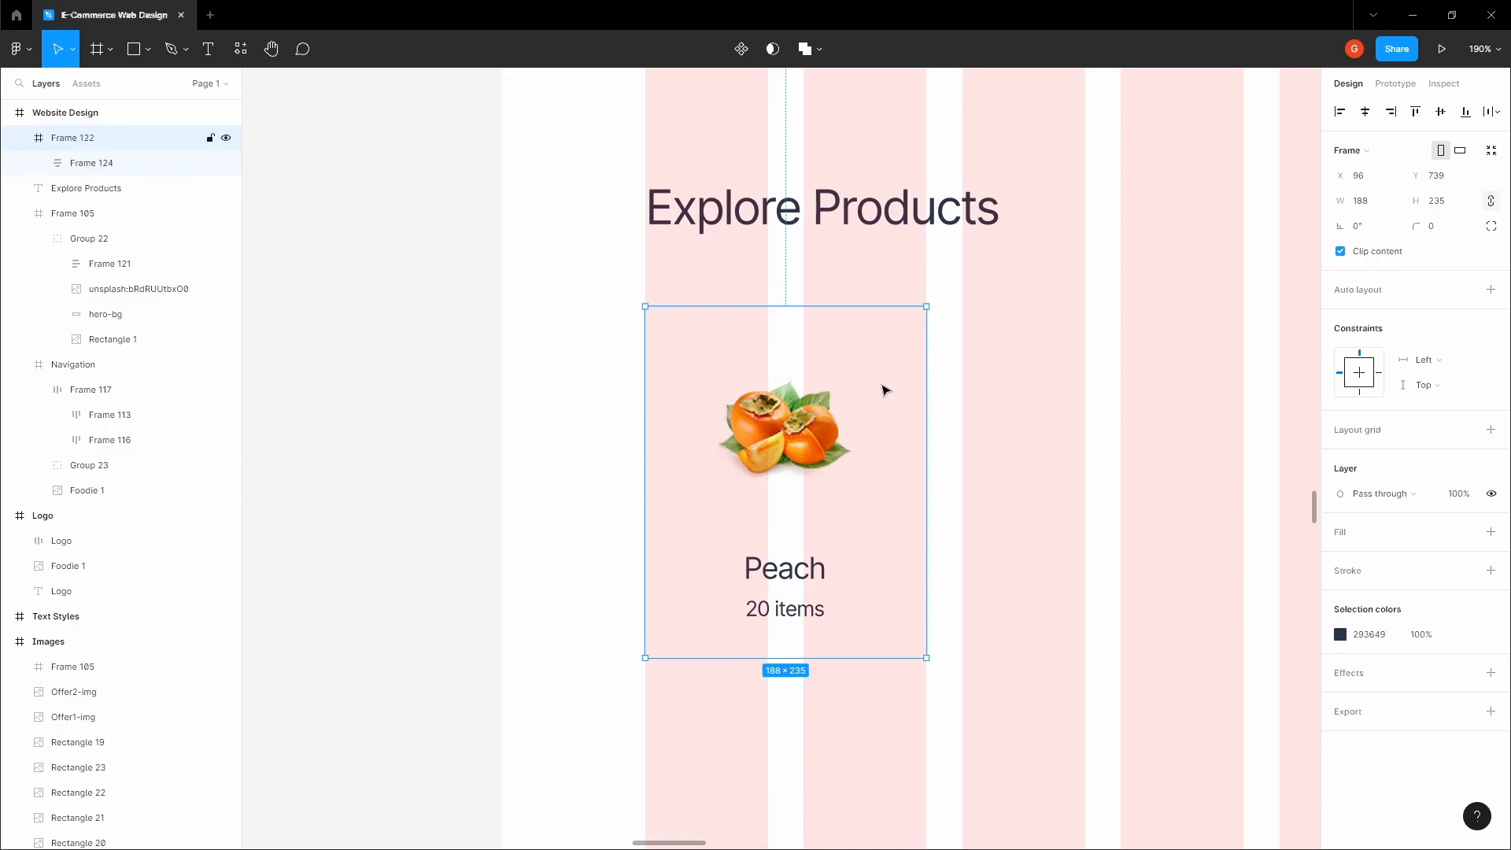
Step: Apply auto layout to the Peach product card frame and set its vertical padding to 32
left_click(989, 373)
left_click(890, 373)
key("shift+a")
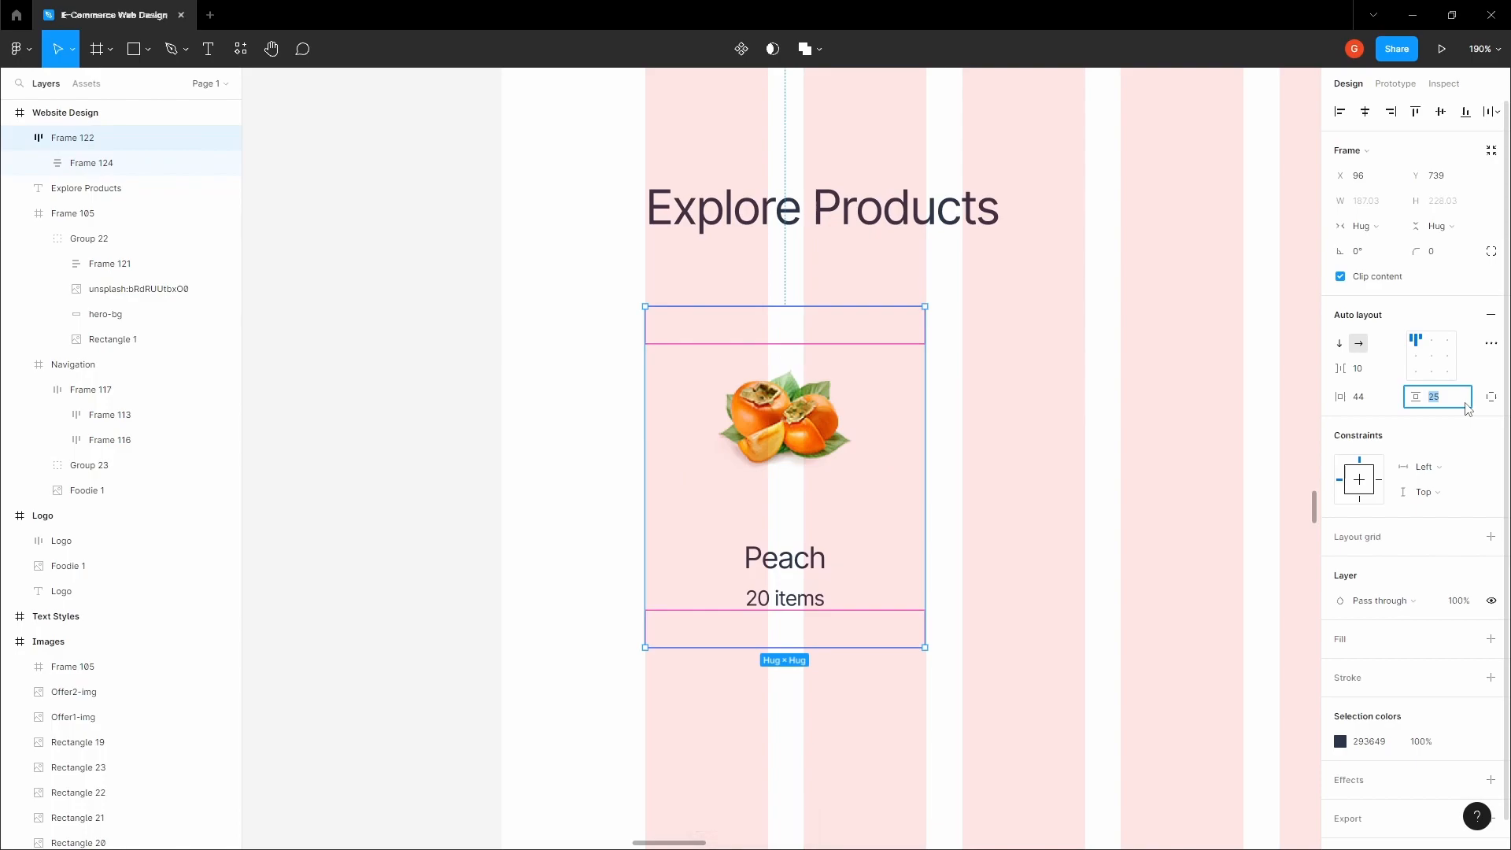
key("Tab")
left_click(1045, 386)
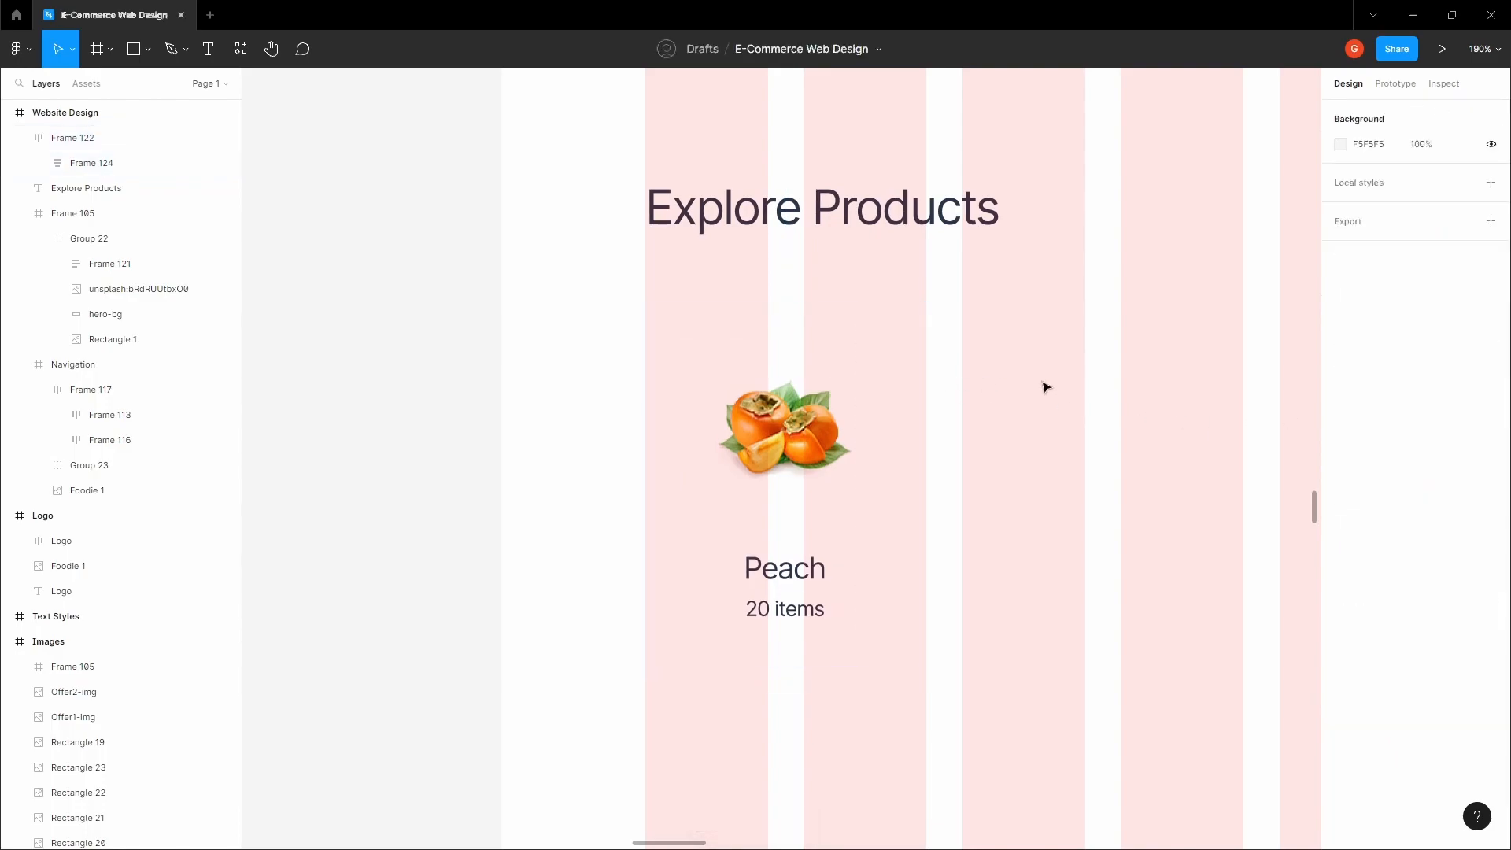
Step: Hide the layout grids on the canvas
key("space")
scroll(1046, 379, "down", 3)
left_click_drag(1045, 378, 863, 378)
left_click(779, 397)
key("space")
left_click(879, 362)
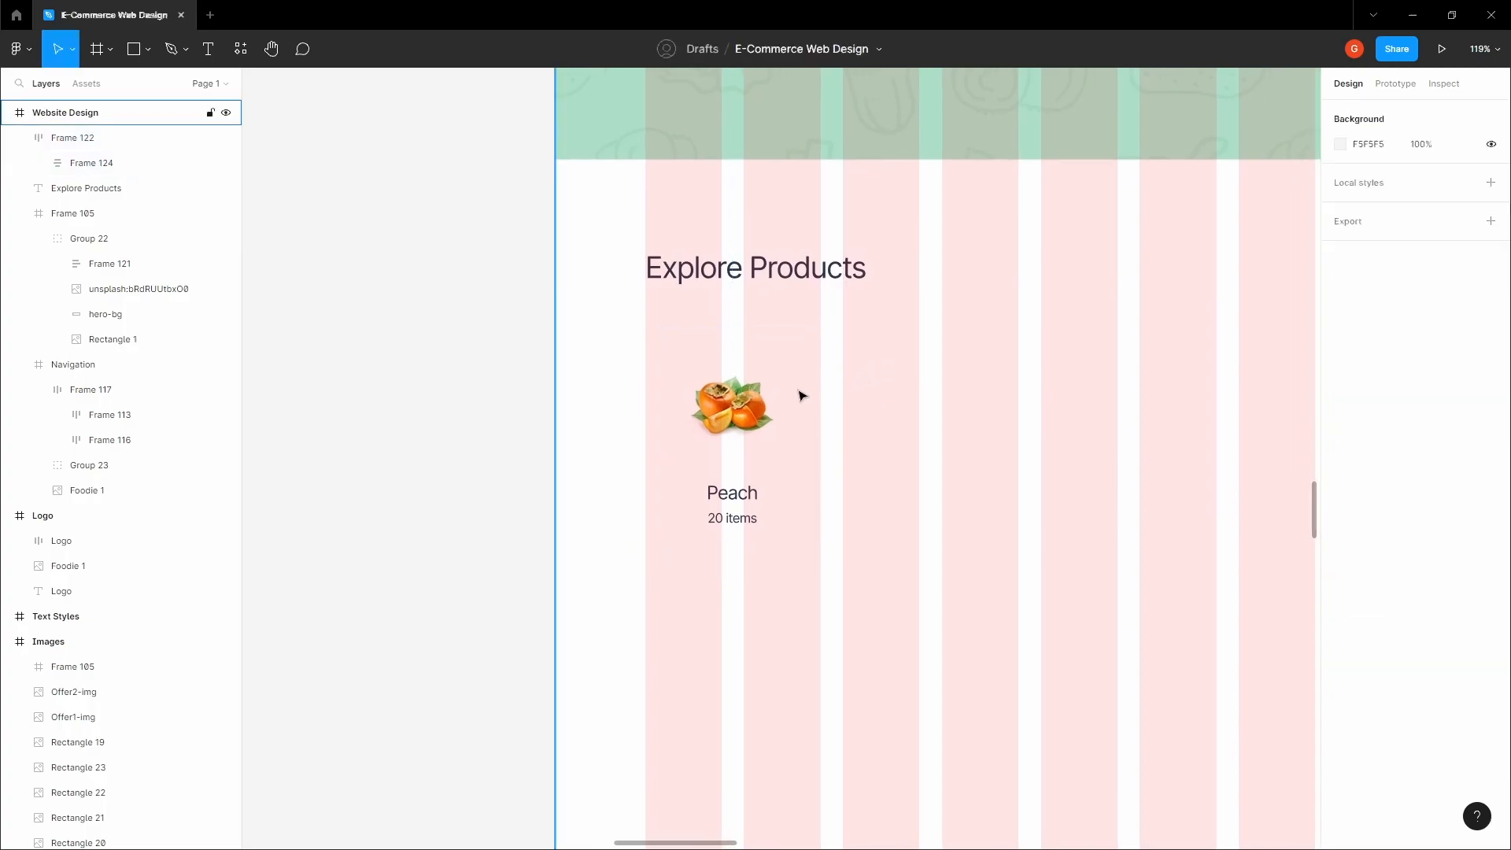
key("ctrl+shift+4")
Step: Give the Peach card an orange fill, D15502, sampled from the fruit image, at 10% opacity
left_click(755, 404)
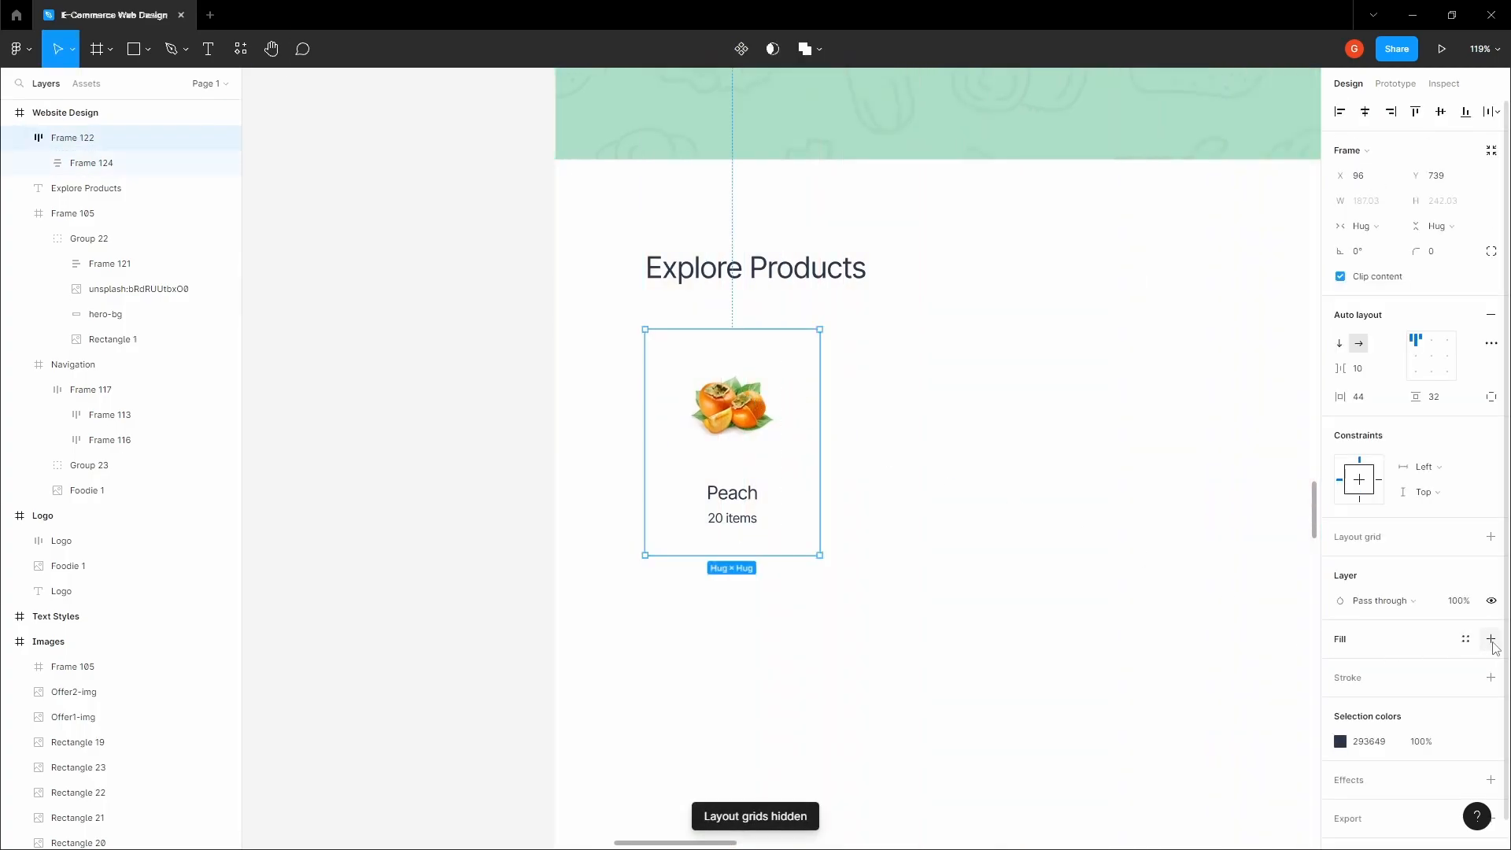
left_click(1490, 638)
left_click(1340, 664)
left_click(1154, 673)
scroll(767, 427, "up", 3)
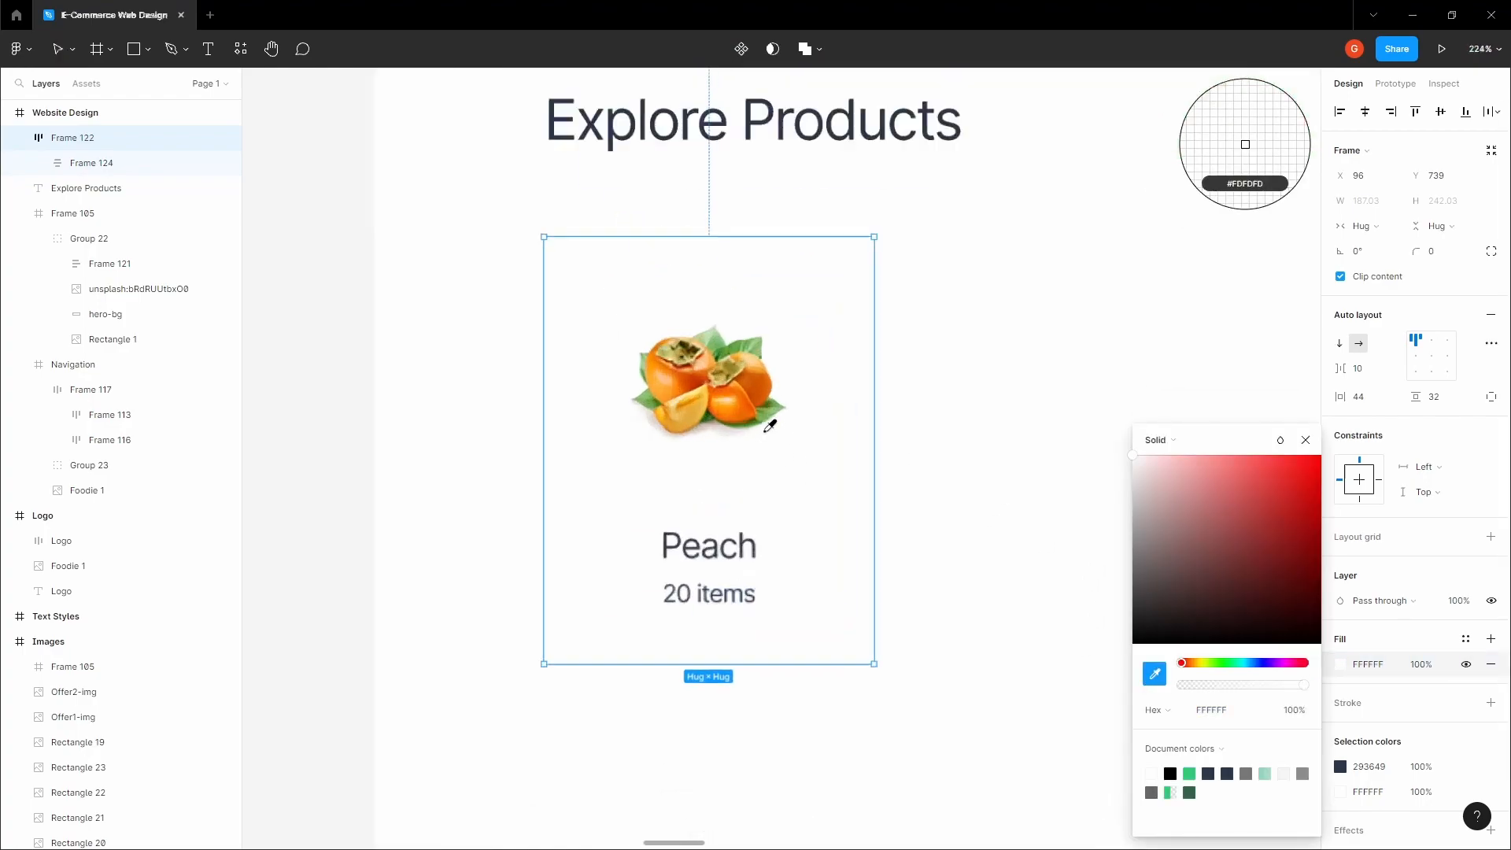
left_click(771, 391)
scroll(782, 389, "down", 3)
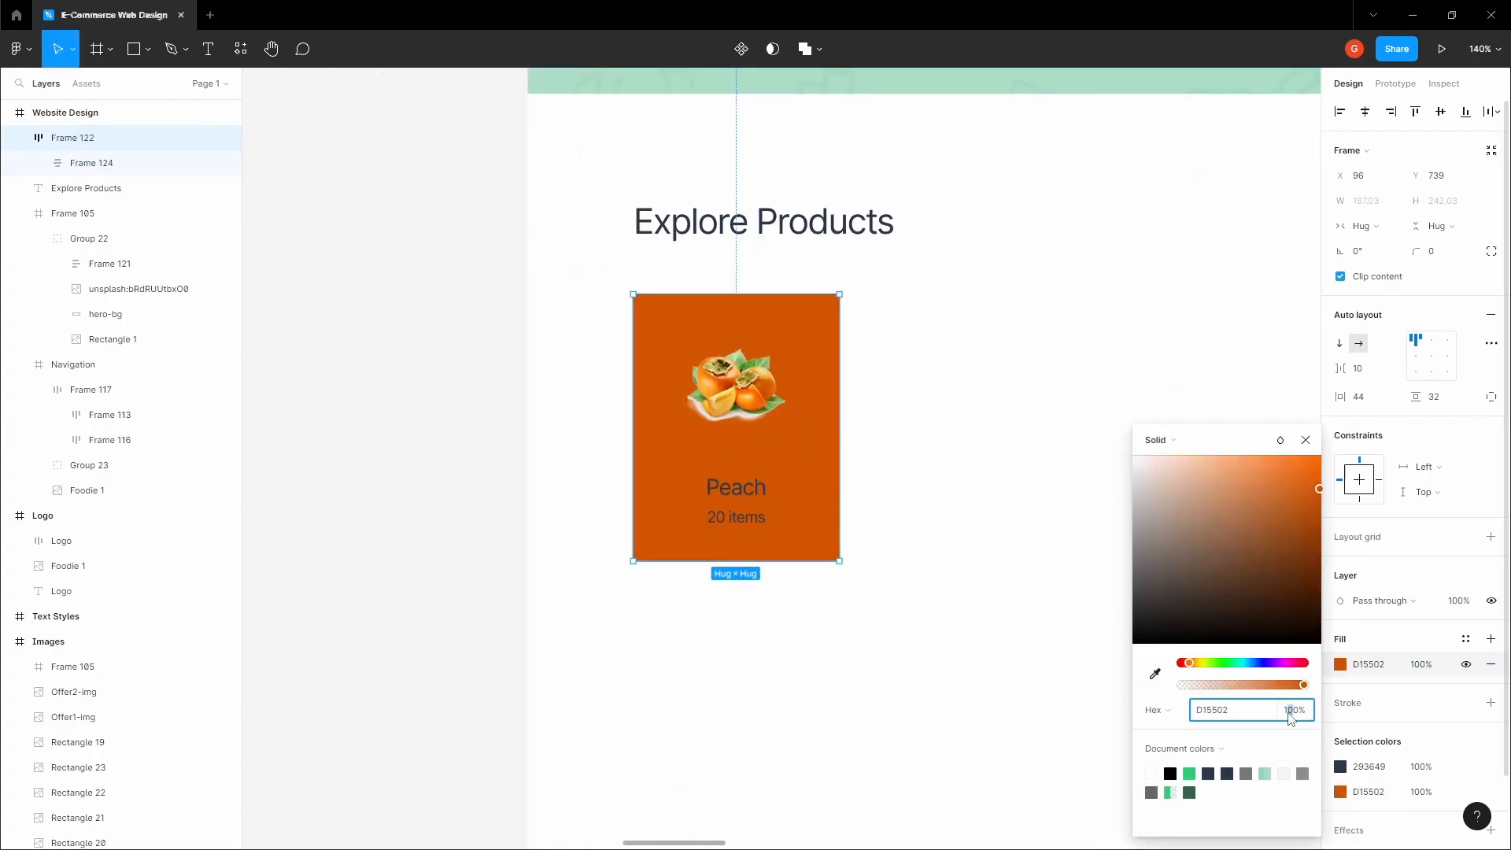
left_click(948, 513)
Step: Set the spacing between the fruit image and the Peach label inside the card to 24
scroll(948, 472, "down", 5)
left_click_drag(960, 437, 807, 469)
scroll(843, 476, "up", 2)
key("v")
left_click(636, 468)
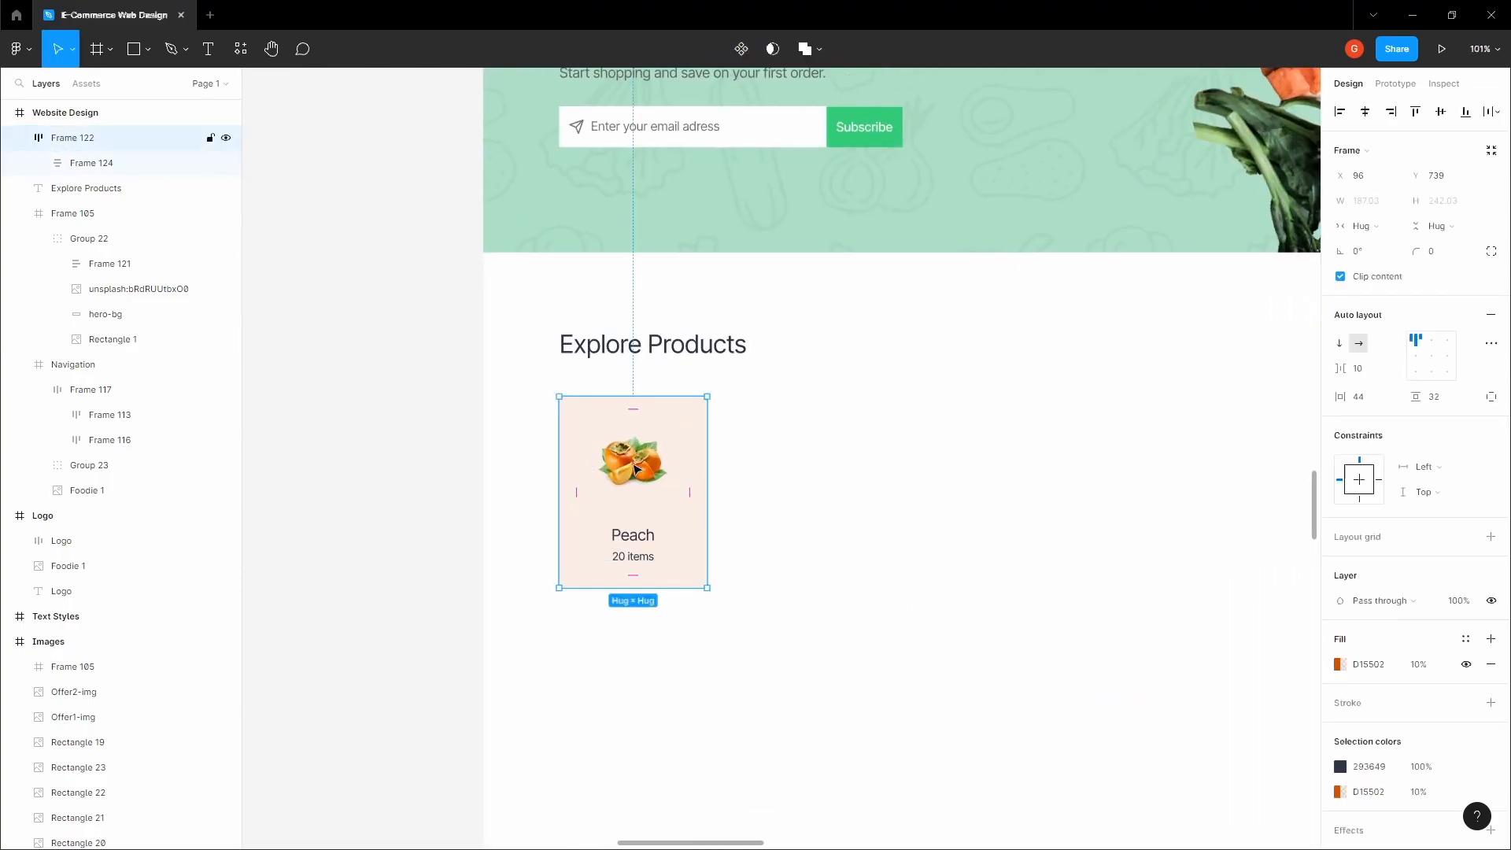
left_click(636, 468)
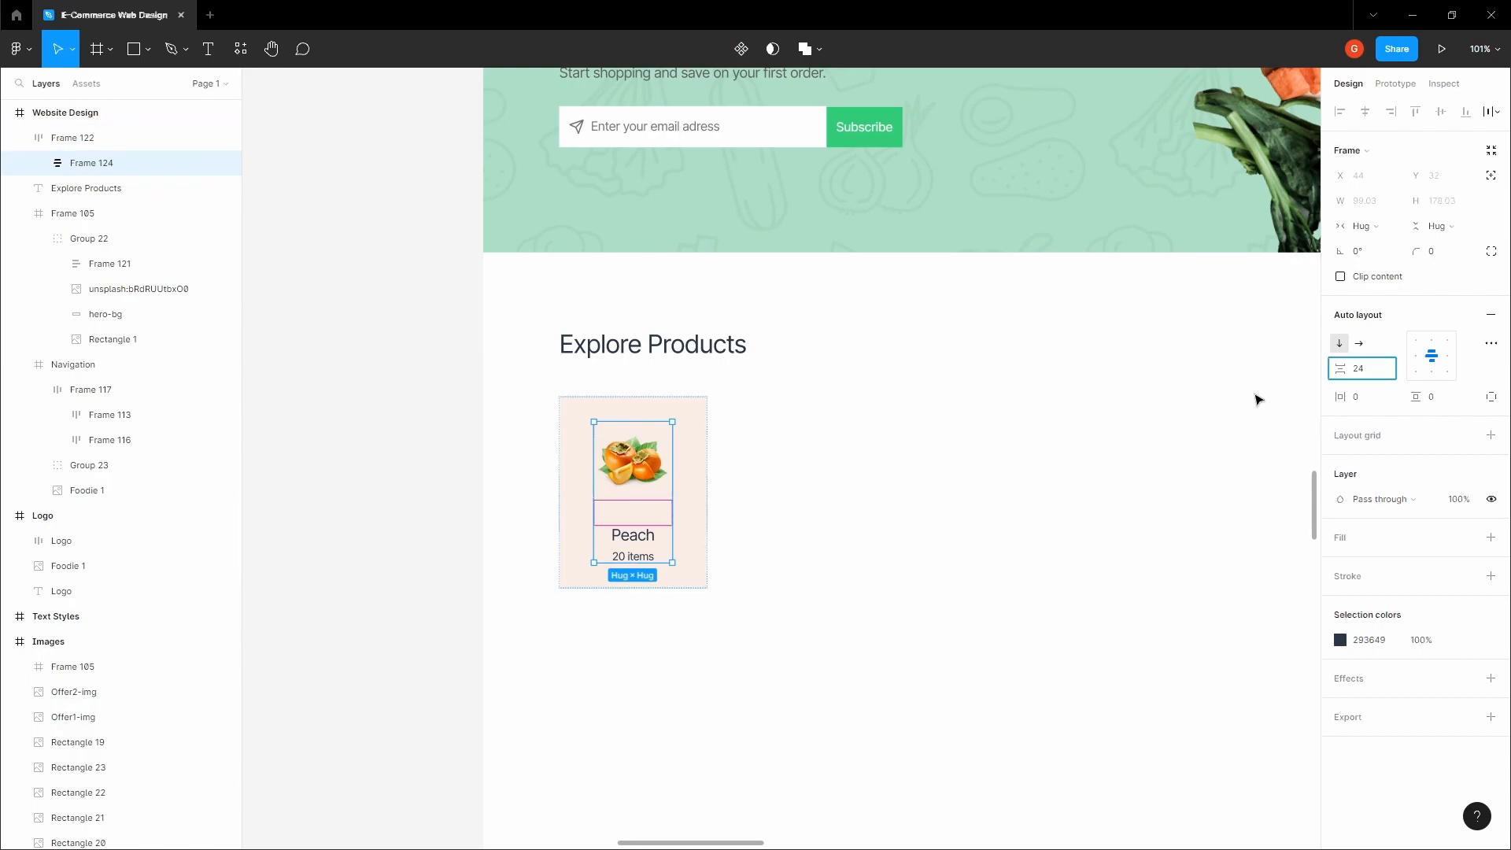
left_click(934, 445)
Step: Duplicate the Peach card five times to form a row of six under Explore Products
key("h")
left_click_drag(908, 441, 767, 421)
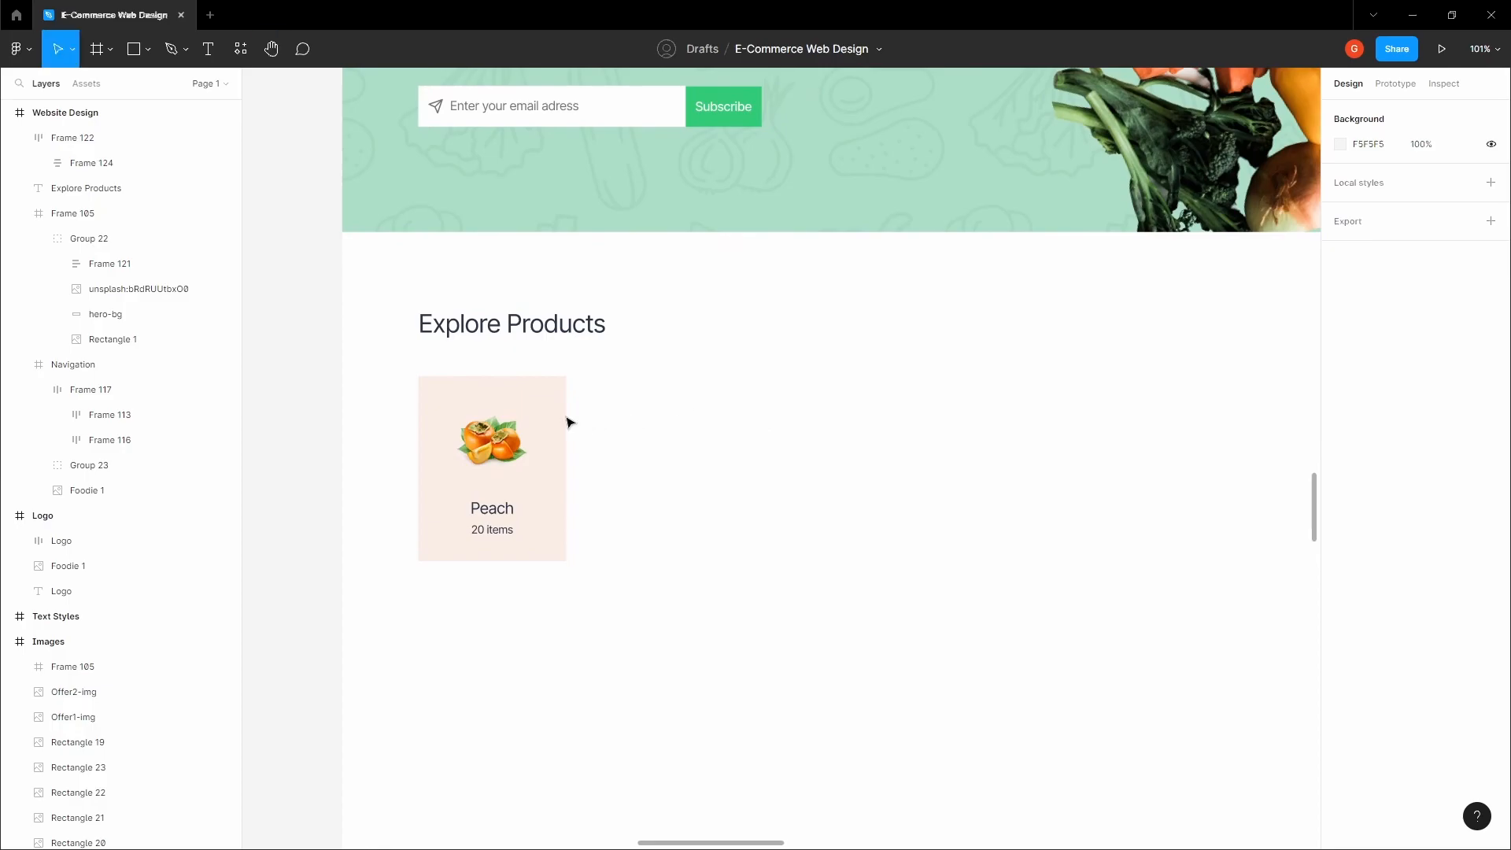
left_click(554, 423)
scroll(685, 420, "down", 3)
left_click_drag(594, 413, 1033, 427)
left_click_drag(707, 433, 699, 433)
left_click(819, 428)
left_click_drag(823, 424, 803, 422)
left_click_drag(924, 419, 912, 419)
left_click_drag(1029, 419, 1128, 421)
left_click(1005, 370)
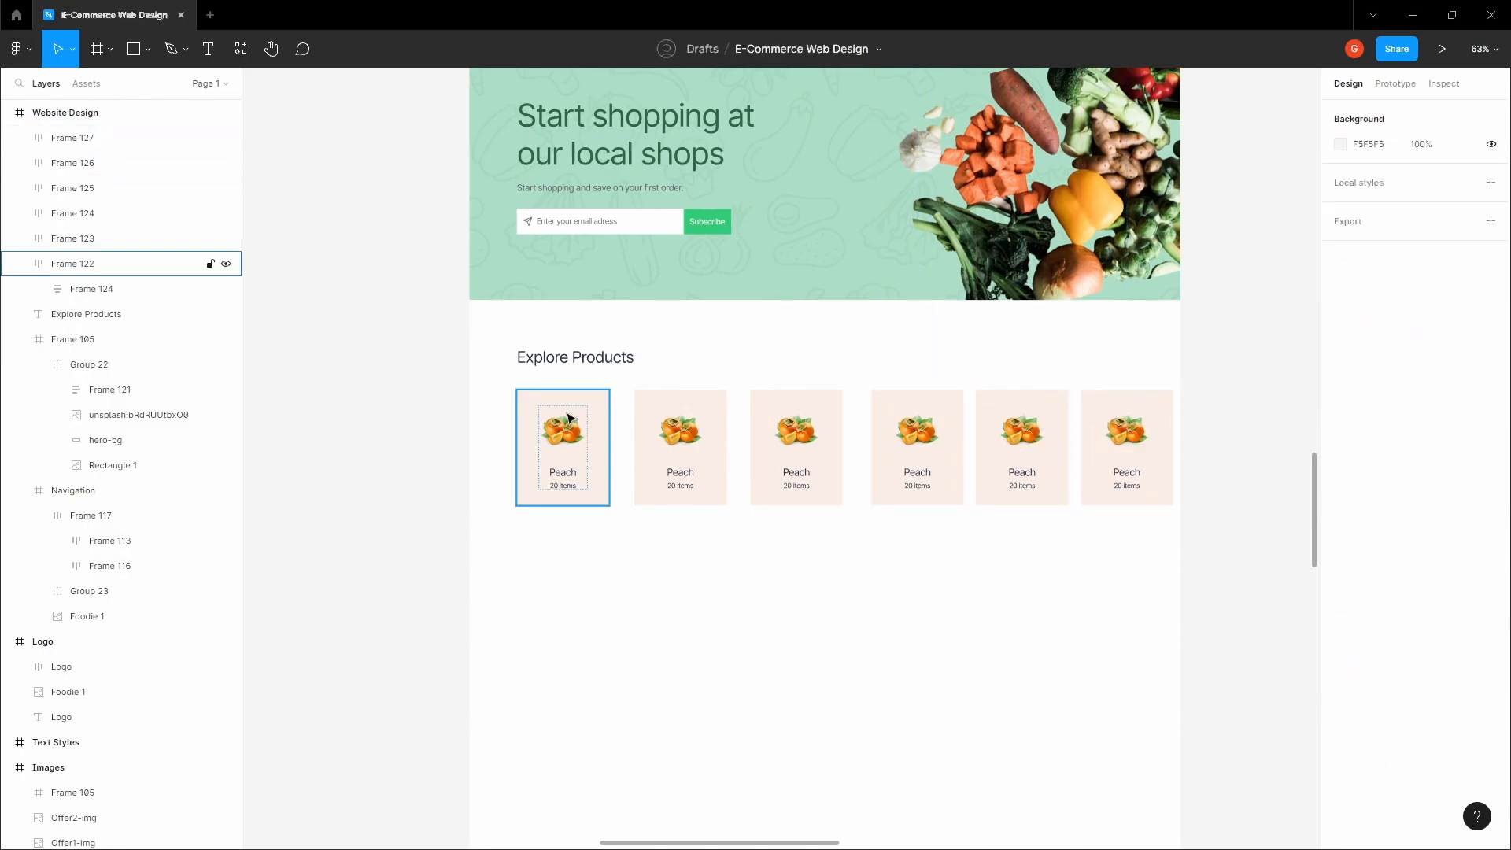
Step: Shift the five duplicated Peach cards closer together so the row fits within the page margin
left_click(580, 424)
left_click(1136, 443)
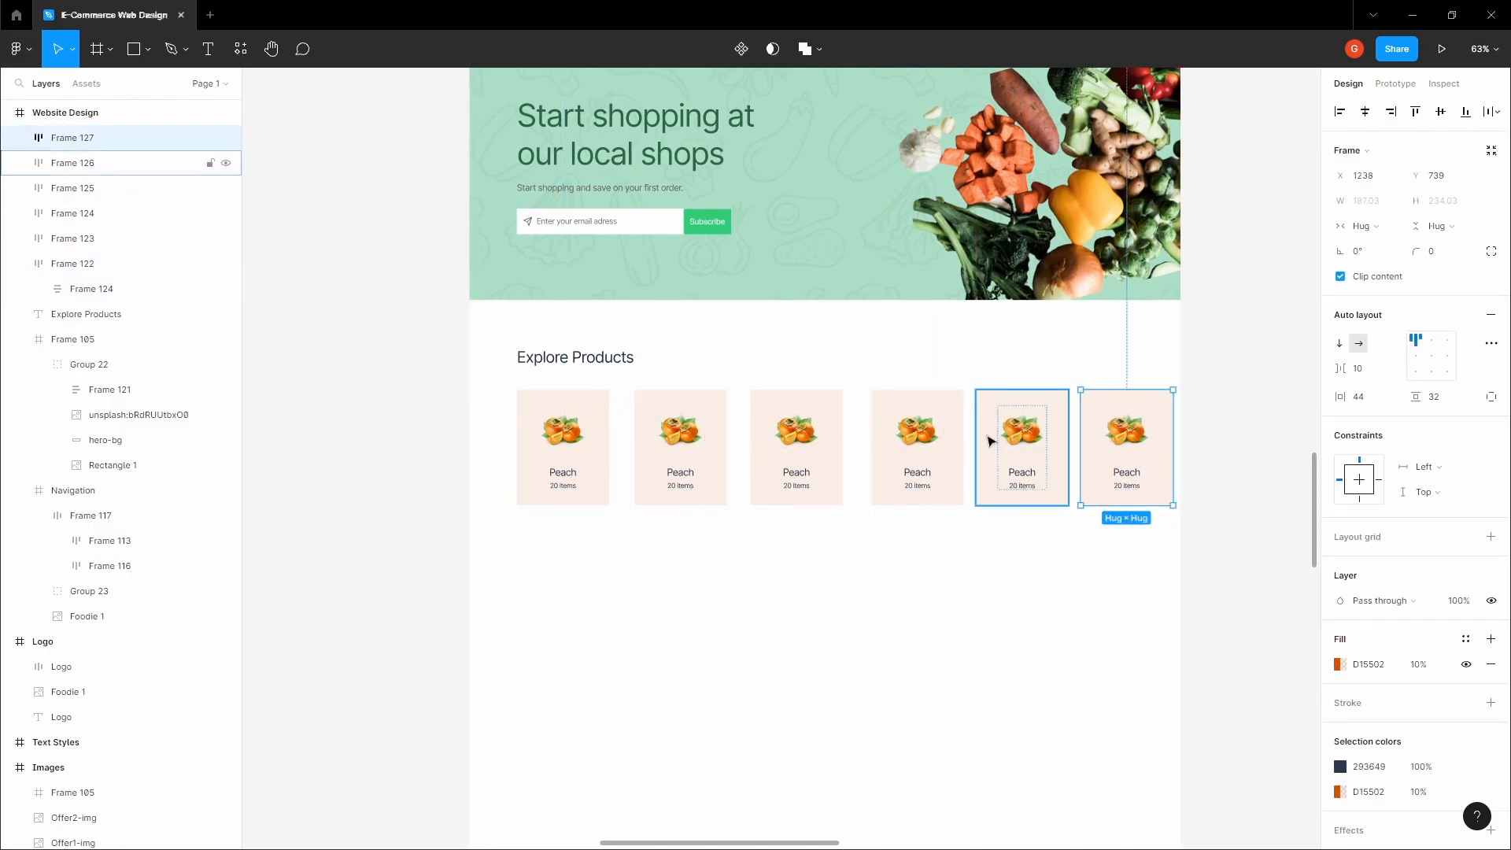
key("Escape")
left_click(694, 417)
left_click_drag(694, 417, 675, 417)
left_click_drag(810, 422, 785, 422)
left_click_drag(925, 414, 897, 411)
left_click_drag(1023, 405, 983, 408)
left_click_drag(1116, 409, 1094, 394)
Step: Nudge the last card leftward until its distance to the page edge matches the first card's margin
key("alt")
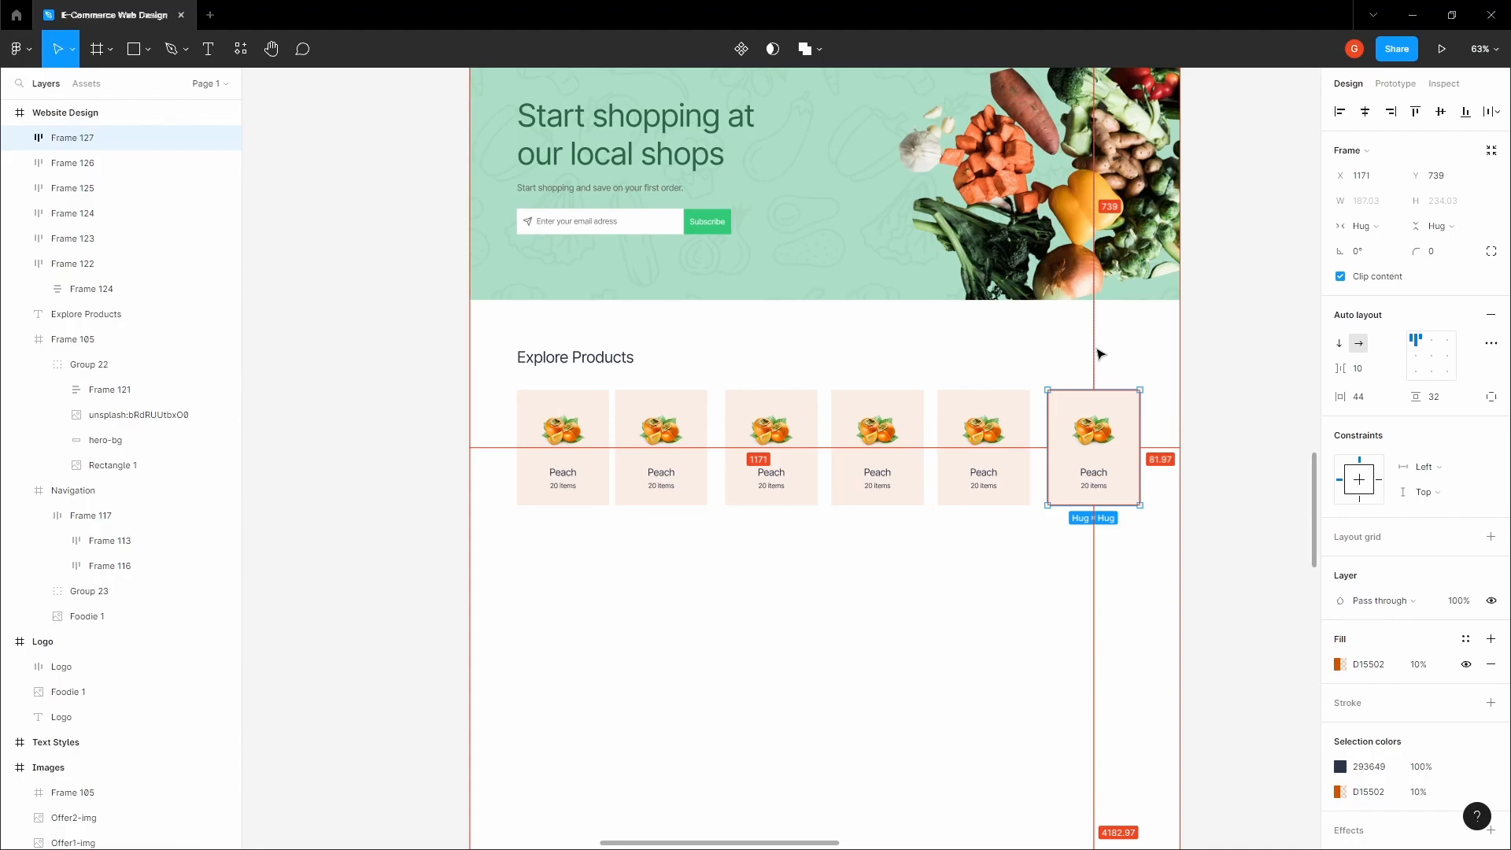
key("alt+Left")
key("alt+Left")
key("alt+Left")
key("alt+Left")
key("alt+Left")
key("alt+Left")
key("alt+Left")
key("alt+Left")
key("alt+Left")
key("alt+Left")
key("alt+Left")
key("alt+Left")
key("alt+Left")
key("alt+Left")
Step: Distribute the horizontal spacing evenly across all six Peach cards
left_click(551, 480)
left_click_drag(520, 596, 1101, 425)
left_click(1495, 113)
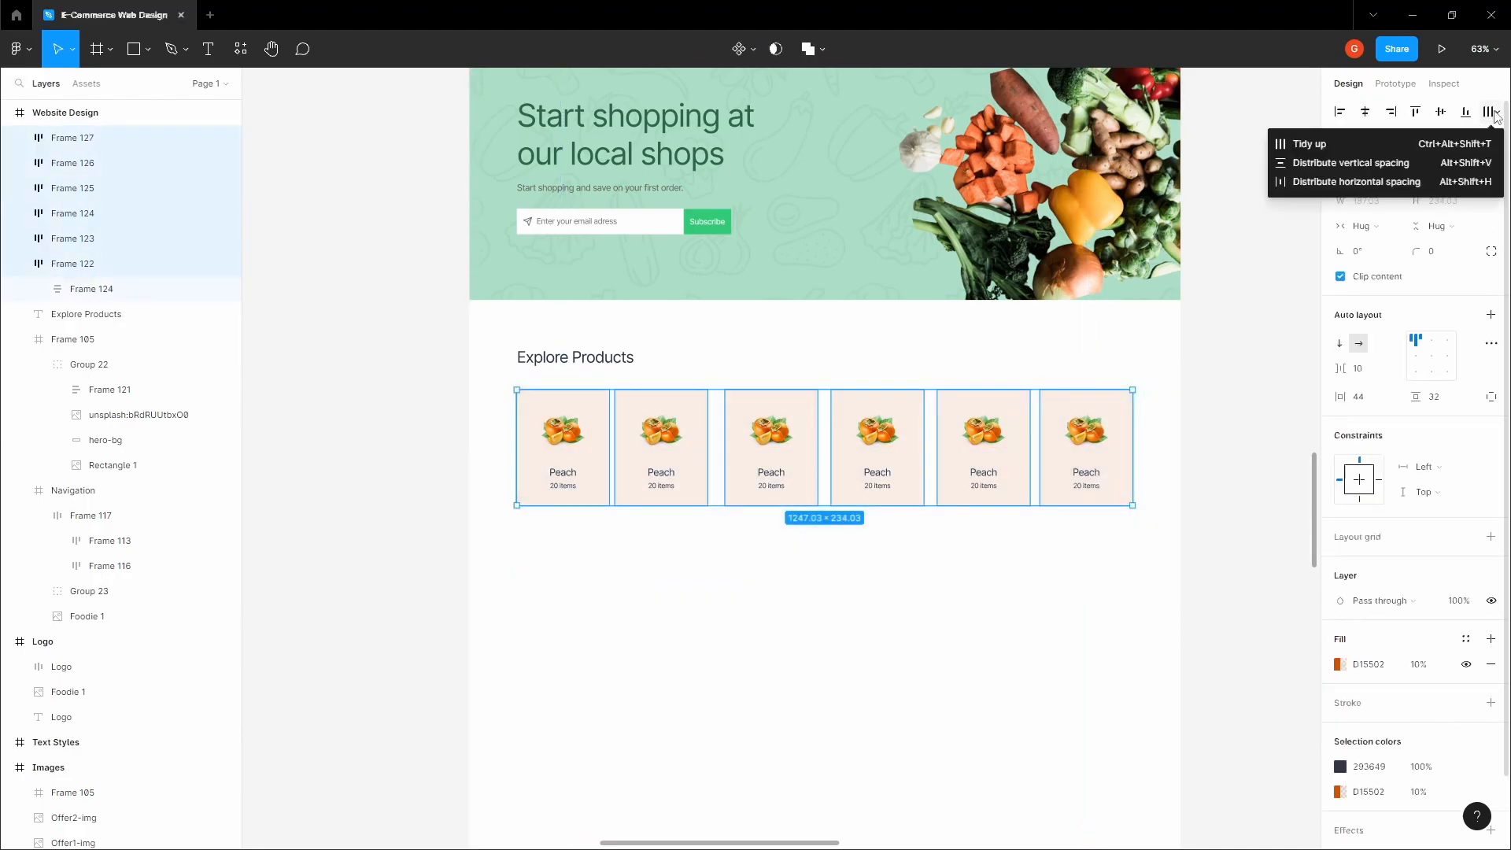
left_click(1397, 181)
left_click(1156, 362)
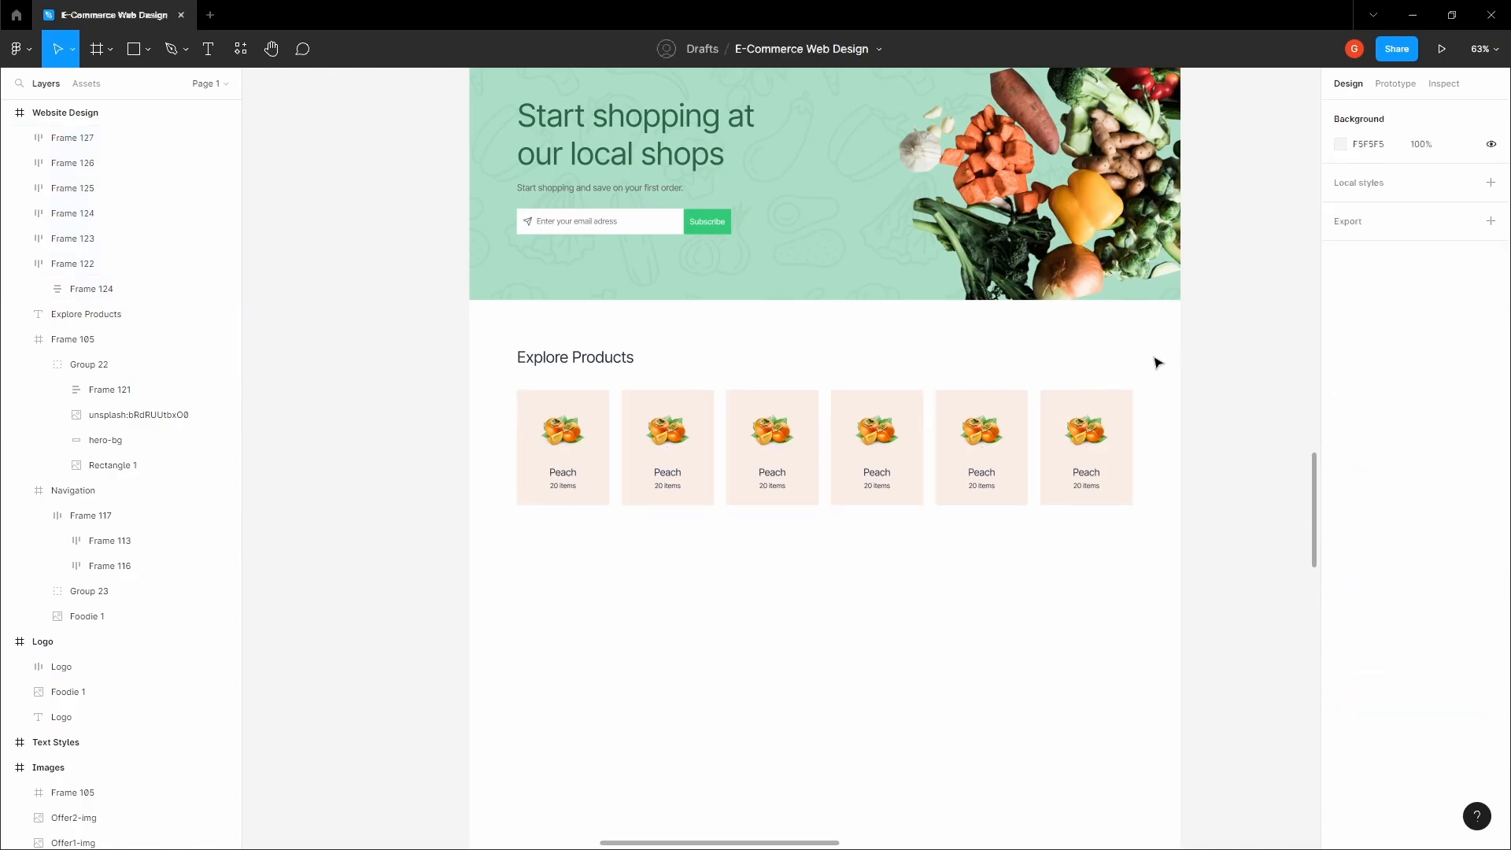
Step: Delete the five duplicated Peach cards, keeping only the first one
left_click_drag(843, 427, 962, 380)
left_click_drag(873, 390, 725, 399)
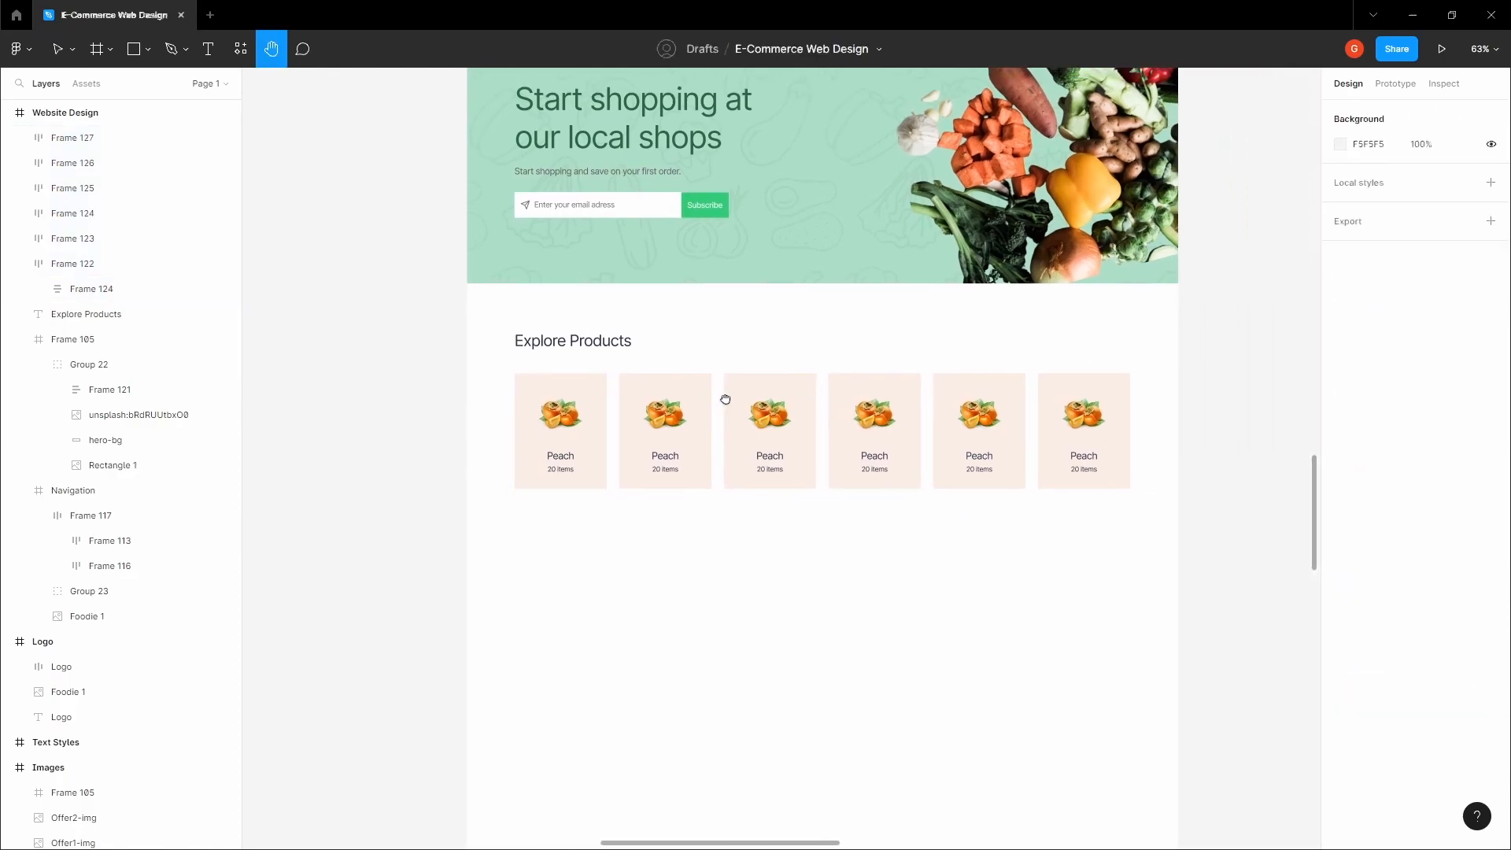
key("v")
left_click_drag(674, 556, 1155, 400)
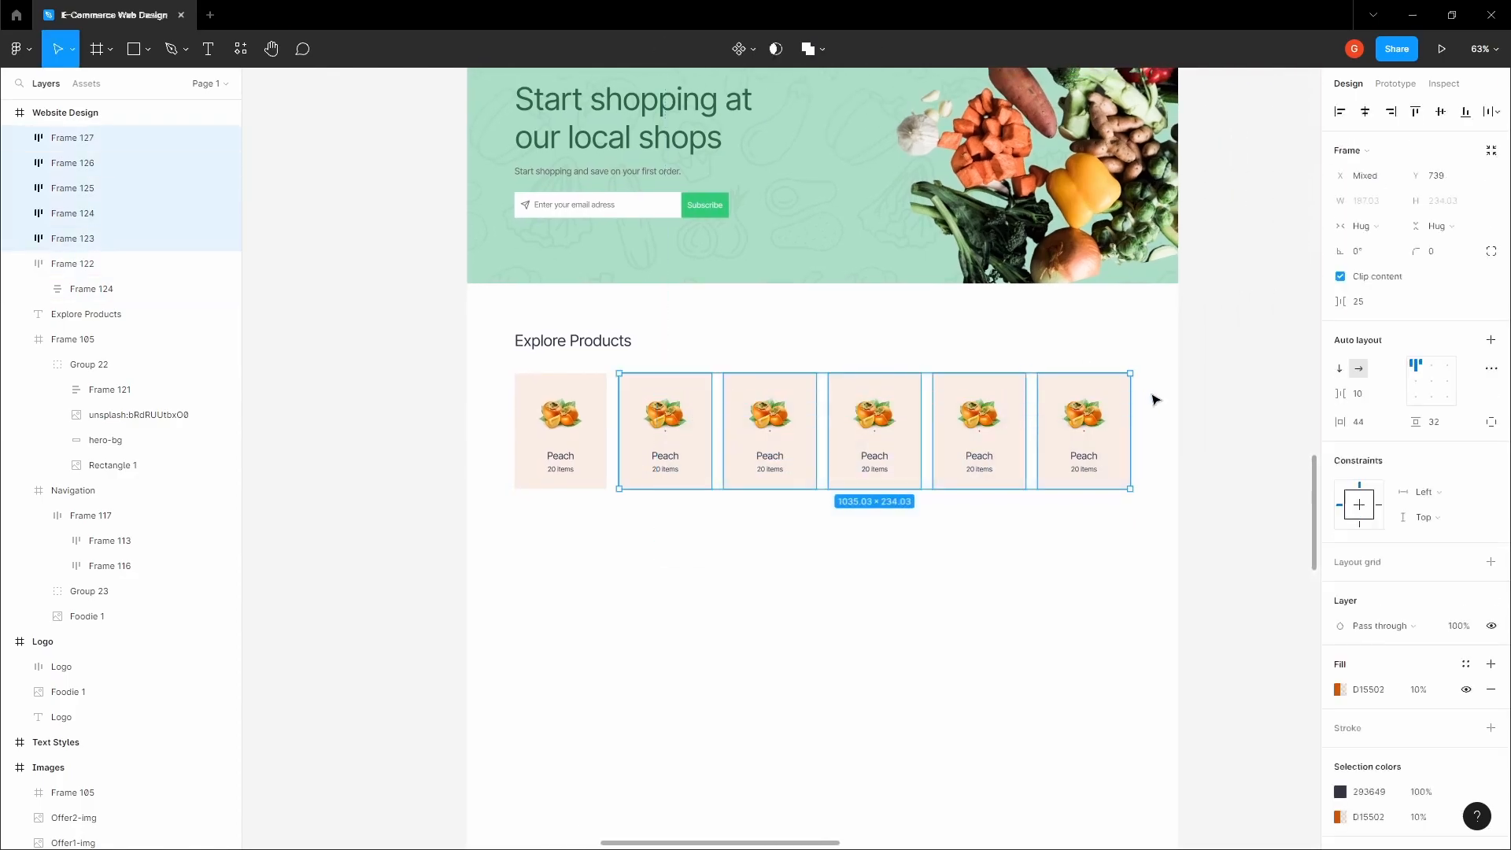
key("Delete")
Step: Set the remaining Peach card's horizontal padding to 32
scroll(598, 472, "up", 8)
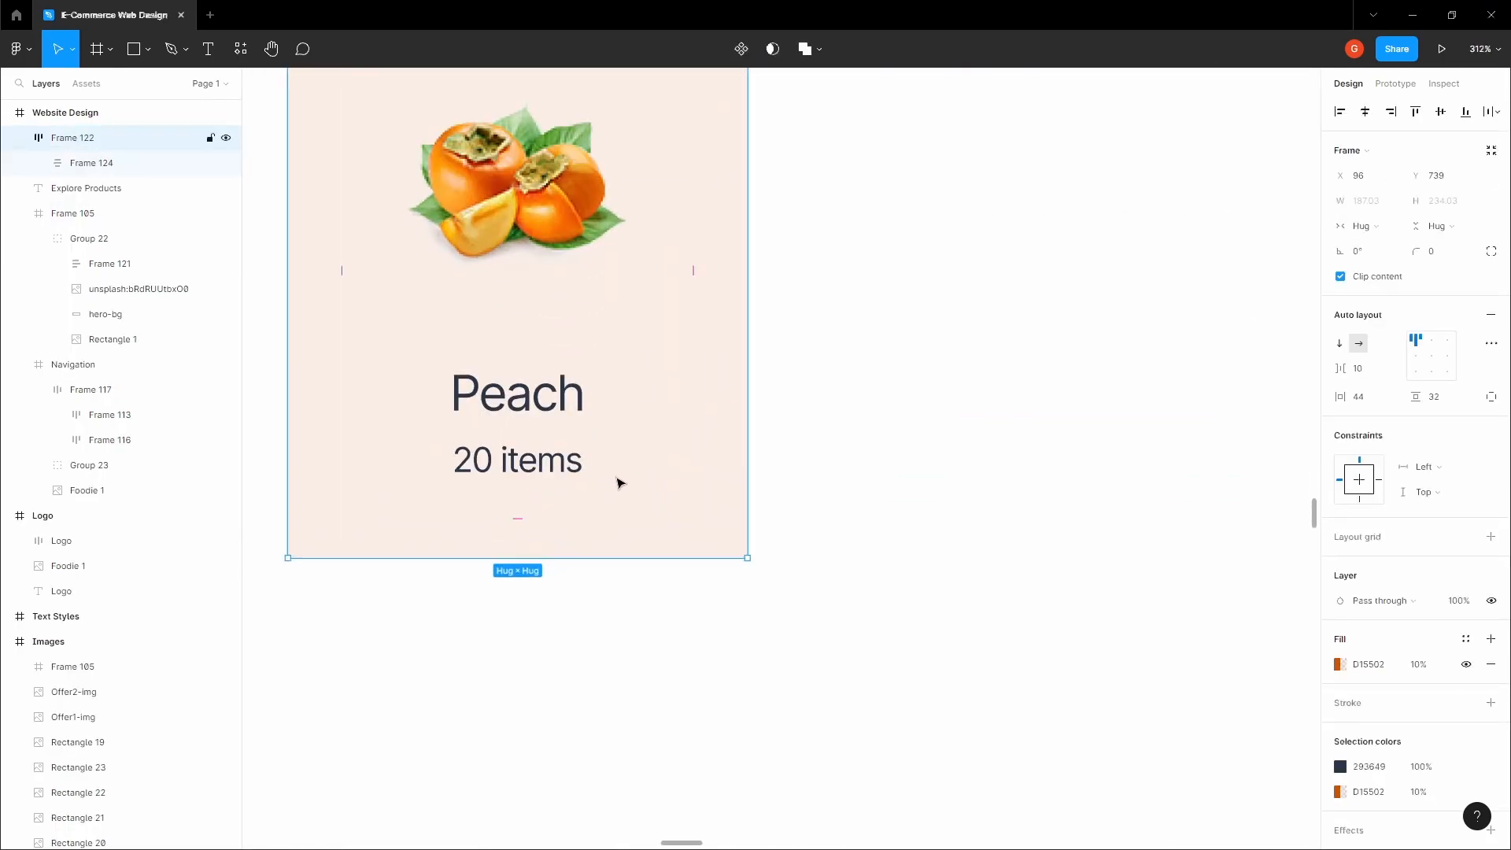
scroll(616, 472, "down", 4)
scroll(1109, 335, "down", 4)
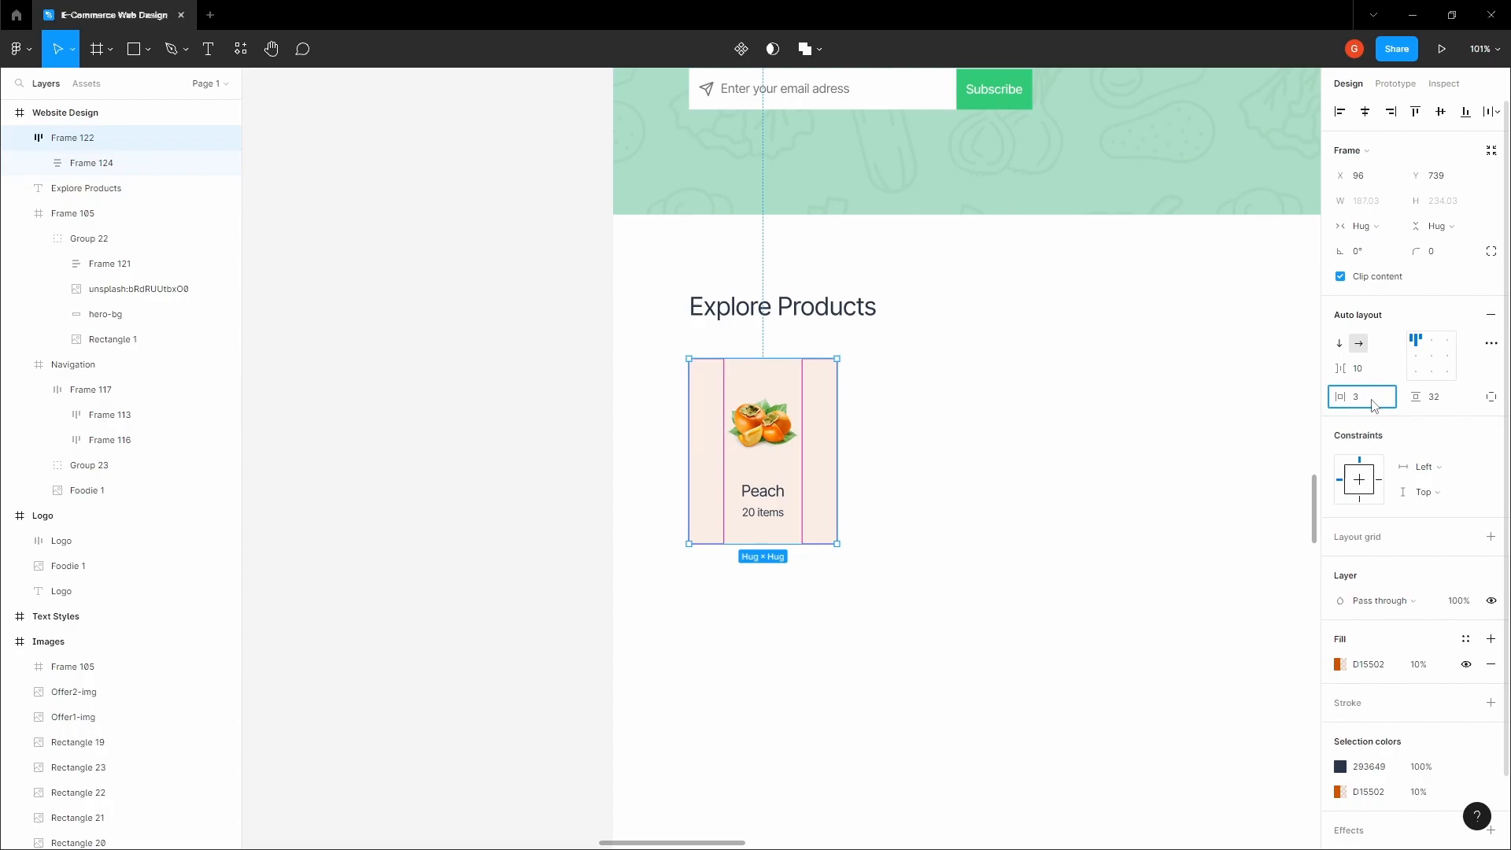
left_click(1367, 406)
type("32")
key("Tab")
left_click(1012, 403)
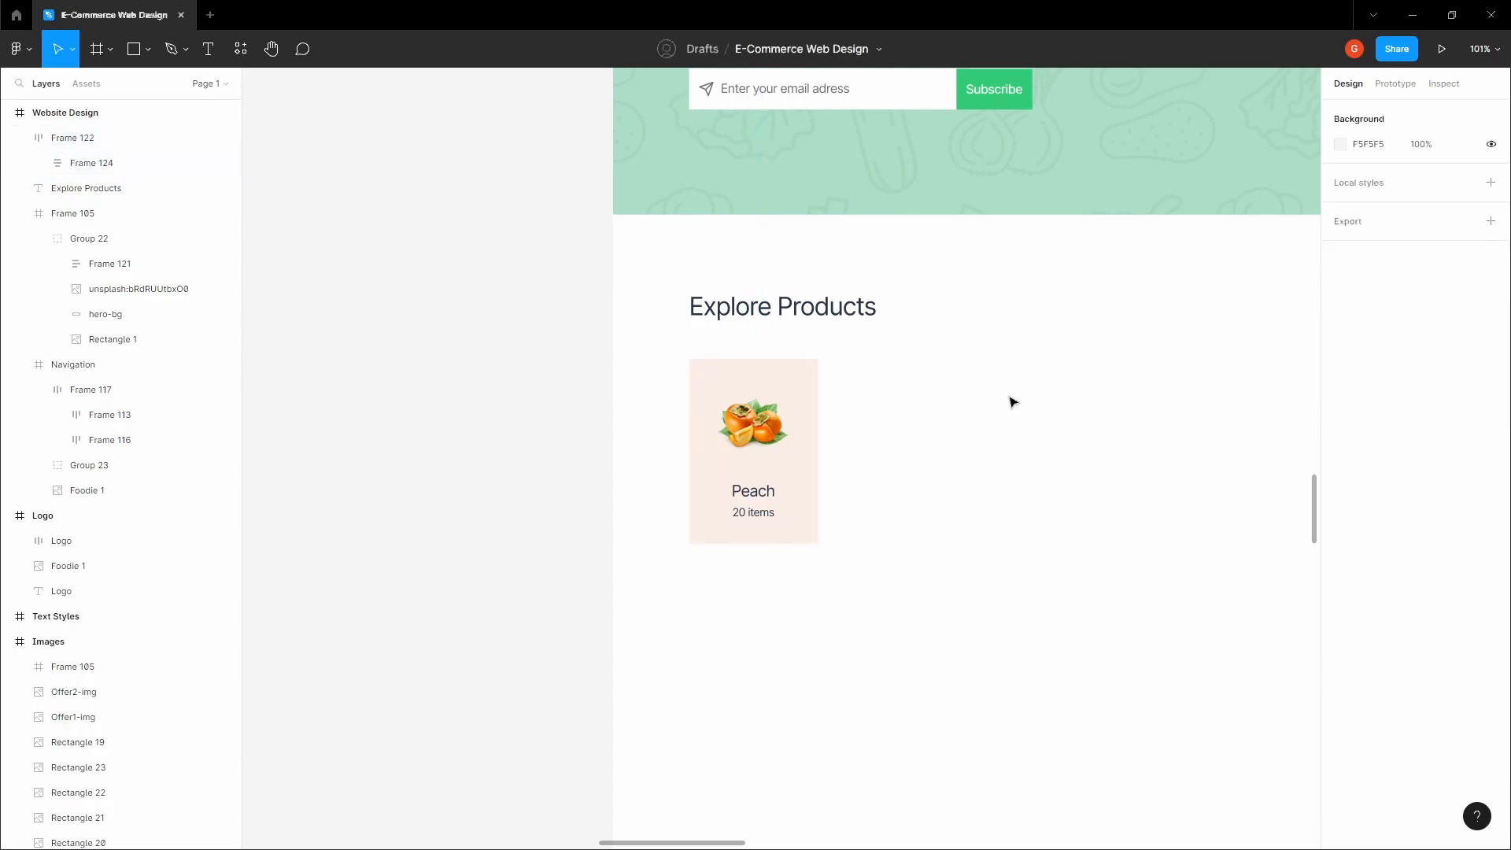
Step: Set the Peach card's horizontal padding to 38
left_click(785, 428)
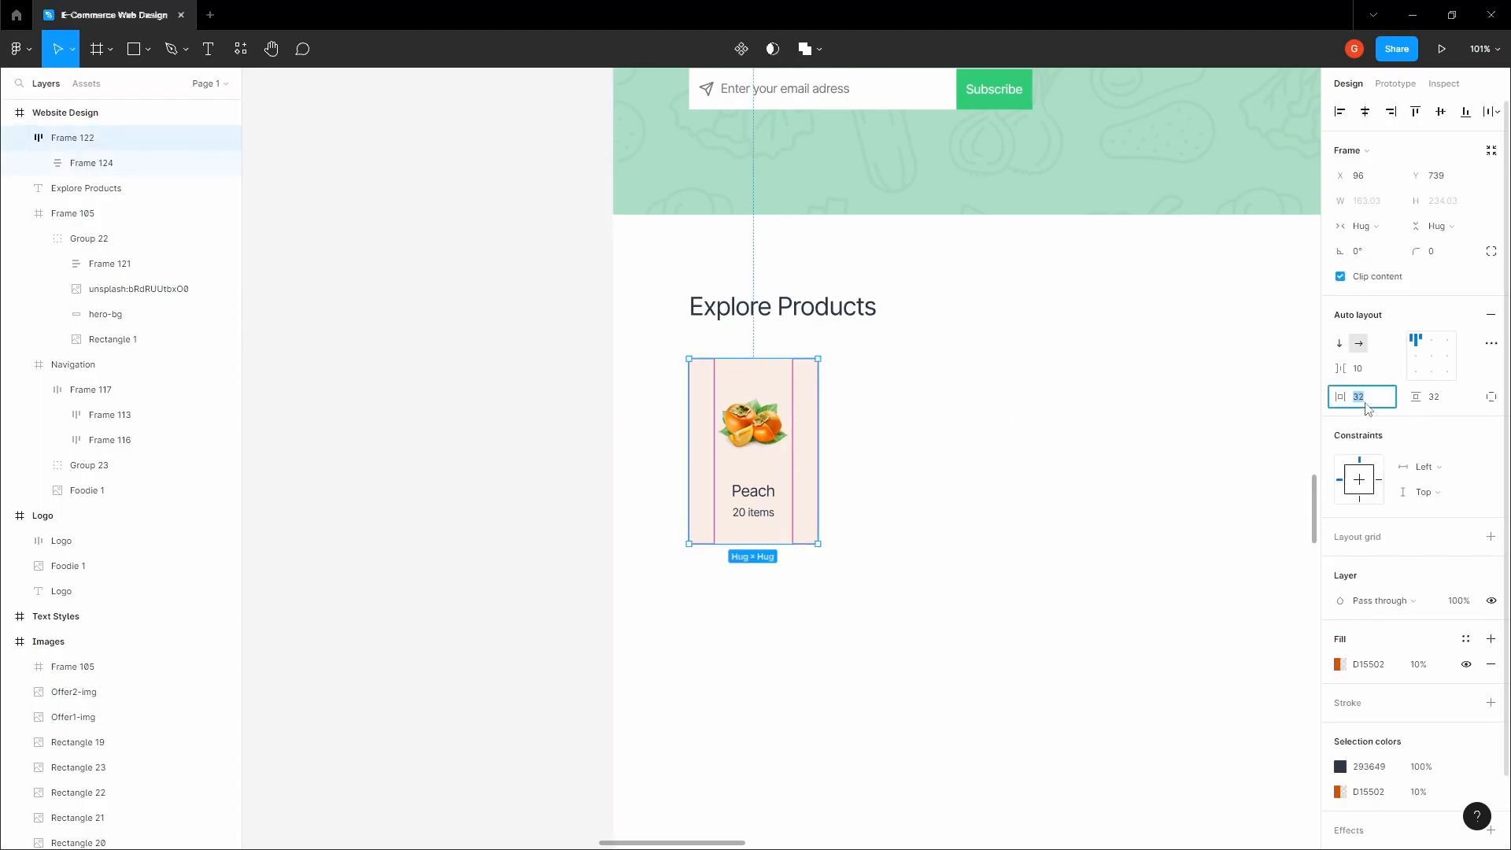
left_click(1048, 400)
key("ctrl+z")
key("ctrl+z")
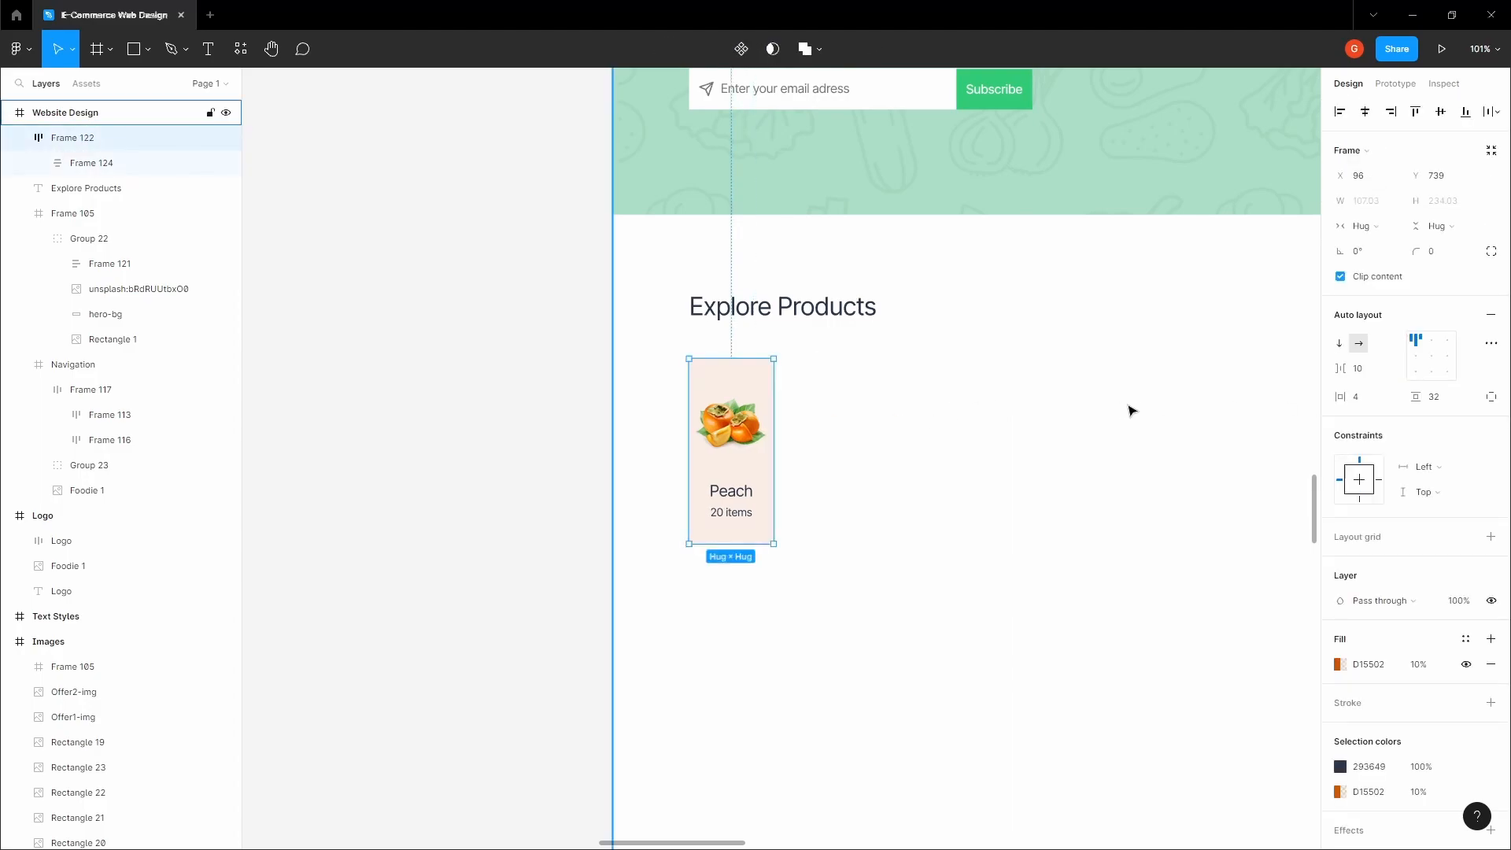
left_click(1371, 406)
left_click(1025, 412)
Step: Duplicate the resized Peach card five times across the Explore Products row to make six cards
key("space")
left_click_drag(886, 401, 701, 428)
scroll(749, 424, "down", 3)
scroll(689, 436, "up", 3)
left_click(610, 451)
left_click_drag(610, 451, 1131, 429)
left_click(1011, 340)
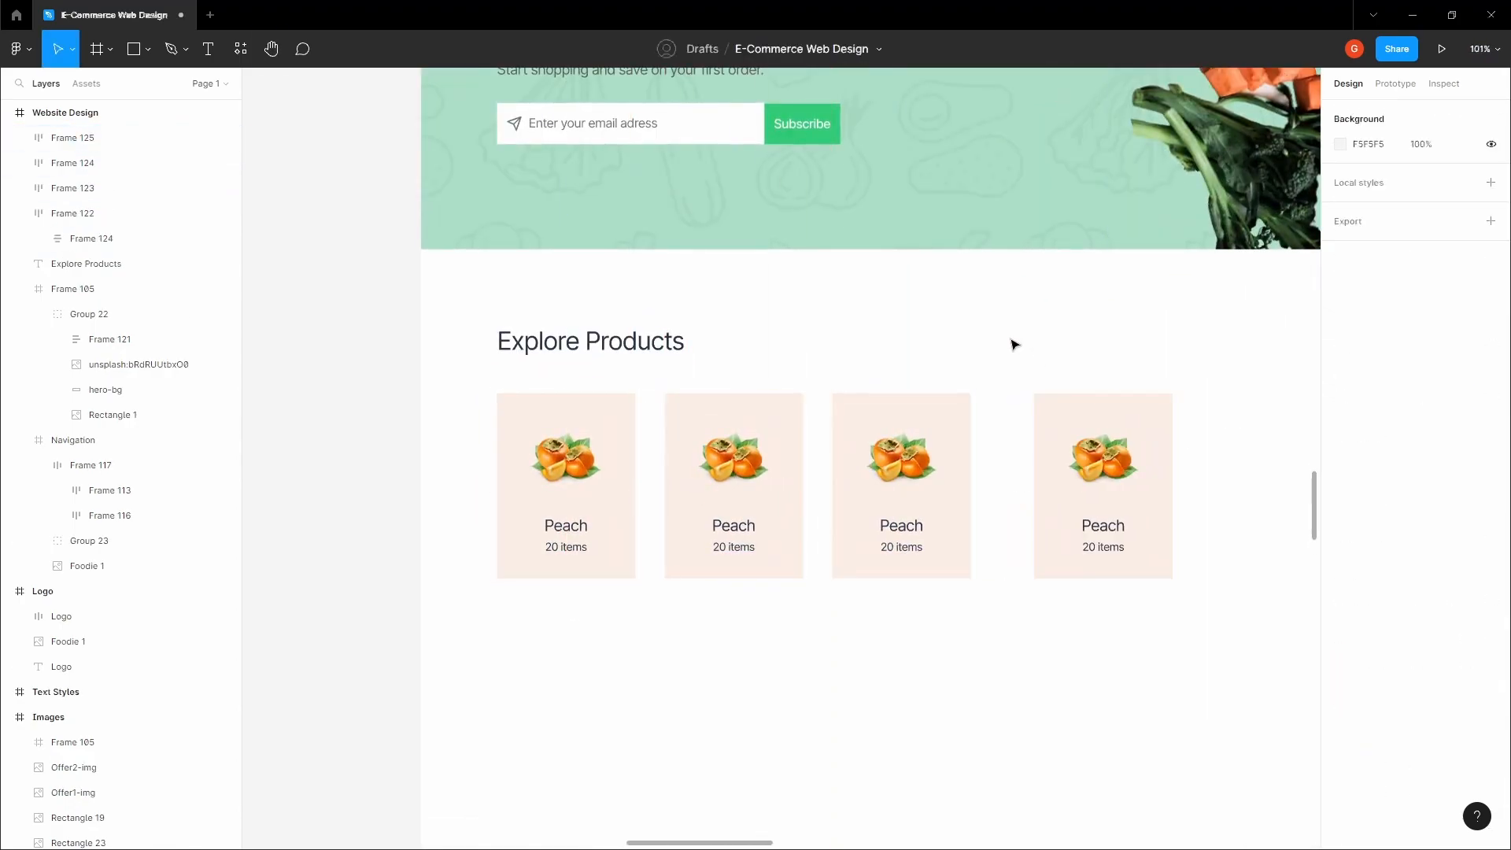
key("space")
left_click_drag(1011, 340, 648, 349)
left_click_drag(769, 435, 1029, 427)
left_click(1009, 352)
Step: Show the 12-column layout grid on the Website Design frame
scroll(1008, 352, "down", 5)
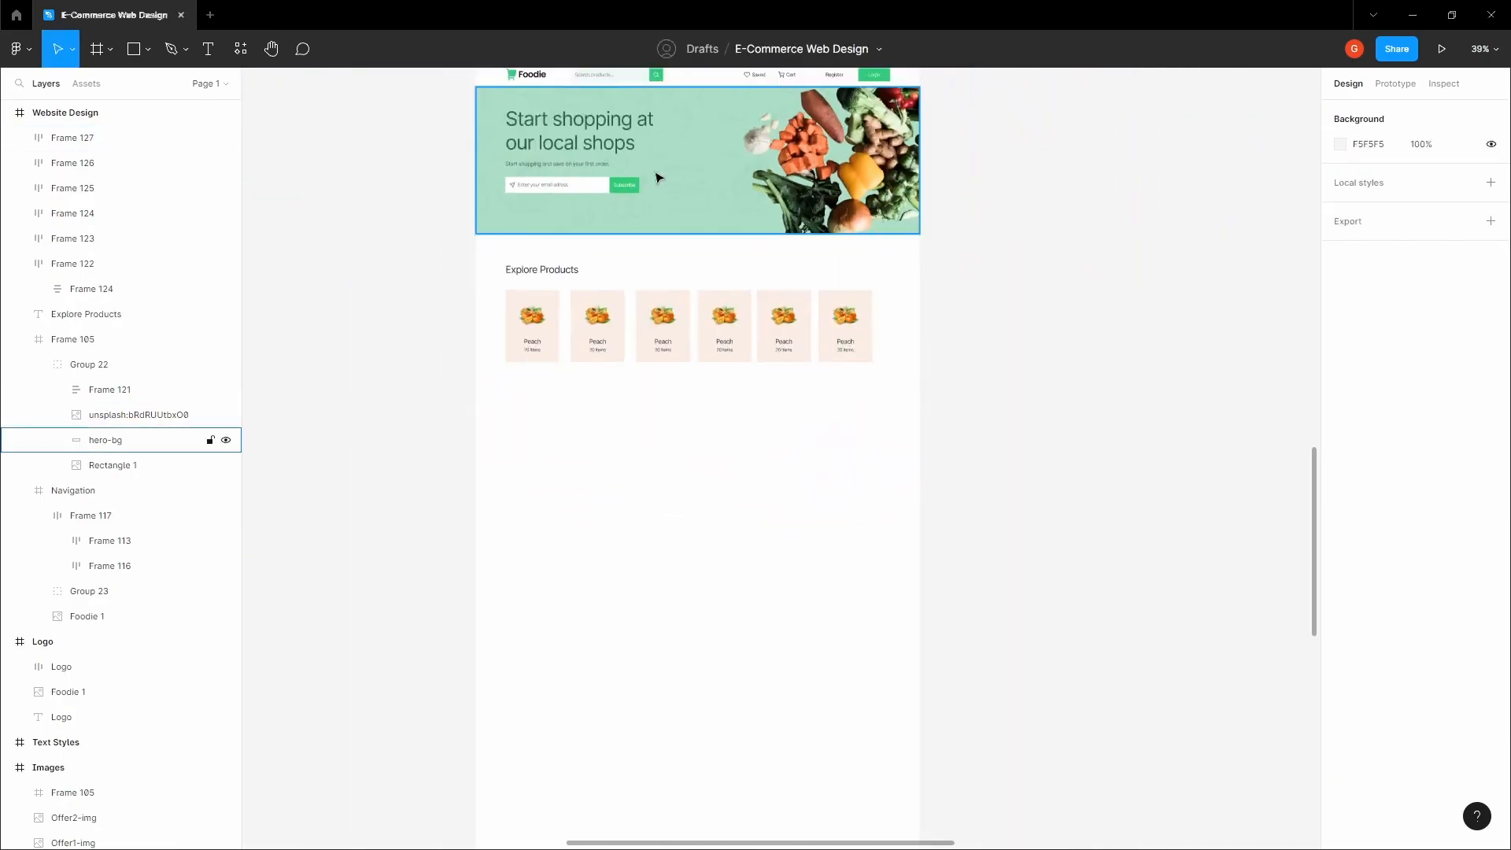
scroll(545, 126, "up", 1)
left_click(510, 116)
left_click(1465, 353)
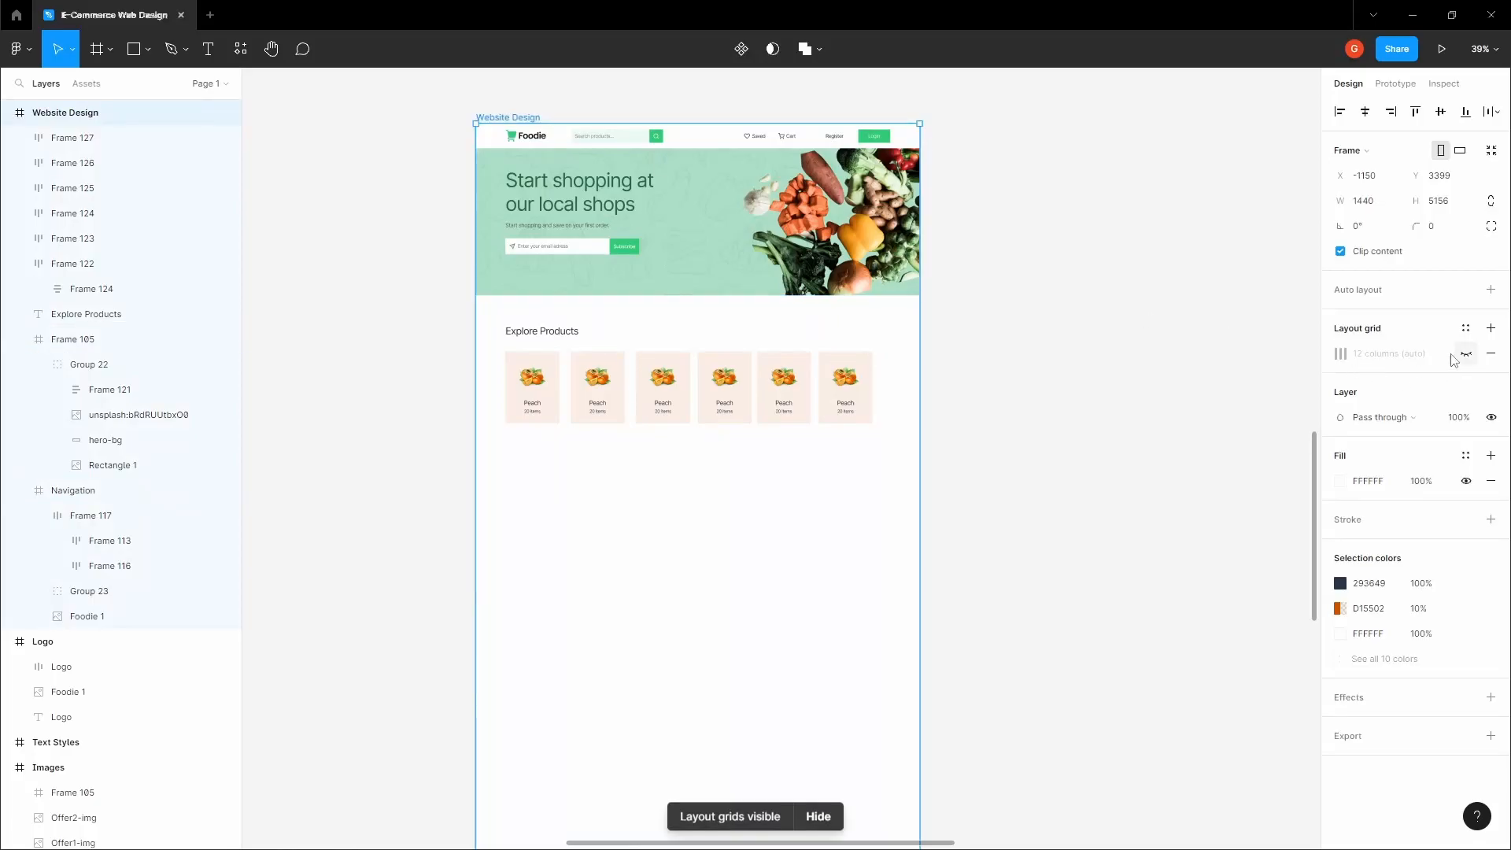
Step: Move the last card to the outer edge of the final grid column and distribute all six cards horizontally
left_click(845, 390)
scroll(865, 401, "up", 5)
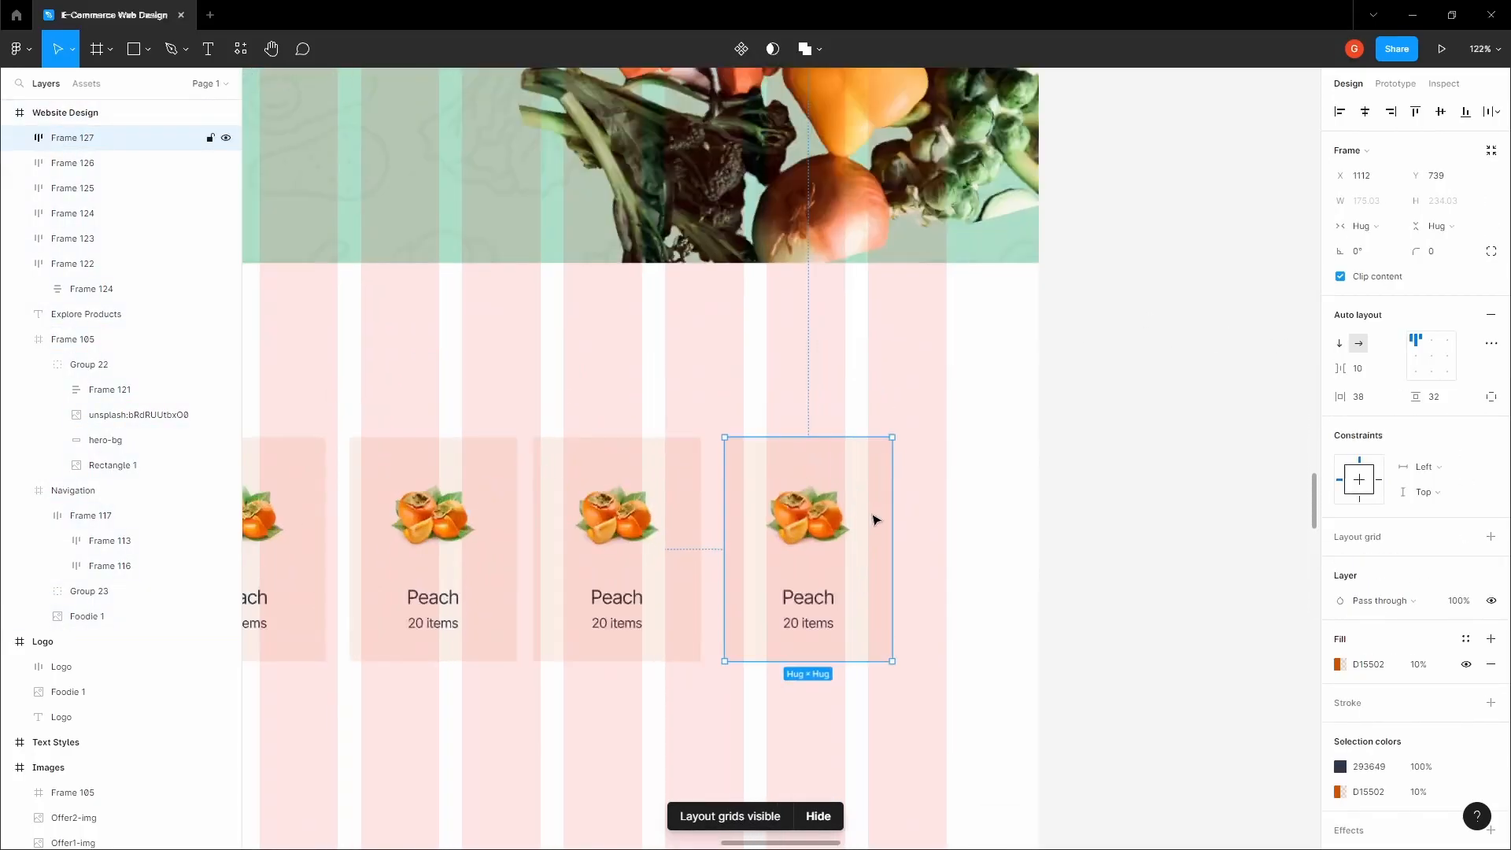
scroll(974, 486, "down", 5)
left_click_drag(1012, 474, 548, 511)
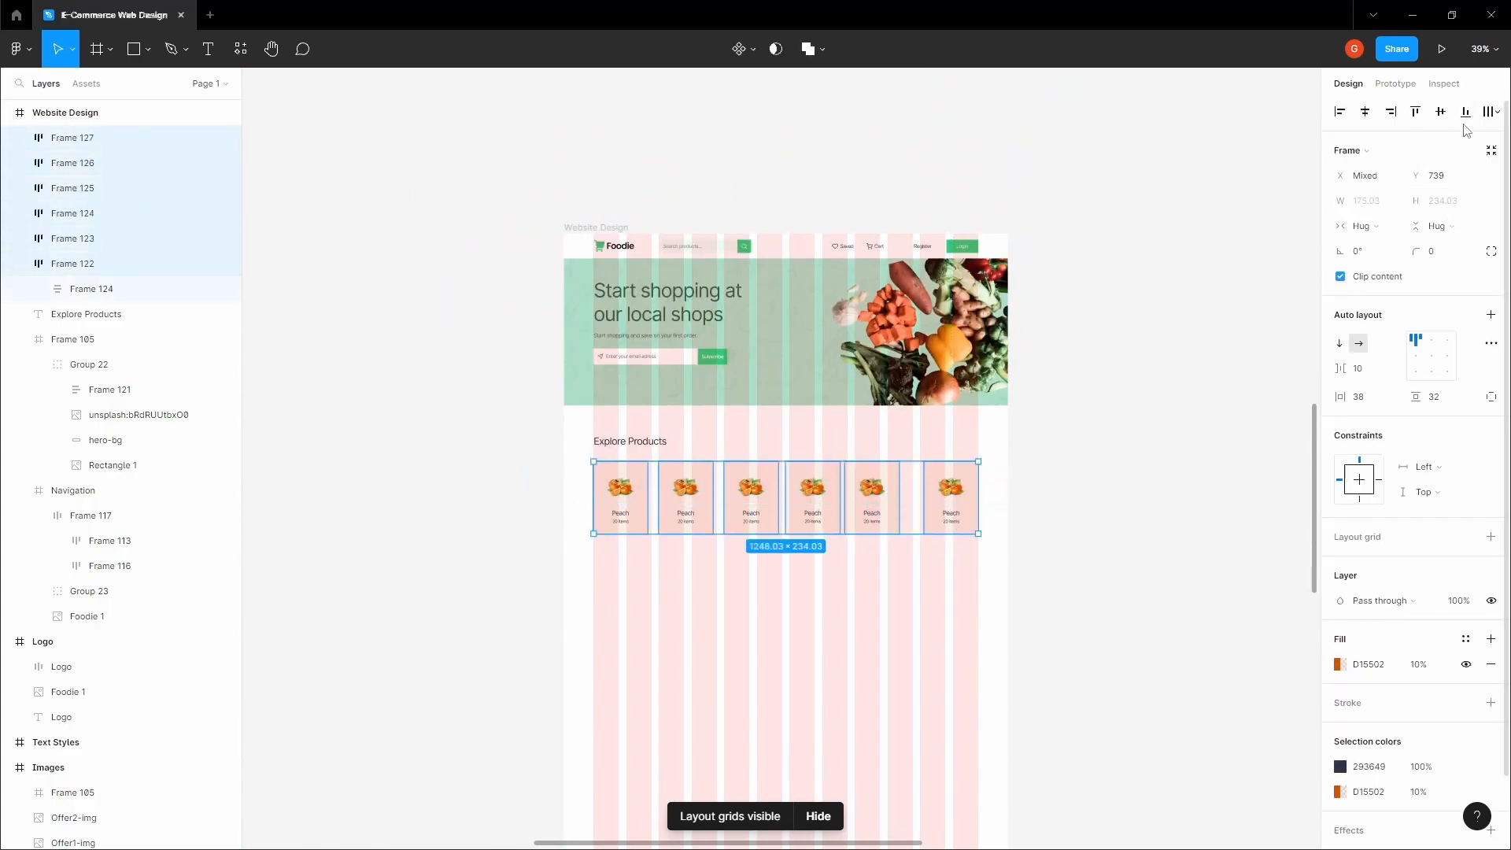
left_click(1489, 112)
left_click(1363, 191)
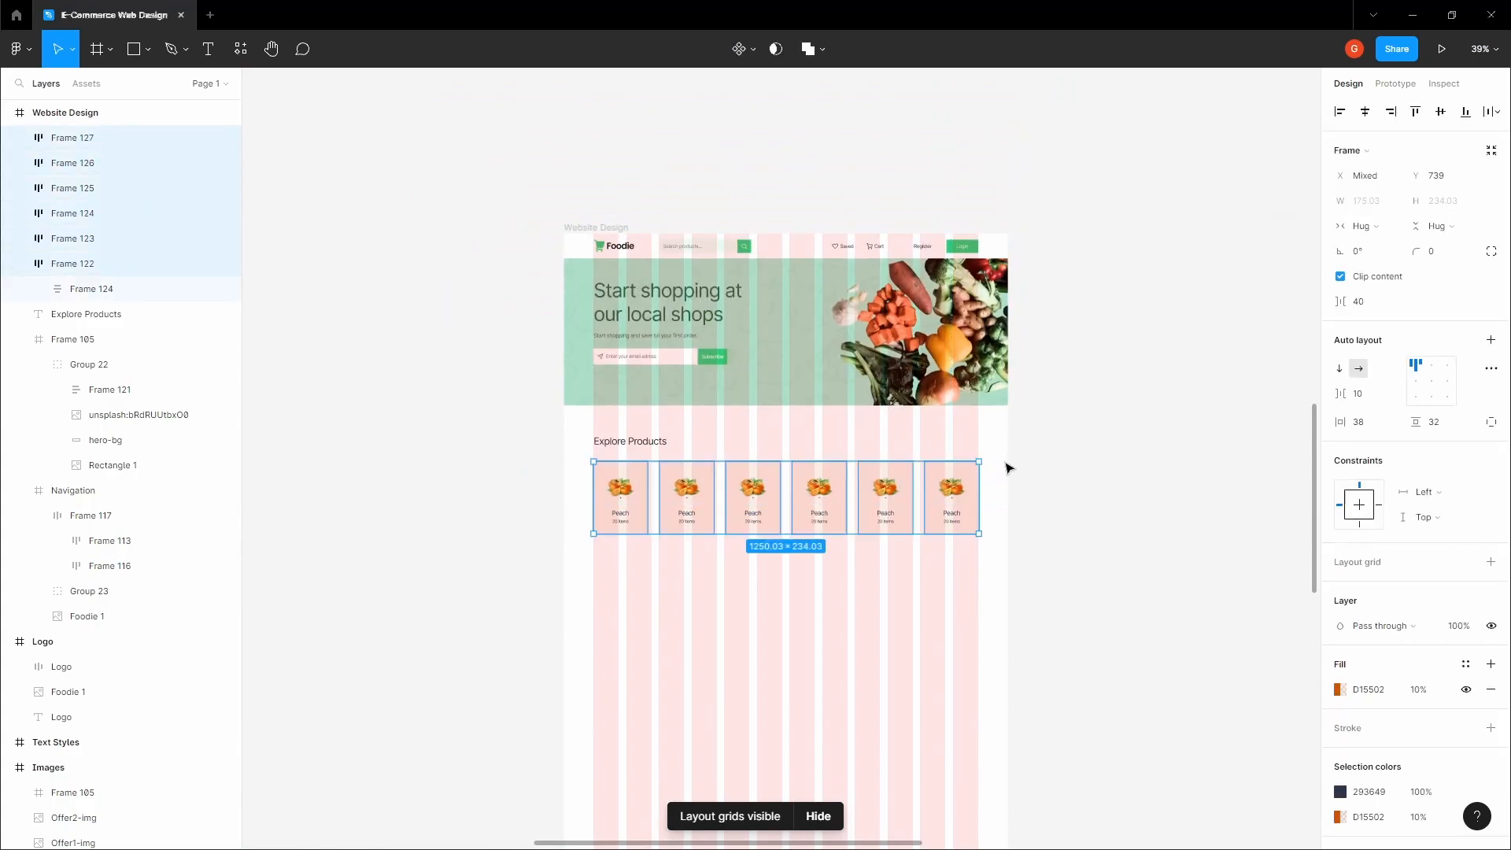
left_click(1007, 465)
Step: Hide the 12-column layout grid on the Website Design frame
key("space")
left_click_drag(875, 566, 976, 503)
scroll(977, 503, "up", 2)
left_click(976, 503)
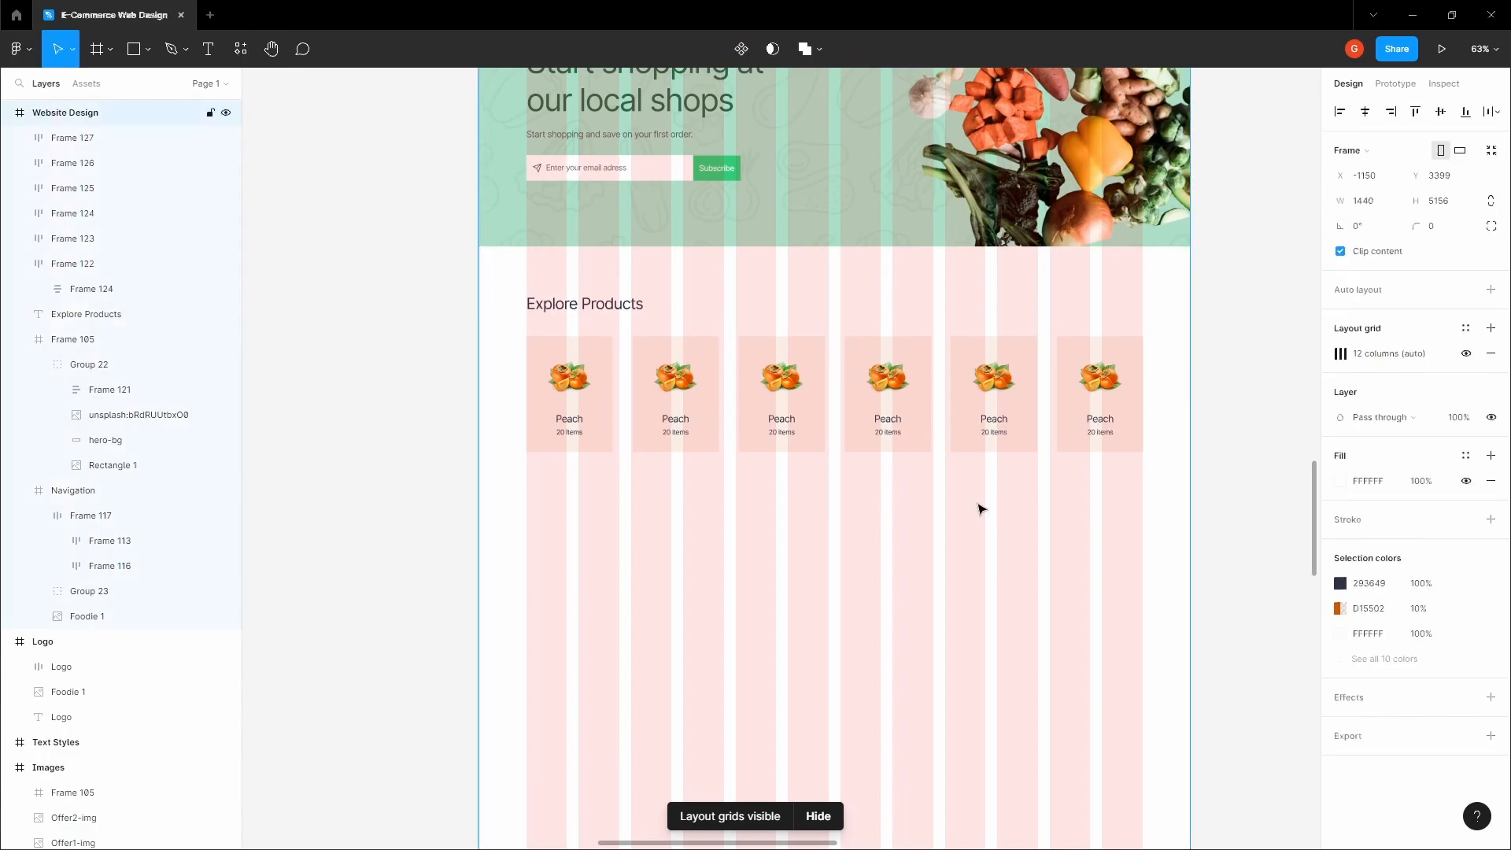
left_click(1466, 354)
left_click(1244, 345)
key("space")
left_click_drag(1243, 345, 1197, 439)
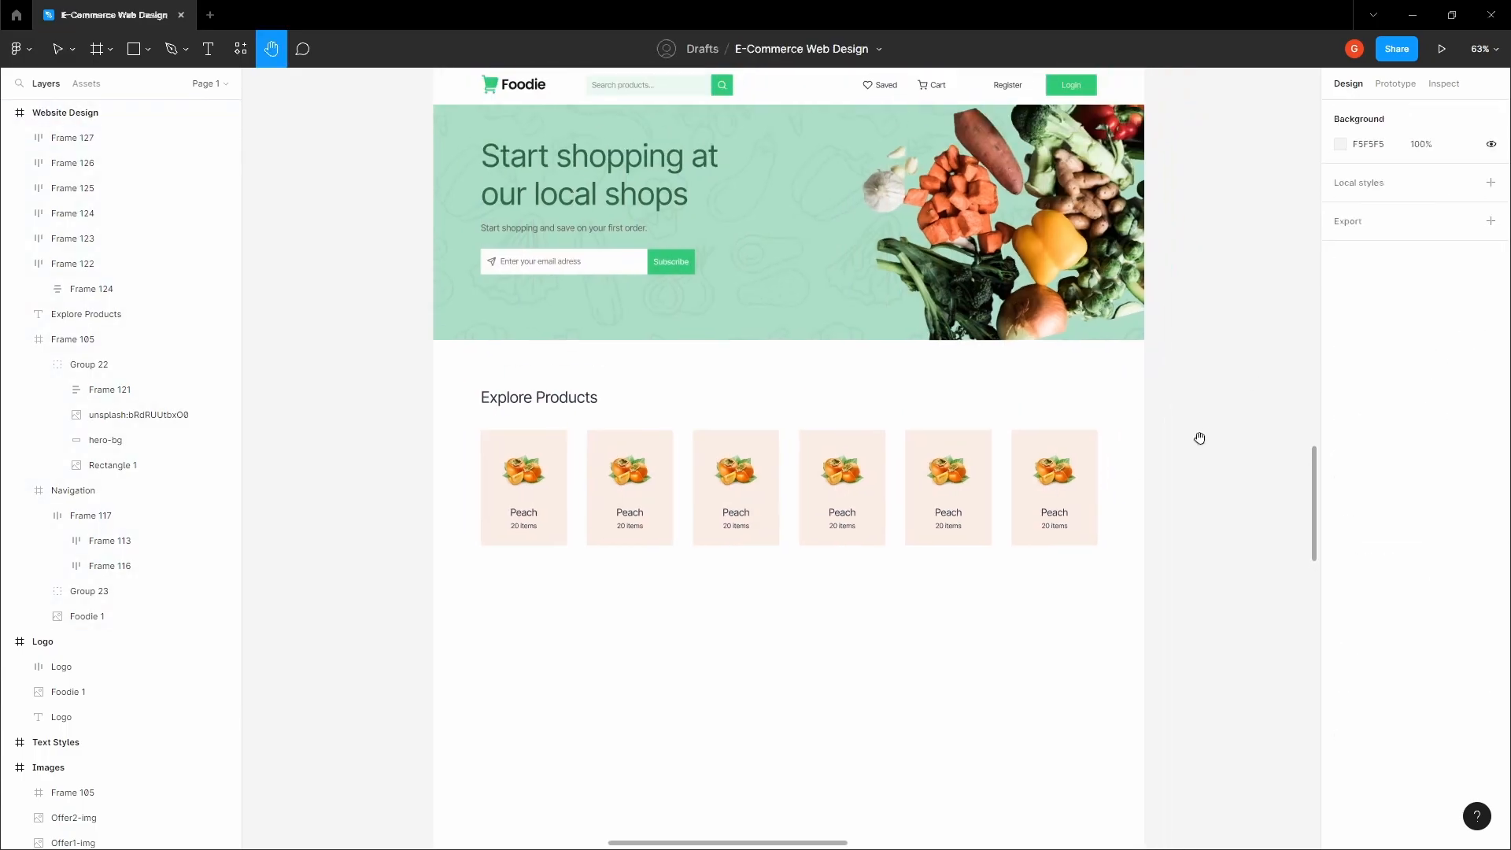
Step: Copy the strawberry, apple, orange, potato and carrot images from the Images frame
scroll(1198, 435, "down", 2)
left_click_drag(1189, 376, 1074, 739)
scroll(1058, 502, "down", 4)
left_click_drag(1075, 177, 791, 465)
scroll(693, 477, "up", 3)
left_click_drag(607, 452, 934, 392)
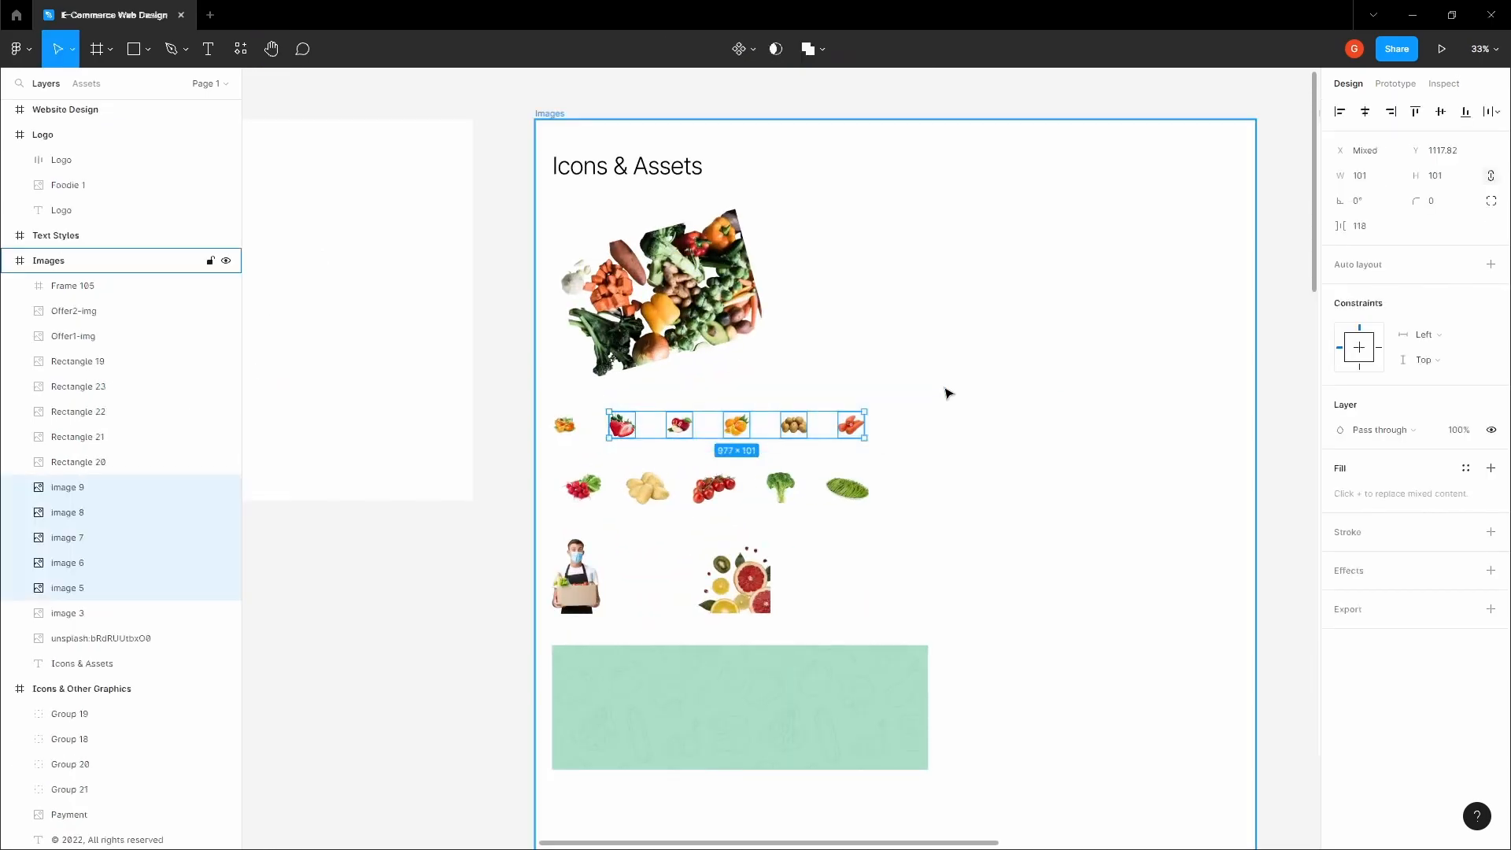
left_click(947, 393)
Step: Paste the five produce images into the Website Design frame and place them in a row below the product cards
scroll(944, 409, "down", 4)
key("space")
left_click_drag(888, 674, 1059, 104)
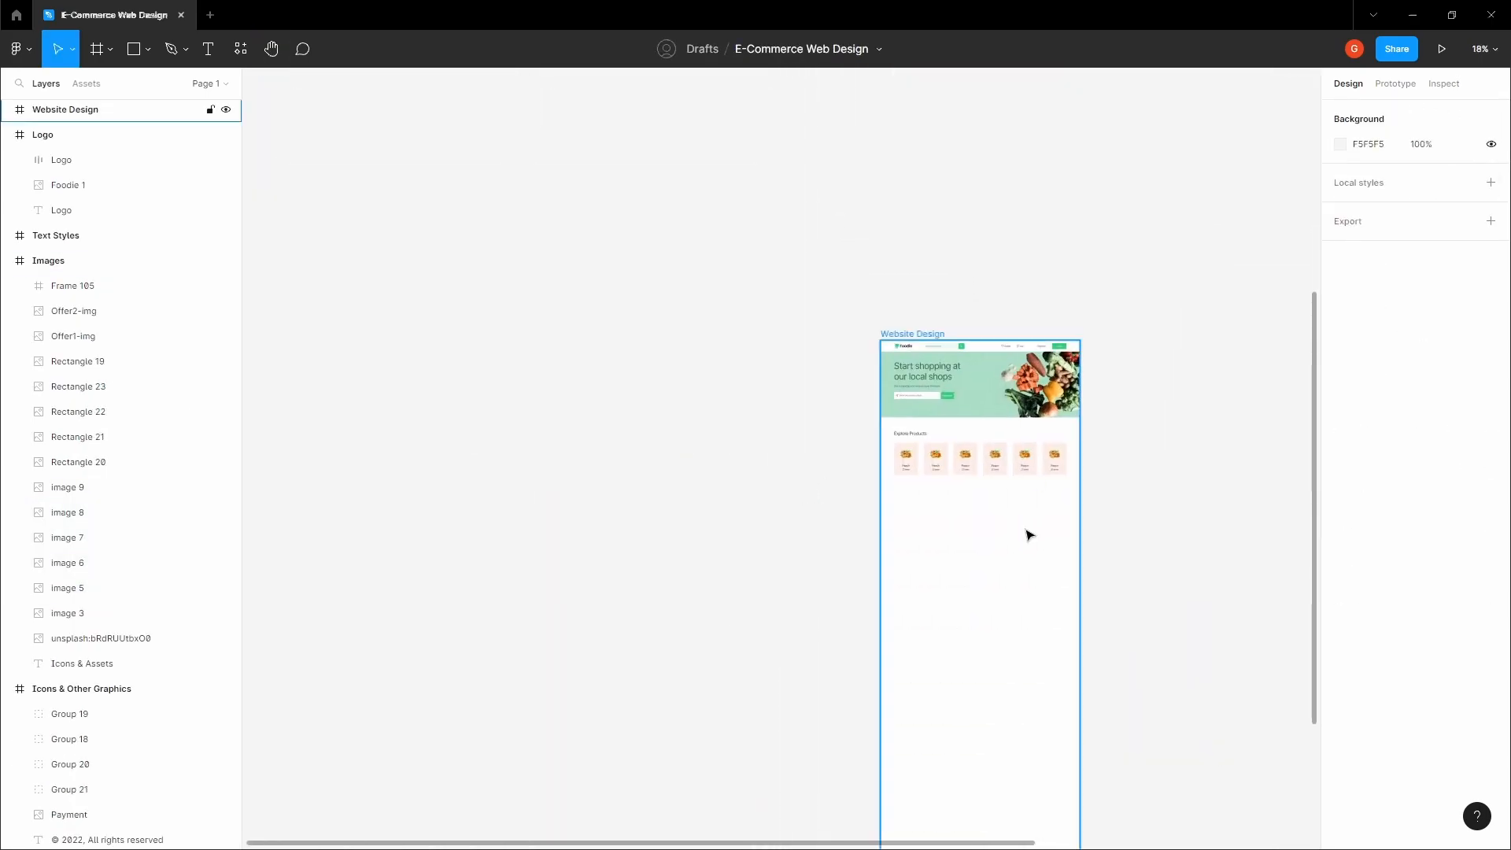
left_click(1024, 527)
scroll(1023, 515, "up", 6)
key("ctrl+v")
left_click_drag(789, 485, 814, 474)
Step: Replace the fruit image in the second product card with a copy of the strawberry image, and select that card
right_click(809, 478, "ctrl")
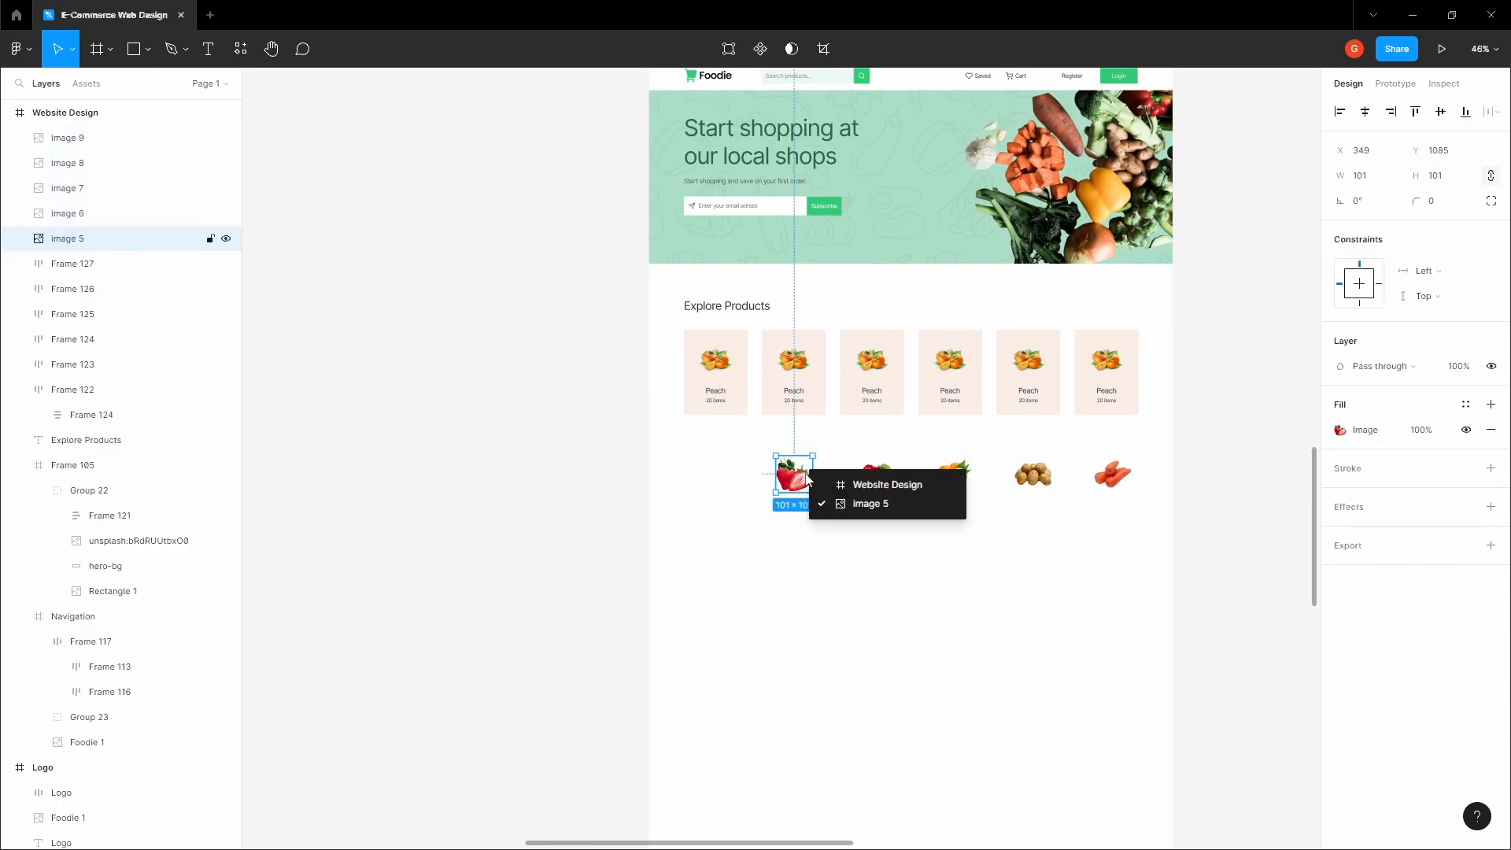
left_click(853, 451)
left_click(801, 474)
right_click(808, 474)
left_click(850, 404)
scroll(801, 392, "up", 4)
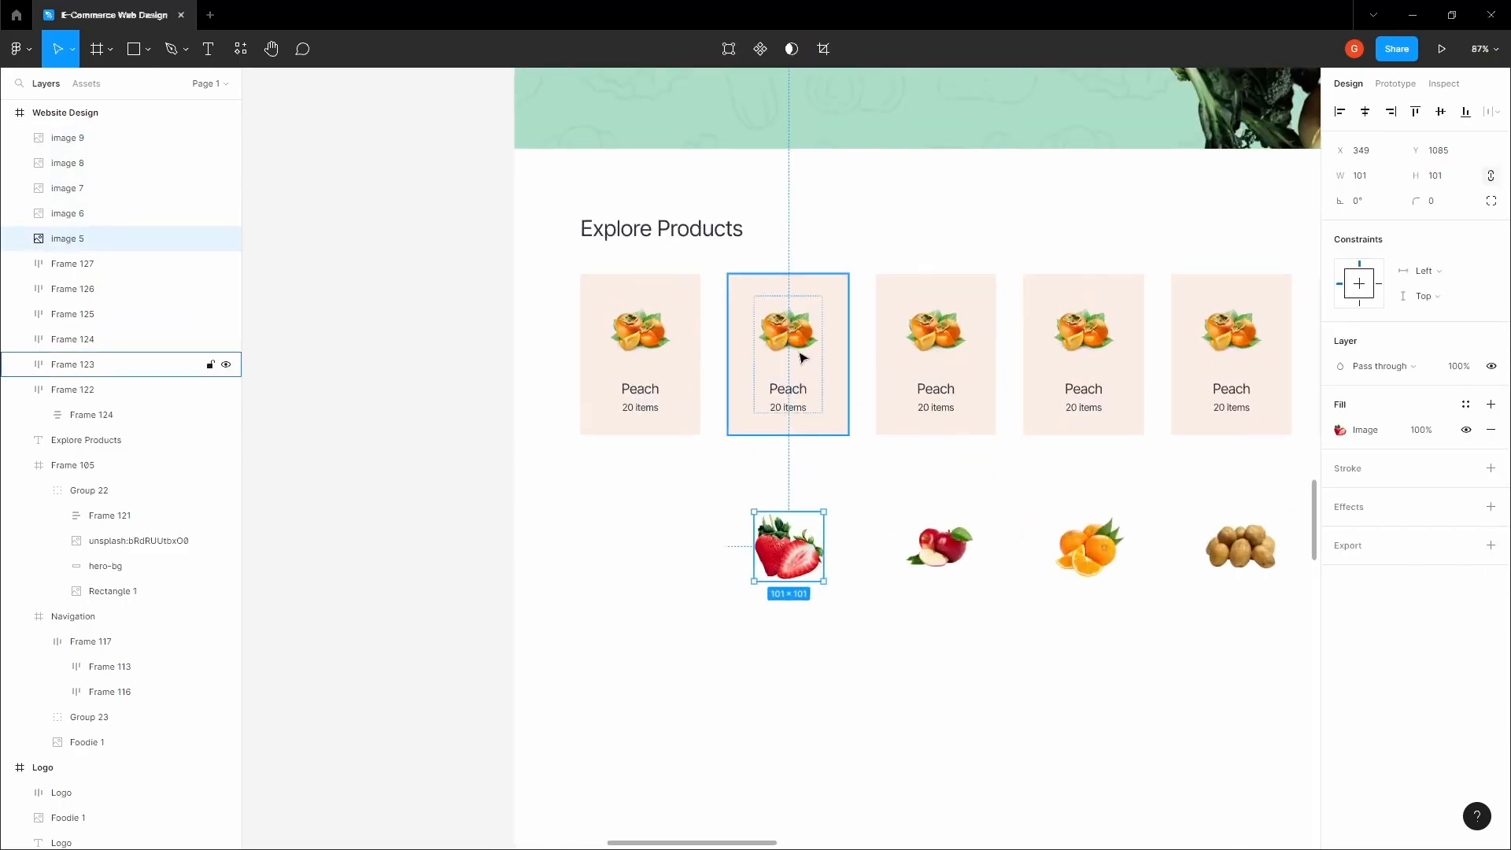
double_click(798, 336)
left_click(798, 336)
right_click(786, 323)
left_click(834, 384)
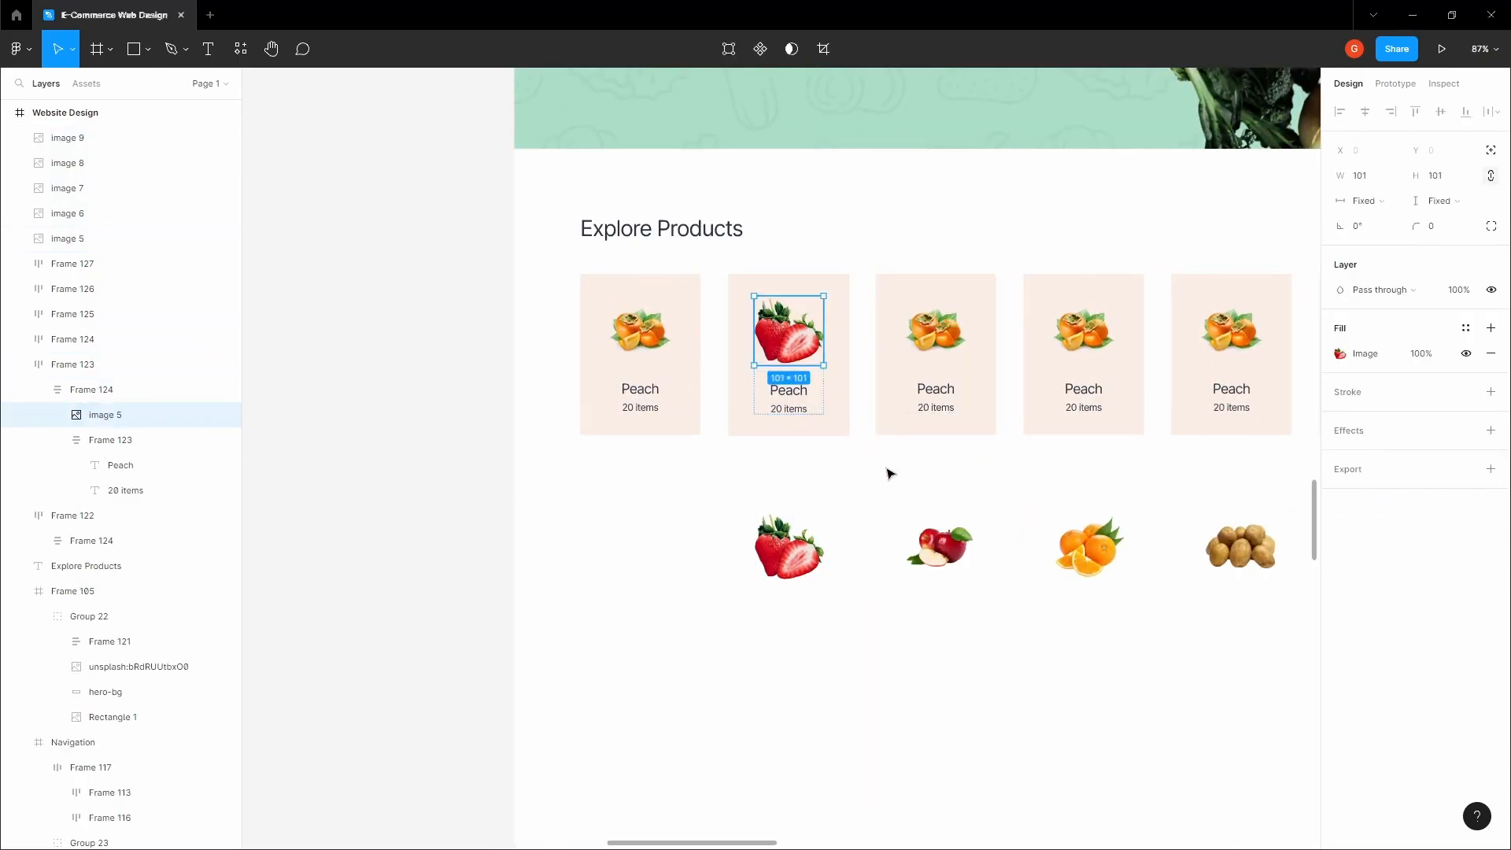
left_click(828, 359)
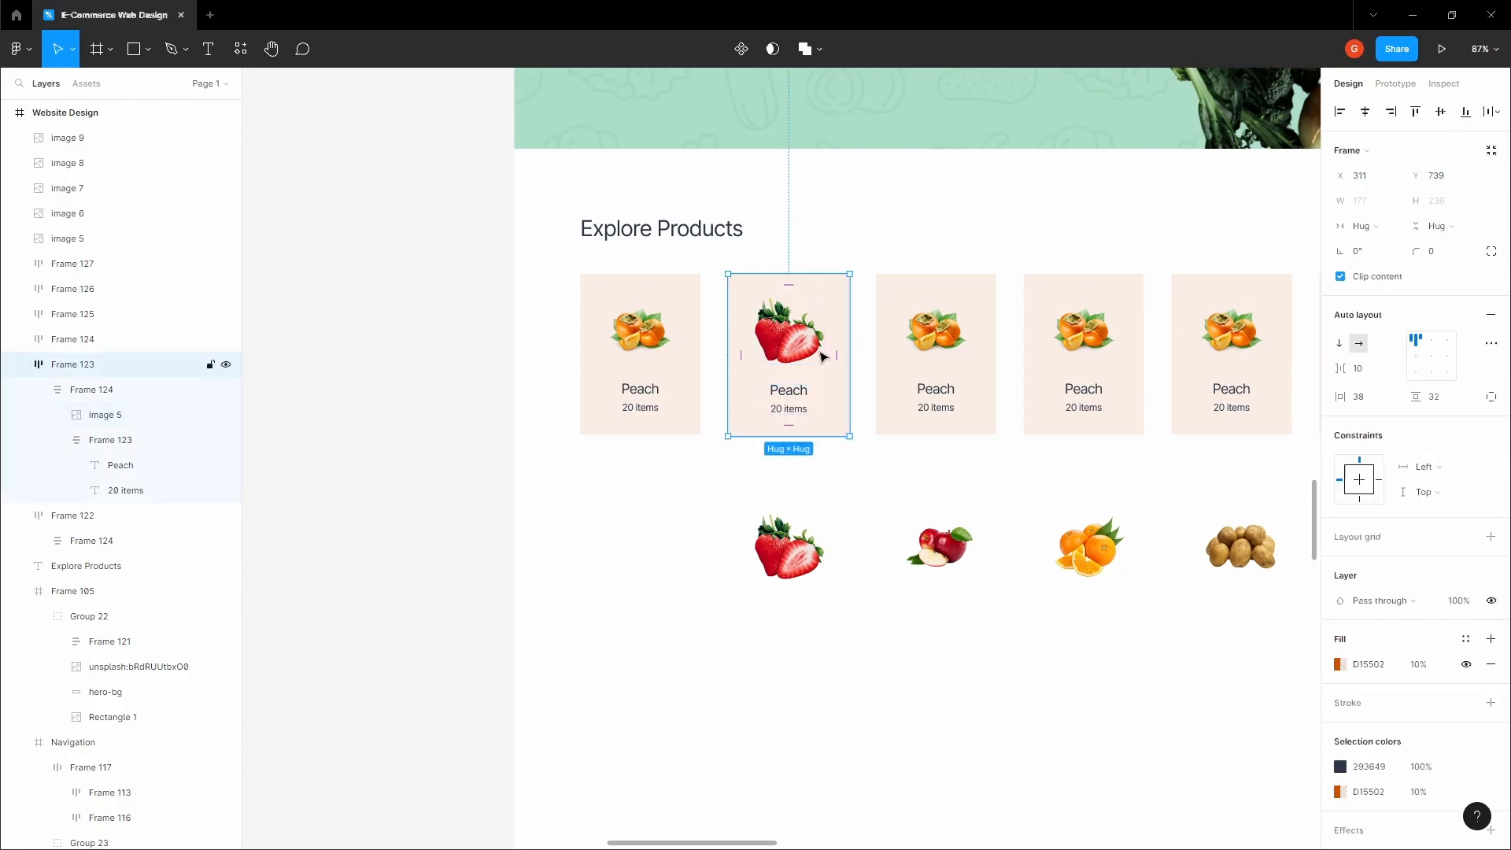
Step: Undo the strawberry image replacement in the second product card
left_click(695, 324)
key("ctrl+z")
key("ctrl+z")
key("ctrl+z")
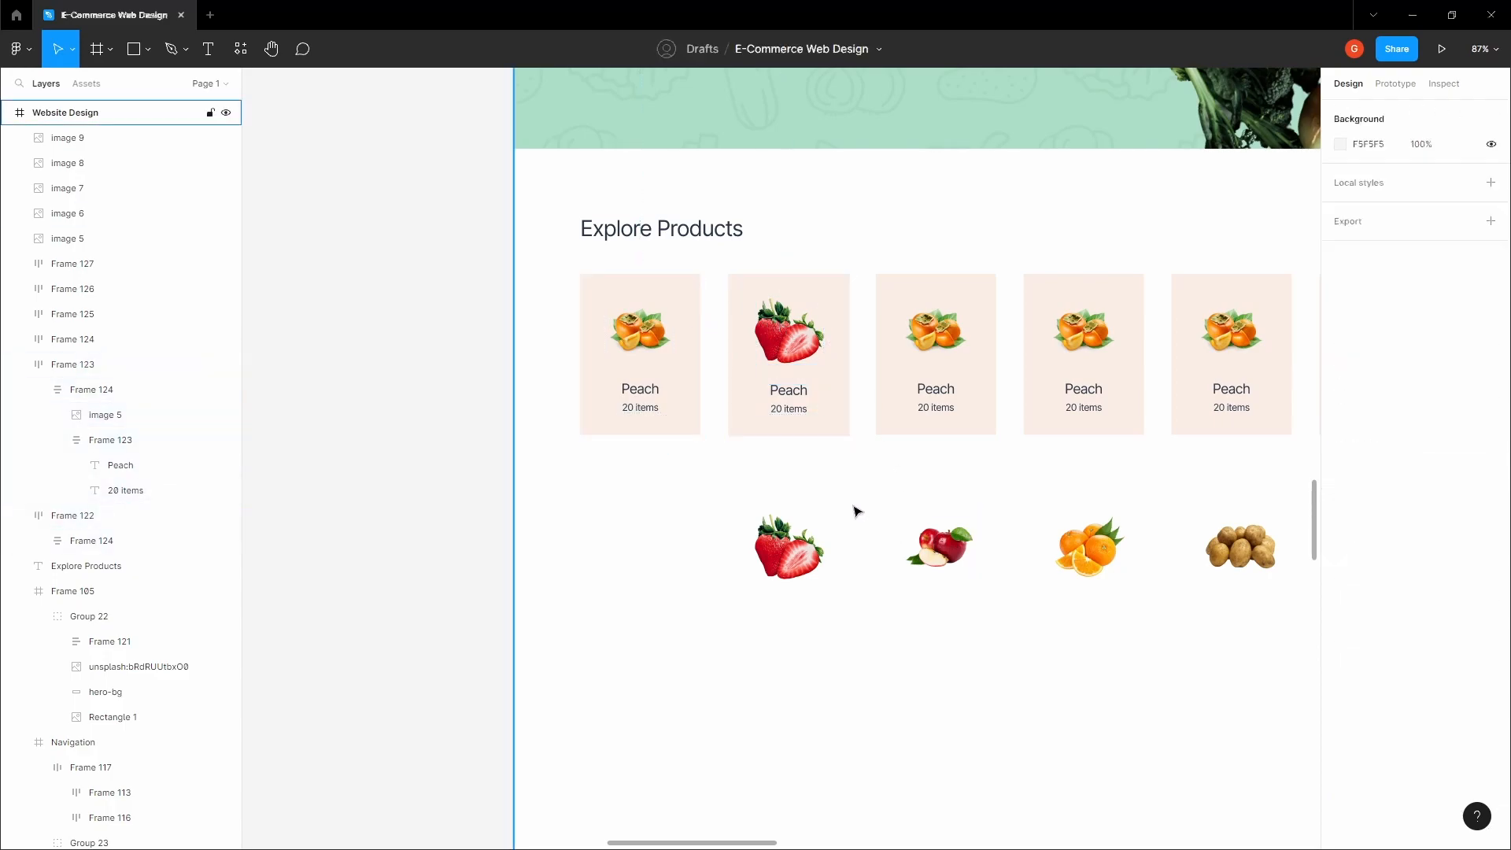
left_click_drag(853, 509, 686, 508)
scroll(661, 496, "down", 2)
left_click(645, 445)
scroll(615, 436, "up", 5)
scroll(616, 436, "down", 4)
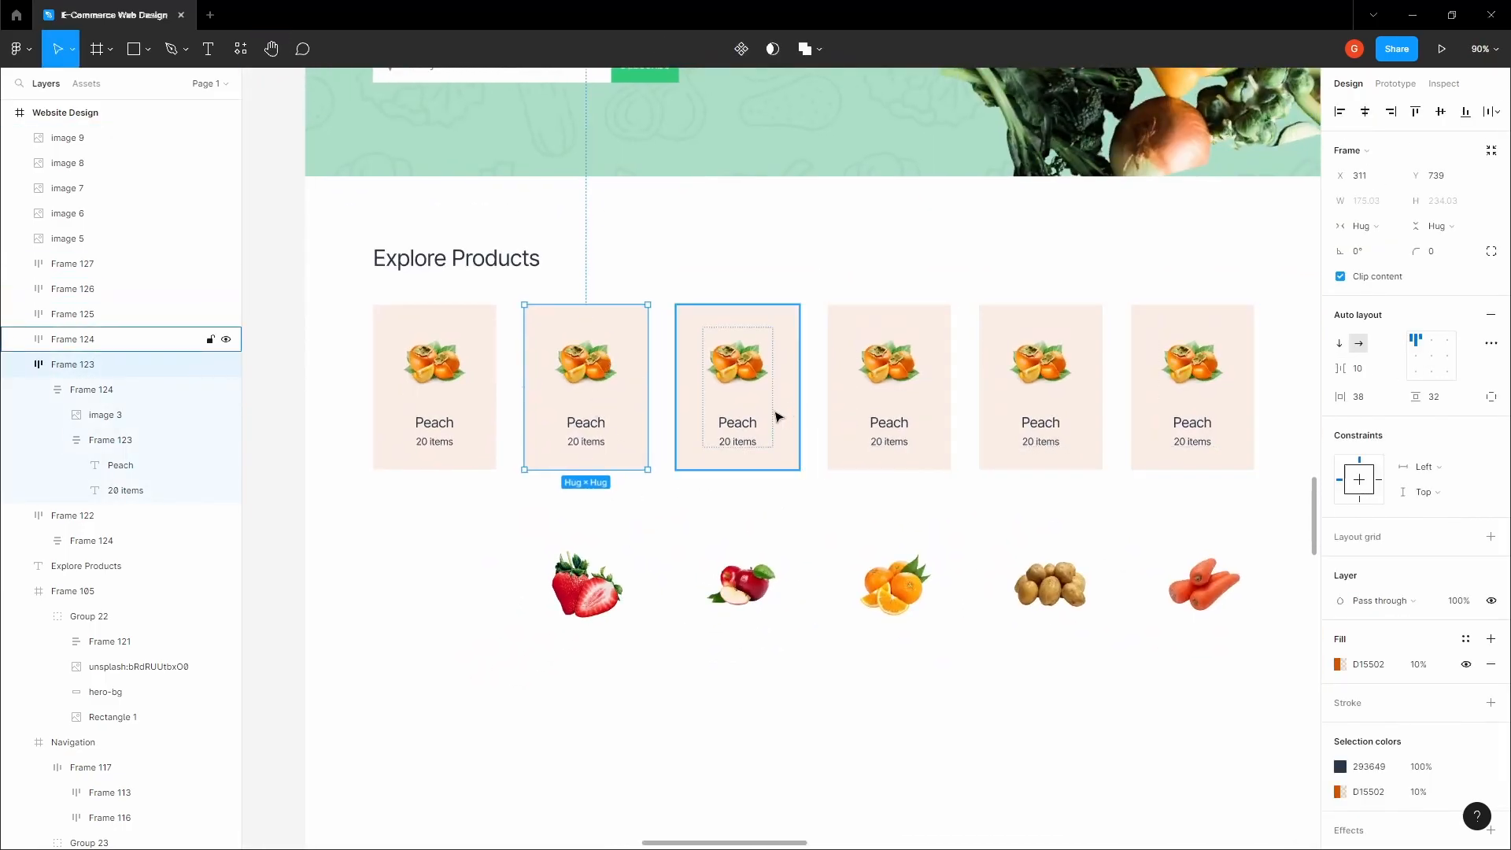
double_click(591, 381)
double_click(575, 387)
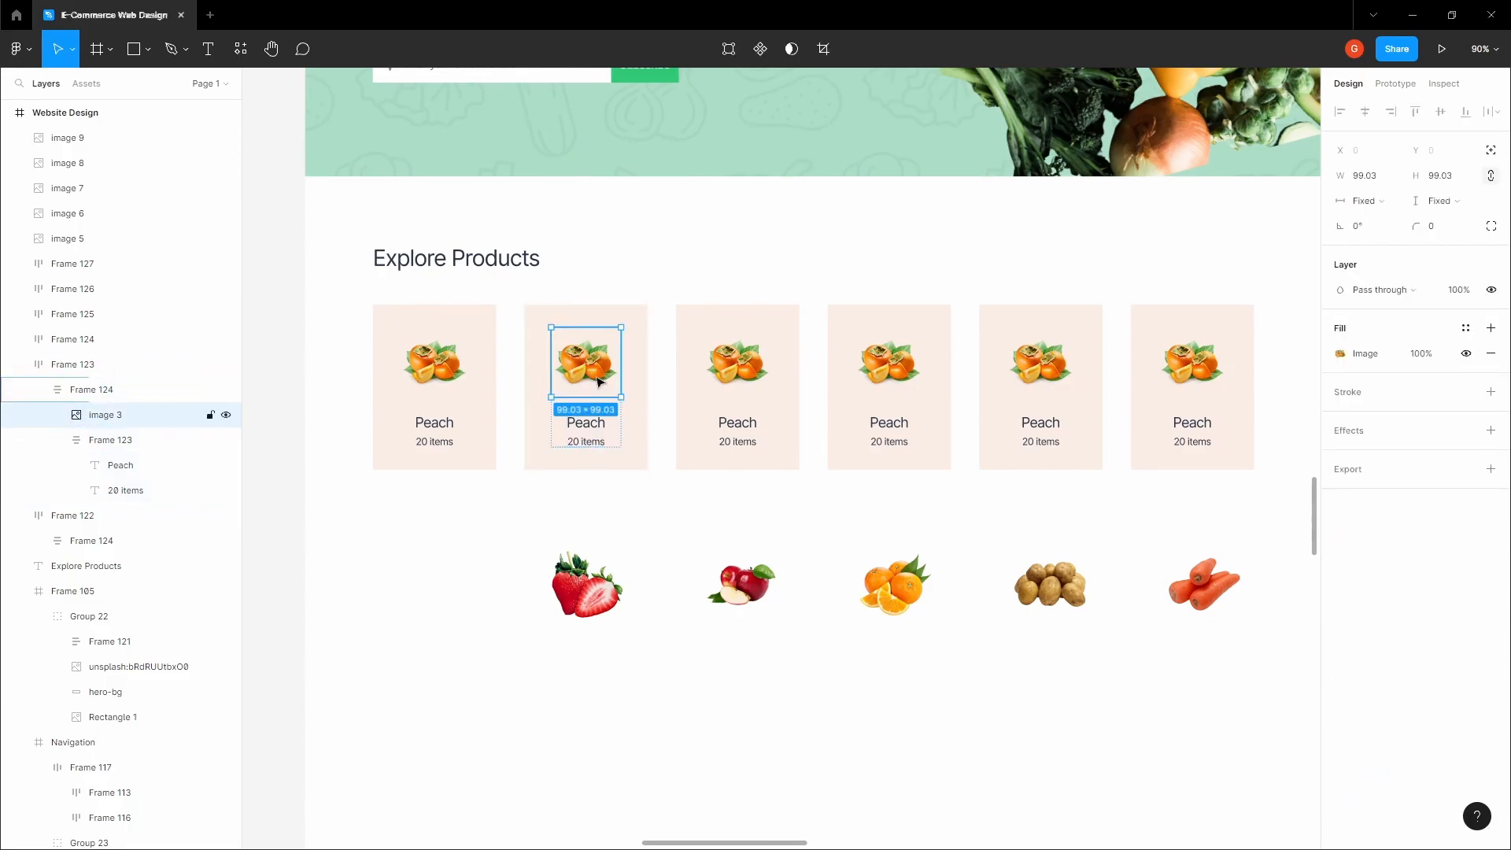
left_click(565, 548)
scroll(577, 441, "down", 3)
left_click(577, 441)
left_click(698, 405, "shift")
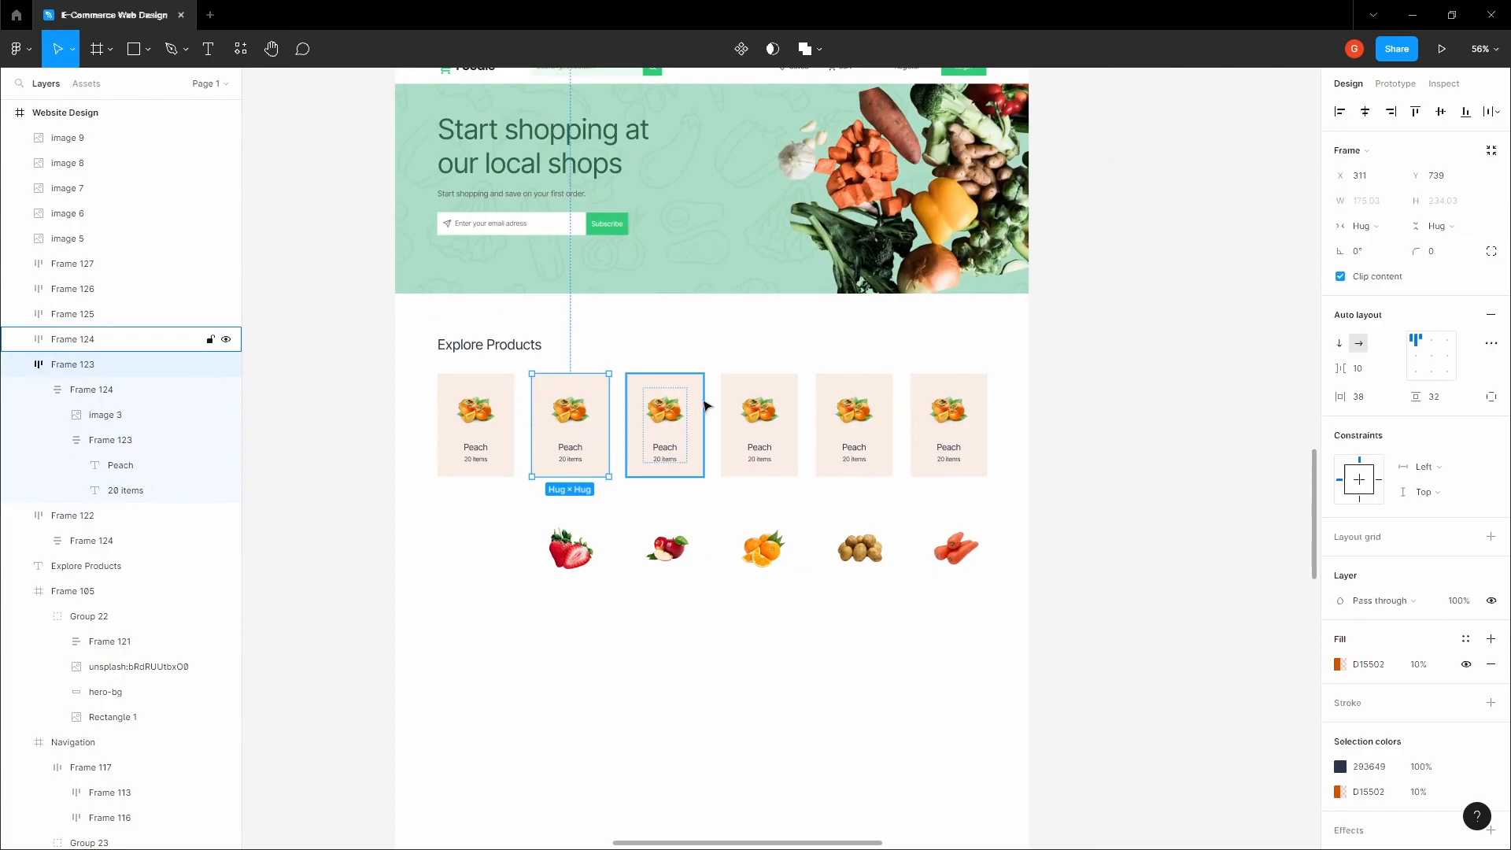
left_click(792, 404, "shift")
left_click(854, 405, "shift")
left_click(948, 405, "shift")
scroll(605, 440, "up", 3)
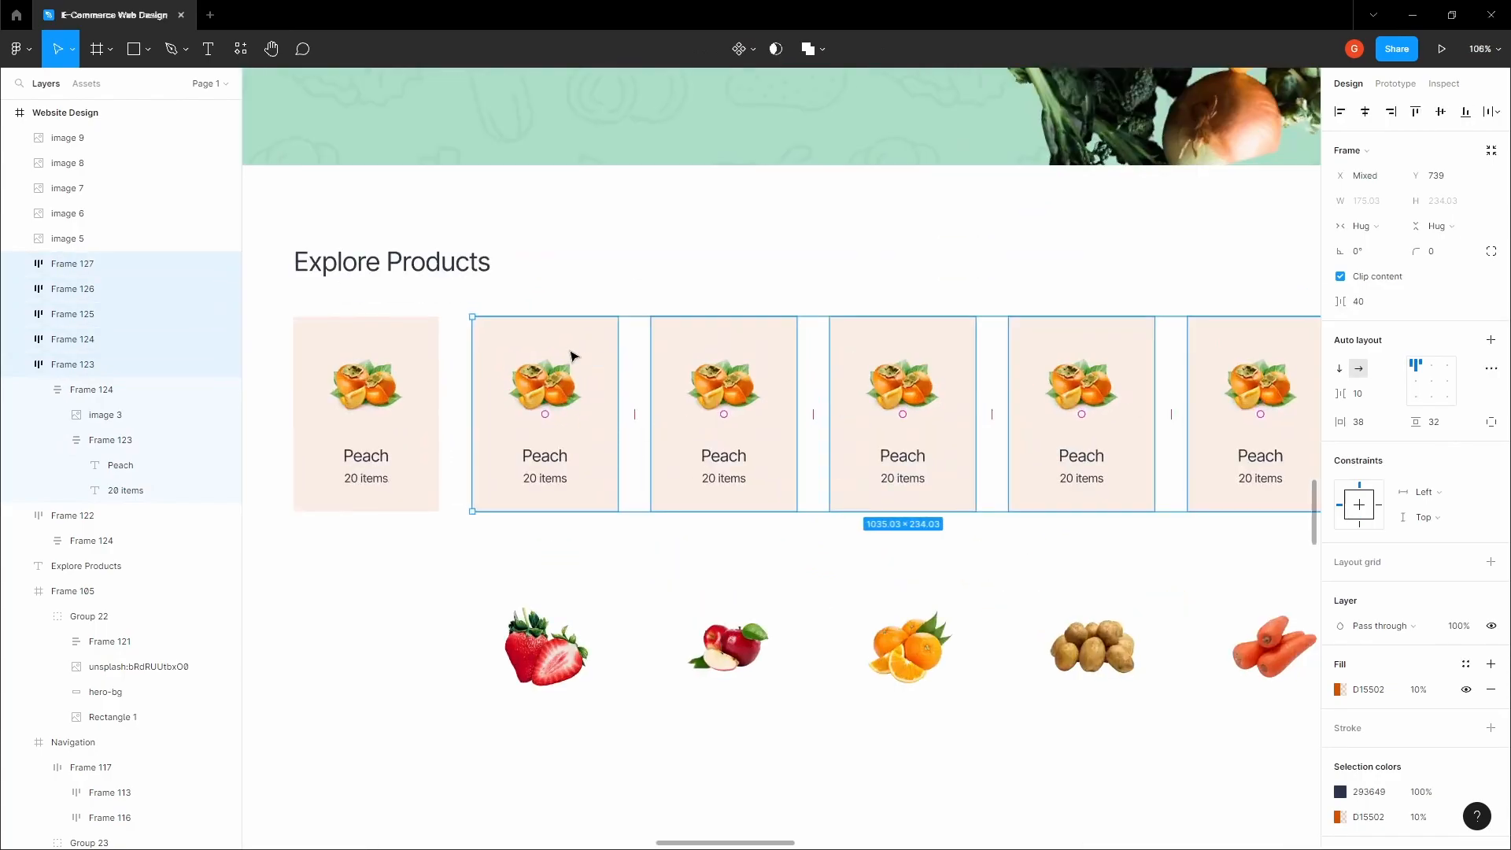
scroll(620, 378, "down", 2)
Step: Remove auto layout from the second to sixth Explore Products cards, one card at a time
left_click(563, 403)
left_click(864, 365)
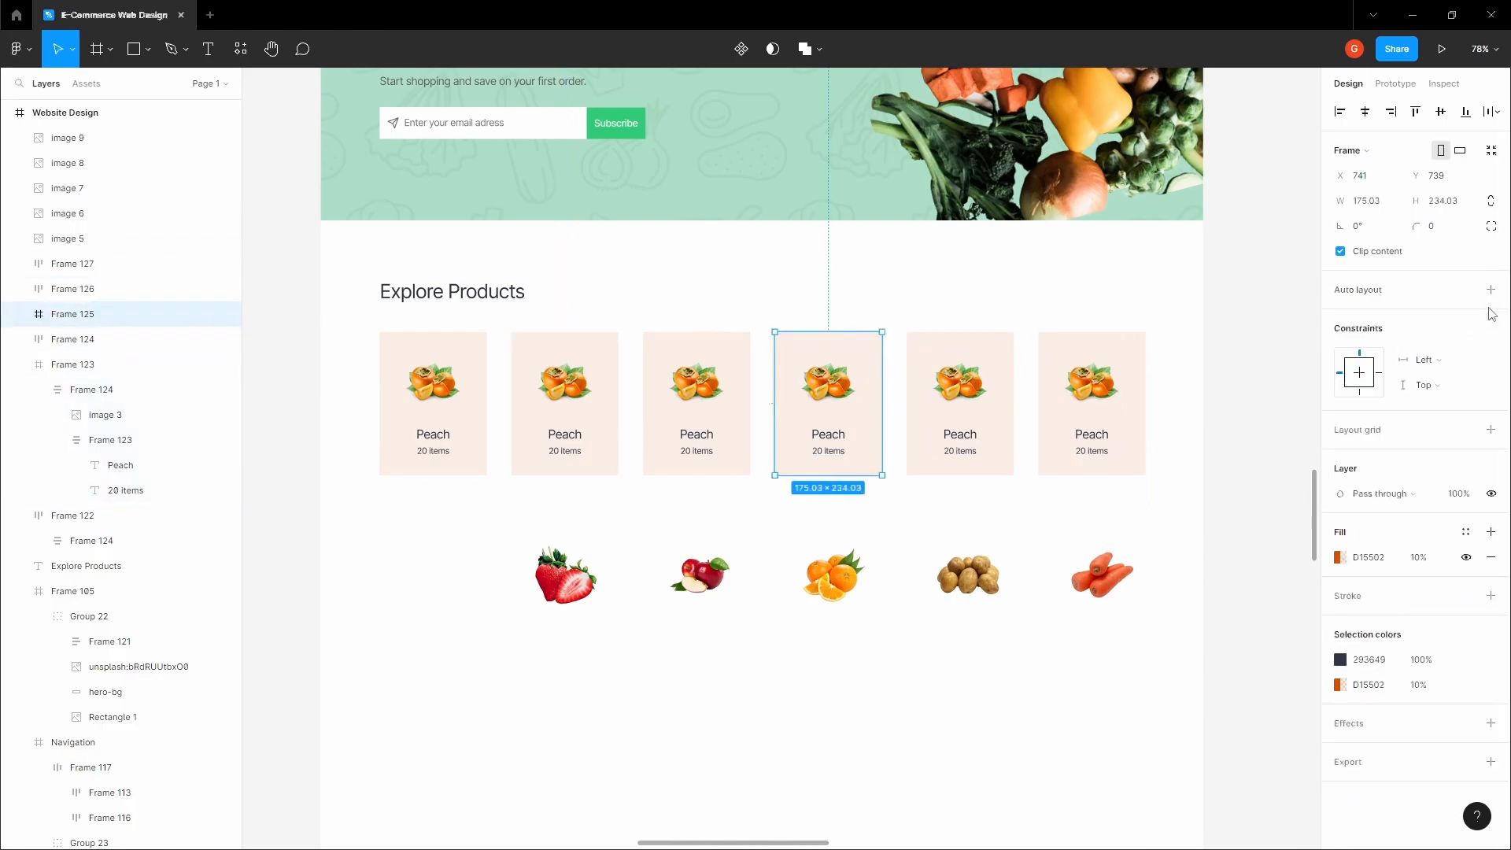
left_click(747, 387)
left_click(997, 378)
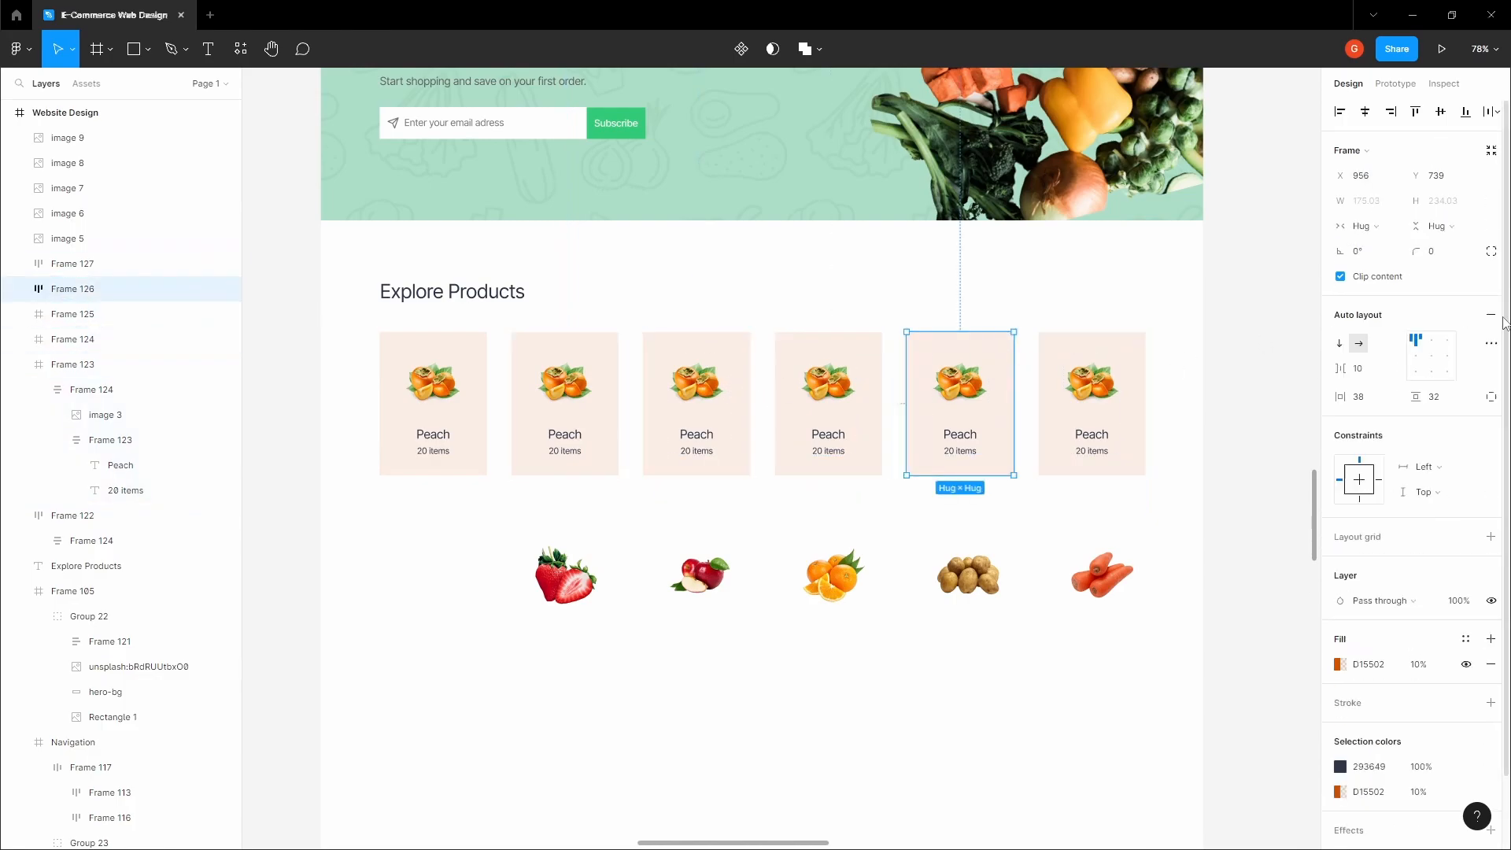
left_click(1494, 318)
left_click(1241, 343)
left_click(1122, 371)
left_click(1493, 316)
left_click(893, 294)
Step: Replace the peach image in the second product card with a copy of the strawberry image from the row below
left_click_drag(593, 394, 745, 370)
double_click(739, 374)
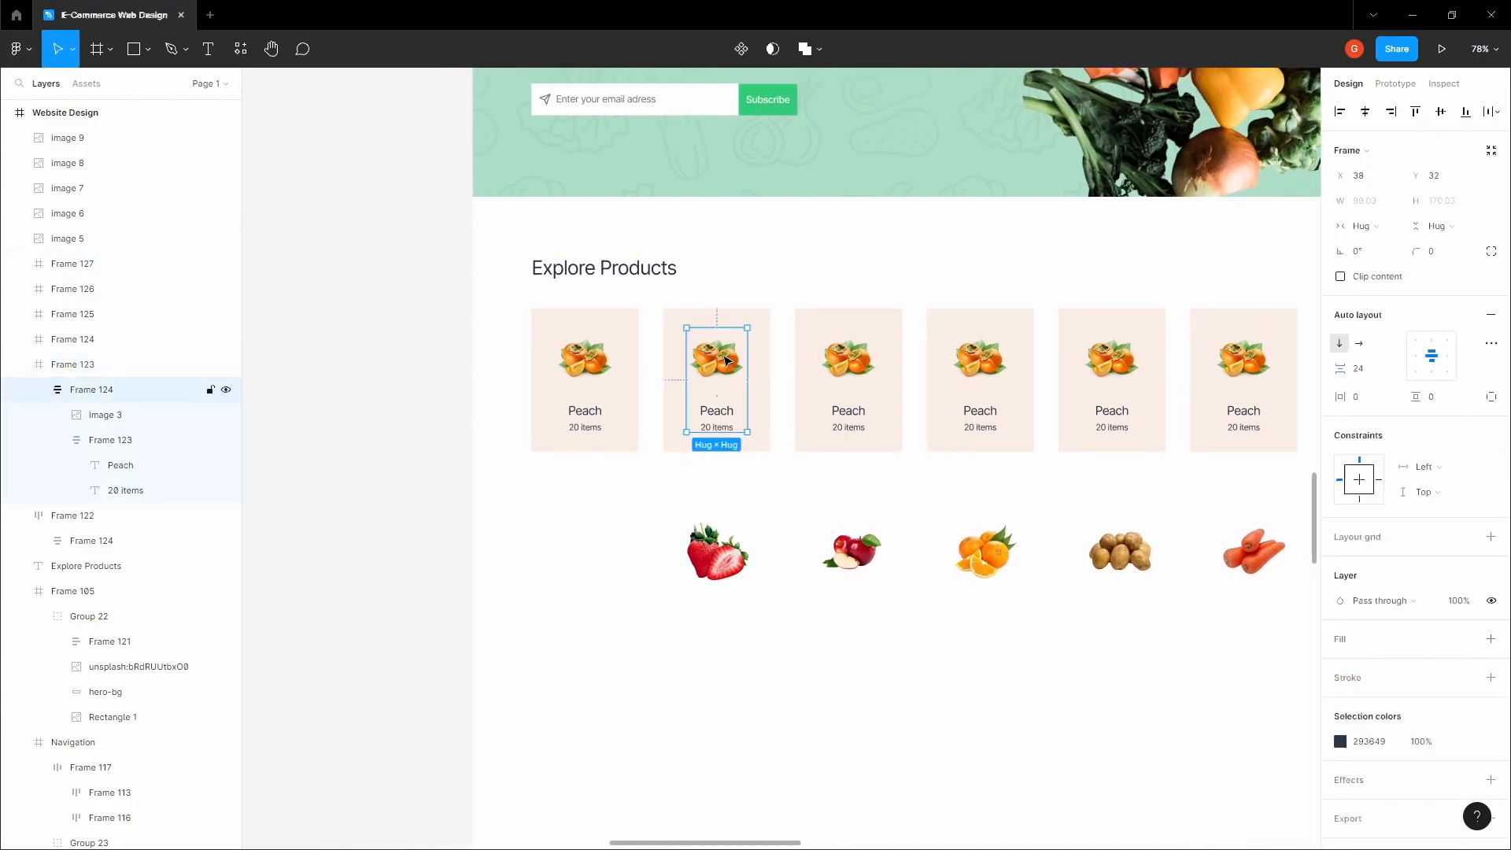
left_click(728, 360)
scroll(708, 356, "up", 5)
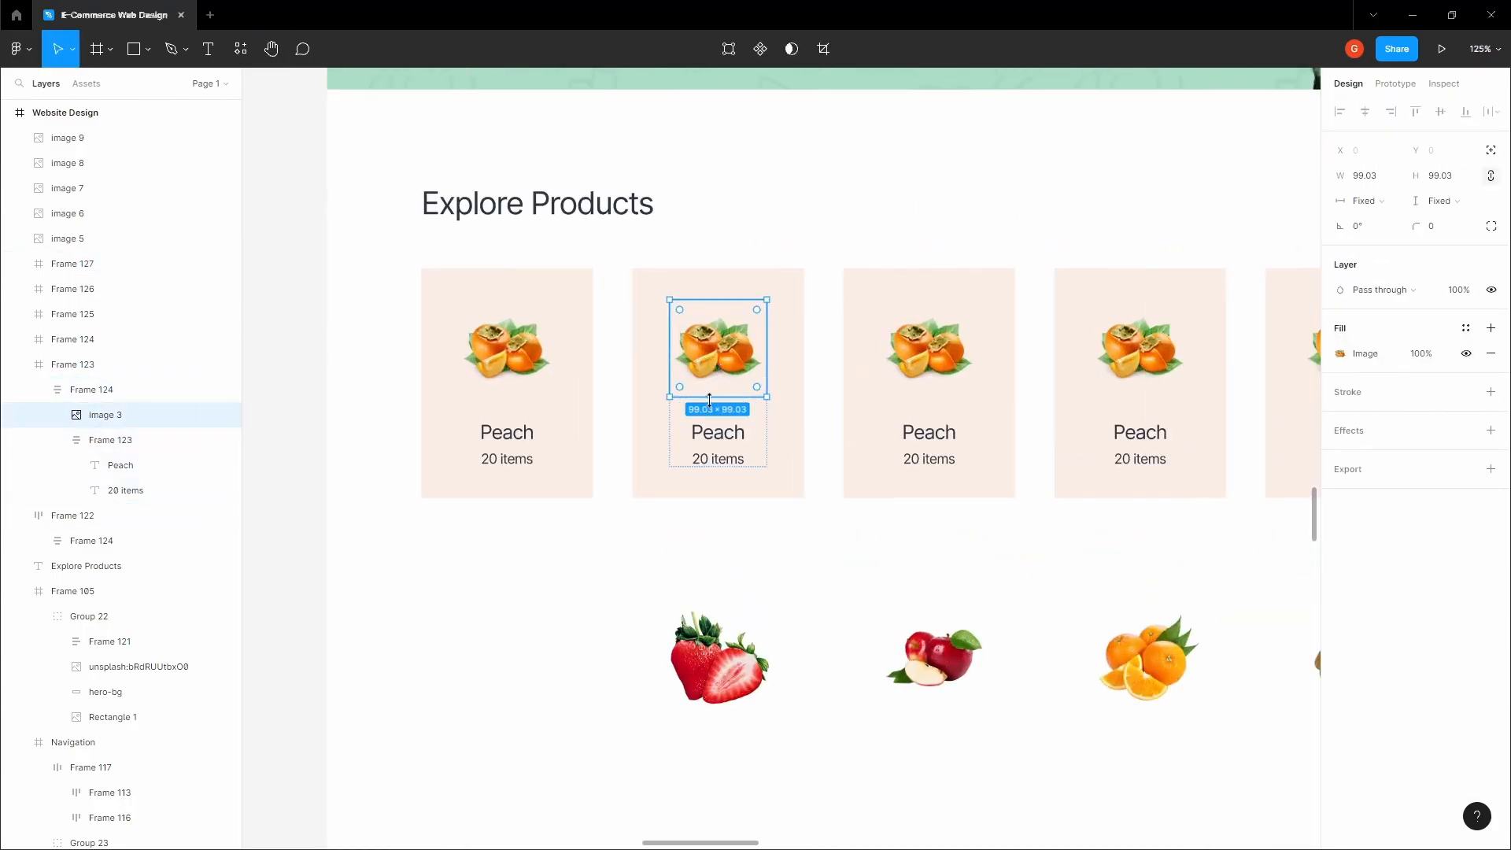
left_click(743, 636)
right_click(724, 663)
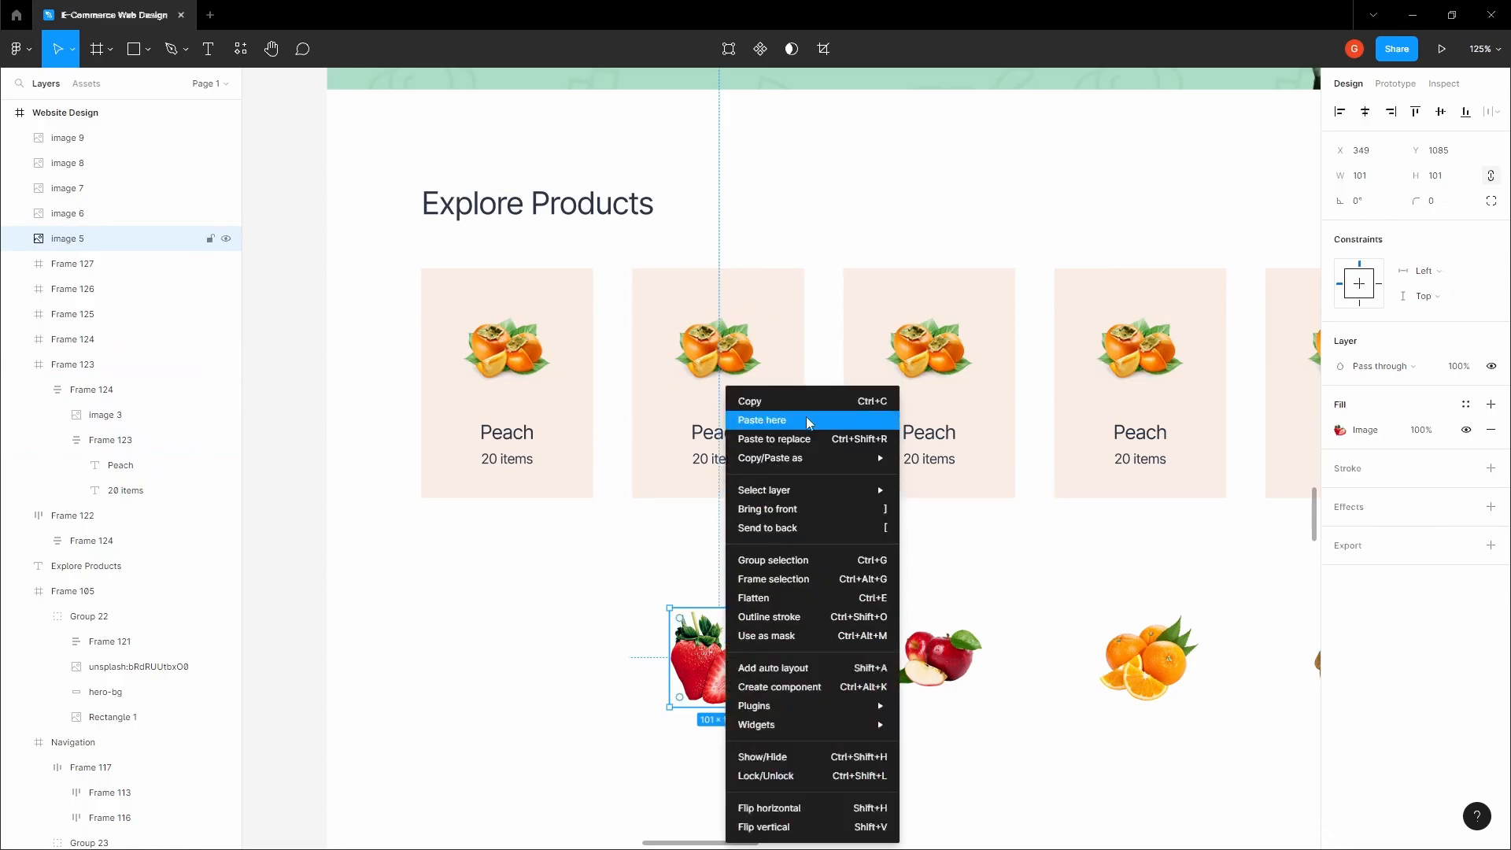
left_click(795, 401)
double_click(714, 351)
double_click(708, 348)
right_click(702, 346)
left_click(774, 400)
Step: Try to replace the peach image in the third product card with a copy of the apple image
key("space")
left_click_drag(813, 553, 717, 527)
right_click(845, 635)
left_click(889, 401)
double_click(829, 329)
right_click(824, 326)
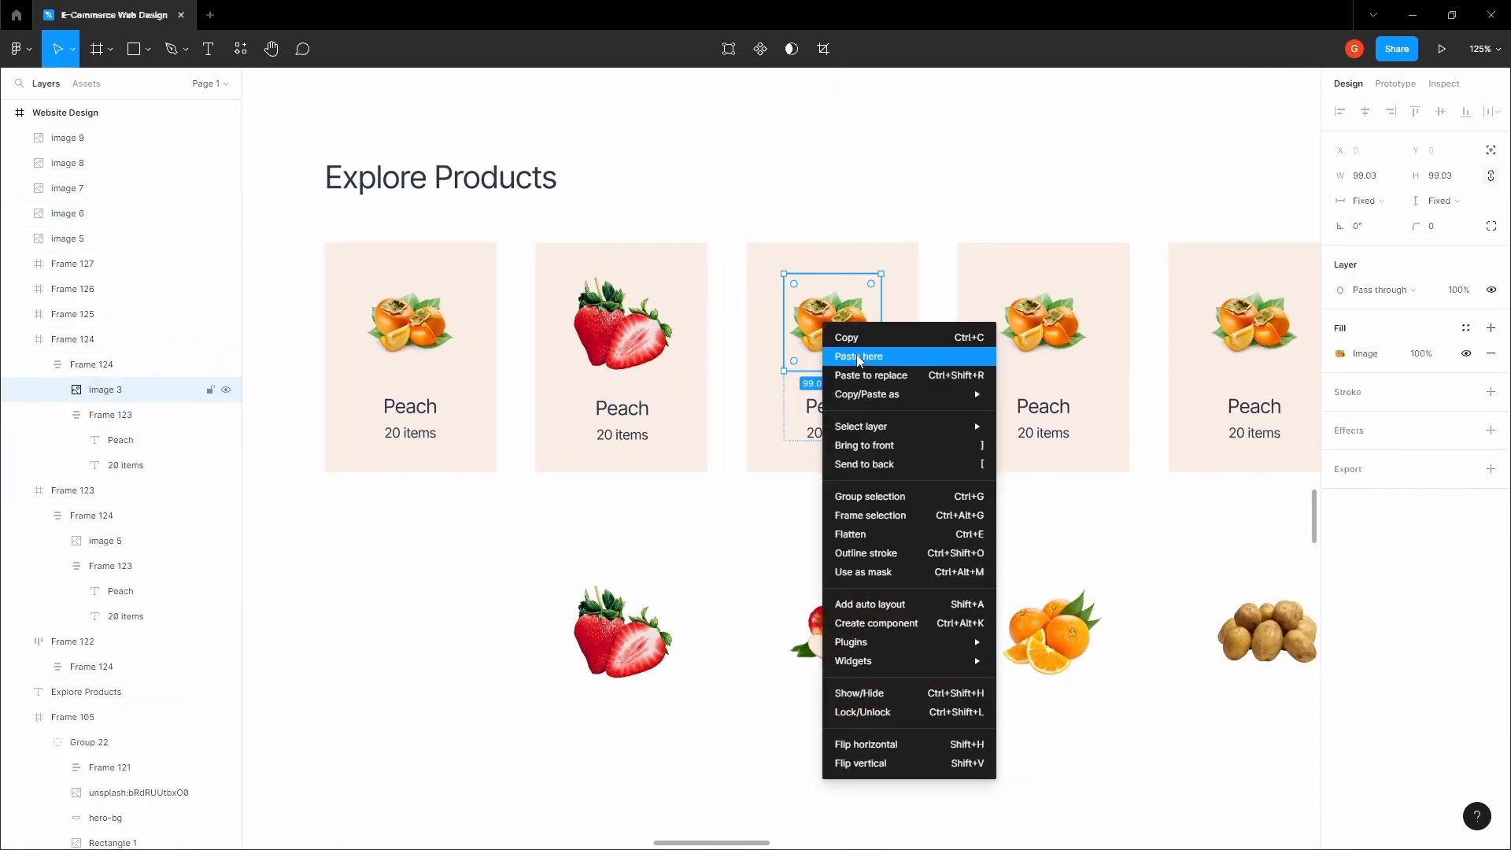
left_click(850, 357)
left_click(938, 504)
key("space")
key("ctrl+z")
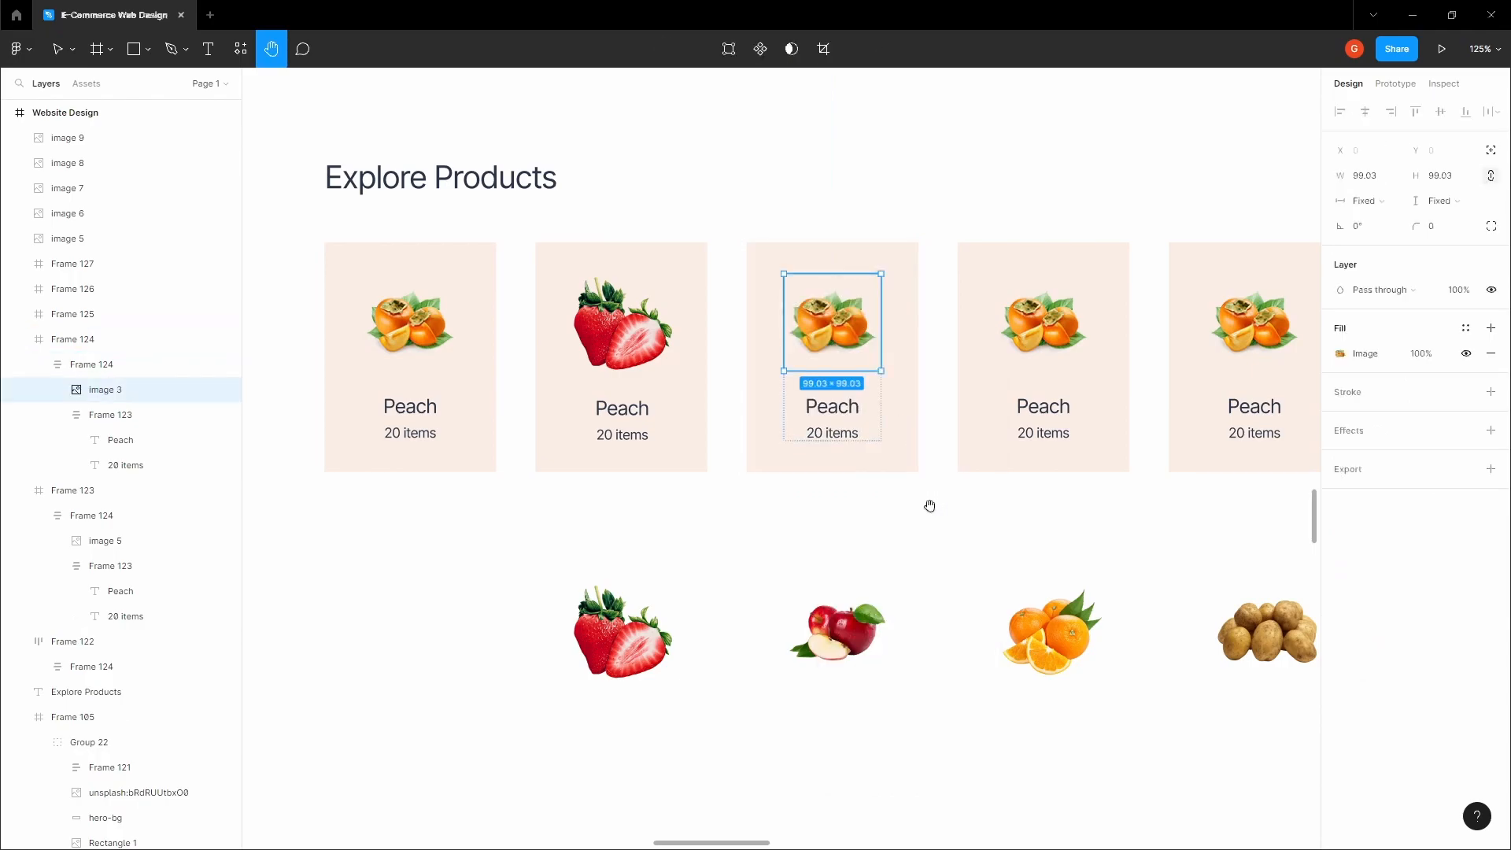
left_click(937, 515)
Step: Replace the peach image in the fourth product card with a copy of the orange image
scroll(937, 516, "down", 3)
key("space")
left_click_drag(959, 526, 762, 509)
right_click(801, 569)
left_click(856, 400)
left_click(787, 385, "ctrl")
right_click(771, 377)
left_click(810, 429)
left_click(900, 529)
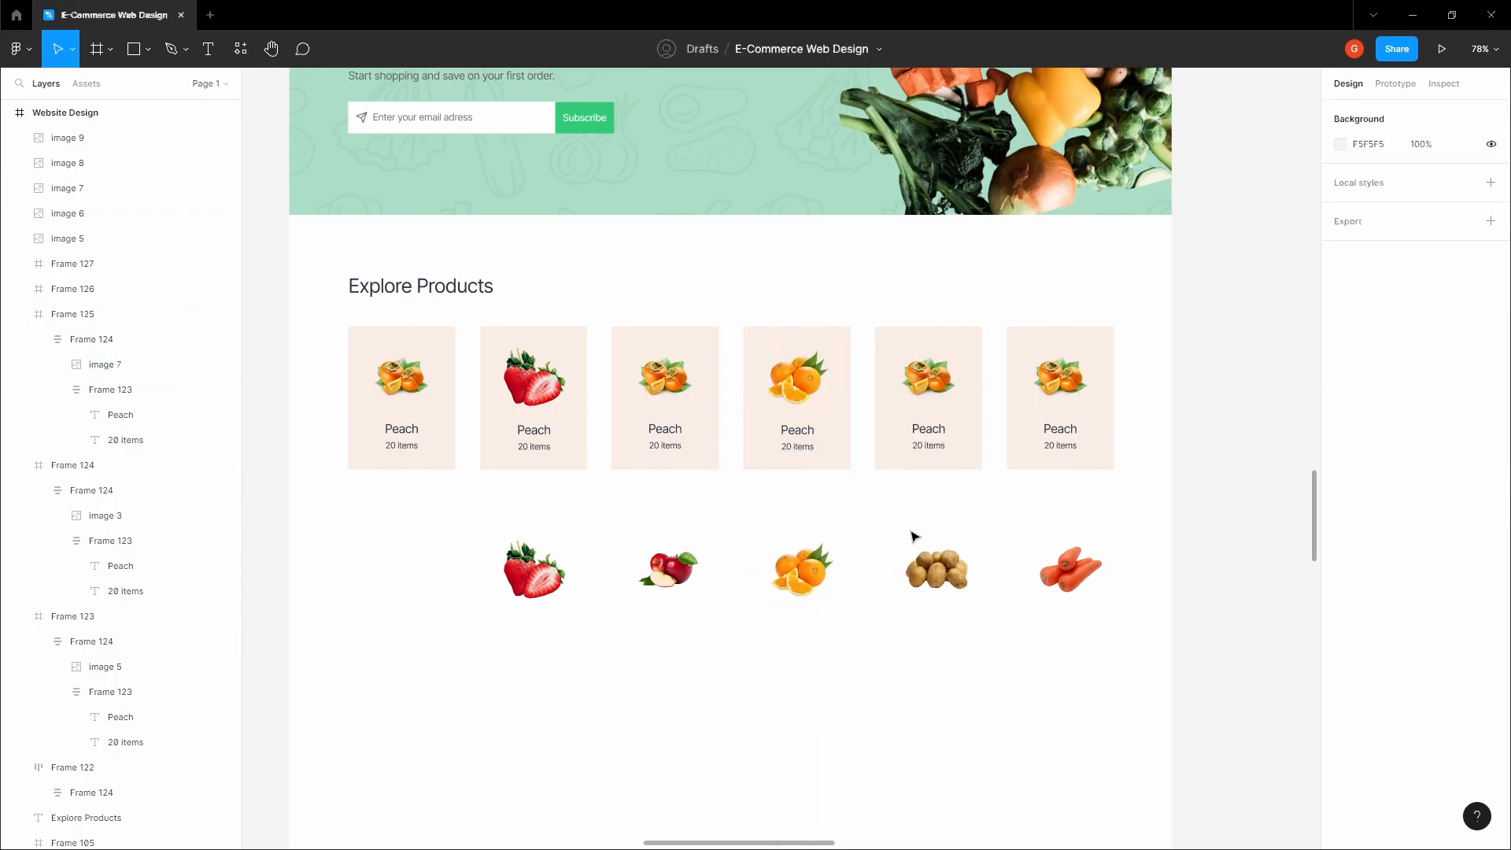
Step: Replace the peach image in the fifth product card with a copy of the potato image
right_click(932, 567)
left_click(974, 402)
left_click(926, 382, "ctrl")
right_click(925, 382)
left_click(960, 419)
key("ctrl+z")
right_click(922, 369)
left_click(960, 422)
Step: Replace the peach image in the sixth product card with a copy of the carrot image
left_click(1058, 568)
right_click(1059, 568)
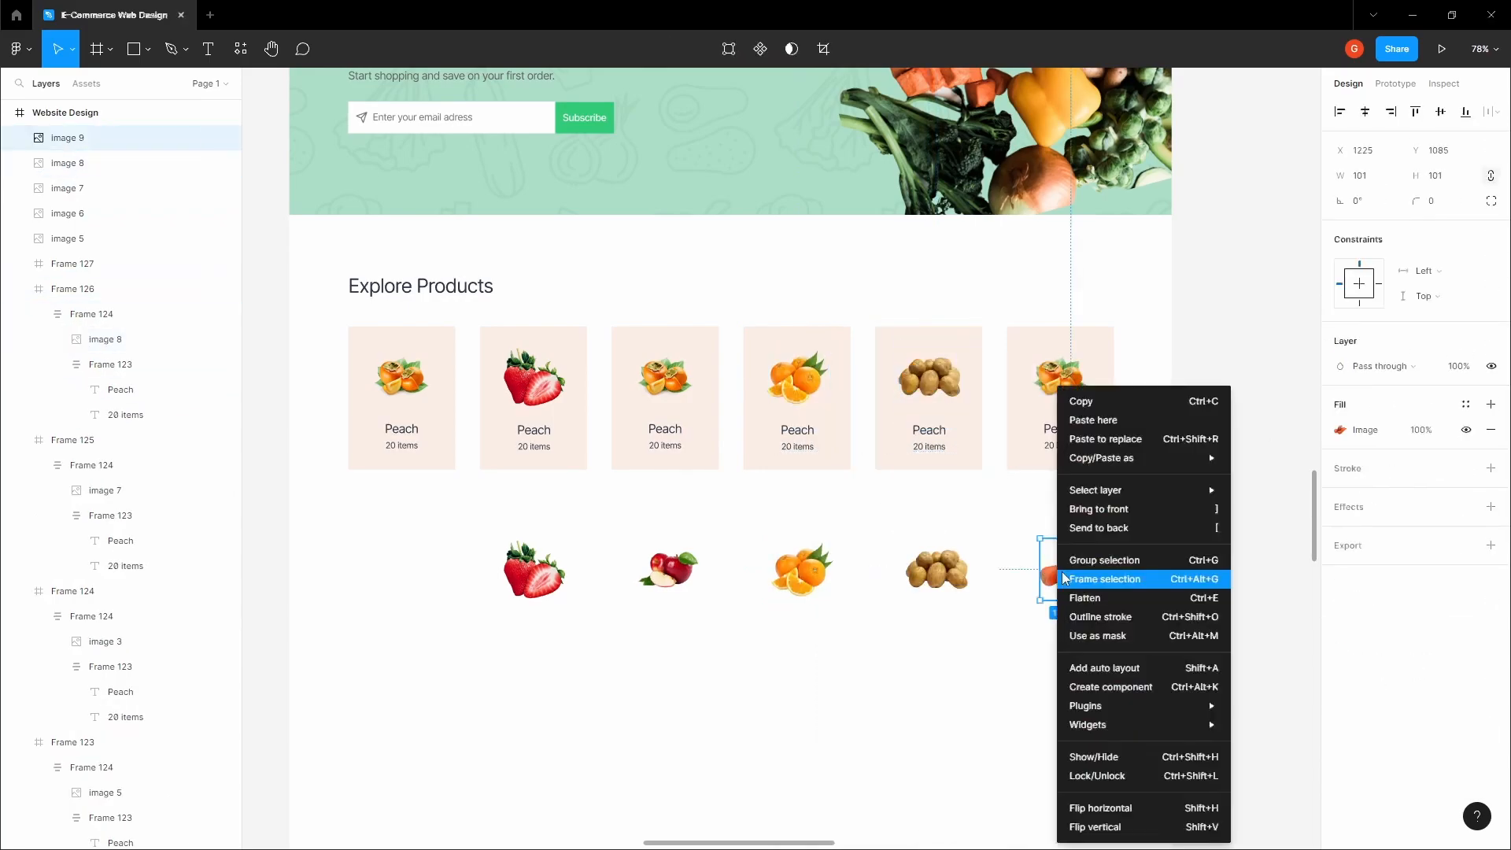
left_click(1084, 401)
left_click(1058, 377)
left_click(1058, 374, "ctrl")
right_click(1059, 374)
left_click(1101, 426)
Step: Set the strawberry card's fill to the red D8031E sampled from its image, at 10% opacity
left_click_drag(808, 509, 945, 494)
left_click(687, 386)
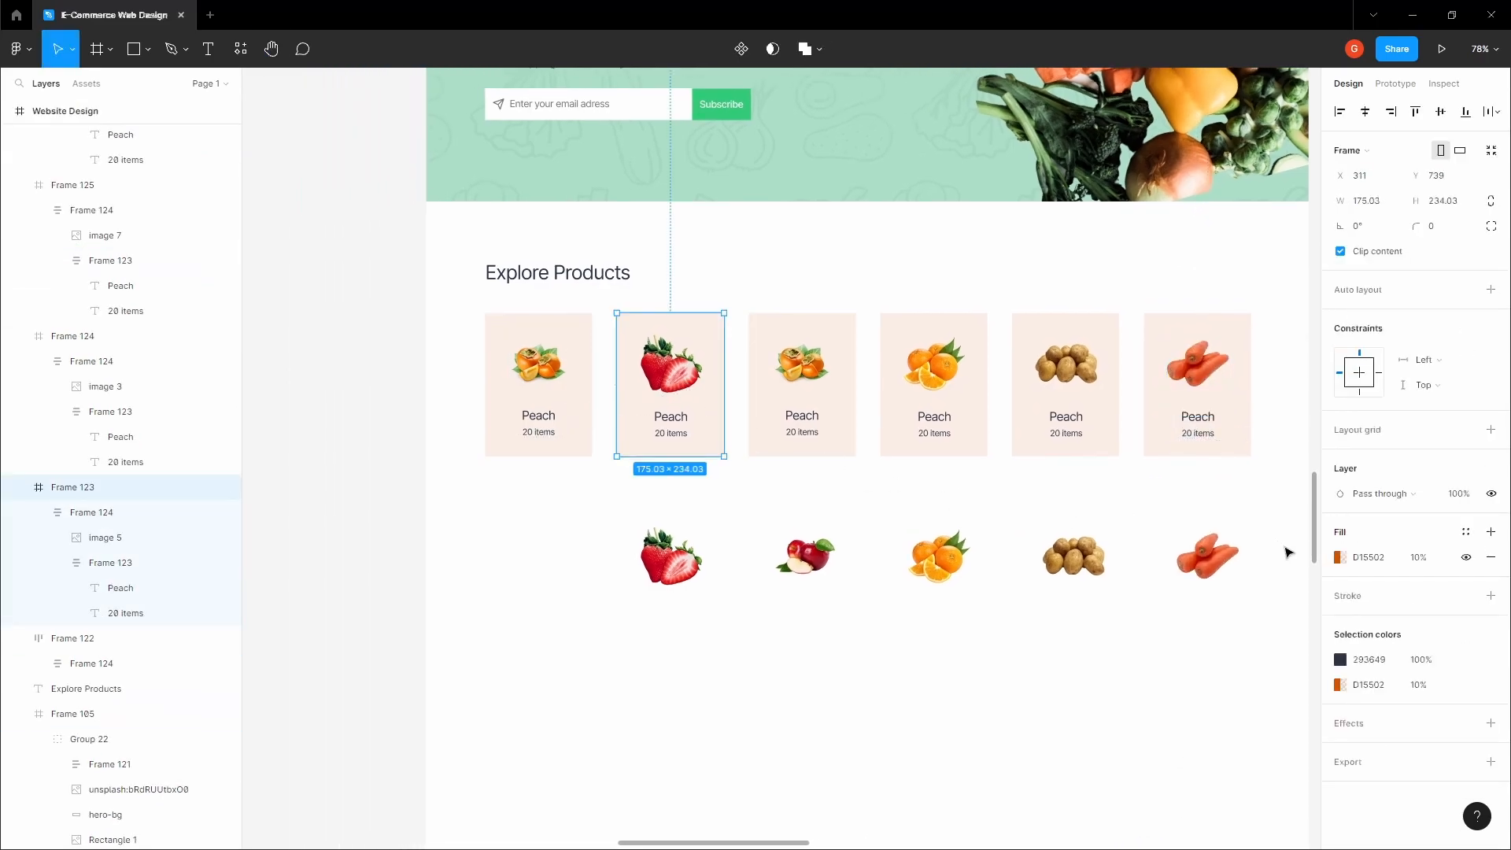
left_click(1340, 557)
left_click(1154, 672)
scroll(637, 386, "up", 5)
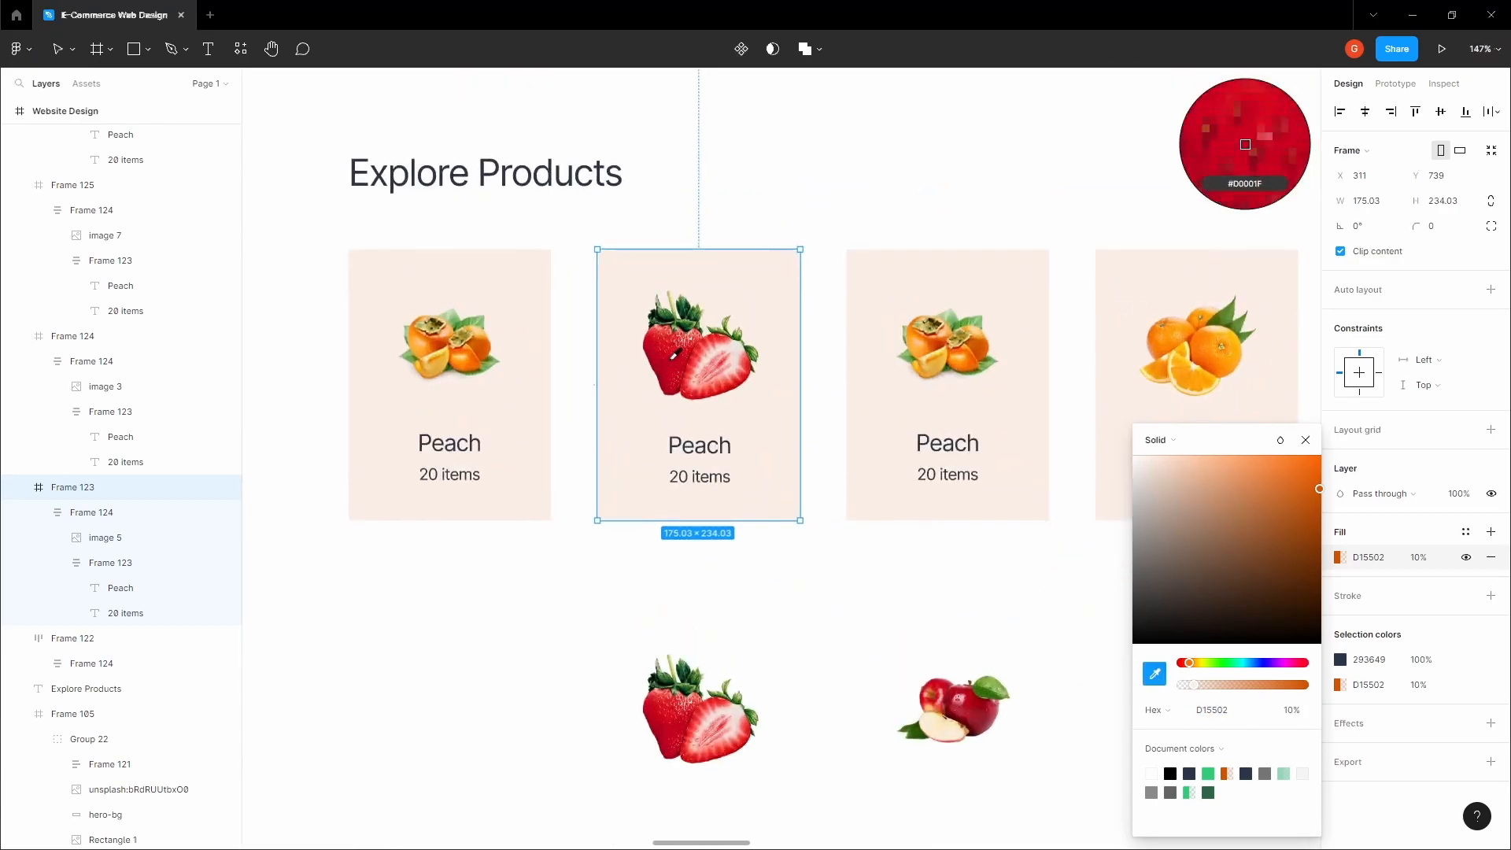
left_click(684, 362)
scroll(685, 362, "down", 3)
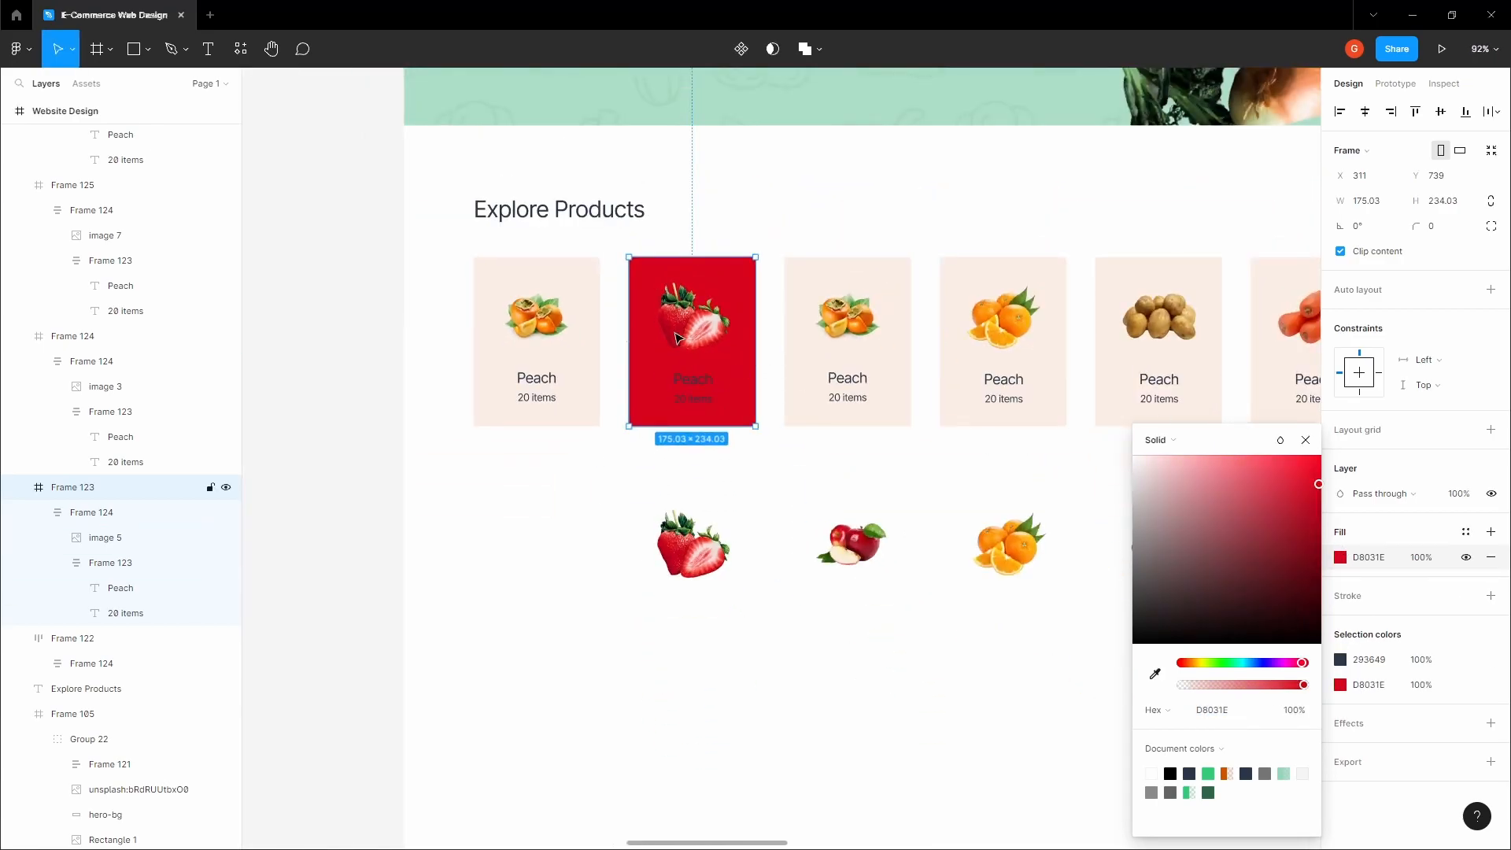
scroll(680, 323, "up", 3)
scroll(1033, 465, "down", 5)
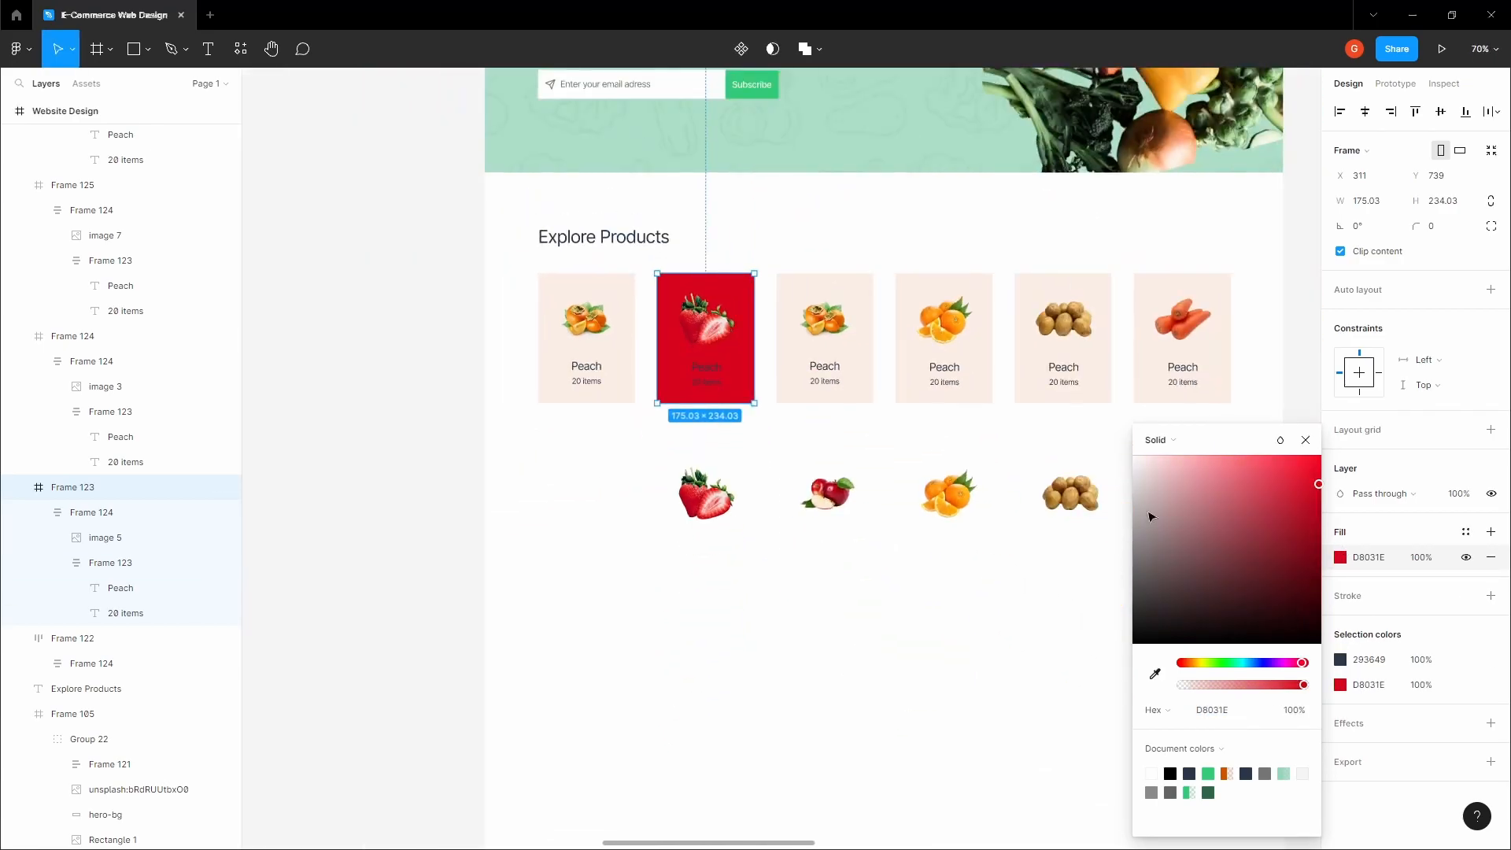
left_click(1421, 558)
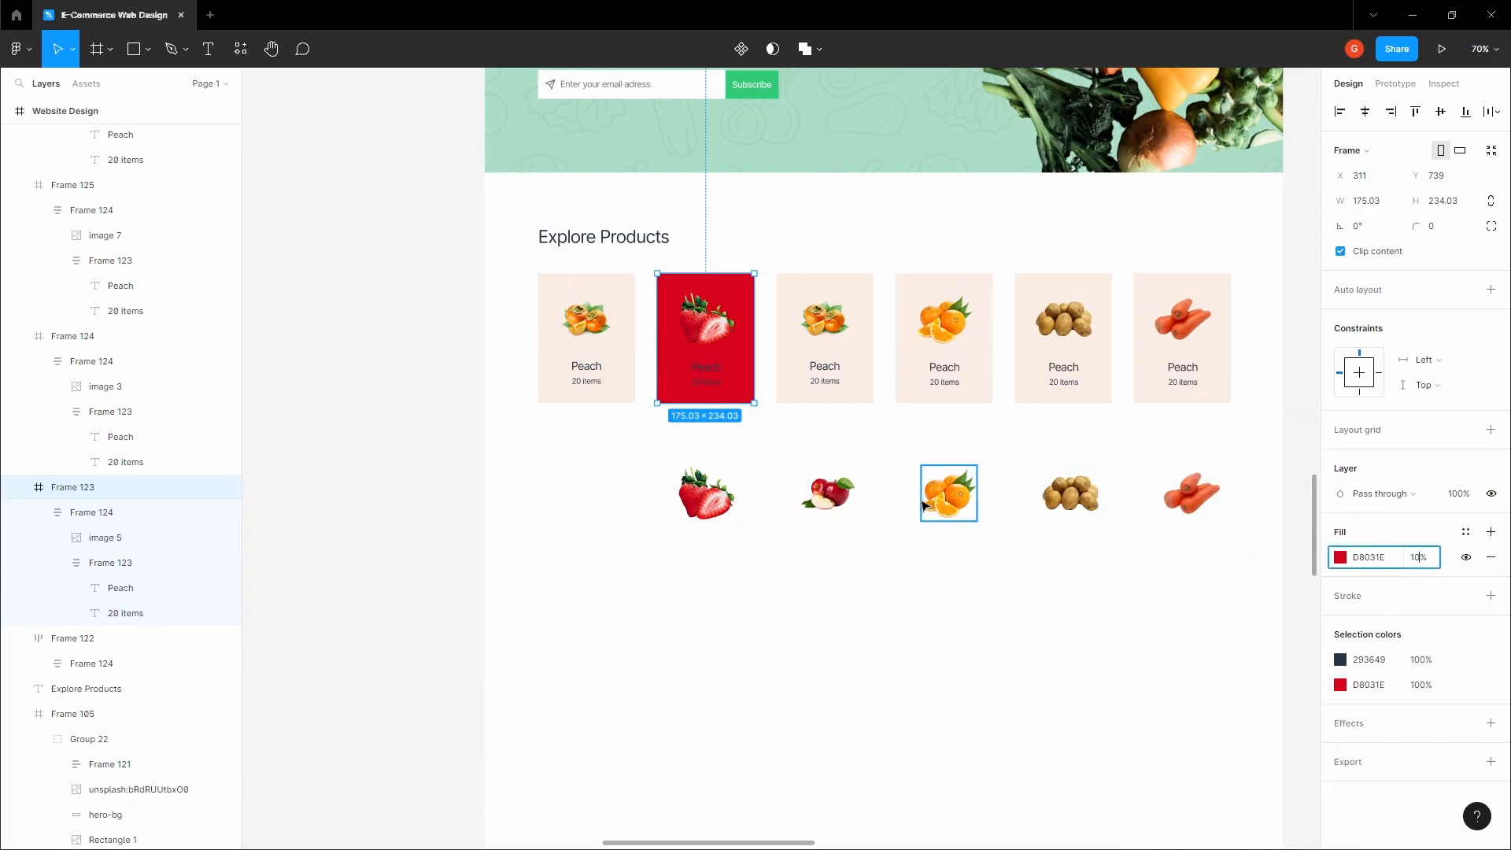
type("10")
left_click(882, 410)
Step: Replace the peach image in the third product card with a copy of the apple image
left_click(851, 351)
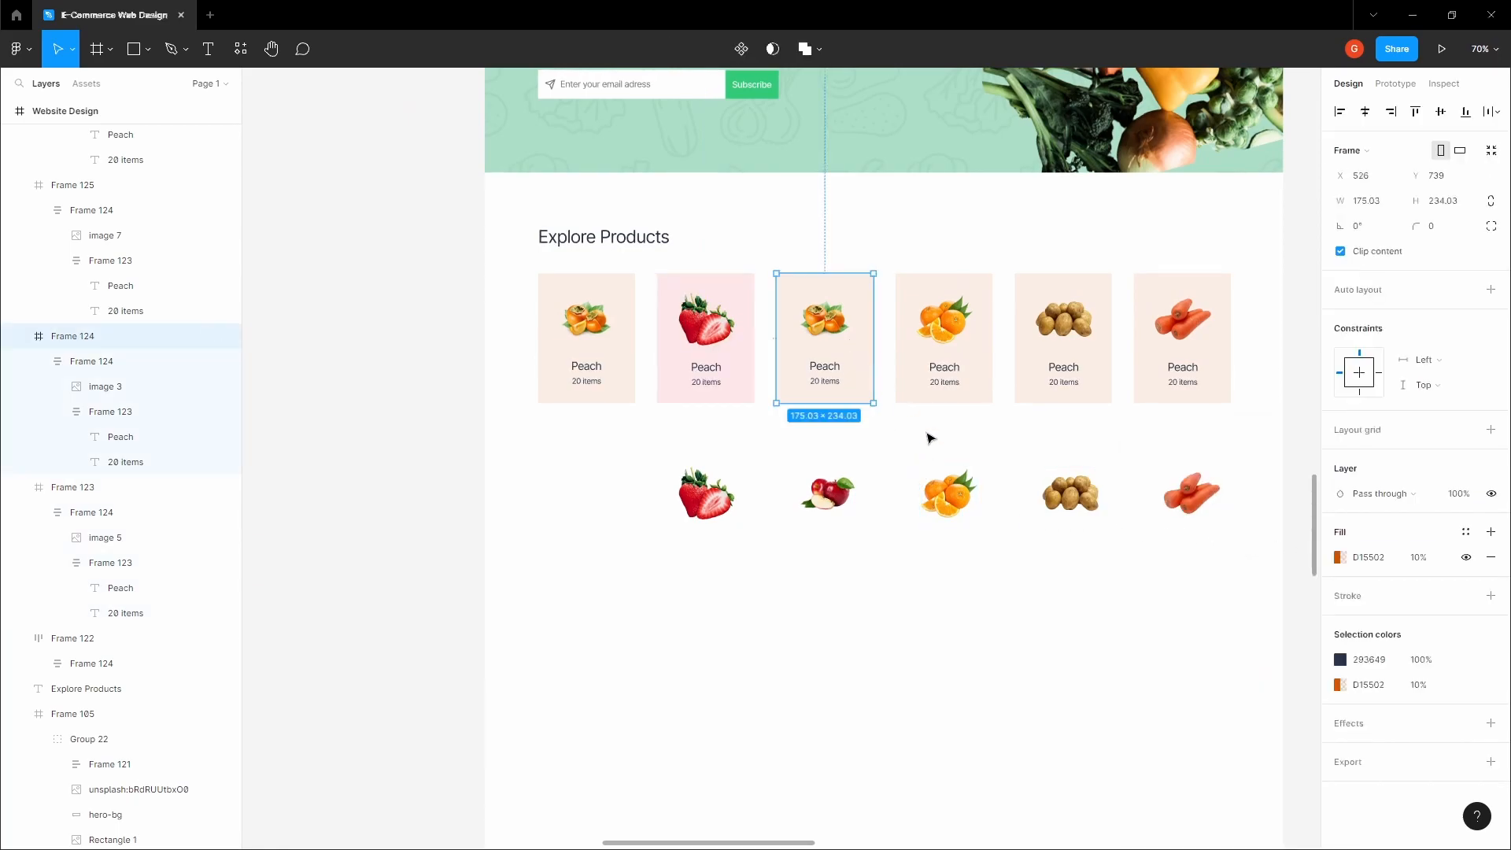
left_click(939, 447)
key("space")
mouse_move(936, 439)
left_mouse_down()
mouse_move(890, 460)
mouse_move(922, 460)
left_mouse_up()
left_click(818, 516)
right_click(818, 516)
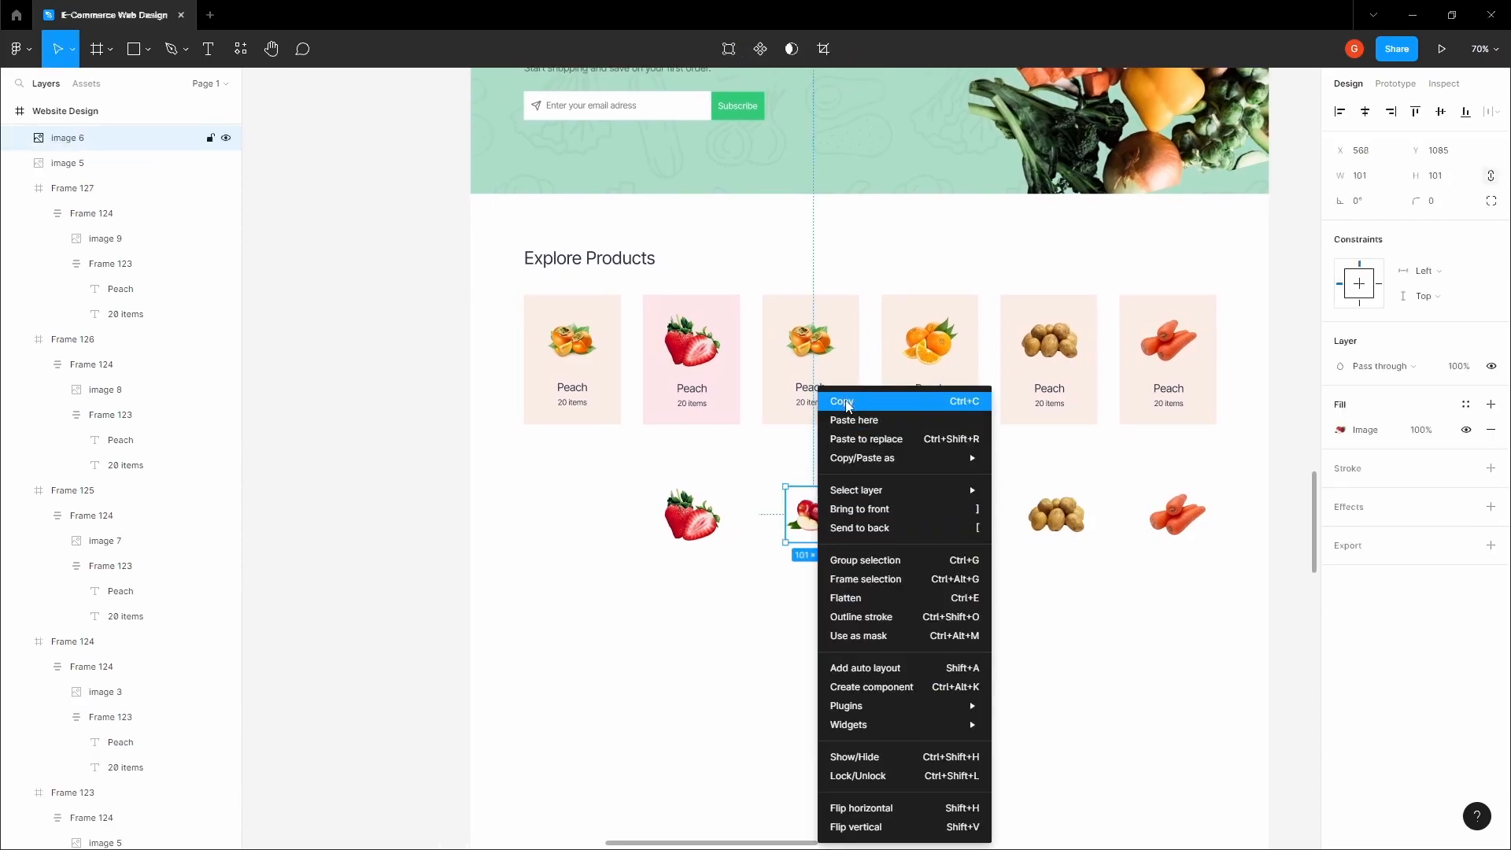
left_click(843, 402)
double_click(814, 345)
double_click(814, 345)
right_click(814, 344)
left_click(862, 398)
Step: Set the apple card's fill to the dark red 950107 sampled from its image, at 10% opacity
left_click(852, 408)
scroll(852, 406, "up", 3)
left_click(1338, 557)
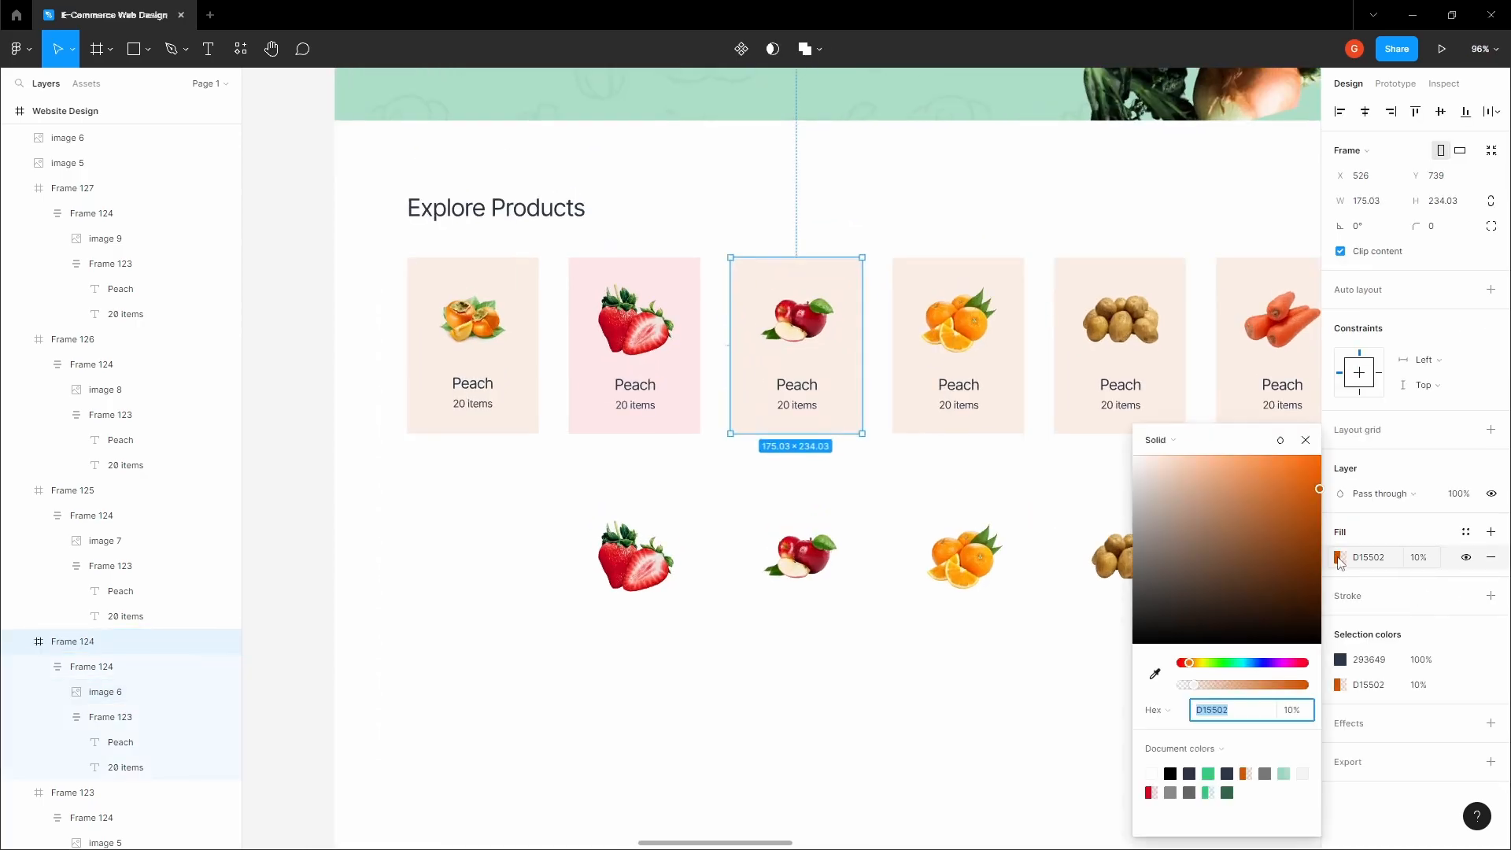
left_click(1154, 673)
left_click(1245, 144)
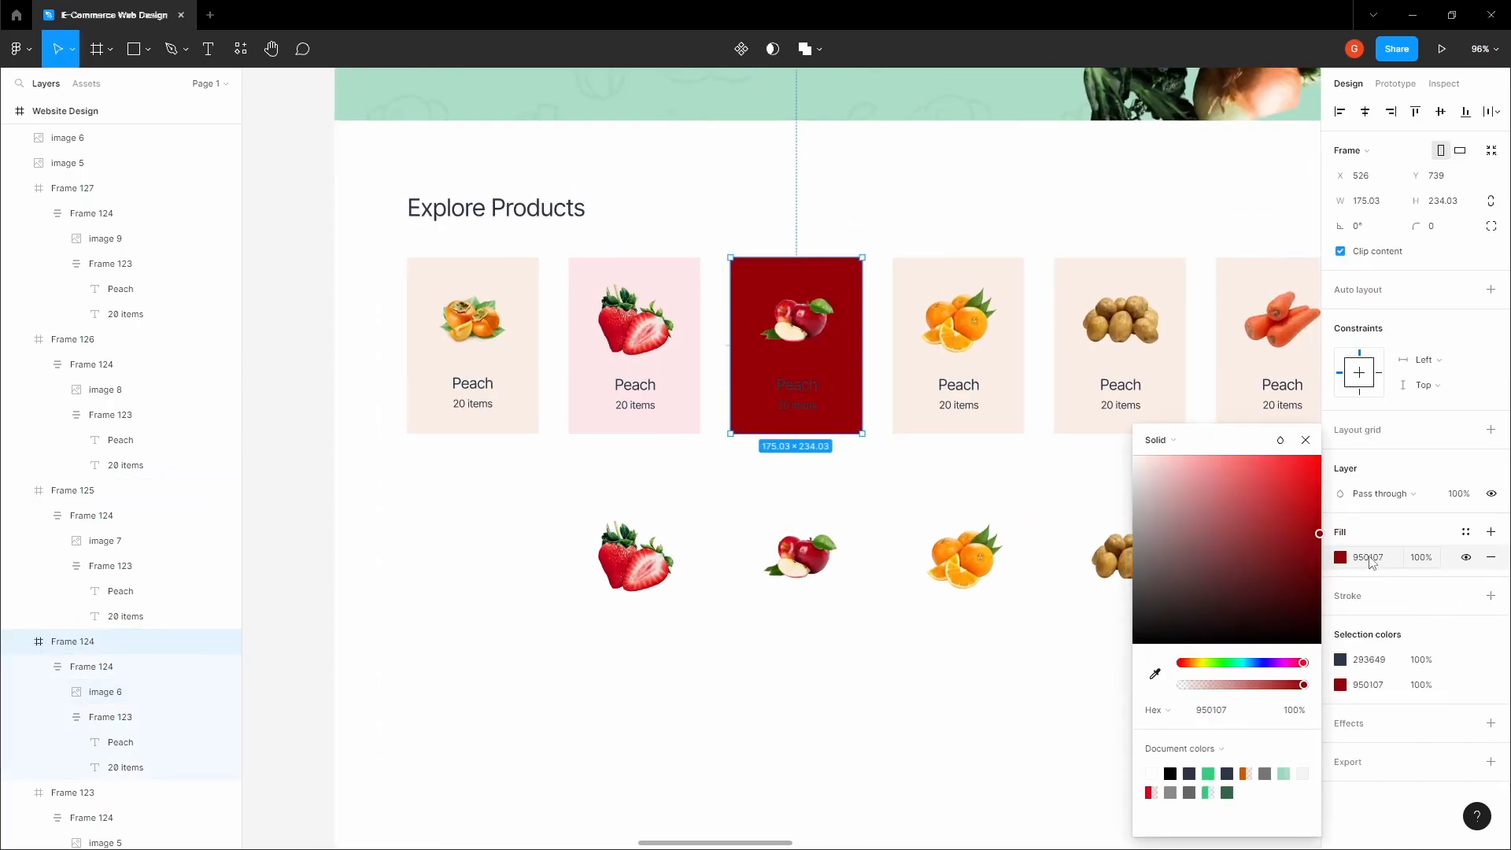
left_click(1419, 558)
type("10")
left_click(1128, 590)
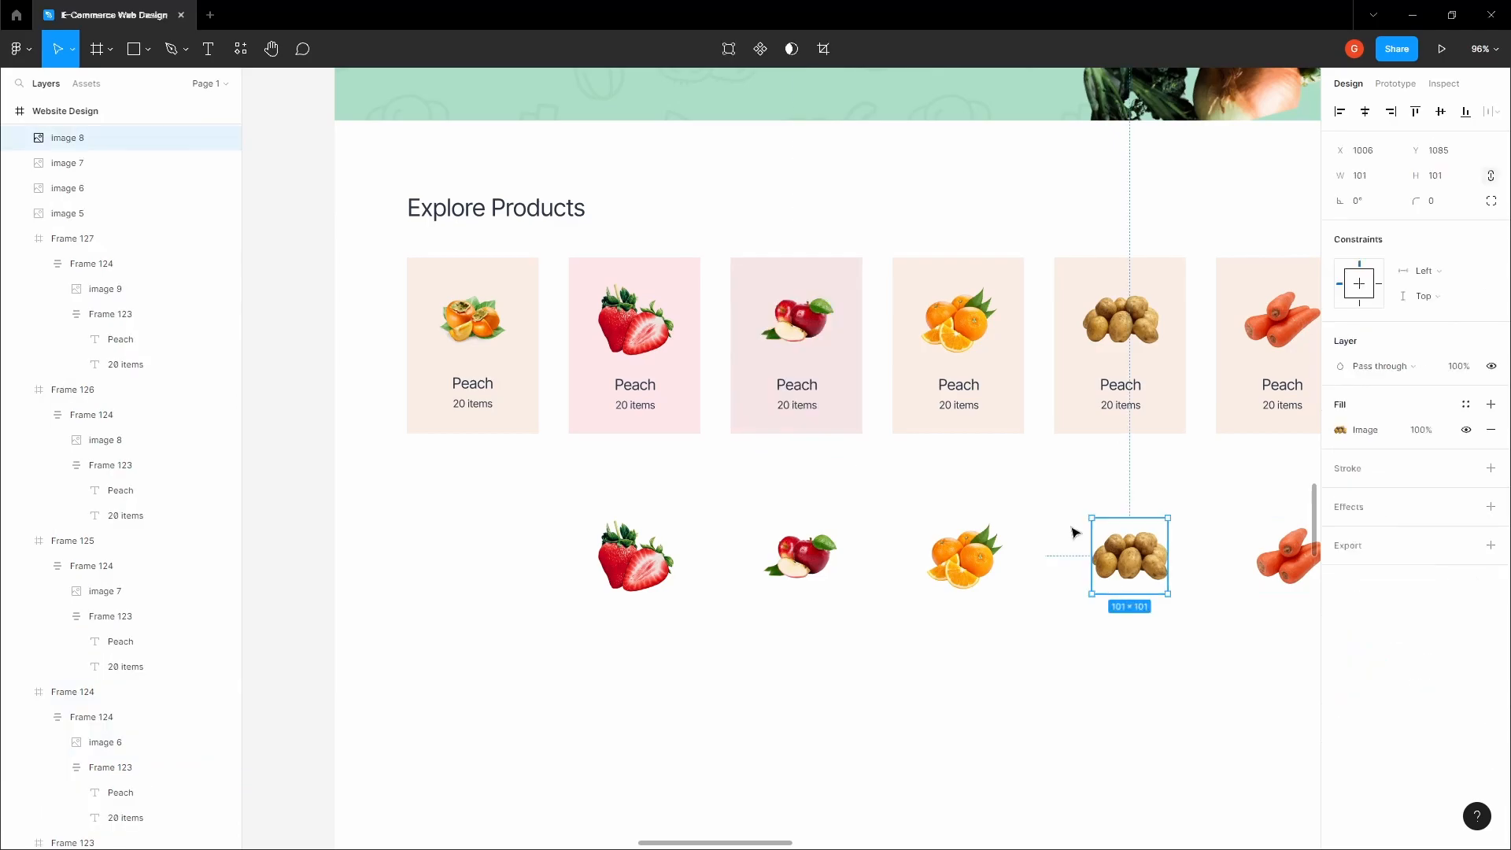
Step: Set the orange card's fill to the orange FE9913 sampled from its image, at 10% opacity
left_click(995, 417)
left_click(1155, 673)
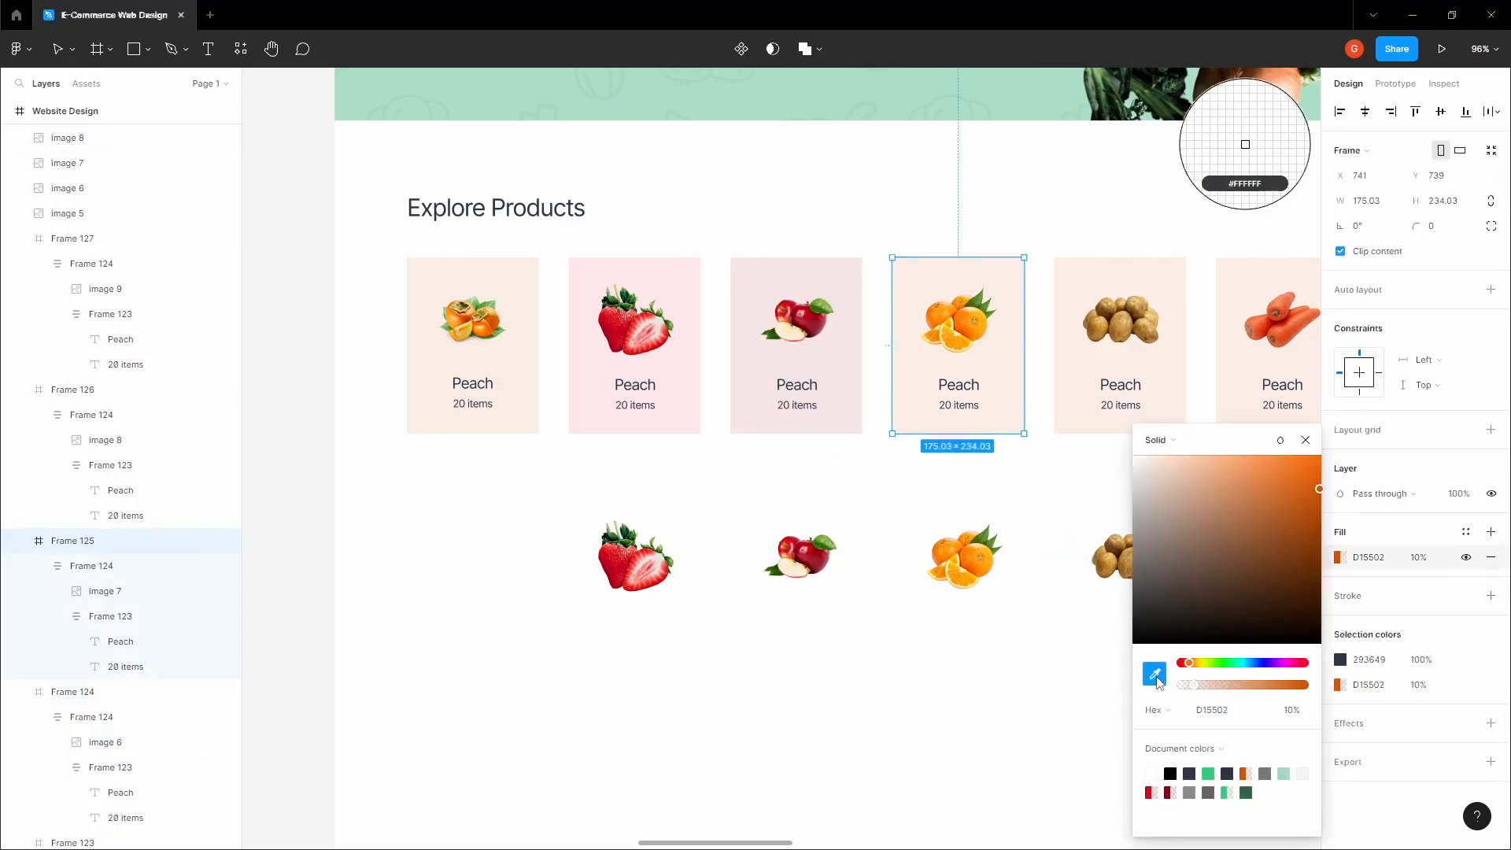
left_click(970, 325)
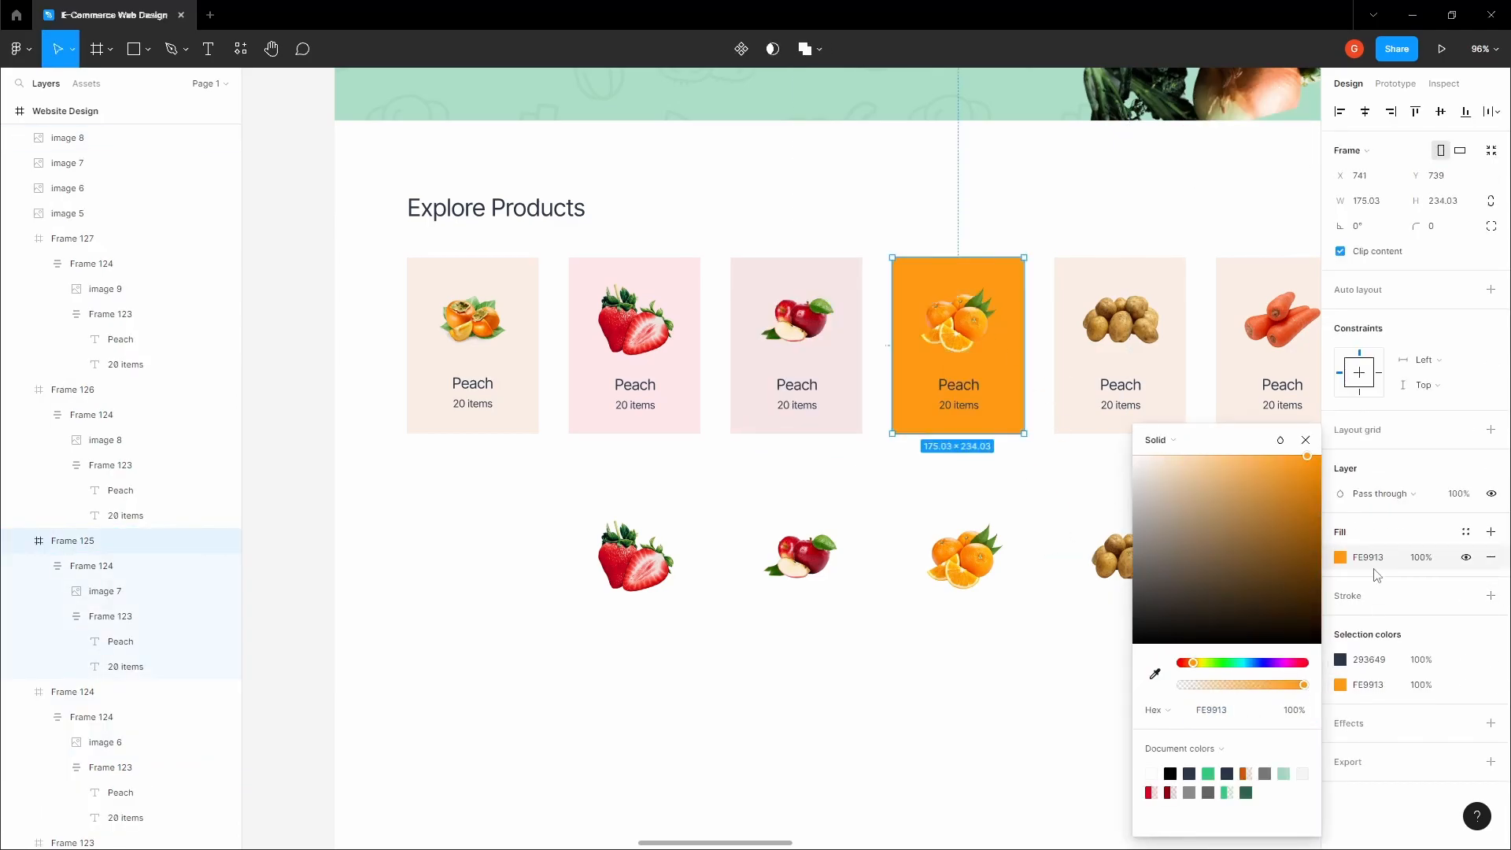
left_click(1414, 559)
type("10")
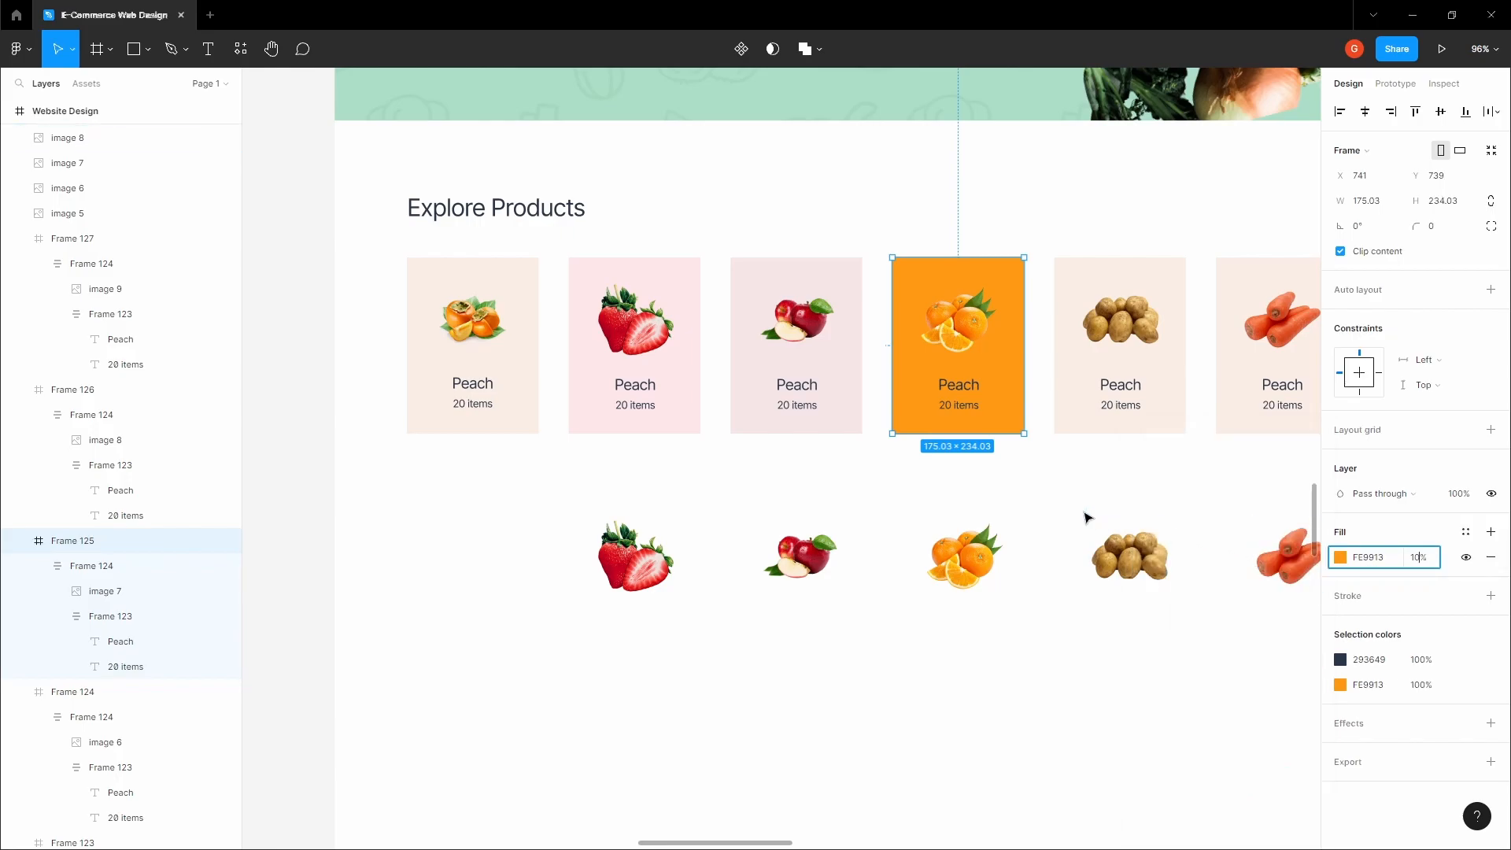
left_click(1085, 520)
Step: Set the potato card's fill to the tan D9AC5D sampled from its image, at 10% opacity
left_click_drag(1046, 465, 863, 444)
left_click(912, 386)
left_click(1340, 557)
left_click(1155, 674)
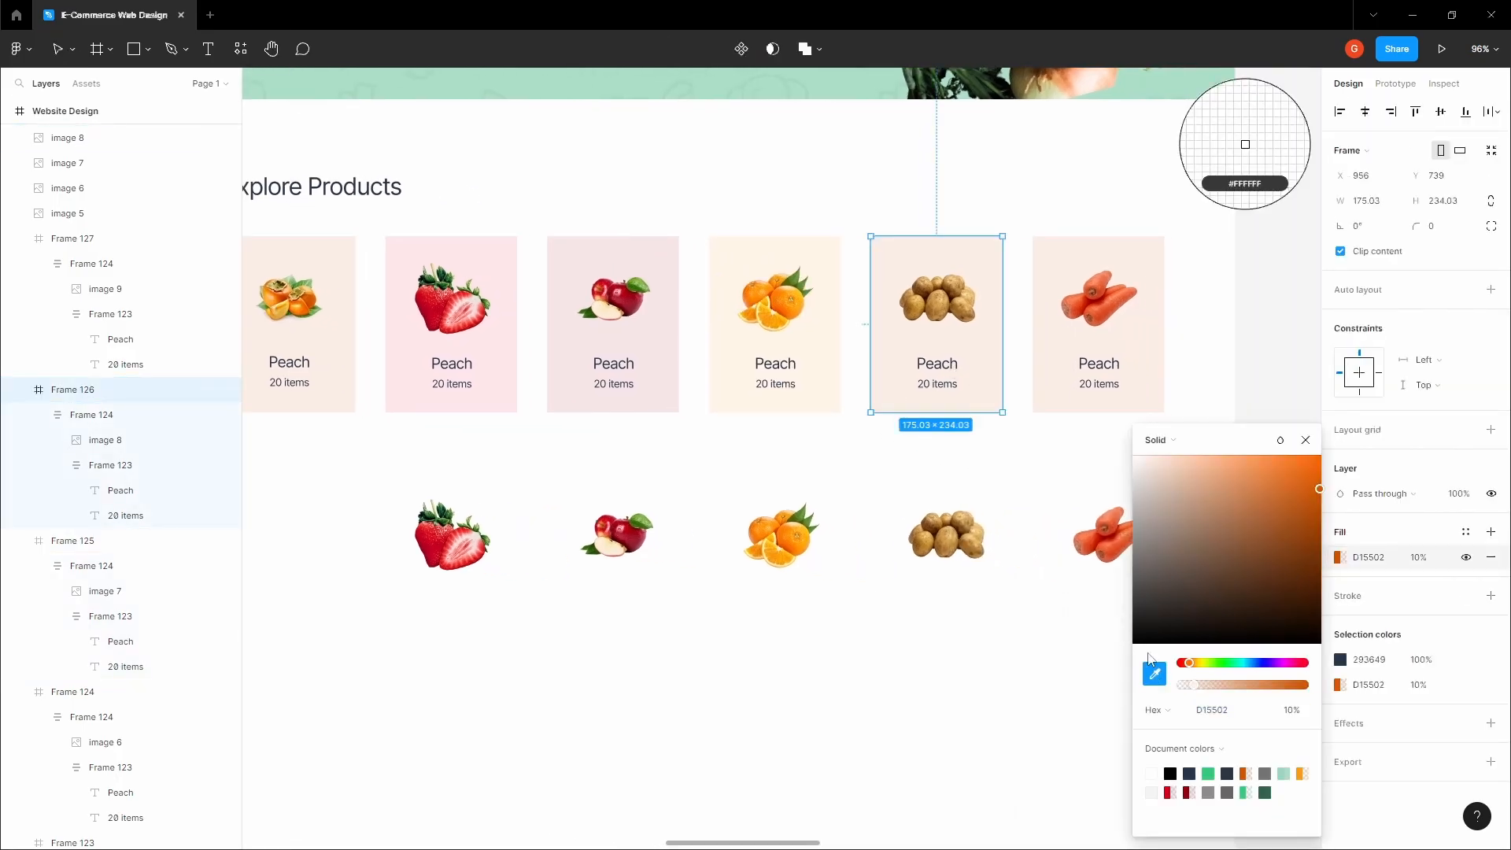
left_click(942, 299)
left_click(1421, 559)
type("1")
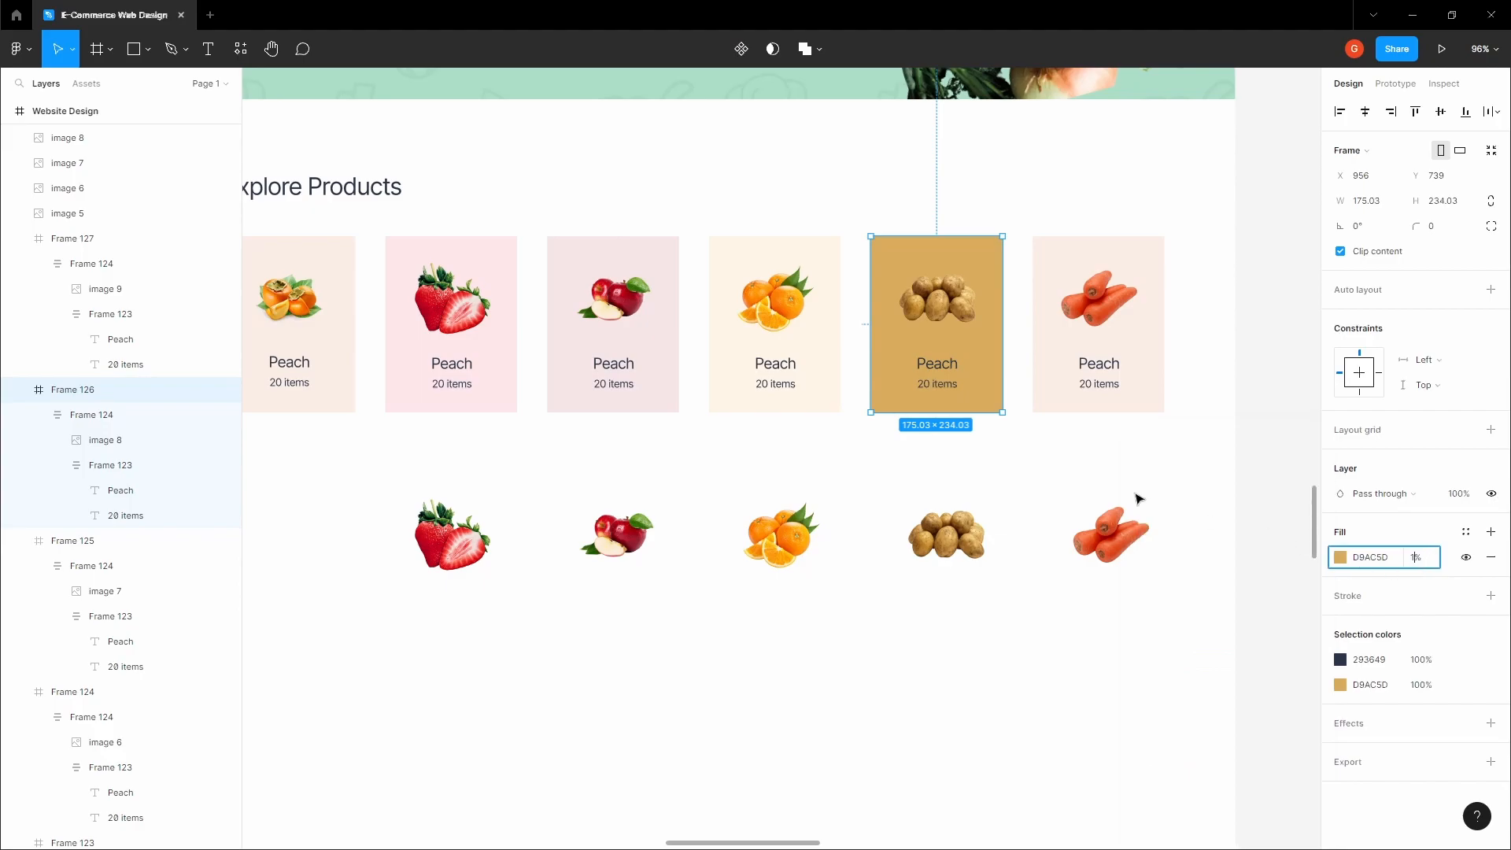
type("0")
left_click(1125, 490)
Step: Open the fill colour of the carrot card for editing
left_click(1133, 378)
left_click(1338, 557)
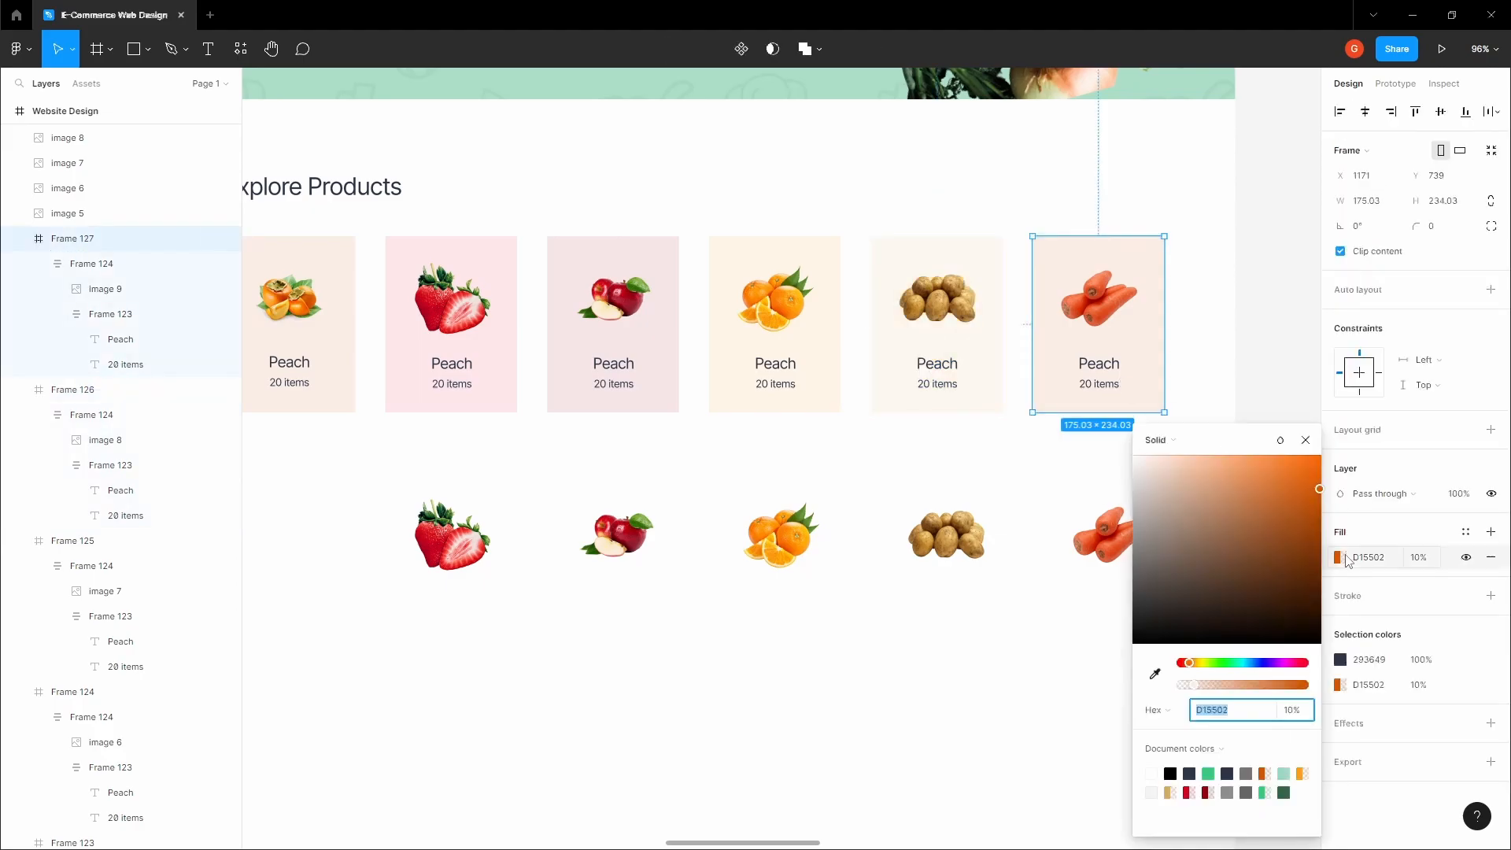
Step: Fill the carrot card with the orange sampled from the carrot image, E95F2F, at 10% opacity
left_click(1156, 671)
left_click(1125, 324)
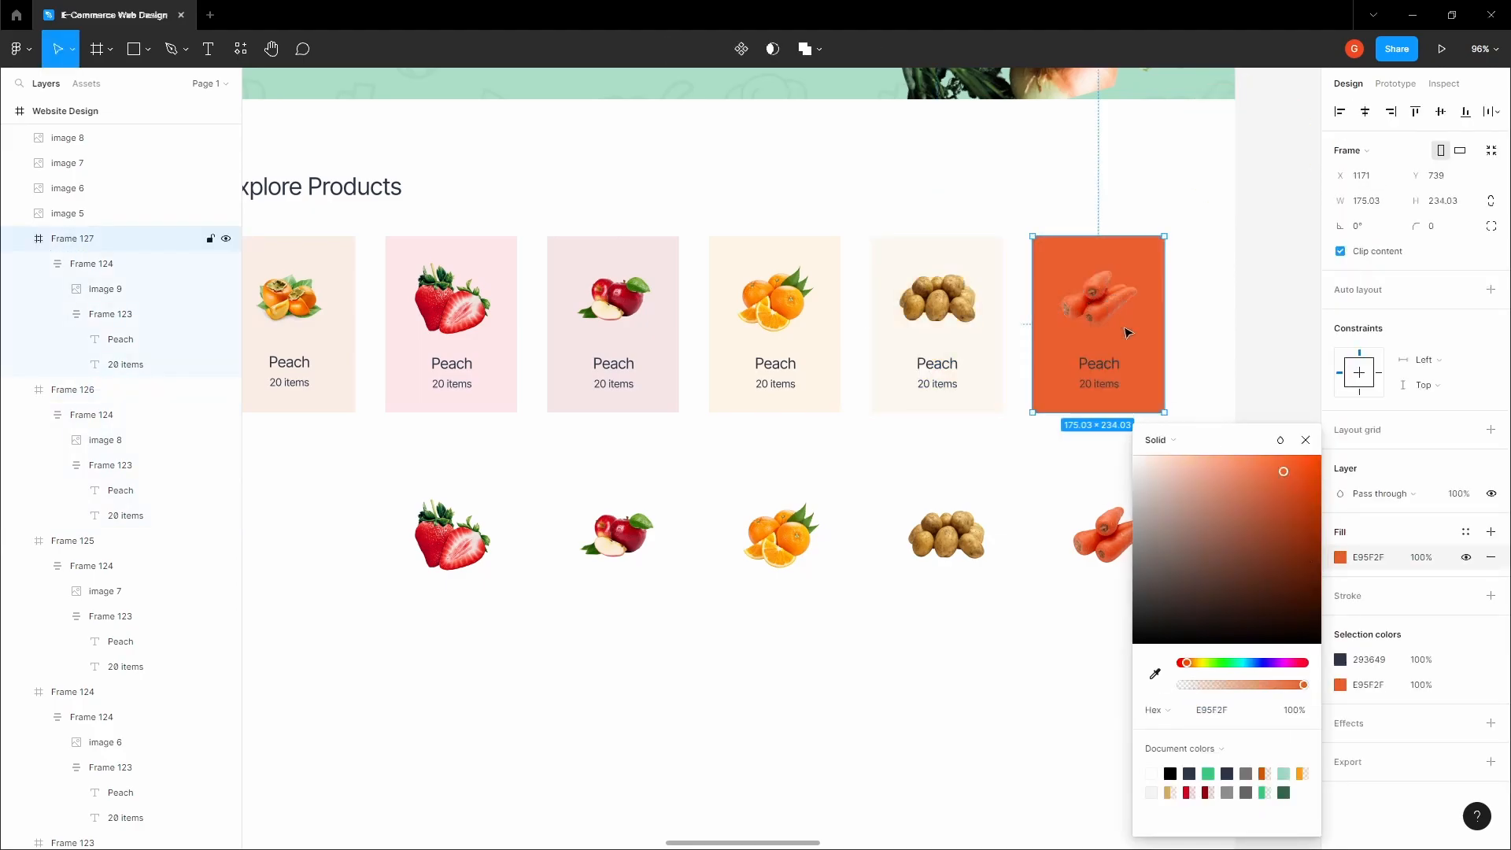
left_click(1421, 560)
type("10")
left_click(789, 456)
Step: Change the title on the strawberry card to "Strawberries"
double_click(452, 373)
double_click(463, 374)
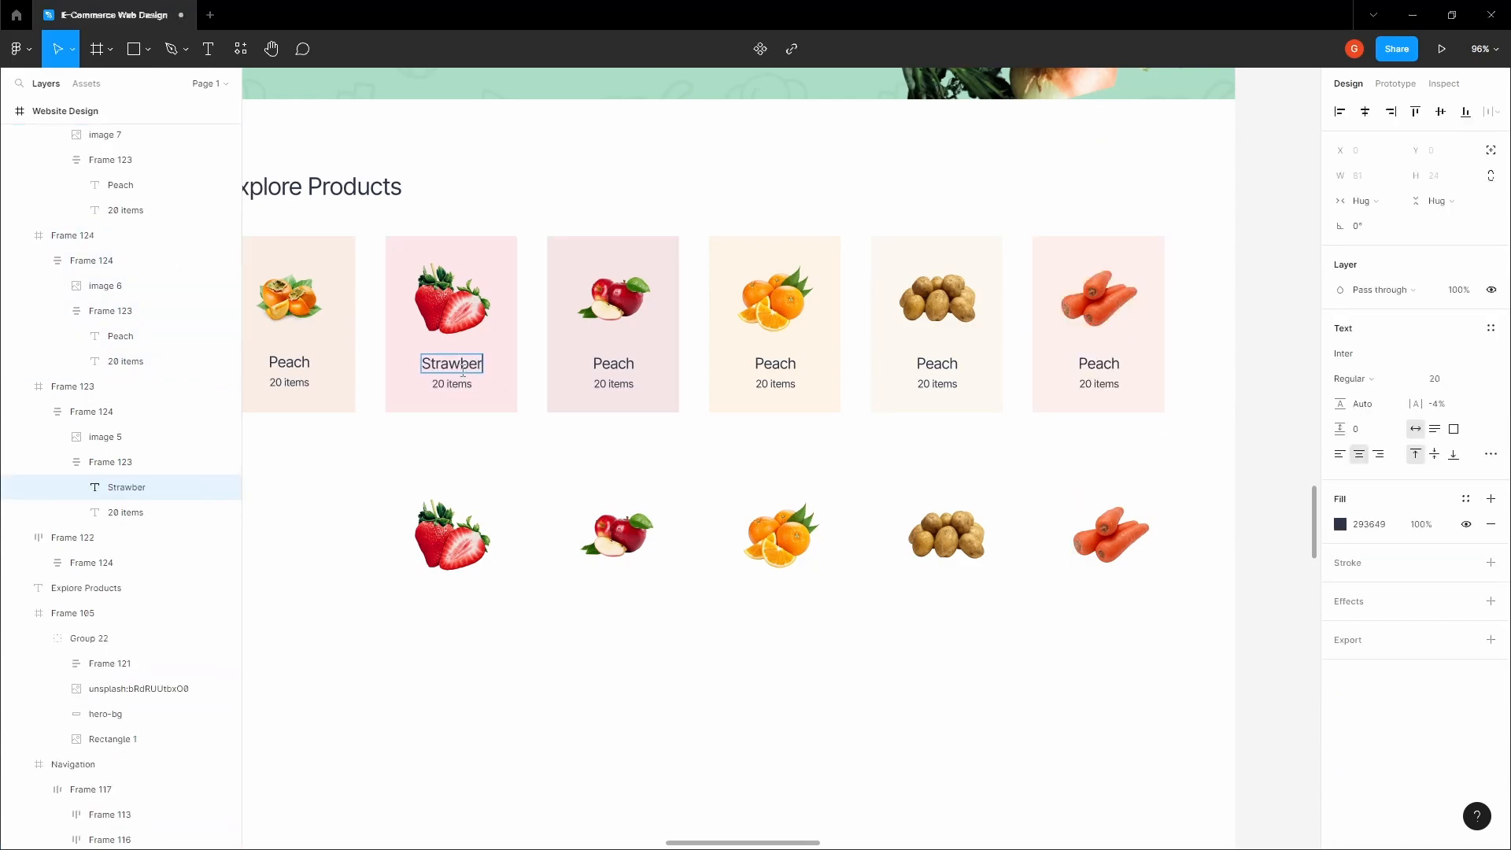
type("Strawberries")
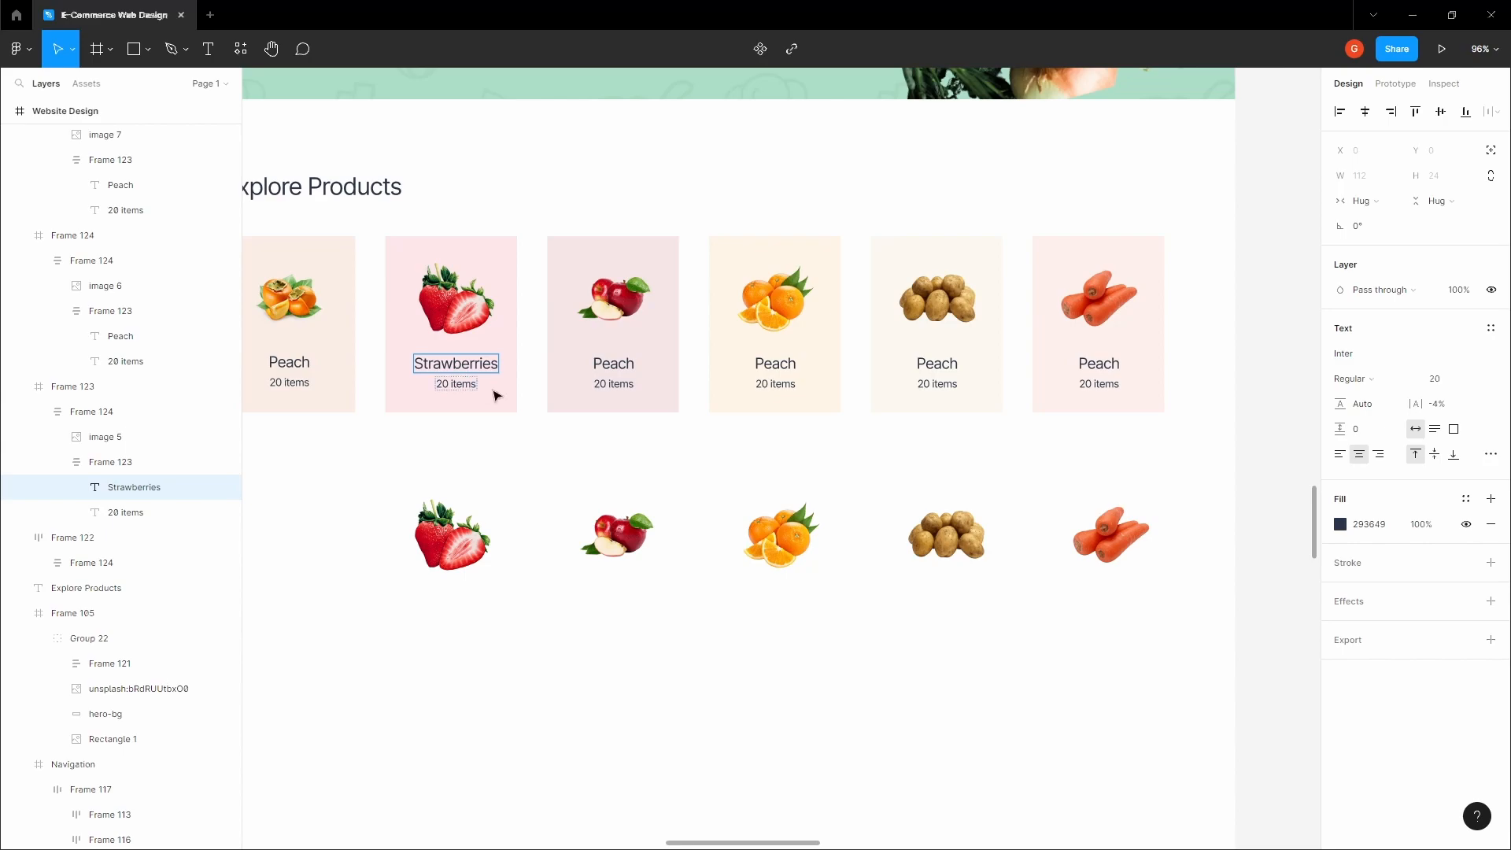
key("BackSpace")
key("BackSpace")
key("BackSpace")
key("BackSpace")
type("ie")
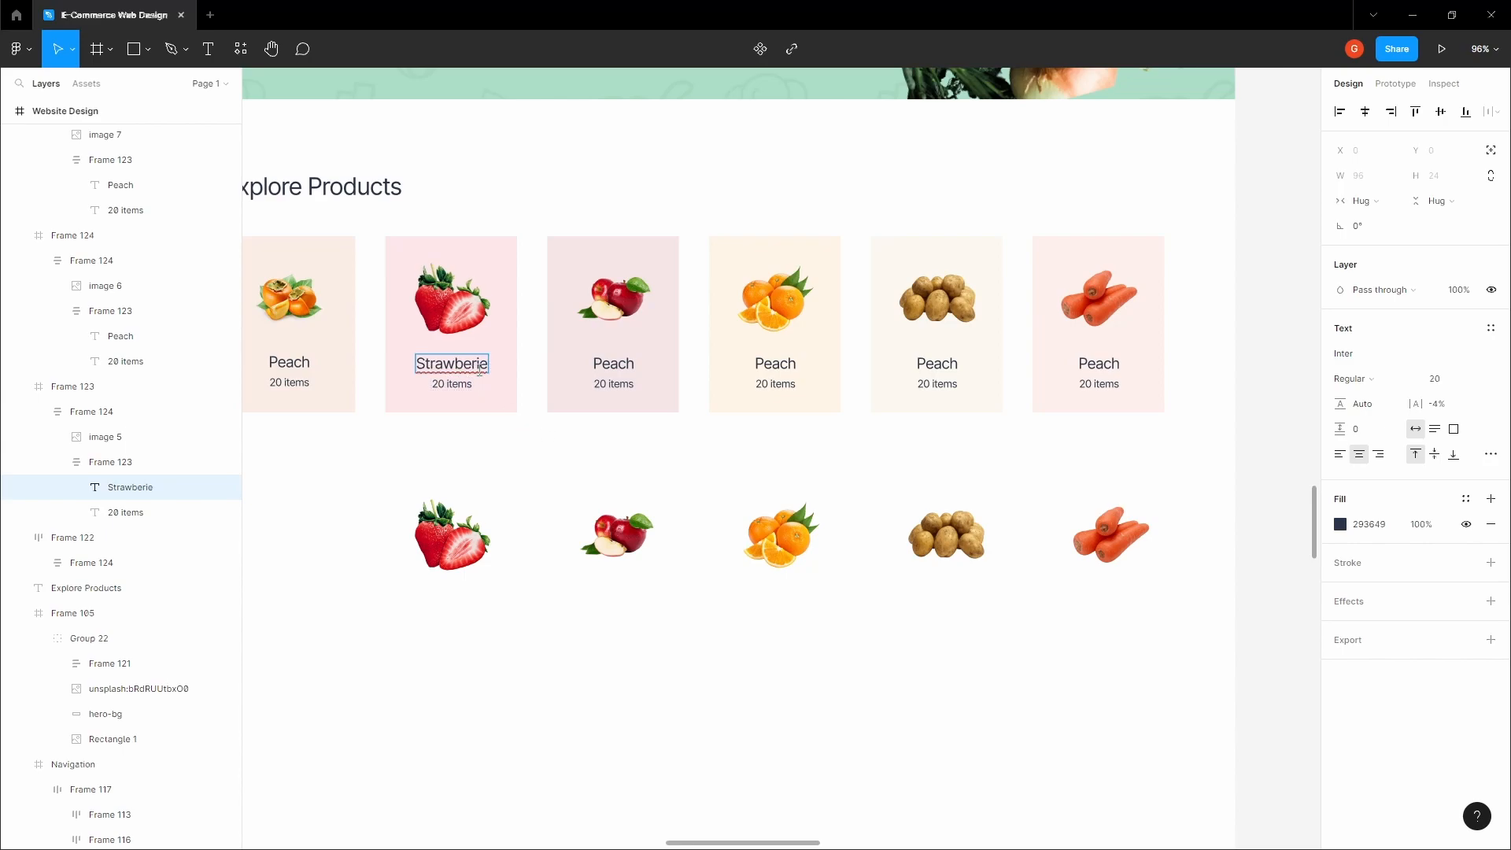
key("ctrl+a")
type("r")
key("ctrl+z")
type("r")
key("Right")
key("Right")
type("s")
left_click(597, 487)
left_click(597, 486)
Step: Center the strawberry card's image-and-text group horizontally within its card
key("space")
left_click_drag(597, 486, 815, 530)
left_click(644, 392)
double_click(657, 385)
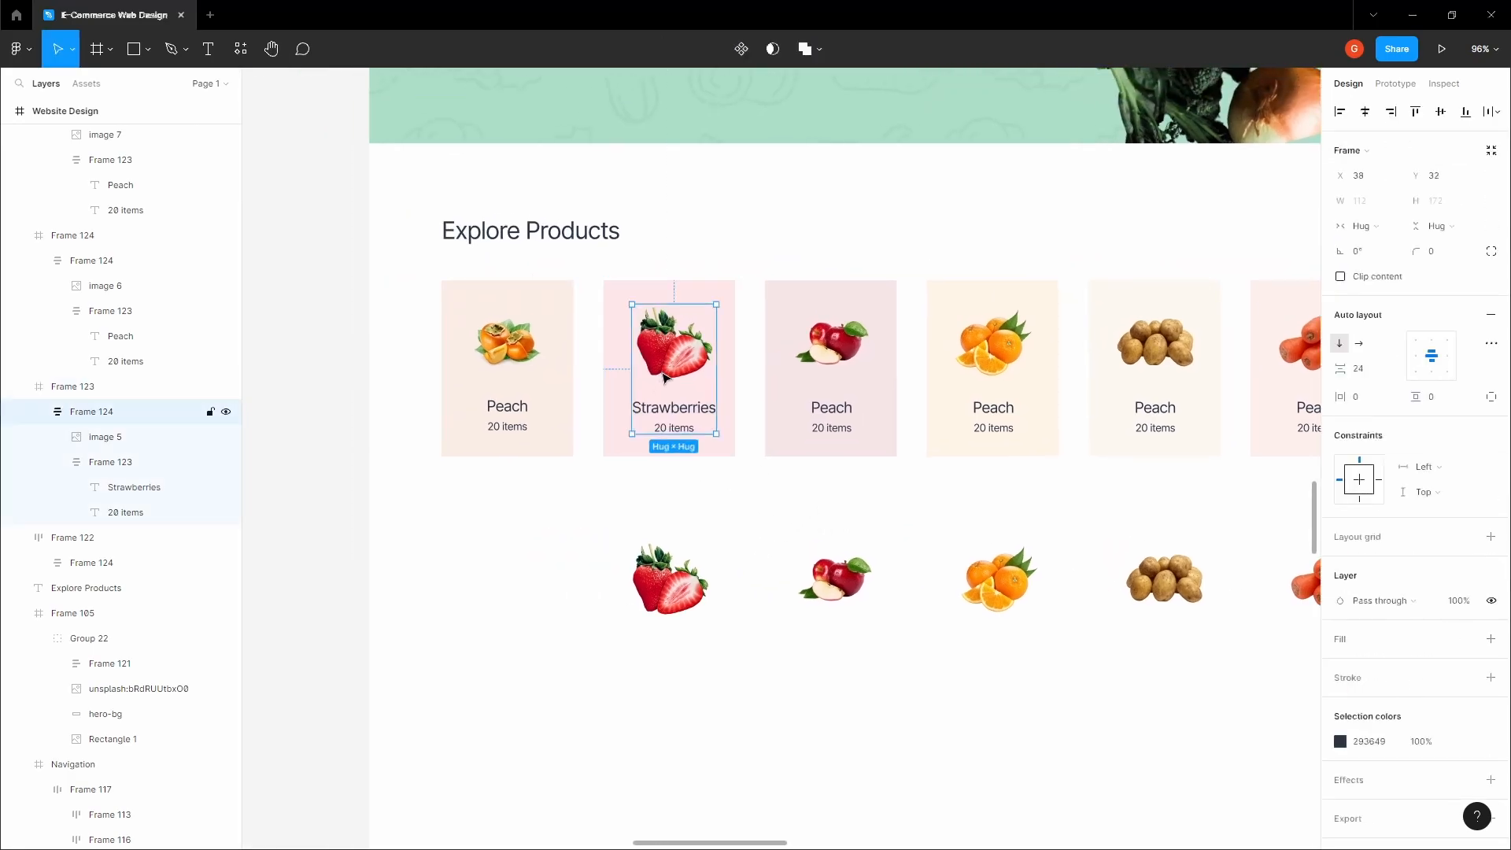
left_click(1367, 116)
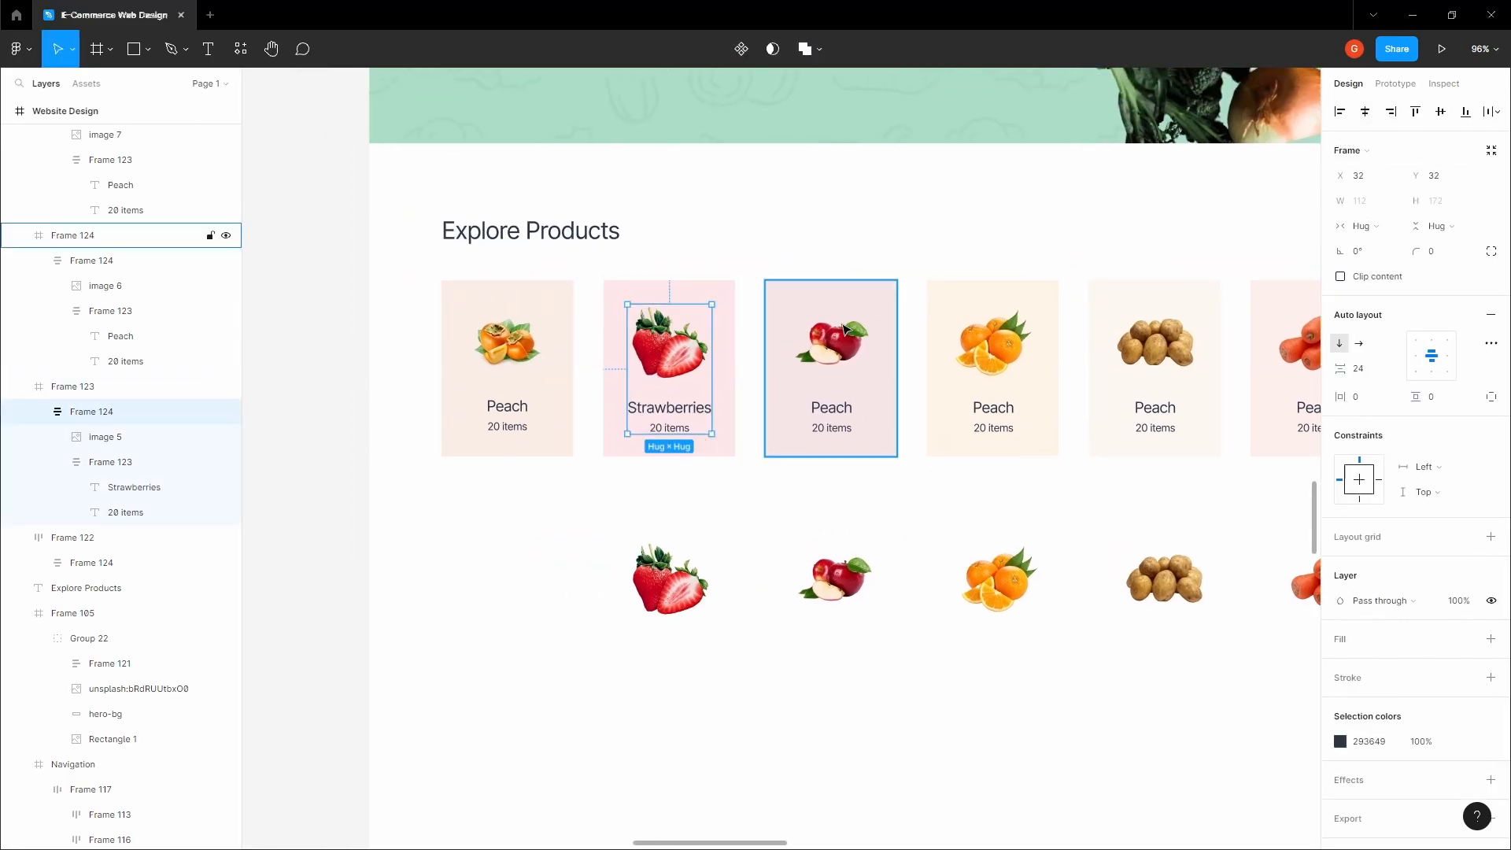
Step: Change the title on the apple card to "Apples"
double_click(834, 329)
scroll(848, 397, "up", 5)
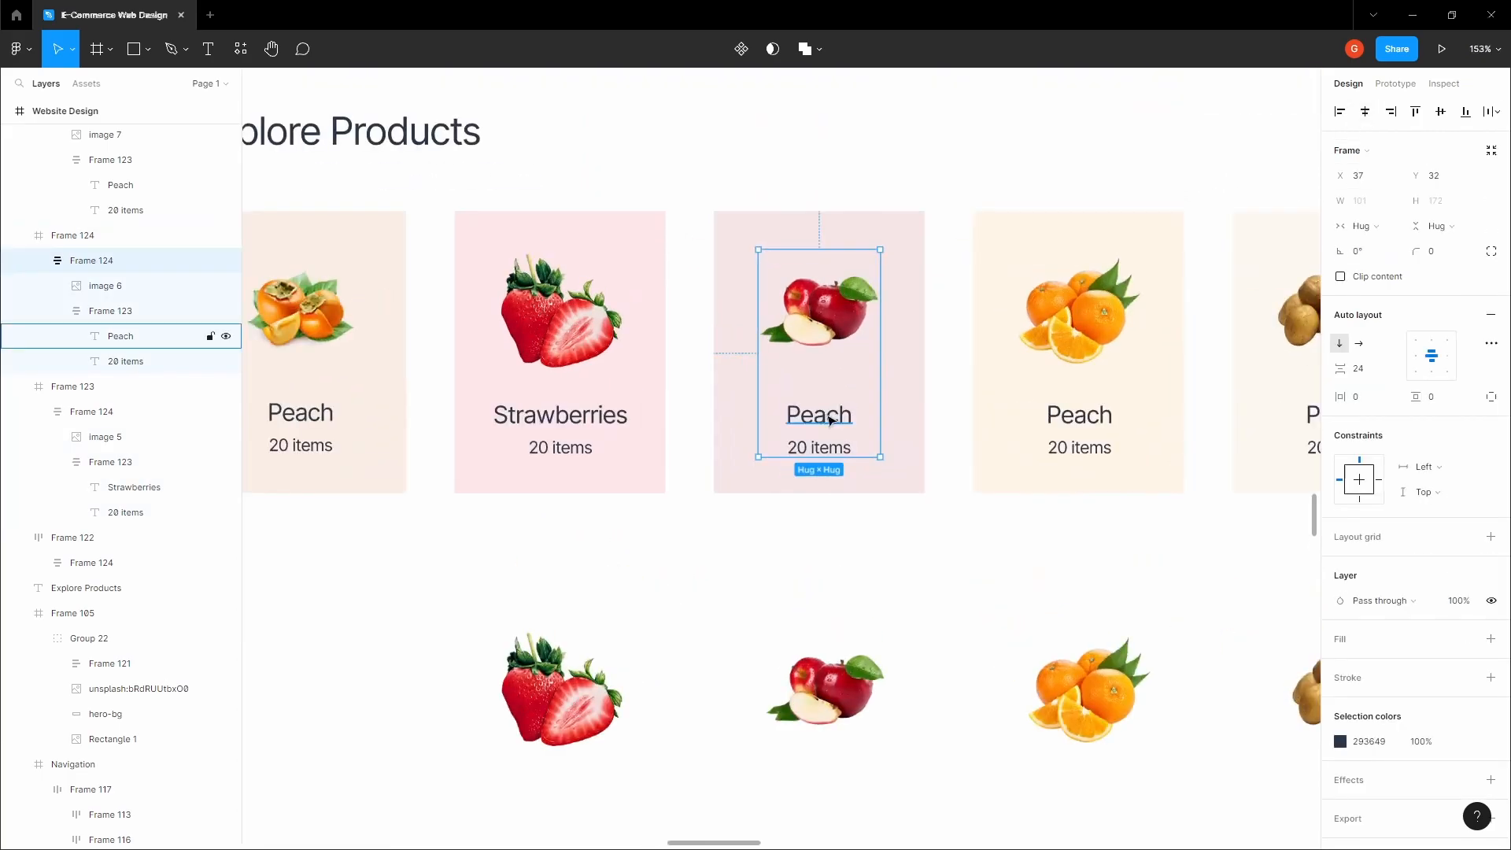
double_click(836, 408)
key("BackSpace")
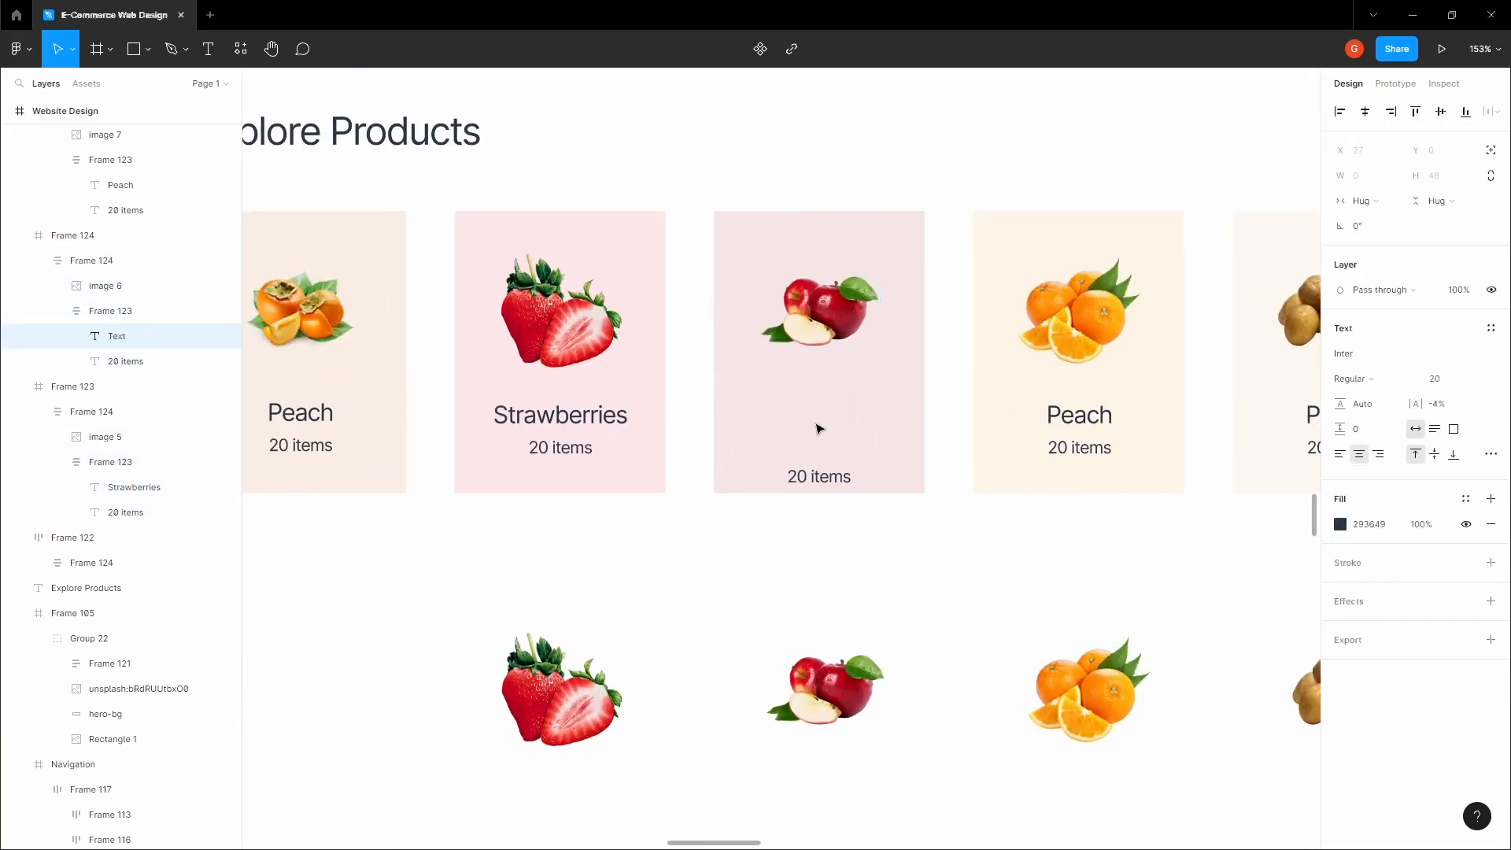
key("ctrl+z")
key("Escape")
double_click(826, 416)
type("Ap")
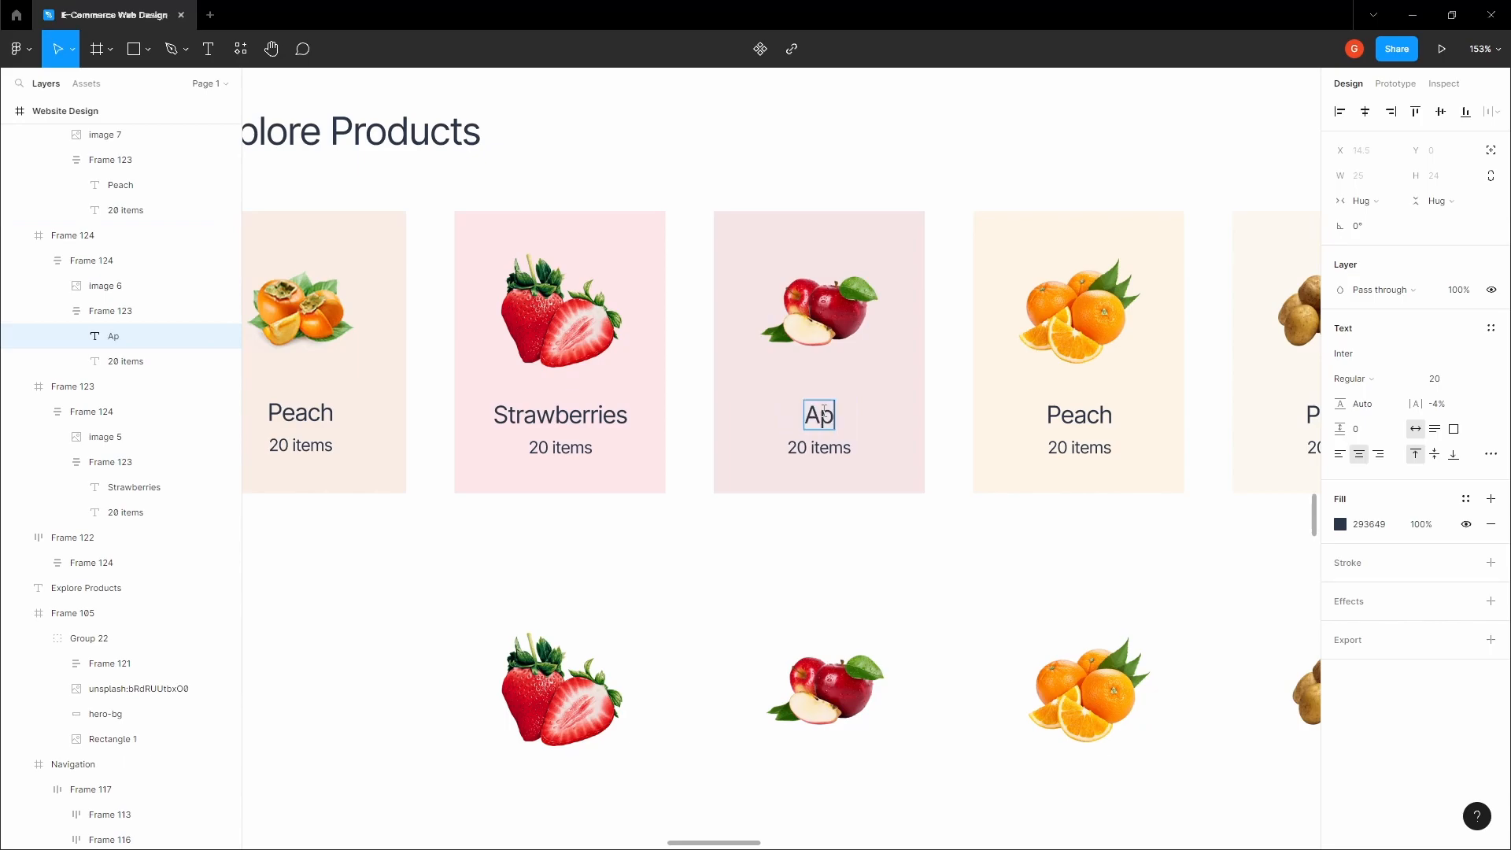
Step: Retitle the orange, potato and carrot cards as "Oranges", "Potatoes" and "Carrots"
double_click(1105, 415)
type("Oranges")
left_click(1086, 540)
scroll(1086, 539, "down", 5)
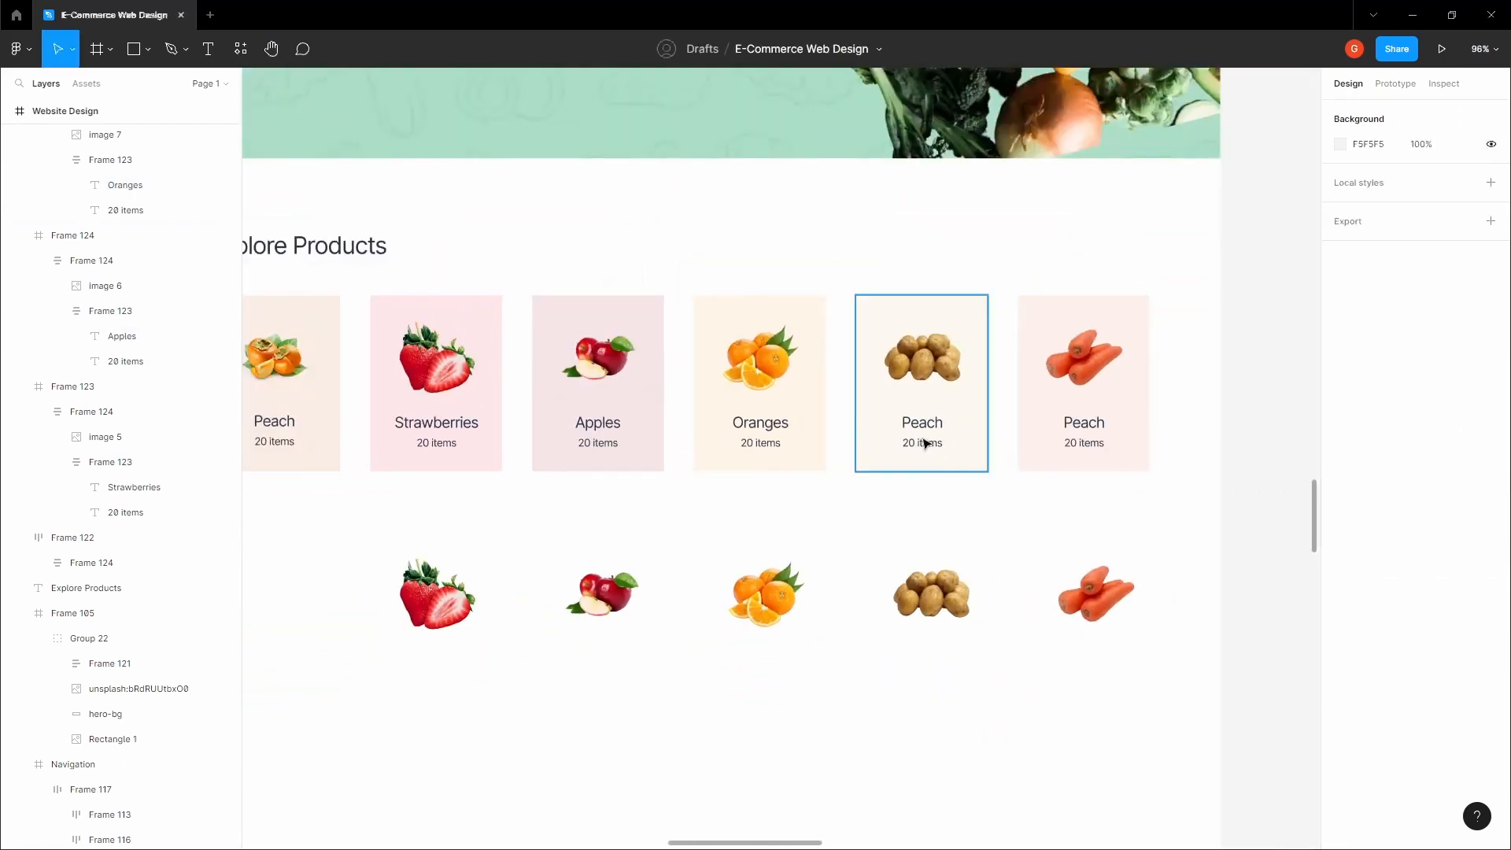
double_click(922, 423)
double_click(1075, 421)
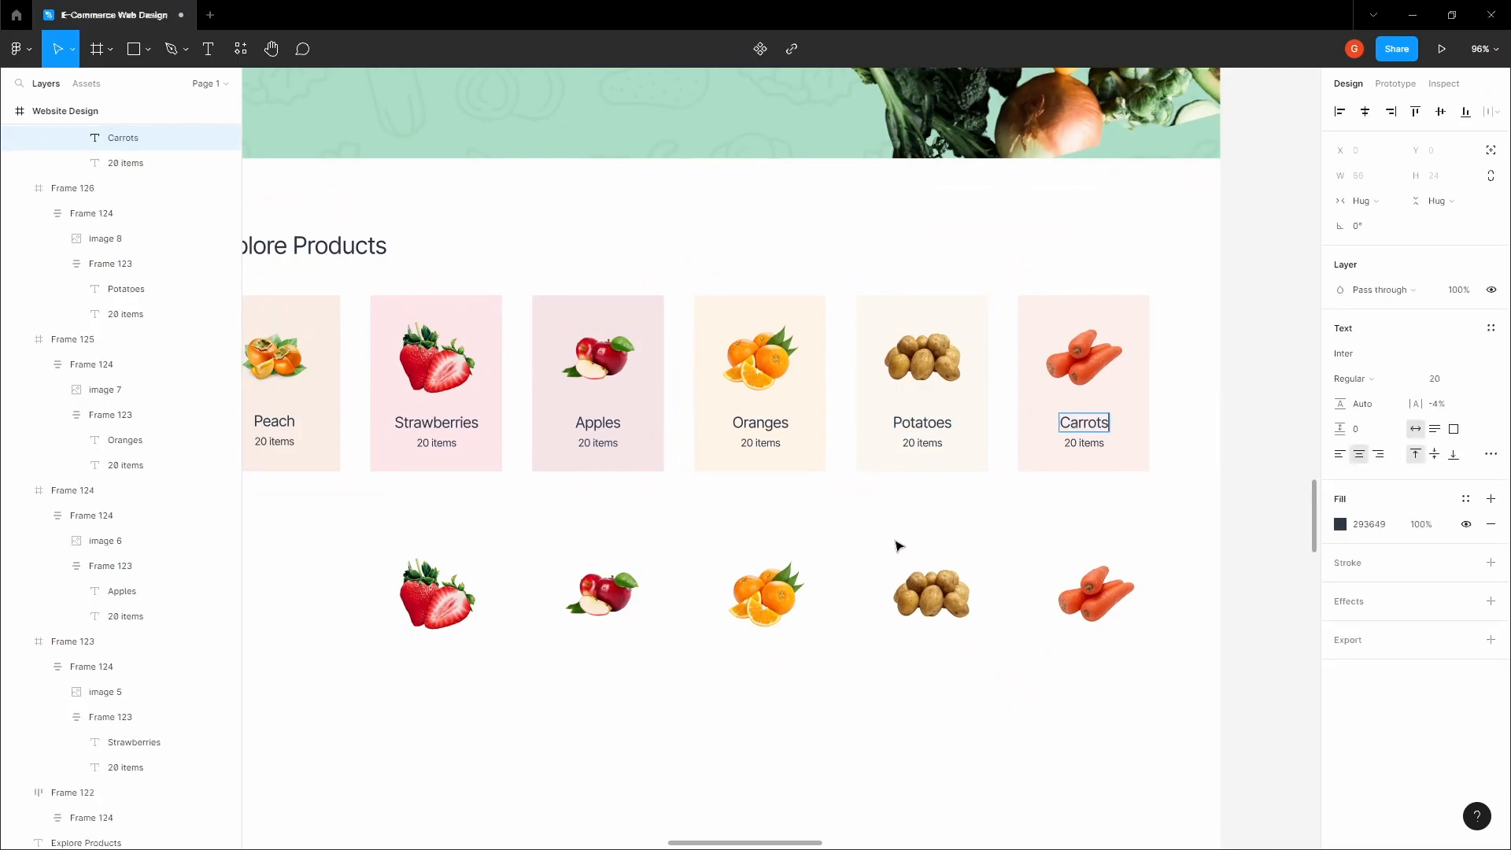
Step: Delete the leftover row of loose product images below the cards
scroll(900, 543, "down", 5)
left_click_drag(674, 651, 1042, 536)
key("Delete")
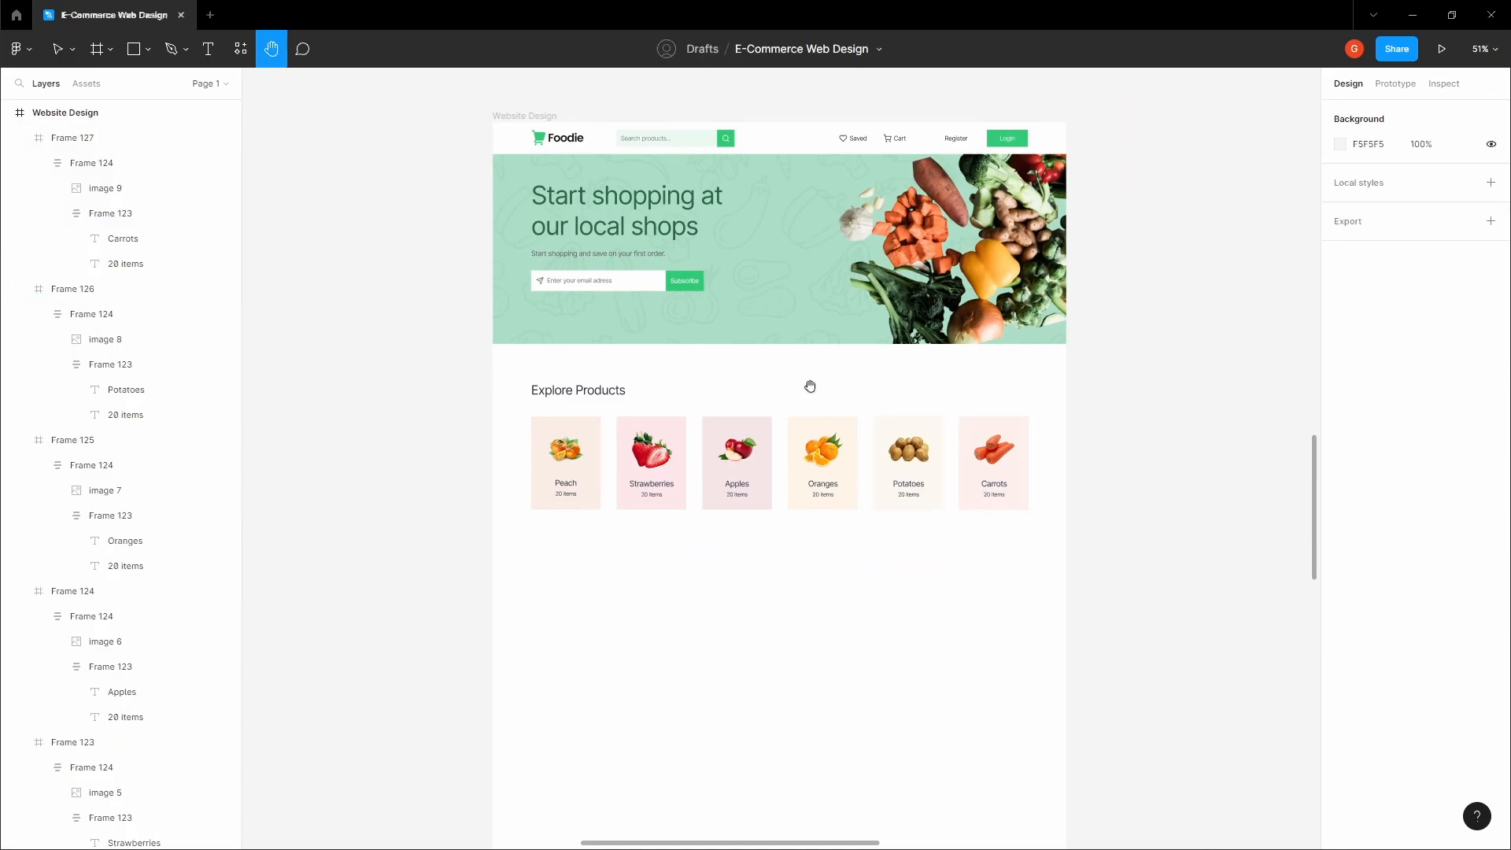
Step: Add a text layer reading "All" above the Carrots card, level with the Explore Products heading
left_click_drag(811, 386, 812, 332)
scroll(811, 332, "up", 2)
left_click(909, 324)
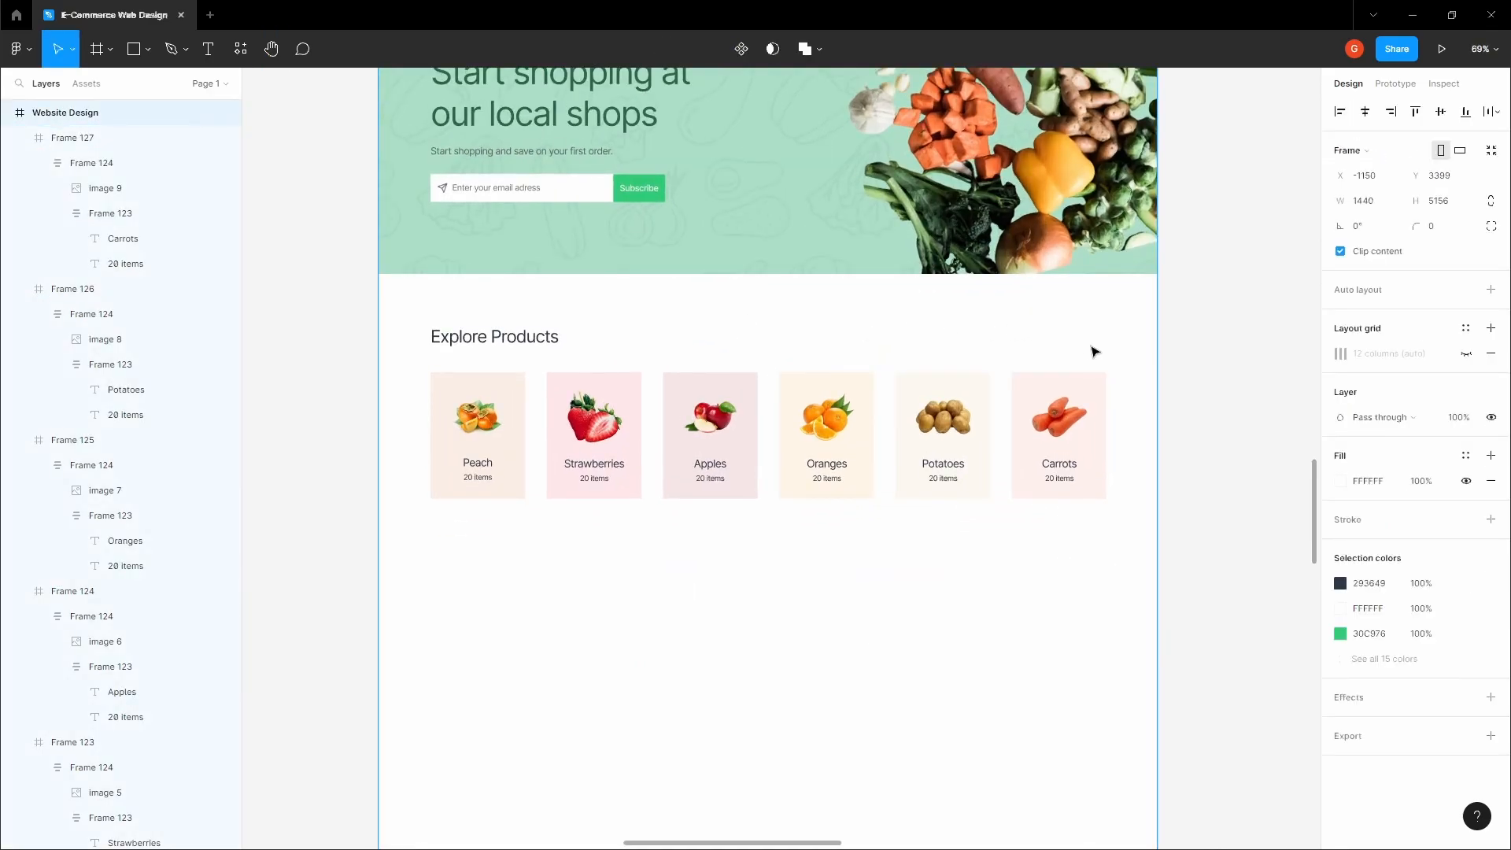
scroll(1096, 346, "up", 3)
key("t")
left_click(995, 326)
scroll(999, 329, "up", 2)
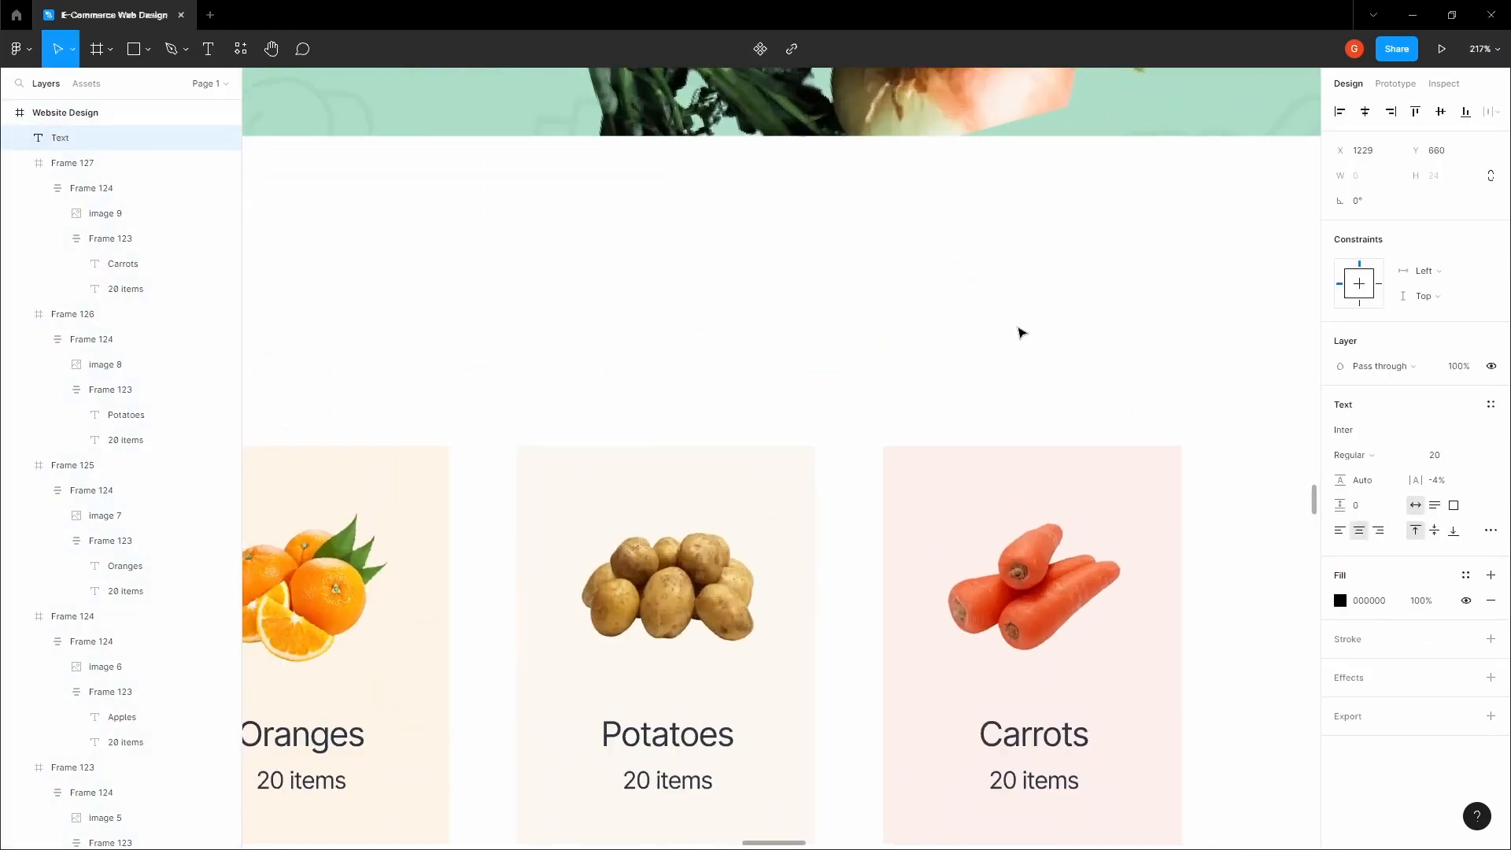
scroll(1016, 339, "down", 5)
scroll(1015, 346, "up", 3)
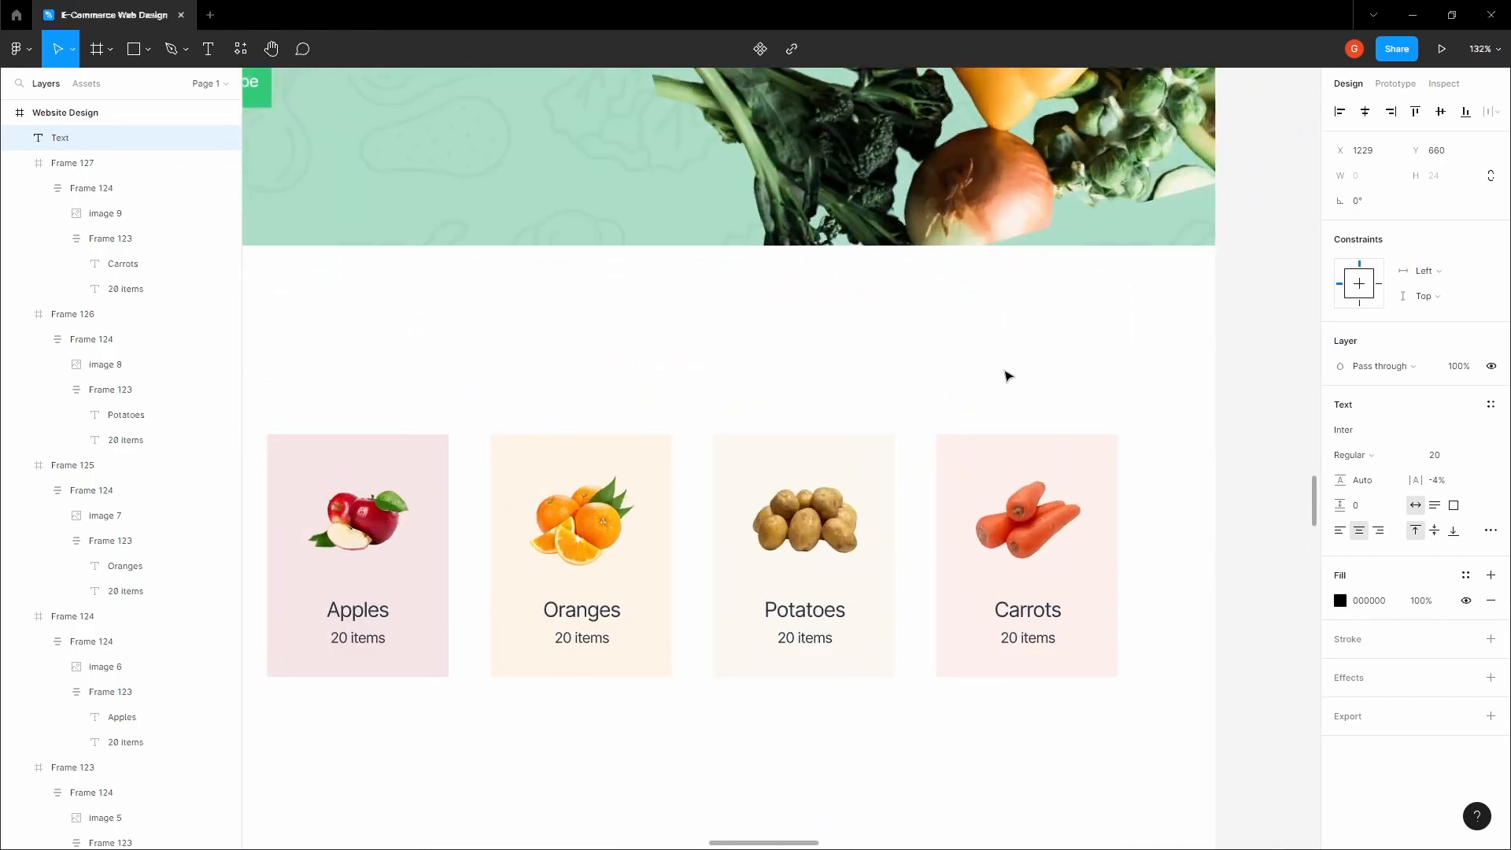
scroll(993, 362, "up", 2)
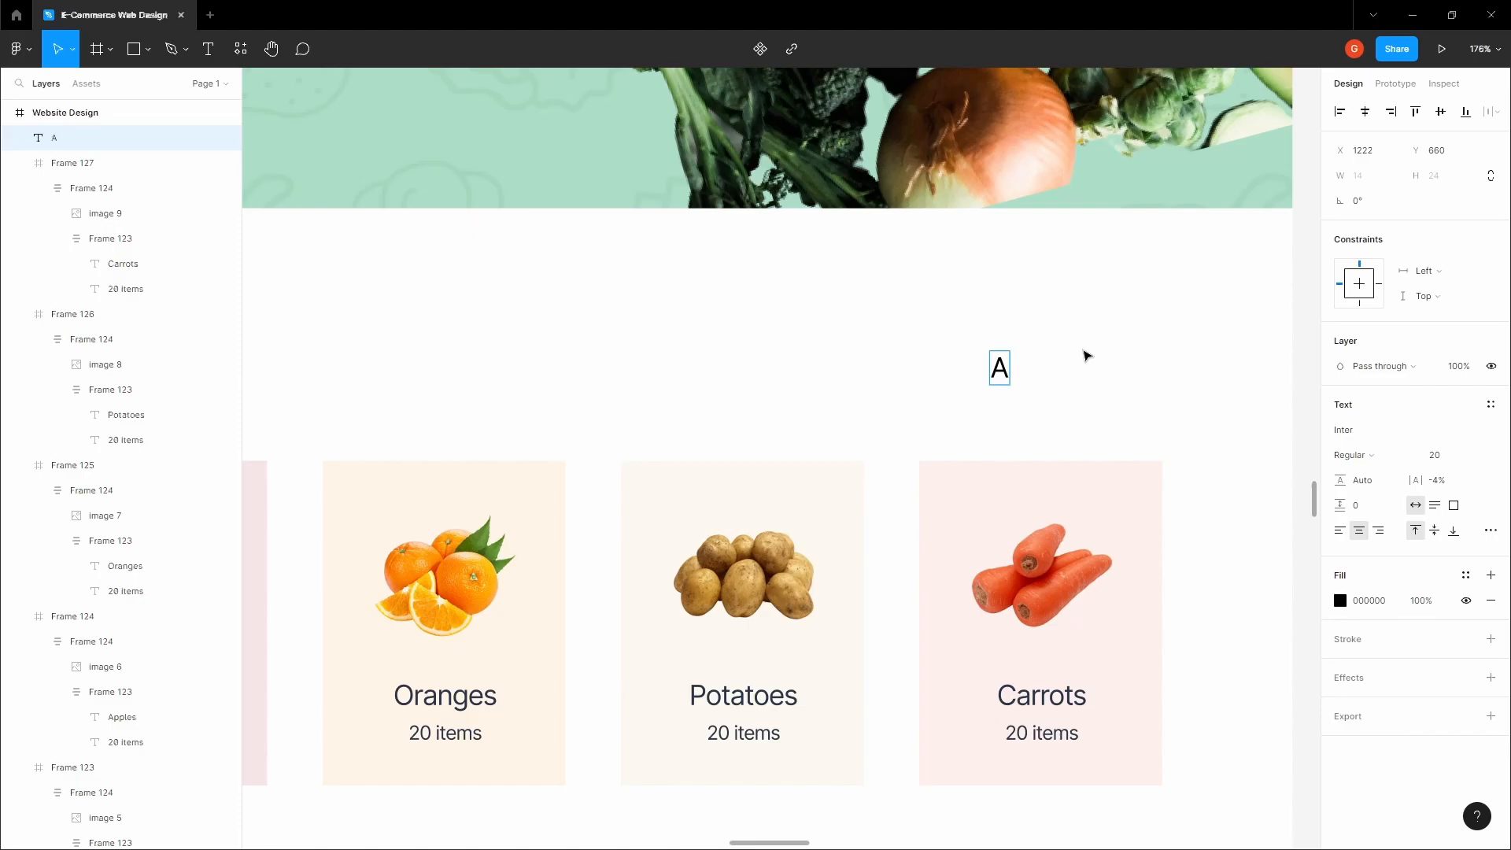
Step: Move the "All" label left along the heading row and set its font size to 16
left_click(1004, 371)
left_click_drag(1004, 371, 845, 371)
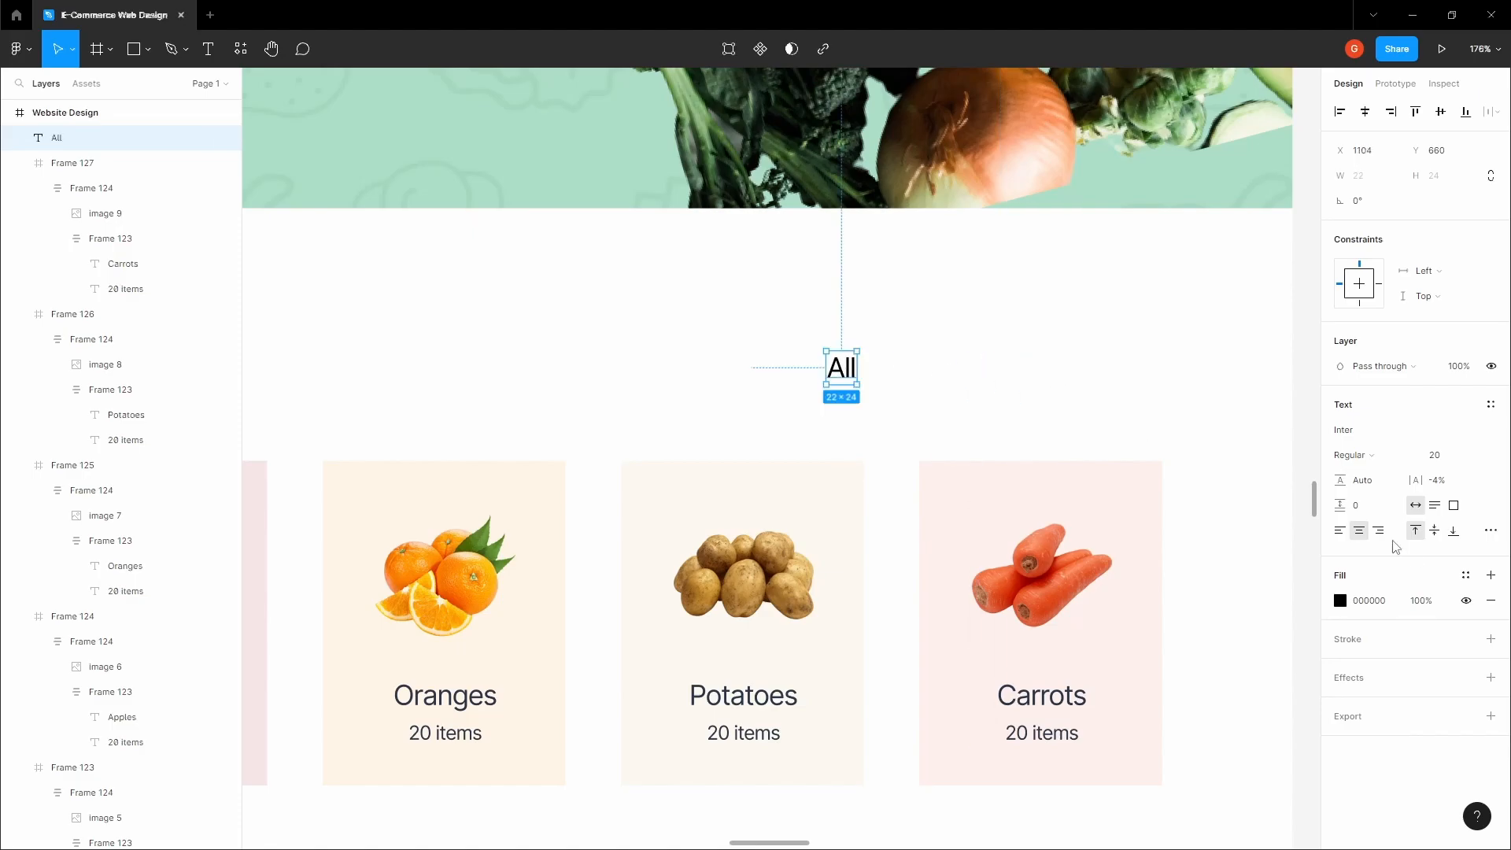
left_click(1480, 454)
left_click(1444, 439)
Step: Duplicate the "All" label to its right and change the copy's text to "Fruits & Vegetables"
left_click_drag(852, 371, 925, 368)
double_click(922, 365)
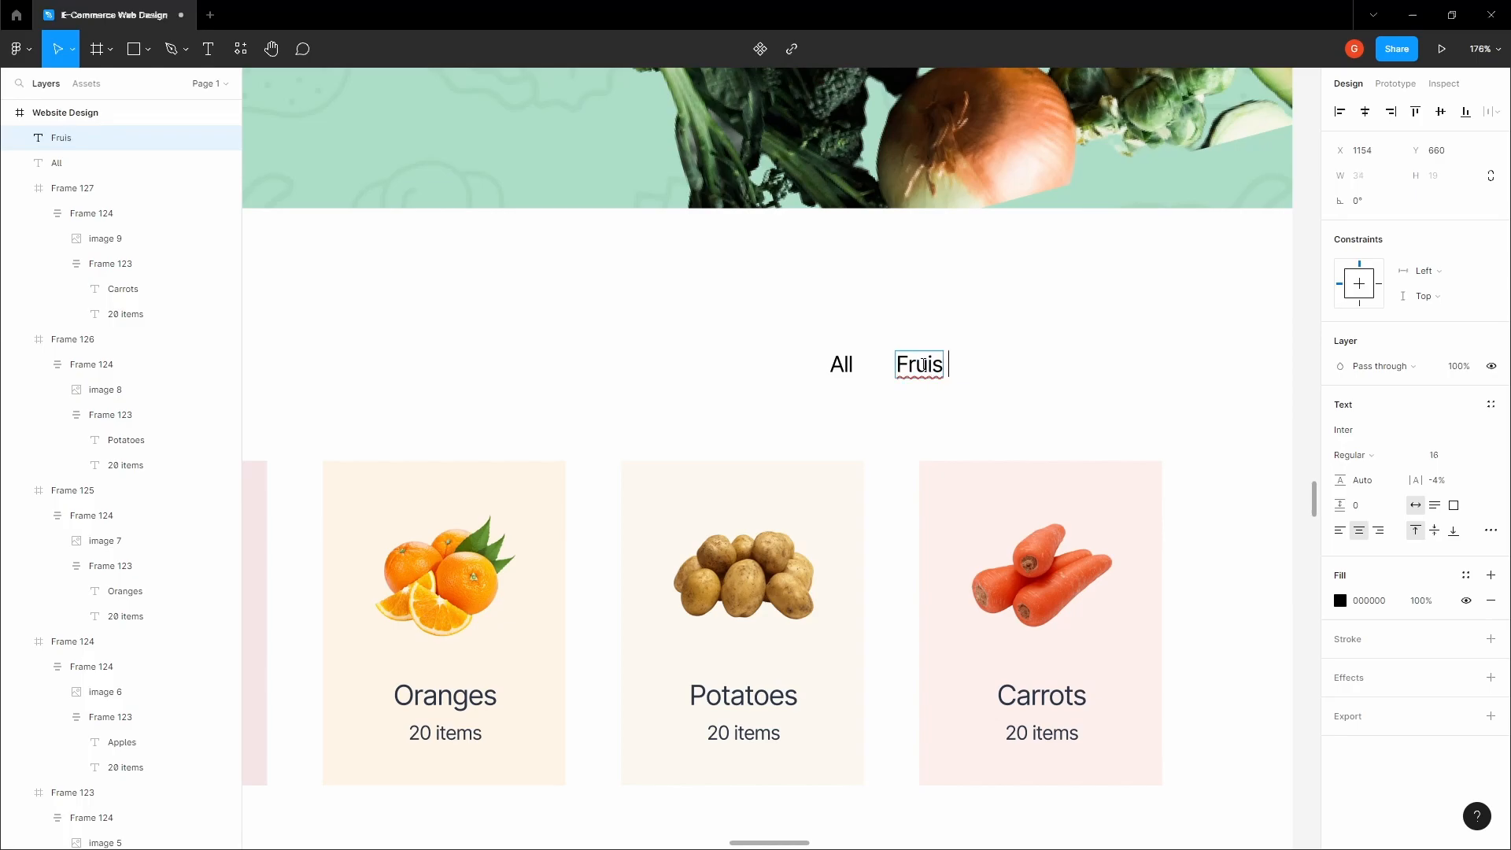
type("Fruits & Vegetables")
key("Escape")
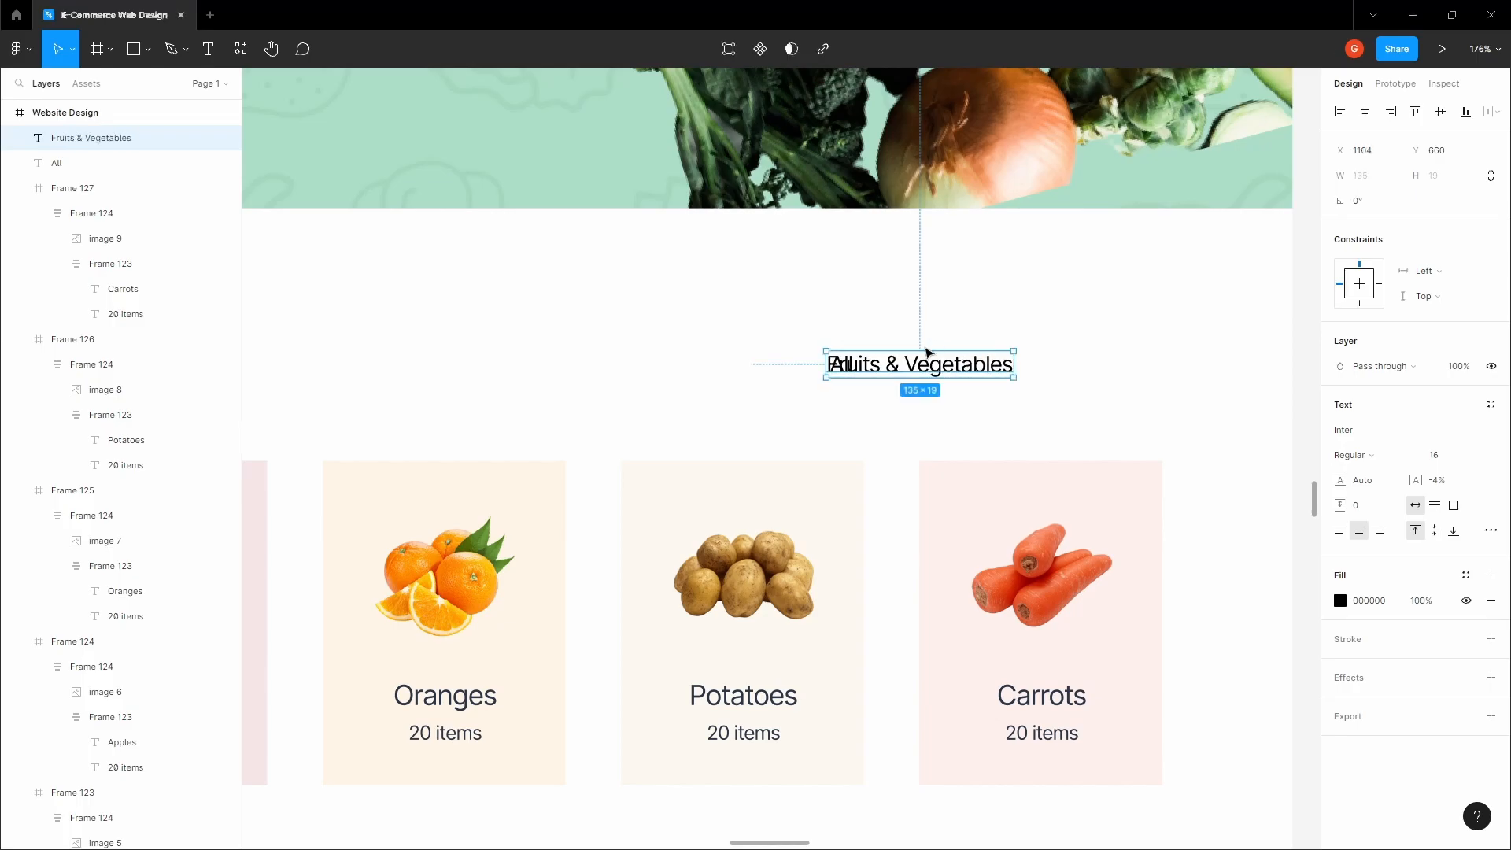
Step: Spread the two overlapping labels apart and add a copy of "Fruits & Vegetables" beside them reading "Diary"
left_click(840, 364)
left_click(998, 364, "shift")
left_click_drag(998, 365, 1060, 366)
left_click(854, 367)
double_click(1031, 364)
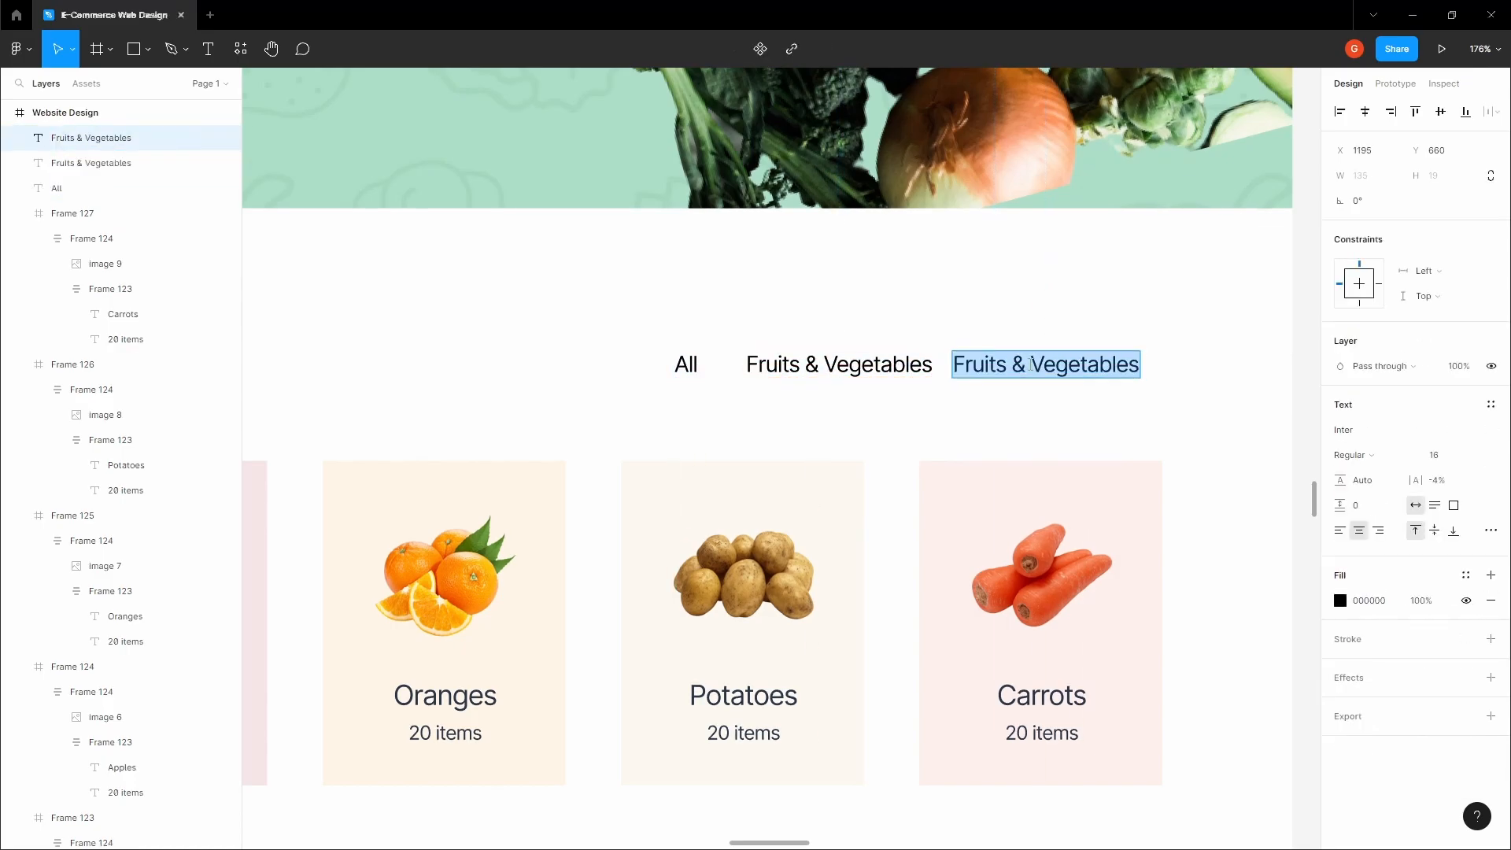
type("Diary")
key("Escape")
Step: Duplicate the "Diary" label to its right and change the copy's text to "Meat"
left_click_drag(1054, 364, 1136, 364)
double_click(1126, 364)
type("Meat")
key("Escape")
Step: Distribute the four category labels evenly in a row and wrap them in a horizontal auto layout with 32 spacing
left_click_drag(1206, 422, 587, 307)
left_click(1489, 111)
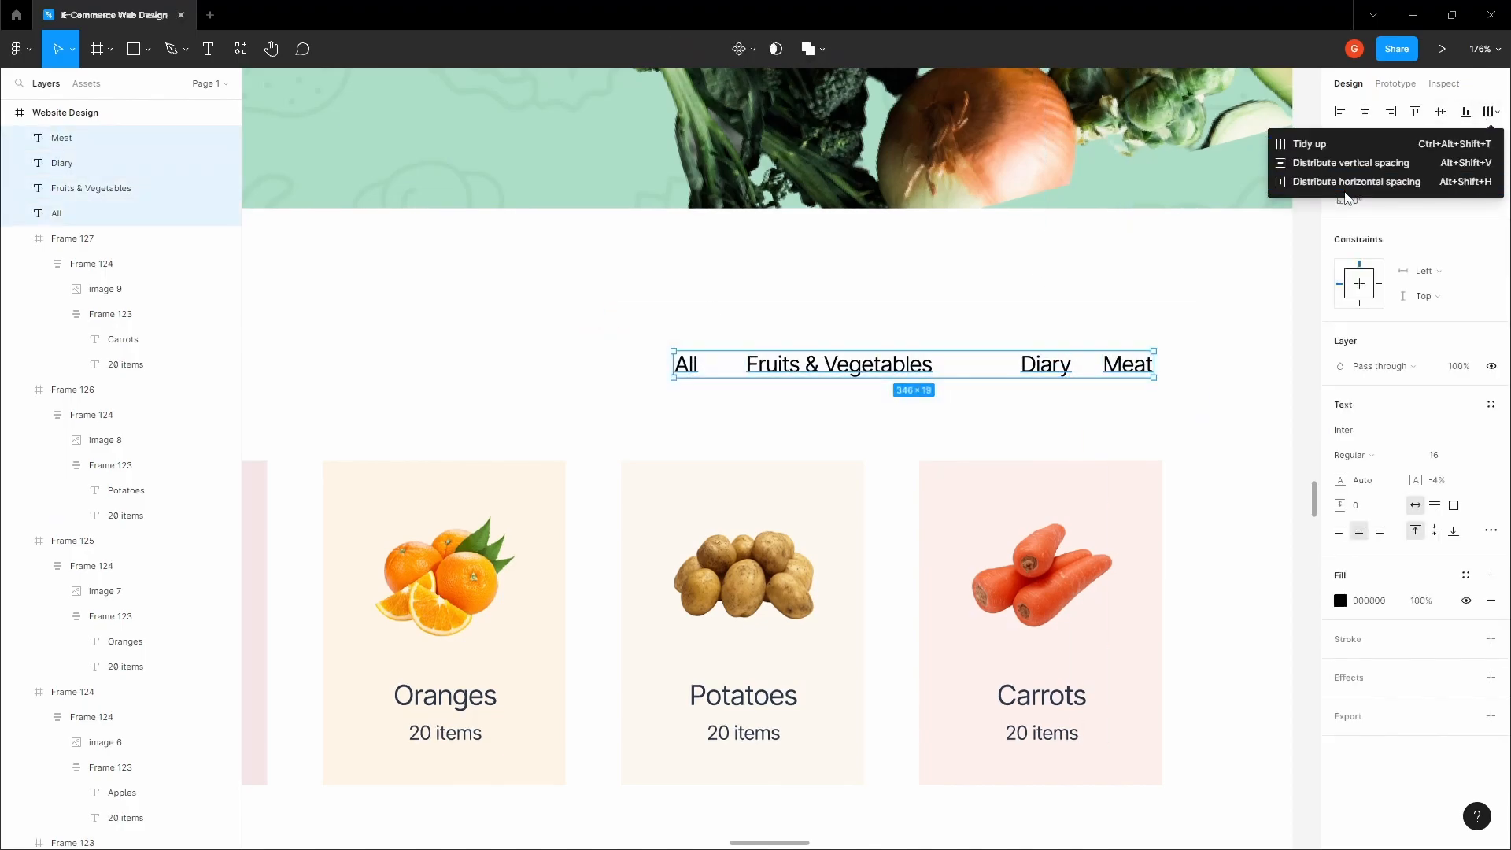
left_click(1373, 194)
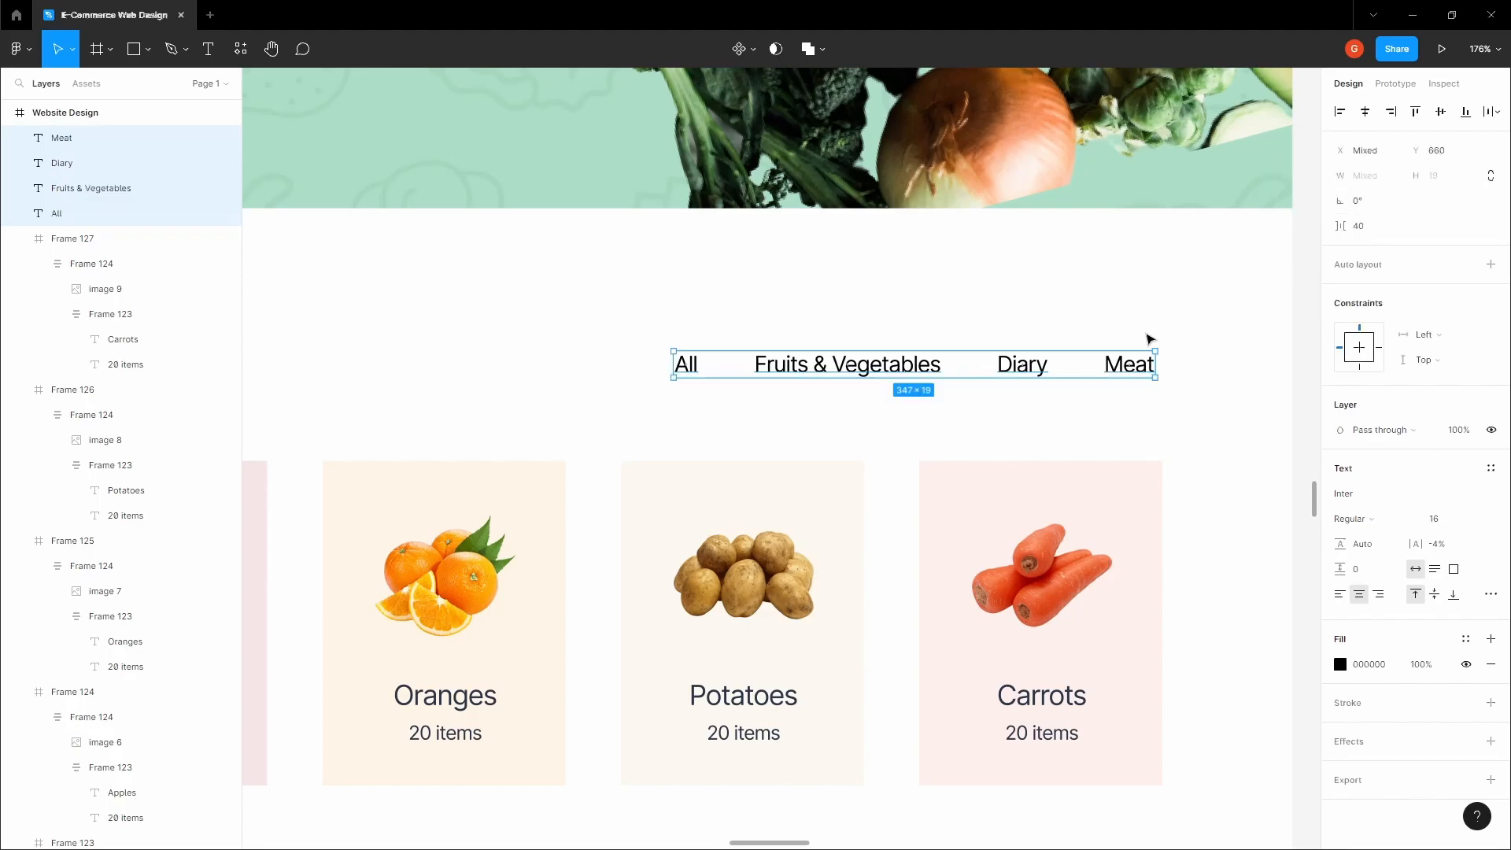
key("shift+a")
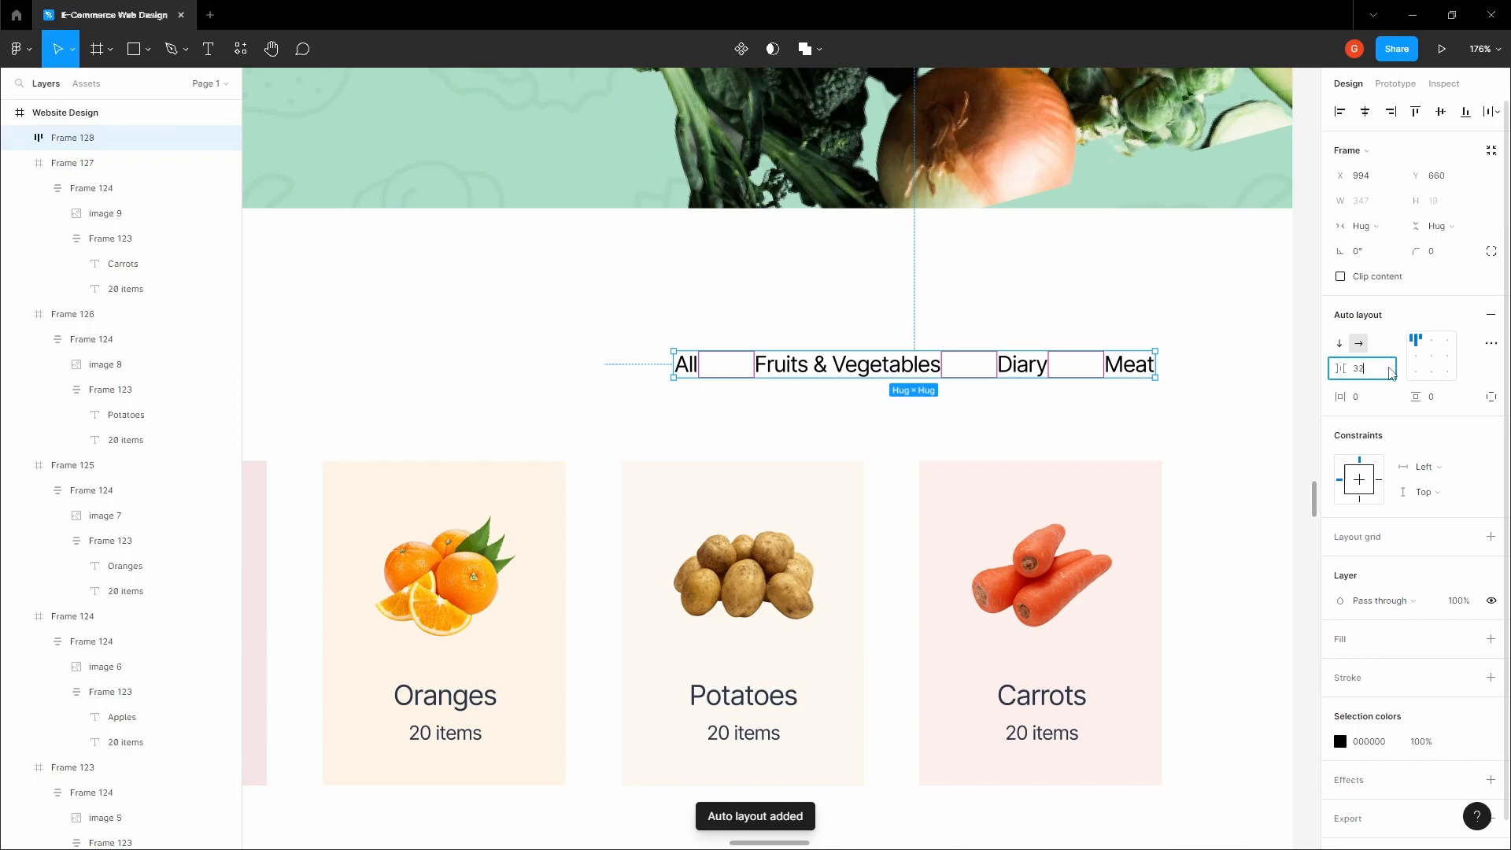
key("Tab")
Step: Move the category label row right to X 1021, leaving a 96 px margin to the page's right edge
left_click_drag(994, 368, 1041, 370)
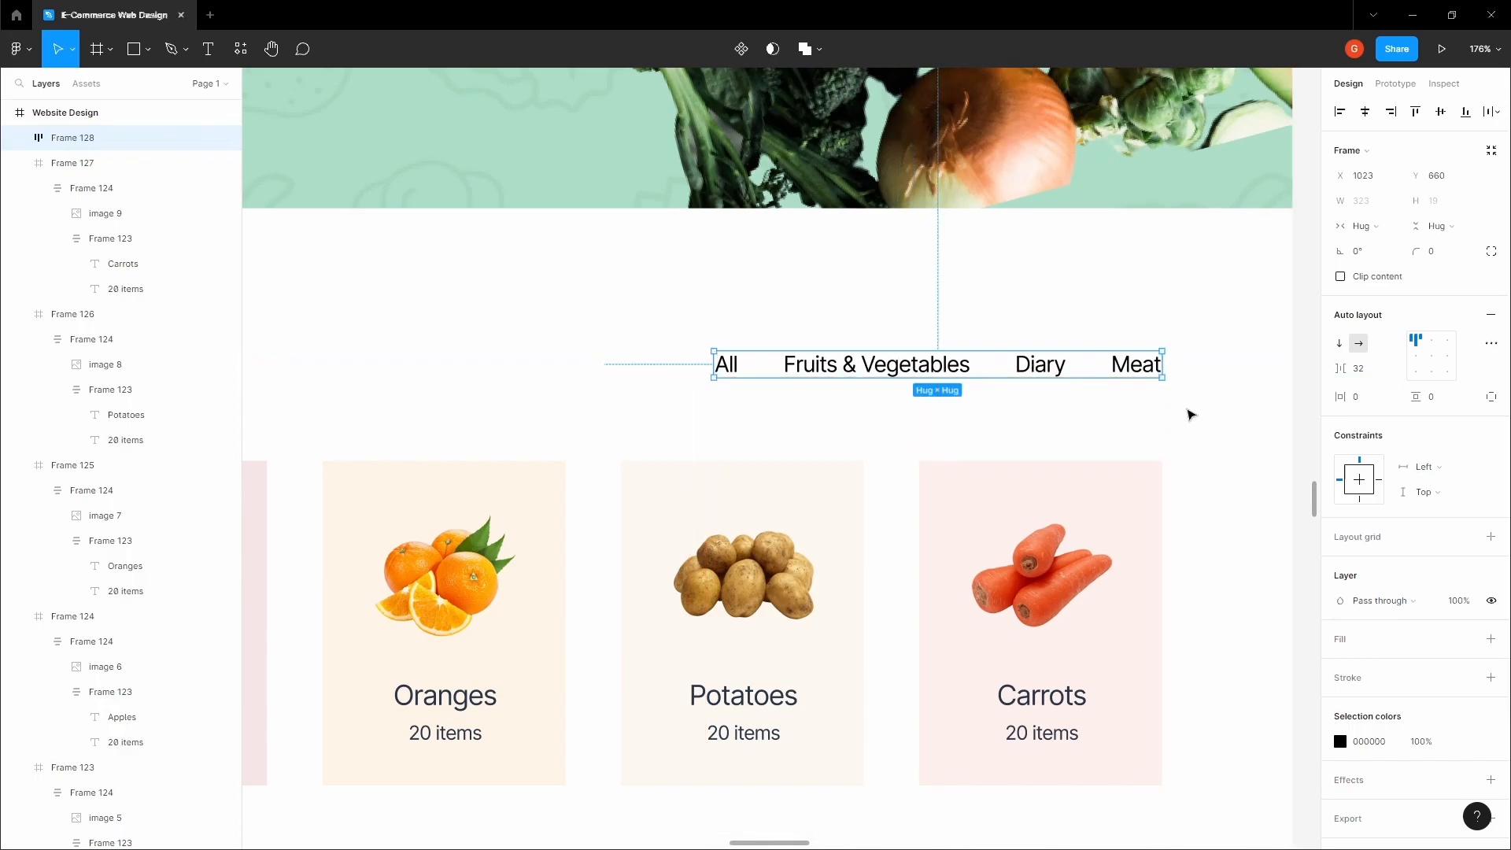
key("alt+Right")
key("alt+Right")
key("alt+Left")
key("alt+Left")
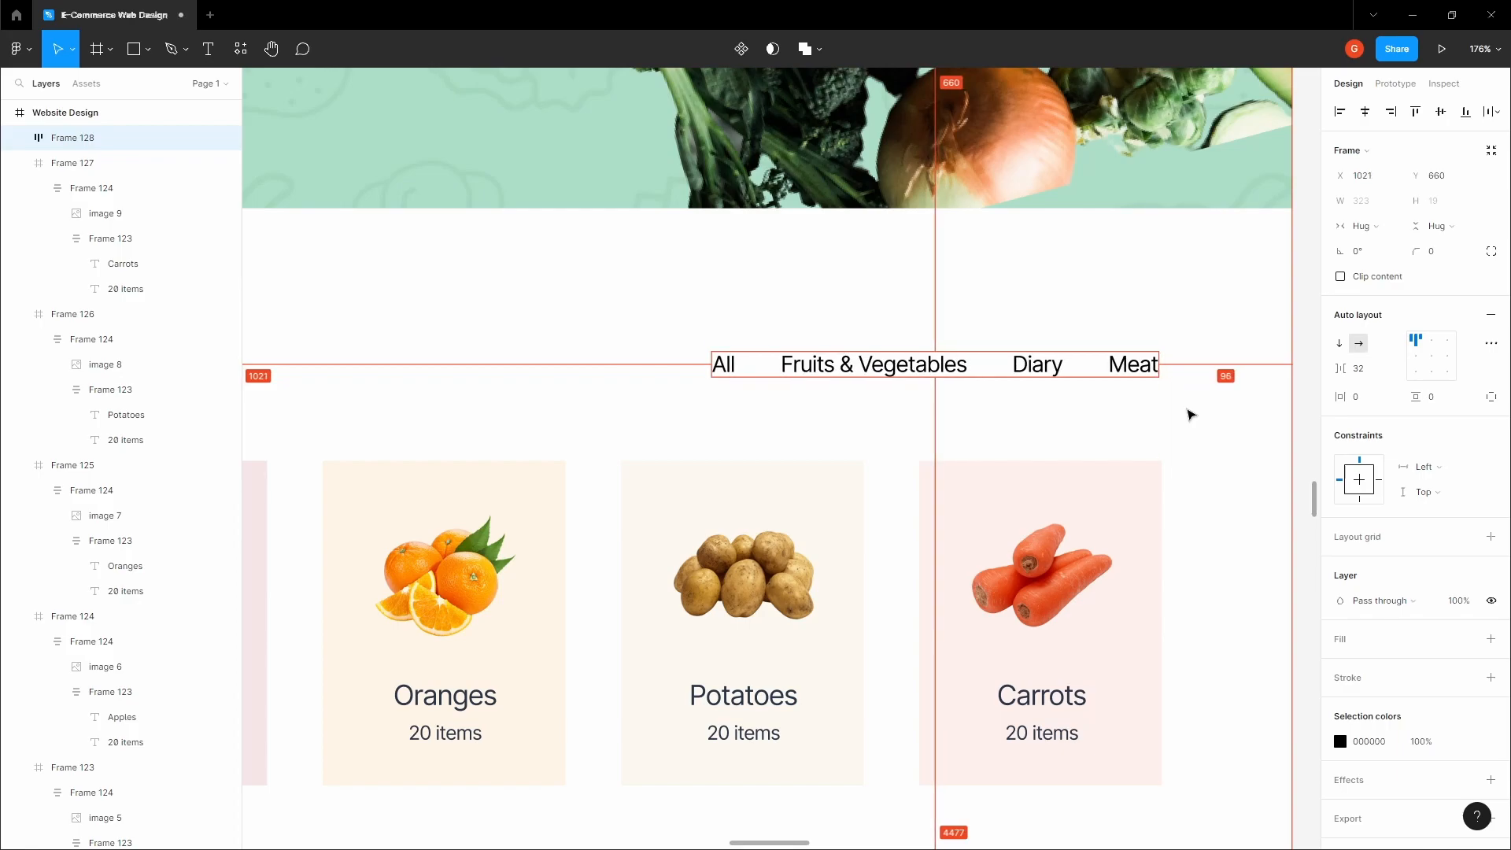
Step: Align the Carrots card with the category row's right edge and distribute all six product cards with equal horizontal spacing
key("Tab")
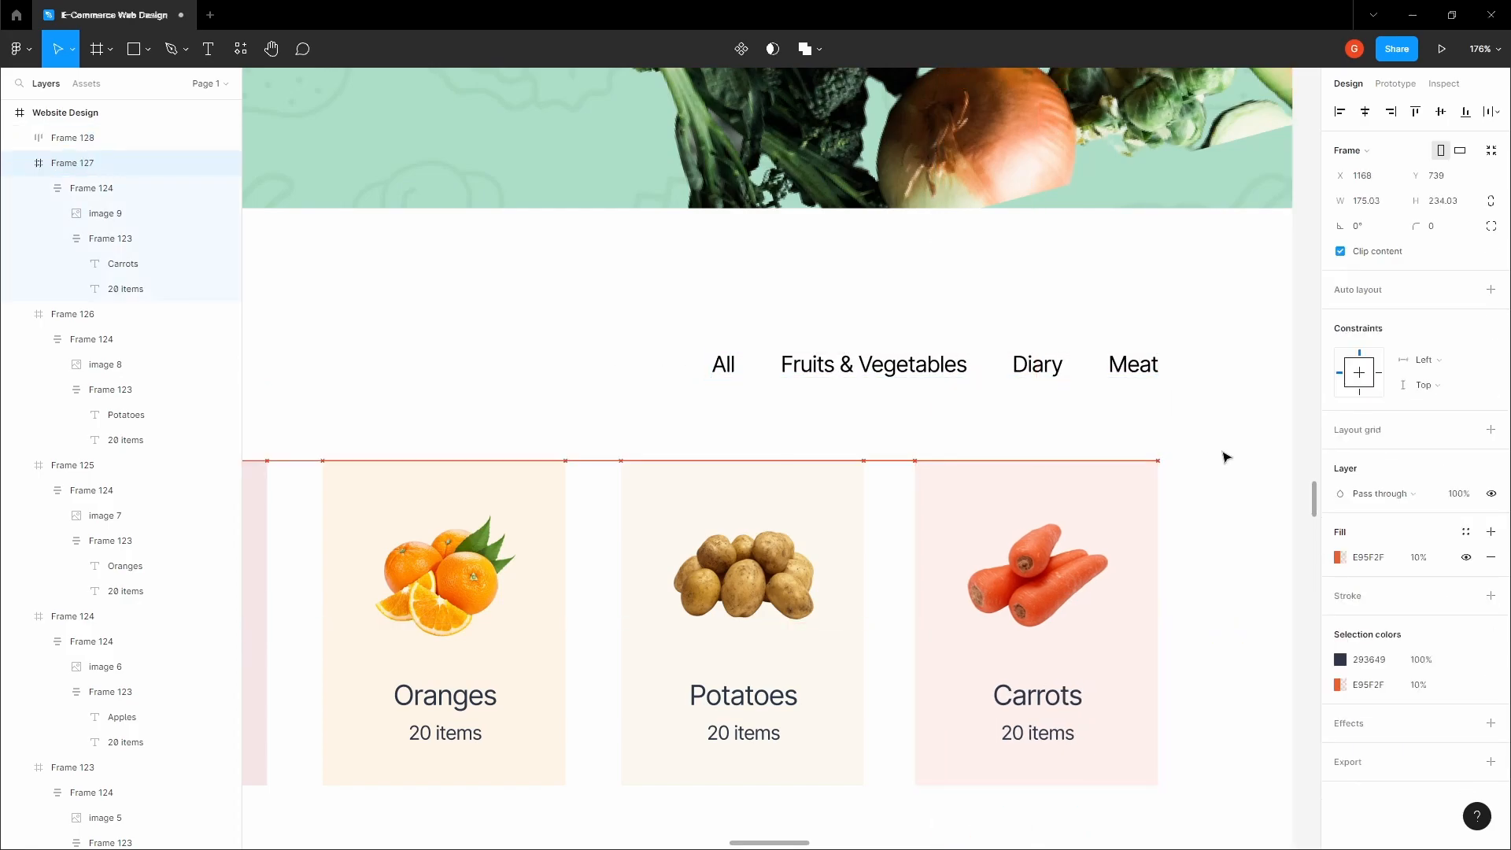
scroll(1225, 456, "down", 5)
left_click(1237, 493)
left_click_drag(1224, 490, 679, 499)
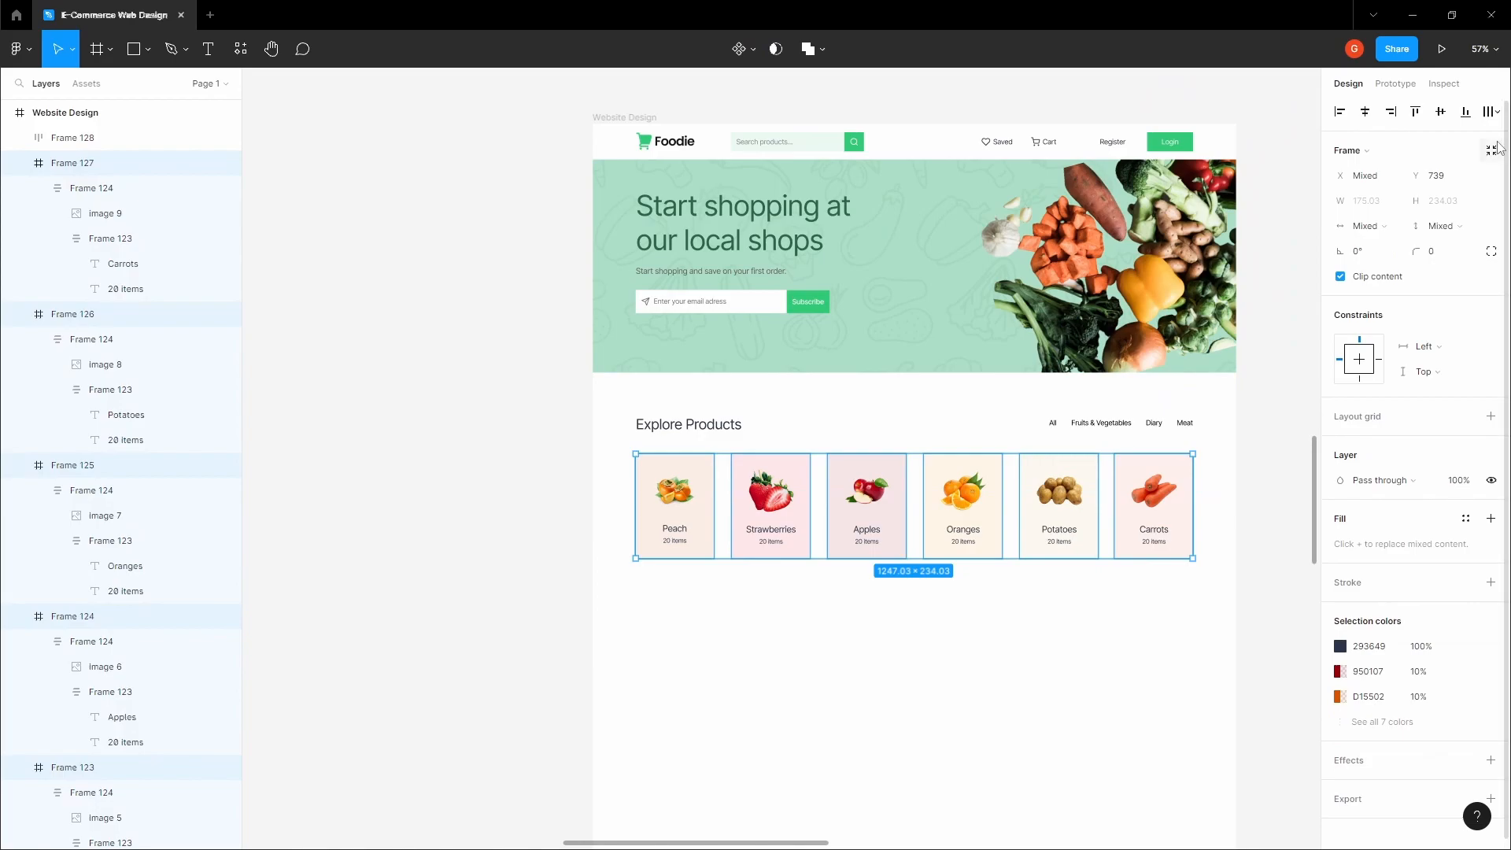
left_click(1493, 111)
left_click(1383, 189)
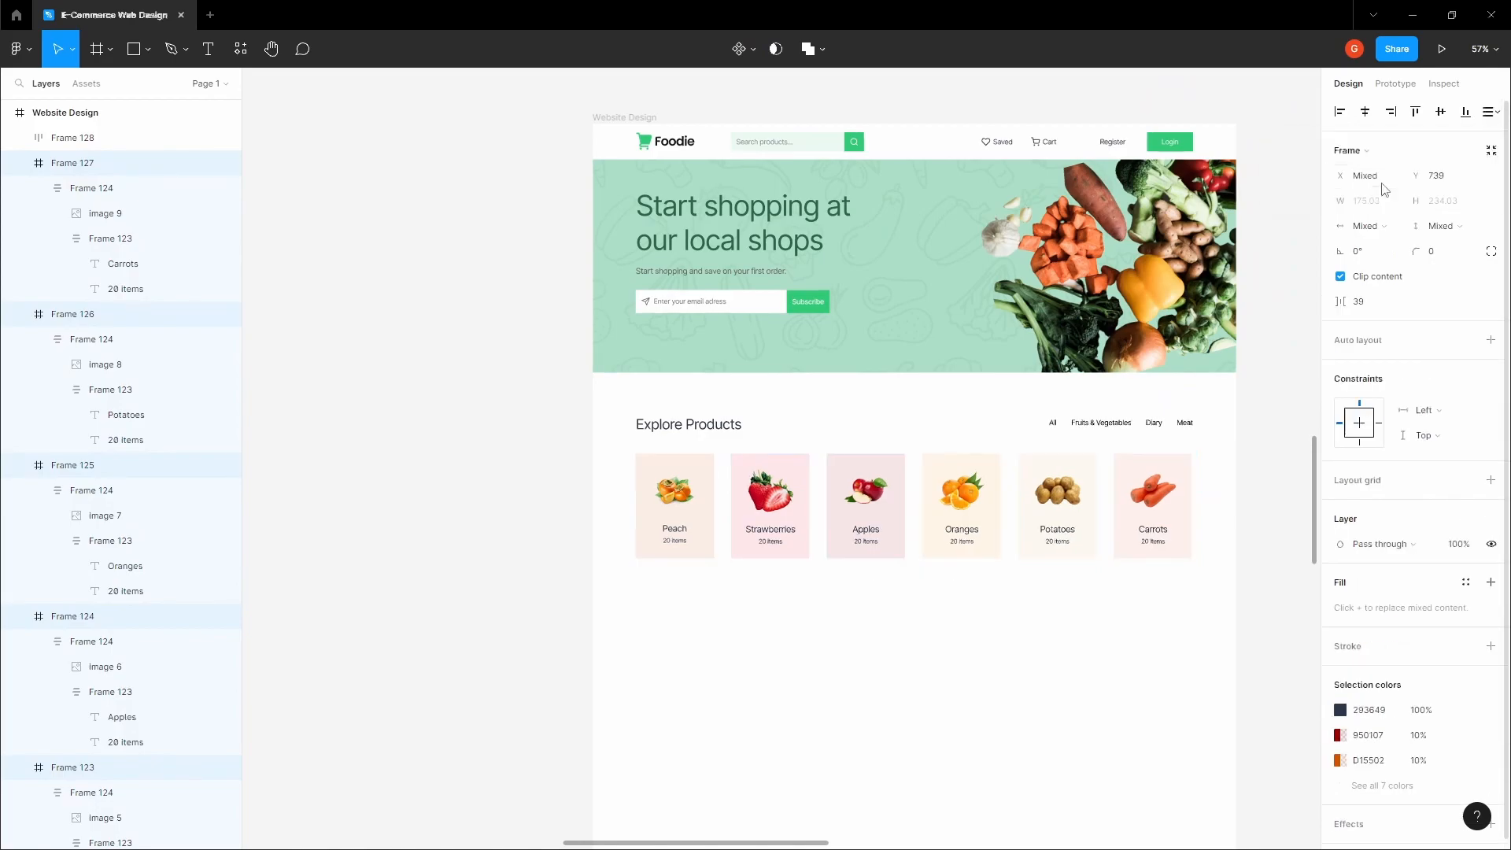
Step: Nudge the Carrots card right until its edge lines up with the end of the "Meat" label
left_click(1224, 477)
left_click(1186, 485)
scroll(1209, 479, "up", 4)
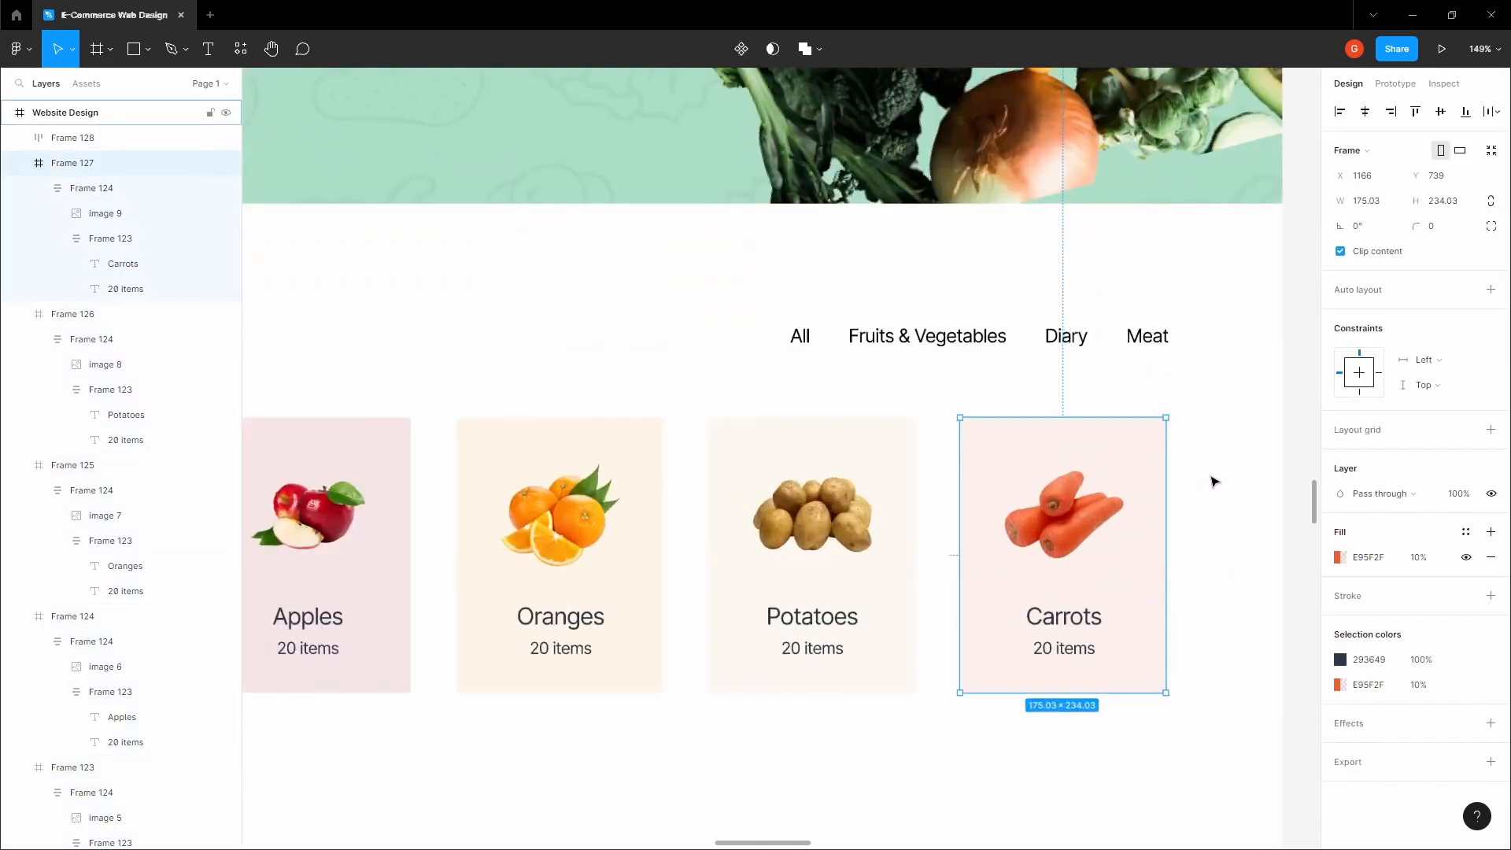
key("Right")
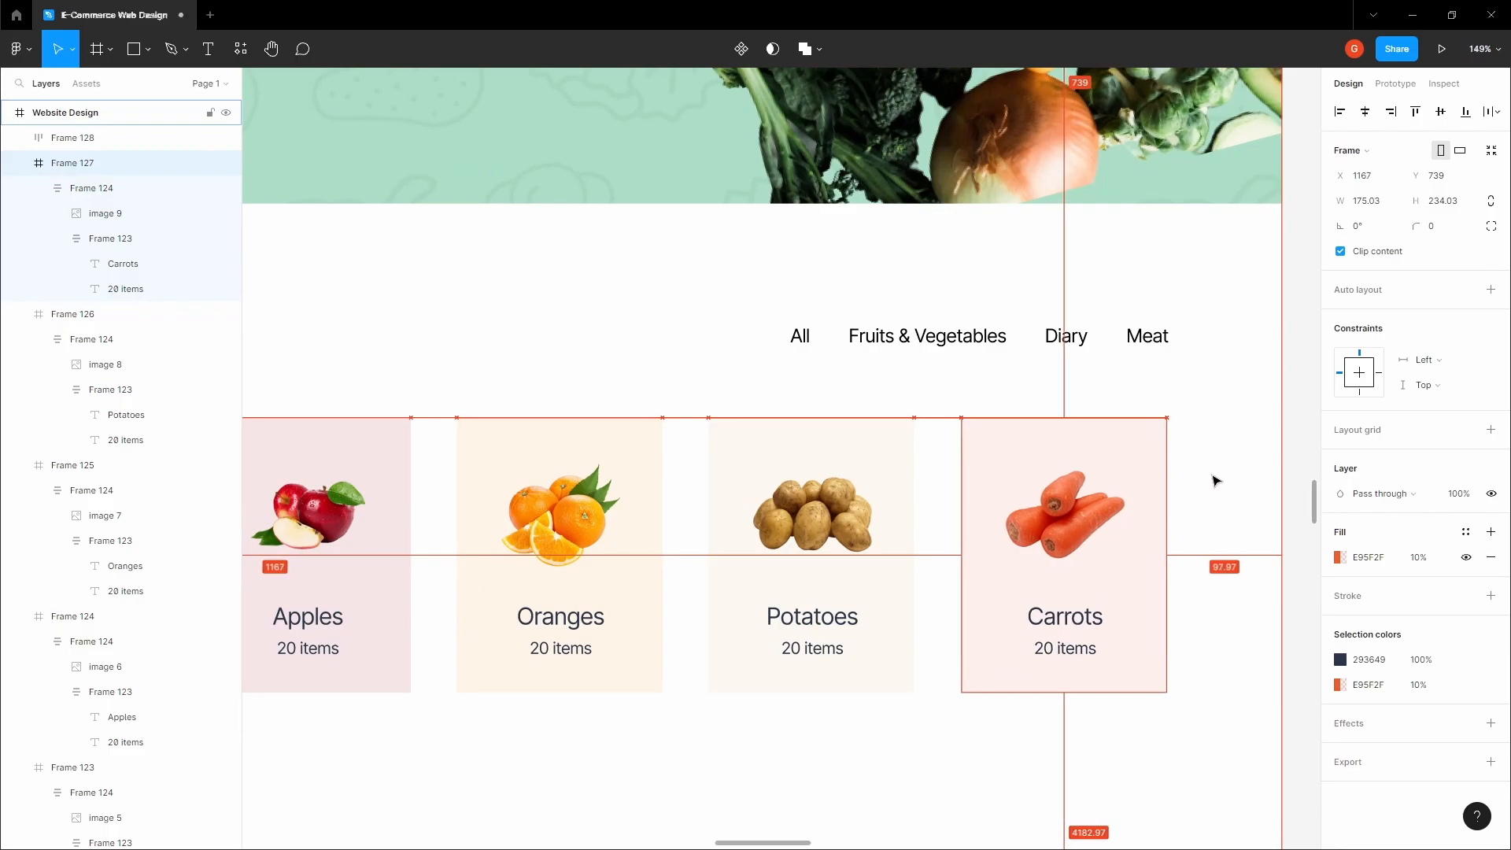
left_click(1194, 344)
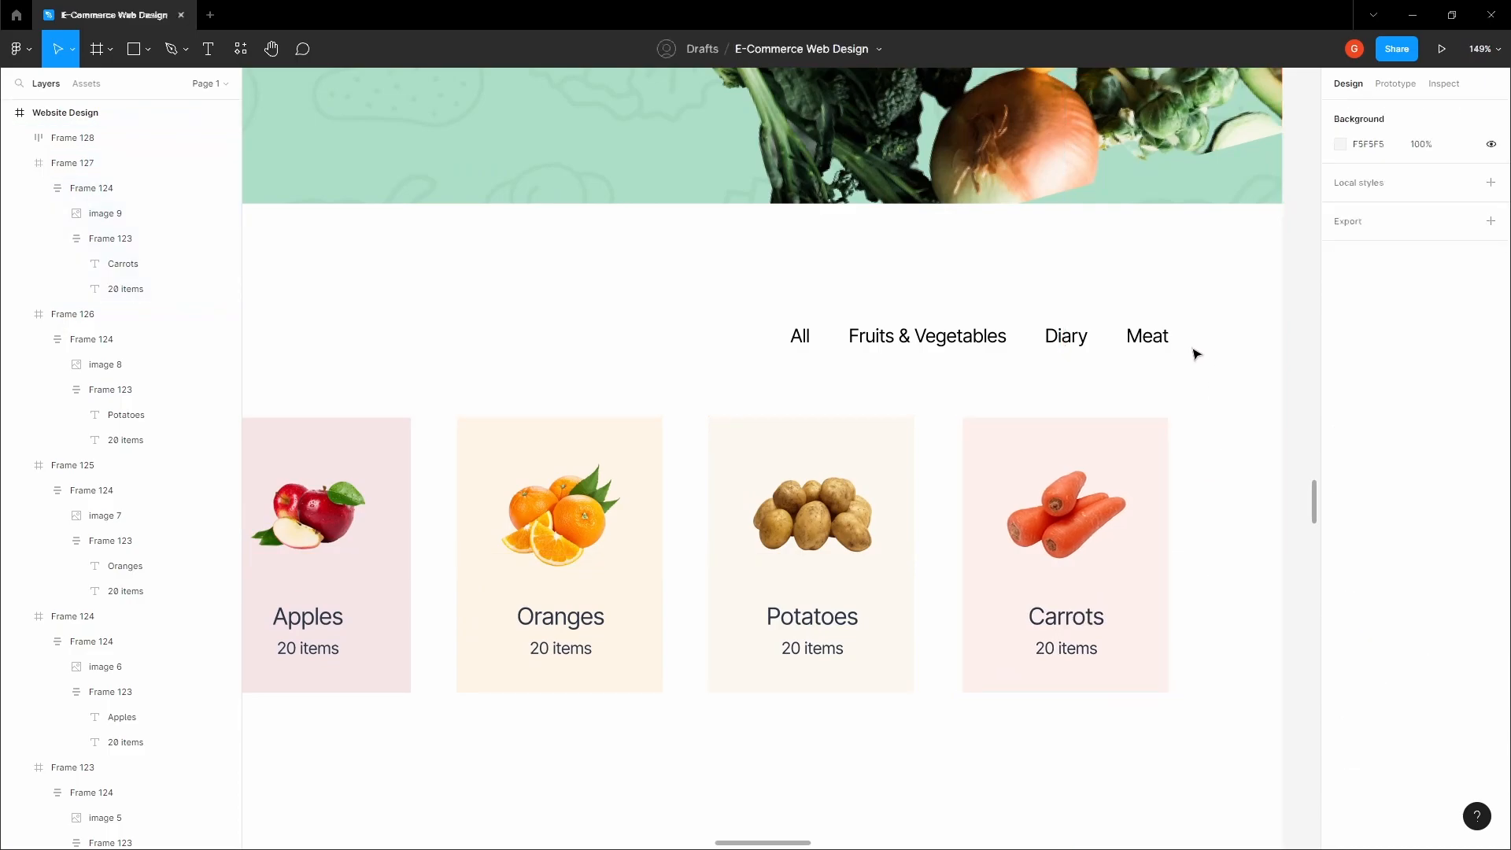
Step: Recolor the category labels with the dark navy 293649 sampled from the Explore Products heading
left_click(958, 344)
scroll(956, 342, "down", 3)
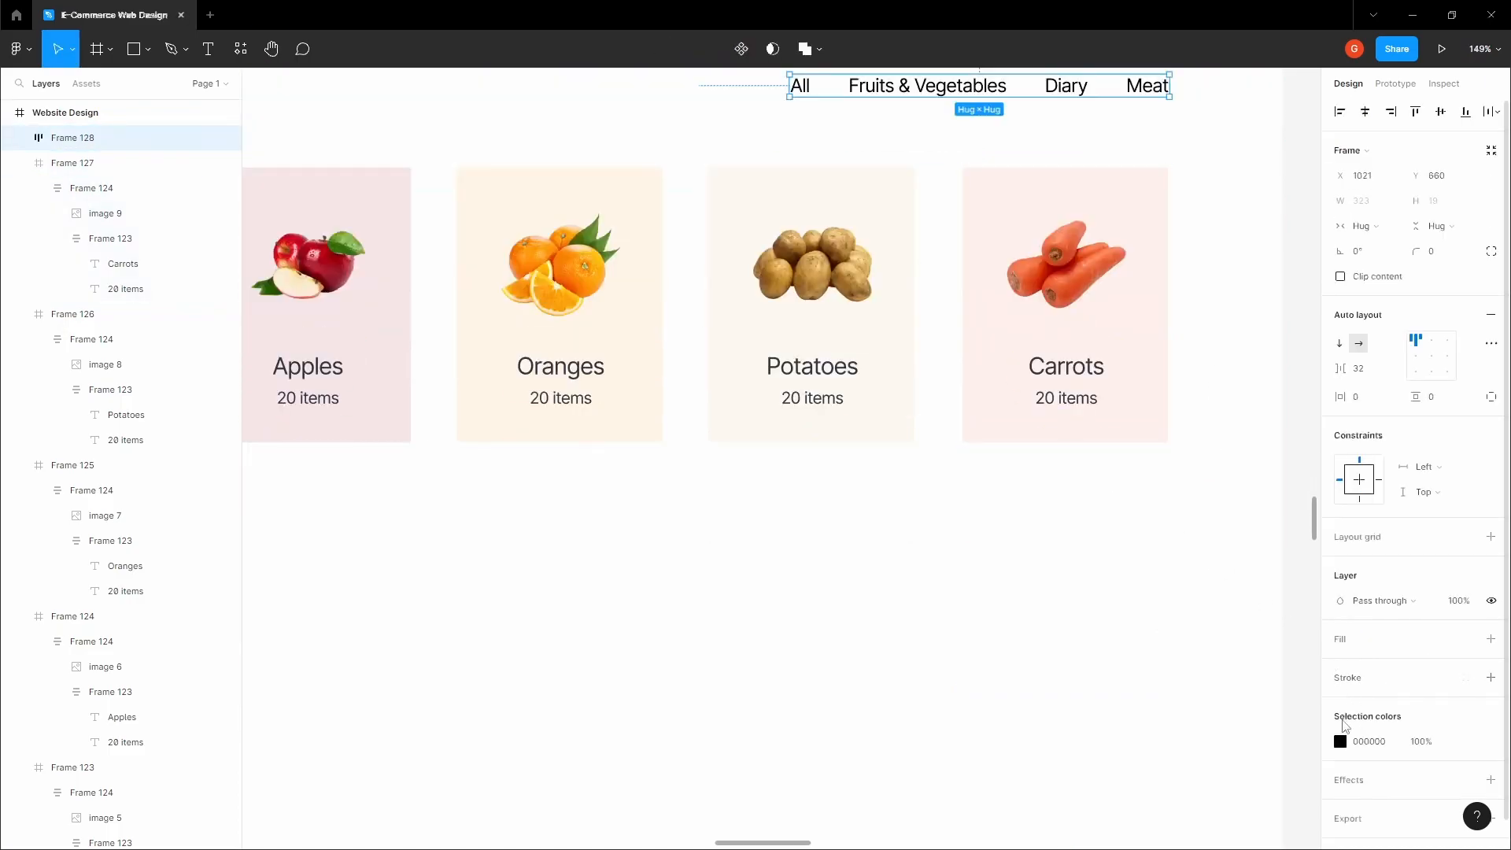
left_click(1340, 741)
left_click(1155, 675)
scroll(826, 472, "down", 5)
scroll(516, 350, "up", 10)
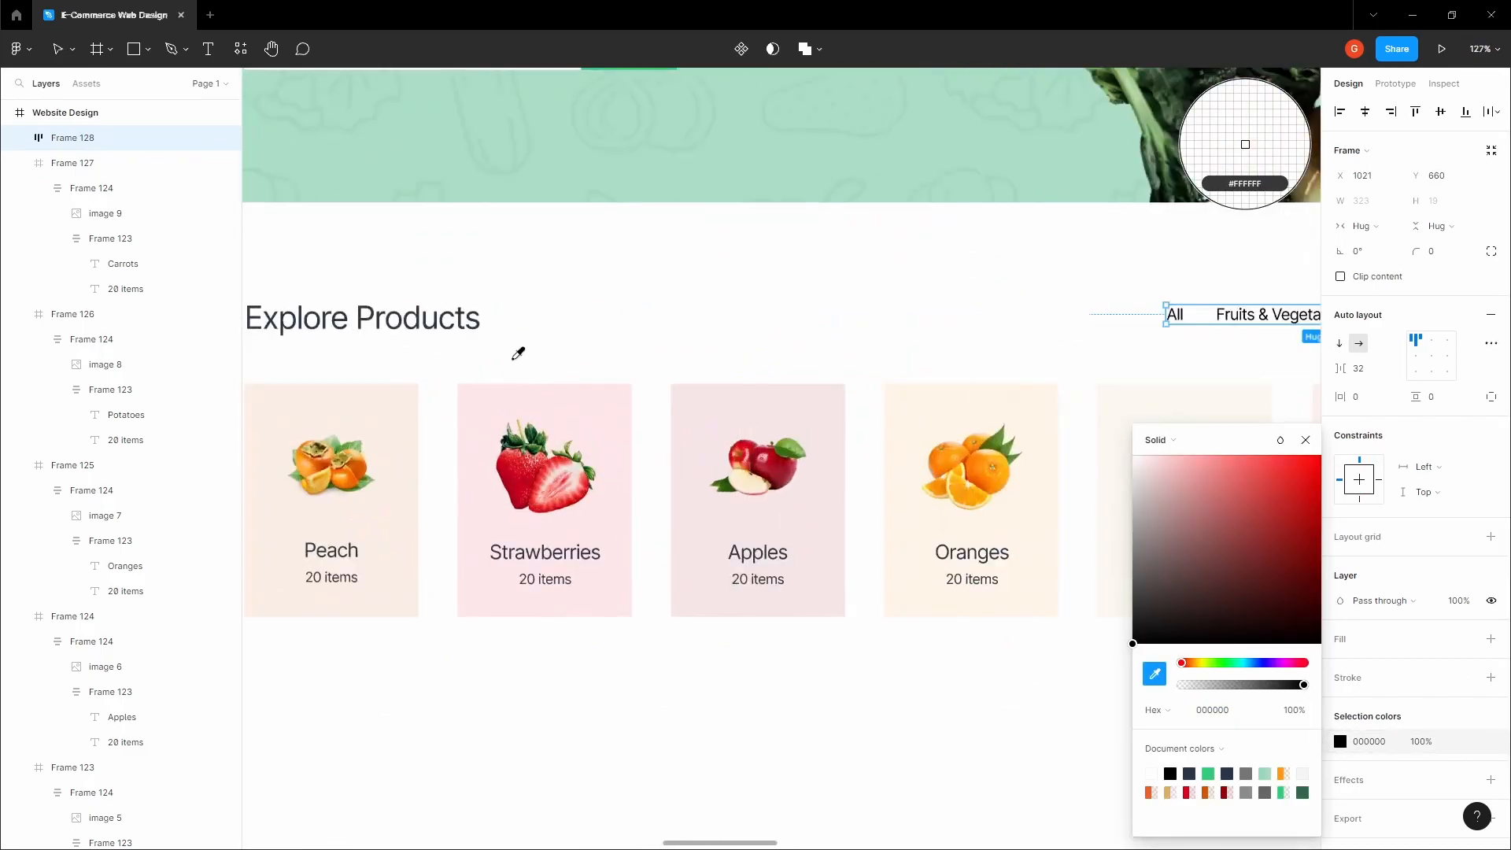
left_click(452, 320)
scroll(512, 328, "down", 3)
left_click(802, 276)
scroll(897, 293, "down", 1)
left_click_drag(897, 292, 621, 337)
left_click(844, 364)
scroll(847, 366, "up", 1)
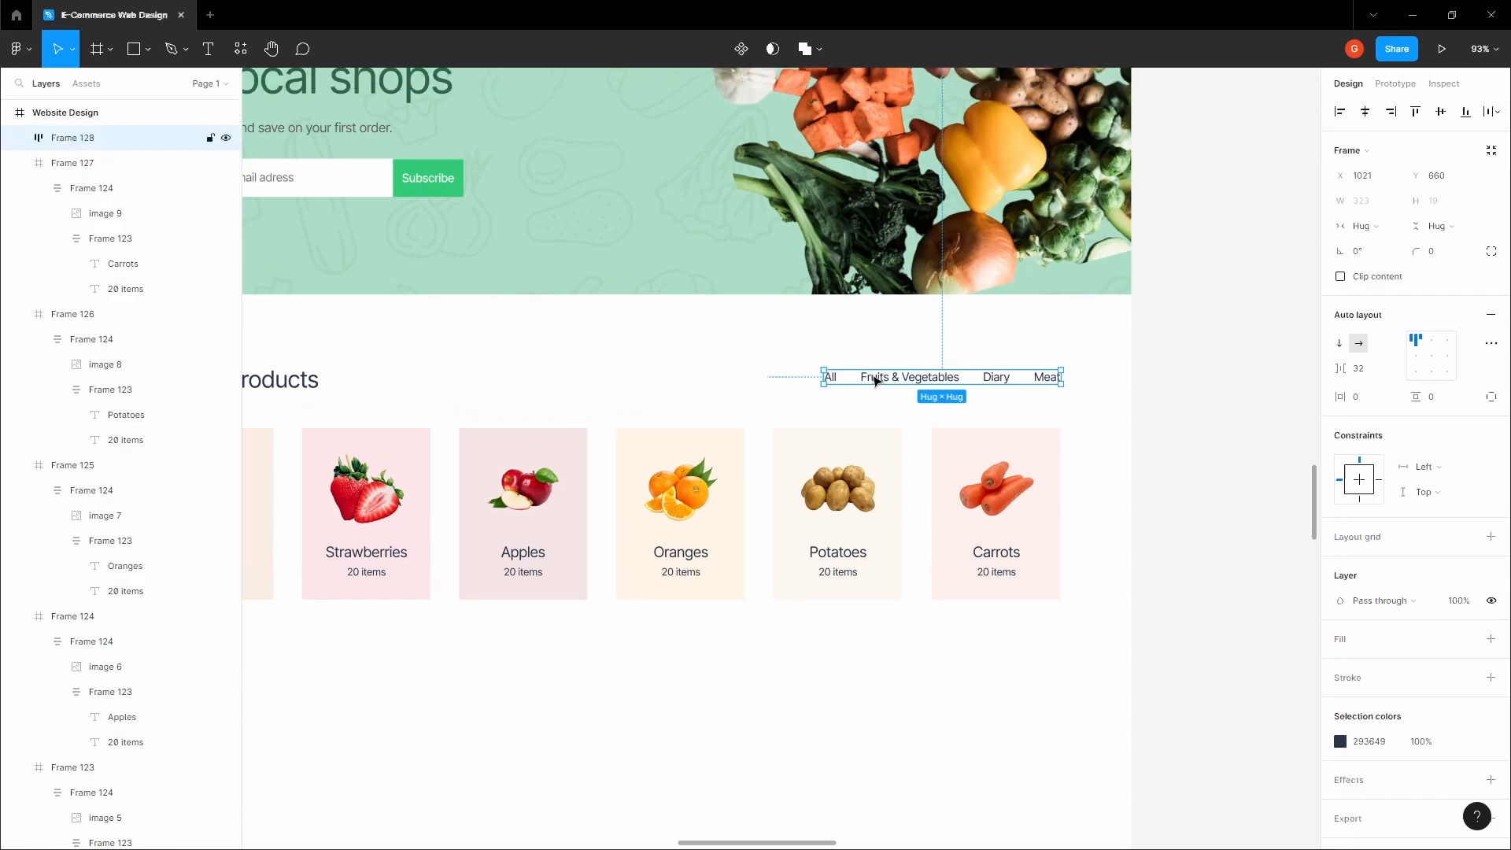
double_click(876, 379)
left_click(713, 351)
left_click_drag(717, 348, 842, 336)
scroll(842, 336, "down", 1)
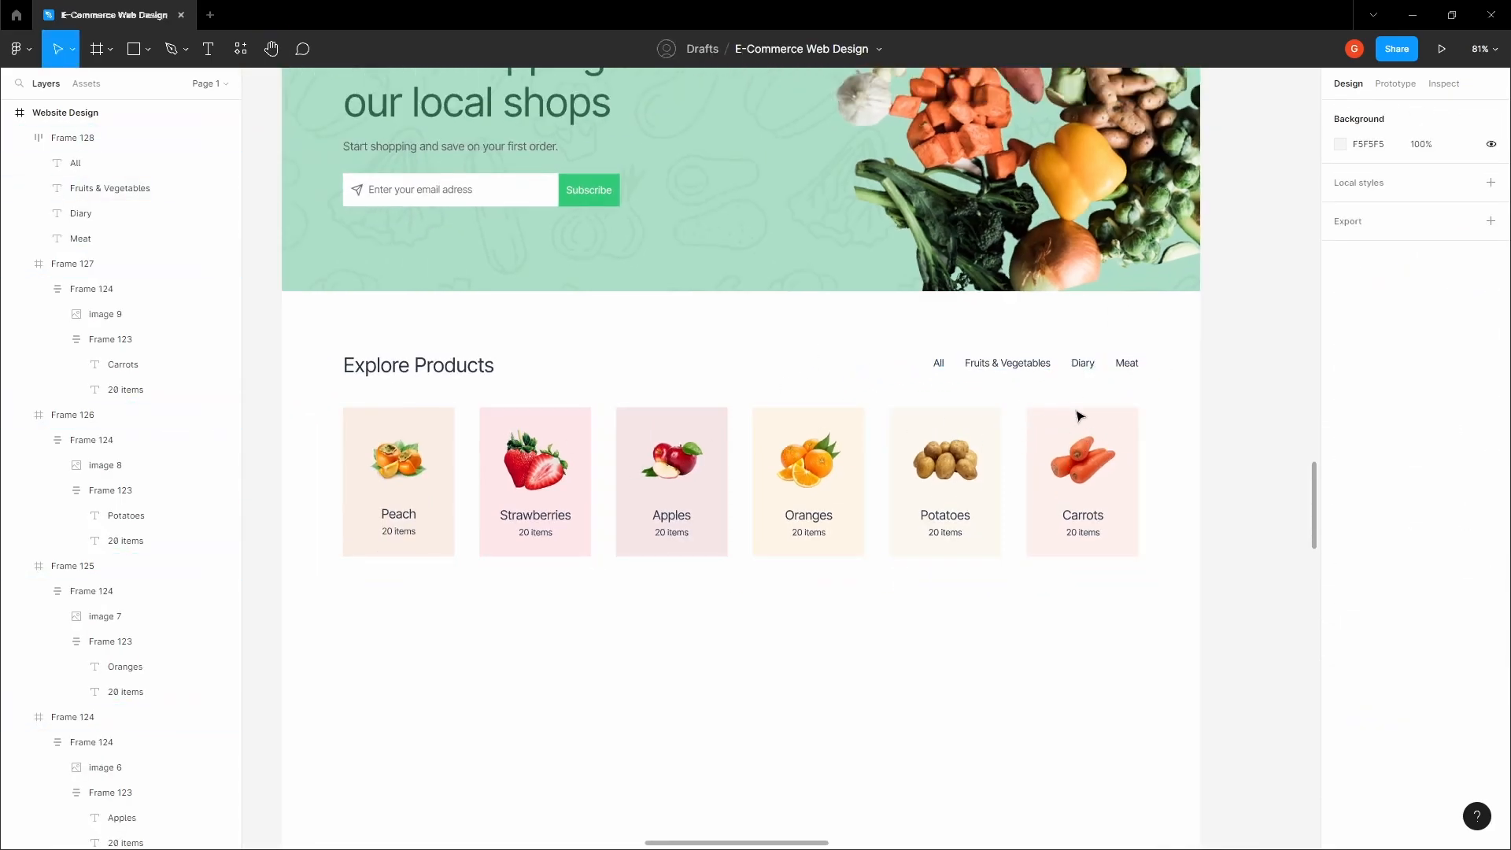
Step: Duplicate the "Fruits & Vegetables" category label directly above the row, at X 1071, Y 604
left_click(1028, 367)
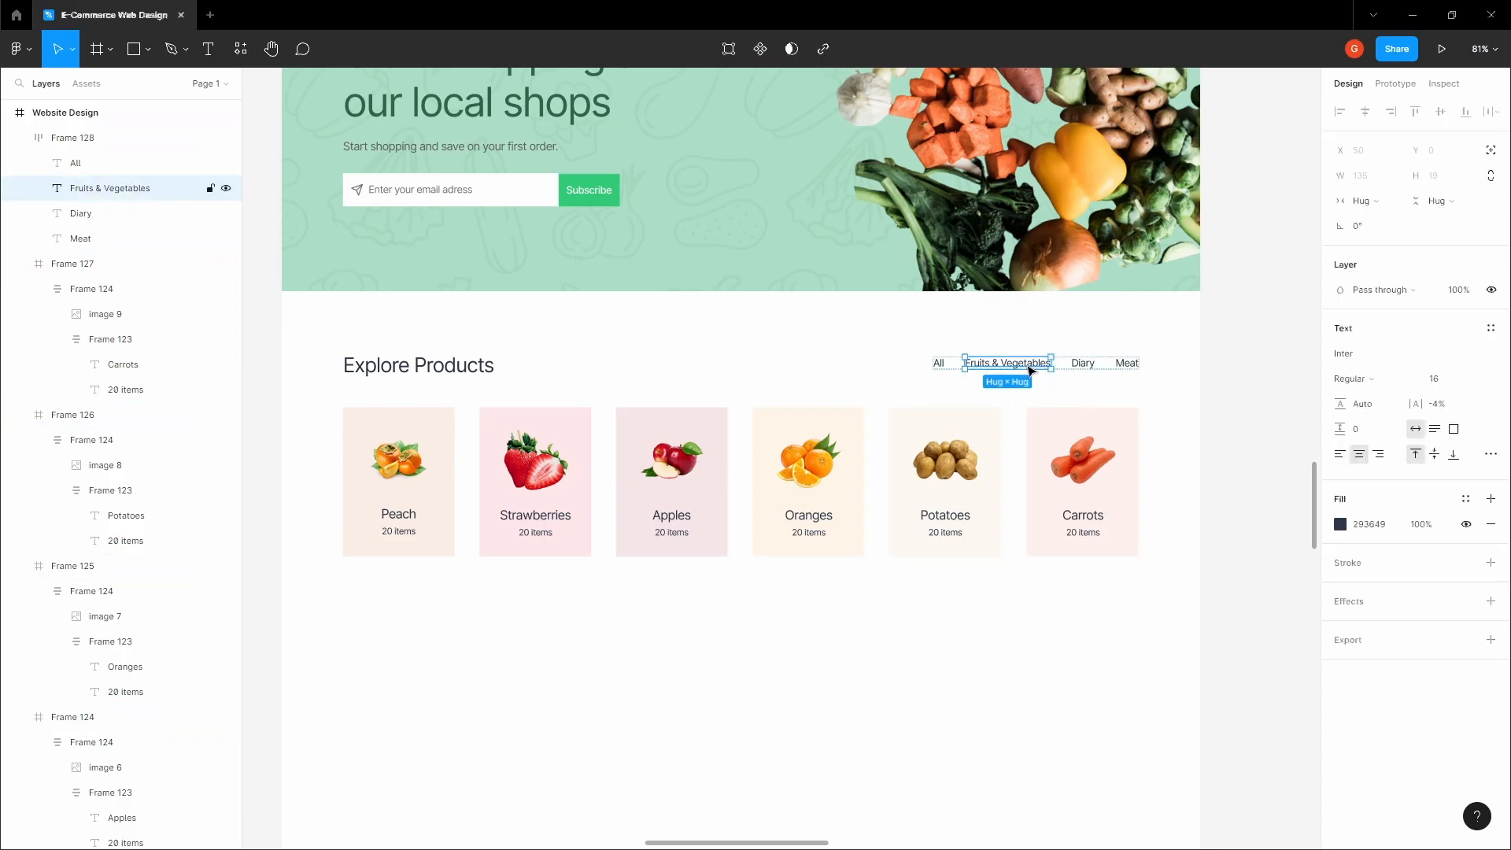
scroll(1028, 367, "up", 5)
left_click_drag(1013, 374, 1013, 291)
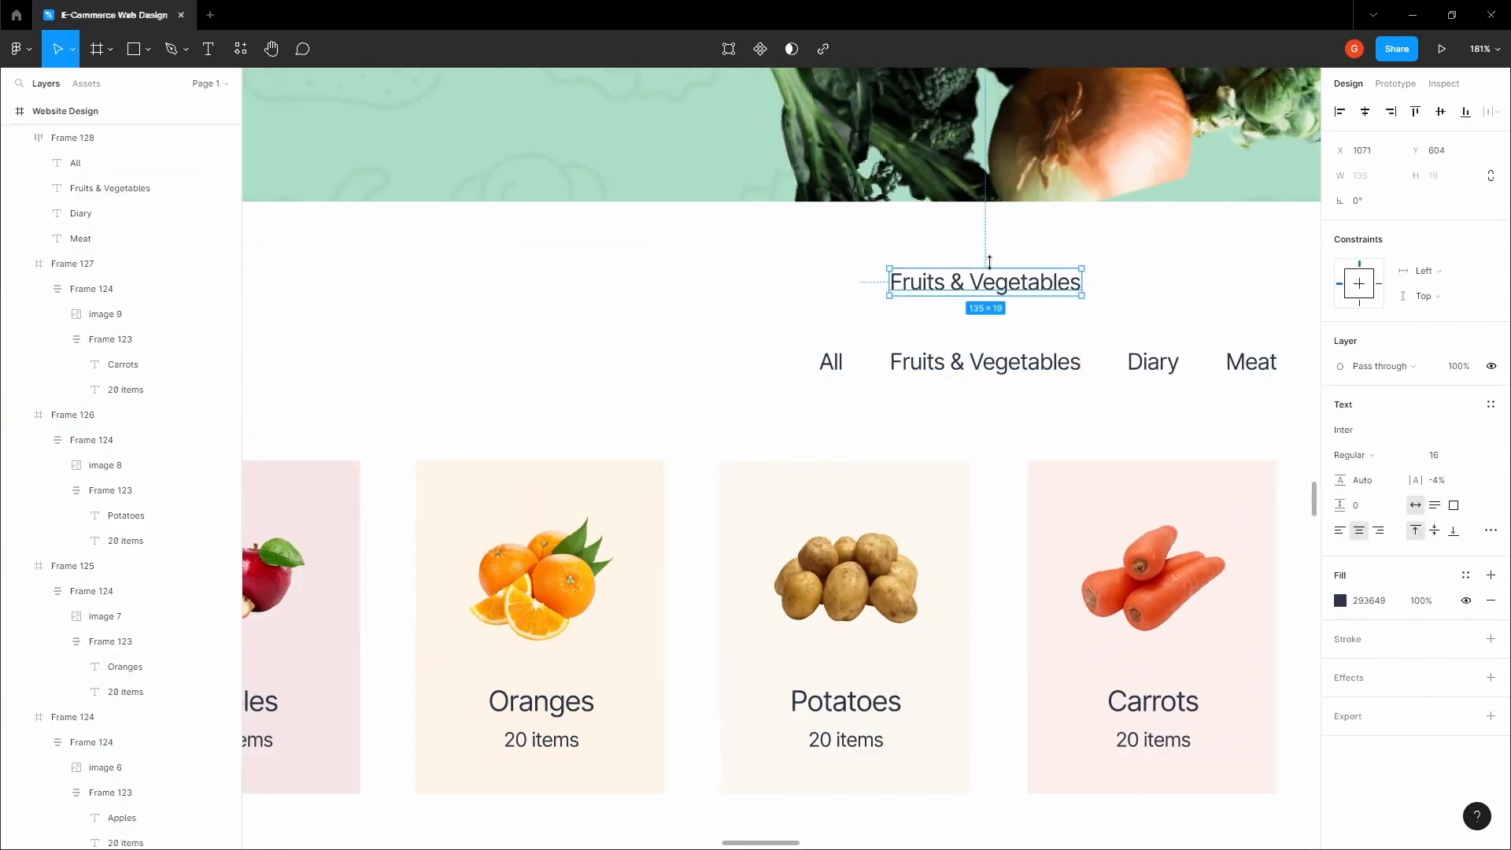
Step: Draw a 135 px wide horizontal line as an underline beneath the duplicated "Fruits & Vegetables" label
scroll(908, 291, "up", 10)
scroll(766, 346, "up", 1)
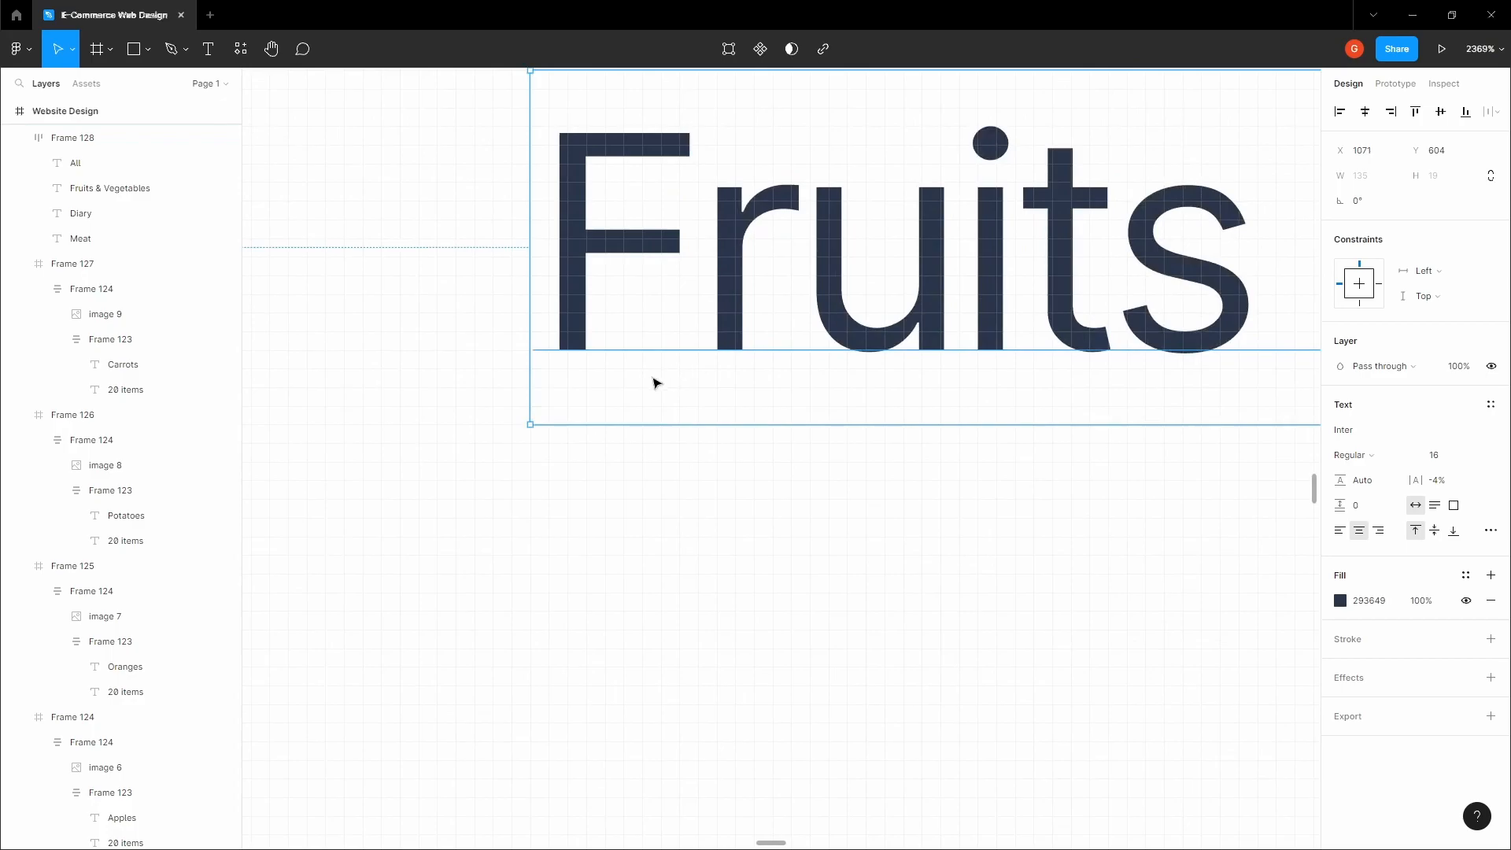
key("l")
left_click_drag(536, 417, 1291, 413)
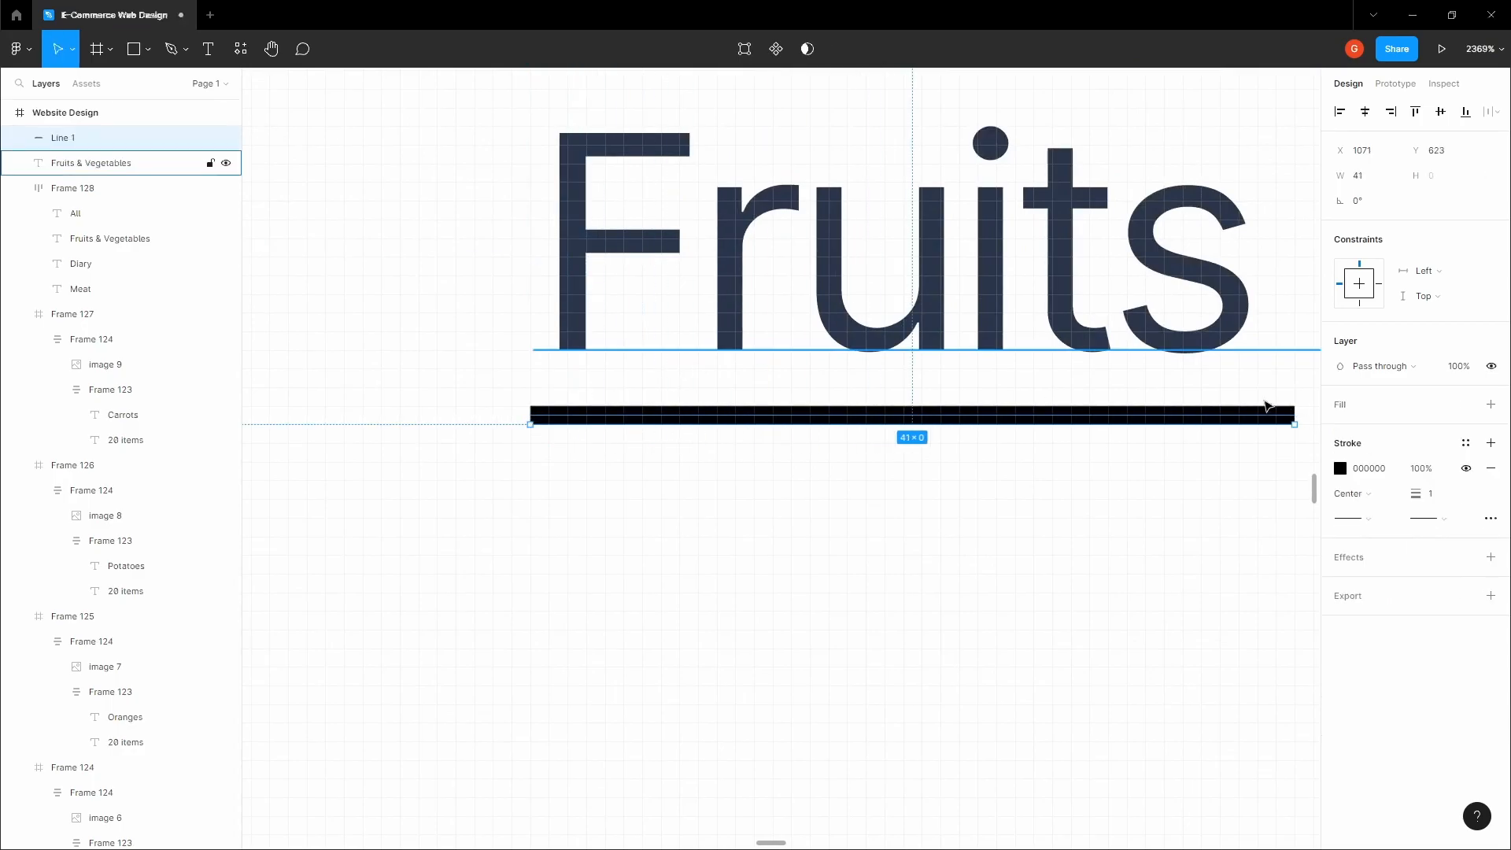
scroll(799, 435, "down", 4)
left_click_drag(808, 429, 1102, 420)
scroll(643, 452, "right", 5)
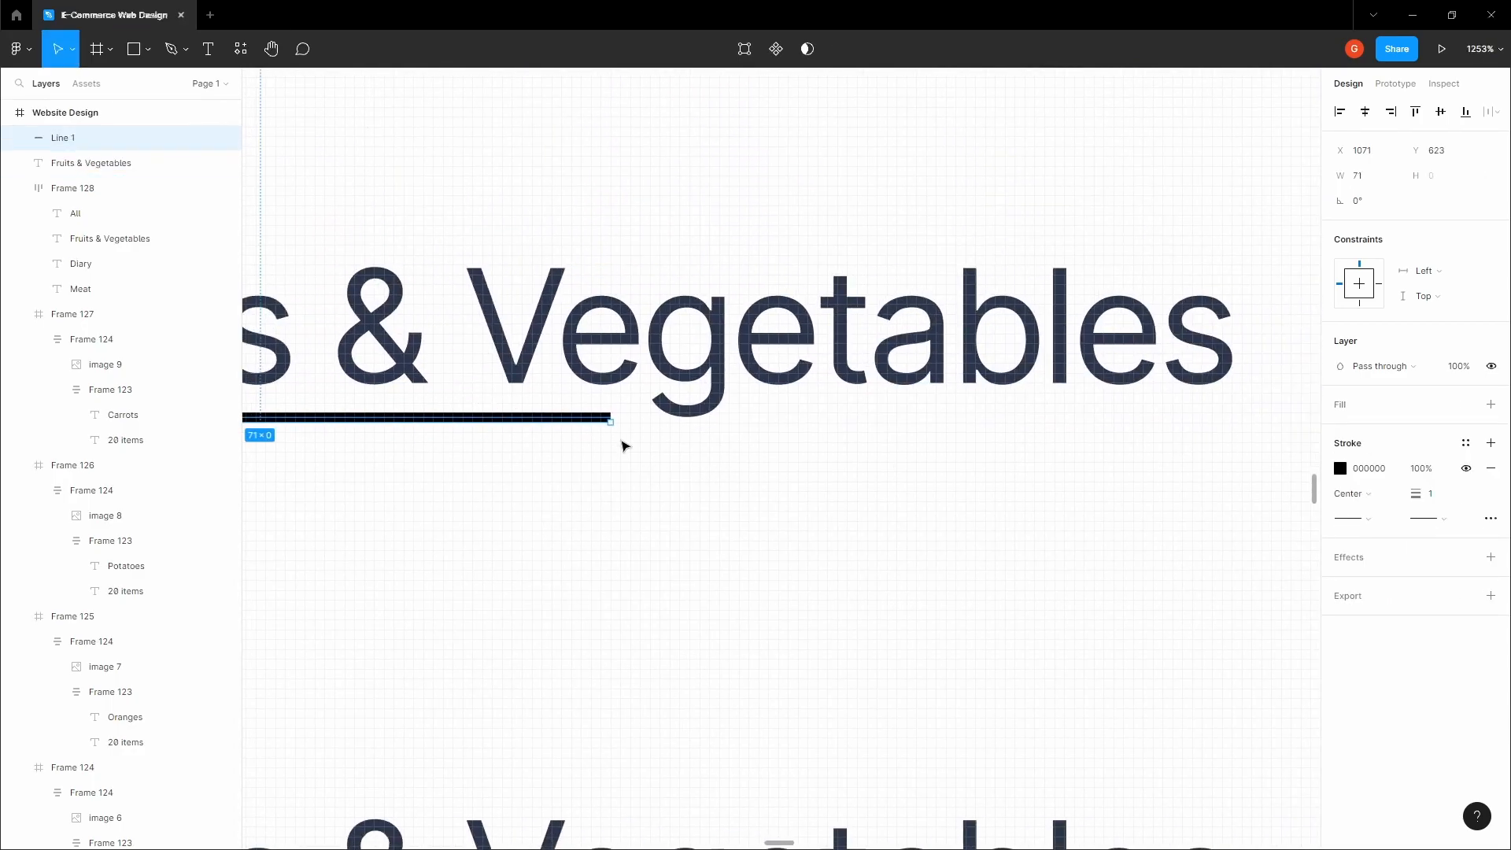
left_click_drag(611, 423, 919, 460)
key("space")
scroll(982, 455, "down", 5)
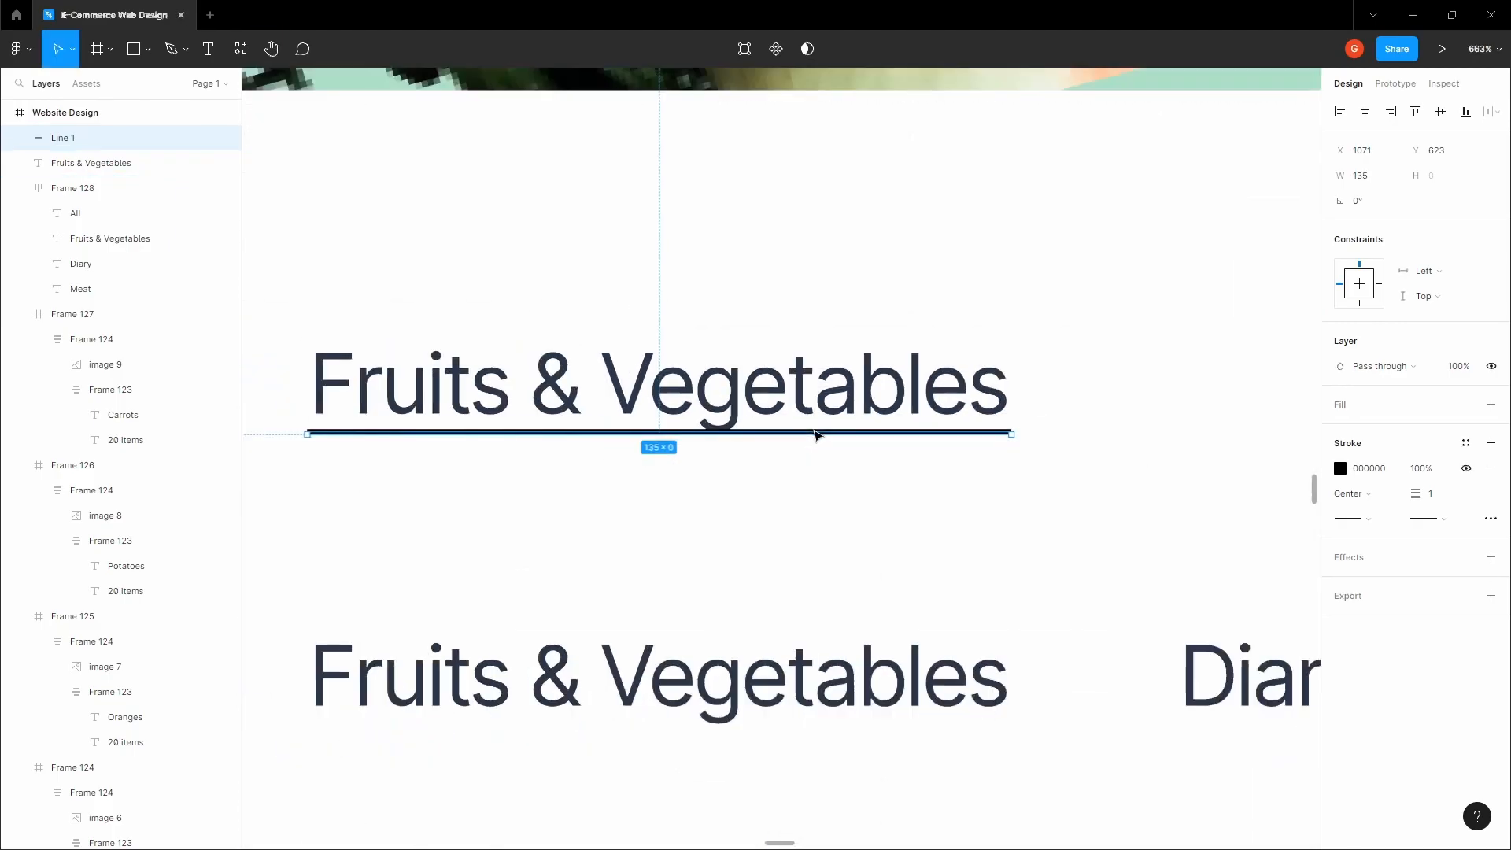
Step: Shift the underline down to Y 624 so it clears the label's descender
scroll(701, 432, "up", 3)
left_click(701, 395)
left_click(671, 432)
scroll(669, 432, "up", 4)
left_click_drag(671, 432, 671, 445)
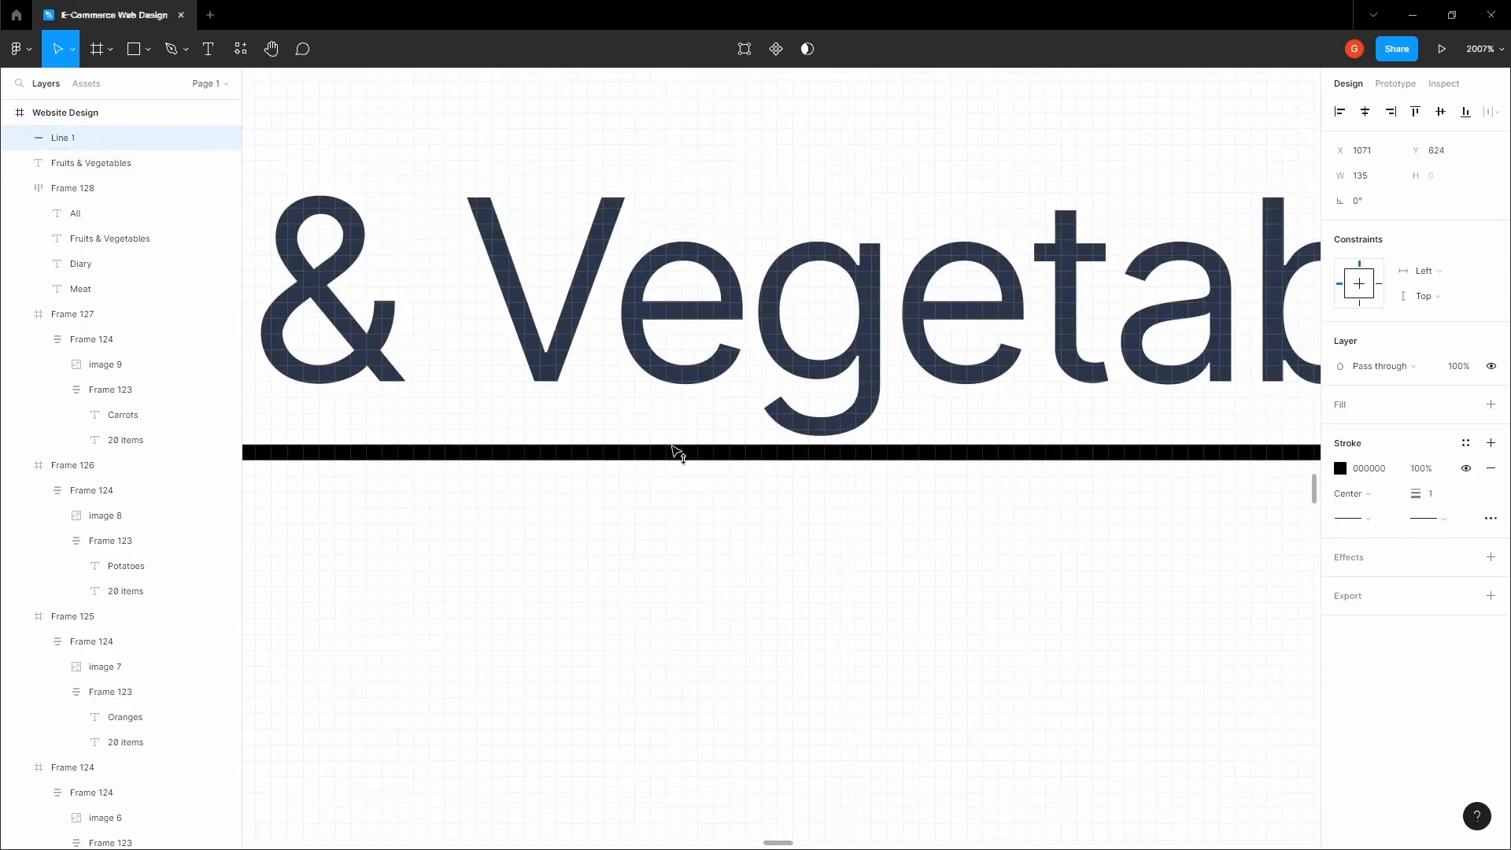
scroll(674, 449, "down", 8)
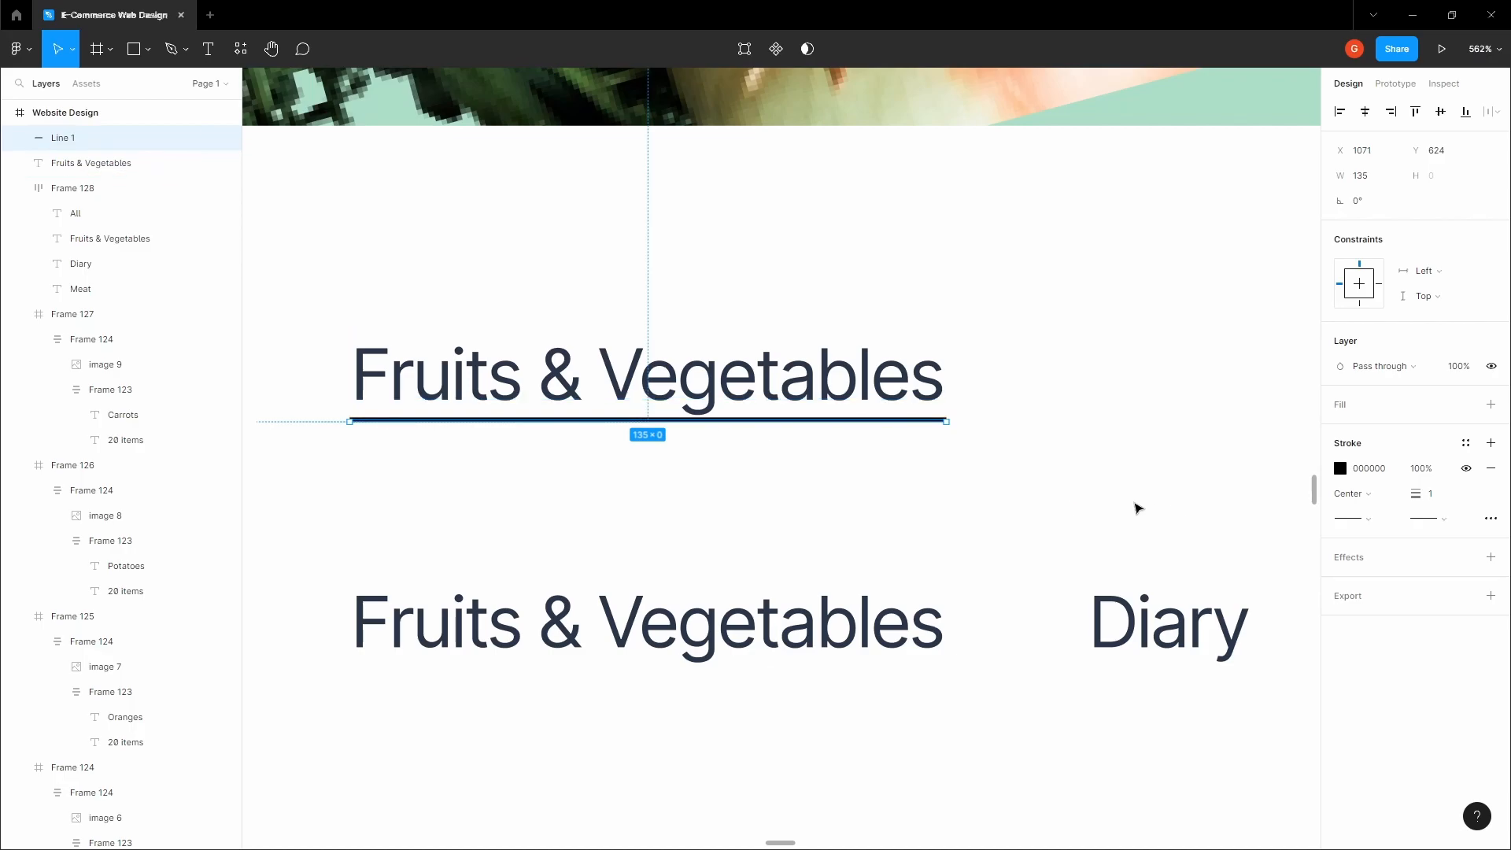
Step: Fill the duplicated "Fruits & Vegetables" label with the green 30C976 sampled from the Subscribe button
left_click_drag(1019, 494, 783, 335)
left_click(1340, 664)
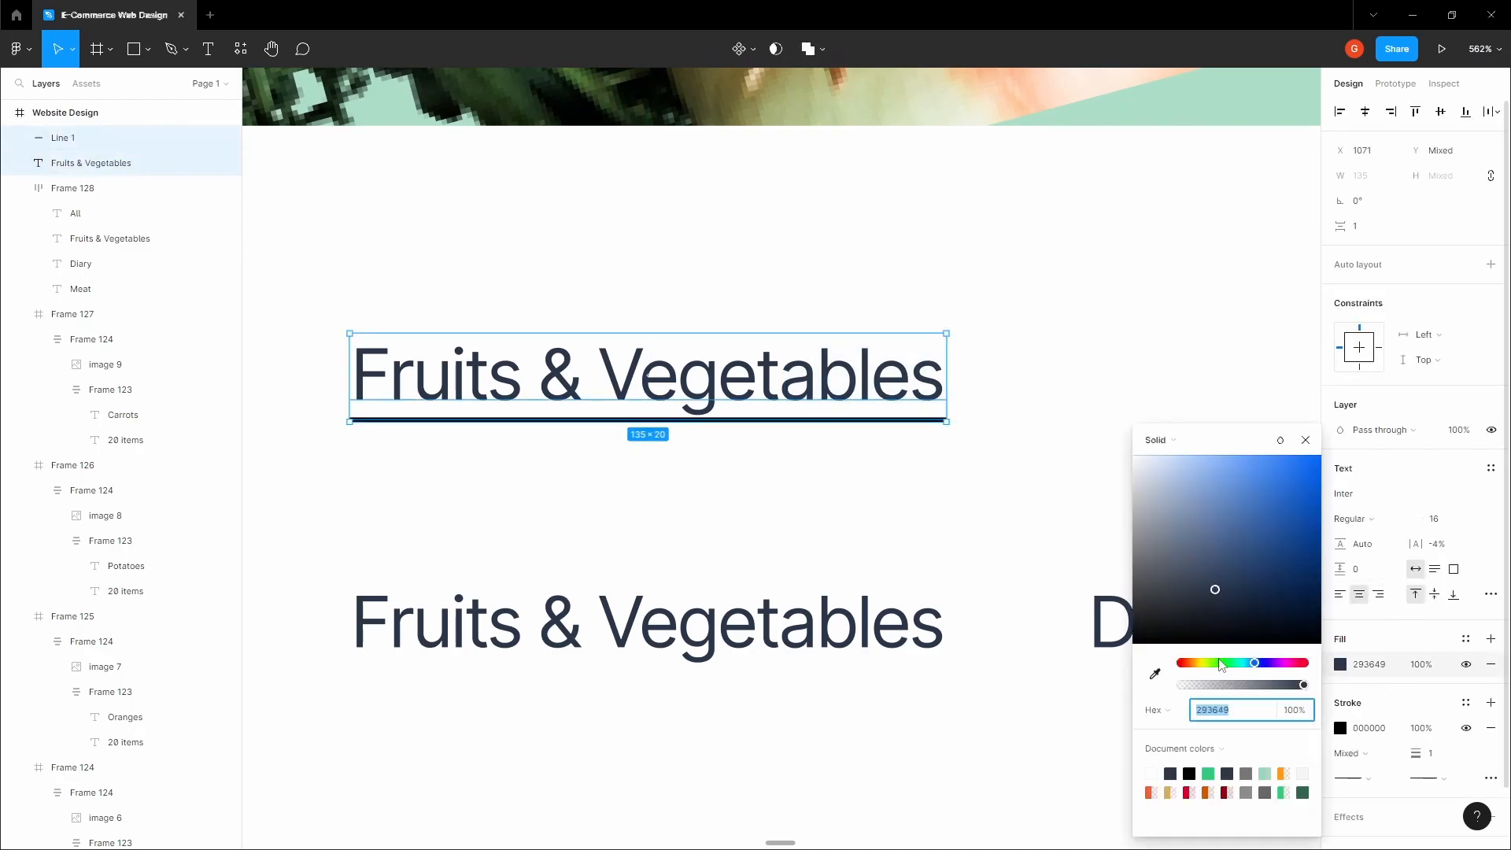
left_click(1155, 674)
scroll(1015, 606, "down", 10)
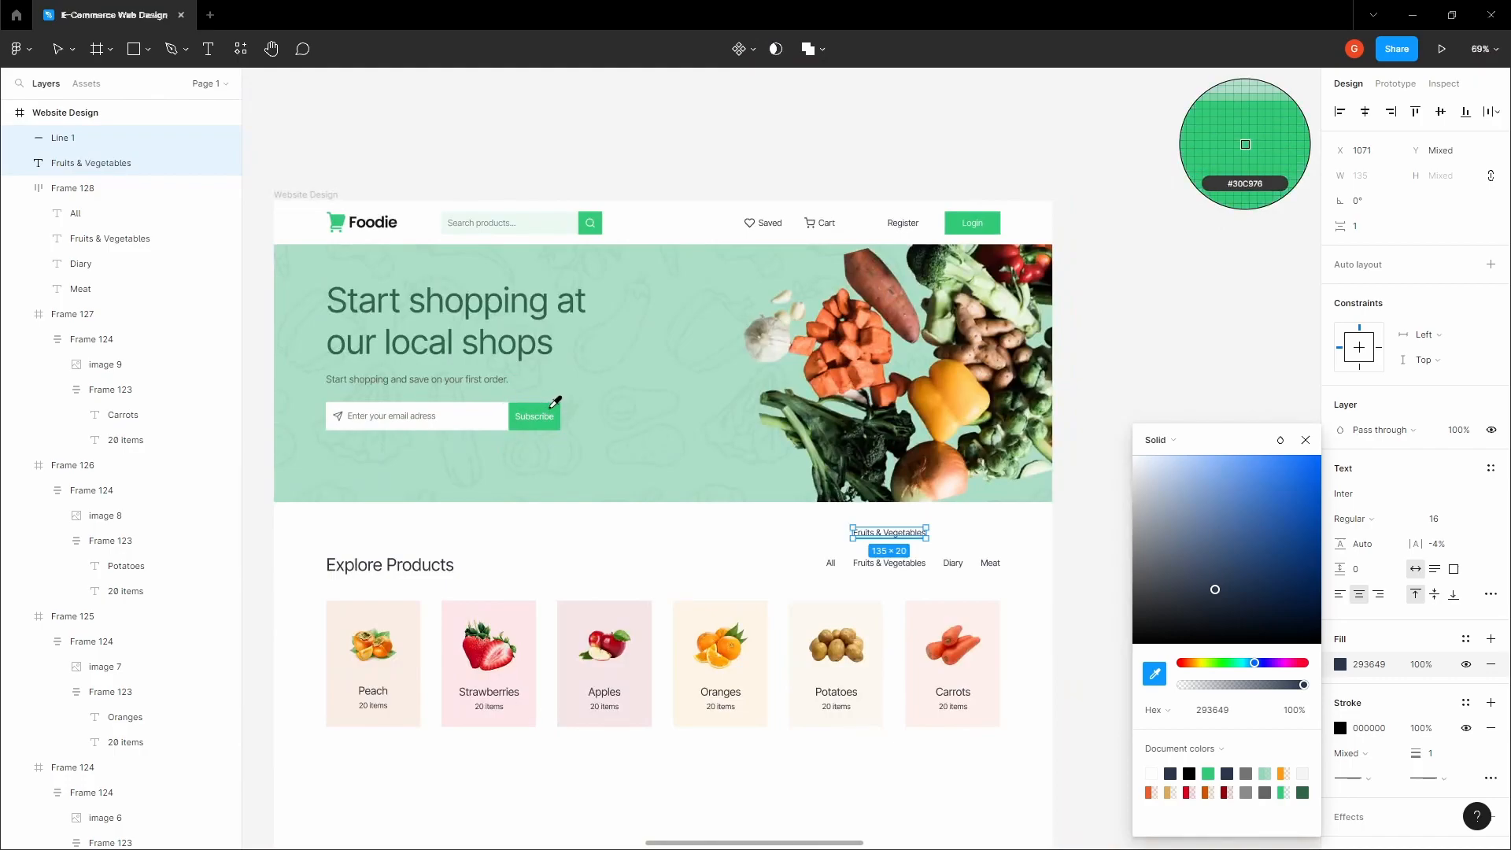
left_click(543, 410)
scroll(889, 543, "up", 8)
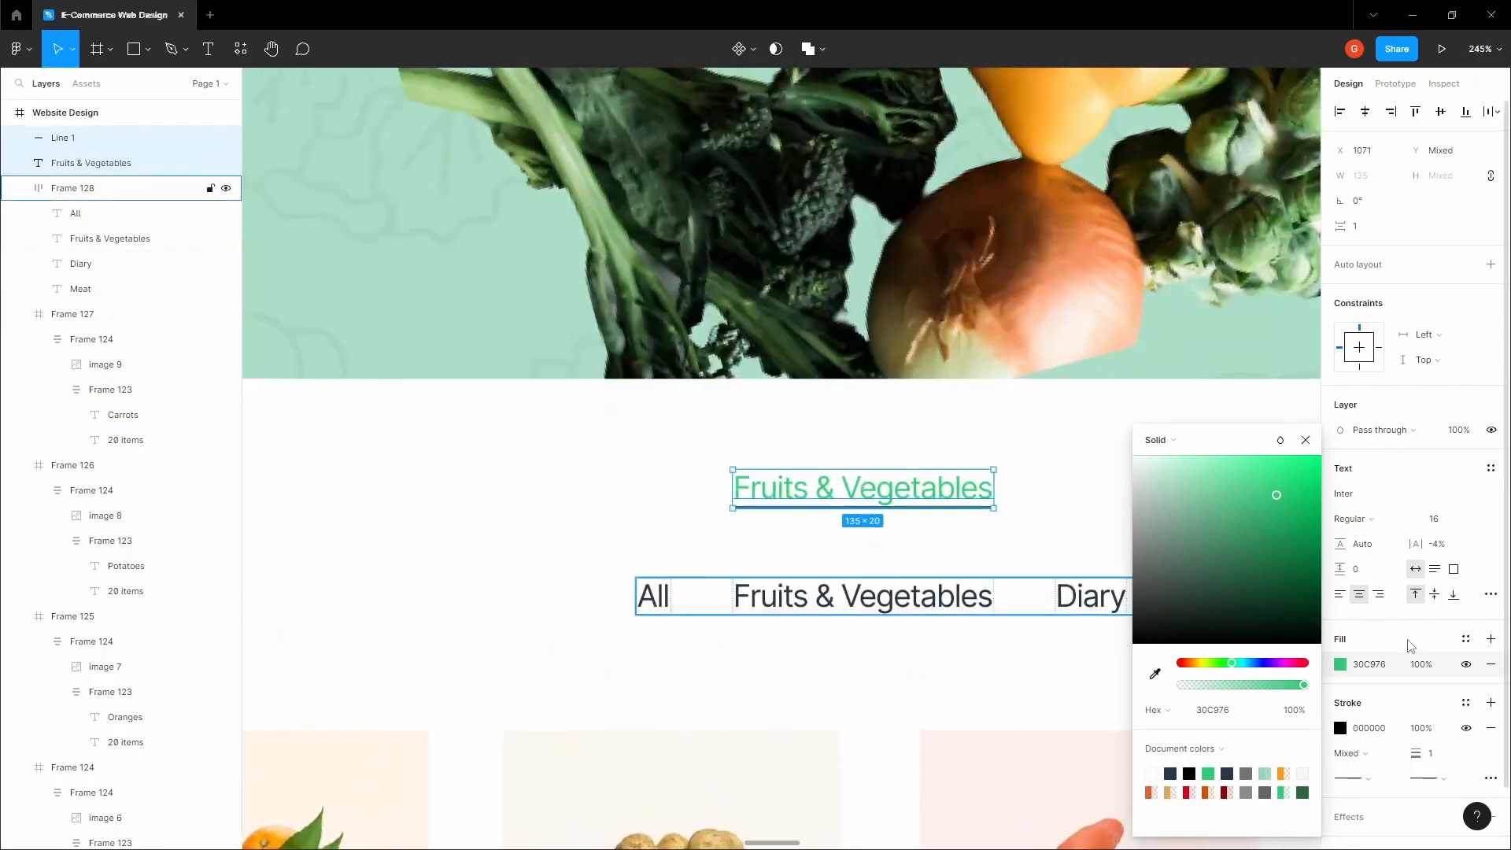
Step: Apply the same green 30C976 to the underline's stroke
key("Escape")
key("ctrl+c")
left_click(1379, 728)
key("ctrl+v")
left_click(1136, 550)
Step: Group the green label with its underline and replace the row's "Fruits & Vegetables" label with this group, removing the spare copy
key("space")
mouse_move(988, 535)
left_mouse_down()
mouse_move(936, 482)
mouse_move(789, 404)
left_mouse_up()
scroll(810, 413, "down", 1)
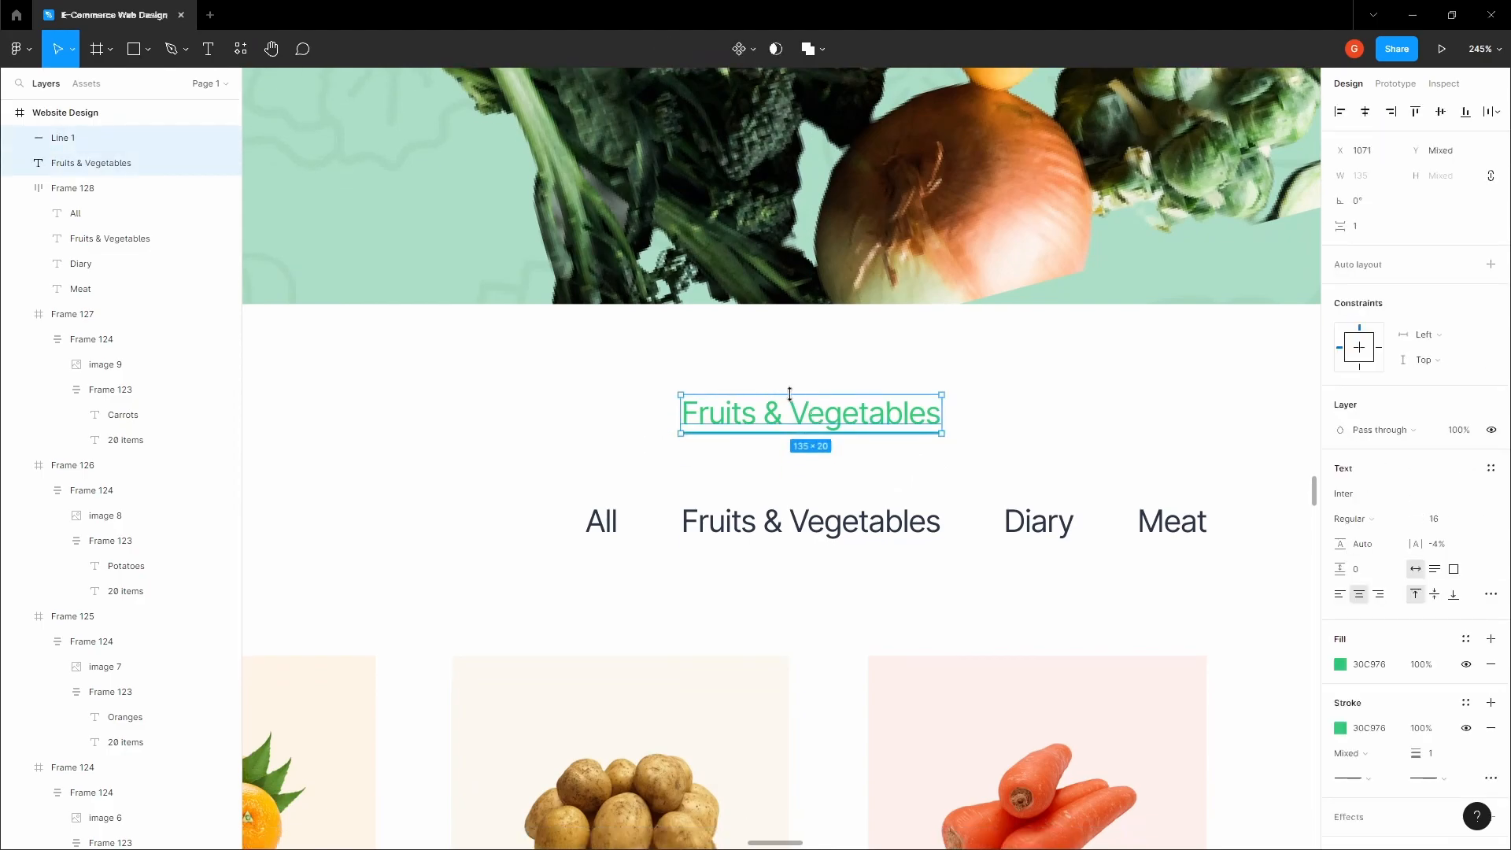
key("ctrl+g")
right_click(789, 410)
key("Escape")
right_click(771, 526)
left_click(816, 438)
left_click(971, 442)
left_click(907, 425)
key("Delete")
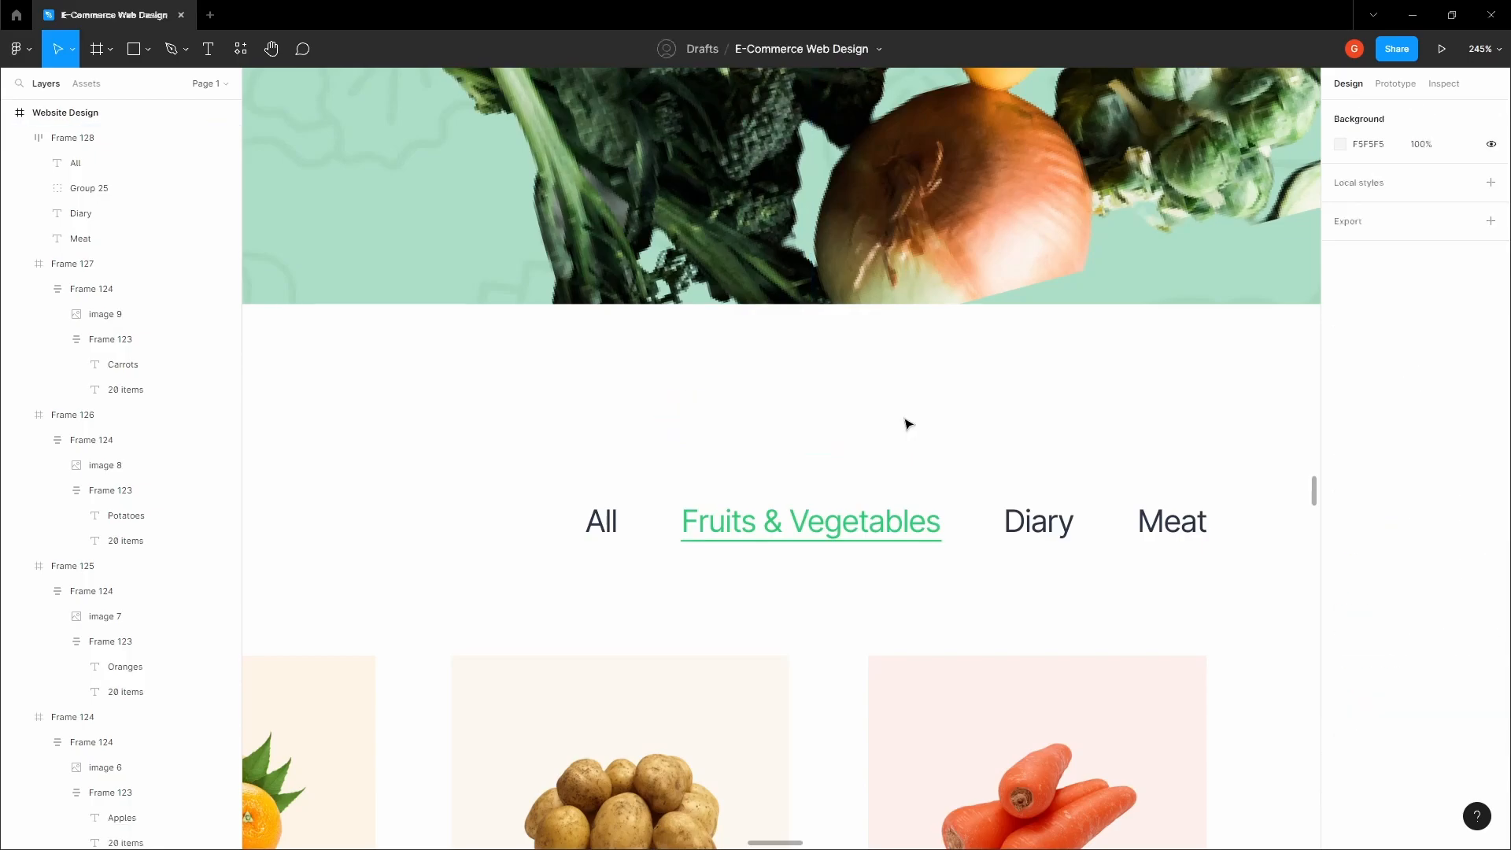
Step: Nudge the Explore Products heading down to Y 668, closer to the product cards
key("space")
scroll(769, 422, "down", 3)
left_click_drag(742, 442, 945, 411)
key("space")
left_click_drag(797, 448, 943, 404)
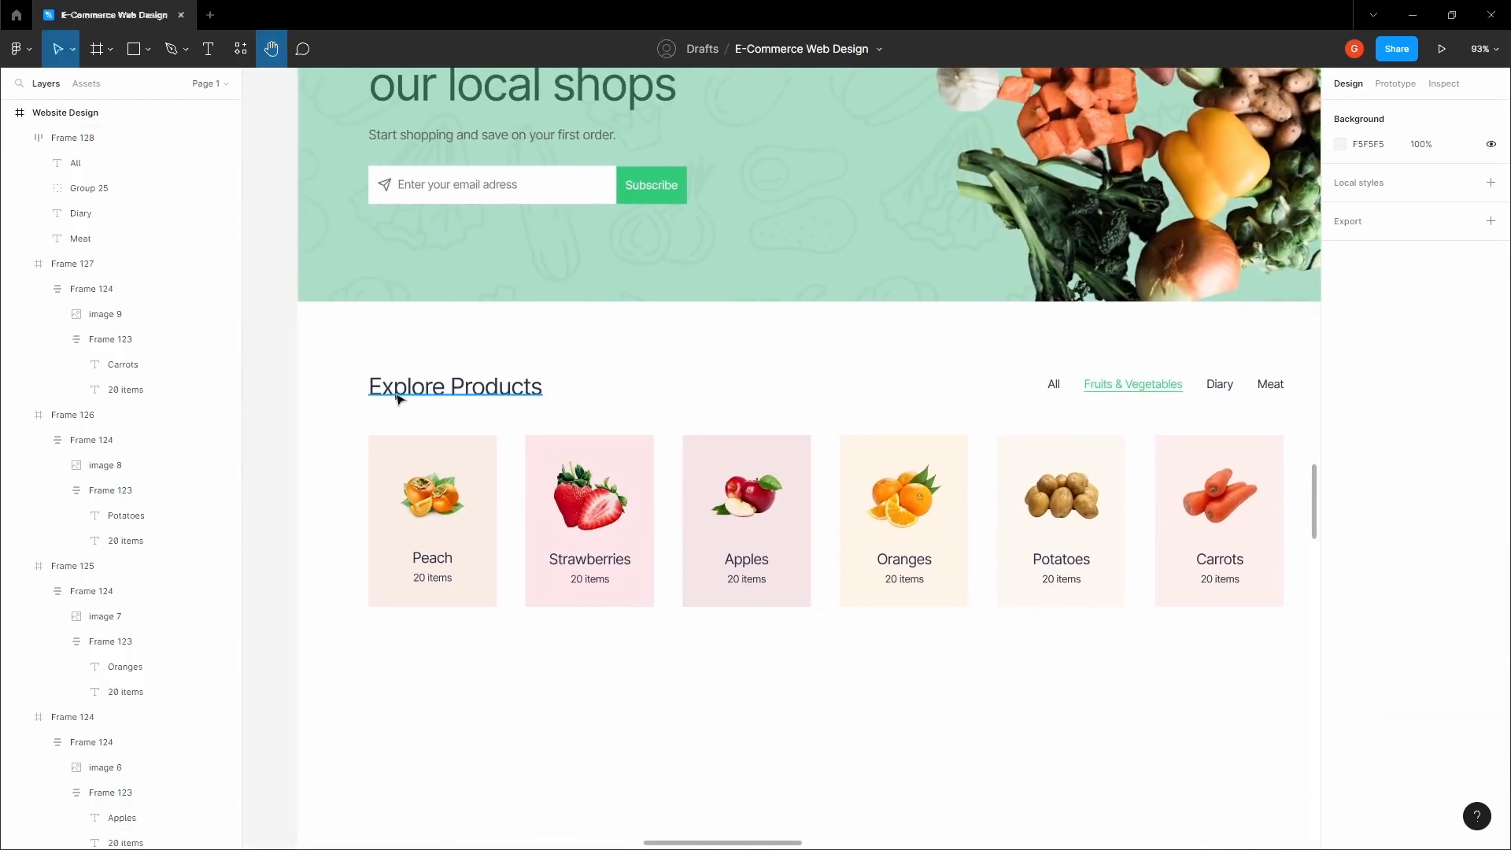
left_click(393, 394)
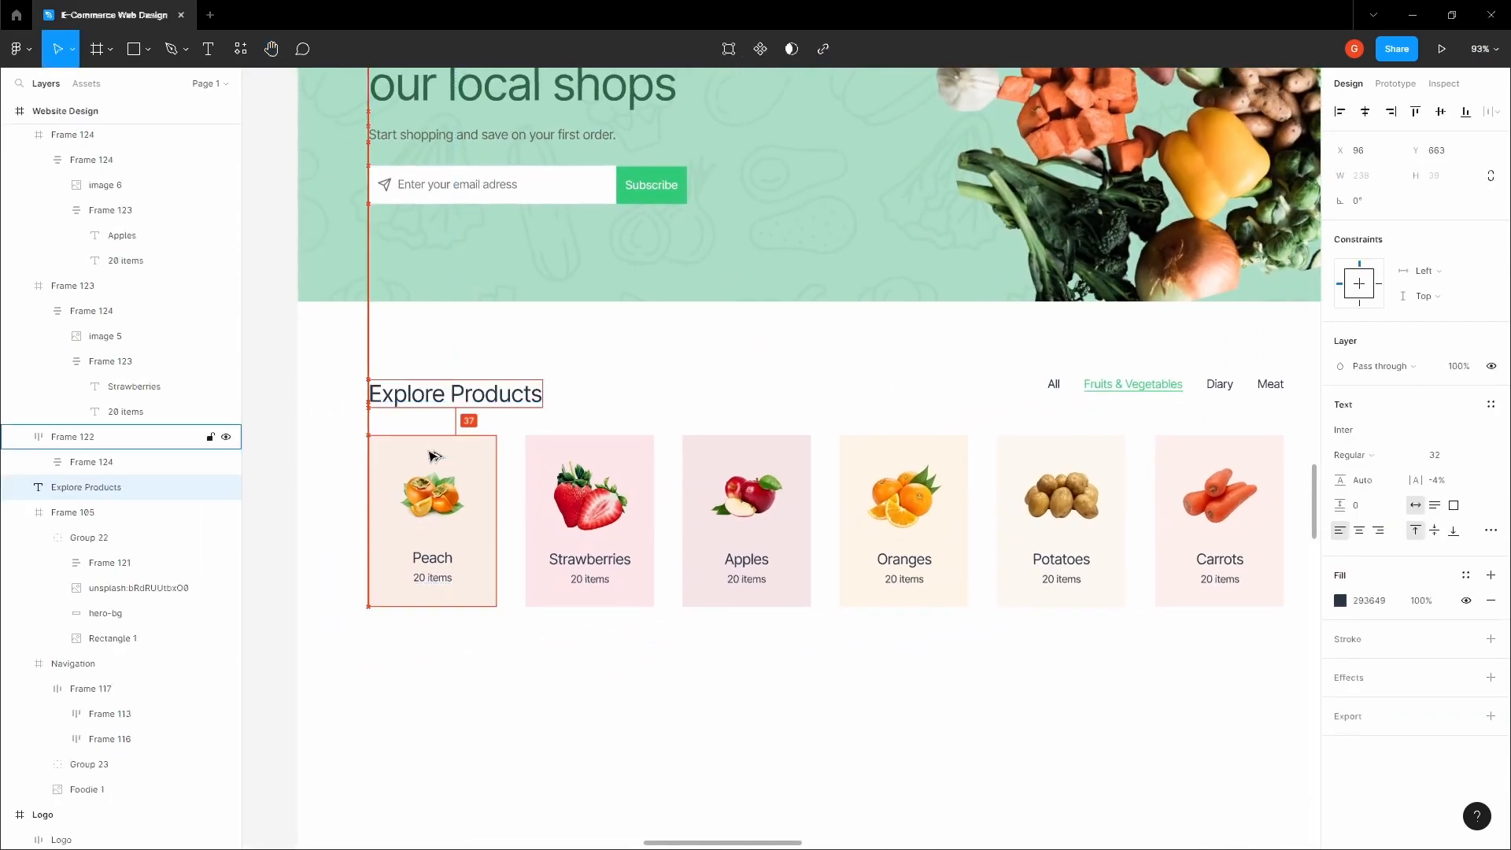
key("Down")
key("Down")
key("Down")
key("Down")
key("Down")
key("Down")
key("Down")
key("Down")
key("Down")
key("Down")
key("Down")
key("Down")
key("Down")
key("Down")
key("Down")
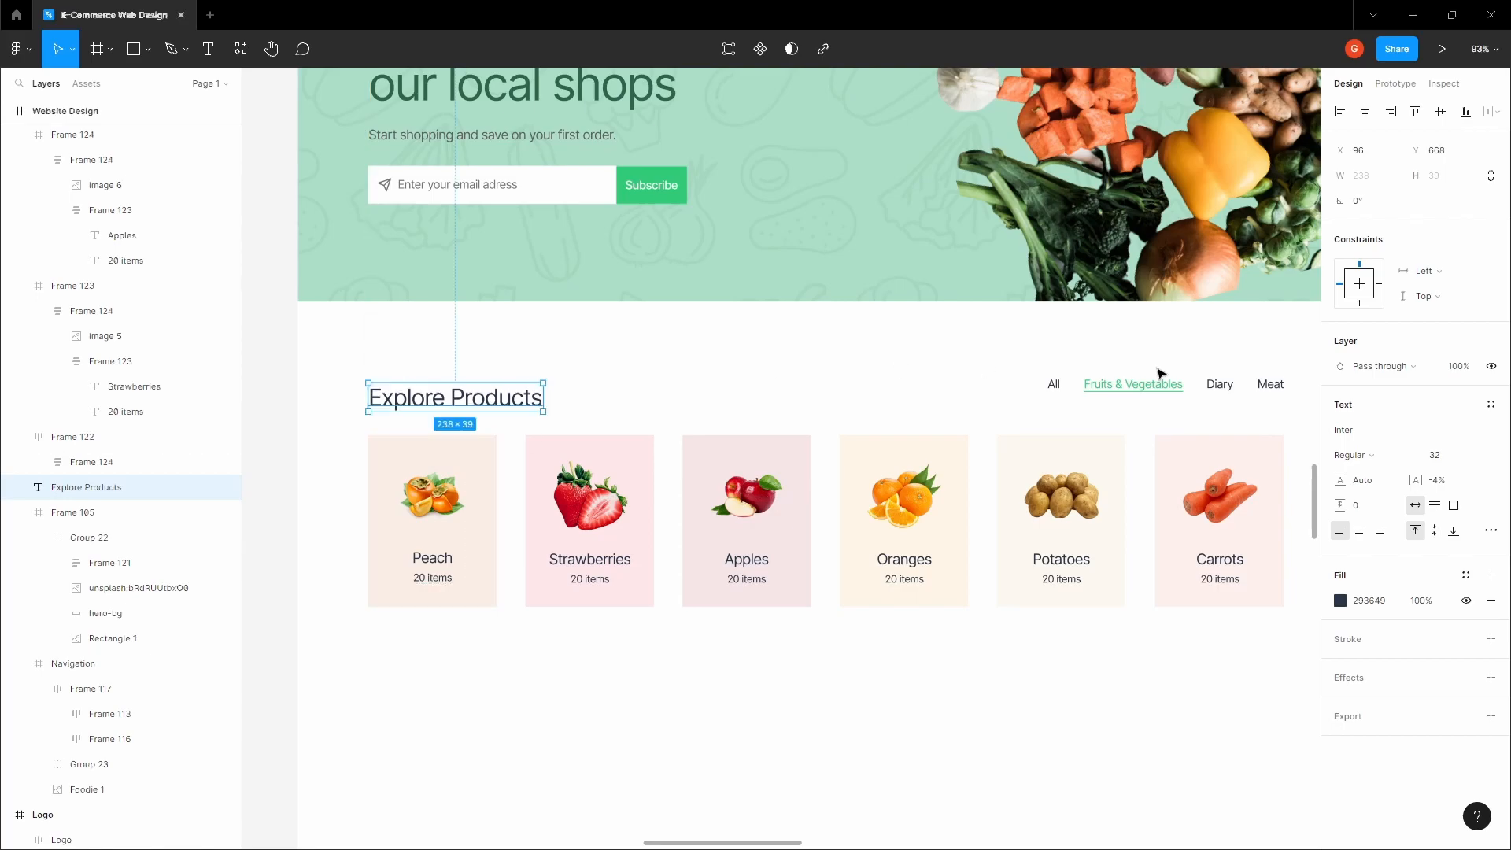
Step: Move the category label row down and align its vertical center with the Explore Products heading
left_click(1158, 369)
left_click_drag(1170, 381, 1172, 403)
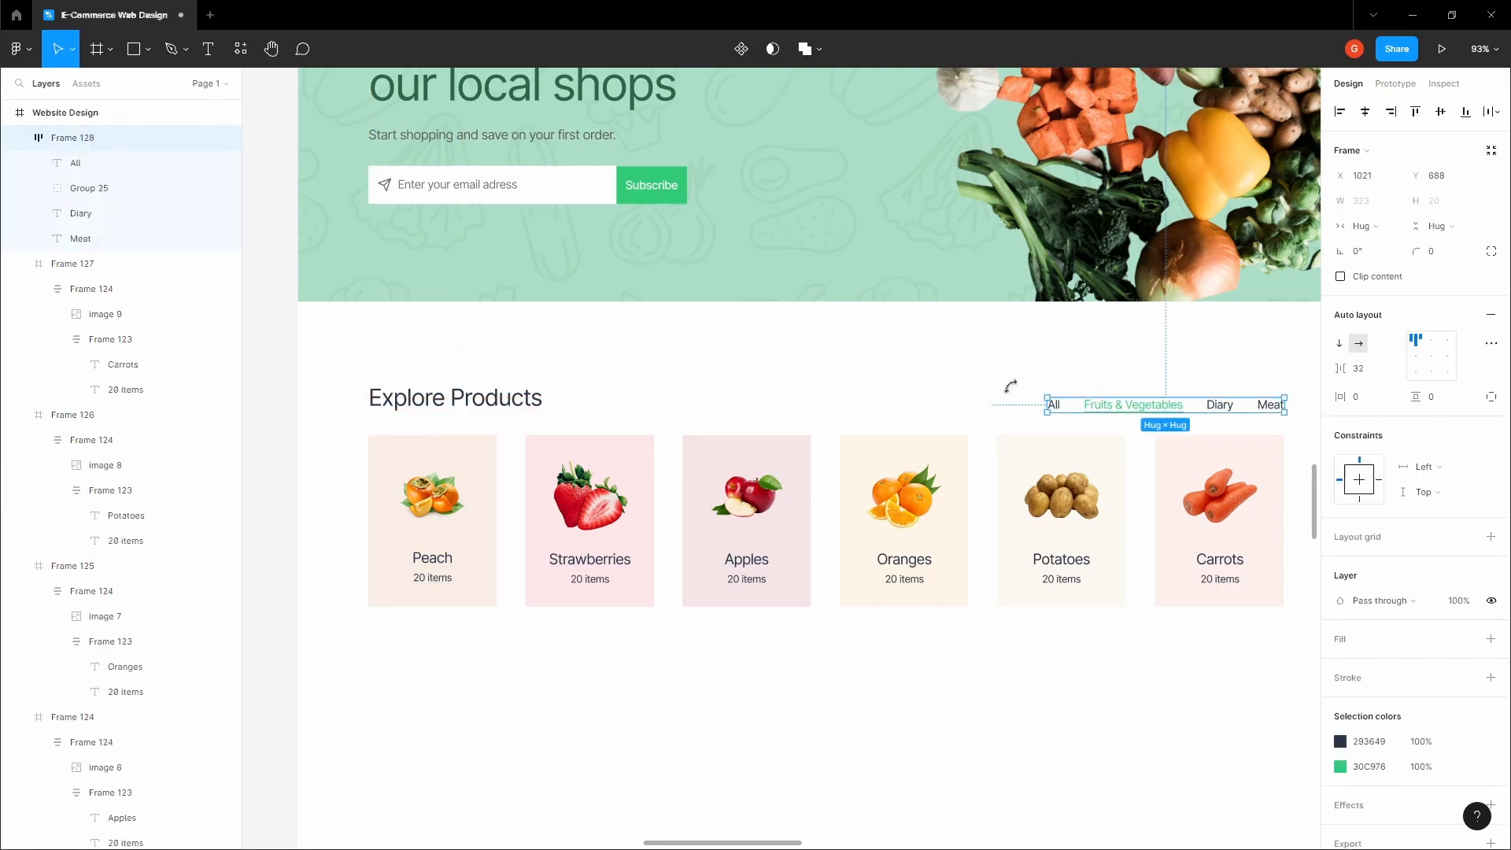
left_click(574, 401, "shift")
left_click(1441, 111)
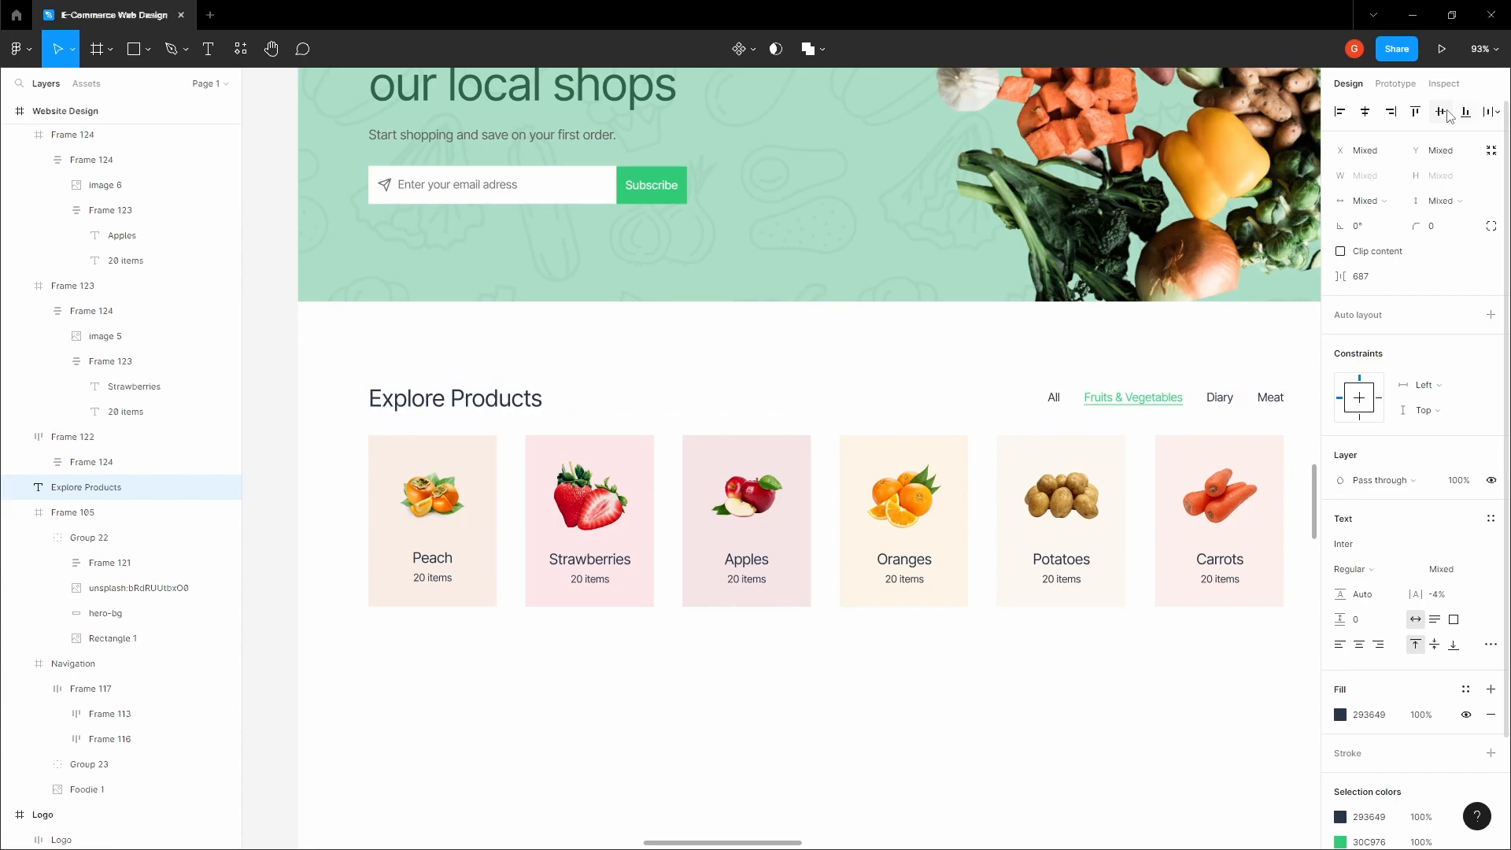
left_click(1271, 396)
key("alt")
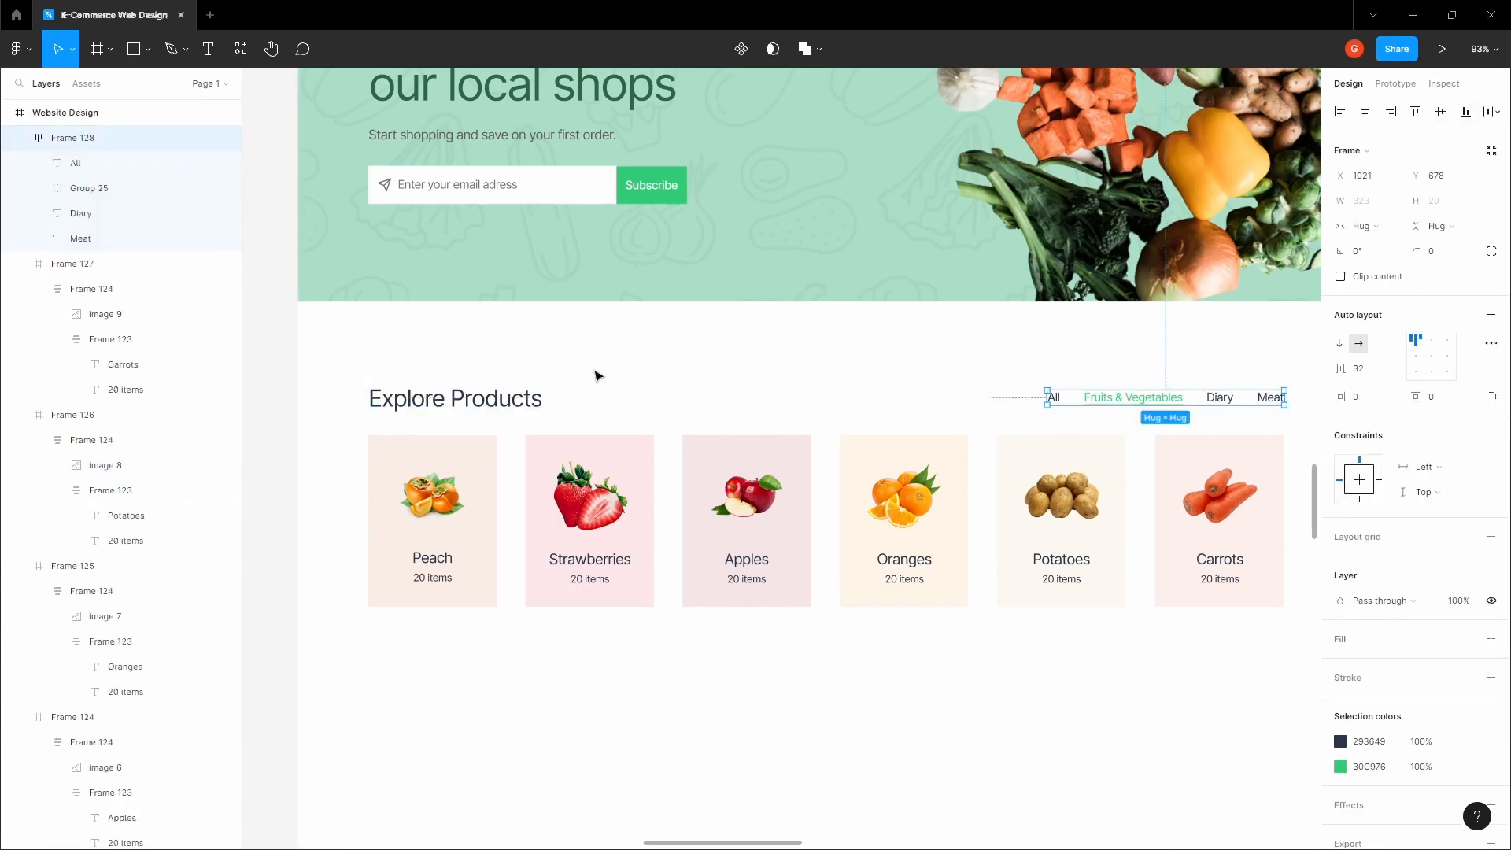
Step: Combine the Explore Products heading and category row in one auto layout frame and set it at Y 668
left_click_drag(444, 361, 1202, 416)
key("shift+a")
left_click(1208, 372)
left_click(1197, 390)
key("alt")
scroll(1180, 368, "down", 3)
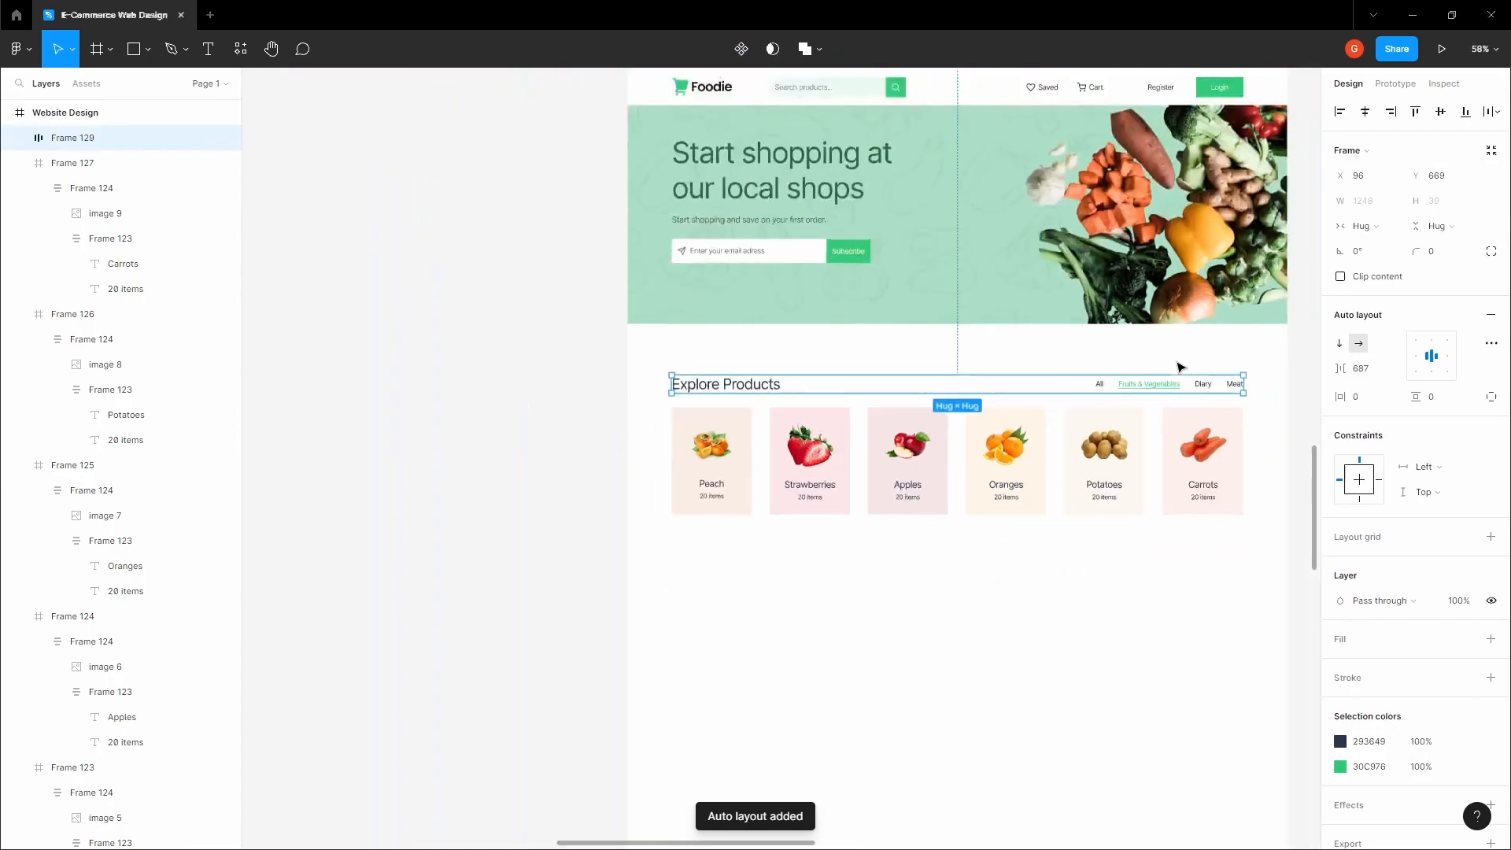
key("space")
key("alt")
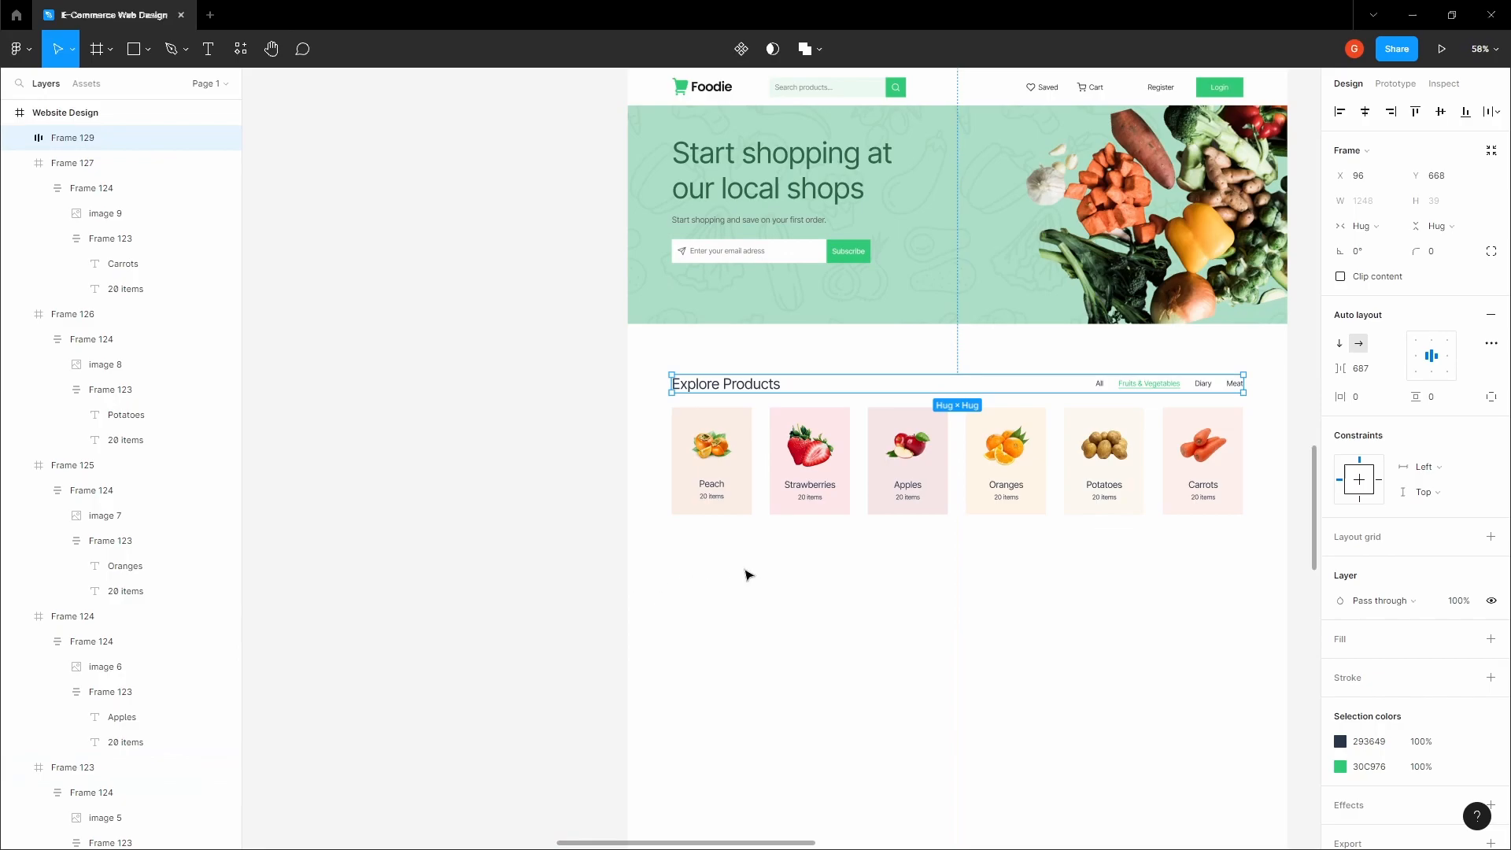
Step: Group the heading row with all six product cards and move the group down to leave 120 px below the hero banner
scroll(732, 570, "right", 1)
left_click(636, 589)
left_click_drag(636, 589, 1268, 351)
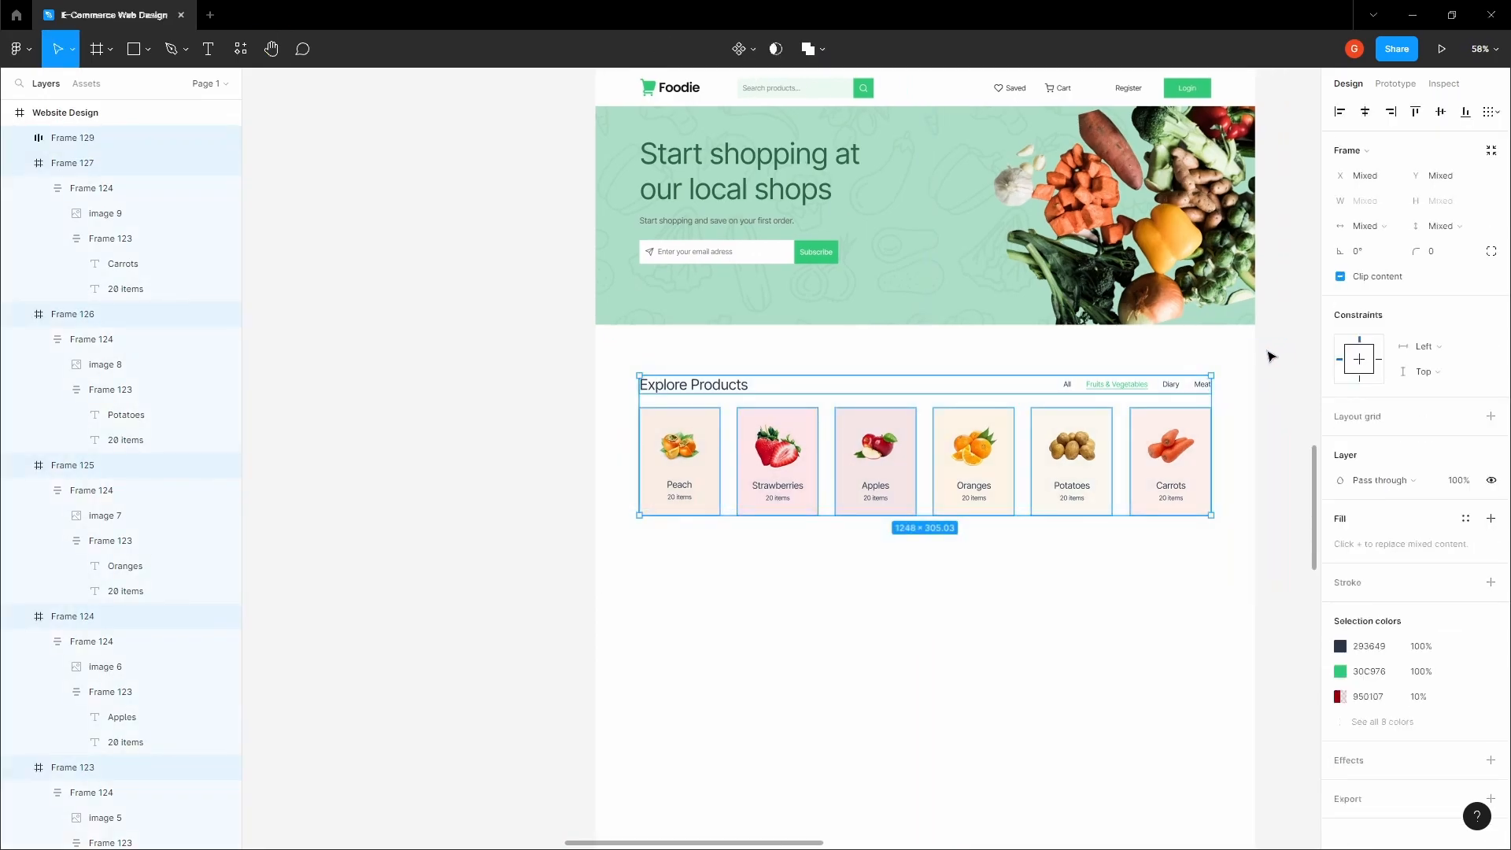
key("alt")
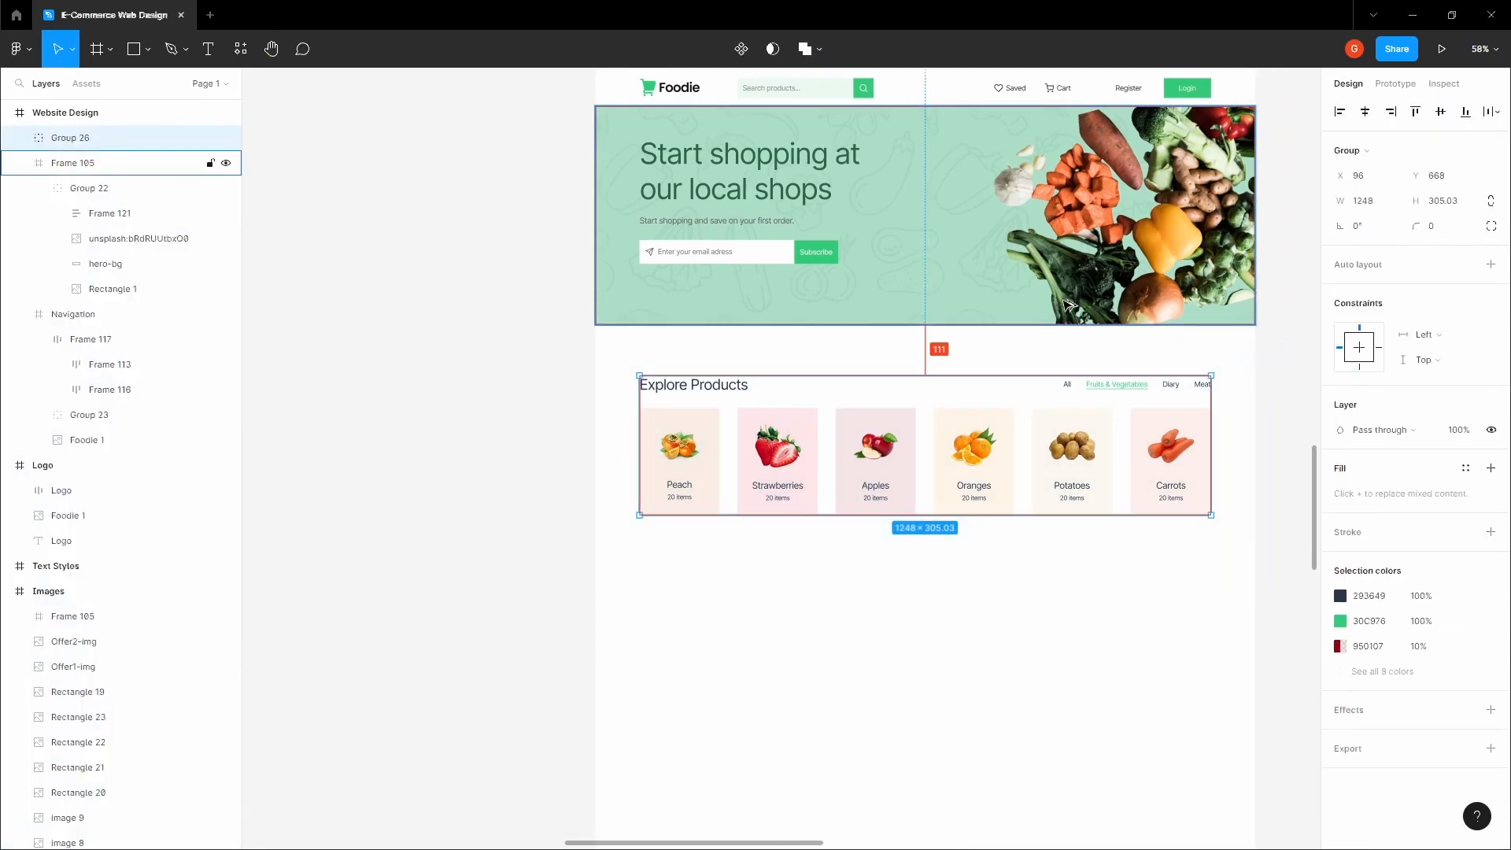
key("Down")
key("Down")
key("Down")
key("Down")
key("Down")
key("Down")
key("Down")
key("Down")
key("Down")
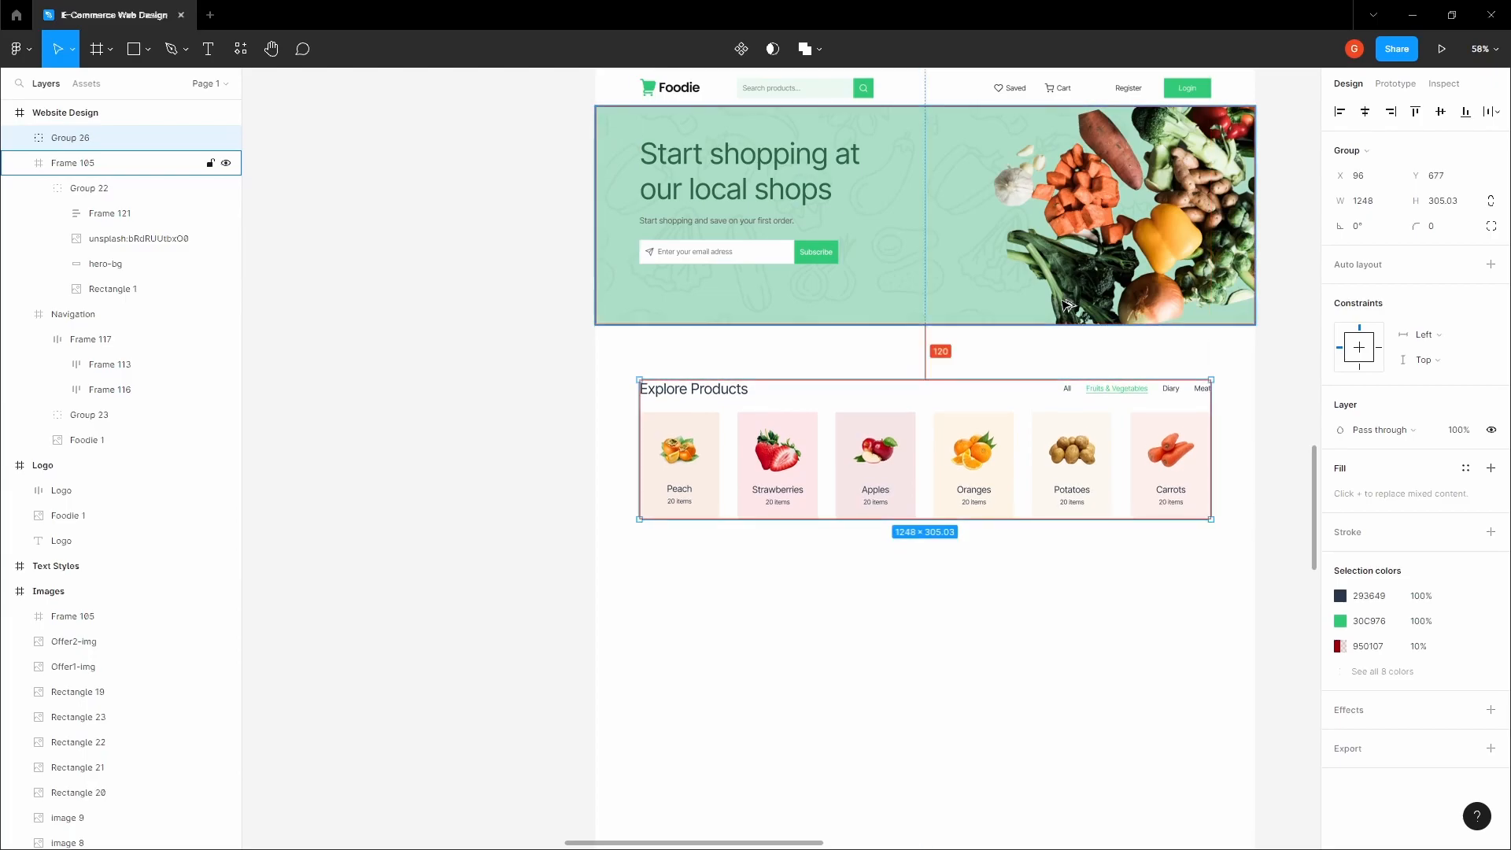
left_click(970, 360)
key("h")
key("v")
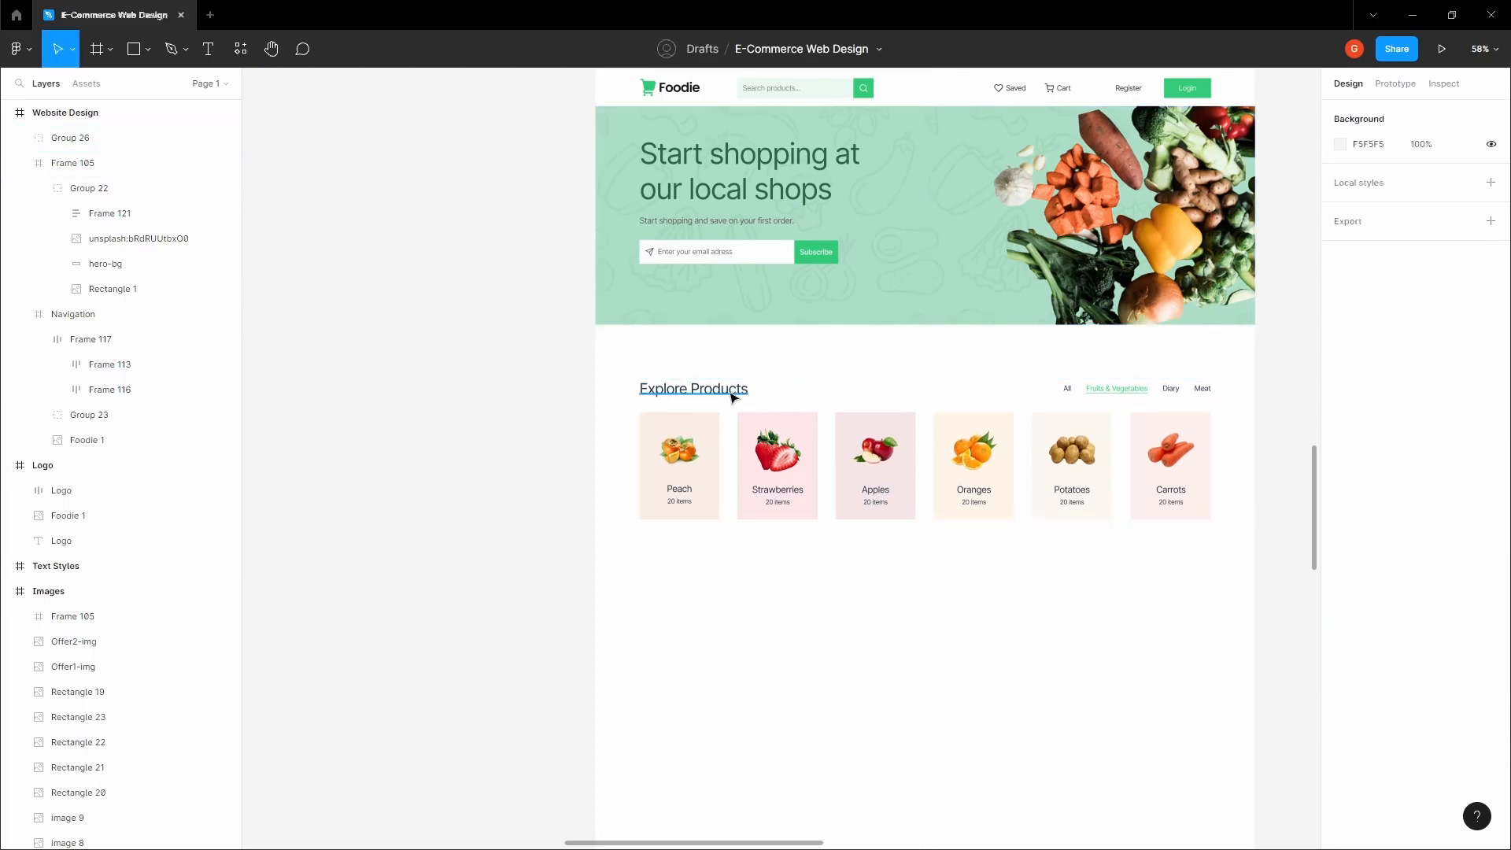
Step: Duplicate the Explore Products heading below the cards at Y 1222 and retitle it "Most Popular"
left_click(723, 391, "ctrl")
left_click(740, 577)
left_click_drag(715, 430, 772, 421)
double_click(747, 463)
scroll(749, 465, "up", 3)
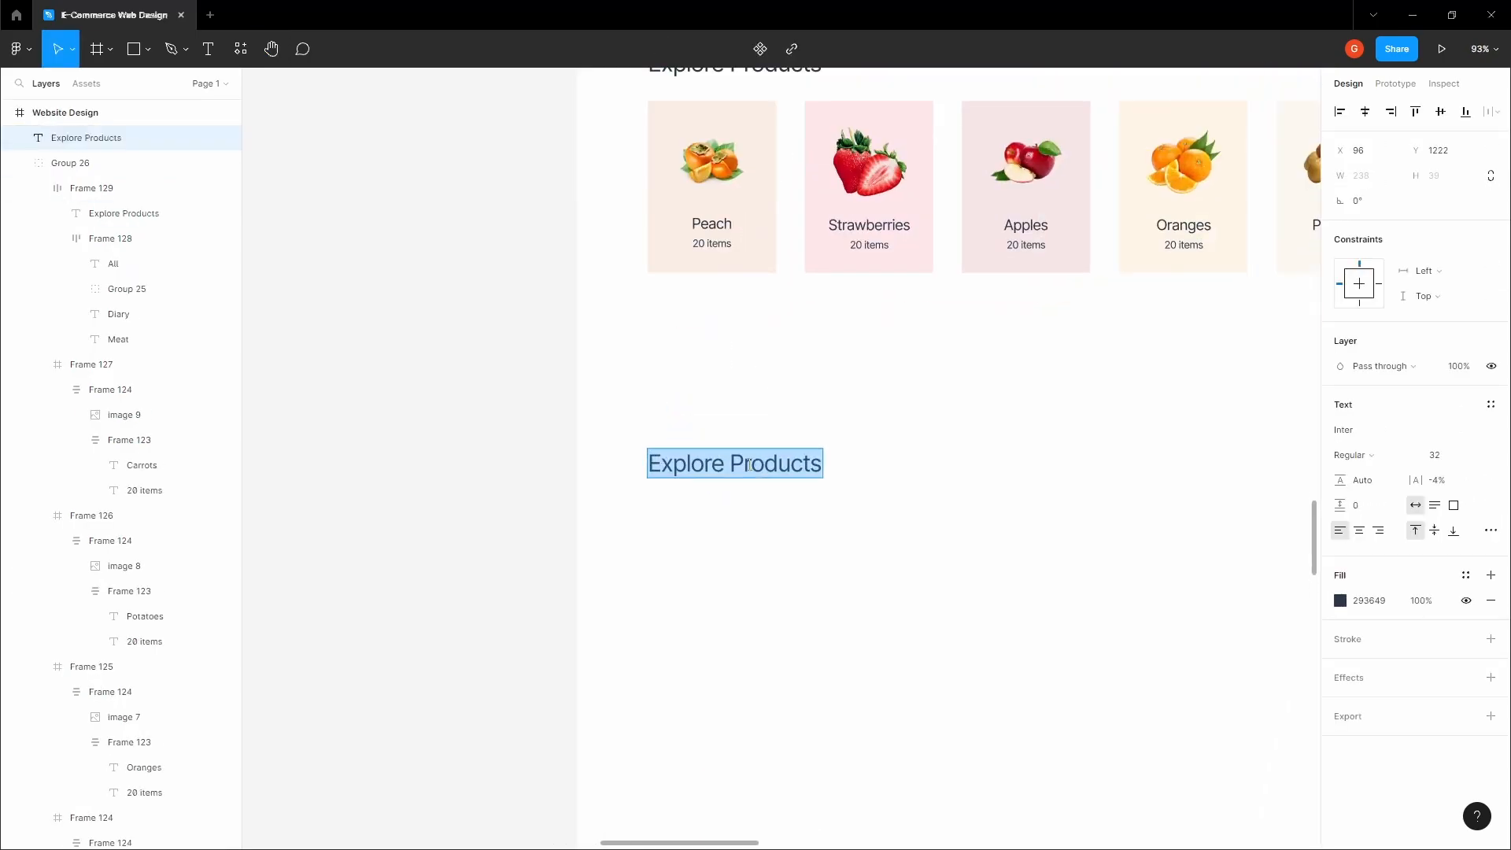
type("Most P")
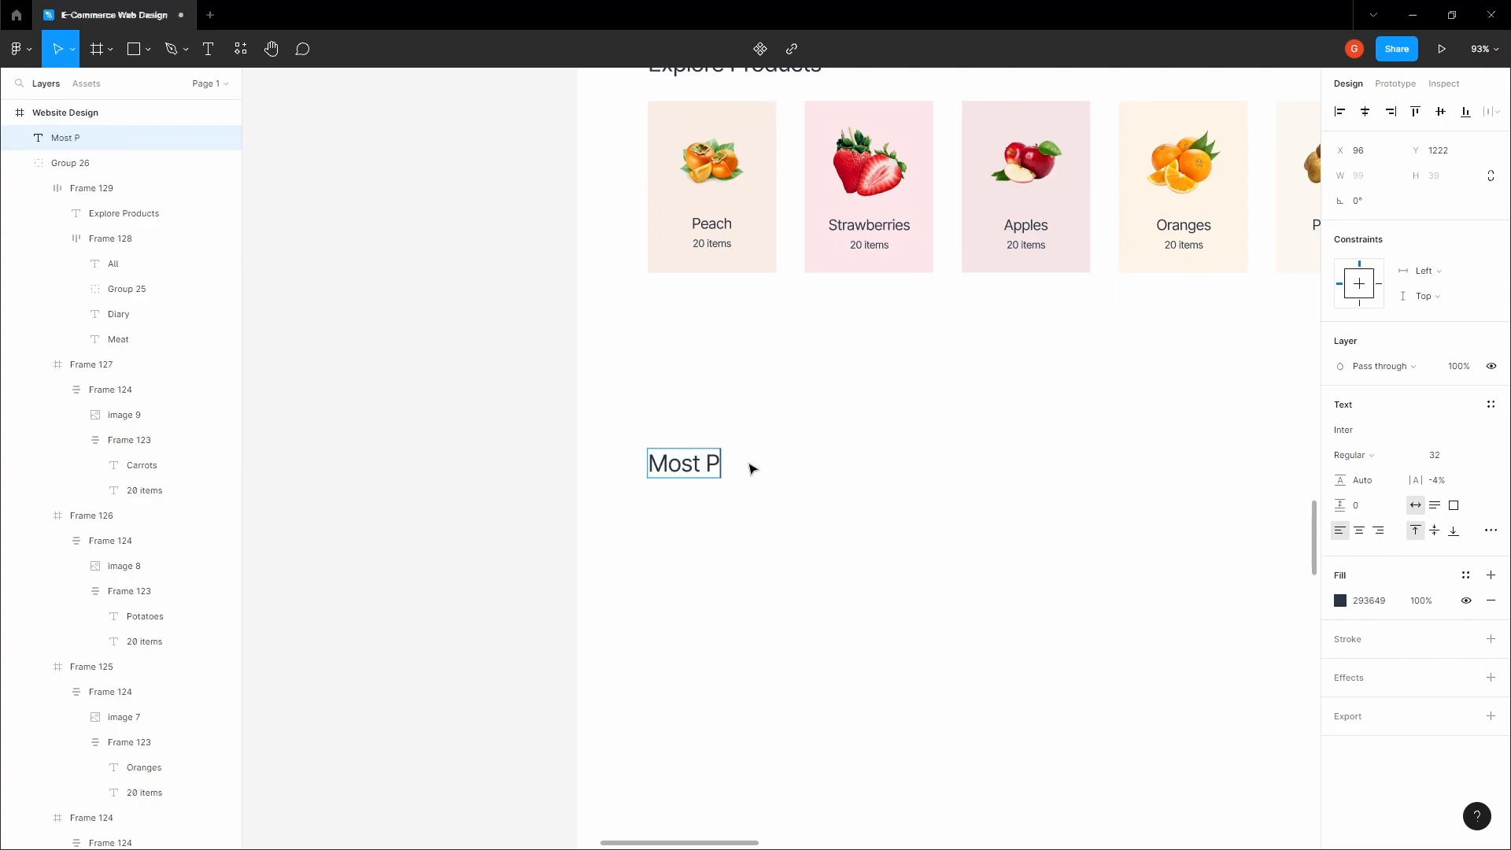
left_click(809, 424)
Step: Copy the five vegetable images from the Images frame and place them below the Most Popular heading
key("h")
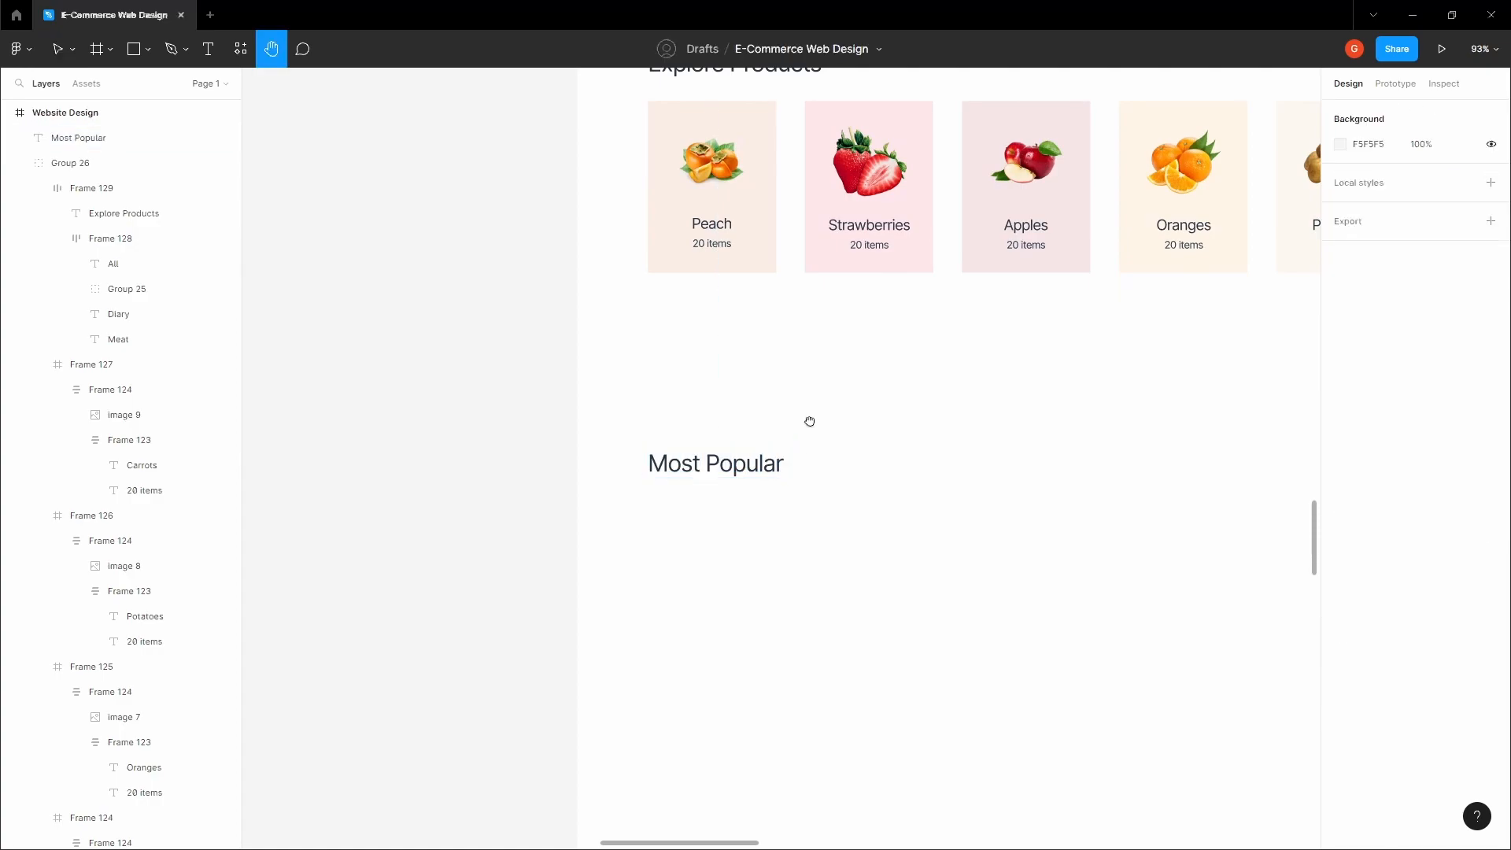
left_click_drag(809, 421, 807, 410)
scroll(818, 399, "down", 7)
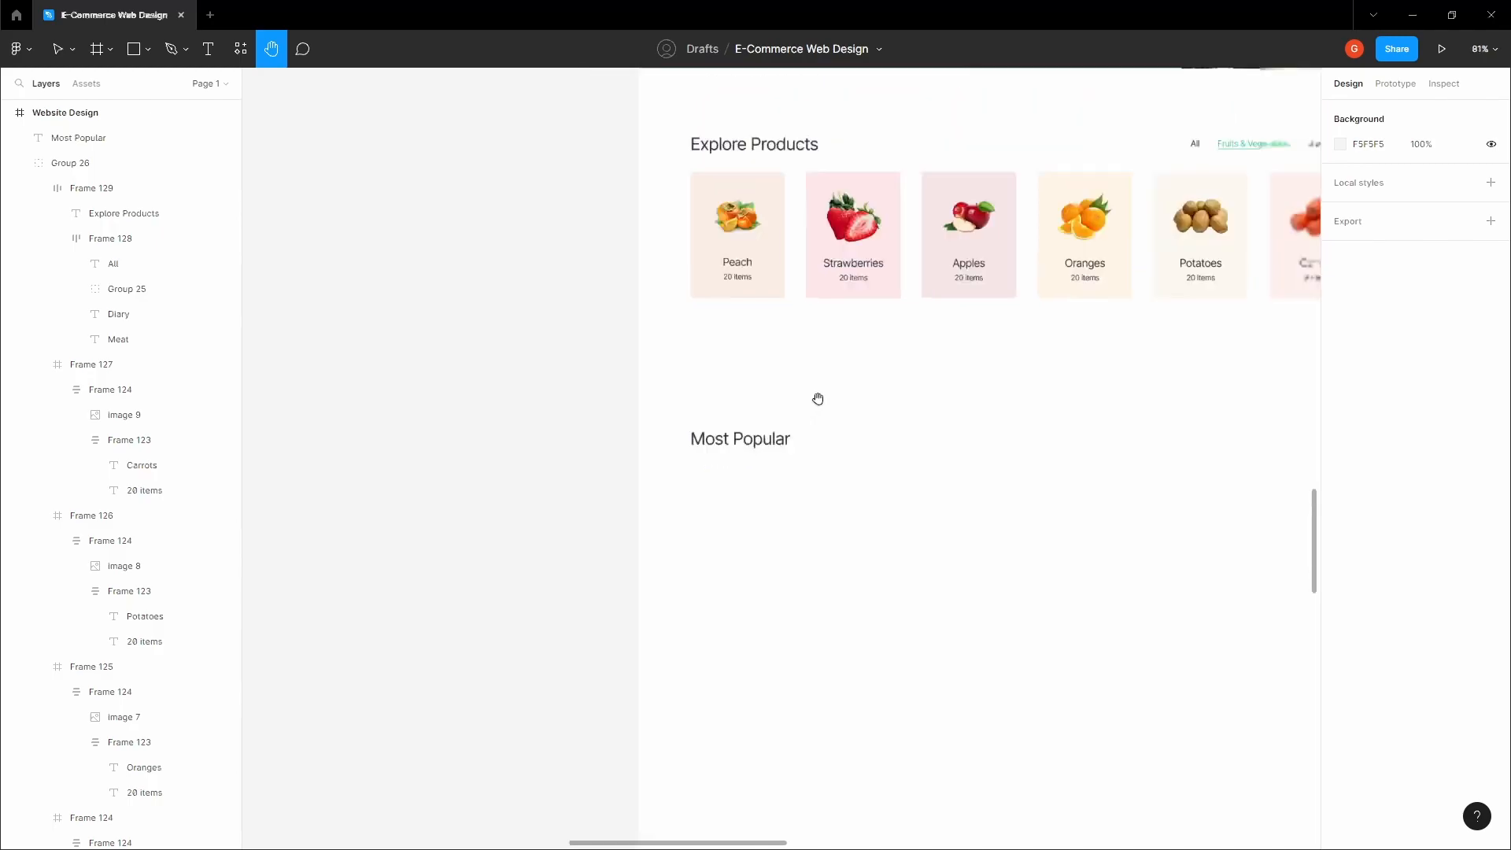
left_click_drag(880, 320, 692, 714)
left_click_drag(851, 321, 789, 621)
scroll(712, 429, "up", 3)
key("v")
left_click_drag(828, 398, 417, 434)
scroll(525, 413, "down", 5)
key("h")
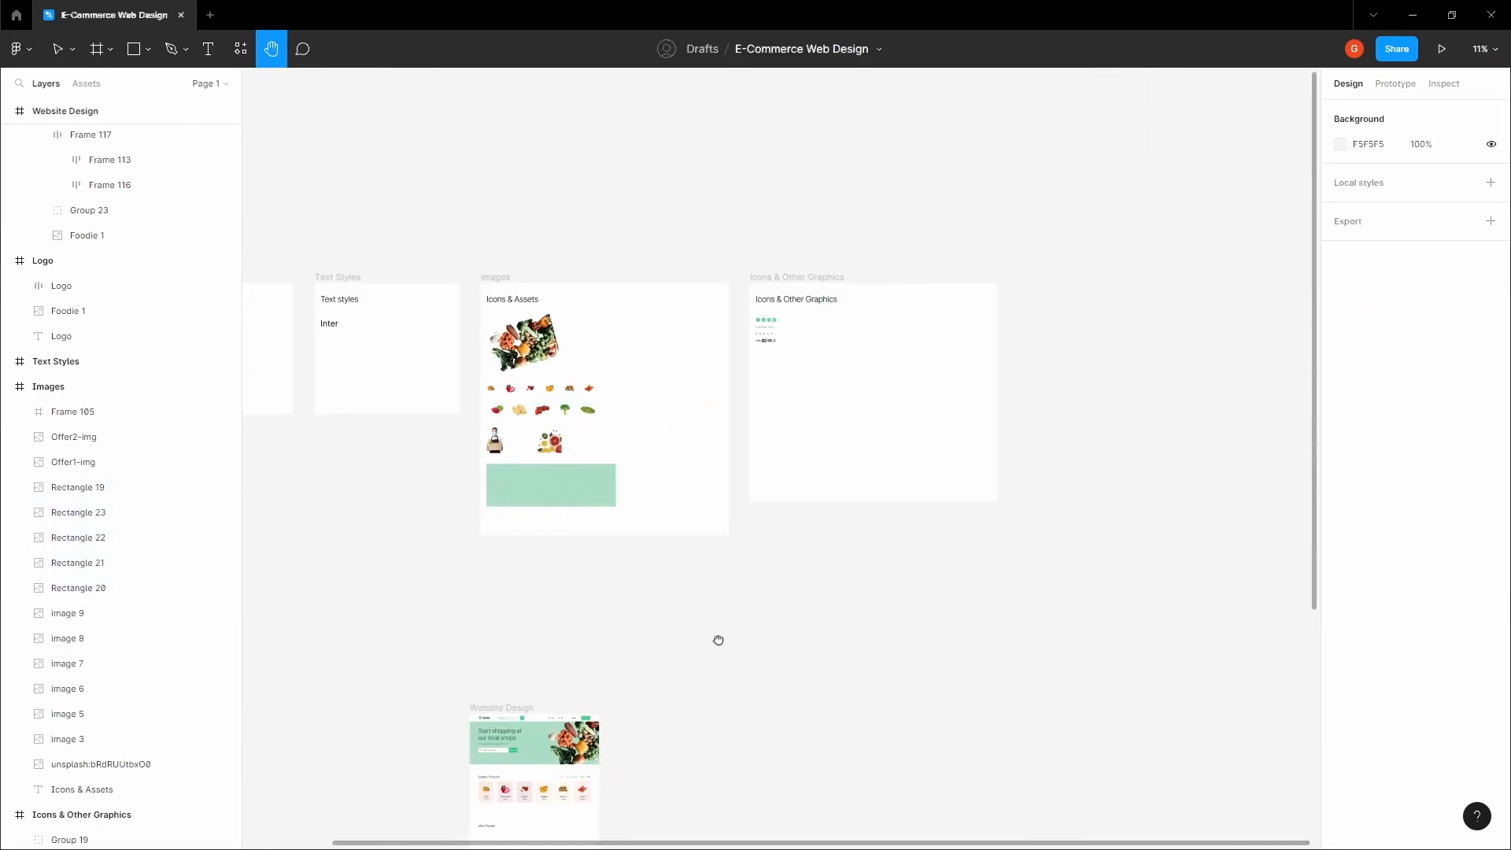
left_click_drag(715, 641, 1087, 201)
scroll(940, 391, "up", 4)
key("v")
left_click(911, 441)
key("ctrl+v")
scroll(871, 415, "up", 3, "ctrl")
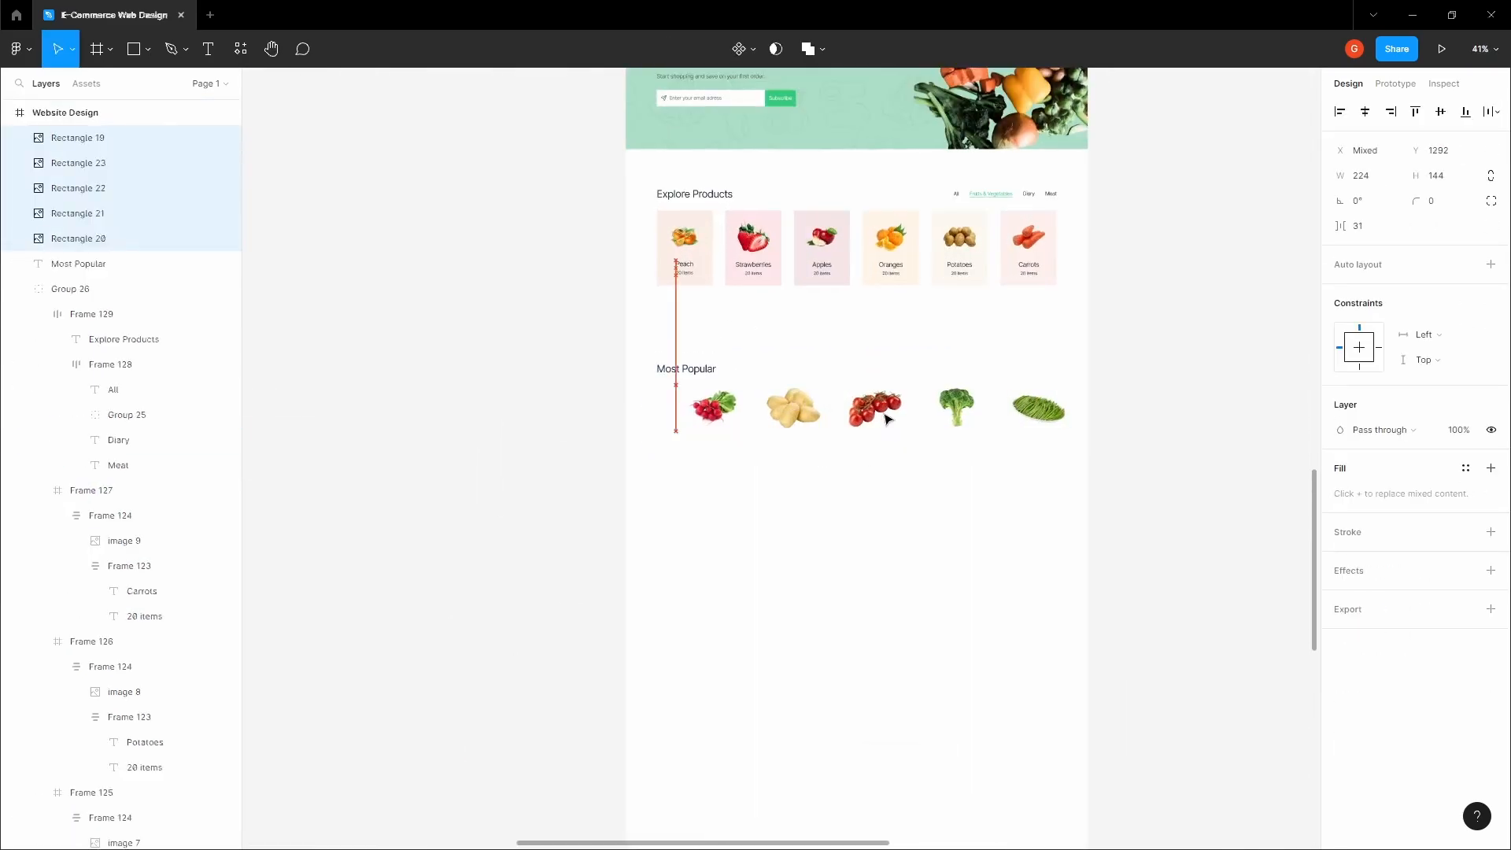
Step: Add a stretch column layout grid to the Website Design frame with 5 columns, a 96 margin and a 48 gutter
left_click(847, 343)
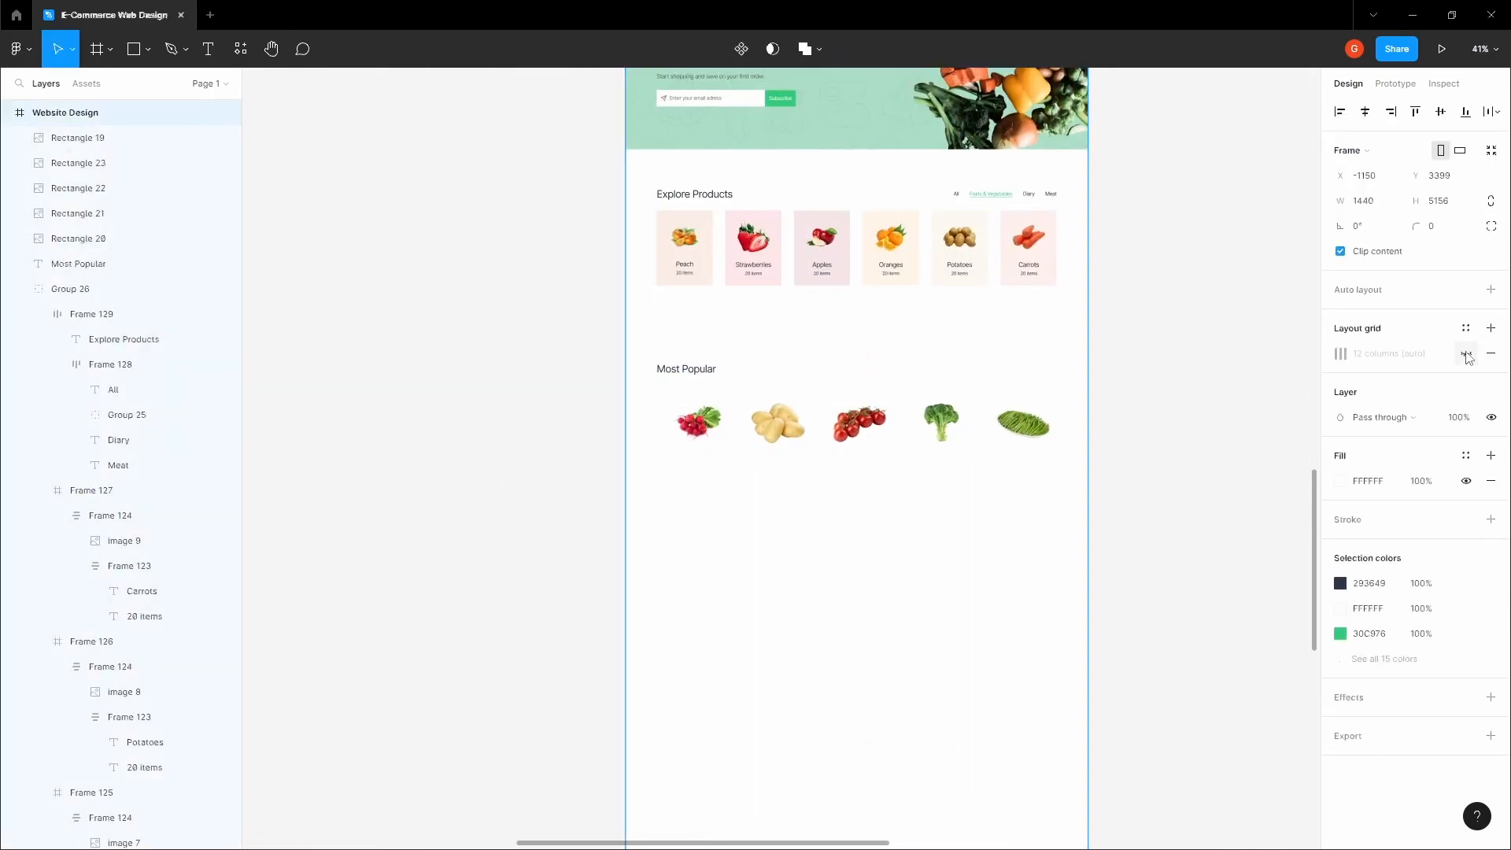
left_click(1489, 329)
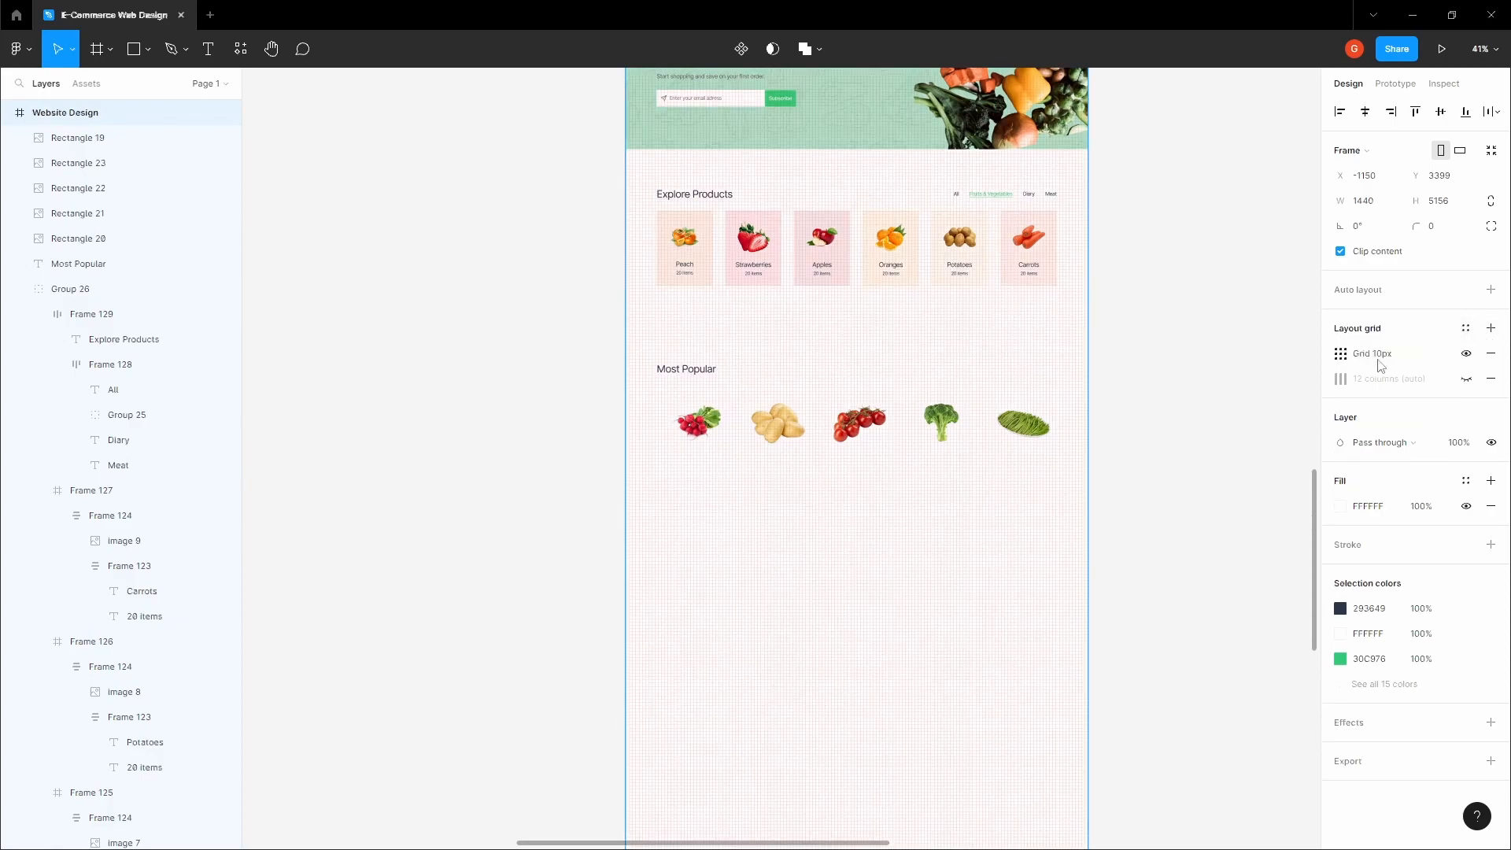
left_click(1338, 353)
left_click(1163, 357)
left_click(1175, 373)
left_click(1279, 473)
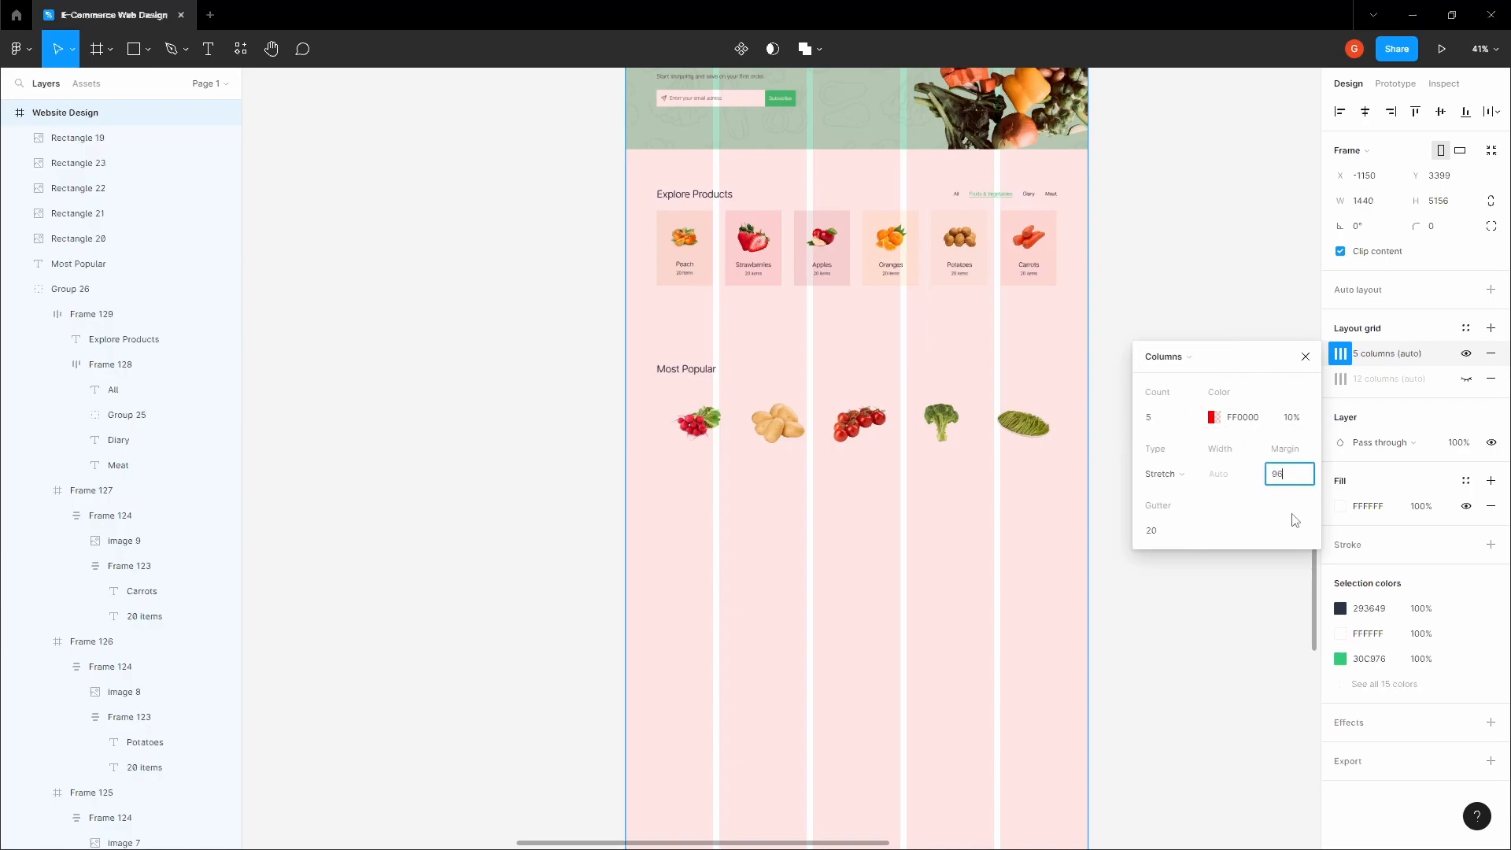
left_click(1166, 535)
type("48")
key("Tab")
left_click(998, 513)
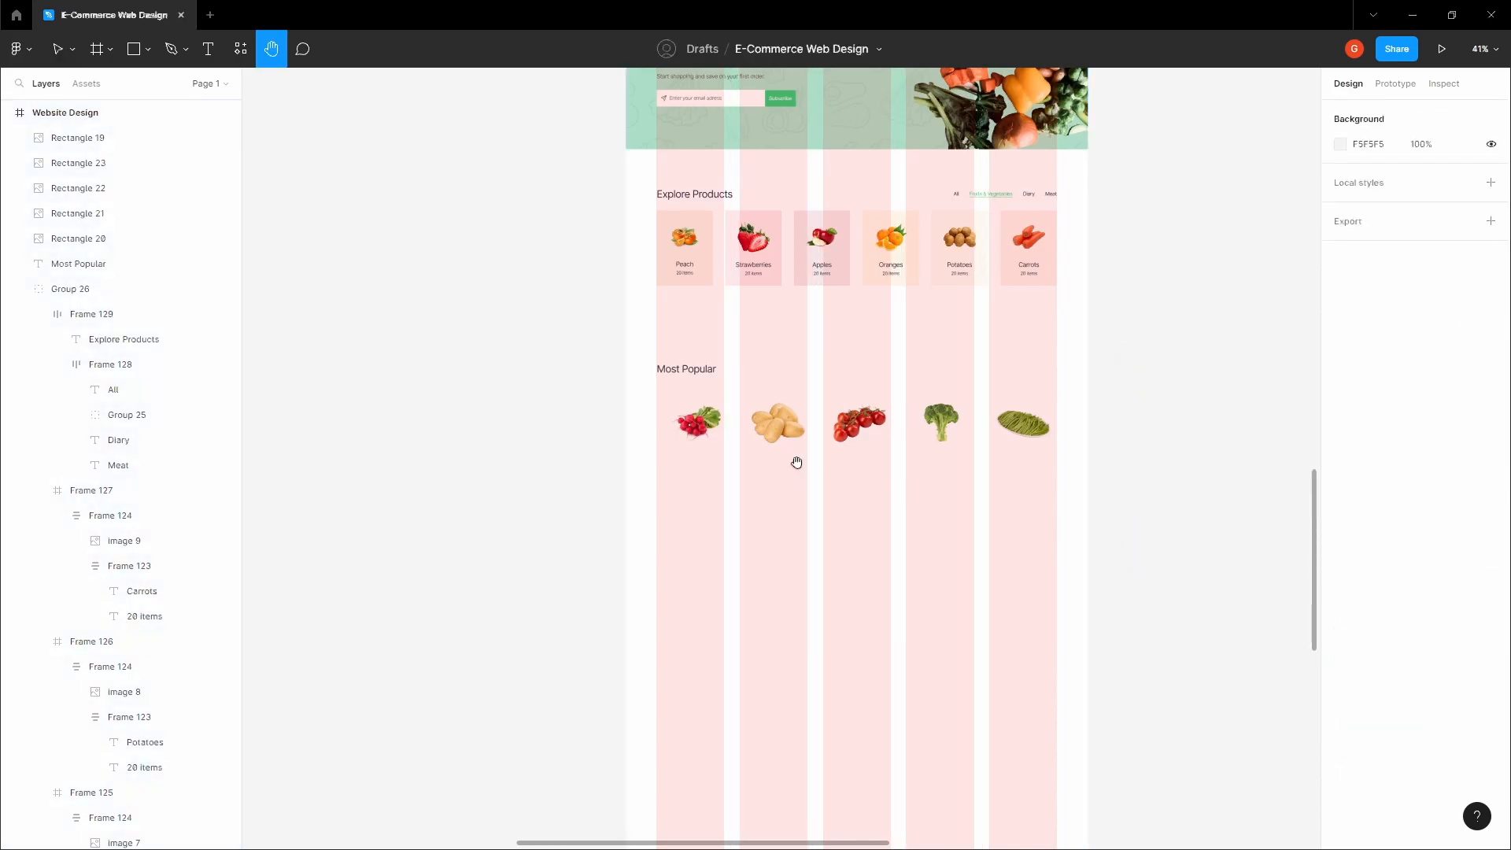
Step: Move the radish image out of the first grid column to the empty area above the tomatoes image
left_click(702, 435)
scroll(701, 430, "up", 5)
scroll(702, 431, "down", 5)
left_click(797, 406)
left_click(692, 433)
scroll(689, 433, "up", 1)
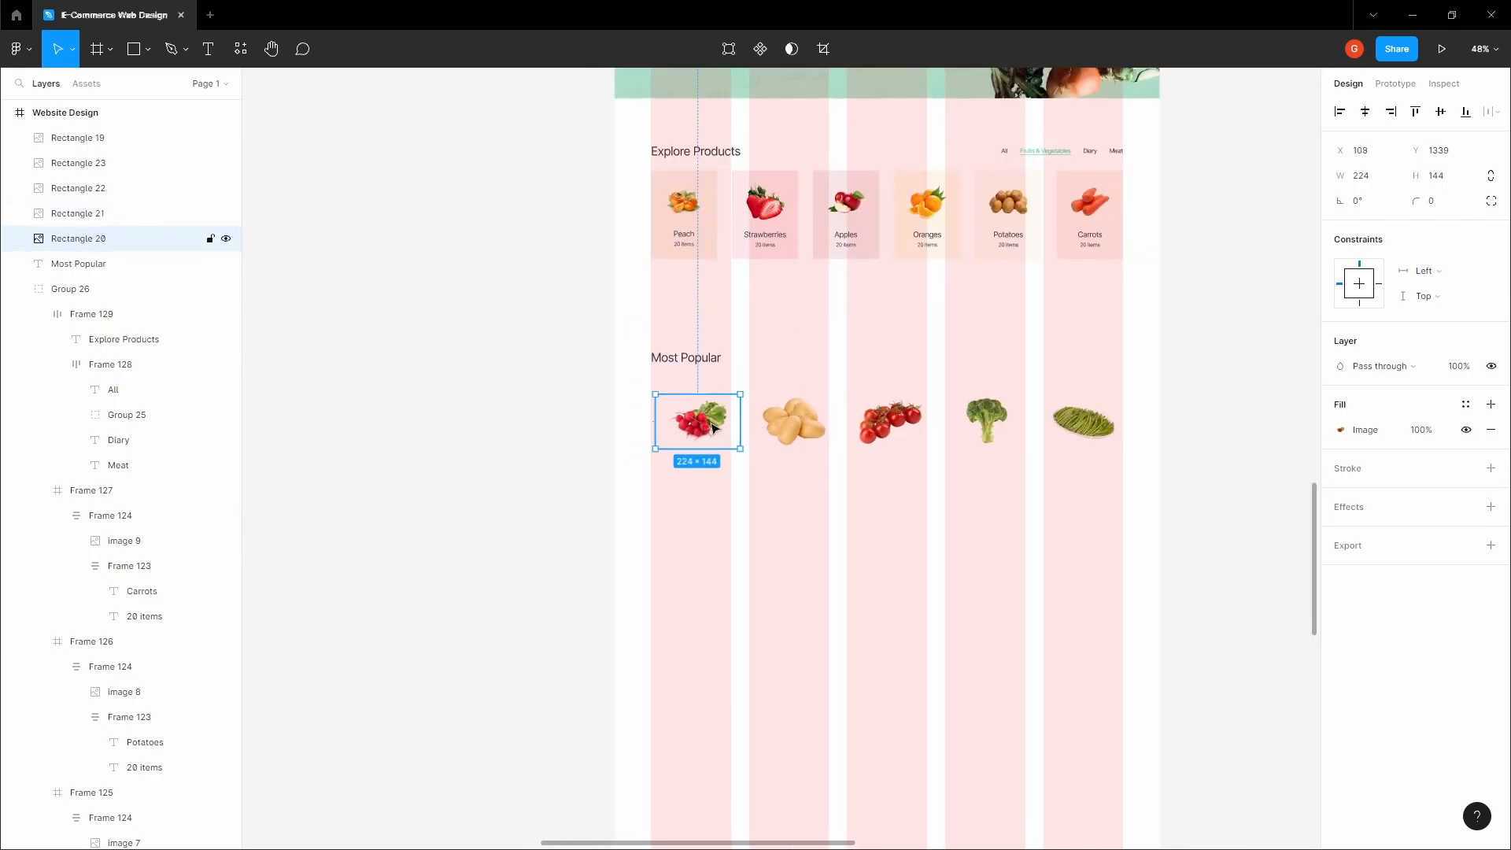
left_click_drag(712, 427, 923, 357)
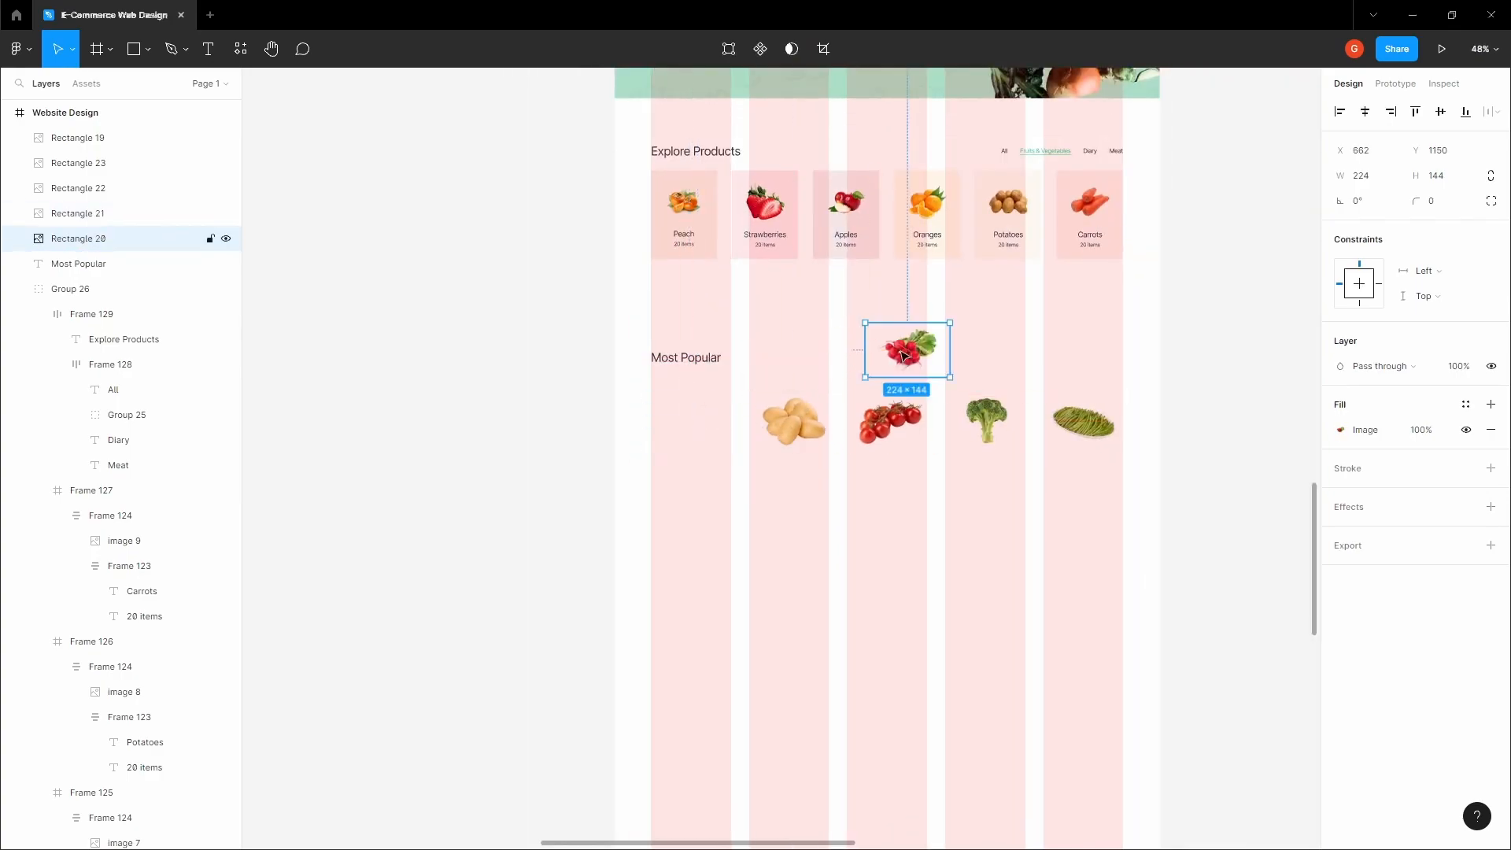
left_click(667, 411)
Step: Draw a 211 × 267 product card frame in the first grid column below the Most Popular heading
scroll(667, 410, "up", 3)
scroll(668, 415, "up", 2)
key("f")
left_click_drag(630, 385, 809, 561)
left_click_drag(704, 562, 704, 608)
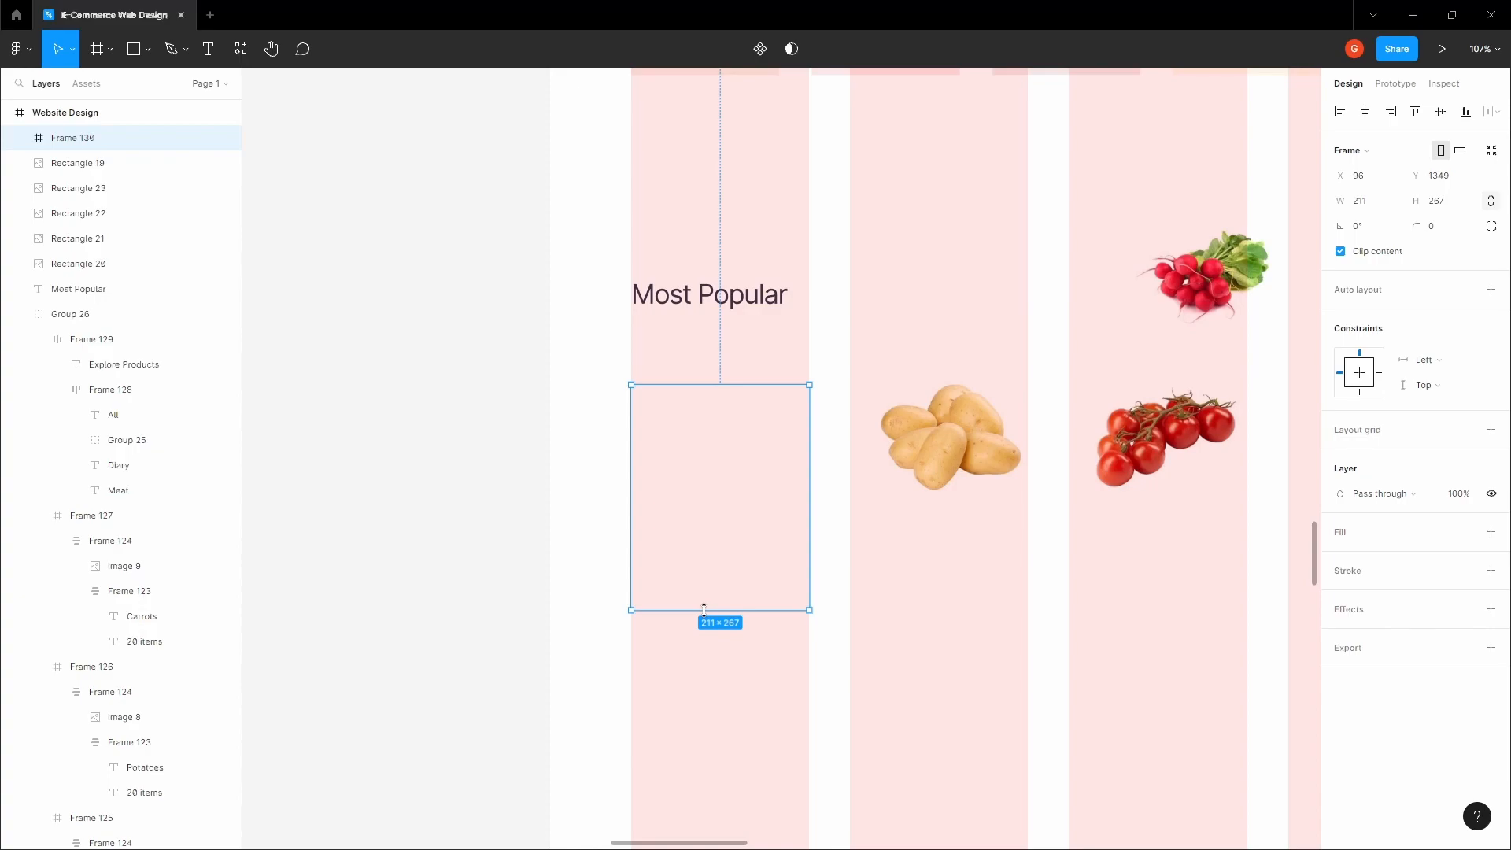
Step: Add a "Vegetables" text label inside the new card frame and move it to X 20, Y 147
scroll(668, 566, "up", 5)
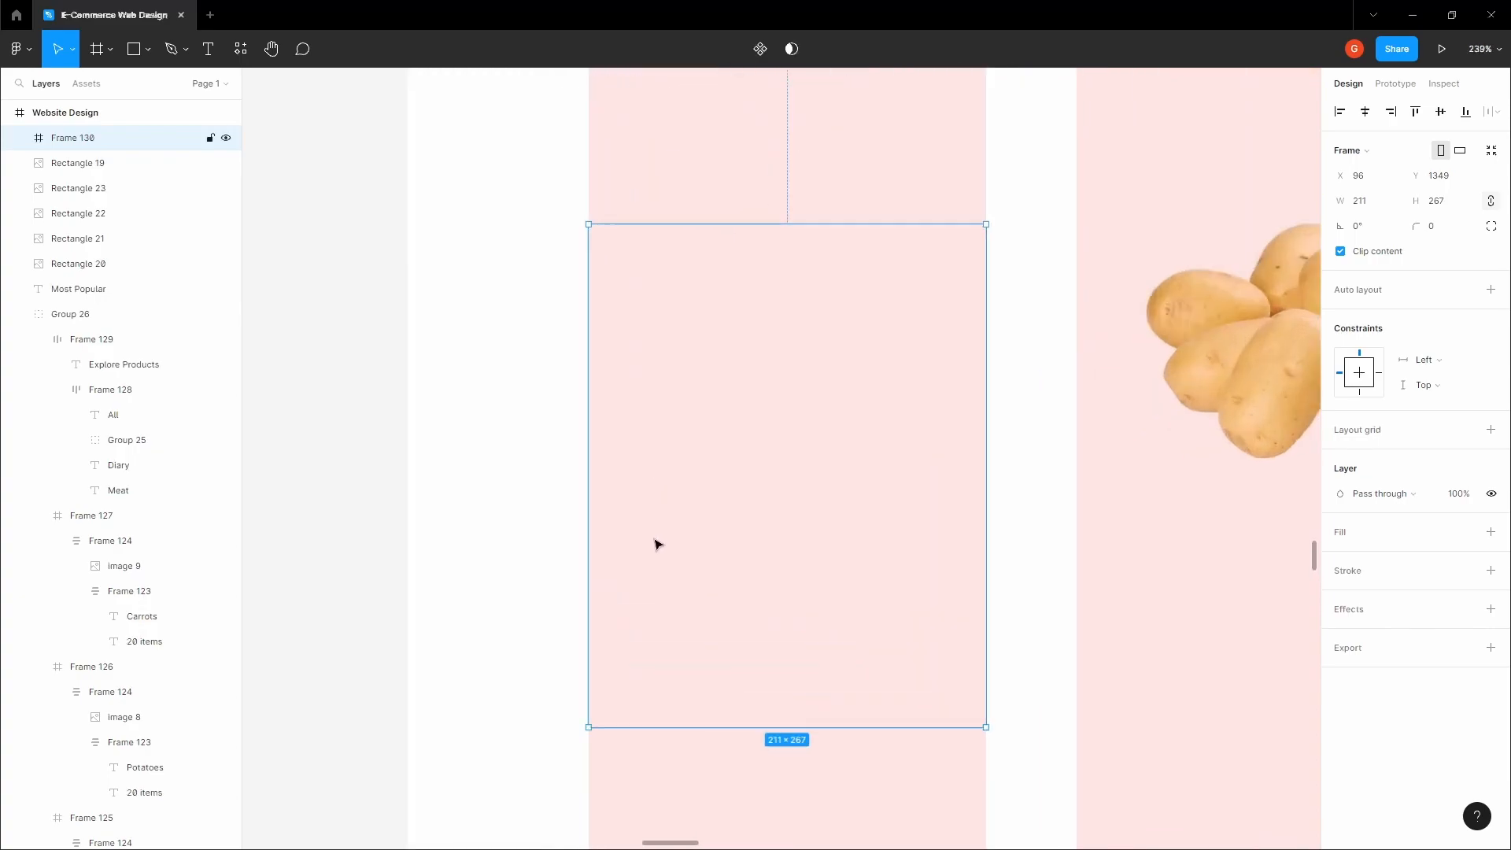
key("t")
left_click(653, 539)
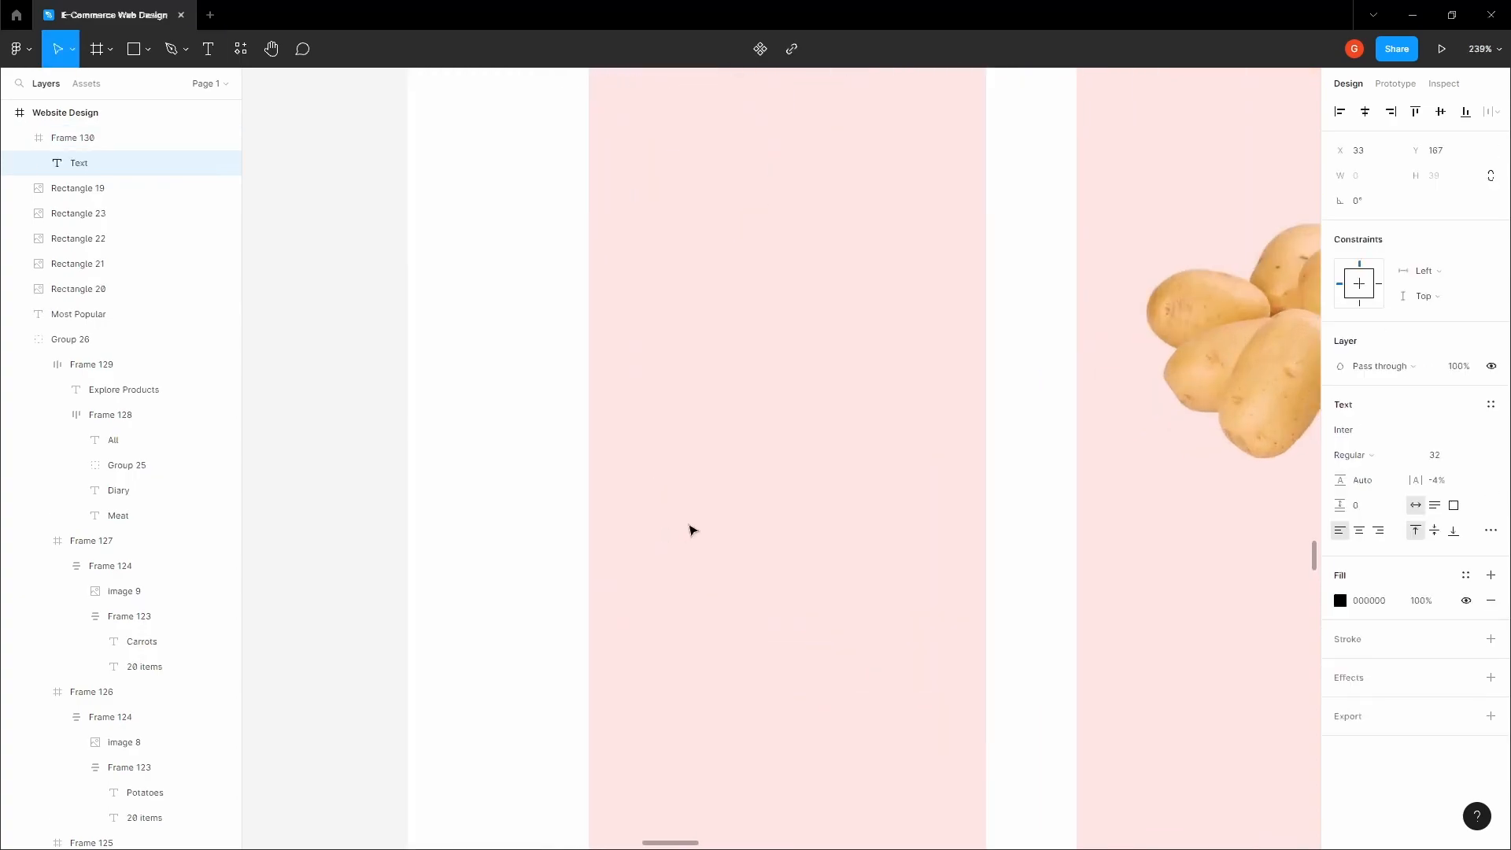
type("Vegeta")
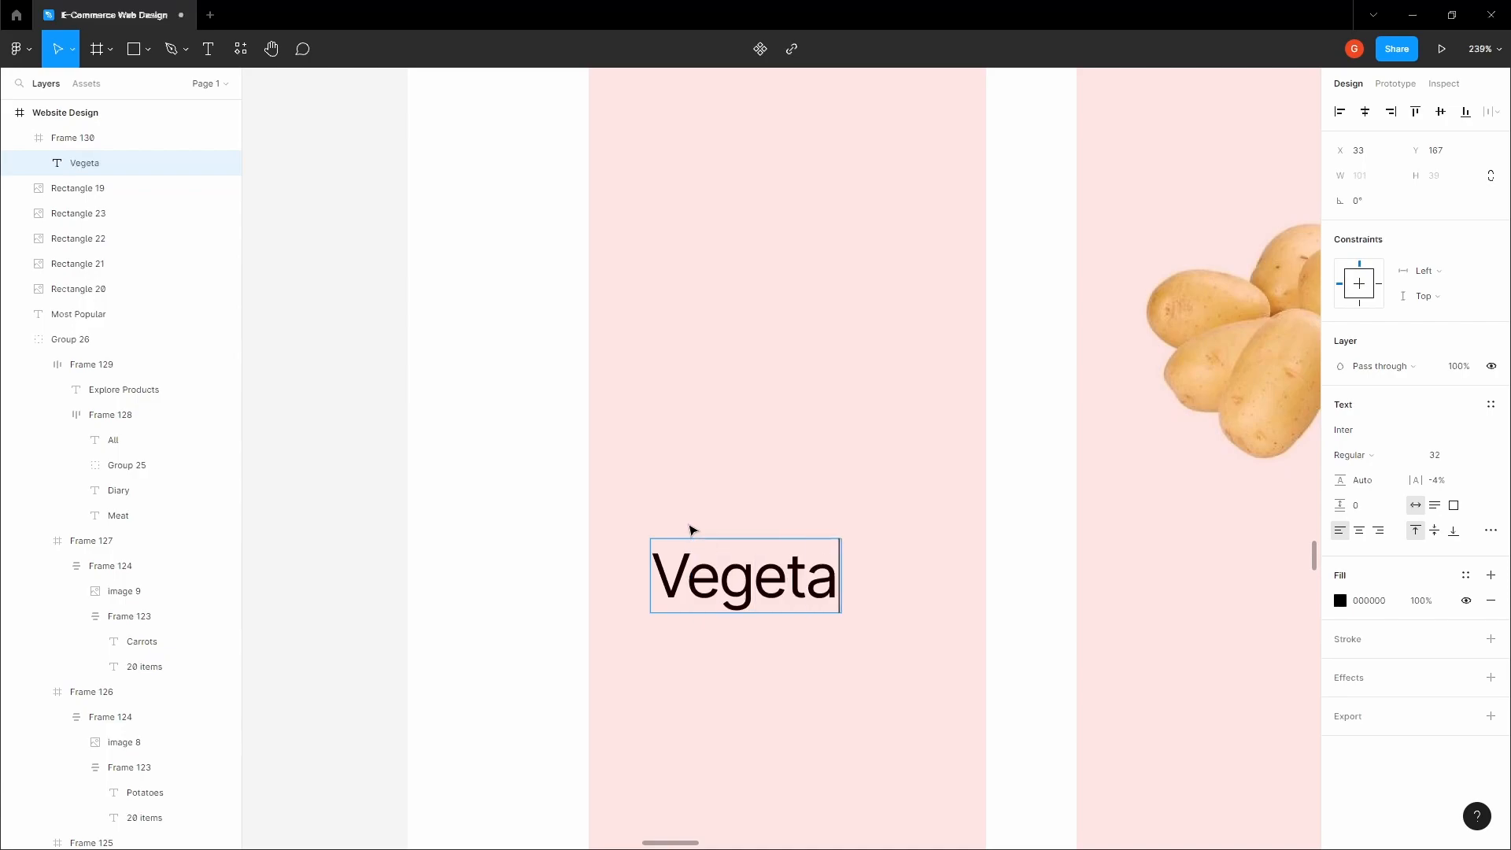
type("bles")
left_click(720, 448)
left_click_drag(772, 588, 748, 550)
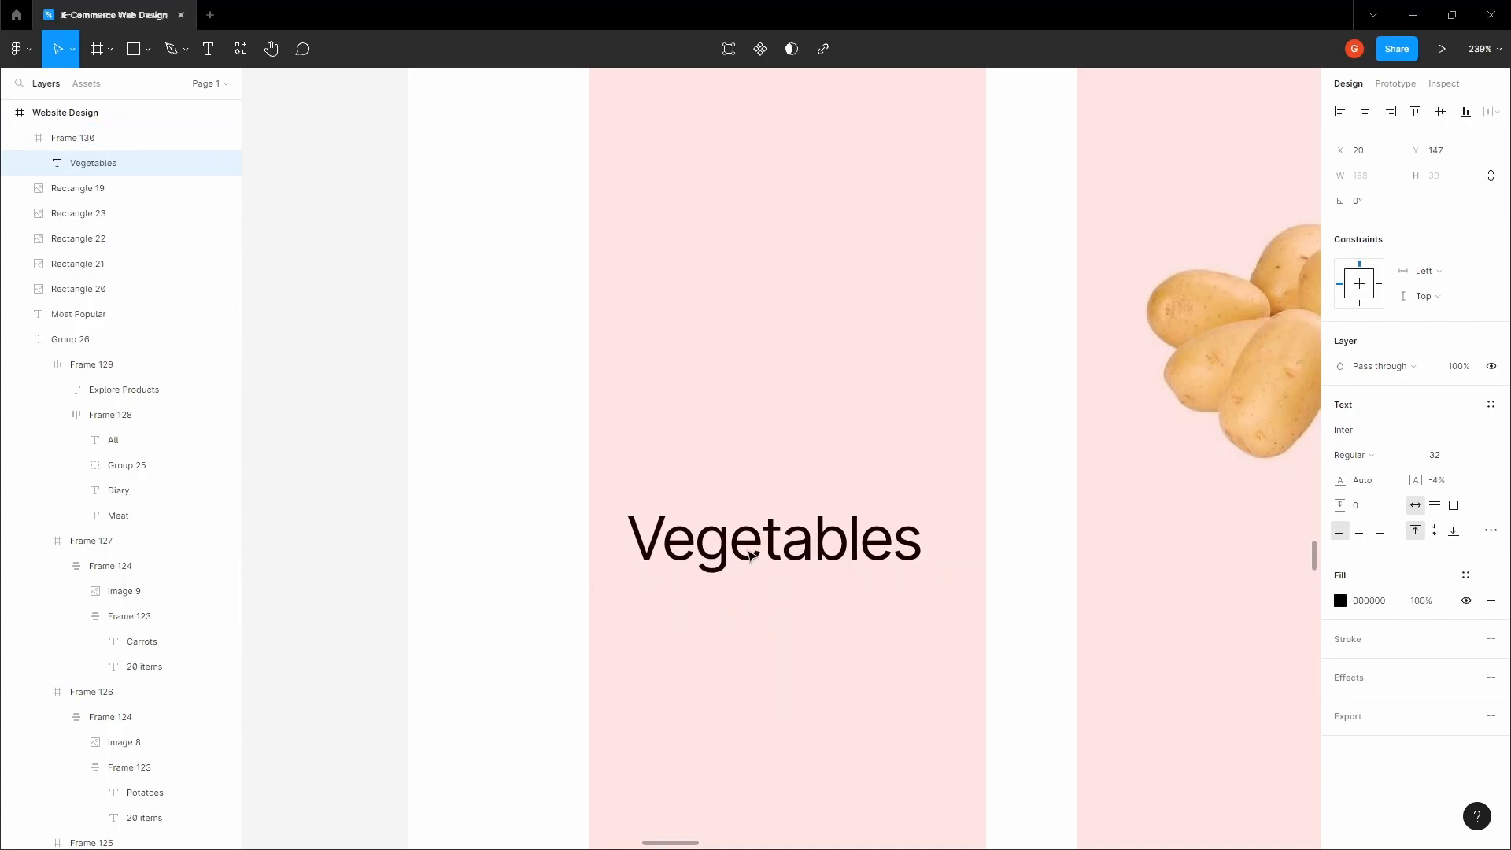
Step: Set the Vegetables label's font size to 14 and change its fill to gray
left_click(1440, 455)
type("14")
key("Tab")
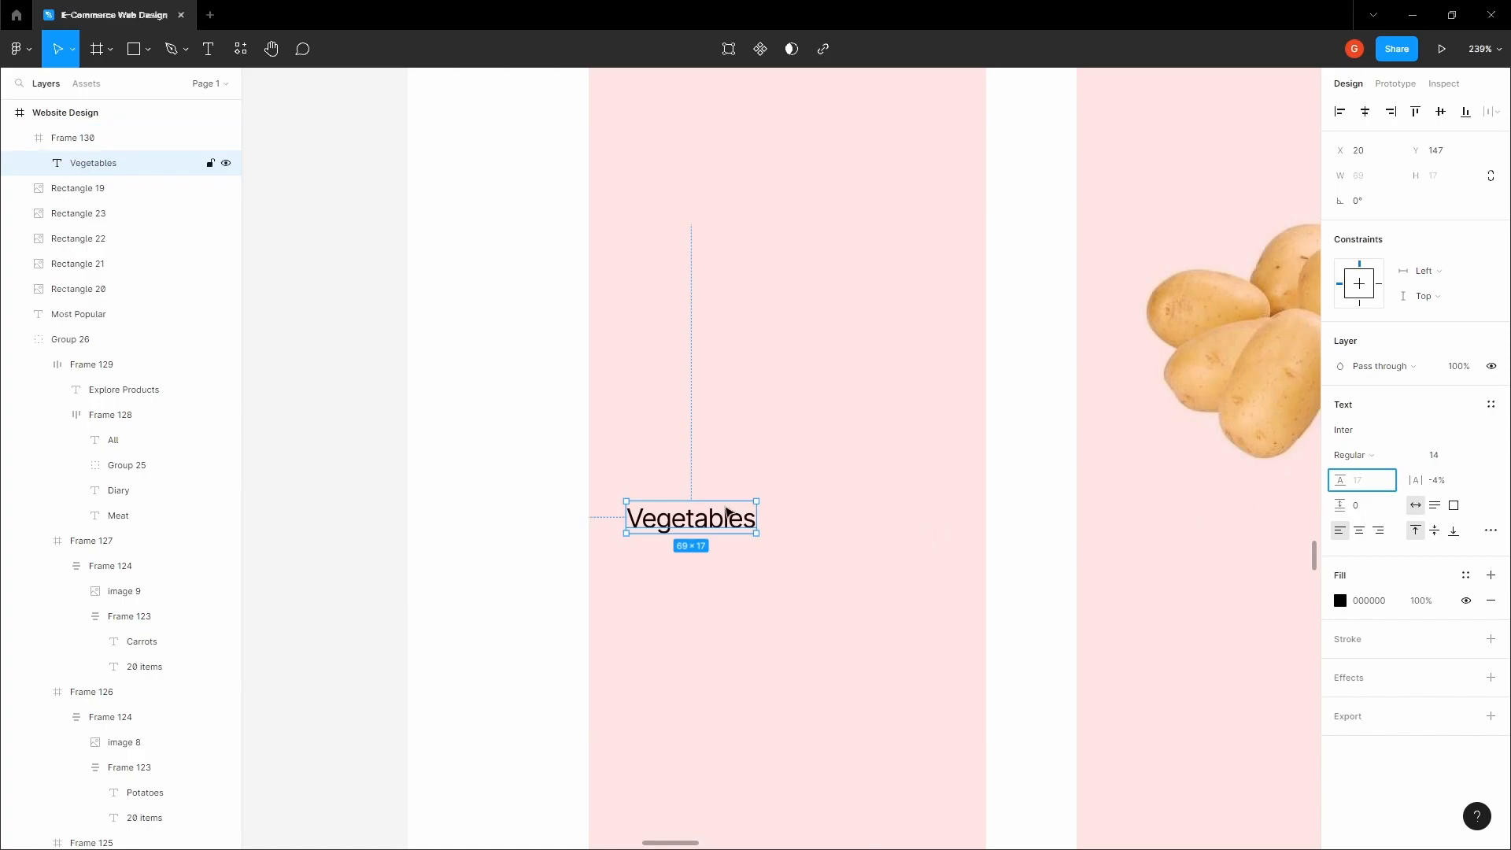
left_click(1340, 602)
left_click_drag(1144, 587, 1096, 533)
left_click(1055, 516)
Step: Hide the 5-column layout grid on the Website Design frame
scroll(1052, 515, "down", 3)
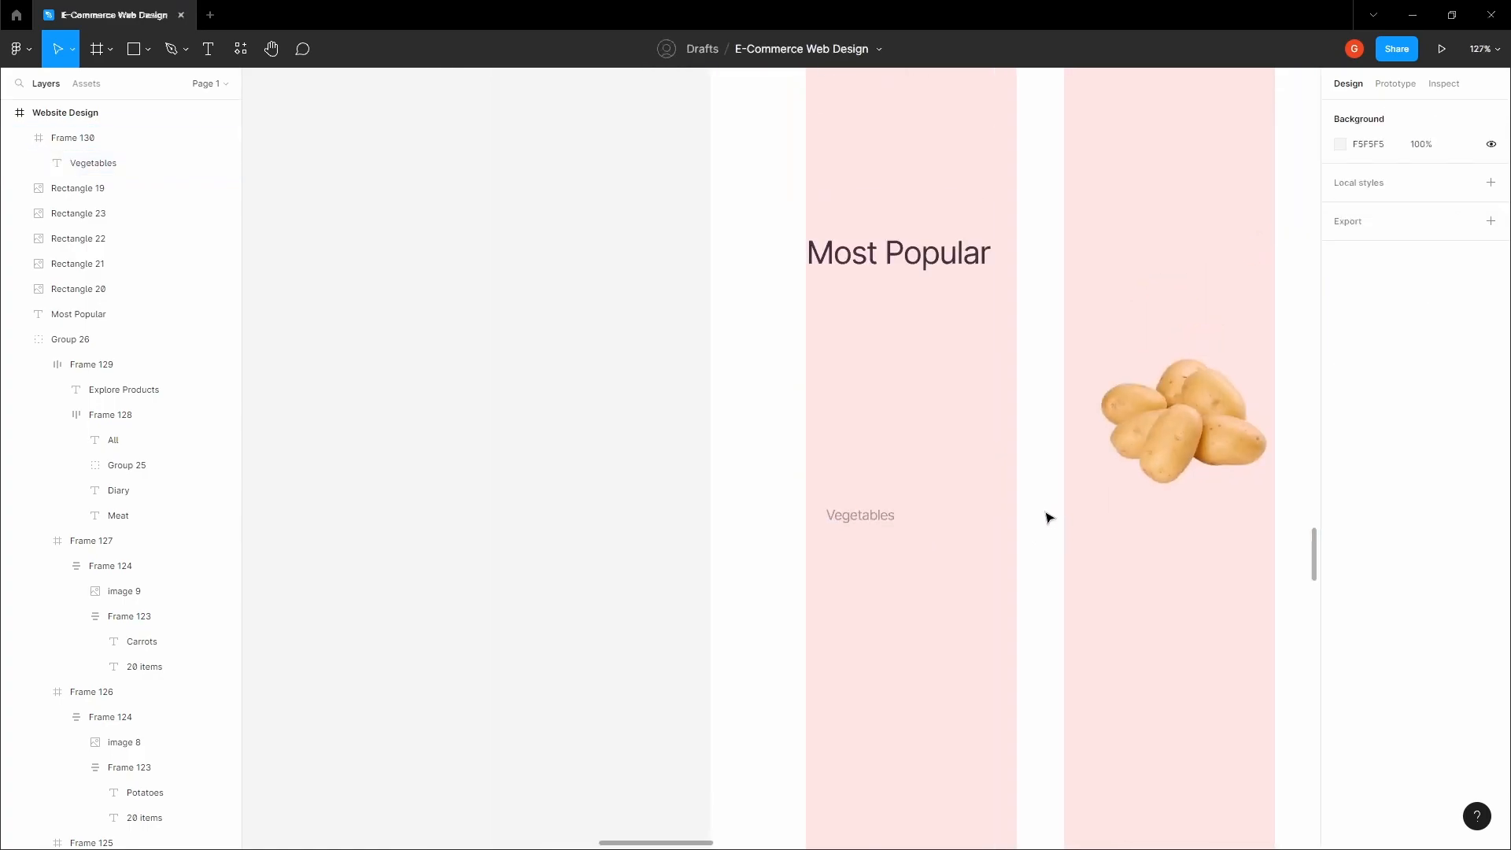
left_click(1045, 513)
left_click(779, 350)
left_click(778, 350)
left_click(1465, 353)
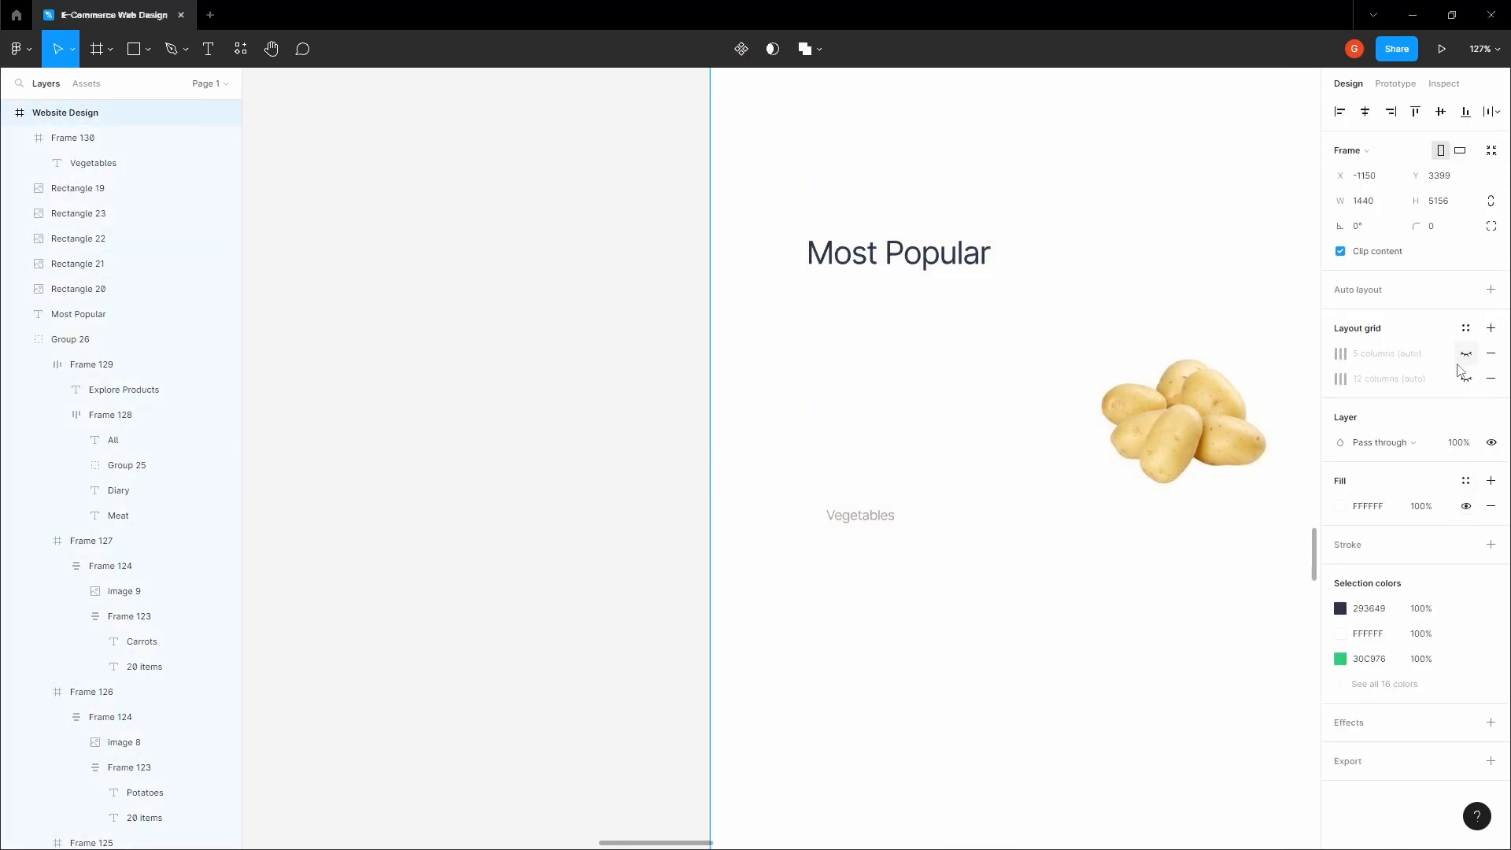
Step: Darken the Vegetables label's fill to 7C7C7C
double_click(864, 521)
scroll(877, 519, "up", 3)
left_click(1340, 602)
left_click_drag(1175, 552, 1106, 564)
Step: Duplicate the Vegetables label below itself in the card and change the copy's text to "Redish 500g"
left_click_drag(883, 513, 848, 533)
key("Escape")
left_click(850, 472)
double_click(846, 537)
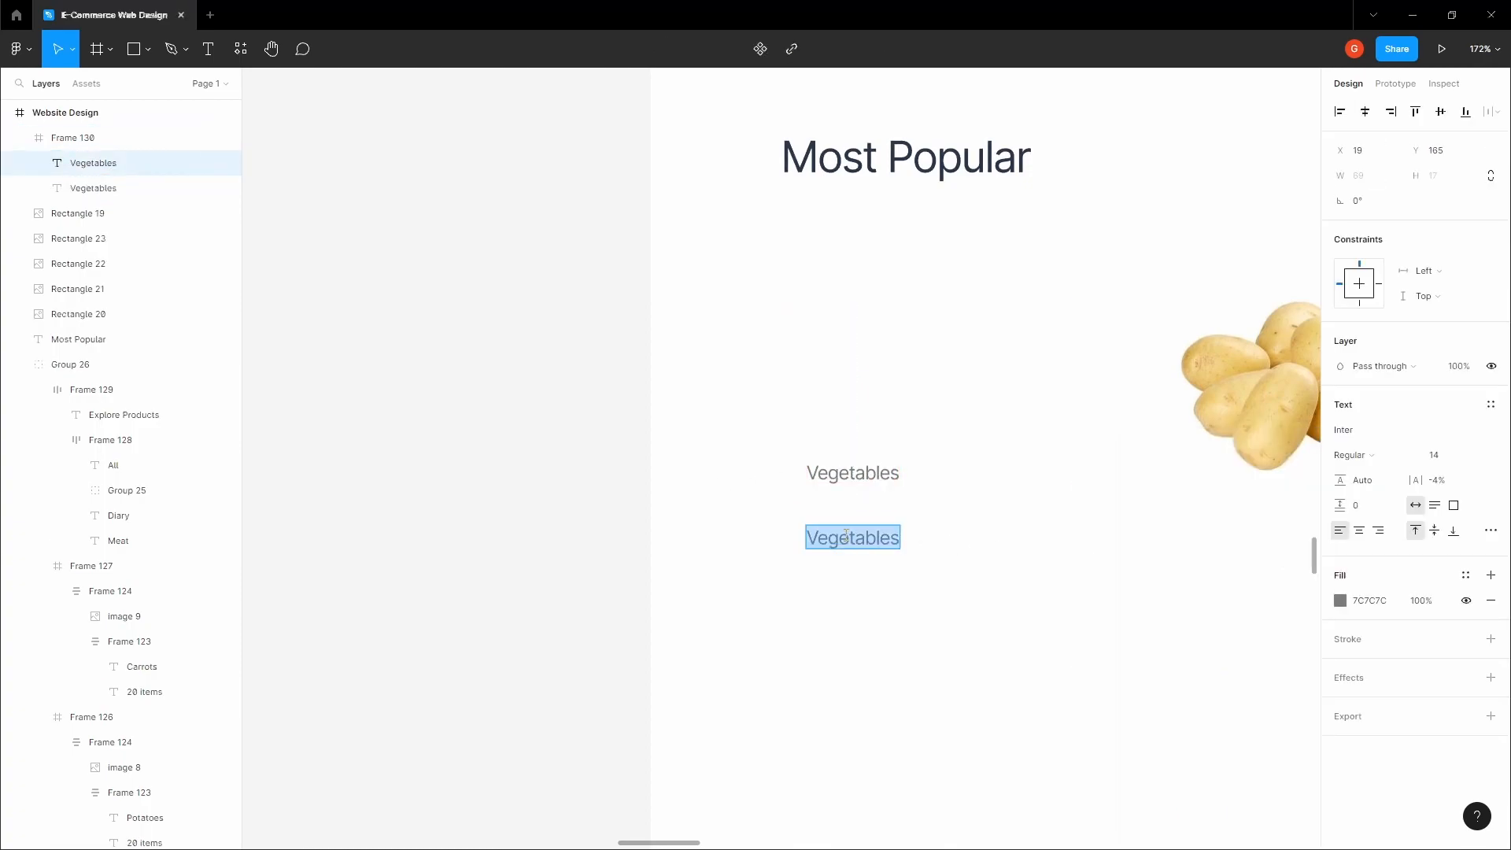
type("Redish 500g")
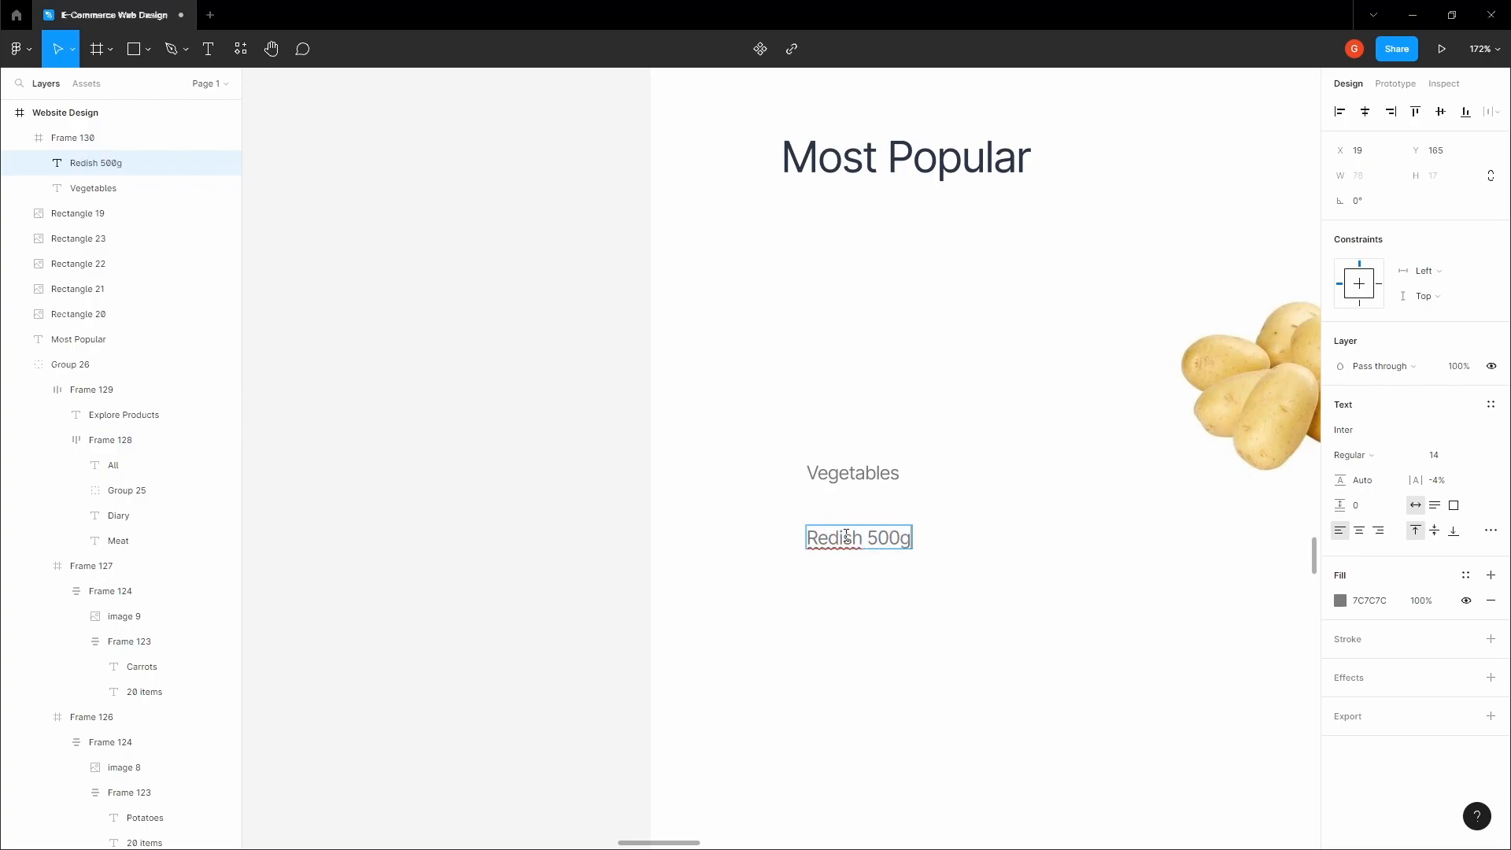
key("Escape")
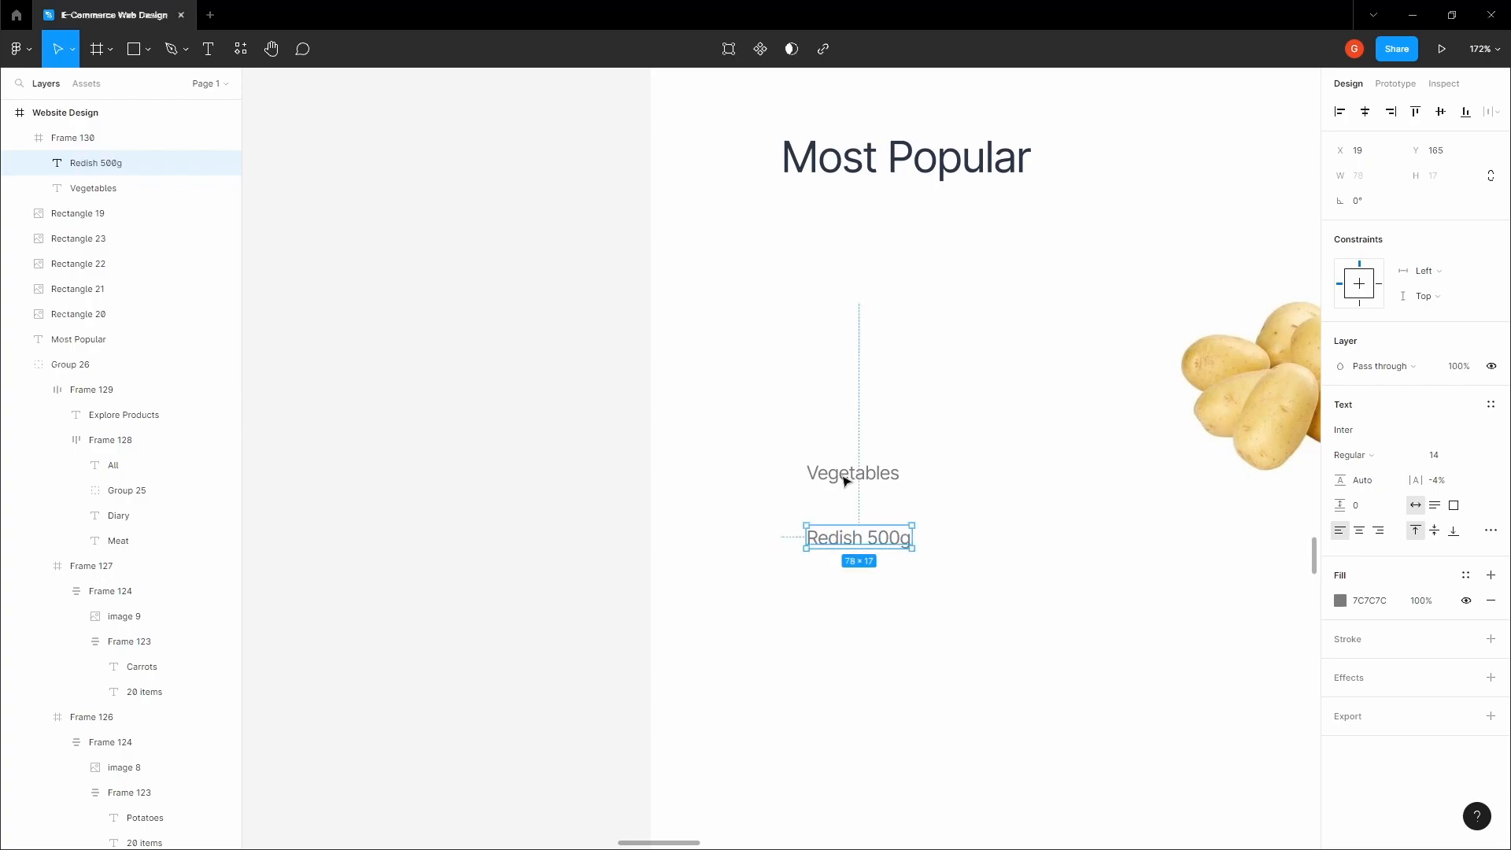
Step: Set the Redish 500g label's font size to 16 and its fill to 262E37
left_click(1475, 462)
left_click(1450, 513)
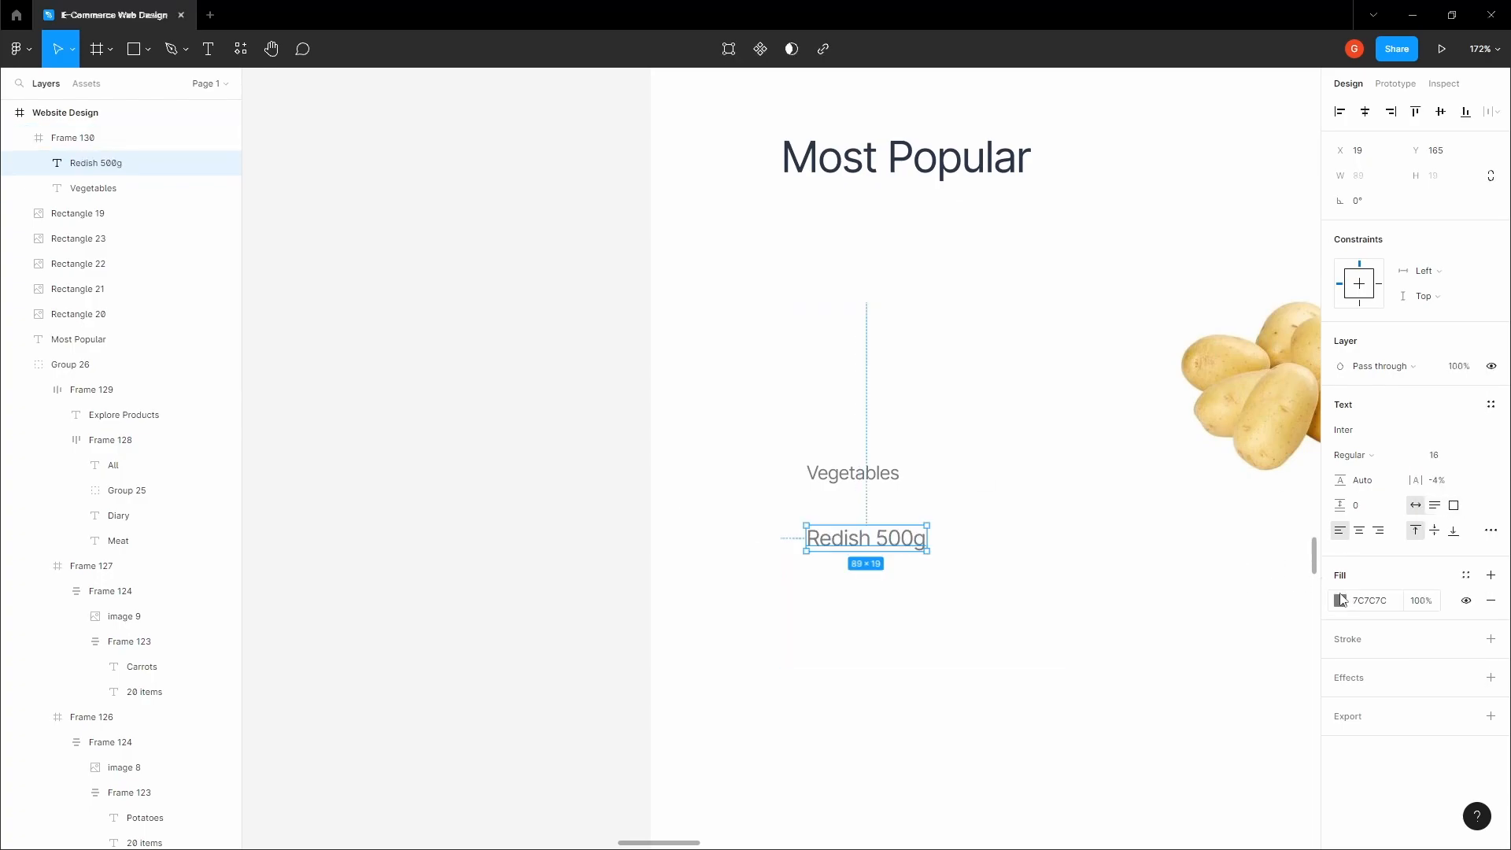
left_click(1340, 600)
left_click_drag(1141, 588, 1188, 608)
left_click(1251, 663)
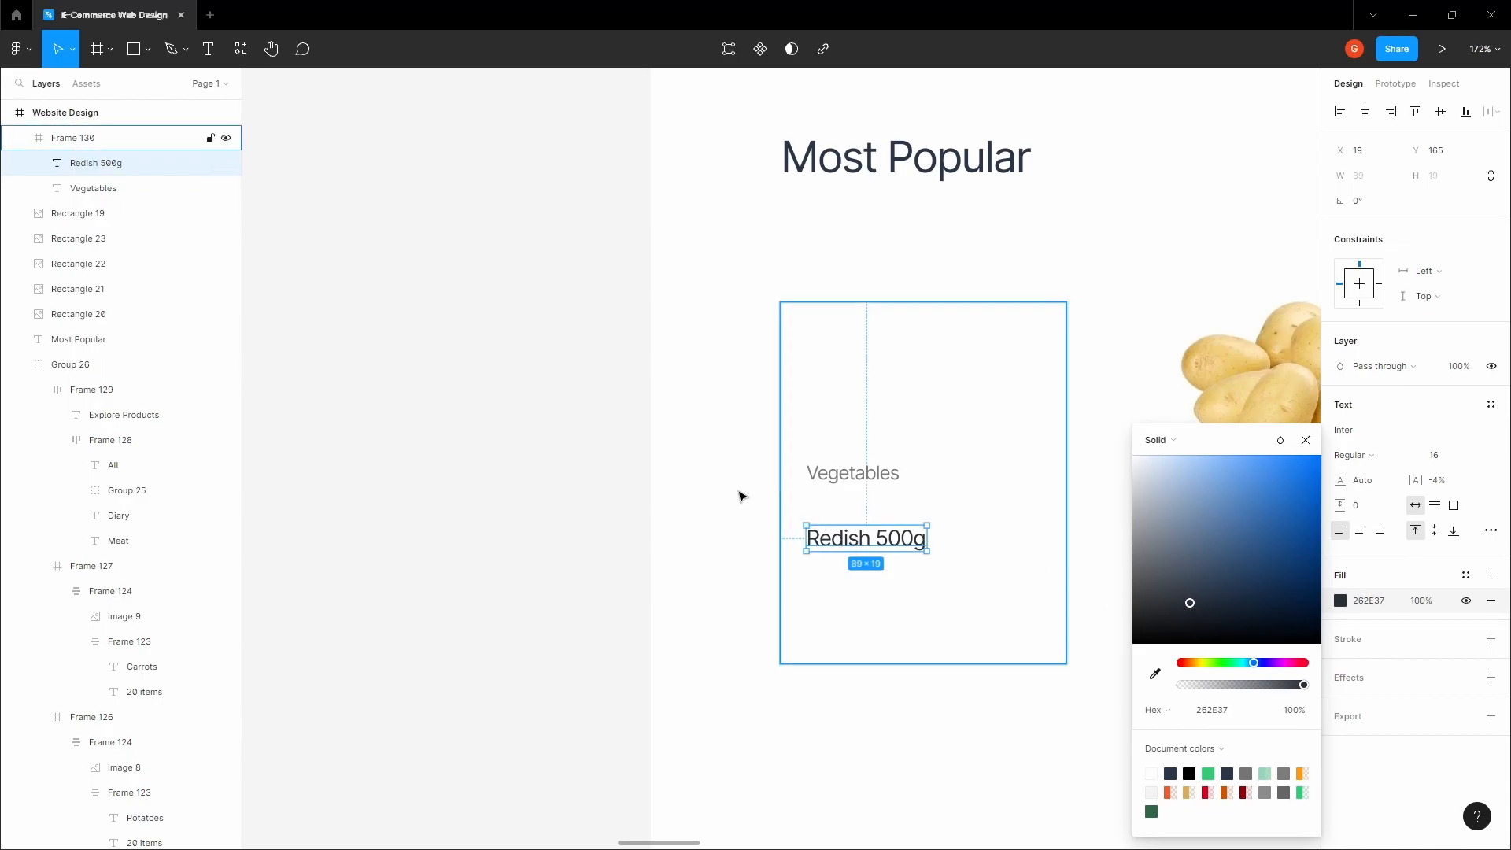
Step: Move the Redish 500g label up until it sits 12 px below the Vegetables label
left_click(819, 535)
left_click(850, 479, "shift")
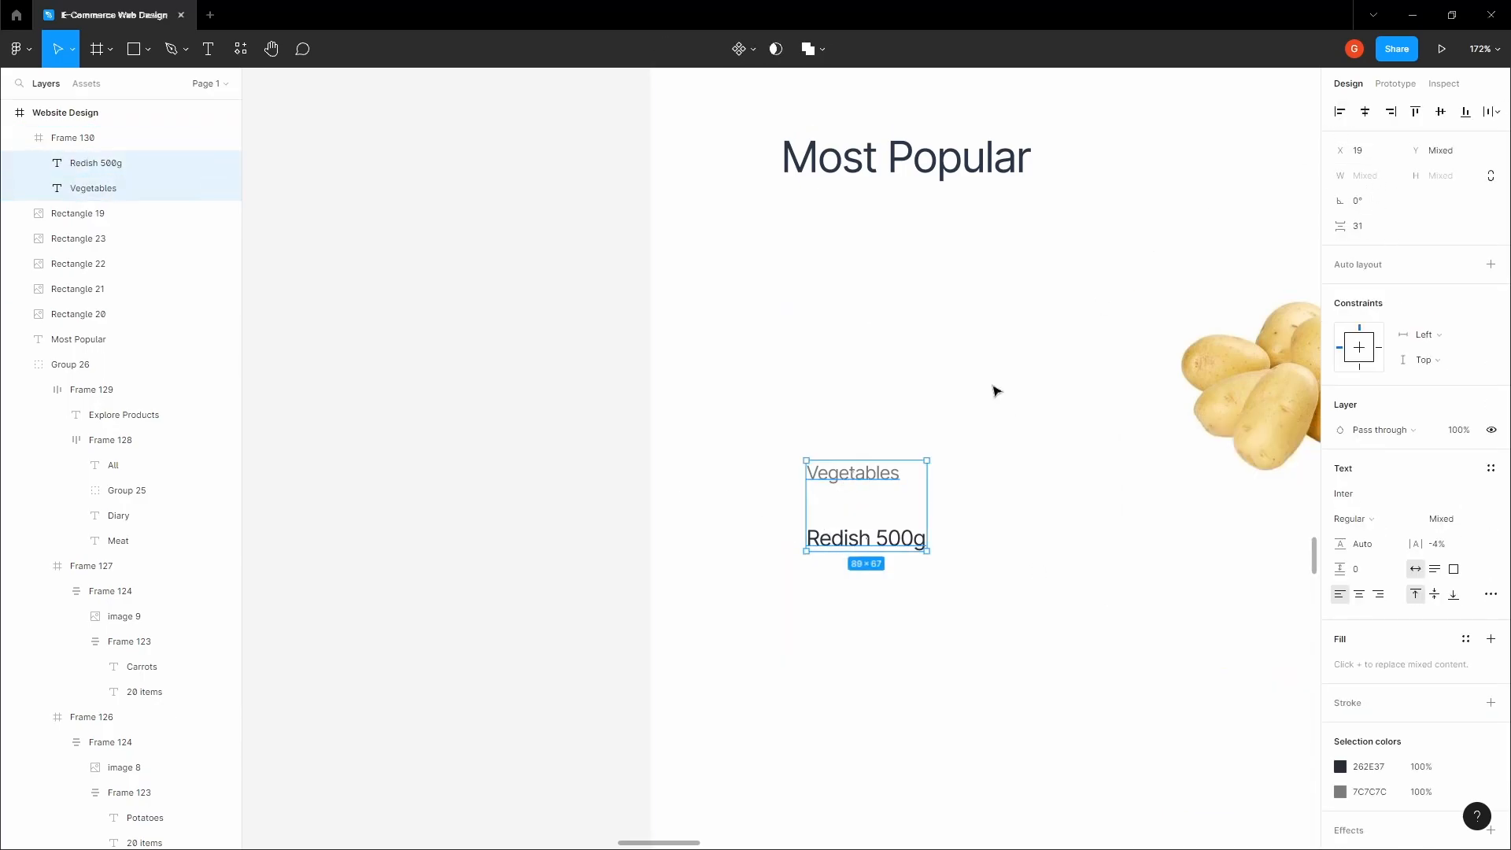
left_click(895, 531)
key("Up")
key("Up")
key("Up")
key("Up")
key("Up")
key("Up")
key("Up")
key("Up")
key("Up")
key("Up")
key("Up")
key("Up")
key("Up")
key("Up")
key("Up")
key("Up")
key("Up")
key("Up")
key("Up")
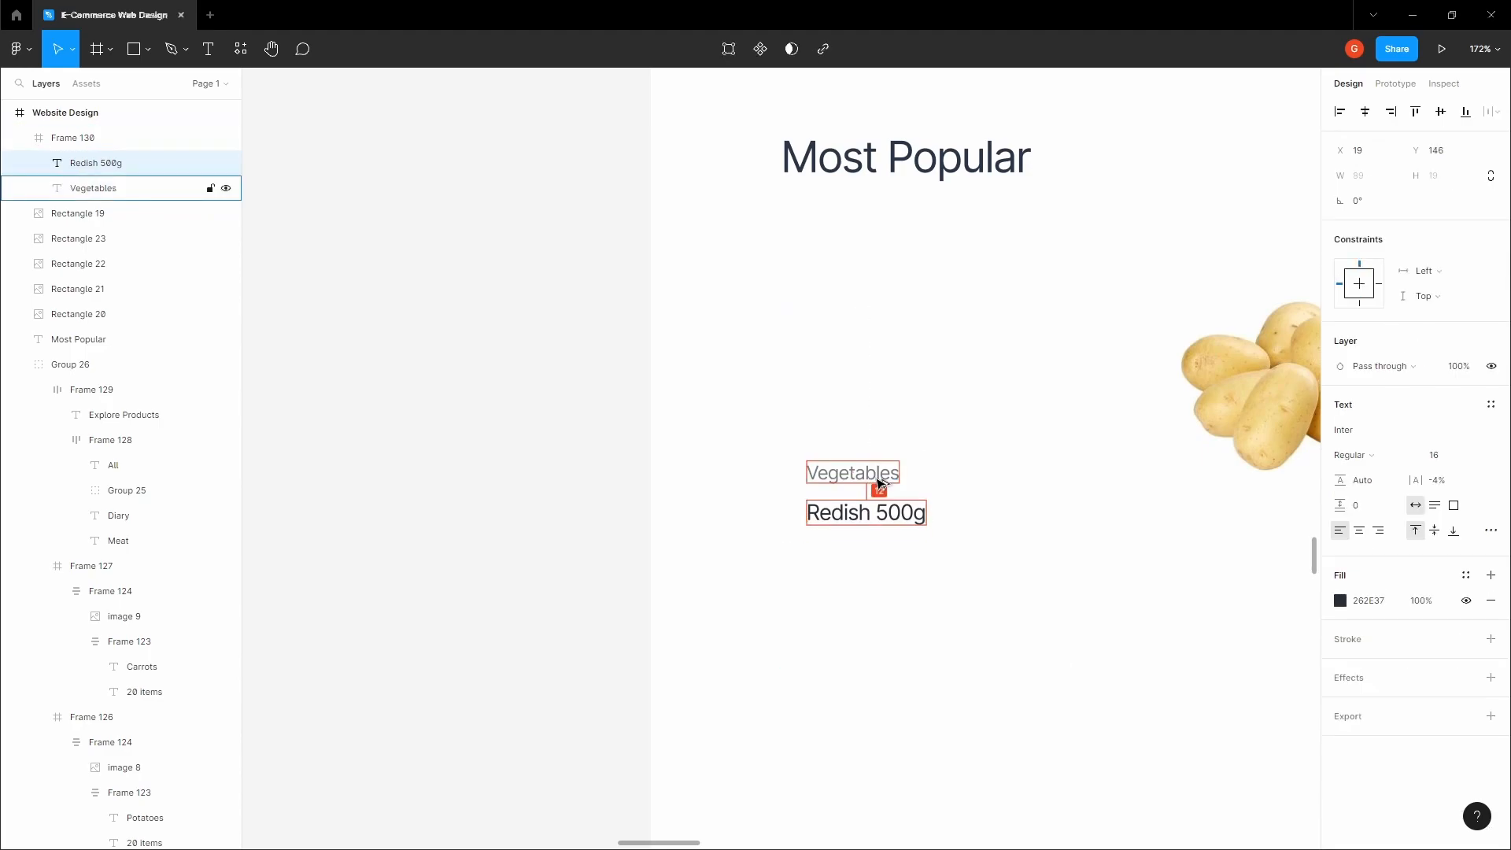
Step: Combine the Vegetables and Redish 500g labels into one auto layout frame
left_click(879, 482, "shift")
key("shift+a")
left_click(1414, 361)
left_click(634, 437)
Step: Copy the star icon from the Icons & Other Graphics frame
scroll(673, 432, "down", 5)
key("space")
left_click_drag(782, 385, 682, 493)
scroll(720, 483, "down", 3)
left_click_drag(832, 366, 799, 472)
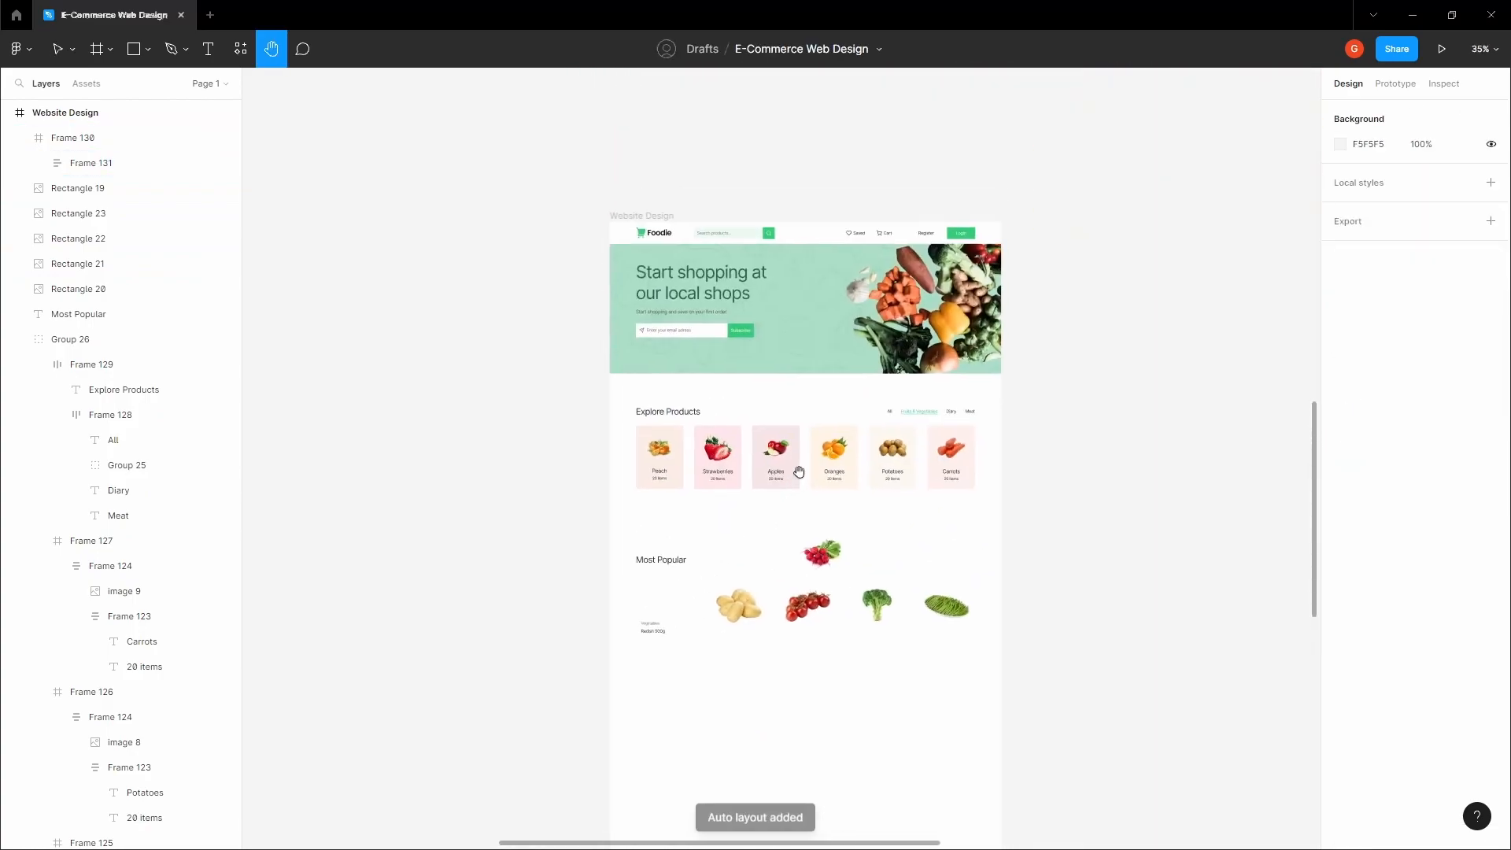
scroll(798, 472, "down", 5)
left_click_drag(1016, 272, 803, 677)
scroll(810, 396, "up", 9)
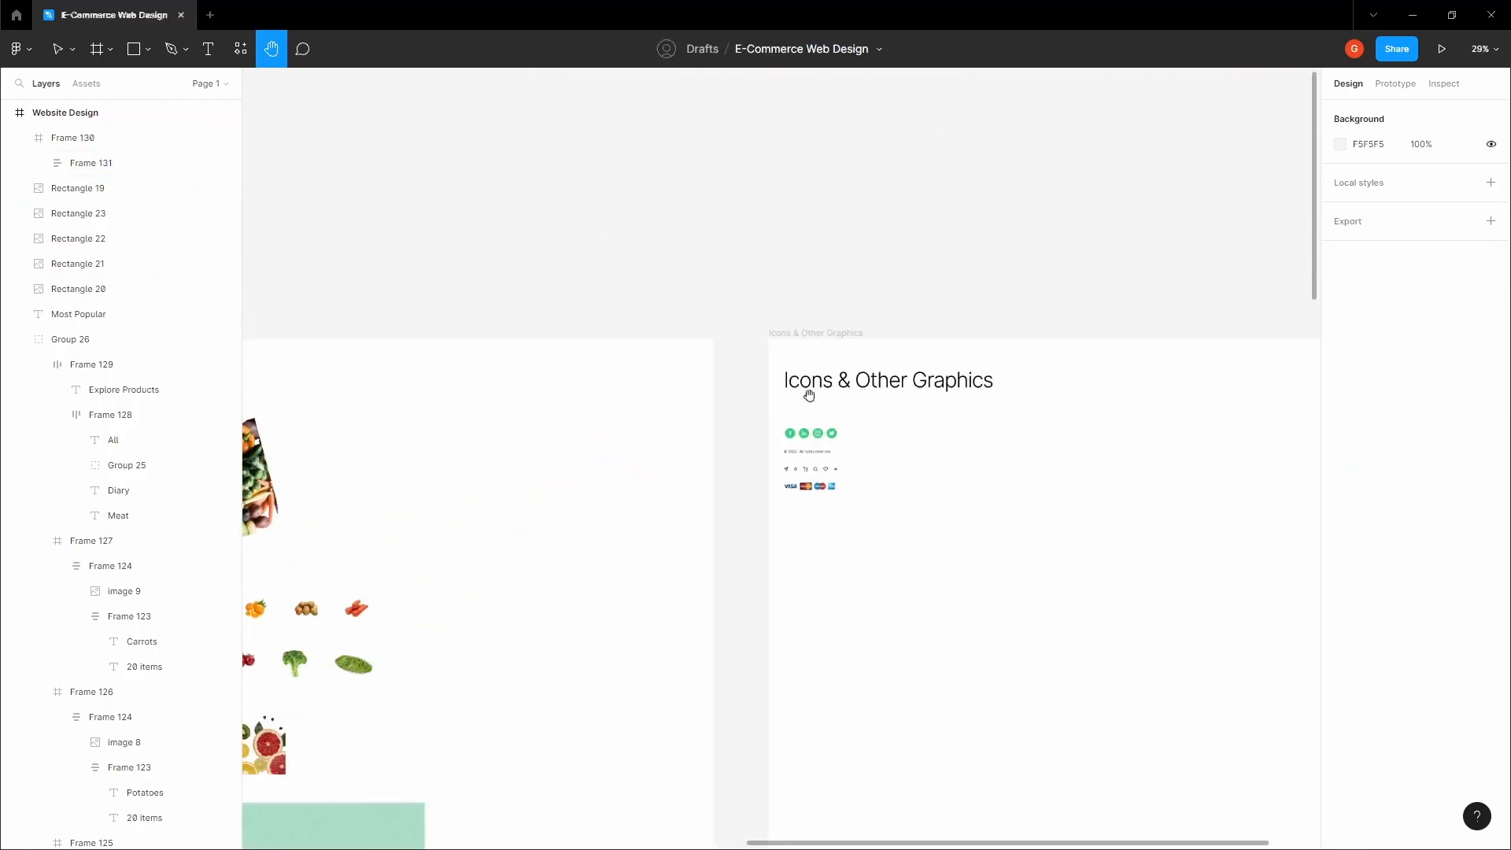
right_click(844, 497)
key("Escape")
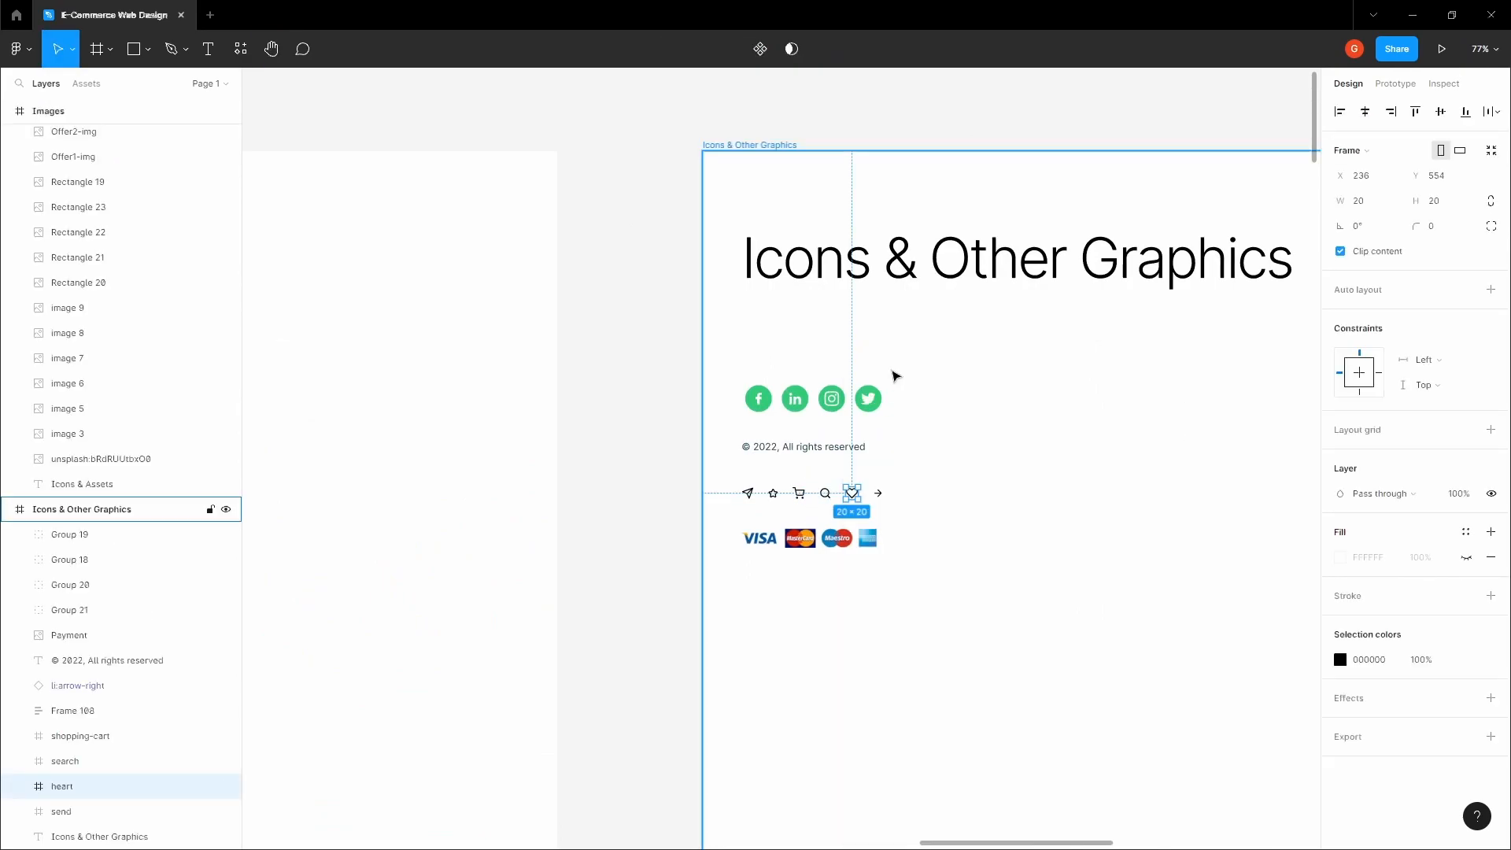
scroll(803, 499, "up", 4)
right_click(771, 476)
left_click(813, 366)
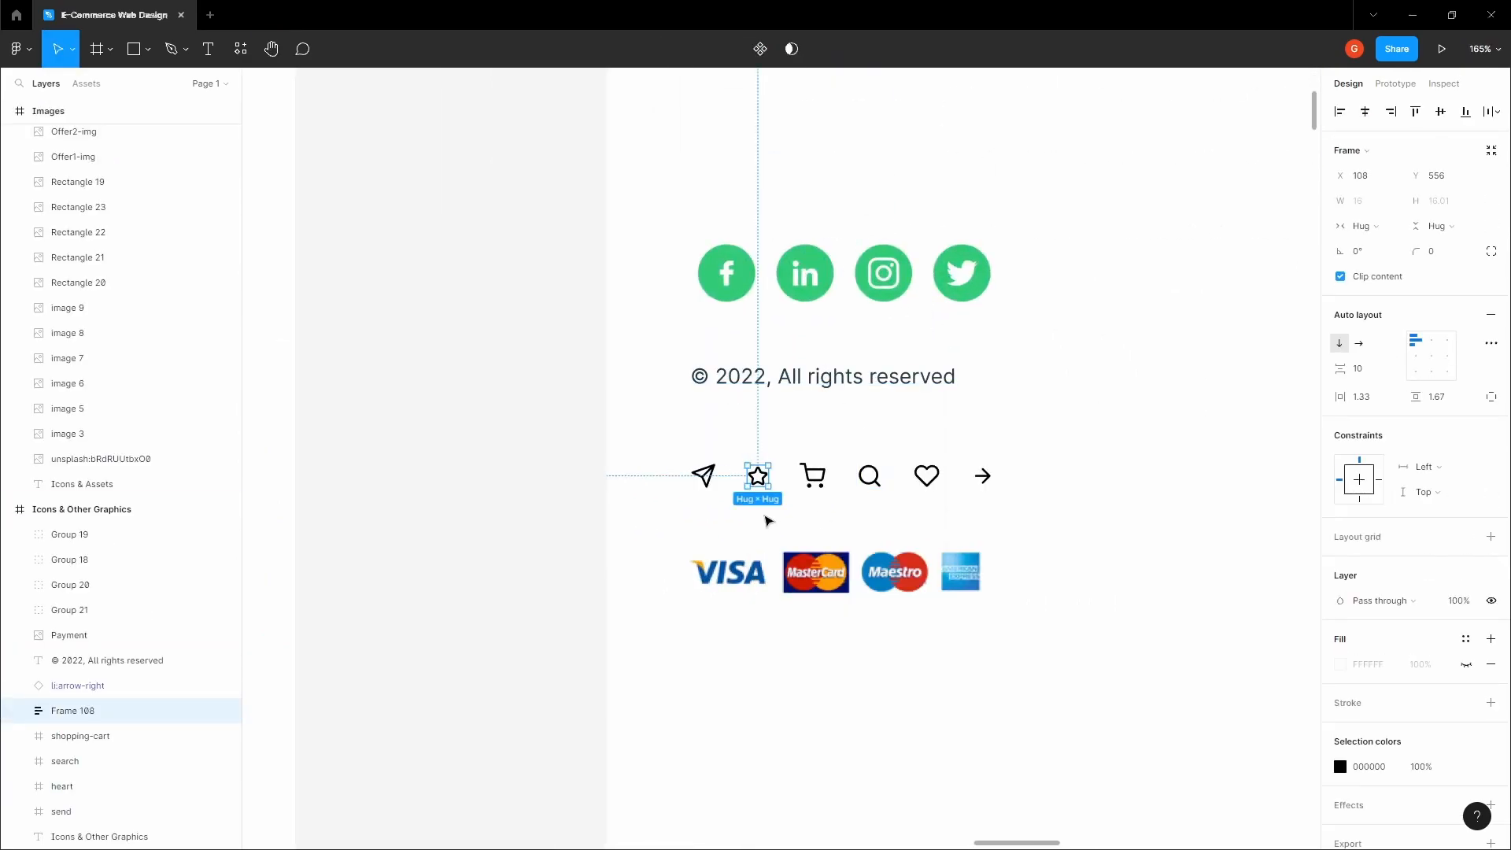
Step: Paste the star icon into the radish product card in the Website Design frame
scroll(763, 517, "down", 5)
left_click(670, 528)
key("space")
scroll(668, 527, "down", 5)
left_click_drag(670, 606, 1242, 75)
left_click_drag(832, 717, 1026, 454)
scroll(921, 648, "up", 4)
left_click_drag(920, 648, 834, 393)
left_click(909, 636)
scroll(910, 665, "up", 2)
scroll(917, 630, "down", 5)
scroll(912, 441, "up", 8)
key("ctrl+v")
Step: Place the star below the Redish 500g label and duplicate it into a row of five
left_click(798, 346)
left_click(795, 386, "shift")
left_click(798, 390)
left_click_drag(829, 392, 947, 399)
left_click(777, 446)
Step: Recolor the outlines of the first four stars to yellow FFEC40
double_click(794, 400)
left_click(832, 398, "shift")
left_click(869, 398, "shift")
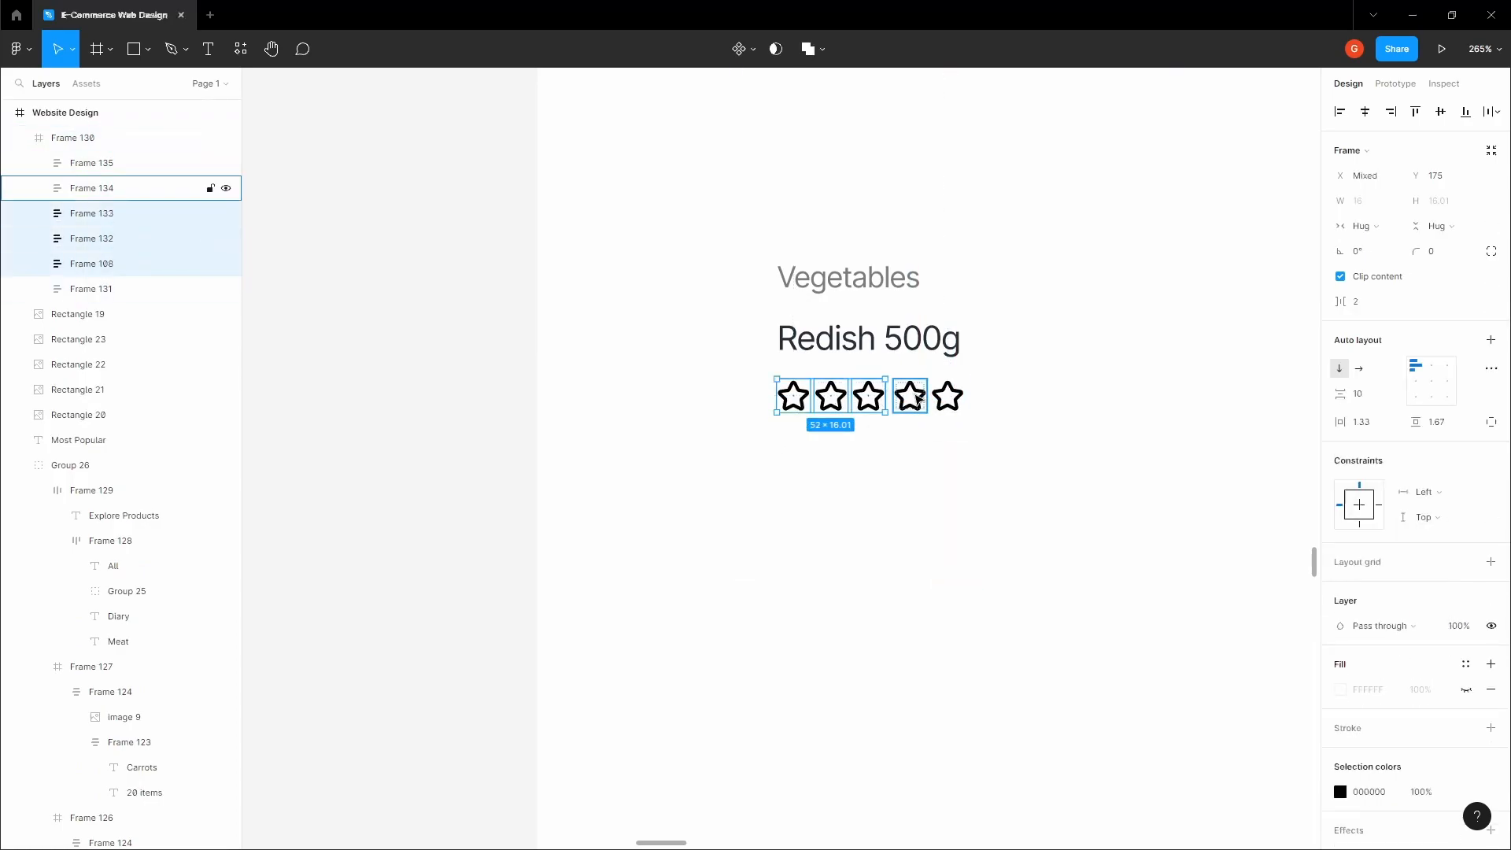
left_click(912, 397, "shift")
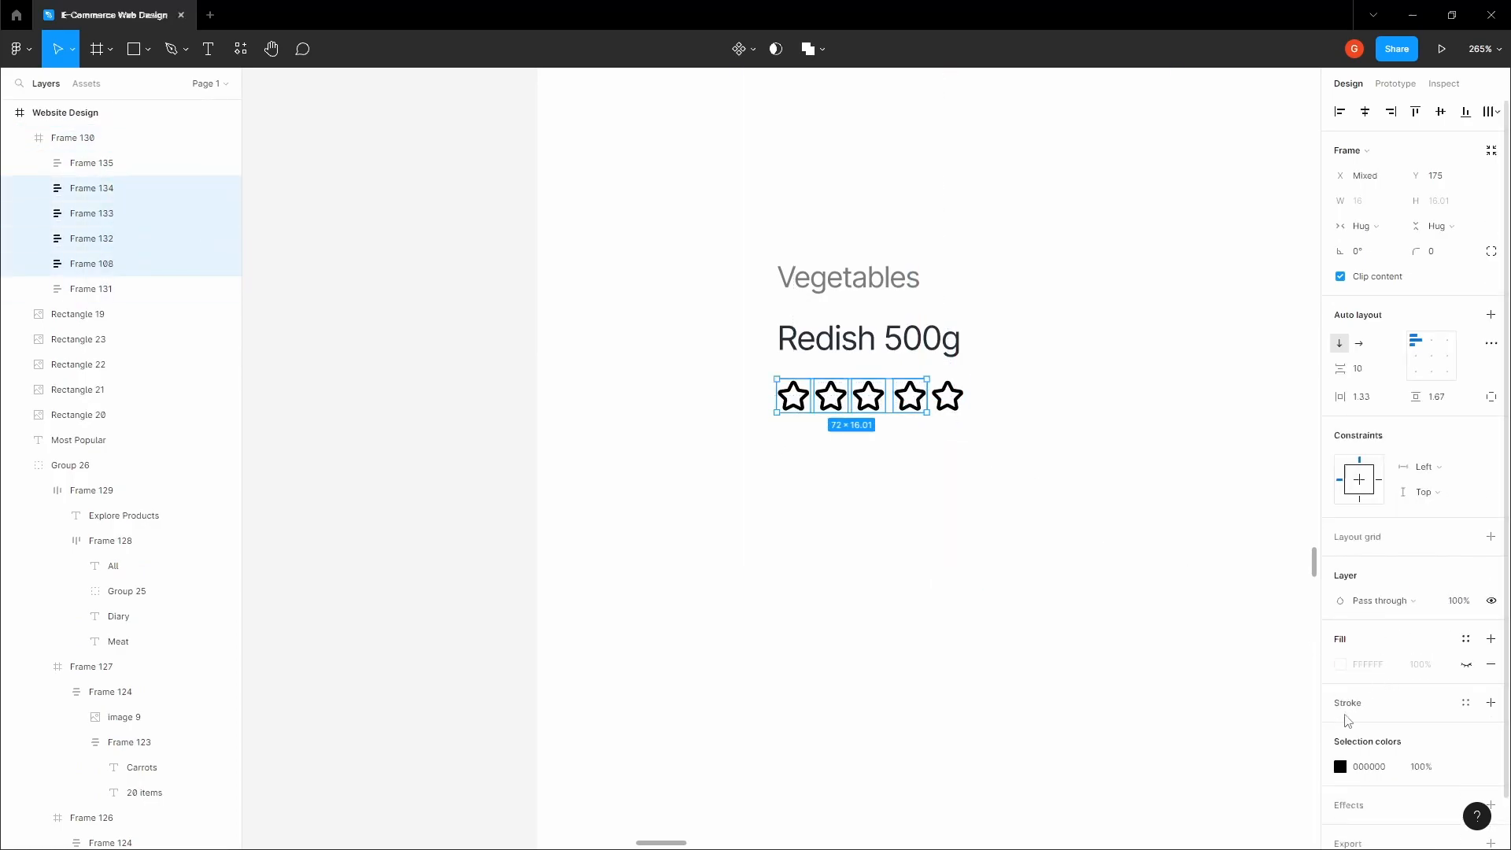
left_click(1340, 767)
left_click(1200, 663)
left_click(1252, 457)
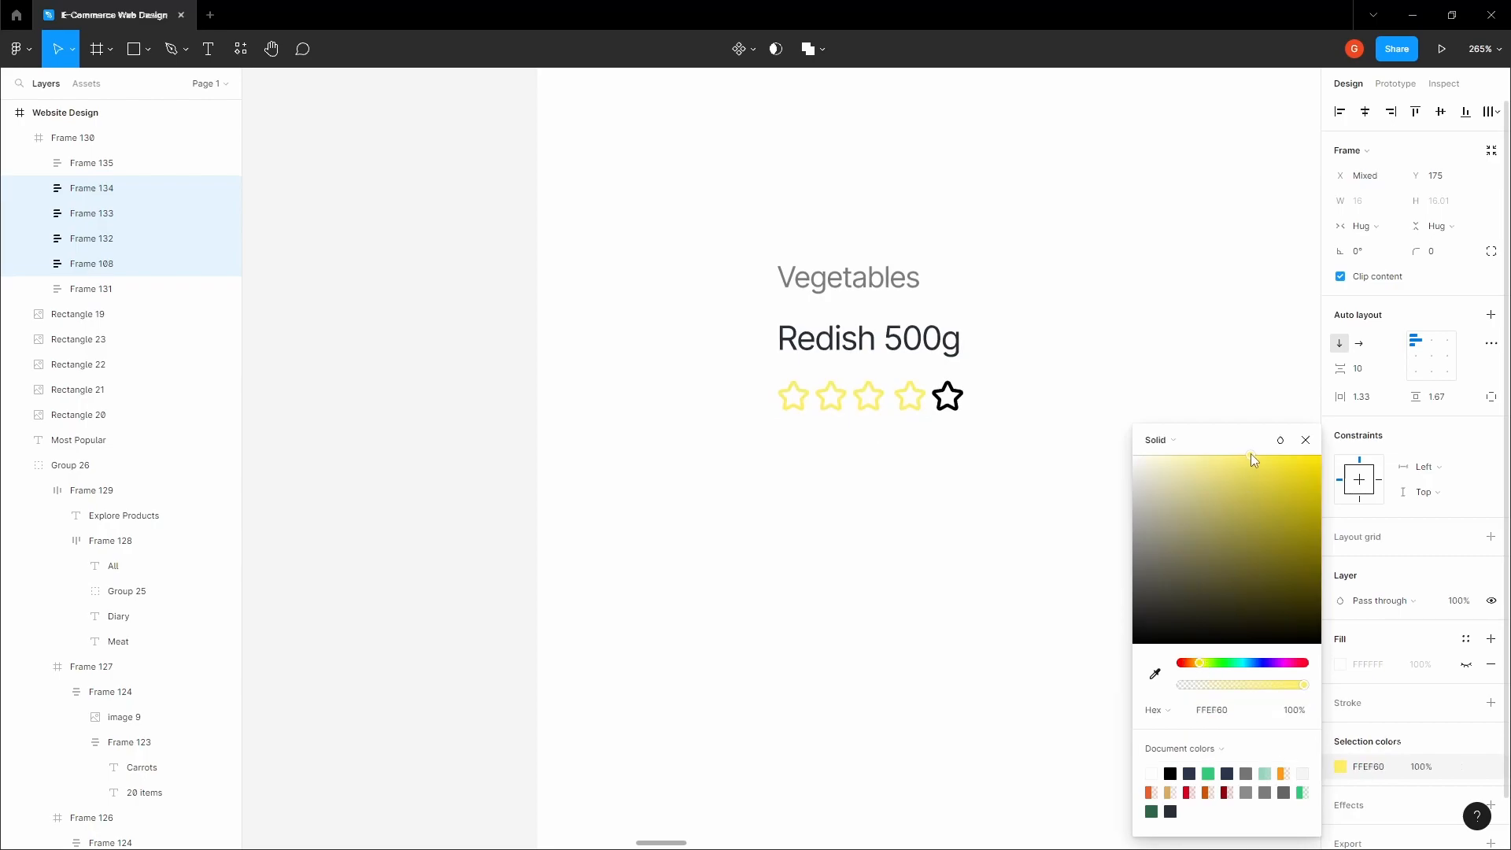
left_click_drag(1254, 453, 1275, 455)
Step: Add a matching FFEC40 fill to the shapes of the first four stars
left_click(1369, 767)
left_click(832, 396, "ctrl")
scroll(823, 400, "up", 5)
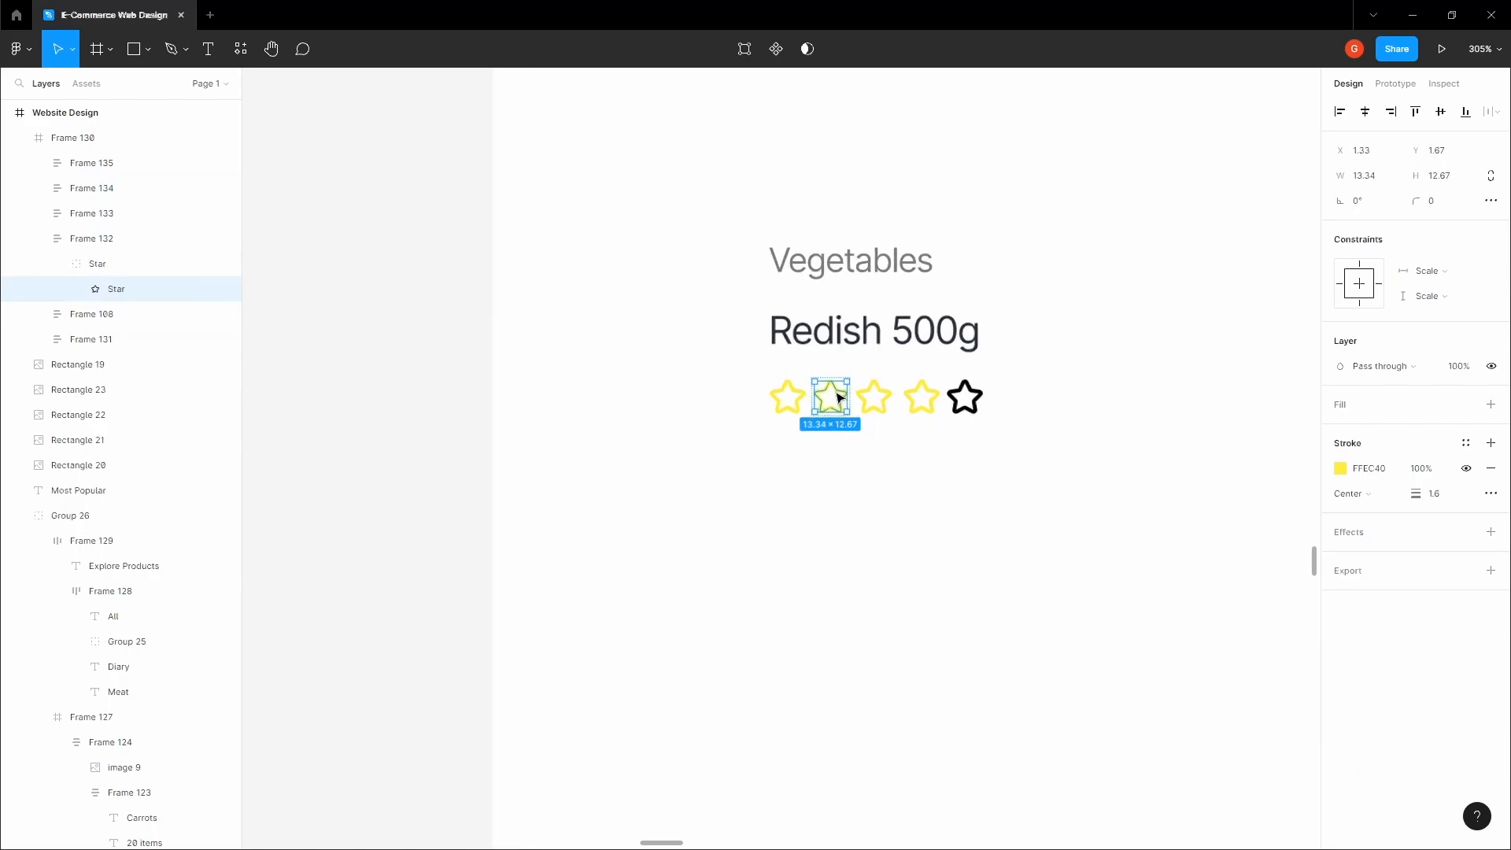
left_click(778, 399, "ctrl+shift")
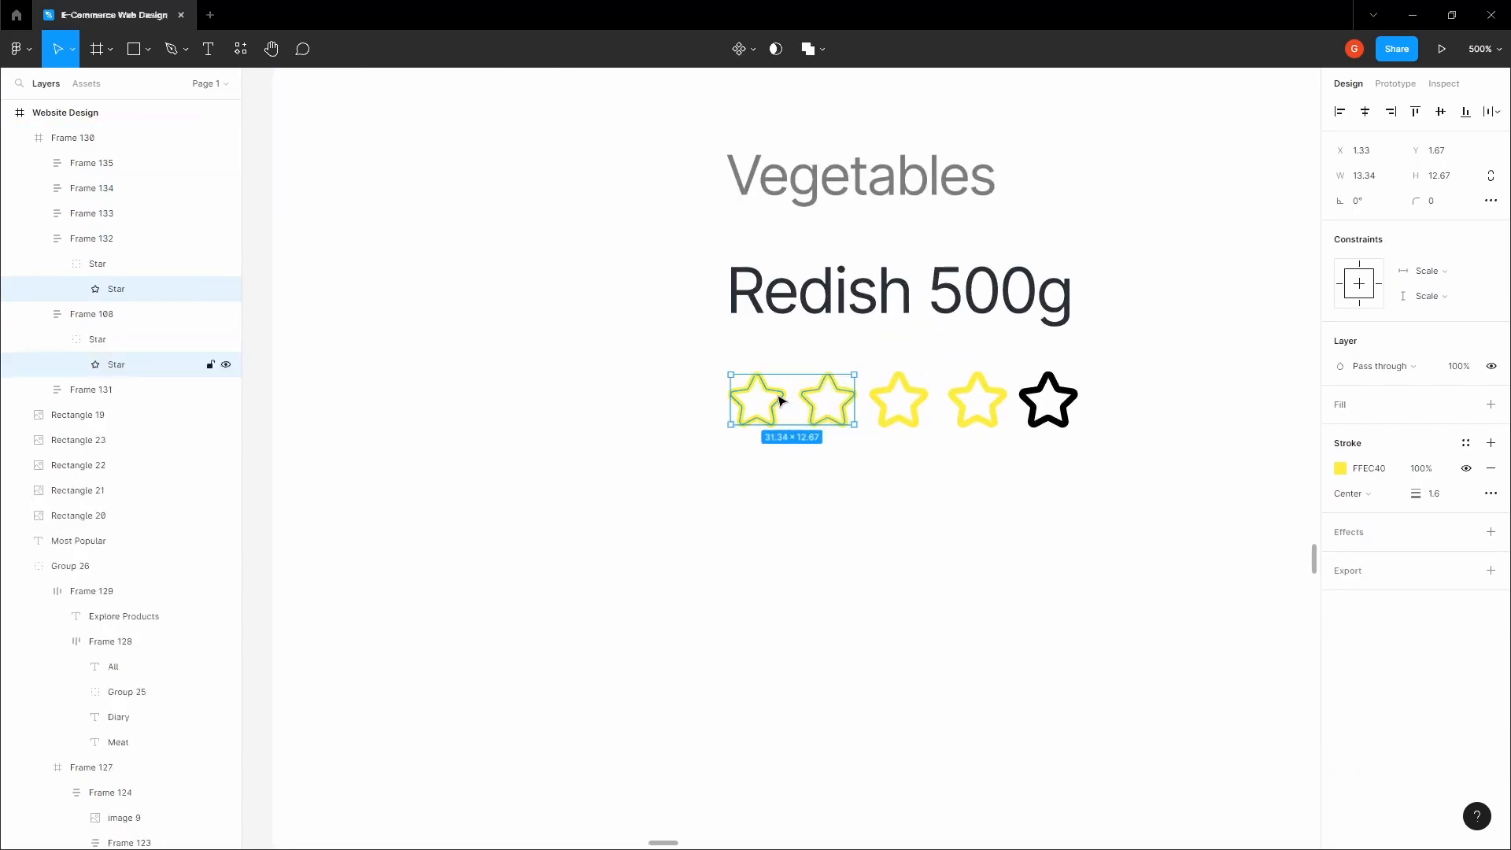
left_click(926, 398, "ctrl+shift")
left_click(977, 399, "ctrl+shift")
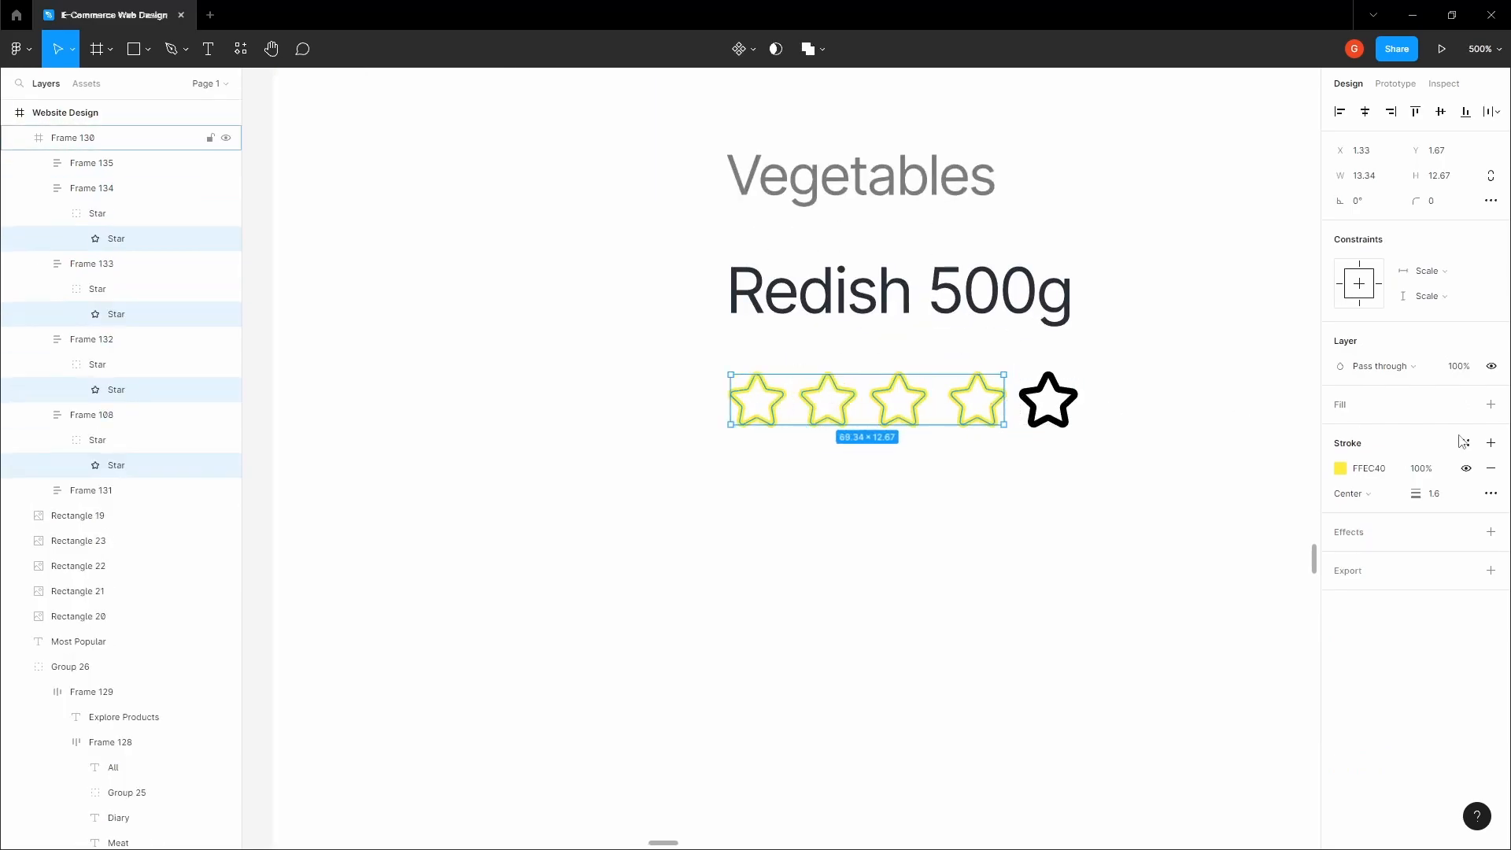
left_click(1489, 406)
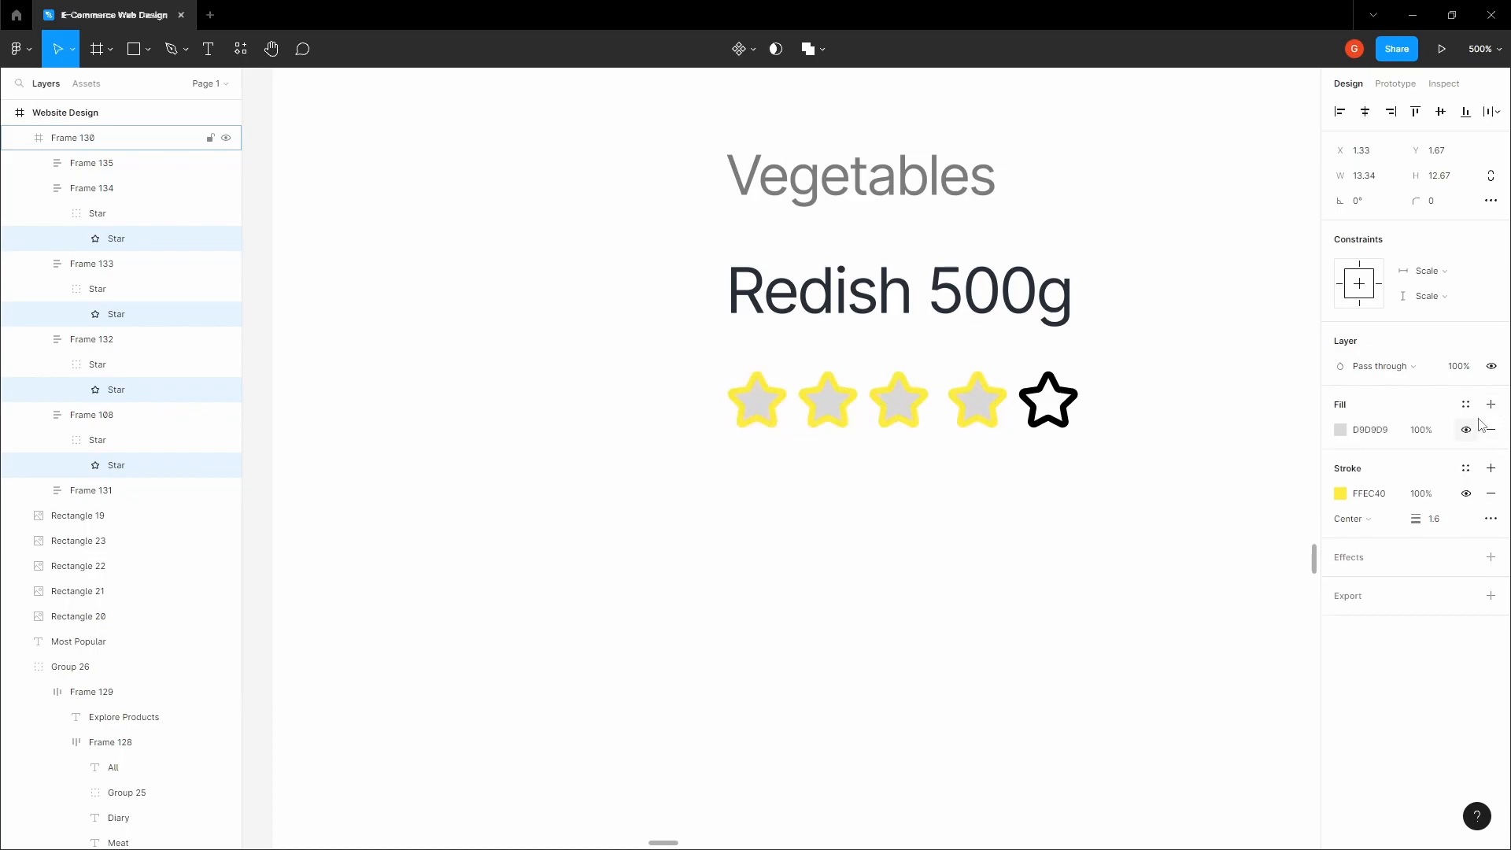
left_click(1373, 433)
key("ctrl+v")
left_click(1089, 476)
key("Escape")
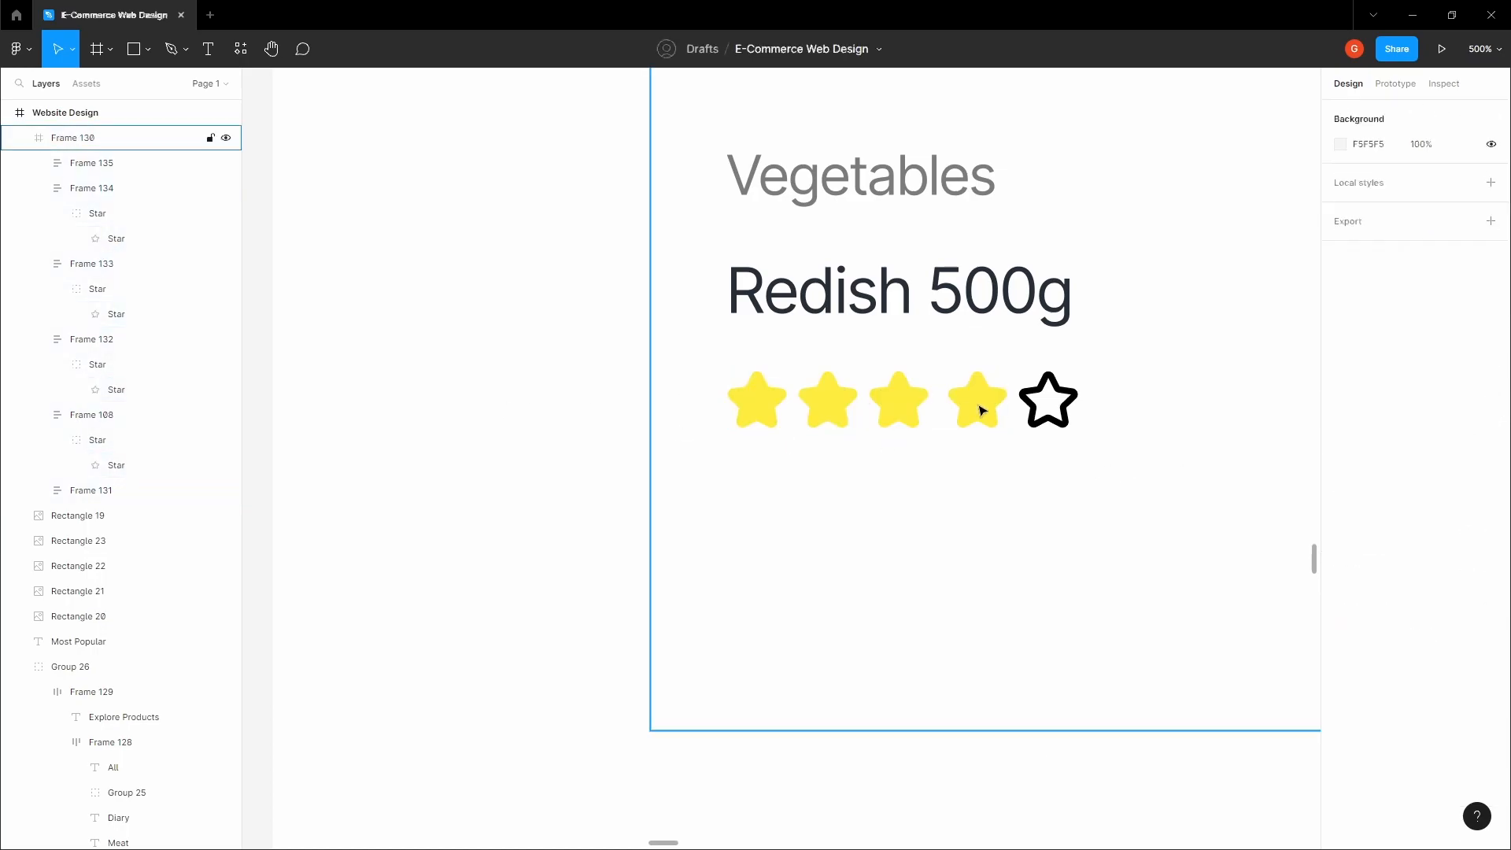
Step: Add a light gray E1E1E1 fill to the fifth star's shape
left_click(1064, 399, "ctrl")
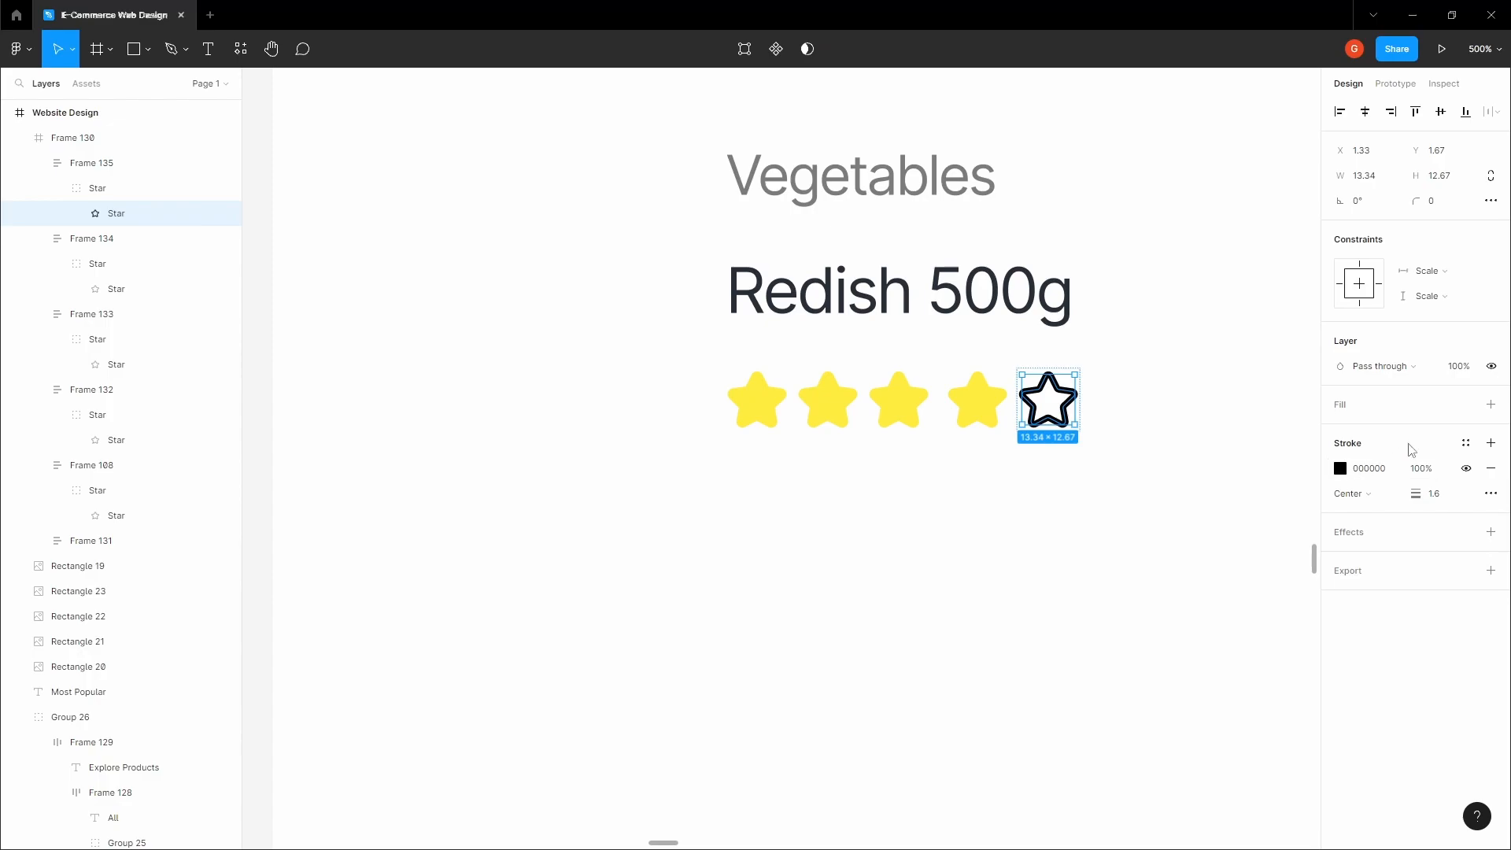
left_click(1064, 405)
left_click(1063, 405, "ctrl")
scroll(1064, 405, "up", 3)
left_click(1491, 404)
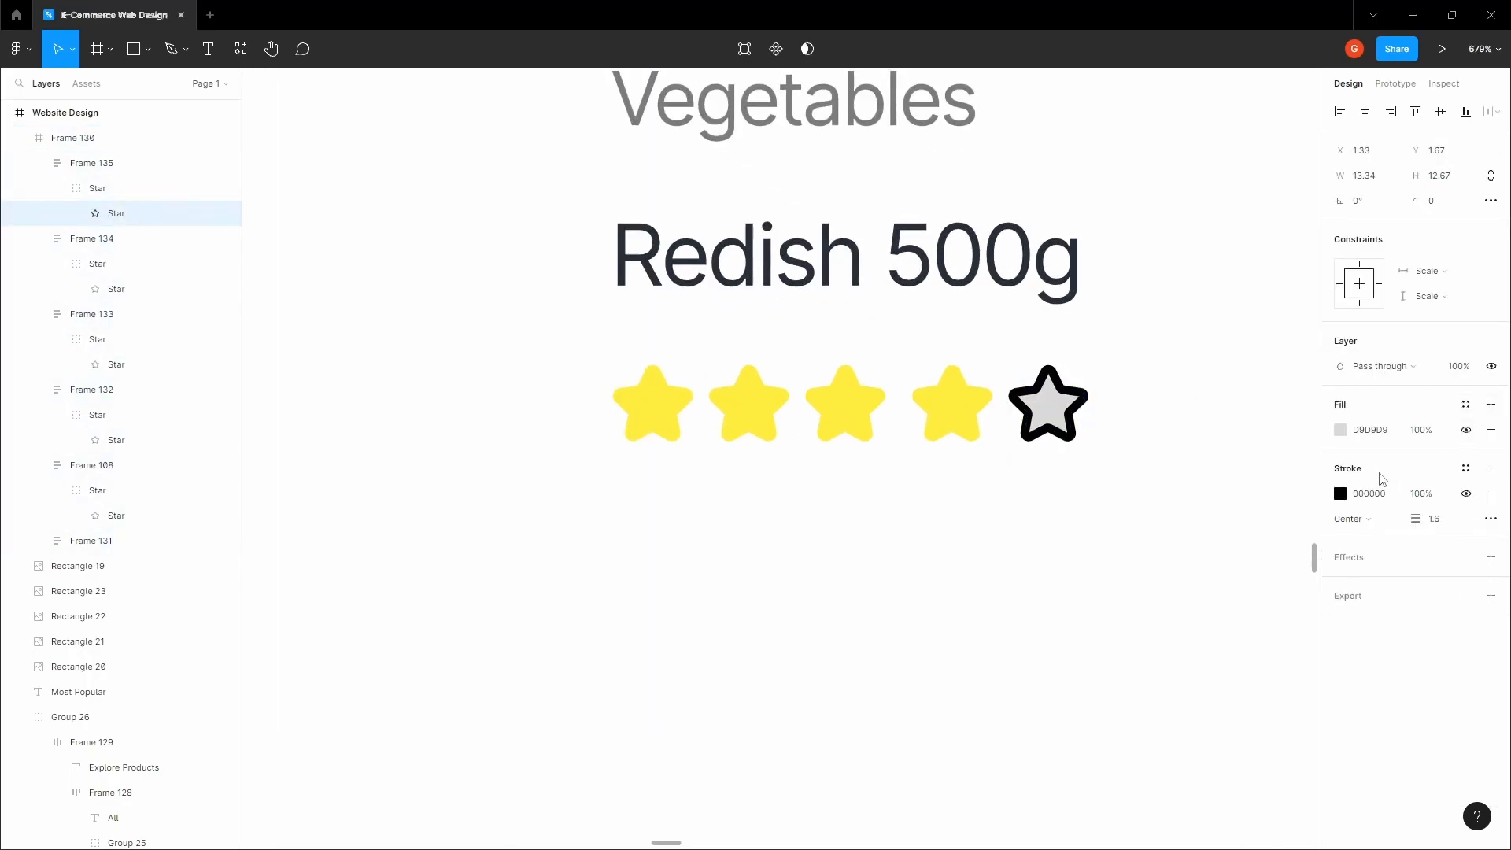
left_click(1344, 435)
type("E8")
key("Return")
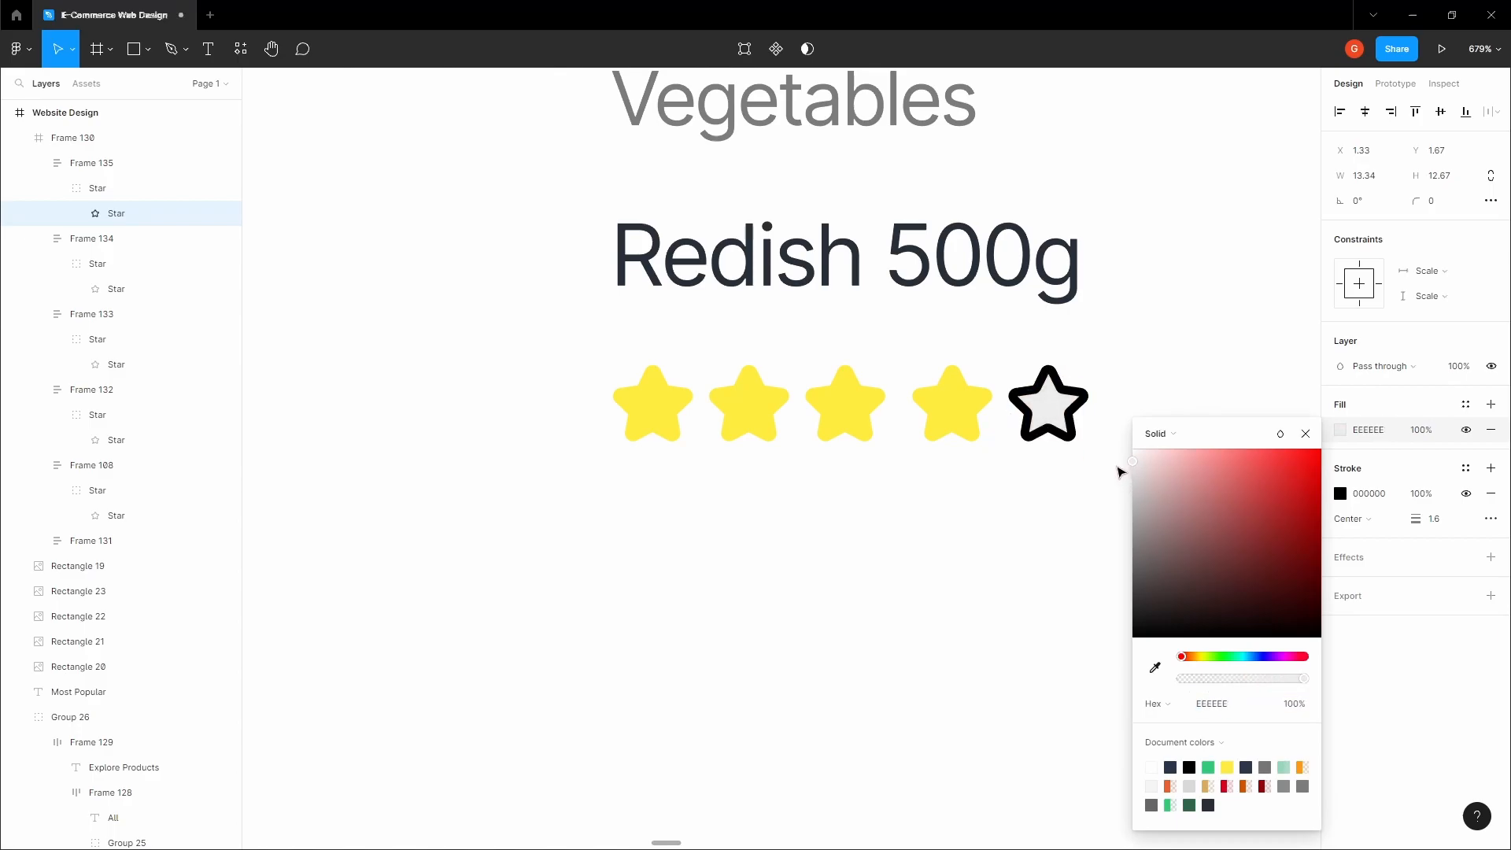
left_click_drag(1117, 472, 1117, 477)
Step: Change the fifth star's stroke from black to the same E1E1E1 gray as its fill
left_click(1378, 431)
key("ctrl+c")
left_click(1373, 493)
key("ctrl+v")
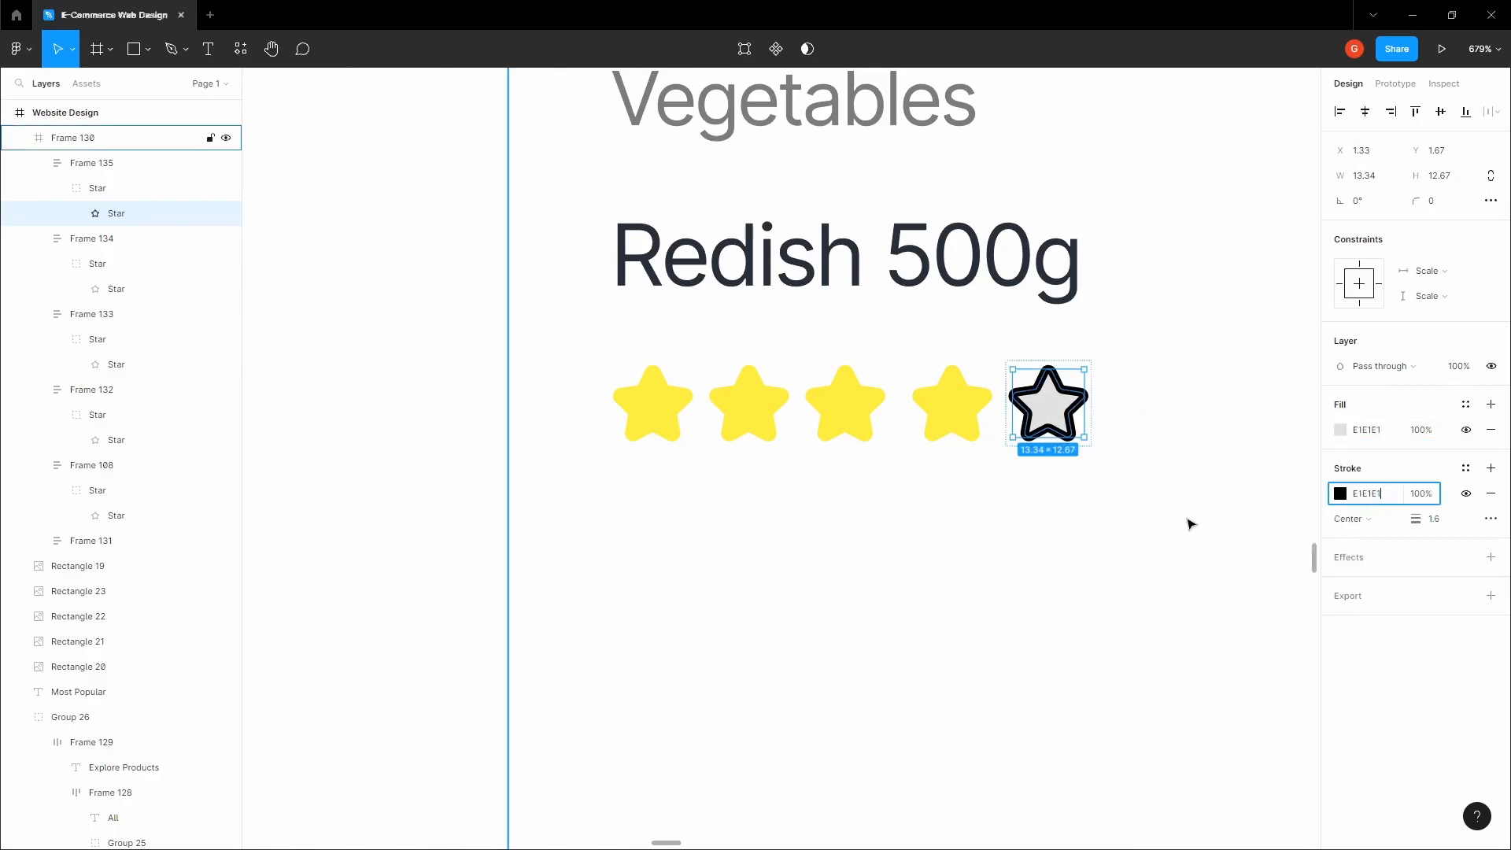
left_click(1190, 519)
scroll(1188, 517, "down", 5)
key("Escape")
Step: Combine the five rating stars into one horizontal auto layout row with a spacing of 2
left_click(981, 464, "ctrl")
left_click(936, 464, "shift")
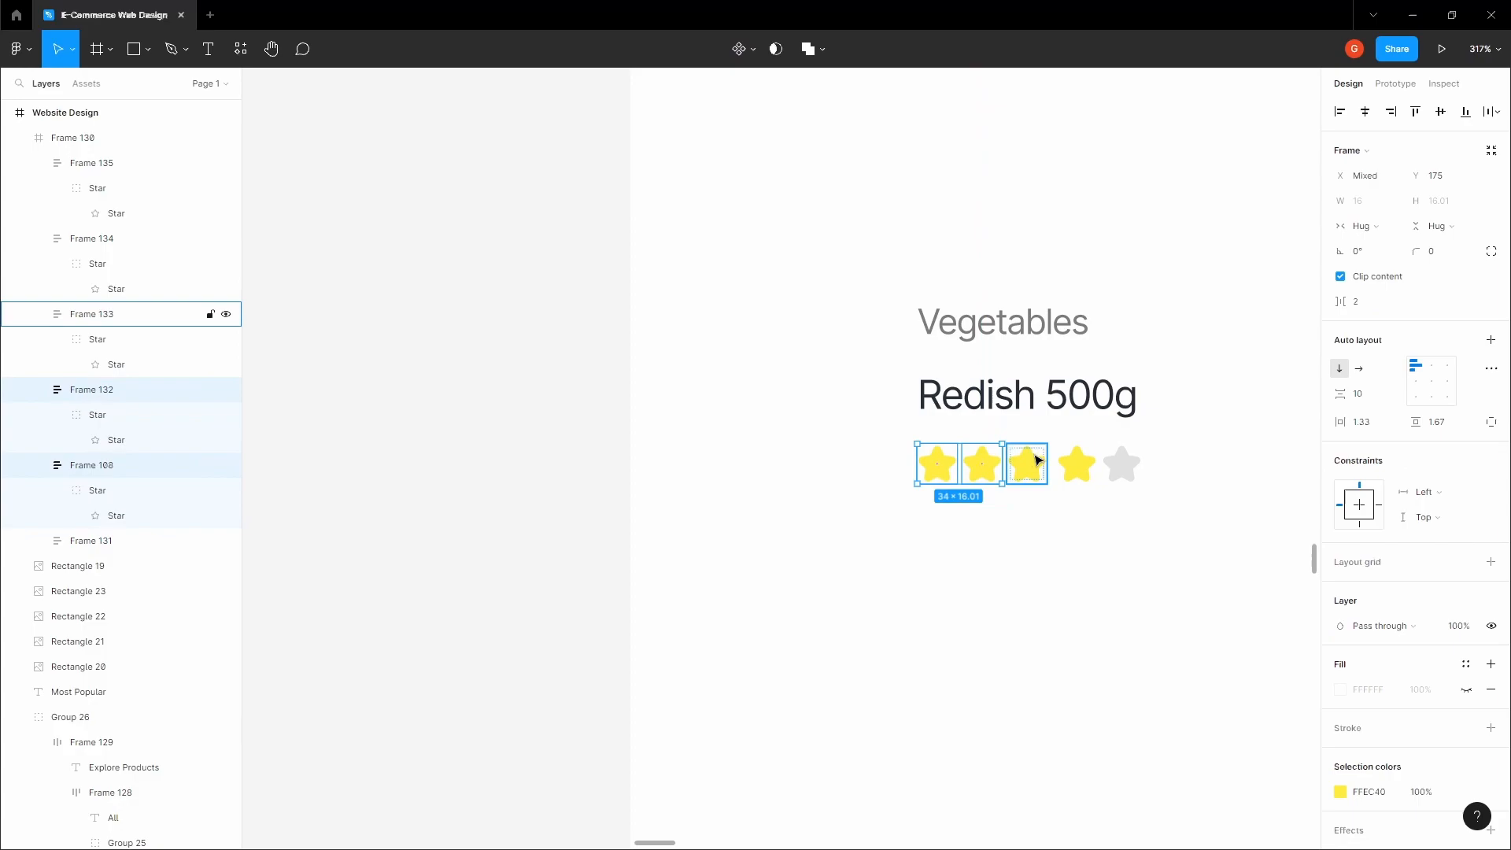
left_click(1027, 464, "shift")
left_click(1076, 464, "shift")
left_click(1123, 465, "shift")
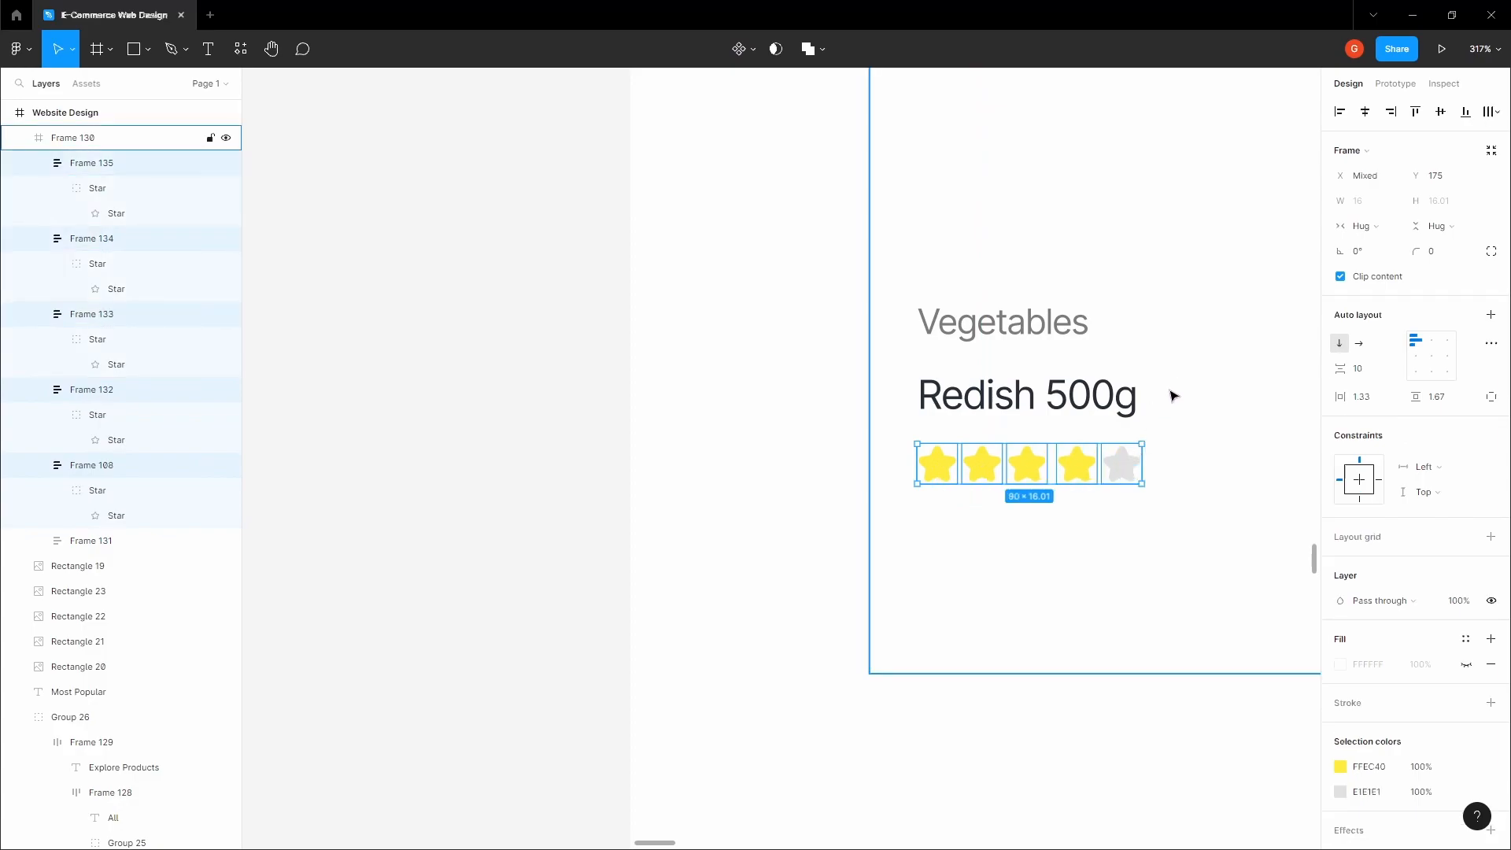
key("shift+a")
left_click(1367, 378)
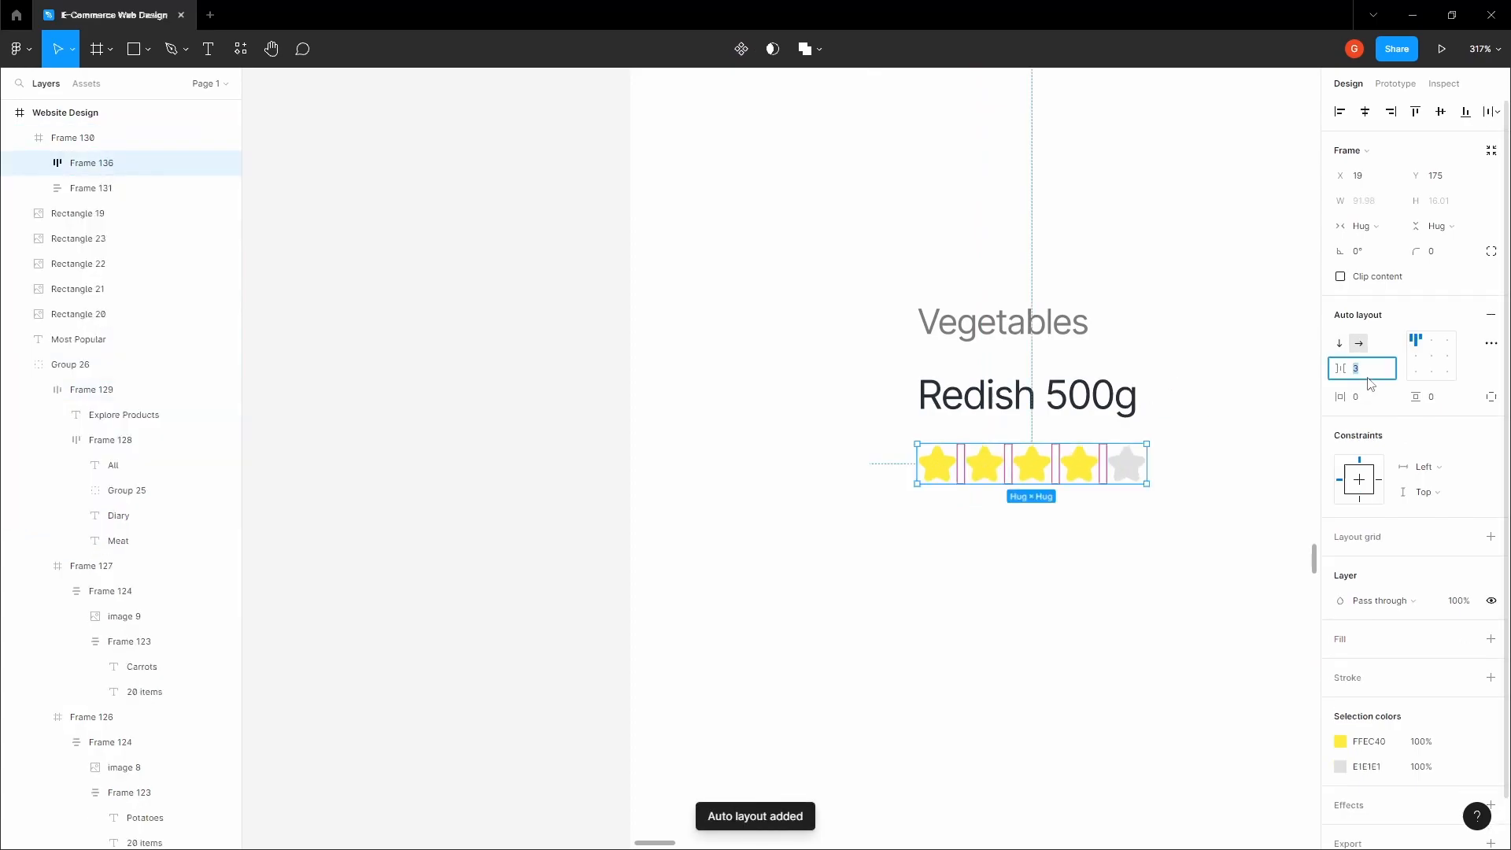
type("2")
key("Tab")
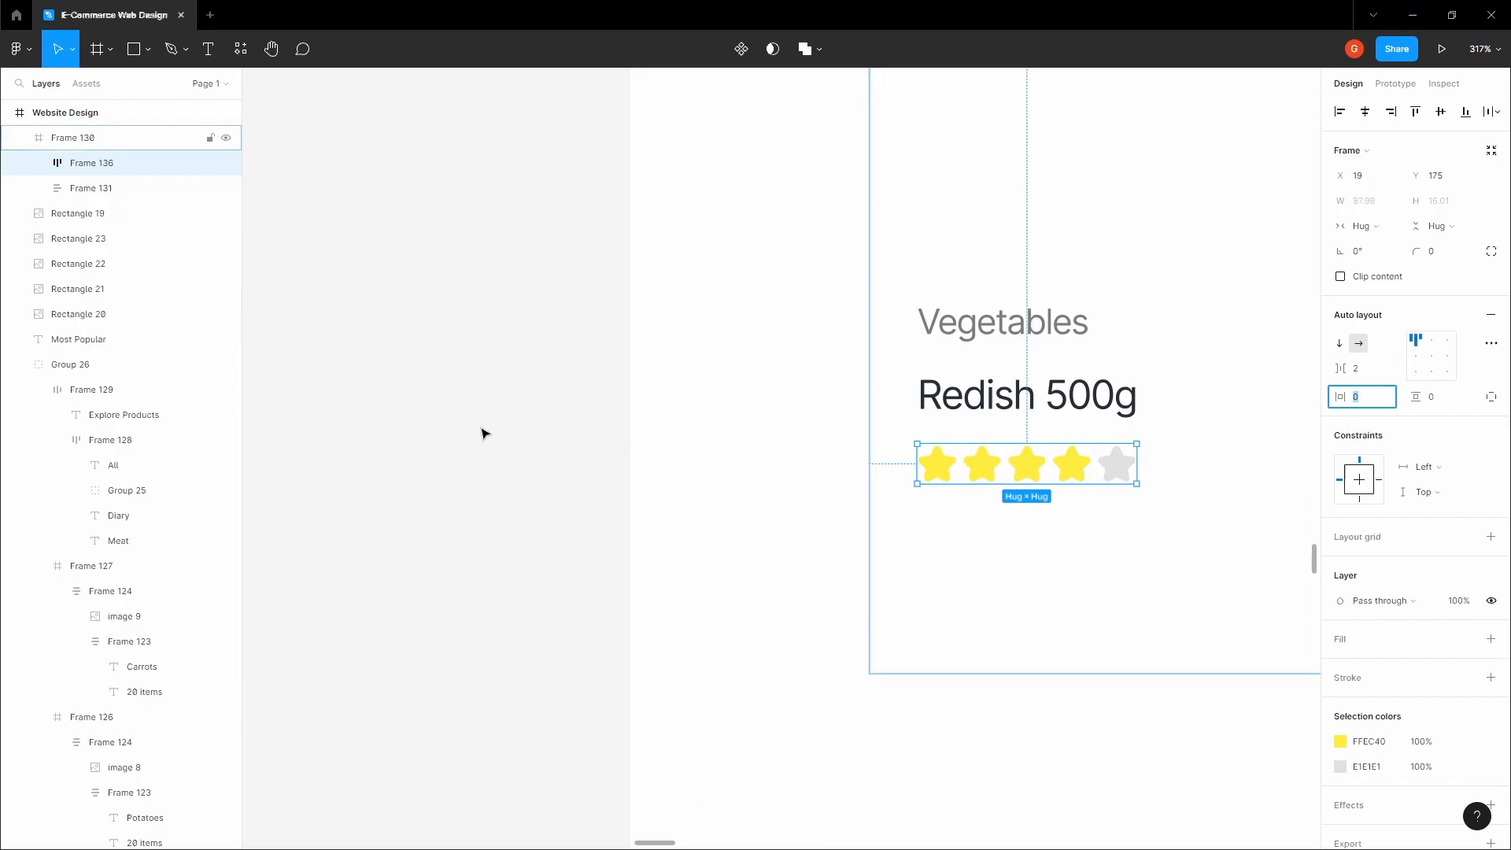
Step: Wrap the category and name text and the star row in a vertical auto layout with a spacing of 16
left_click(539, 438)
scroll(526, 429, "down", 4)
key("space")
left_click_drag(527, 394, 524, 472)
left_click(656, 531)
scroll(656, 532, "up", 5)
key("Return")
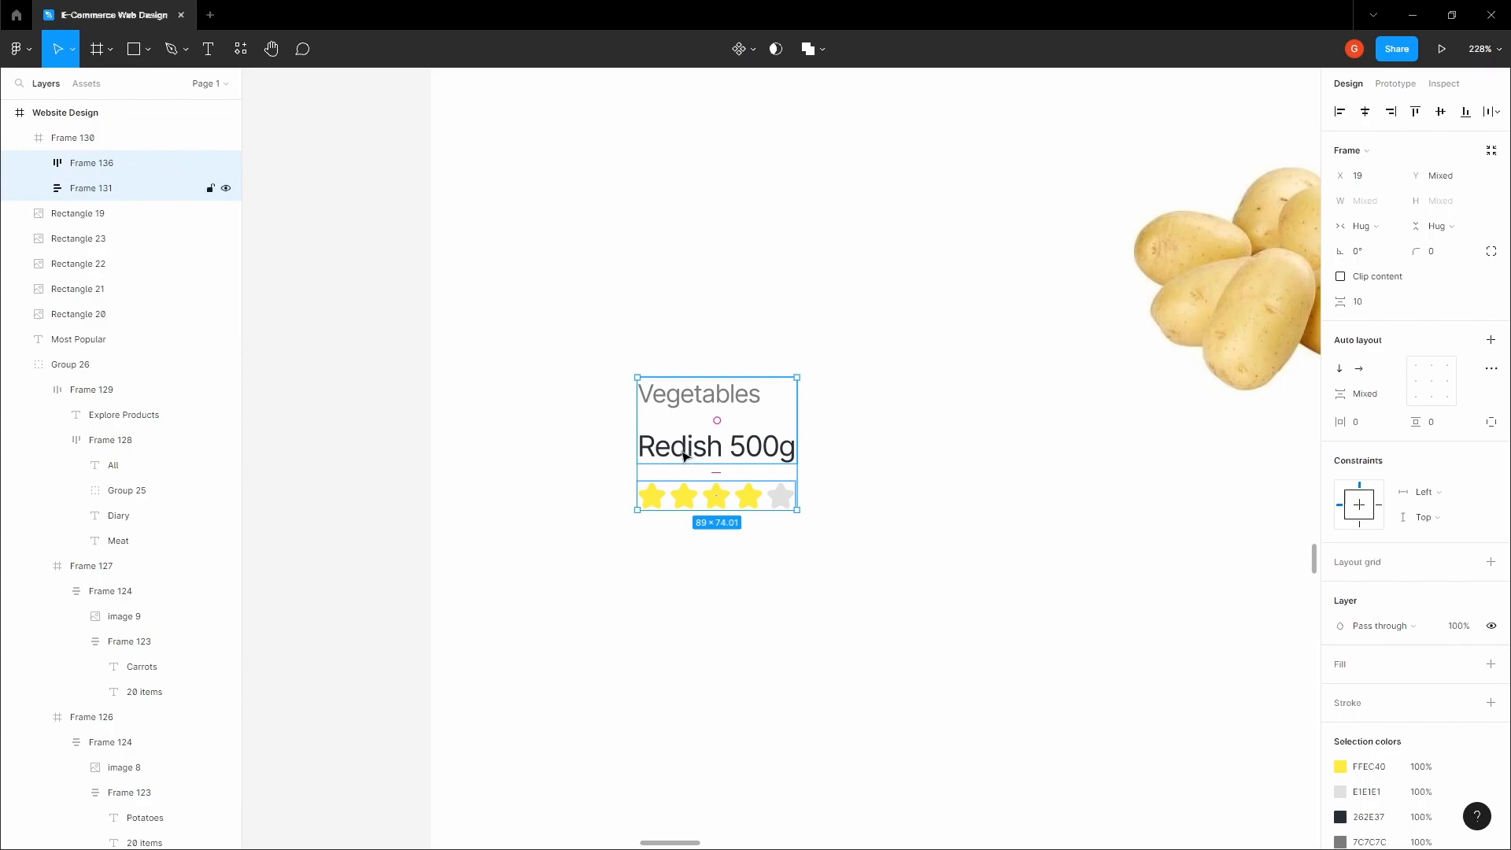
key("shift+a")
left_click(1375, 374)
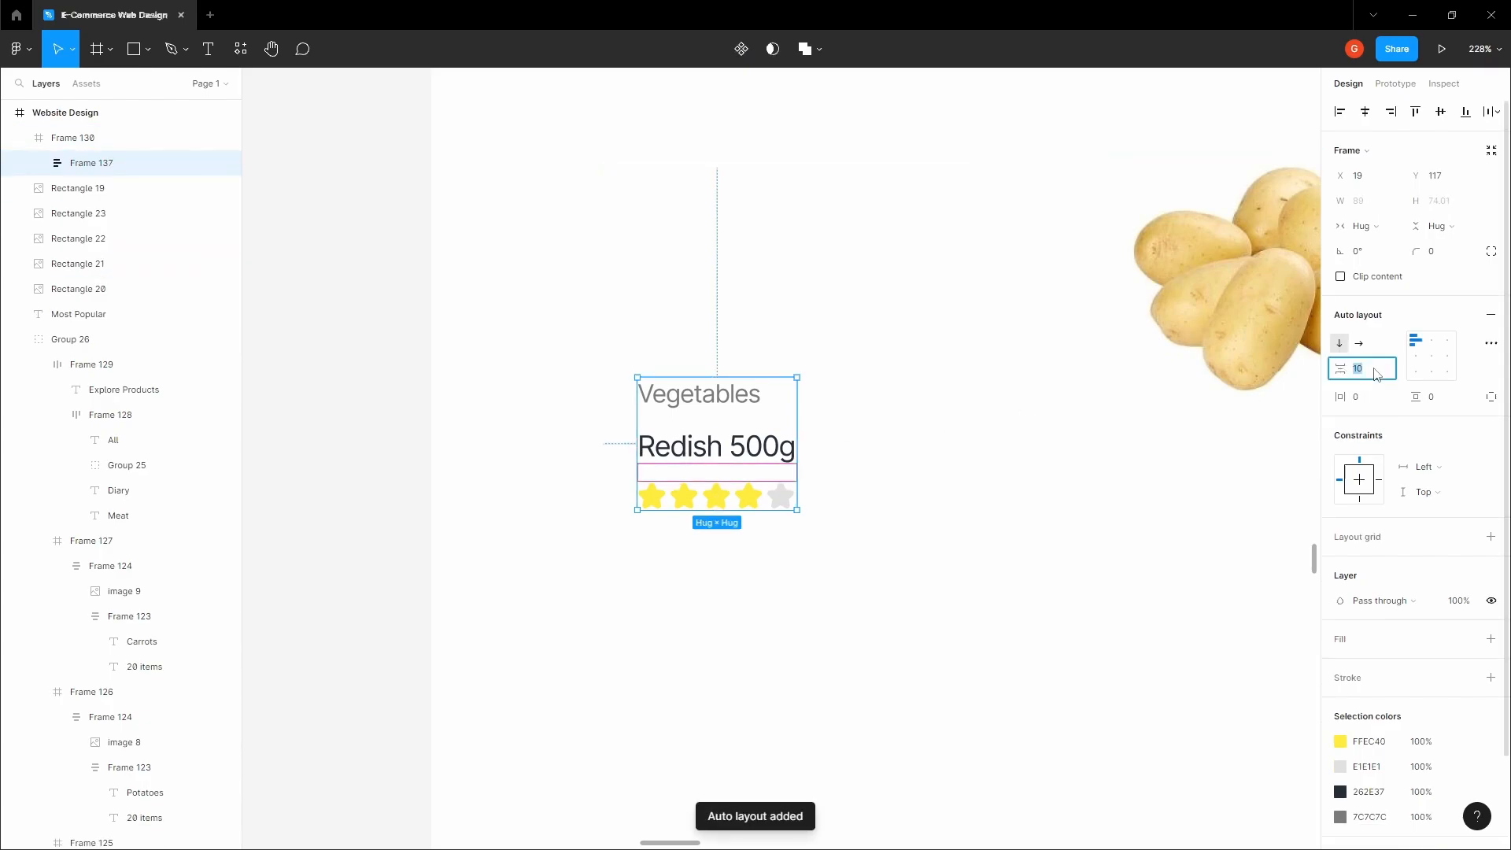
type("15")
key("Tab")
Step: Add a "2$" price text below the star rating in the product card
left_click(480, 445)
scroll(467, 439, "down", 5)
key("space")
left_click_drag(468, 439, 610, 414)
double_click(717, 443)
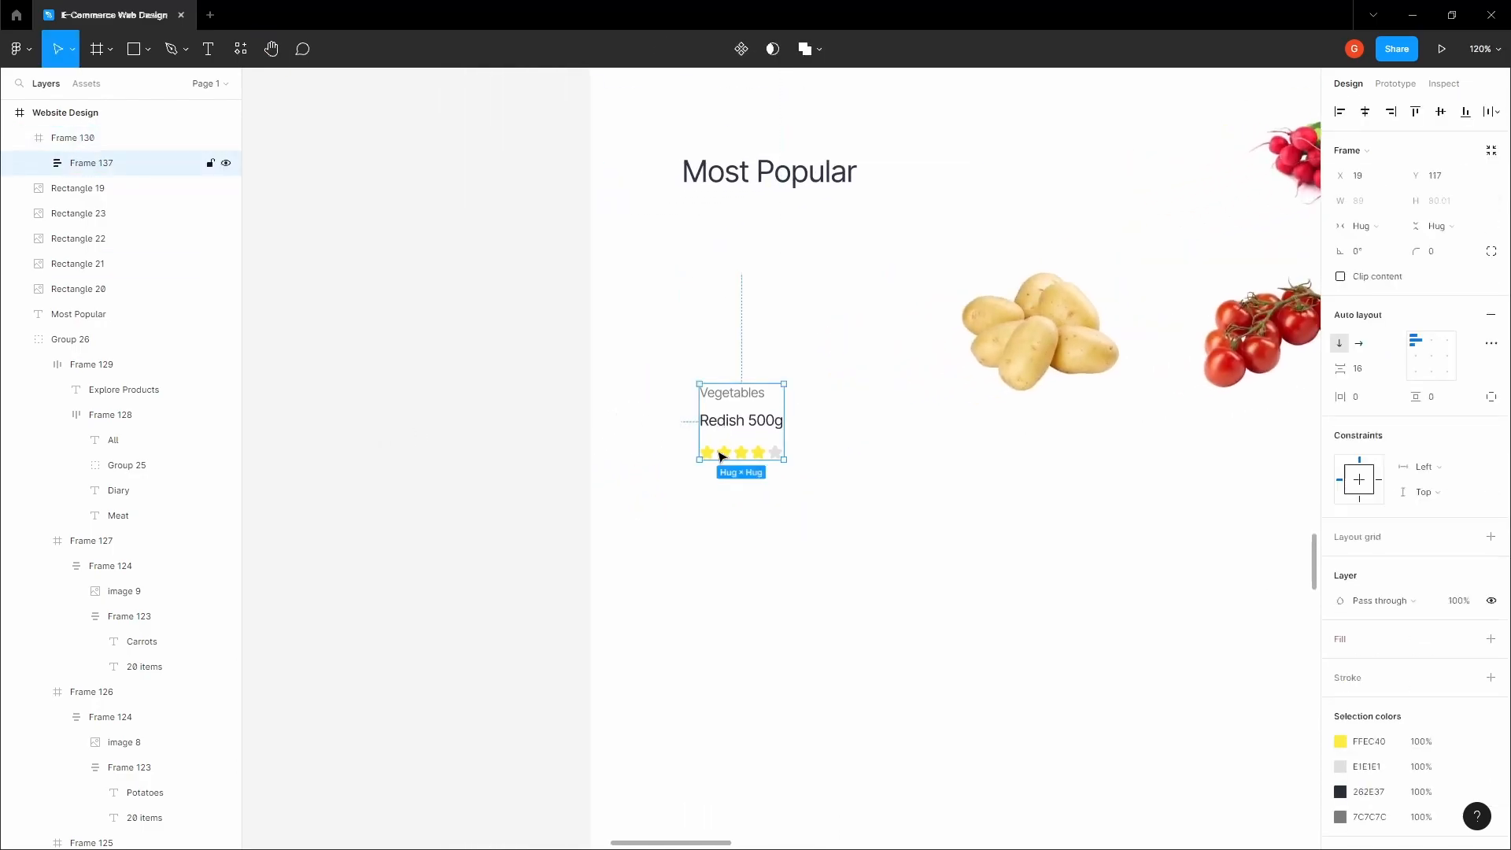
scroll(716, 484, "up", 4)
left_click(715, 486, "ctrl")
scroll(715, 486, "up", 3)
left_click(718, 486)
key("t")
left_click(740, 487)
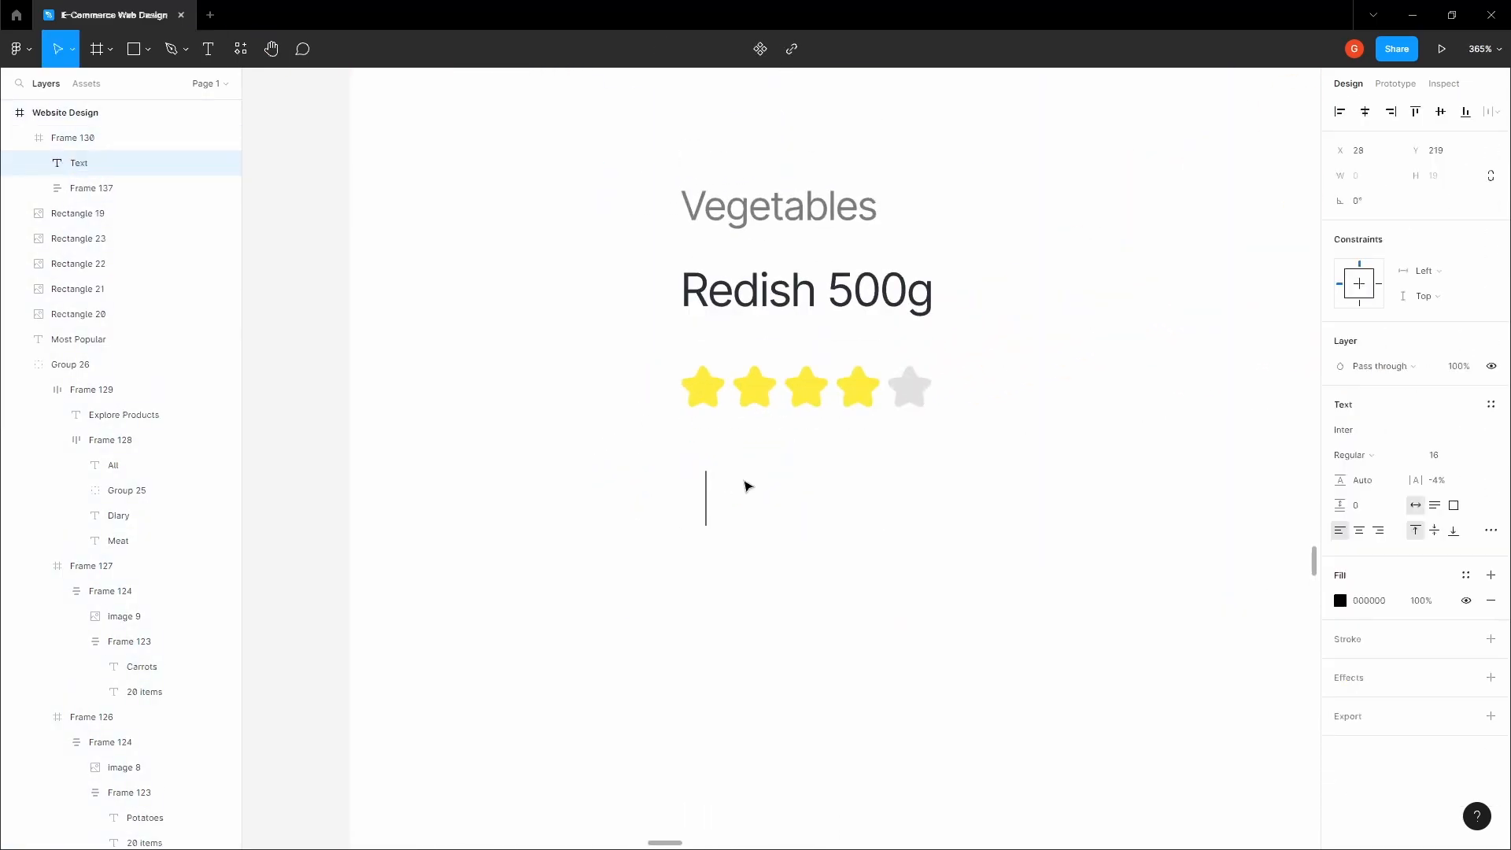
type("2$")
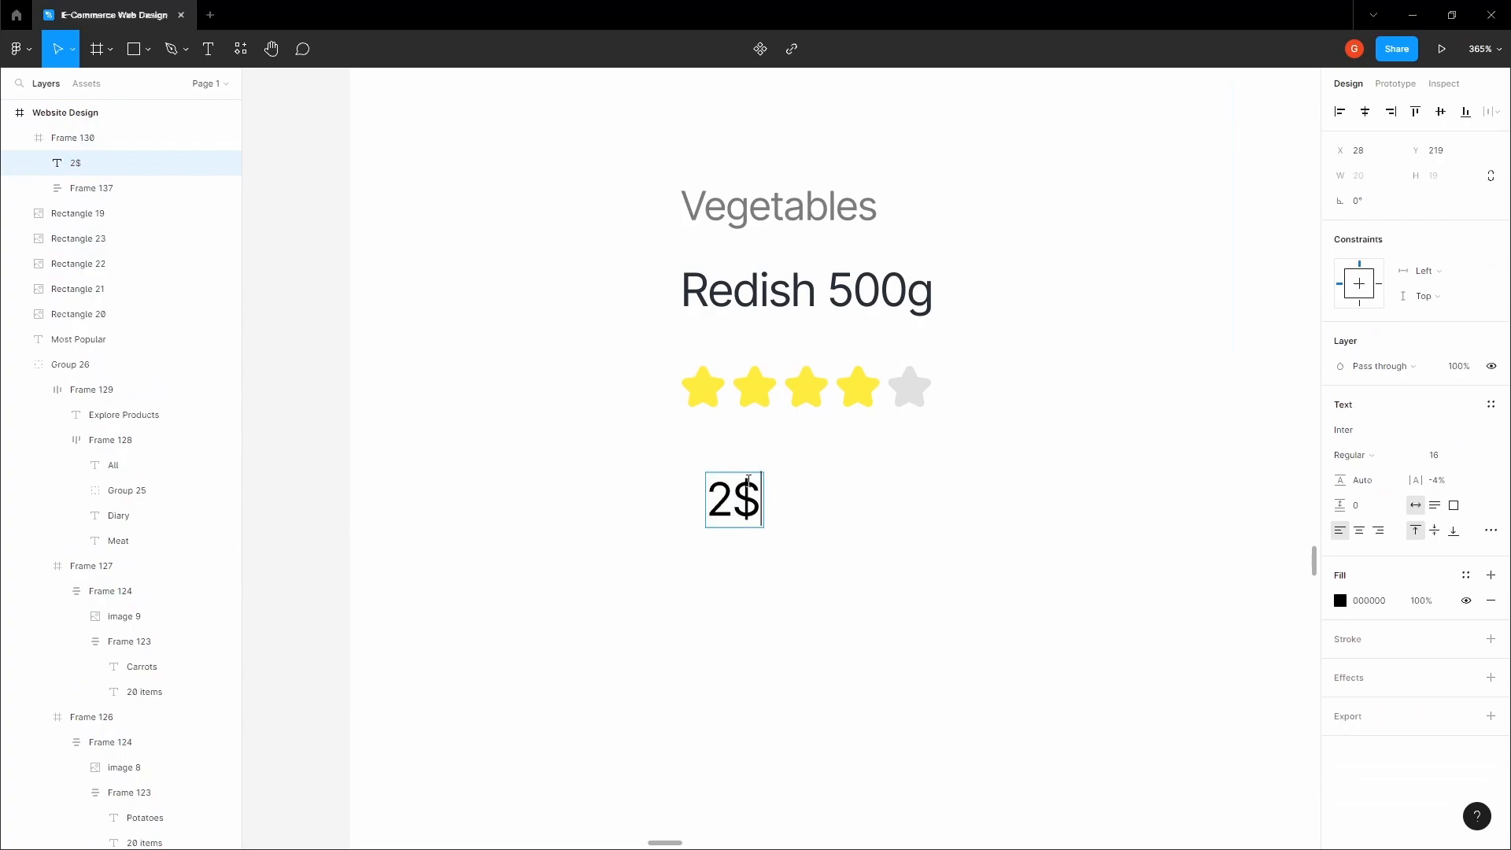
key("Escape")
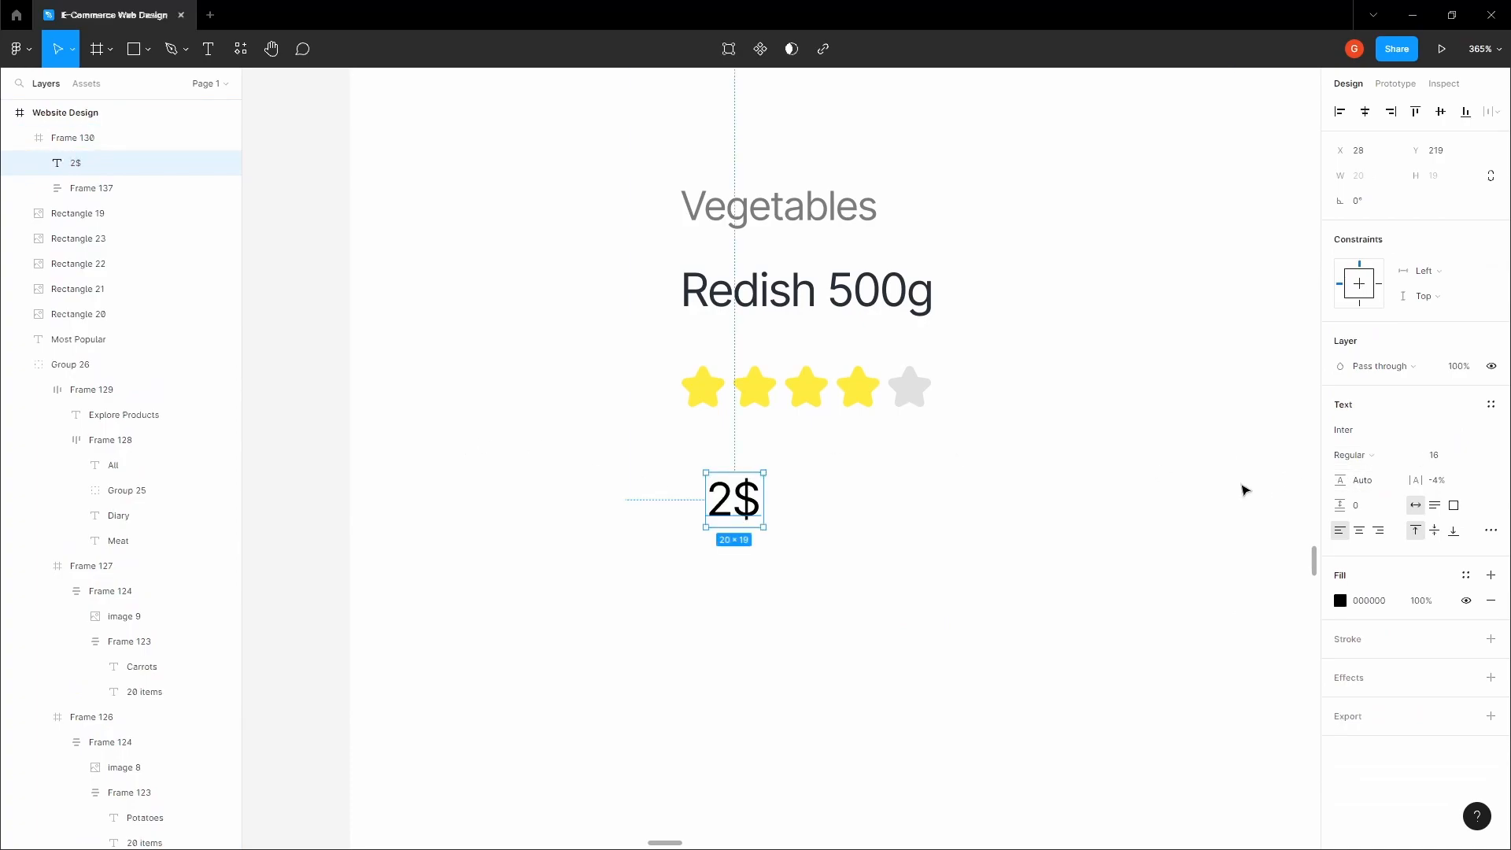
Step: Duplicate the 2$ price beside the original and change the copy's text to $3.99
left_click_drag(743, 505, 847, 502)
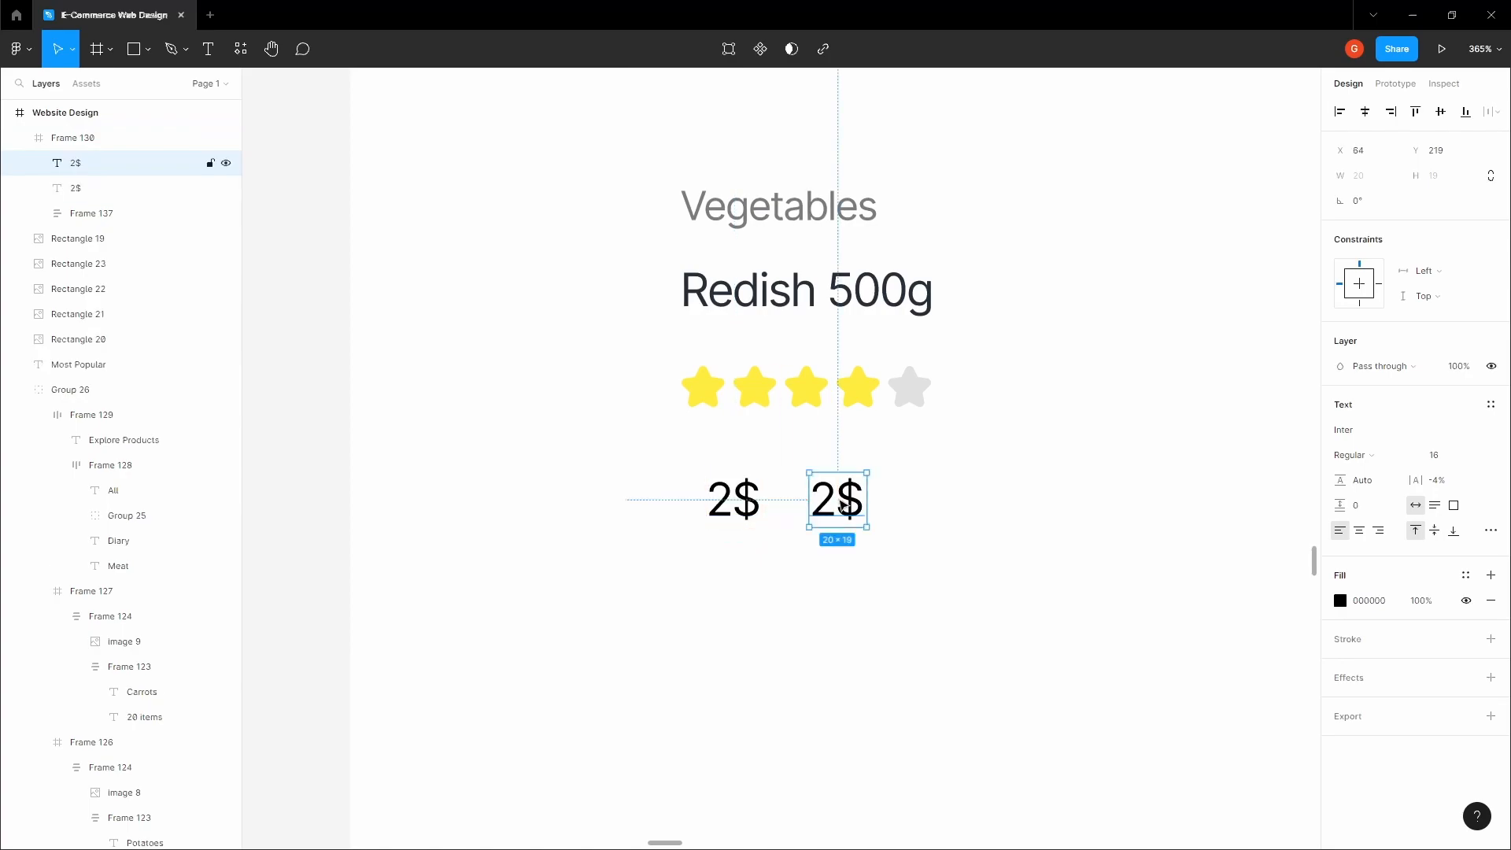
double_click(840, 502)
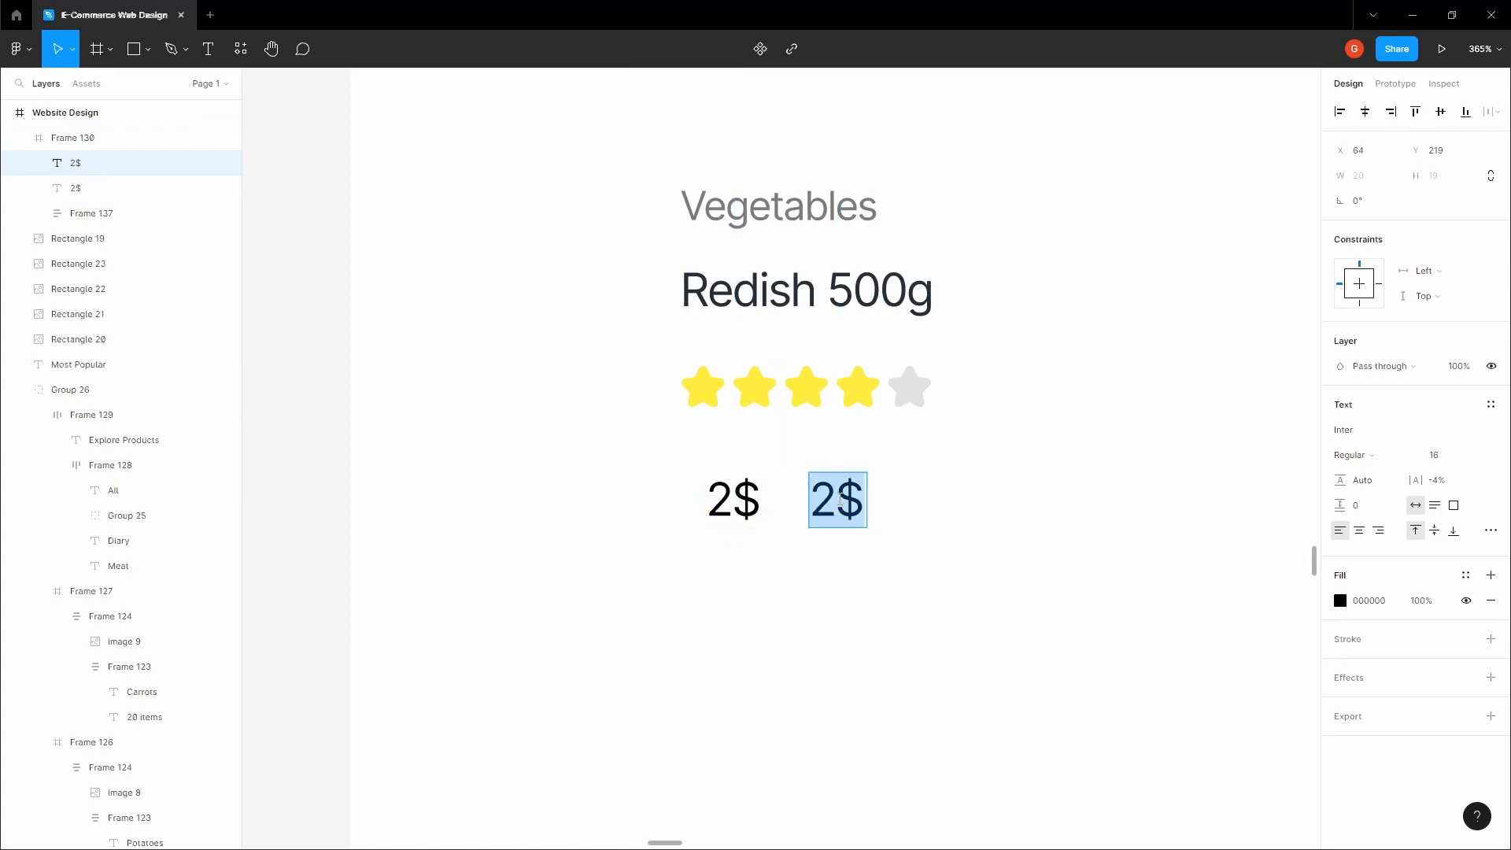
type("$3.")
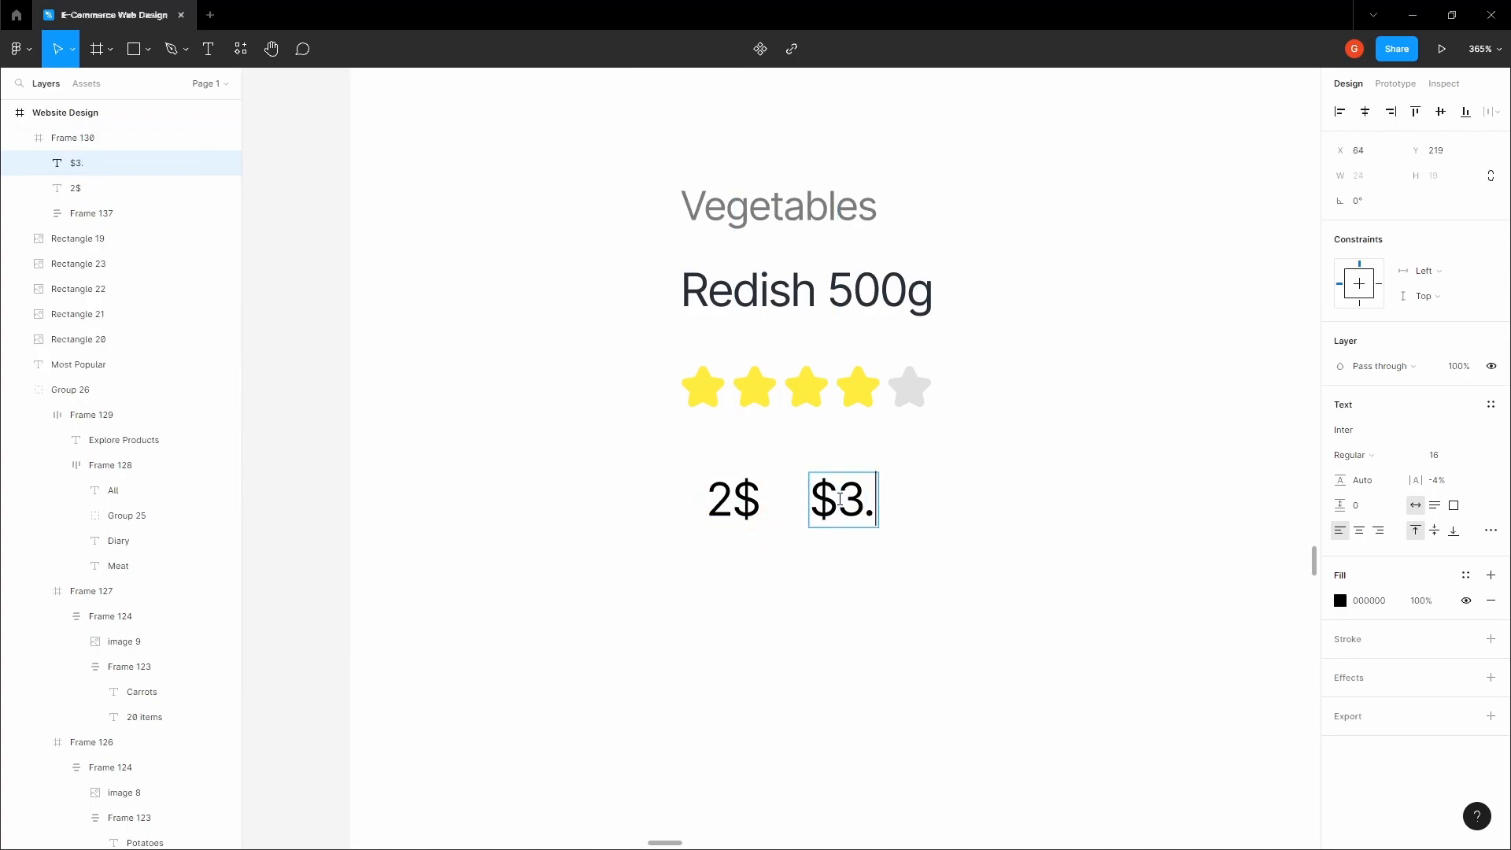
type("99")
key("Escape")
Step: Set the $3.99 price's font size to 12 and its color to gray 9E9E9E
left_click(1445, 458)
type("14")
key("Return")
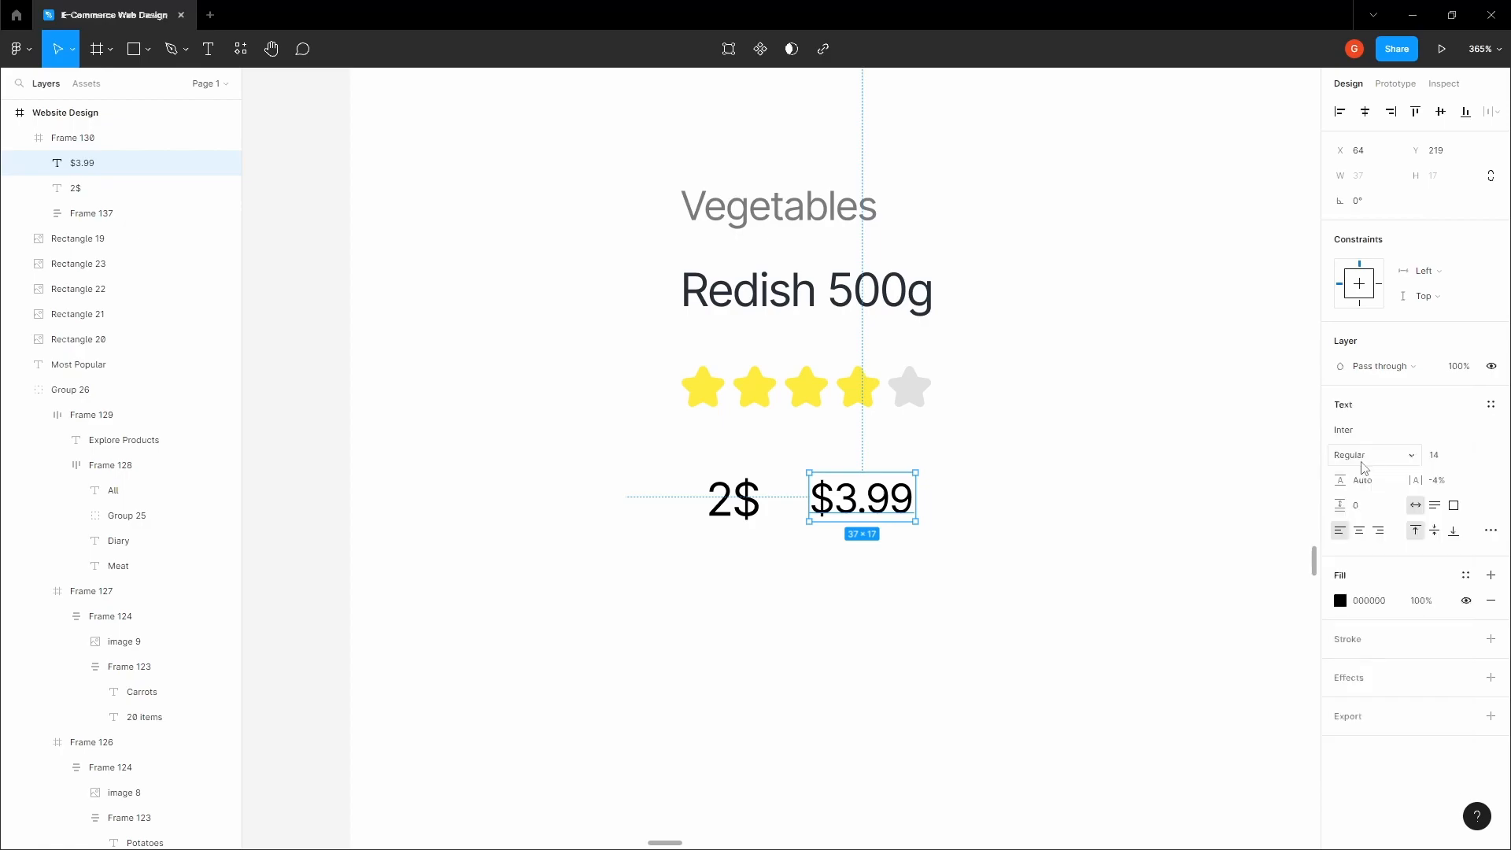
left_click(1340, 600)
left_click(1133, 612)
left_click_drag(1130, 613, 1092, 538)
left_click(1435, 455)
type("12")
key("Return")
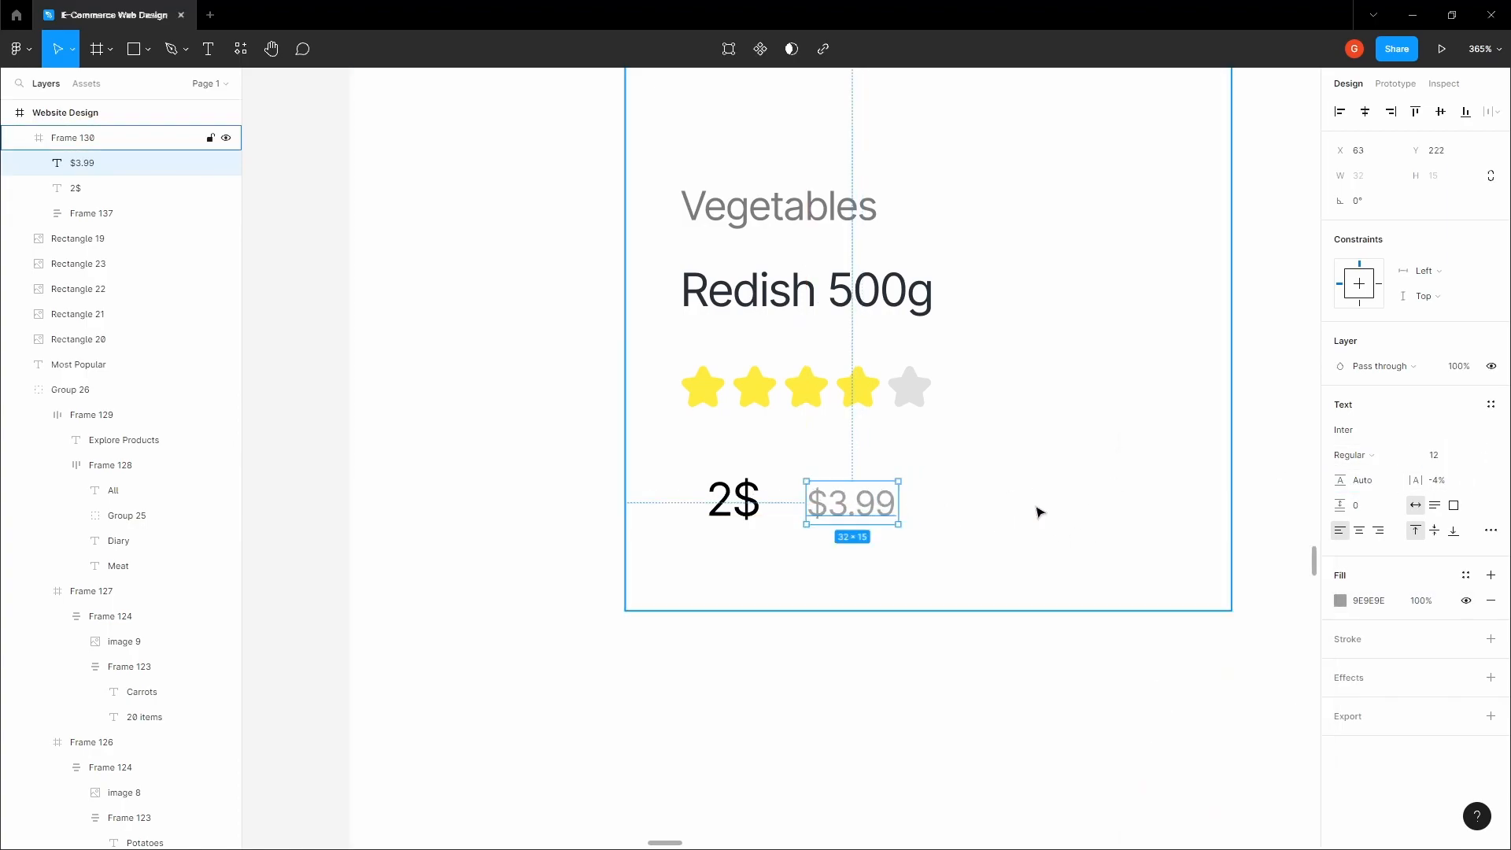
Step: Apply a strikethrough decoration to the $3.99 price text
left_click(1490, 529)
left_click(1490, 534)
left_click(1490, 535)
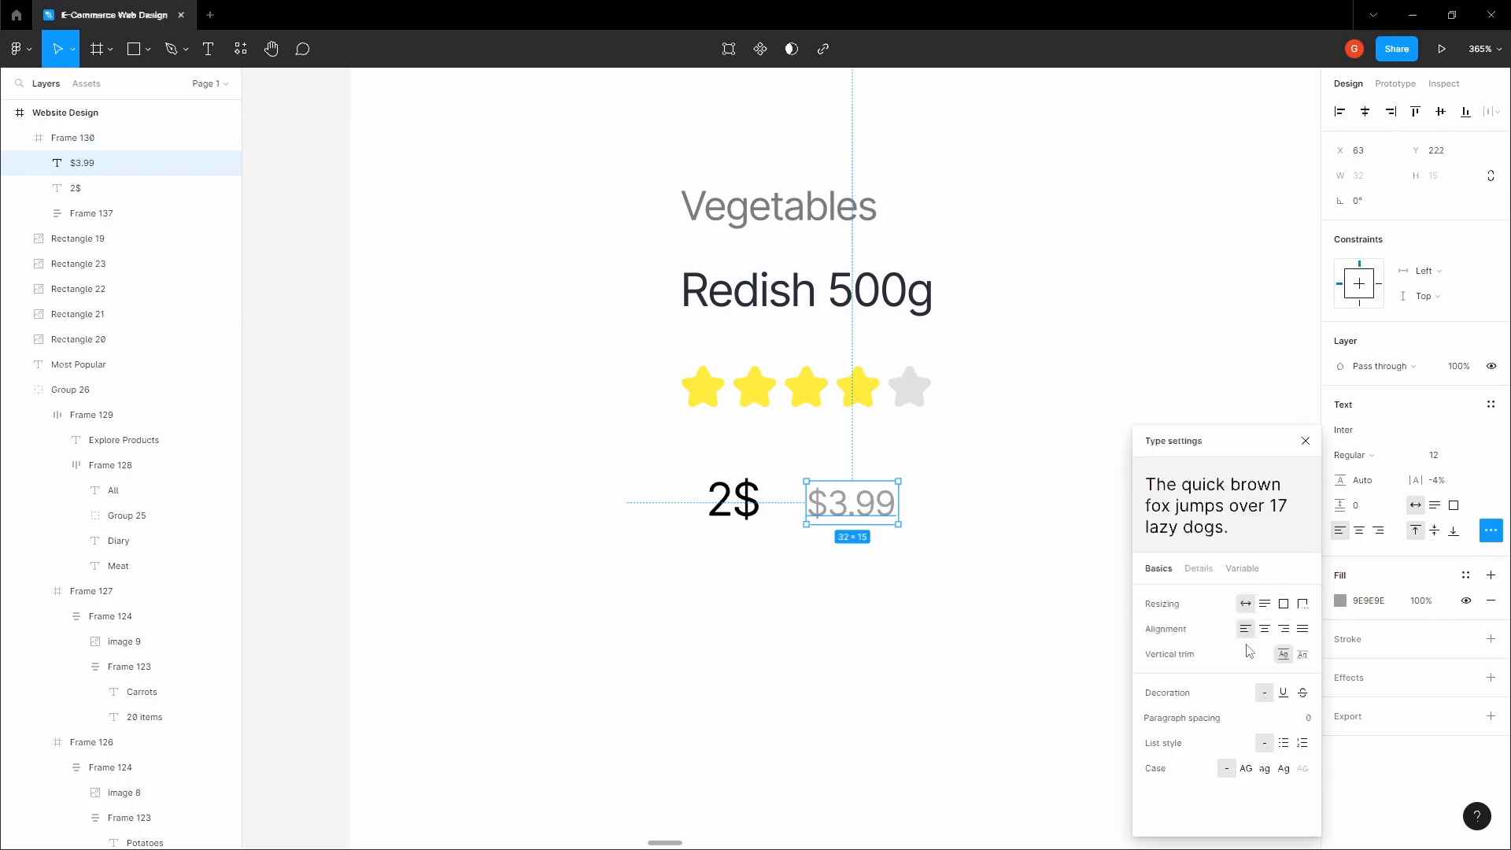
left_click(1303, 693)
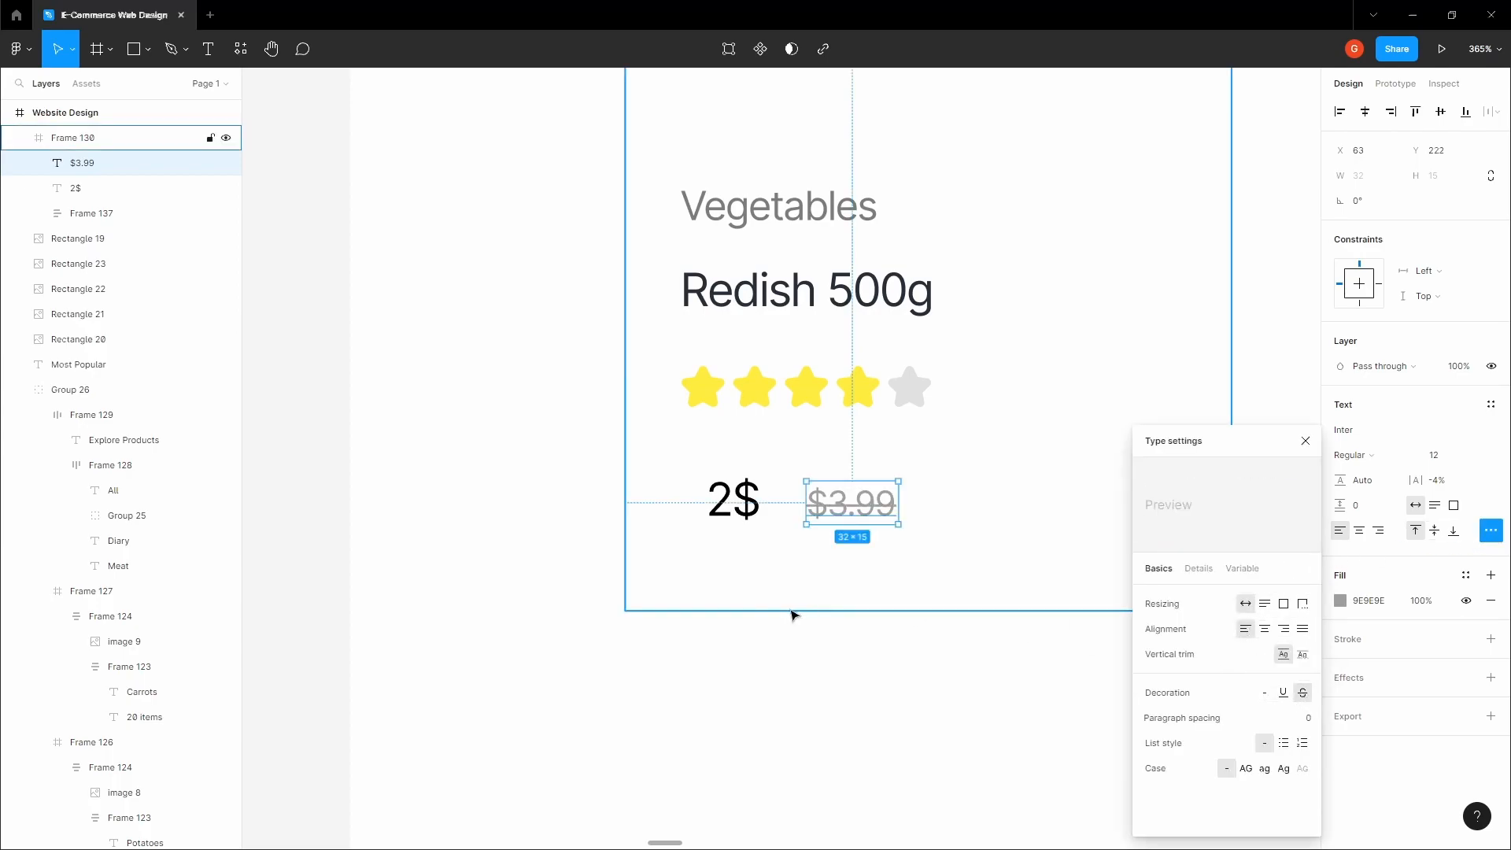
left_click(826, 692)
Step: Nudge the $3.99 price closer to the 2$ price, to X 56
left_click(746, 503)
left_click(846, 504, "shift")
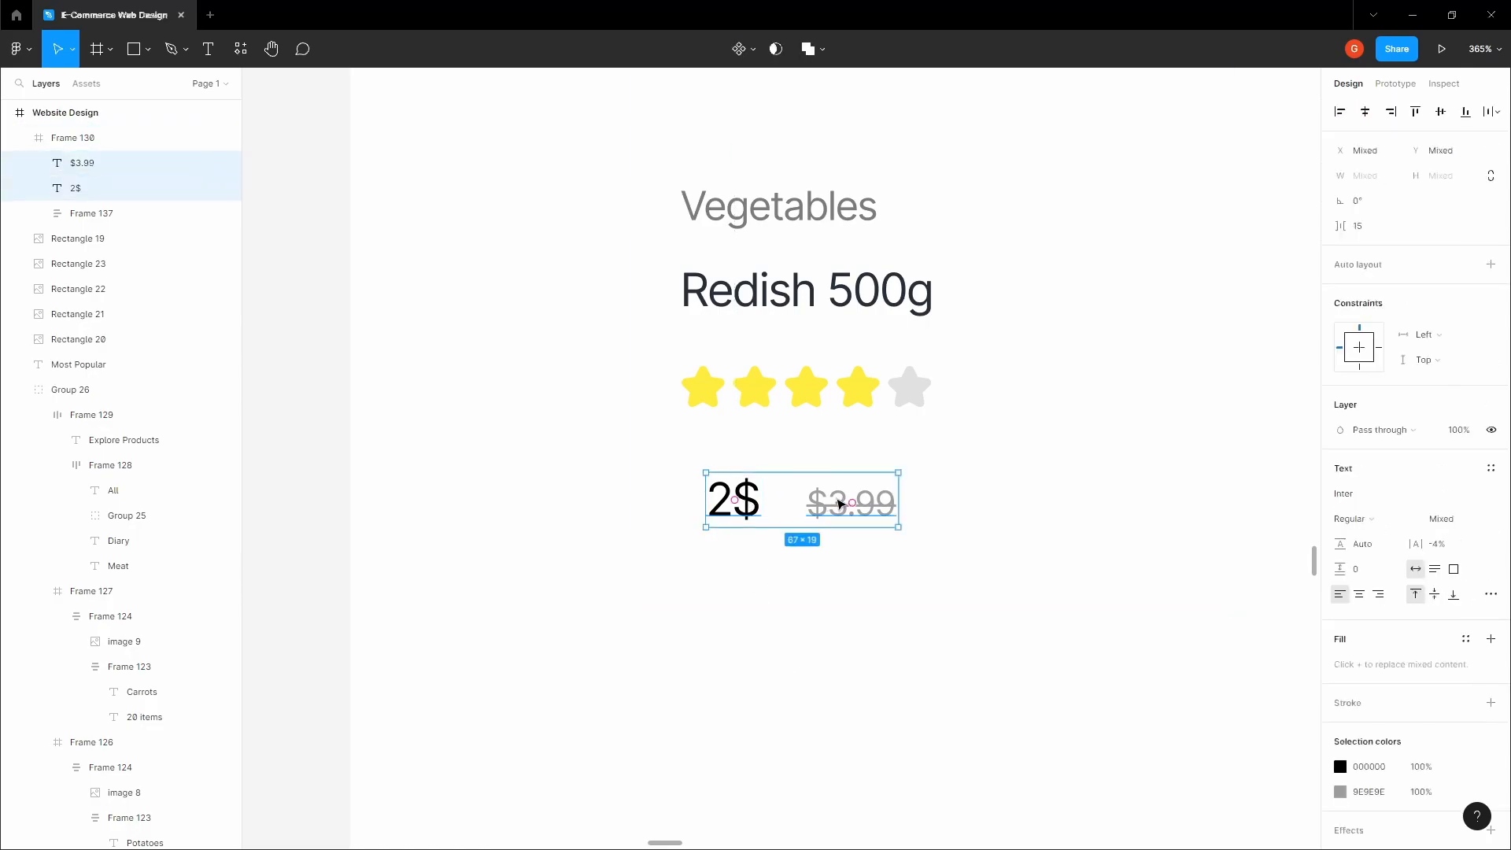
left_click(840, 504)
key("Left")
key("Left")
key("Left")
key("Left")
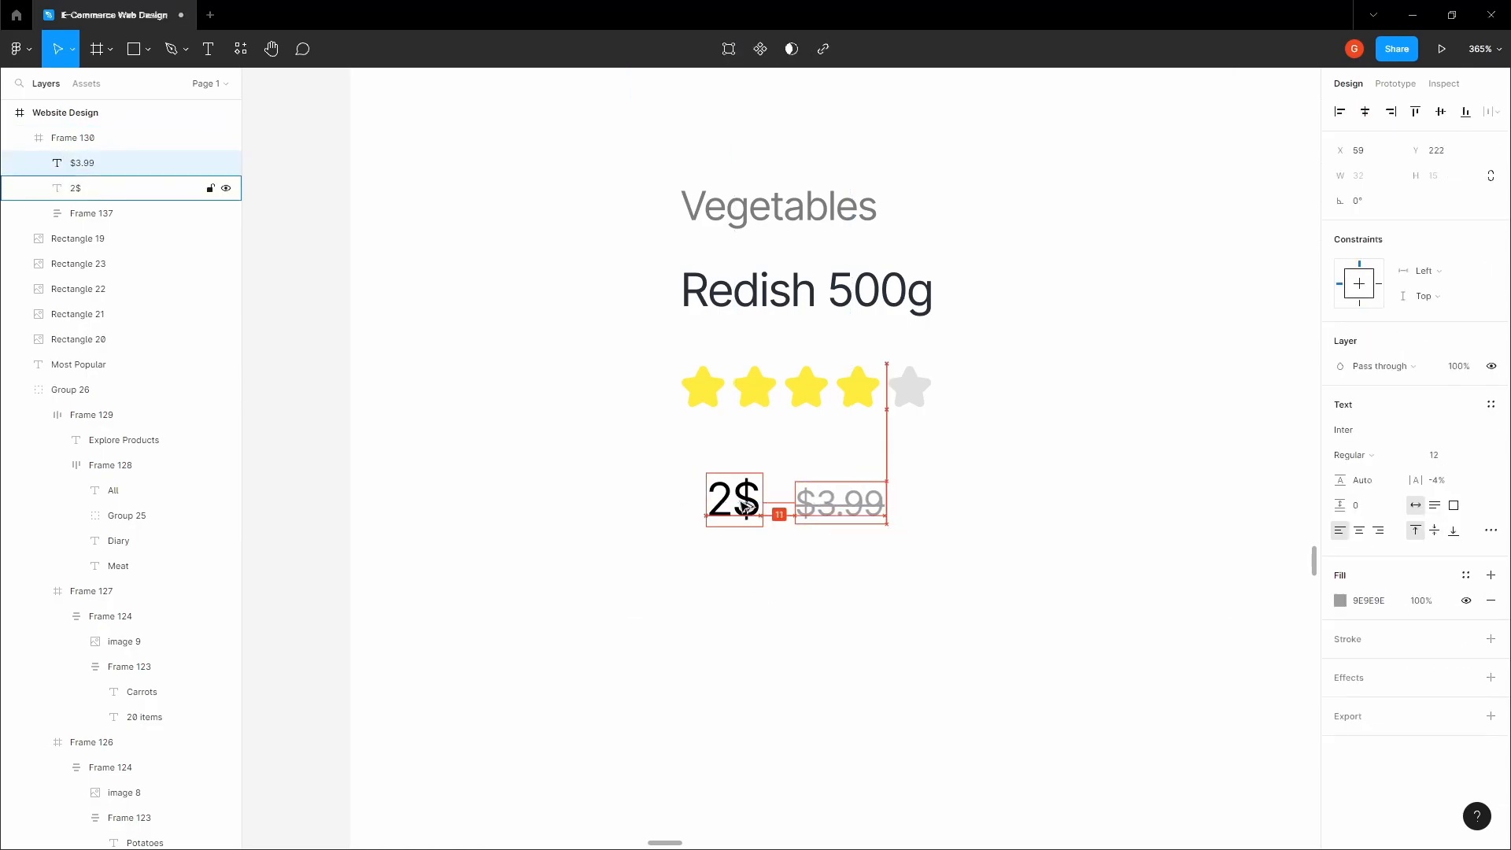
key("Left")
key("Left")
key("Left")
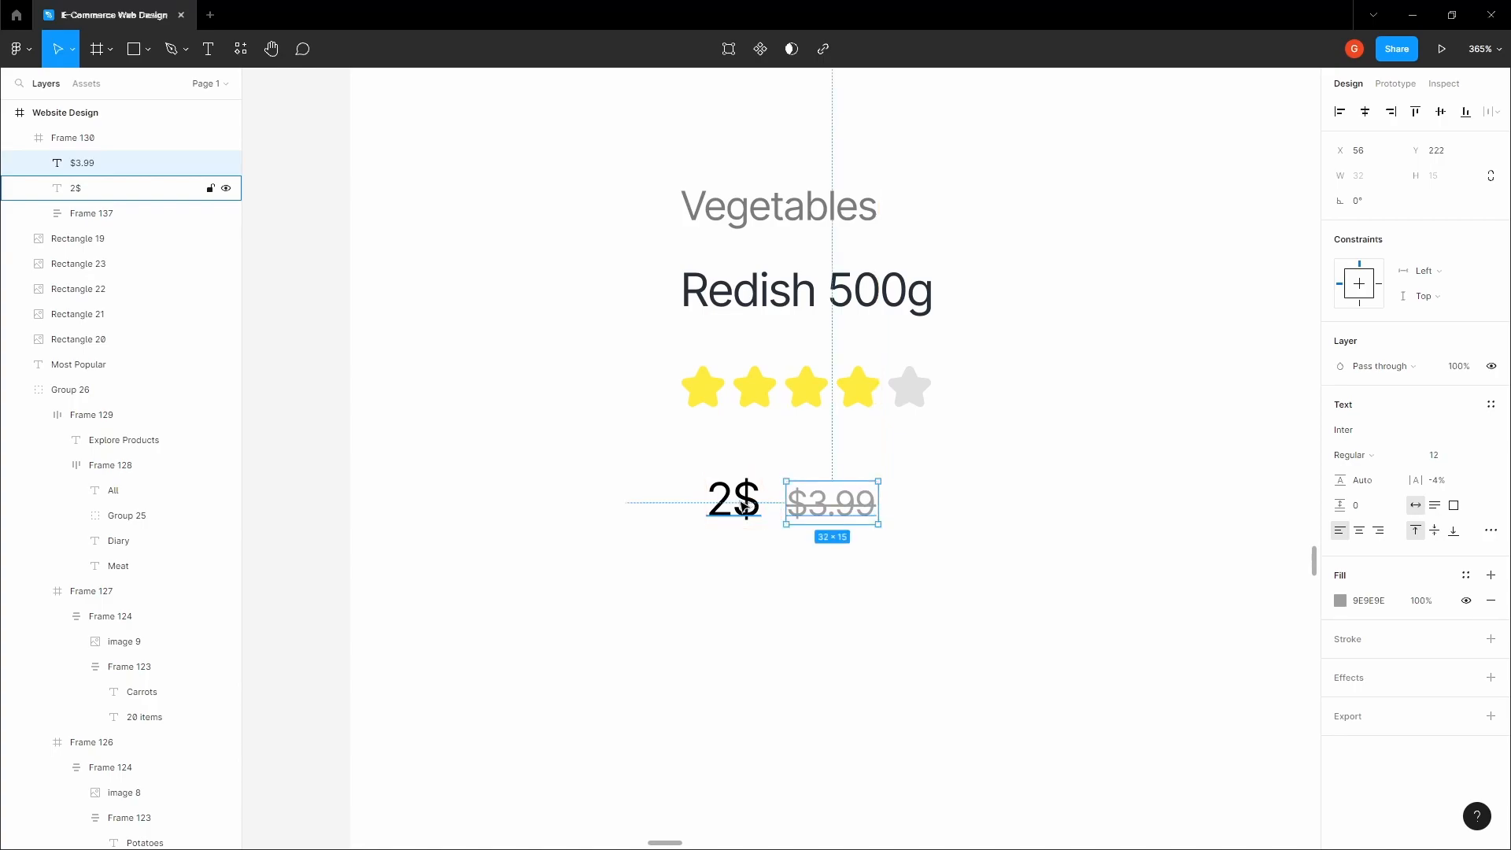
Step: Group the two prices and shift the group left, toward the left edge of the star rating
left_click(753, 506, "shift")
key("ctrl+g")
left_click_drag(754, 506, 736, 504)
Step: Combine the product details and the price group in a vertical auto layout with a spacing of 32
left_click(709, 341)
left_click(720, 496, "shift")
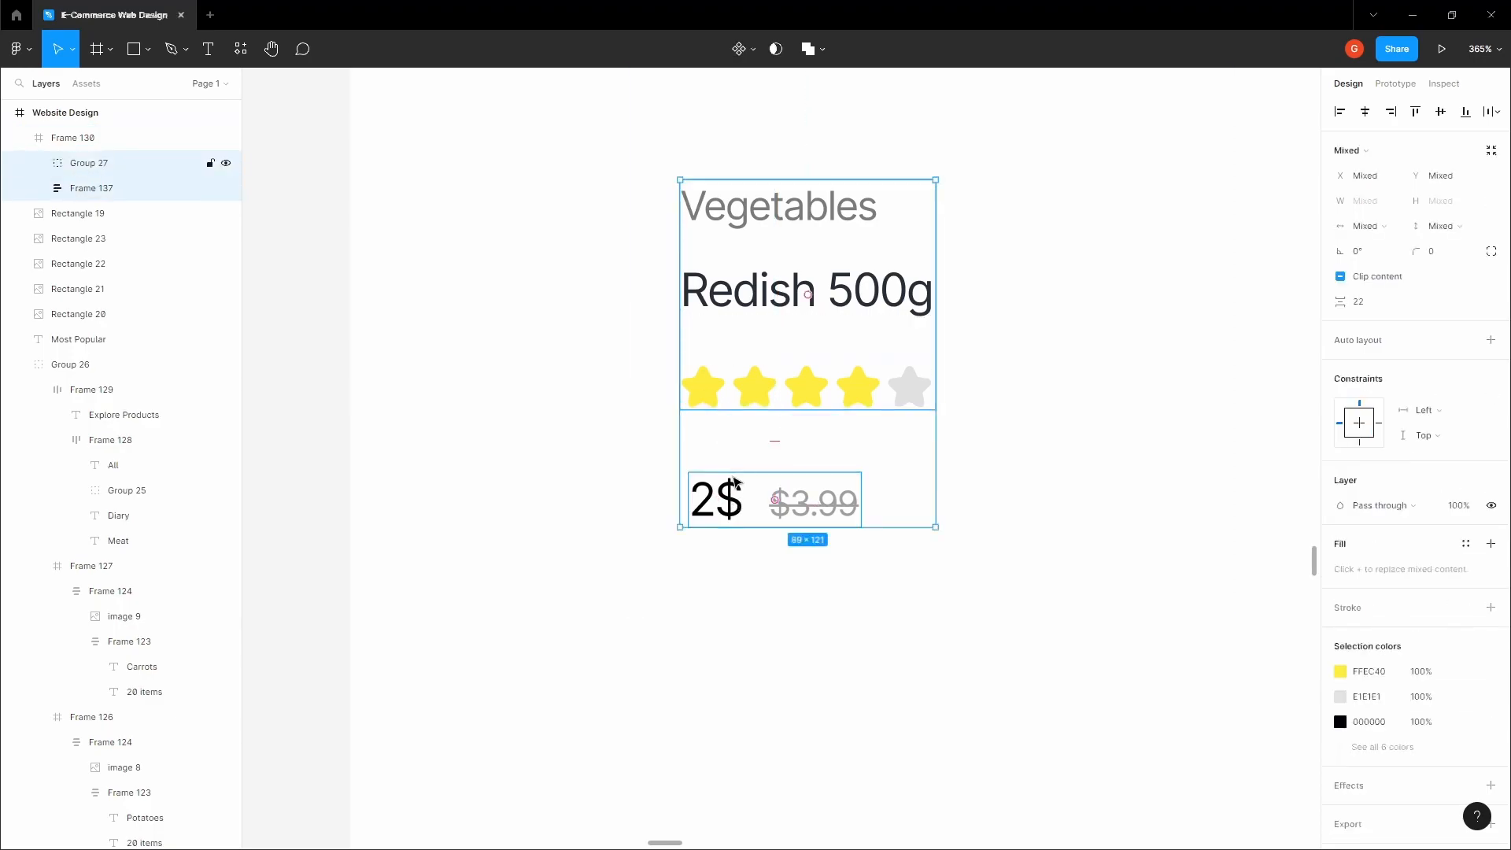
key("shift+a")
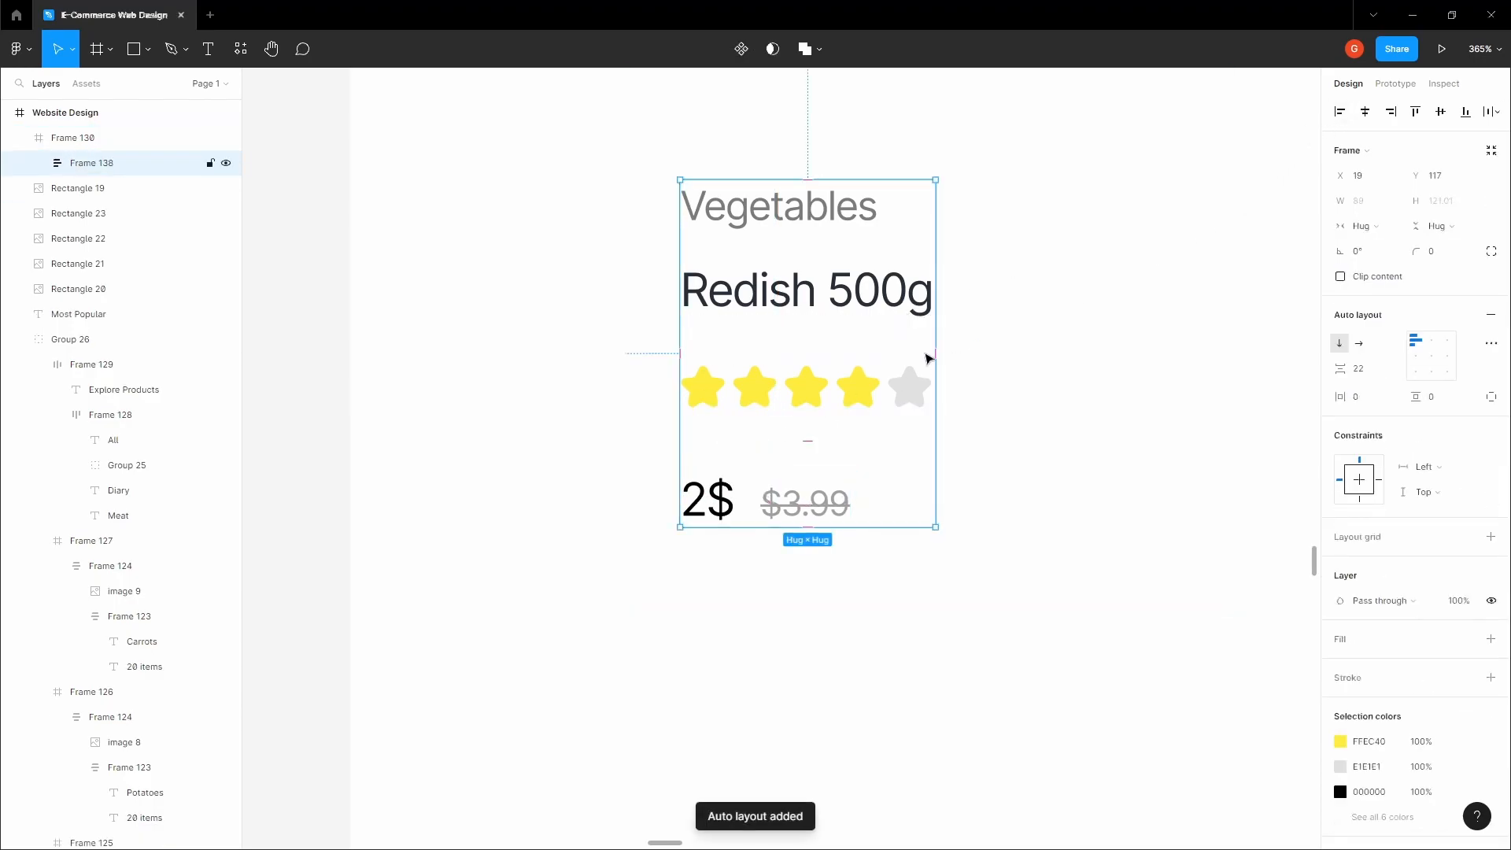
left_click(1370, 383)
type("32")
key("Tab")
scroll(799, 365, "down", 3)
Step: Move the product details block 3 px left and 3 px down inside the card
left_click(771, 380)
double_click(800, 381)
left_click(836, 381)
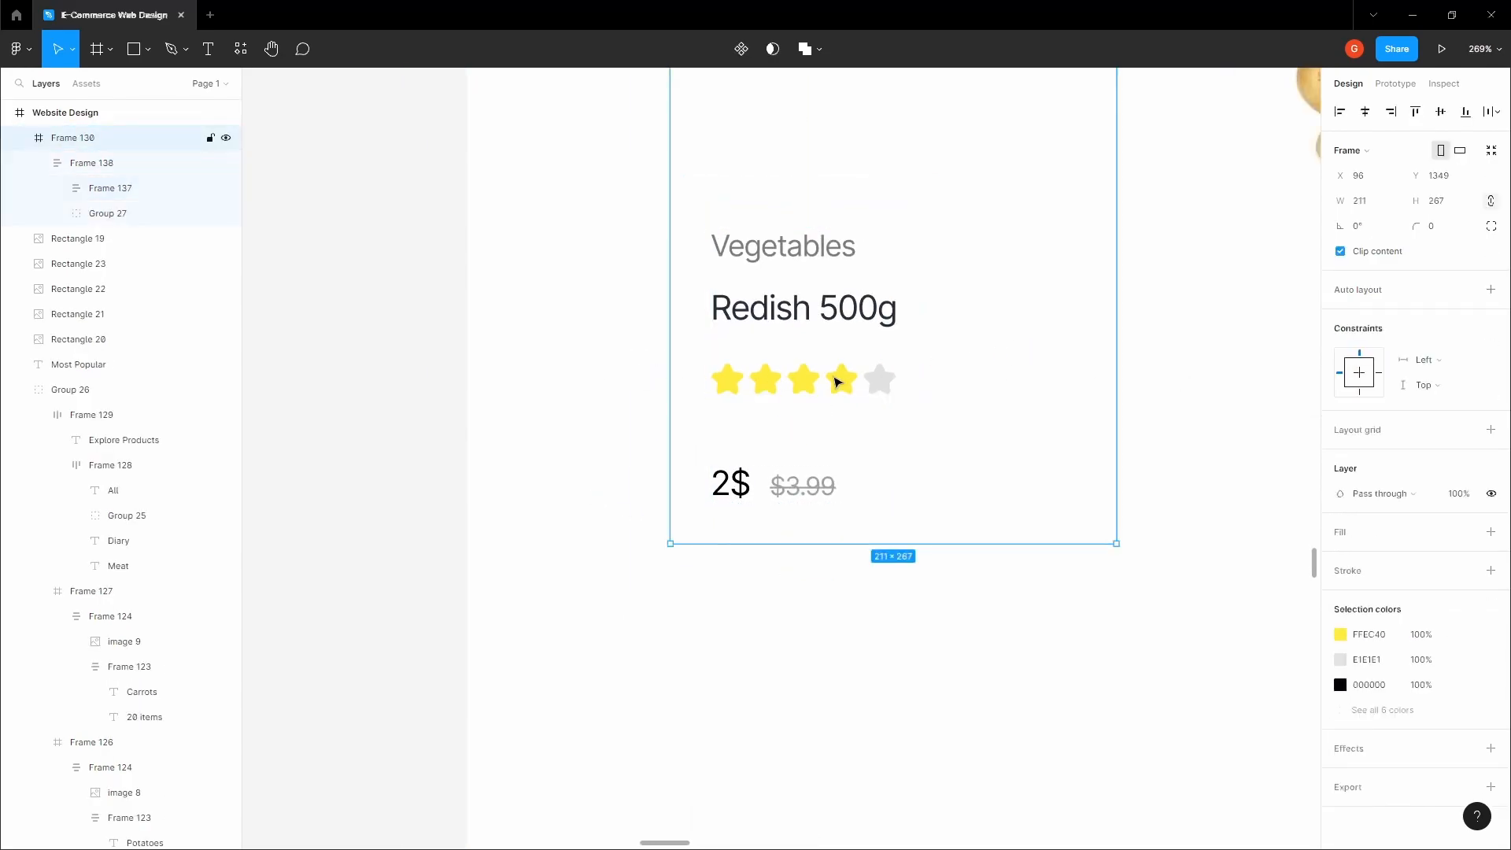
key("Return")
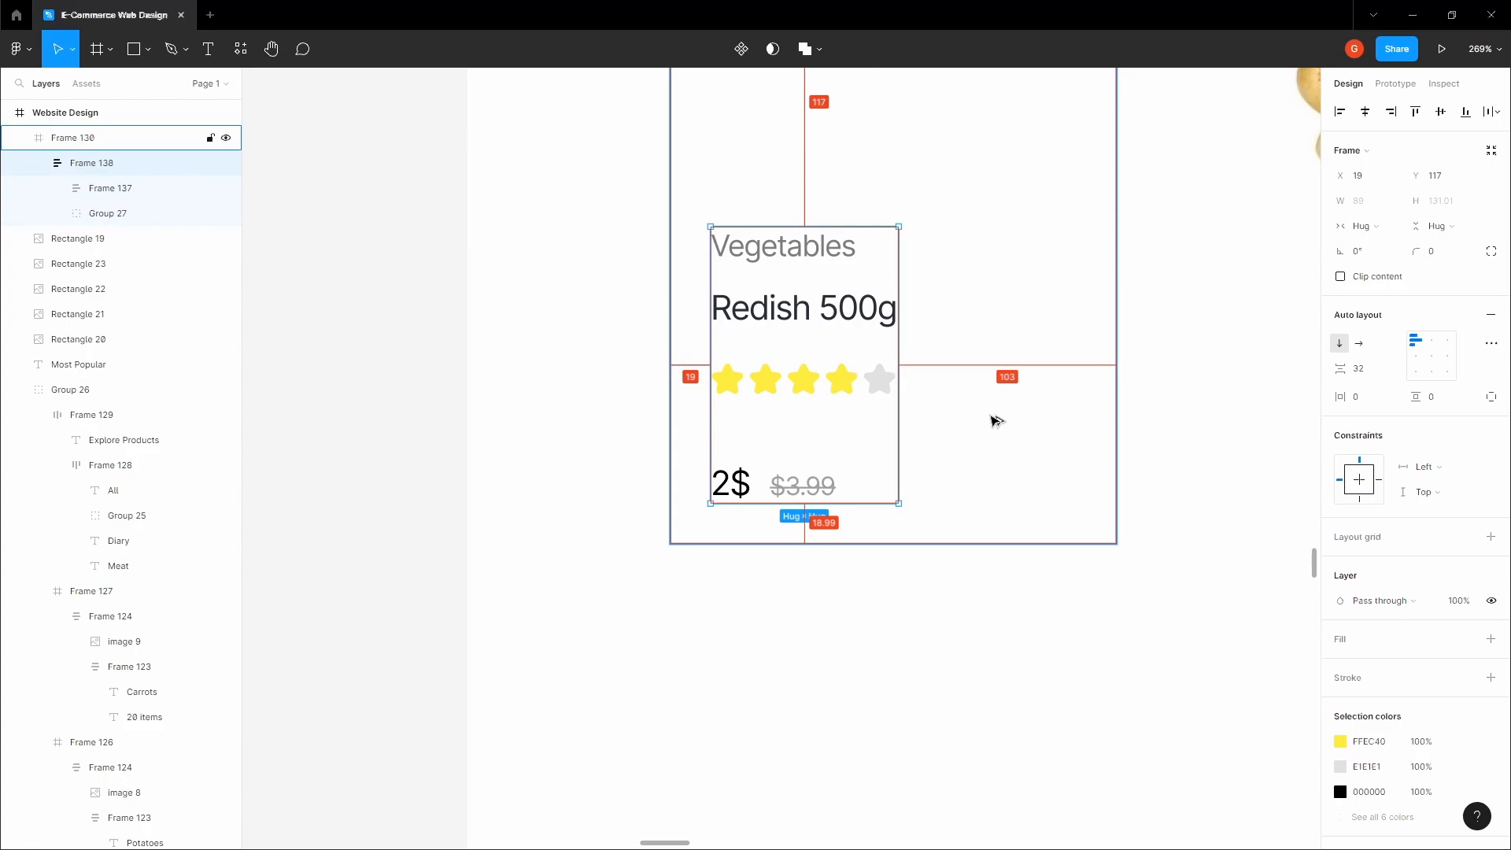
key("Left")
key("Left")
key("Left")
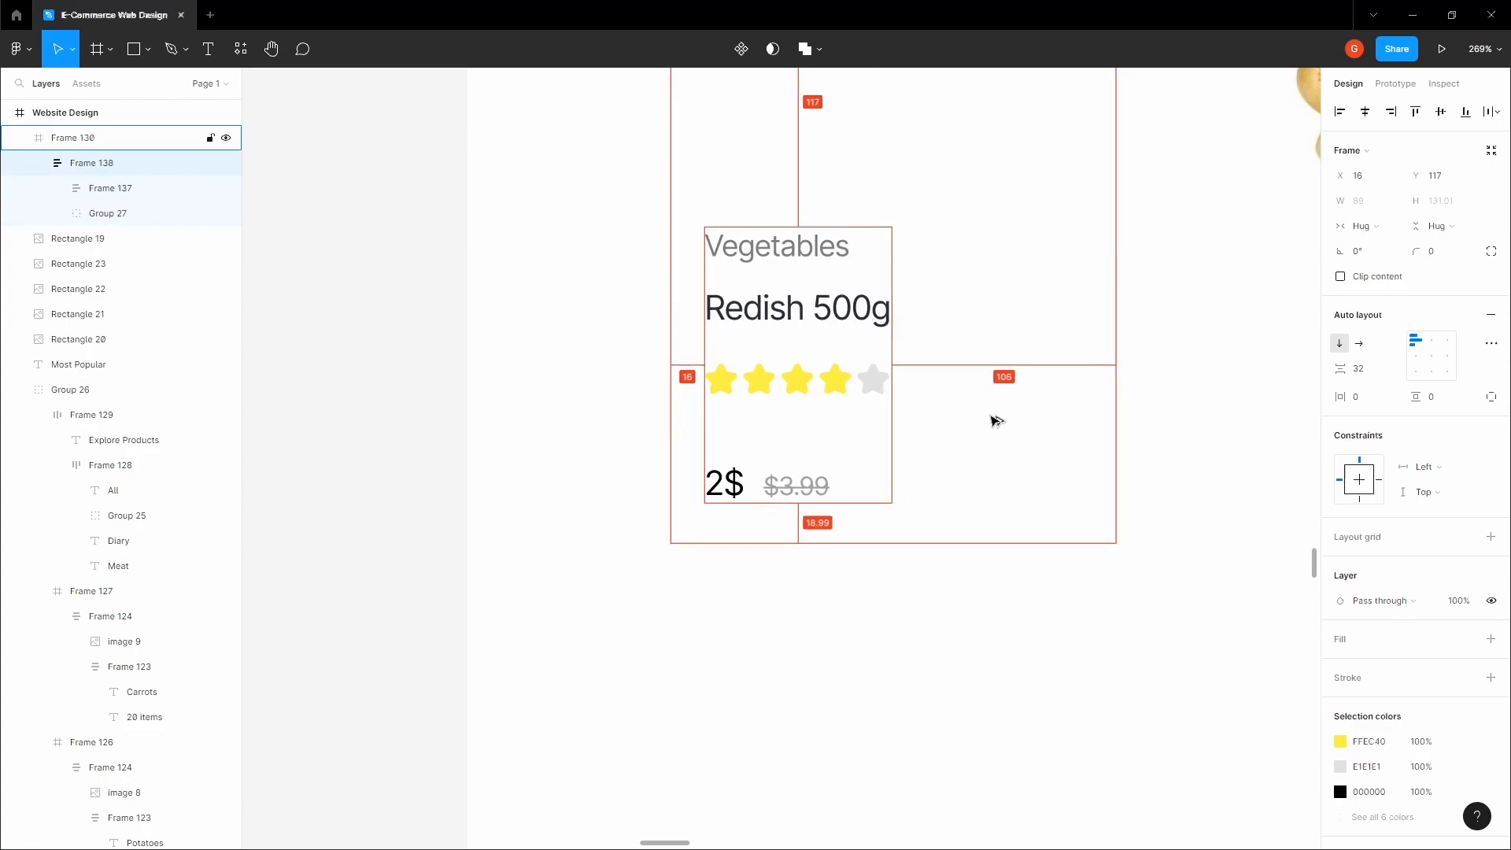
key("Down")
key("Down")
key("Down")
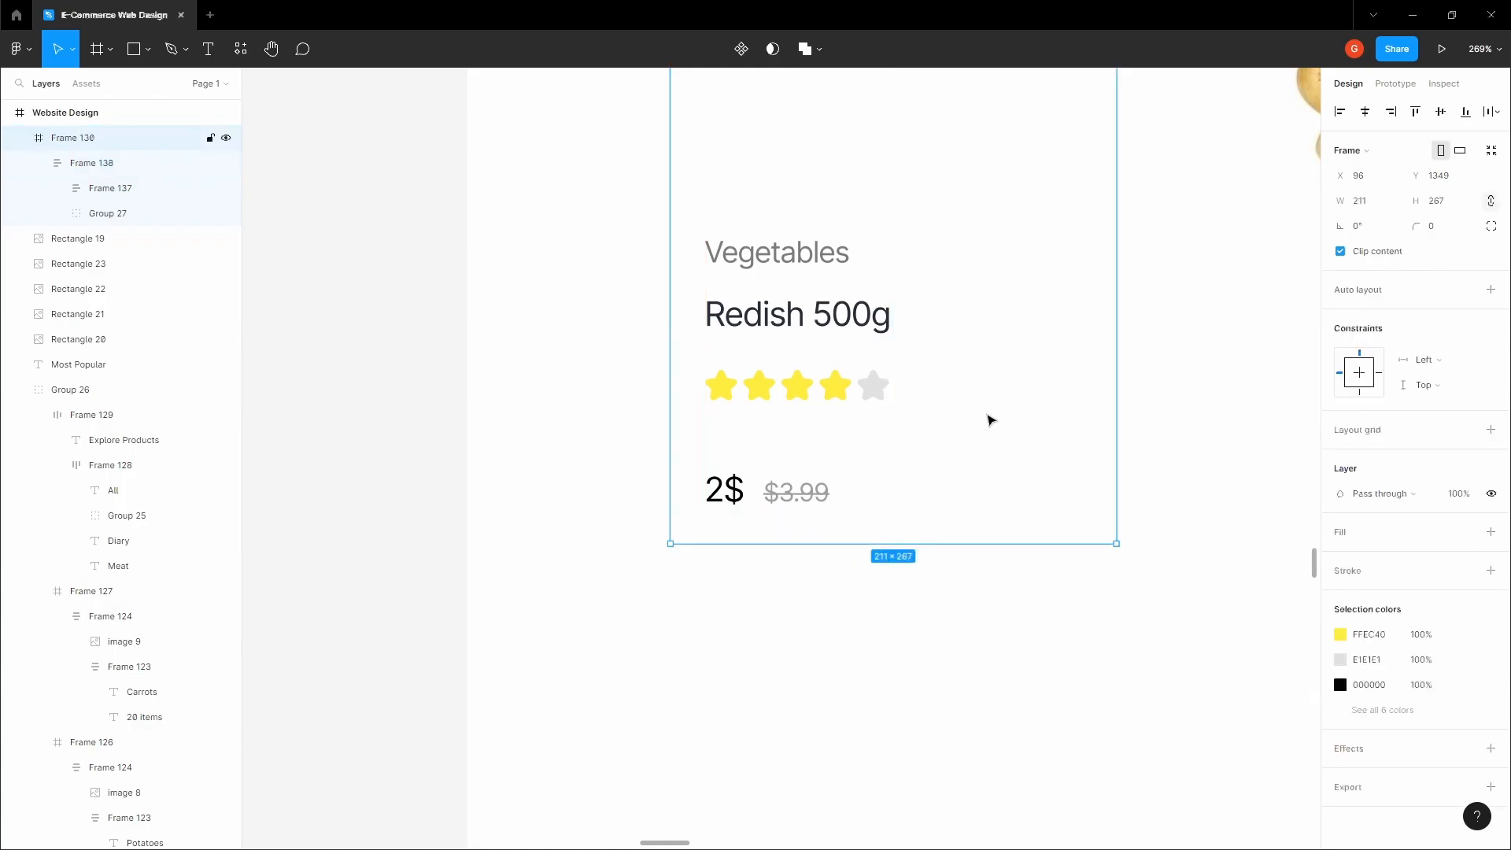
Step: Copy the shopping-cart icon next to the Cart label in the page's navigation bar
scroll(1035, 474, "down", 5)
key("h")
scroll(619, 386, "down", 5)
left_click_drag(851, 280, 712, 616)
scroll(794, 543, "down", 5)
left_click_drag(810, 444, 786, 483)
scroll(786, 483, "up", 5)
scroll(793, 489, "up", 5)
key("v")
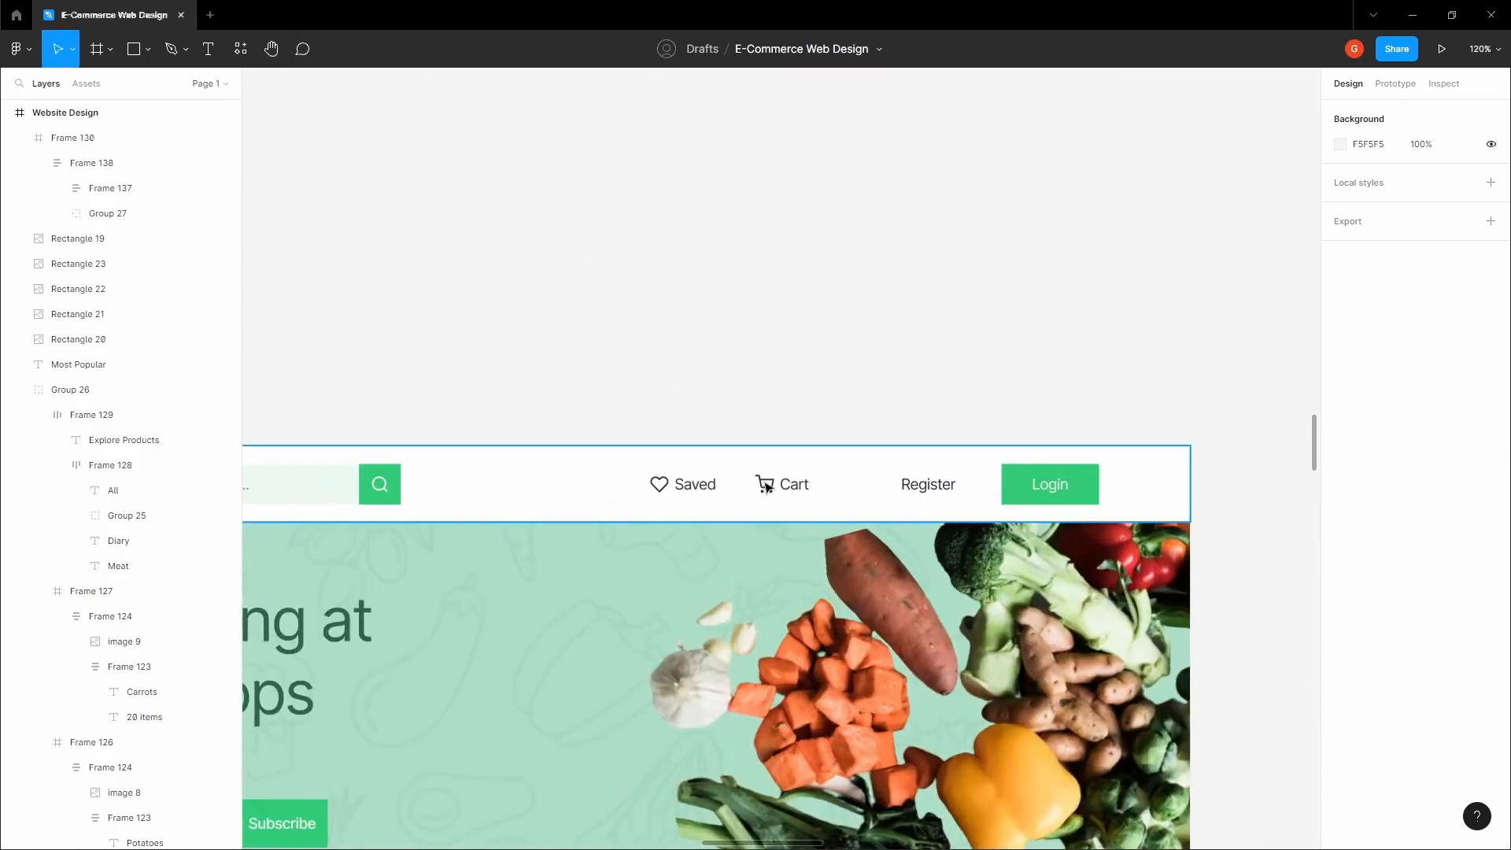
double_click(766, 487)
double_click(767, 487)
double_click(766, 488)
scroll(766, 490, "up", 4)
double_click(767, 493)
Step: Paste the shopping-cart icon into the Redish 500g product card
scroll(767, 494, "down", 6)
left_click(761, 408)
key("h")
scroll(761, 408, "down", 5)
key("v")
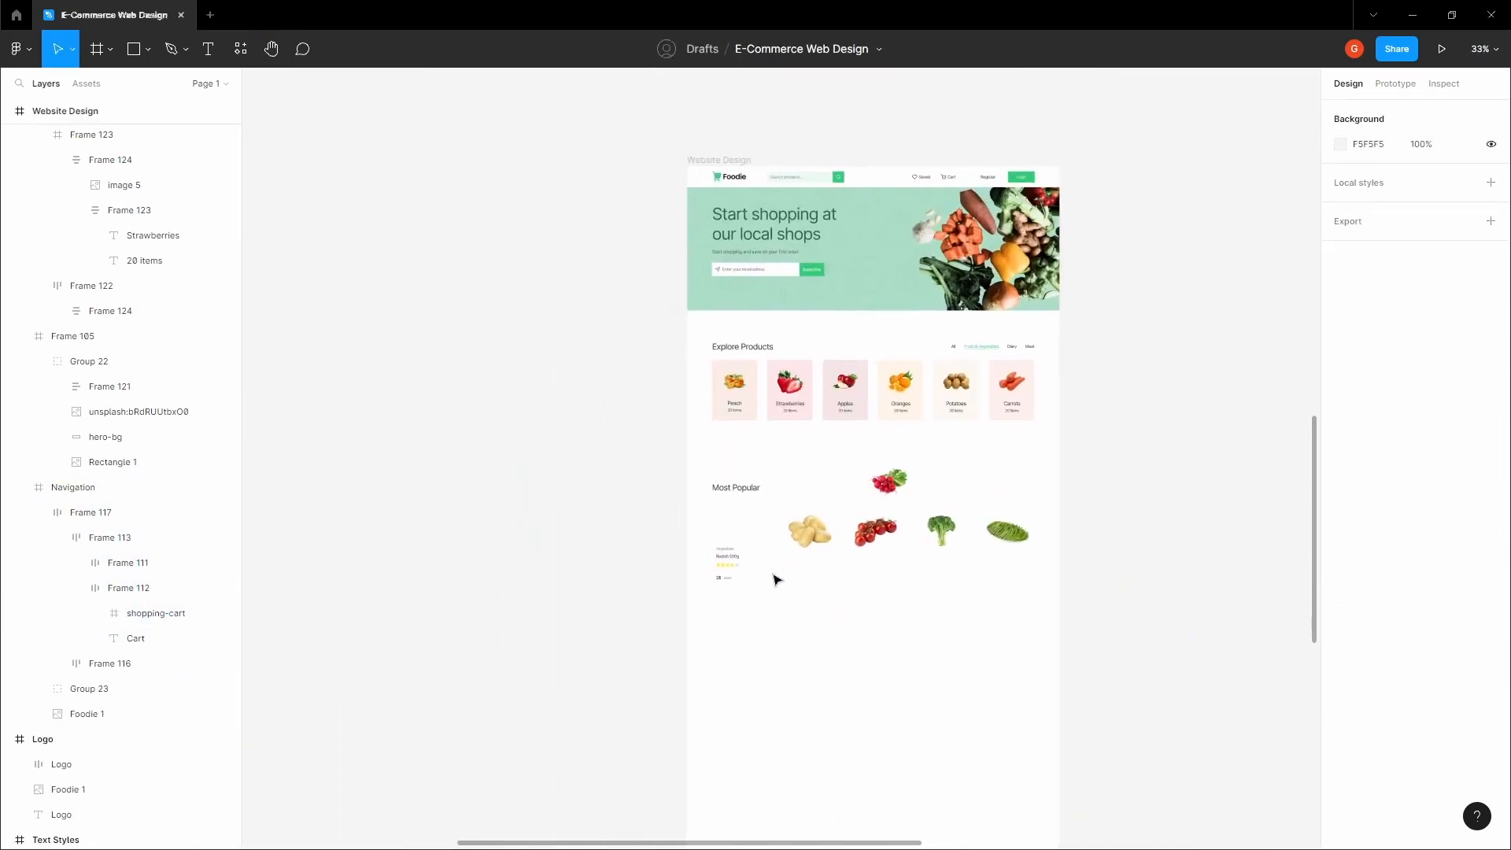
left_click(744, 572)
key("shift+2")
key("ctrl+v")
left_click_drag(519, 118, 847, 529)
scroll(792, 402, "down", 5)
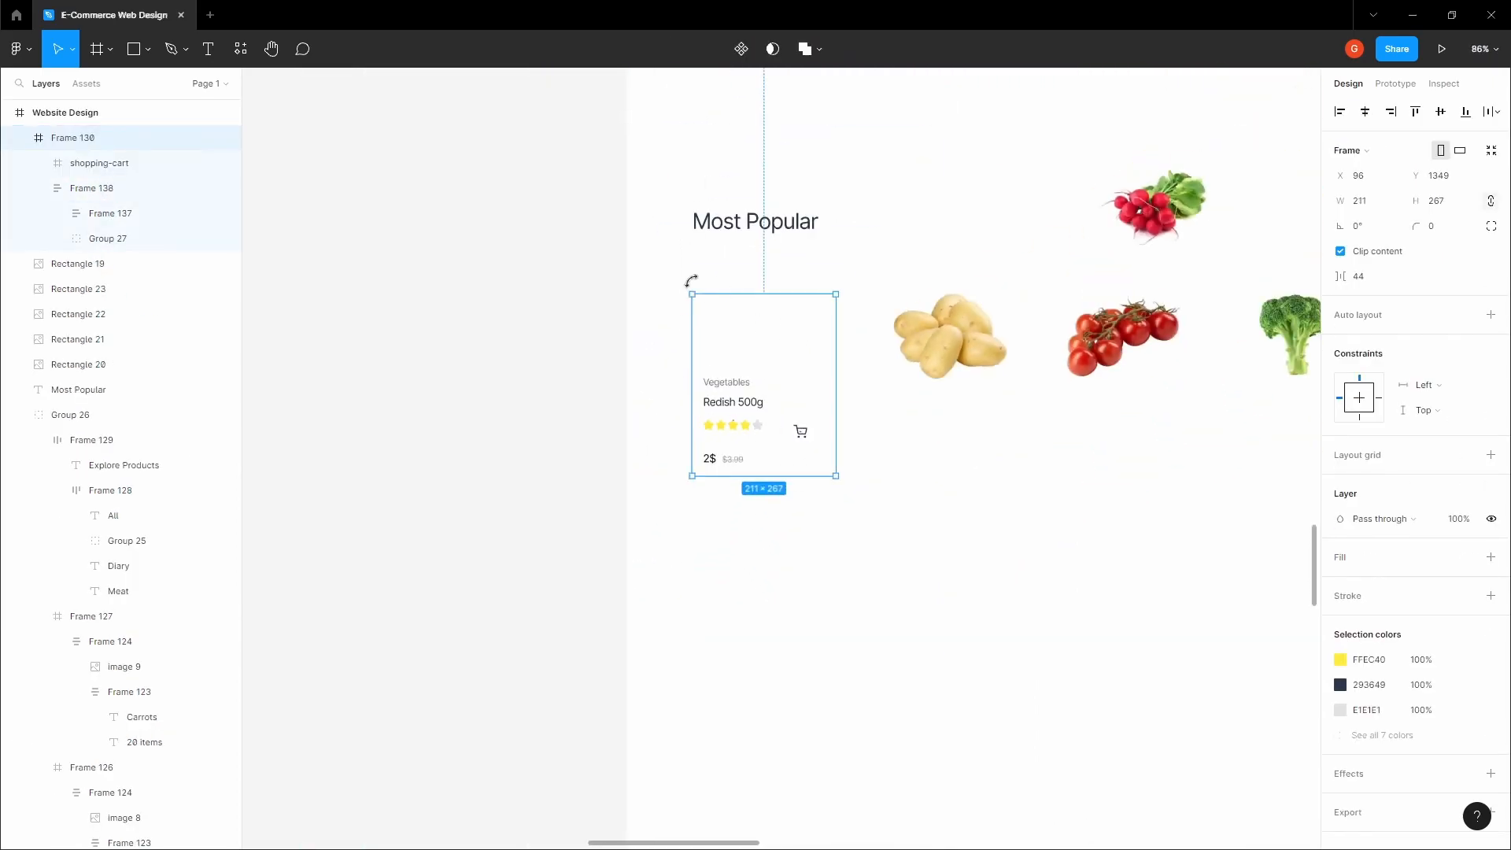
Step: Scale the card's shopping-cart icon down to 14 × 14
scroll(799, 432, "up", 4)
scroll(814, 470, "up", 6)
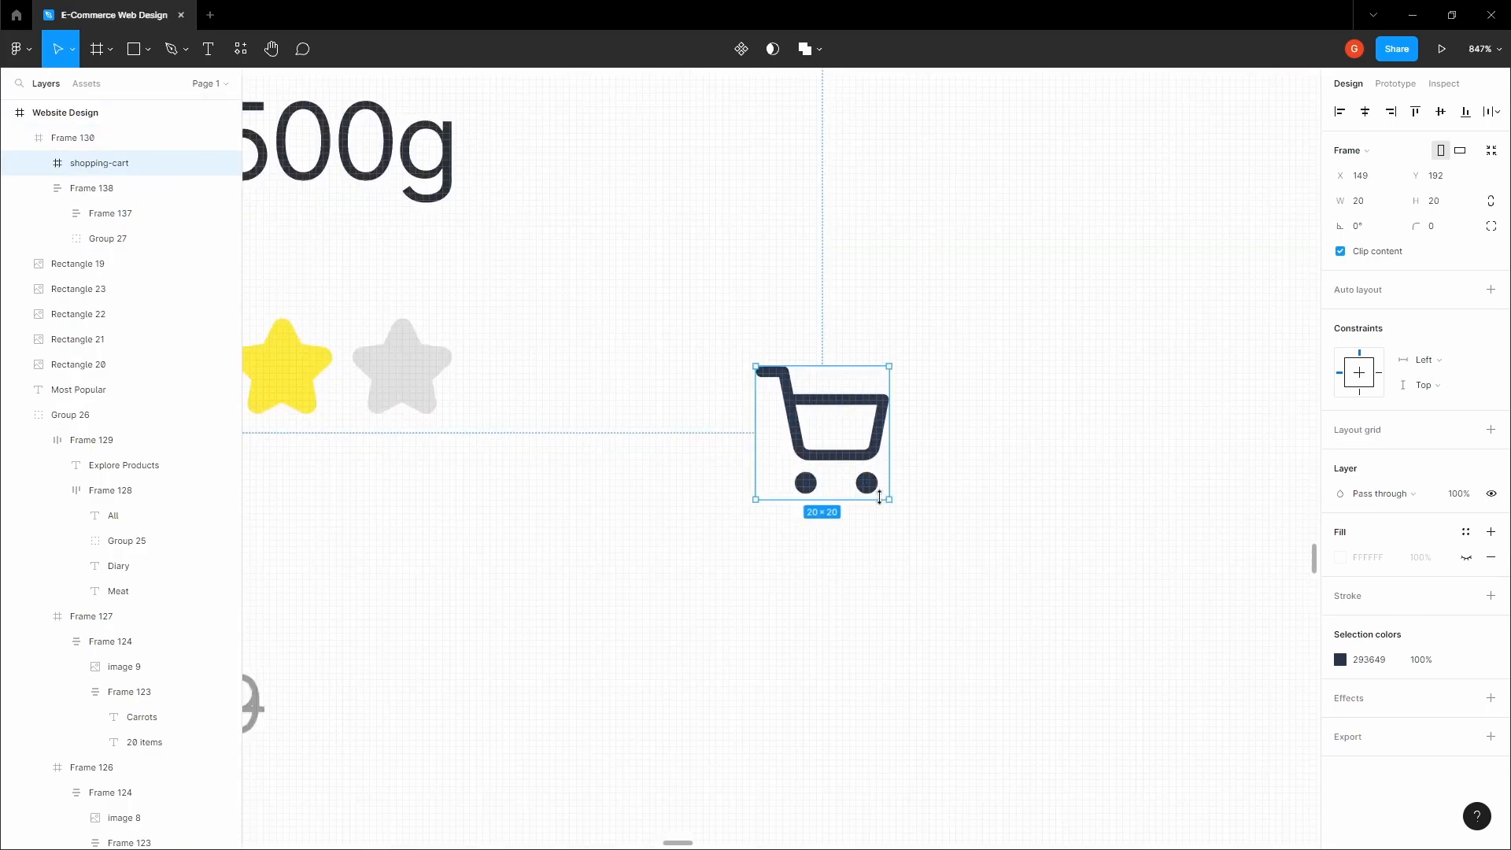
left_click_drag(891, 501, 847, 460)
Step: Reduce the stroke weight of all three vectors that make up the card's shopping-cart icon
scroll(797, 437, "up", 2)
double_click(794, 450)
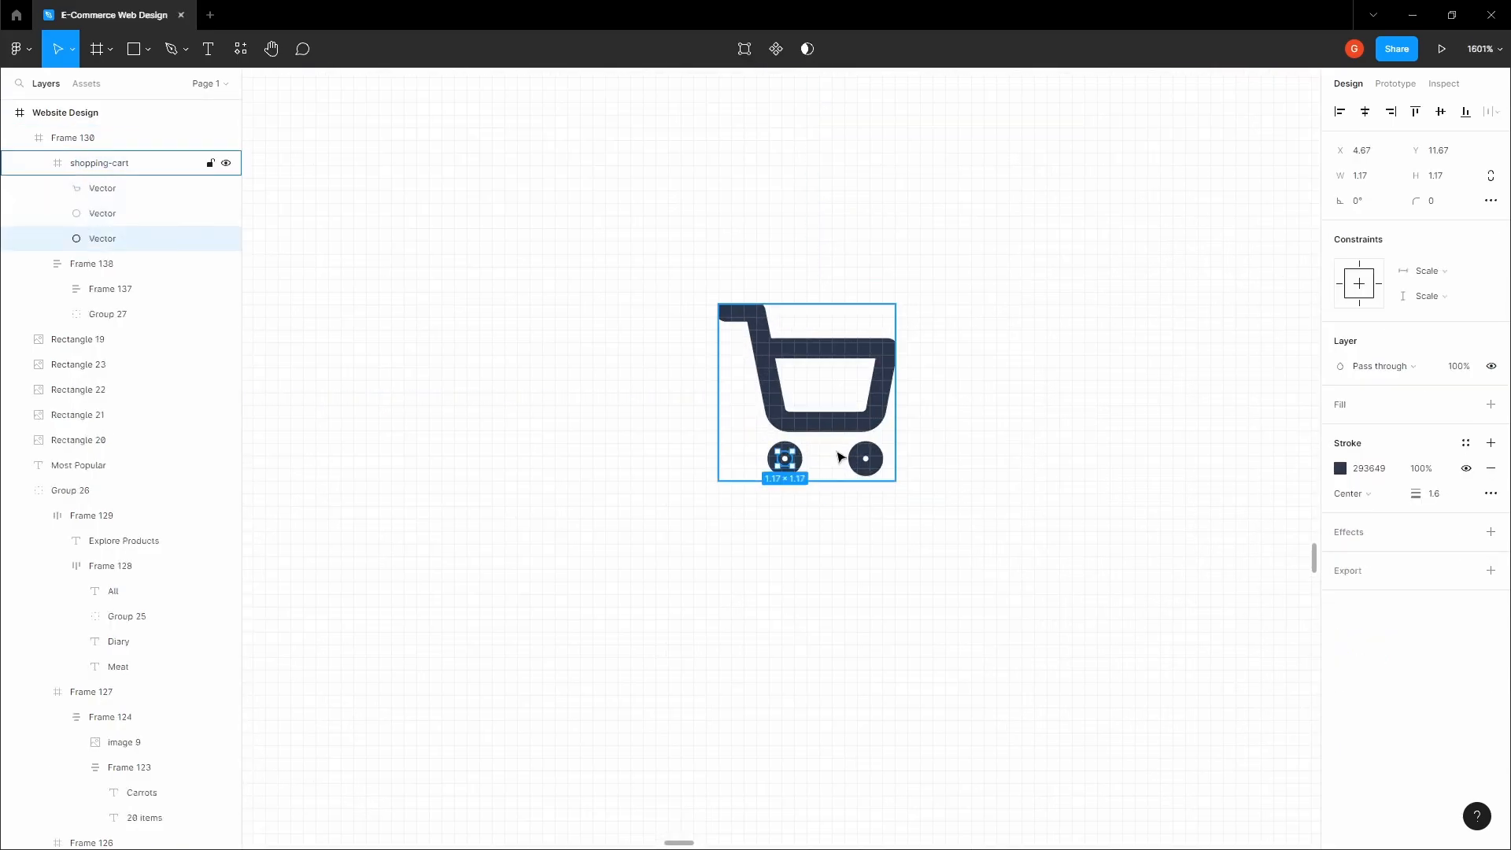
left_click(990, 491)
scroll(989, 491, "down", 2)
left_click(892, 401)
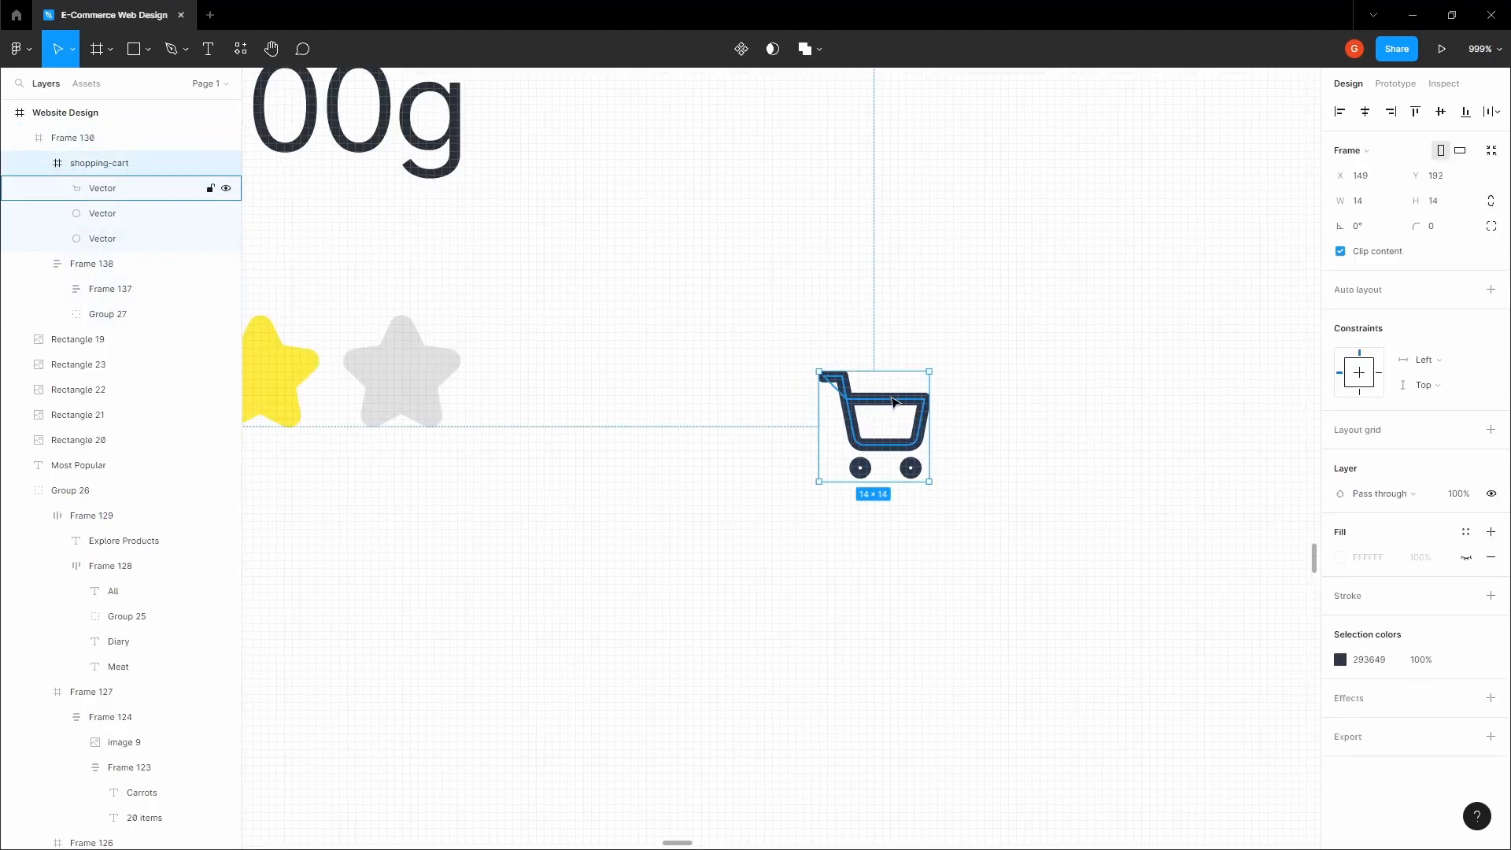
left_click(989, 409)
double_click(903, 409)
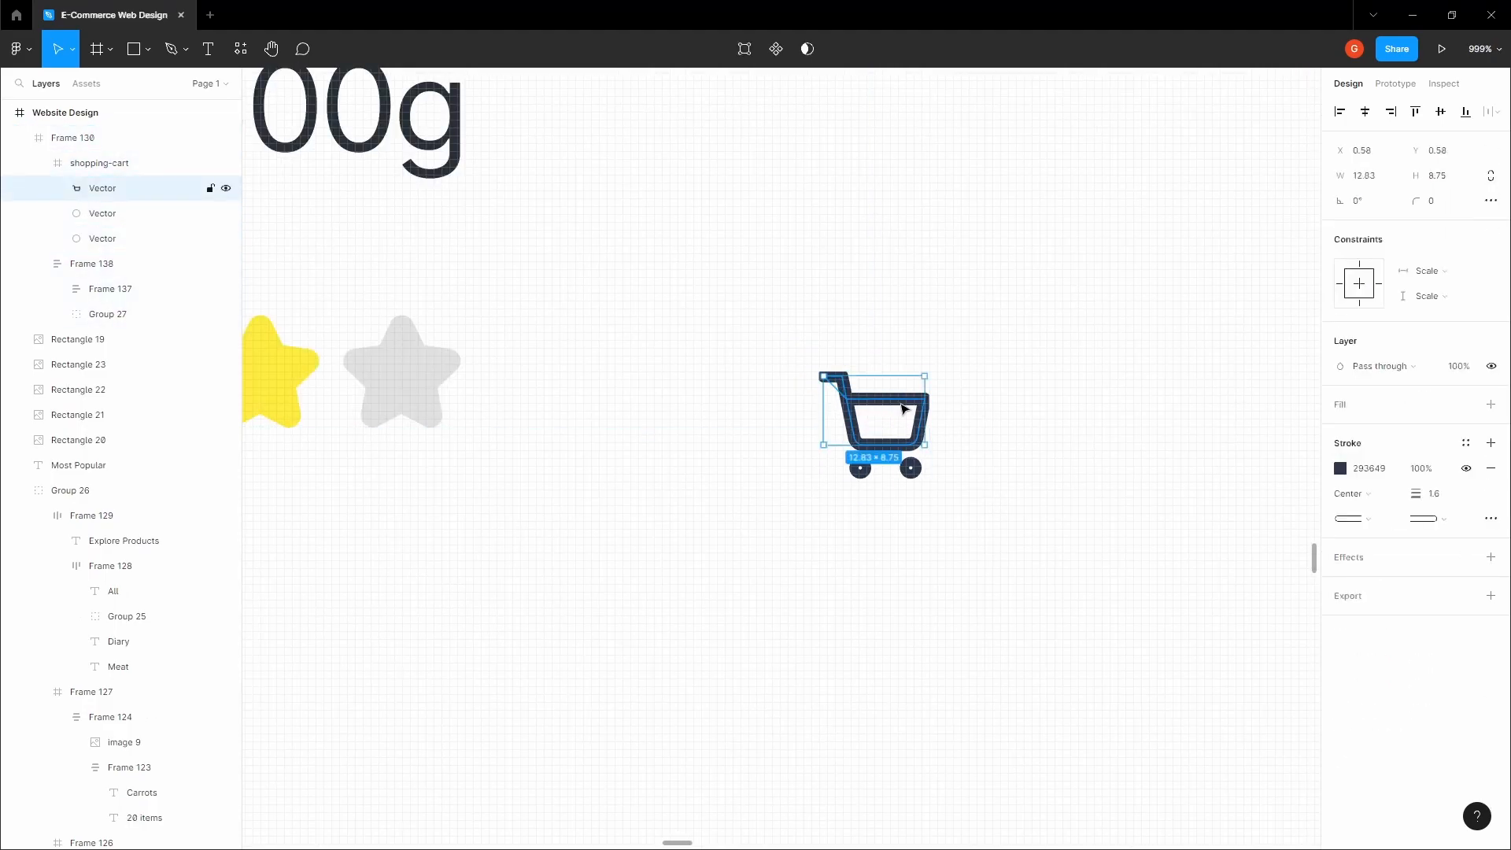
scroll(902, 397, "up", 1)
left_click(995, 425)
left_click(922, 407)
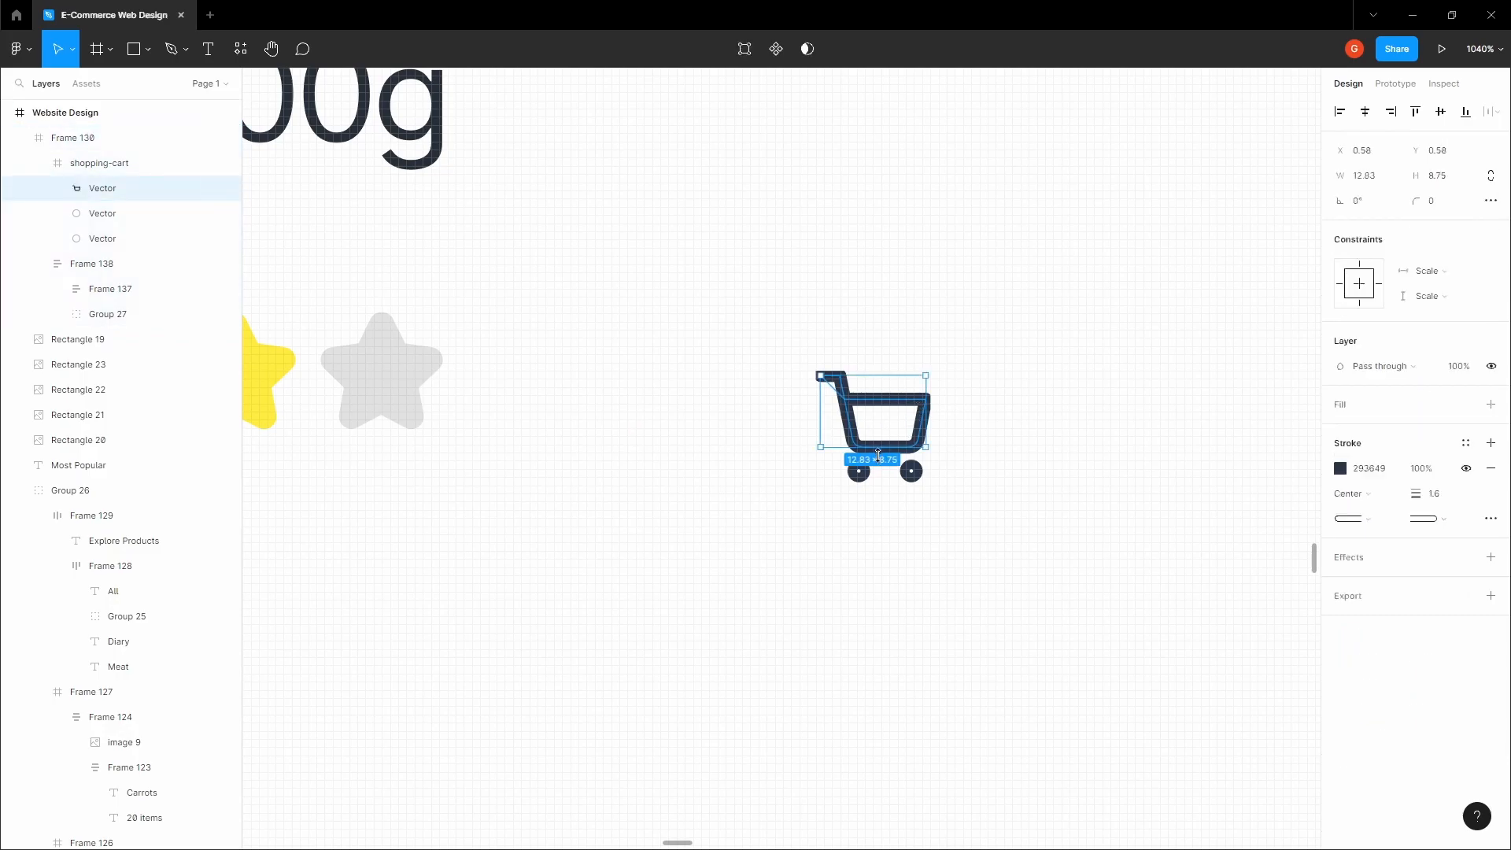
scroll(896, 470, "up", 4)
left_click(943, 471, "shift")
left_click(944, 471, "shift")
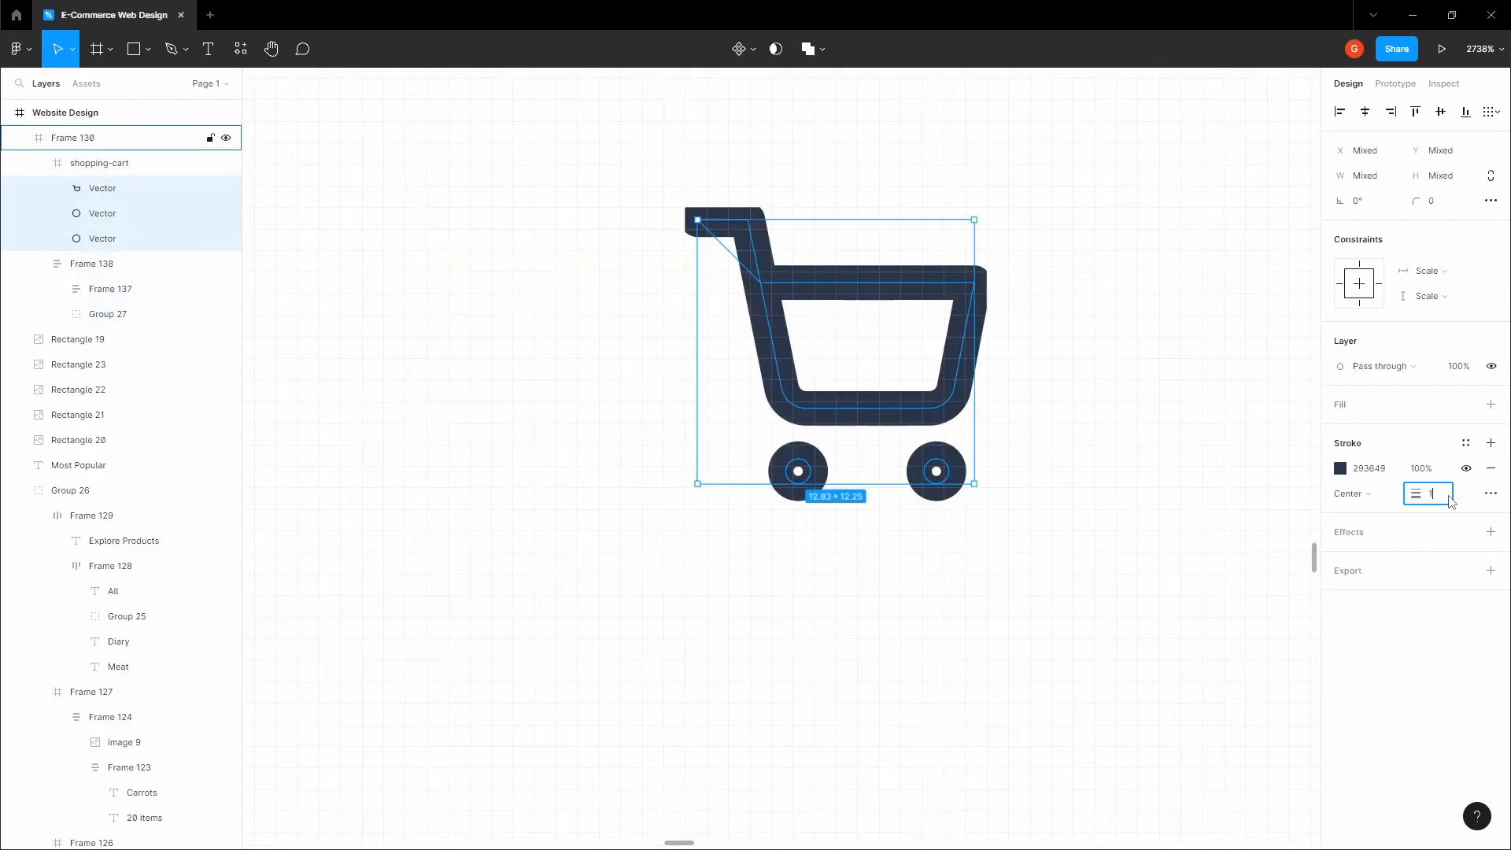
key("Return")
left_click(1090, 389)
double_click(904, 345)
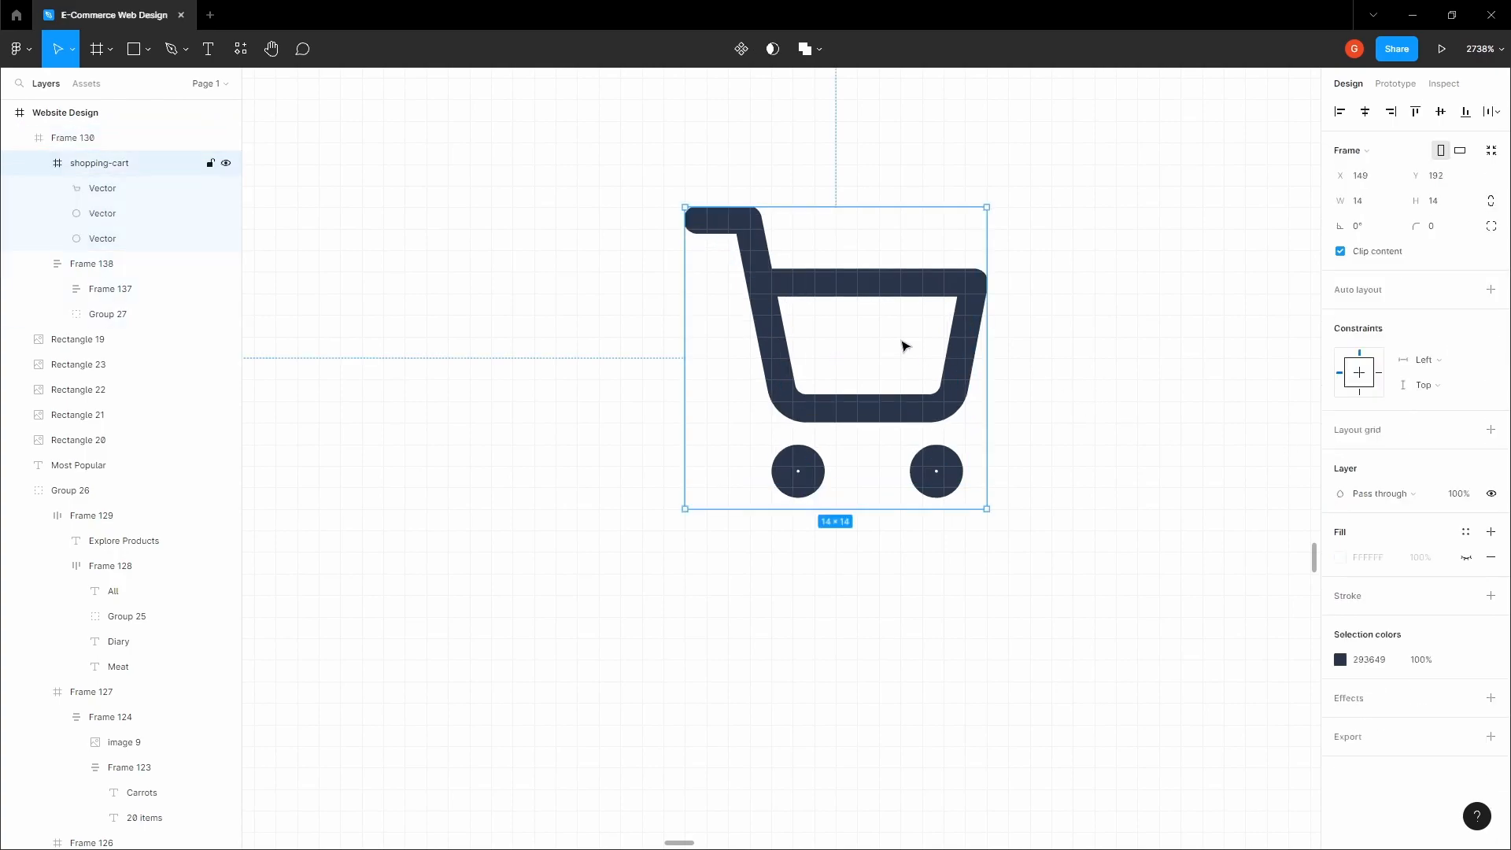
Step: Place the shopping-cart icon beside the card's prices and add the text "Add" next to it at font size 14
scroll(902, 337, "down", 3)
scroll(897, 338, "down", 5)
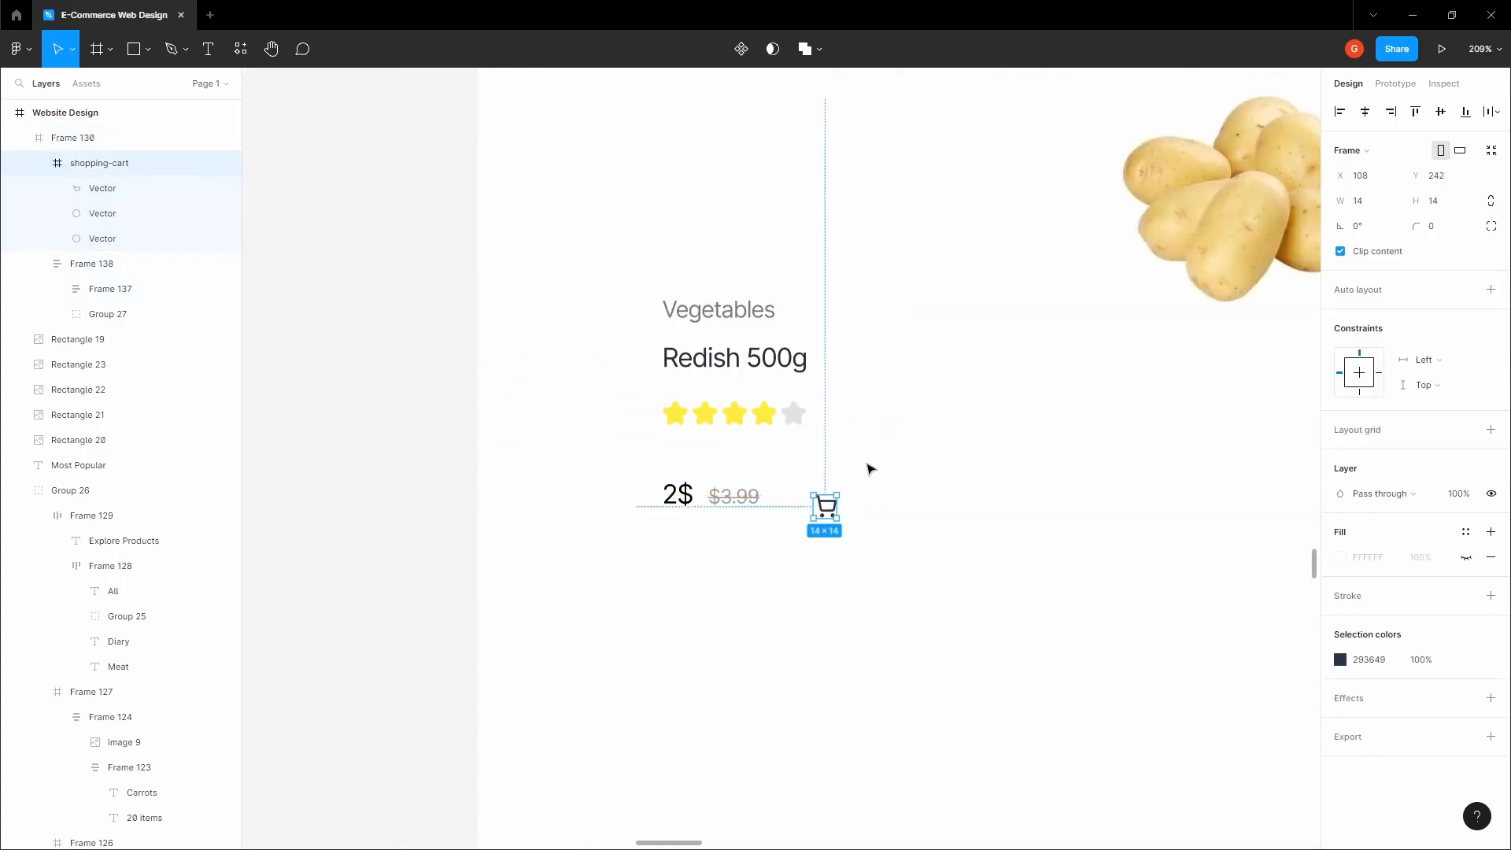
left_click(880, 493)
scroll(880, 493, "up", 3)
key("t")
left_click(881, 508)
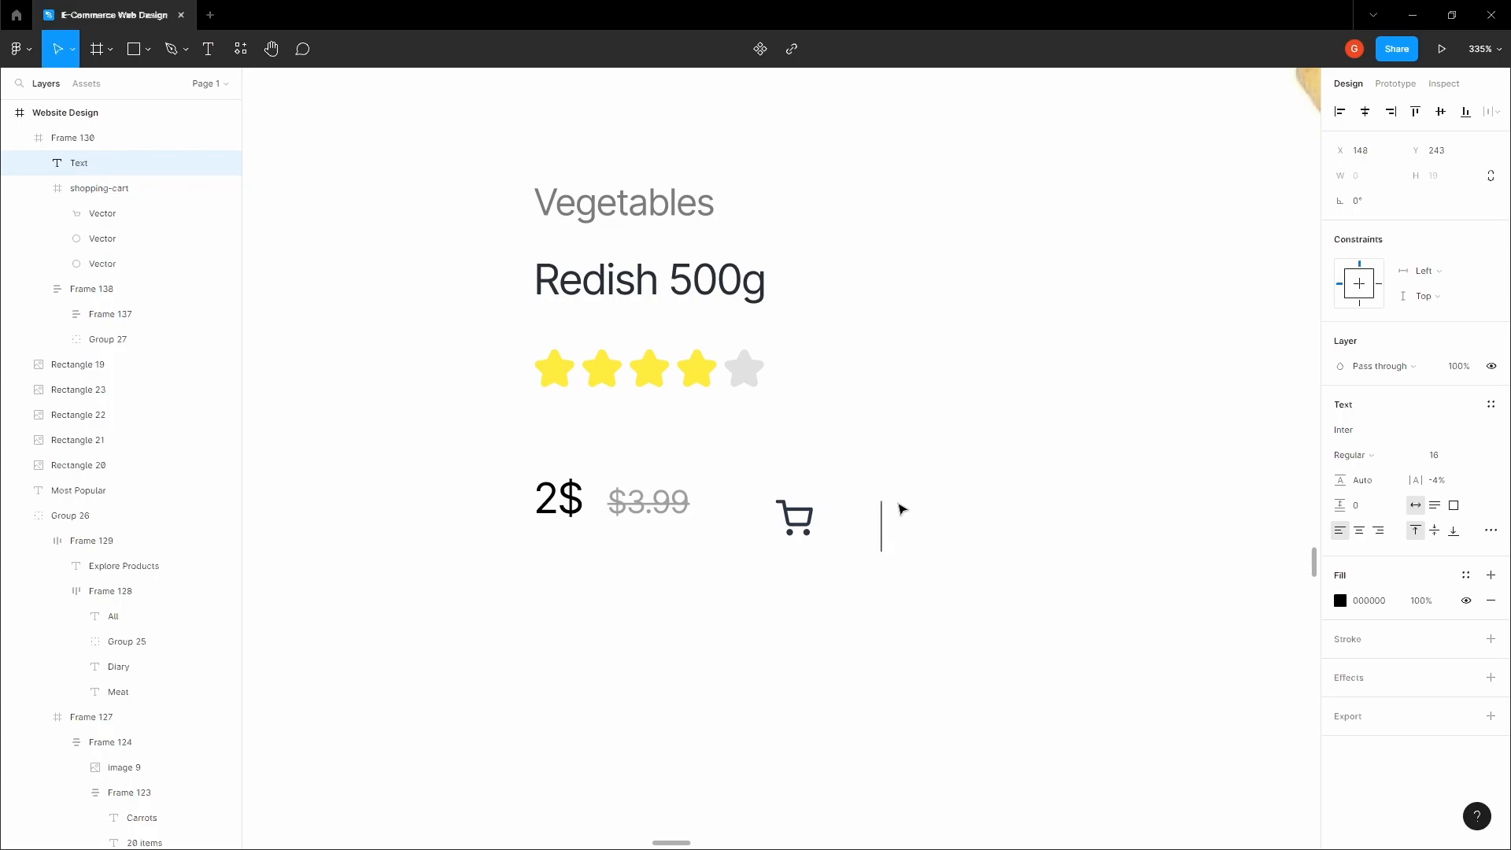
key("Escape")
left_click(1470, 455)
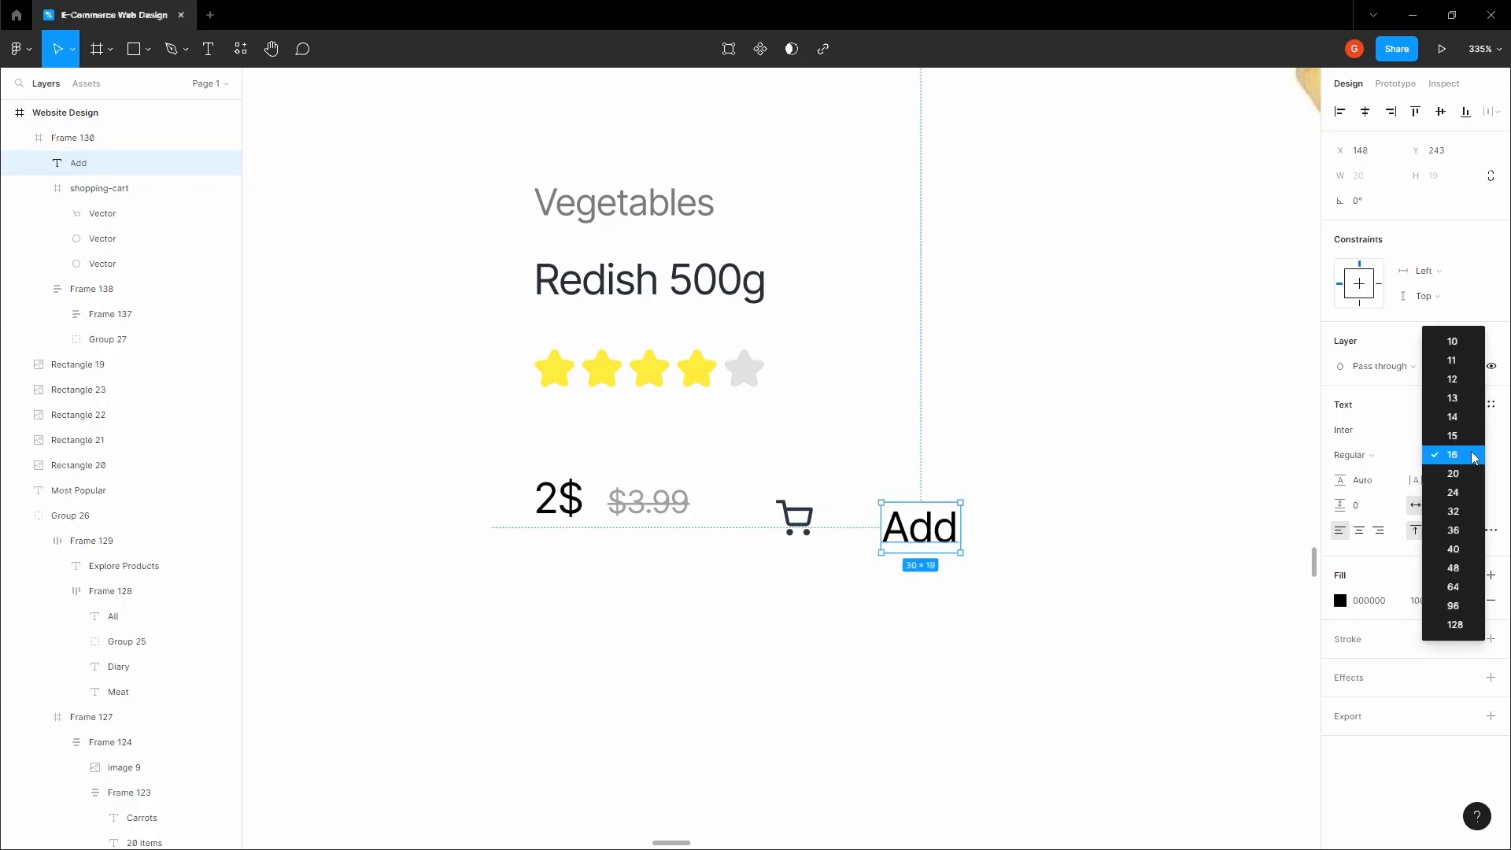
left_click(1448, 415)
Step: Align the cart icon and the Add text vertically and combine them in a horizontal auto layout with spacing 4
left_click(806, 526, "shift")
left_click(1443, 113)
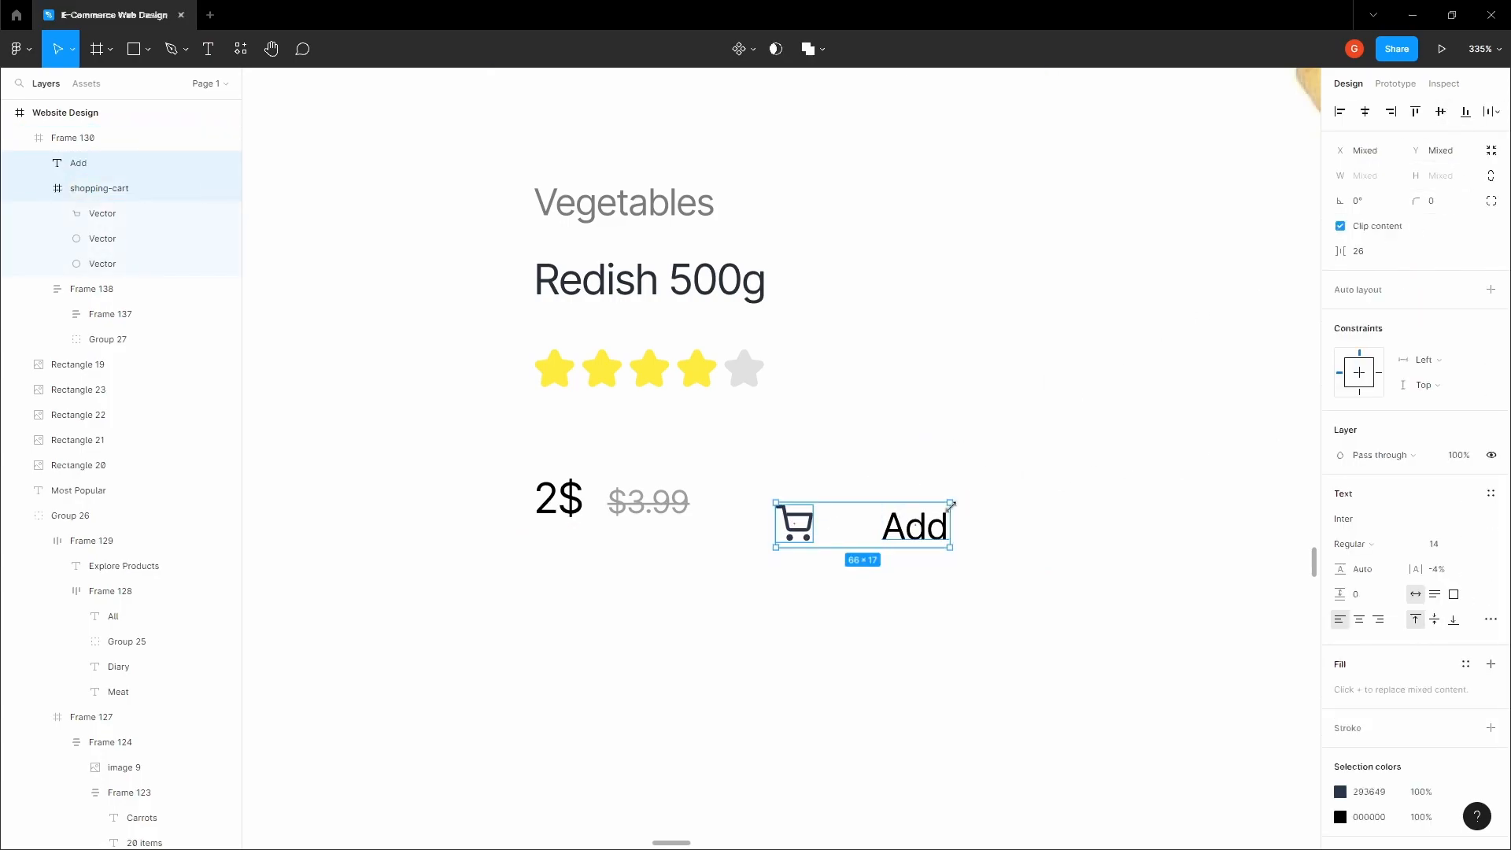
key("shift+a")
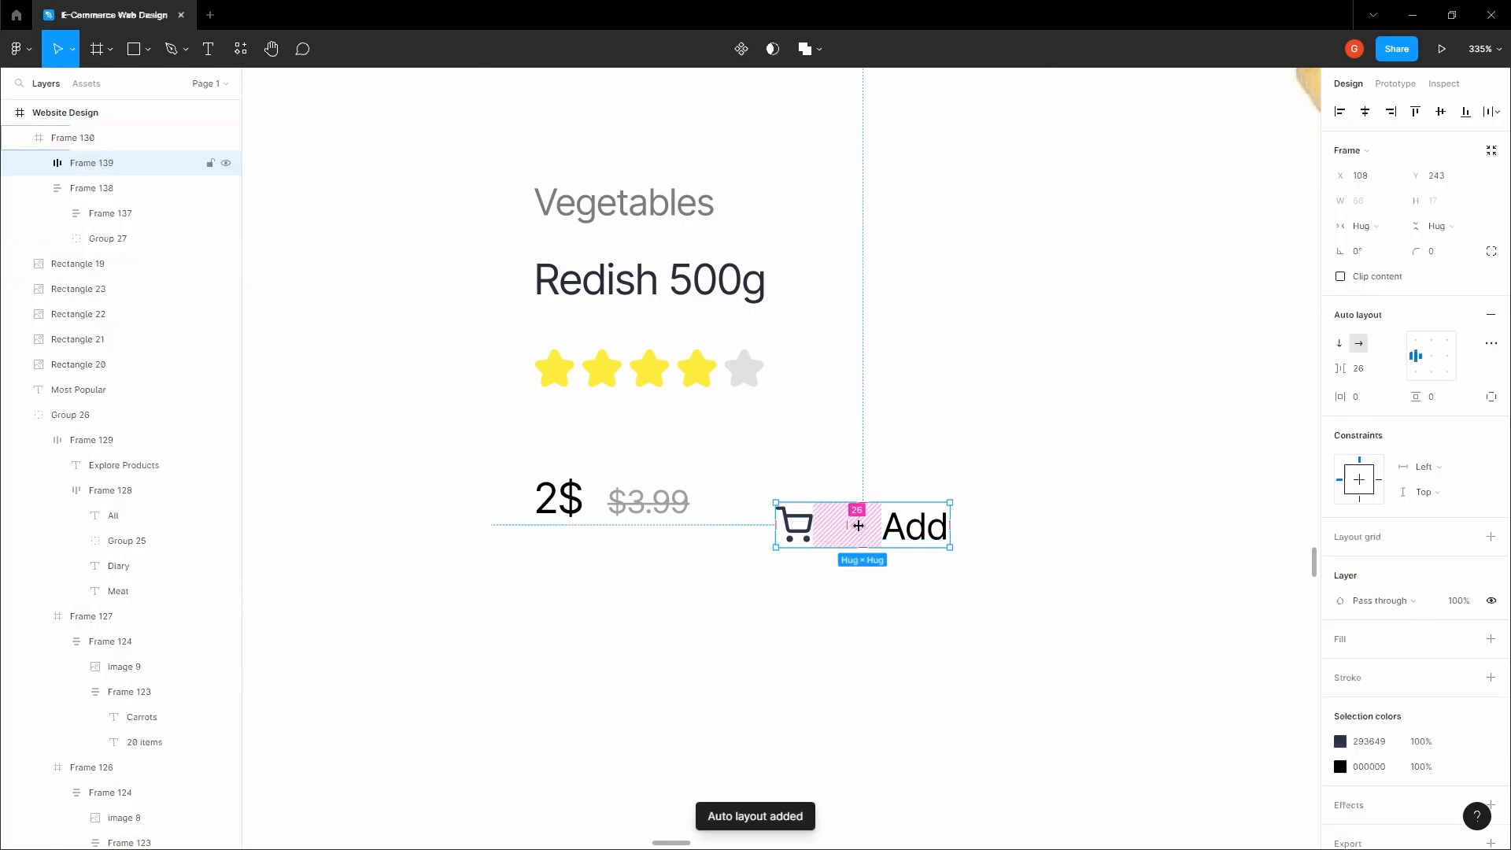
left_click(1387, 368)
type("4")
key("Tab")
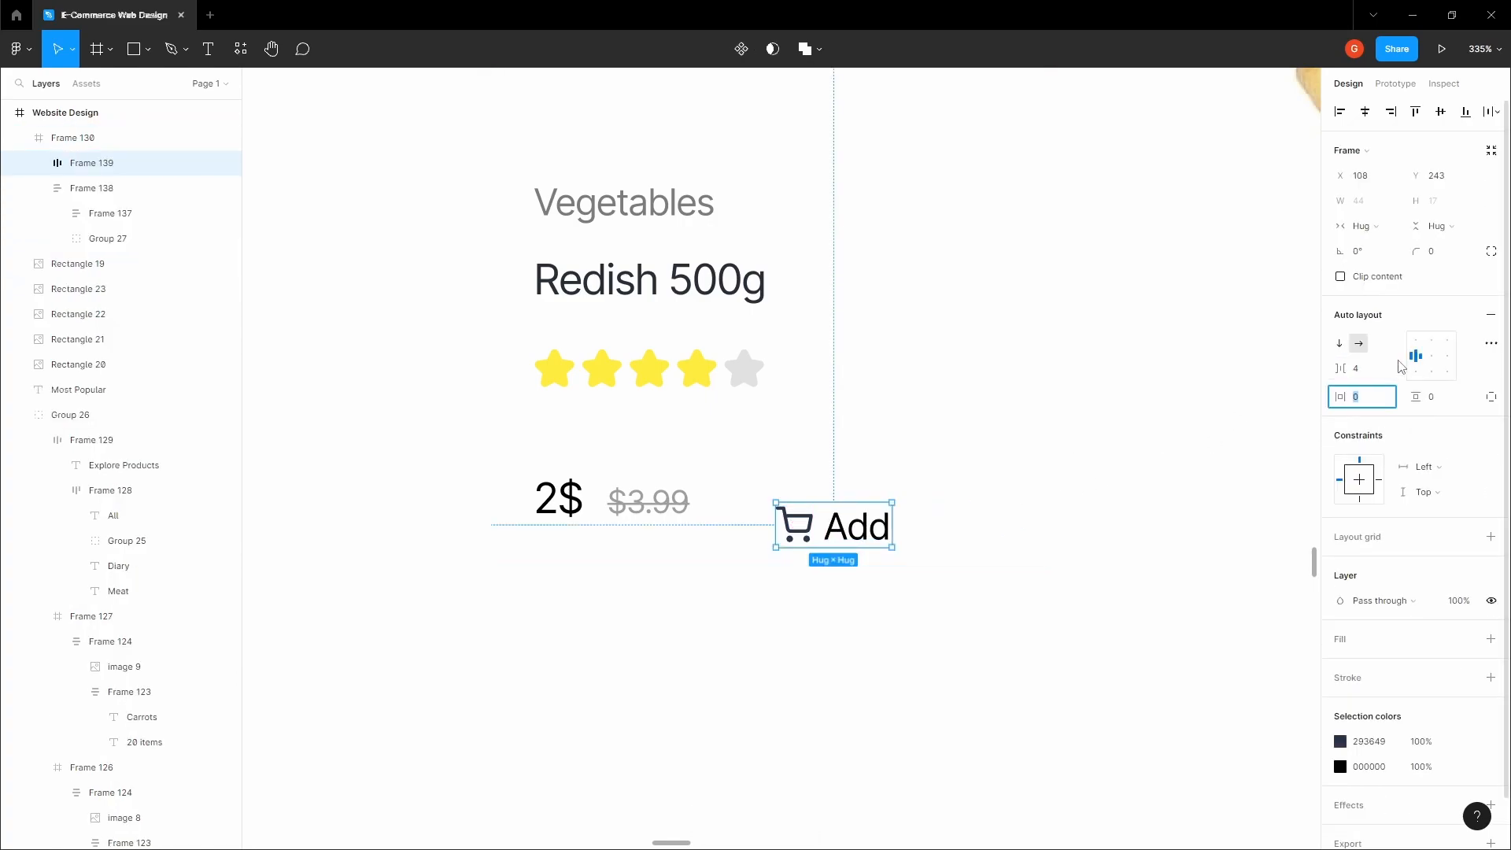
key("Tab")
Step: Move the cart-and-Add row up and to the right, and enclose it in a new auto layout frame as a button
left_click_drag(865, 530, 946, 482)
left_click(905, 435)
key("f")
left_click_drag(807, 455, 1002, 553)
key("shift+a")
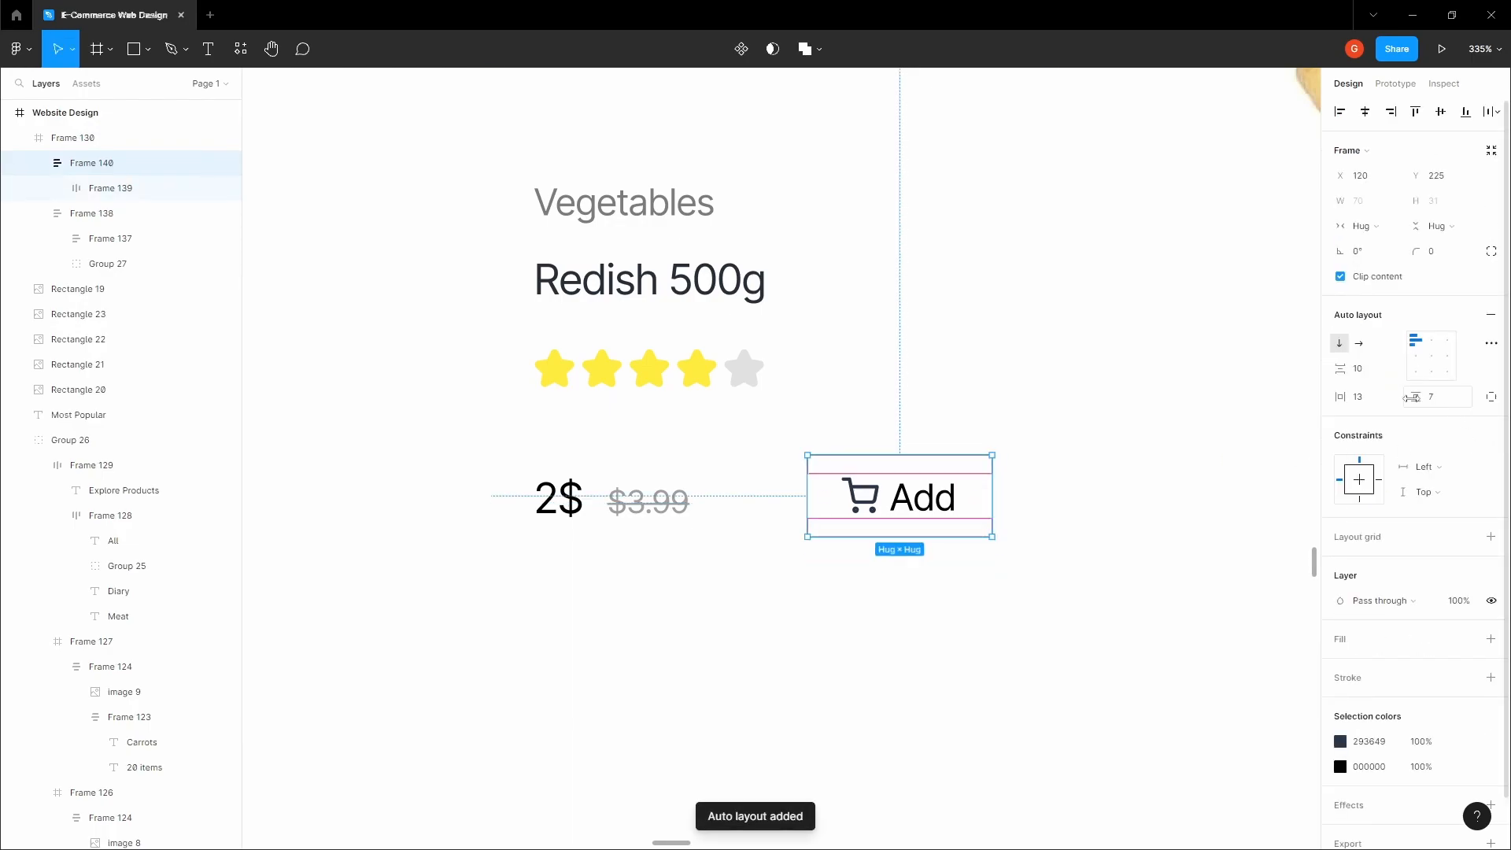
Step: Set the Add button frame's vertical padding to 4 and horizontal padding to 12
left_click(1444, 401)
type("4")
key("Return")
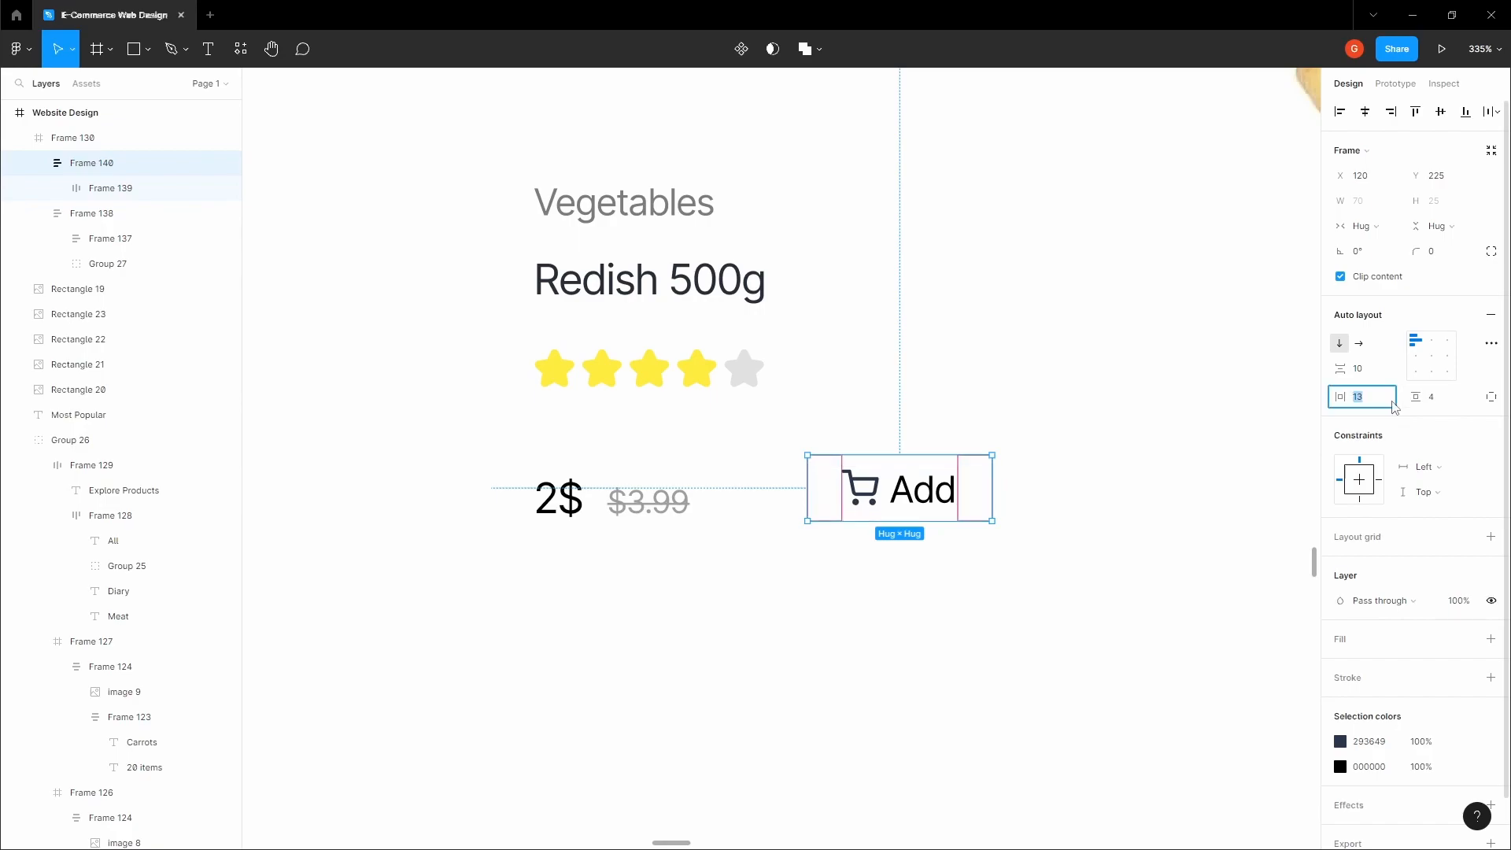
type("12")
key("Tab")
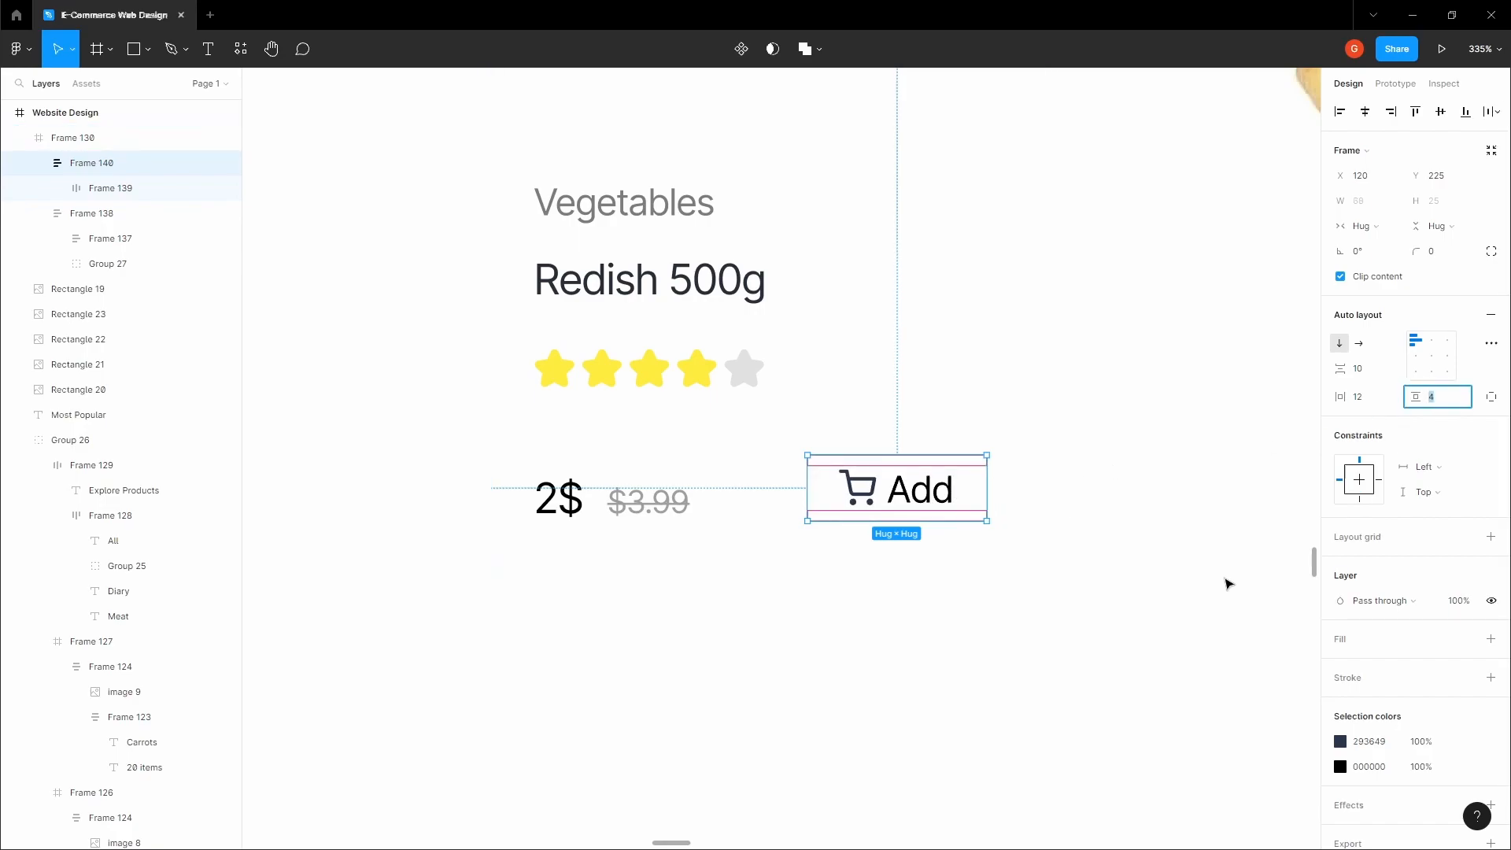
Step: Try to recolour the cart icon through its parent row with the green sampled from the Subscribe button
left_click(919, 510)
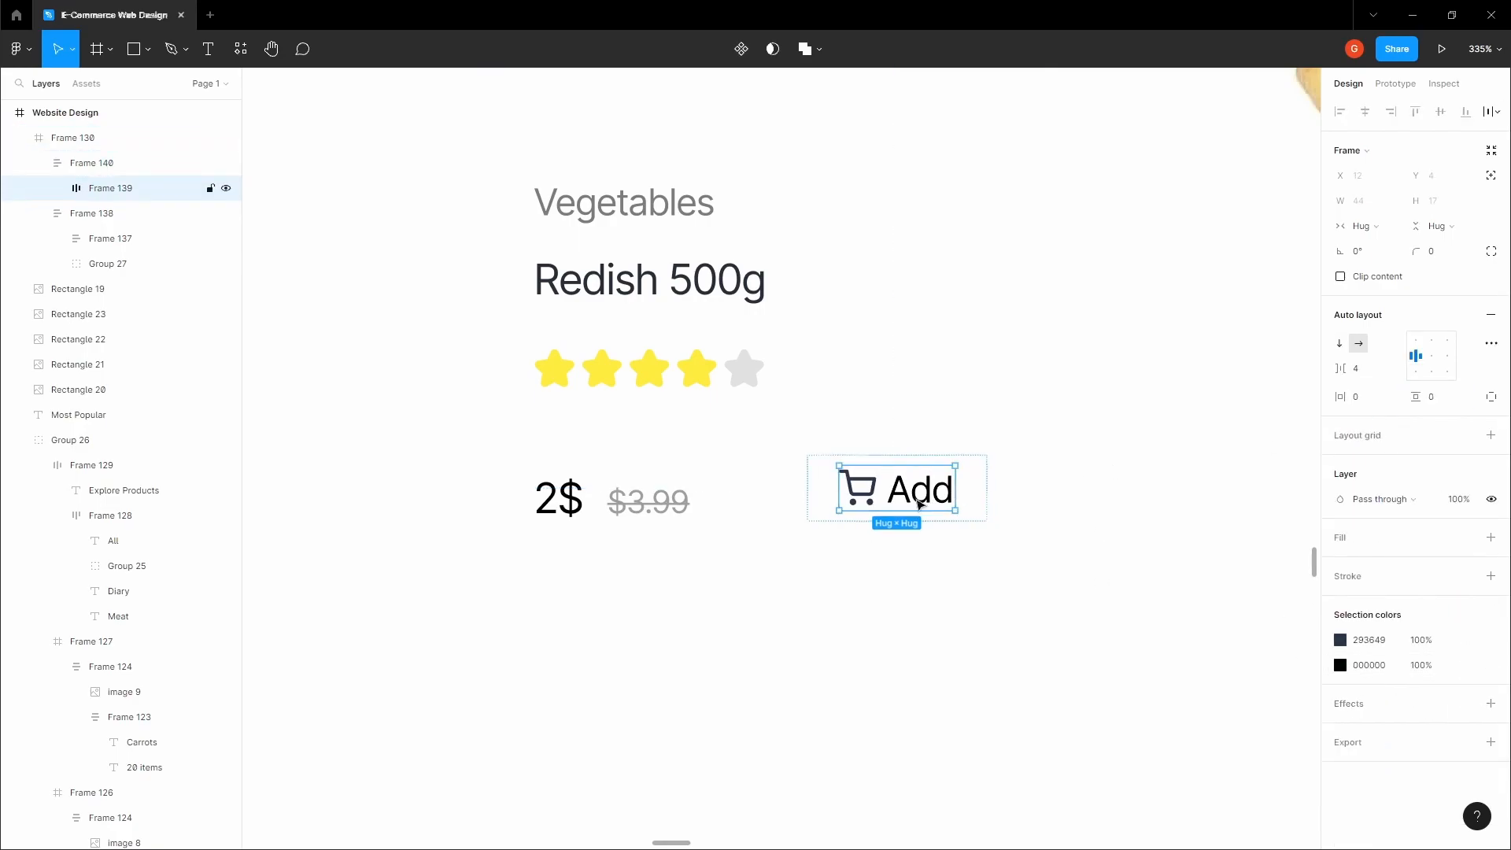
left_click(1340, 640)
left_click(1155, 674)
scroll(1019, 596, "down", 5)
scroll(1034, 567, "up", 4)
scroll(1102, 551, "up", 5)
scroll(1101, 551, "down", 2)
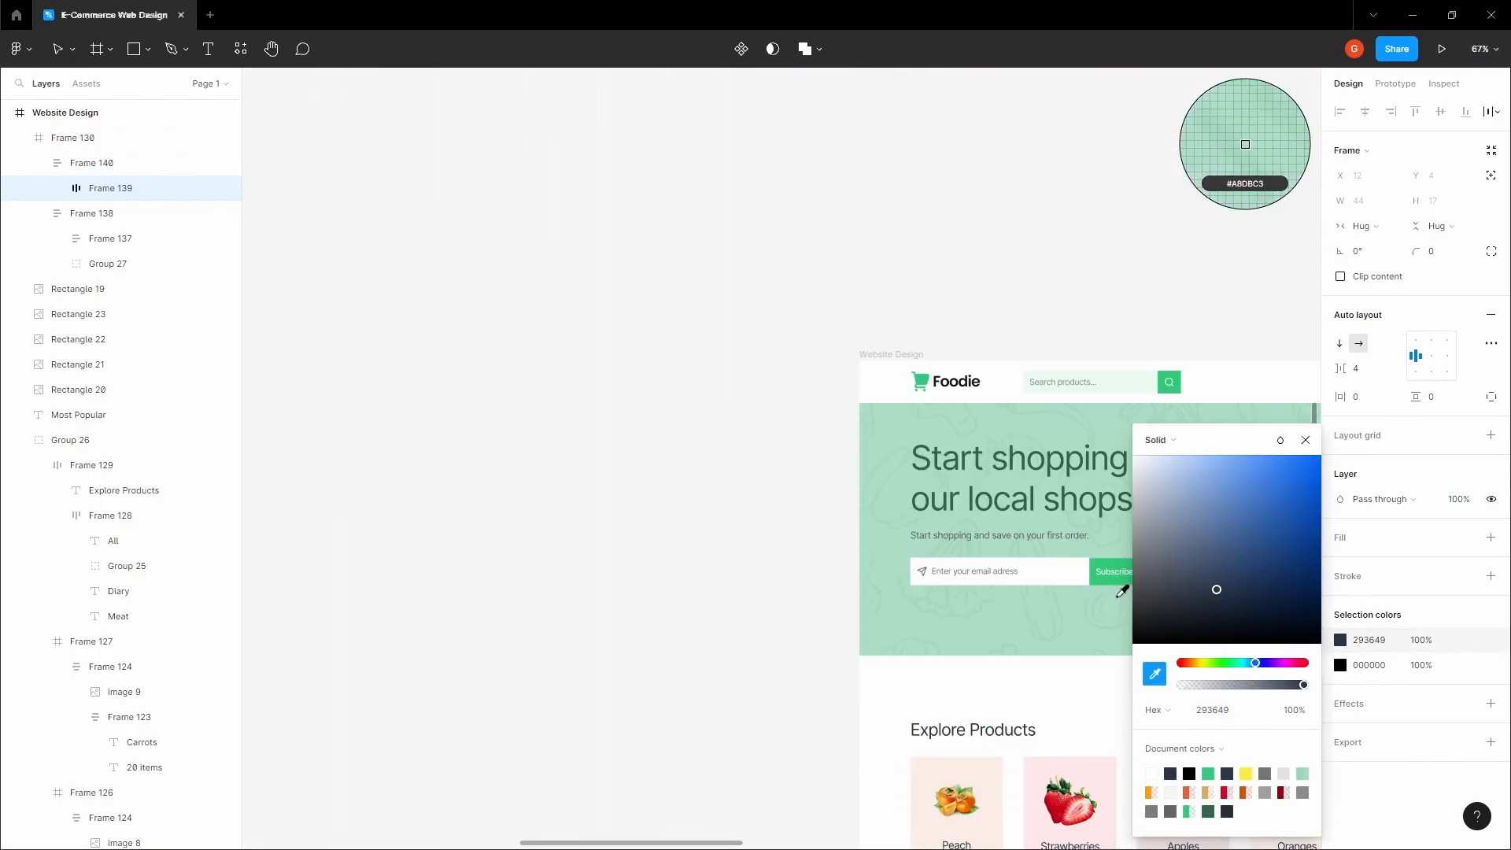
left_click(1110, 578)
scroll(1079, 586, "down", 7)
scroll(1003, 621, "up", 6)
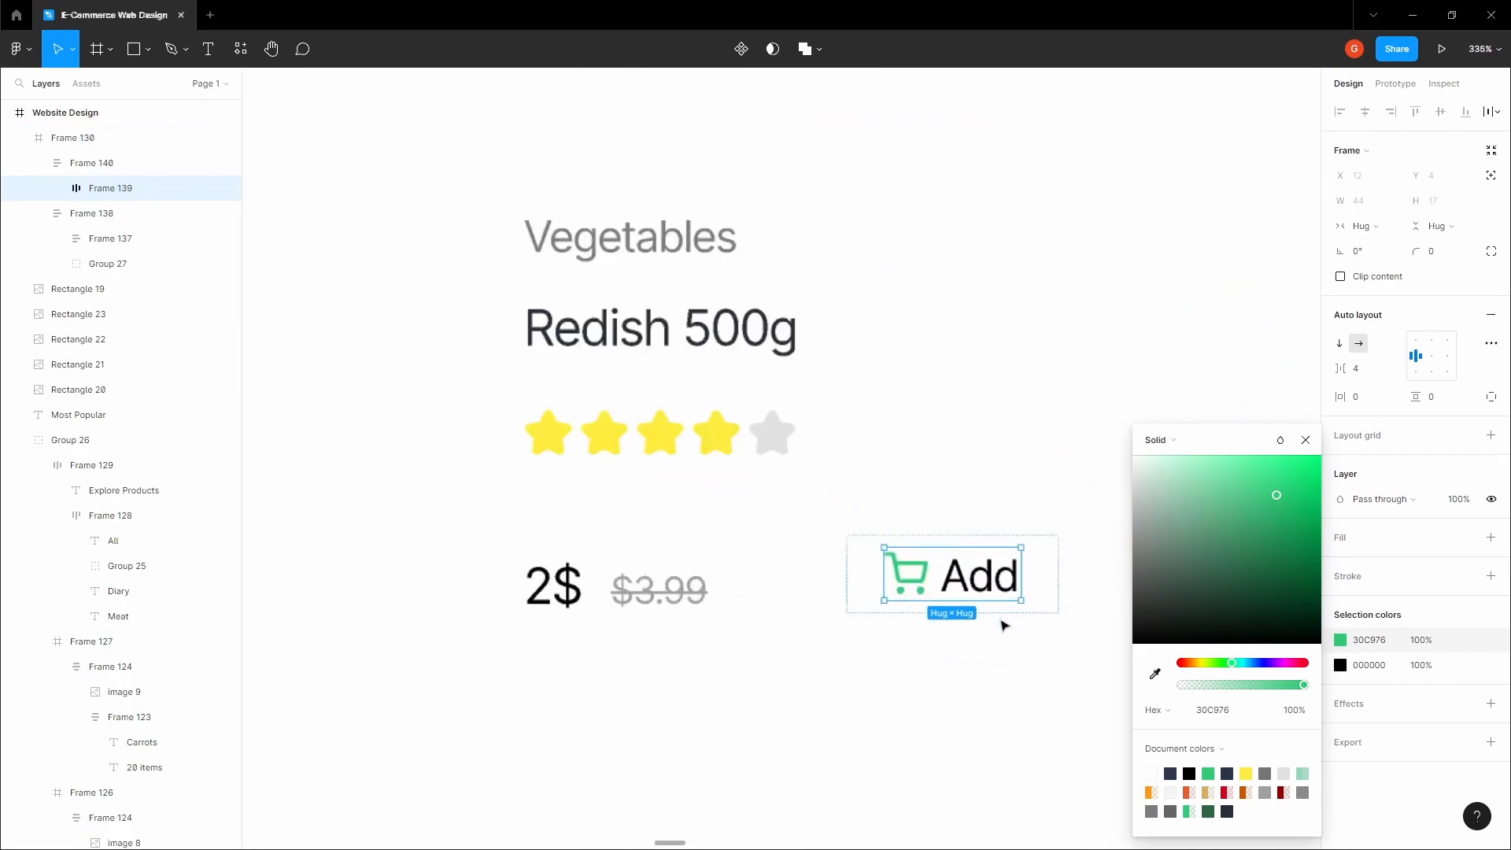
left_click(1369, 642)
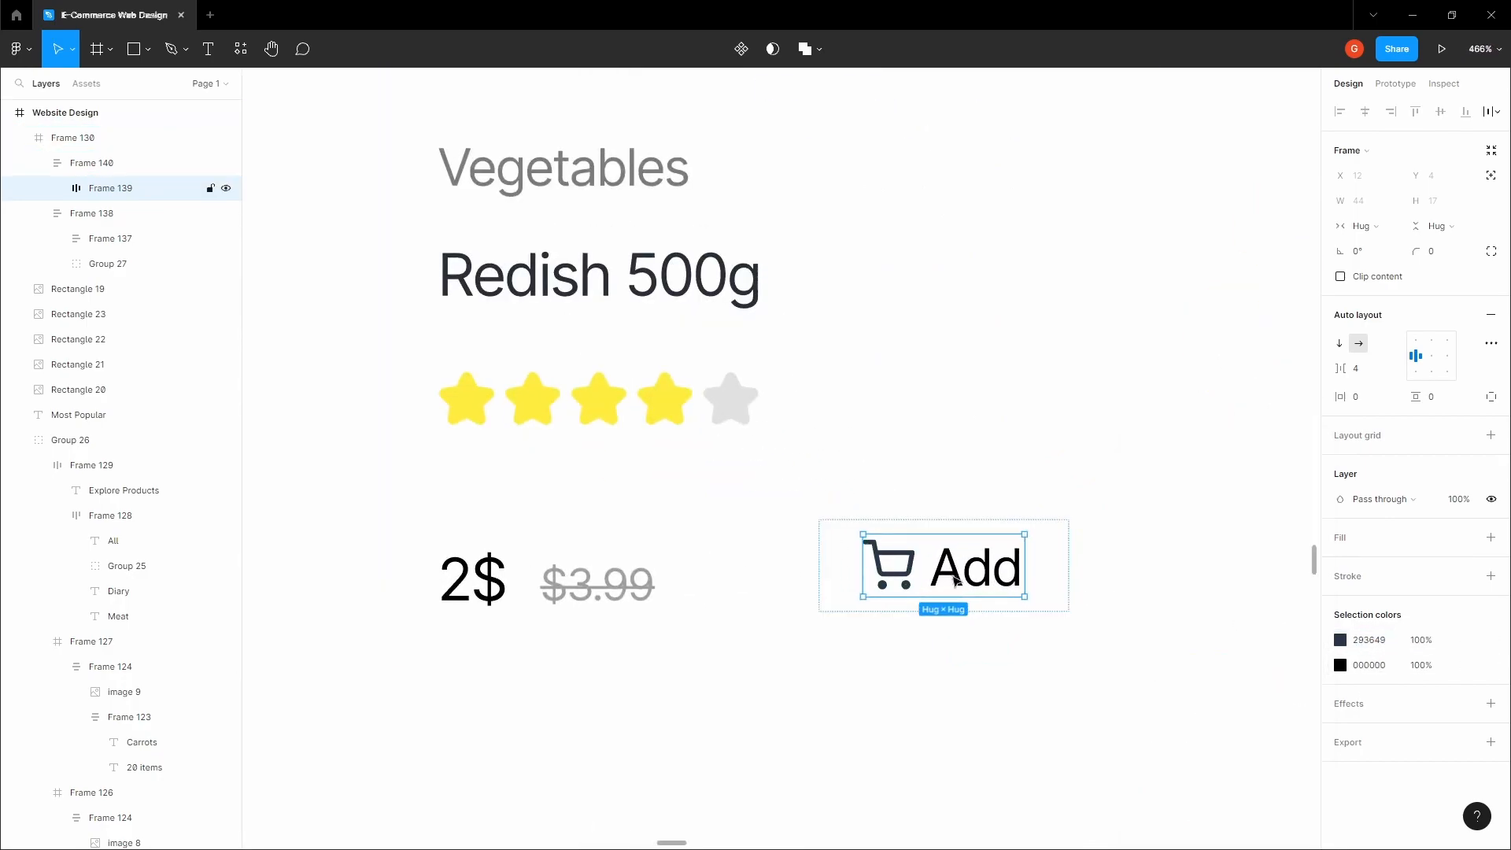
Step: Recolour the card's shopping-cart icon green (30C976) by sampling the Foodie logo's cart
double_click(887, 565)
left_click(1340, 583)
left_click(1154, 674)
scroll(1241, 138, "down", 8)
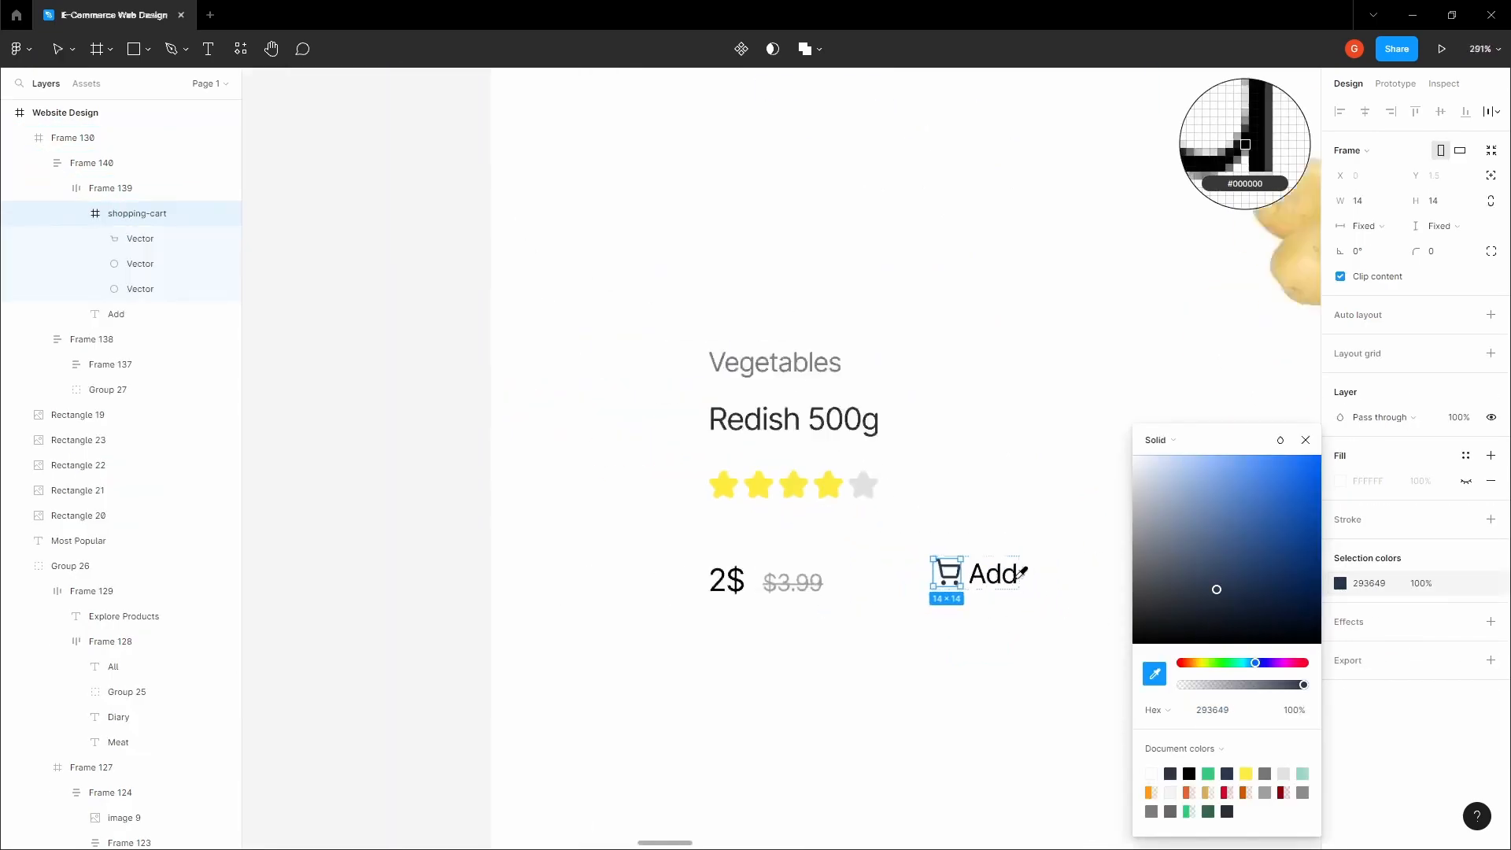
left_click(934, 291)
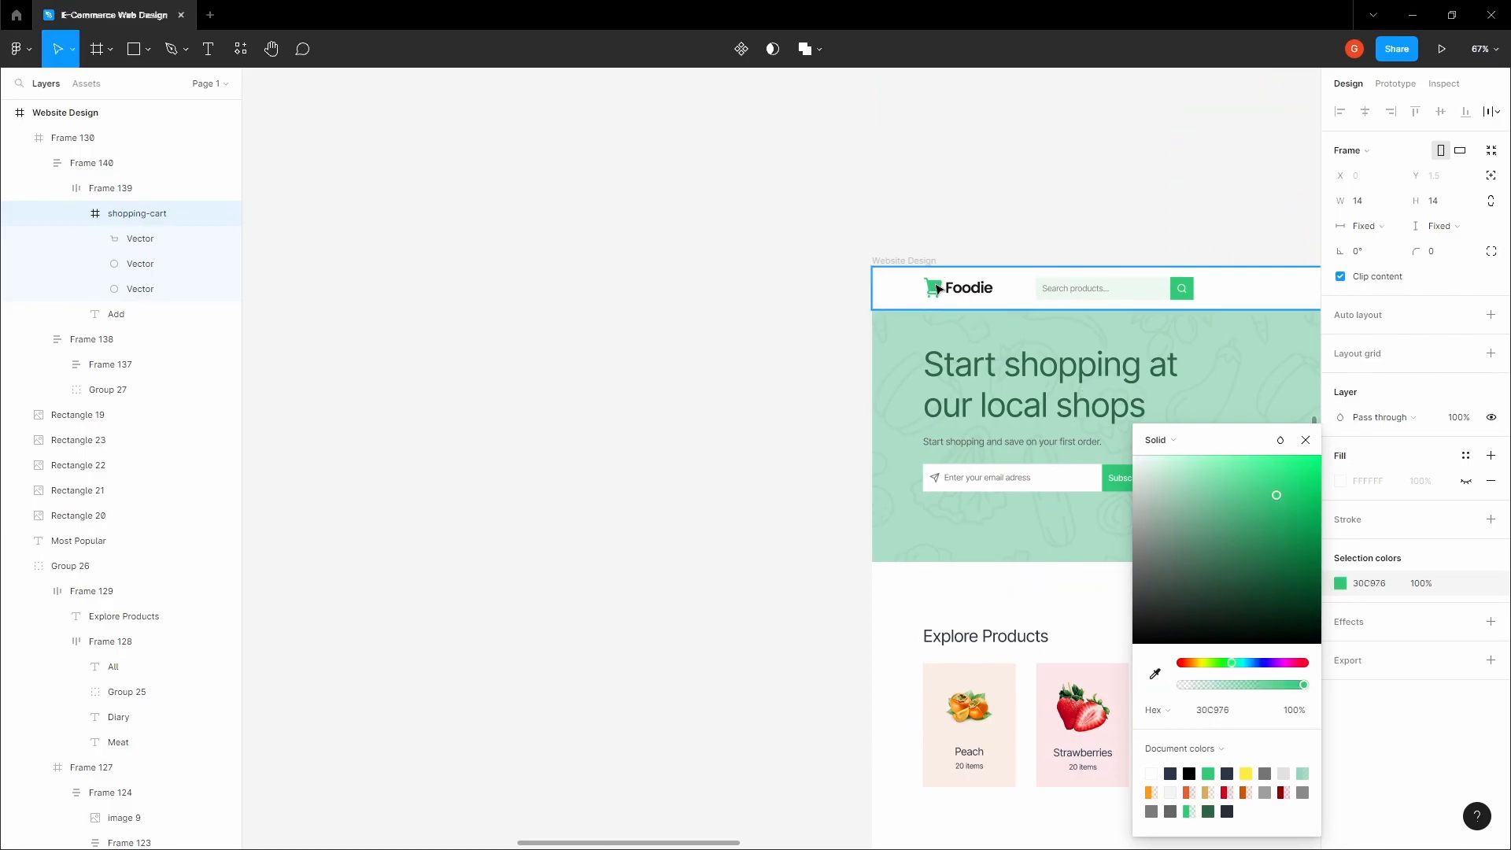
left_click(804, 444)
Step: Change the Add text from black to the cart icon's green, 30C976
scroll(803, 445, "down", 7)
scroll(1010, 575, "up", 5)
left_click(976, 583)
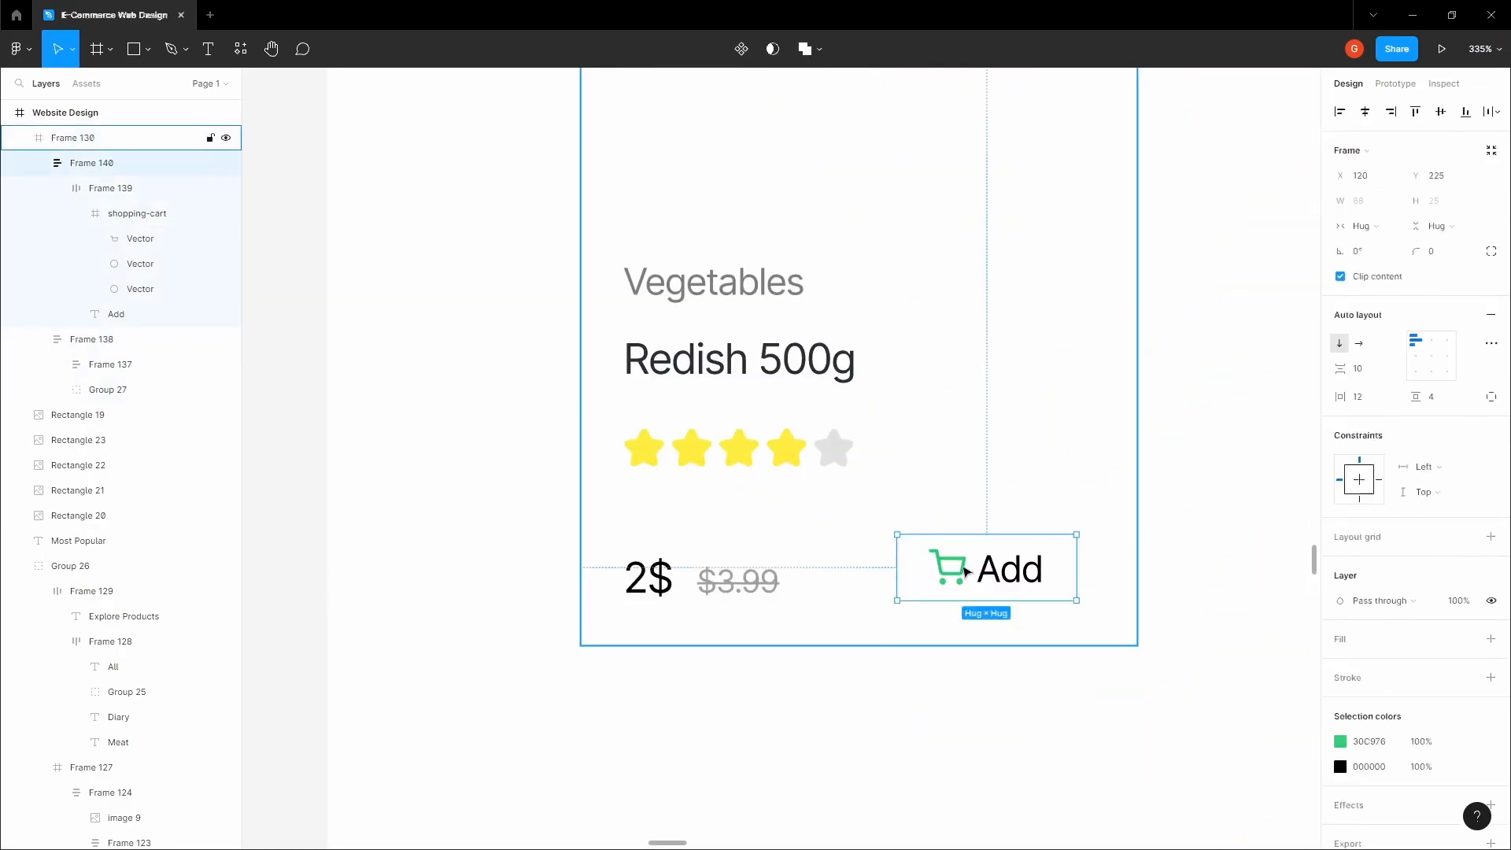
key("ctrl+c")
left_click(1372, 767)
key("ctrl+v")
left_click(1133, 543)
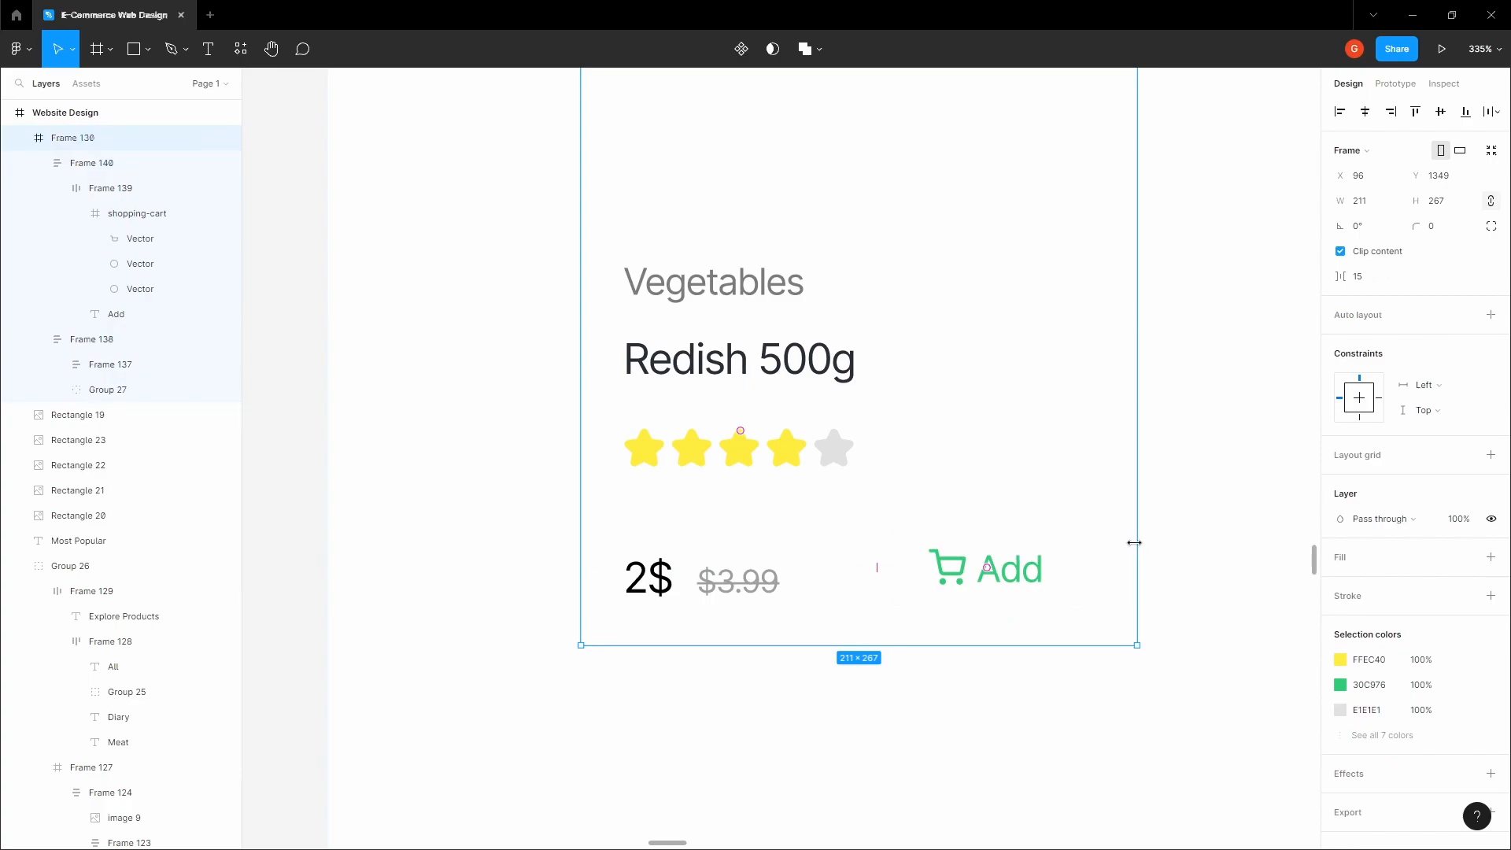
Step: Give the Add button frame a 30C976 fill at 10% opacity
scroll(1068, 576, "up", 2)
double_click(1002, 606)
scroll(1001, 606, "up", 4)
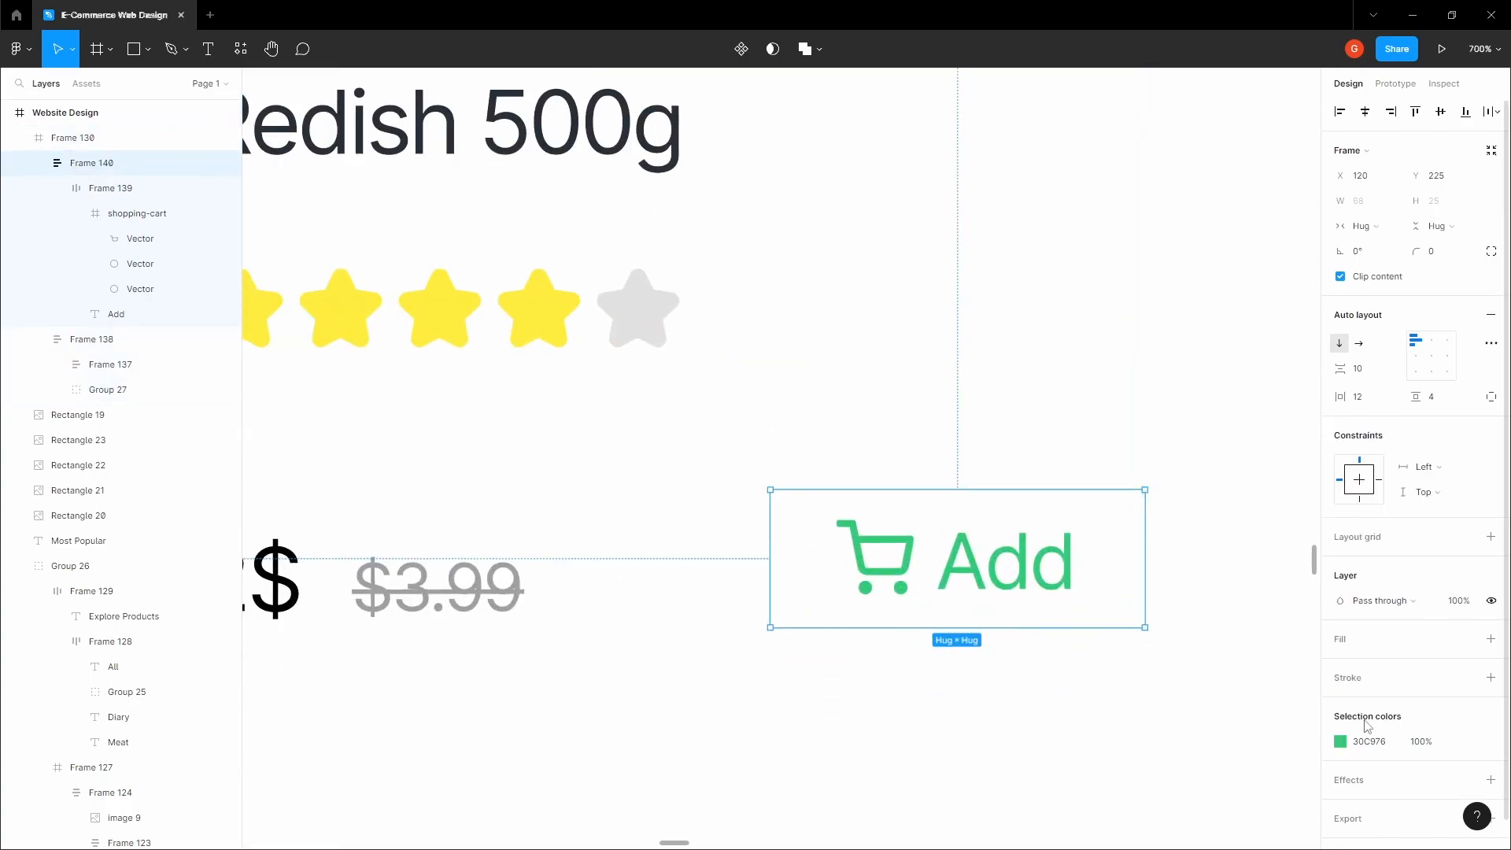
left_click(1490, 639)
key("ctrl+v")
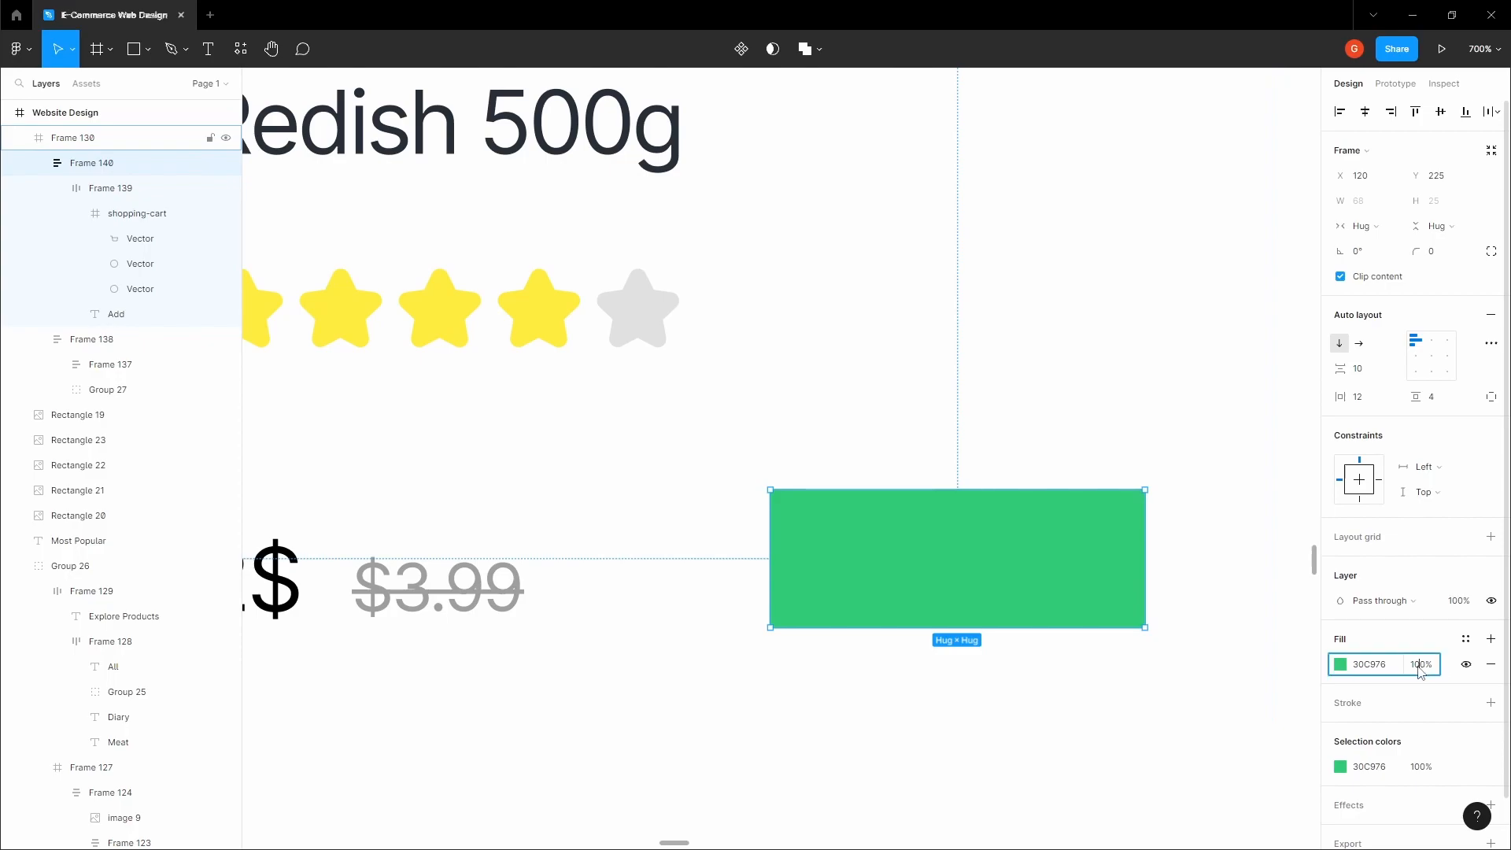
type("10")
key("Return")
Step: Nudge the Add button 7 px right and 1 px down inside the card, to X 127 and Y 226
scroll(1038, 432, "down", 5)
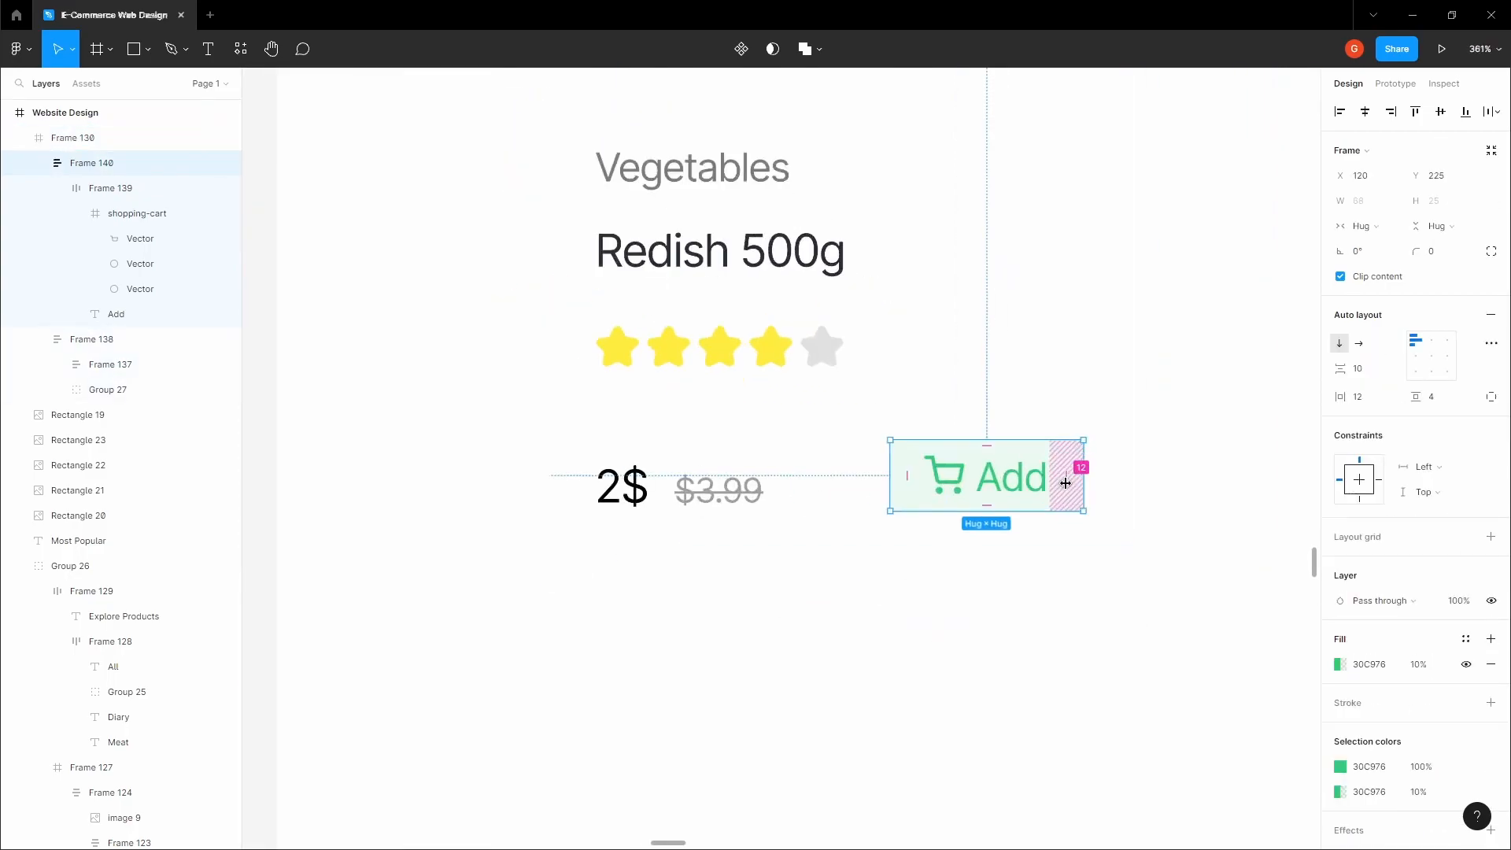
left_click(743, 480, "shift")
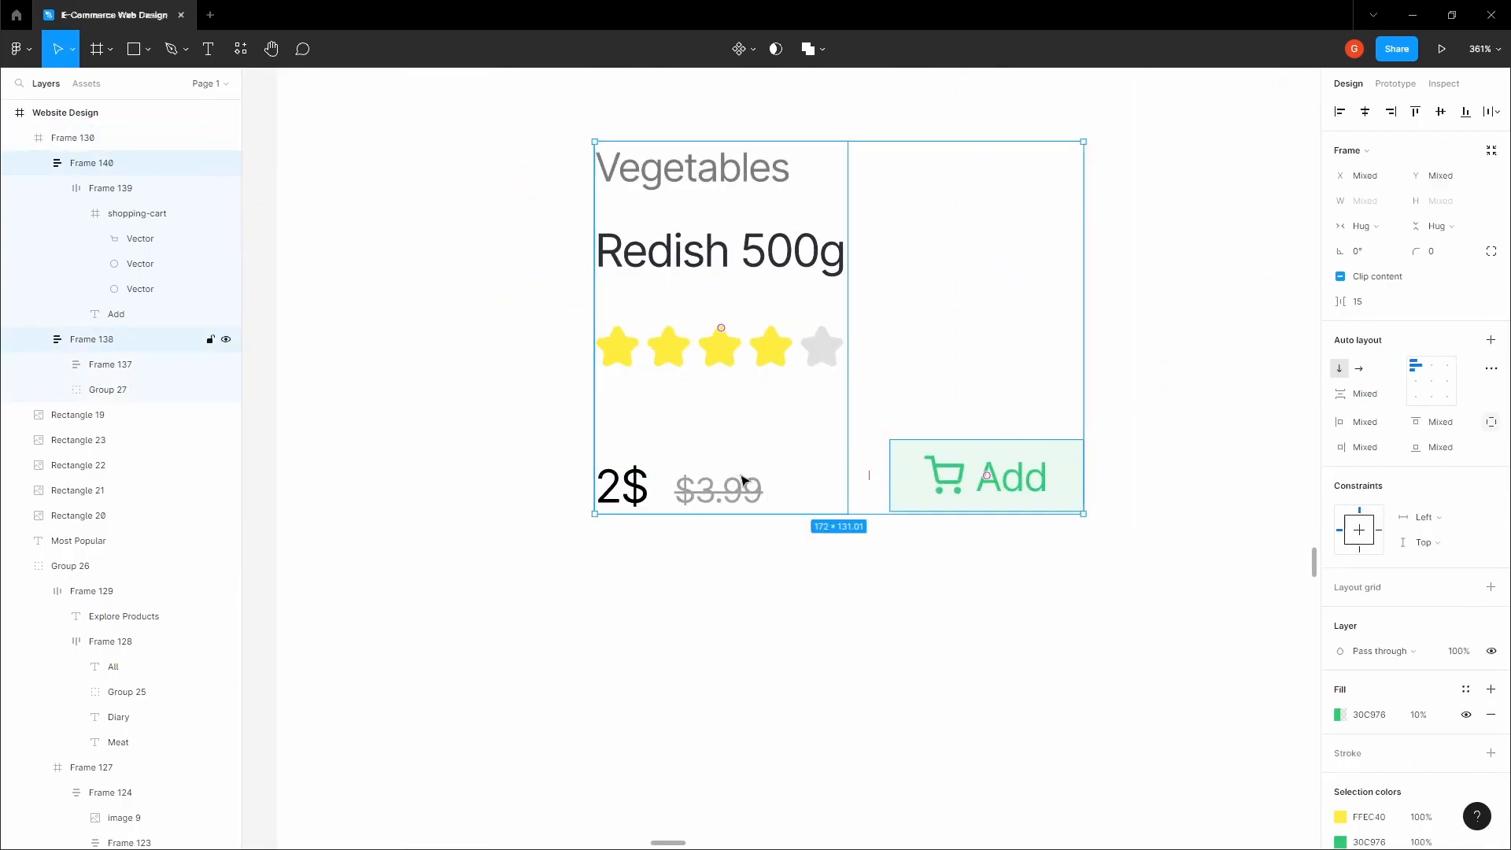
scroll(1007, 459, "down", 3)
scroll(1013, 464, "up", 4)
left_click(1013, 464)
key("alt")
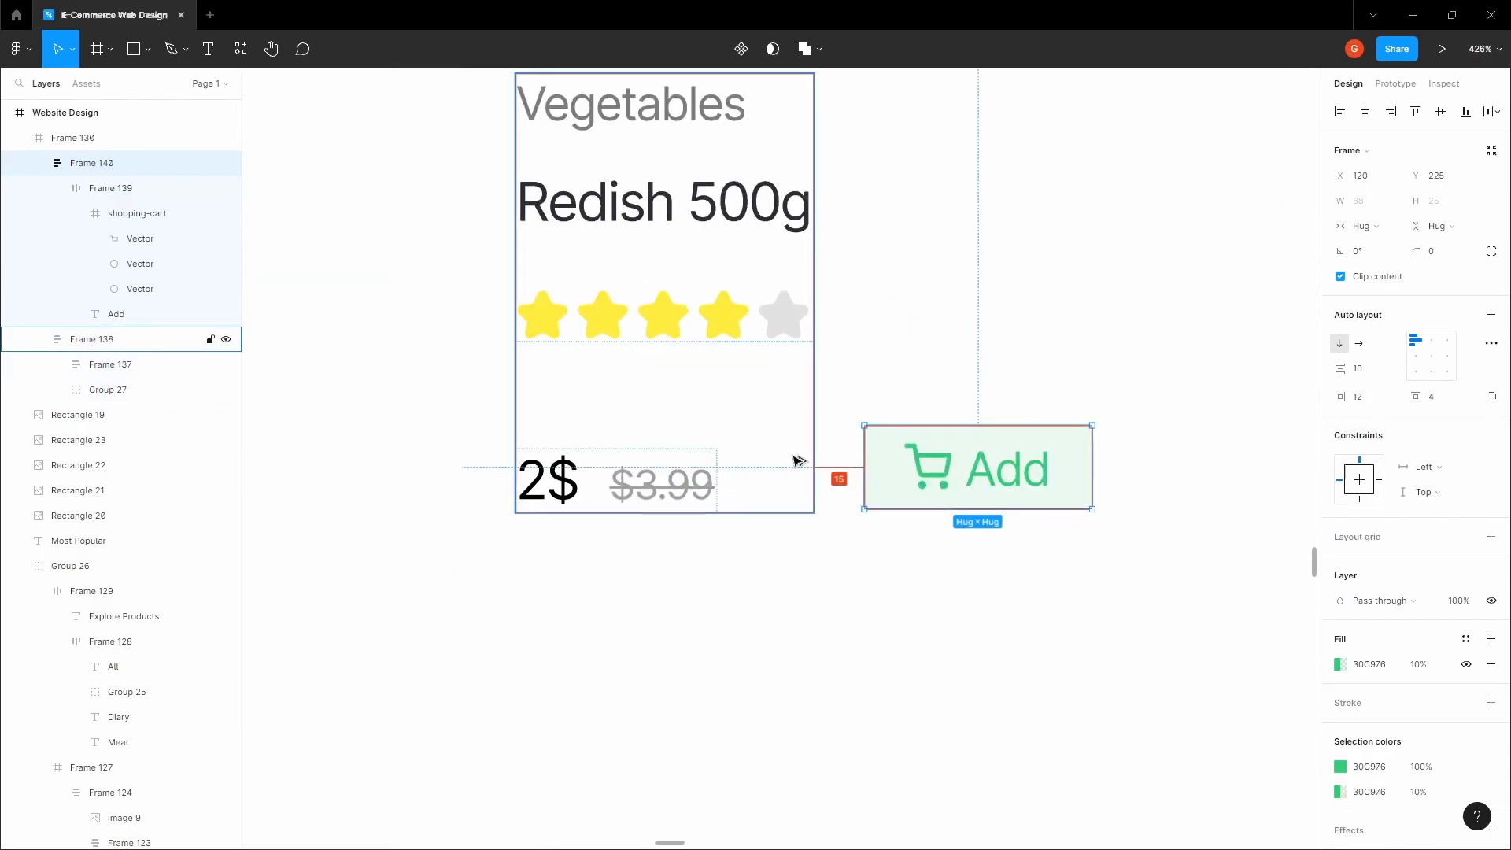
key("alt+Down")
key("Right")
key("Right")
key("Right")
key("Right")
key("Right")
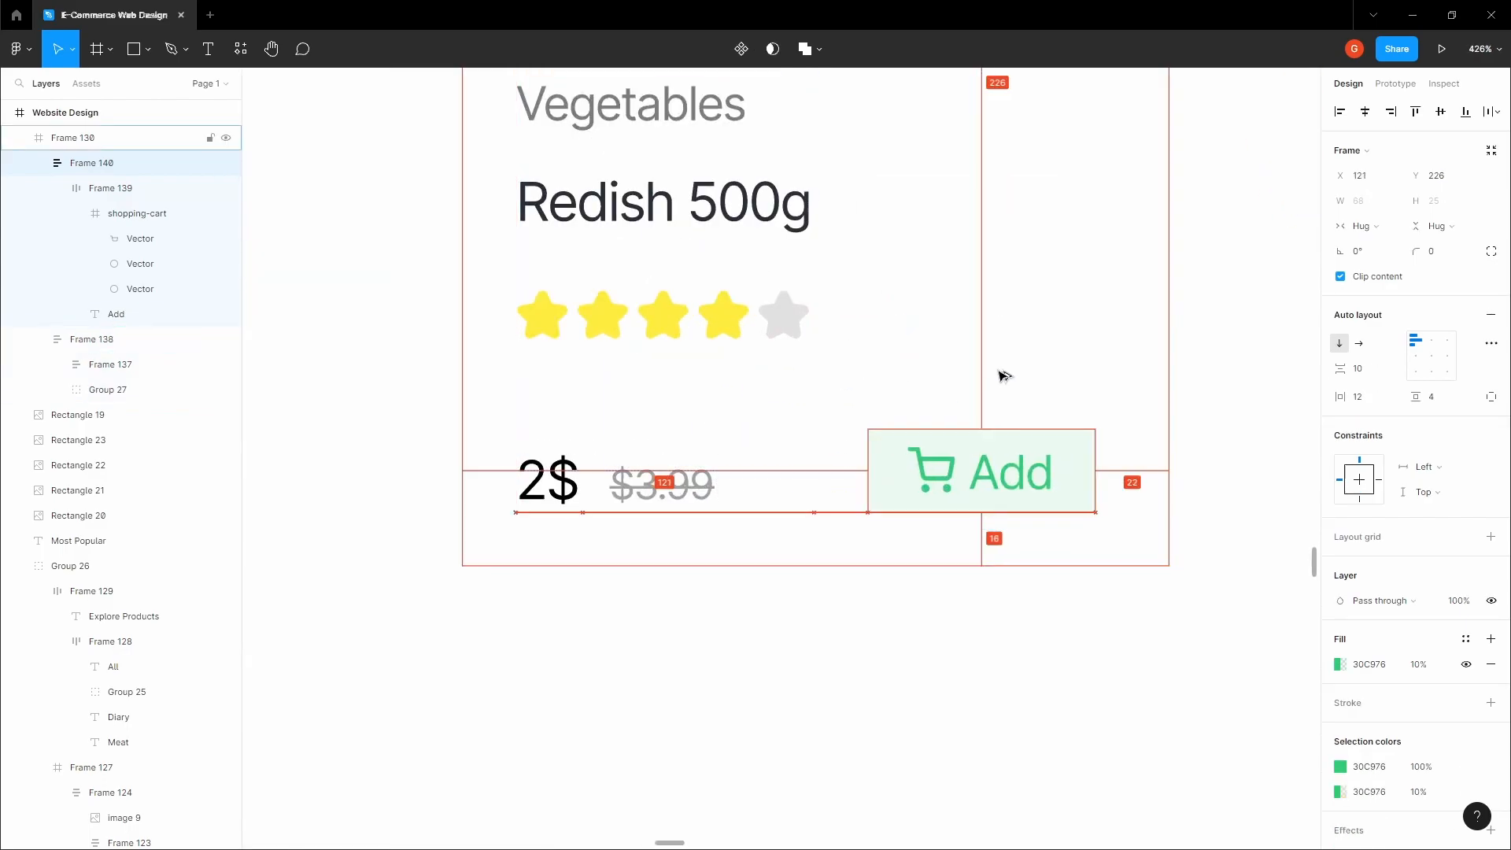
key("alt+Right")
key("alt+Right")
scroll(1001, 374, "down", 1)
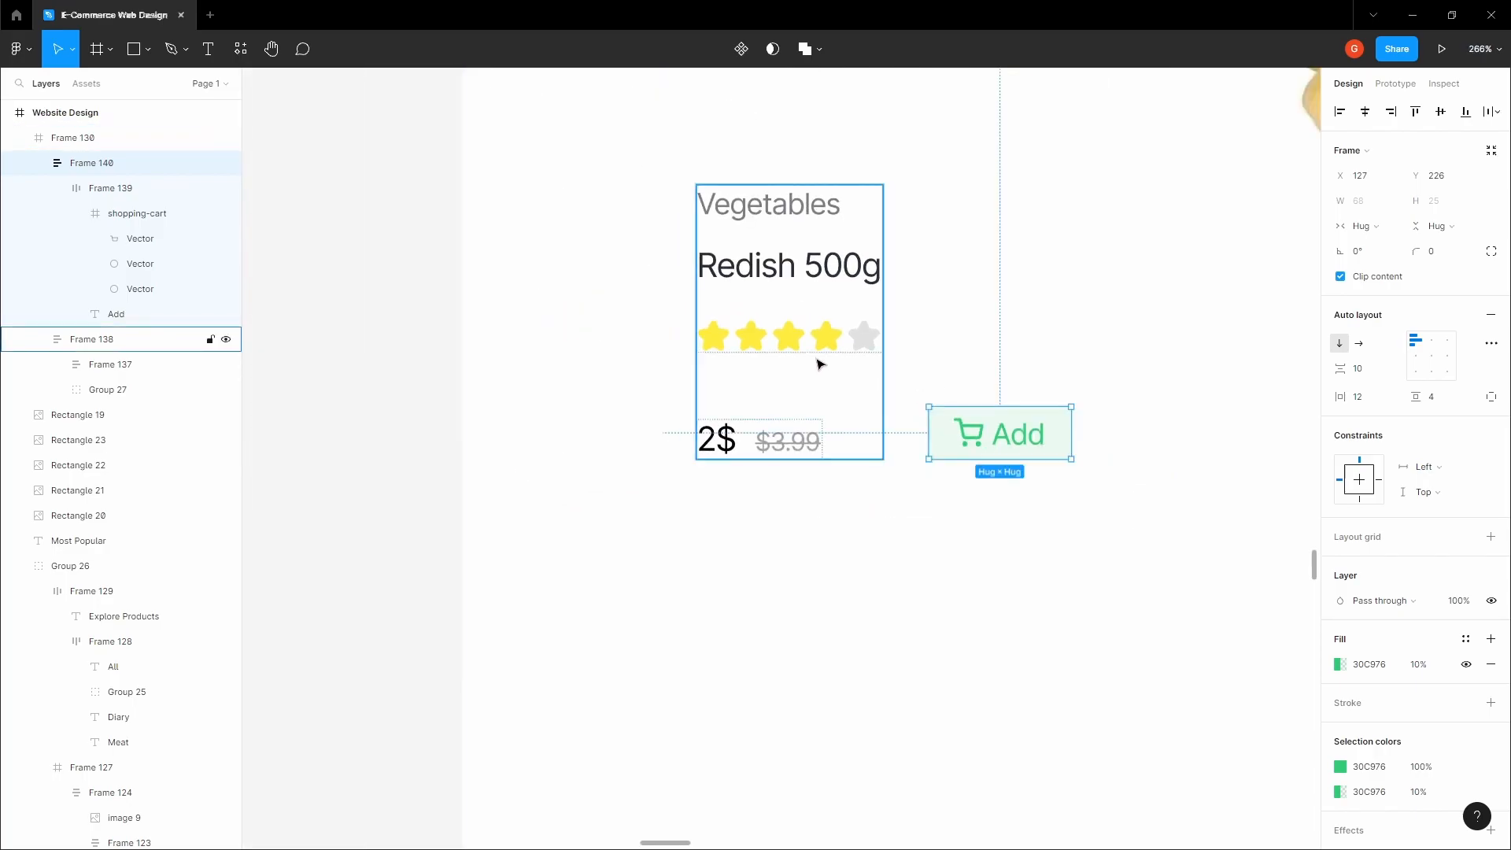
Step: Group the Add button with the product details block and check the group's margins within the card
left_click(819, 362, "shift")
scroll(820, 363, "down", 1)
key("ctrl+g")
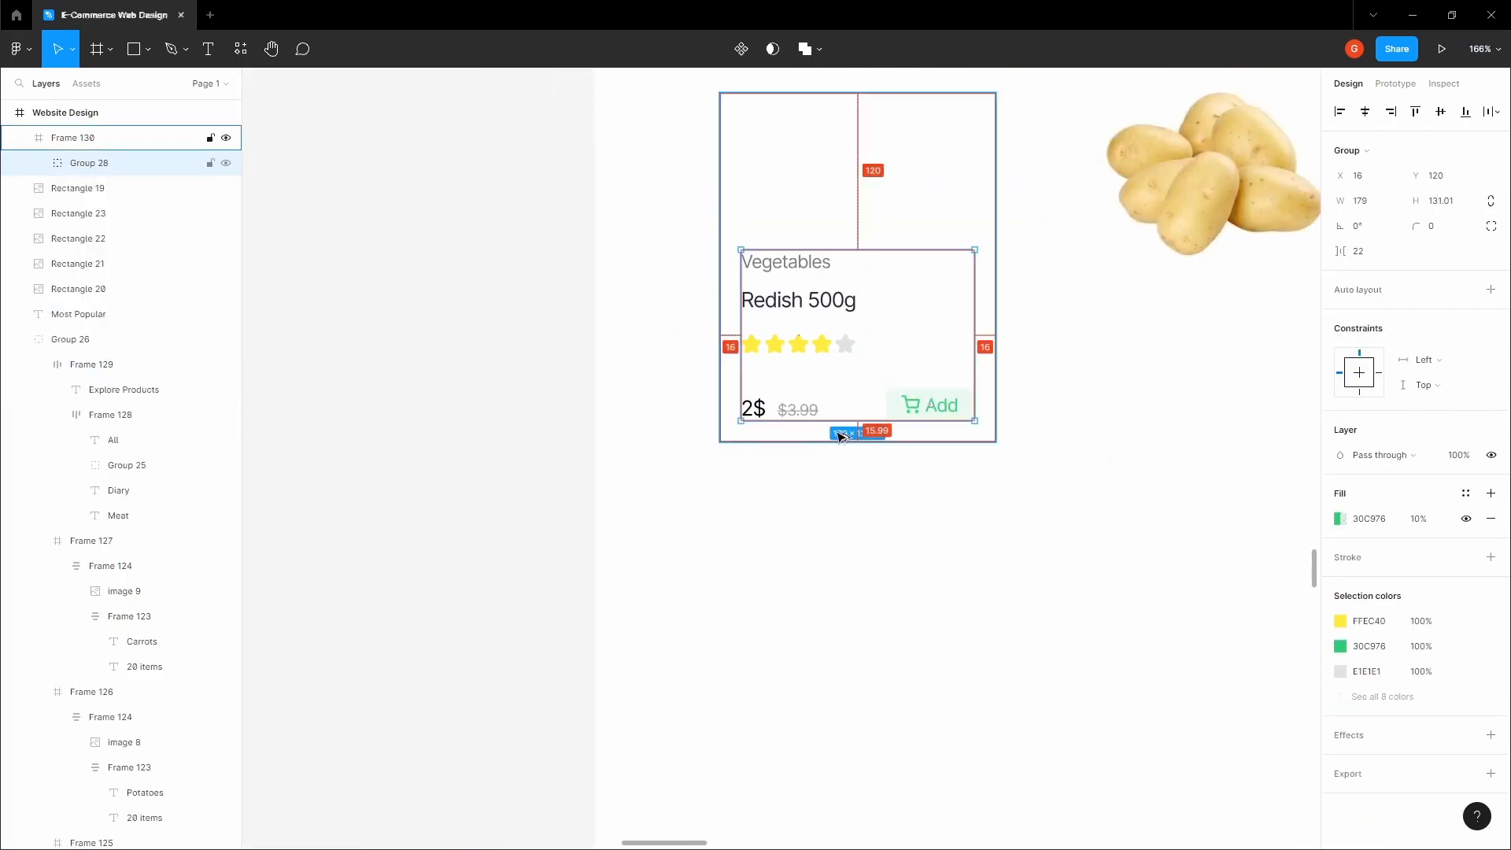
left_click(607, 314)
scroll(962, 340, "up", 2)
left_click(962, 340)
scroll(991, 323, "down", 3)
Step: Scale down the potatoes image and move it away from the product card, below the other vegetable images
left_click(1141, 338)
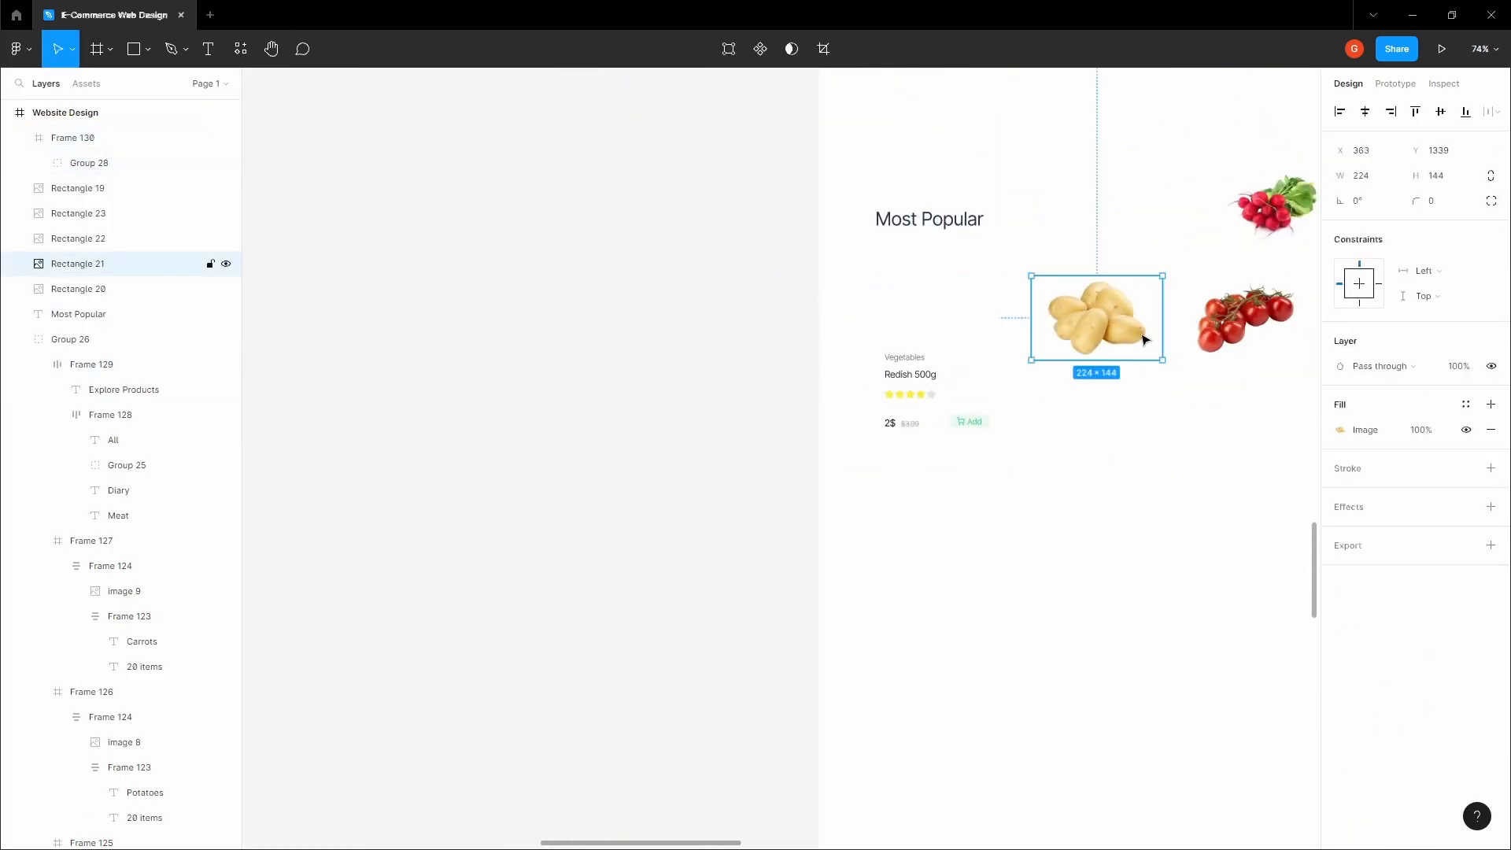
left_click_drag(1161, 359, 1132, 413)
scroll(955, 332, "down", 2)
key("space")
left_click_drag(1069, 330, 1052, 385)
Step: Scale the radish image to 150 × 96 and move it into the product card above the Vegetables label
scroll(1063, 365, "up", 1)
left_click_drag(1120, 304, 1019, 343)
scroll(1016, 376, "up", 3)
left_click_drag(957, 310, 699, 399)
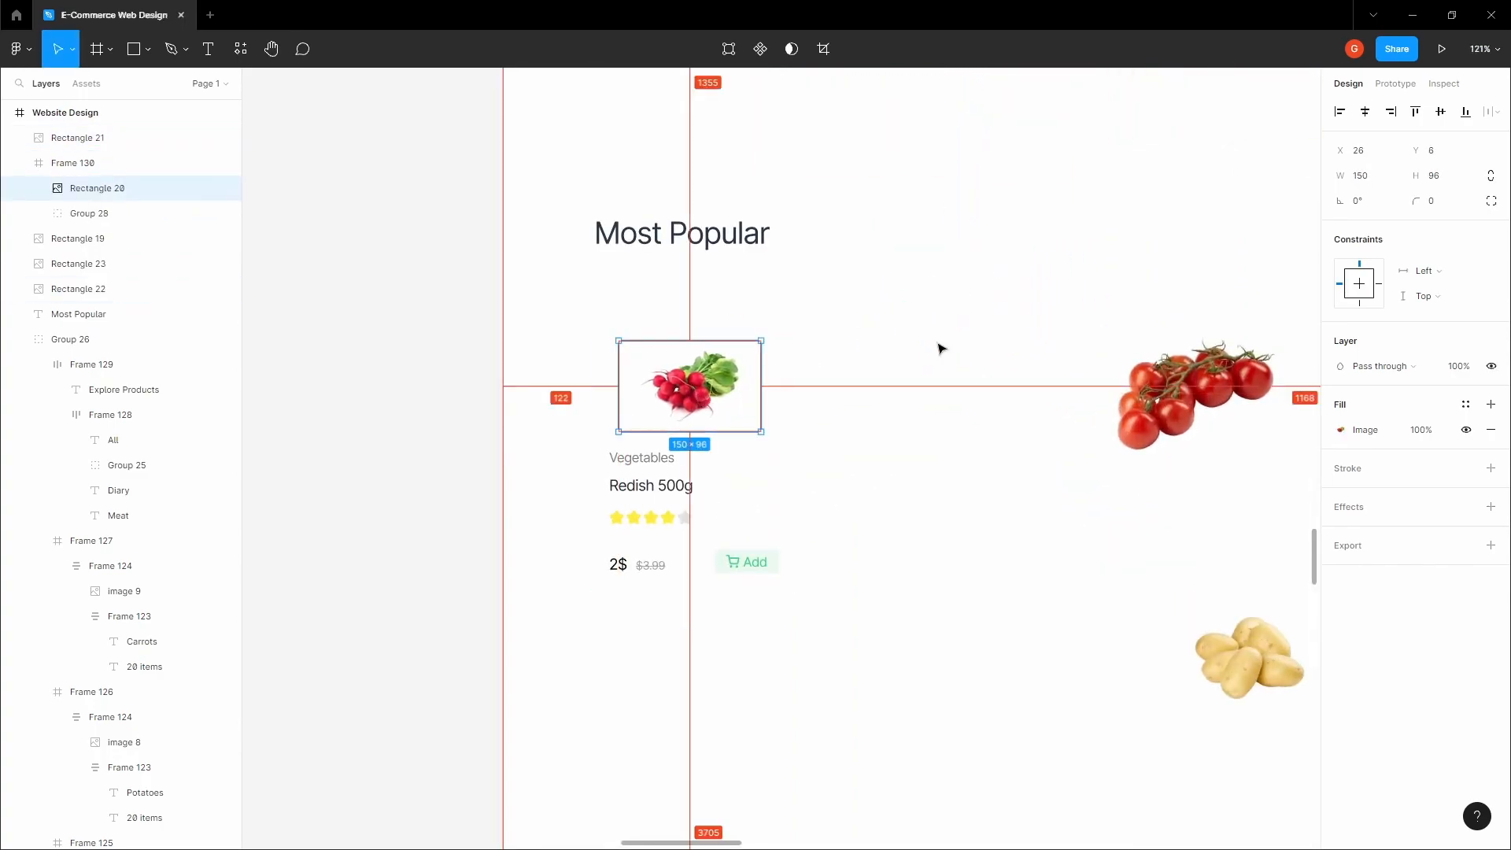
Step: Centre the radish image horizontally in the product card and nudge it 6 px down to Y 12
left_click(1366, 112)
key("alt")
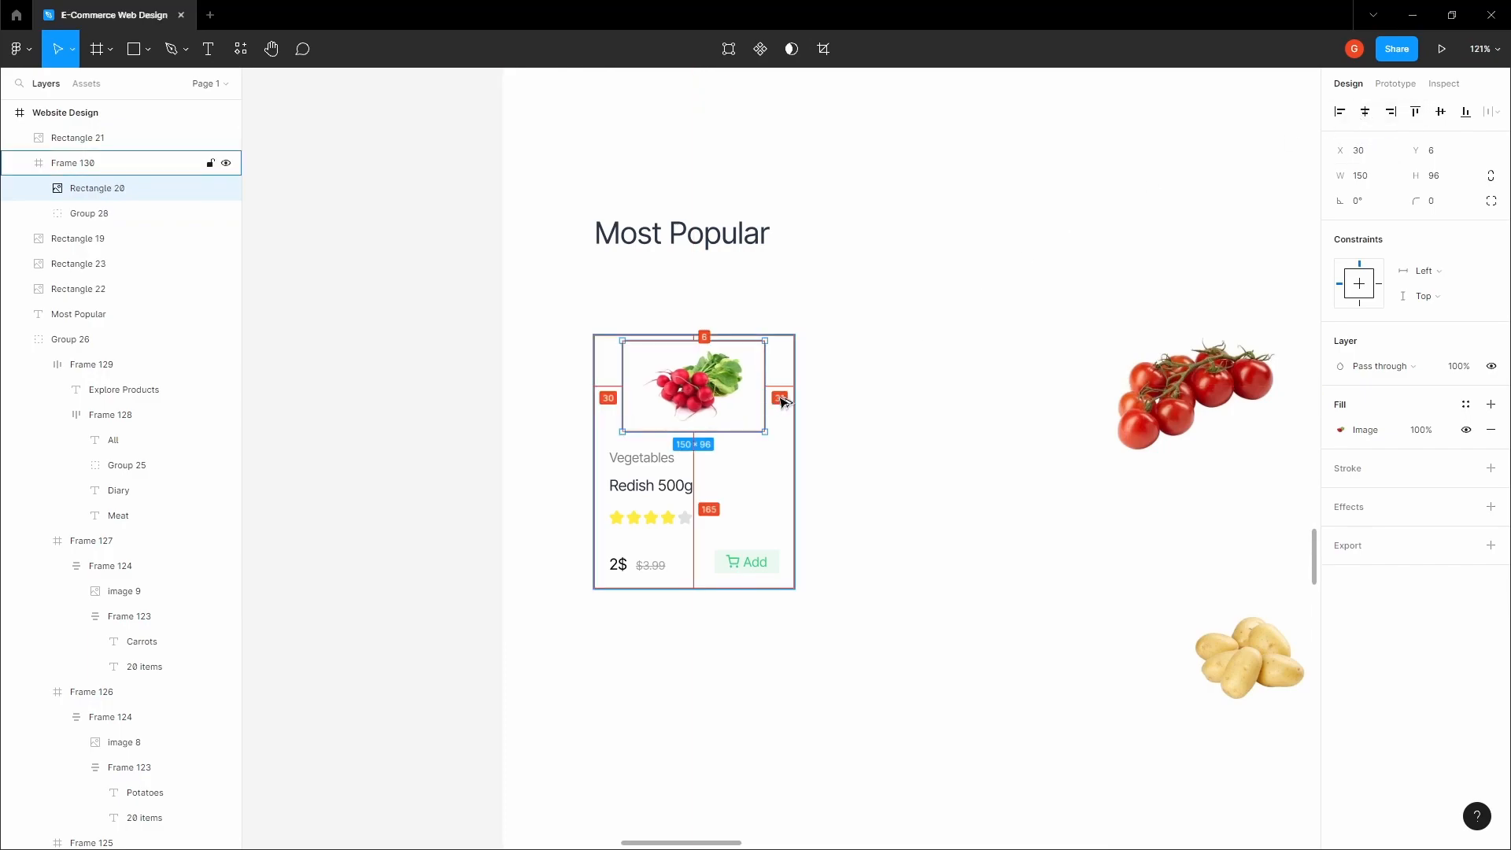
key("Down")
key("Down")
key("Down")
key("Down")
key("Down")
key("Down")
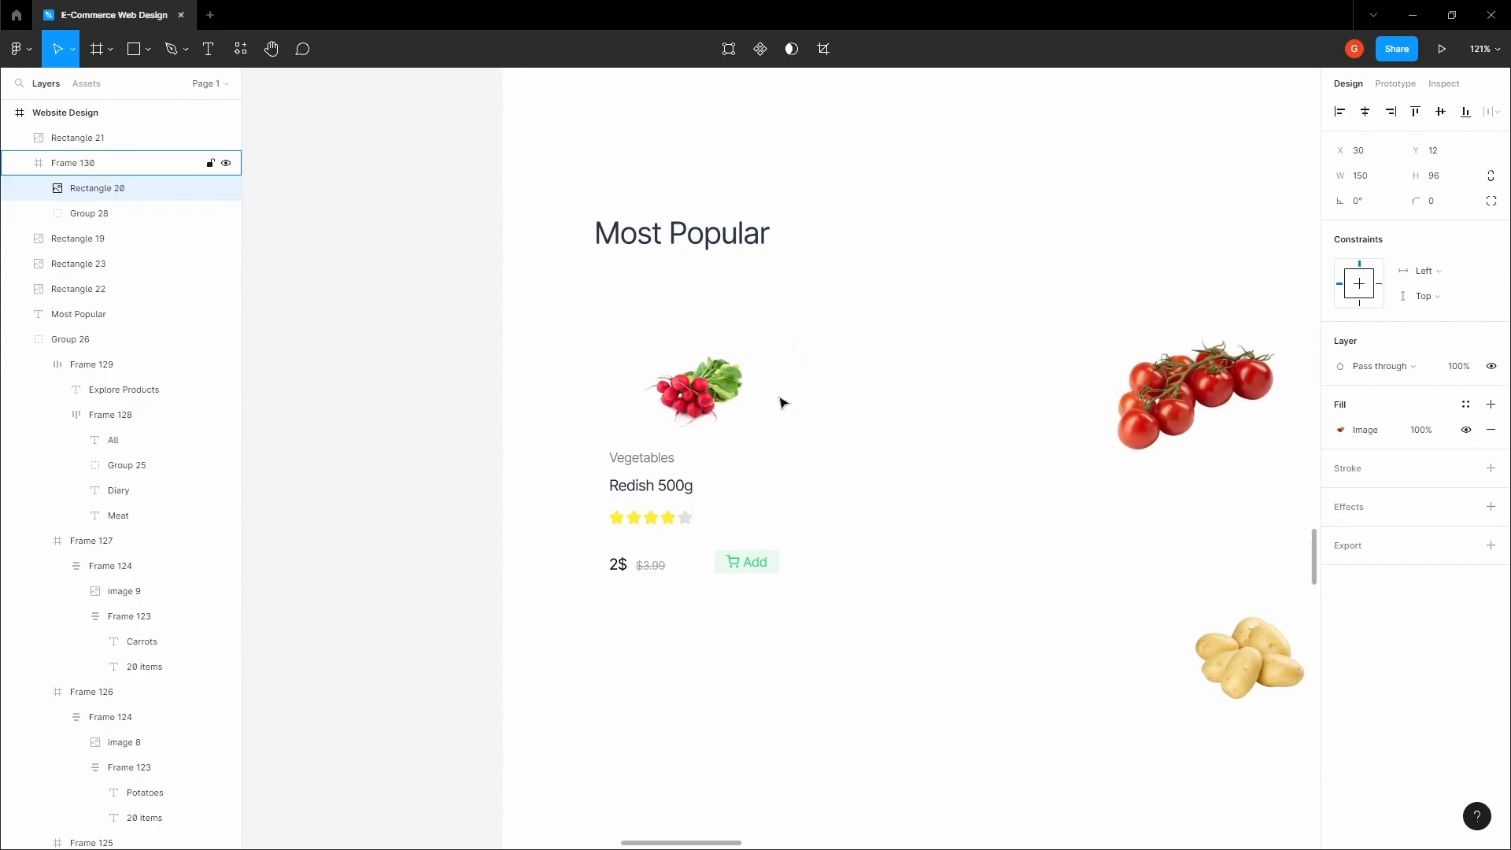
Step: Add a 1 px inside stroke in light grey C2C2C2 at 20% opacity to the radish product card
scroll(780, 399, "down", 4)
left_click(771, 442)
scroll(771, 443, "up", 4)
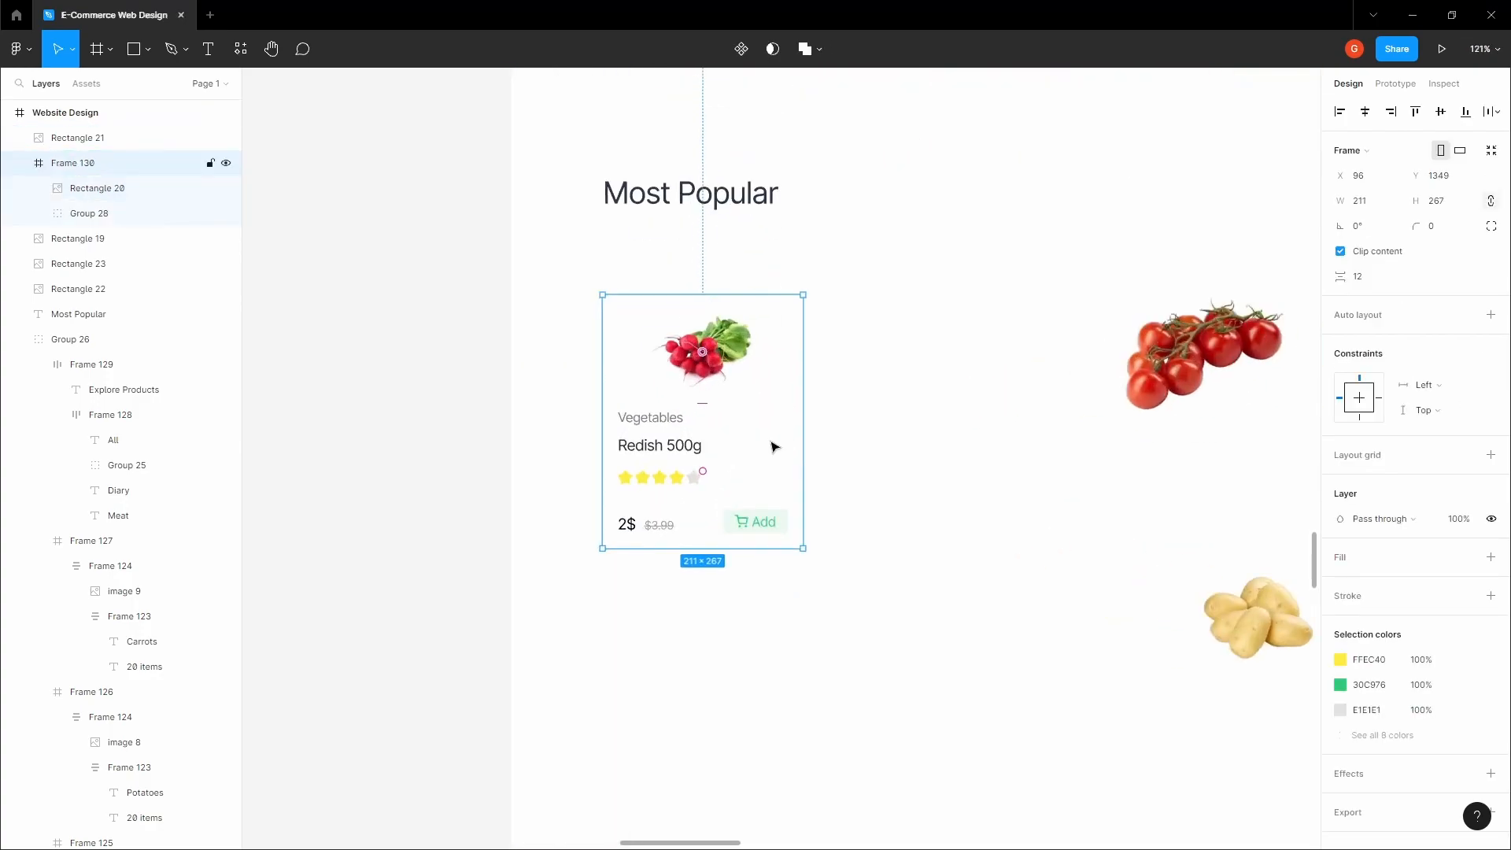
left_click(1491, 596)
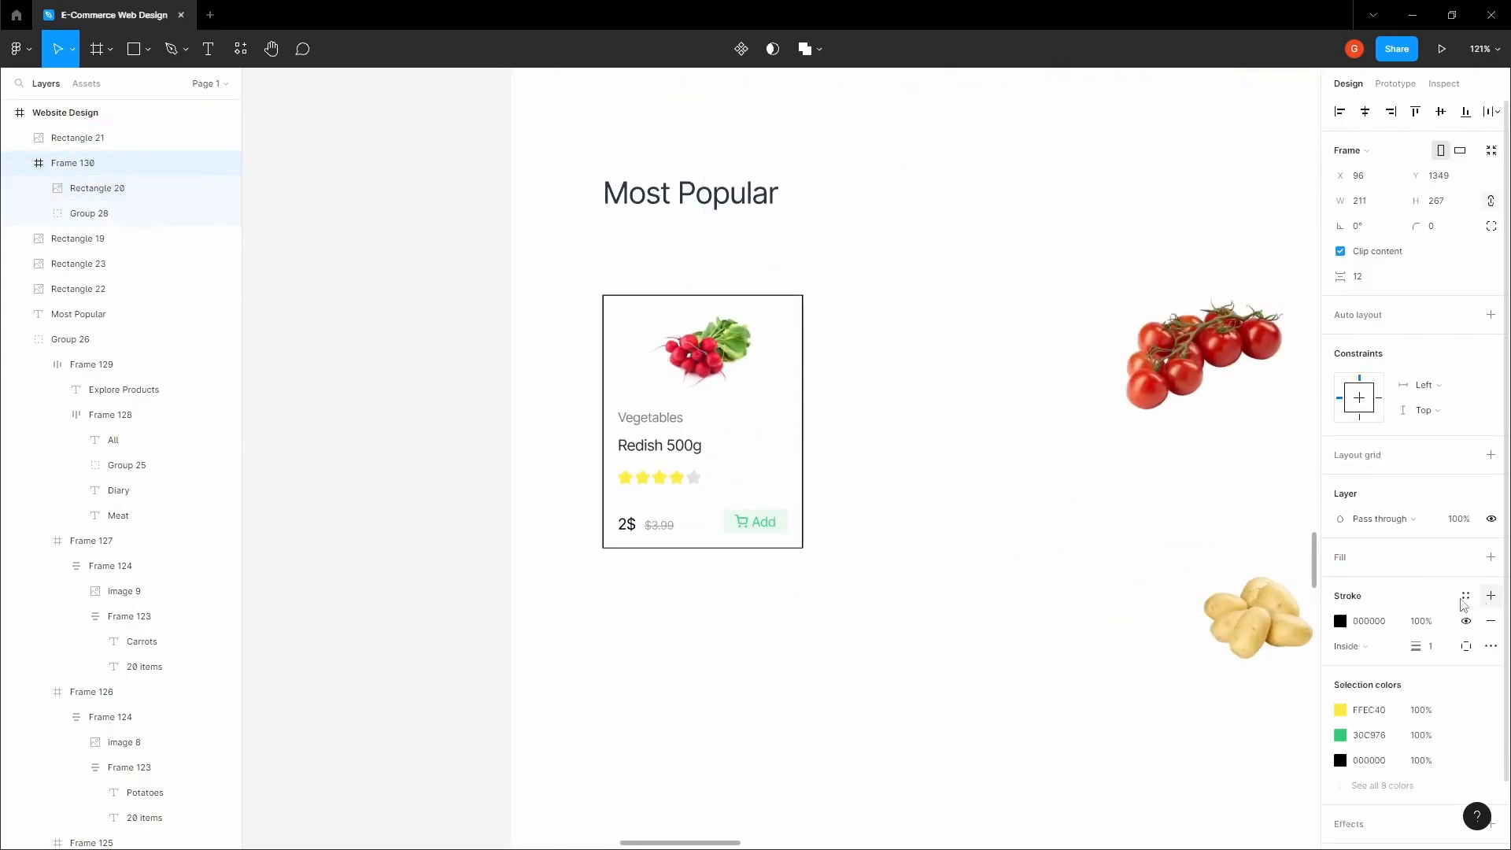
left_click(1340, 621)
mouse_move(1177, 598)
left_mouse_down()
mouse_move(1069, 533)
mouse_move(1059, 504)
left_mouse_up()
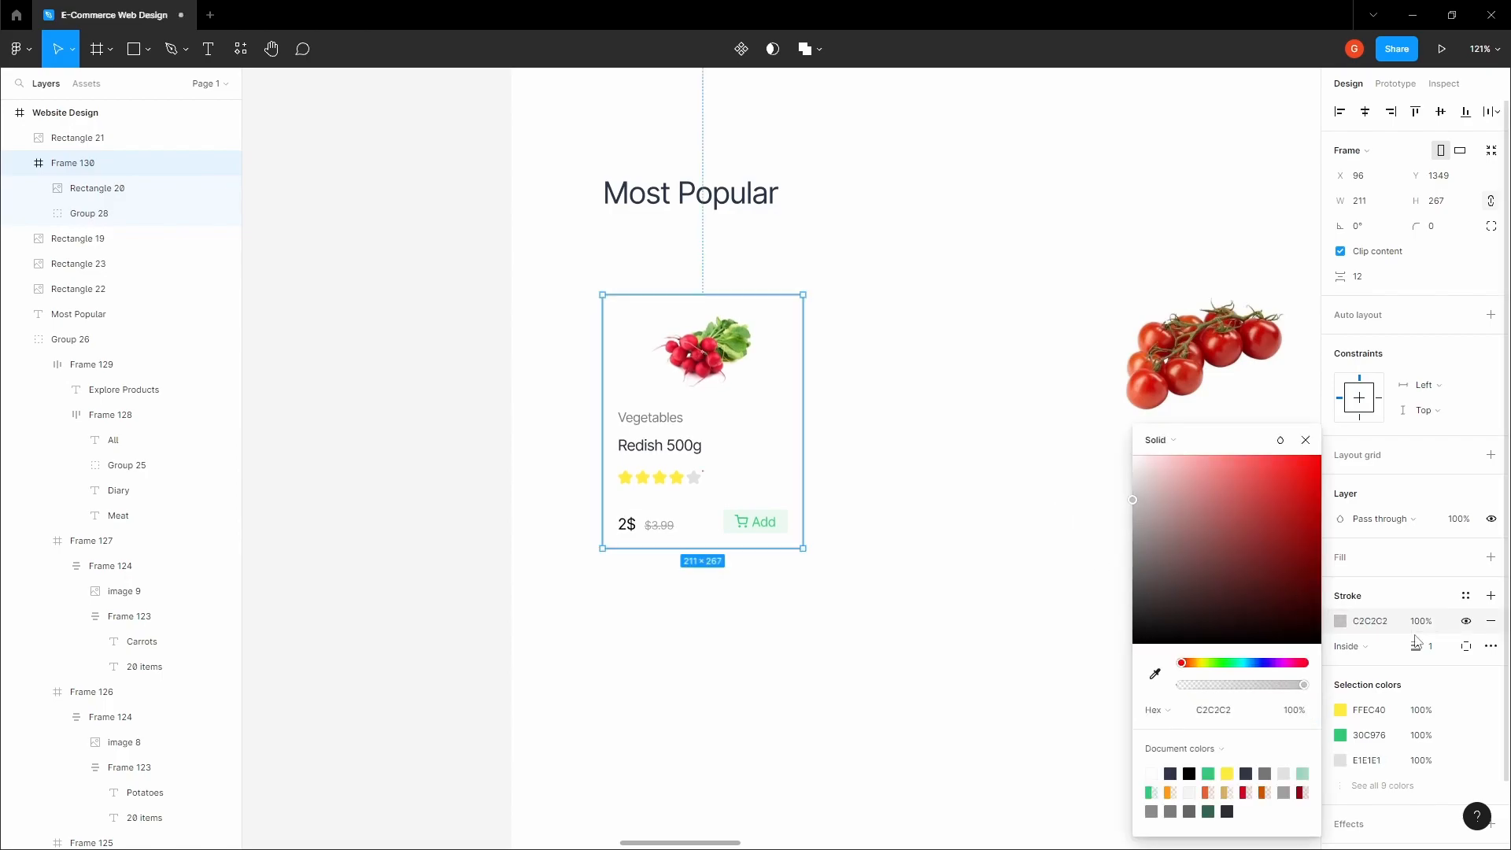
left_click(1423, 622)
type("20")
left_click(1016, 570)
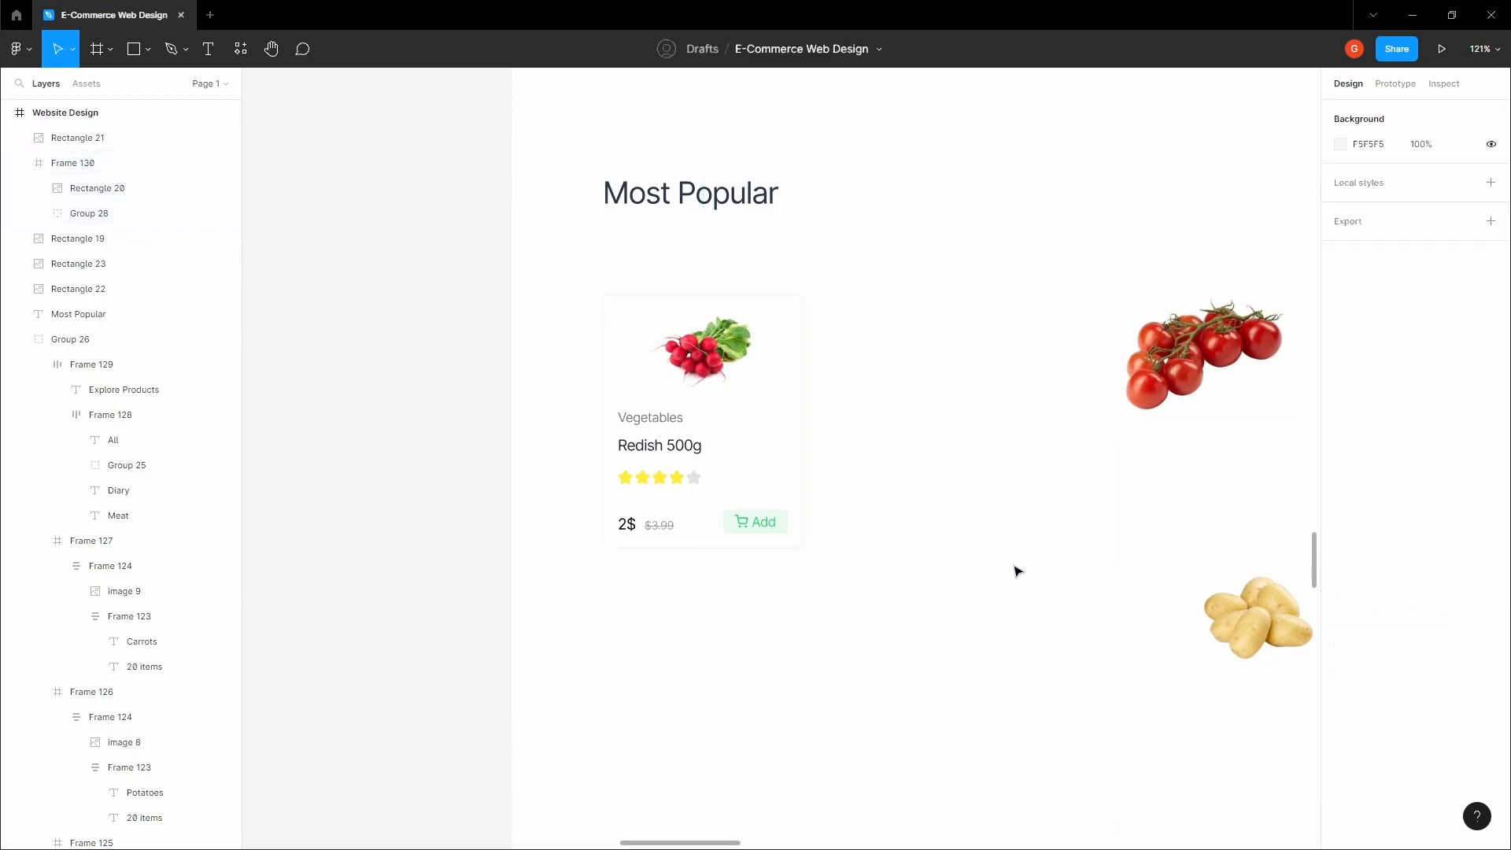
Step: Move the tomatoes, broccoli, green beans and potatoes images down together, clear of the product card's row
scroll(1018, 550, "down", 1)
key("space")
left_click_drag(989, 534, 776, 478)
scroll(859, 488, "down", 1)
scroll(858, 489, "down", 1)
left_click_drag(777, 607, 1178, 378)
left_click_drag(1025, 400, 1025, 581)
left_click(932, 431)
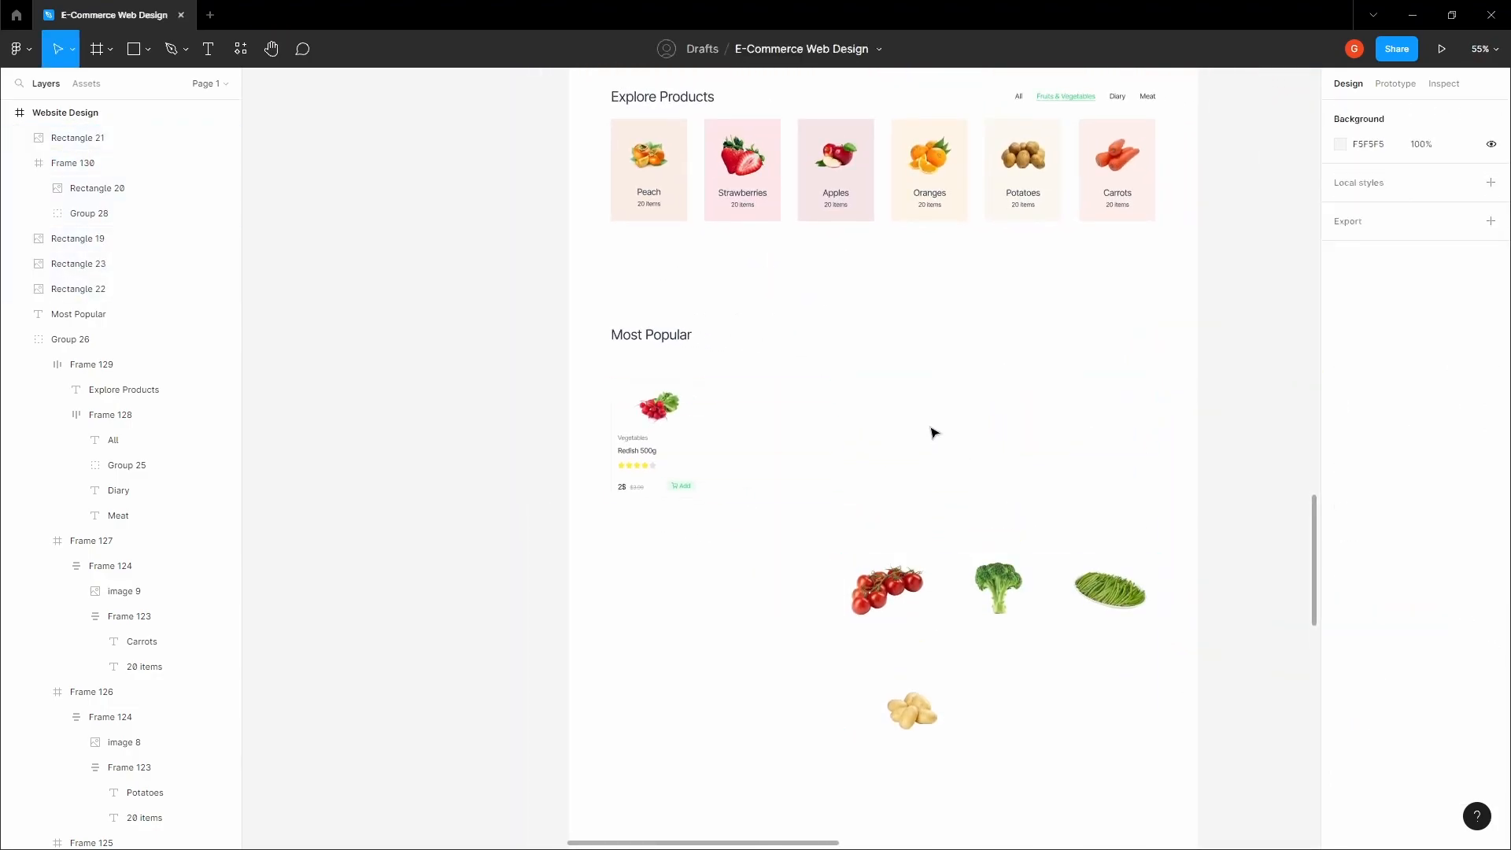
Step: Show the five-column layout grid on the Website Design frame
key("space")
left_click_drag(932, 432, 921, 447)
left_click(920, 447)
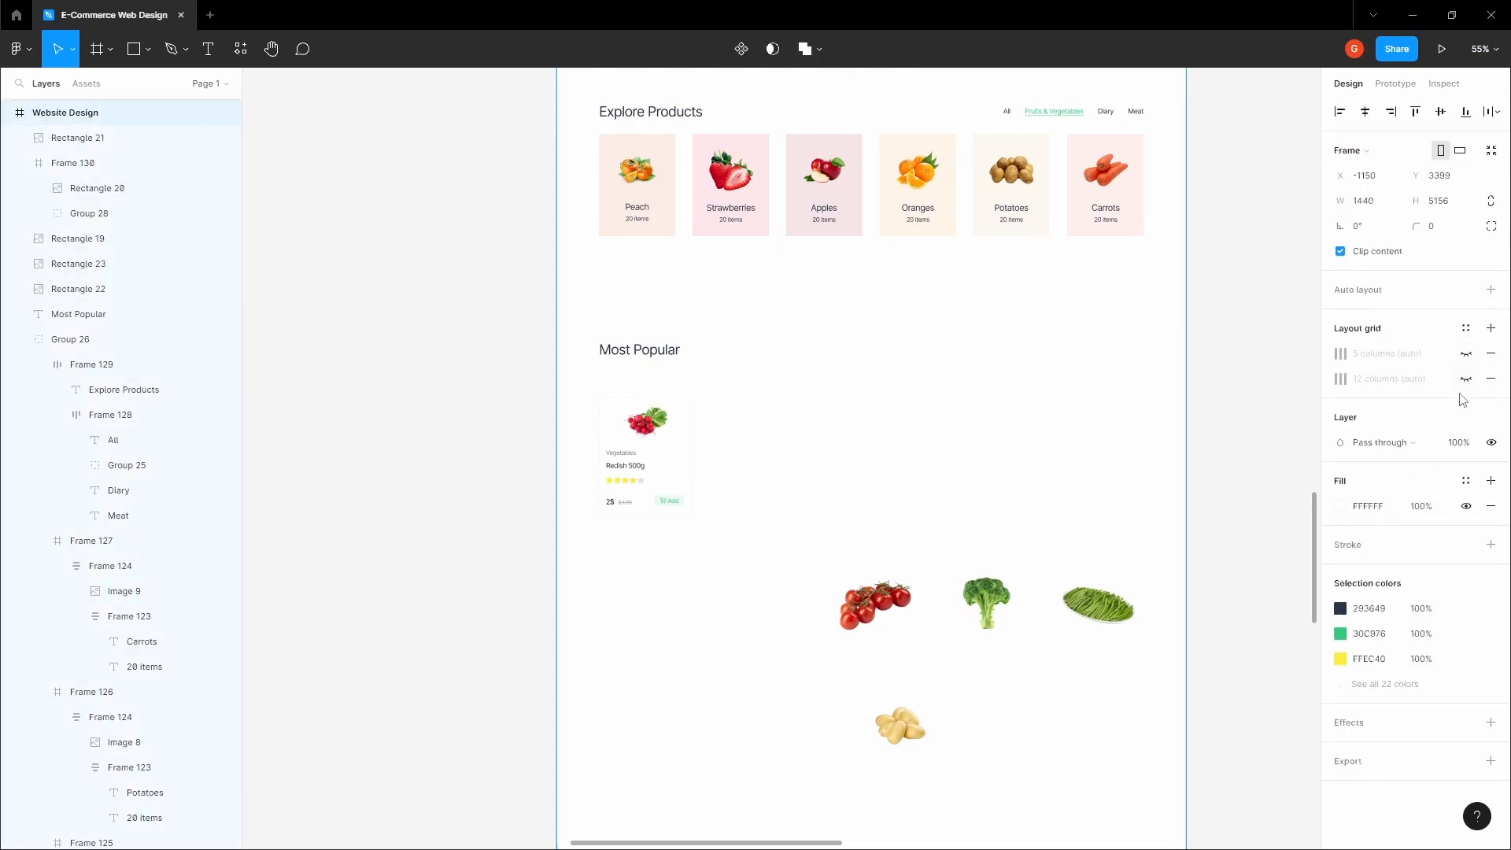
left_click(1467, 356)
Step: Duplicate the radish product card into the other four grid columns, keeping 48 px between cards
left_click(687, 455)
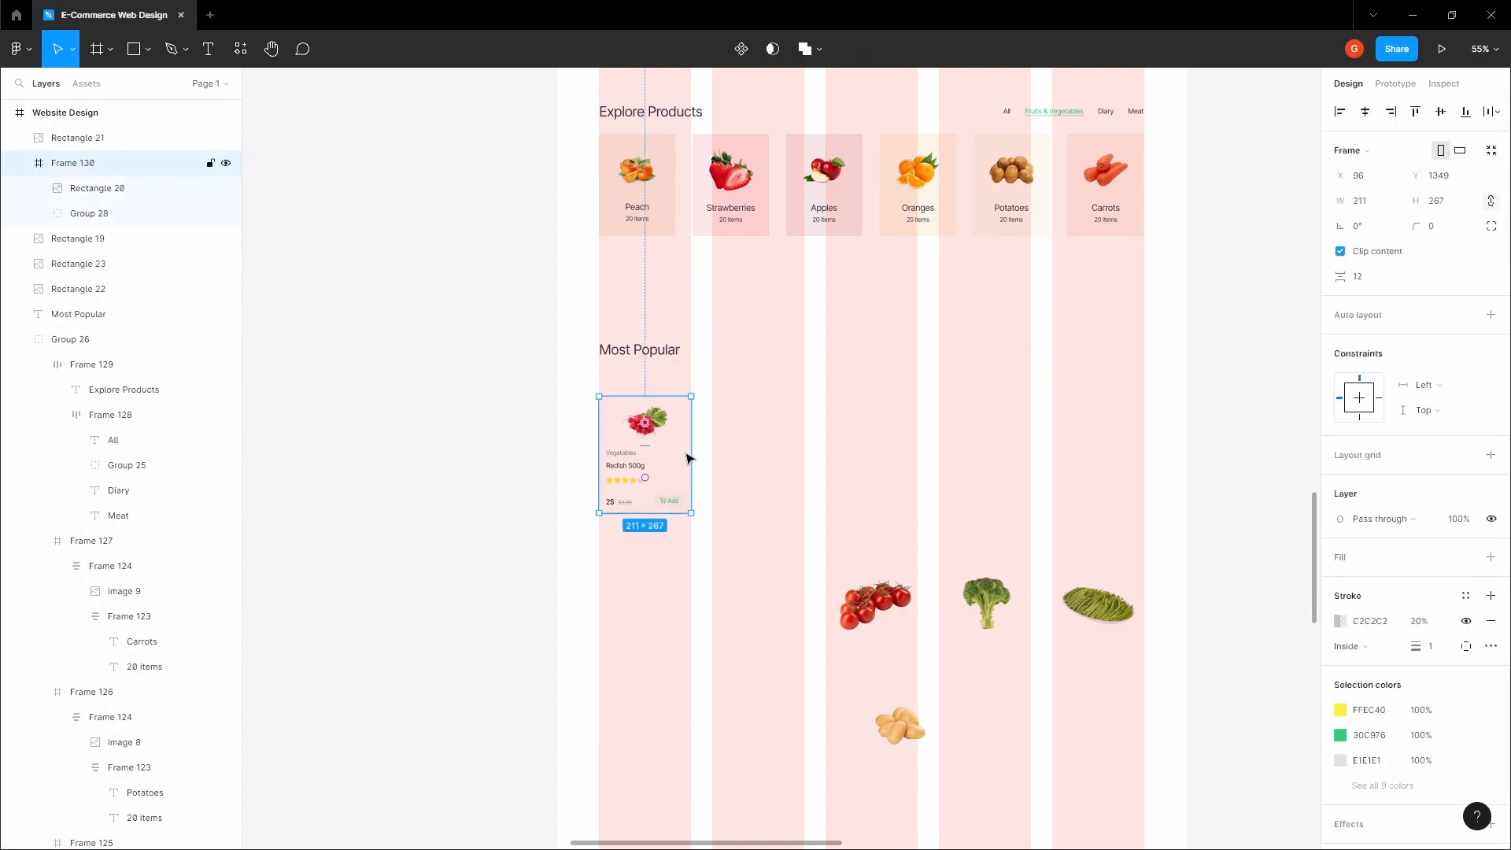
scroll(684, 441, "up", 2)
left_click_drag(678, 417, 959, 419)
key("space")
left_click_drag(1064, 400, 886, 388)
left_click_drag(778, 407, 1084, 409)
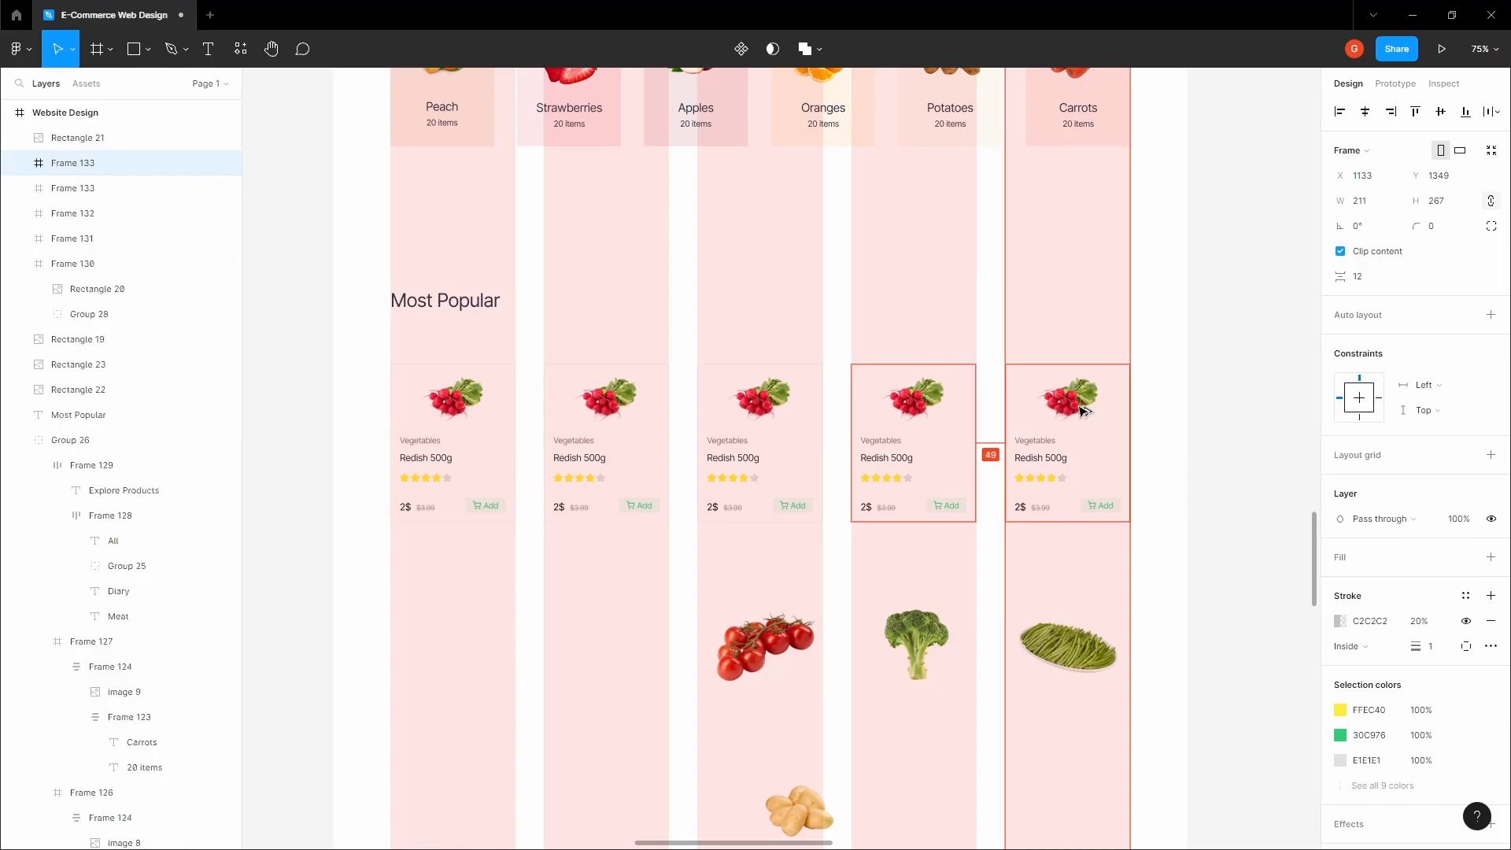
Step: Rename the products on the four copied cards to Potatoes 1kg, Tomatoes 200g, Broccoli 1kg and Green Beans
key("Escape")
key("space")
left_click_drag(769, 323, 806, 293)
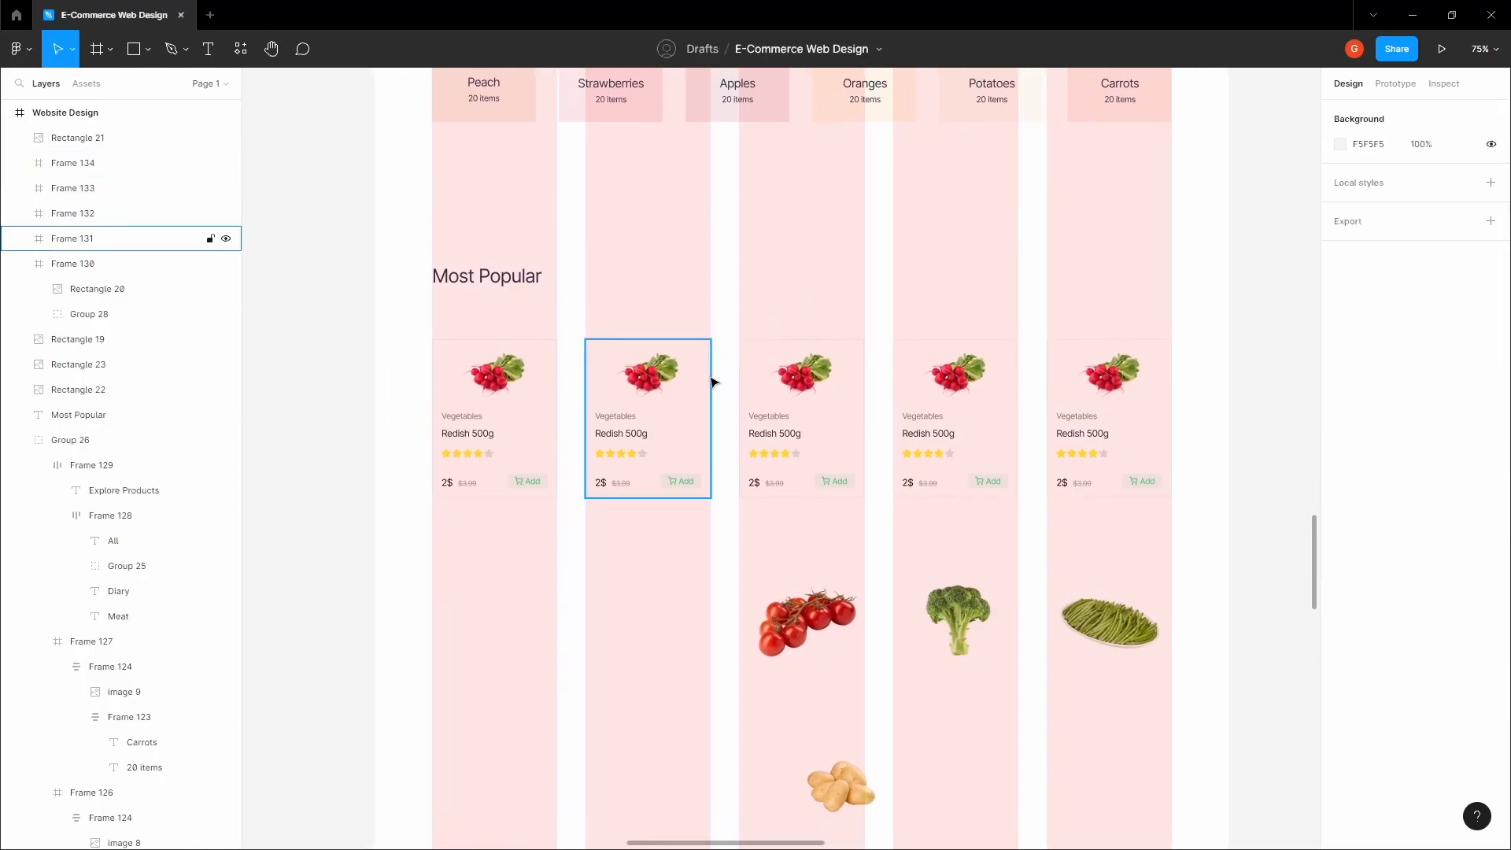
left_click(635, 438, "ctrl")
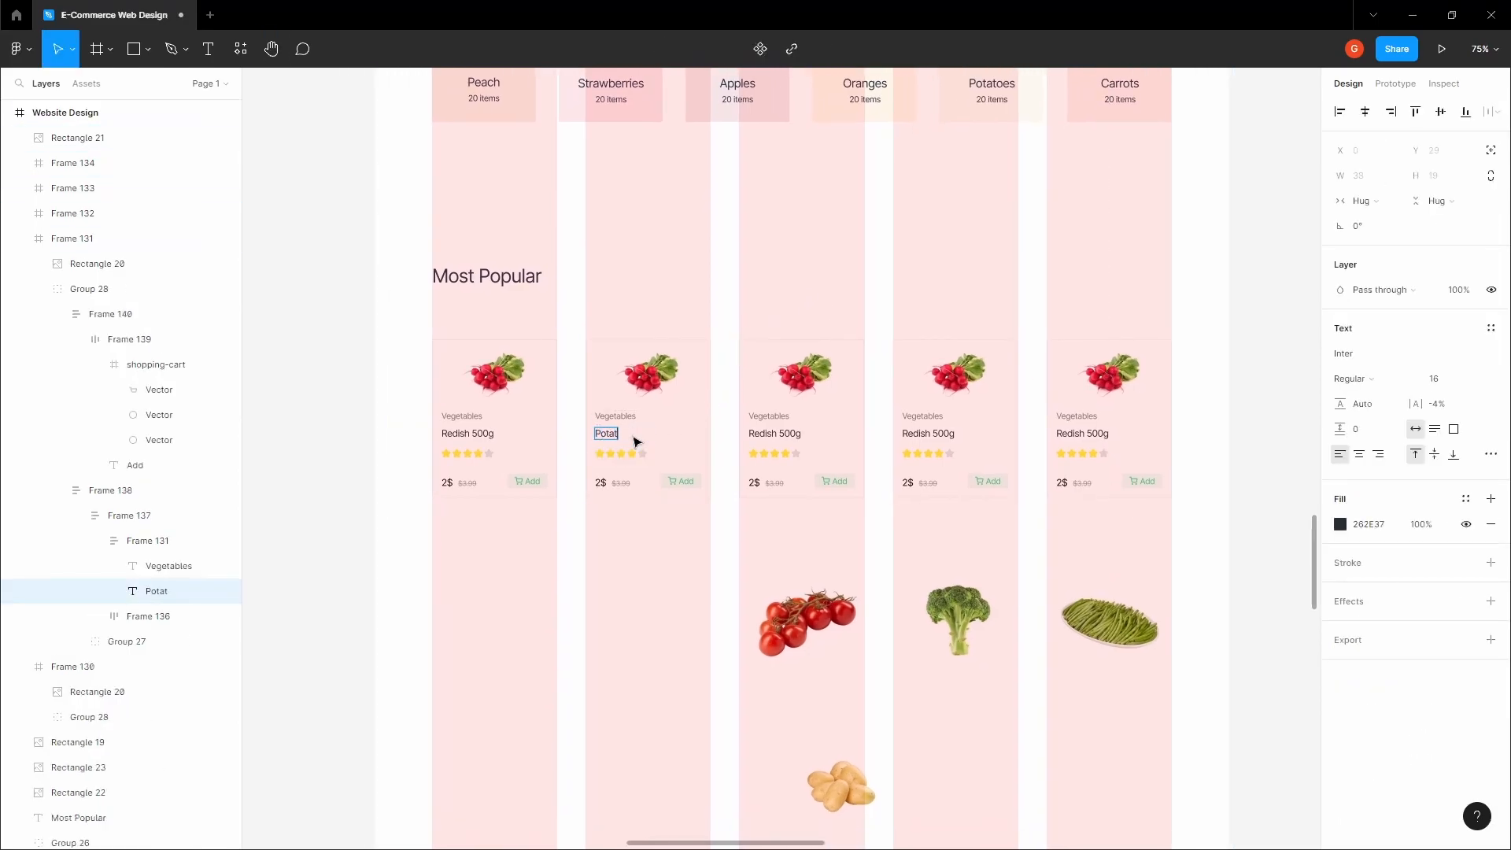
left_click(764, 435, "ctrl")
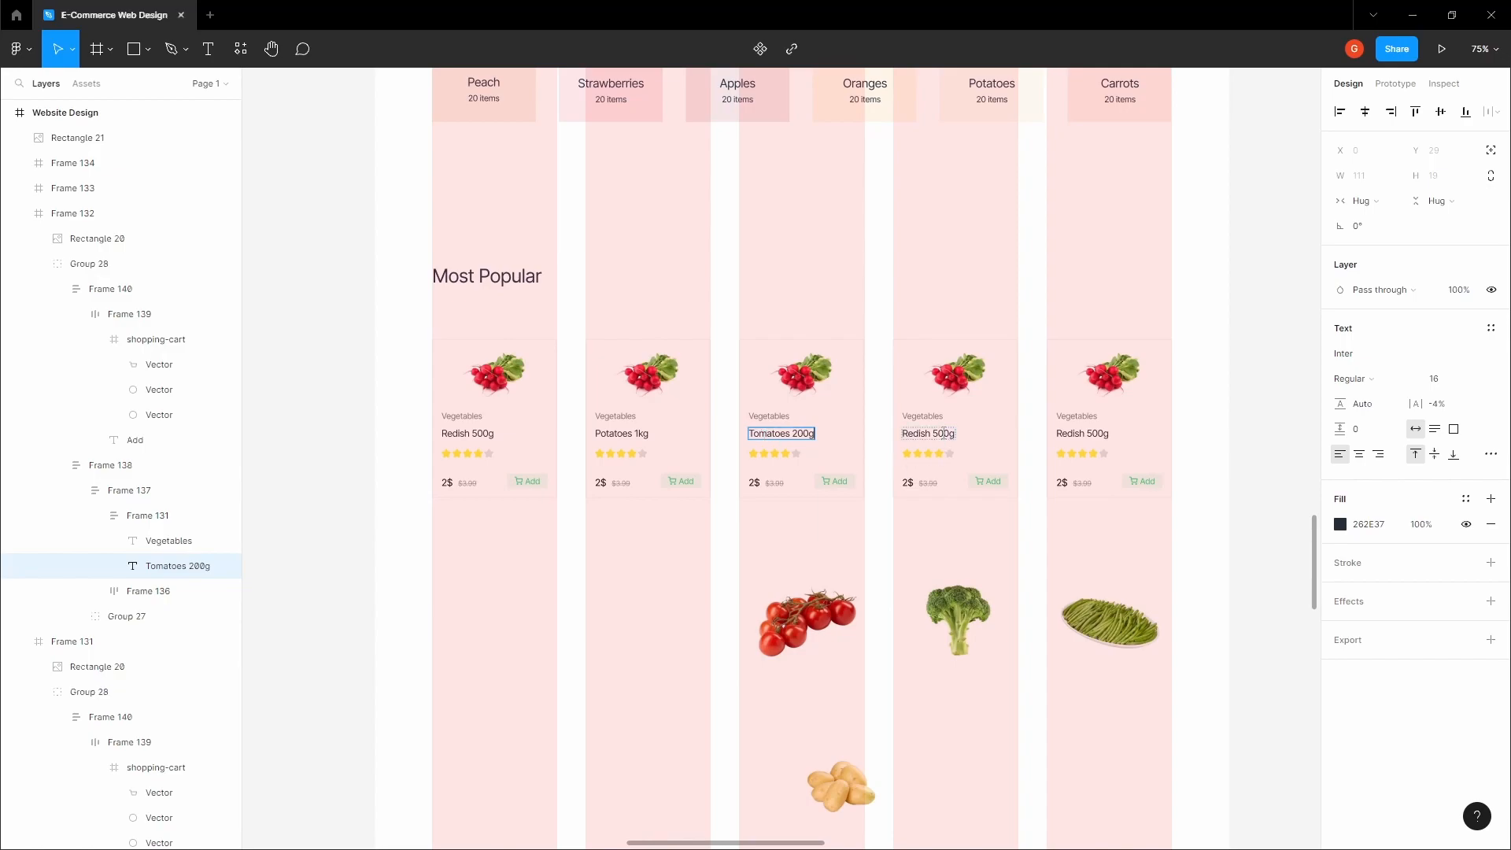
double_click(943, 433)
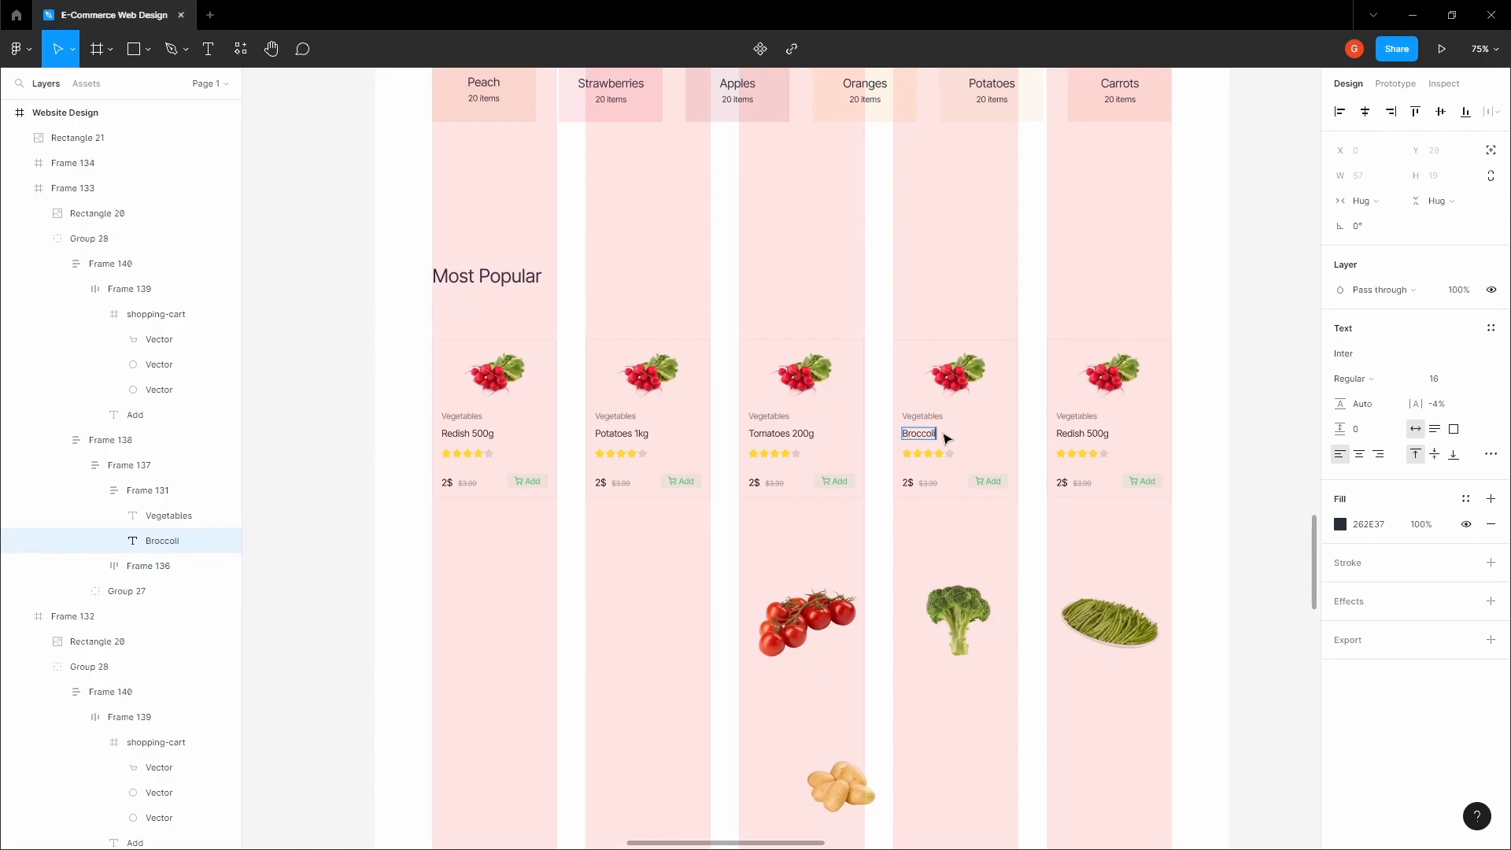
left_click(1104, 432)
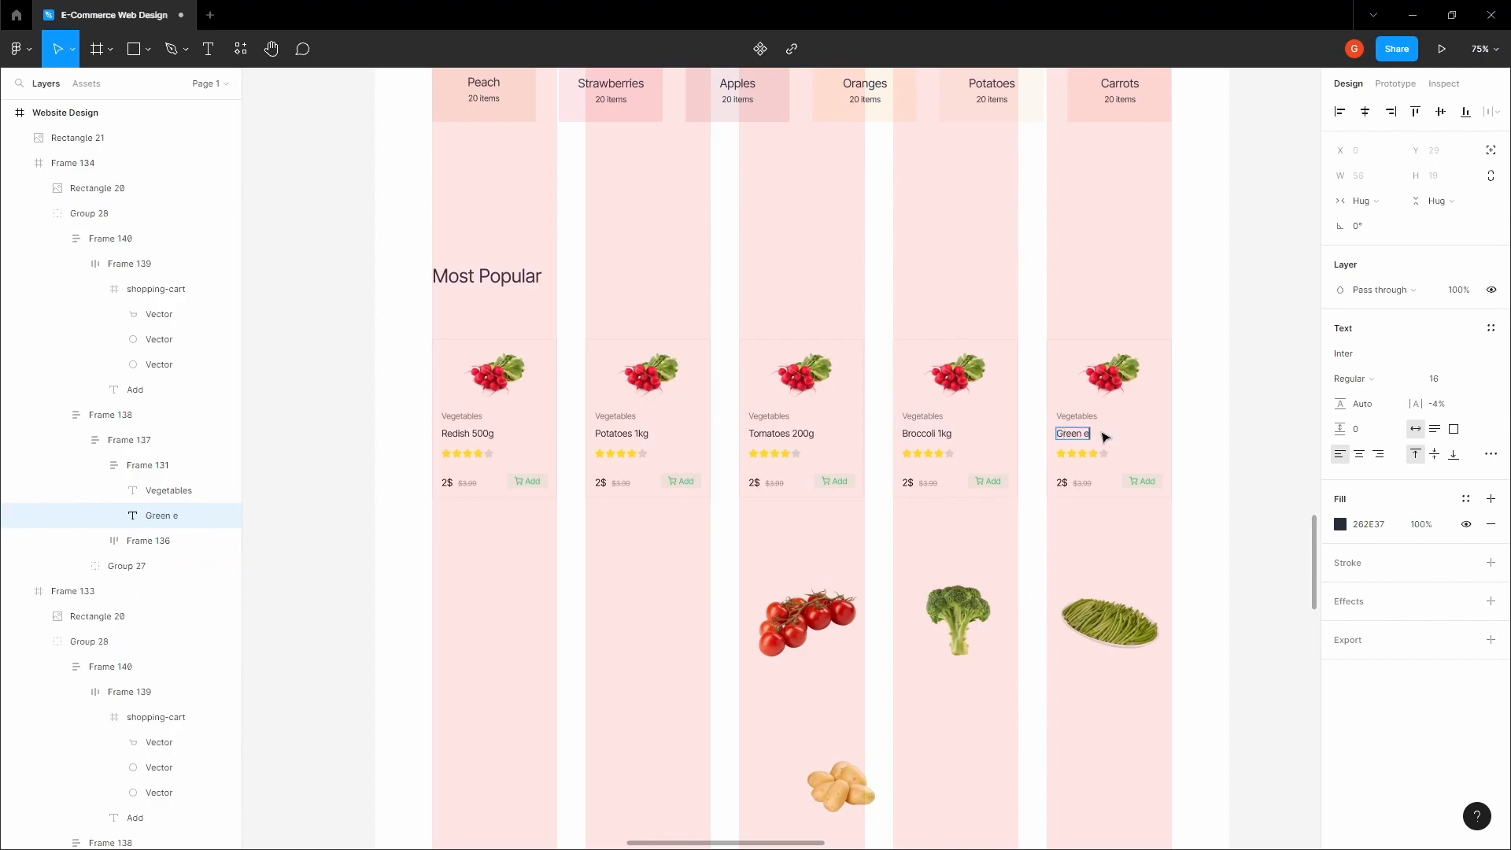
Step: Scale the loose tomatoes image below the cards down to 120 × 77
left_click(617, 621)
left_click_drag(744, 629, 702, 622)
left_click_drag(835, 656, 779, 620)
Step: Replace the radish image in the Potatoes 1kg card with the tomatoes image and centre it horizontally
right_click(736, 598)
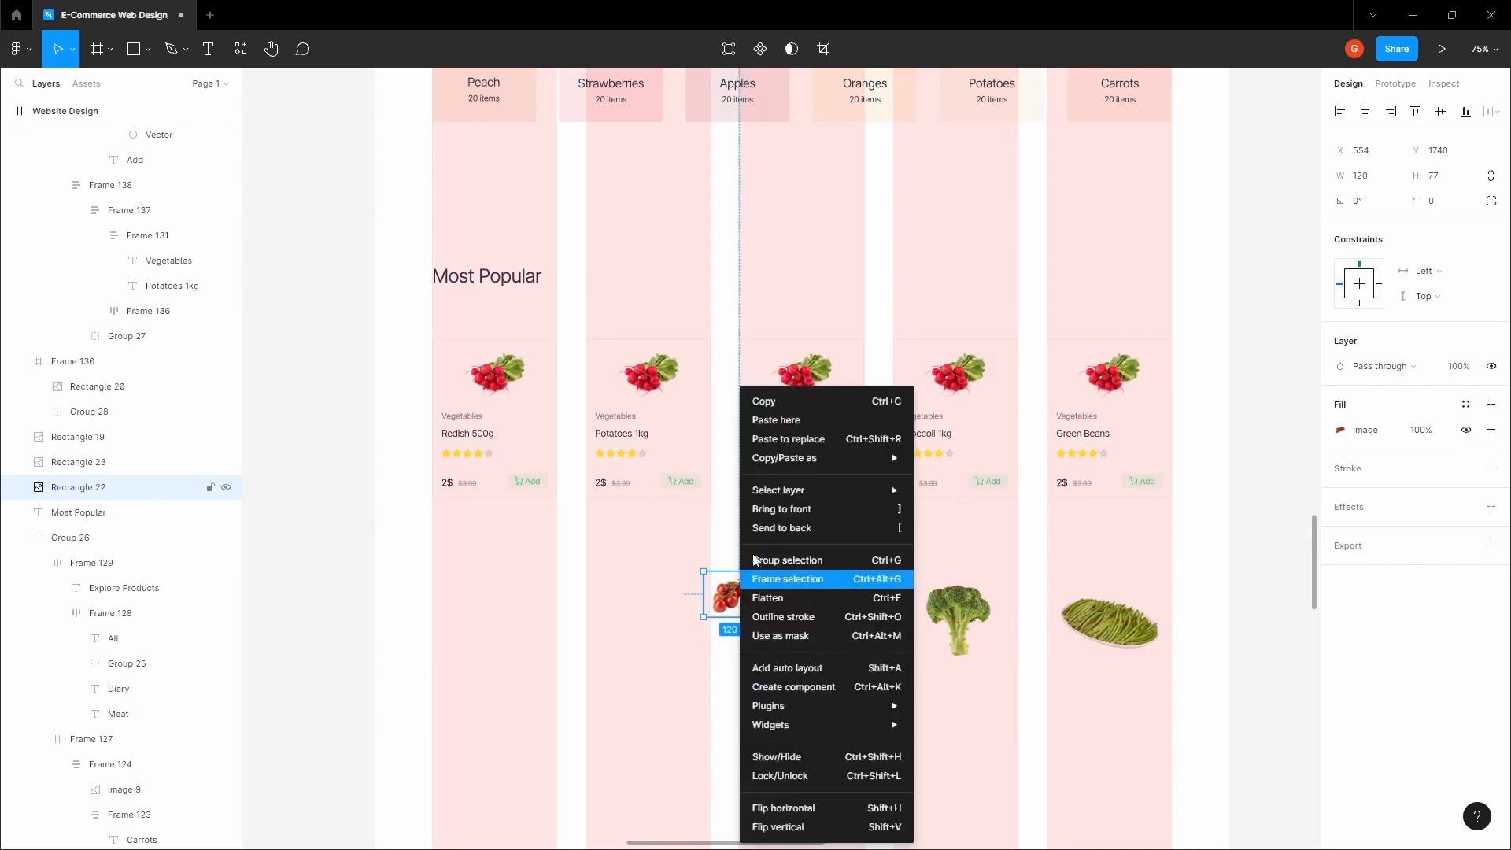
left_click(787, 395)
left_click(645, 370)
right_click(628, 378)
left_click(703, 428)
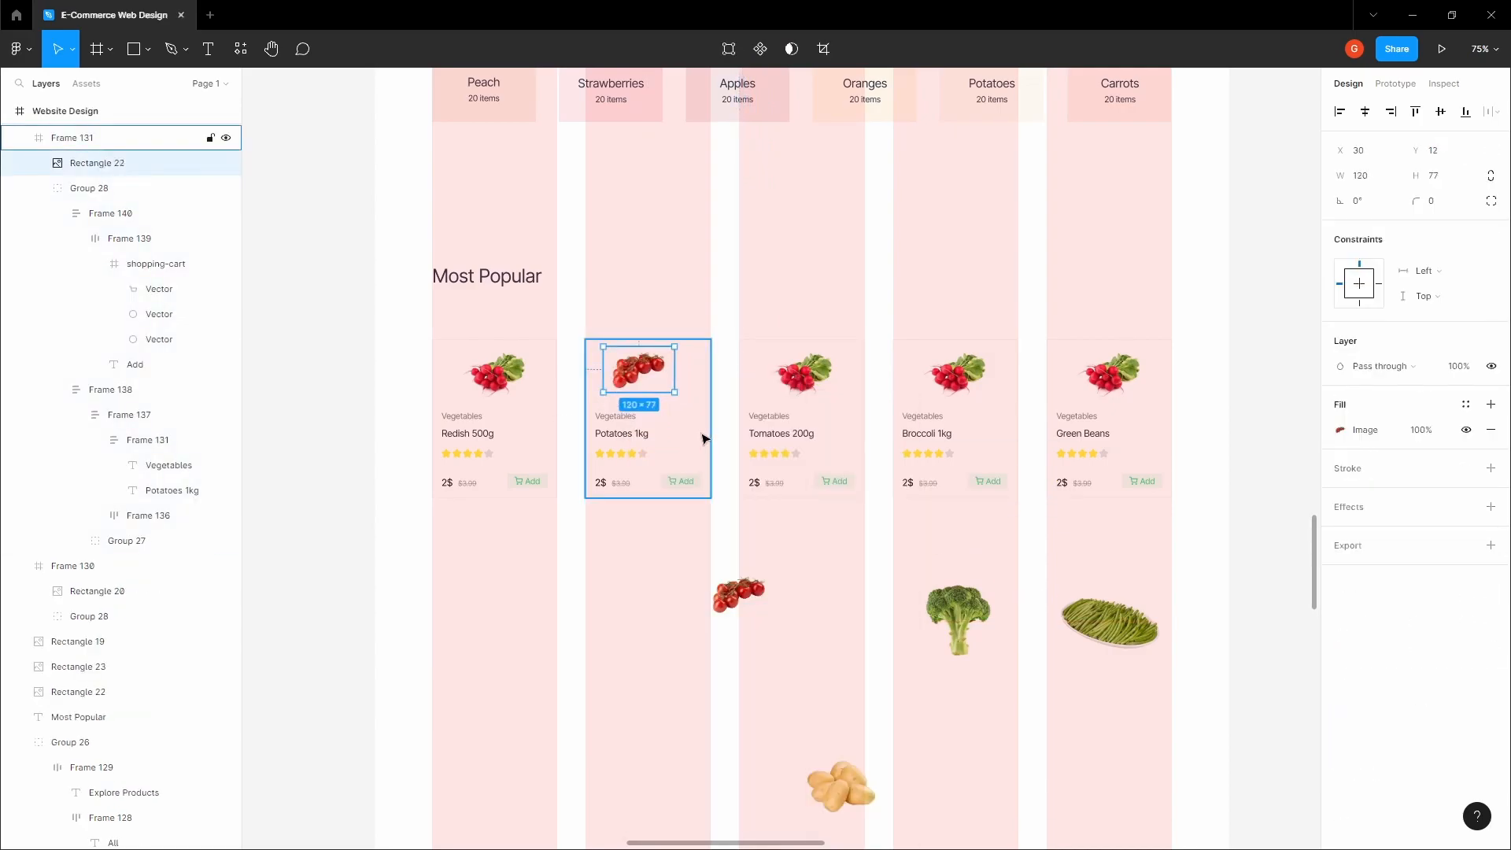
left_click(1364, 112)
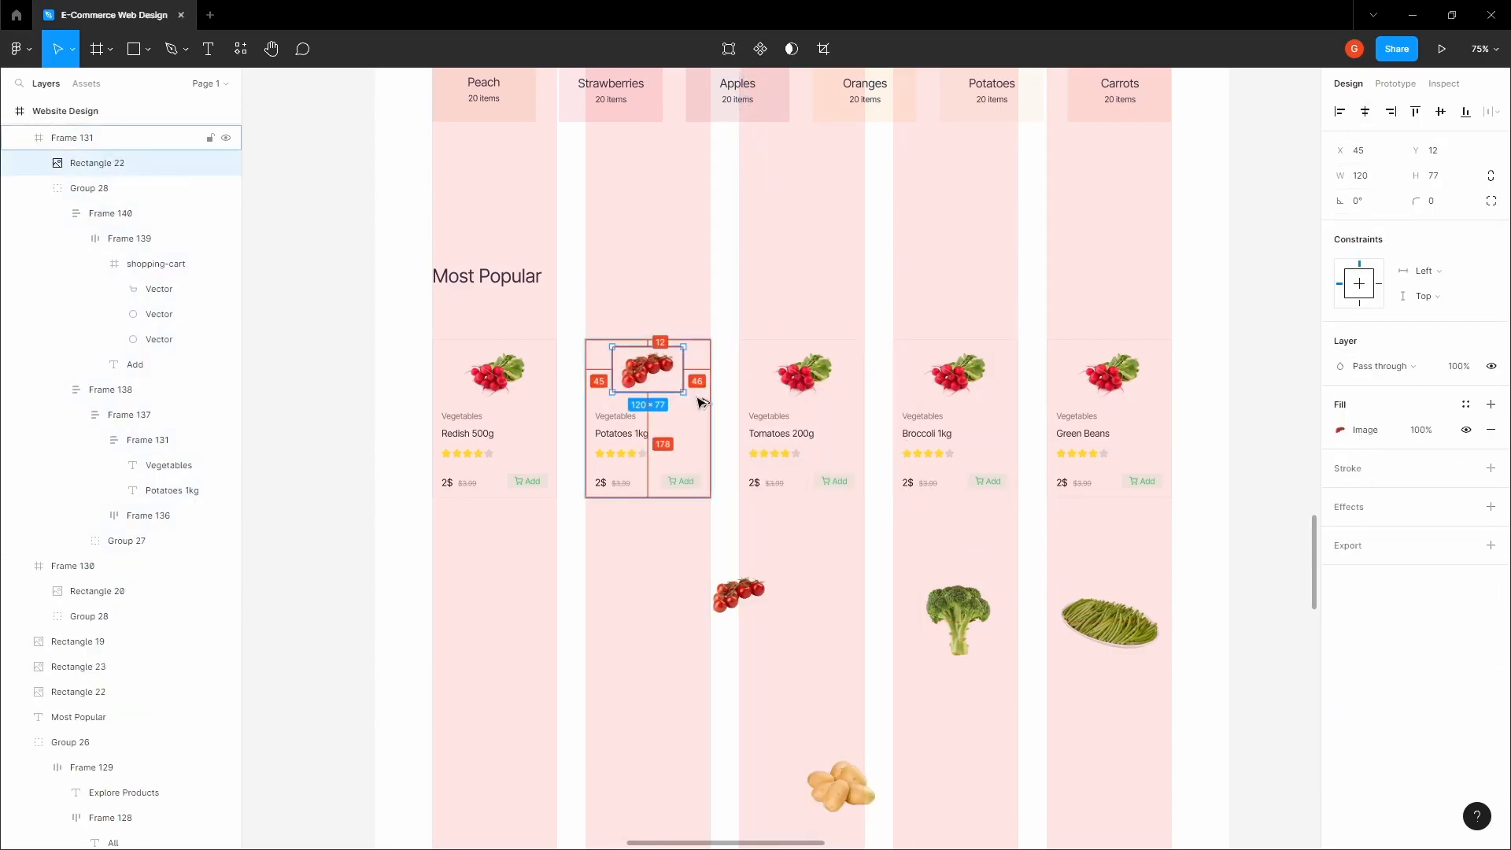
left_click(494, 374)
left_click(494, 374)
left_click(962, 607)
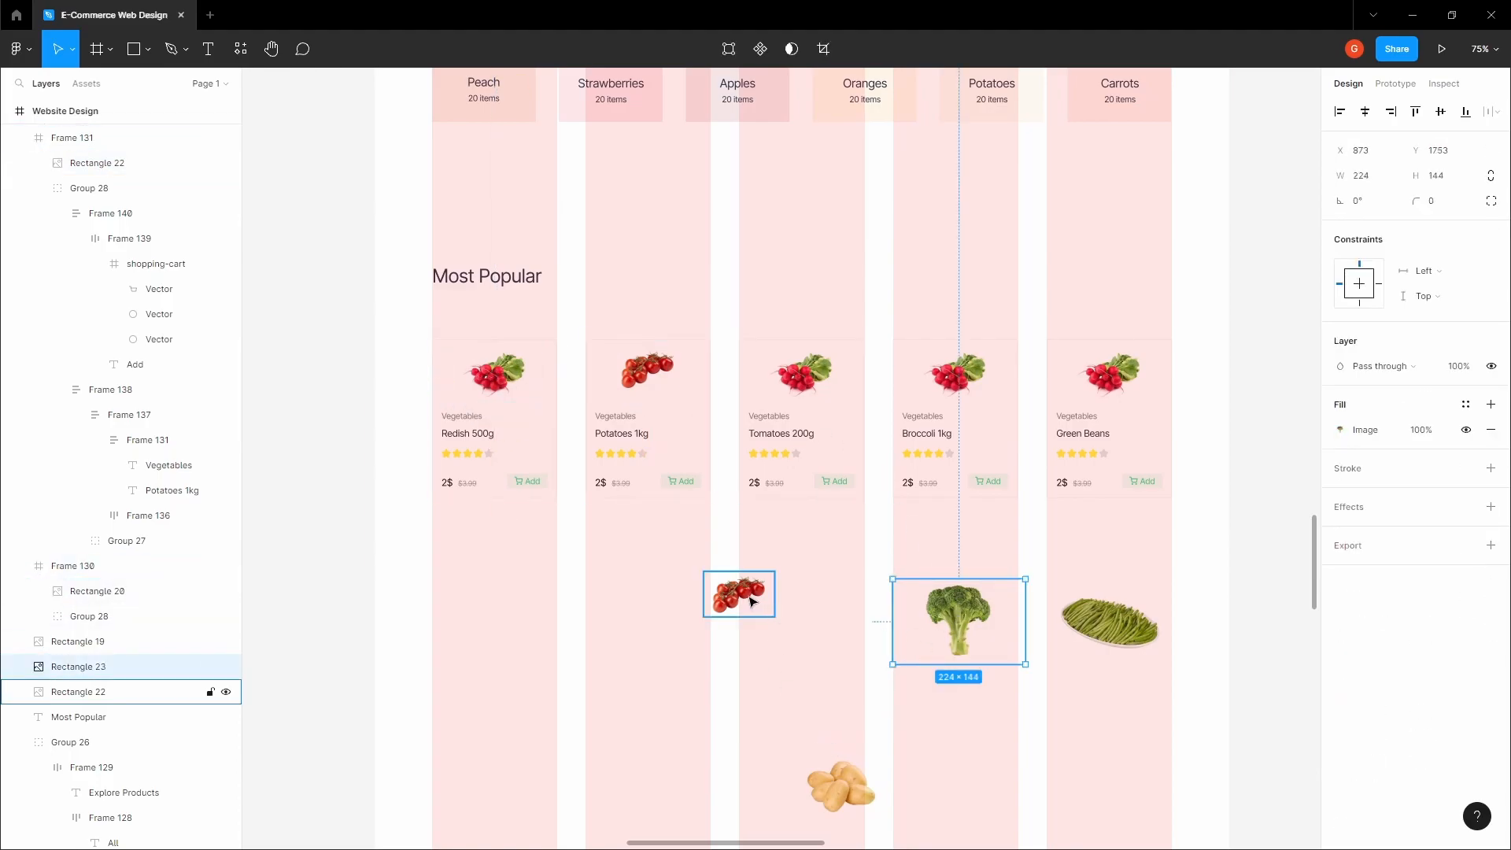
Step: Replace the image in the Potatoes 1kg card with the potatoes image, scaled to 138 × 89 and centred horizontally
left_click_drag(835, 779, 630, 538)
right_click(637, 384)
left_click(658, 369)
right_click(653, 367)
left_click(692, 402)
scroll(676, 398, "up", 2)
left_click_drag(706, 404, 696, 398)
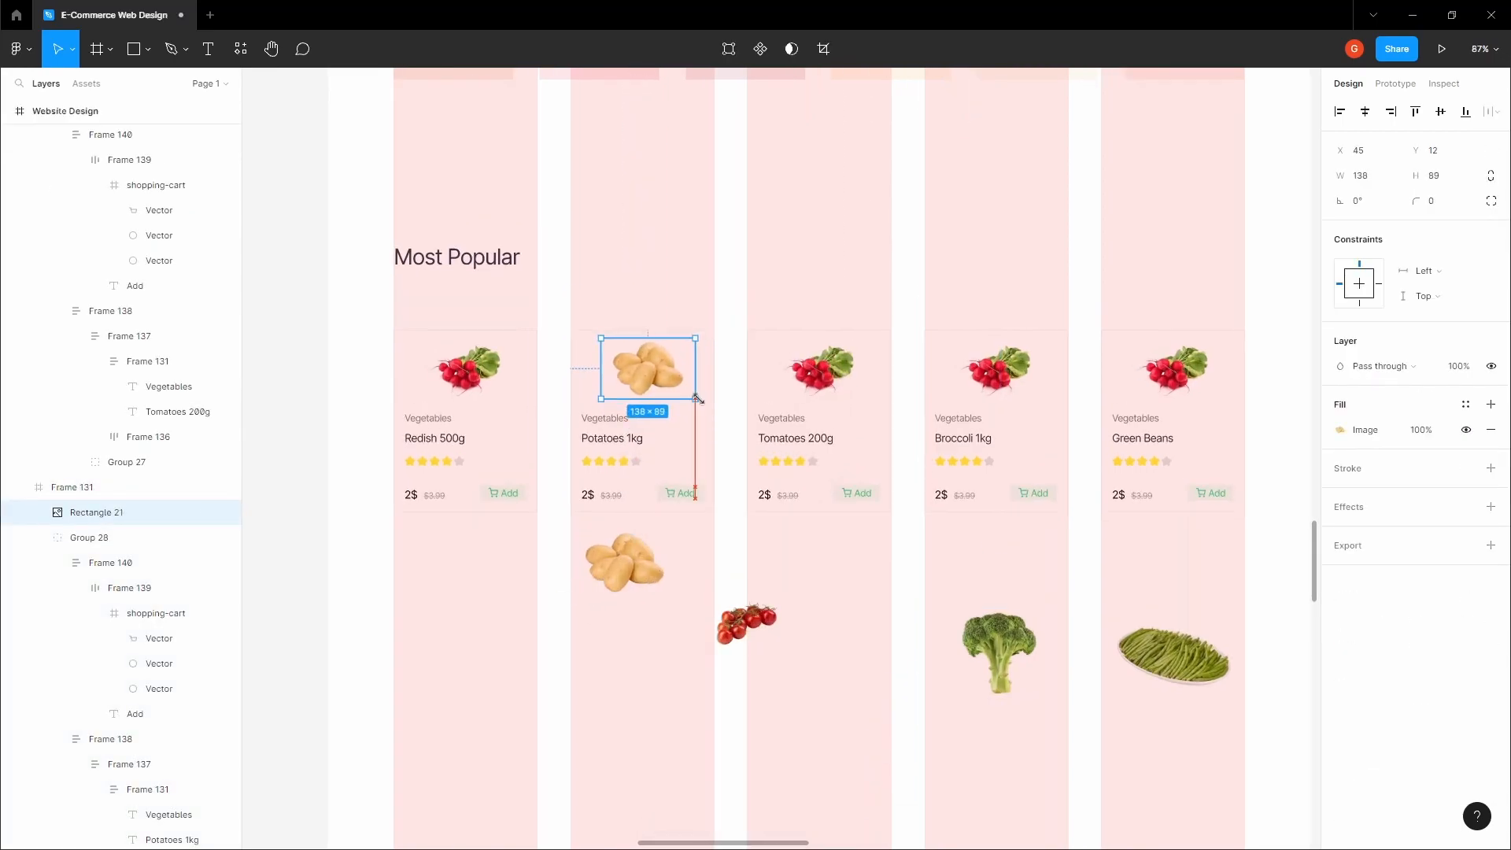
left_click(1367, 115)
Step: Replace the radish image in the Tomatoes 200g card with the tomatoes image and centre it horizontally
right_click(724, 618)
left_click(755, 403)
right_click(815, 373)
left_click(850, 427)
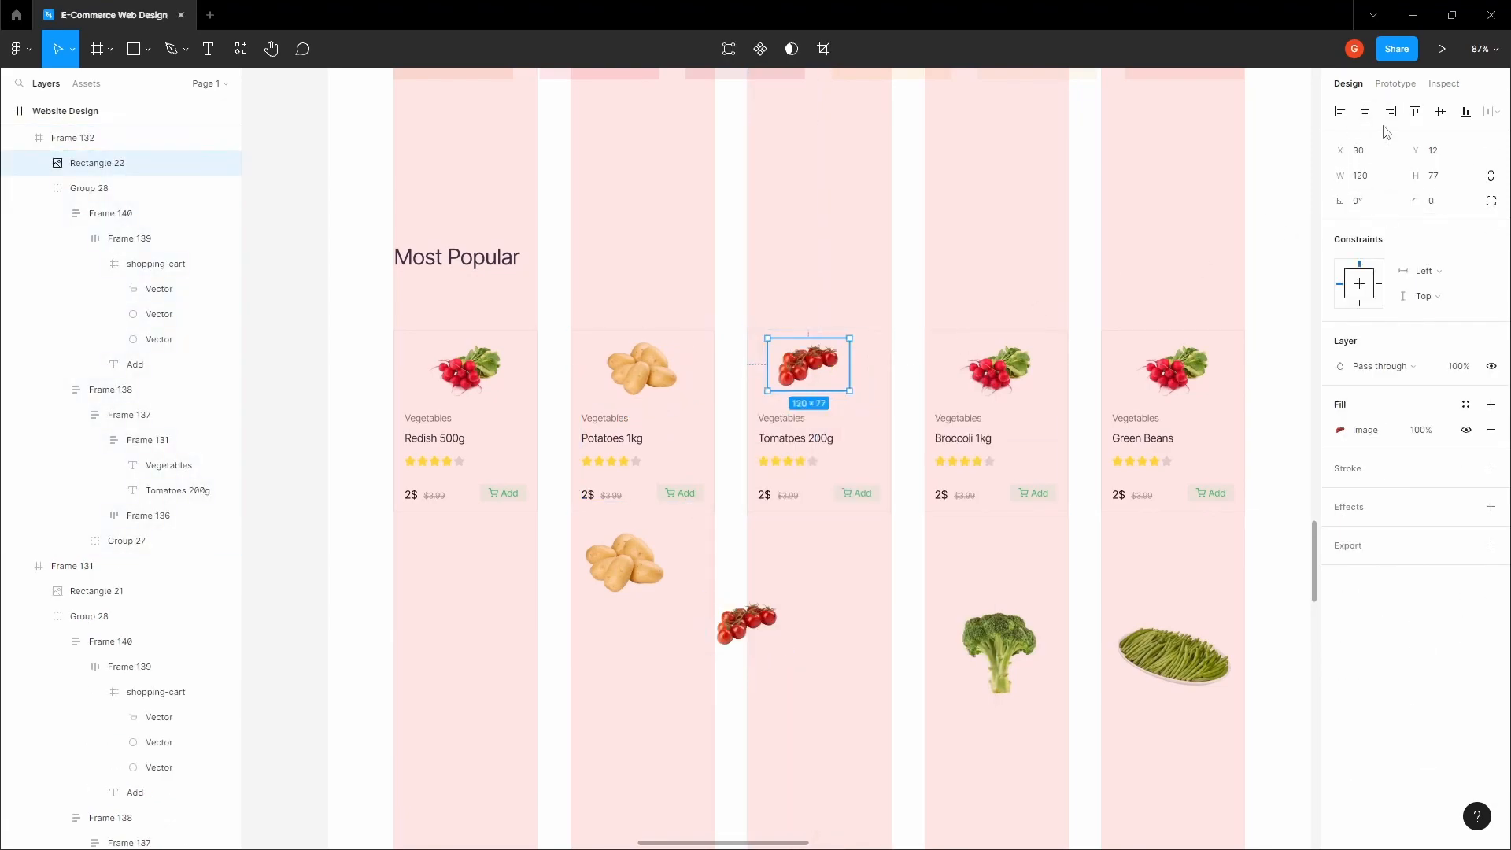
Step: Scale down the broccoli image and use it, centred horizontally, to replace the radish image in the Broccoli 1kg card
left_click(997, 653)
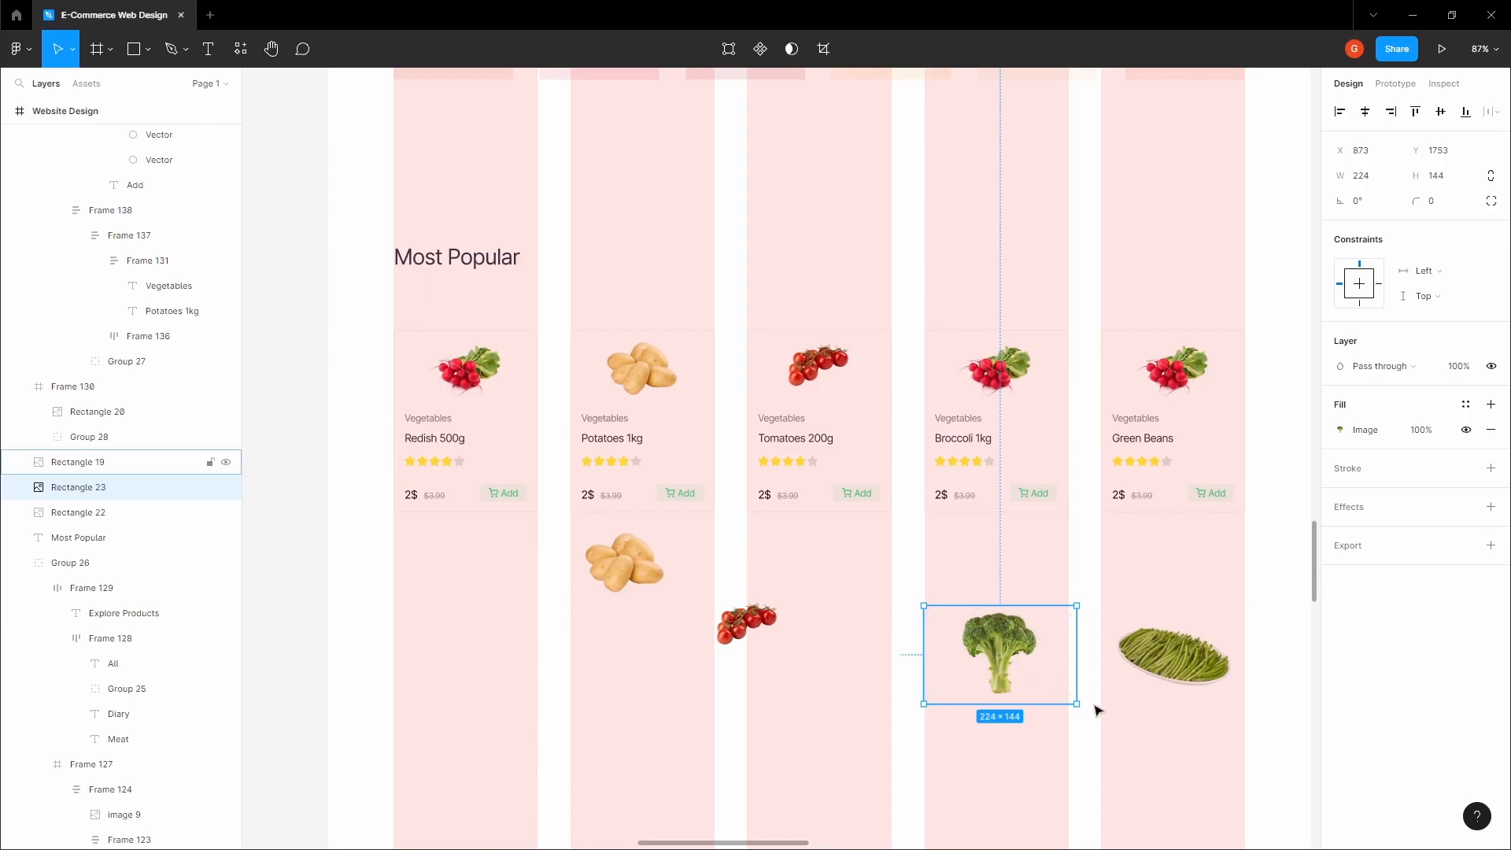
right_click(988, 665)
left_click(1023, 394)
left_click(996, 368)
right_click(1001, 386)
left_click(1042, 430)
left_click(1372, 110)
left_click(1208, 177)
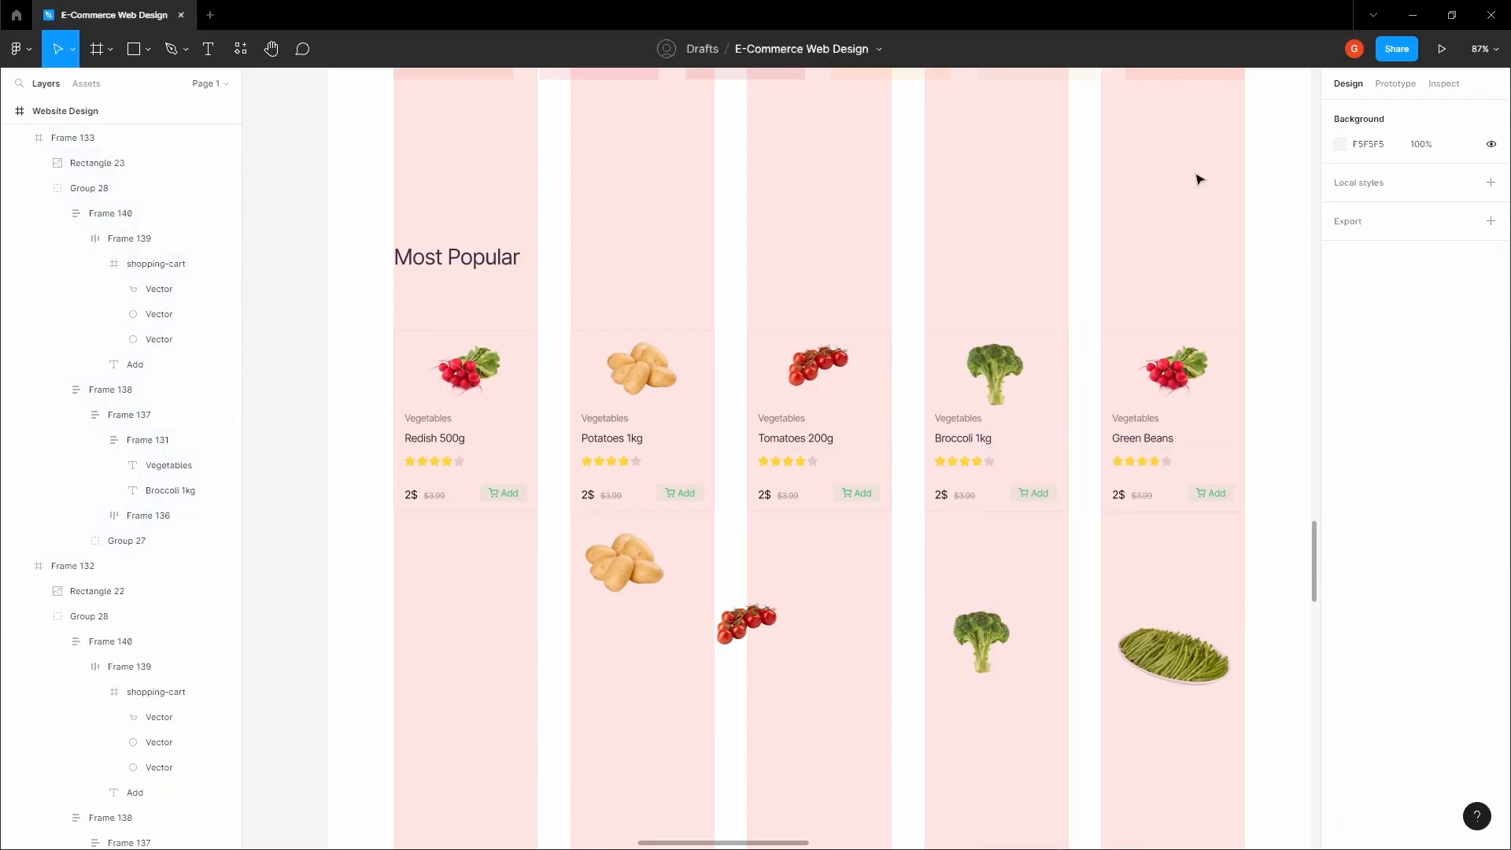
Step: Scale the green beans image to 188 × 121 and use it, centred, to replace the Green Beans card's radish image
left_click_drag(1204, 179, 1126, 139)
left_click(1133, 630)
left_click_drag(1173, 665, 1150, 649)
right_click(1095, 622)
left_click(1133, 401)
right_click(1116, 346)
left_click(1164, 391)
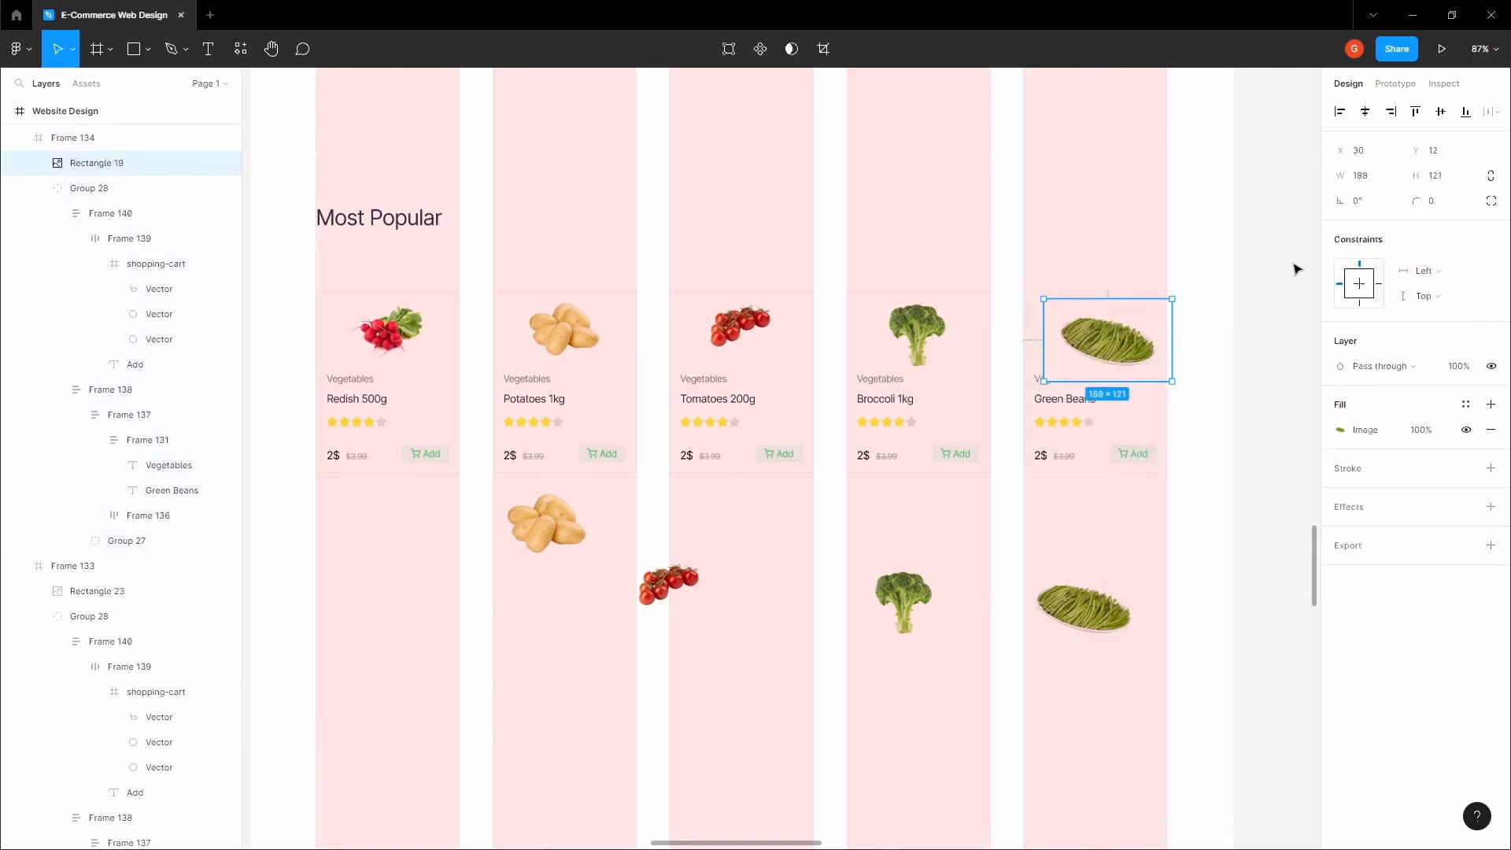
left_click(1371, 114)
left_click(1100, 197)
Step: Delete the leftover potatoes, tomatoes, broccoli and green beans images below the product cards
scroll(1098, 200, "down", 2)
left_click_drag(727, 623, 1140, 493)
scroll(782, 467, "up", 3)
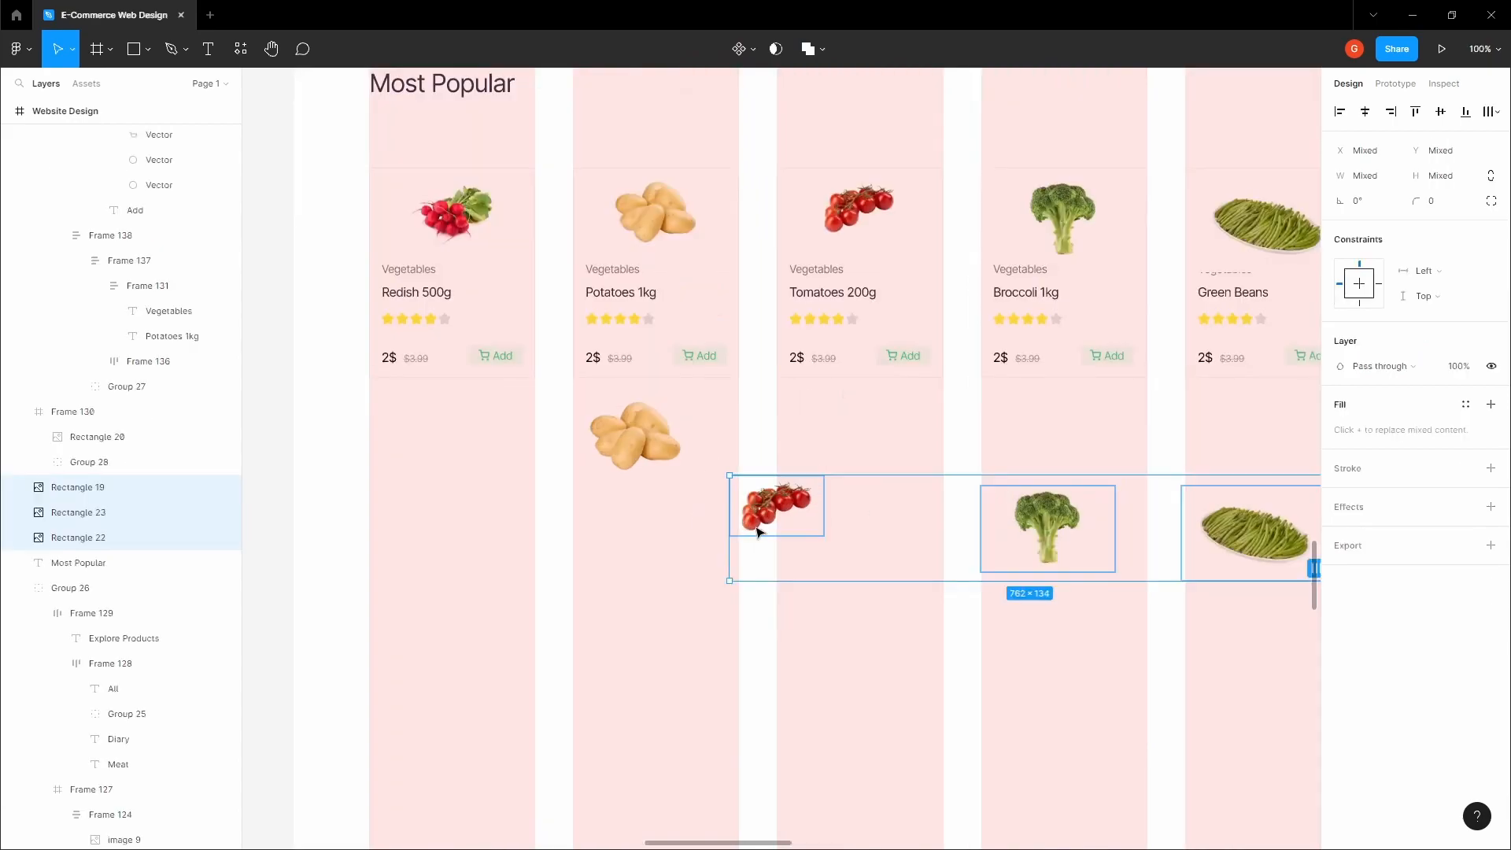
scroll(757, 533, "down", 3)
left_click_drag(669, 629, 1035, 477)
key("Delete")
Step: Move the Most Popular heading down to 32 px above the cards and group it with the five product cards
key("h")
scroll(661, 307, "up", 1)
key("v")
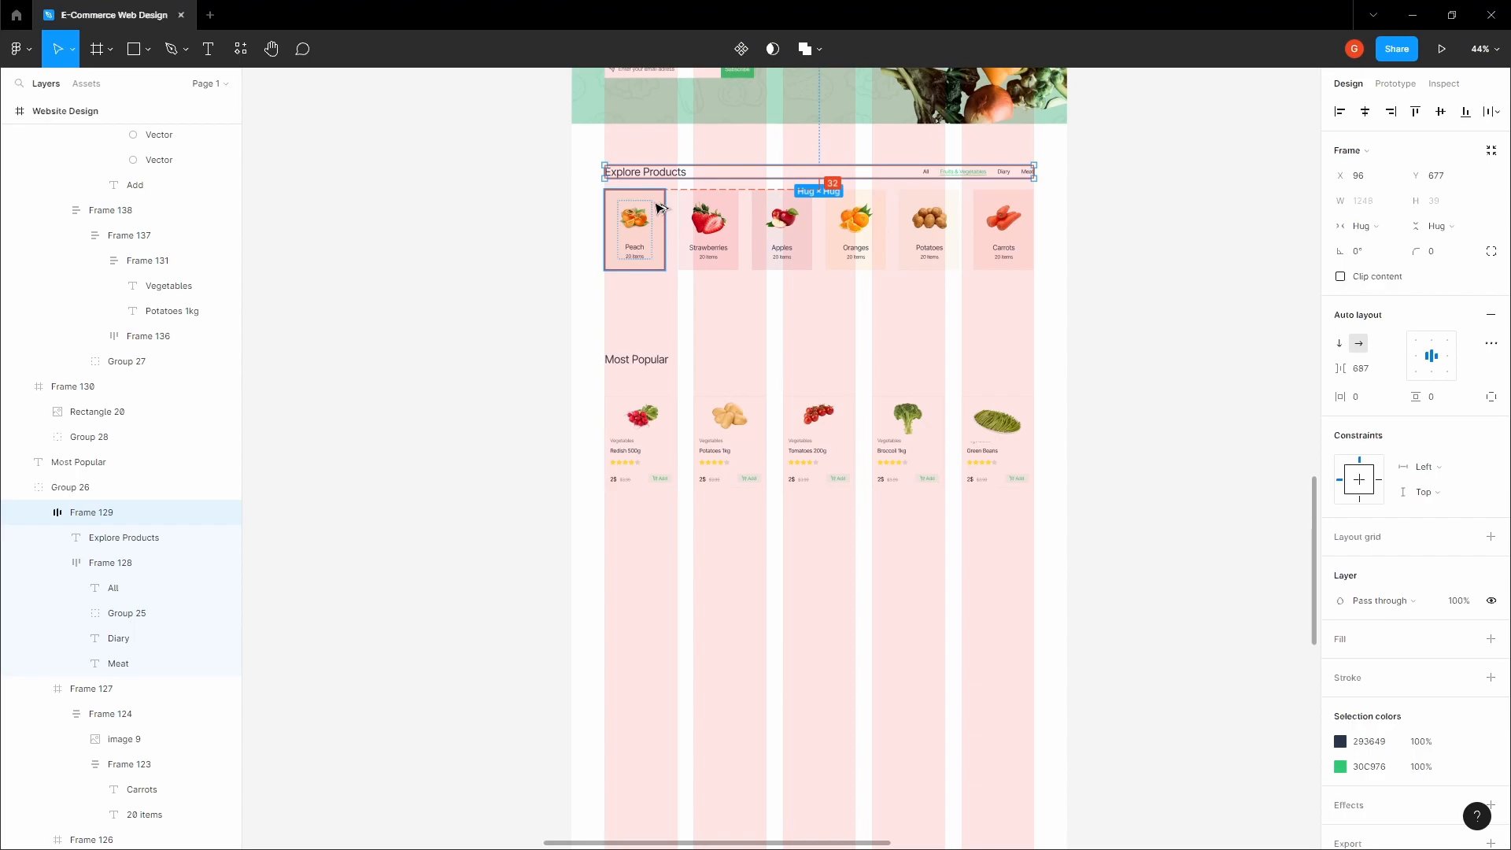
left_click(638, 359)
key("shift+Down")
key("shift+Down")
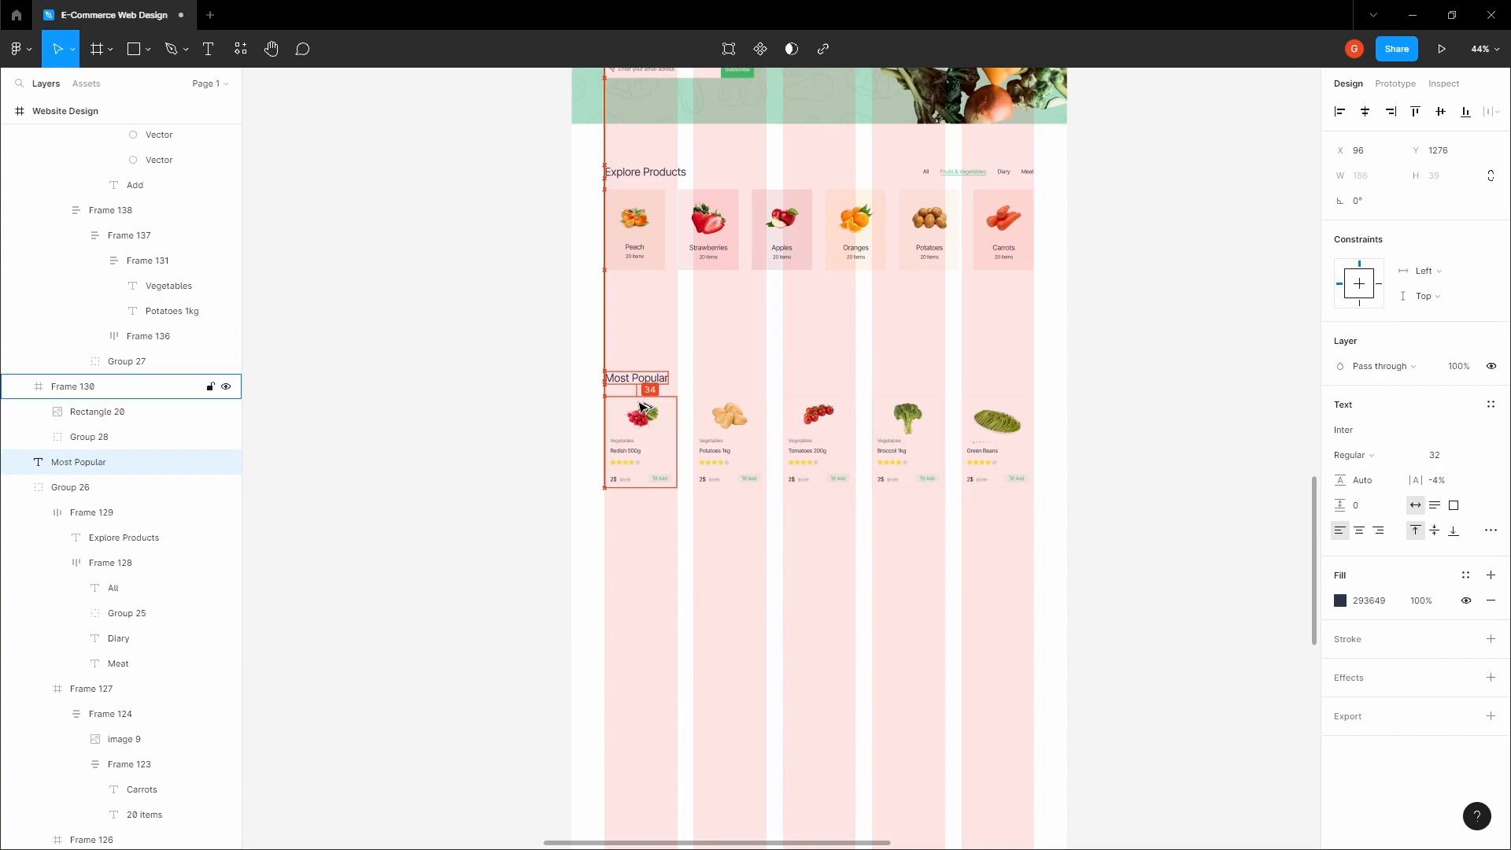
left_click_drag(540, 288, 1109, 606)
key("ctrl+g")
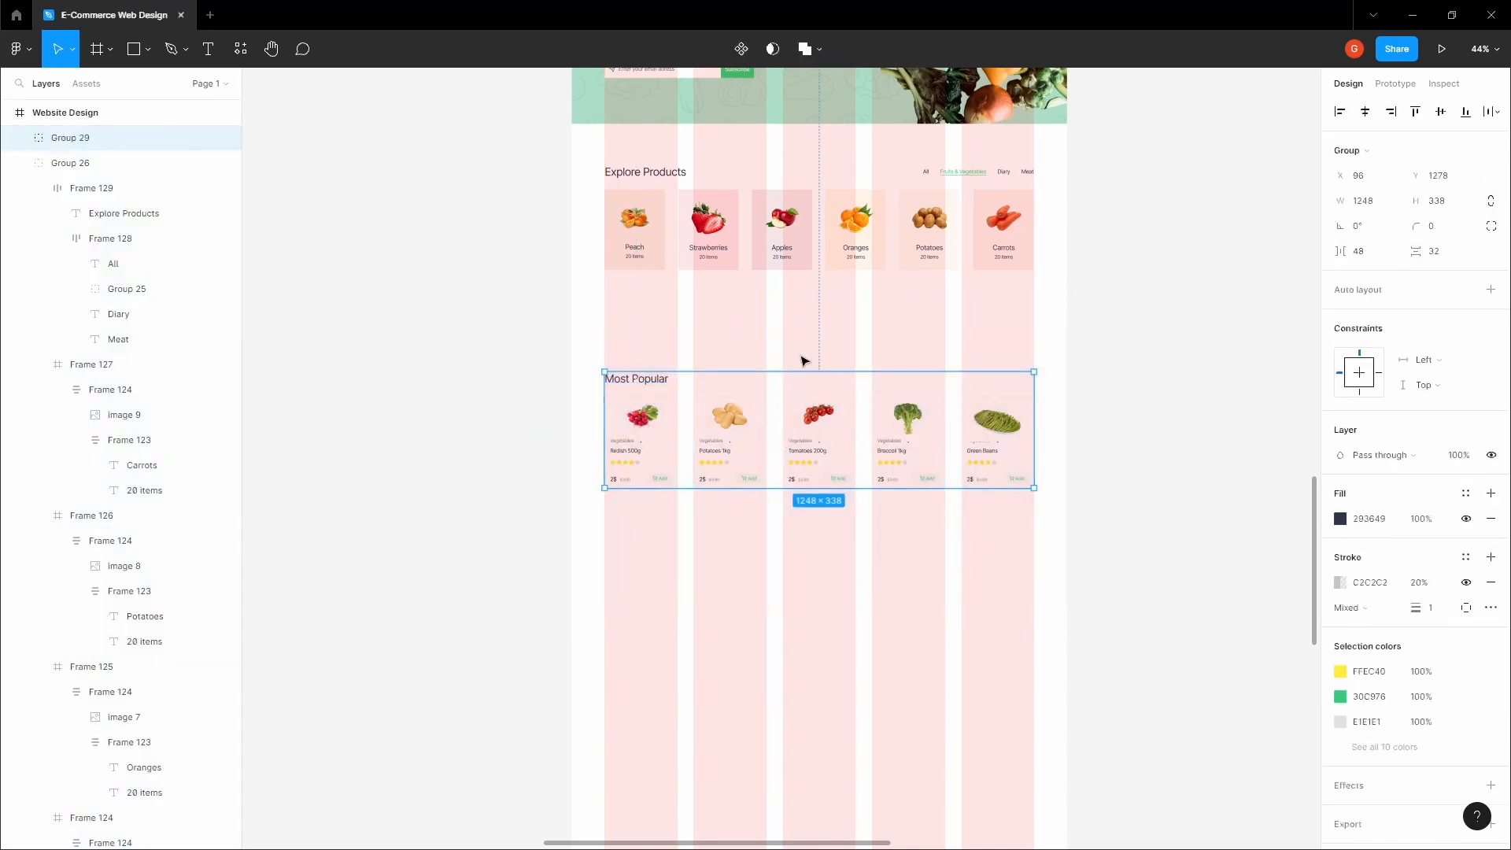
Step: Move the Most Popular group up towards the Explore Products section, to Y 1102
key("alt")
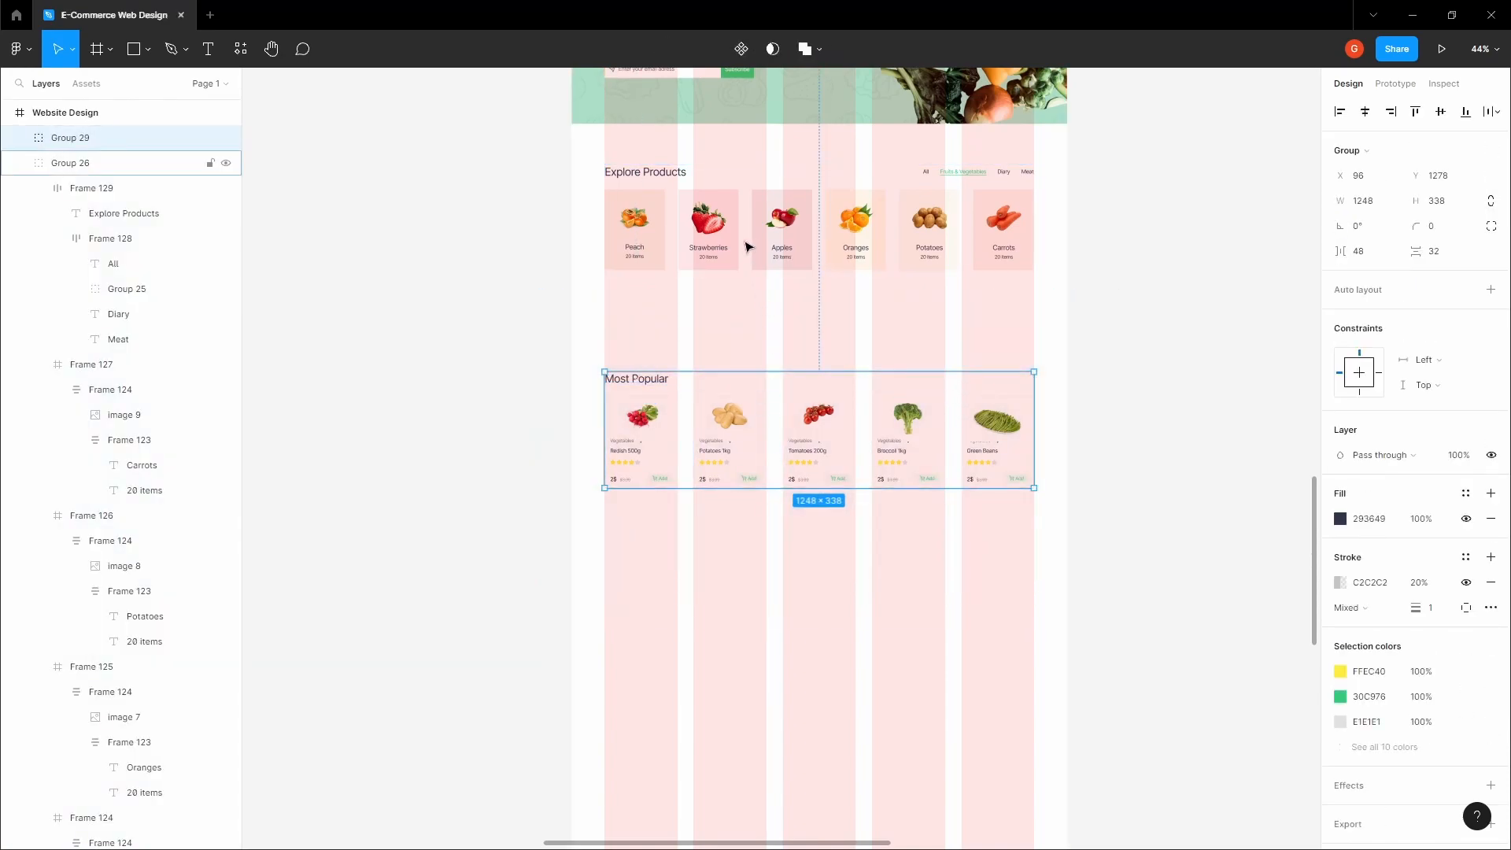
key("shift+Up")
key("shift+Up")
key("shift+Up")
key("shift+Up")
key("shift+Up")
key("shift+Up")
key("shift+Up")
key("shift+Up")
key("shift+Up")
key("shift+Up")
key("shift+Up")
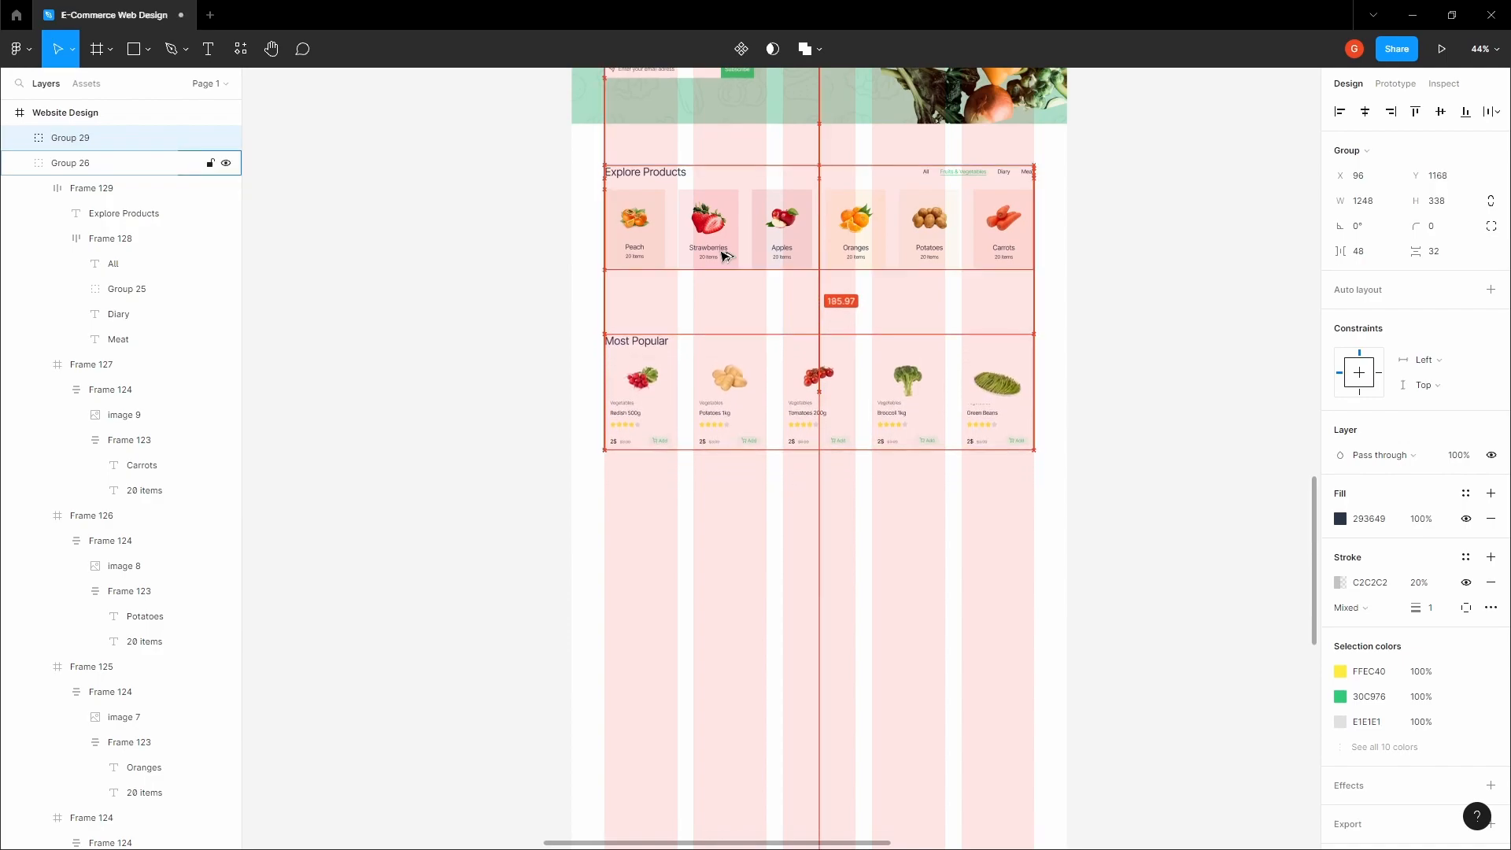
key("shift+Up")
key("shift+Up")
key("shift+Up")
key("shift+Up")
key("shift+Up")
key("shift+Up")
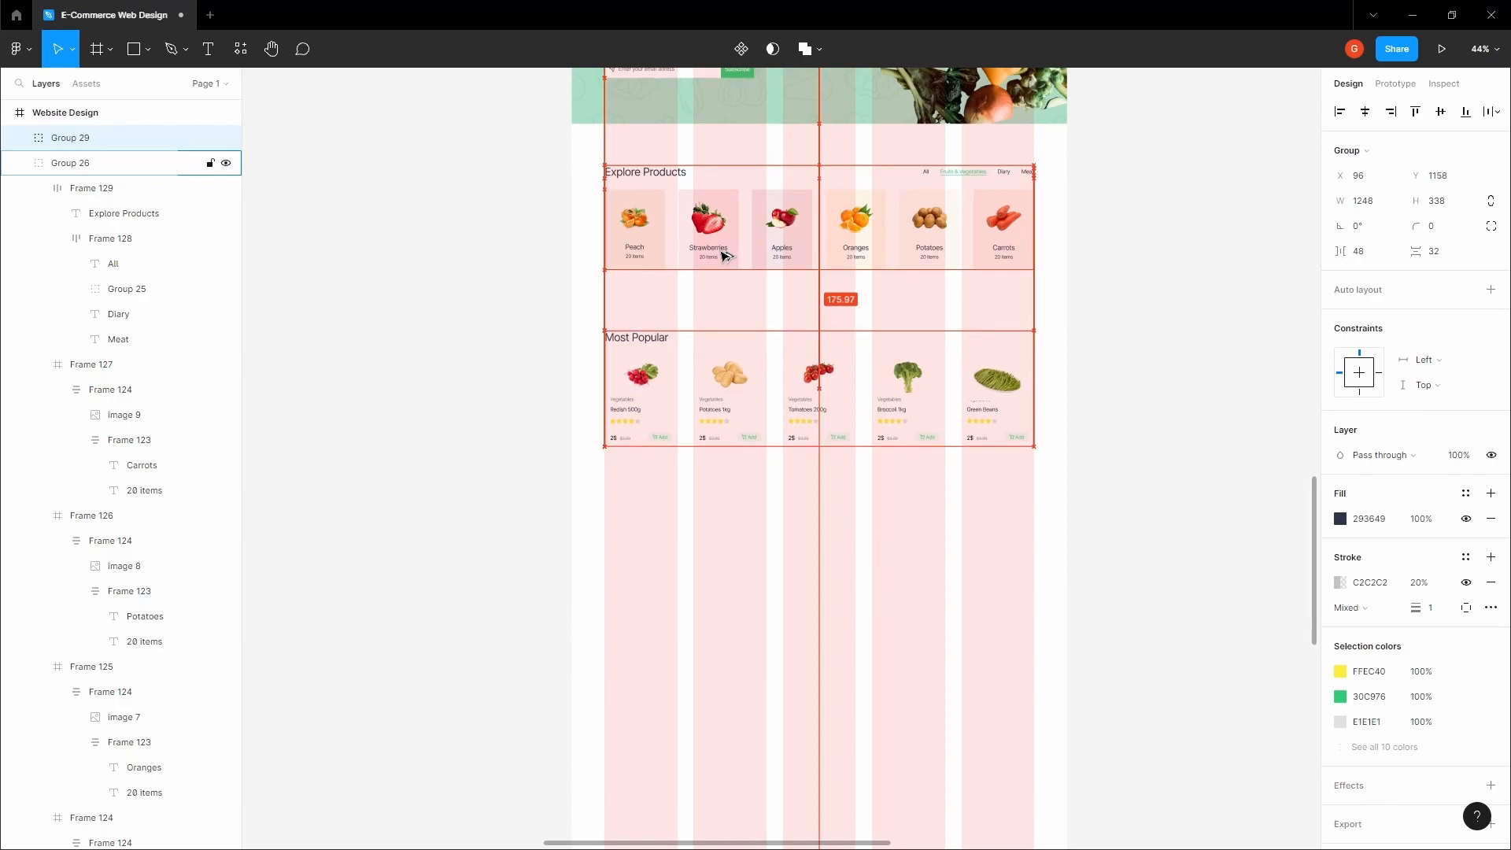
key("Up")
key("Up")
key("Up")
key("Up")
key("Up")
key("Up")
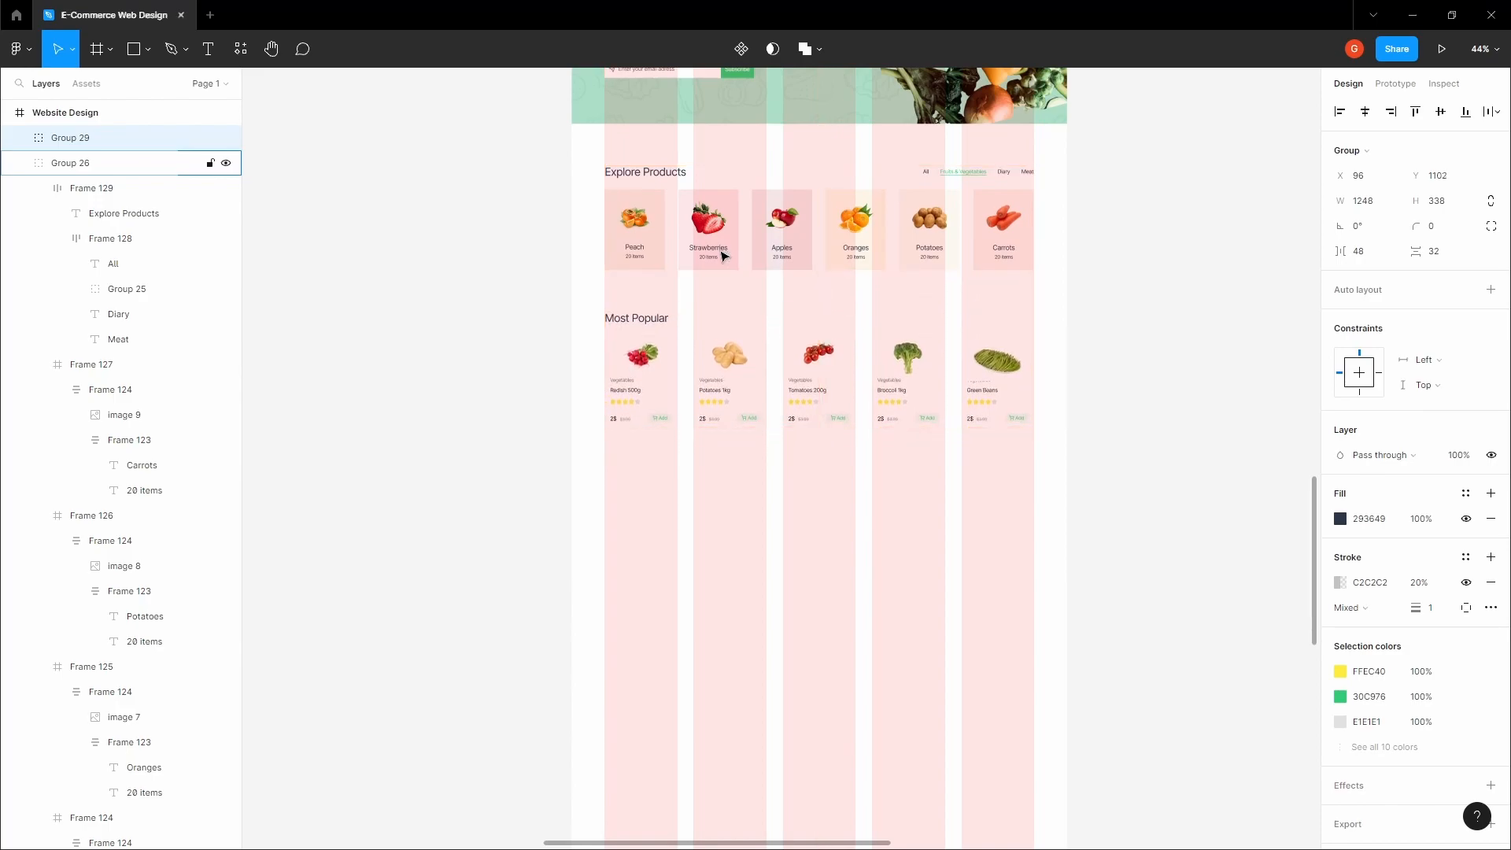
Step: Review the page layout and check the spacing between the Explore Products and Most Popular groups
left_click(721, 289)
scroll(719, 288, "down", 1)
key("space")
left_click_drag(732, 351, 714, 299)
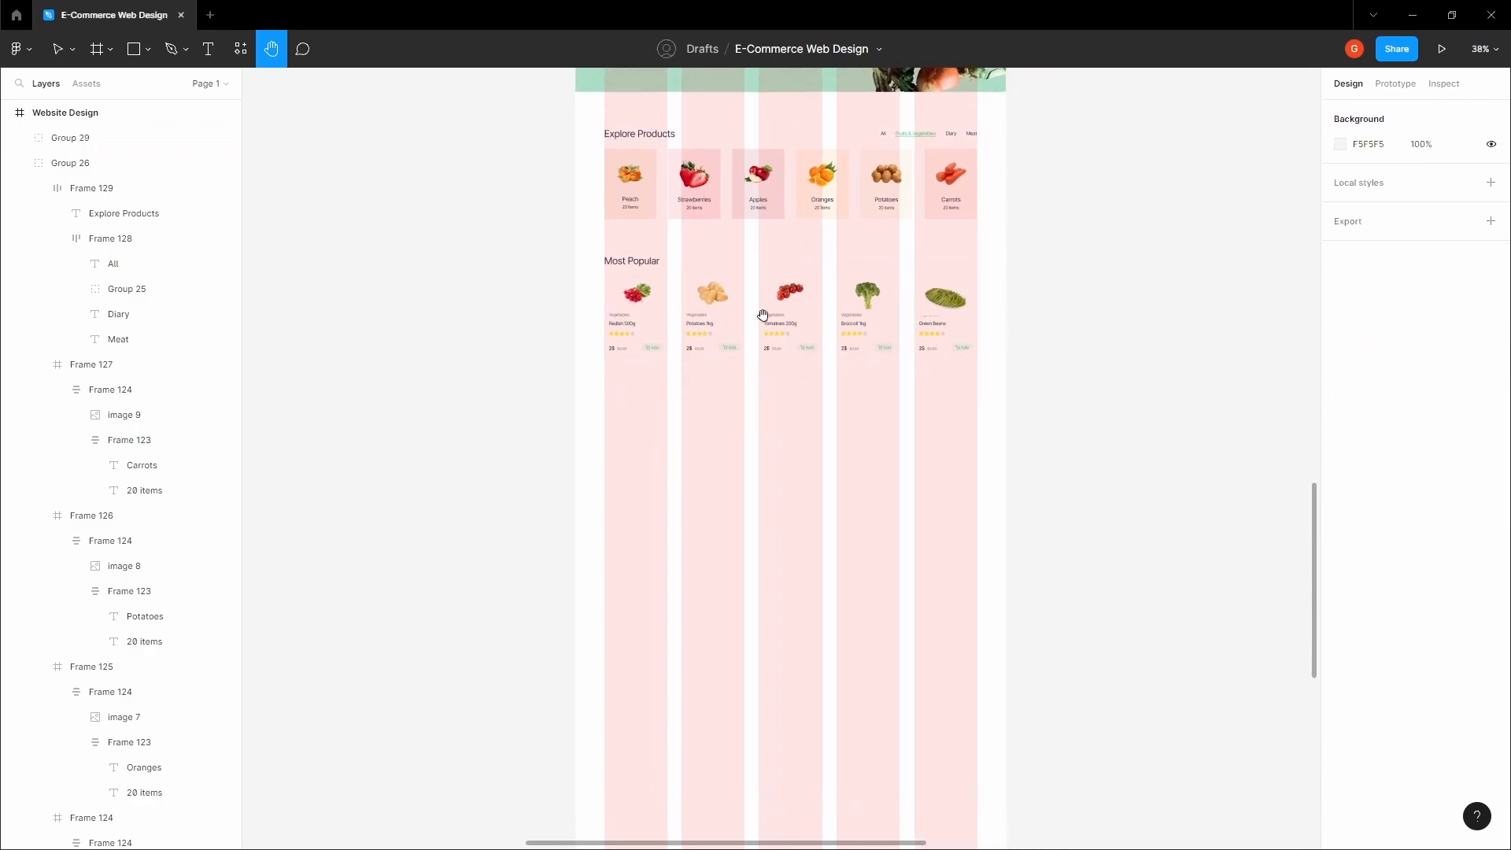
scroll(761, 316, "up", 4)
scroll(750, 333, "down", 3)
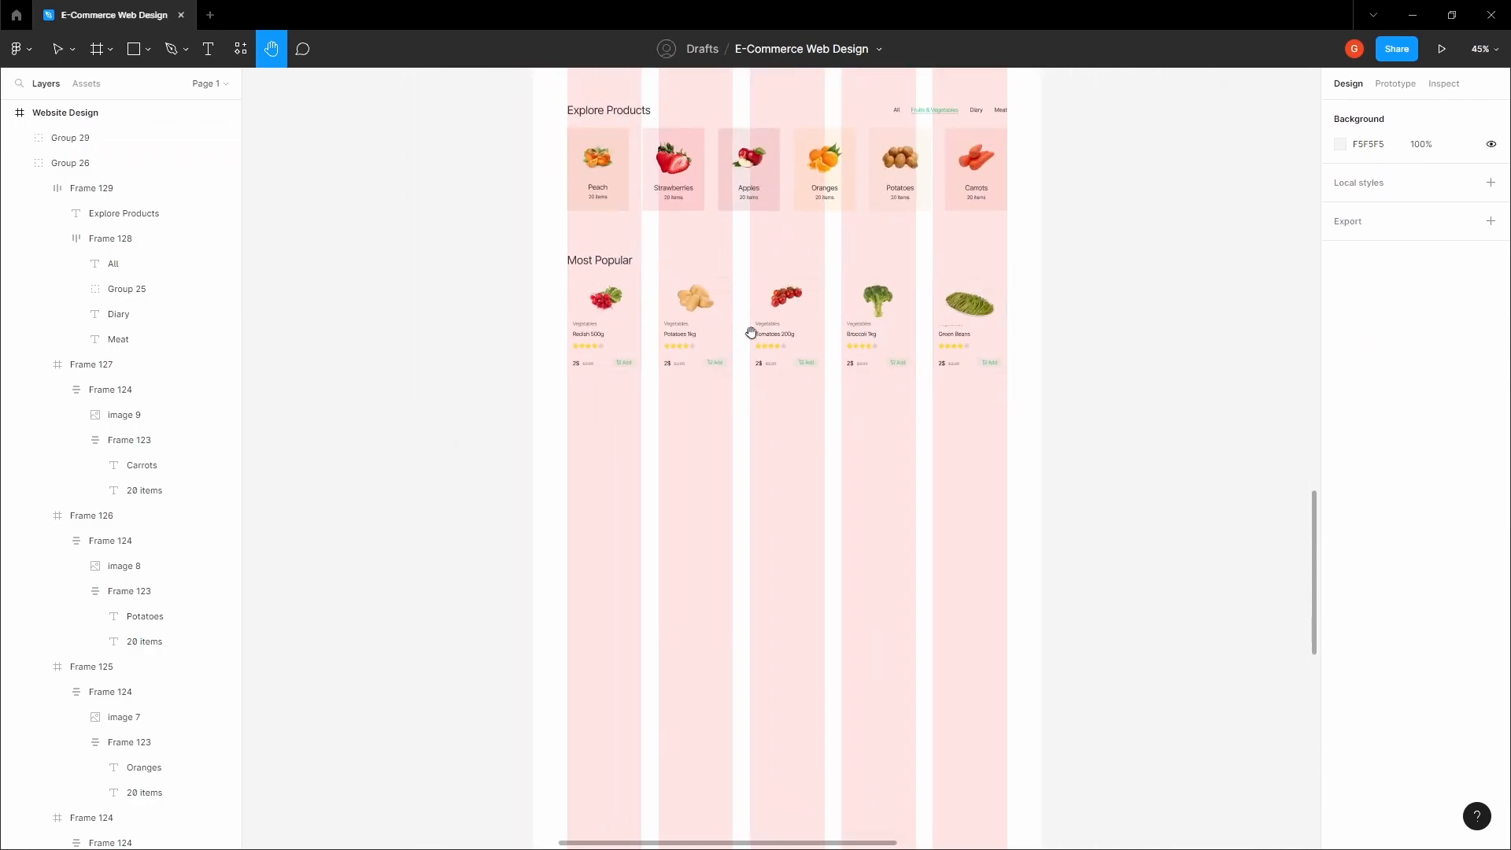
left_click_drag(750, 332, 735, 302)
scroll(725, 293, "down", 2)
left_click(729, 290)
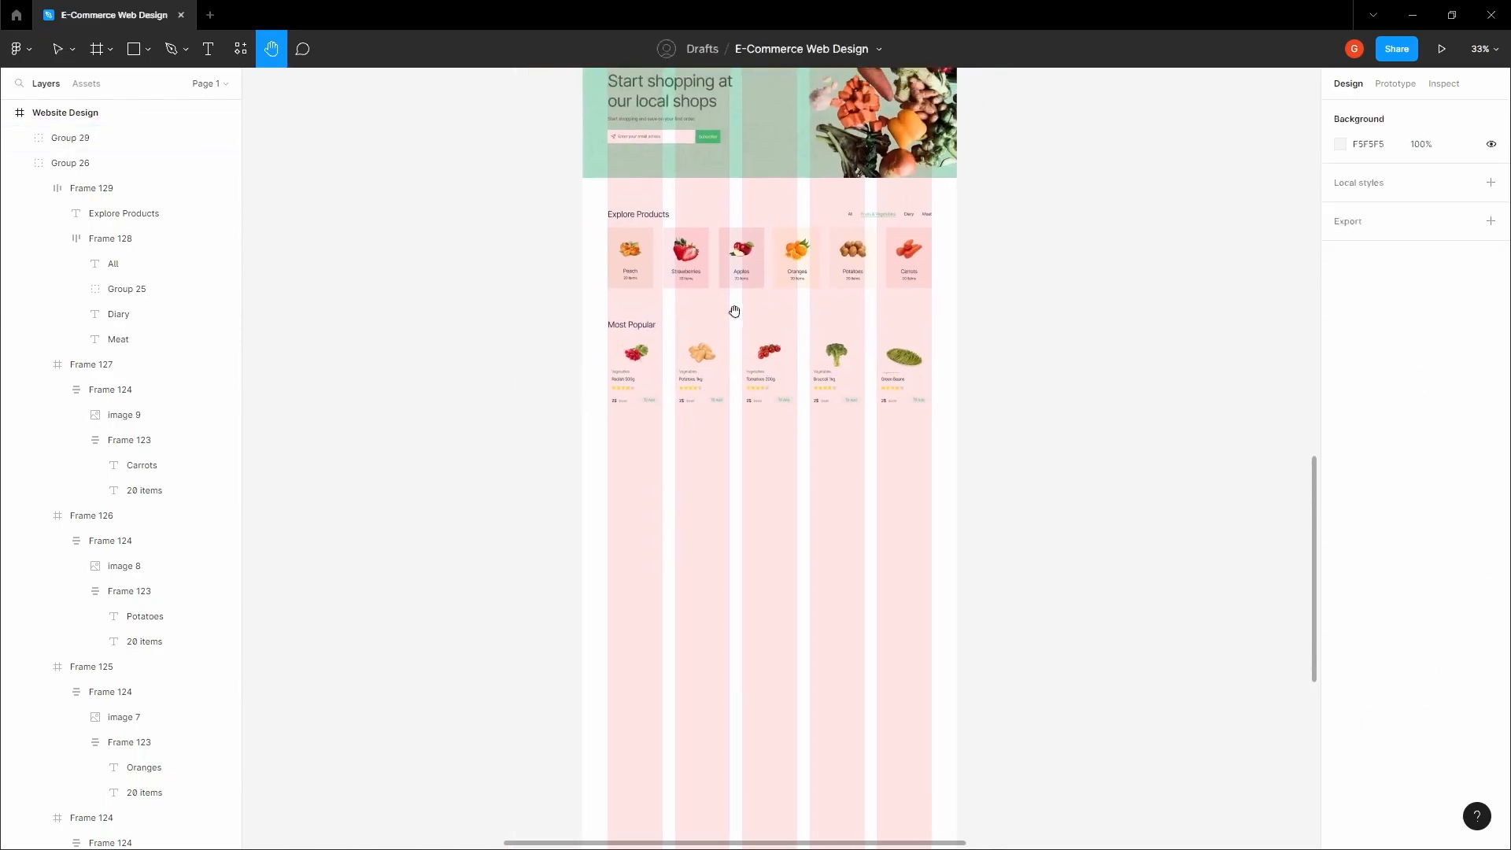
key("alt")
key("alt+shift+Down")
key("alt+shift+Down")
key("alt+shift+Up")
key("alt+shift+Up")
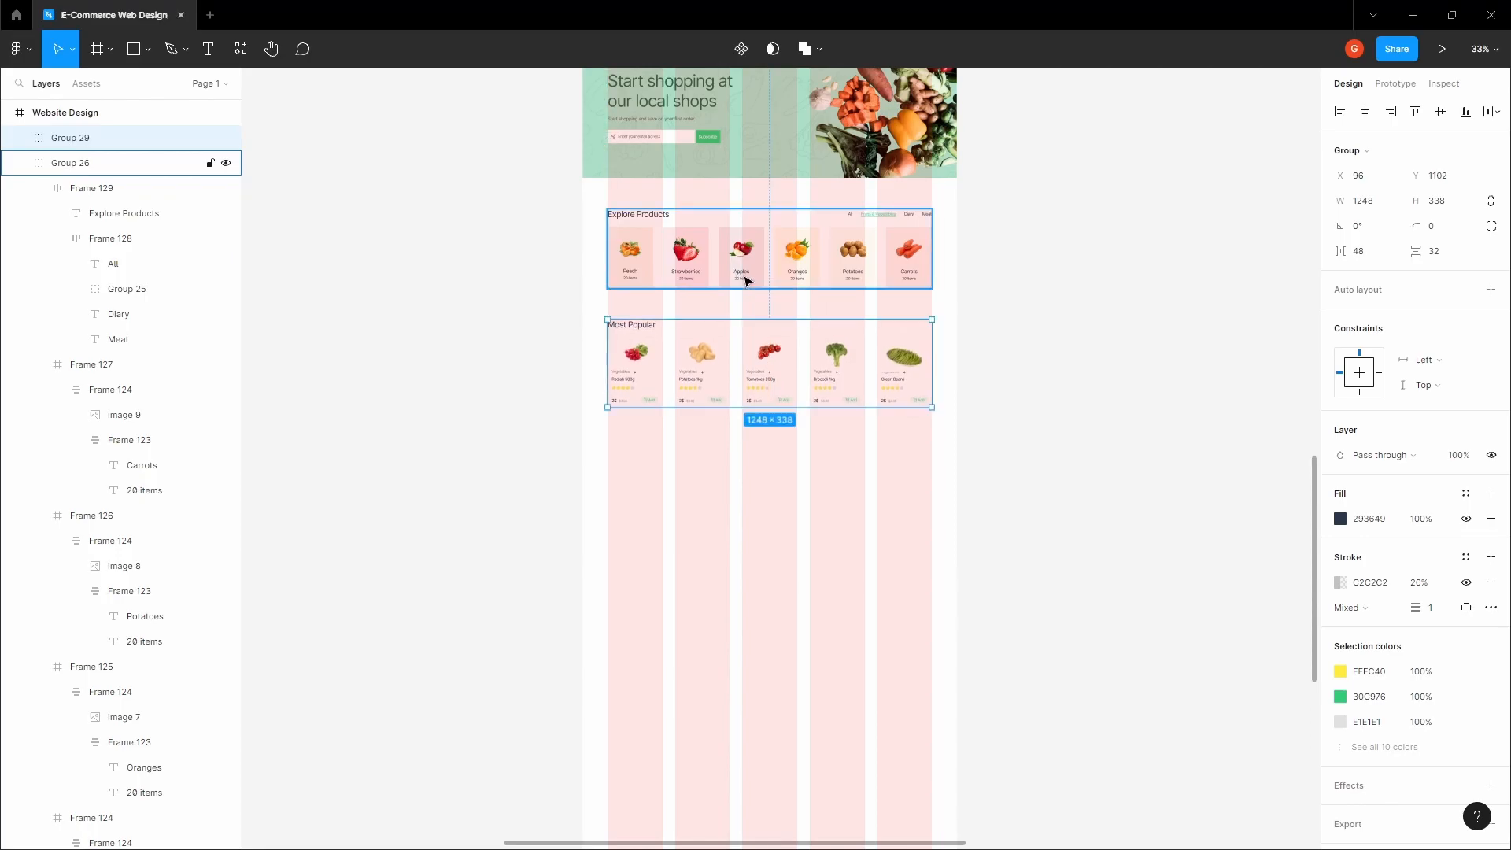
key("space")
scroll(785, 308, "down", 2)
scroll(776, 334, "up", 5)
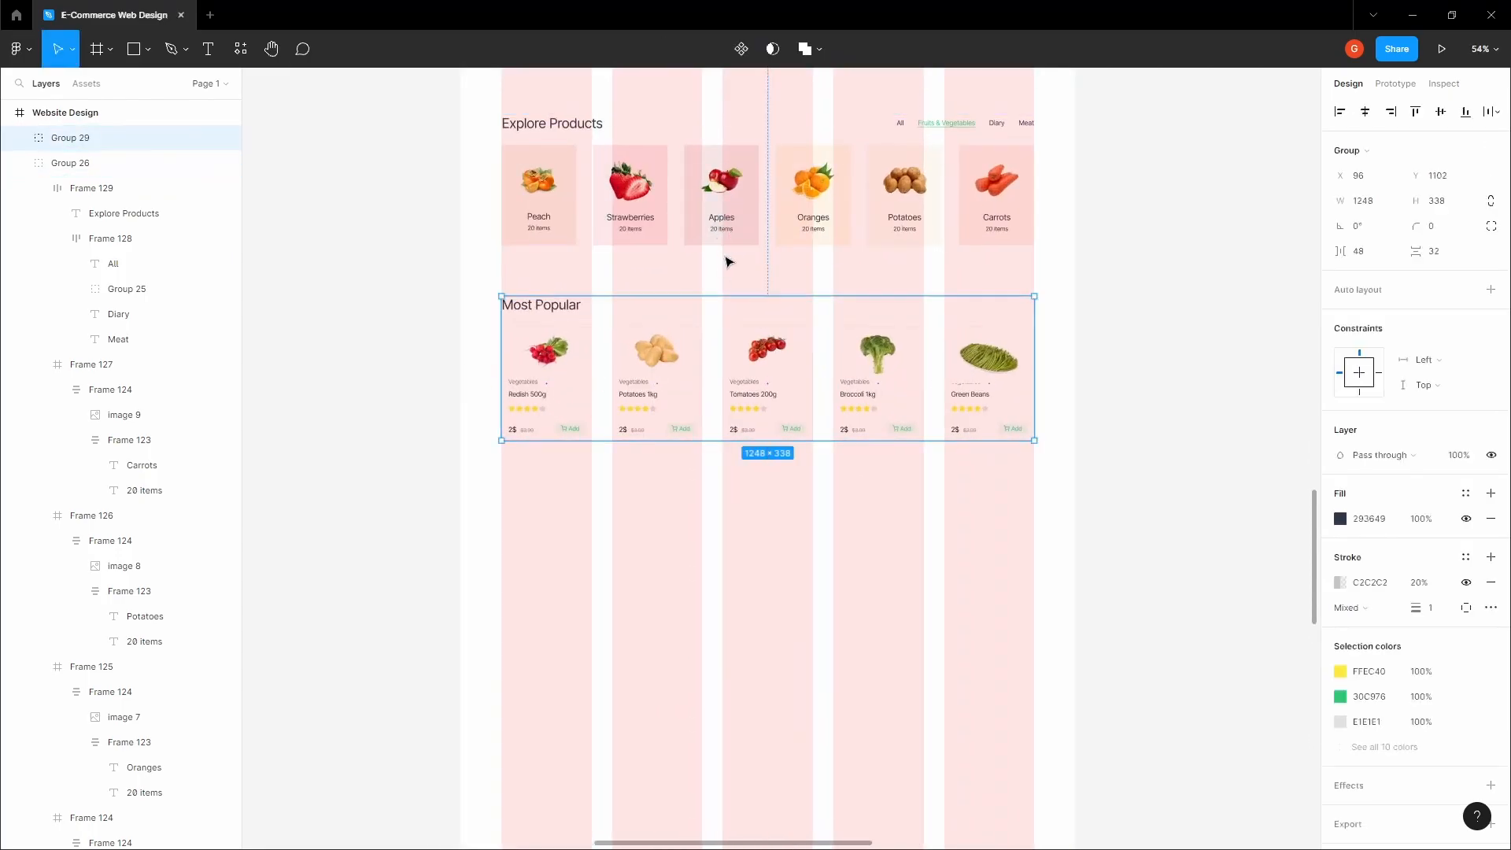
Step: Review the finished page sections and check which source pictures are available for the promotional banners
left_click(727, 259)
key("space")
scroll(724, 255, "down", 3)
left_click_drag(724, 254, 735, 310)
left_click(665, 273)
left_click(533, 239)
key("space")
left_click_drag(745, 383, 716, 422)
scroll(740, 316, "down", 8)
scroll(707, 525, "up", 5)
scroll(714, 422, "up", 5)
left_click(616, 457)
left_click(739, 461)
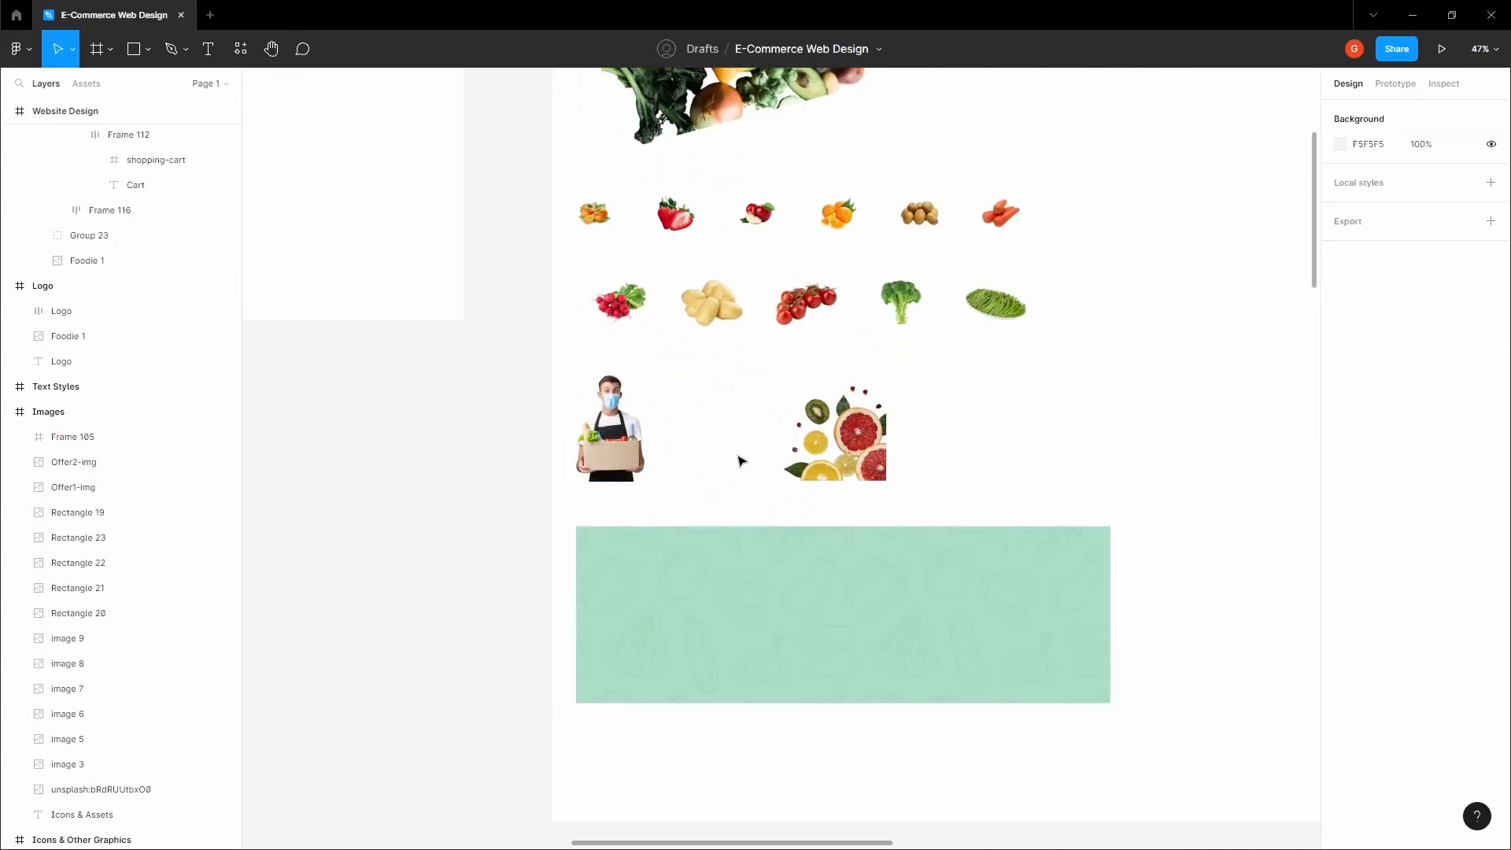
Step: On the Website Design frame, hide the 5-column layout grid and show the 12-column grid
scroll(739, 460, "down", 5)
scroll(725, 411, "left", 10)
left_click(685, 179)
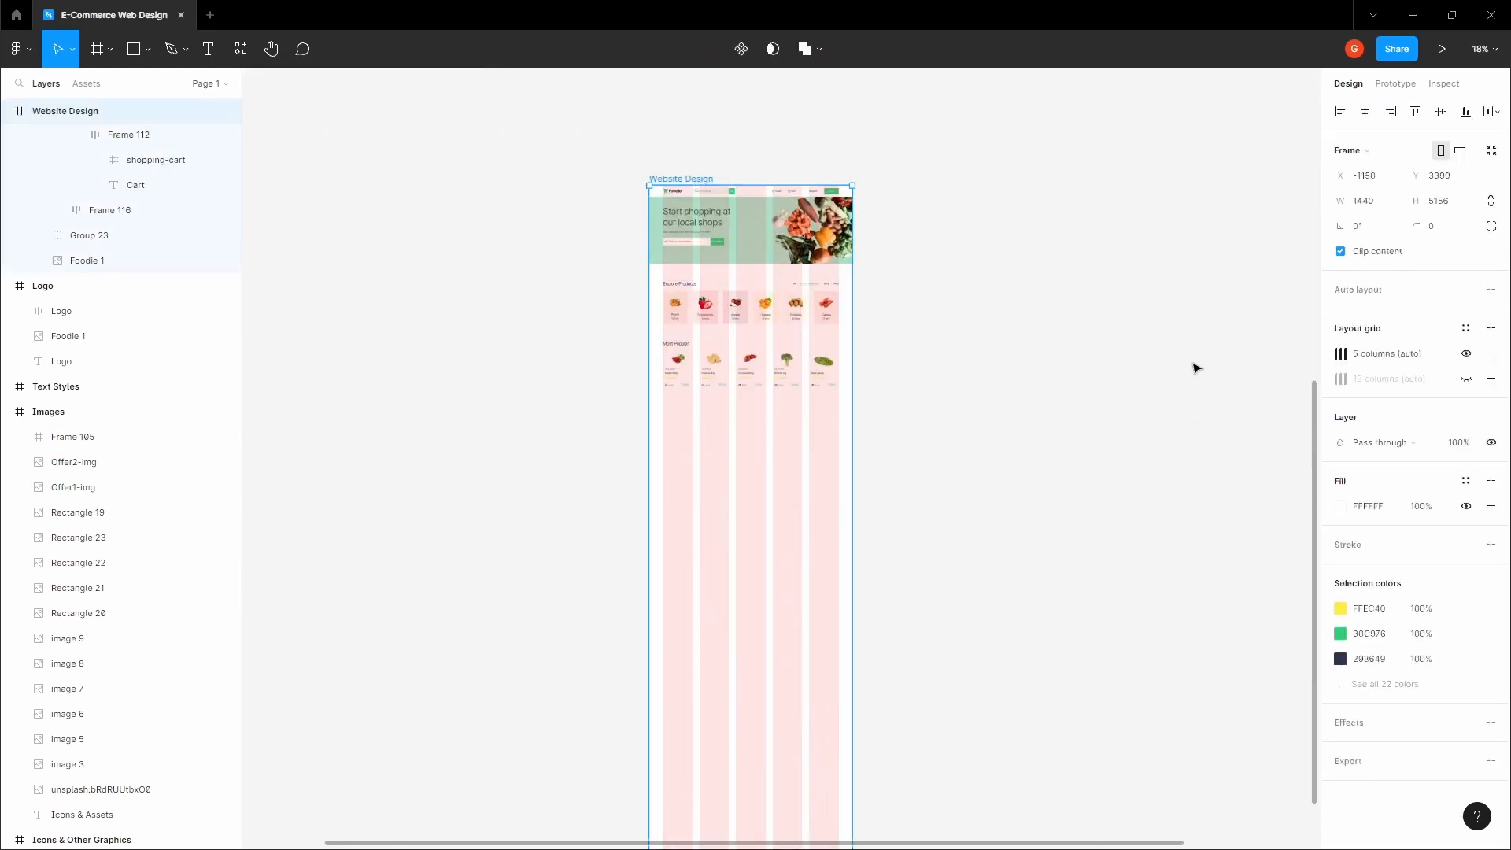
left_click(1466, 356)
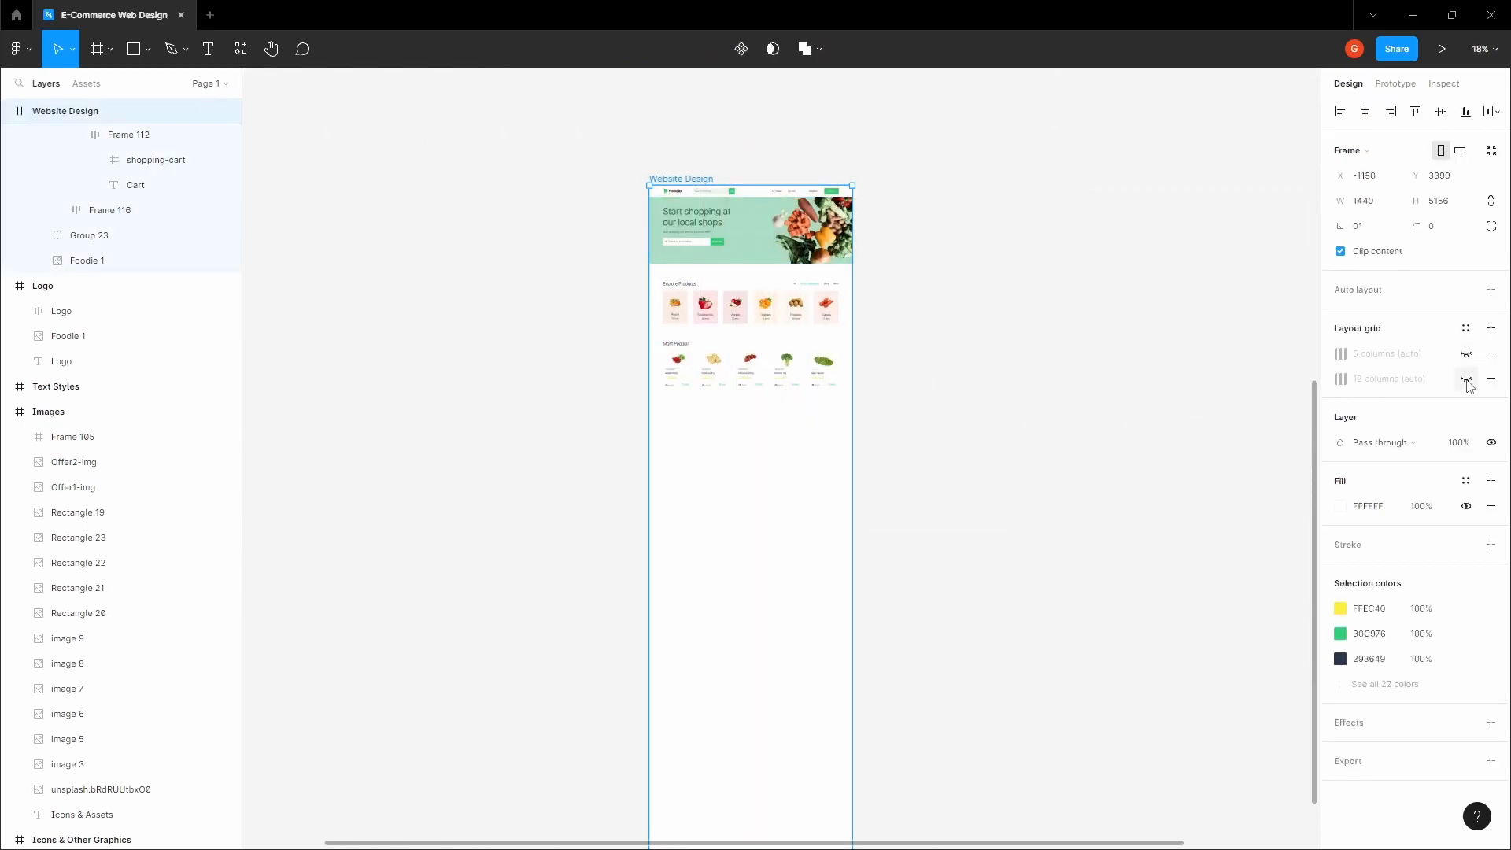
left_click(1466, 379)
left_click(947, 421)
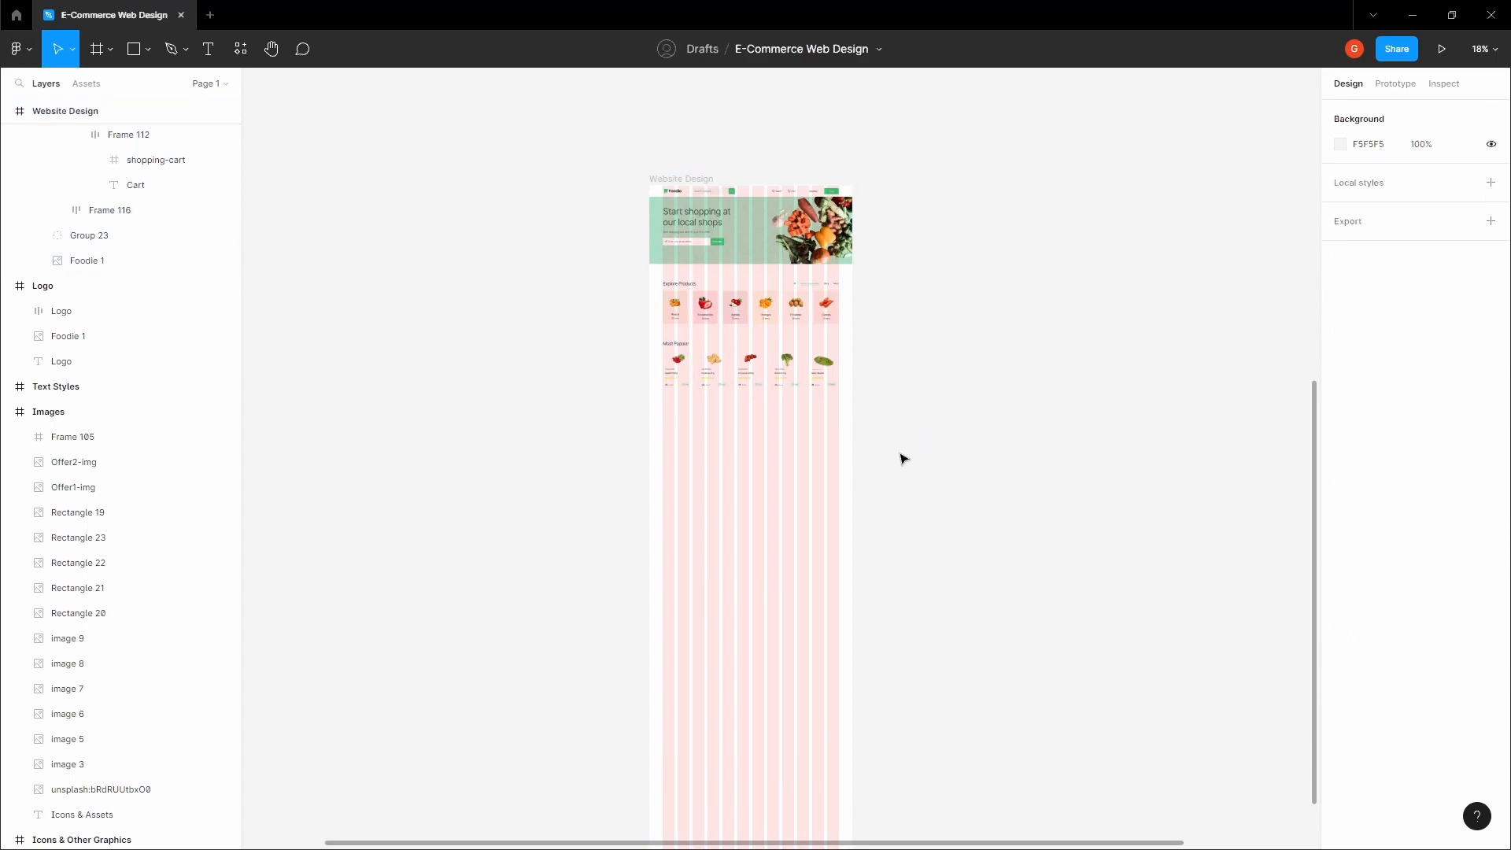
Step: Draw a 612 × 320 frame spanning the first six grid columns below the Most Popular cards, at X 96, Y 1627
left_click(724, 472)
scroll(732, 468, "up", 5)
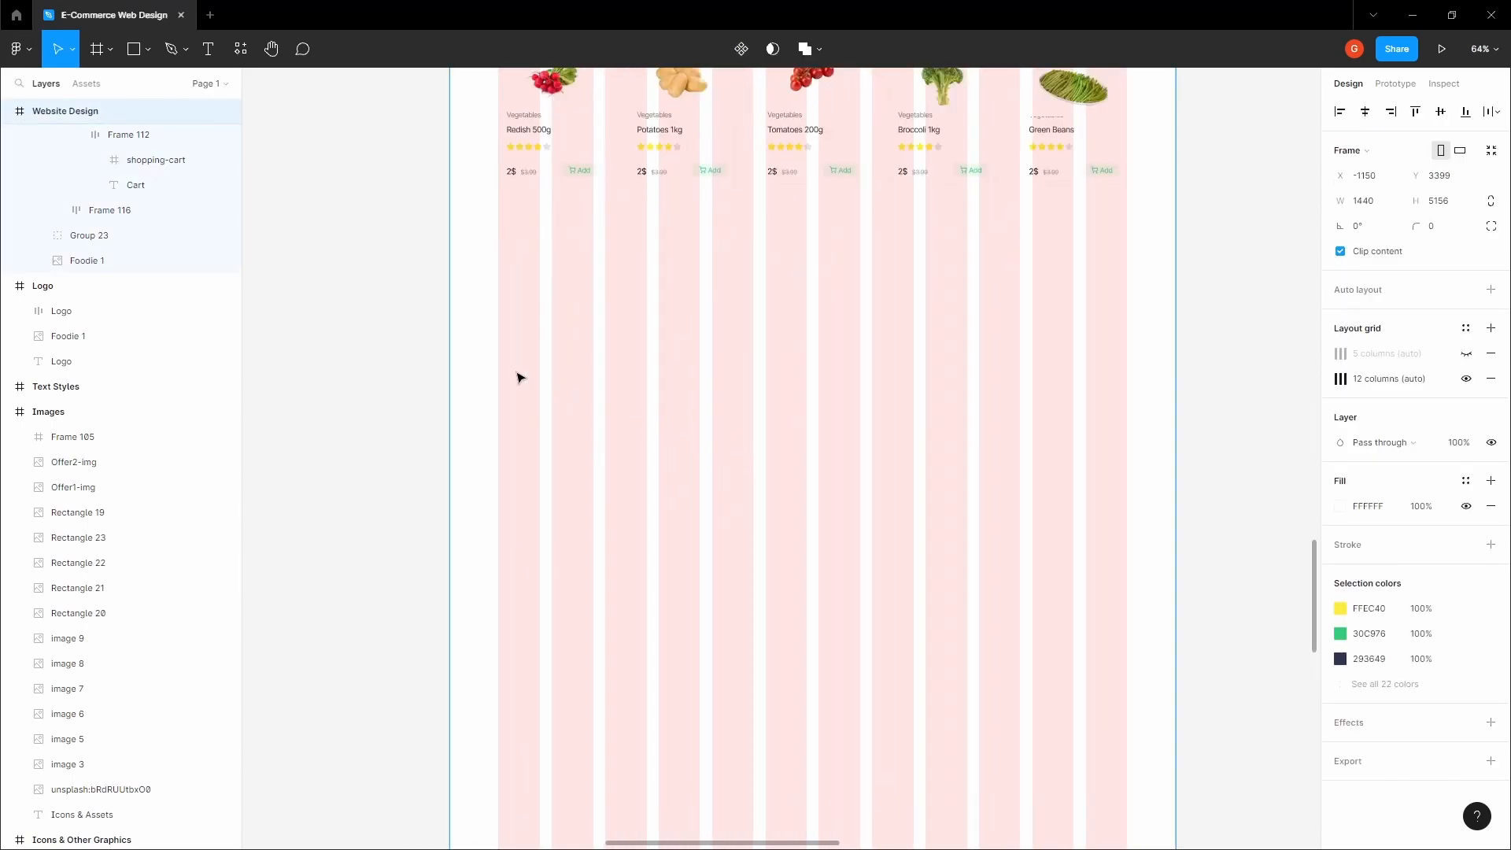
key("f")
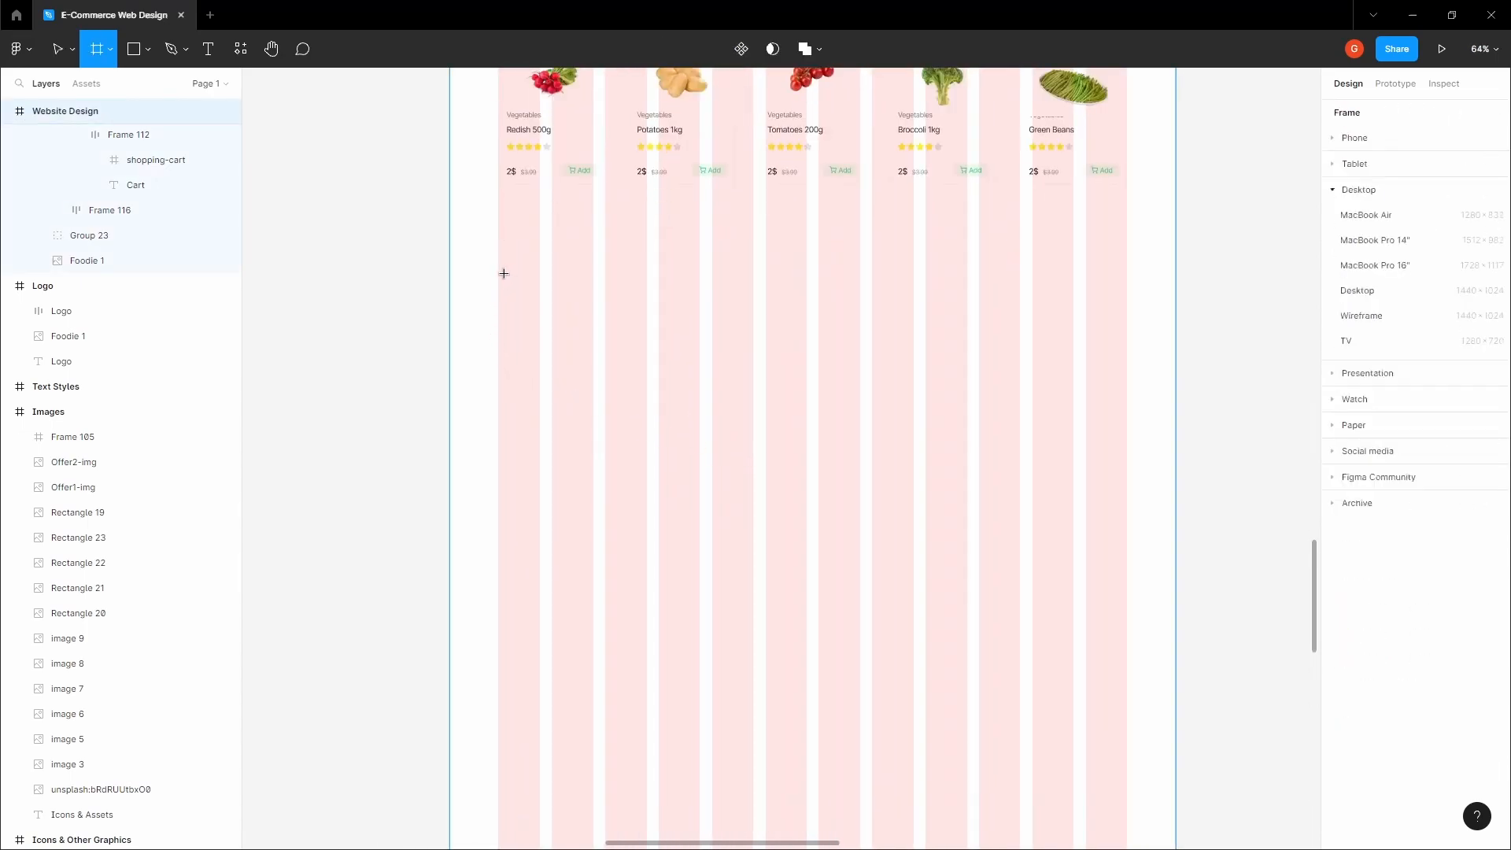
left_click_drag(499, 279, 724, 439)
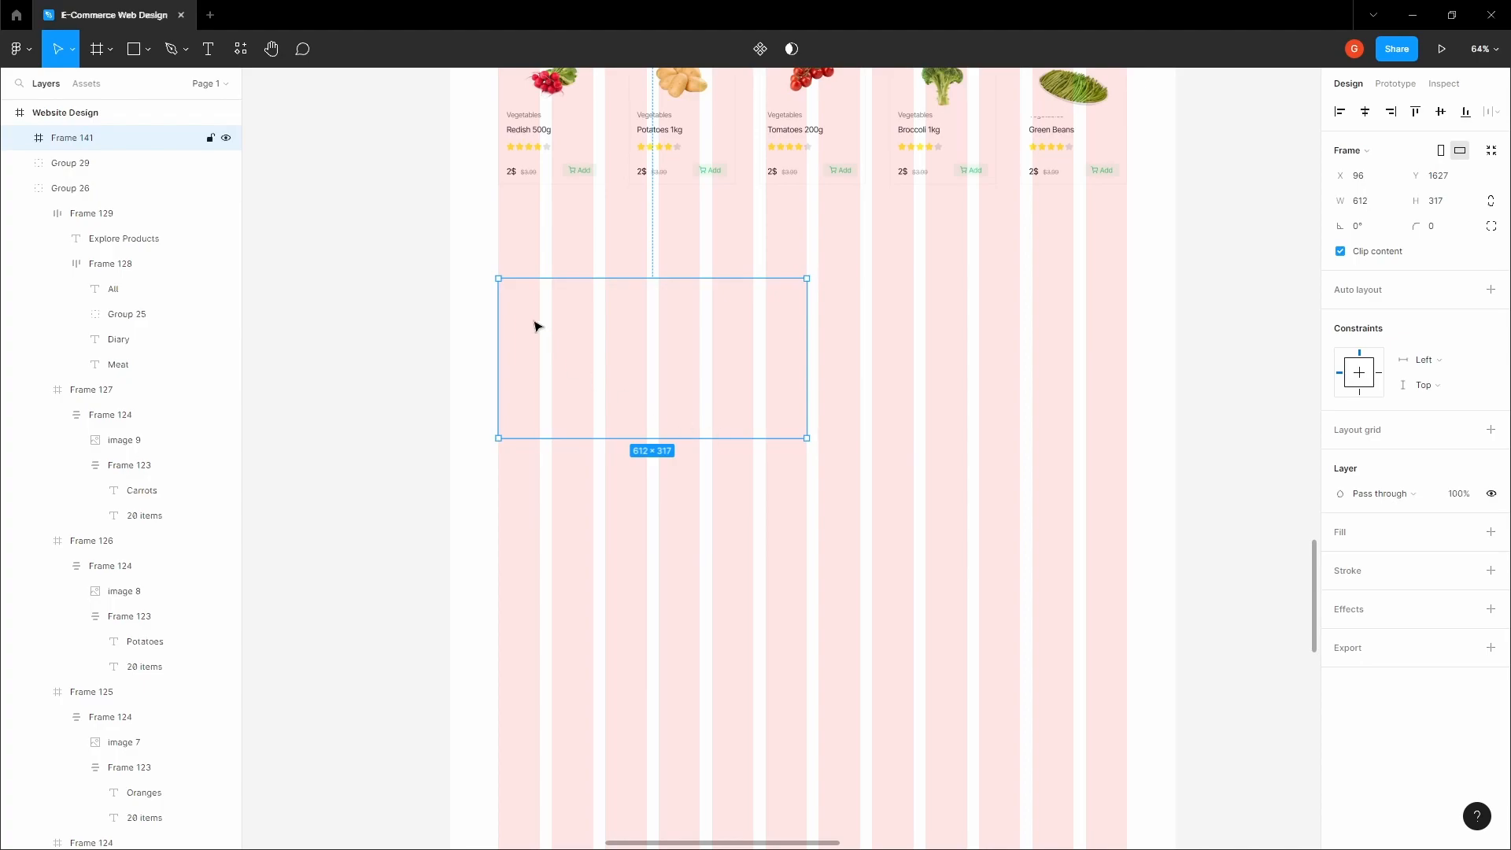
left_click_drag(607, 439, 606, 442)
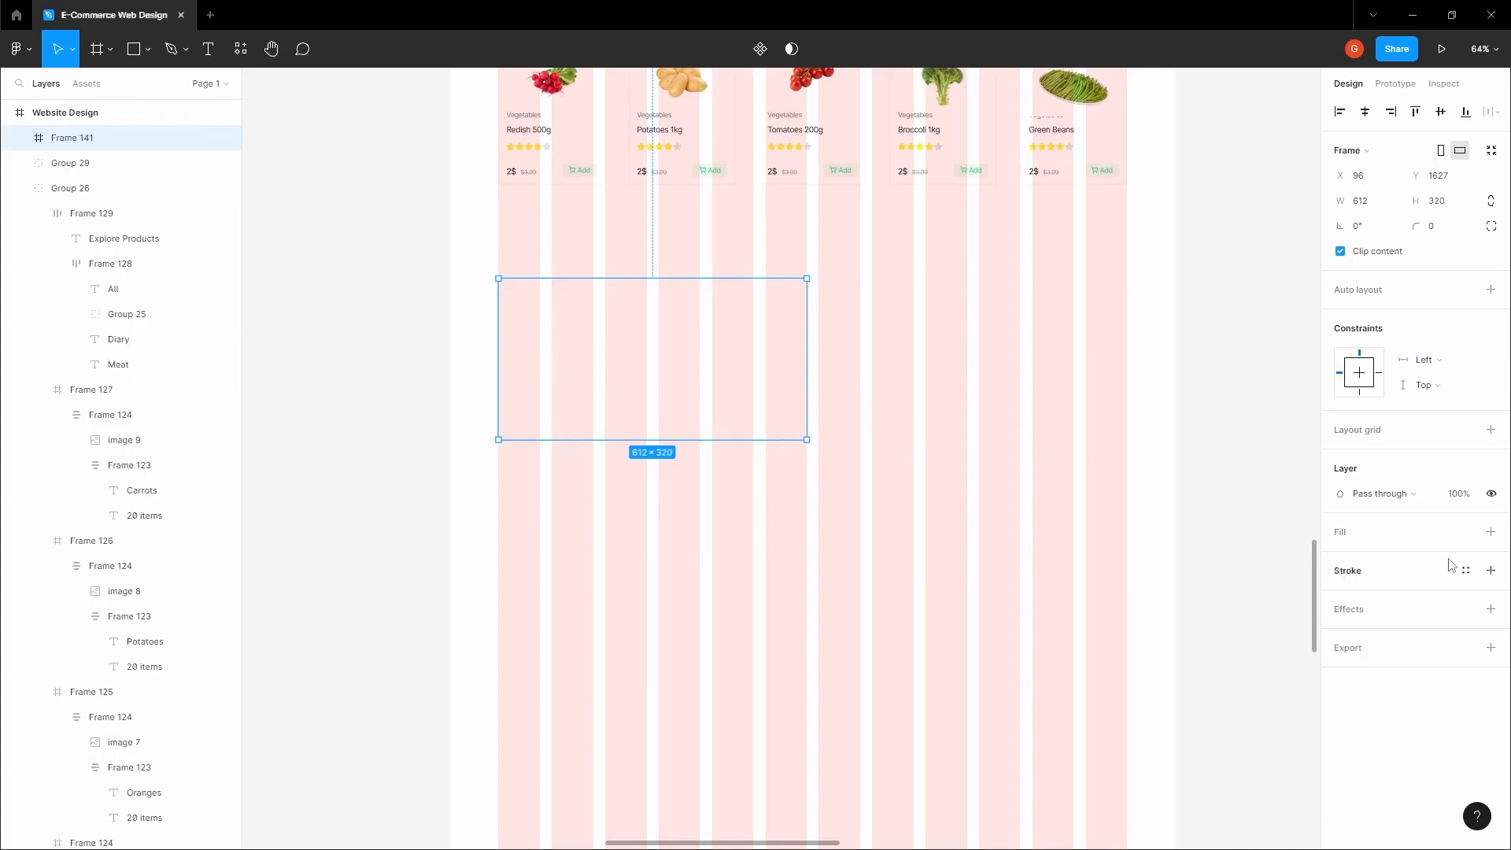
Step: Add a solid yellow fill, FFF068, to the new banner frame
left_click(1490, 532)
left_click(1339, 557)
left_click_drag(1187, 666, 1201, 665)
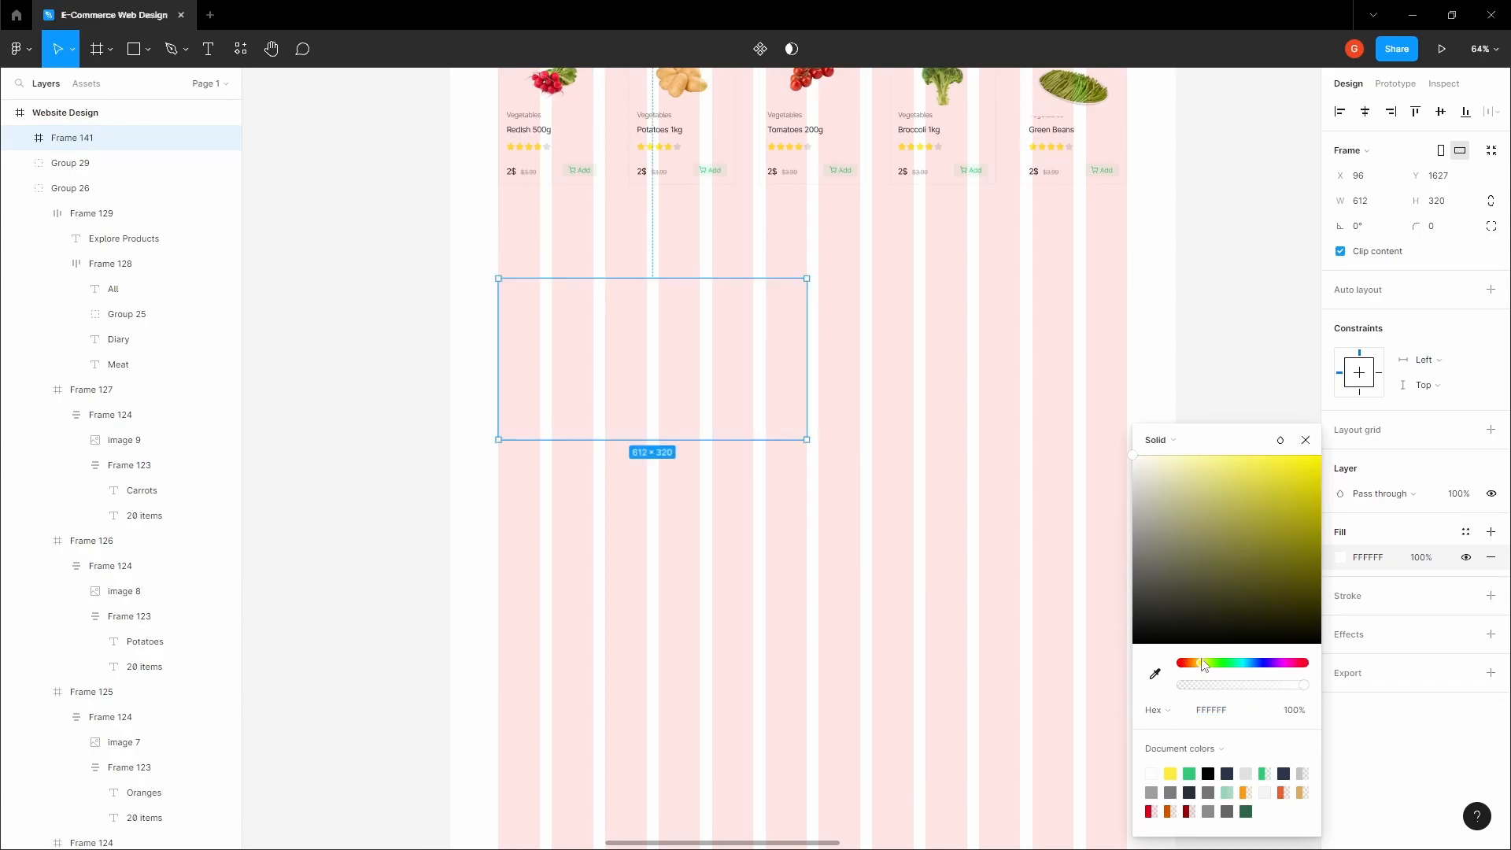
left_click(1240, 460)
left_click_drag(1255, 447, 1248, 448)
left_click_drag(1202, 668, 1198, 663)
left_click(1244, 455)
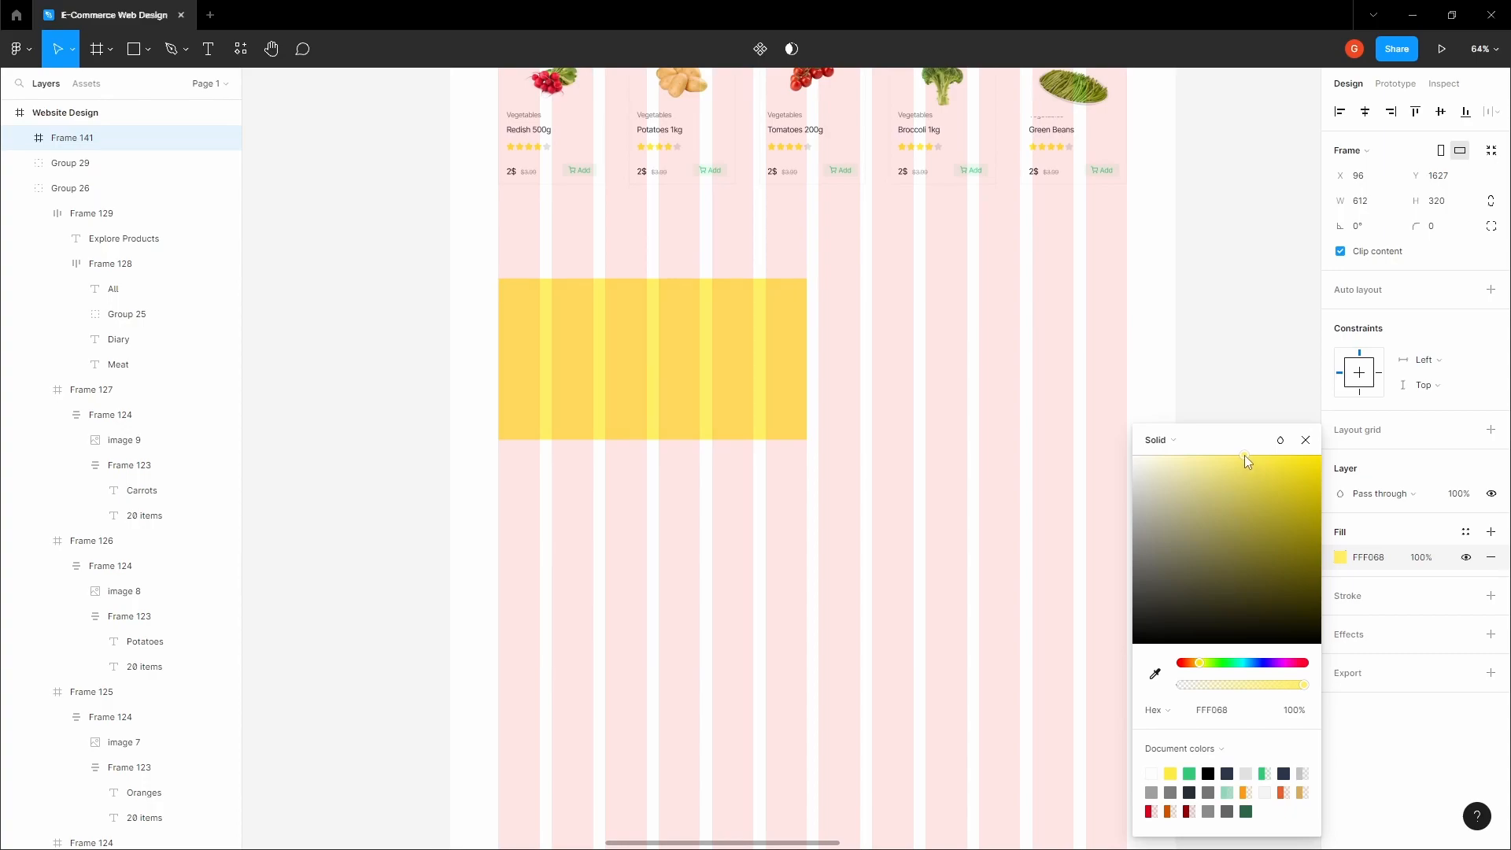
Step: Set the banner frame's fill opacity to 15% and hide the layout grid
left_click(1414, 557)
left_click(1037, 413)
left_click_drag(732, 353, 810, 395)
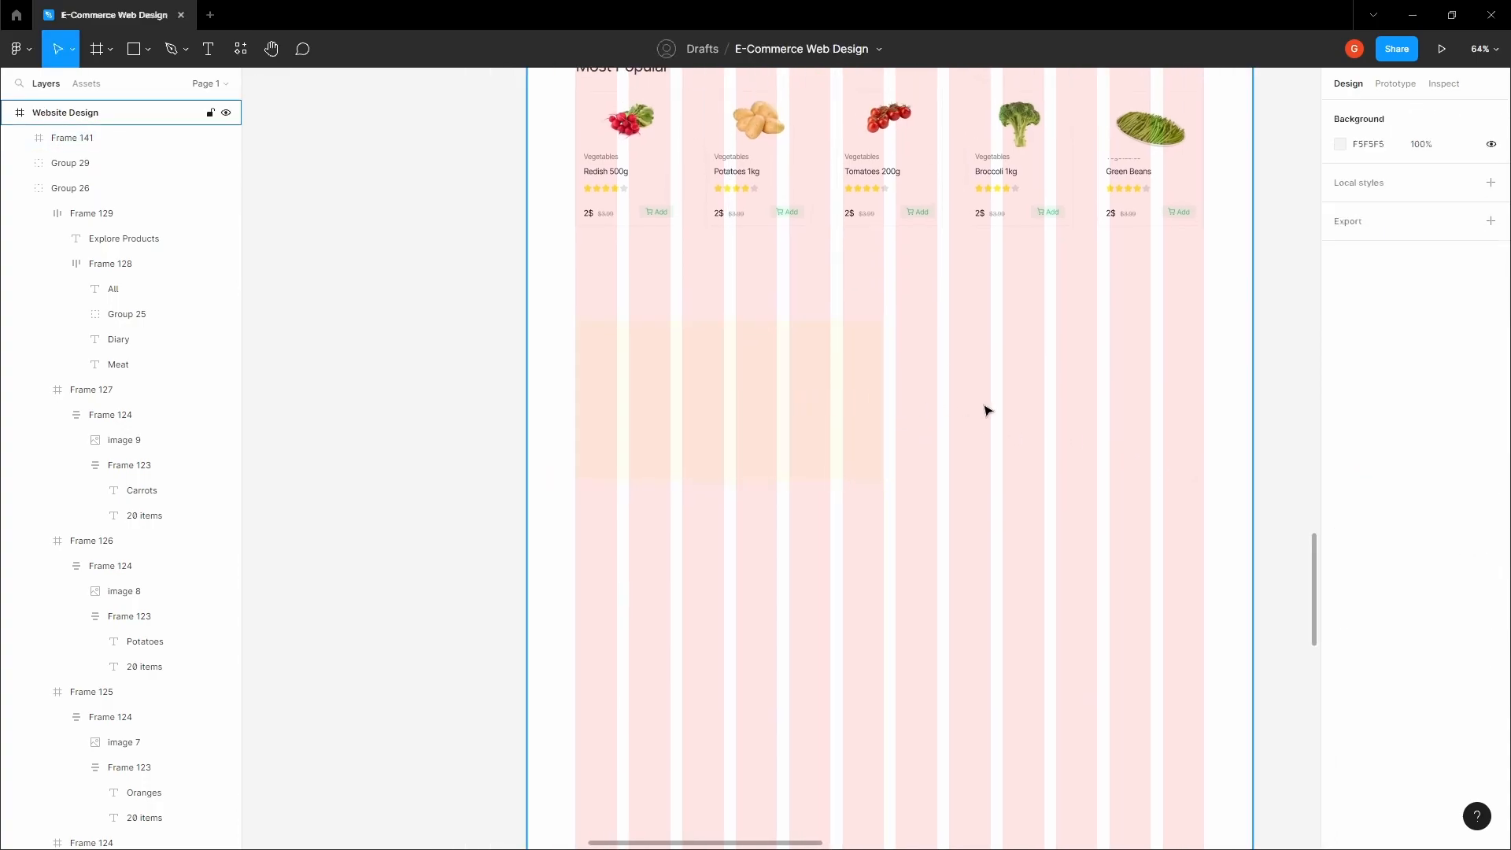
key("shift+g")
left_click(823, 412)
left_click(1417, 557)
type("15")
left_click(1126, 479)
Step: Add the text "Free delivery" in the upper-left area of the banner frame
left_click(754, 404)
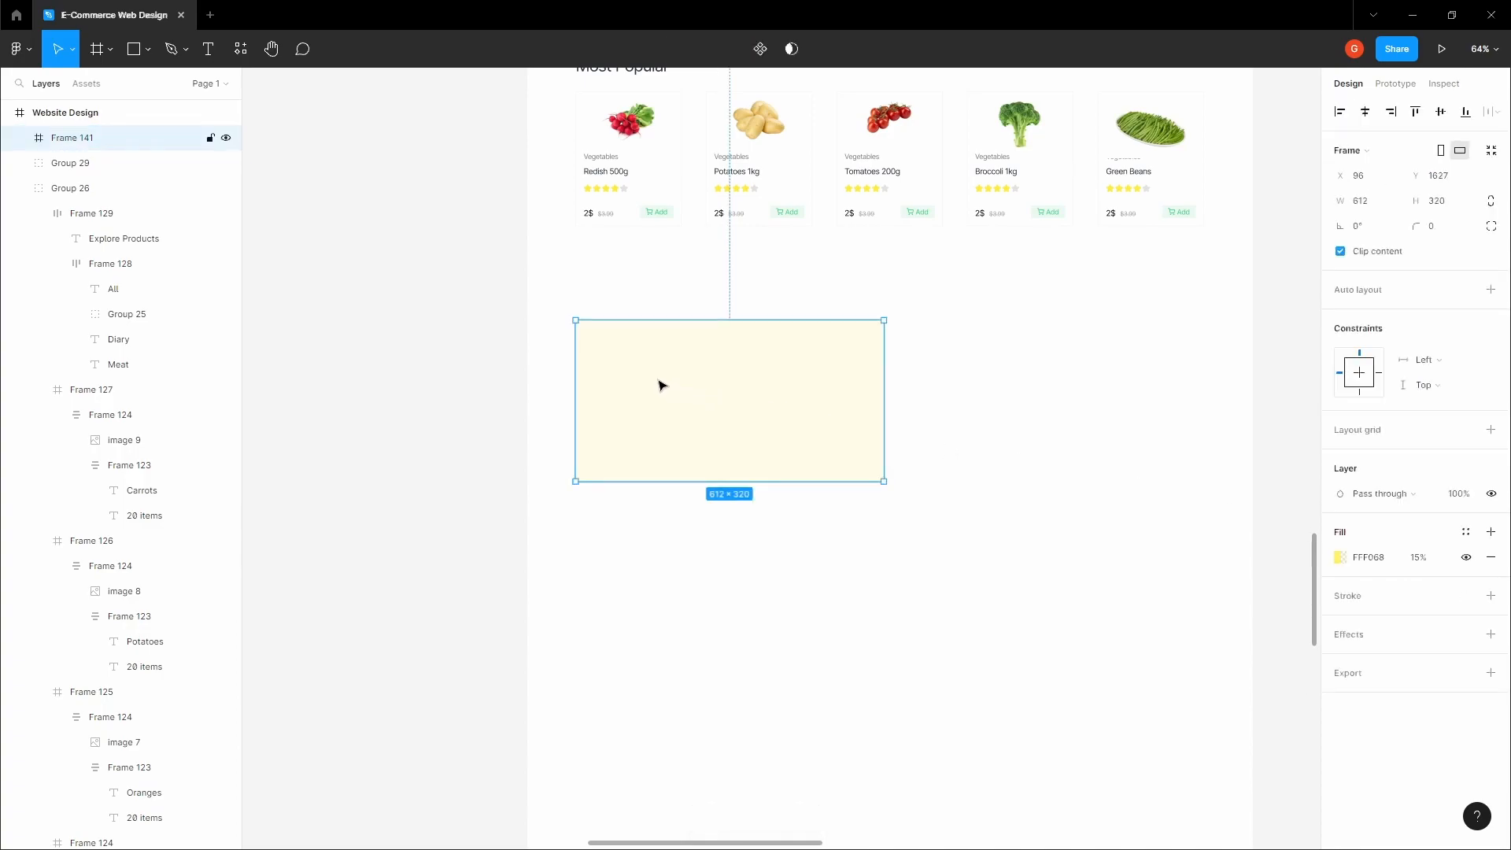
scroll(661, 386, "up", 5)
key("t")
left_click(530, 258)
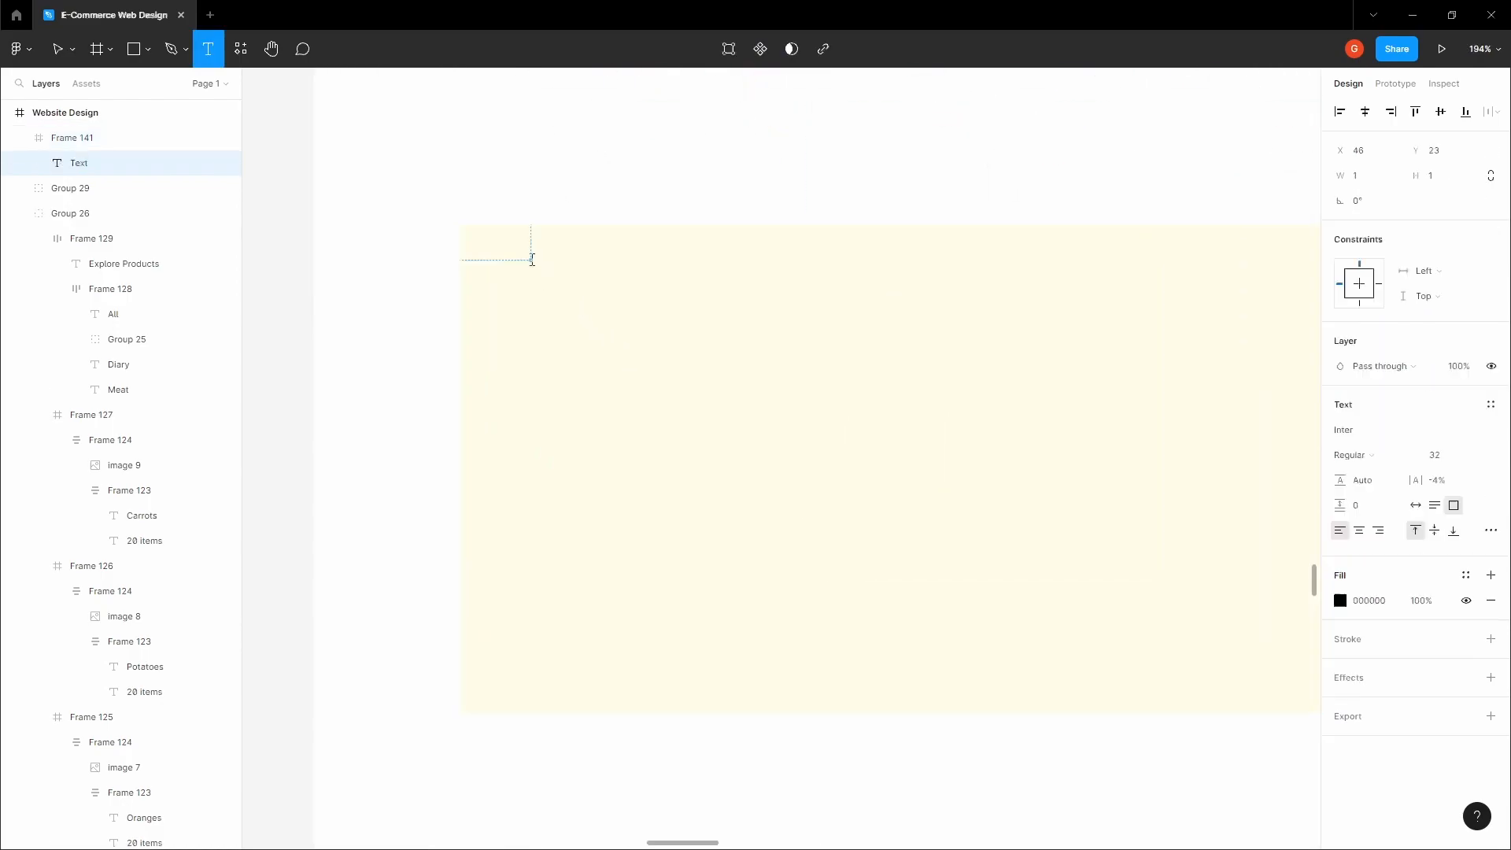
type("Free delivvery")
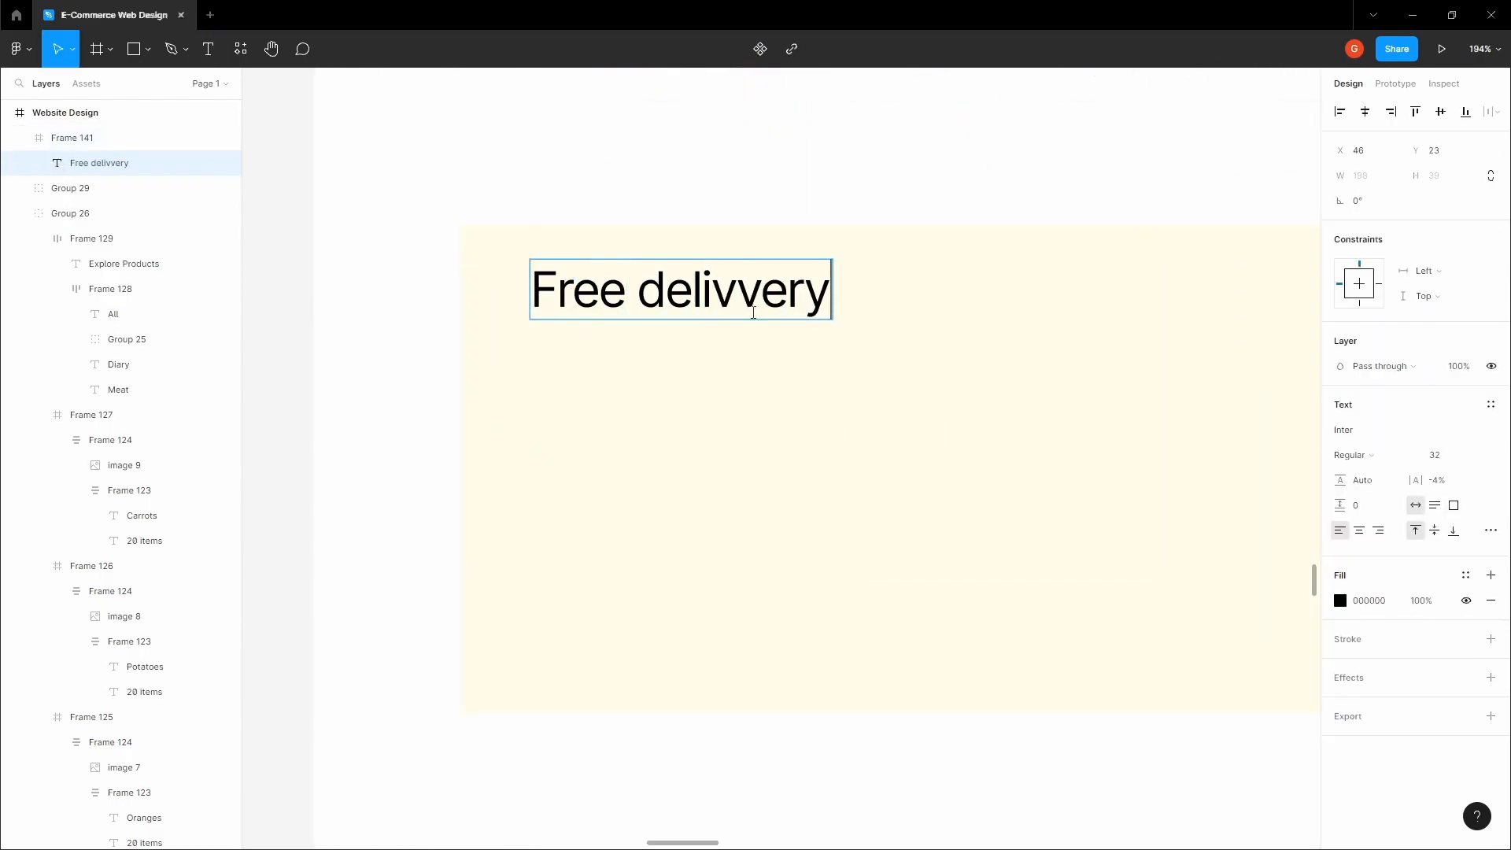
left_click(756, 312)
key("BackSpace")
key("Escape")
Step: Move the Free delivery text slightly down and inward, wrap it in auto layout and set its font size to 14
left_click_drag(661, 315, 677, 340)
key("shift+a")
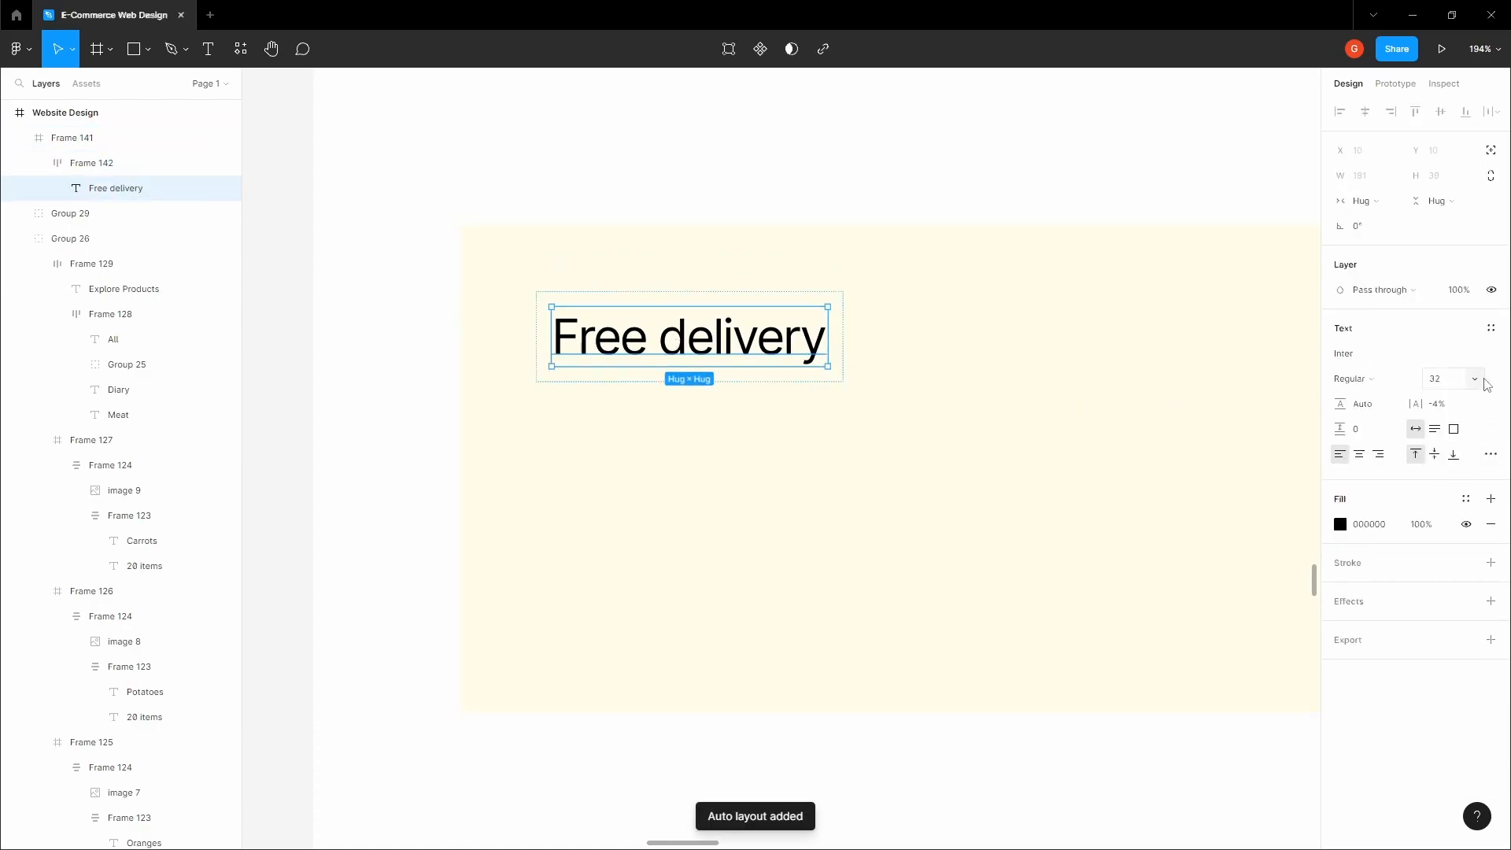
left_click(1475, 379)
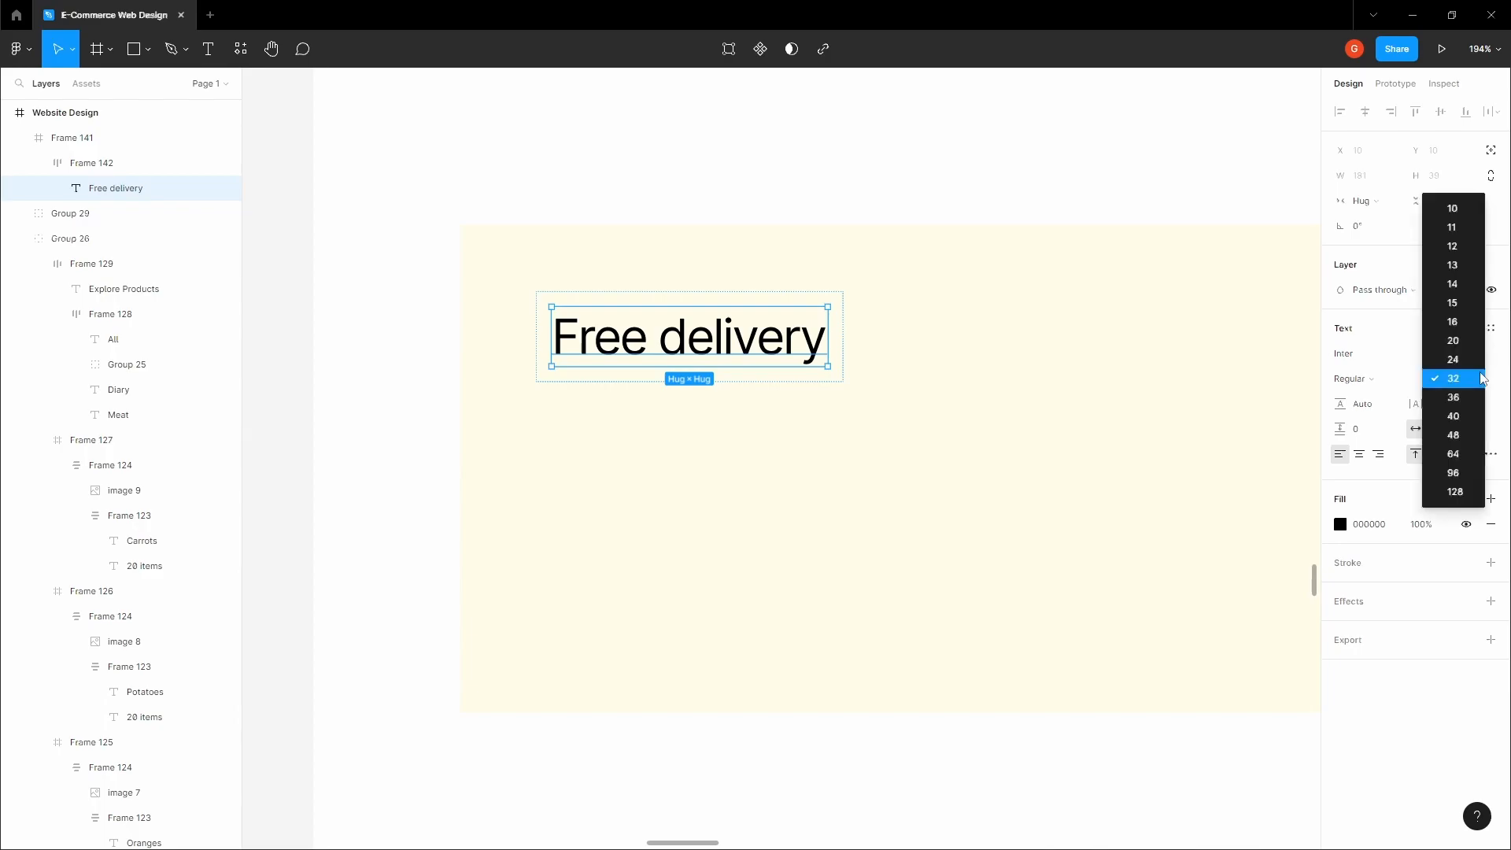
left_click(1458, 302)
Step: Give the auto-layout frame around the Free delivery text a yellow-orange fill, FFDC5F
left_click(685, 308)
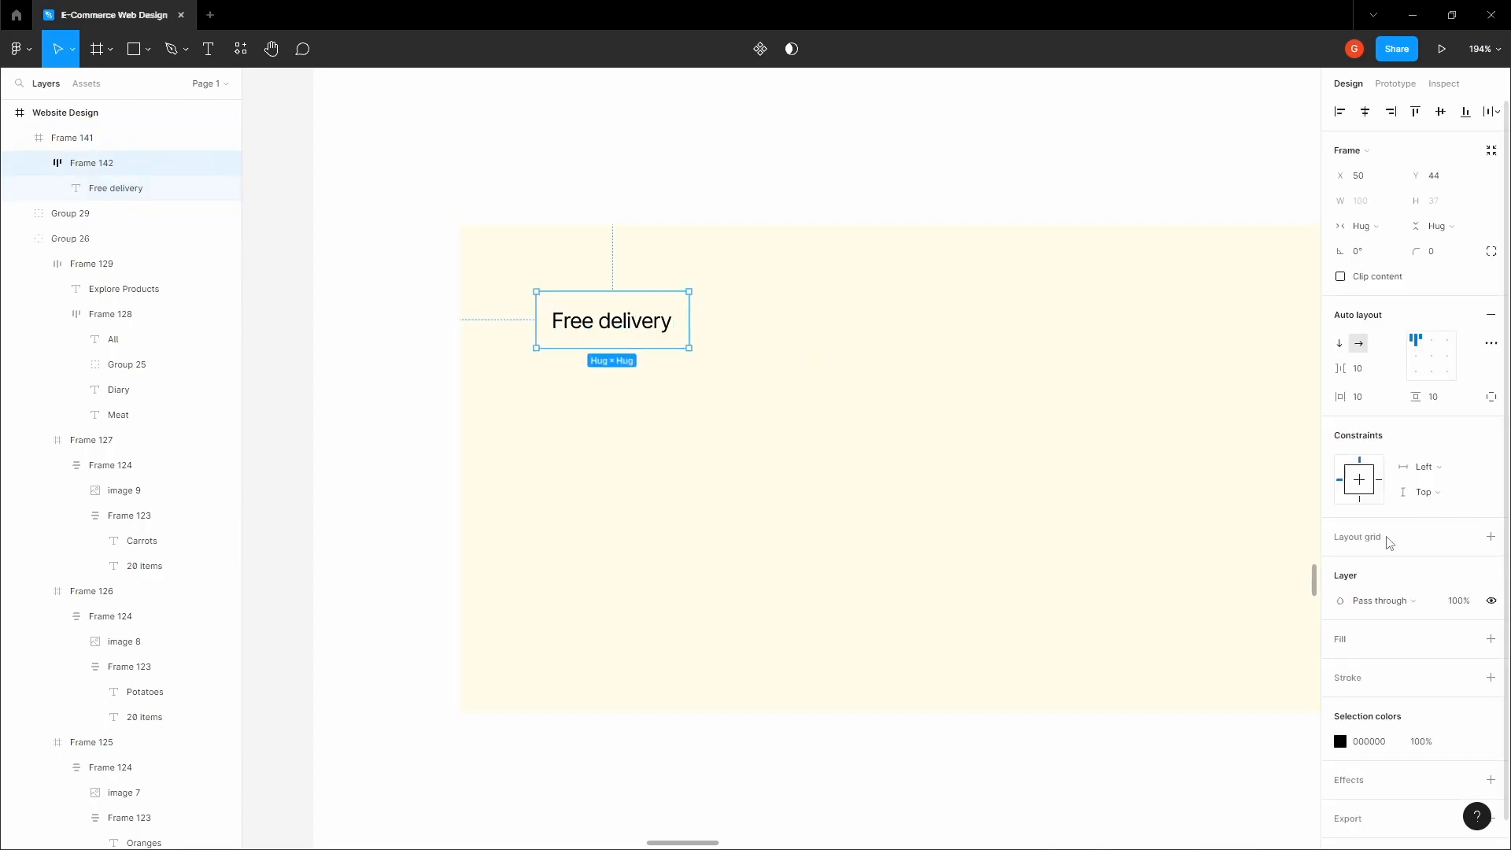
left_click(1490, 638)
left_click(1340, 664)
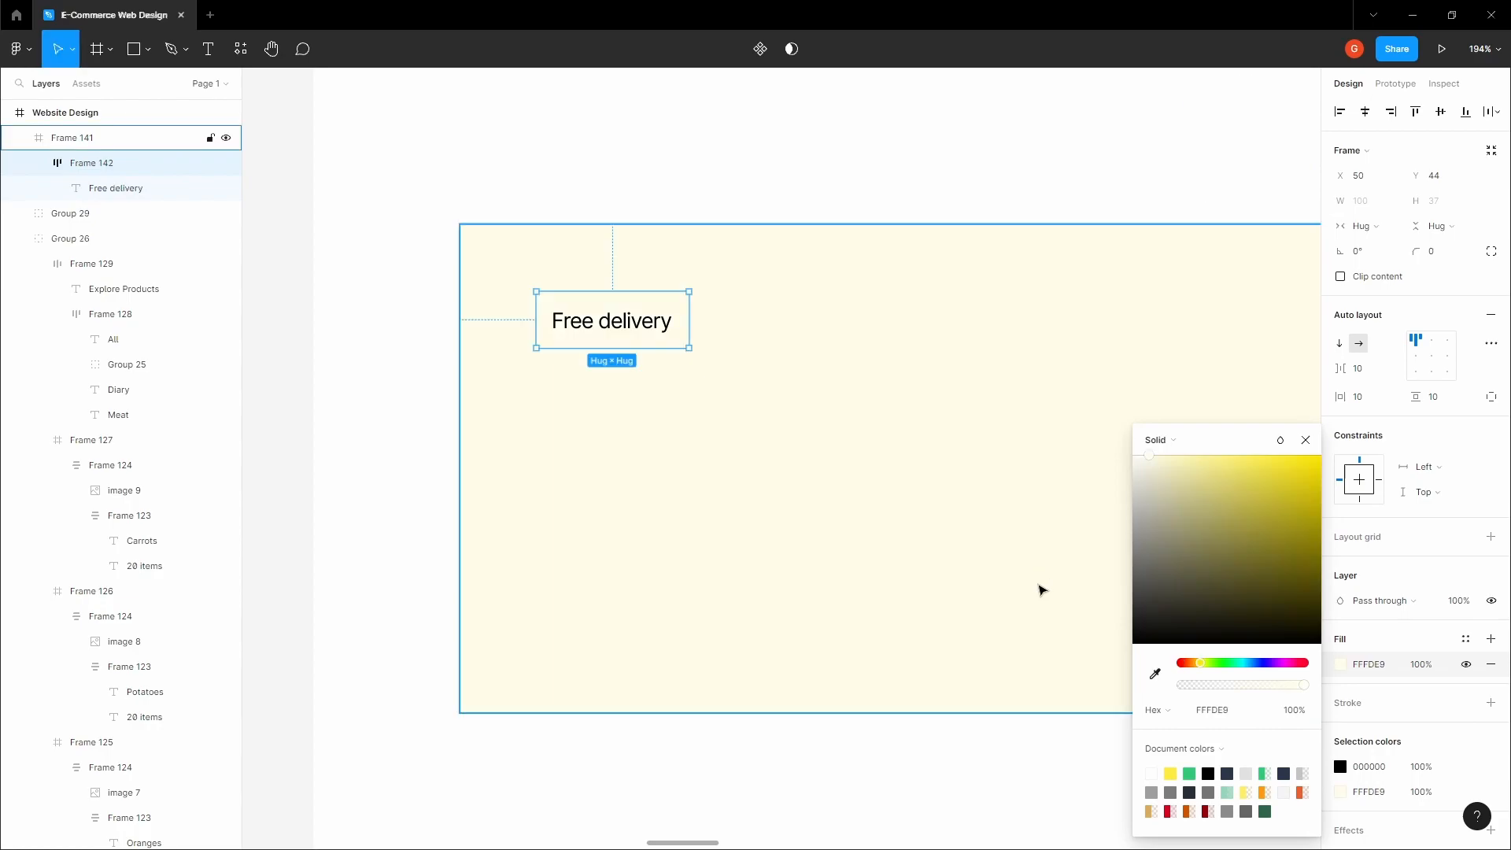
left_click_drag(1176, 468, 1252, 448)
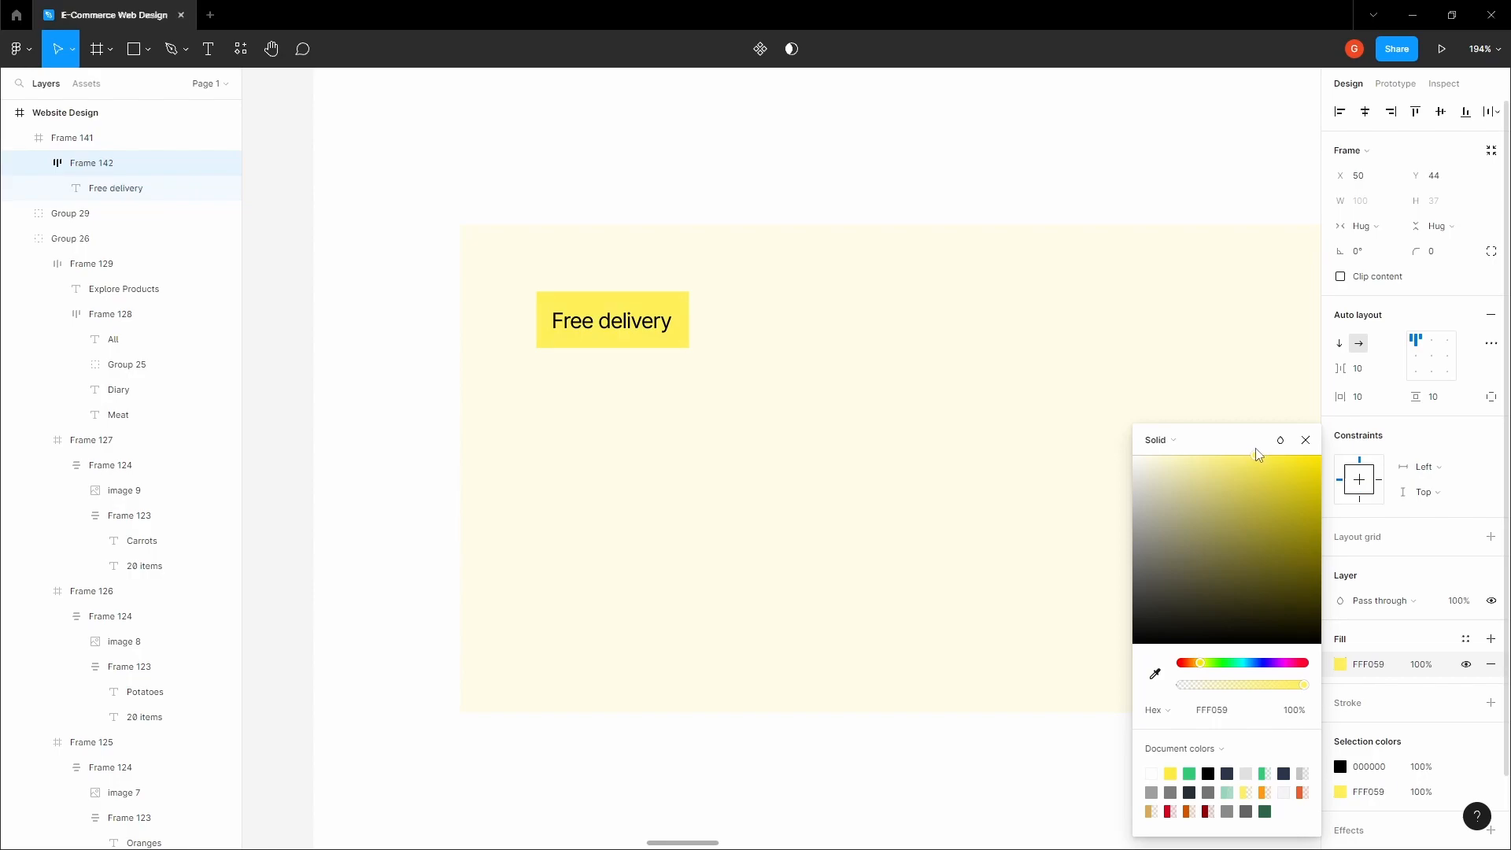
left_click_drag(1198, 662, 1199, 665)
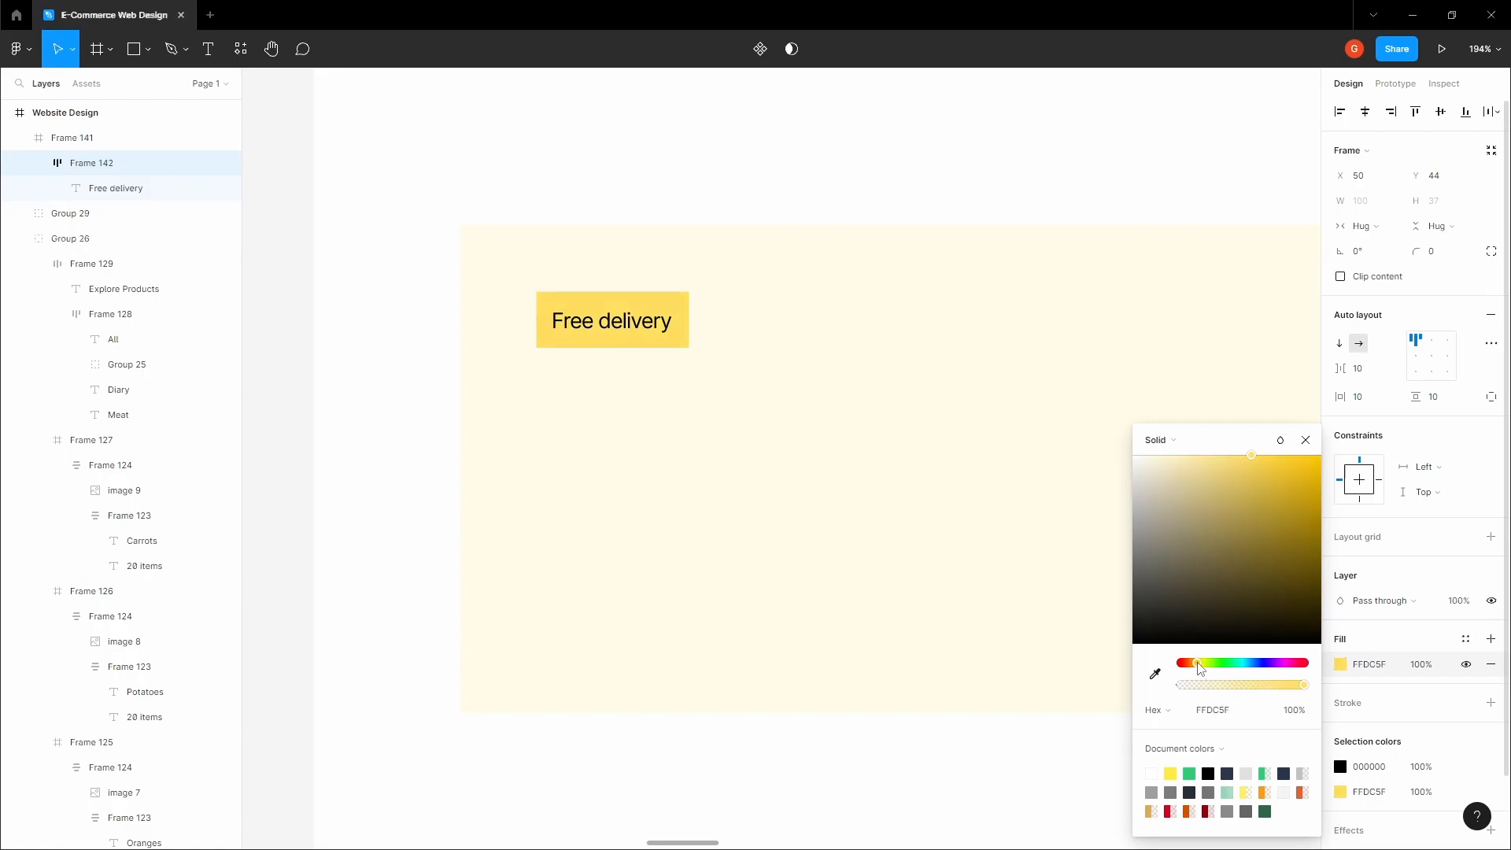
Step: Copy the badge's FFDC5F fill colour to the banner background and set the background fill opacity to 10%
left_click(1235, 710)
key("ctrl+c")
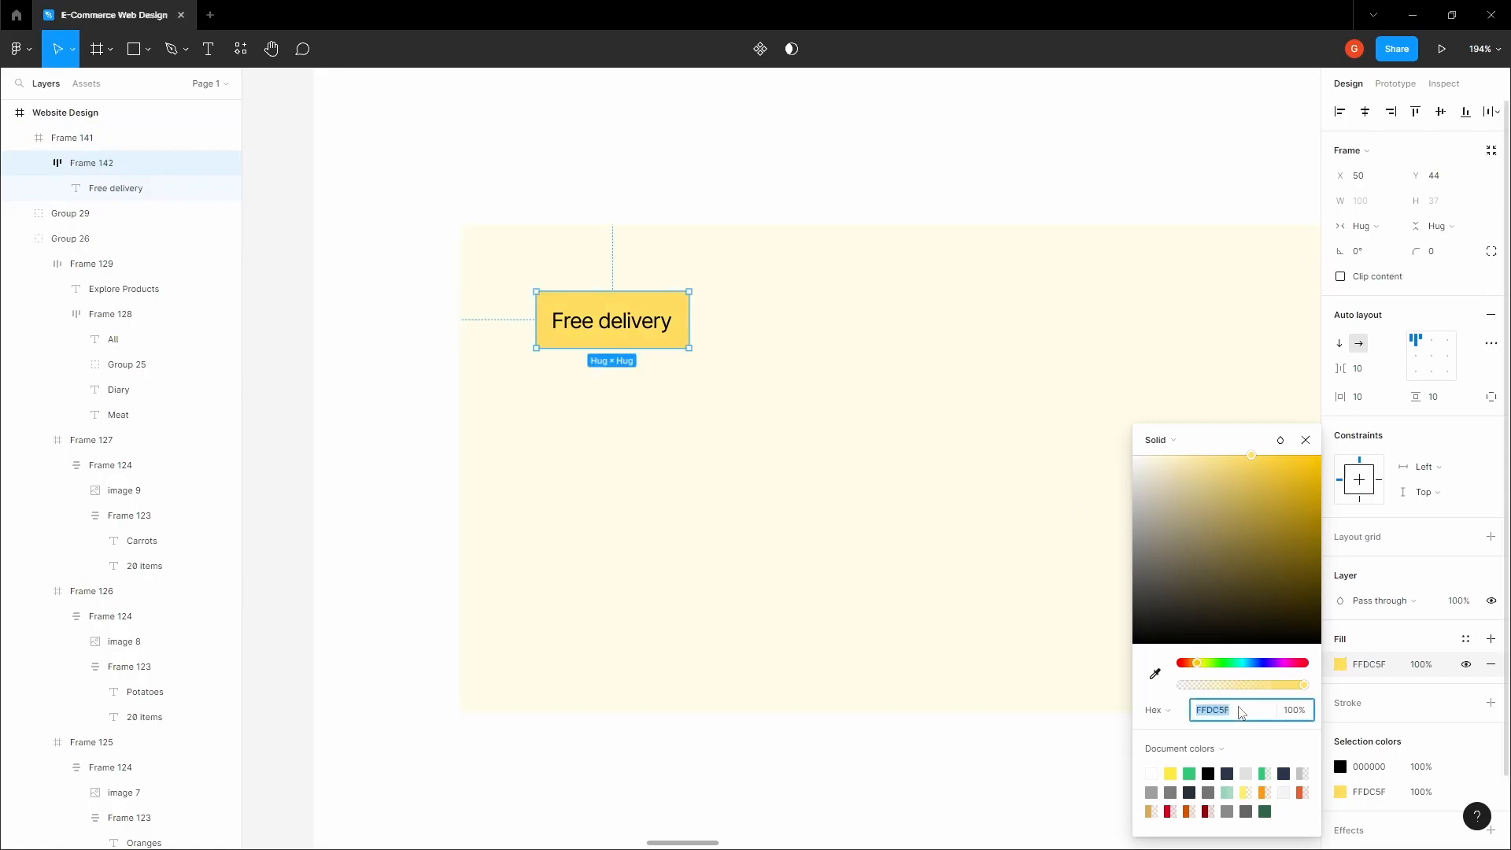
left_click(969, 410)
left_click(1362, 554)
key("ctrl+v")
left_click(936, 184)
left_click(965, 346)
left_click(1420, 562)
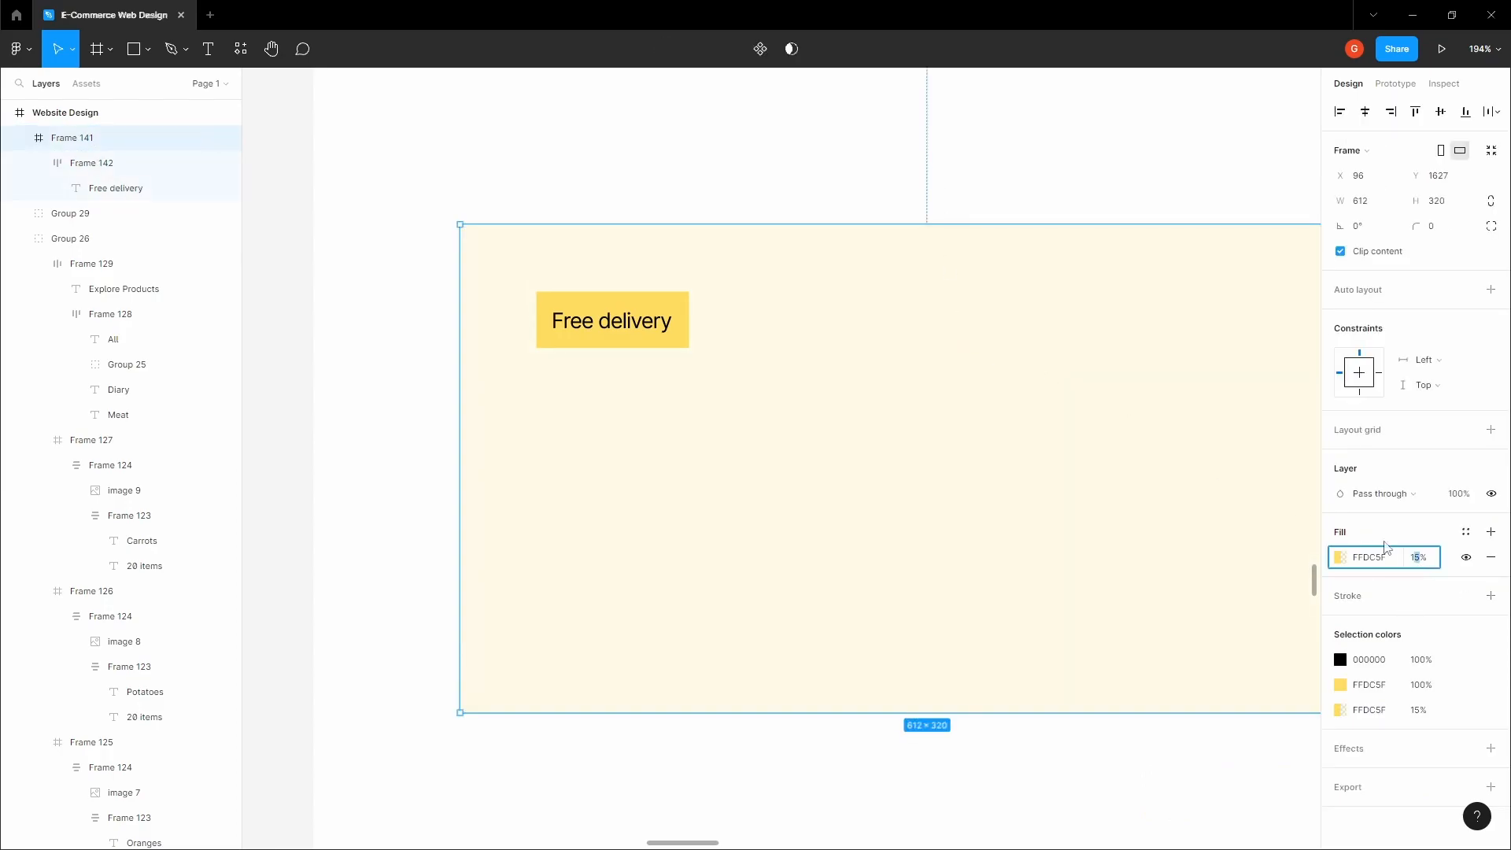
type("0")
left_click(868, 135)
key("space")
Step: Add the heading text "Free delivery over $50" below the Free delivery badge
left_click(645, 319)
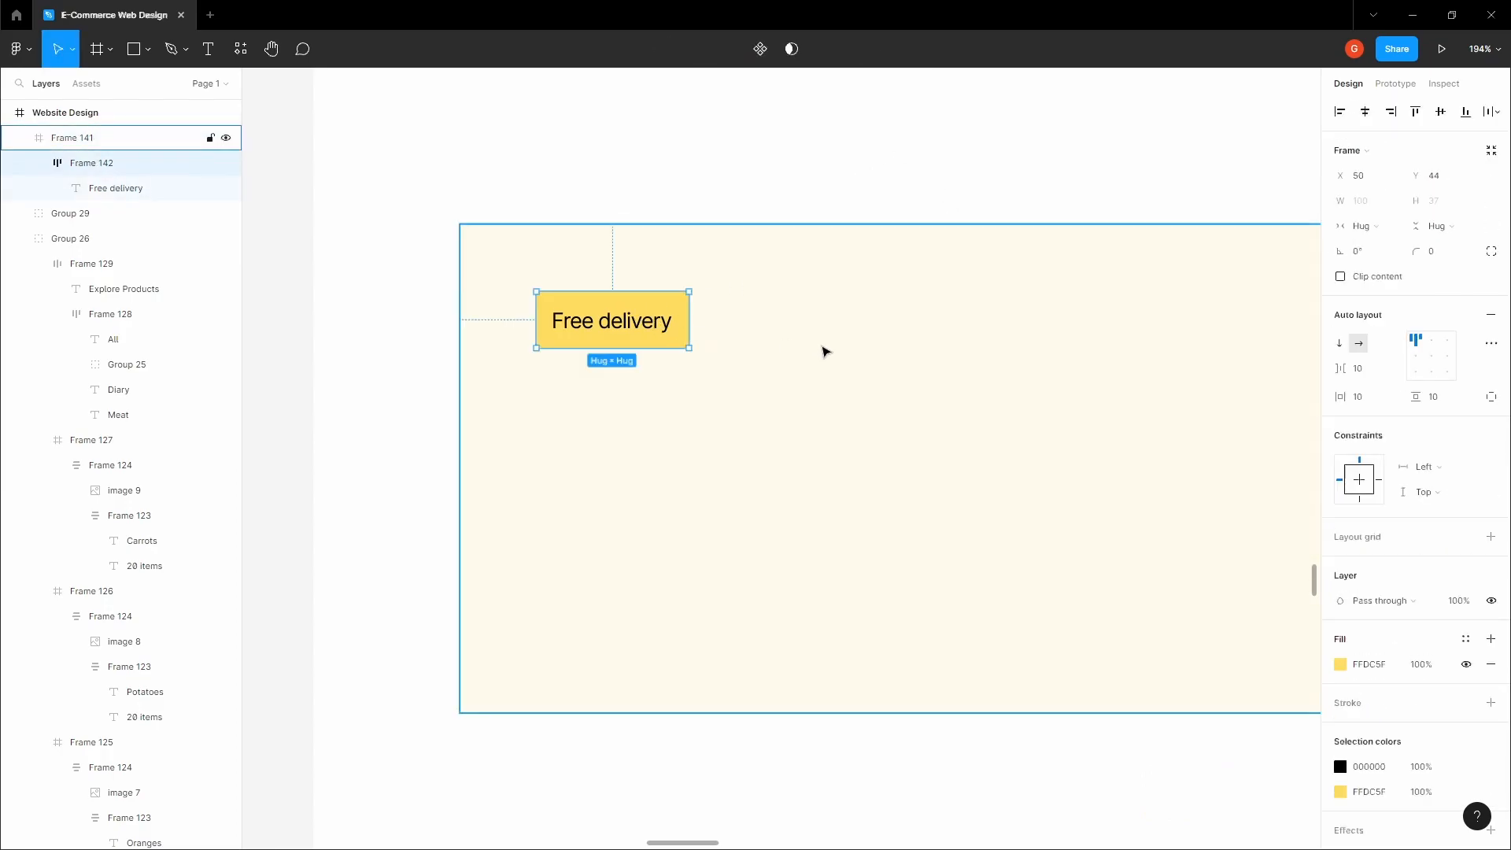
left_click(658, 408)
scroll(574, 381, "up", 1)
key("t")
left_click(568, 382)
type("Free Dl")
type("elivery over $50")
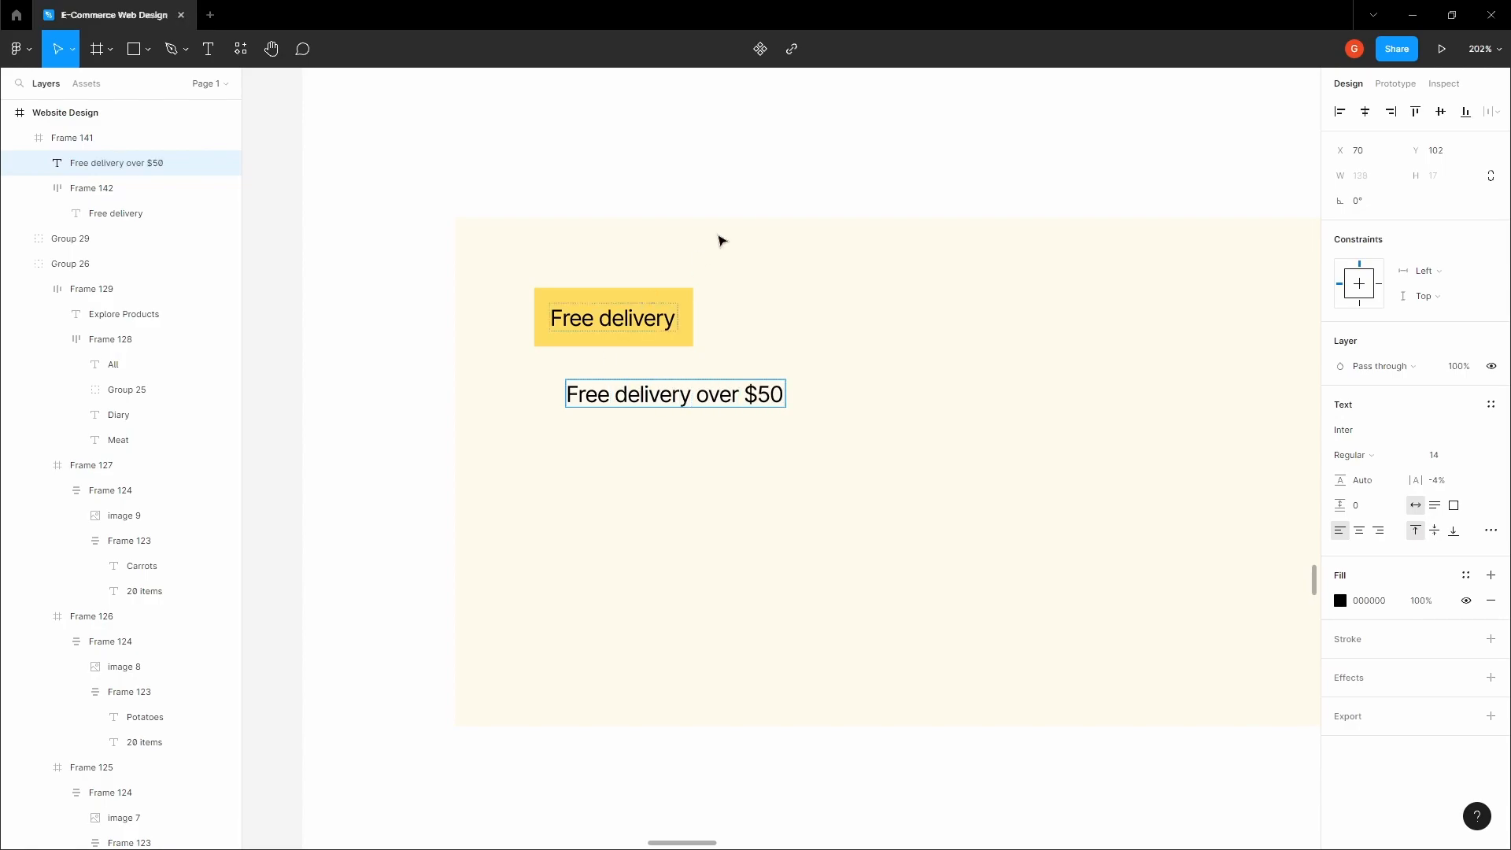
key("Escape")
Step: Set the banner heading's font size to 24 and align its left edge with the badge at X 50
left_click(1472, 455)
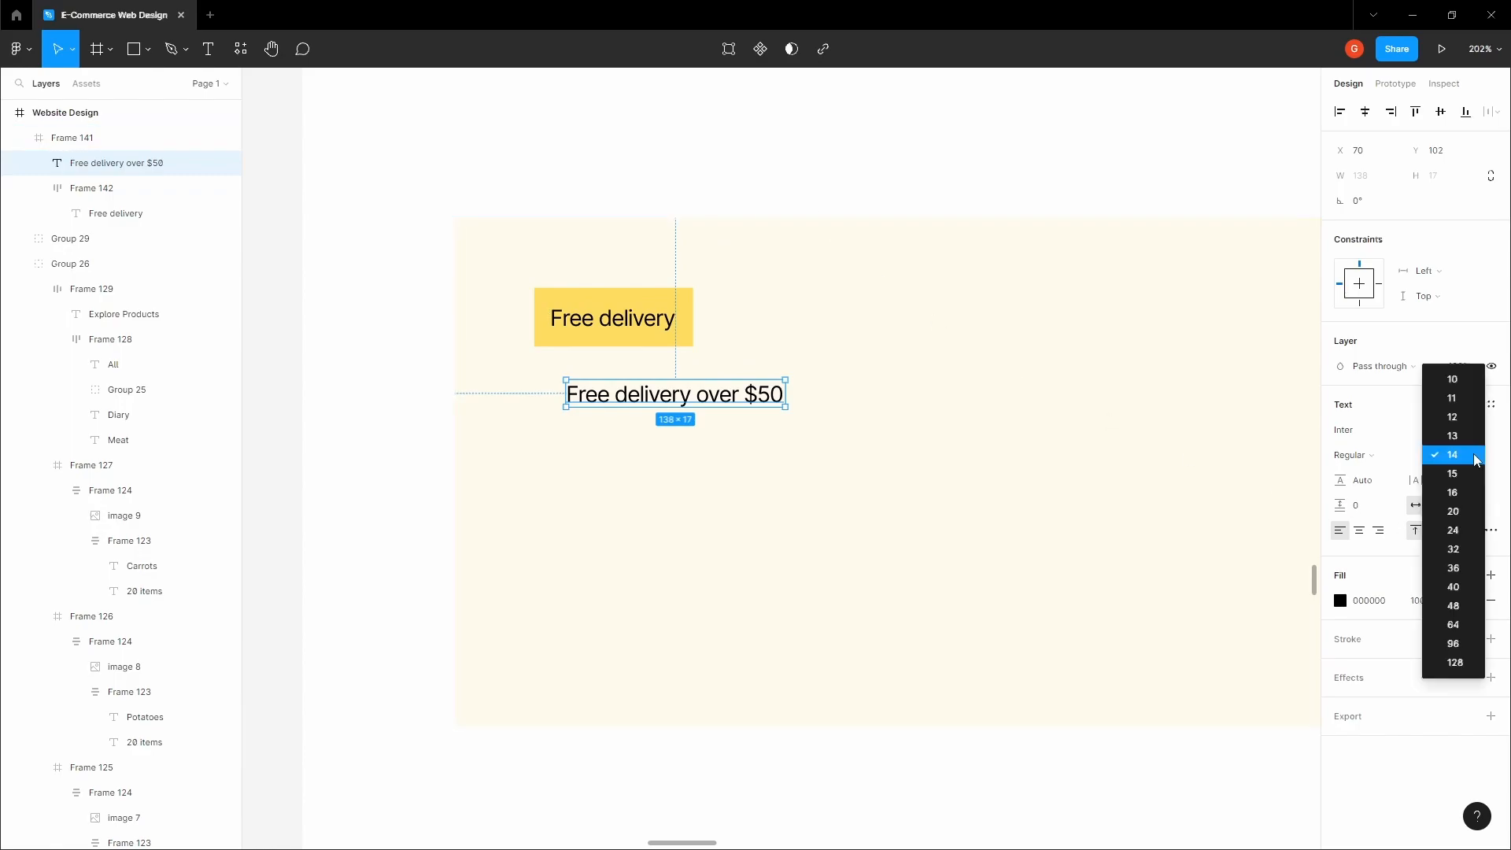
left_click(1473, 533)
scroll(618, 409, "down", 5)
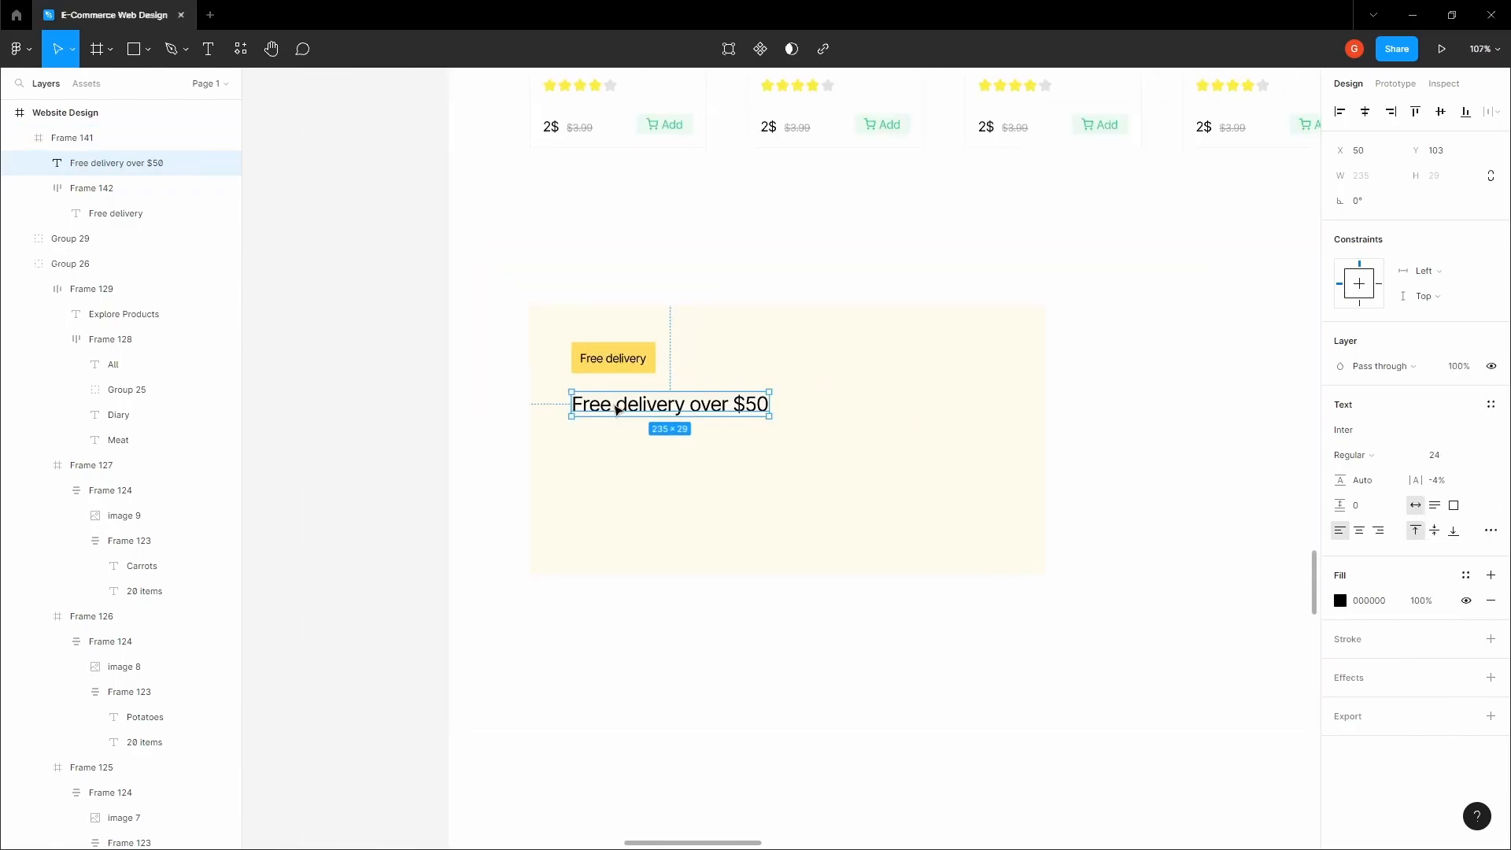
Step: Apply the Most Popular heading's text colour, 293649, to the "Free delivery over $50" heading
left_click(702, 290)
left_click_drag(706, 303, 713, 541)
scroll(715, 508, "down", 4)
double_click(669, 343)
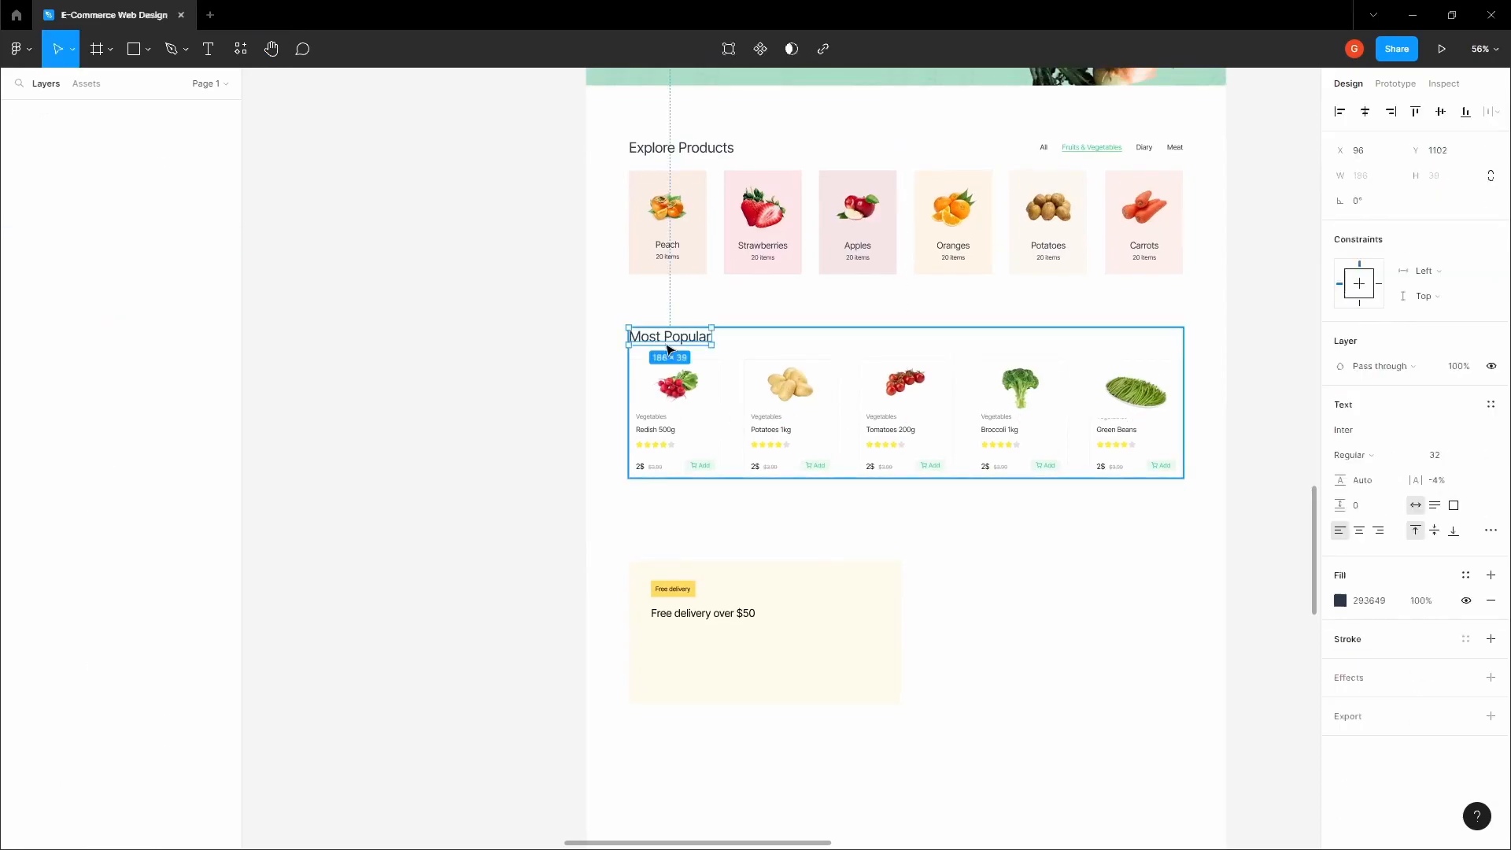
left_click(1369, 601)
left_click(1012, 521)
left_click_drag(698, 633, 724, 608)
scroll(725, 608, "up", 4)
double_click(734, 561)
left_click(1368, 600)
left_click(802, 387)
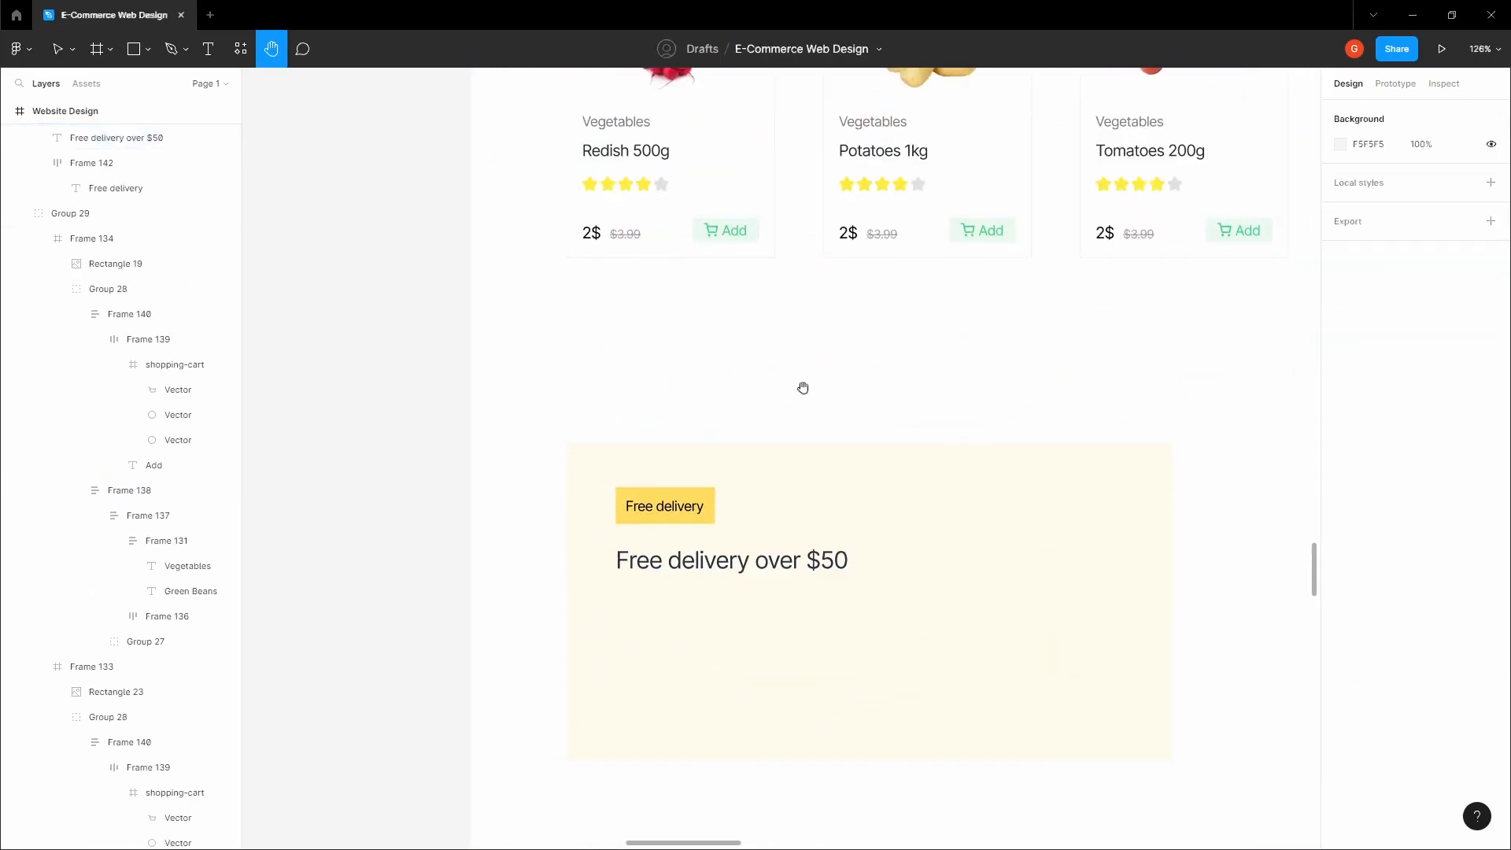
Step: Duplicate the banner heading below itself and change the copy to "Shop $50 product and get free delivery anywhere" on two lines
left_click(687, 569)
scroll(687, 570, "up", 4)
left_click_drag(692, 568, 702, 687)
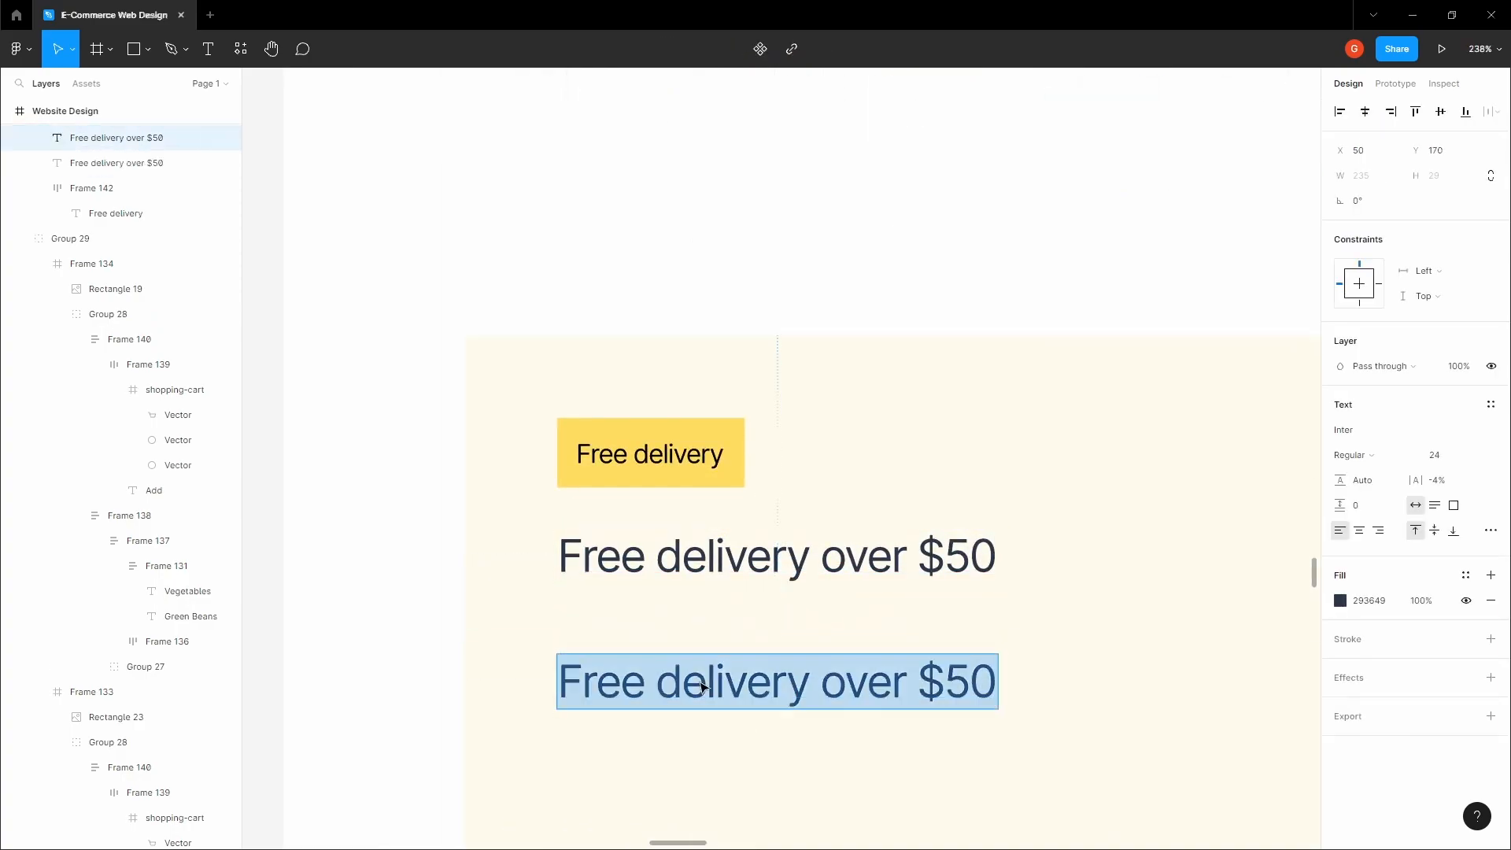
type("Shop $50 pr")
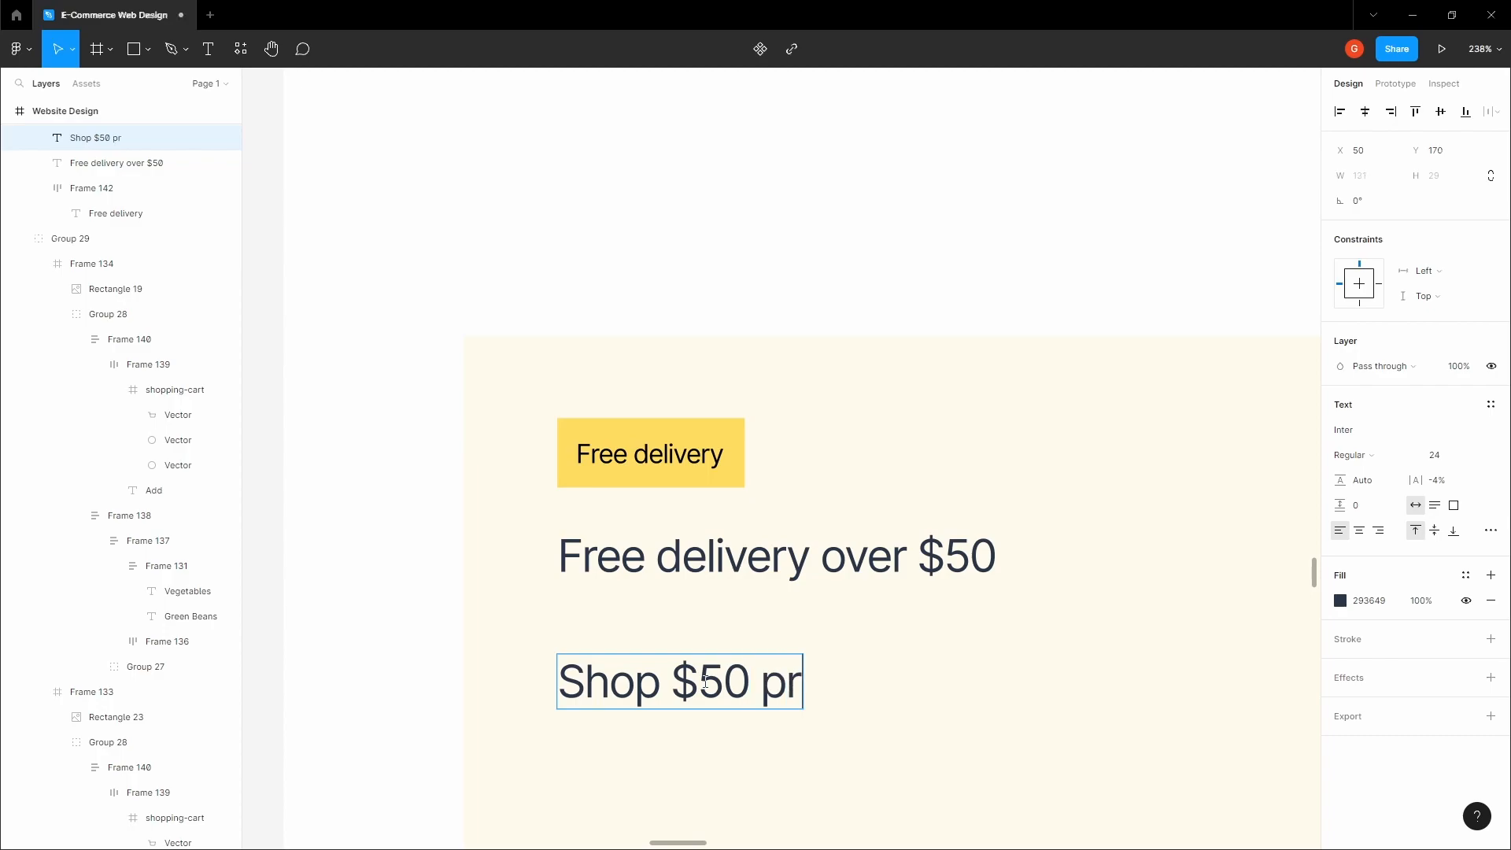
type("oduct and get ")
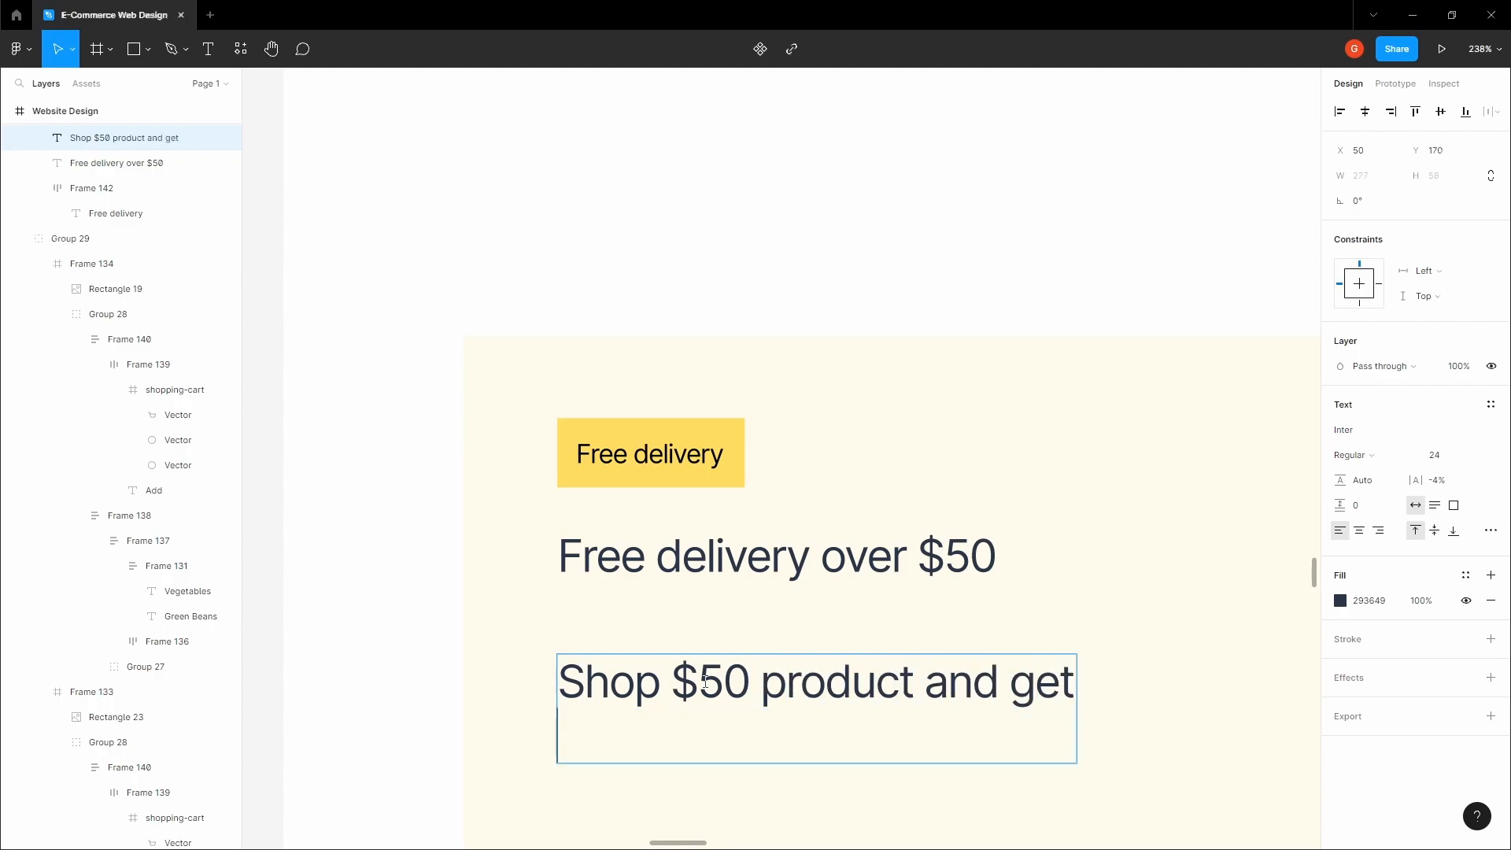
type("free delivery anyw")
key("BackSpace")
type("ywhere")
key("Escape")
scroll(889, 276, "down", 3)
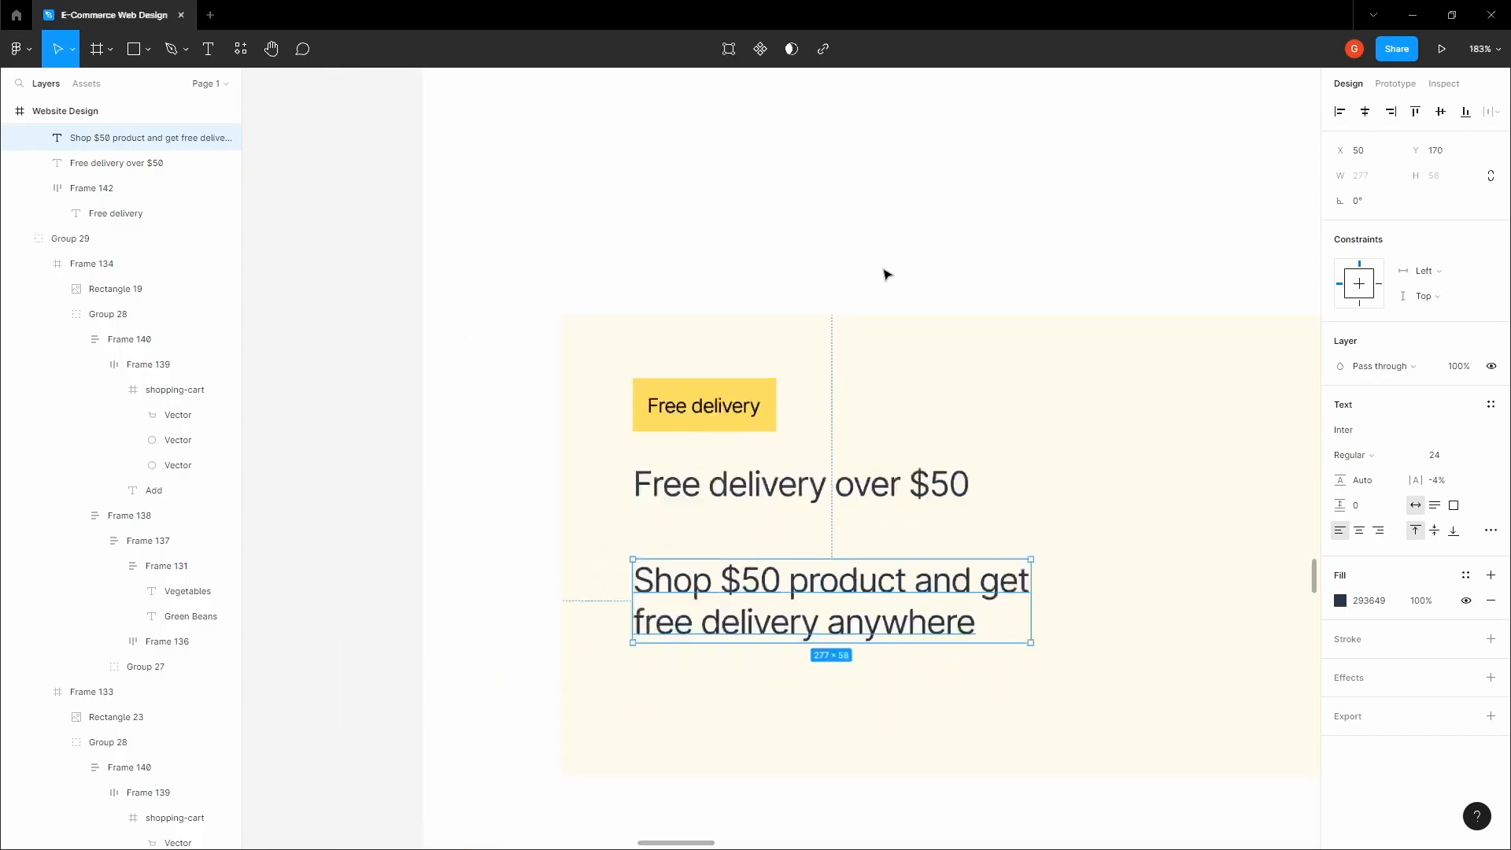
Step: Set the banner description's font size to 16 and move it up beneath the heading, to Y 154
left_click(1472, 456)
left_click(1458, 418)
left_click_drag(769, 529, 747, 507)
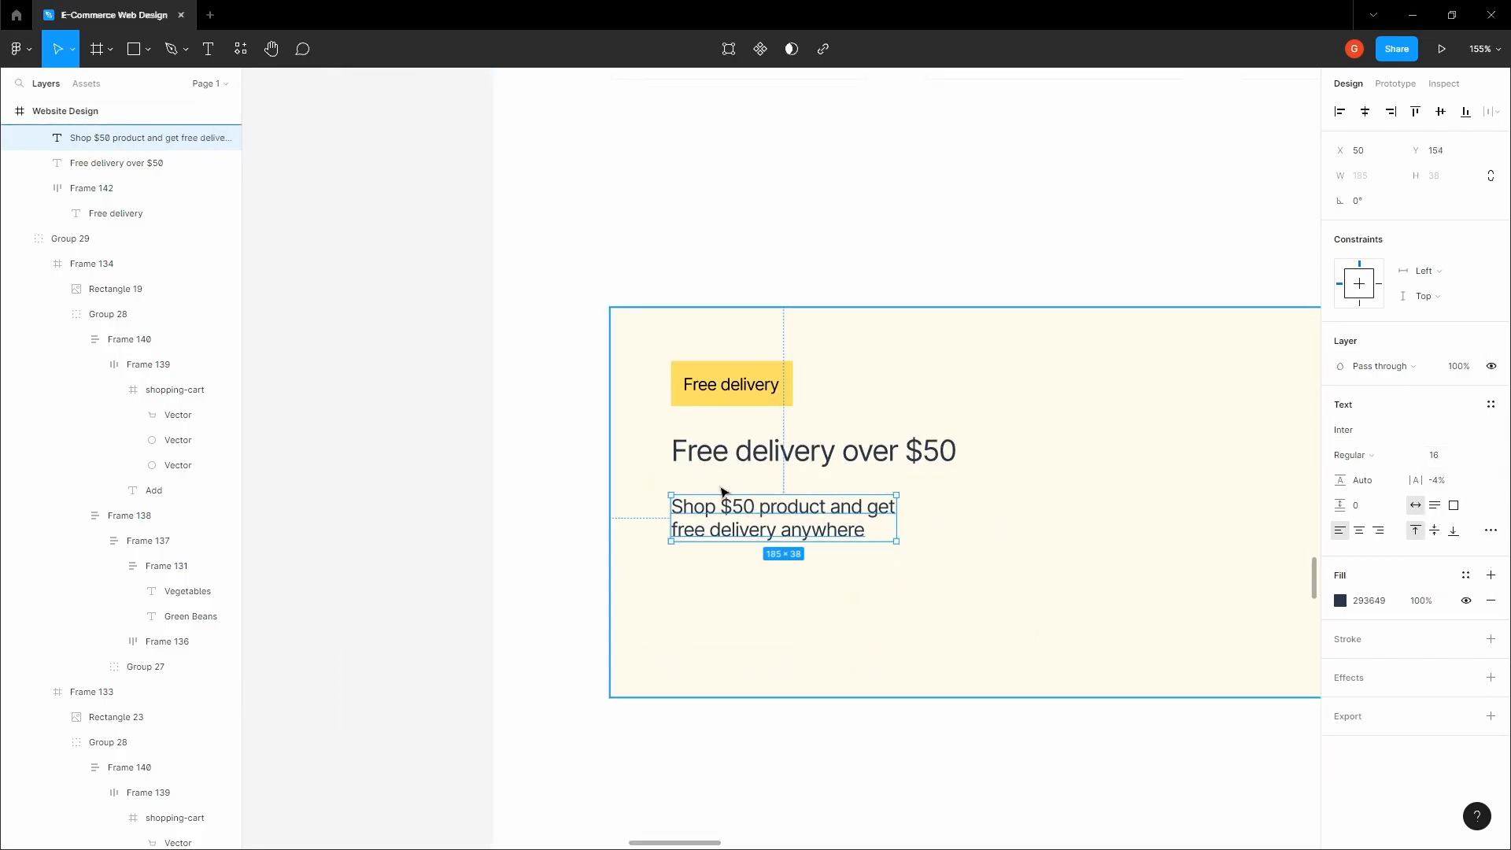
Step: Combine the Free delivery badge and the banner heading in a vertical auto layout with 12 px spacing
left_click(722, 385)
left_click(725, 451, "shift")
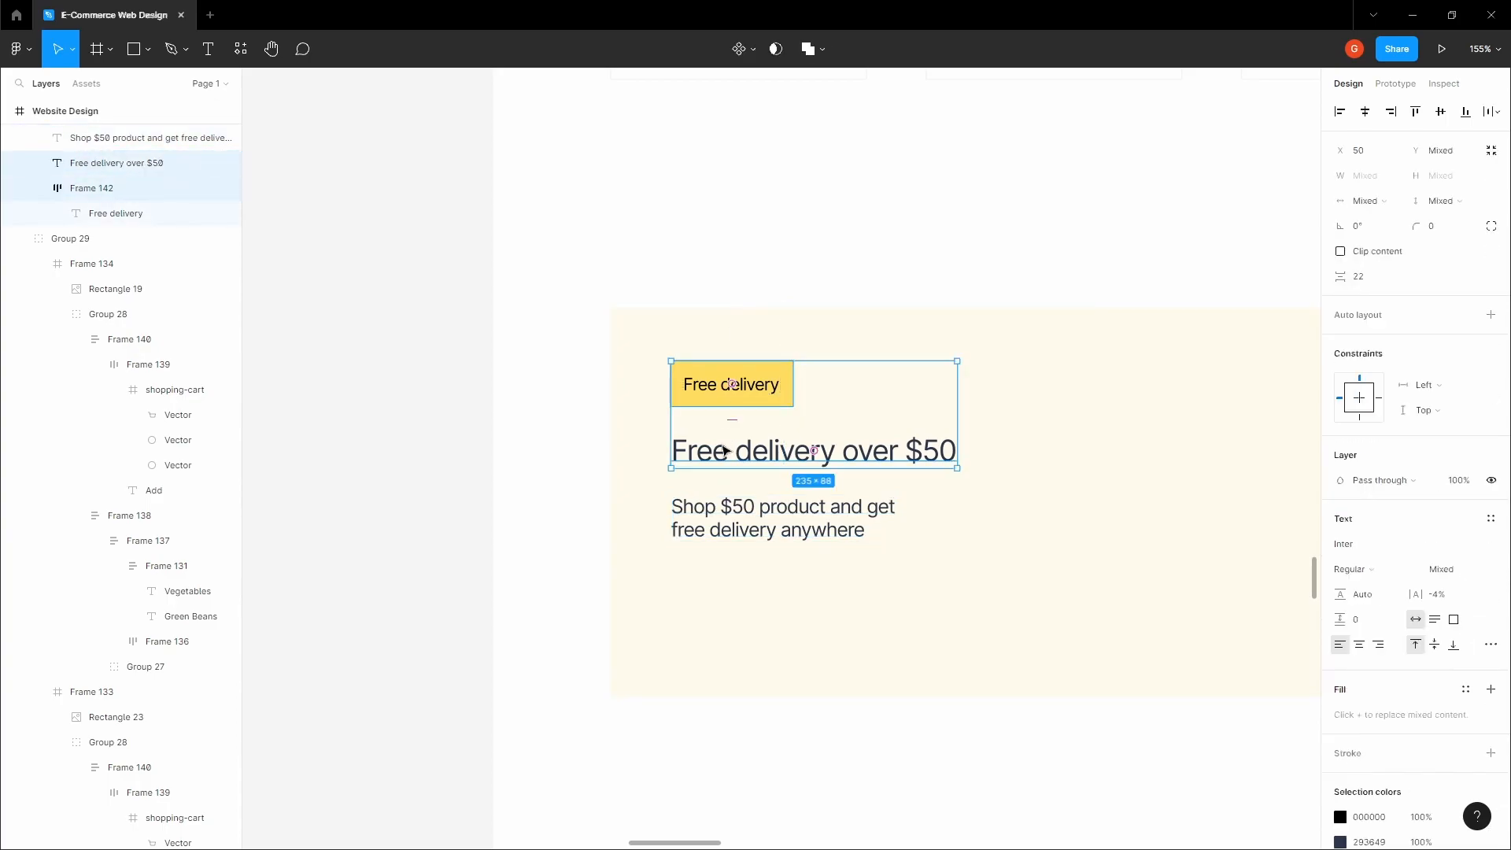
key("shift+a")
left_click(1390, 376)
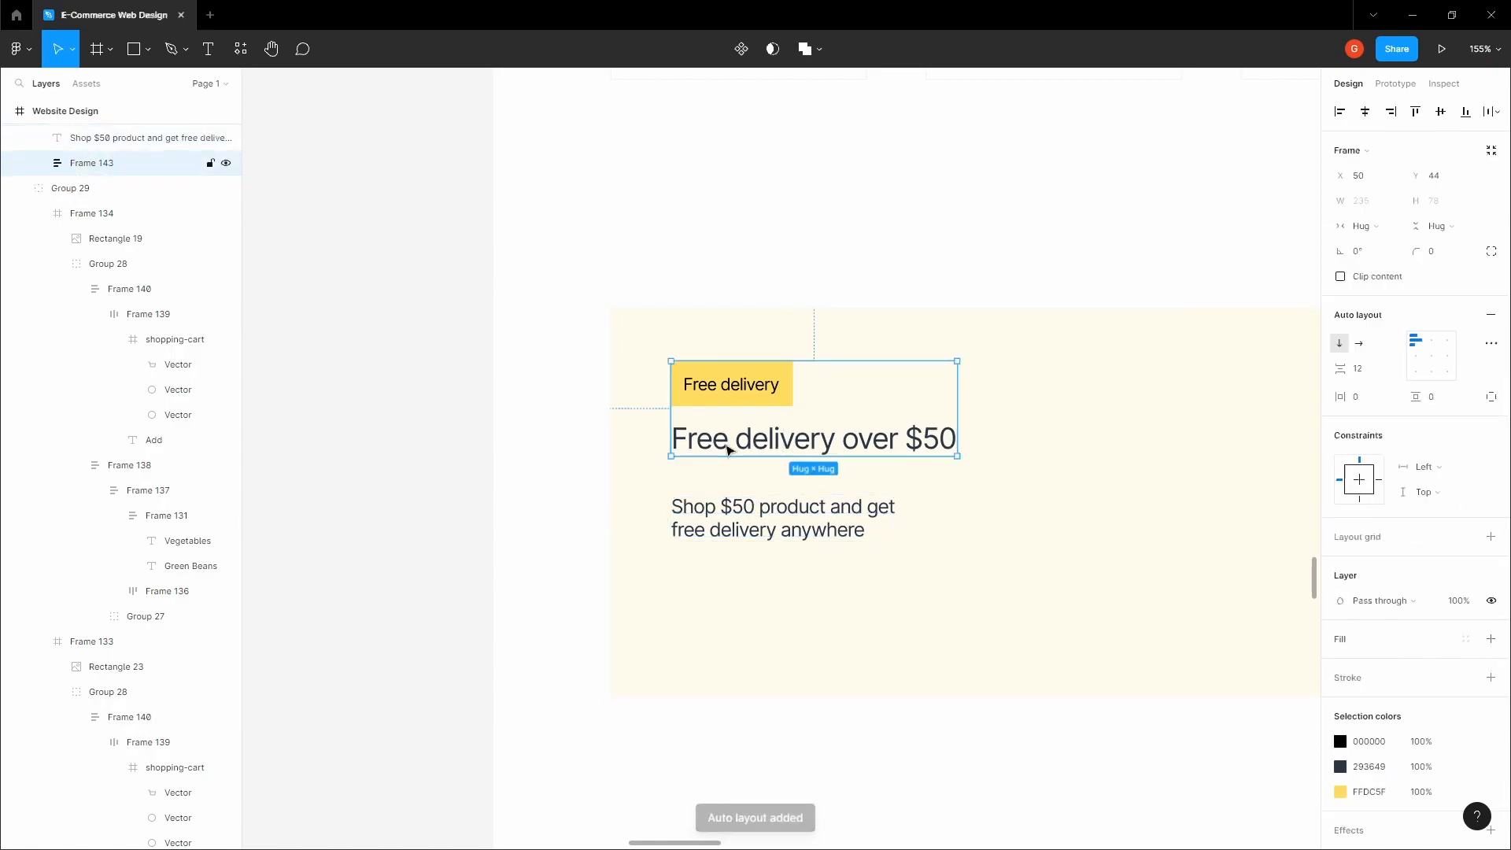
Step: Combine the badge-and-heading stack and the banner description in a vertical auto layout with 20 px spacing
left_click(729, 497, "shift")
key("shift+a")
left_click(1369, 378)
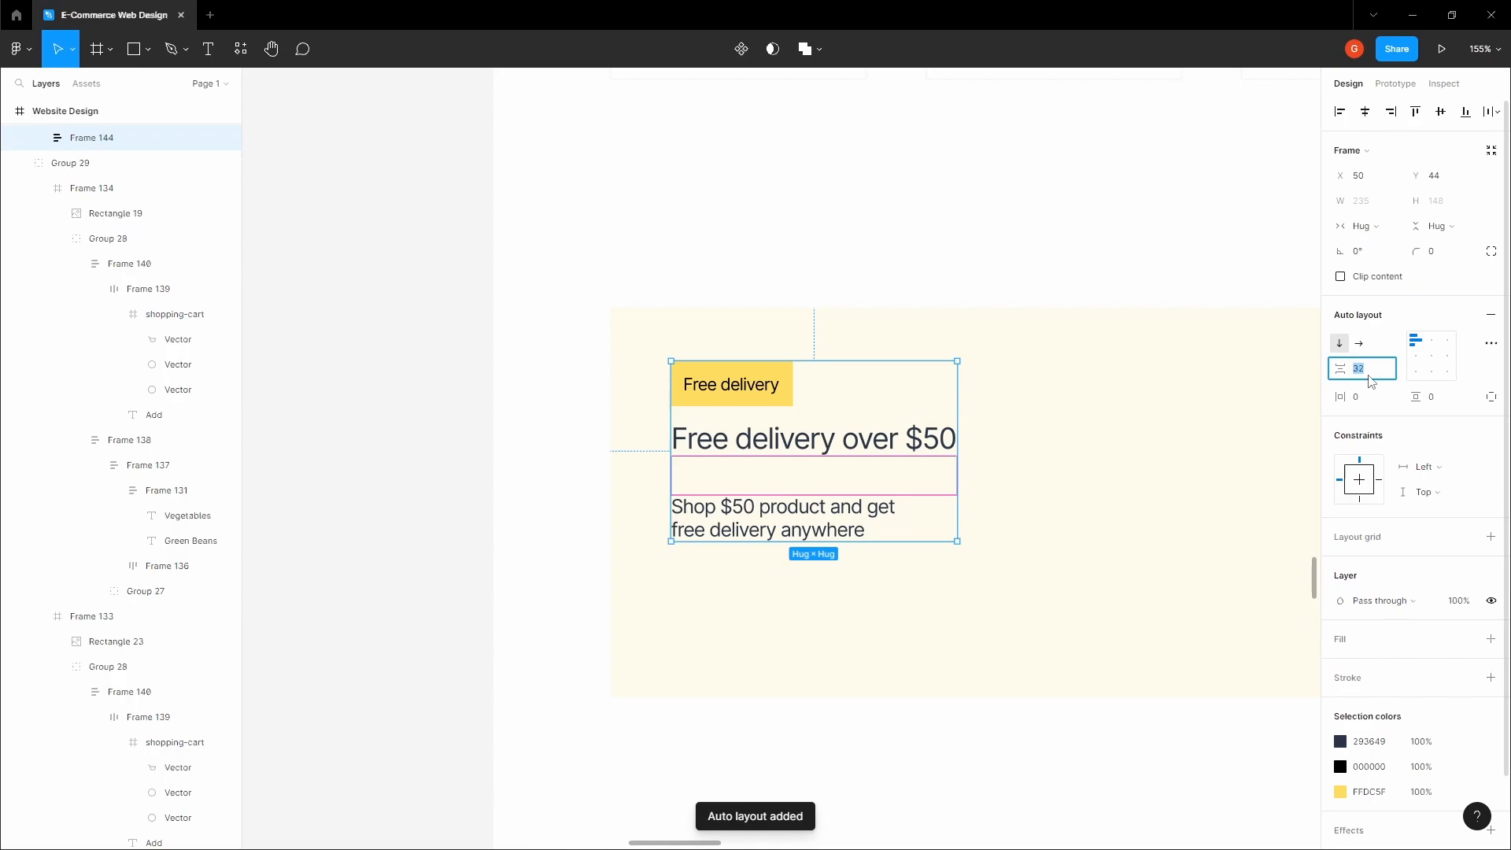
type("20")
key("Tab")
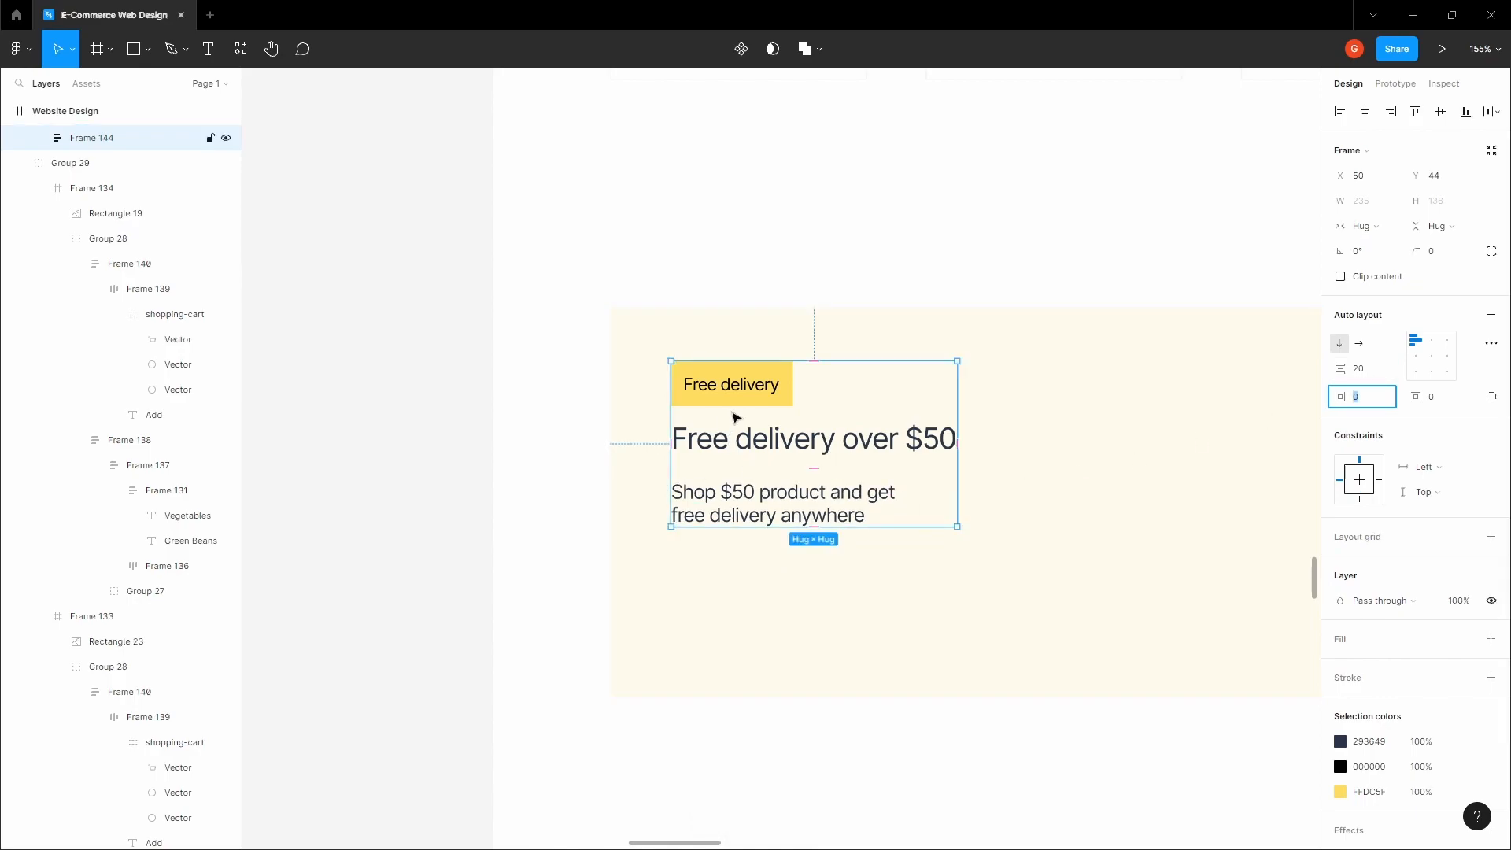
left_click(479, 459)
key("space")
left_click_drag(485, 443, 455, 379)
Step: Lower the Free delivery badge's fill opacity to 70%
double_click(709, 433)
left_click(716, 576)
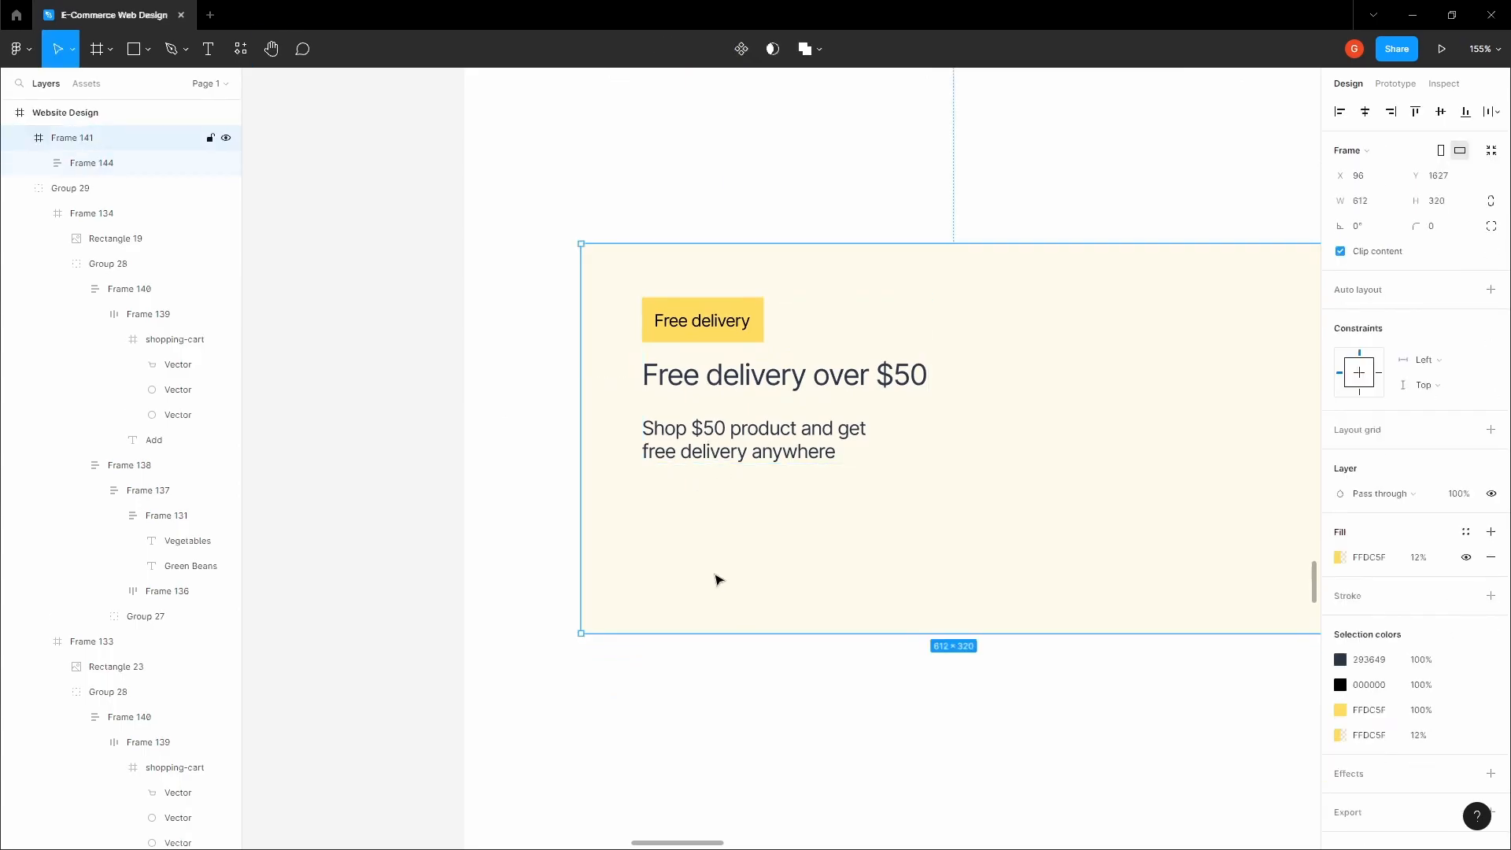
scroll(716, 580, "down", 5)
key("space")
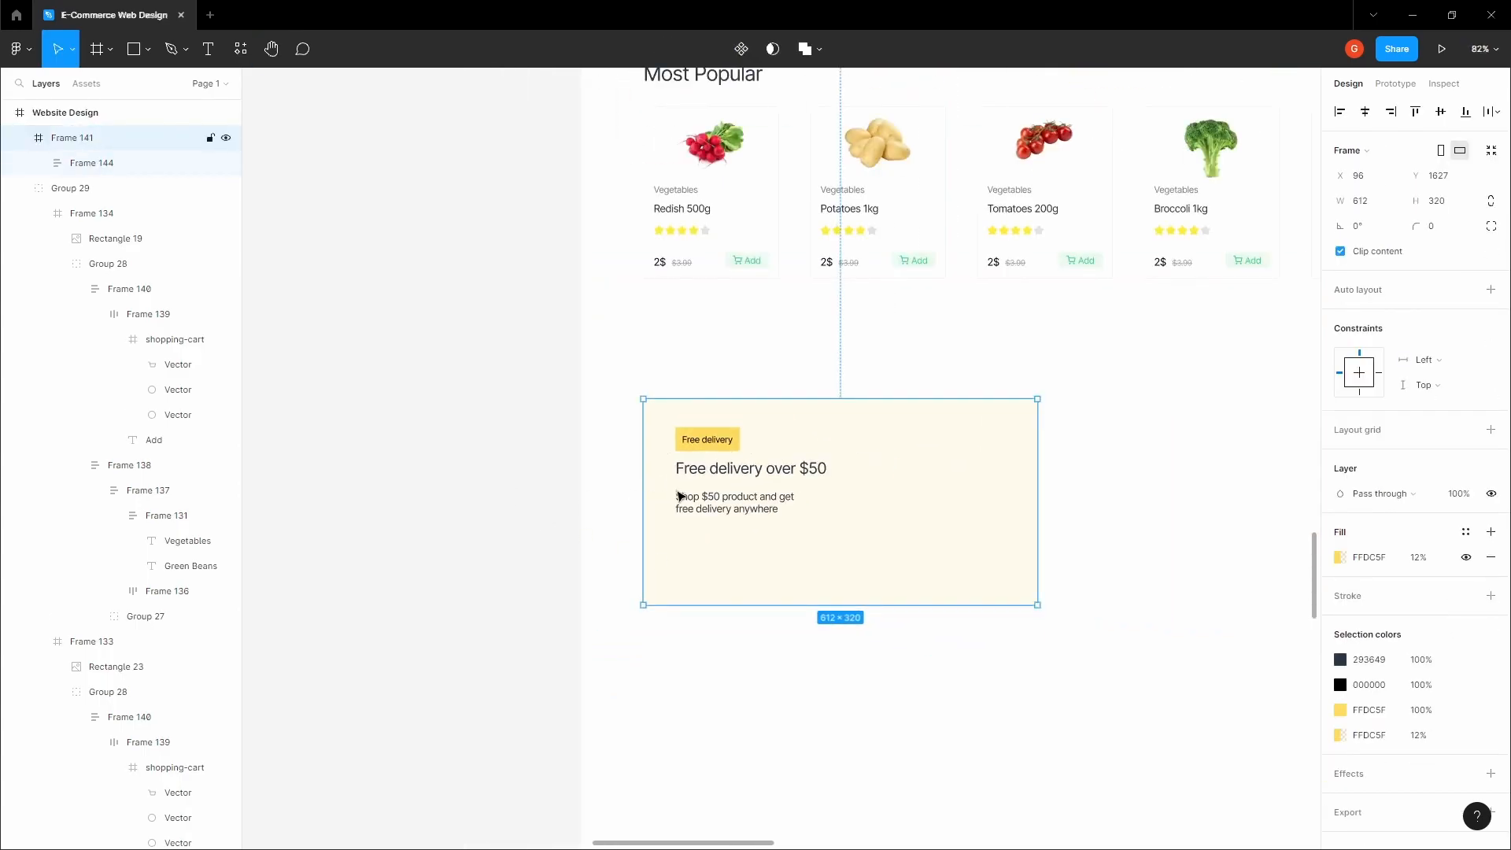
scroll(716, 501, "up", 5)
left_click(732, 402)
scroll(732, 402, "up", 1)
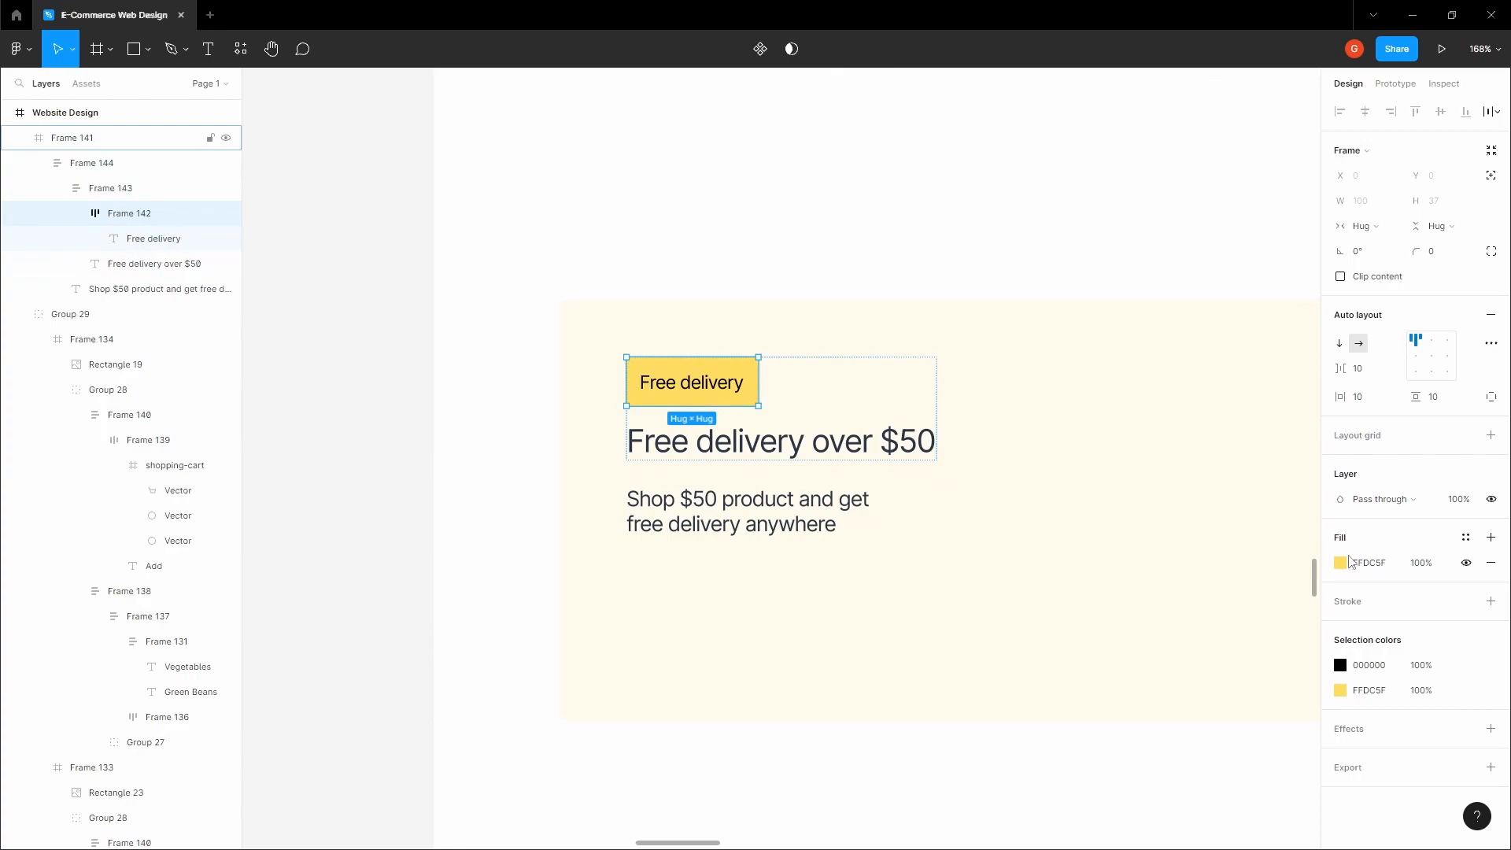
left_click_drag(1425, 568, 1397, 568)
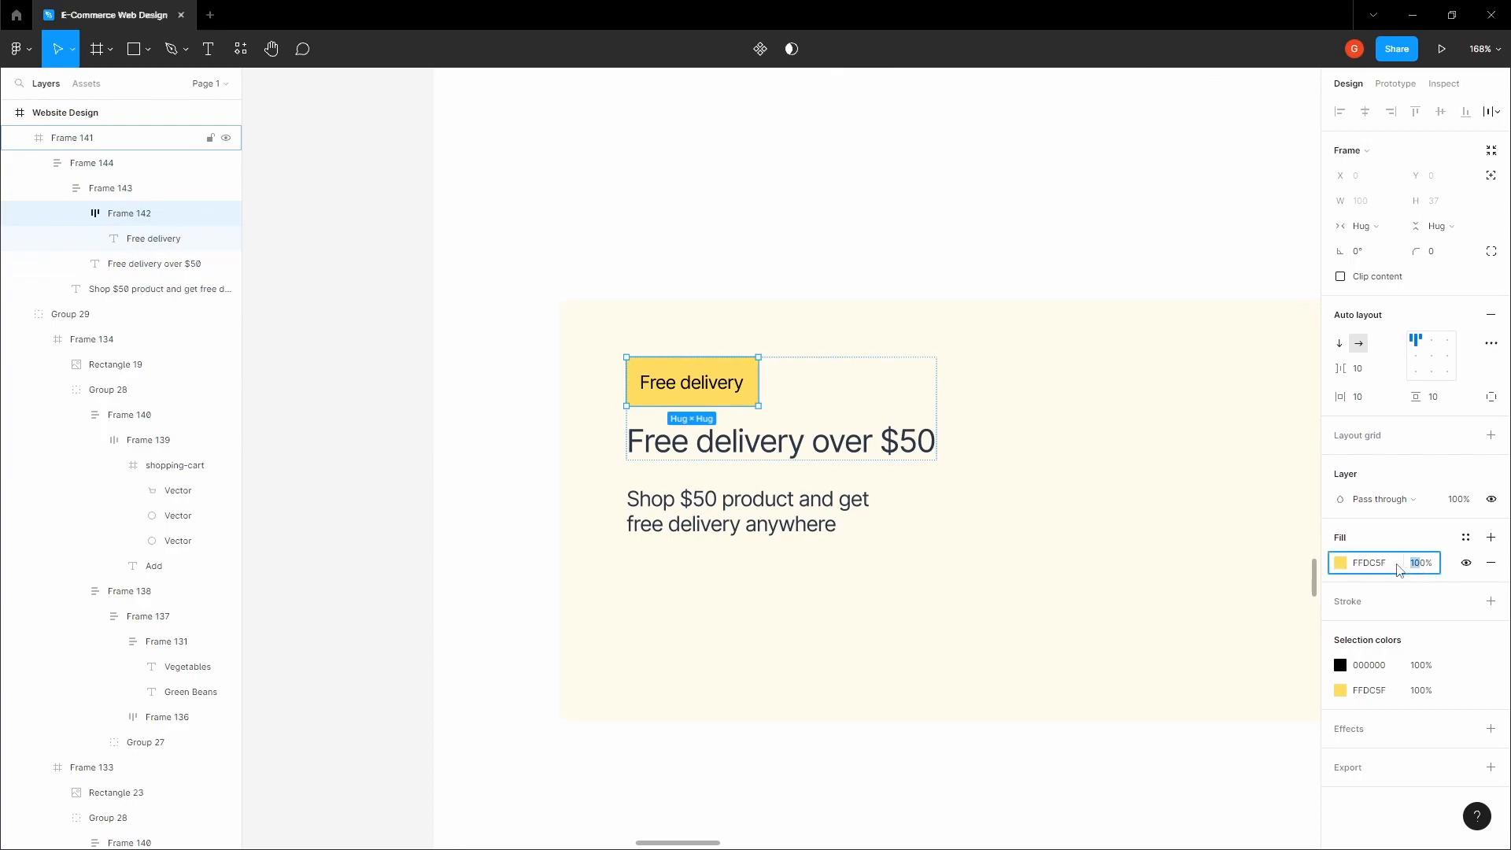
left_click(920, 249)
scroll(918, 244, "down", 2)
key("h")
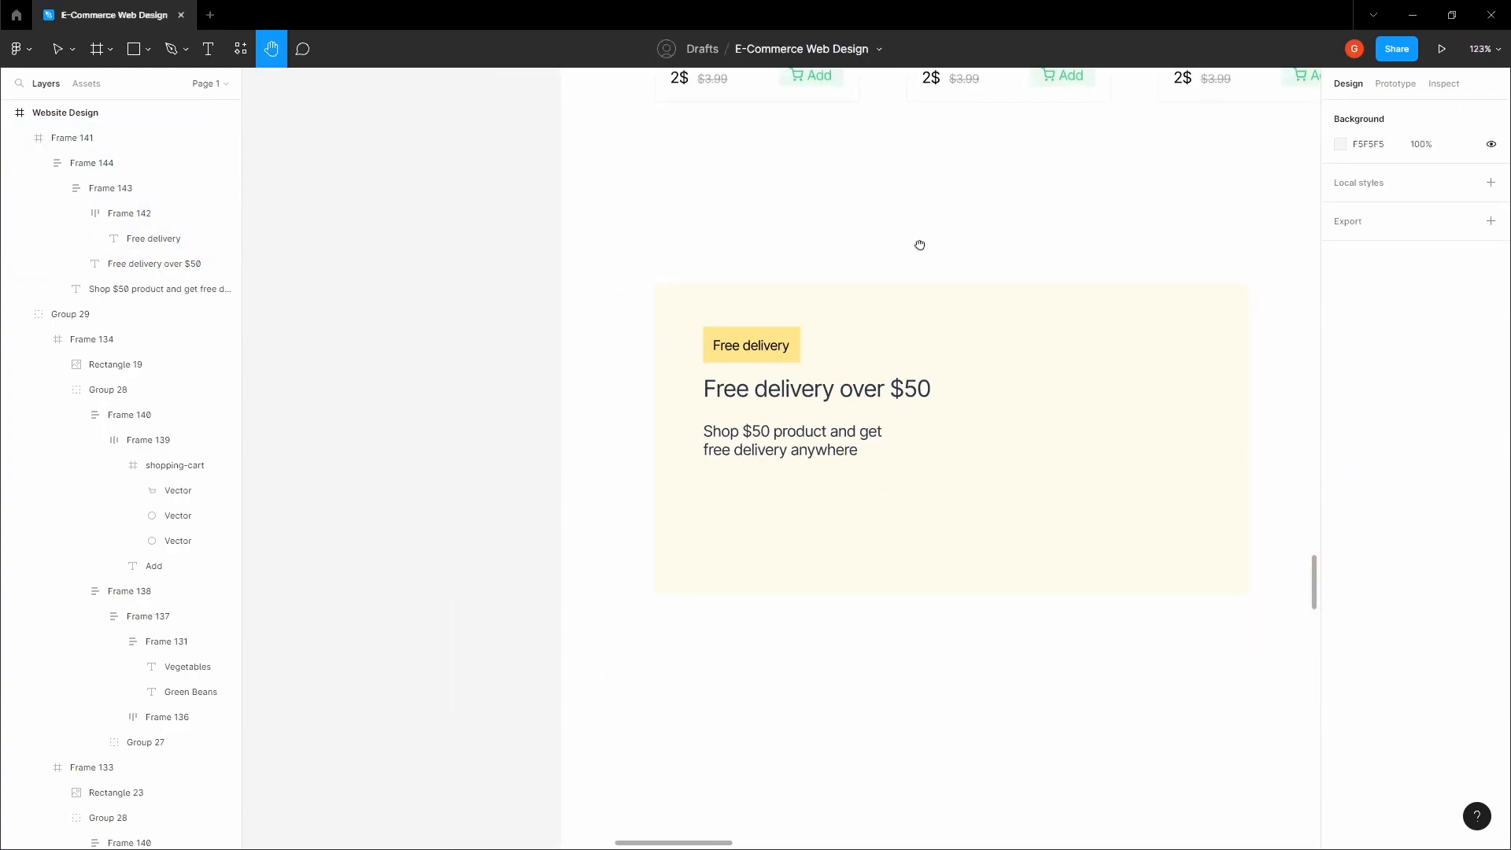
Step: Set the Free delivery badge text's font size to 12
key("v")
scroll(762, 327, "up", 5)
left_click(807, 376, "ctrl")
scroll(787, 364, "up", 3)
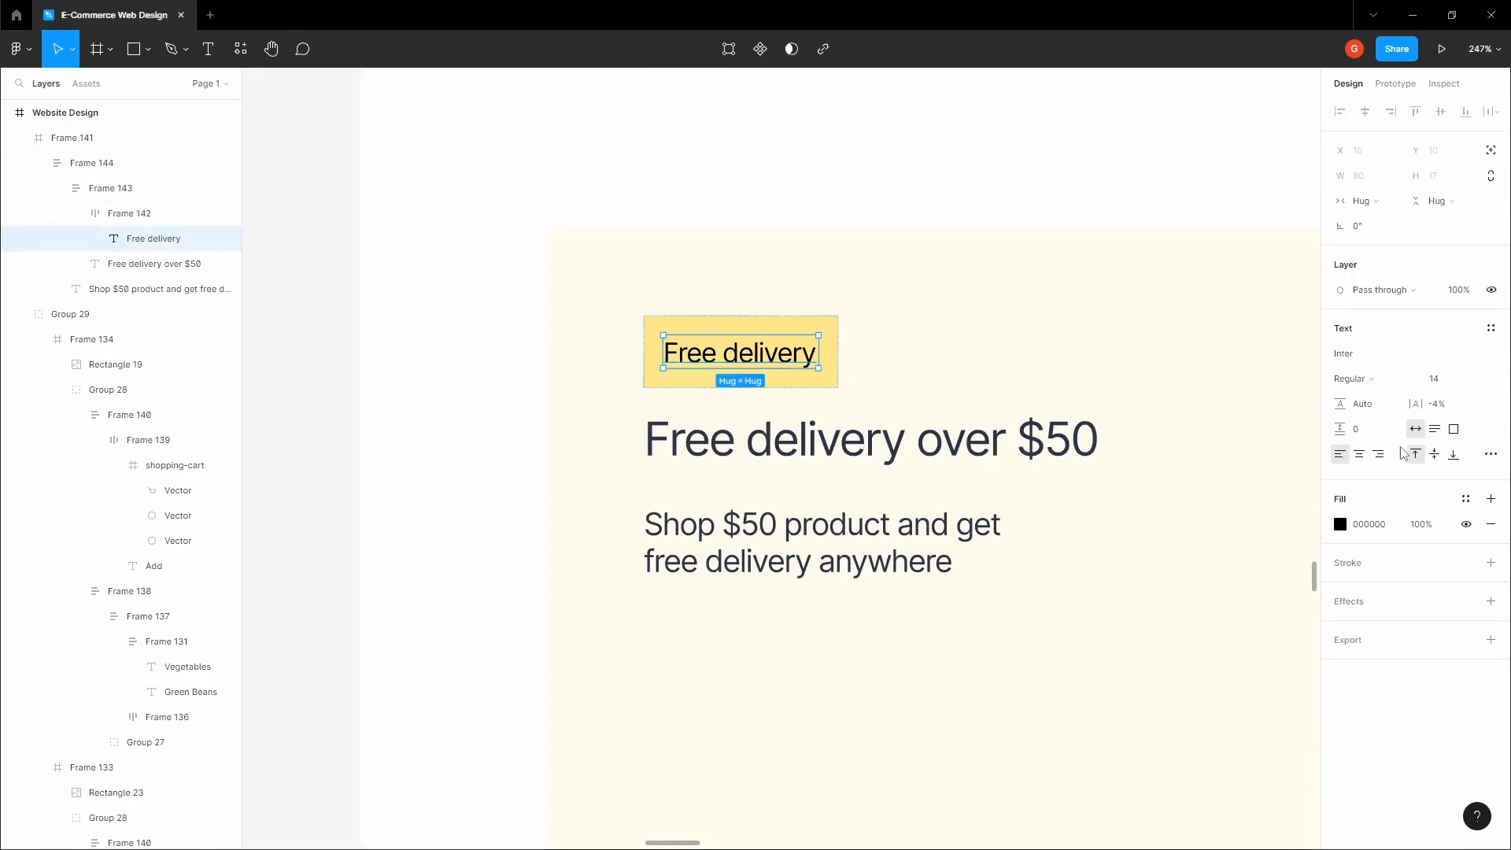
left_click(1476, 379)
left_click(1465, 355)
left_click(1473, 381)
left_click(1465, 364)
Step: Set the Free delivery badge's vertical padding to 6 and horizontal padding to 4
left_click(808, 331)
left_click(1459, 398)
type("6")
left_click(1386, 407)
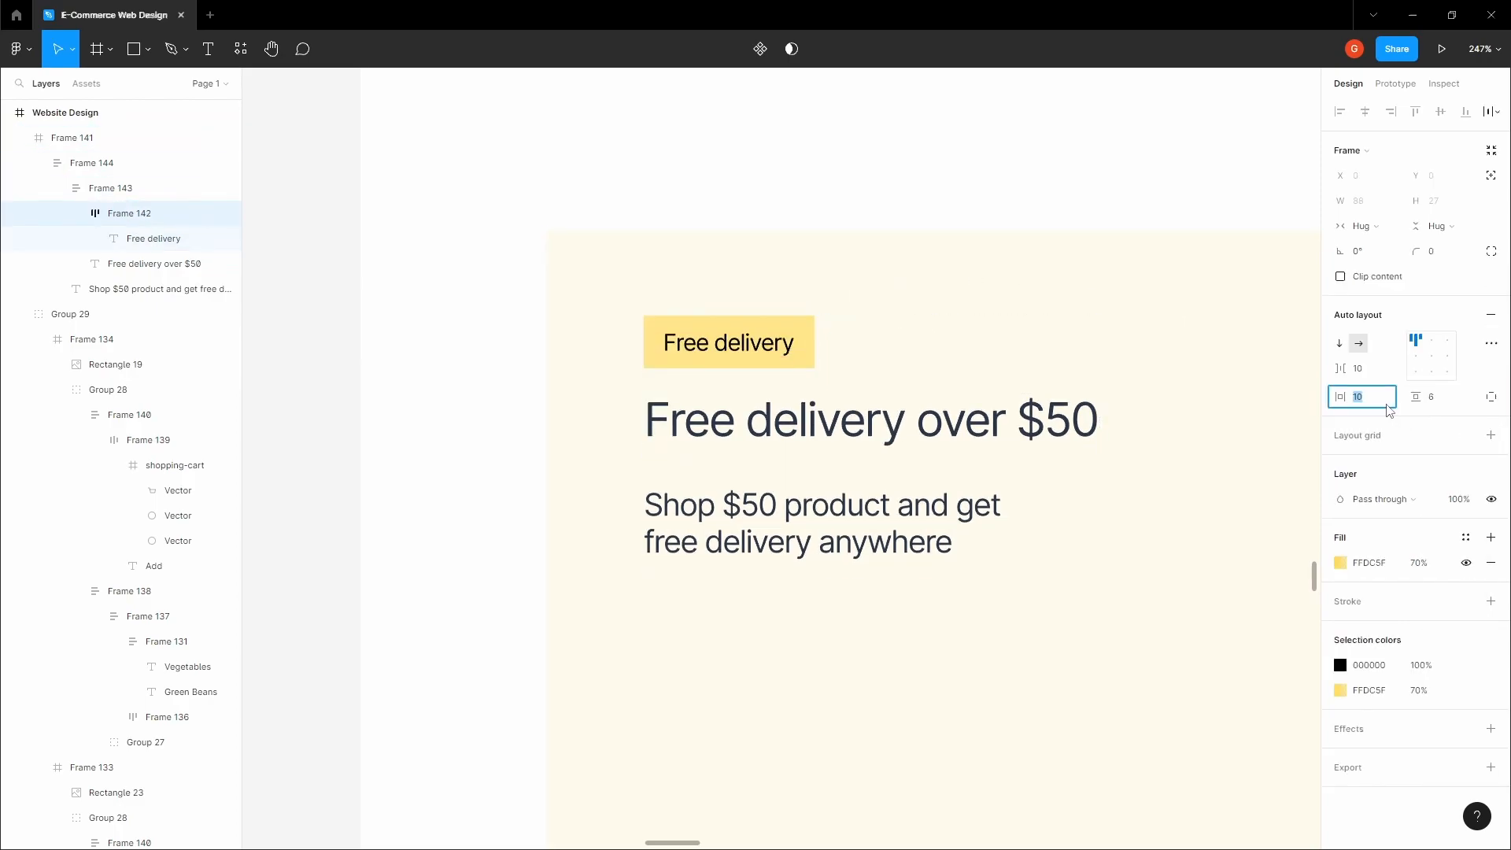
type("4")
key("Return")
scroll(505, 376, "down", 3)
left_click(359, 339)
key("space")
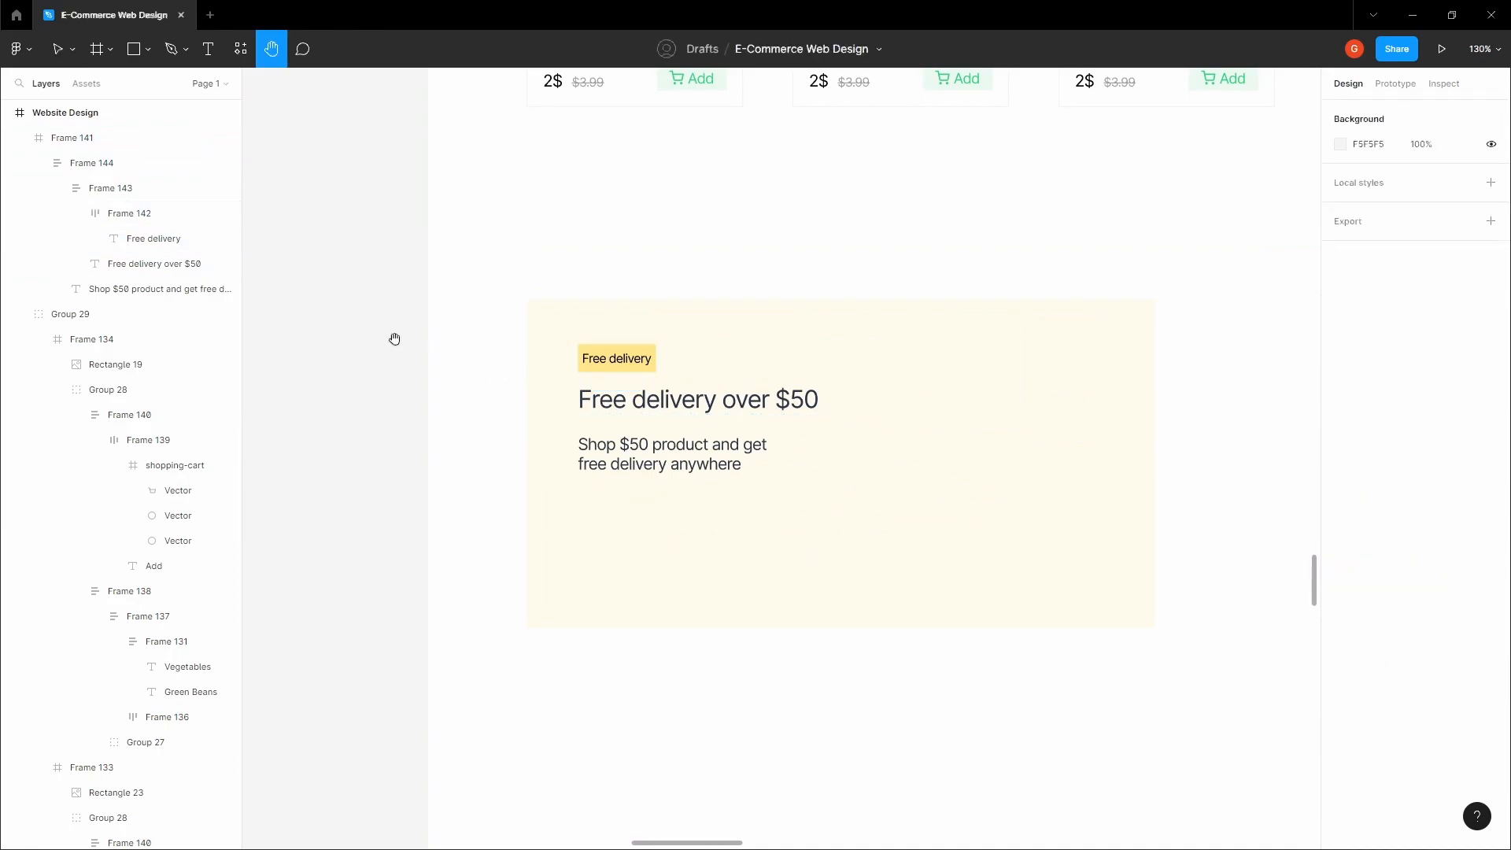
Step: Change the Free delivery badge's text colour to white, FFFFFF
scroll(532, 337, "up", 5)
left_click(641, 379)
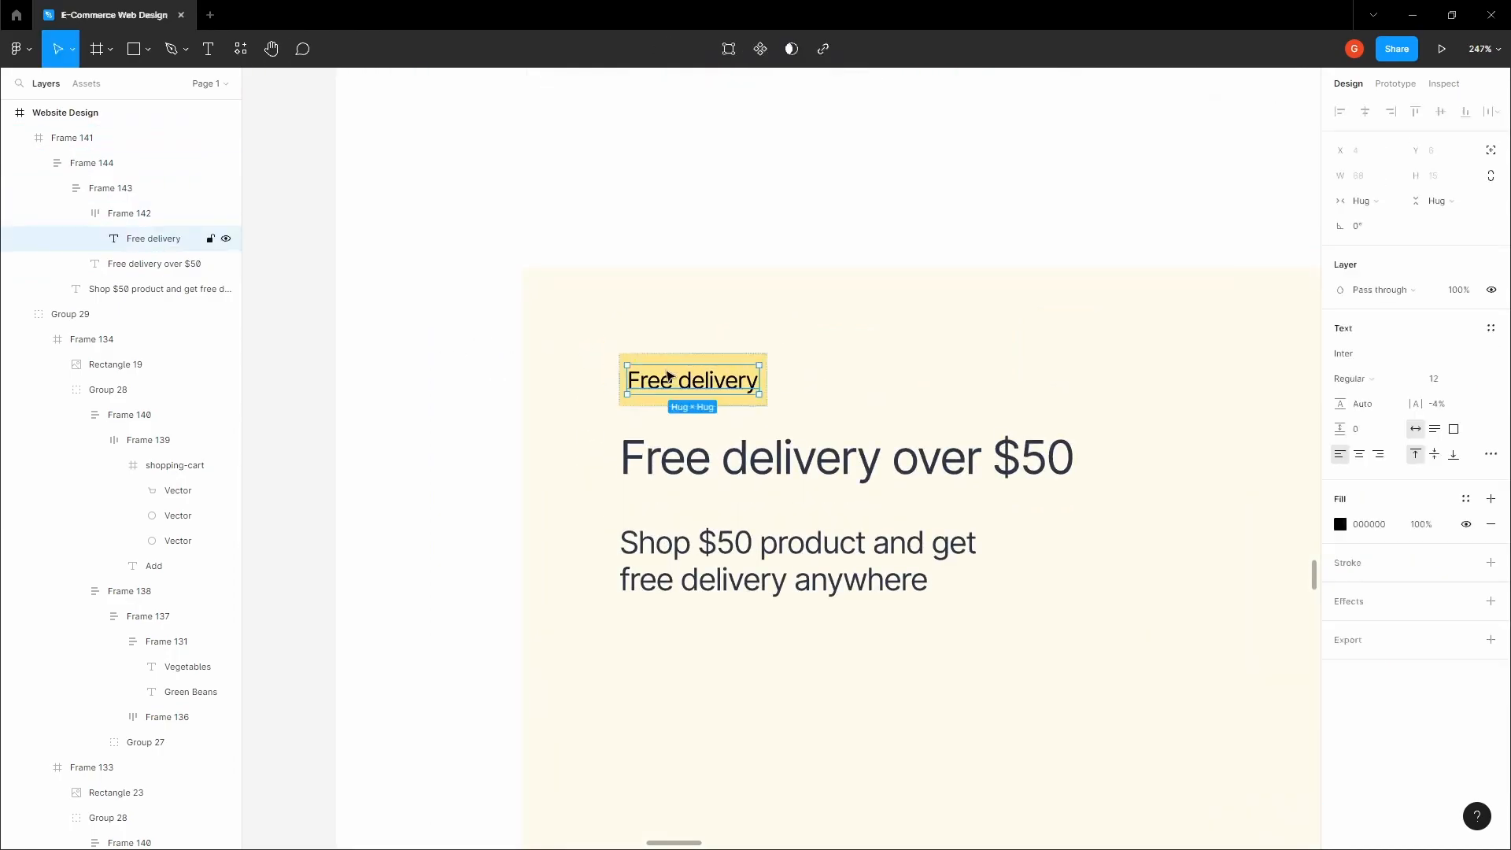
left_click(1340, 524)
type("ffffff")
key("Return")
left_click(807, 235)
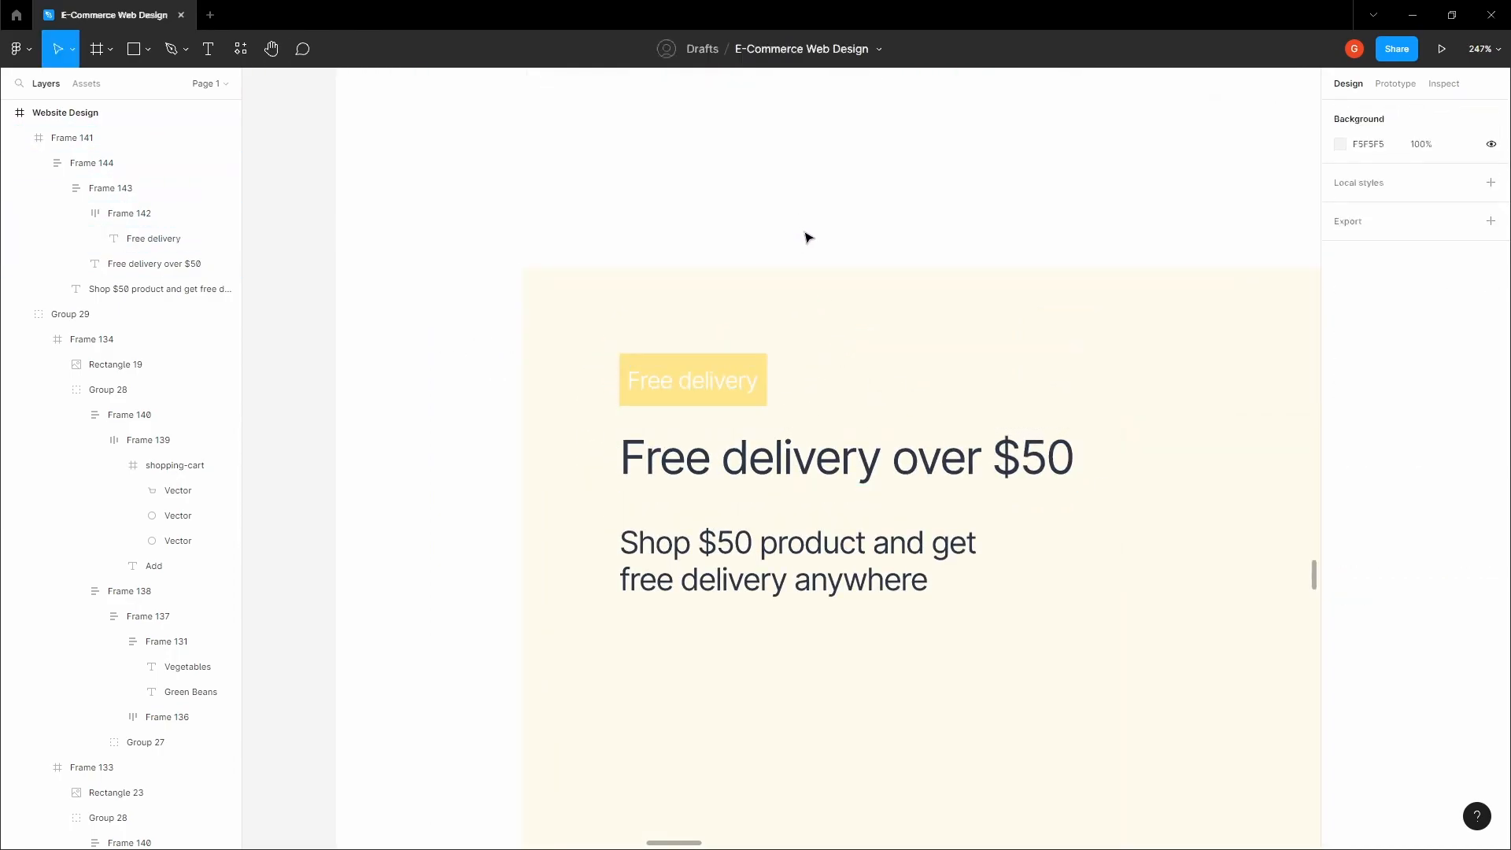
Step: Round the Free delivery badge's corners, trying a radius of 4 and settling on 2
left_click(760, 363, "ctrl")
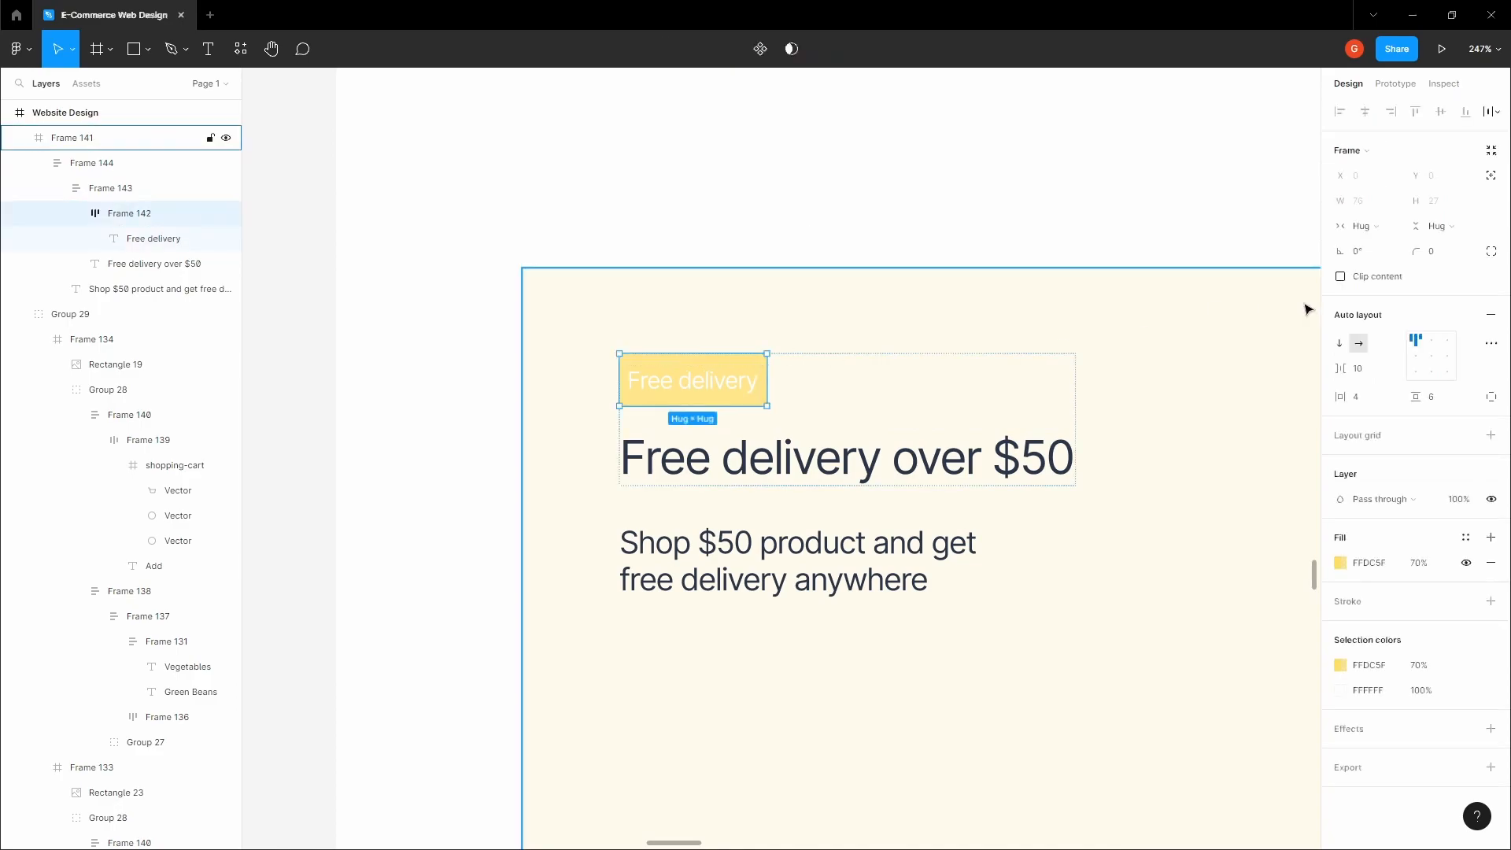
left_click(1436, 252)
type("4")
left_click(1150, 202)
key("space")
left_click_drag(930, 234, 838, 250)
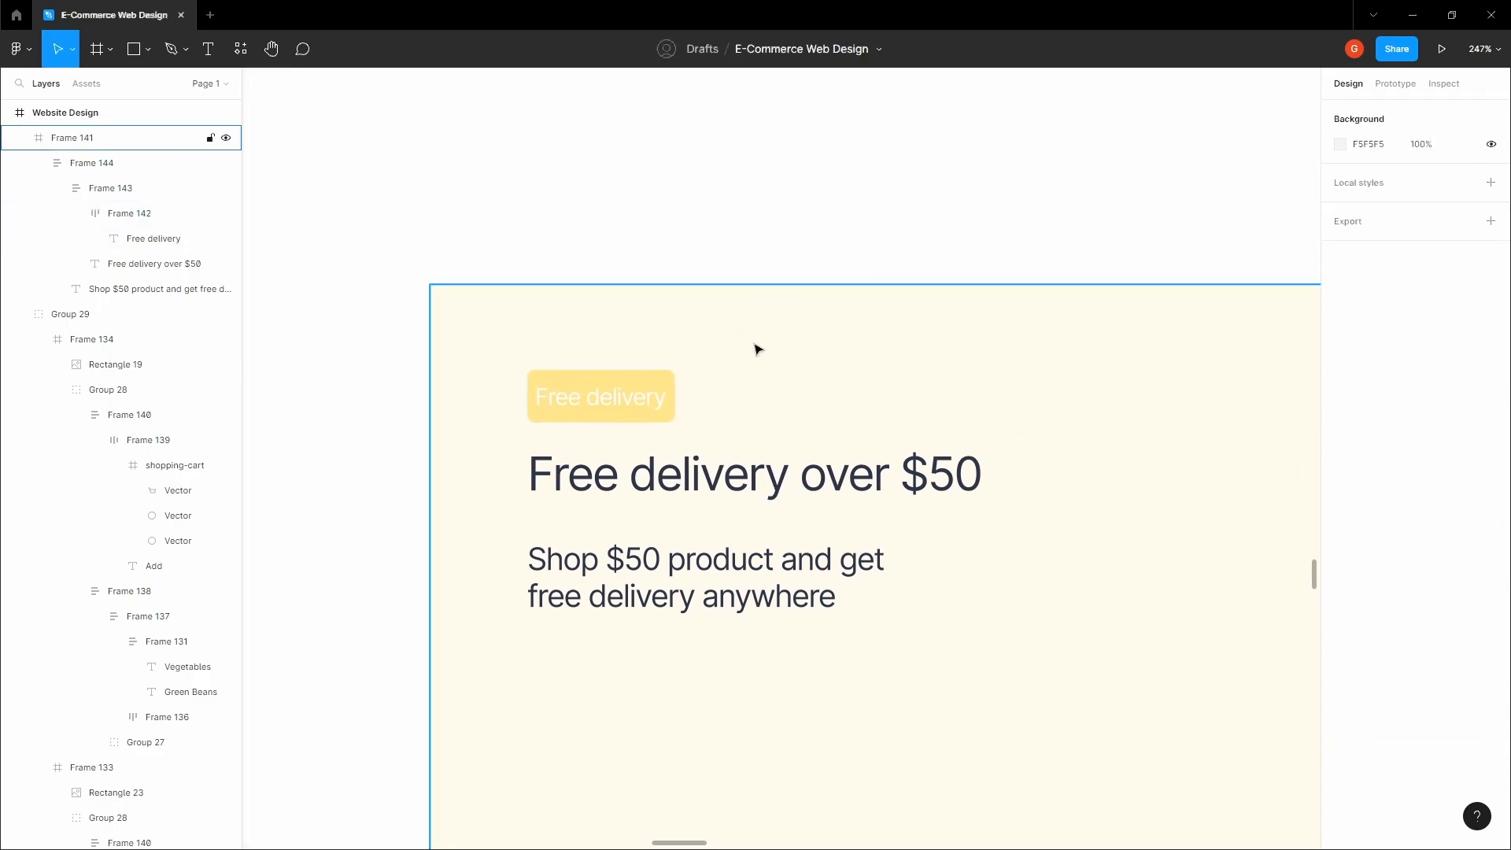
left_click(602, 395, "ctrl")
left_click(1024, 209)
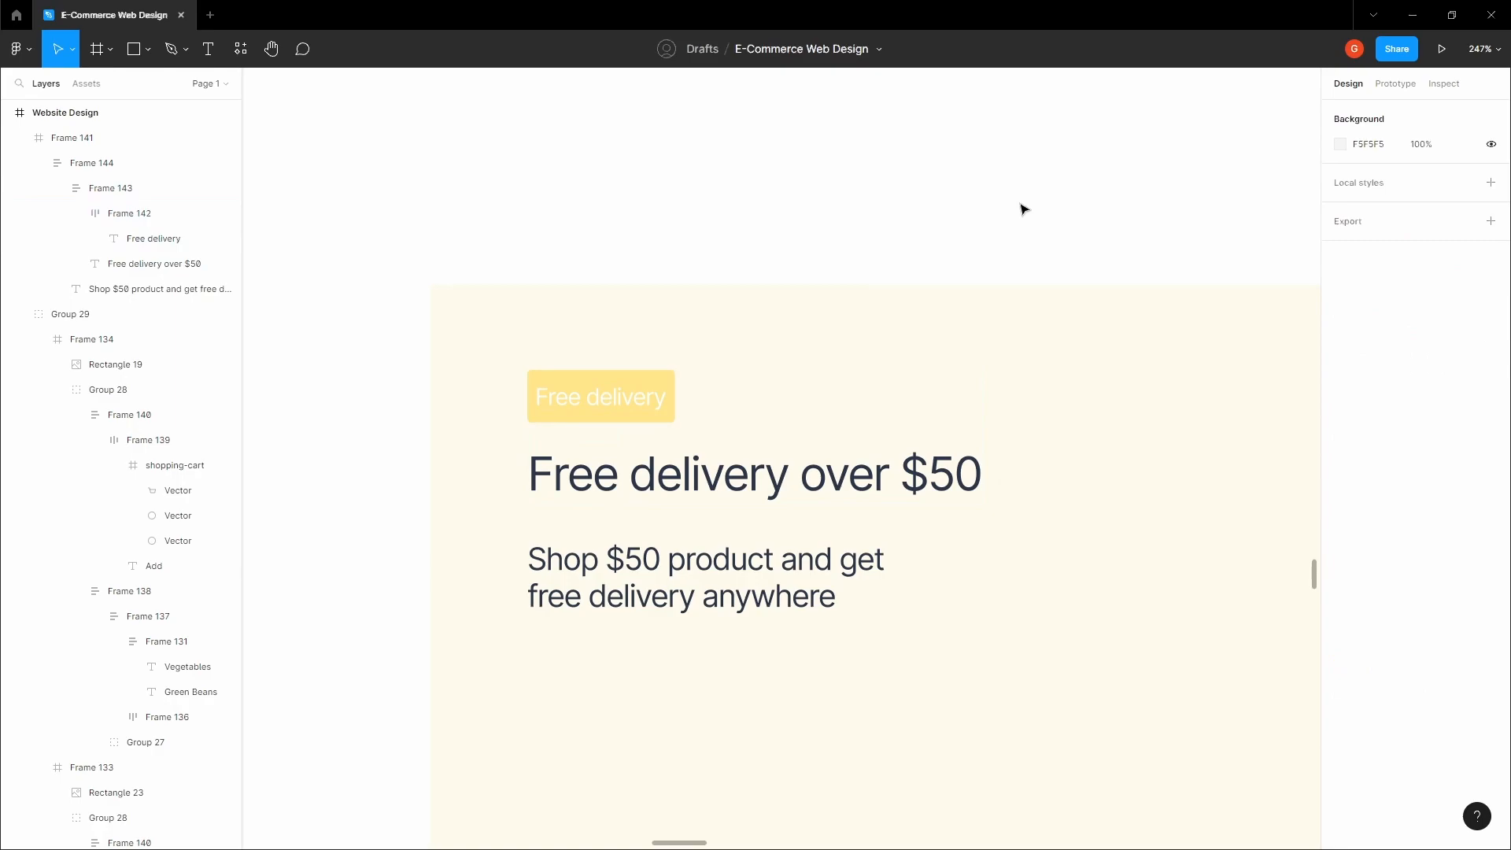
Step: Set the Free delivery badge's horizontal padding to 6
left_click(637, 380, "ctrl")
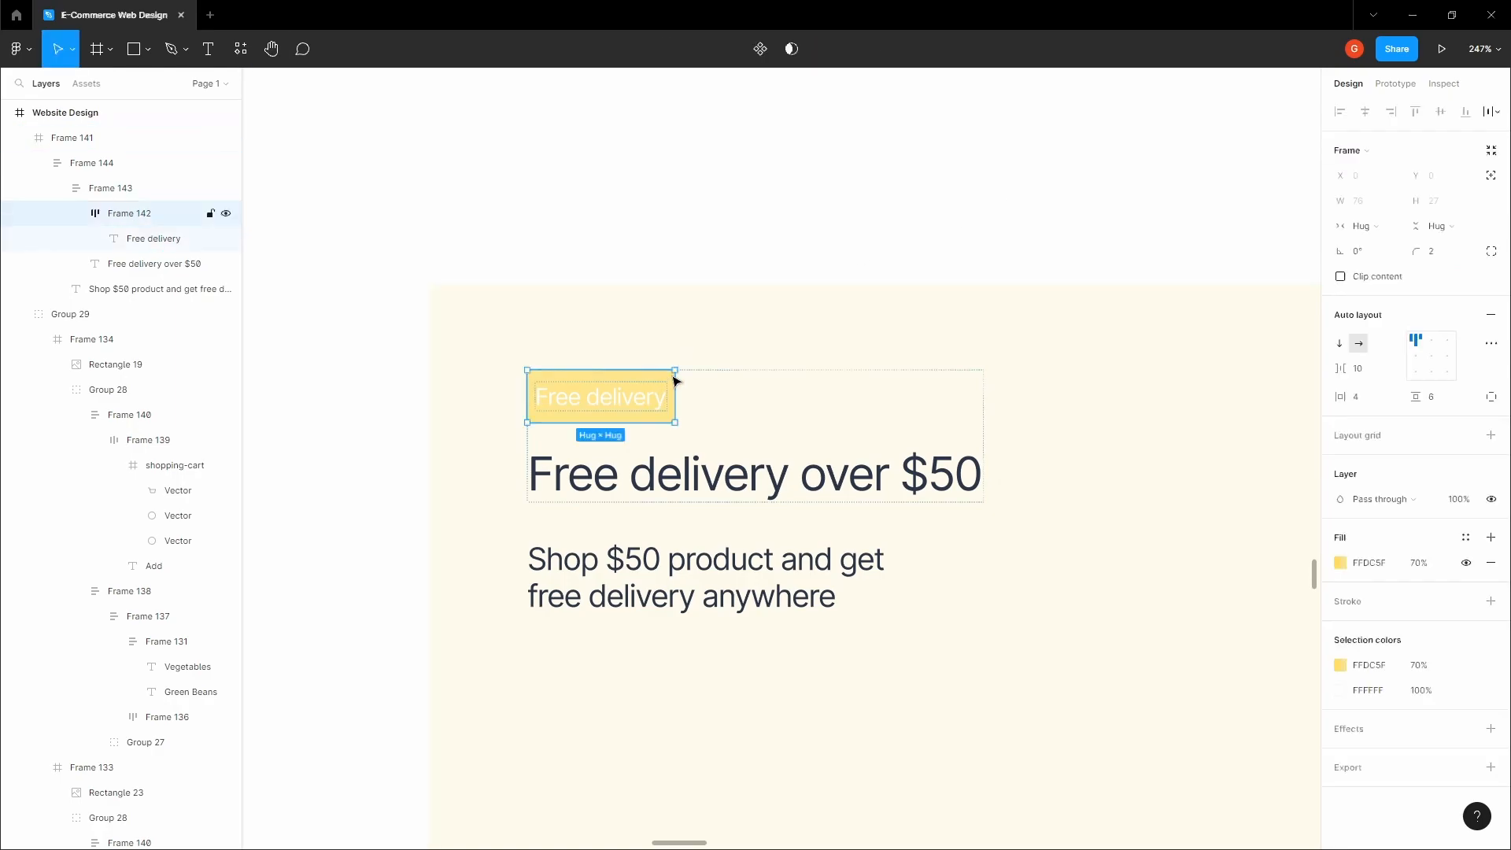
left_click(1355, 396)
type("6")
left_click(997, 227)
Step: Copy the right-arrow icon from the Icons & Other Graphics frame
key("space")
left_click_drag(995, 225, 746, 355)
scroll(844, 233, "down", 3)
scroll(746, 355, "down", 4)
left_click_drag(813, 233, 792, 360)
scroll(792, 360, "down", 4)
left_click_drag(876, 303, 787, 542)
left_click_drag(865, 296, 779, 516)
scroll(877, 267, "up", 4)
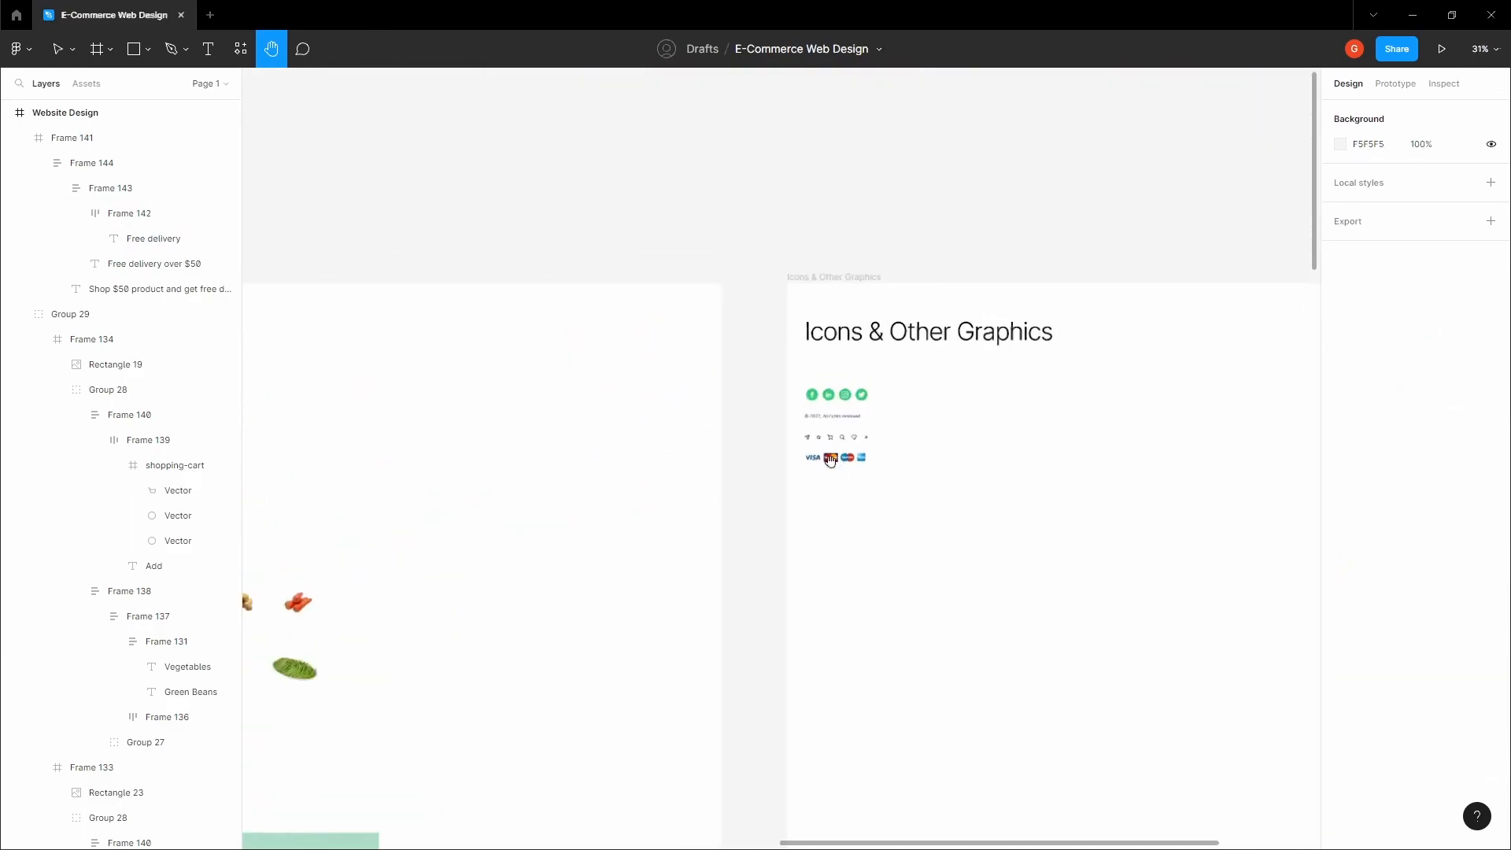
scroll(831, 458, "up", 5)
right_click(1052, 377)
left_click(1080, 350)
scroll(1081, 349, "down", 3)
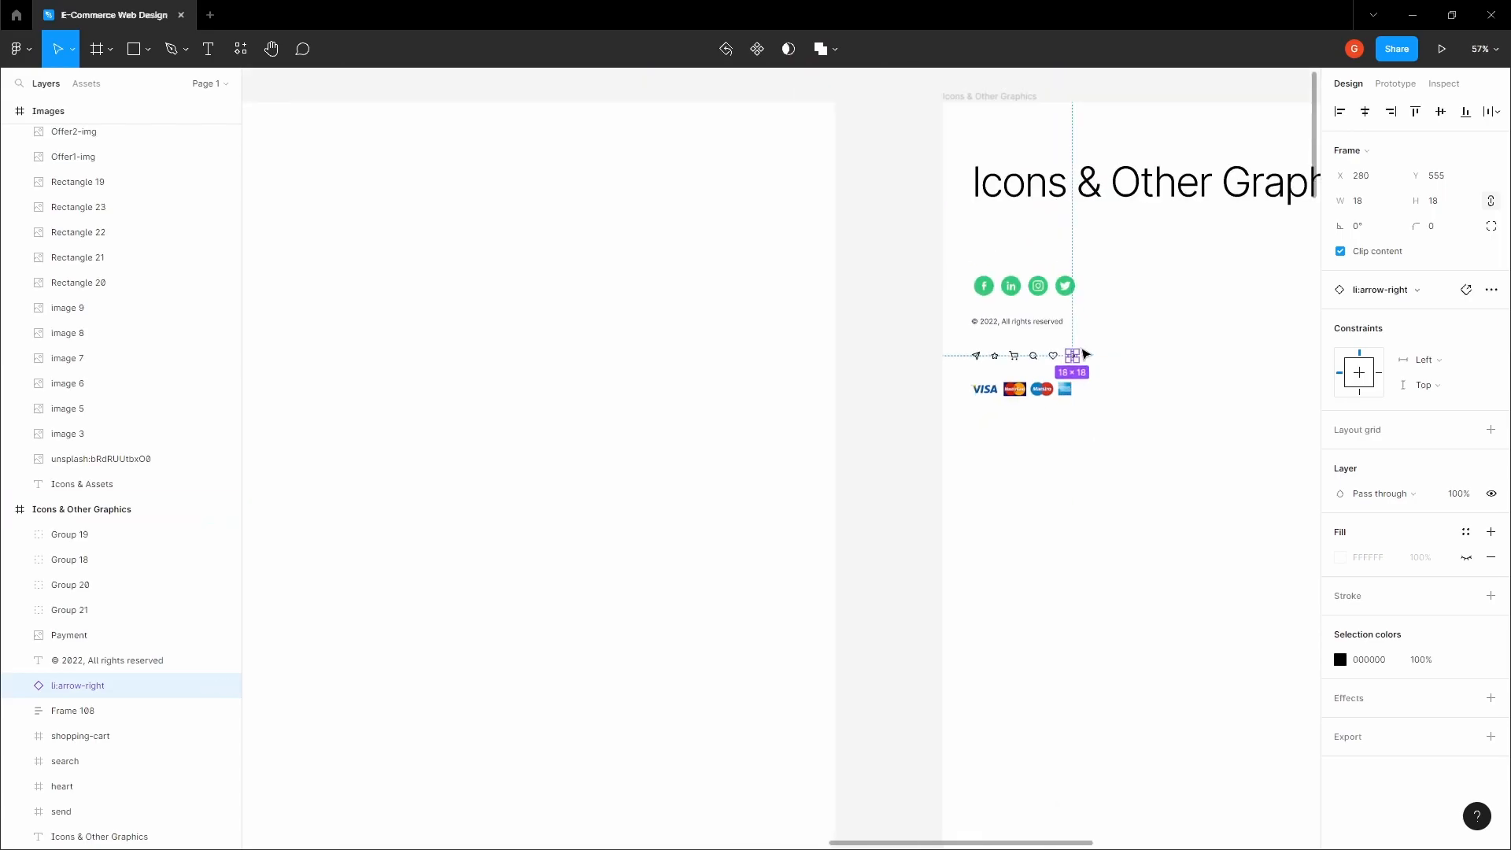
scroll(1084, 354, "down", 2)
left_click(1012, 405)
Step: Paste the right-arrow icon into the yellow banner and place it below the description, at about X 153, Y 226
key("space")
scroll(1011, 405, "down", 3)
left_click_drag(913, 547, 952, 138)
scroll(781, 536, "up", 6)
left_click_drag(867, 430, 824, 536)
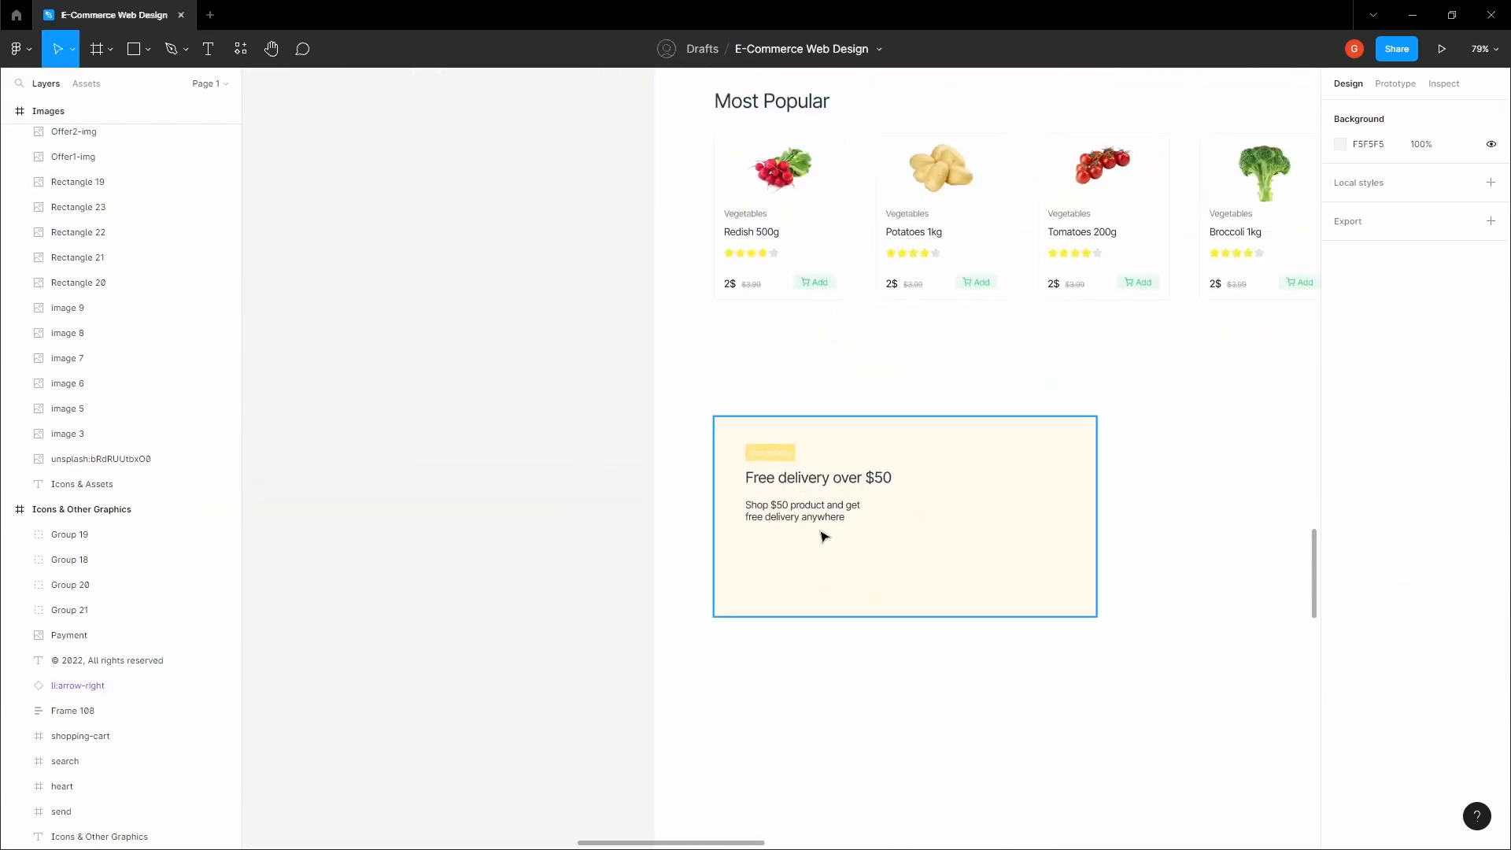
left_click(824, 537)
scroll(824, 537, "up", 4)
key("ctrl+v")
left_click_drag(974, 502, 813, 606)
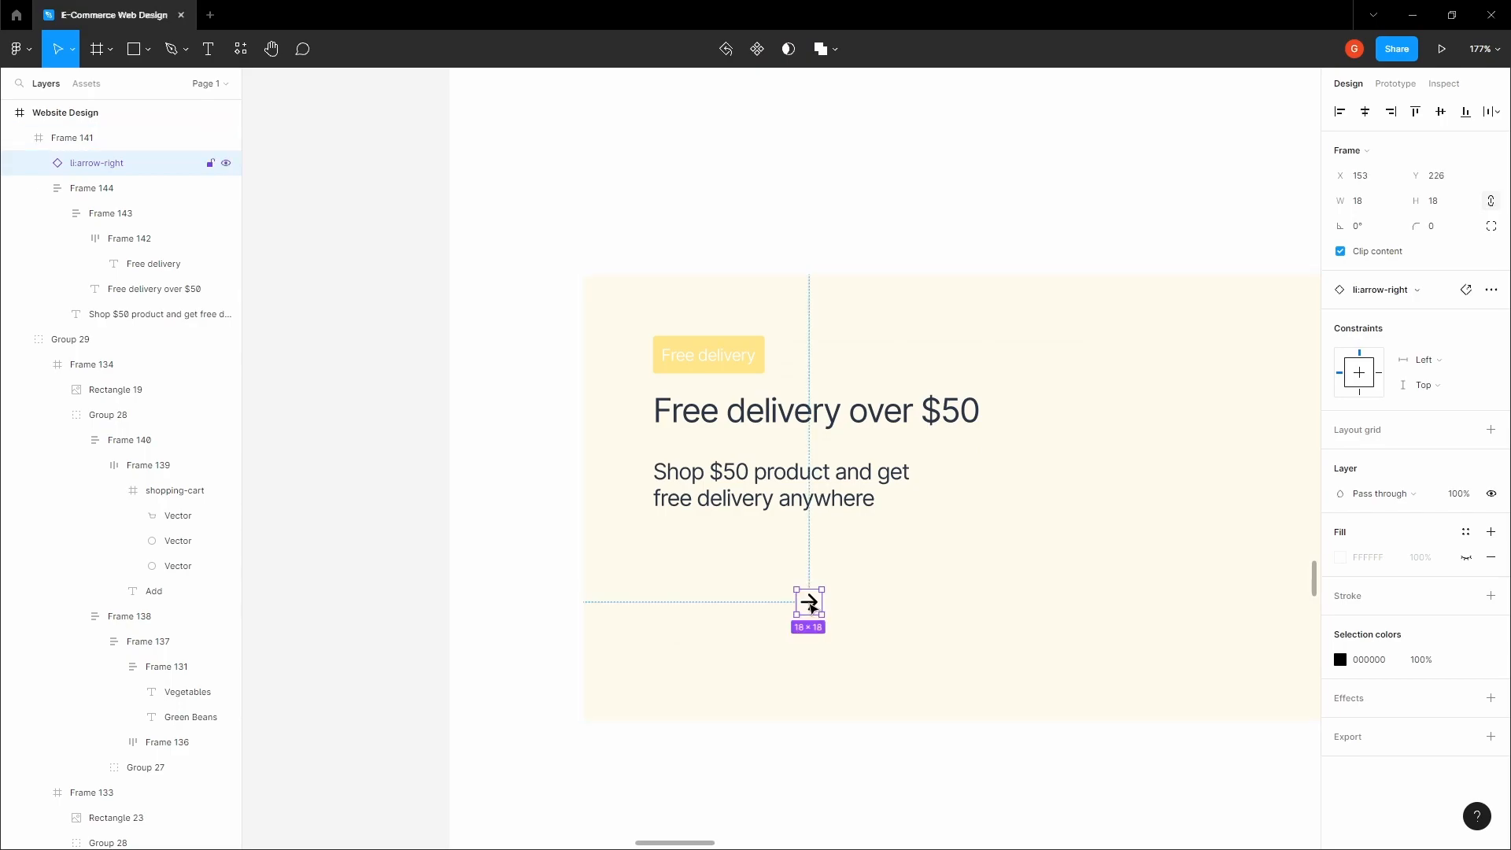
Step: Add the text "Shop Now" beside the arrow in the banner, with font size 16
left_click(729, 596)
scroll(728, 580, "down", 2)
scroll(725, 554, "up", 2)
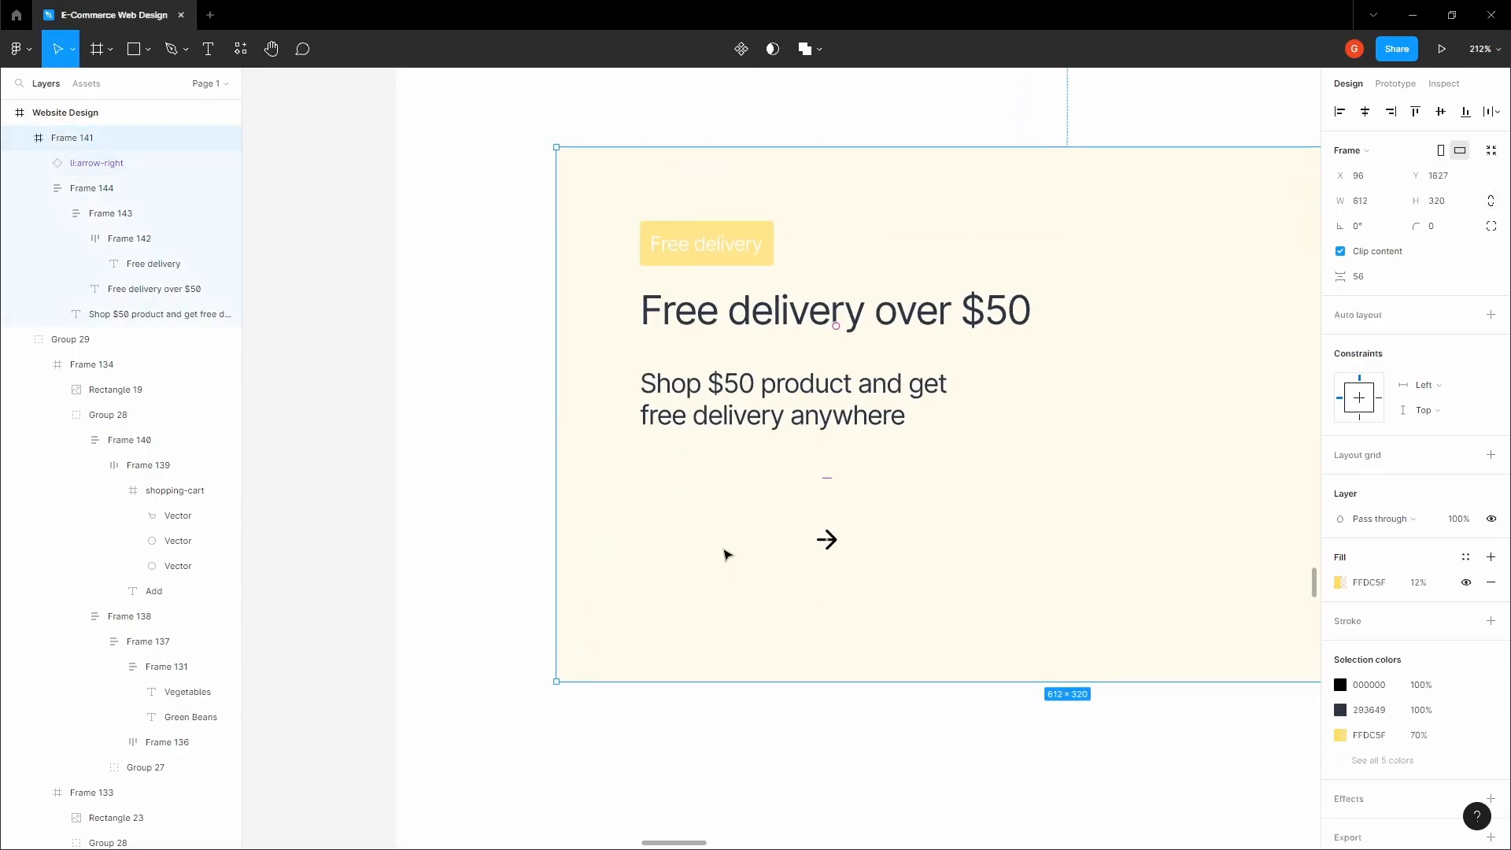
key("t")
left_click(667, 524)
type("Shop Now")
key("Escape")
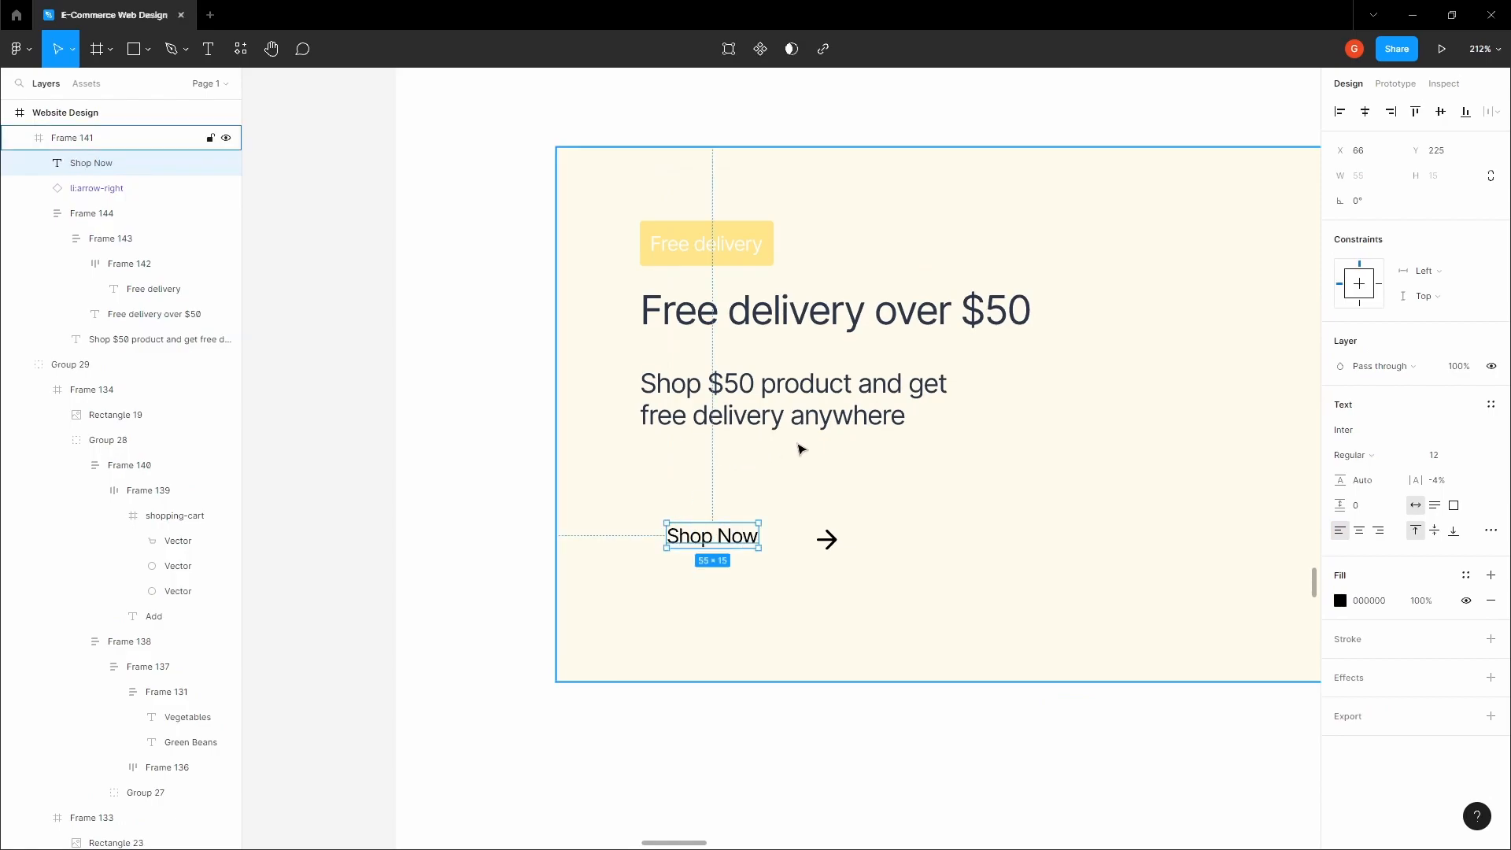
left_click(1476, 457)
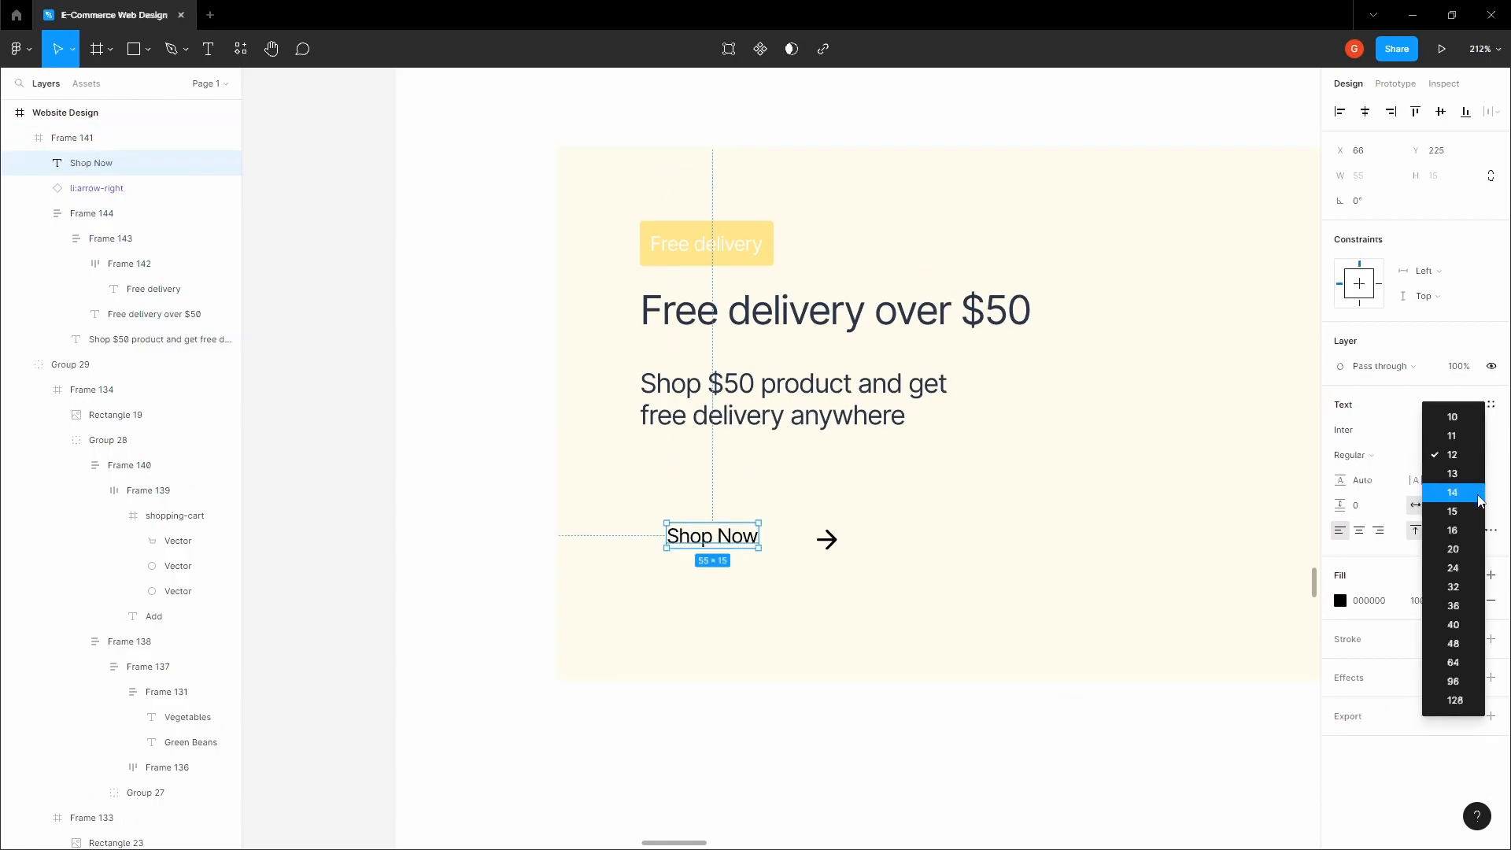
left_click(1452, 530)
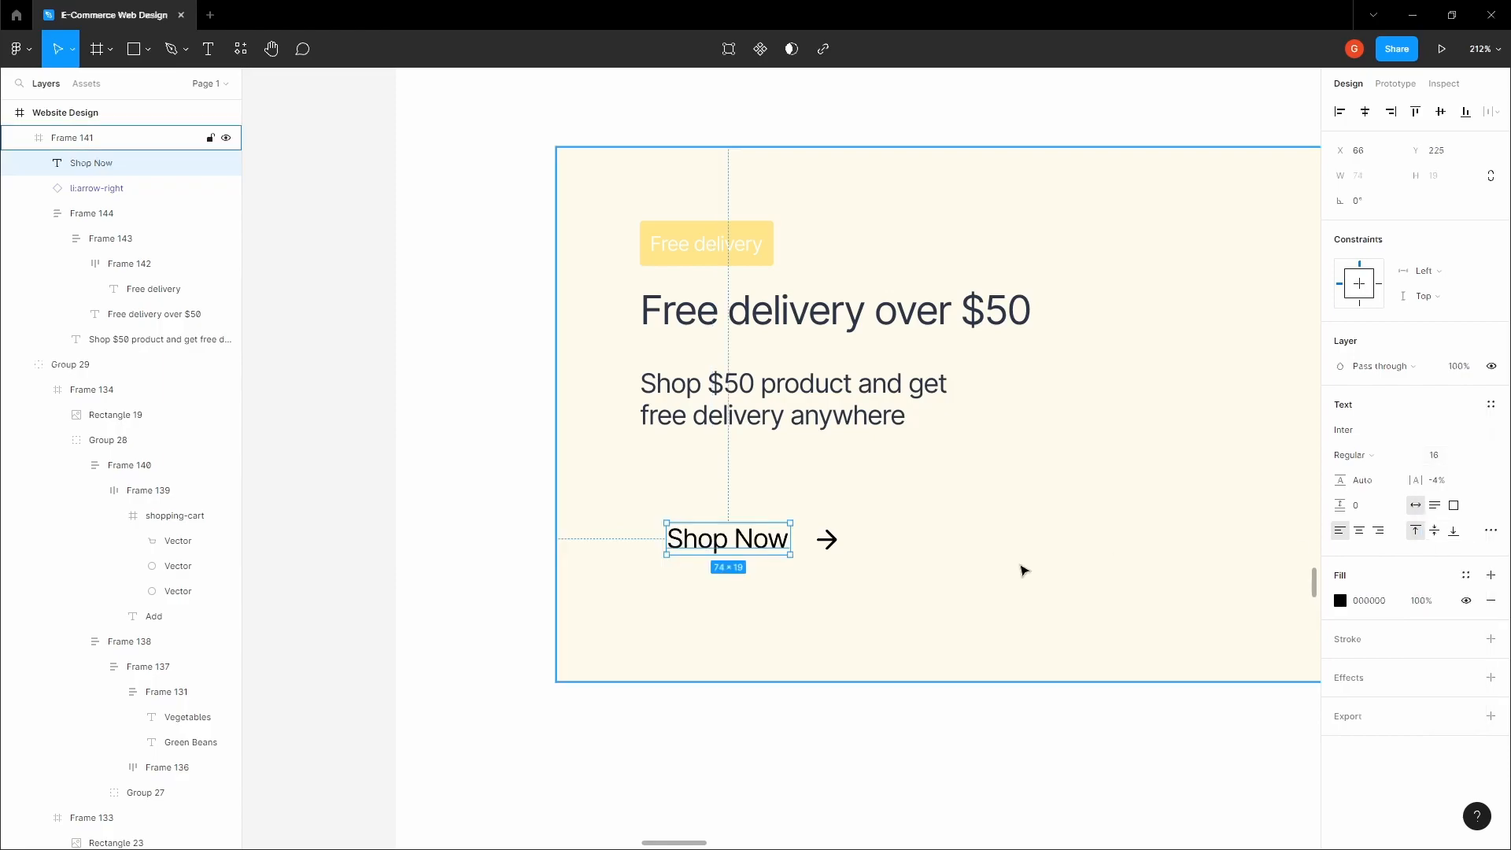
Step: Combine the Shop Now text and the arrow in a horizontal auto layout with 12 px spacing
left_click(826, 539)
left_click(739, 546, "shift")
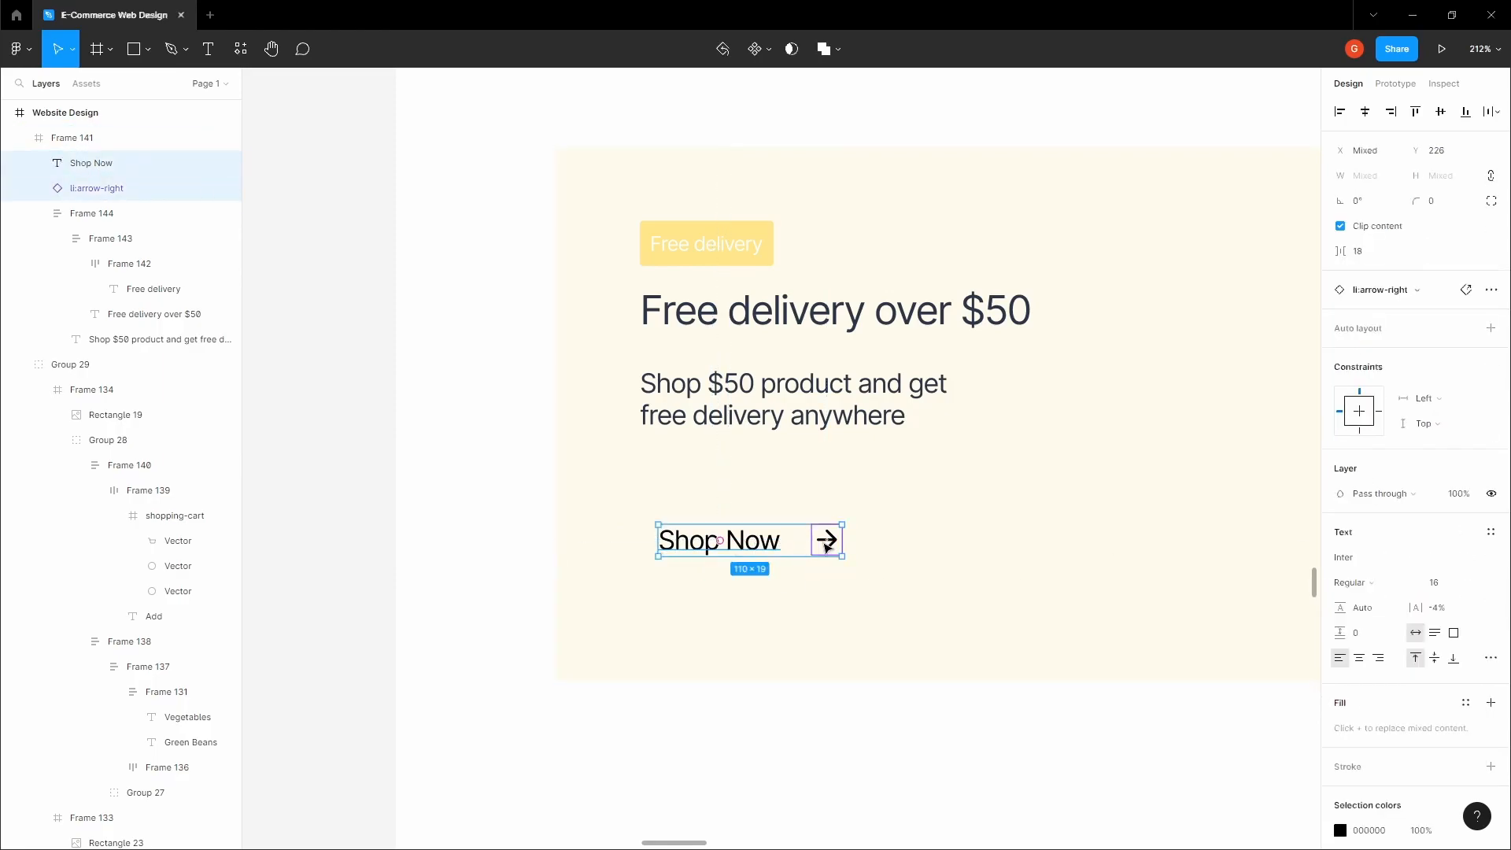
key("shift+a")
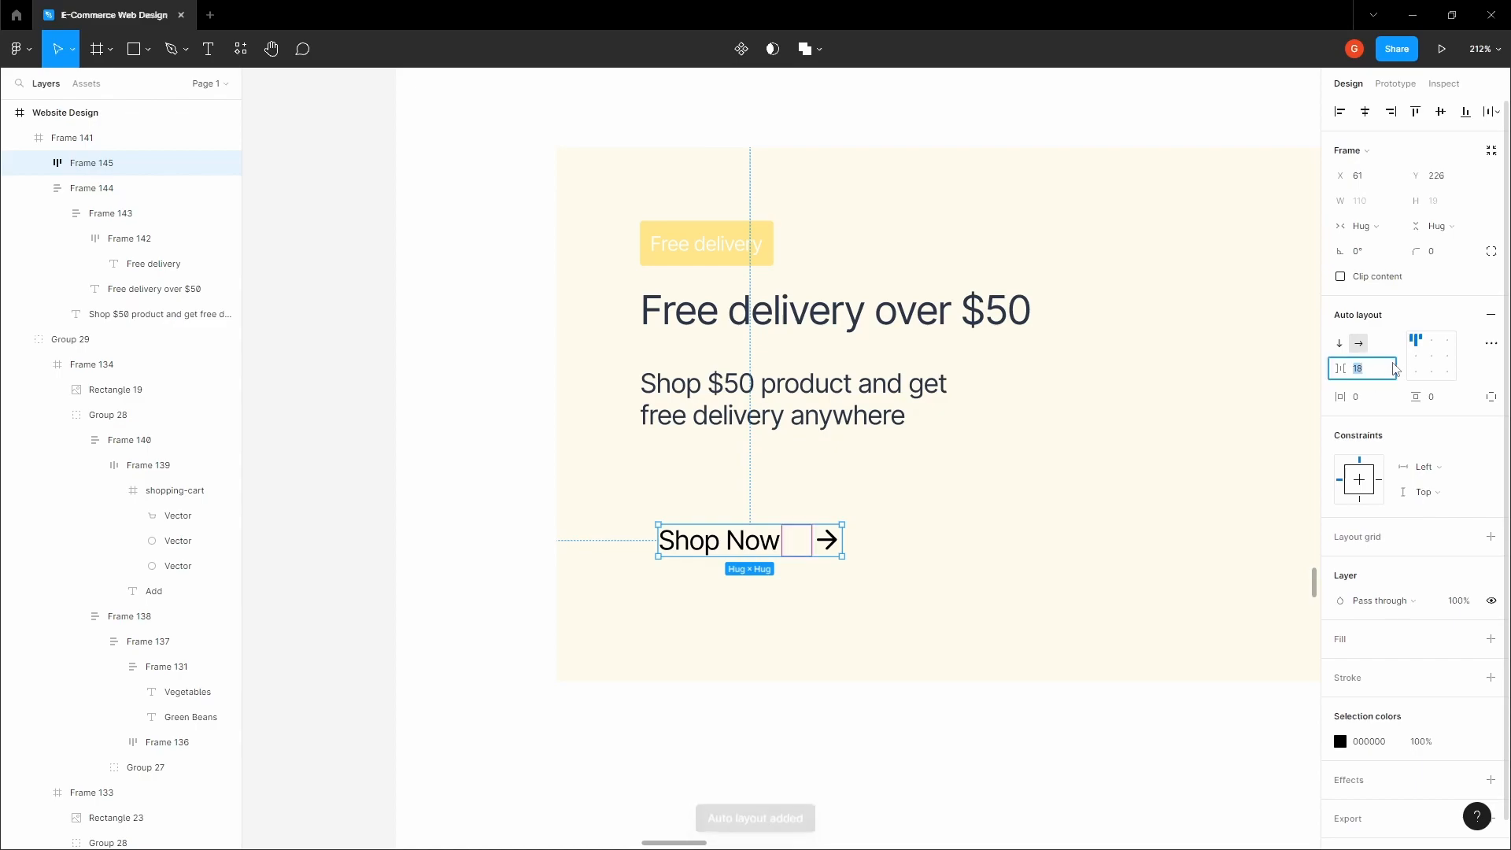
type("12")
key("Tab")
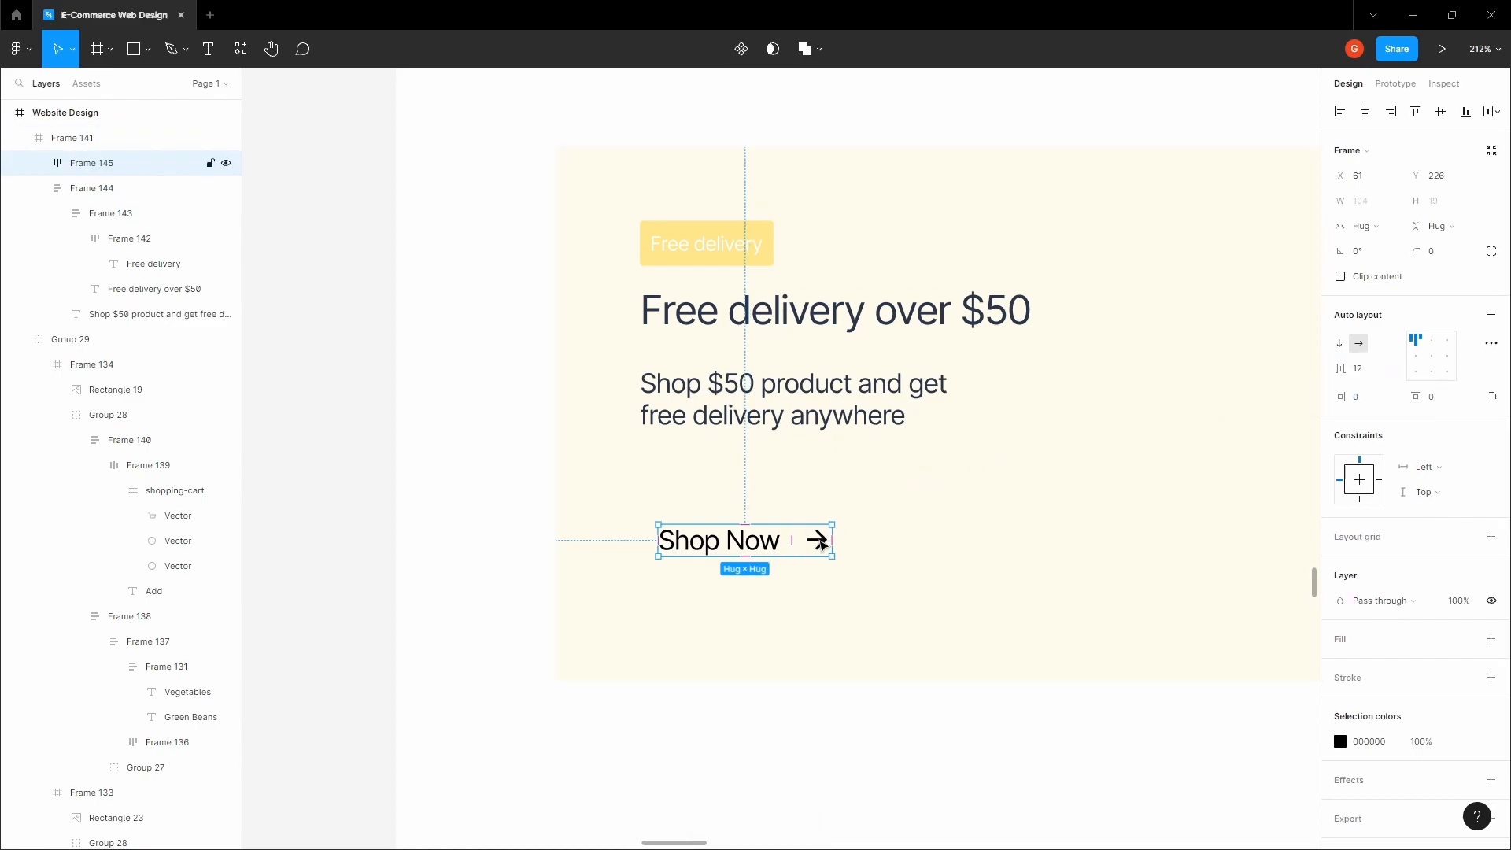
Step: Reduce the spacing between the Shop Now text and its arrow to 8 px
double_click(821, 543)
left_click(714, 493)
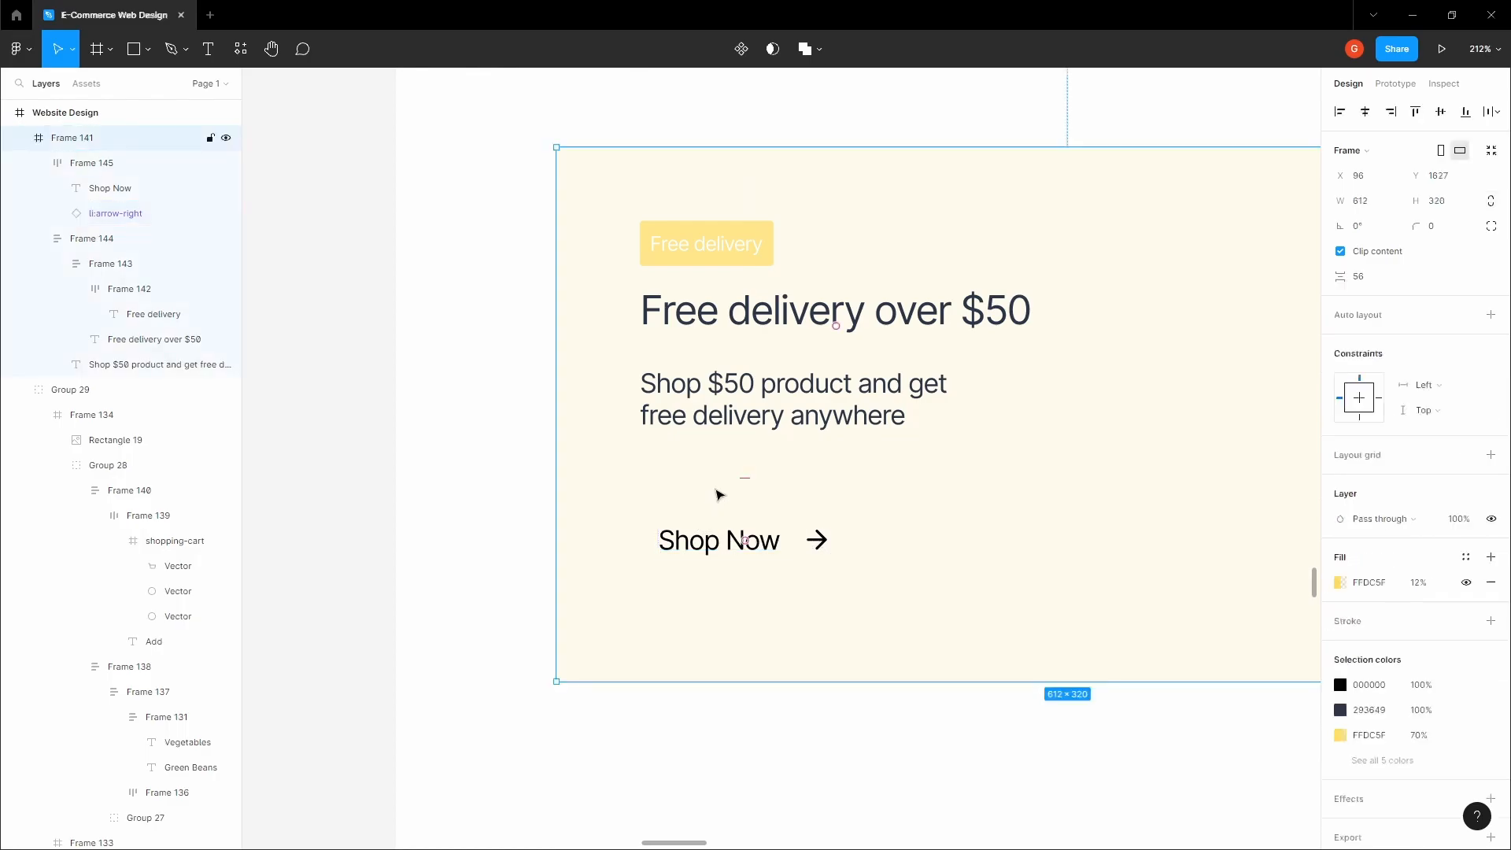
left_click(716, 536)
left_click(1376, 369)
key("Tab")
left_click(947, 492)
double_click(815, 544)
double_click(816, 544)
left_click(816, 545)
left_click(816, 544)
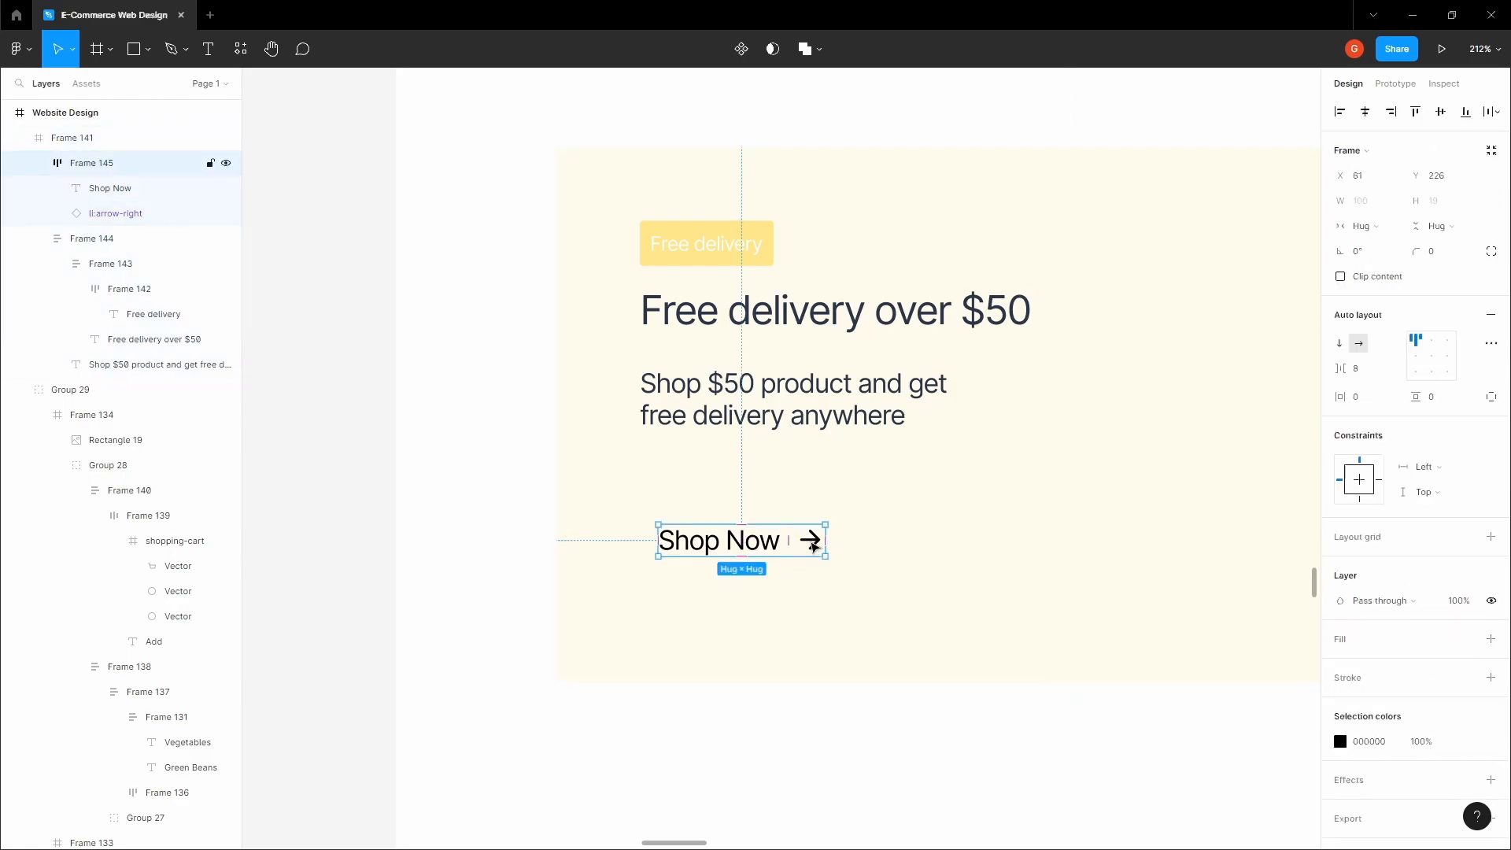
Step: Draw a frame of about 165 × 71 around the Shop Now row and turn it into an auto layout
left_click(681, 499)
key("f")
mouse_move(636, 496)
left_mouse_down()
mouse_move(843, 611)
mouse_move(909, 612)
left_mouse_up()
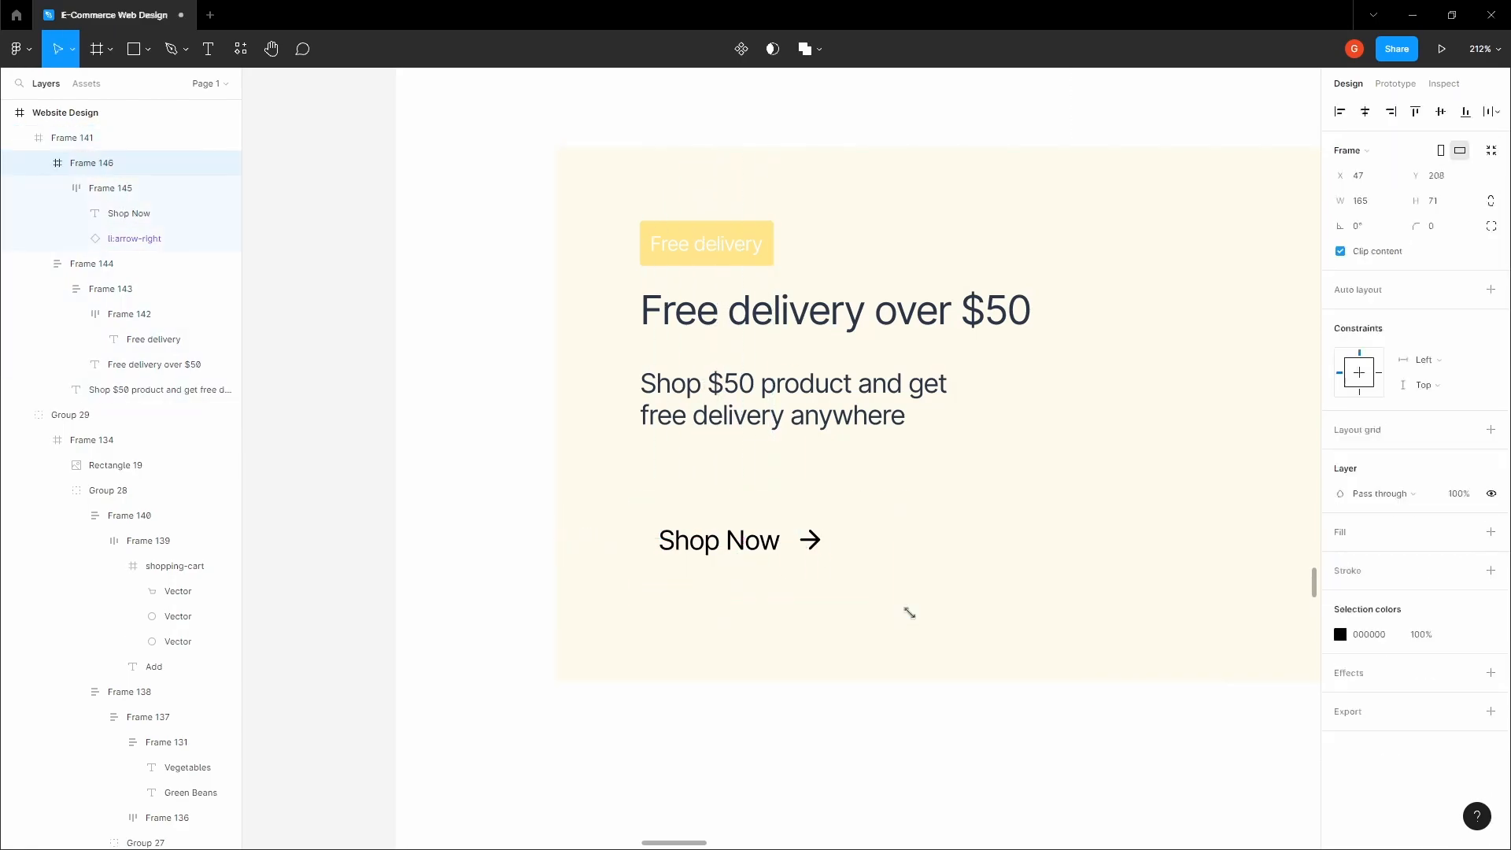
key("shift+a")
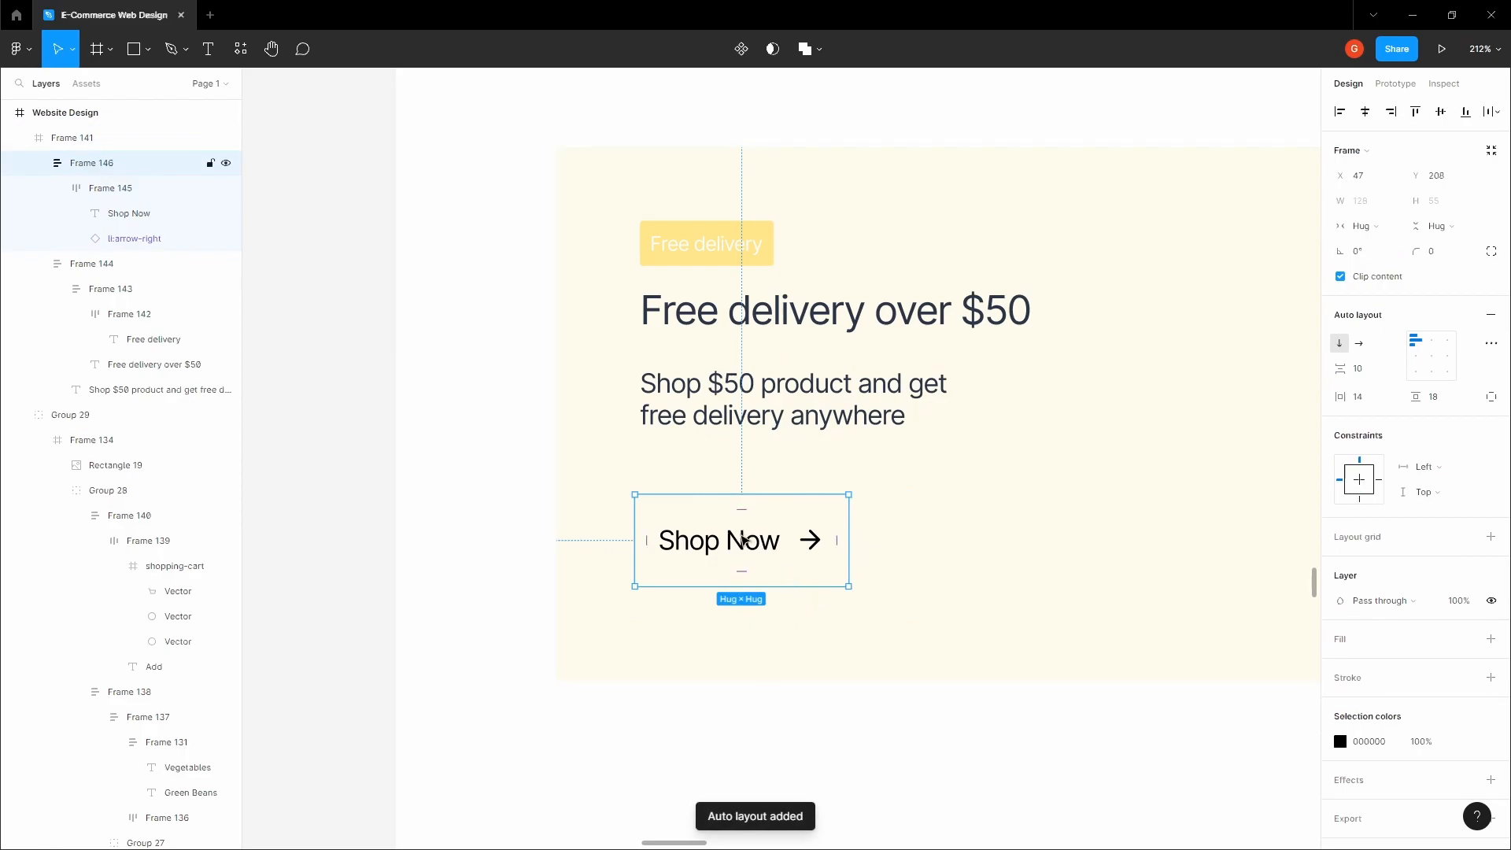
Step: Set the Shop Now button's vertical padding to 8 and horizontal padding to 12, and add a white fill, FFFFFF
left_click(1451, 398)
type("4")
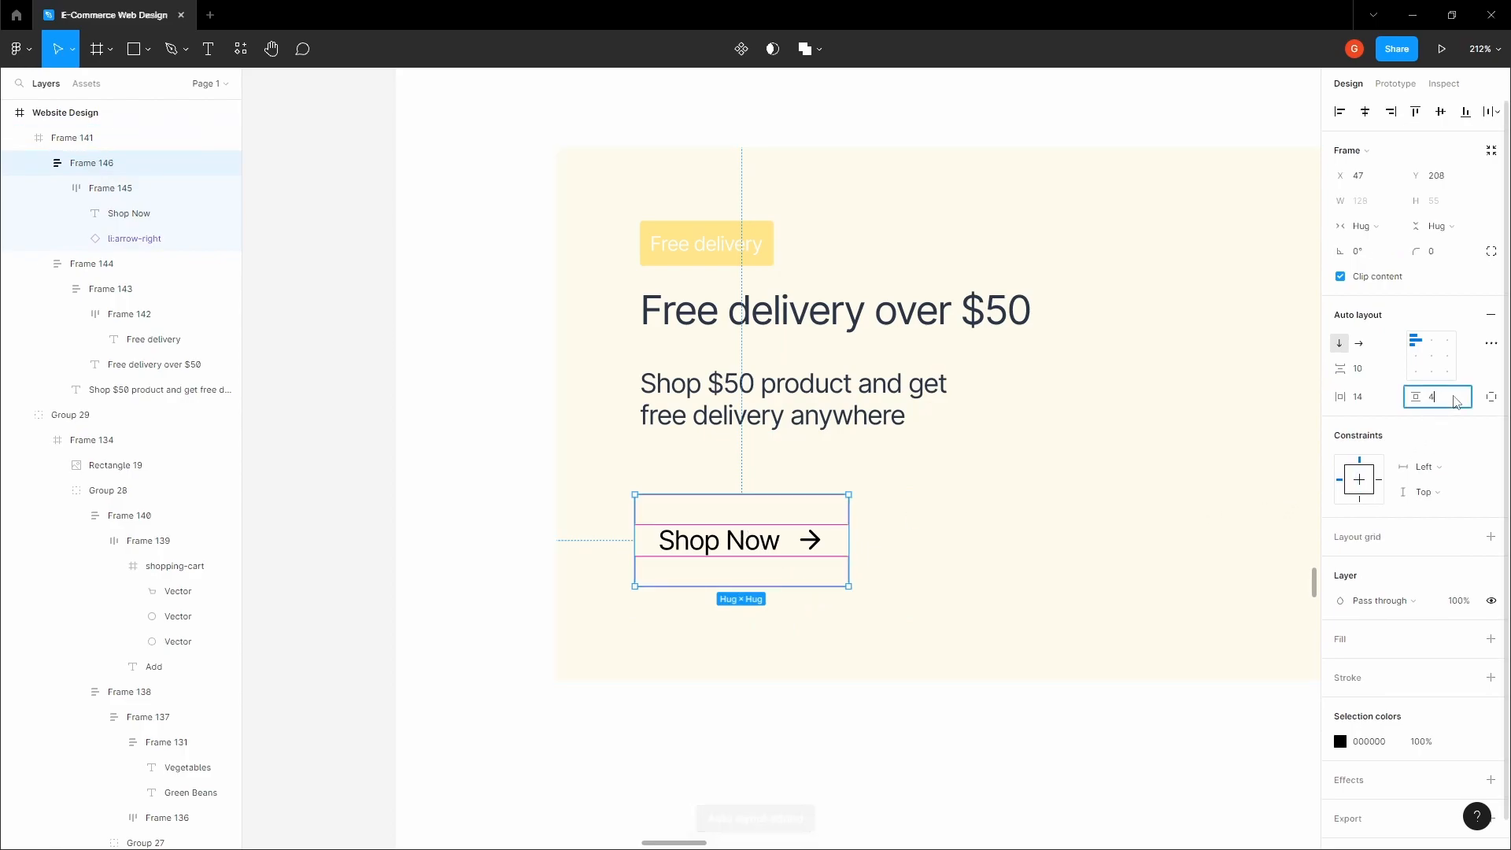
key("BackSpace")
type("8")
key("Tab")
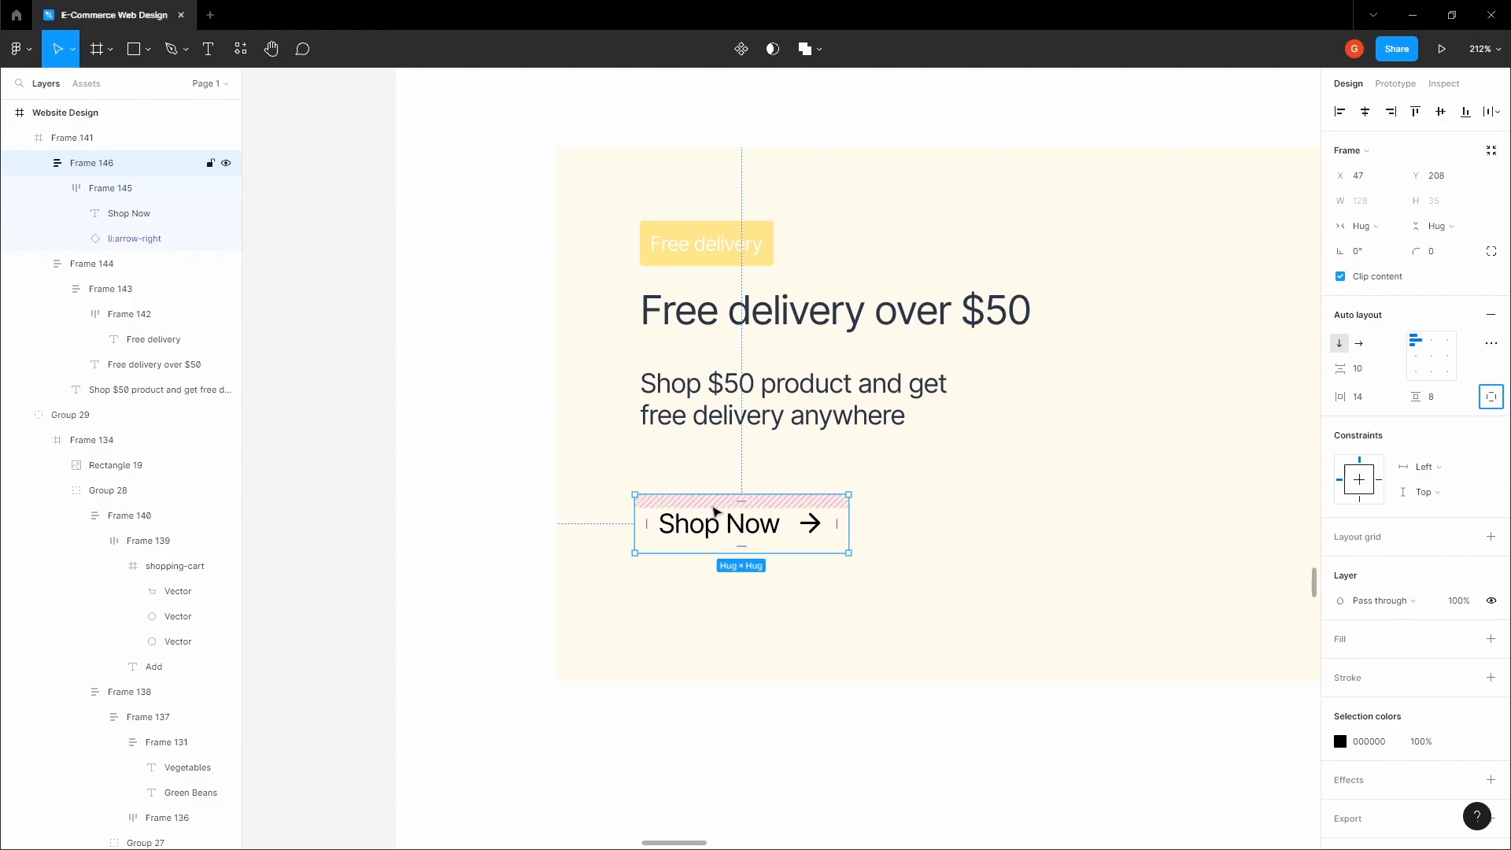
left_click(1361, 397)
type("12")
key("Tab")
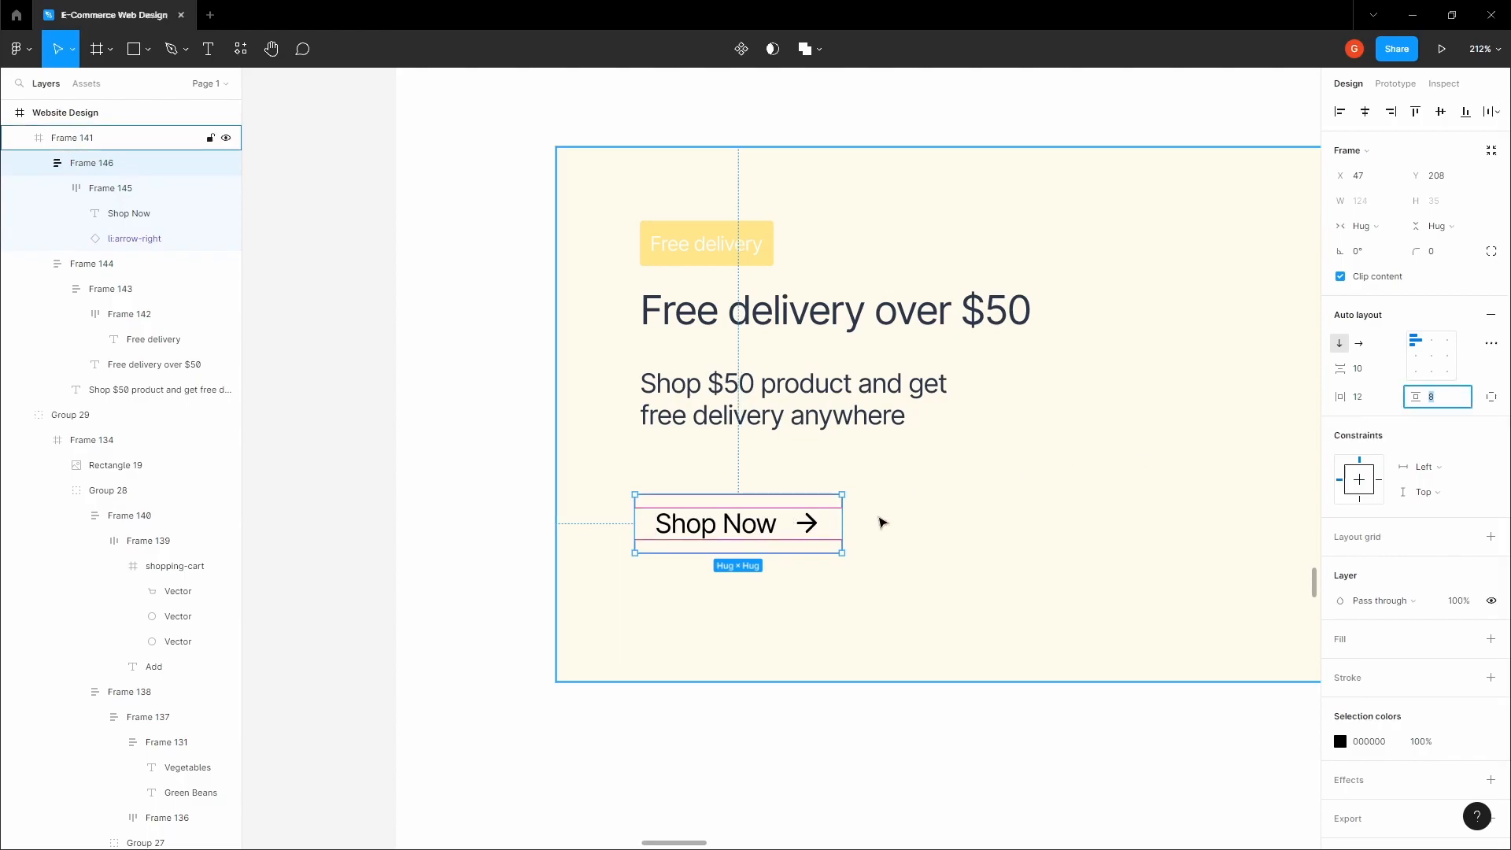
left_click(1490, 638)
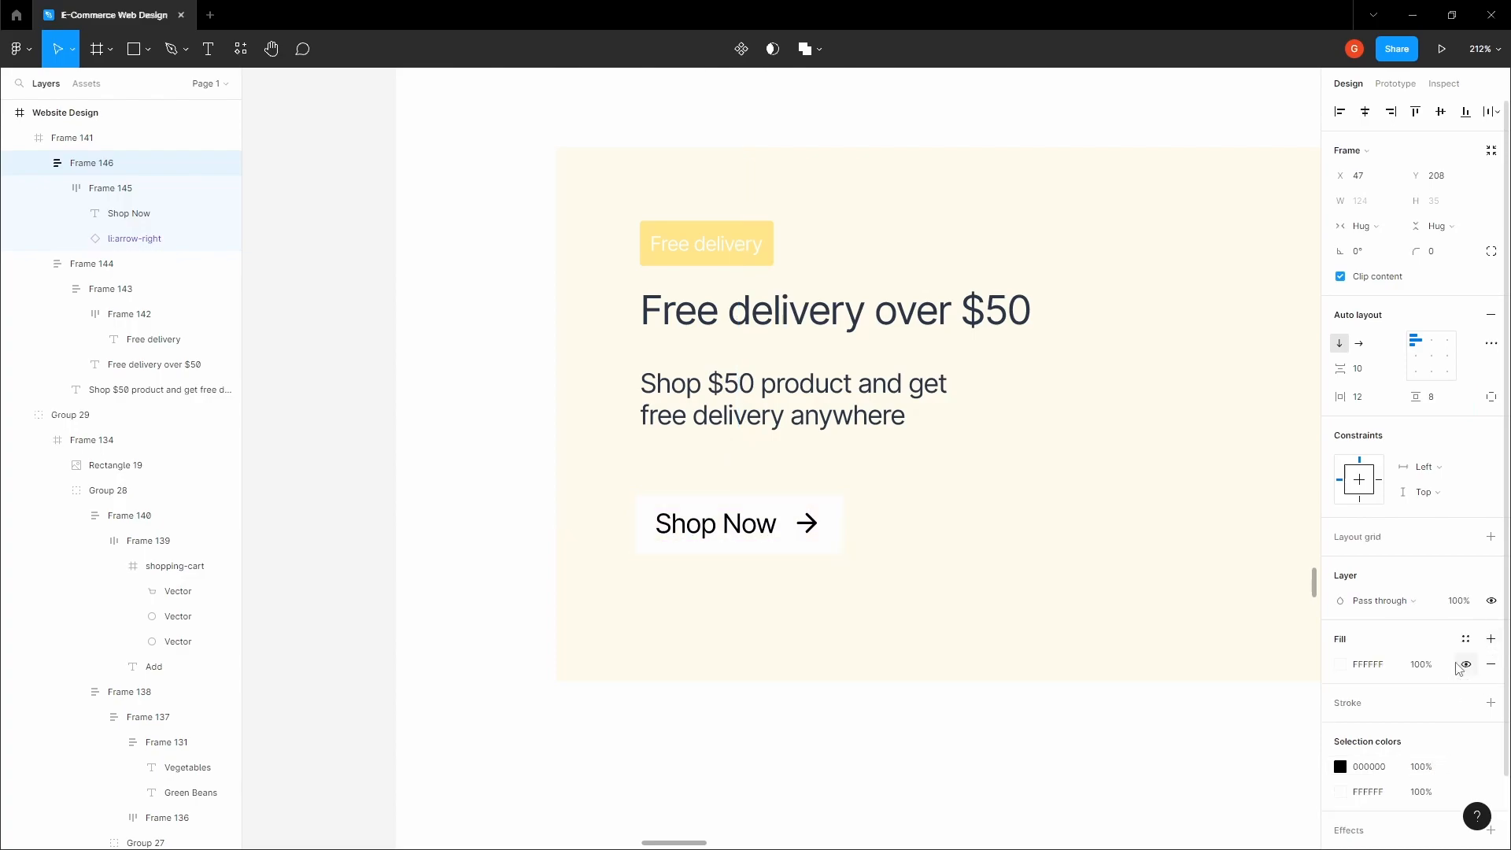
Step: Fill the Shop Now button with green 30C976 and recolour its text and arrow white
left_click(1341, 665)
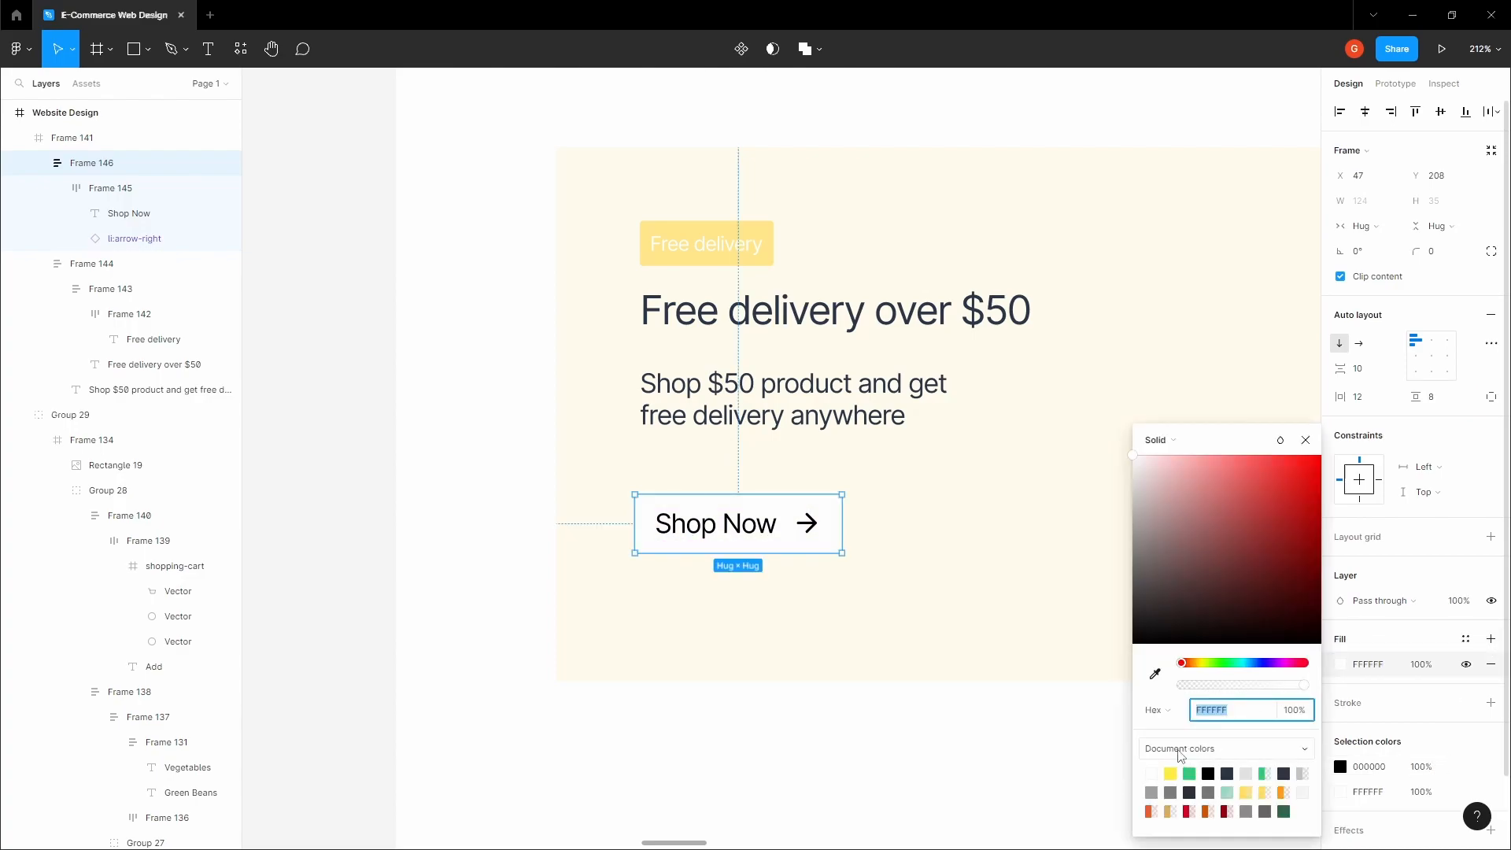
left_click(1190, 772)
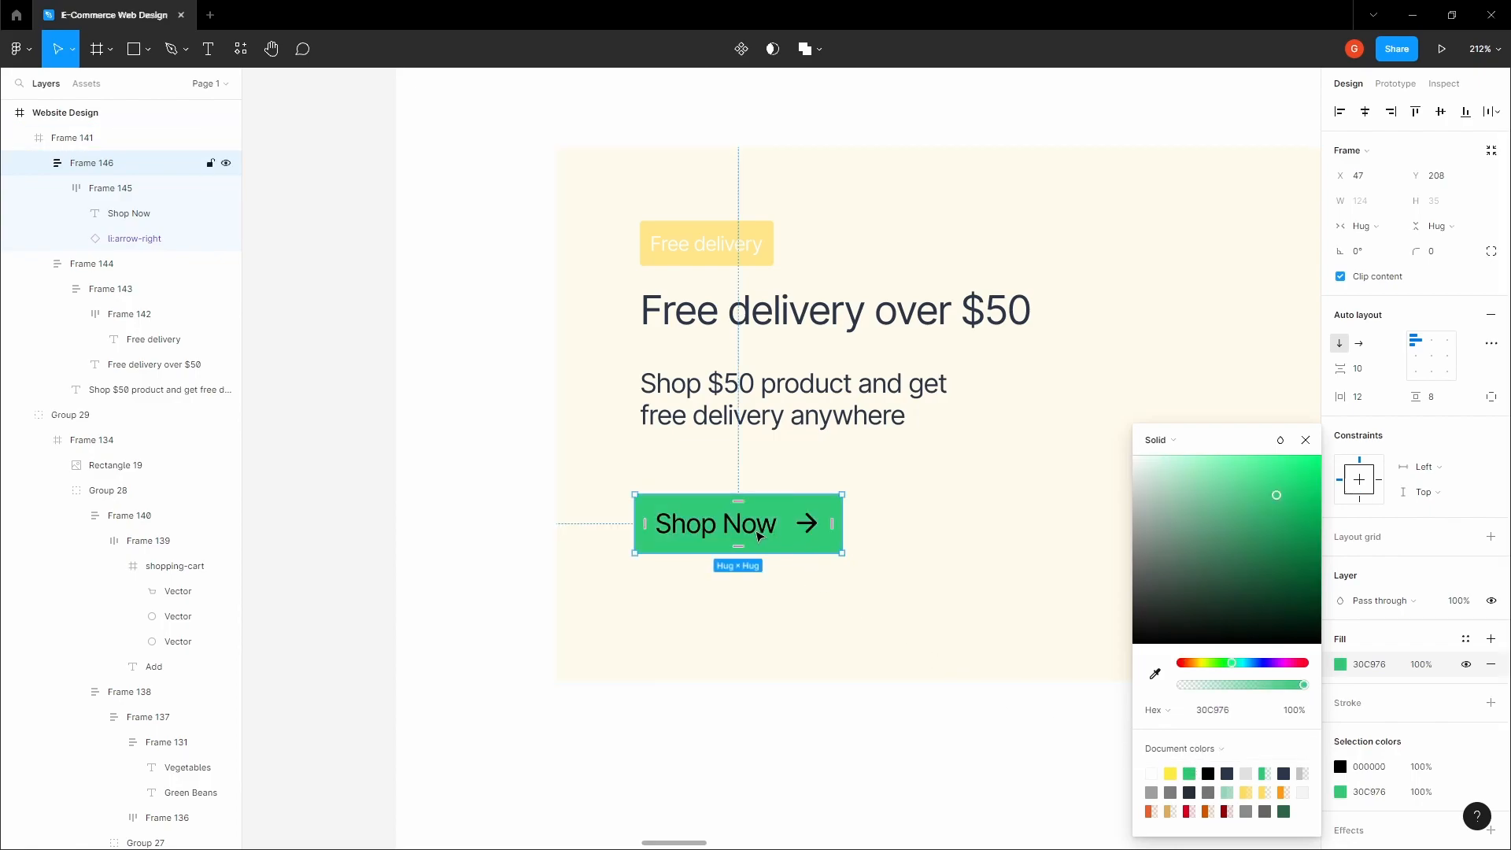
double_click(758, 537)
left_click(1340, 640)
left_click_drag(1156, 574, 958, 443)
left_click(540, 391)
Step: Combine the banner's text block and the Shop Now button in a vertical auto layout
scroll(540, 391, "down", 3)
double_click(611, 398)
scroll(617, 402, "up", 3)
left_click(648, 482, "shift")
left_click(606, 365)
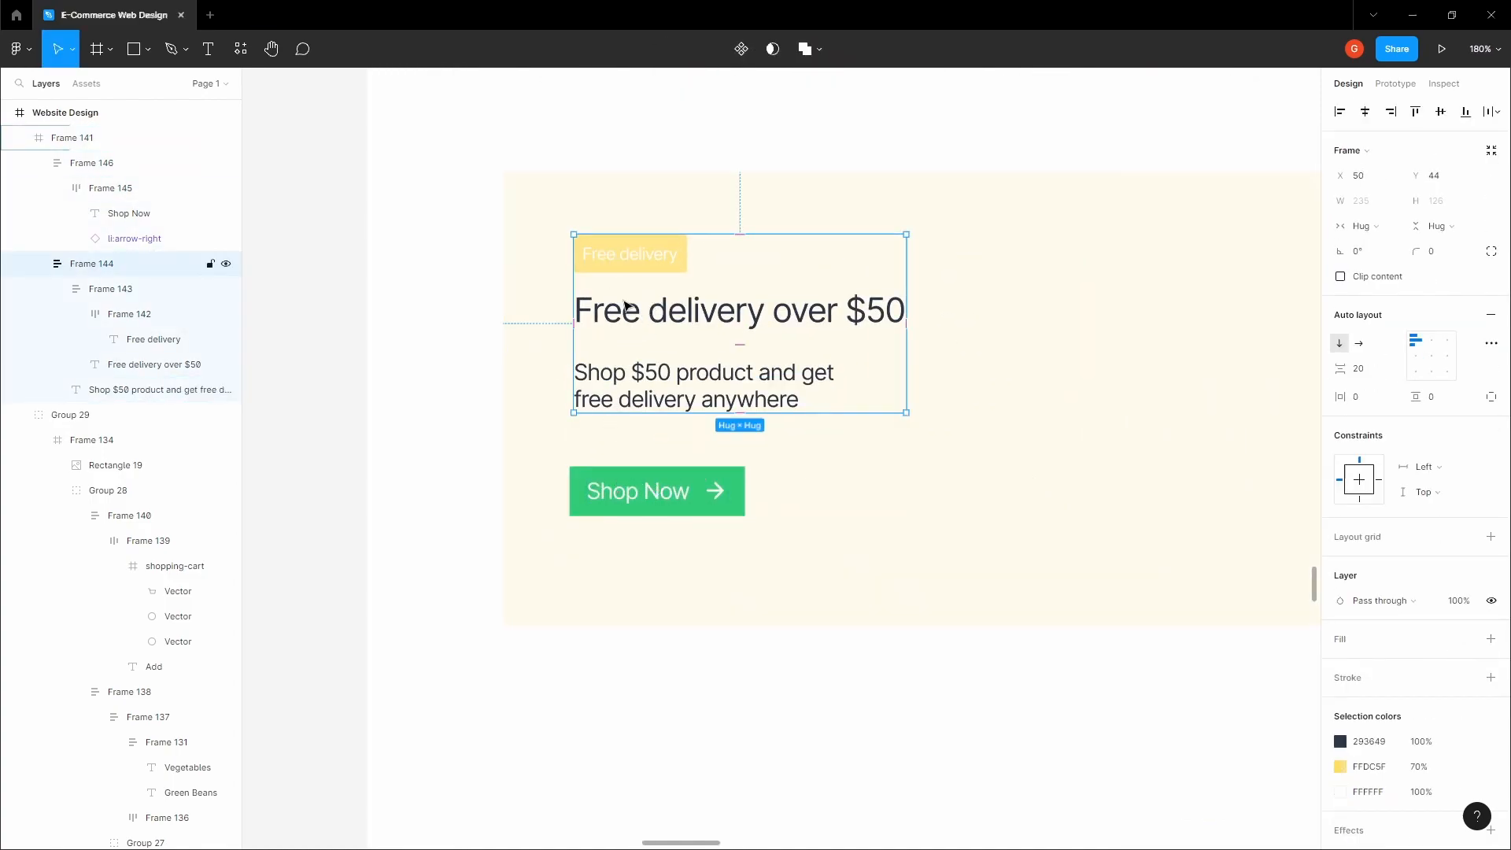
left_click(627, 479, "shift")
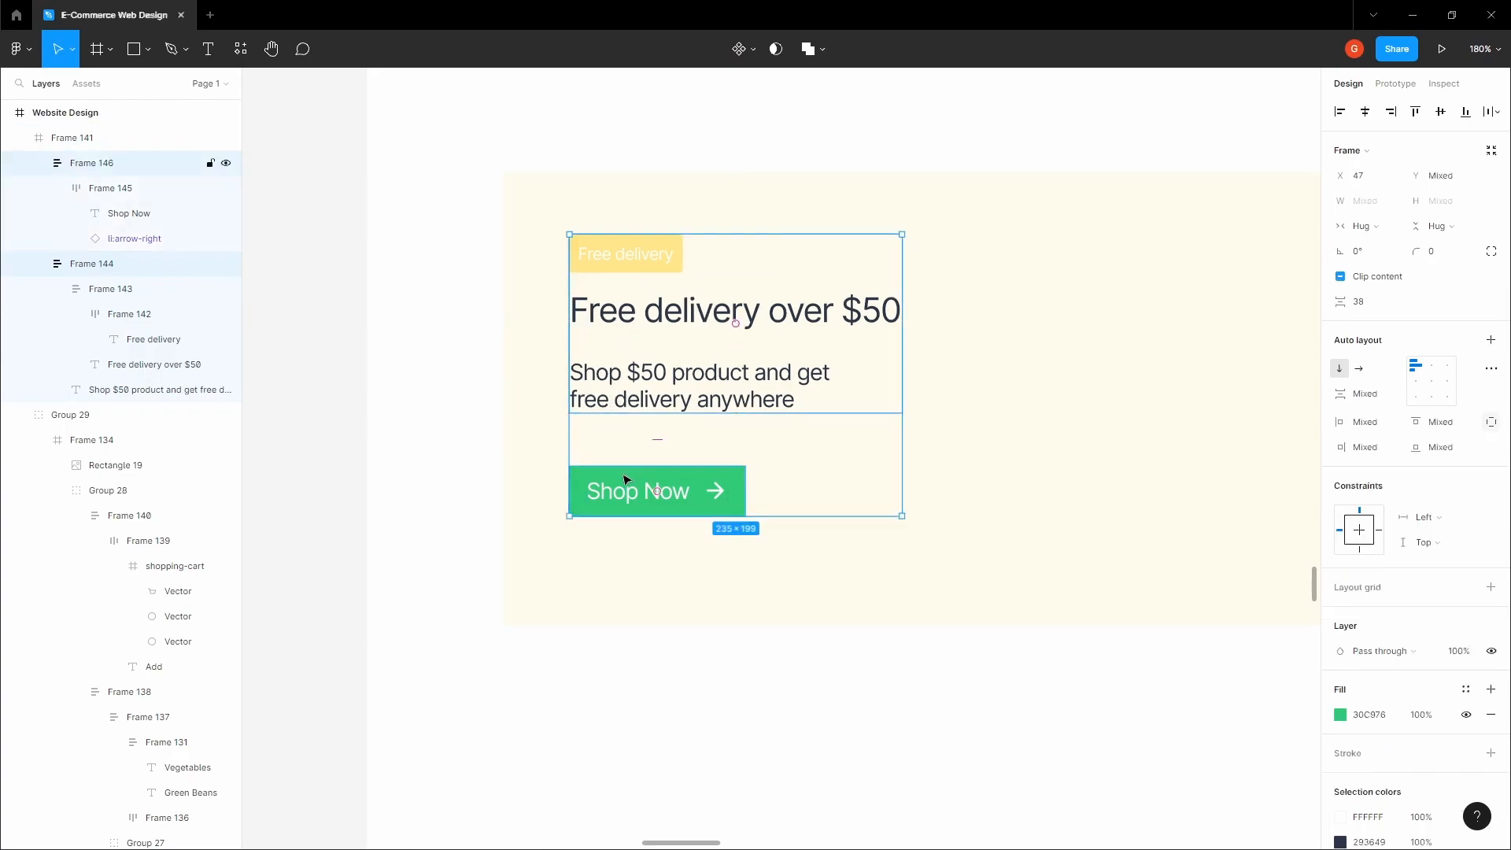
key("shift+a")
Step: Set the vertical spacing between the banner's text block and the Shop Now button to 48
left_click(1376, 371)
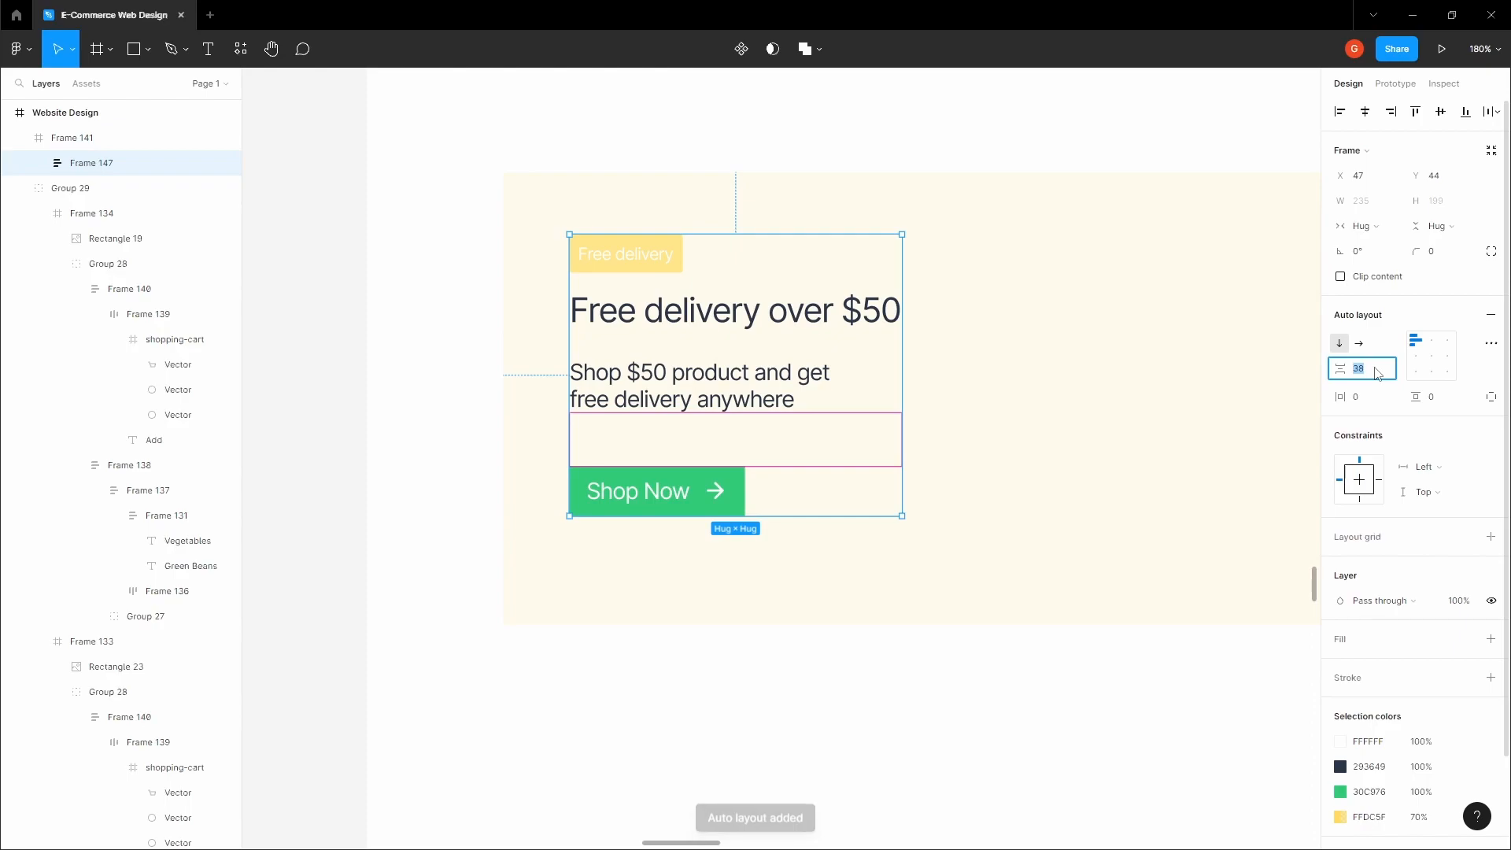
type("4")
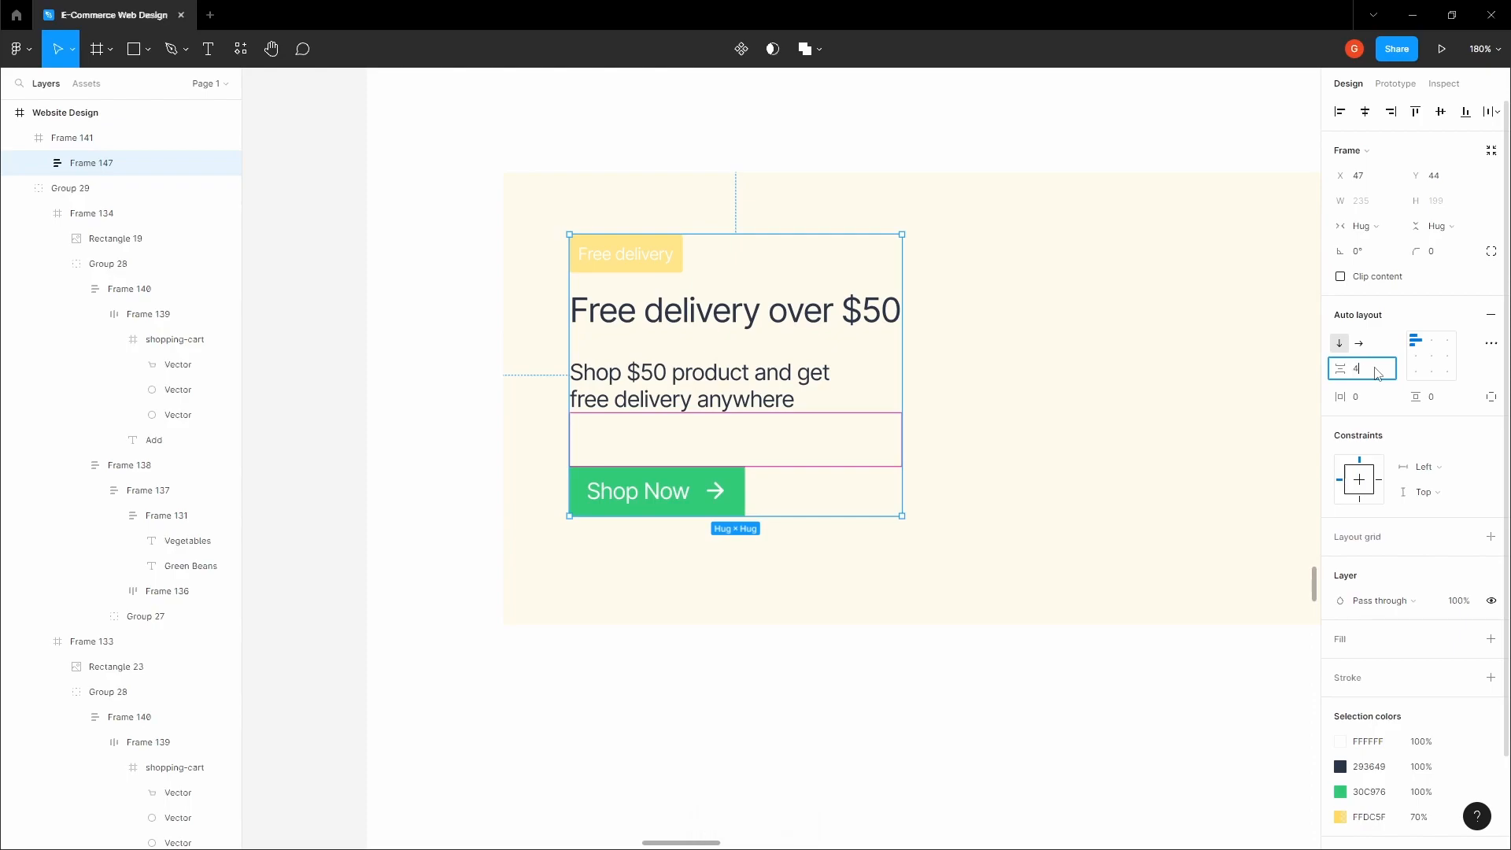
type("0")
key("Tab")
left_click(1377, 374)
type("48")
key("Tab")
scroll(1179, 346, "down", 3)
Step: Turn the yellow banner frame into an auto layout with a vertical padding of 48
left_click(994, 176)
scroll(994, 176, "right", 3)
left_click(858, 299)
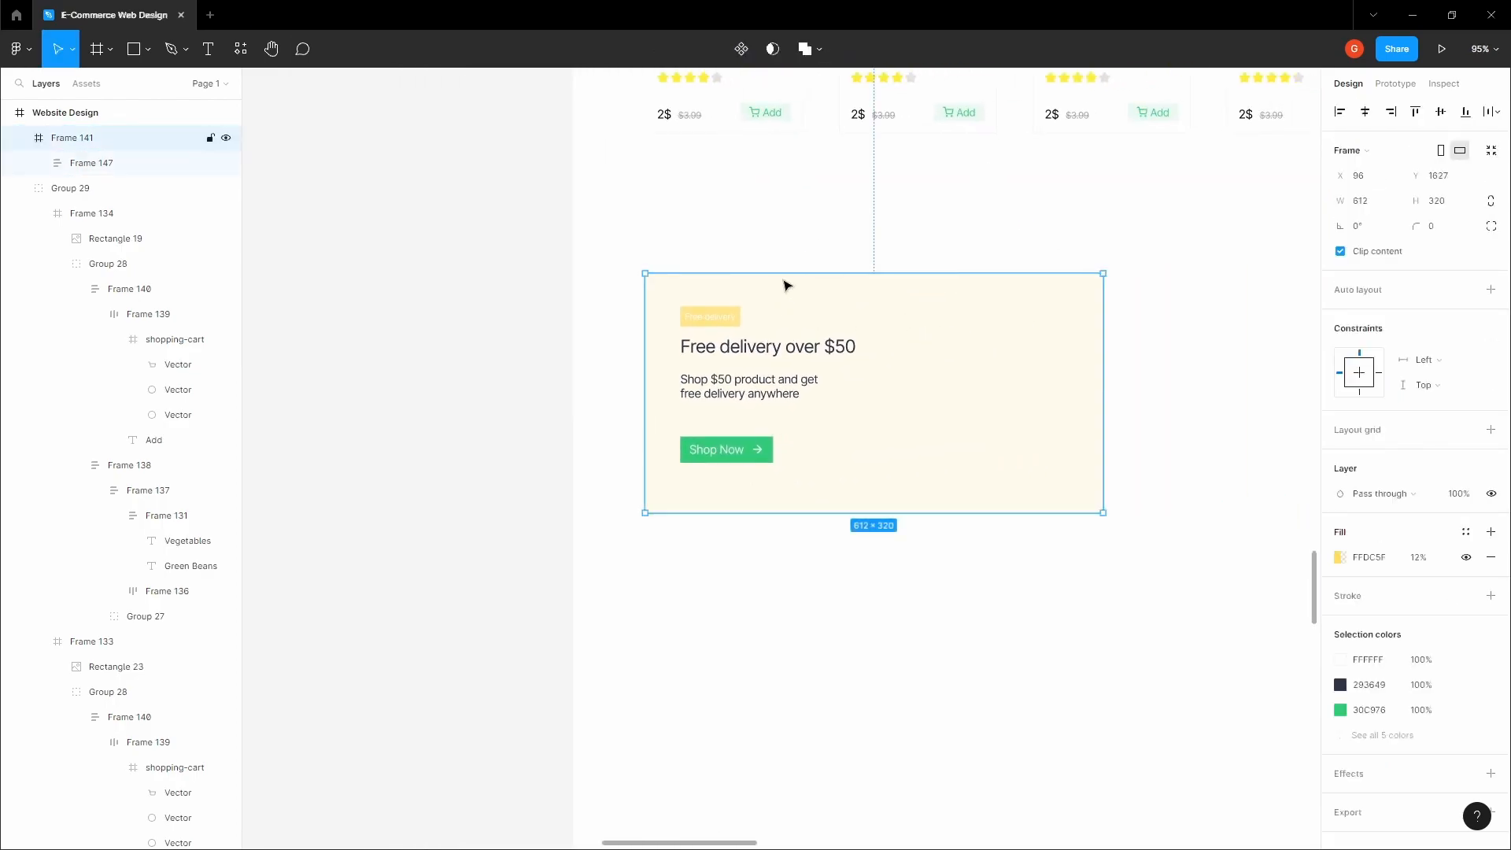
key("shift+a")
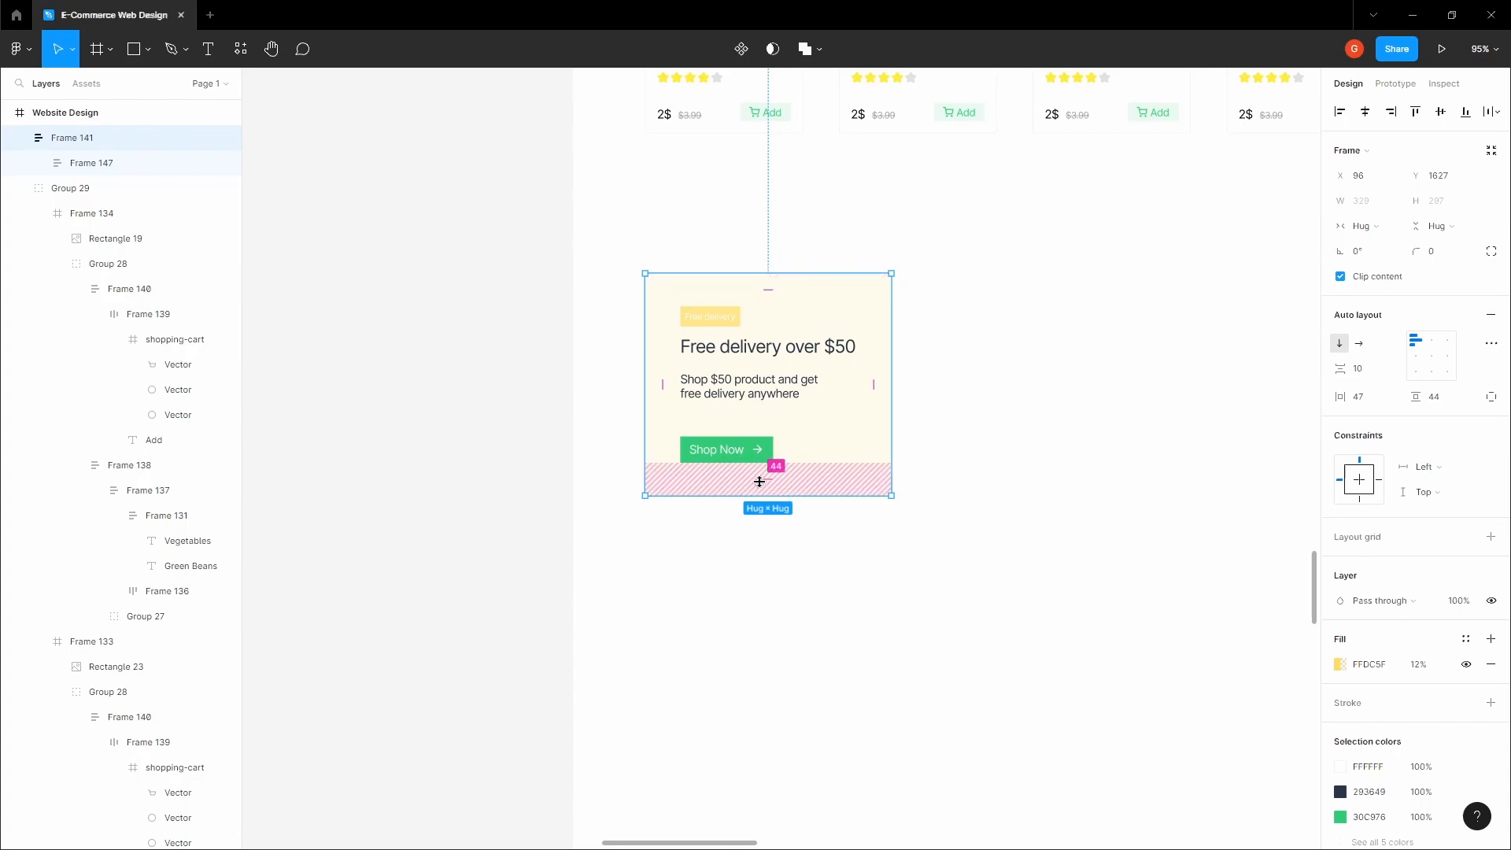
left_click(1462, 404)
type("4")
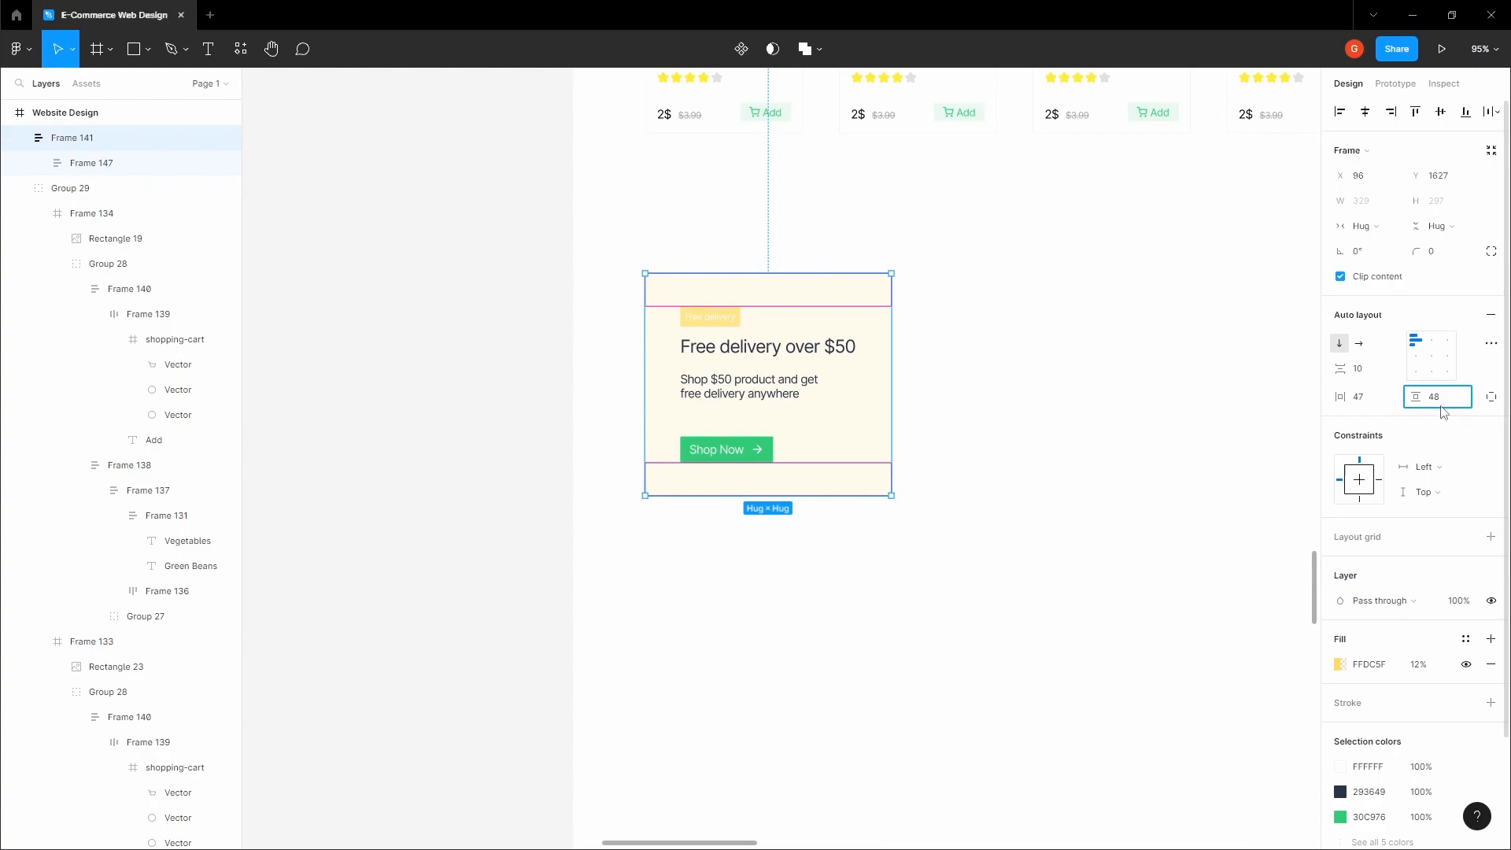
key("Tab")
left_click(1019, 372)
left_click(881, 335)
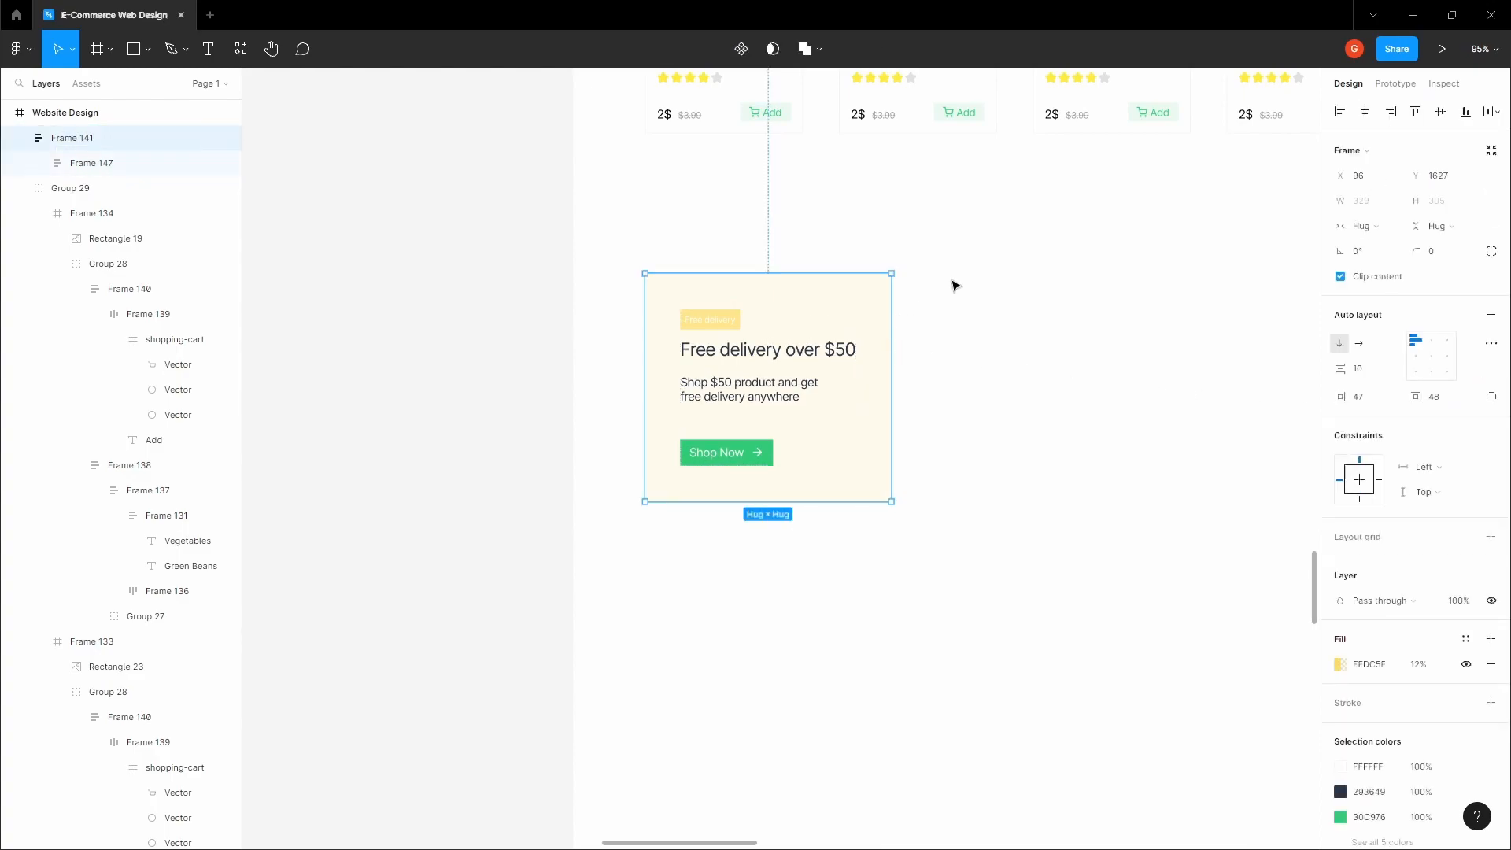
Step: Show the 12-column layout grid on the Website Design frame
left_click(952, 282)
left_click_drag(952, 282, 899, 295)
left_click(906, 289)
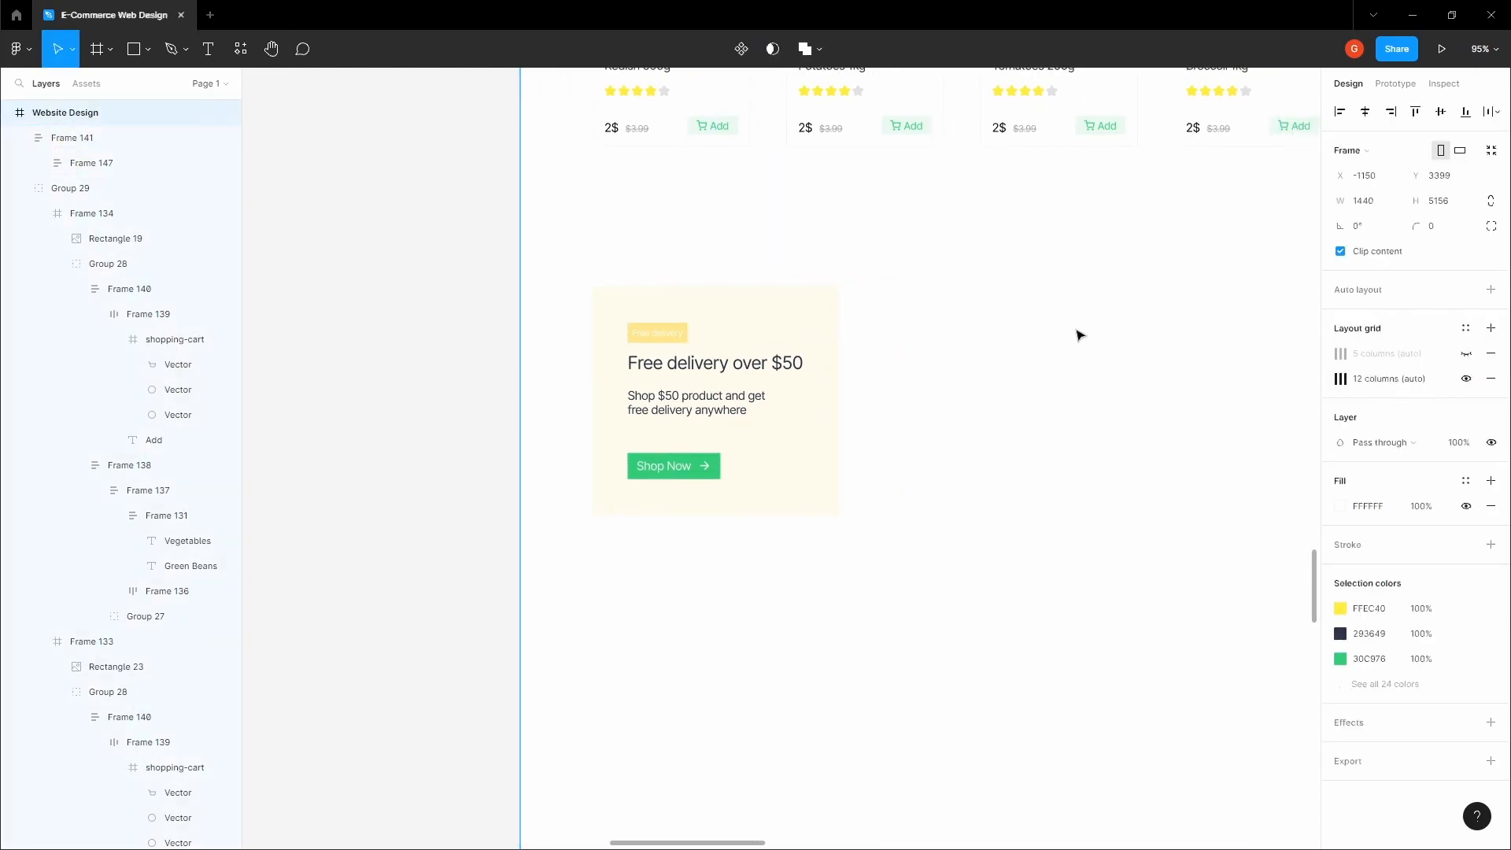
scroll(1084, 336, "down", 5)
left_click(1466, 378)
Step: Widen the yellow banner to 612 px so that it spans six grid columns
left_click(944, 328)
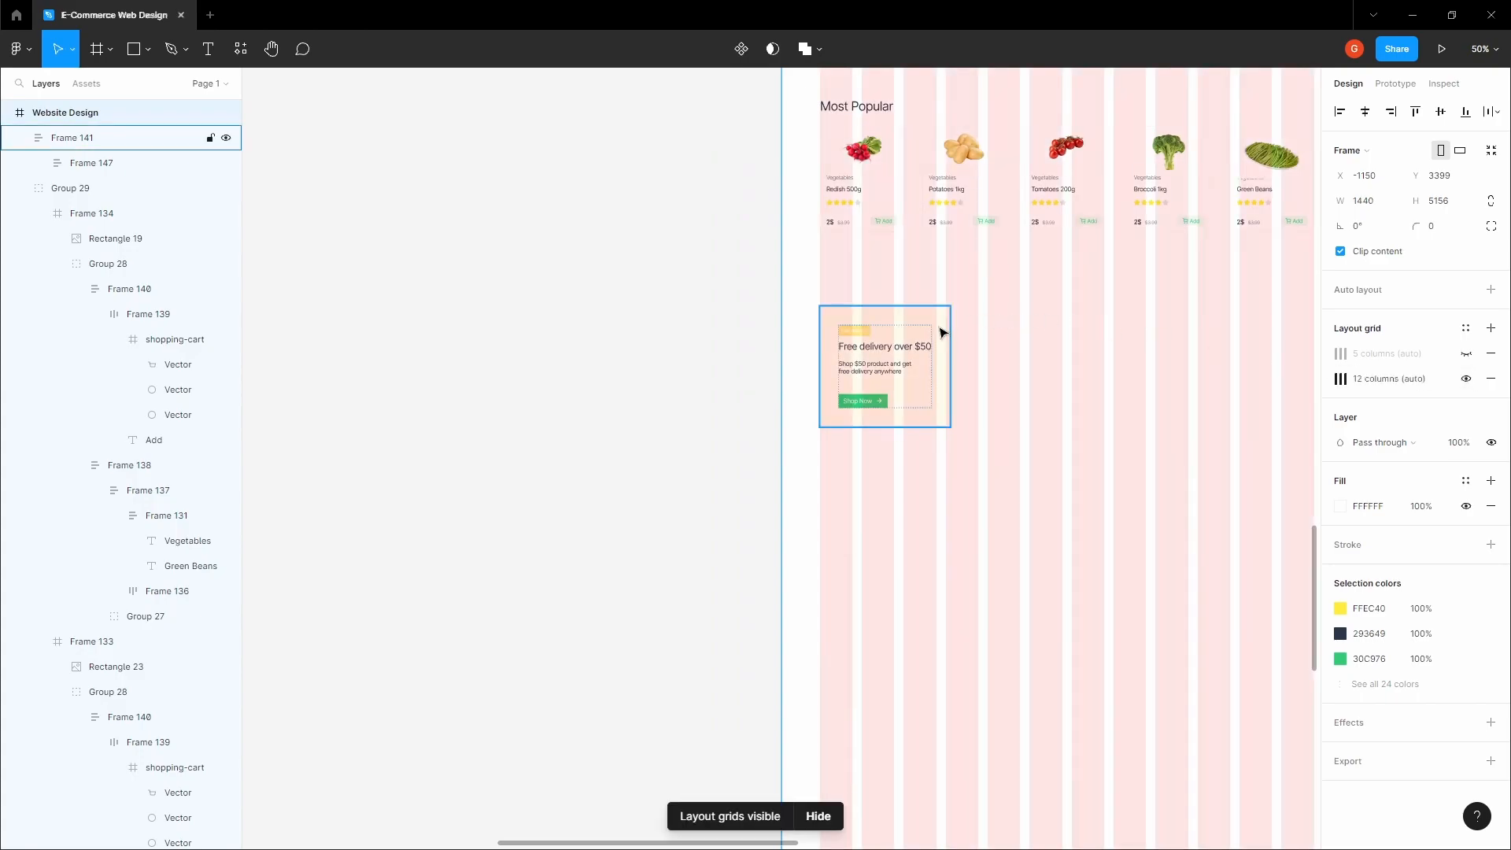
scroll(967, 334, "up", 5)
scroll(916, 347, "down", 3)
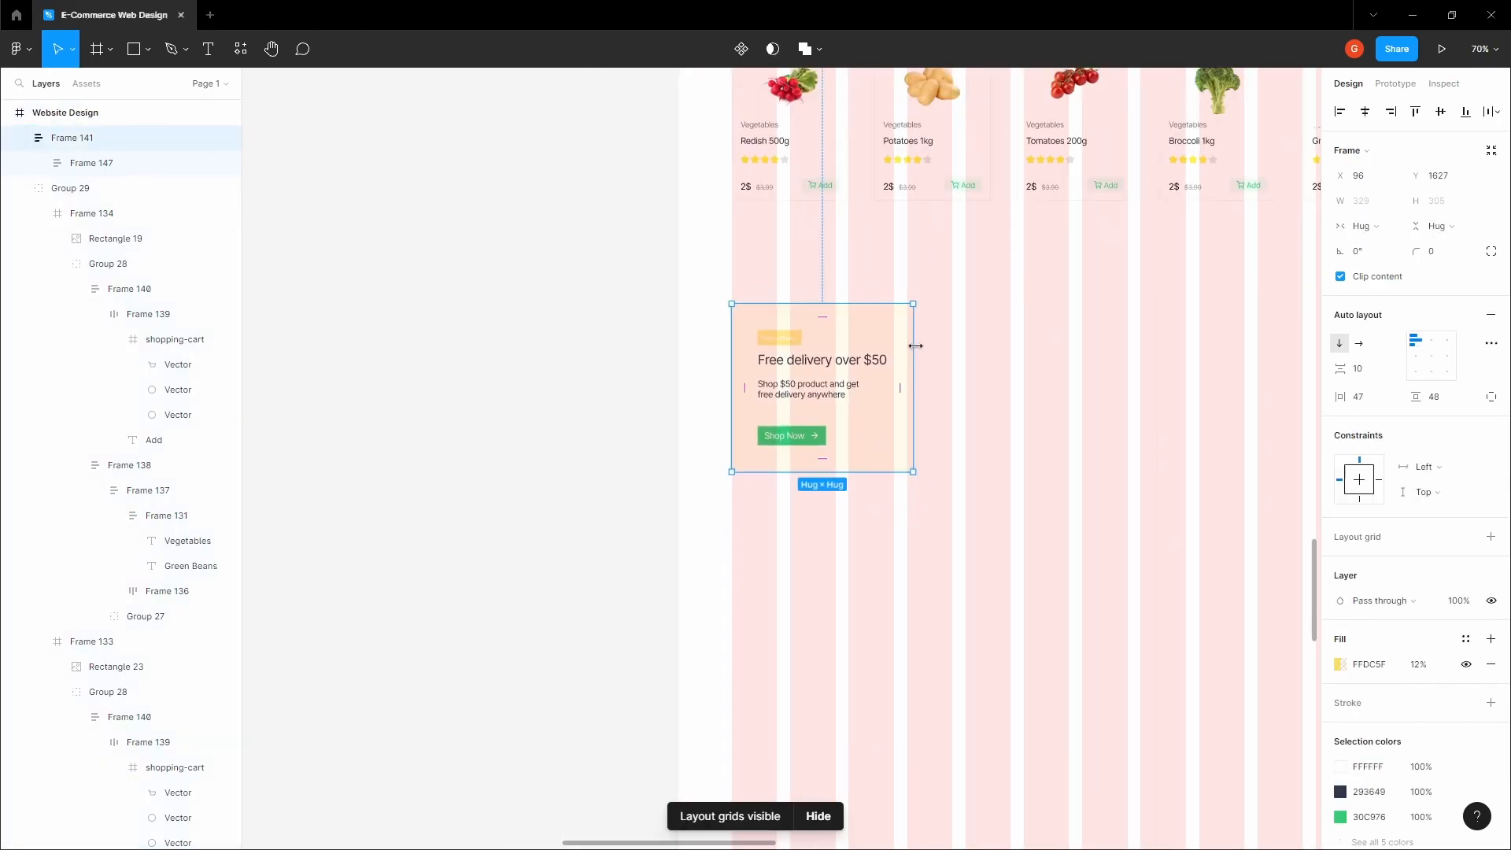
left_click_drag(917, 345, 1066, 355)
Step: Duplicate the yellow banner onto the remaining six columns beside it, at X 732 and Y 1627
key("space")
left_click_drag(941, 261, 578, 299)
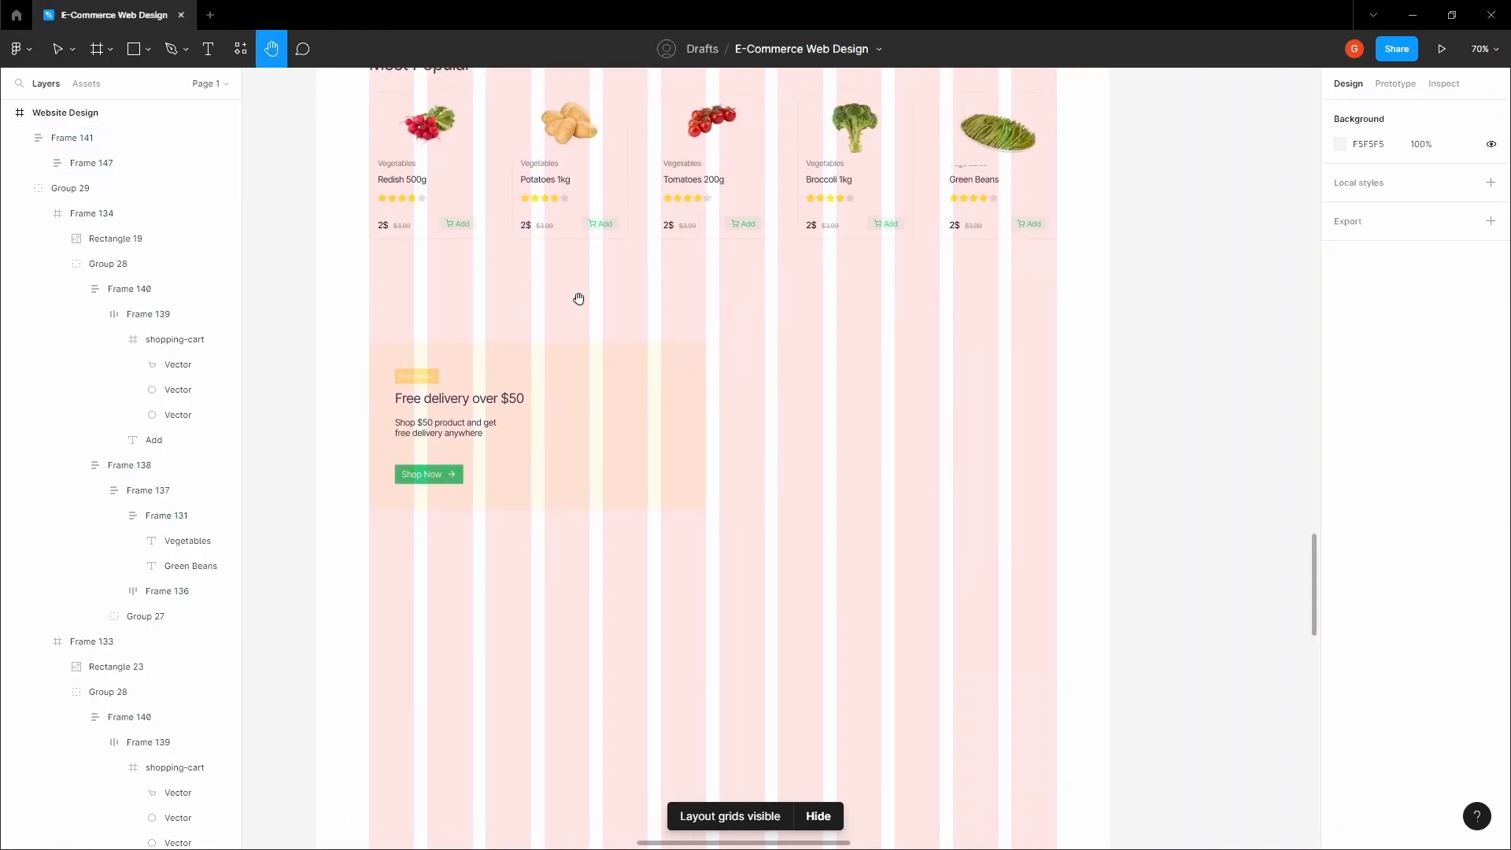
scroll(577, 299, "down", 3)
left_click_drag(586, 373, 842, 390)
scroll(709, 338, "up", 10)
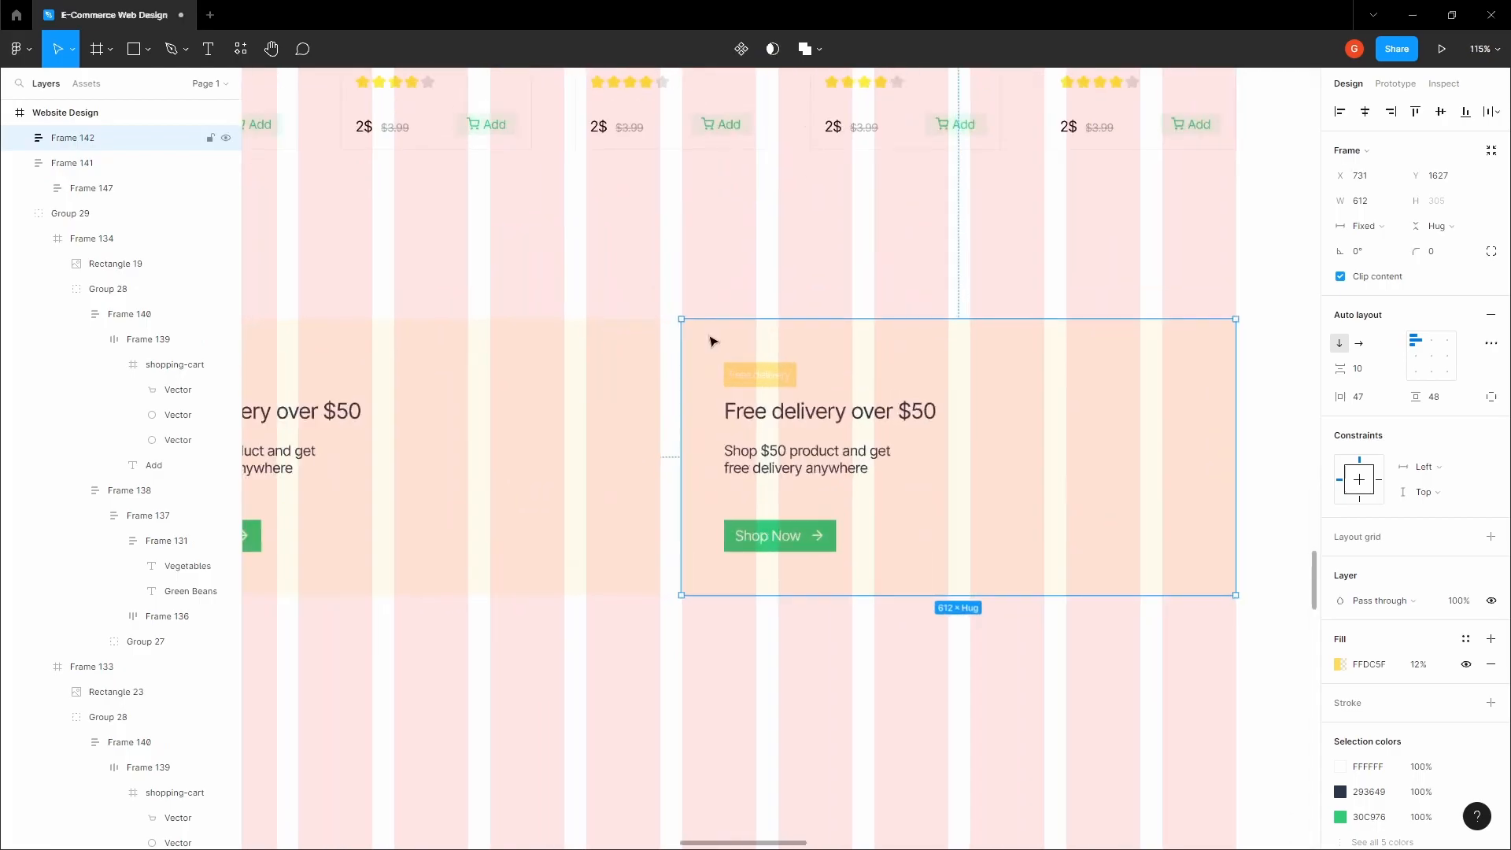
scroll(705, 451, "down", 5)
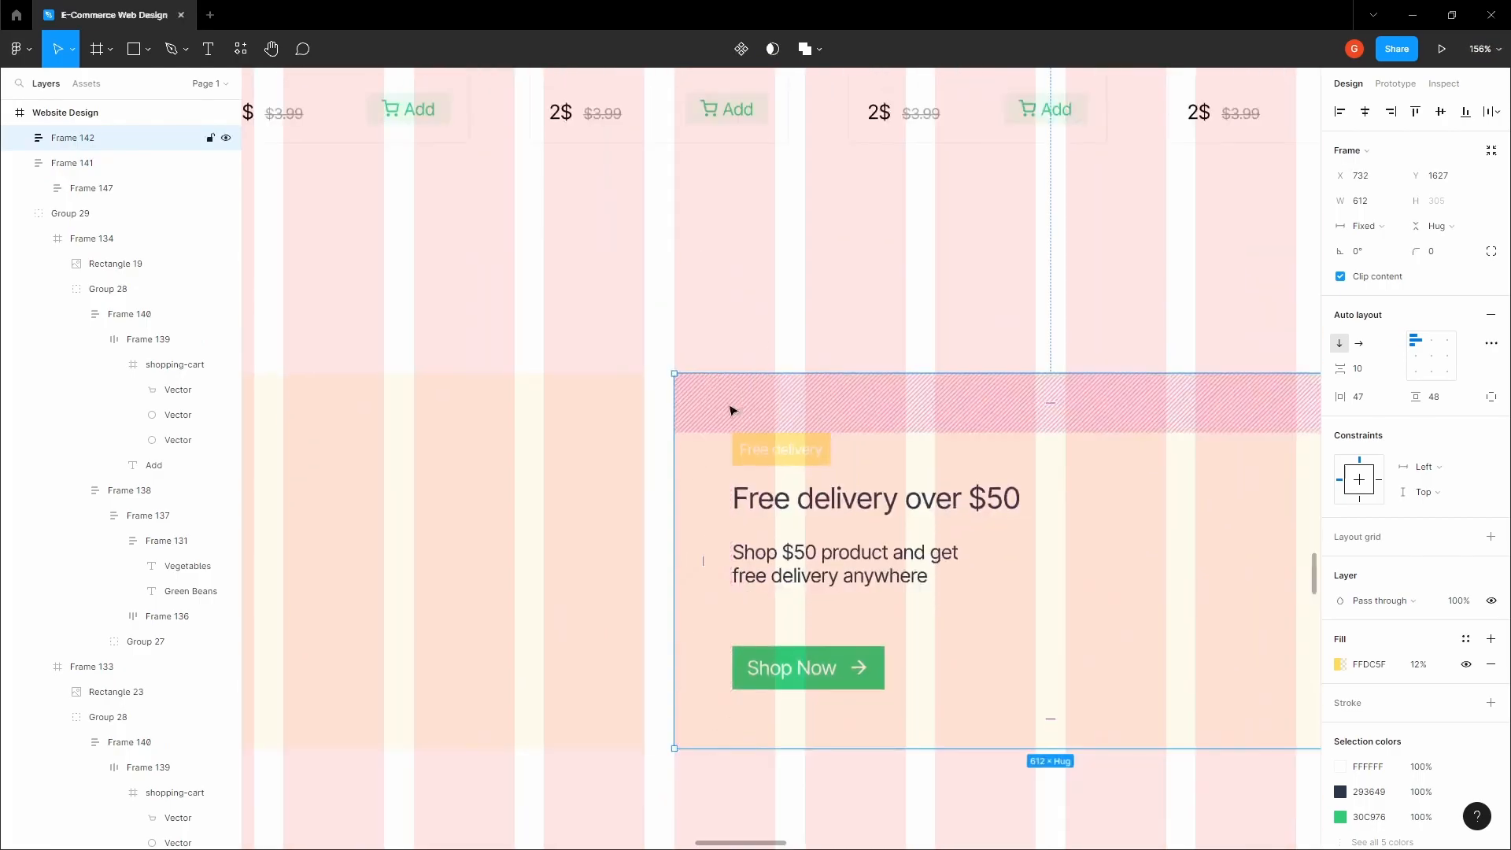
scroll(782, 317, "down", 3)
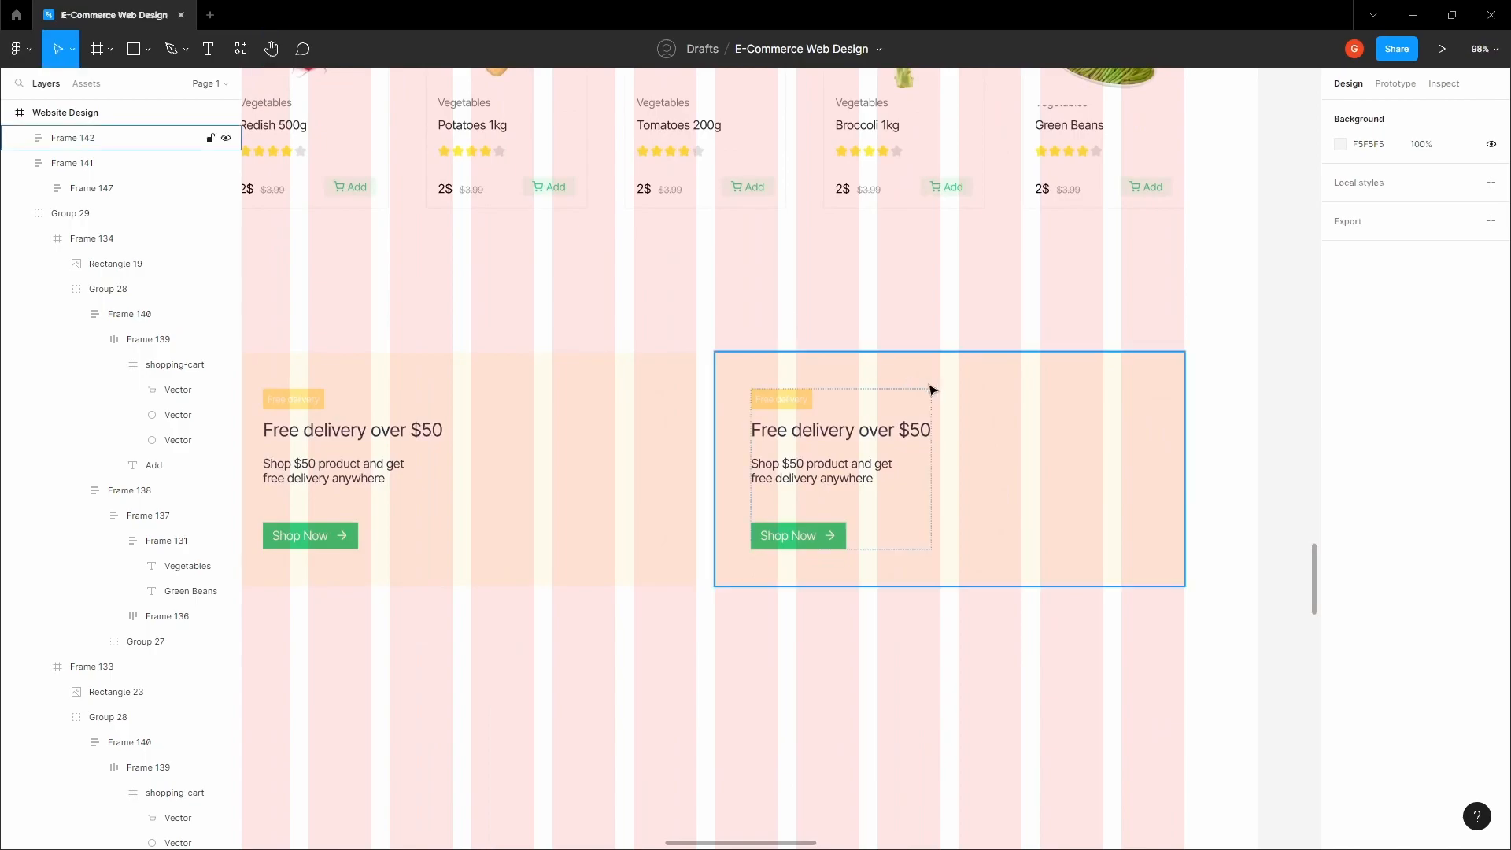
Step: Copy the green 30C976 from the Shop Now button and apply it to the second banner's background fill
double_click(831, 535)
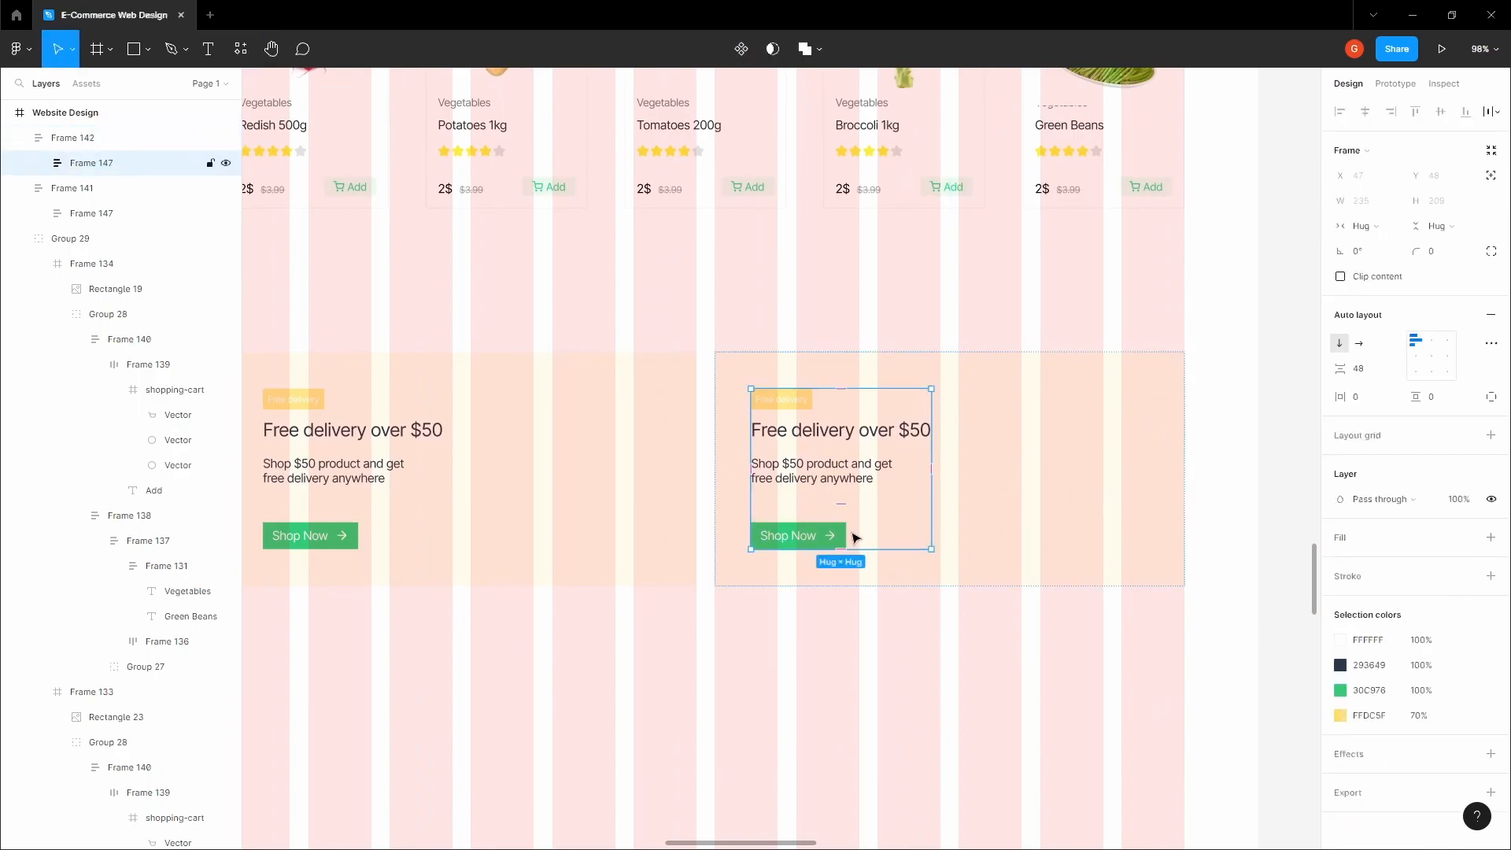
left_click(1370, 689)
key("ctrl+c")
left_click(1012, 322)
left_click(1014, 398)
left_click(1389, 661)
key("ctrl+v")
left_click(1147, 284)
Step: Apply the same green, 30C976, to the fill of the second banner's Free delivery badge
left_click(800, 399)
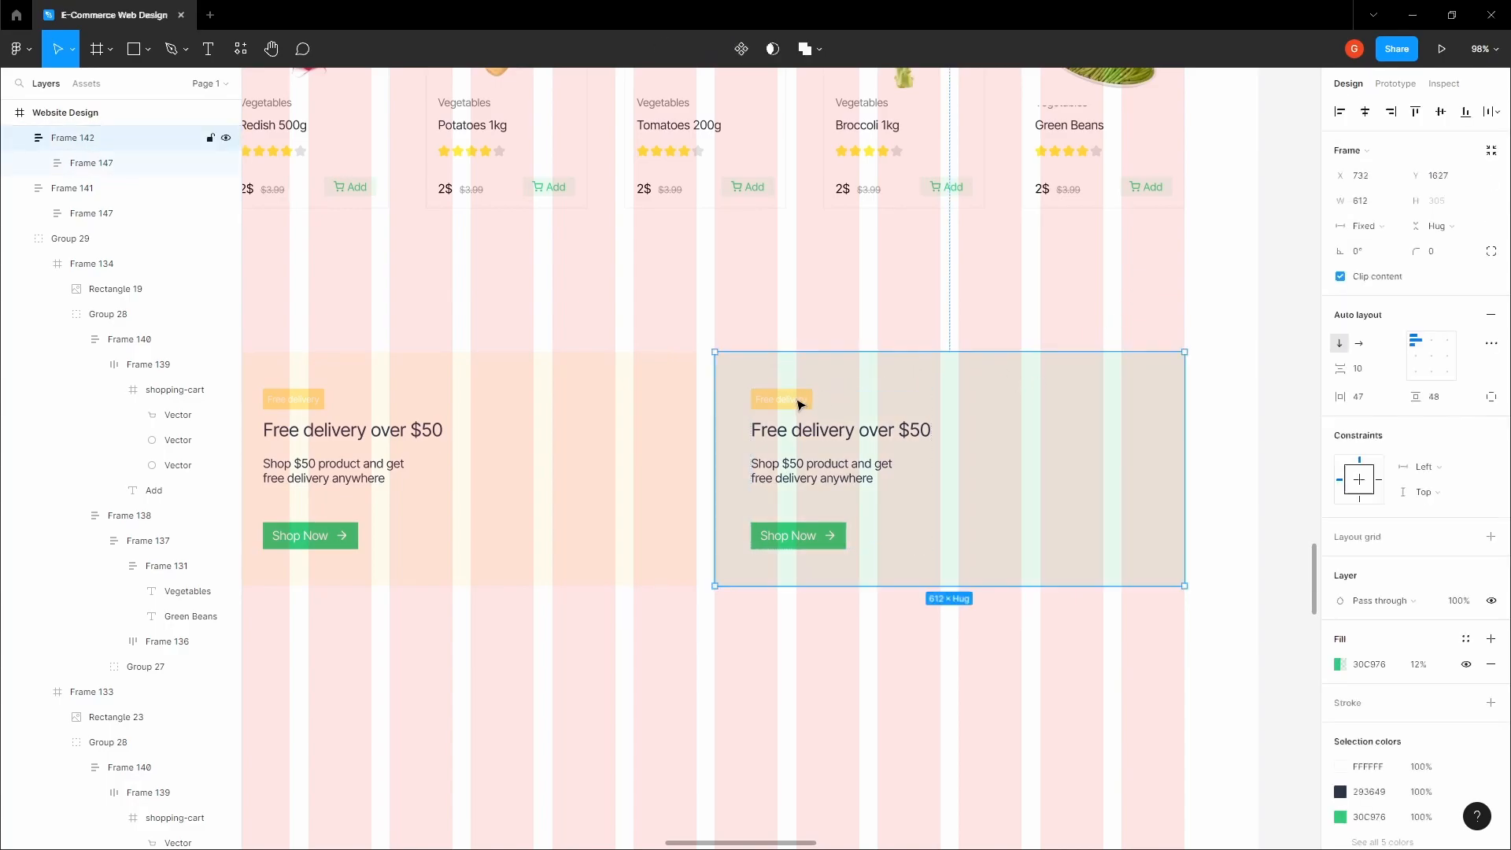
left_click(799, 402)
left_click(799, 404)
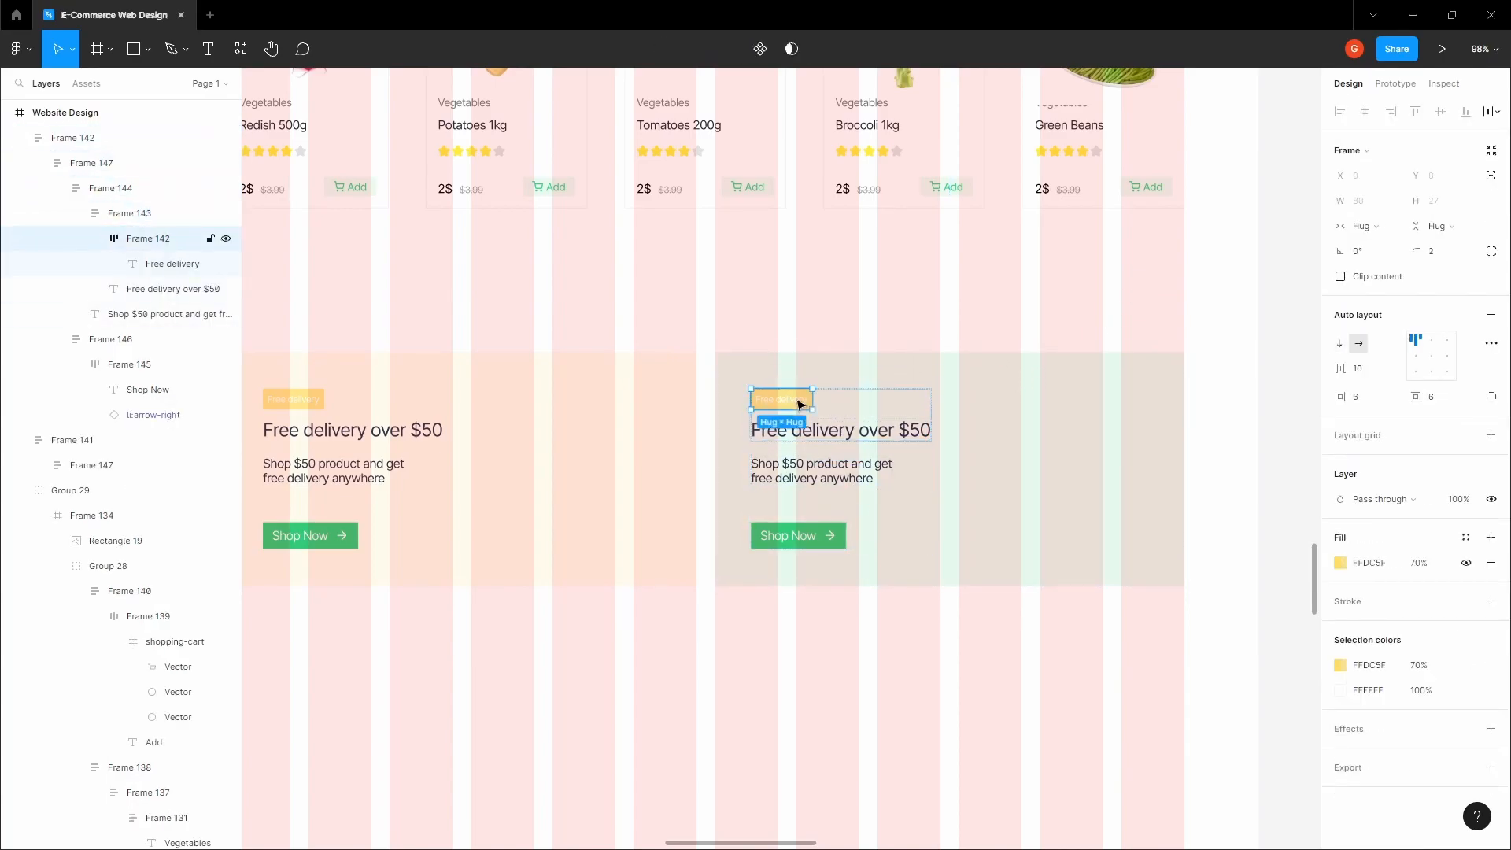
left_click(1369, 563)
key("ctrl+v")
left_click(1027, 302)
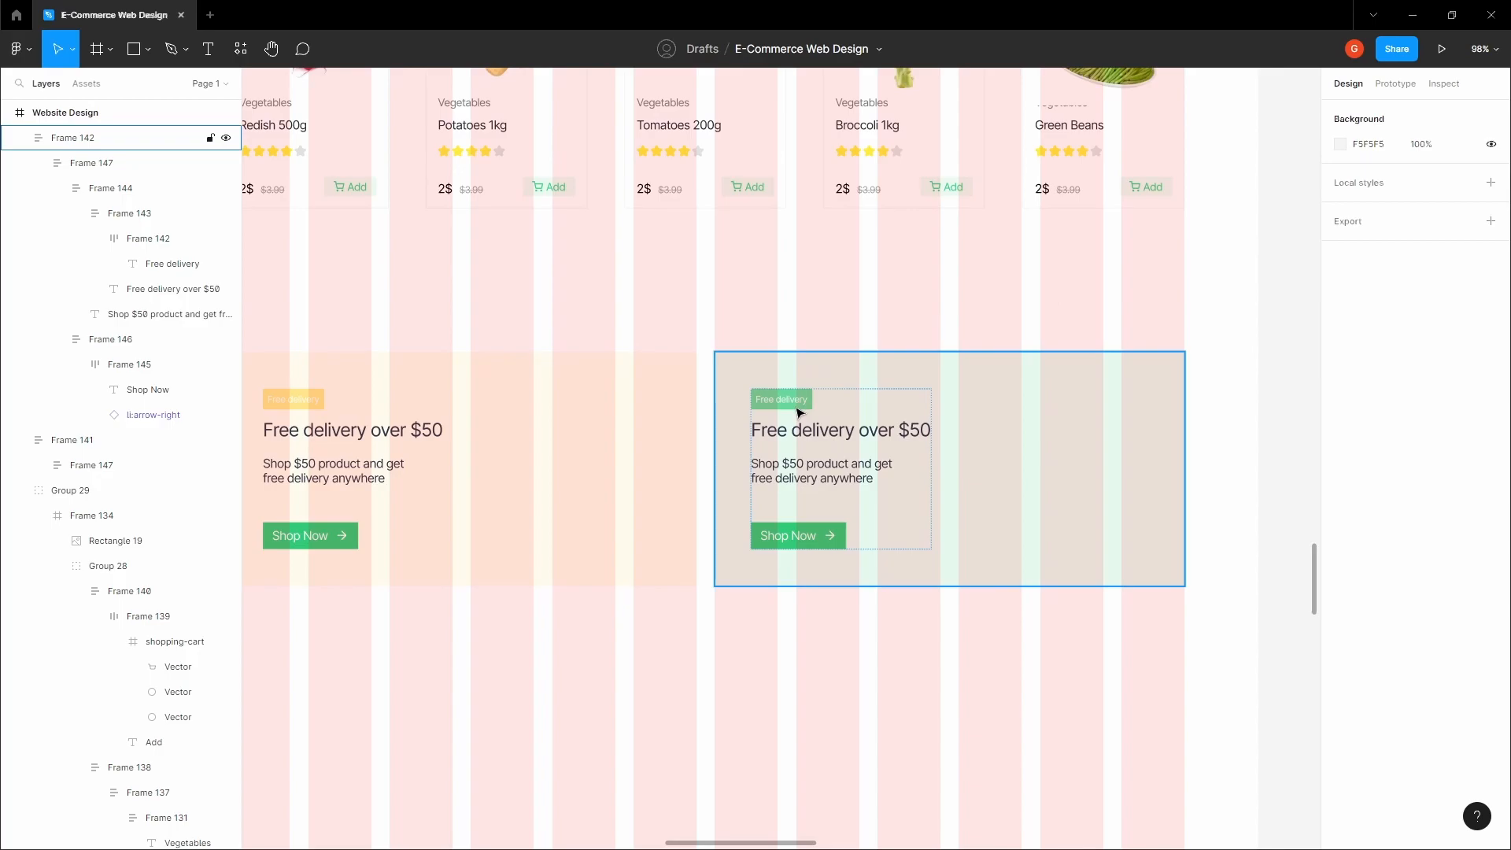
Step: Set the fill opacity of the green Free delivery badge to 90%
double_click(798, 405)
double_click(798, 405)
double_click(798, 405)
double_click(798, 405)
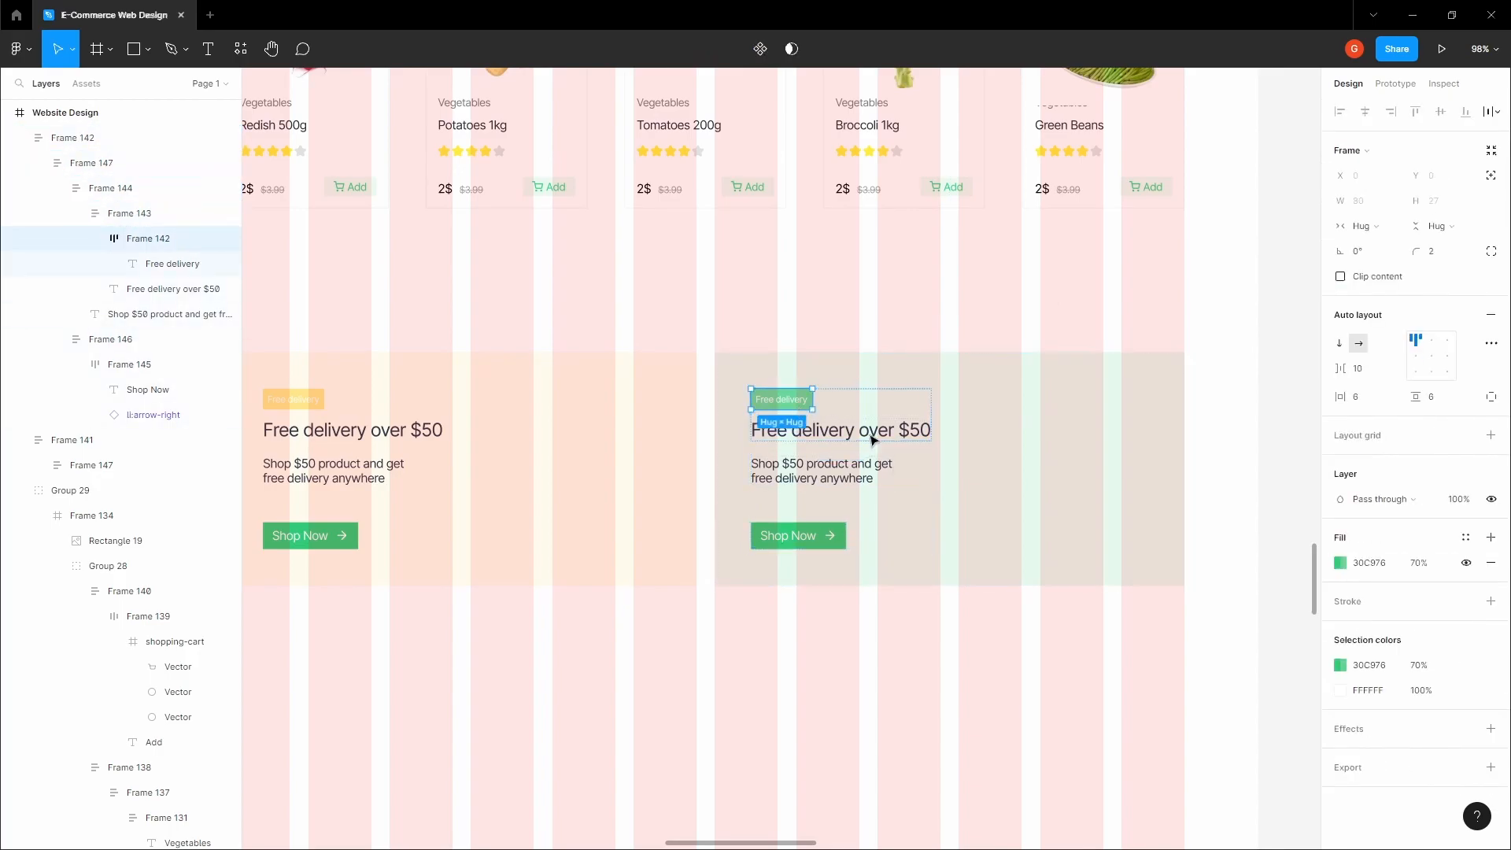
left_click(1411, 567)
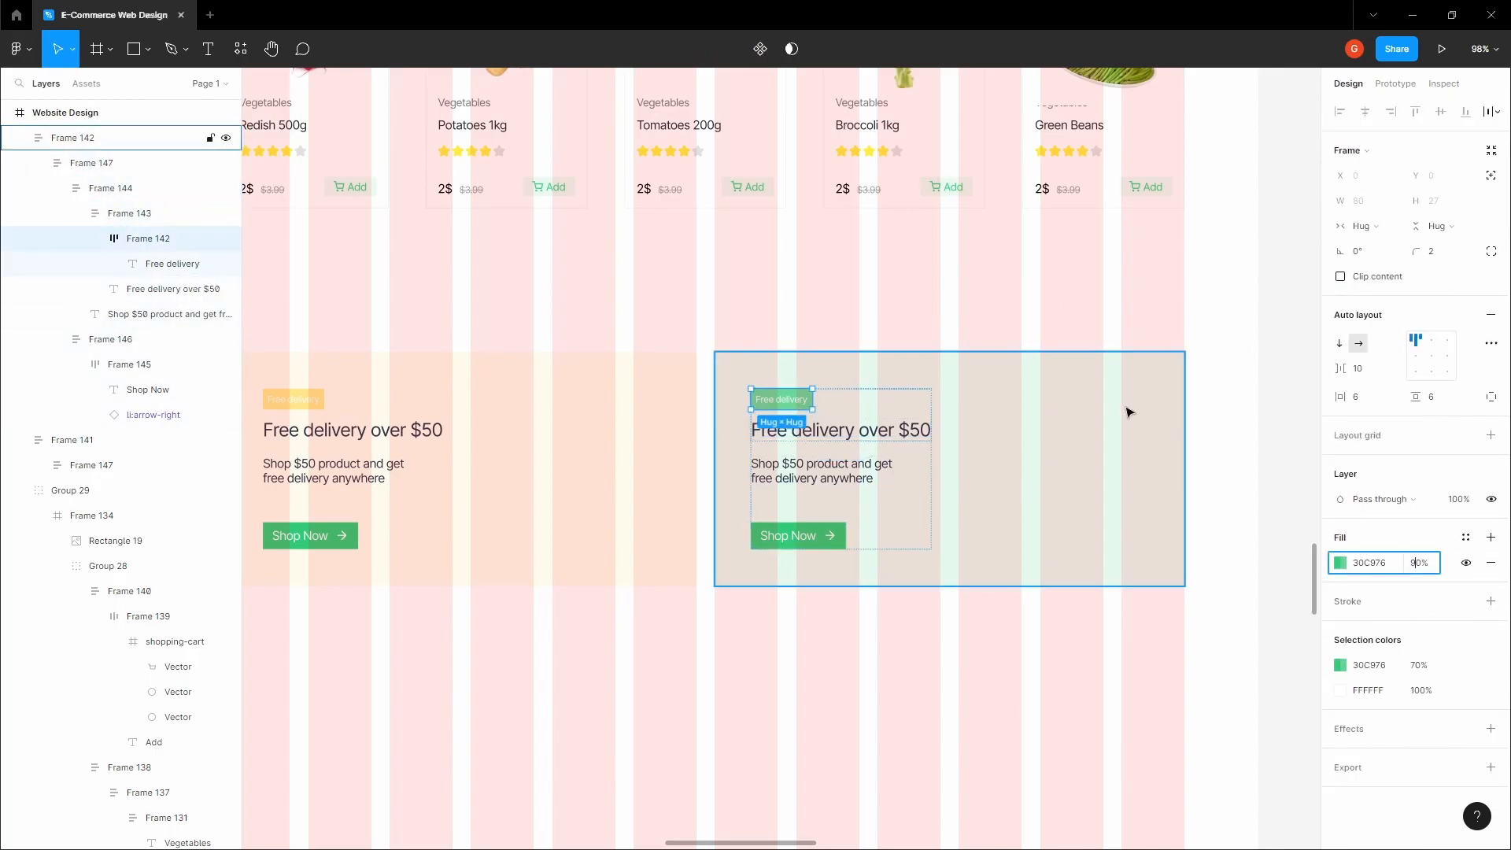
left_click(924, 314)
Step: Hide the 12-column layout grid on the Website Design frame
key("space")
left_click_drag(922, 313, 1034, 286)
scroll(925, 364, "up", 5)
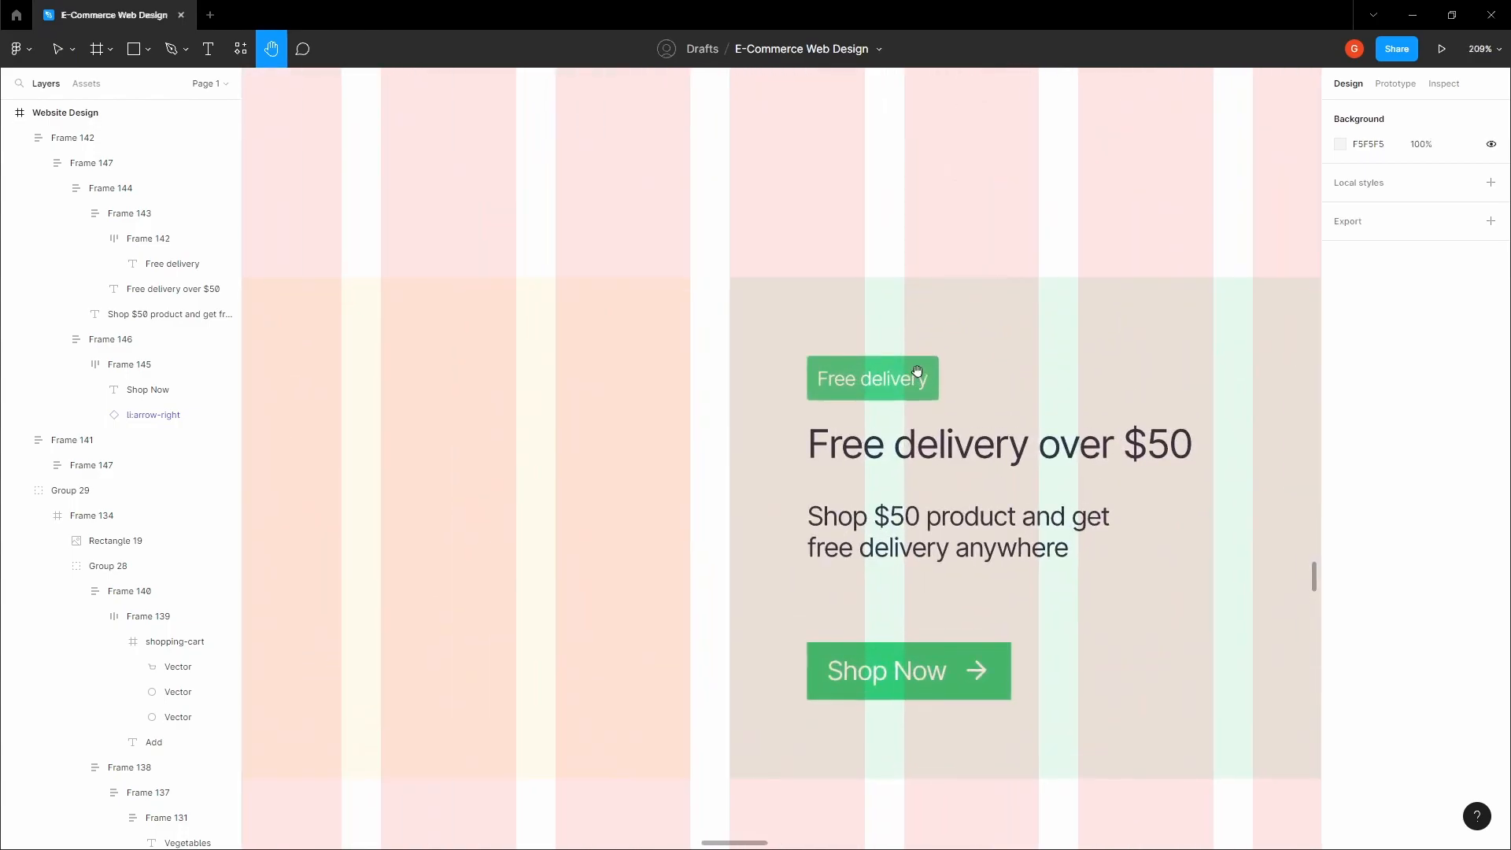
scroll(916, 370, "down", 5)
left_click(978, 277)
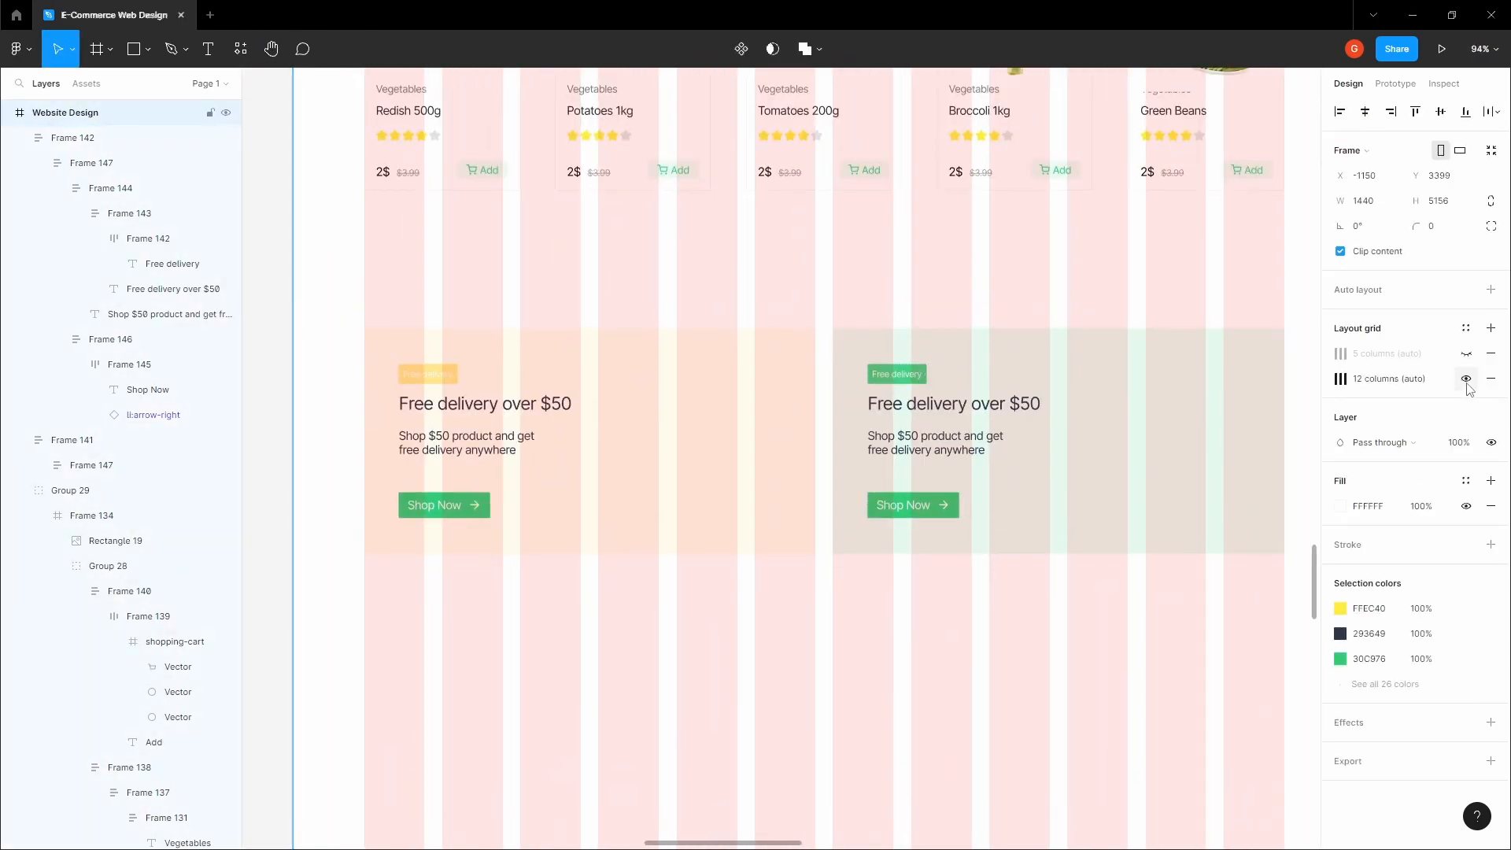
left_click(1465, 379)
key("Escape")
Step: Check the fill opacity of the green banner's Free delivery badge and compare both banners
key("space")
left_click_drag(1057, 270, 1084, 263)
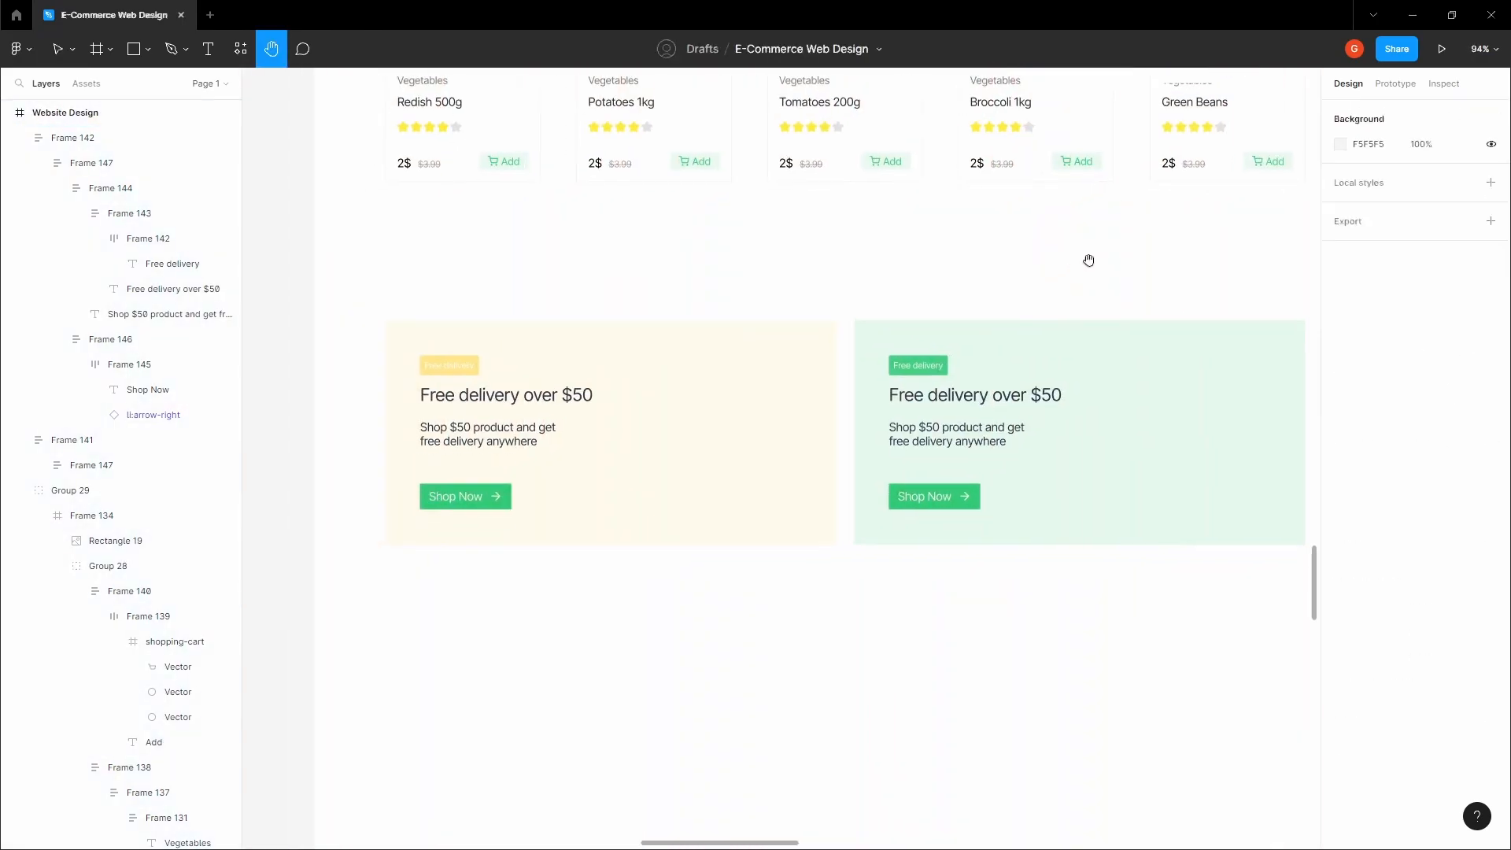
scroll(999, 362, "up", 5)
left_click(846, 398, "ctrl")
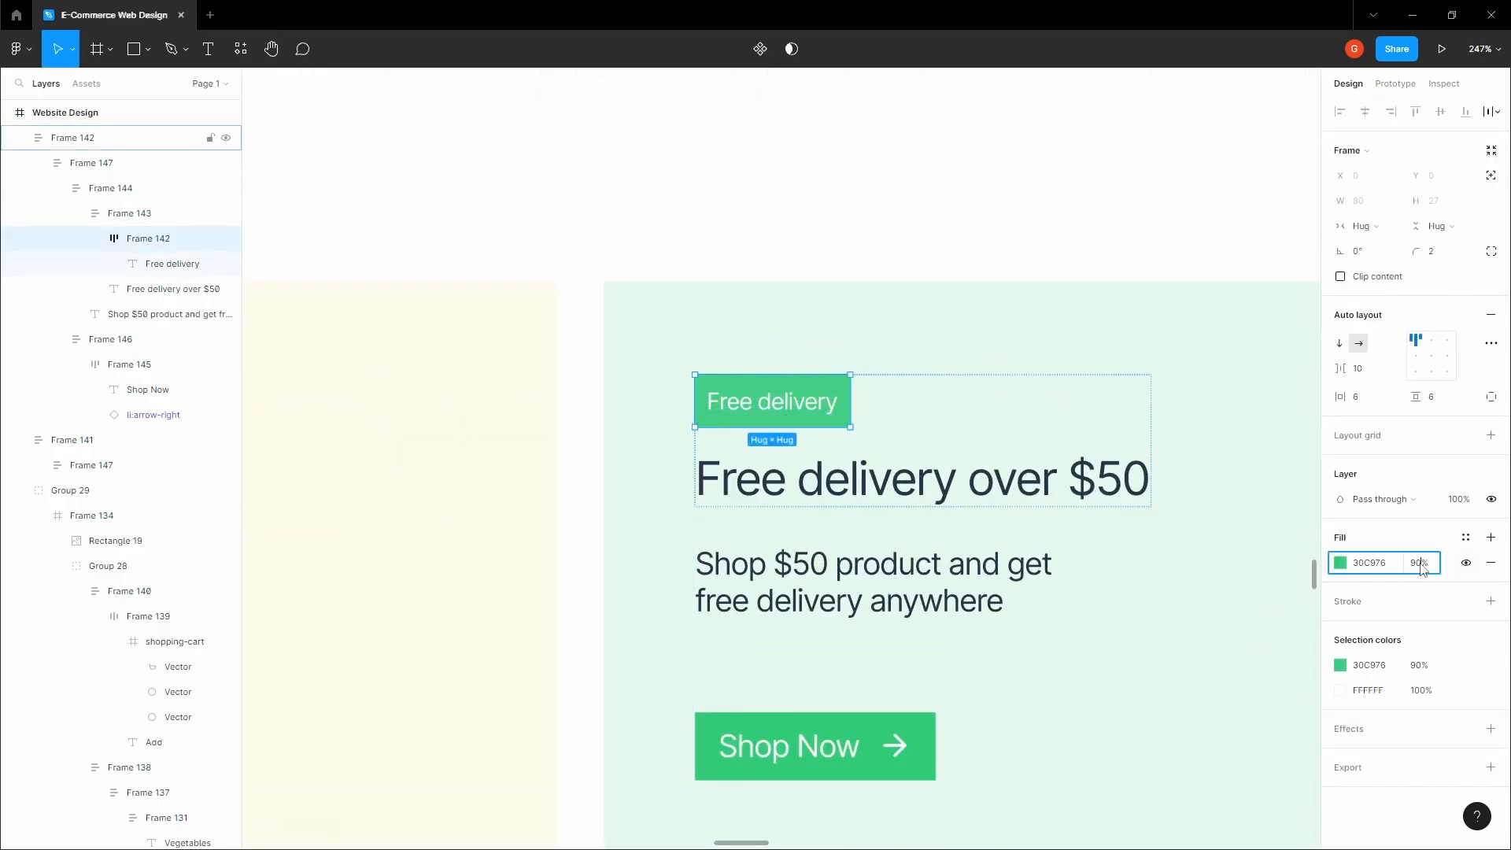
key("Escape")
scroll(968, 236, "down", 5)
key("space")
left_click_drag(952, 213, 972, 248)
scroll(975, 234, "down", 4)
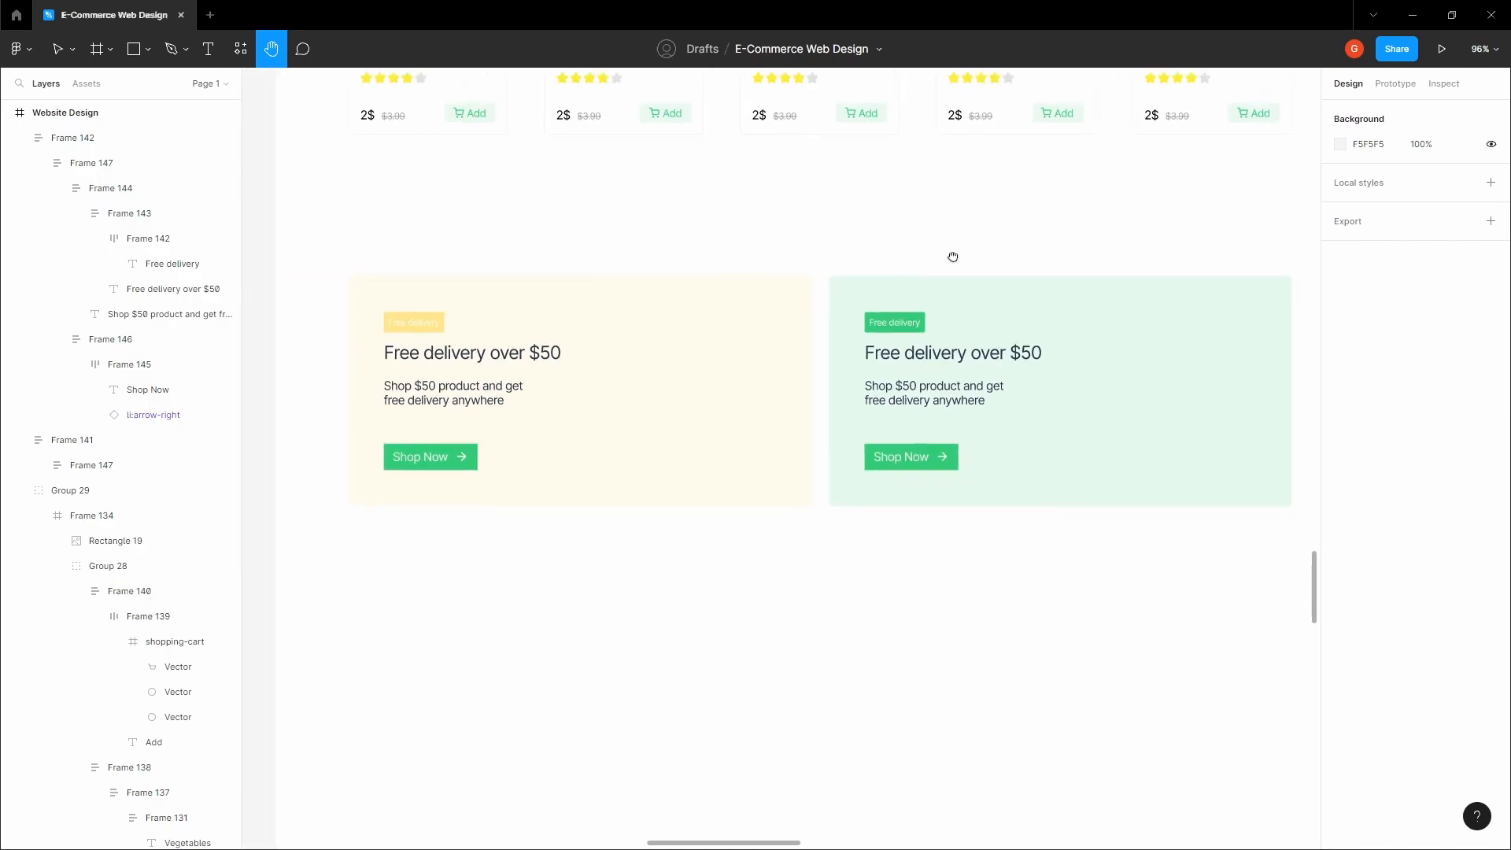
Step: Replace the green banner's heading with "Organic Food"
left_click(882, 383)
double_click(871, 407)
double_click(917, 412)
type("Or")
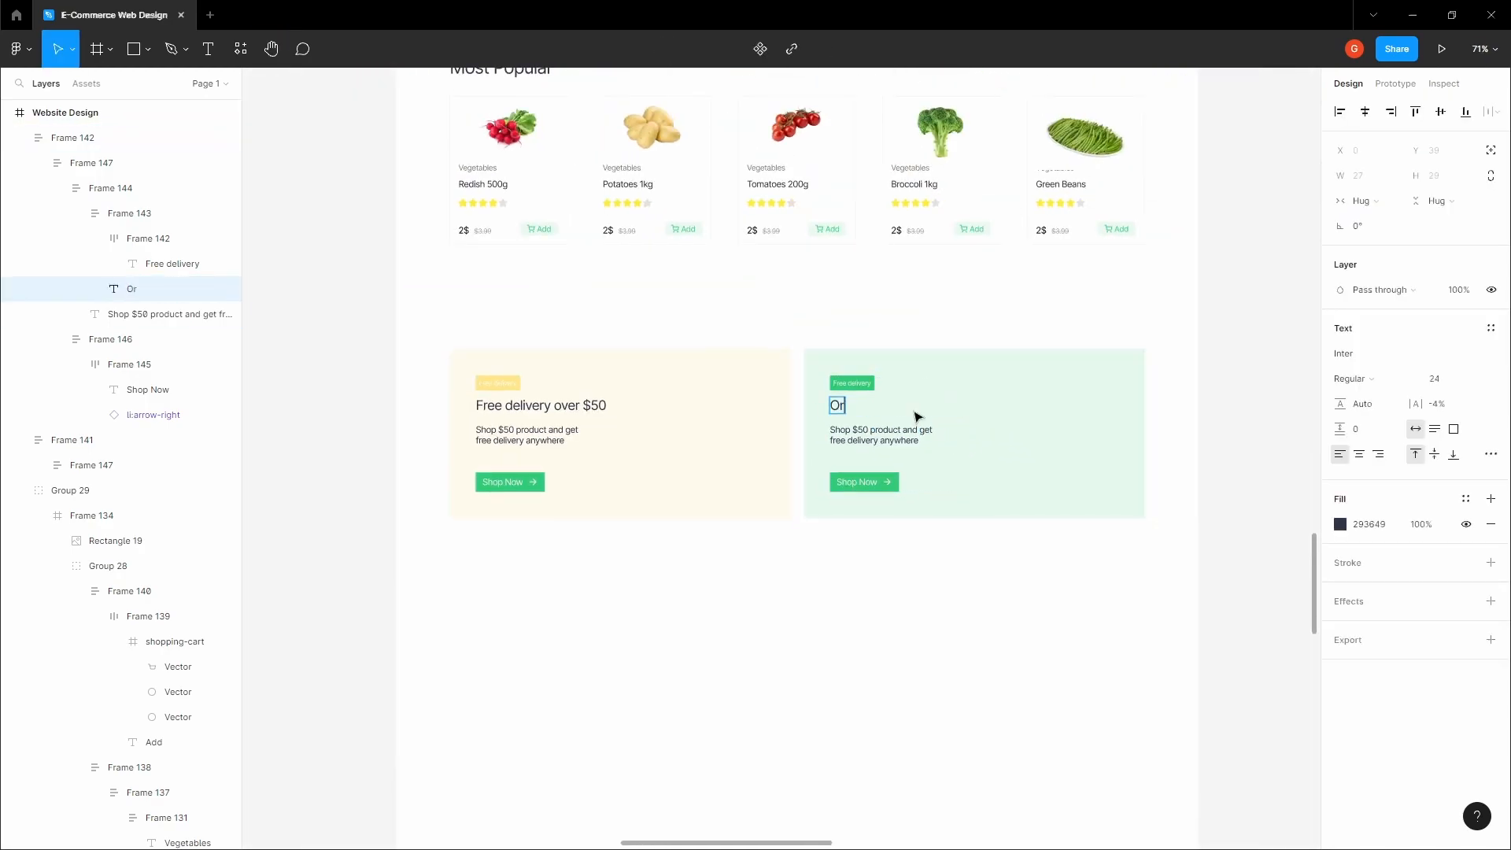
type("ganic Food")
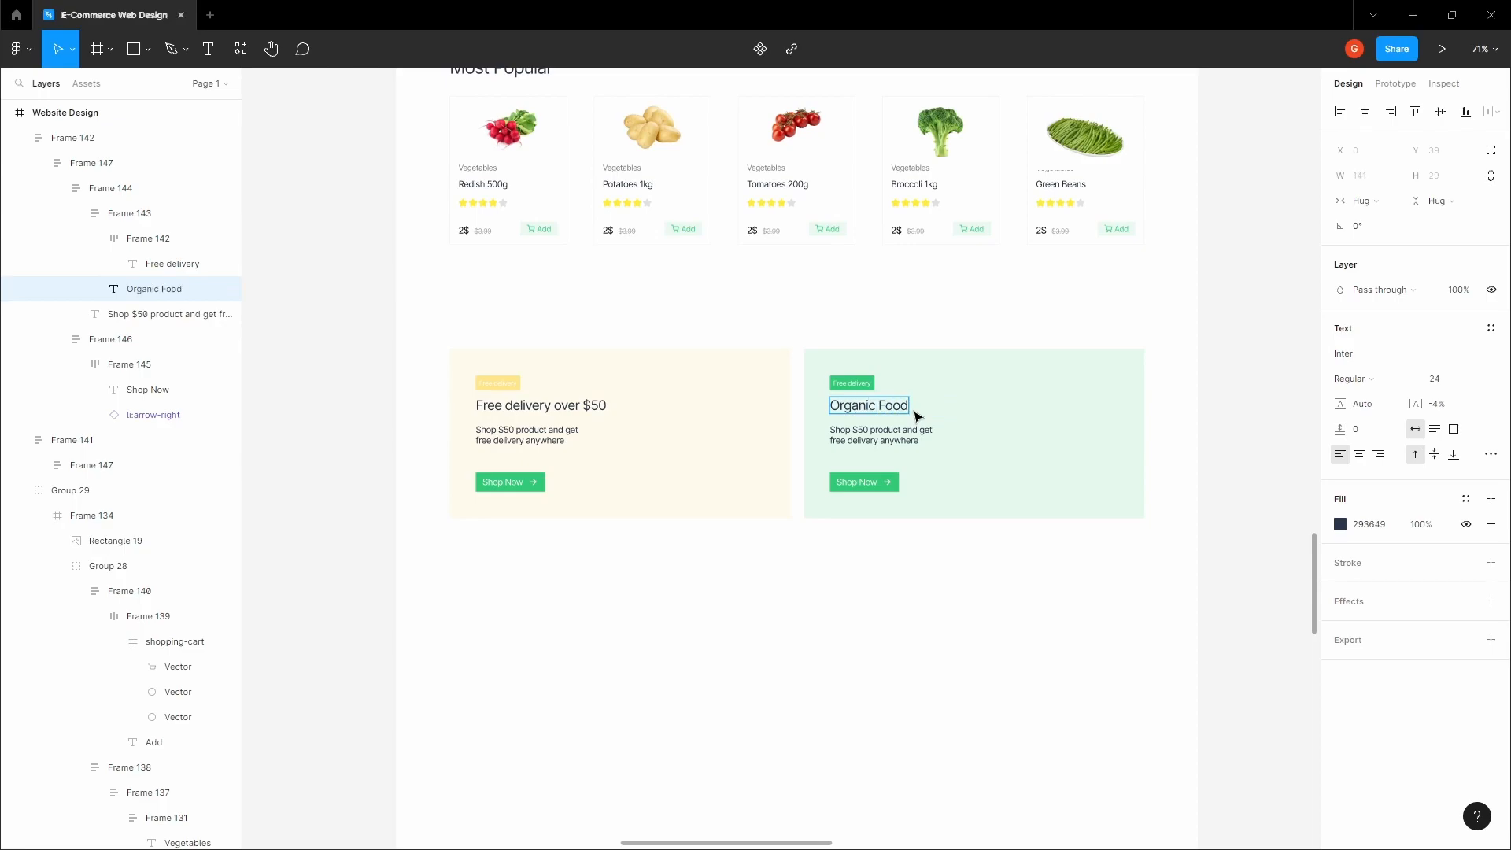
Step: Replace the Organic Food card's description with "Save up to 60$ off on your first order." and add a period to the free delivery description
double_click(896, 437)
double_click(899, 440)
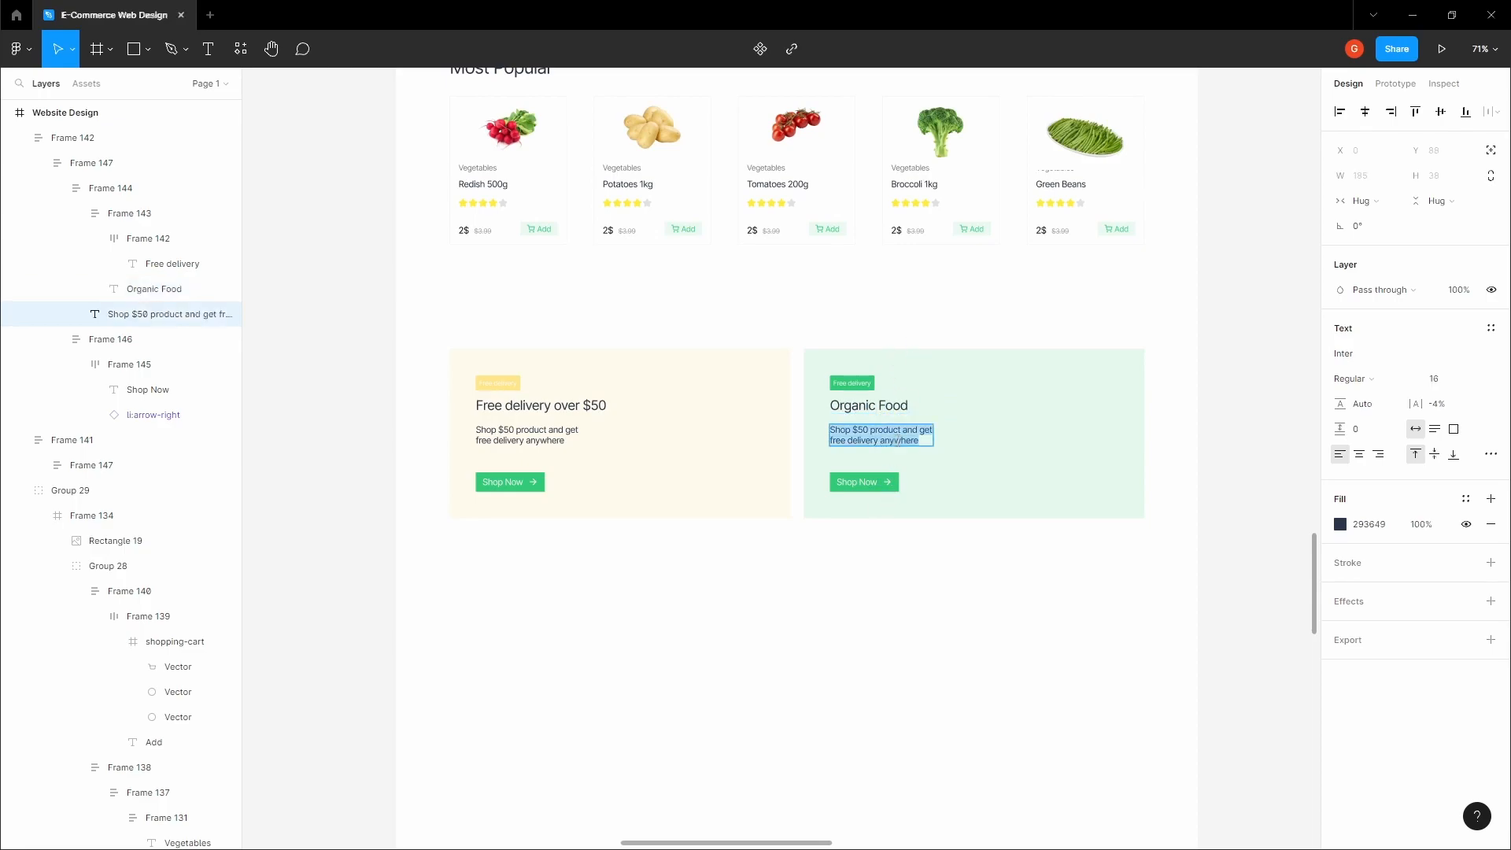
type("Save up to 60$ off on you")
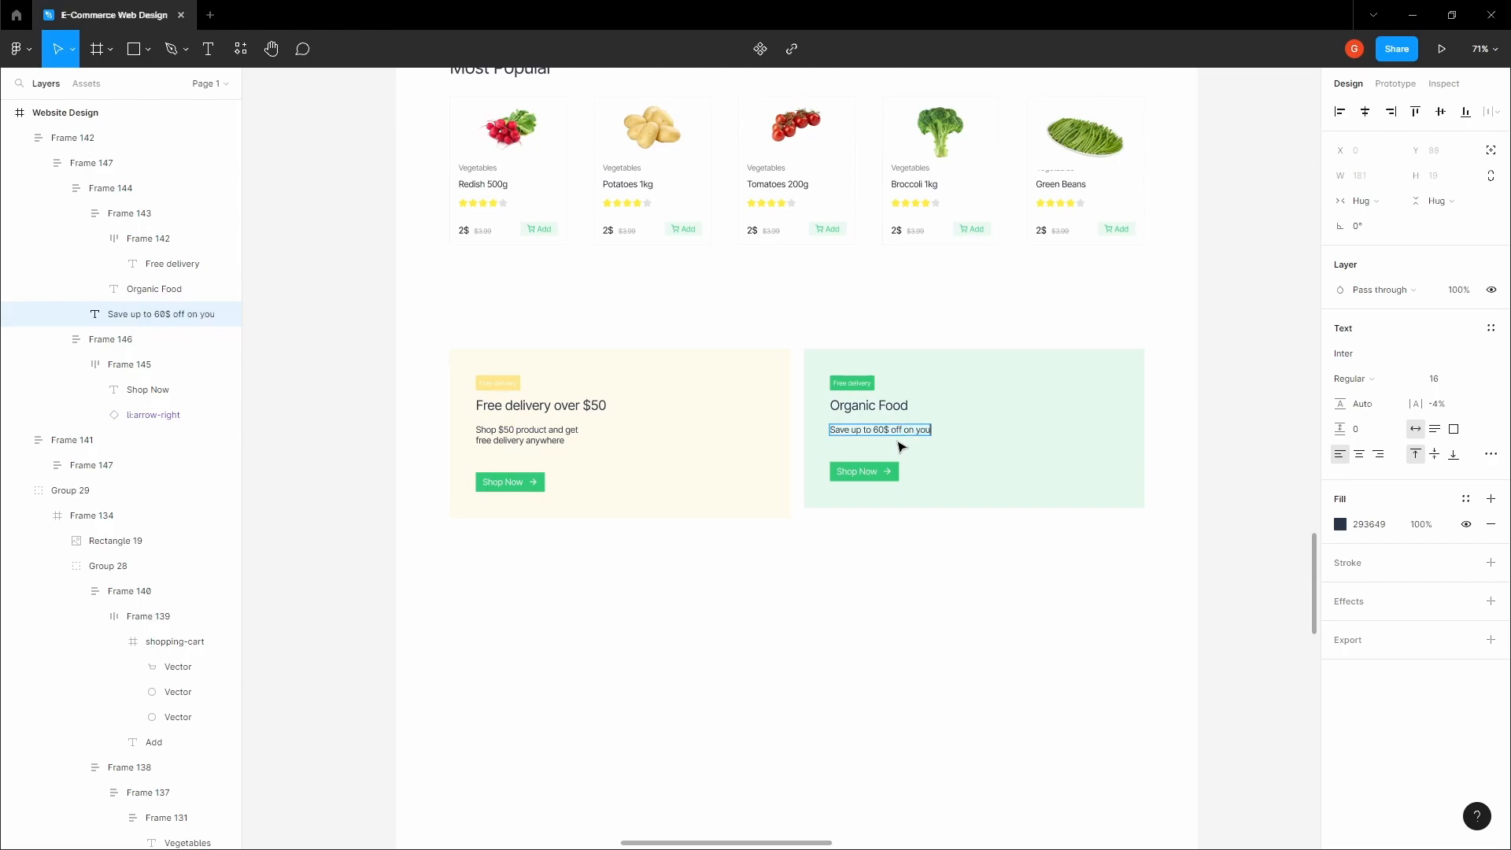
type("r")
key("Return")
key("BackSpace")
key("Return")
type("first order.")
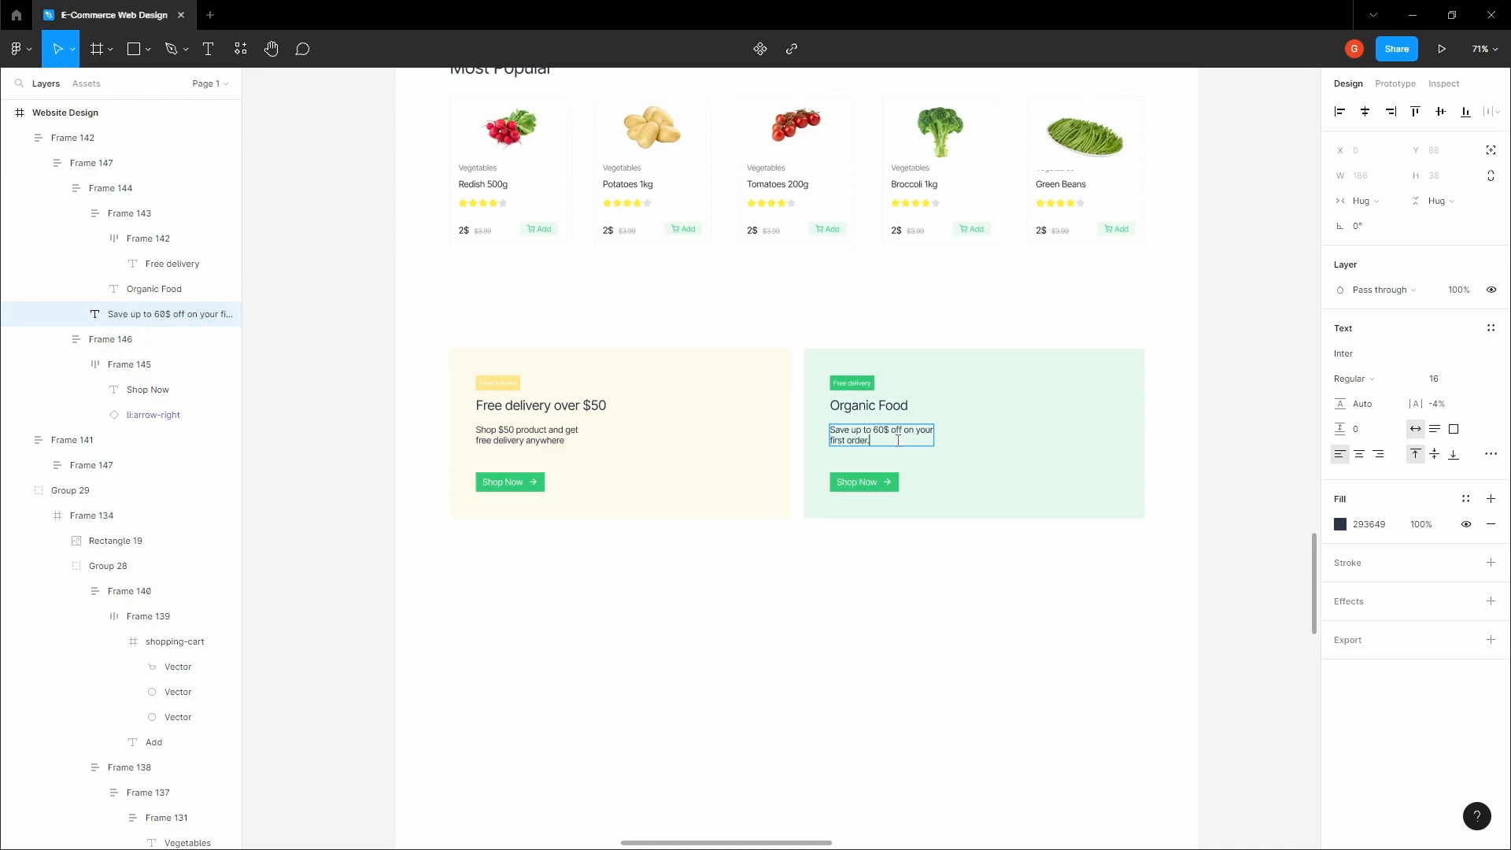
double_click(571, 439)
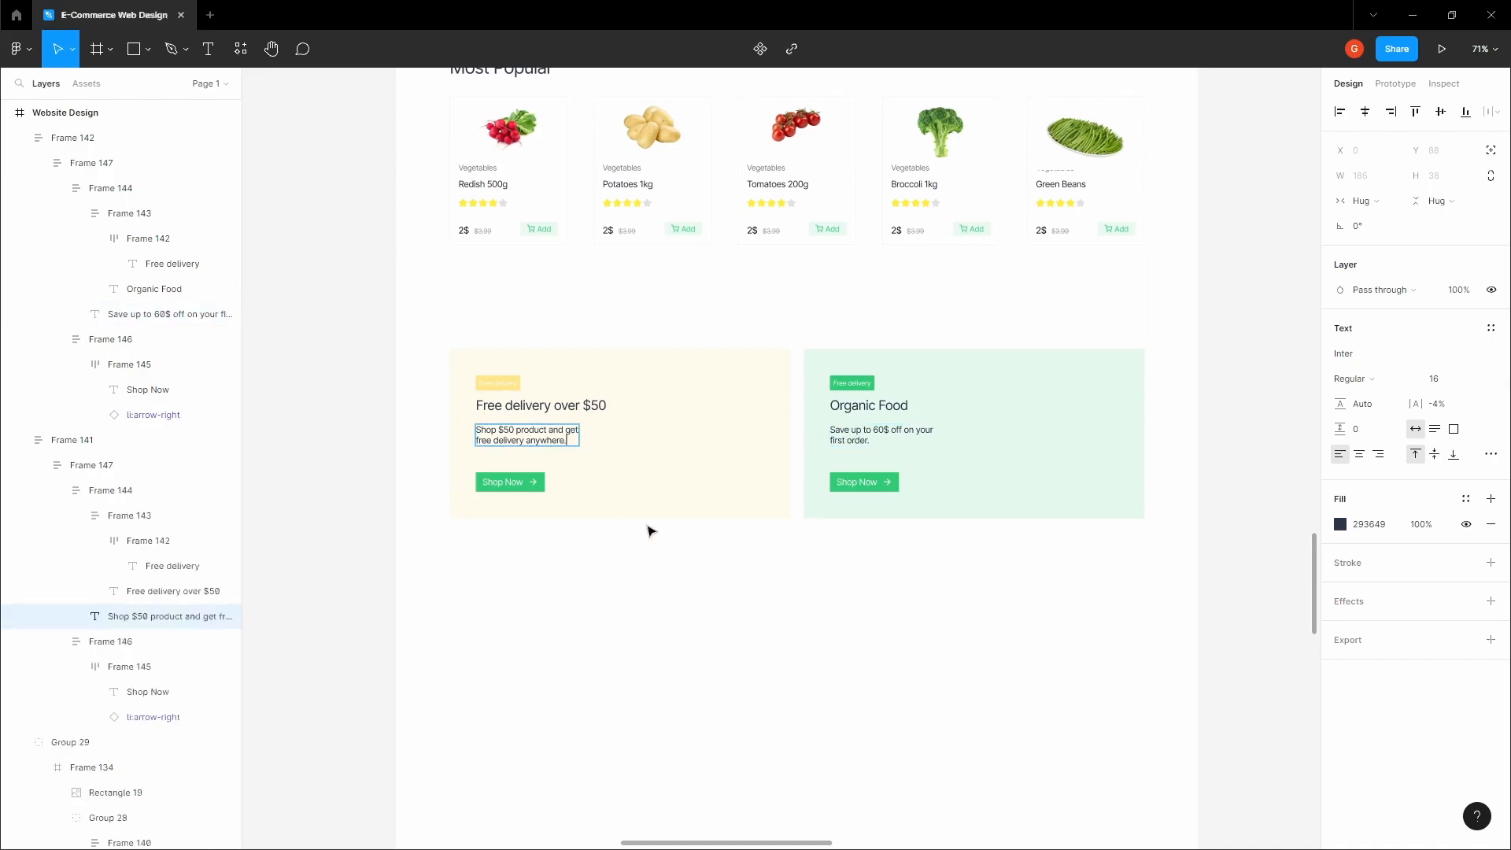
left_click(621, 500)
Step: Set the font weight of the "Free delivery over $50" and "Organic Food" headings to Semi Bold
left_click(564, 409)
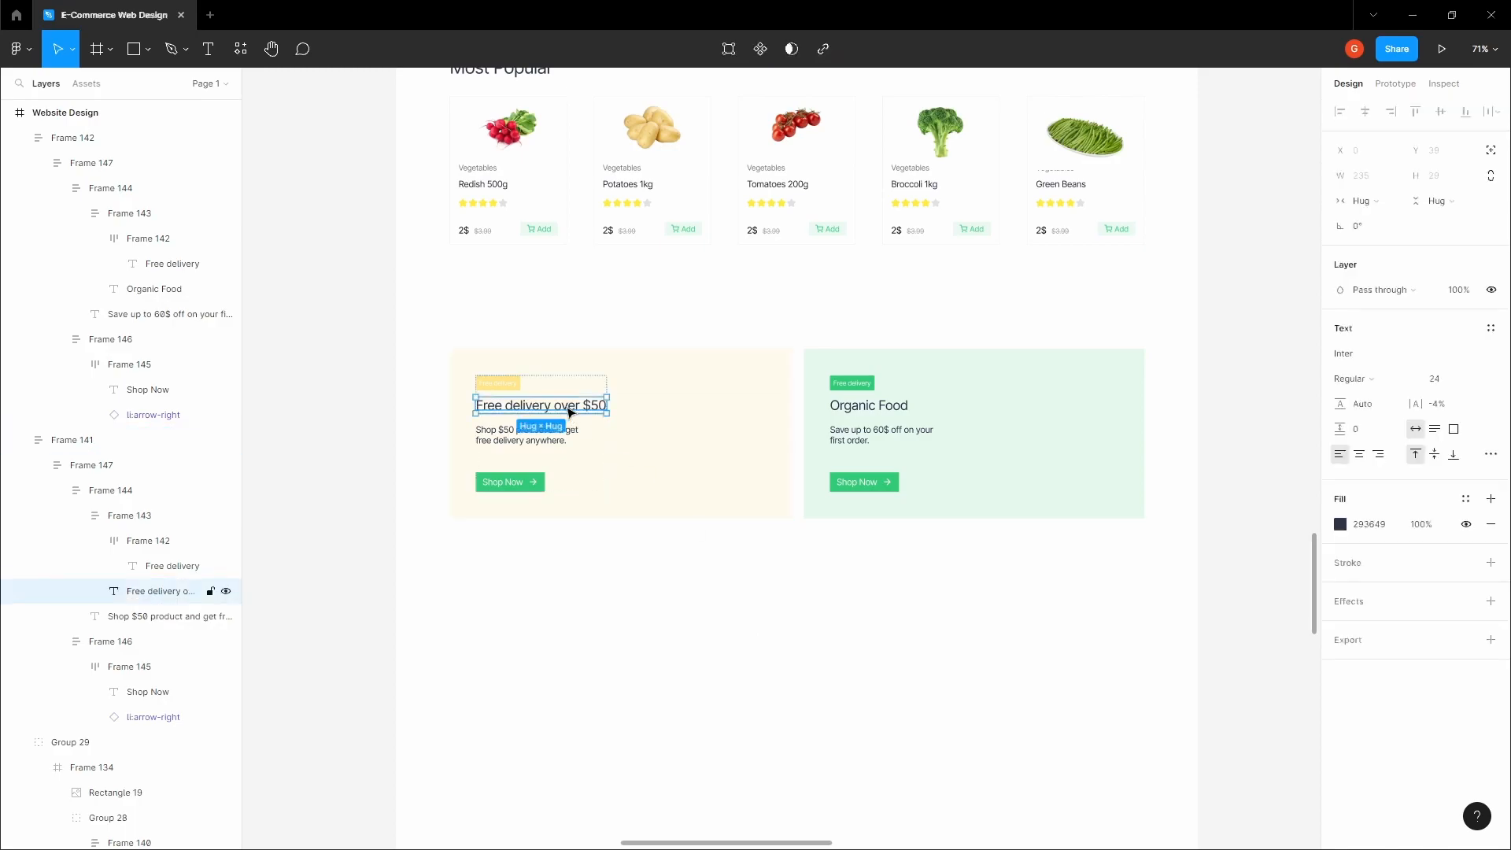
left_click(872, 419, "shift")
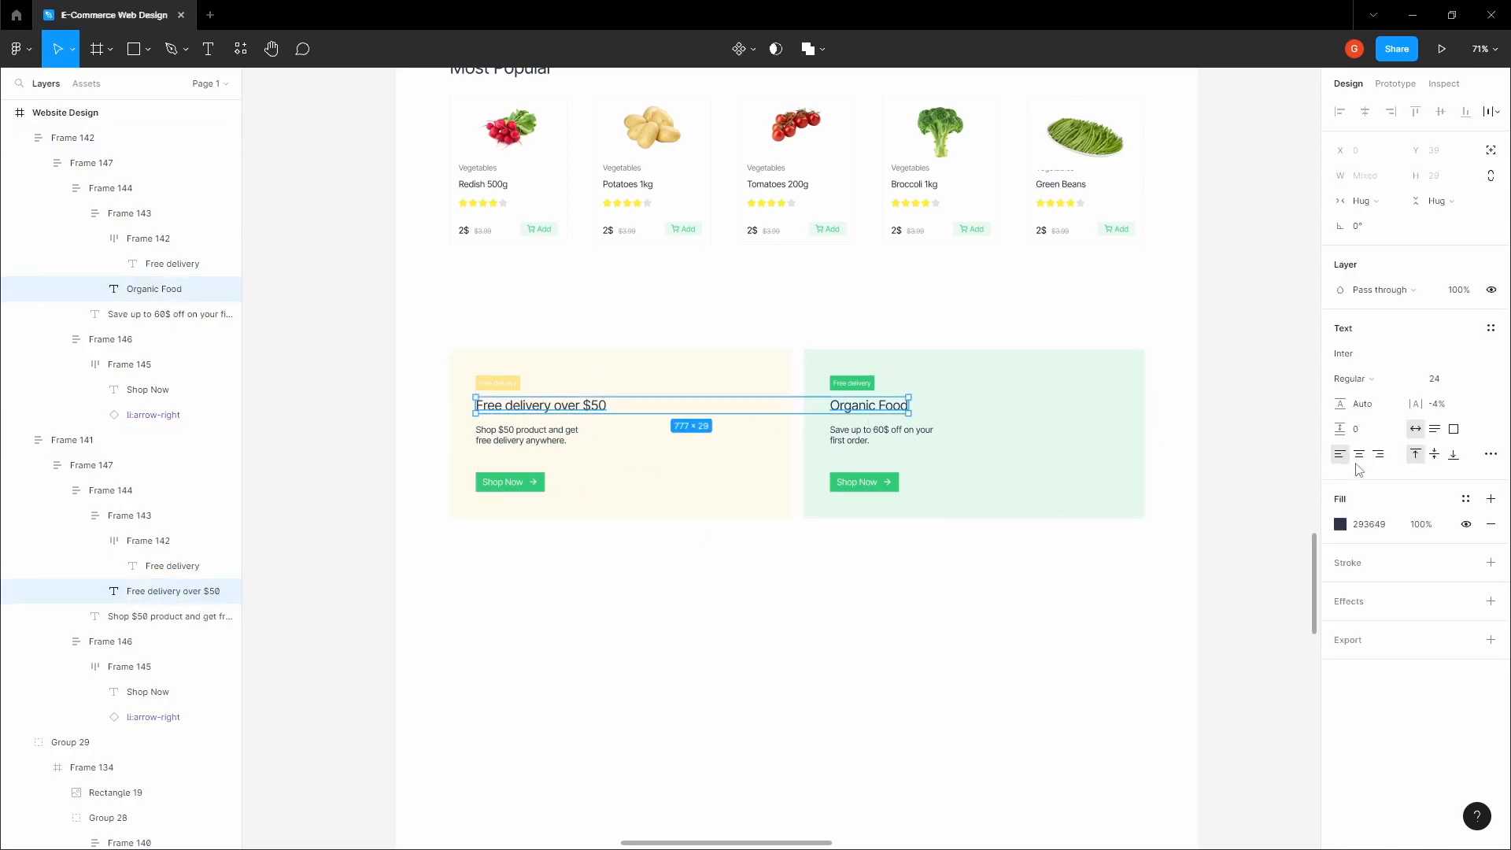
left_click(1355, 379)
left_click(1358, 399)
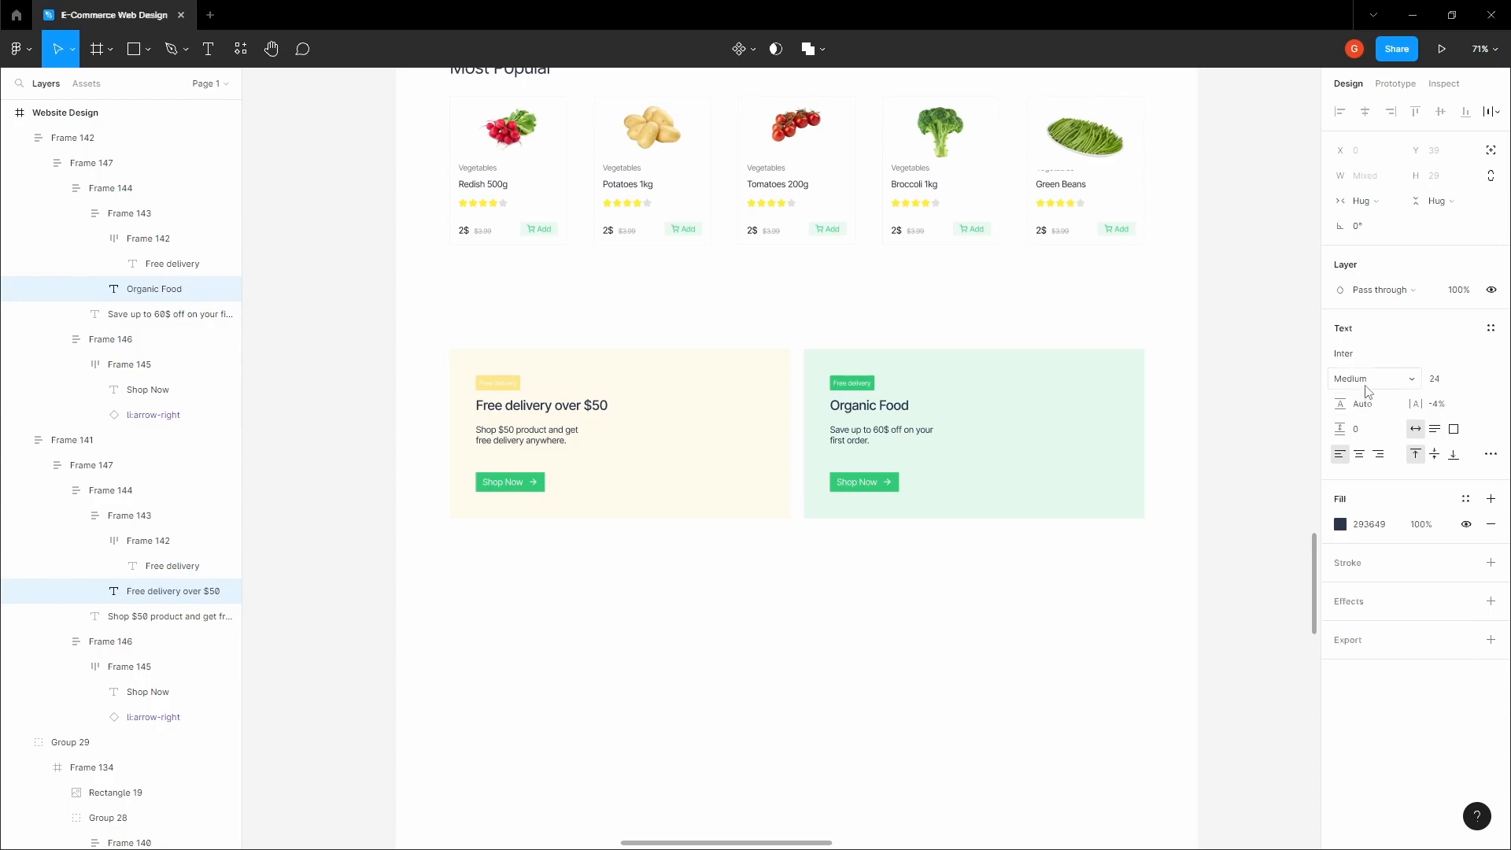
left_click(1373, 382)
left_click(1376, 401)
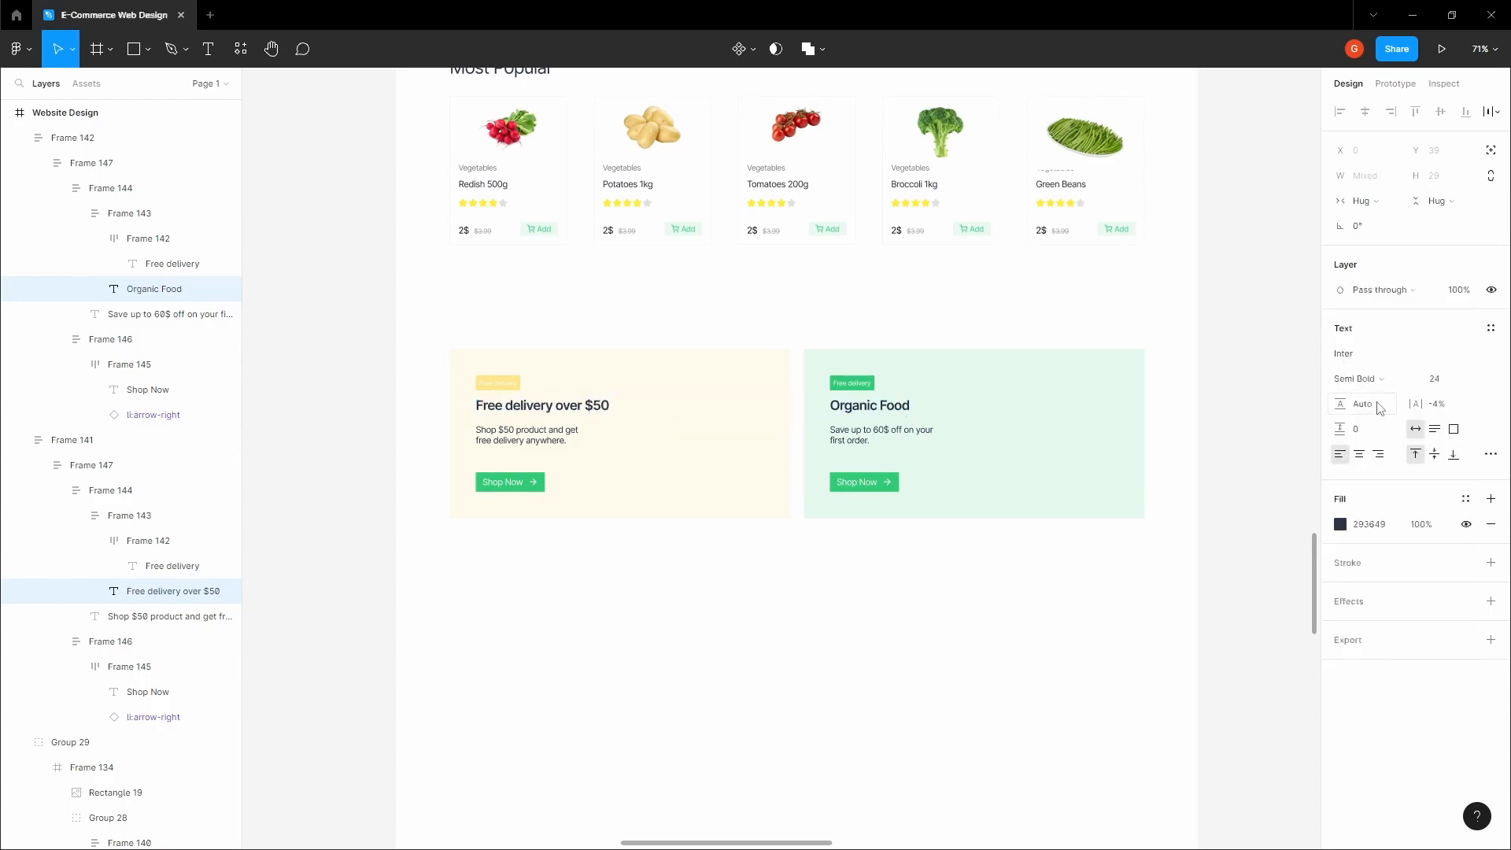
Step: Copy Offer1-img and Offer2-img from the Images frame into the Website Design frame, below the two promo cards
left_click(813, 312)
key("space")
left_click_drag(813, 312, 748, 496)
scroll(788, 367, "down", 1)
scroll(785, 417, "down", 4)
scroll(743, 496, "down", 6)
left_click_drag(742, 185, 744, 394)
scroll(739, 393, "up", 7)
left_click(656, 533)
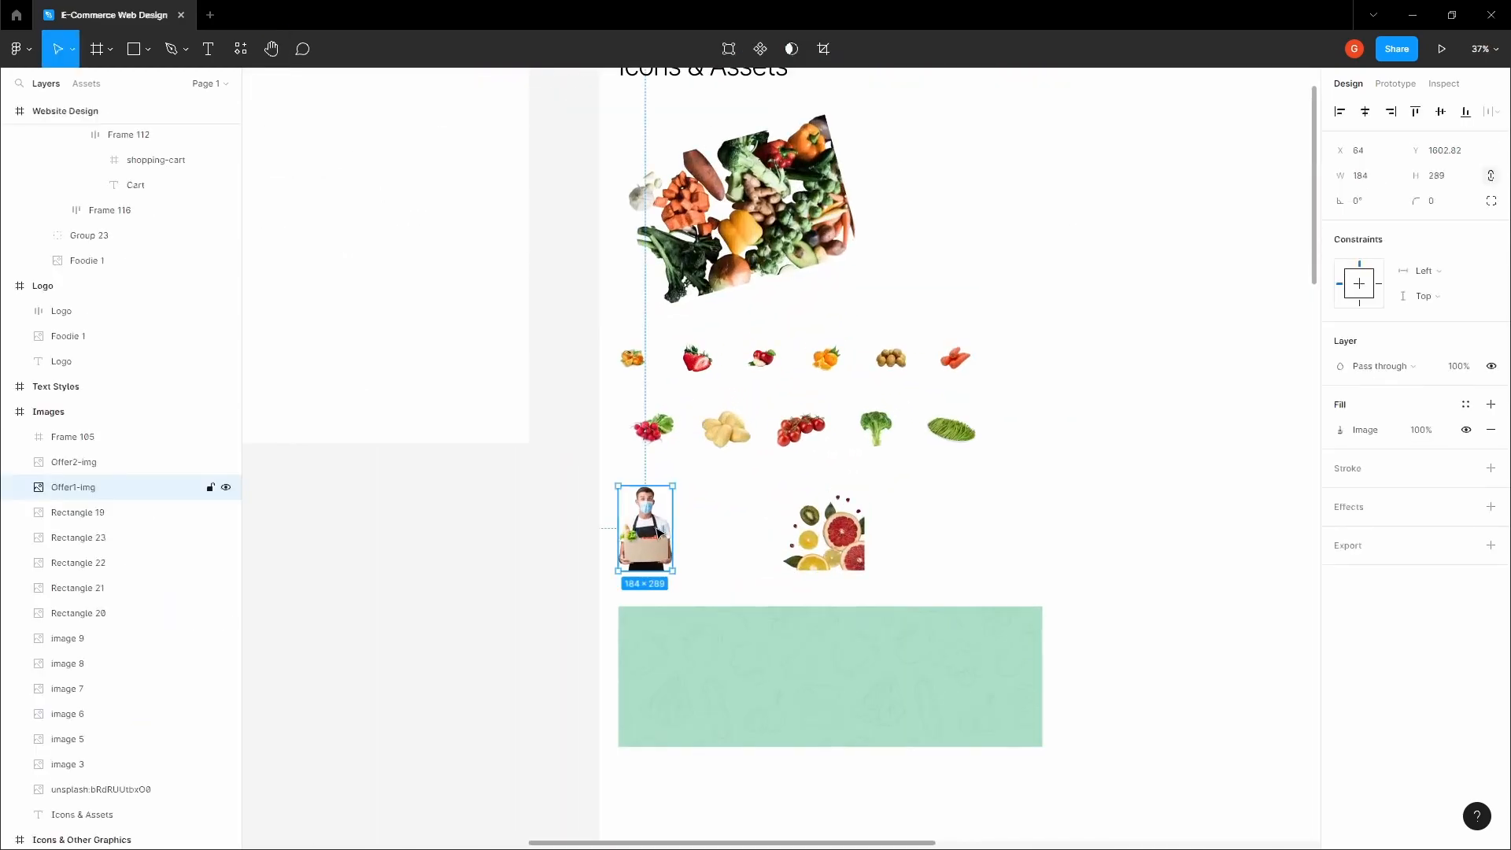
left_click(839, 535, "shift")
scroll(842, 535, "down", 7)
left_click_drag(842, 535, 849, 189)
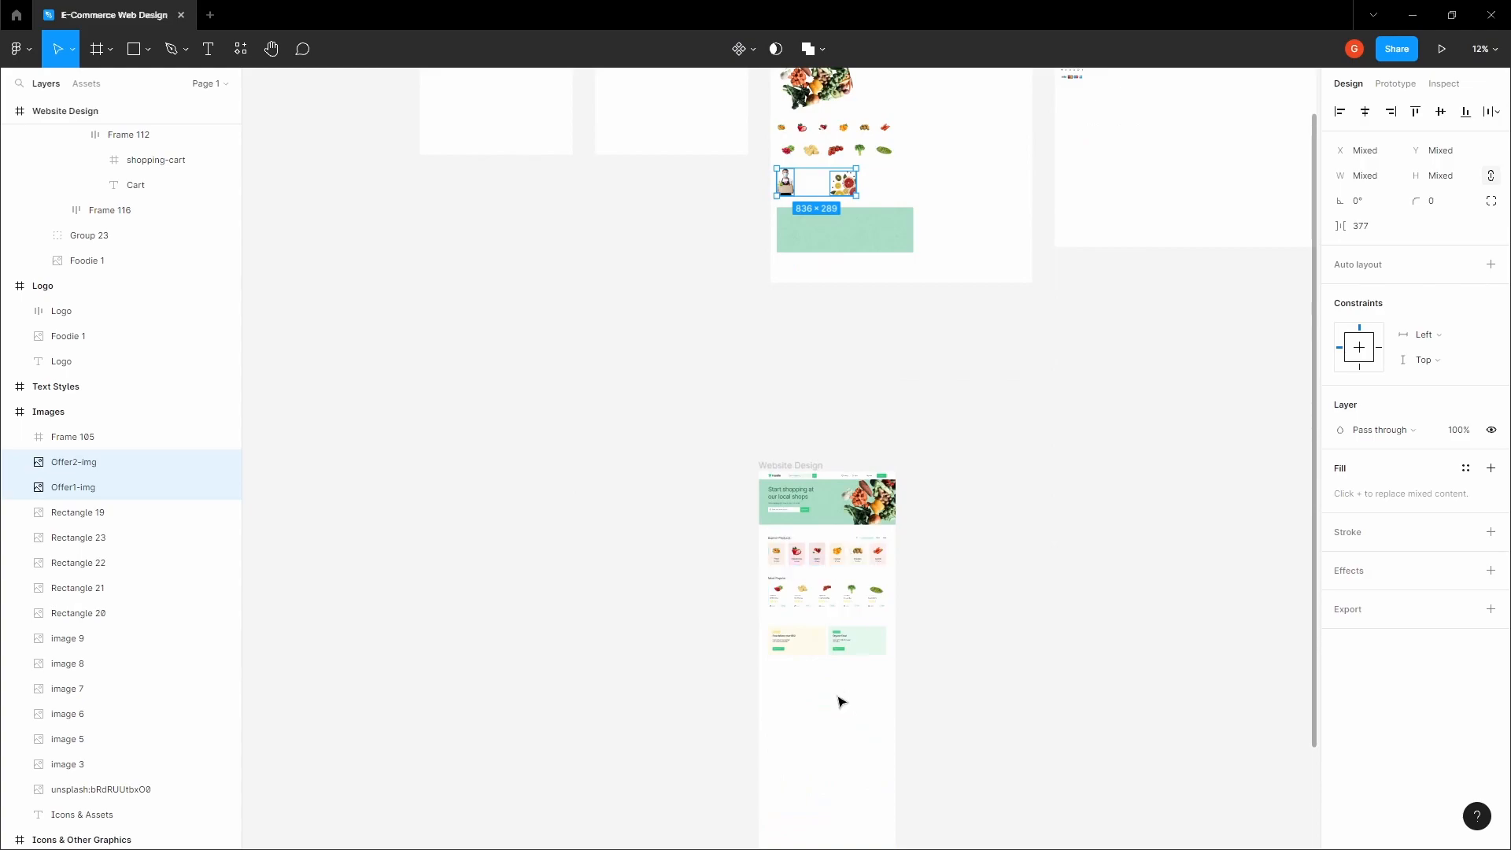
left_click(840, 696)
scroll(842, 695, "up", 4)
key("ctrl+v")
scroll(840, 684, "up", 4)
left_click_drag(629, 476, 712, 679)
left_click(711, 678)
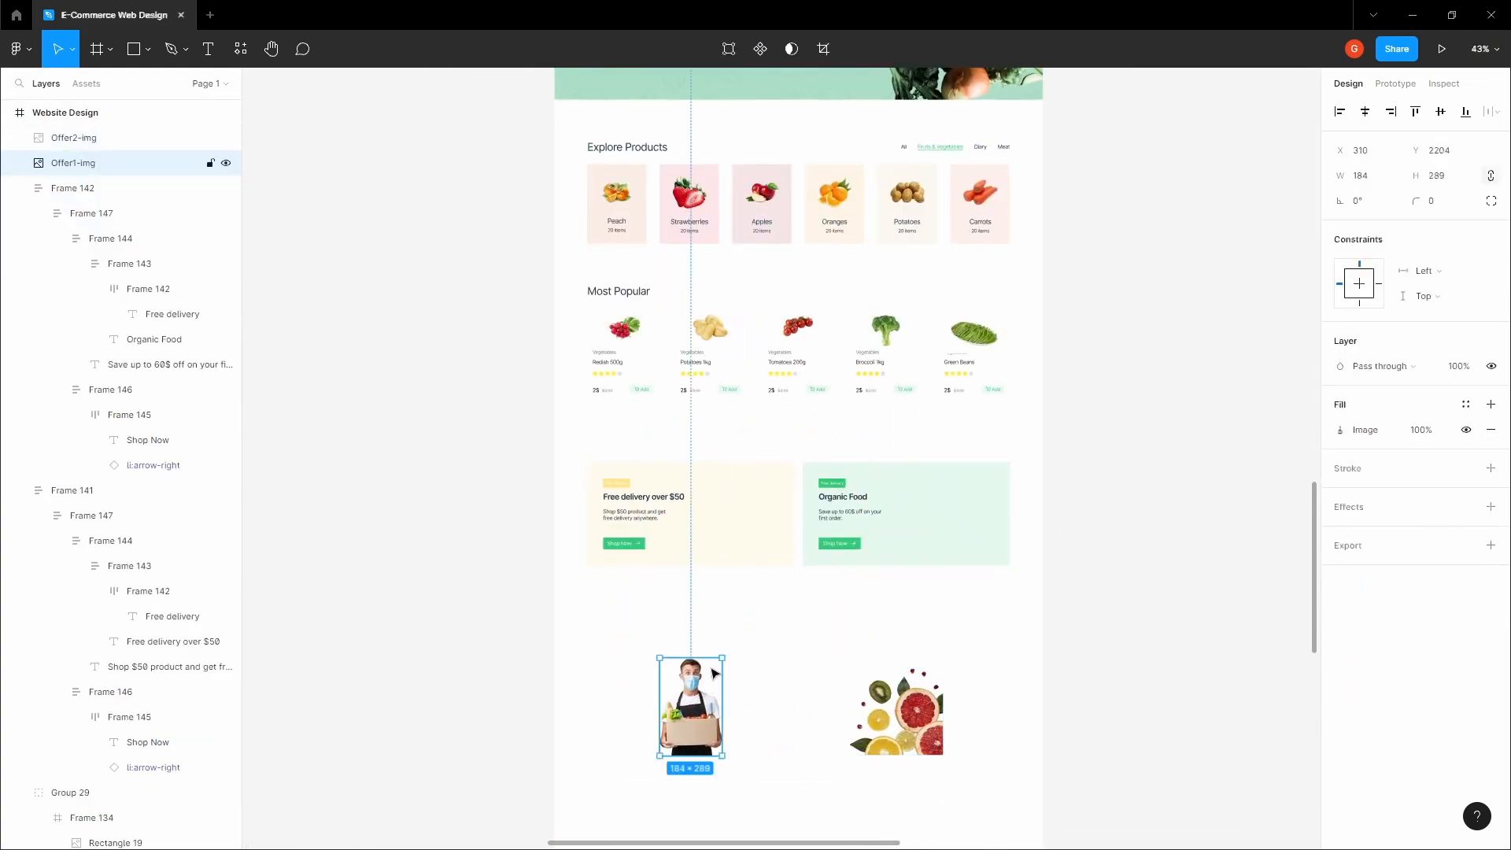
Step: Try pasting a copy of the courier image into the free delivery card and switching the card to horizontal auto layout
left_click(753, 497)
key("ctrl+v")
scroll(729, 518, "up", 2)
left_click_drag(638, 601, 739, 567)
left_click(738, 567)
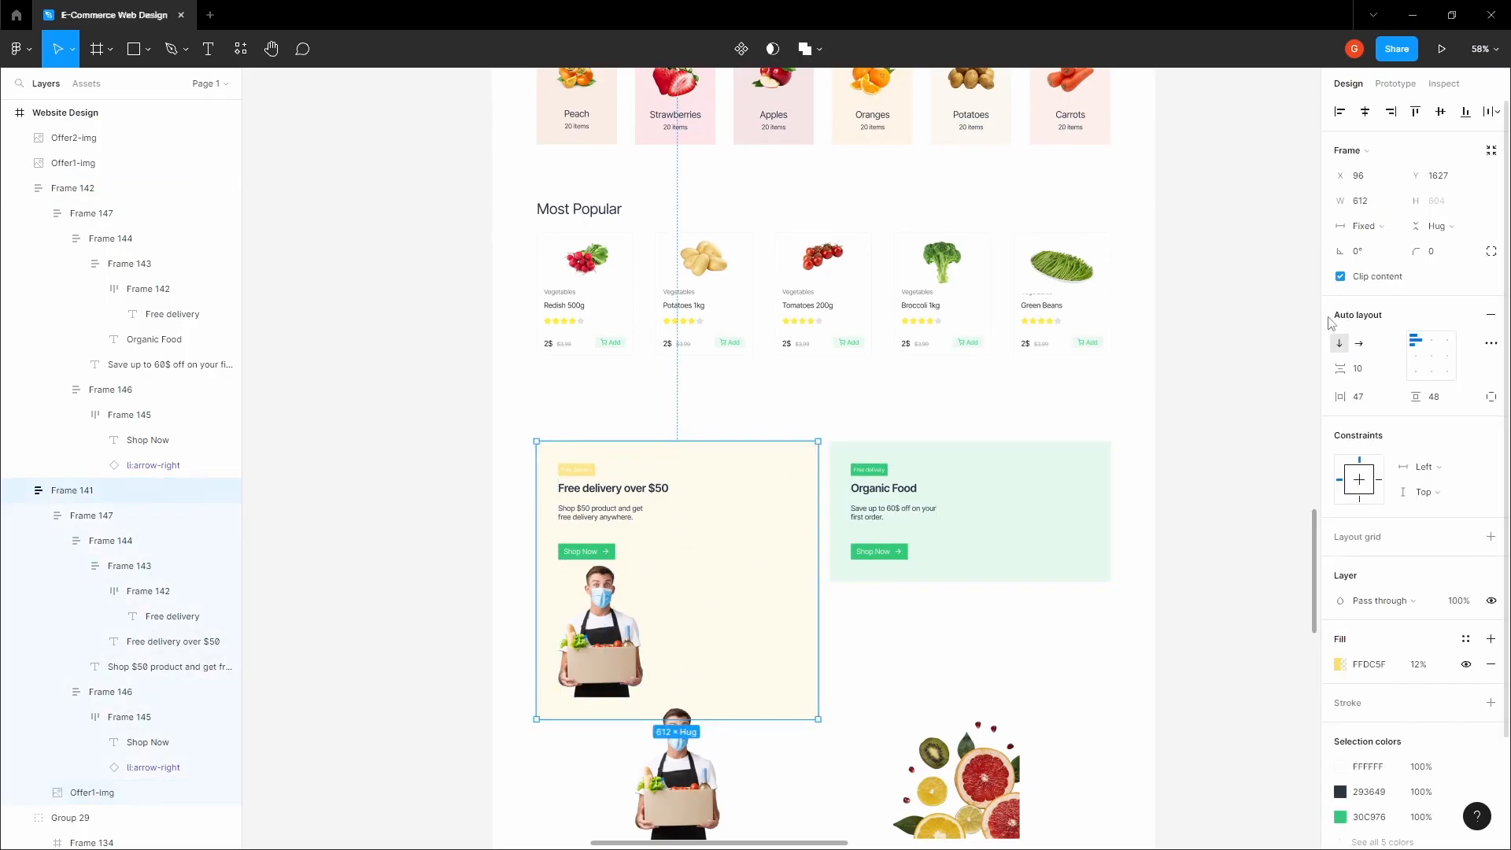
left_click(1359, 345)
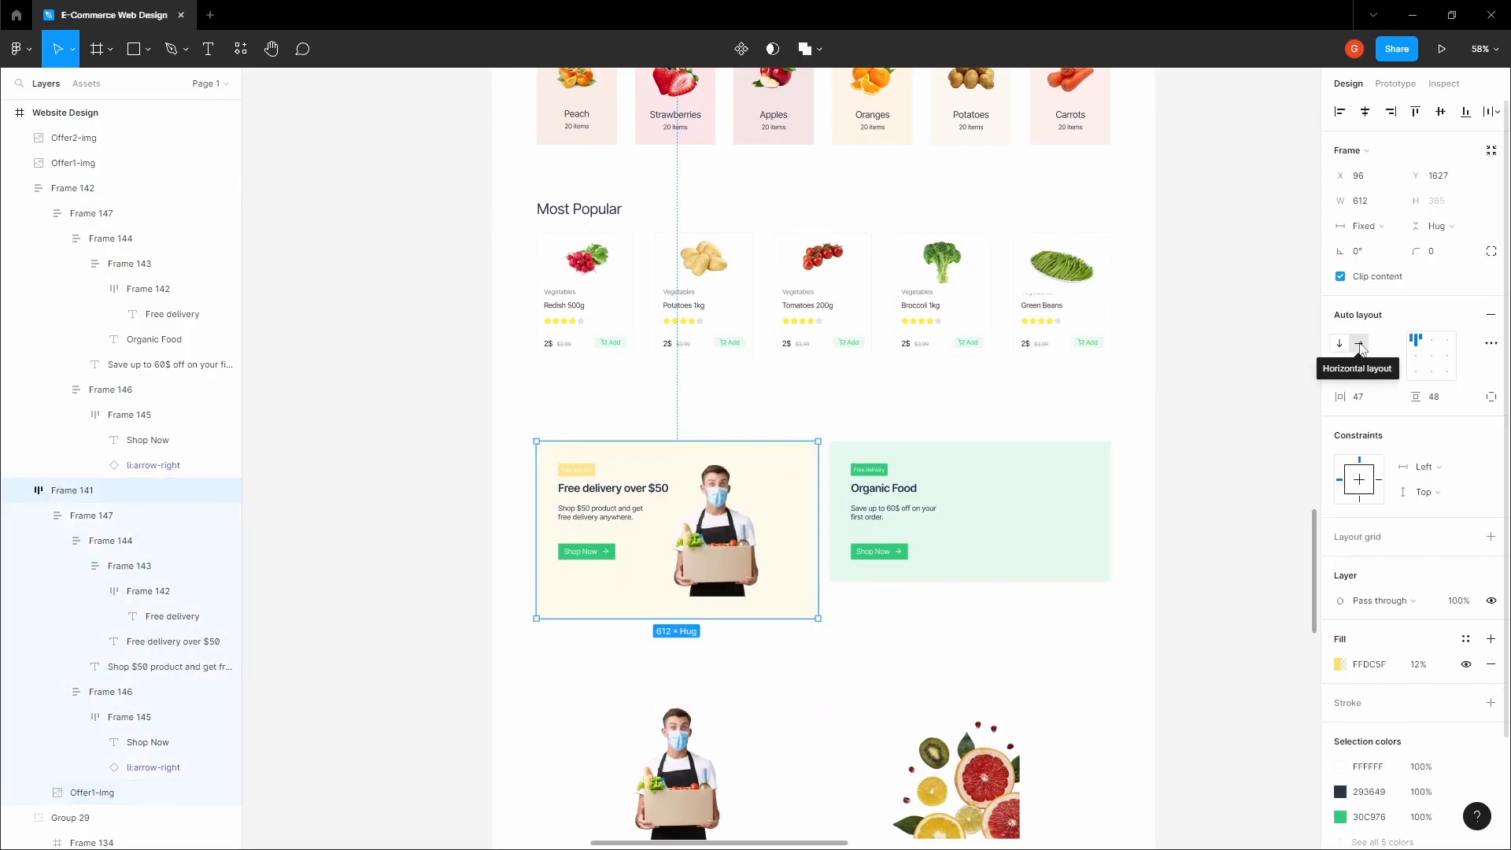
key("ctrl+z")
key("ctrl+z")
key("ctrl+z")
key("ctrl+z")
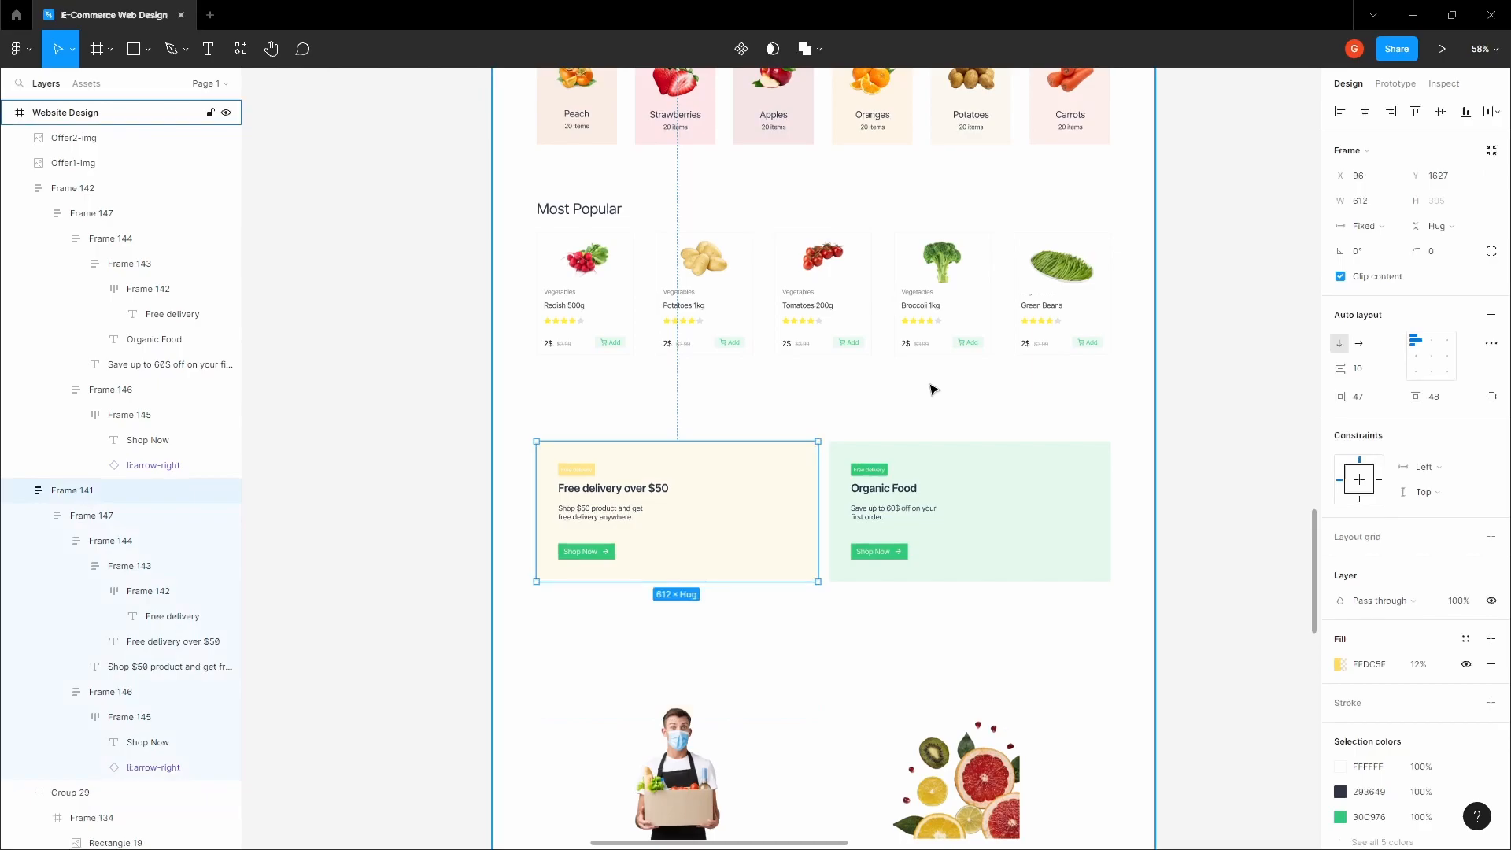
Step: Try moving the original courier image into the free delivery card, after its text block, and arranging the card's contents horizontally
left_click_drag(787, 635, 766, 505)
left_click(704, 411)
scroll(704, 412, "up", 3)
scroll(704, 411, "down", 1)
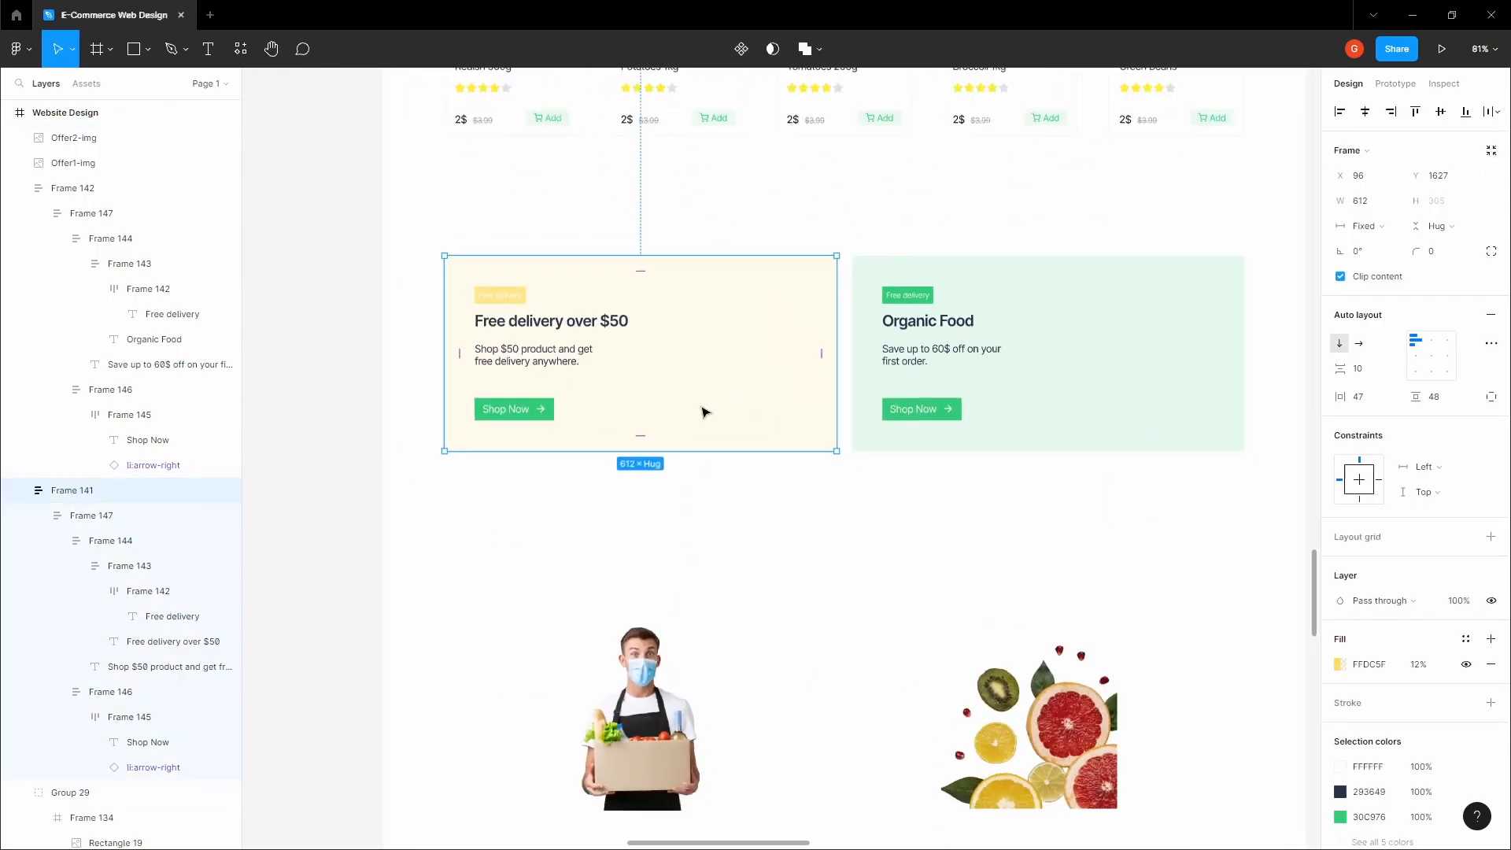
left_click_drag(689, 476, 704, 487)
key("v")
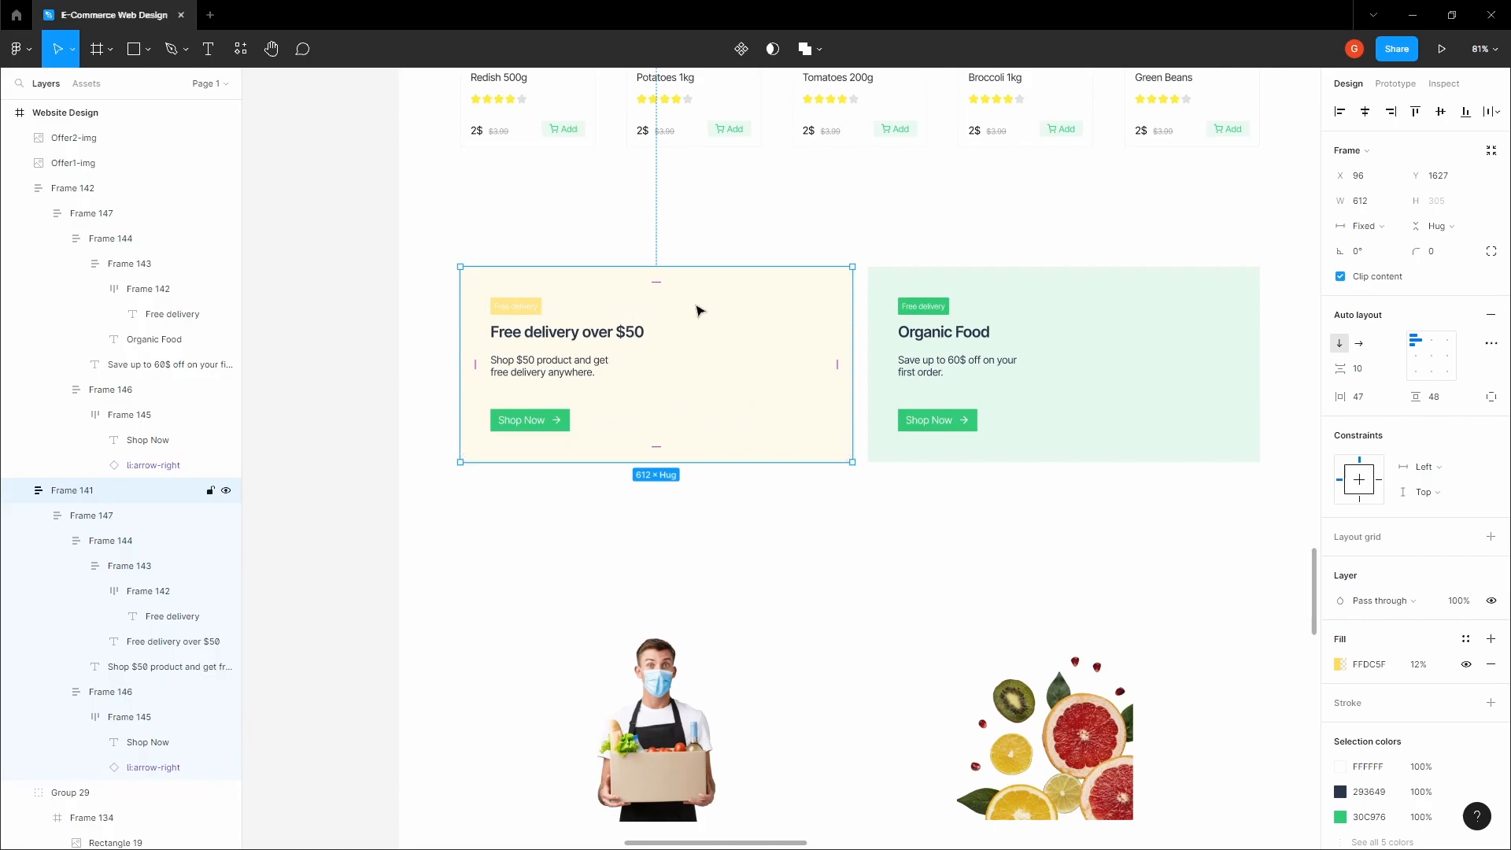
left_click_drag(677, 685, 771, 317)
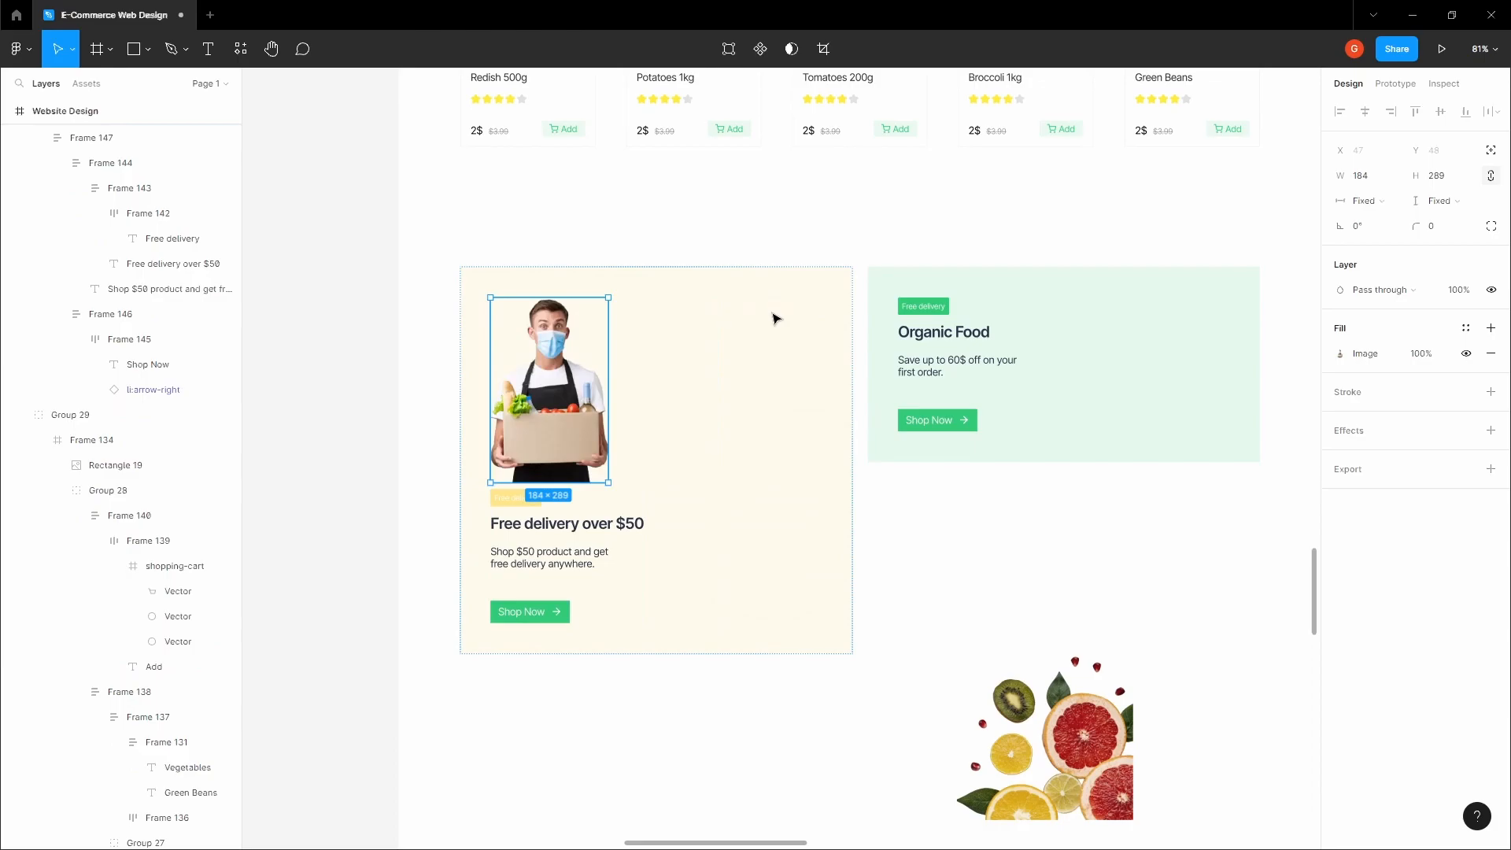
key("Down")
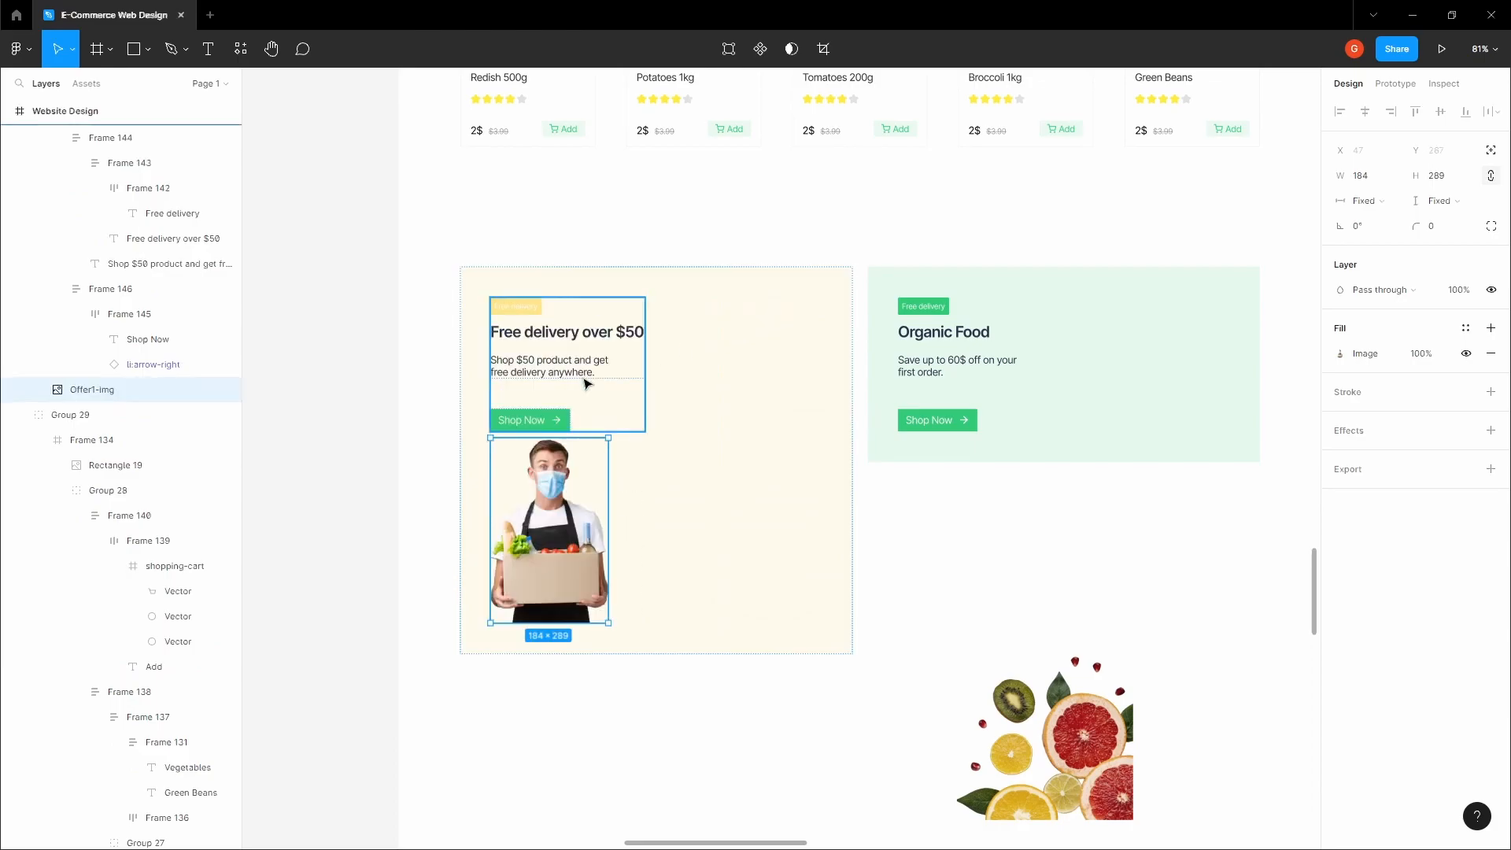
left_click(753, 372)
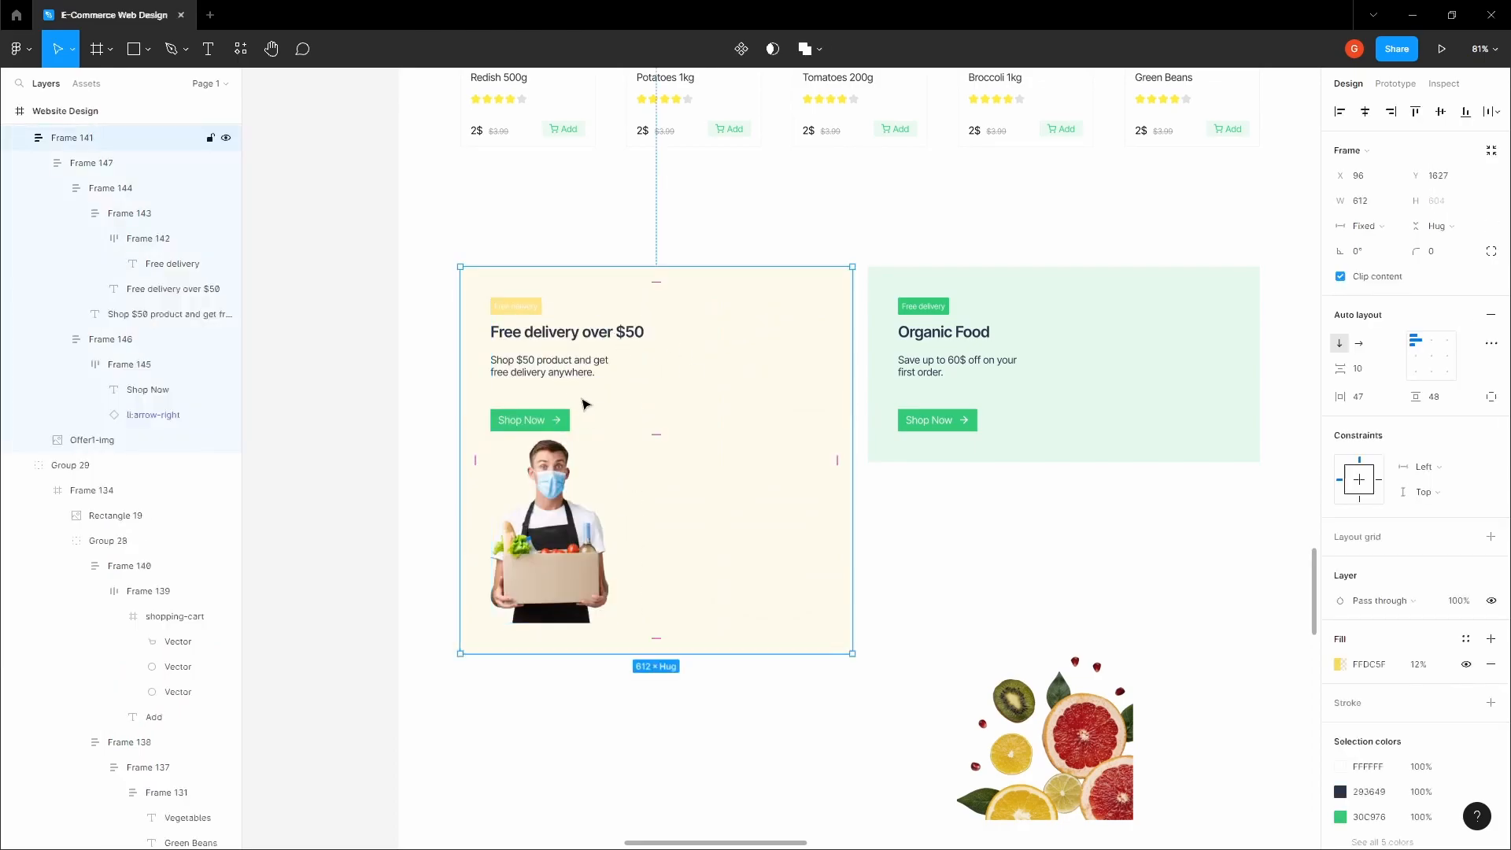
left_click(573, 505)
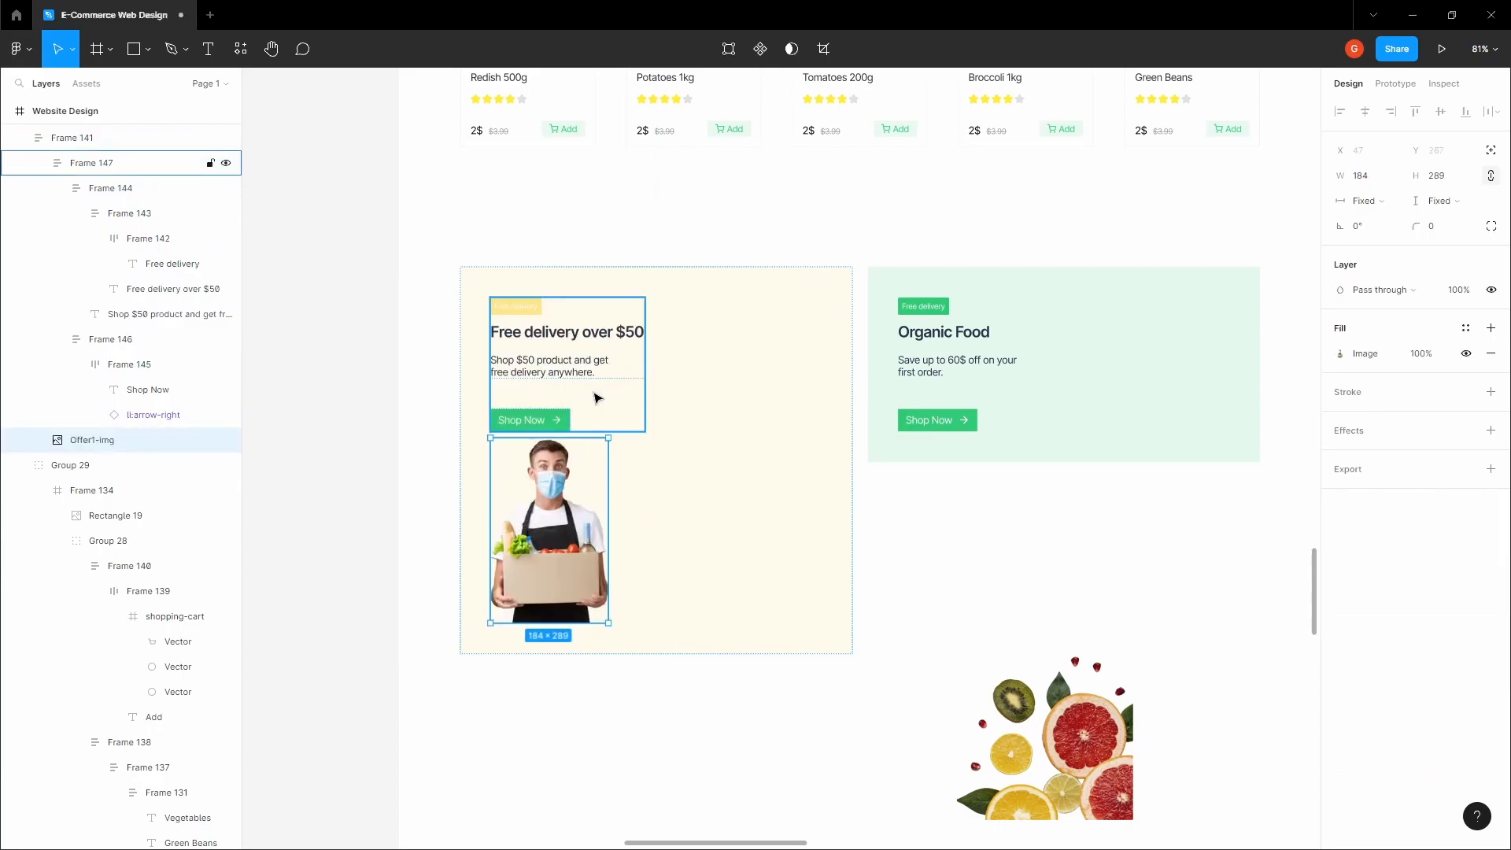
left_click(746, 411)
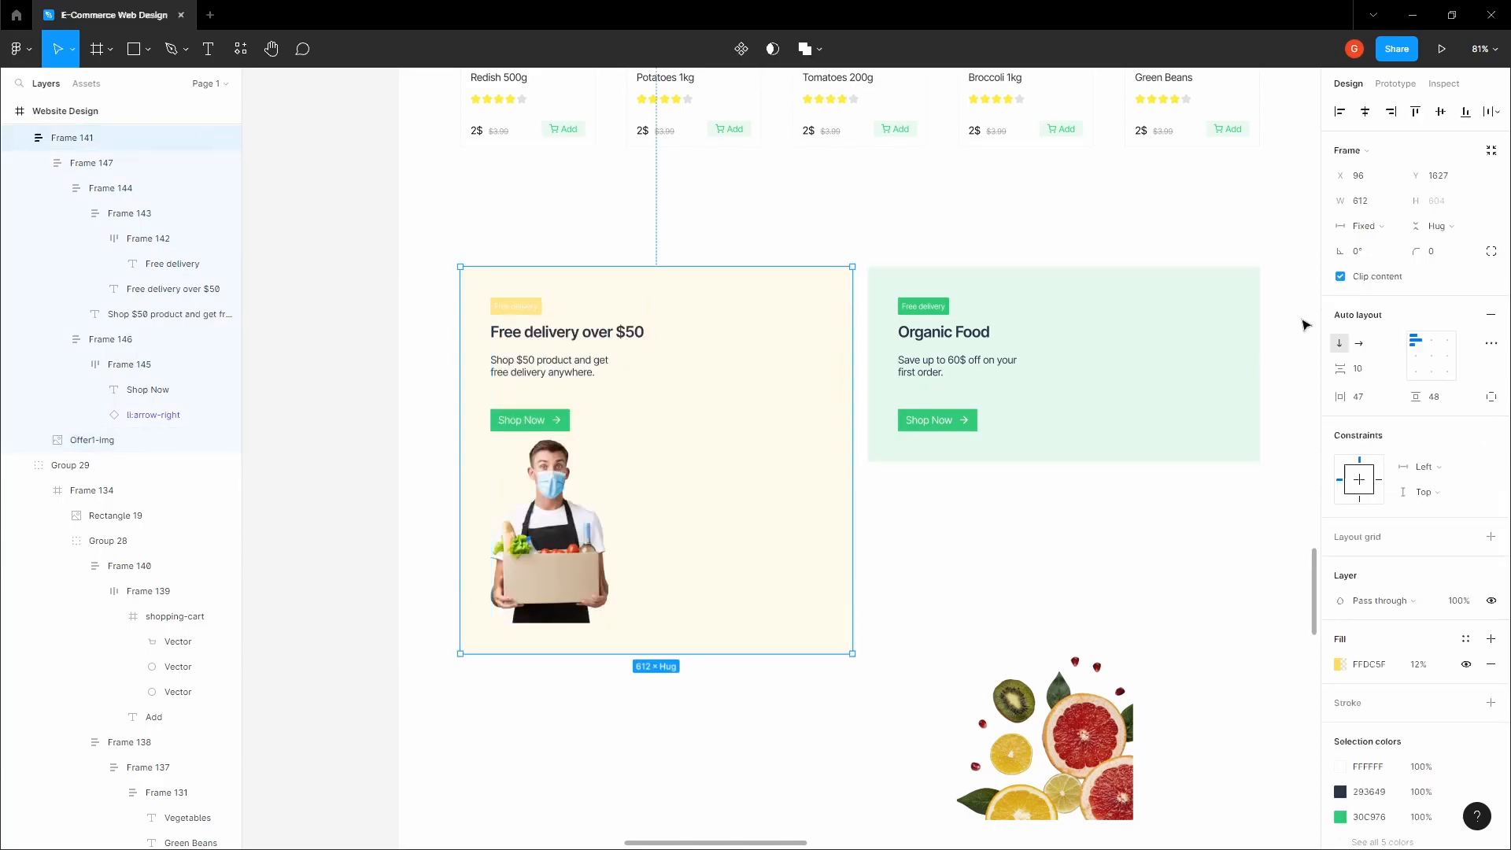
left_click(1360, 344)
Step: Take the courier image back out of the free delivery card and place it below the cards
left_click(733, 363)
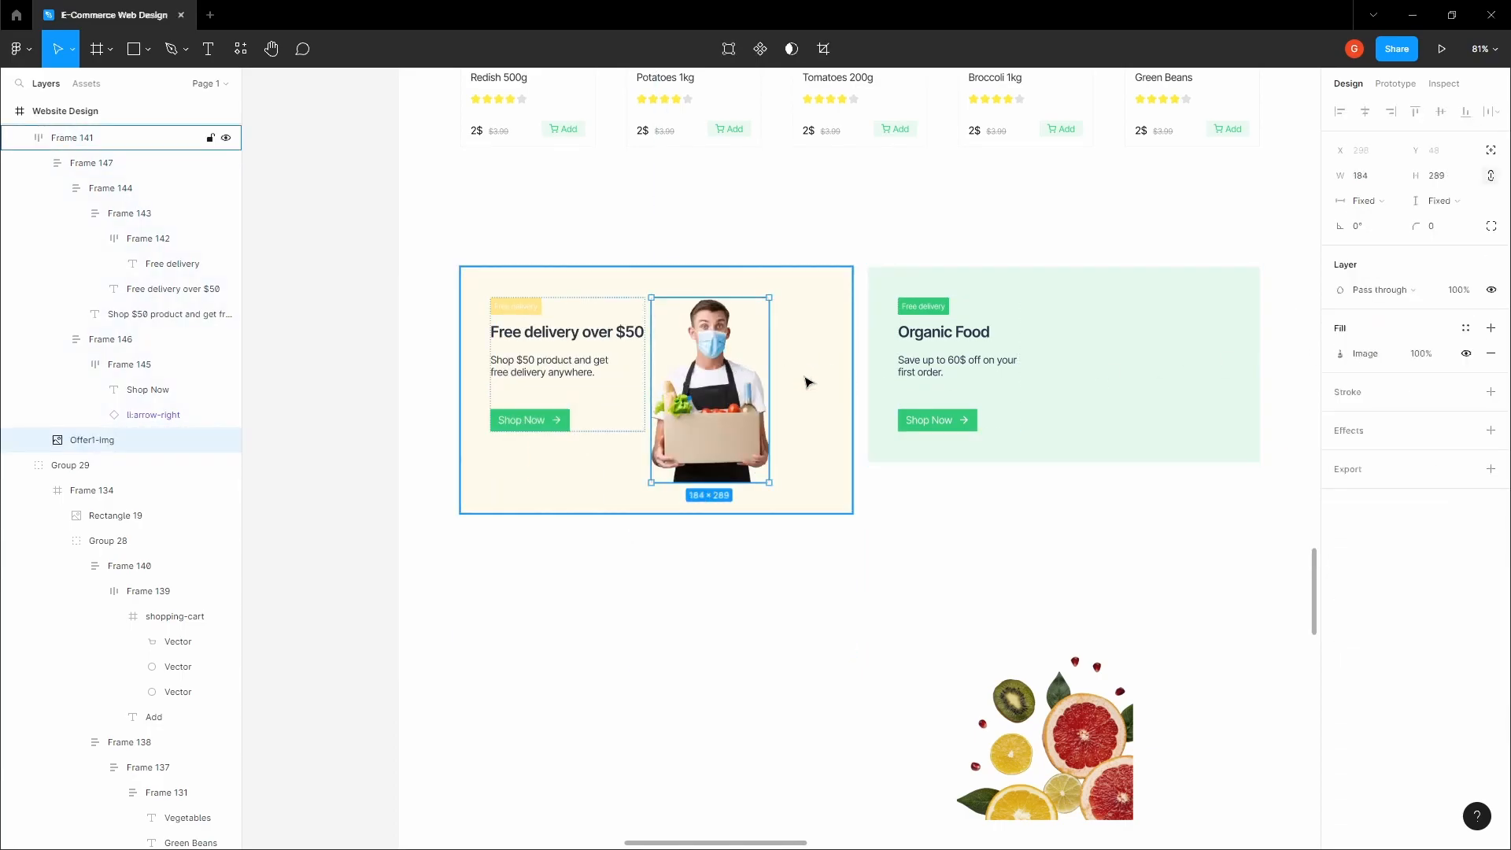
left_click(827, 379)
left_click(751, 380)
left_click(797, 375)
left_click(723, 386)
left_click(795, 367)
left_click(732, 380)
left_click_drag(731, 379, 742, 671)
Step: Remove auto layout from both the free delivery and Organic Food cards
left_click(716, 412)
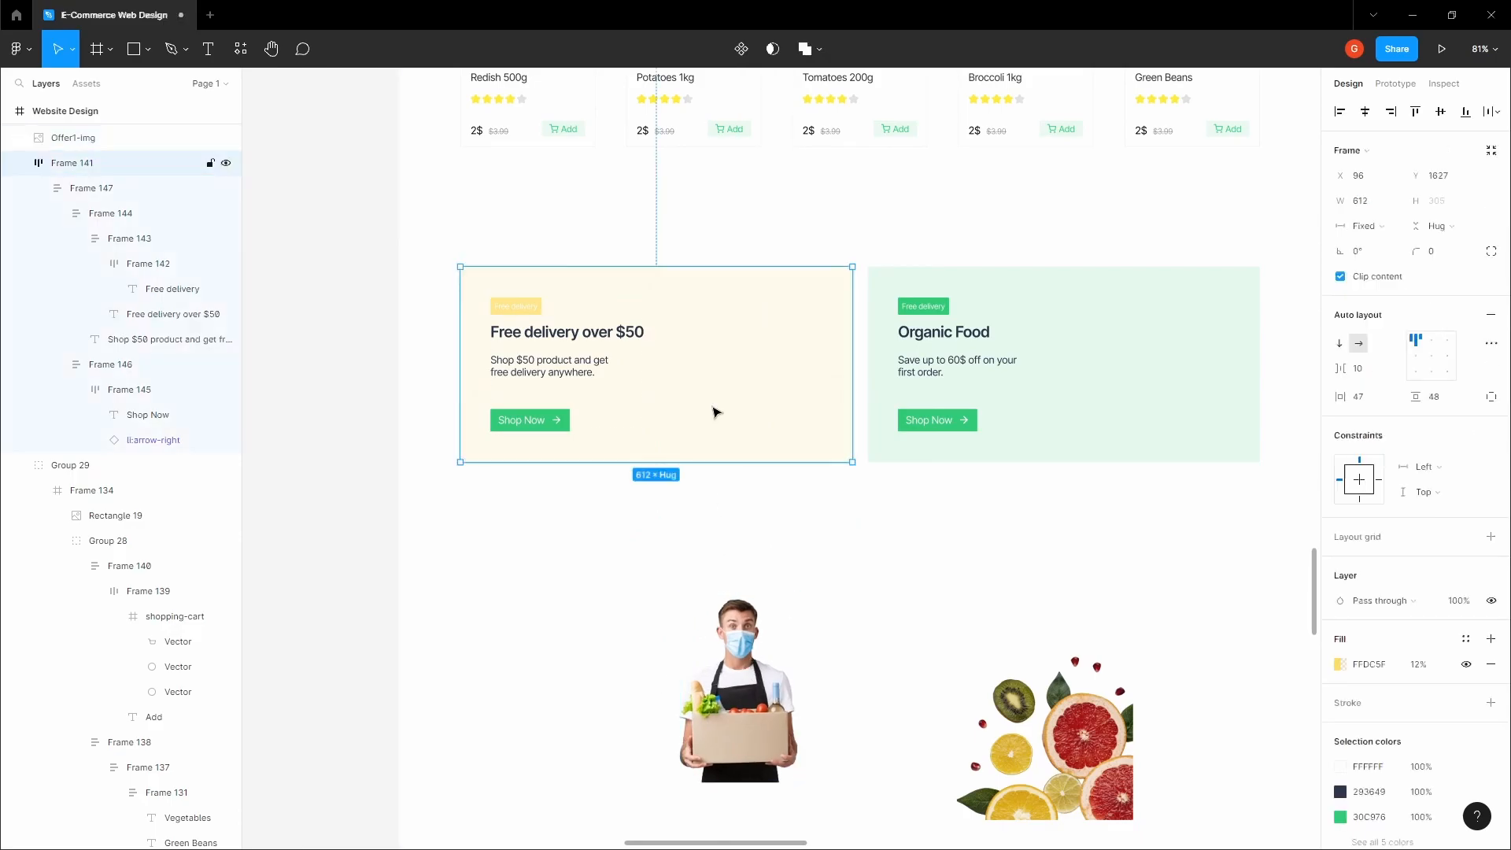
left_click(1164, 344, "shift")
left_click(1042, 192)
left_click(1018, 312)
left_click(843, 445)
Step: Place the courier image inside the free delivery card beside the text and resize it to stand on the card's lower edge
left_click_drag(745, 700, 752, 414)
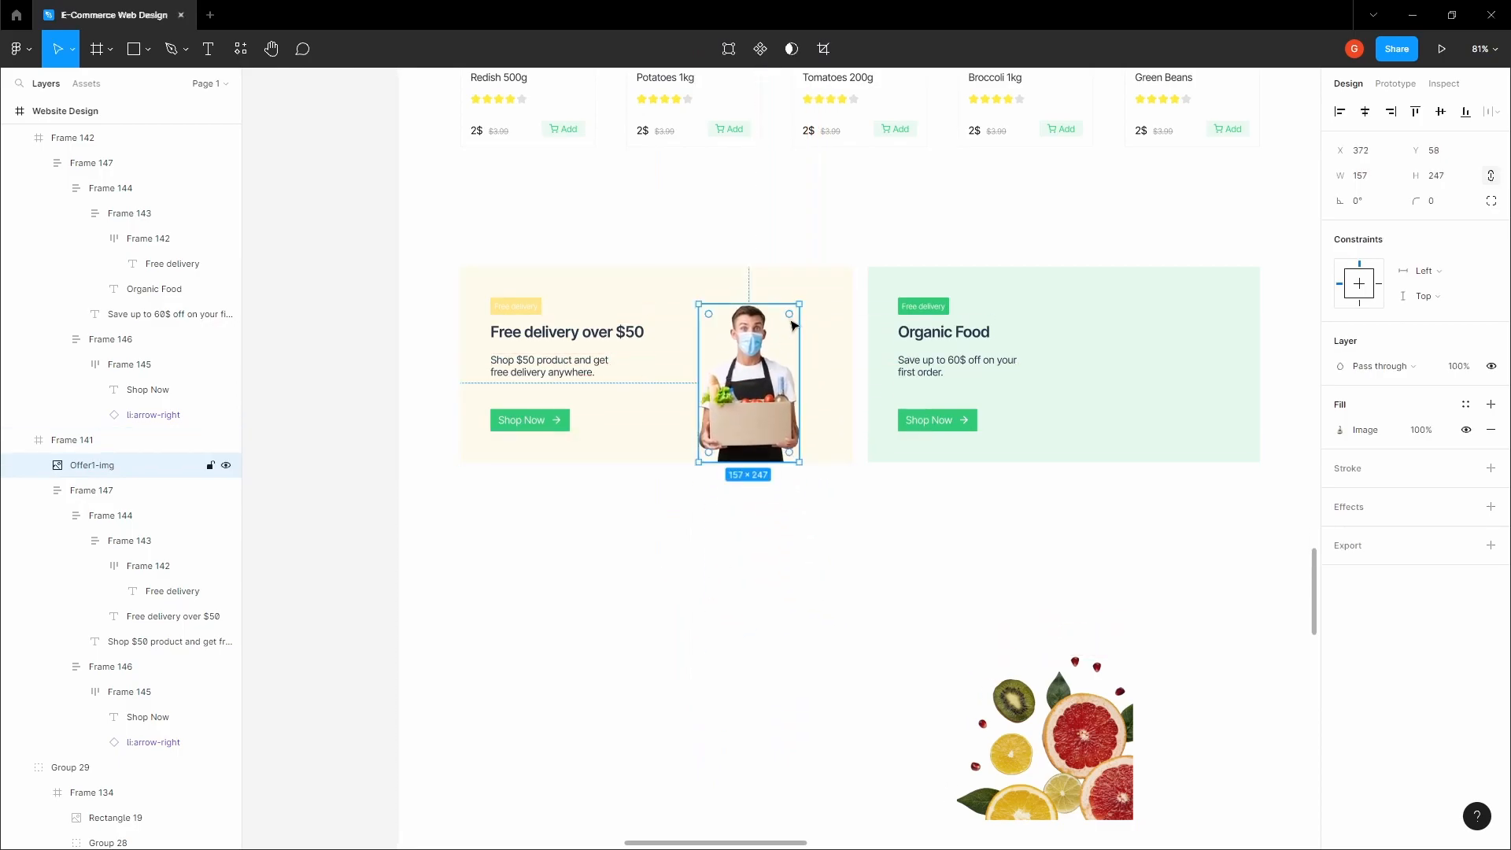
left_click_drag(803, 302, 759, 237)
left_click(846, 241)
Step: Place the citrus fruit image inside the Organic Food card beside the text and enlarge it to fill the card's corner
double_click(947, 708)
left_click(953, 602)
left_click(954, 598)
left_click_drag(1036, 667, 958, 510)
left_click_drag(893, 601, 1102, 367)
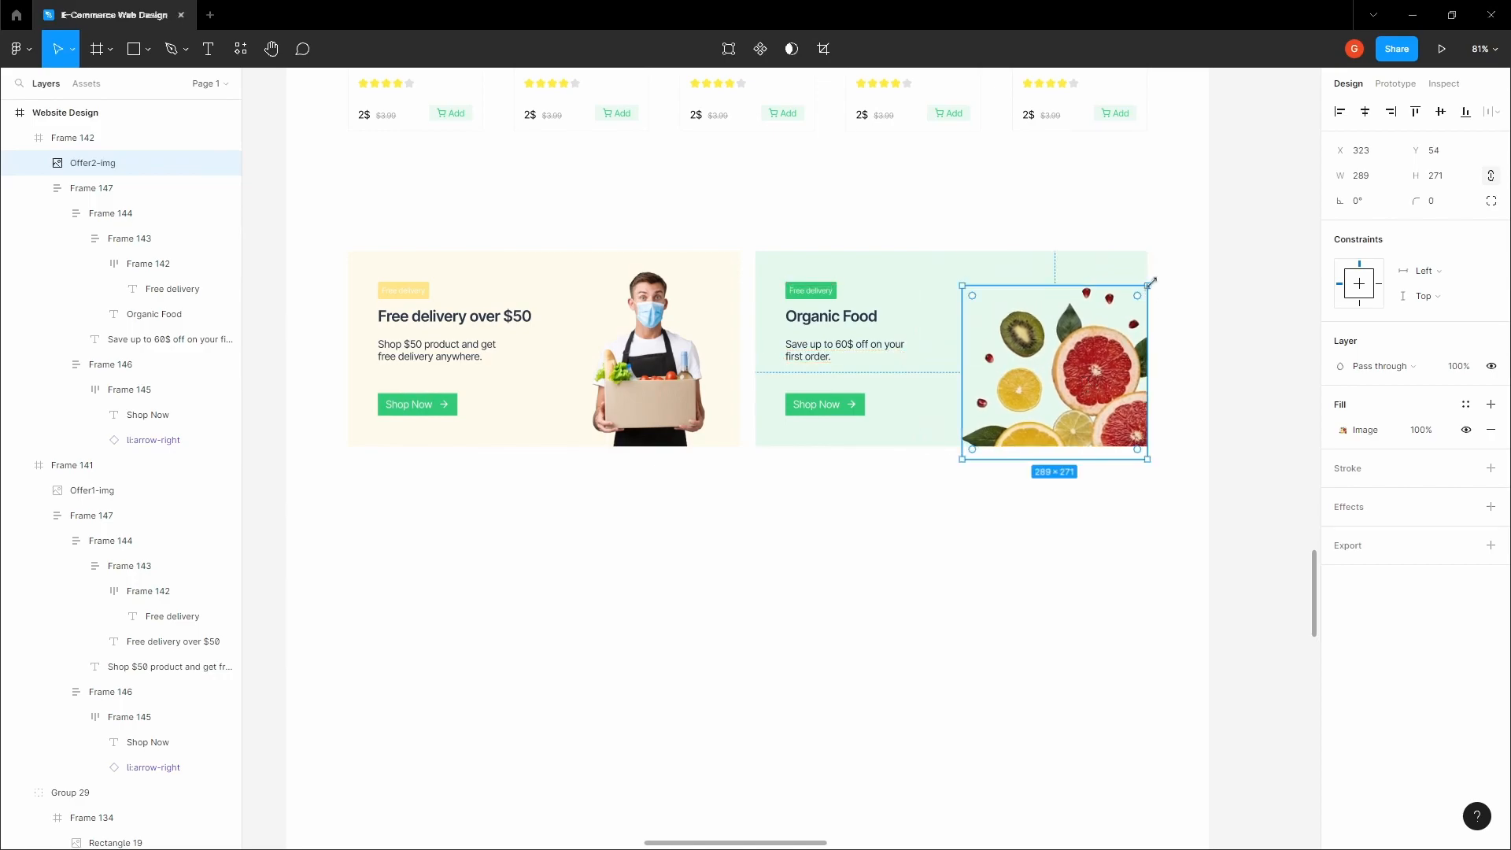
left_click_drag(1151, 283, 1165, 269)
left_click_drag(1064, 359, 1059, 357)
Step: Group the two promo cards and move the group up to Y 1560, closer to the Most Popular section
left_click(875, 525)
key("space")
mouse_move(870, 529)
left_mouse_down()
mouse_move(880, 405)
mouse_move(866, 522)
left_mouse_up()
scroll(870, 510, "down", 3)
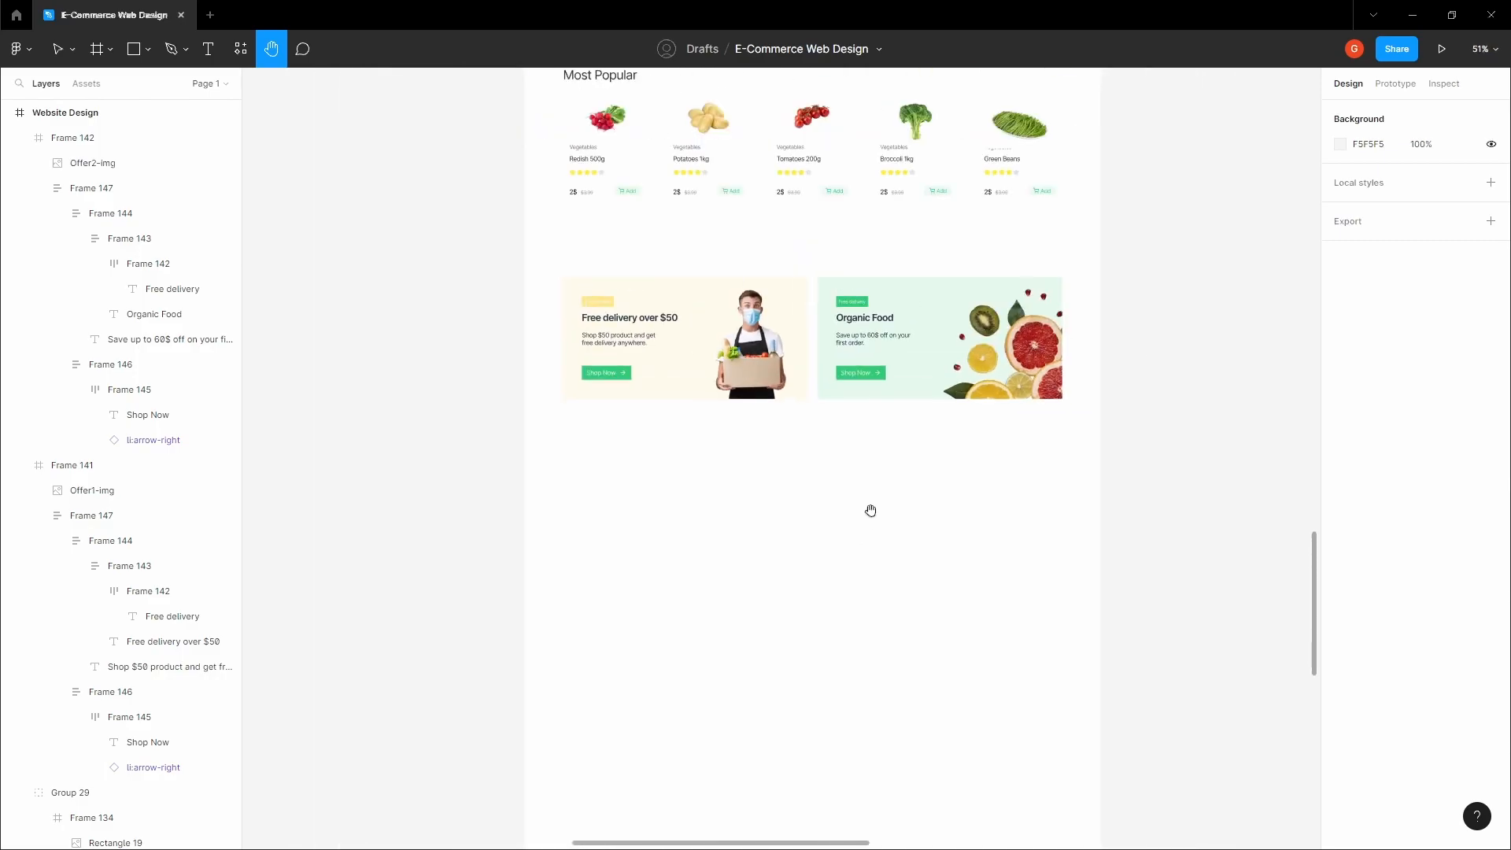
scroll(866, 509, "down", 3)
scroll(813, 465, "up", 3)
left_click_drag(647, 492, 1024, 303)
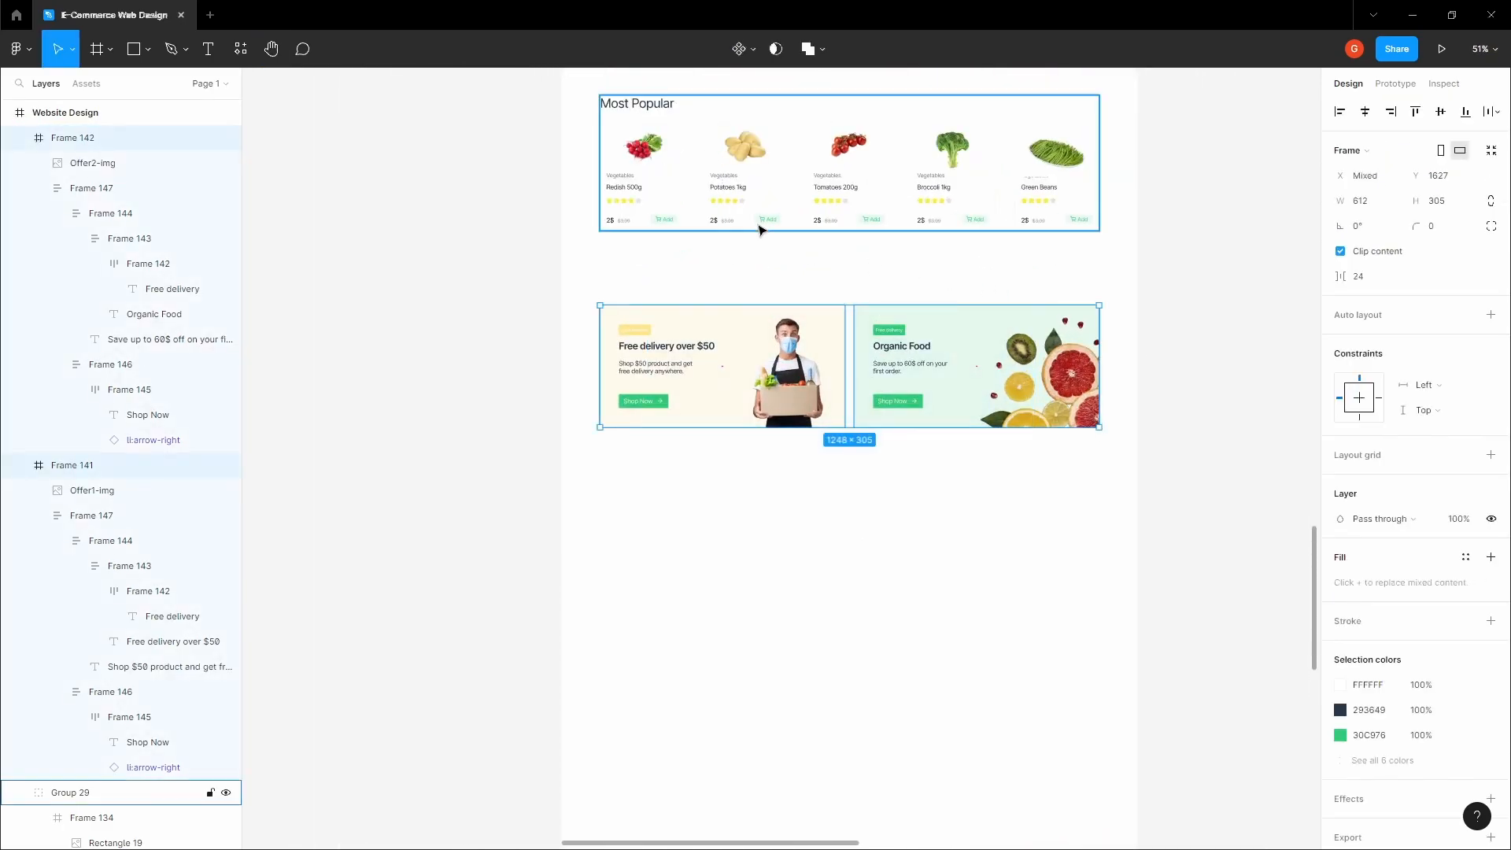
key("ctrl+g")
key("shift+Up")
key("shift+Up")
key("shift+Up")
key("shift+Up")
key("shift+Up")
key("shift+Up")
key("shift+Up")
key("Down")
key("Down")
key("Down")
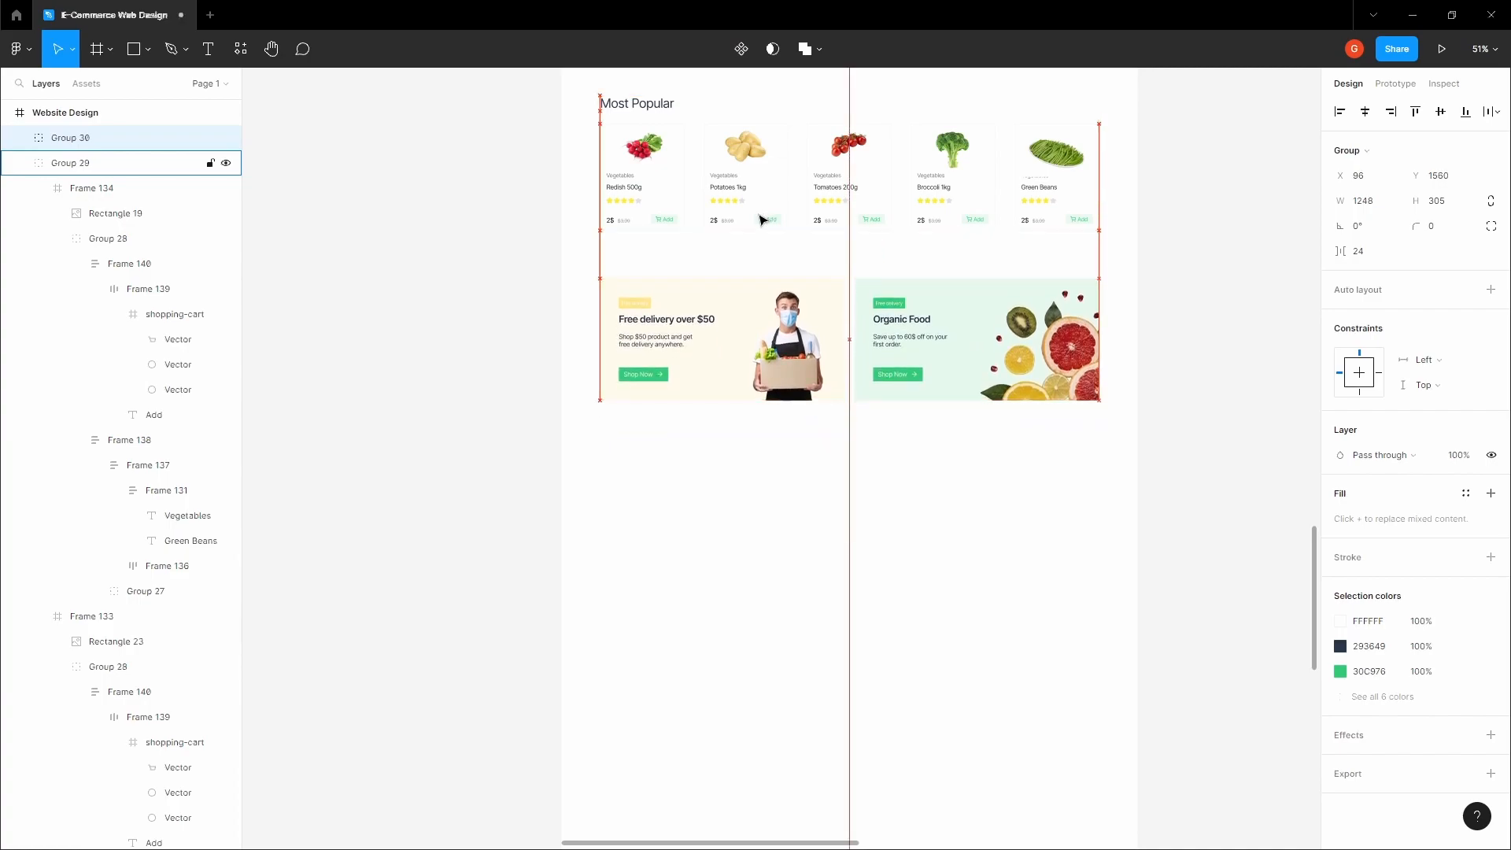
Step: Review the page layout from the hero to the promo cards and the empty area below them
scroll(761, 220, "up", 1)
left_click(576, 260)
key("space")
scroll(566, 208, "down", 2)
left_click_drag(576, 260, 596, 421)
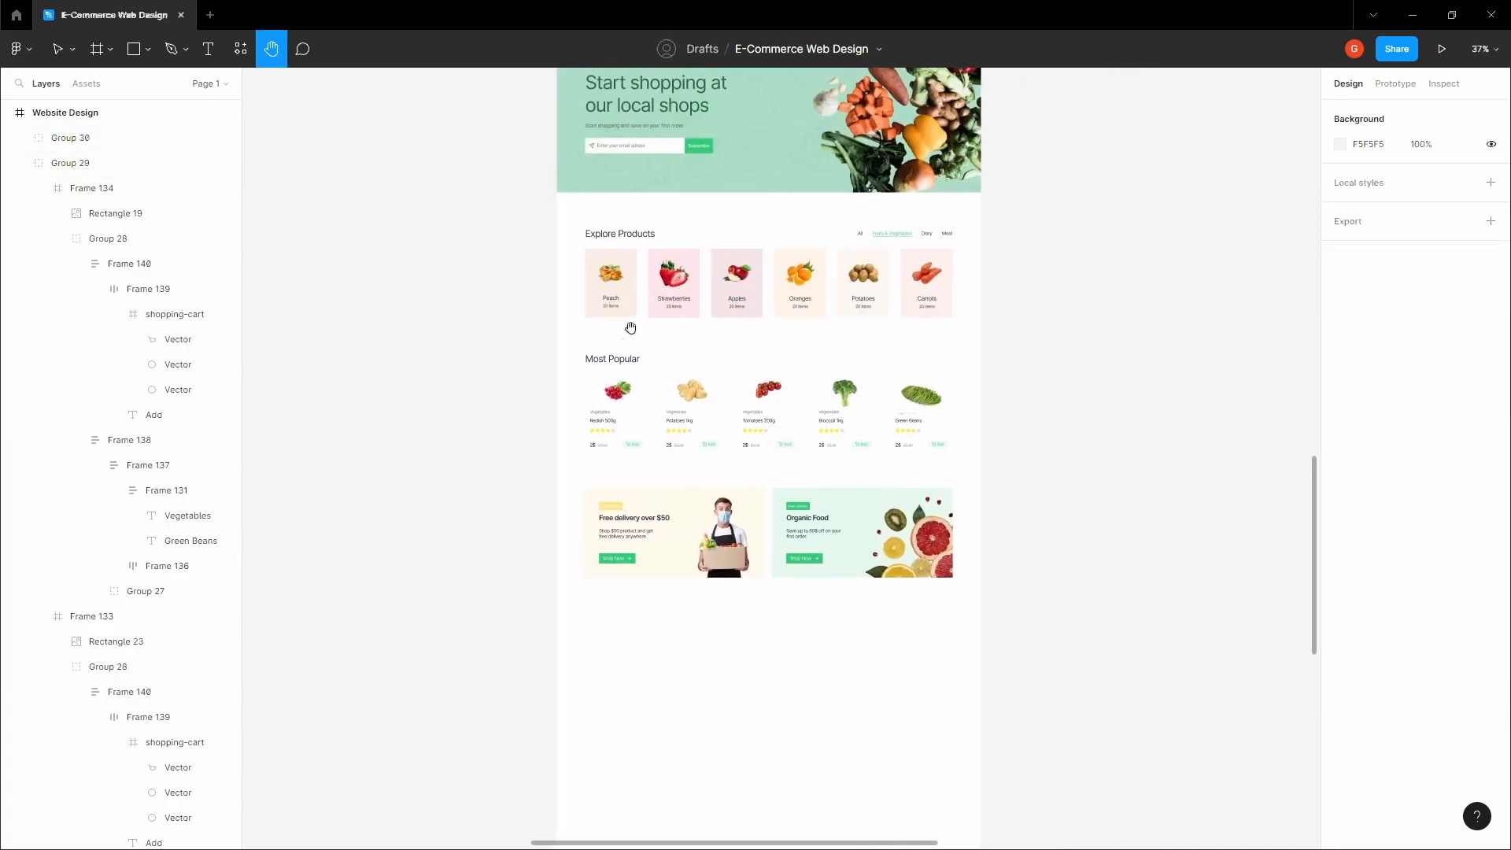
scroll(660, 347, "up", 4)
left_click_drag(685, 355, 692, 394)
scroll(691, 389, "down", 1)
scroll(654, 492, "down", 3)
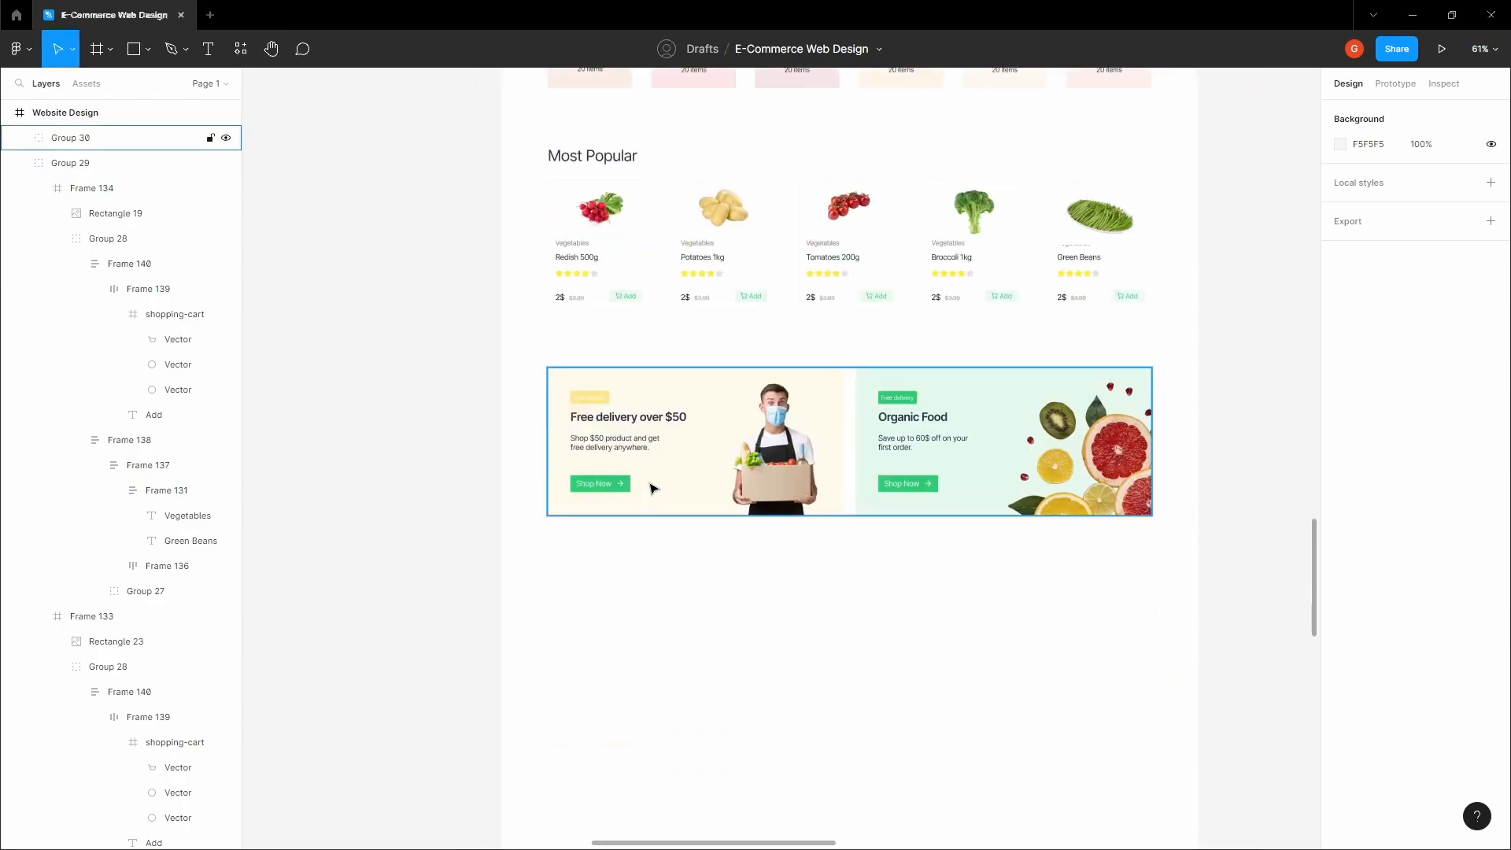
scroll(828, 378, "down", 1)
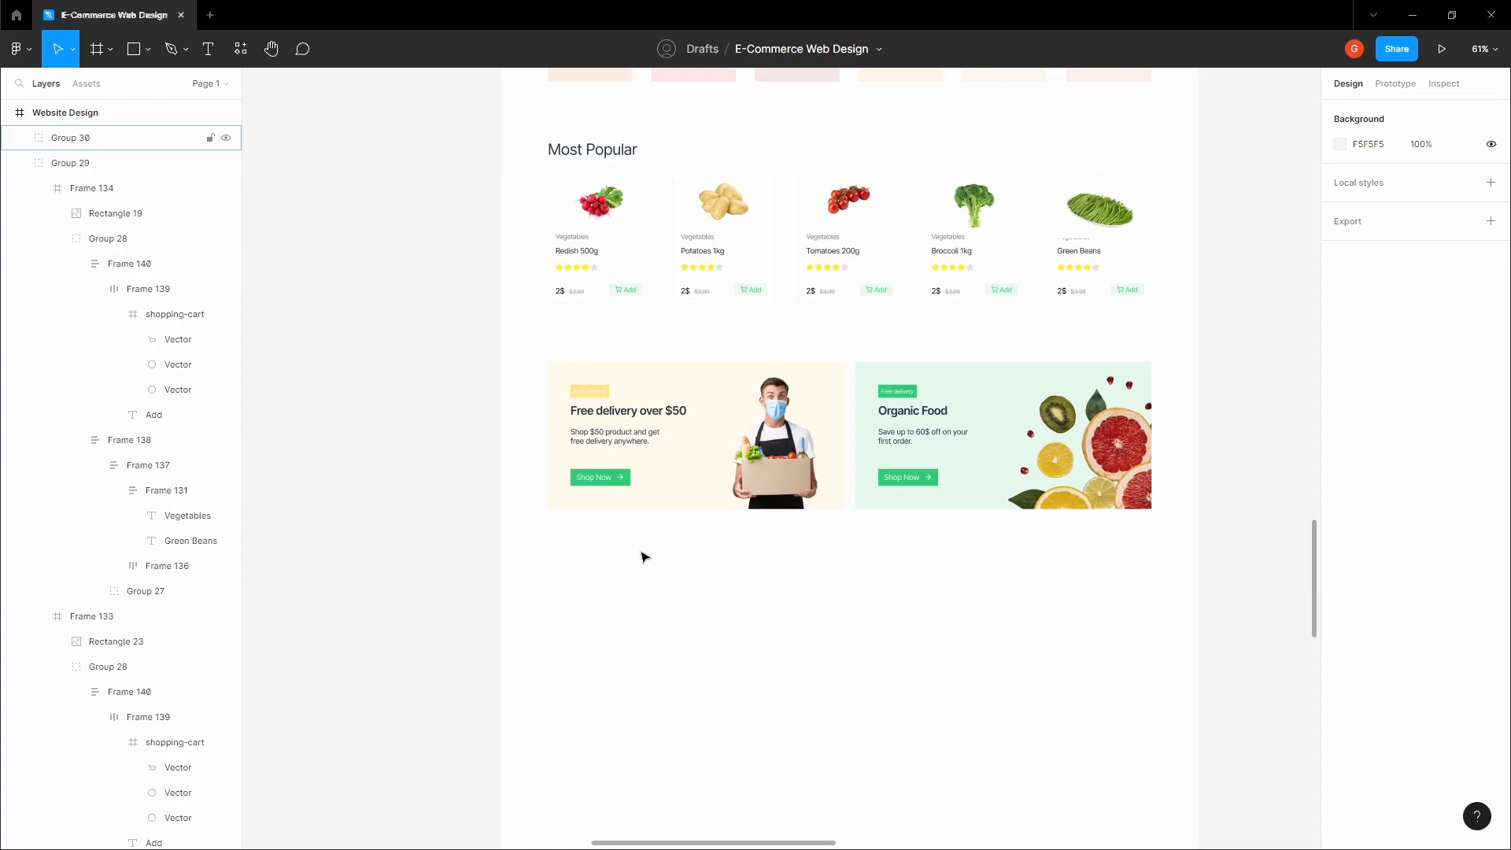
scroll(643, 566, "down", 1)
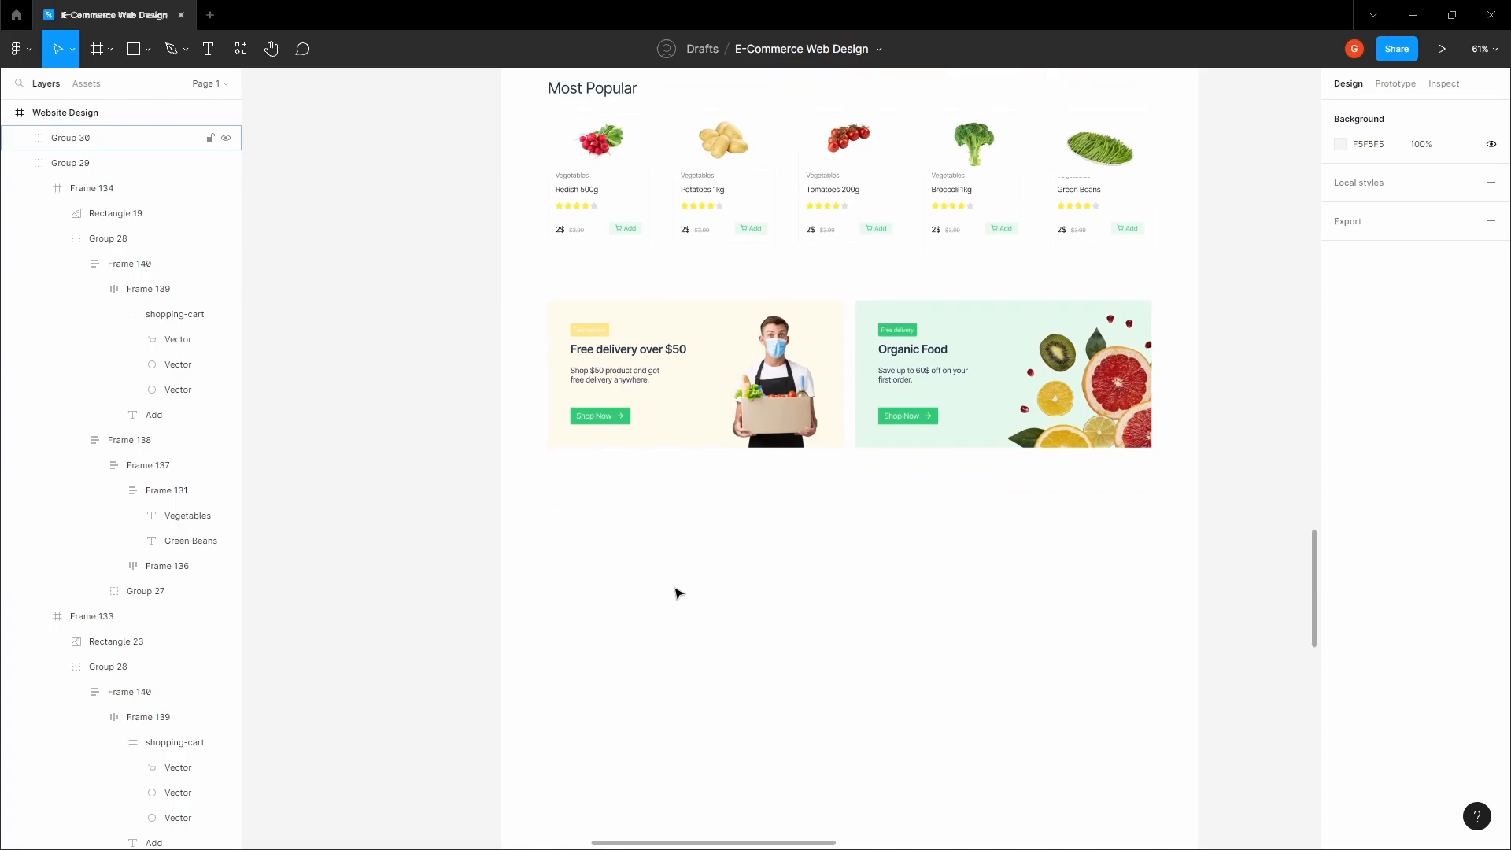
scroll(634, 505, "down", 1)
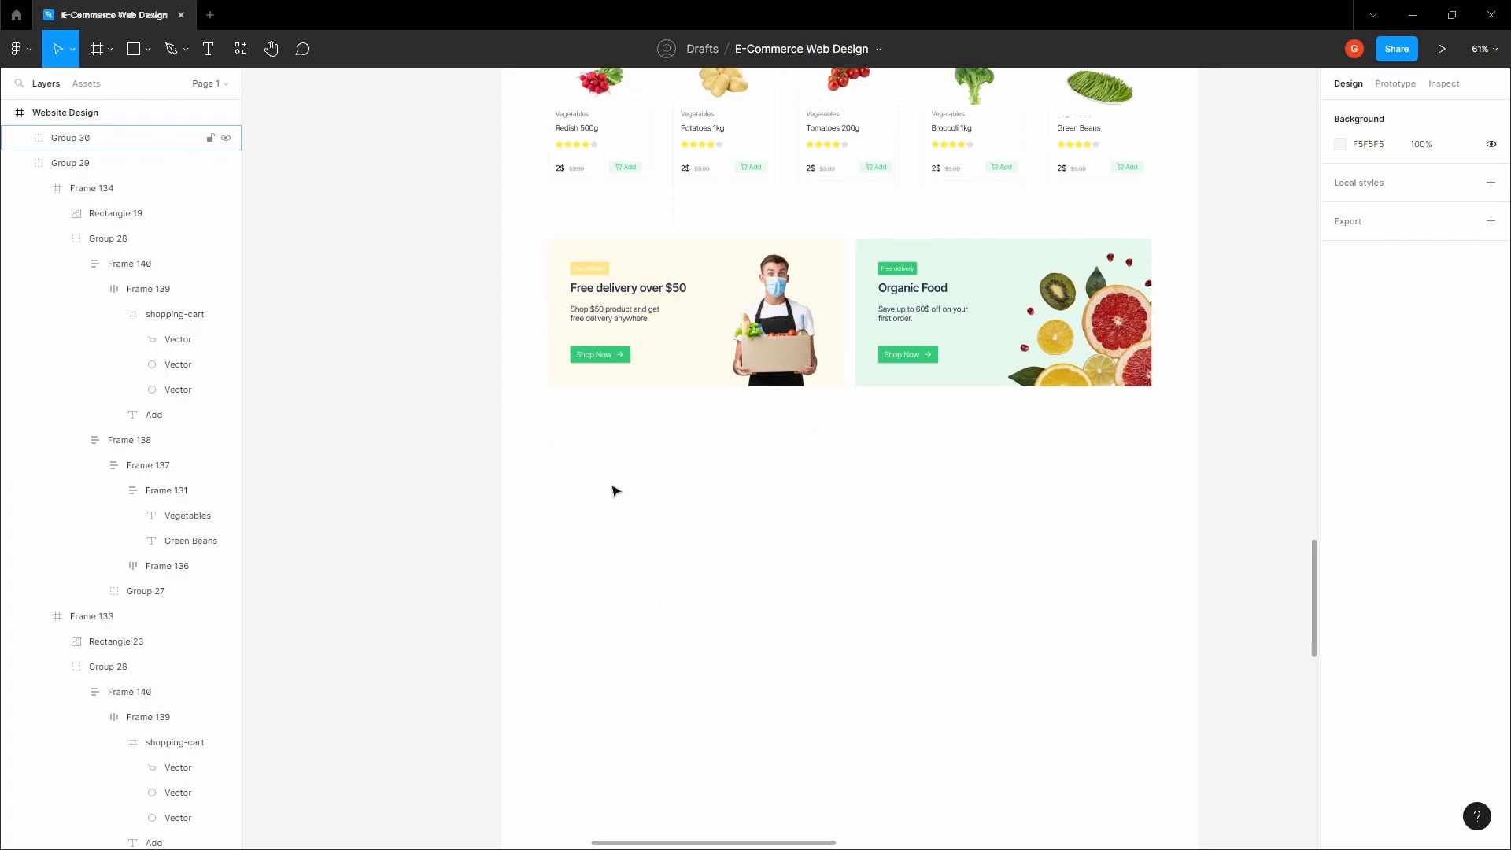
scroll(614, 490, "up", 2, "ctrl")
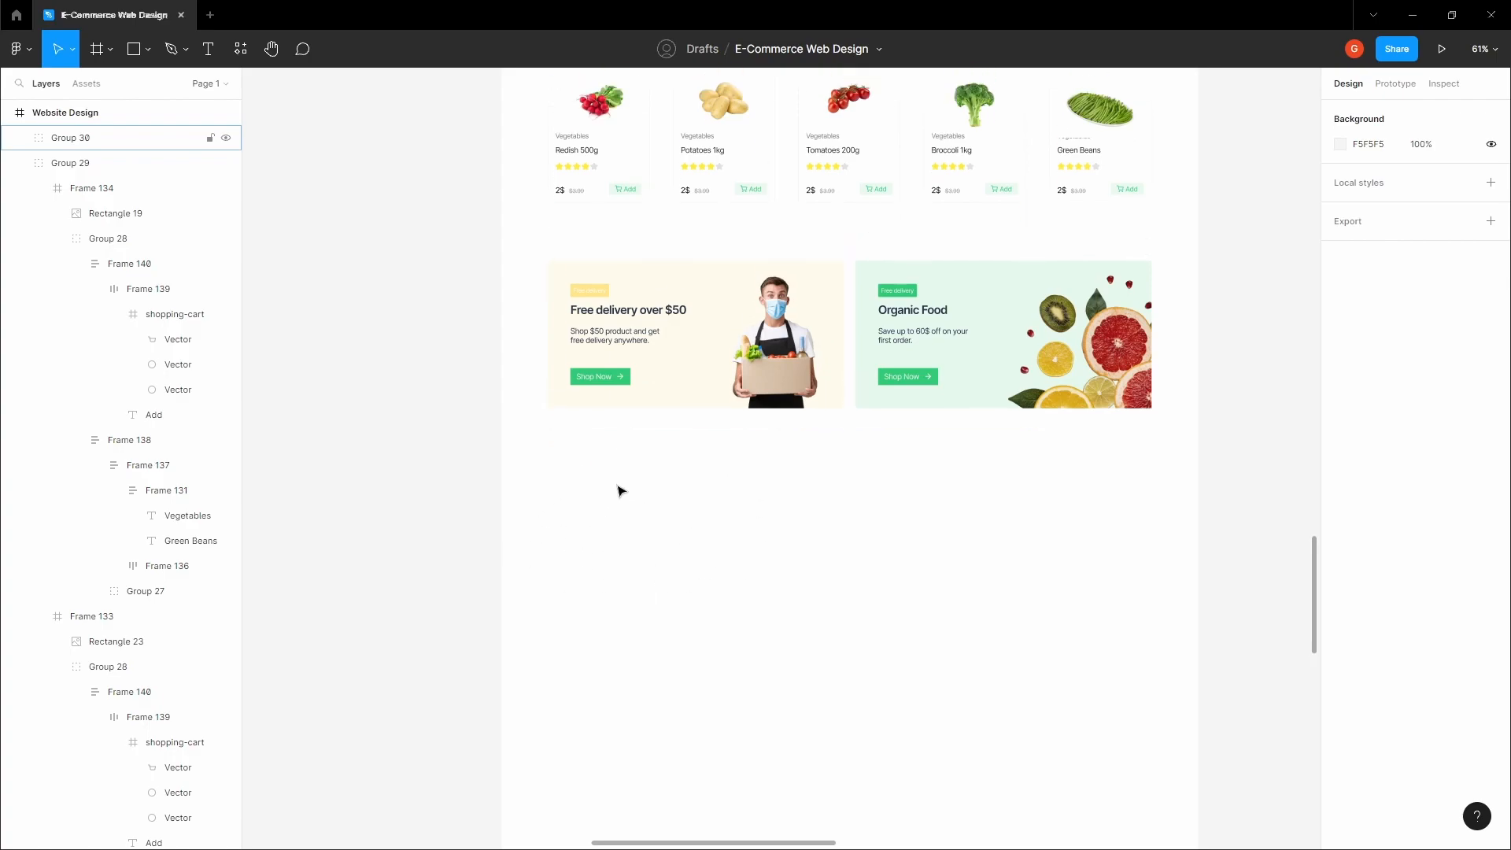
scroll(557, 489, "up", 4, "ctrl")
left_click(563, 535)
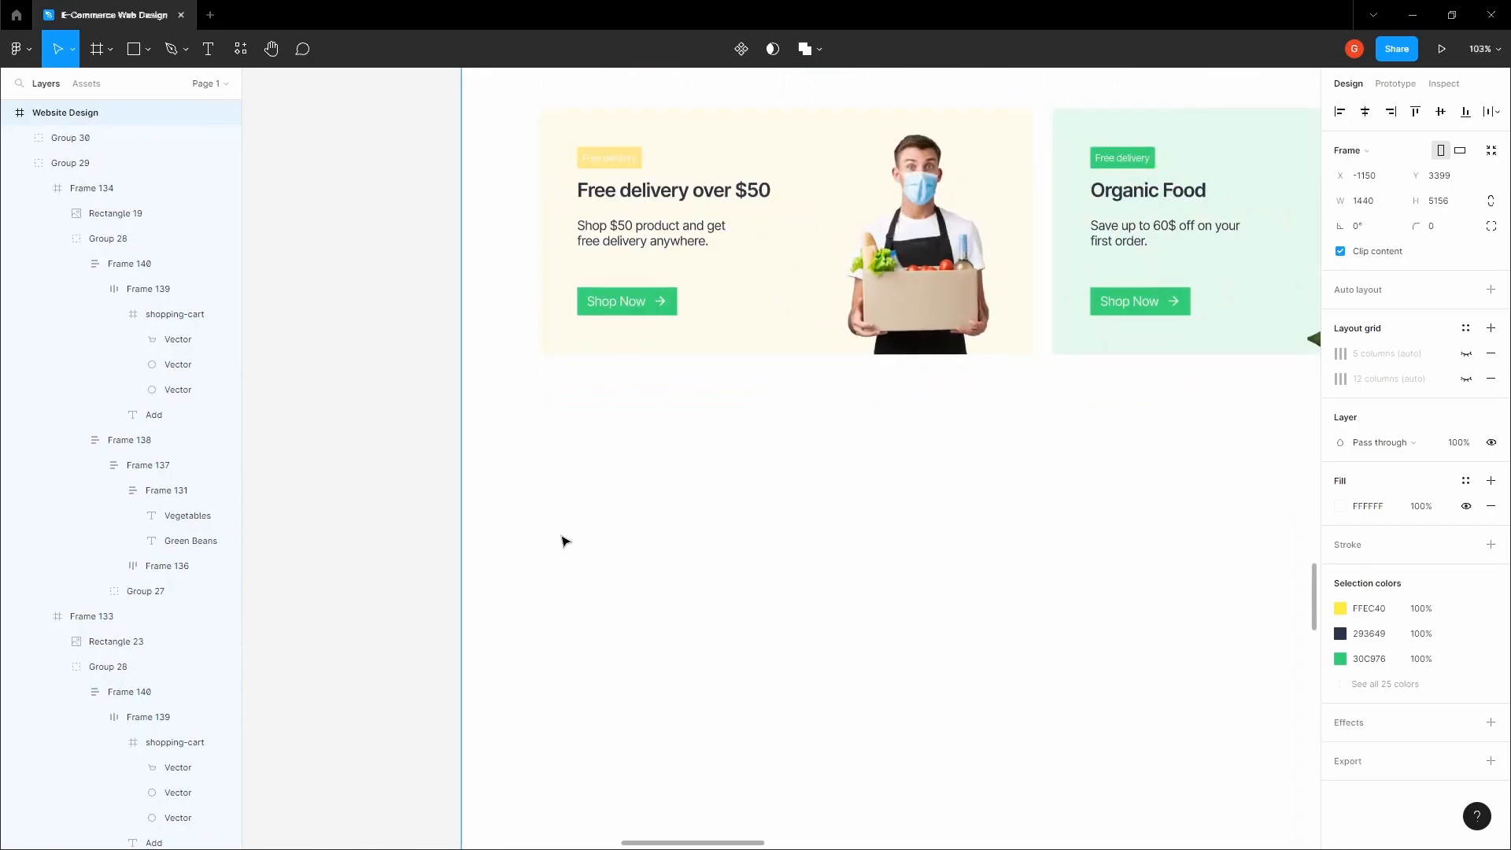
key("t")
left_click(559, 547)
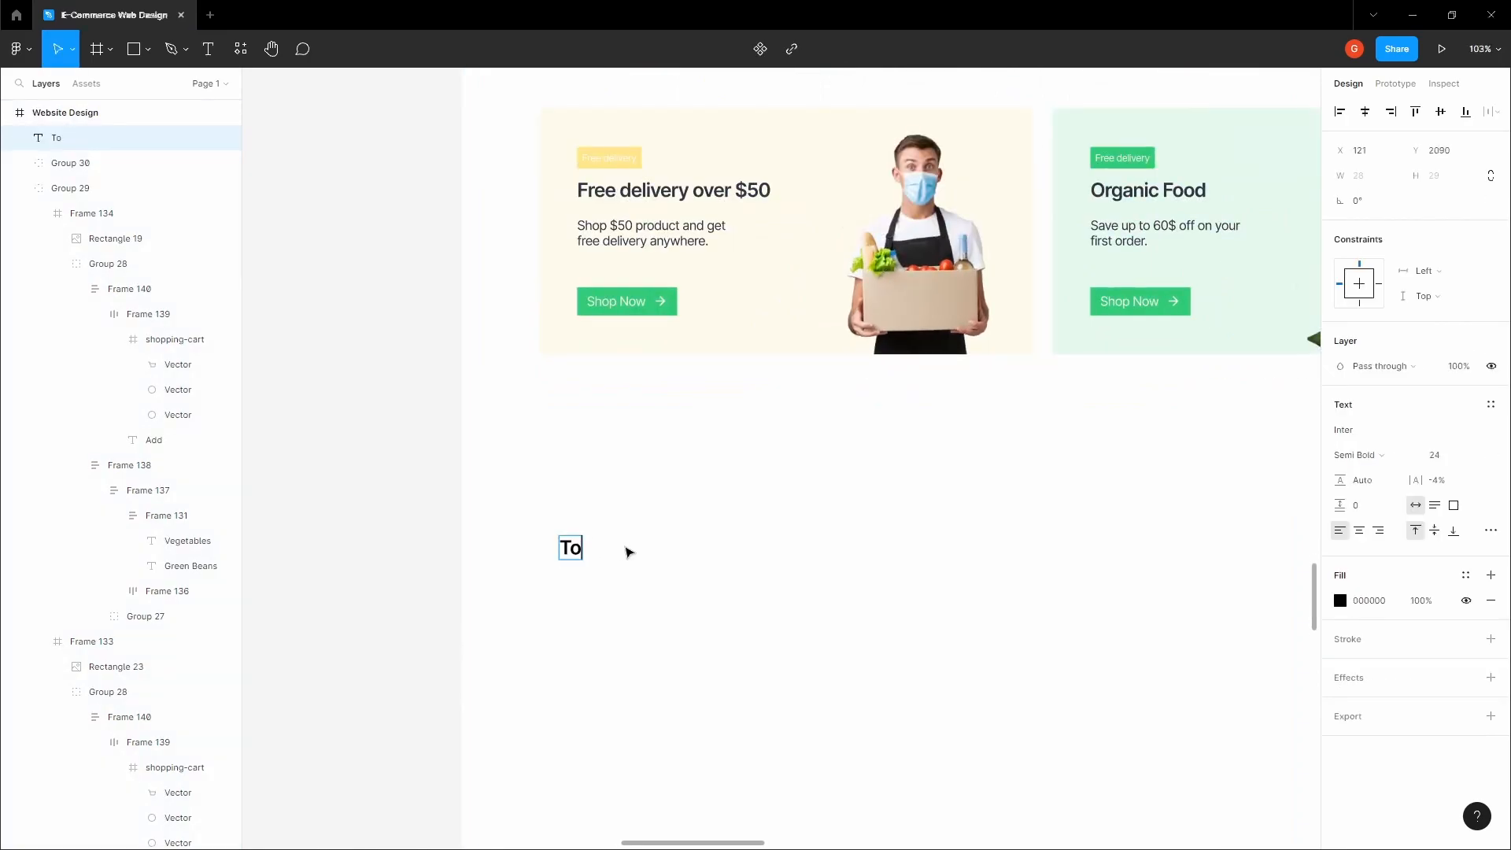
left_click(672, 523)
scroll(669, 521, "down", 3, "ctrl")
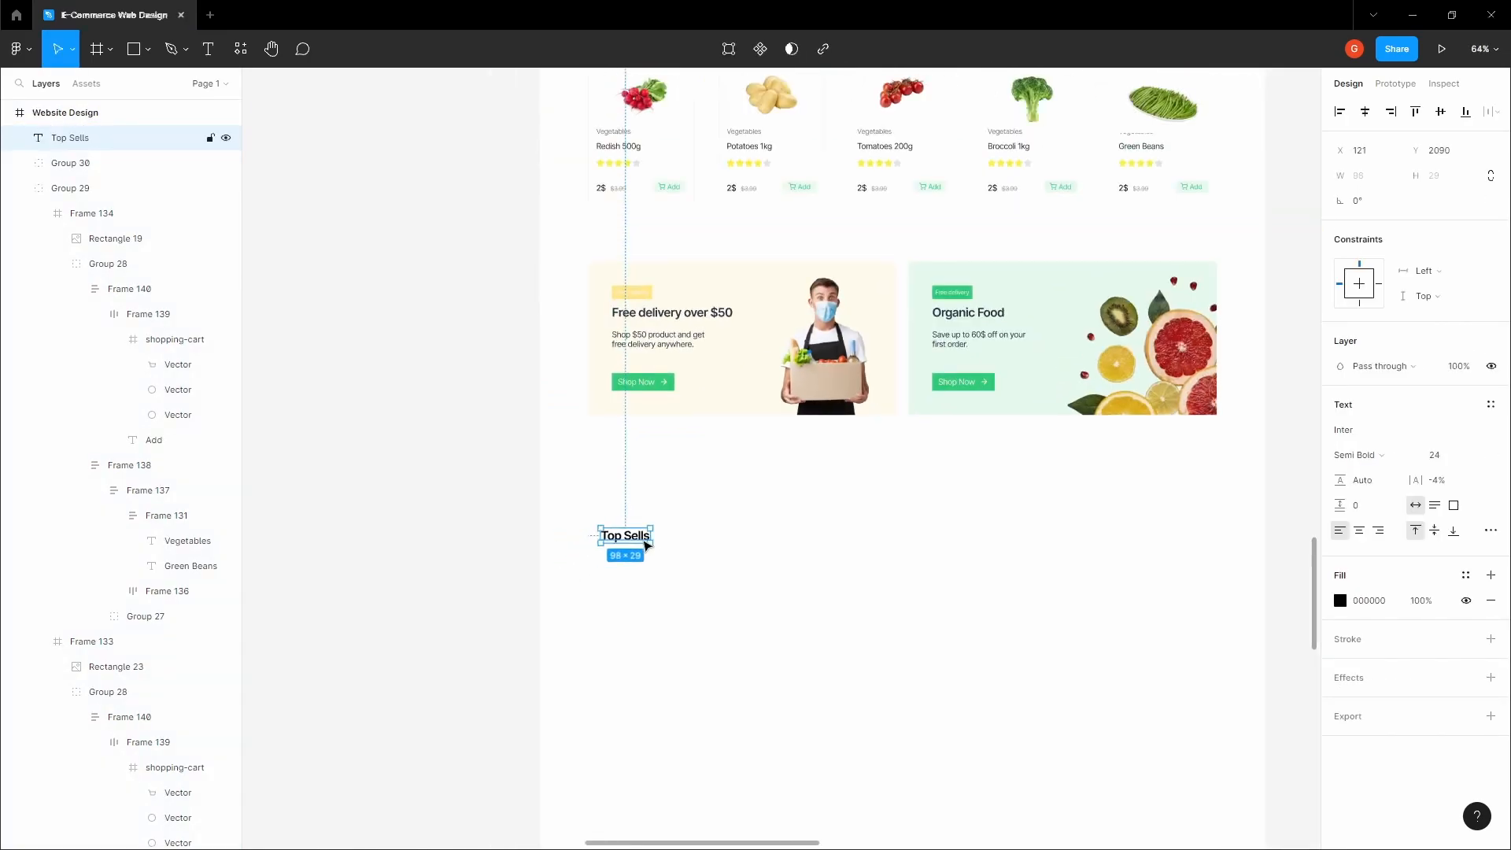
key("Delete")
Step: Duplicate the Most Popular heading straight down into the empty area below the promo cards
scroll(645, 323, "up", 3)
left_click(627, 297, "ctrl")
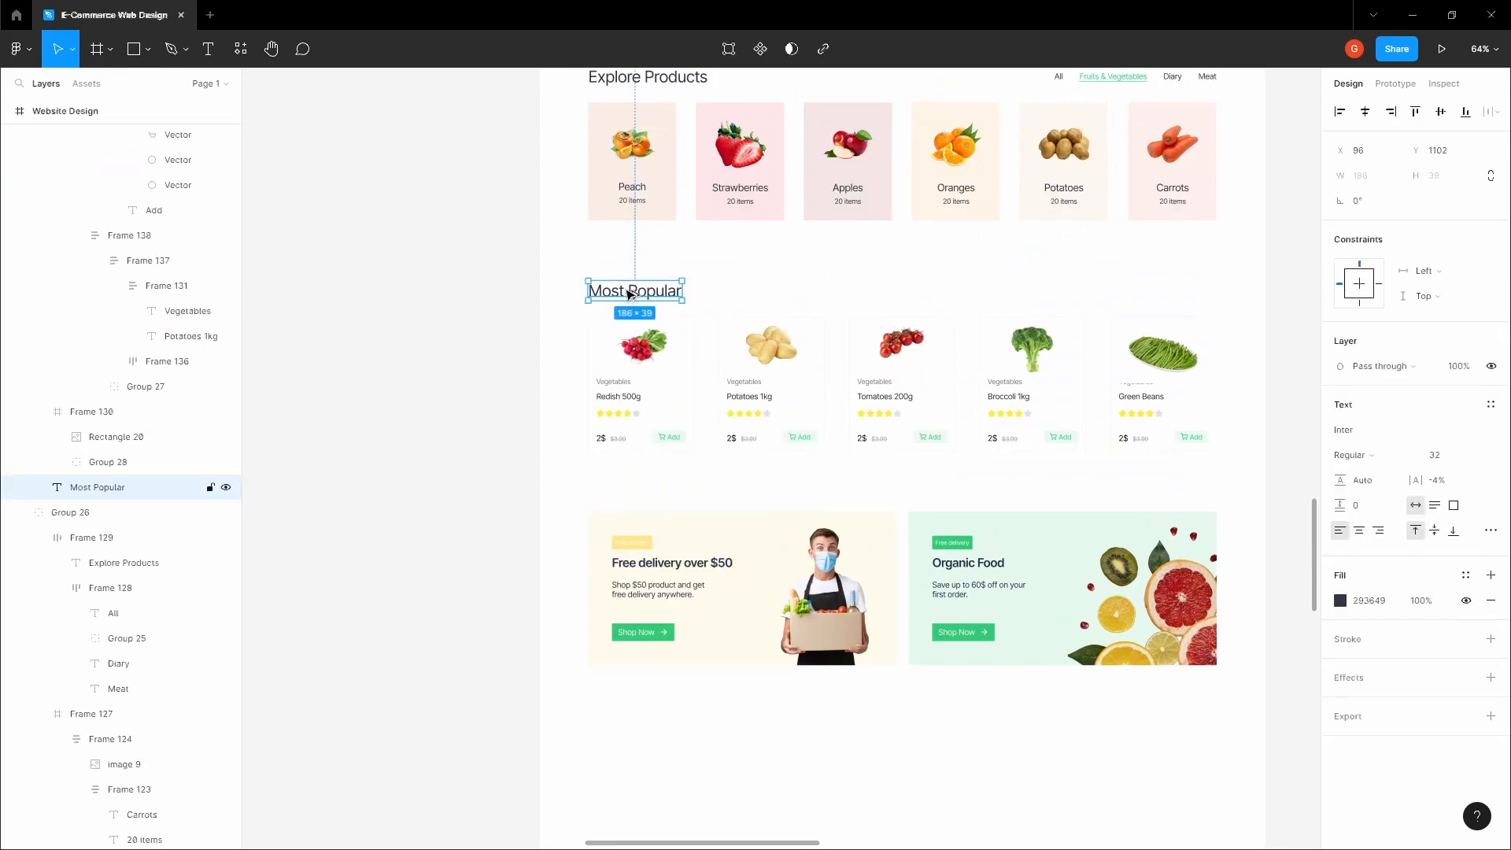
left_click_drag(627, 293, 627, 747, "alt")
left_click(612, 717)
scroll(620, 690, "down", 2)
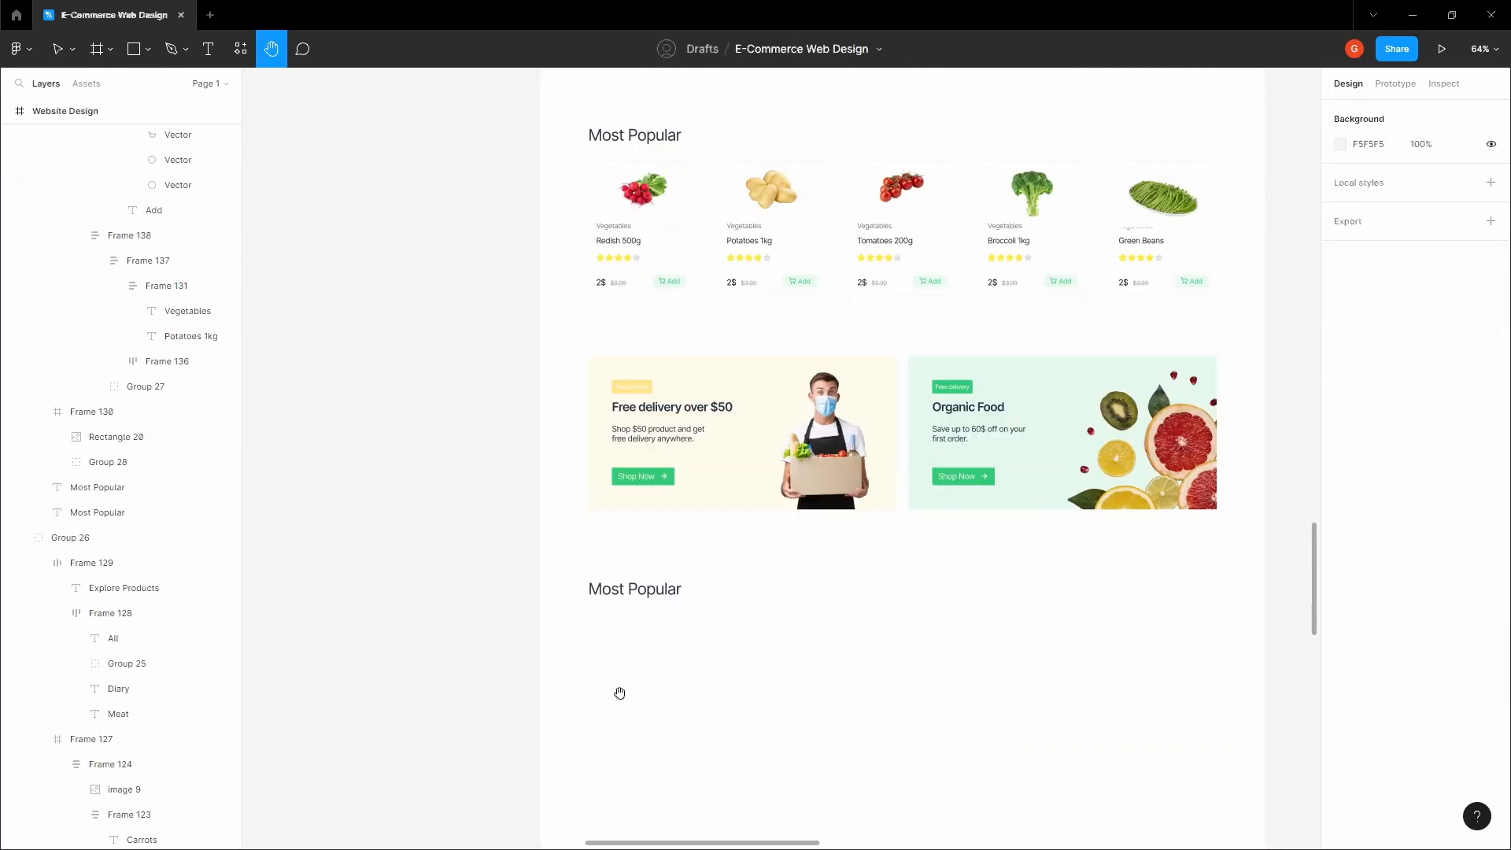
right_click(626, 602)
left_click(627, 580)
Step: Group the original Most Popular heading with its row of product cards
scroll(644, 378, "up", 1)
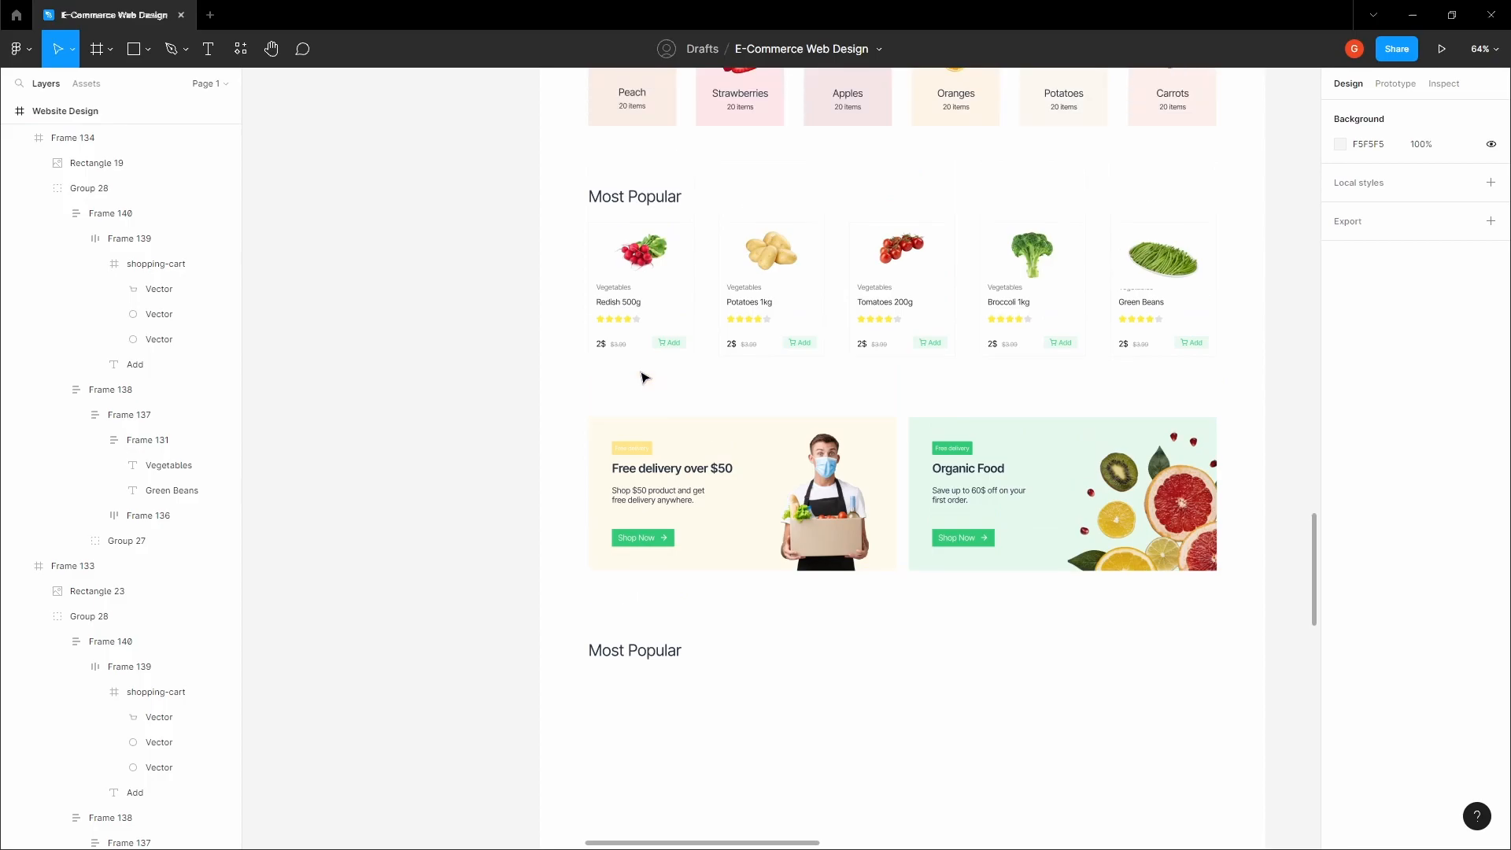
left_click_drag(560, 168, 1264, 365)
key("ctrl+g")
left_click(1058, 370)
key("space")
Step: Change the duplicated heading below the promo cards to "Top Sells"
scroll(658, 491, "down", 2)
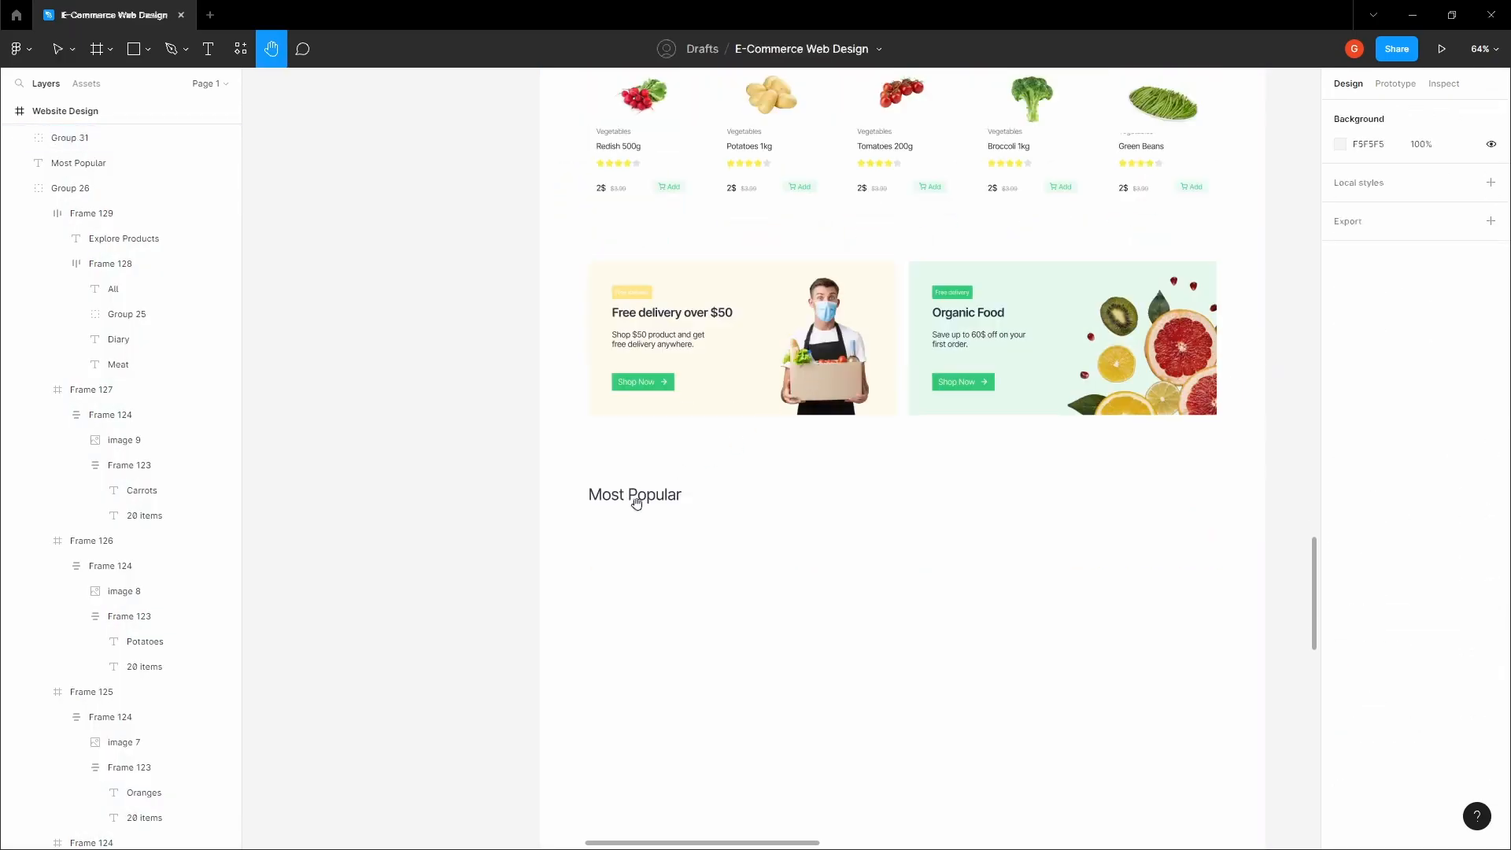
left_click(640, 497)
type("Top Sells")
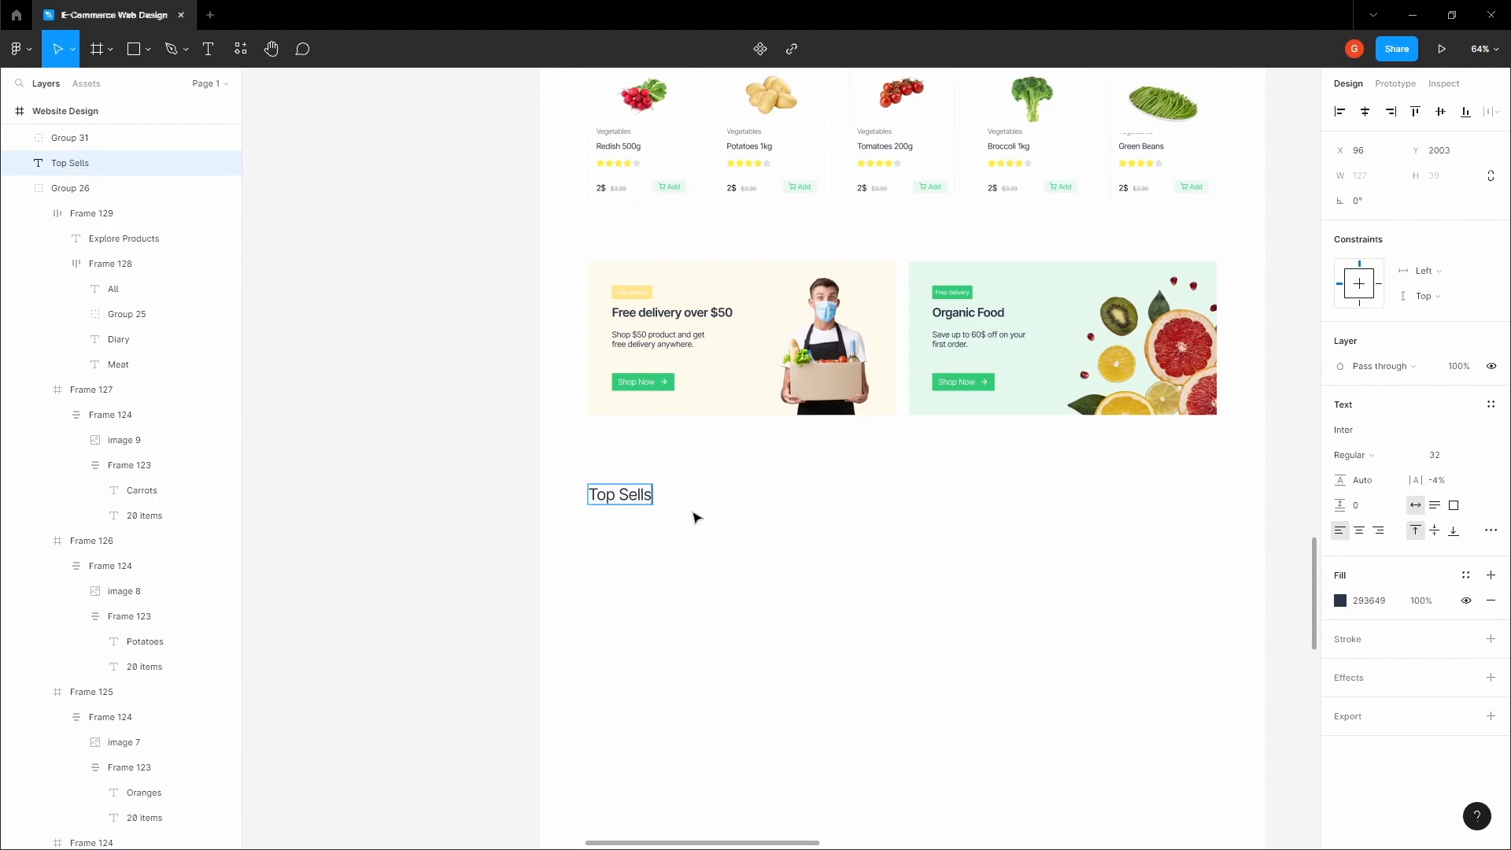
left_click(627, 553)
Step: Draw a horizontal line about 202 px long under the Top Sells heading, with stroke weight 2 and the document's green 30C976
left_click(620, 494)
scroll(610, 521, "up", 10)
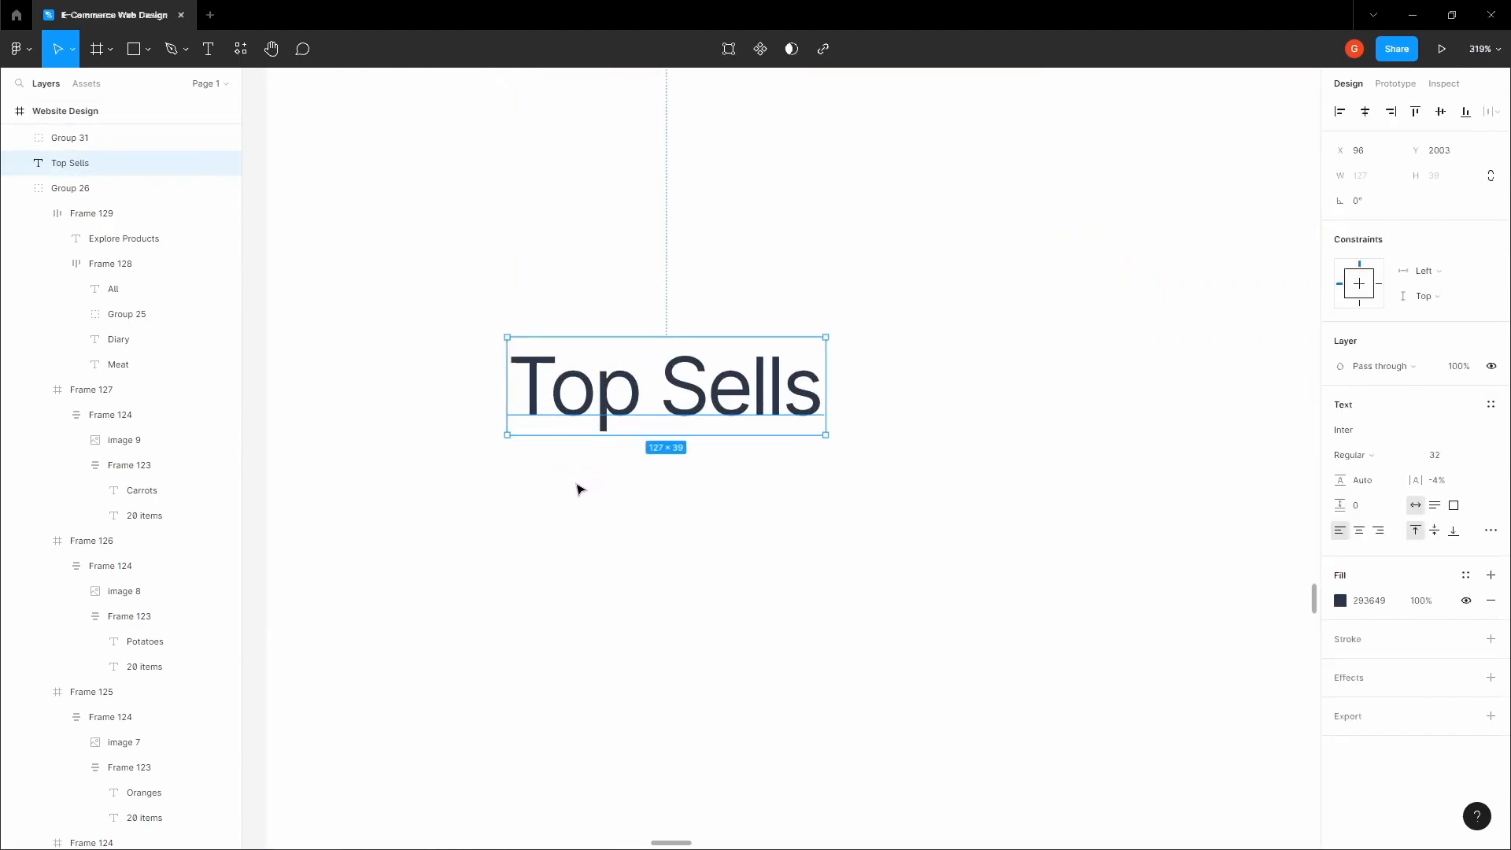
key("l")
left_click_drag(512, 455, 1016, 455)
left_click(1445, 502)
type("2")
key("Return")
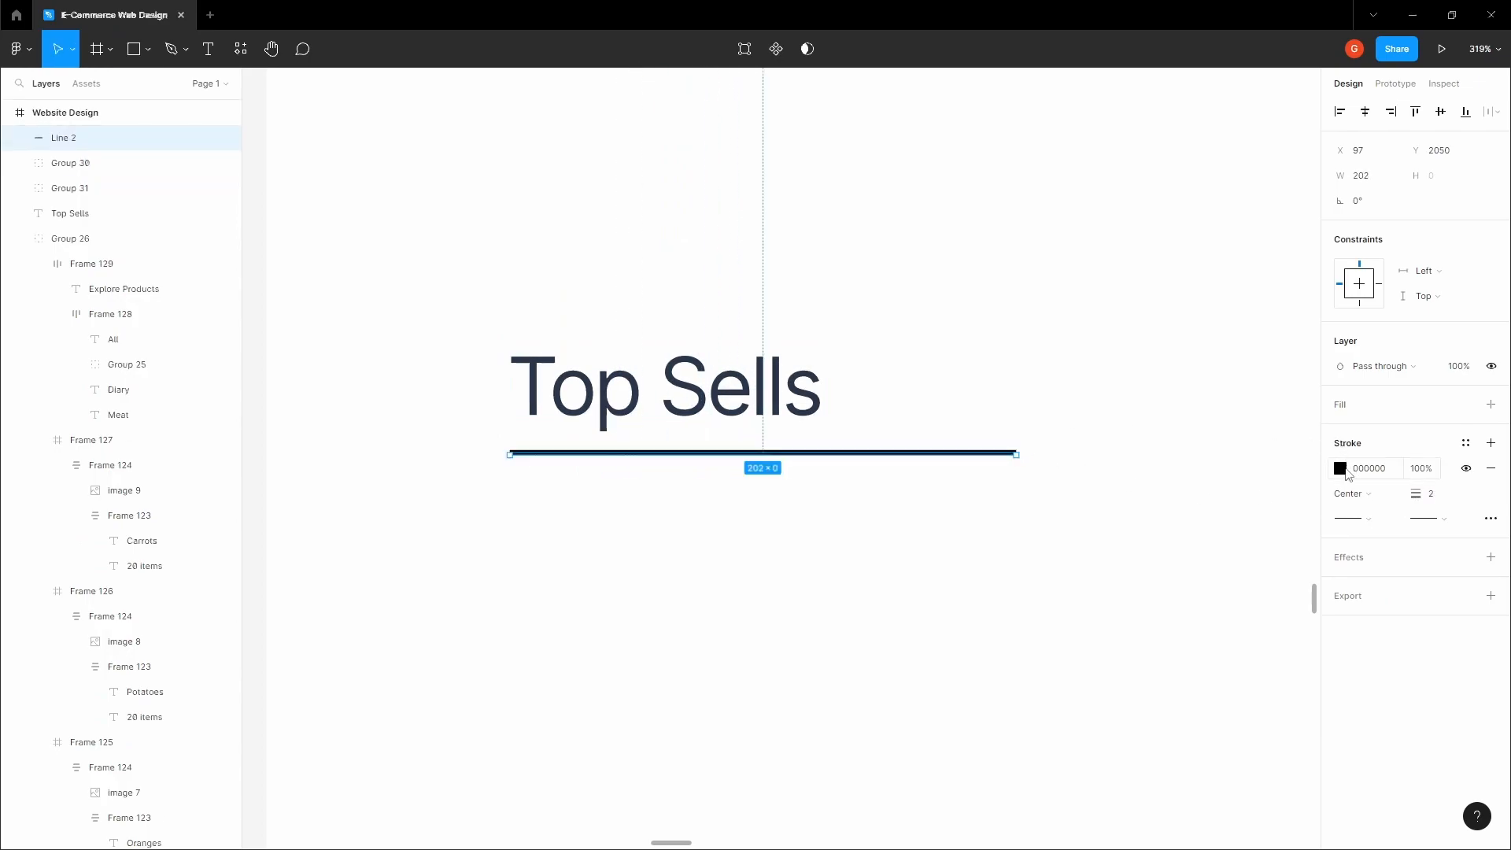
left_click(1343, 469)
left_click(1189, 774)
left_click(779, 580)
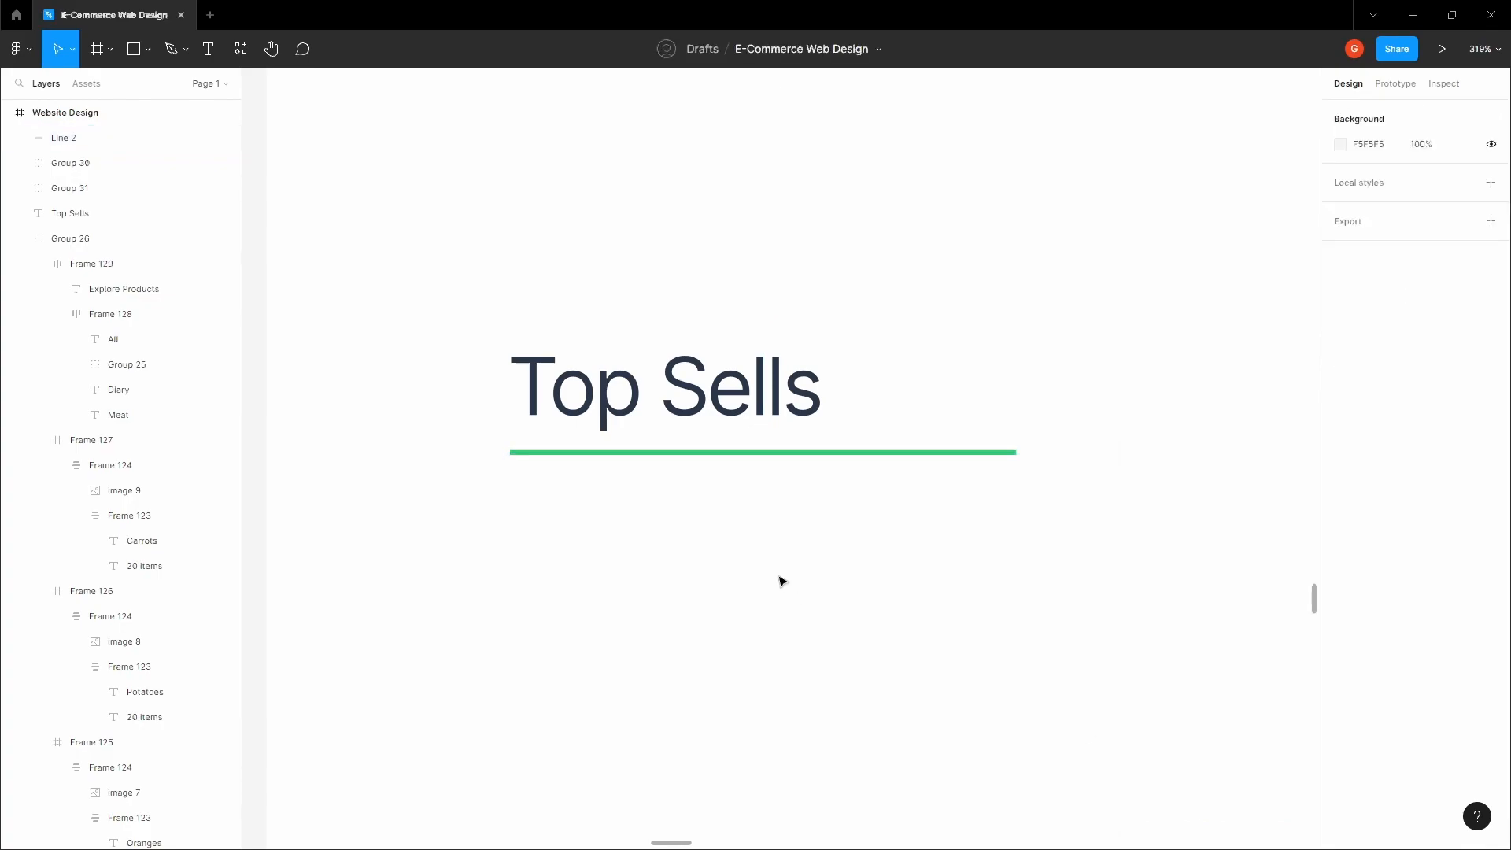
Step: Shorten the green underline to about 160 px and place a copy of it end to end with the original
left_click(711, 454)
scroll(710, 454, "down", 5)
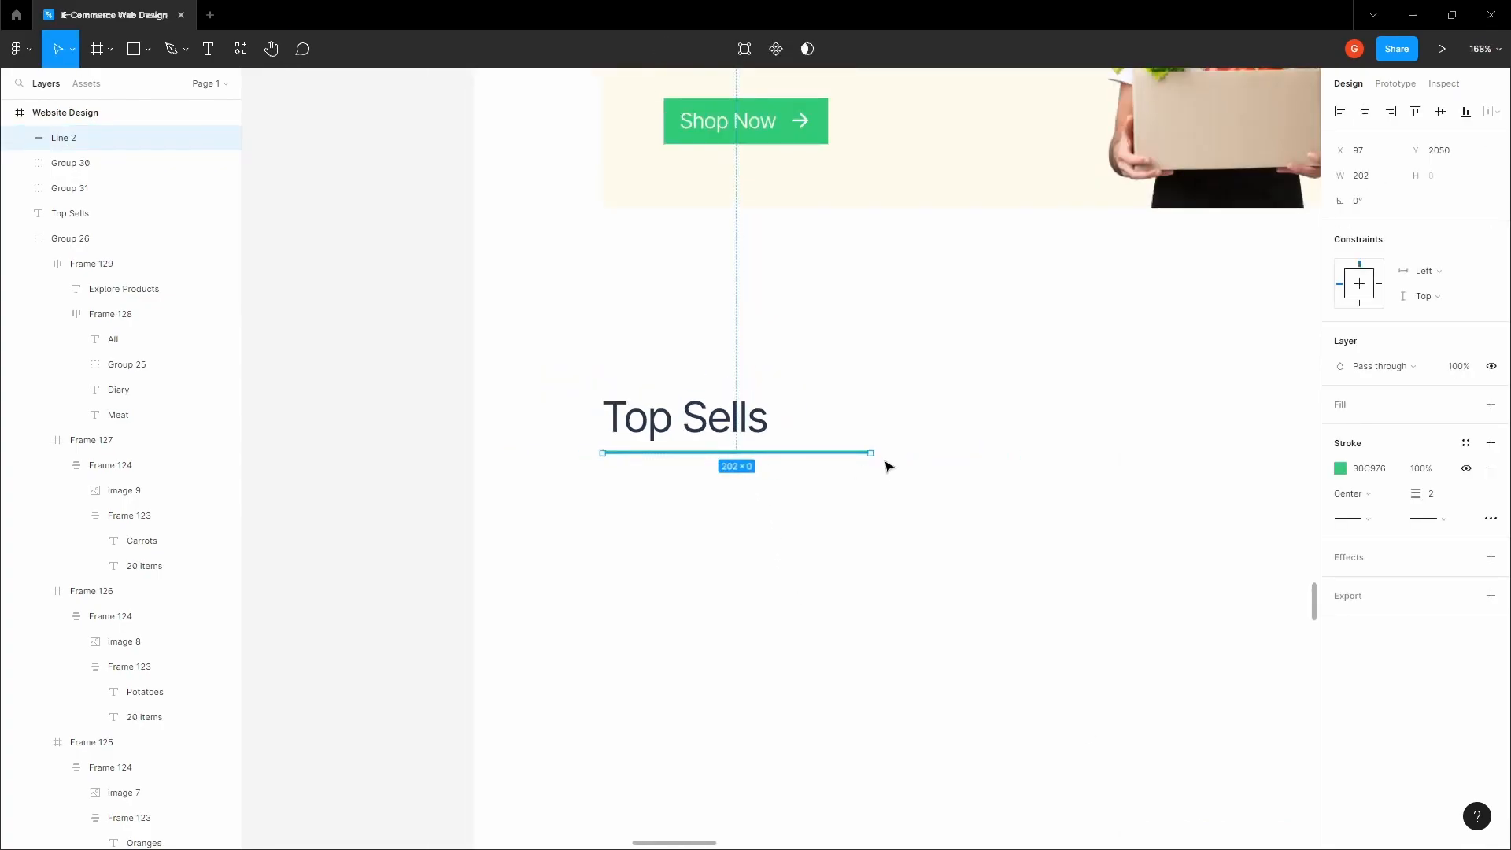
scroll(887, 466, "up", 5)
left_click_drag(852, 443, 927, 453)
scroll(733, 440, "down", 4)
Step: Set the second underline segment's stroke weight to 1 and its color to light gray DCDCDC
left_click(1433, 499)
type("1")
left_click(1183, 488)
left_click(896, 445)
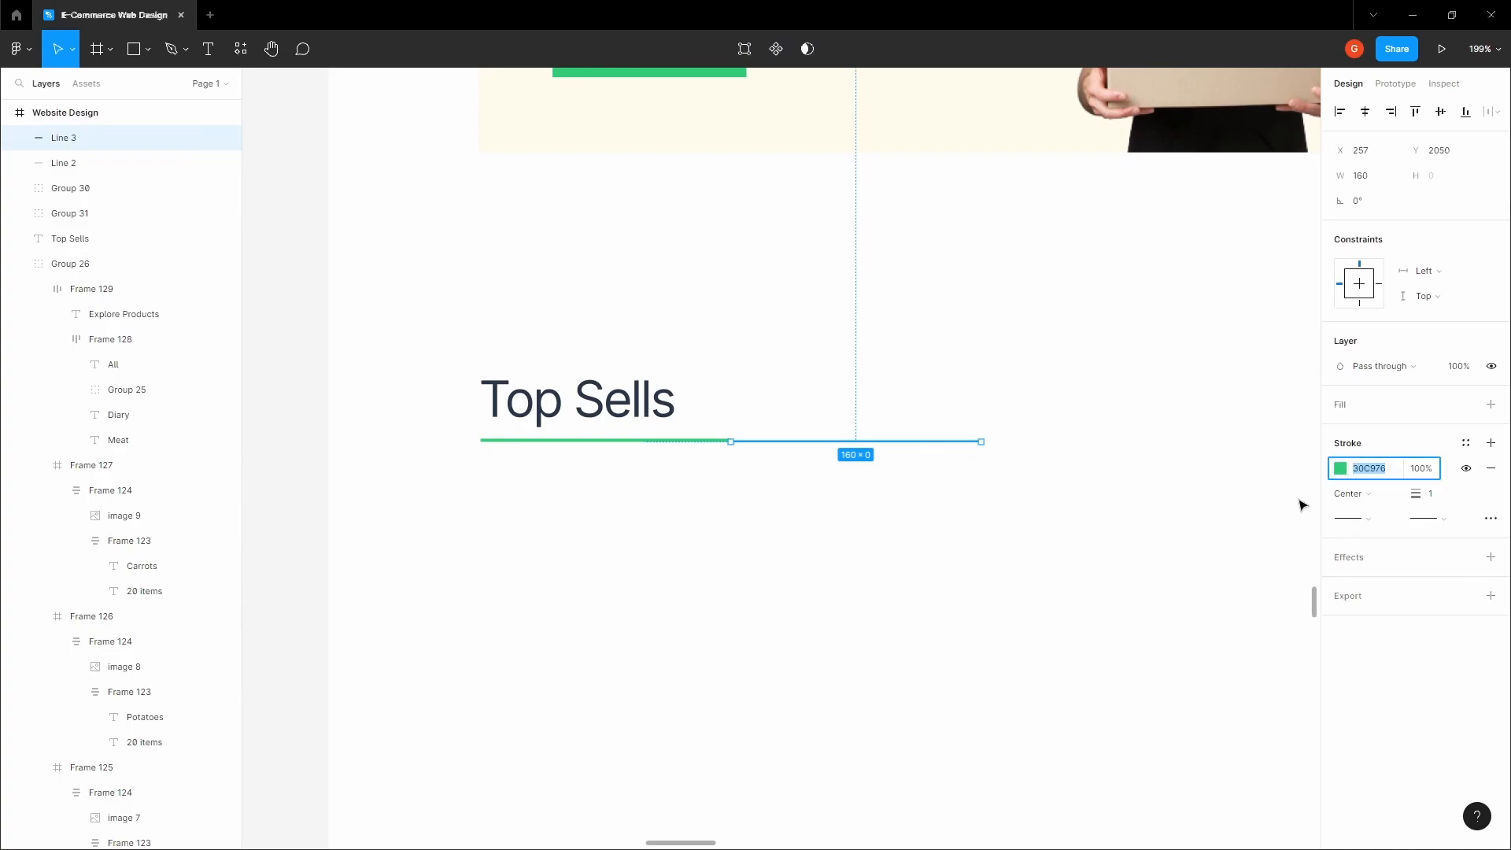
left_click(1339, 472)
mouse_move(1250, 500)
left_mouse_down()
mouse_move(1088, 538)
mouse_move(1053, 488)
left_mouse_up()
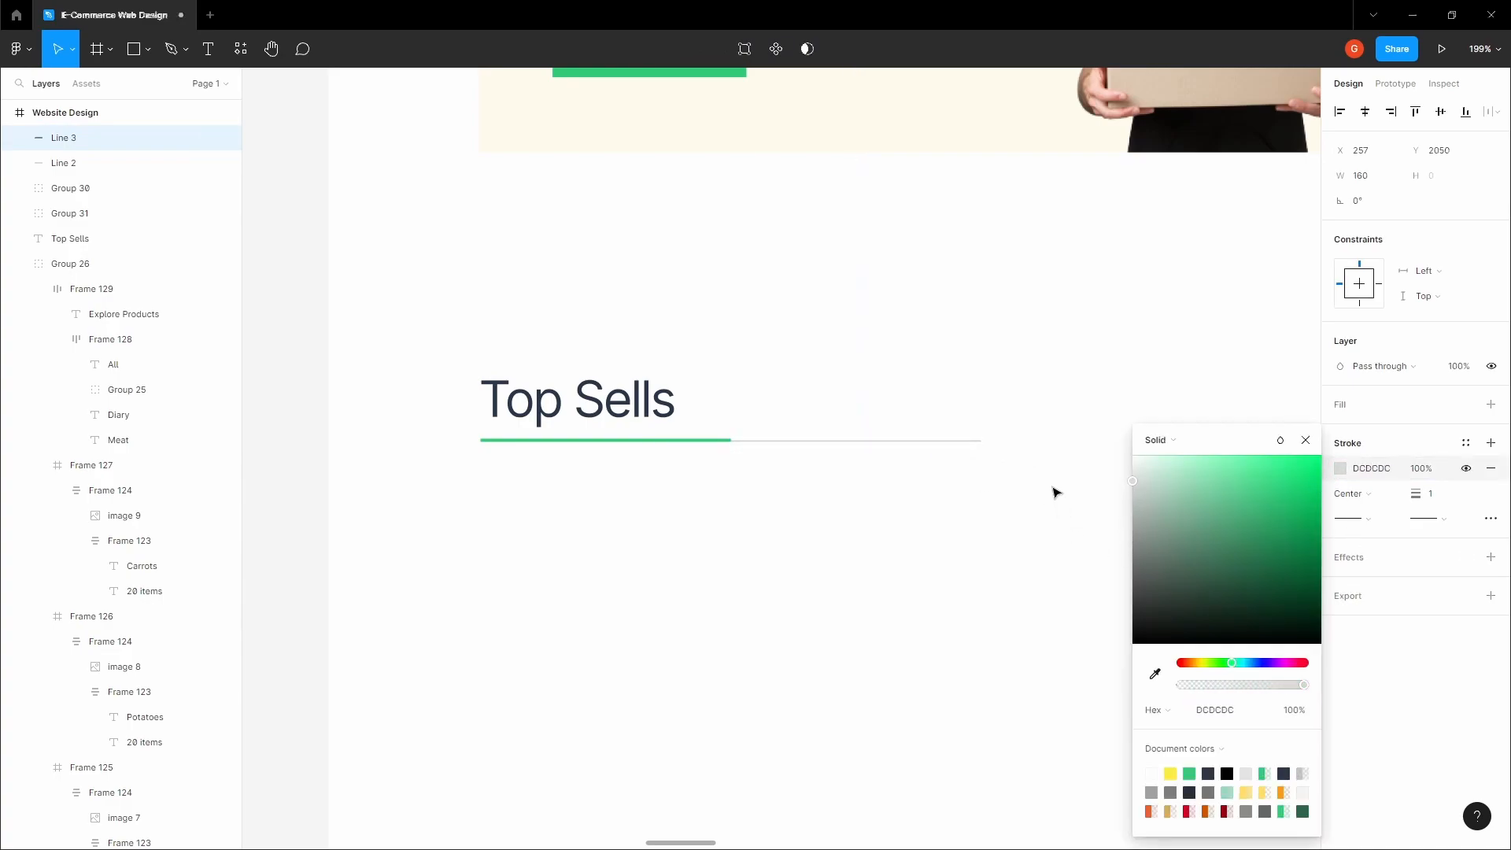
left_click(1055, 496)
Step: Group the green and gray underline segments, and group them with the Top Sells heading
left_click(665, 435)
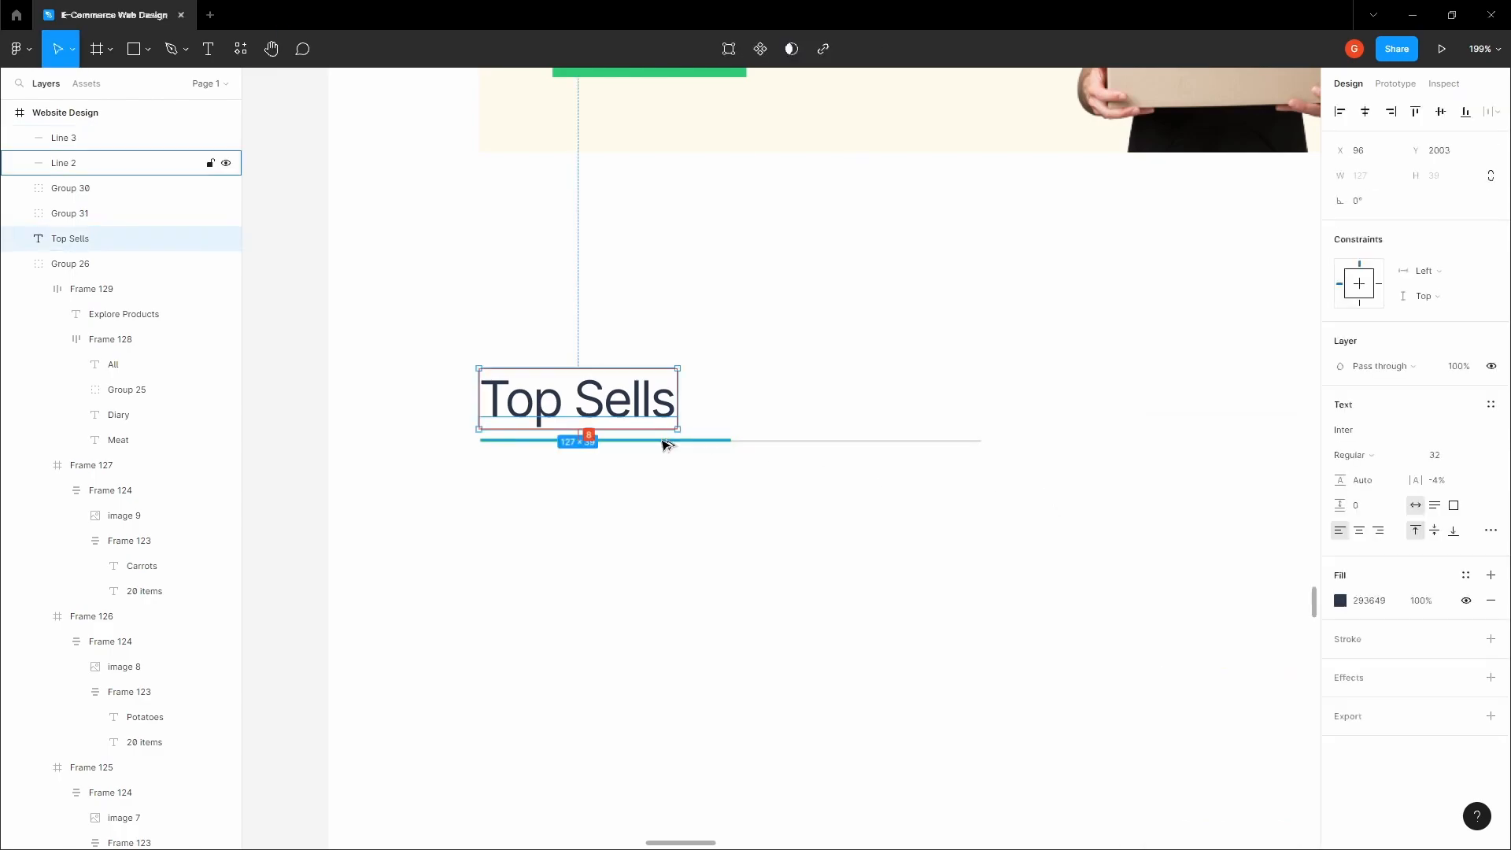
left_click_drag(678, 494, 807, 439)
key("ctrl+g")
left_click(639, 424)
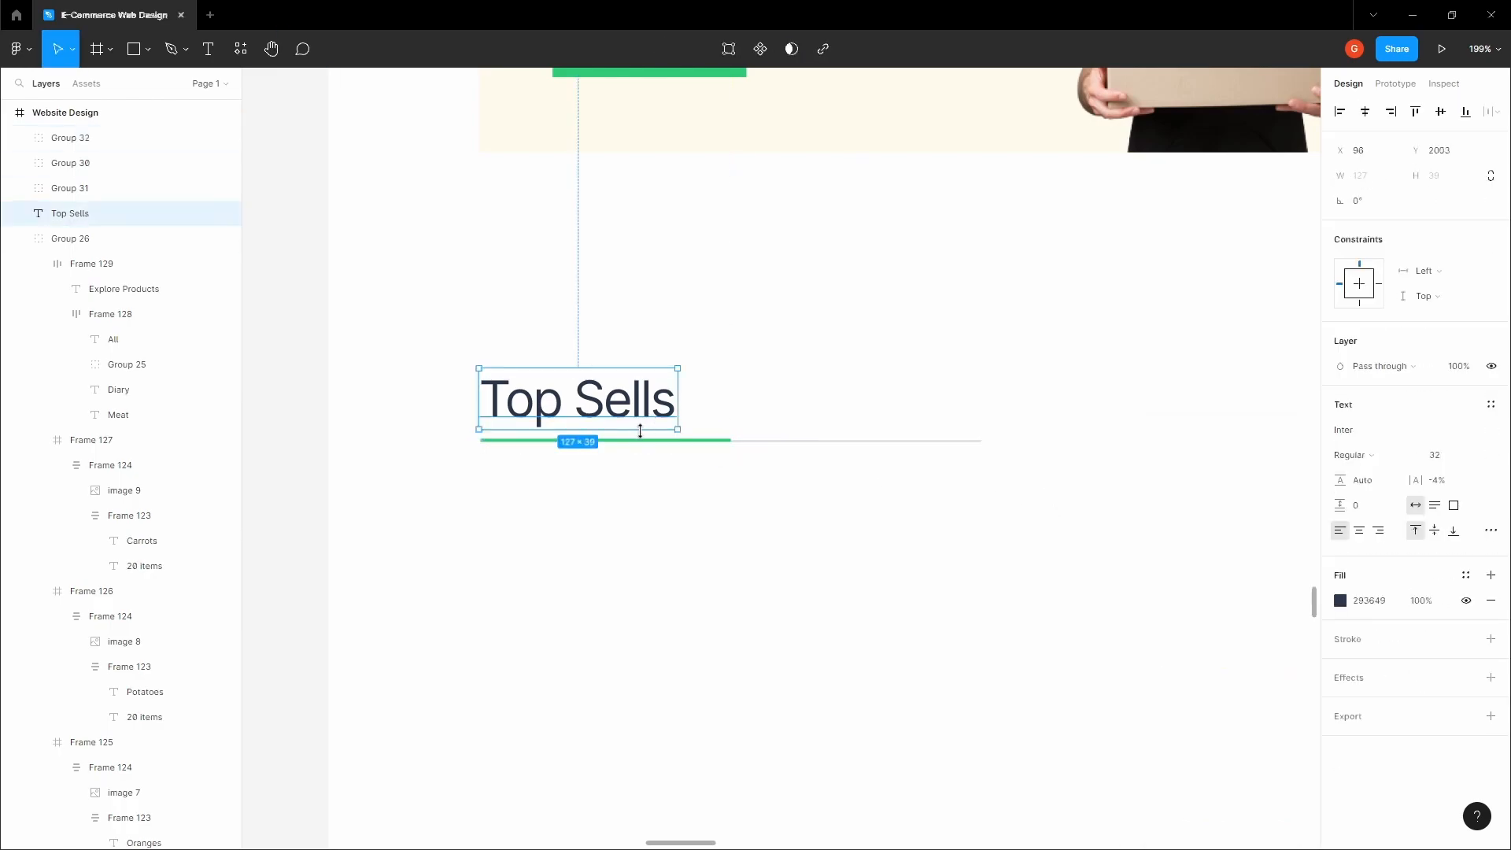
left_click_drag(481, 539, 692, 346)
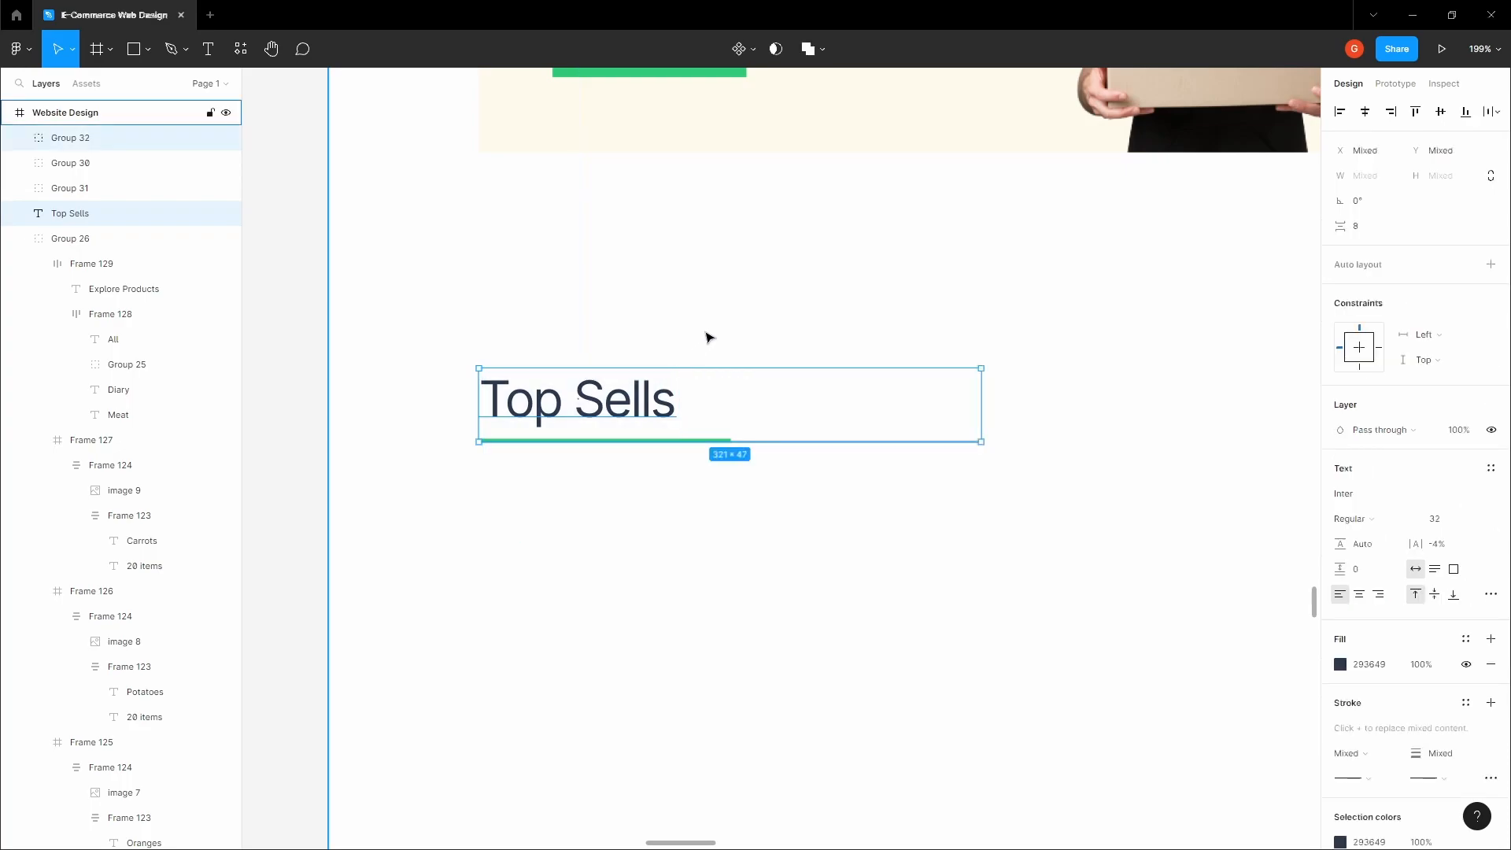
key("ctrl+g")
left_click(705, 334)
Step: Draw a 120 × 120 frame below the Top Sells underline and fill it with gray A1A1A1 as an image placeholder
scroll(705, 333, "down", 3)
key("space")
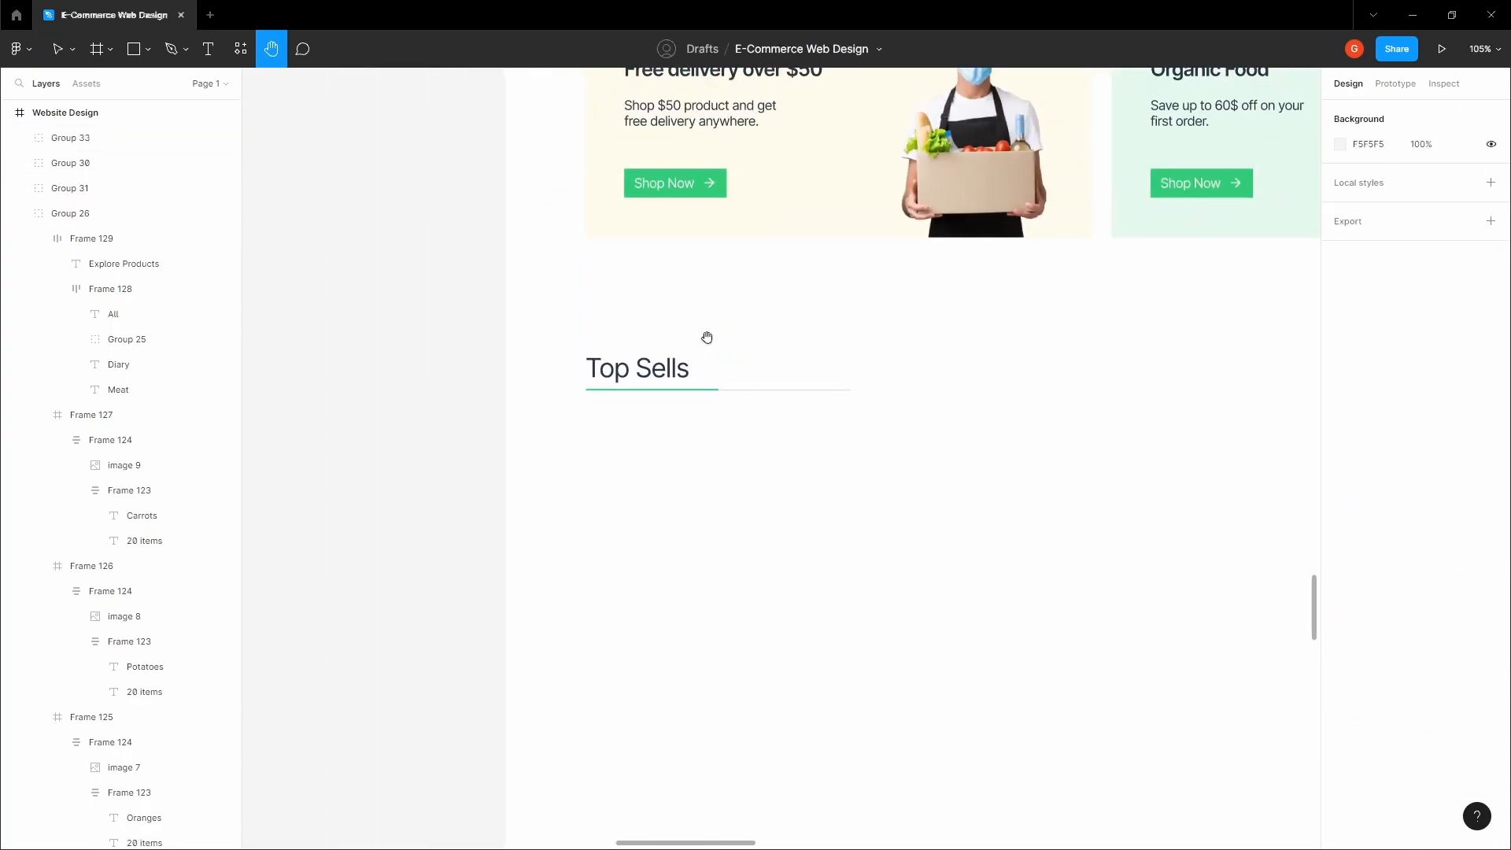
left_click(703, 337)
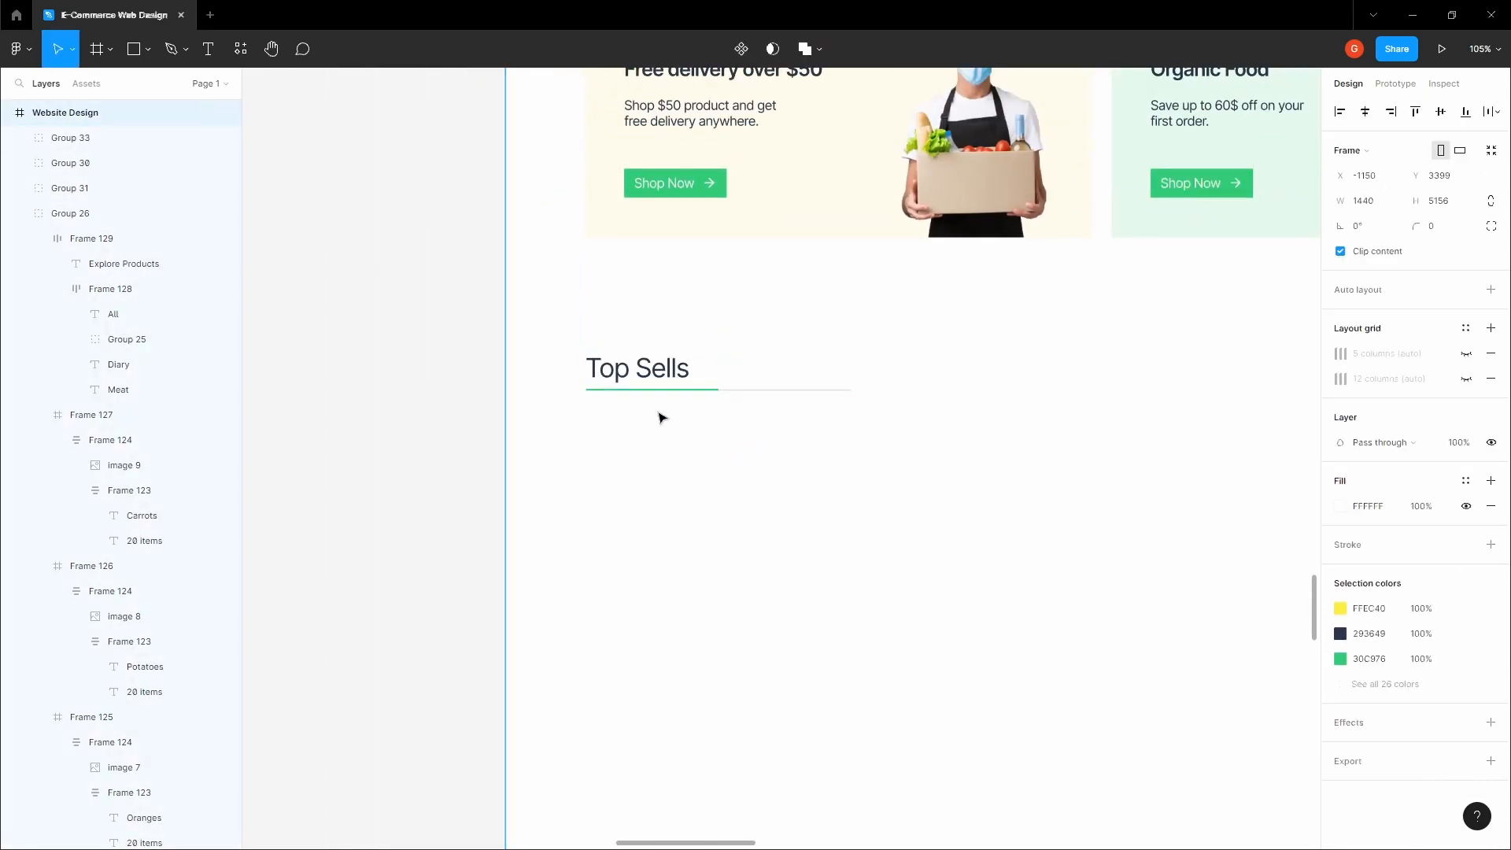
scroll(622, 434, "up", 5)
key("f")
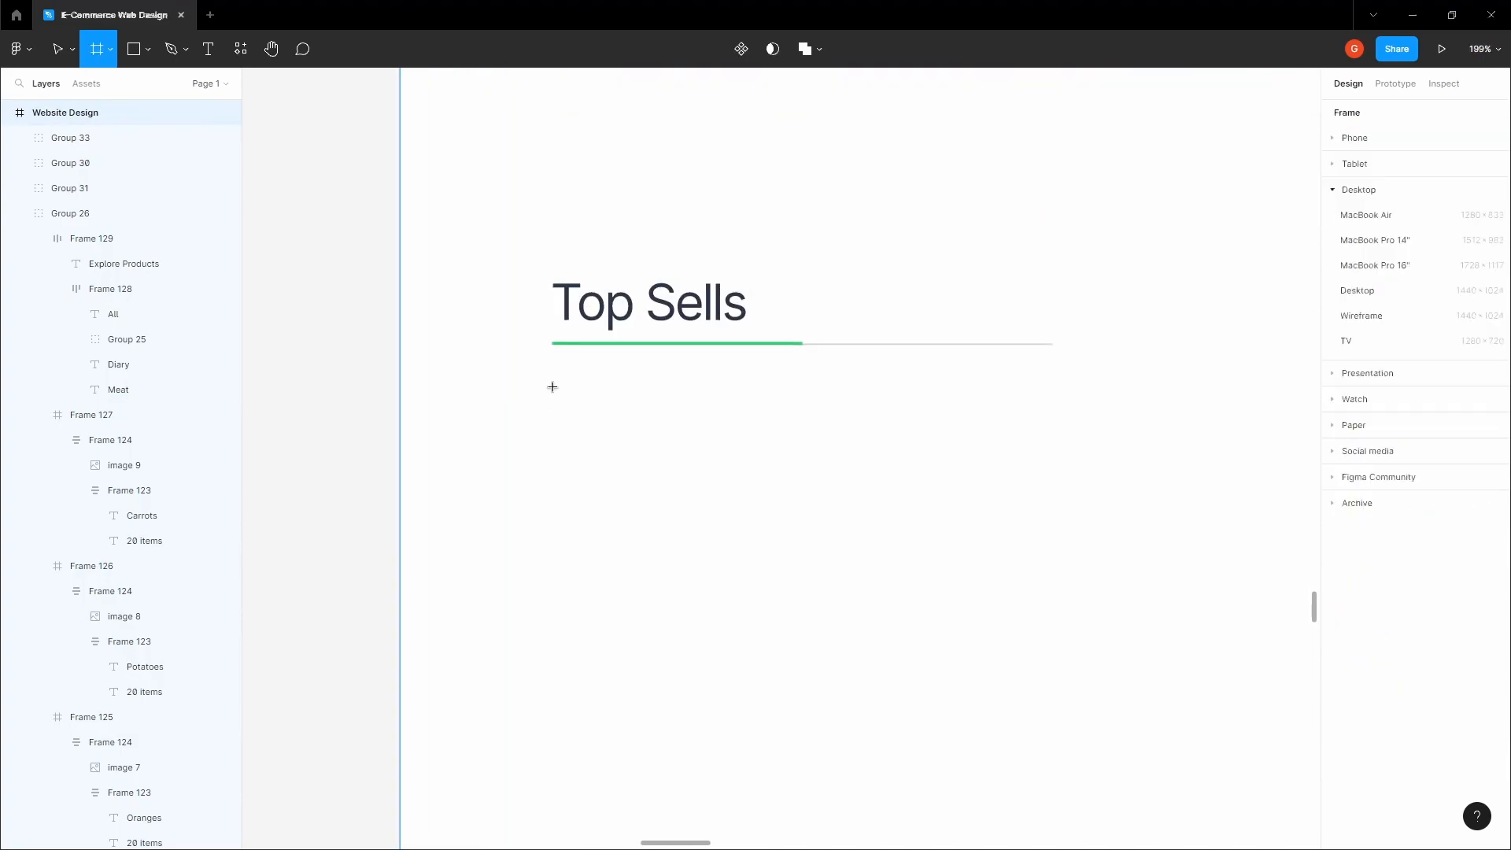
mouse_move(554, 387)
left_mouse_down()
mouse_move(725, 536)
mouse_move(744, 572)
left_mouse_up()
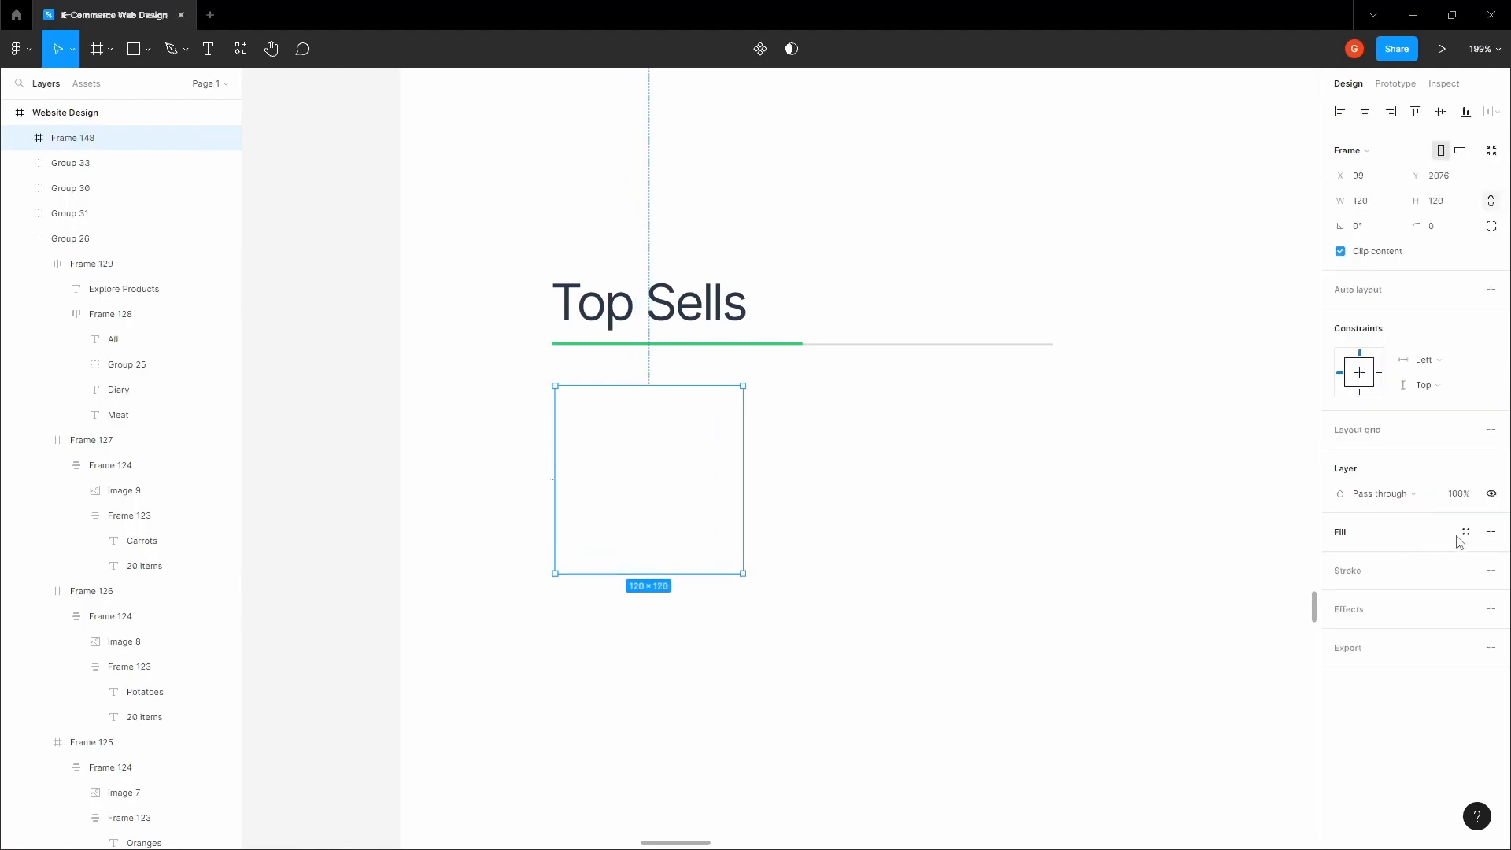
left_click(1490, 536)
left_click(1340, 557)
left_click(1135, 507)
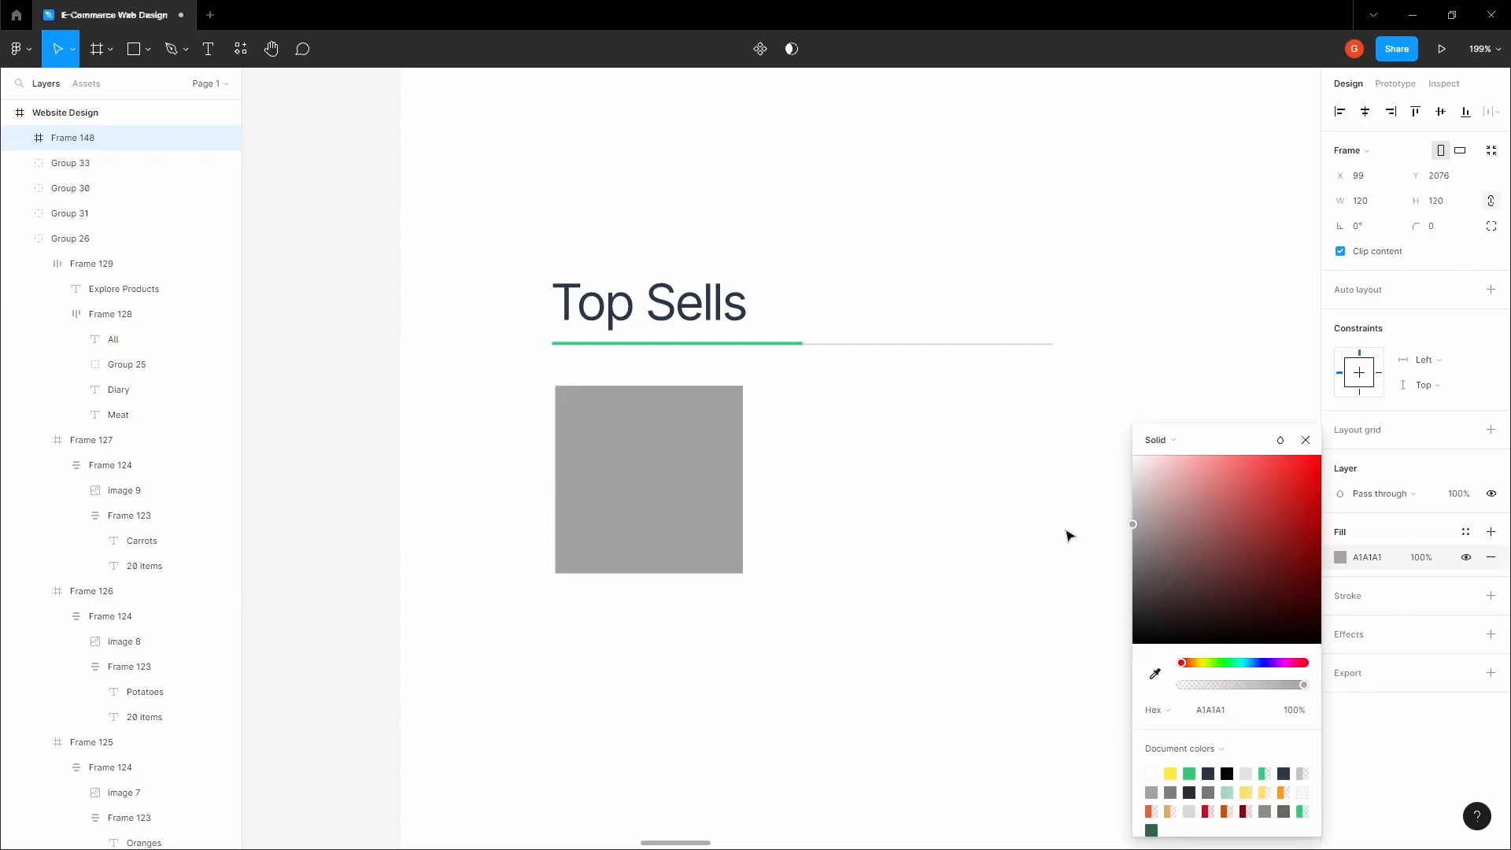
left_click(951, 497)
Step: Add the text "Orange 1kg" beside the gray placeholder and set its font size to 20
key("t")
left_click(787, 405)
scroll(801, 439, "up", 3)
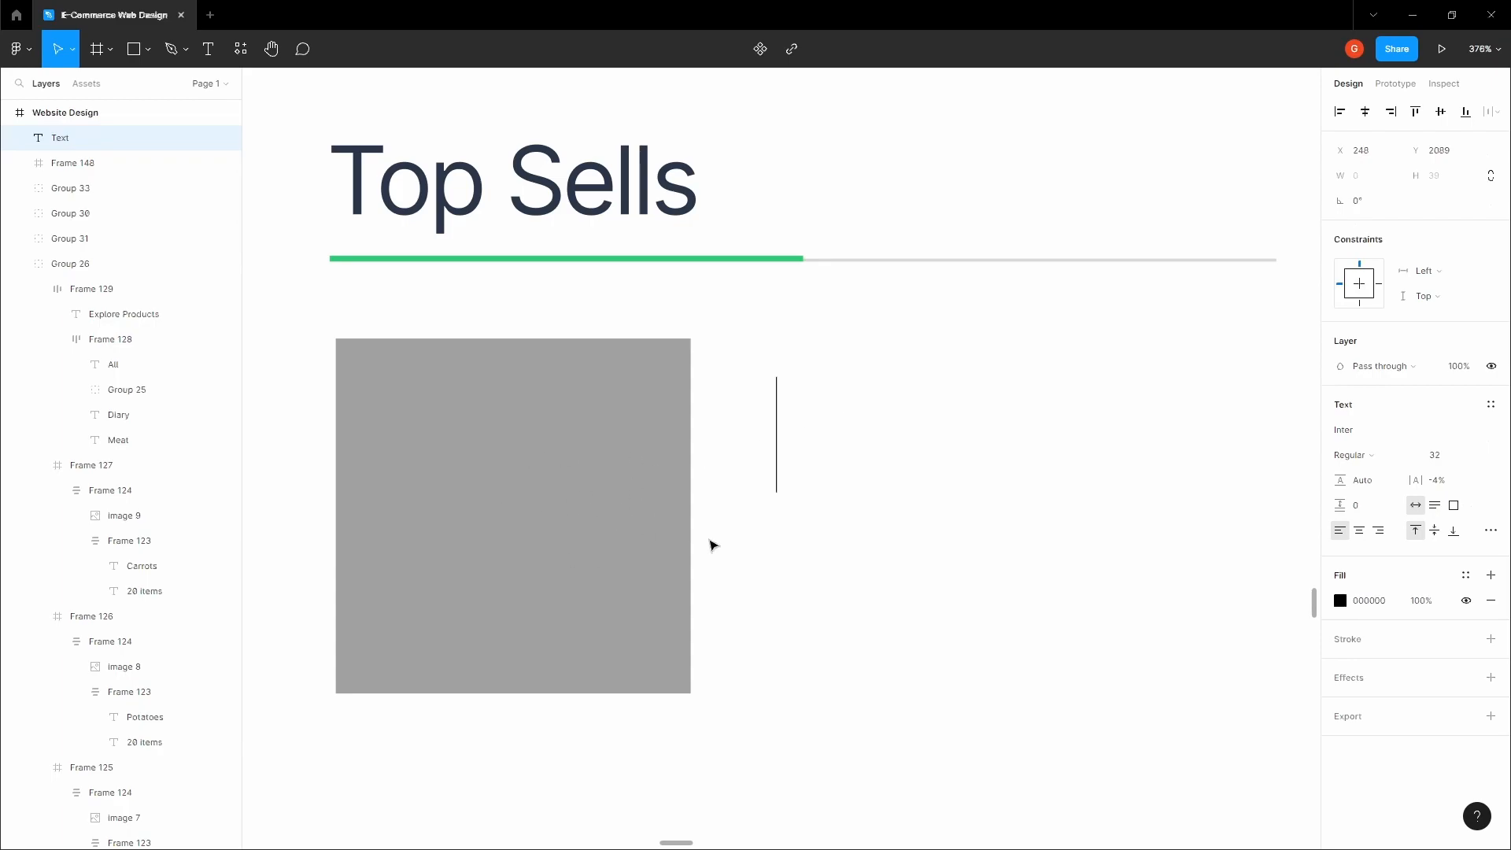
scroll(787, 555, "down", 3)
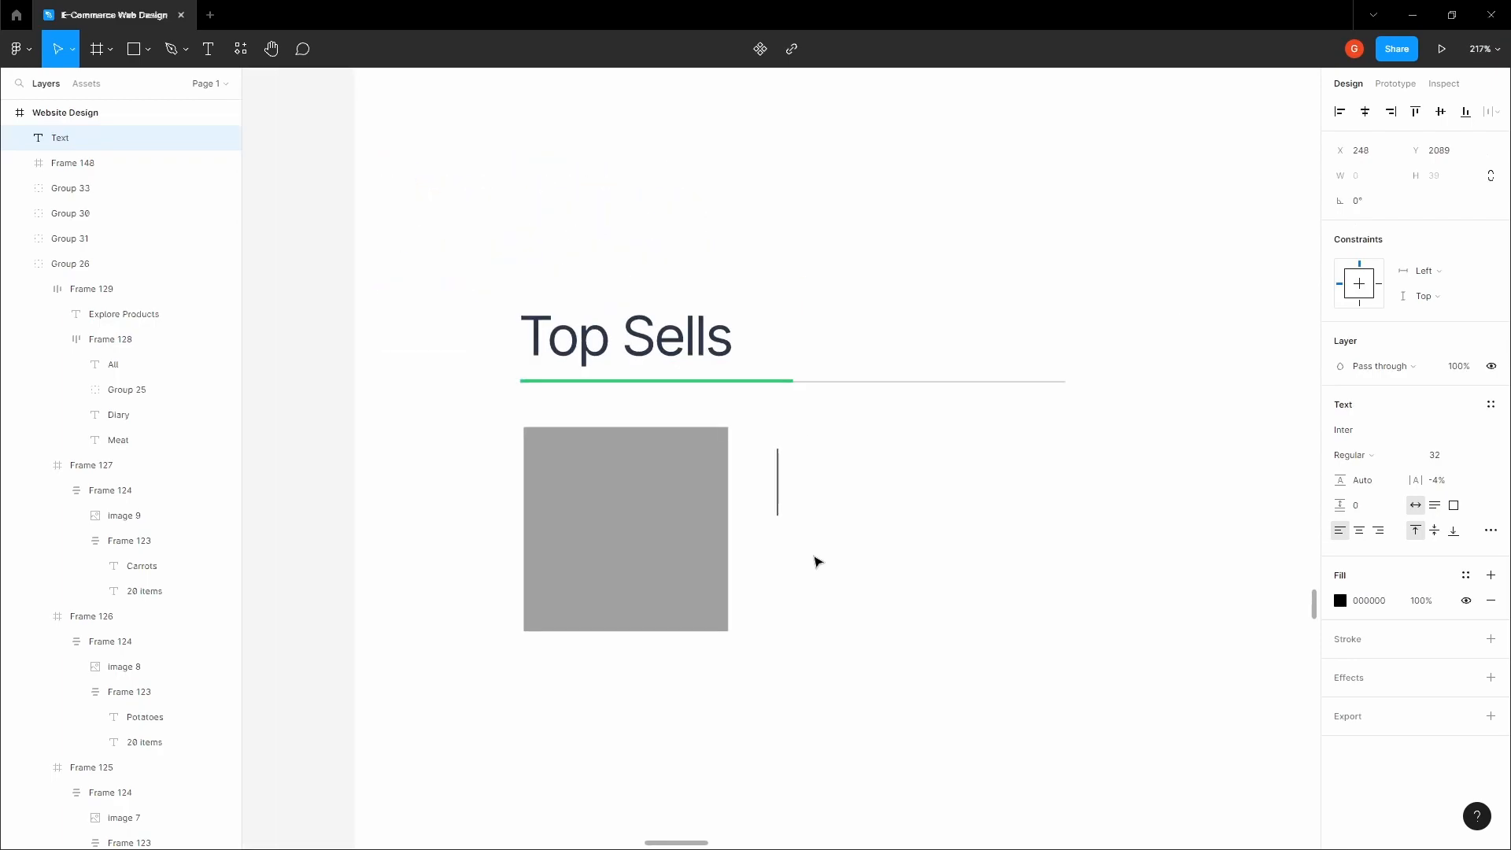
type("Orange 1kg")
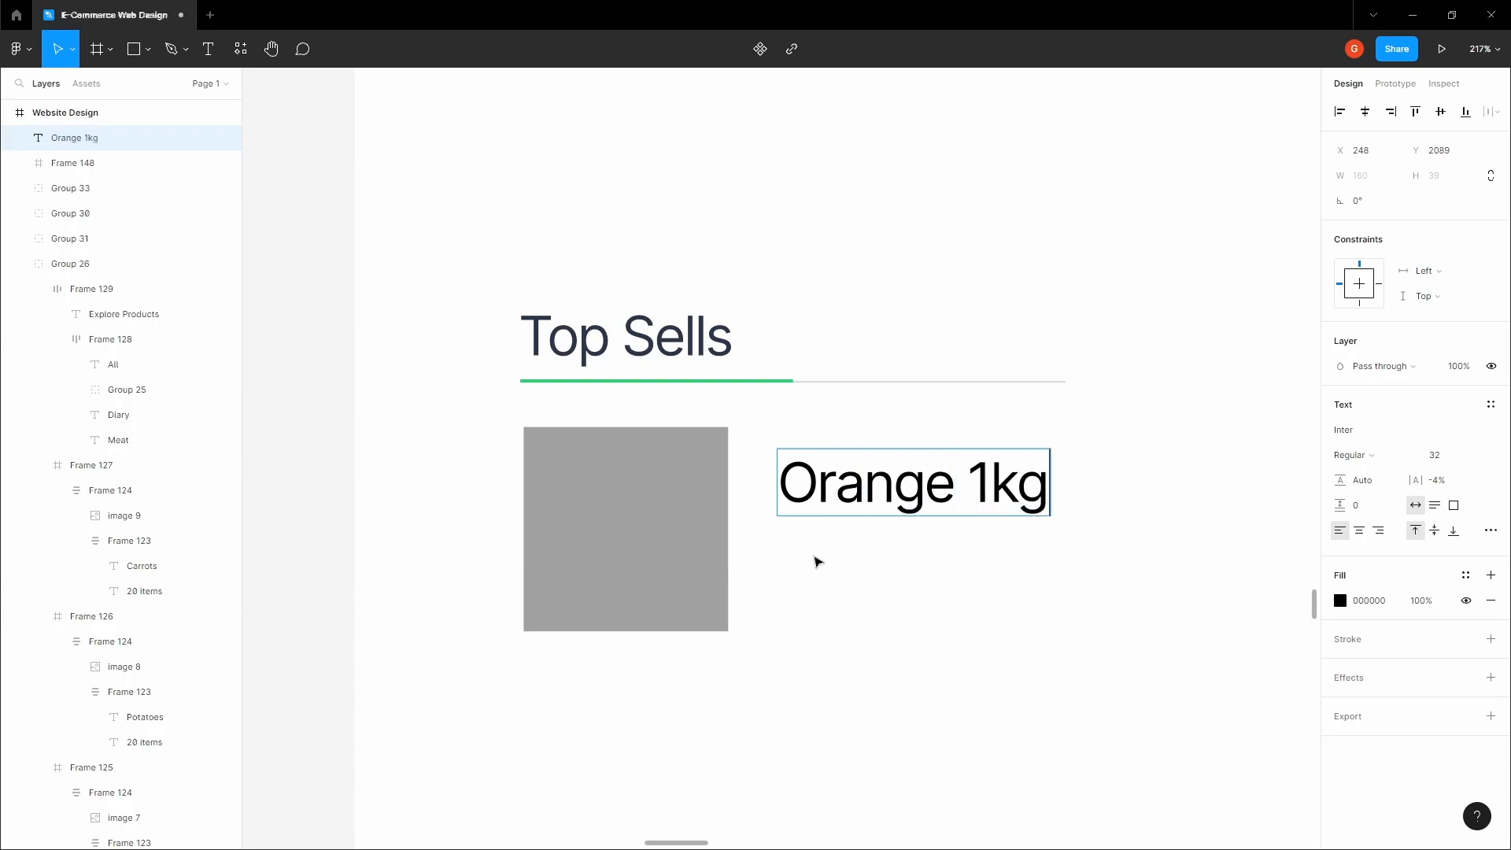
key("Escape")
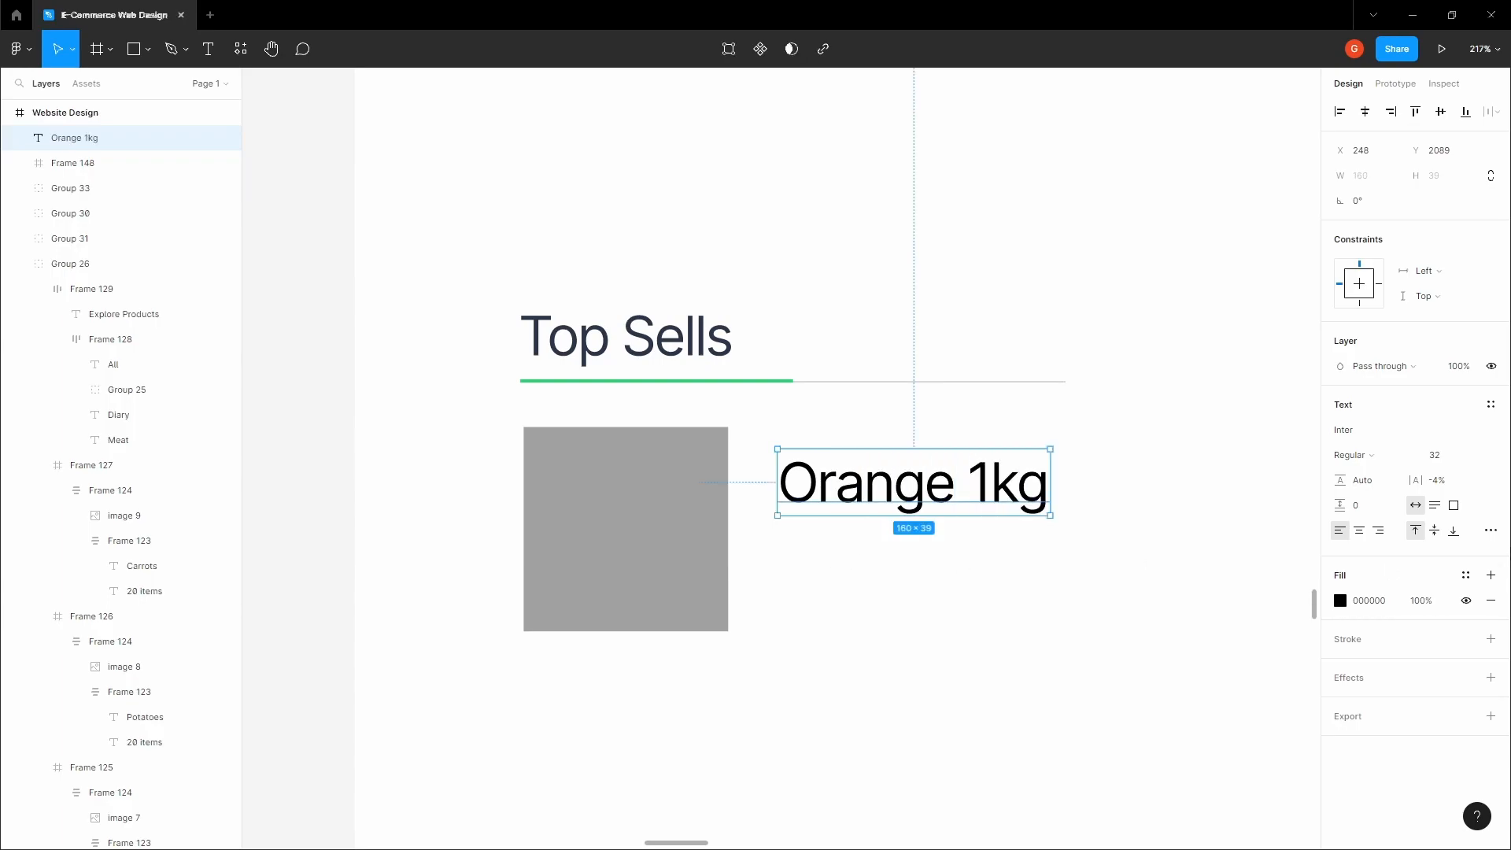
left_click(1470, 456)
left_click(1460, 398)
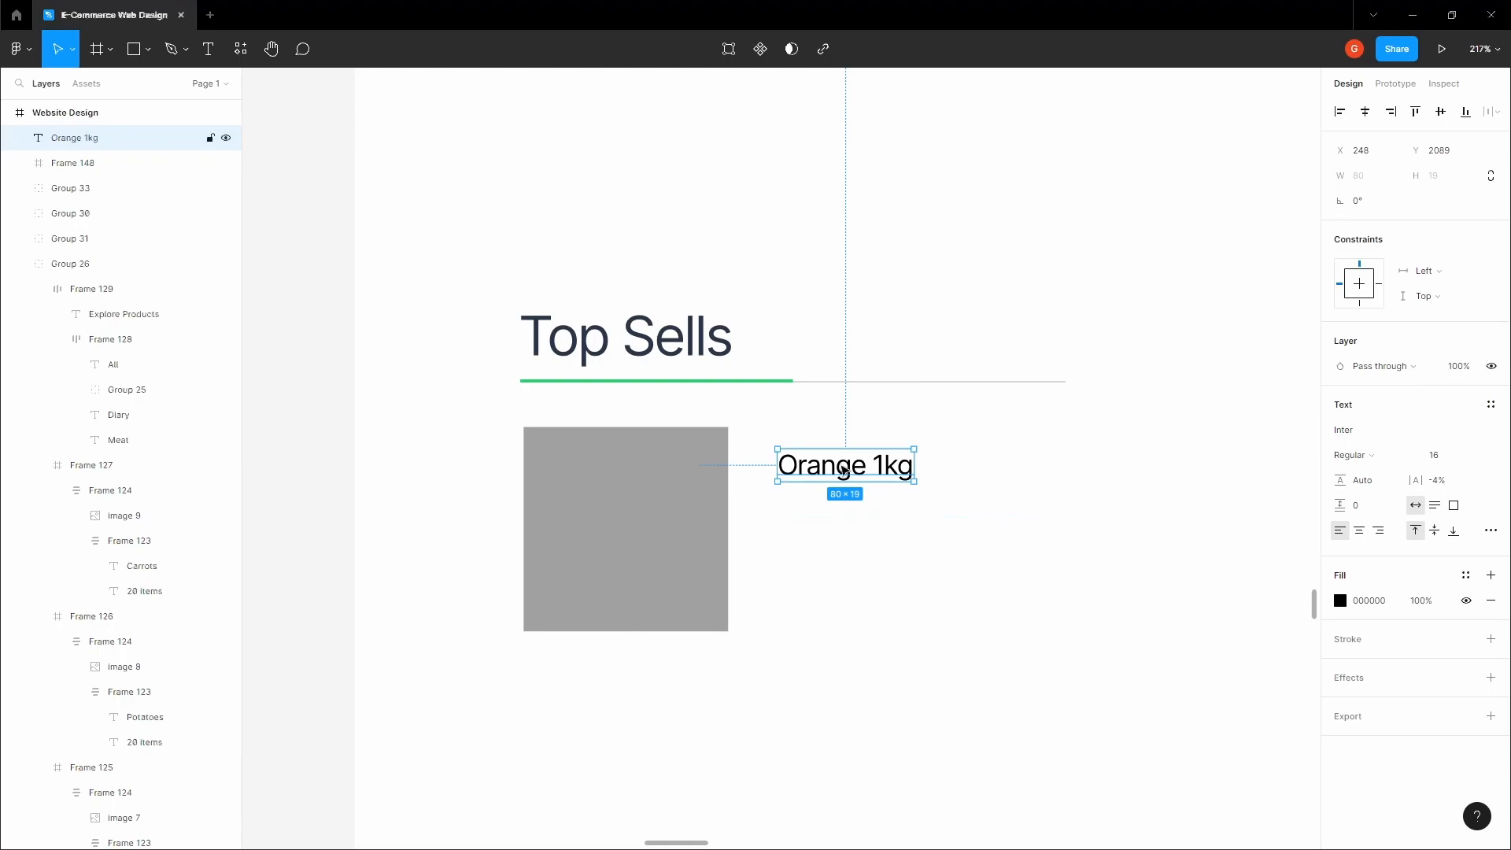
left_click(1474, 456)
left_click(1459, 470)
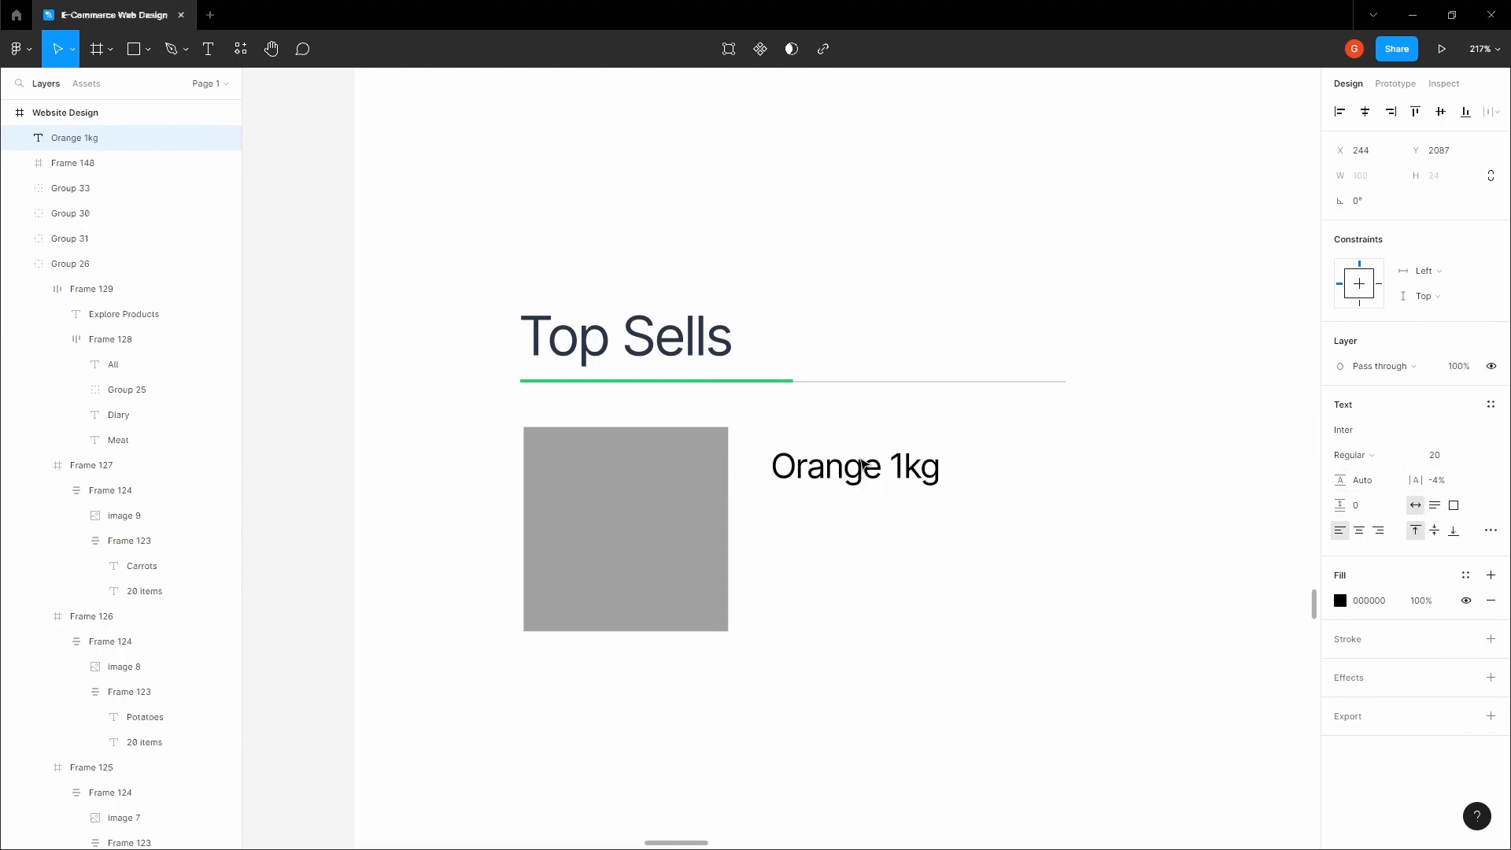
Step: Copy the star rating from the Redish 500g card in the Most Popular section
scroll(858, 460, "down", 5)
key("h")
left_click_drag(873, 377, 792, 535)
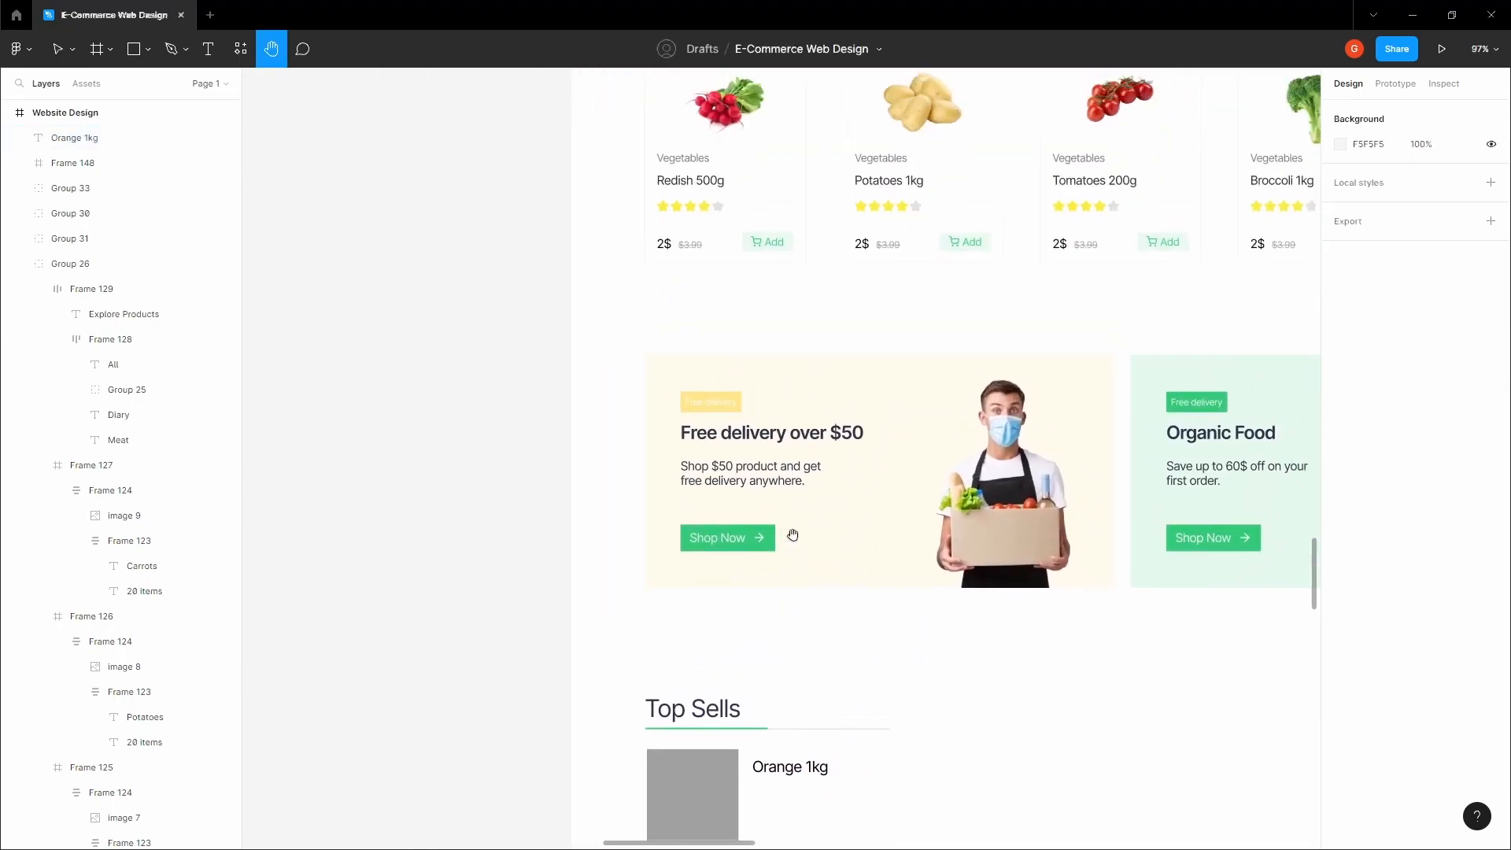
double_click(690, 212)
double_click(690, 211)
double_click(690, 211)
double_click(690, 211)
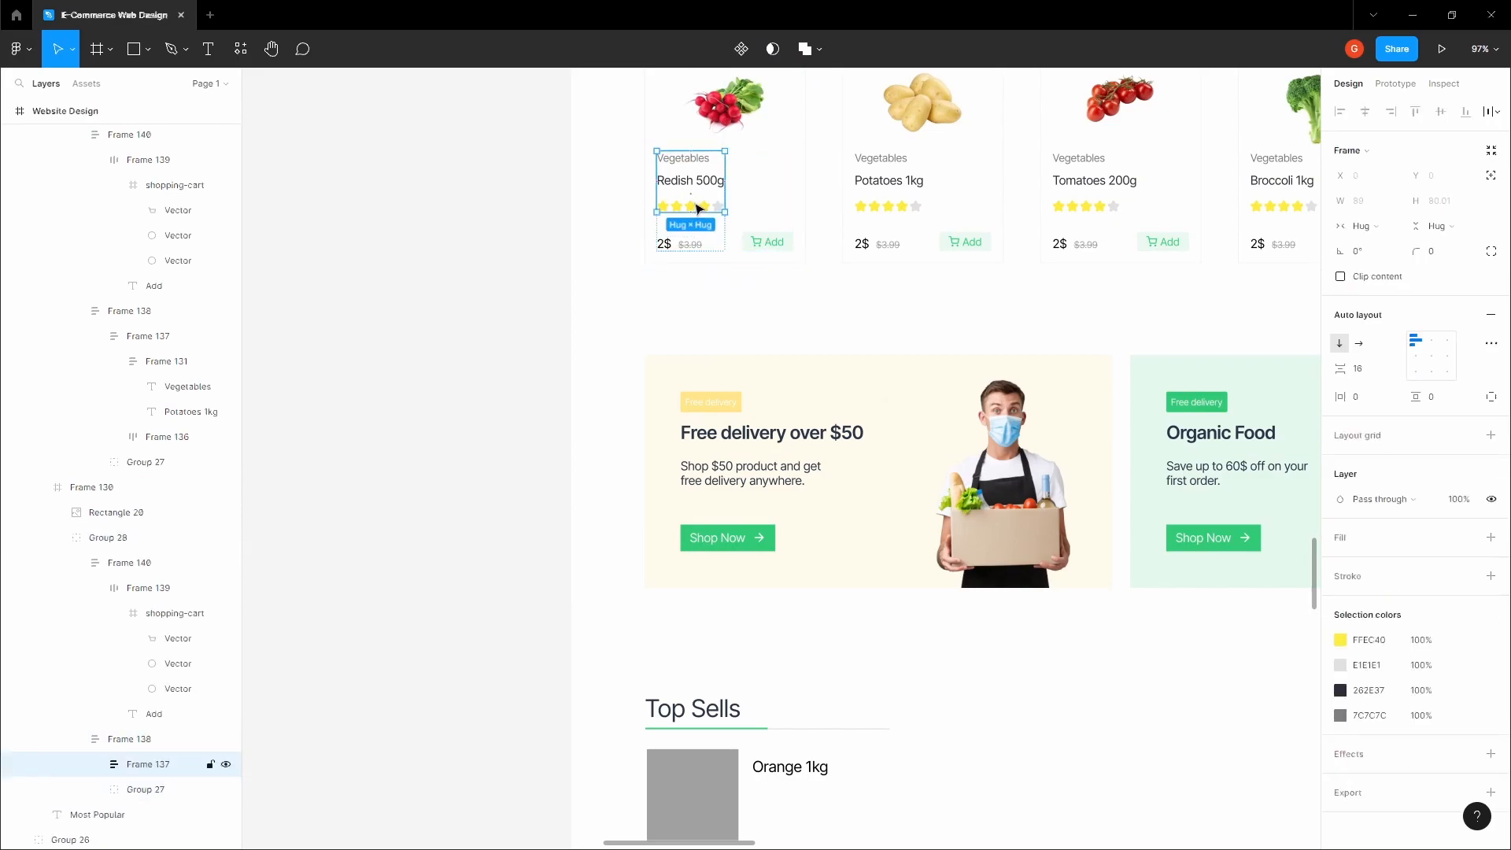
double_click(696, 208)
key("ctrl+c")
Step: Paste the star rating into the Top Sells section and move it beneath the Orange 1kg text, aligned with its start
left_click(511, 394)
key("space")
left_click_drag(505, 418, 894, 182)
left_click(1107, 549)
key("ctrl+v")
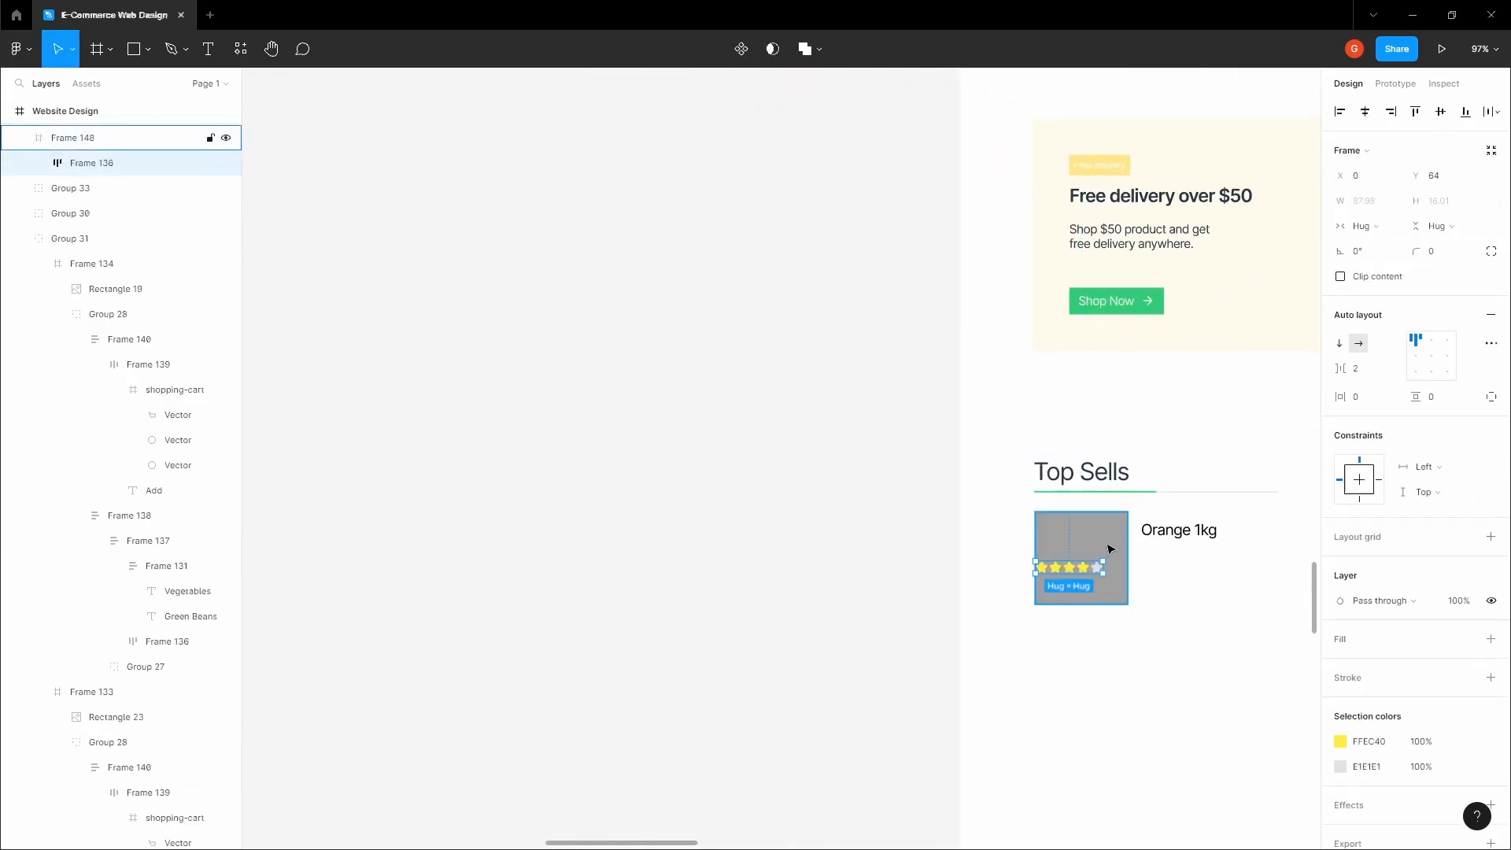
left_click_drag(1085, 570, 984, 545)
scroll(1191, 556, "up", 3)
key("space")
scroll(984, 525, "up", 2)
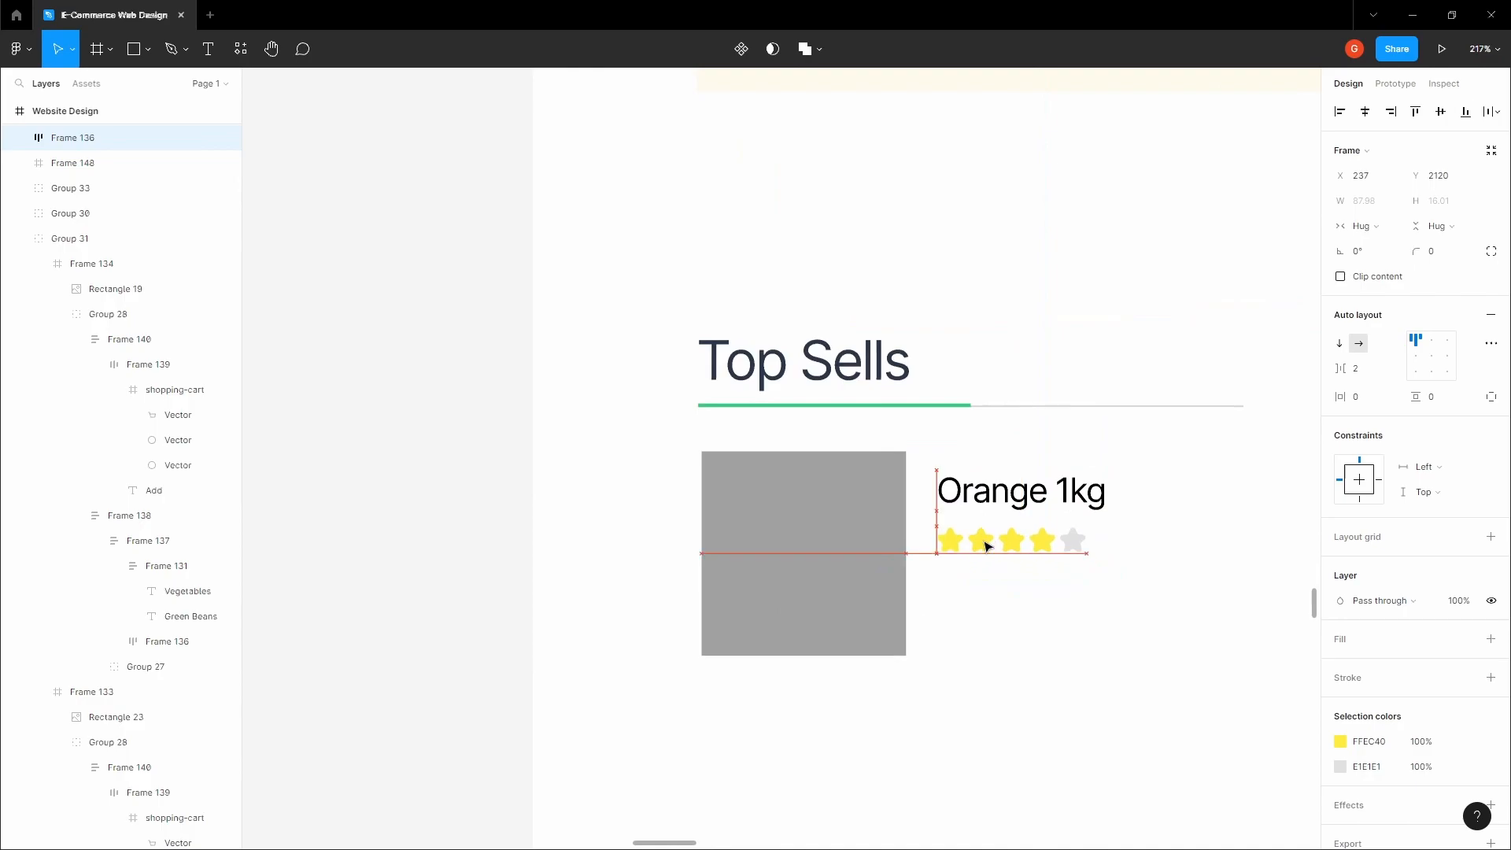
key("space")
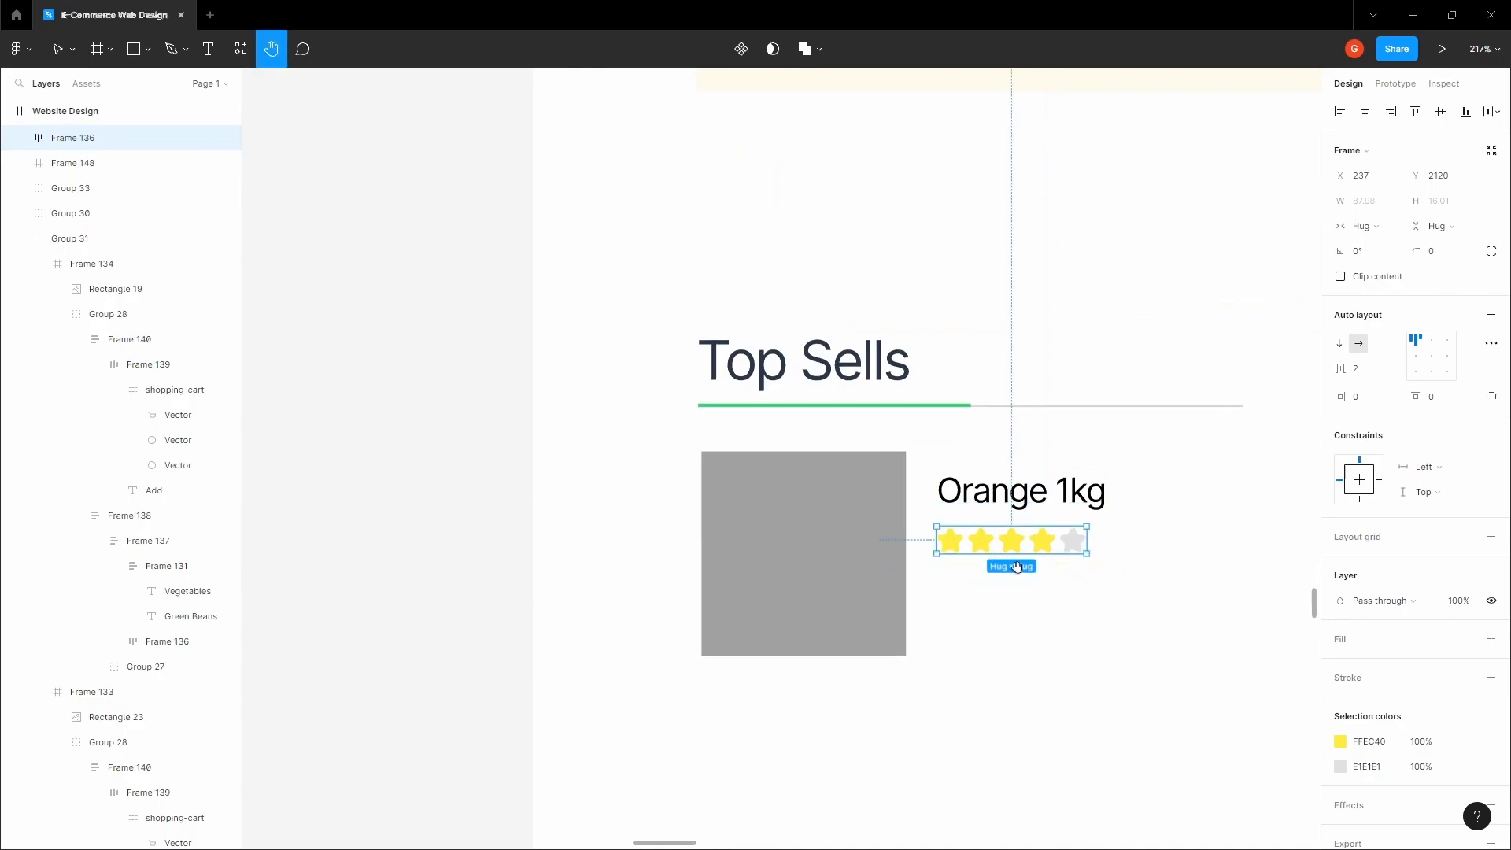
scroll(1017, 566, "down", 1)
left_click_drag(1017, 566, 922, 667)
scroll(958, 521, "up", 4)
left_click(943, 491)
double_click(920, 657)
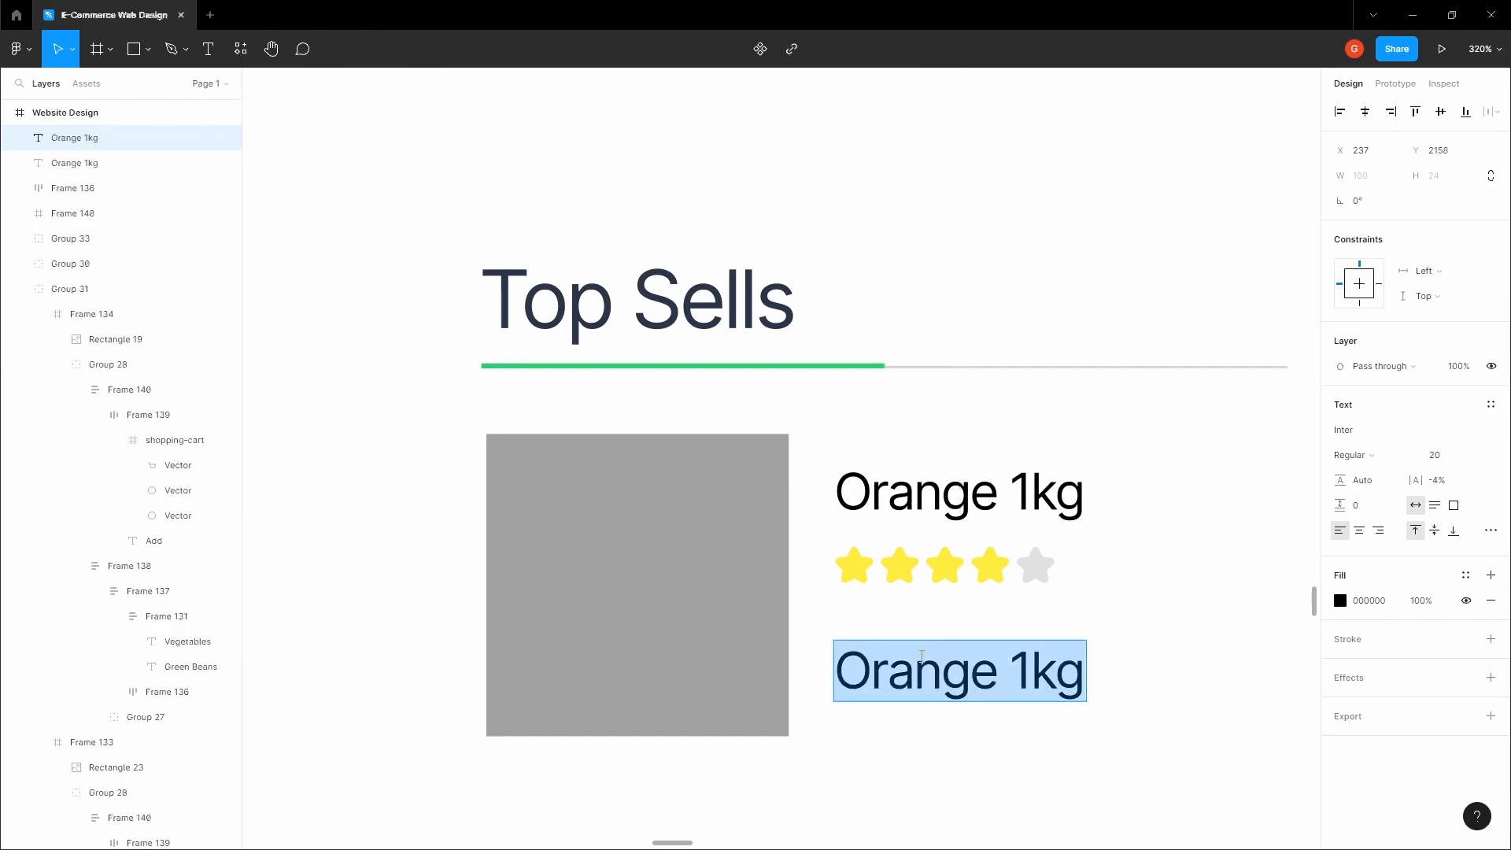
key("Escape")
key("Delete")
Step: Copy the price group with 2$ and the struck-through $3.99 from the Redish 500g card in the Most Popular section
scroll(1004, 674, "down", 5)
scroll(708, 734, "up", 5)
double_click(749, 410)
double_click(750, 411)
double_click(749, 410)
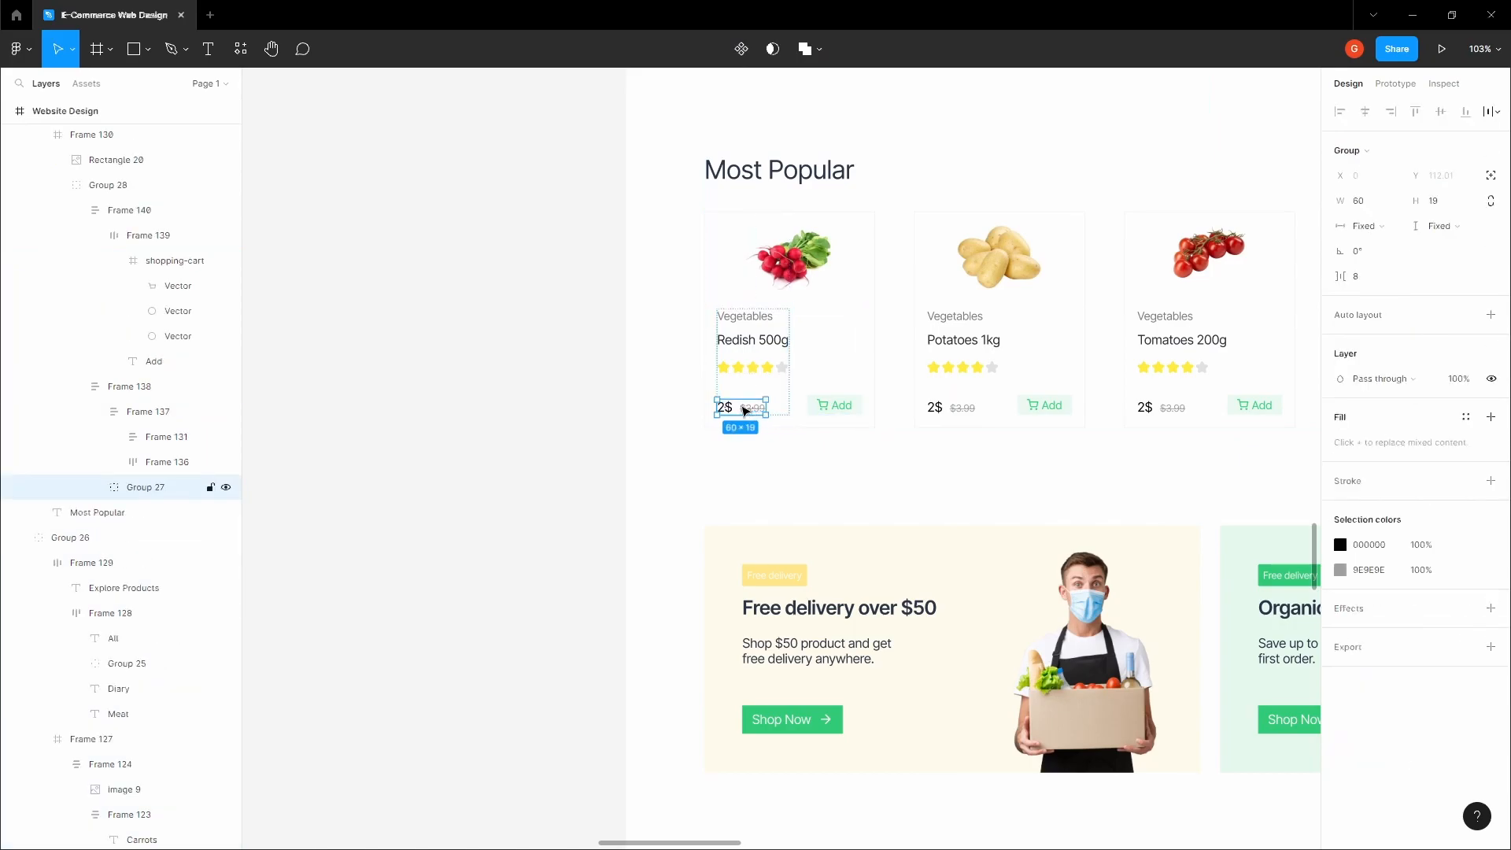
key("ctrl+c")
Step: Paste the price group into the Top Sells section and place it beneath the Orange 1kg star rating
scroll(743, 411, "down", 4)
left_click(942, 669)
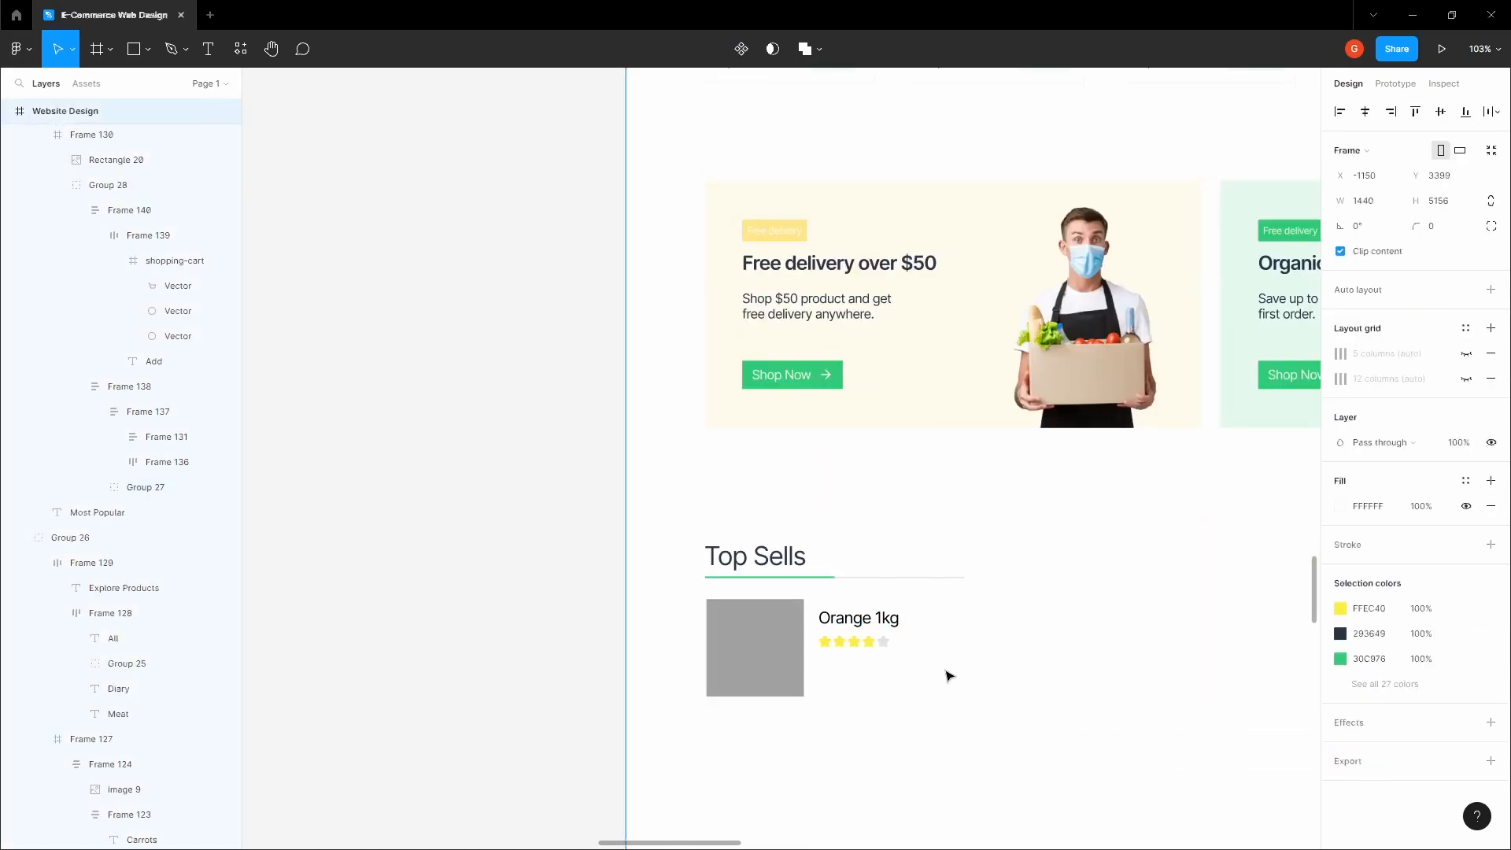
key("ctrl+v")
left_click_drag(776, 459, 874, 692)
Step: Set the fill of the 2$ prices on all five Most Popular cards to green 30C976, sampled from the Shop Now button
key("space")
left_click_drag(907, 194, 686, 643)
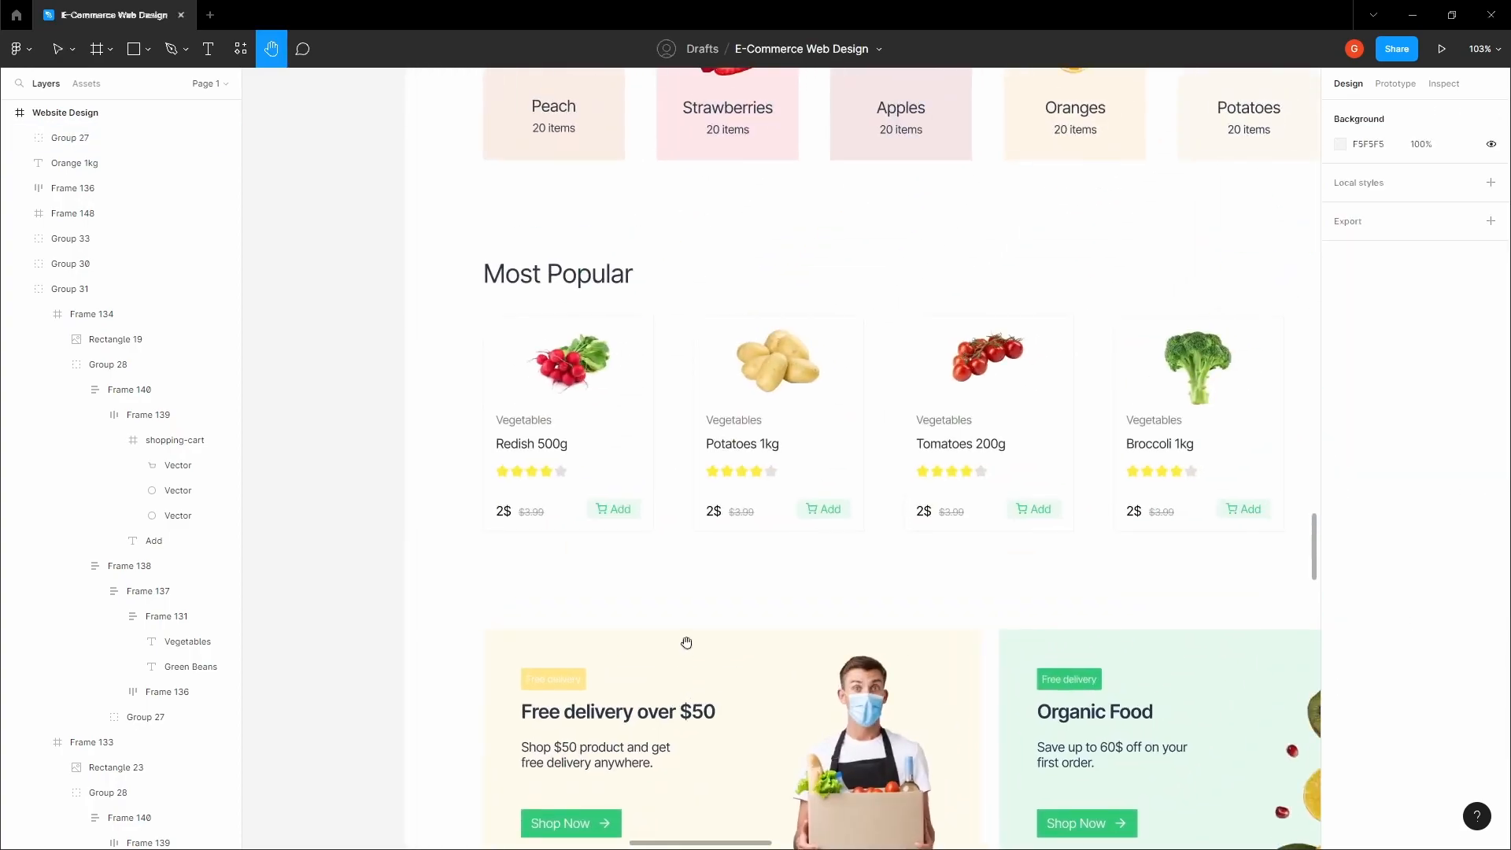
left_click(505, 514, "ctrl")
left_click(712, 514, "ctrl+shift")
key("space")
left_click_drag(815, 588, 626, 602)
left_click(734, 529, "ctrl+shift")
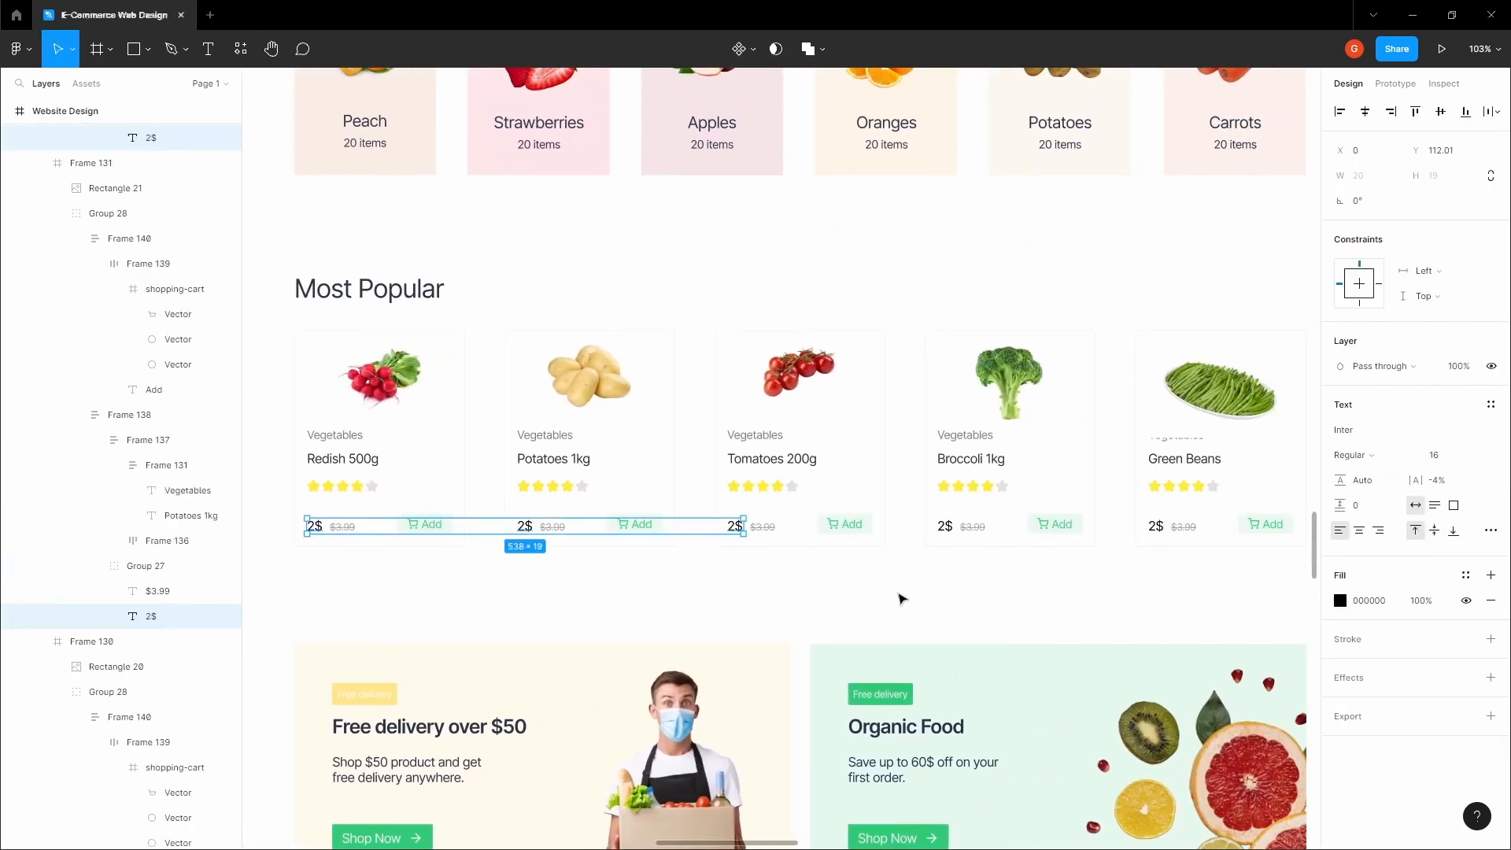
key("space")
left_click_drag(880, 590, 716, 585)
left_click(779, 524, "ctrl+shift")
left_click(989, 521, "ctrl+shift")
scroll(989, 521, "down", 3)
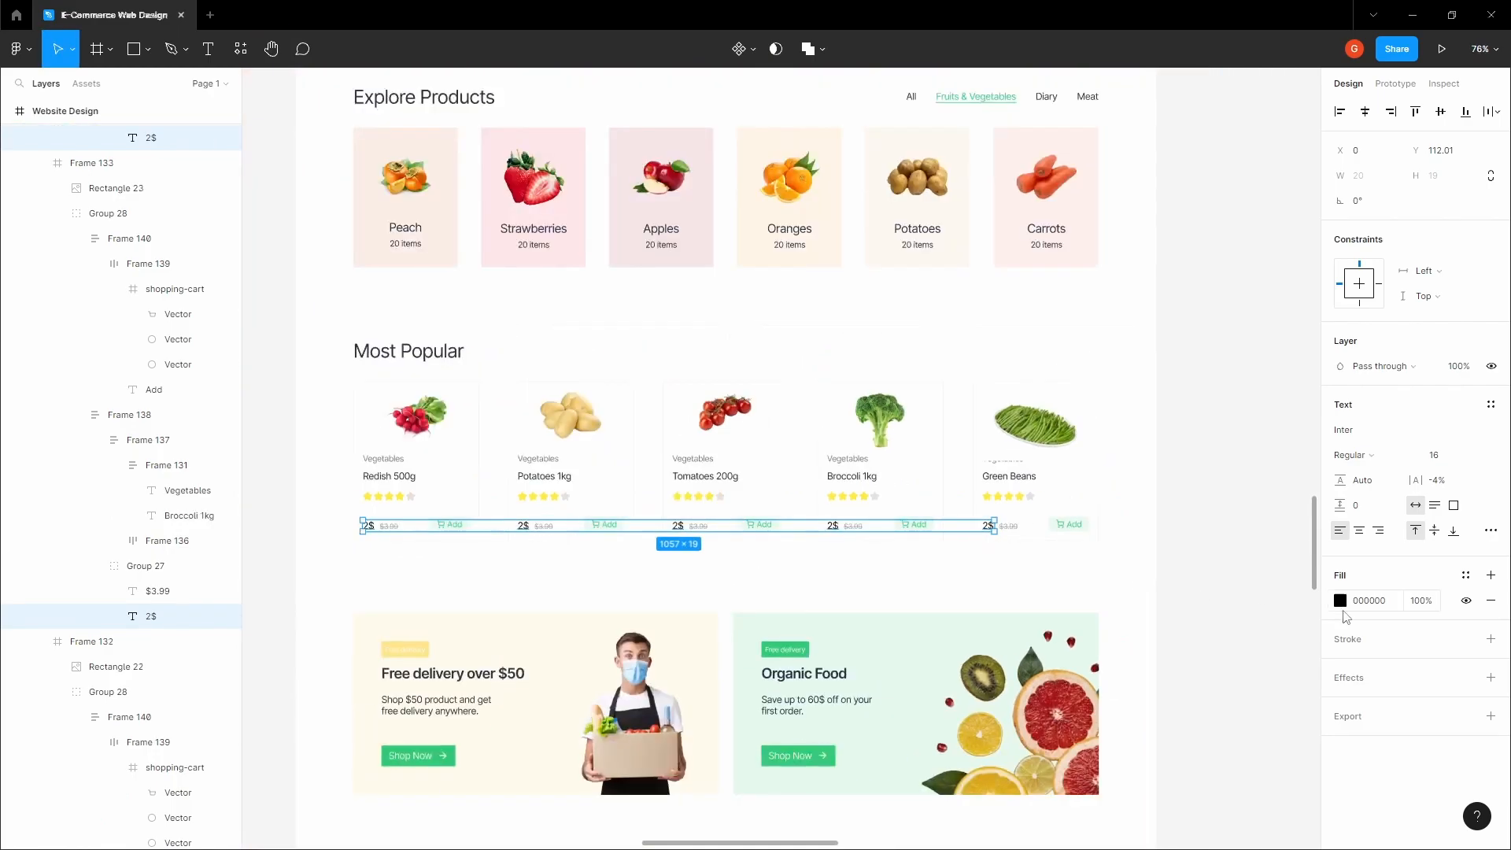
left_click(1340, 600)
left_click(1154, 675)
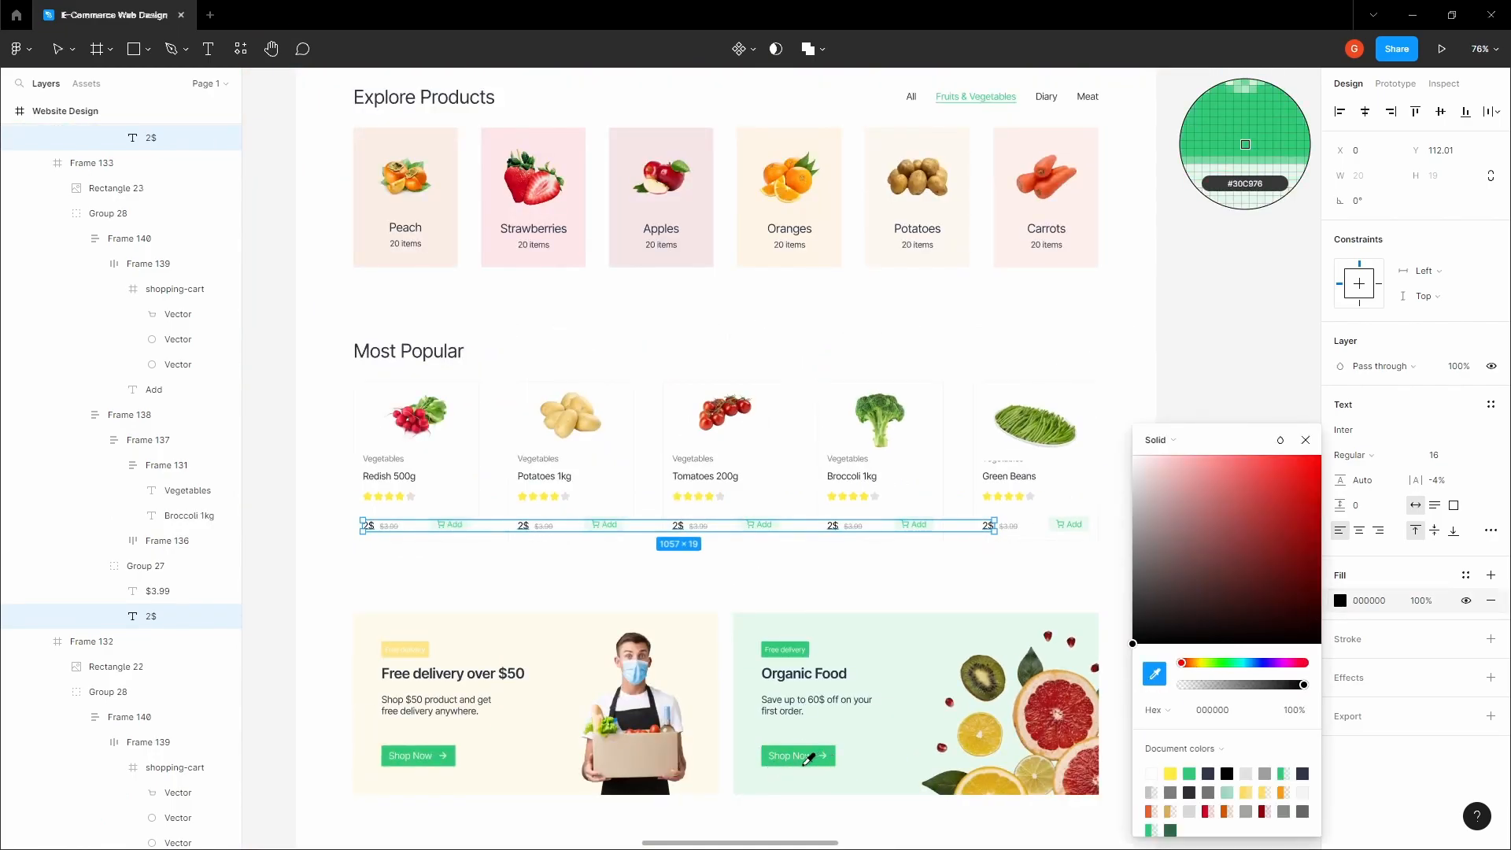
scroll(821, 755, "up", 5, "ctrl")
left_click(826, 752)
left_click(795, 427)
Step: Give the 2$ prices on all five Most Popular cards a heavier font weight
scroll(797, 427, "down", 5, "ctrl")
key("space")
left_click_drag(775, 424, 887, 442)
key("ctrl+z")
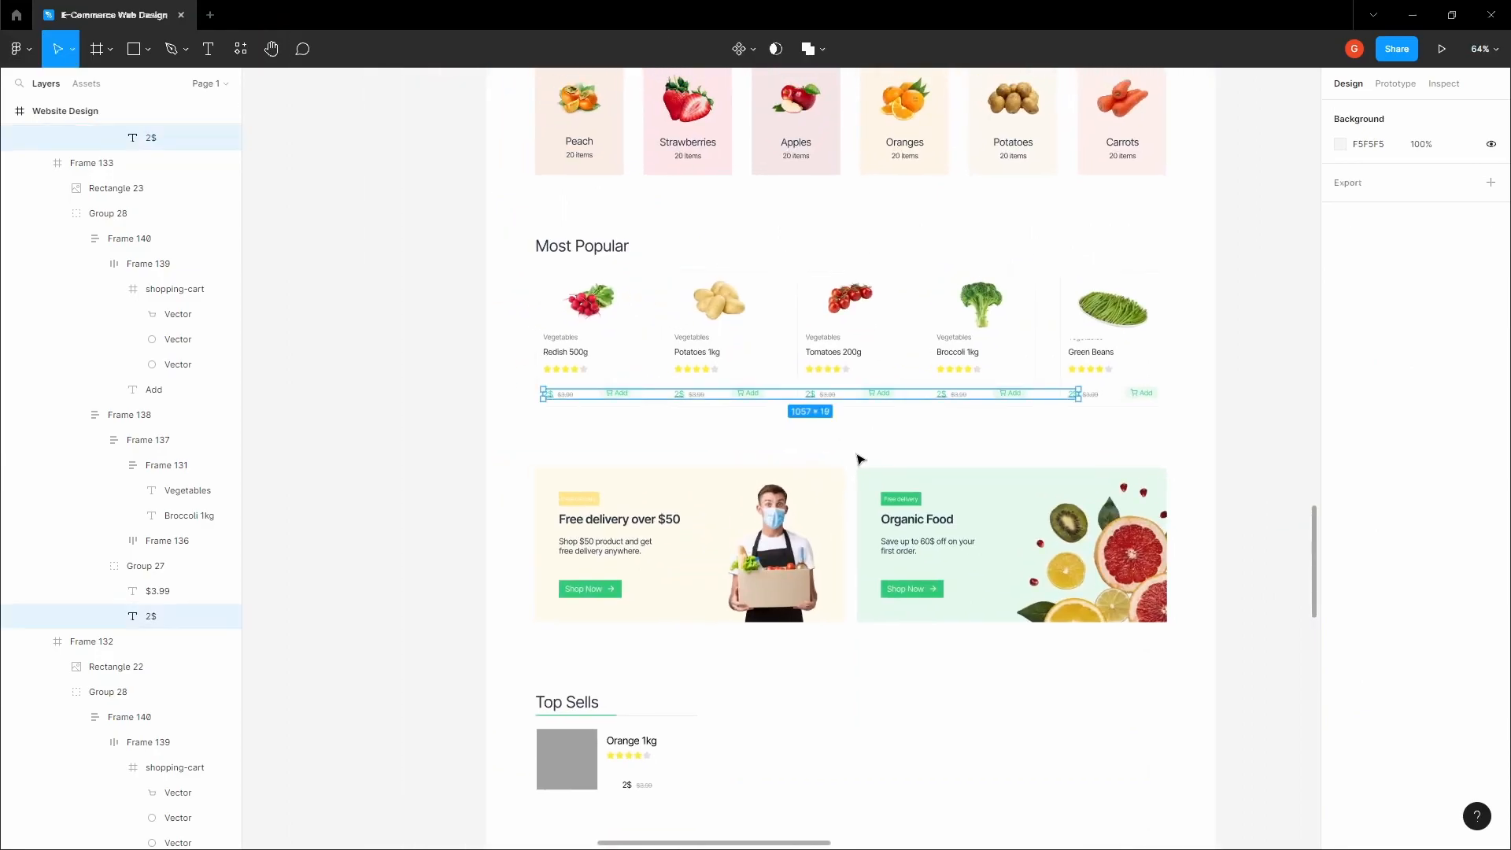
left_click(1347, 456)
left_click(1353, 476)
left_click(1108, 418)
Step: Apply the same green fill and heavier font weight to the 2$ price of the Orange 1kg item in Top Sells
key("space")
scroll(576, 393, "up", 5)
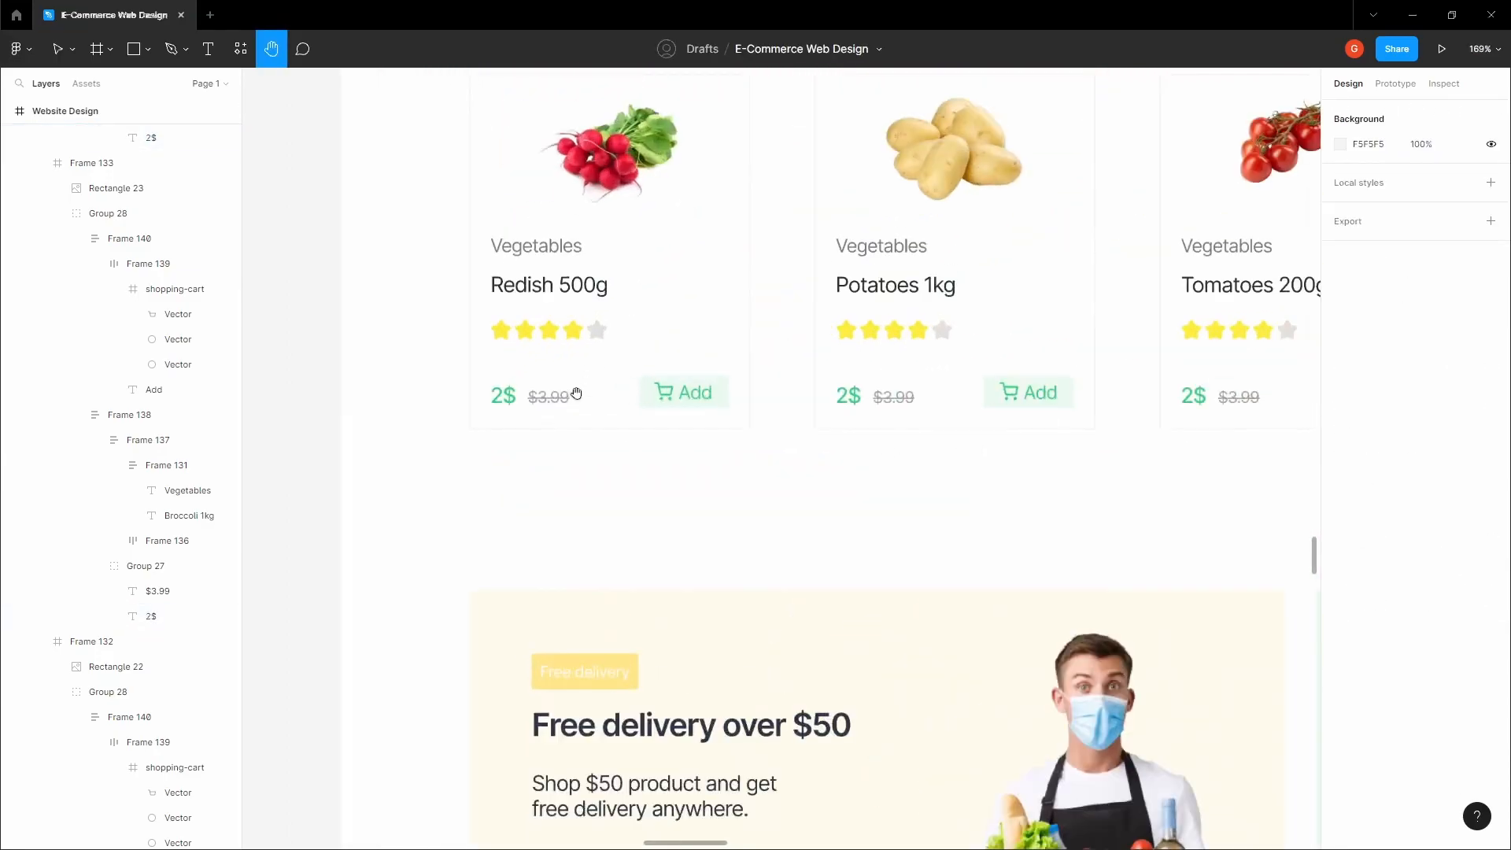
scroll(575, 392, "down", 5, "ctrl")
scroll(756, 375, "up", 5, "ctrl")
left_click(705, 393)
left_click(1340, 602)
left_click(1189, 774)
left_click(1368, 456)
left_click(1366, 470)
left_click(795, 394)
Step: Move the Top Sells price group closer beneath the star rating, near the start of the Orange 1kg text
key("space")
scroll(679, 392, "up", 3, "ctrl")
left_click(716, 394)
left_click_drag(719, 393, 677, 370)
left_click(750, 391)
Step: Combine the Orange 1kg text and its star rating in a vertical auto layout with spacing 8
left_click(72, 239)
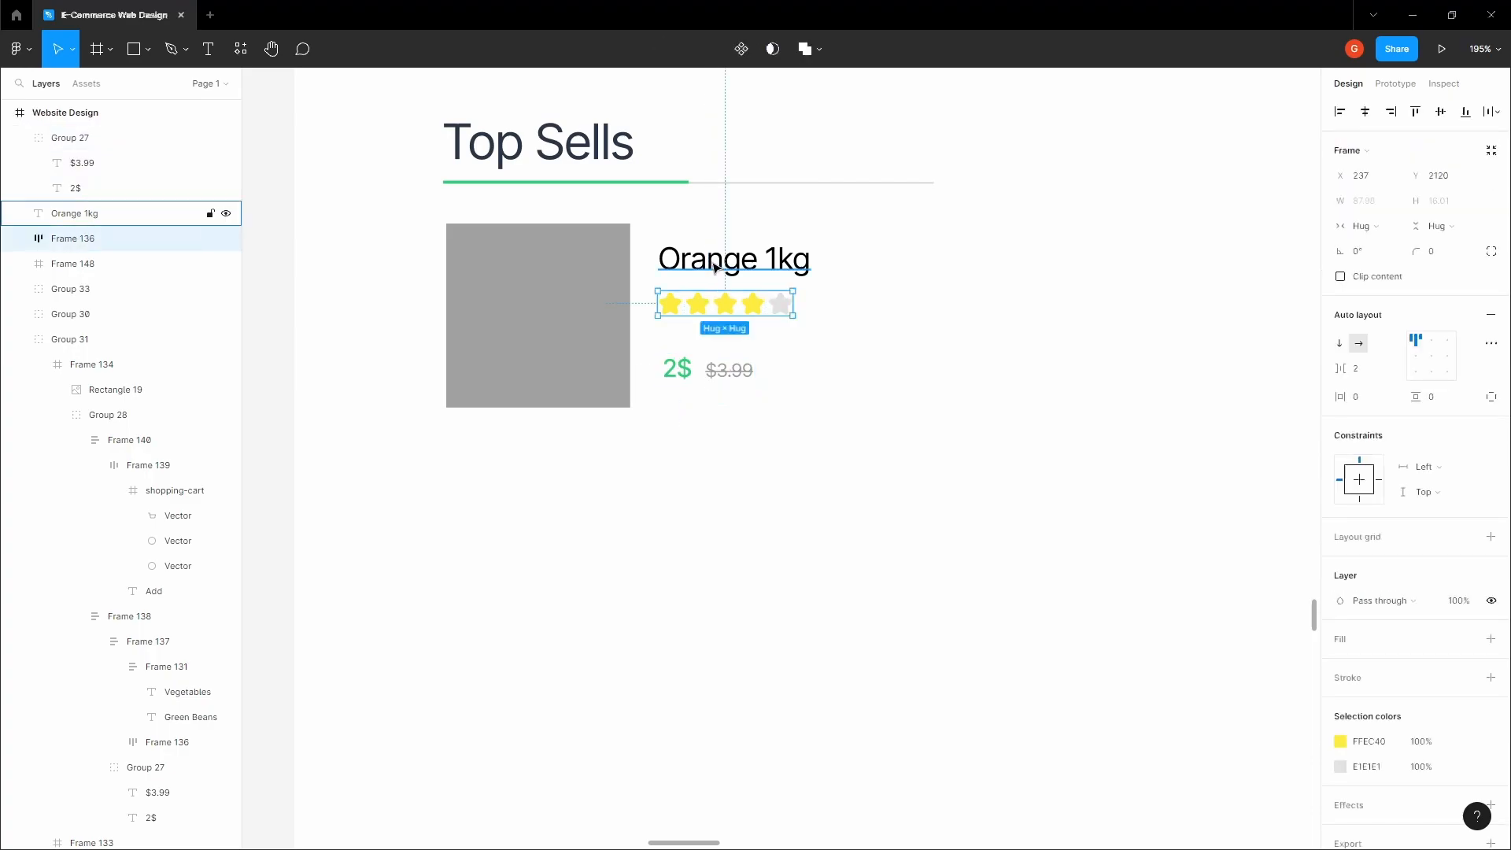
left_click(75, 213, "shift")
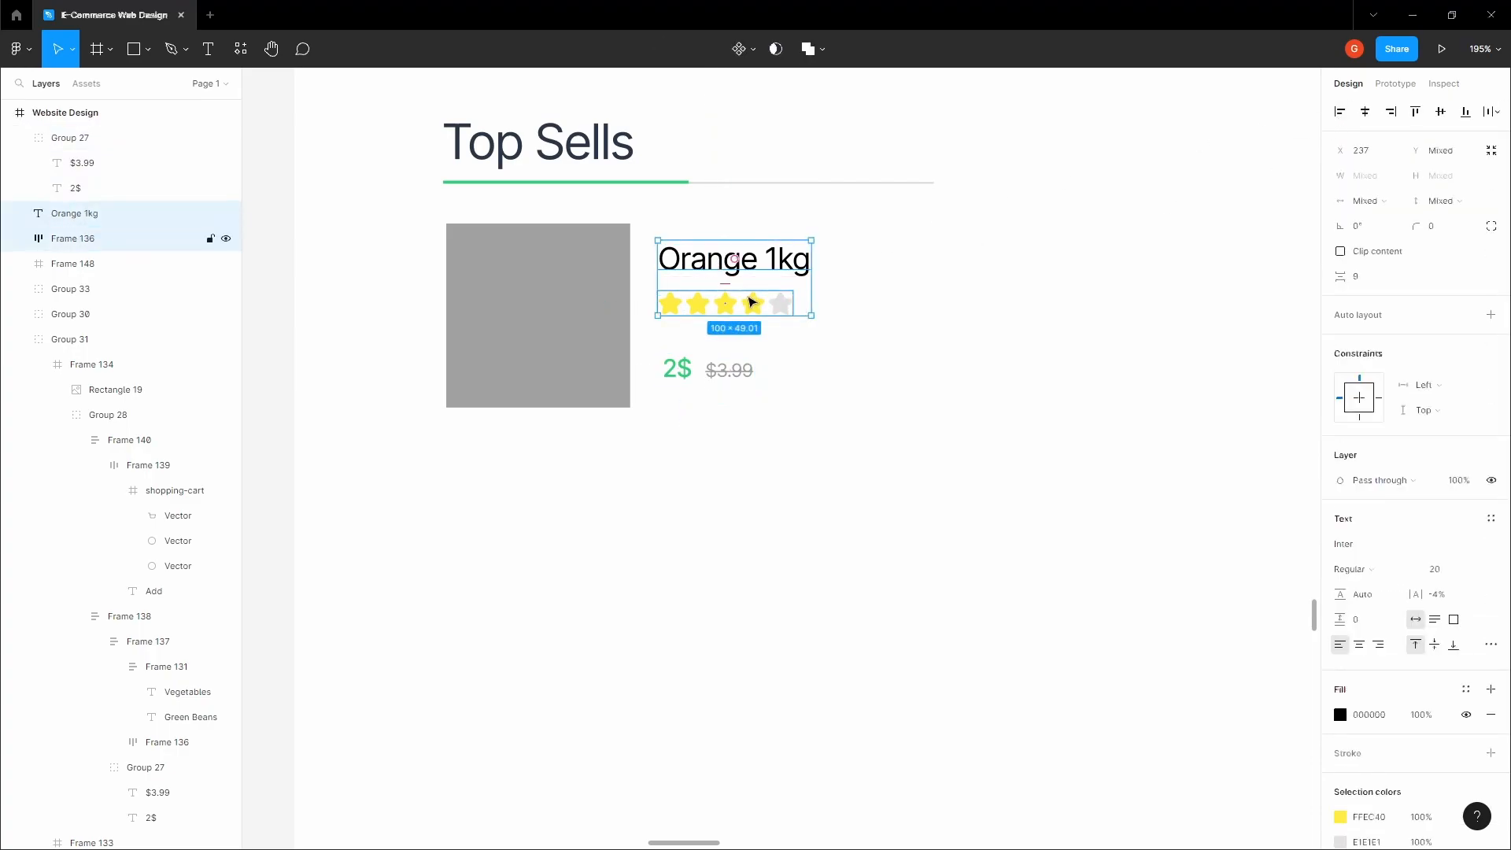
key("shift+a")
left_click(1377, 374)
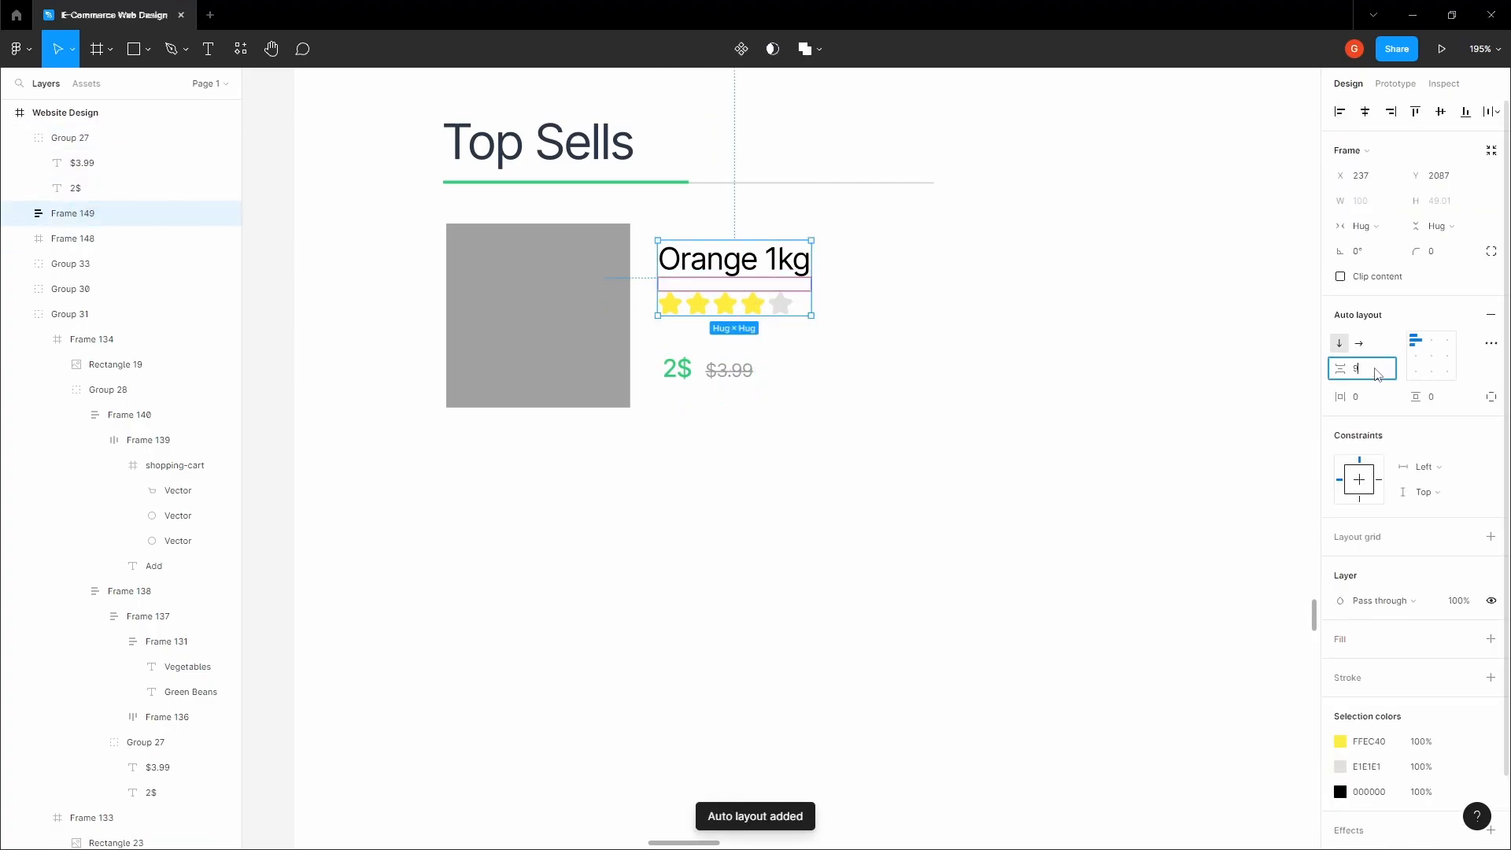
type("8")
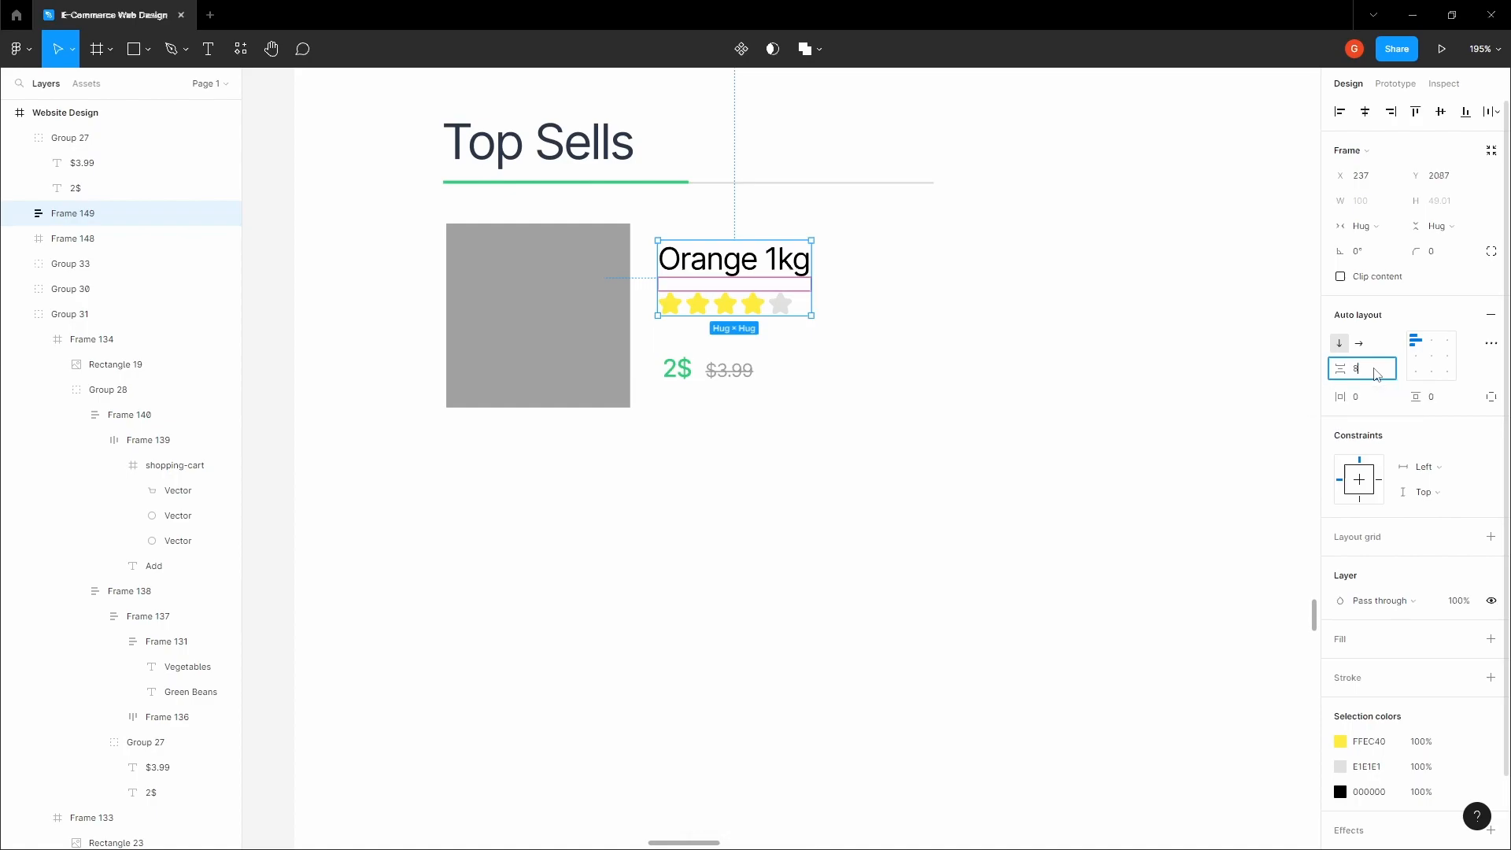
key("Return")
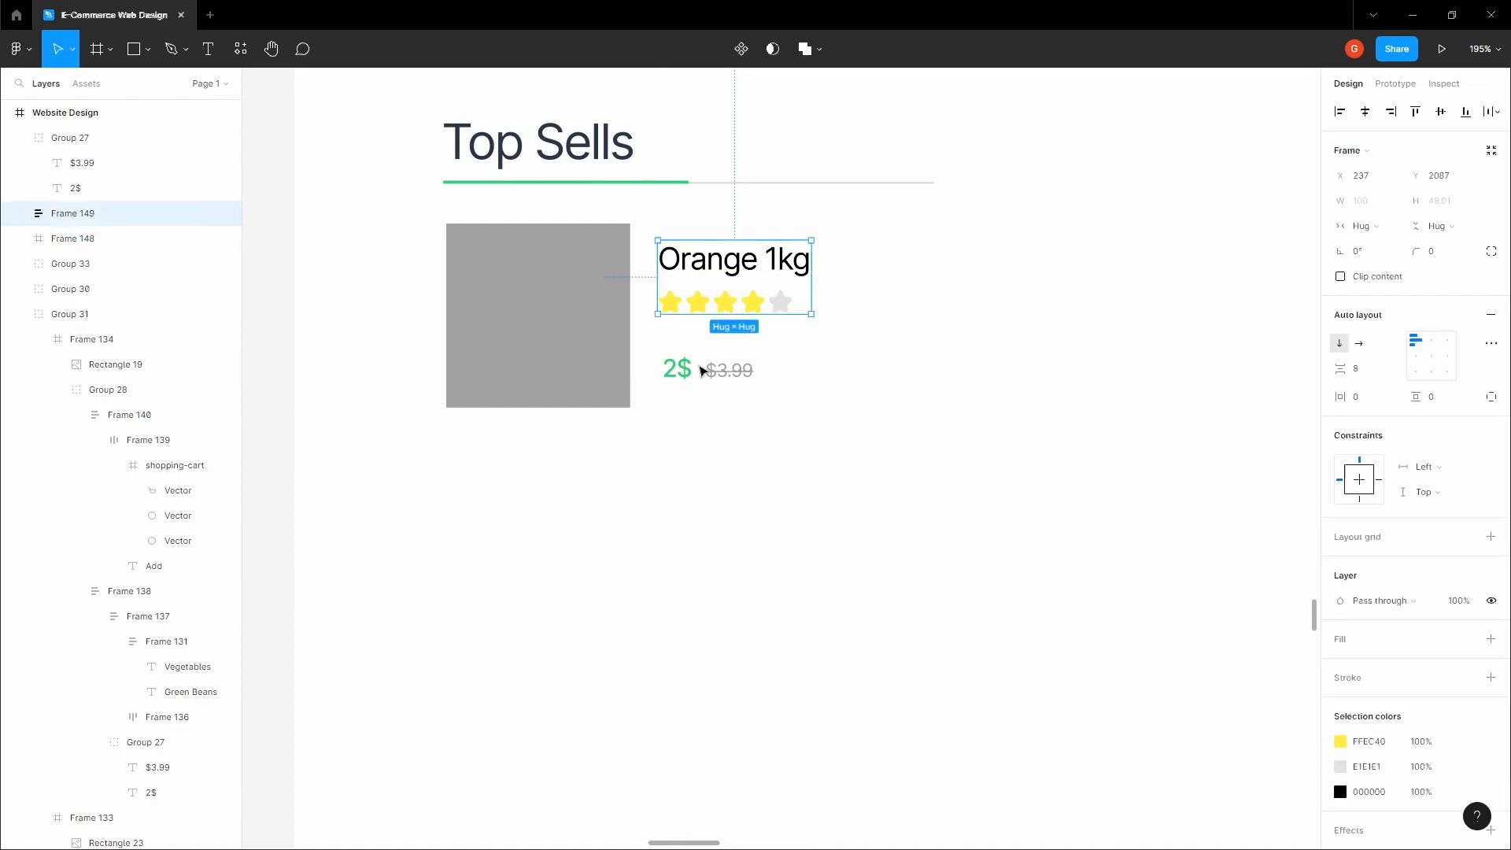
Step: Combine the title-and-rating frame and the price group in a vertical auto layout with spacing 32
left_click(667, 373, "shift")
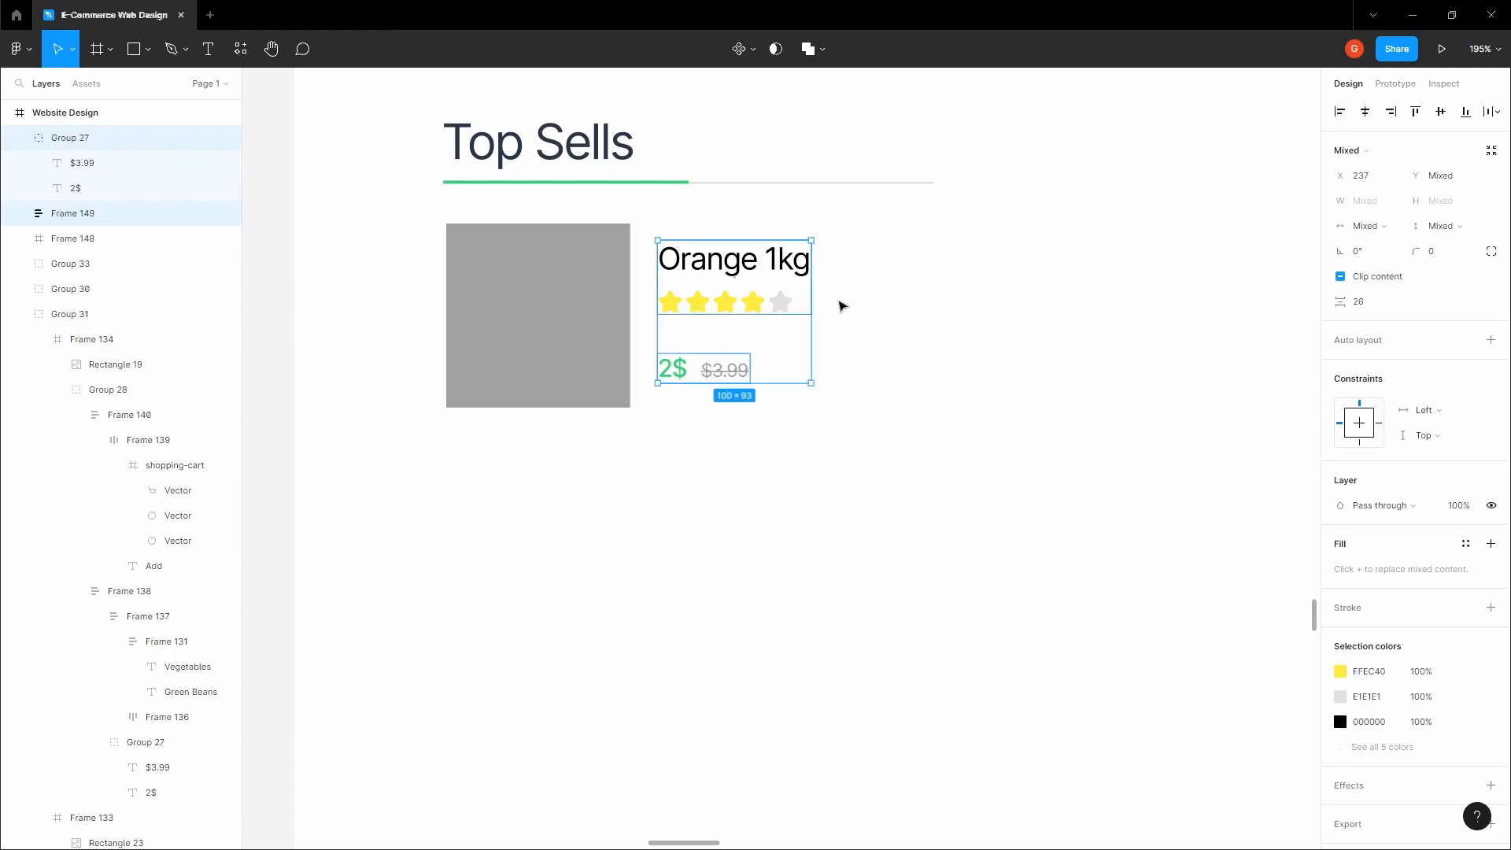
key("shift+a")
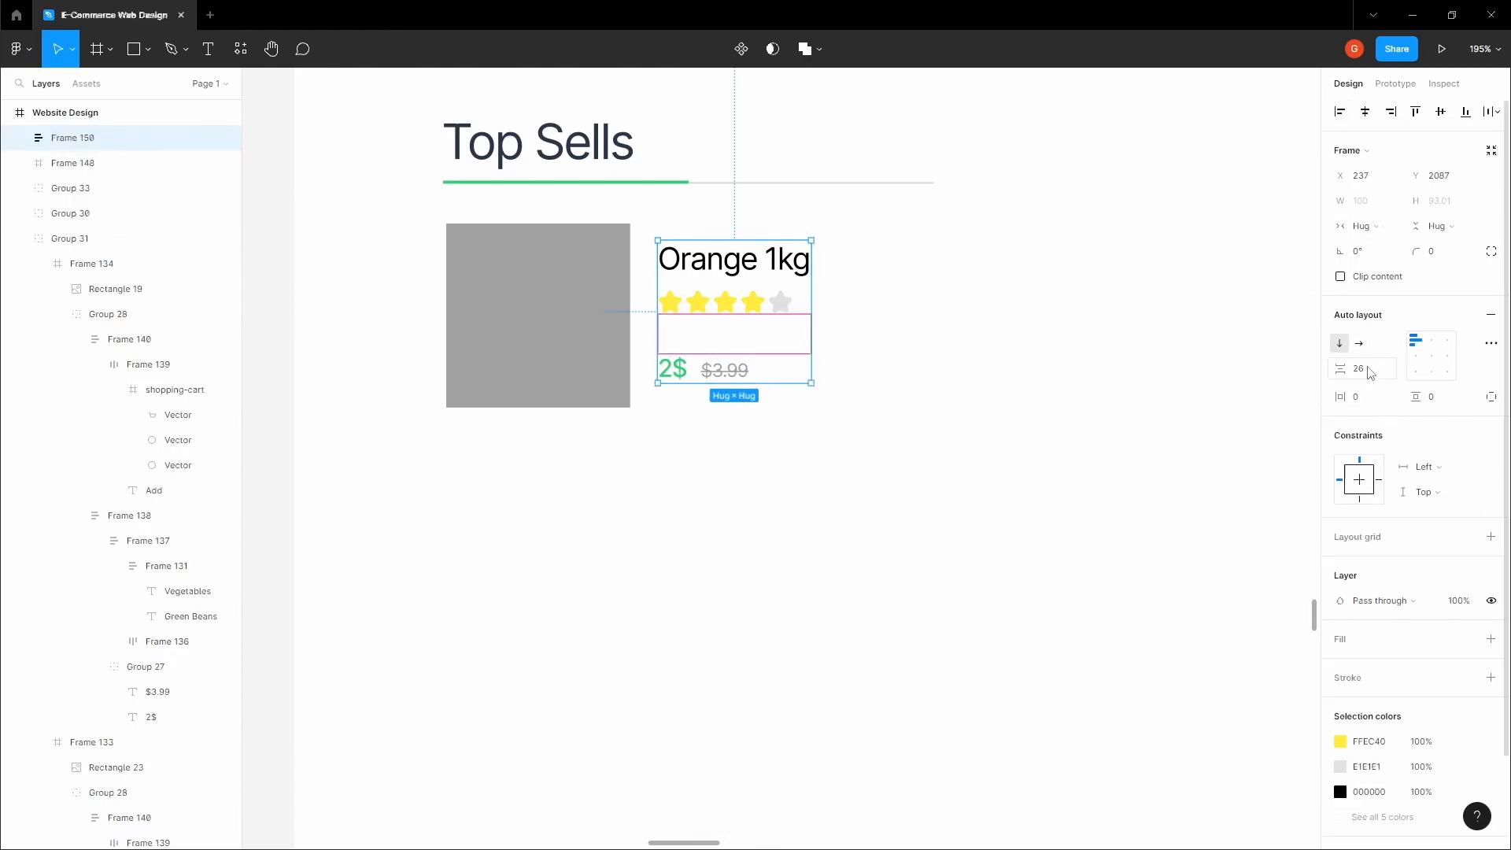
type("32")
key("Return")
left_click(910, 327)
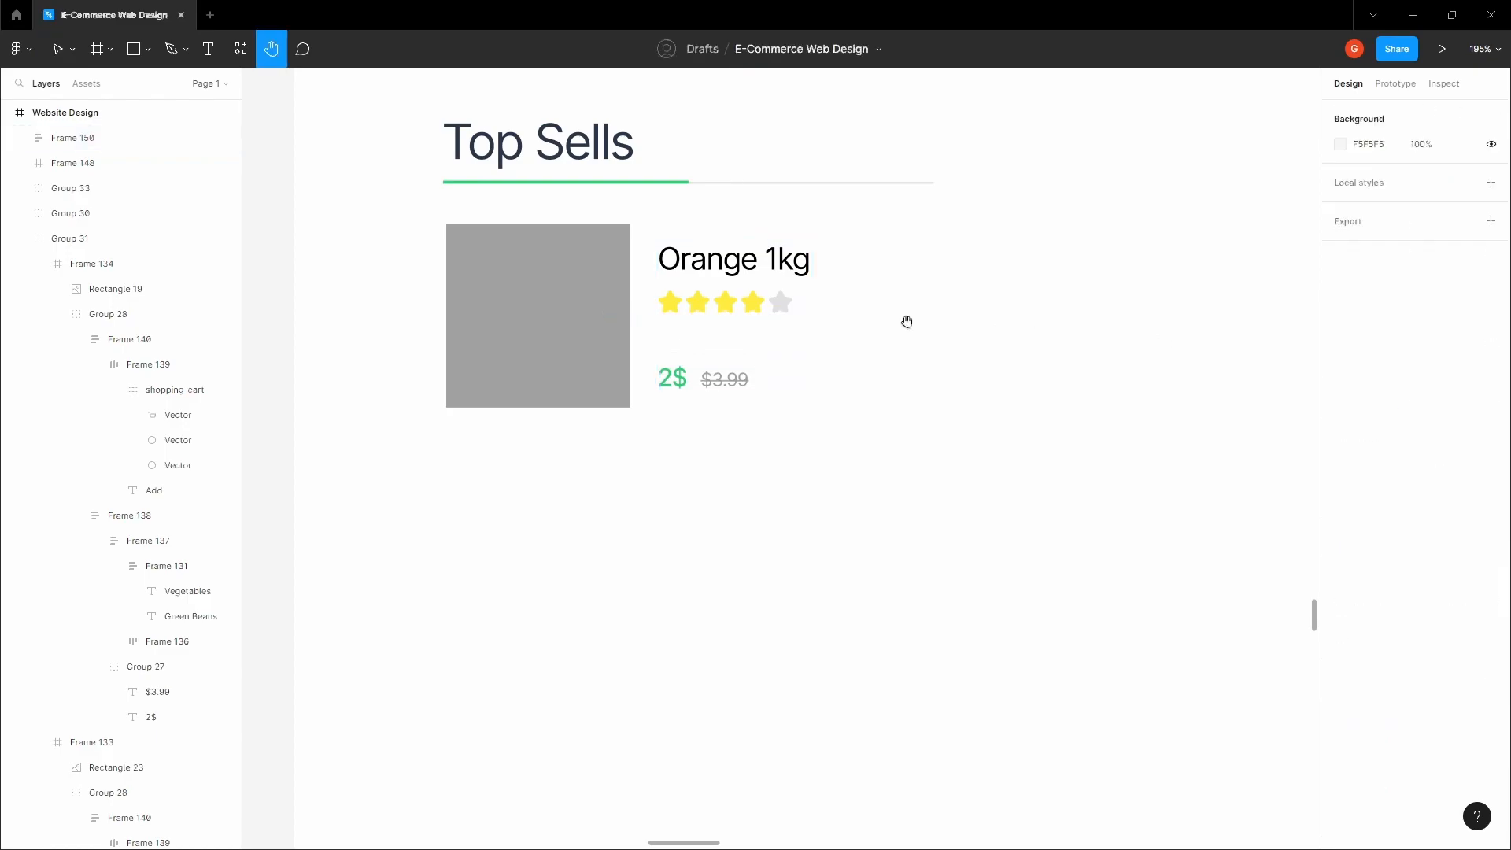
Step: Set the spacing between the star rating and the price in the Orange 1kg details frame to 24
scroll(913, 338, "down", 3)
key("space")
left_click_drag(915, 347, 968, 469)
left_click(858, 462)
left_click(1372, 370)
type("24")
key("Tab")
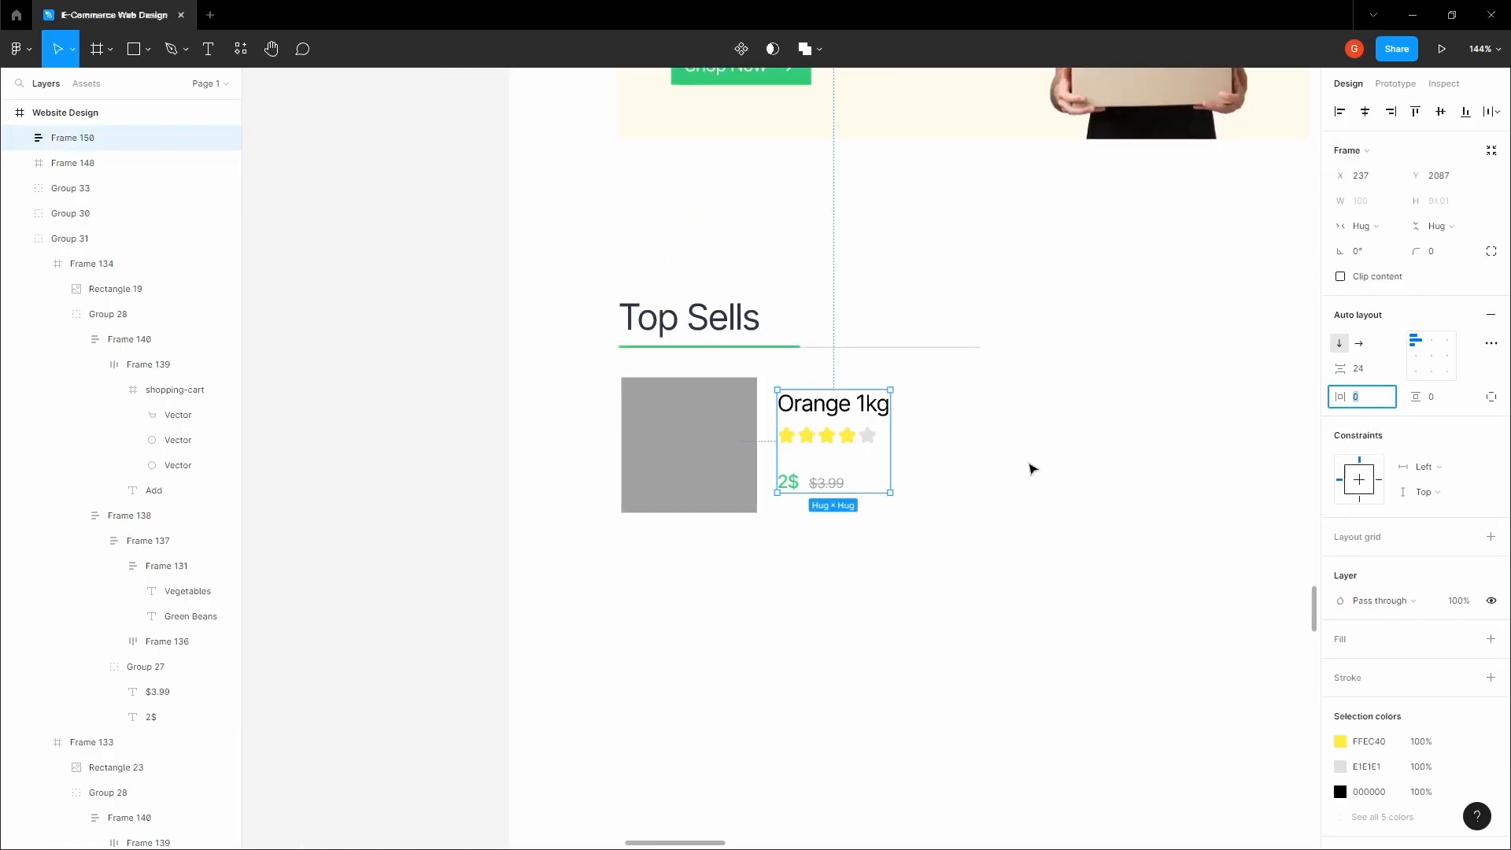
left_click(1035, 469)
Step: Resize the gray image placeholder beside the Orange 1kg details to 106 × 106
key("space")
scroll(863, 508, "up", 3)
left_click(782, 441)
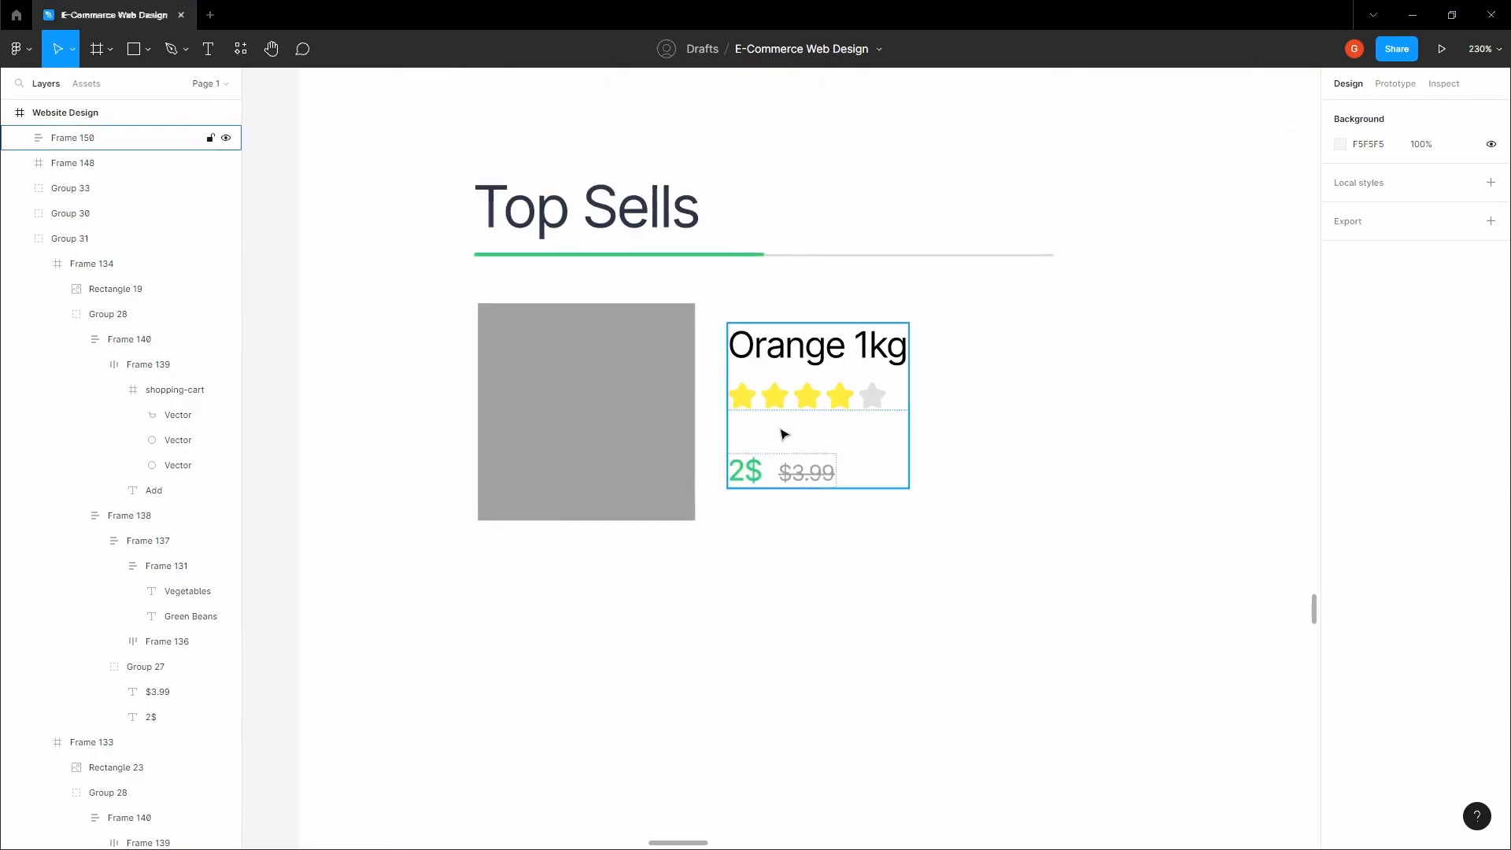
left_click(628, 412)
scroll(708, 520, "up", 2)
left_click(774, 391)
scroll(773, 391, "down", 3)
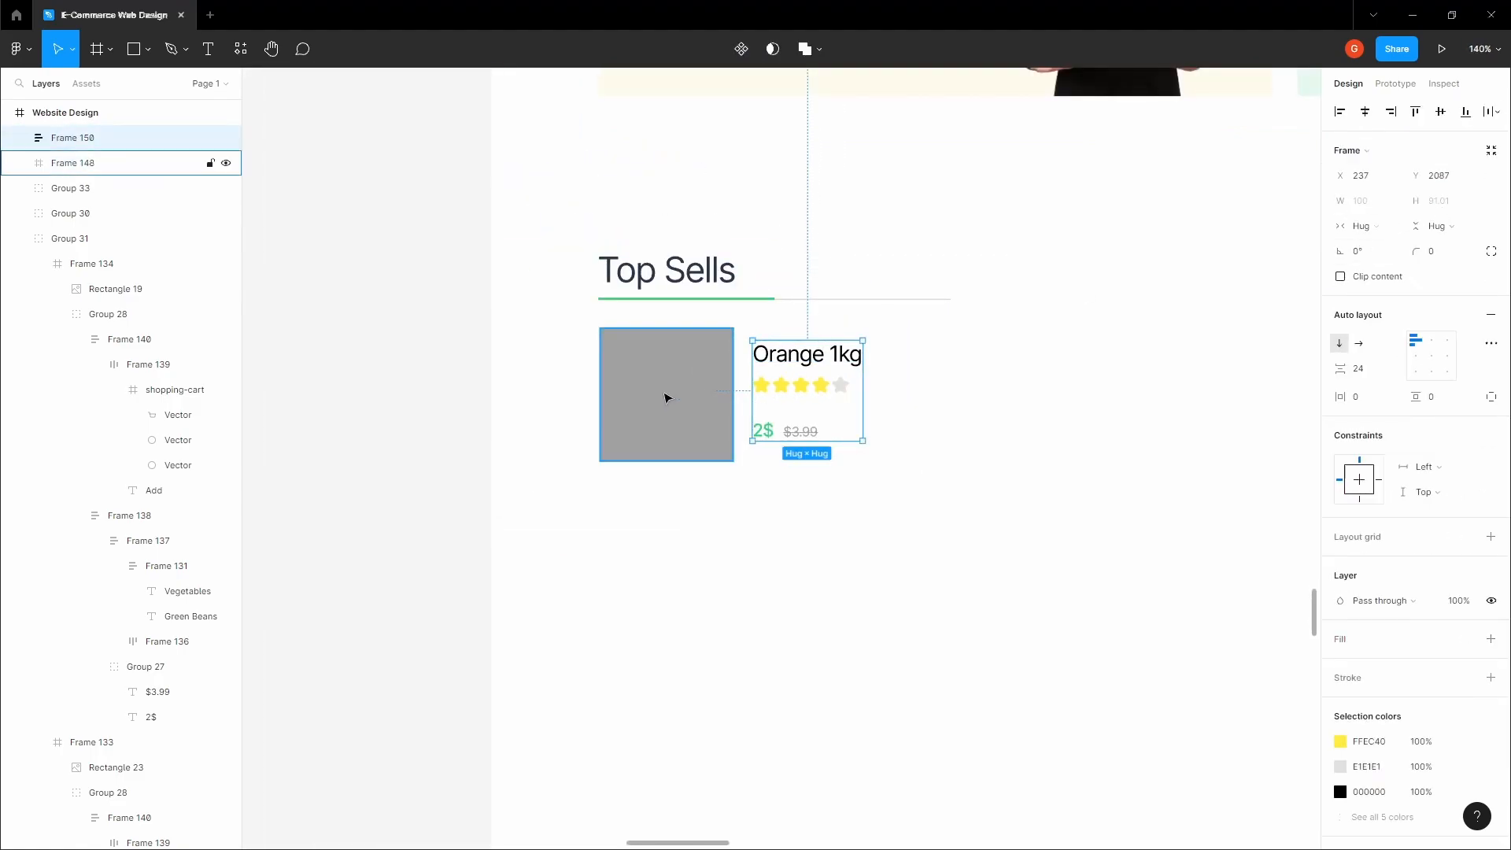
left_click(648, 399)
scroll(730, 424, "up", 4)
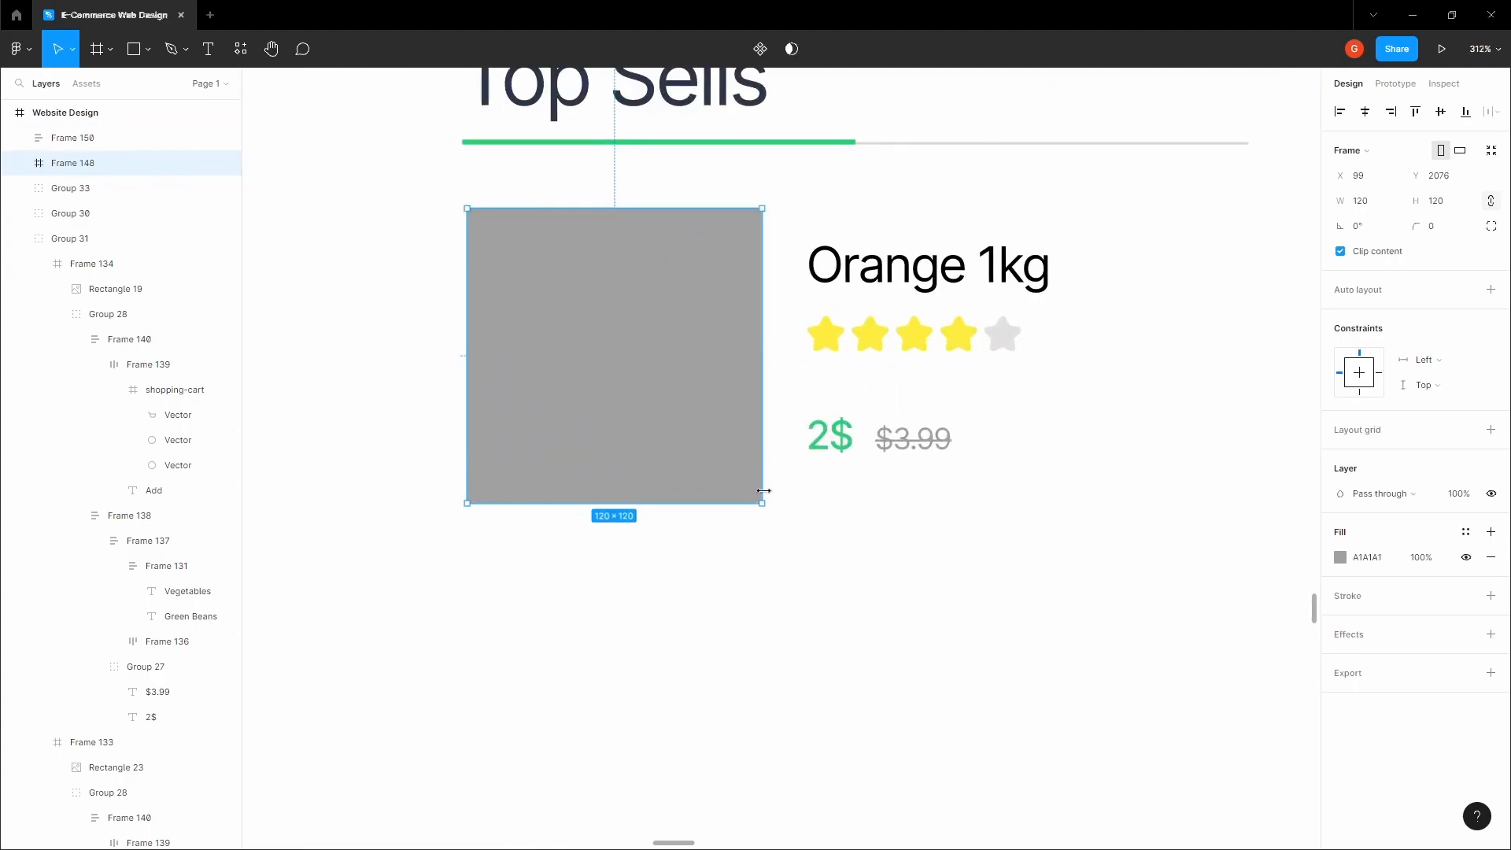
left_click_drag(762, 508, 732, 475)
Step: Hide the gray fill of the image placeholder frame in Top Sells
left_click(823, 394, "shift")
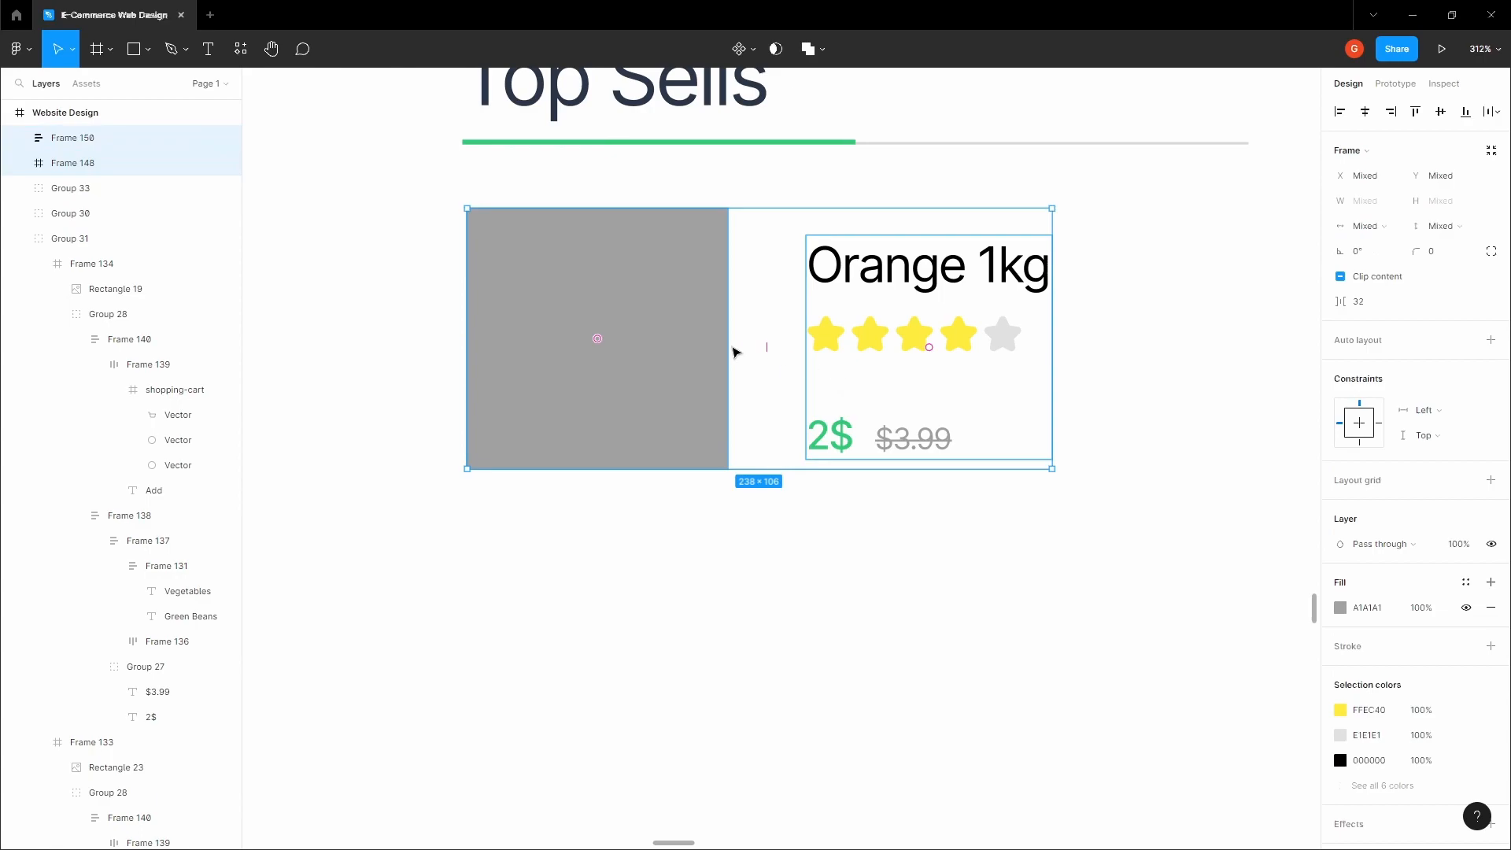
left_click(1130, 335)
scroll(1131, 334, "down", 3)
left_click(857, 358)
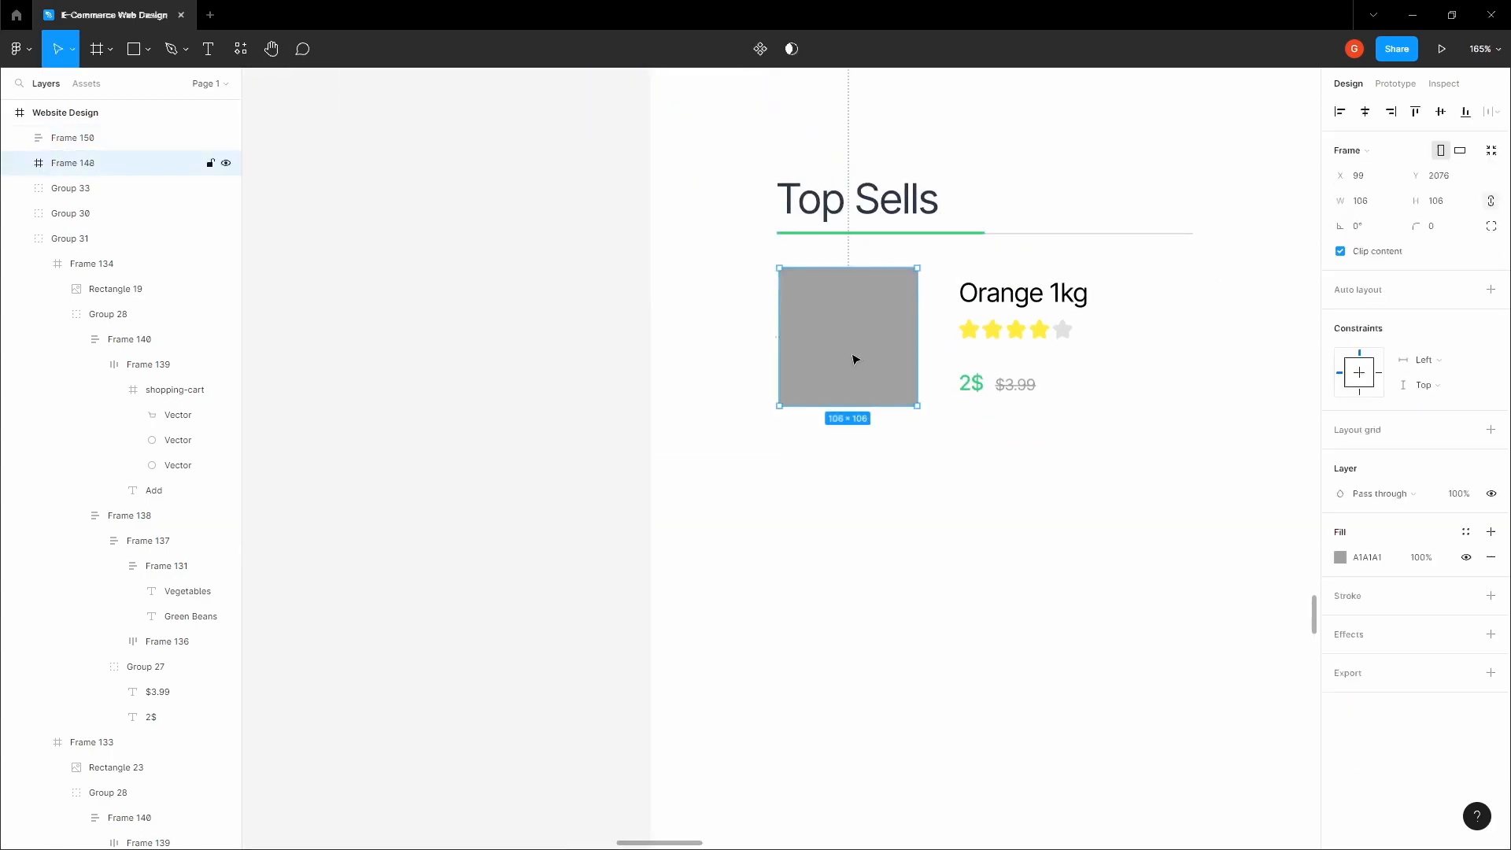
left_click(1465, 557)
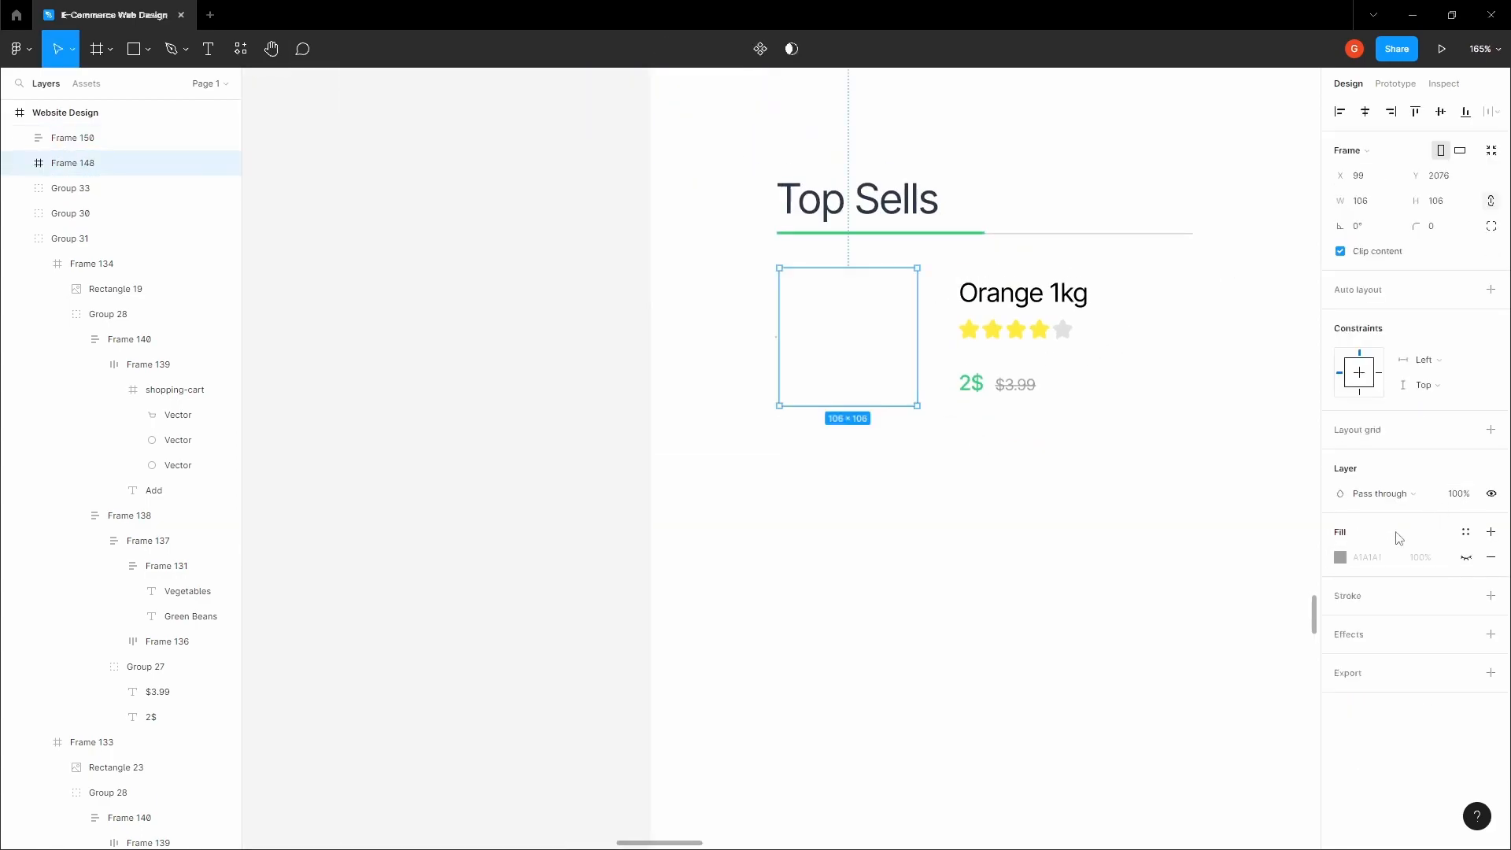
Step: Align the placeholder with the start of the Top Sells heading and set its gap to the product details to 12
left_click(927, 401)
left_click(1012, 330)
left_click(870, 327, "shift")
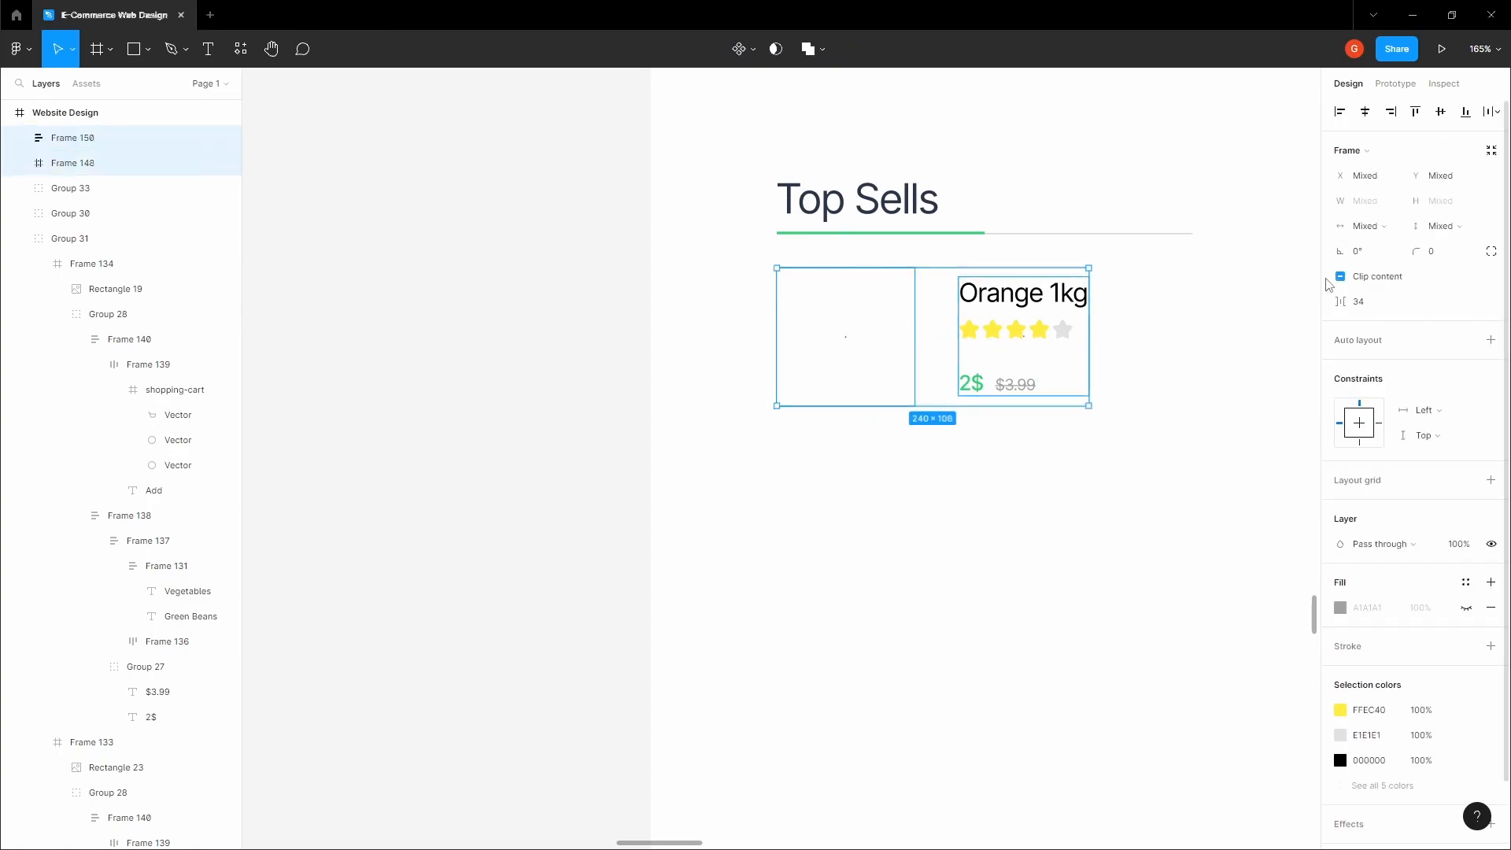
left_click(1390, 303)
type("12")
key("Tab")
left_click(1090, 377)
Step: Add an outline stroke to the empty image placeholder frame in Top Sells
key("space")
left_click(874, 354)
left_click(1119, 418)
key("space")
scroll(1119, 419, "down", 4)
left_click_drag(1126, 380, 1074, 421)
left_click(945, 421)
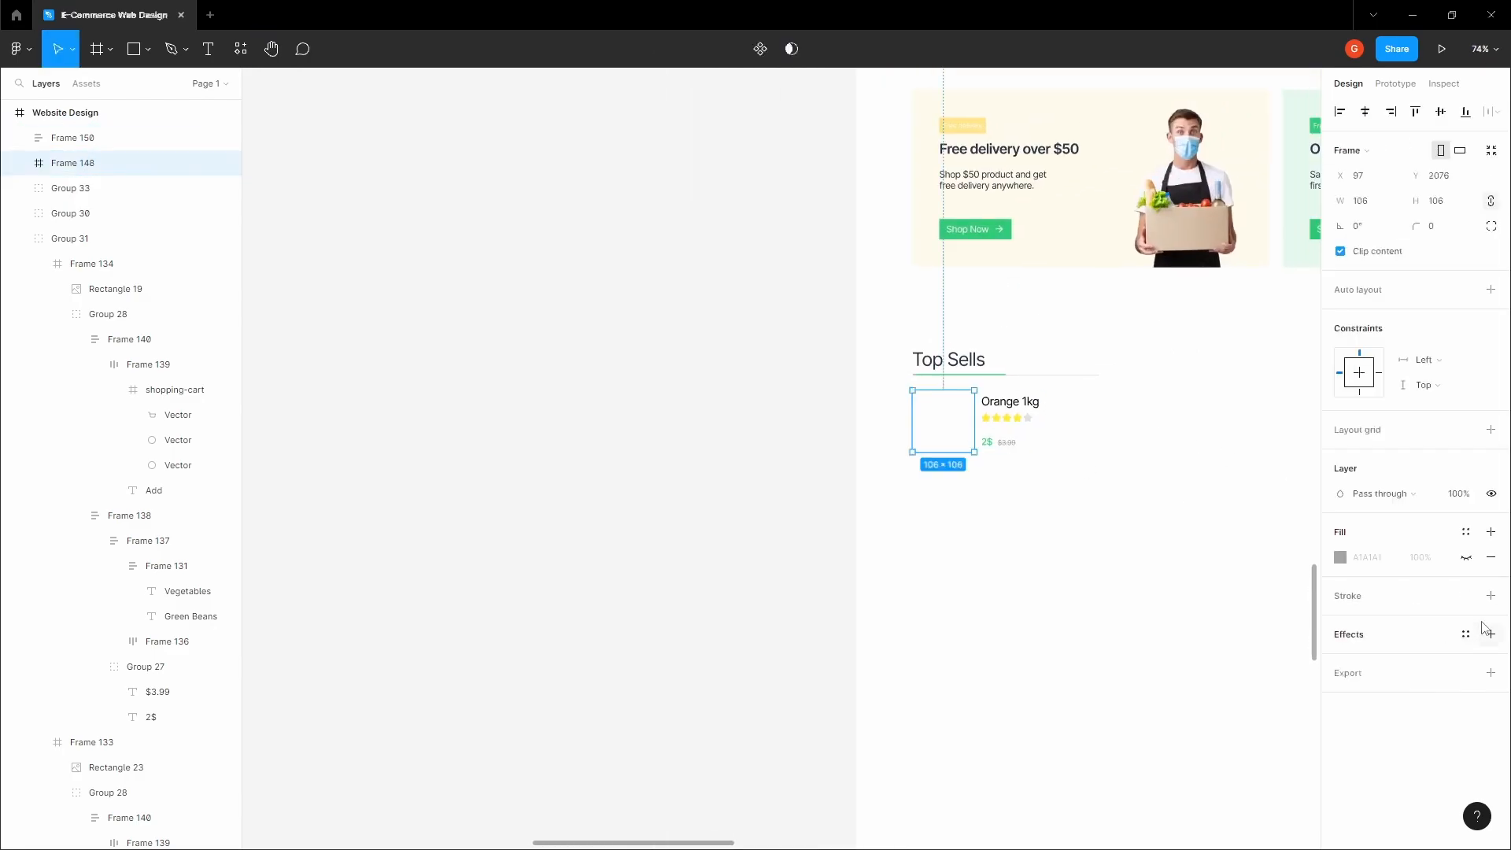
left_click(1092, 503)
Step: Copy the row of six fruit and vegetable images from the Icons & Assets frame
key("space")
scroll(1049, 456, "down", 5)
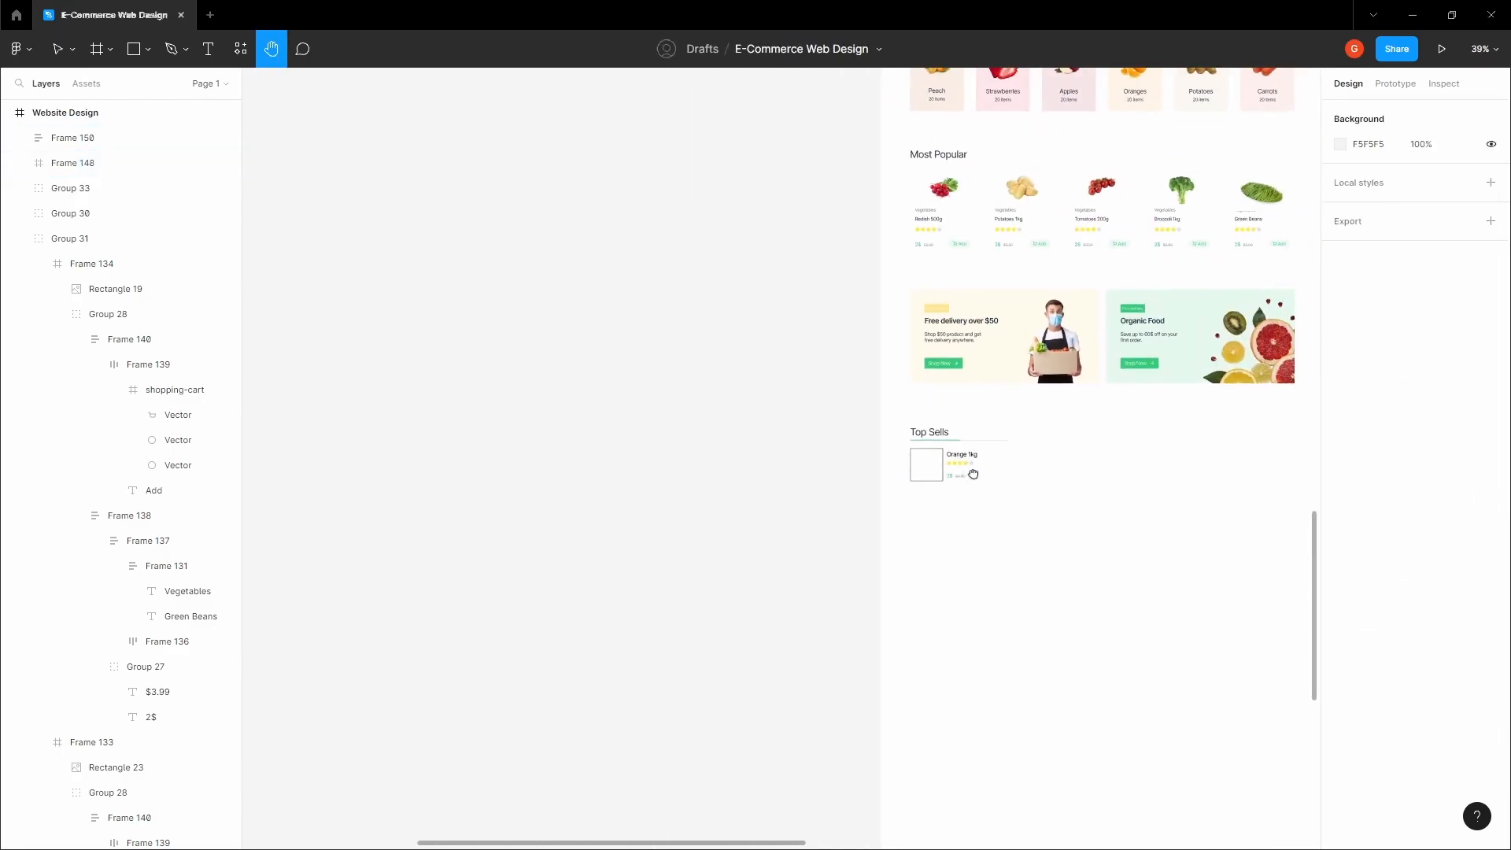
scroll(830, 534, "down", 5)
left_click_drag(829, 533, 716, 637)
left_click_drag(738, 95, 667, 401)
scroll(666, 386, "up", 4)
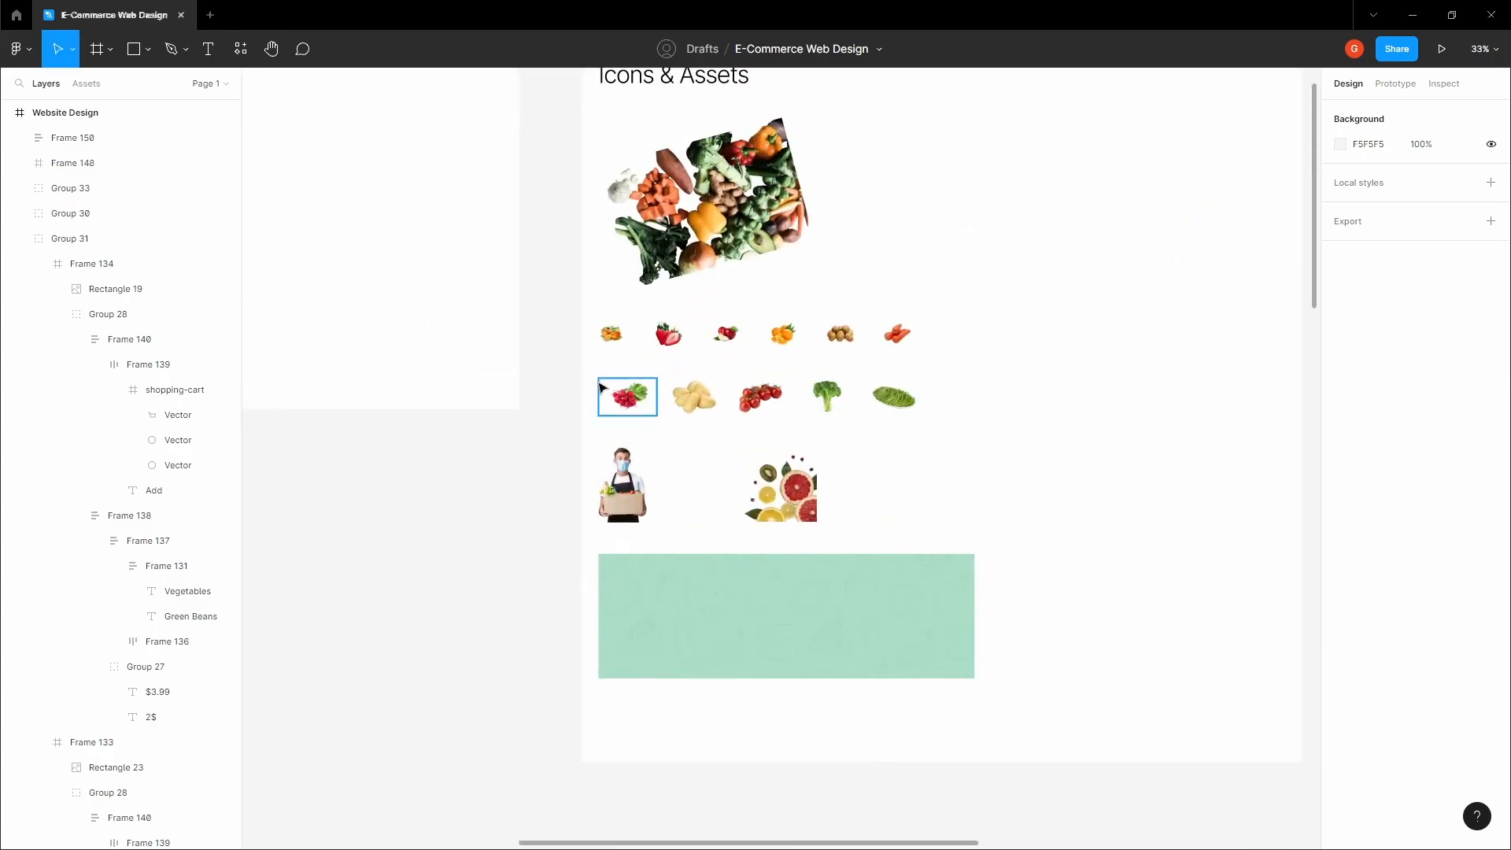
left_click_drag(984, 319, 564, 347)
scroll(731, 406, "down", 1)
scroll(730, 406, "down", 5)
key("Escape")
Step: Paste the copied produce images into the Website Design frame and position them below the Top Sells item
key("space")
left_click_drag(711, 641, 752, 469)
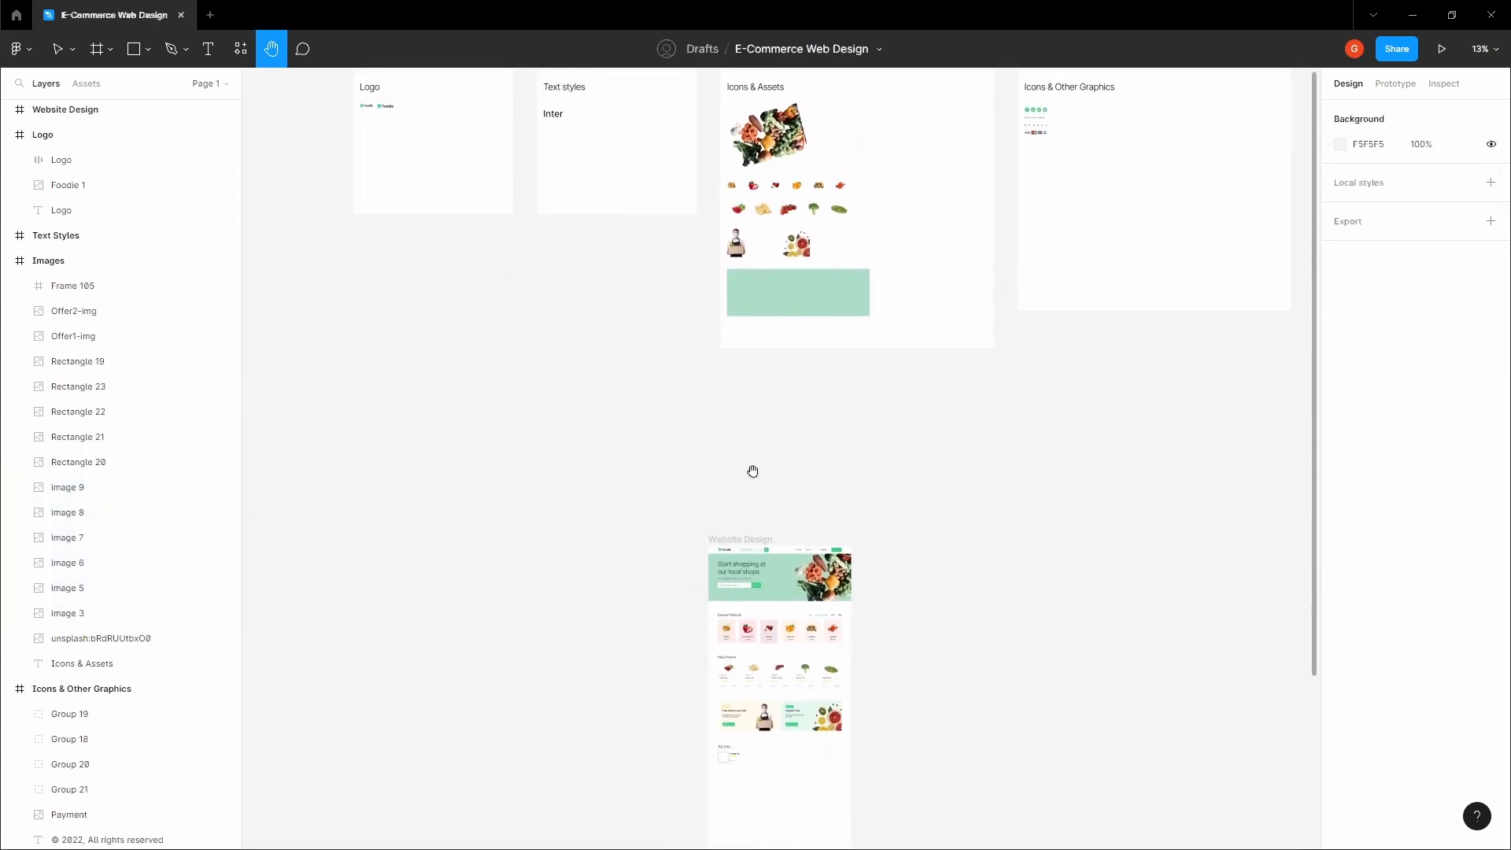
left_click_drag(753, 618, 752, 462)
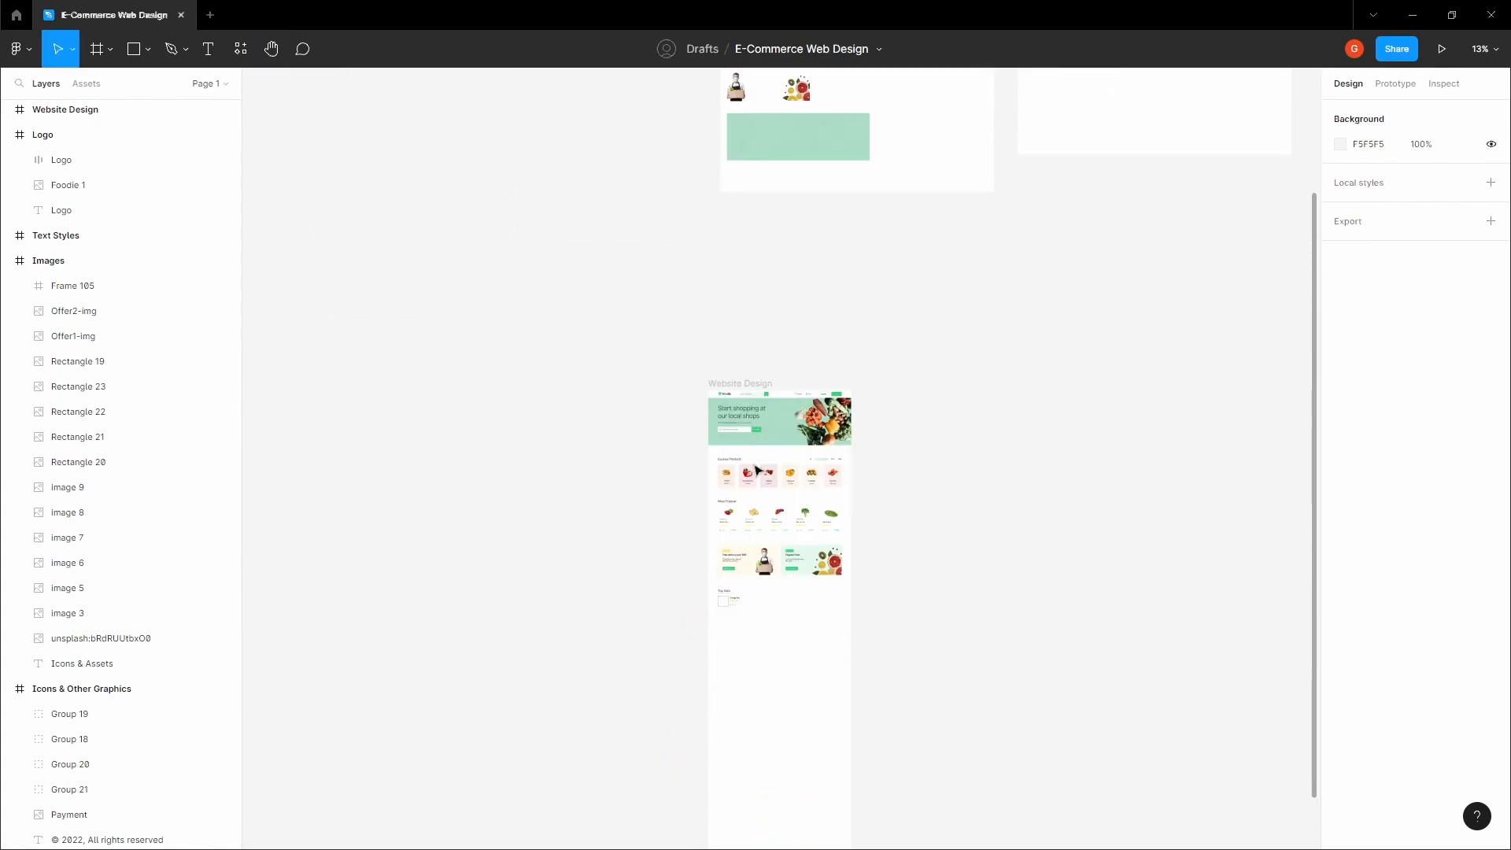
left_click(779, 630)
key("ctrl+v")
scroll(779, 630, "up", 1)
scroll(779, 628, "up", 4)
left_click_drag(736, 340, 753, 655)
left_click(712, 610)
Step: Move the oranges image into the placeholder frame beside the Orange 1kg details
key("space")
left_click_drag(701, 610, 731, 492)
scroll(730, 500, "up", 6)
left_click_drag(1062, 602, 720, 430)
scroll(707, 434, "up", 6)
left_click_drag(673, 379, 605, 175)
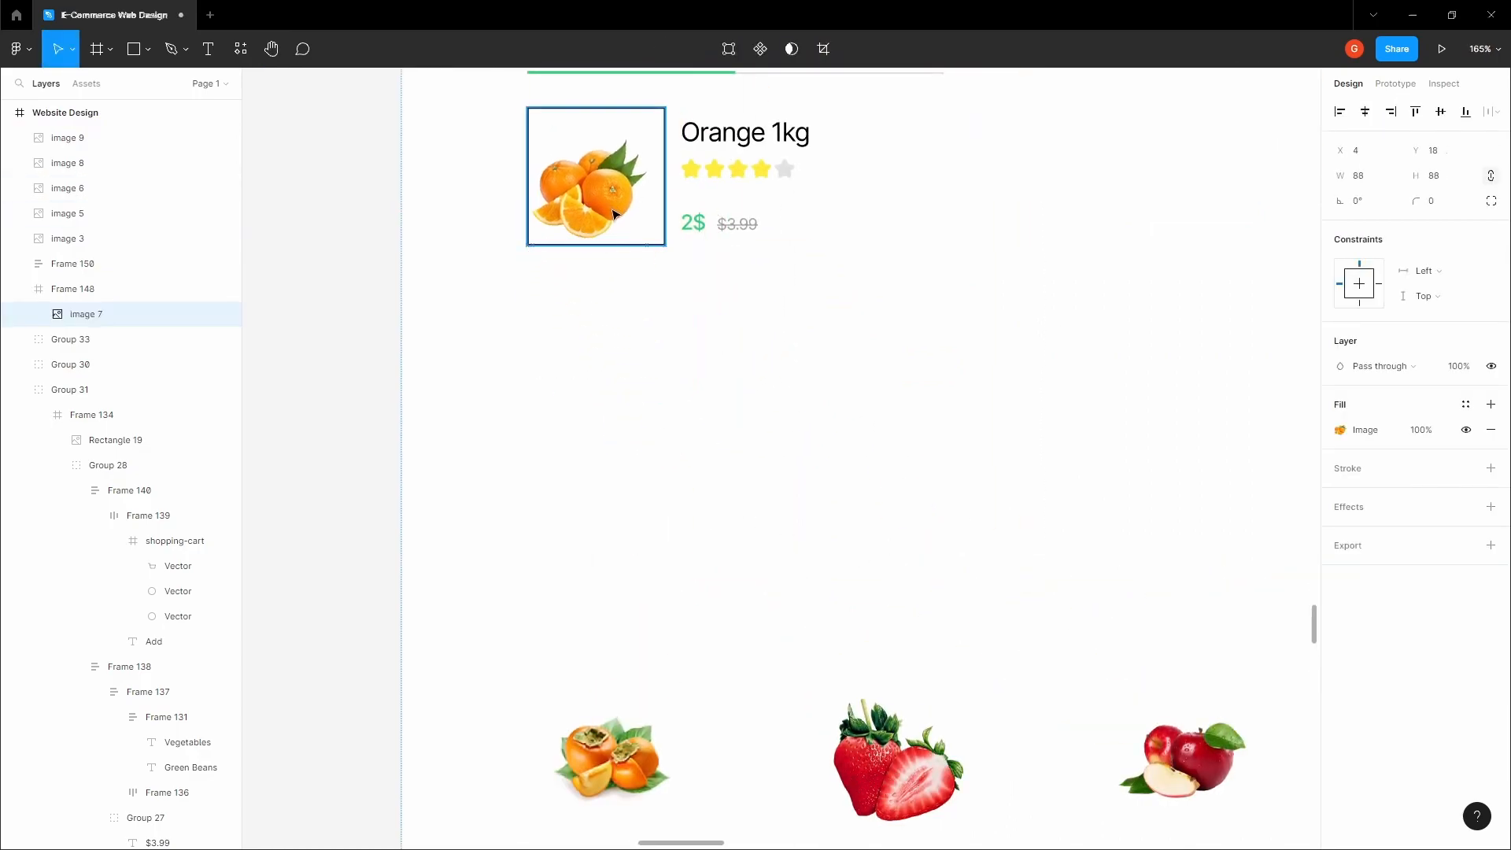
Step: Center the oranges image better within its placeholder frame and remove the frame's outline stroke
scroll(641, 302, "up", 1)
left_click(642, 301)
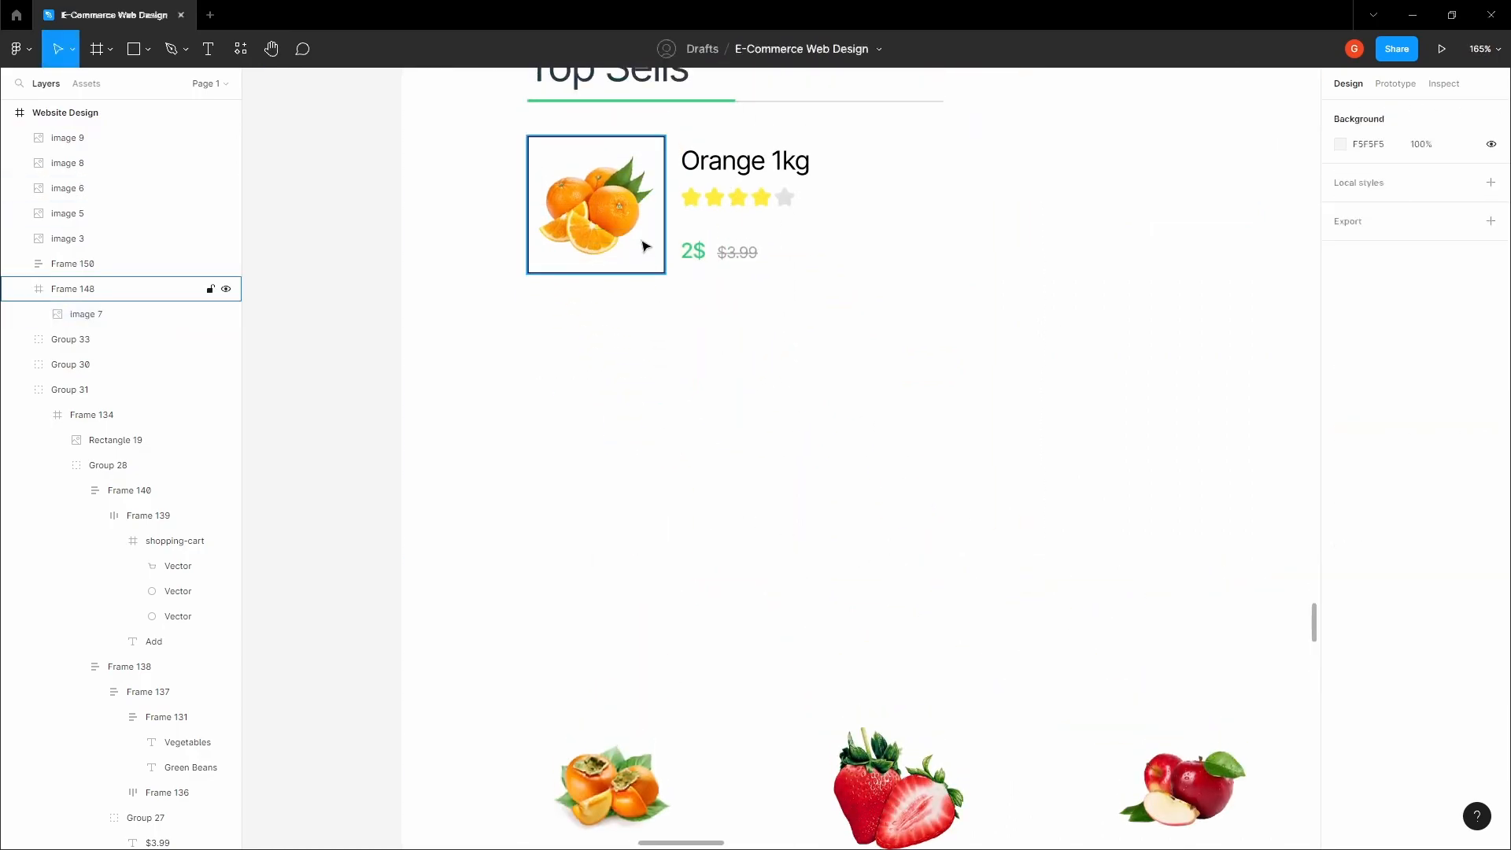
left_click(642, 244)
left_click(1486, 626)
left_click(804, 346)
Step: Show the fill of the oranges image frame again and change it to the very light blue F6F9FB
left_click_drag(675, 265, 688, 384)
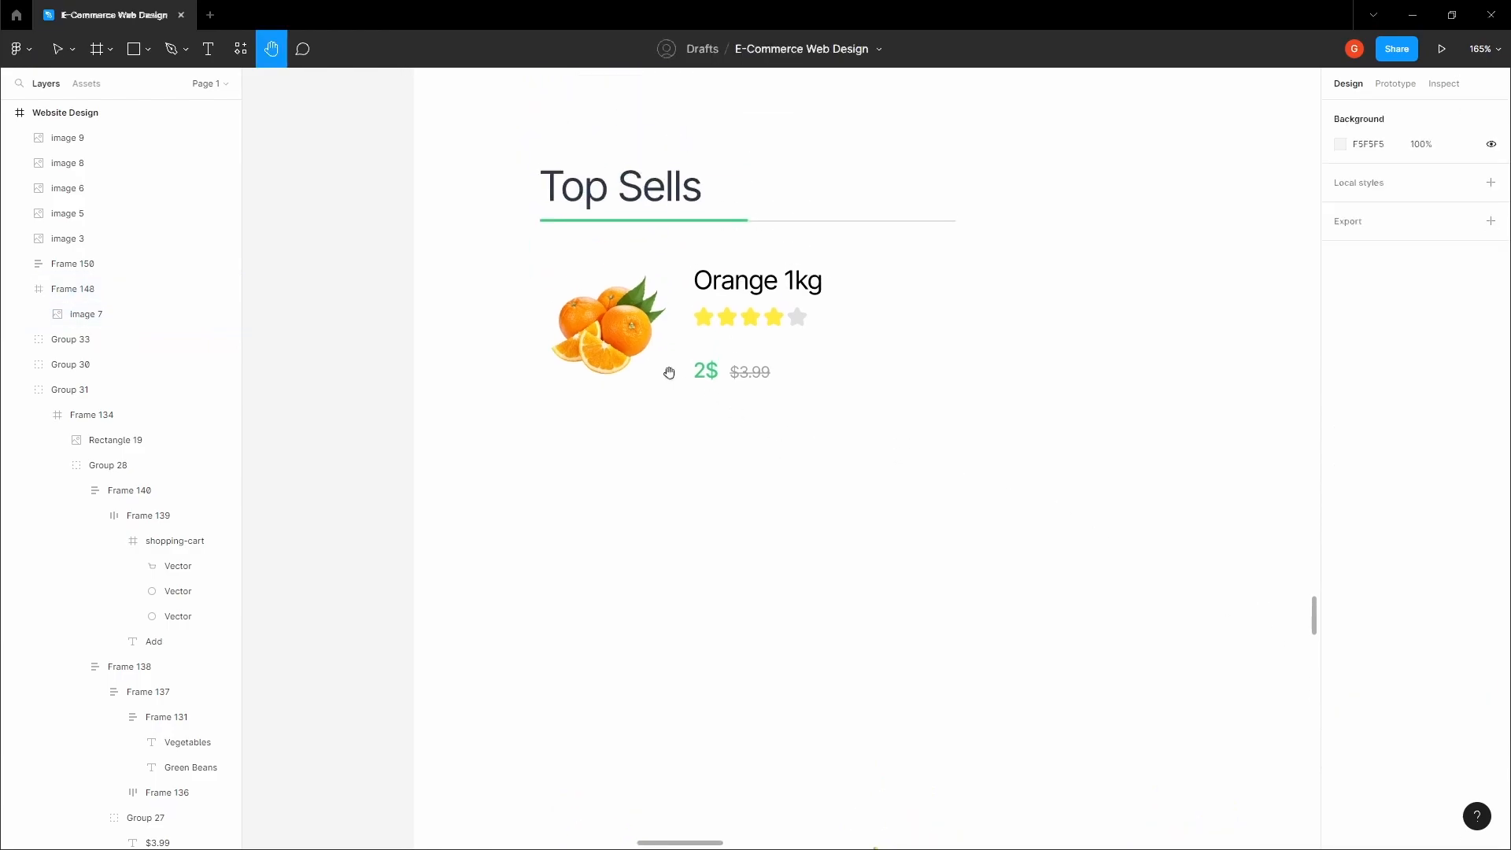
left_click(641, 351)
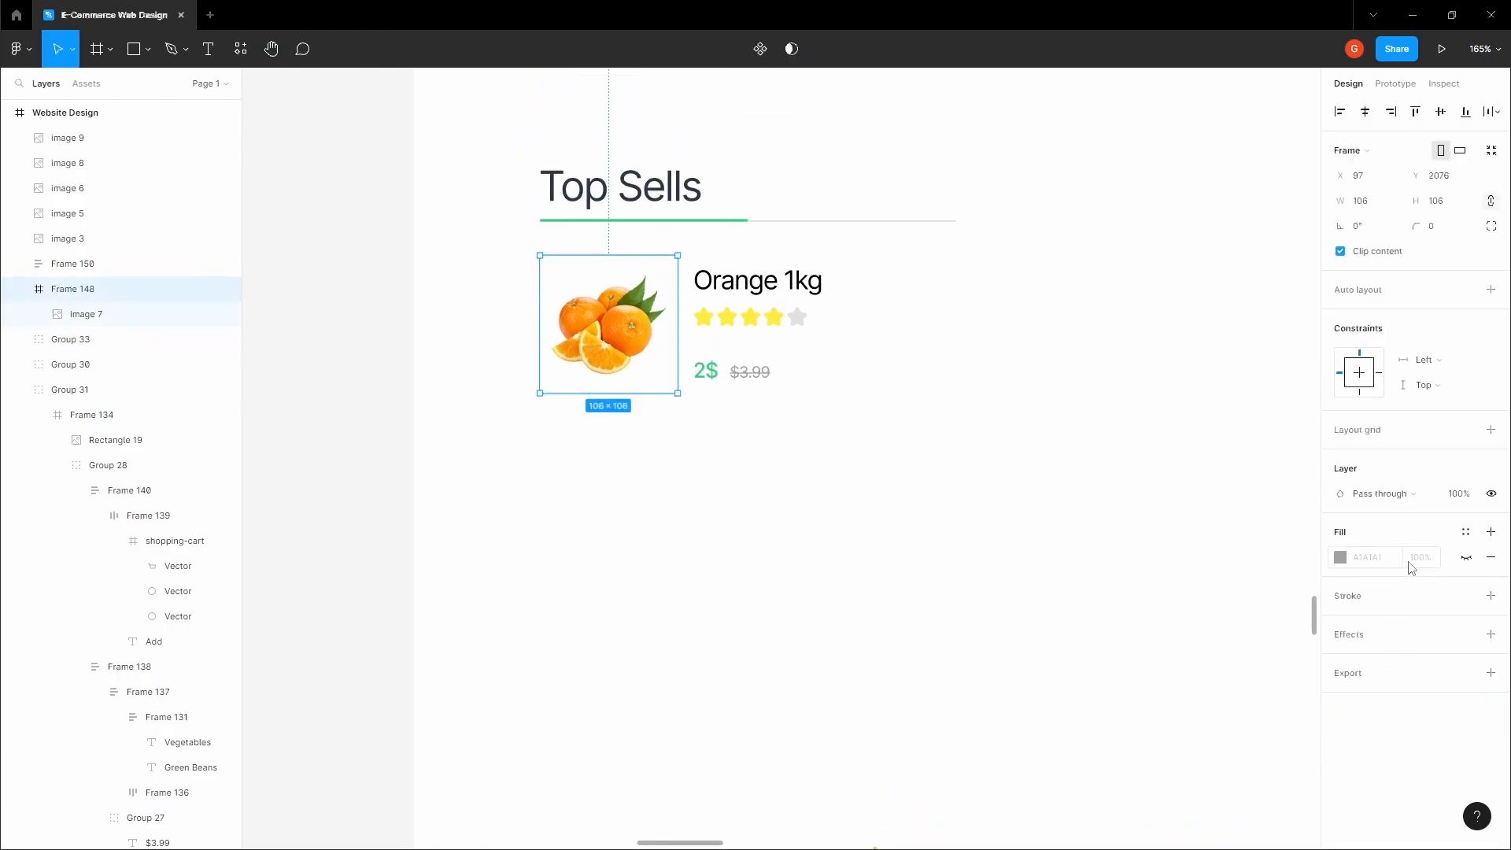
left_click(1465, 558)
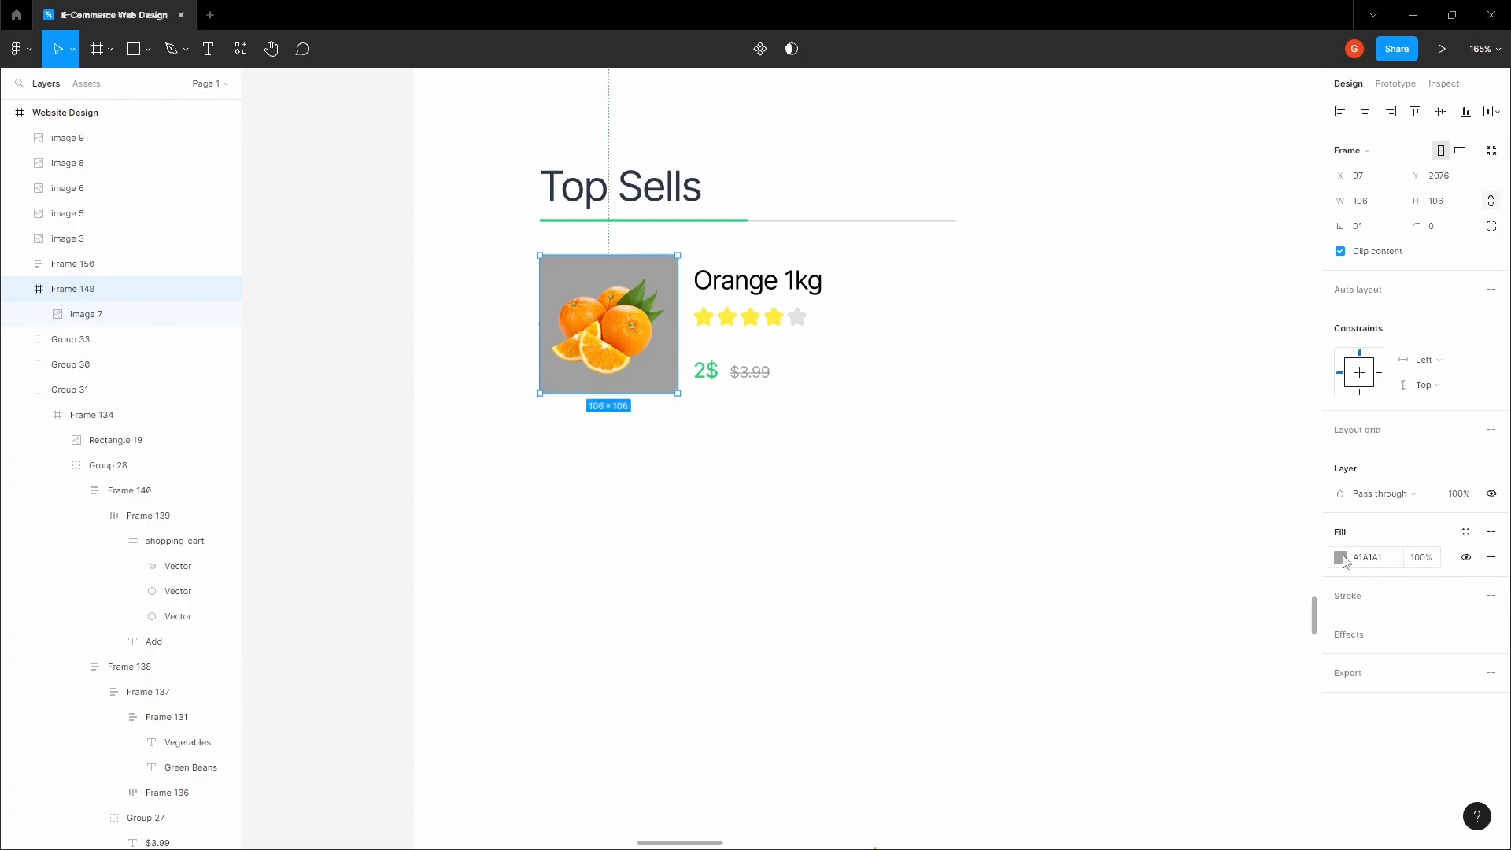
left_click(1340, 557)
left_click(1231, 663)
left_click(1204, 663)
left_click(1249, 664)
left_click_drag(1184, 508, 1135, 467)
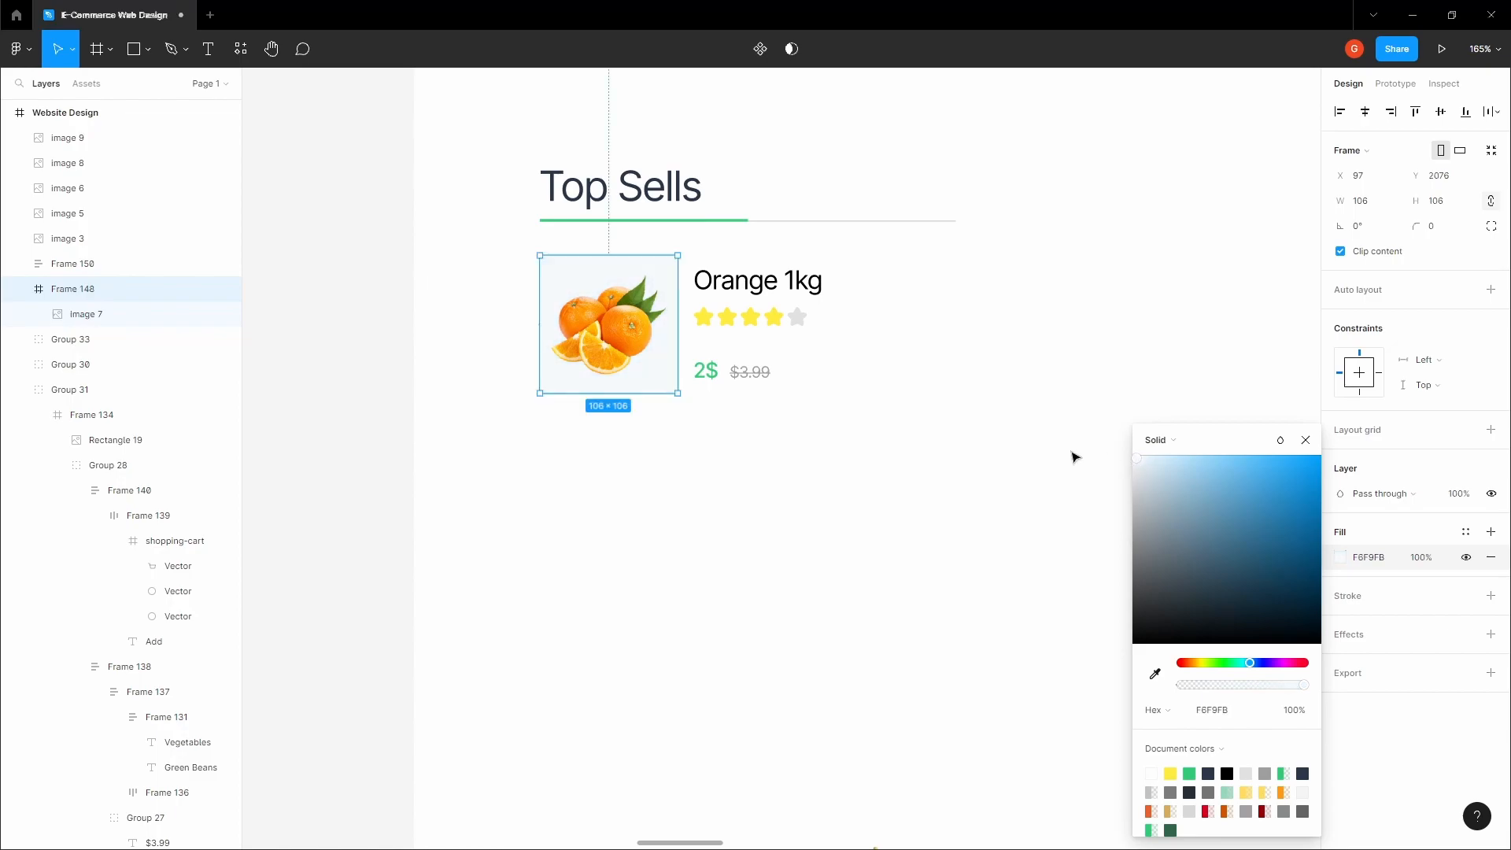
Step: Group the oranges image with the Orange 1kg details and place two copies of the group below it
left_click(1101, 458)
scroll(962, 434, "down", 3)
key("space")
left_click_drag(962, 434, 718, 421)
scroll(712, 435, "down", 2)
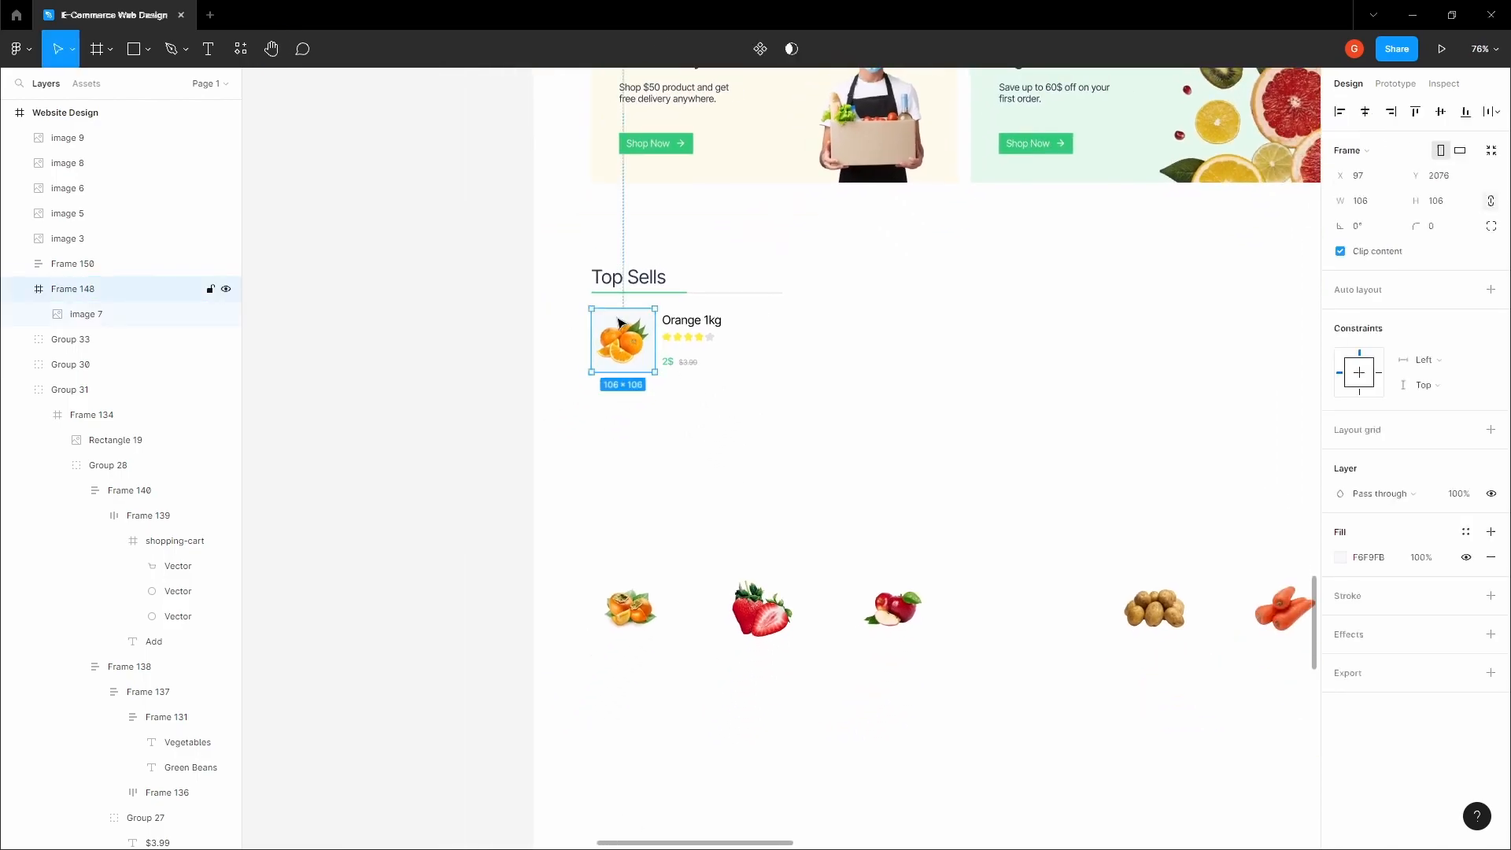
left_click_drag(577, 448, 751, 305)
key("ctrl+g")
left_click_drag(675, 335, 653, 513)
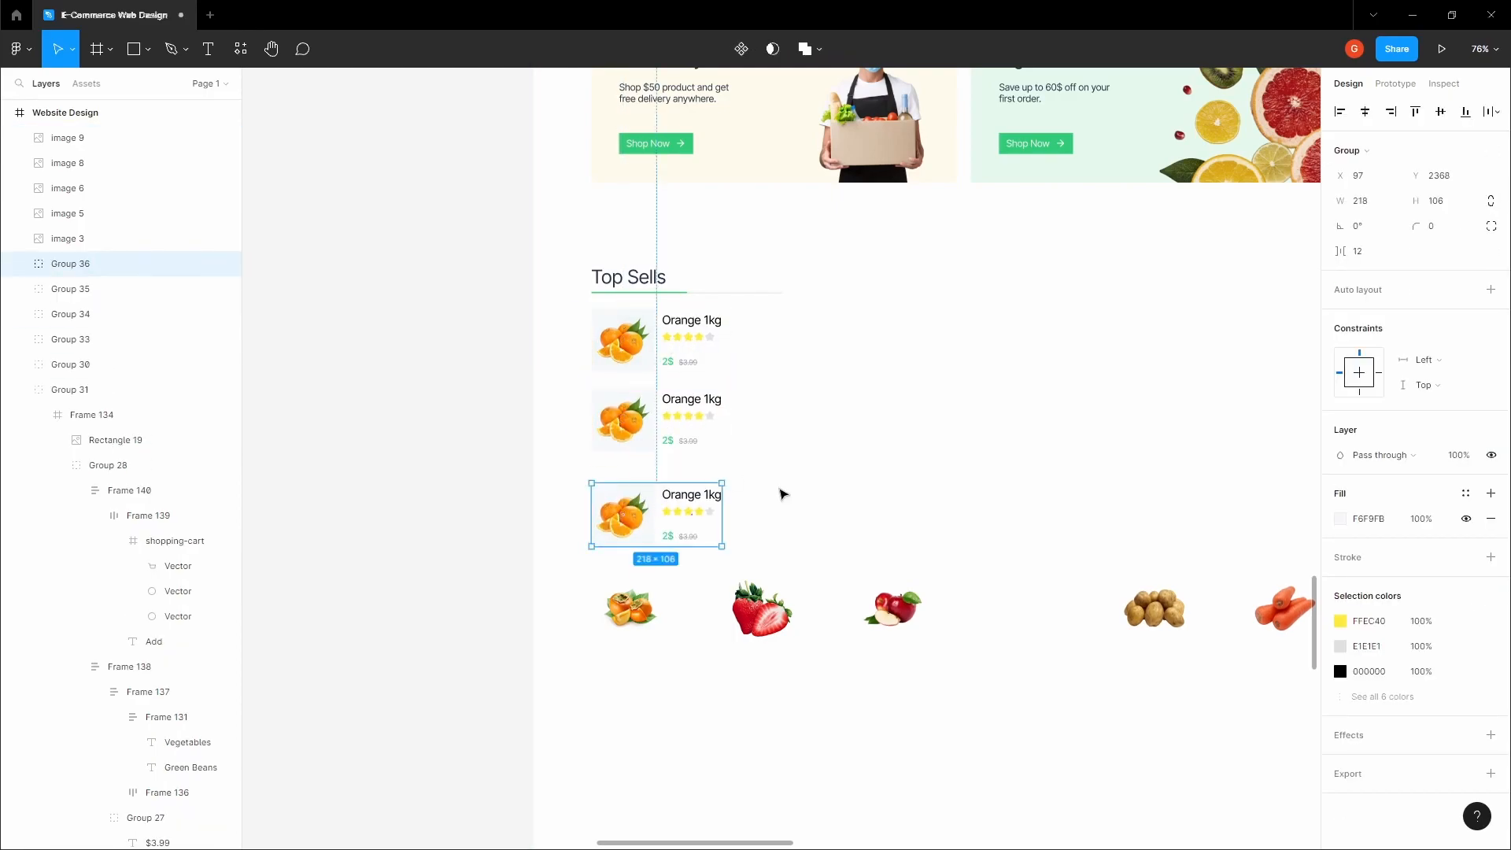
Step: Stack the three Orange 1kg items in a vertical auto layout with 32 spacing between them
left_click_drag(809, 543, 591, 304)
key("shift+a")
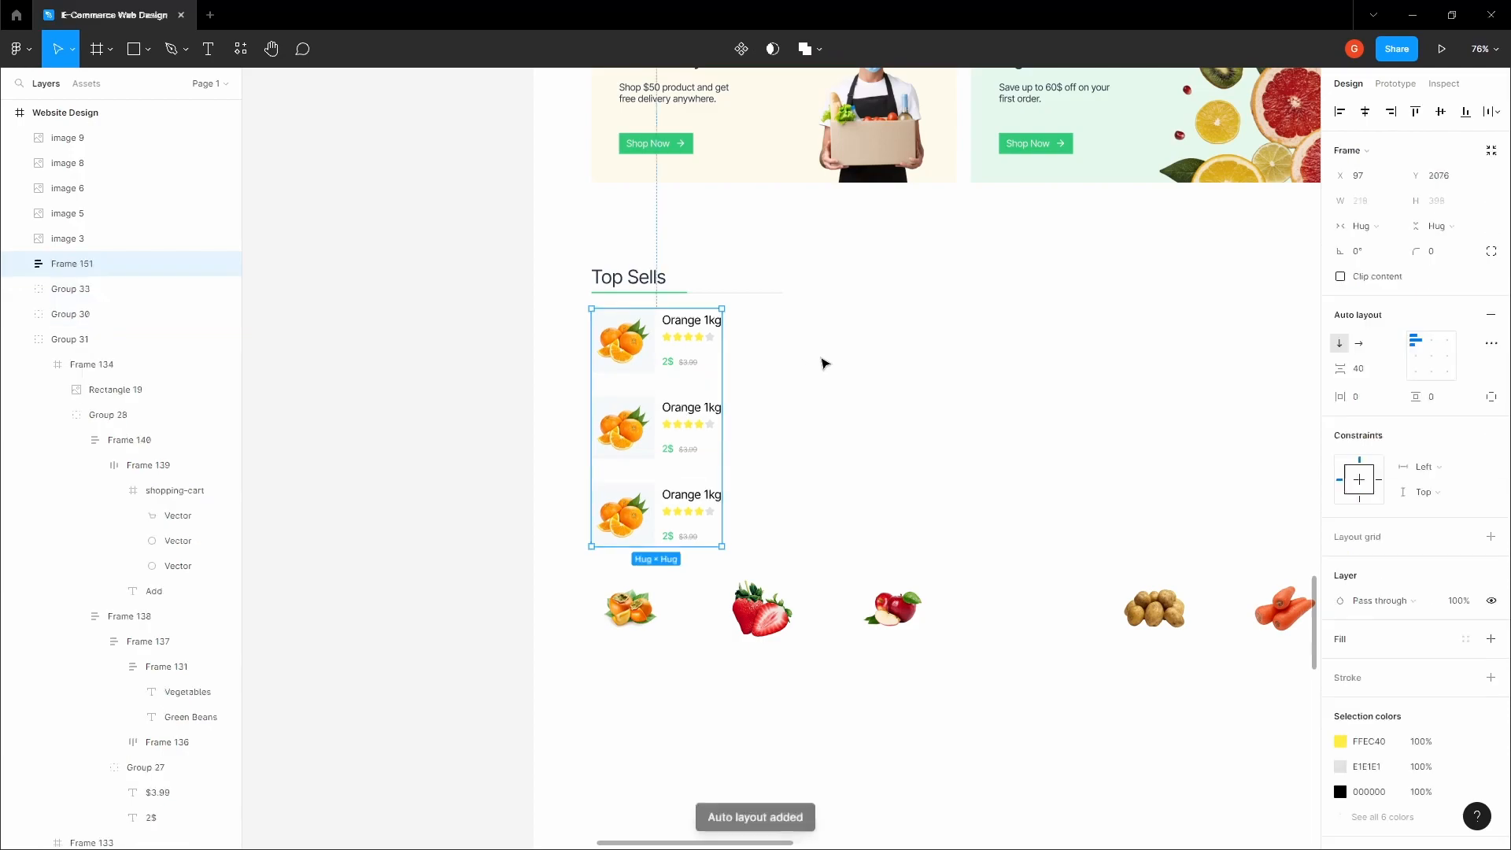
left_click(1363, 368)
type("24")
left_click(1020, 373)
key("space")
left_click_drag(858, 508, 705, 382)
left_click(1364, 373)
type("30")
left_click(860, 395)
key("space")
left_click_drag(860, 394, 850, 321)
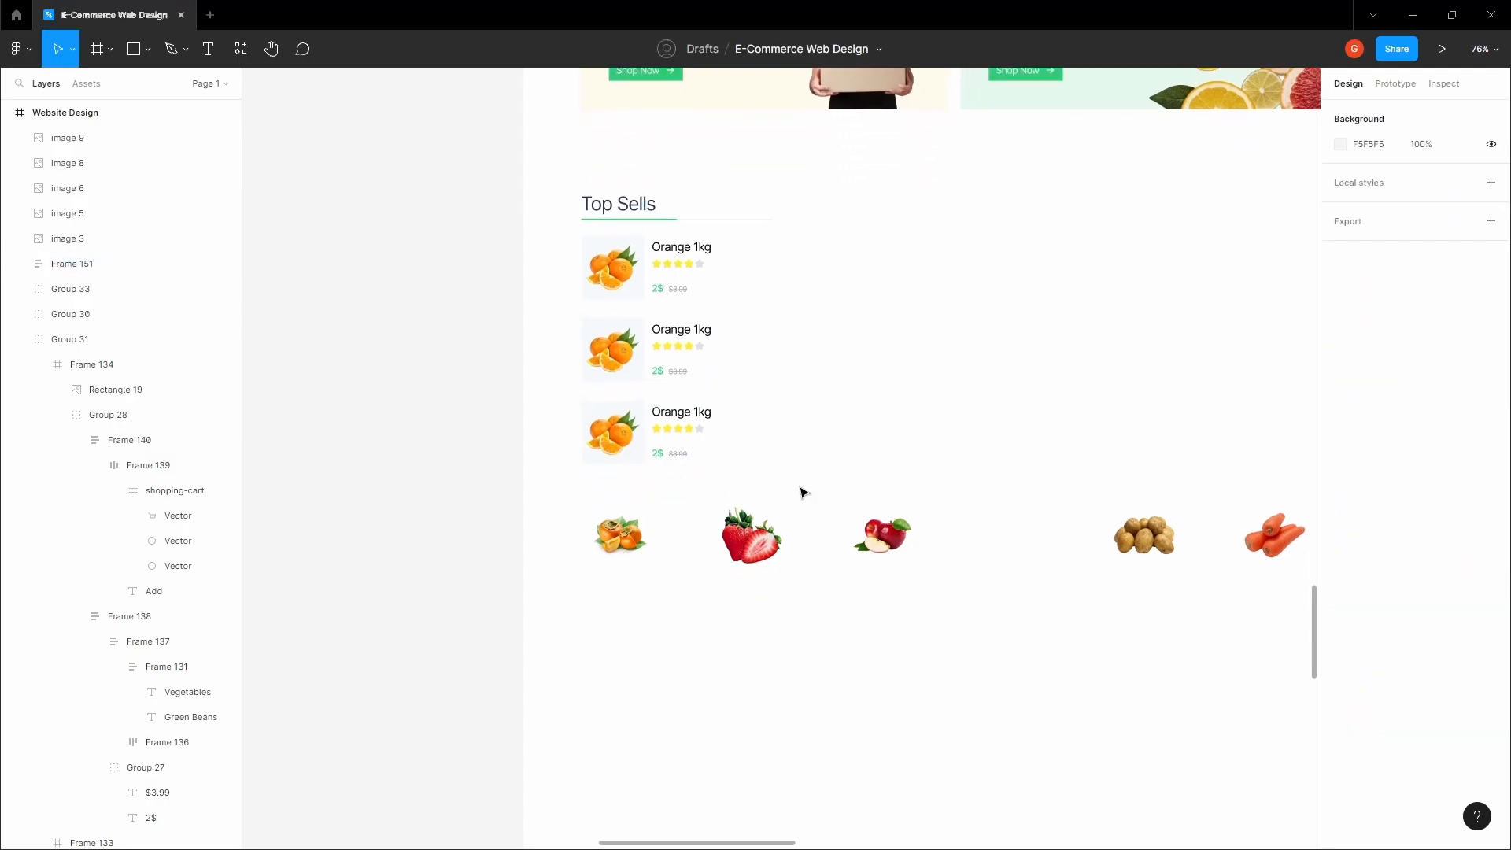
Step: Replace the oranges image in the second item with the strawberries image, sized about 81 by 82 and centered in its frame
left_click(775, 535)
right_click(775, 535)
left_click(607, 347)
double_click(606, 347)
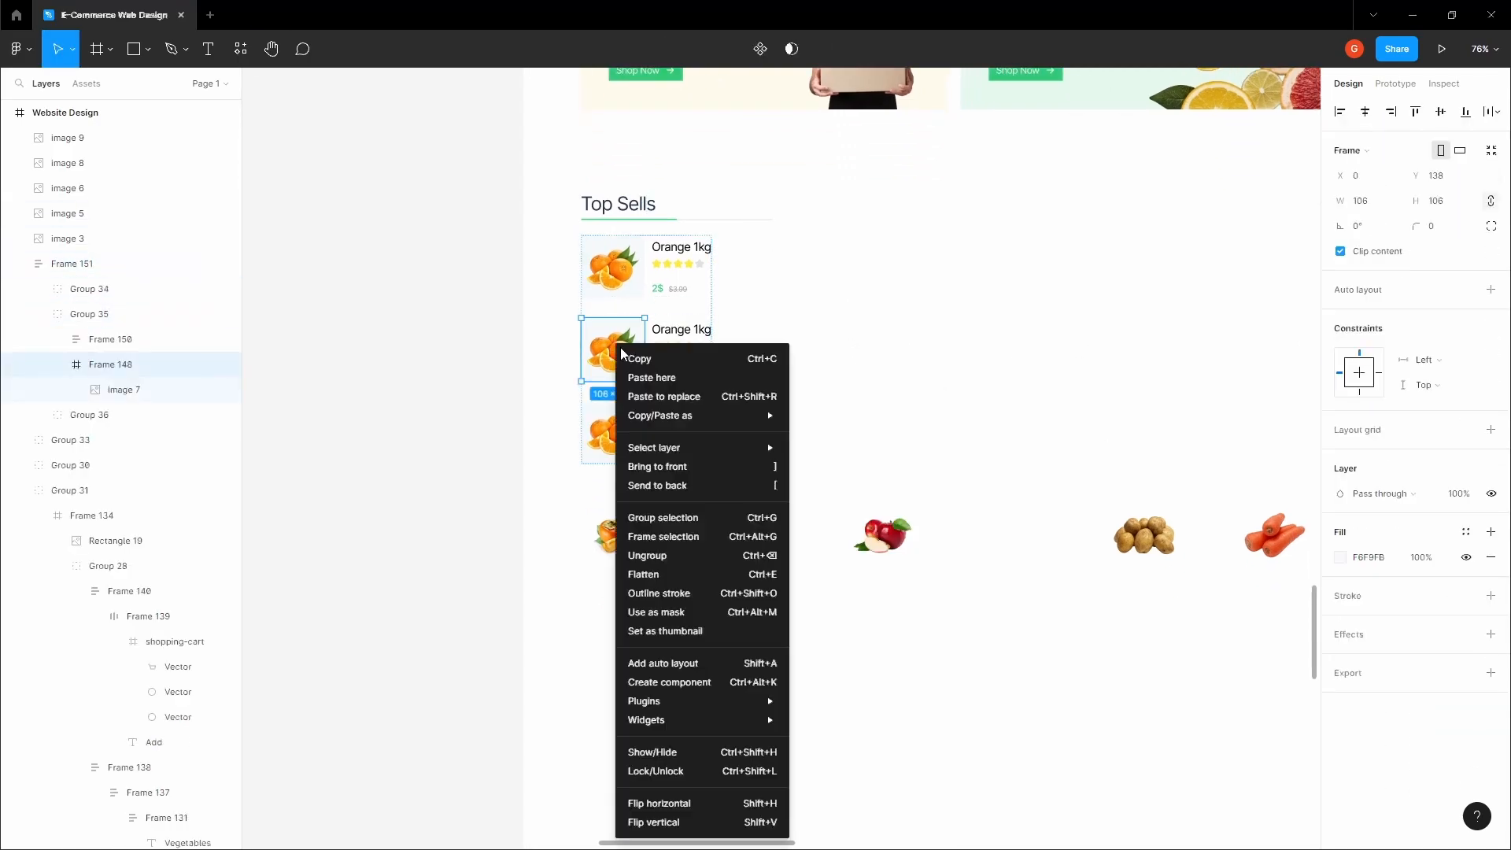
double_click(605, 345)
right_click(605, 344)
left_click(663, 389)
scroll(627, 352, "up", 2)
left_click_drag(671, 419, 645, 389)
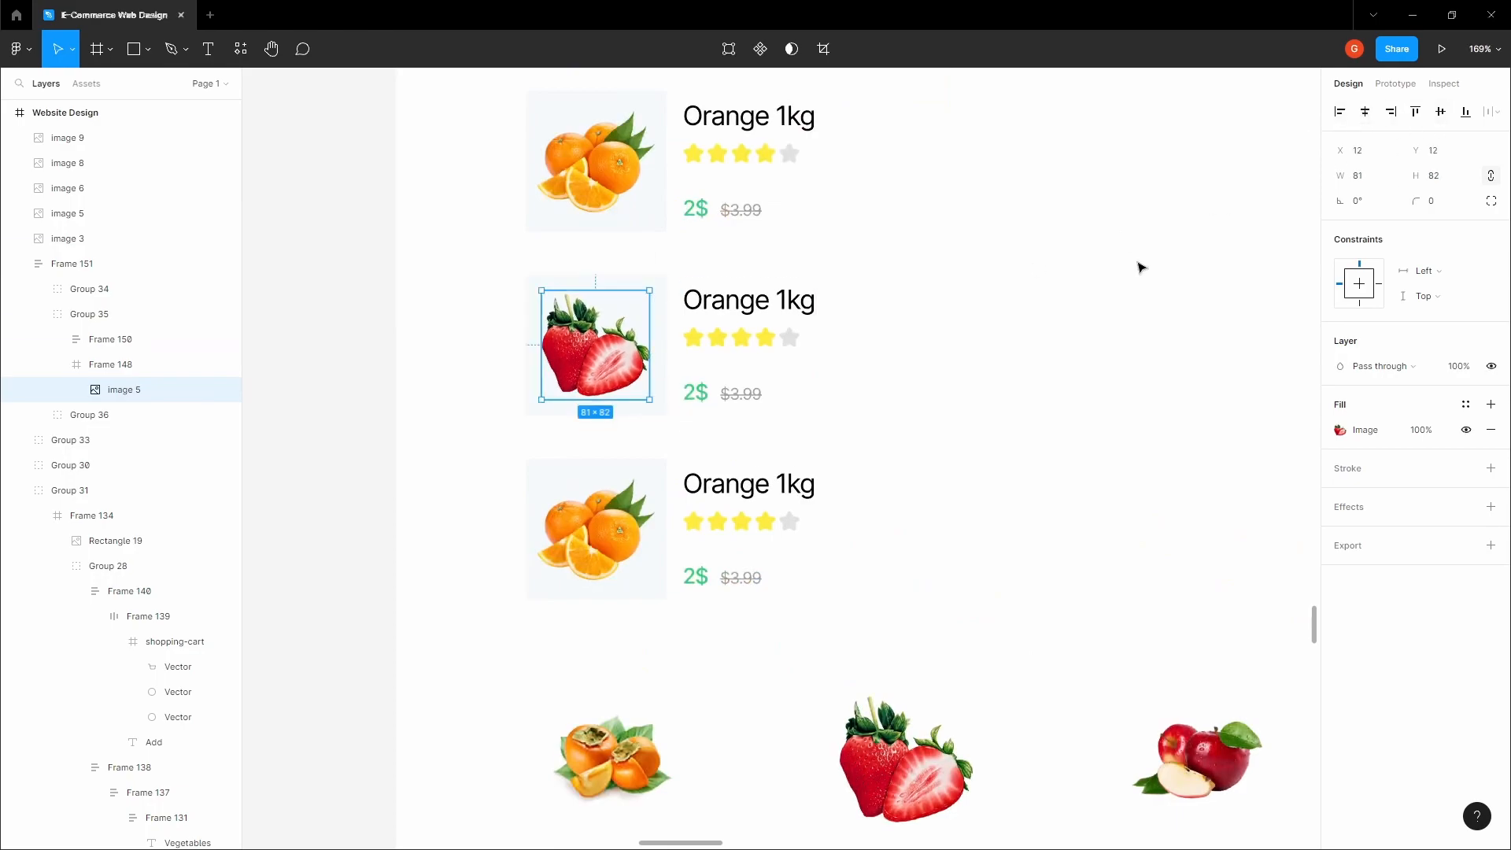
Step: Change the second item's title to Strawberries
scroll(1092, 283, "down", 3)
double_click(911, 296)
type("Straw")
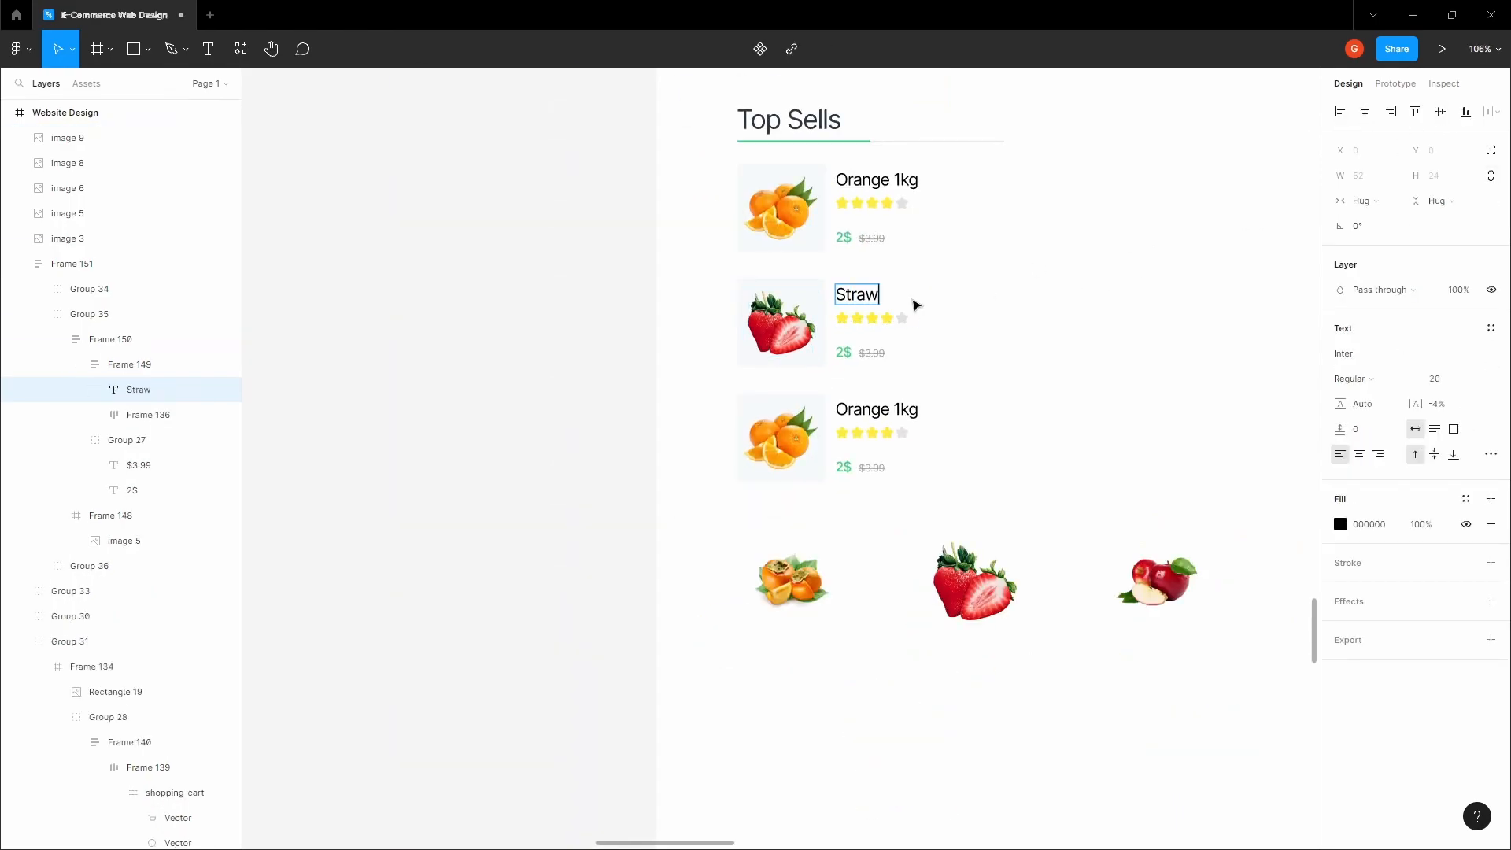
left_click(1145, 399)
Step: Replace the third item's oranges image with the apples image and change its title to Apples
right_click(1155, 580)
left_click(1123, 587)
left_click_drag(1197, 624, 1189, 613)
right_click(1149, 581)
left_click(1170, 401)
left_click(777, 439)
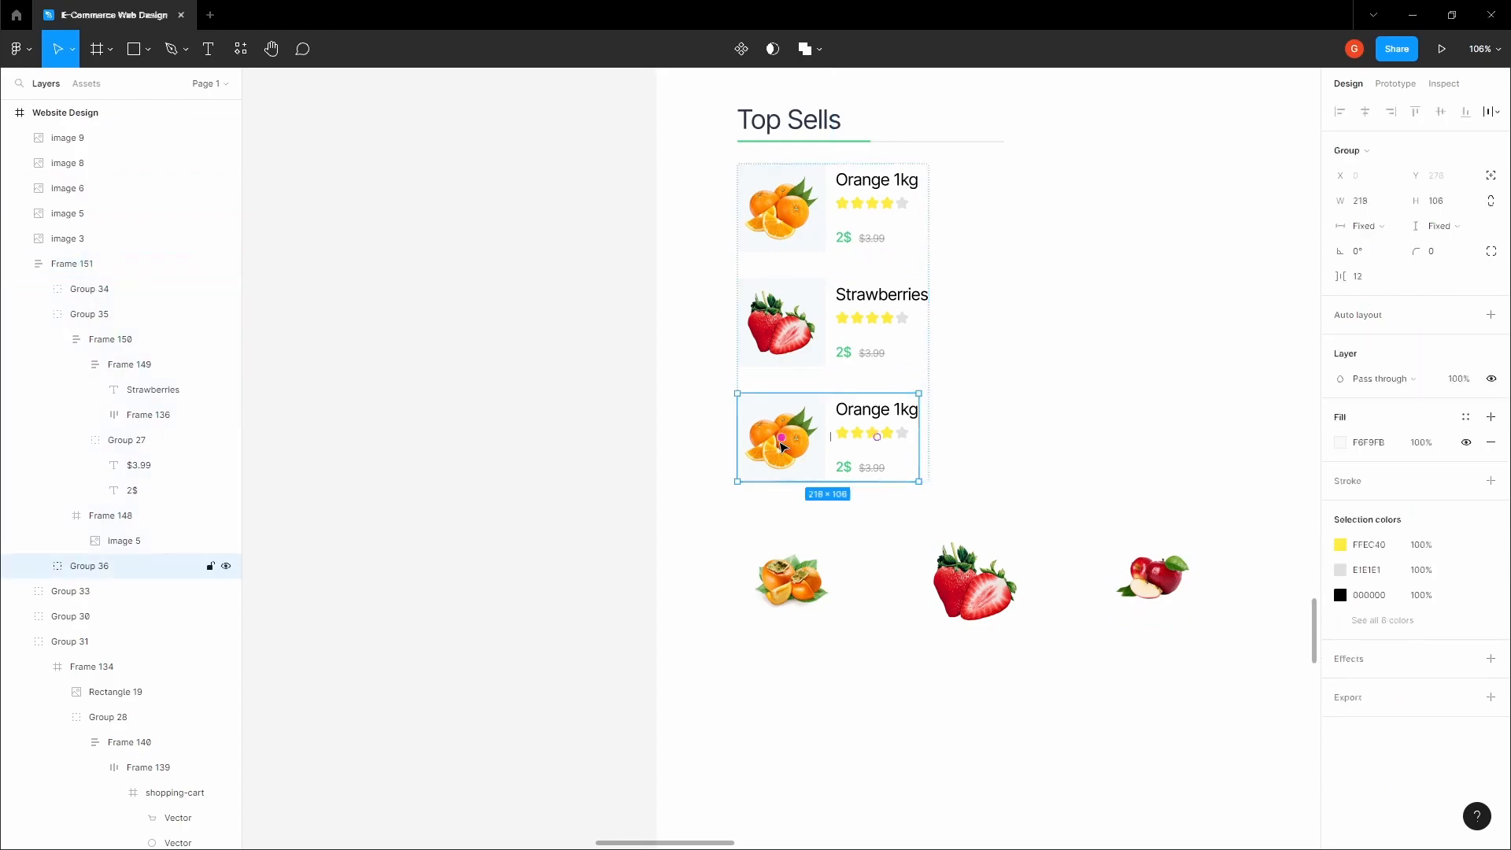
right_click(777, 440)
left_click(818, 401)
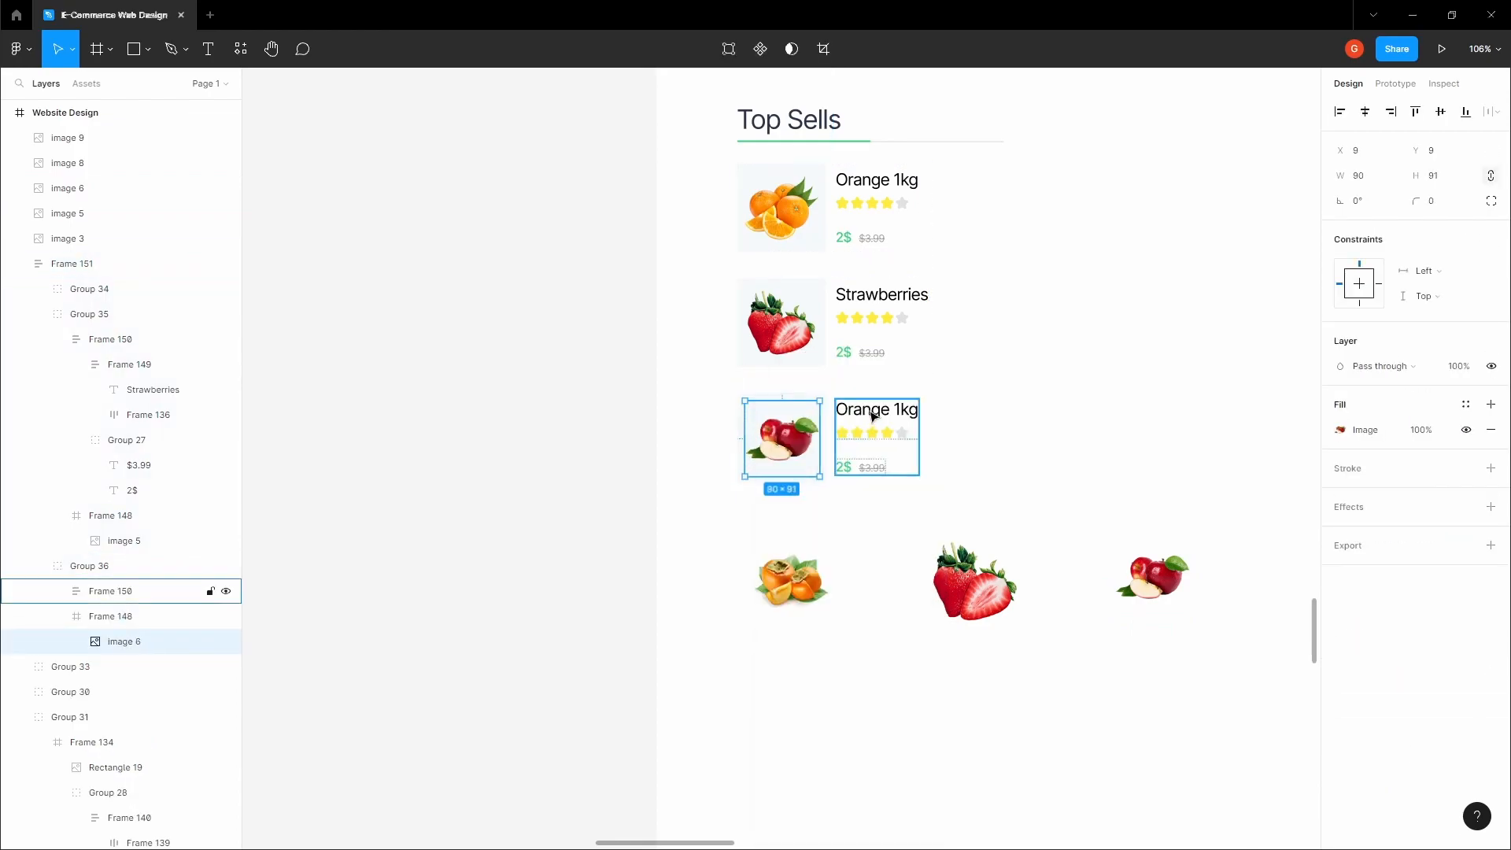
double_click(872, 407)
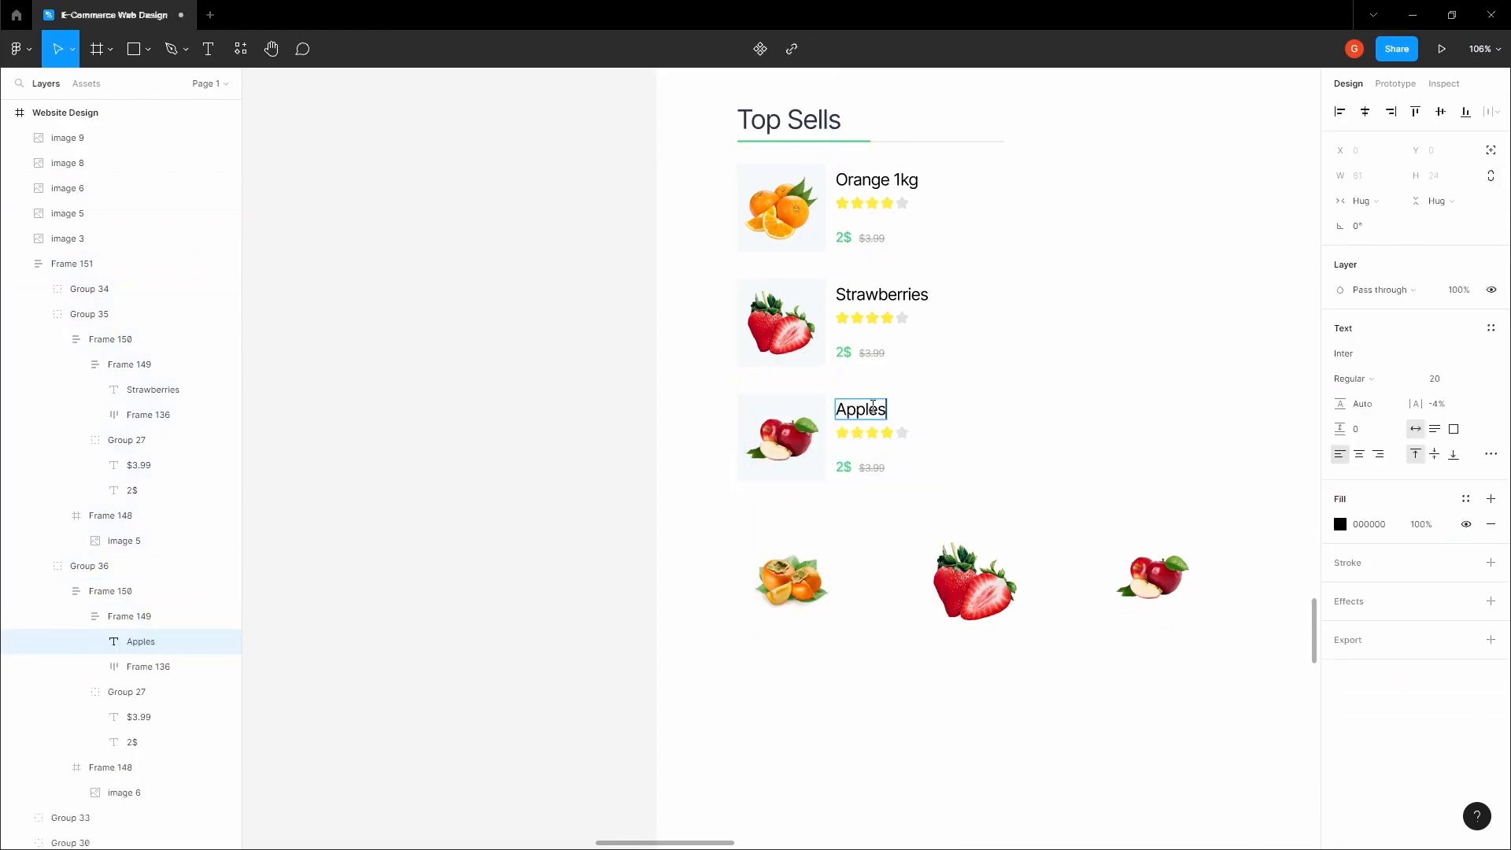
left_click(994, 391)
Step: Duplicate the column of three Top Sells items to the right of the original
scroll(1003, 393, "down", 3)
key("space")
left_click_drag(1071, 429, 757, 298)
left_click(939, 524)
left_click(616, 267)
left_click_drag(617, 261, 701, 306)
Step: Shorten the grey line under the Top Sells heading to about 244 and shorten the green accent line with it
key("space")
left_click(527, 324, "ctrl")
scroll(521, 326, "up", 4)
key("space")
left_click(569, 327, "ctrl")
scroll(566, 328, "up", 2)
scroll(571, 333, "up", 1)
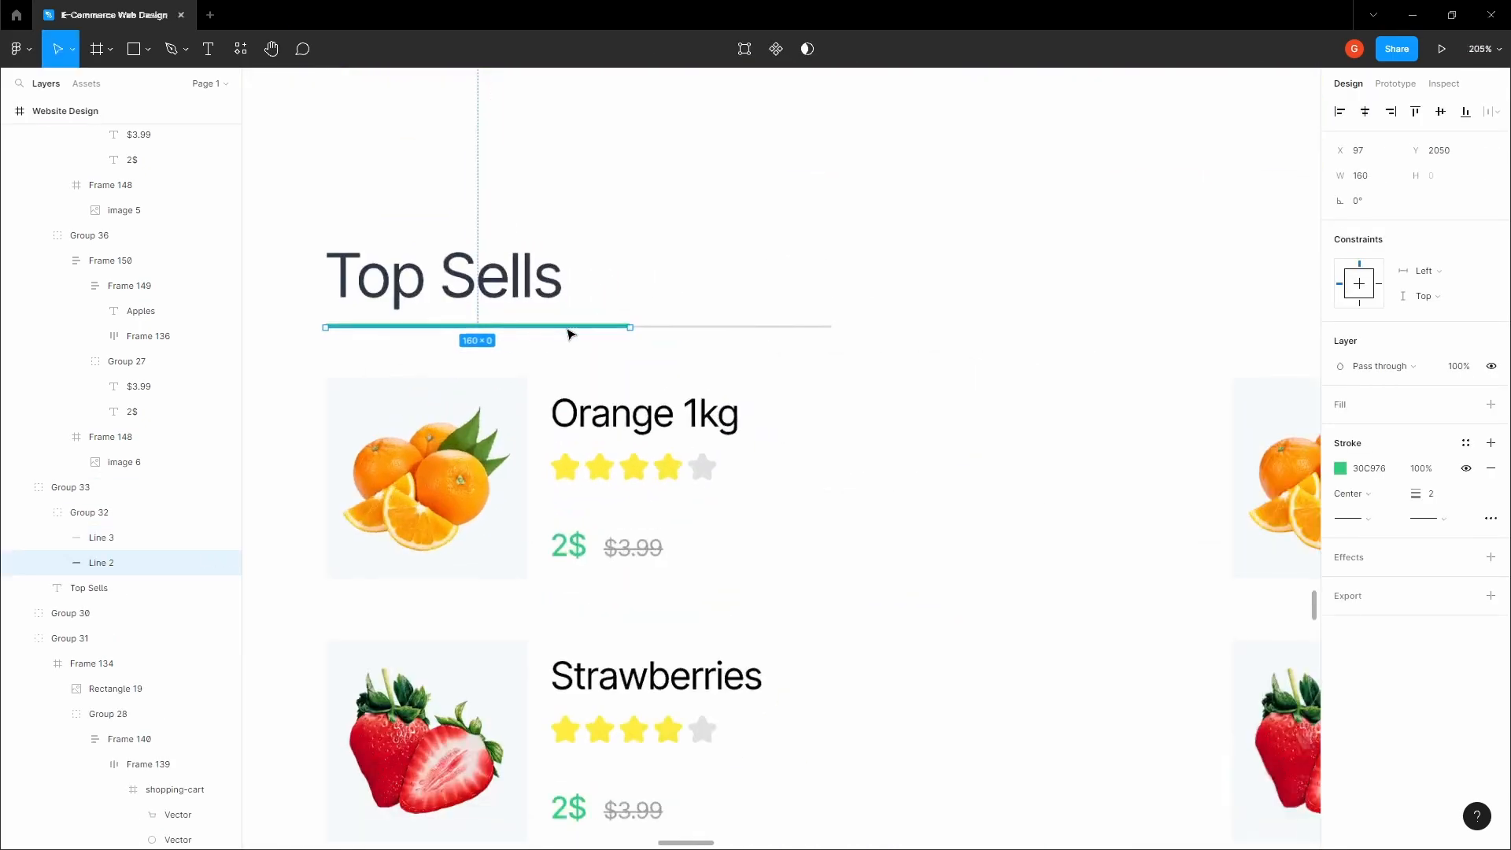
left_click(663, 327, "ctrl")
left_click_drag(586, 326, 622, 329)
scroll(603, 310, "up", 5)
left_click(609, 334)
scroll(612, 341, "down", 5)
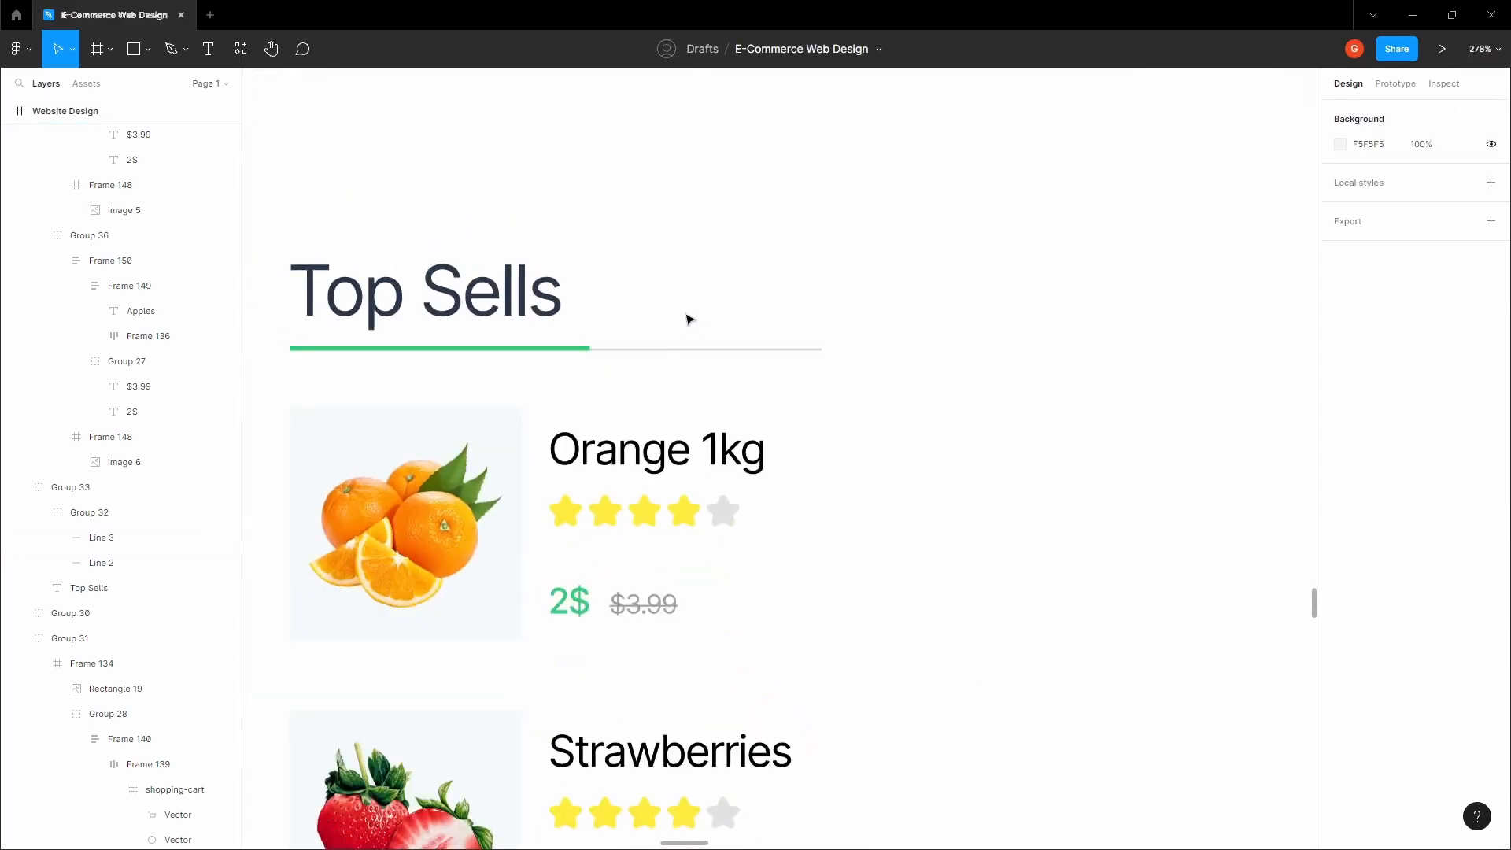
Step: Place three copies of the underlined Top Sells heading along the same row, the last ending near the promo cards' right edge
scroll(531, 311, "down", 10)
left_click_drag(532, 311, 871, 304)
key("shift+Right")
key("shift+Right")
key("shift+Right")
key("shift+Right")
key("shift+Right")
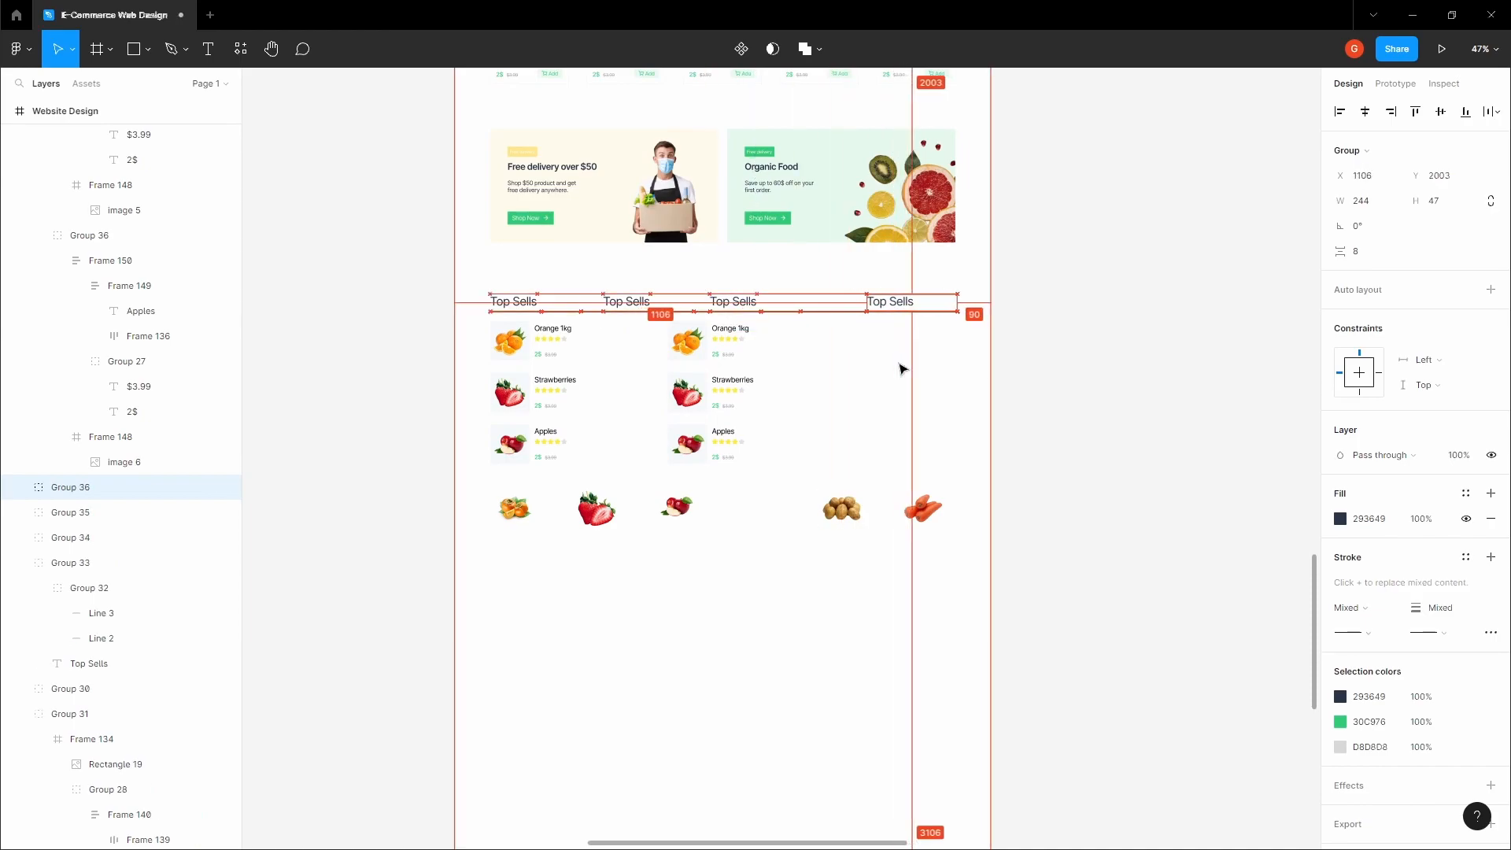
key("Left")
key("Left")
key("Left")
left_click(899, 366)
Step: Change the three copied headings to Top Rated, Trending Items and Recently Added
key("space")
left_click_drag(890, 357, 903, 406)
left_click(918, 355)
left_click(767, 354, "shift")
left_click(641, 350, "shift")
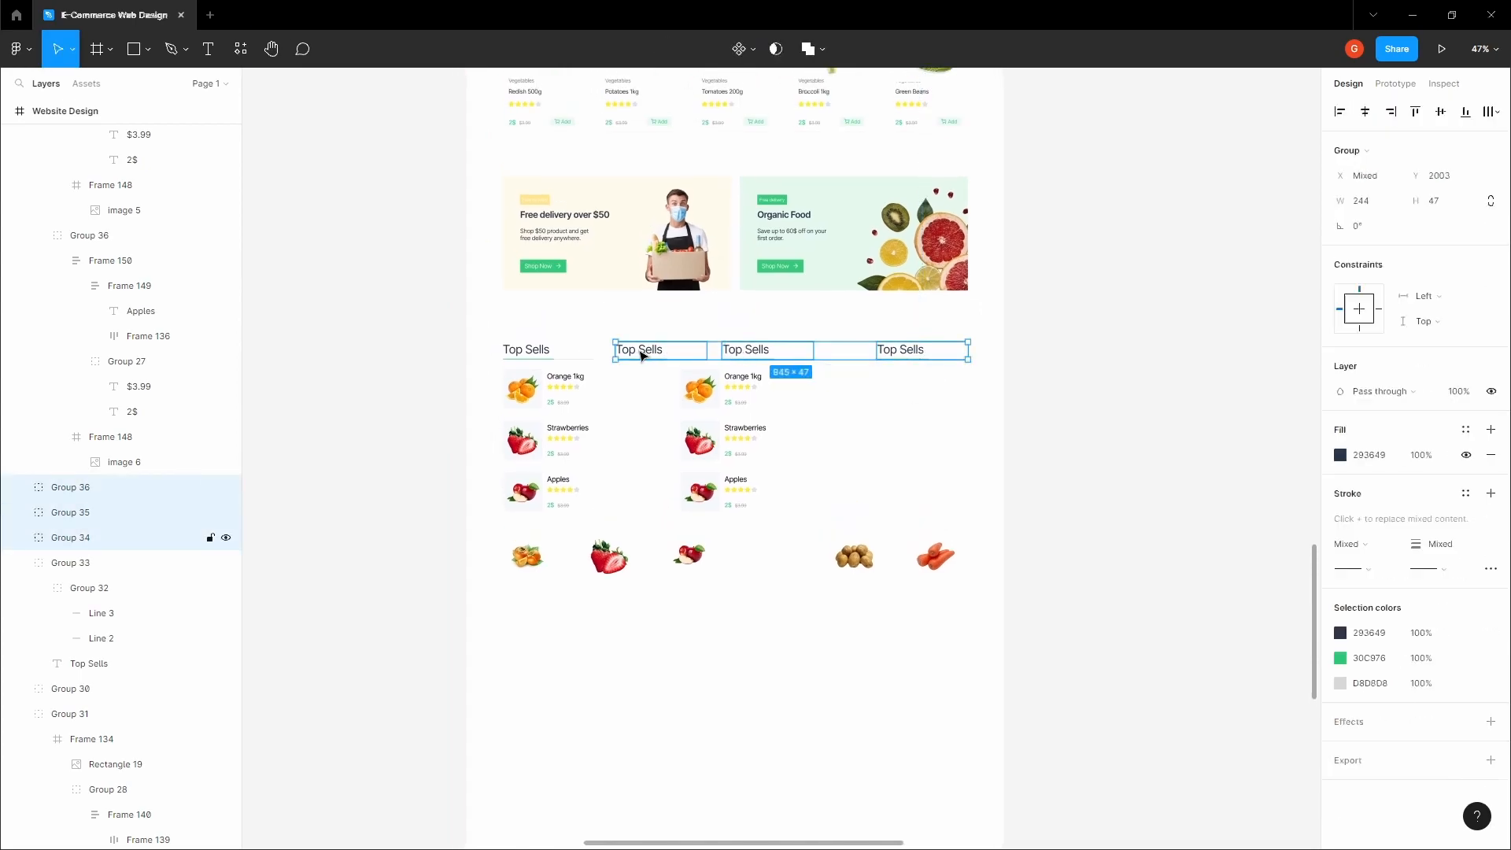
left_click(555, 347, "shift")
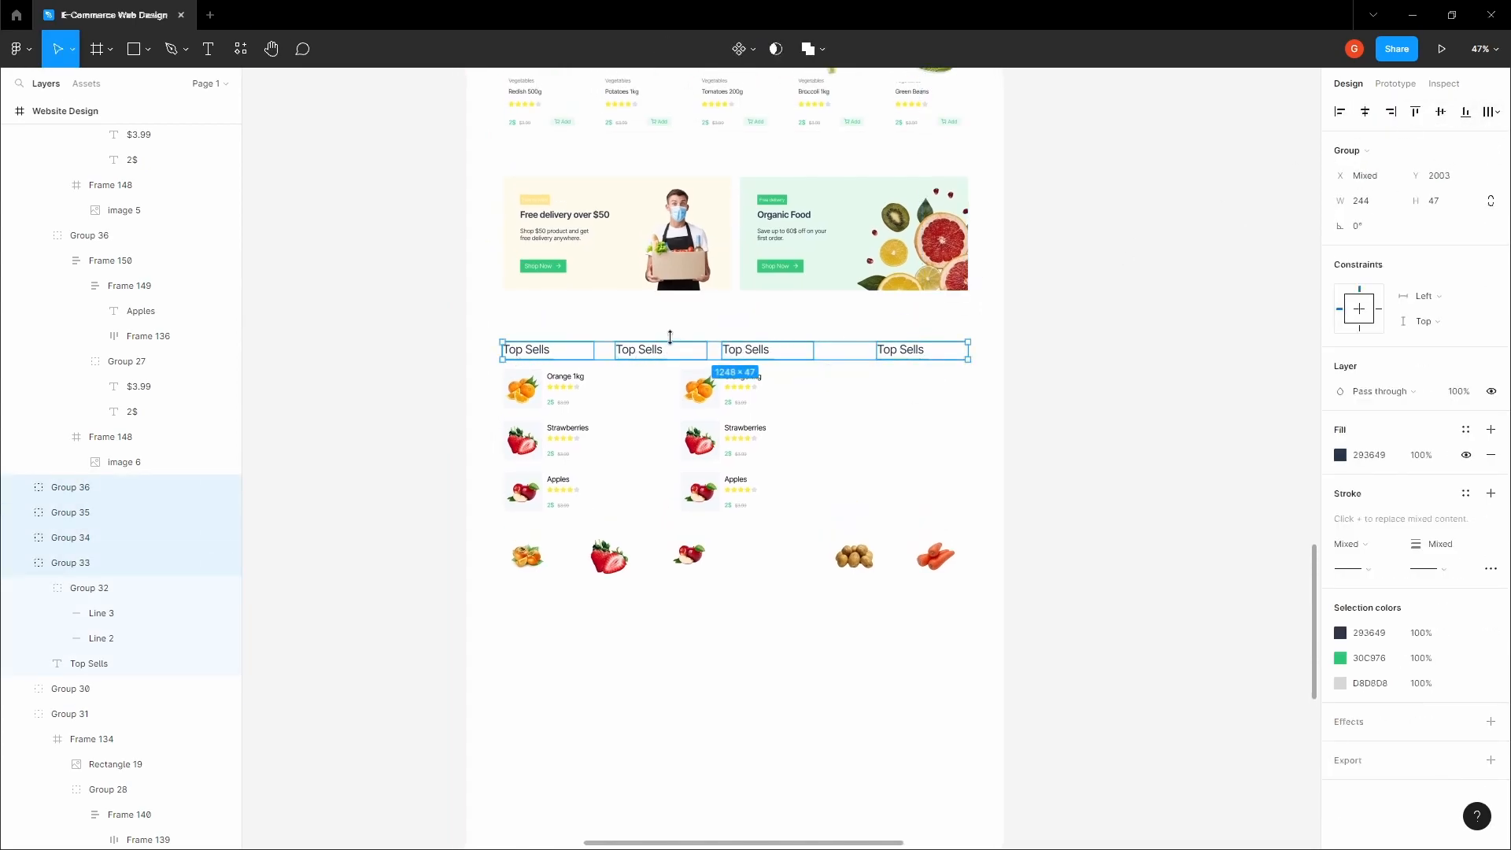
double_click(650, 351)
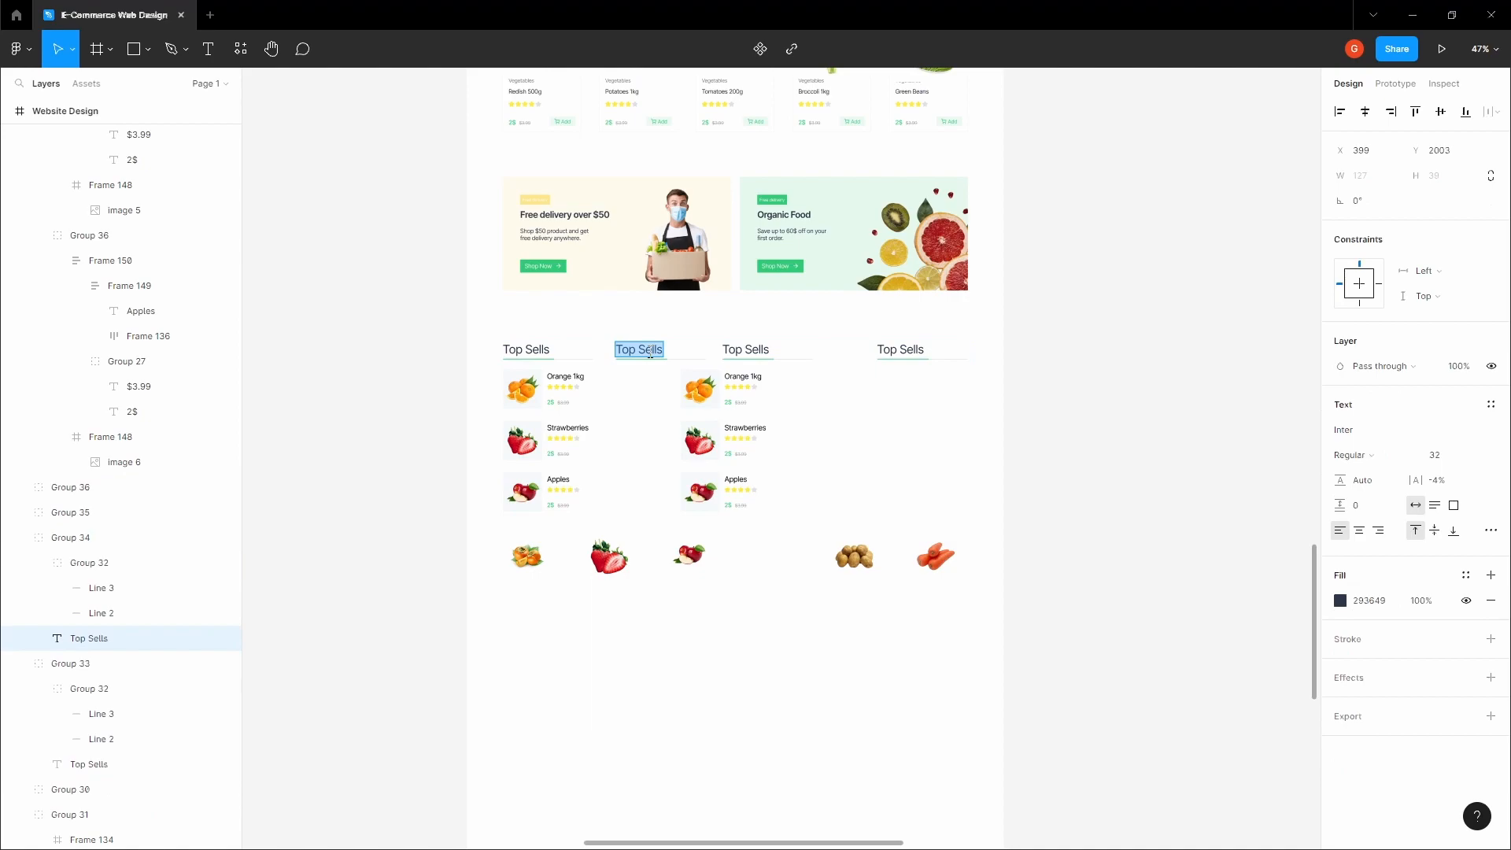
type("Top Rated")
left_click(757, 348)
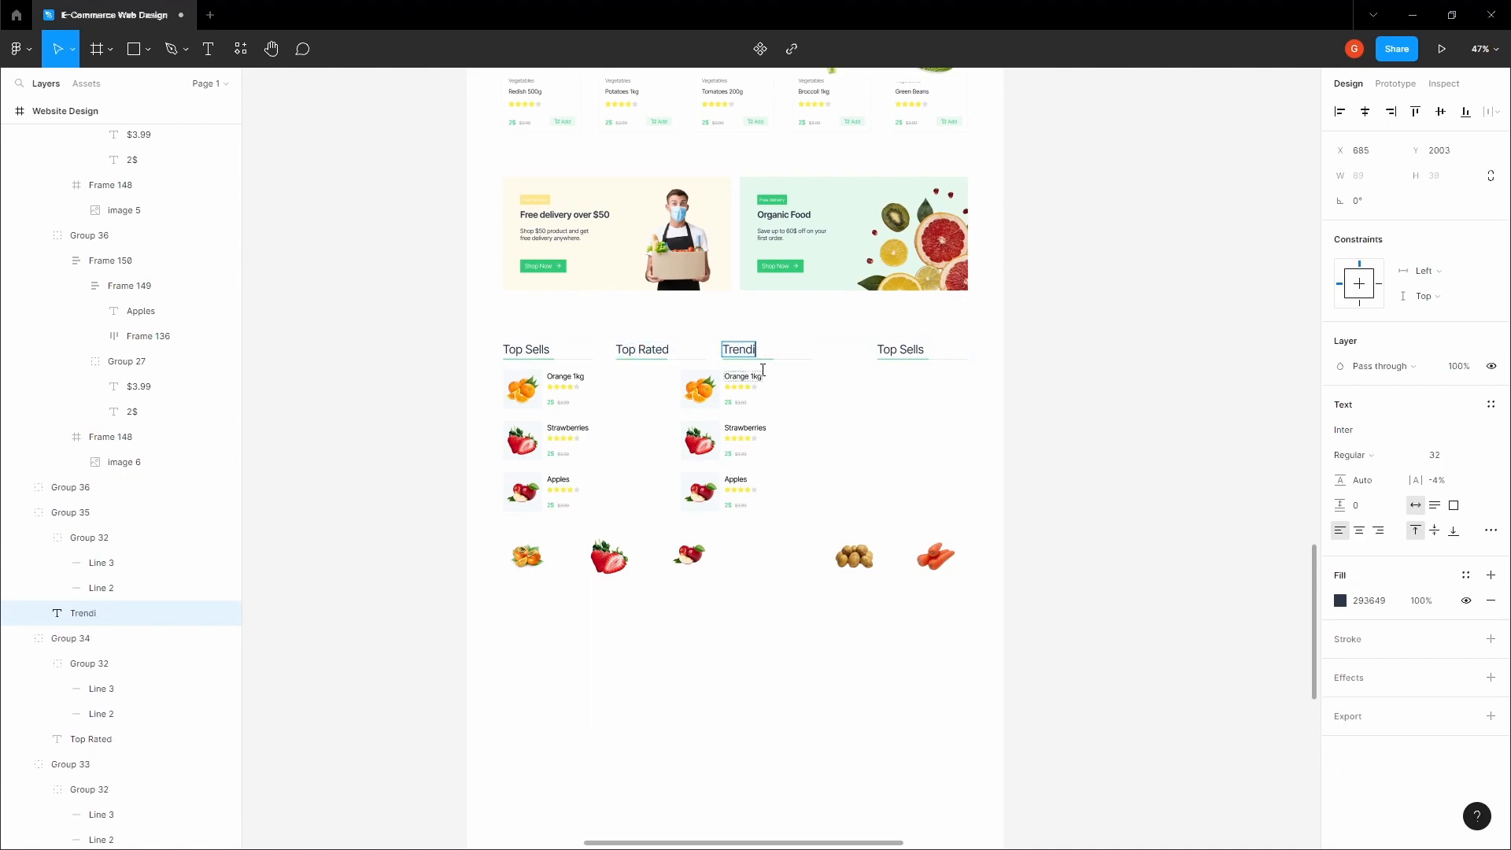
left_click(890, 351)
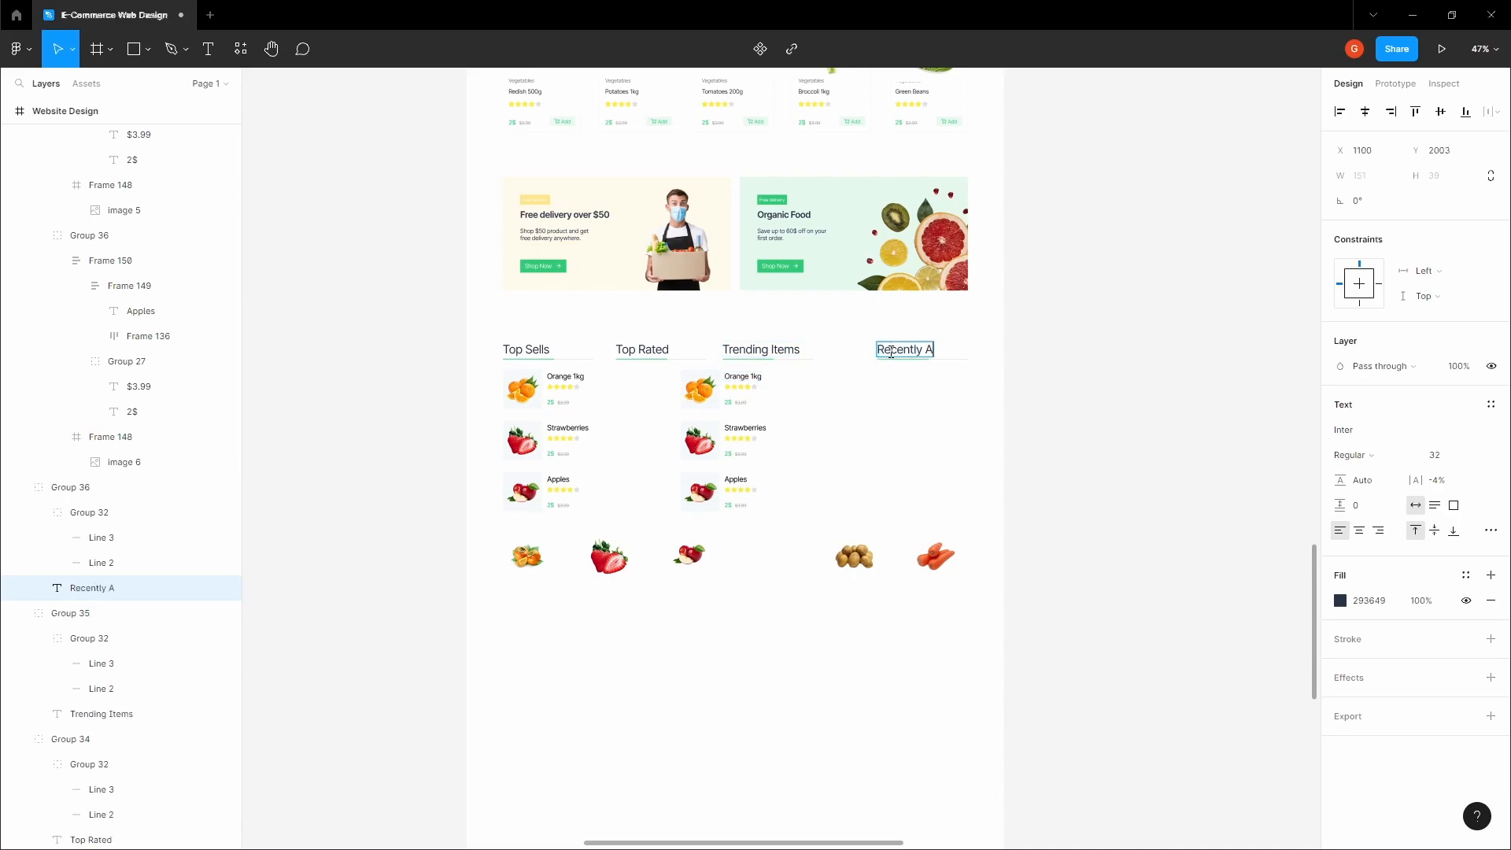
Step: Distribute the four section headings with equal horizontal spacing and combine them in a horizontal auto layout
left_click_drag(948, 323, 543, 351)
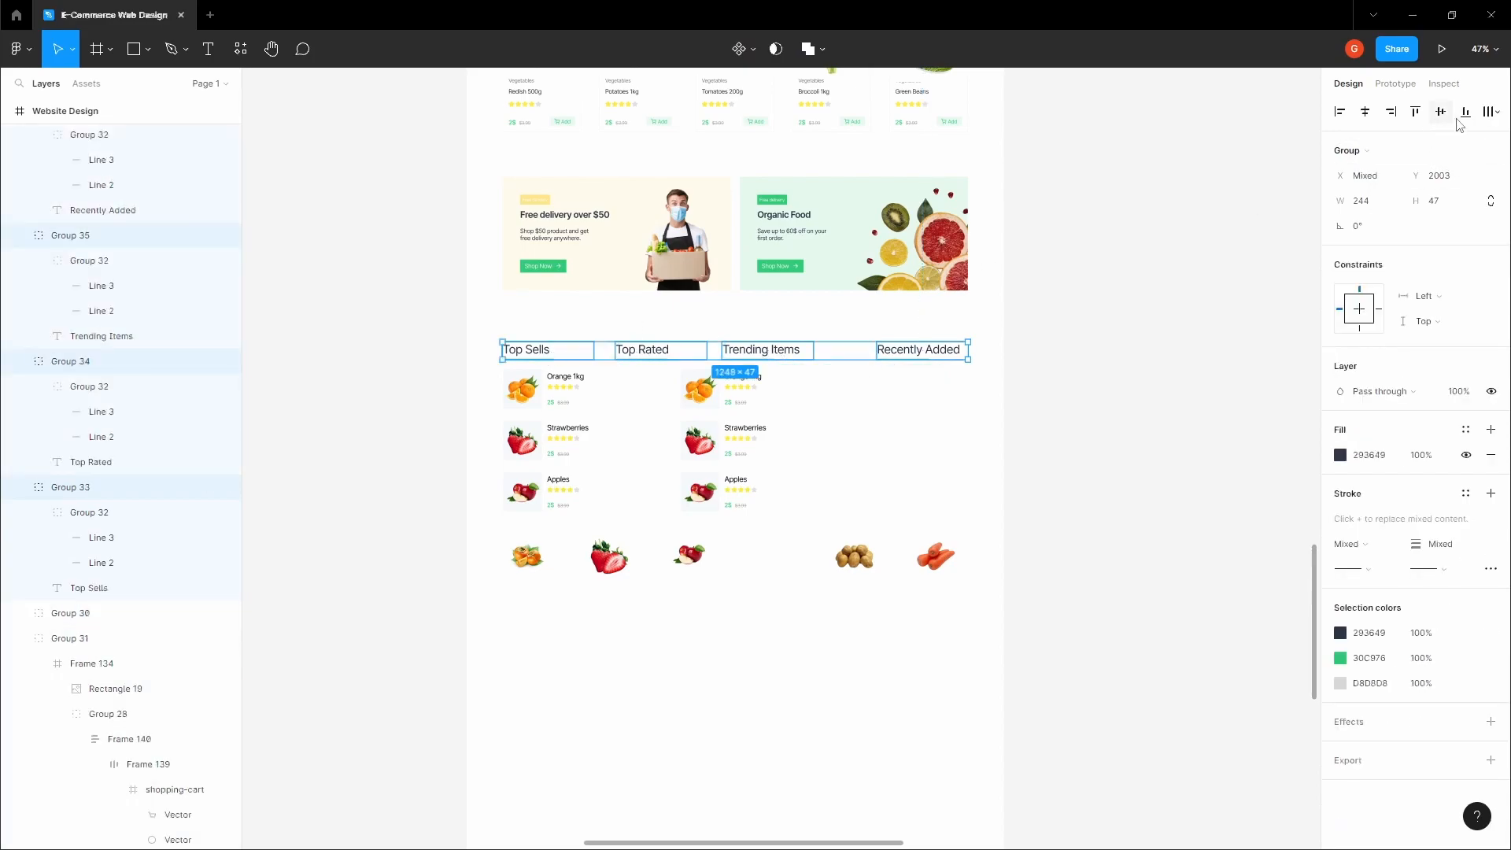
left_click(1488, 113)
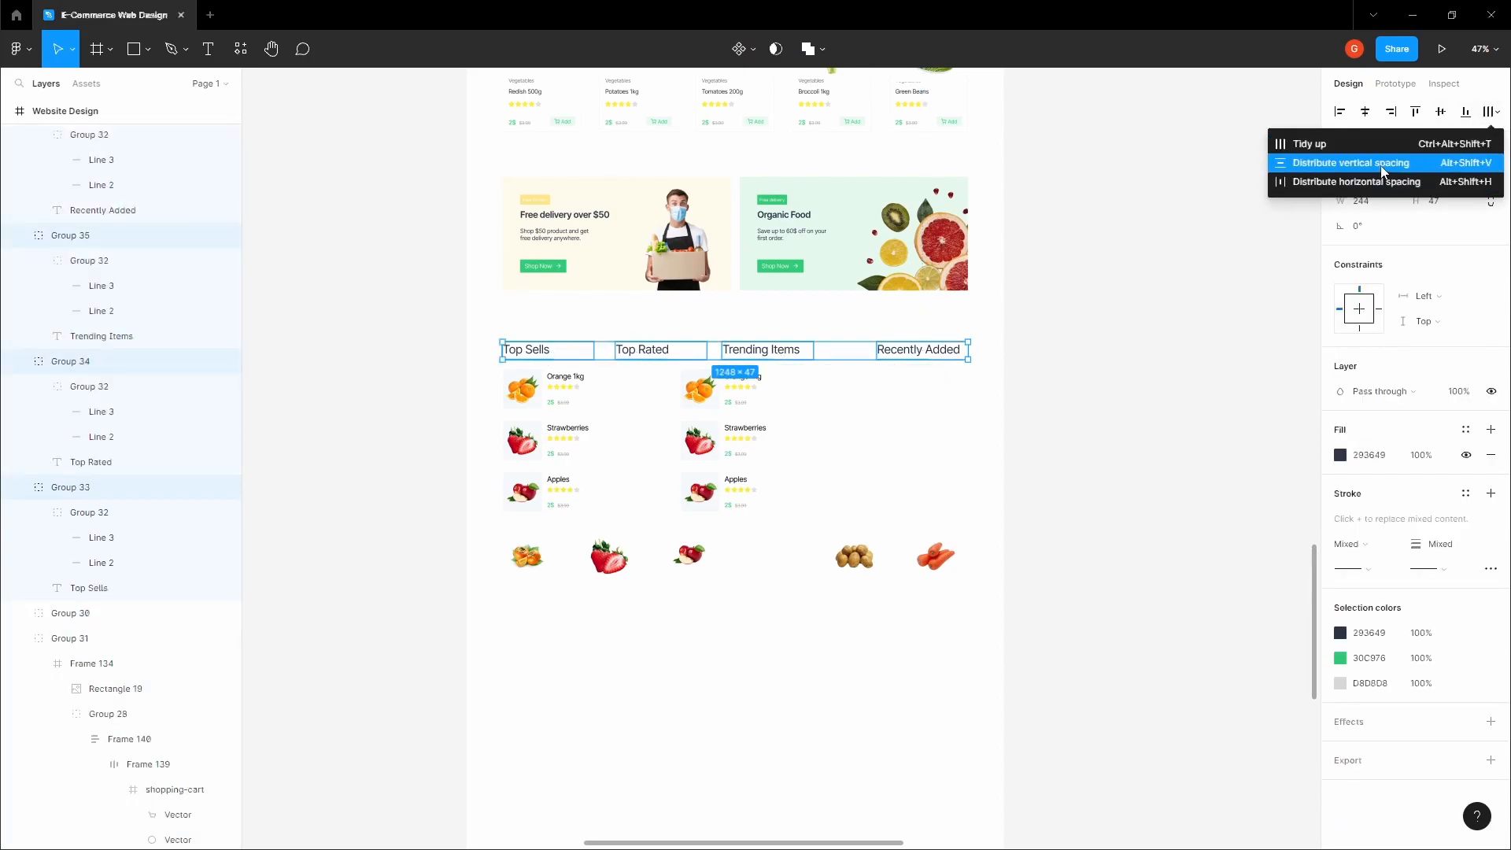
left_click(1383, 182)
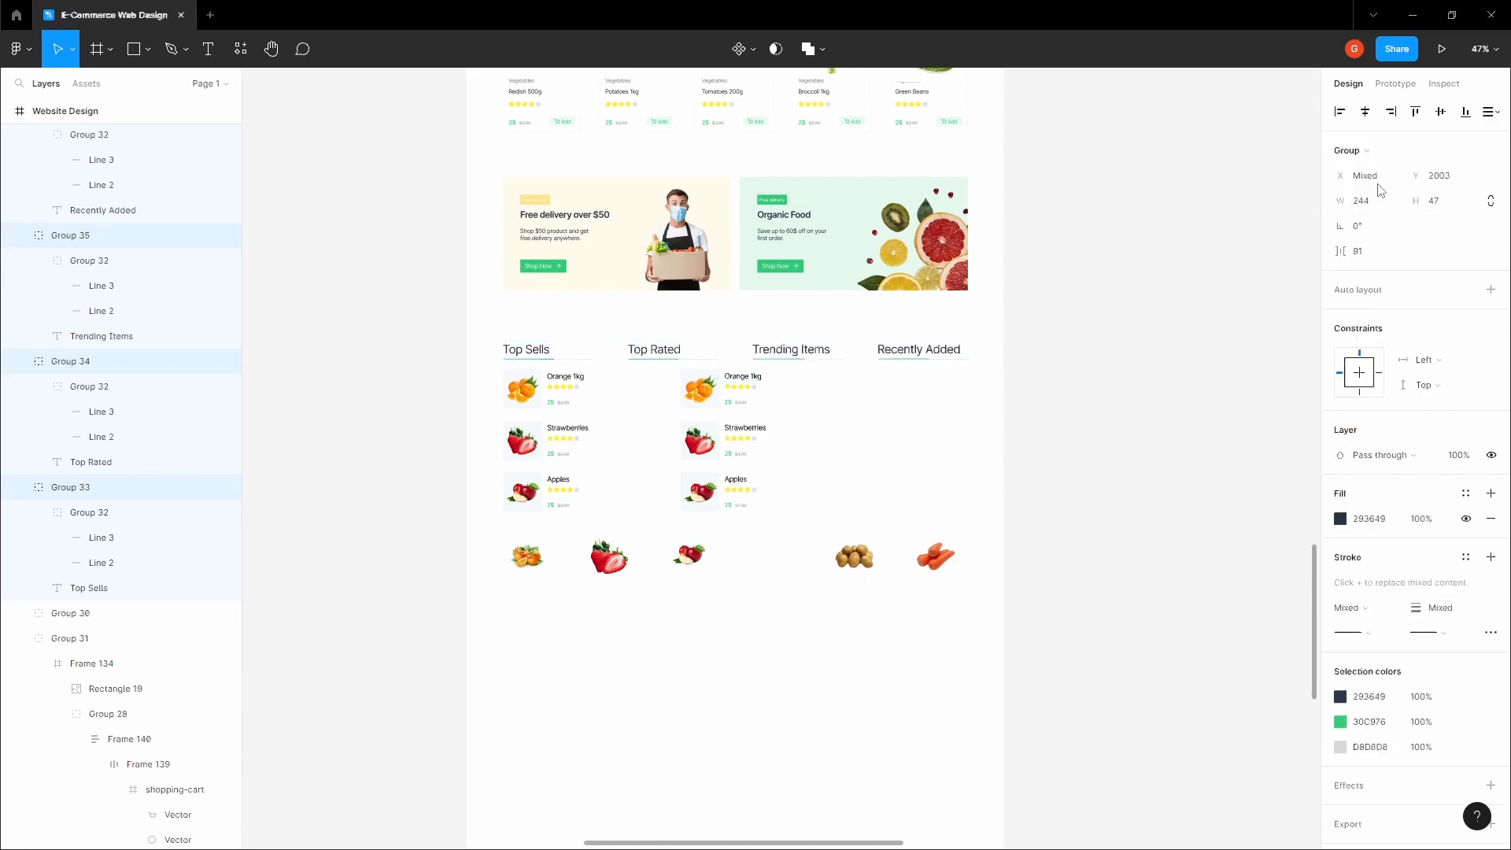
left_click(1019, 329)
left_click_drag(979, 349, 499, 360)
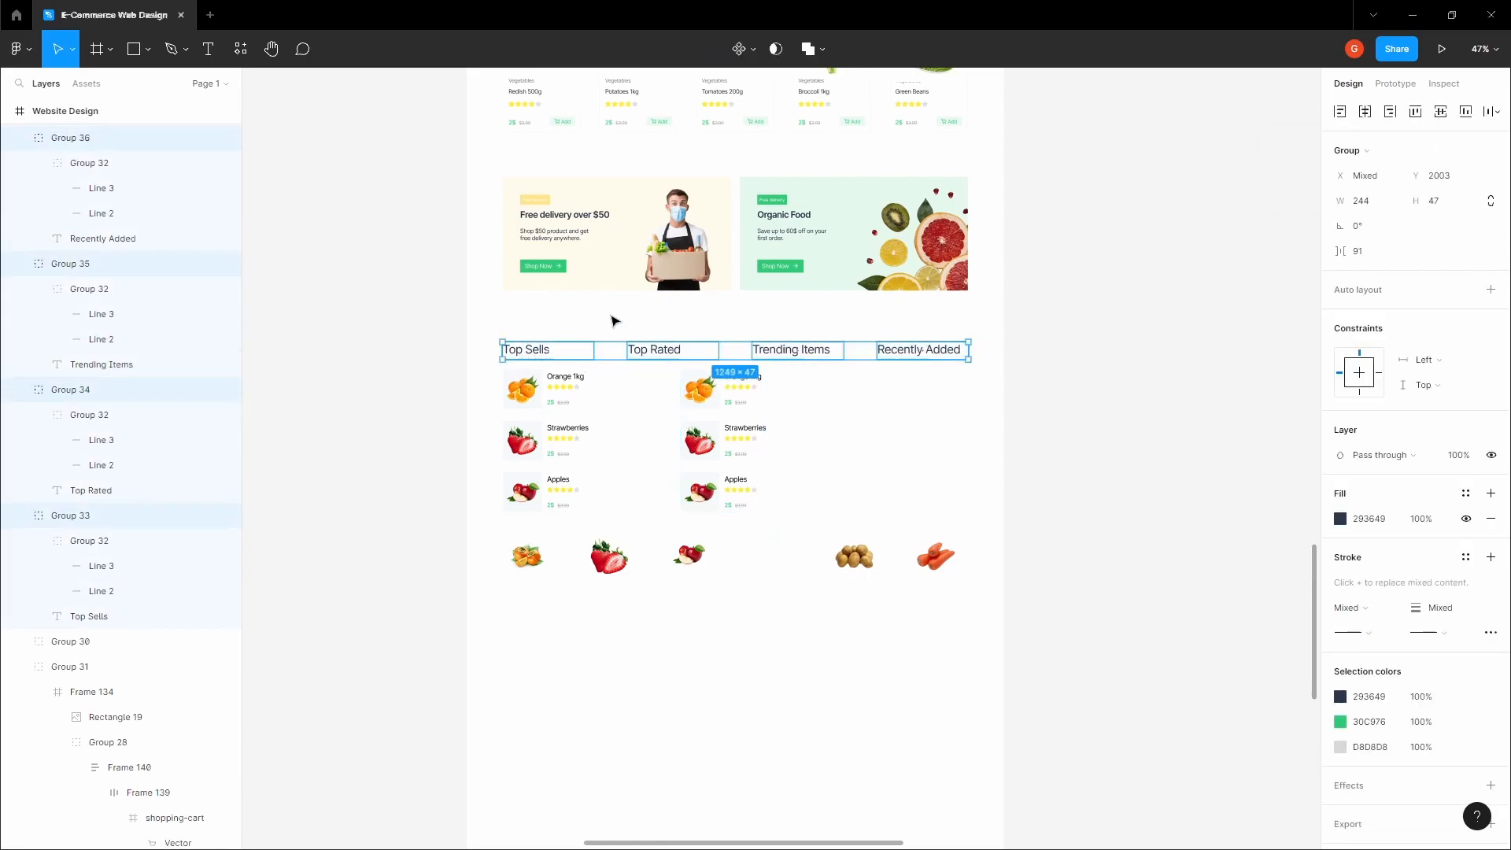
key("shift+a")
key("alt")
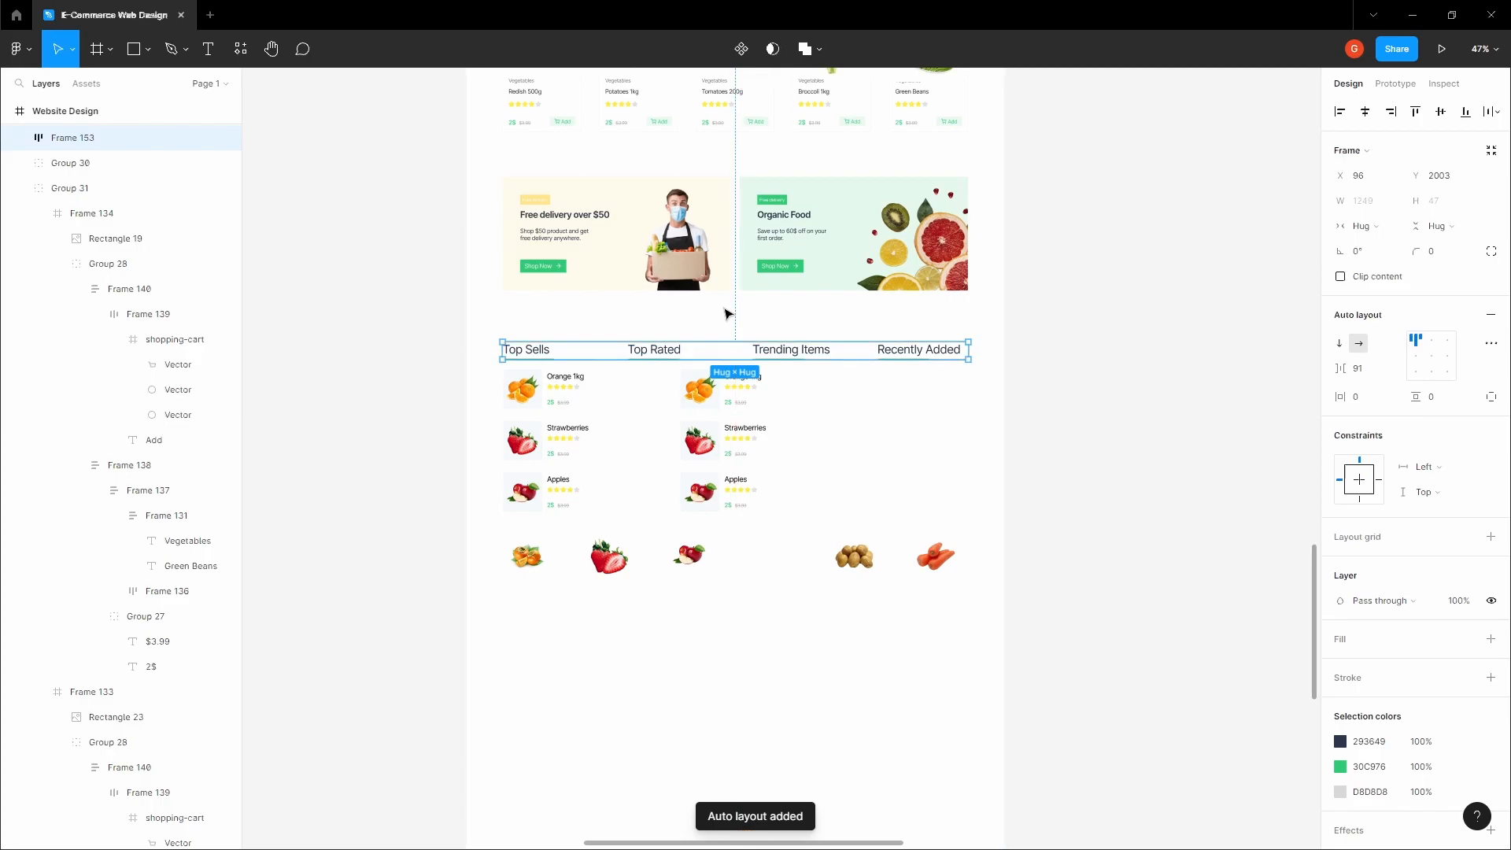
left_click(725, 310)
Step: Move the duplicated item column so it lines up beneath the Top Rated heading
key("space")
left_click_drag(725, 312, 861, 271)
scroll(793, 296, "up", 4)
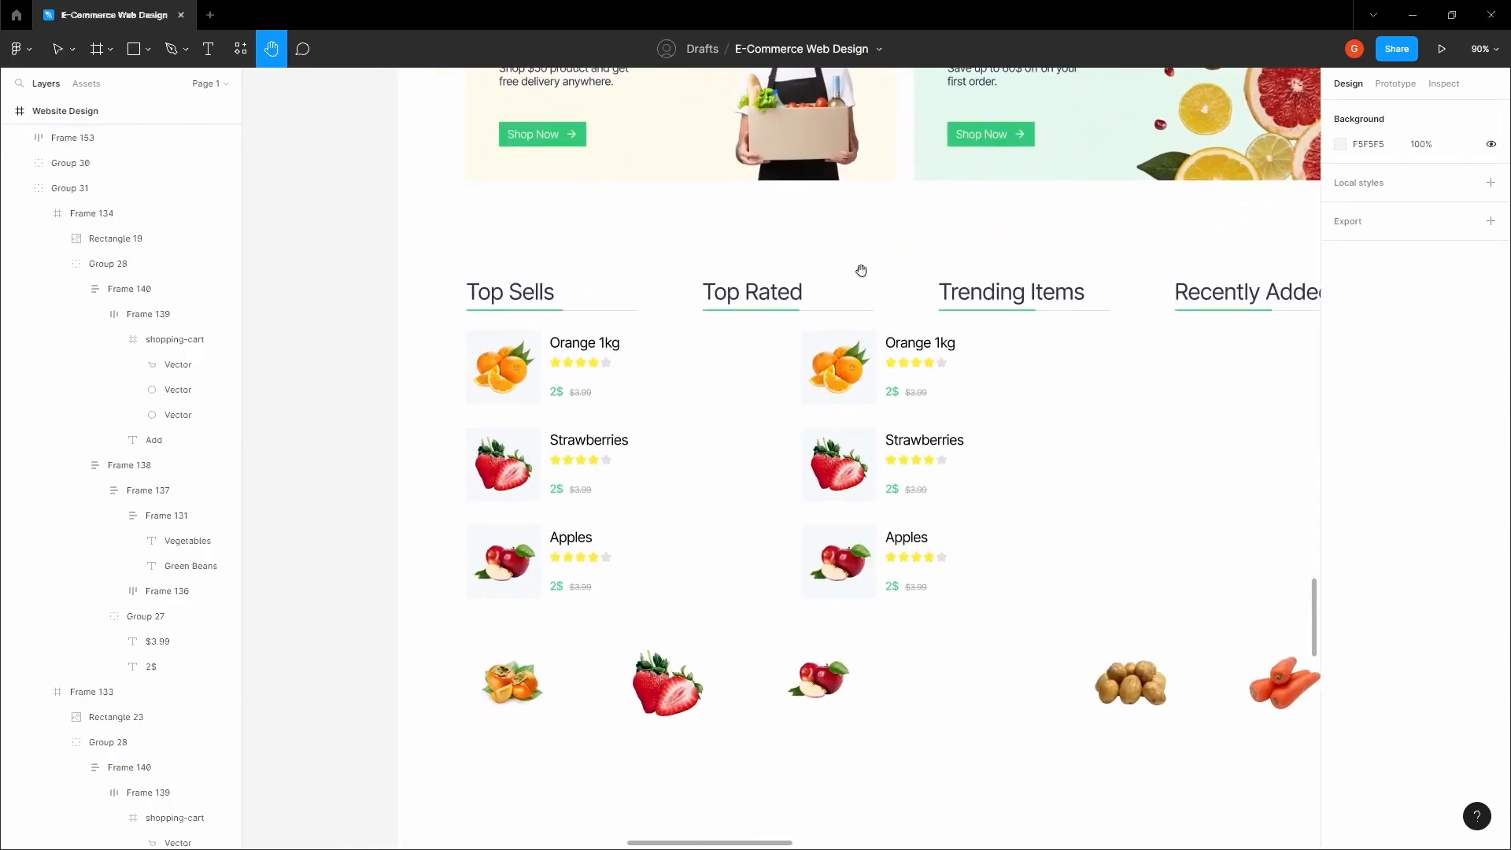
scroll(861, 271, "down", 4)
left_click(866, 389)
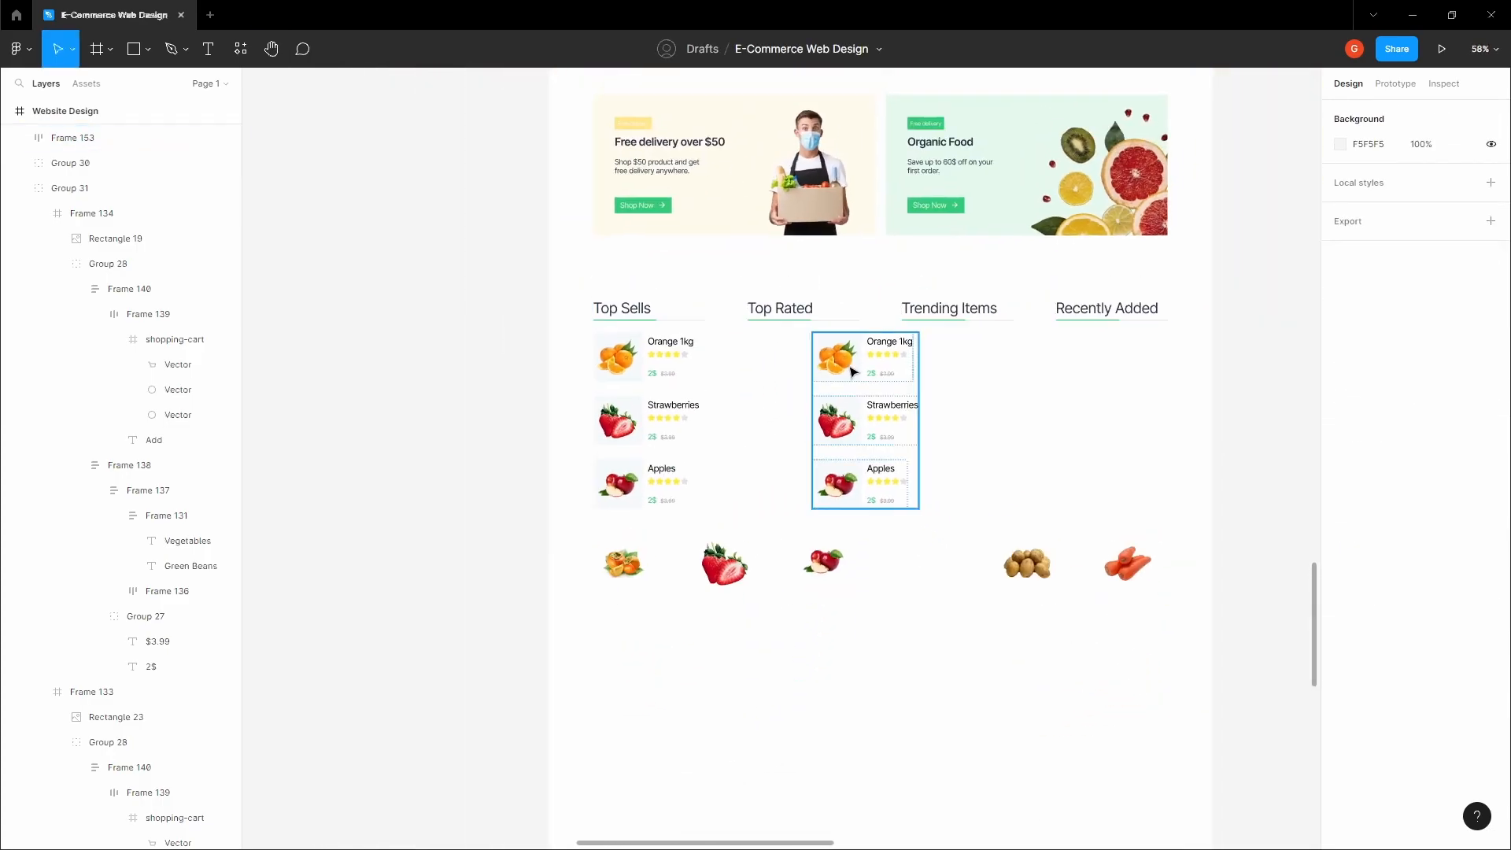
left_click(776, 294)
left_click_drag(777, 286, 725, 323)
scroll(724, 324, "down", 1)
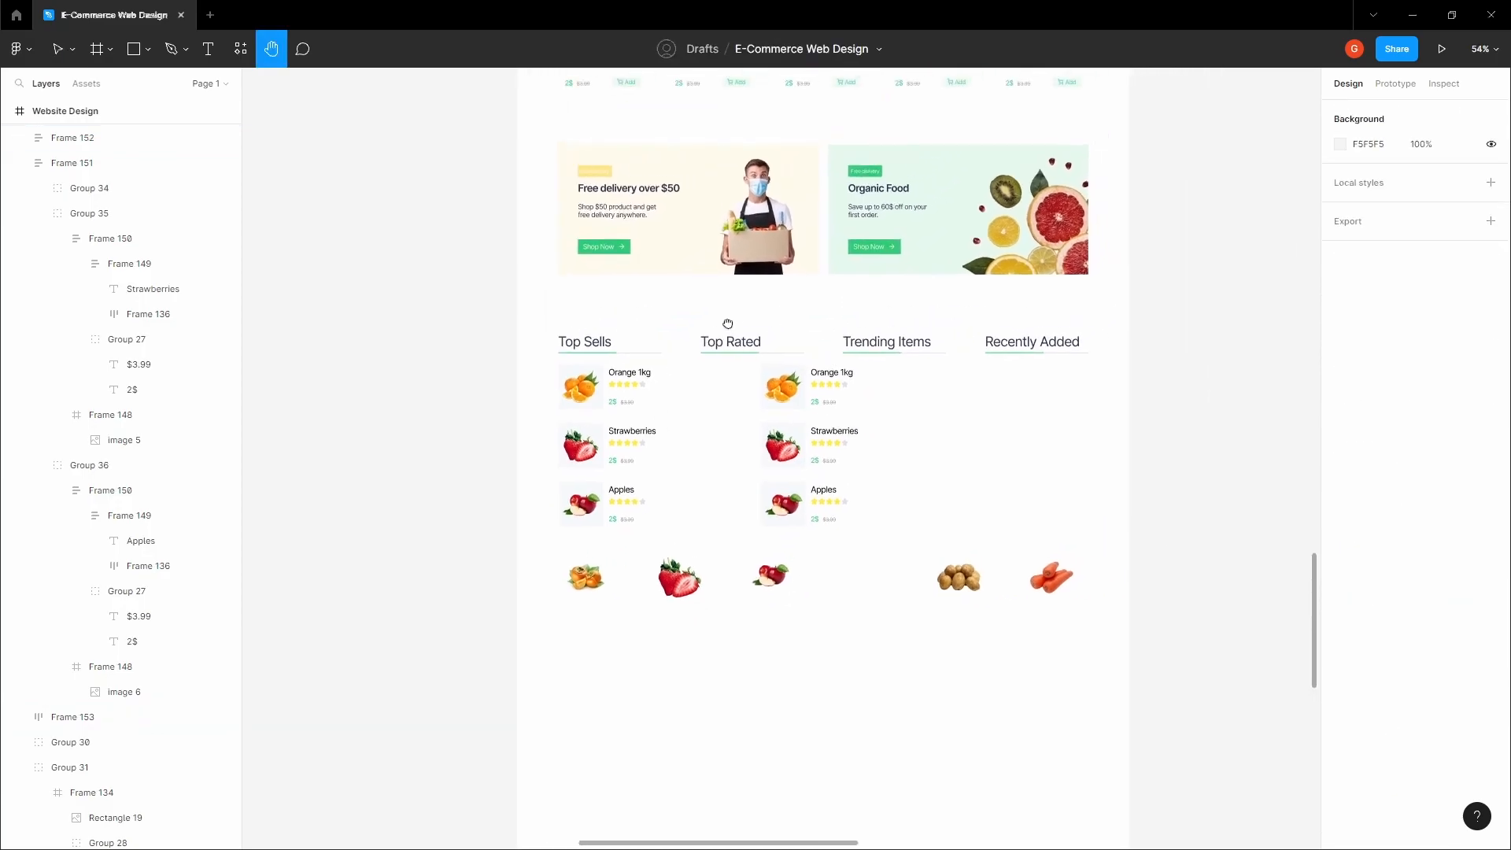
left_click(811, 387)
left_click_drag(810, 387, 753, 385)
key("Escape")
key("h")
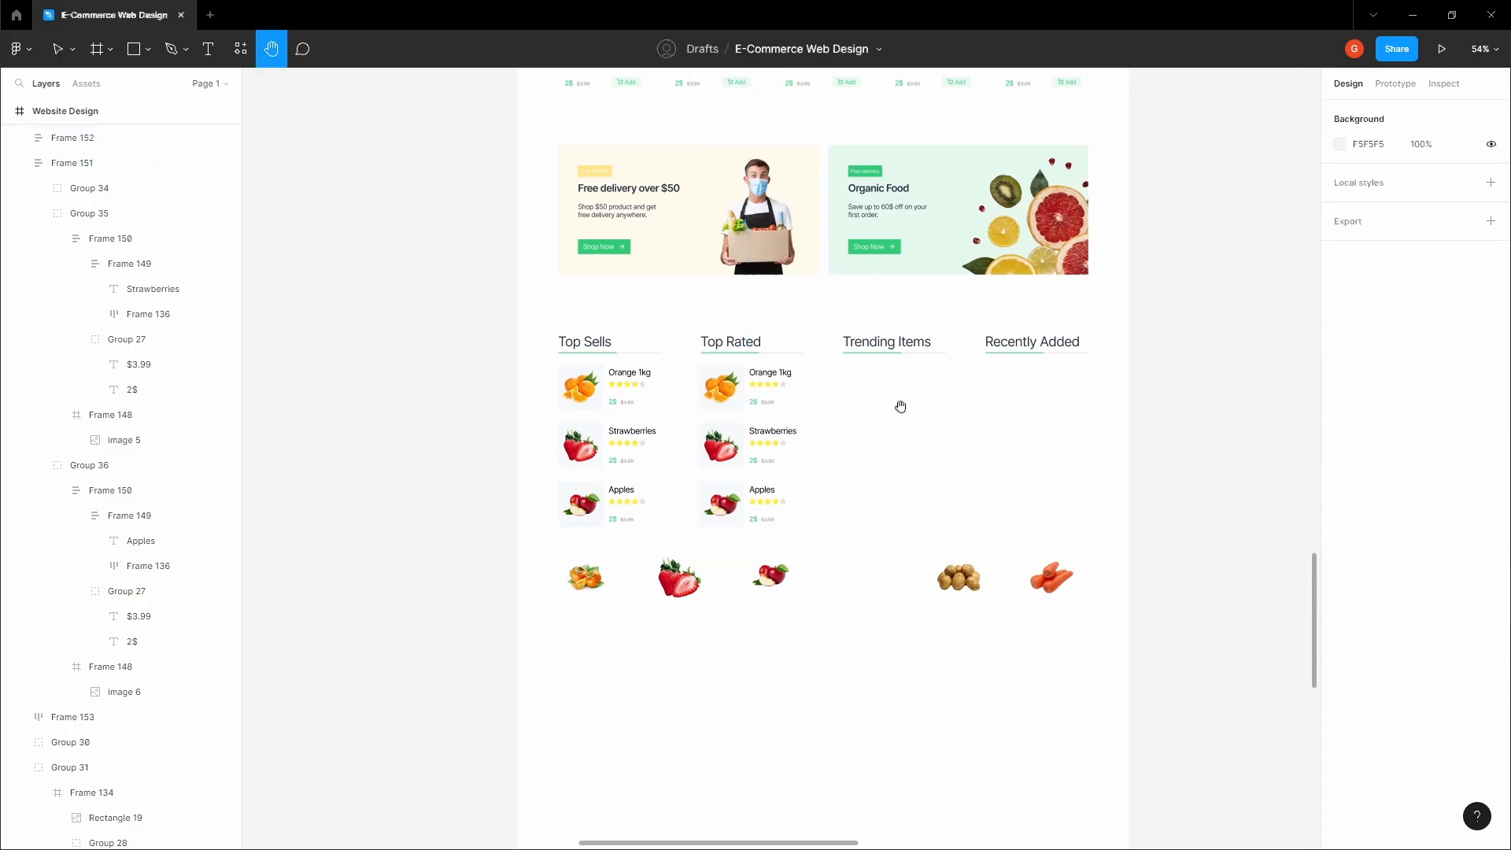
Step: Duplicate the Top Rated item column and place the copy beneath the Trending Items heading
left_click(725, 354)
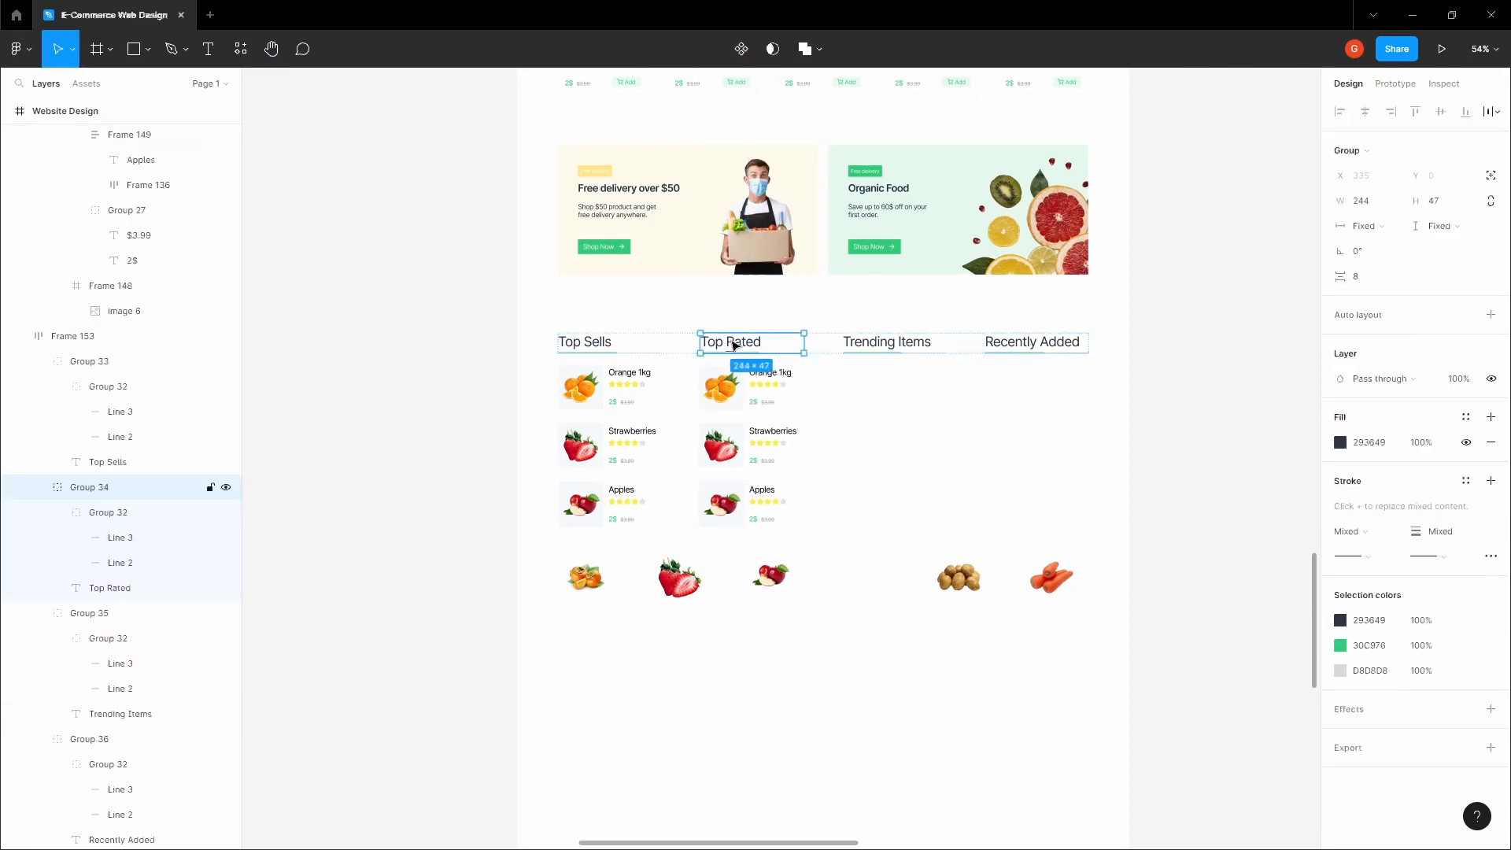
left_click(744, 391)
left_click_drag(743, 391, 894, 396, "alt")
key("Escape")
key("h")
left_click_drag(804, 315, 802, 273)
key("v")
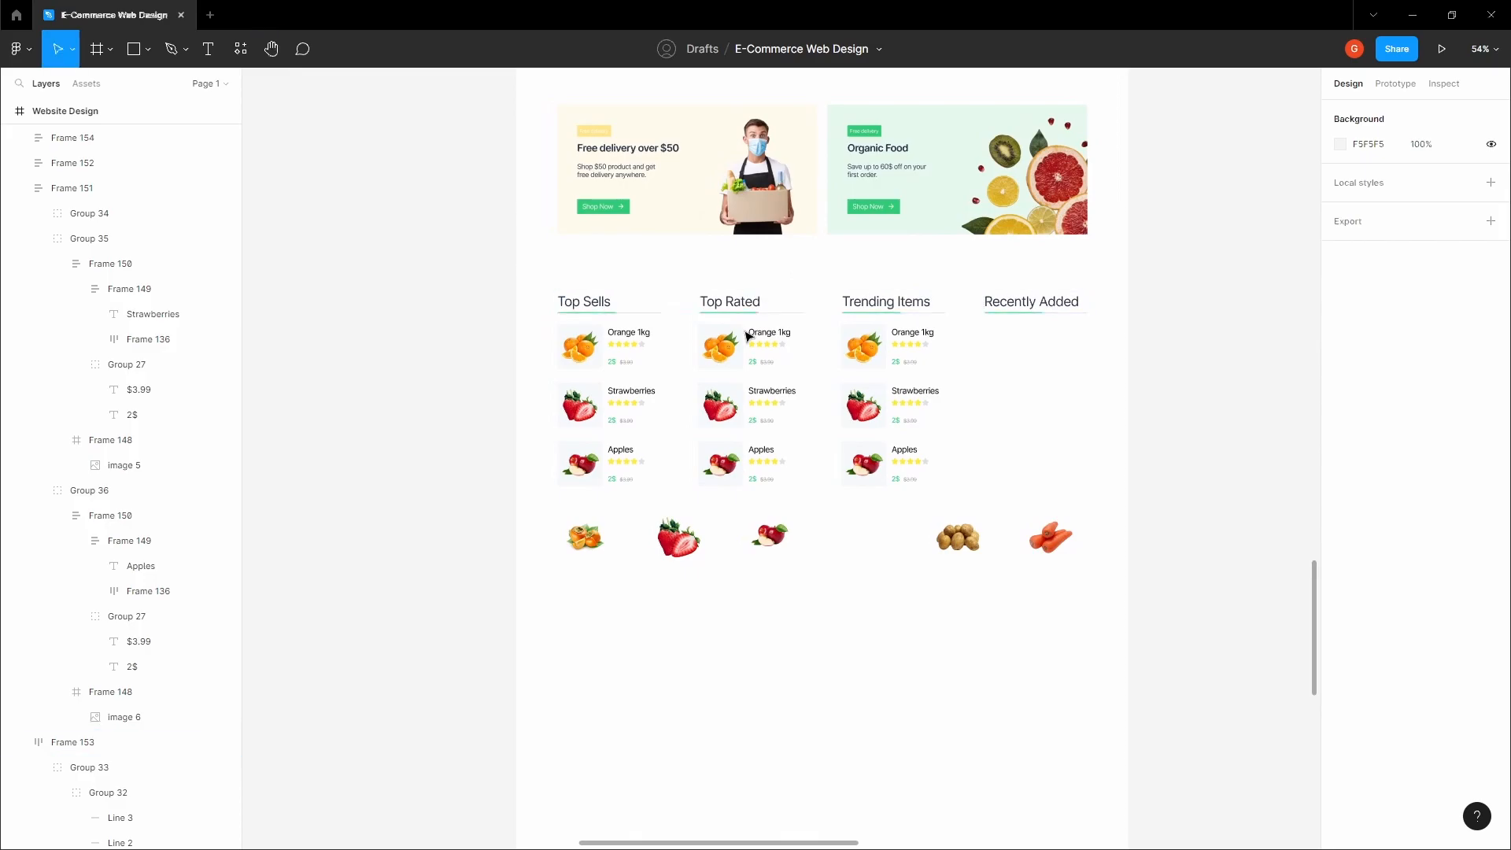
Step: Delete the item columns beneath the Top Rated and Trending Items headings
left_click(762, 347)
key("shift+0")
key("Escape")
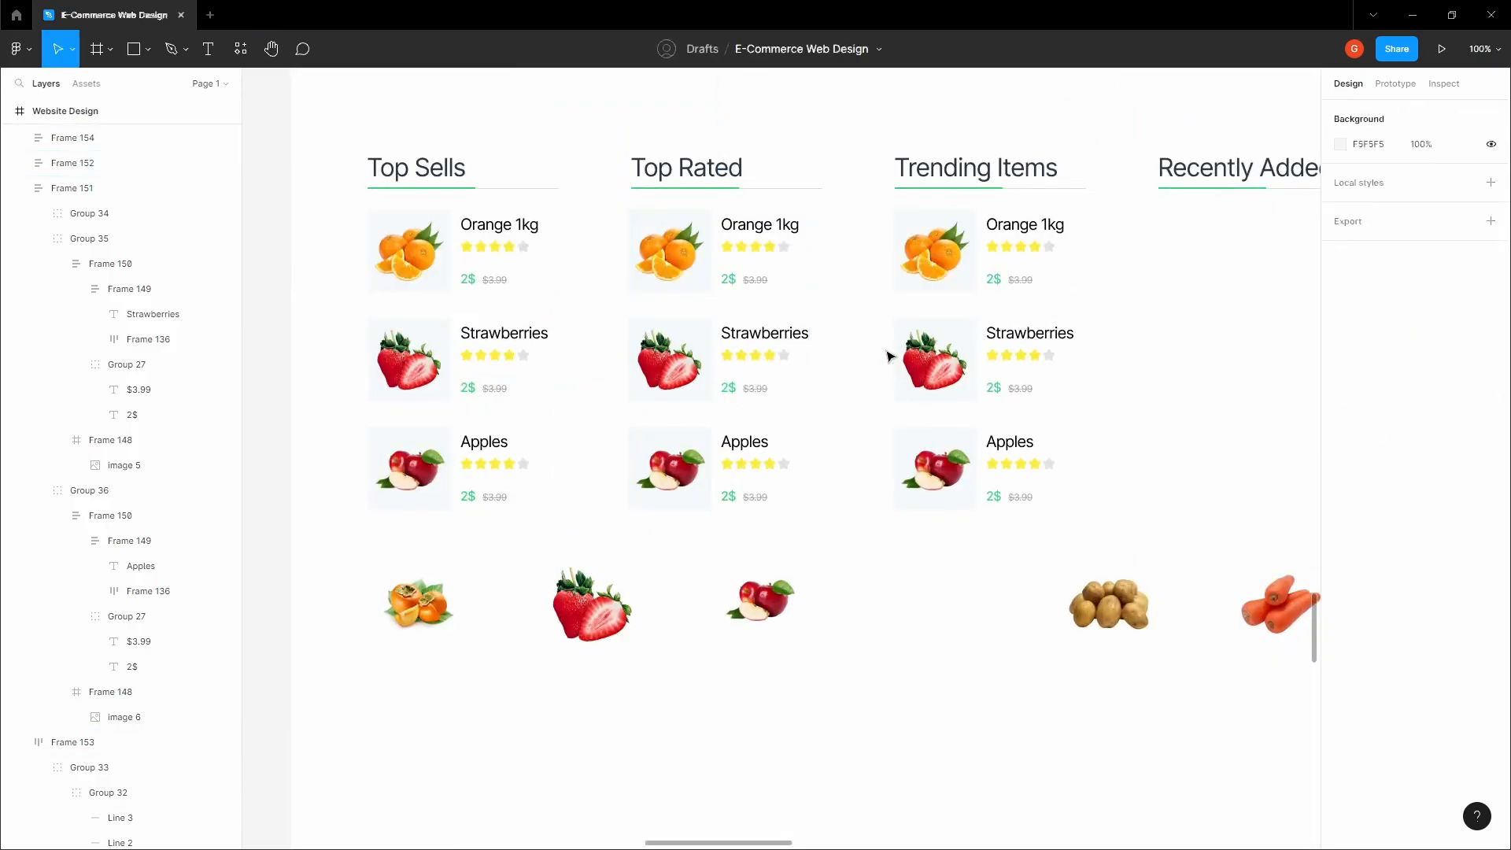
scroll(888, 355, "down", 3)
key("space")
left_click_drag(954, 351, 945, 379)
left_click(822, 368)
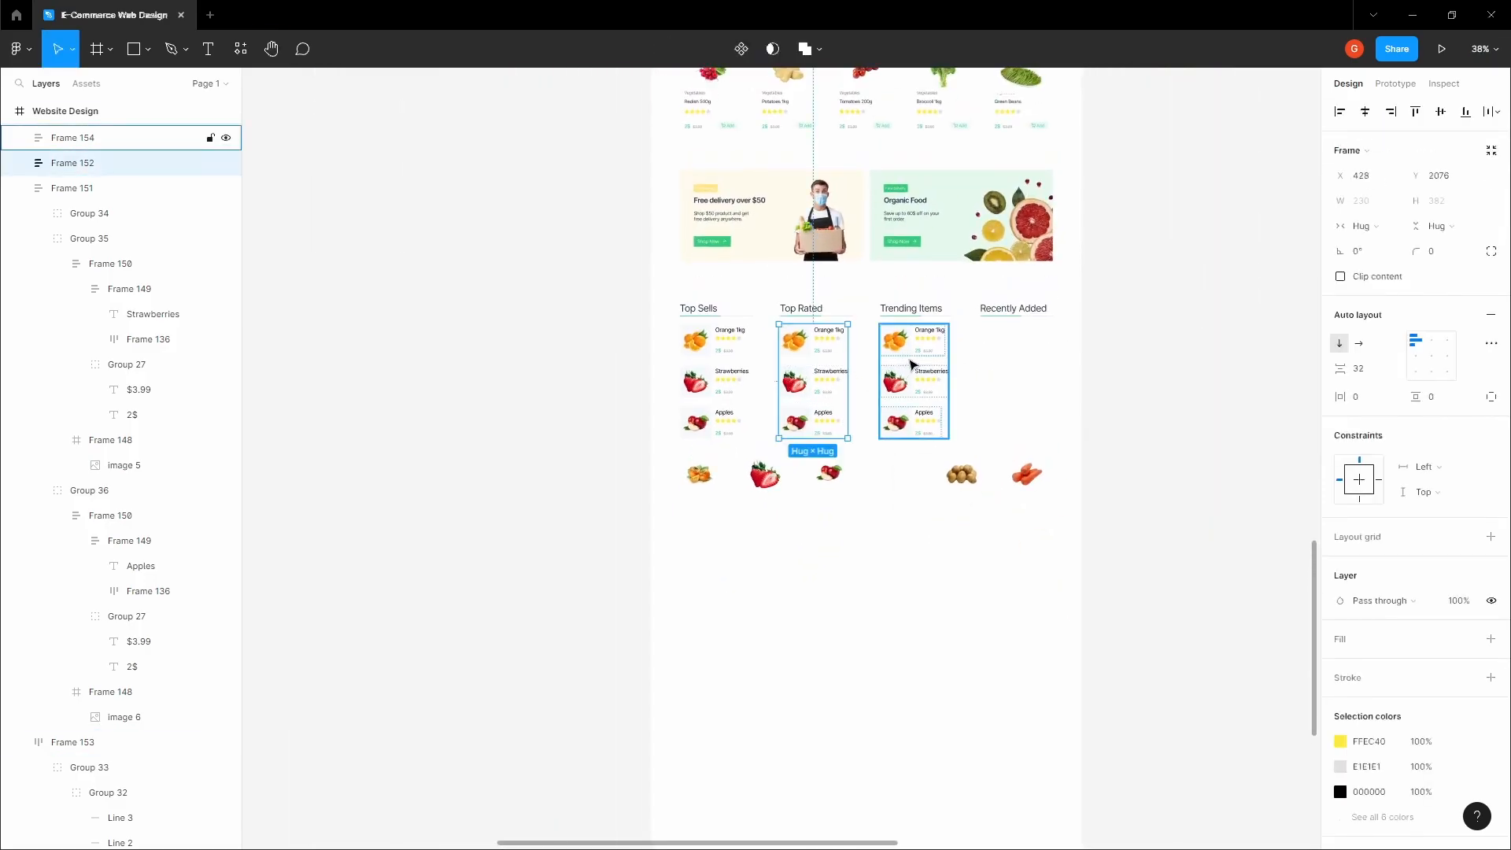
key("Delete")
left_click(911, 363)
key("Delete")
Step: Set the Top Sells heading's font size to 24
scroll(713, 314, "up", 3)
scroll(697, 314, "up", 2)
left_click(698, 314, "ctrl")
scroll(698, 314, "up", 1)
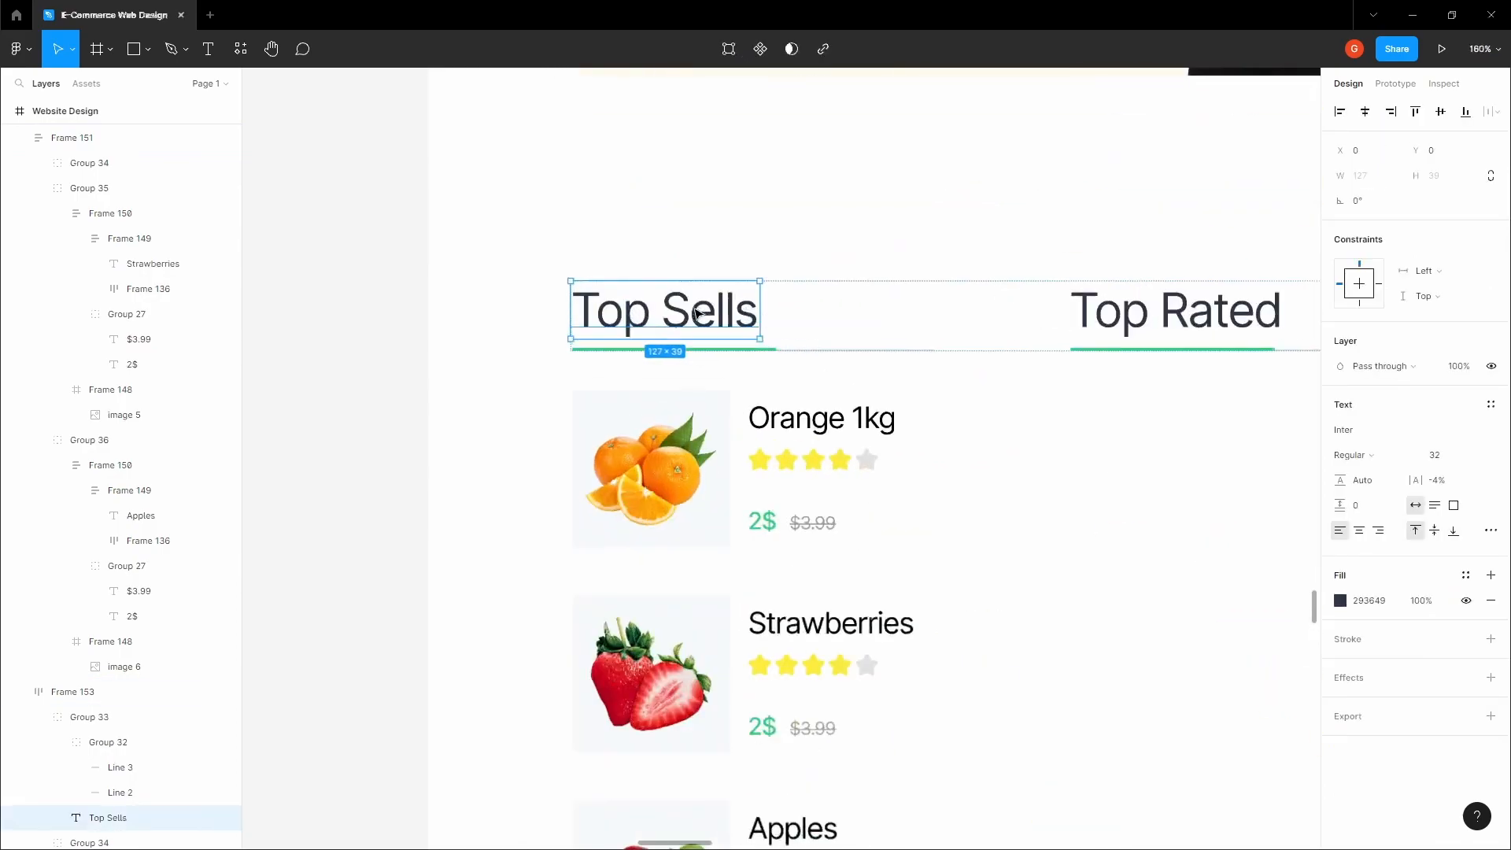
left_click(1471, 455)
left_click(1448, 431)
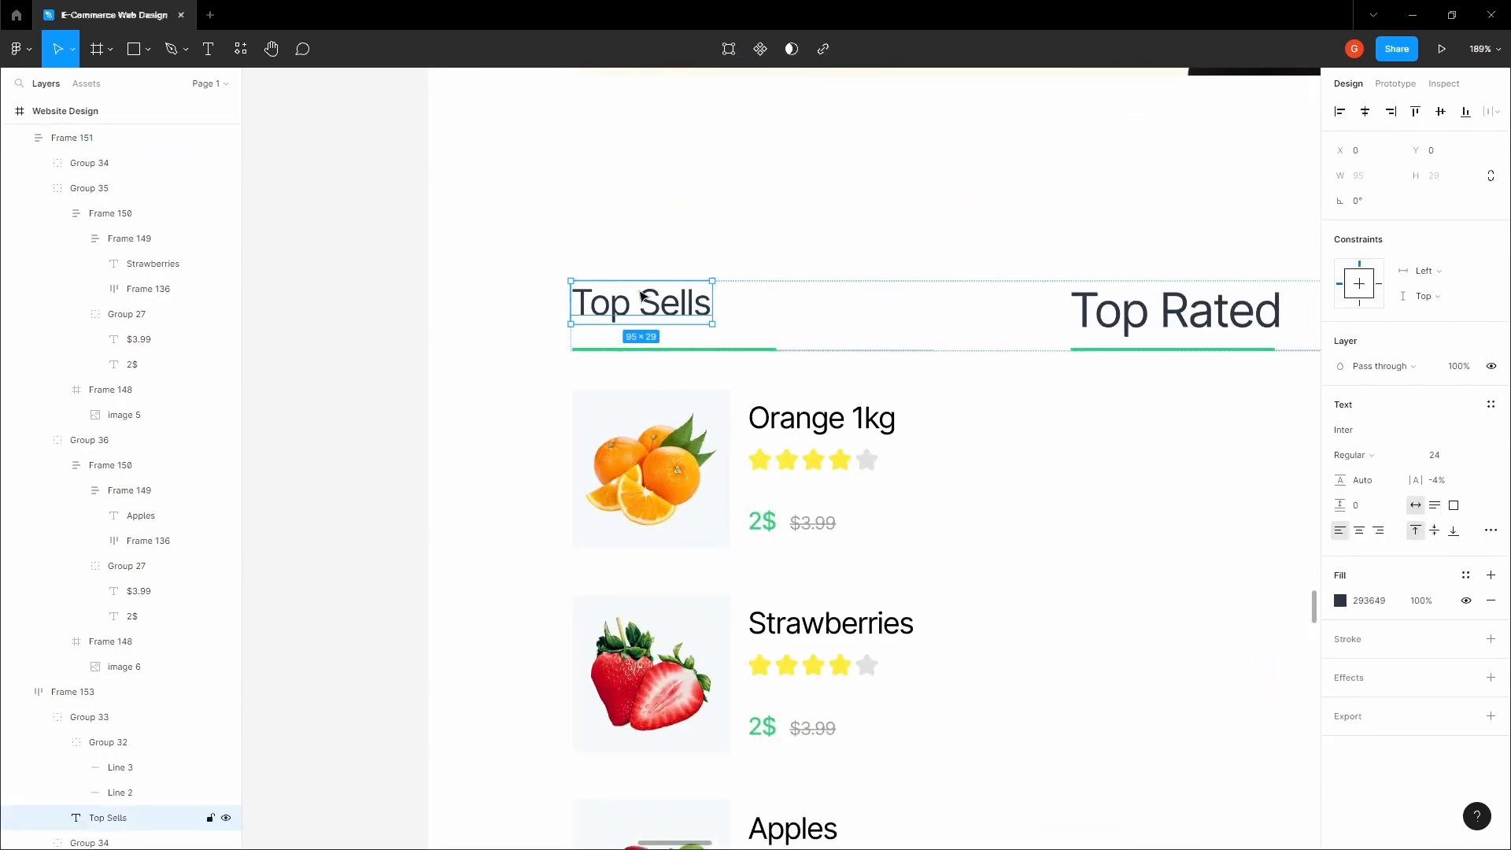
Step: Remove the auto layout from the row of column headings and ungroup it into separate headings
scroll(622, 305, "down", 4)
left_click(961, 247)
left_click(1261, 328)
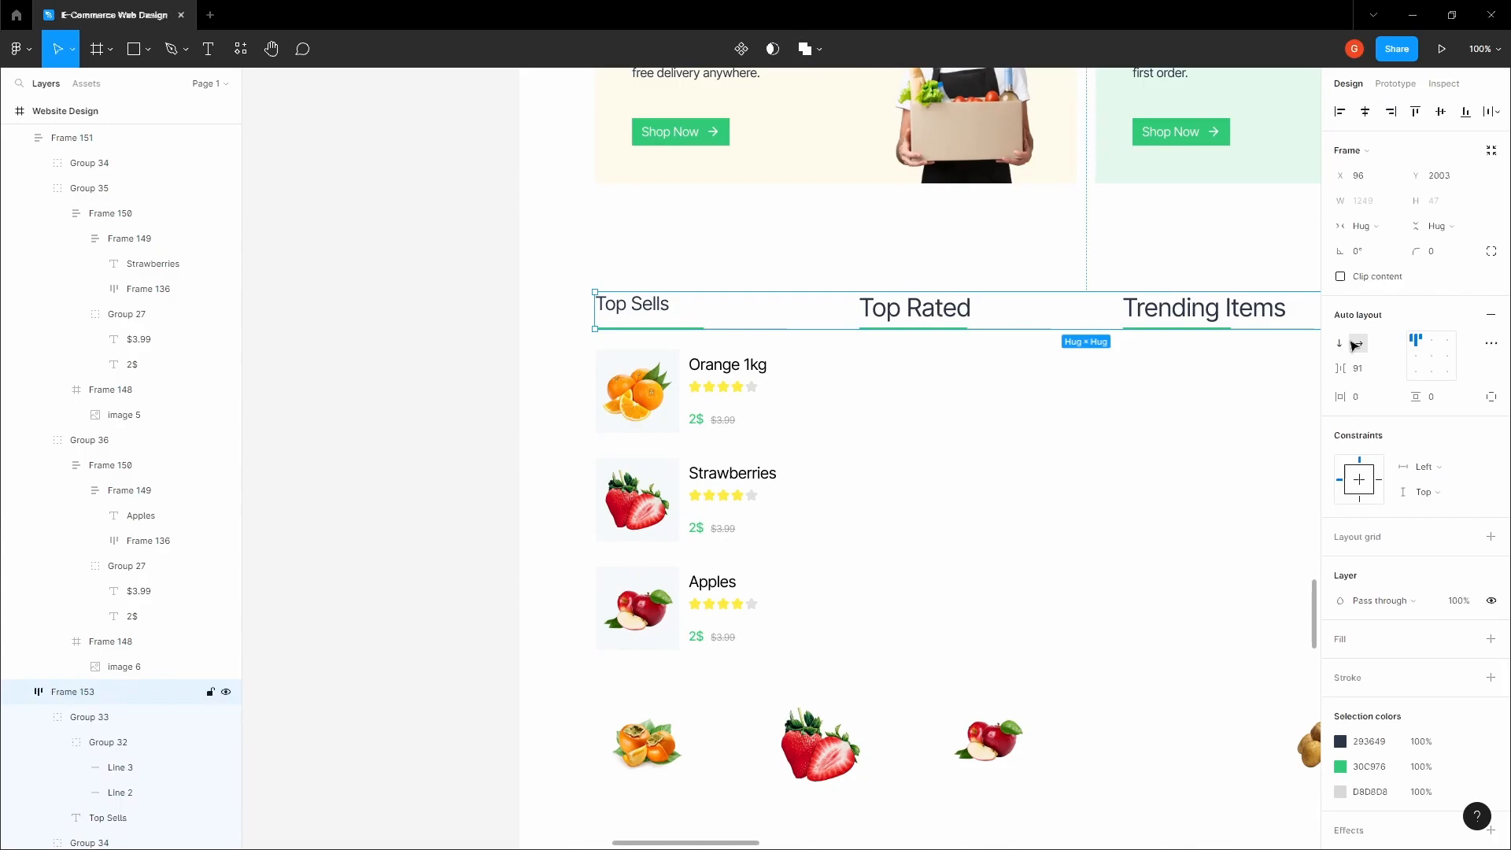
left_click(1490, 315)
left_click(1038, 225)
left_click_drag(1035, 225, 899, 242)
right_click(785, 324)
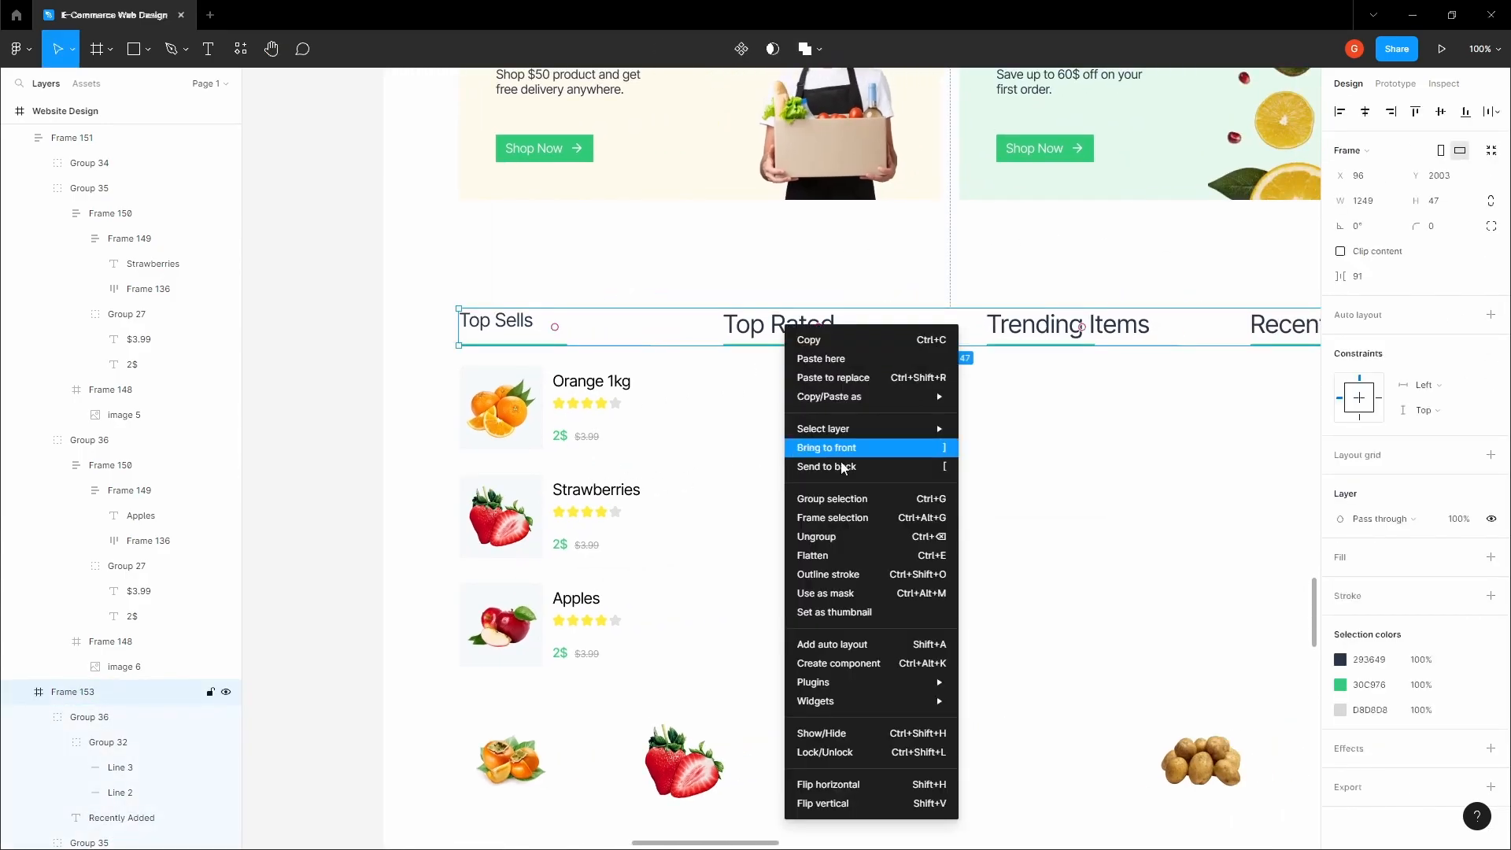
left_click(819, 536)
Step: Delete the Top Rated, Trending Items and Recently Added headings
scroll(861, 516, "down", 4)
left_click_drag(808, 508, 1119, 421)
key("Delete")
Step: Nudge the Top Sells heading text down until it sits 16 px above its underline
scroll(718, 432, "up", 8)
left_click(666, 426)
left_click(666, 425)
left_click(813, 411)
left_click(701, 413)
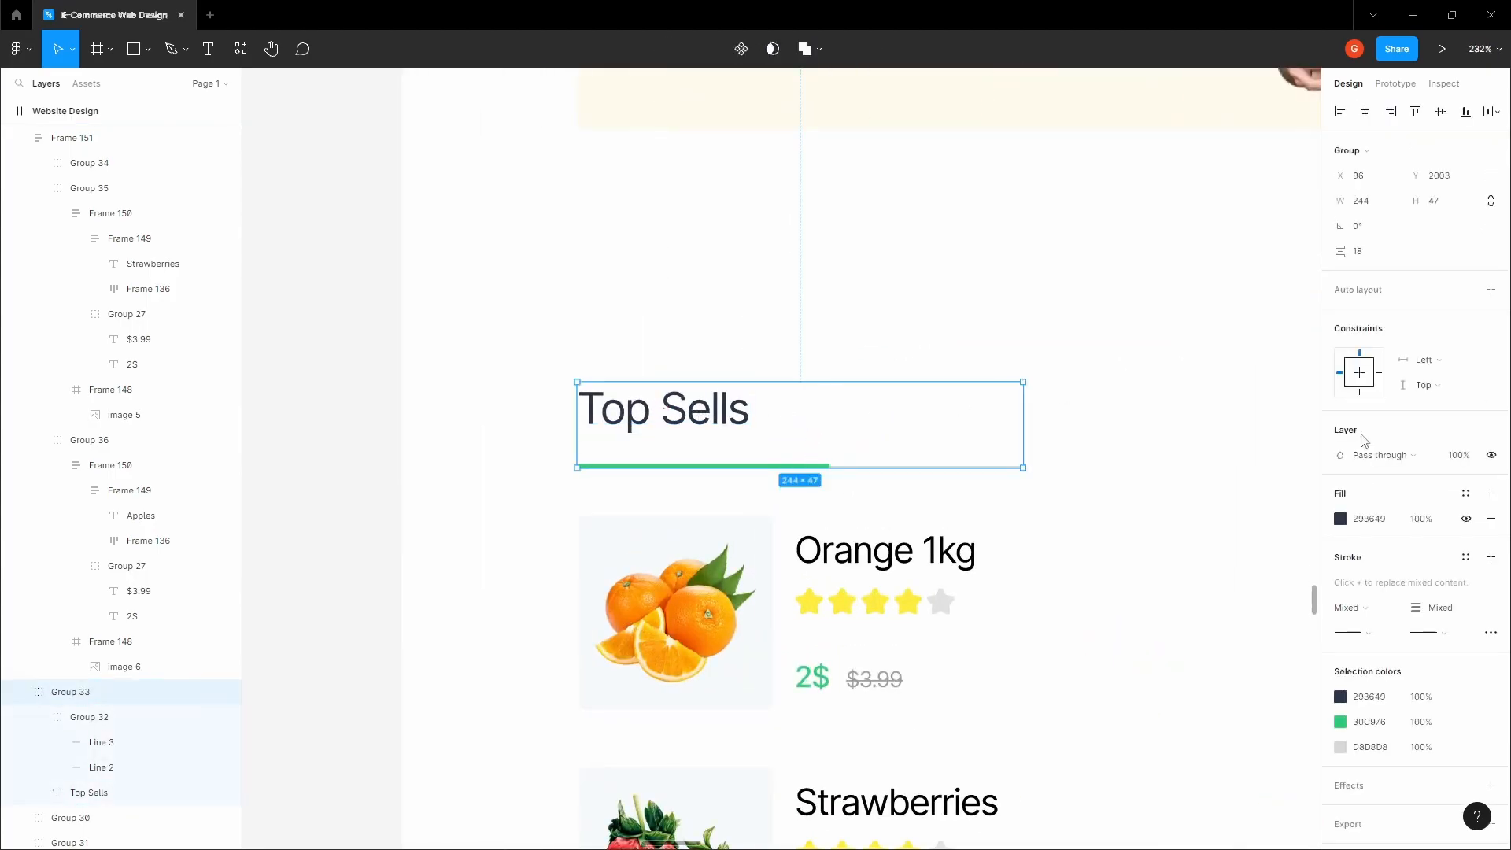
double_click(720, 411)
key("Down")
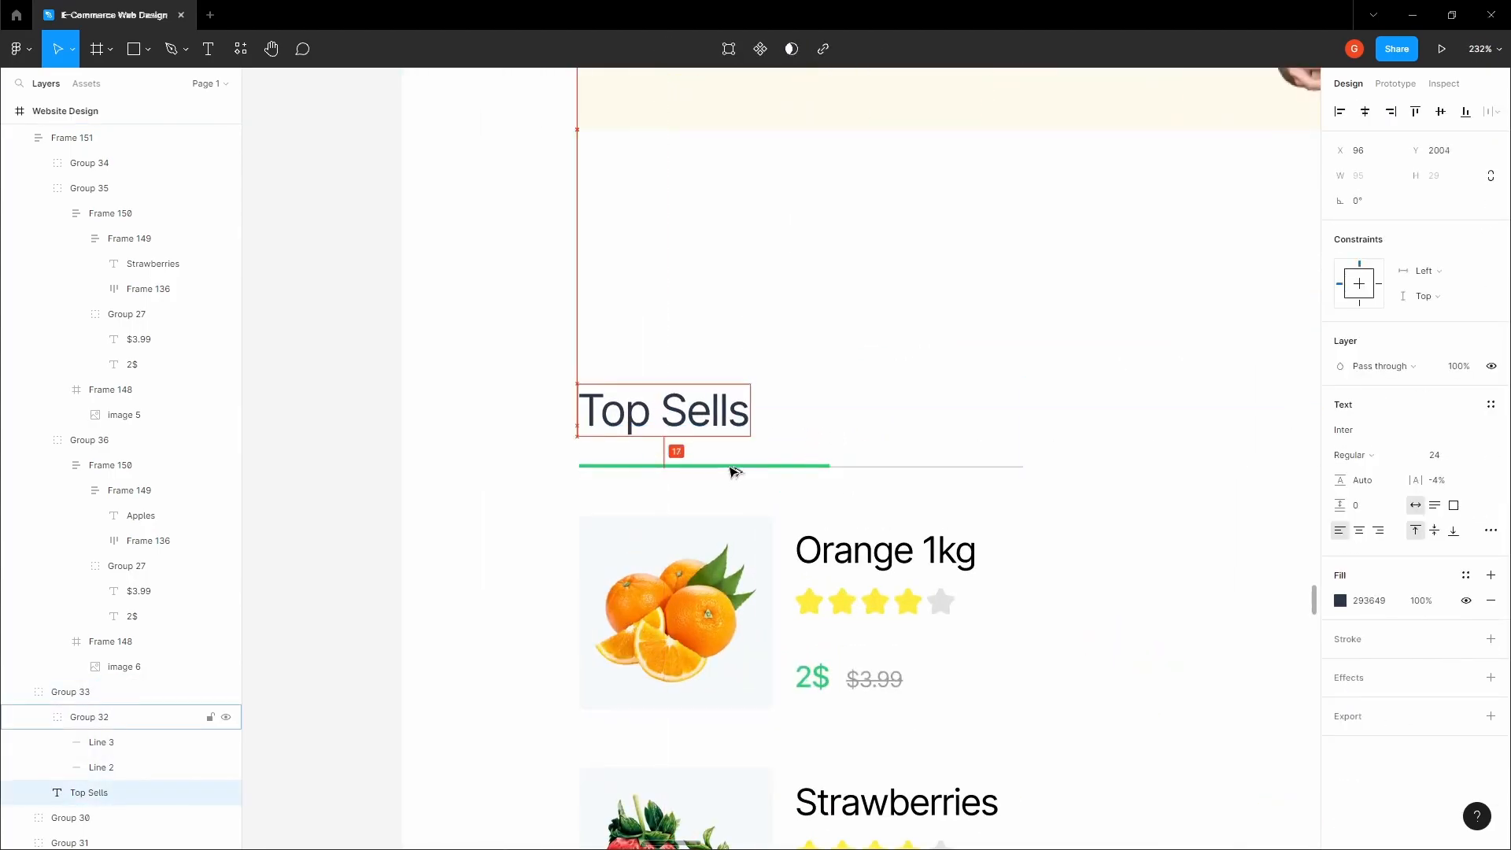
key("Down")
key("Down")
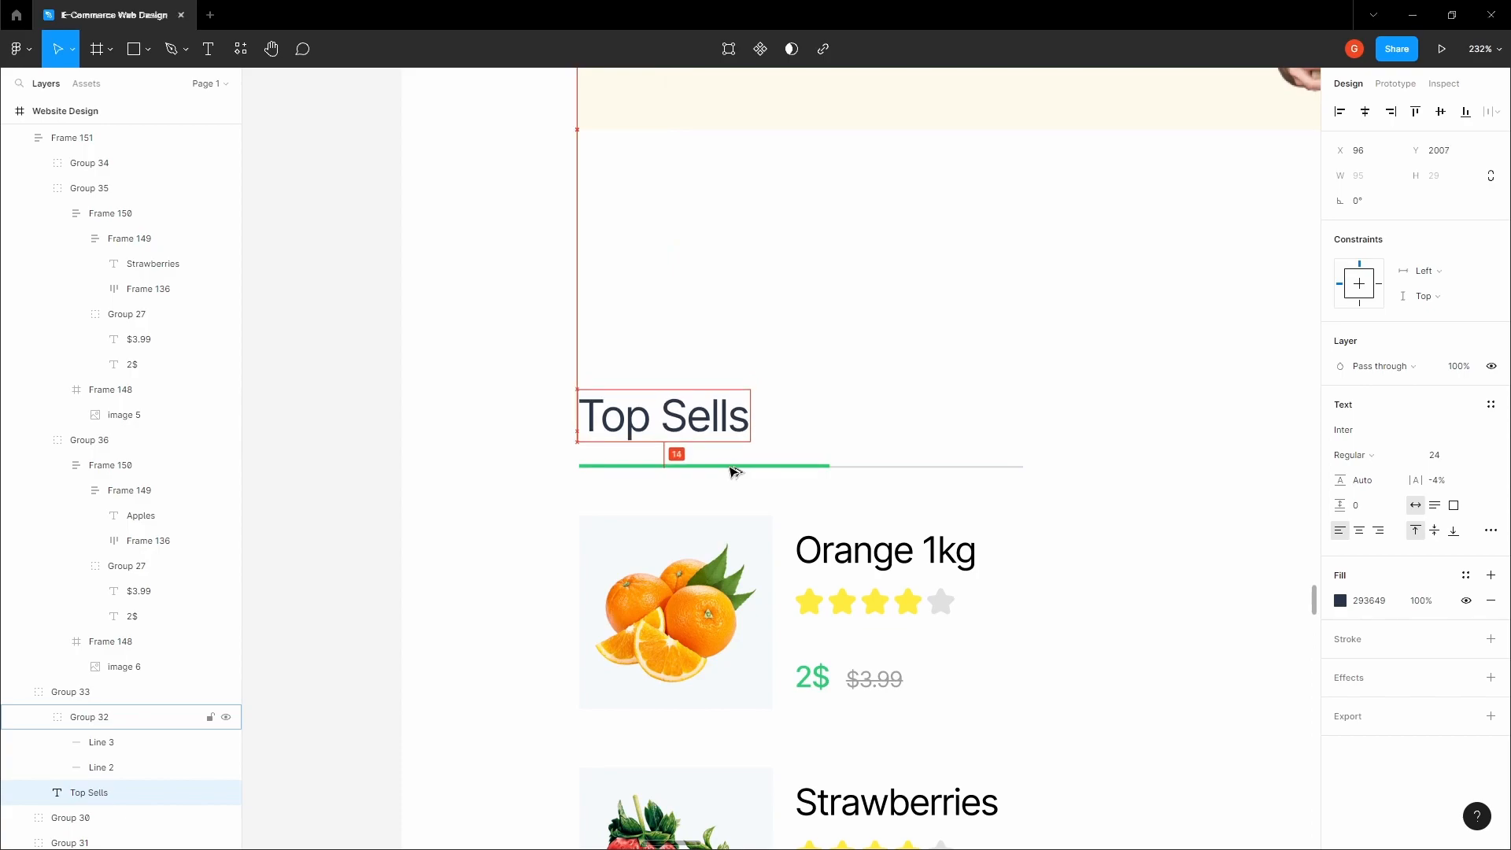
left_click(880, 426)
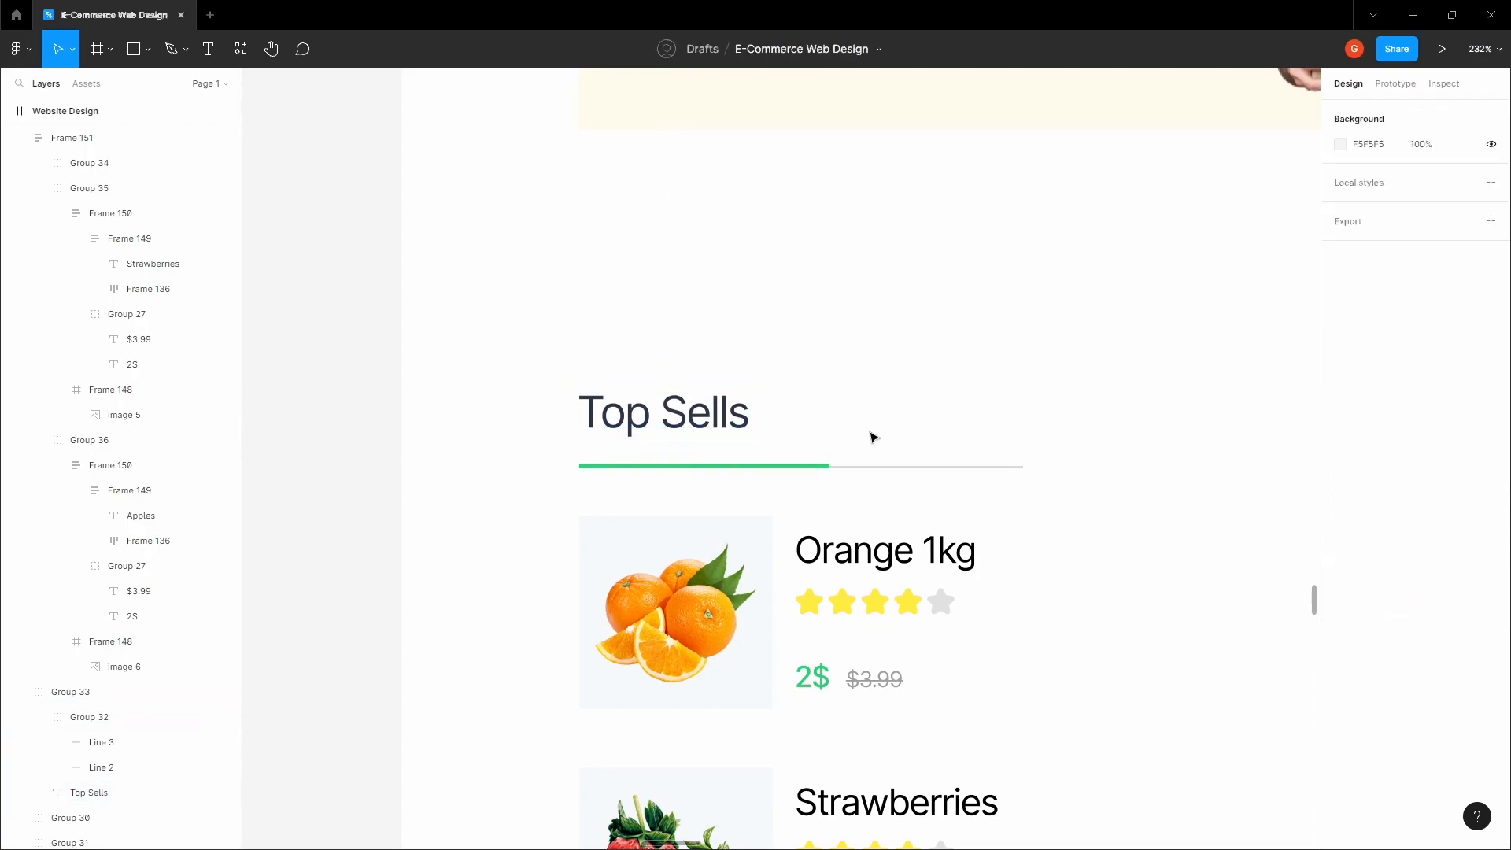
Step: Shorten the green part of the Top Sells underline to 115 and move the grey part to start at its end
scroll(882, 439, "down", 5)
left_click_drag(885, 424, 582, 348)
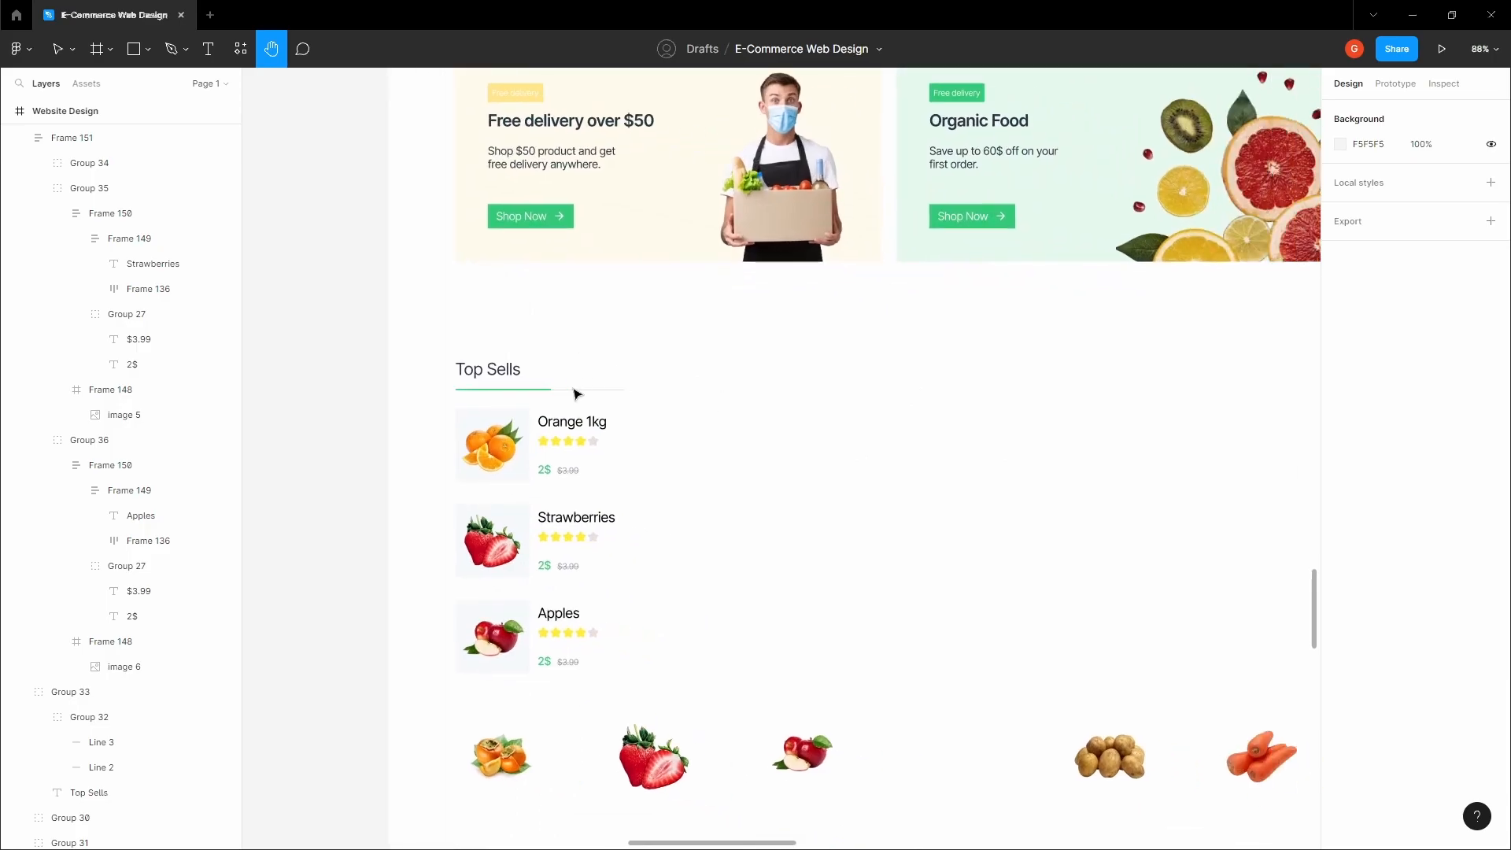
left_click(515, 391, "ctrl")
left_click(515, 389, "ctrl")
scroll(514, 388, "up", 8)
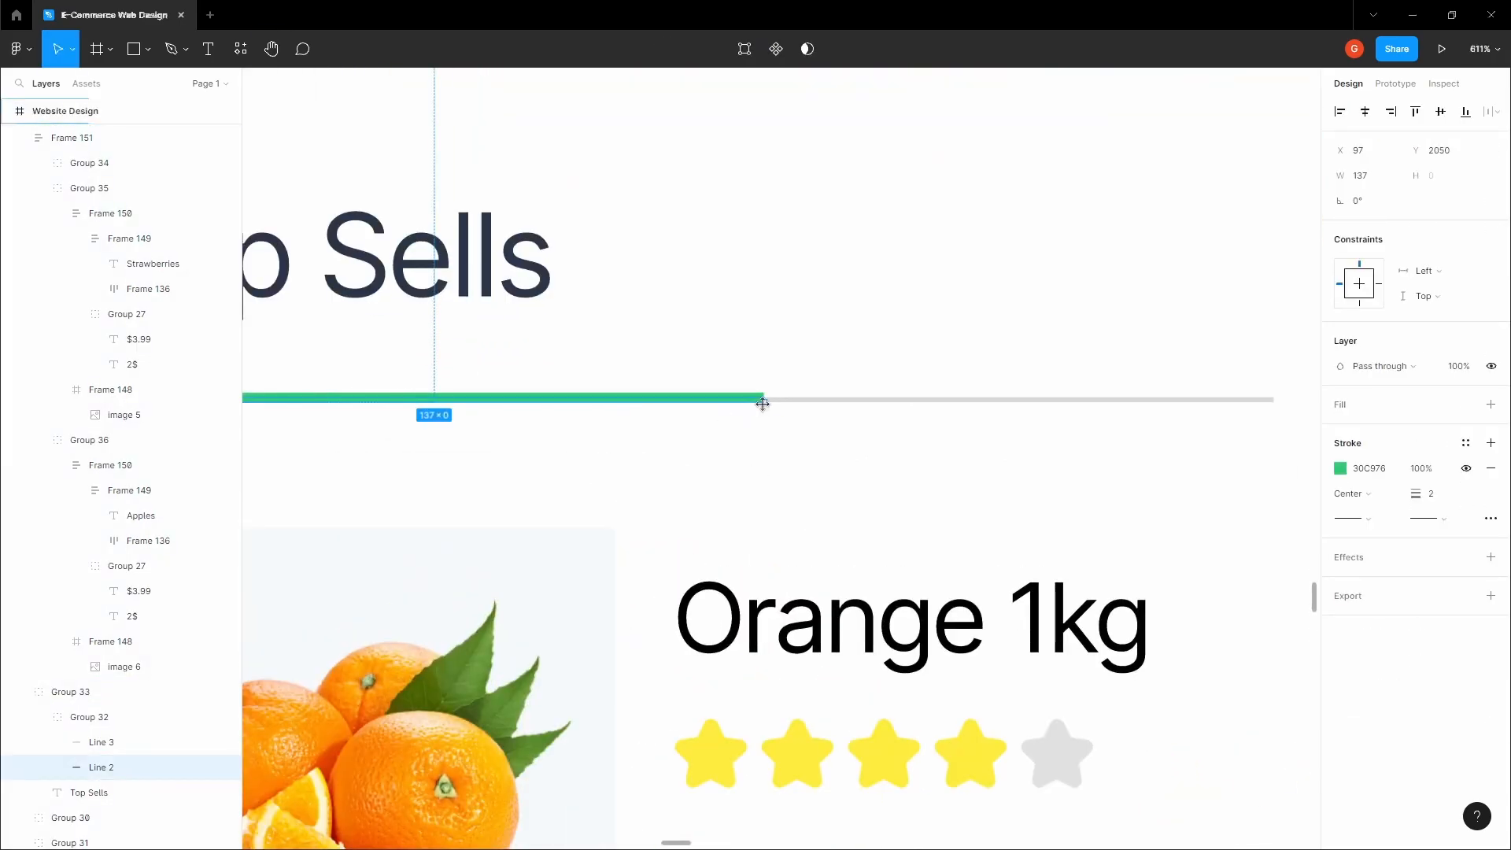
left_click_drag(763, 404, 659, 396)
left_click(853, 406)
left_click_drag(852, 406, 747, 405)
left_click(544, 402)
scroll(543, 402, "up", 2)
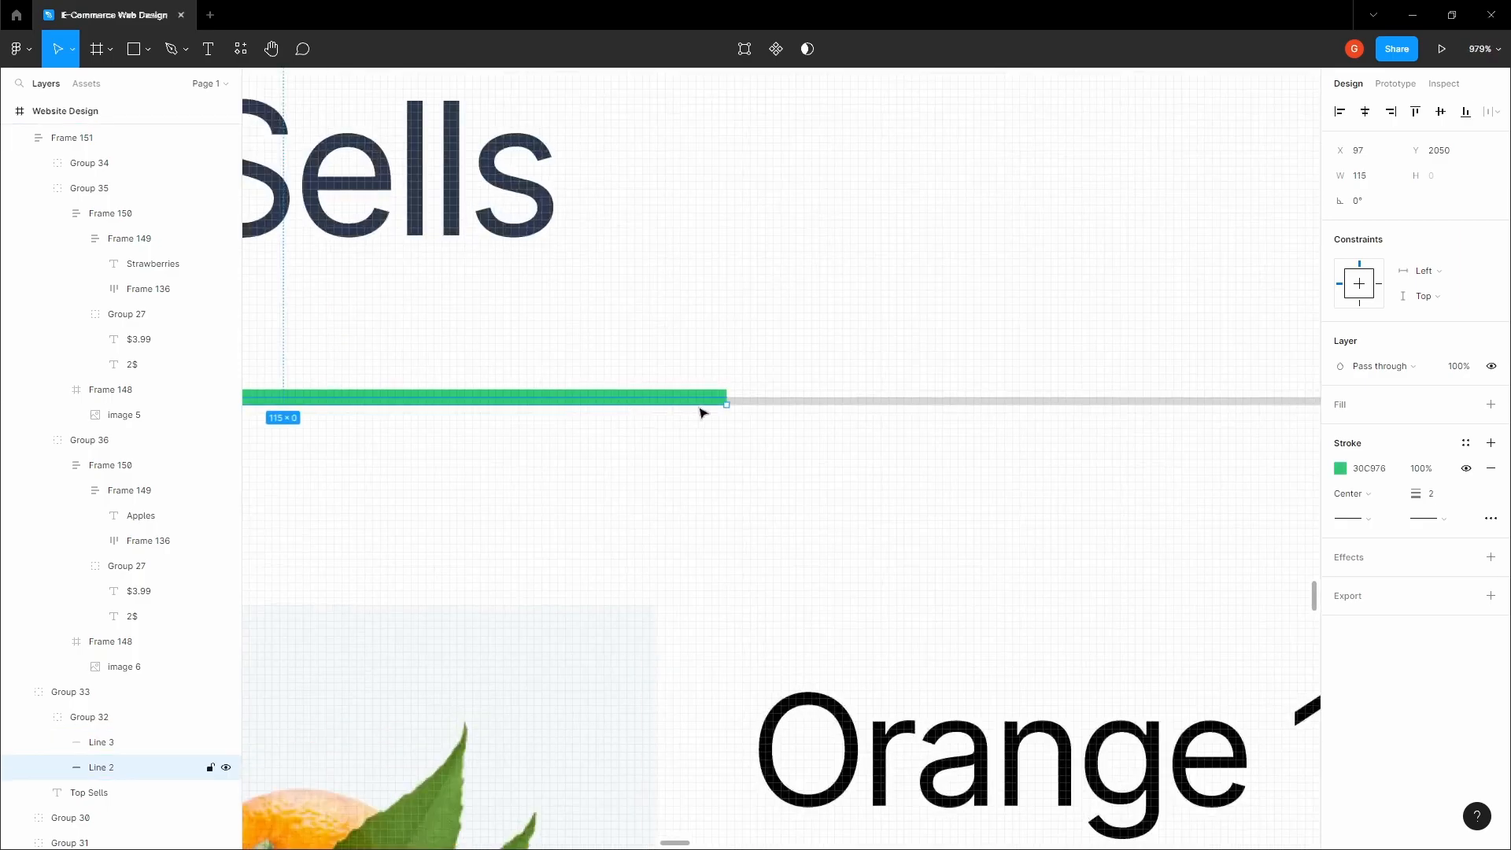
scroll(708, 408, "down", 2)
Step: Set the width of the grey part of the Top Sells underline to 115
left_click(784, 405)
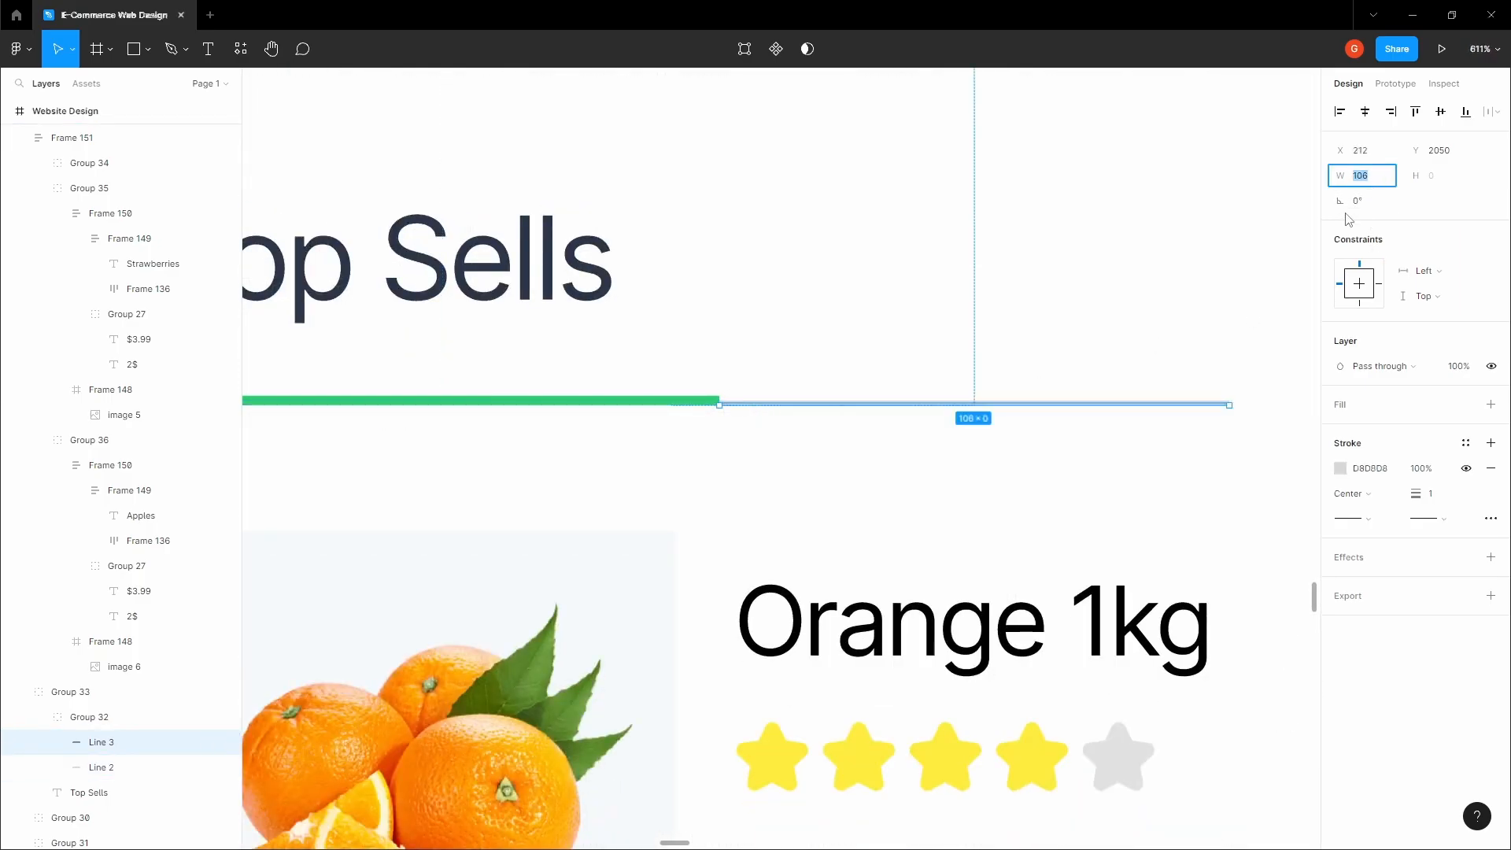
type("115")
left_click(1110, 257)
scroll(1106, 258, "down", 4)
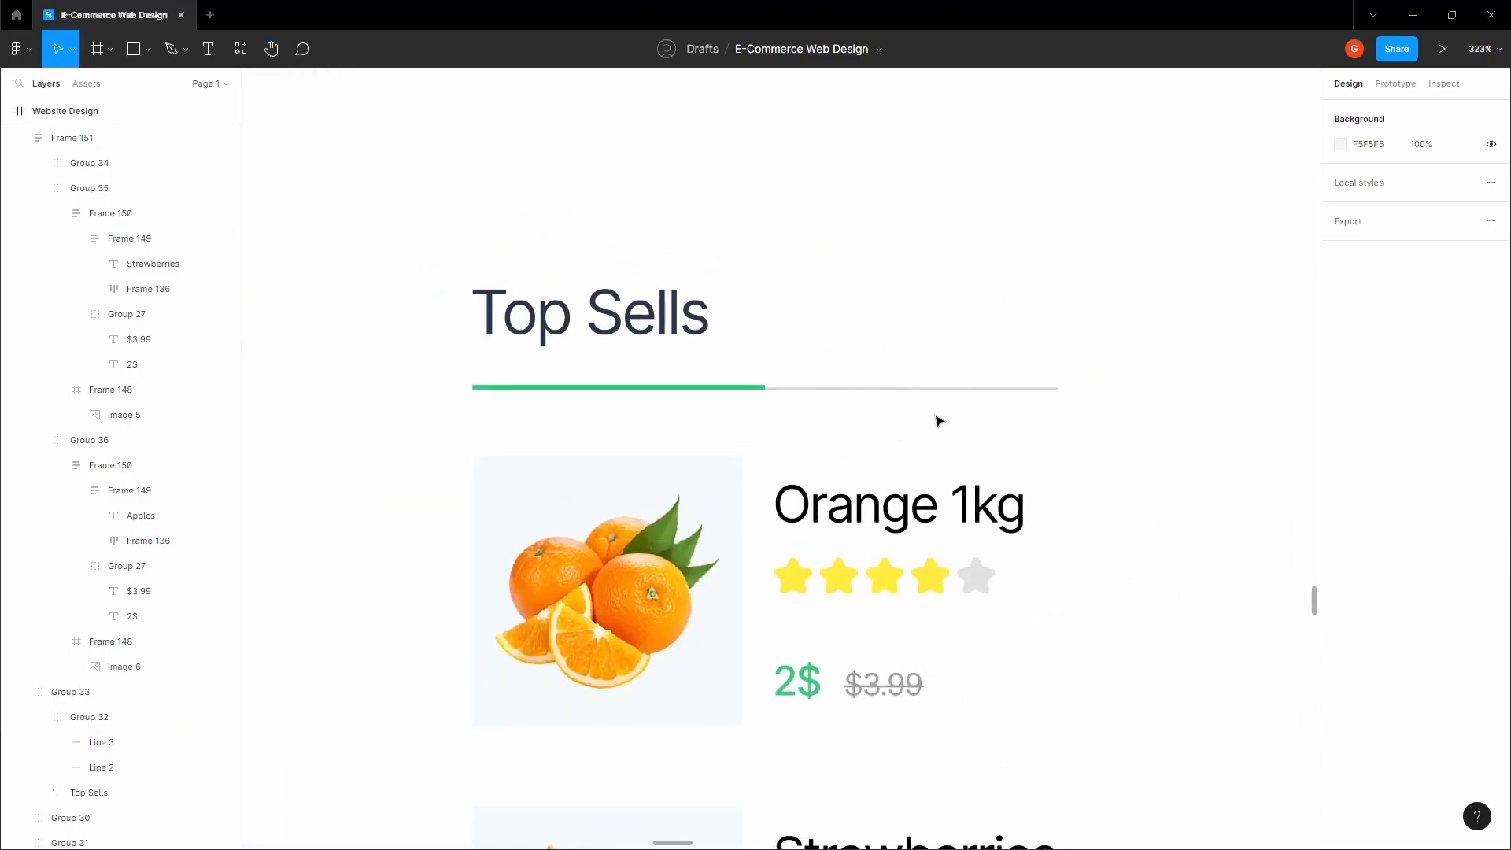
Step: Duplicate the Top Sells heading with its underline to the side and change the copy's text to Top Rated
scroll(787, 386, "down", 8)
left_click(540, 354)
left_click_drag(540, 354, 807, 351)
left_click(818, 310)
left_click_drag(818, 311, 778, 319)
double_click(761, 361)
double_click(760, 360)
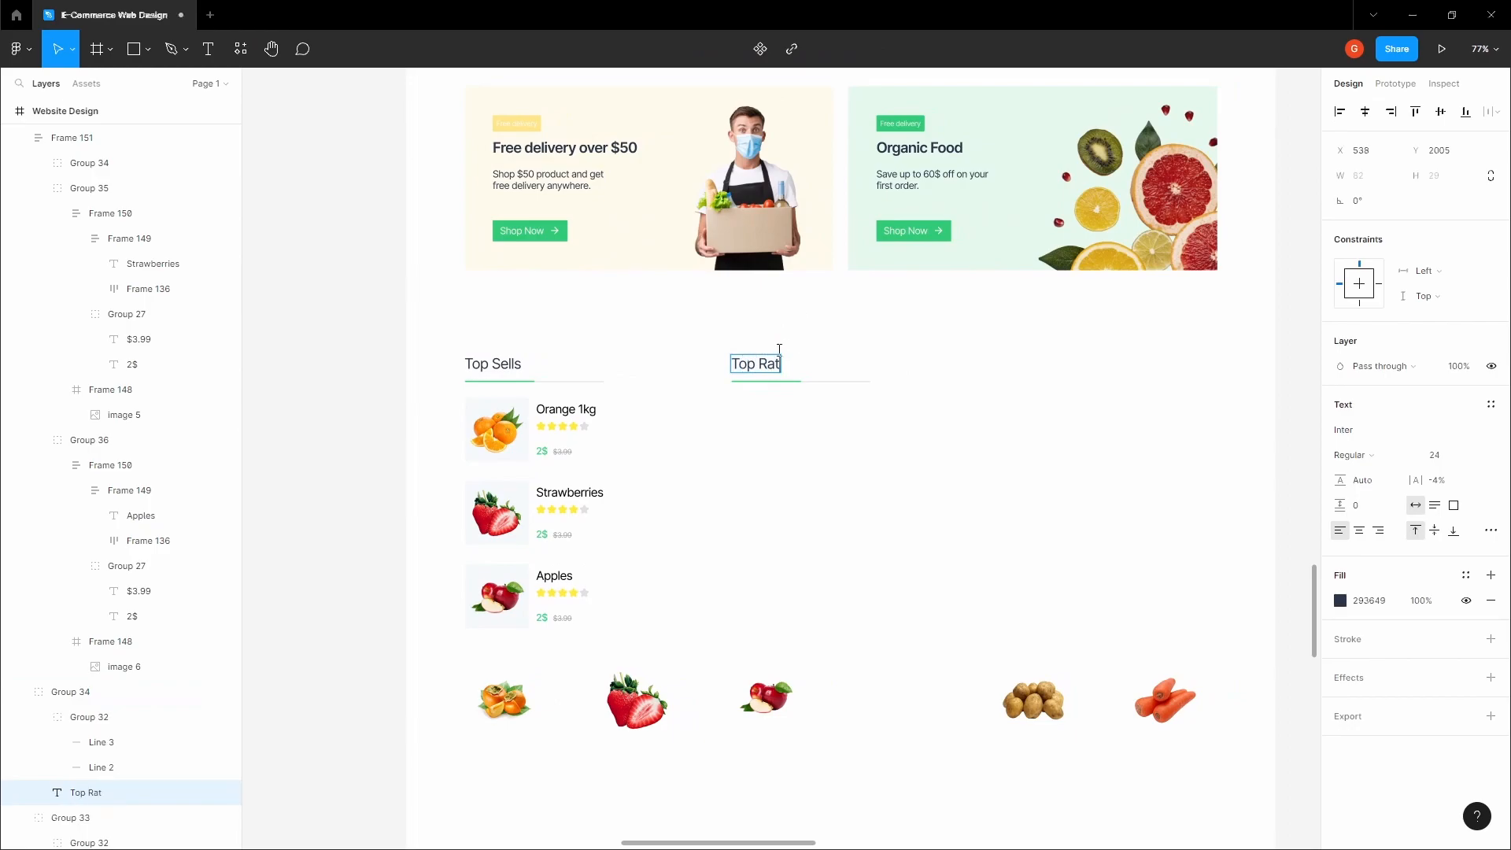
left_click(801, 338)
Step: Duplicate the Top Rated heading further along the row and change the copy's text to Trending Items
left_click_drag(765, 373, 958, 367)
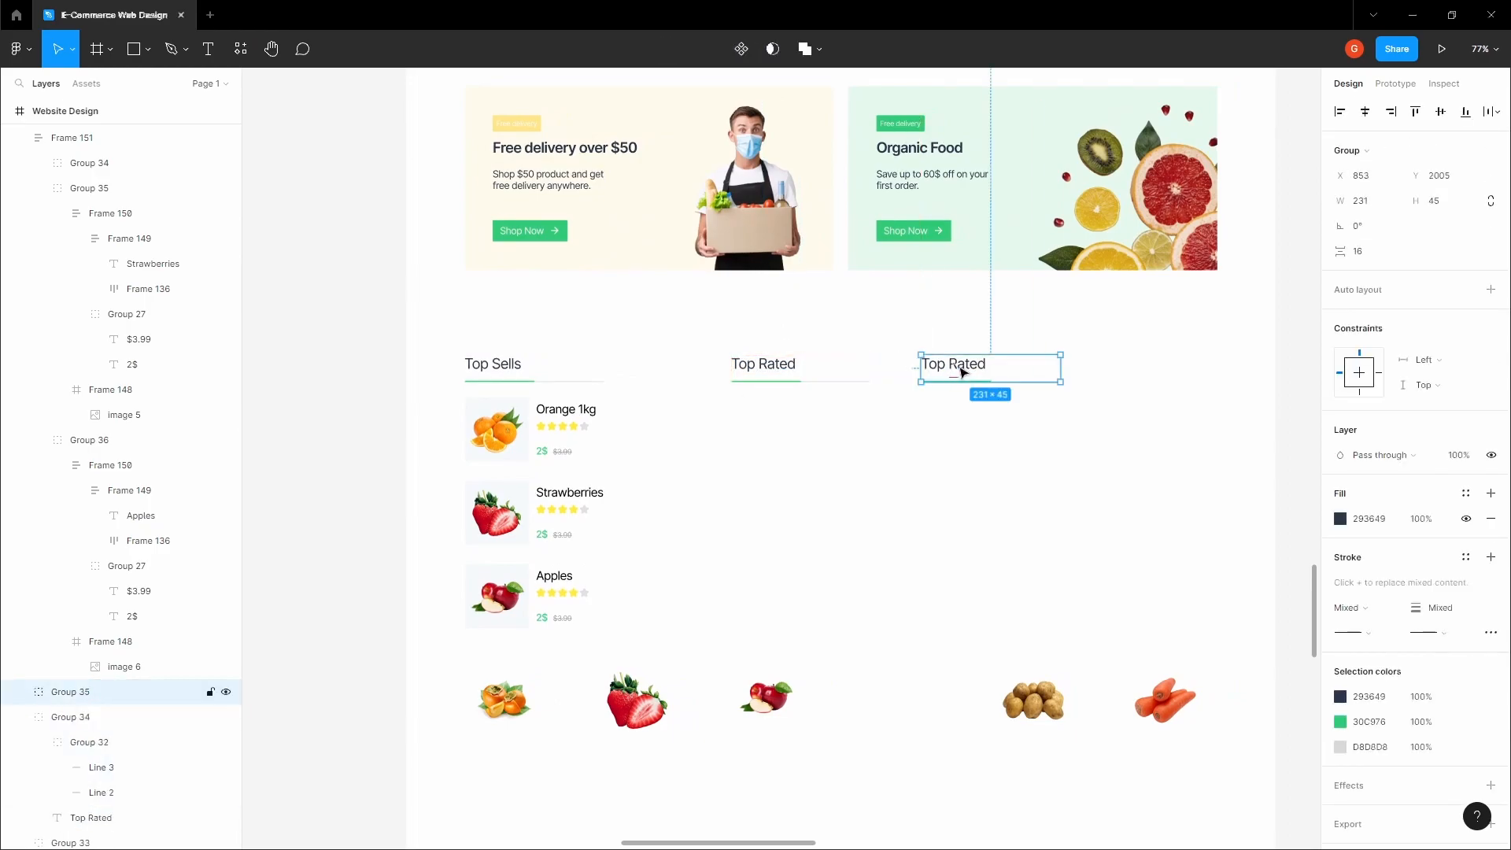
double_click(959, 366)
double_click(959, 366)
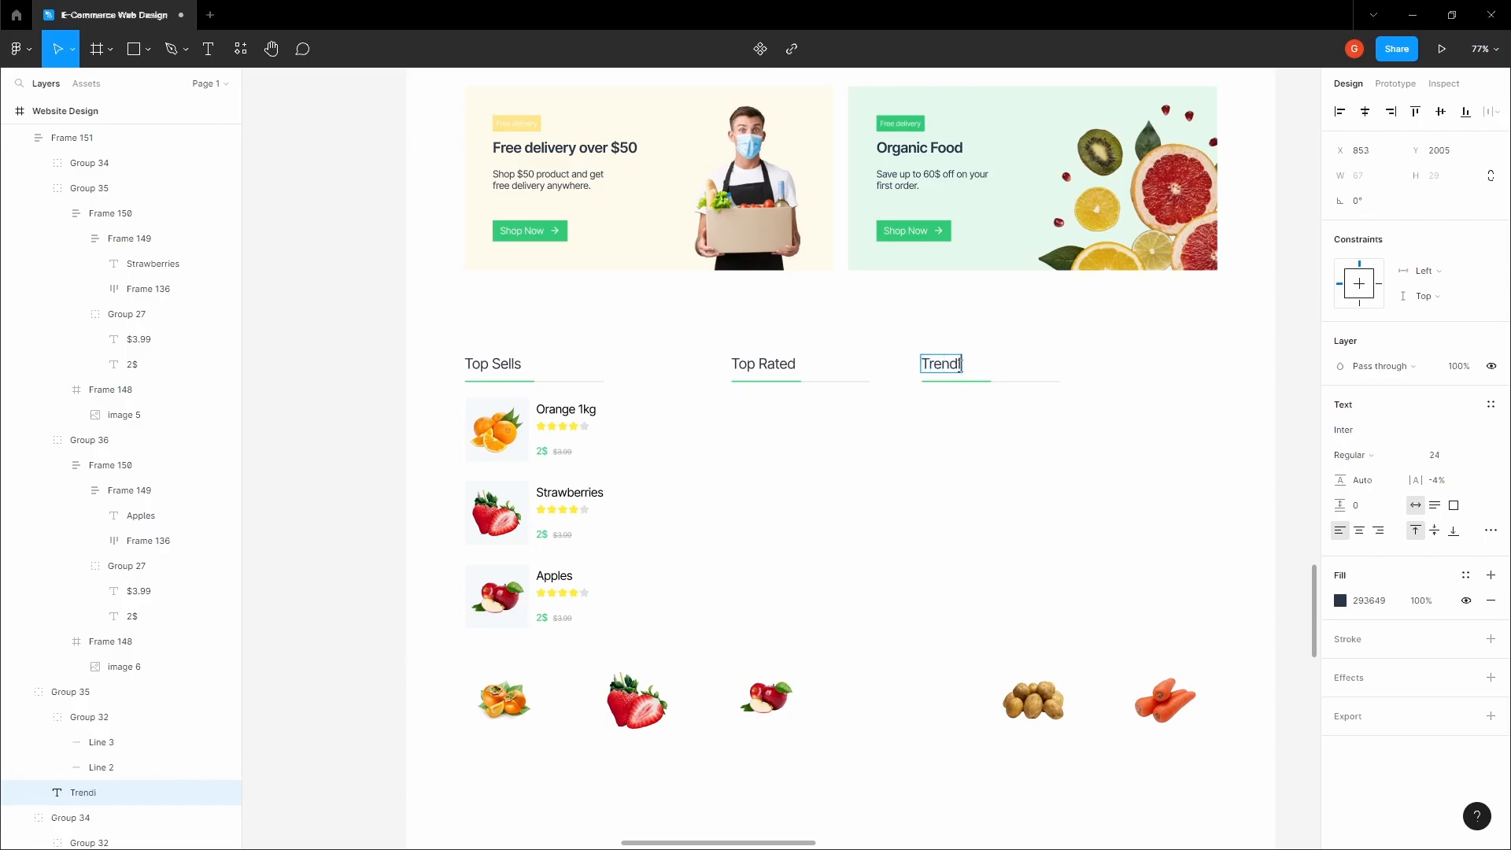
left_click(1045, 323)
Step: Duplicate the Trending Items heading at the end of the row and change the copy's text to Recently Added
left_click_drag(968, 369, 1133, 368)
double_click(1133, 368)
double_click(1133, 369)
type("Recently Added")
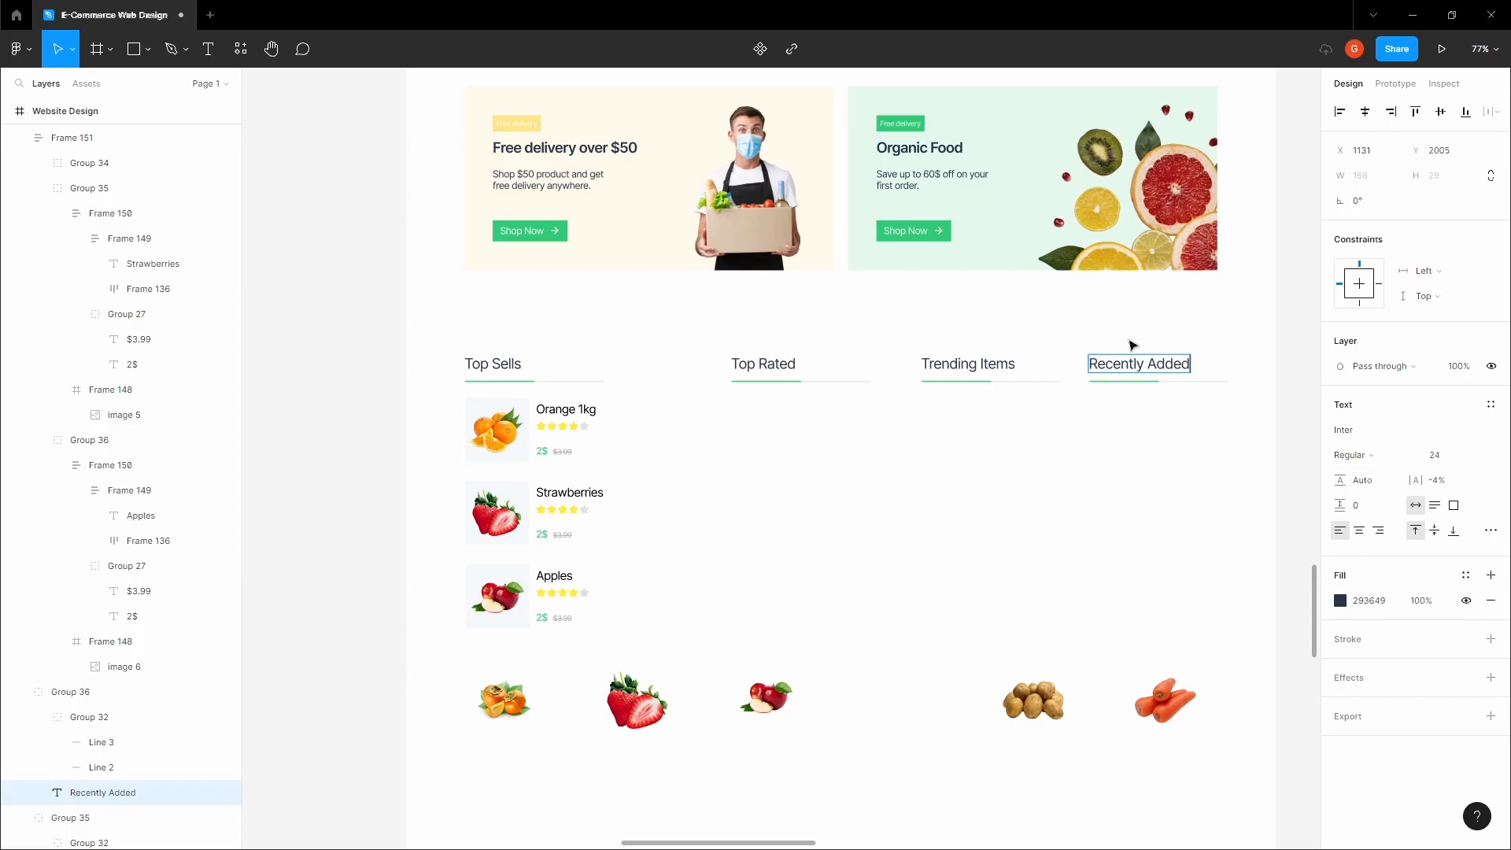
left_click(1138, 275)
Step: Nudge the Recently Added heading so its underline ends at the outer edge of the Organic Food card
left_click(1150, 367)
key("shift+Left")
key("shift+Left")
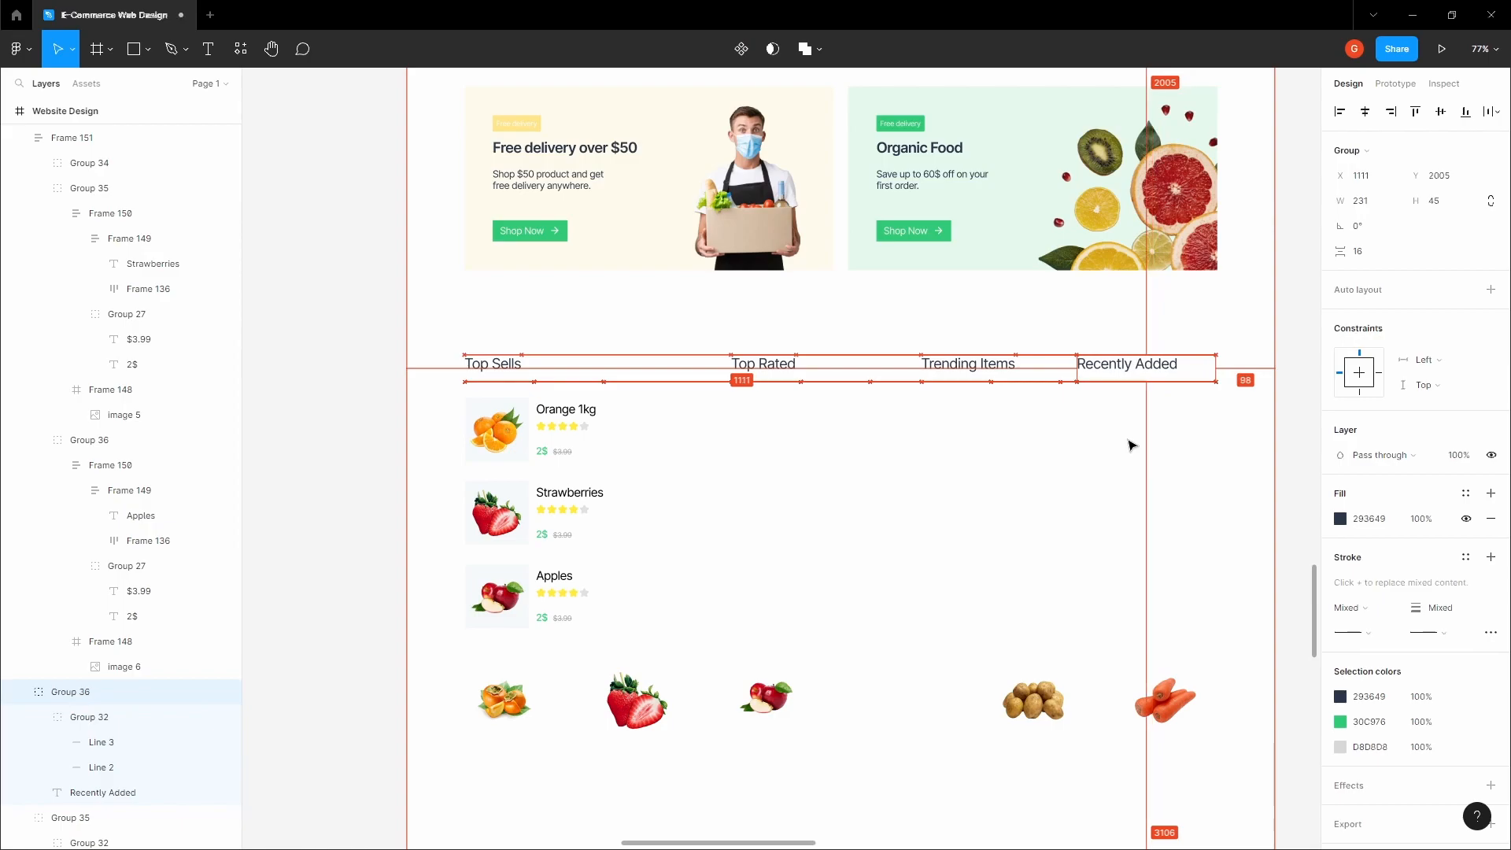
left_click(1263, 362)
Step: Distribute the four column headings with equal horizontal spacing
left_click_drag(1246, 364, 498, 380)
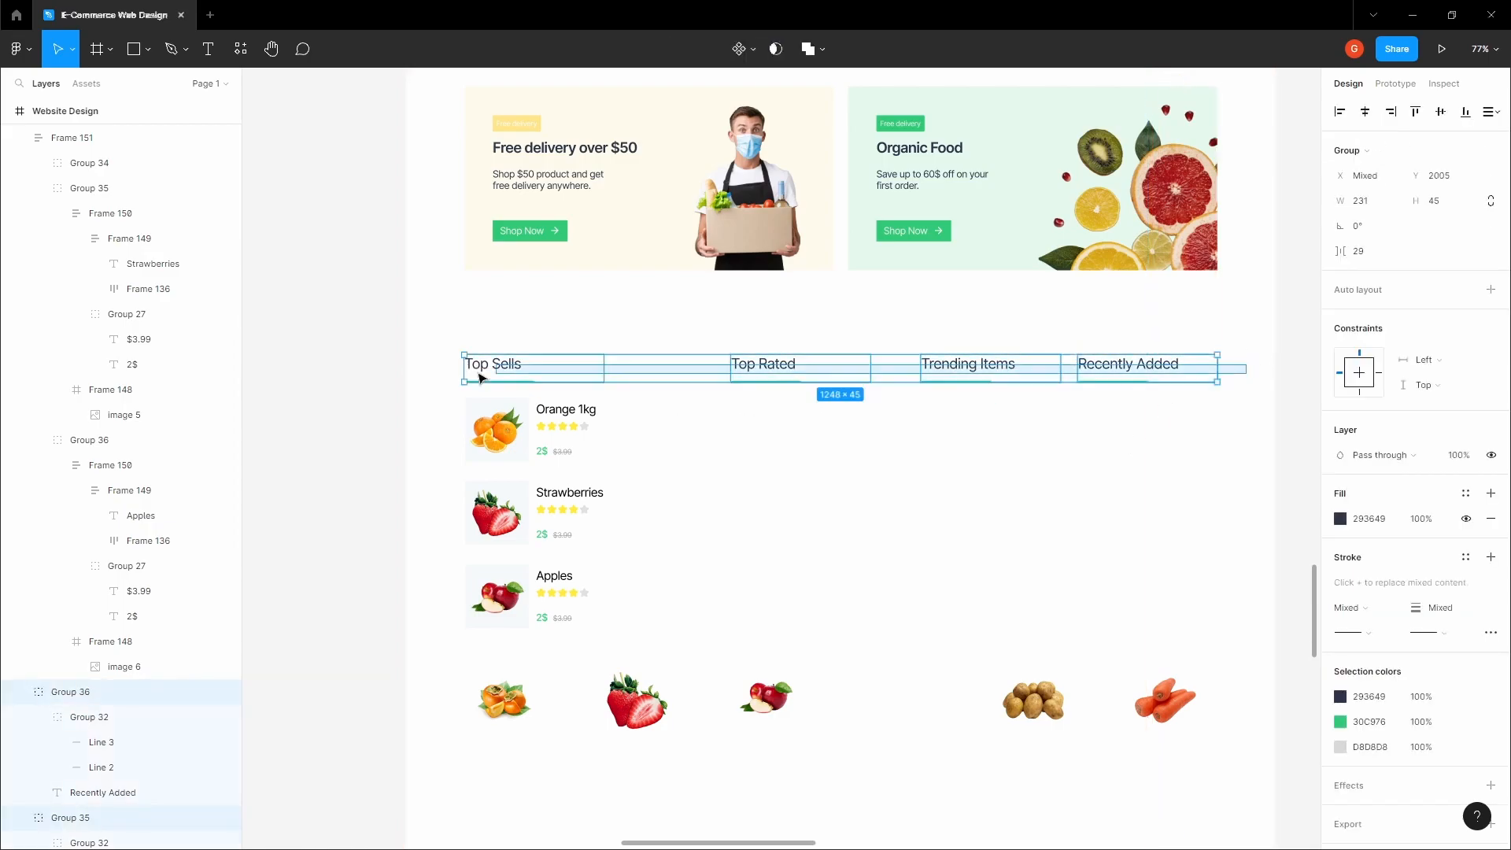
left_click(1491, 111)
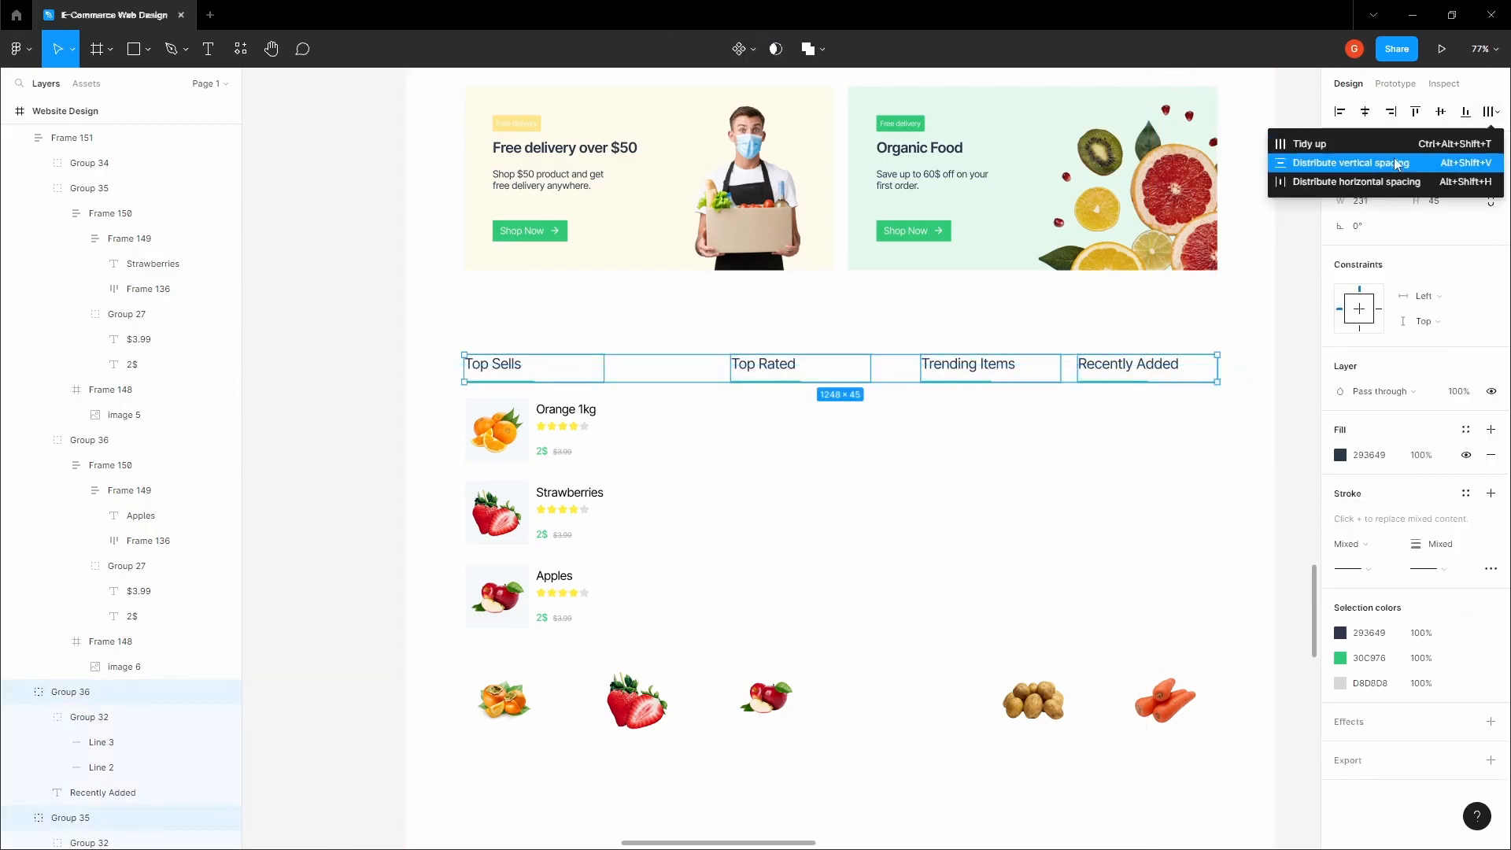
left_click(1381, 182)
left_click(1177, 300)
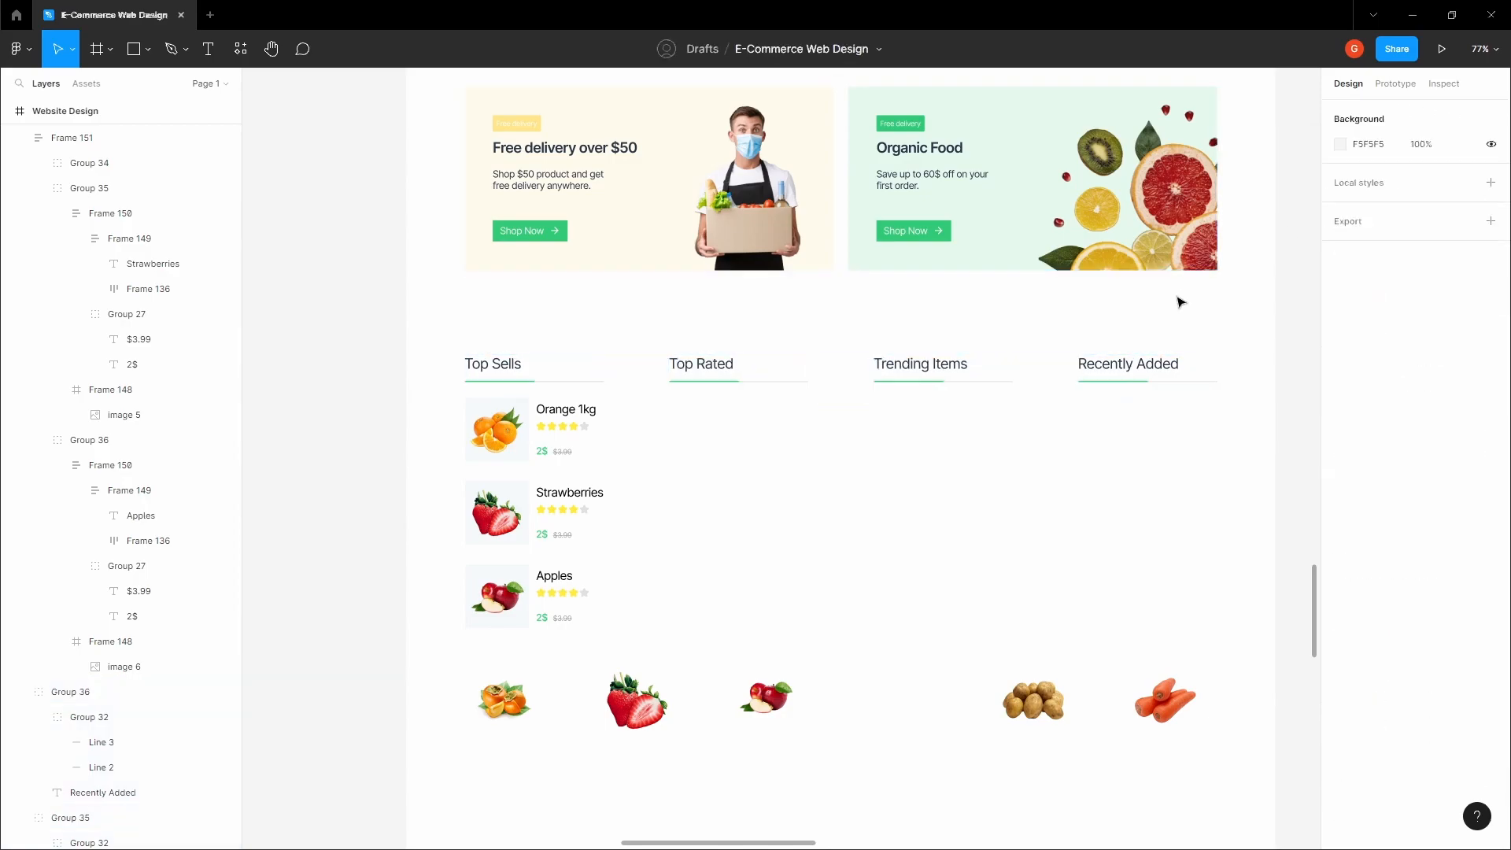
Step: Duplicate the Top Sells item column and place the copy beneath the Top Rated heading
left_click(519, 432)
left_click_drag(519, 432, 729, 418)
left_click(744, 314)
scroll(744, 315, "down", 4)
key("h")
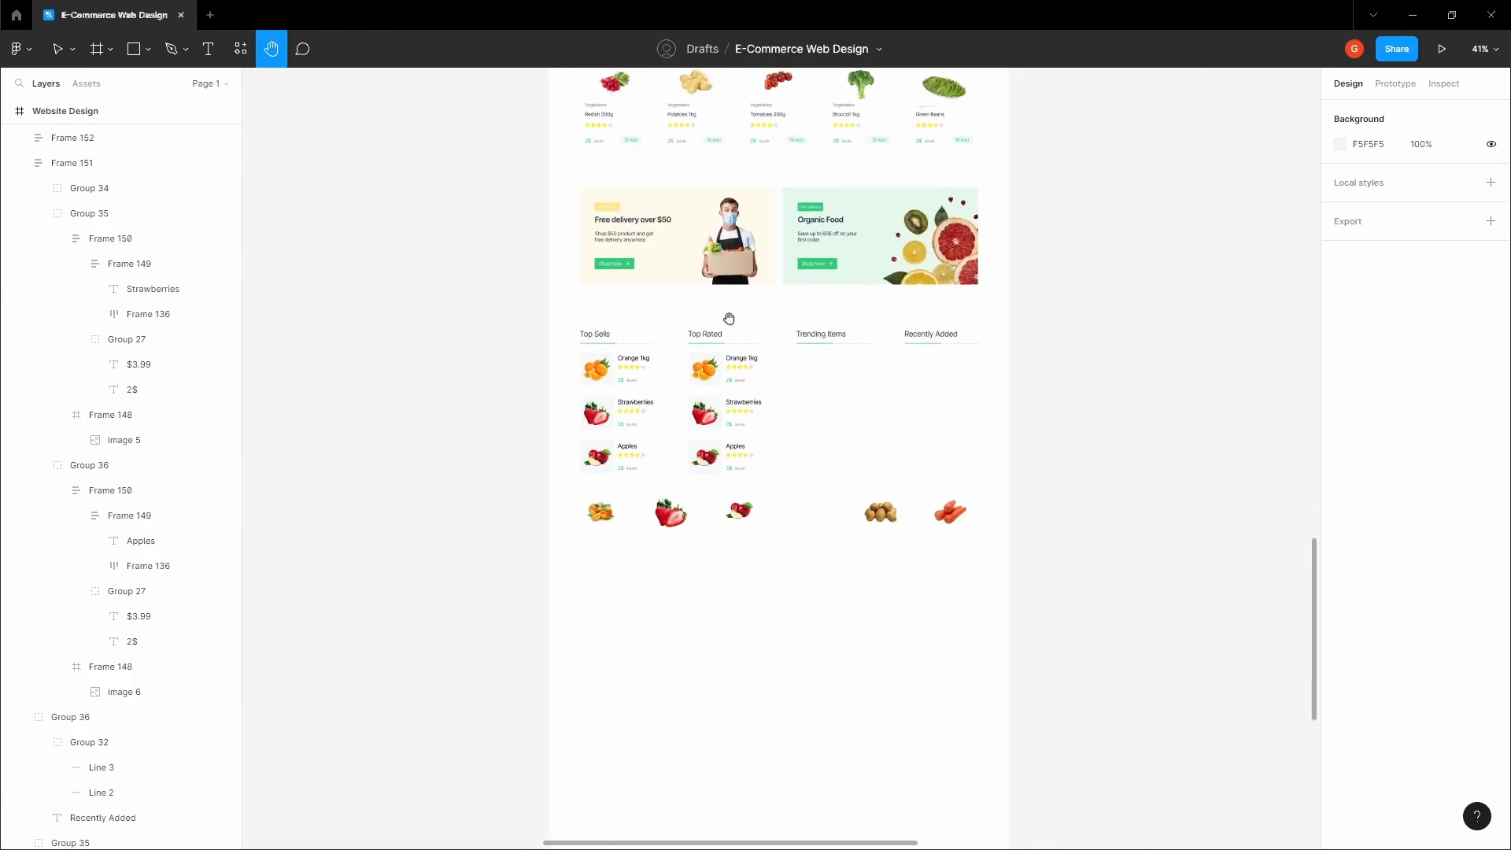
scroll(737, 372, "up", 3)
scroll(737, 372, "down", 2)
mouse_move(737, 370)
left_mouse_down()
mouse_move(742, 317)
mouse_move(733, 359)
mouse_move(767, 377)
mouse_move(757, 363)
left_mouse_up()
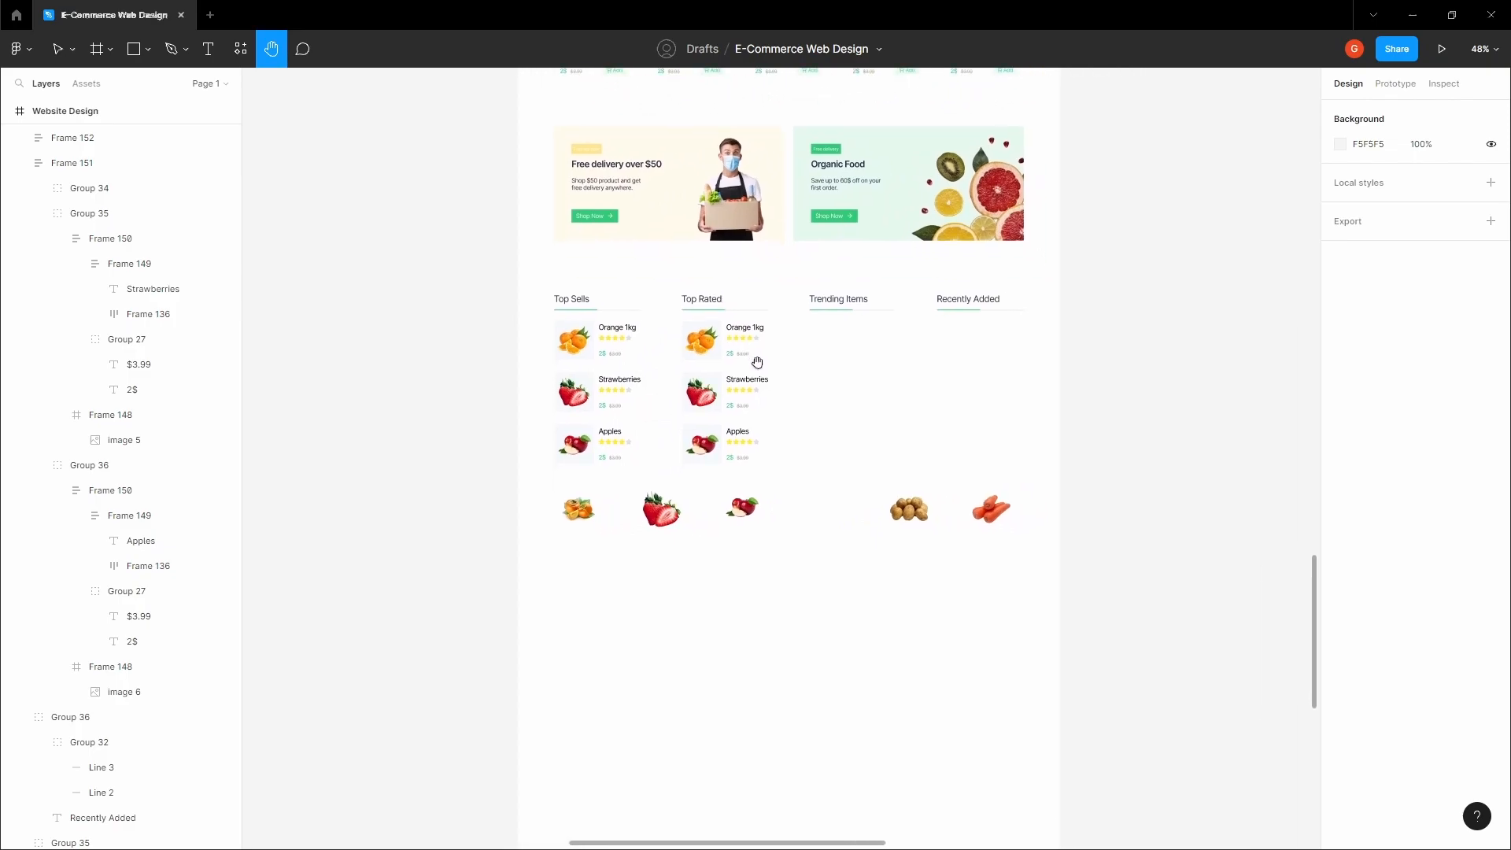
Step: Delete the row of loose fruit and vegetable images below the item columns
key("v")
left_click_drag(553, 567, 1007, 501)
key("Delete")
Step: Duplicate the two item columns and place the copies beneath the Trending Items and Recently Added headings
left_click_drag(891, 501, 969, 360)
left_click(924, 318)
key("space")
left_click_drag(902, 311, 905, 341)
Step: Look over the page design and the frames with the text styles, image assets and icons
scroll(858, 383, "up", 3)
left_click_drag(848, 385, 823, 503)
scroll(869, 373, "down", 8)
scroll(811, 497, "down", 4)
left_click_drag(736, 307, 667, 505)
scroll(667, 506, "up", 7)
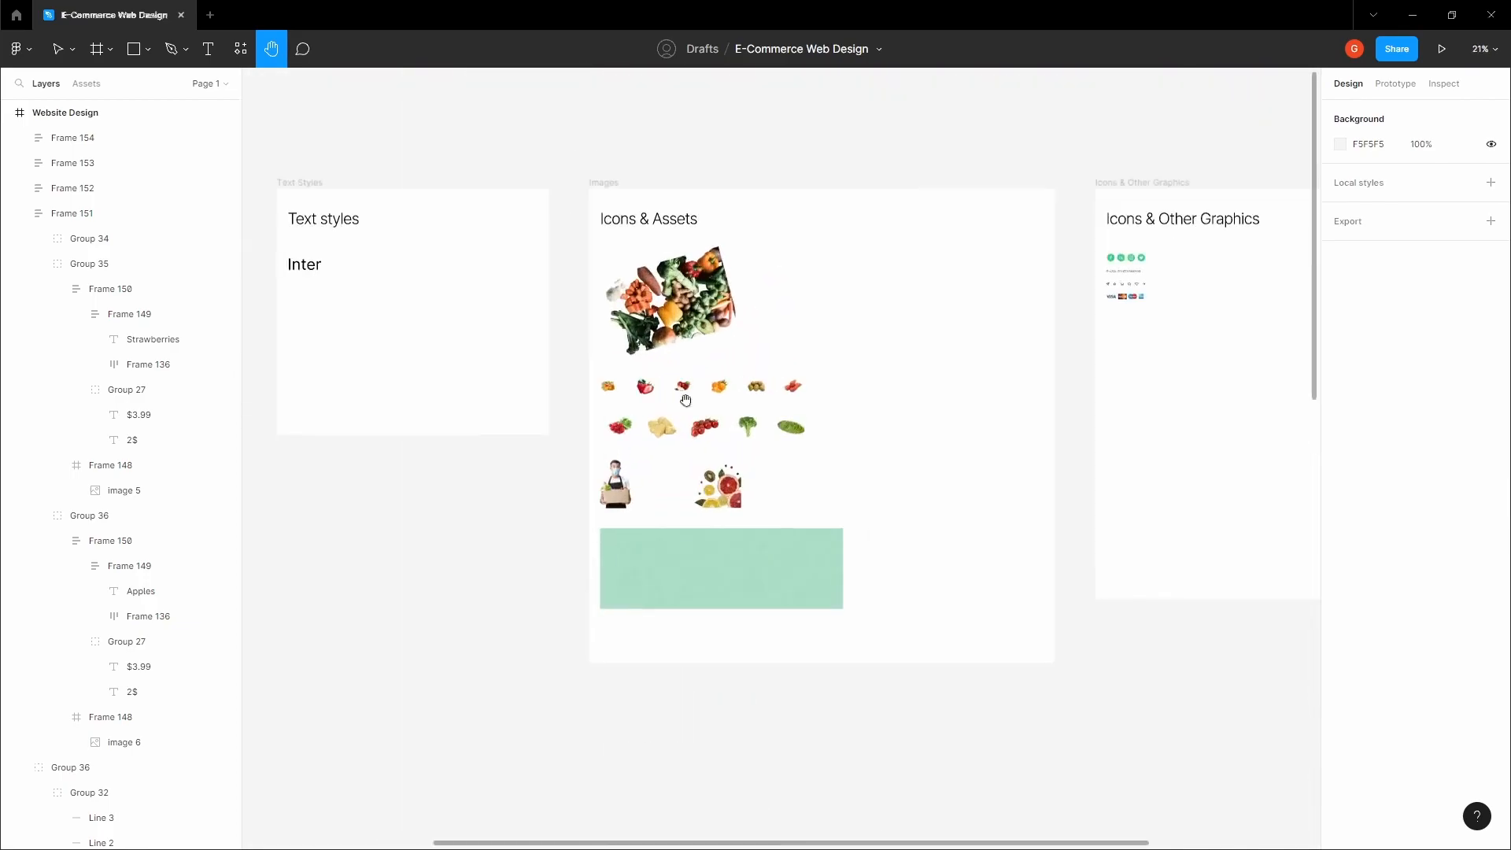
left_click_drag(703, 272, 799, 382)
scroll(900, 380, "up", 5)
scroll(900, 381, "down", 10)
left_click_drag(863, 724, 841, 228)
scroll(866, 481, "up", 5)
scroll(866, 480, "up", 5)
Step: Move all four item columns down together so they sit 32 px below their headings
key("v")
left_click_drag(524, 578, 1197, 315)
key("alt")
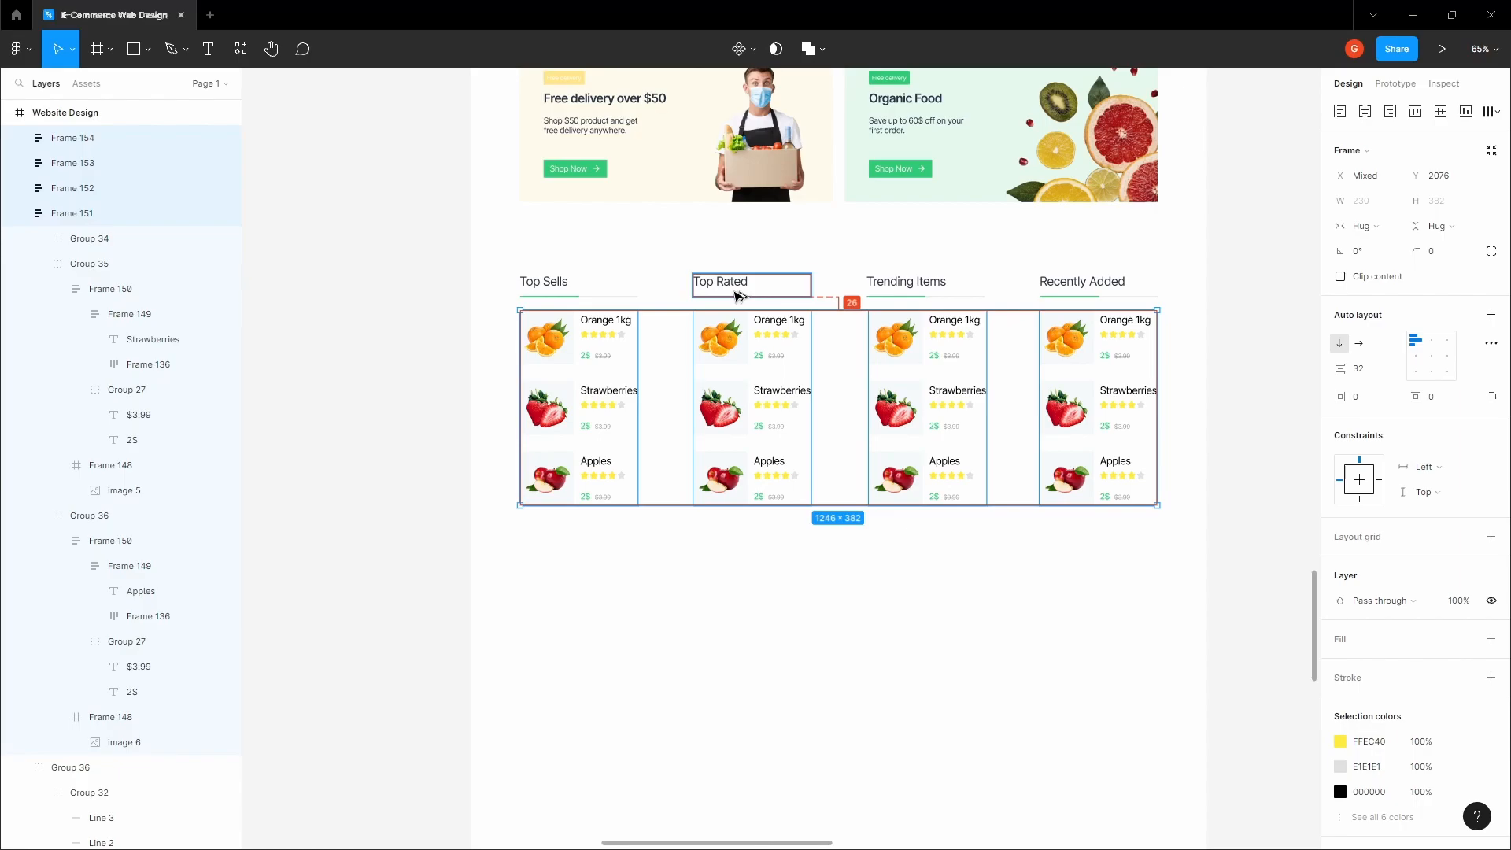
key("Down")
key("Down")
key("Down")
key("Down")
key("Down")
key("Down")
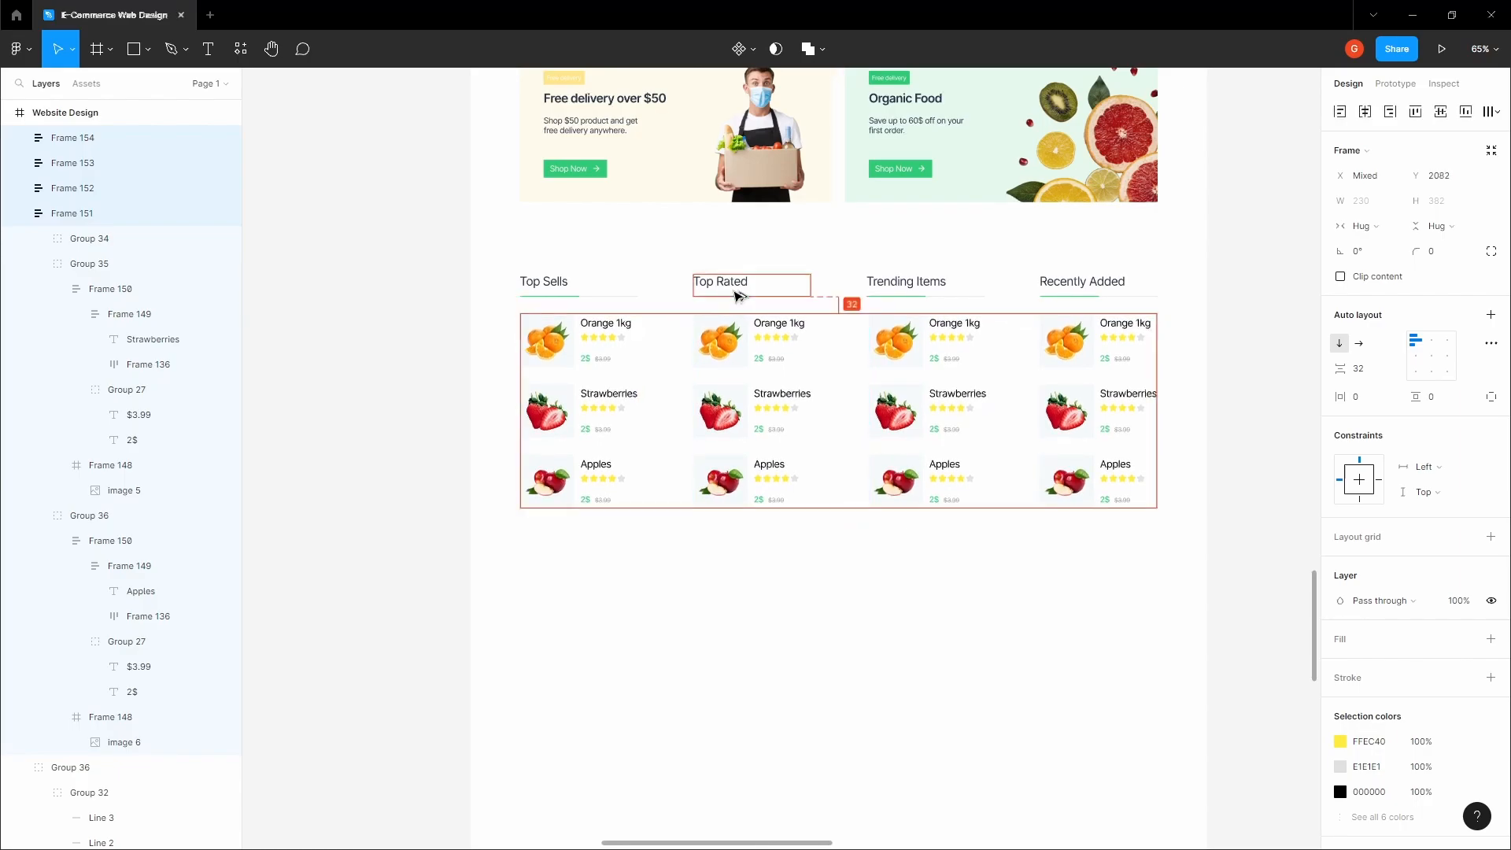
Step: Check the spacing between the Most Popular heading and its first product card
scroll(738, 295, "up", 5)
left_click(568, 229)
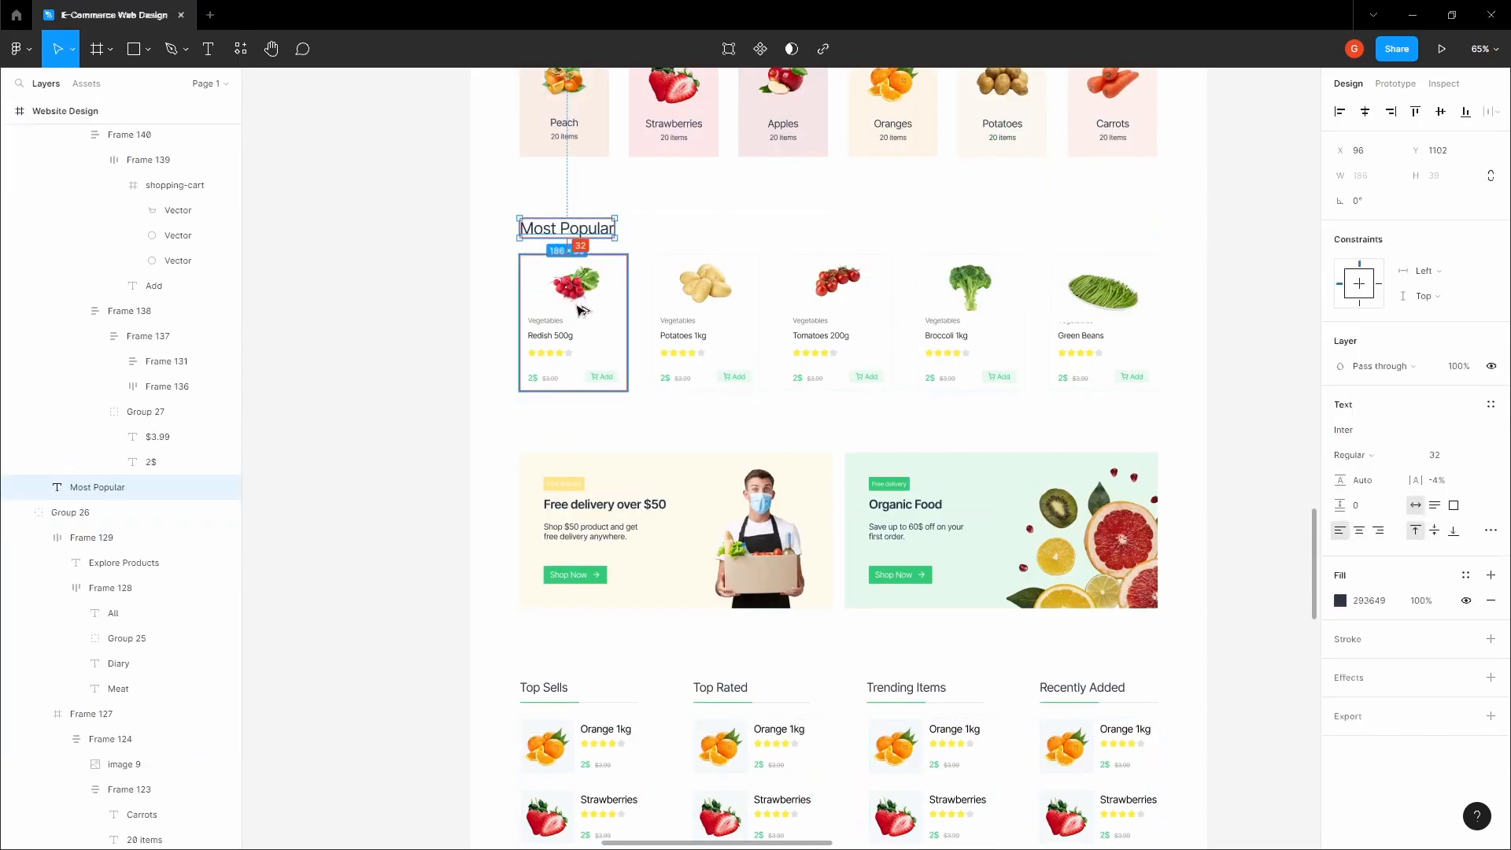
scroll(583, 309, "down", 4)
left_click(553, 347)
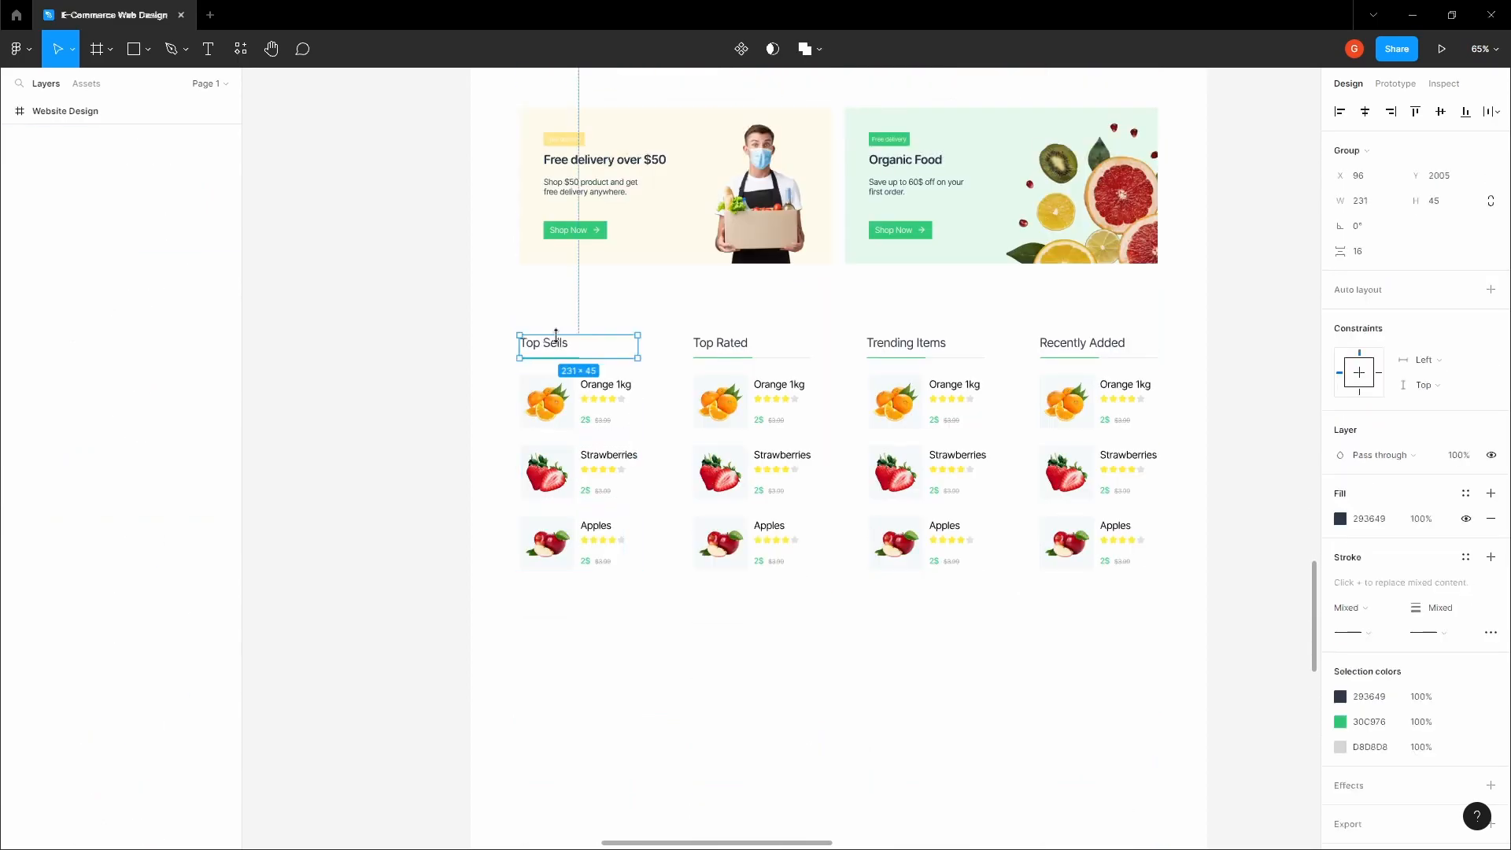
left_click(750, 339)
left_click(663, 365)
Step: Group the four headings with their item columns and move the group up to Y 1985, beneath the promo cards
left_click_drag(504, 307, 978, 557)
scroll(480, 279, "down", 1)
key("ctrl+g")
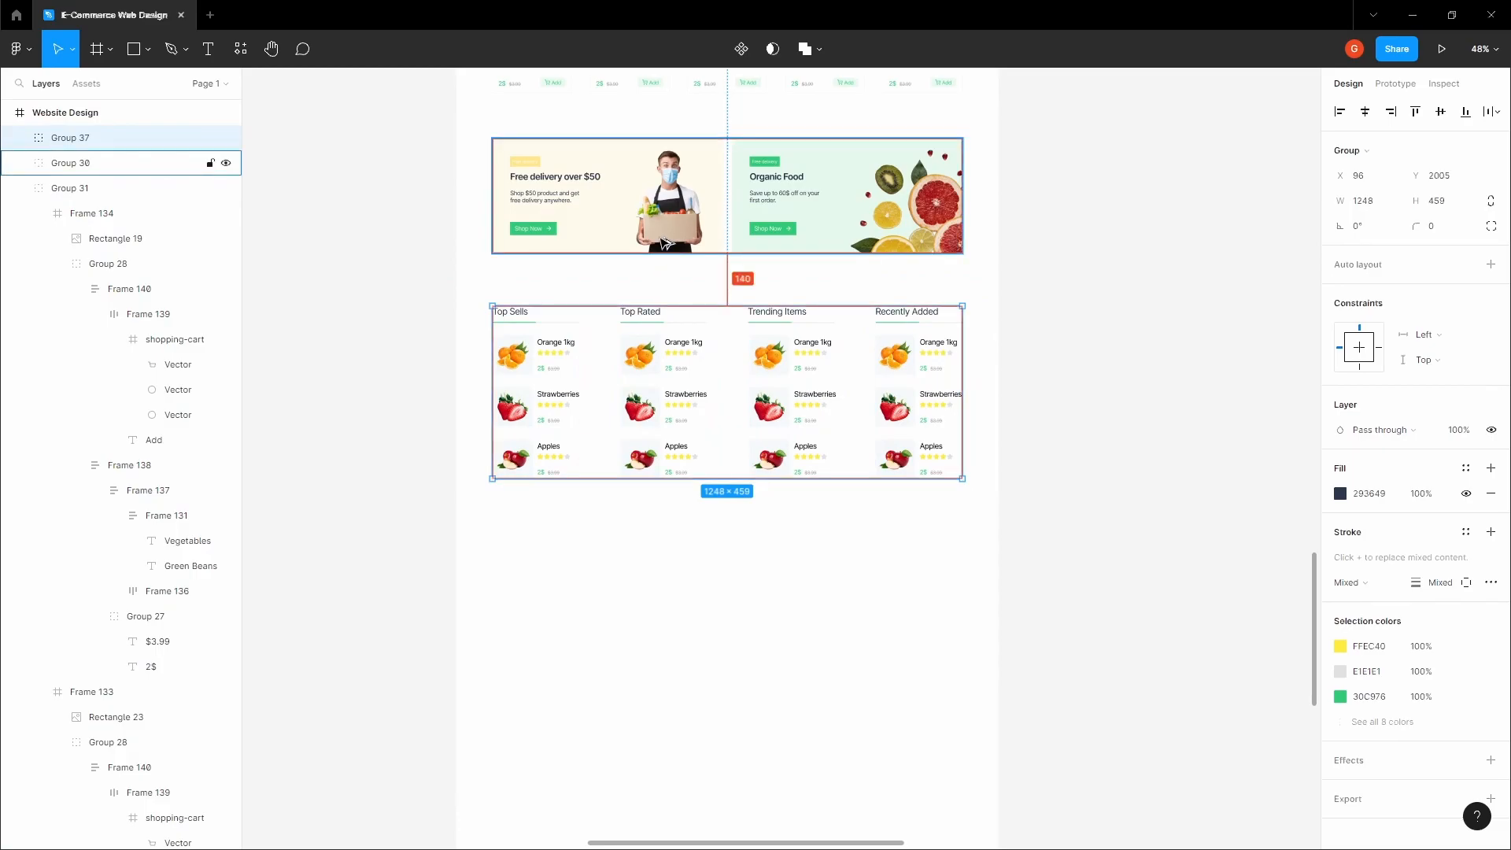
key("shift+Up")
key("shift+Up")
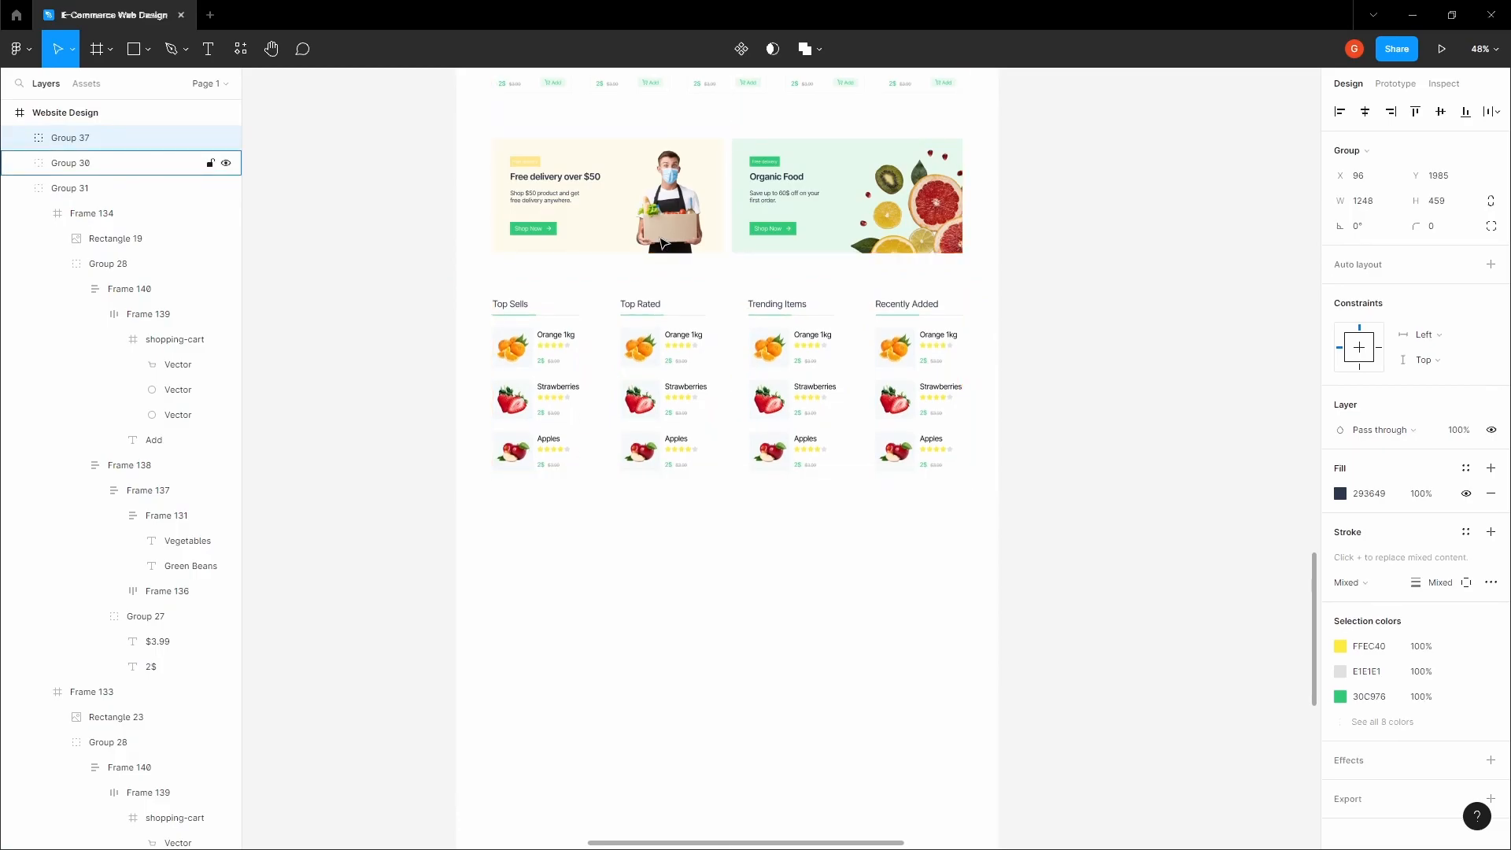
left_click(687, 509)
Step: Draw a horizontal divider line about 1235 px wide in the empty area below the product columns
left_click_drag(693, 515, 740, 392)
key("v")
left_click(718, 416)
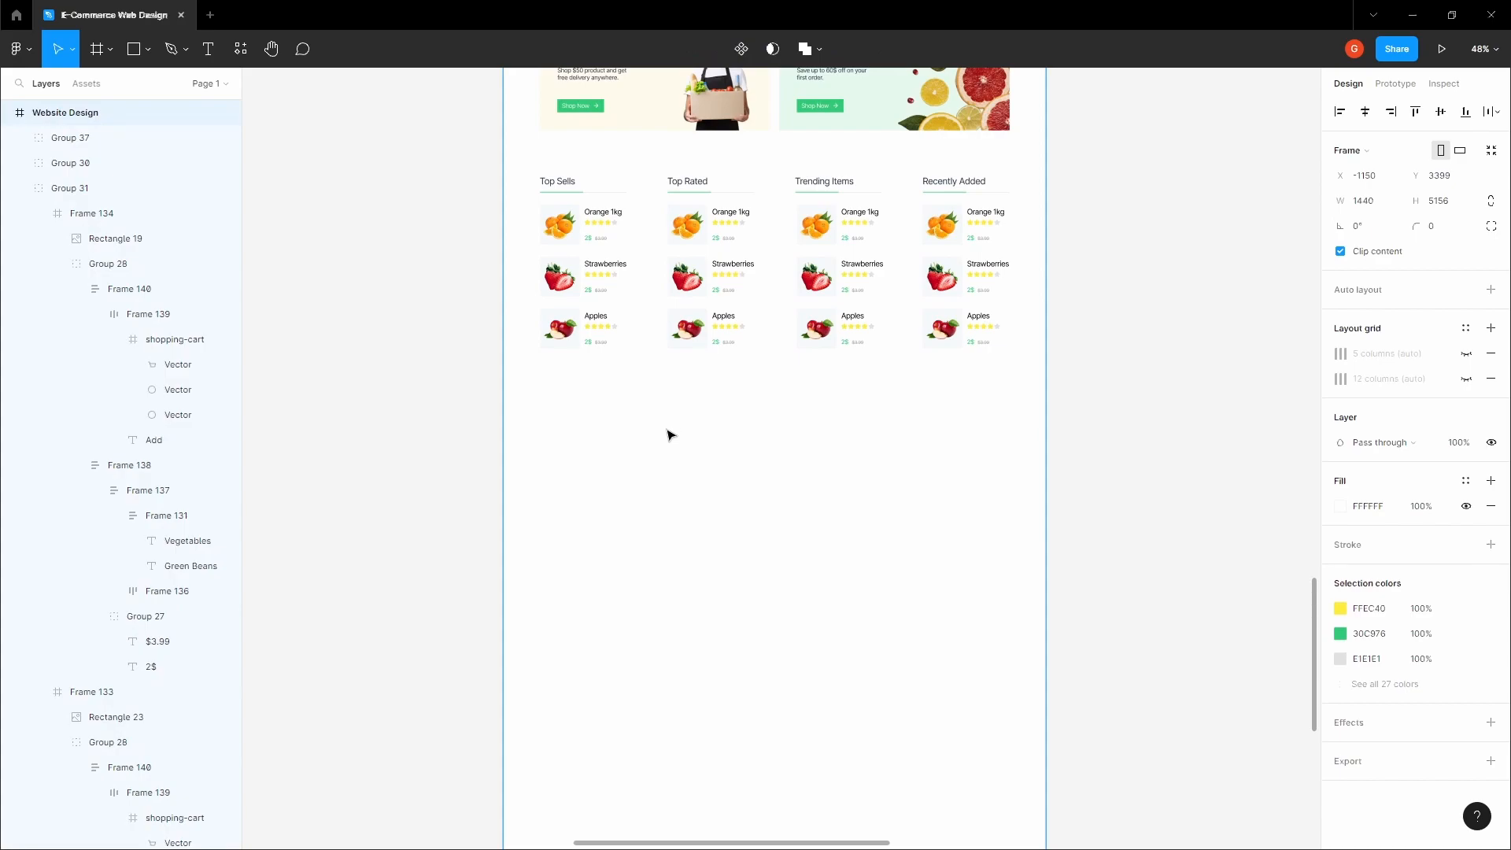
key("l")
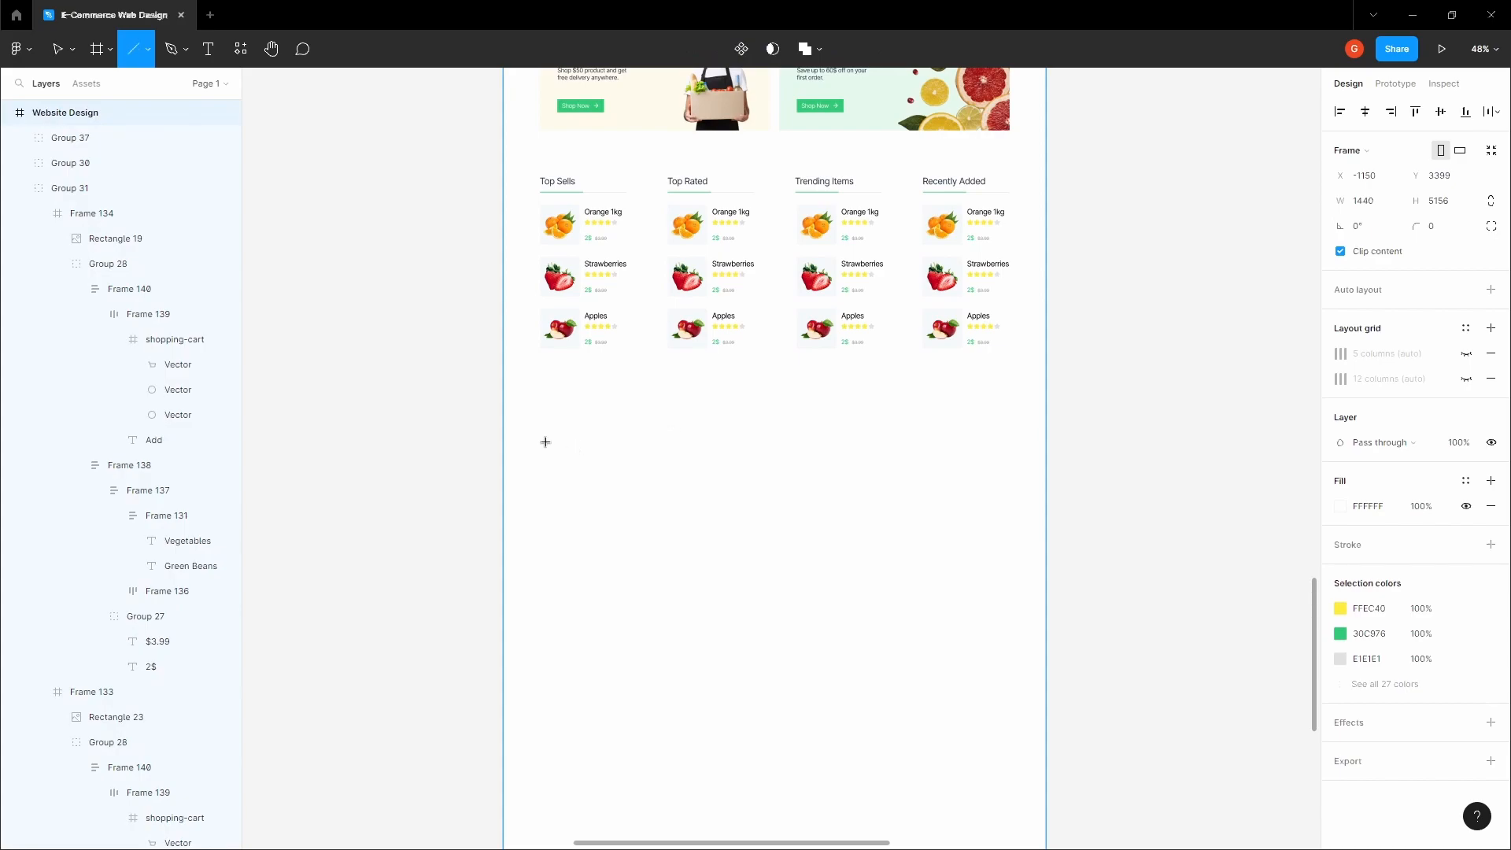
left_click_drag(544, 445, 1004, 446)
left_click(1006, 491)
left_click(1005, 492)
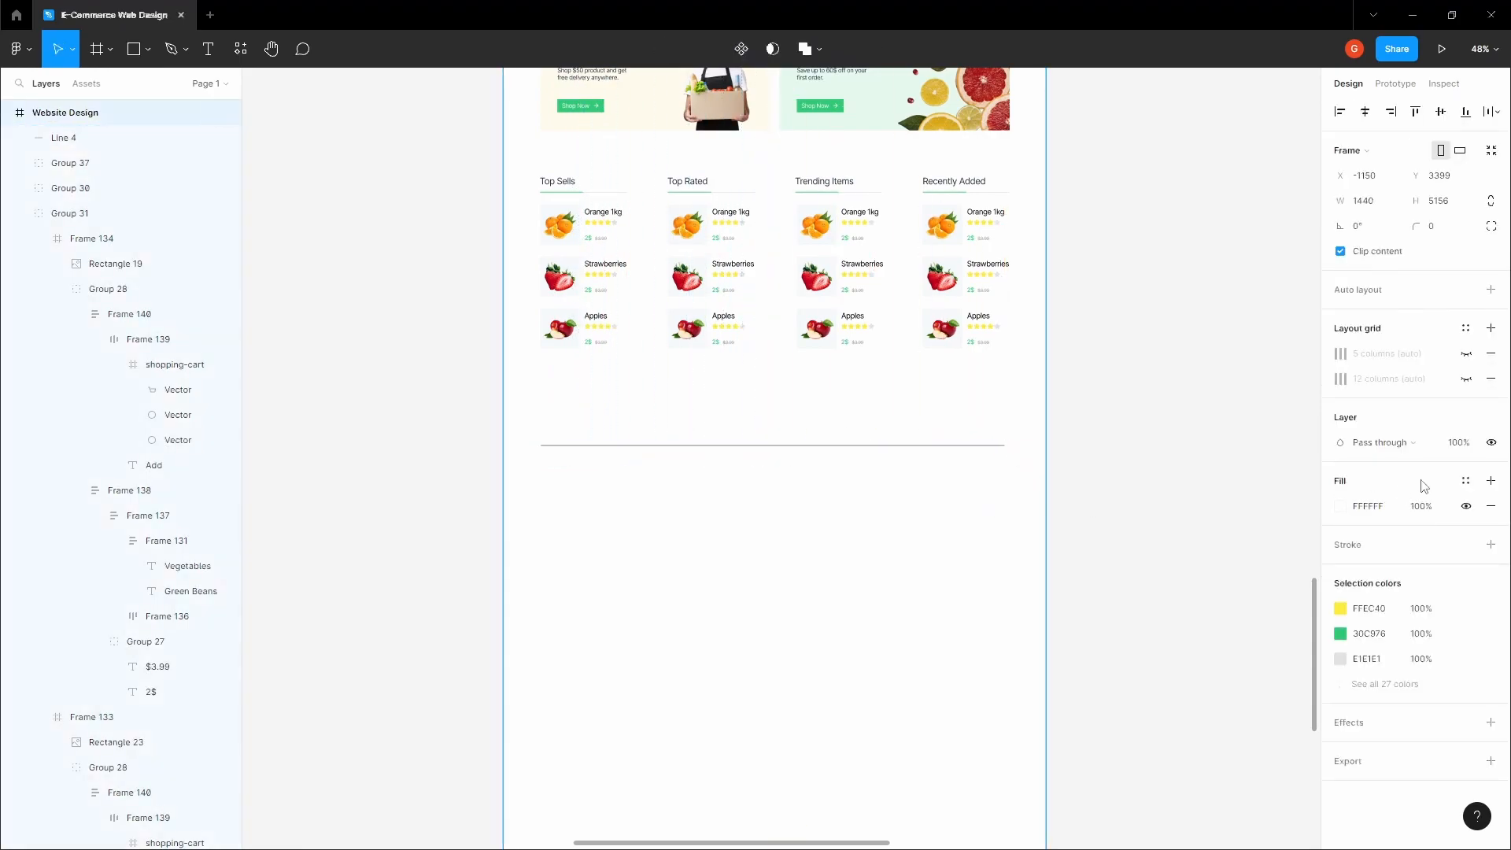
Step: Show the 12-column layout grid and fit the divider line to its outer edges, 1248 px wide
left_click(1465, 378)
left_click(543, 446)
scroll(542, 446, "up", 10)
left_click_drag(538, 451, 529, 446)
scroll(529, 446, "down", 5)
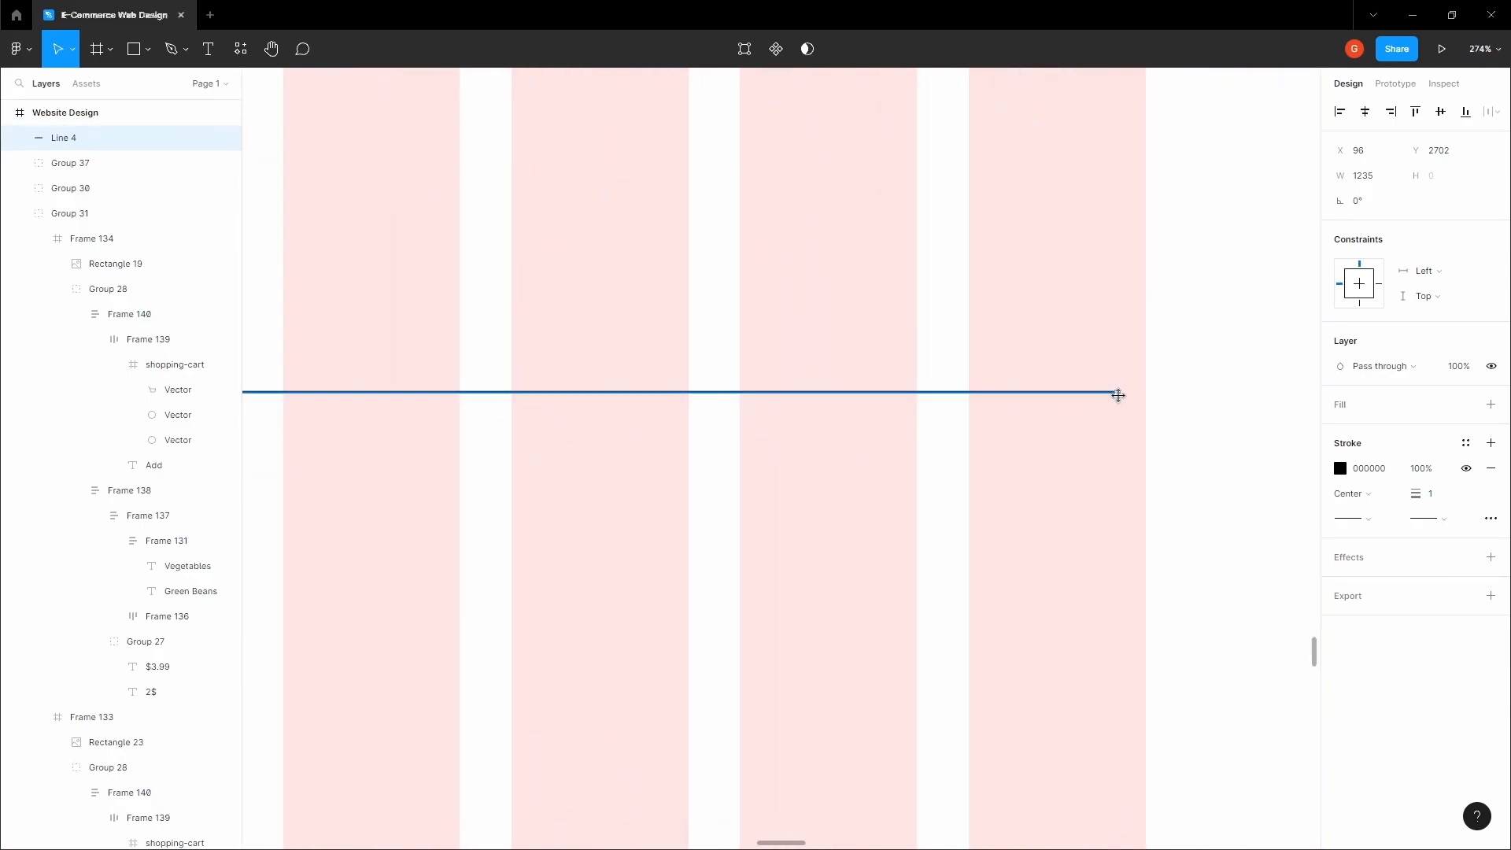
left_click_drag(1118, 395, 1146, 394)
key("Escape")
scroll(1183, 407, "down", 5)
key("h")
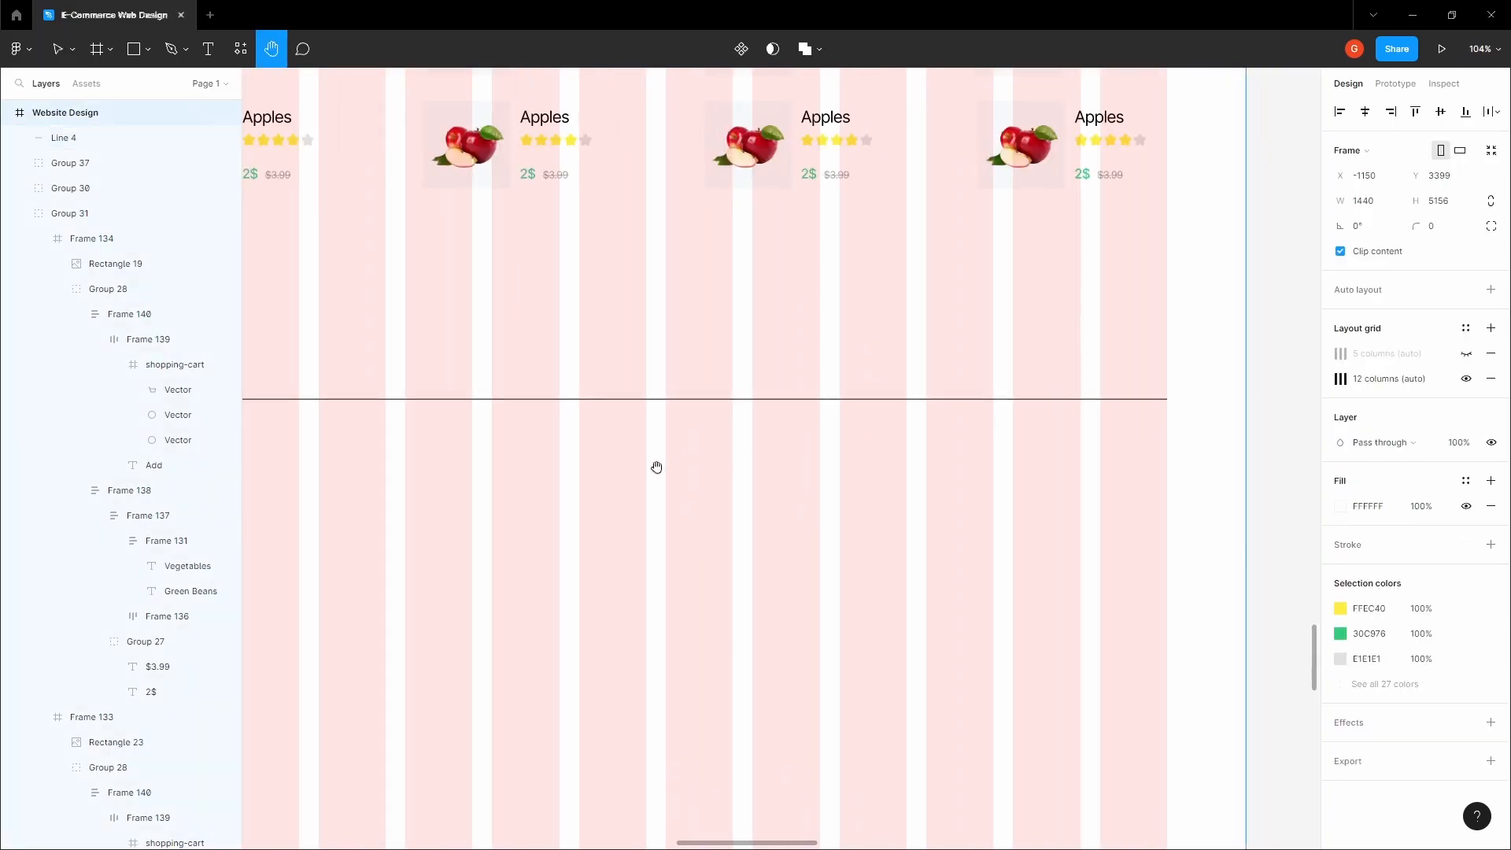
scroll(719, 432, "down", 3)
key("v")
left_click(765, 473)
scroll(763, 477, "down", 2)
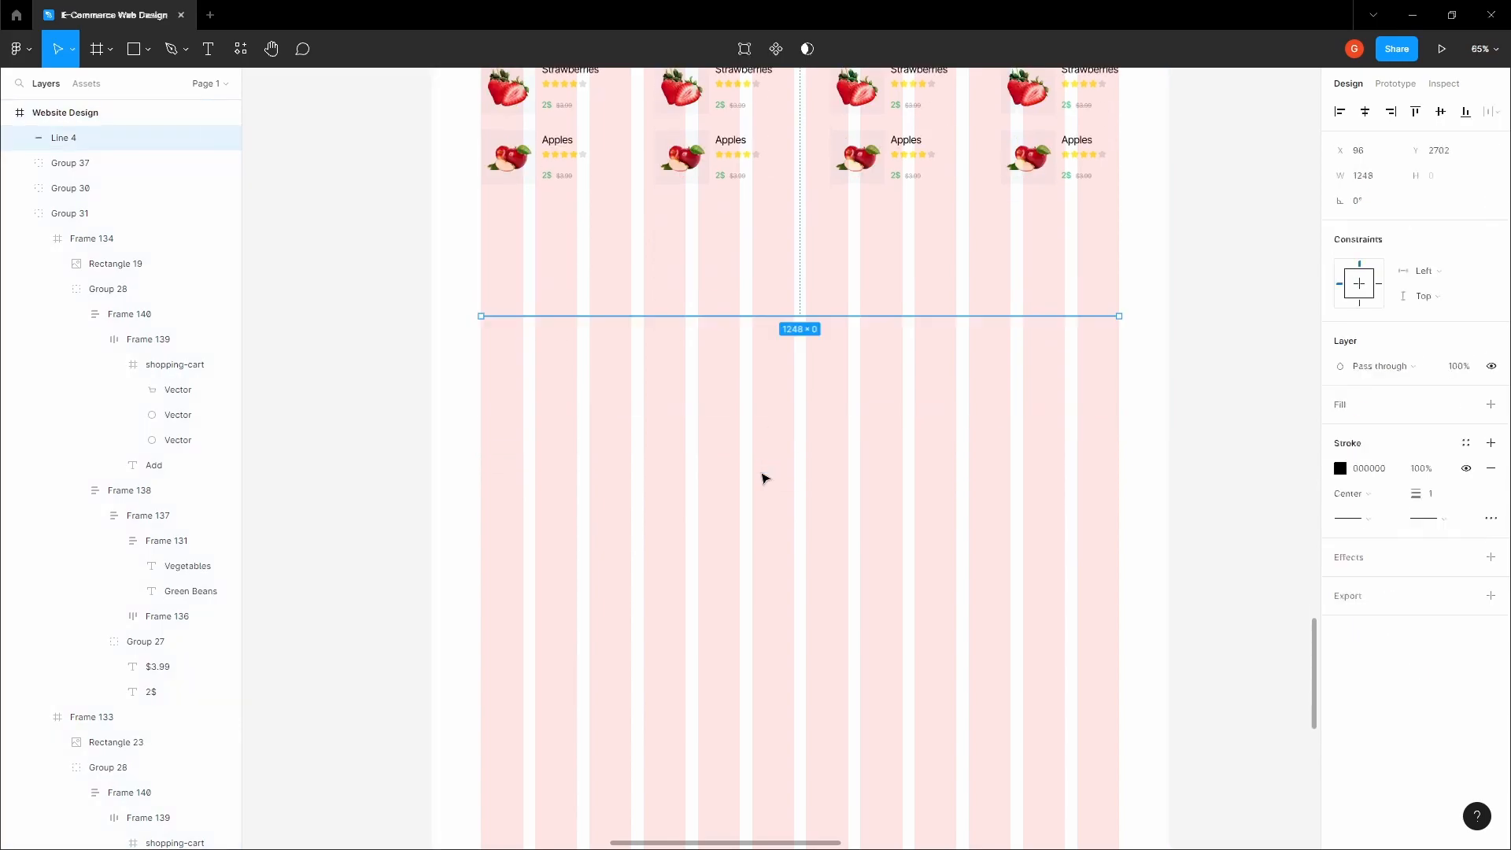
key("Escape")
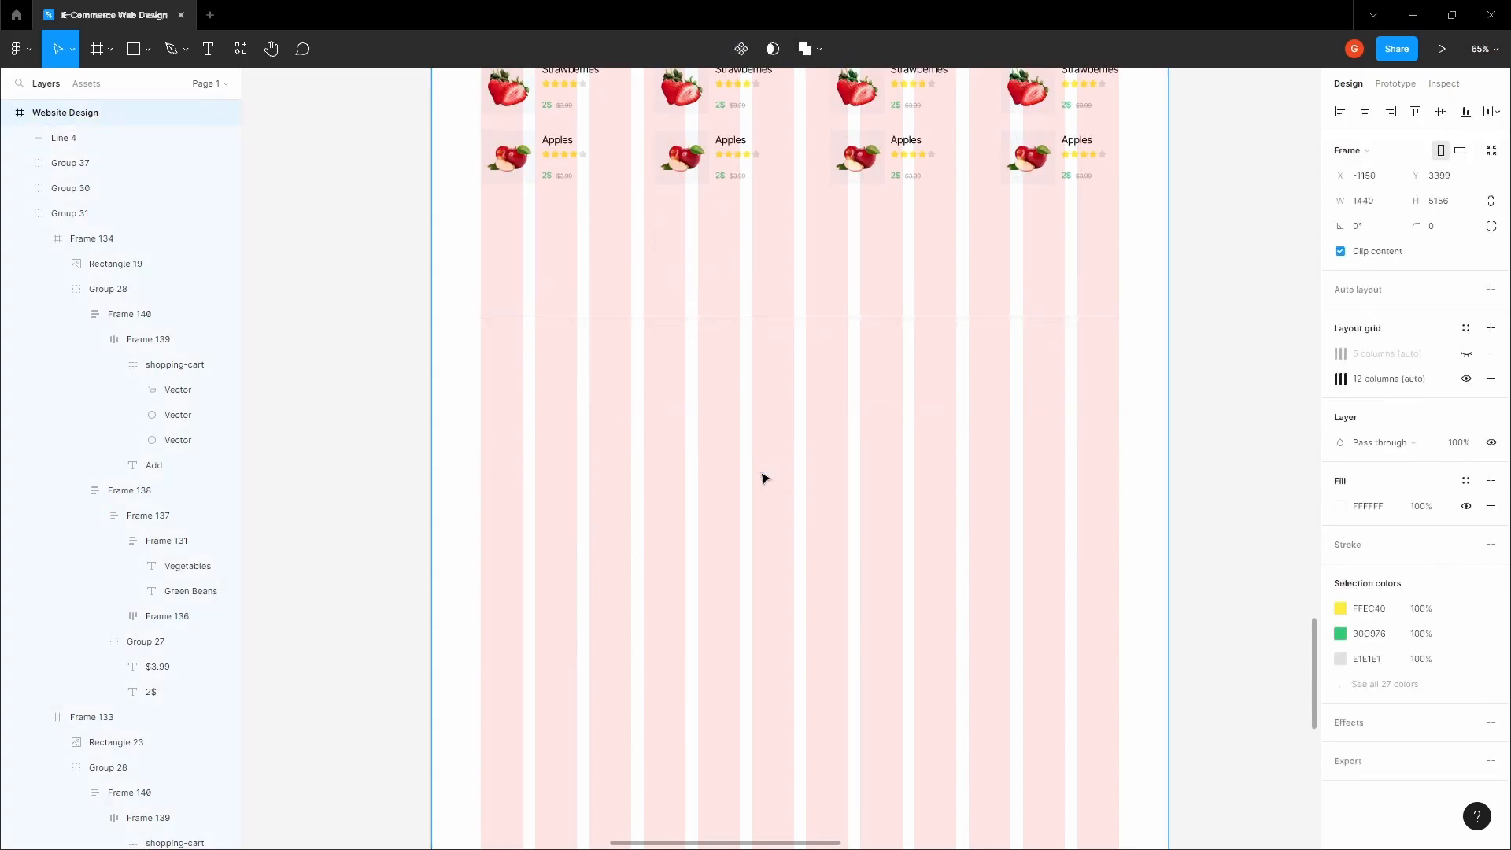
Step: Add the text "Account" in the empty area below the divider line
scroll(665, 448, "up", 2)
key("t")
left_click(668, 454)
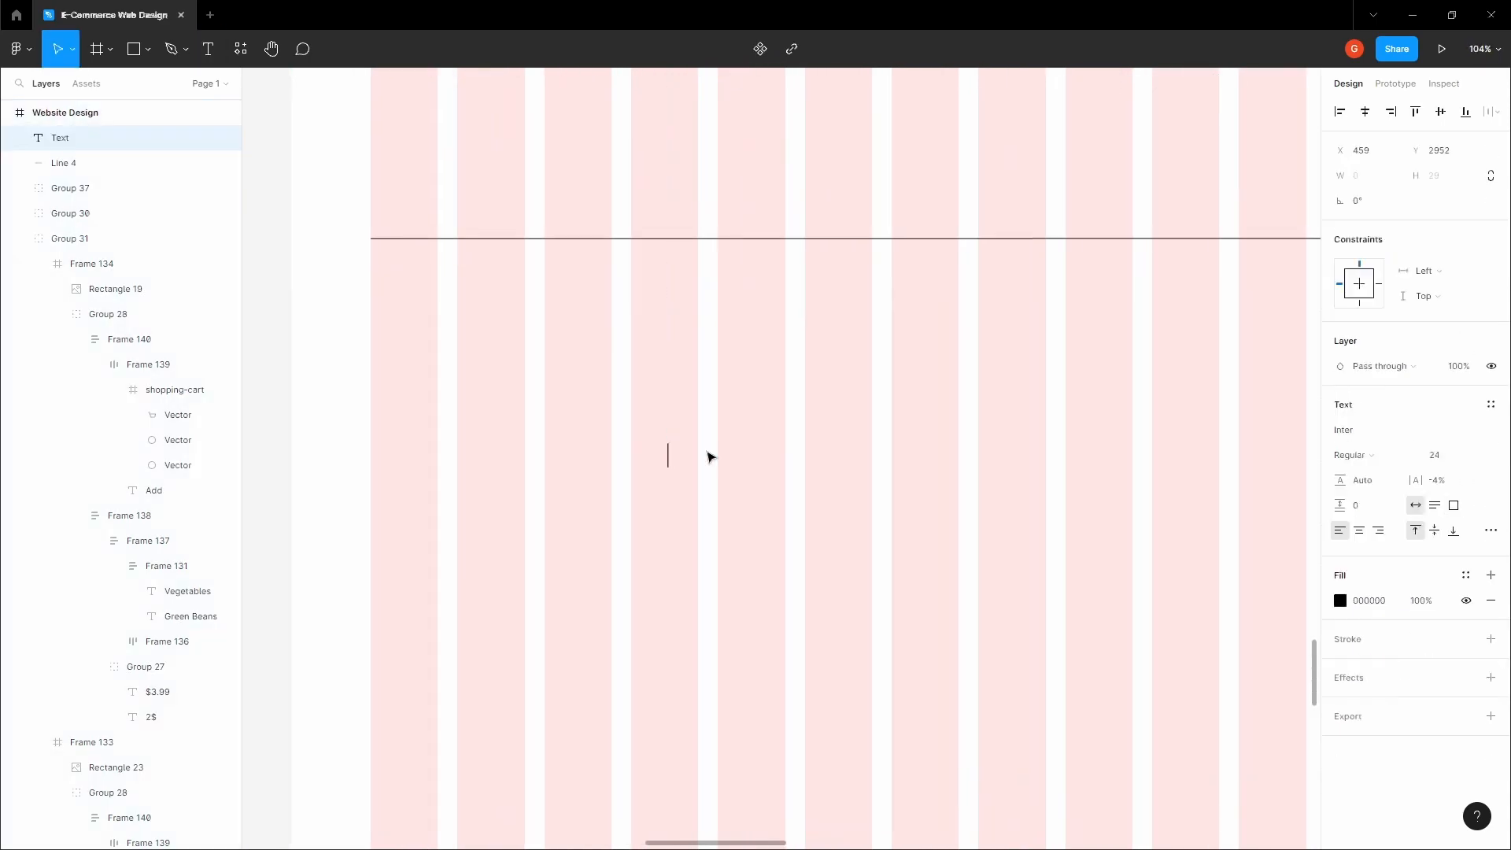
left_click(769, 427)
scroll(769, 428, "down", 2)
scroll(793, 427, "down", 1)
left_click(792, 427)
scroll(792, 424, "up", 1)
scroll(794, 425, "up", 5)
scroll(752, 529, "down", 3)
Step: Hide the page frame's 12-column layout grid
left_click(838, 568)
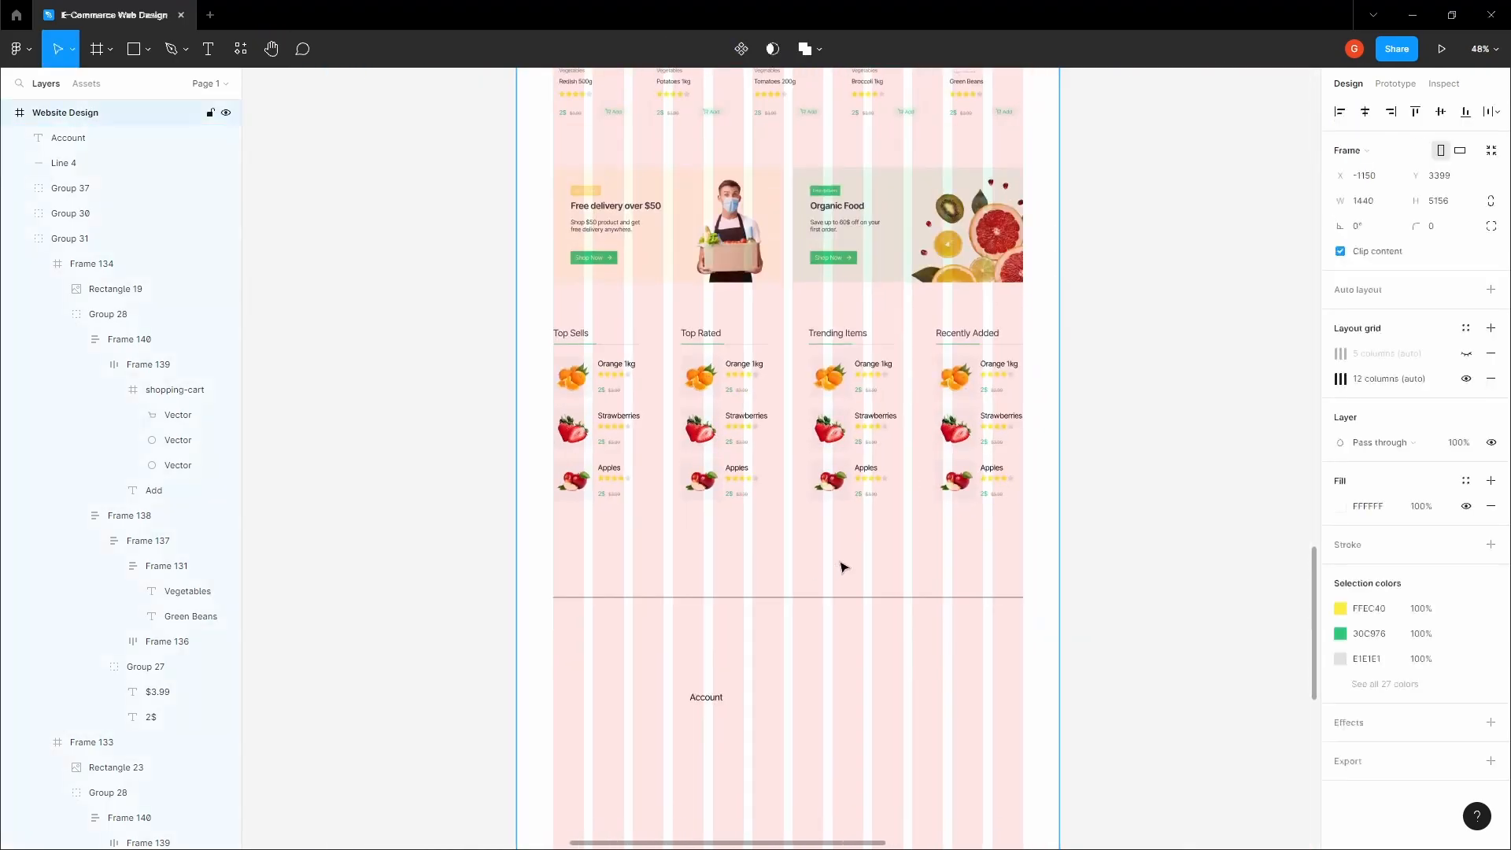
left_click(1465, 380)
left_click(1238, 384)
left_click_drag(906, 348, 921, 362)
scroll(922, 362, "up", 2)
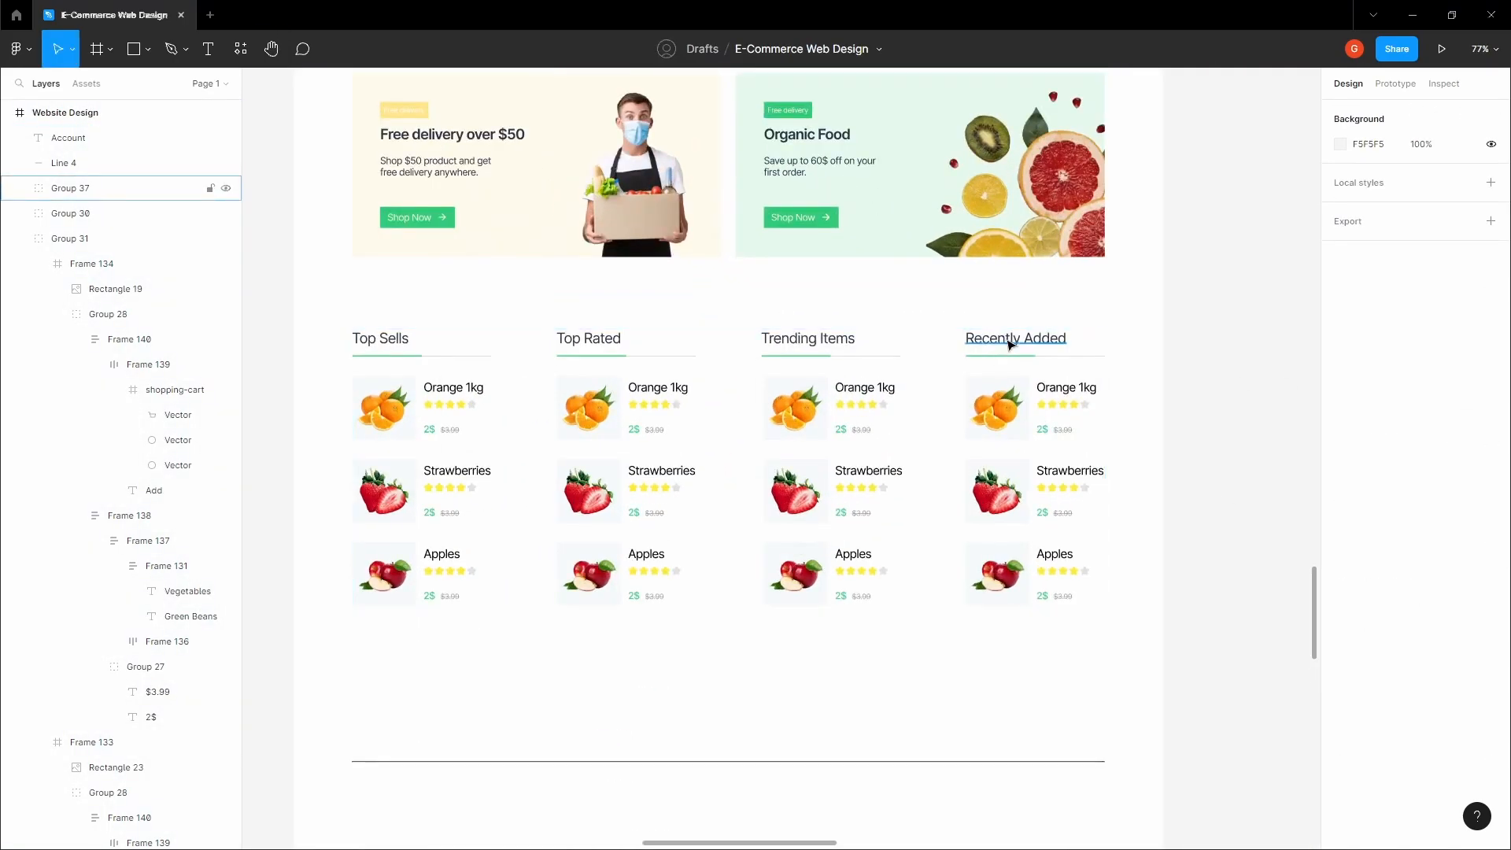
Step: Set the Top Sells, Top Rated, Trending Items and Recently Added headings to Semi Bold weight
left_click(1008, 341, "ctrl")
left_click(831, 345, "ctrl+shift")
left_click(588, 338, "ctrl+shift")
left_click(382, 338, "ctrl+shift")
left_click(1352, 455)
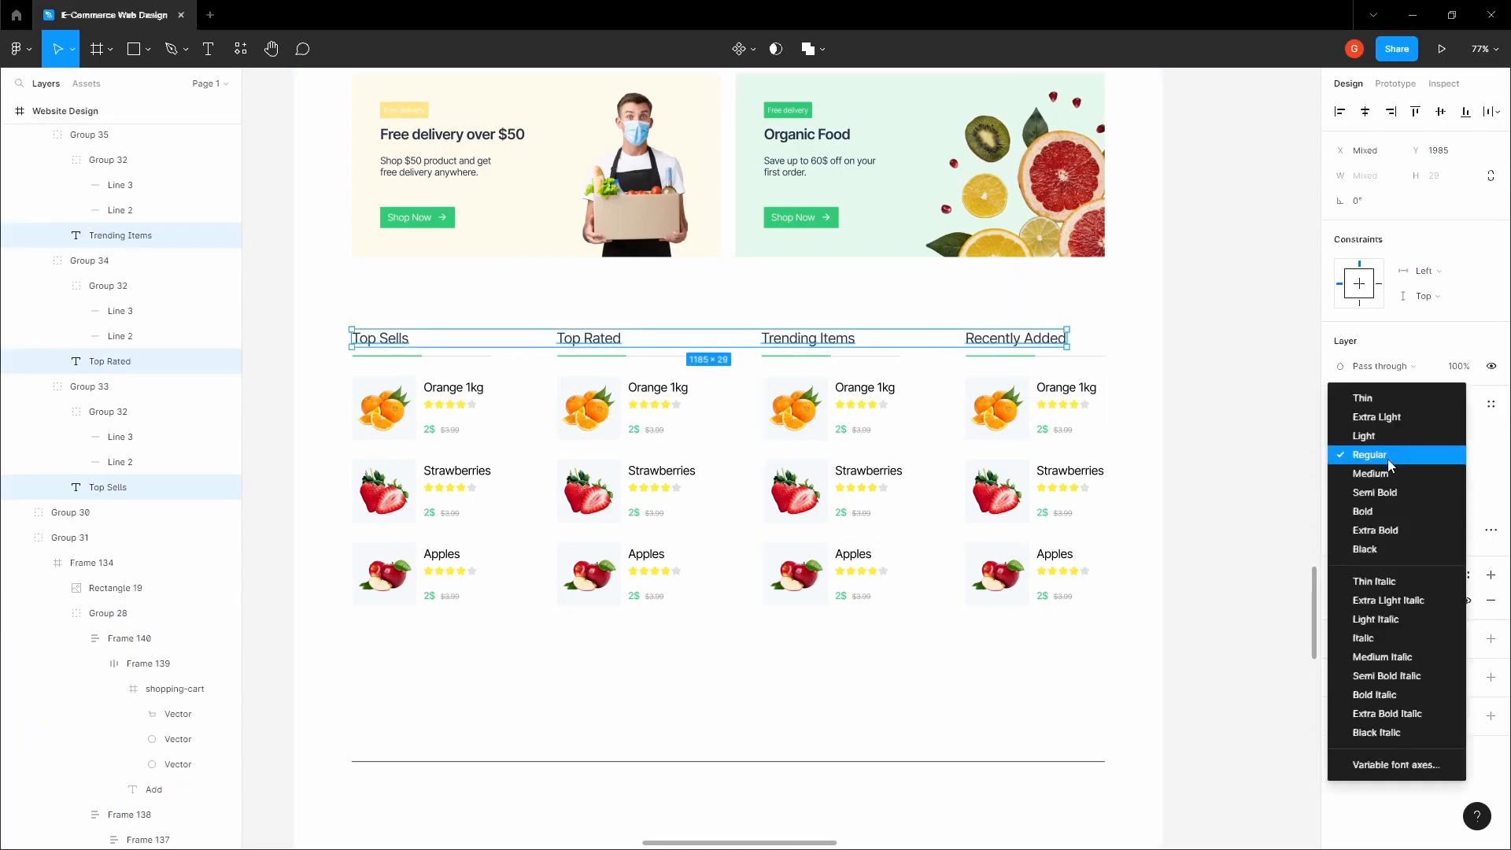
left_click(1378, 492)
left_click(1221, 418)
Step: Turn the page frame's 12-column layout grid back on to position the Account text
scroll(1212, 421, "down", 1)
key("space")
left_click_drag(897, 469, 907, 329)
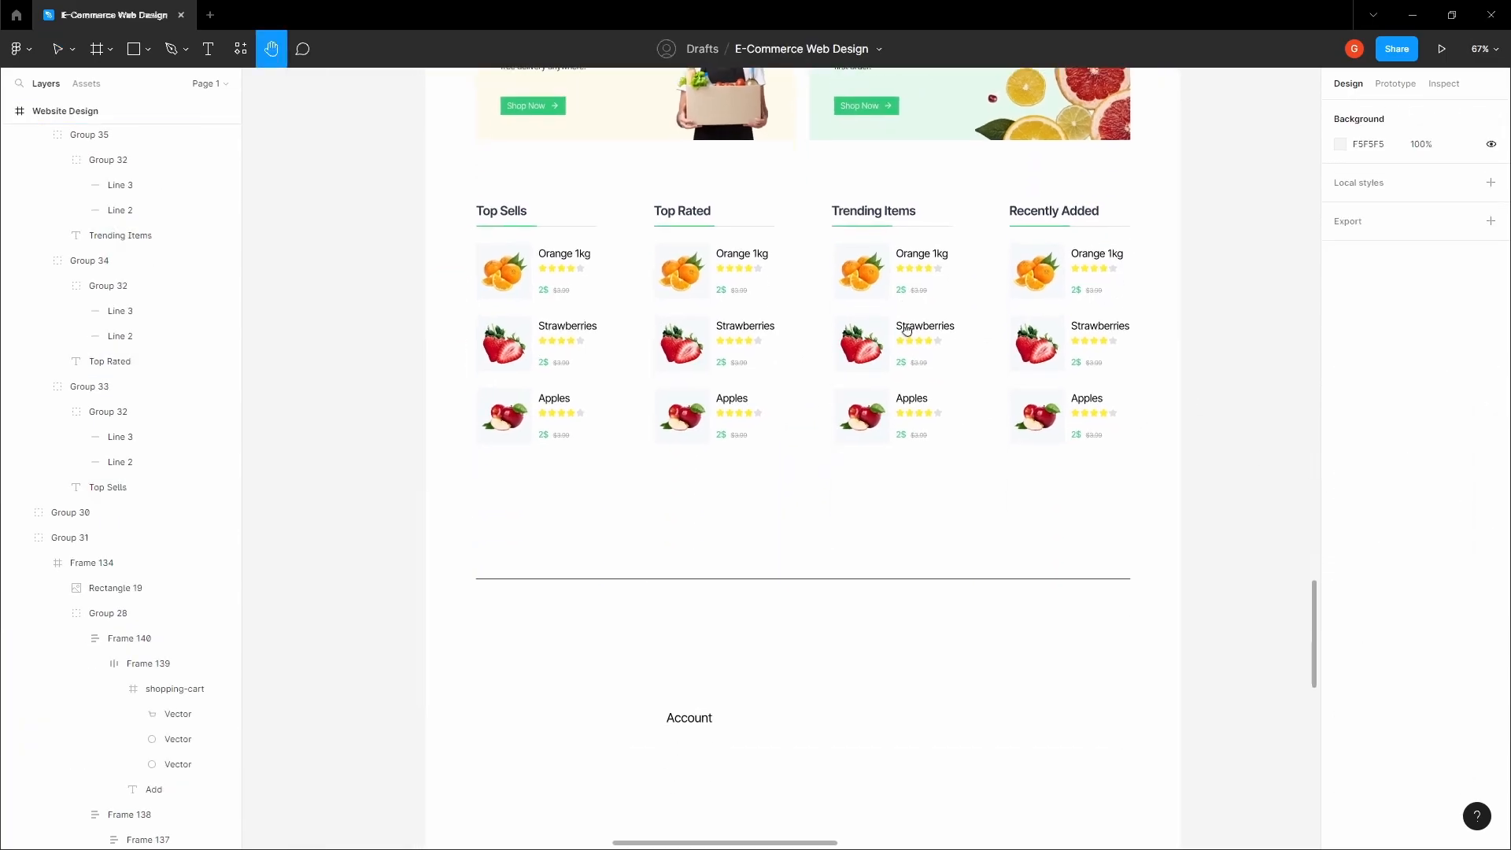
left_click_drag(800, 512, 844, 338)
key("space")
left_click_drag(783, 501, 798, 426)
left_click(797, 426)
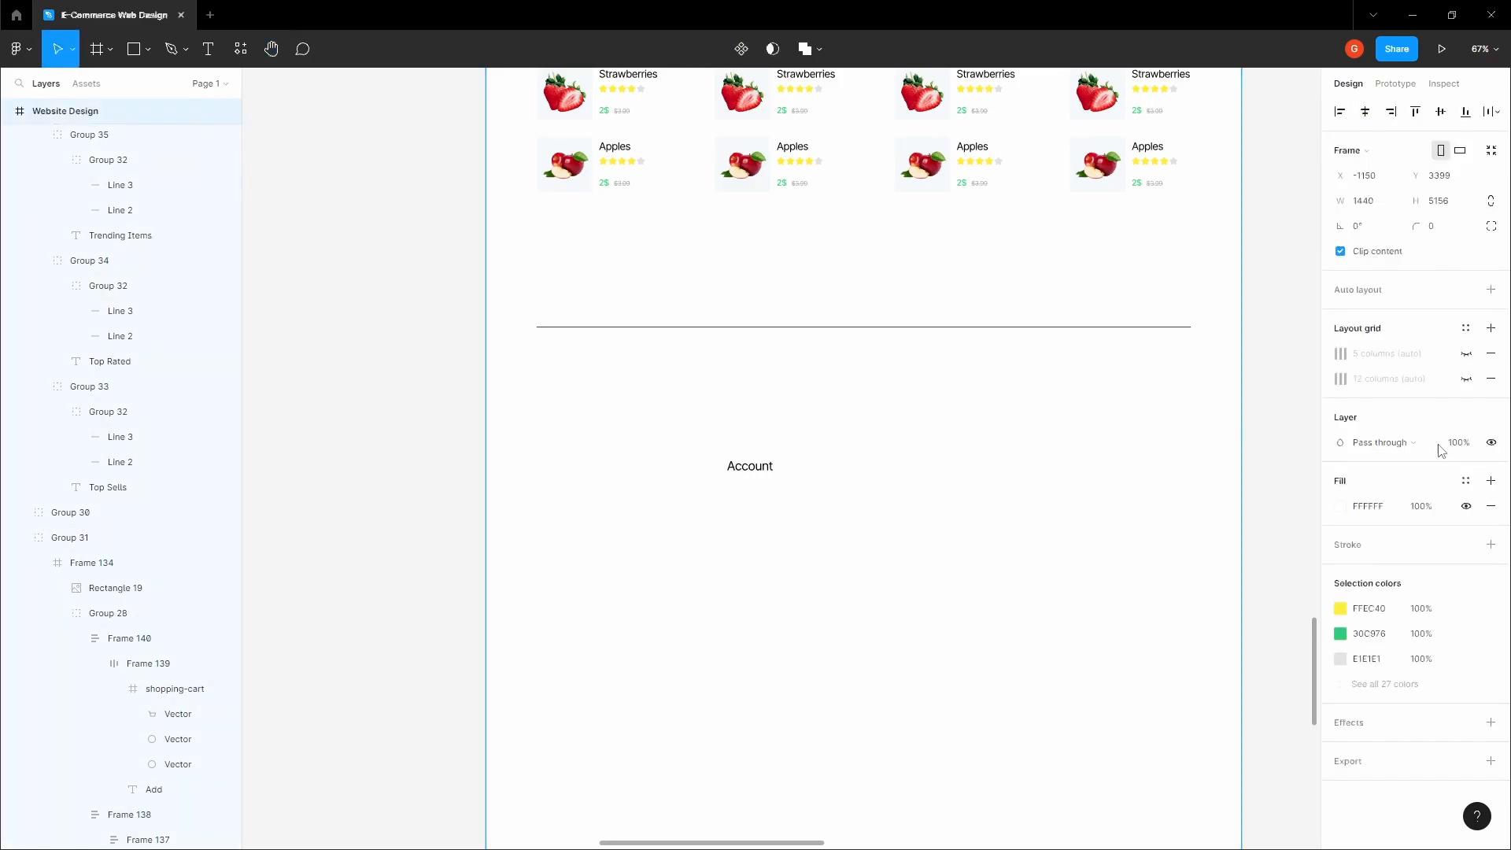
left_click(1465, 379)
key("Escape")
key("space")
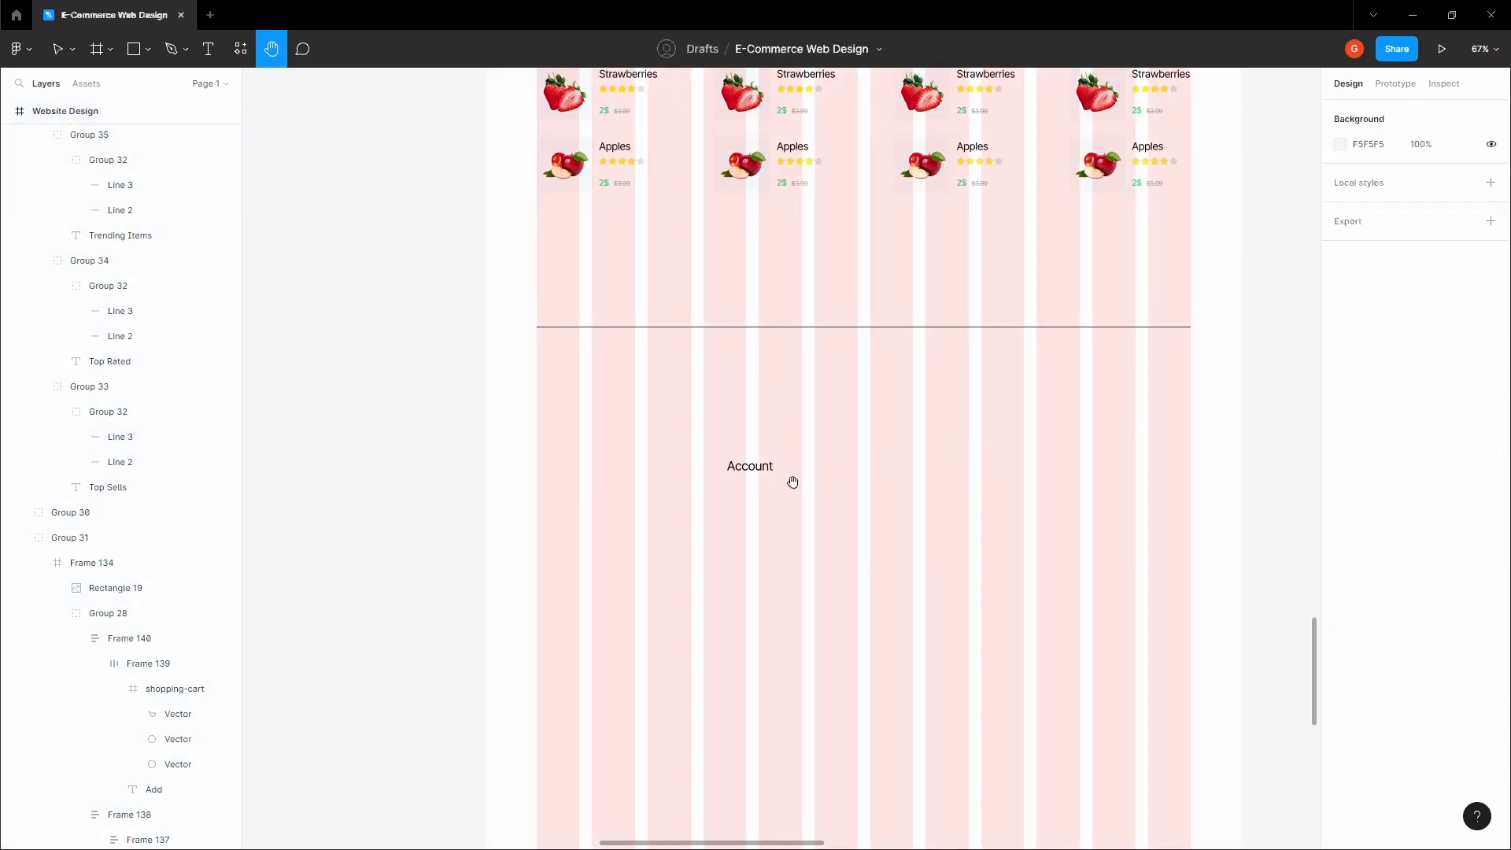
Step: Move the Account text to the starting edge of the fifth grid column, at X 520, Y 2897
left_click(750, 469)
scroll(750, 469, "up", 4)
left_click_drag(750, 470, 814, 419)
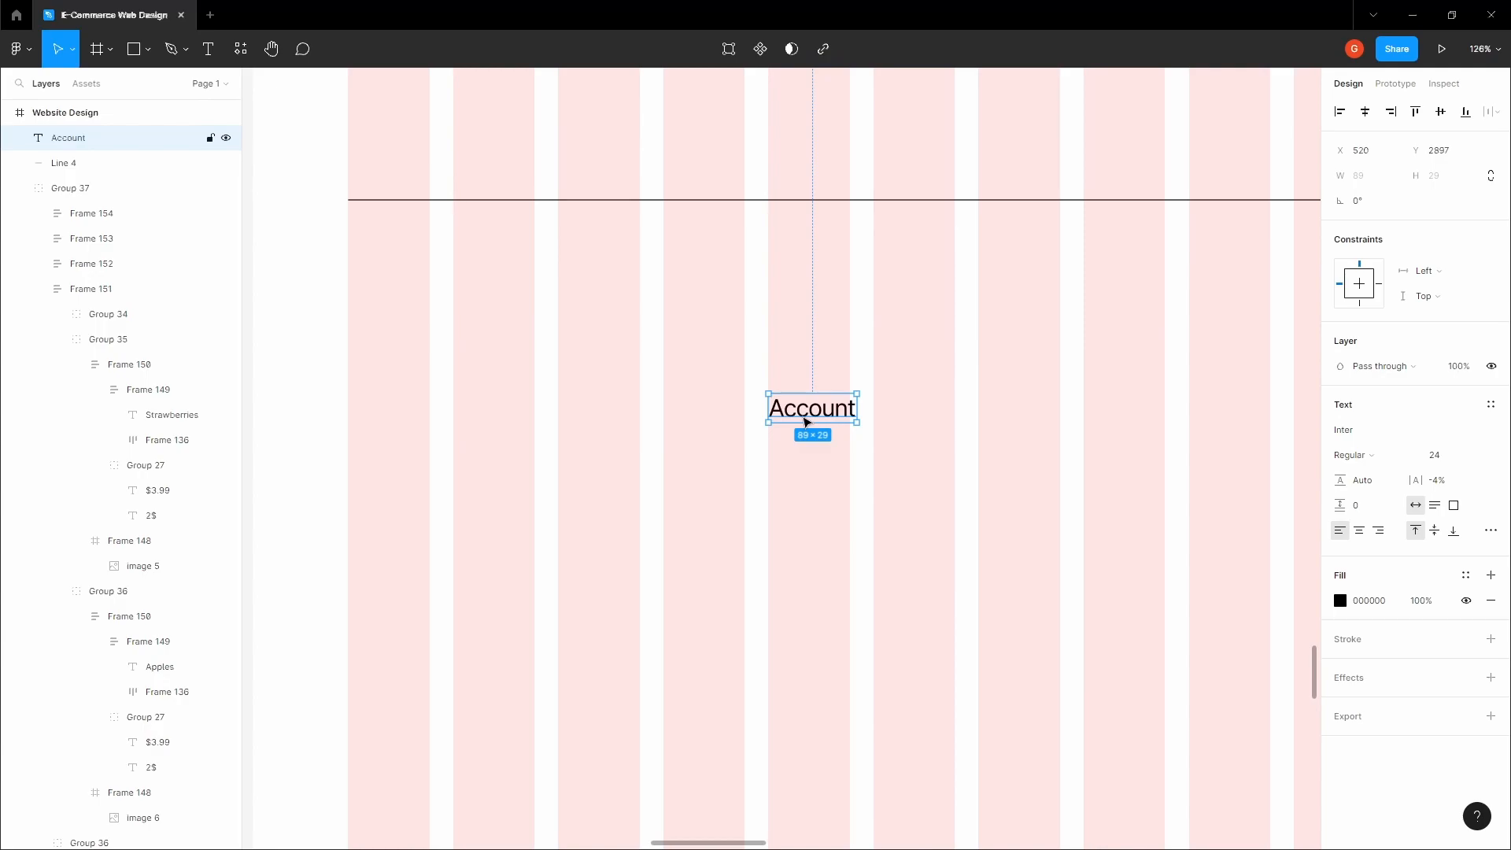
Step: Set the Account text to font size 16 and Medium weight
left_click(1479, 461)
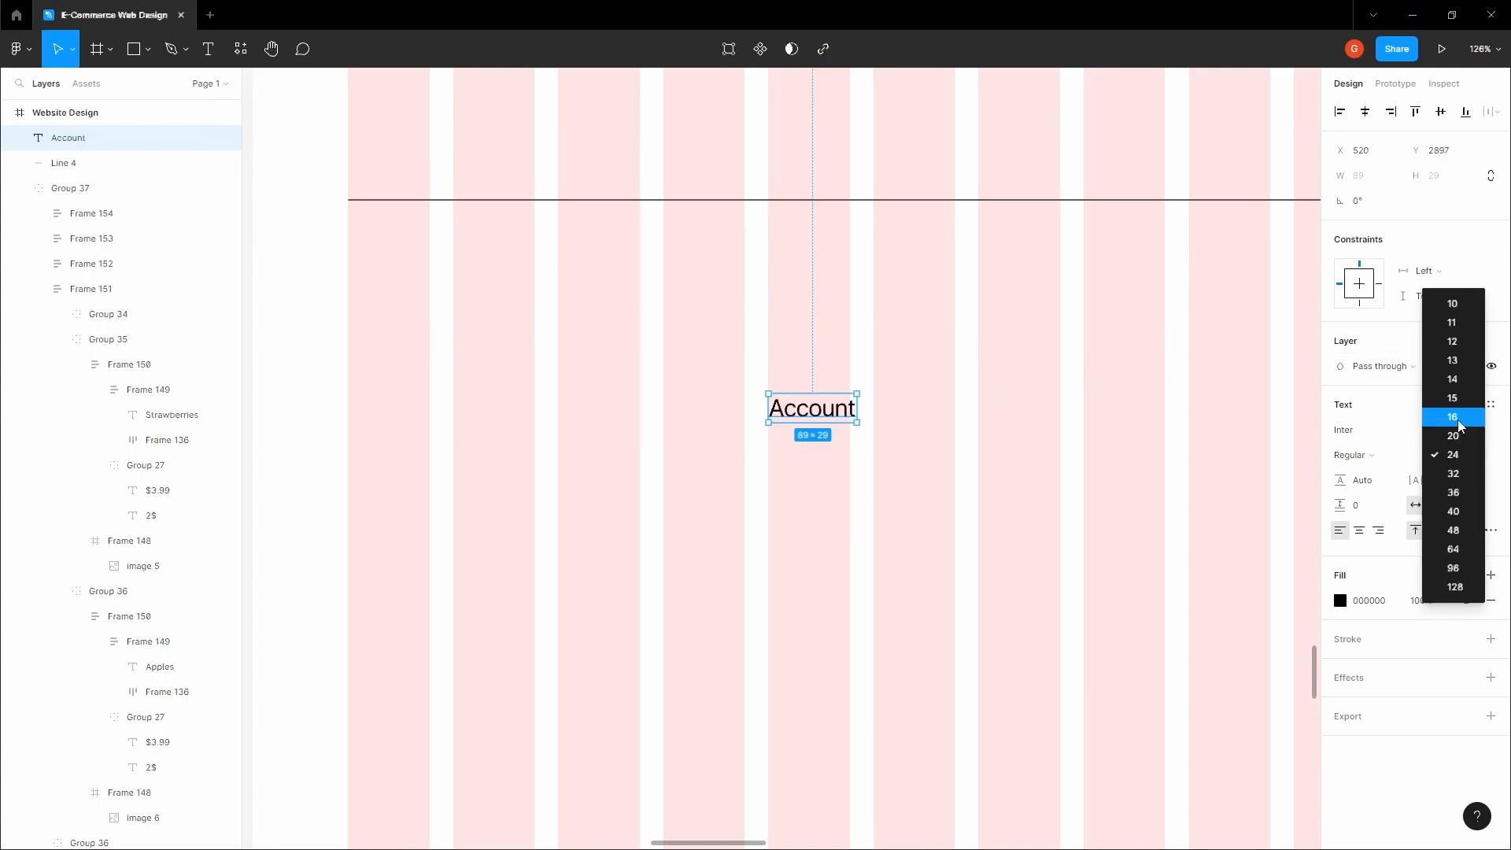
left_click(1448, 421)
left_click(1362, 455)
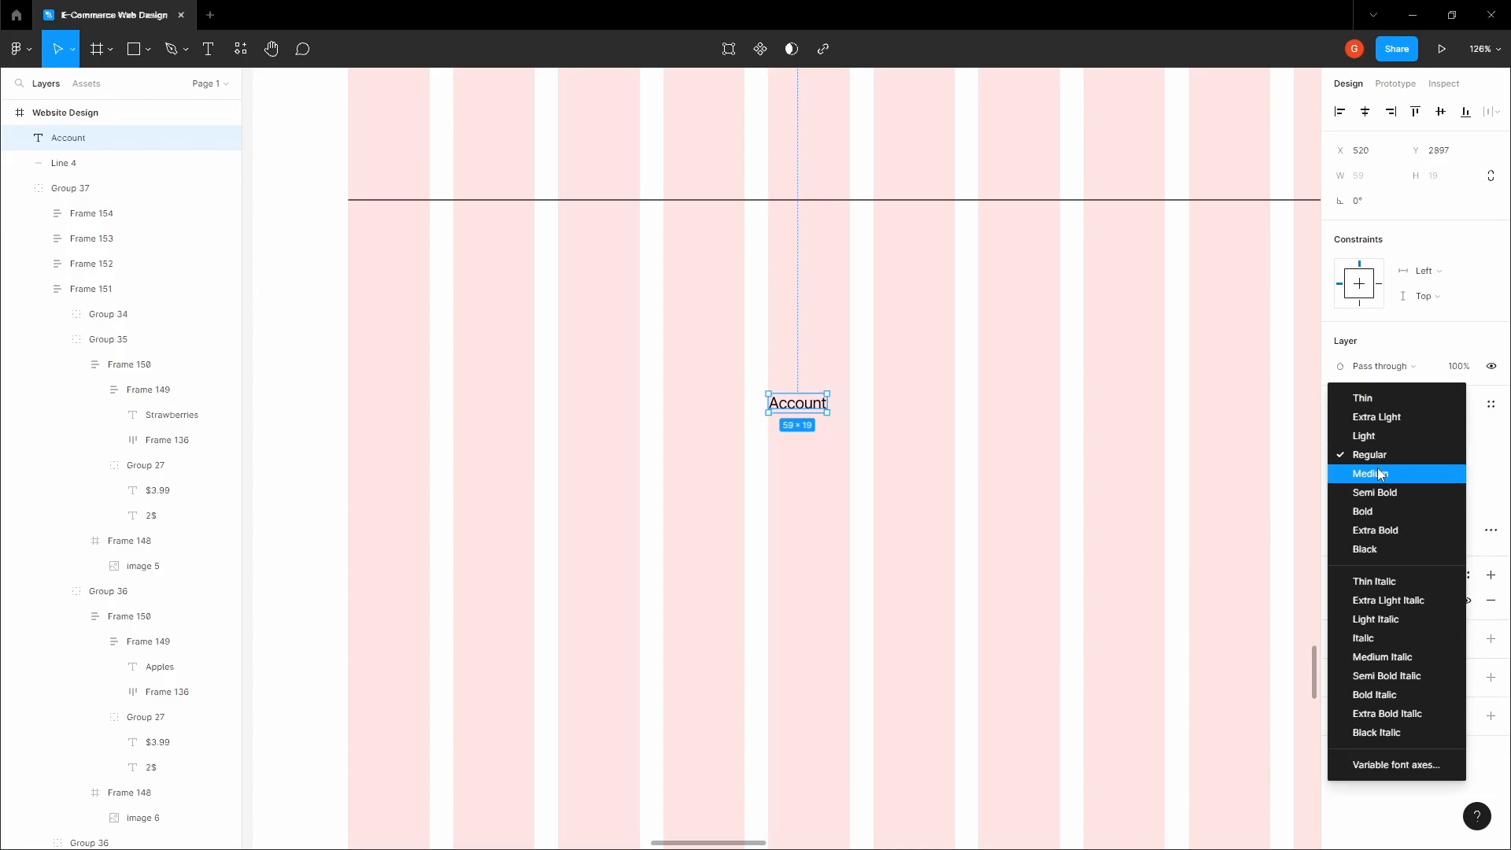
left_click(1380, 474)
Step: Apply the Most Popular heading's colour 293649 to the Account text and set its font size to 20
scroll(842, 473, "up", 5)
scroll(842, 469, "down", 3)
scroll(668, 432, "up", 2)
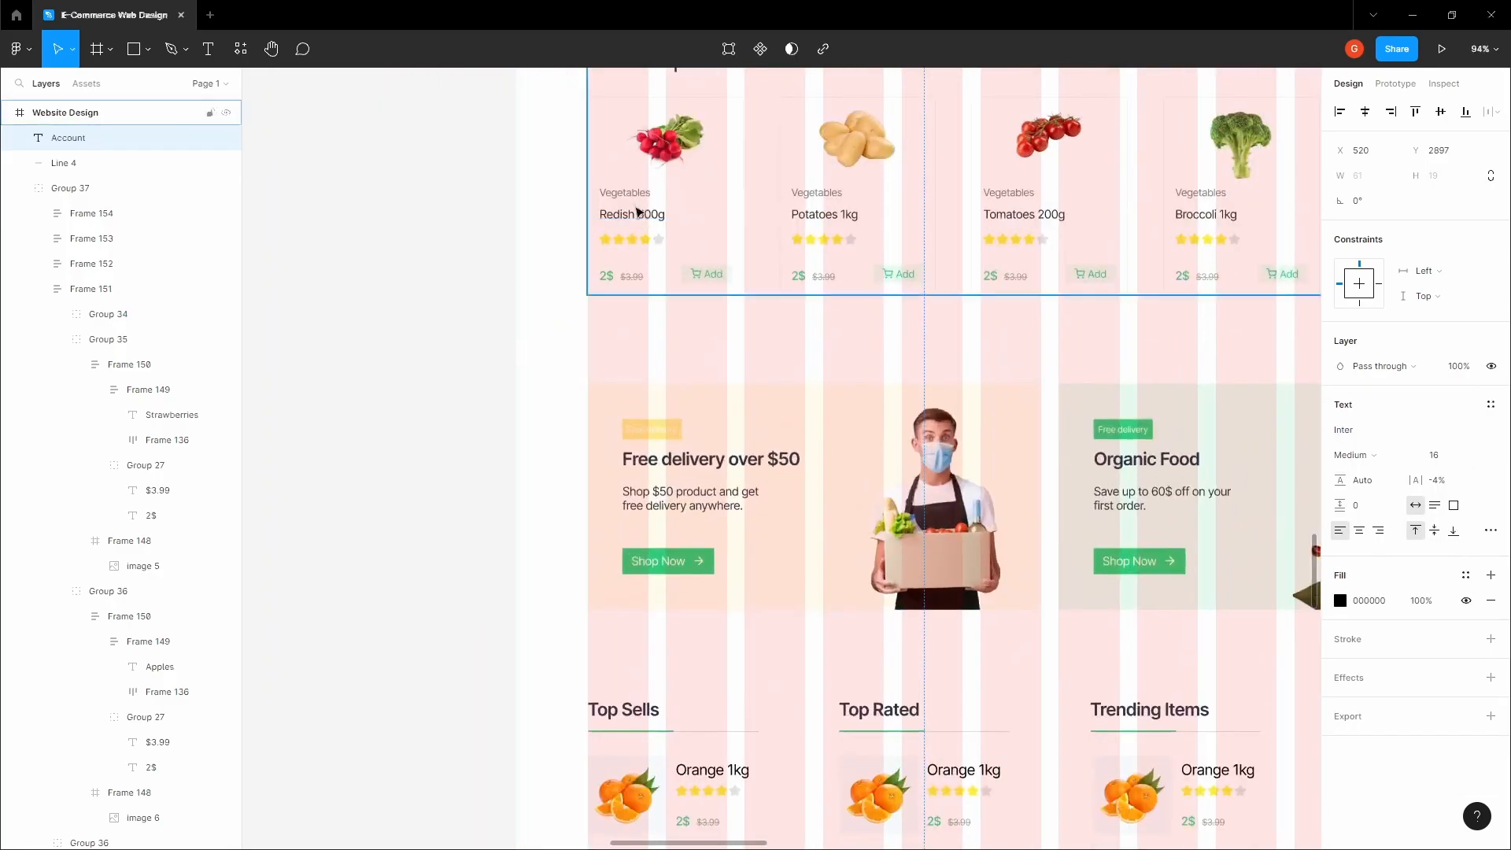
scroll(638, 208, "up", 2)
left_click(664, 213)
scroll(1149, 505, "down", 5)
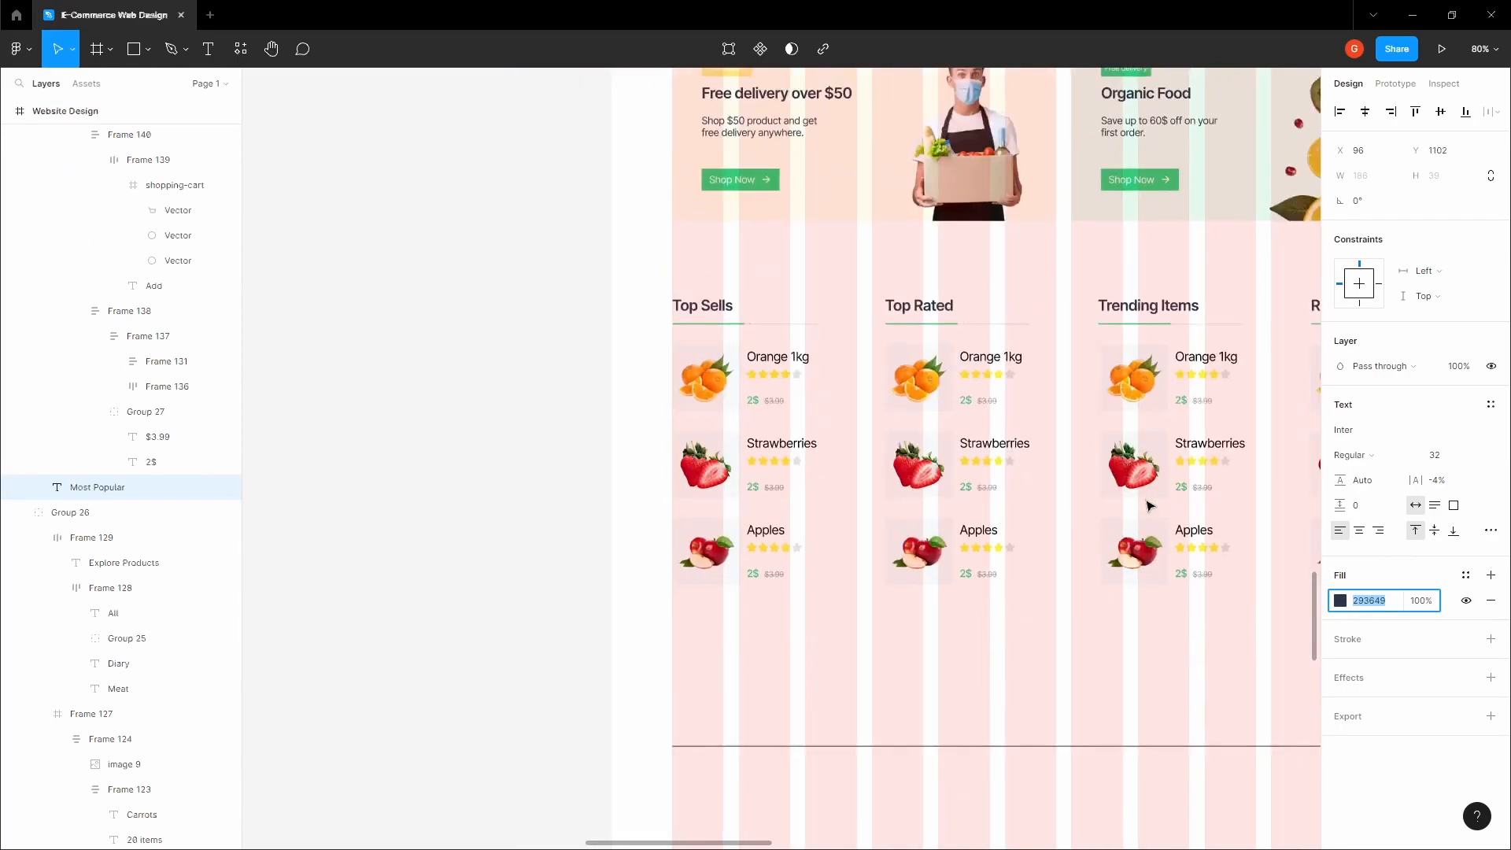
scroll(1146, 500, "down", 2)
scroll(1105, 371, "up", 2)
left_click(1060, 414)
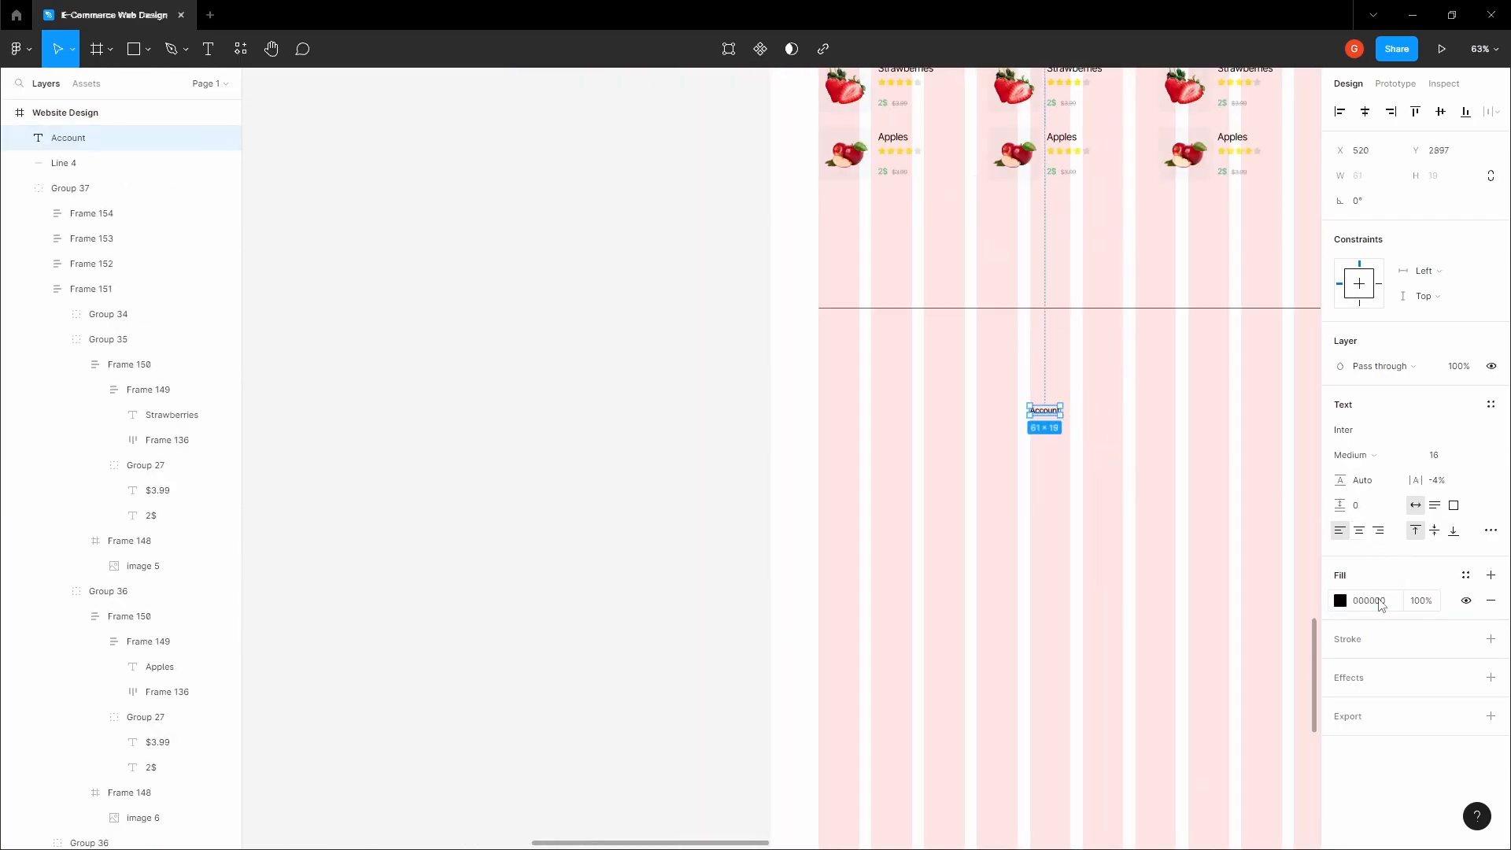
scroll(1086, 409, "up", 5)
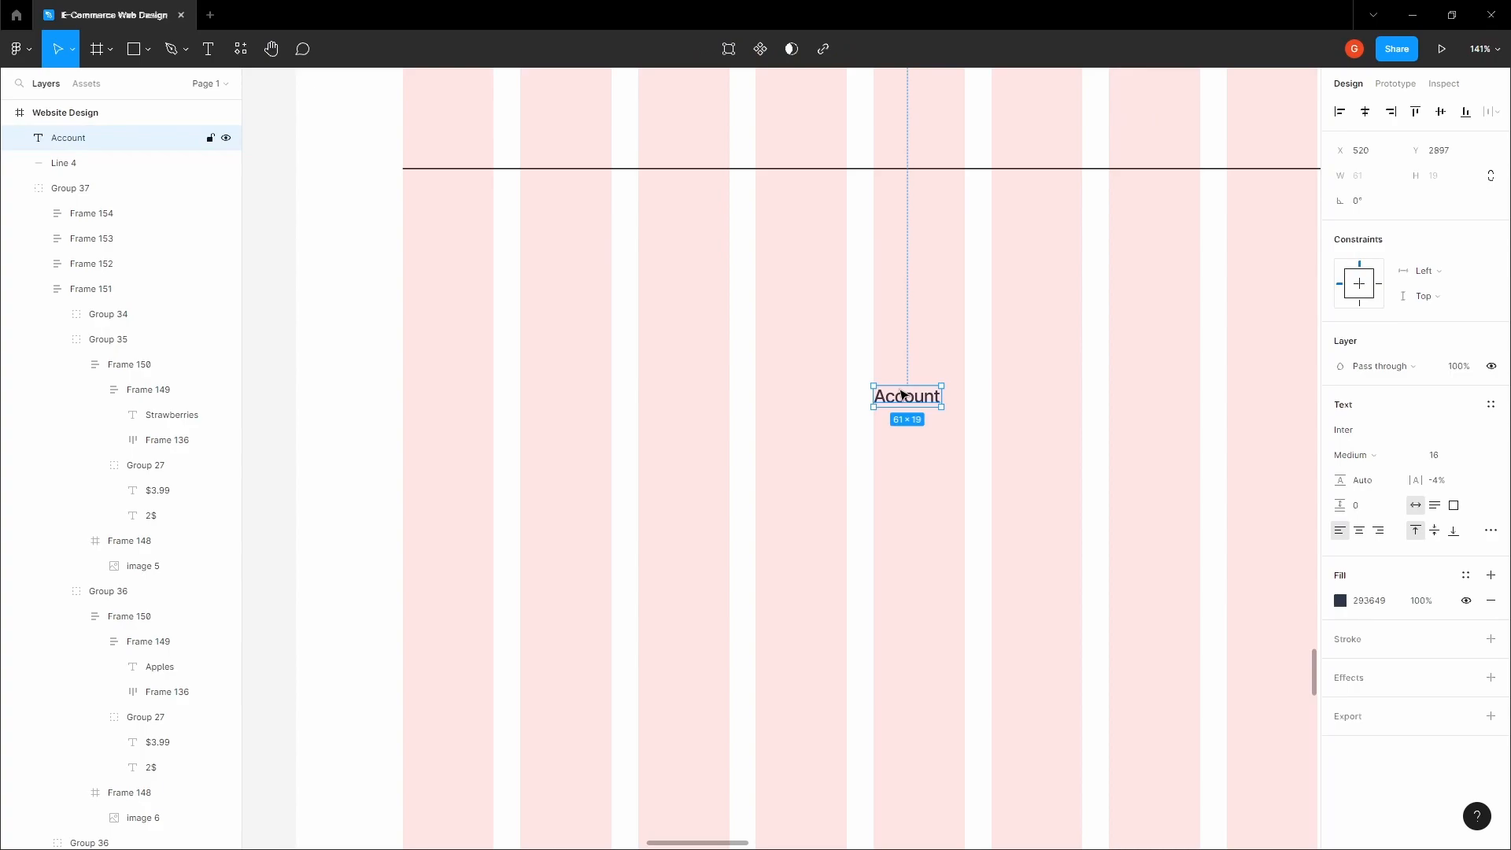
left_click(1472, 457)
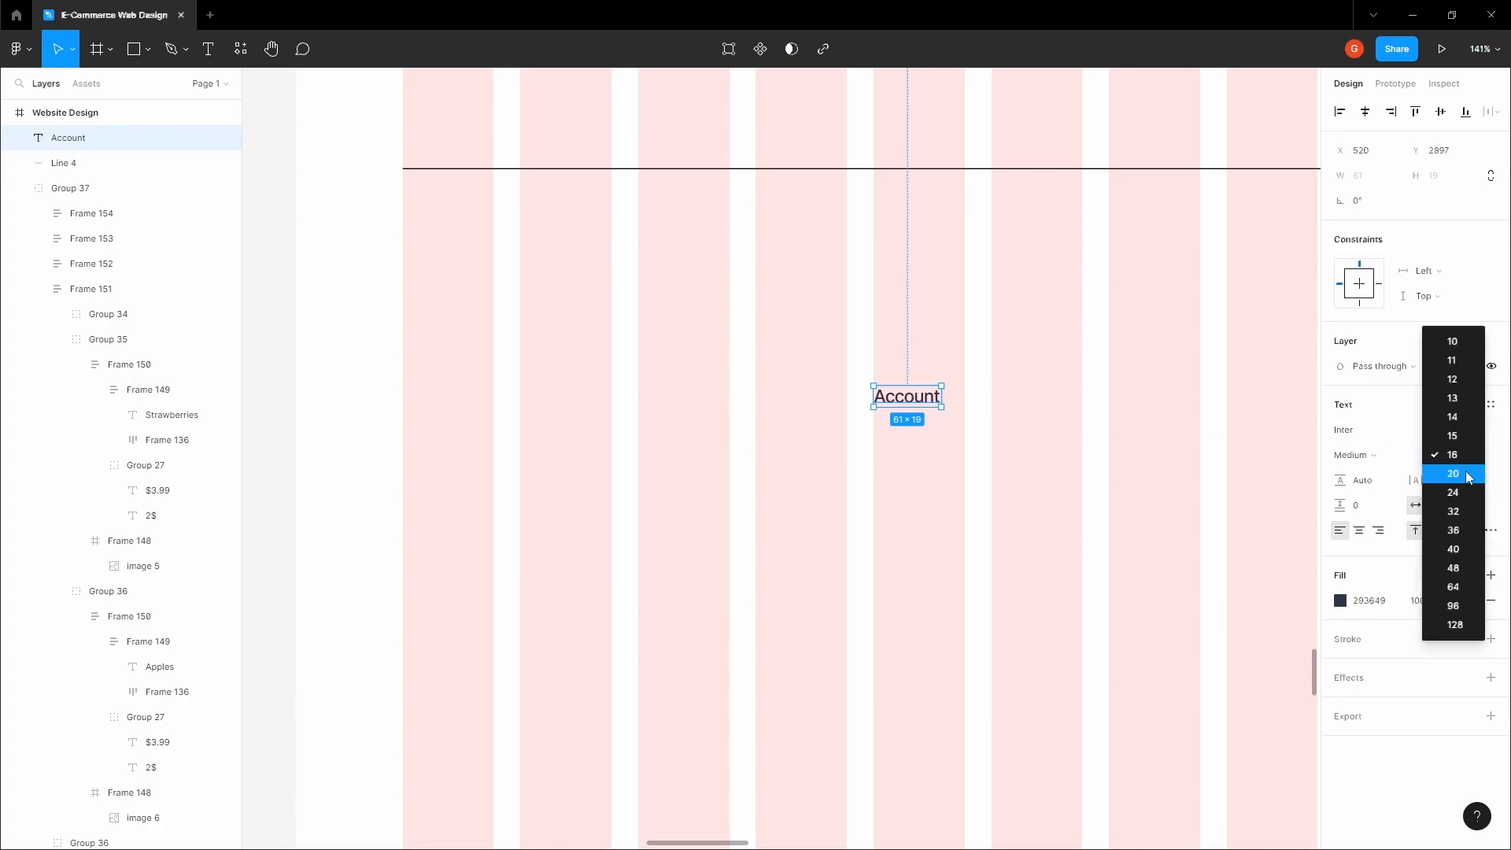
left_click(1440, 472)
Step: Duplicate the Account heading below itself at font size 14 and change the copy's text to "Wishlist"
left_click_drag(931, 404, 930, 469)
left_click(1472, 455)
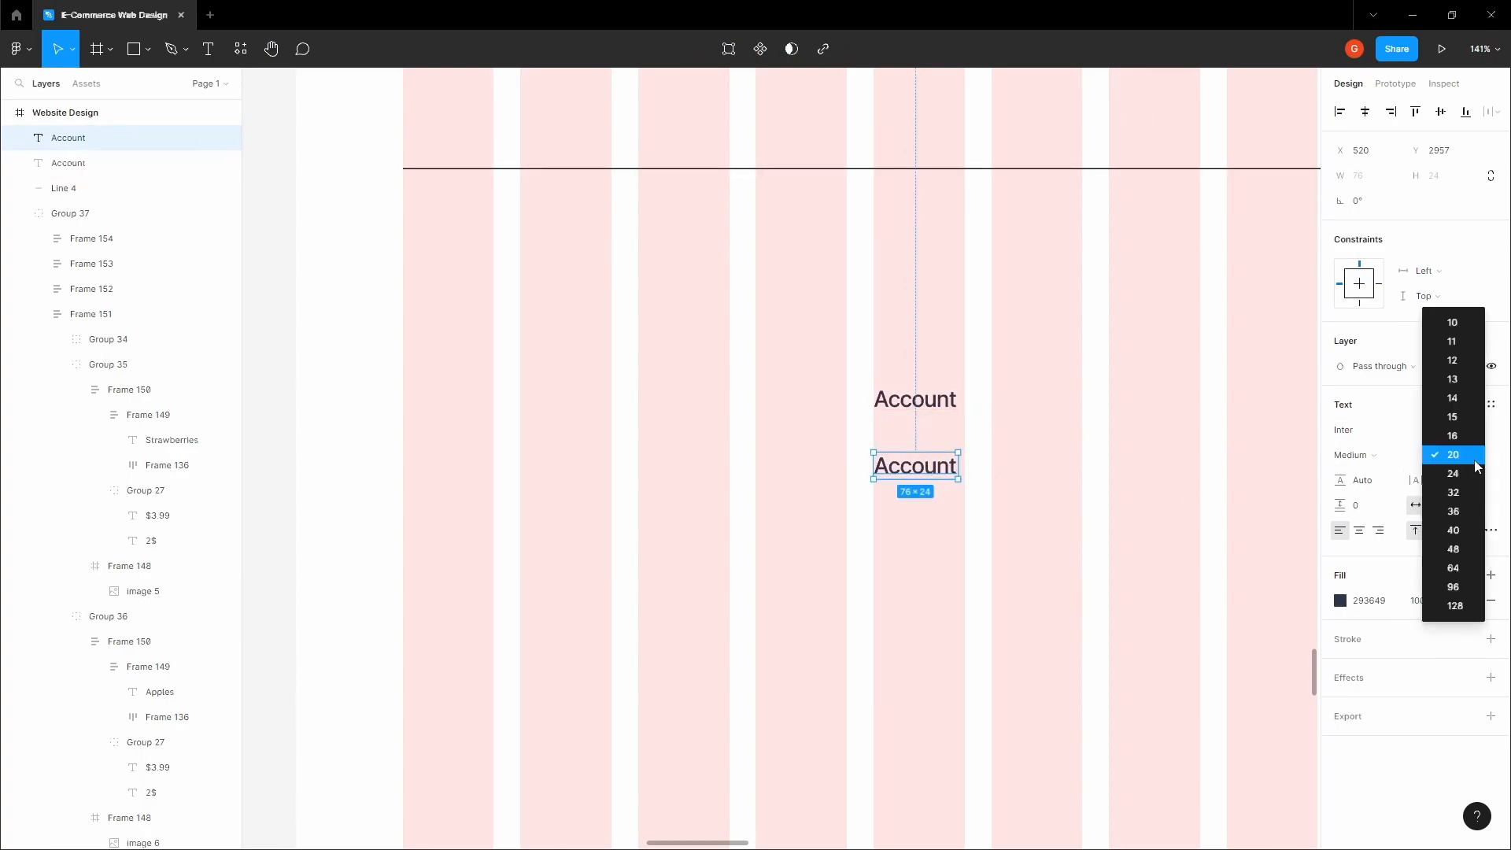
left_click(1450, 398)
double_click(917, 463)
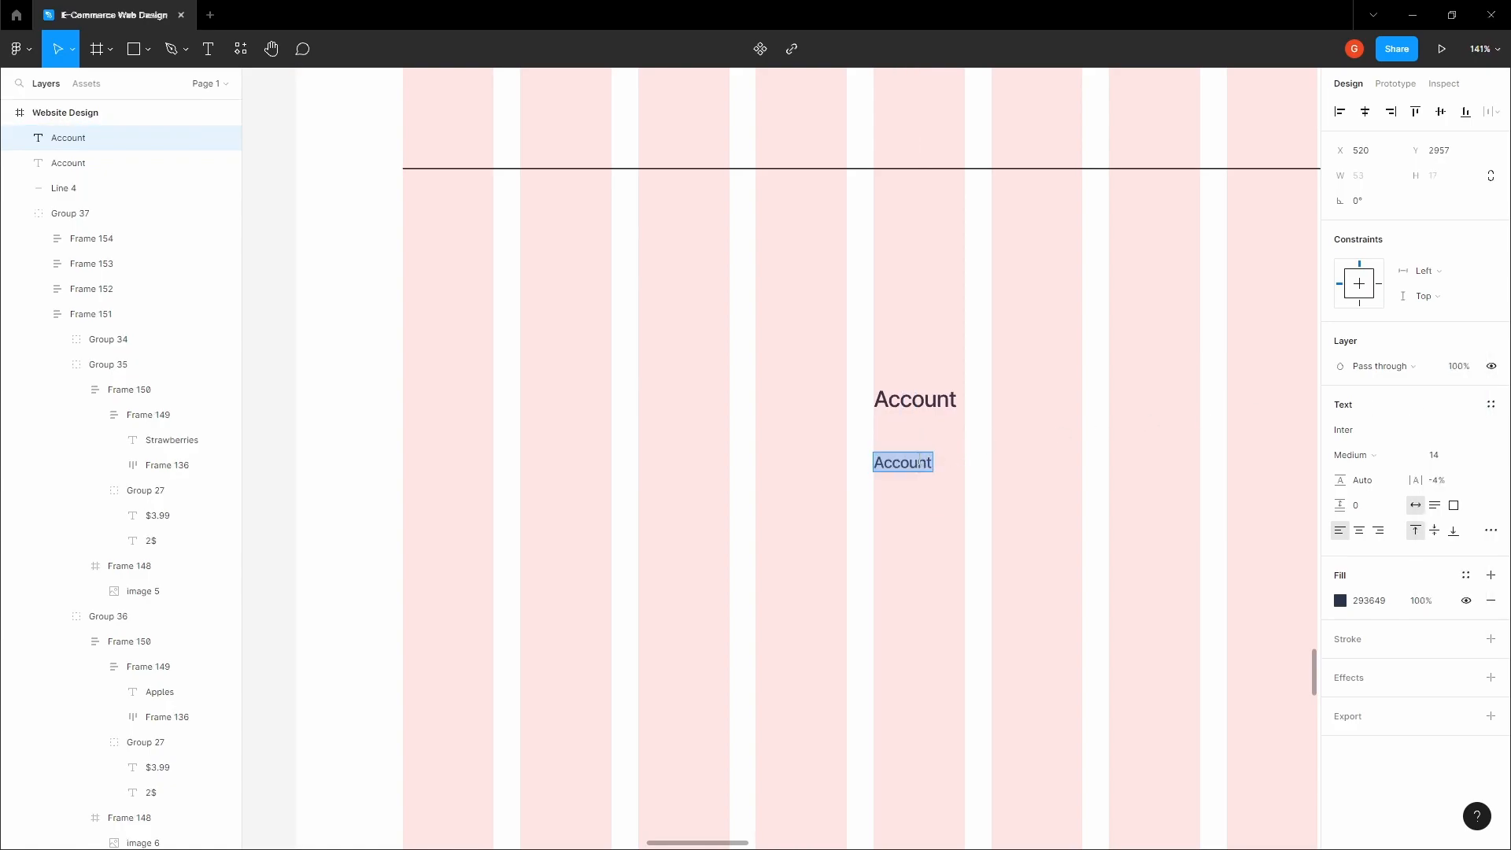
key("Escape")
Step: Duplicate the Wishlist text downward three times and rename the copies "Cart", "Track Order" and "Shipping Details"
left_click_drag(915, 464, 895, 550)
double_click(915, 496)
type("Cart")
key("Escape")
double_click(891, 549)
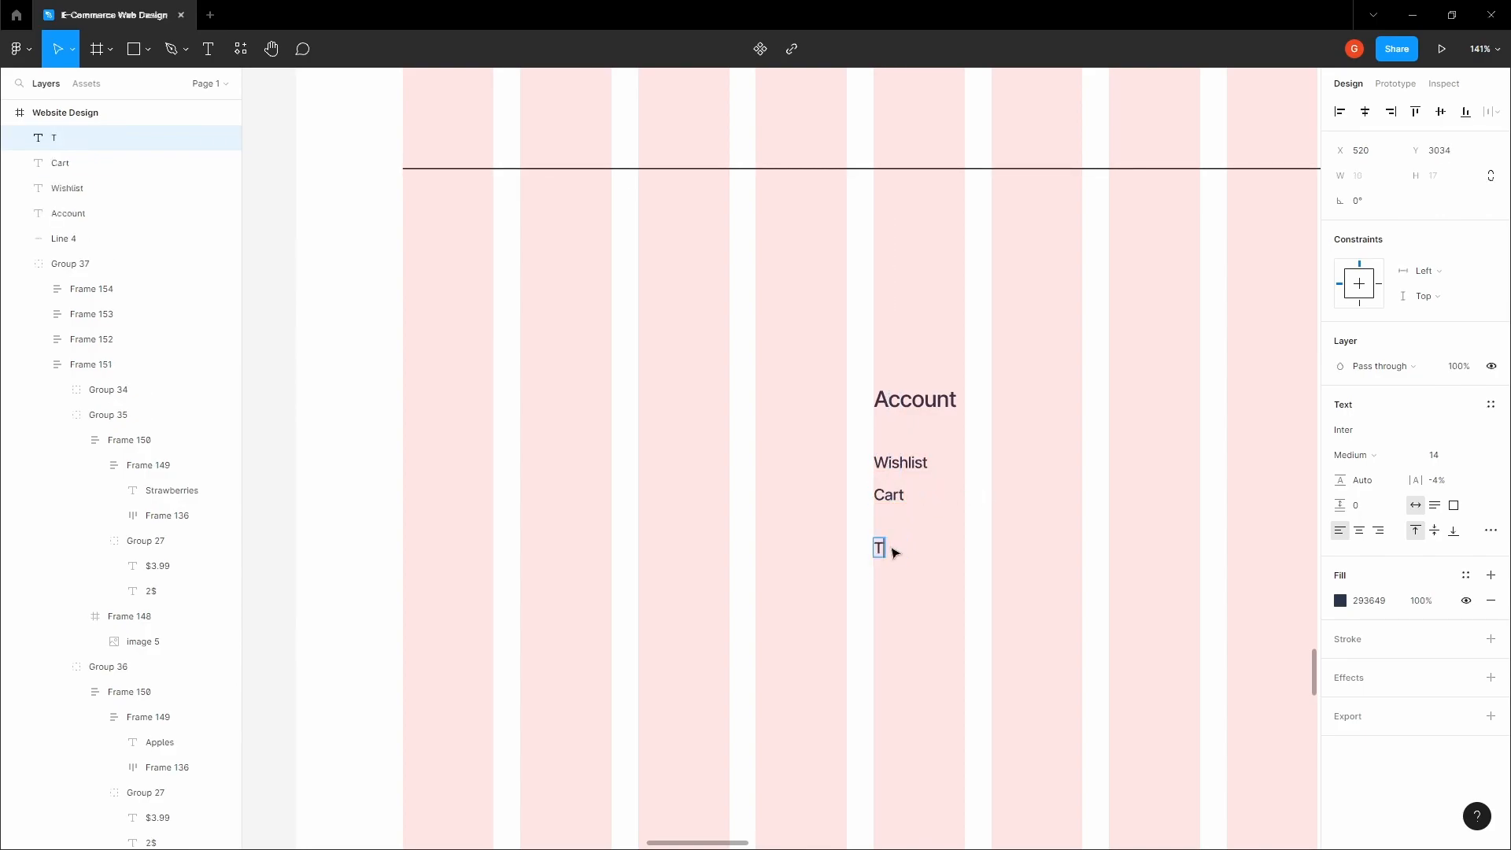
type("rack ORder")
key("Escape")
left_click_drag(917, 548, 921, 587)
double_click(922, 587)
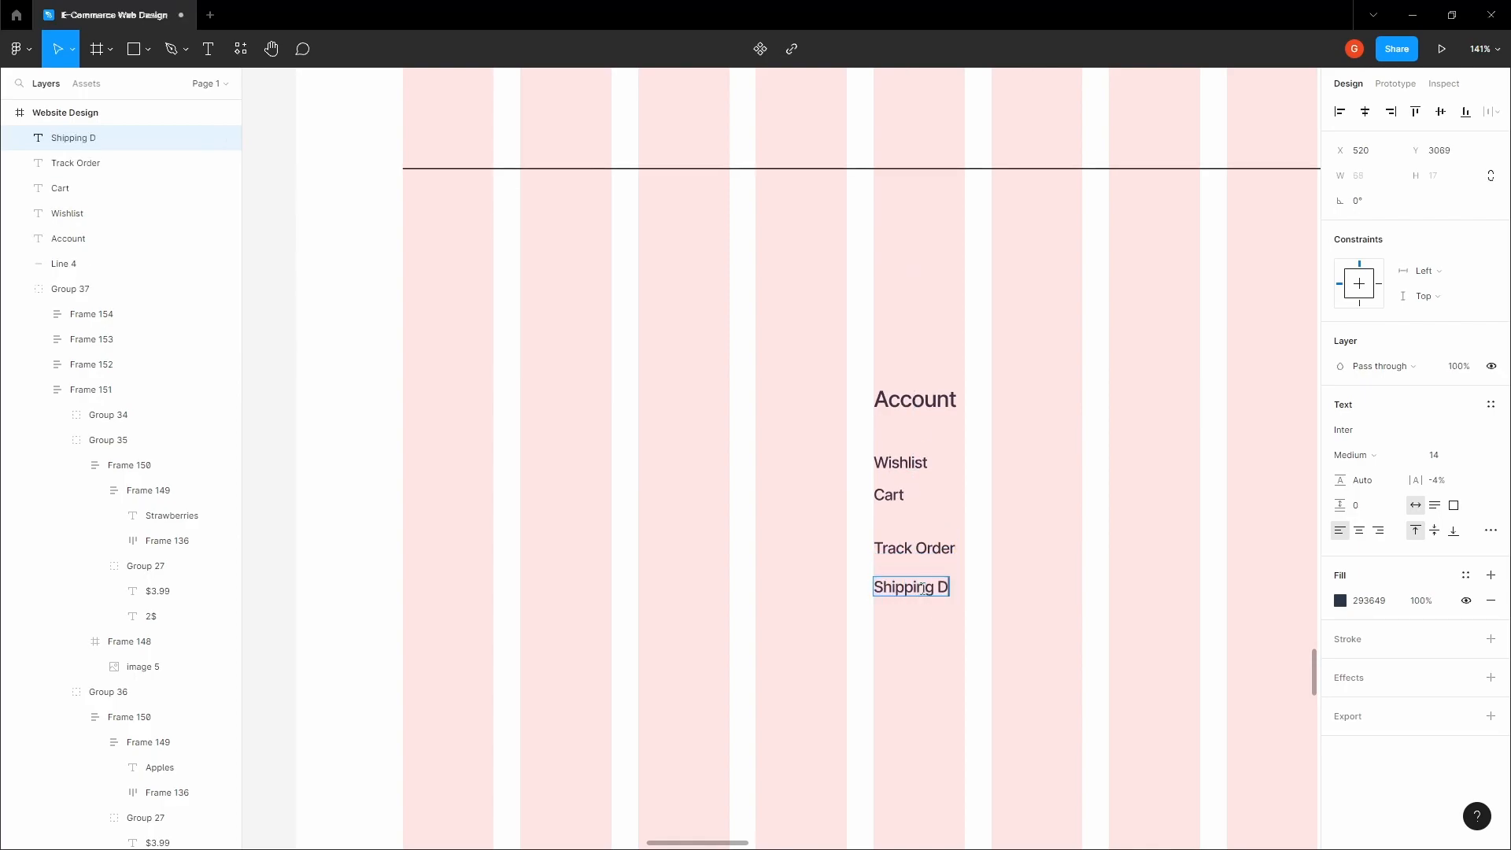
left_click(1074, 569)
Step: Stack the four link texts under Account in a vertical auto layout with 16 spacing
left_click_drag(1009, 667, 868, 441)
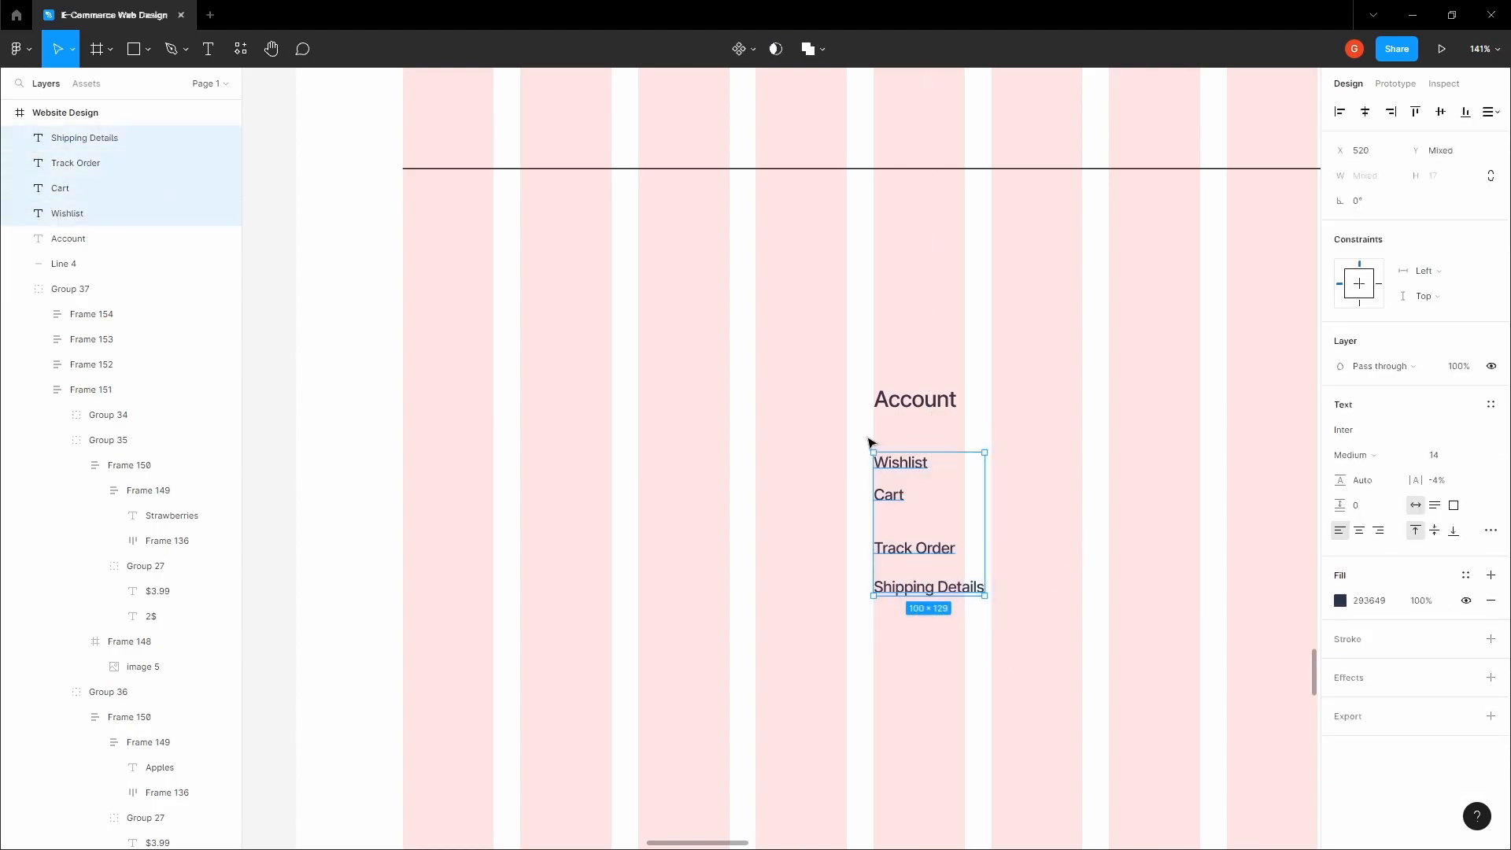
key("shift+a")
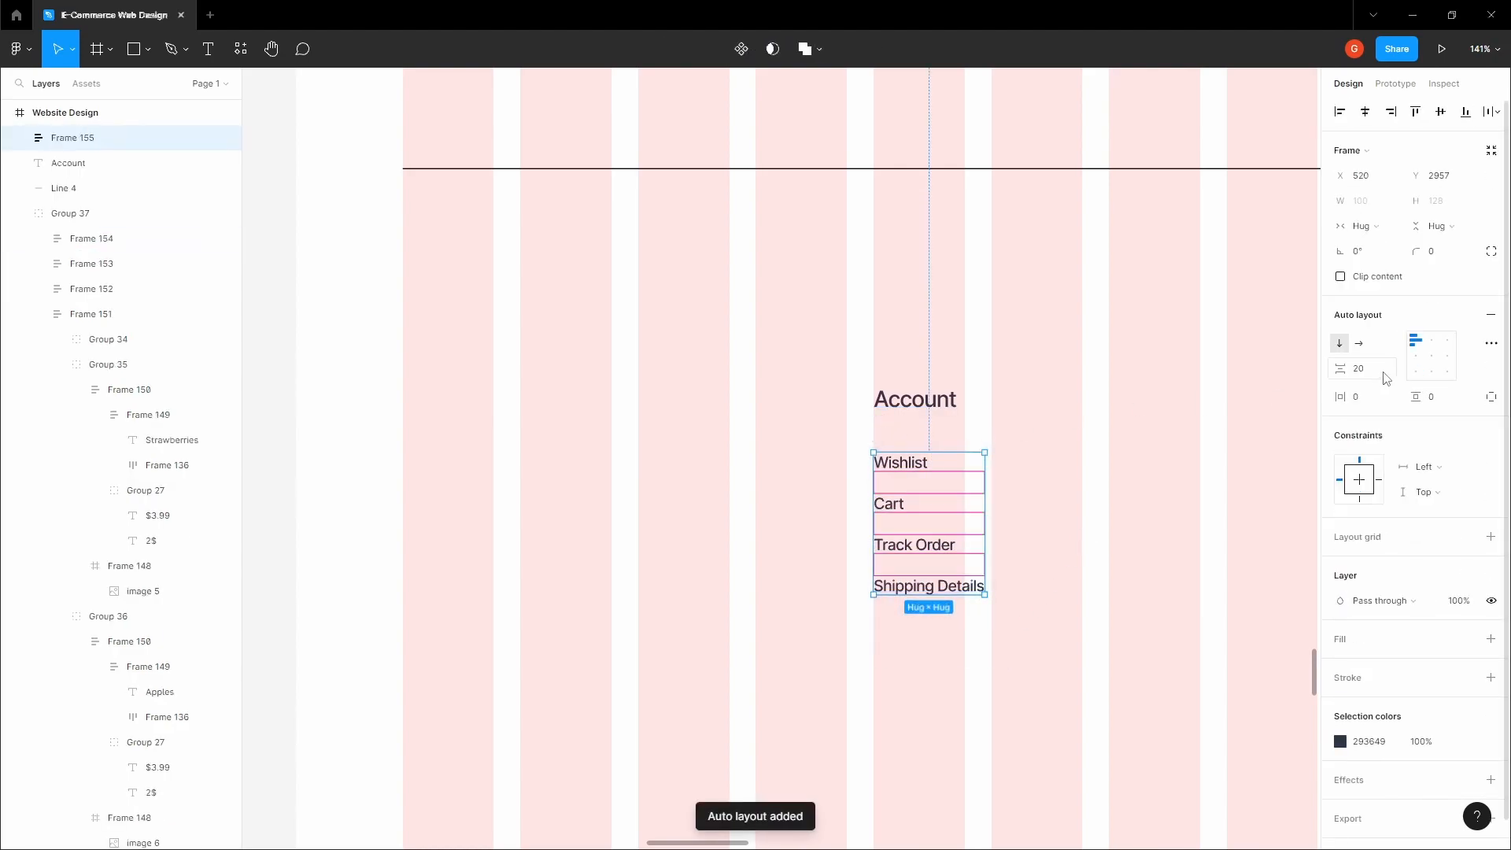
type("1")
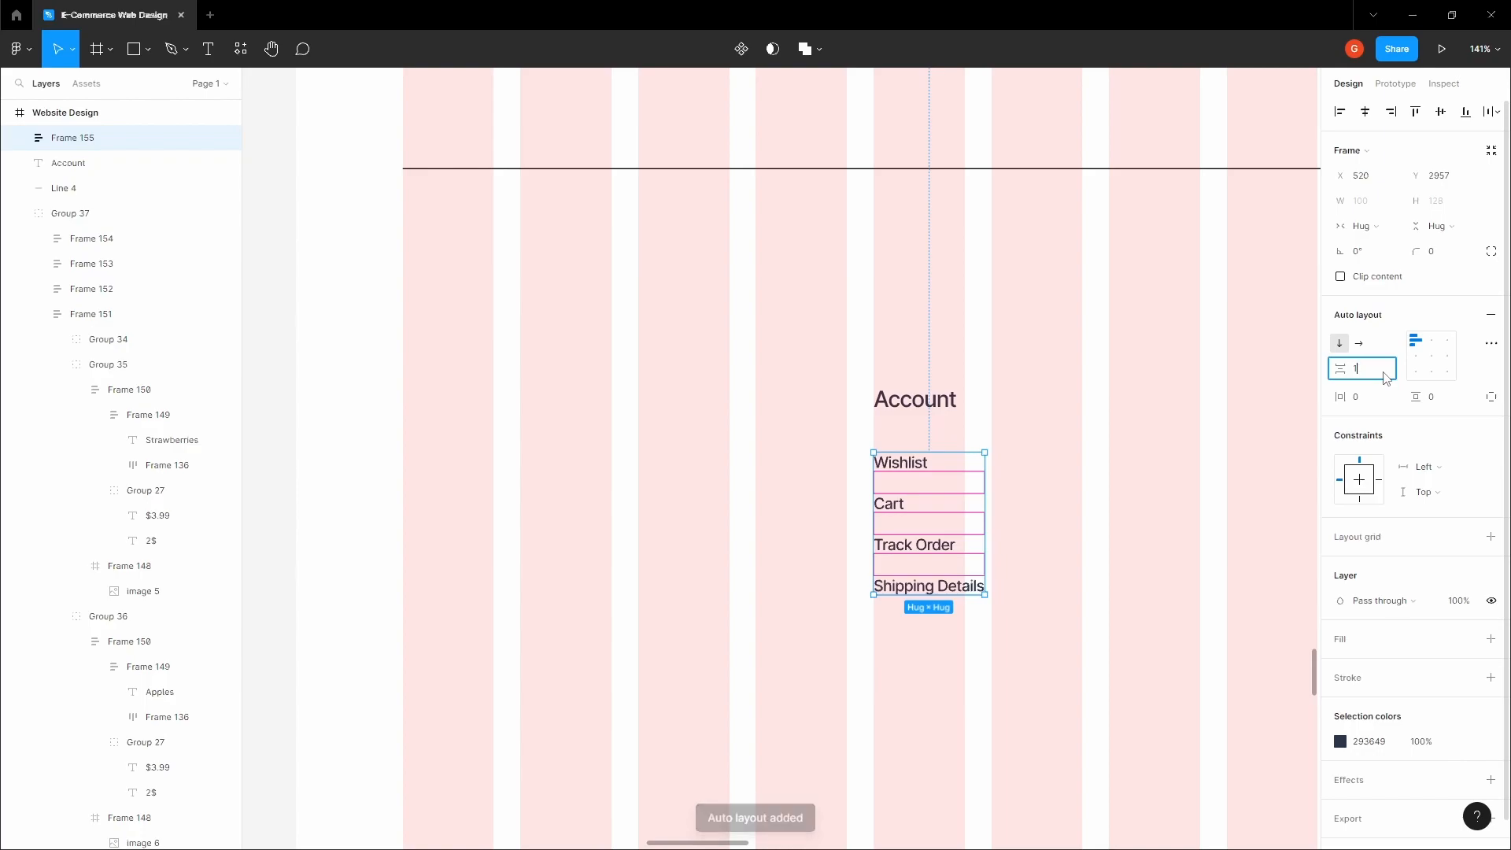
type("2")
left_click(1102, 409)
left_click_drag(1075, 414, 986, 370)
key("ctrl+z")
left_click(1355, 369)
type("16")
key("Tab")
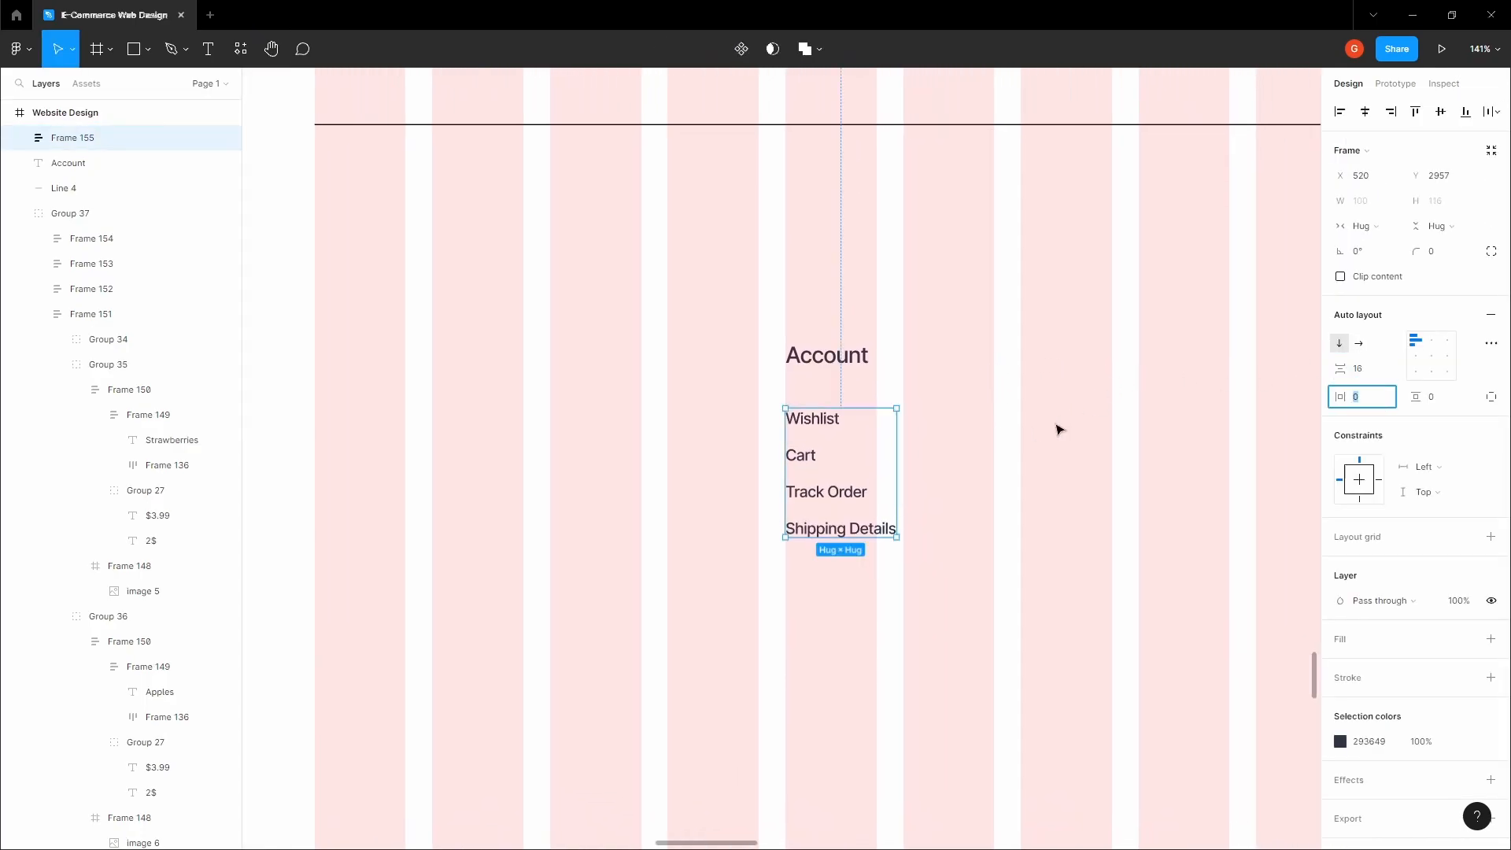
Step: Set the Wishlist, Cart, Track Order and Shipping Details texts to Regular weight
left_click(847, 530, "ctrl")
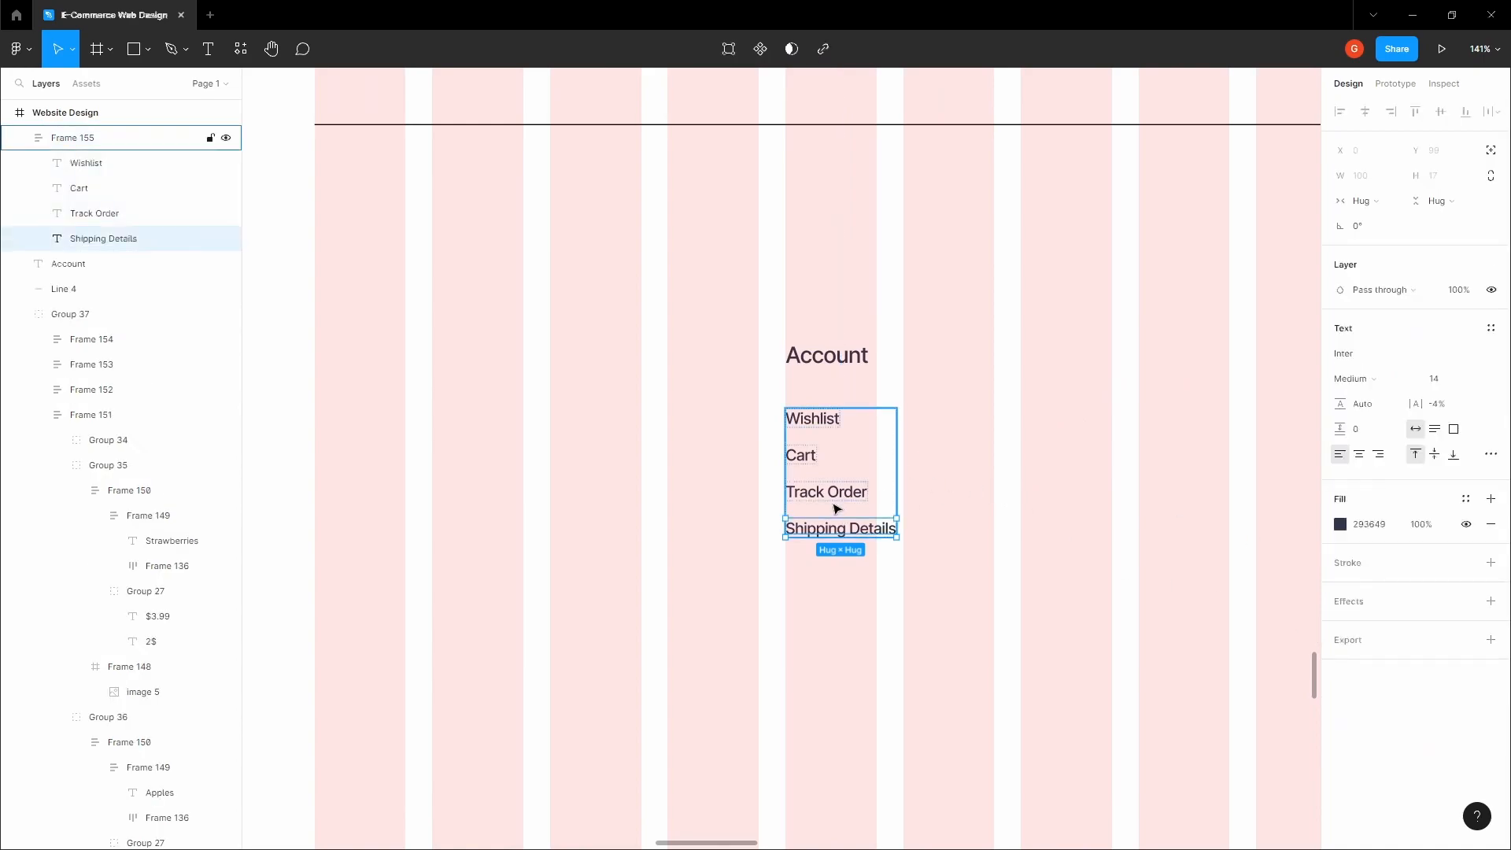
left_click(822, 494, "ctrl+shift")
left_click(802, 459, "ctrl+shift")
left_click(815, 421, "ctrl+shift")
left_click(1369, 386)
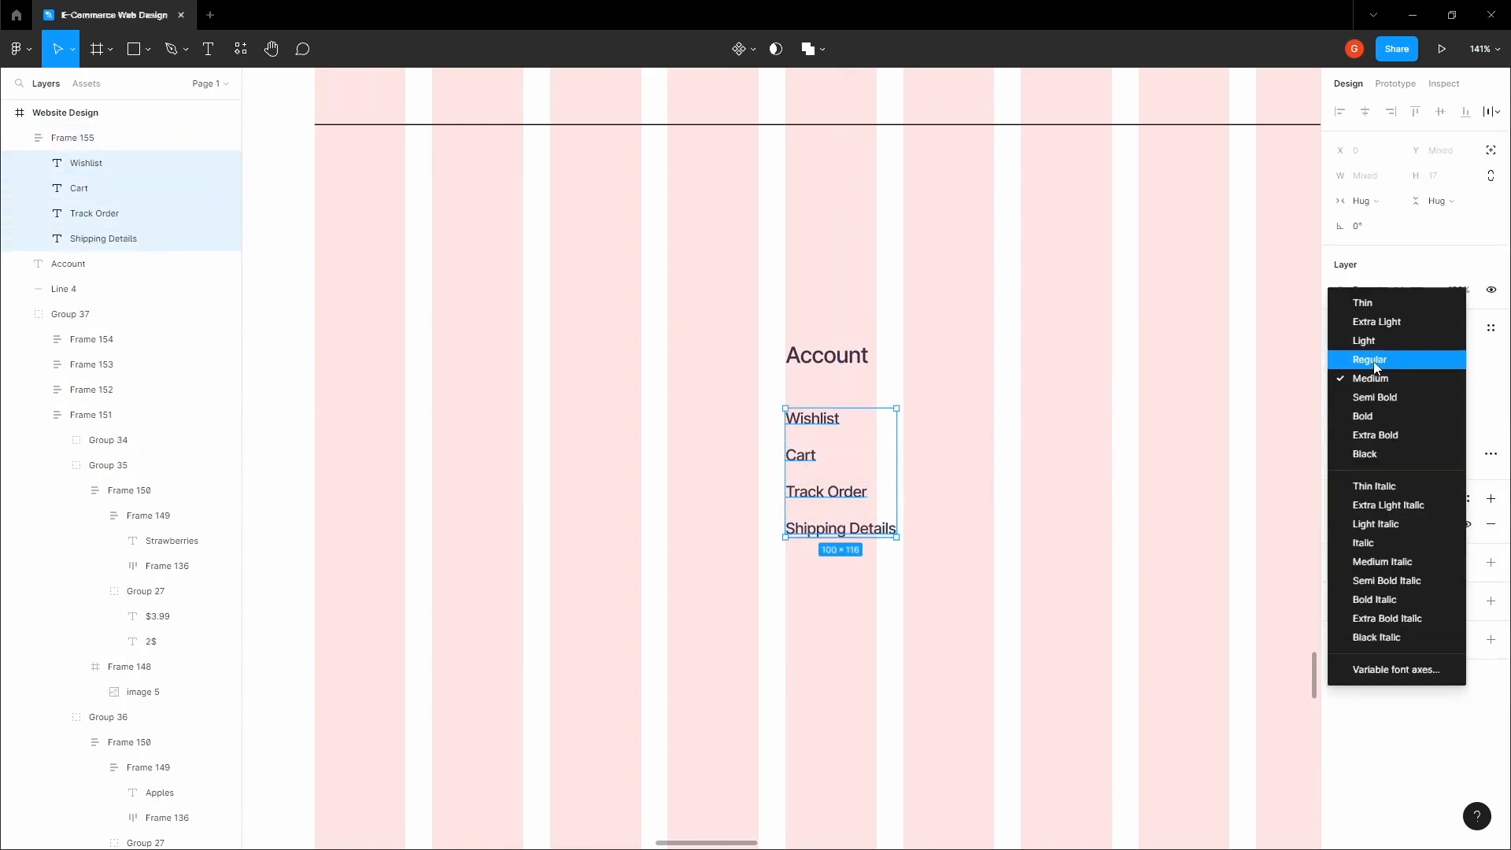
left_click(1373, 361)
left_click(1166, 360)
Step: Hide the 12-column layout grid again to view the Account column without it
left_click(1168, 362, "ctrl")
left_click(1466, 379)
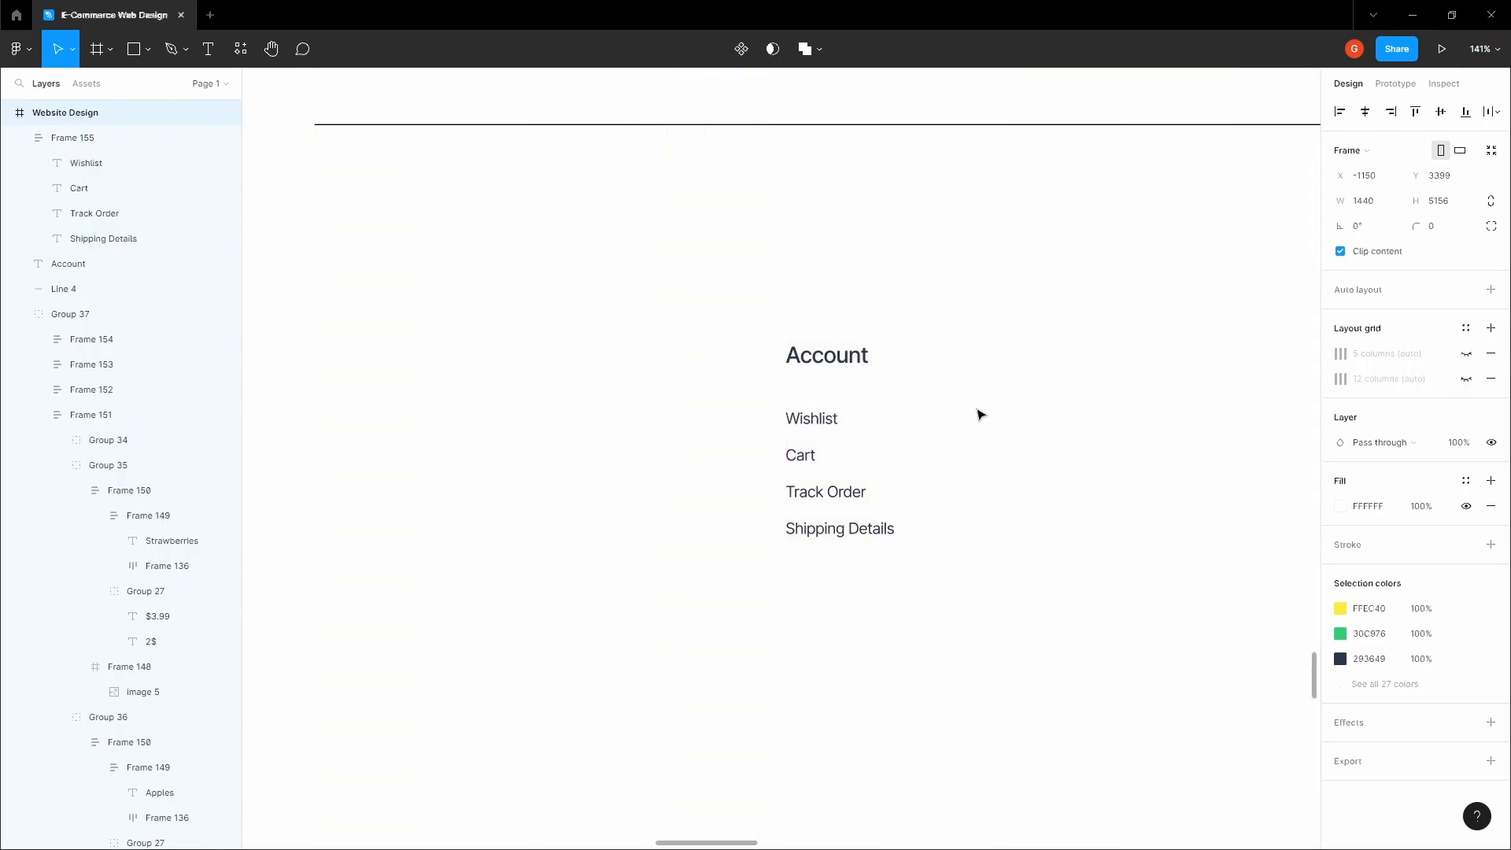
left_click(980, 411)
key("space")
scroll(977, 411, "down", 1)
left_click_drag(977, 419, 977, 413)
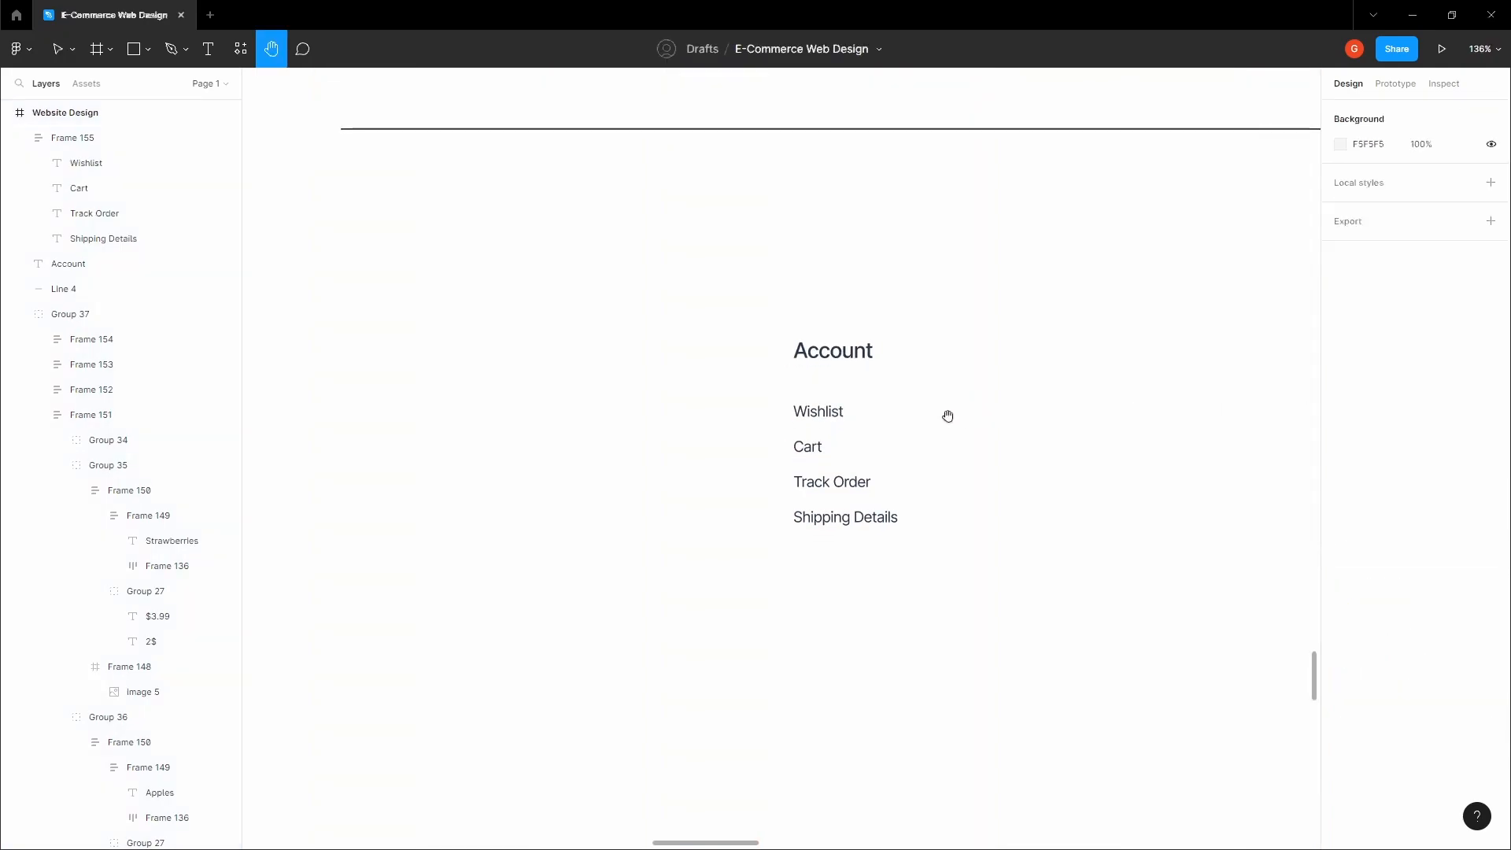
Step: Set the fill opacity of the four link texts under Account to 80%
left_click_drag(792, 506, 826, 422)
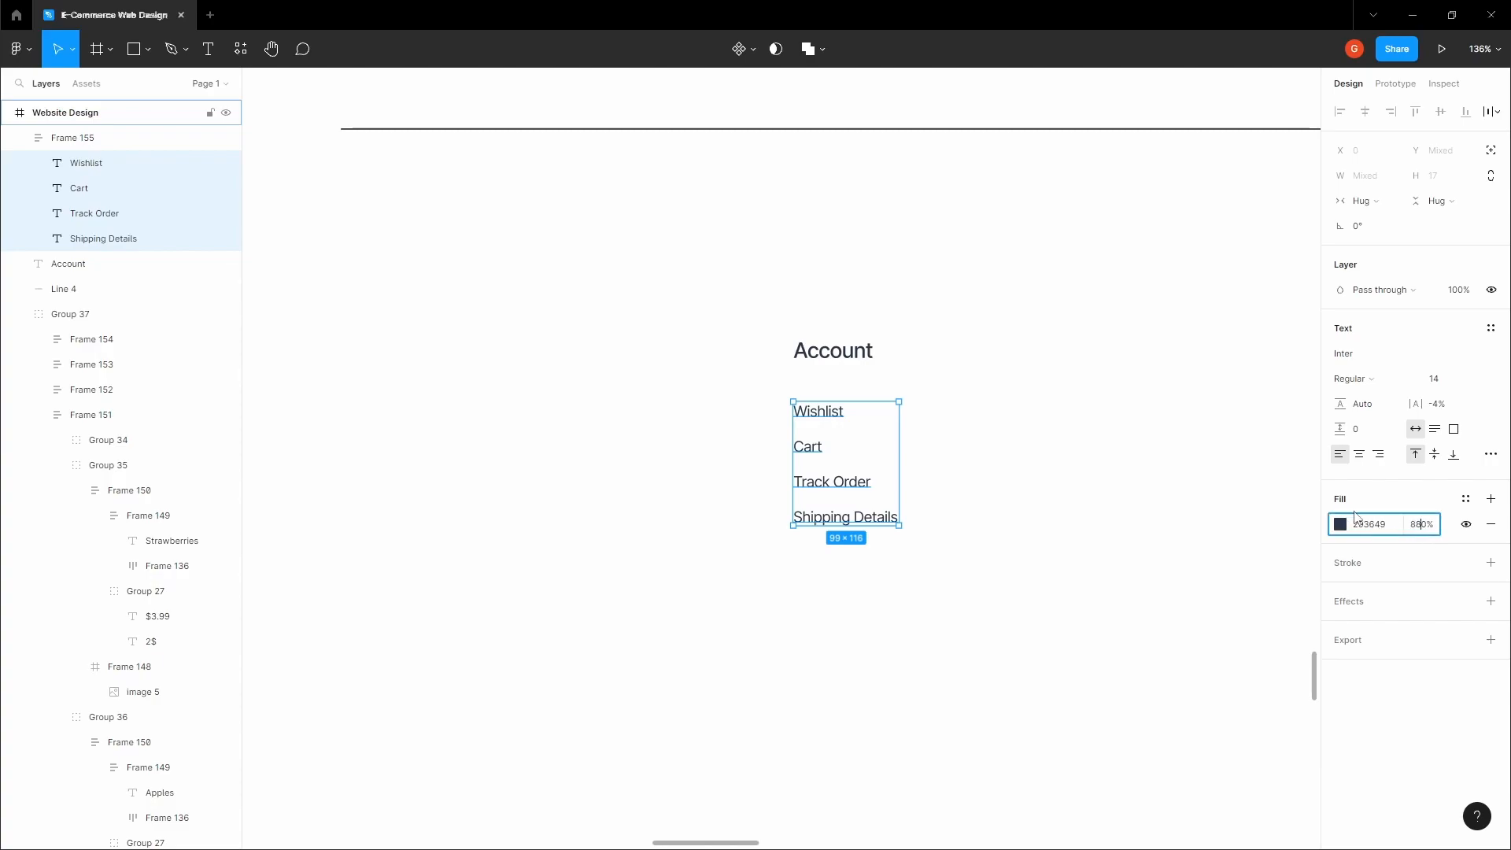
left_click(1045, 431)
left_click_drag(920, 558, 808, 409)
left_click(1170, 465)
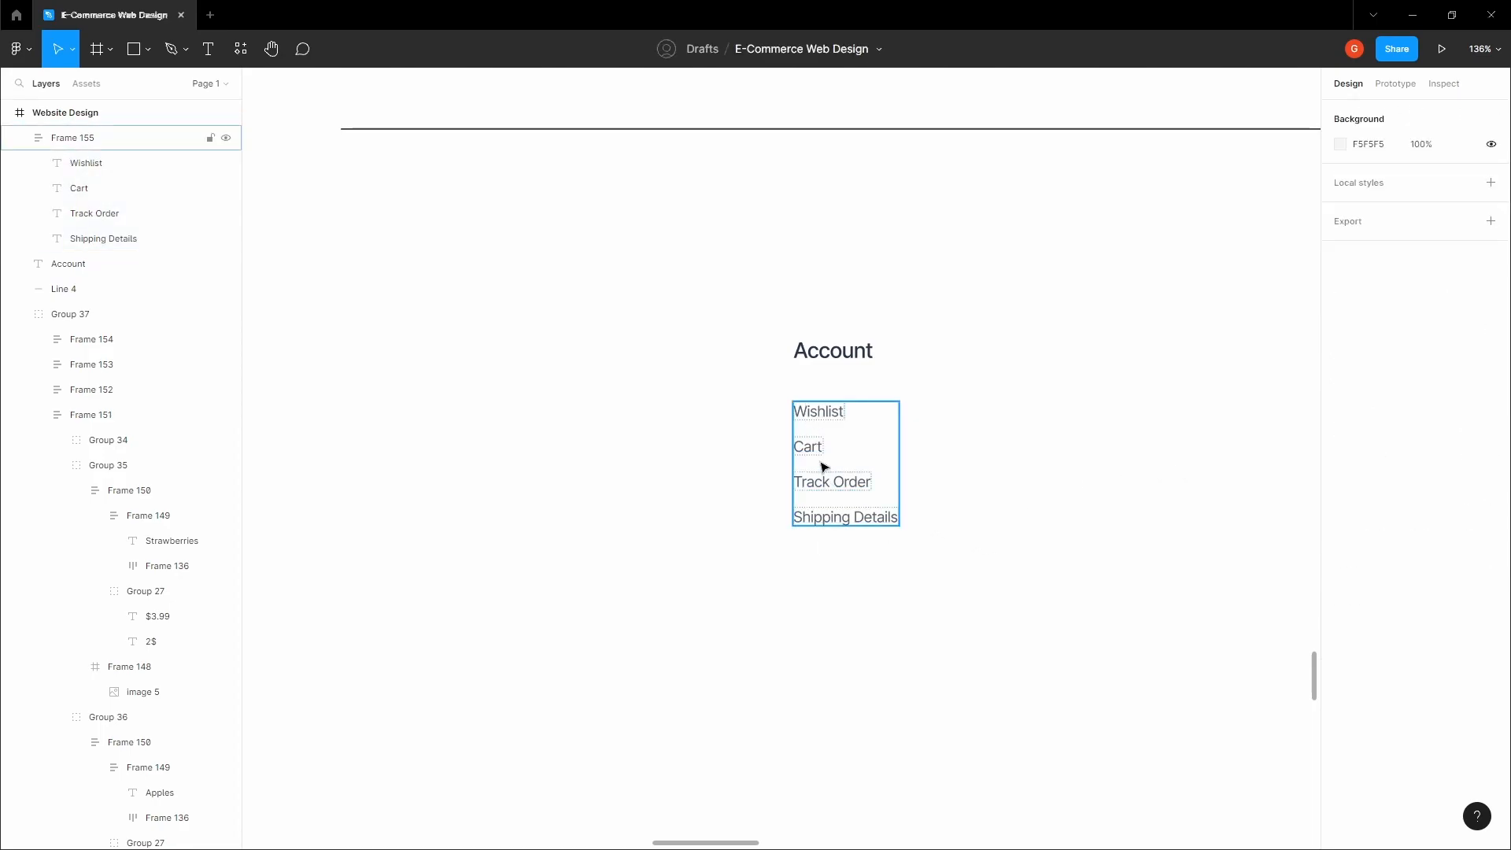
left_click(961, 580)
left_click_drag(959, 574, 950, 486)
scroll(1033, 466, "down", 2)
key("ctrl+z")
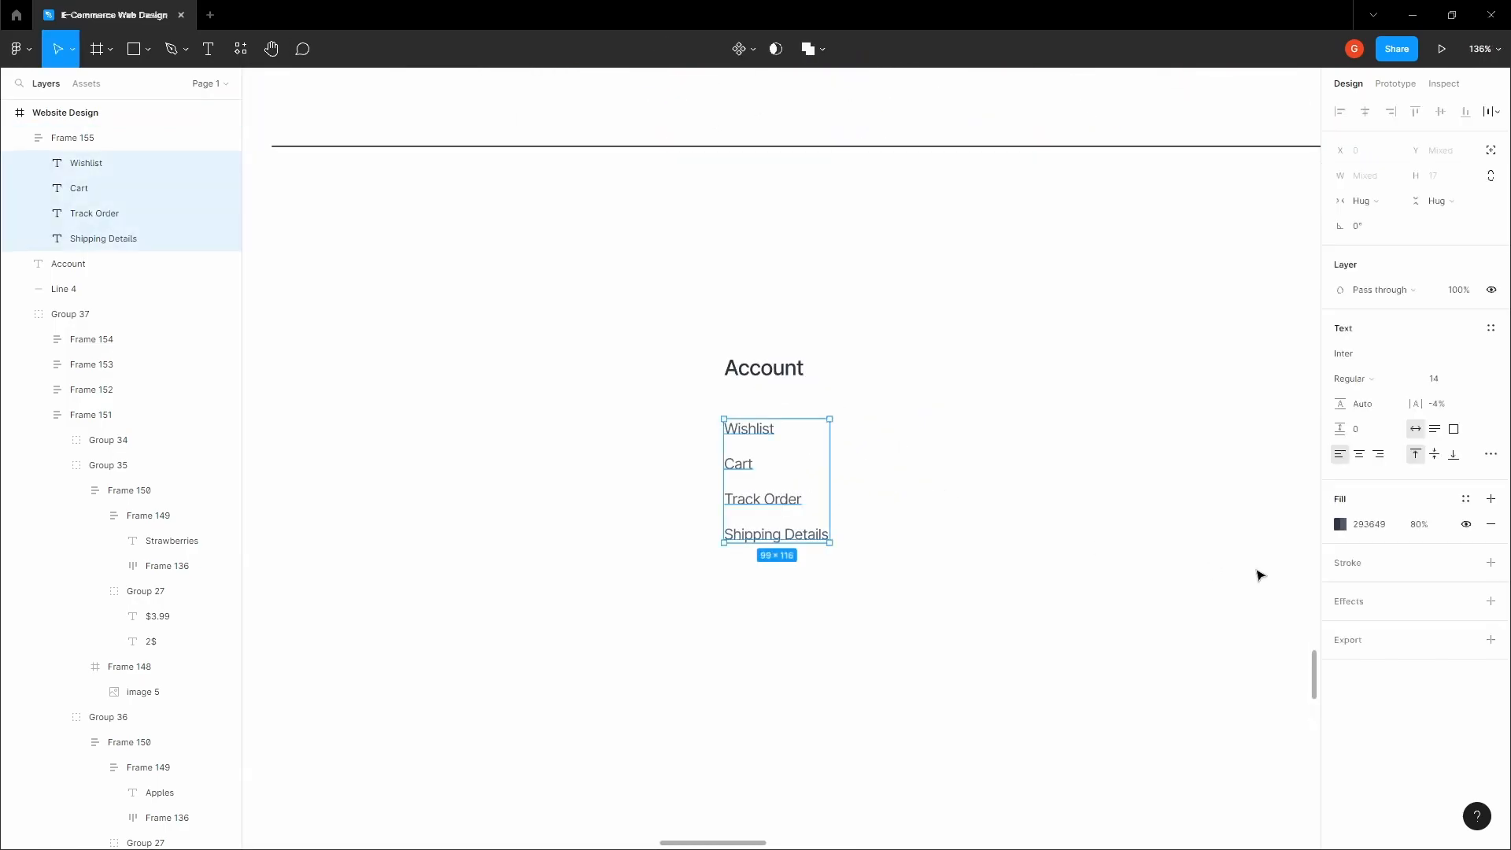
Step: Combine the Account heading and its link list in a vertical auto layout with 40 spacing
left_click(966, 526)
left_click_drag(867, 504, 937, 480)
key("v")
left_click(836, 475)
left_click(849, 356, "shift")
key("shift+a")
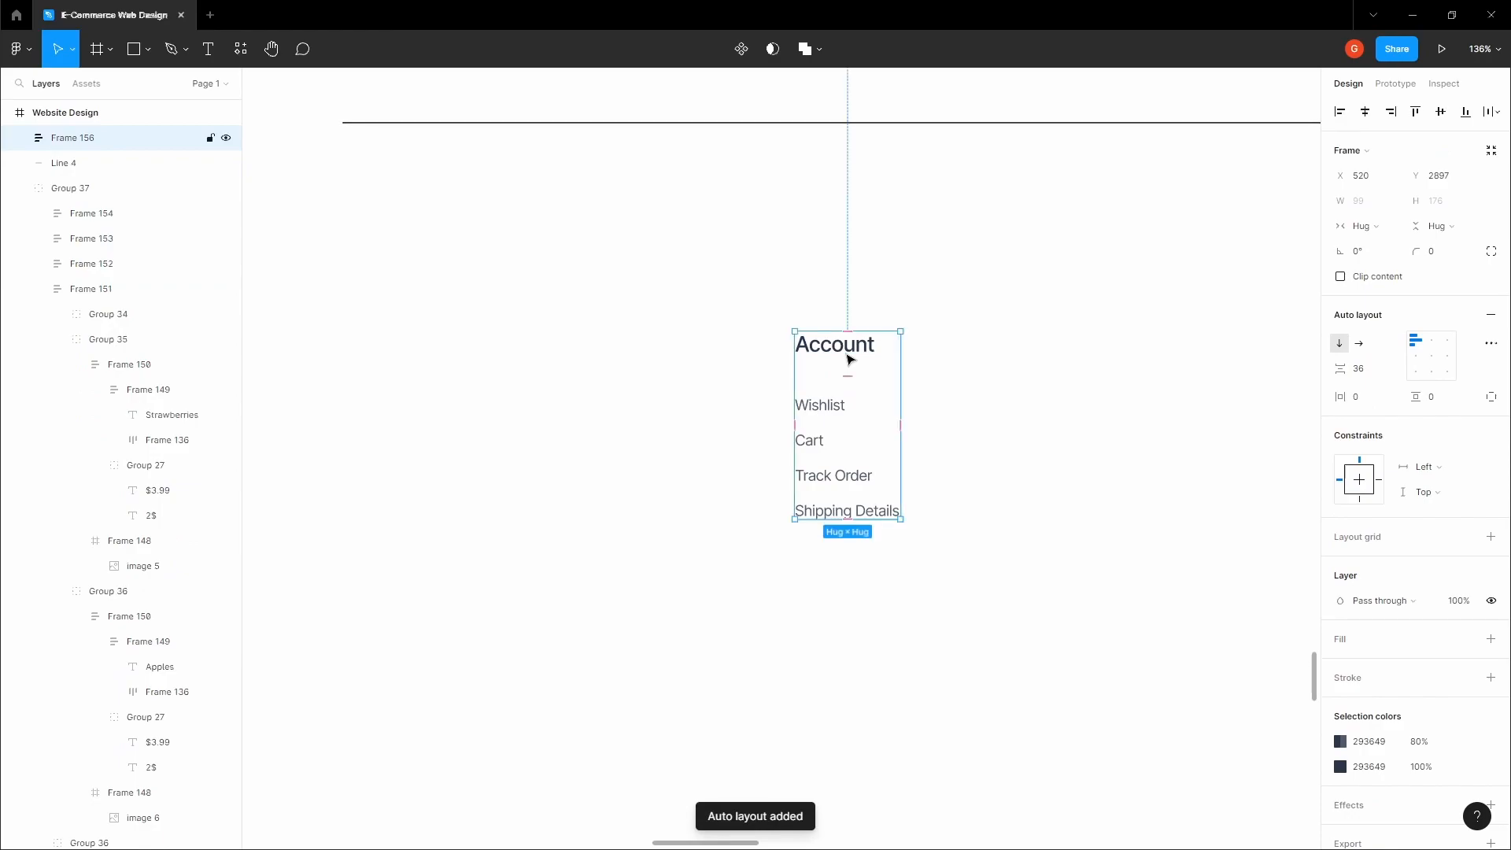
left_click(1373, 374)
type("40")
key("Tab")
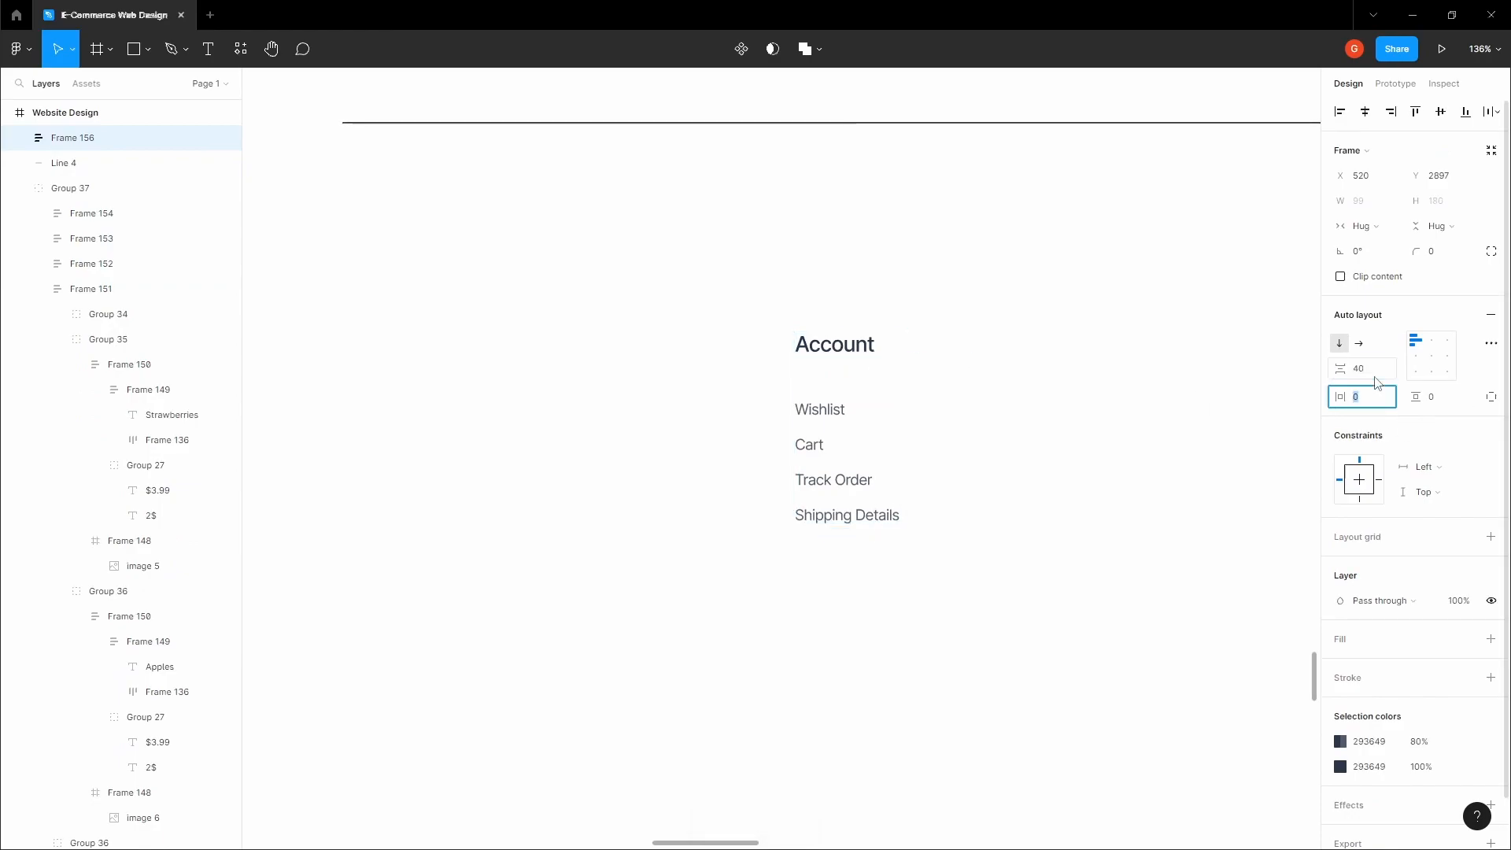
Step: Draw a frame about 464 × 373 around the Account column
left_click(947, 447)
scroll(947, 447, "down", 3)
scroll(991, 414, "up", 3)
key("f")
left_click_drag(687, 323, 1183, 721)
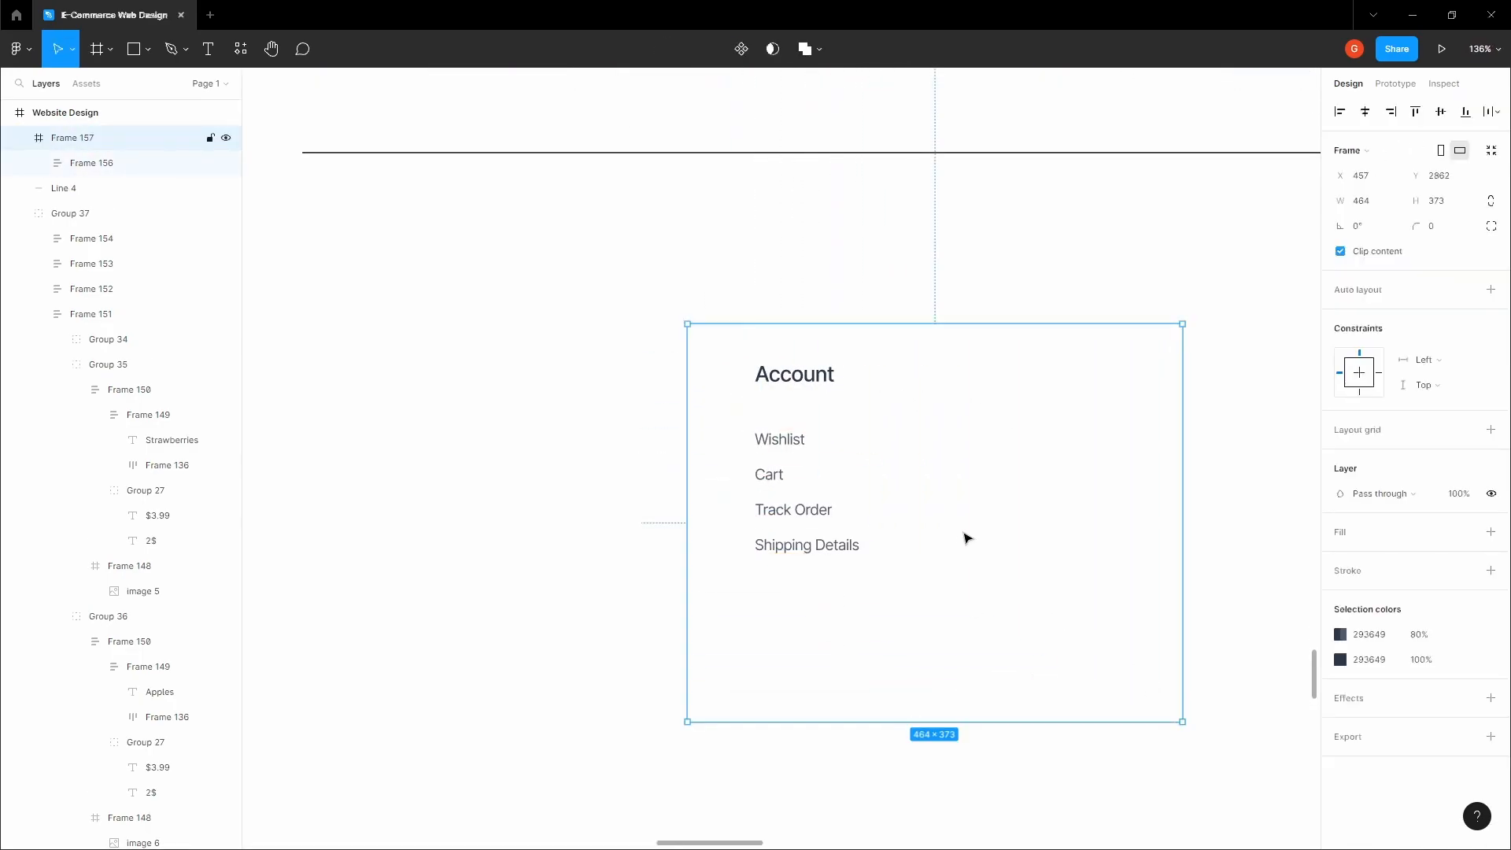
Step: Add auto layout to the frame around the Account column and set its horizontal and vertical padding to 0
key("shift+a")
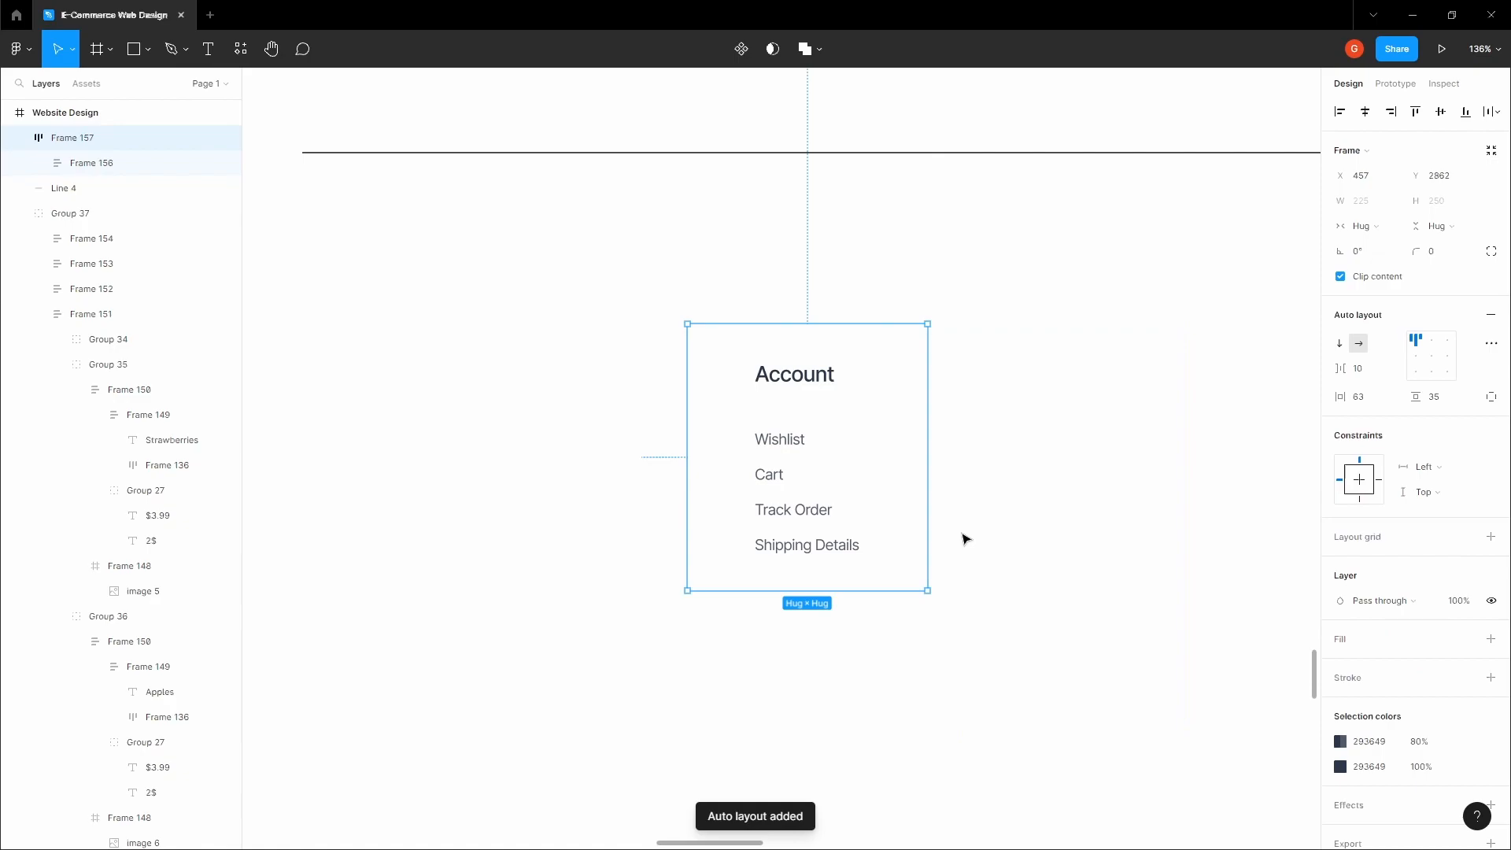
left_click(1377, 401)
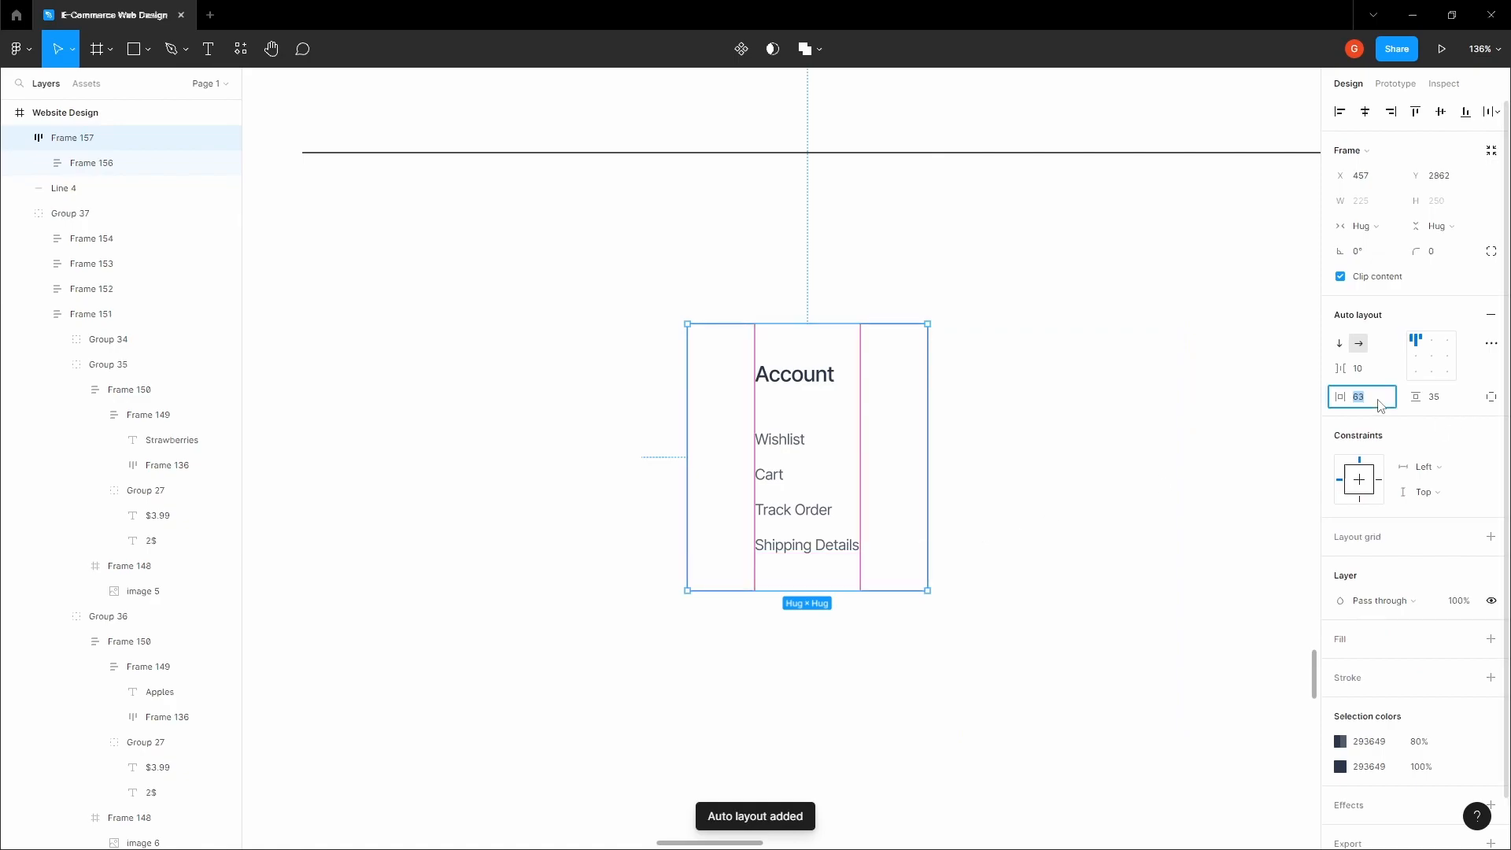
type("0")
key("Tab")
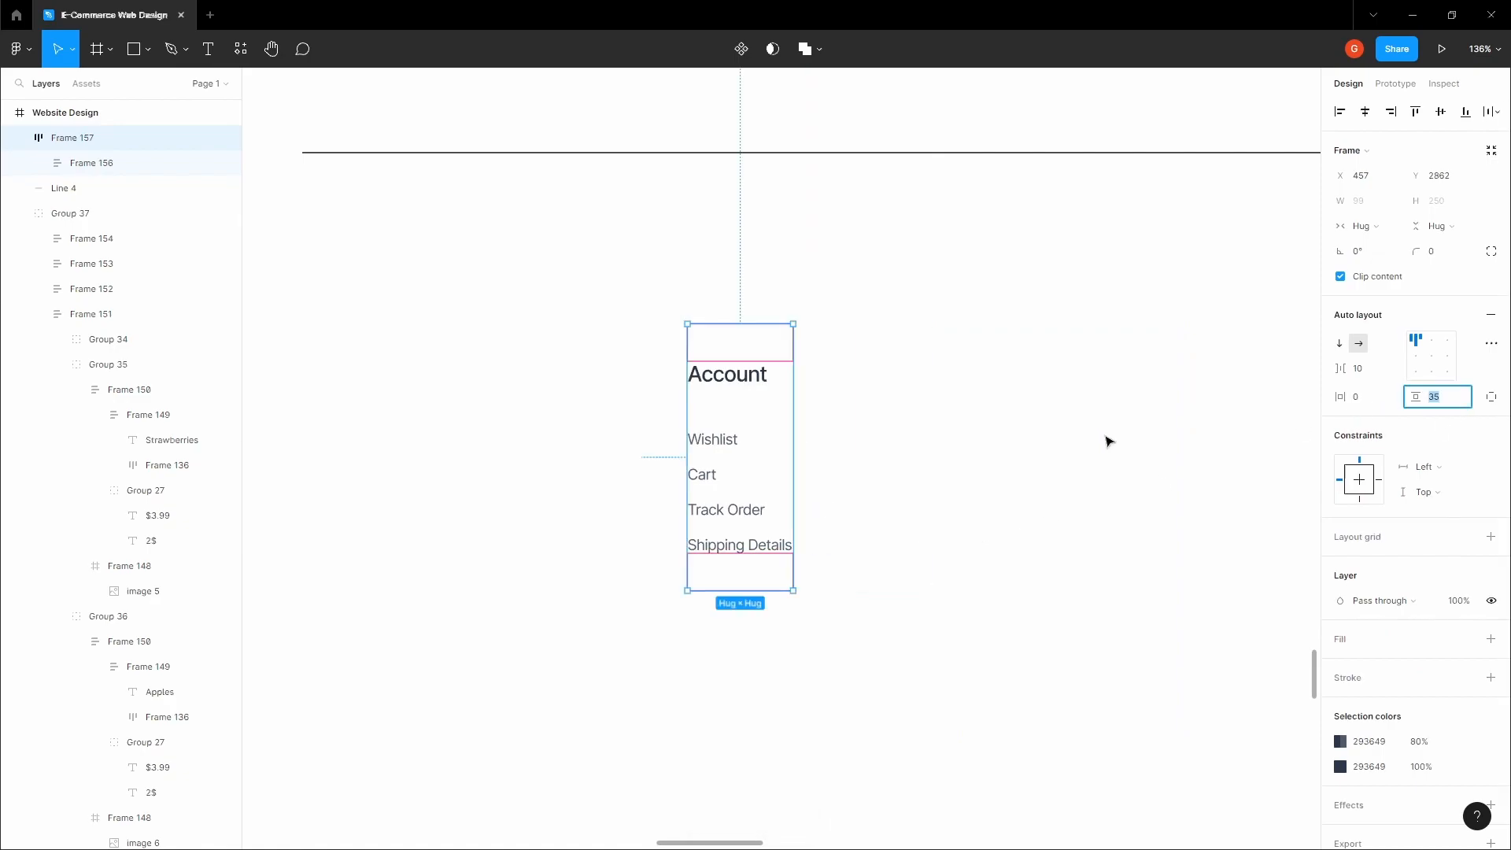
type("0")
key("Tab")
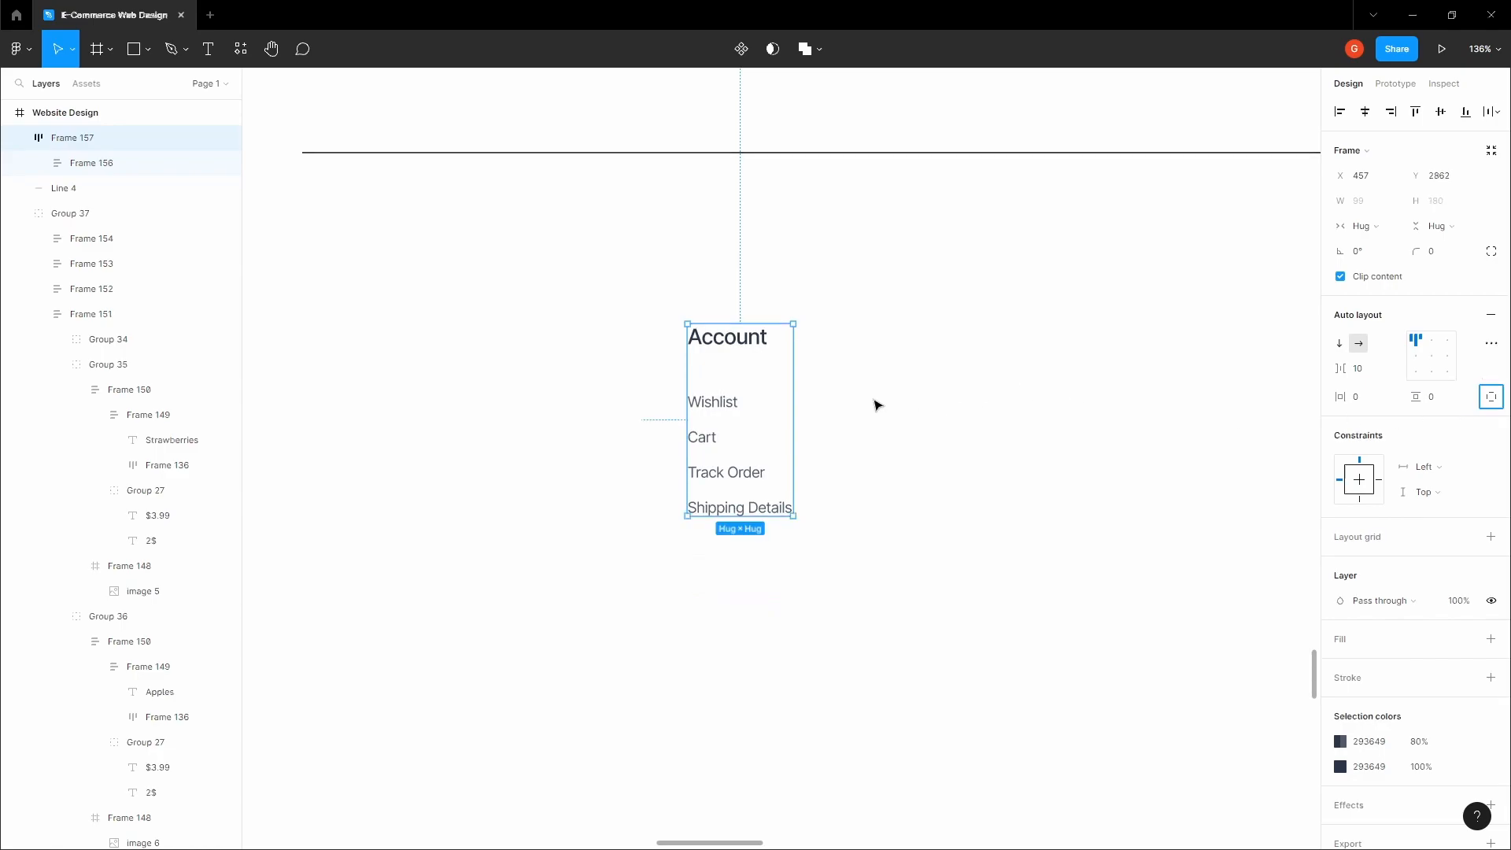
left_click_drag(798, 386, 880, 387)
left_click(1362, 226)
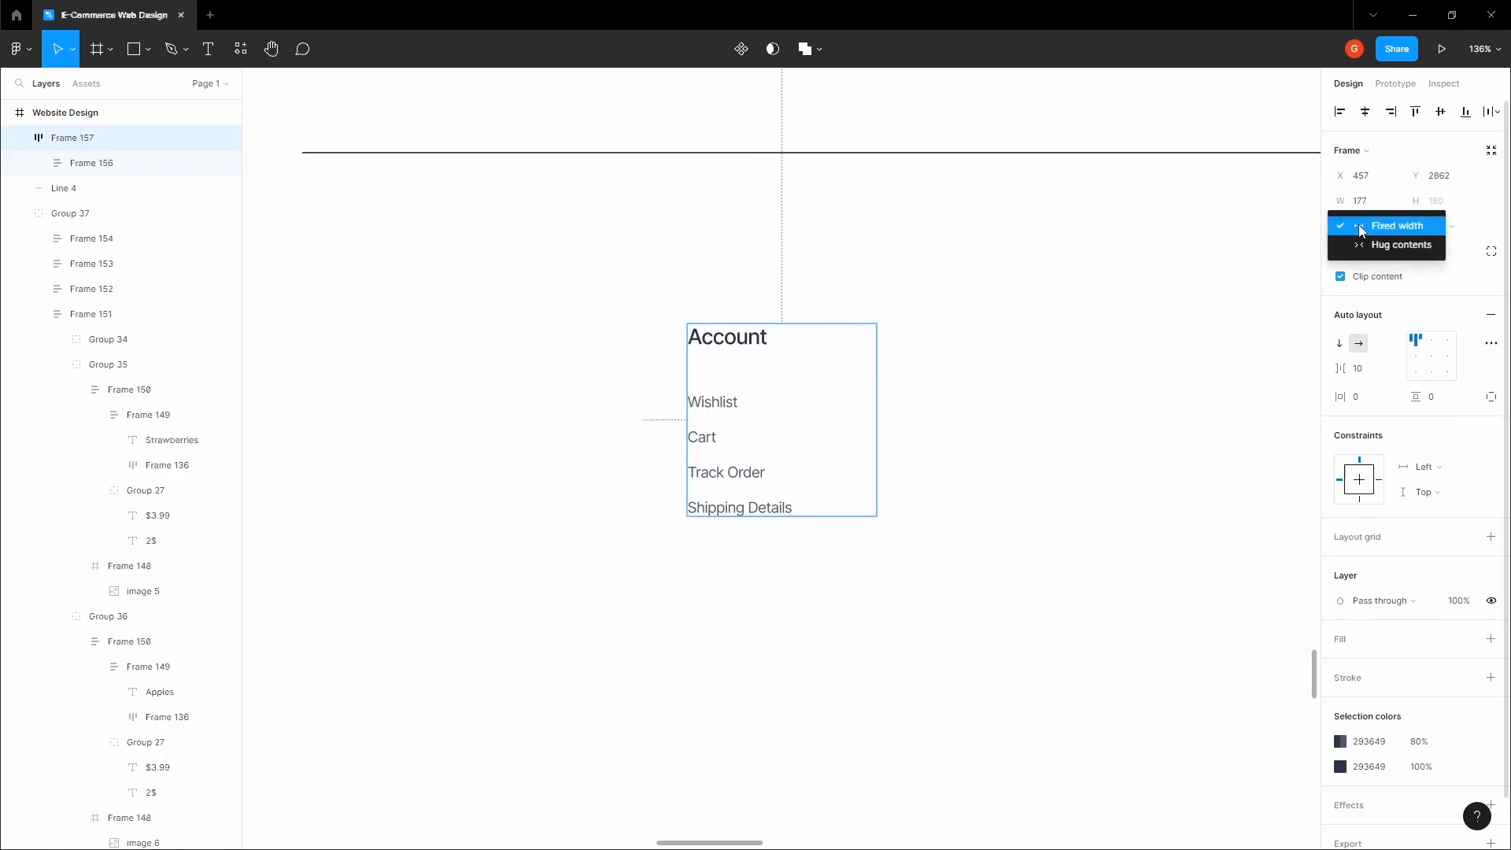
left_click(1375, 234)
left_click(1381, 232)
left_click(1377, 234)
left_click(1378, 234)
left_click(1378, 244)
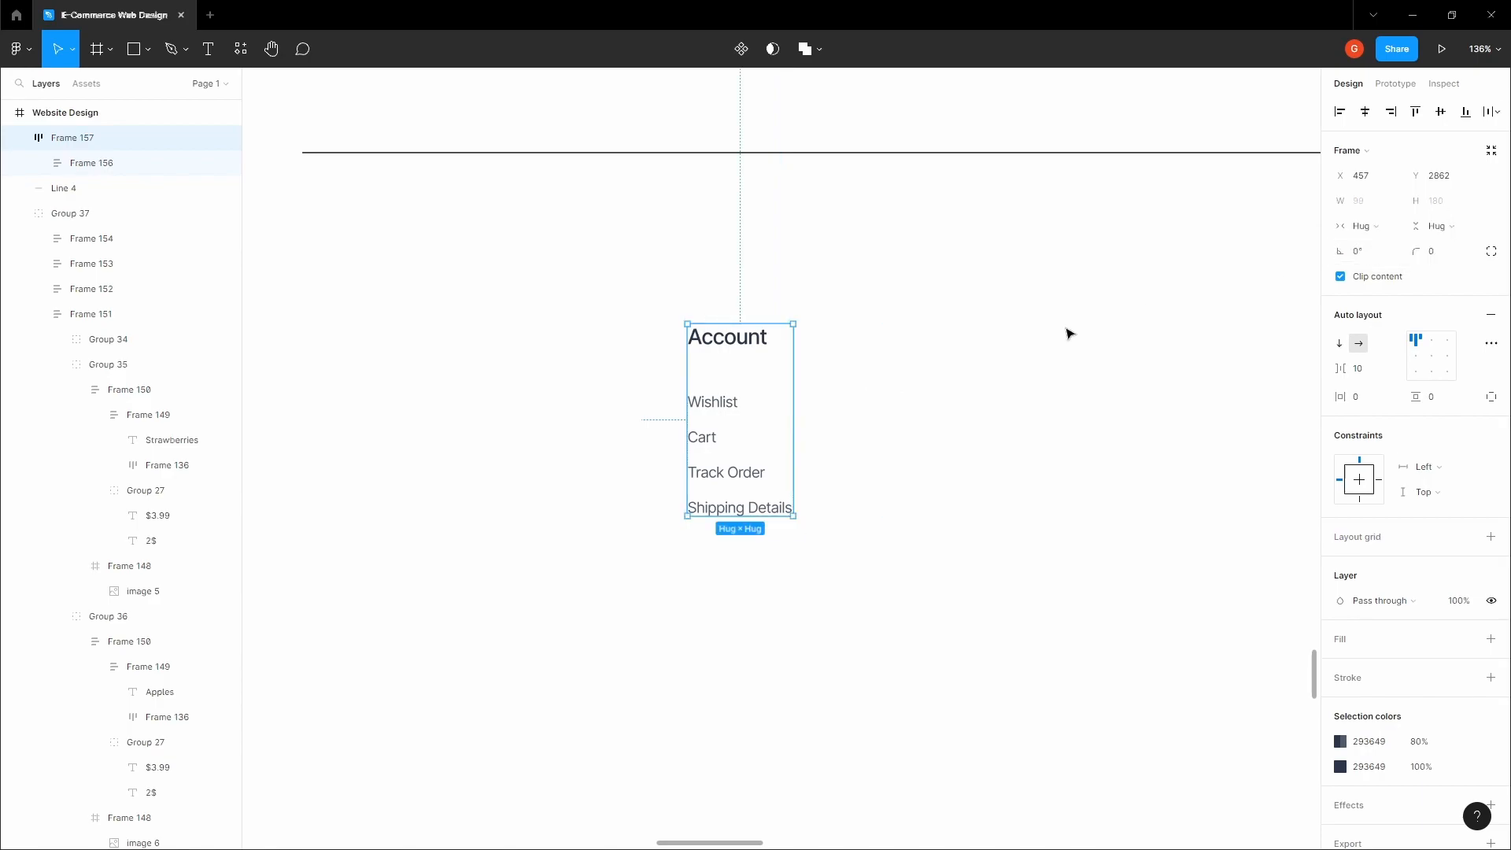
Step: Give the Account column frame a fixed width of about 205 and move it to about X 465, Y 2939
left_click(1362, 226)
left_click(1378, 208)
left_click_drag(787, 395, 841, 446)
left_click(986, 357)
scroll(986, 356, "down", 3)
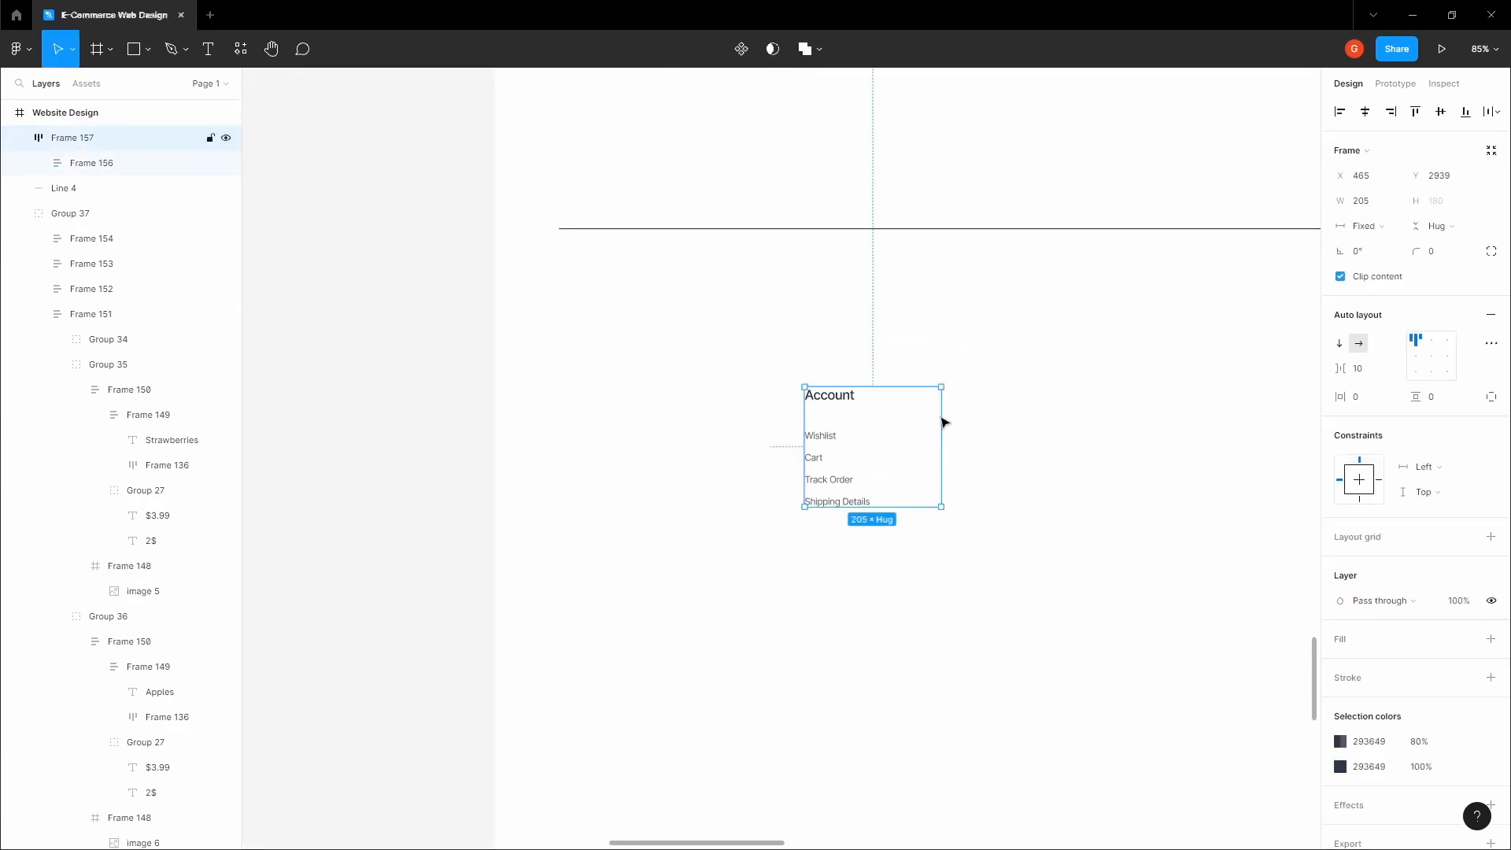
scroll(827, 454, "right", 2)
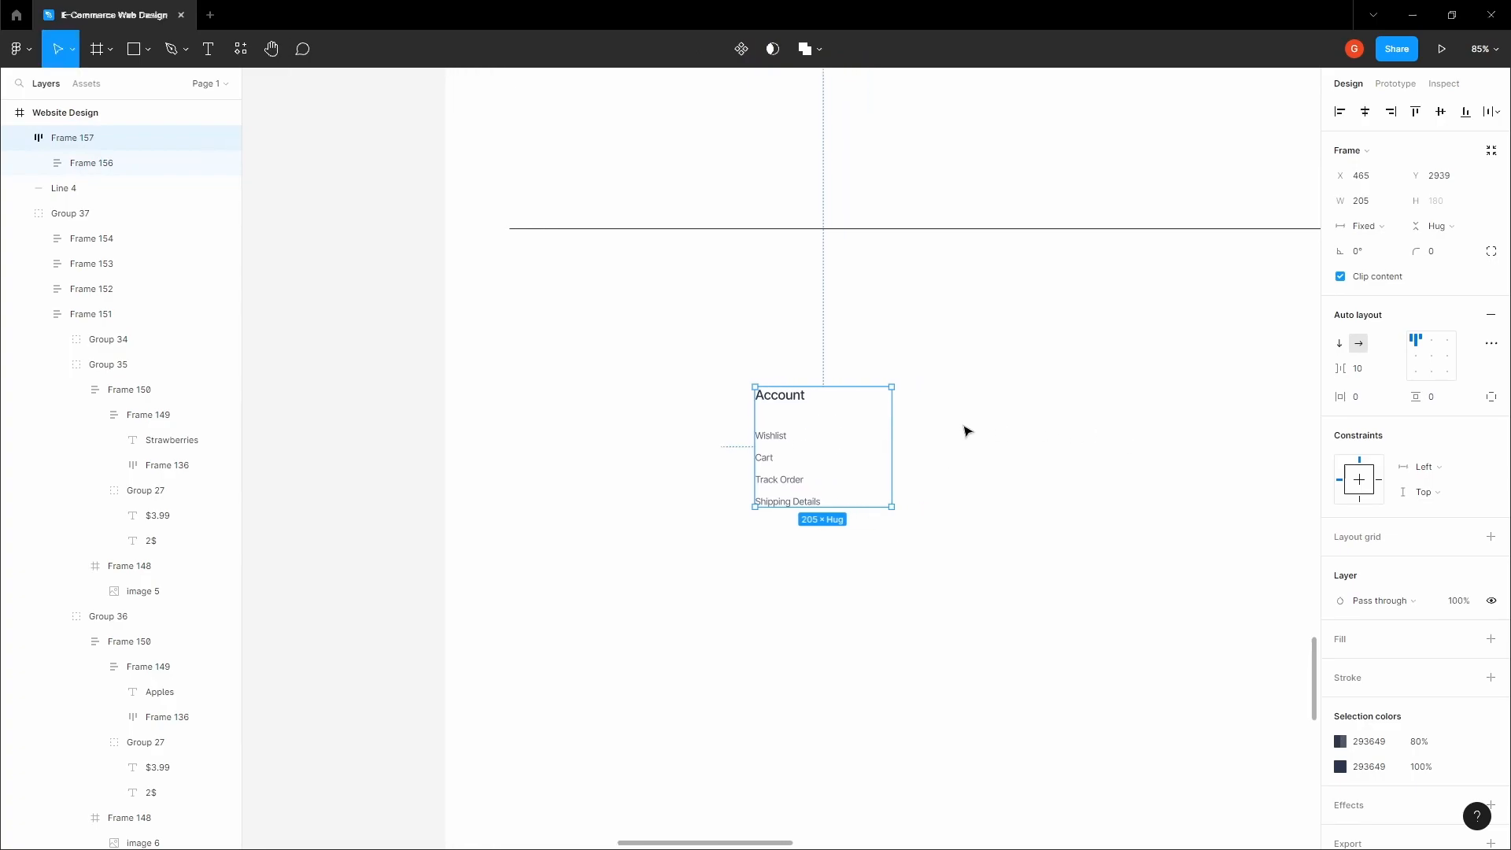
Step: Duplicate the Account column to its right at the same height, at about X 815
left_click_drag(1068, 446, 1004, 445)
scroll(1004, 447, "down", 1)
key("space")
left_click_drag(907, 432, 740, 412)
left_click(540, 413)
Step: Change the heading of the copied column to "Useful Links"
key("Return")
key("Return")
key("Return")
double_click(728, 390)
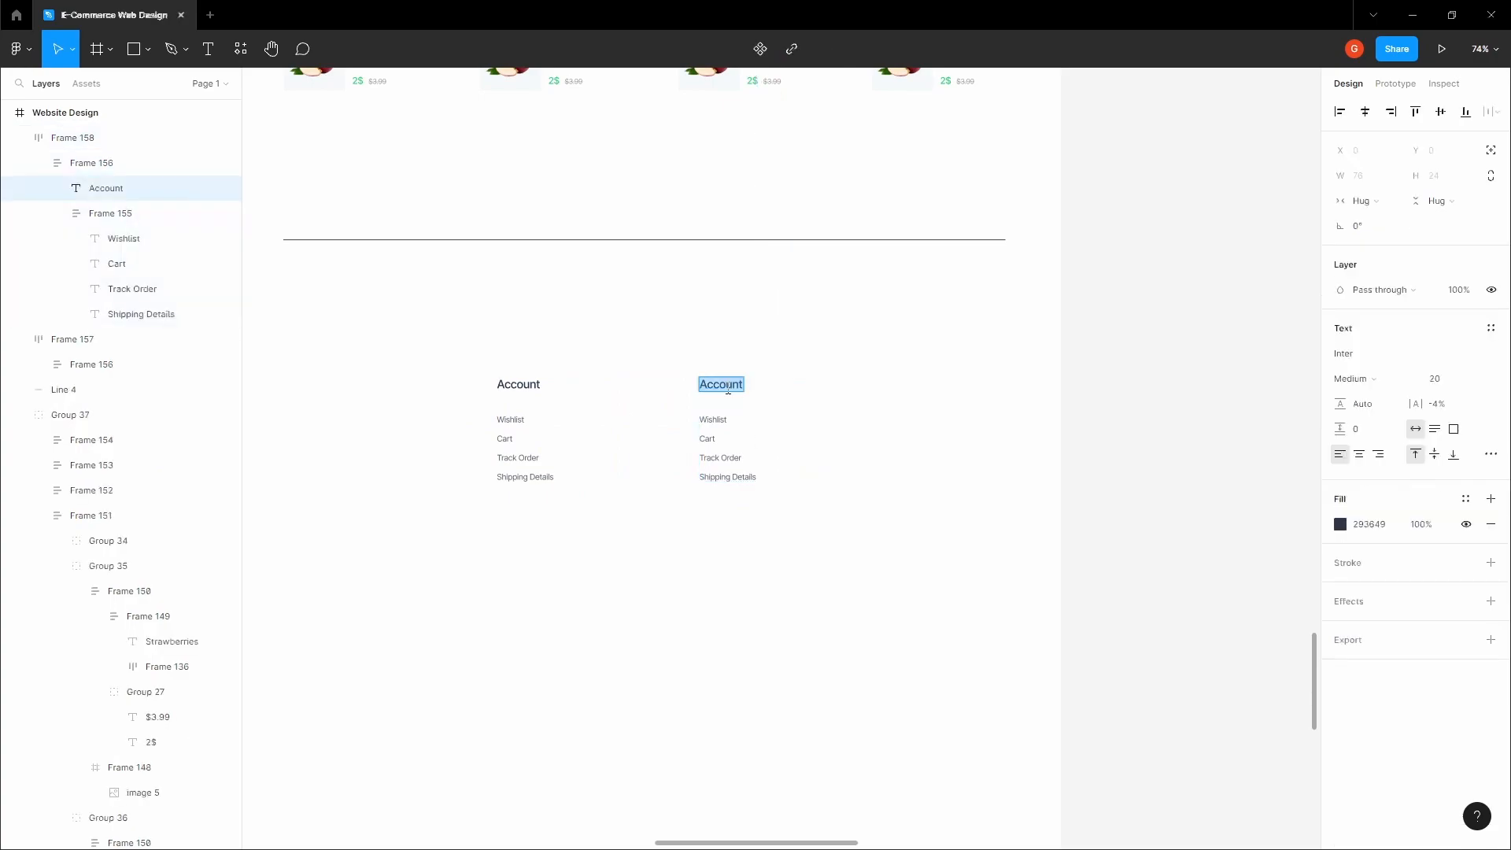
type("u")
type("Useful")
Step: Replace the four link texts under Useful Links with "About Us", "Contact", "Hoot deals" and "Promotions"
double_click(715, 421)
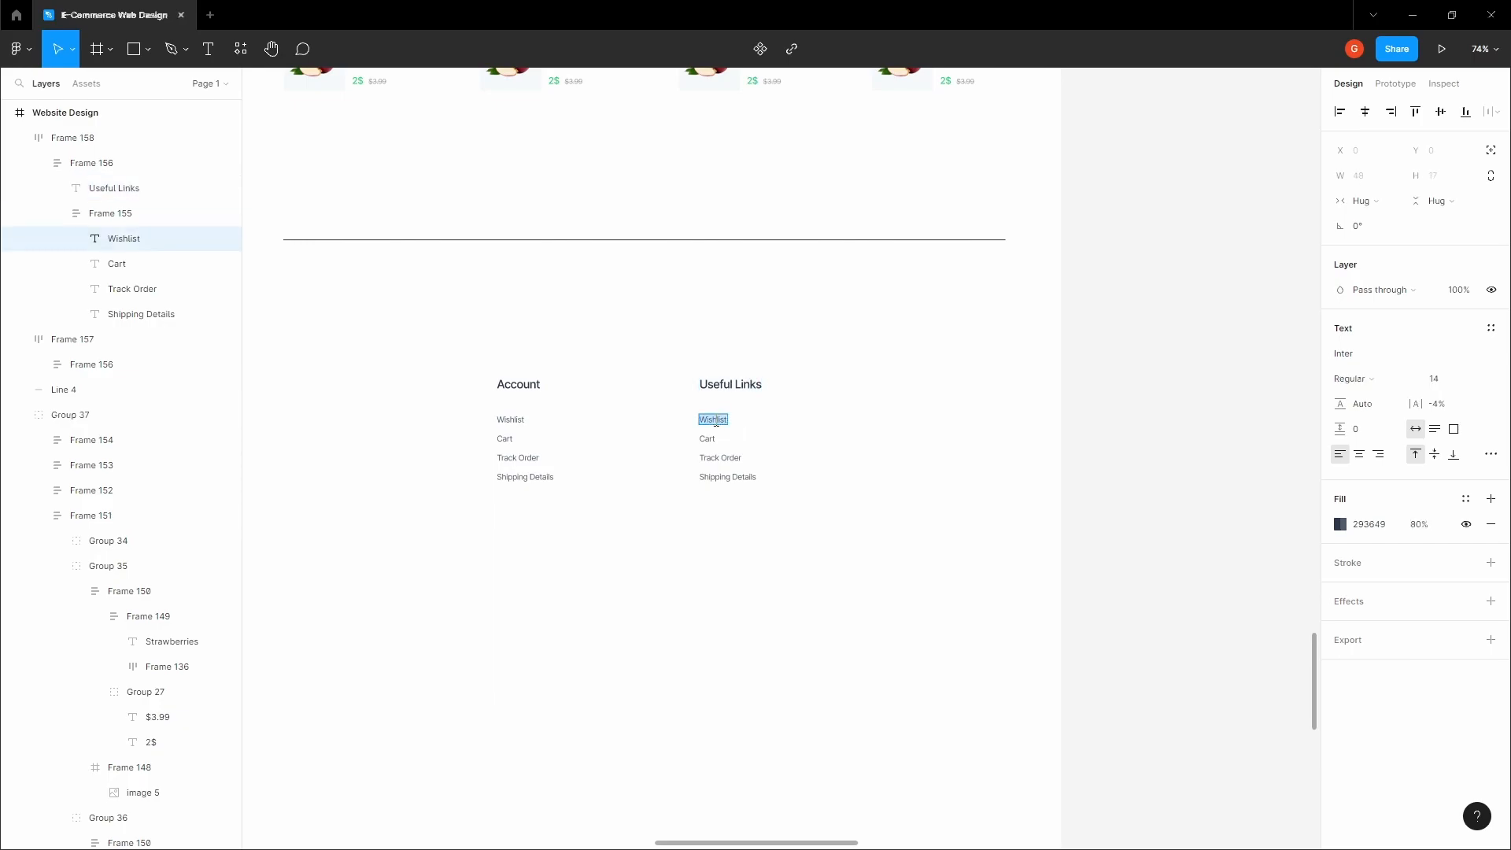
key("shift+0")
type("About Us")
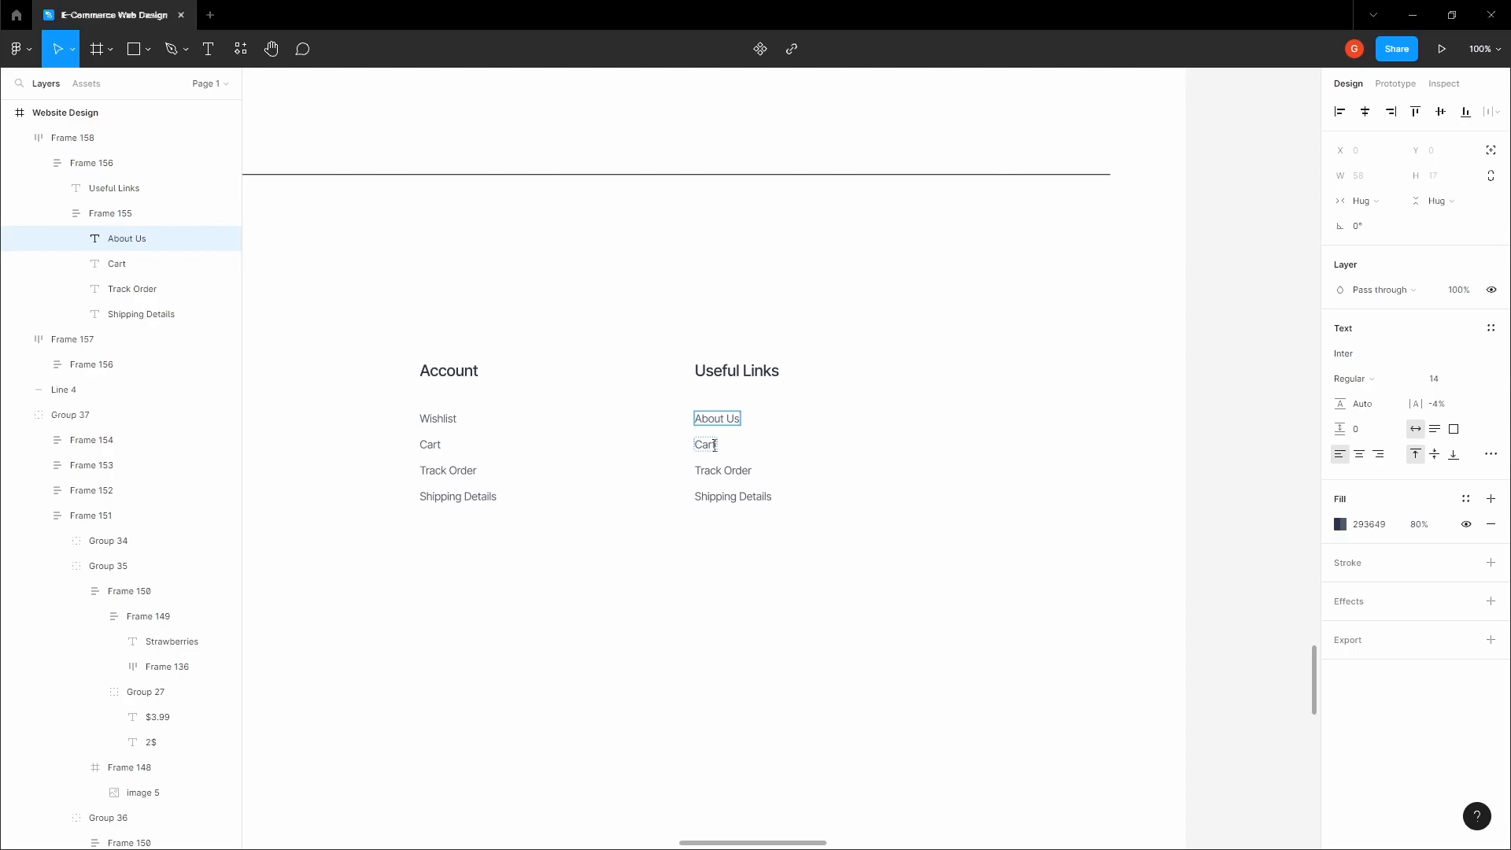
left_click(711, 444)
type("Contact")
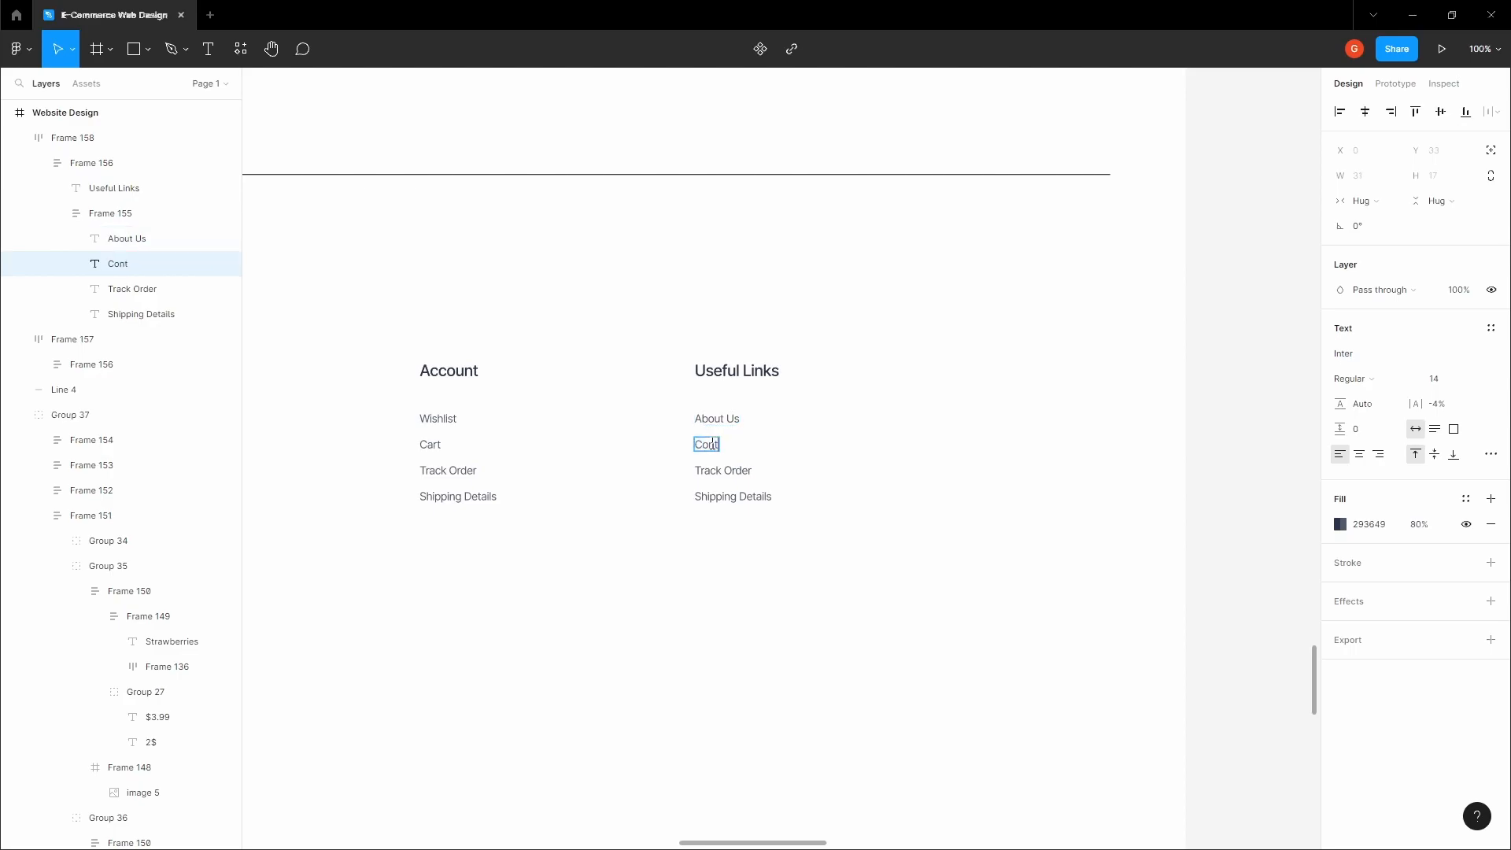
double_click(722, 472)
type("Hoo")
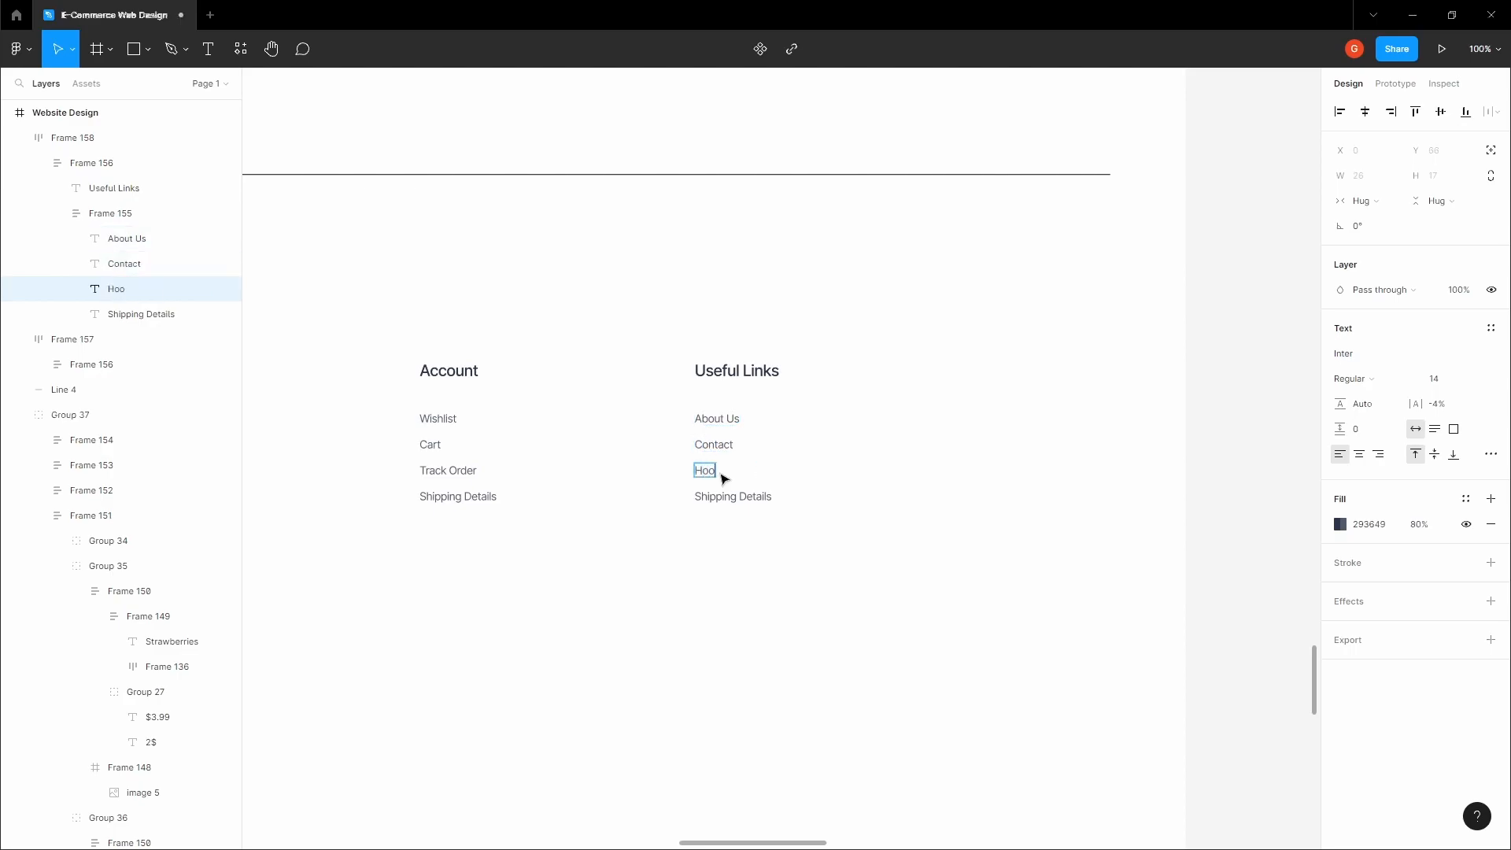
type("t deals")
double_click(725, 496)
type("Promotio")
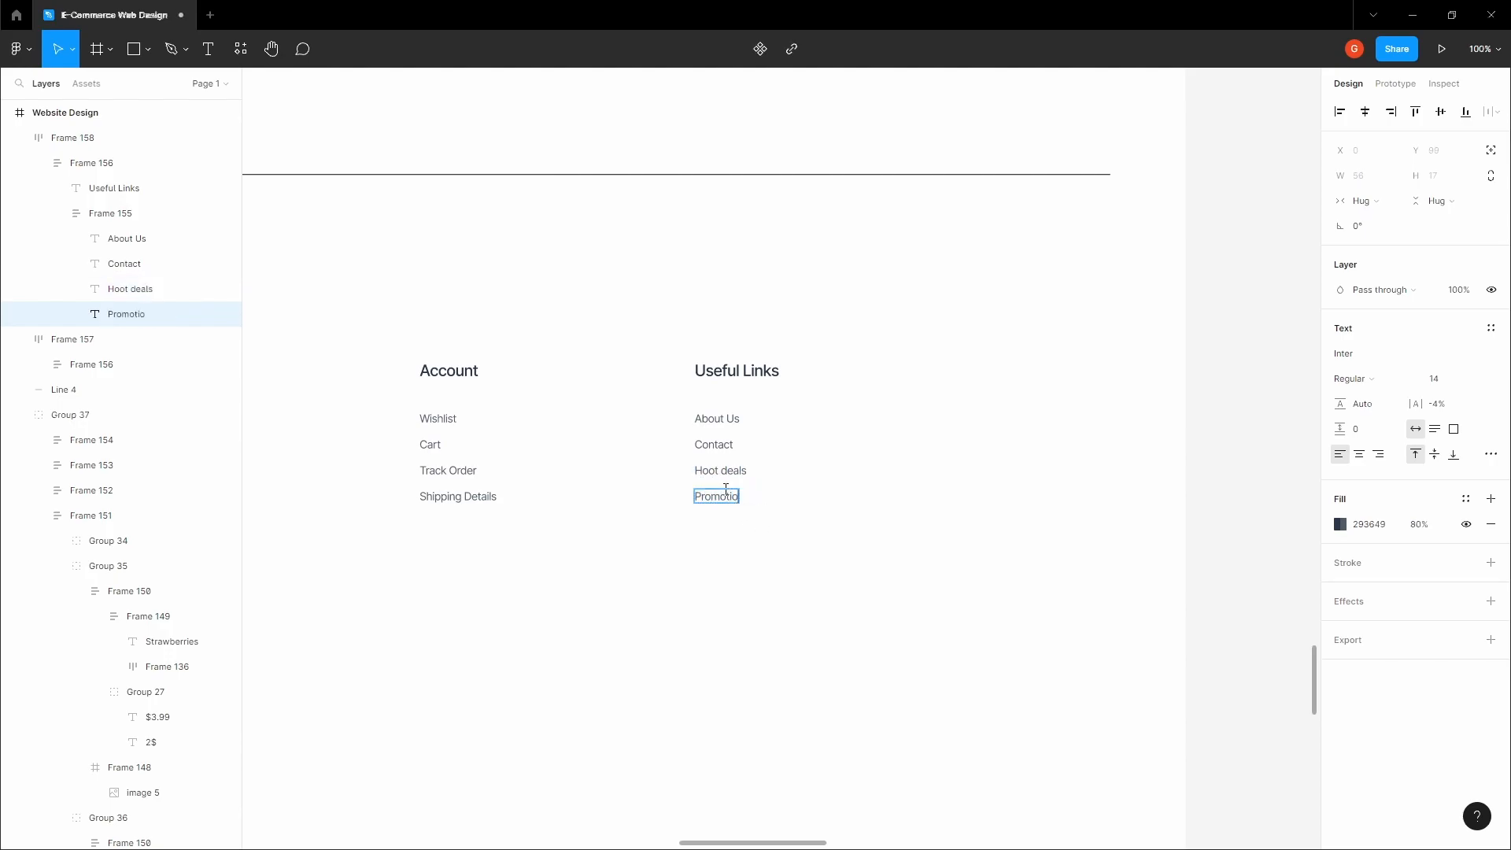
left_click(822, 517)
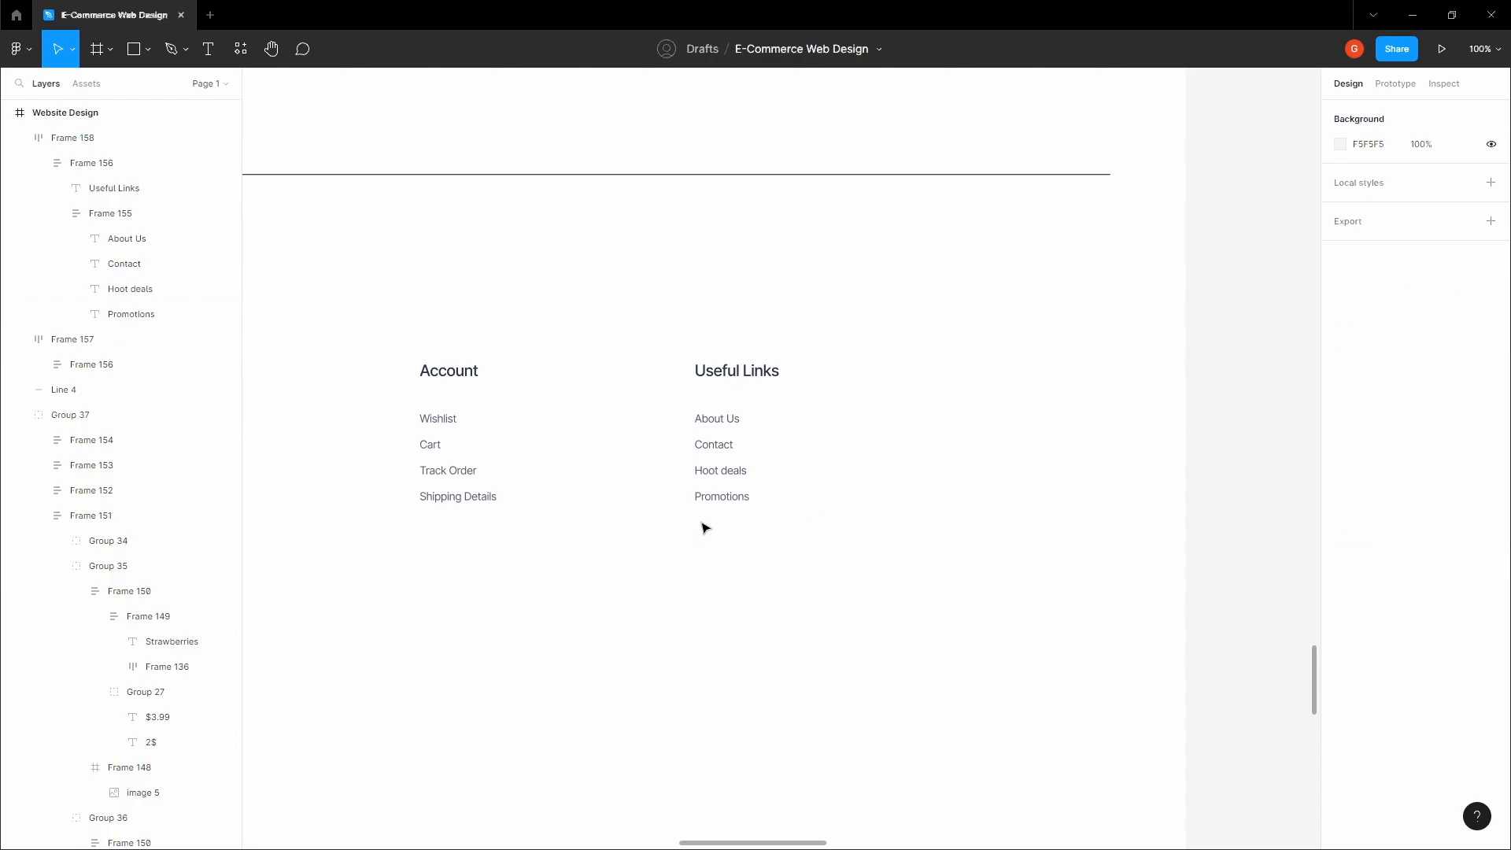
Step: Duplicate the Promotions link within the list and change the copy's text to "New products"
left_click(724, 499)
double_click(725, 498)
double_click(724, 499)
double_click(725, 499)
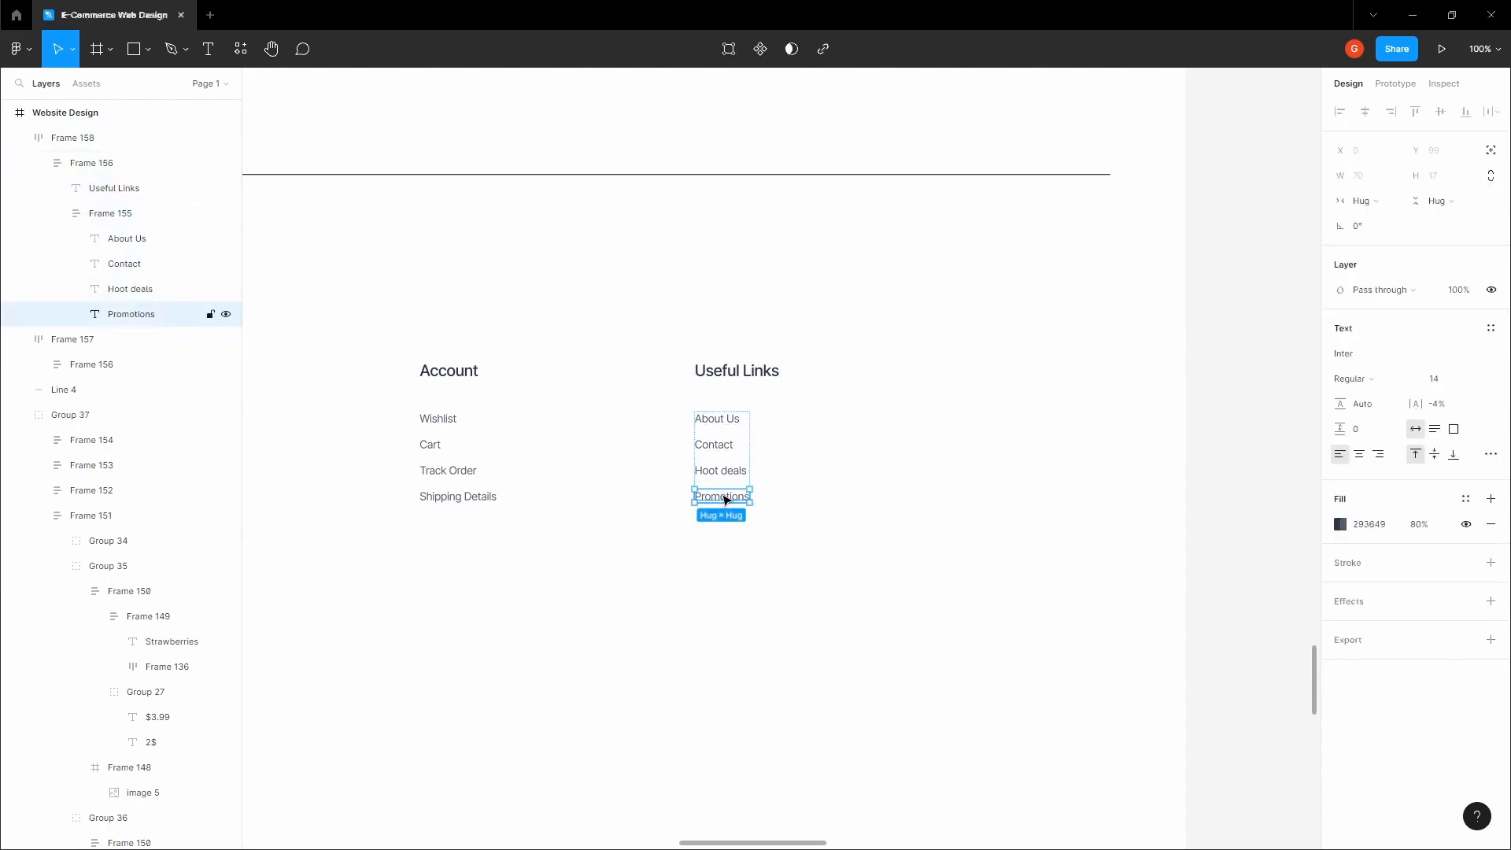
key("ctrl+d")
double_click(715, 525)
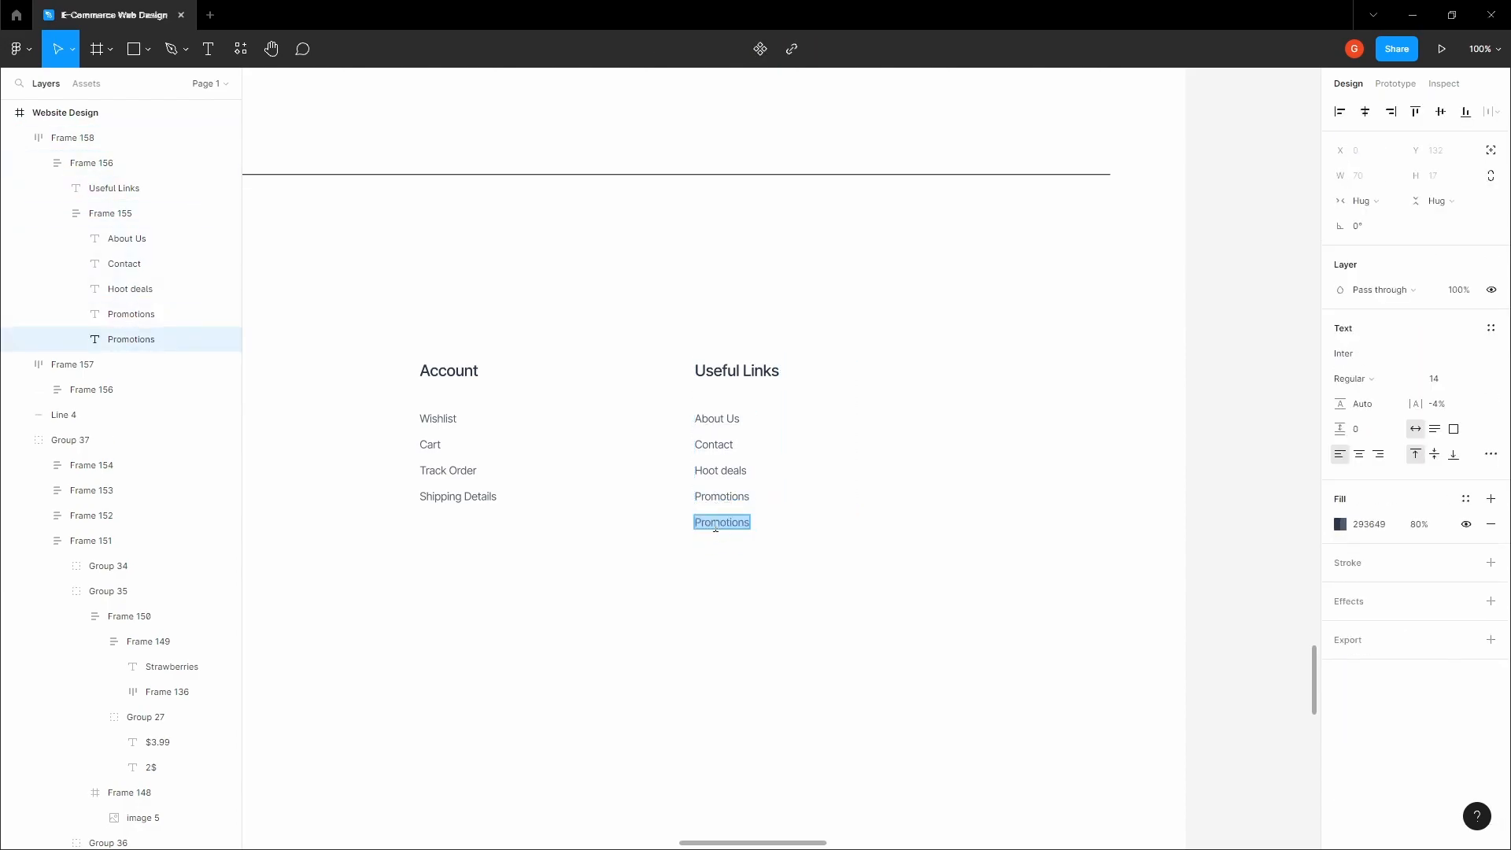
type("New products")
left_click(885, 626)
Step: Check the spacing between the links in the Useful Links list
double_click(706, 486)
double_click(707, 486)
scroll(708, 486, "up", 4)
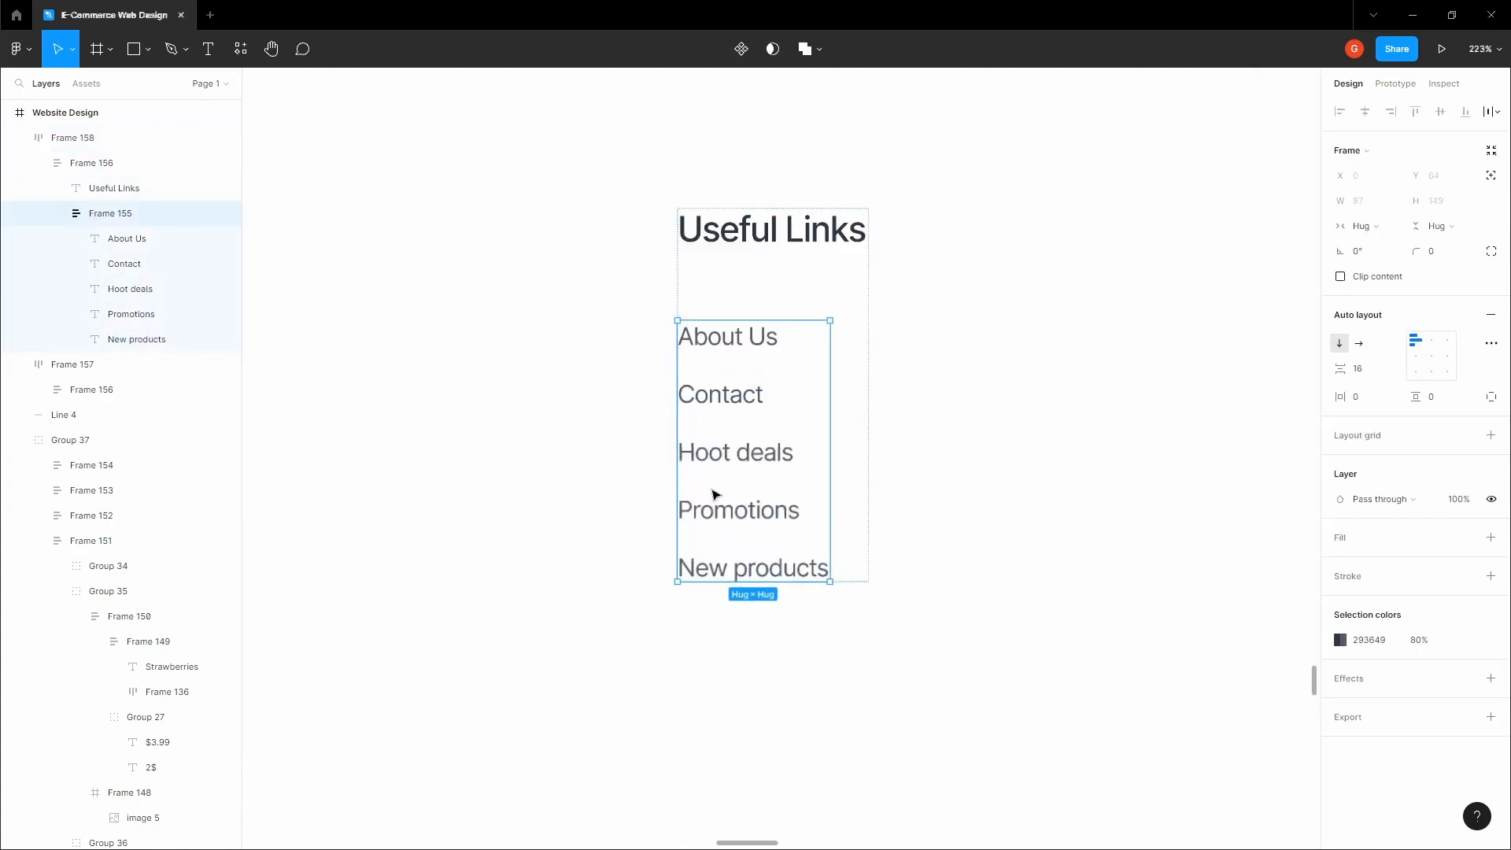
left_click_drag(777, 573, 739, 519)
left_click(740, 519)
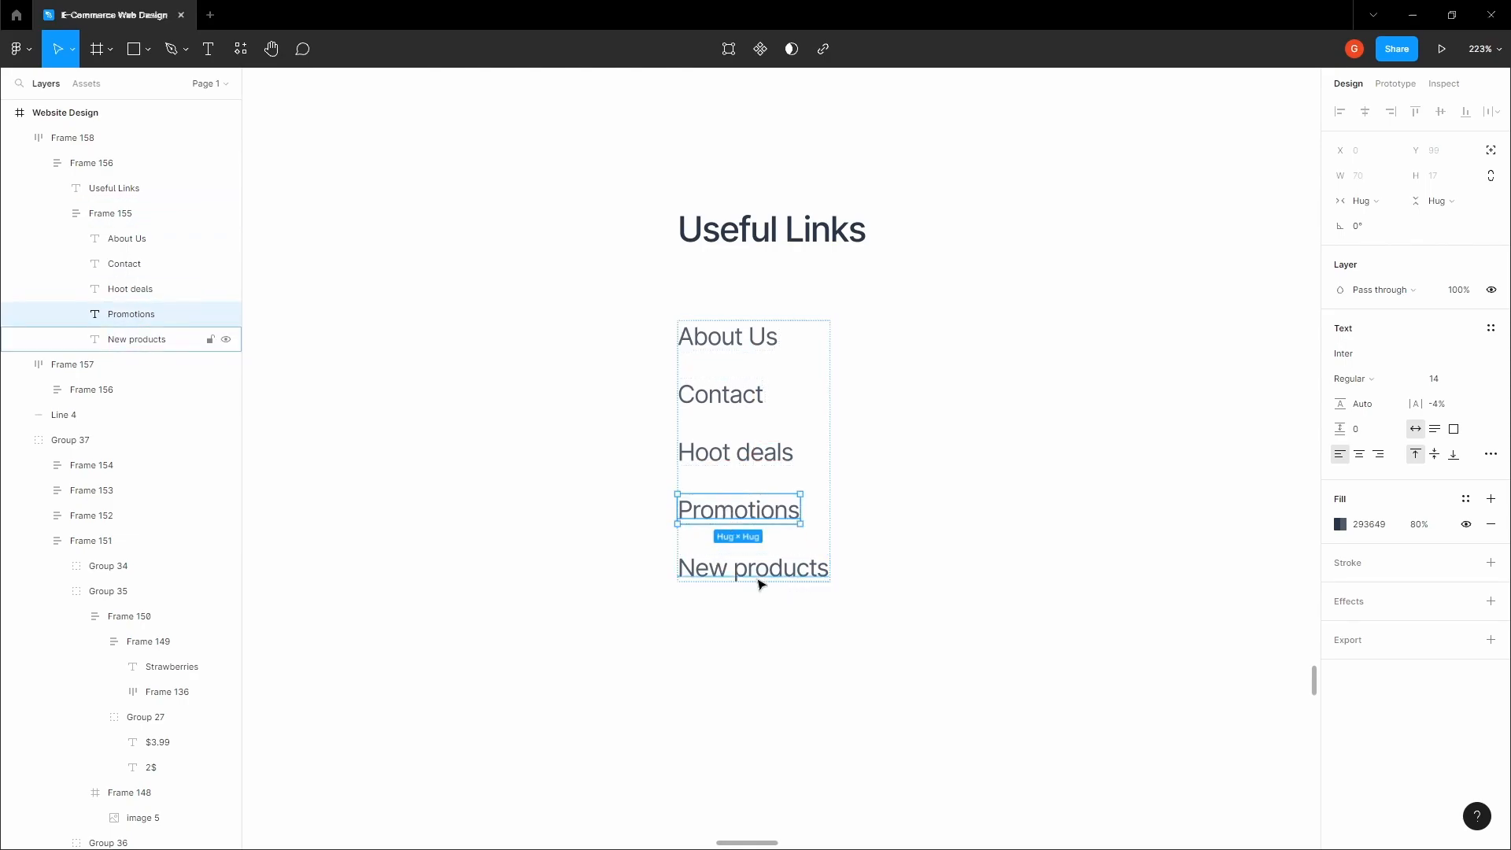
left_click(722, 574)
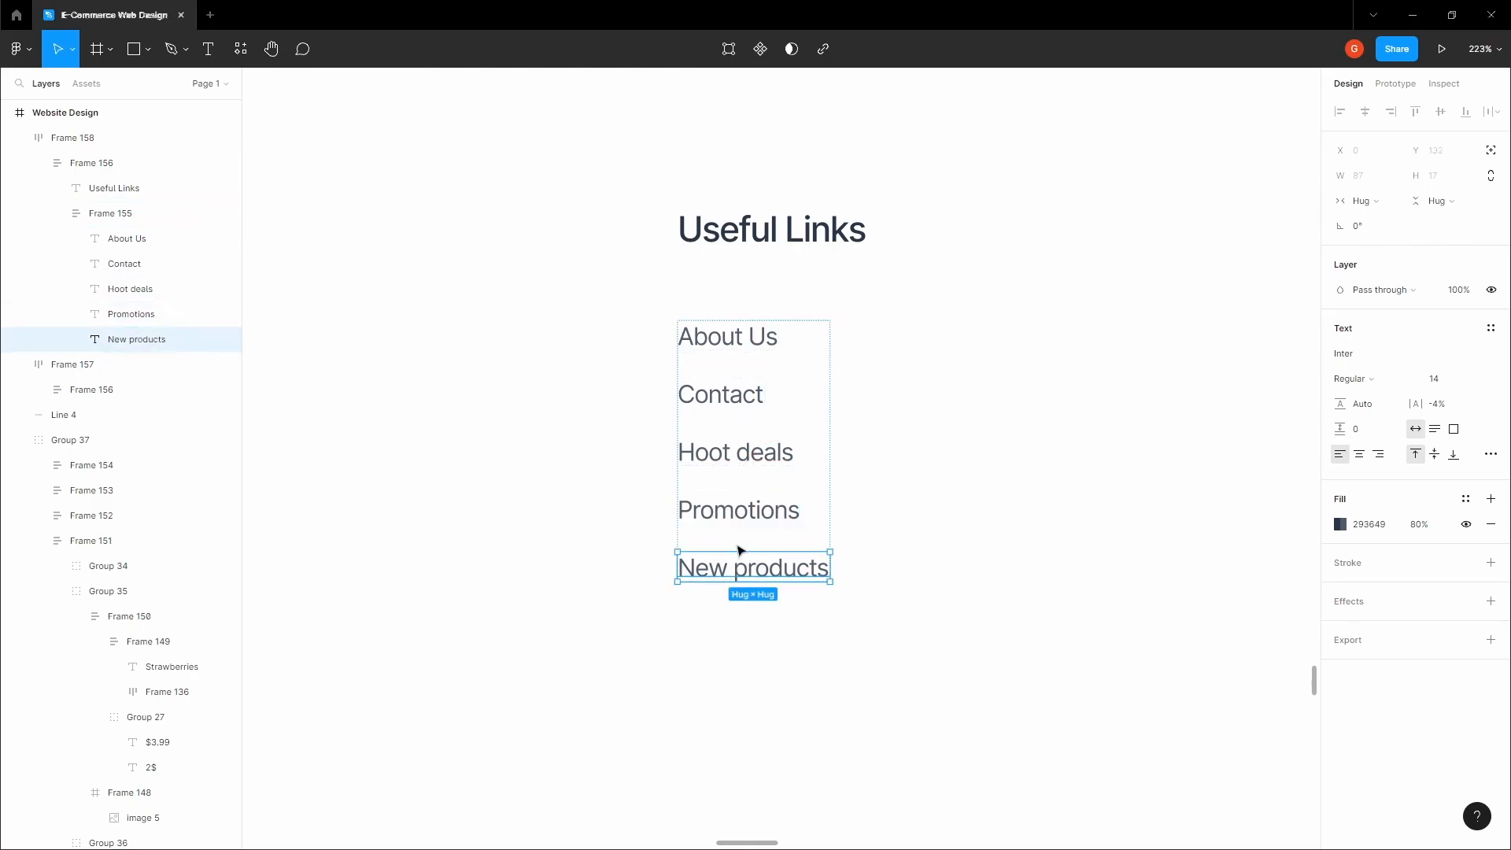
left_click(748, 515)
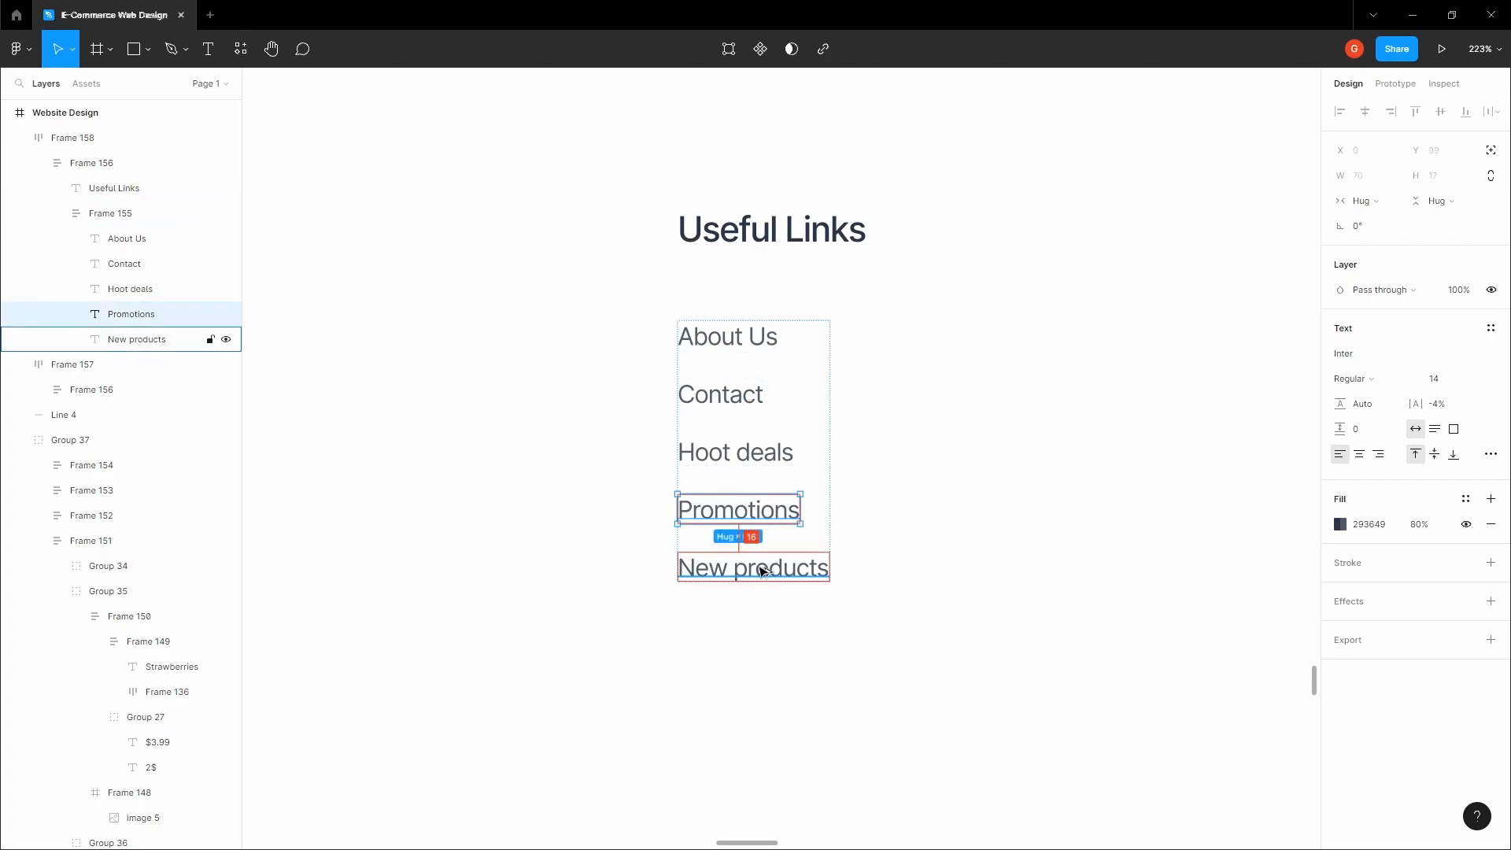
left_click(815, 447)
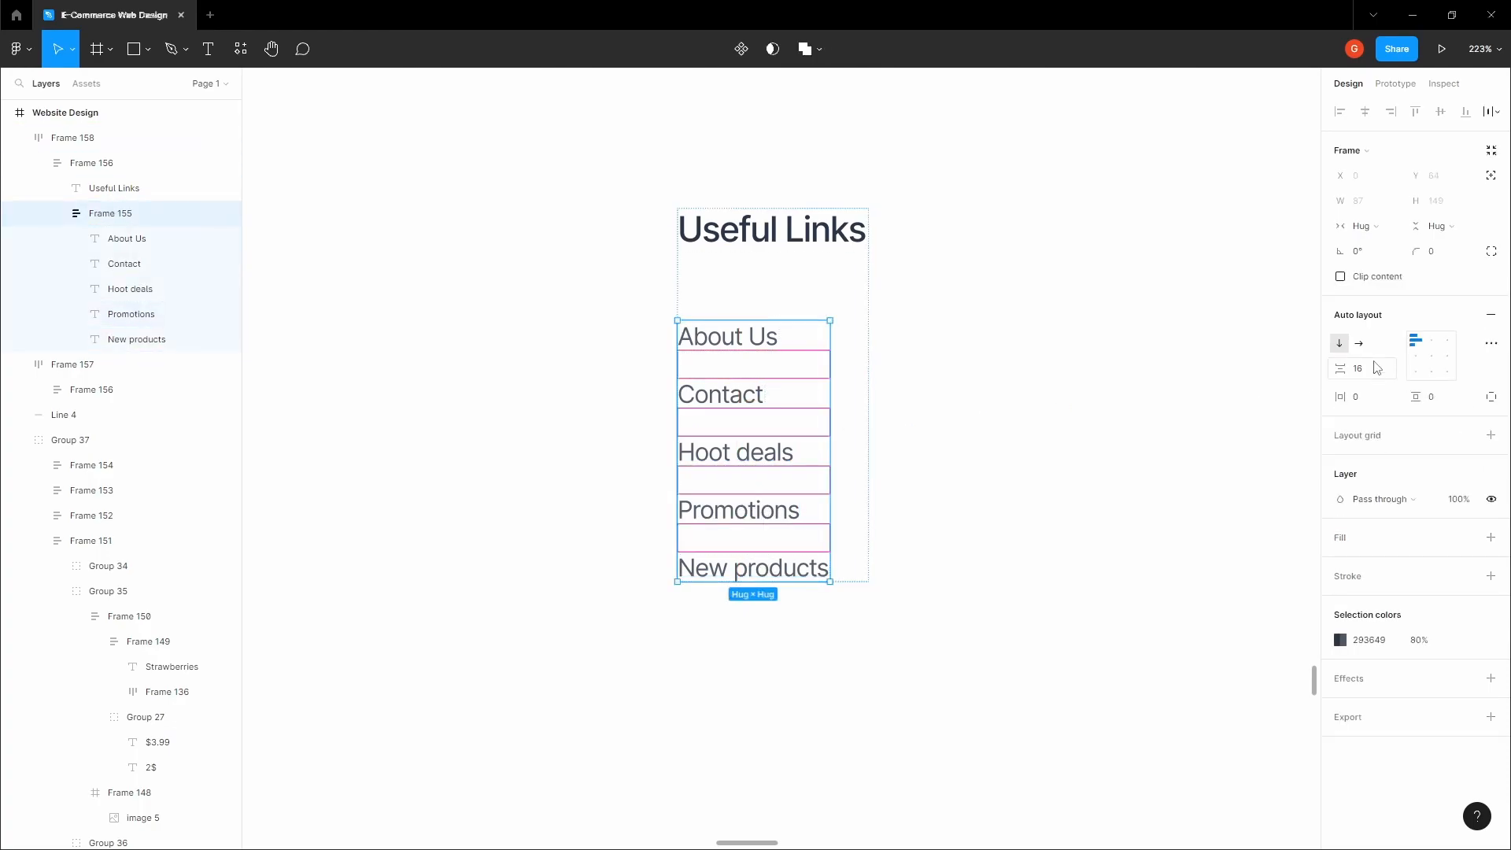
left_click(1018, 627)
Step: Duplicate the Useful Links column to its right at about X 1139, ending level with the divider line
scroll(937, 573, "down", 5)
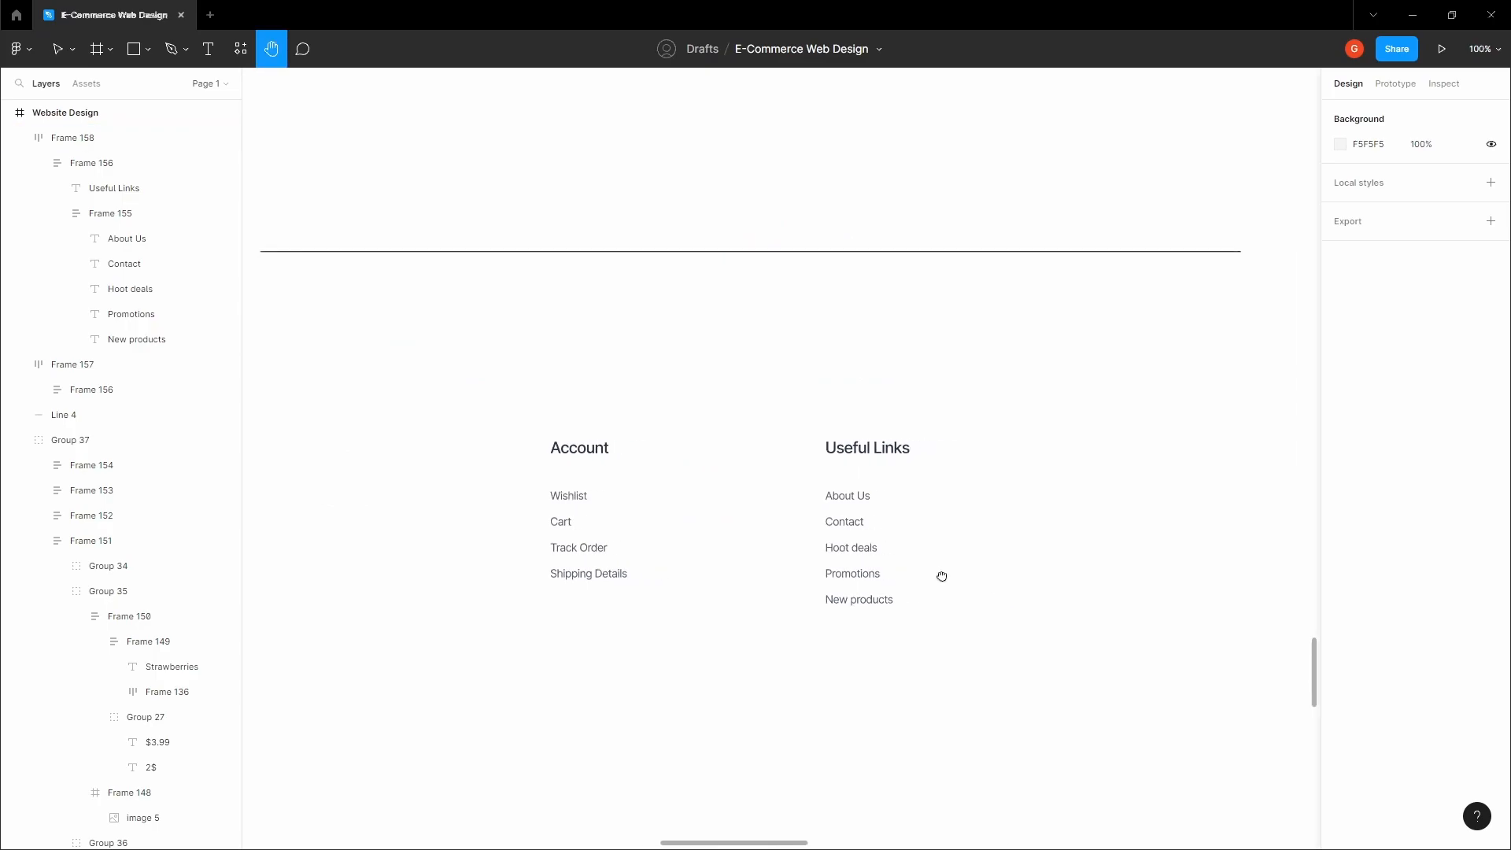
scroll(996, 549, "down", 3)
left_click(731, 470)
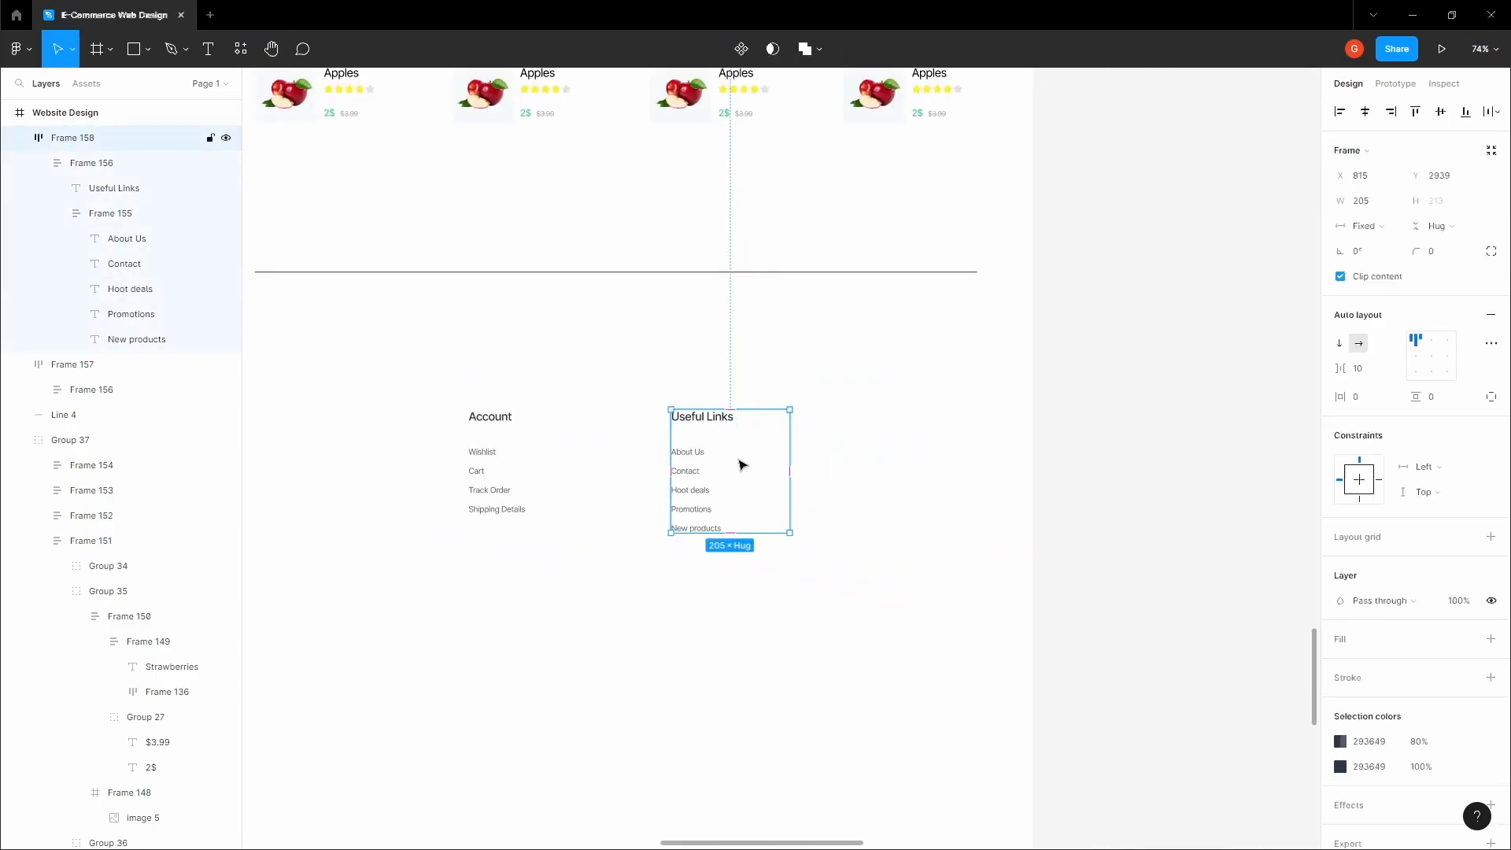
left_click_drag(738, 463, 927, 446)
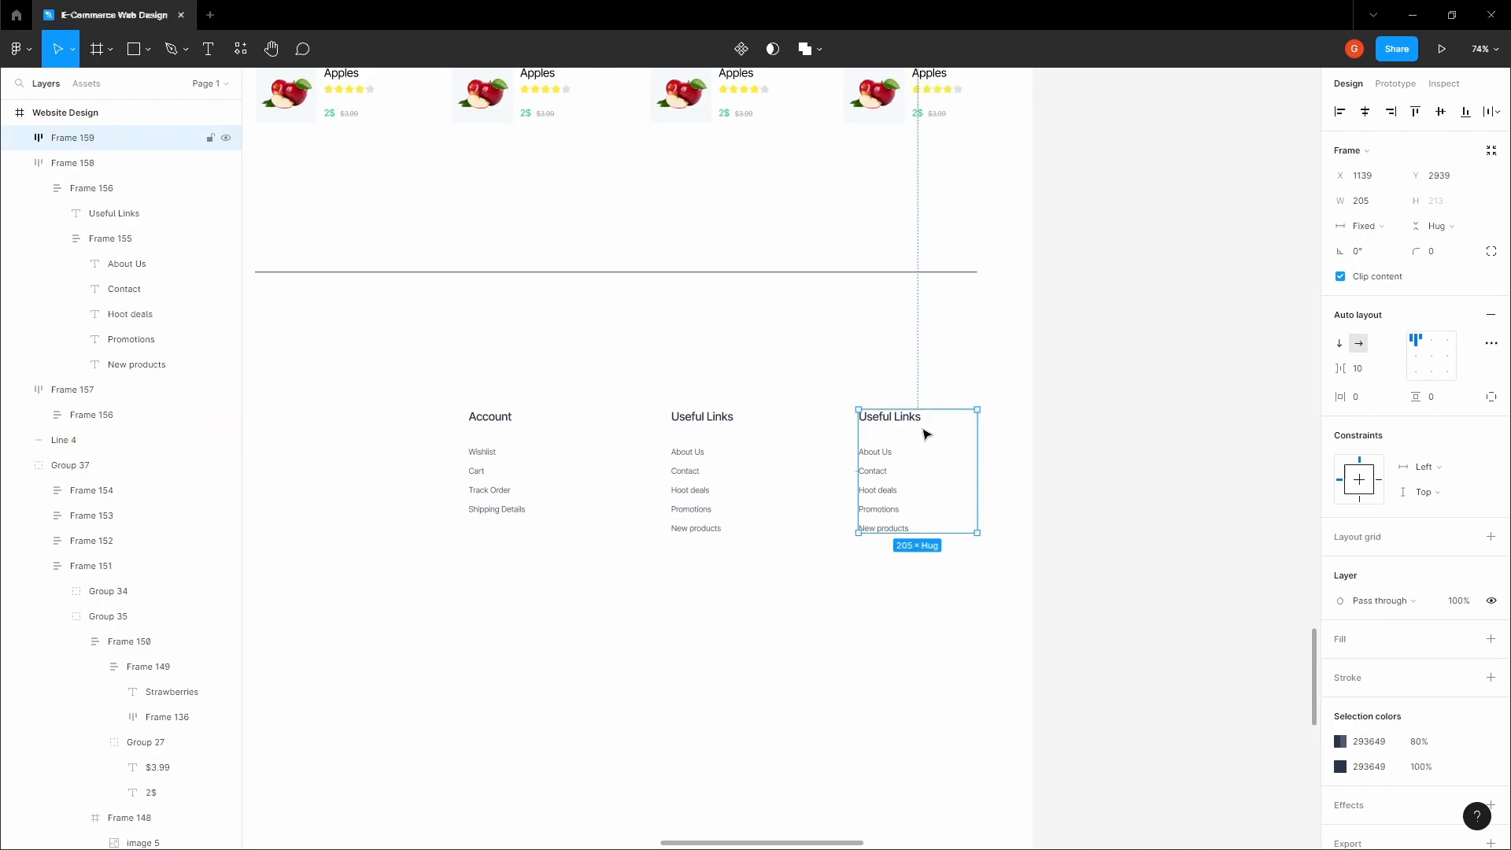
Step: Show the 12-column layout grid to check the third column's alignment, and hide the grid again
scroll(912, 436, "up", 4)
left_click(855, 469, "ctrl")
left_click(904, 493)
scroll(1086, 475, "down", 1)
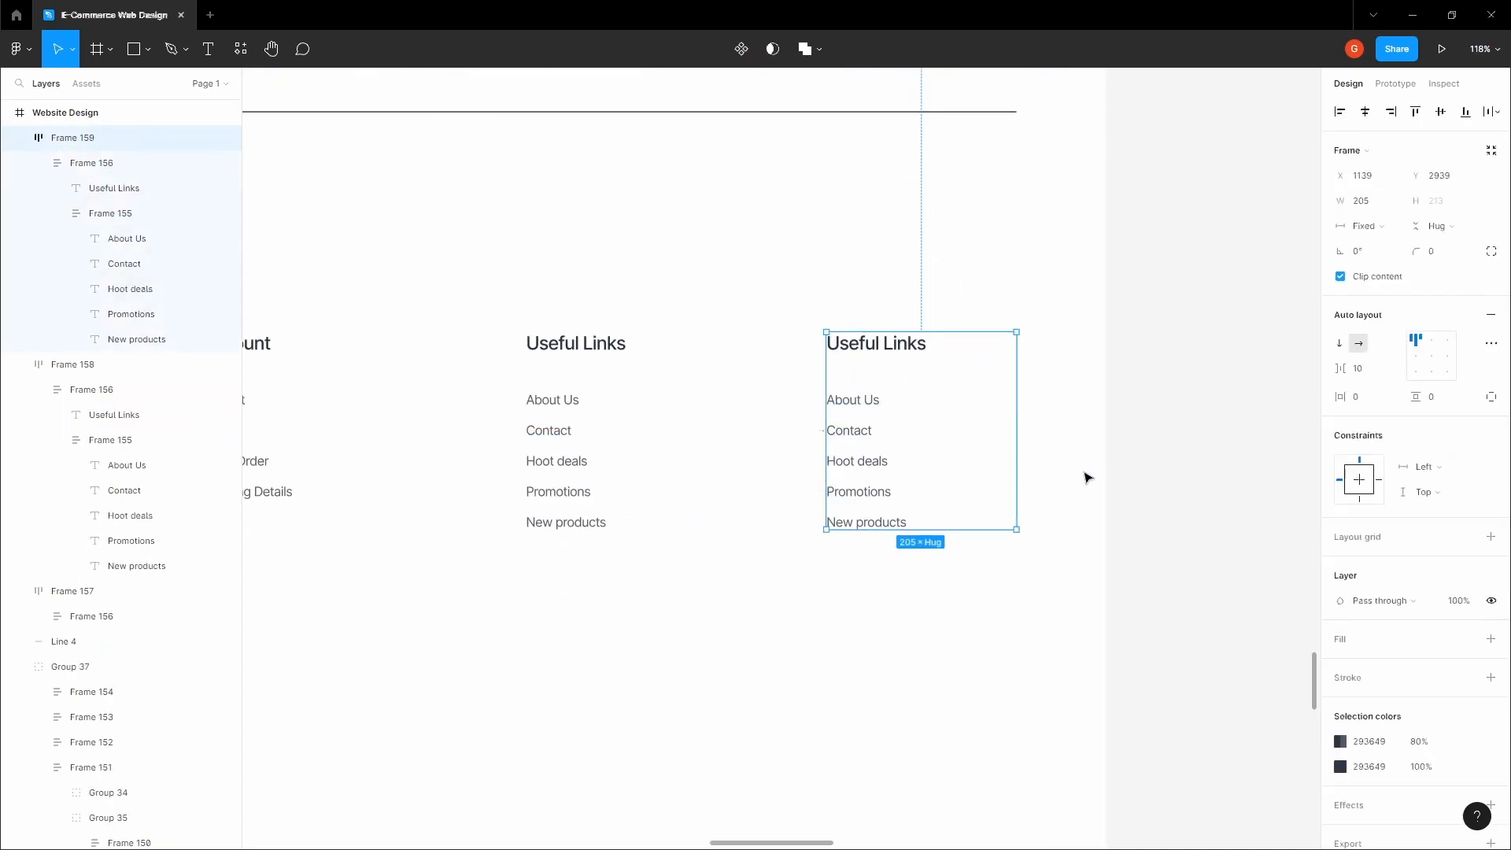
left_click(1086, 475)
left_click(1466, 378)
left_click(849, 351)
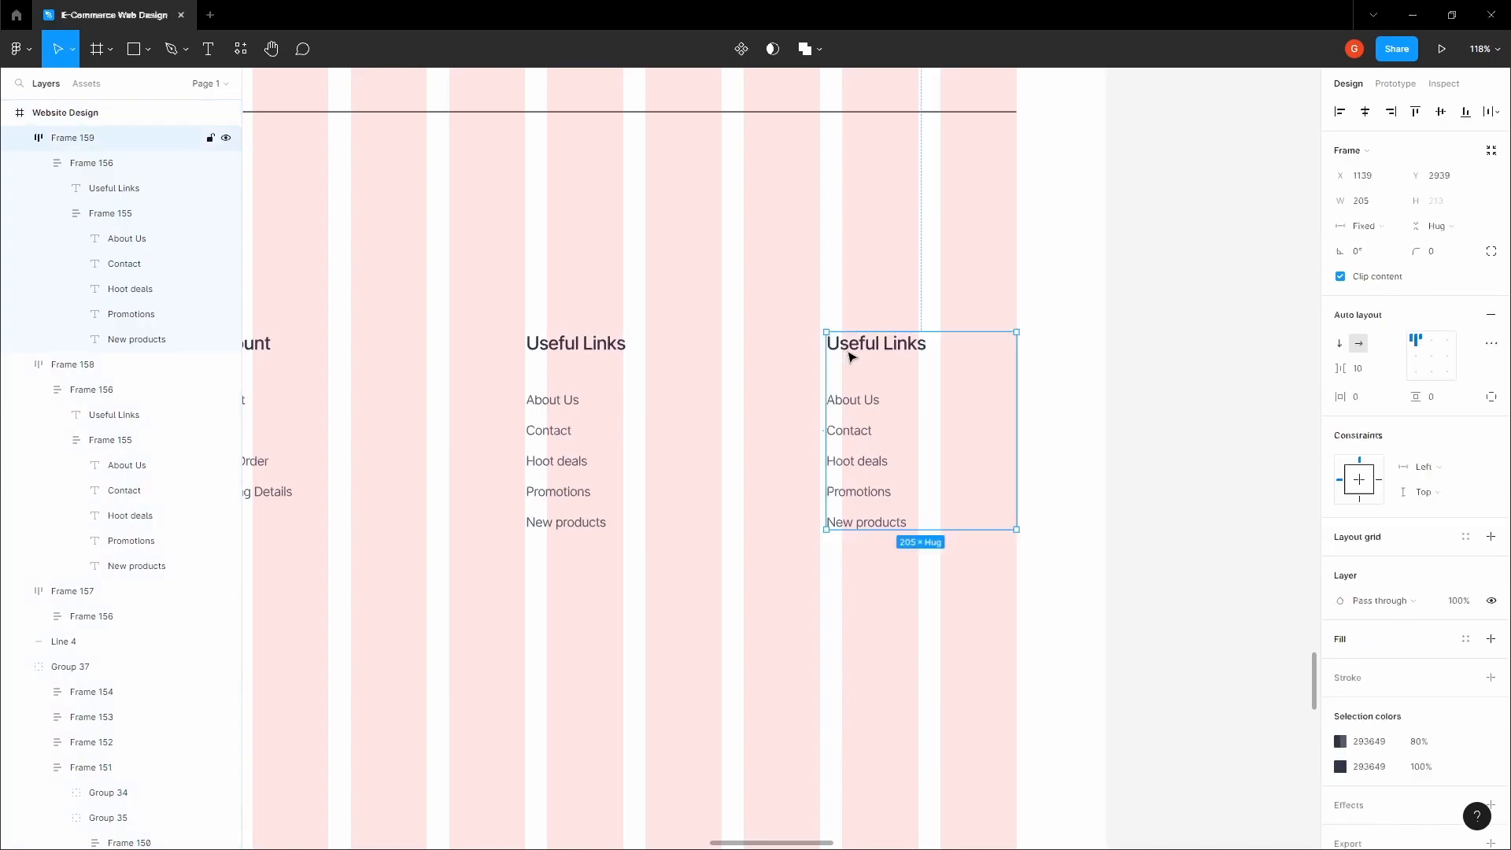
left_click(996, 257)
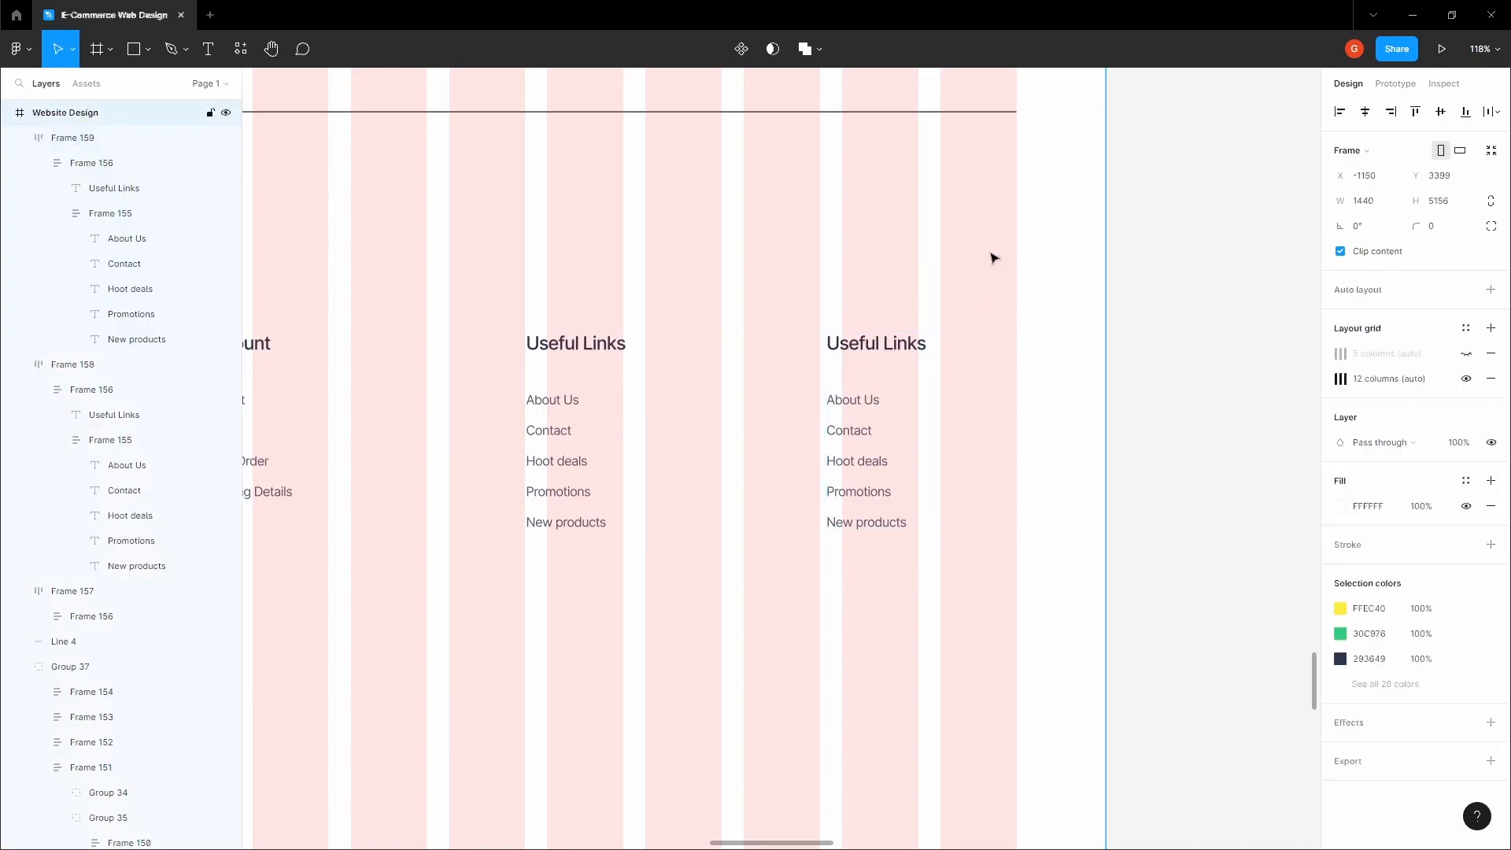
left_click(1466, 379)
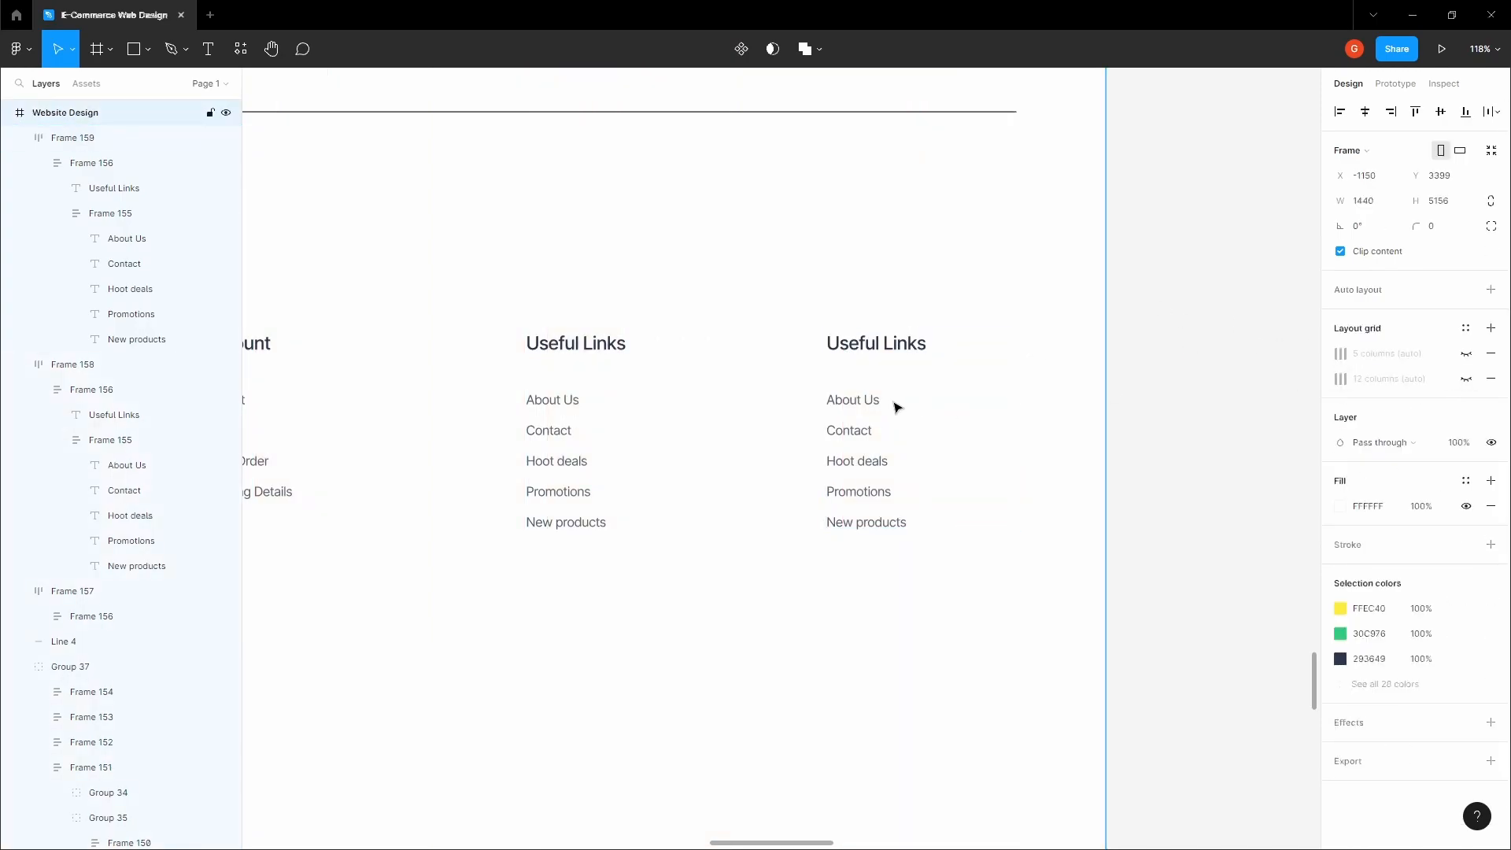
Step: Change the third column's heading to "Help Cemter" and its first three links to "Payments", "Refund" and "Checkout"
double_click(902, 350)
type("Help Cemter")
double_click(856, 400)
type("Payments")
double_click(861, 429)
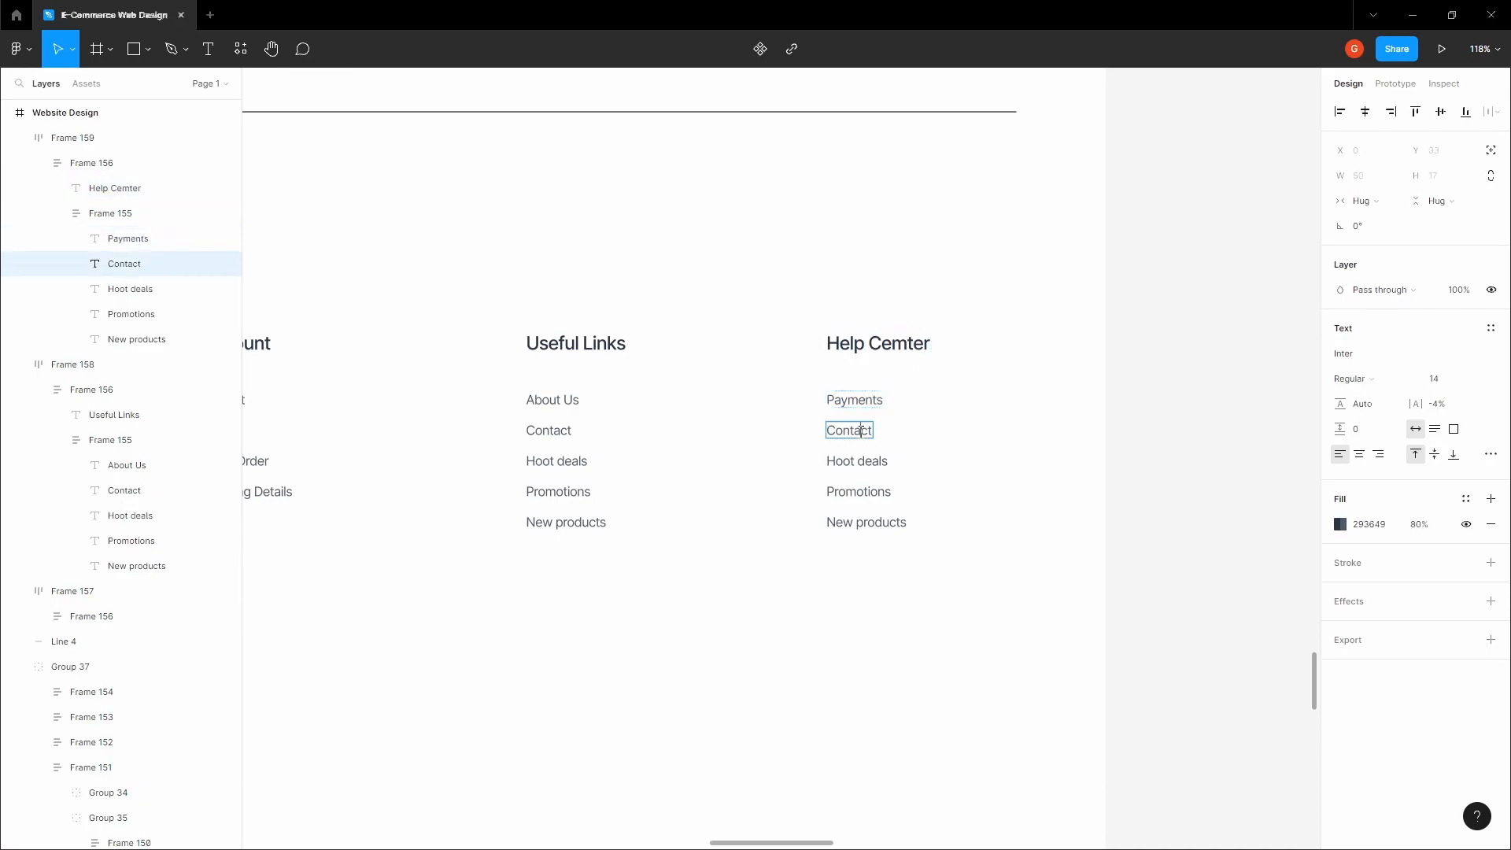
type("Refund")
scroll(859, 448, "down", 1)
double_click(856, 461)
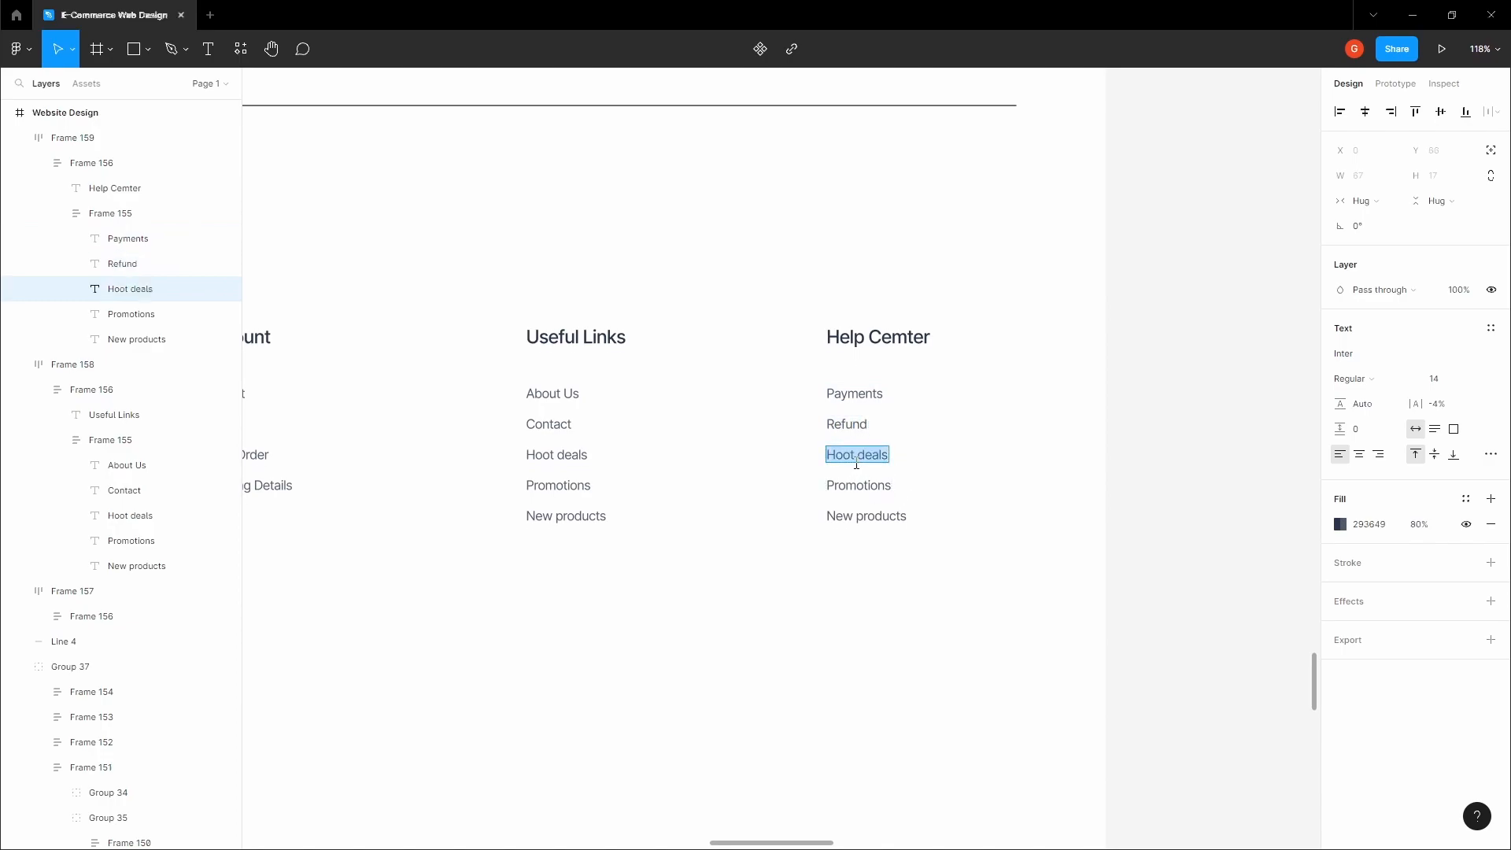
type("Checkout")
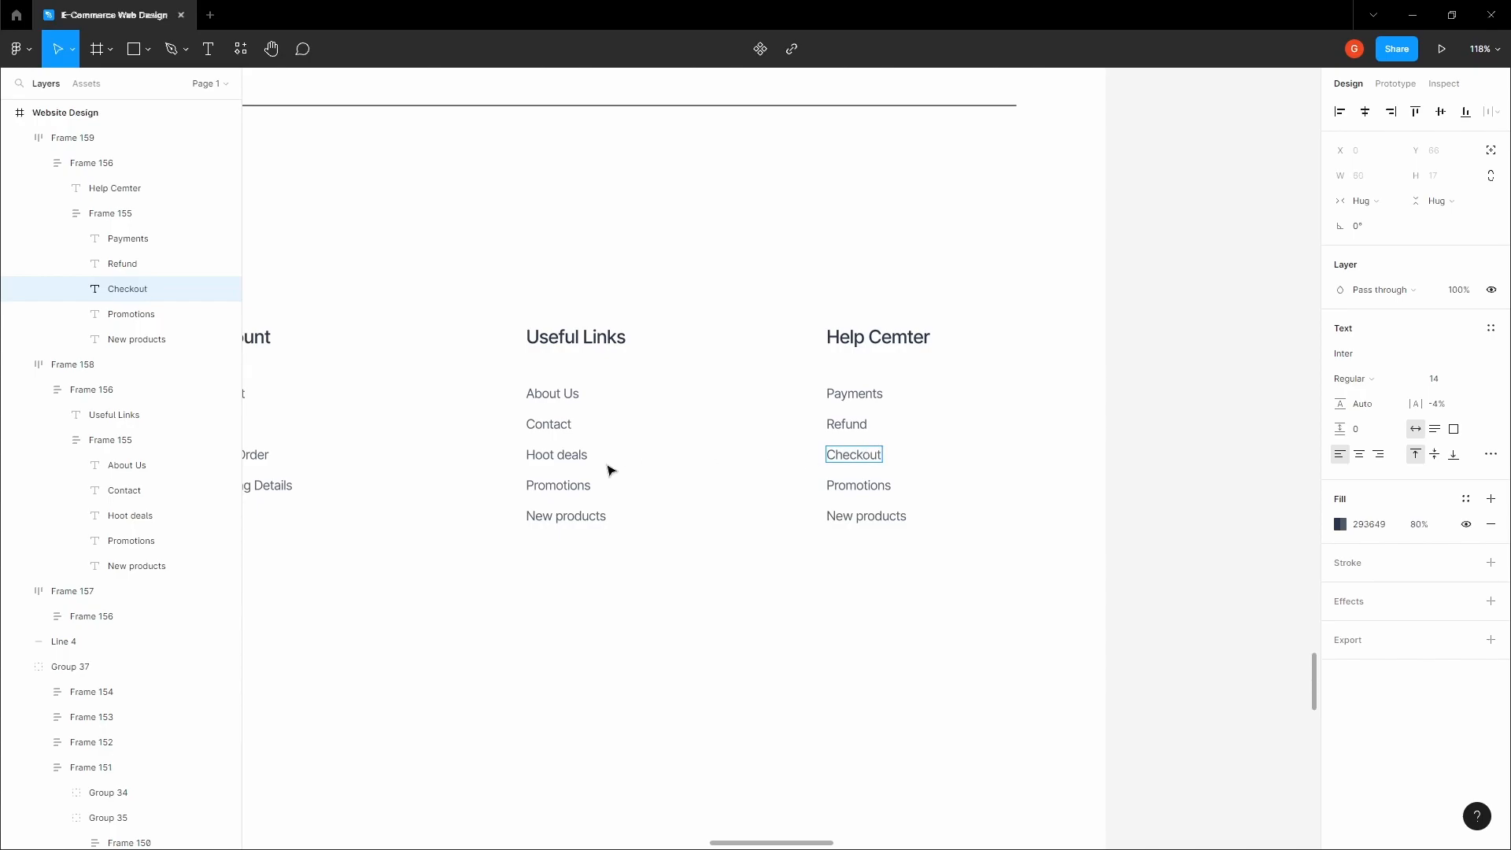
Step: Correct the third link under Useful Links to "Hot deals"
left_click(543, 460)
key("BackSpace")
Step: Change the last two links of the third column to "Shipping" and "Q&A"
double_click(860, 487)
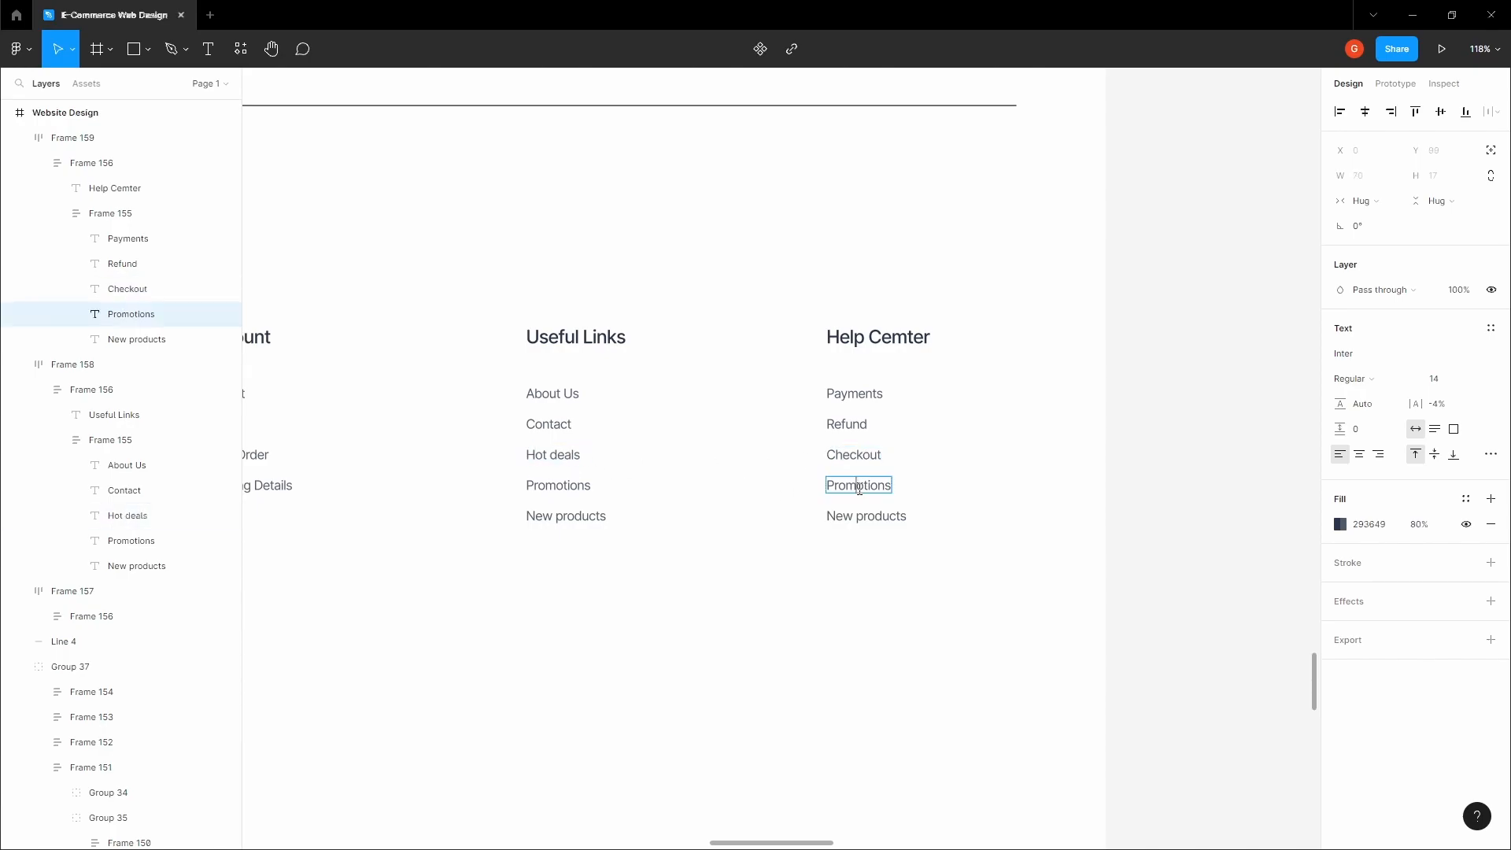
type("Shipping")
double_click(860, 517)
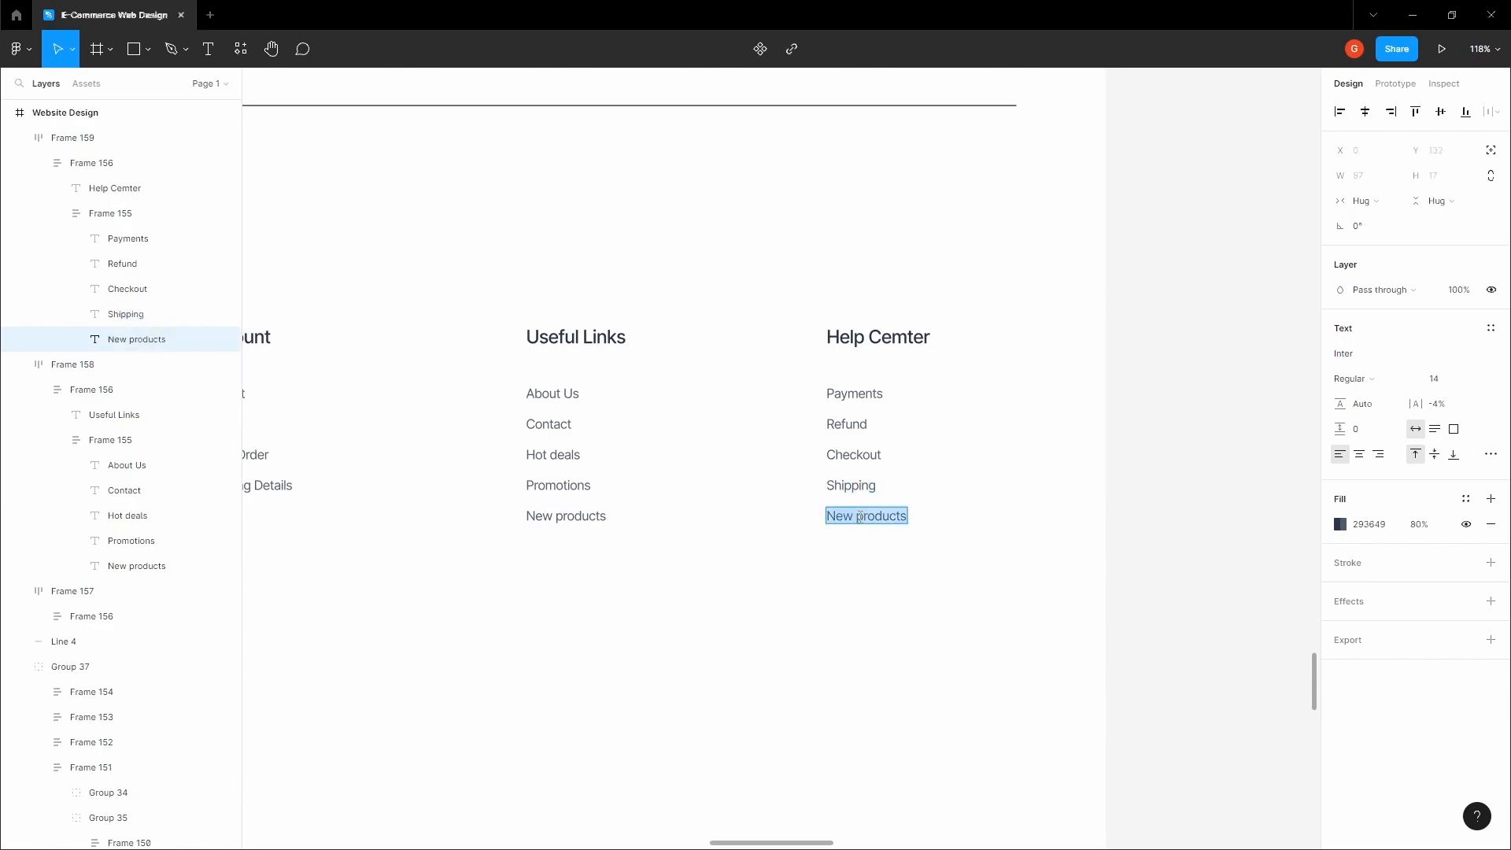
type("Q&A")
left_click(957, 540)
left_click(956, 540)
left_click(847, 519, "ctrl")
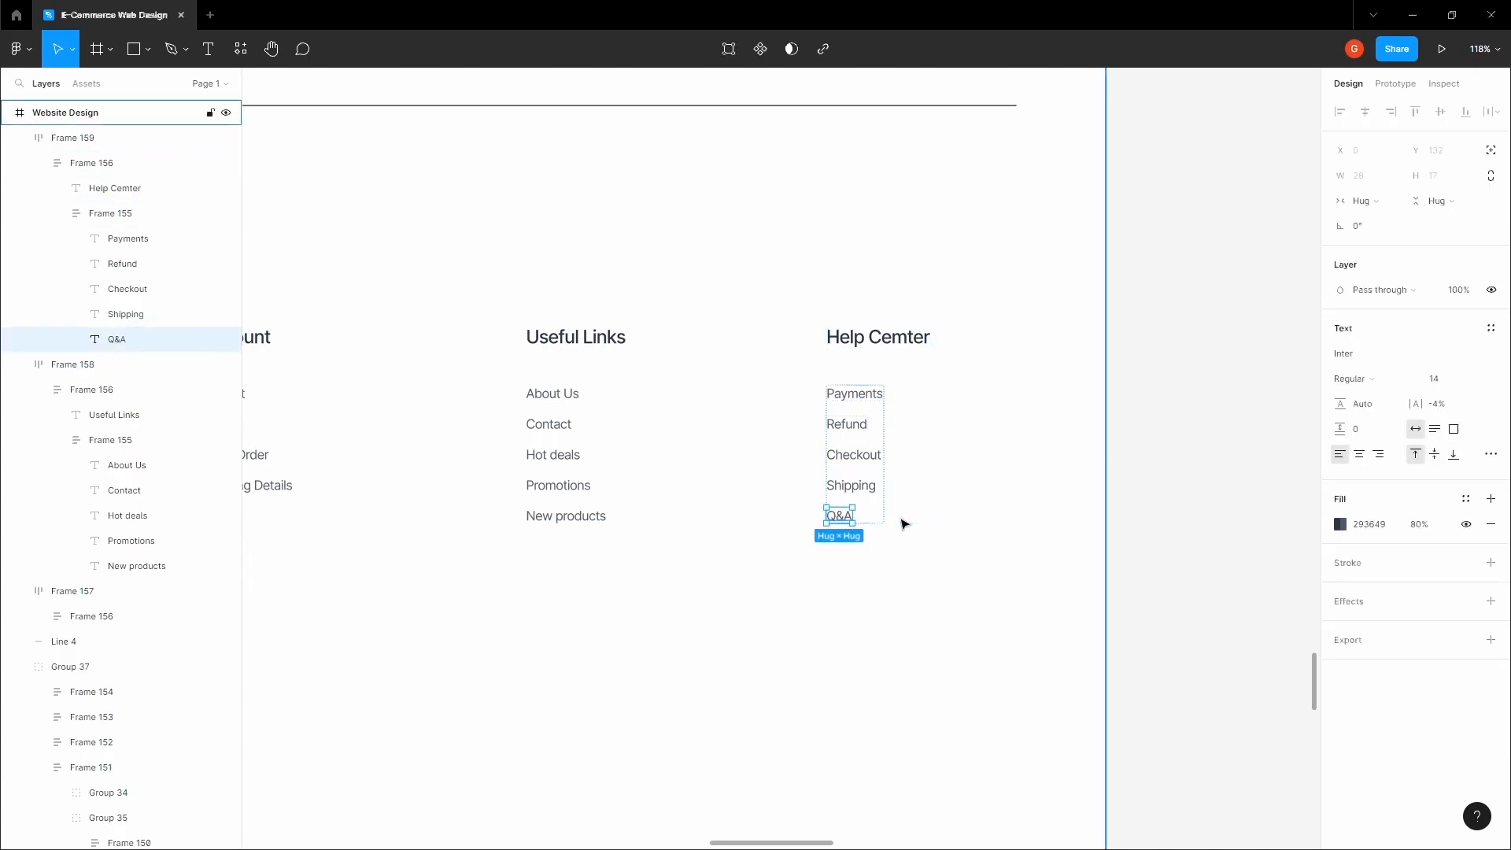
Step: Duplicate the "Q&A" link under Help Cemter and change the copy's text to "Privacy Policy"
key("ctrl+d")
double_click(840, 546)
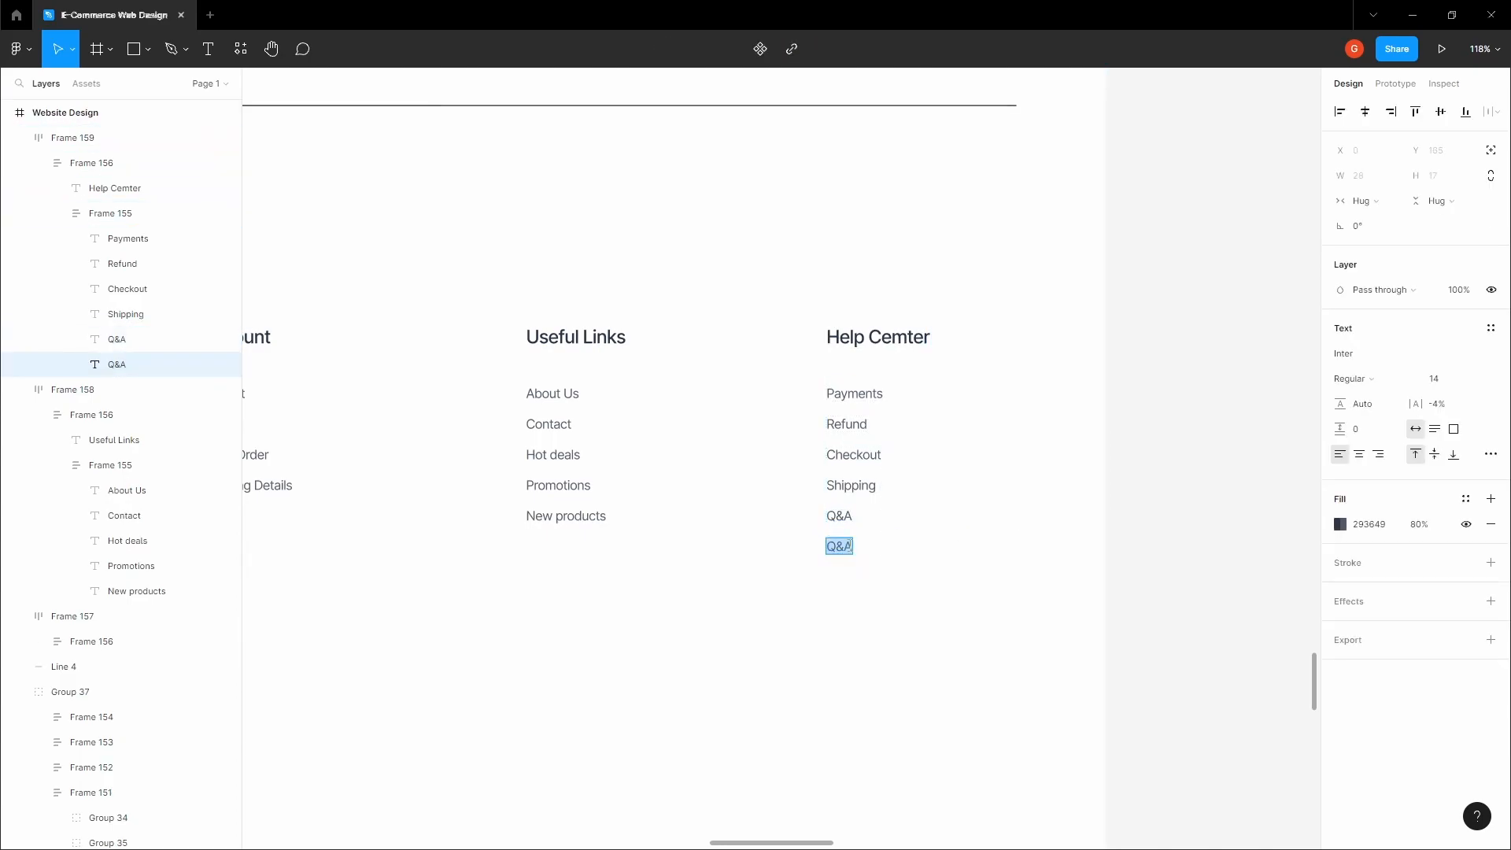
type("Pri")
left_click(734, 639)
Step: Examine the overall page layout from the hero section down to the footer link columns
key("space")
scroll(734, 640, "down", 4)
left_click_drag(734, 641, 878, 541)
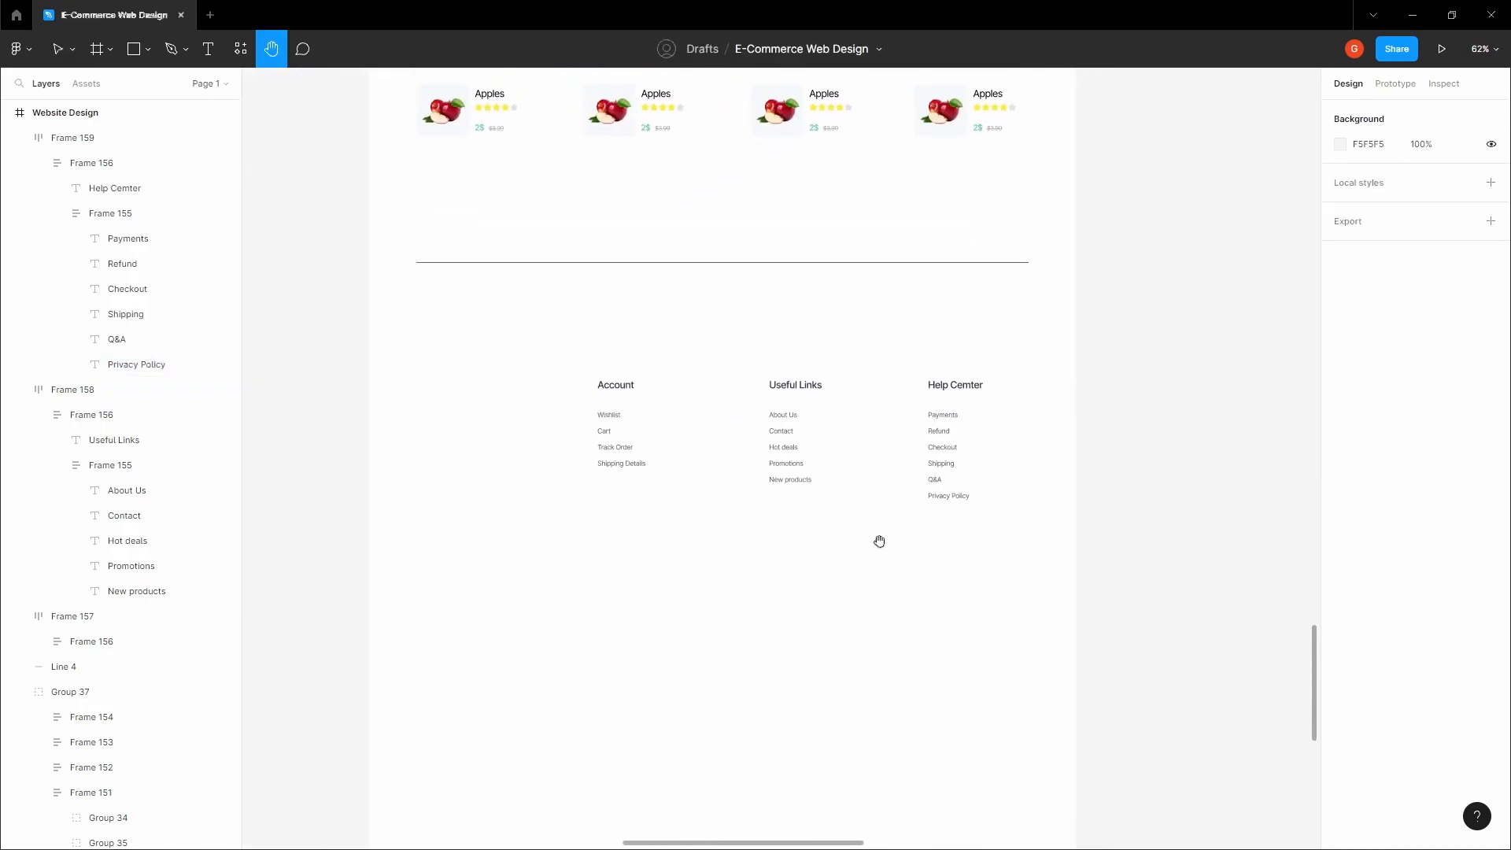
scroll(875, 541, "up", 1)
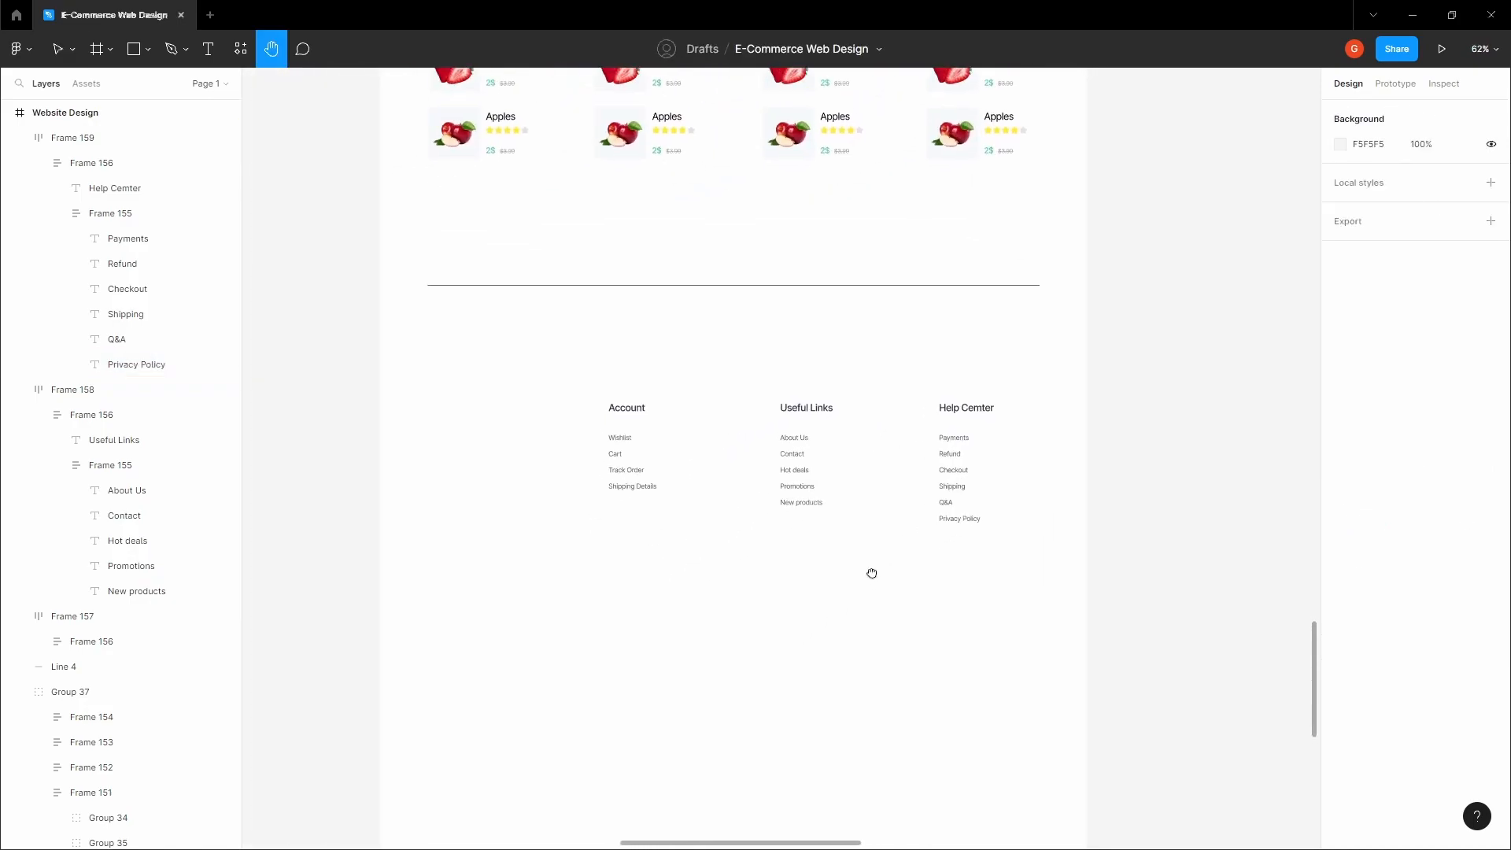
scroll(644, 417, "down", 5)
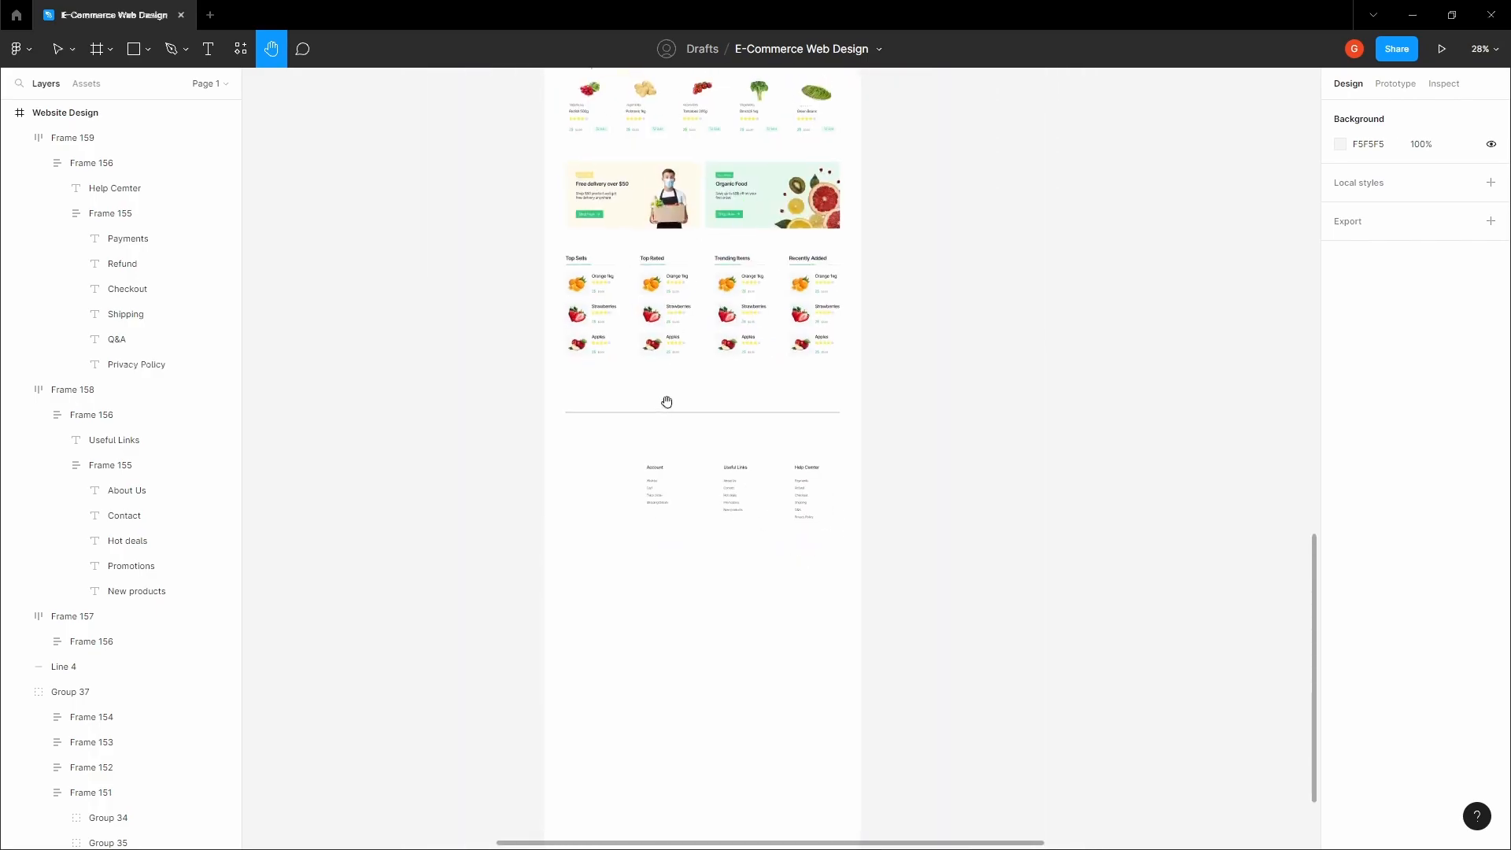
key("v")
left_click(680, 422)
scroll(681, 422, "up", 4)
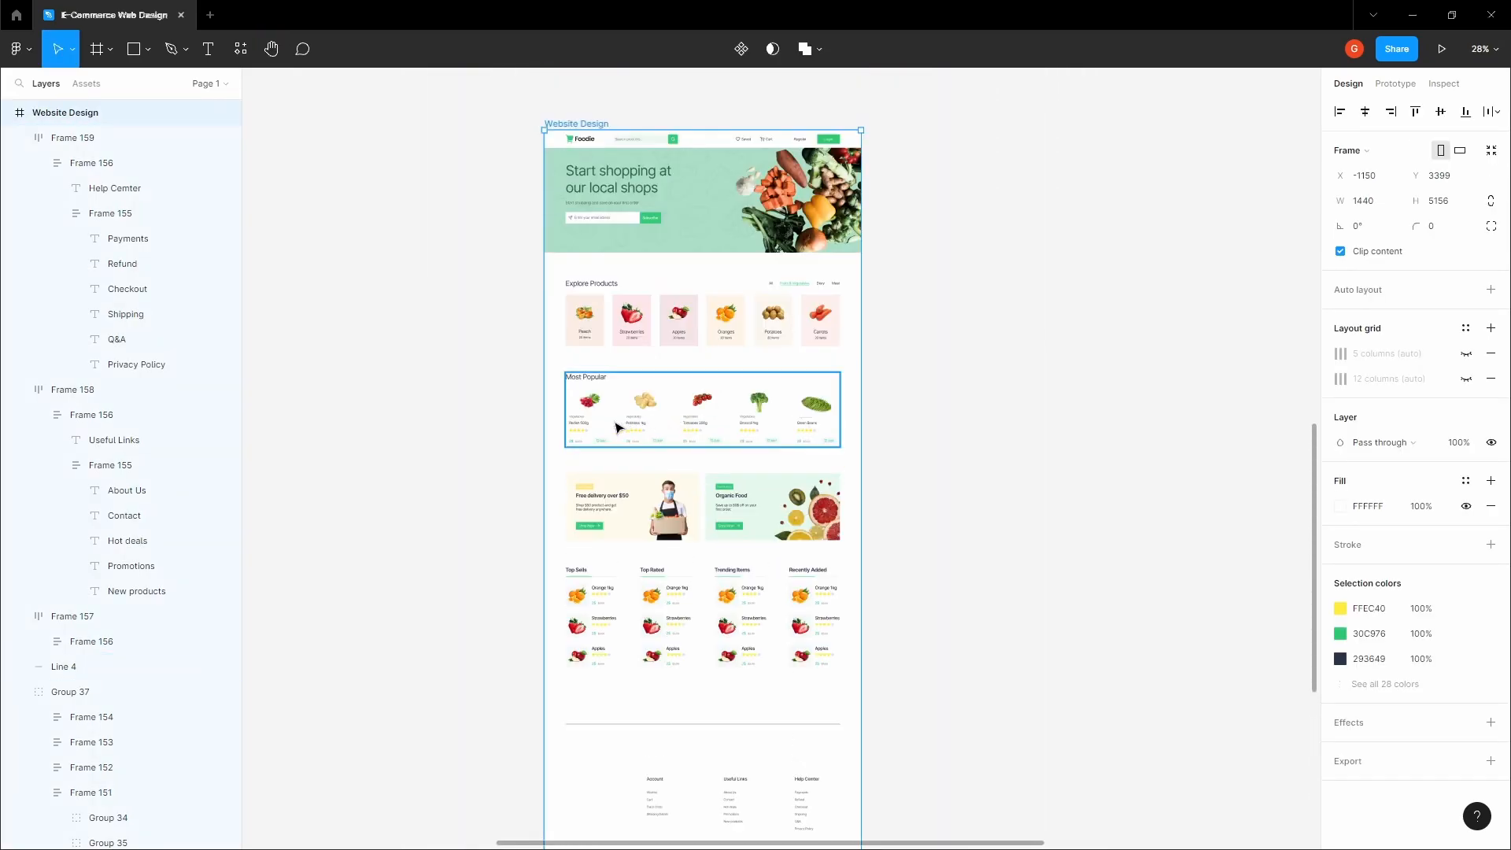
scroll(680, 422, "down", 5)
scroll(685, 417, "up", 3)
Step: Set the footer divider line's stroke colour to C8C8C8 with 60% opacity
left_click(687, 409)
scroll(687, 411, "up", 3)
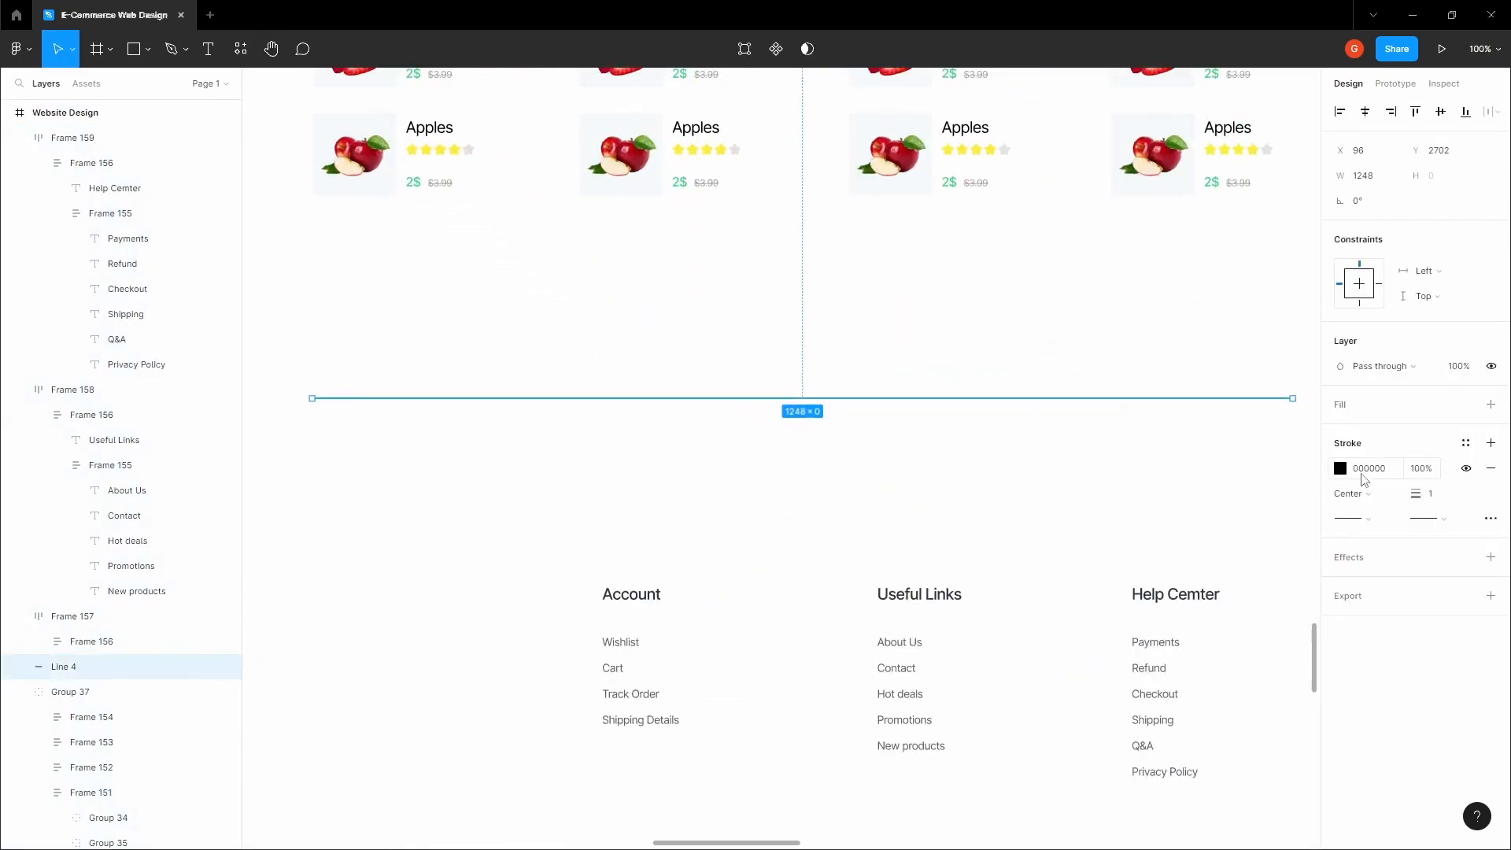
left_click(1340, 468)
left_click_drag(1131, 574, 1093, 508)
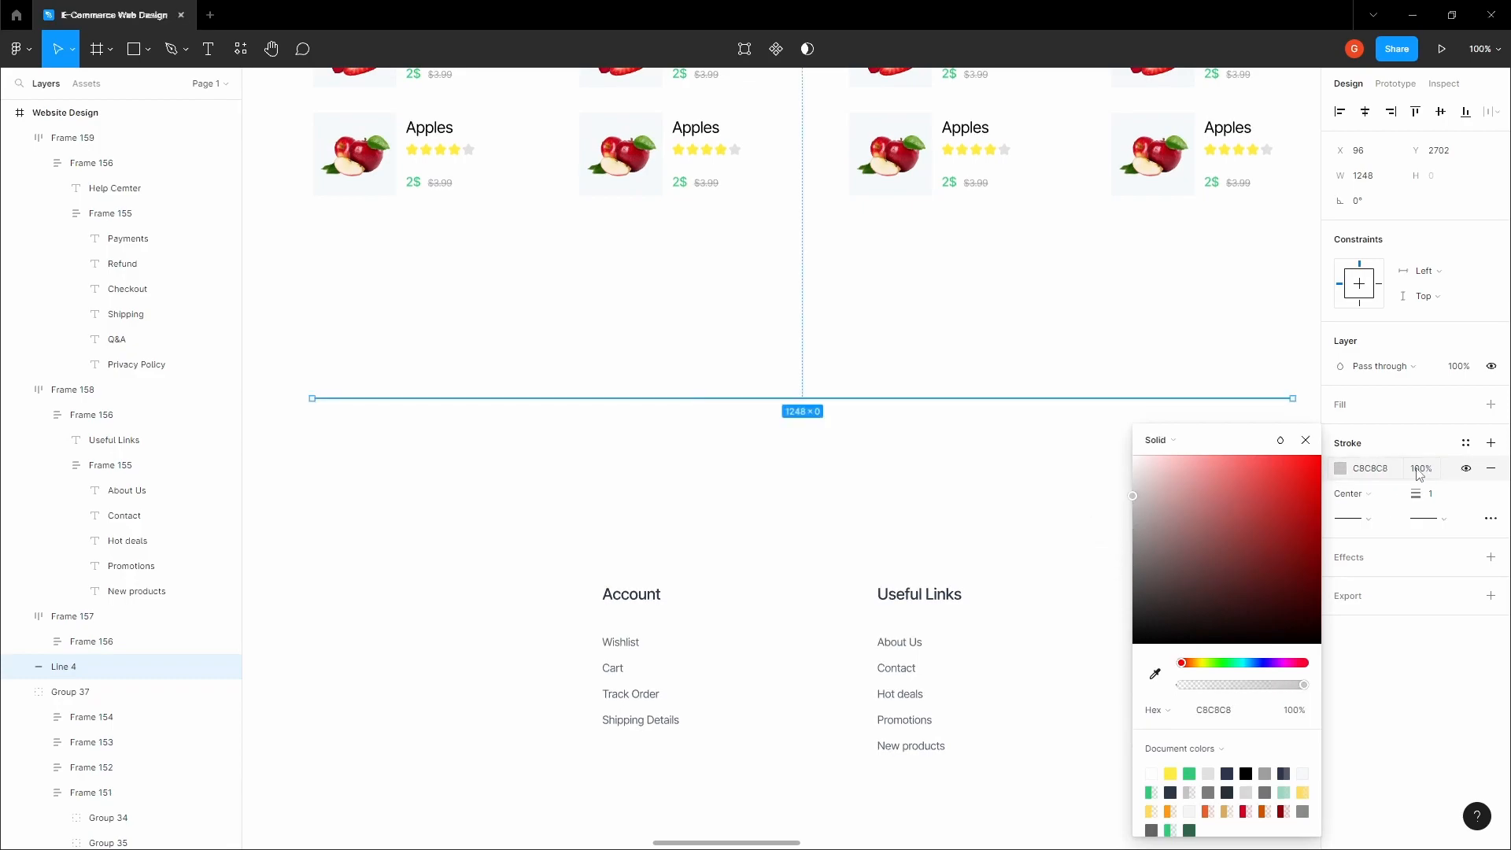
left_click(1420, 469)
left_click(1170, 478)
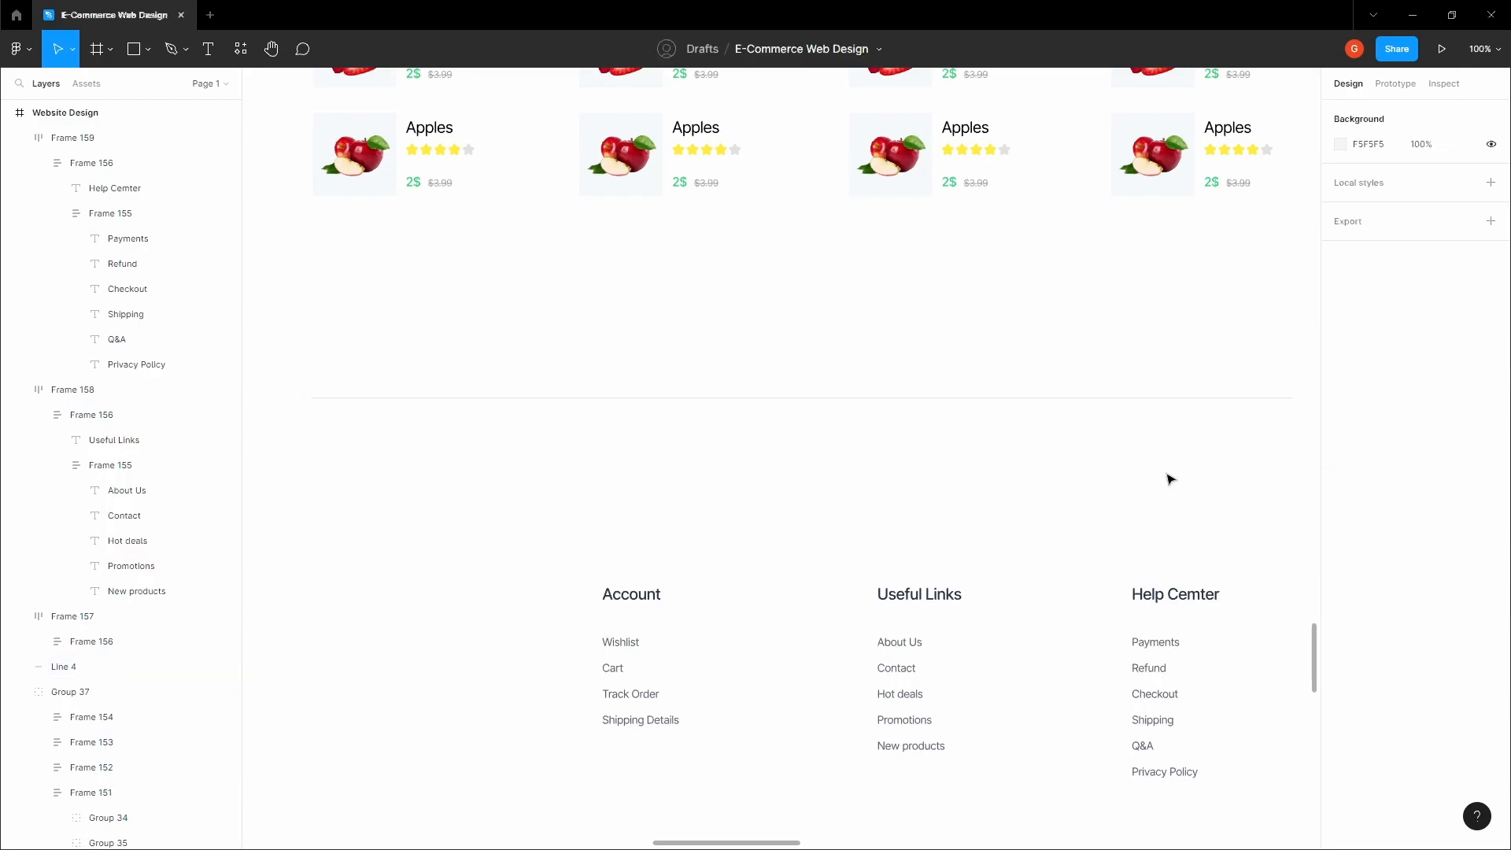
Step: Move the divider line up to Y 2564 so it sits 120 px below the product list columns
scroll(1062, 472, "down", 3)
left_click(797, 421)
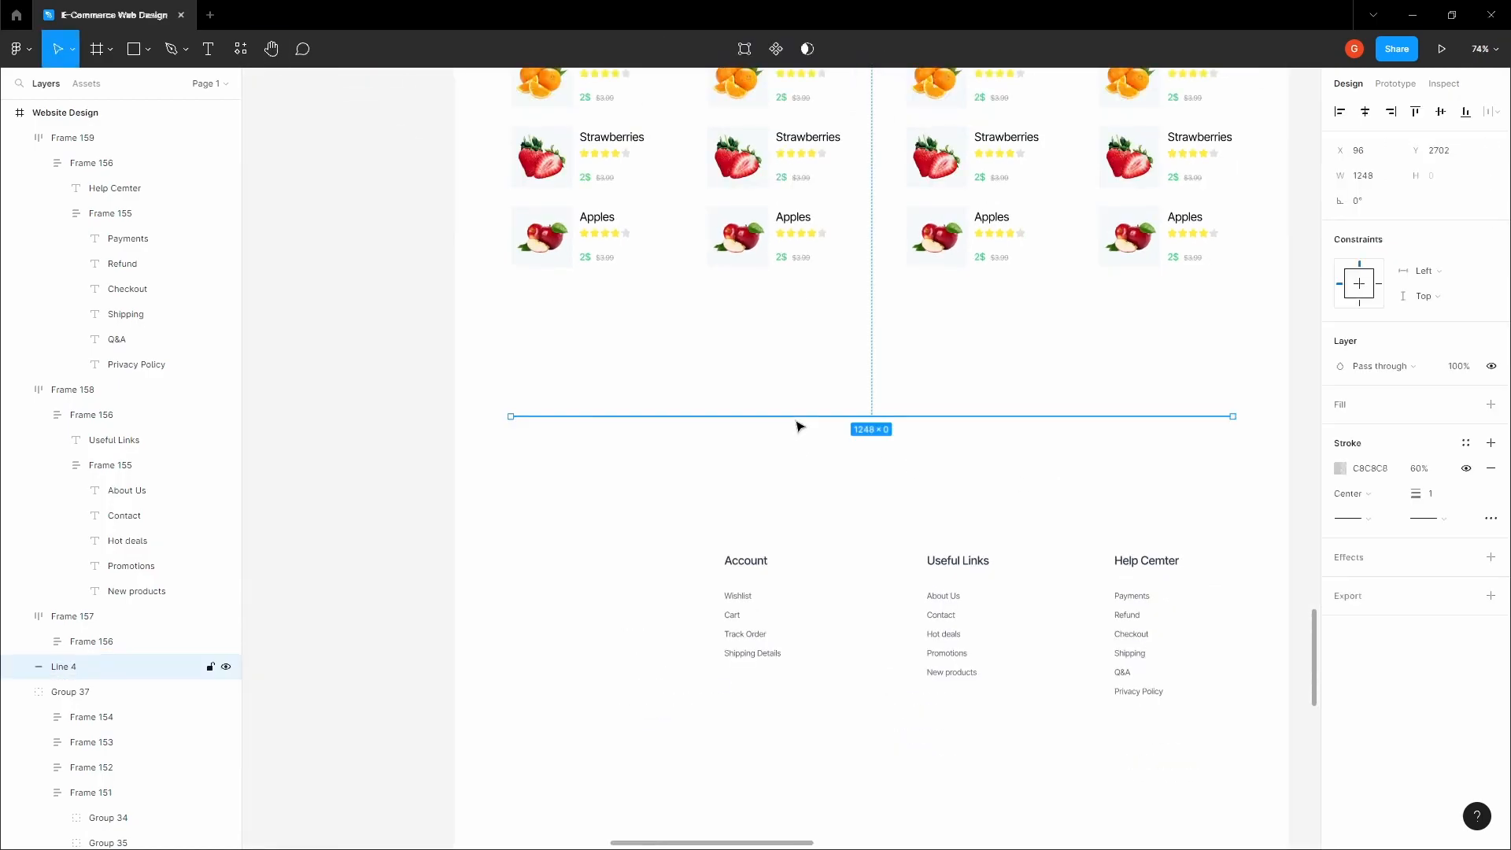
scroll(797, 425, "down", 3)
key("shift+Up")
key("shift+Up")
key("shift+Up")
key("shift+Up")
key("shift+Up")
key("shift+Up")
key("shift+Up")
key("shift+Up")
key("shift+Up")
key("shift+Up")
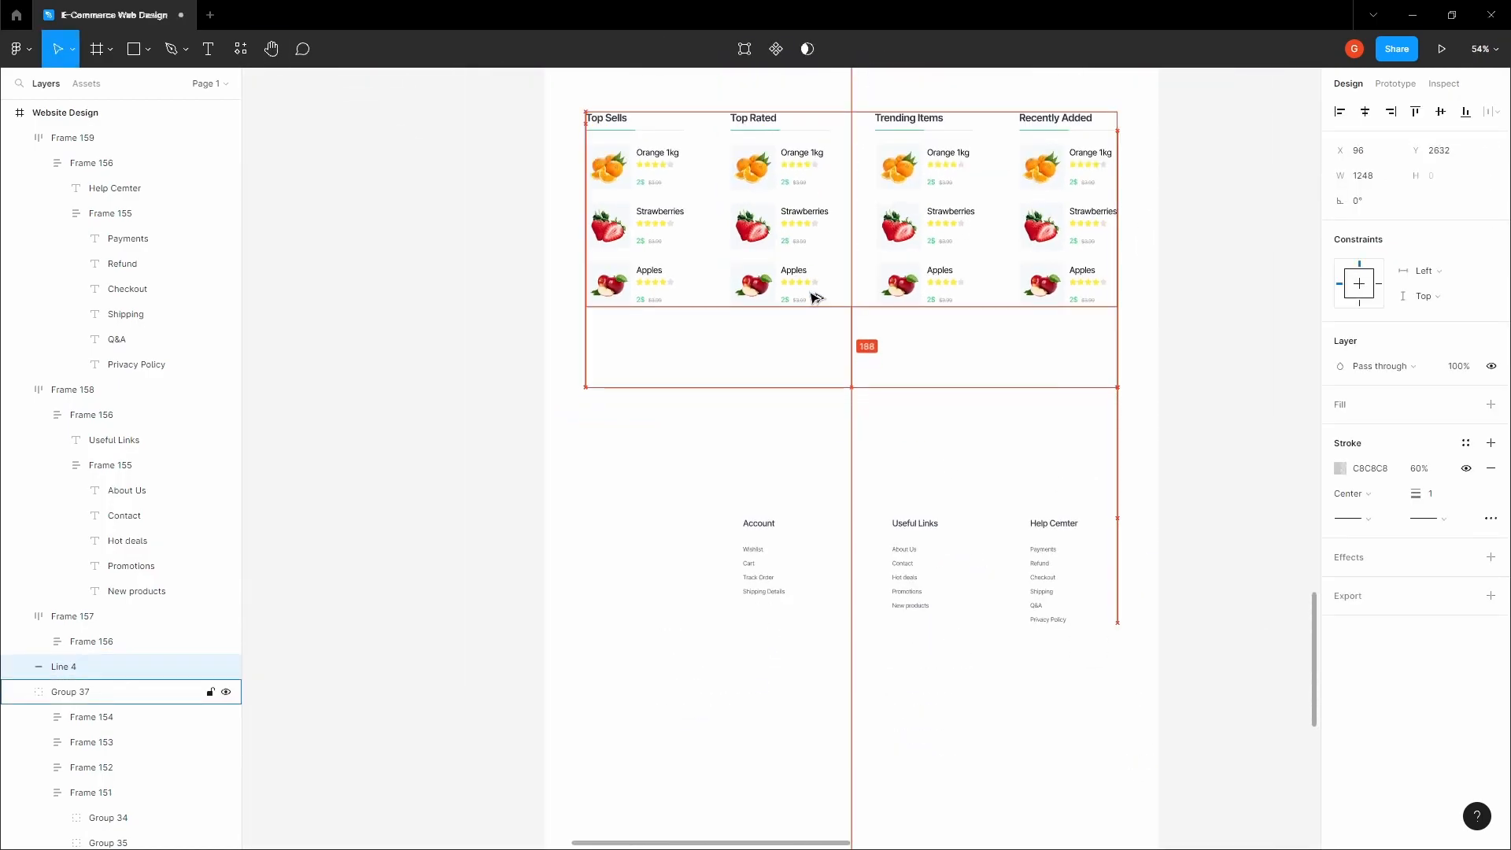
key("shift+Up")
key("shift+Up")
key("shift+Up")
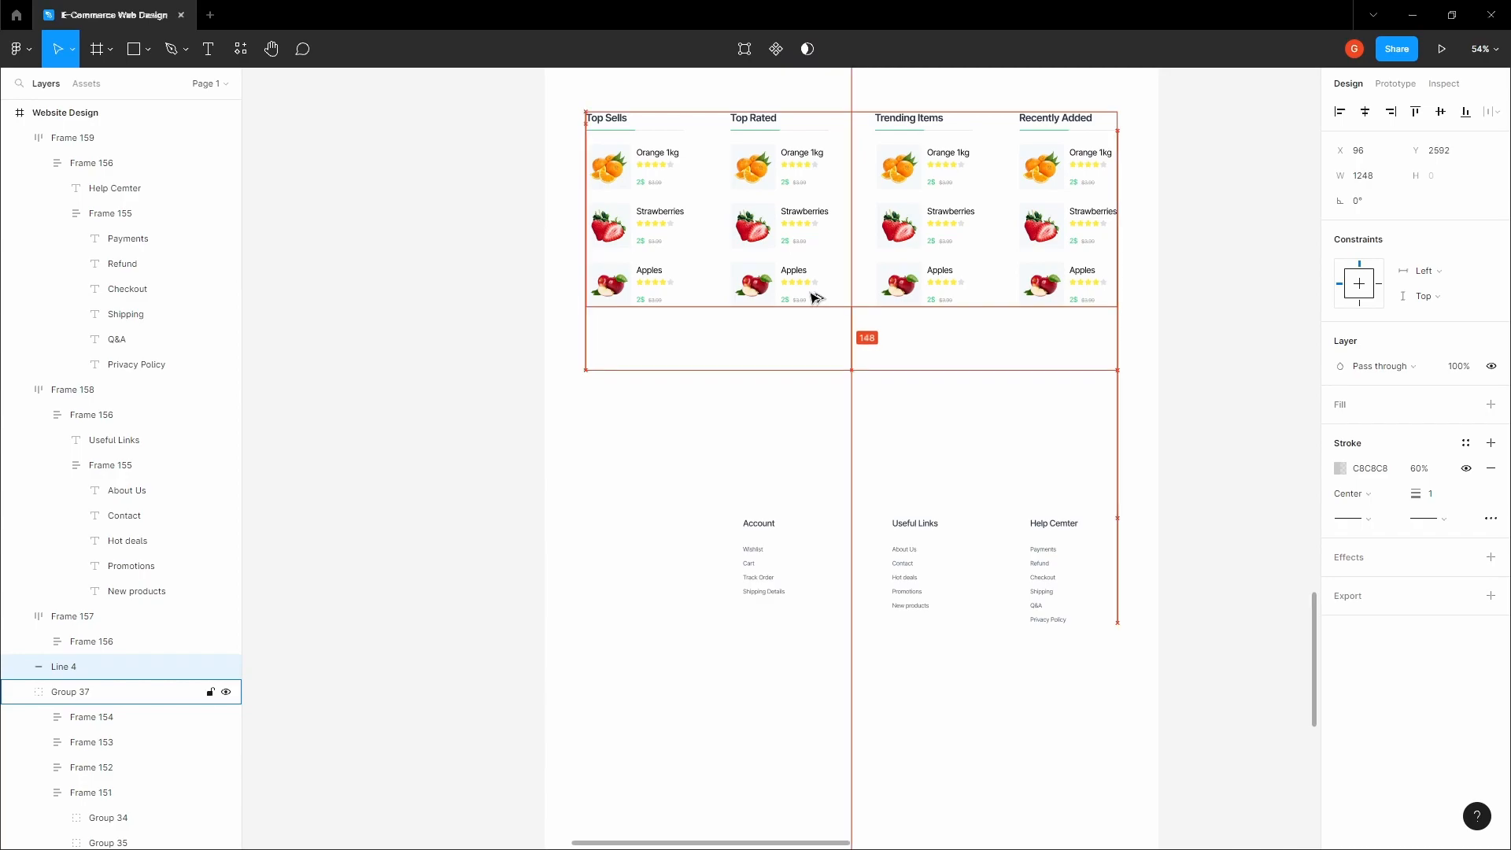
key("Up")
key("Up")
key("Up")
key("Up")
key("Up")
key("Up")
key("Up")
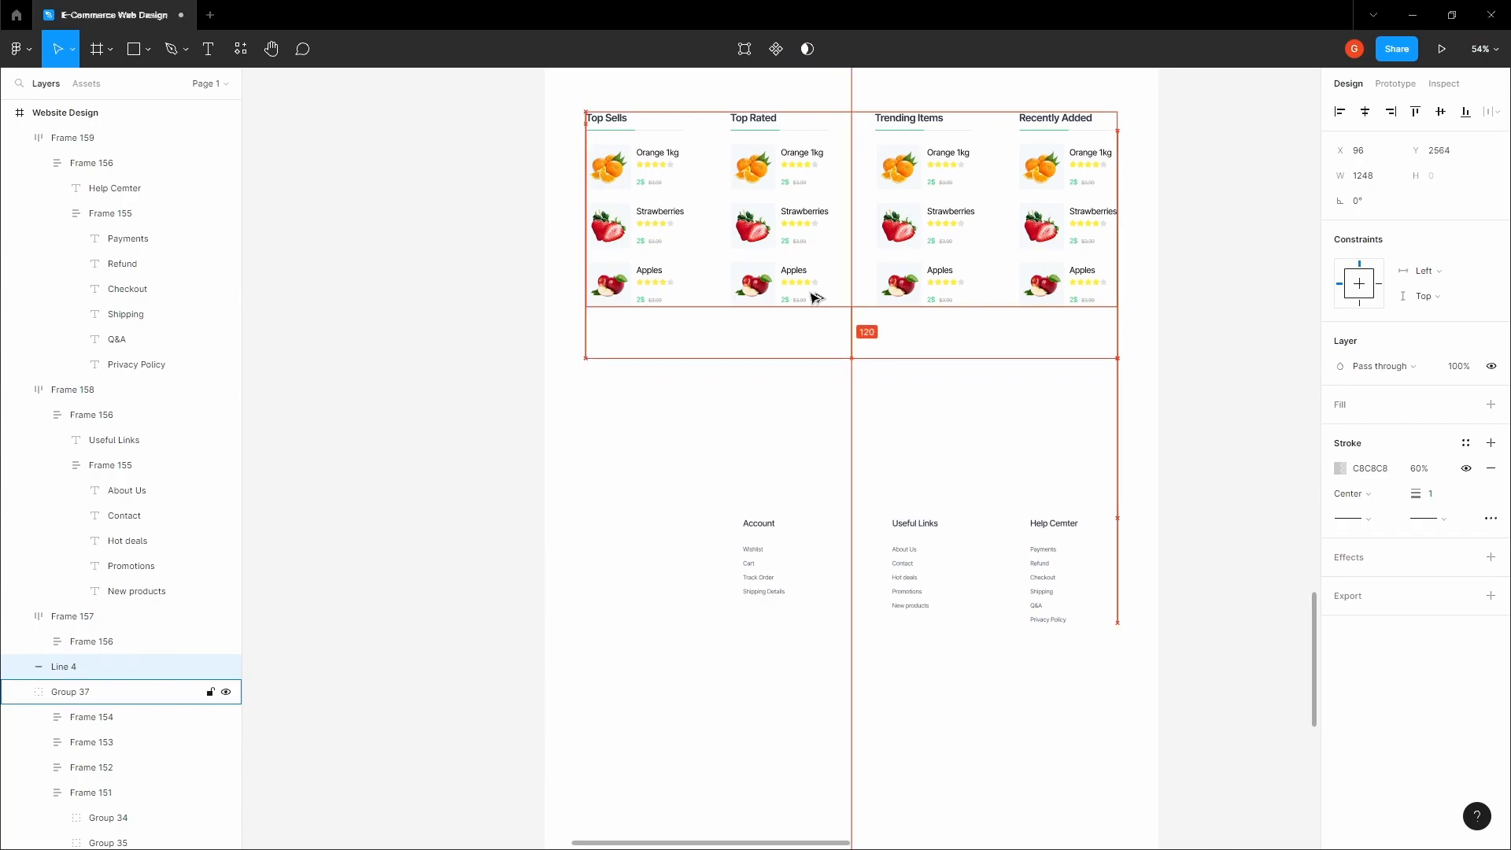
Step: Go to the Logo frame and pick the larger Foodie logo for copying
key("h")
scroll(798, 381, "down", 5)
left_click_drag(706, 302, 792, 526)
scroll(739, 590, "down", 4)
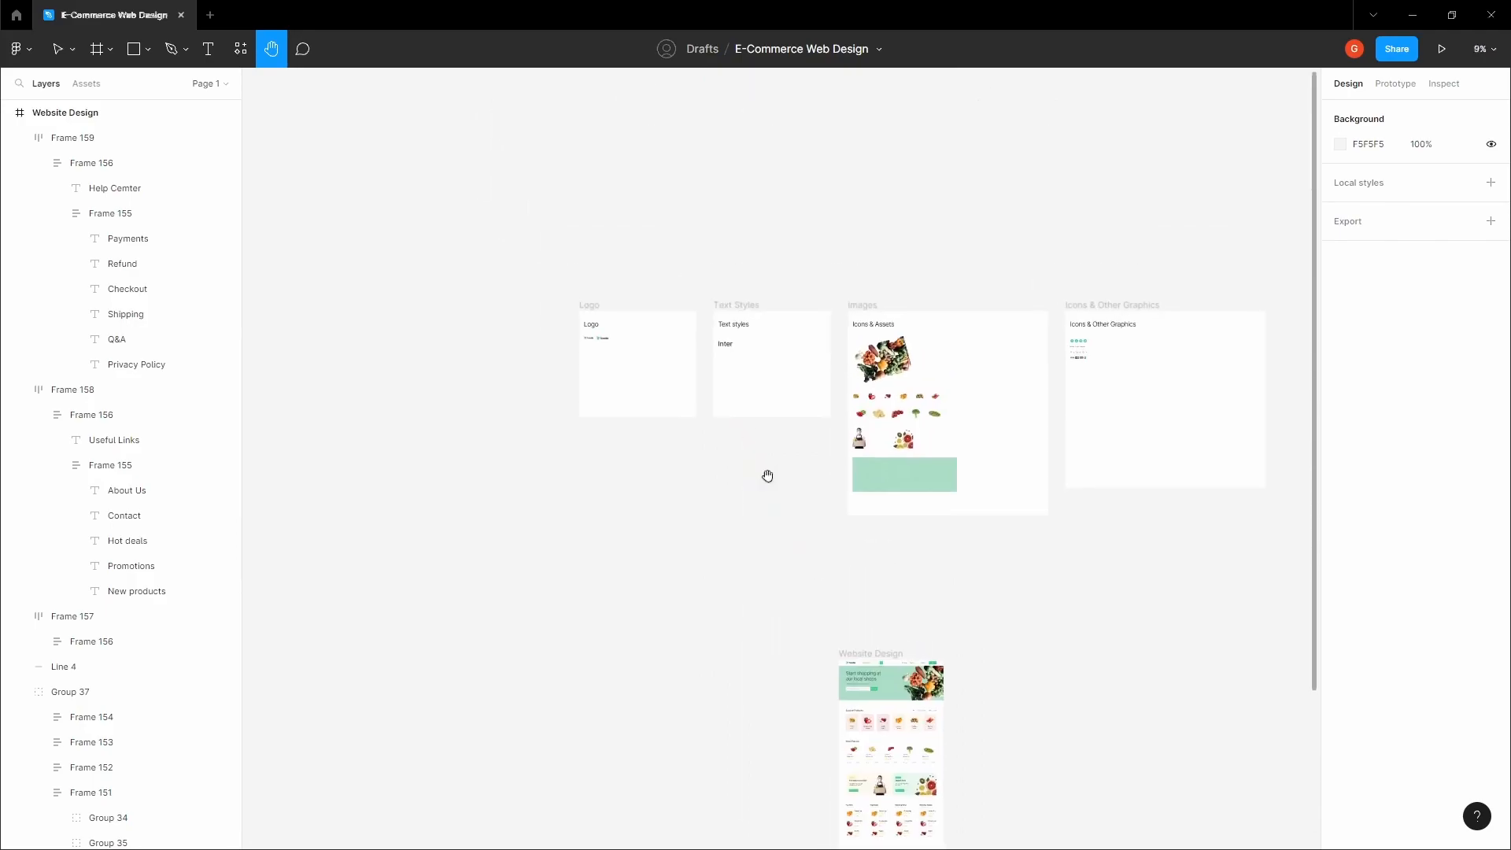
scroll(693, 362, "up", 4)
key("v")
scroll(458, 311, "up", 4)
left_click(522, 305)
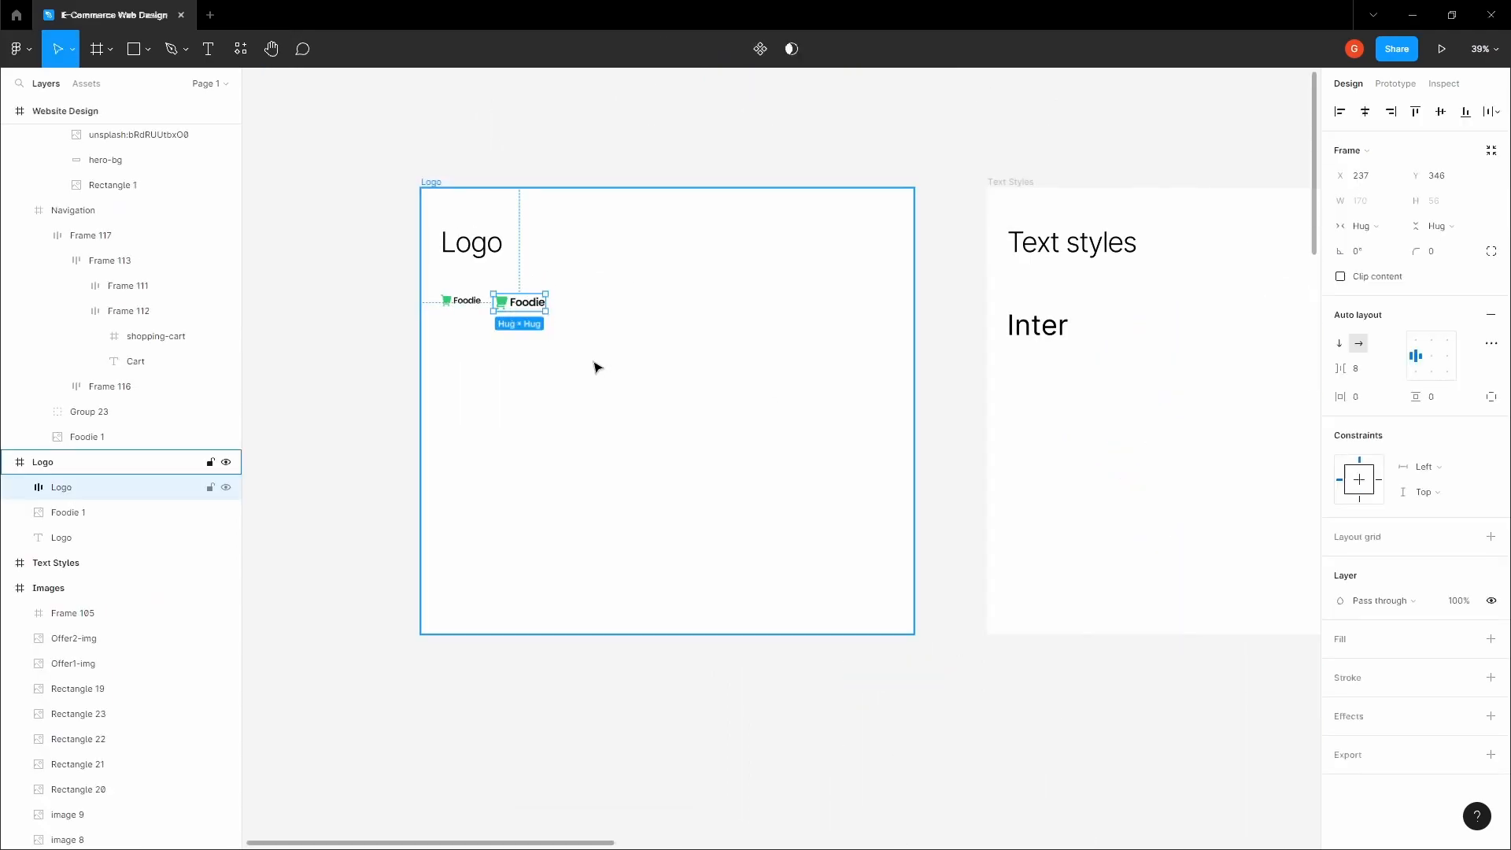
Step: Place a copy of the Foodie logo in the page's footer beside the Account column, at about X 131, Y 2969
scroll(598, 368, "down", 5)
left_click(706, 560)
scroll(706, 563, "down", 2)
left_click_drag(772, 642, 675, 226)
key("h")
scroll(865, 708, "down", 3)
left_click_drag(877, 720, 711, 466)
scroll(705, 426, "up", 5)
key("v")
left_click(705, 426)
key("shift+2")
left_click(722, 126)
key("h")
scroll(700, 460, "up", 4)
key("v")
left_click_drag(696, 539, 709, 607)
key("h")
left_click_drag(722, 538, 603, 283)
key("v")
left_click_drag(593, 366, 584, 377)
left_click(594, 334)
left_click(670, 256, "ctrl")
left_click(1125, 294)
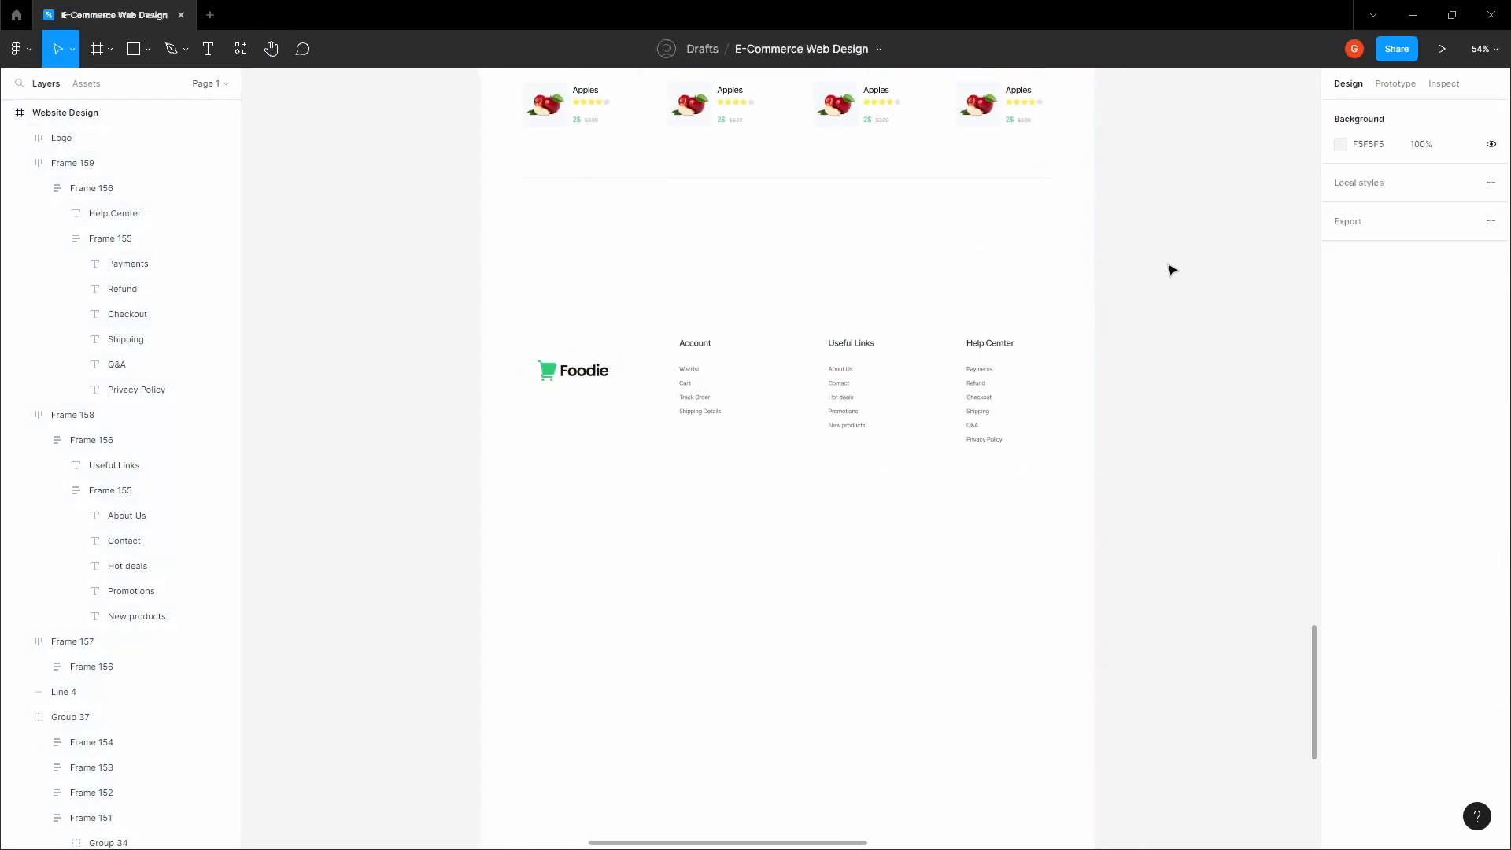
left_click(968, 258)
left_click(1170, 422)
left_click(840, 612)
left_click(1249, 436)
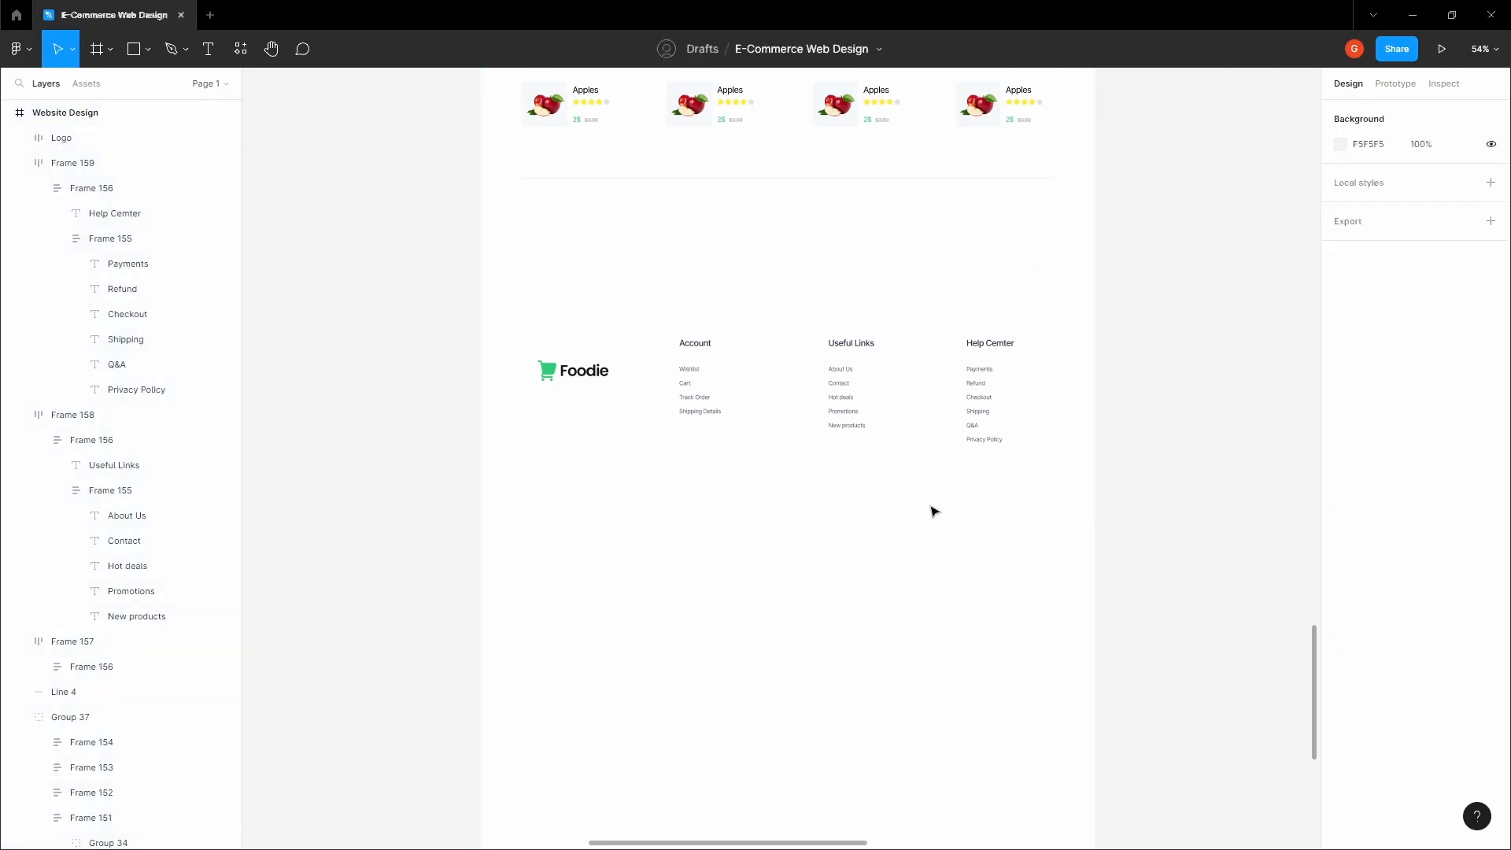
Step: Show the 12-column layout grid and align the footer logo with the left edge of the first column
left_click(956, 553)
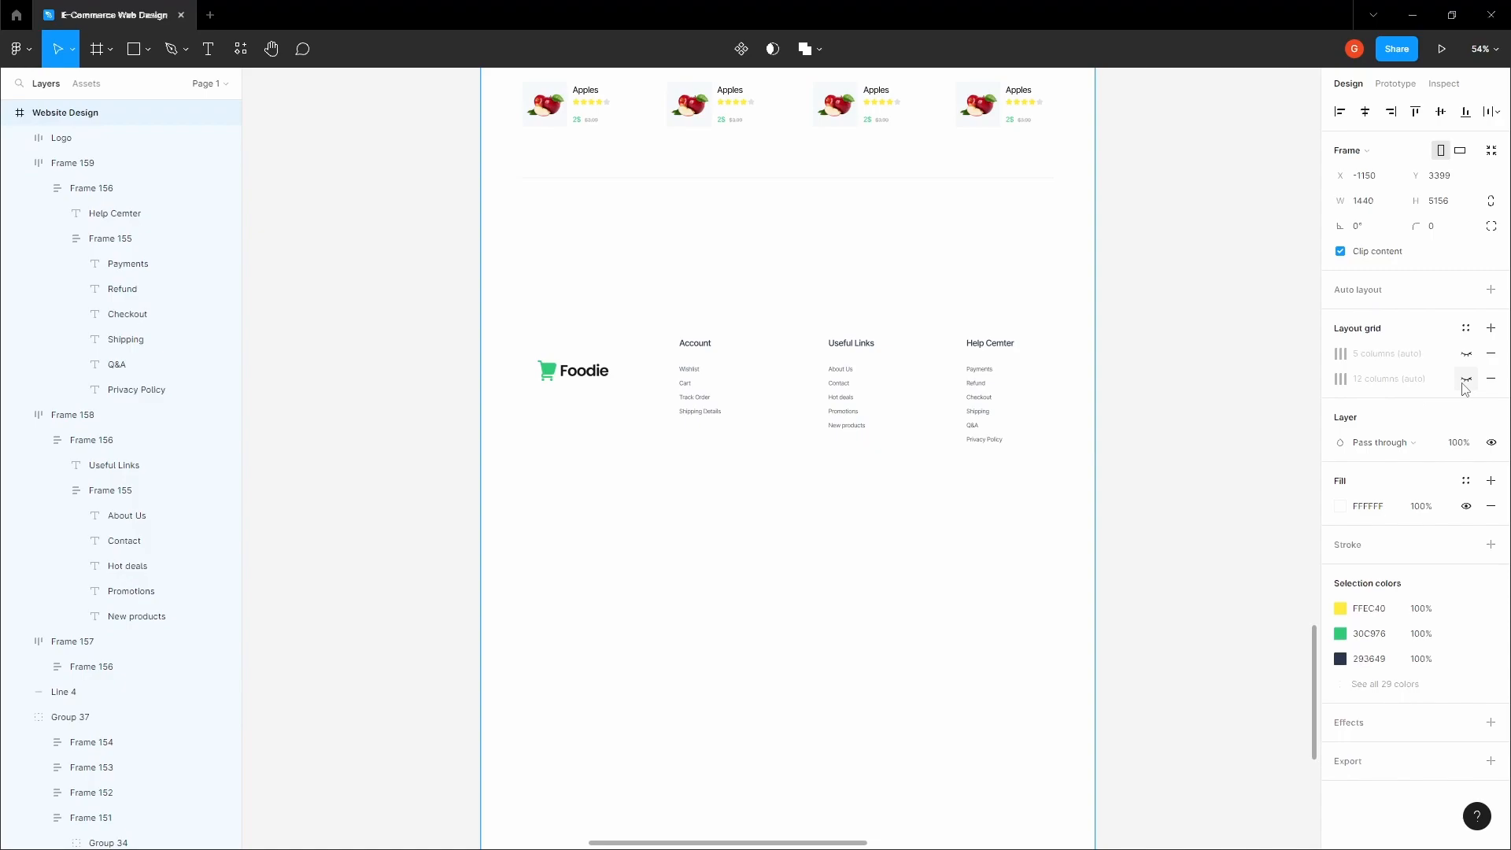
left_click(1465, 380)
key("Escape")
scroll(557, 370, "up", 5)
left_click(557, 370)
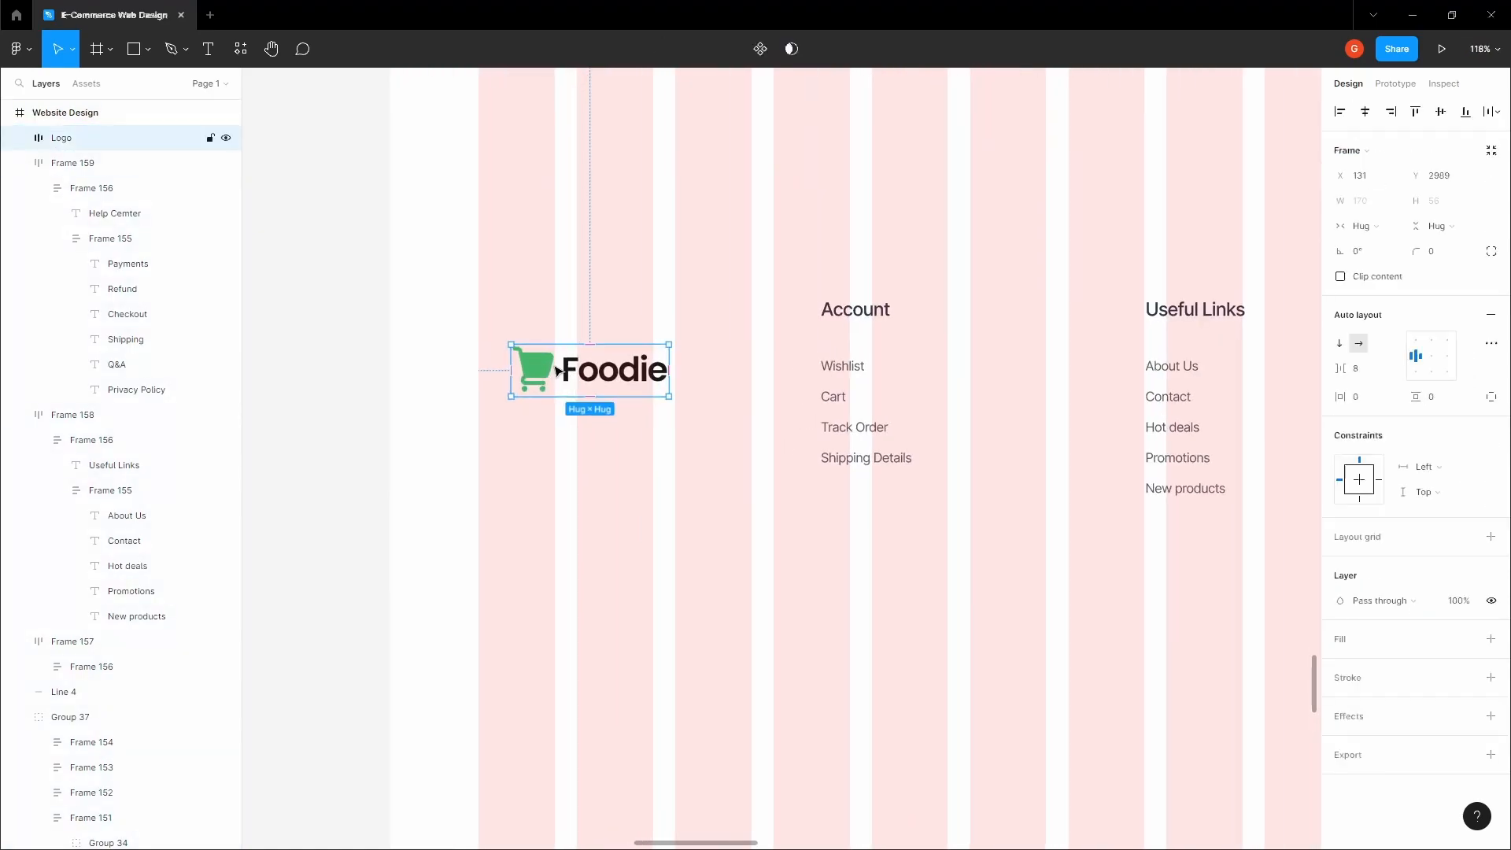
left_click_drag(557, 370, 525, 370)
key("Escape")
scroll(686, 328, "down", 3)
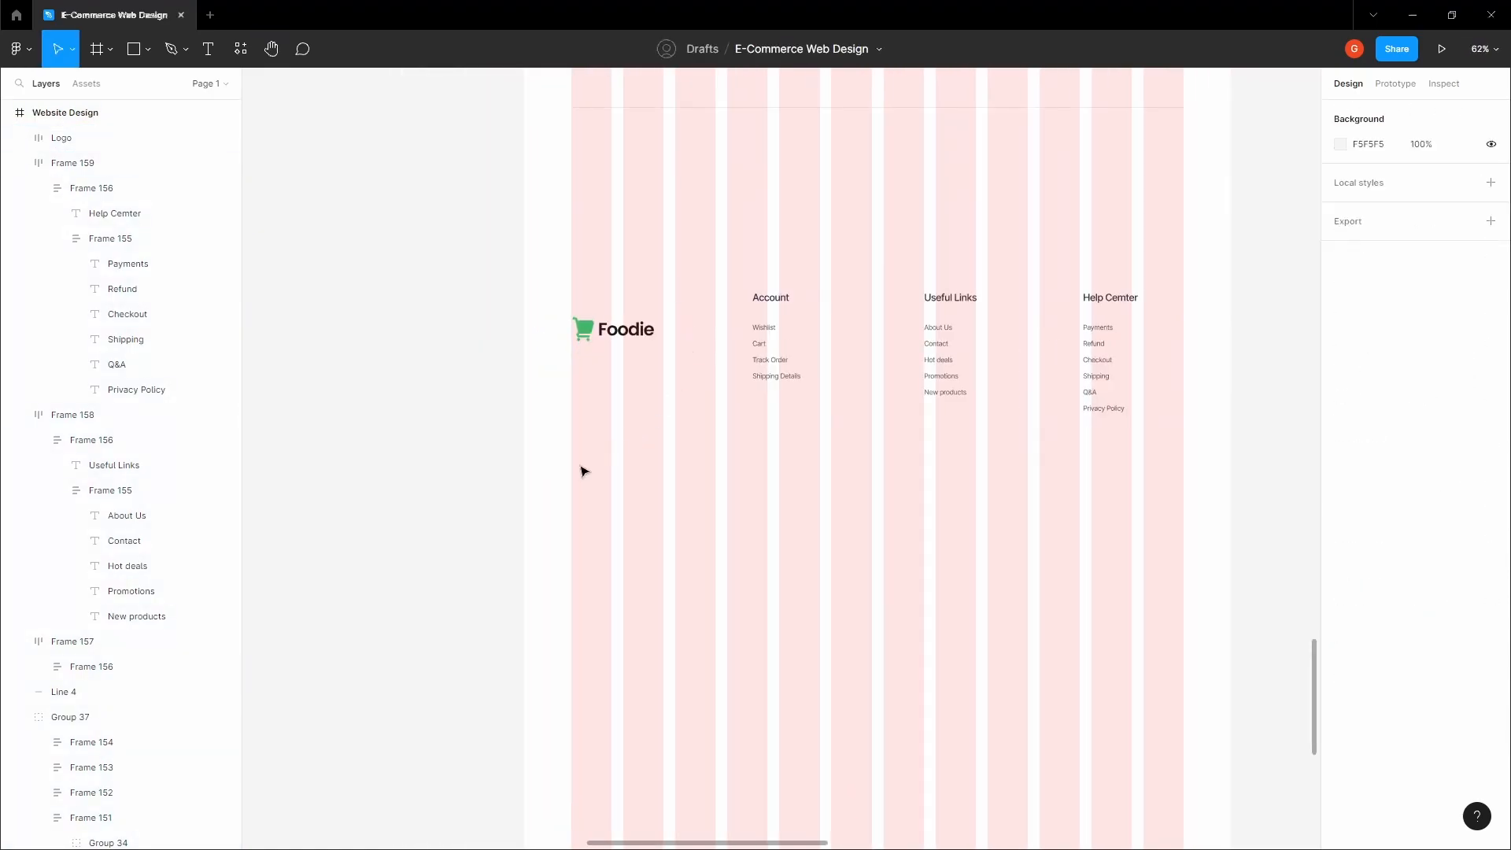
Step: Combine the footer logo and the three link columns into one horizontal auto layout frame
scroll(583, 470, "right", 2)
left_click(990, 324)
left_click_drag(346, 623, 1123, 224)
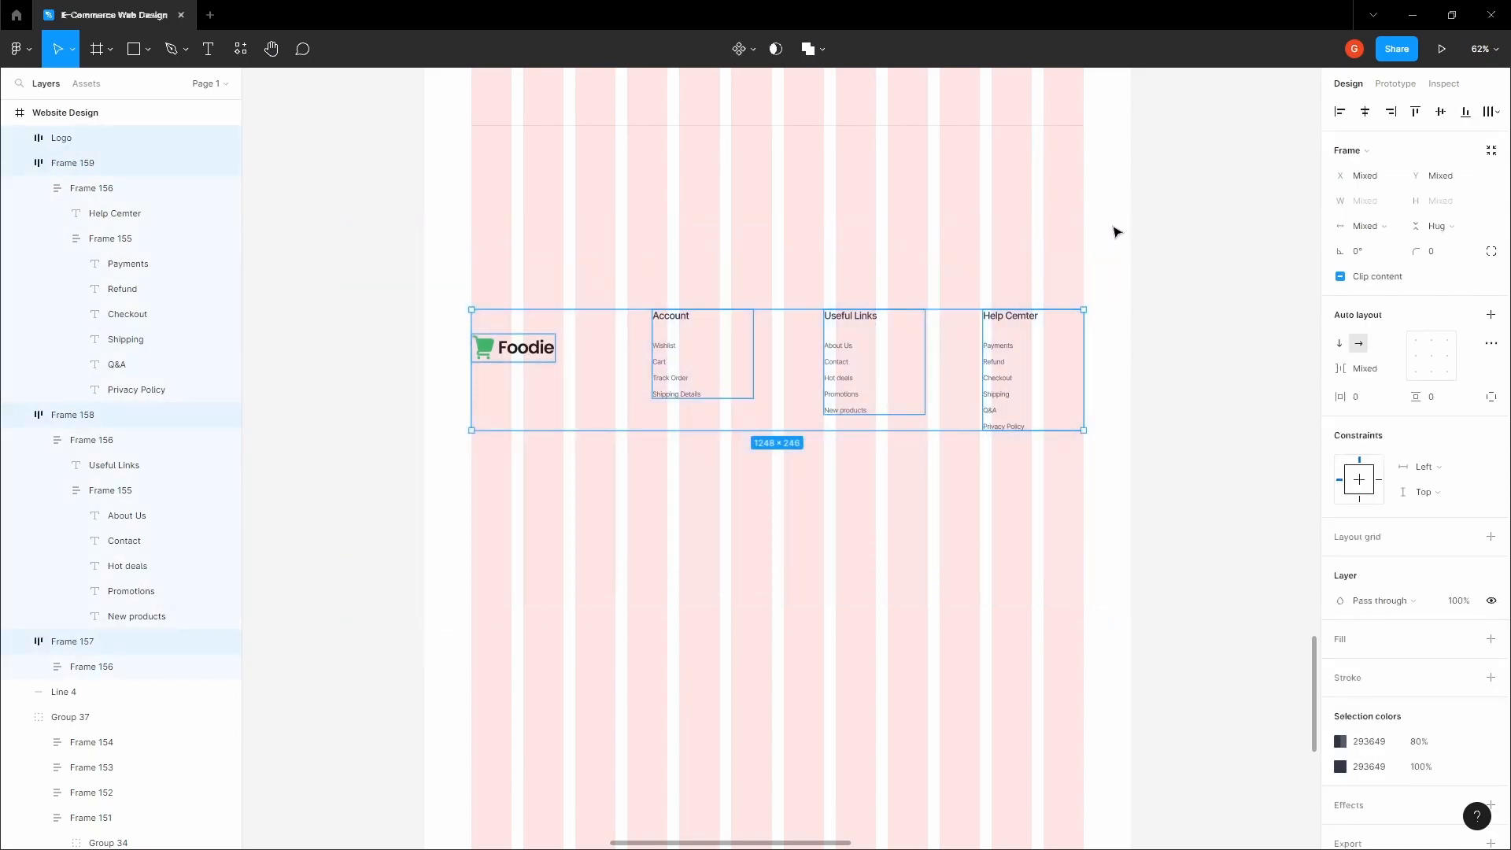
key("Escape")
left_click_drag(651, 505, 1133, 244)
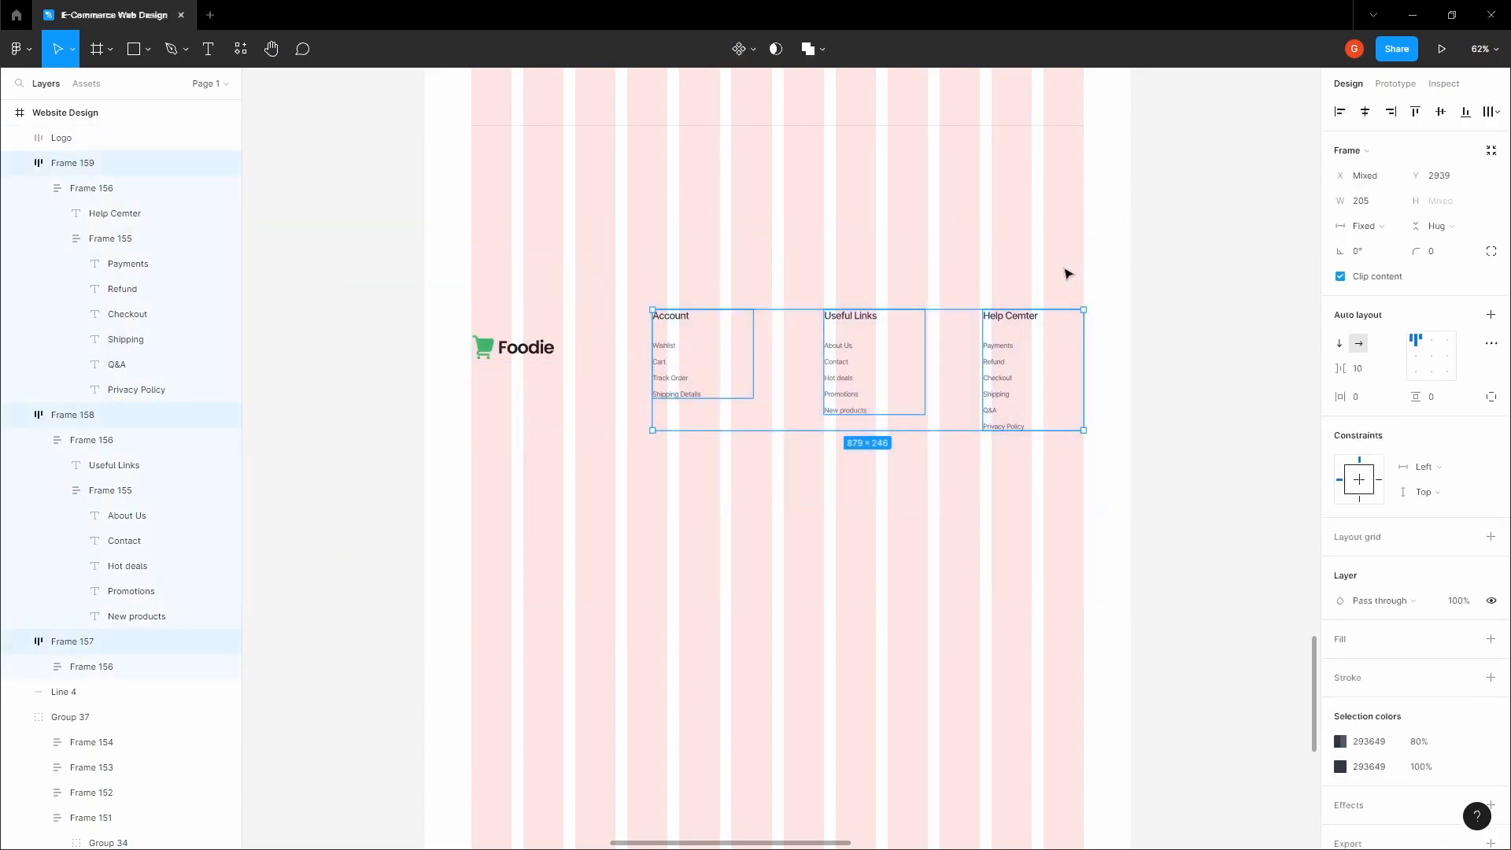
left_click_drag(440, 299, 1135, 525)
left_click(1029, 508)
left_click_drag(674, 521, 1131, 228)
left_click(996, 249)
left_click(885, 344)
left_click_drag(472, 450, 1200, 196)
key("shift+a")
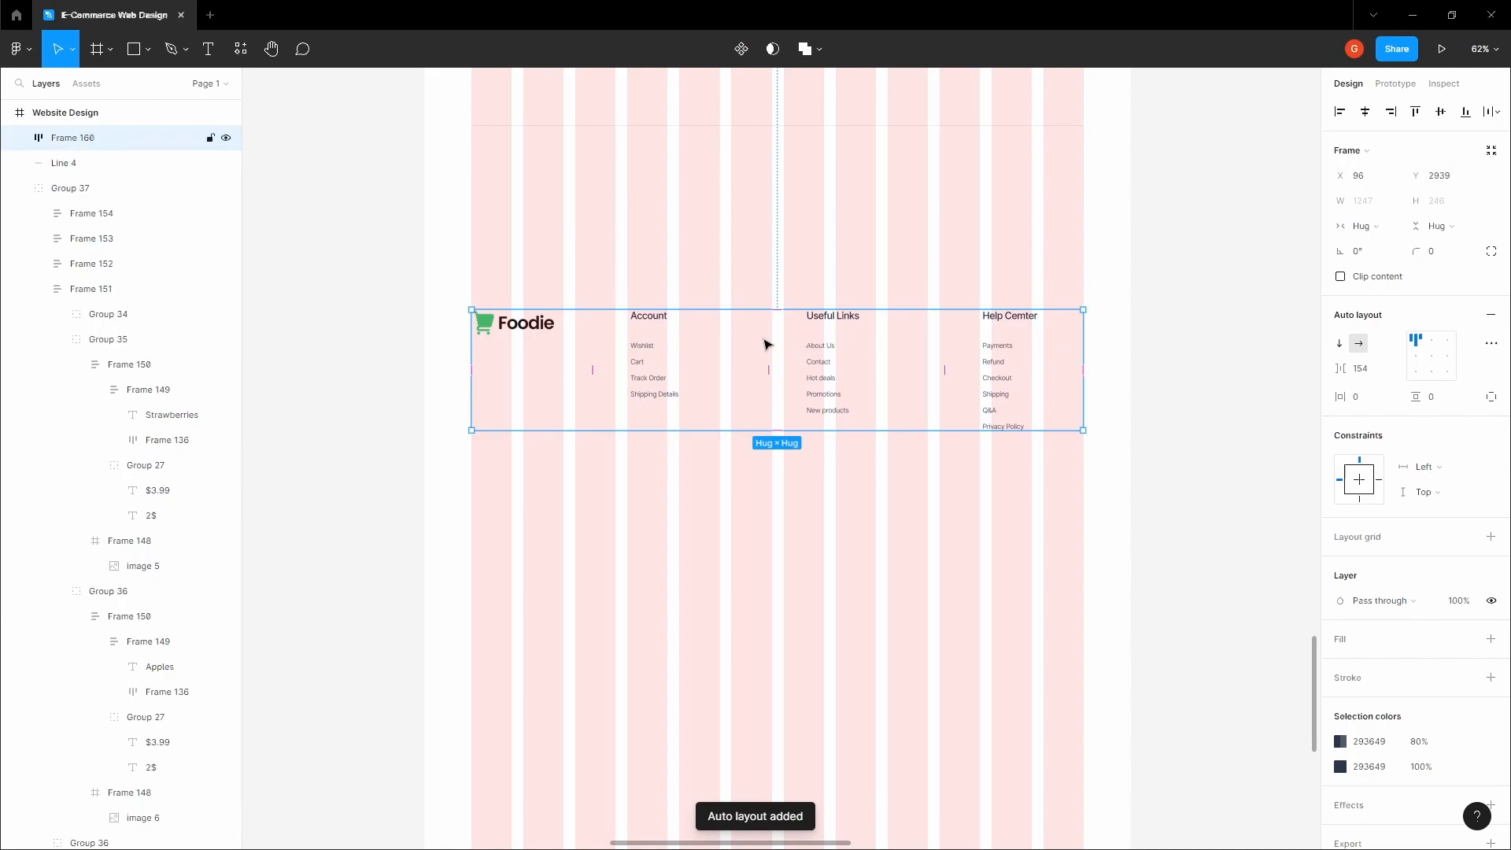
Step: Check the spacing between the columns inside the footer's auto layout frame
left_click(671, 338)
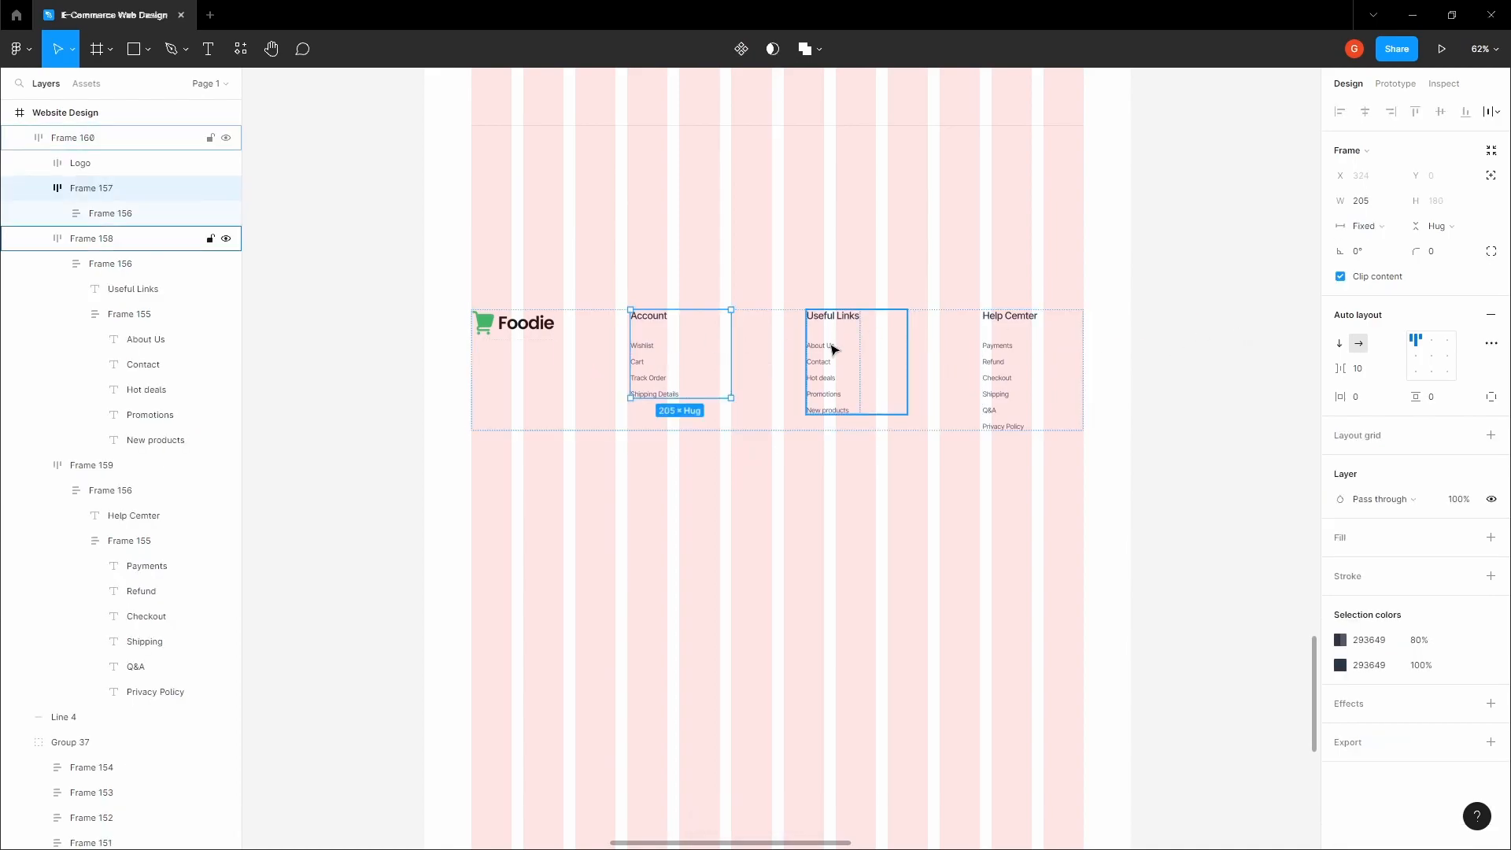
key("Escape")
left_click(781, 331)
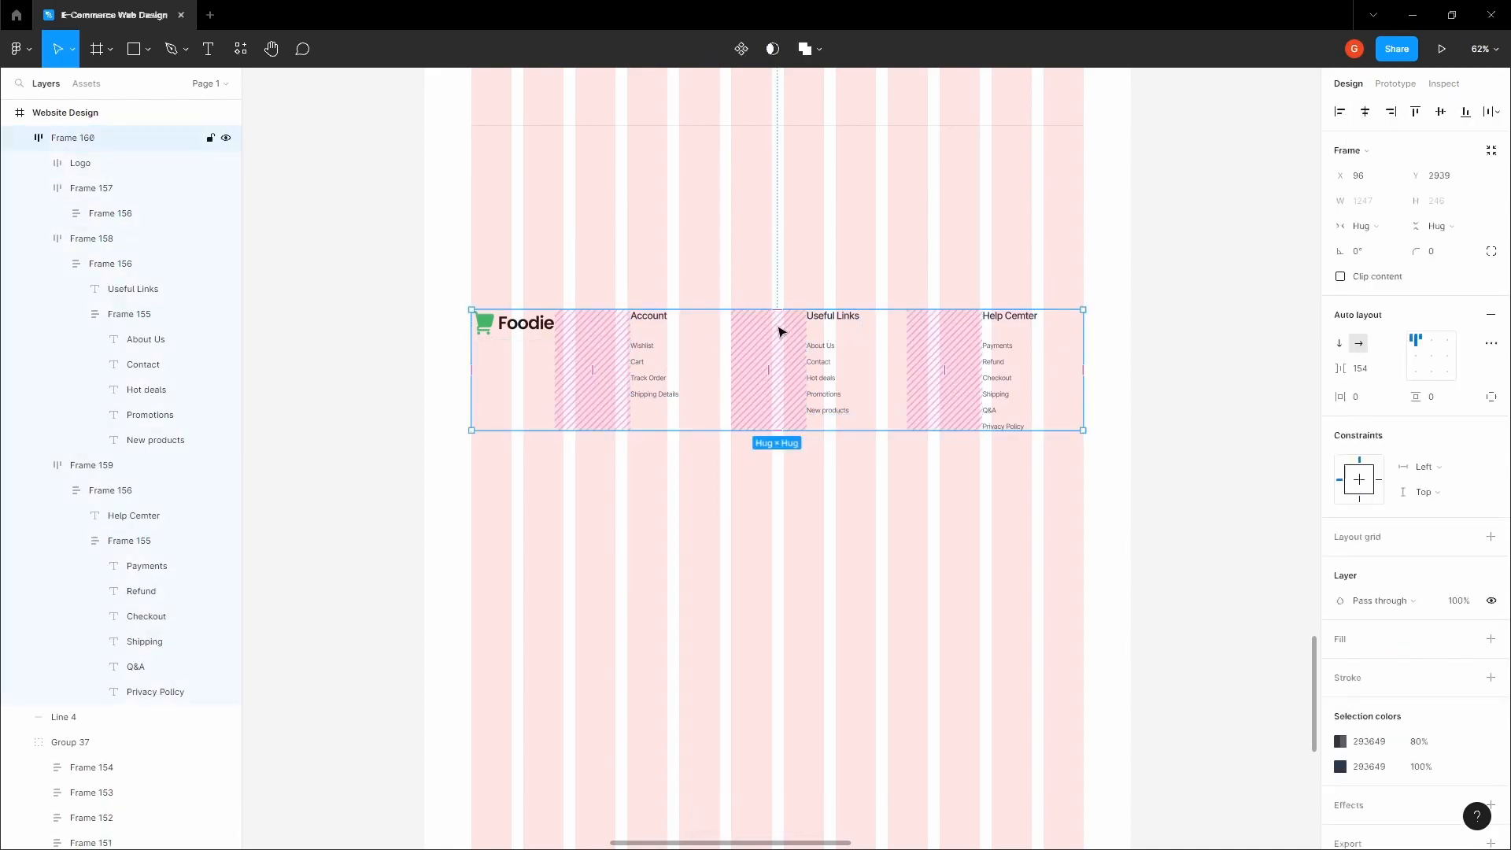
left_click(523, 337)
left_click(671, 339)
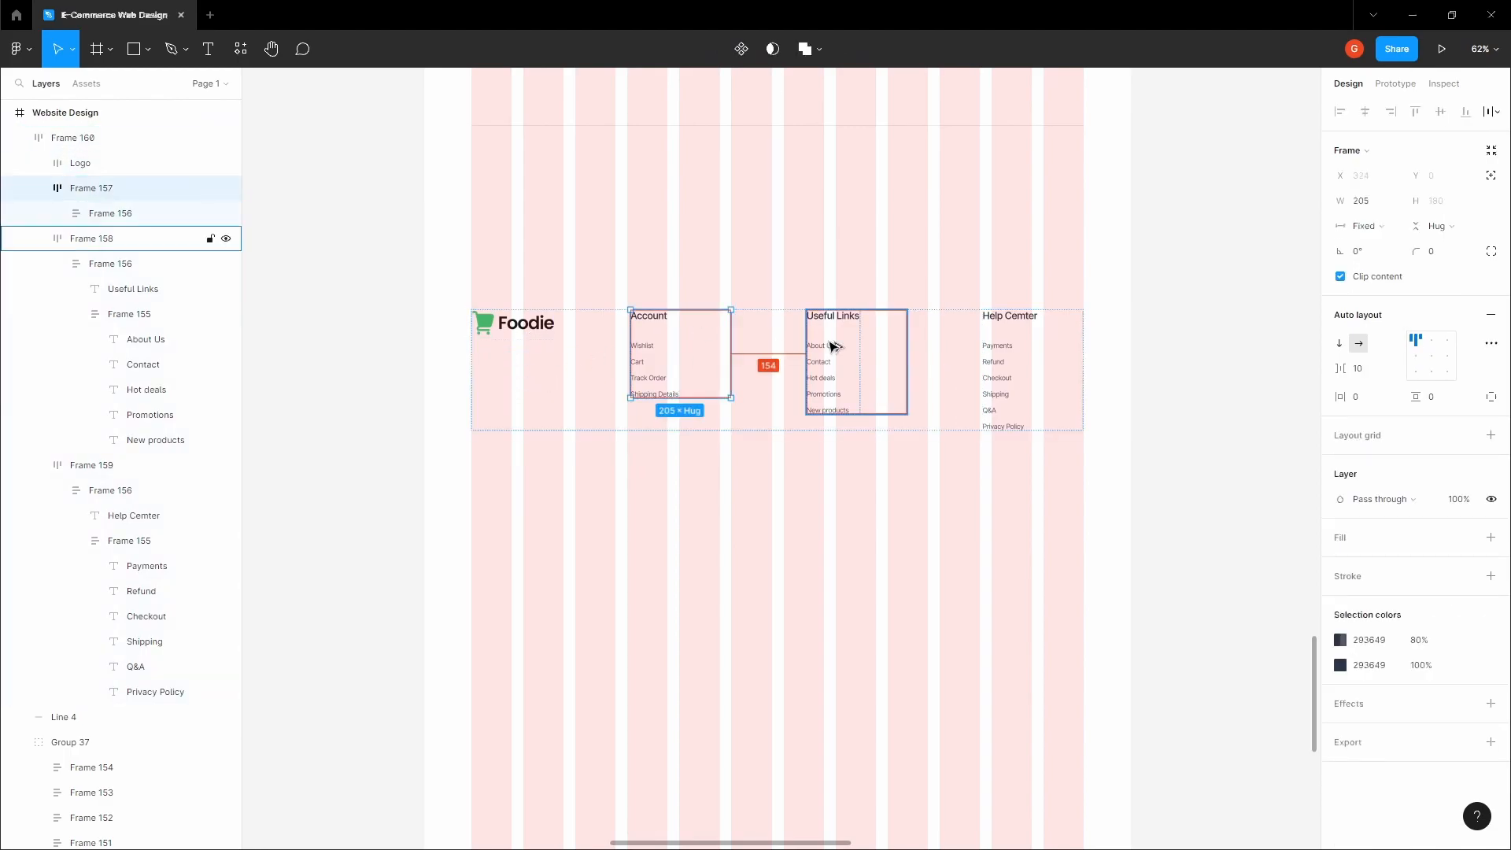
key("Escape")
left_click(530, 340)
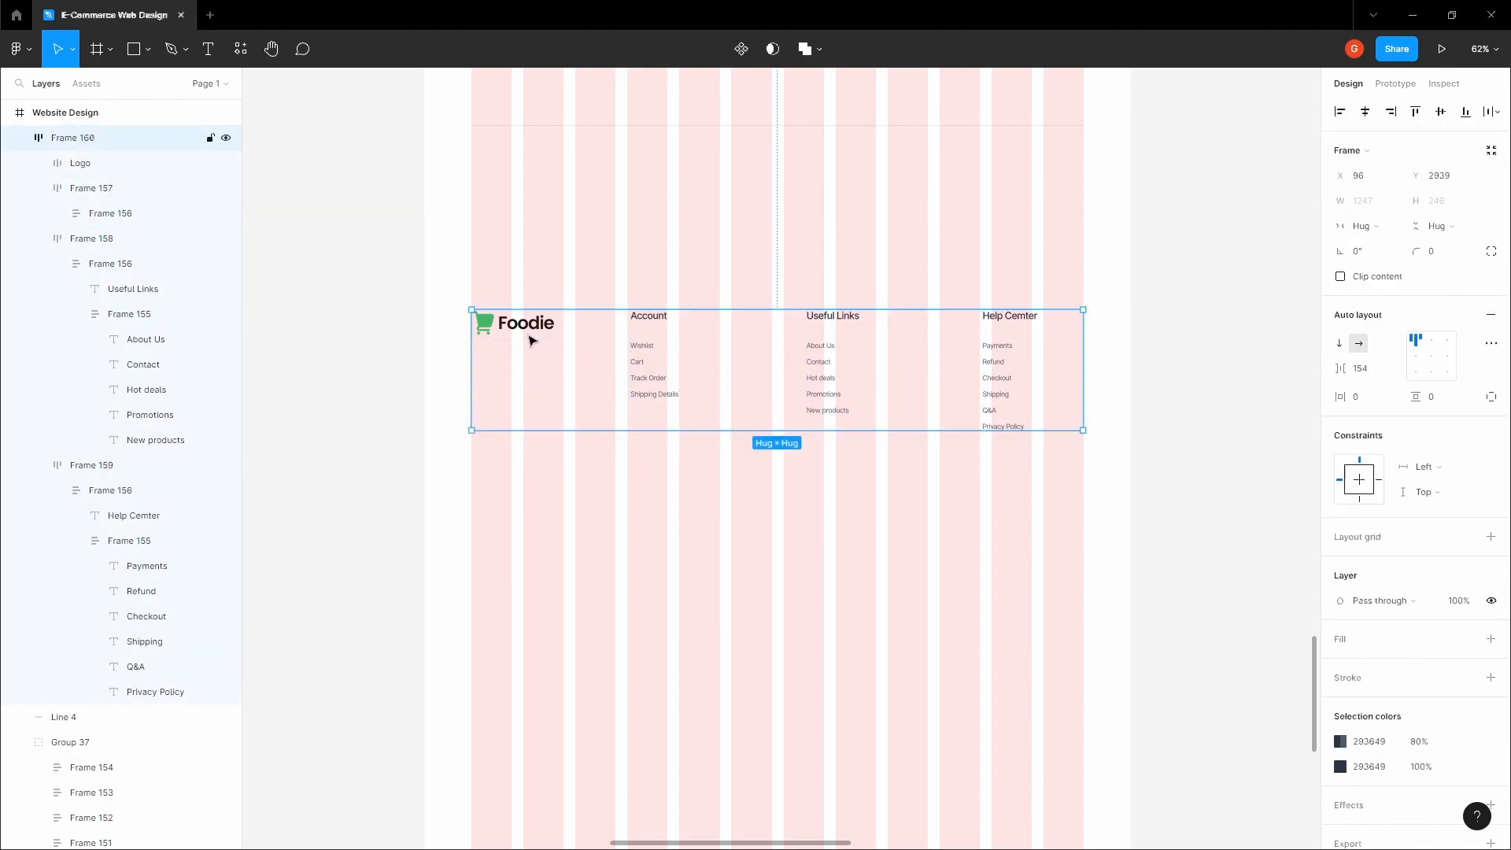
Step: Ungroup the footer frame and wrap only the three link columns in their own auto layout
right_click(529, 340)
left_click(621, 549)
left_click_drag(619, 548, 1112, 260)
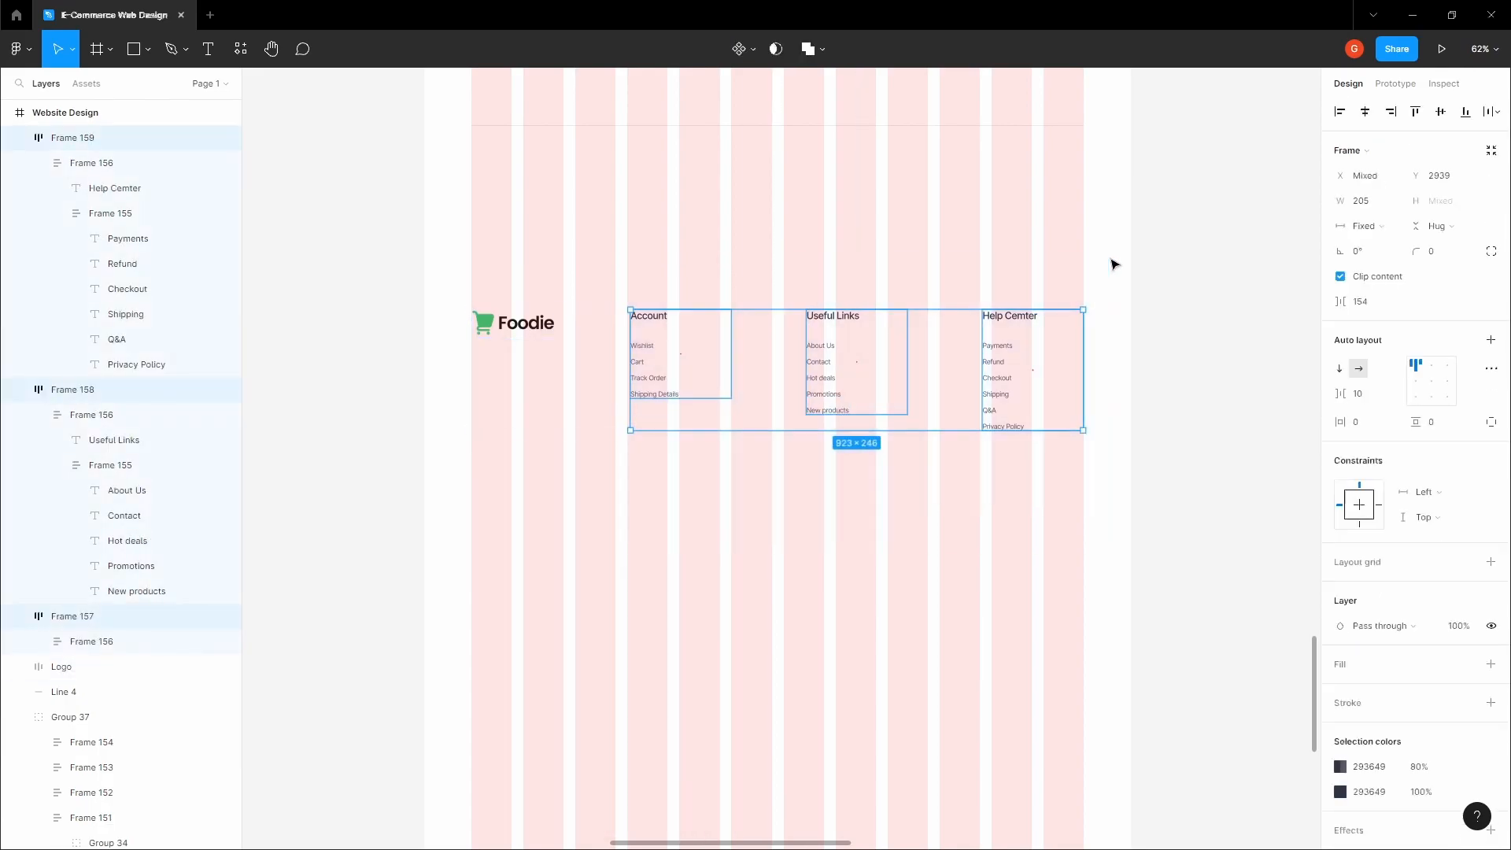
key("shift+a")
left_click(947, 208)
Step: Combine the Foodie logo and the link columns frame into an outer auto layout
left_click(660, 378)
left_click(509, 331, "shift")
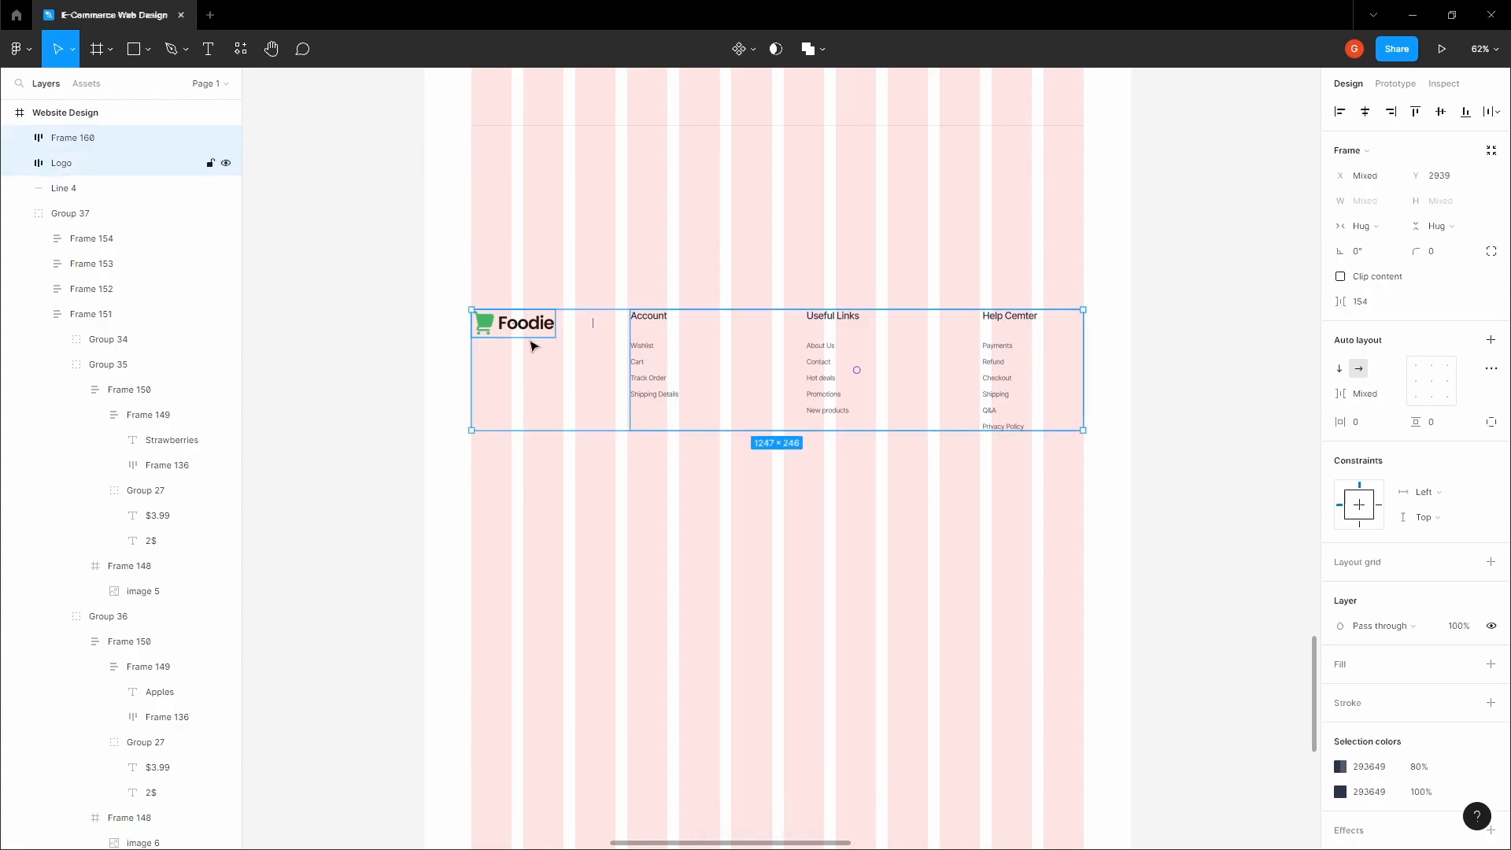
key("shift+a")
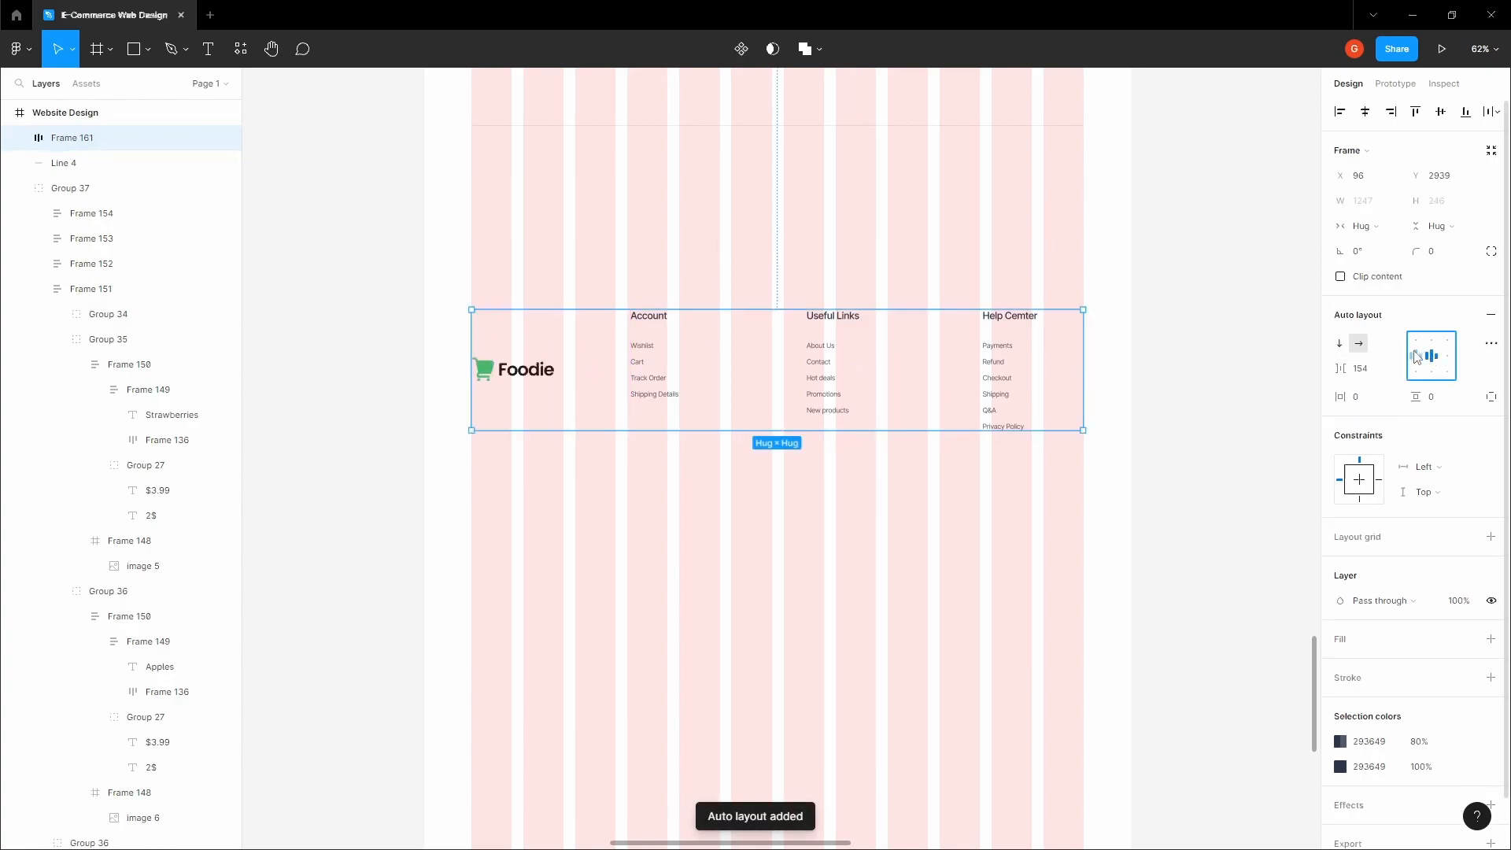
Step: Move the footer frame with the Foodie logo and link columns up to Y 2684, 120 px below the divider line
left_click(775, 266)
key("space")
left_click_drag(771, 266, 779, 311)
left_click(661, 378)
scroll(668, 376, "down", 1)
scroll(724, 306, "up", 1)
scroll(775, 252, "up", 1)
key("alt")
key("shift+Up")
key("shift+Up")
key("shift+Up")
key("shift+Up")
key("shift+Up")
key("shift+Up")
key("shift+Up")
key("shift+Up")
key("shift+Up")
key("shift+Up")
key("shift+Up")
key("shift+Up")
key("shift+Up")
key("shift+Up")
key("shift+Up")
key("shift+Up")
key("shift+Up")
key("shift+Up")
key("shift+Up")
key("shift+Up")
key("Up")
key("Up")
key("Up")
key("Up")
key("Up")
key("Up")
key("Up")
key("Up")
key("Up")
key("Up")
key("Up")
key("Up")
key("Up")
key("Up")
key("Up")
key("Up")
key("Up")
key("Up")
key("Up")
key("Up")
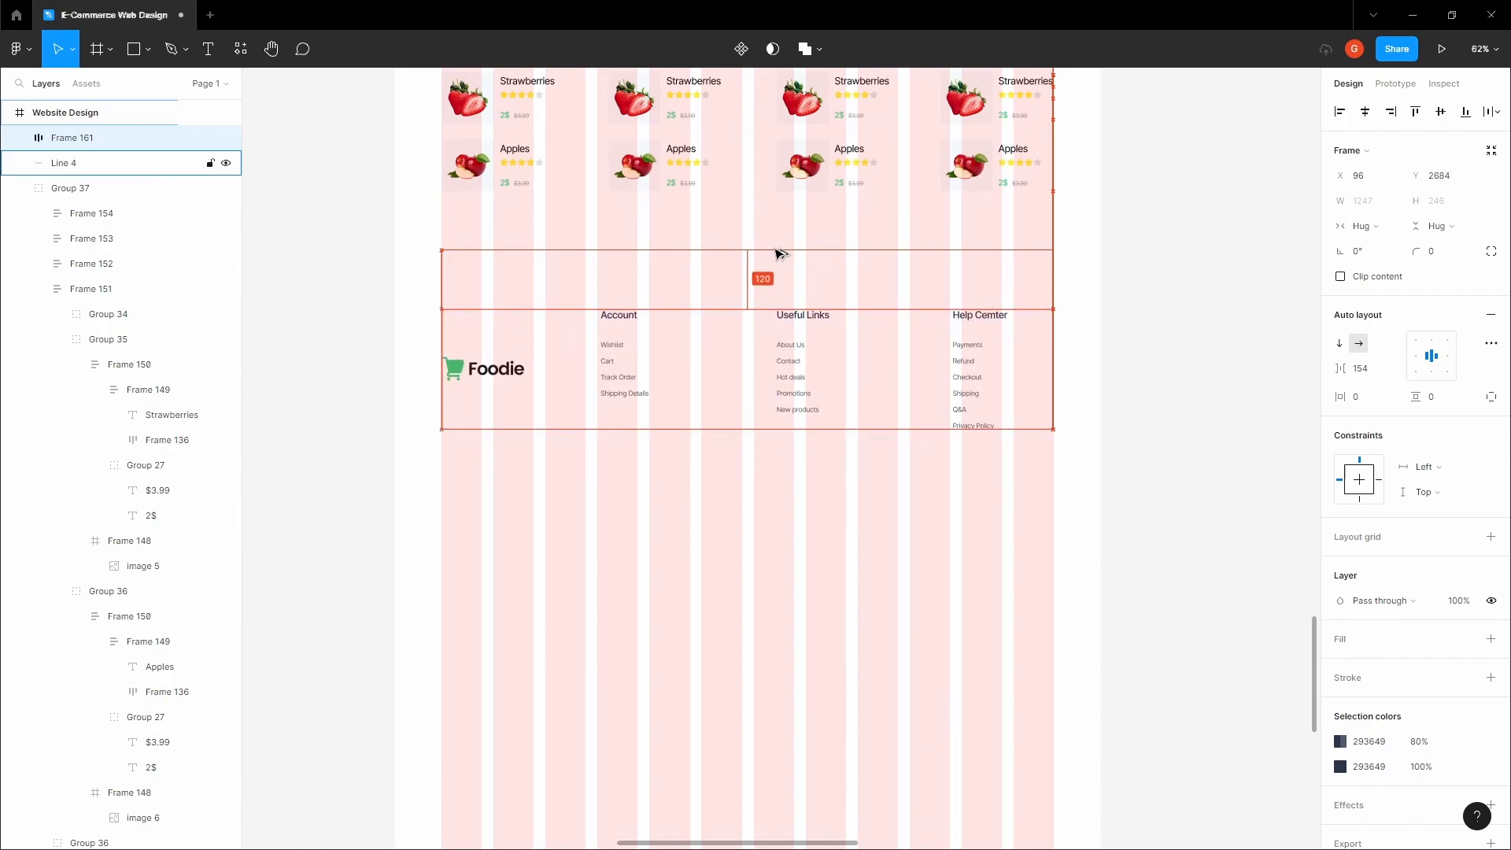
Step: Duplicate the divider line and place the copy below the footer's link columns, aligned with the original
left_click(755, 250)
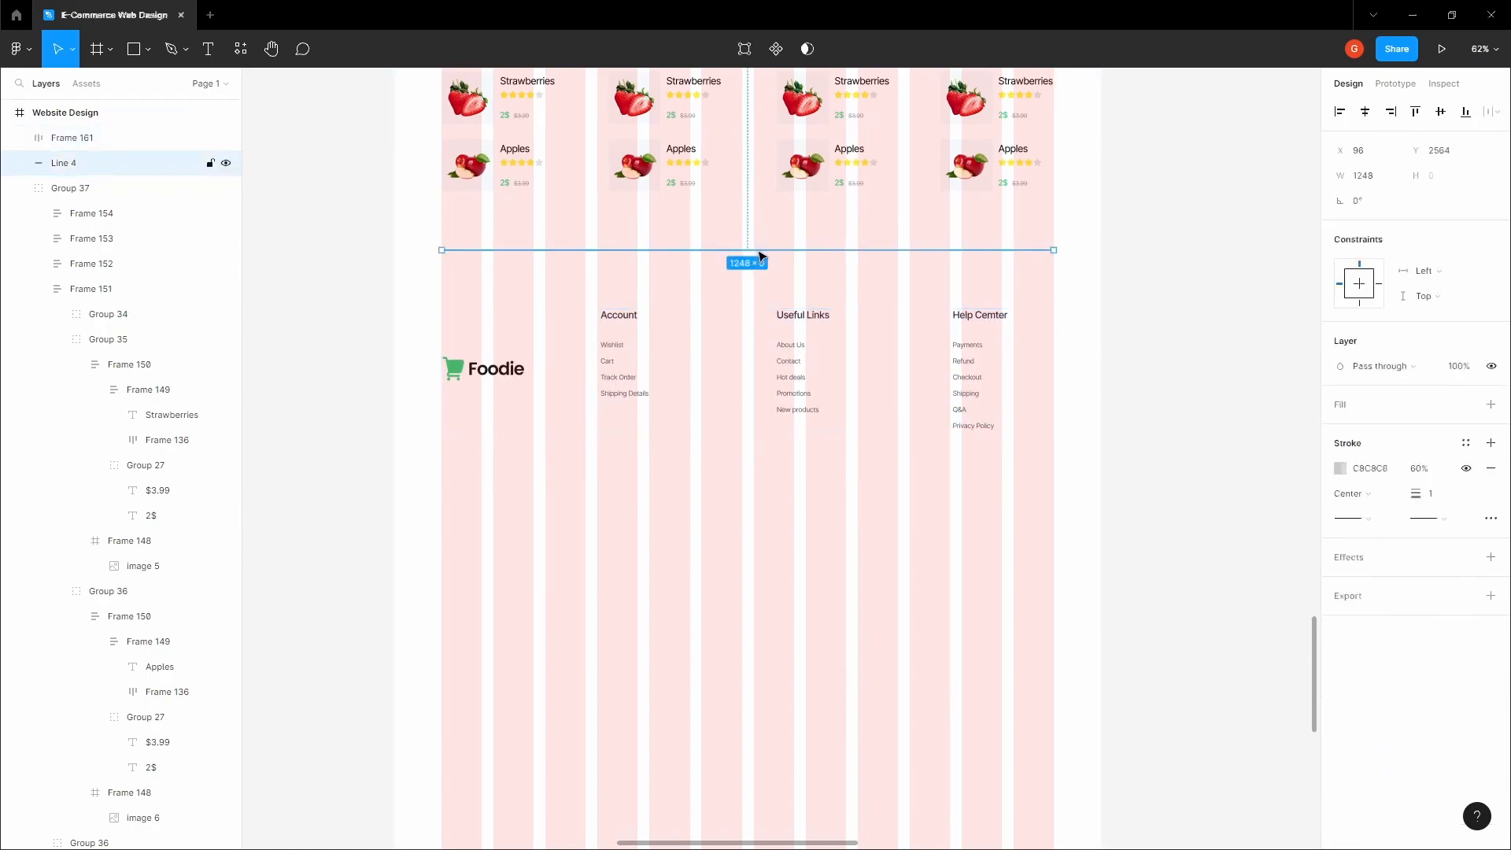
key("Return")
key("Escape")
key("Escape")
left_click(742, 246)
left_click(742, 251)
left_click_drag(740, 250, 721, 520)
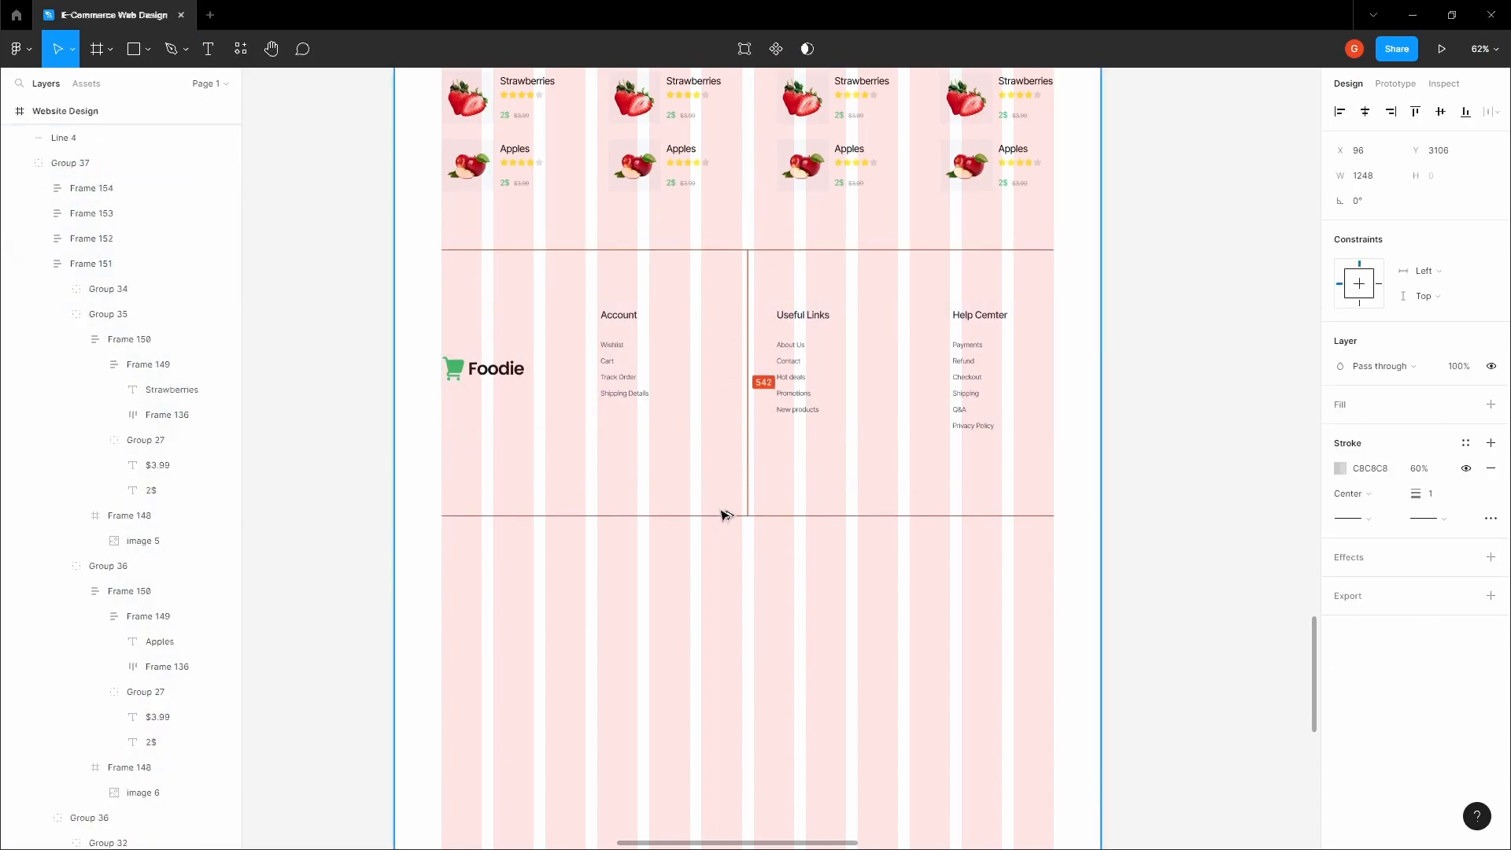
Step: Nudge the duplicated line up so its gap to the footer columns matches the gap above them
key("shift+Up")
key("shift+Up")
key("shift+Up")
key("shift+Up")
key("shift+Up")
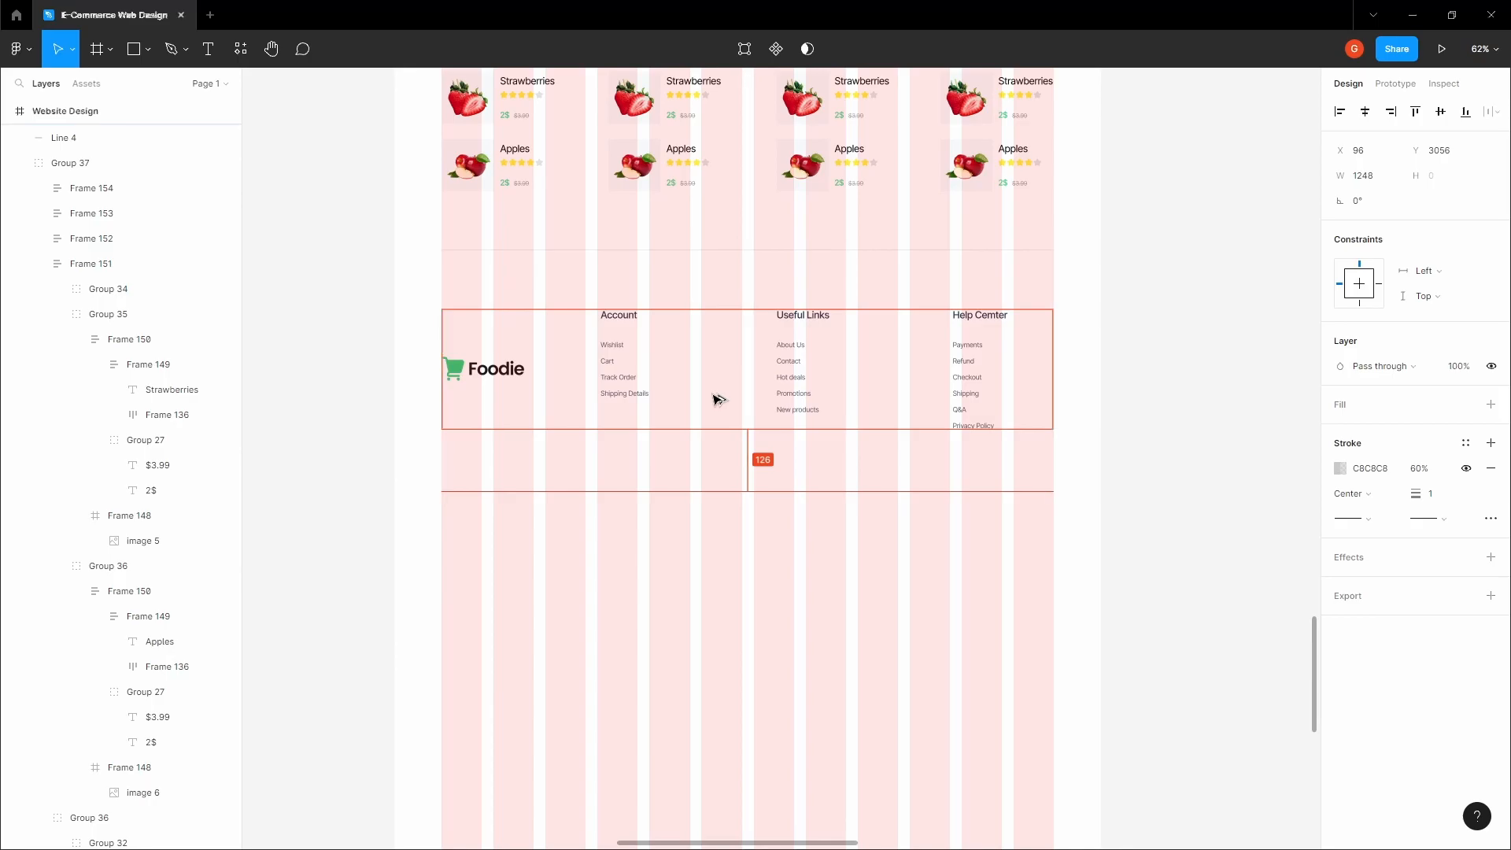
key("shift+Up")
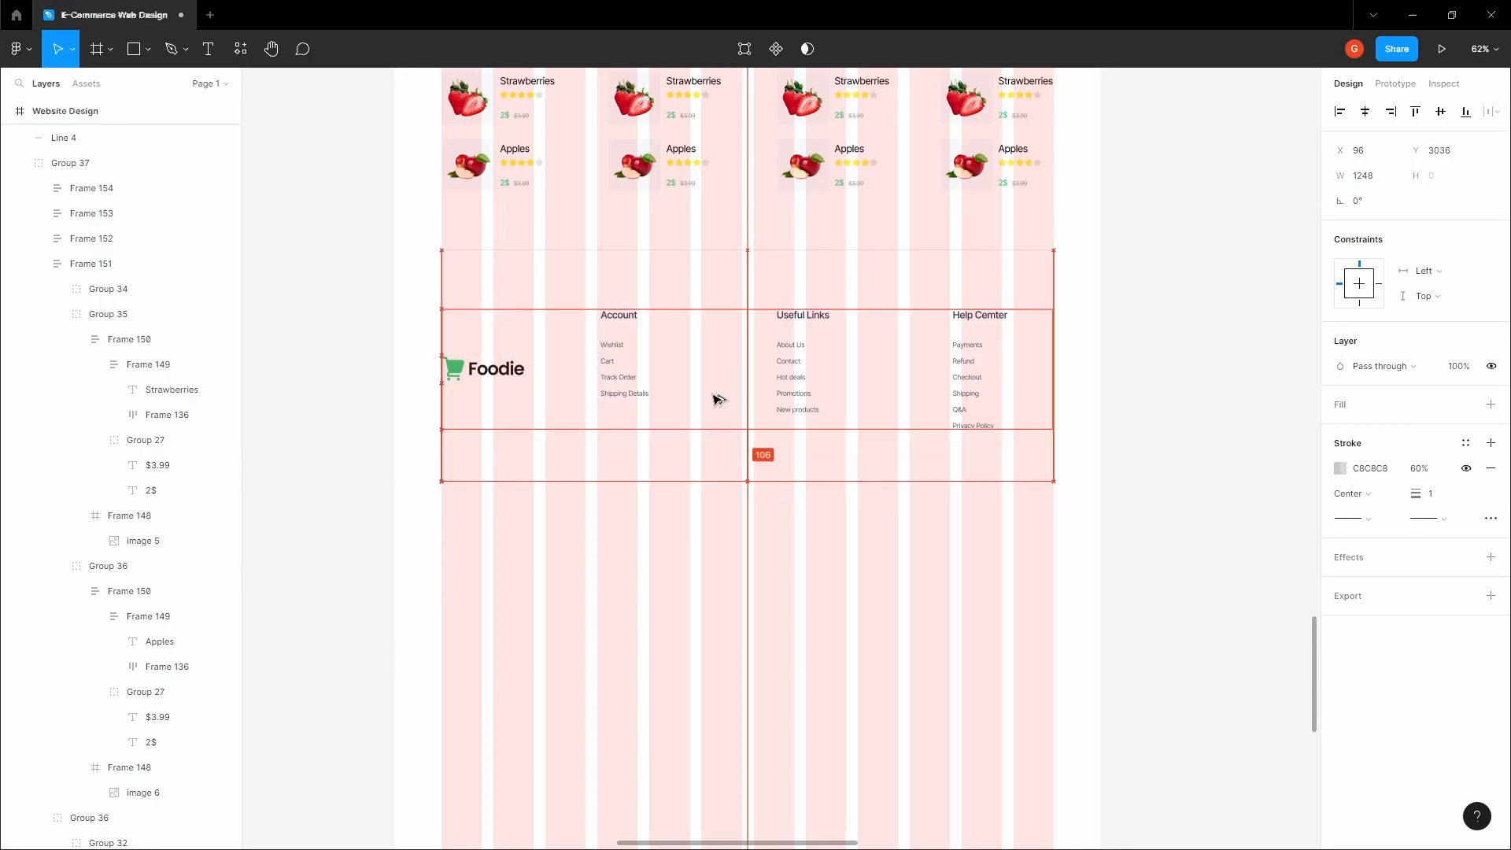
key("Down")
key("Down")
Step: Move the logo and link columns frame up 40 px to Y 2644, closer to the upper divider line
left_click(715, 398)
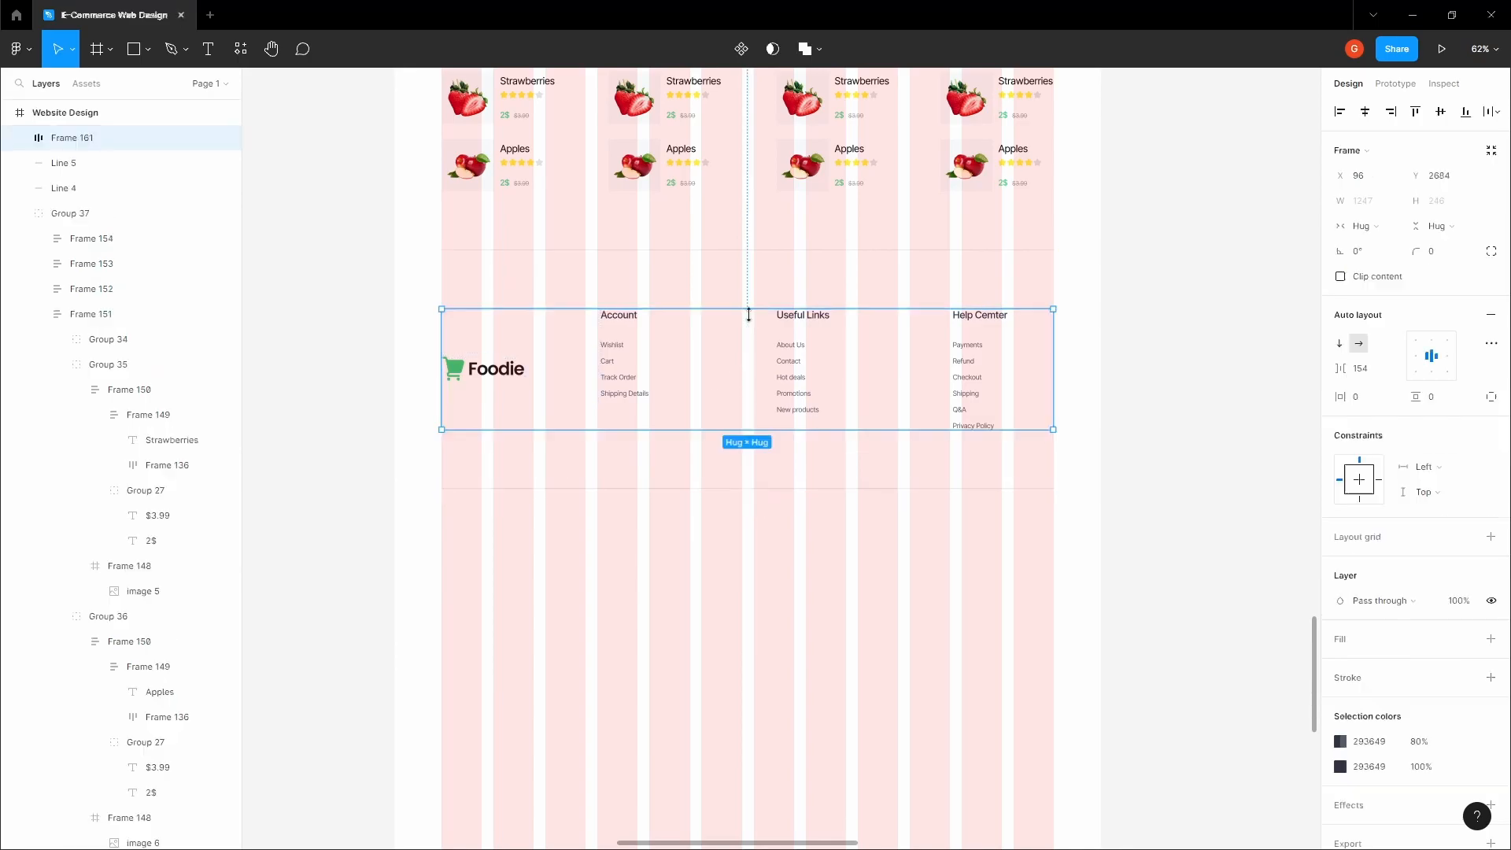
key("h")
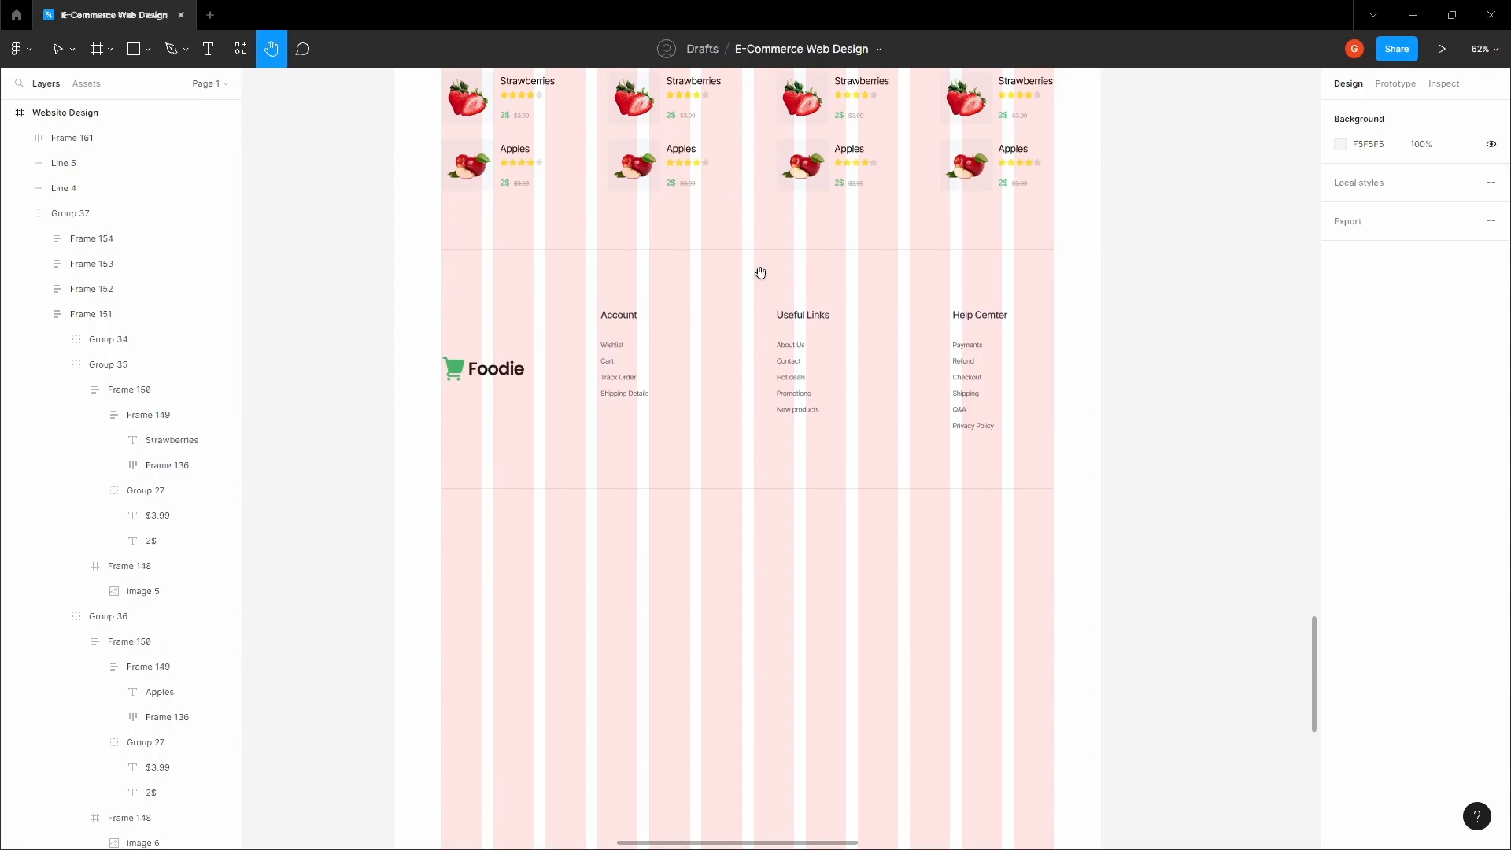
left_click_drag(760, 273, 782, 283)
left_click(670, 261)
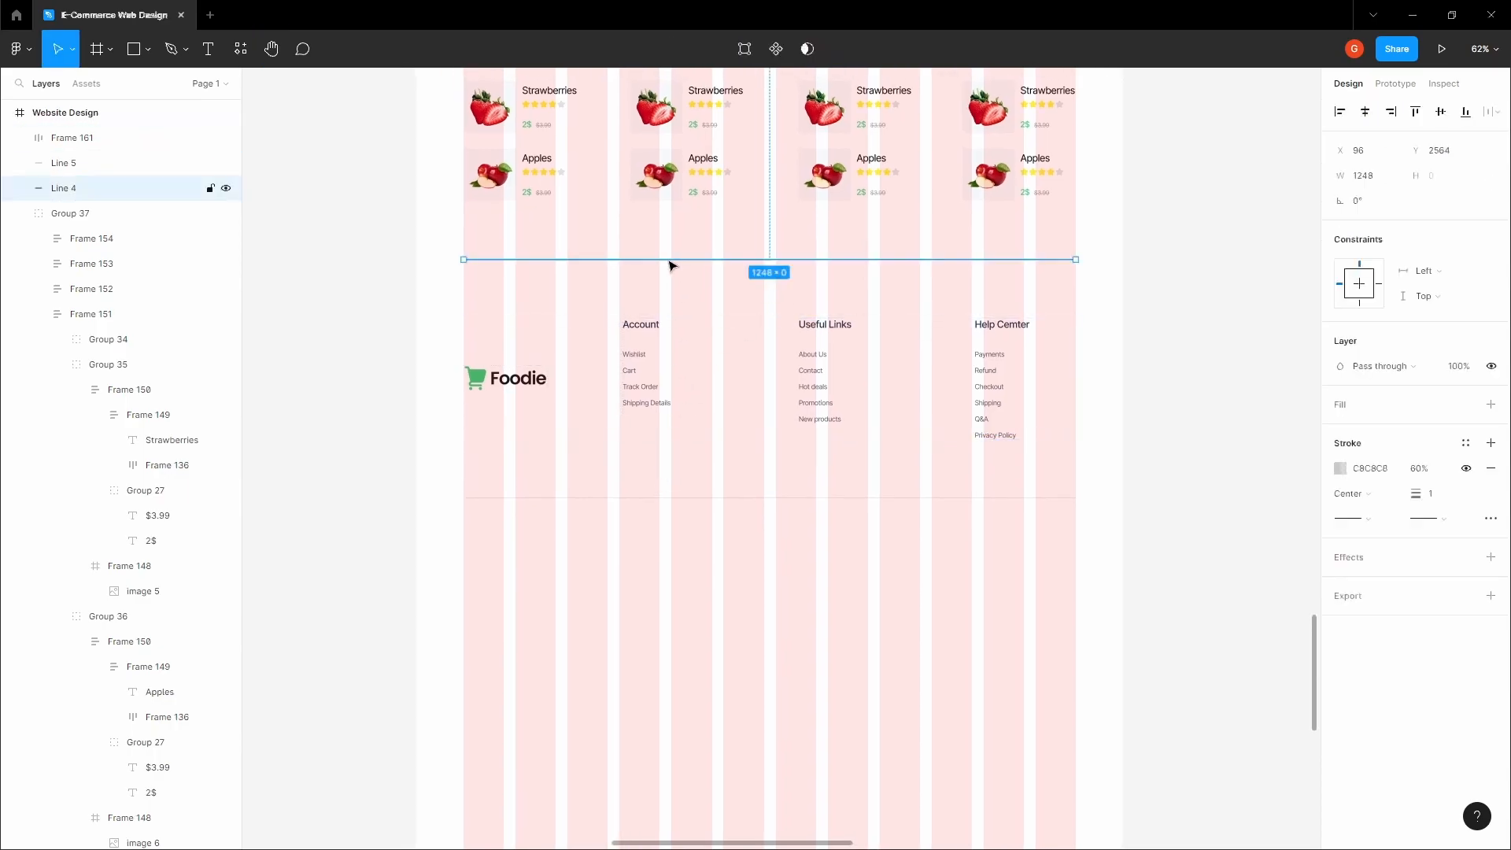
left_click(648, 326)
key("alt")
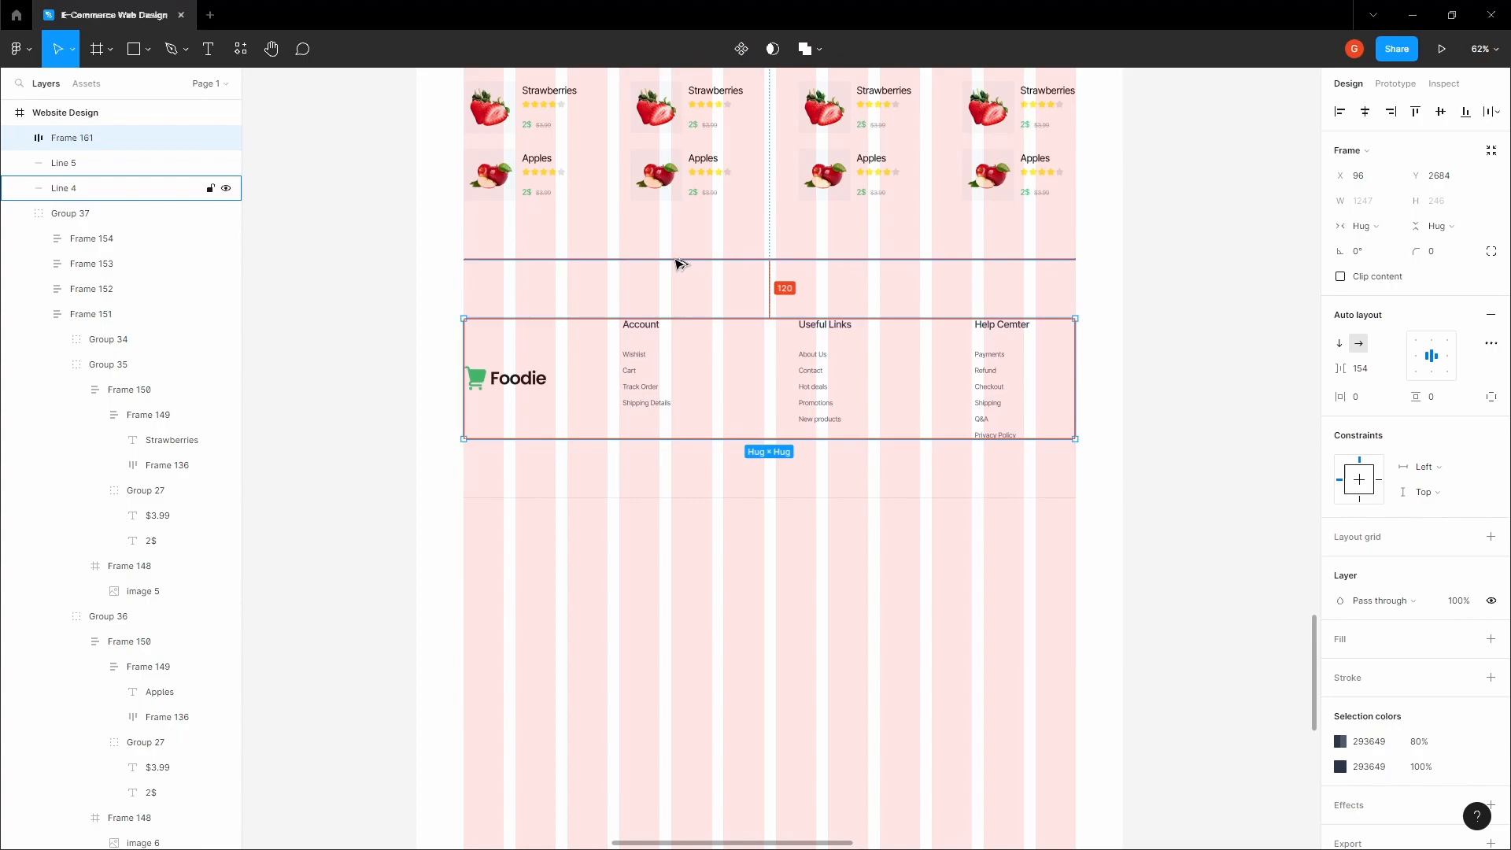
key("shift+Up")
key("shift+Up")
key("shift+Up")
key("shift+Up")
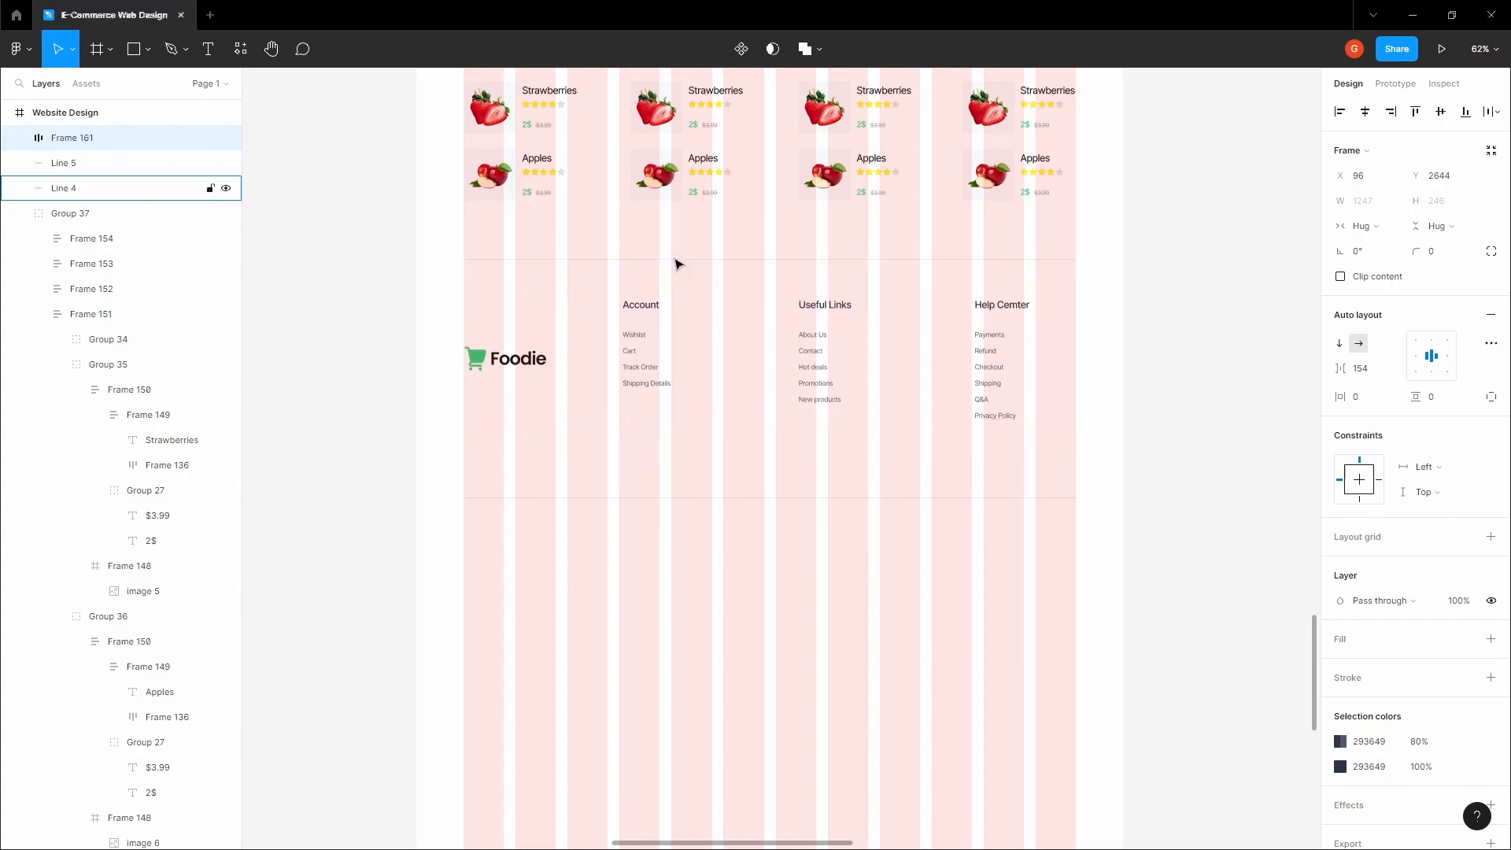
Step: Move the lower divider line up so the spacing below the footer columns equals the spacing above them
left_click(735, 497)
key("Return")
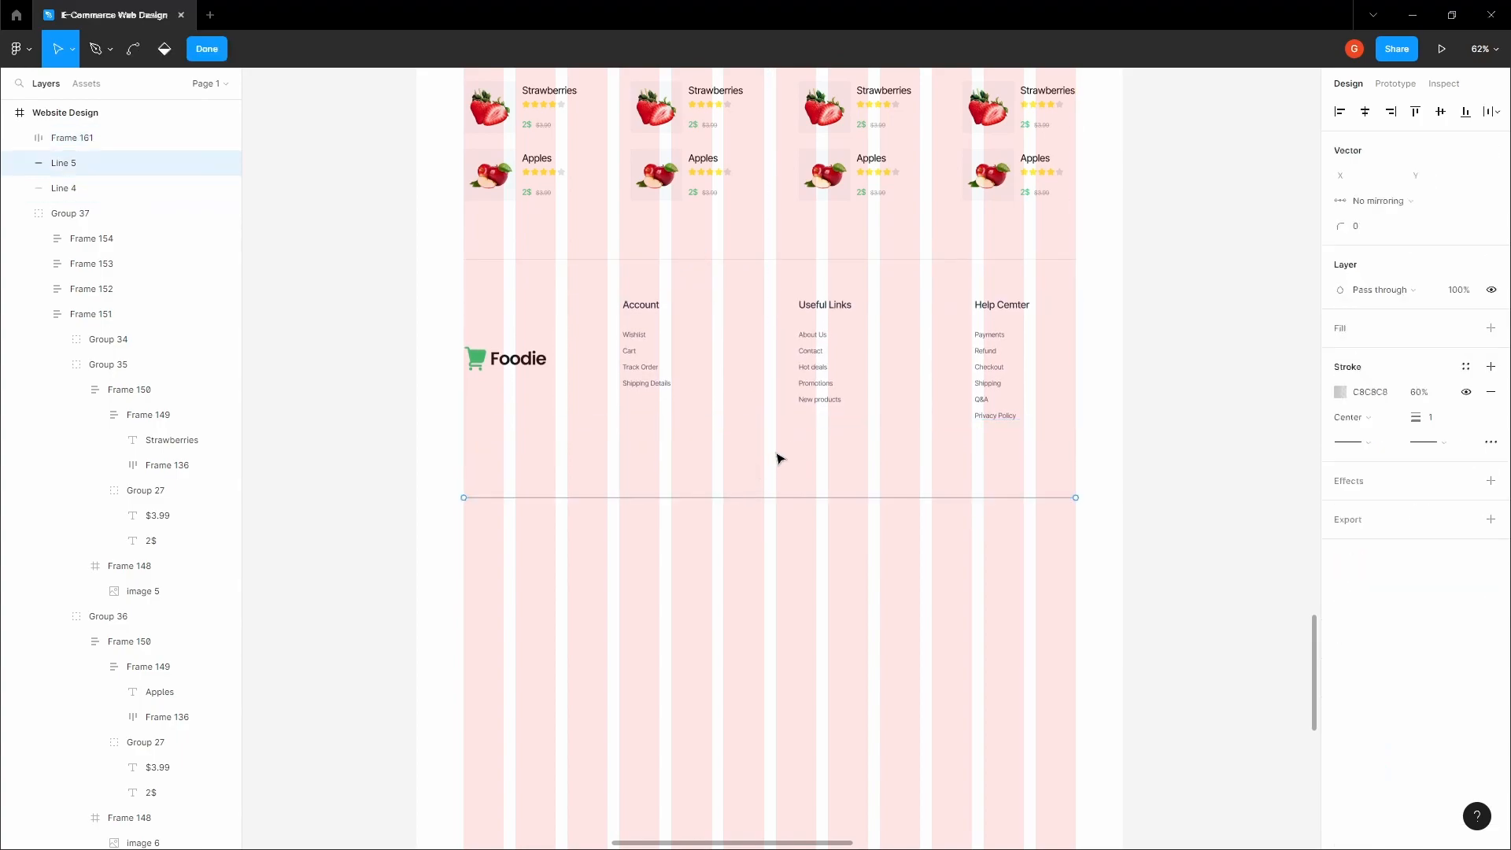
key("Escape")
key("alt")
key("shift+Up")
key("shift+Up")
key("shift+Up")
key("shift+Up")
key("shift+Up")
key("shift+Up")
key("shift+Up")
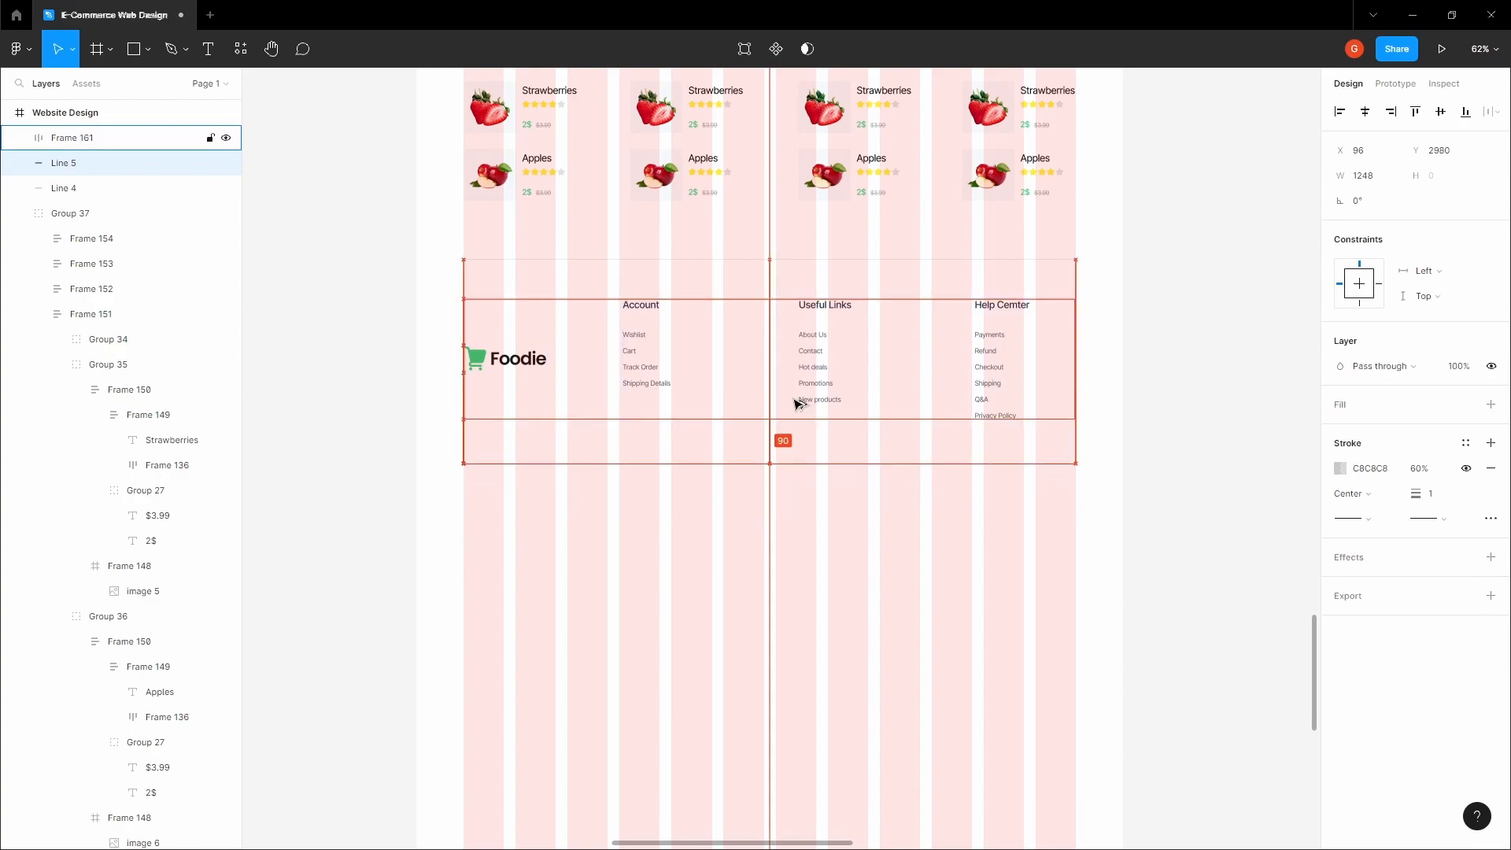
left_click(746, 523)
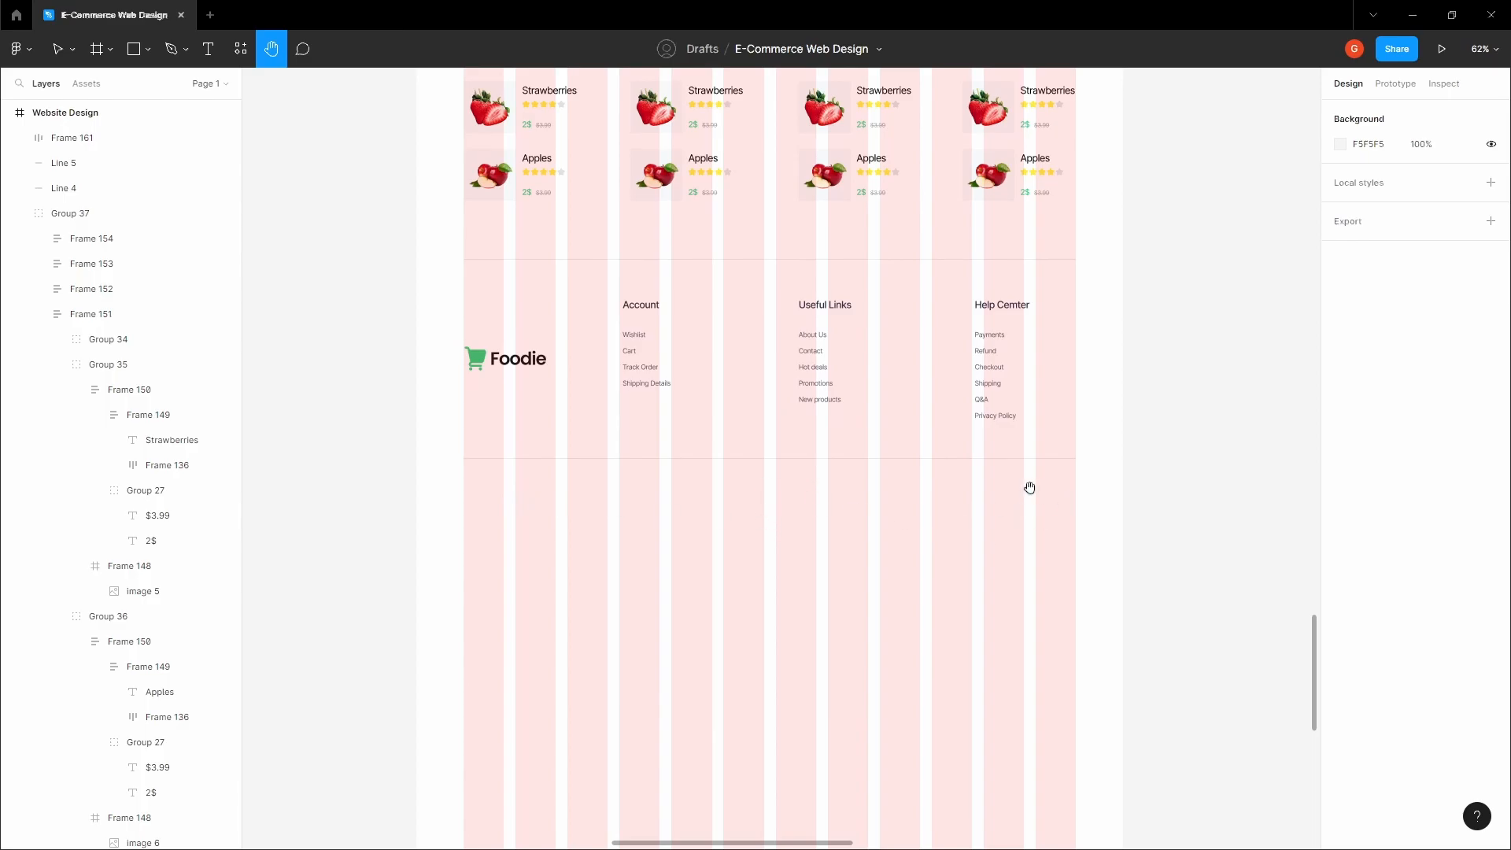
Step: Copy the four social media icons, the copyright text and the payment logos from the Icons & Other Graphics frame
scroll(1029, 489, "down", 5)
left_click_drag(1072, 413, 995, 543)
scroll(983, 535, "down", 5)
left_click_drag(953, 464, 755, 699)
scroll(886, 324, "up", 5)
scroll(933, 237, "up", 5)
scroll(952, 228, "up", 5)
key("v")
left_click(919, 275)
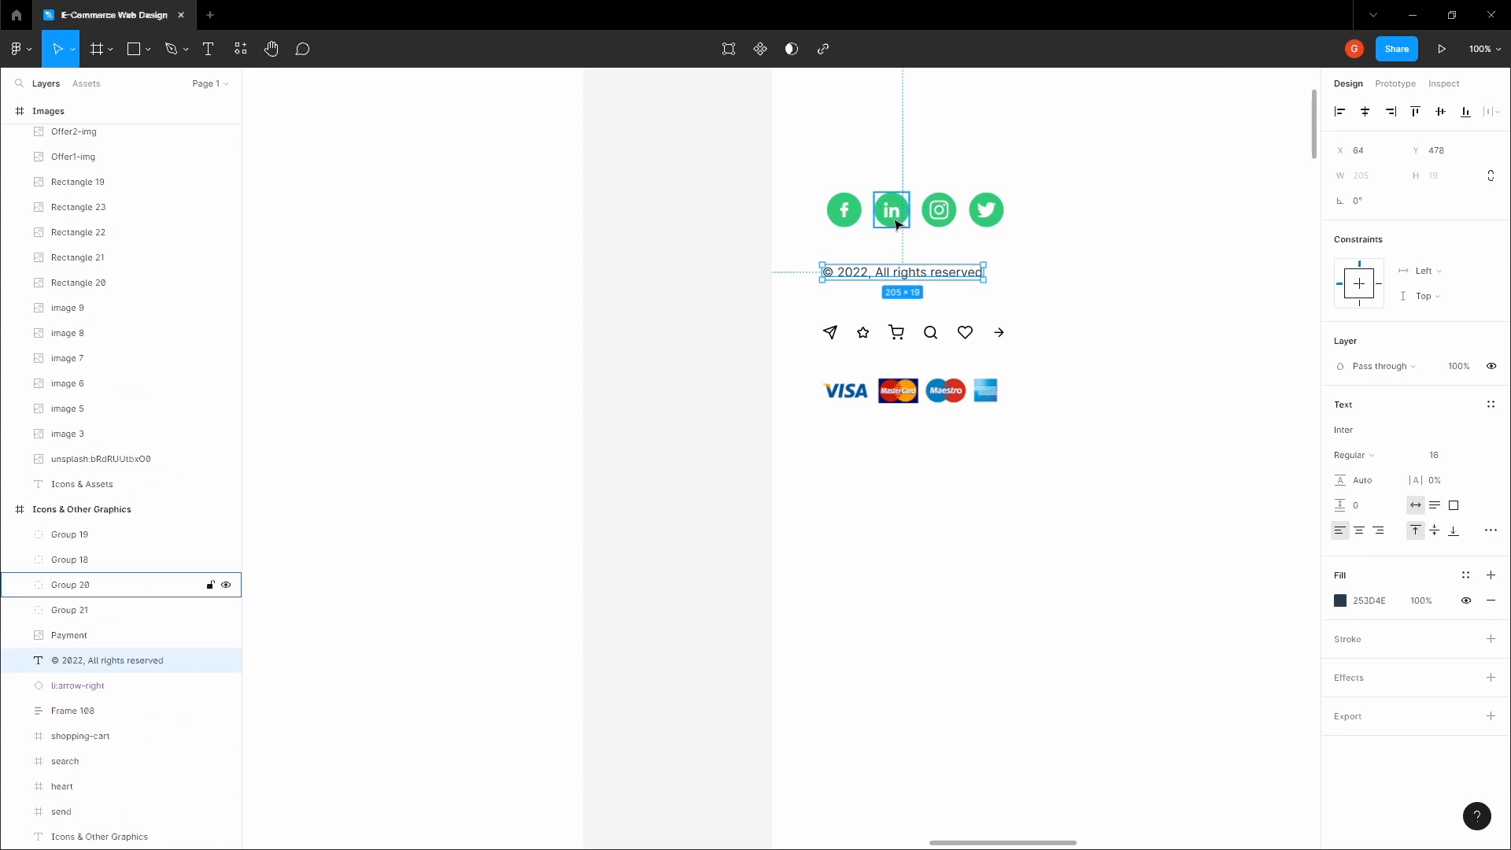
left_click(1075, 250)
left_click_drag(1090, 240, 816, 196)
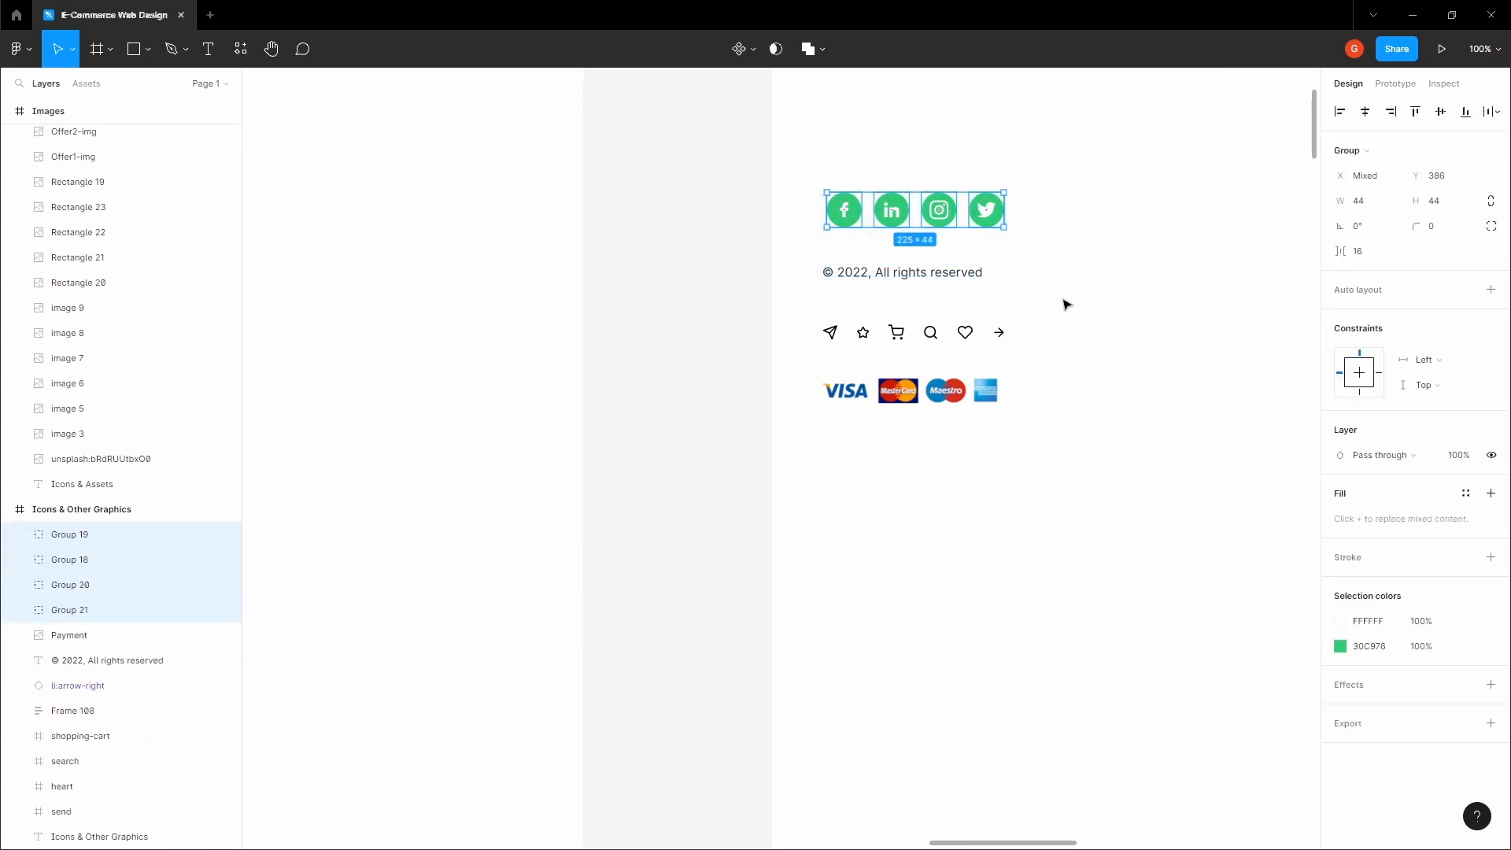
left_click_drag(1096, 306, 831, 258)
left_click_drag(1091, 421, 920, 391)
right_click(919, 390)
left_click(949, 381)
right_click(946, 389)
left_click(954, 382)
Step: Paste the copied icons, copyright text and payment logos into the Website Design frame below the lower divider line
scroll(953, 388, "down", 10)
left_click(933, 527)
key("space")
left_click_drag(918, 589, 981, 162)
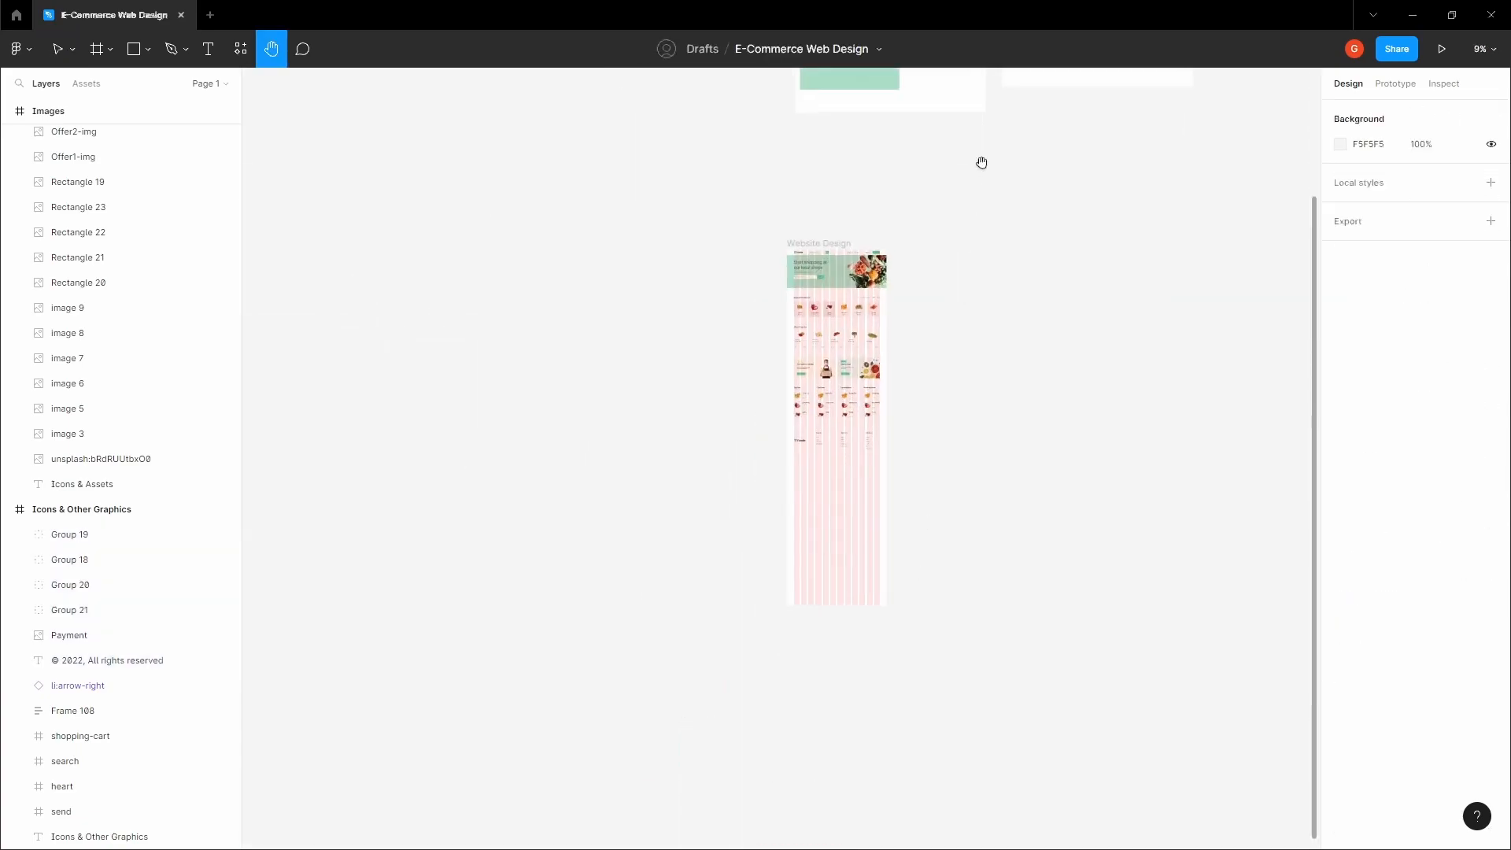
left_click(853, 498)
scroll(850, 496, "up", 10)
key("ctrl+v")
left_click_drag(802, 446, 851, 492)
left_click(936, 447)
Step: Wrap the four social media icons in a horizontal auto layout with 20 px spacing between items
key("space")
left_click_drag(937, 445, 661, 464)
scroll(911, 443, "up", 5)
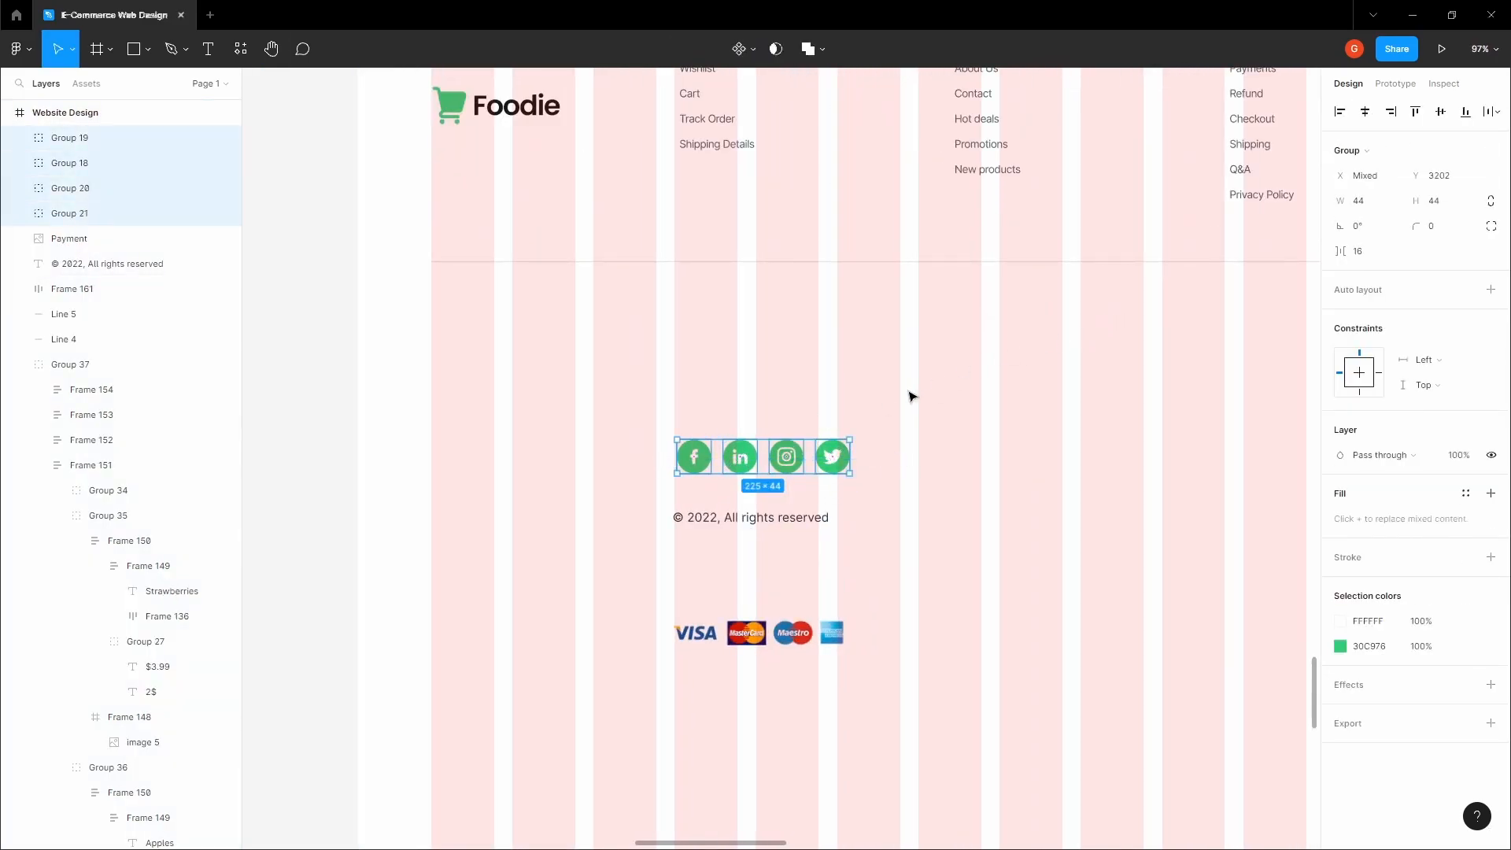
key("shift+a")
left_click(1360, 370)
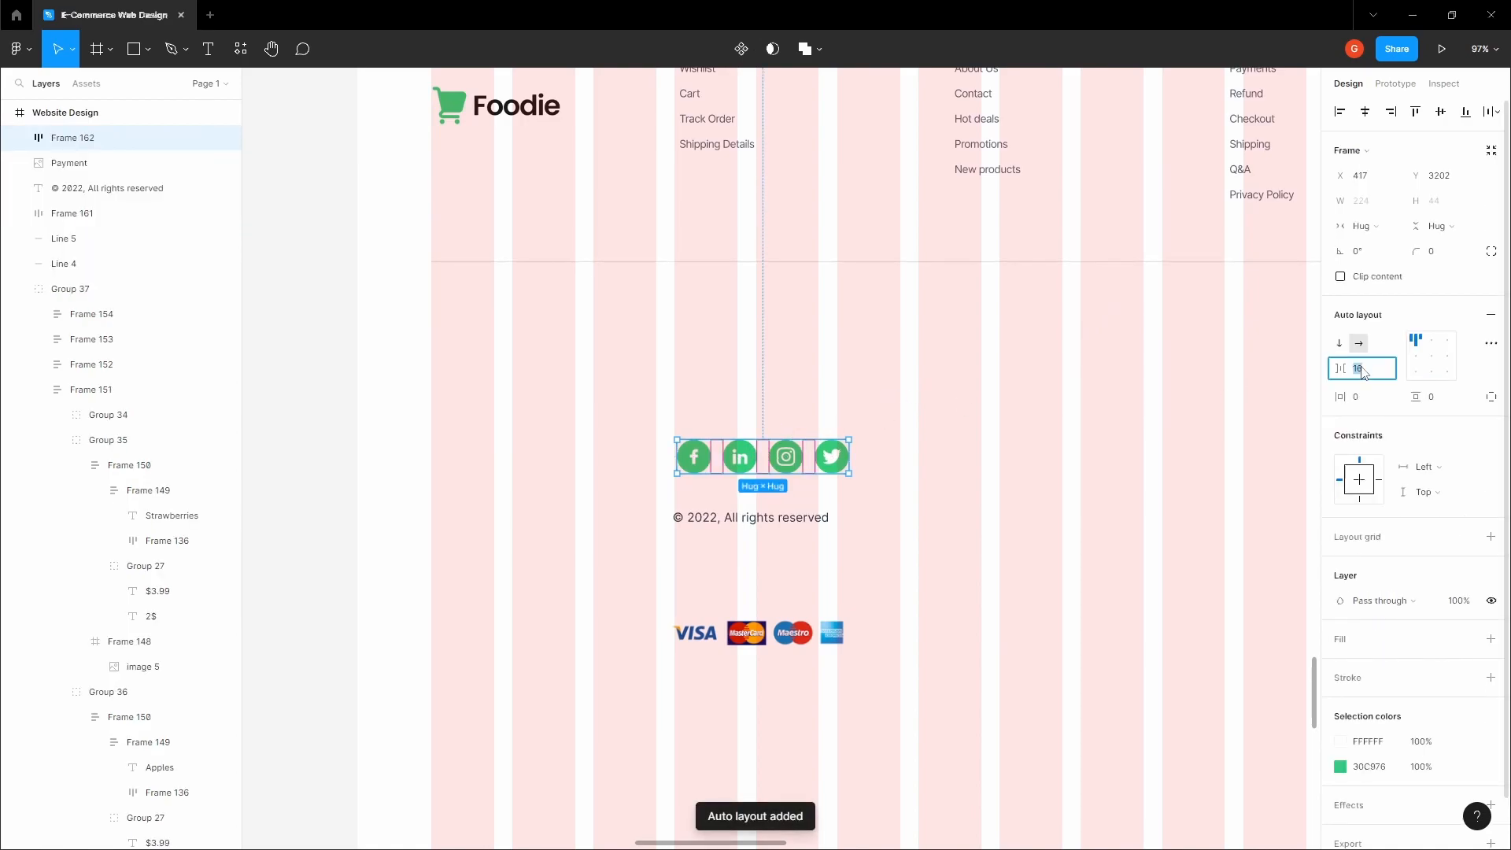
type("2")
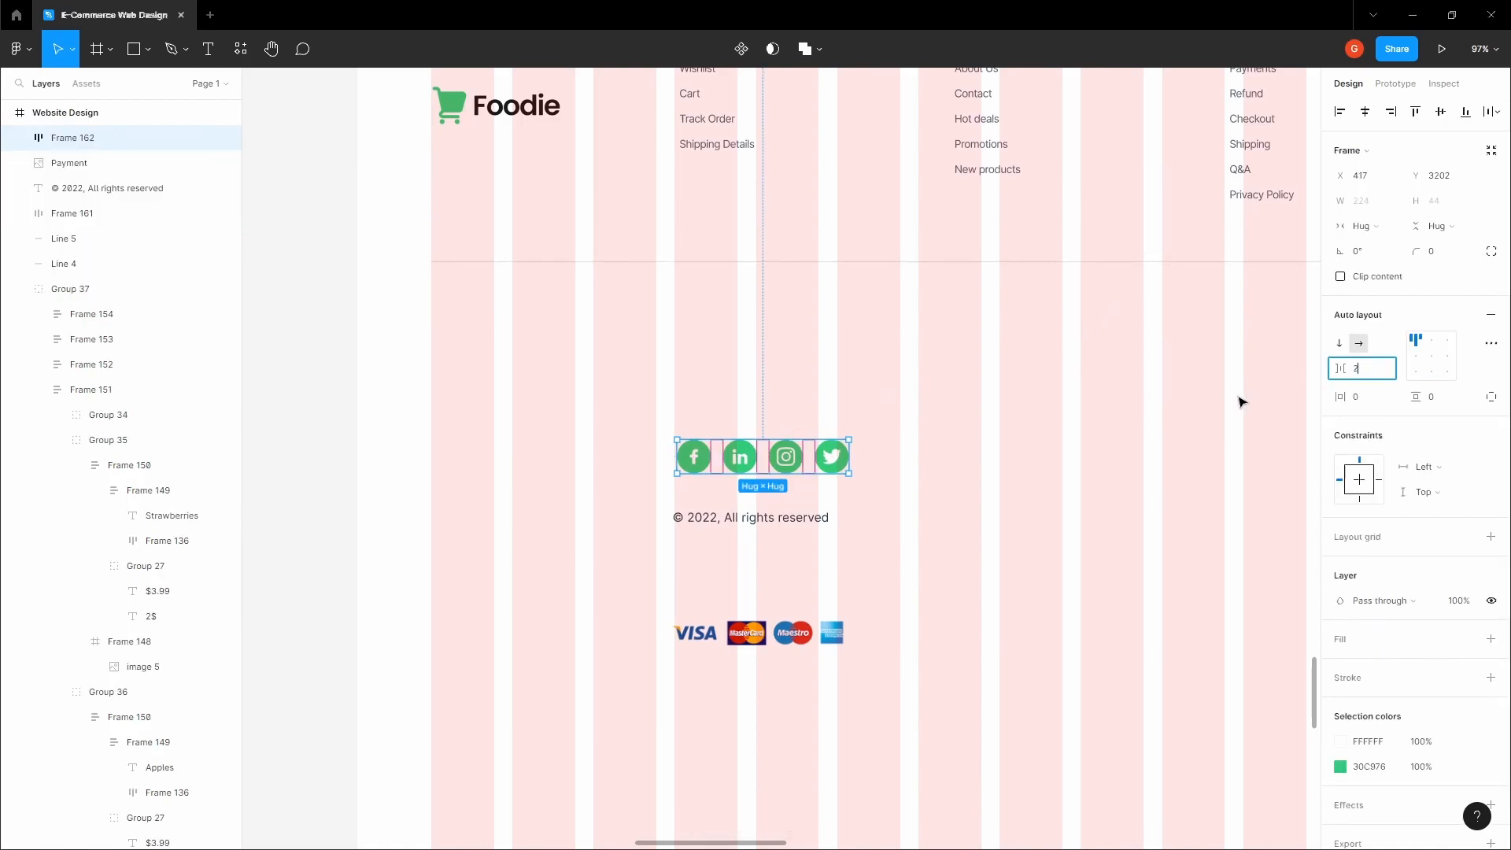
left_click(1015, 418)
Step: Arrange the copyright text, payment logos and social icons in one row below the lower divider, spanning the grid from left to right
scroll(1015, 418, "right", 4)
left_click_drag(586, 473, 1108, 336)
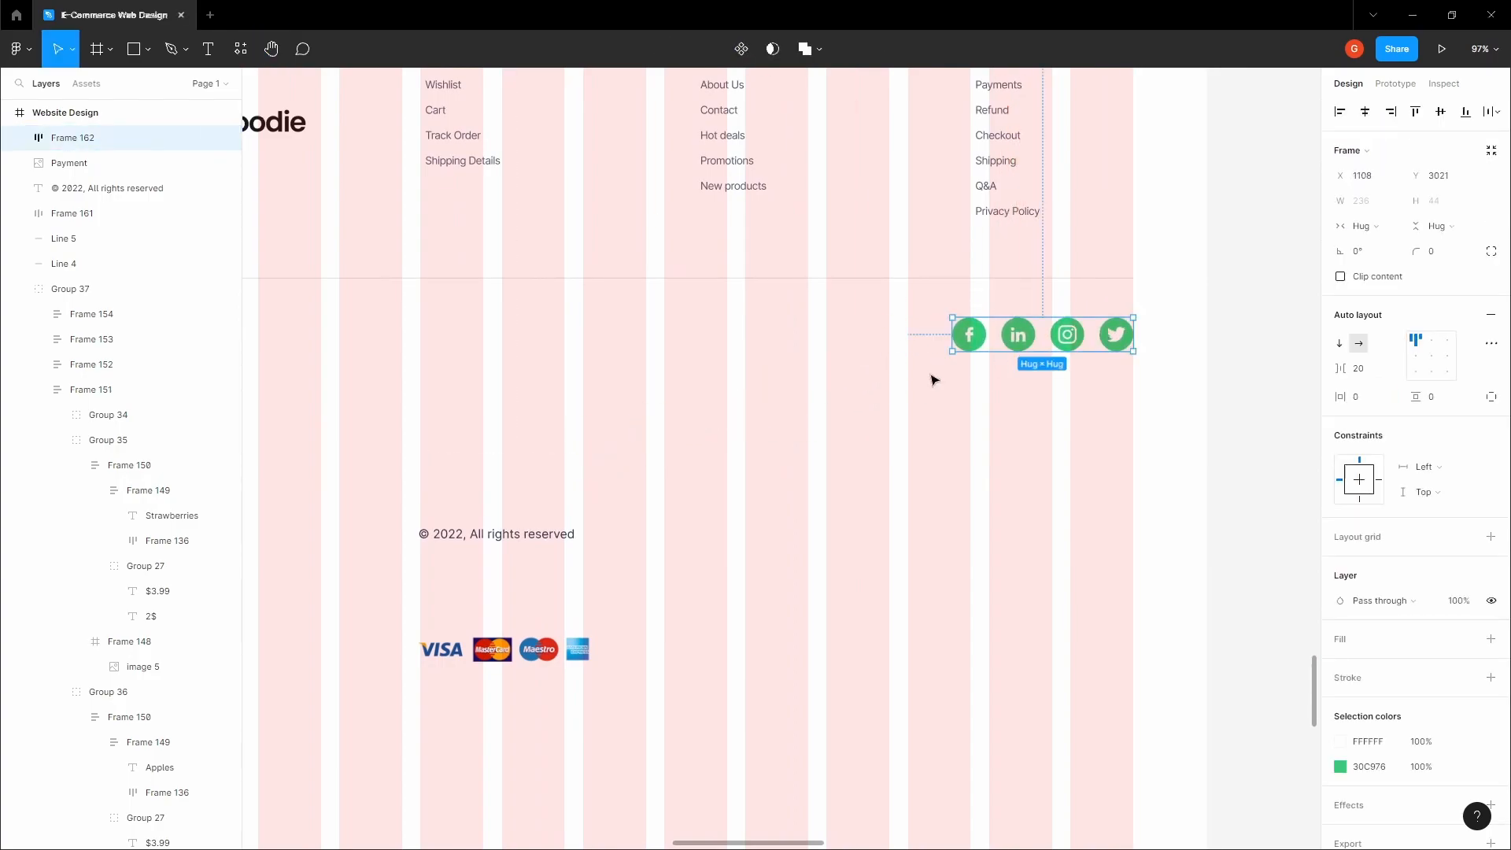
left_click(800, 393)
scroll(799, 393, "left", 3)
left_click_drag(742, 430, 500, 239)
left_click(772, 391)
left_click_drag(770, 556, 759, 352)
Step: Combine the copyright text, payment logos and social icons into one horizontal auto layout frame
double_click(943, 258)
left_click(919, 271)
left_click(881, 270)
scroll(692, 382, "down", 3)
left_click_drag(459, 472, 960, 340)
key("shift+a")
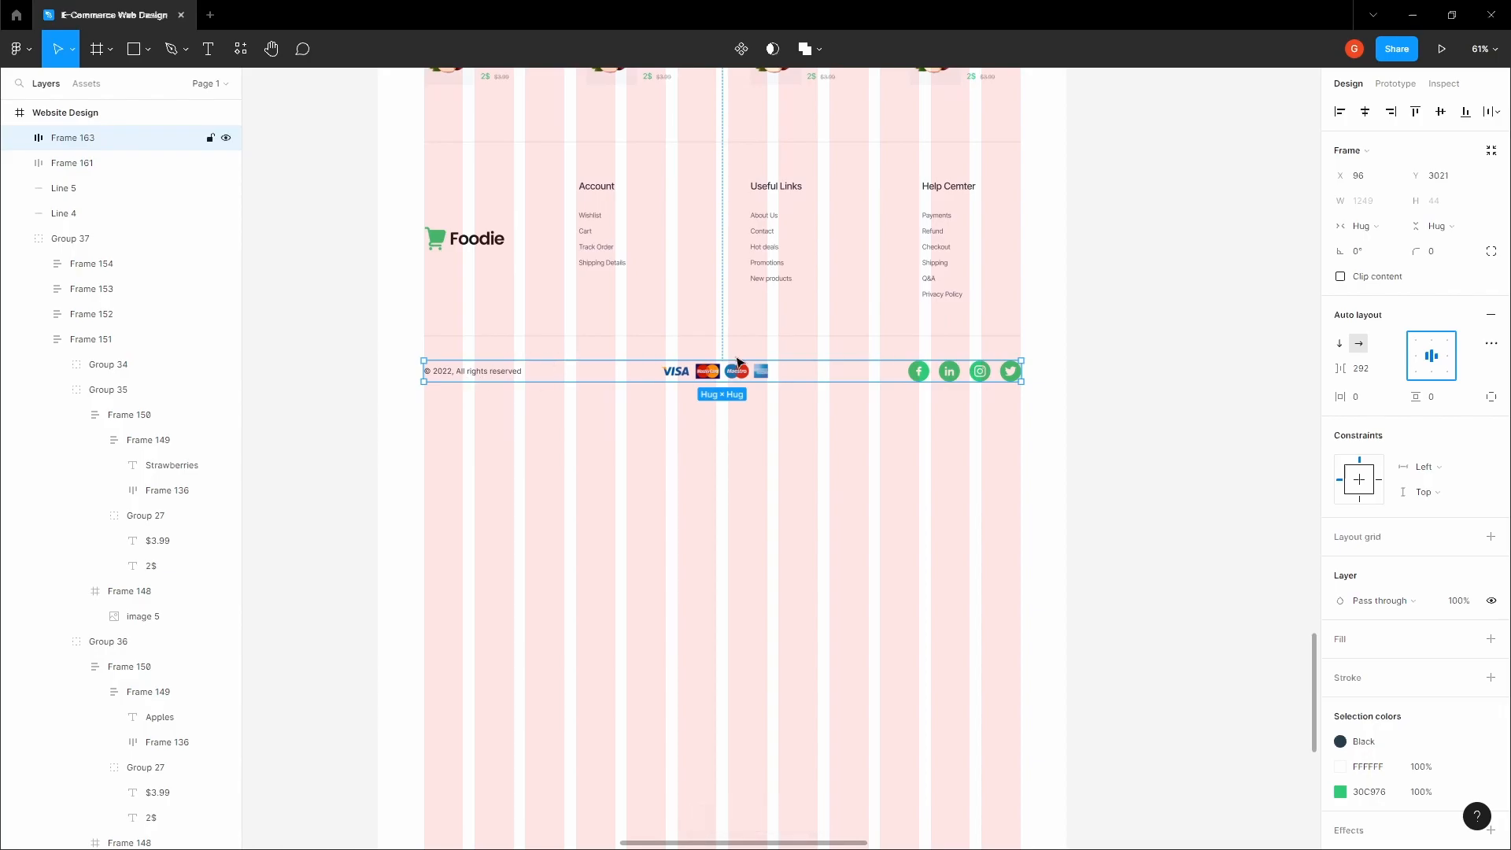
Step: Check the bottom row's distance to the lower divider line and nudge the row up 3 px to Y 3018
scroll(678, 404, "up", 2)
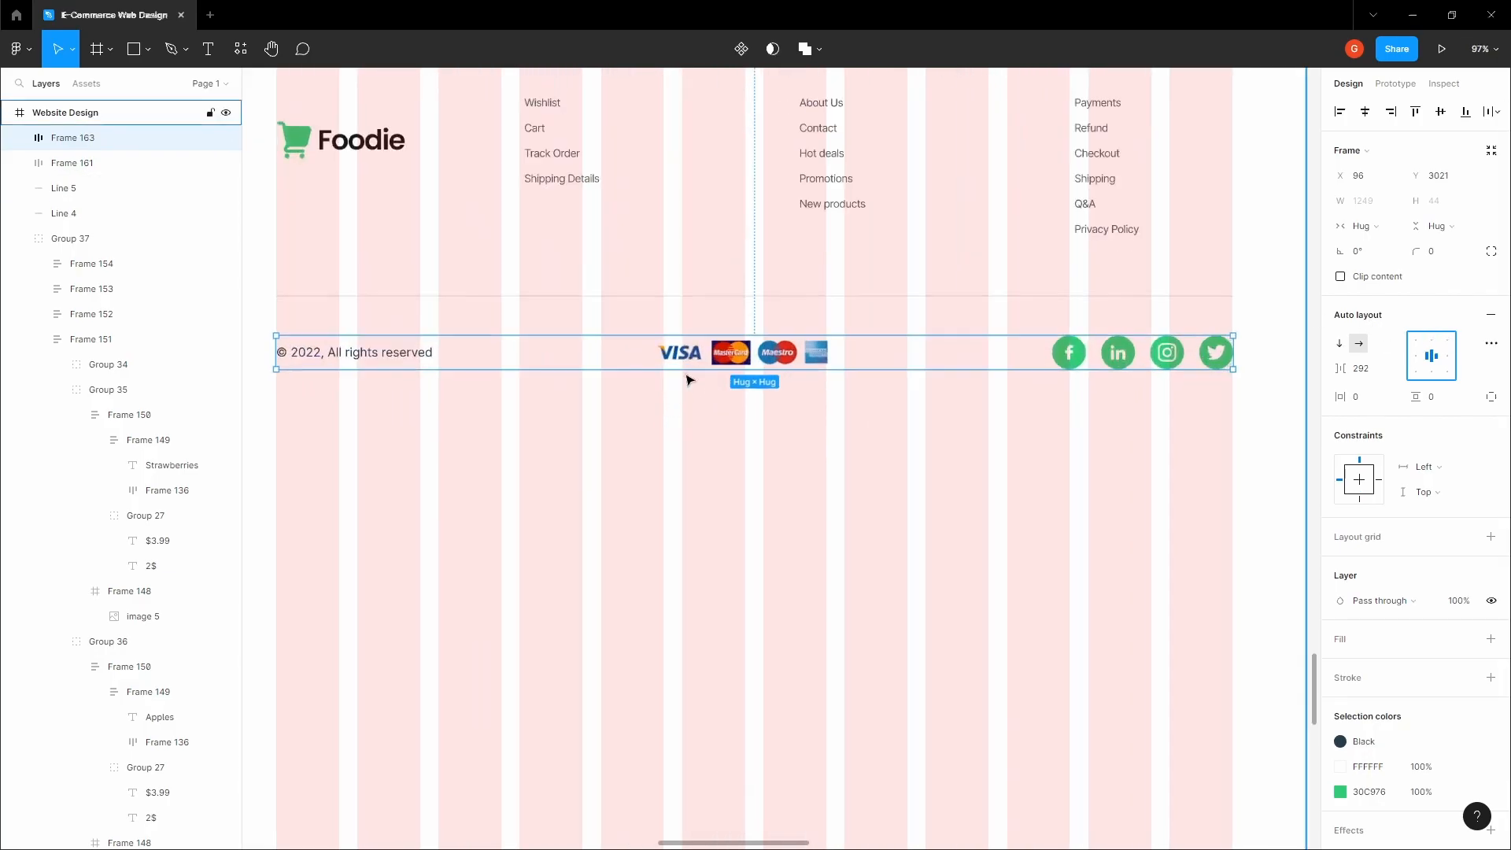
scroll(728, 299, "down", 2)
key("alt")
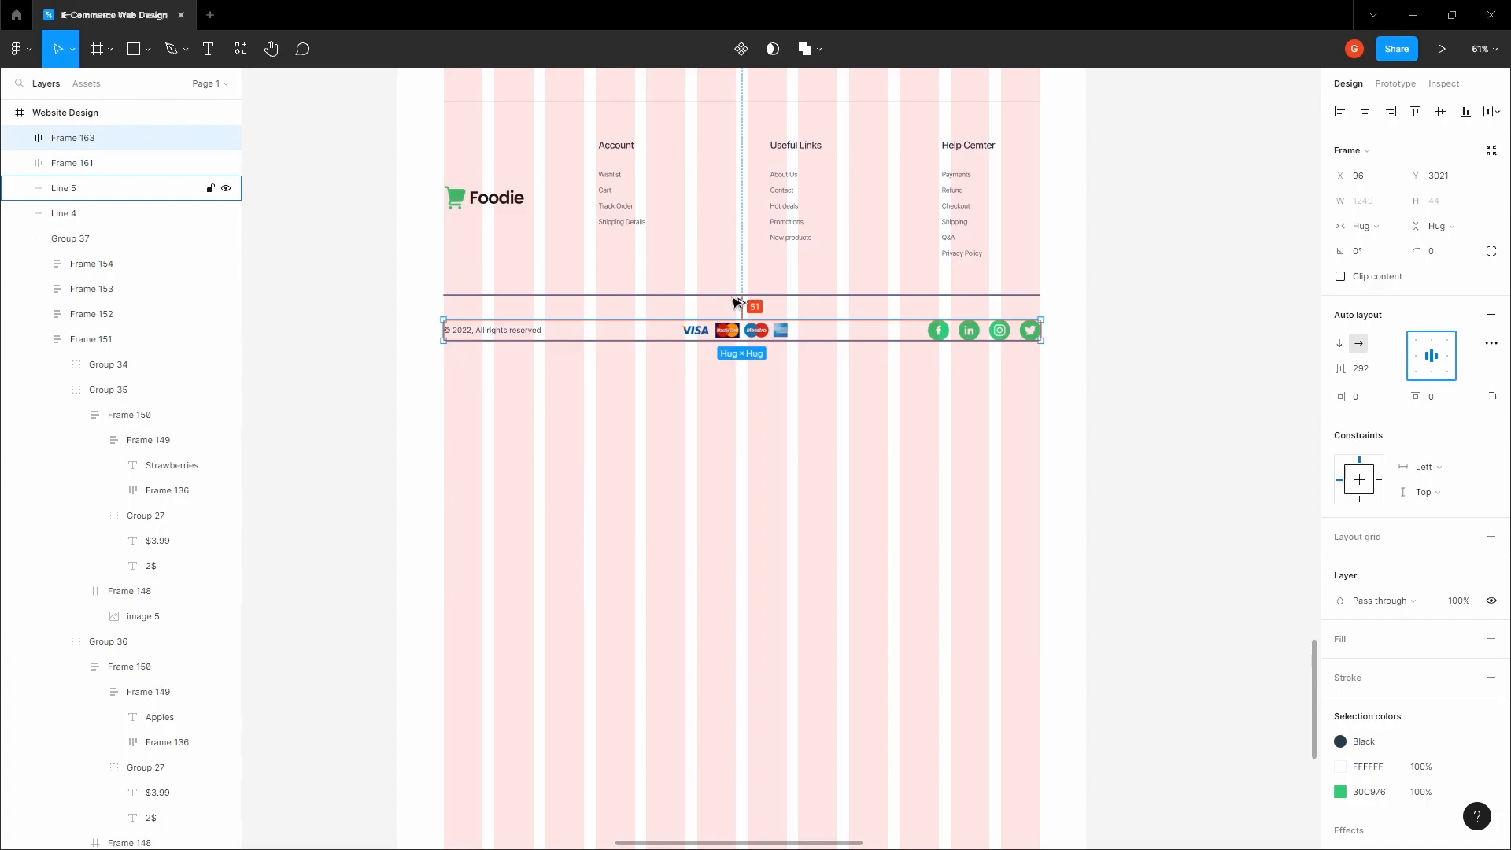
key("alt+s")
left_click(736, 418)
left_click(740, 327)
key("alt")
key("Up")
key("Up")
key("Up")
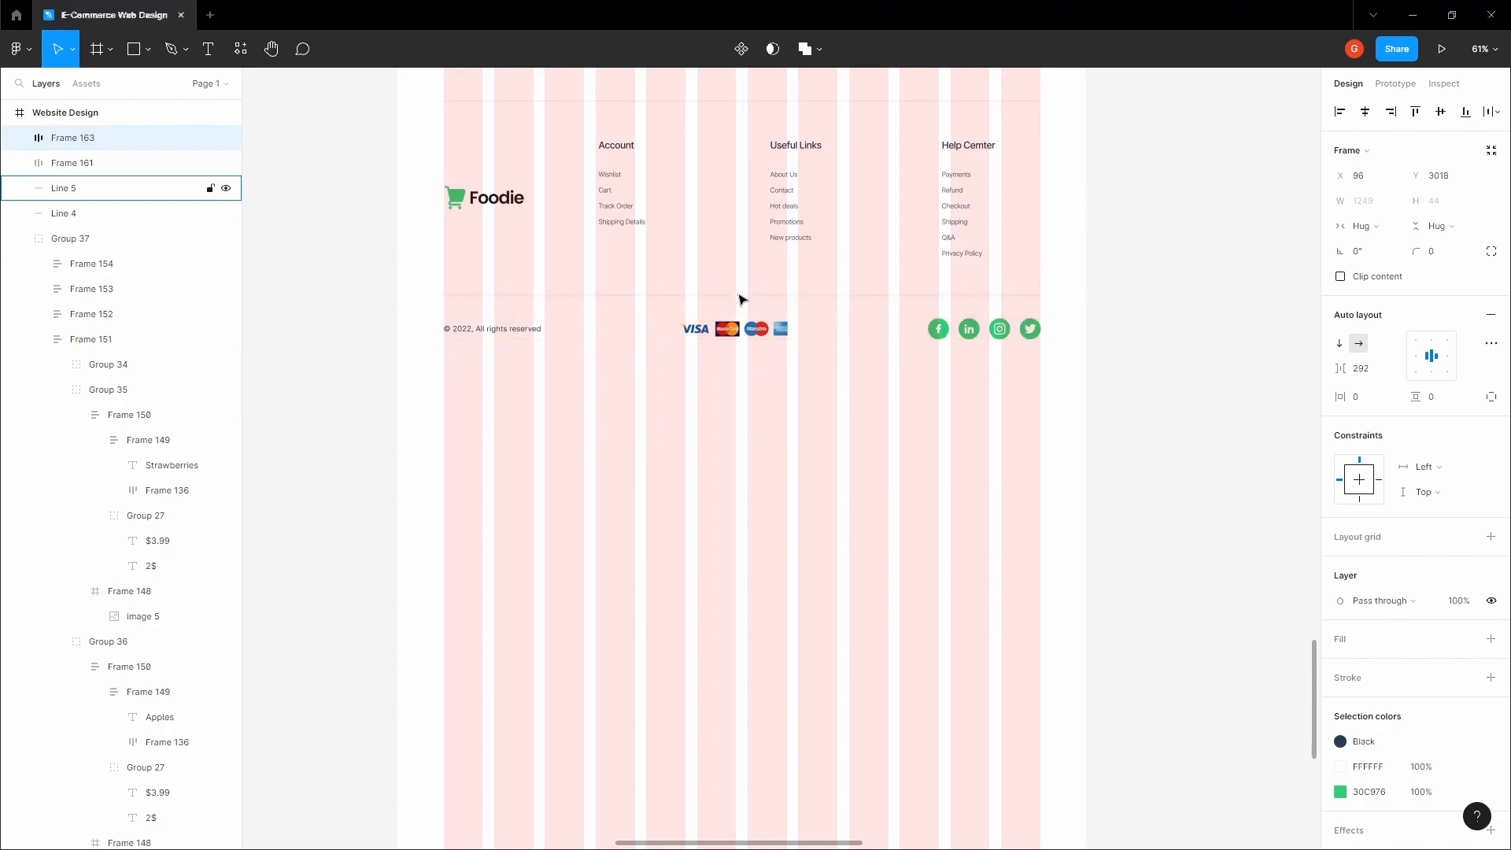
Step: Shorten the Website Design frame to a height of 3207 so it ends just below the footer
scroll(709, 313, "down", 2)
left_click(718, 502)
scroll(718, 501, "down", 3)
left_click(932, 435)
key("space")
left_click_drag(932, 435, 930, 488)
scroll(922, 532, "down", 4)
left_click(857, 549)
left_click_drag(830, 703, 840, 487)
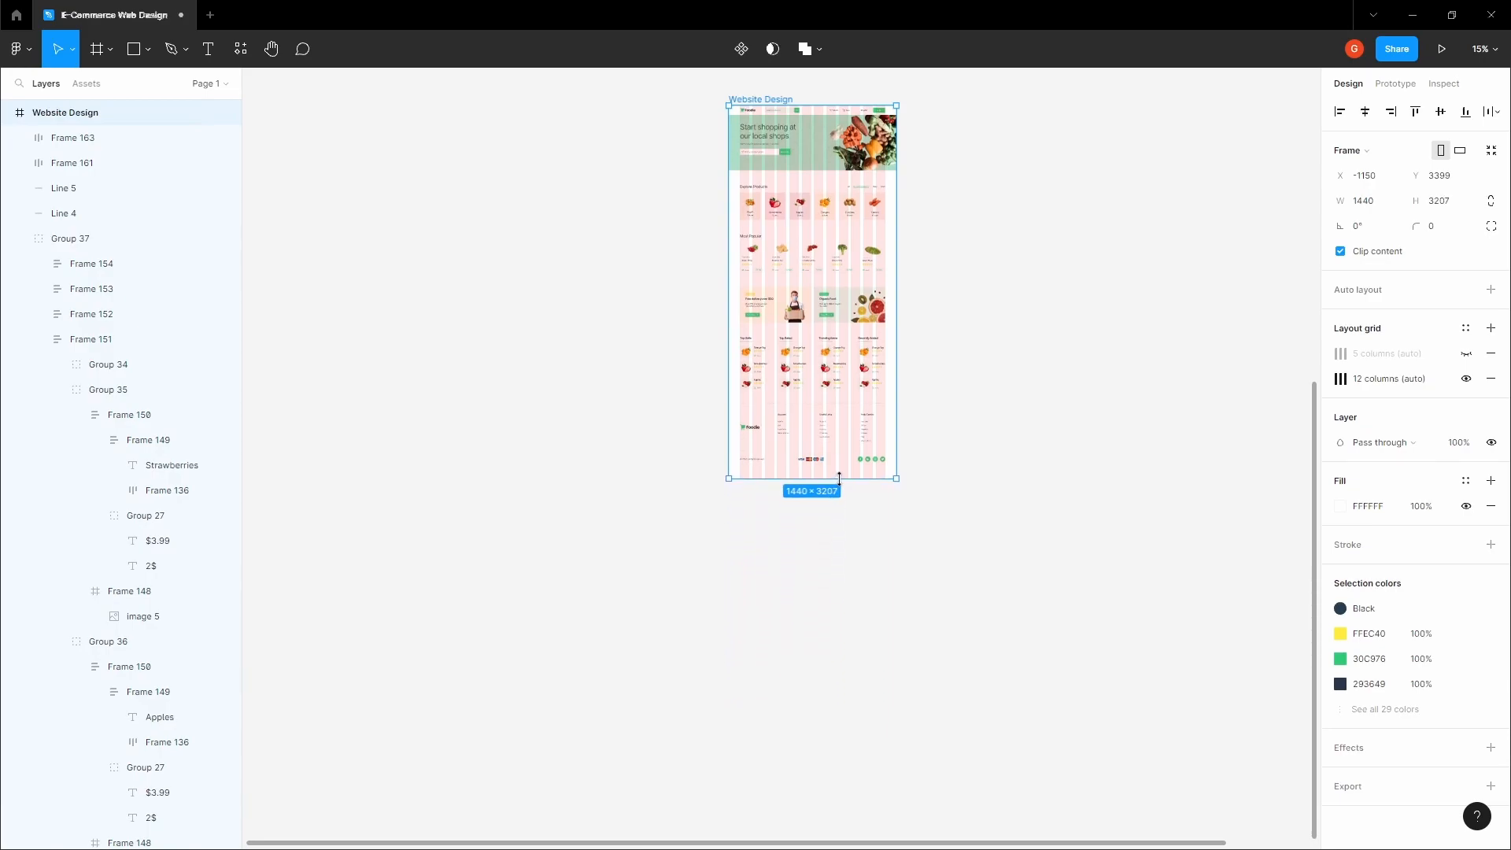
scroll(840, 482, "up", 2)
left_click(937, 421)
Step: Hide the 12-column layout grid on the Website Design frame and deselect the frame
scroll(937, 422, "up", 2)
left_click(790, 223)
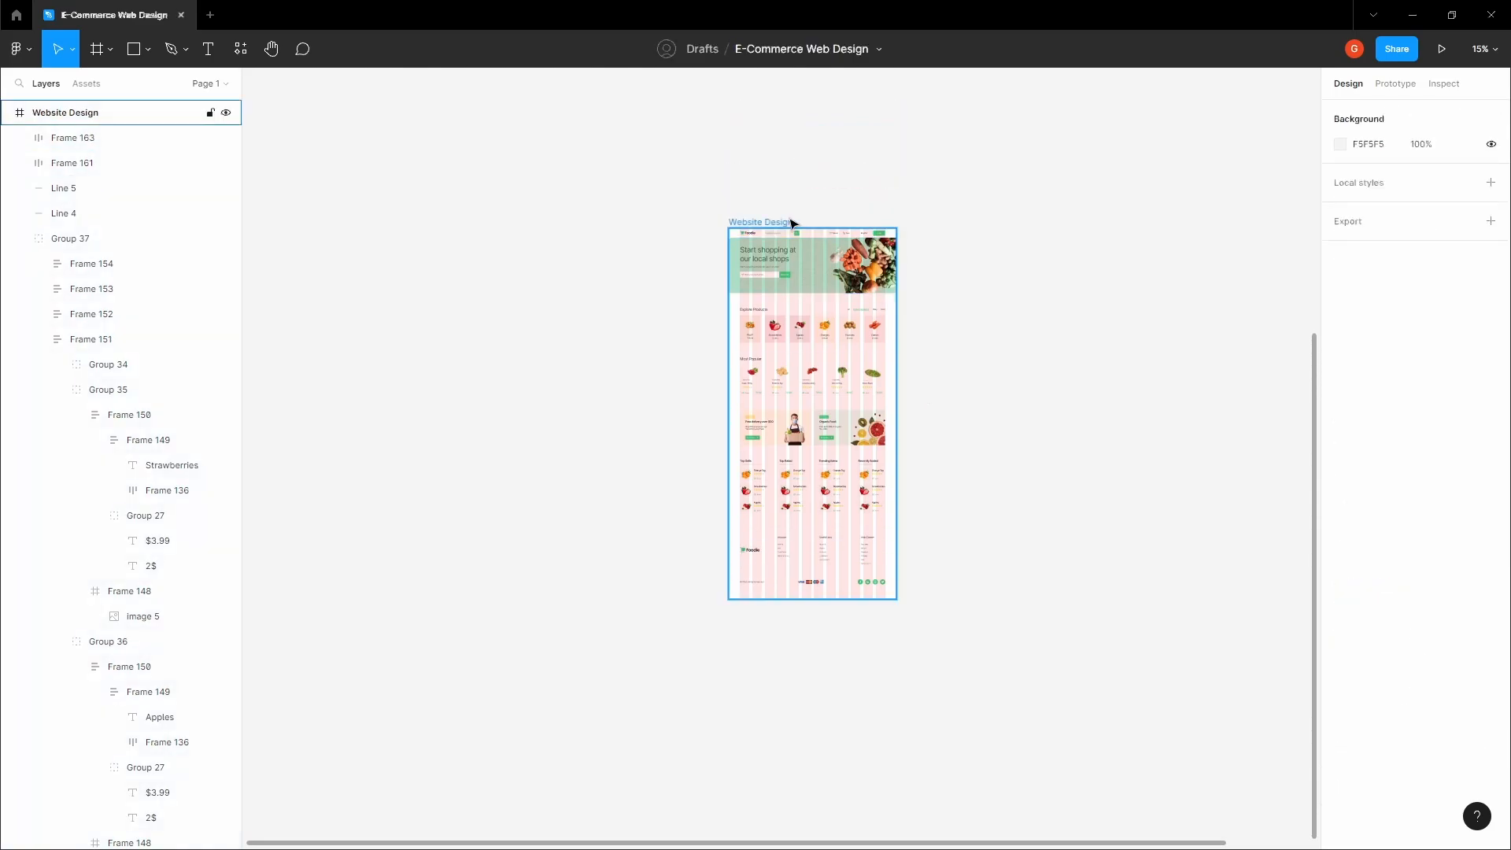
left_click(1465, 379)
left_click(922, 311)
Step: Review the whole page design from the header and hero banner through the product sections to the footer, and return to the header
key("space")
left_click_drag(909, 304, 823, 274)
scroll(941, 293, "up", 5)
scroll(823, 274, "up", 2)
scroll(837, 354, "up", 1)
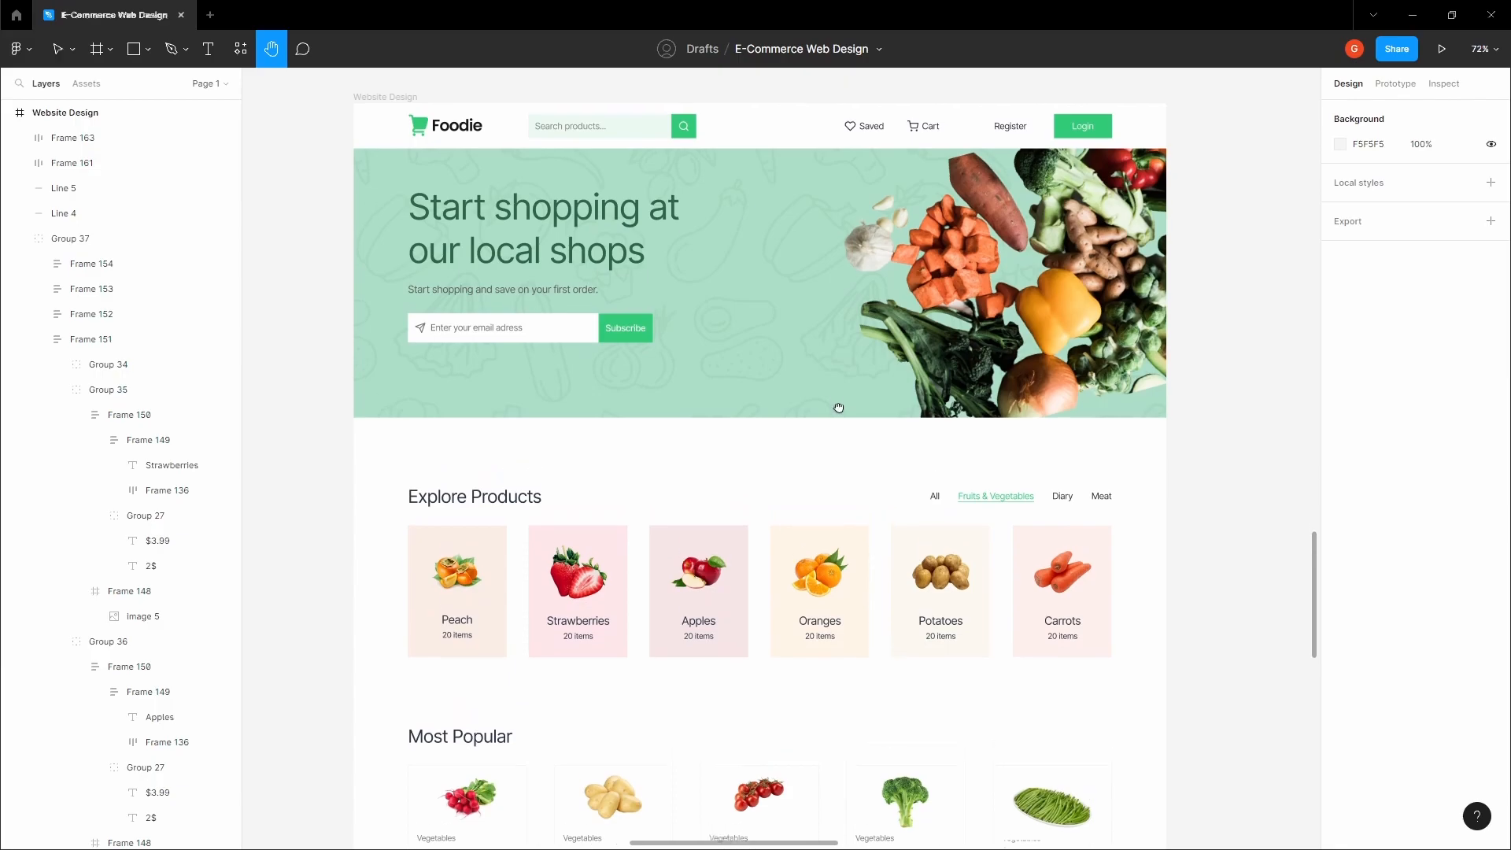
scroll(834, 493, "down", 5)
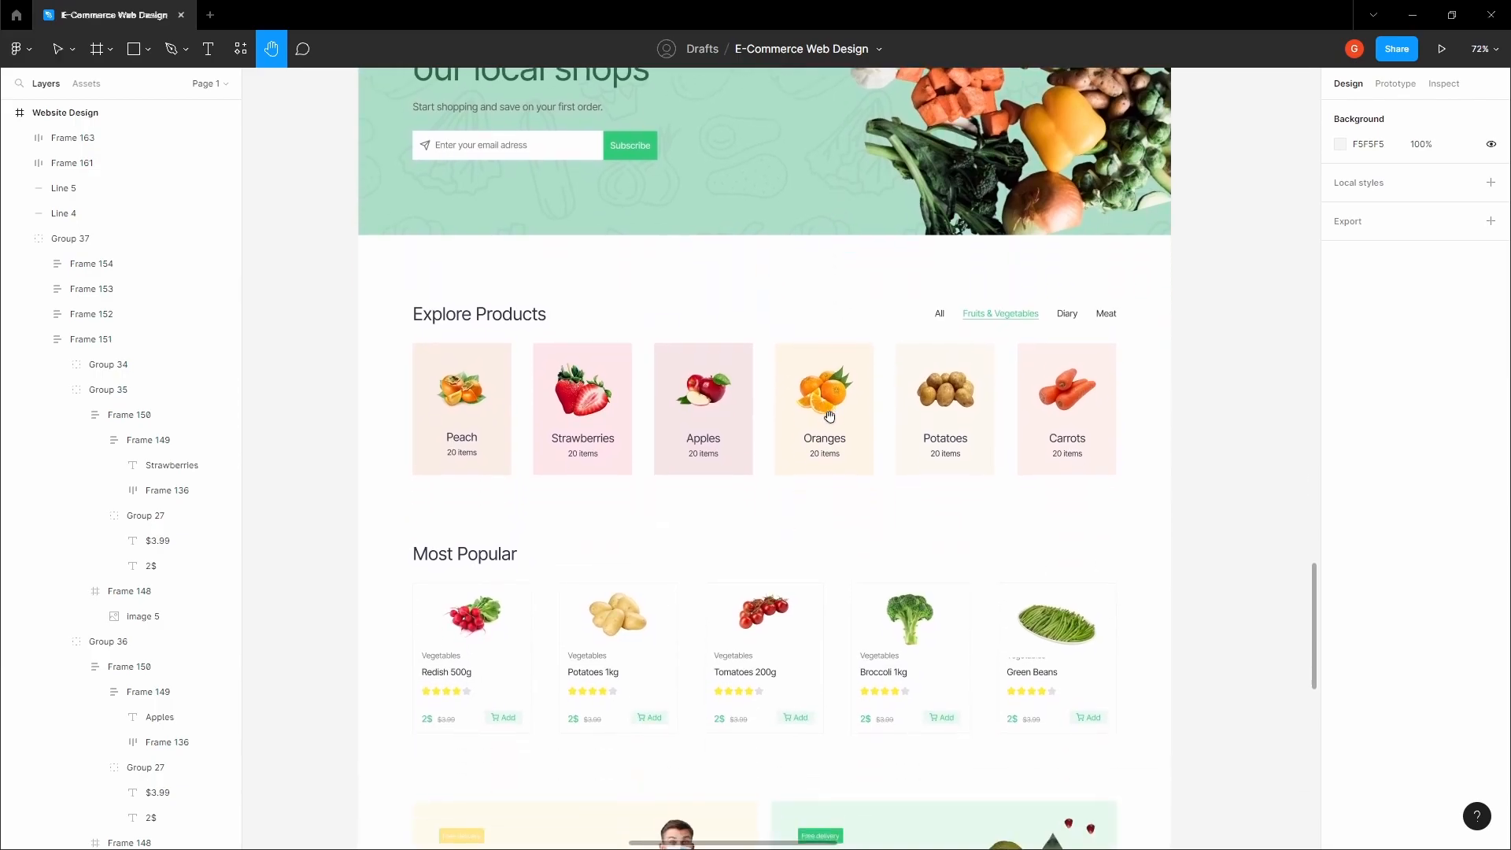
left_click_drag(833, 529, 840, 652)
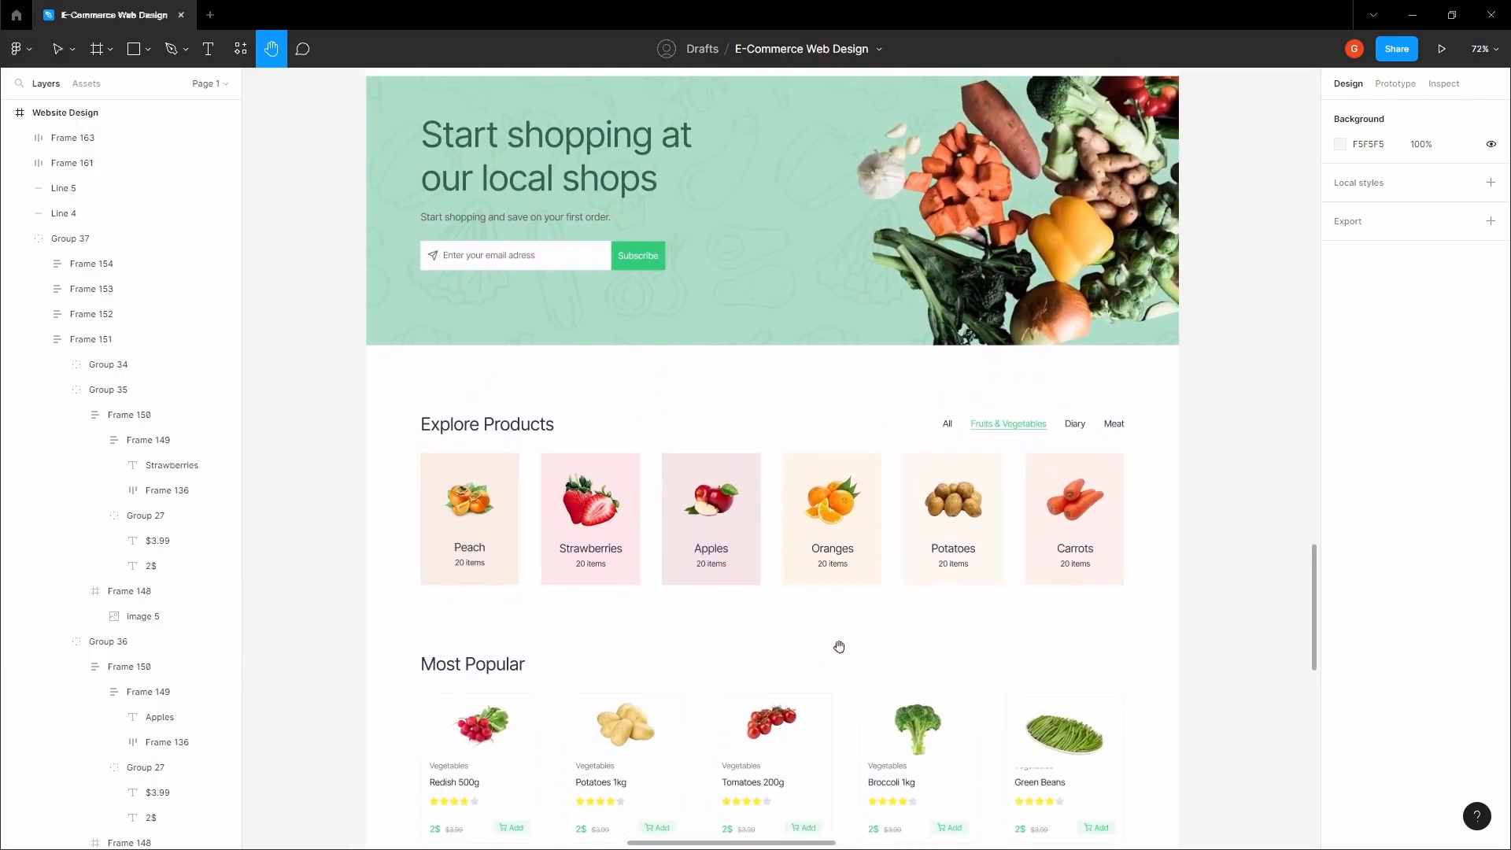
scroll(840, 551, "down", 1)
left_click_drag(840, 551, 778, 541)
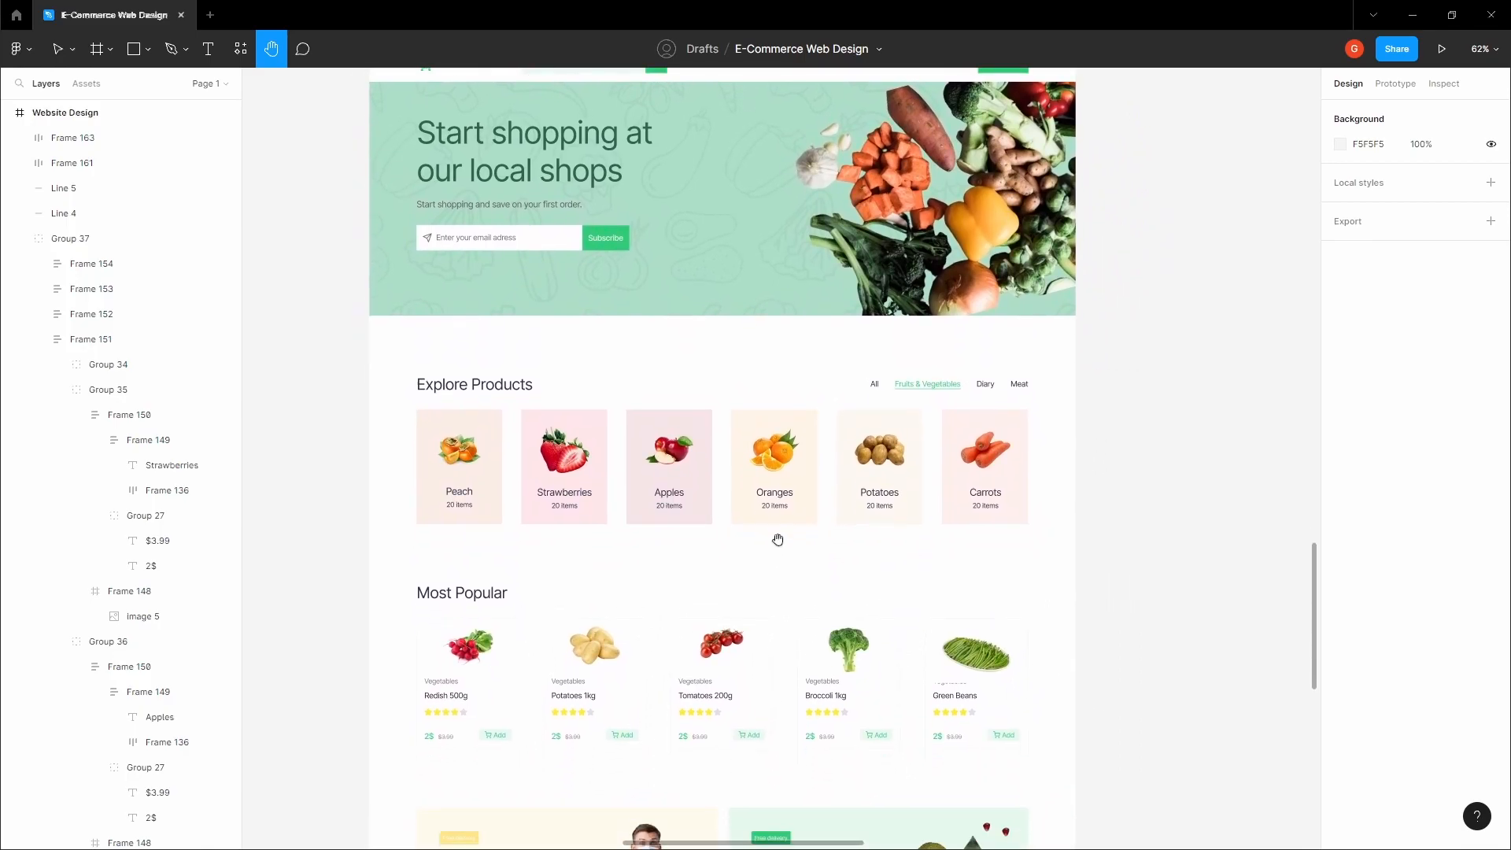
left_click_drag(771, 619, 776, 514)
scroll(775, 514, "down", 8)
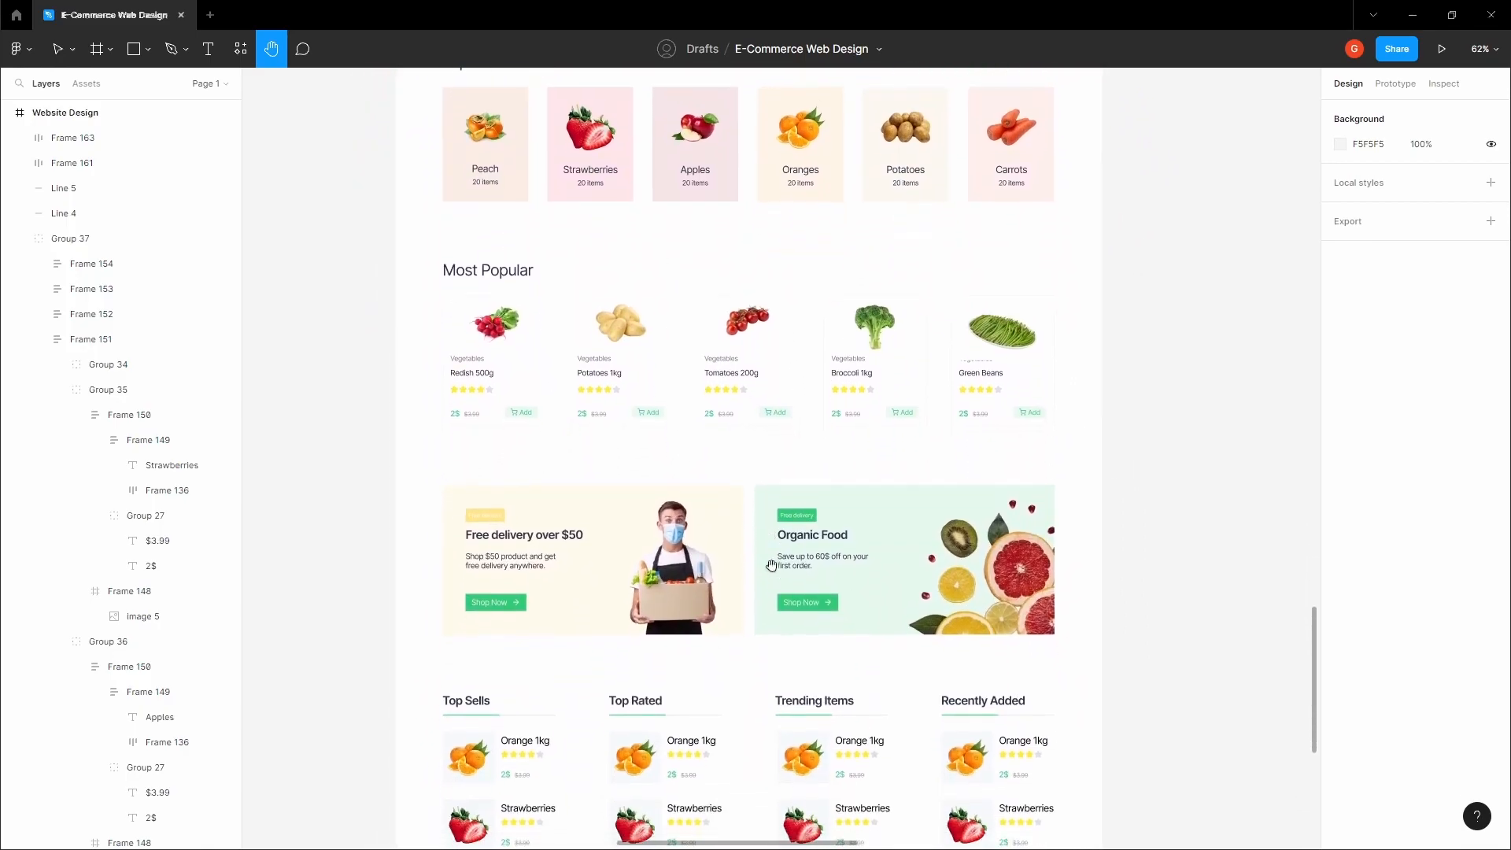
scroll(779, 519, "down", 9)
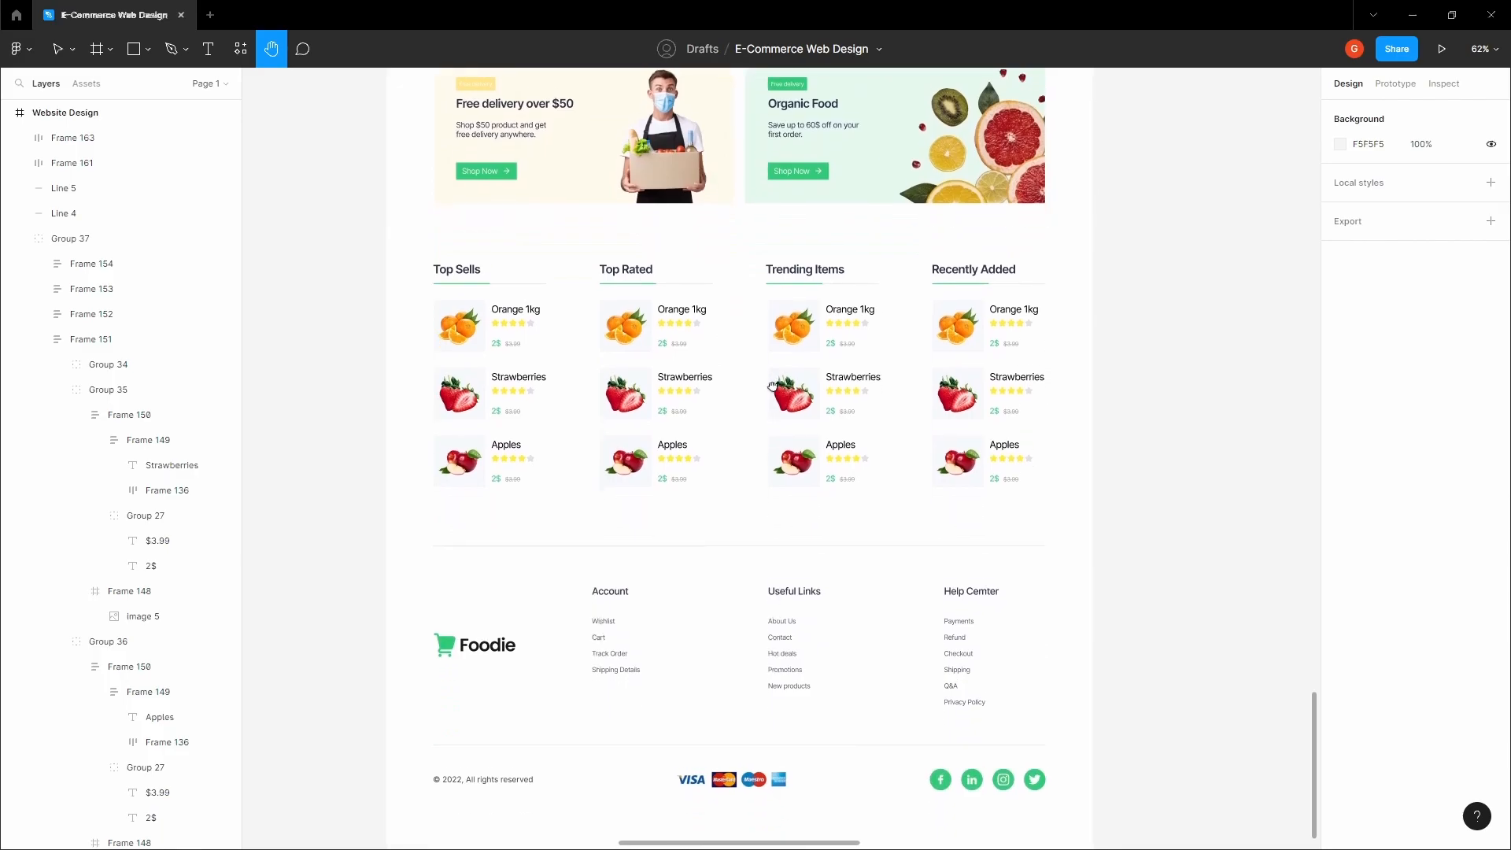
scroll(774, 338, "up", 10)
scroll(768, 522, "down", 5, "ctrl")
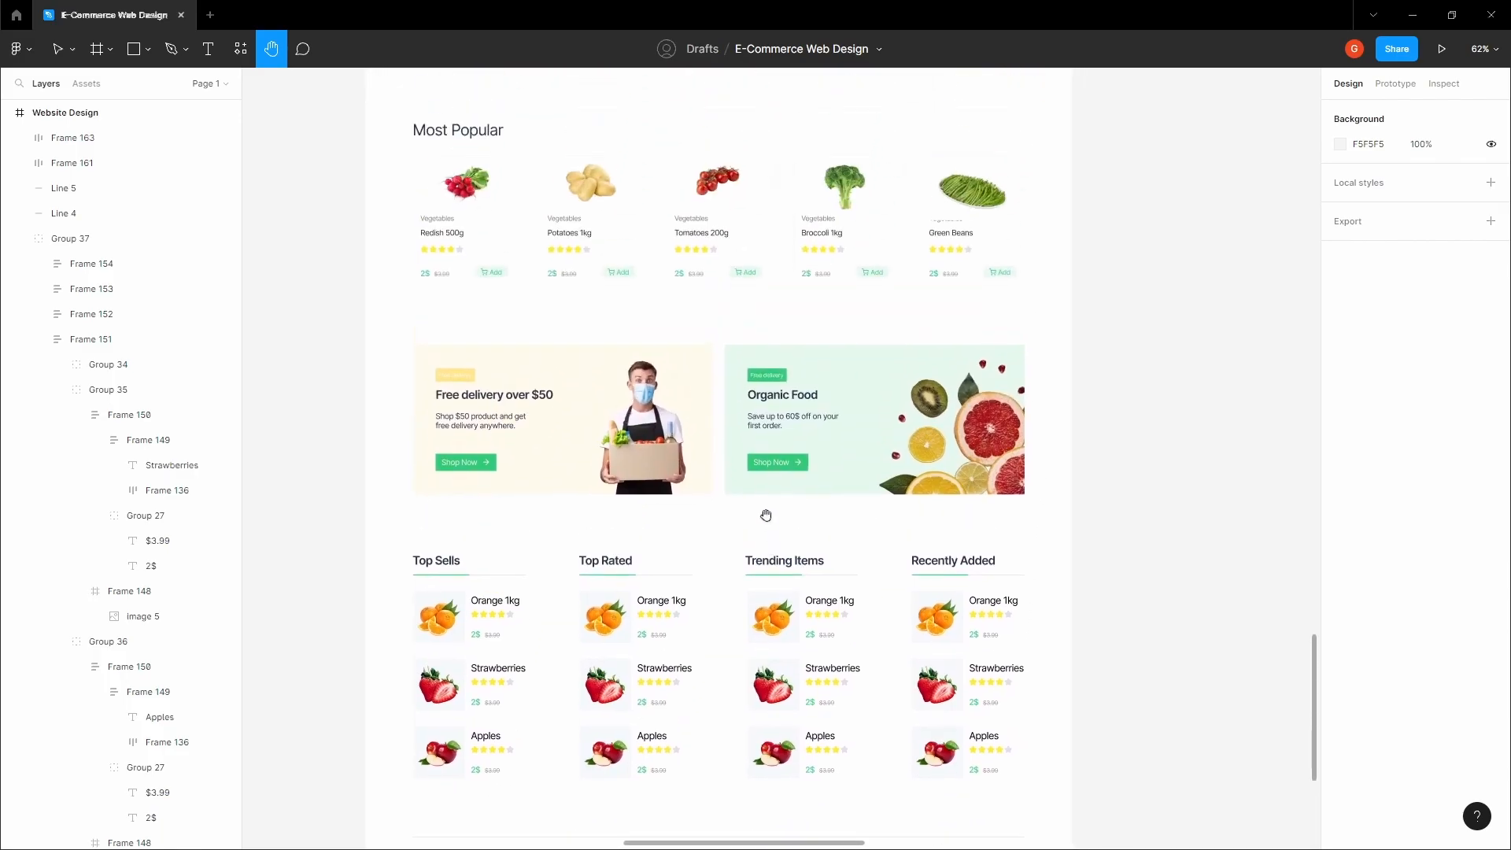
scroll(762, 574, "up", 4)
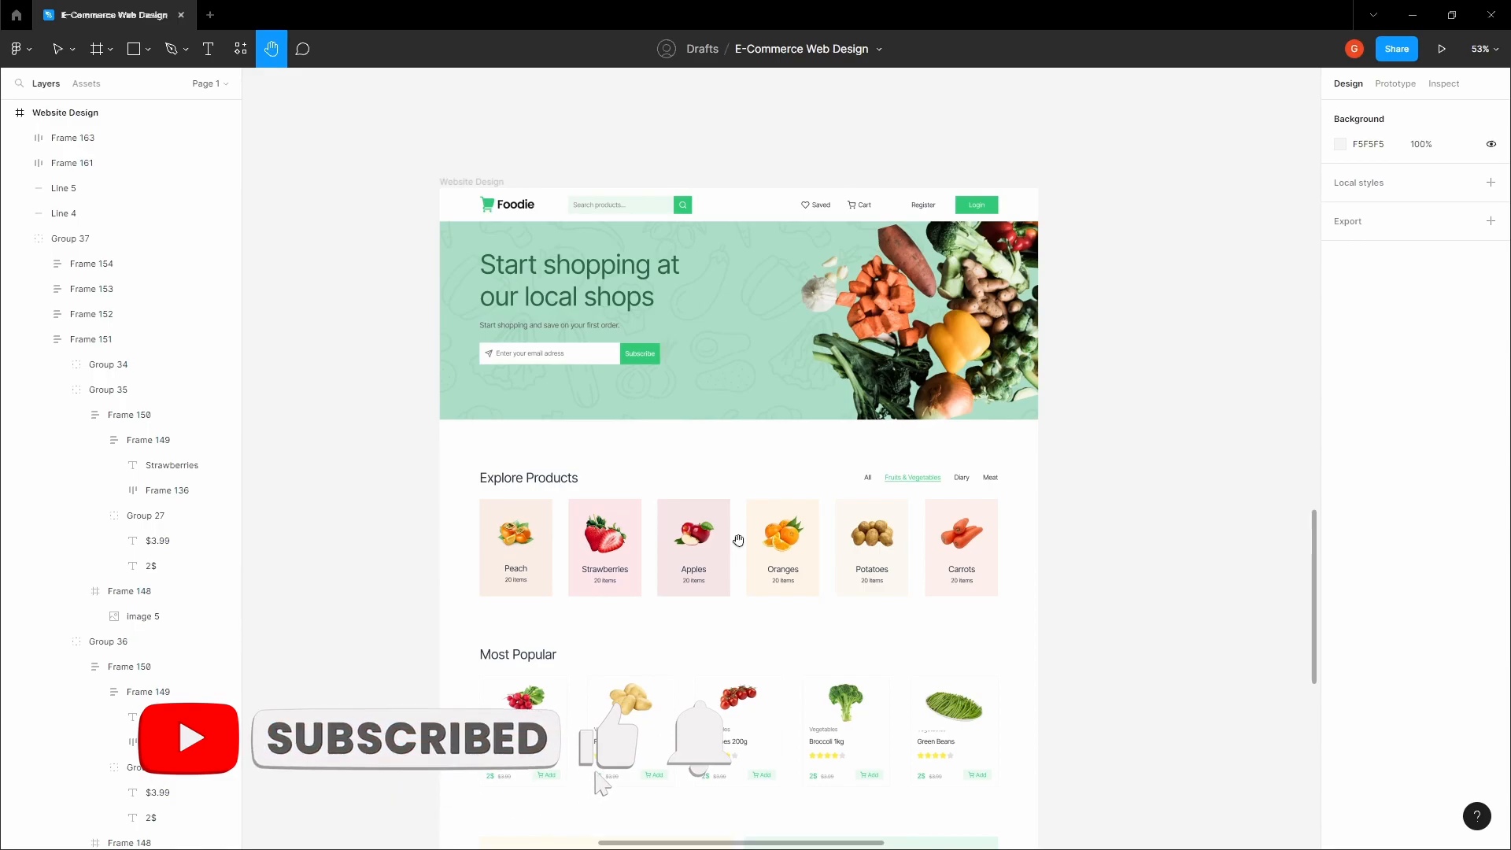
mouse_move(738, 540)
left_mouse_down()
mouse_move(751, 458)
mouse_move(731, 534)
left_mouse_up()
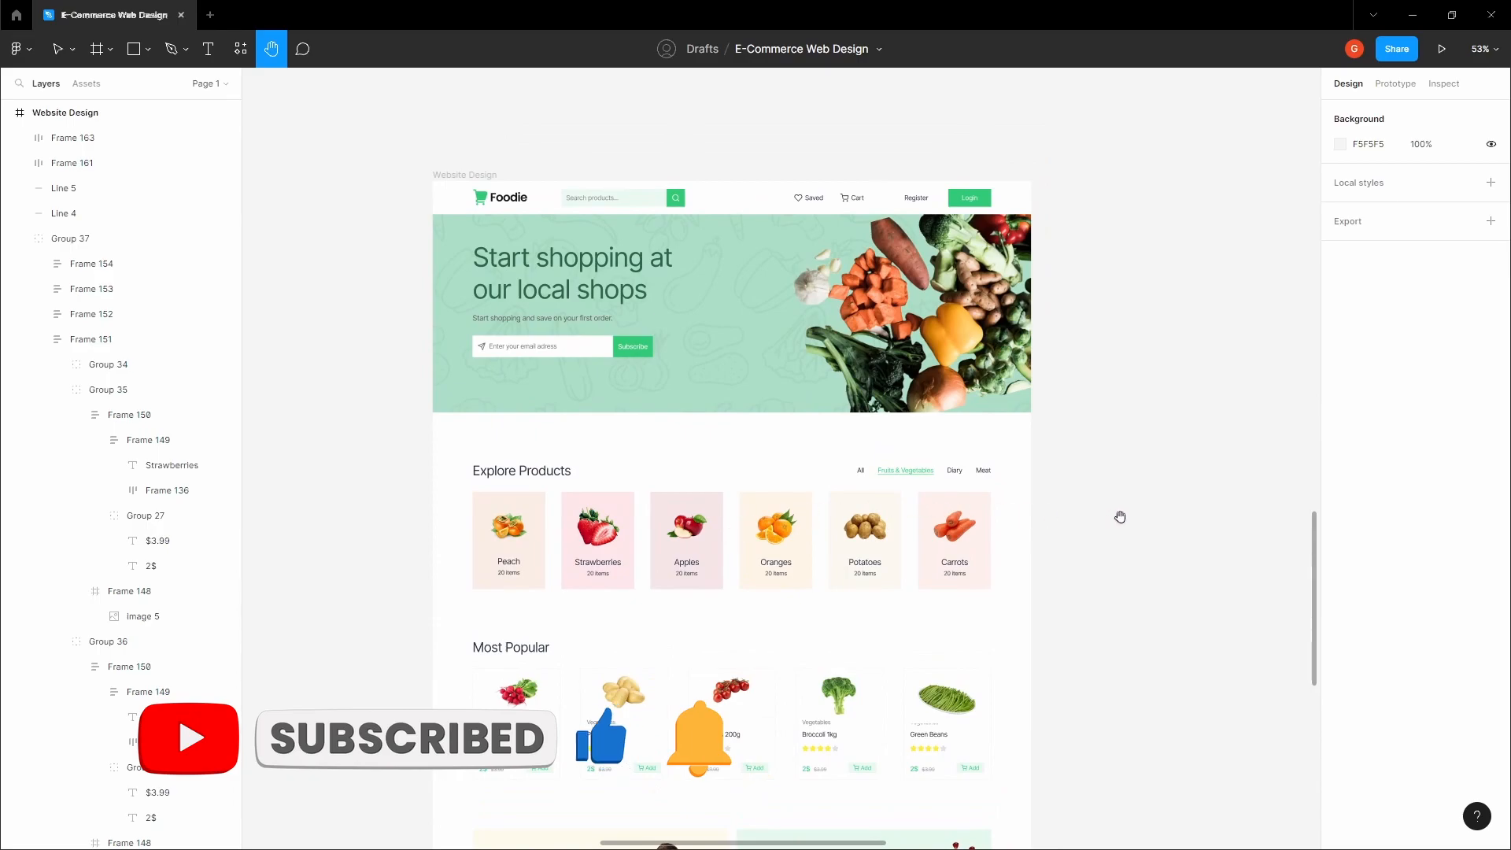
key("v")
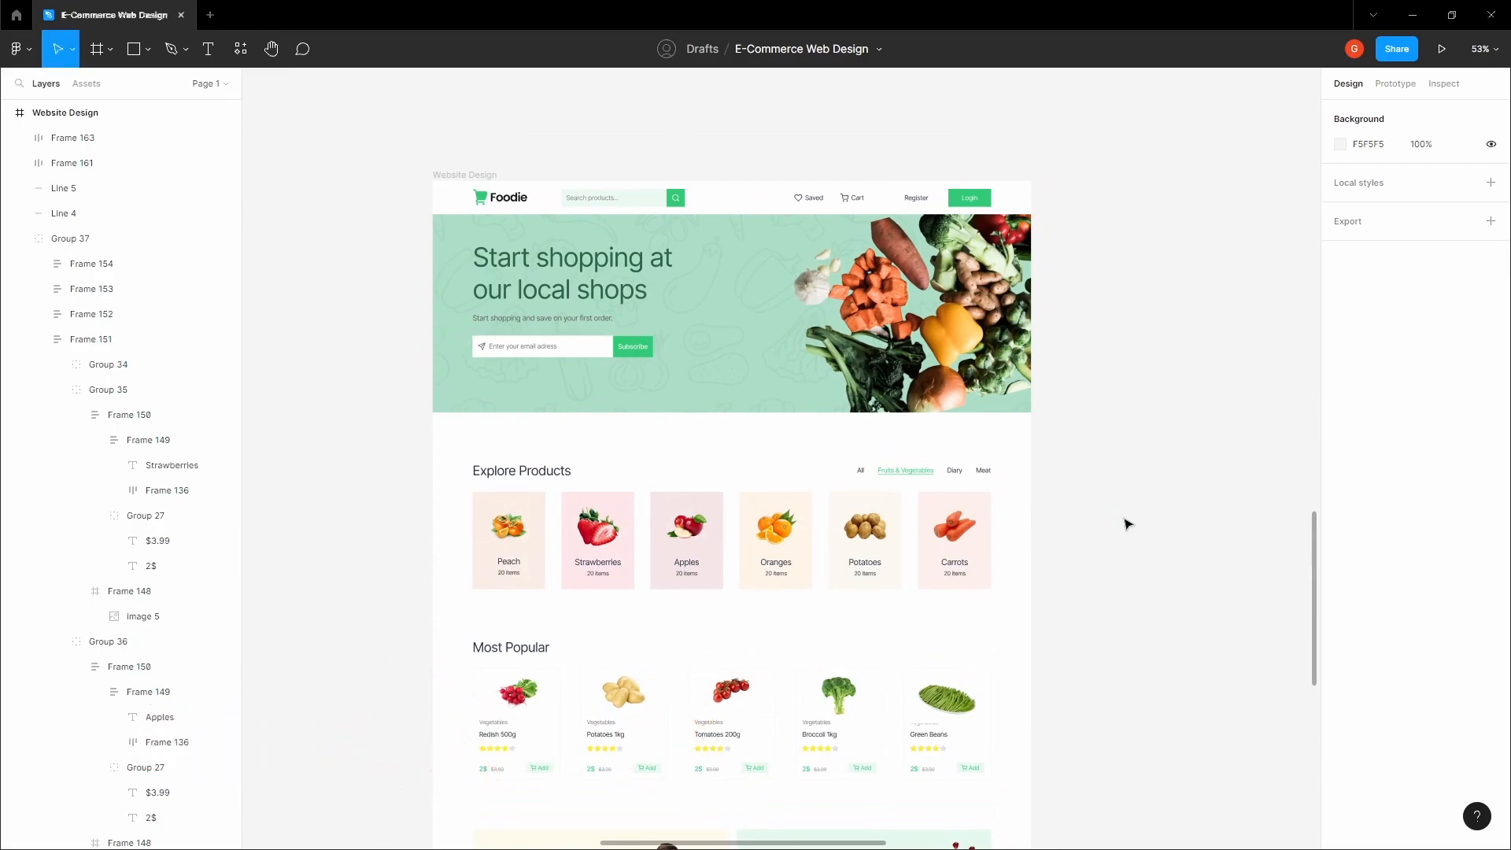